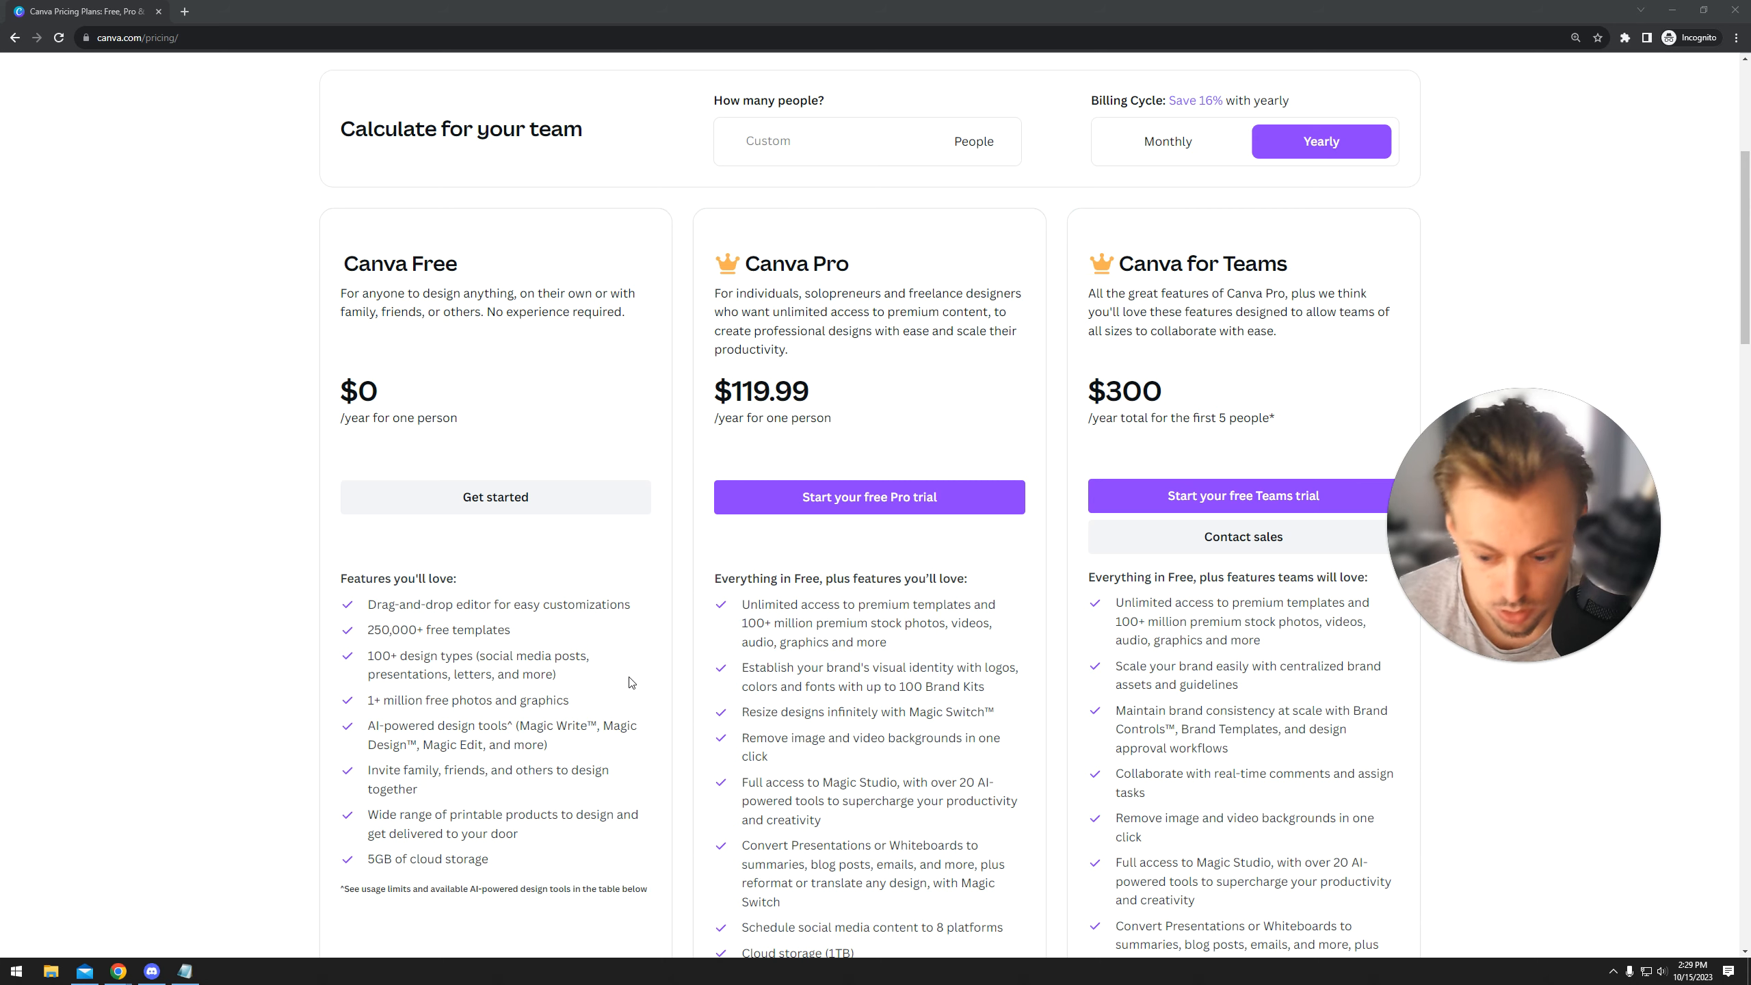
# - Compare the Canva Free, Pro and Teams plans on the pricing page, then go to the canva.com home page
pyautogui.scroll(-3, 386, 857)
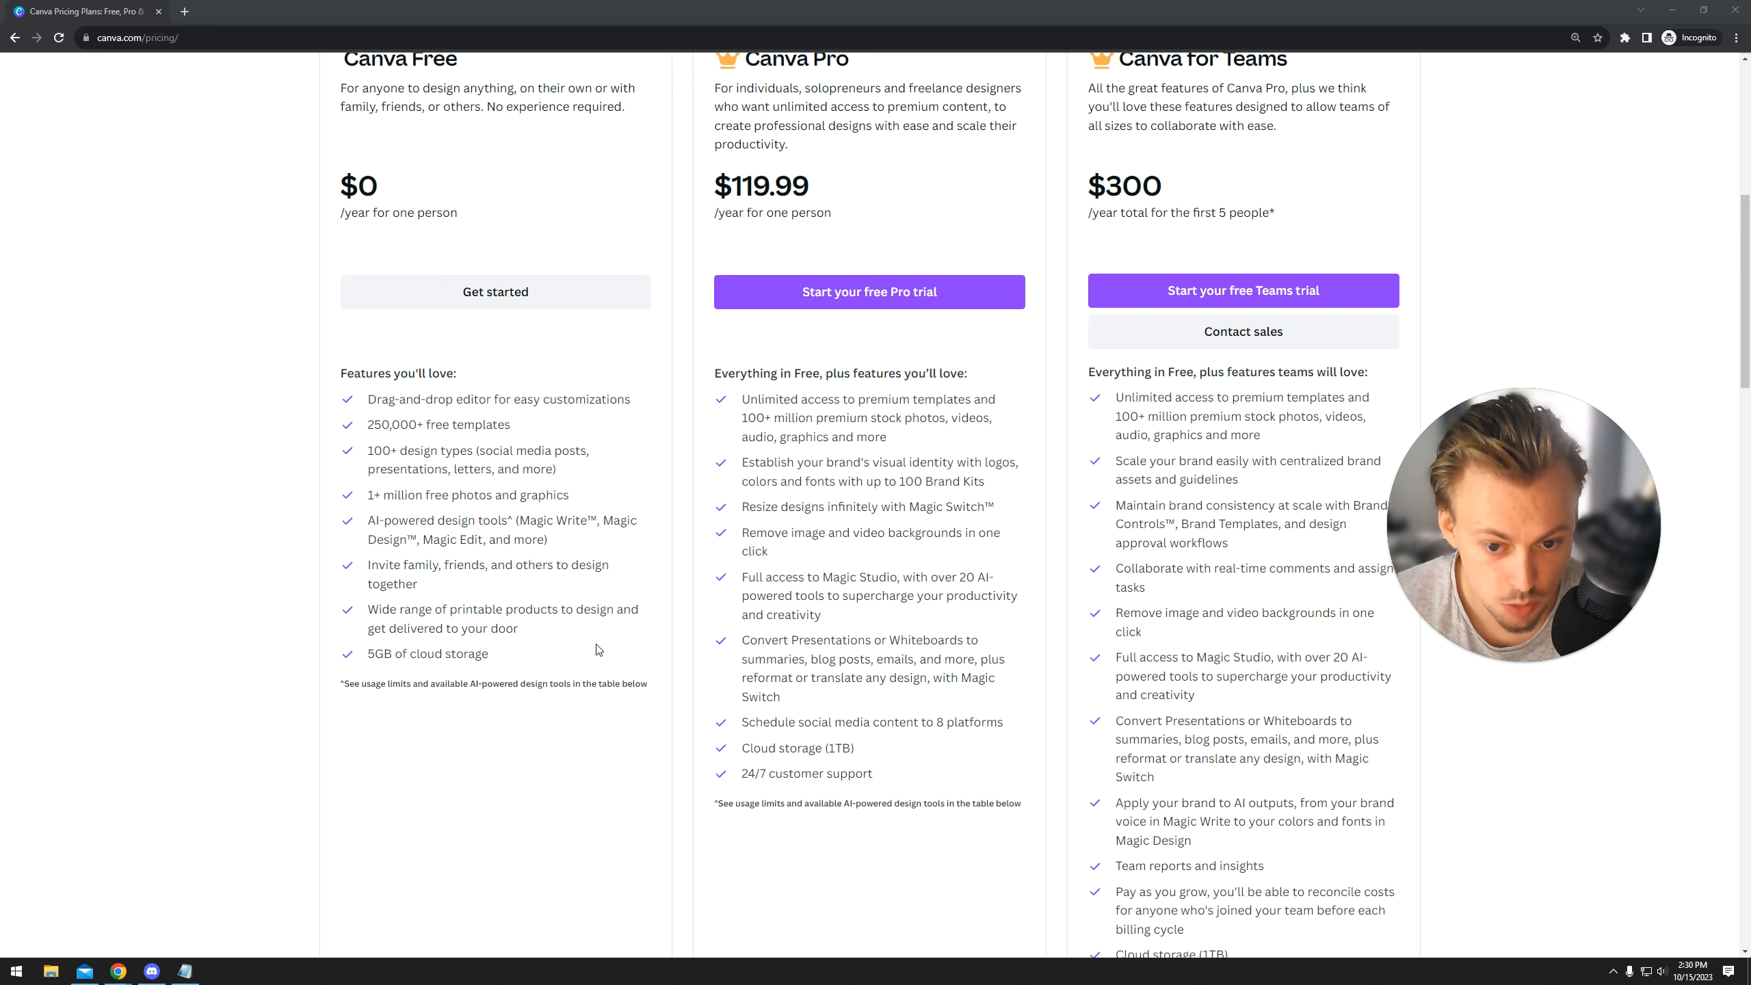
pyautogui.scroll(4, 1029, 317)
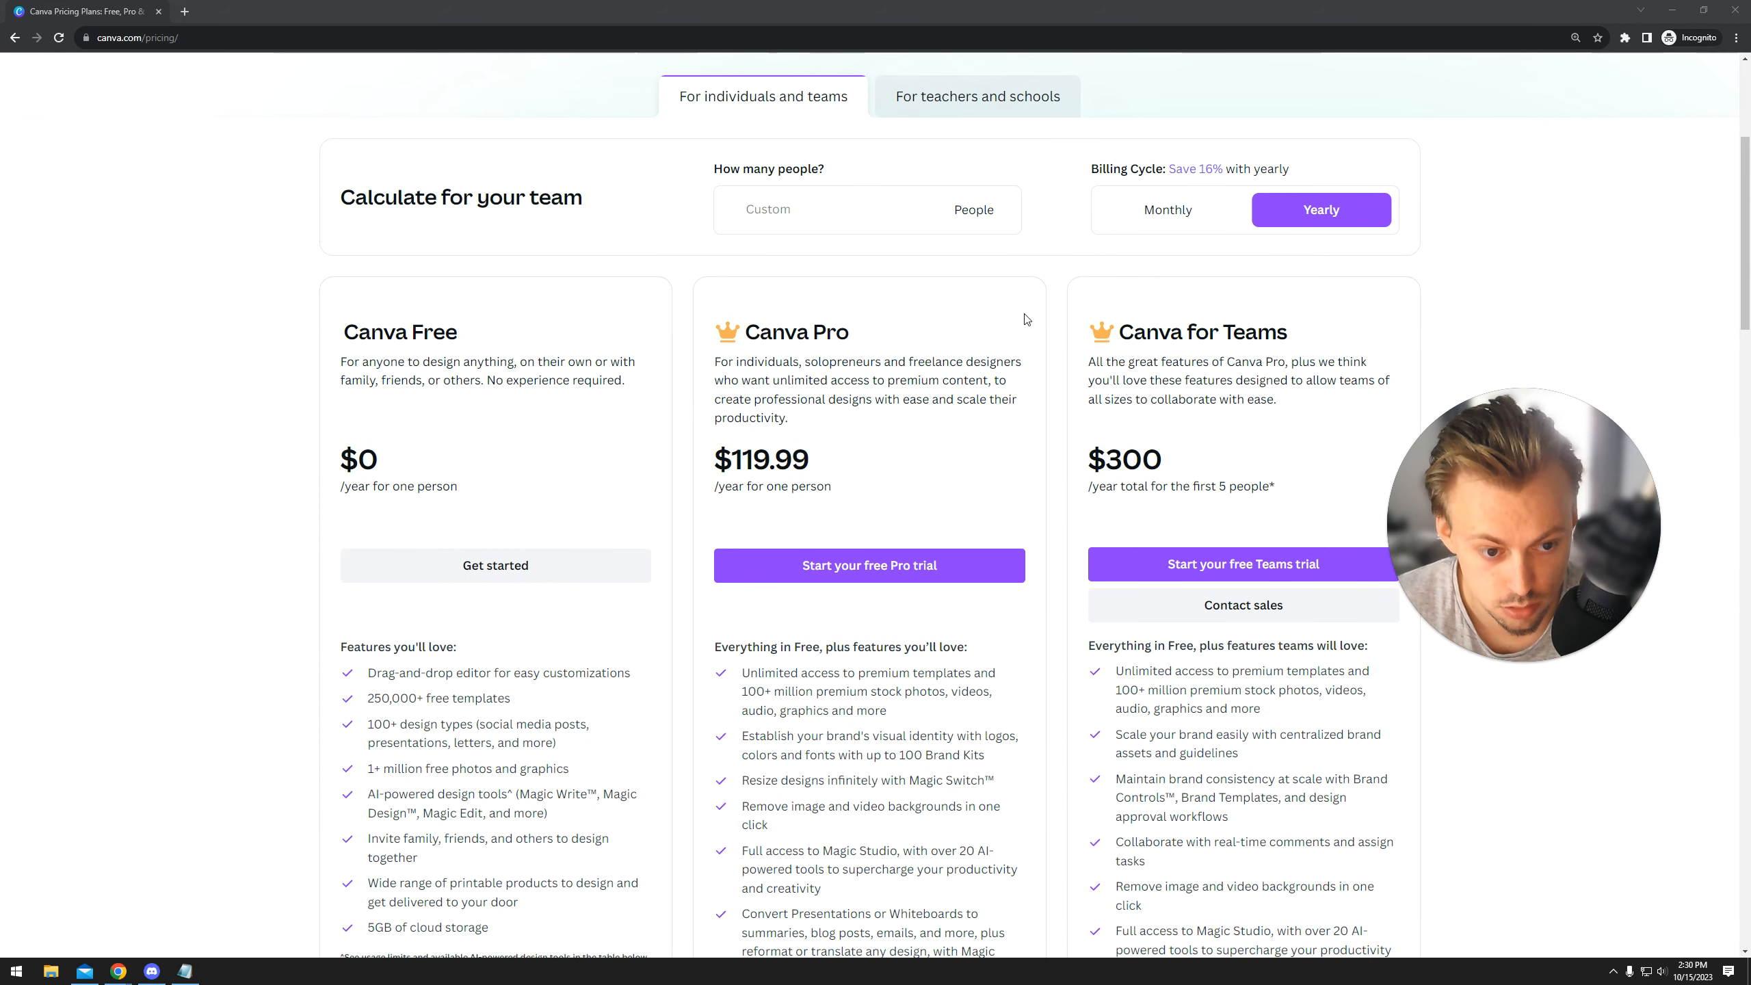
pyautogui.scroll(1, 1104, 310)
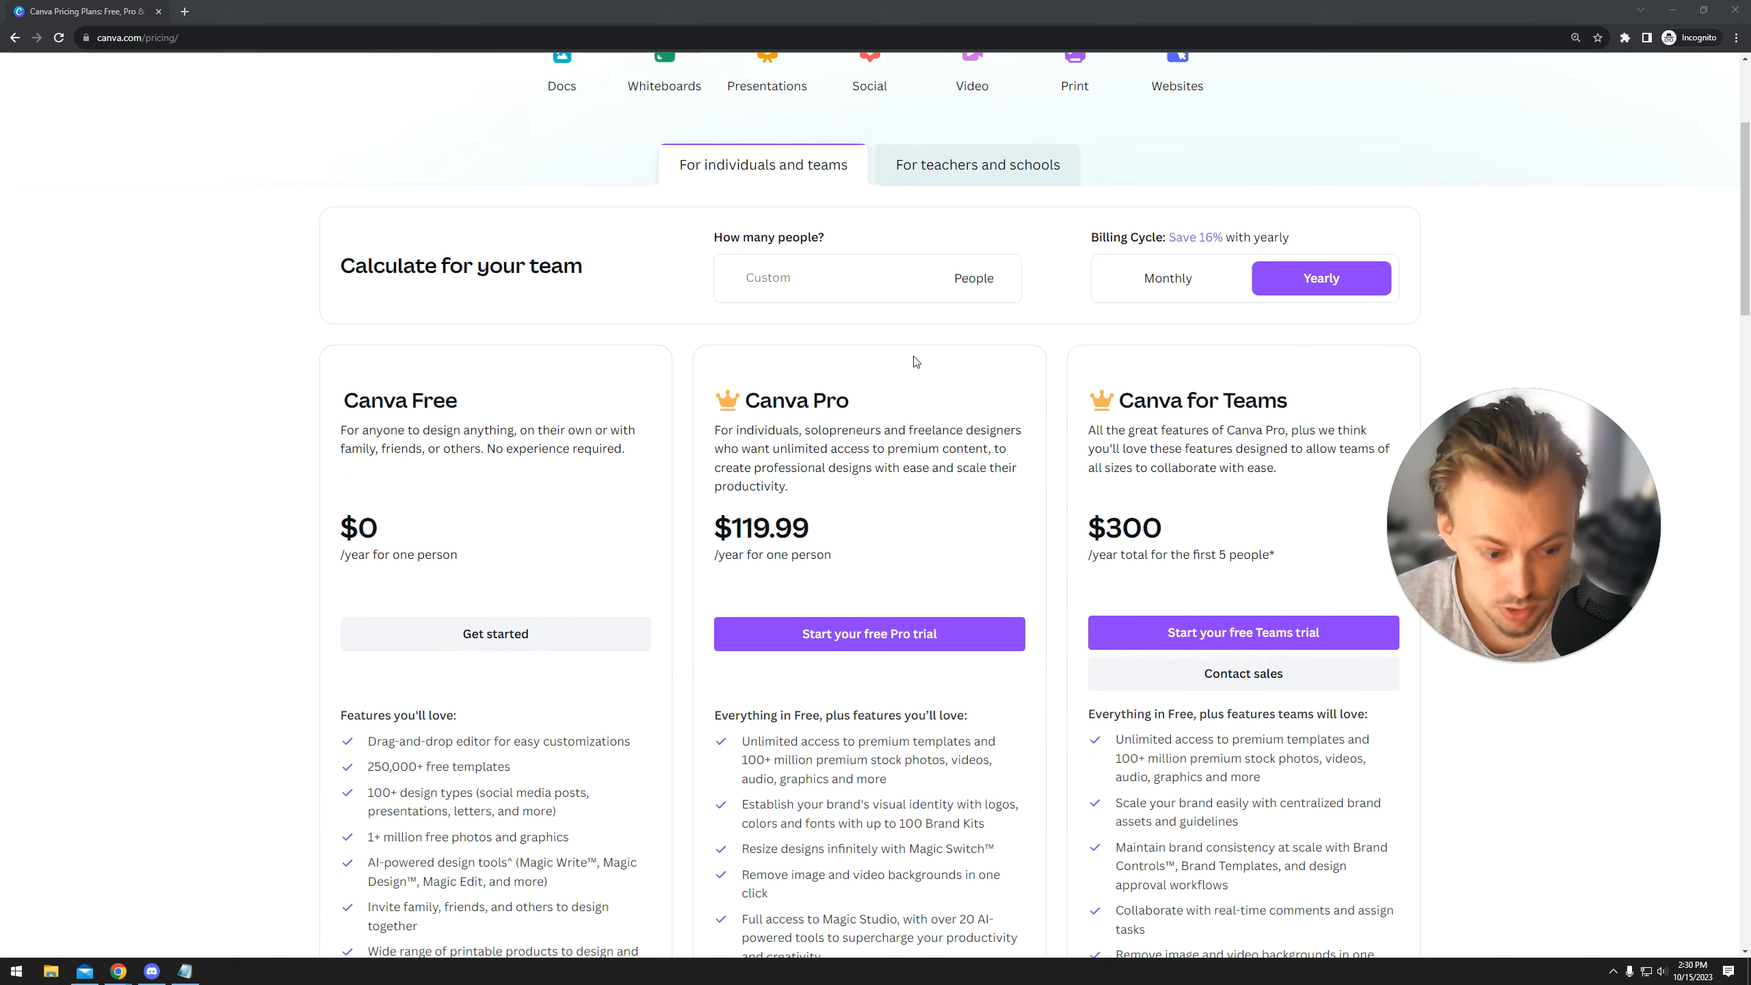
pyautogui.scroll(4, 910, 360)
pyautogui.moveTo(142, 38); pyautogui.dragTo(306, 34)
pyautogui.press('BackSpace')
pyautogui.press('Return')
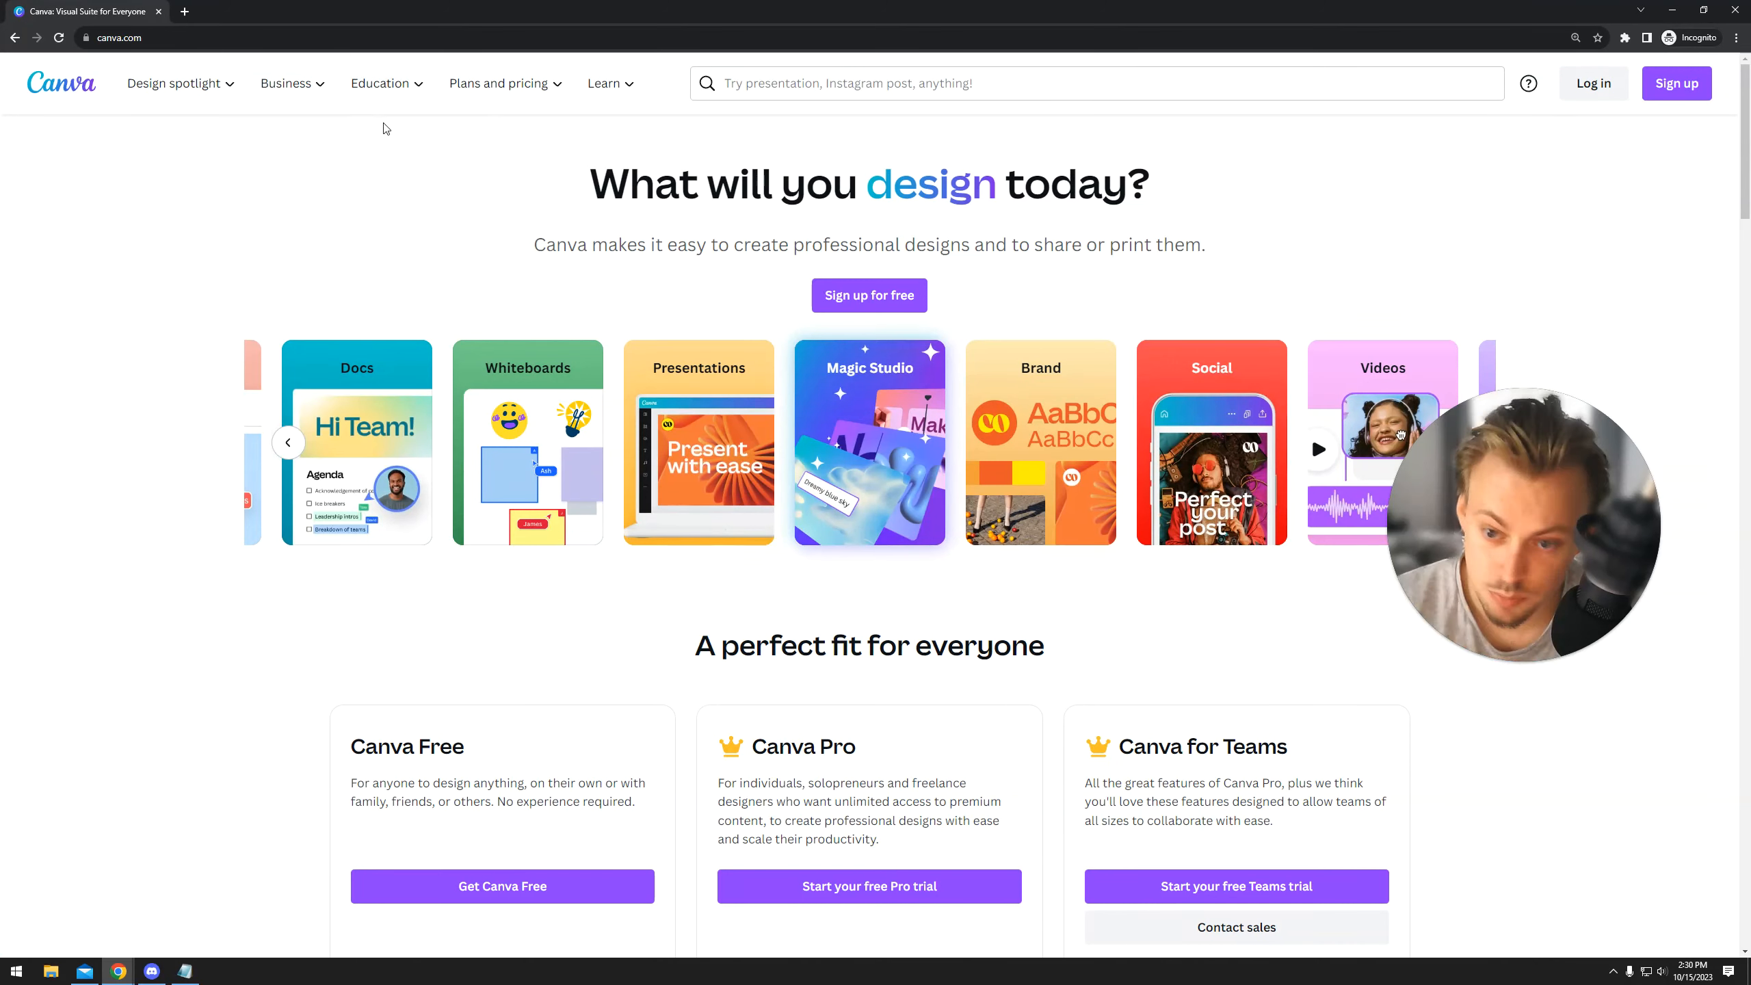
# - View the available sign-up methods in the account sign-up dialog and close it without choosing one
pyautogui.click(1673, 83)
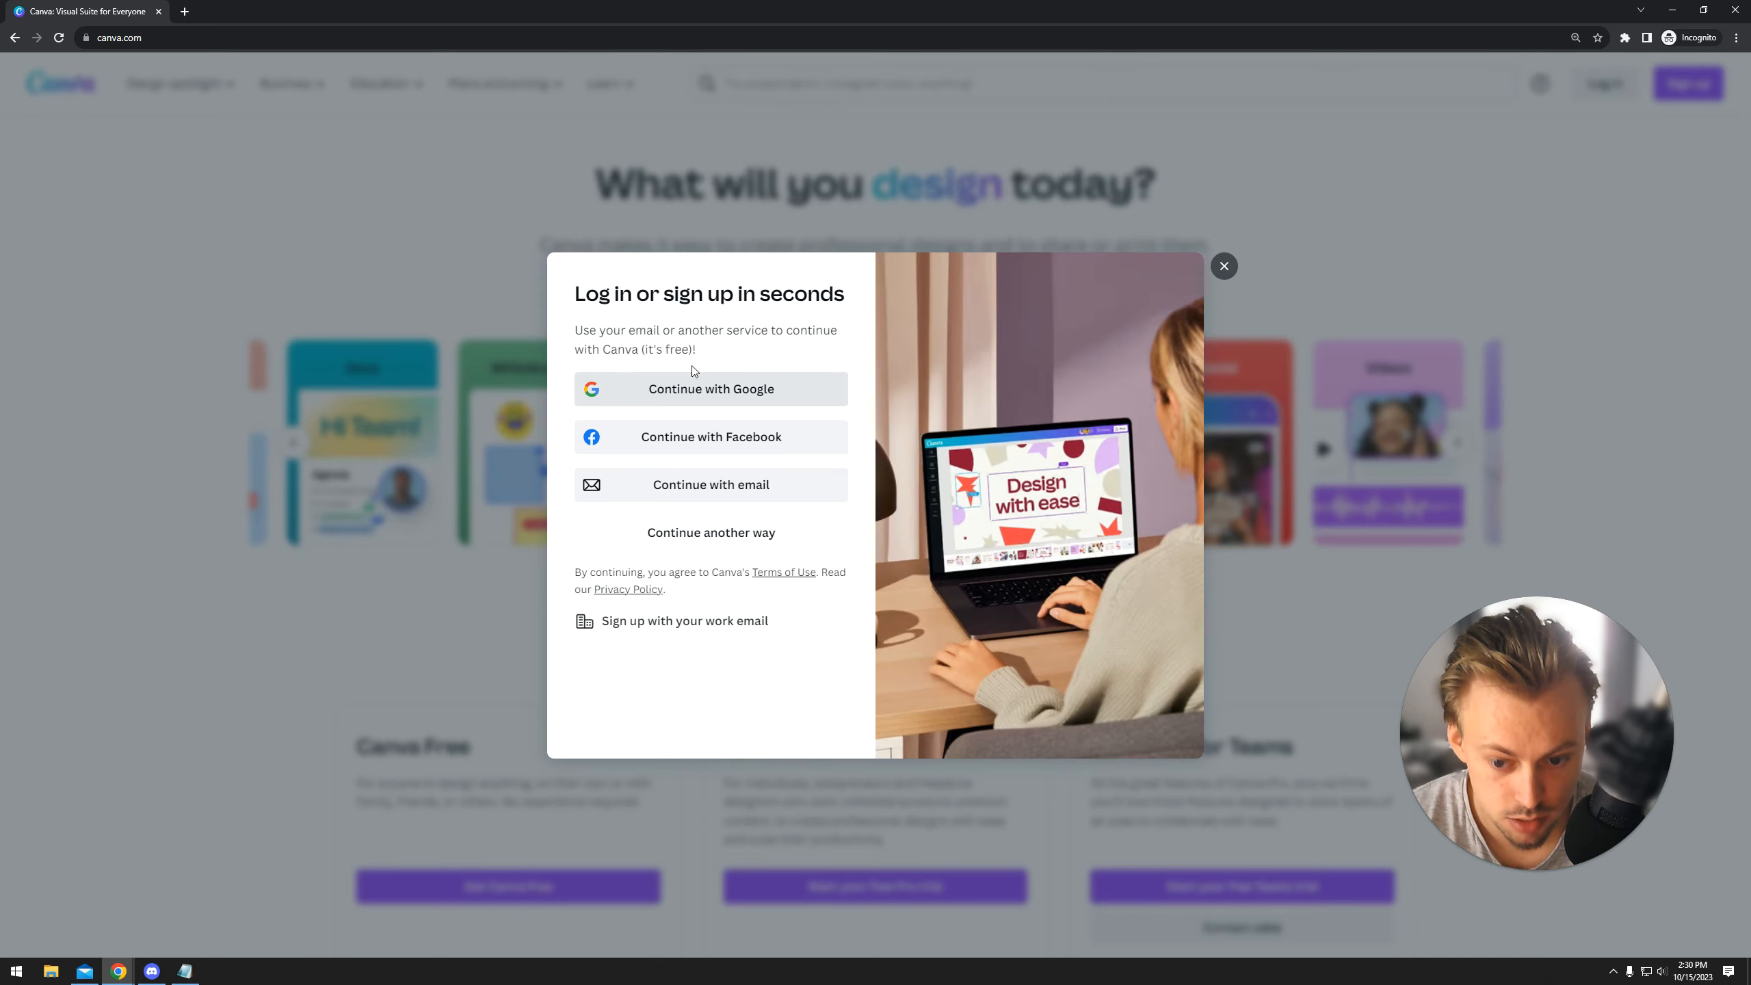
pyautogui.click(1230, 264)
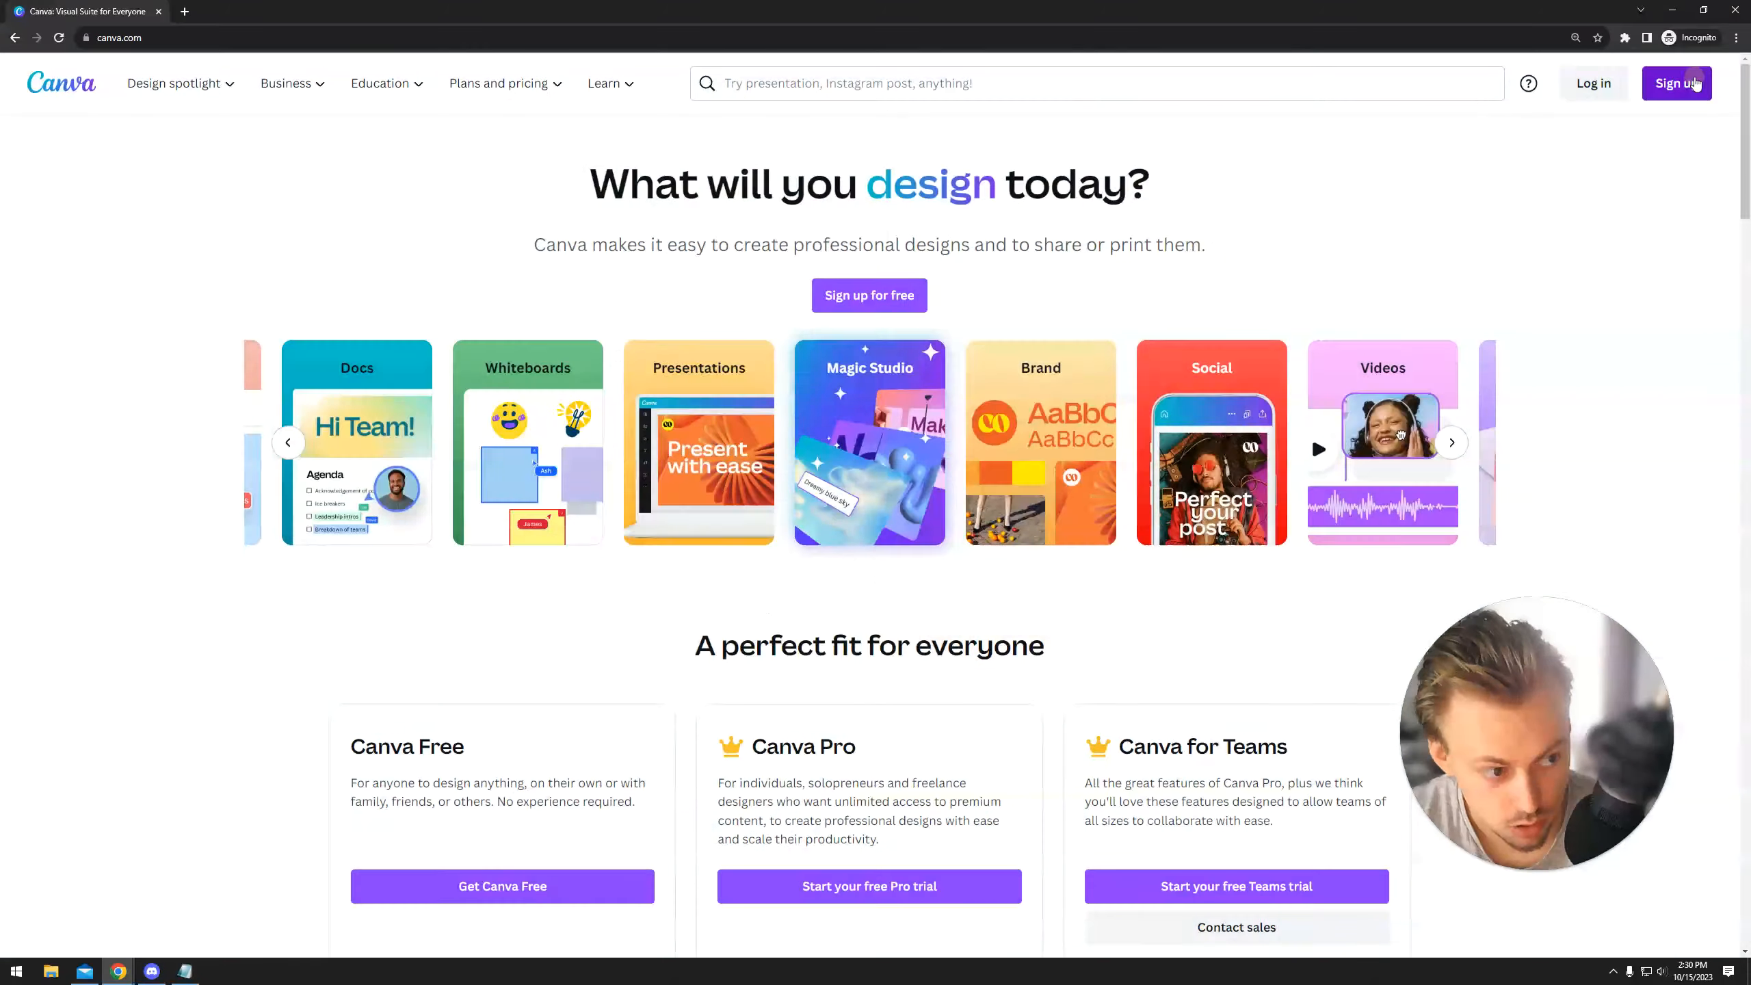
pyautogui.click(1689, 83)
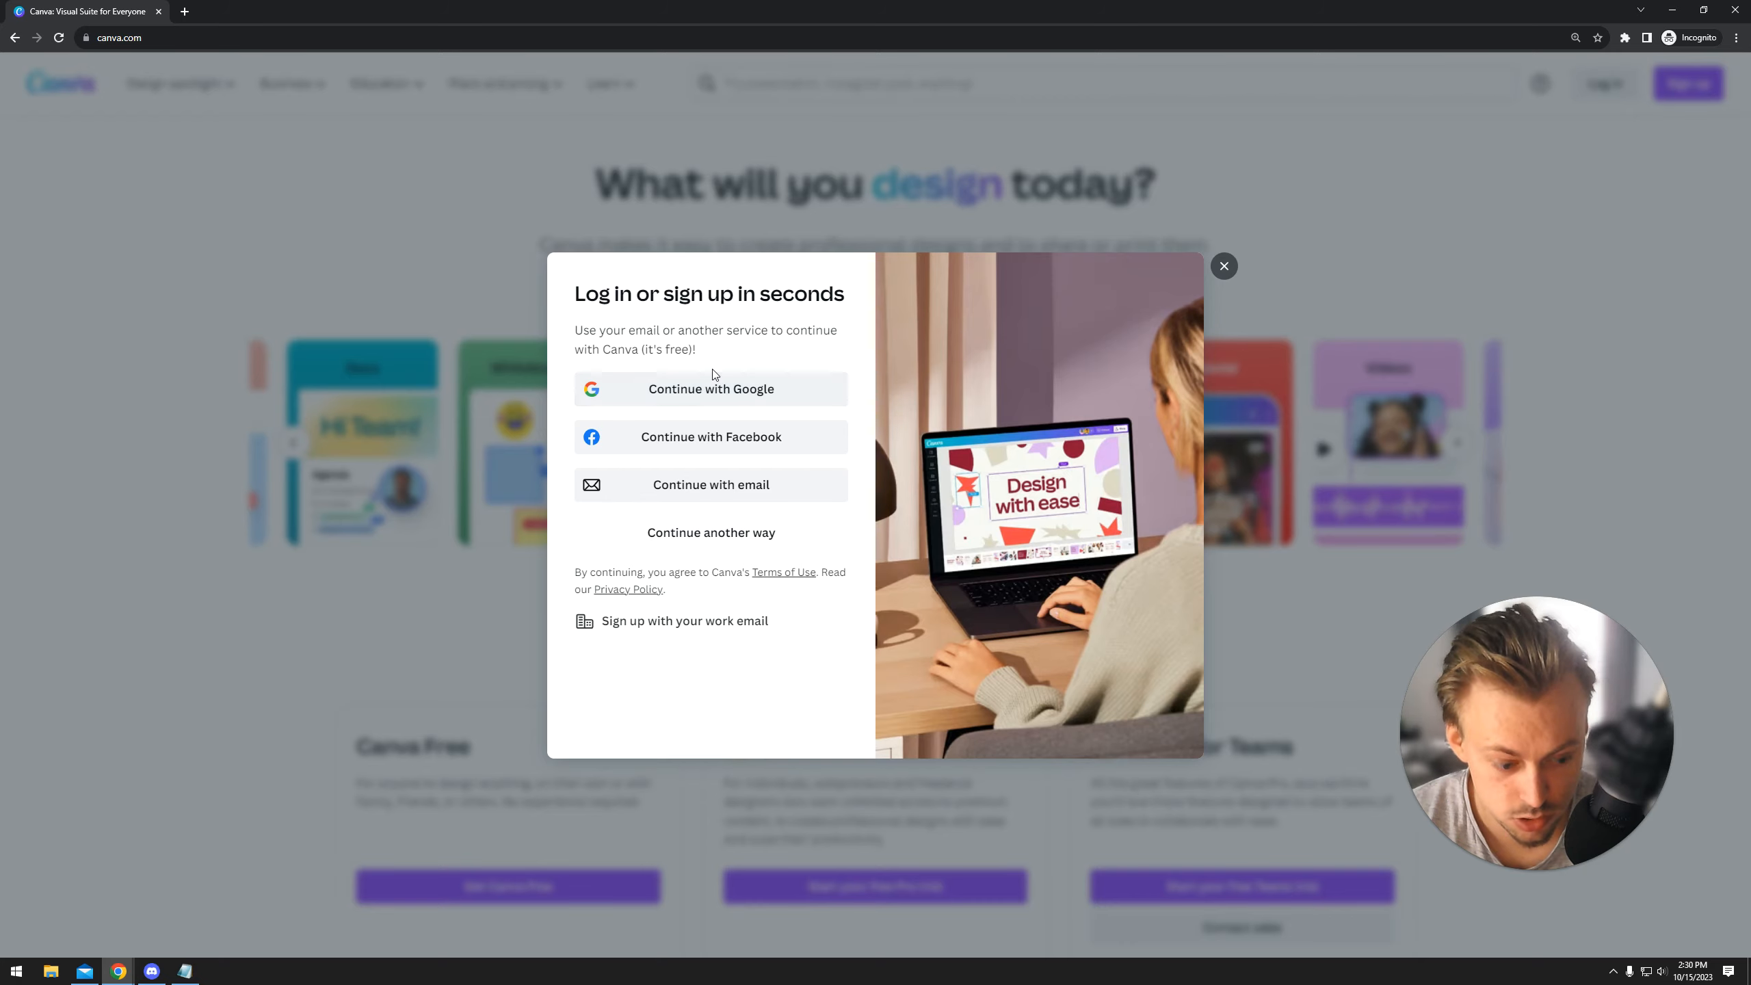
pyautogui.click(1224, 266)
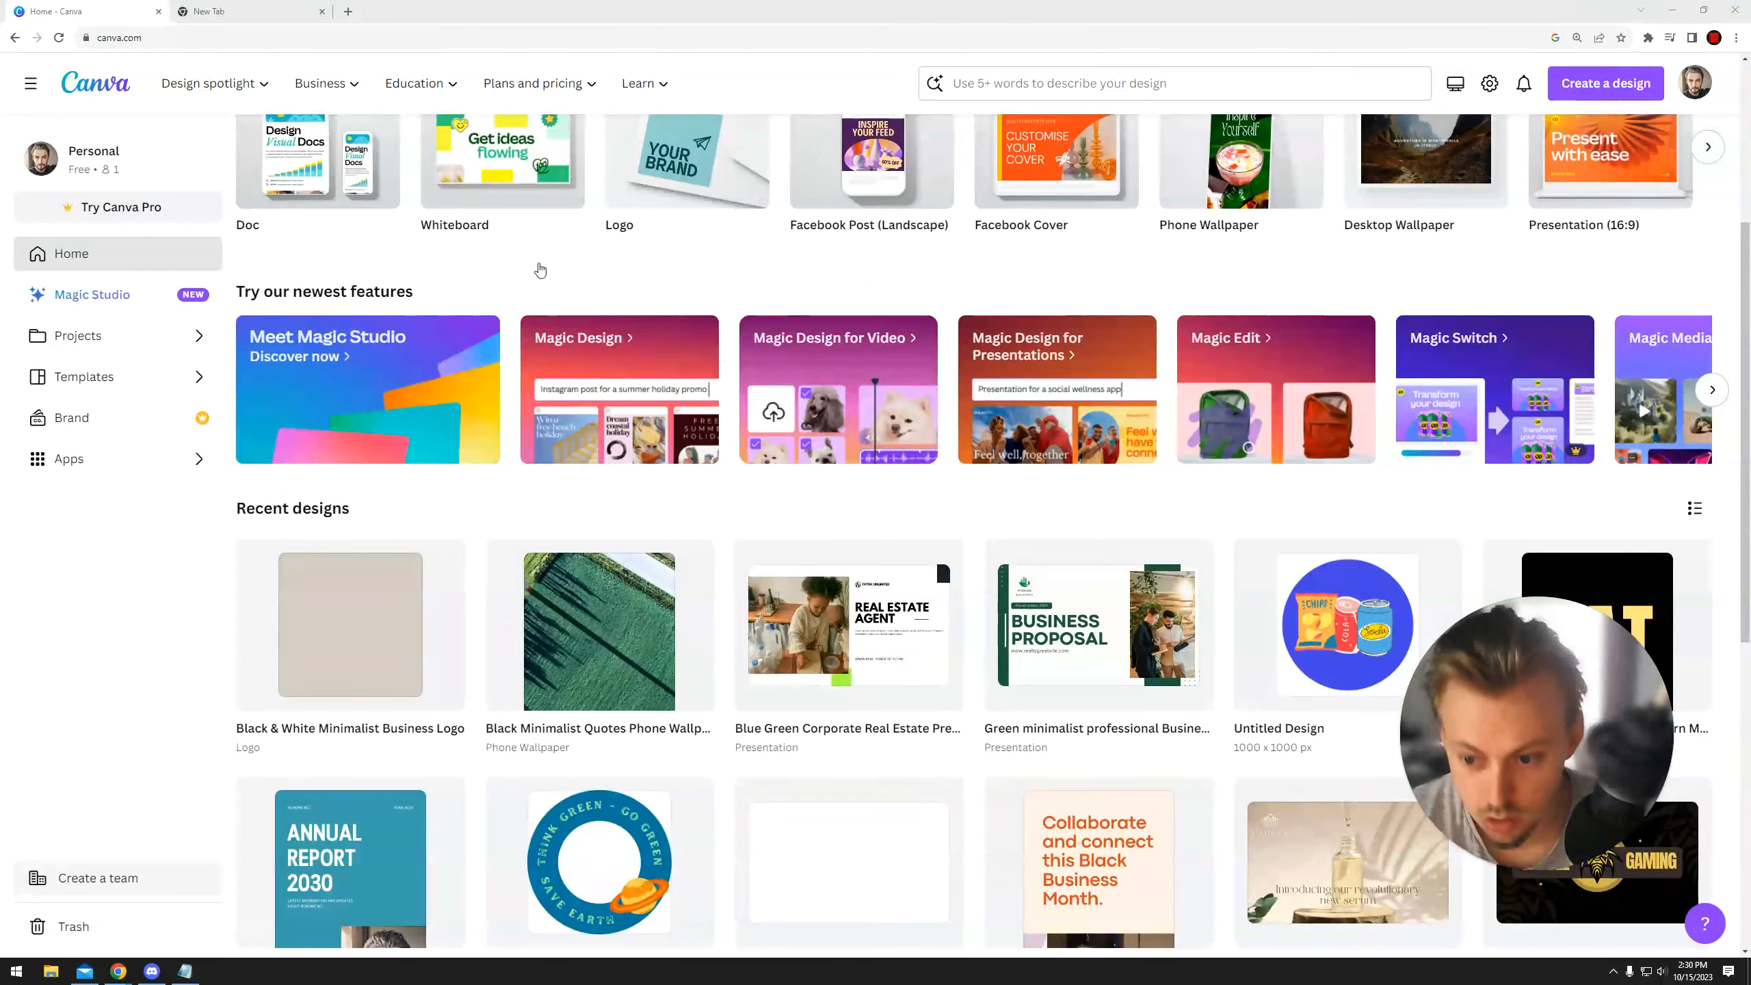
# - Look over the logged-in home page and collapse its side navigation menu
pyautogui.scroll(5, 539, 269)
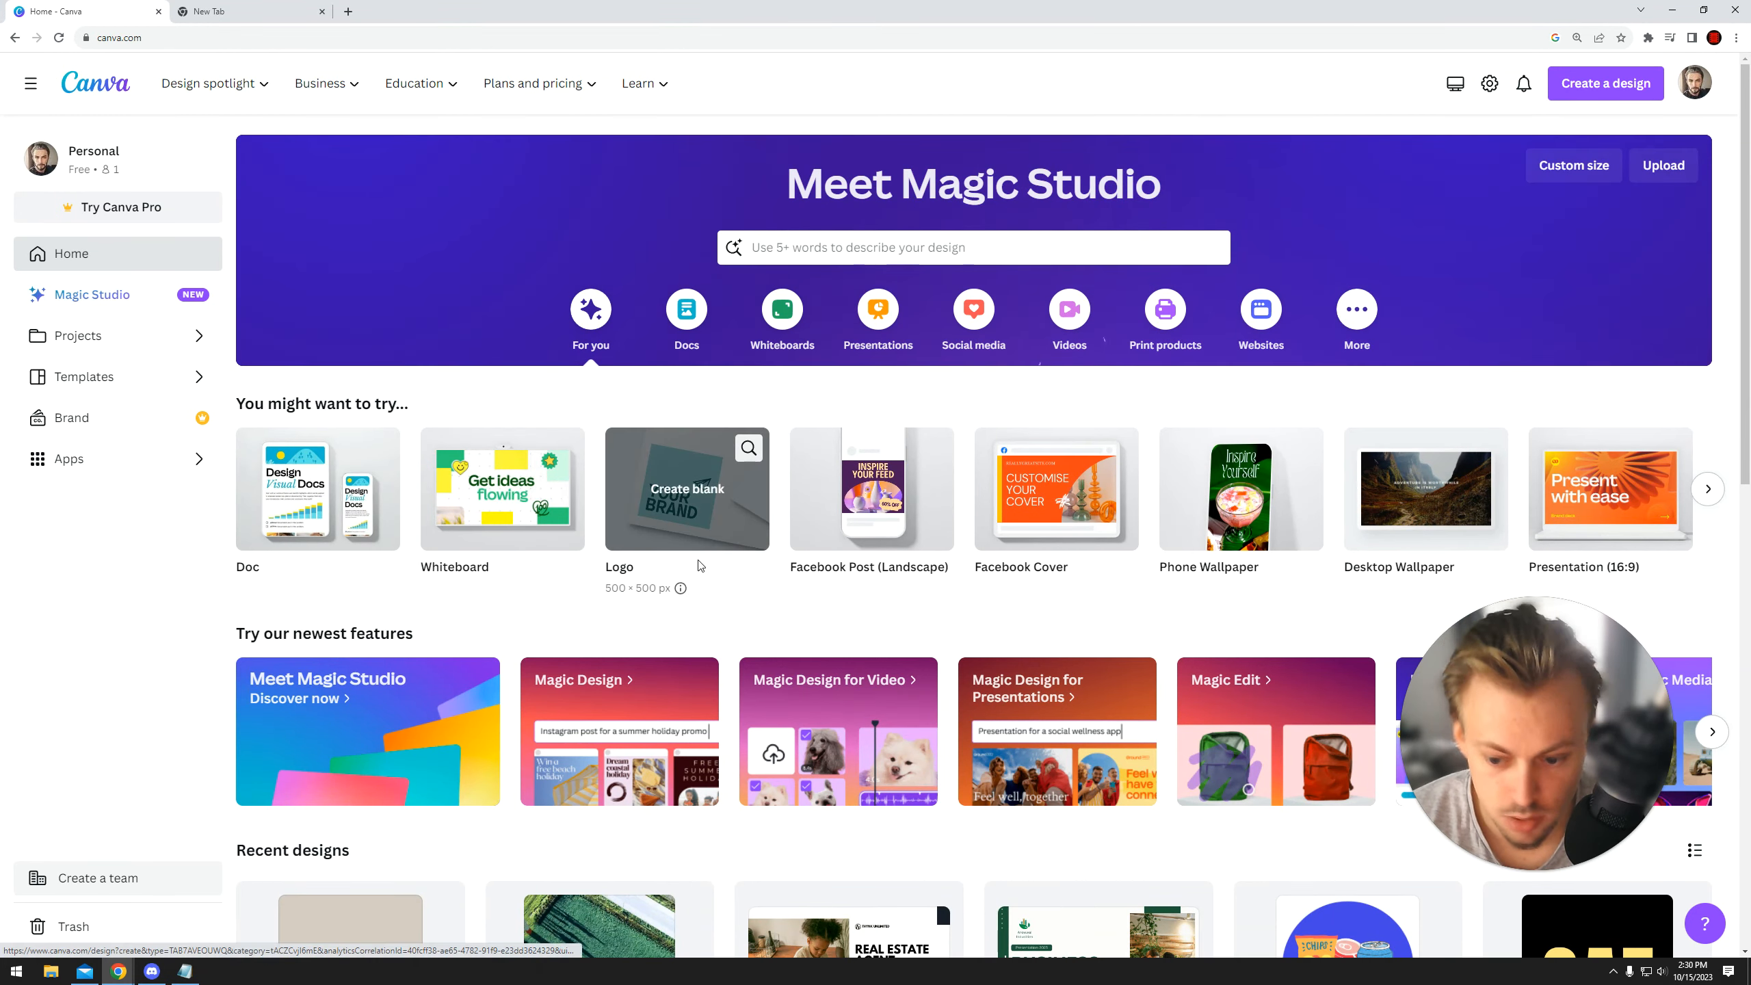
pyautogui.scroll(-2, 698, 567)
pyautogui.scroll(2, 692, 566)
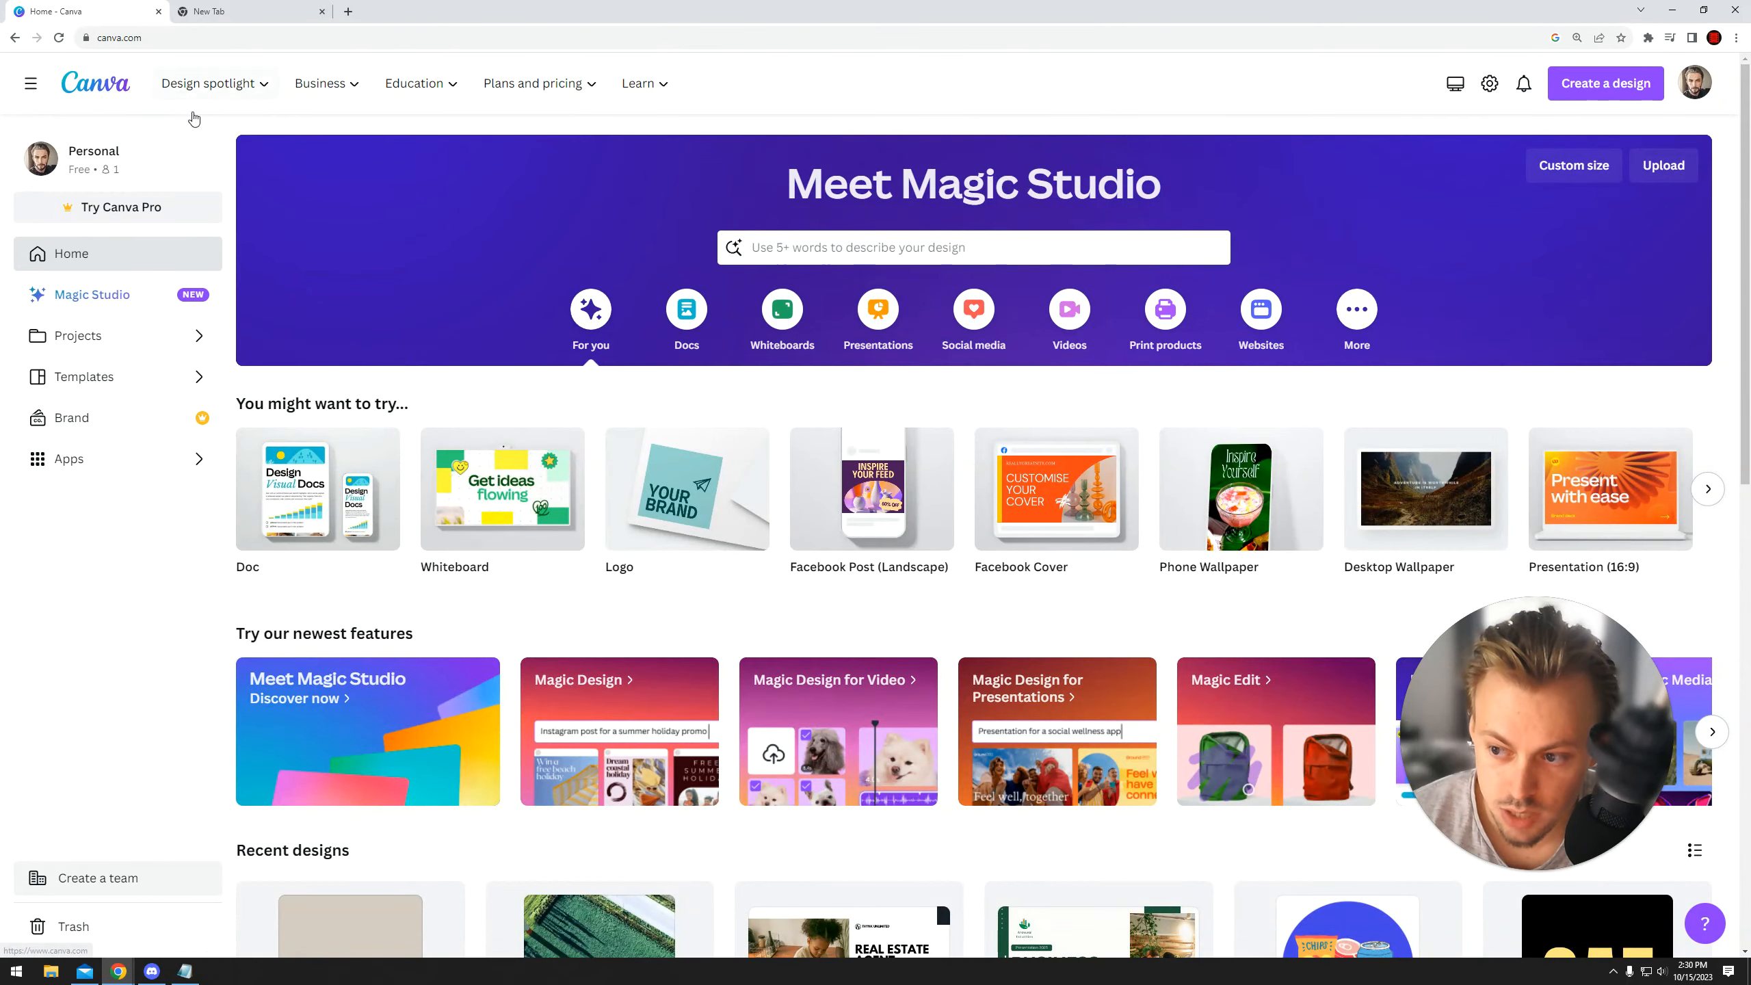
pyautogui.click(30, 84)
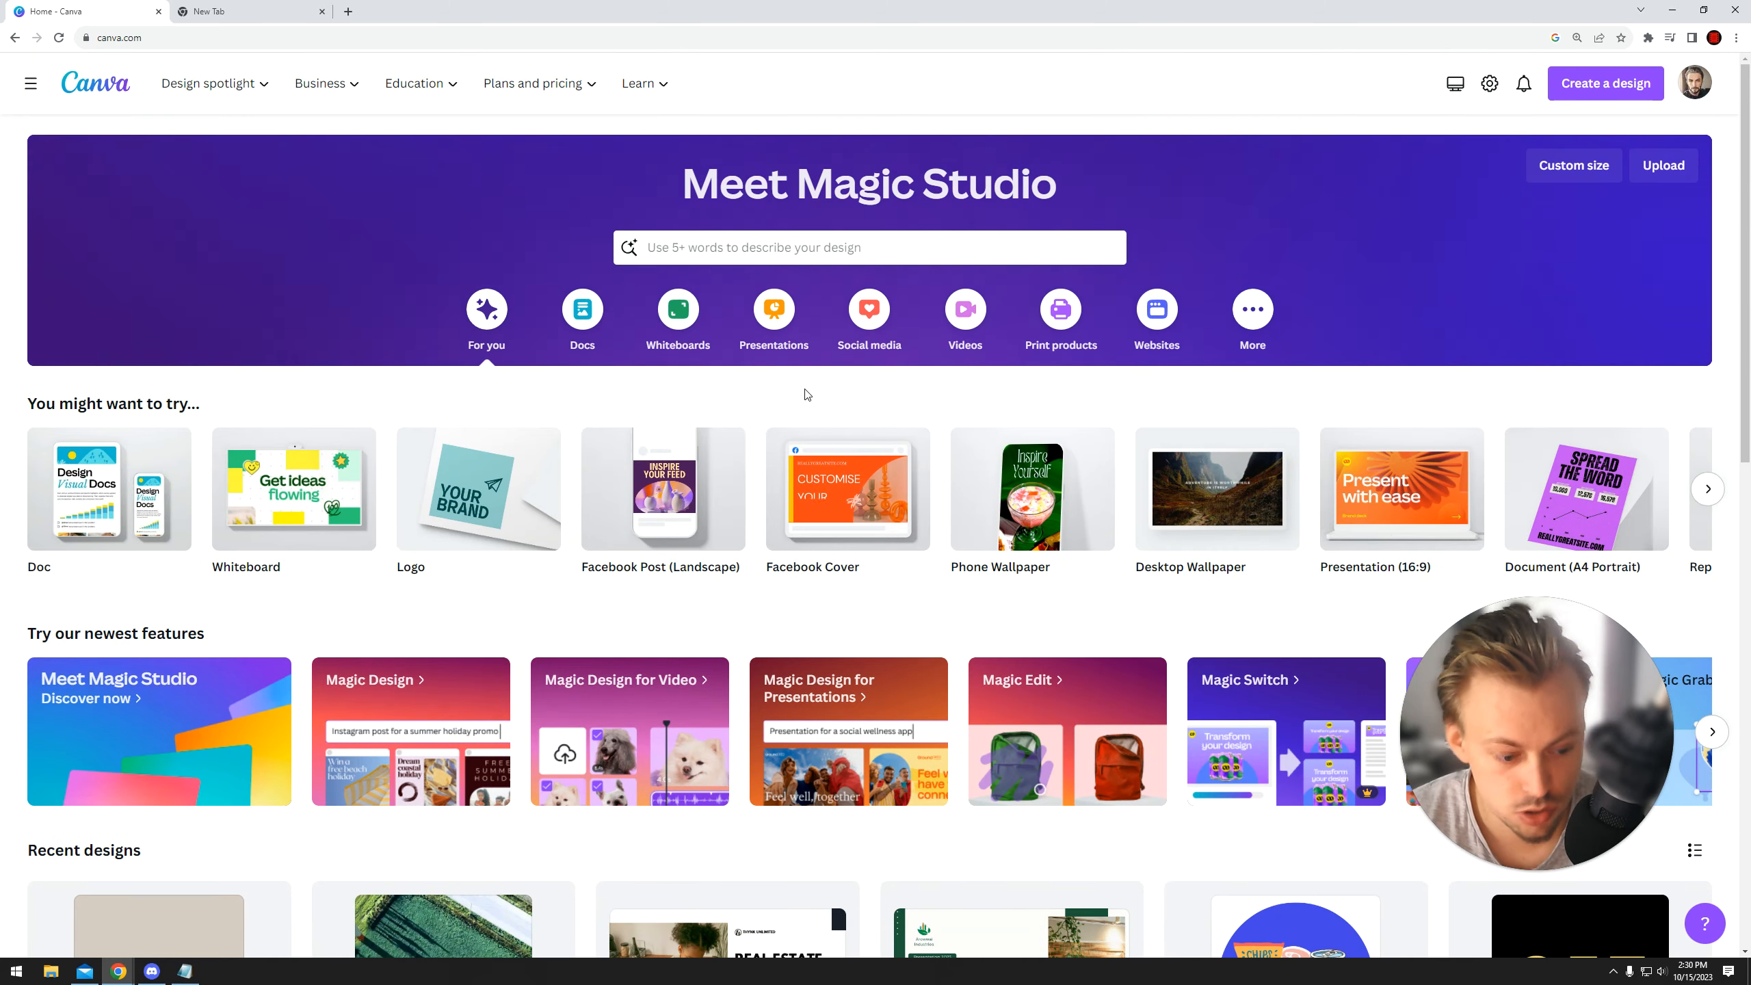
pyautogui.scroll(-3, 809, 407)
pyautogui.scroll(3, 793, 413)
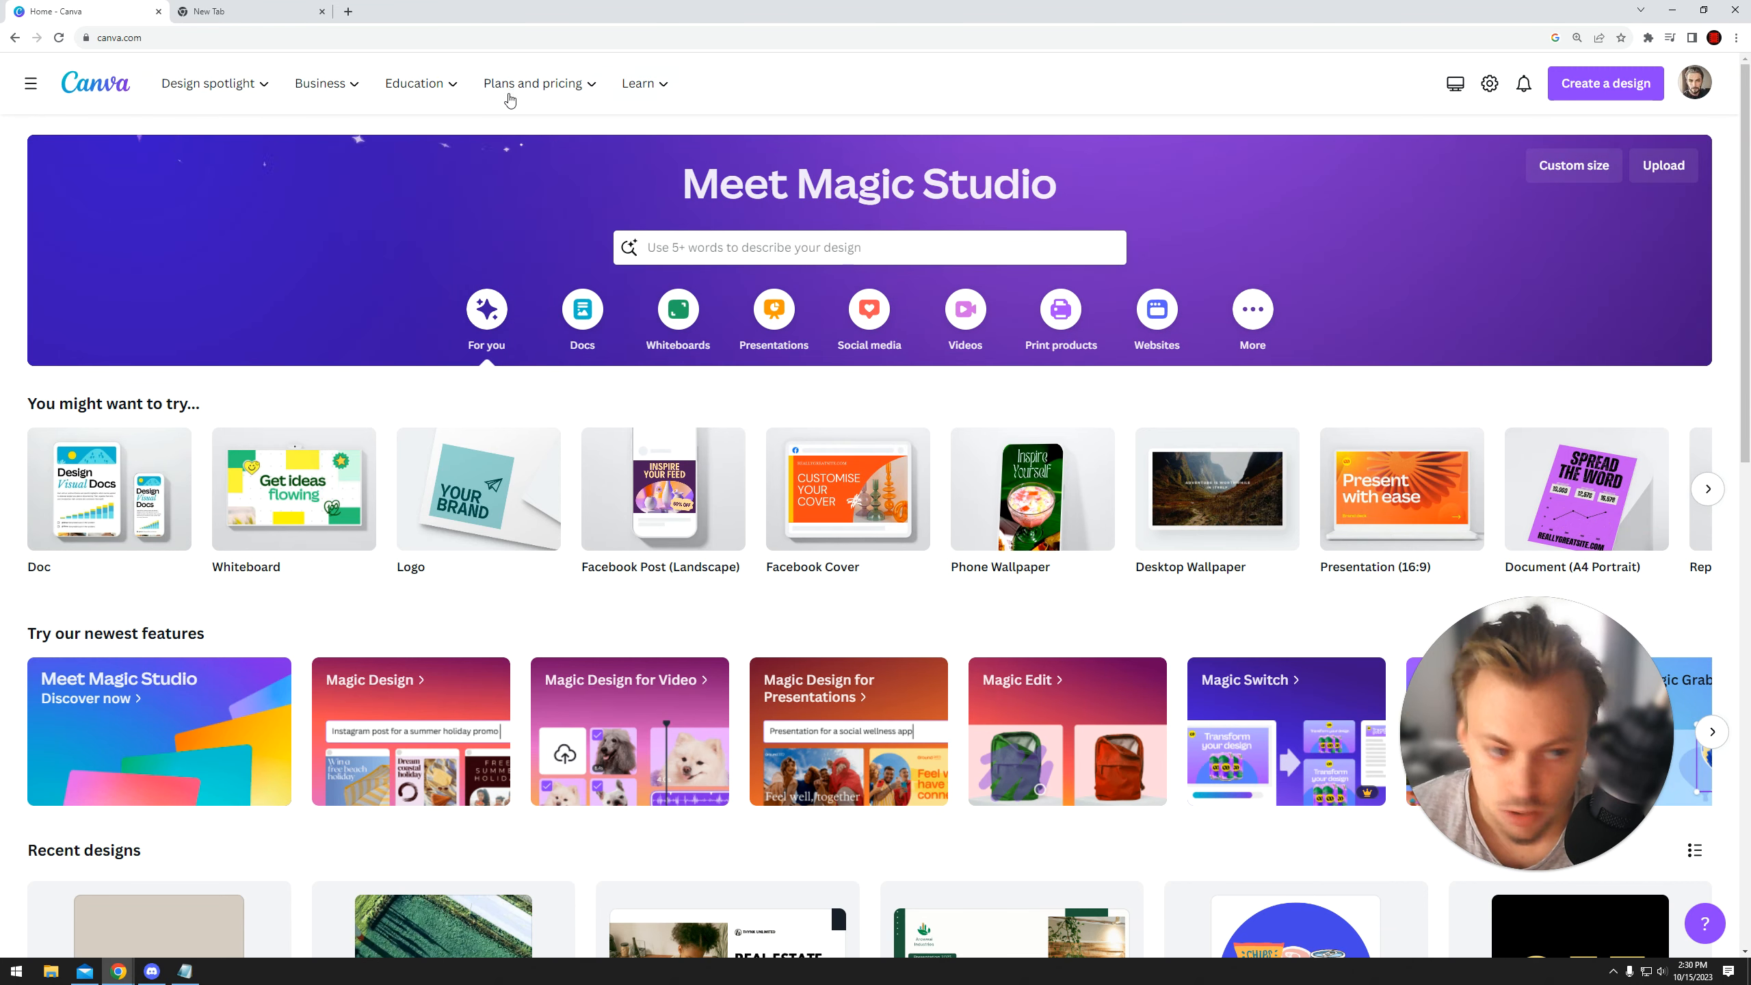
# - Search the templates for "facebook ad" from the home page
pyautogui.click(782, 248)
pyautogui.click(745, 230)
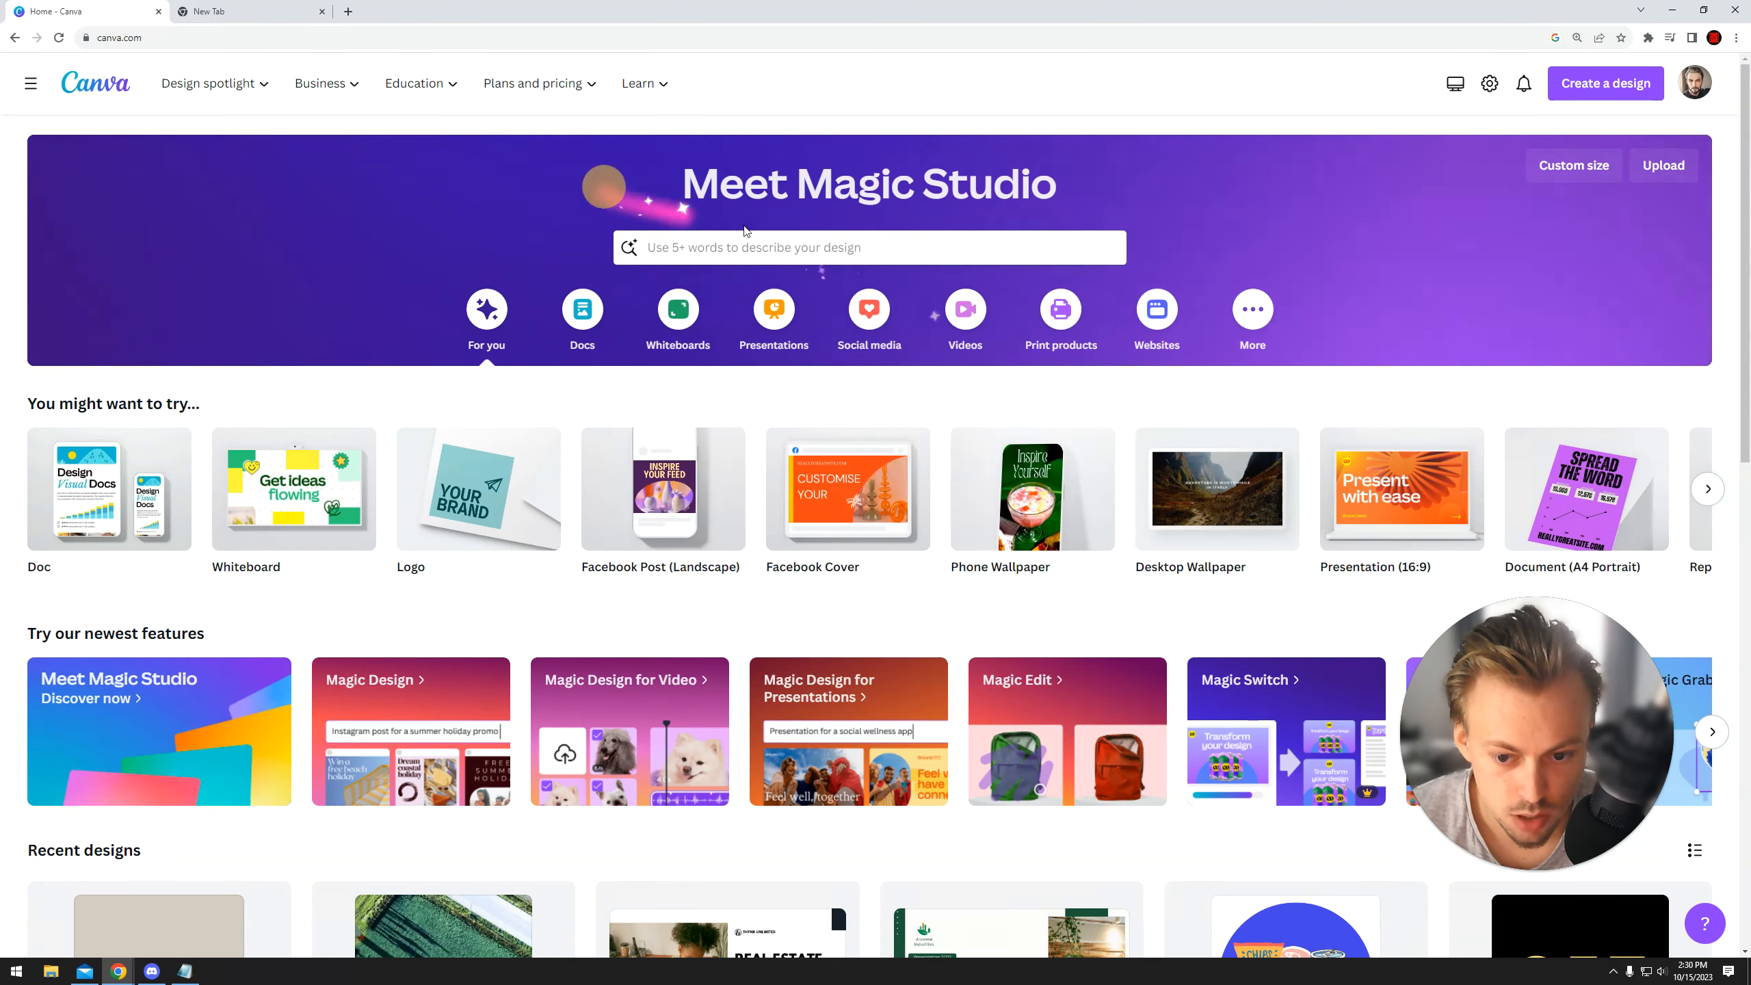
pyautogui.scroll(-1, 749, 378)
pyautogui.scroll(1, 749, 378)
pyautogui.click(758, 248)
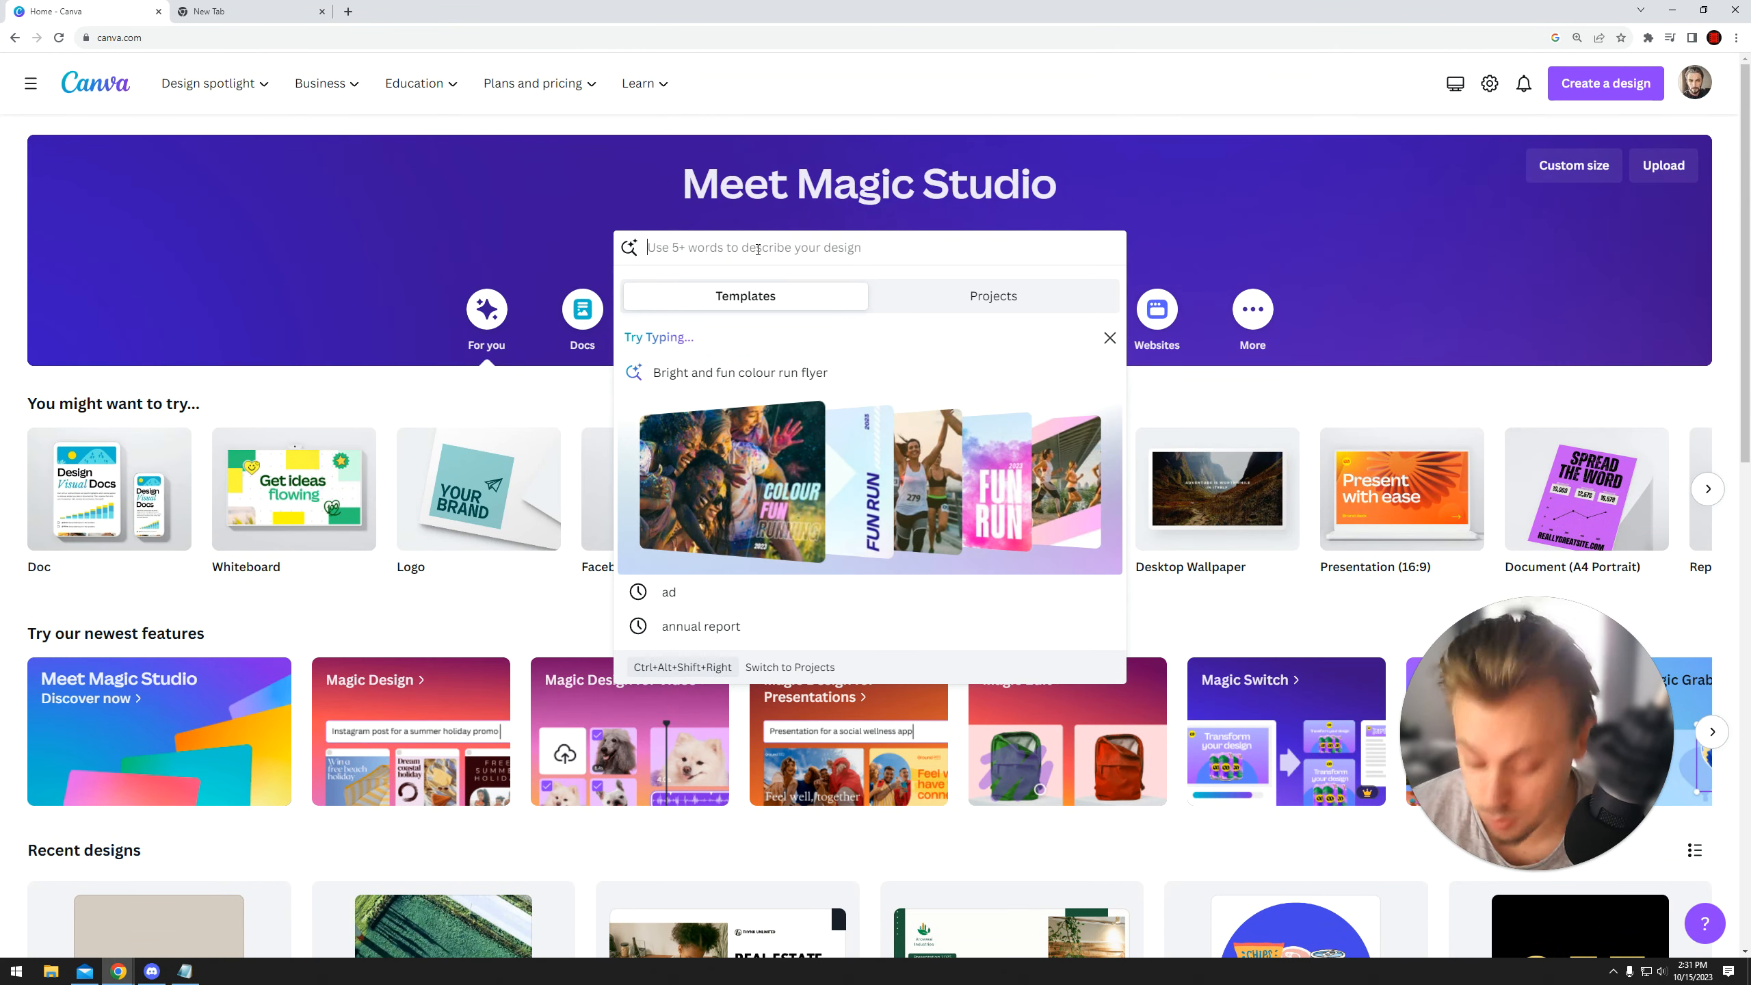
pyautogui.write('facebook ad')
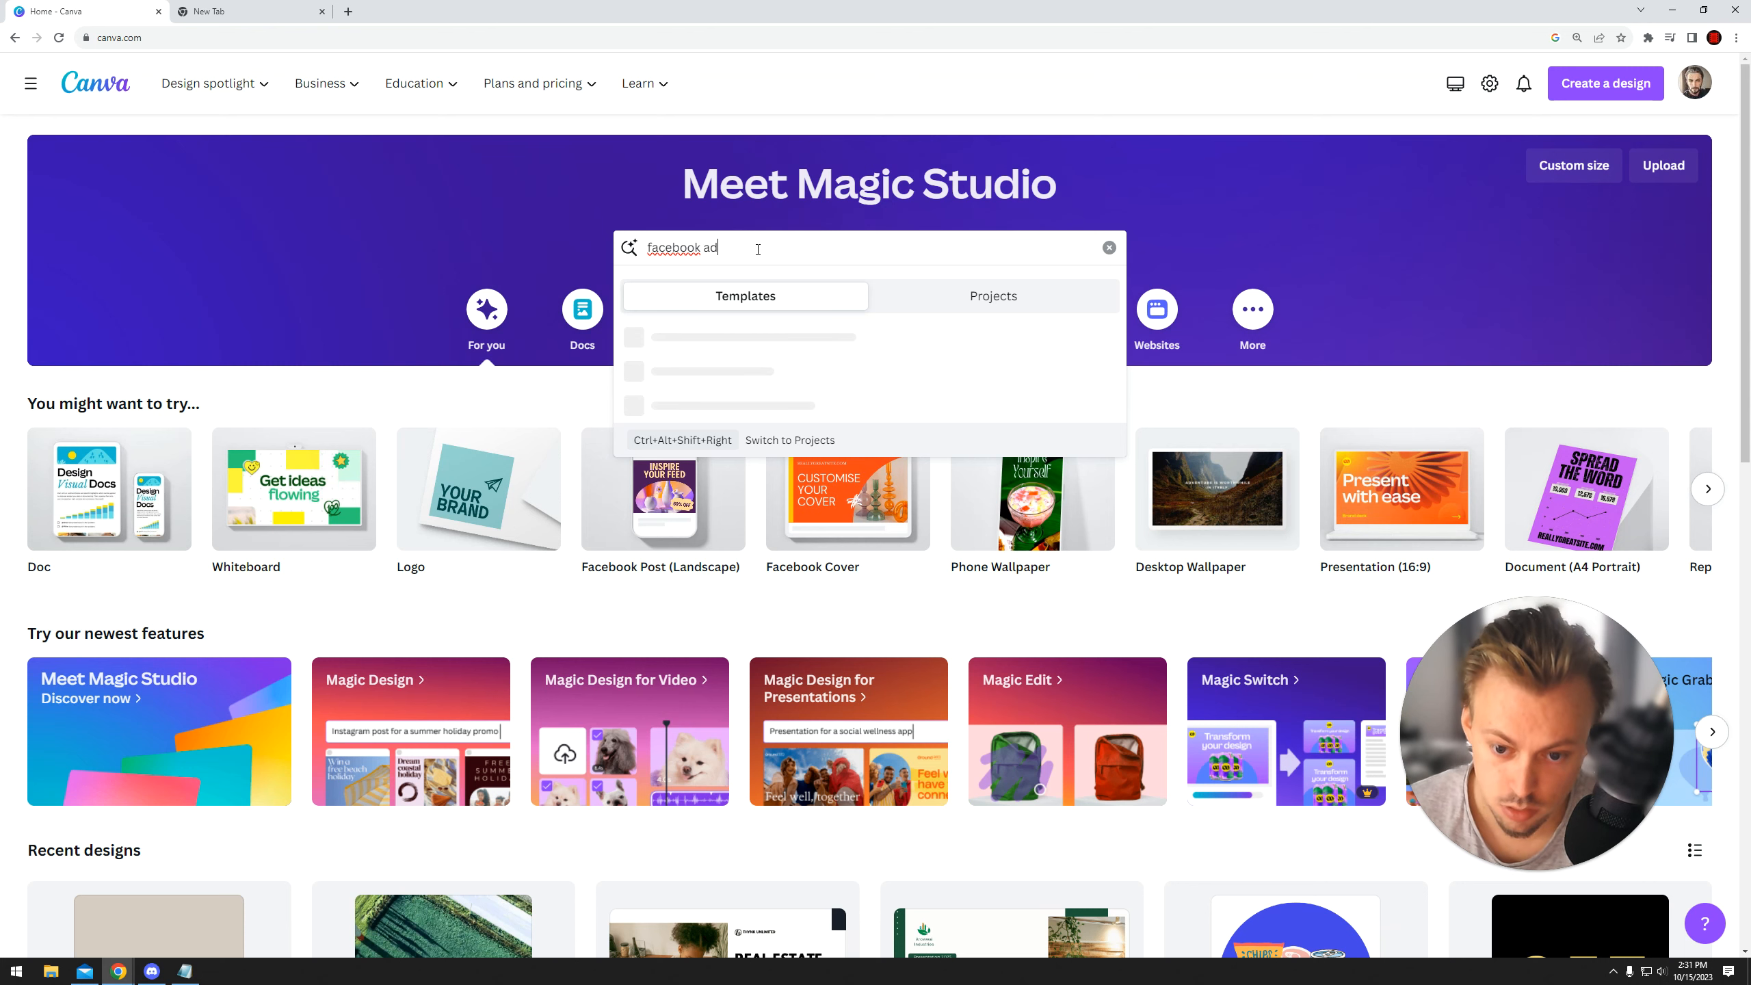
pyautogui.press('Return')
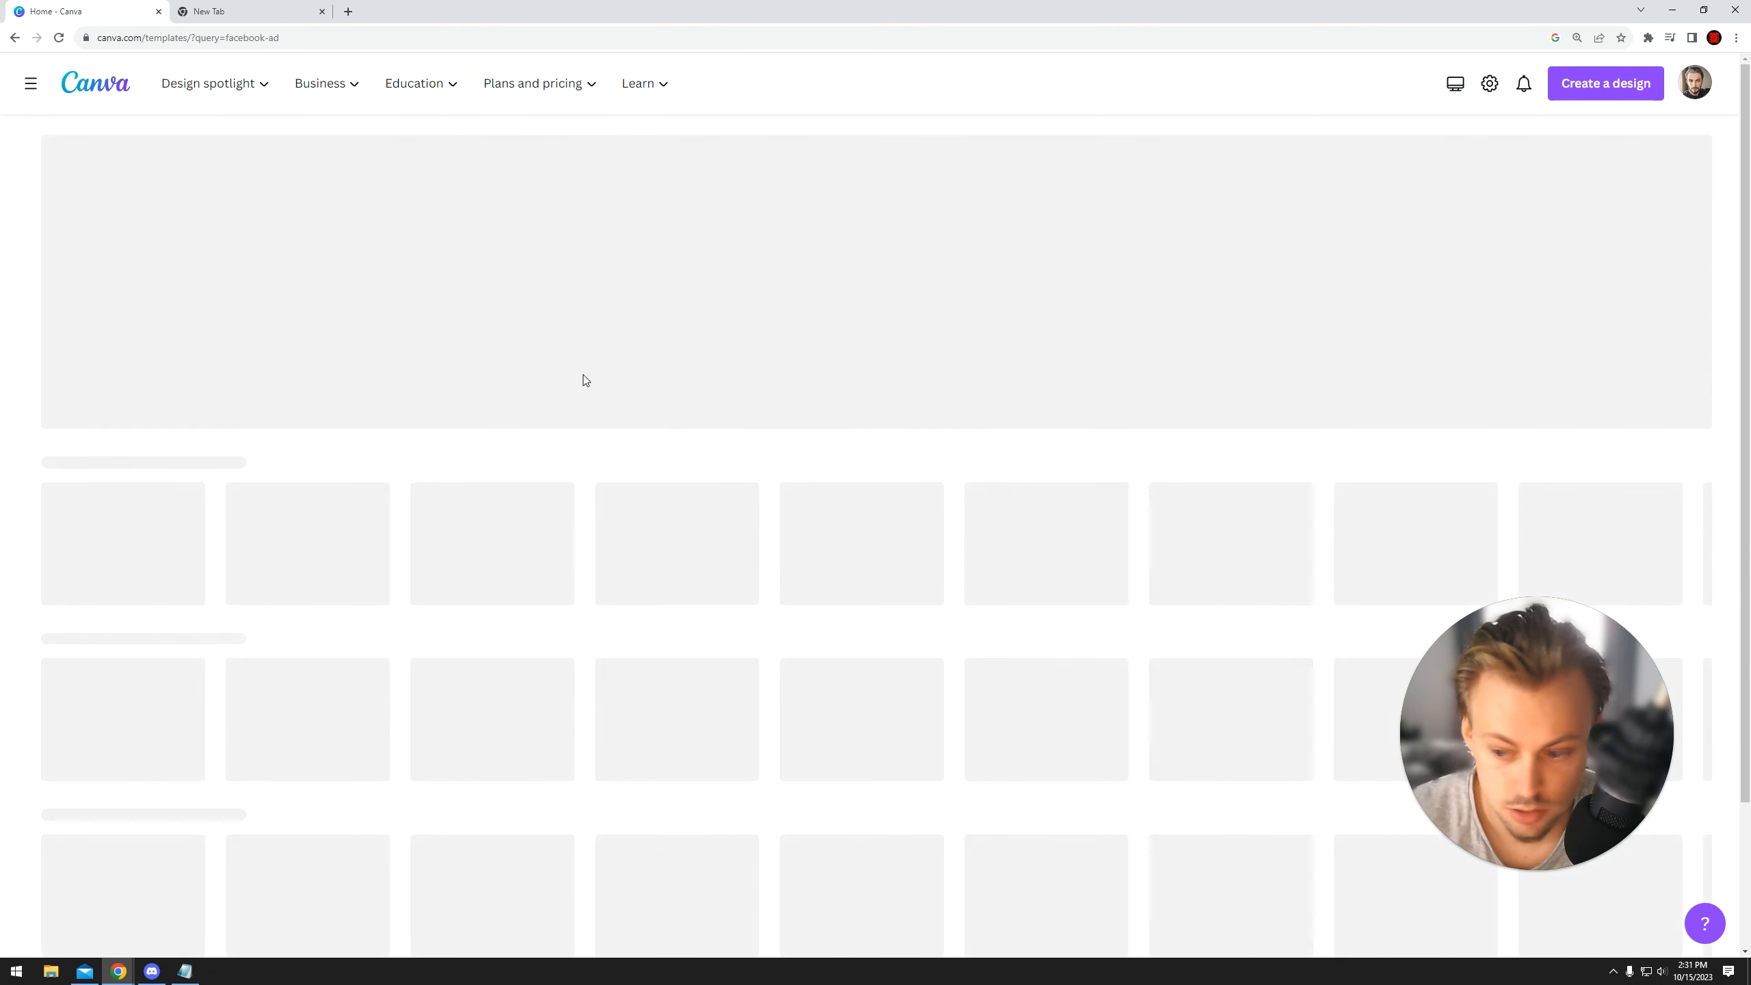
# - Browse the range of Facebook Ad templates in the search results
pyautogui.scroll(-2, 125, 282)
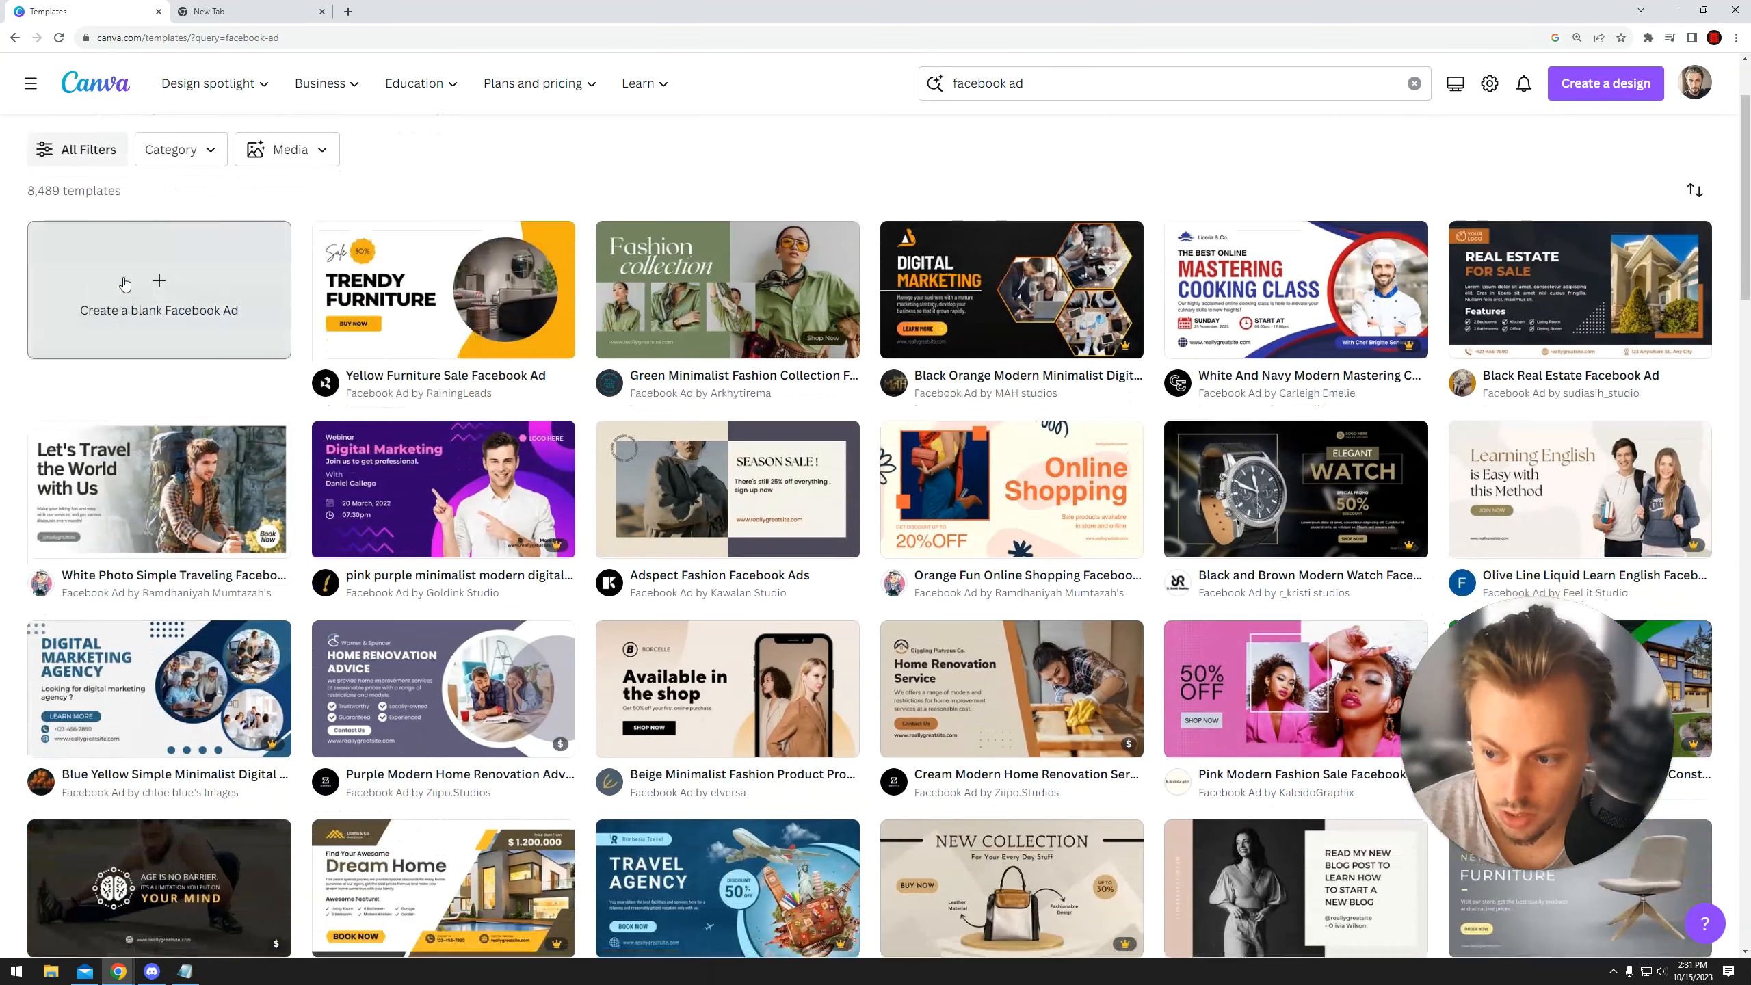
pyautogui.scroll(-3, 1110, 393)
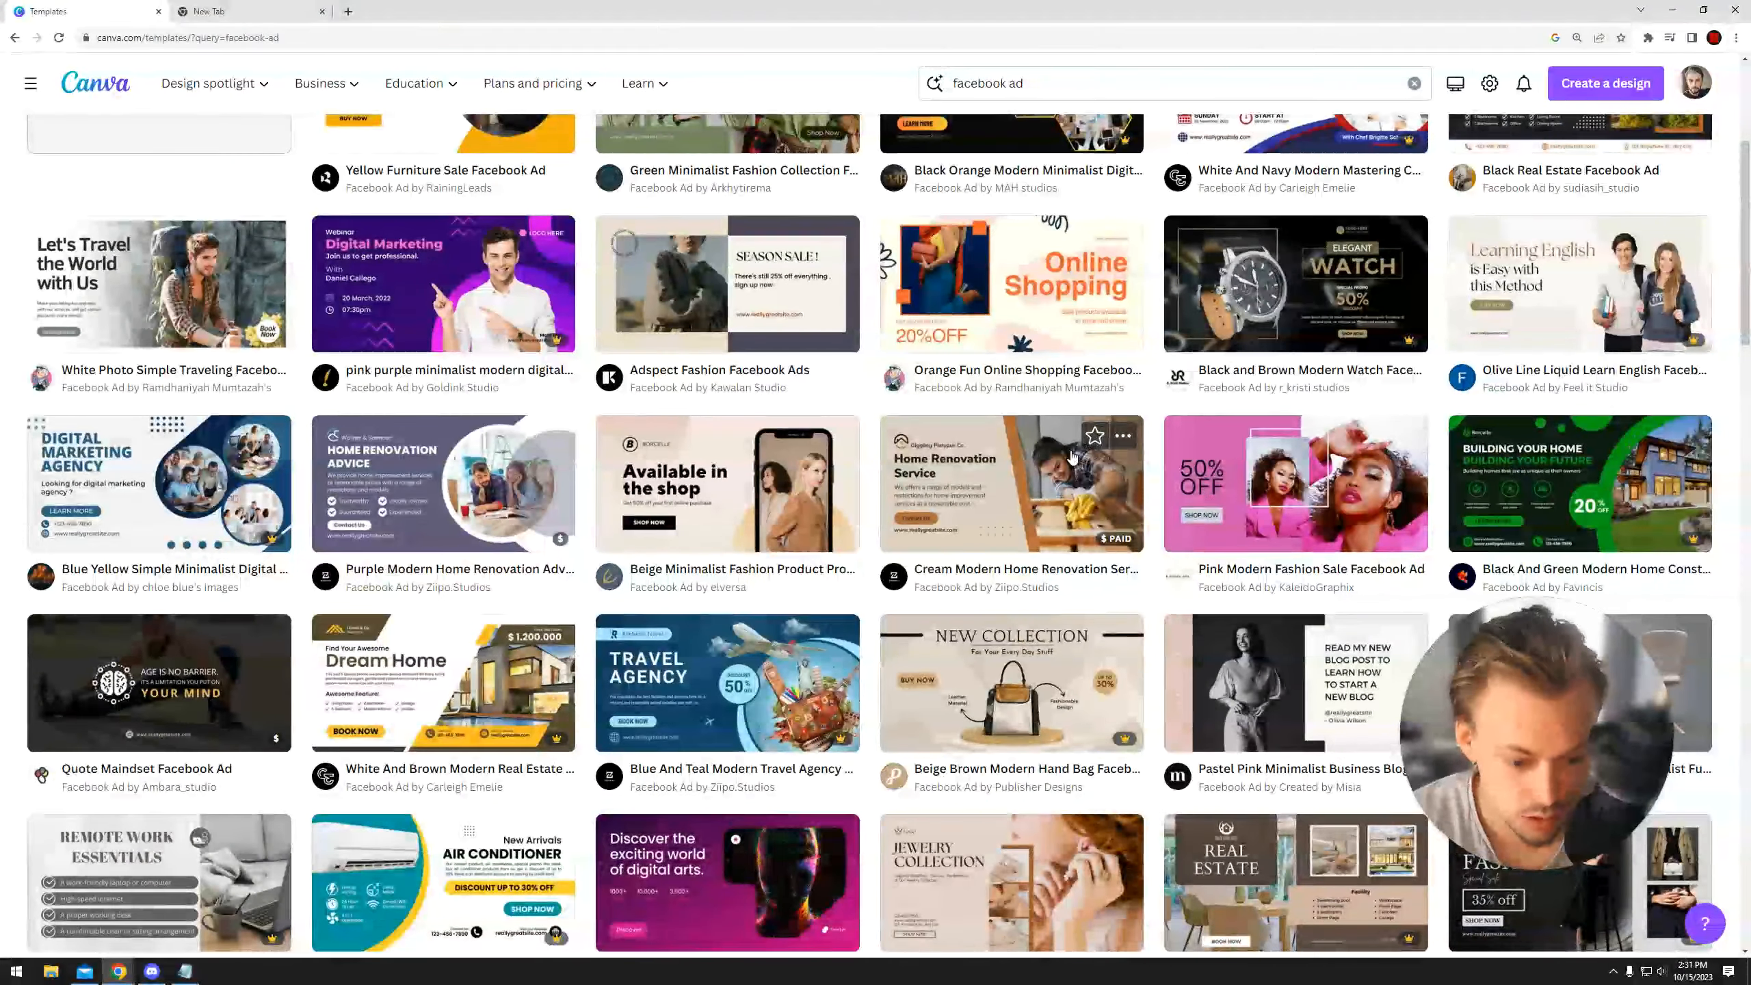
pyautogui.scroll(5, 87, 335)
pyautogui.scroll(-1, 88, 336)
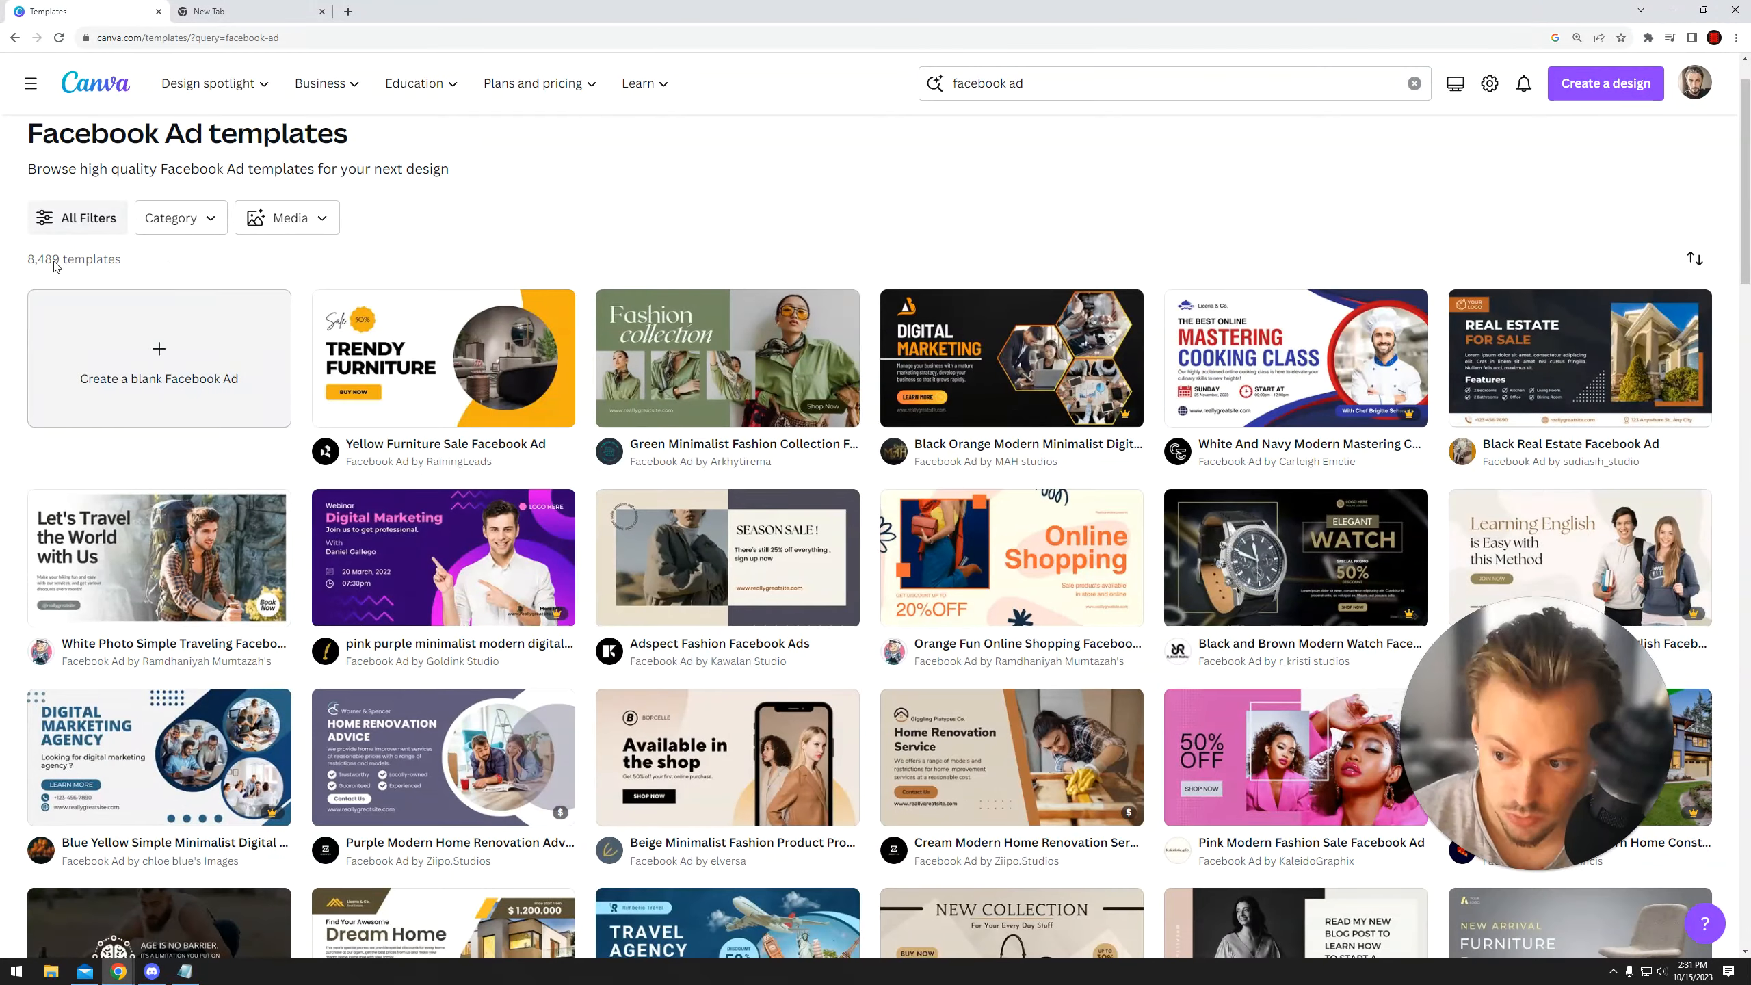
pyautogui.scroll(-10, 1217, 392)
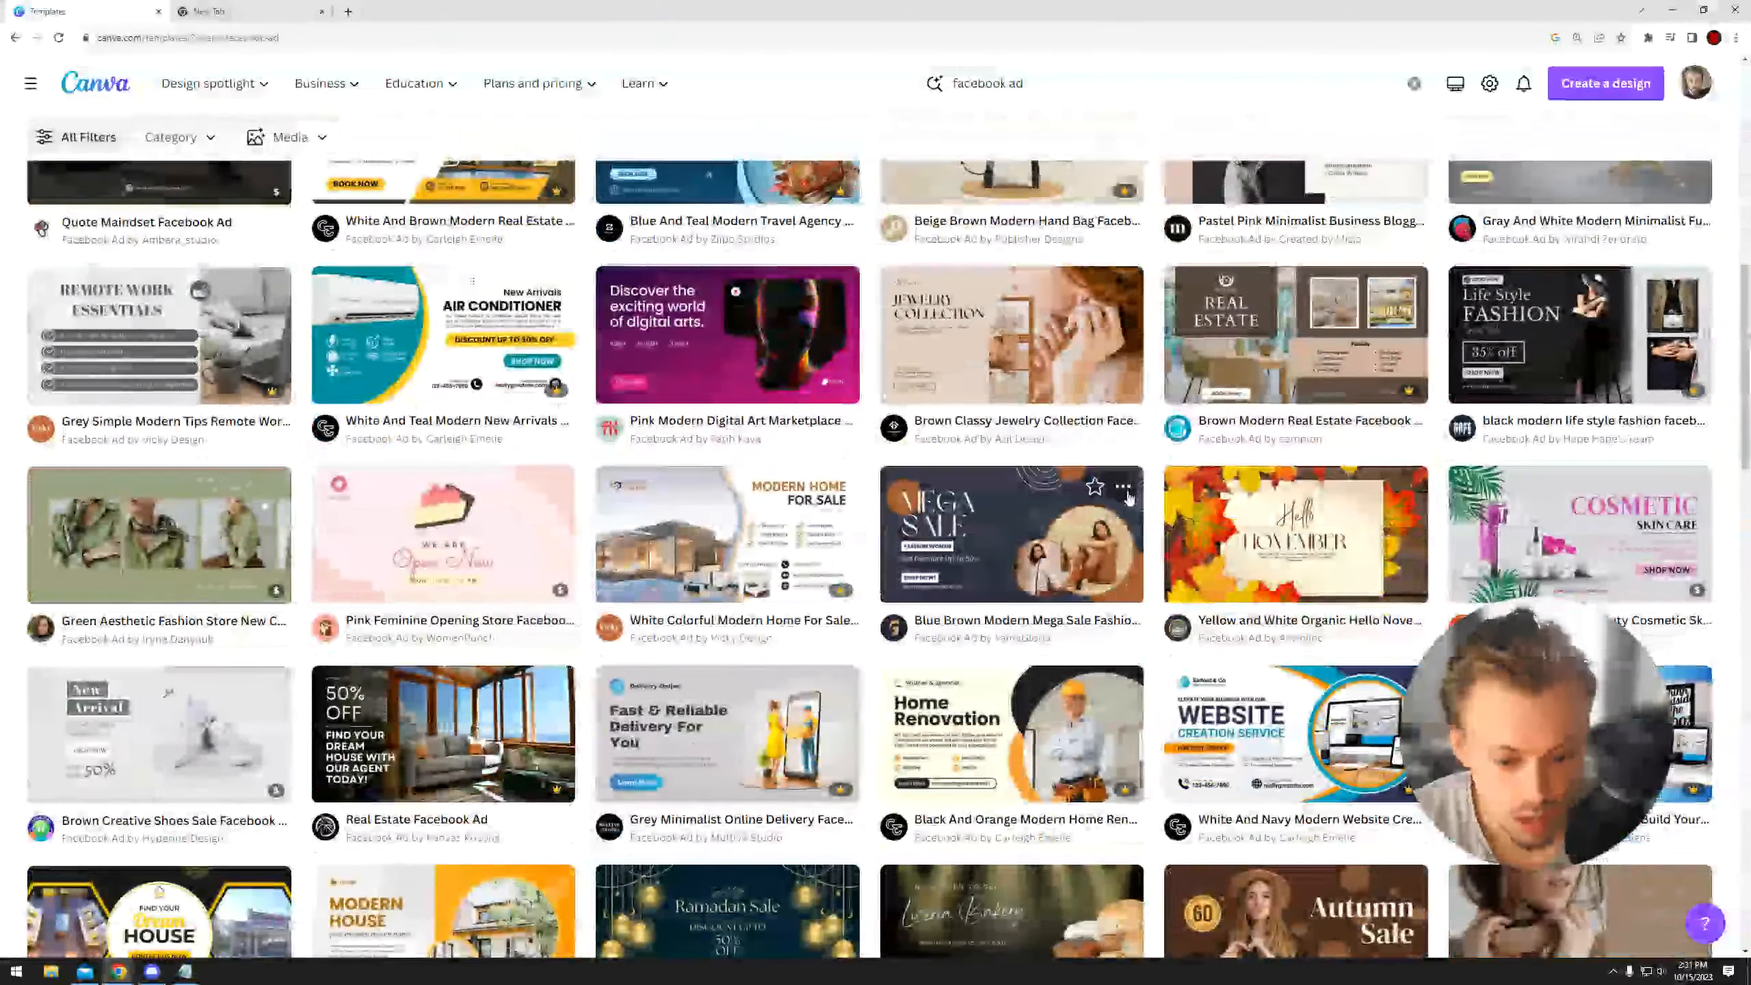
pyautogui.scroll(12, 960, 439)
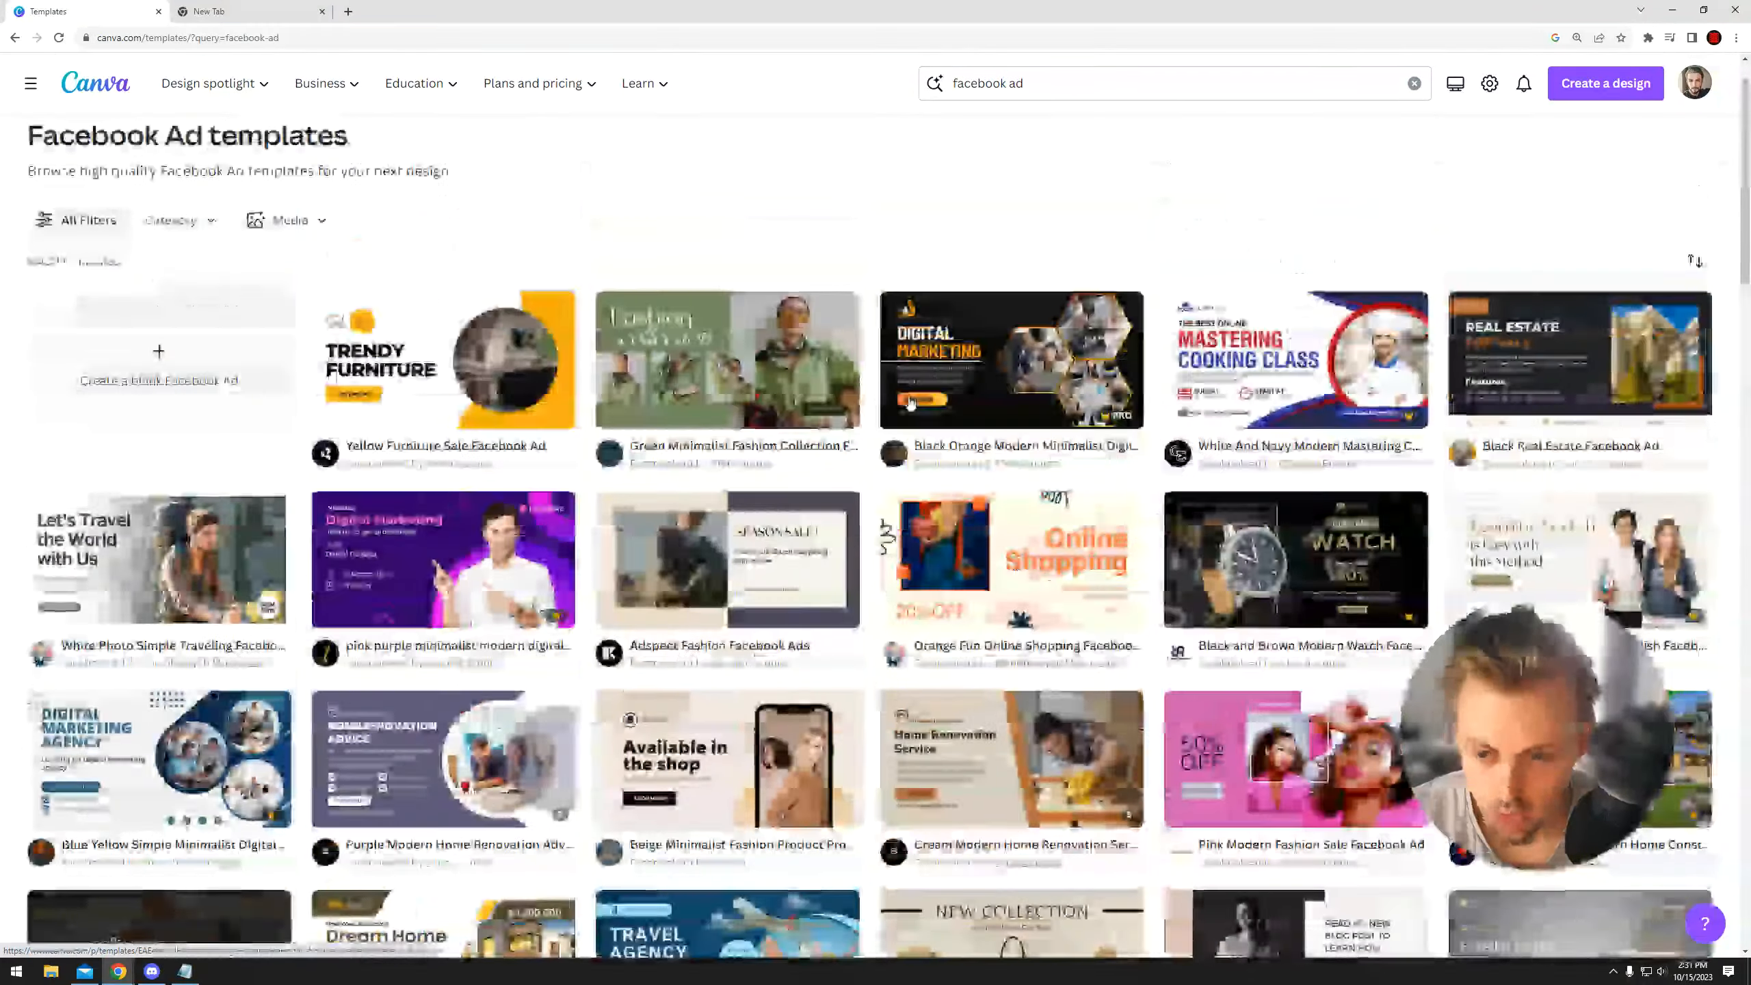
# - Return to the home page and search the templates for "tiktok video"
pyautogui.click(95, 85)
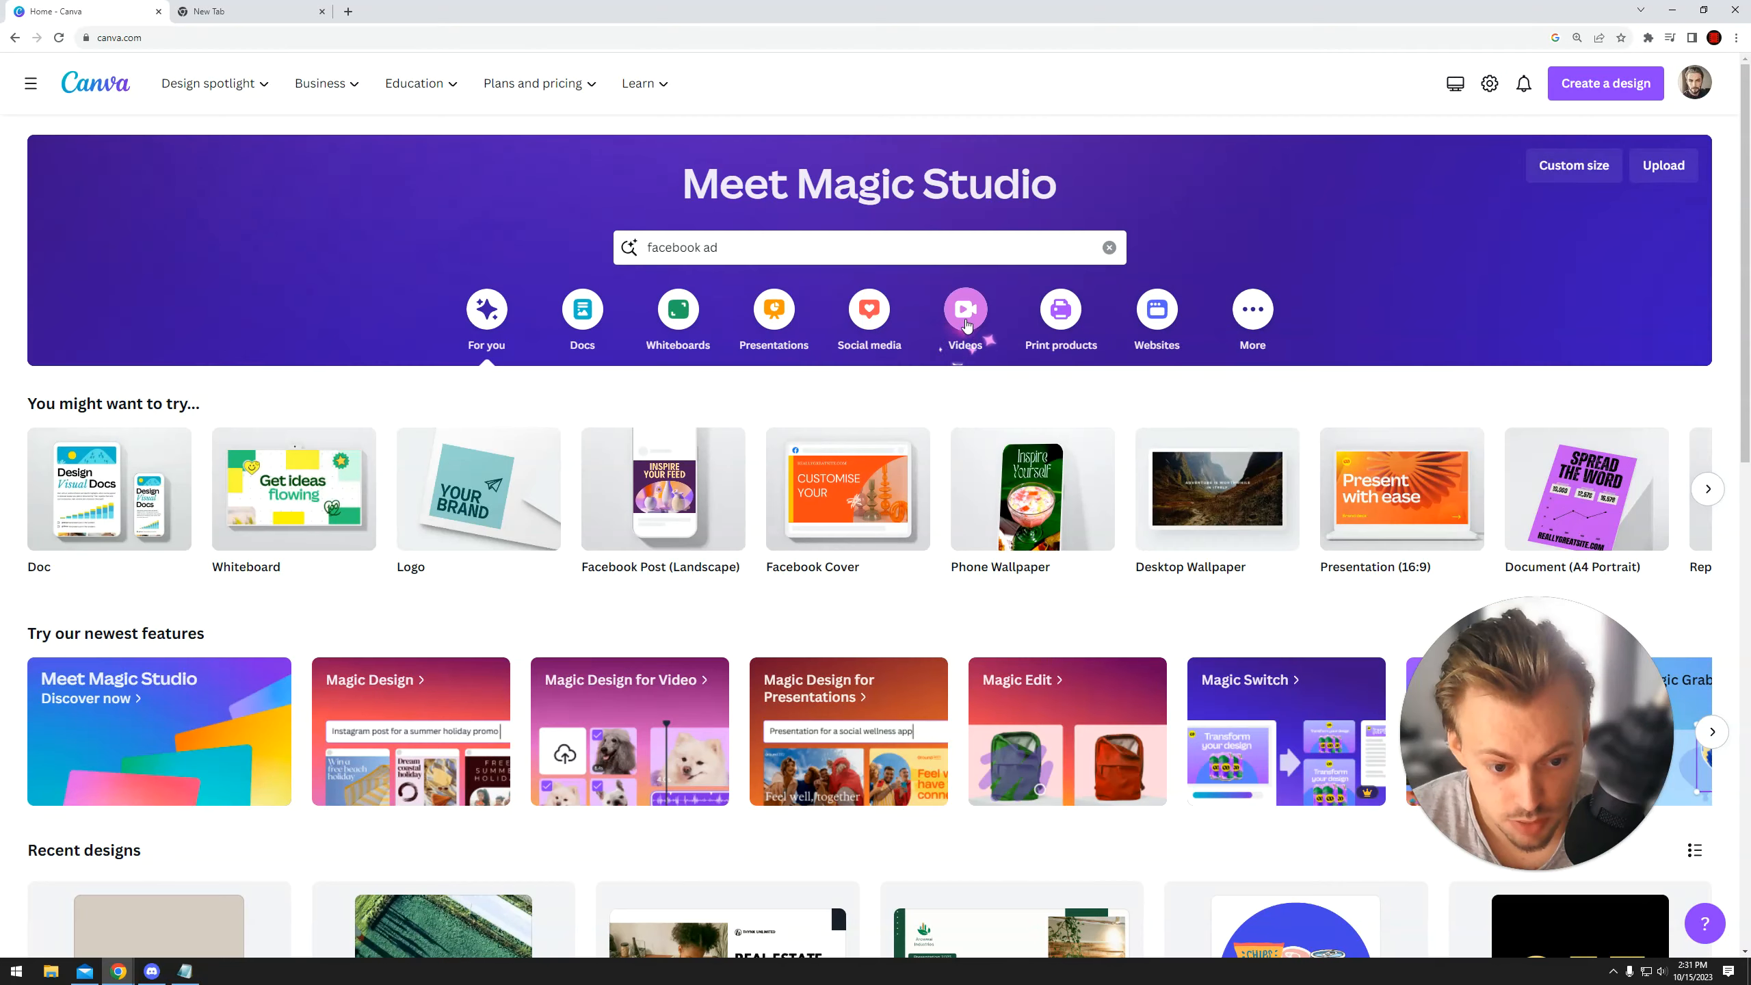
pyautogui.click(832, 242)
pyautogui.write('tik')
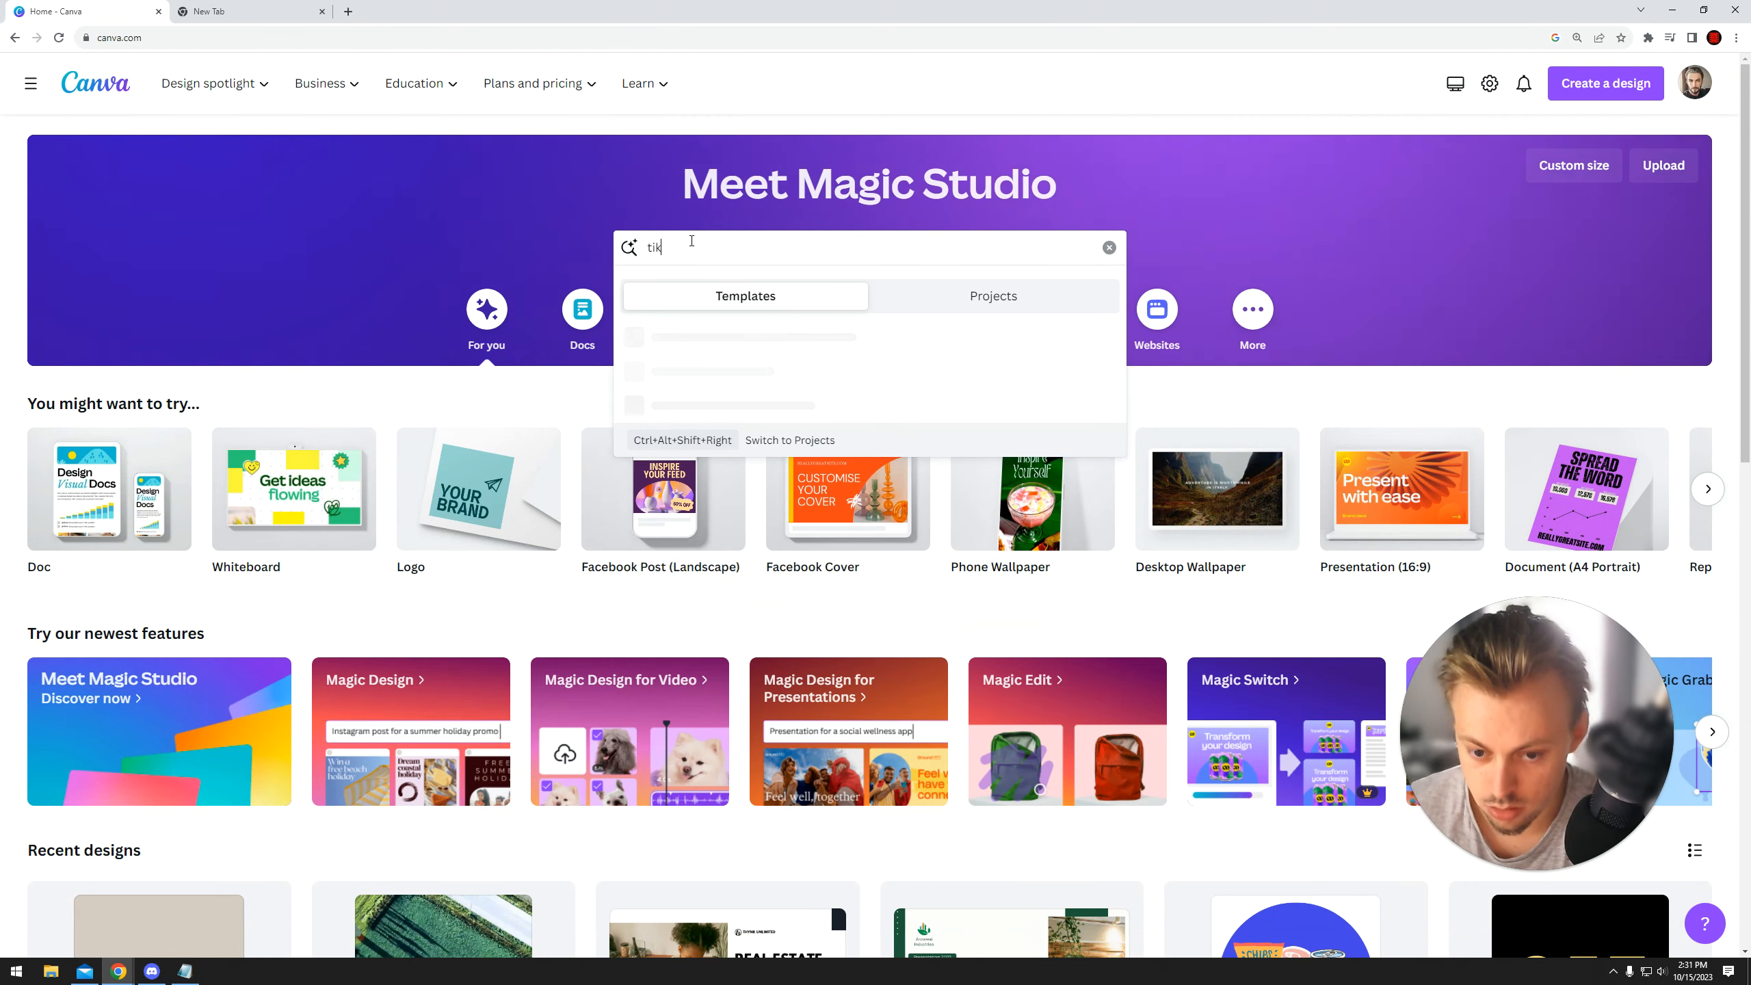
pyautogui.write('tok video')
pyautogui.press('Return')
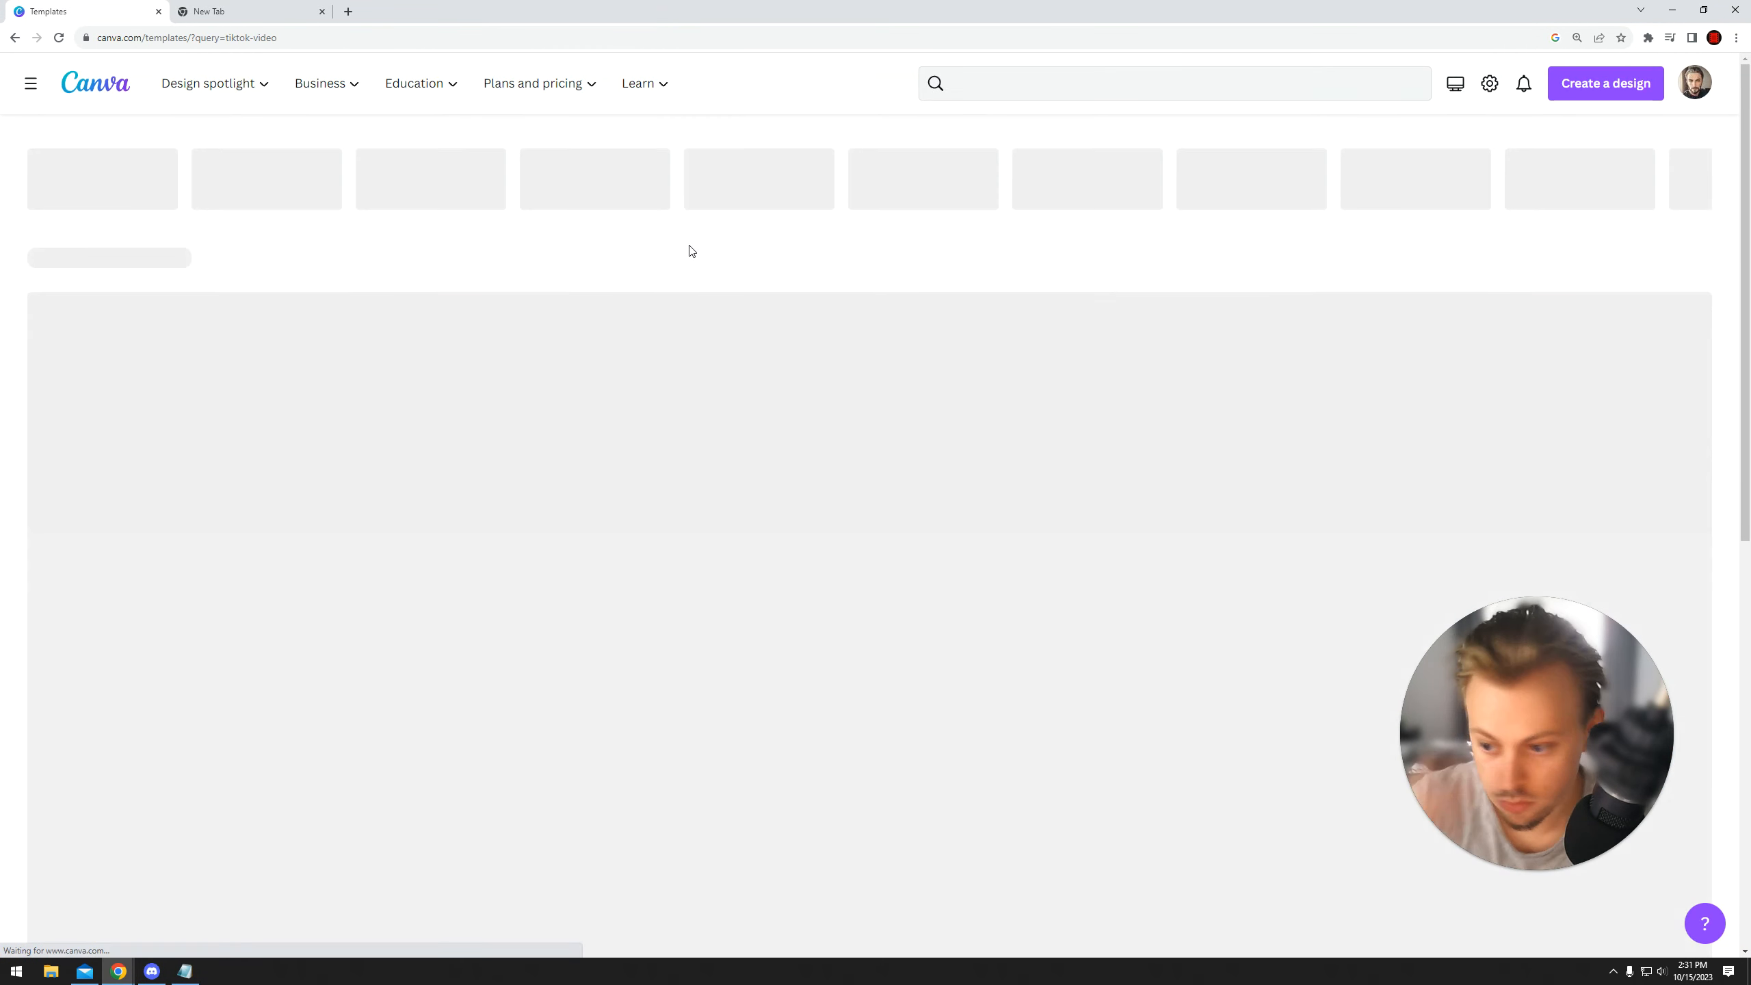
# - Browse the TikTok video templates and preview a few, including Light Pink Rose Pink Brown Pastel Perfect Shopping TikTok Video, closing each preview
pyautogui.scroll(-3, 654, 361)
pyautogui.scroll(2, 440, 284)
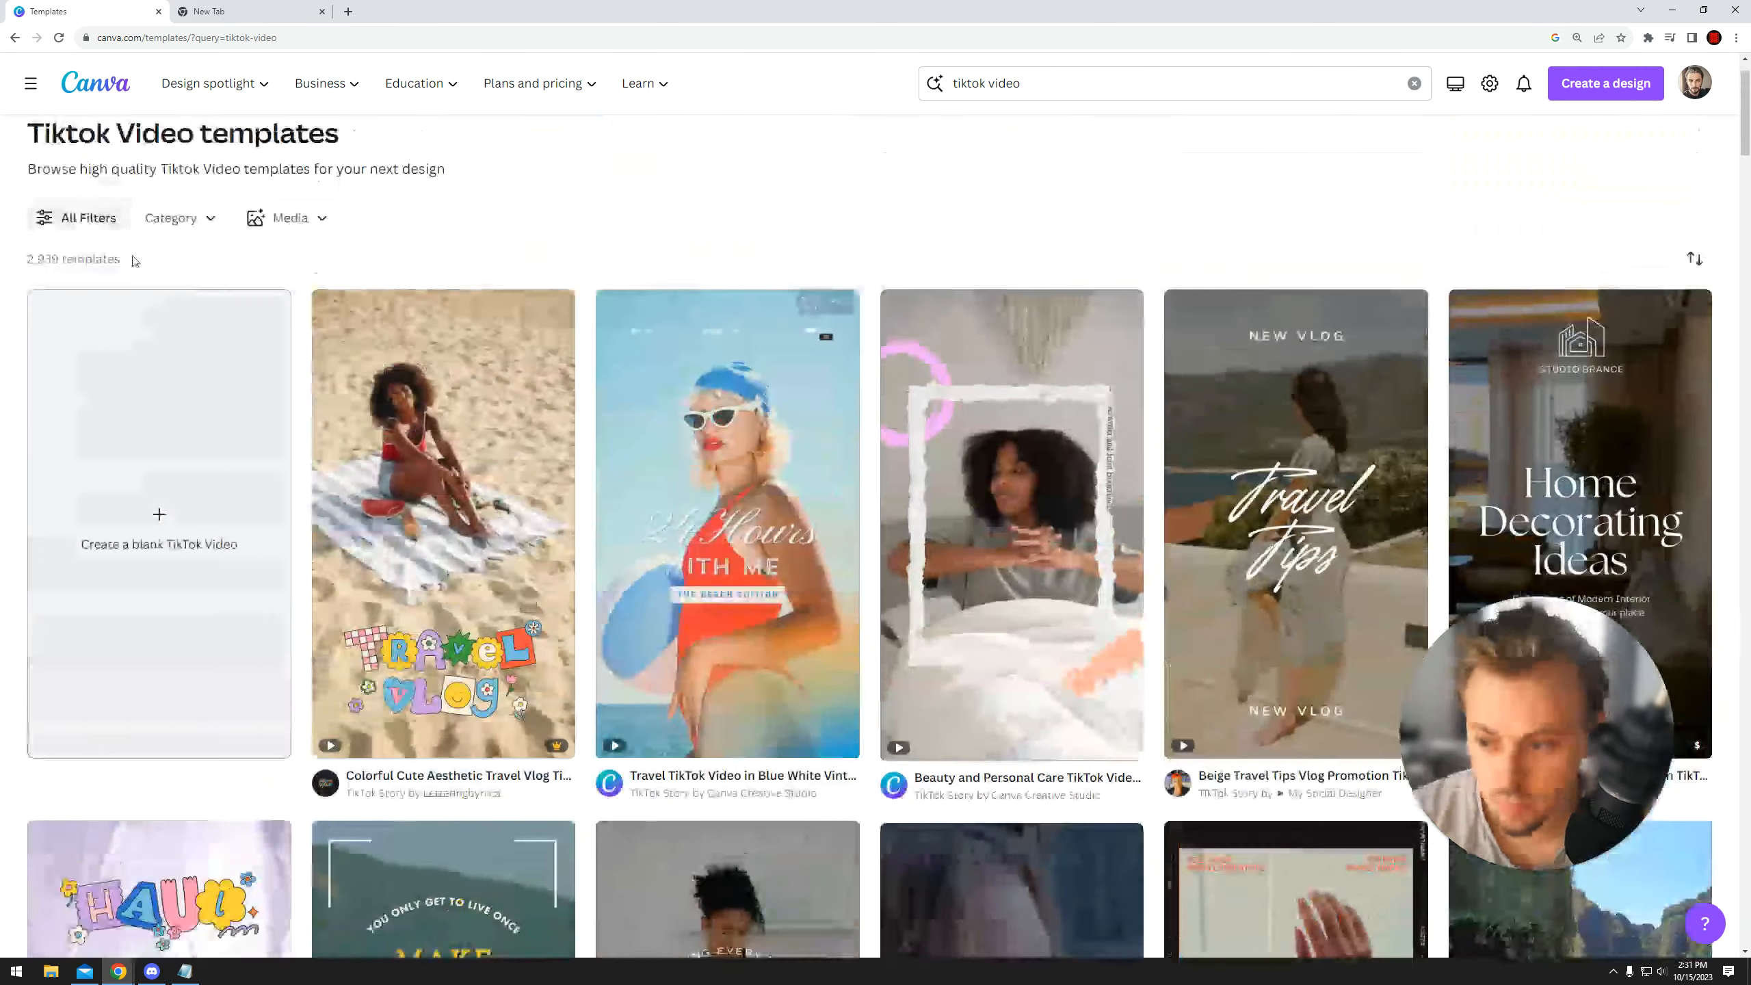
pyautogui.scroll(-8, 1004, 463)
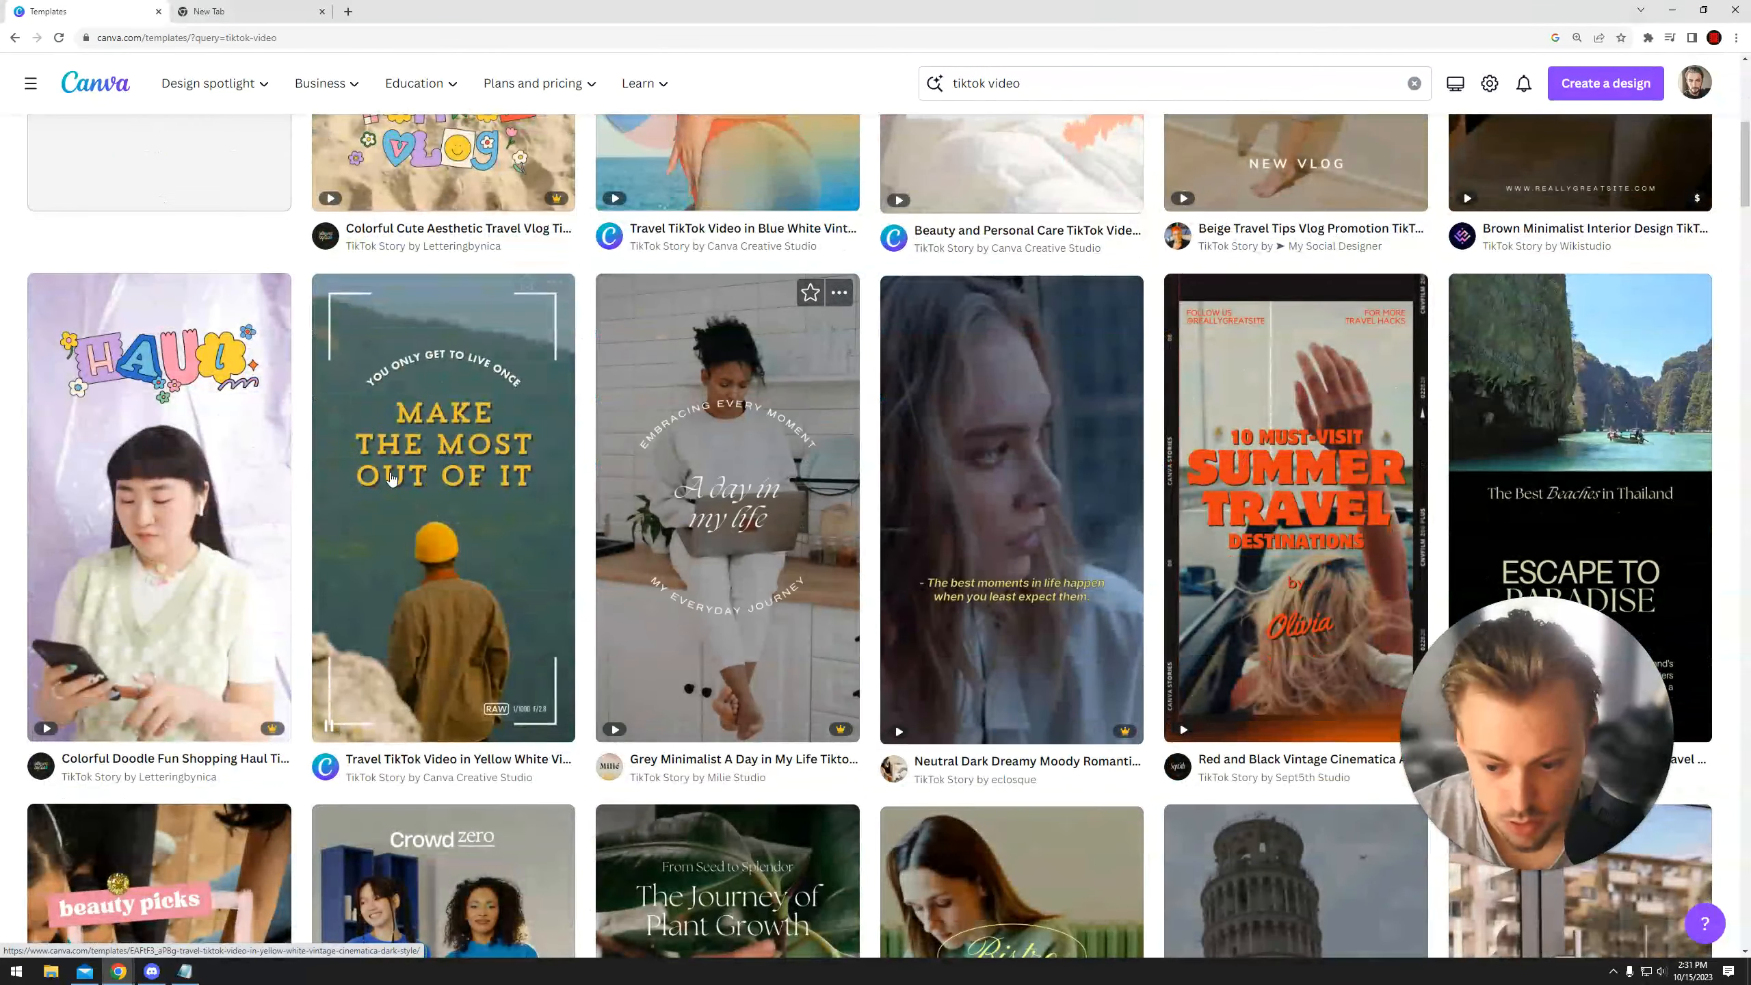
pyautogui.scroll(-8, 1004, 462)
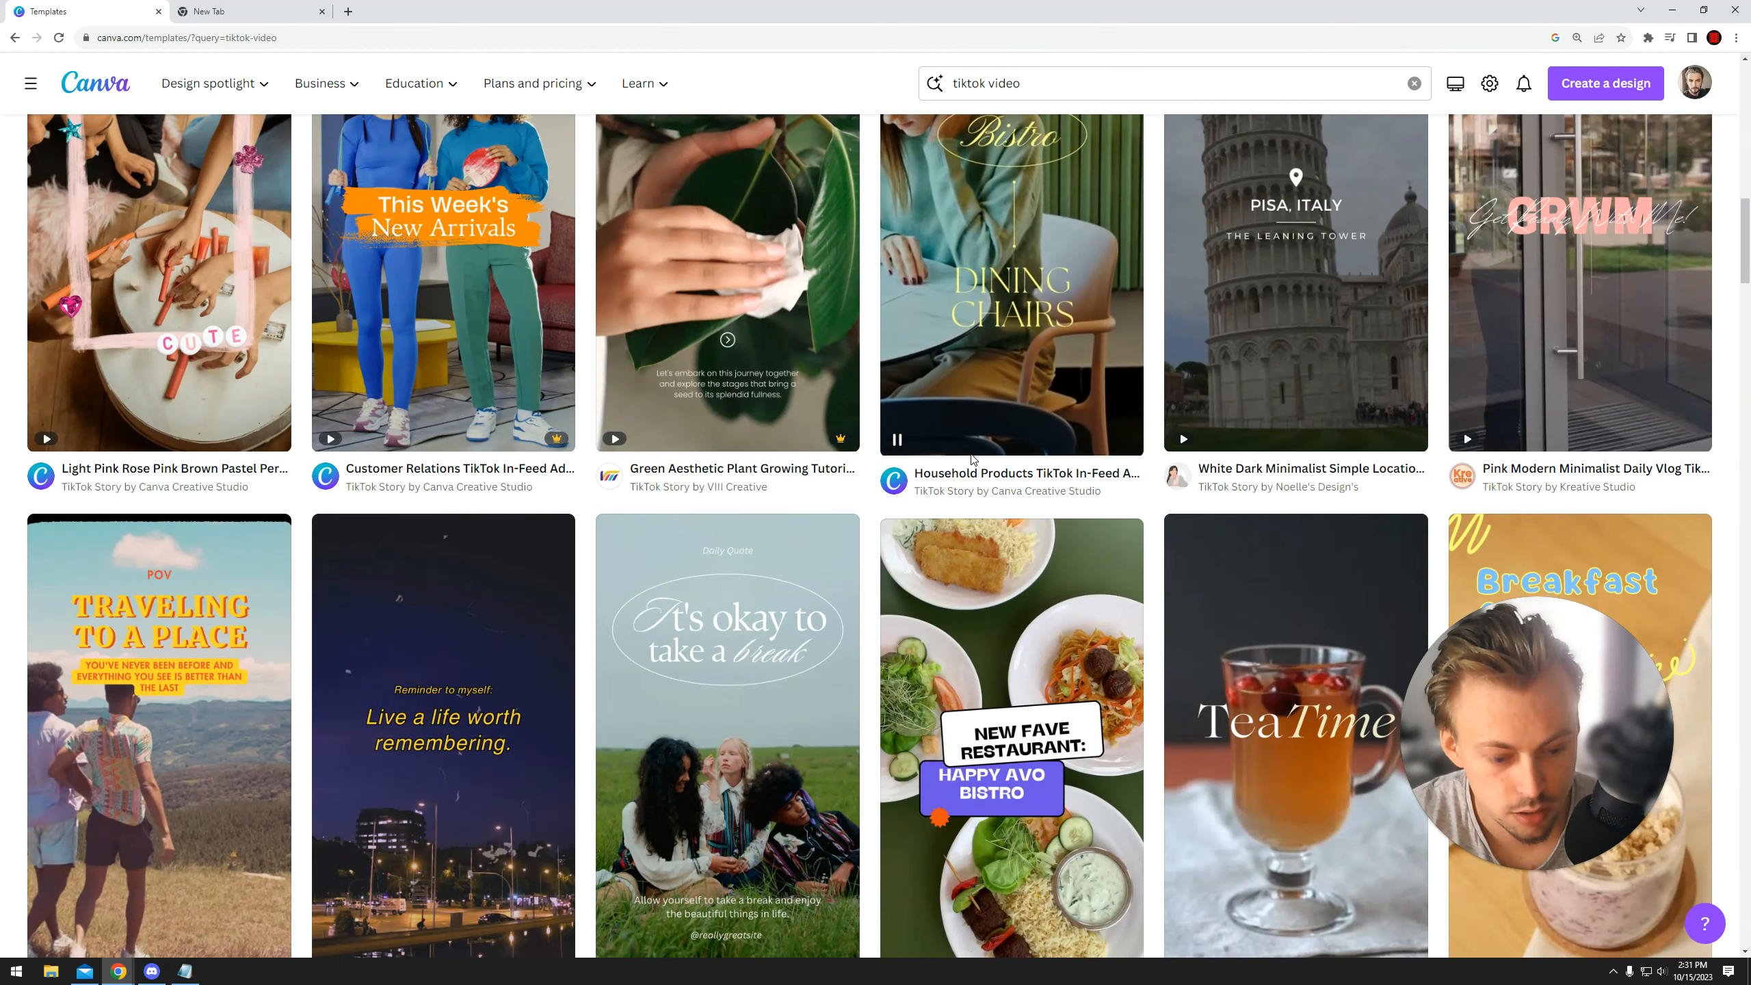
pyautogui.click(714, 325)
pyautogui.click(210, 303)
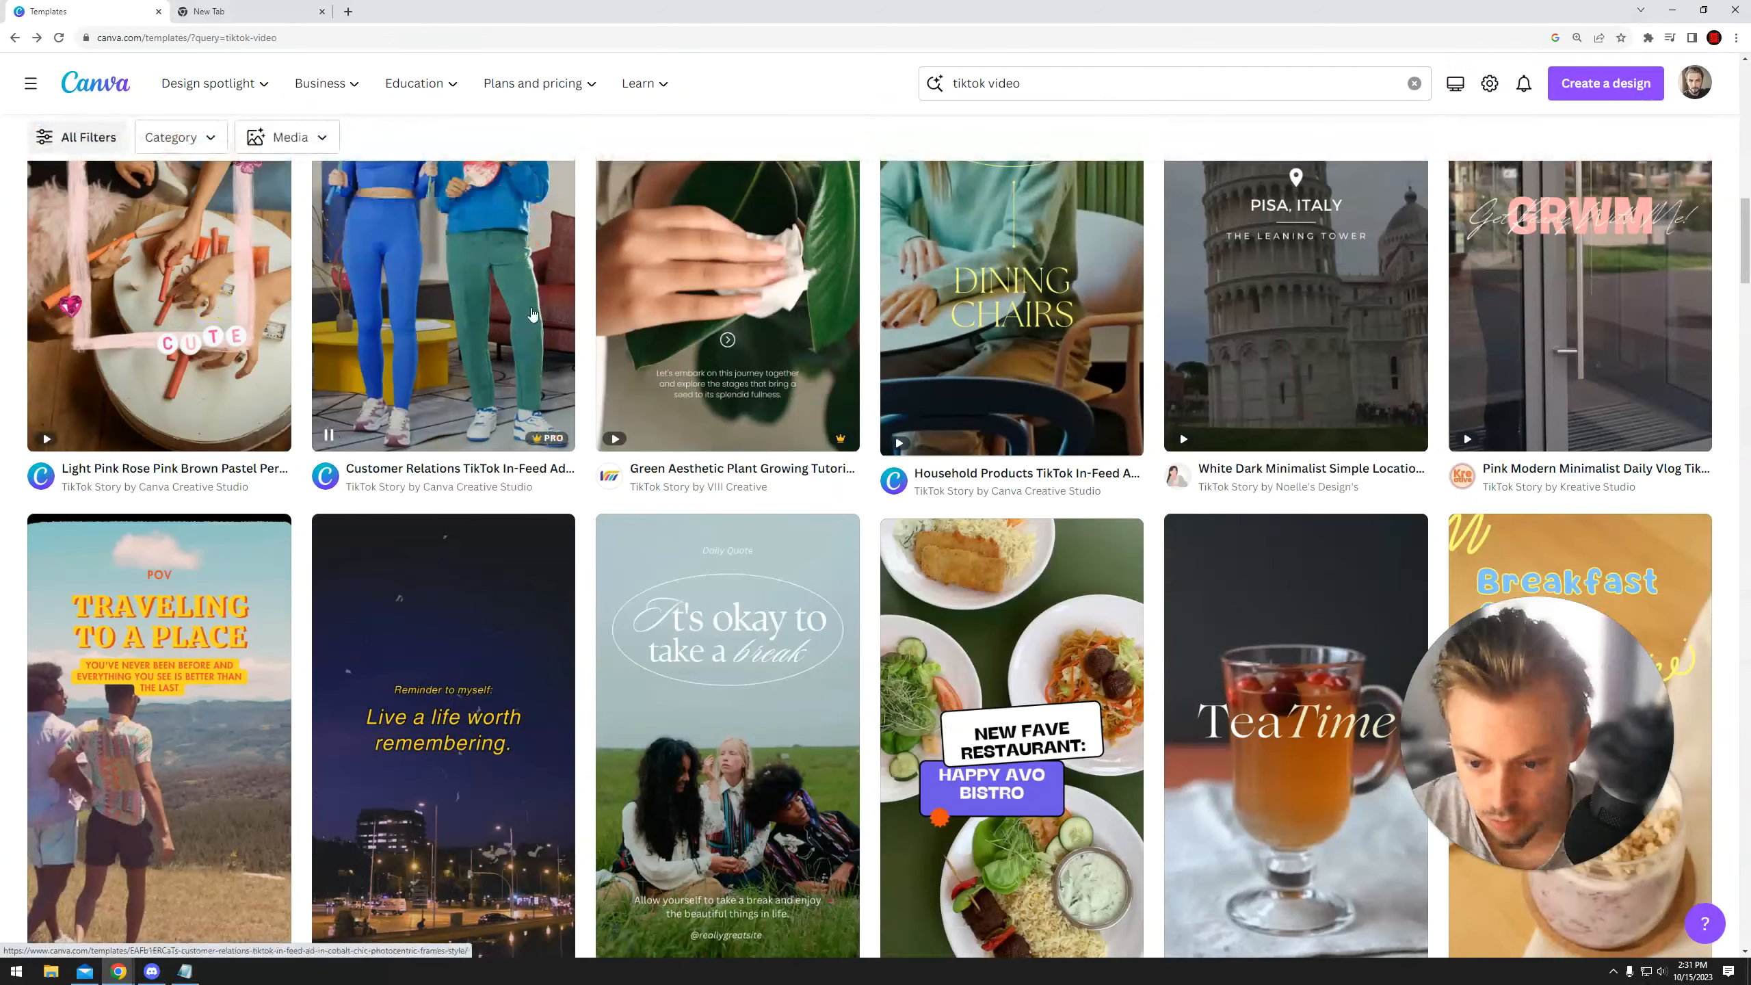
pyautogui.click(211, 460)
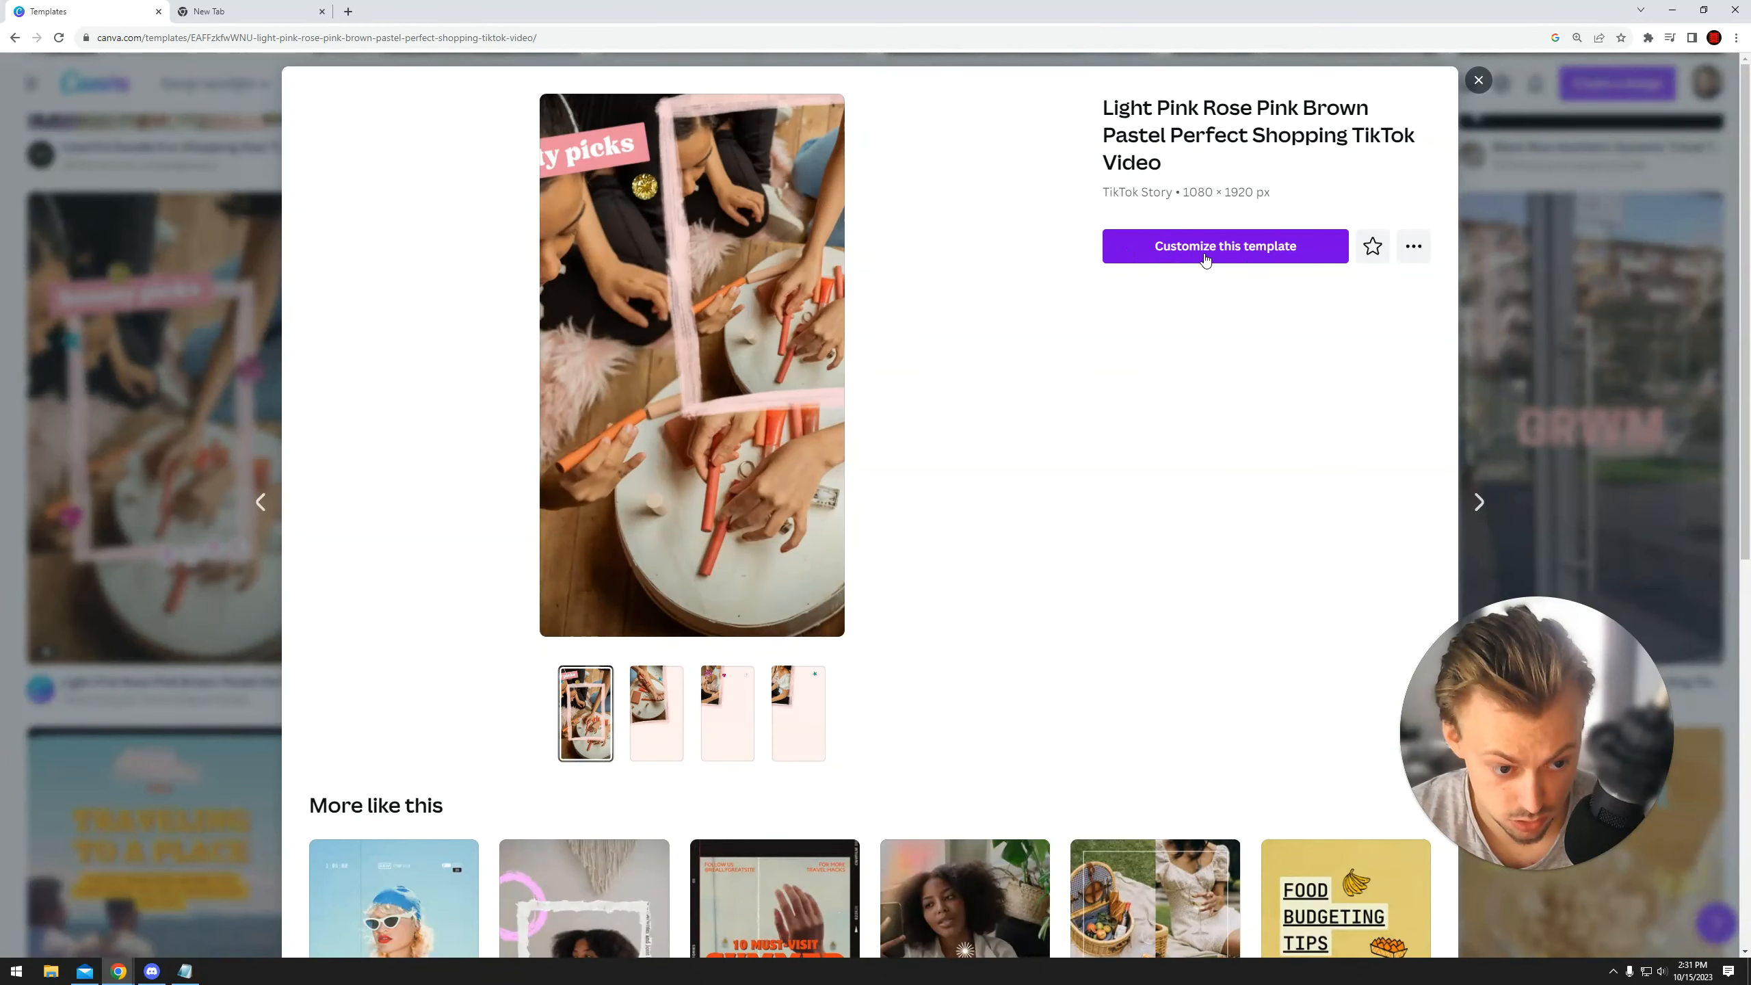
pyautogui.click(1561, 246)
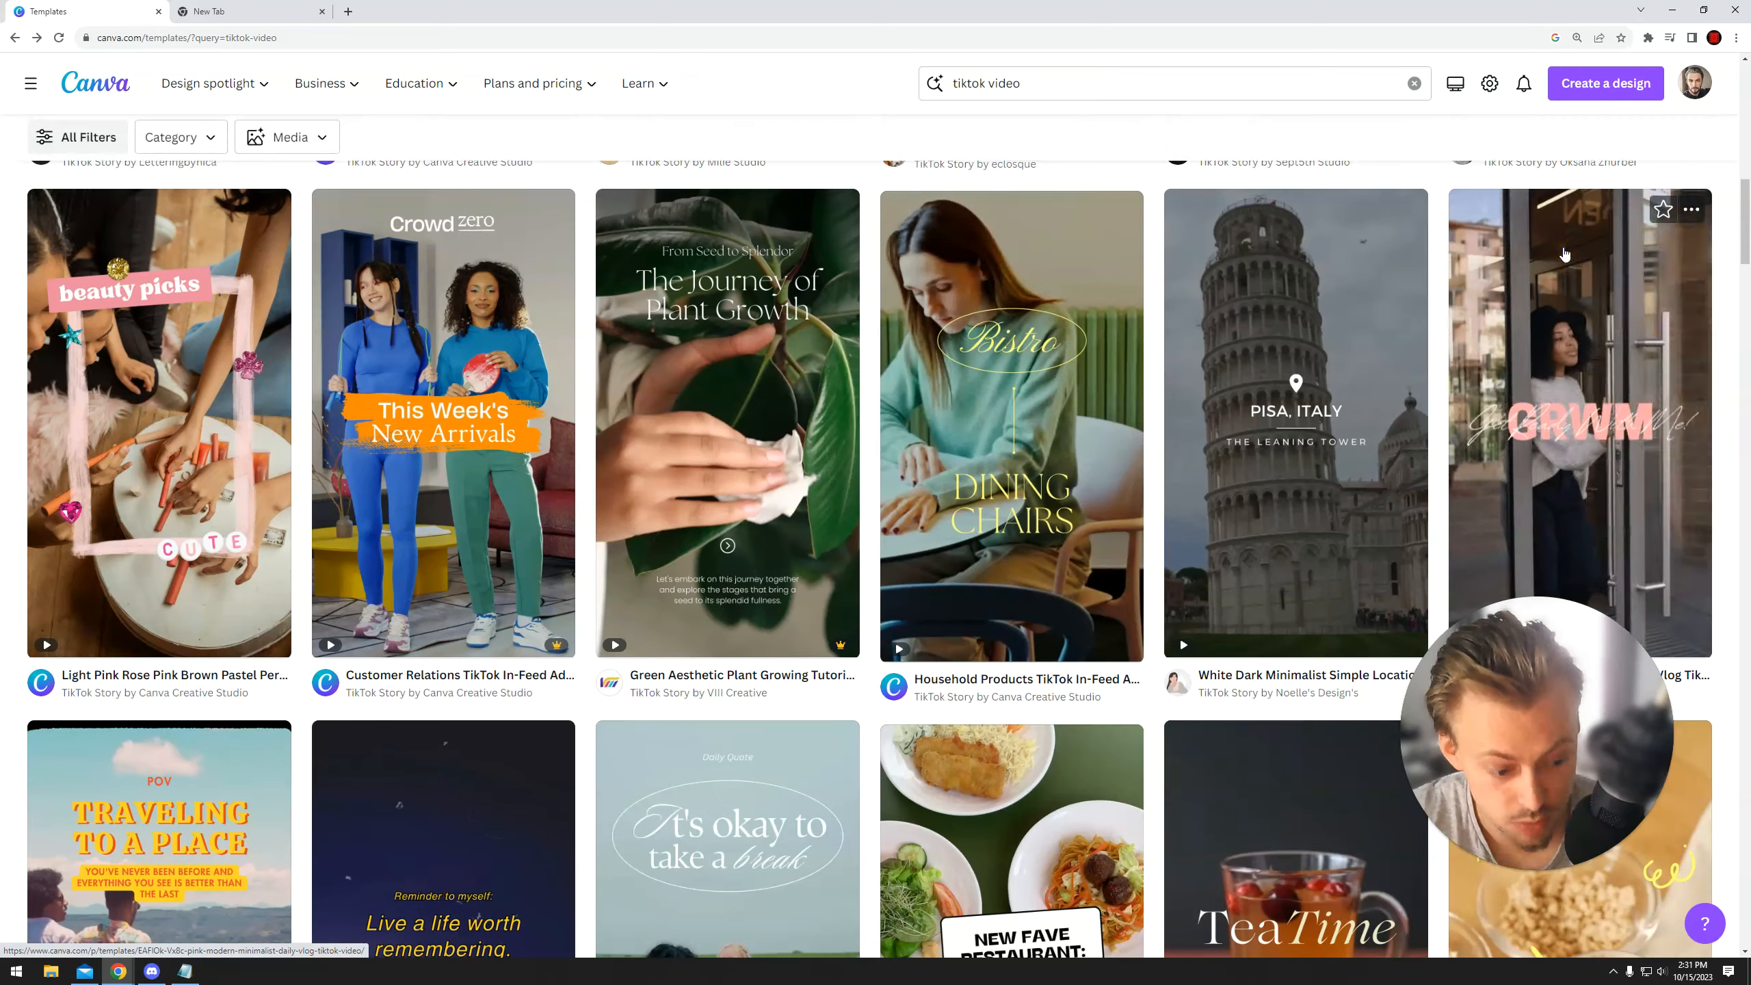
# - Go back to the "facebook ad" search results and look through the Facebook Ad templates again
pyautogui.scroll(15, 727, 438)
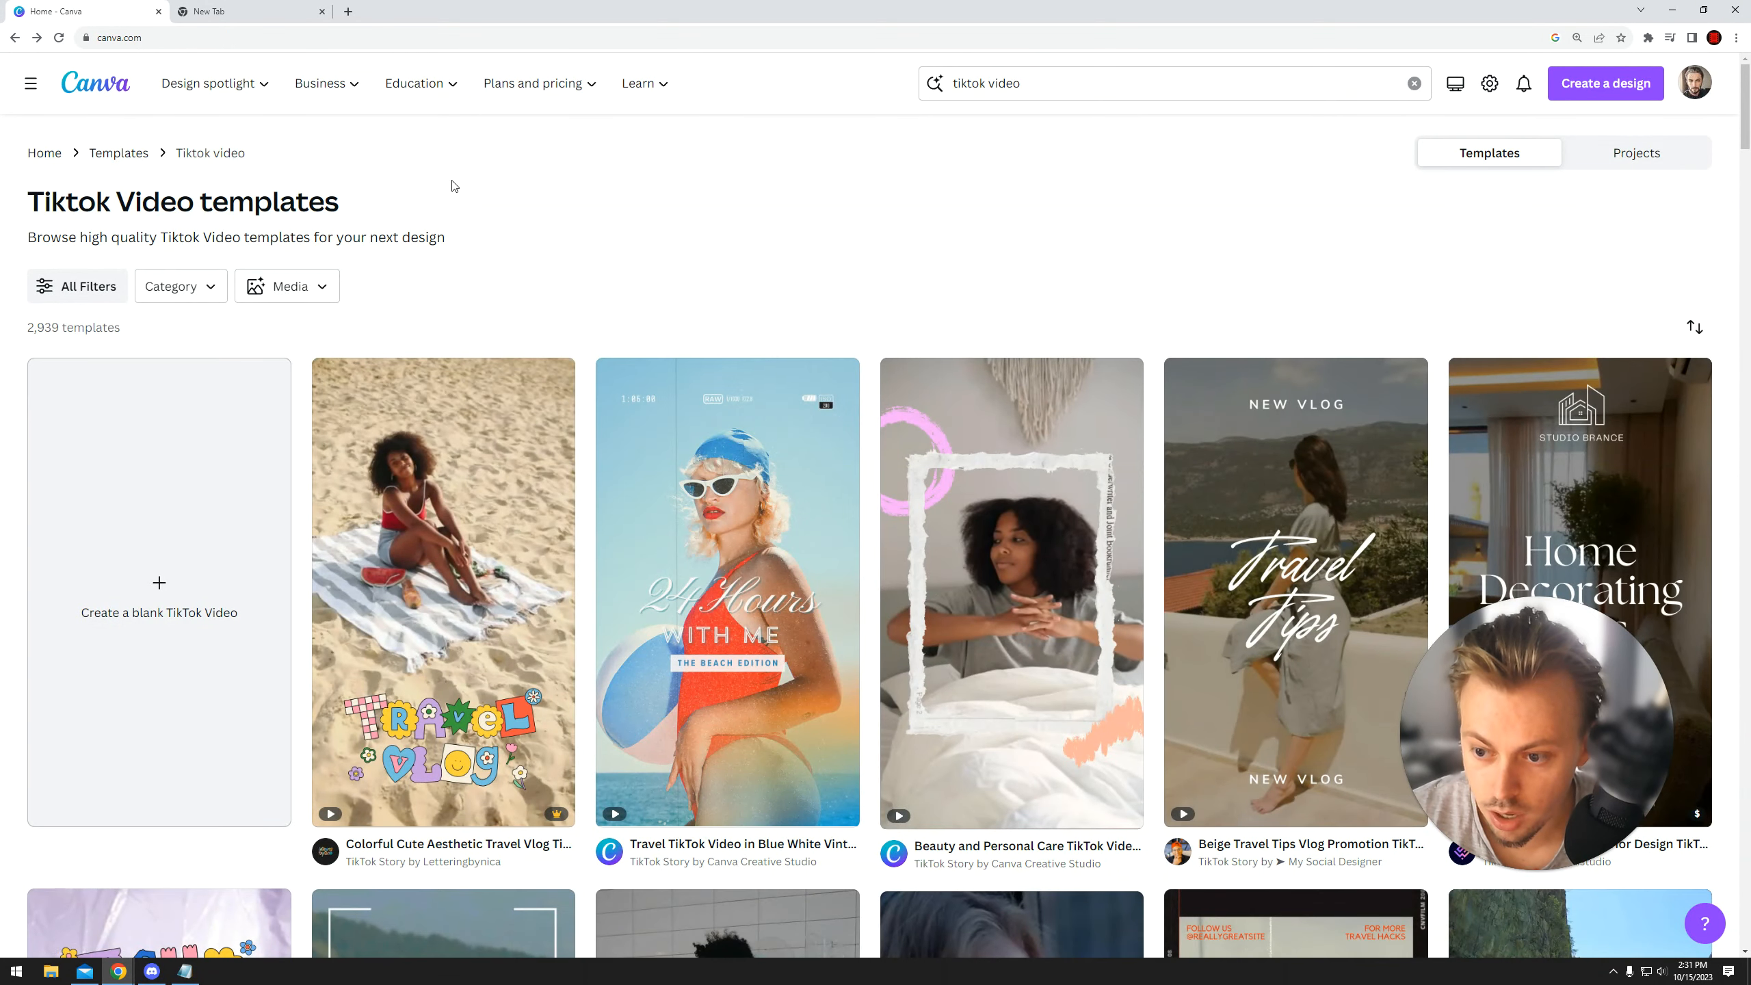
pyautogui.hotkey('alt', 'Left')
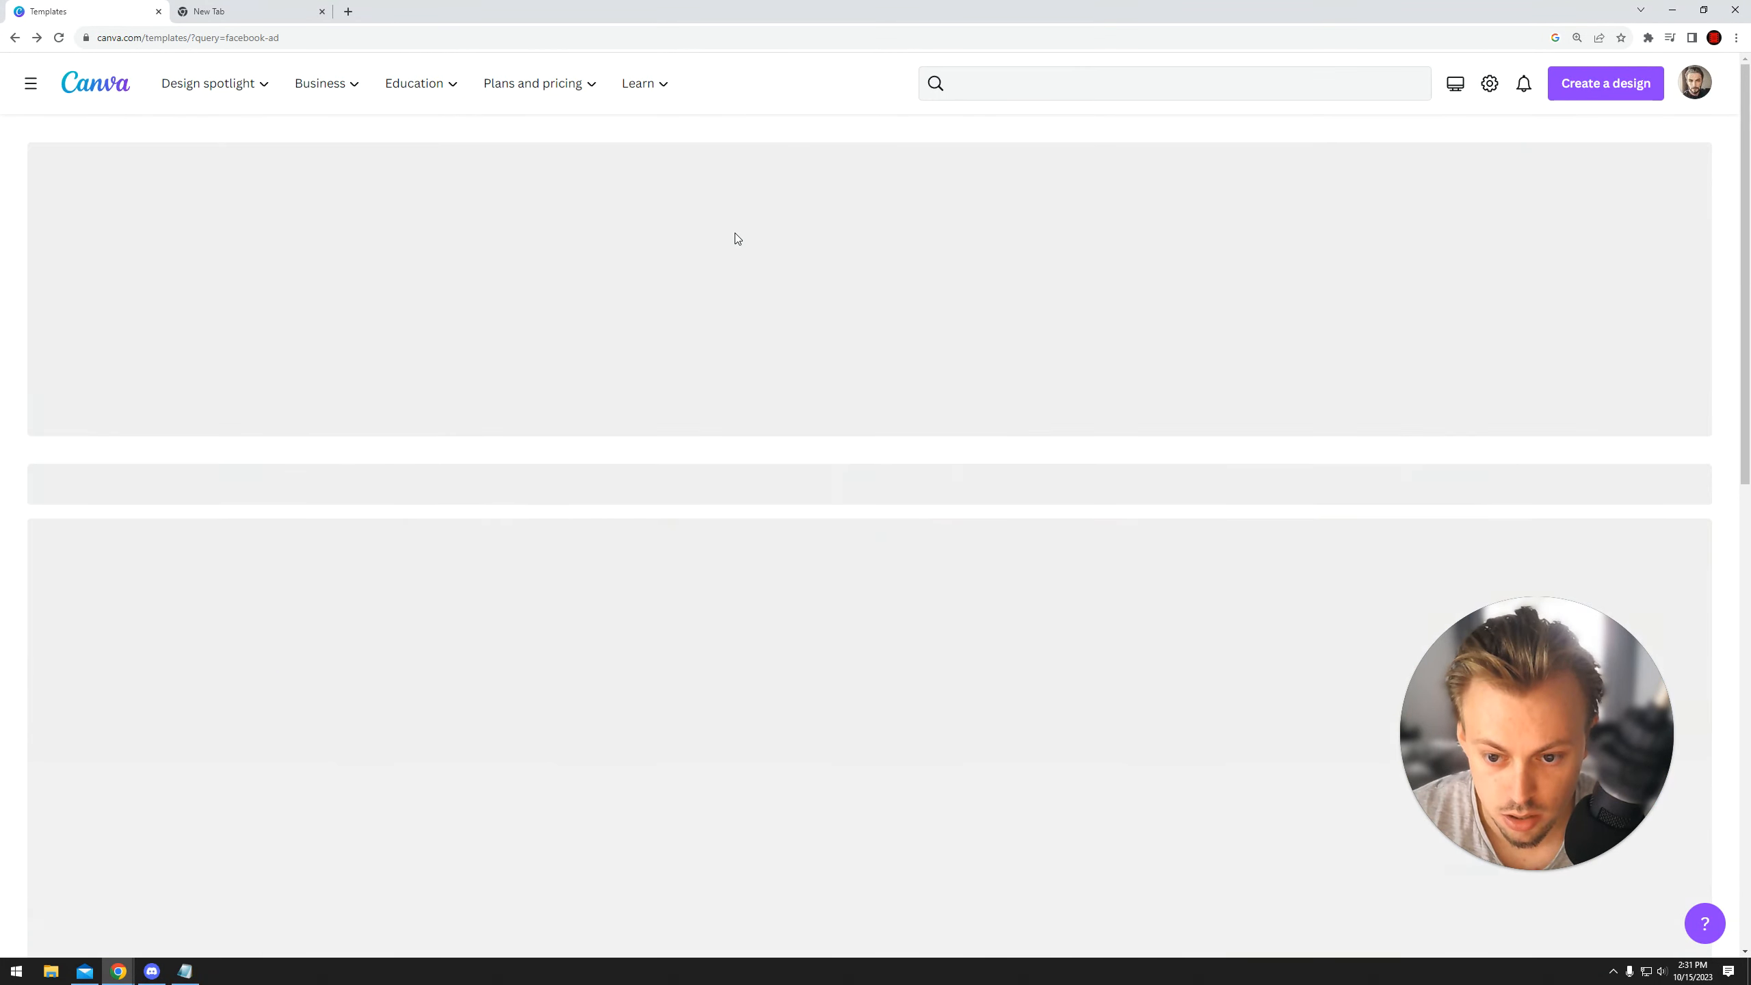
pyautogui.scroll(-3, 510, 428)
pyautogui.scroll(3, 511, 427)
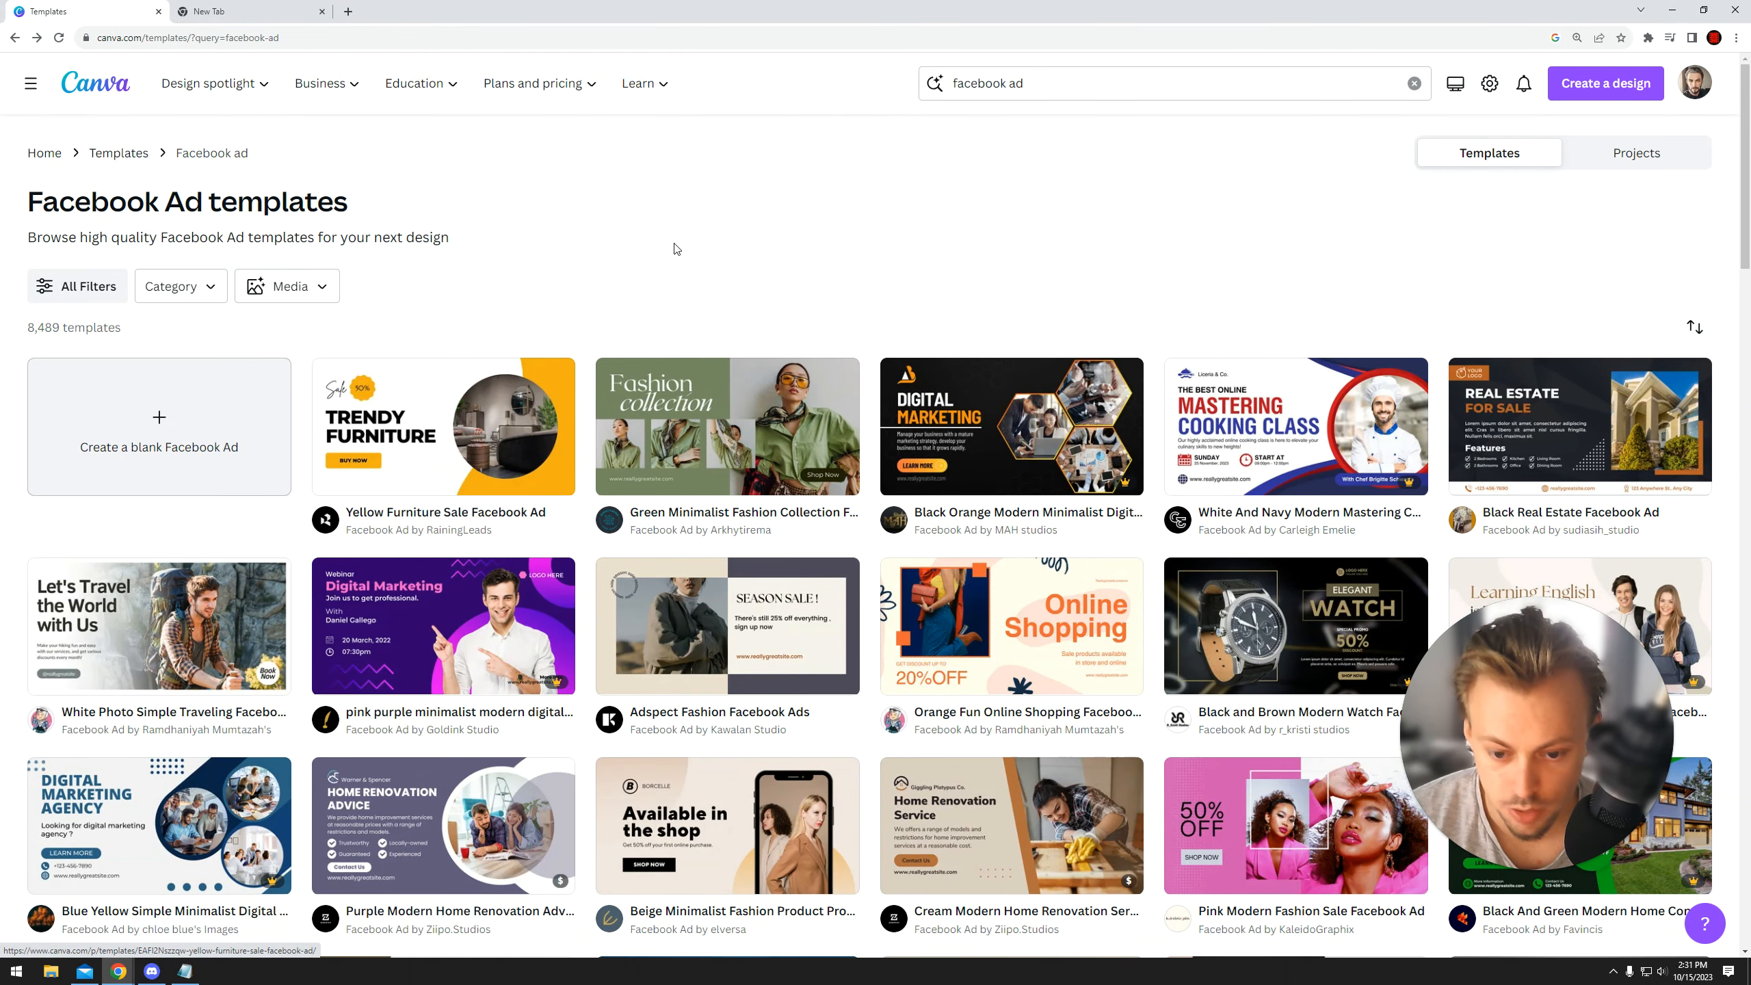
pyautogui.scroll(-5, 641, 196)
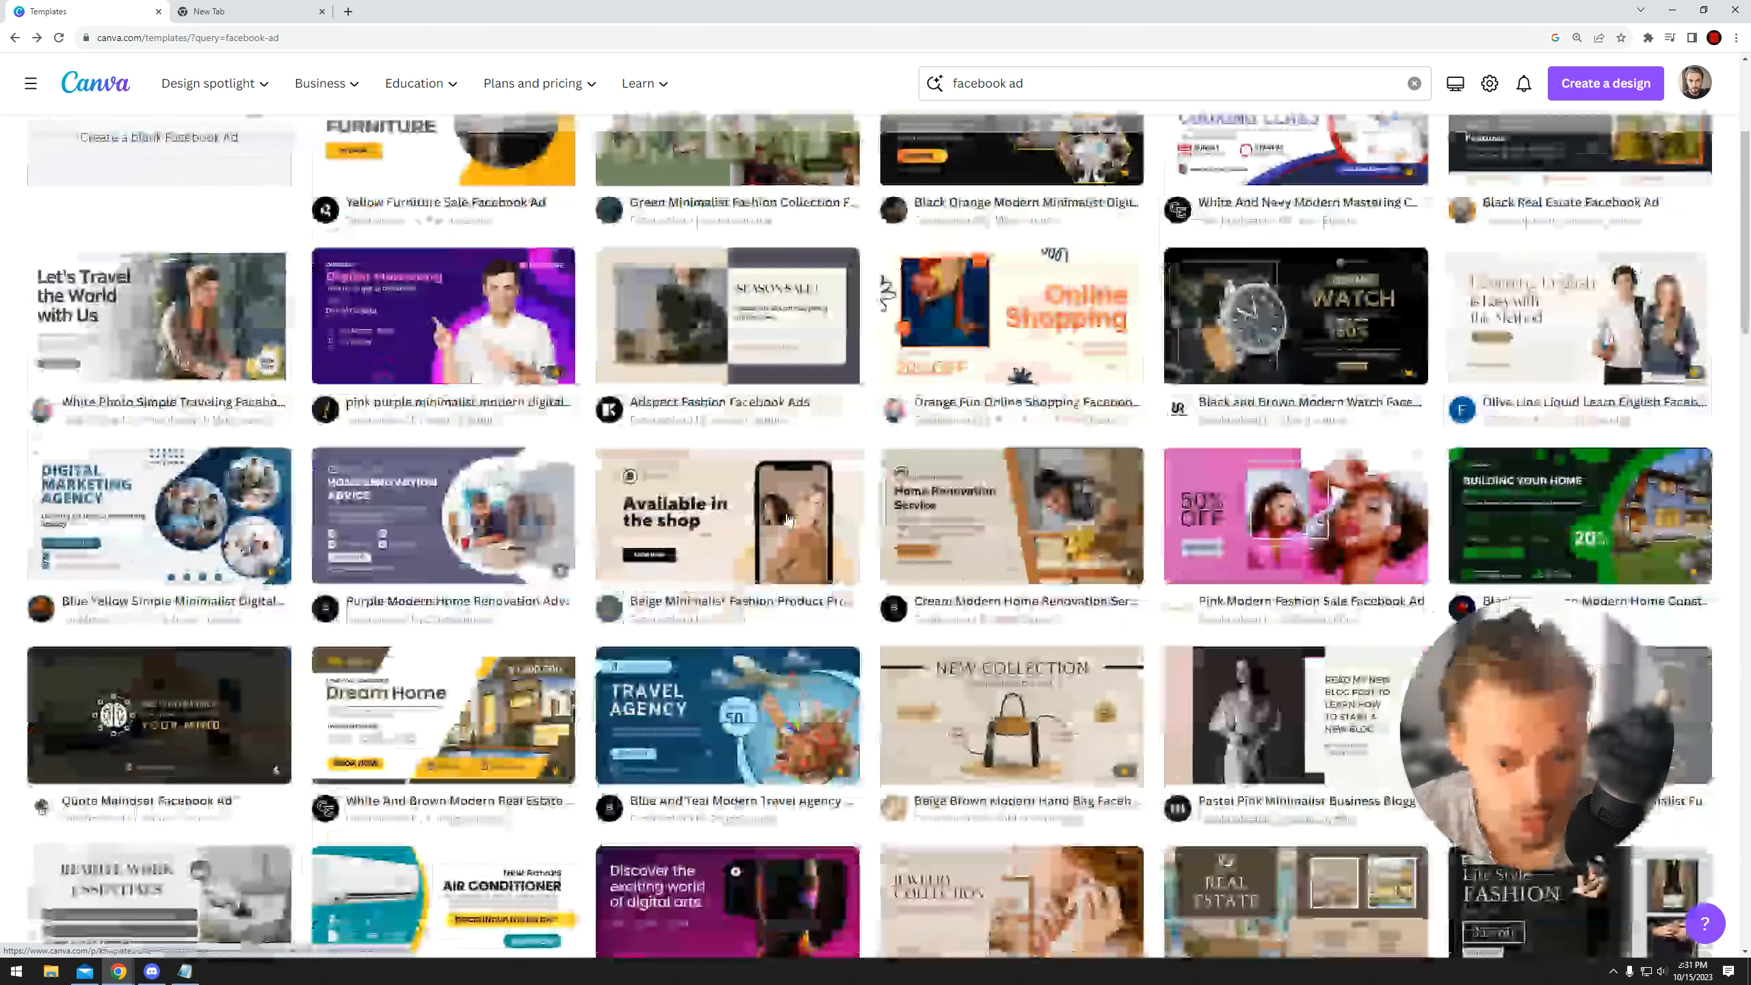
pyautogui.scroll(2, 826, 576)
pyautogui.scroll(4, 826, 578)
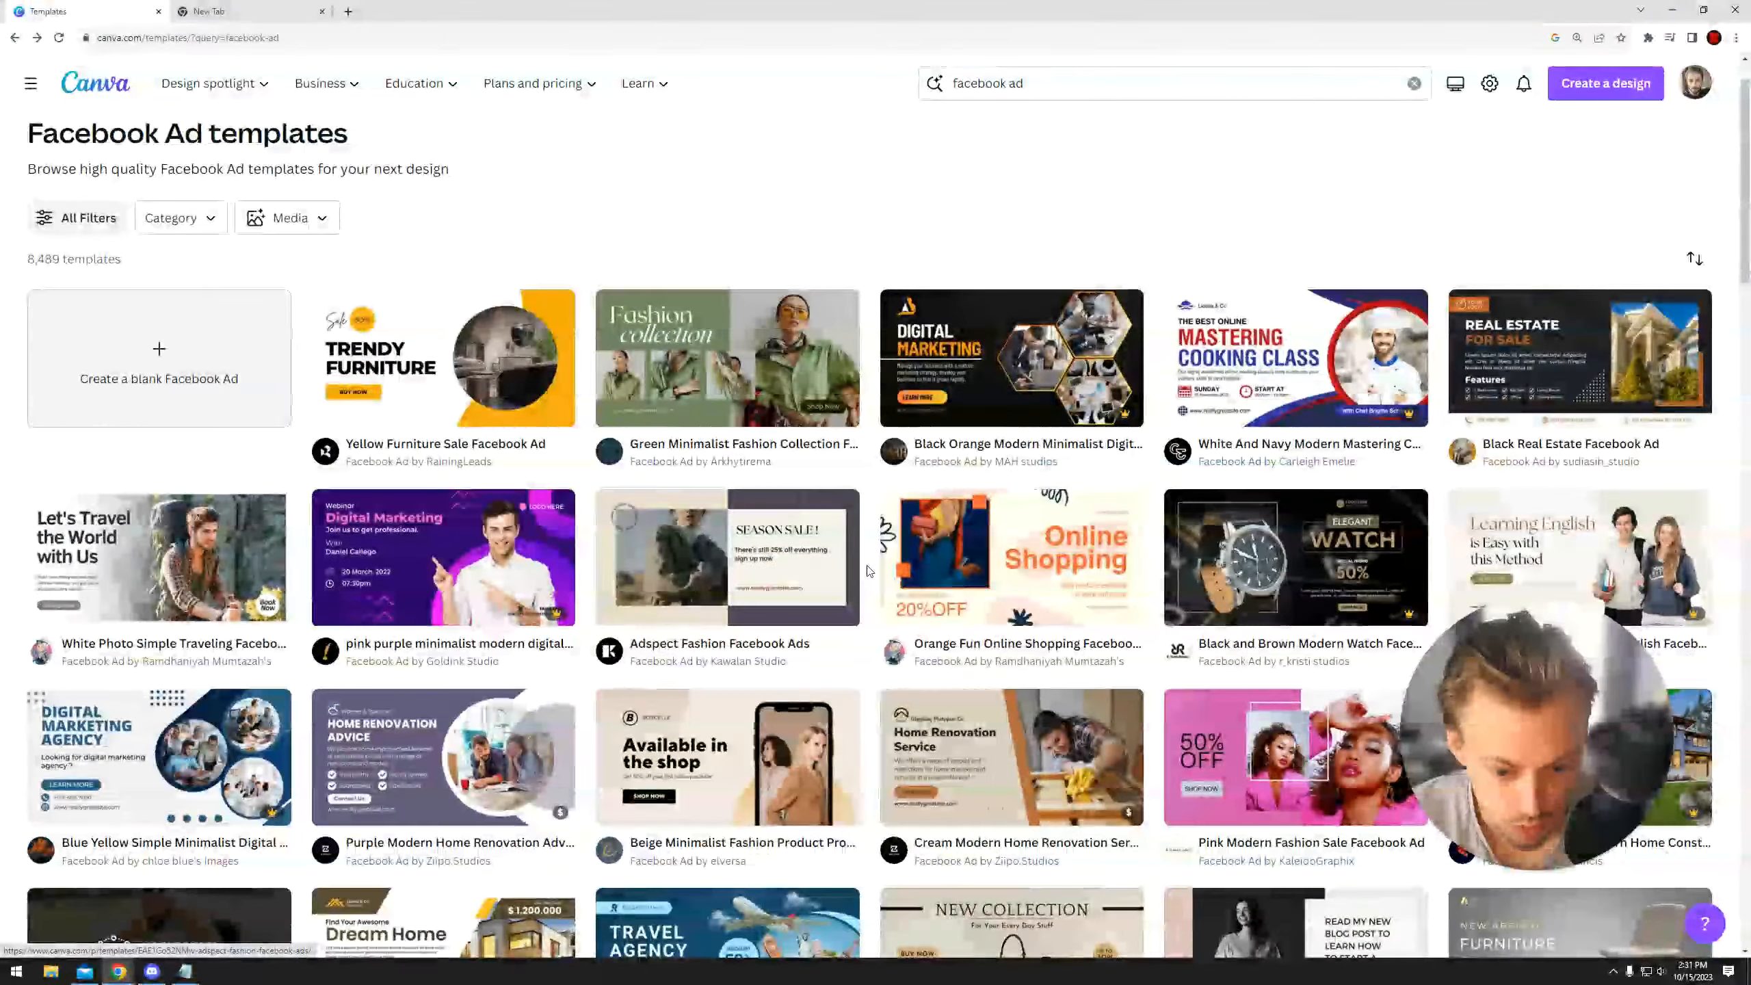
# - Open the Purple Modern Home Renovation Advice Facebook Ad template from the search results for customizing
pyautogui.scroll(-2, 868, 569)
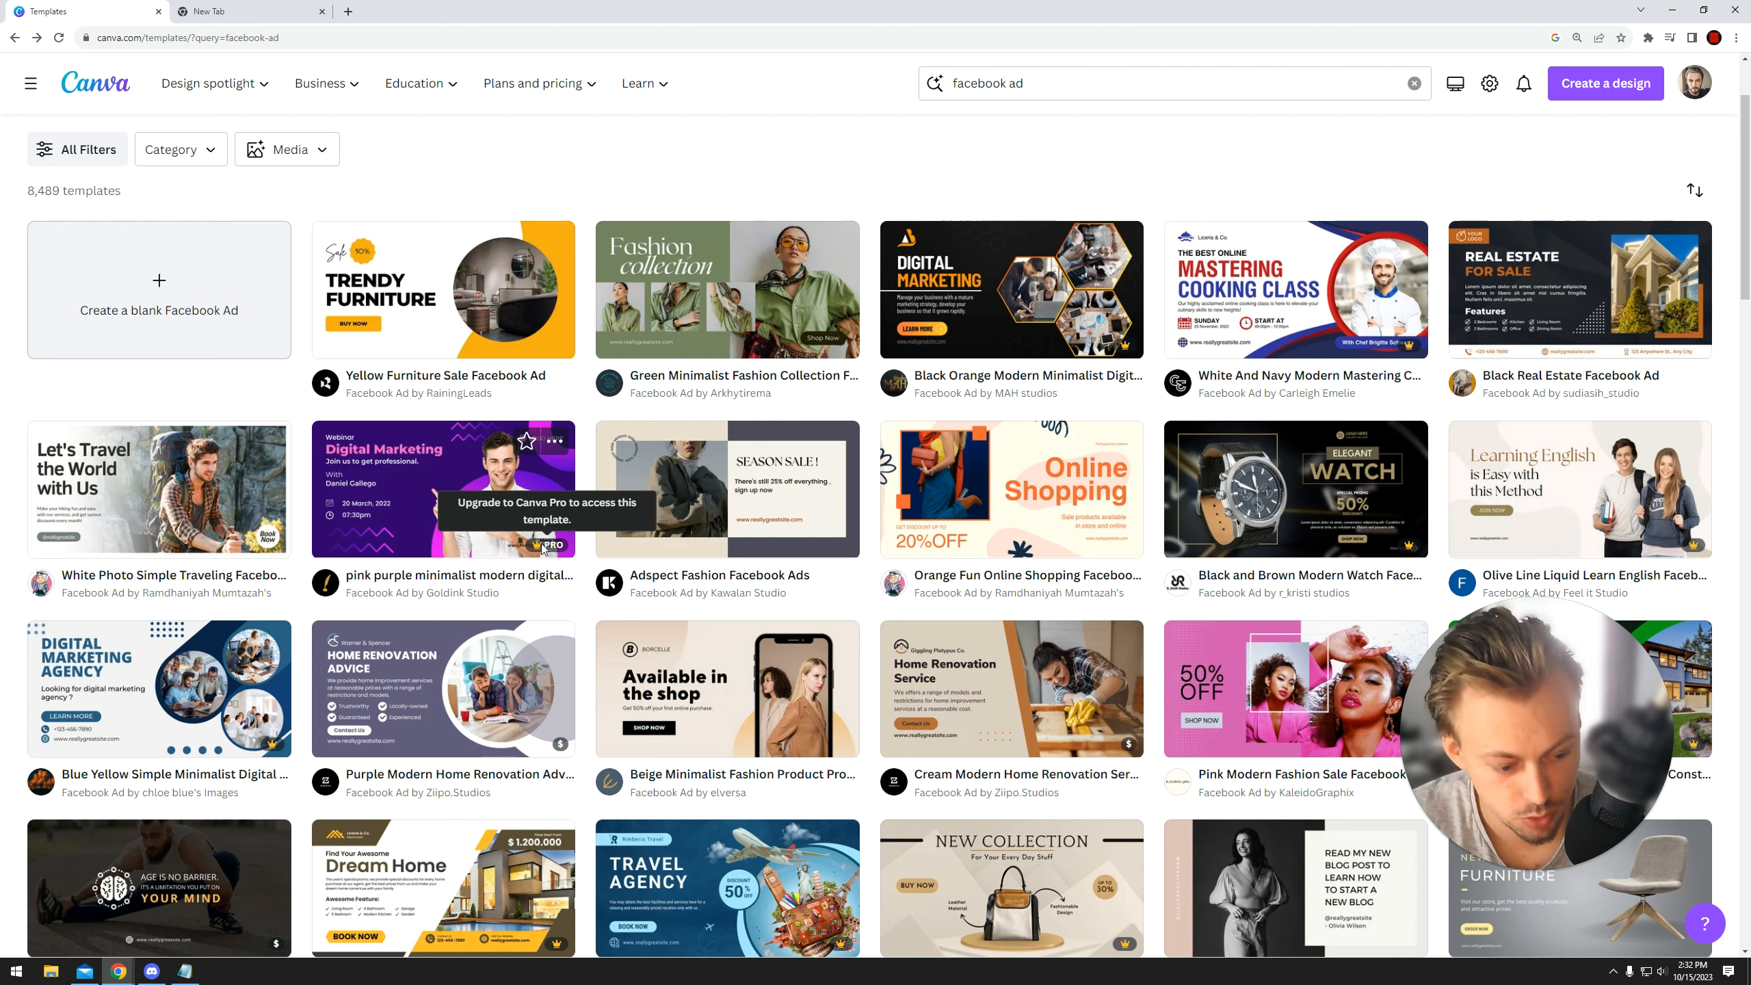
pyautogui.scroll(-3, 541, 547)
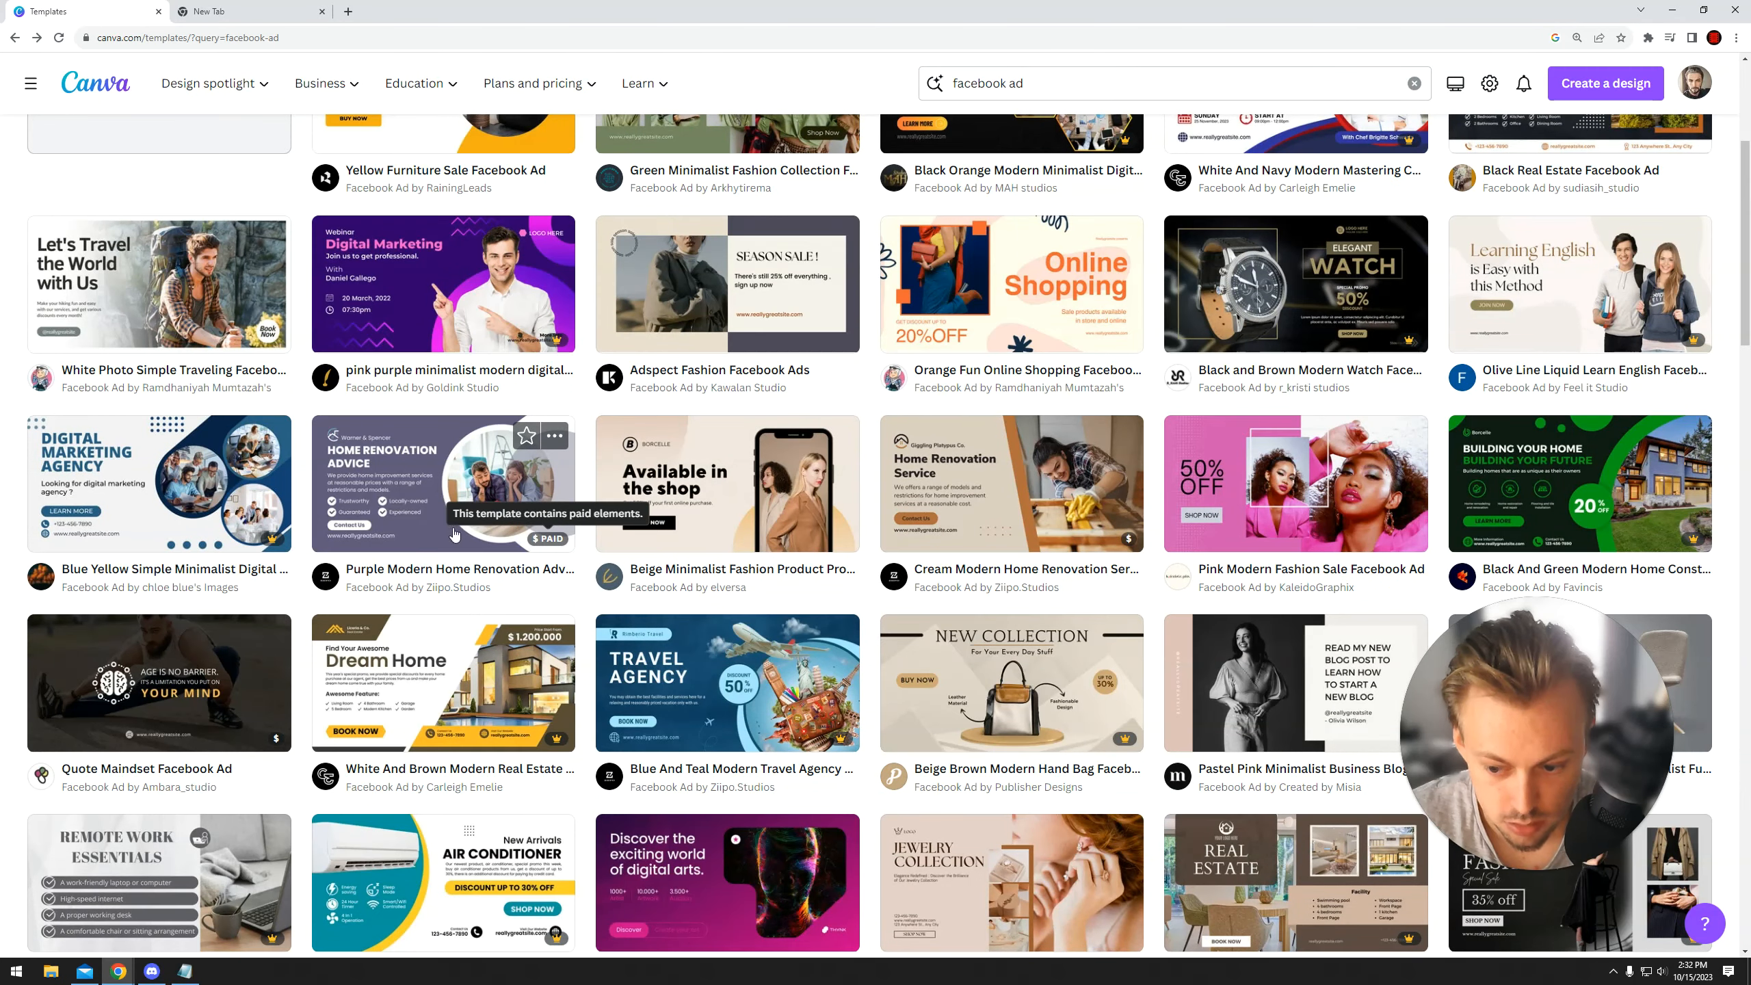
pyautogui.click(405, 481)
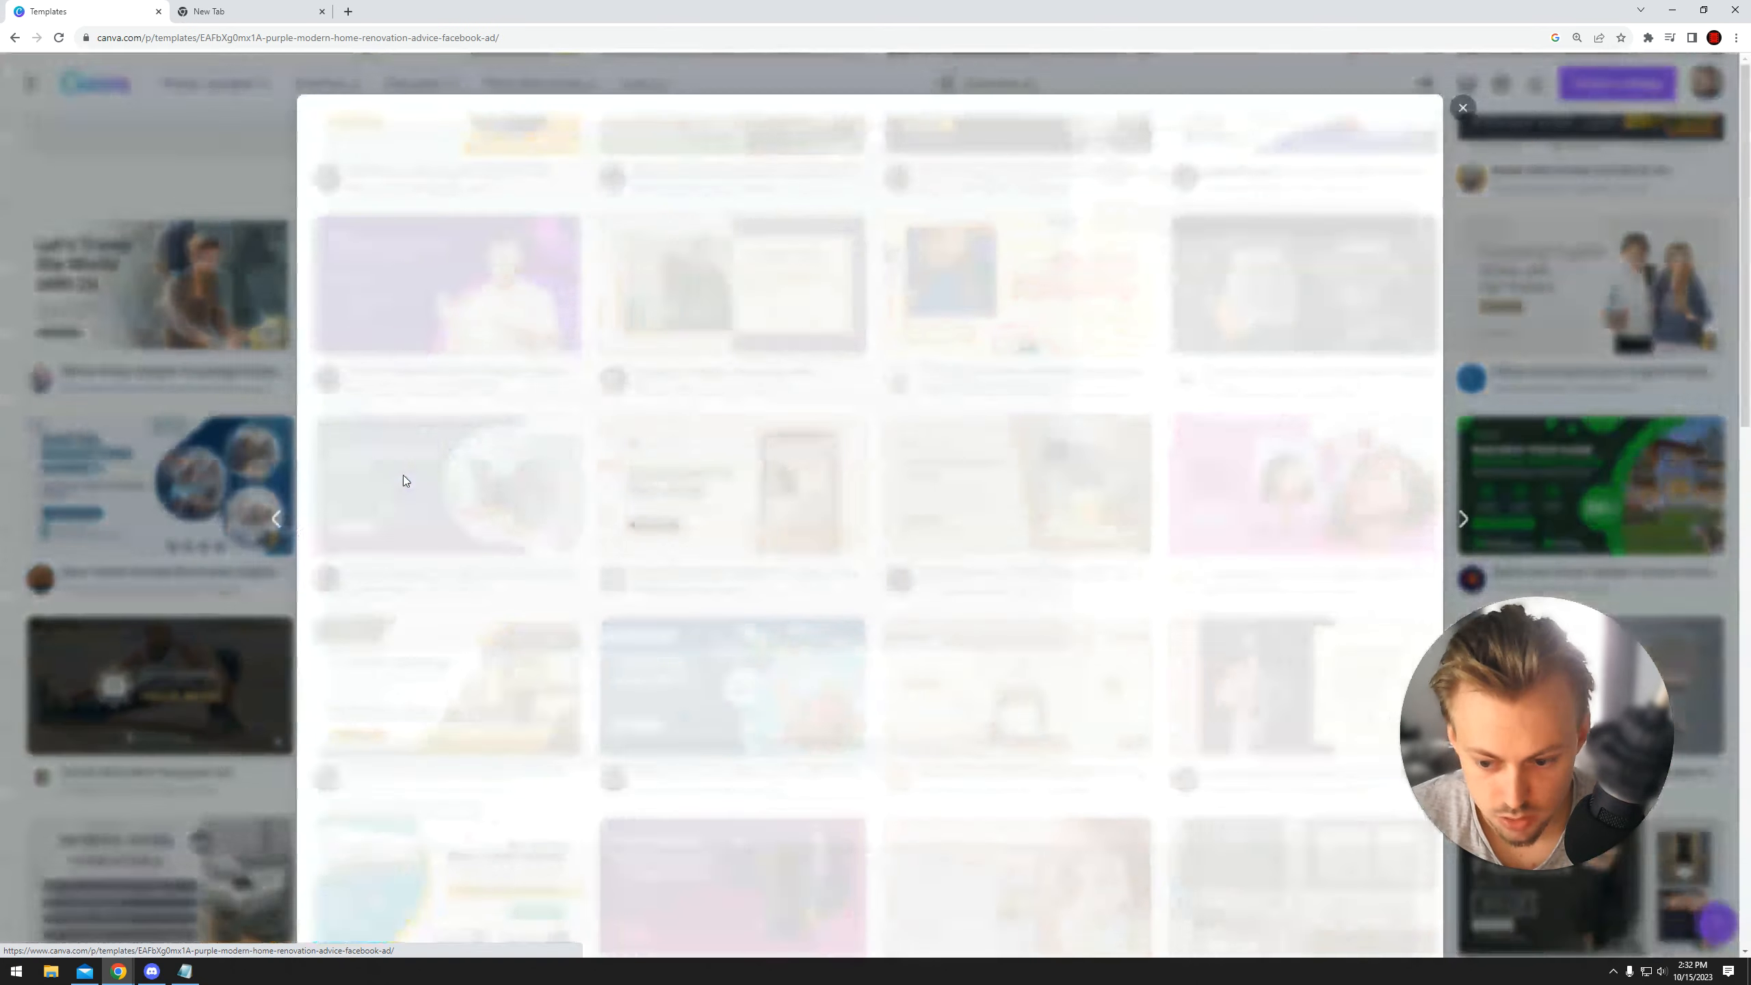
pyautogui.click(1174, 275)
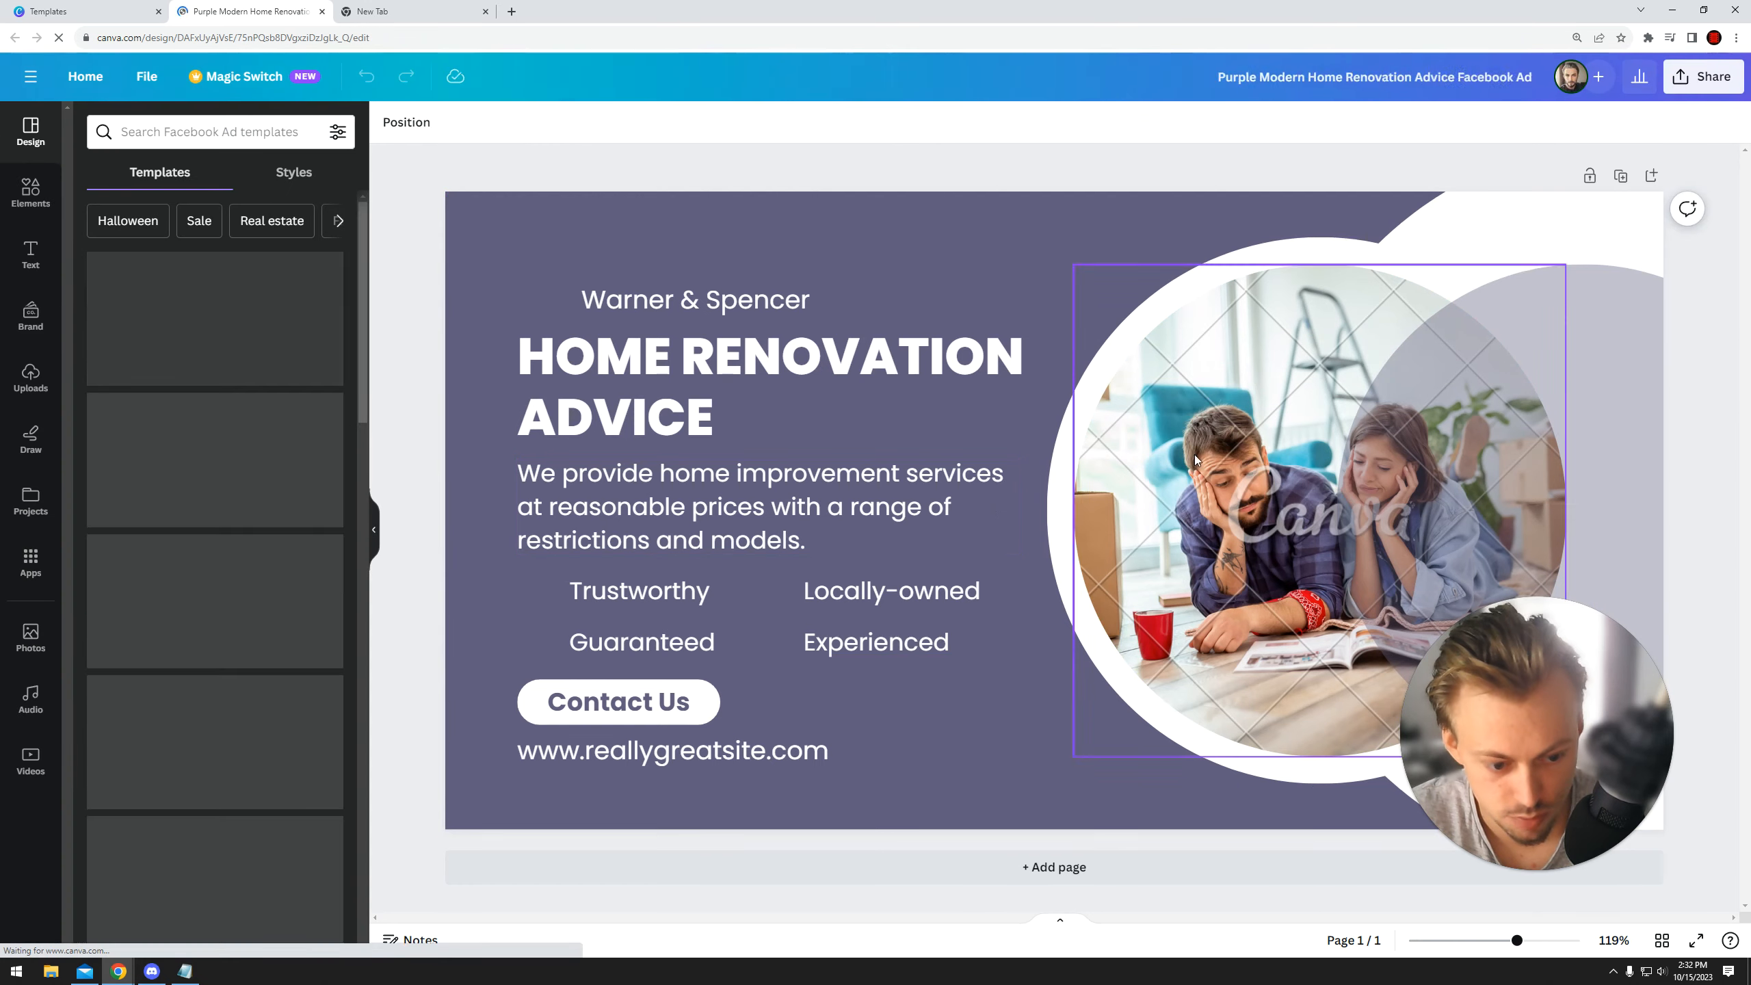
# - Delete the couple's photo from the circular frame and the house logo beside Warner & Spencer
pyautogui.click(1363, 552)
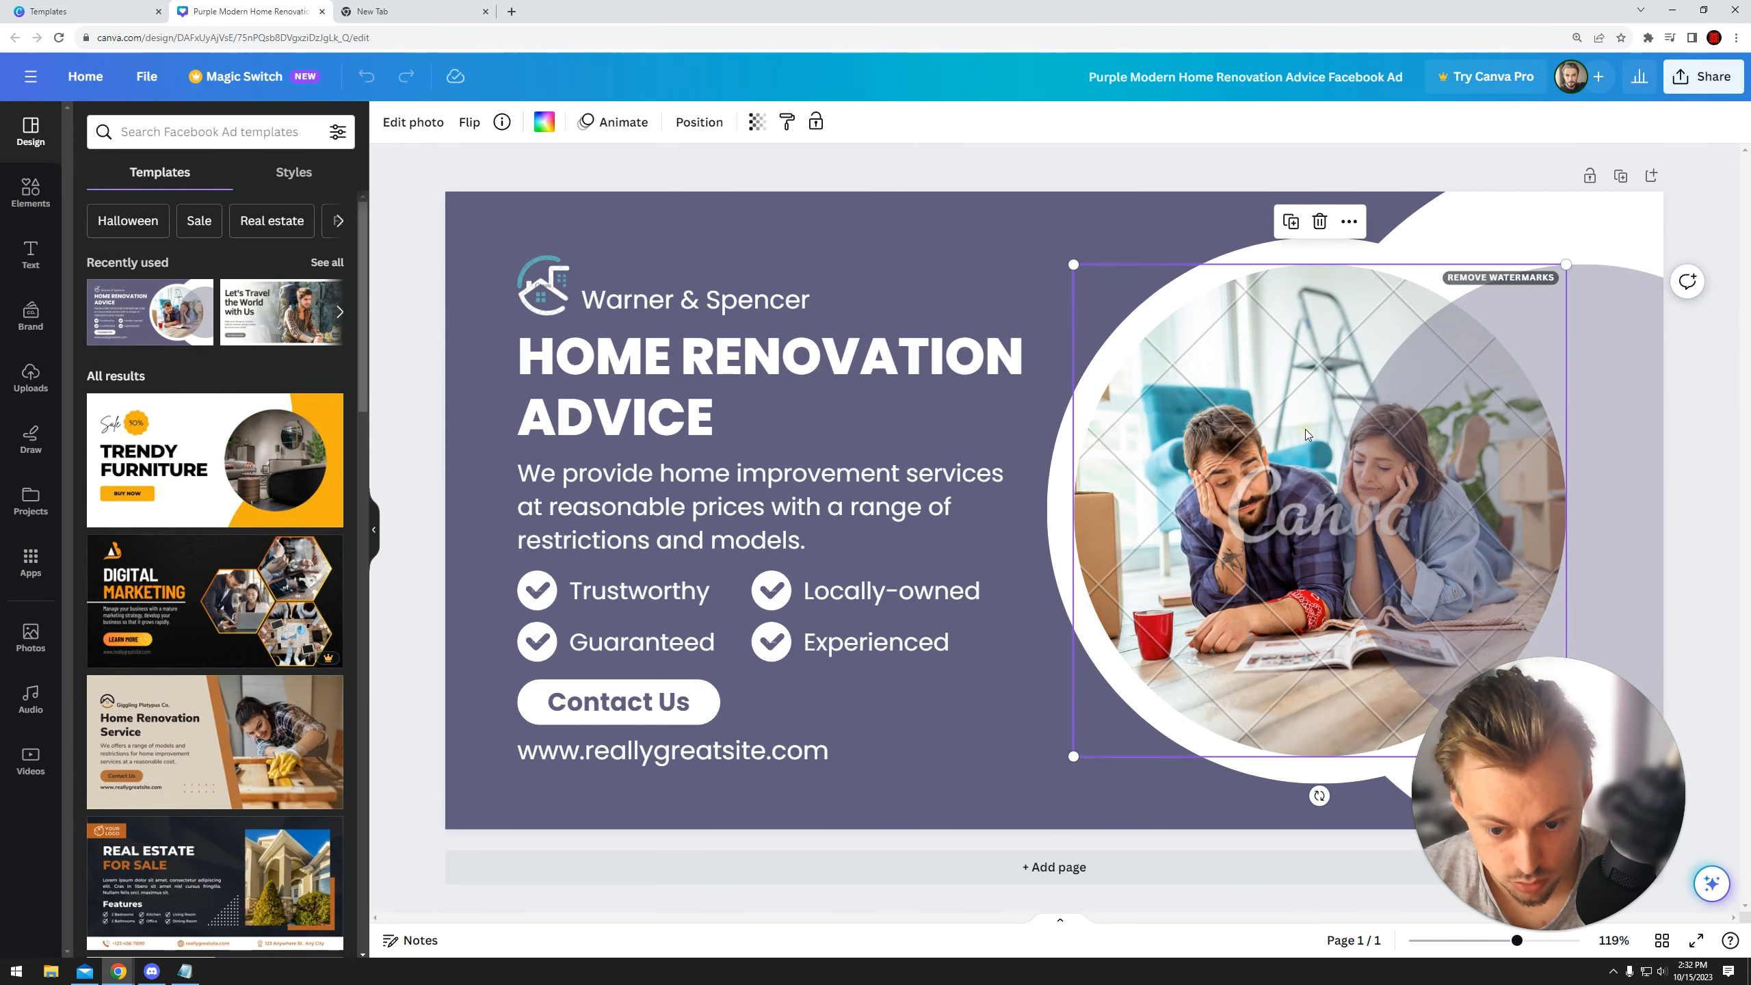
pyautogui.press('Delete')
pyautogui.click(544, 290)
pyautogui.press('Delete')
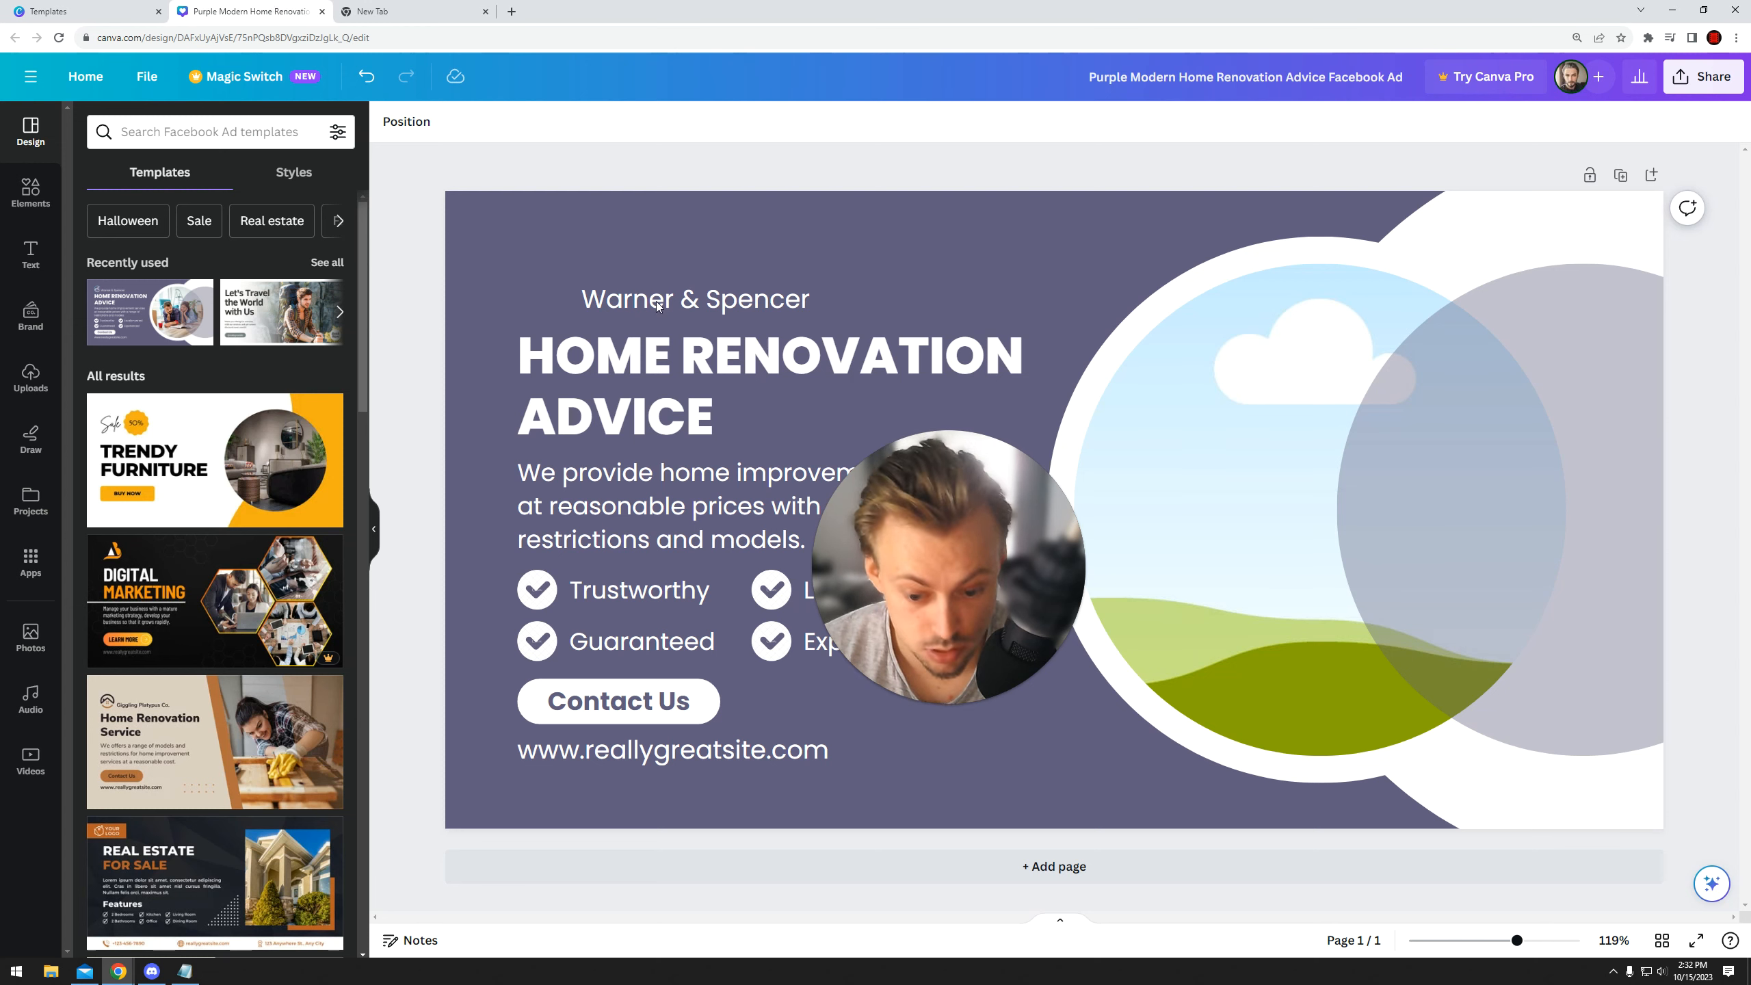
# - Shift the check mark beside Locally-owned slightly to the left and close the home renovation design
pyautogui.click(771, 592)
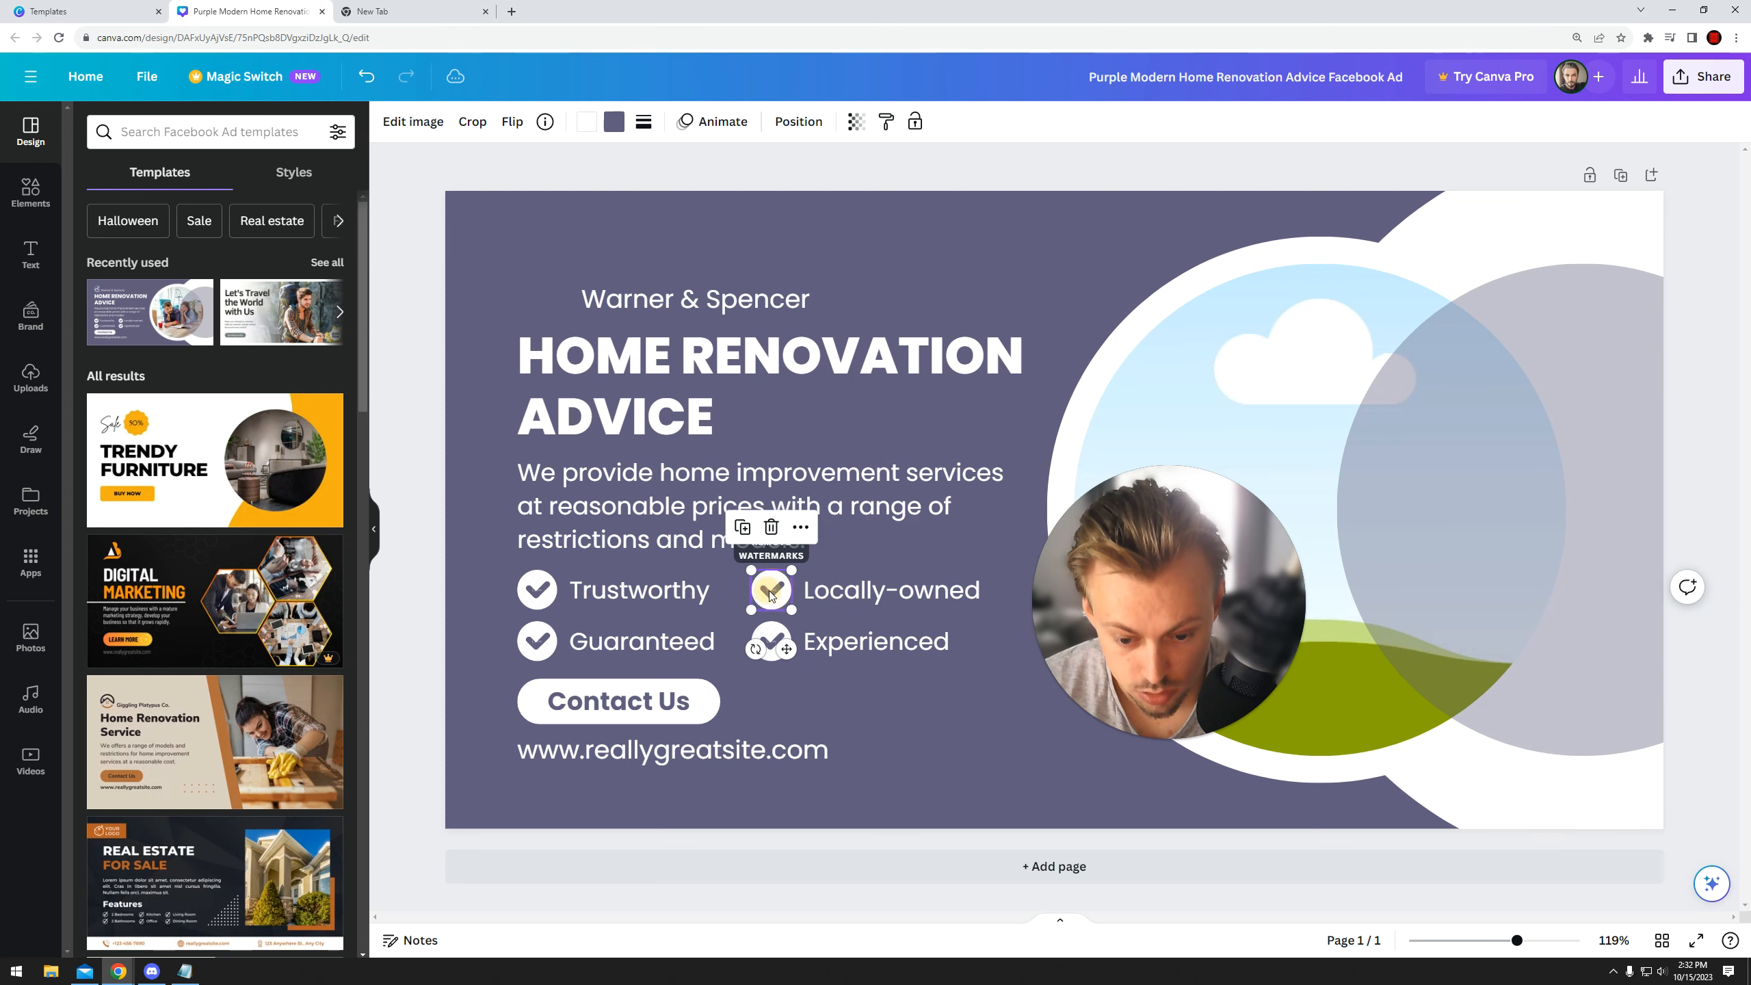
pyautogui.moveTo(771, 594); pyautogui.dragTo(751, 594)
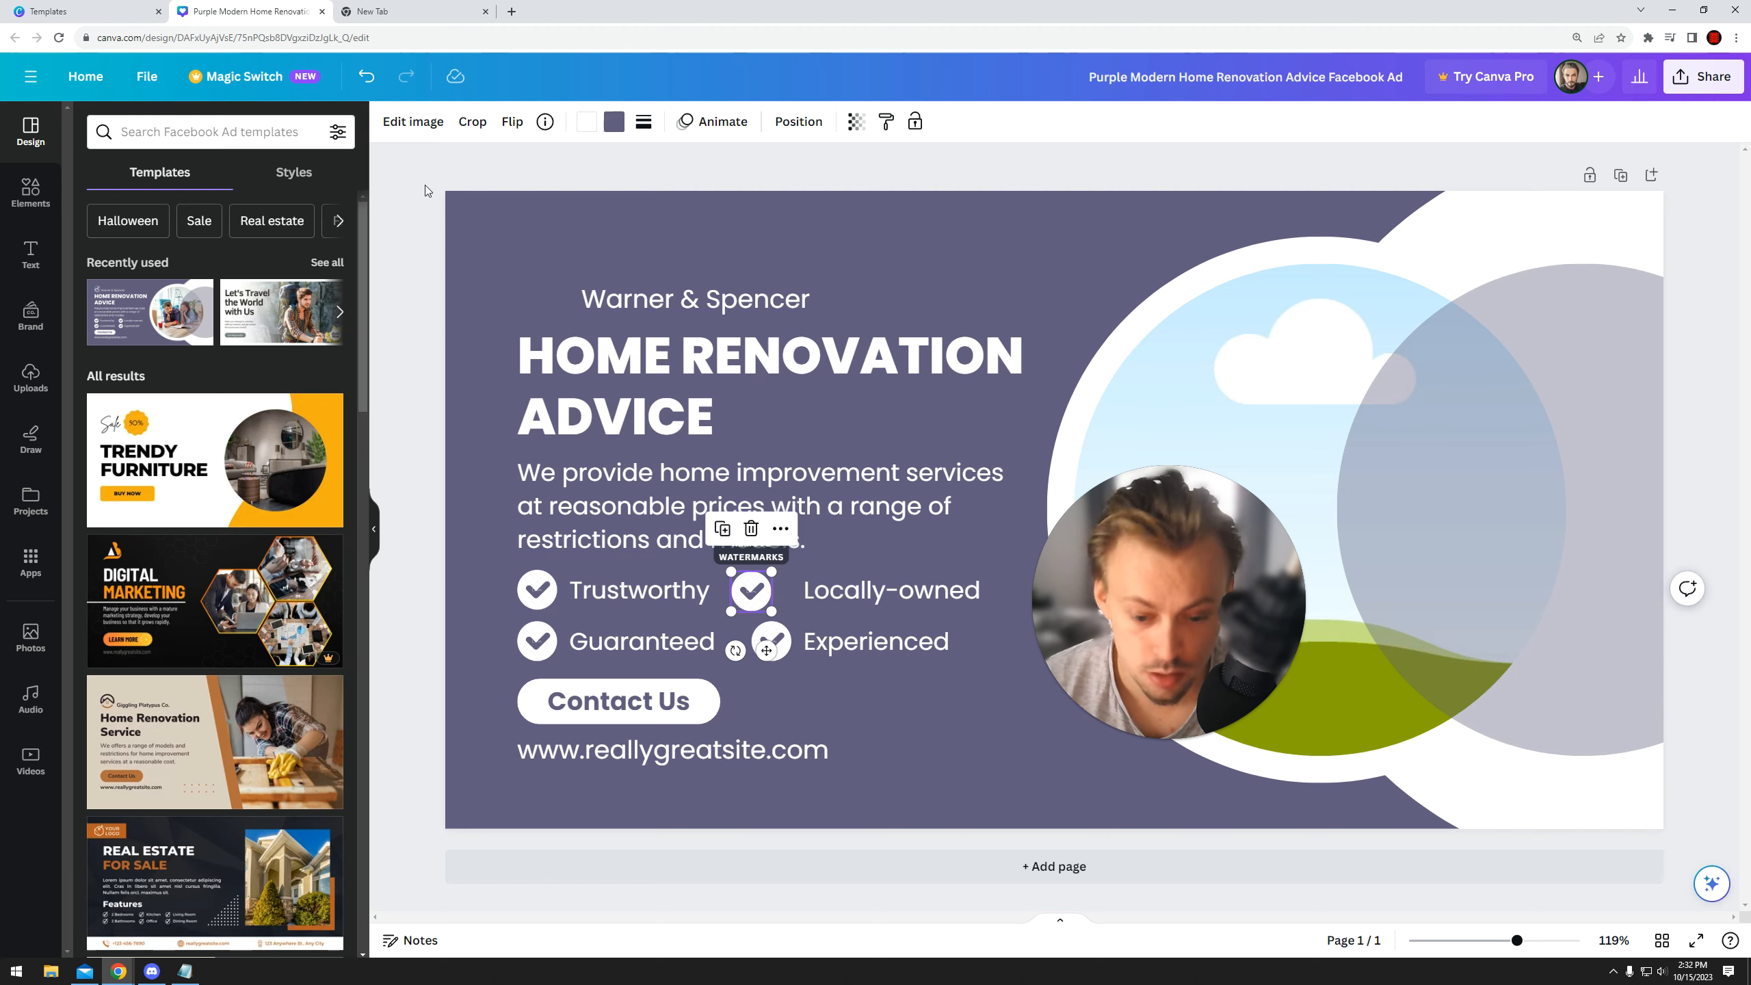
pyautogui.middleClick(222, 20)
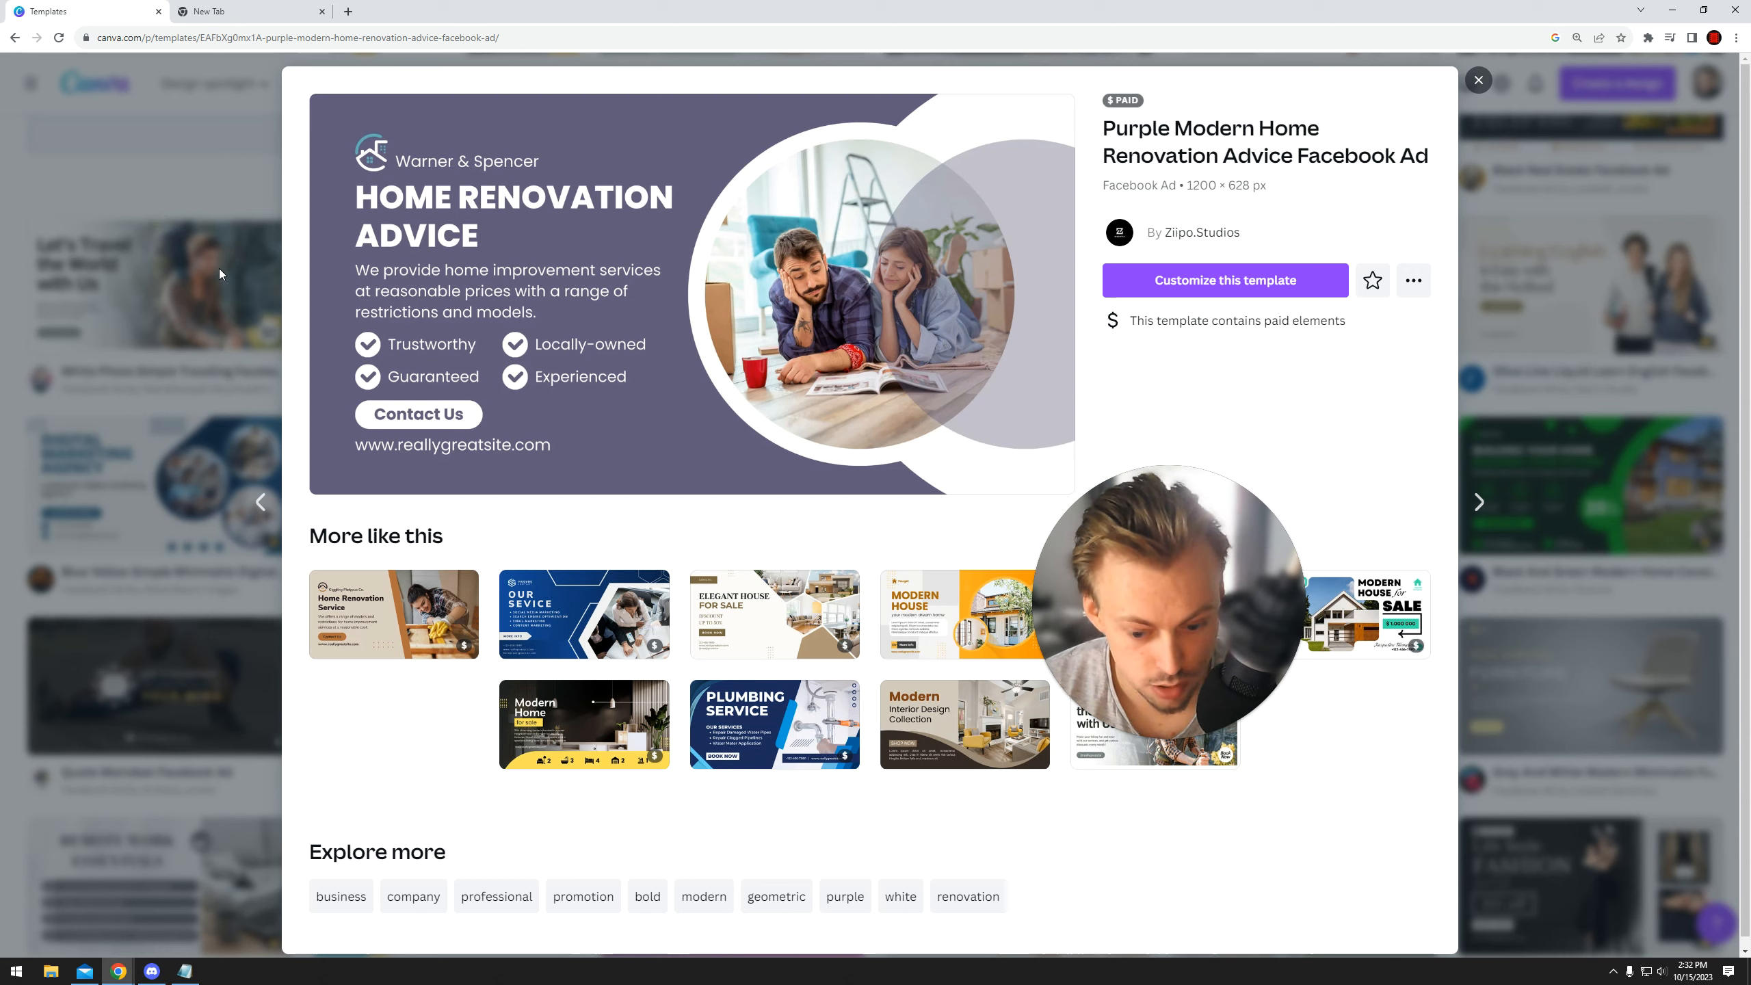
# - Leave the renovation template's preview and open the Green Minimalist Fashion Collection Facebook Ad template for customizing
pyautogui.click(246, 282)
pyautogui.scroll(1, 822, 595)
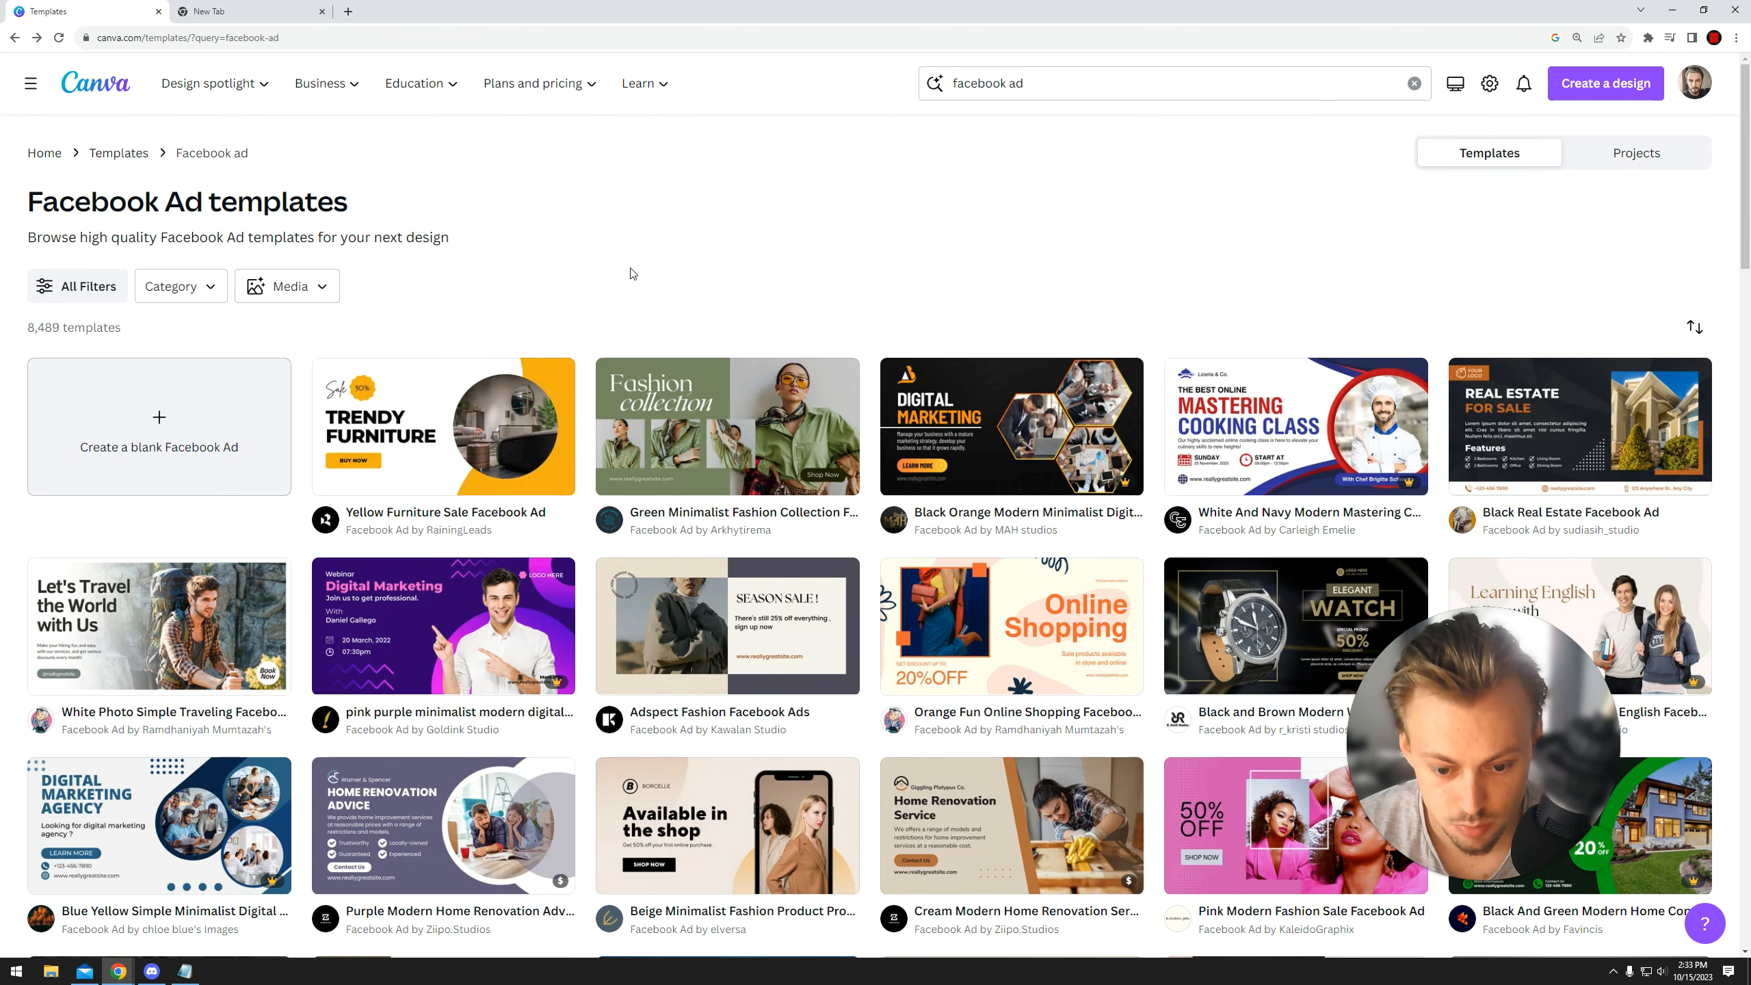
pyautogui.click(792, 387)
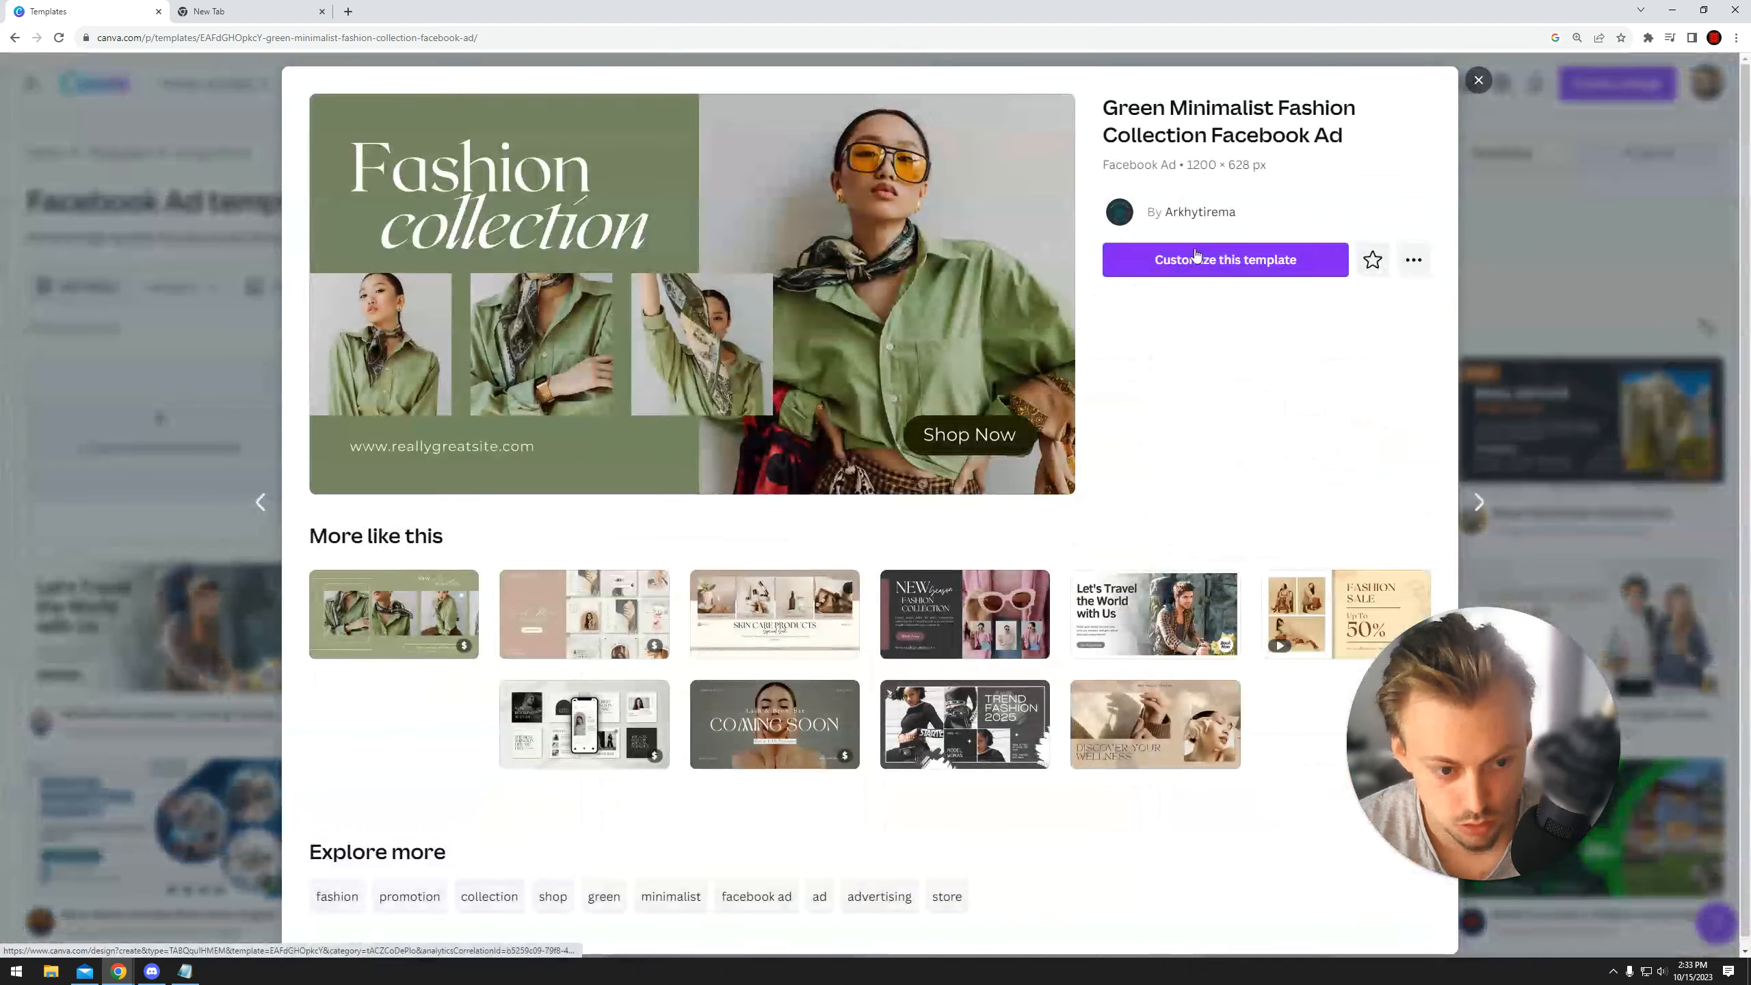
pyautogui.click(1192, 249)
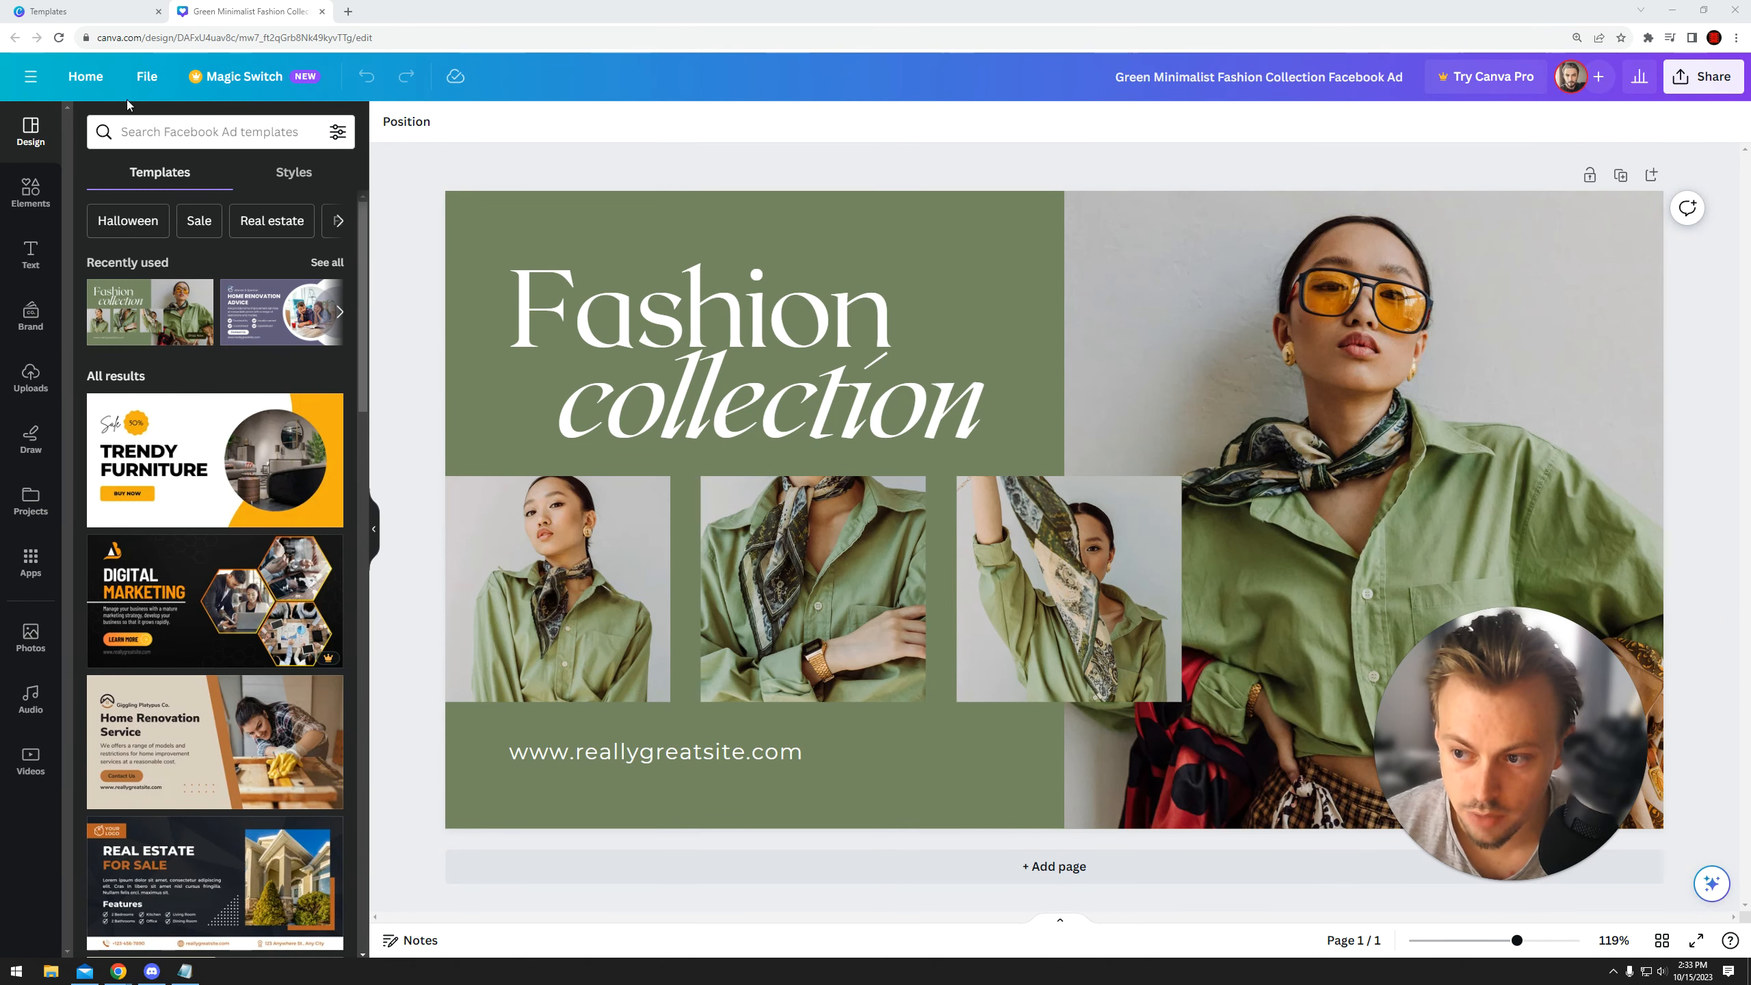
# - Apply the brown Real Estate For Sale template with the pool house to the page, and undo it
pyautogui.click(85, 76)
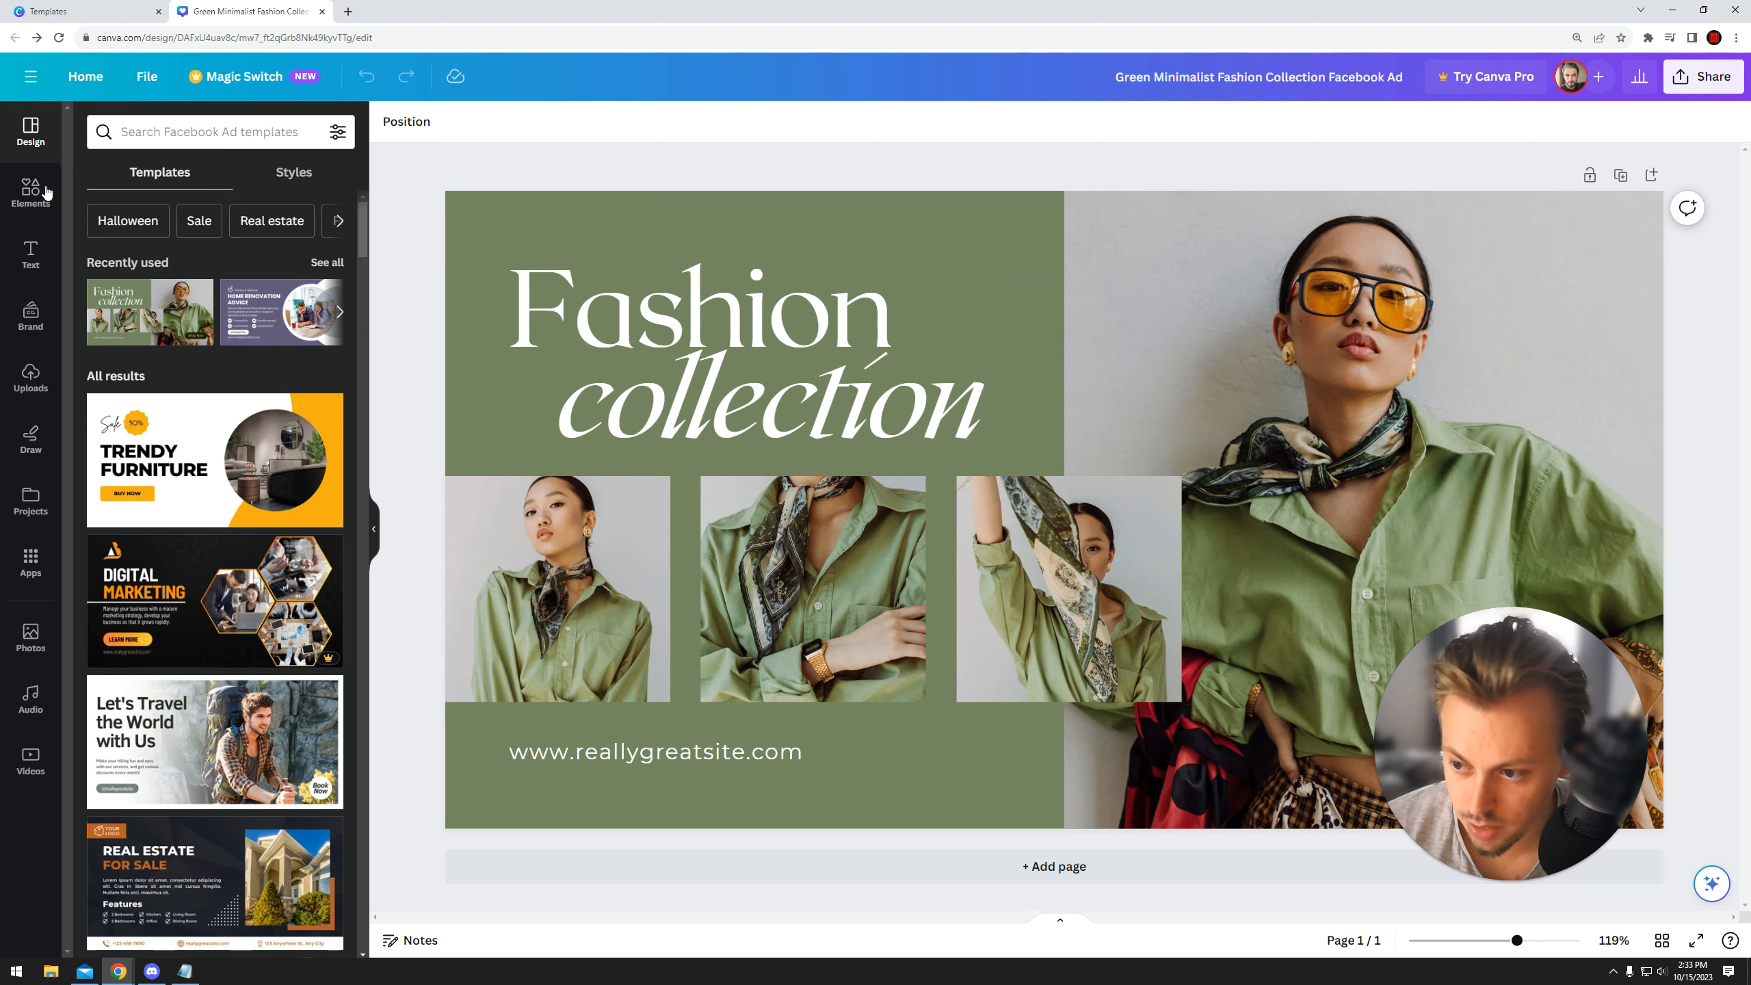
pyautogui.scroll(-15, 195, 498)
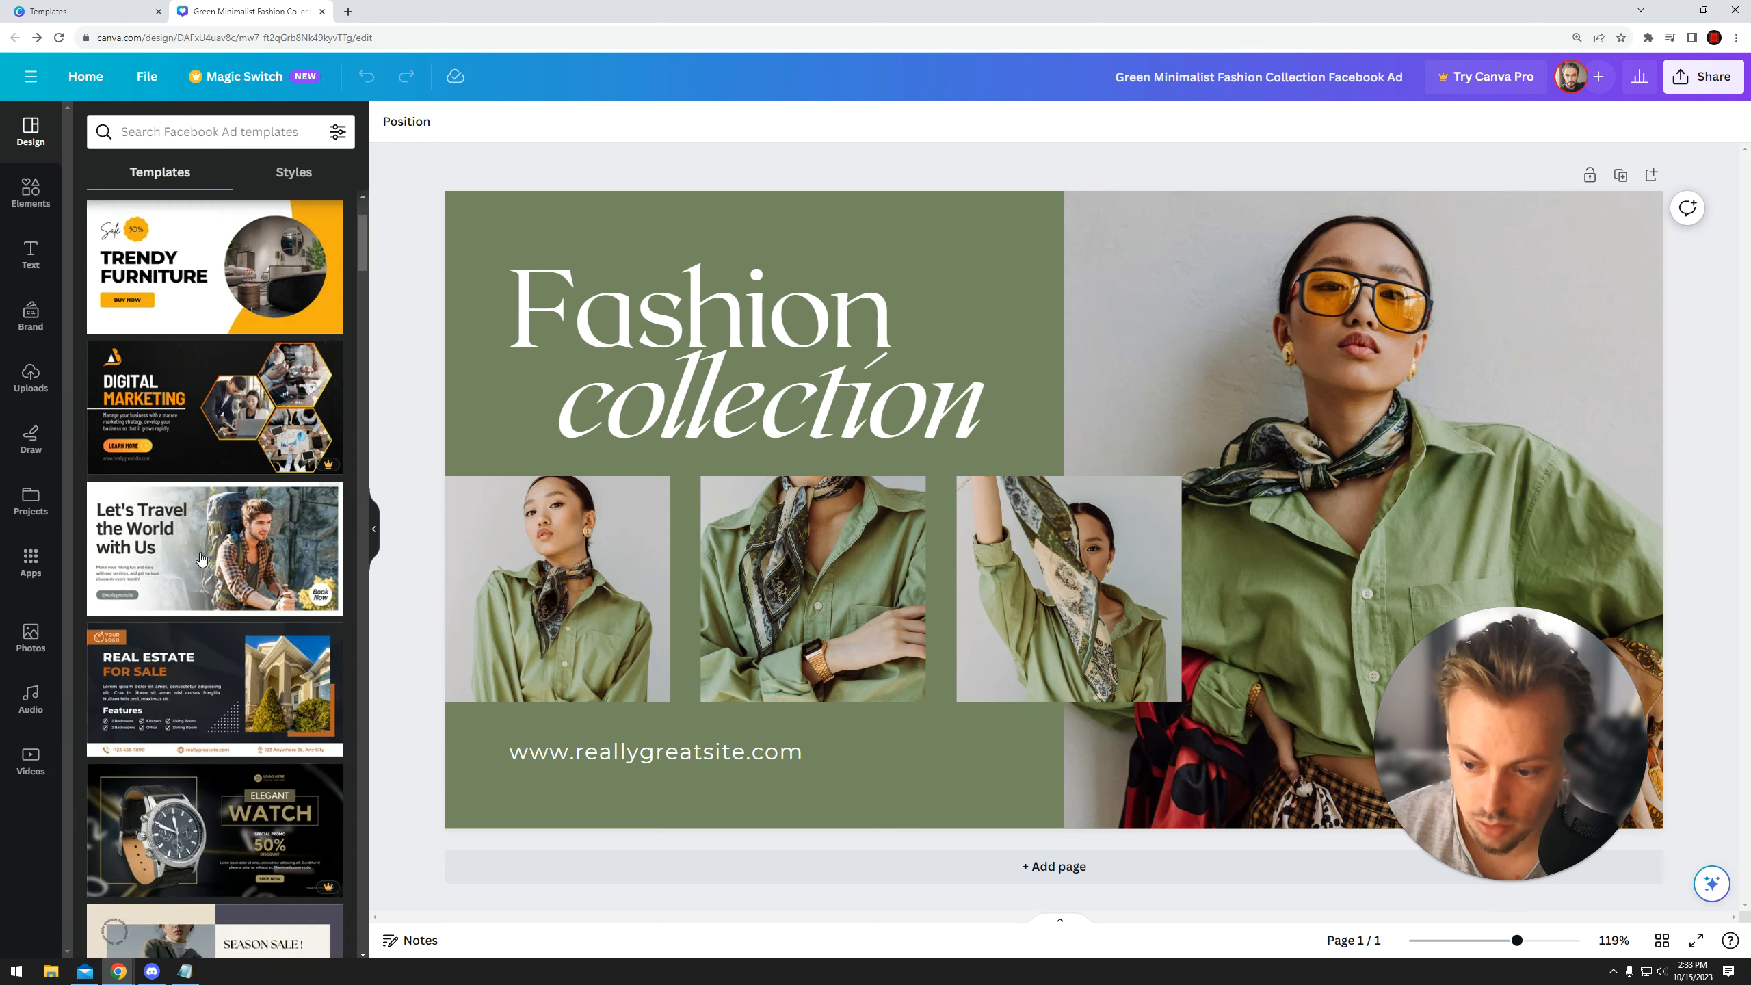
pyautogui.scroll(-10, 192, 498)
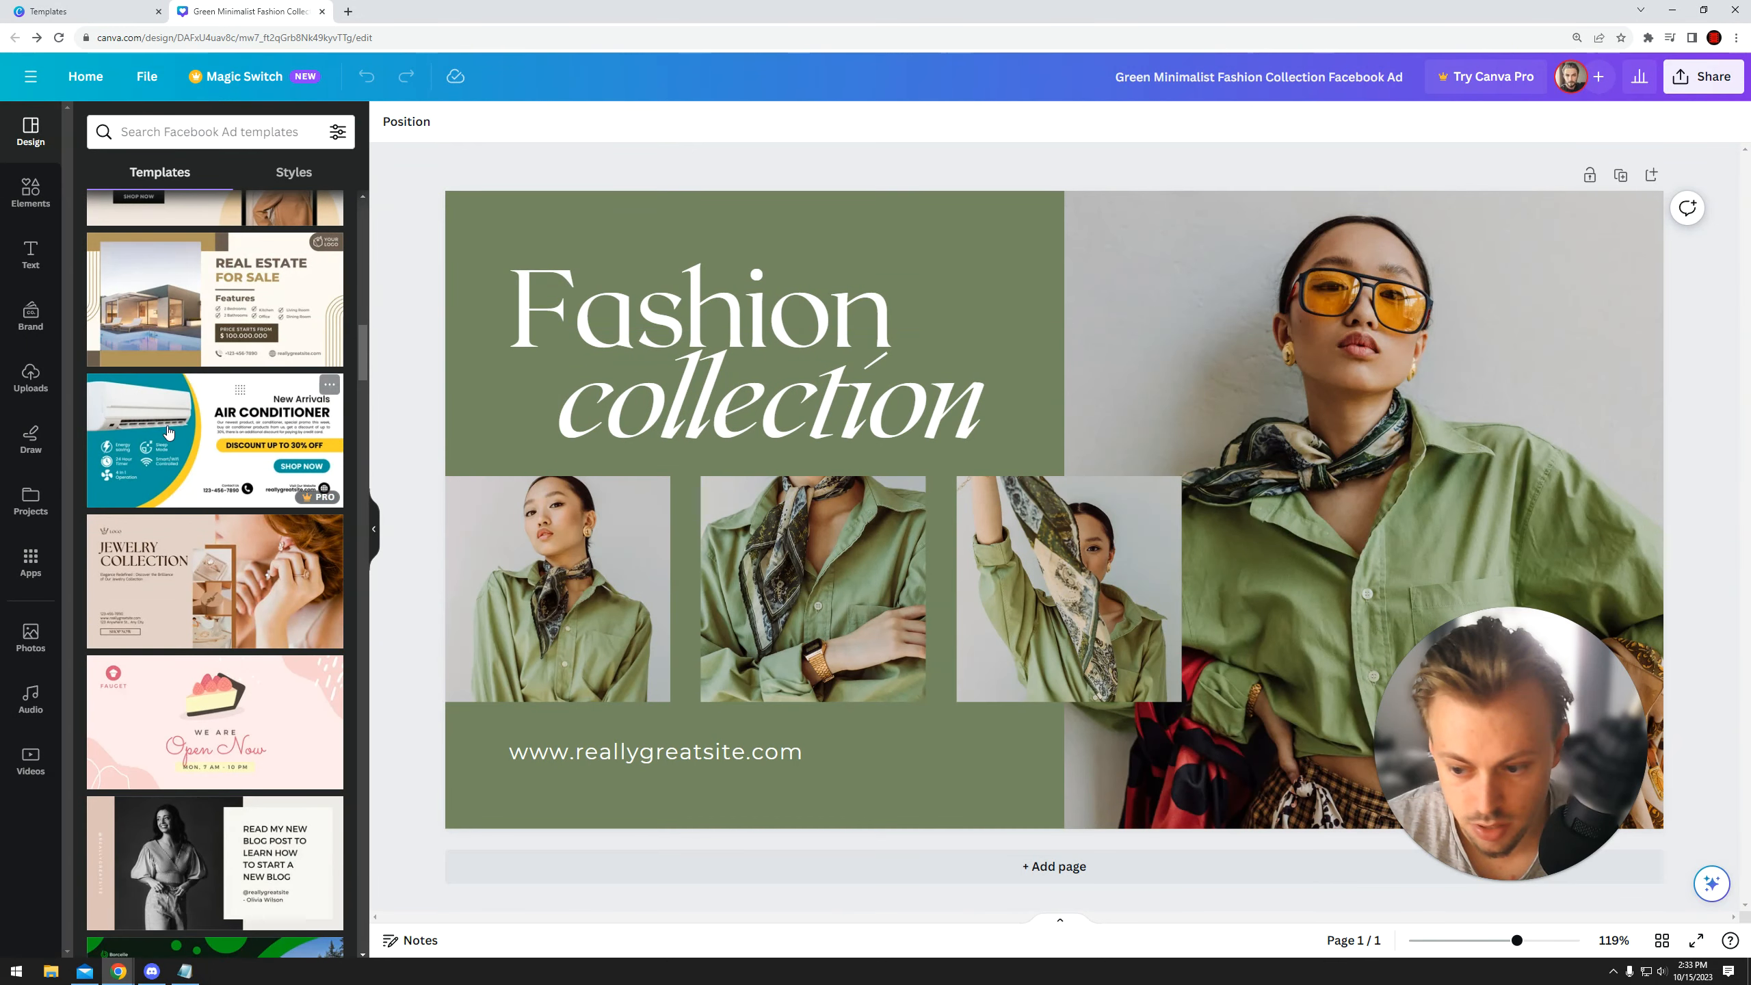
pyautogui.click(205, 285)
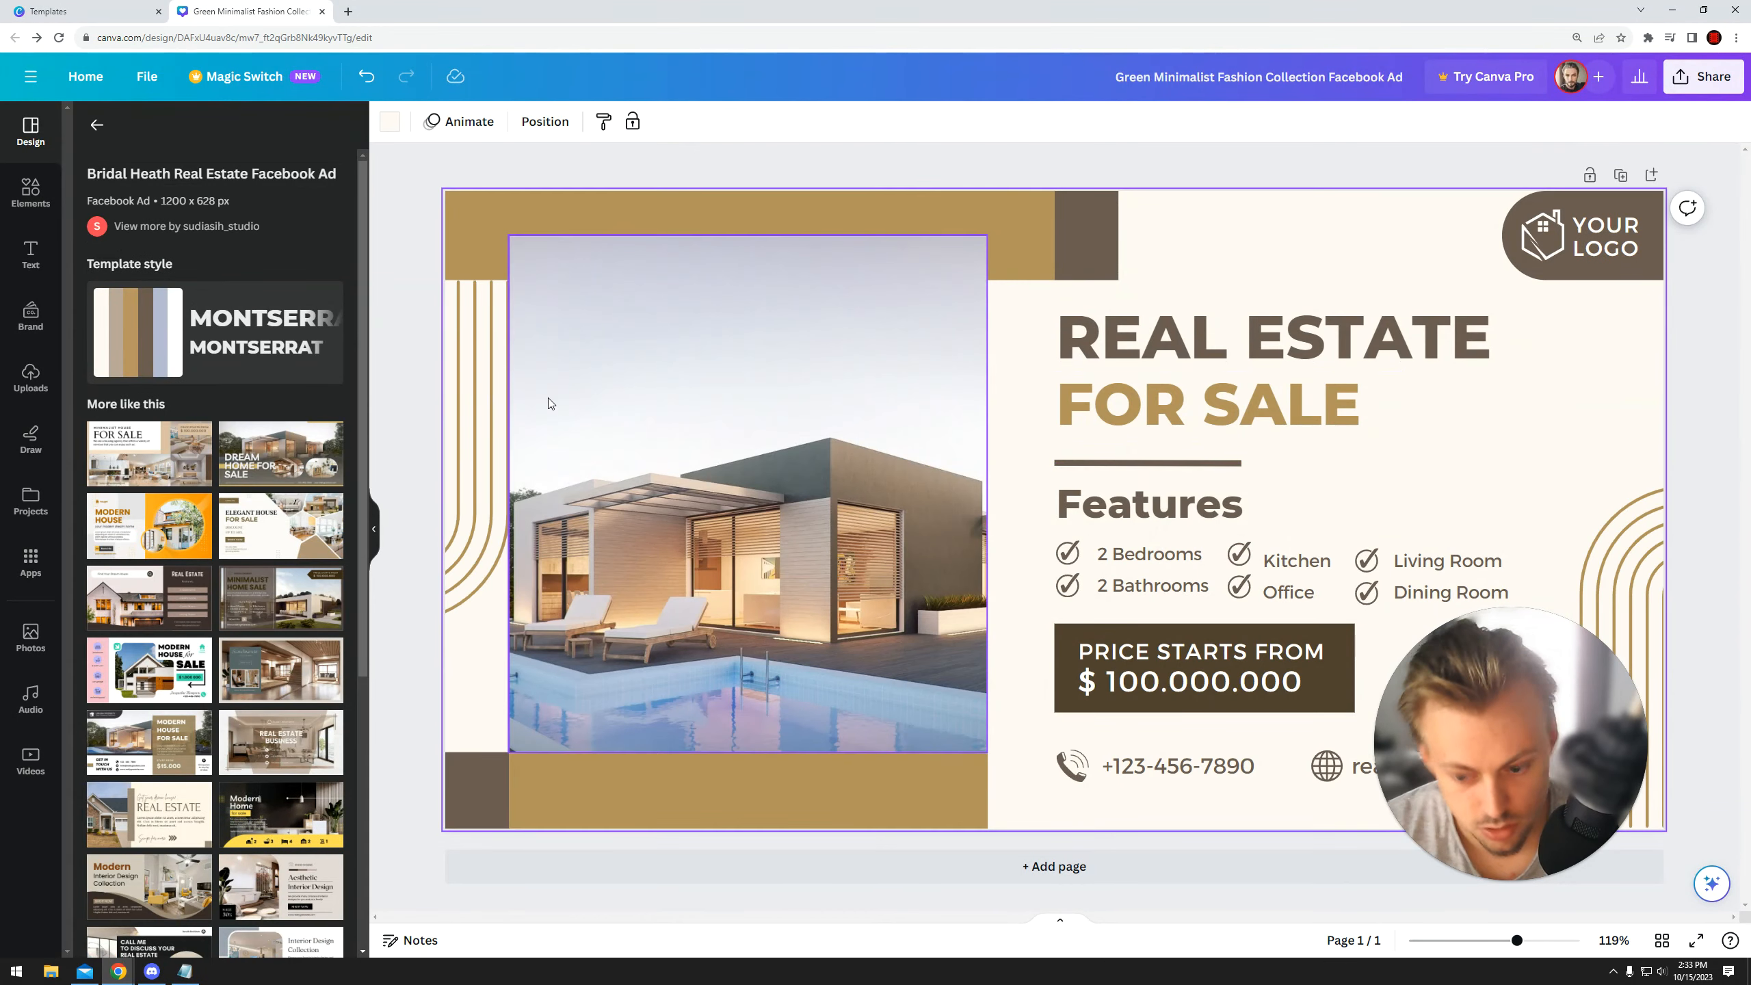
pyautogui.click(95, 127)
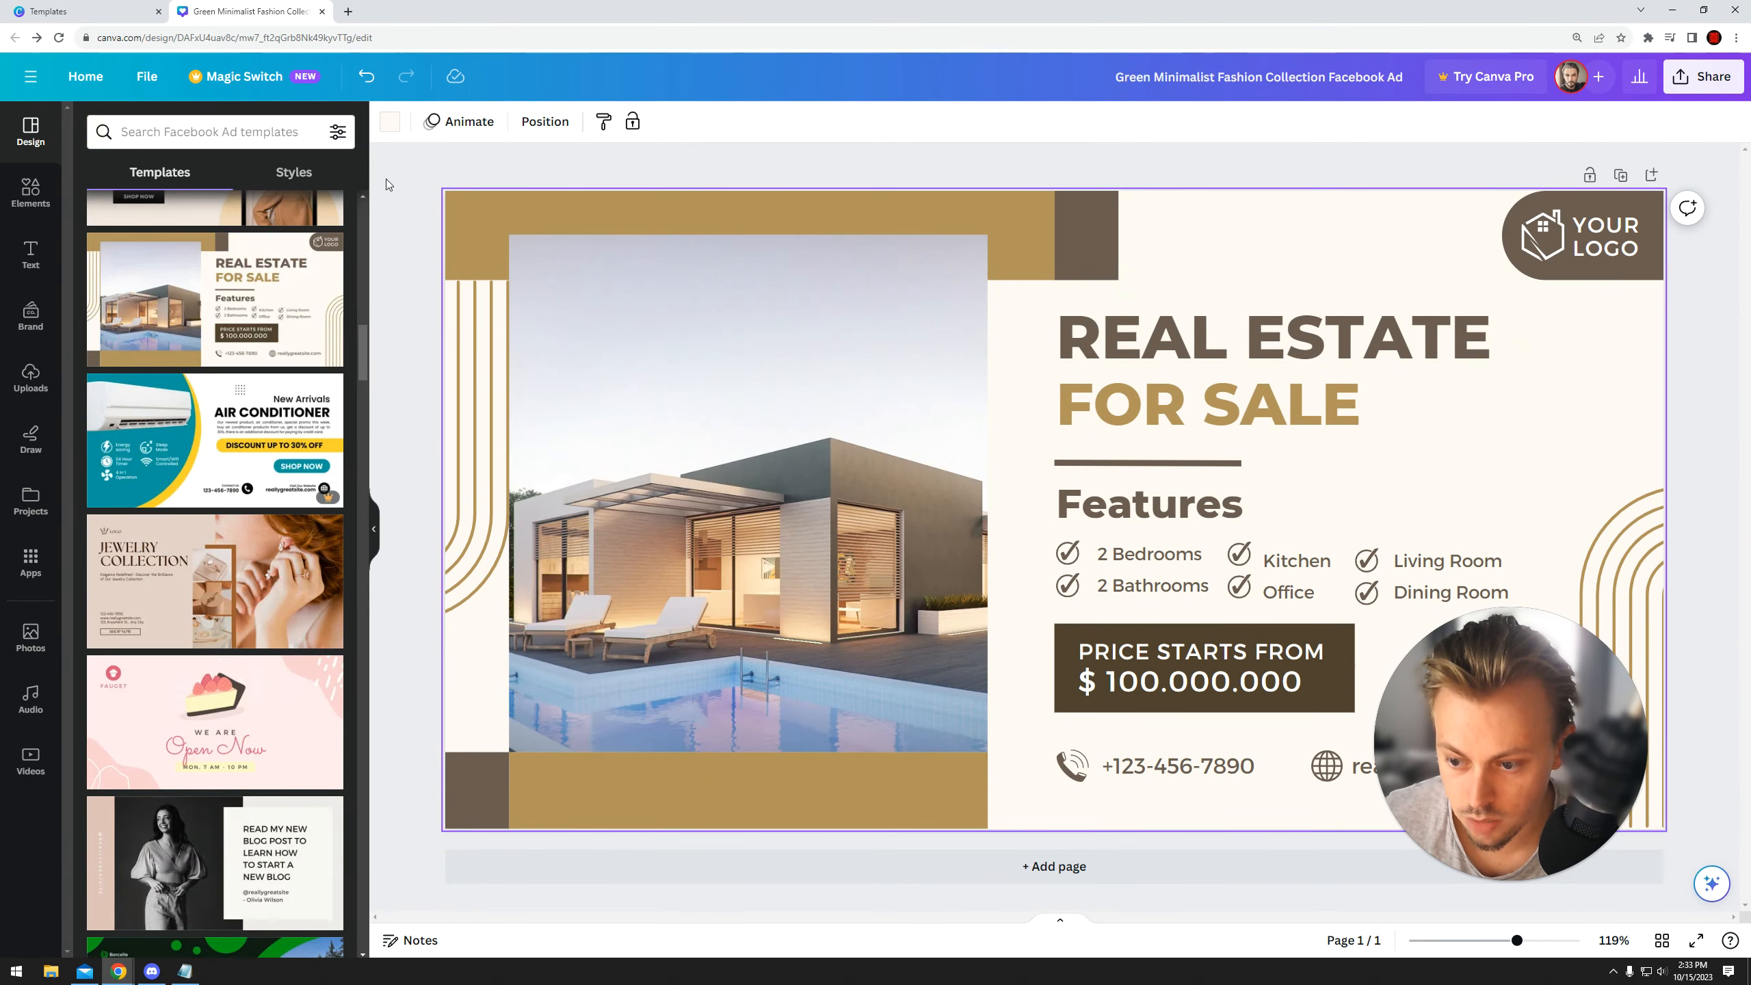
pyautogui.click(385, 178)
pyautogui.hotkey('ctrl', 'z')
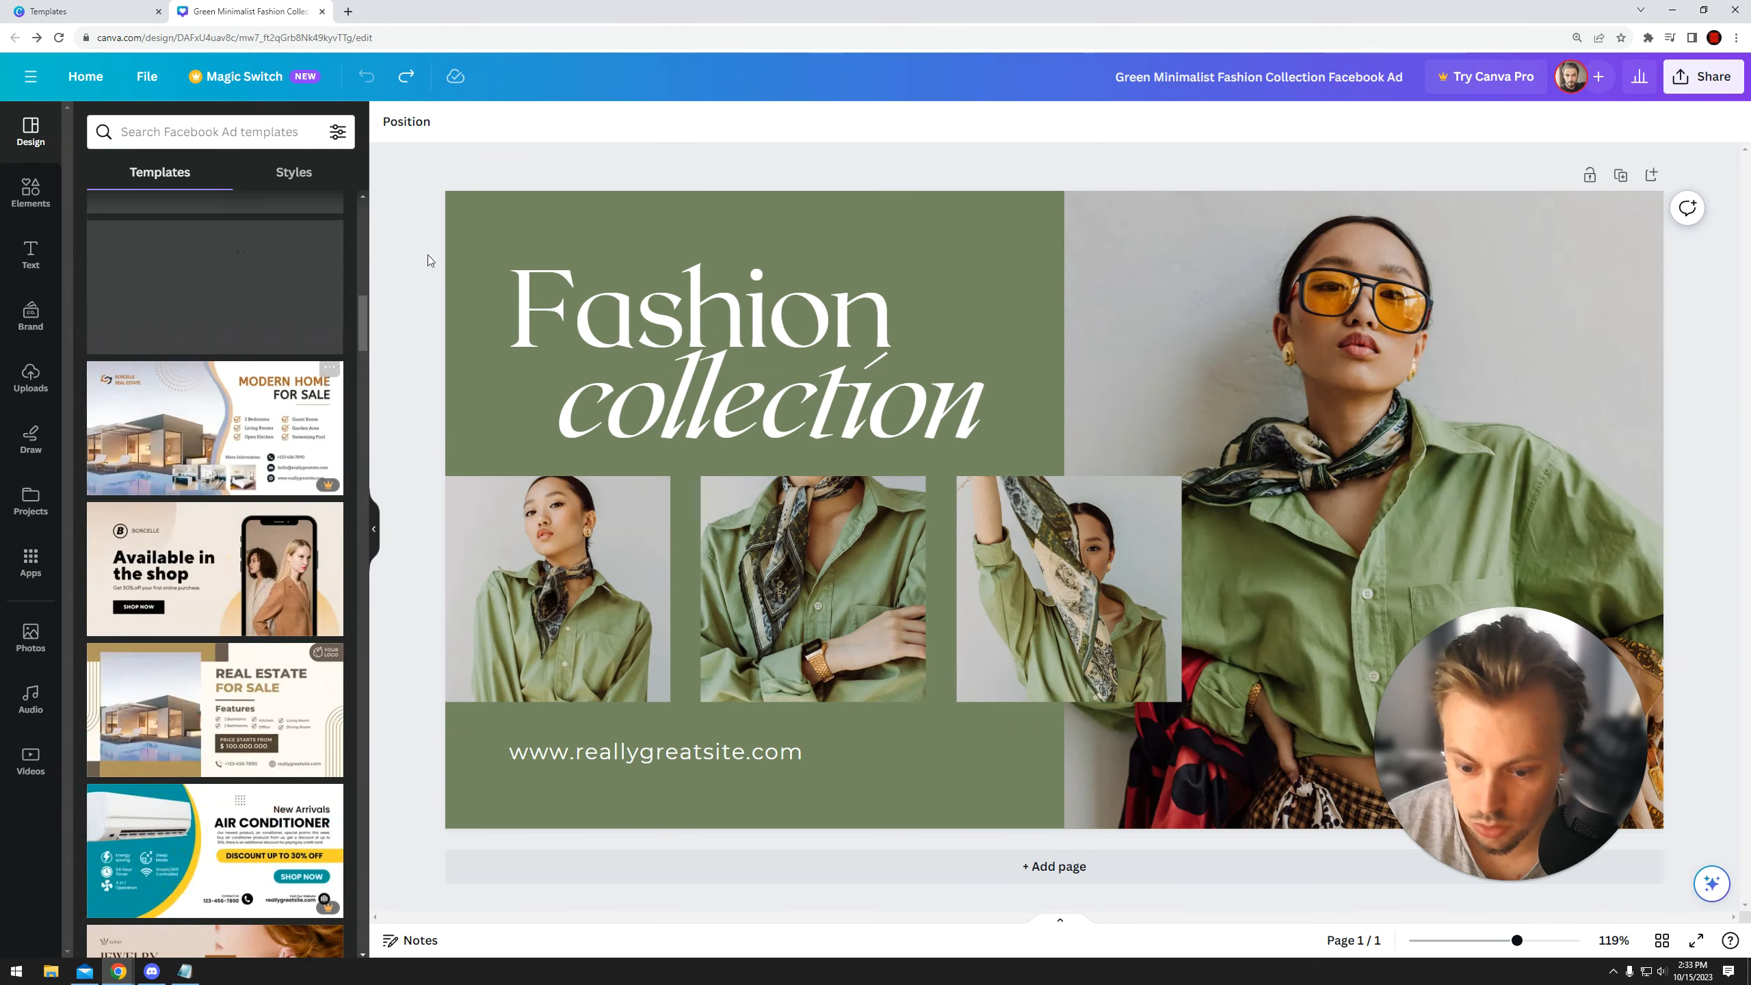
# - Look through the available element categories, from shapes and graphics to charts, tables, frames and grids
pyautogui.click(30, 193)
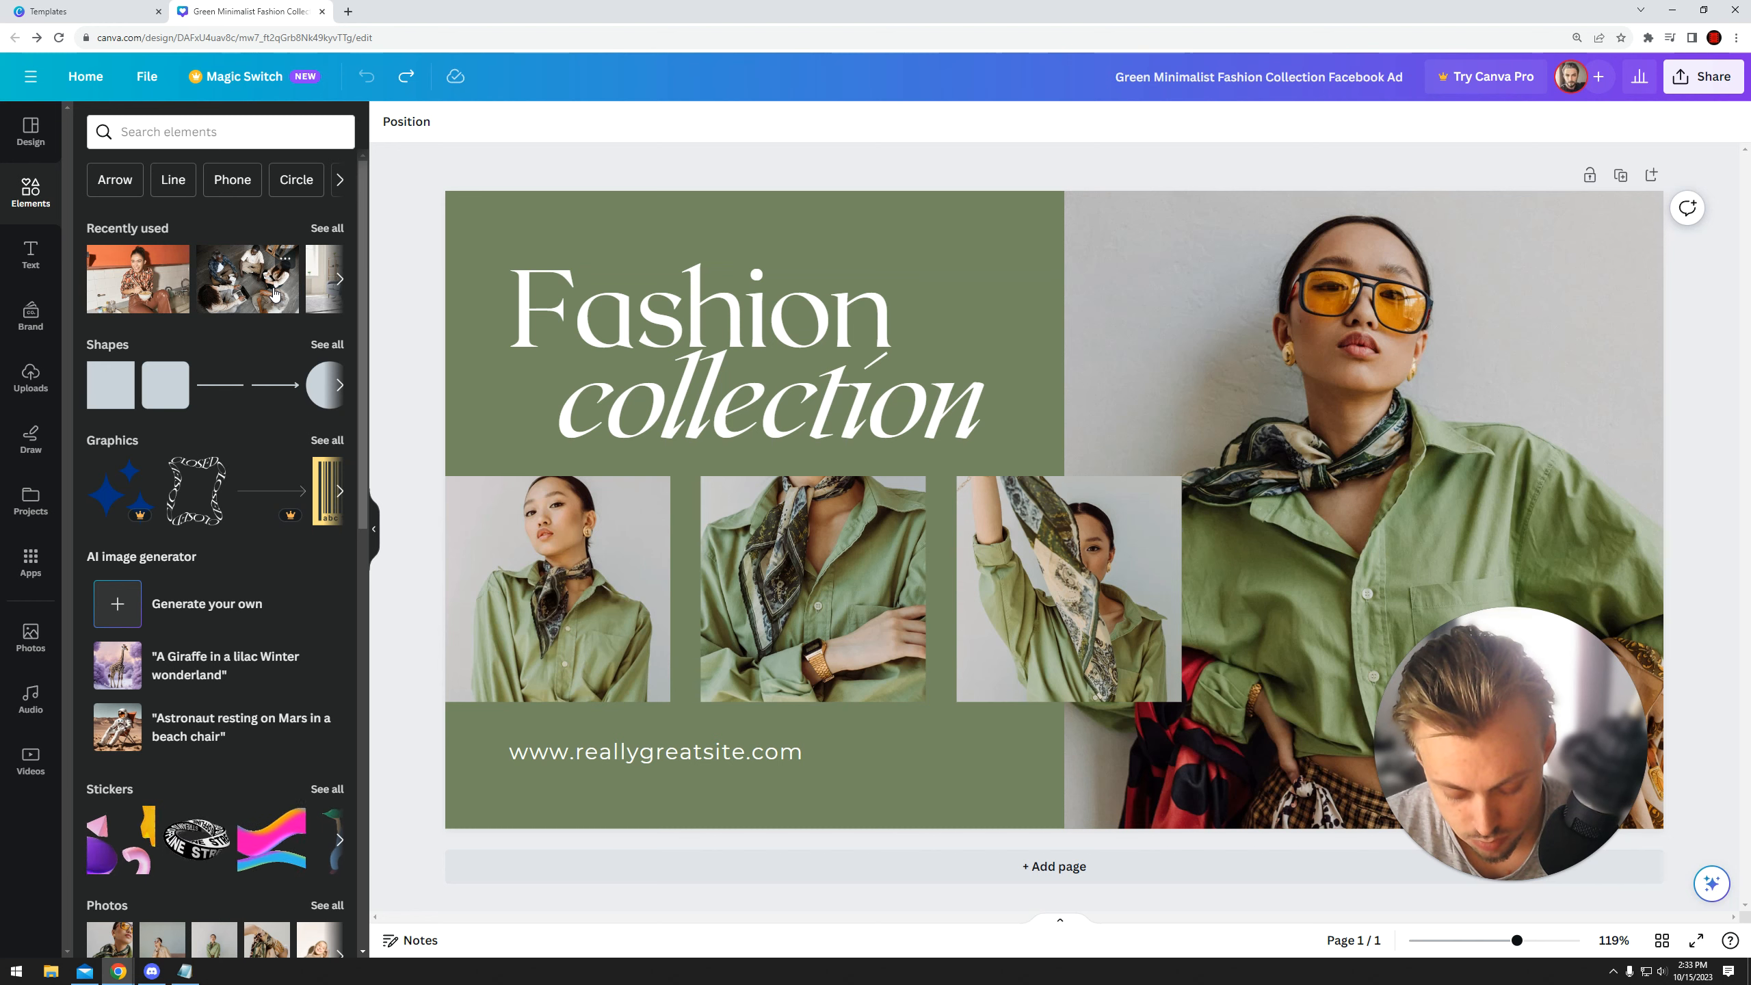
pyautogui.scroll(-8, 234, 321)
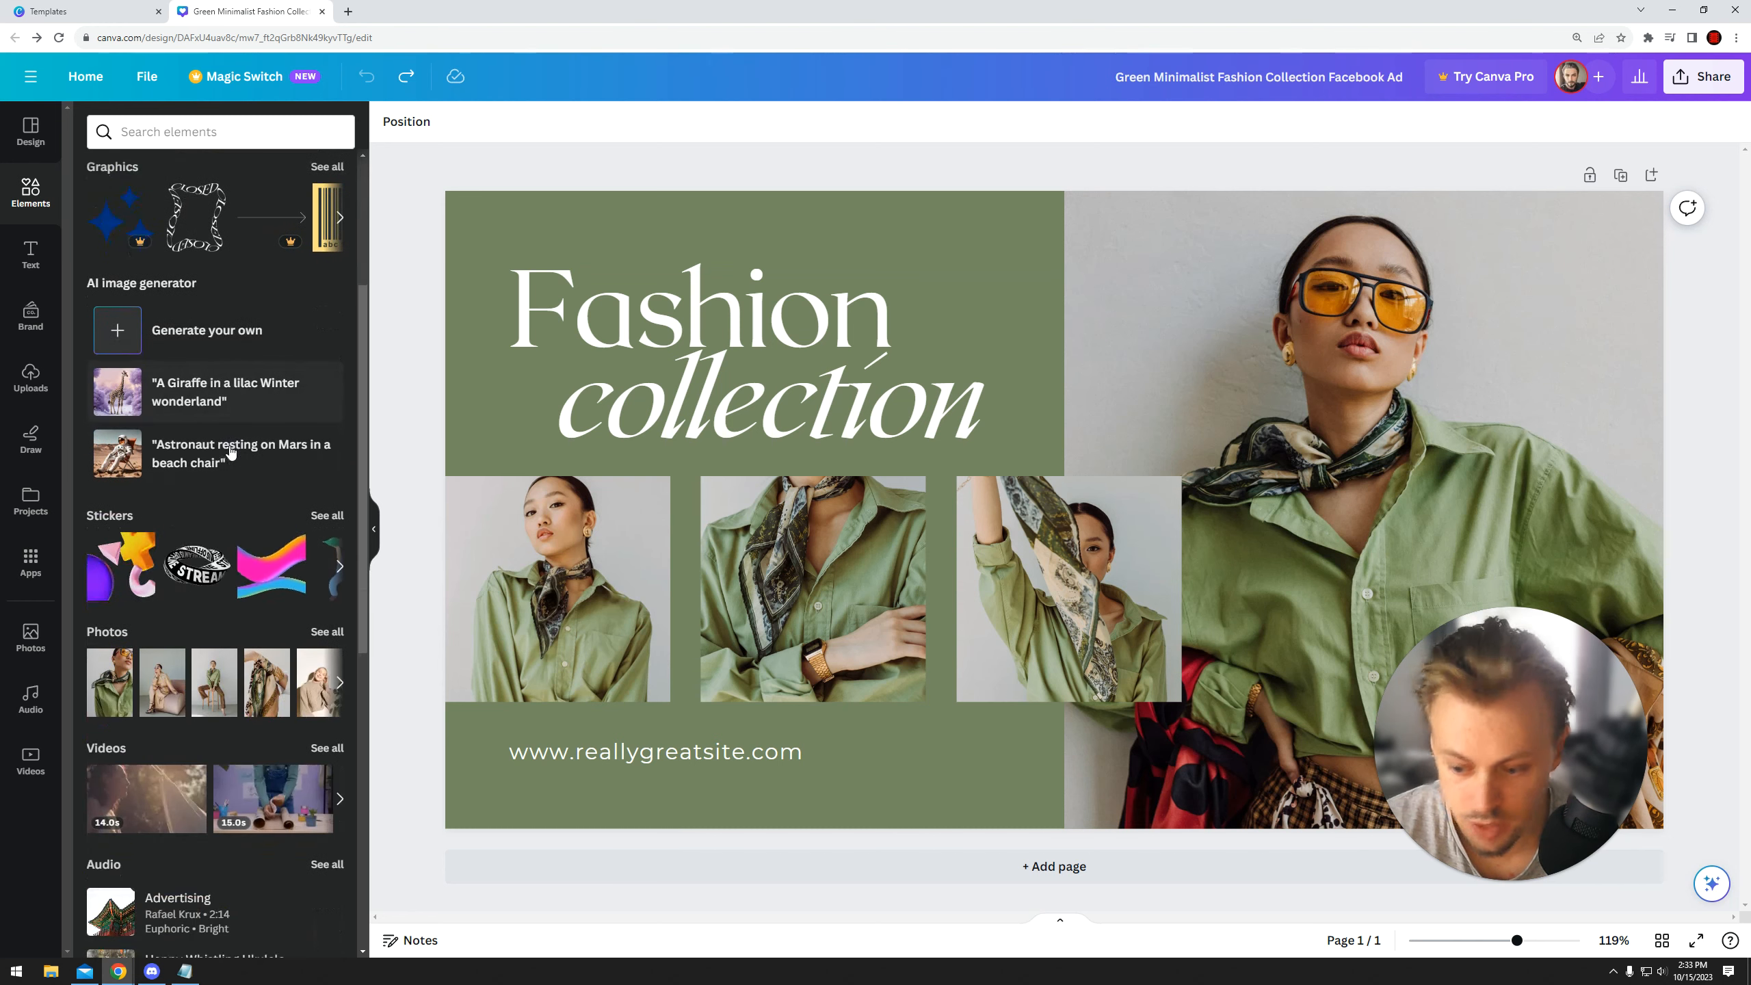
pyautogui.scroll(4, 241, 413)
pyautogui.scroll(-3, 245, 461)
pyautogui.scroll(-4, 247, 461)
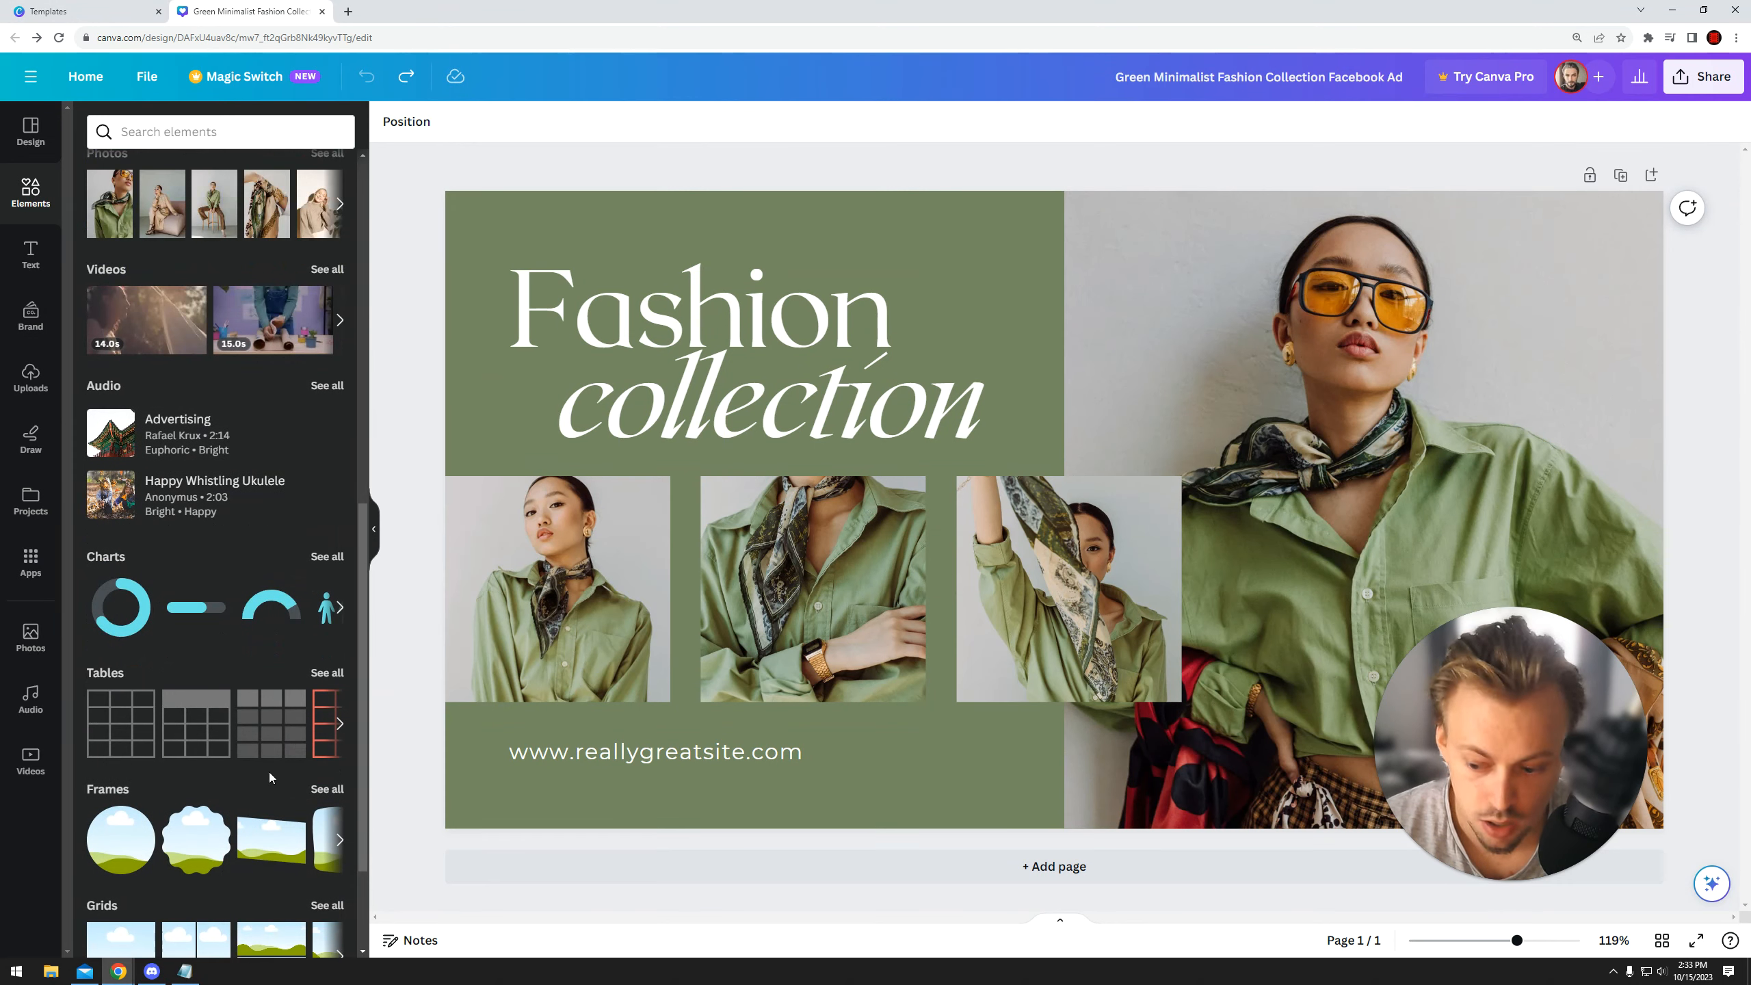
pyautogui.scroll(-2, 269, 776)
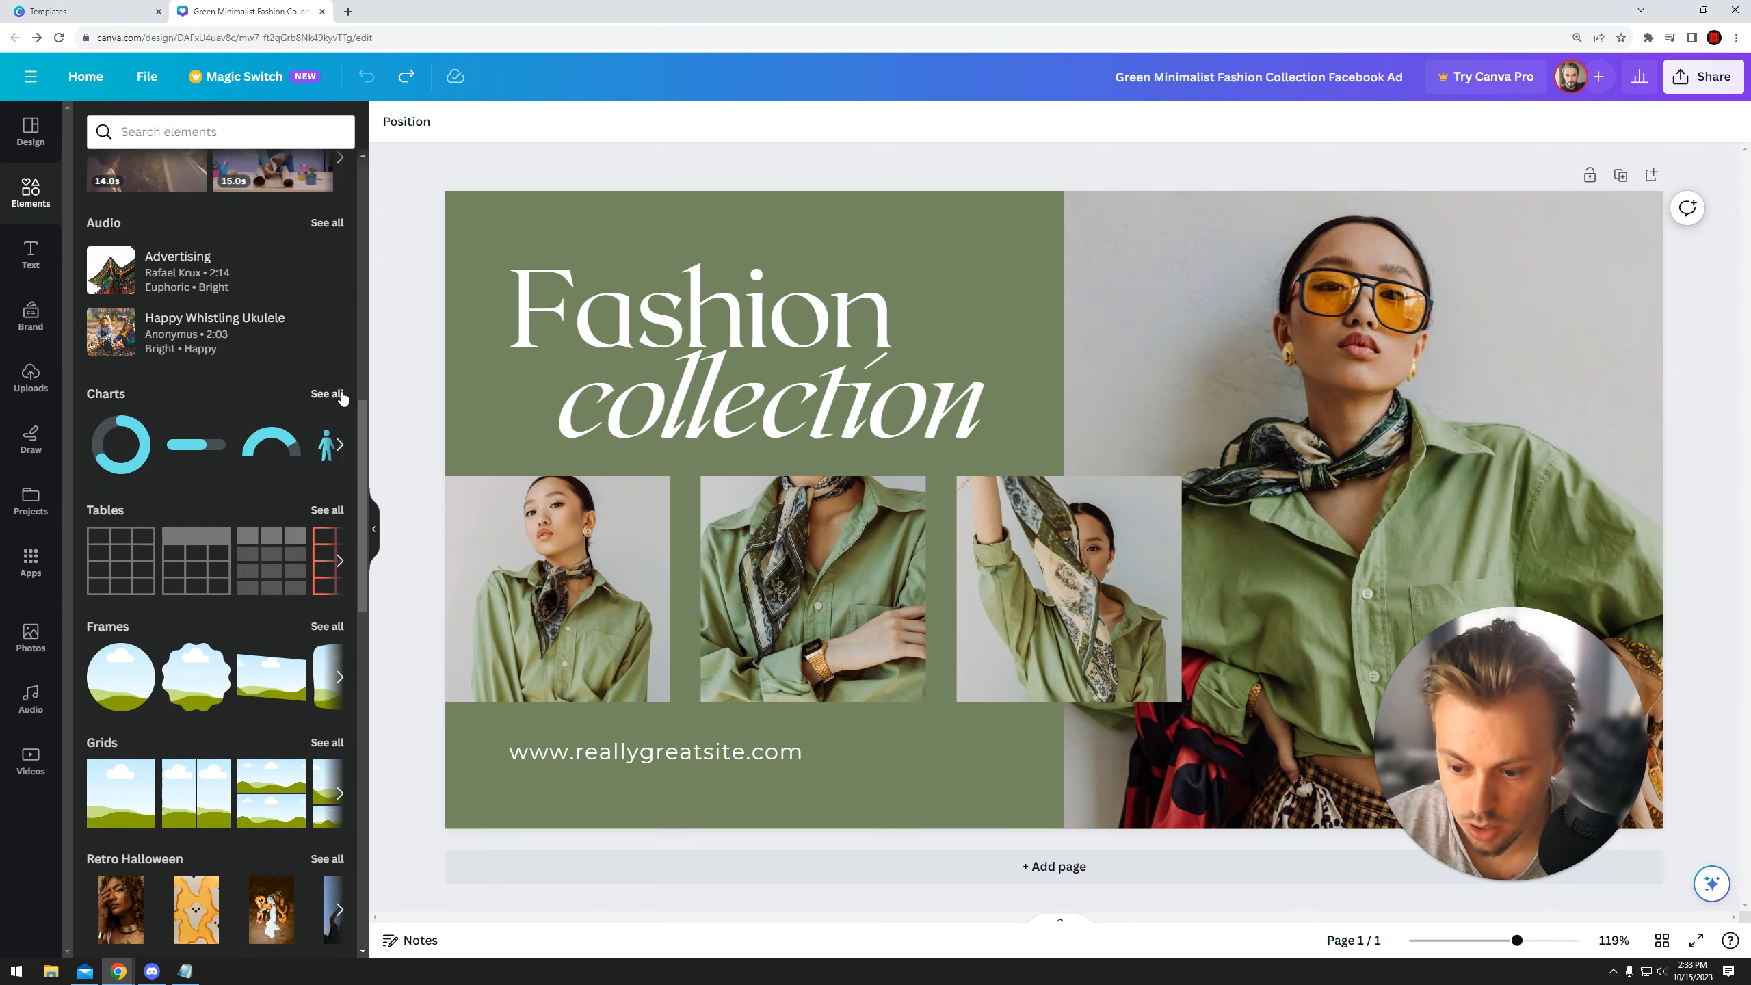
pyautogui.scroll(-4, 327, 514)
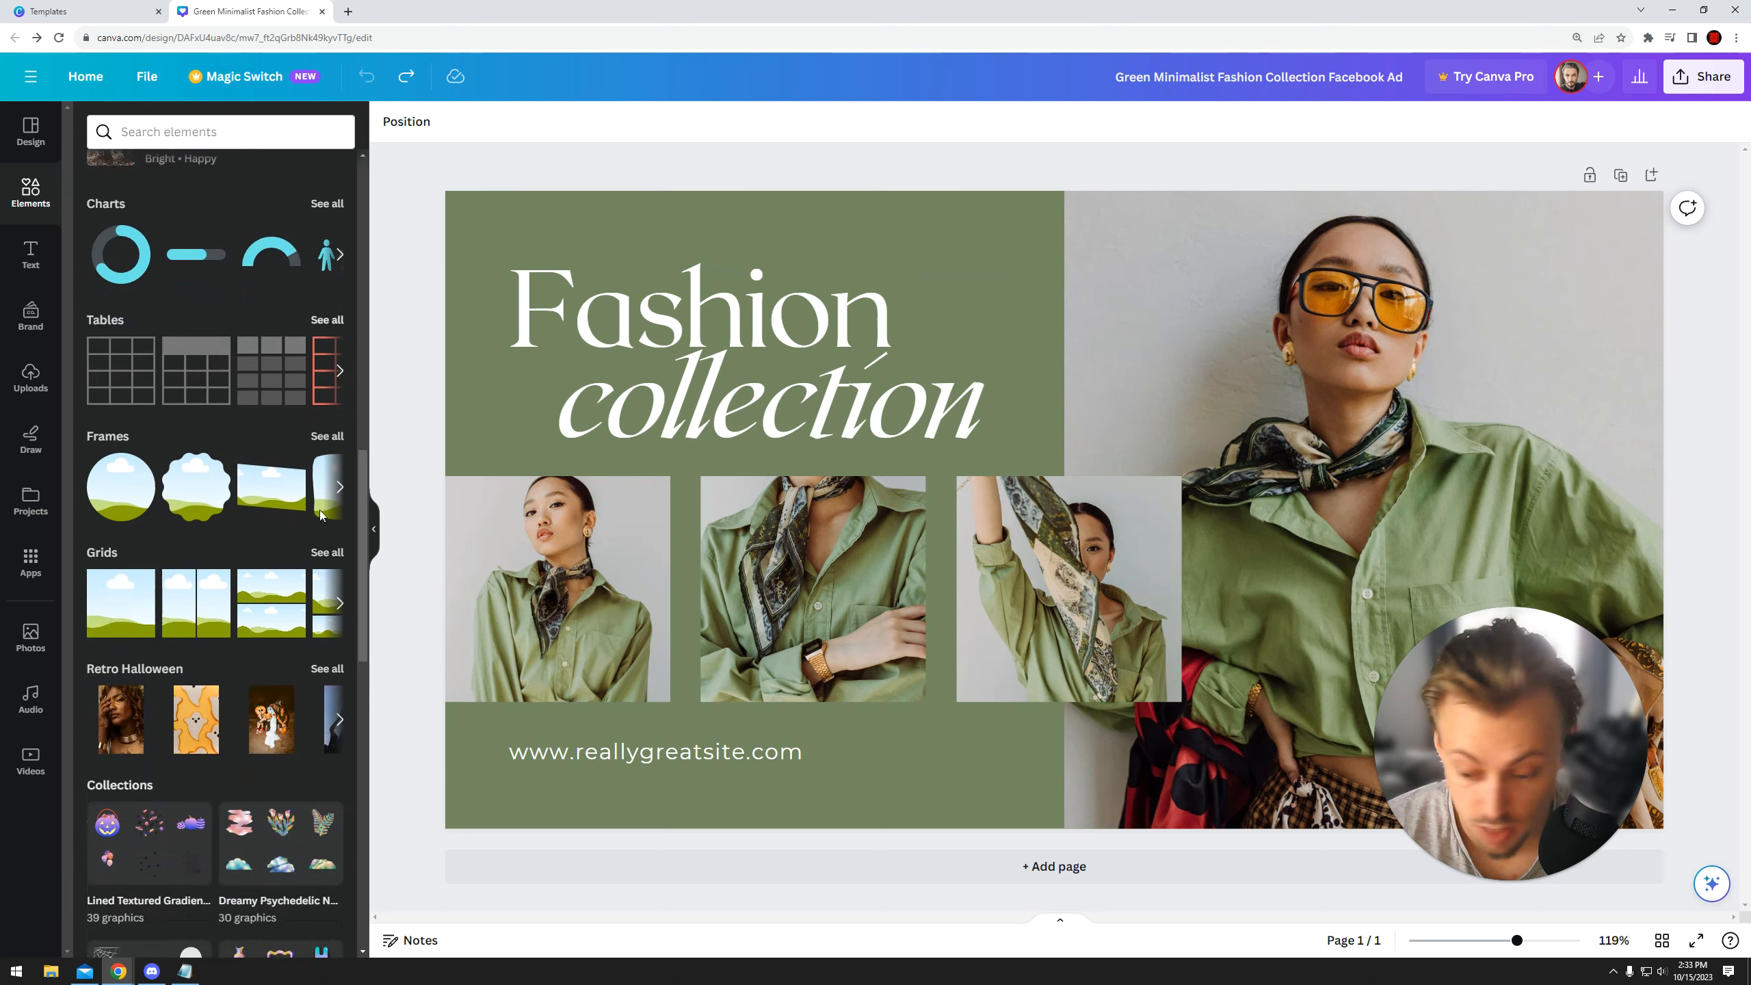
# - Show the full chart collection and place a line chart on the fashion design
pyautogui.scroll(4, 327, 514)
pyautogui.click(324, 393)
pyautogui.moveTo(124, 372); pyautogui.dragTo(727, 314)
pyautogui.click(510, 545)
# - Delete all elements of the fashion design, including its background, to empty the page
pyautogui.moveTo(416, 230); pyautogui.dragTo(1568, 750)
pyautogui.press('Delete')
pyautogui.click(794, 393)
pyautogui.press('Delete')
pyautogui.click(615, 344)
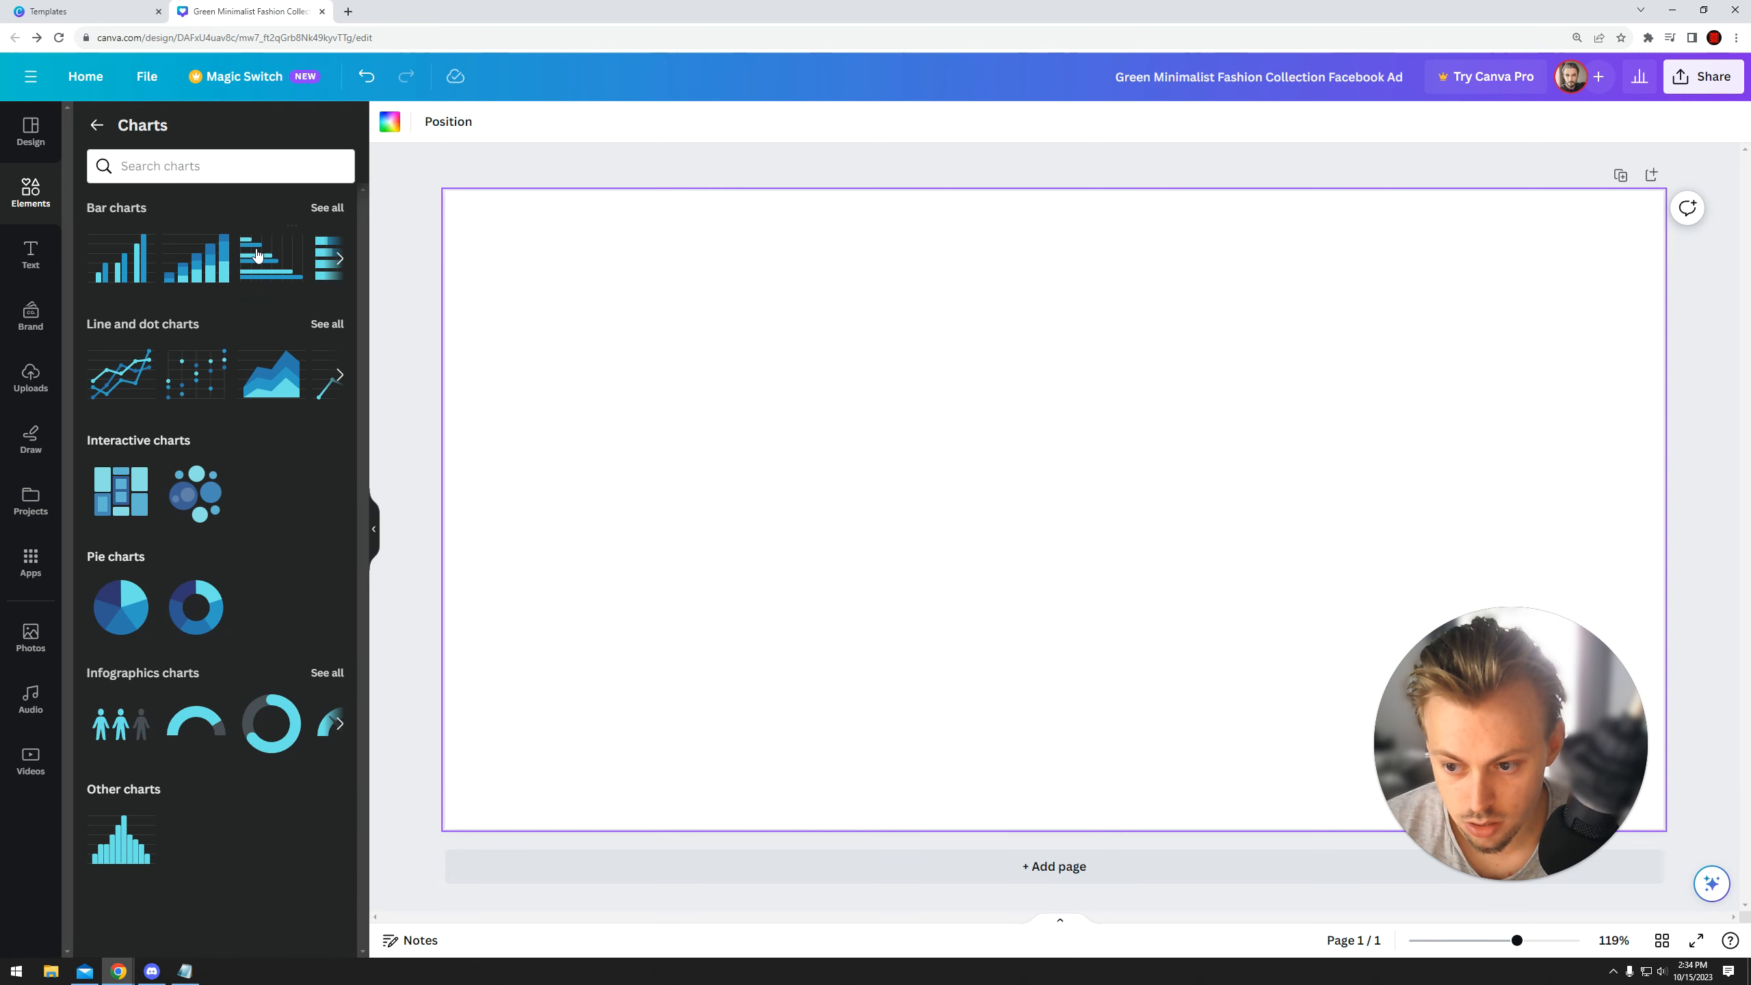
# - Add a stacked bar chart to the blank page and delete it again
pyautogui.click(204, 264)
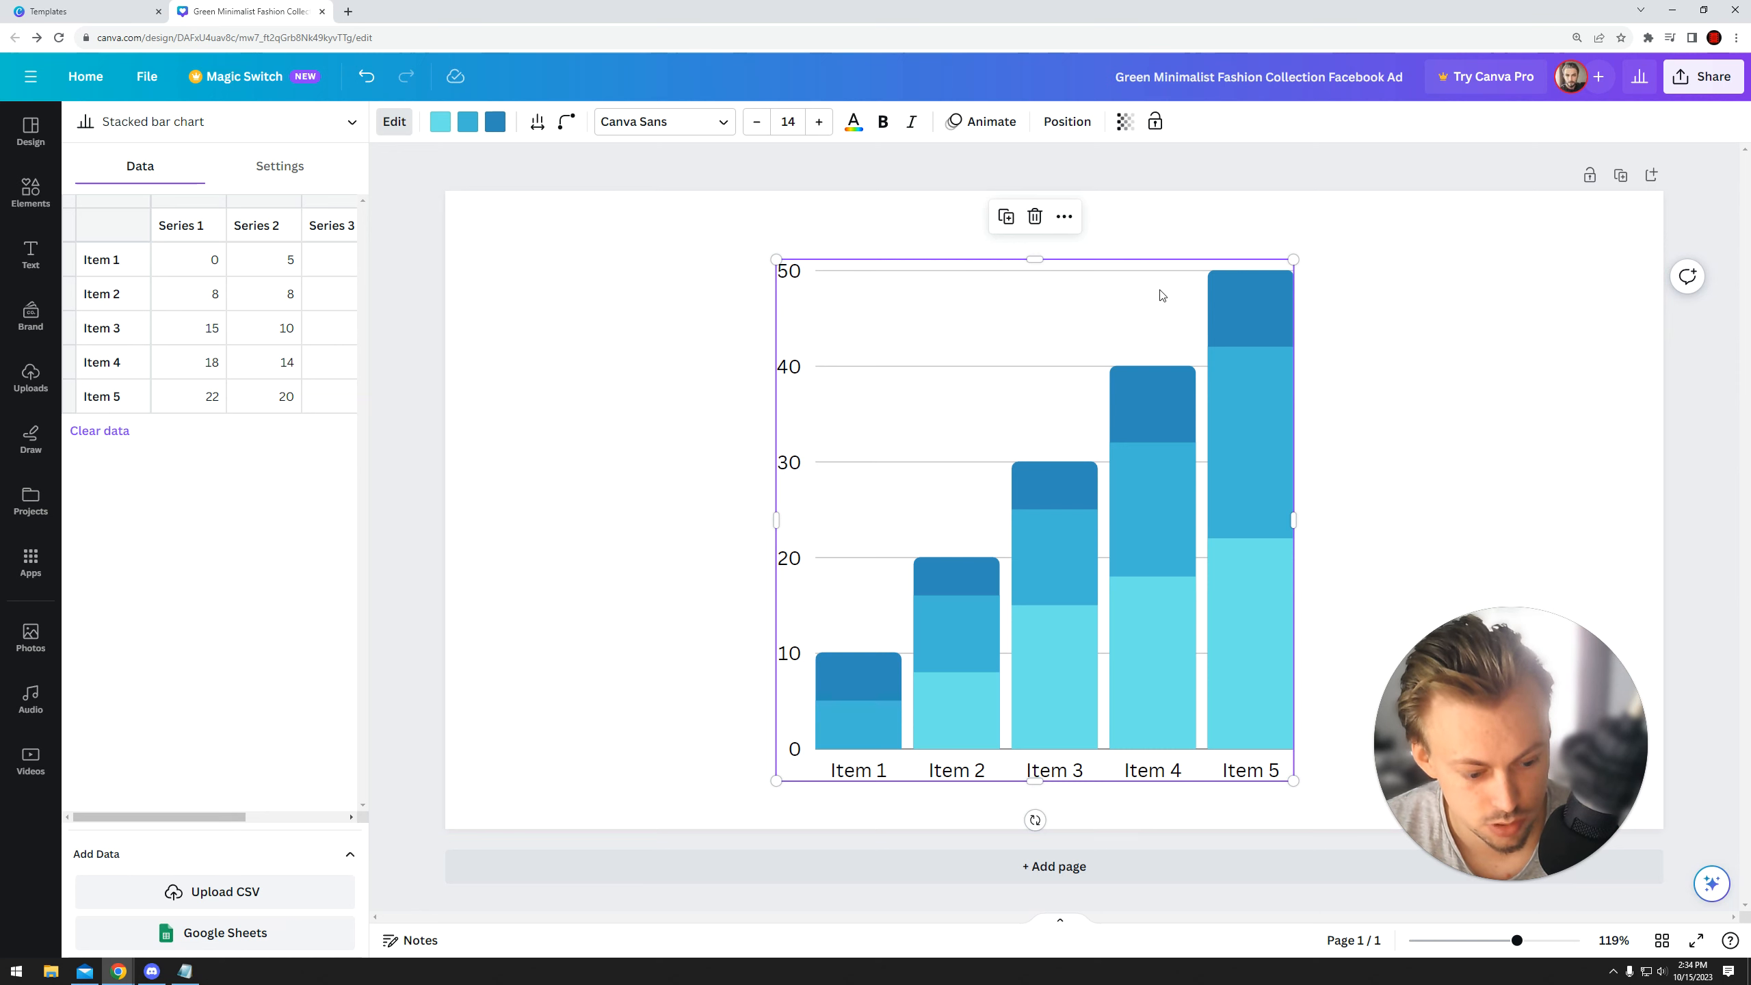
pyautogui.press('Delete')
# - Add a circle frame to the blank page and enlarge it to roughly three quarters of the page height
pyautogui.click(34, 203)
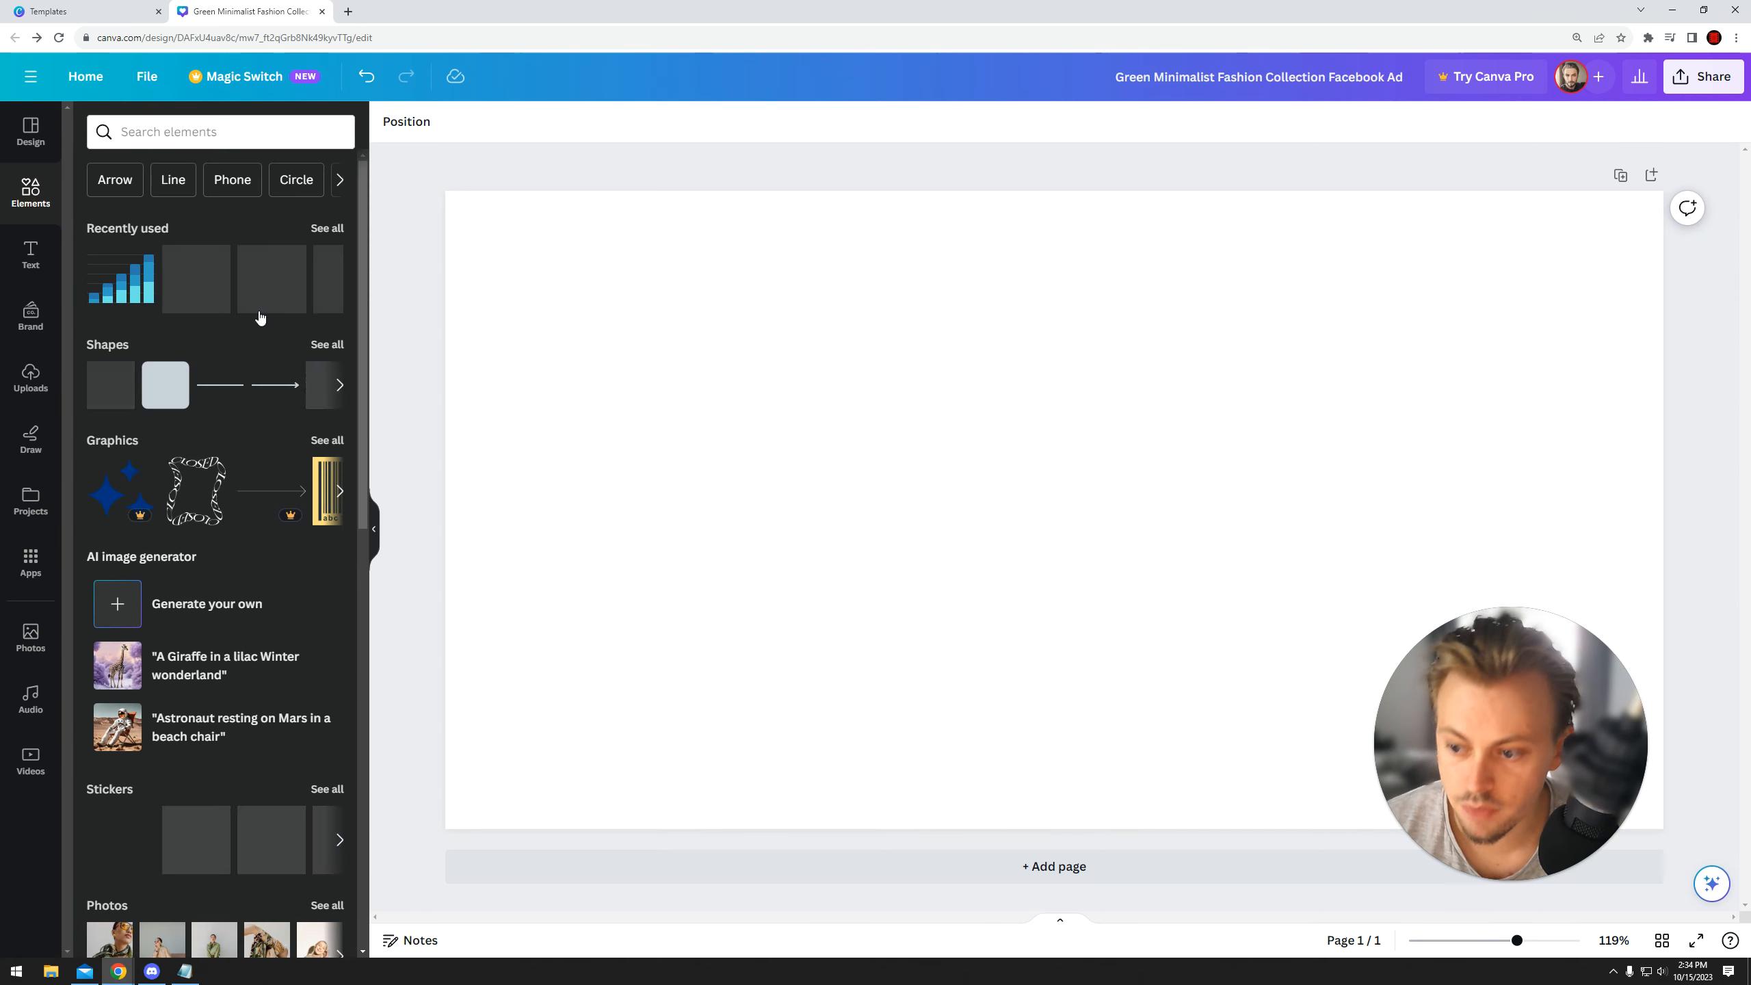
pyautogui.scroll(-2, 266, 325)
pyautogui.scroll(-10, 265, 326)
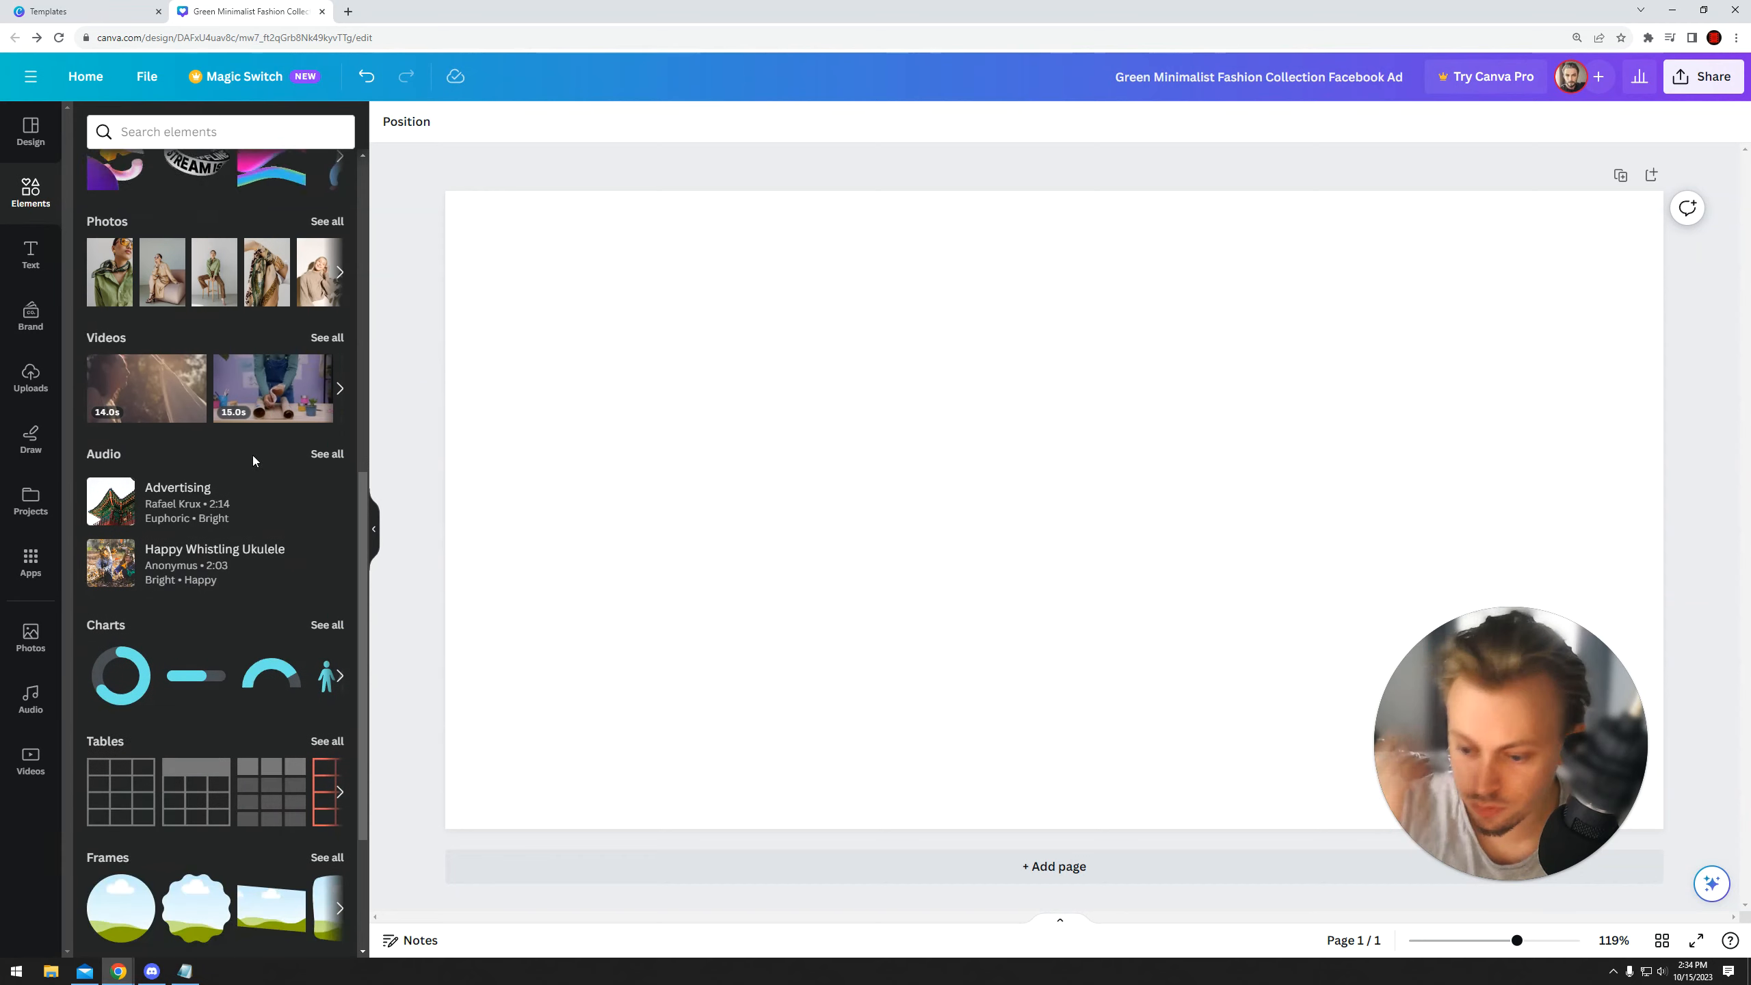
pyautogui.moveTo(112, 686); pyautogui.dragTo(758, 307)
pyautogui.click(899, 368)
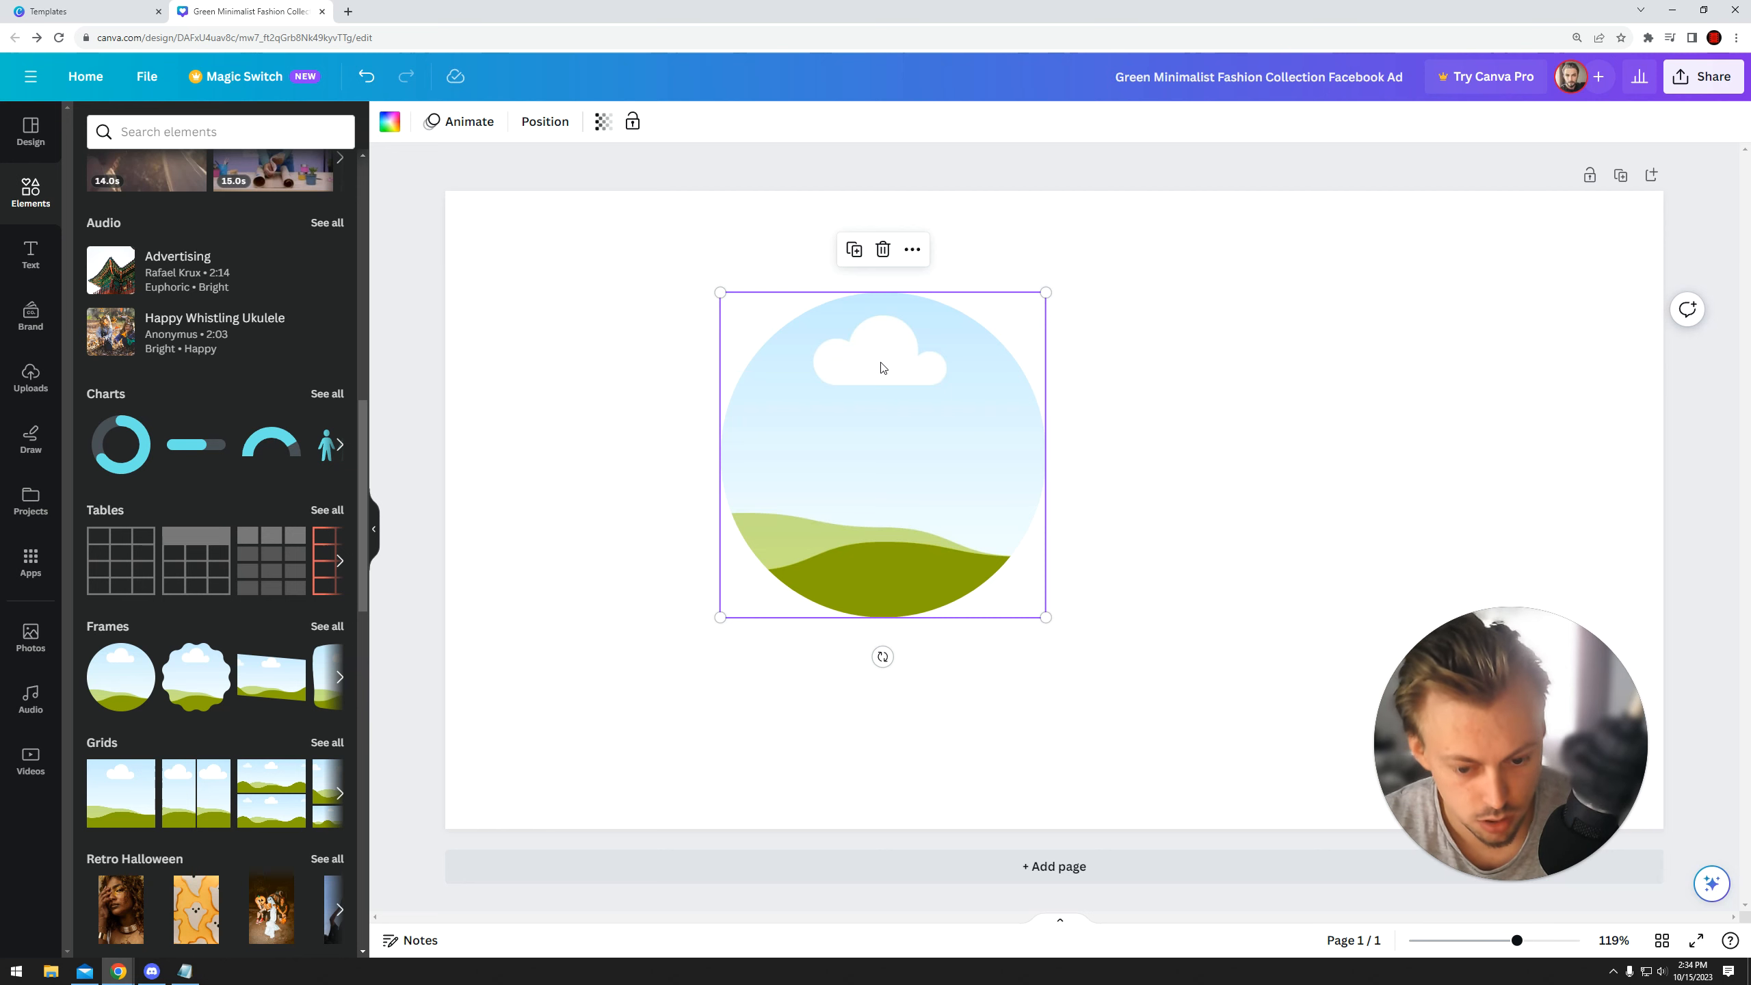
pyautogui.moveTo(1045, 618); pyautogui.dragTo(1146, 691)
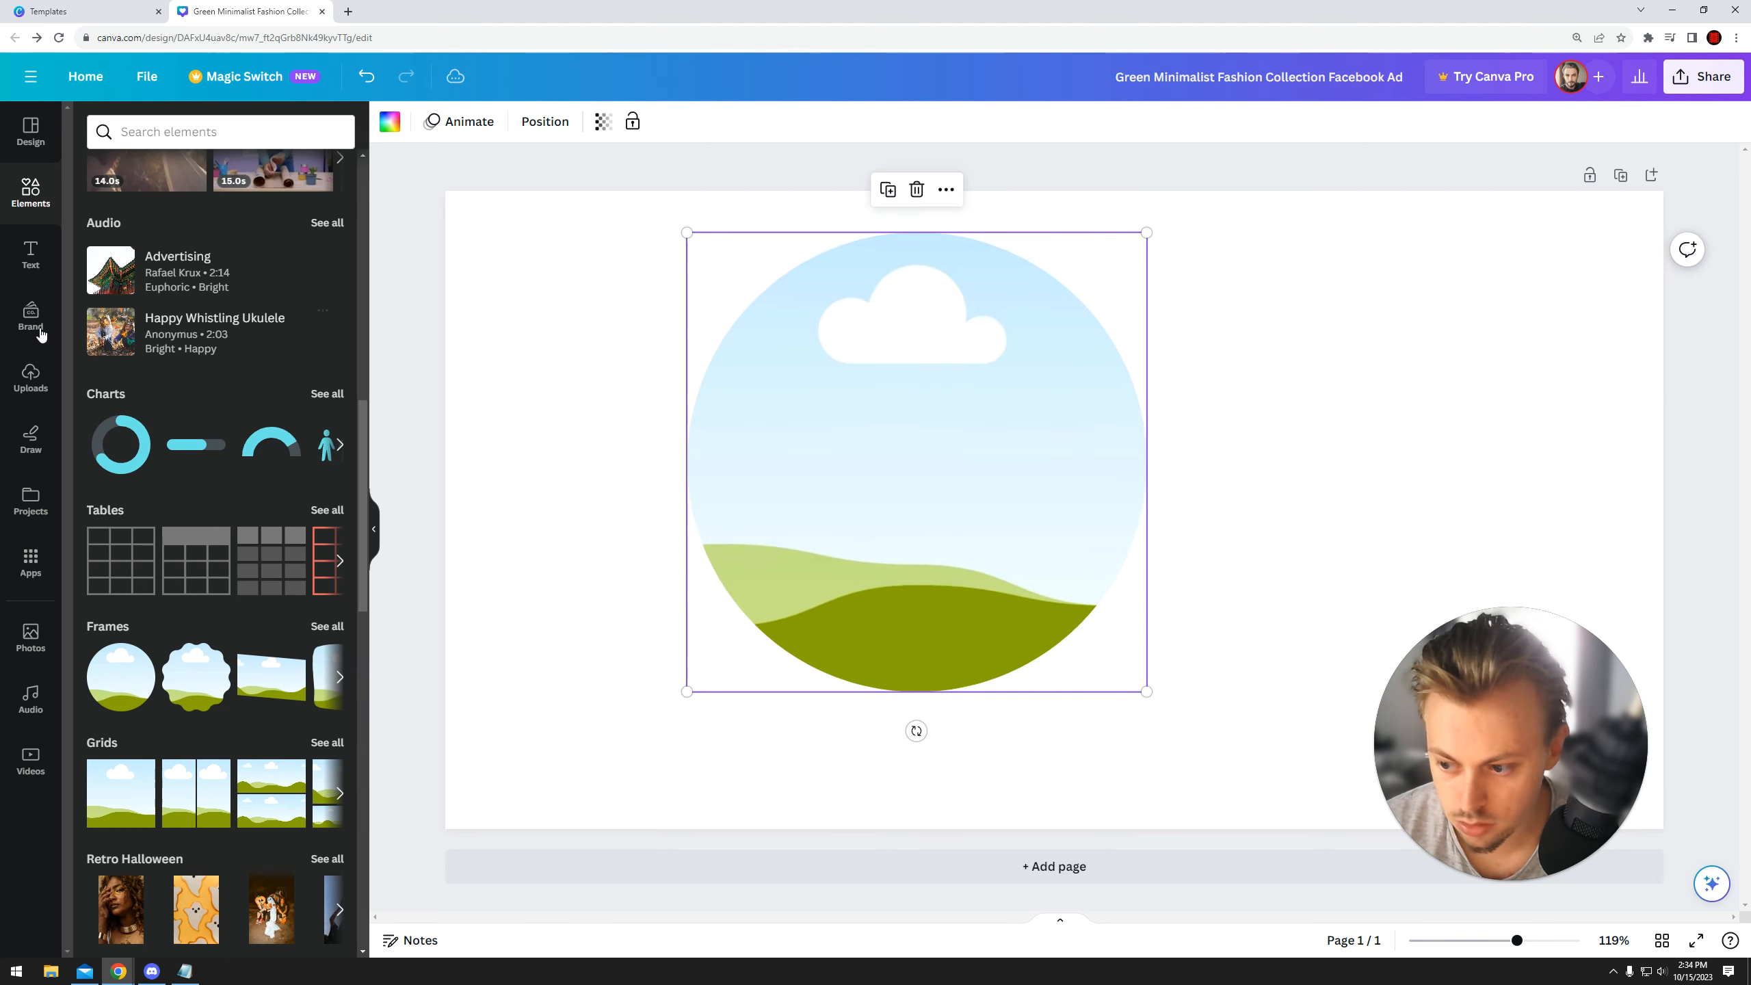
# - Place the uploaded illustrated portrait beside the circle frame, then delete the portrait and move the frame back toward the page's middle
pyautogui.click(31, 376)
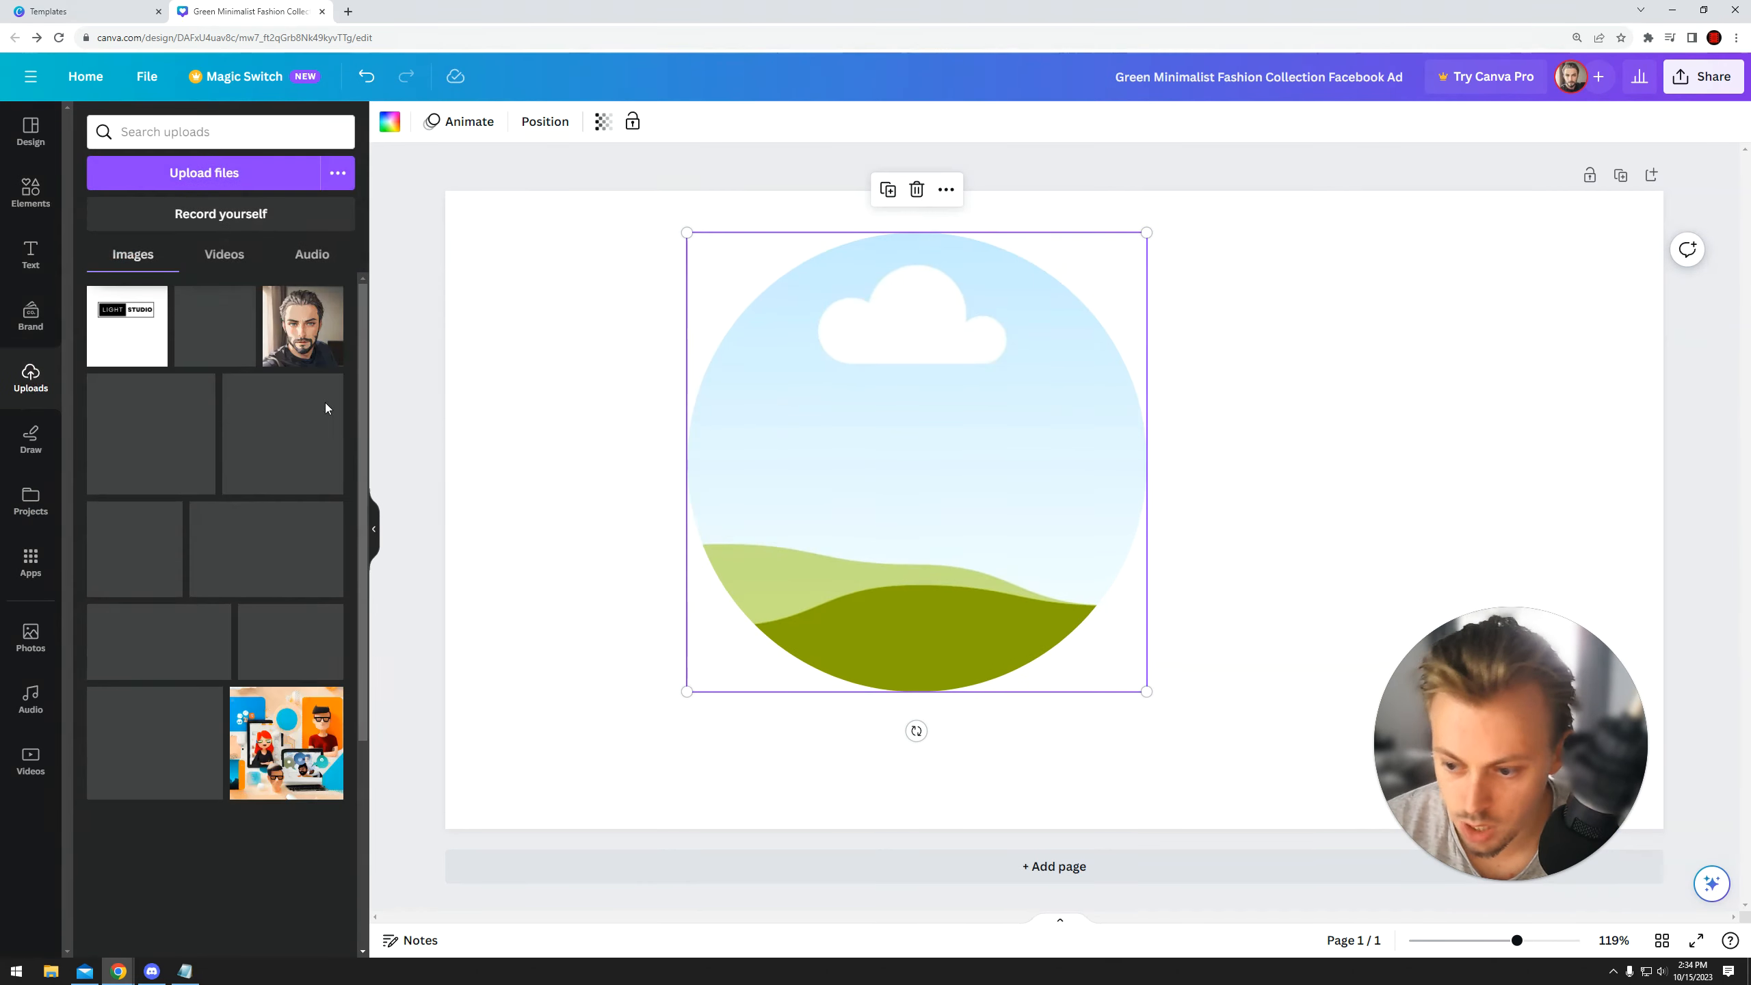
pyautogui.moveTo(302, 326); pyautogui.dragTo(1186, 360)
pyautogui.moveTo(924, 400); pyautogui.dragTo(696, 422)
pyautogui.moveTo(1350, 419); pyautogui.dragTo(1162, 419)
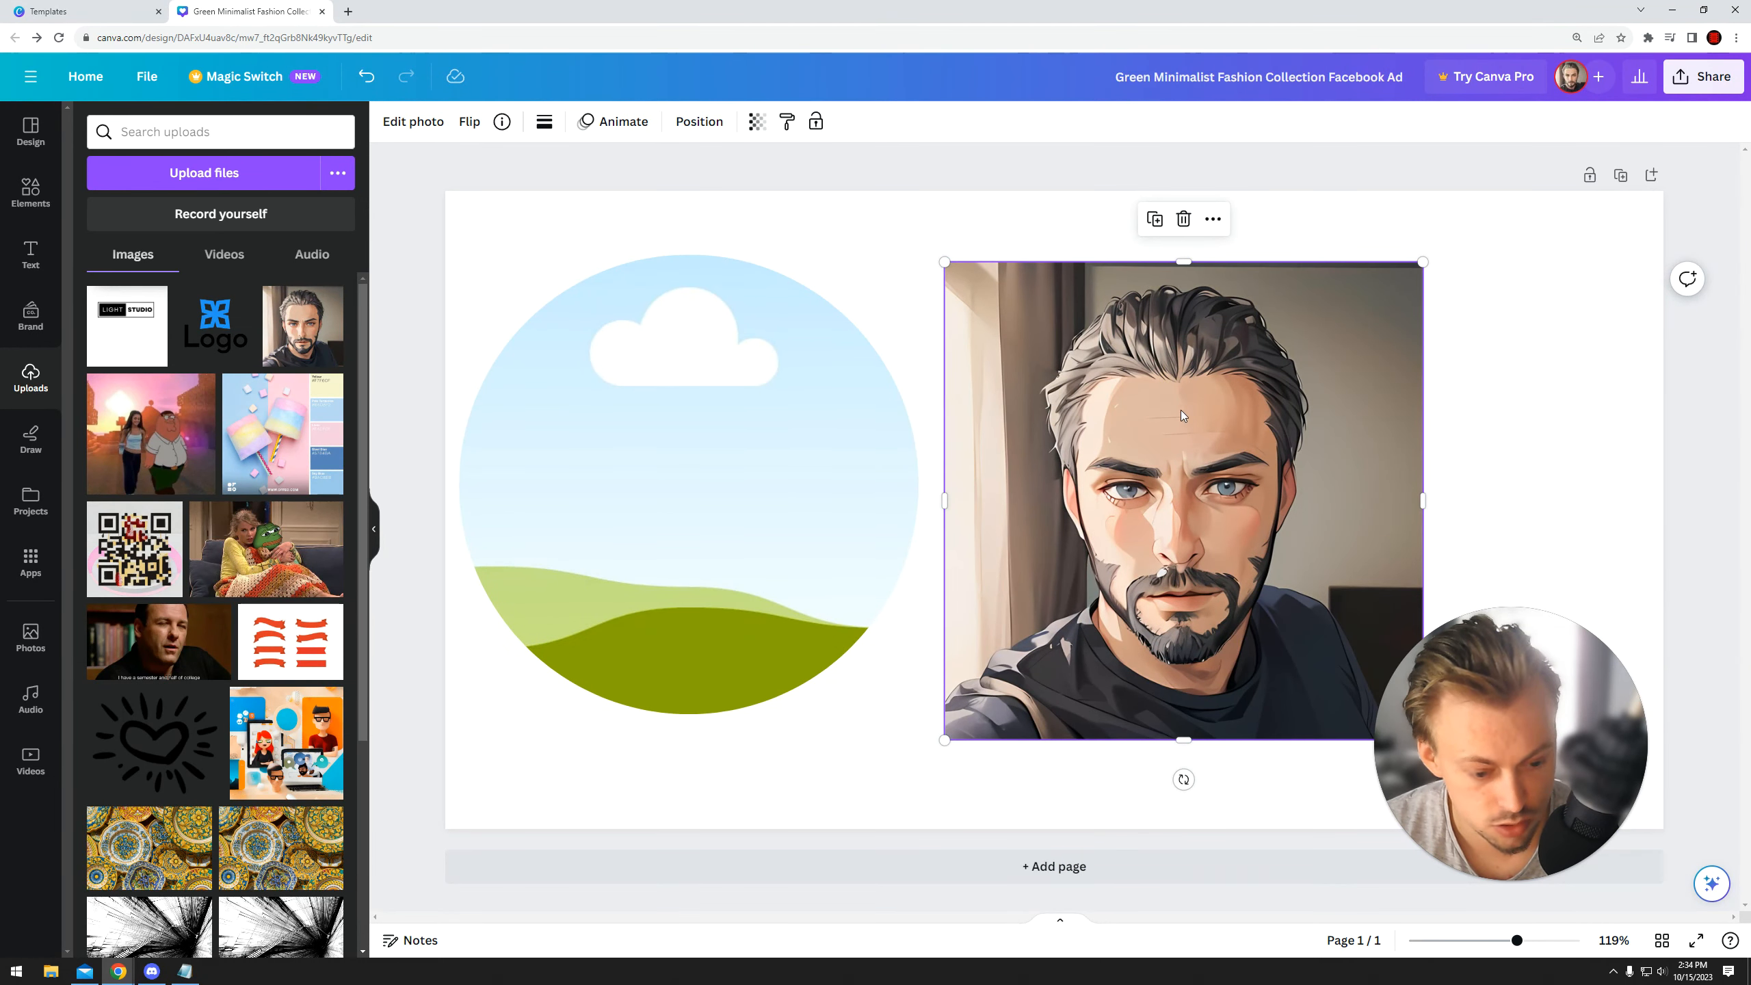
pyautogui.press('Delete')
pyautogui.moveTo(722, 458); pyautogui.dragTo(930, 450)
# - Show the full frame collection and look through the available frame shapes
pyautogui.click(30, 193)
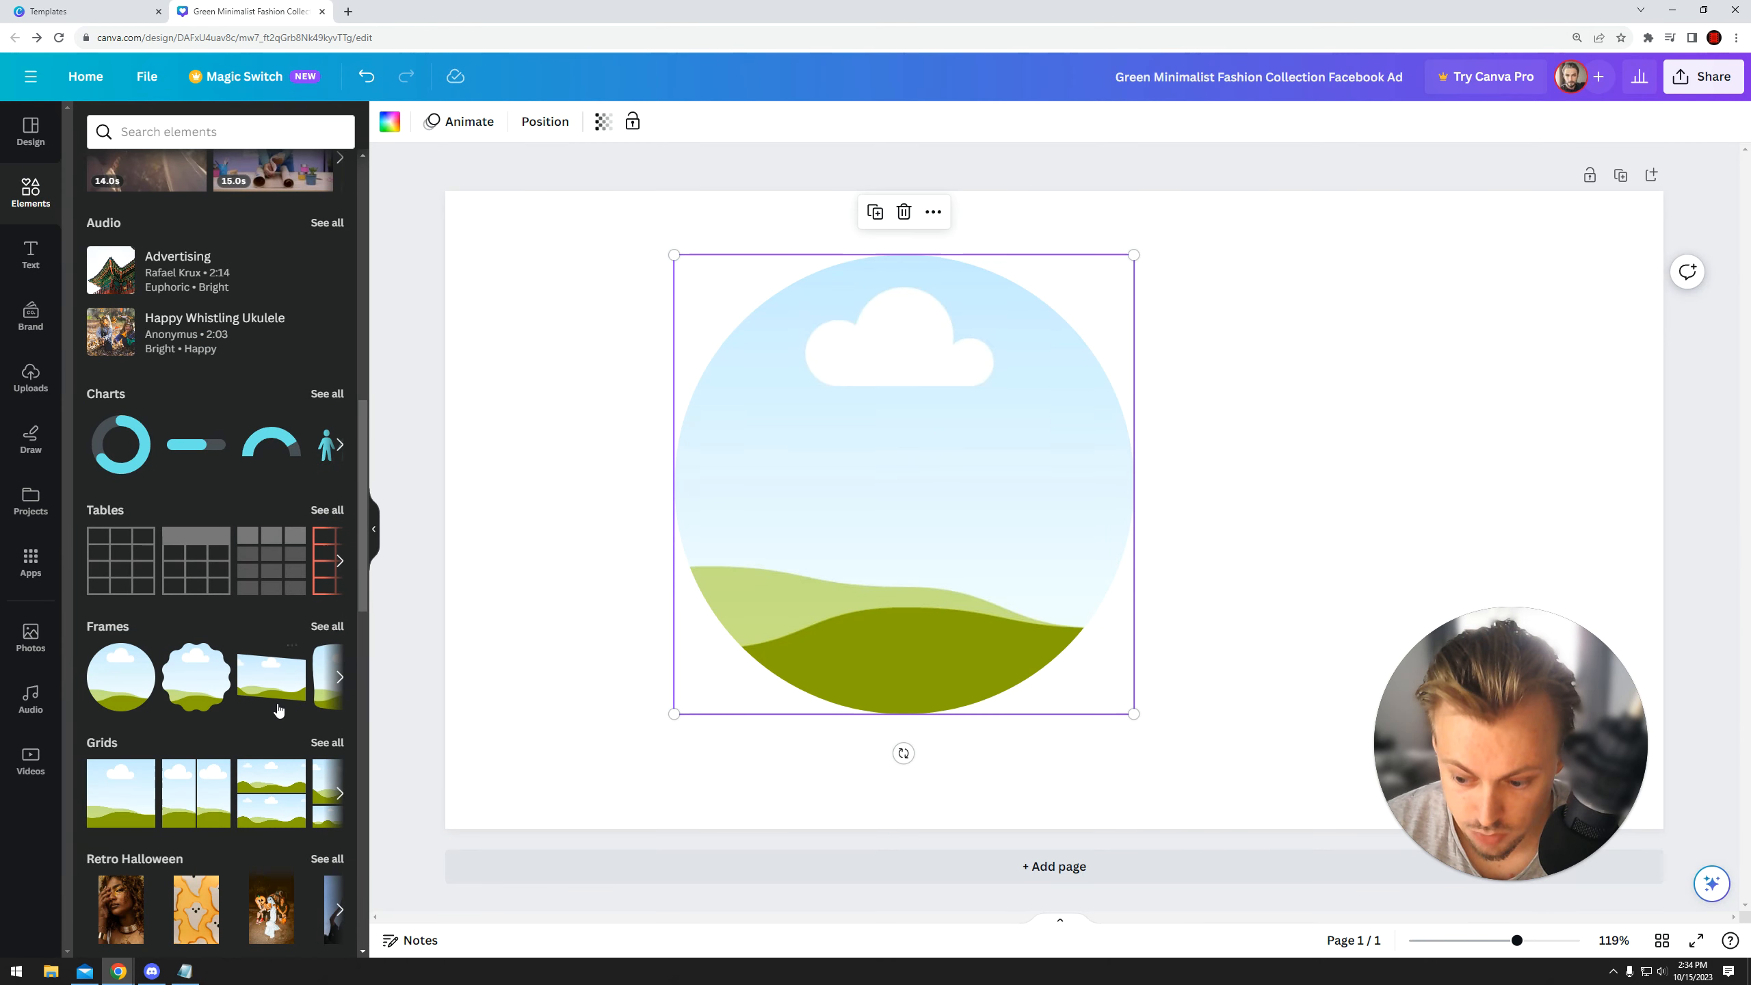
pyautogui.click(327, 626)
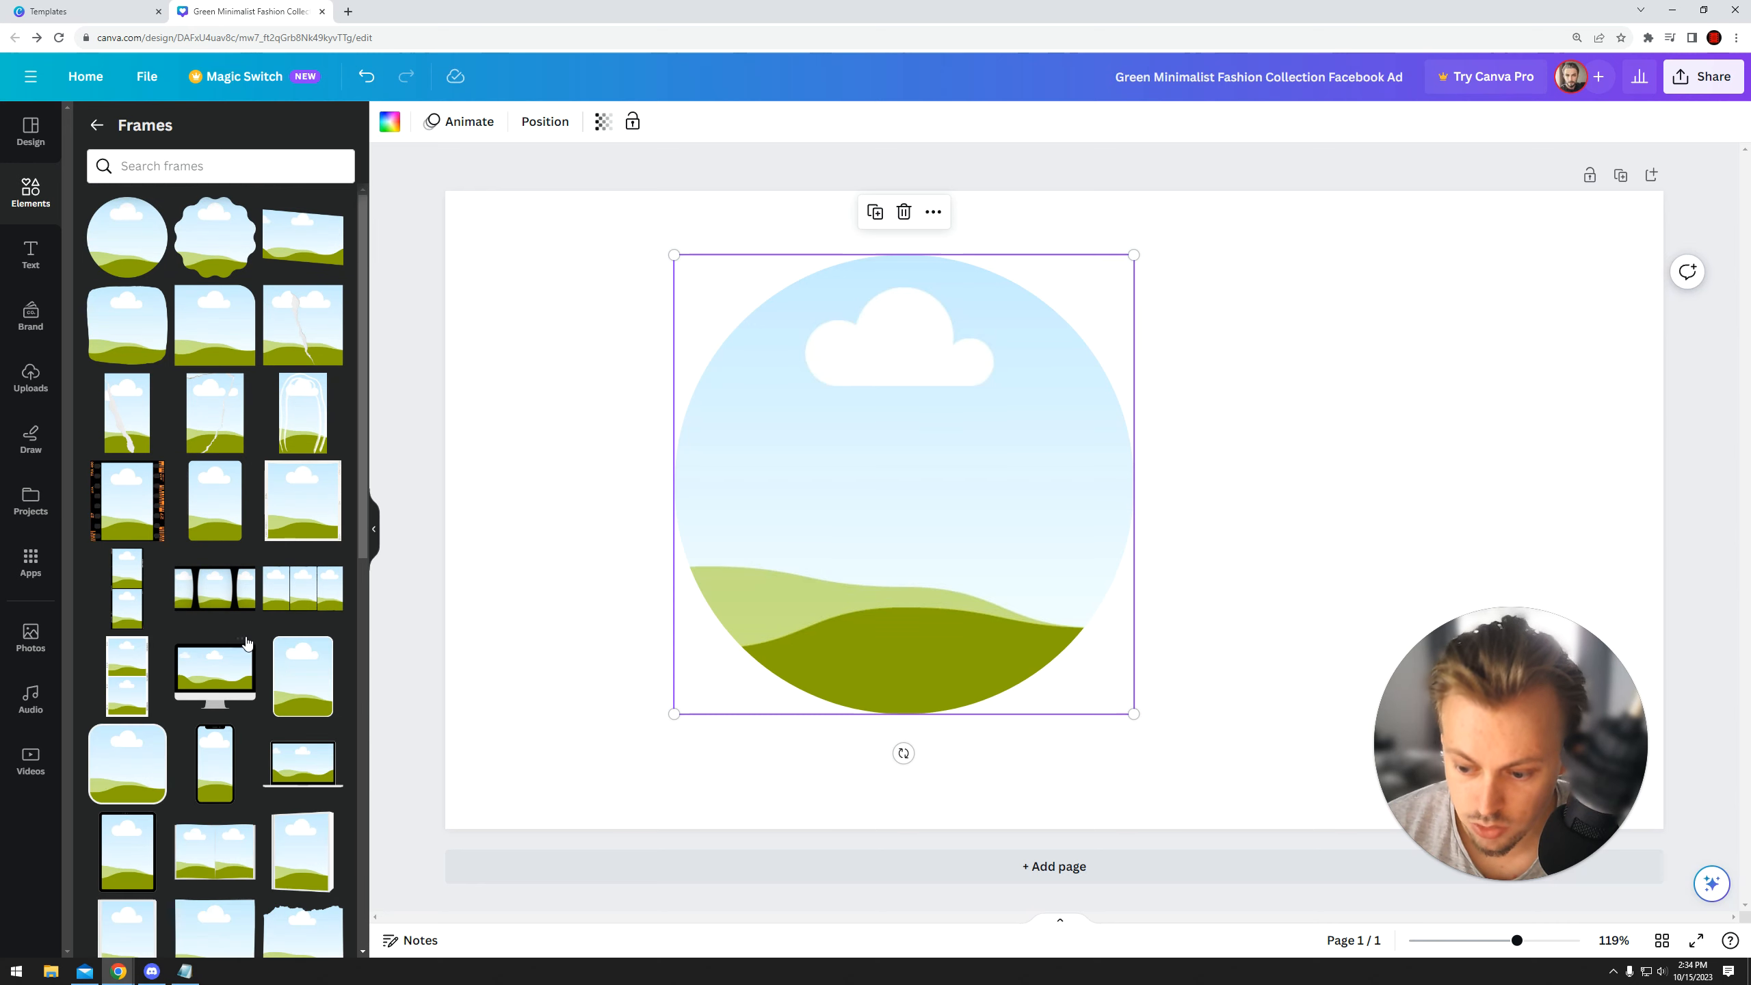
pyautogui.scroll(-3, 268, 663)
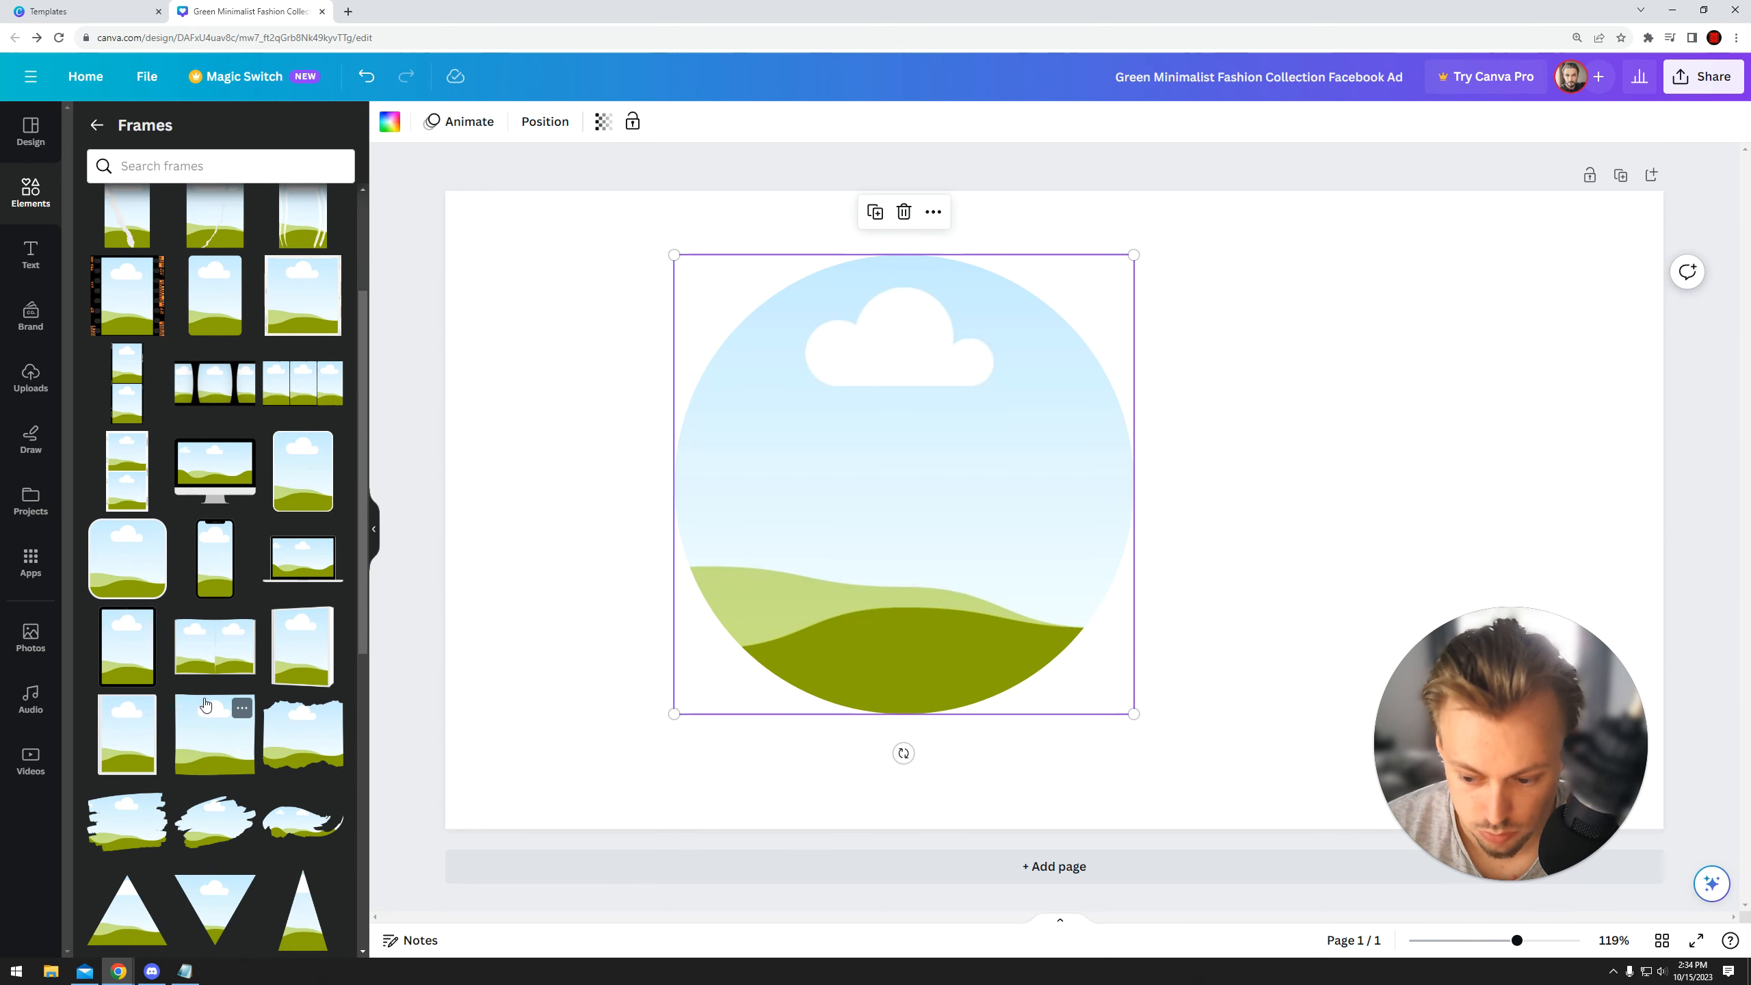
pyautogui.scroll(3, 192, 770)
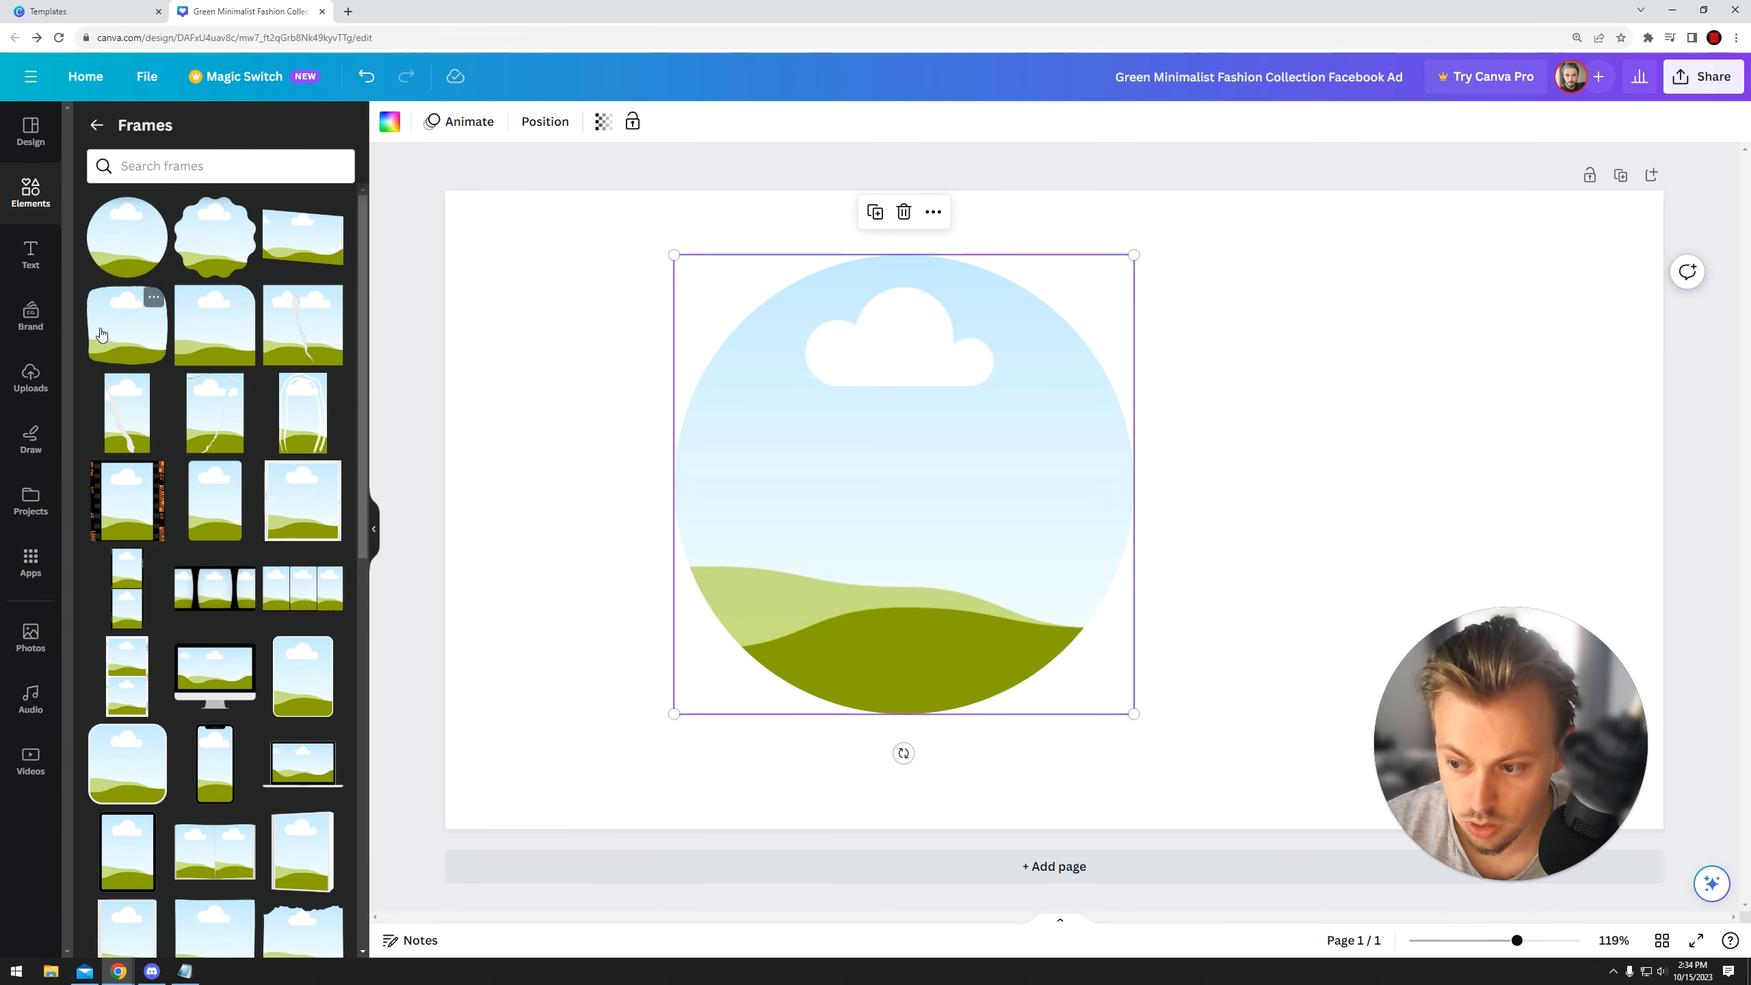
# - Fill the circle frame with the uploaded illustrated portrait and return to the element library
pyautogui.click(31, 376)
pyautogui.moveTo(280, 301); pyautogui.dragTo(929, 381)
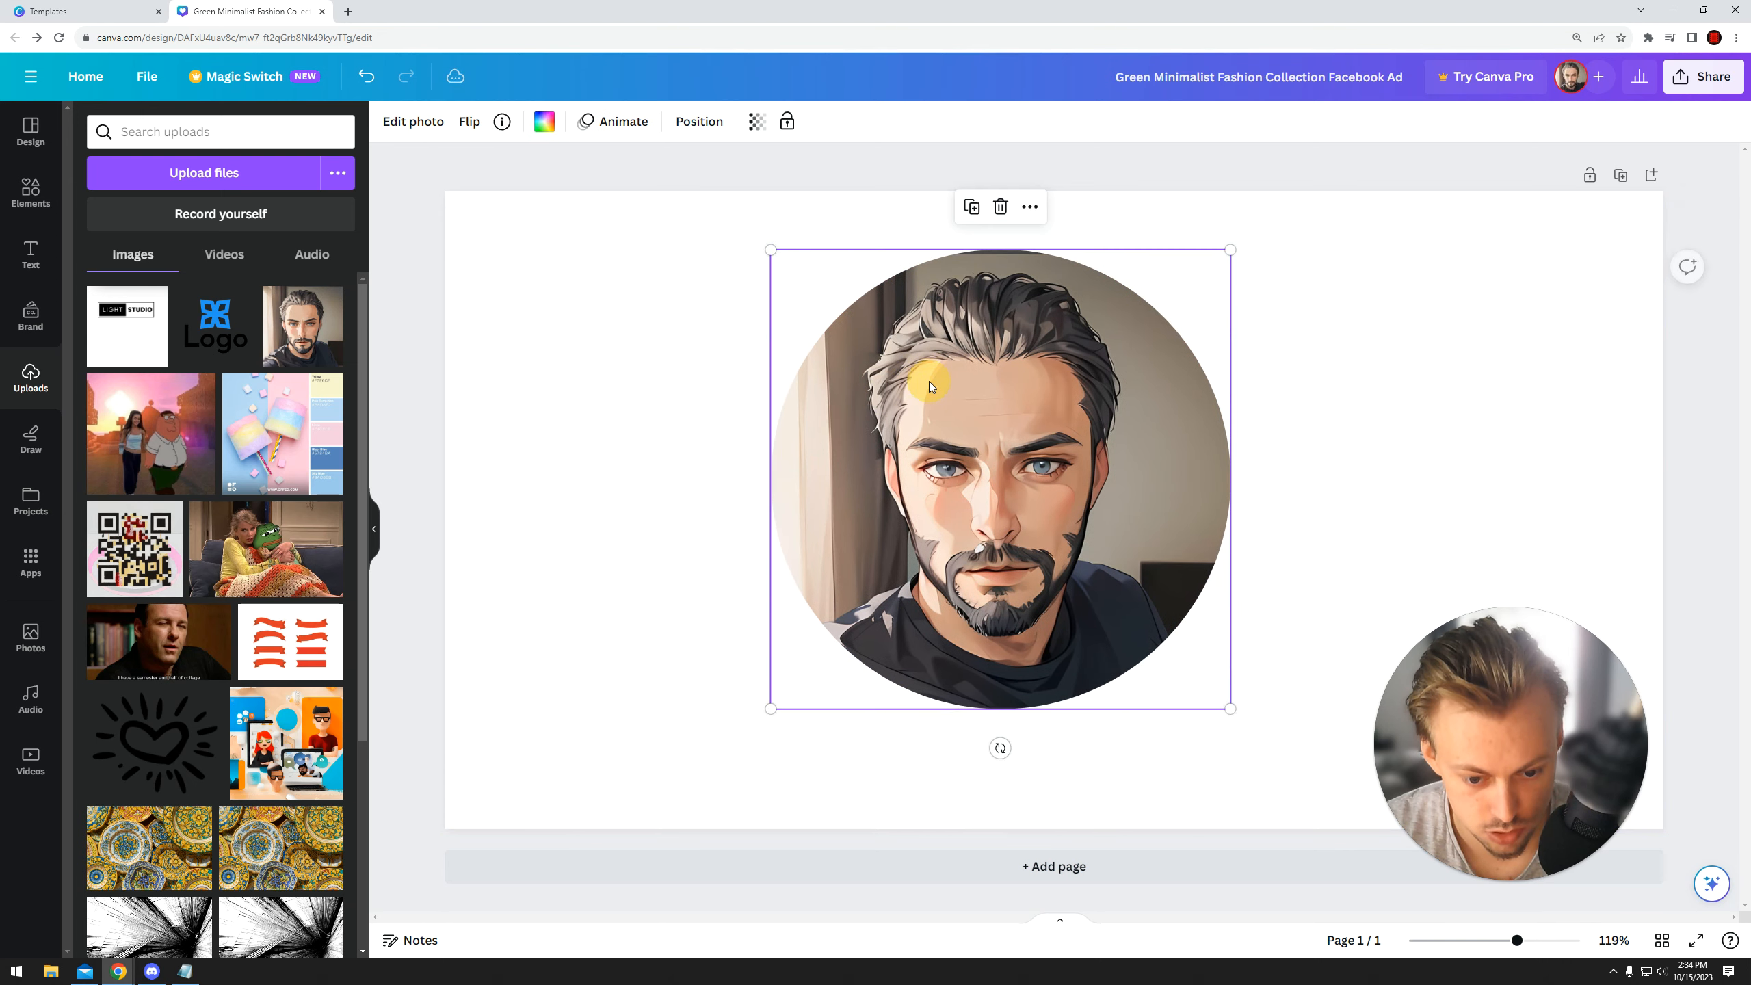
pyautogui.click(30, 200)
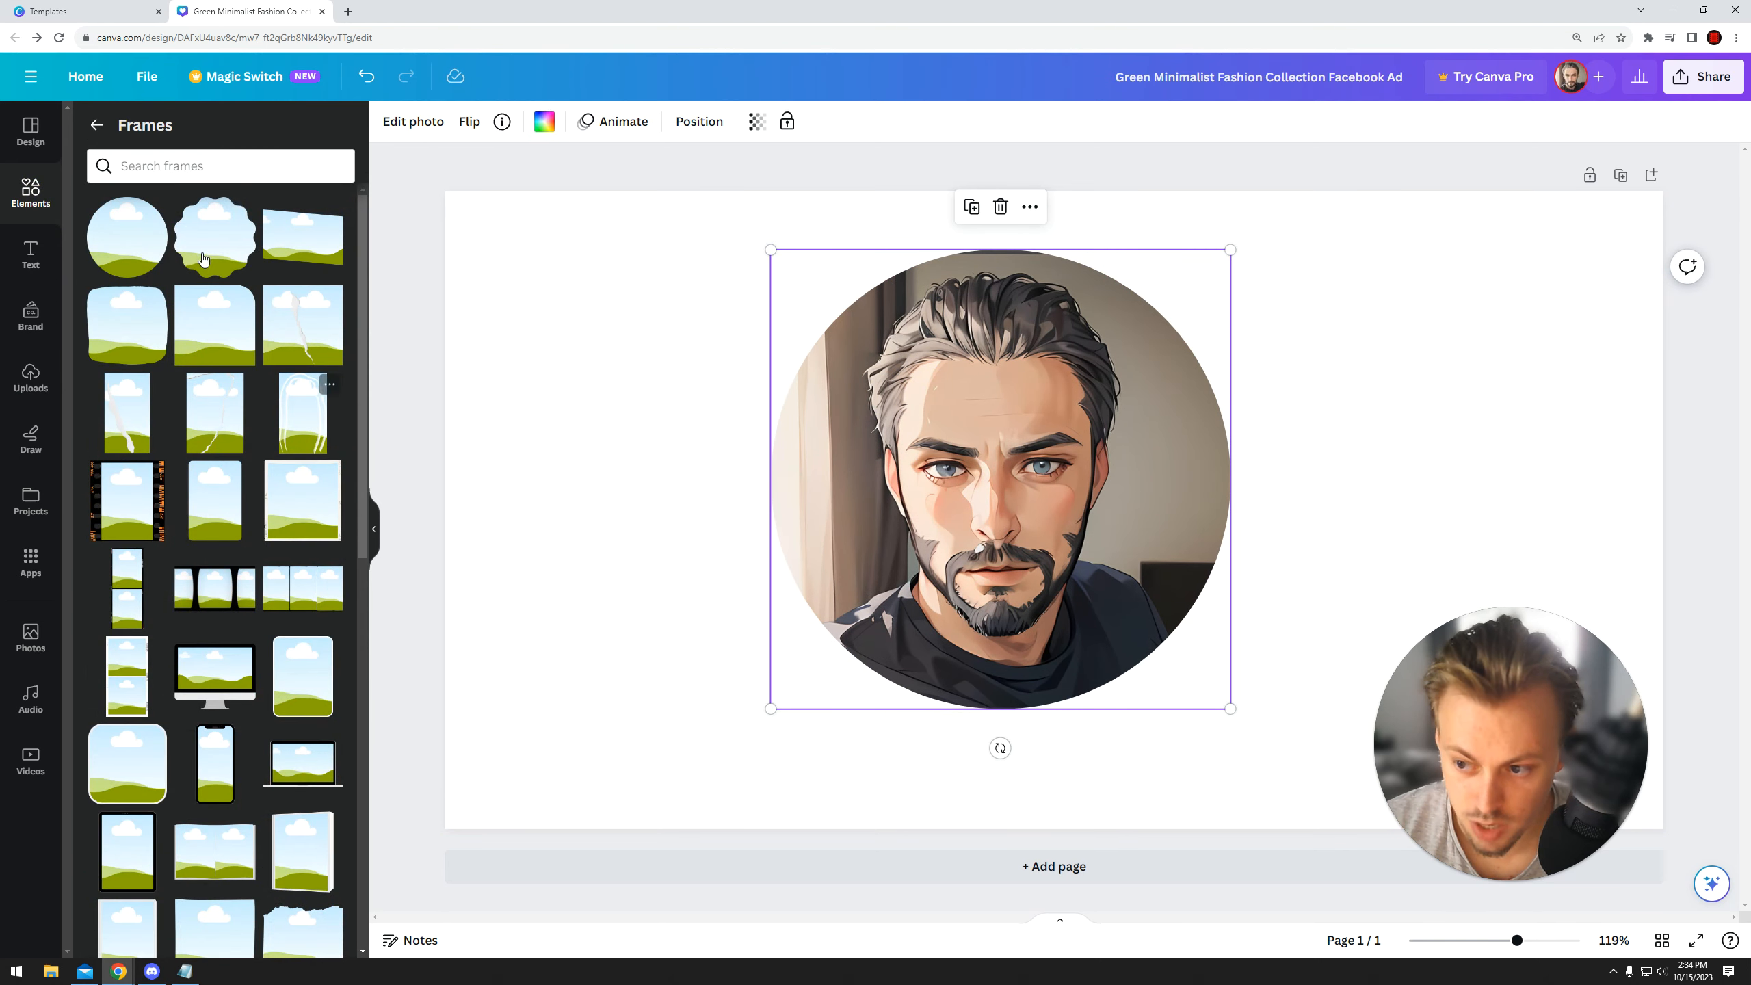
# - Place a square shape beside the filled circle frame, then clear the square, the portrait and the frame from the page
pyautogui.click(97, 126)
pyautogui.moveTo(111, 385); pyautogui.dragTo(629, 320)
pyautogui.moveTo(926, 404)
pyautogui.mouseDown()
pyautogui.moveTo(1099, 419)
pyautogui.moveTo(909, 390)
pyautogui.mouseUp()
pyautogui.click(639, 379)
pyautogui.click(711, 346)
pyautogui.click(664, 370)
pyautogui.press('Delete')
pyautogui.press('Delete')
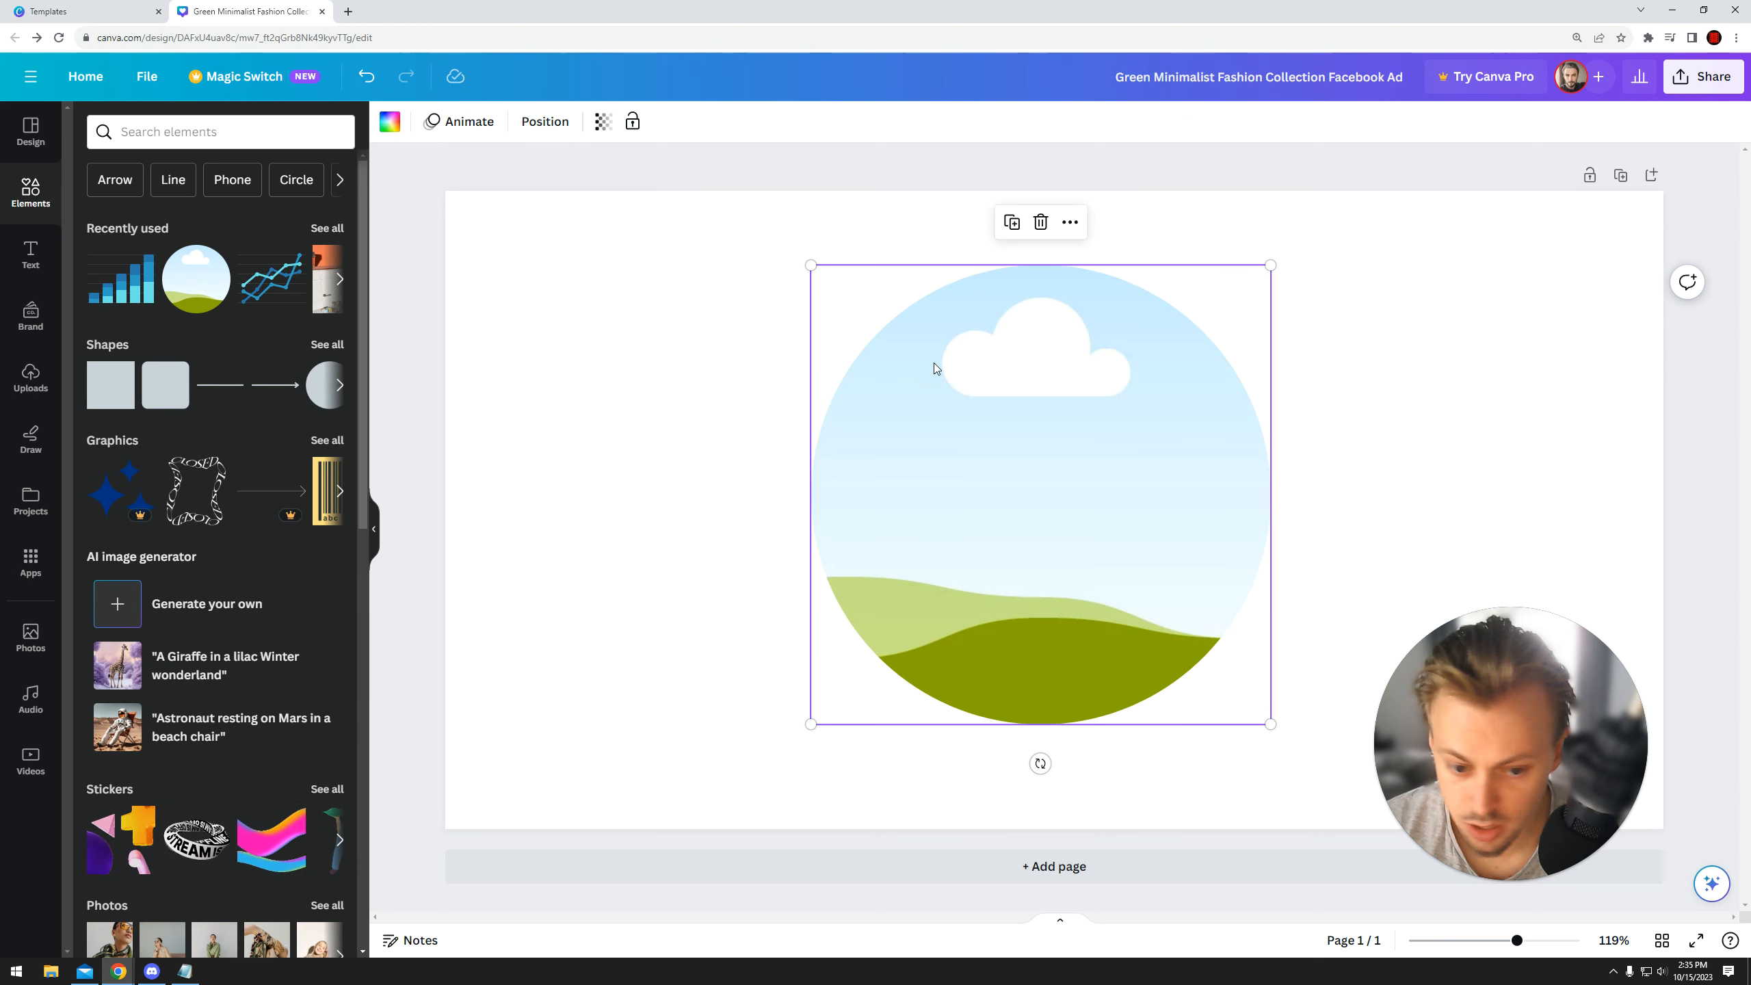
pyautogui.press('Delete')
# - Add the red cola can and the blue gift box from the recently used elements, shrinking the gift box to about half the page height
pyautogui.click(328, 229)
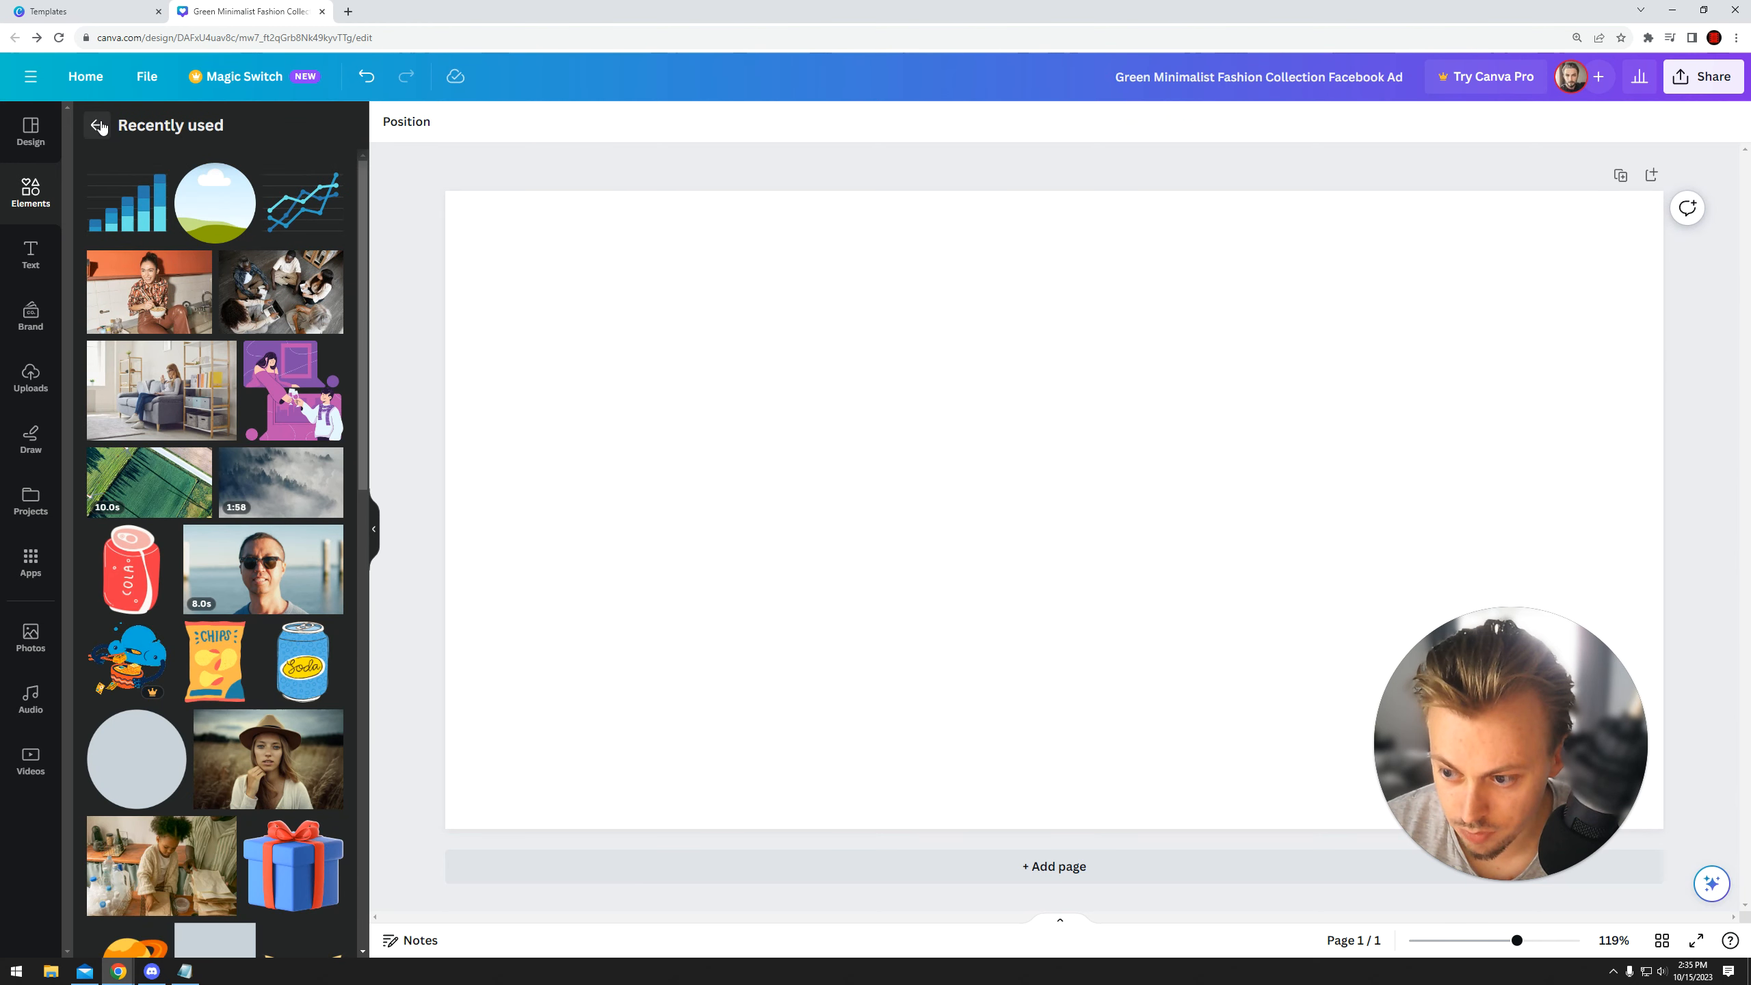
pyautogui.scroll(-3, 178, 436)
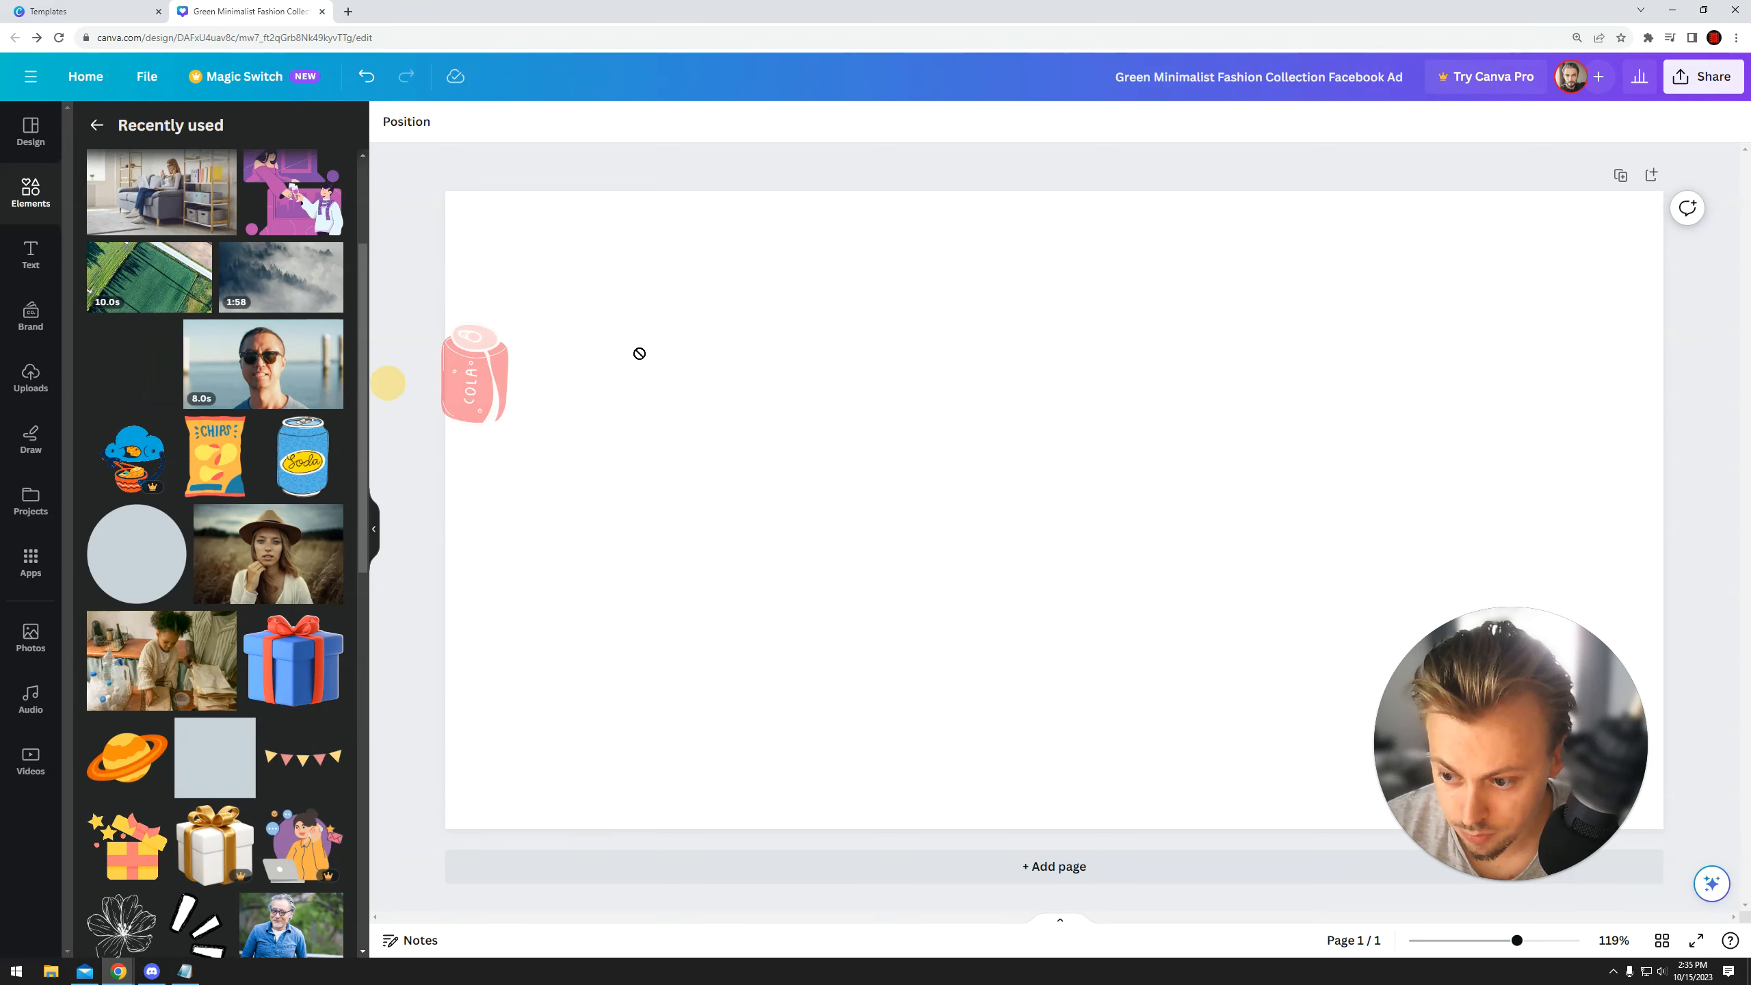
pyautogui.click(131, 364)
pyautogui.scroll(-3, 241, 549)
pyautogui.click(293, 455)
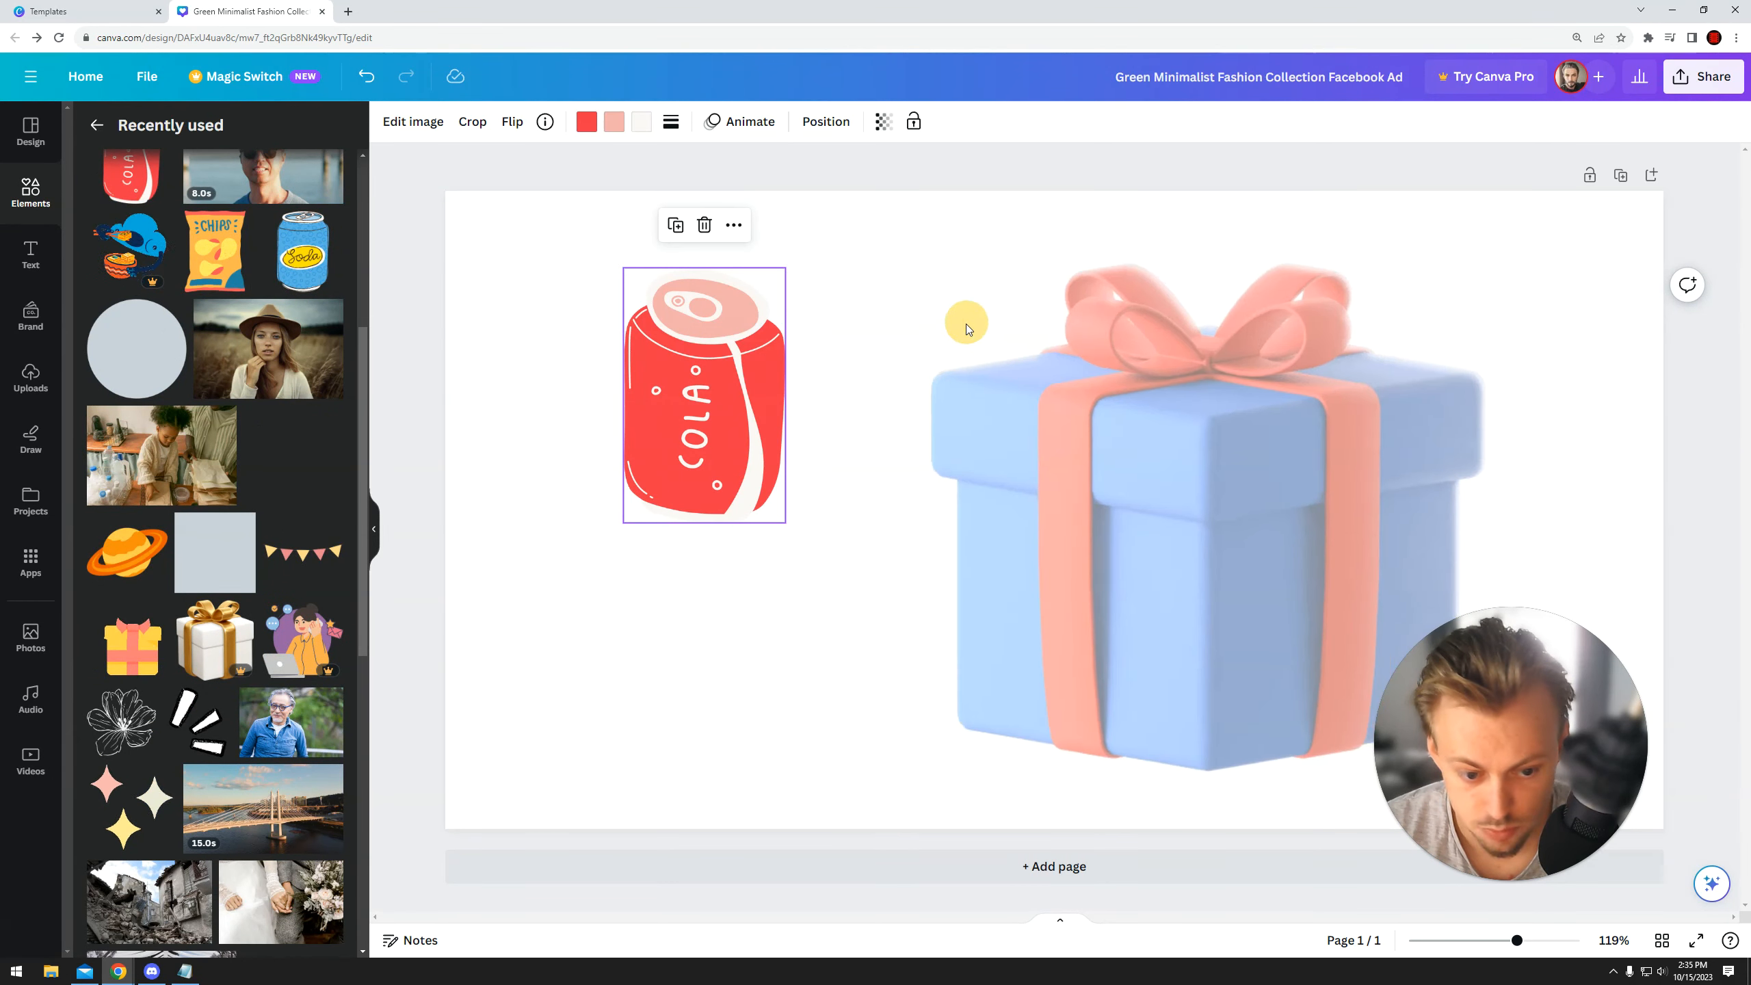
pyautogui.moveTo(931, 263); pyautogui.dragTo(907, 316)
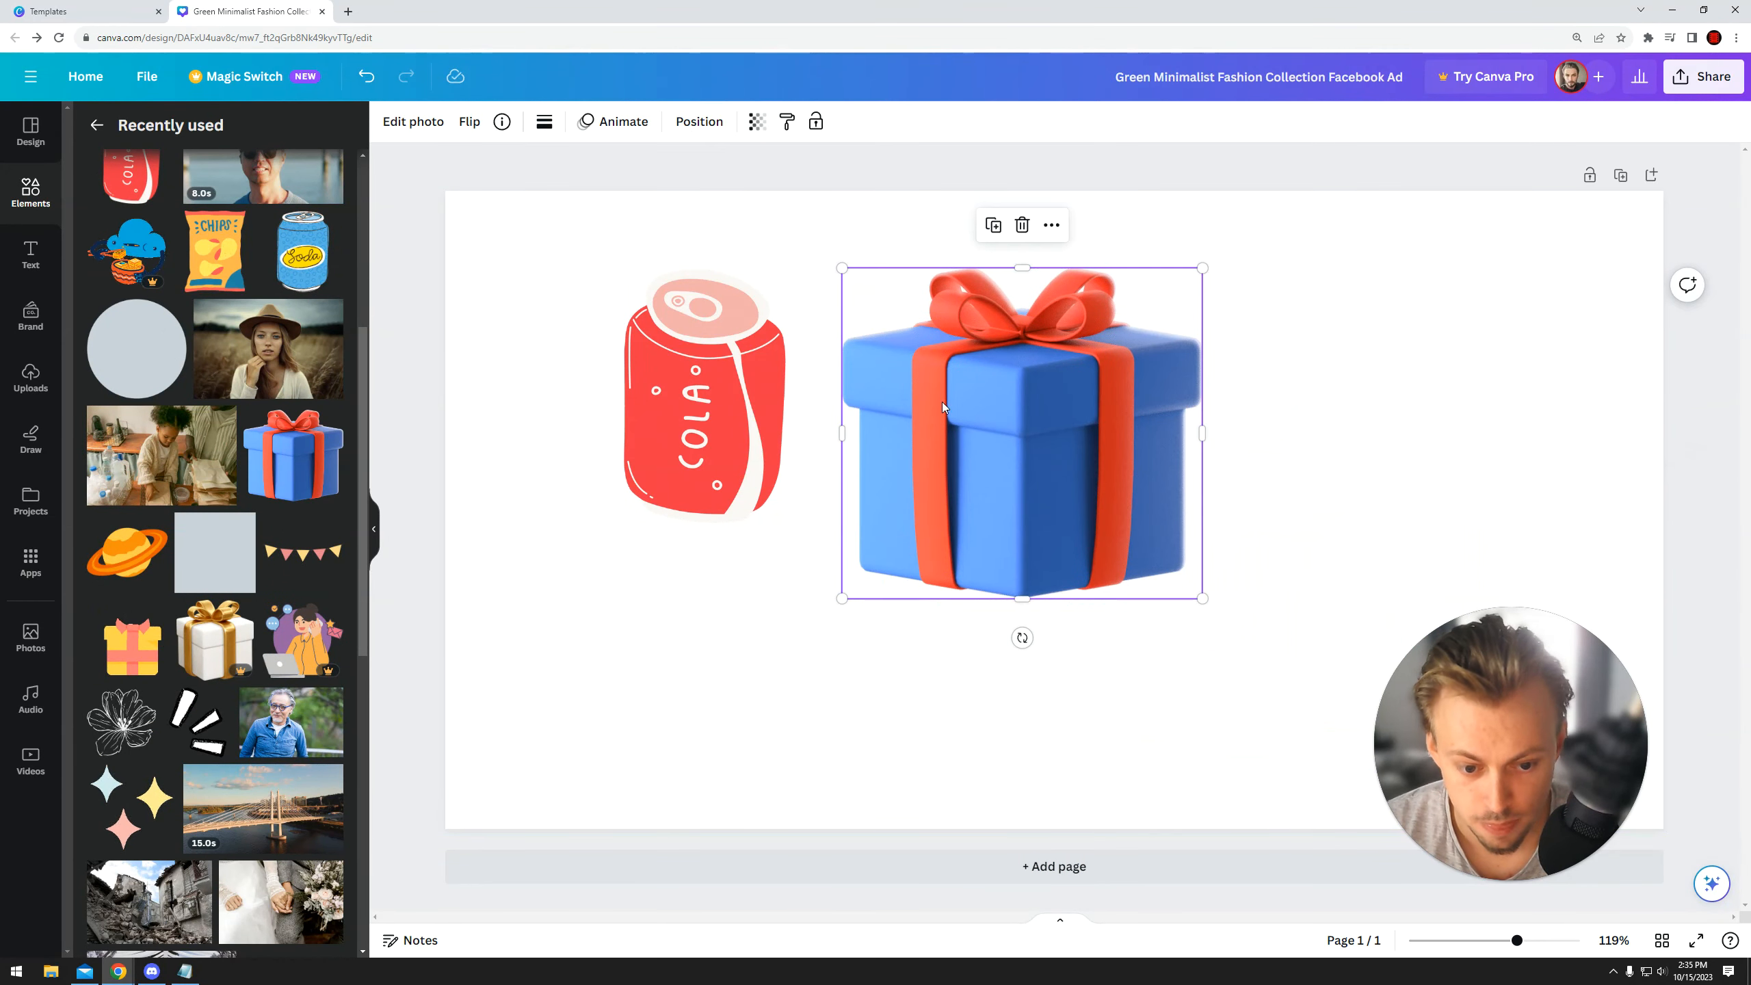
# - Move the gift box into the page's right half and the cola can into its left half
pyautogui.moveTo(941, 403); pyautogui.dragTo(957, 399)
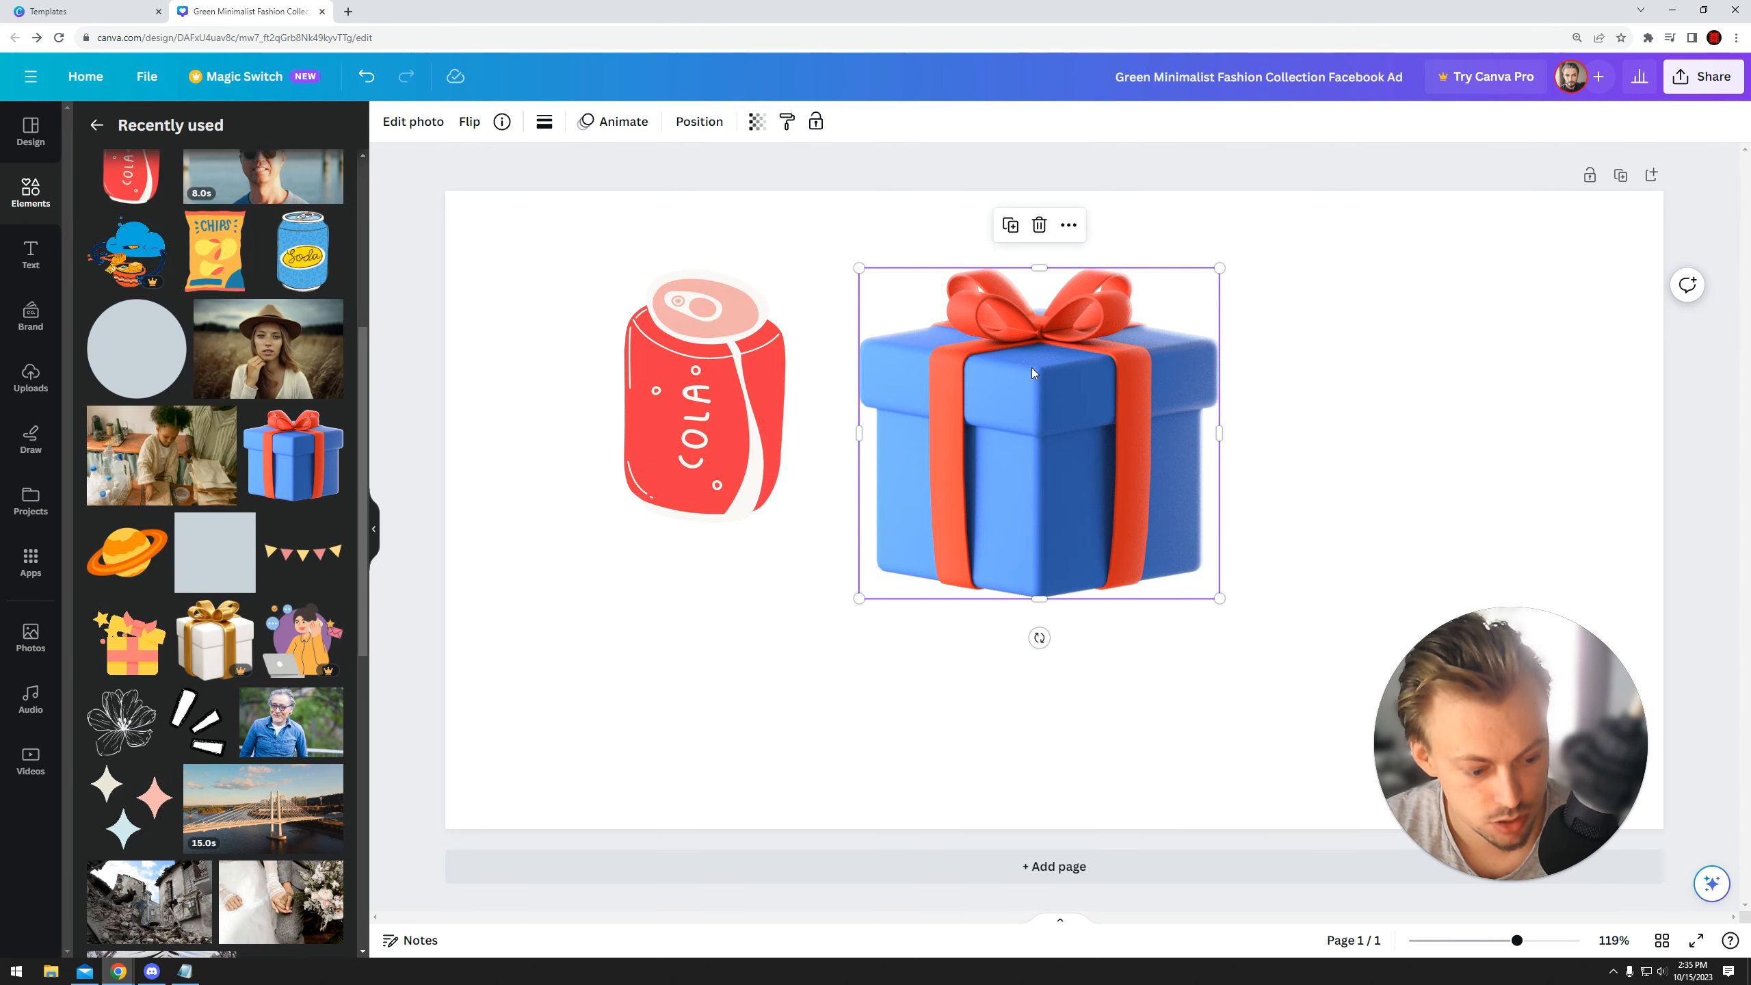
pyautogui.moveTo(1022, 362); pyautogui.dragTo(1098, 345)
pyautogui.click(669, 385)
pyautogui.moveTo(718, 355); pyautogui.dragTo(755, 383)
pyautogui.moveTo(1041, 389); pyautogui.dragTo(1110, 416)
pyautogui.click(669, 405)
pyautogui.moveTo(669, 405); pyautogui.dragTo(686, 413)
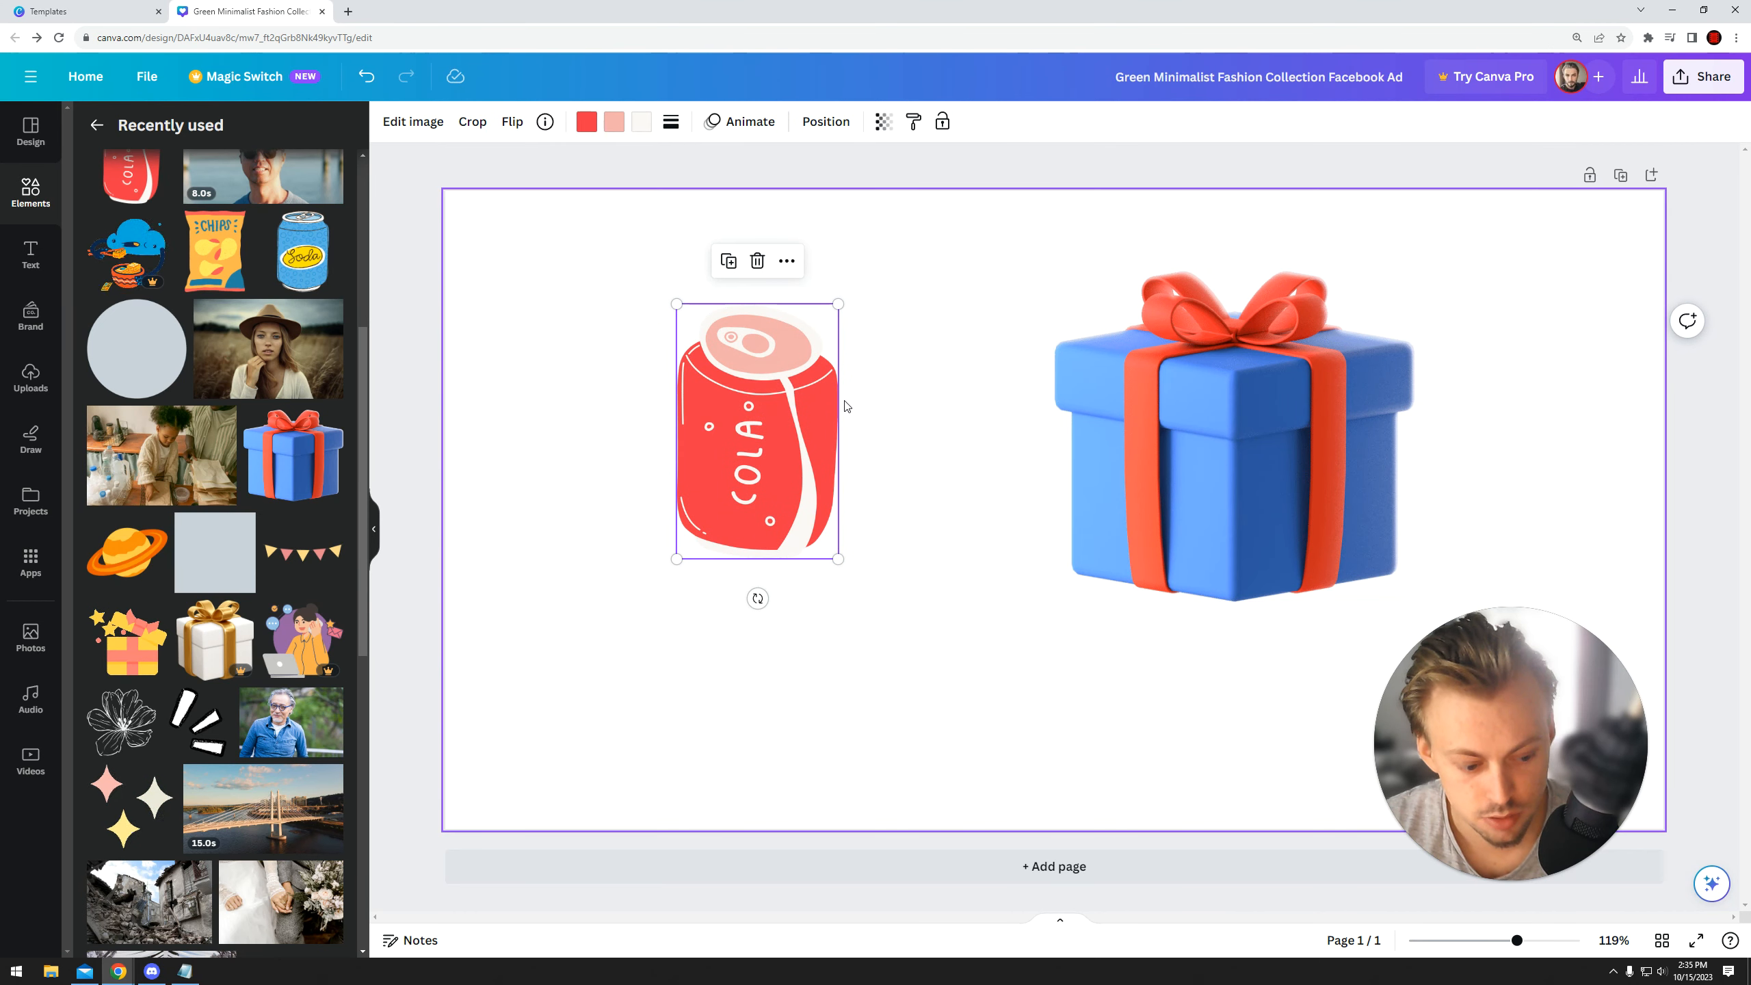
# - Add the photo of the woman in the brown hat, shrunk to about a quarter of the page width, below the cola can
pyautogui.moveTo(269, 348); pyautogui.dragTo(1234, 682)
pyautogui.moveTo(854, 463); pyautogui.dragTo(1230, 650)
pyautogui.moveTo(1251, 721); pyautogui.dragTo(560, 525)
pyautogui.moveTo(926, 502); pyautogui.dragTo(809, 590)
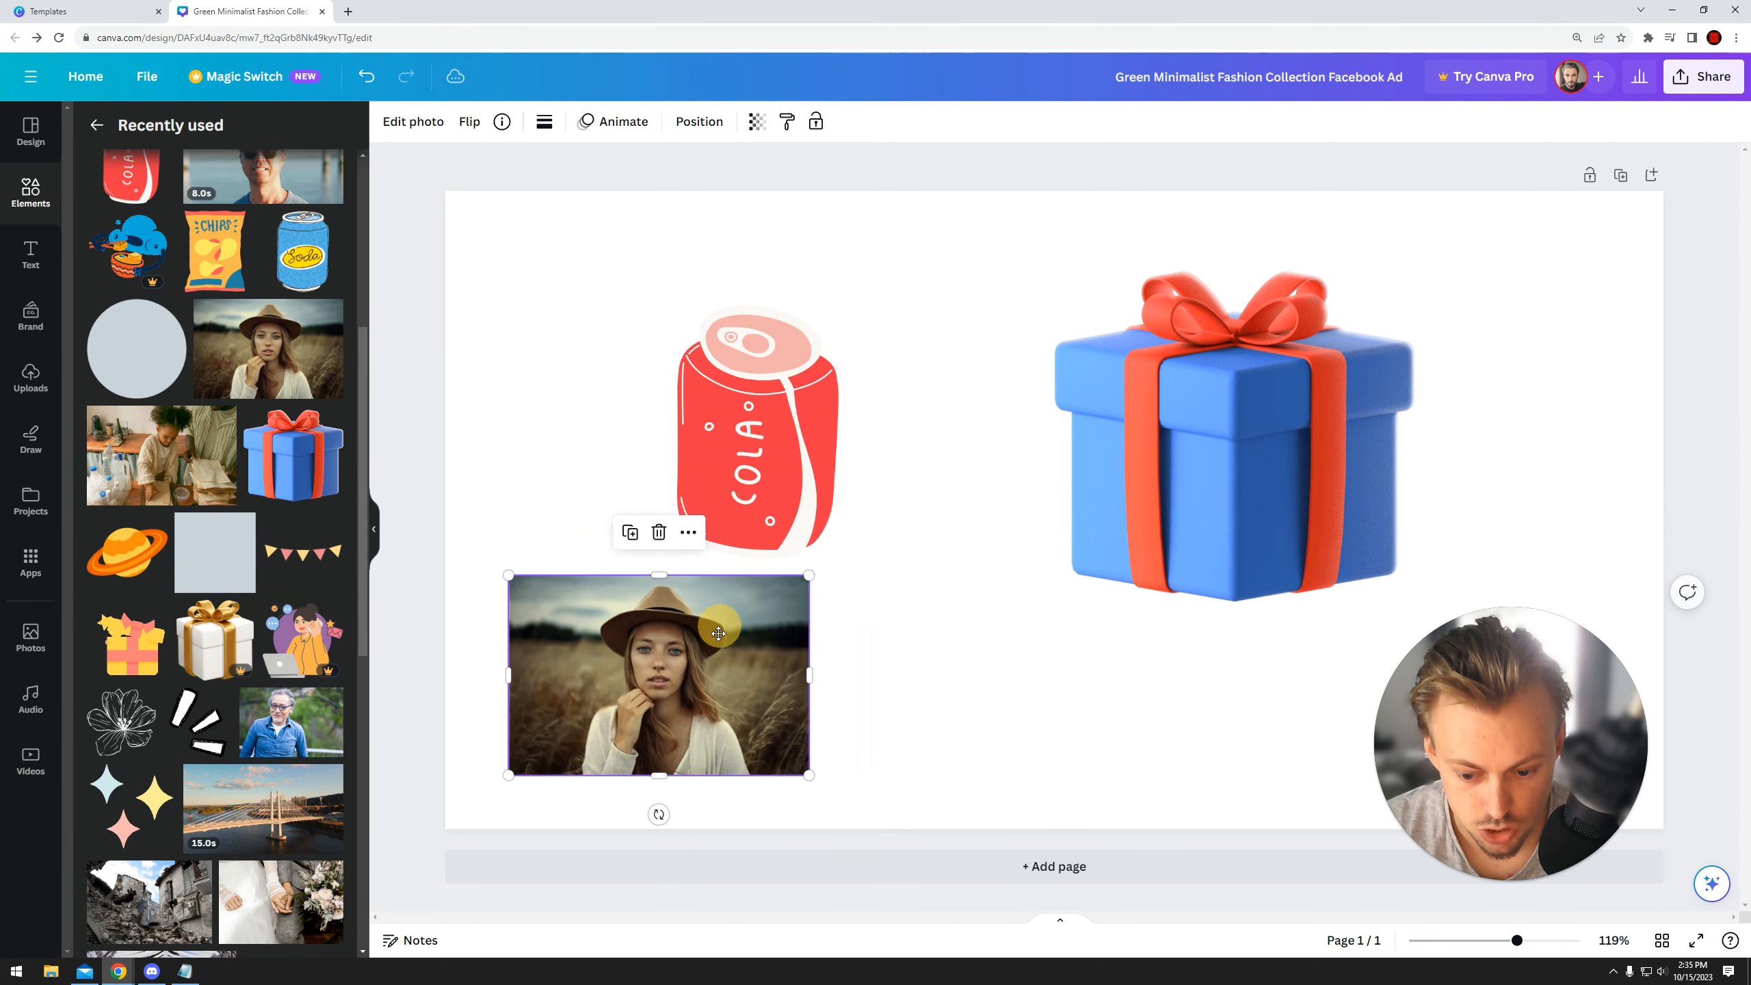
pyautogui.click(869, 612)
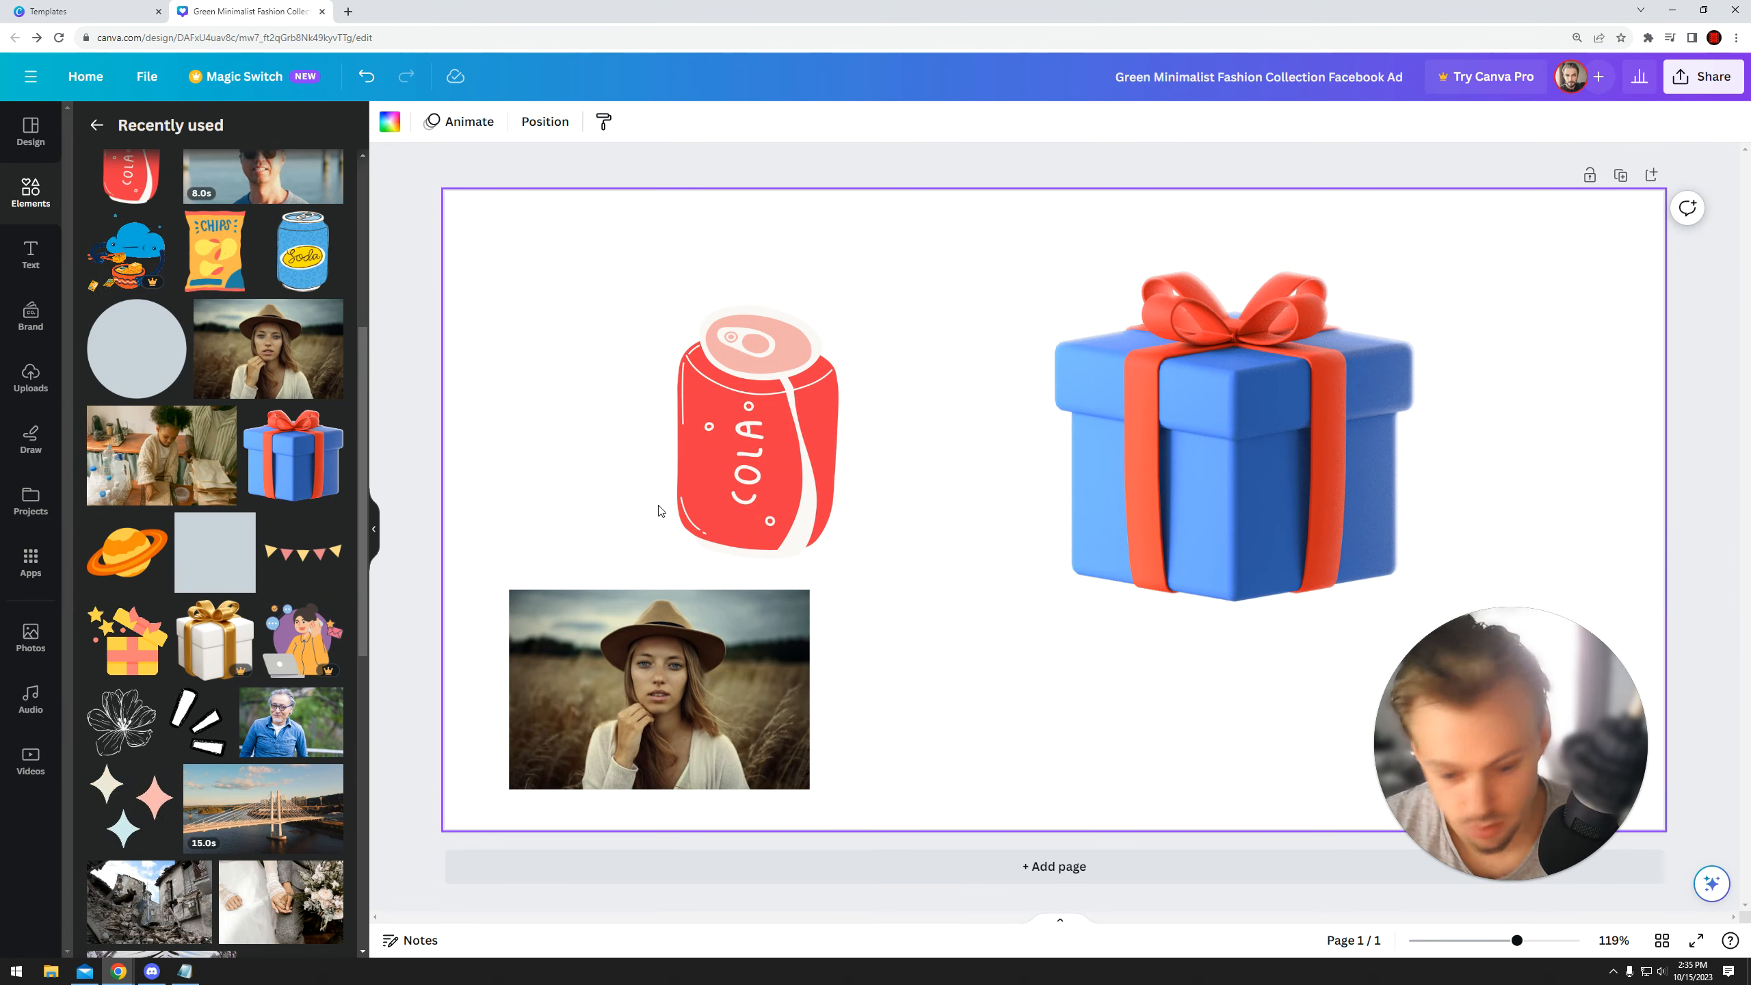
# - Reposition the cola can above the photo and compare the editing options offered for the can and the gift box
pyautogui.moveTo(682, 483); pyautogui.dragTo(840, 441)
pyautogui.click(1285, 440)
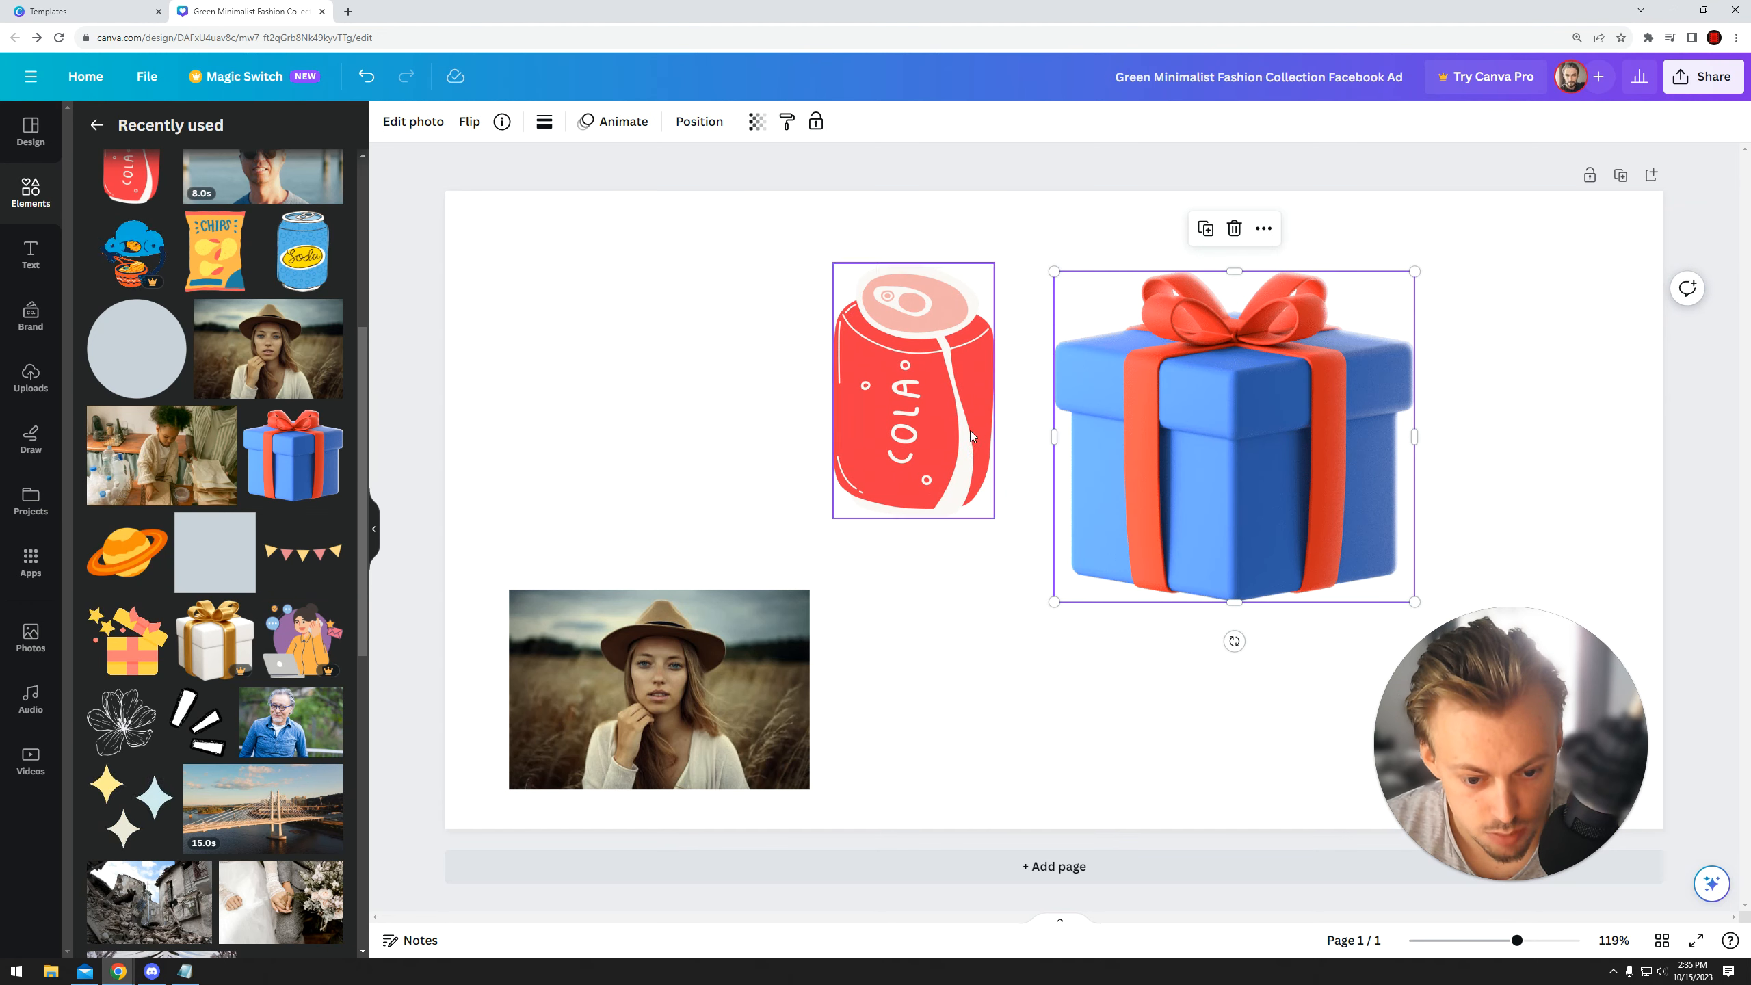
pyautogui.moveTo(969, 430); pyautogui.dragTo(896, 438)
pyautogui.click(1239, 393)
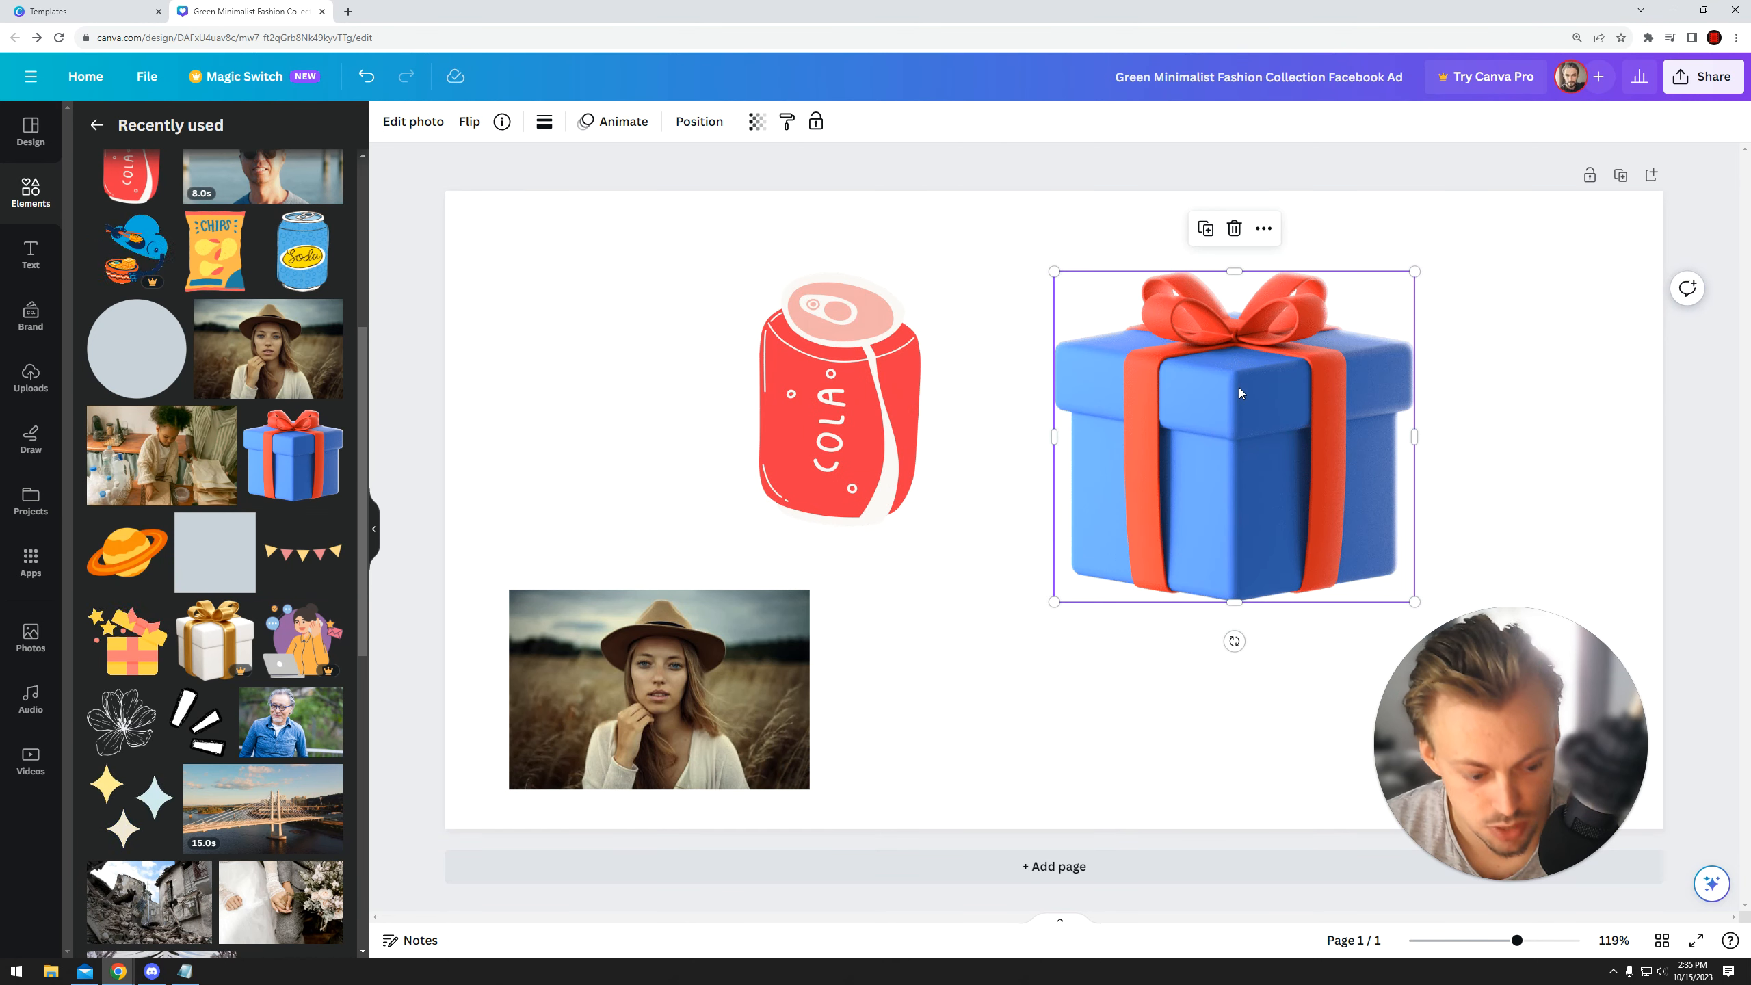
pyautogui.click(870, 384)
pyautogui.moveTo(864, 390); pyautogui.dragTo(815, 376)
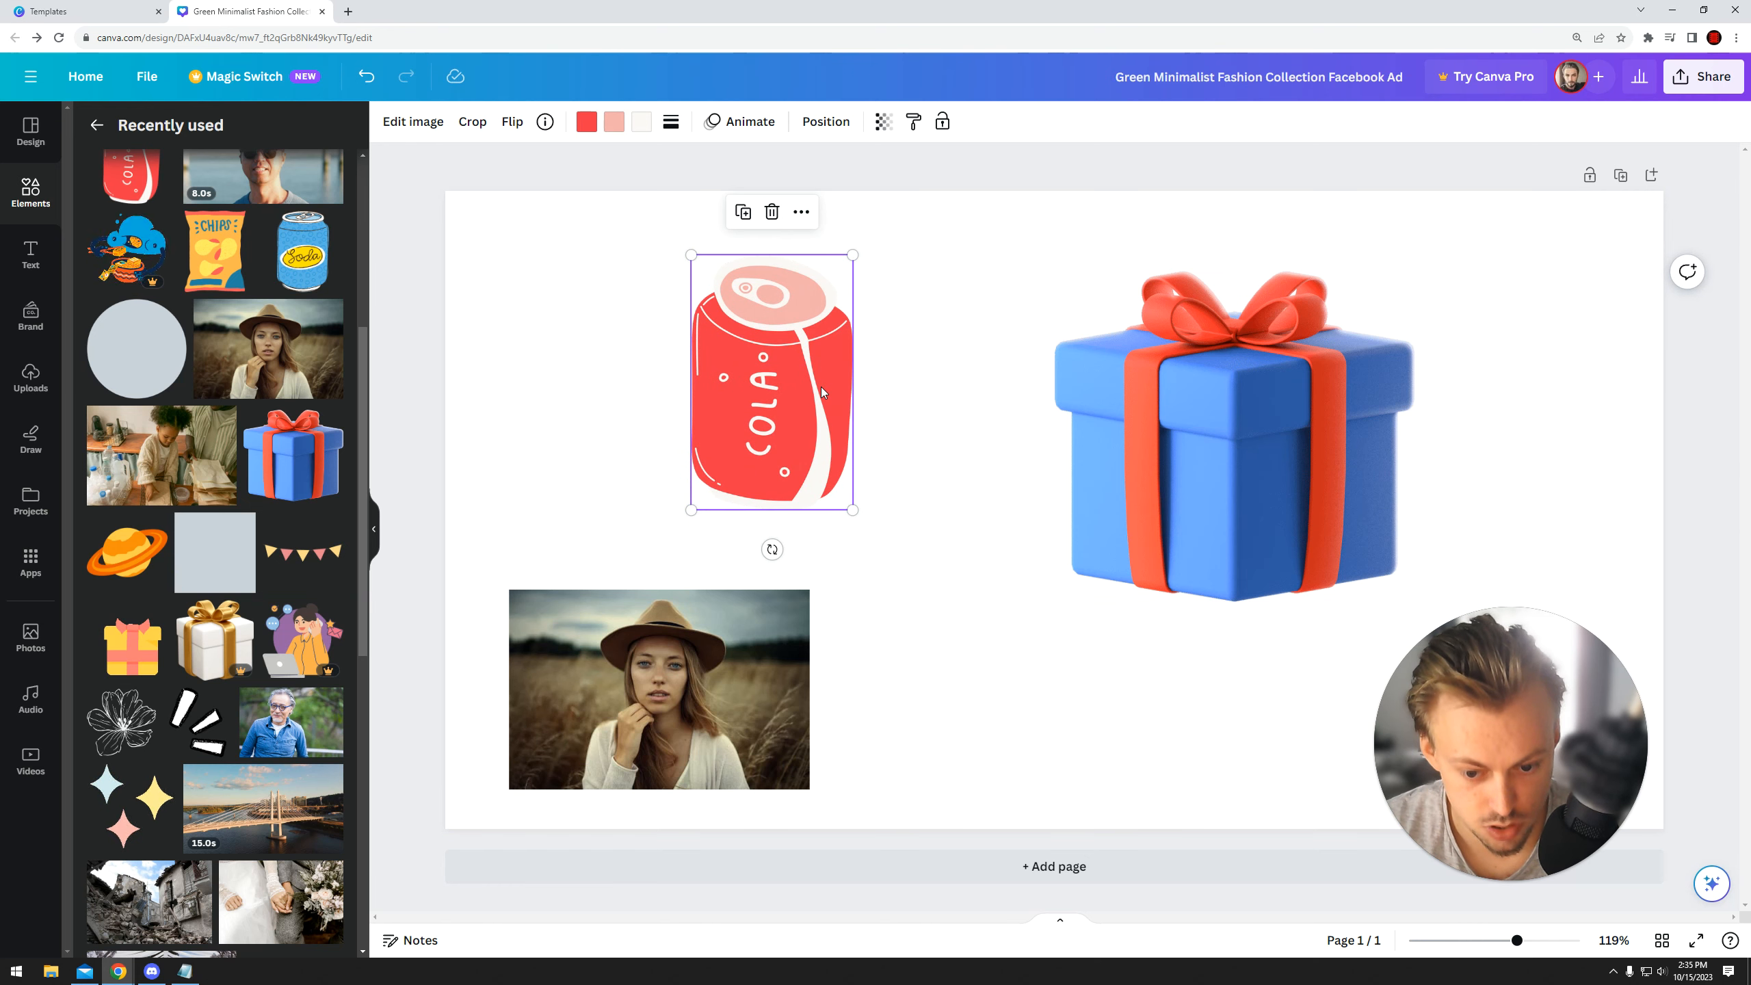
pyautogui.click(1115, 364)
pyautogui.click(757, 384)
pyautogui.click(1138, 385)
# - Recolor the cola can's body with the Brand Kit blue and its pink lid with a medium gray from the default colors
pyautogui.click(782, 378)
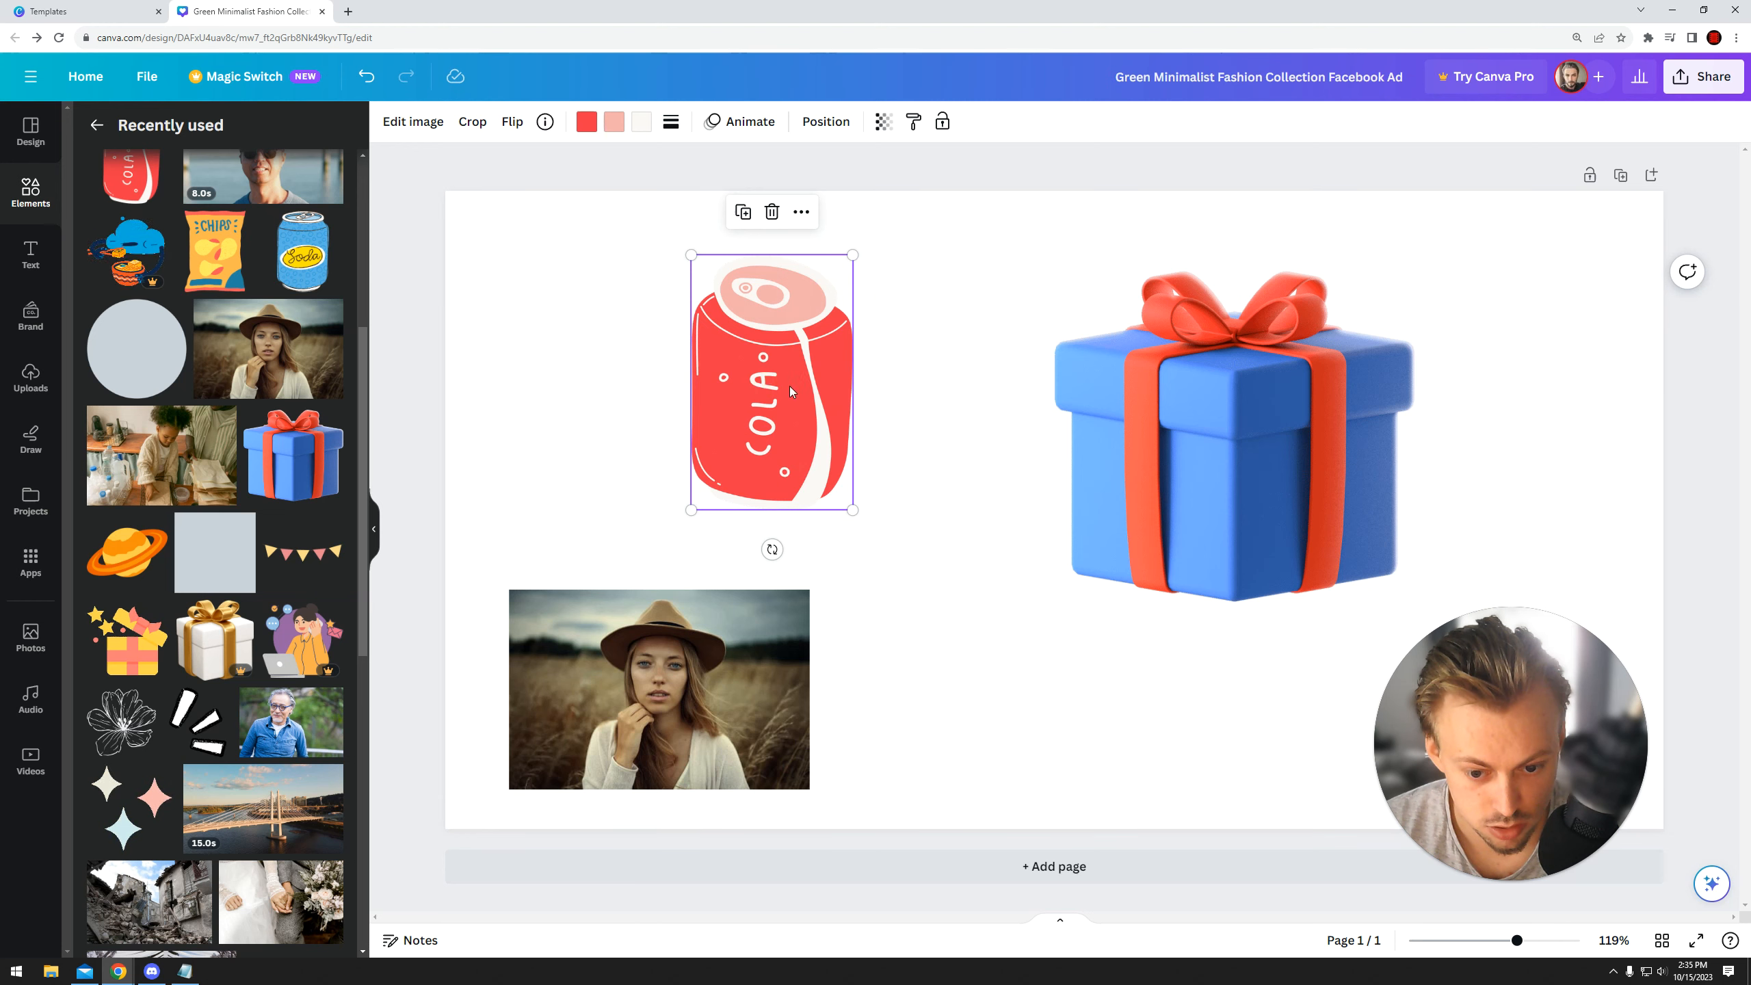
pyautogui.click(587, 121)
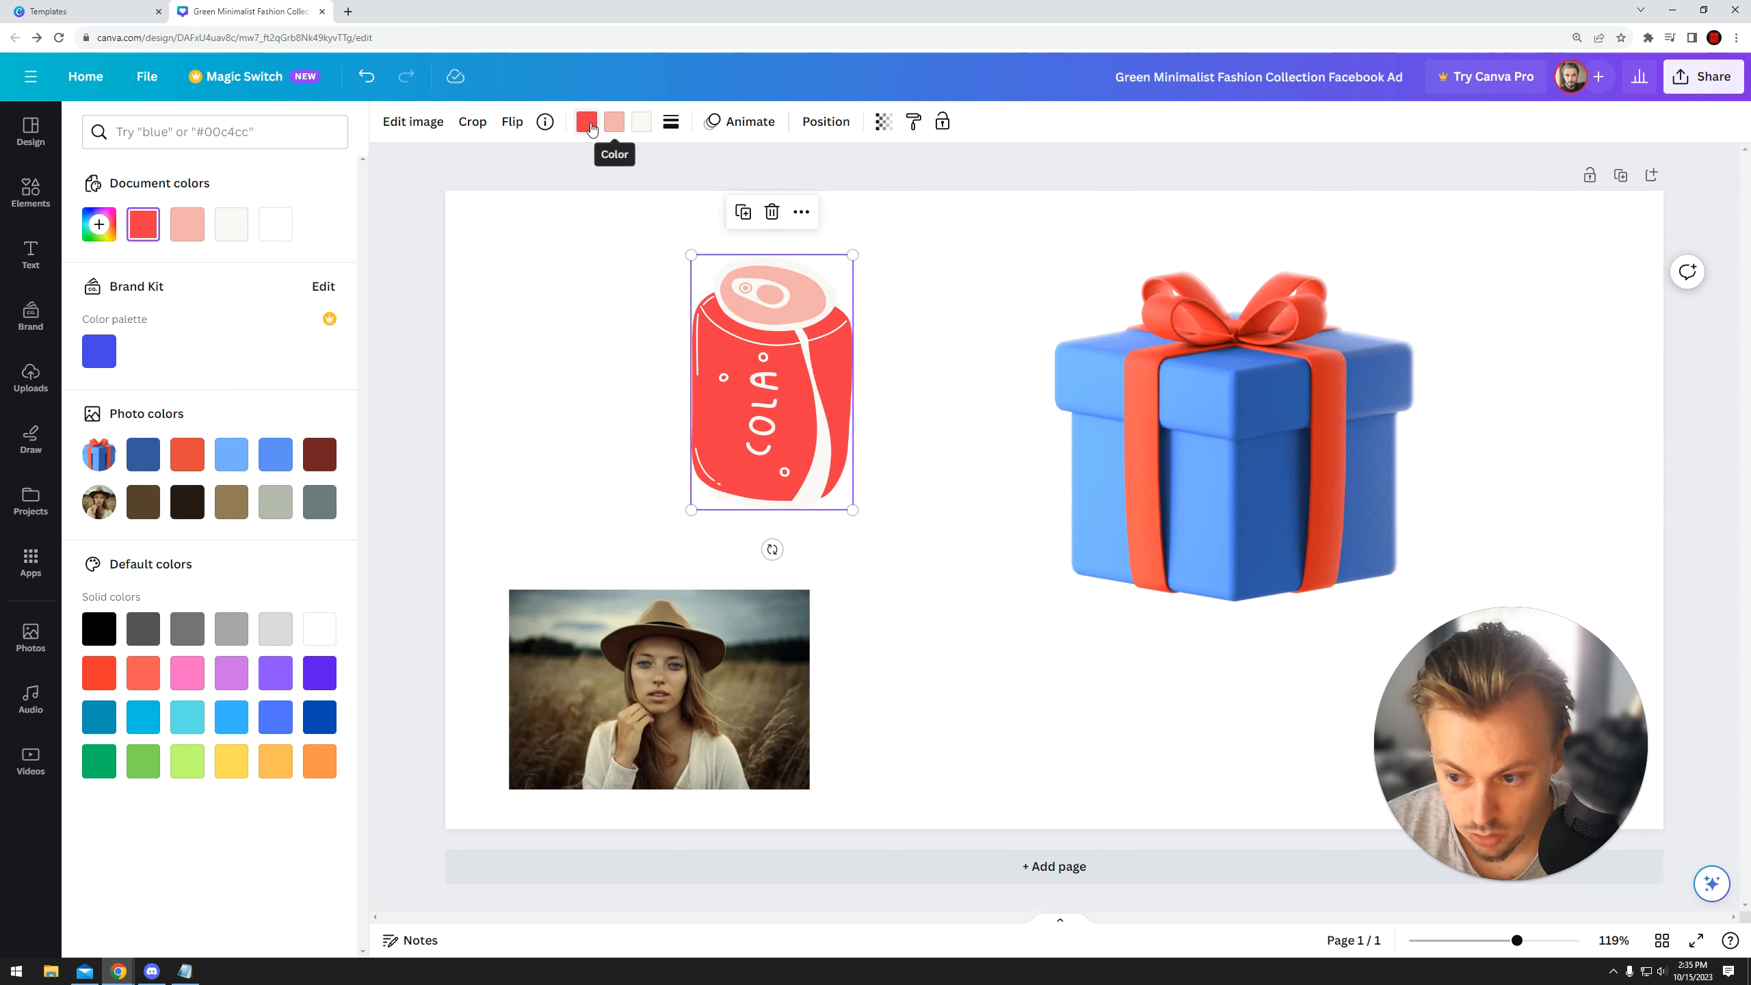
pyautogui.click(99, 351)
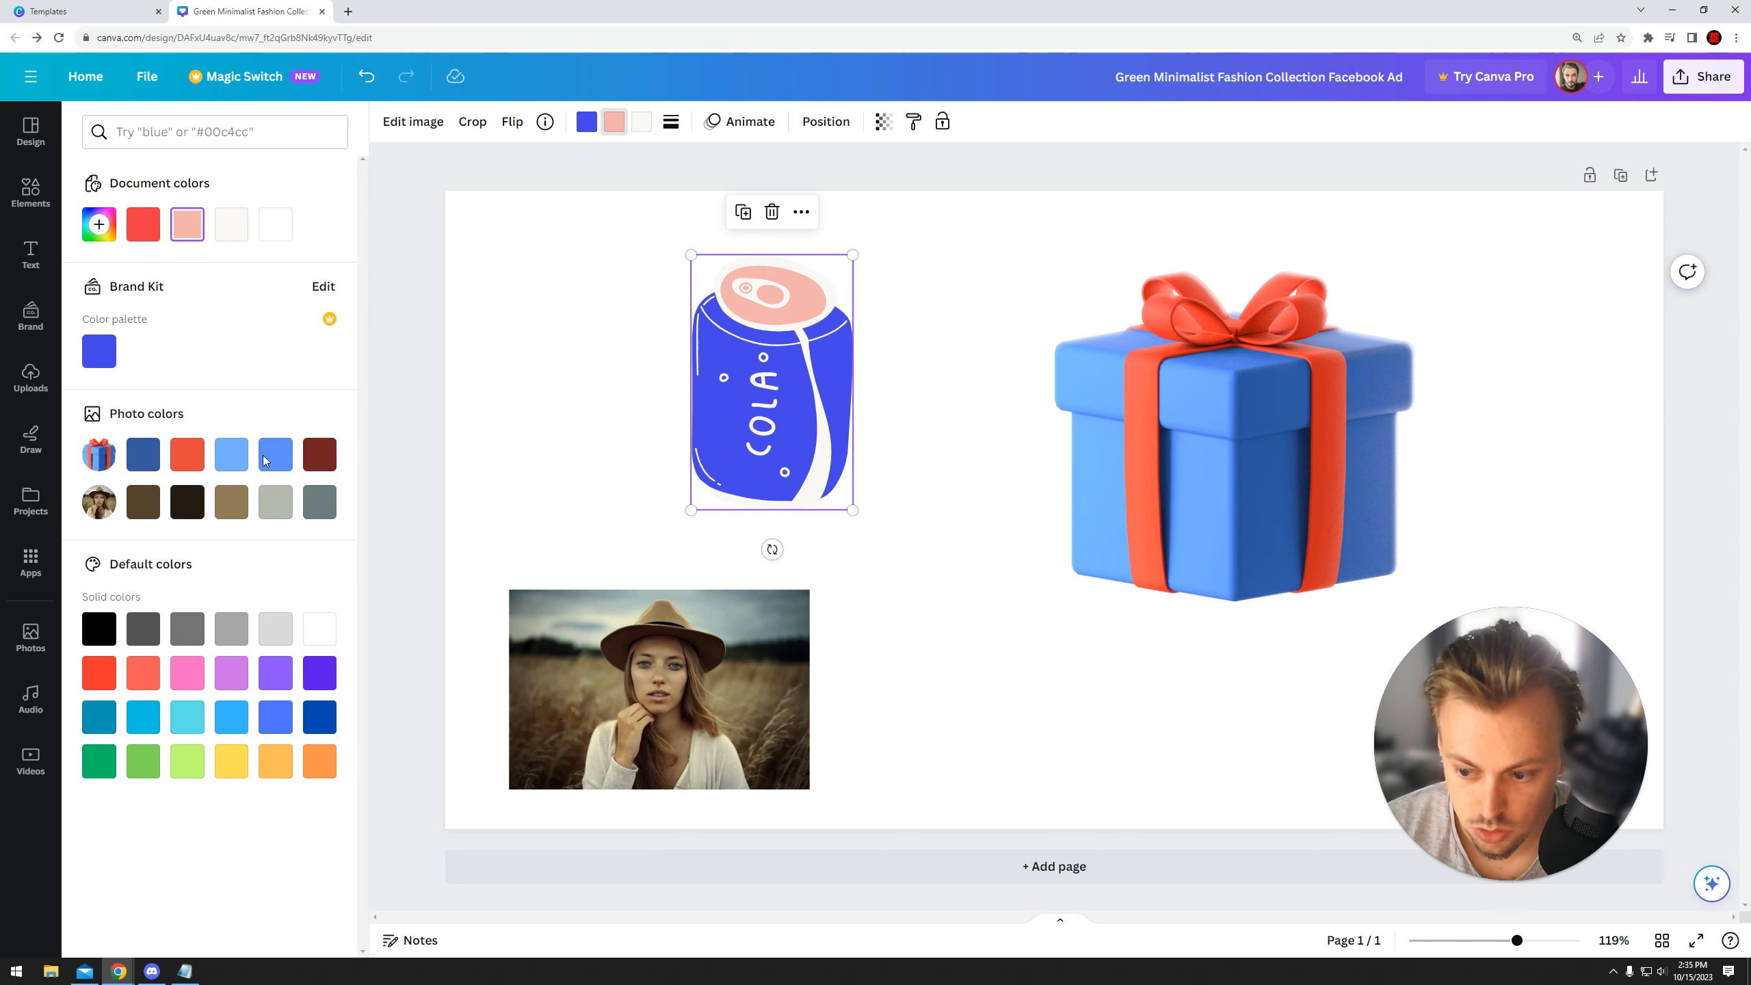
pyautogui.click(275, 628)
pyautogui.click(233, 627)
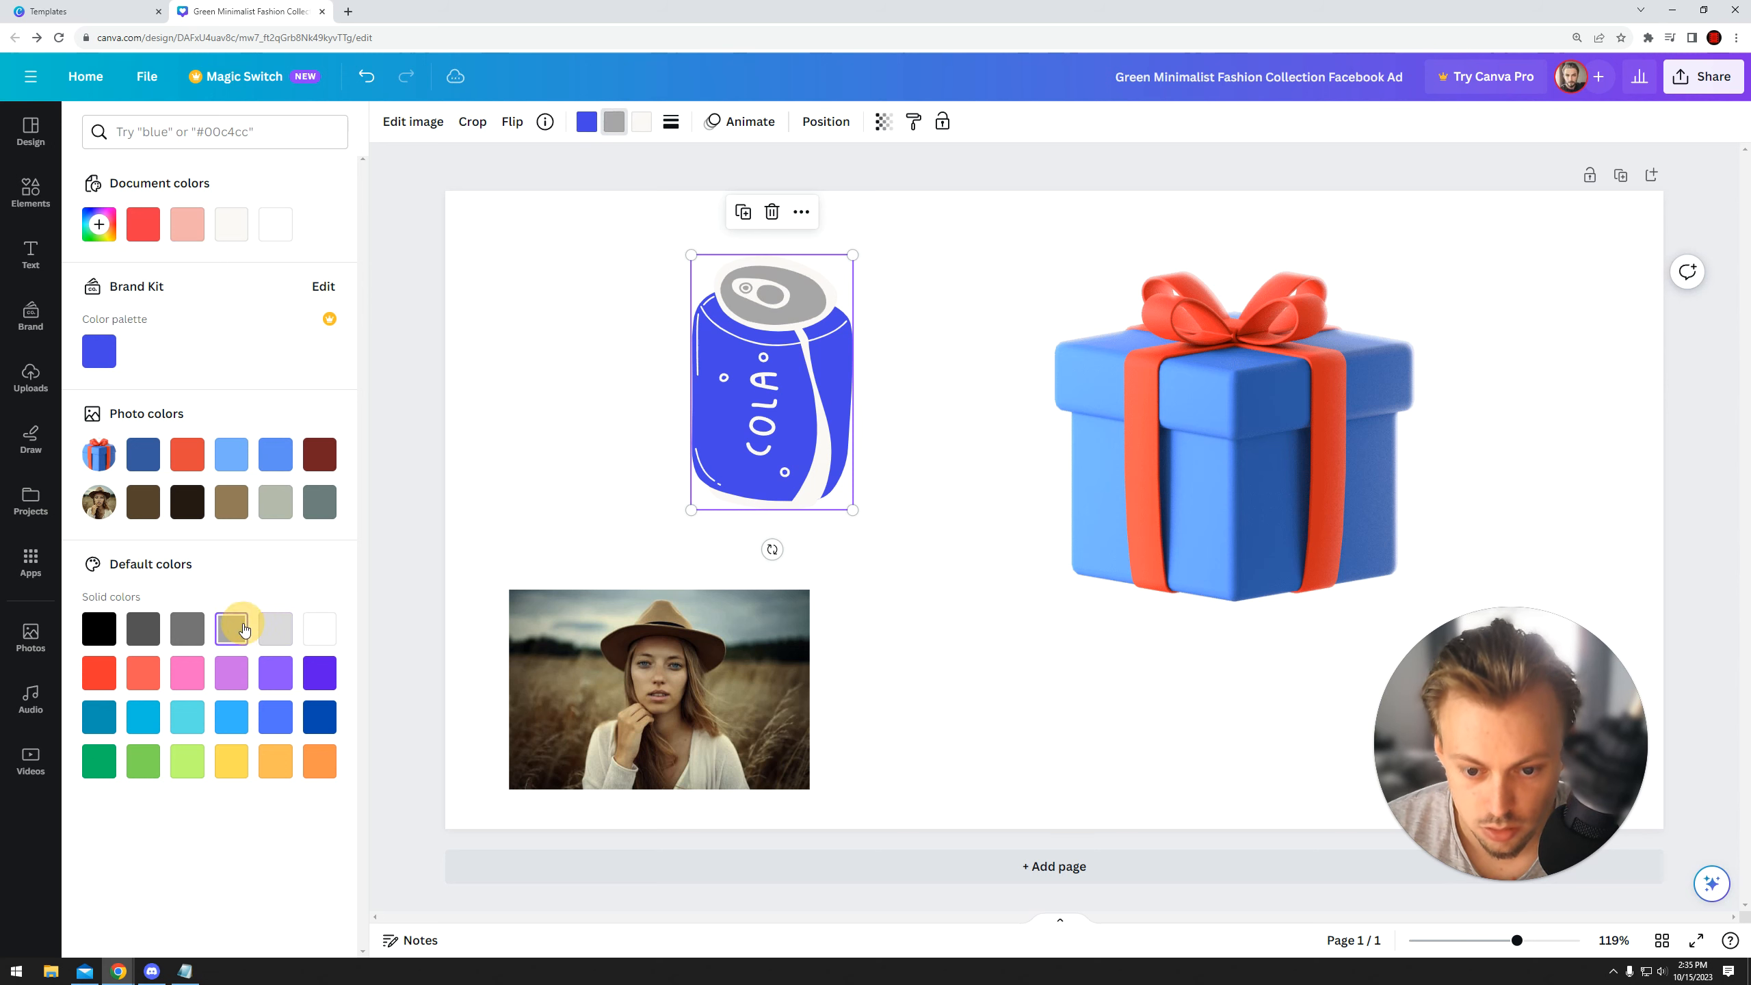
pyautogui.click(554, 391)
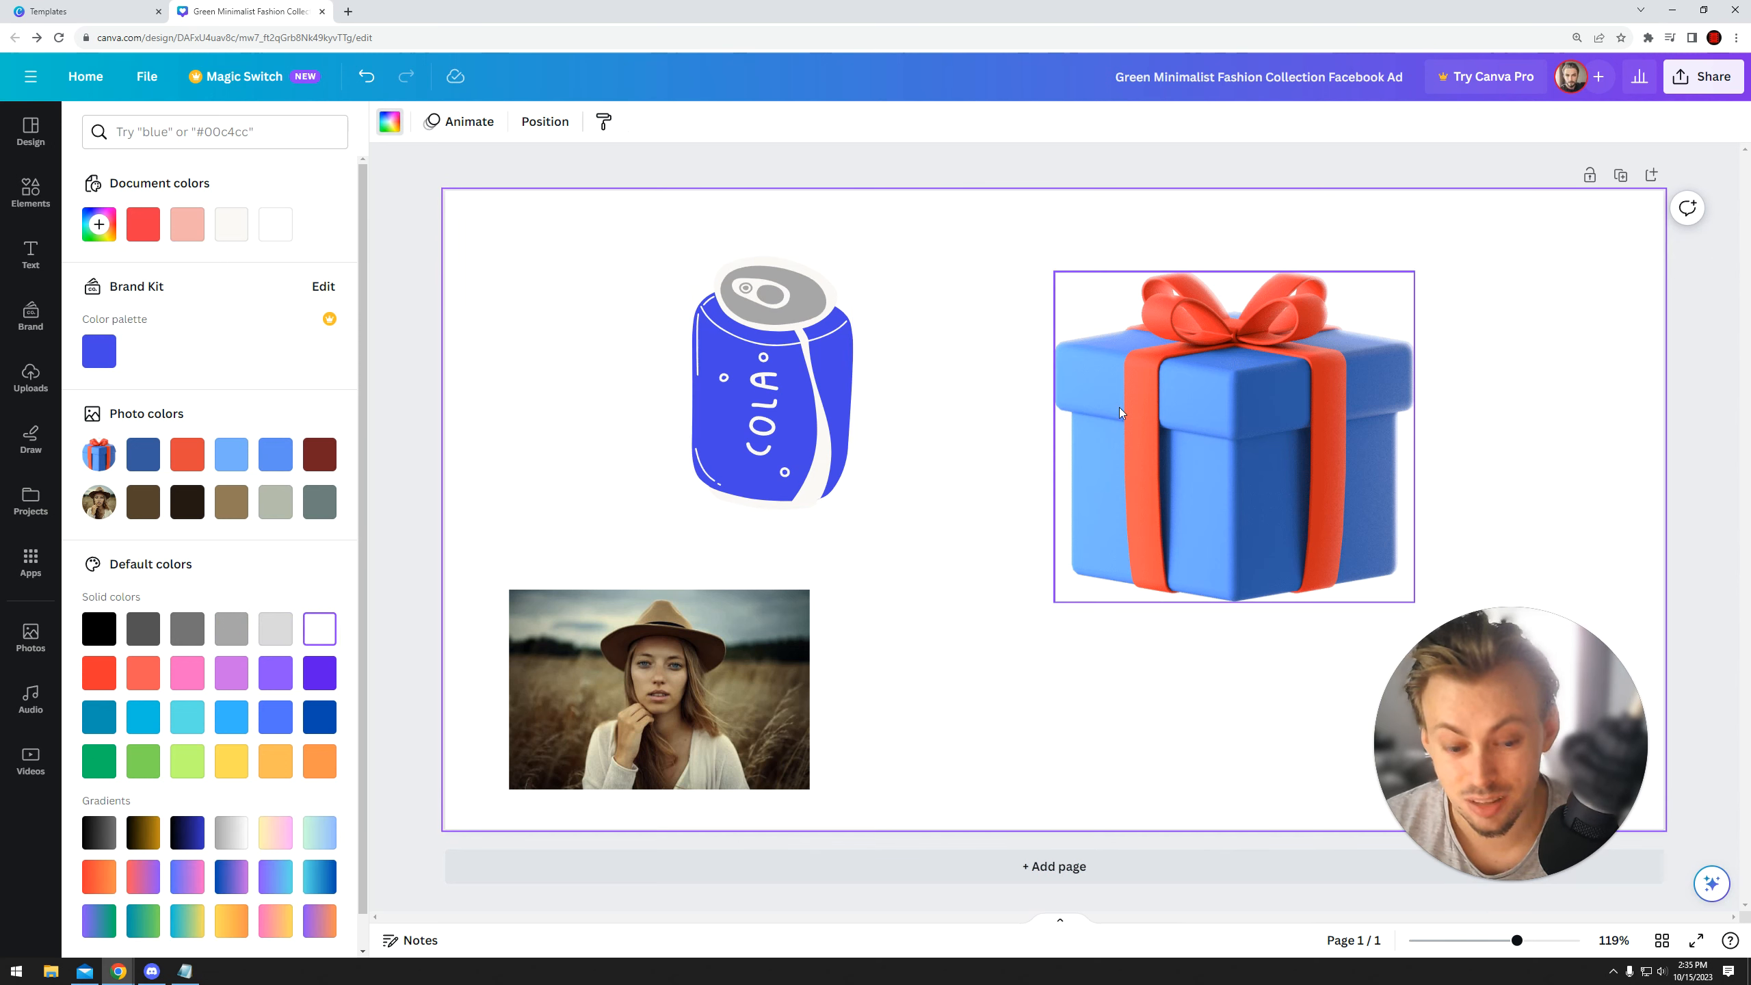
# - Adjust the blue gift box's white balance to Temperature 1 and Tint -15
pyautogui.click(1186, 441)
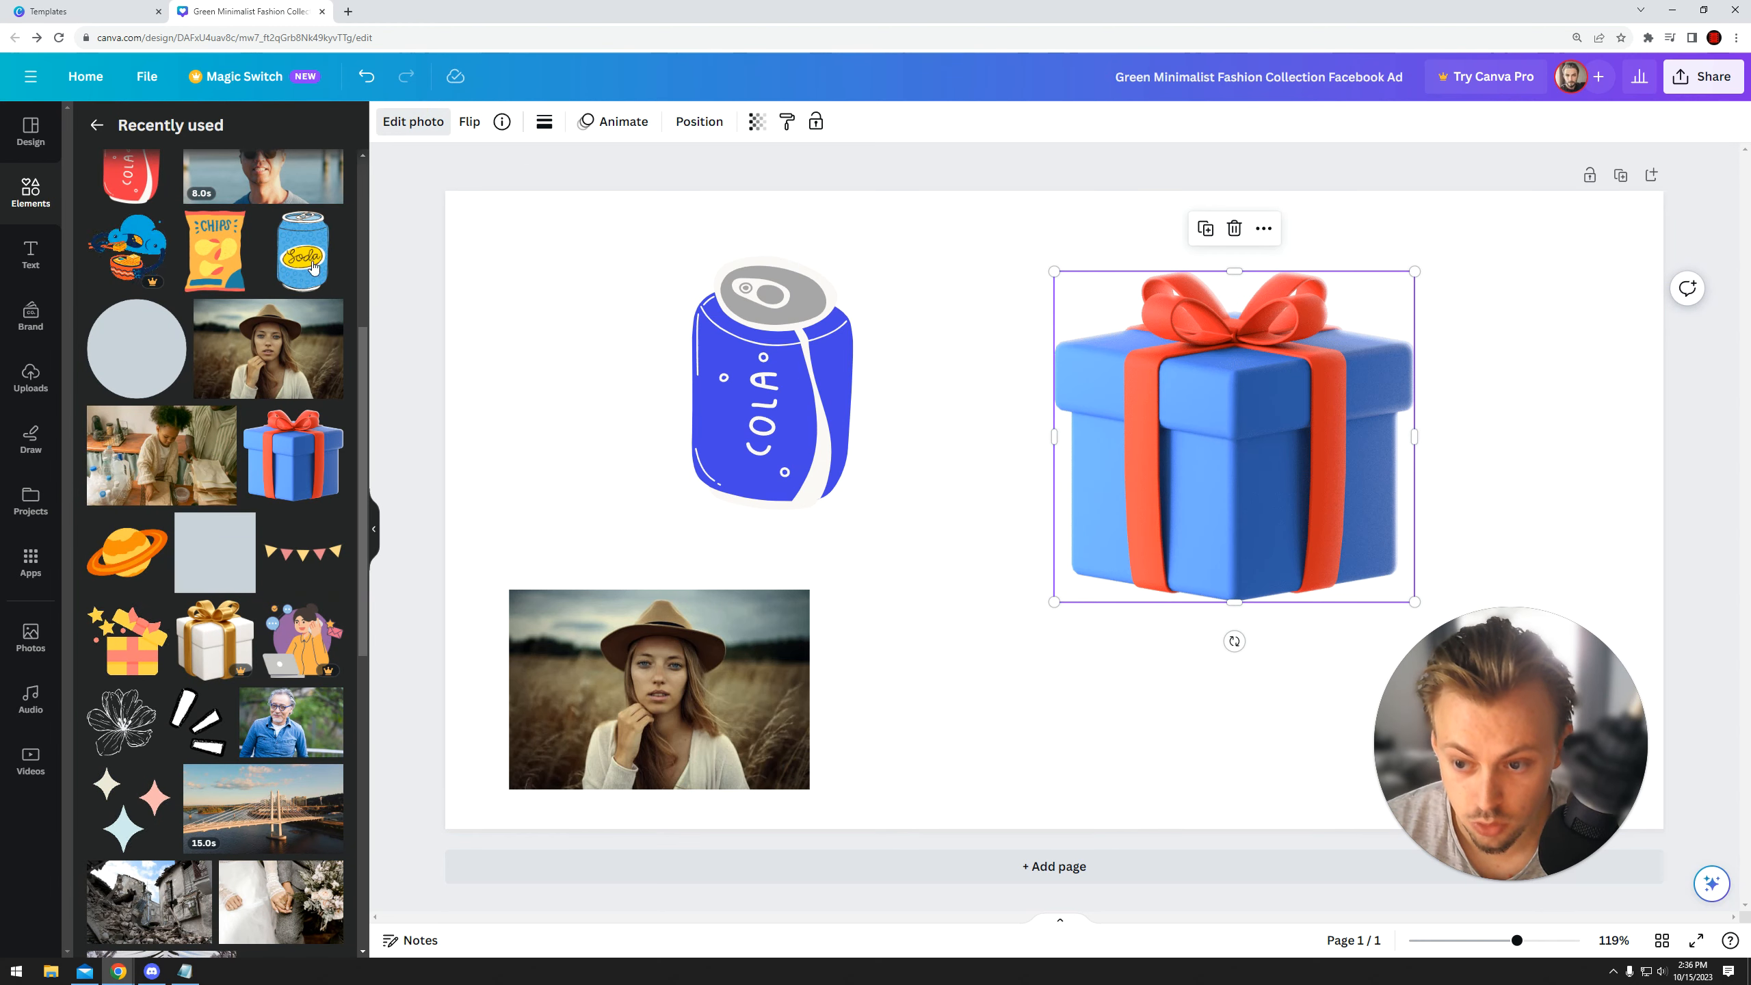
pyautogui.click(411, 122)
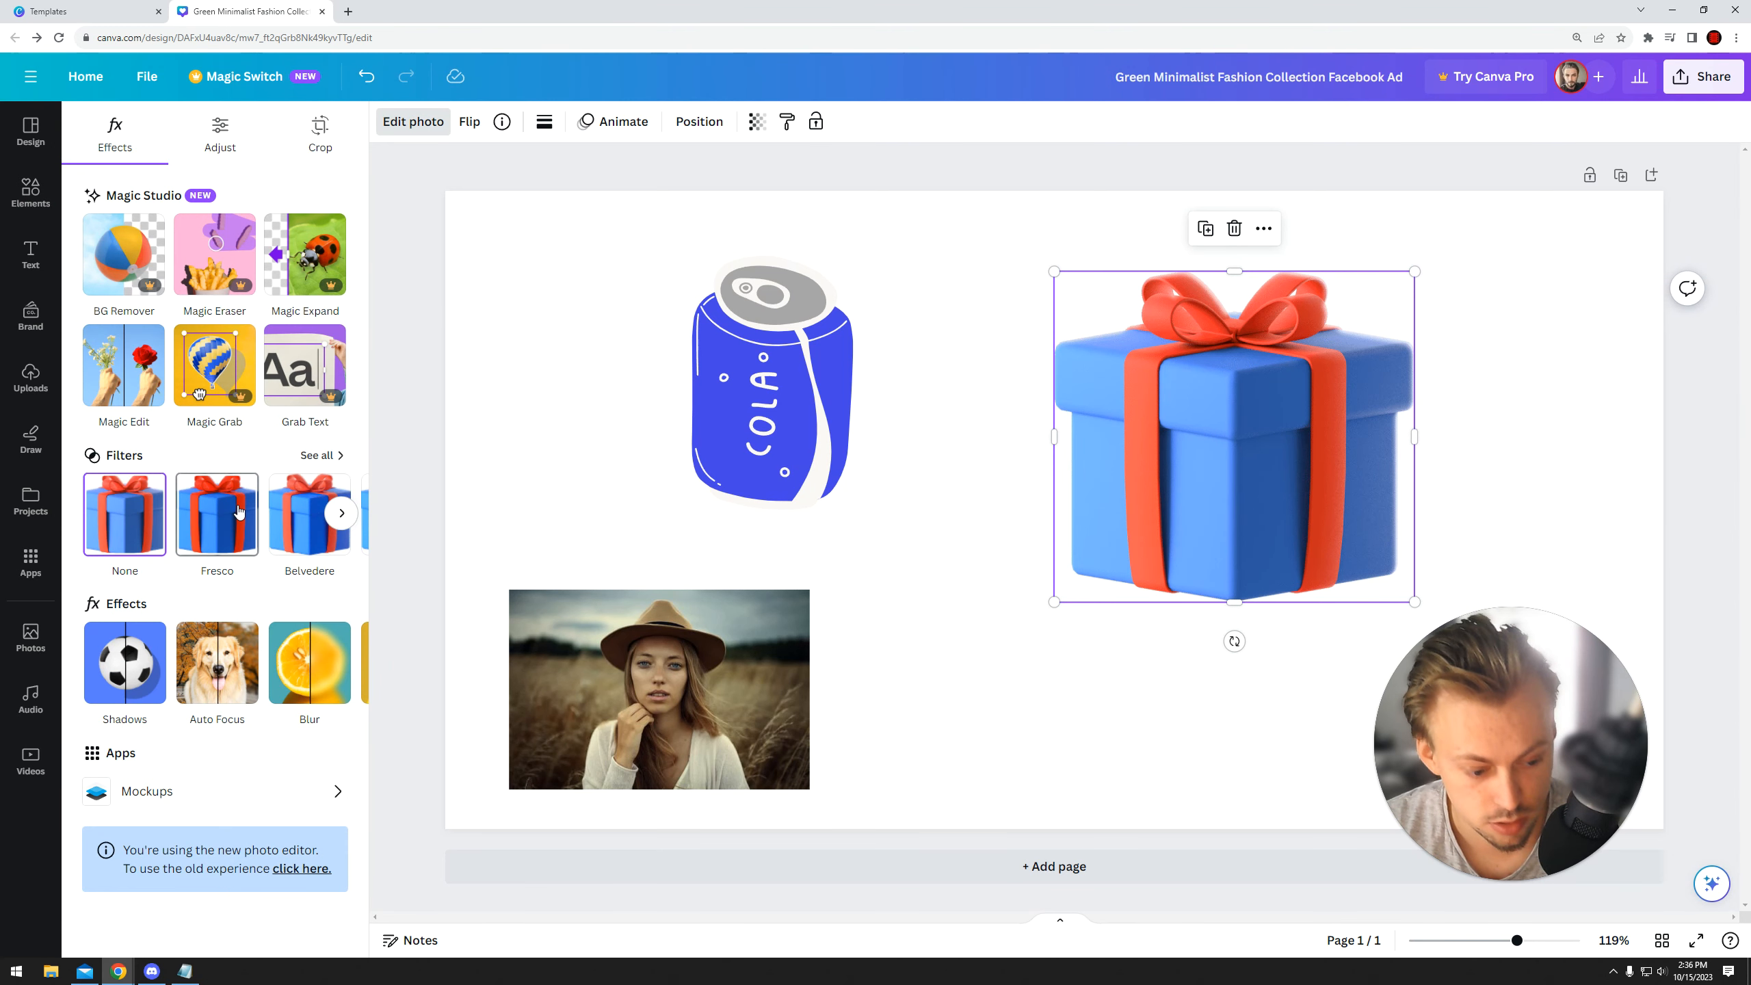
pyautogui.click(221, 131)
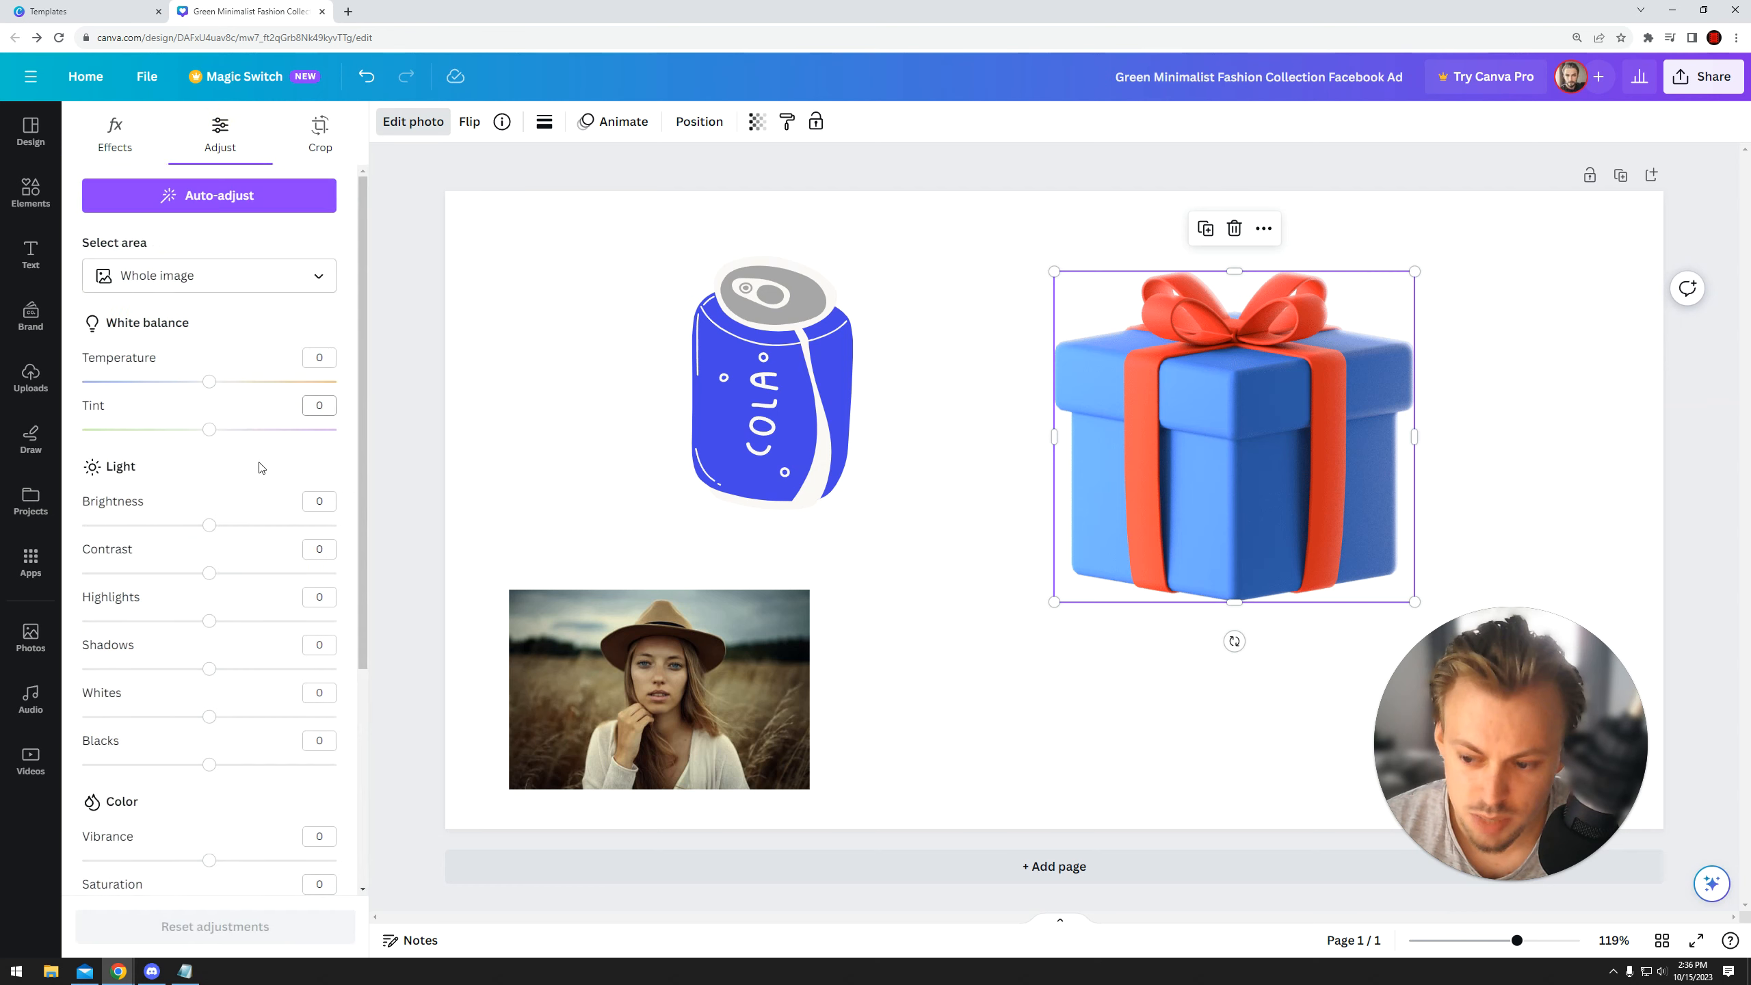
pyautogui.moveTo(231, 383); pyautogui.dragTo(191, 429)
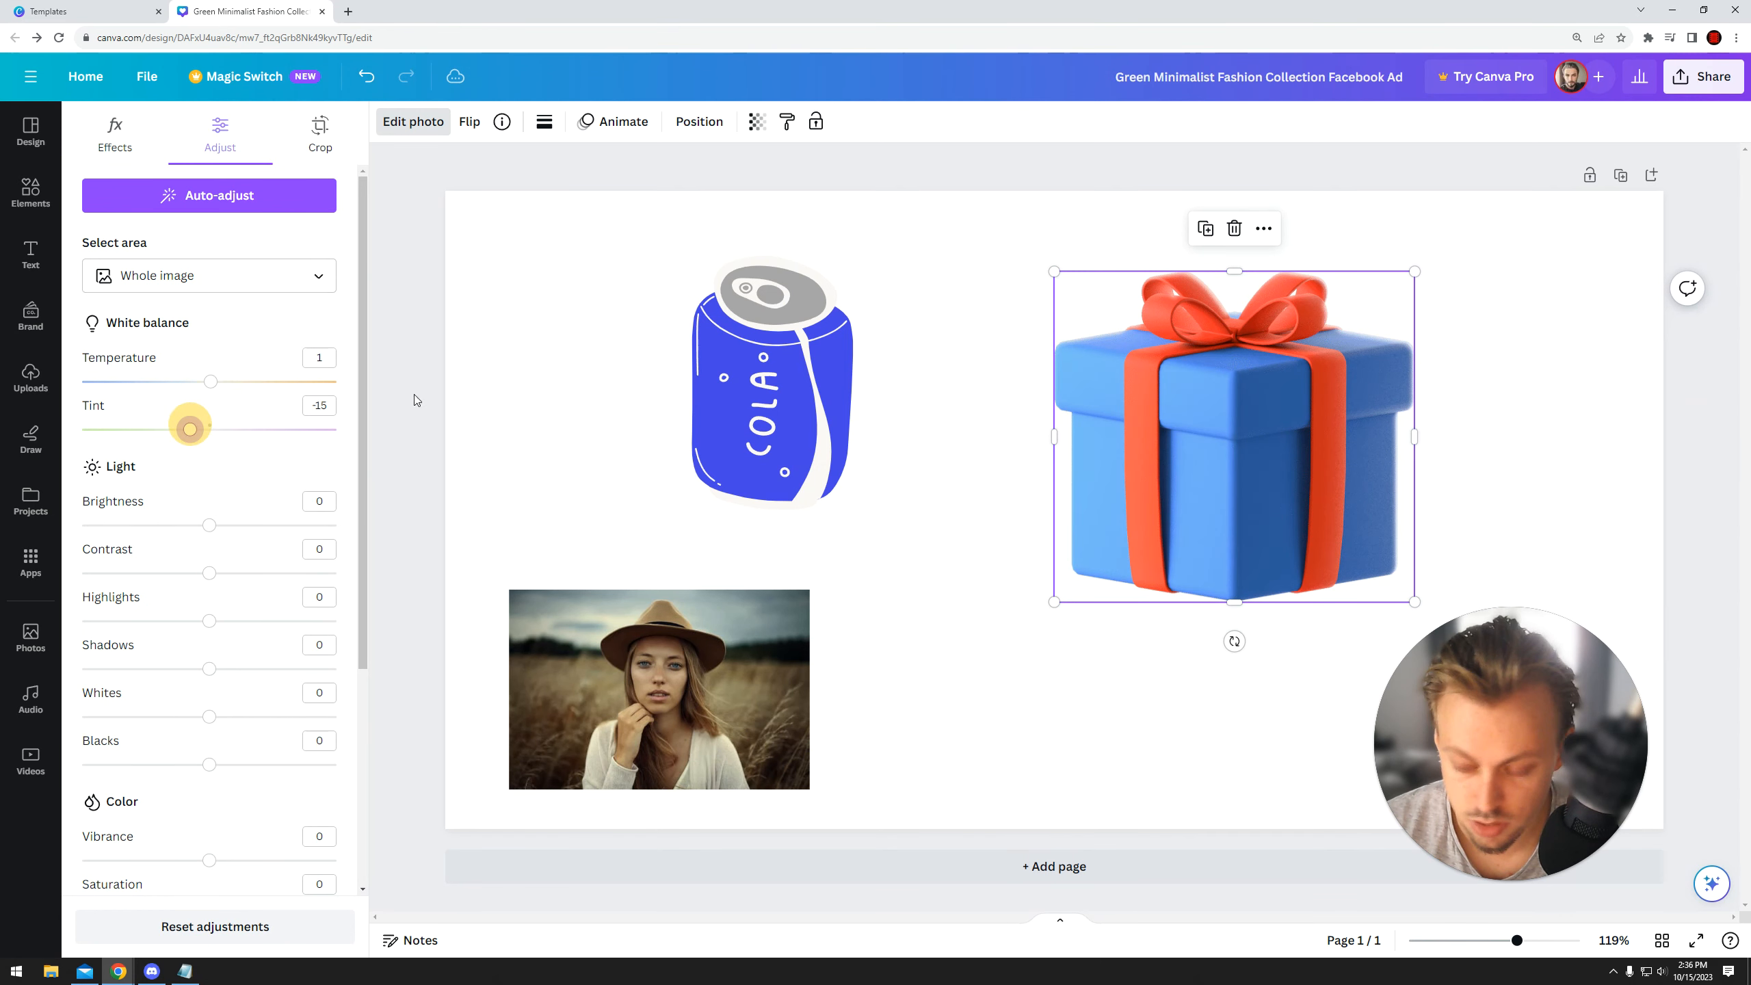
pyautogui.click(539, 334)
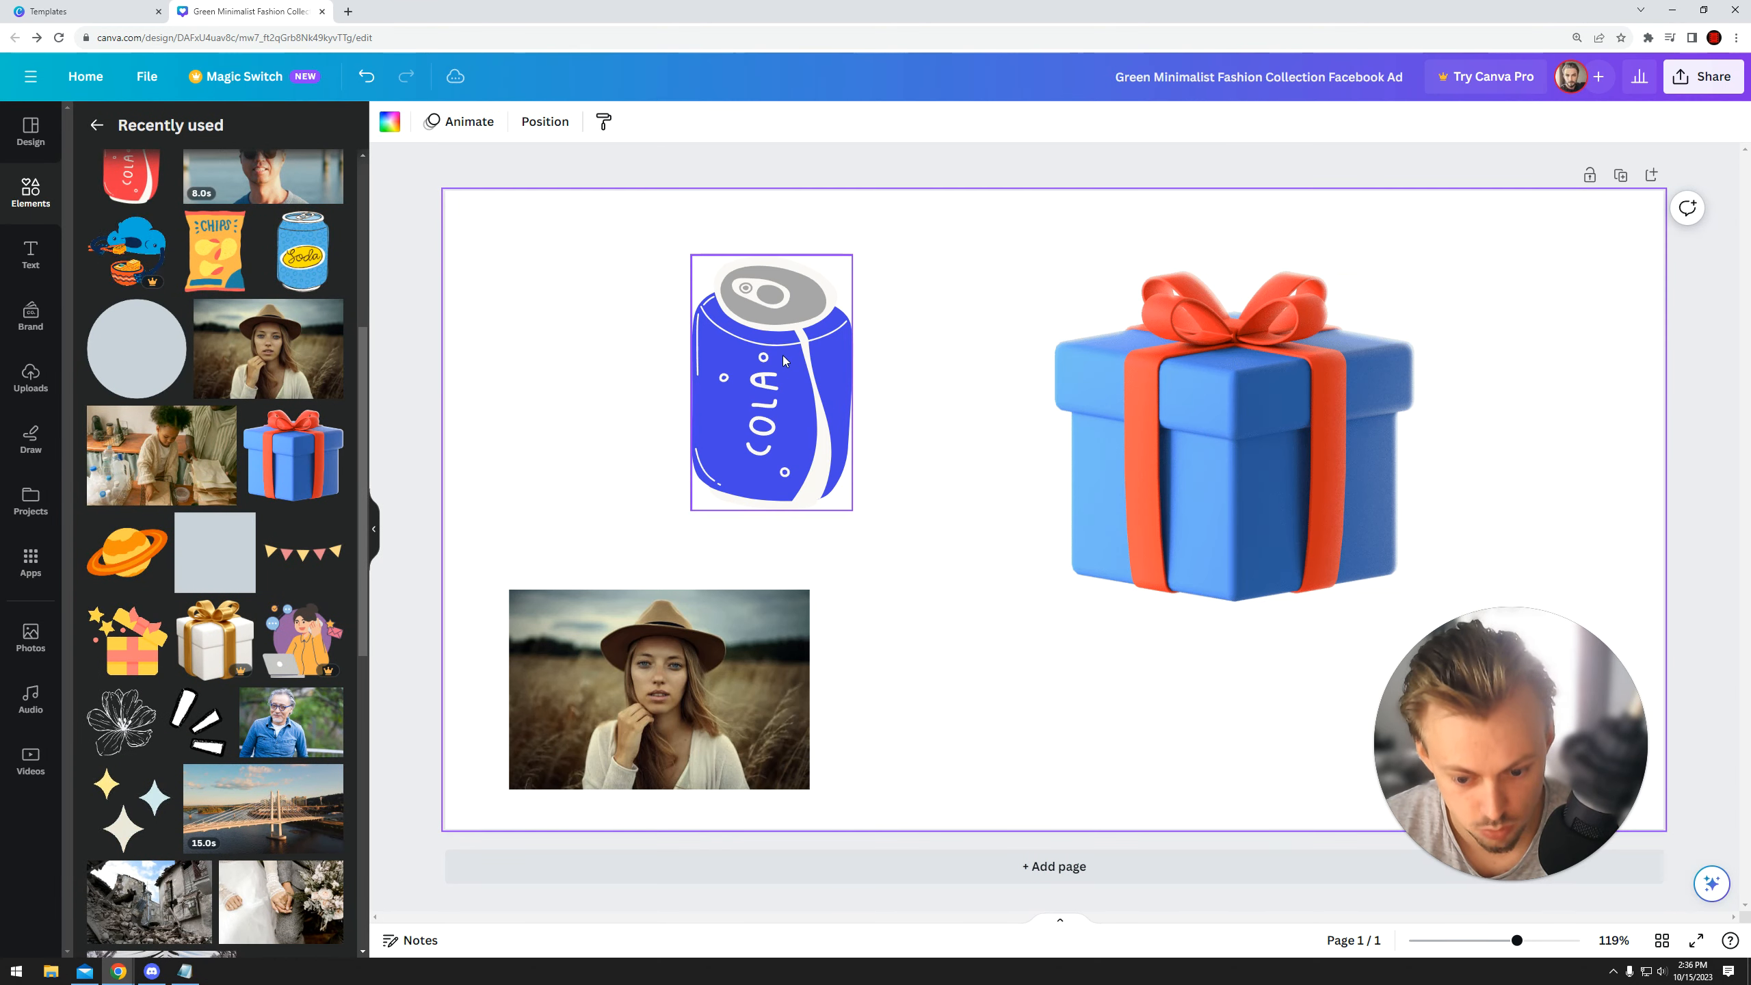
# - Shift the blue cola can slightly toward the page's left edge, leaving more space before the gift box
pyautogui.click(803, 366)
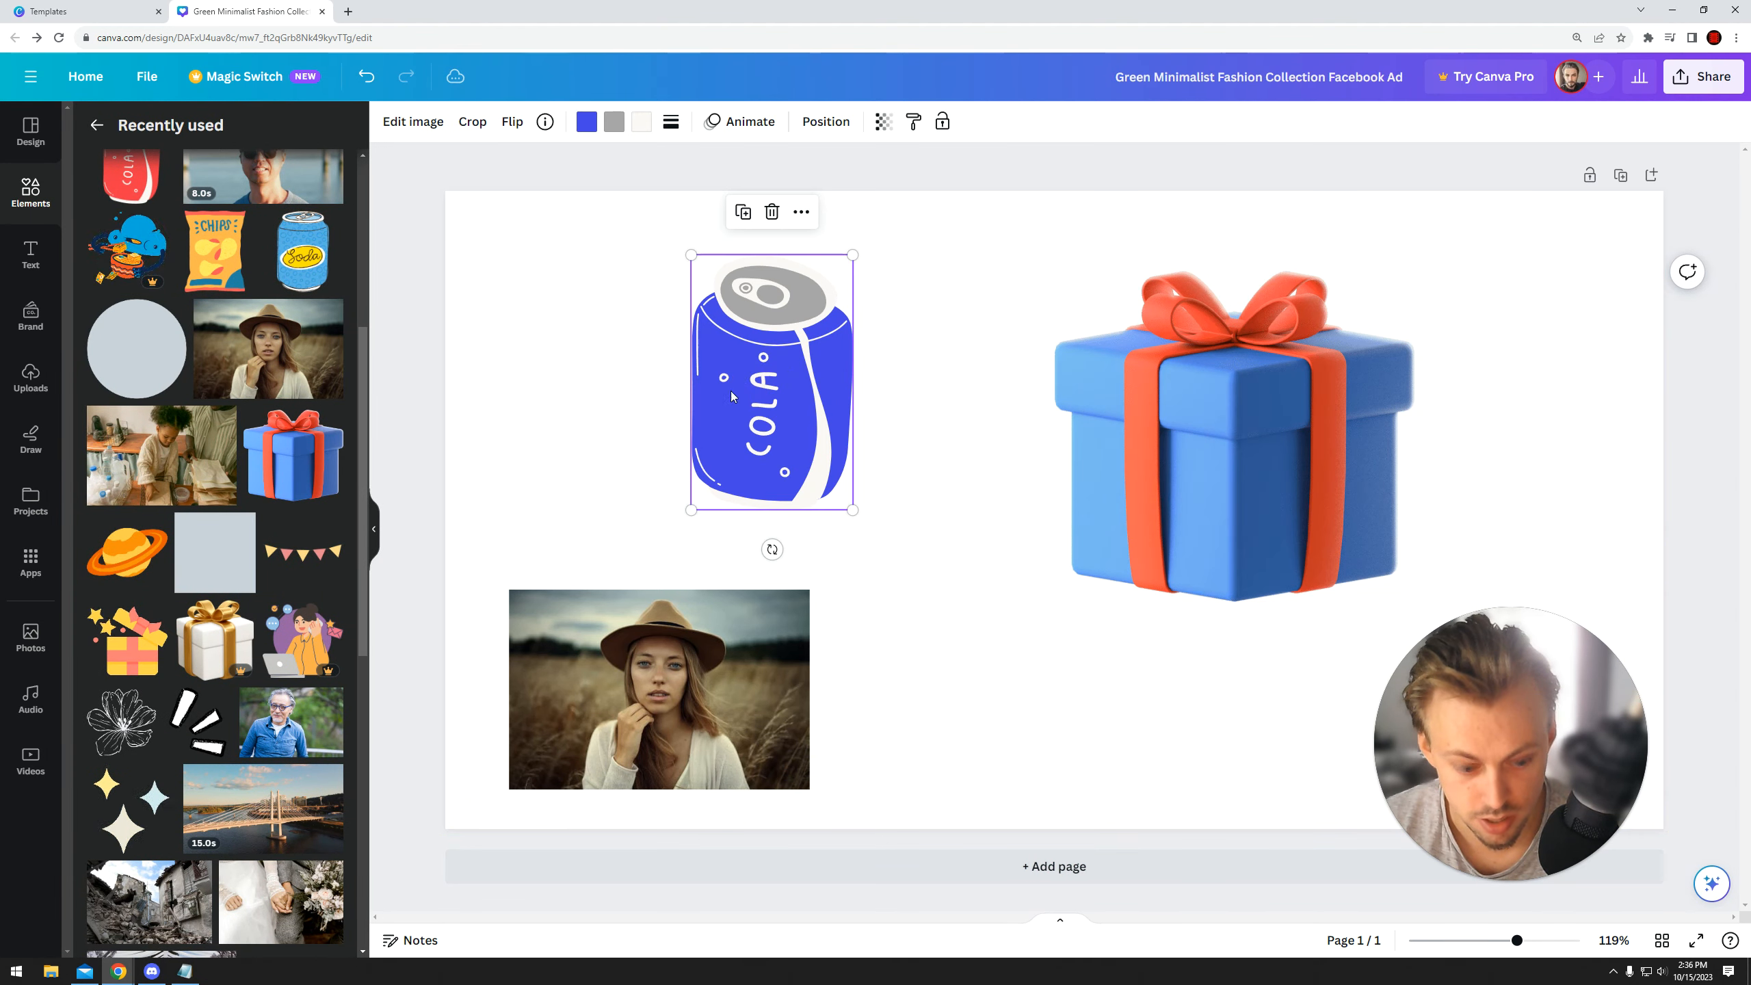
pyautogui.moveTo(760, 356); pyautogui.dragTo(804, 355)
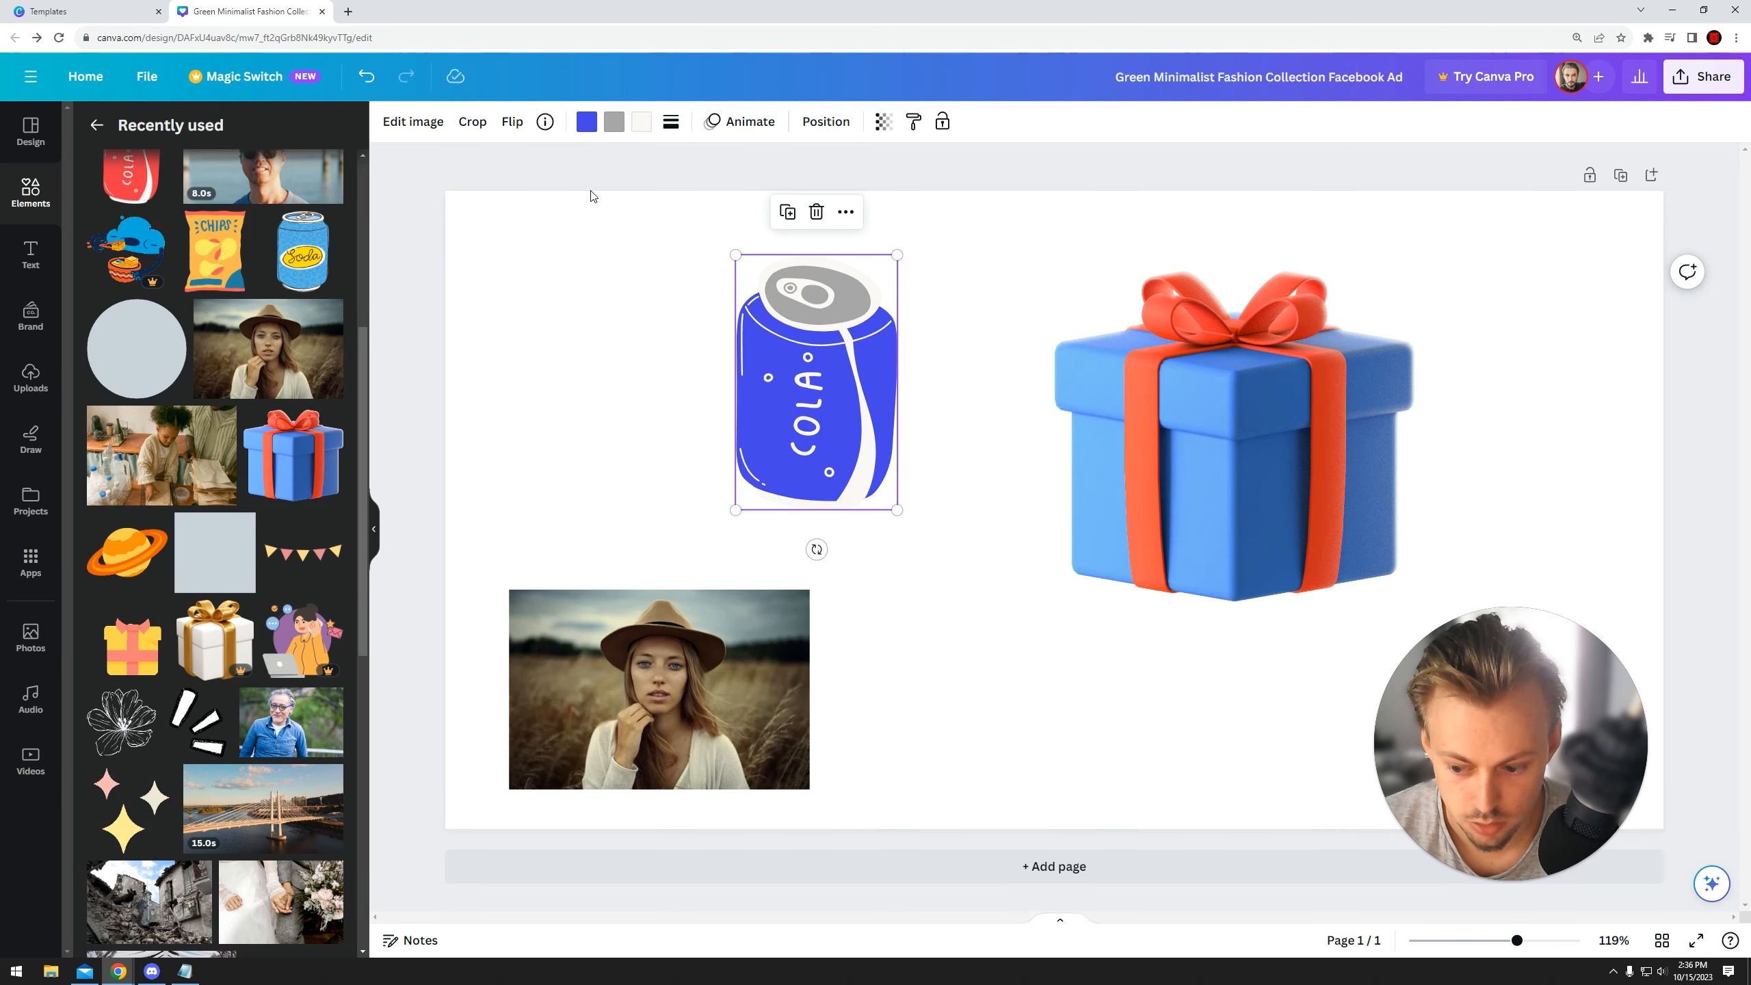
pyautogui.click(582, 281)
pyautogui.moveTo(857, 321); pyautogui.dragTo(781, 320)
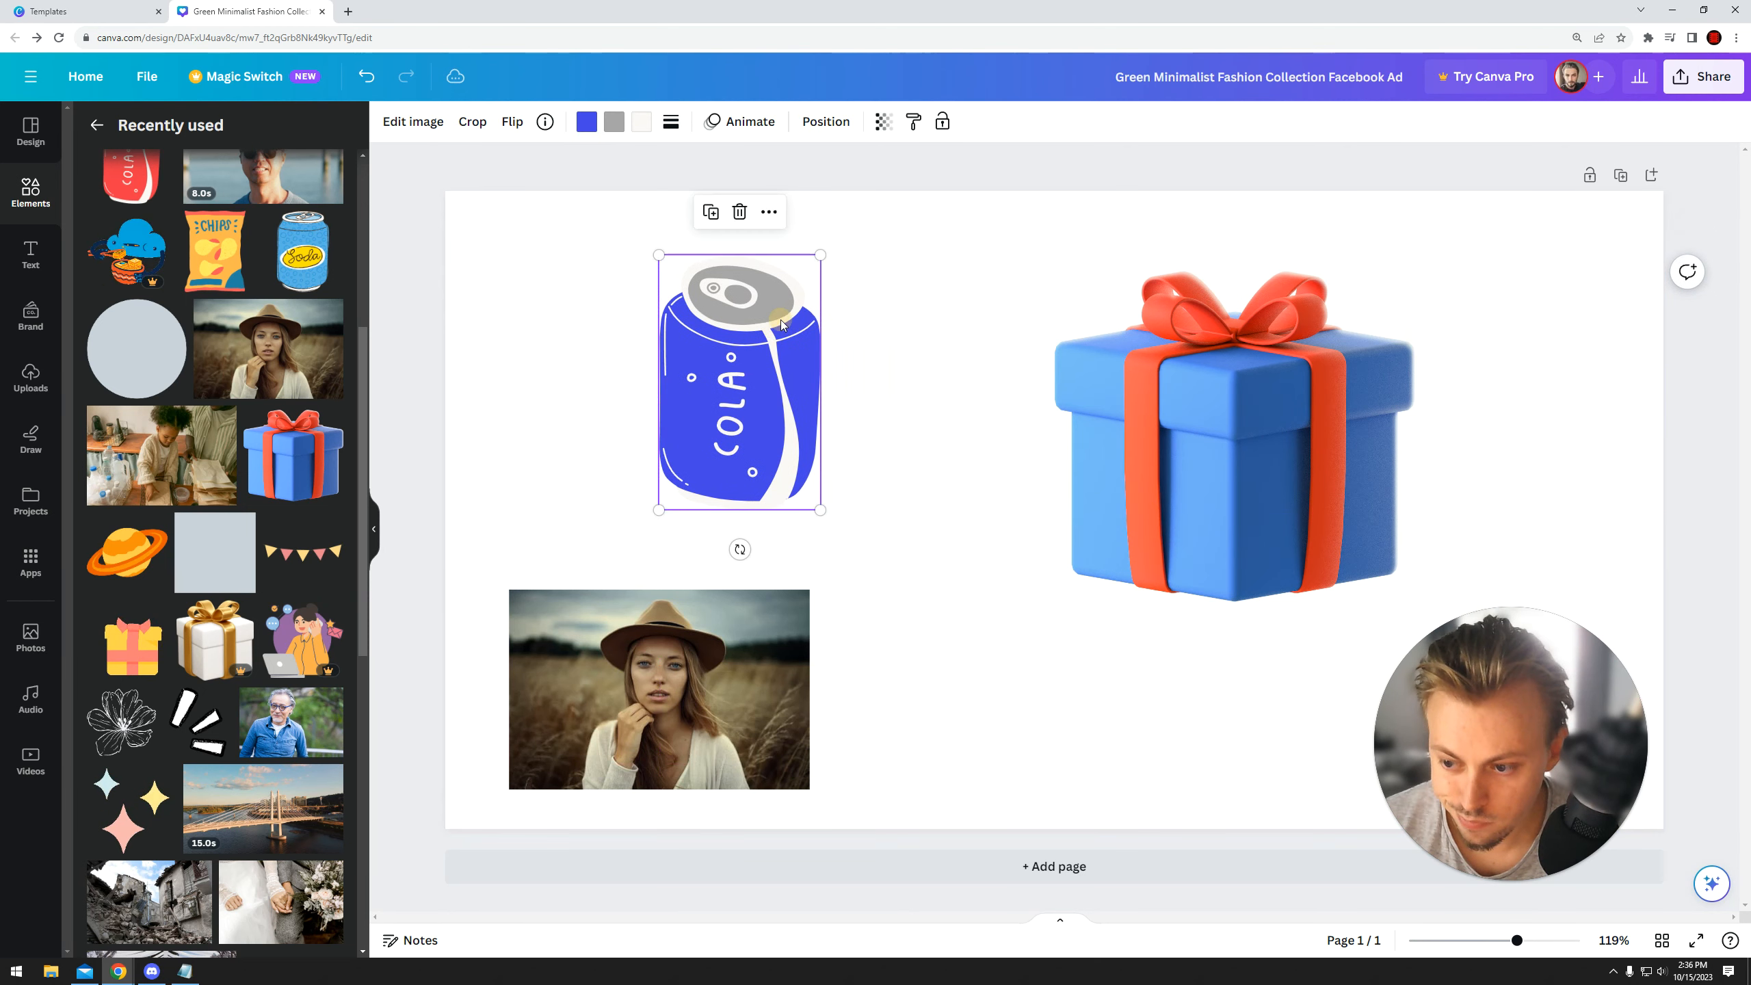
# - Replace the blue gift box with the animated yellow gift box with stars, sized slightly under half the page height
pyautogui.click(1131, 327)
pyautogui.press('Delete')
pyautogui.moveTo(133, 645); pyautogui.dragTo(980, 332)
pyautogui.moveTo(923, 262); pyautogui.dragTo(961, 304)
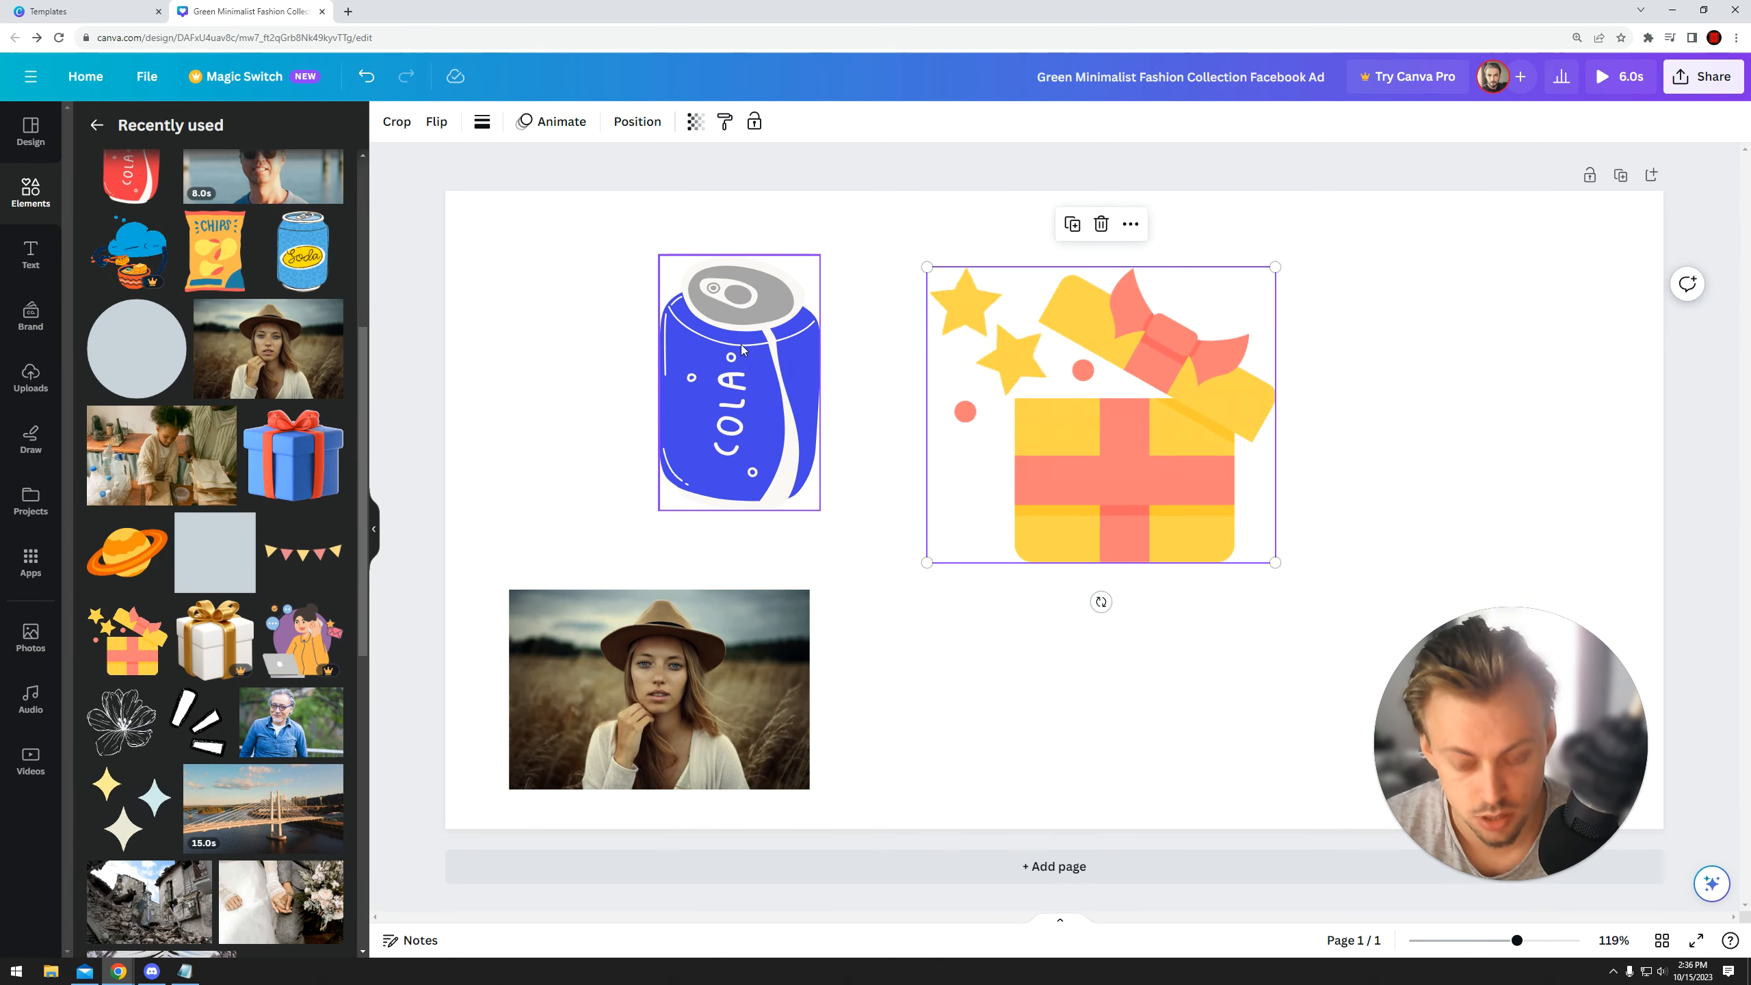
# - Shrink the animated gift box to roughly a third of the page height and place it beside the cola can
pyautogui.click(791, 359)
pyautogui.click(1047, 402)
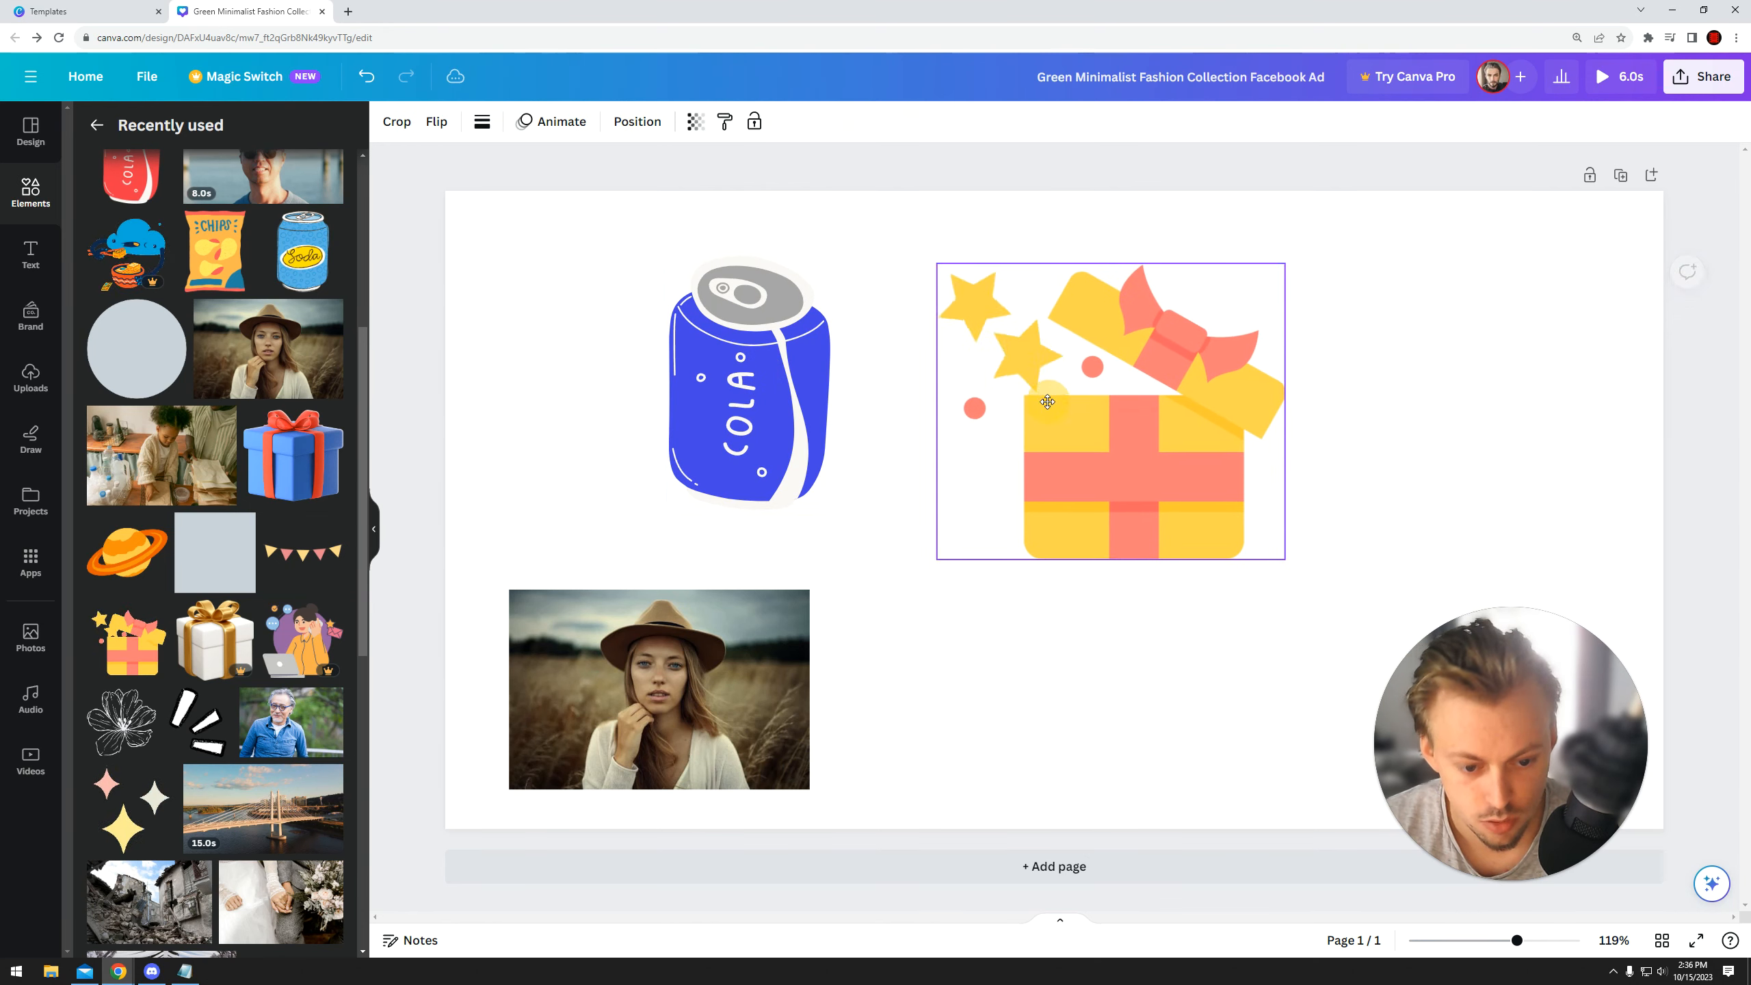
pyautogui.moveTo(938, 264); pyautogui.dragTo(1018, 333)
pyautogui.moveTo(1095, 407); pyautogui.dragTo(988, 342)
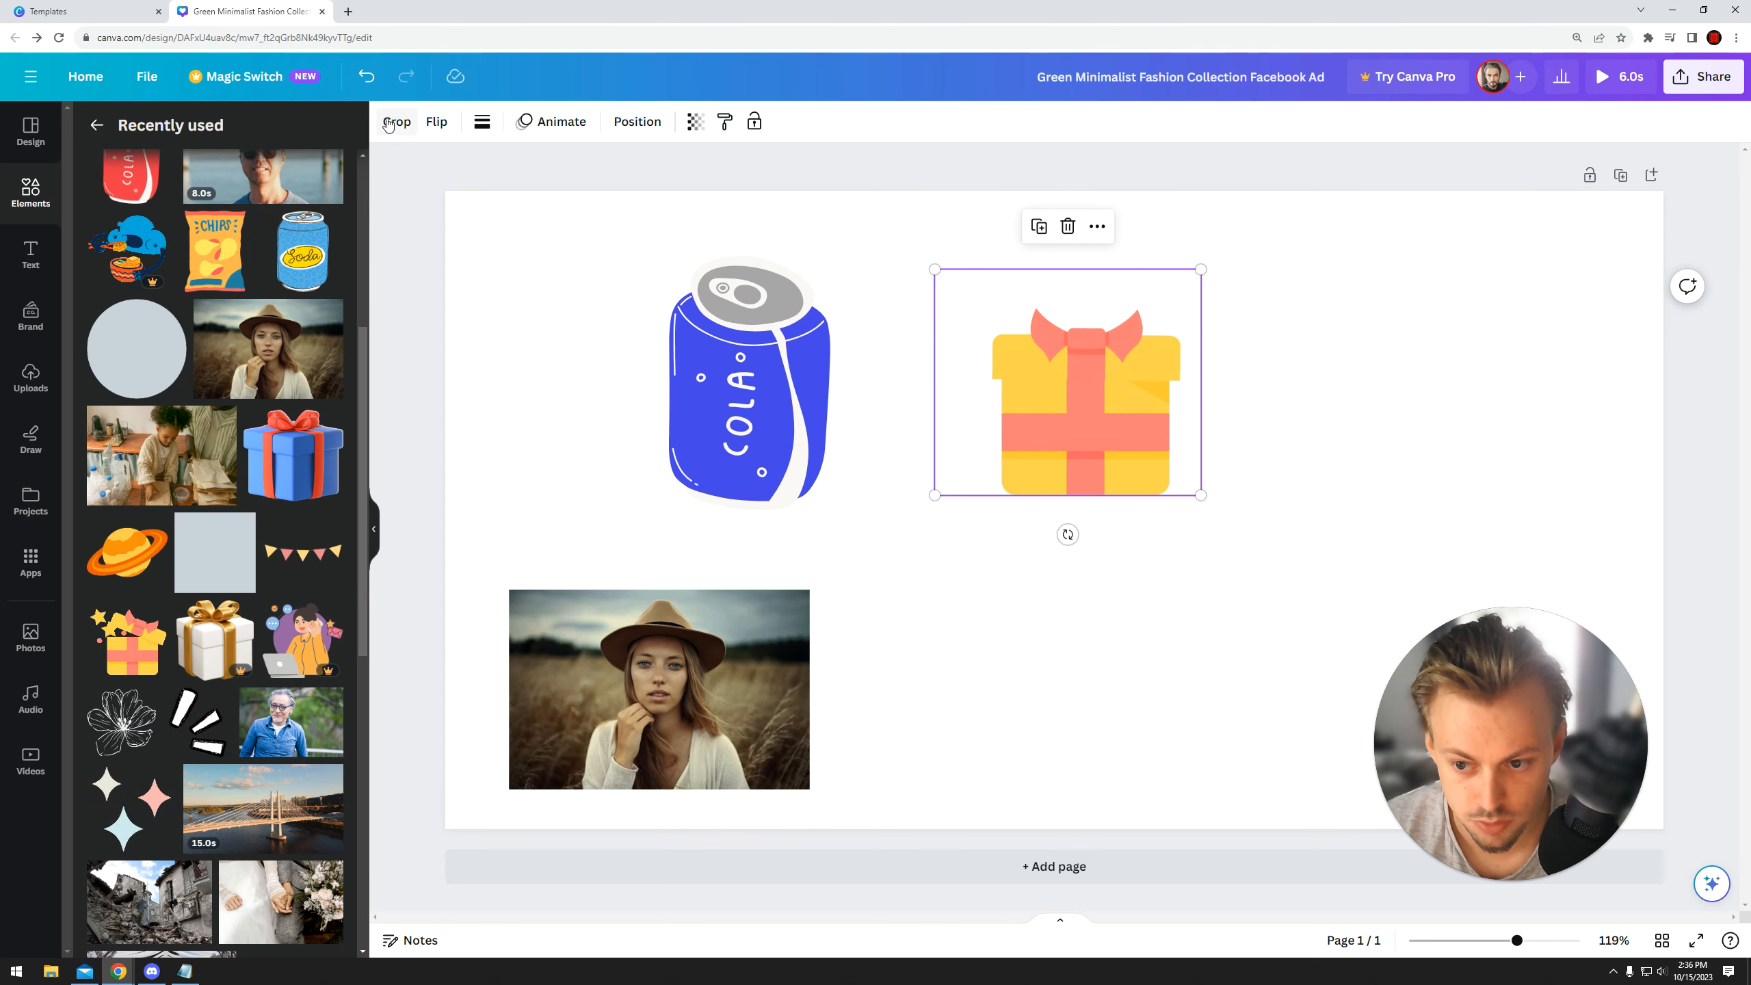
pyautogui.moveTo(1041, 395); pyautogui.dragTo(1054, 395)
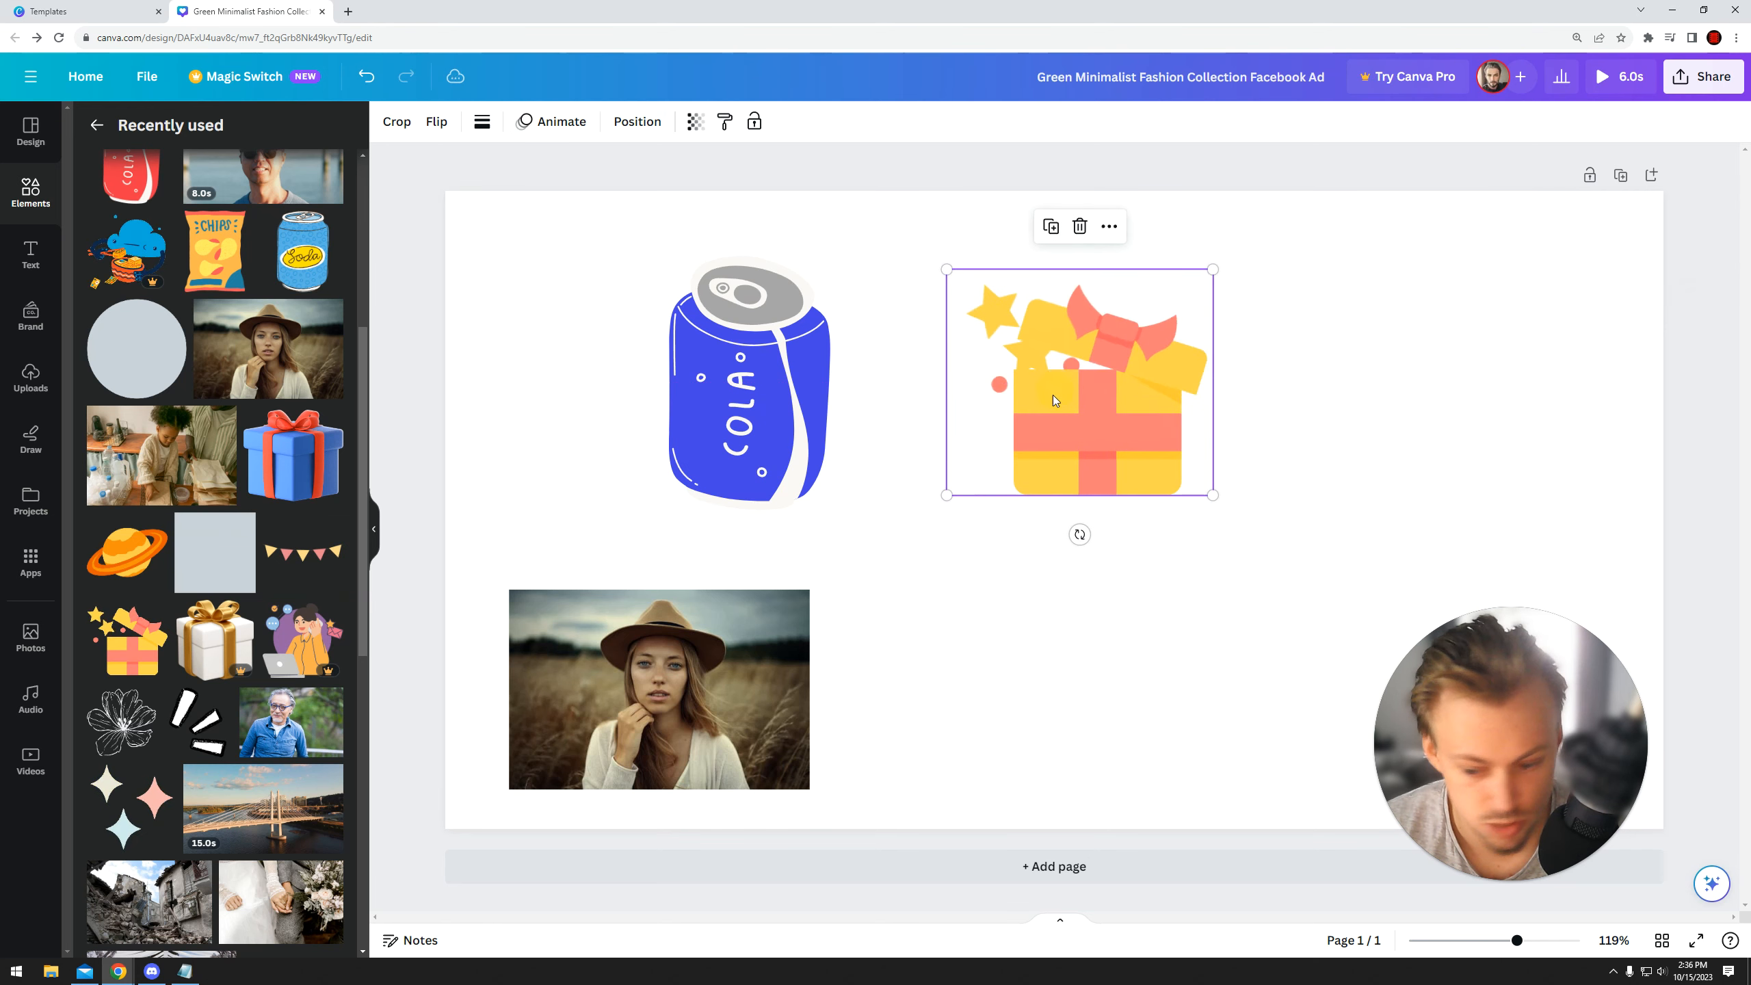
# - Look through the rest of the recently used elements for further graphics, photos and icons
pyautogui.click(1048, 559)
pyautogui.scroll(-8, 196, 566)
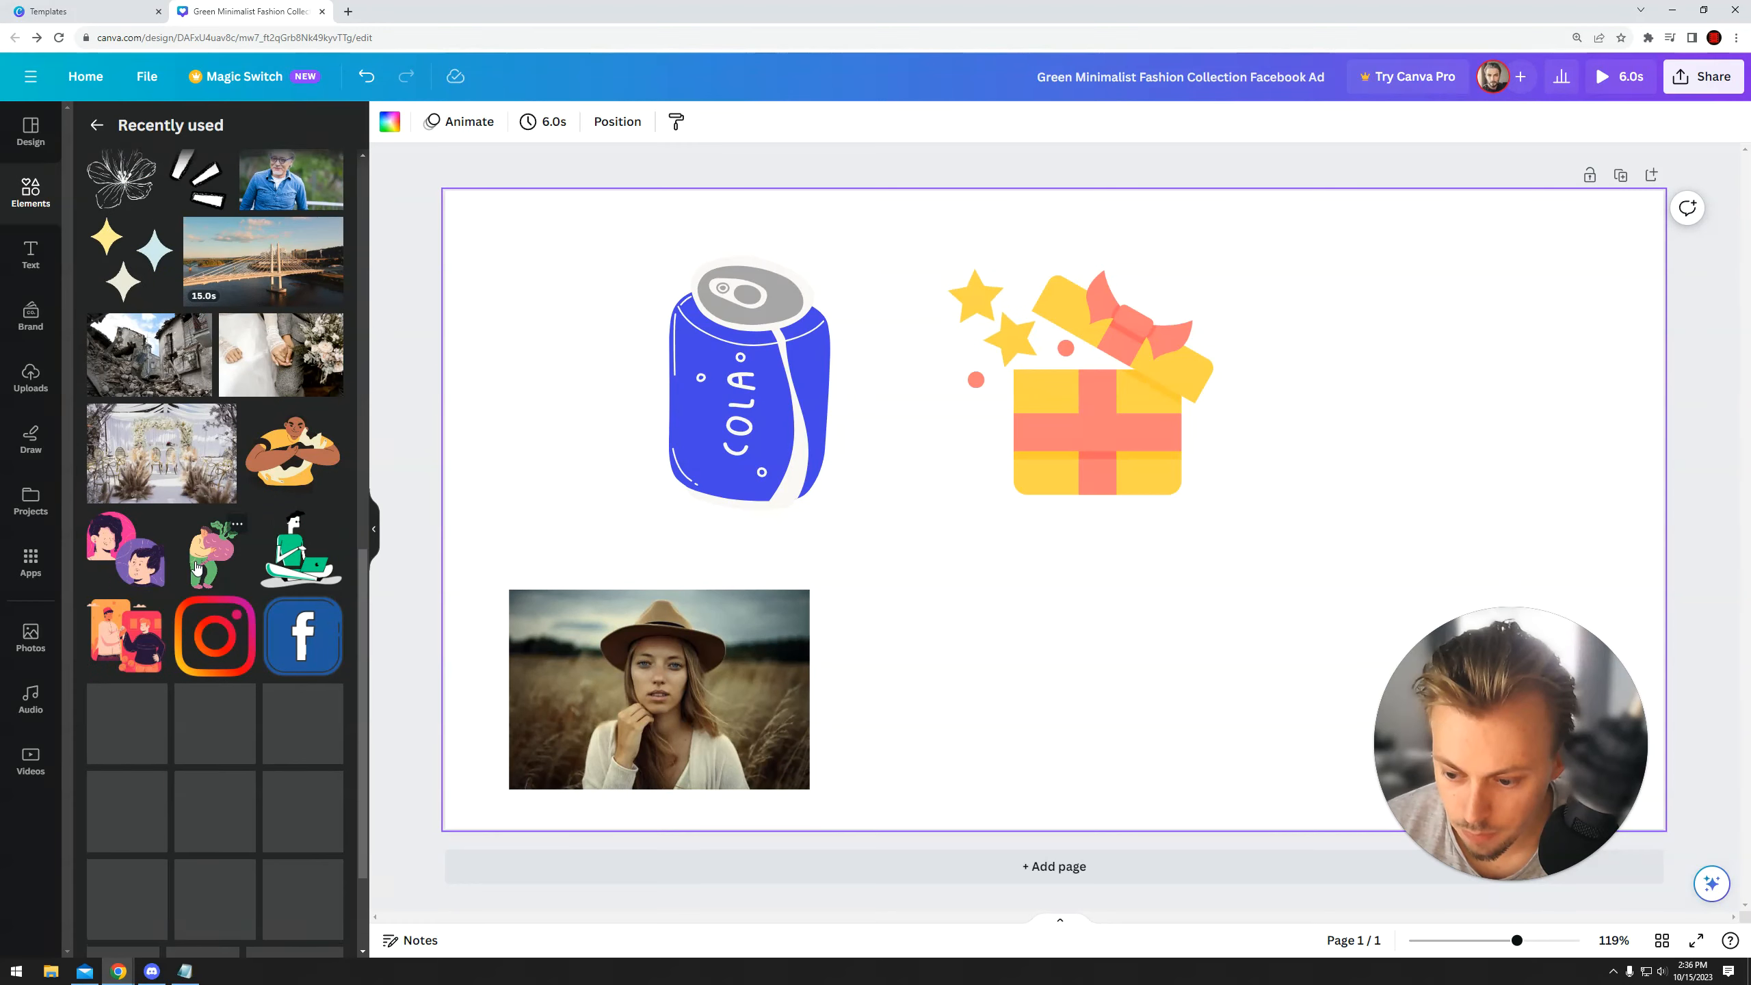
pyautogui.scroll(-5, 196, 565)
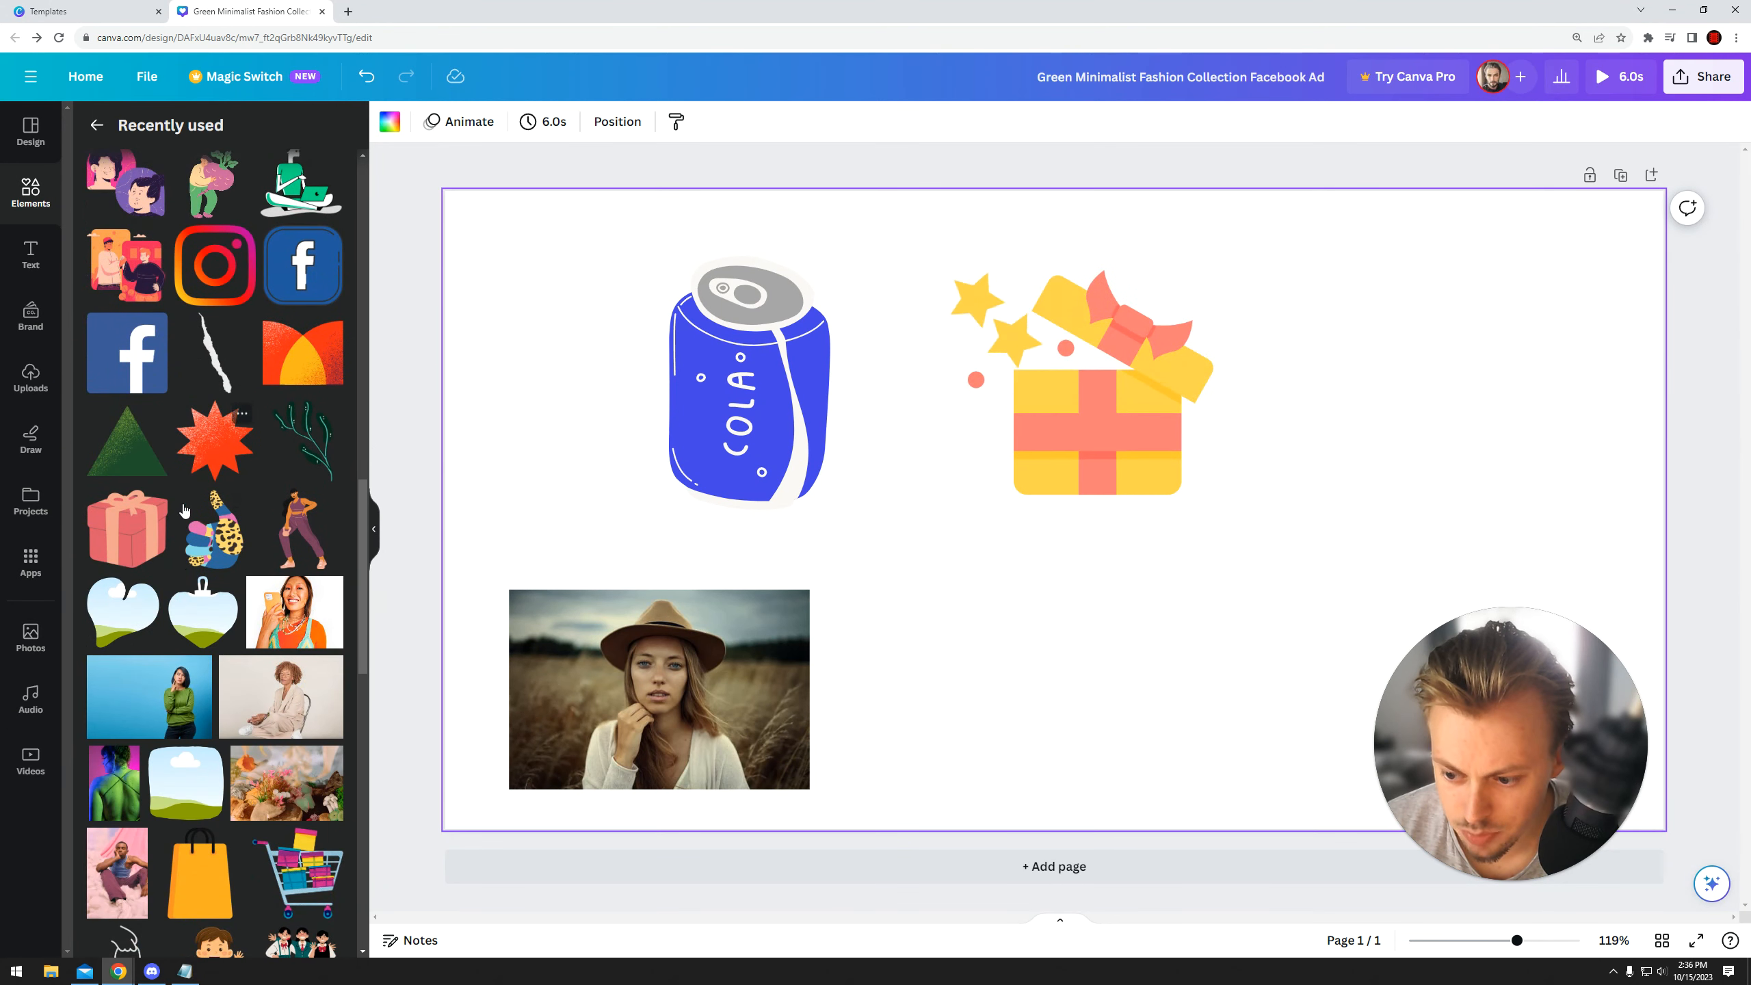
pyautogui.scroll(-10, 185, 433)
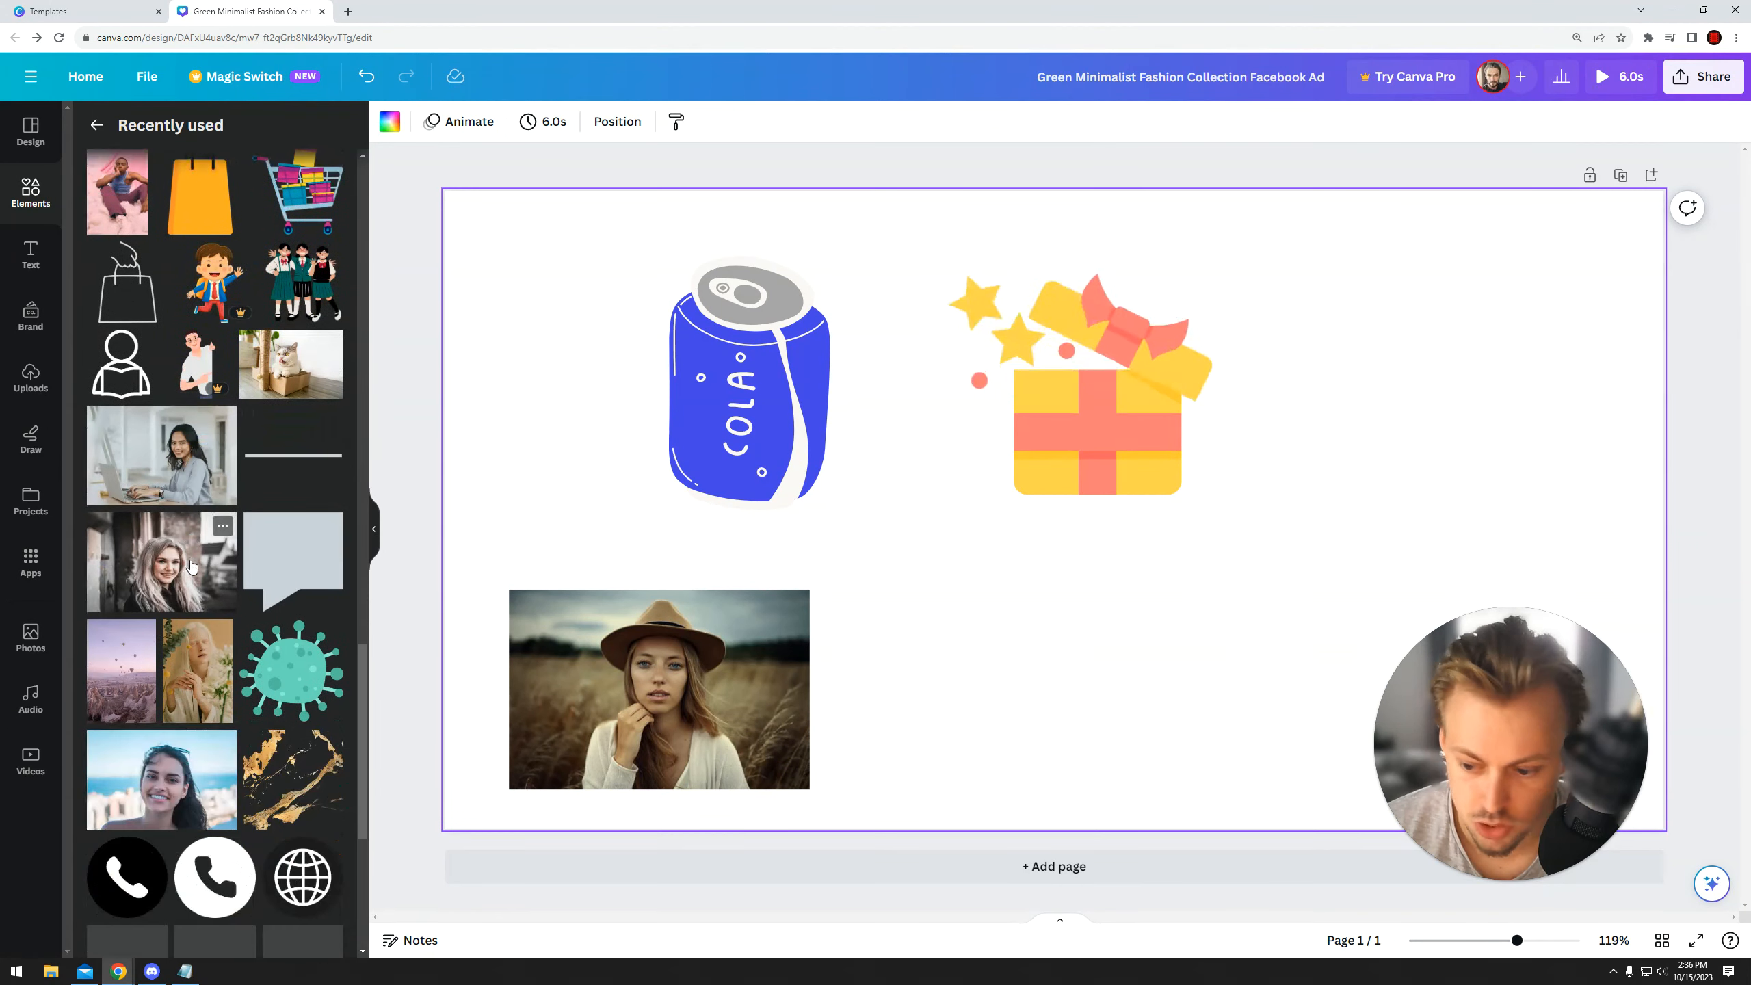
pyautogui.scroll(-4, 191, 565)
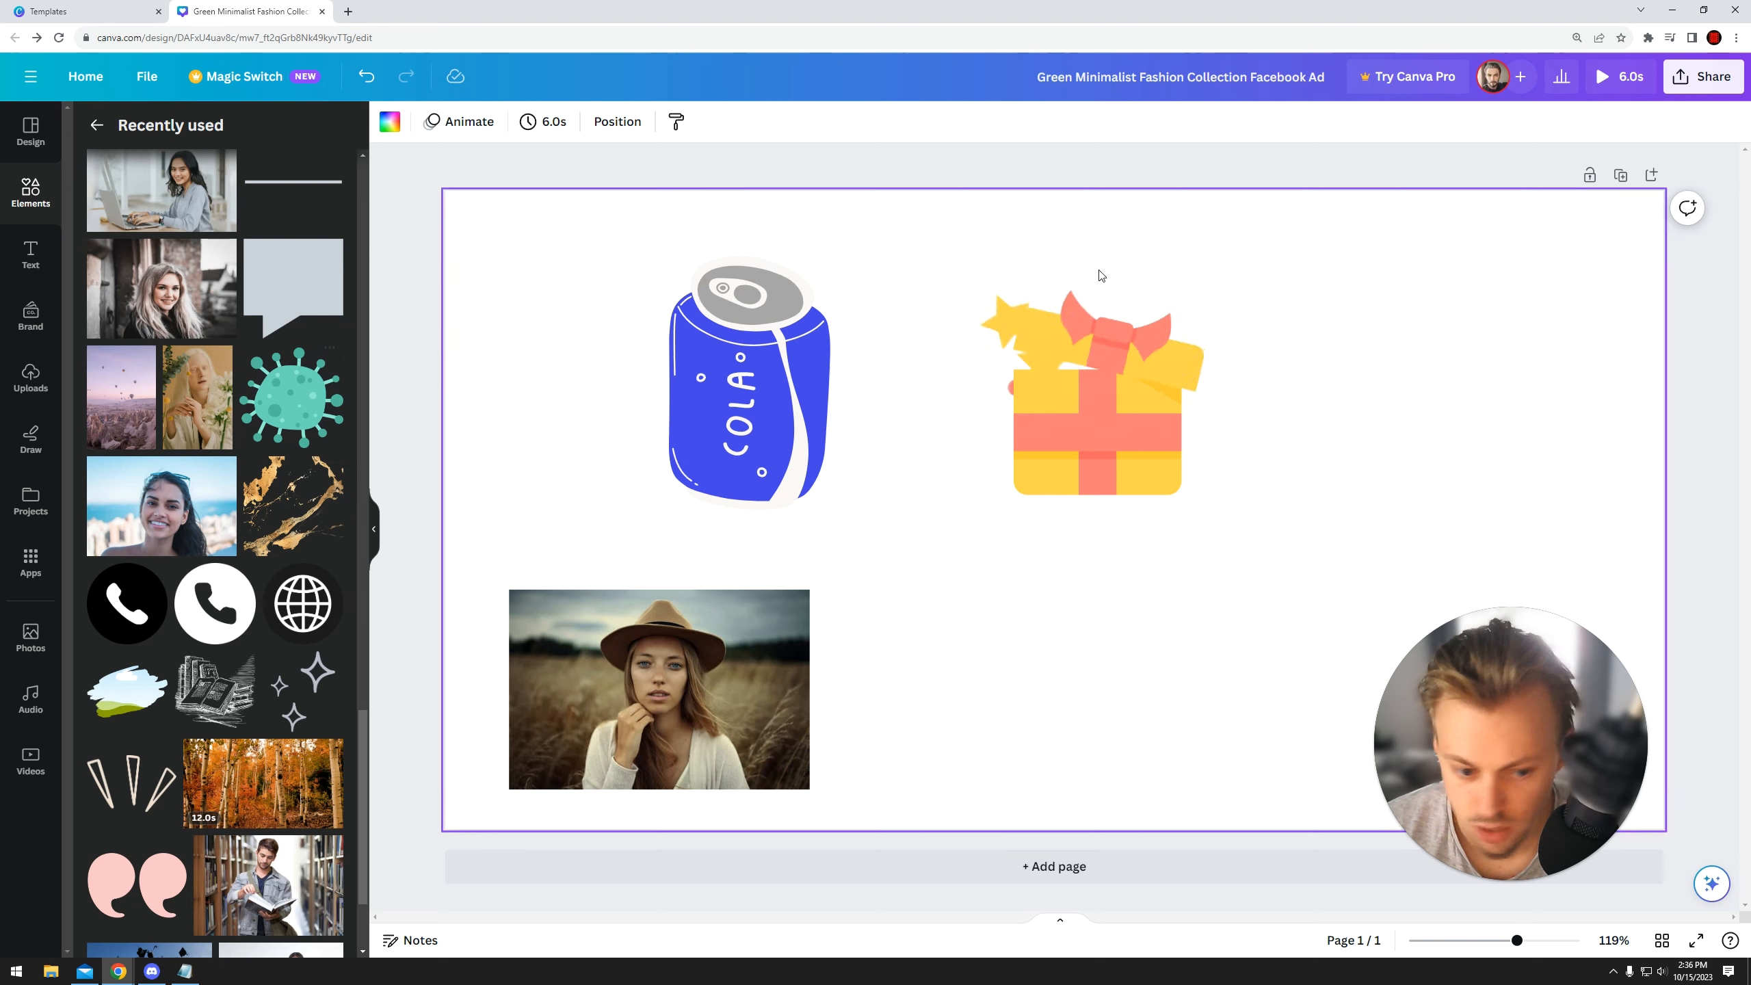
# - Finish browsing the recently used elements and search the element library for "instagram logo"
pyautogui.scroll(-2, 204, 634)
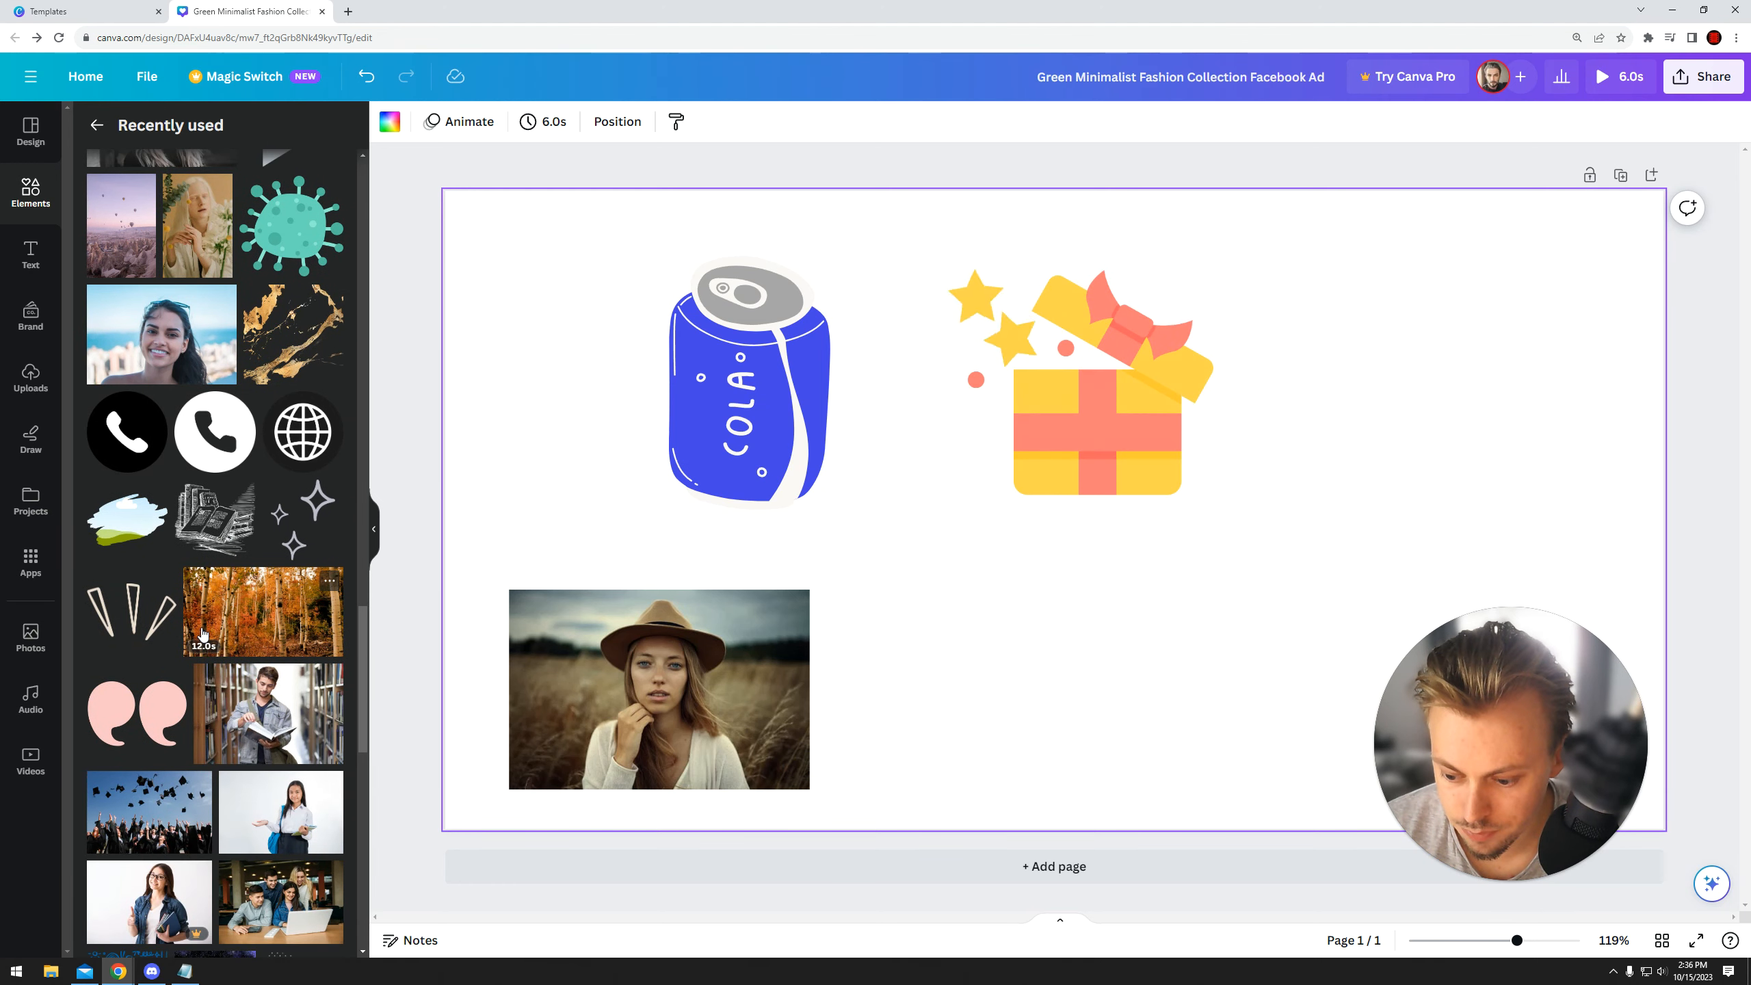
pyautogui.scroll(6, 203, 635)
pyautogui.moveTo(1241, 321); pyautogui.dragTo(624, 712)
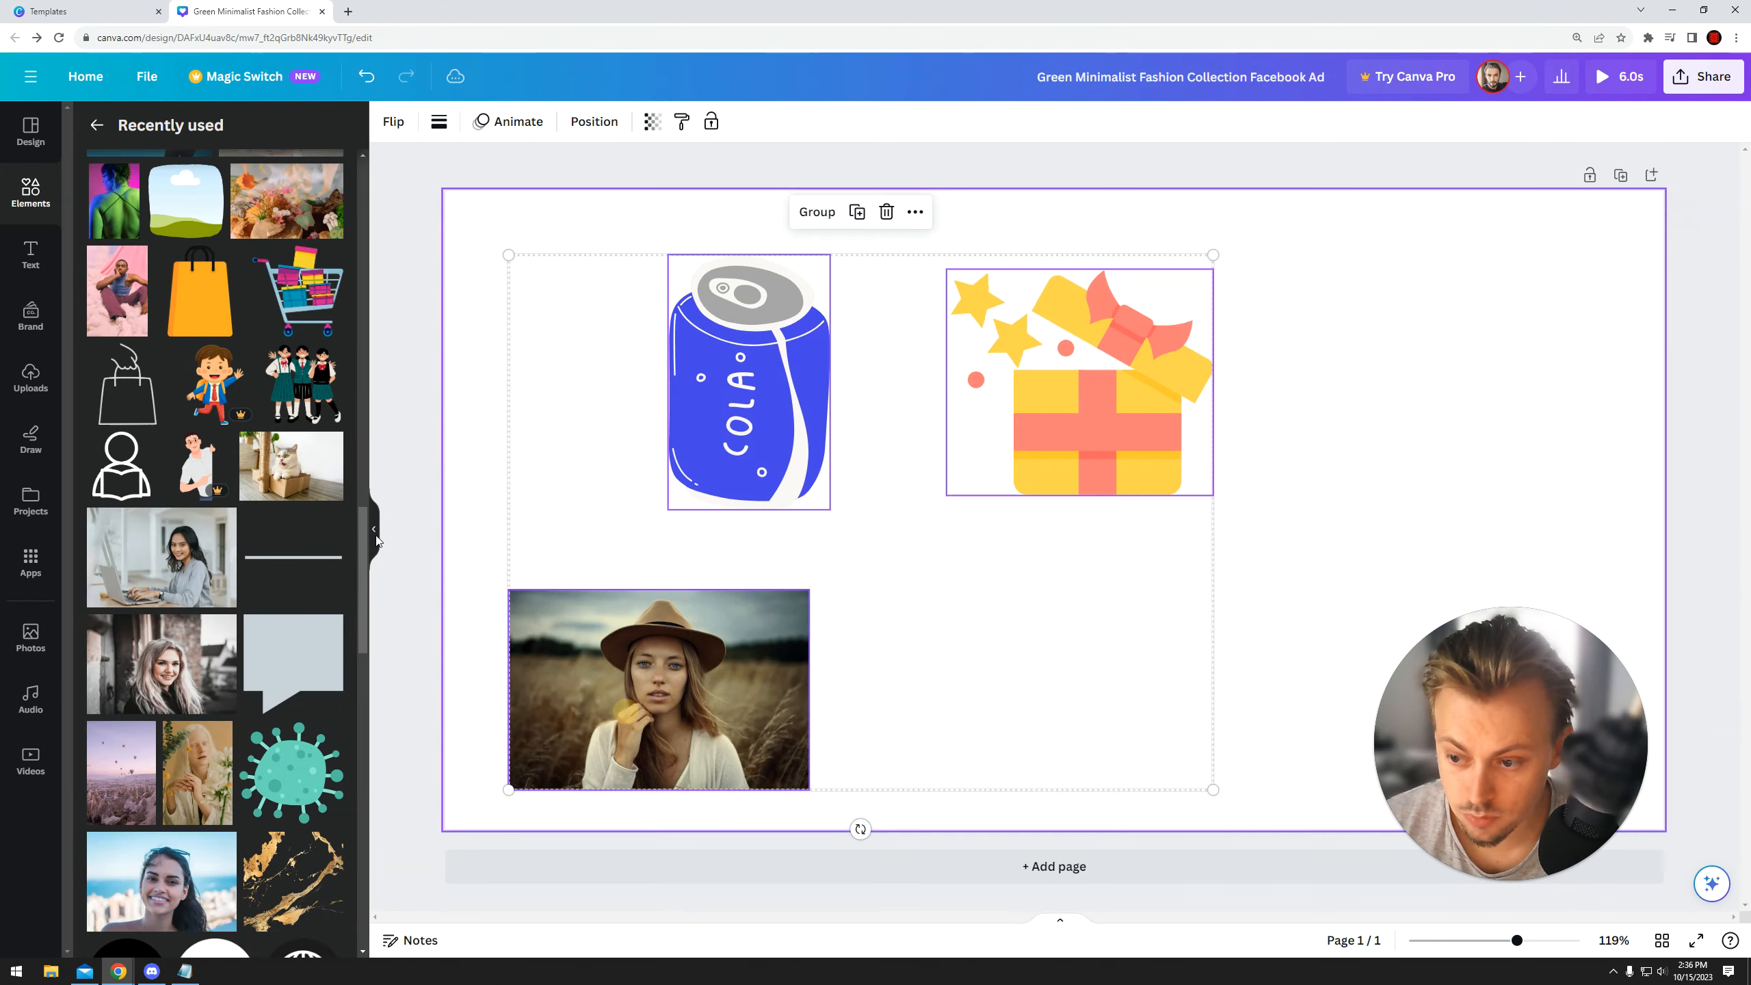
pyautogui.click(25, 195)
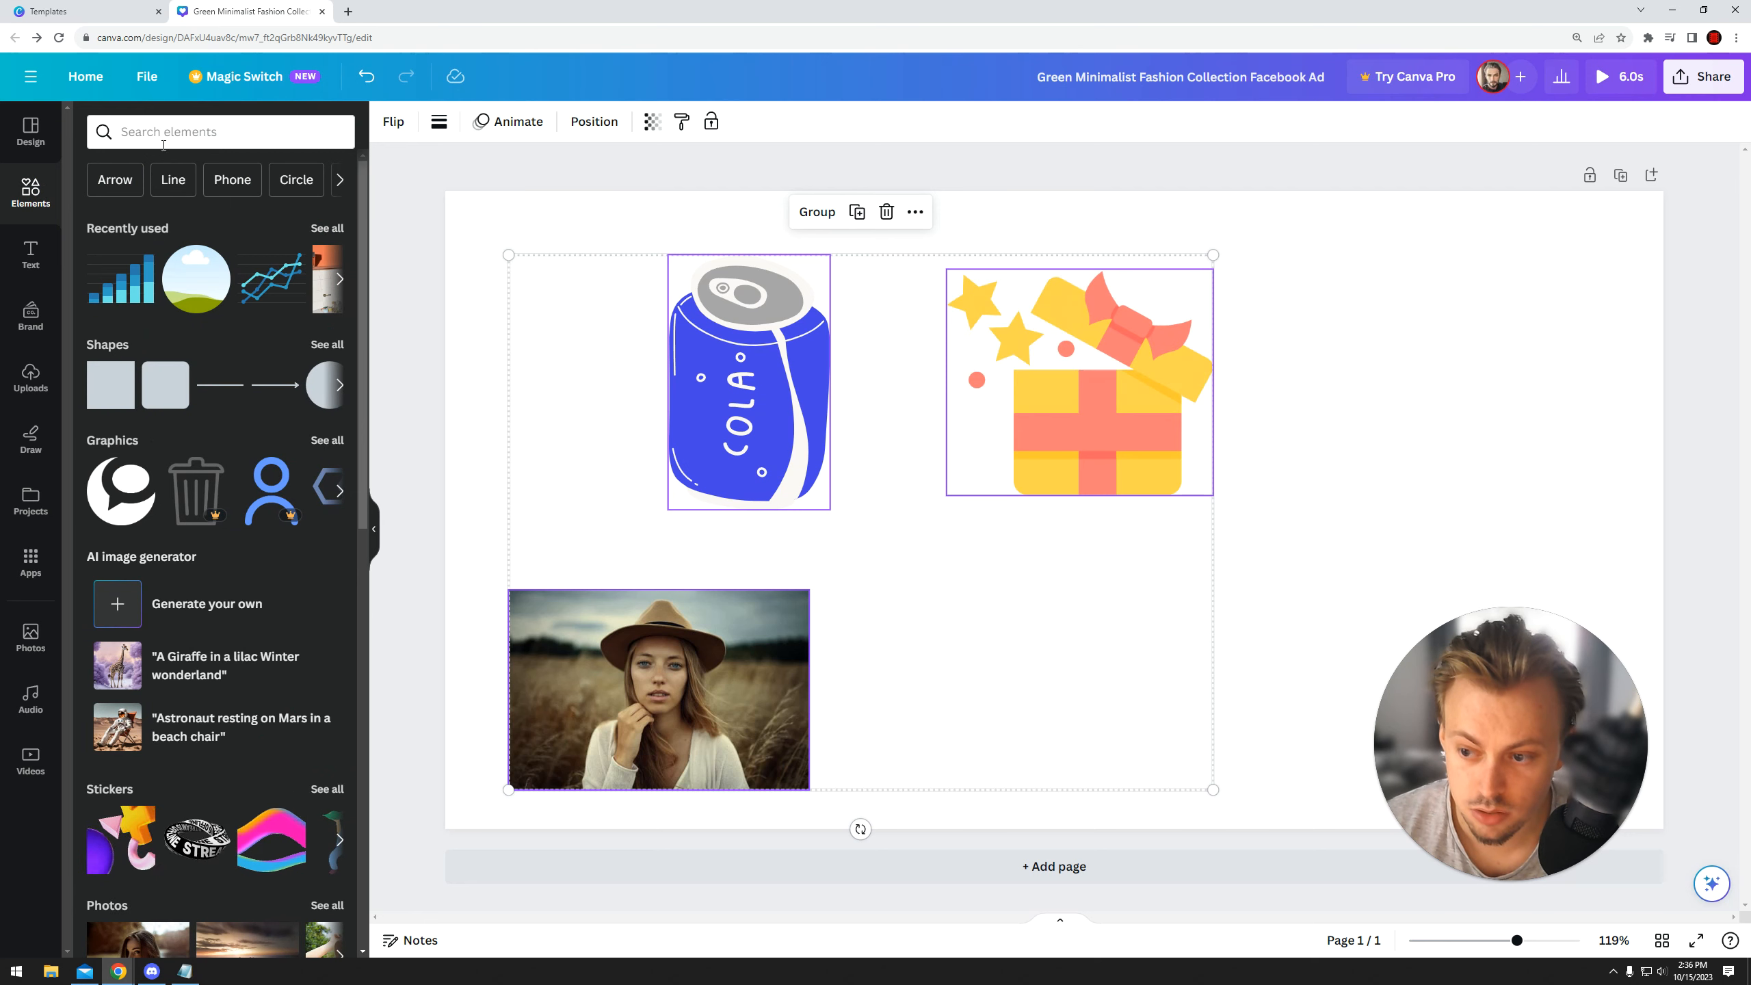
pyautogui.click(160, 133)
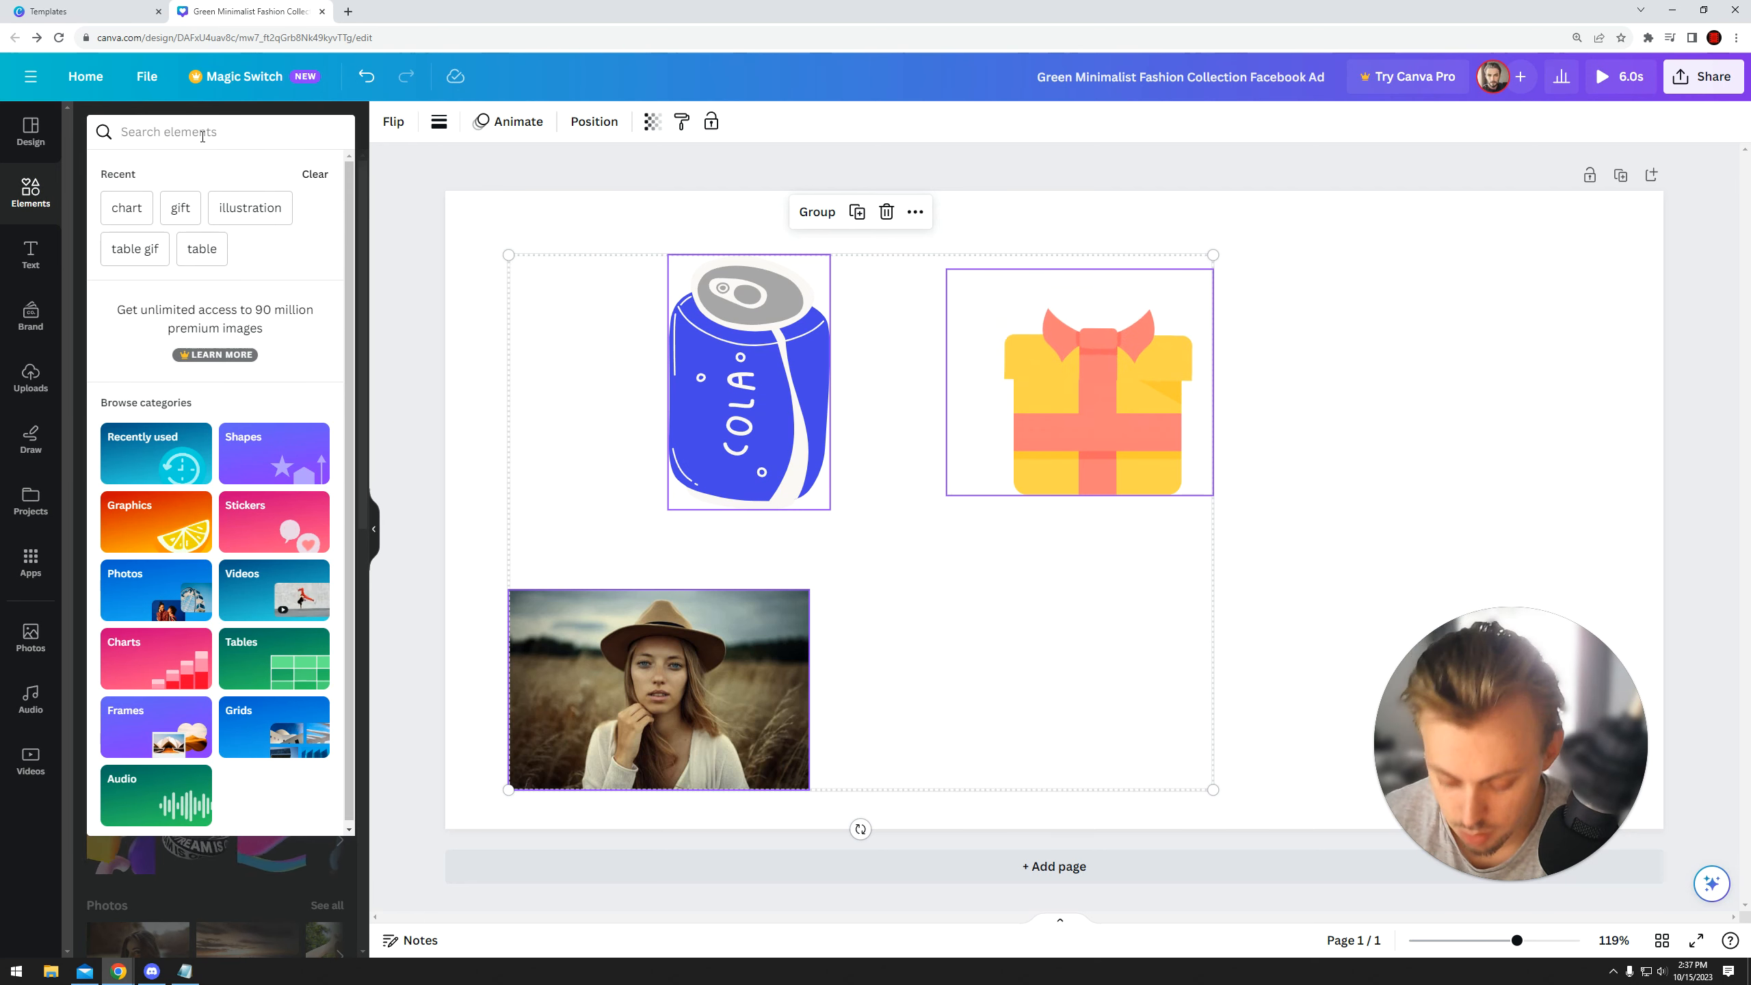
pyautogui.write('instagram')
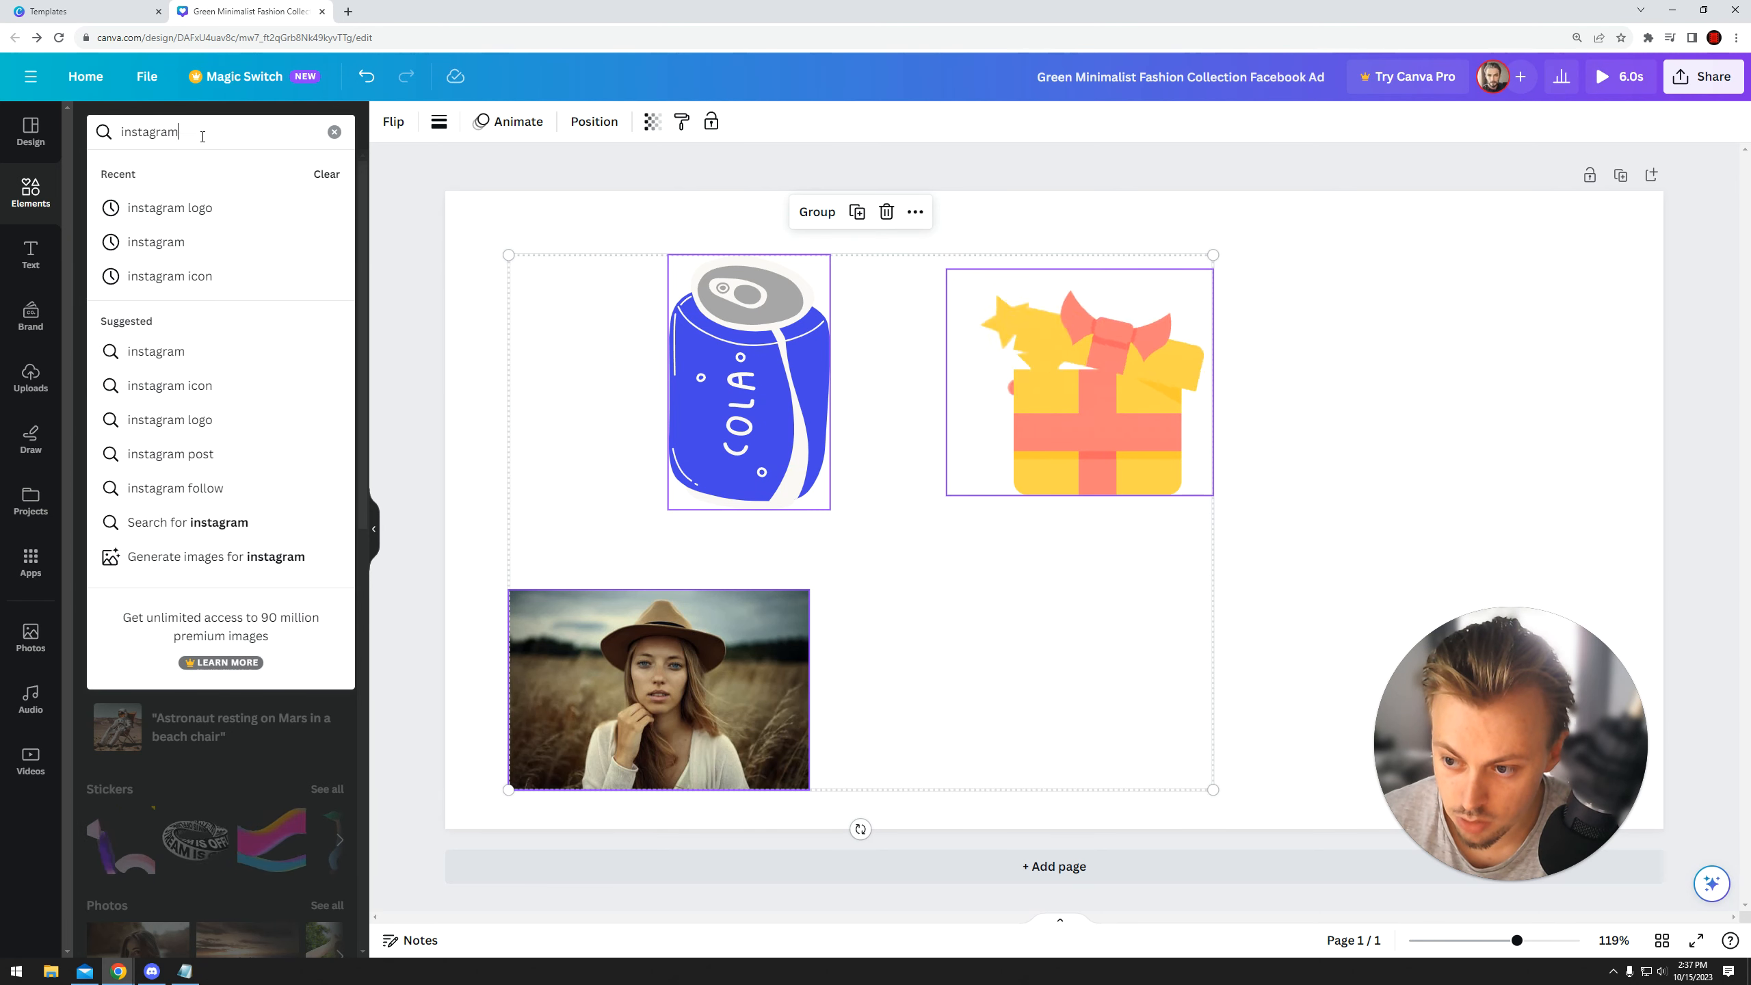
pyautogui.write(' logo')
pyautogui.press('Return')
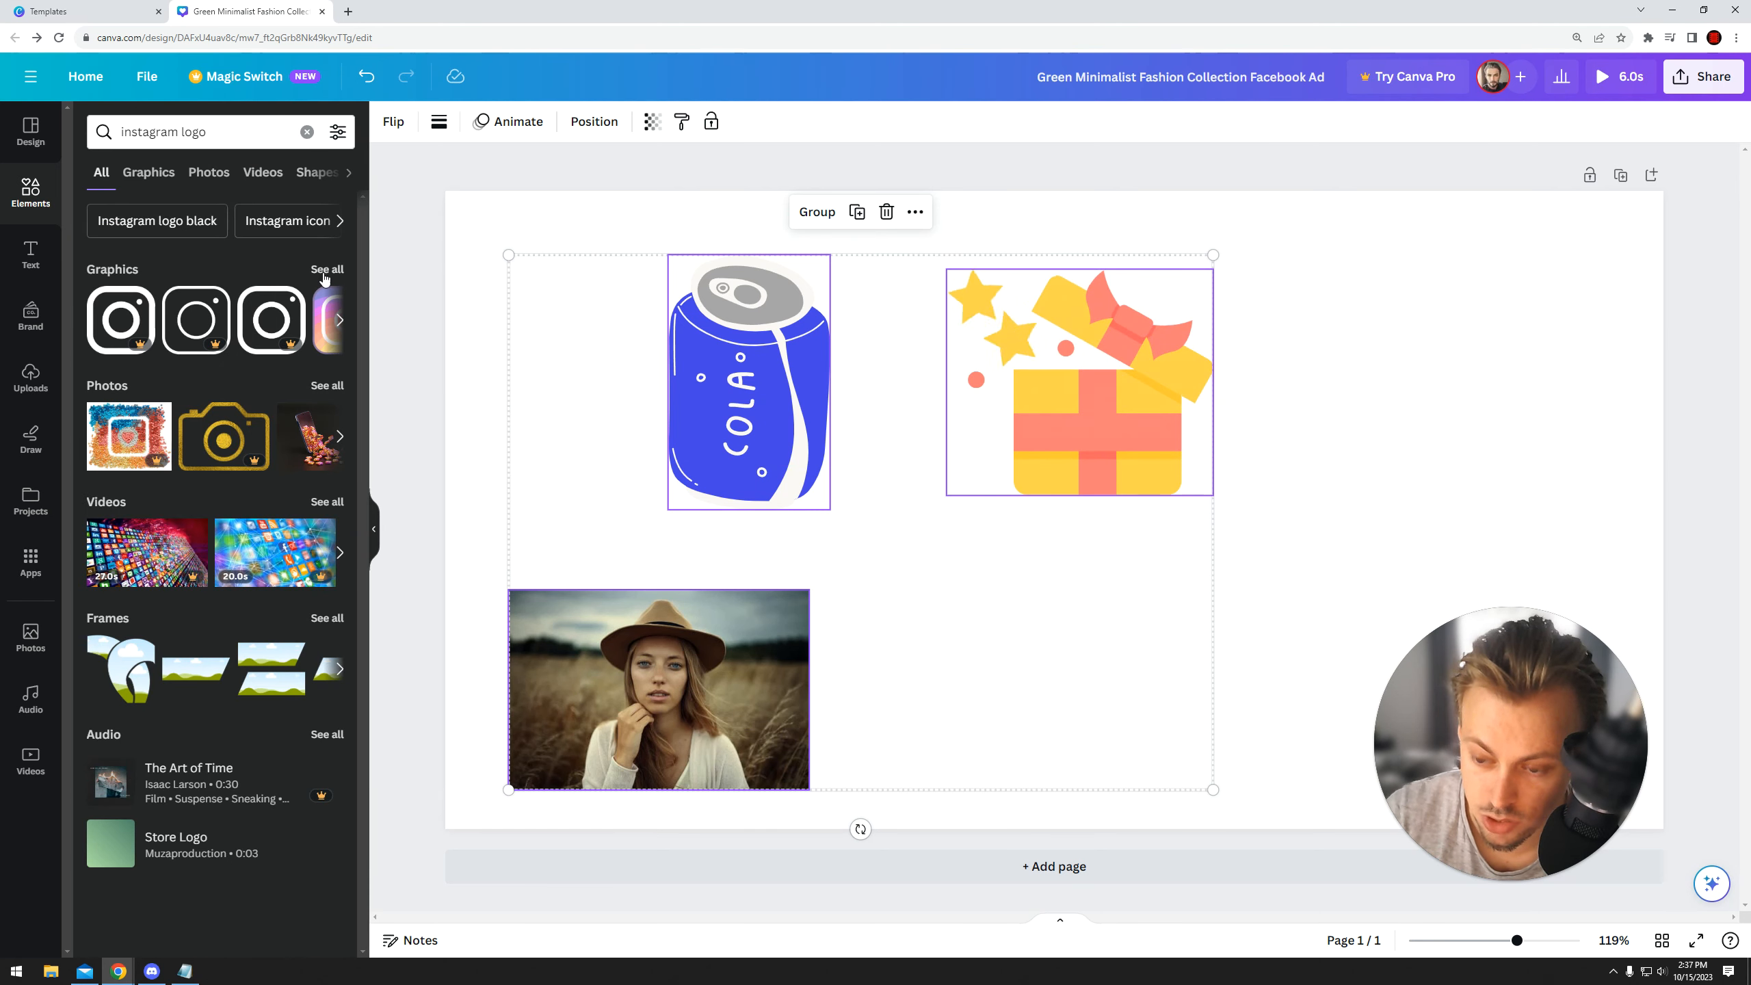
# - Look through all graphics results for "instagram logo", comparing the free and premium icons
pyautogui.click(325, 269)
pyautogui.scroll(-10, 177, 663)
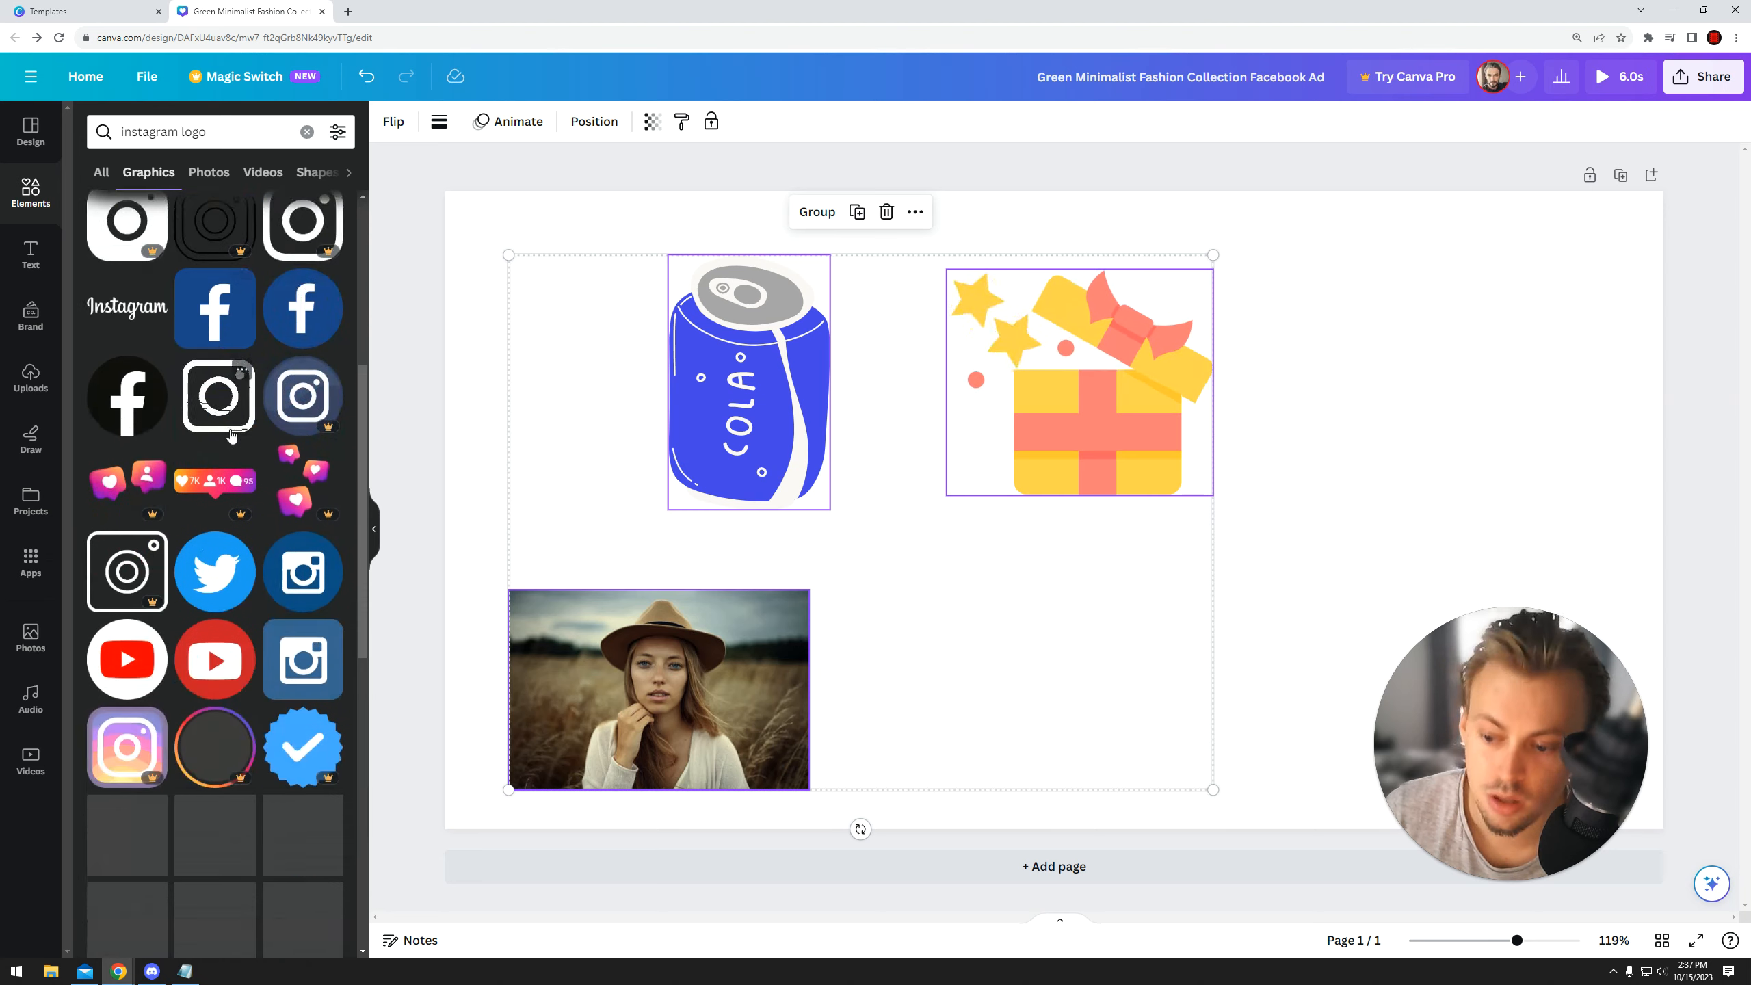
pyautogui.scroll(-3, 177, 663)
pyautogui.scroll(15, 266, 511)
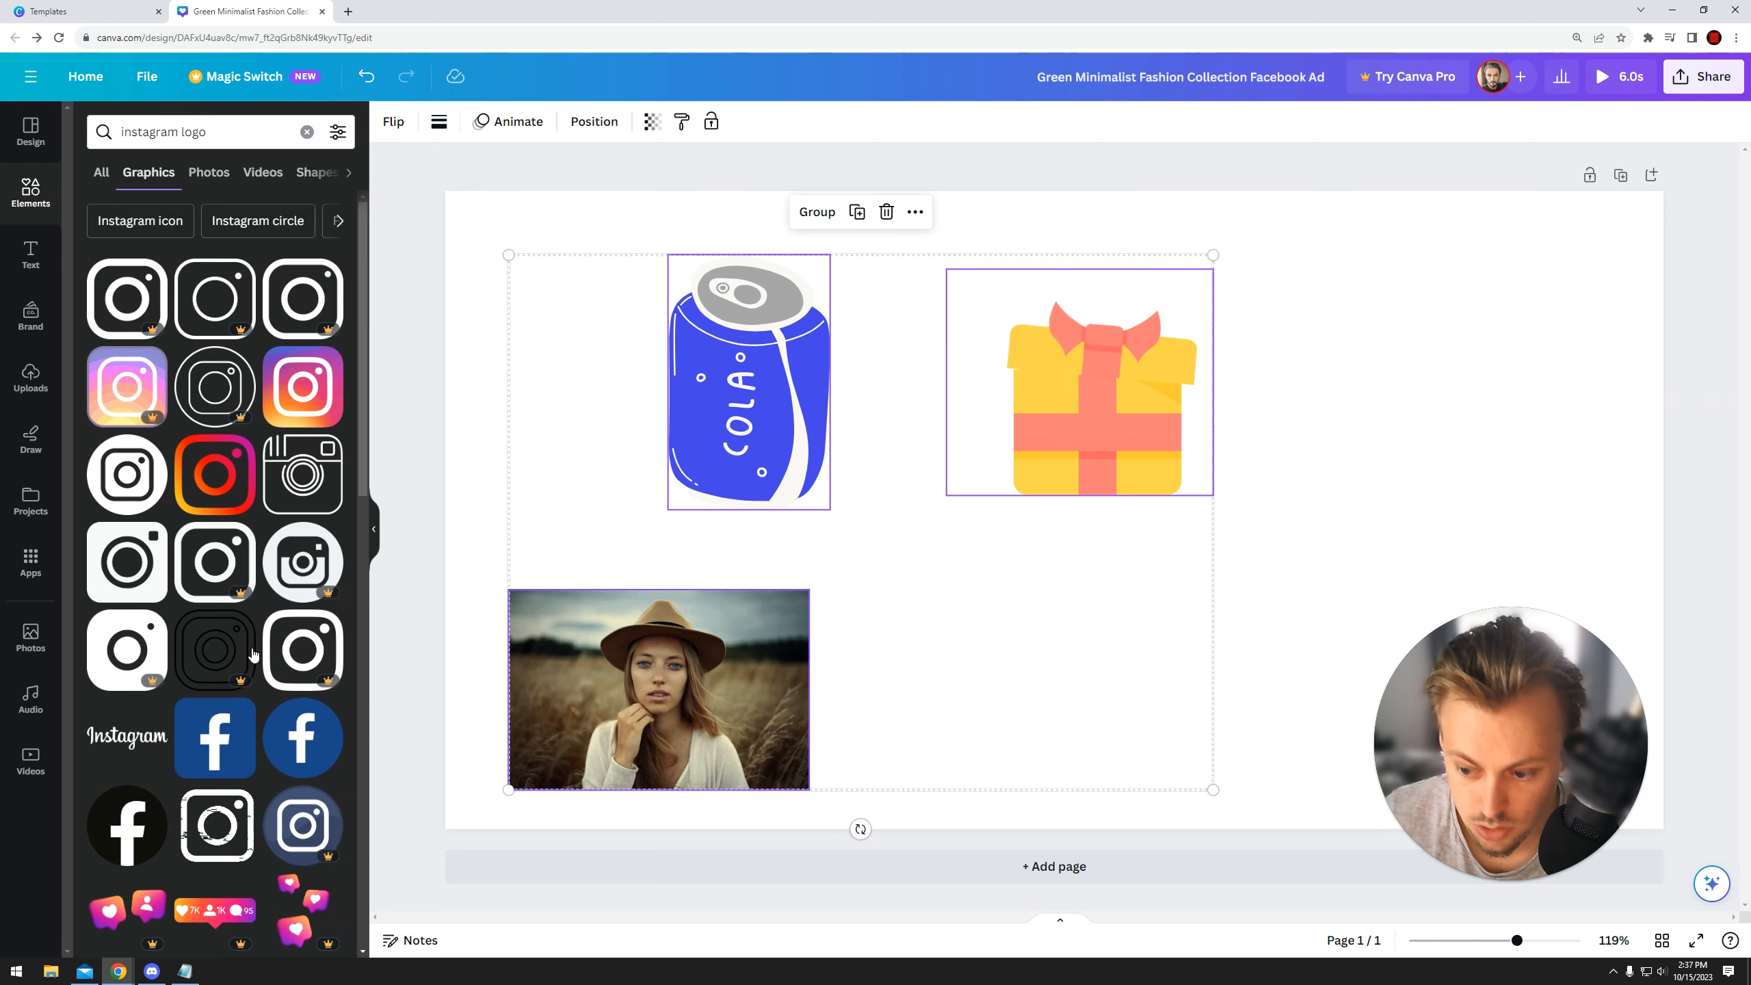
pyautogui.scroll(-5, 264, 565)
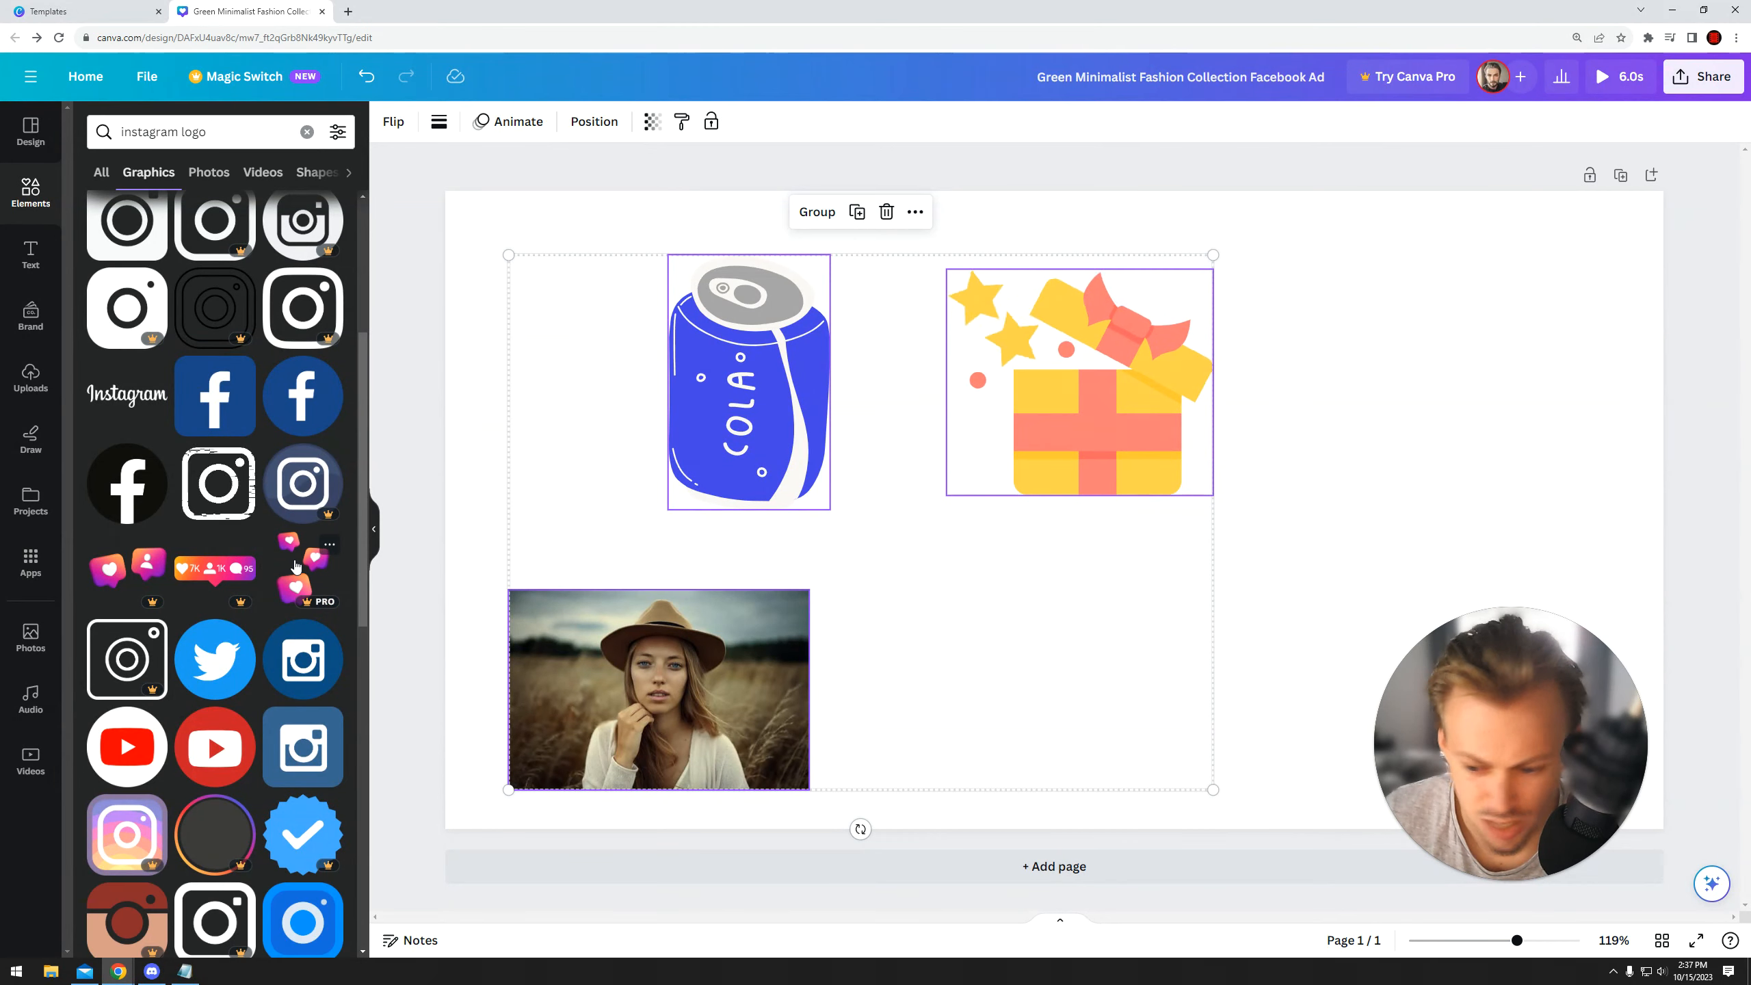
pyautogui.scroll(-4, 295, 566)
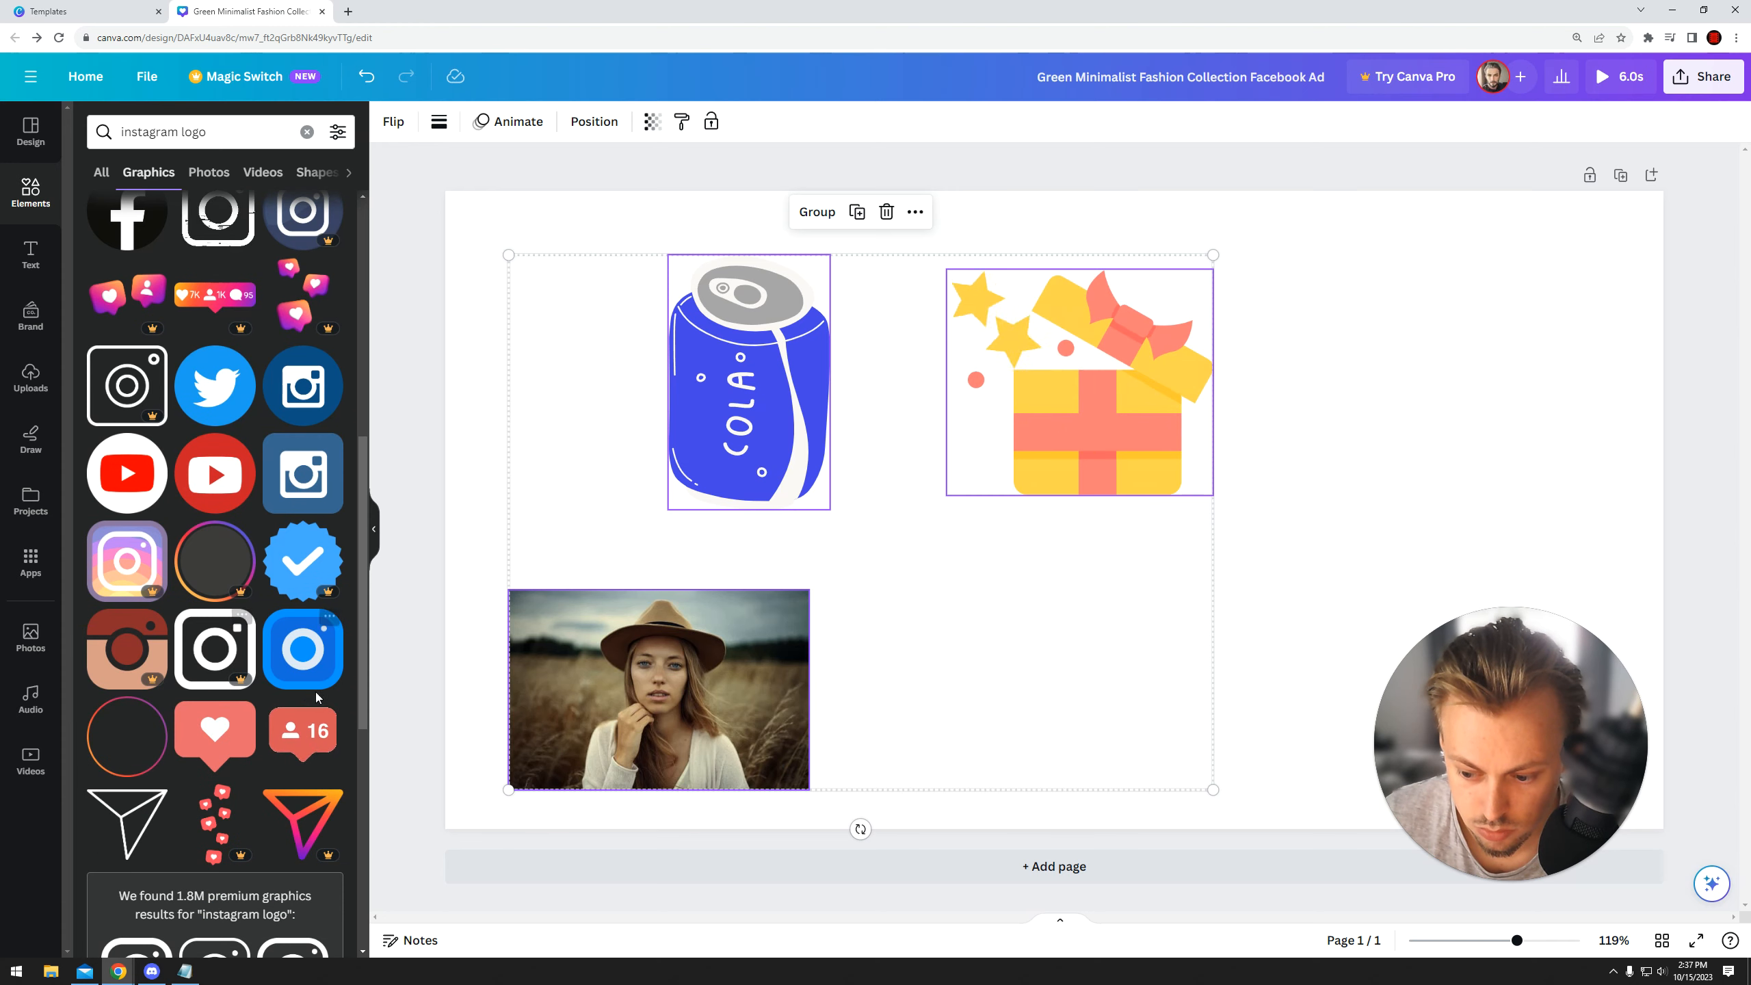
pyautogui.scroll(-8, 317, 699)
pyautogui.scroll(20, 252, 444)
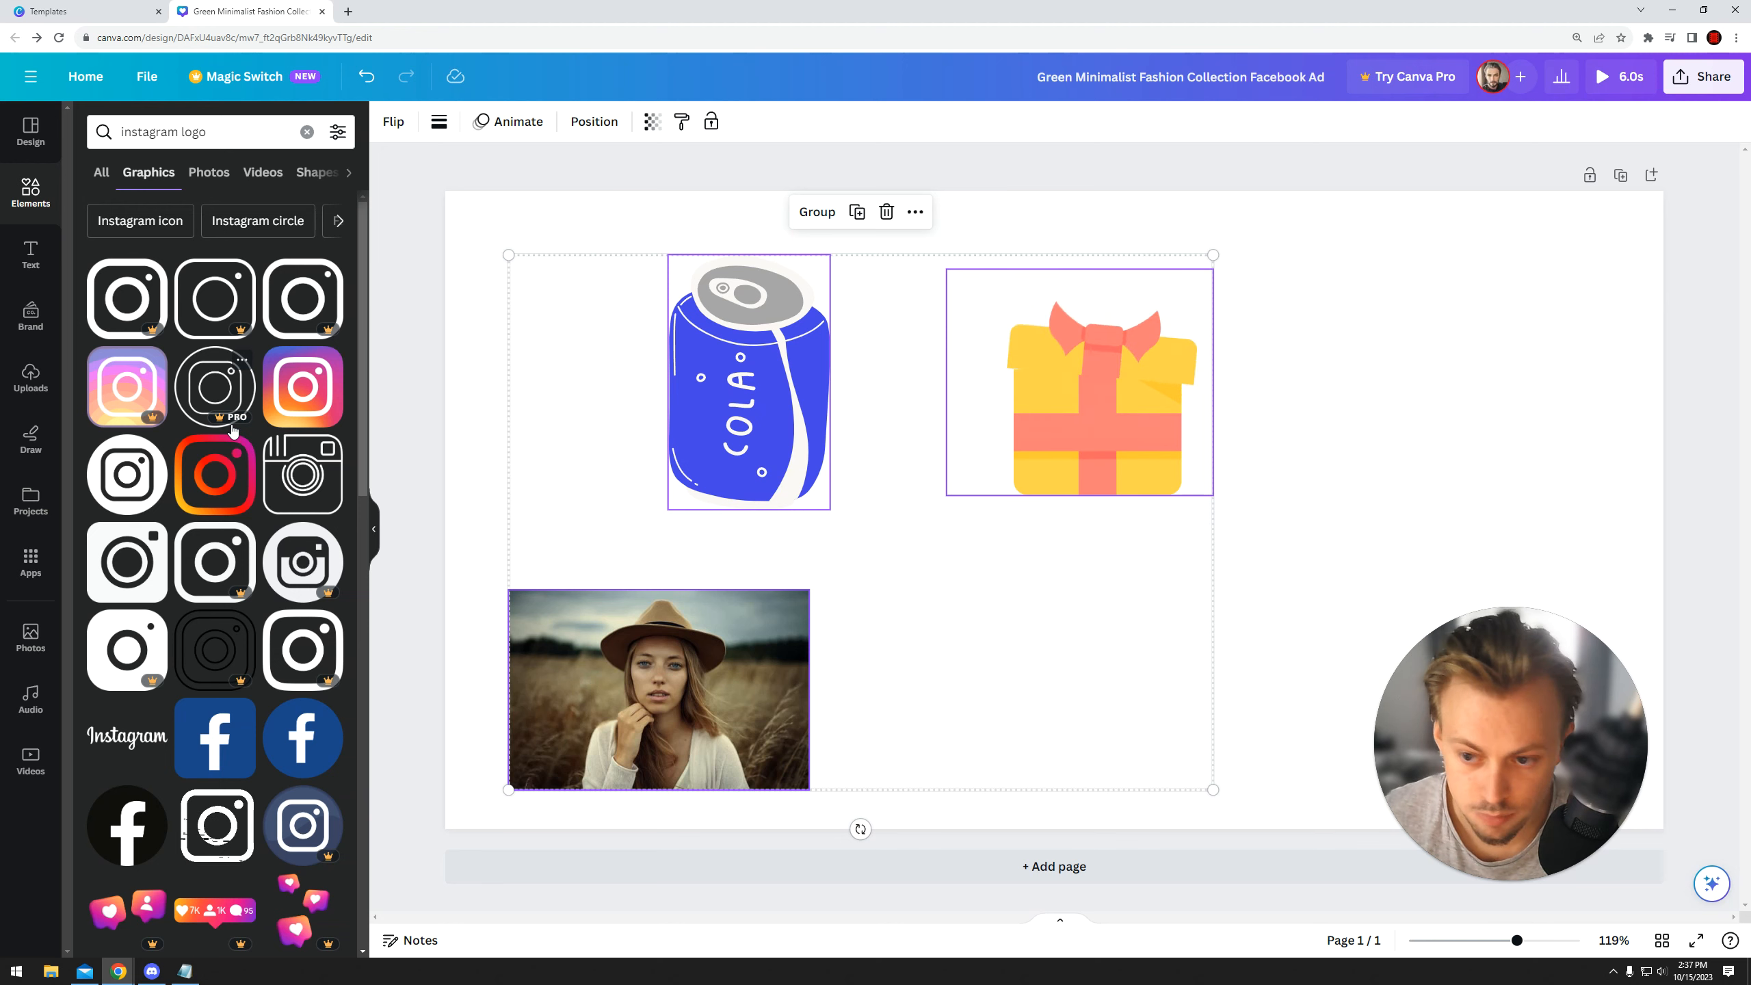
# - Delete the cola can, the animated gift box and the photo of the woman in the hat from the page
pyautogui.moveTo(1360, 313); pyautogui.dragTo(725, 427)
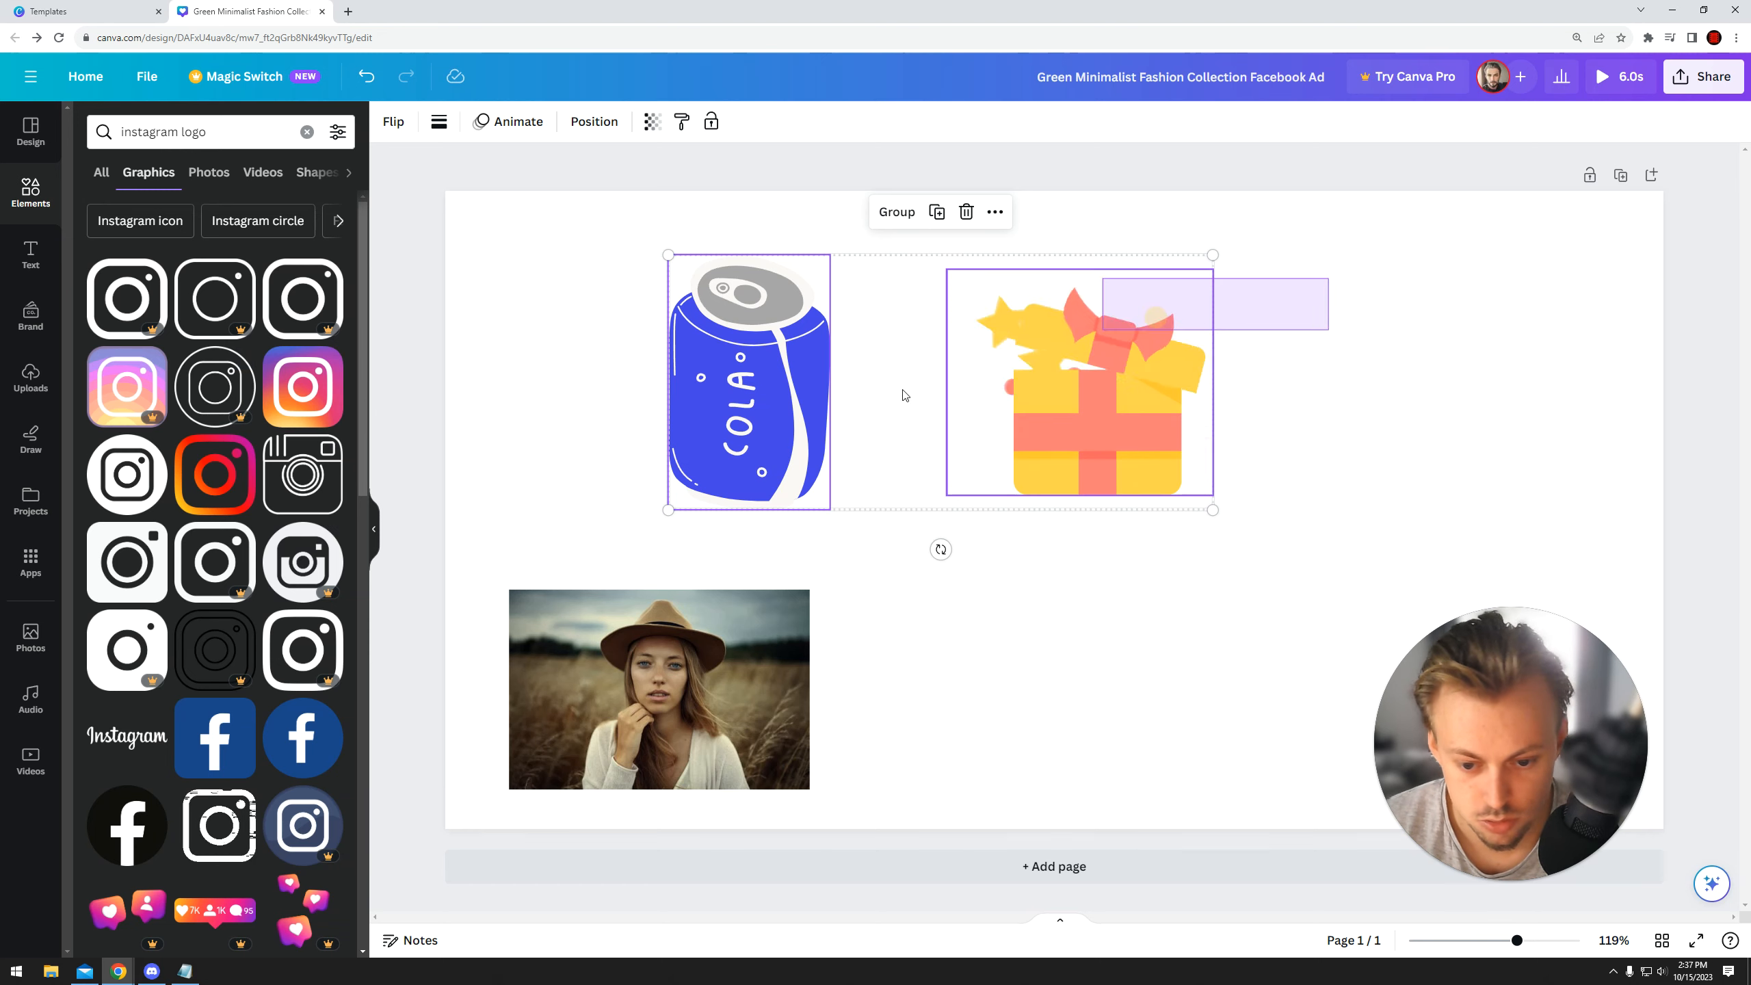
pyautogui.press('Delete')
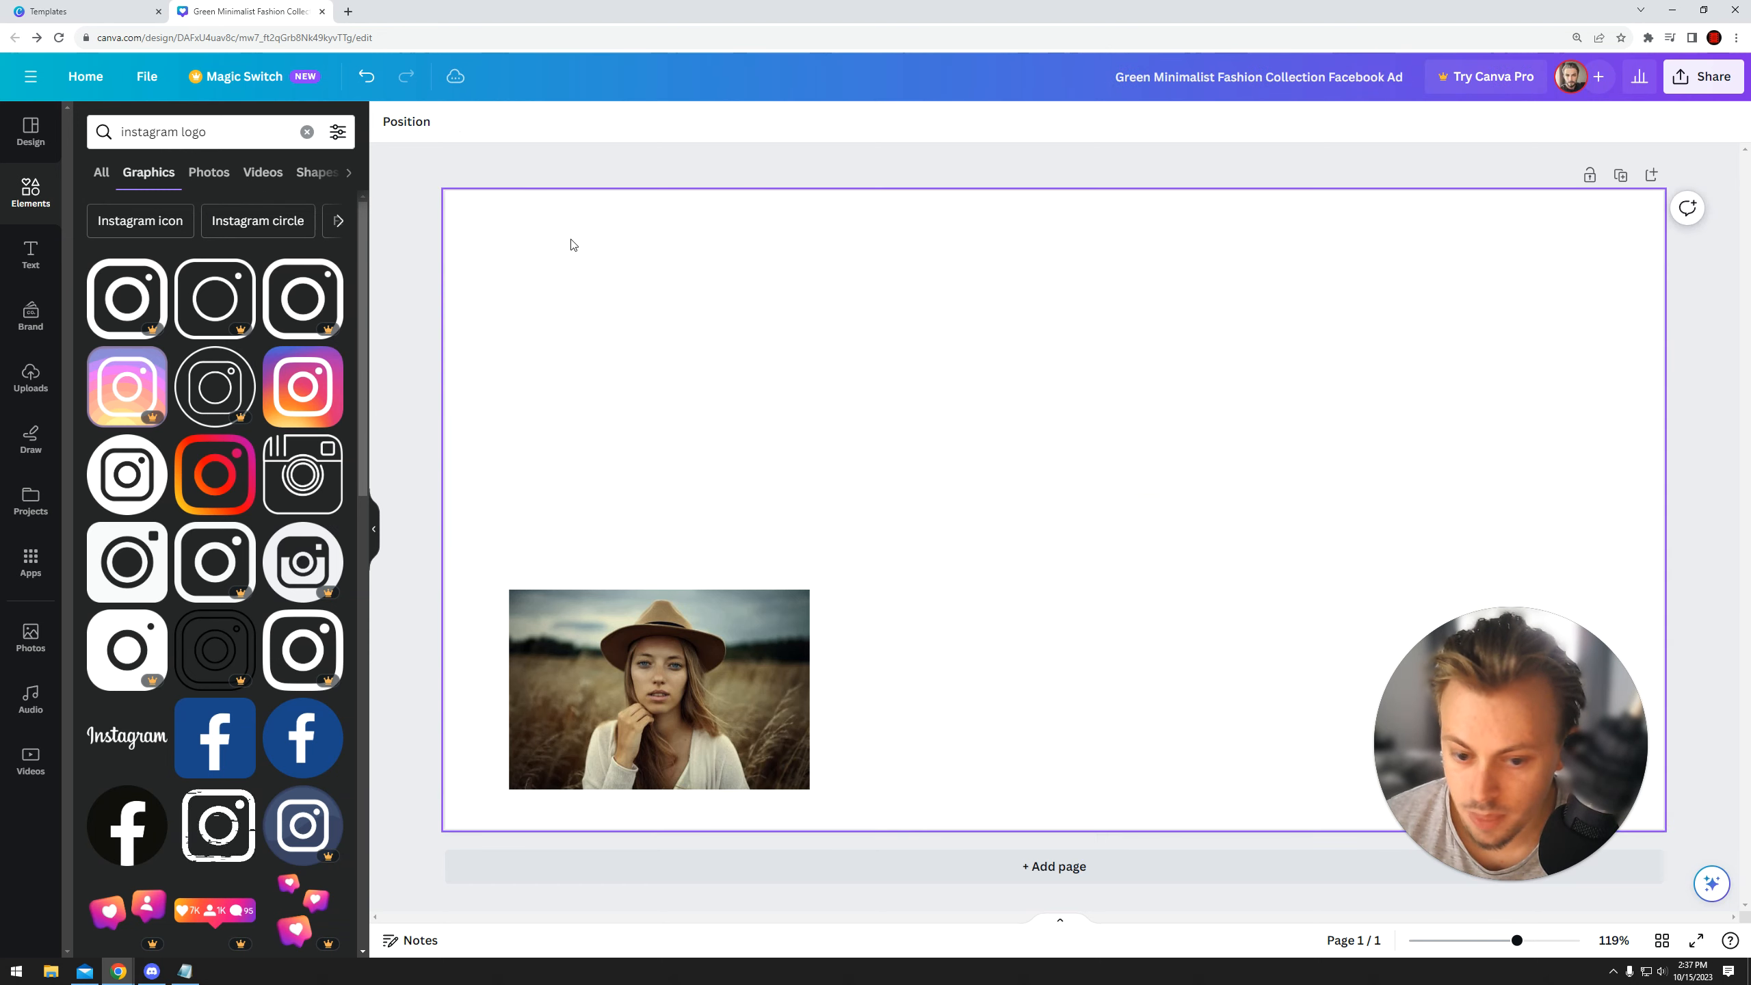
pyautogui.click(762, 685)
pyautogui.press('Delete')
# - Add a default heading text box and place it in the upper middle of the page
pyautogui.click(30, 256)
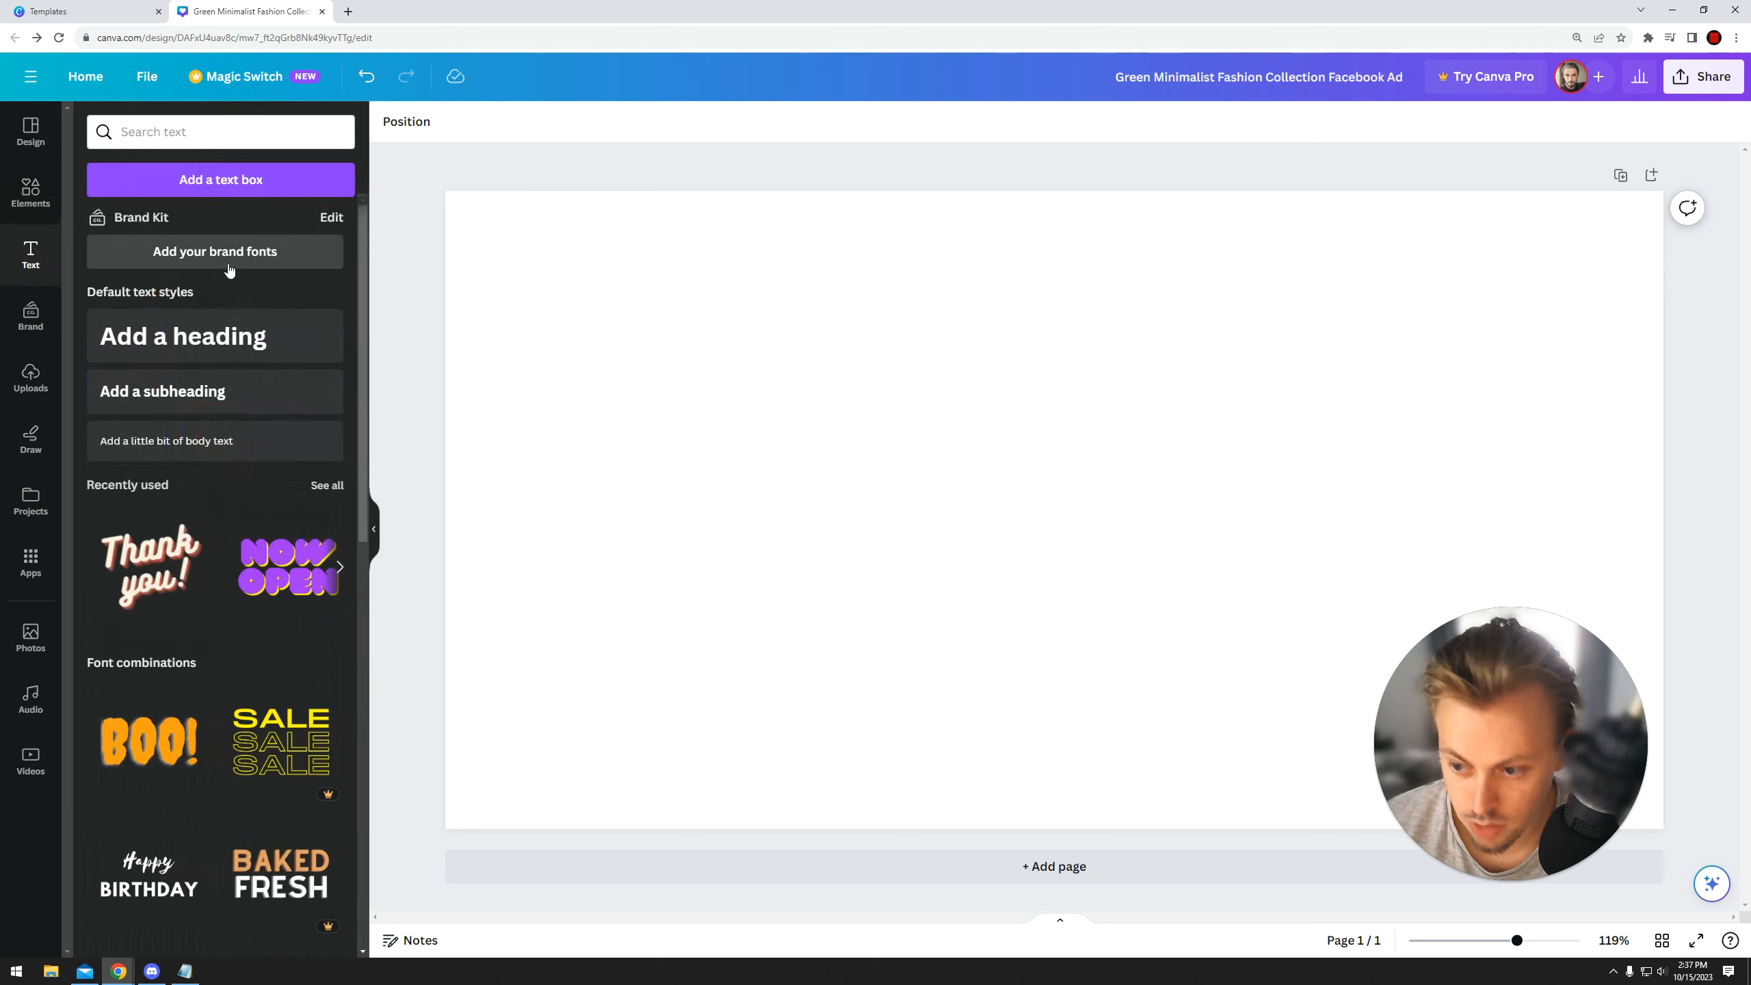
pyautogui.click(196, 336)
pyautogui.moveTo(949, 511); pyautogui.dragTo(935, 387)
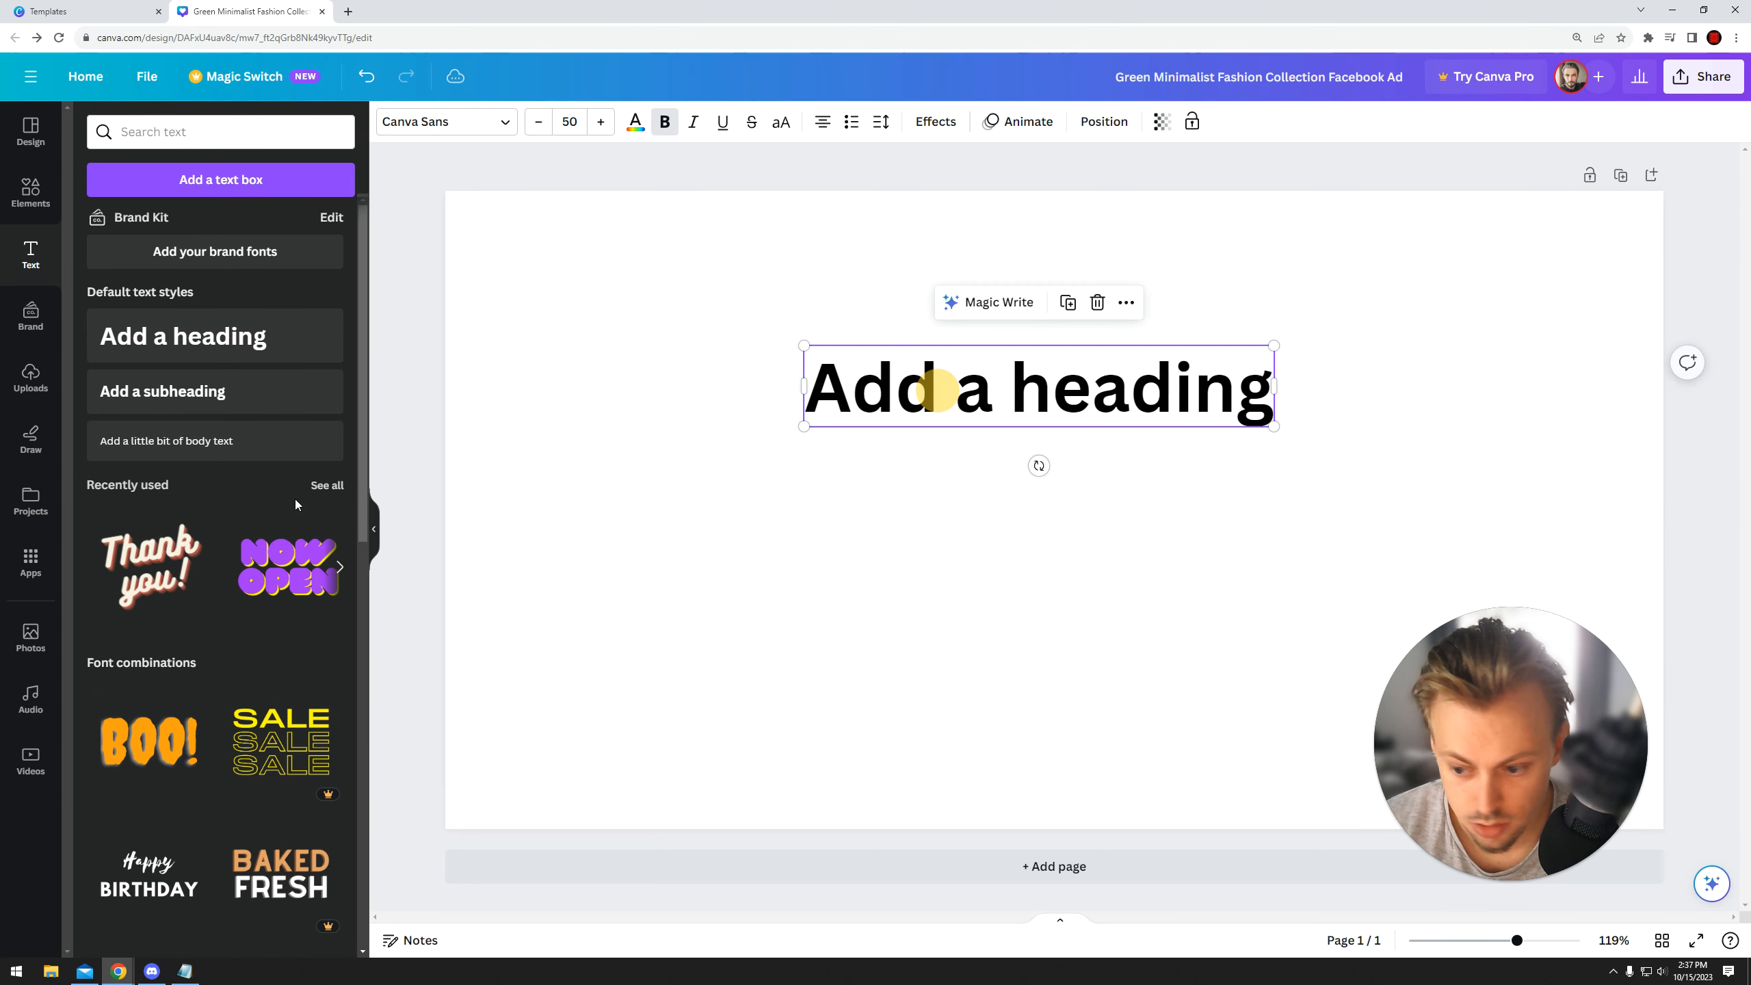
# - Add the "Thank you!" font combination, shrink it to roughly a third of the page width and place it below the heading
pyautogui.scroll(-2, 203, 440)
pyautogui.scroll(-2, 204, 439)
pyautogui.scroll(-5, 276, 582)
pyautogui.scroll(2, 221, 552)
pyautogui.click(148, 456)
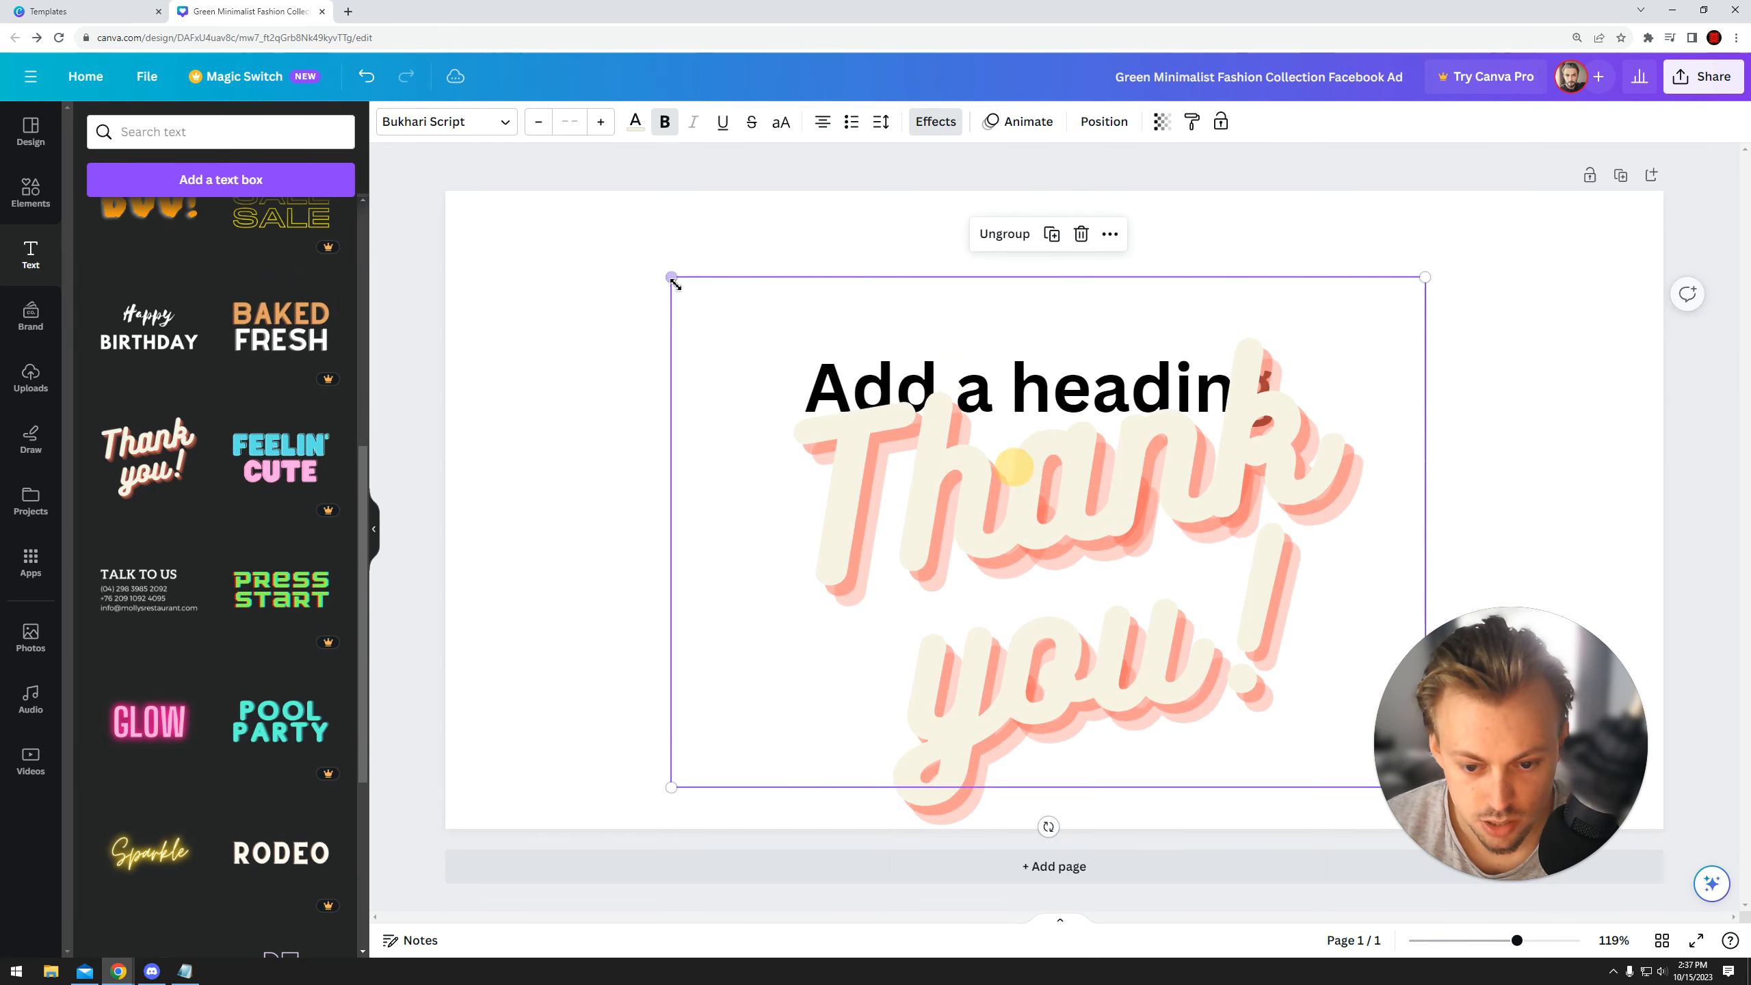
pyautogui.moveTo(670, 276); pyautogui.dragTo(990, 492)
pyautogui.moveTo(1189, 618); pyautogui.dragTo(929, 585)
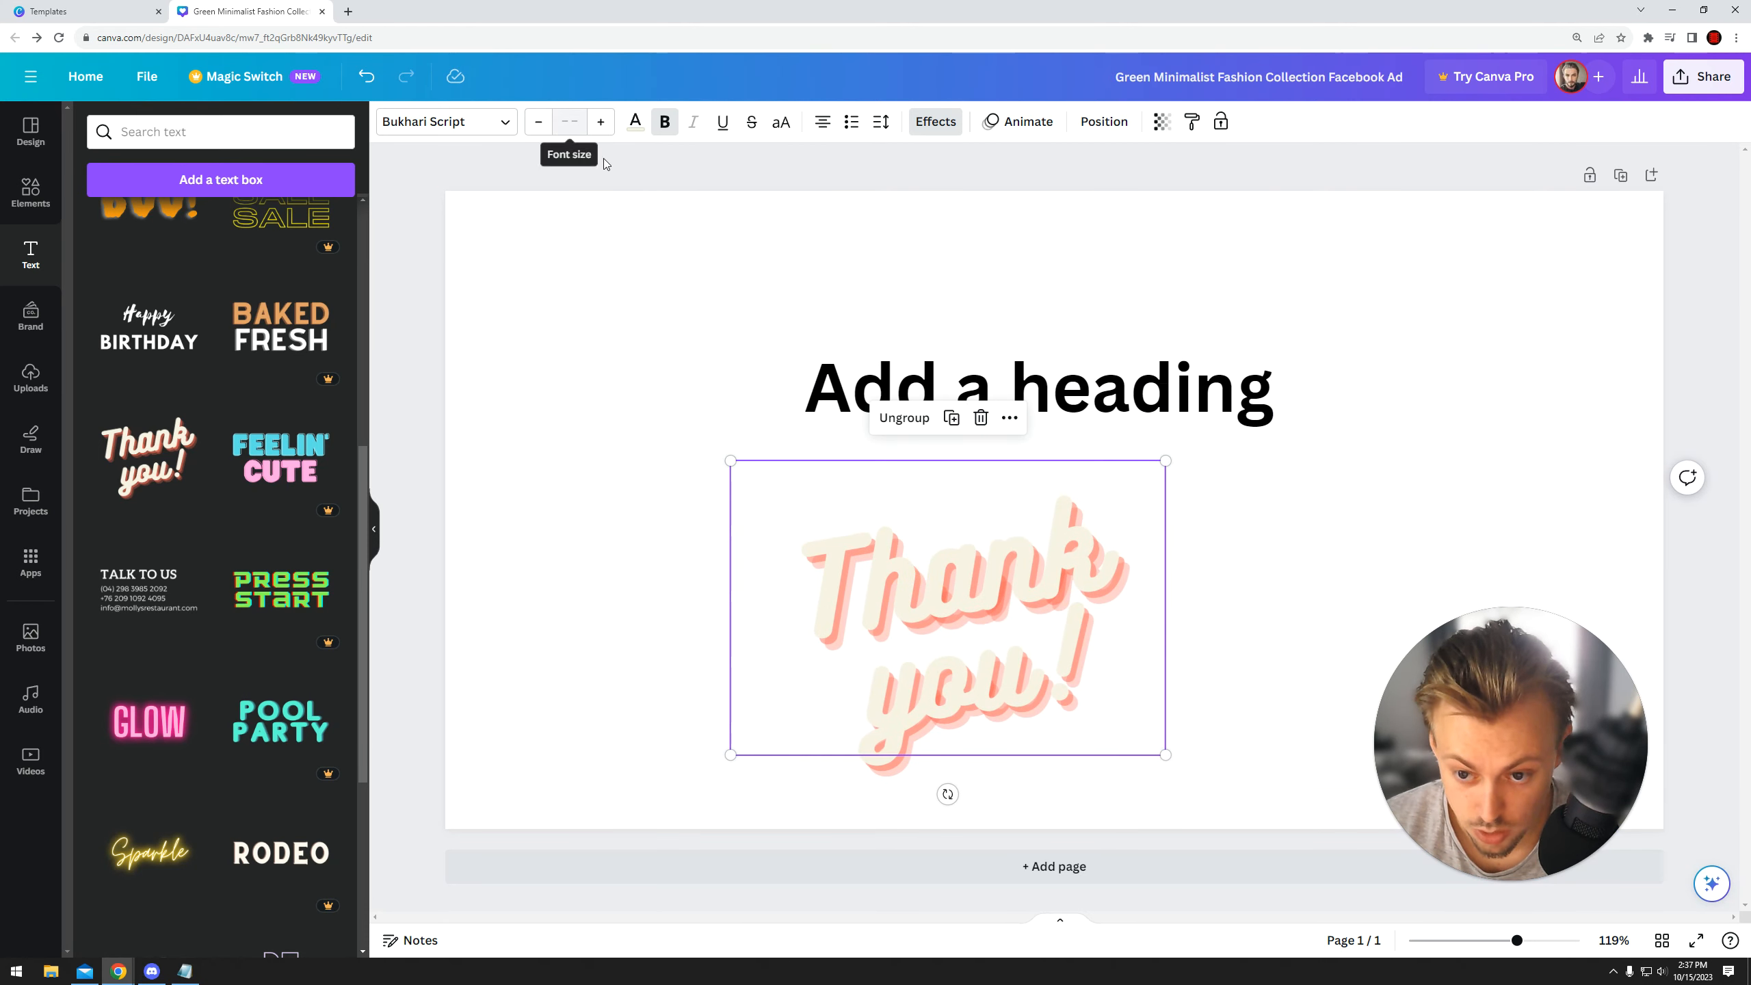
# - Select the separate lines of the "Thank you!" group and check the font size of the word "Thank"
pyautogui.click(673, 408)
pyautogui.click(924, 586)
pyautogui.click(935, 670)
pyautogui.click(892, 582)
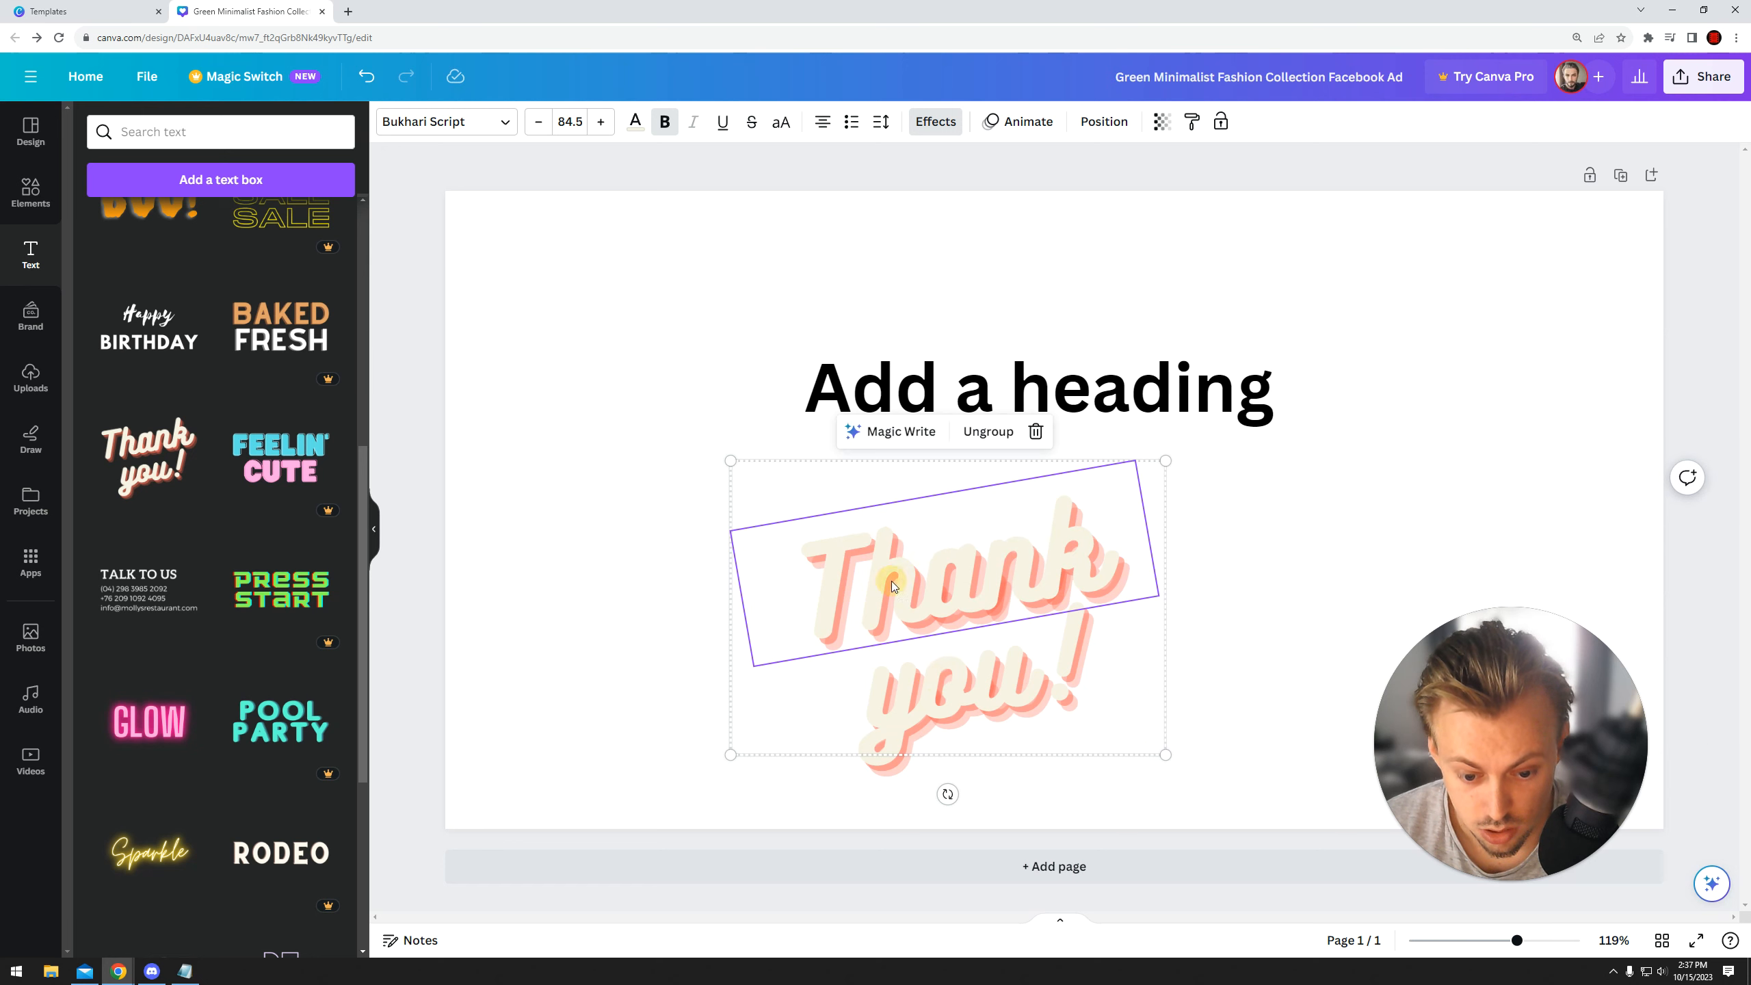
pyautogui.click(566, 121)
pyautogui.click(497, 387)
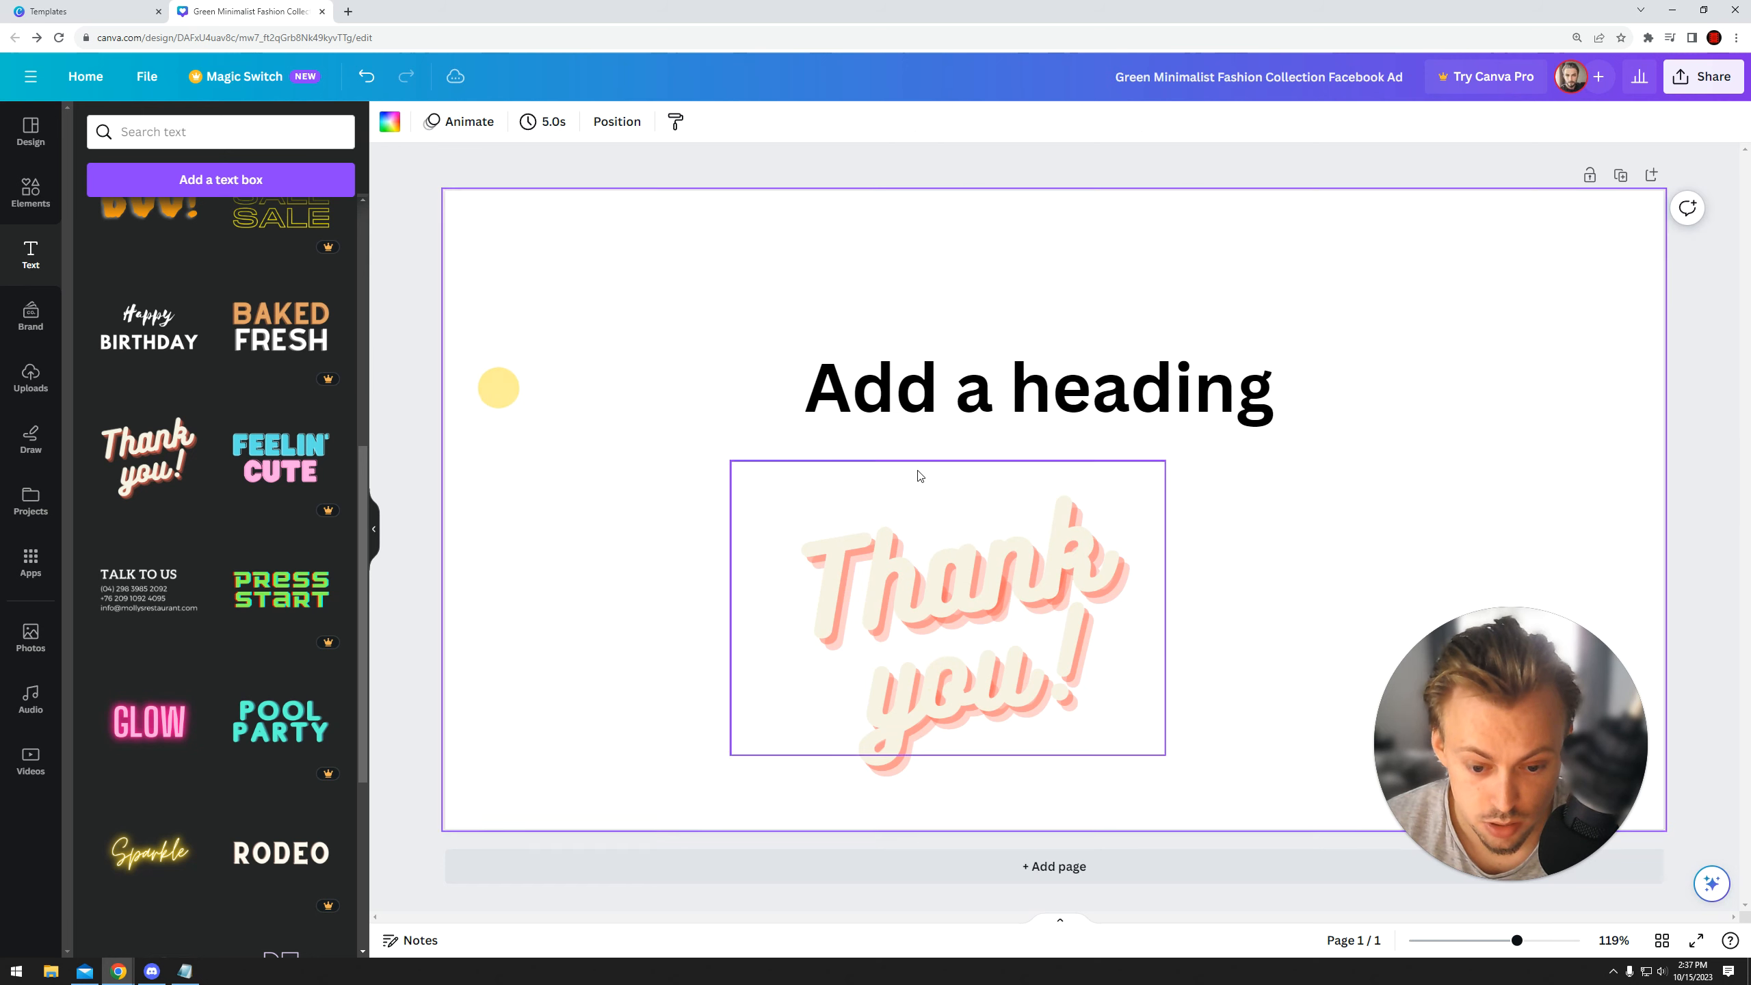
# - Move the heading slightly up and toward the page's left edge, above the "Thank you!" text
pyautogui.click(918, 476)
pyautogui.click(909, 393)
pyautogui.moveTo(900, 420); pyautogui.dragTo(952, 374)
pyautogui.moveTo(684, 329); pyautogui.dragTo(1247, 623)
pyautogui.moveTo(1255, 460); pyautogui.dragTo(908, 627)
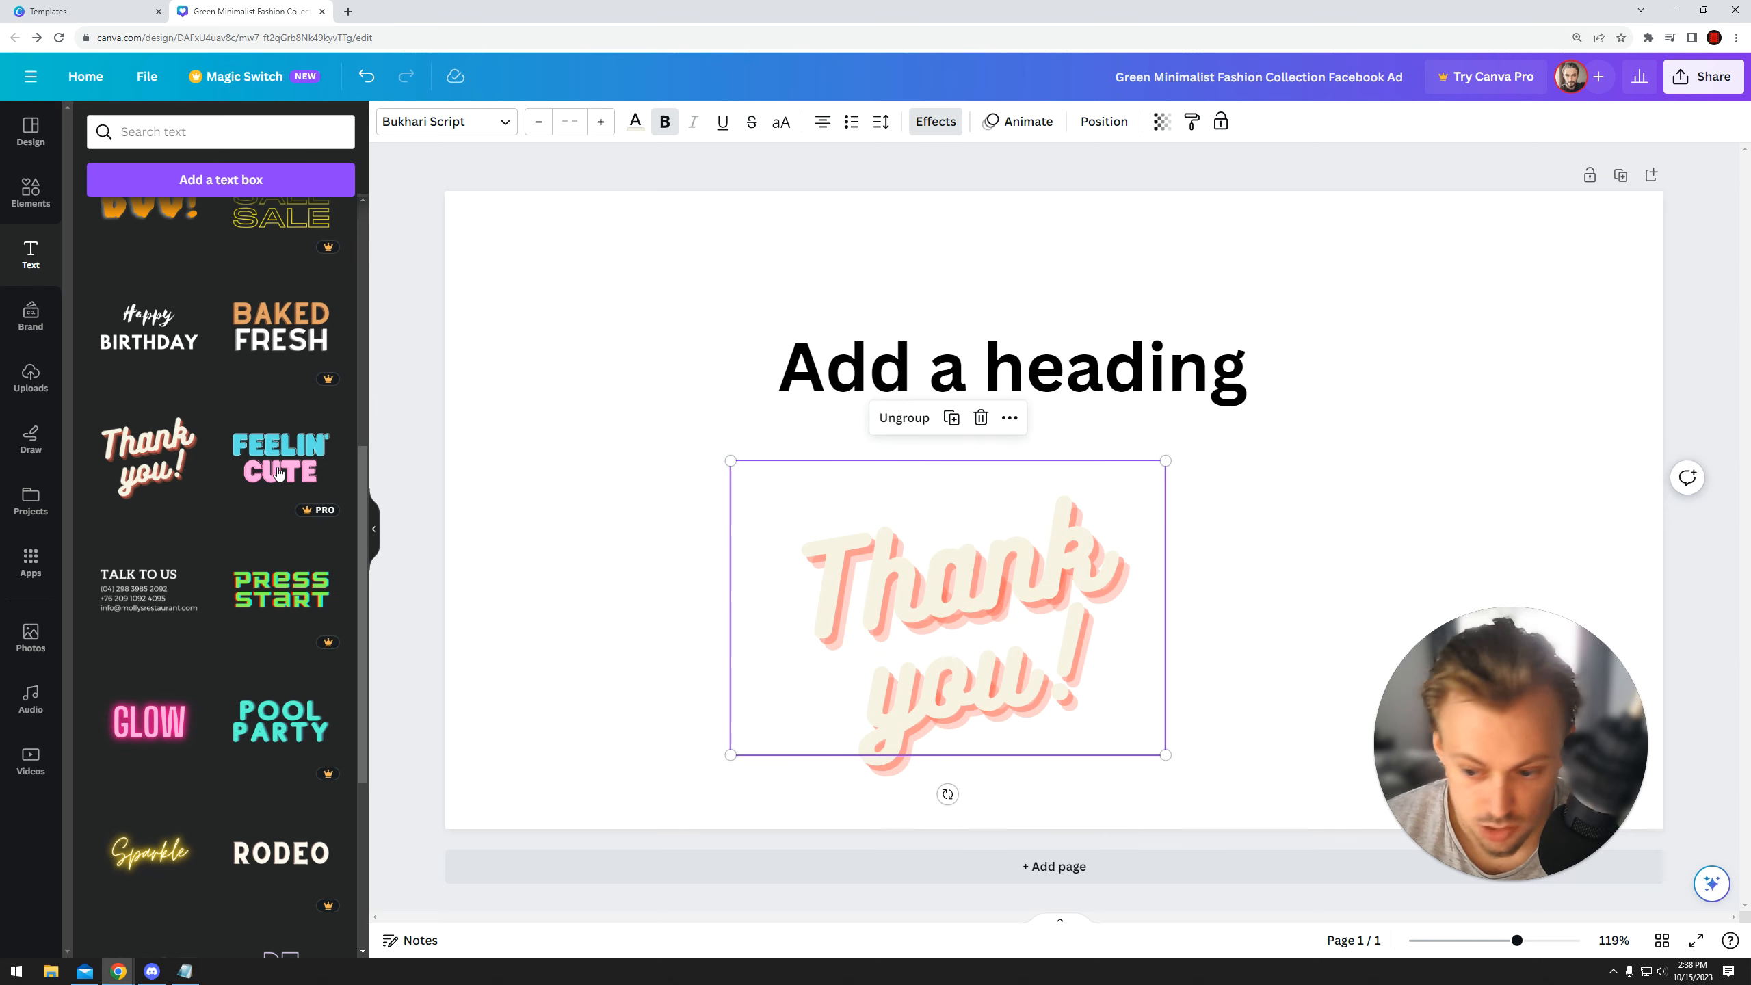
# - Delete the "Thank you!" text group from the page
pyautogui.moveTo(846, 561); pyautogui.dragTo(825, 562)
pyautogui.click(869, 560)
pyautogui.click(1299, 592)
pyautogui.moveTo(1255, 505); pyautogui.dragTo(696, 720)
pyautogui.press('Delete')
# - Move the heading closer to the page's upper left, slightly left of the horizontal centre
pyautogui.moveTo(955, 370); pyautogui.dragTo(806, 338)
pyautogui.click(858, 472)
pyautogui.click(736, 371)
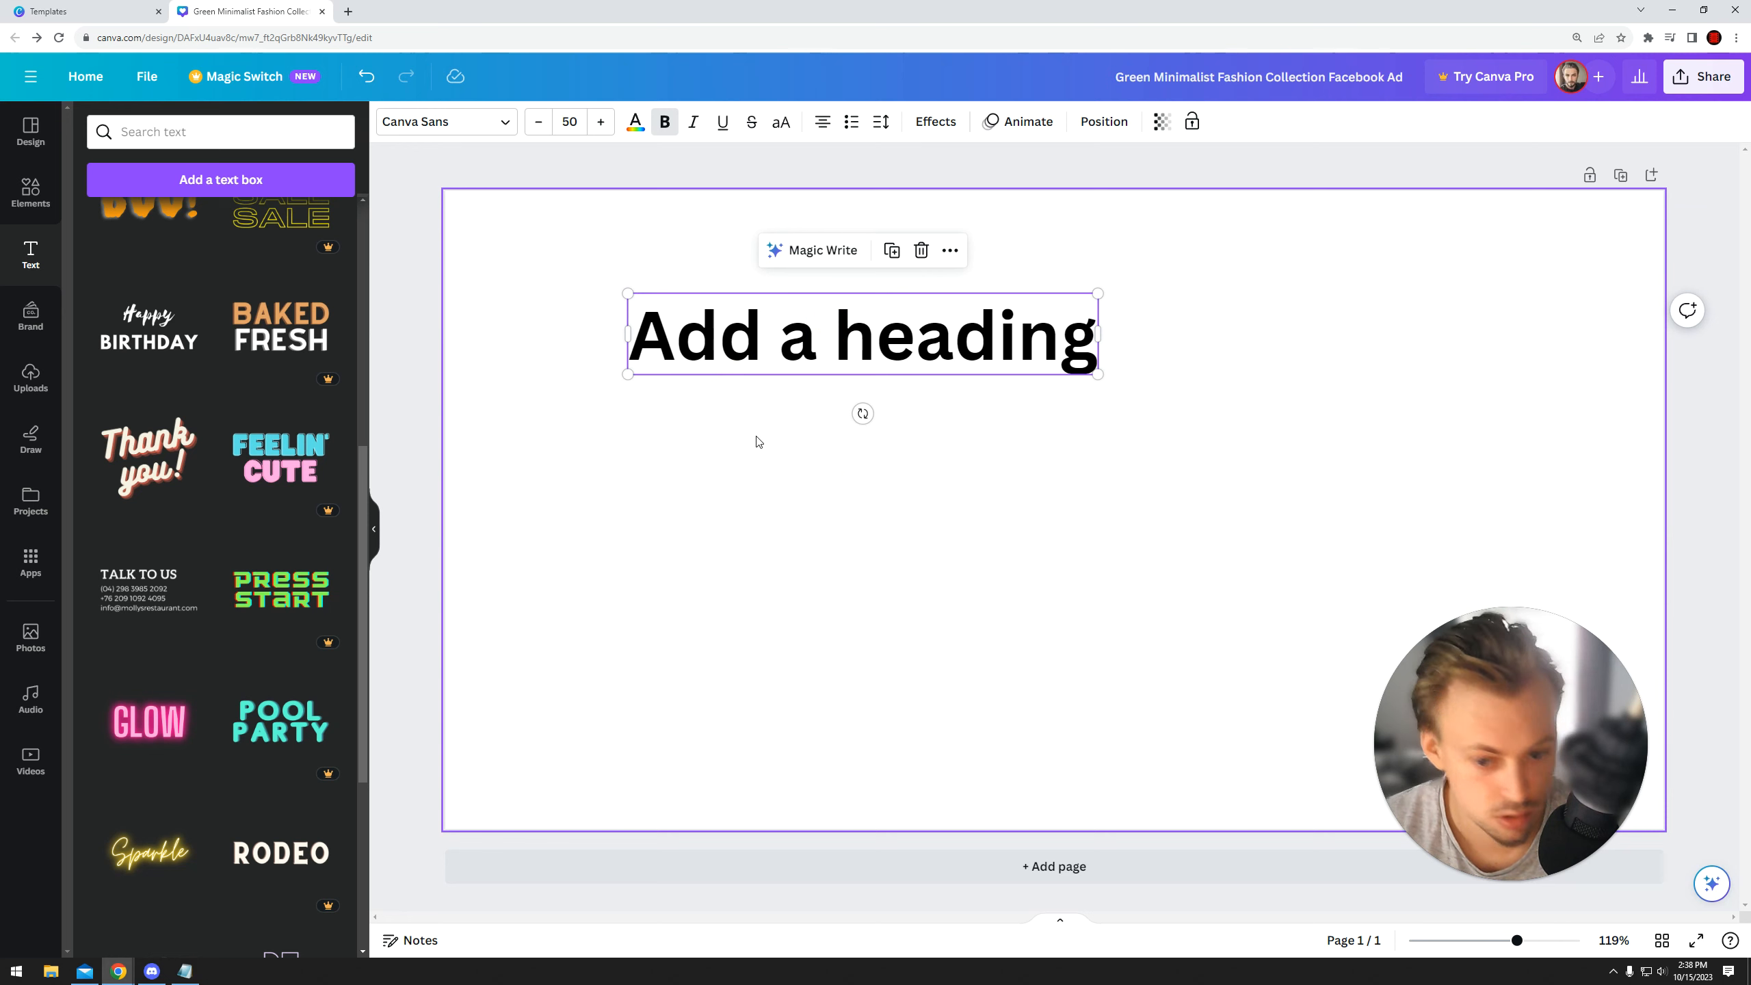
pyautogui.moveTo(703, 339); pyautogui.dragTo(735, 339)
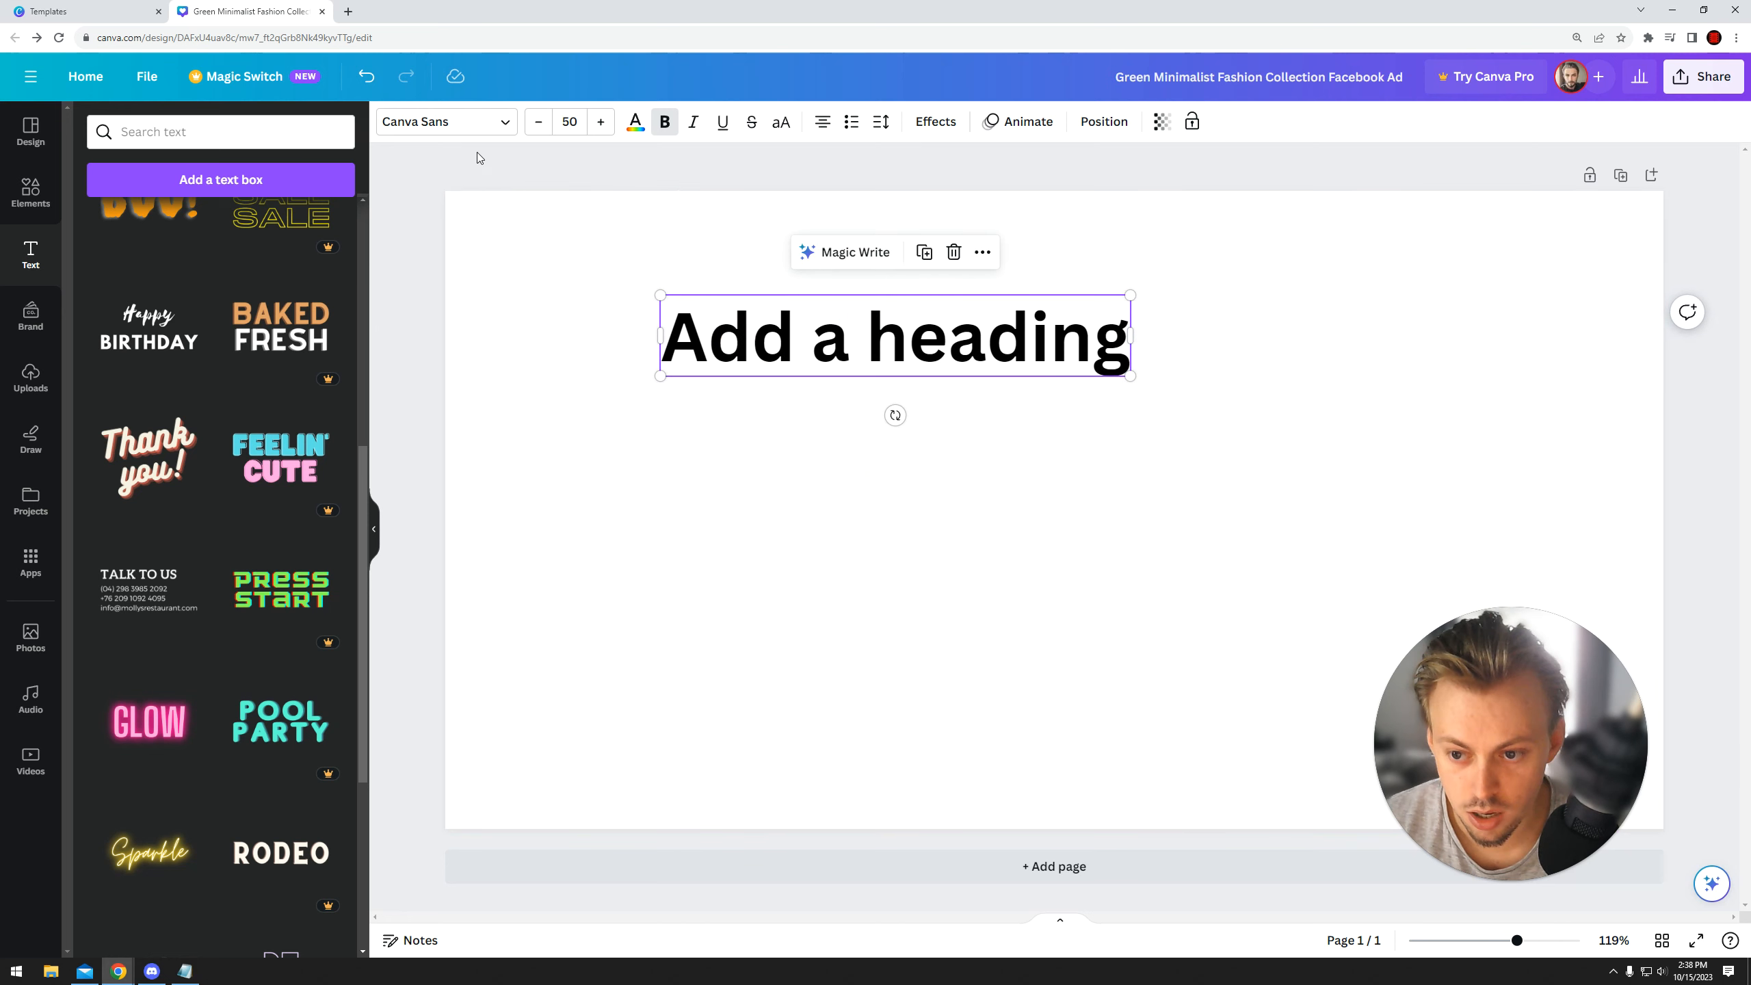
# - Try Helvetica World and the Open Sauce weights Light, Bold and Black on the heading, settling on Open Sauce SemiBold
pyautogui.click(455, 121)
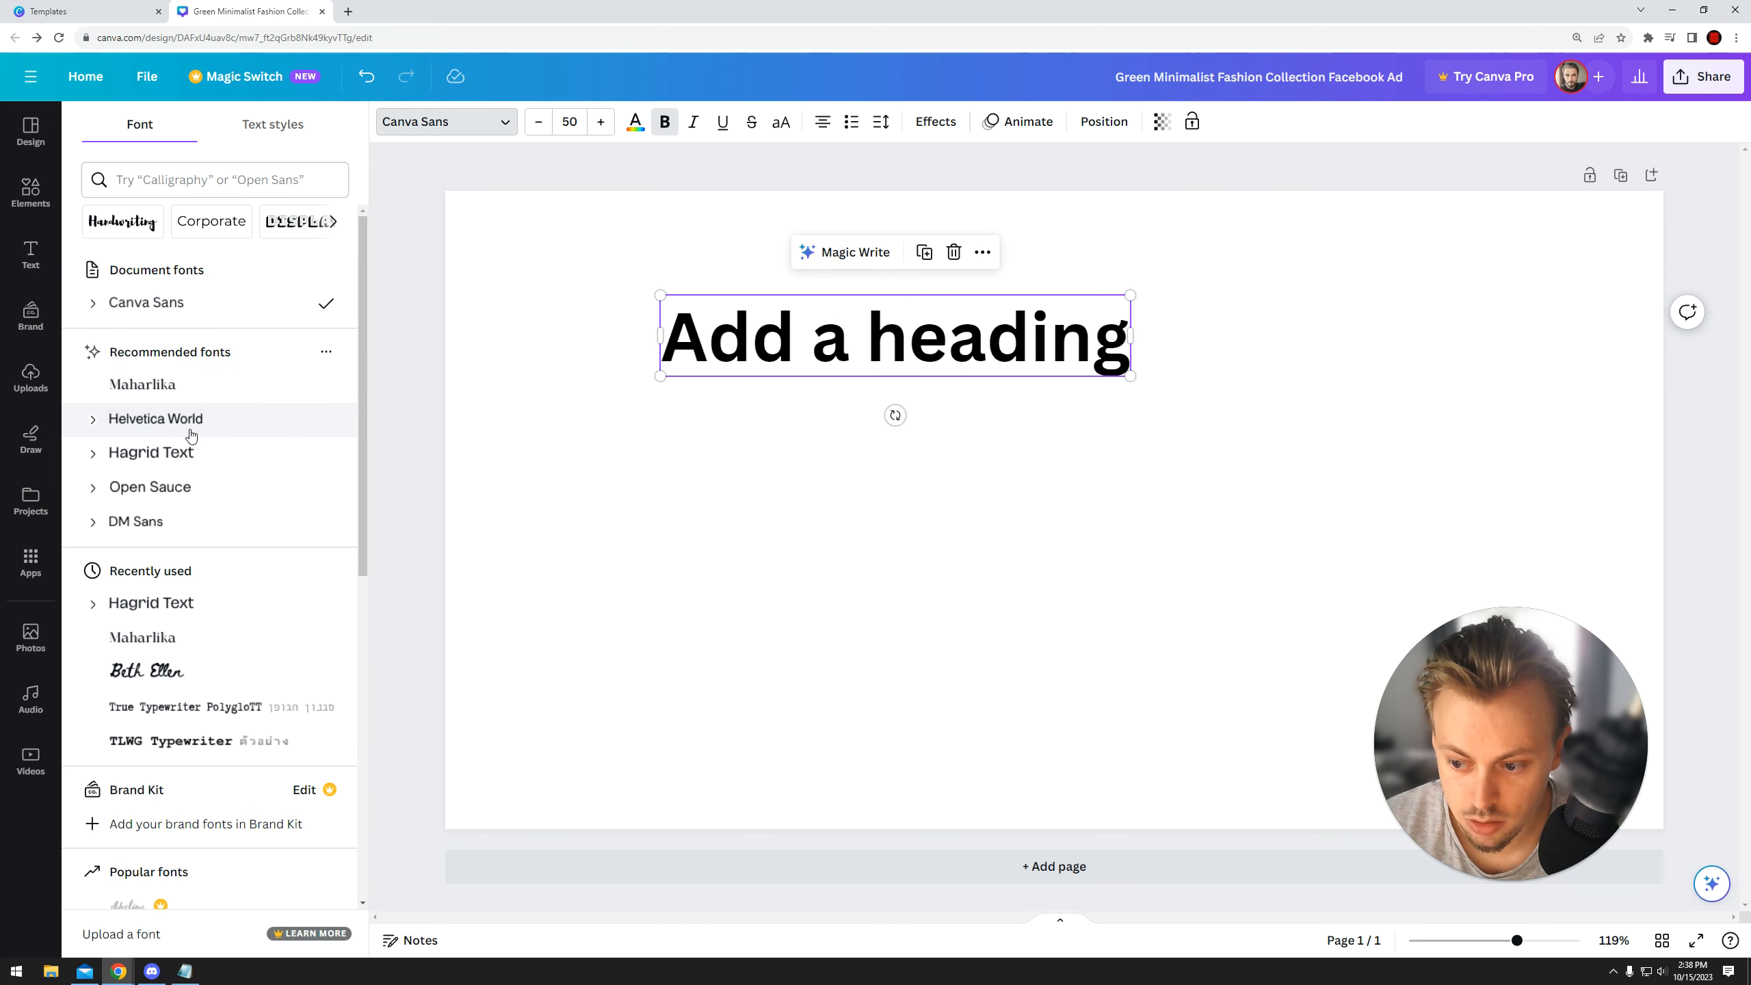
pyautogui.click(185, 421)
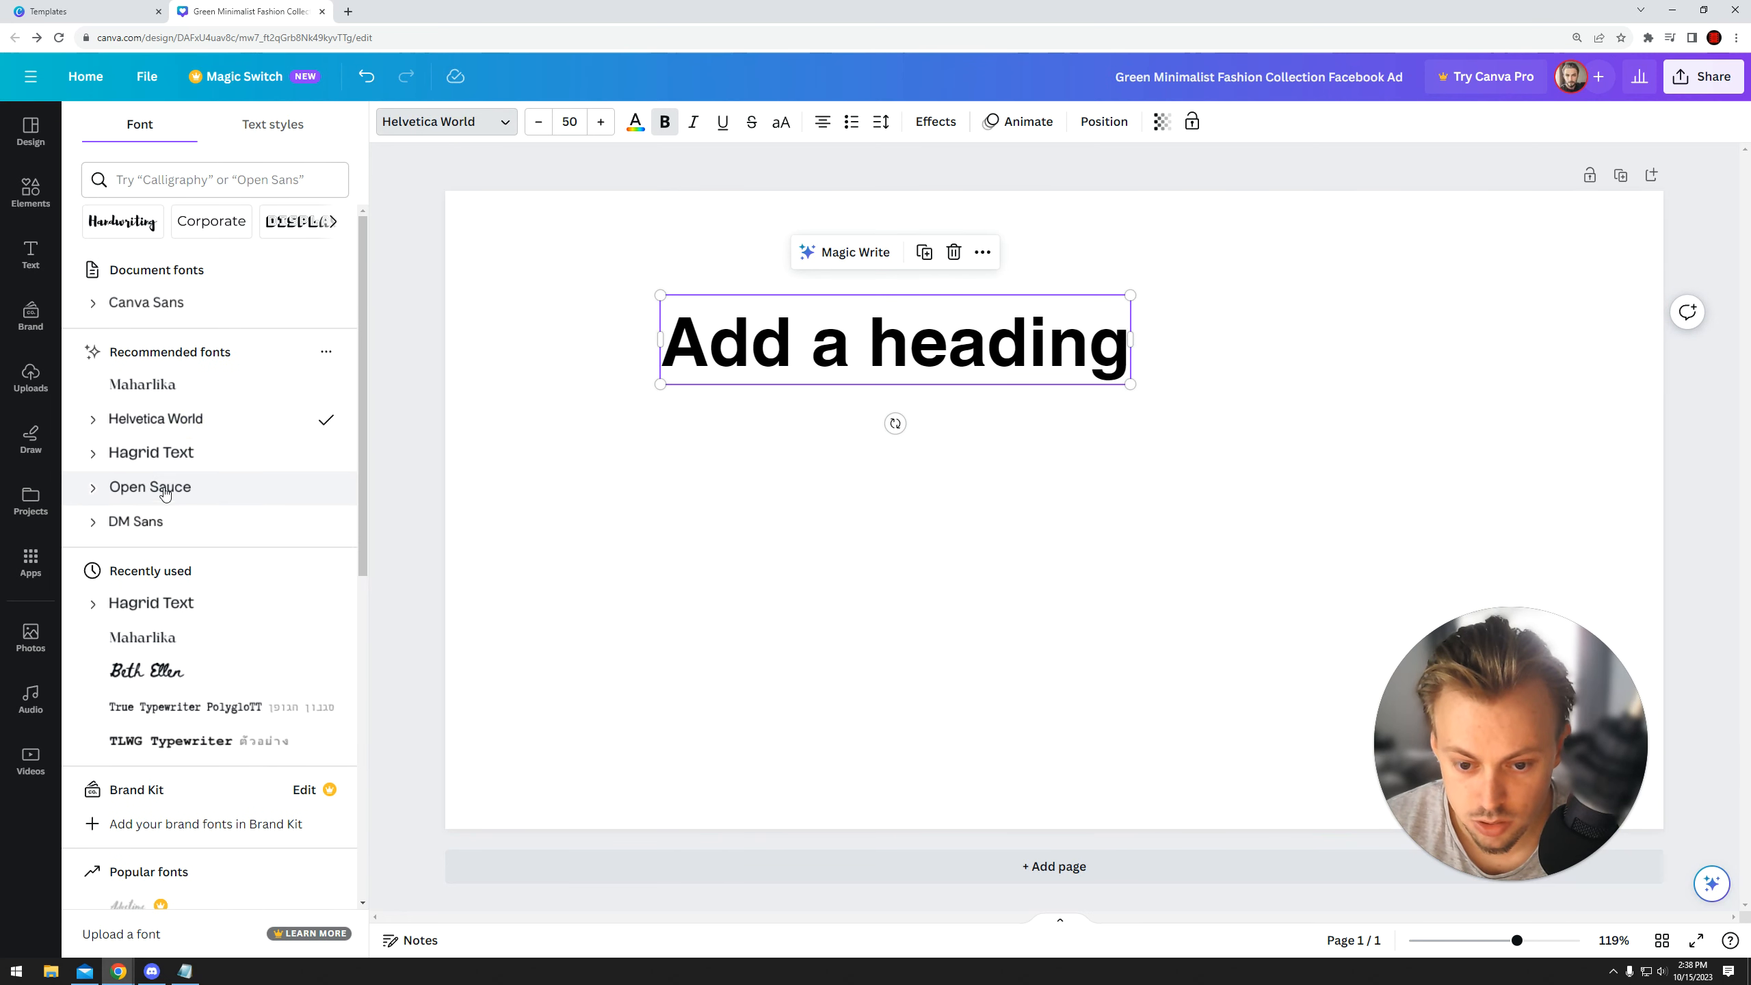
pyautogui.click(96, 491)
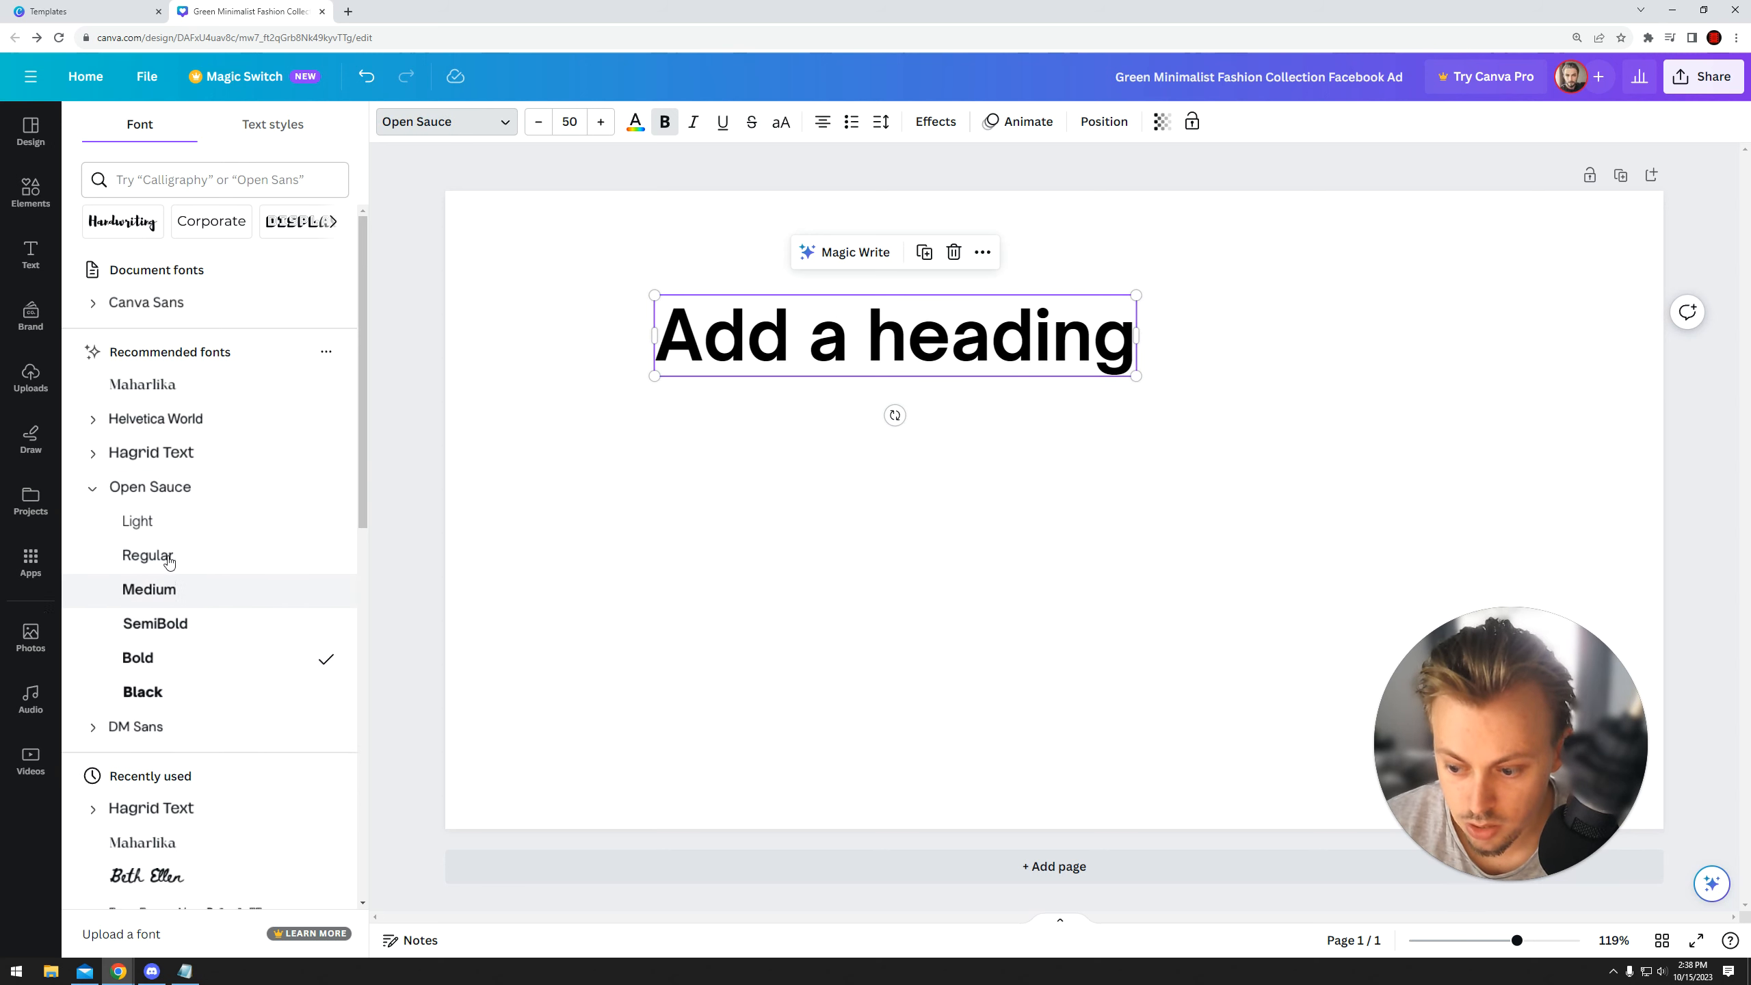
pyautogui.click(156, 525)
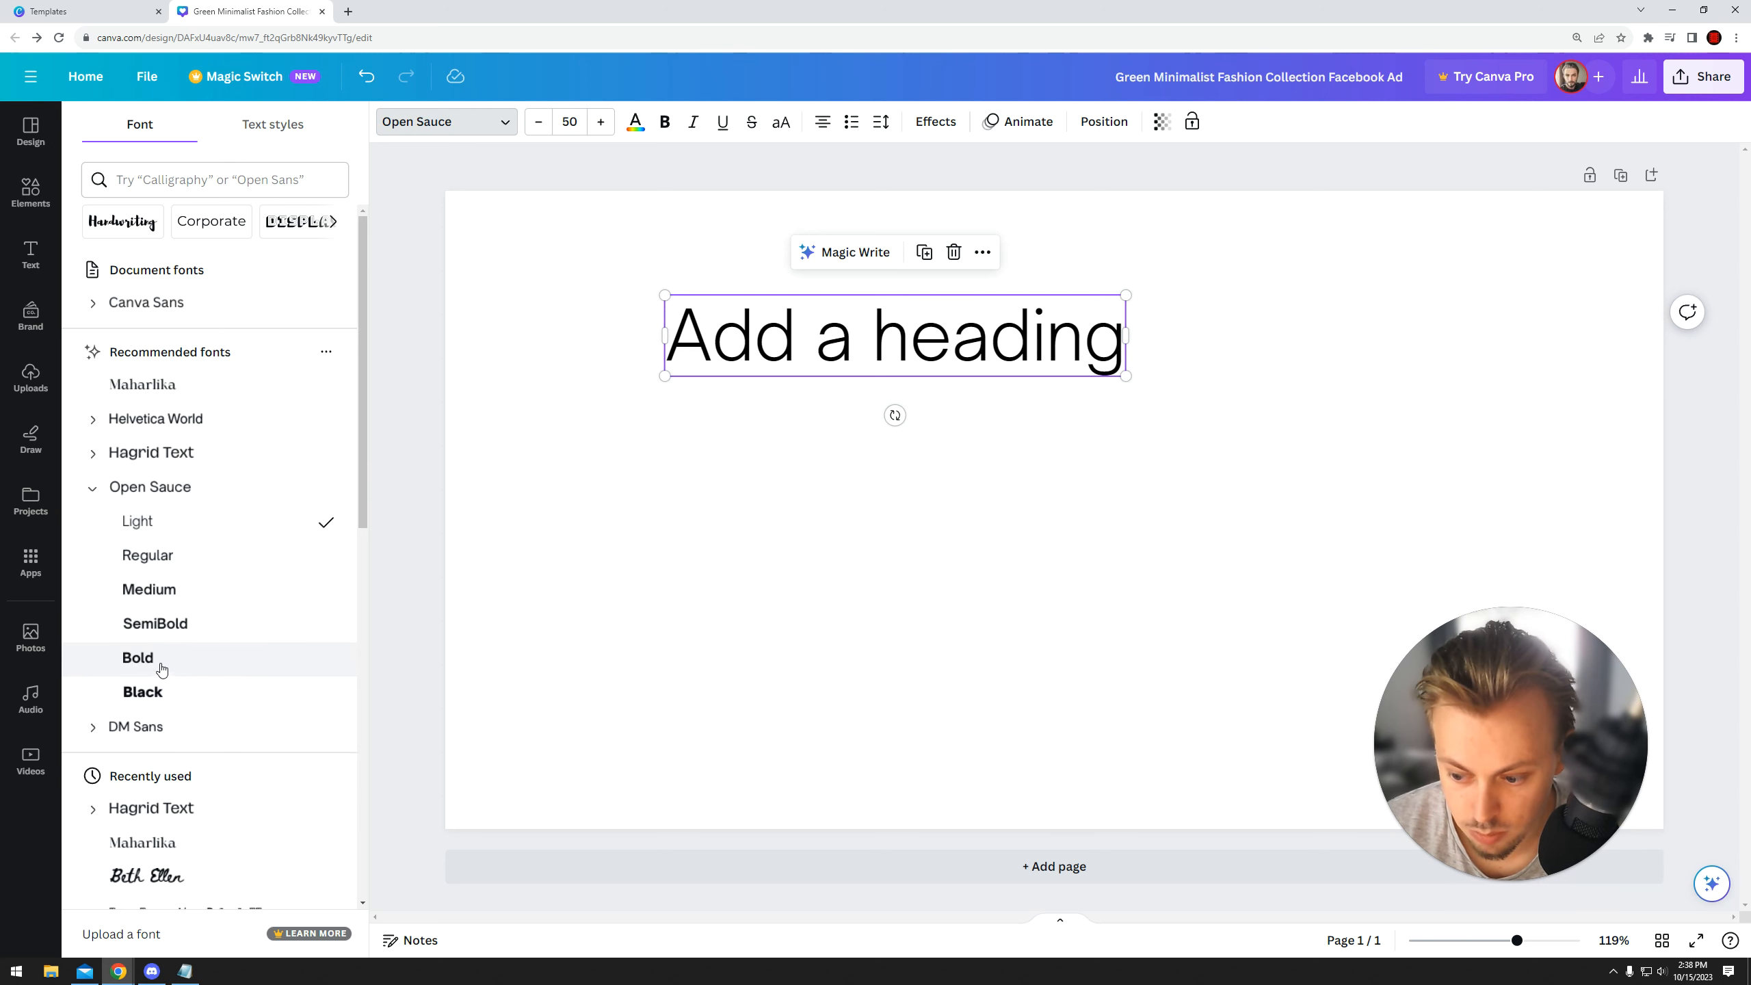
pyautogui.click(161, 663)
pyautogui.click(163, 691)
pyautogui.click(157, 624)
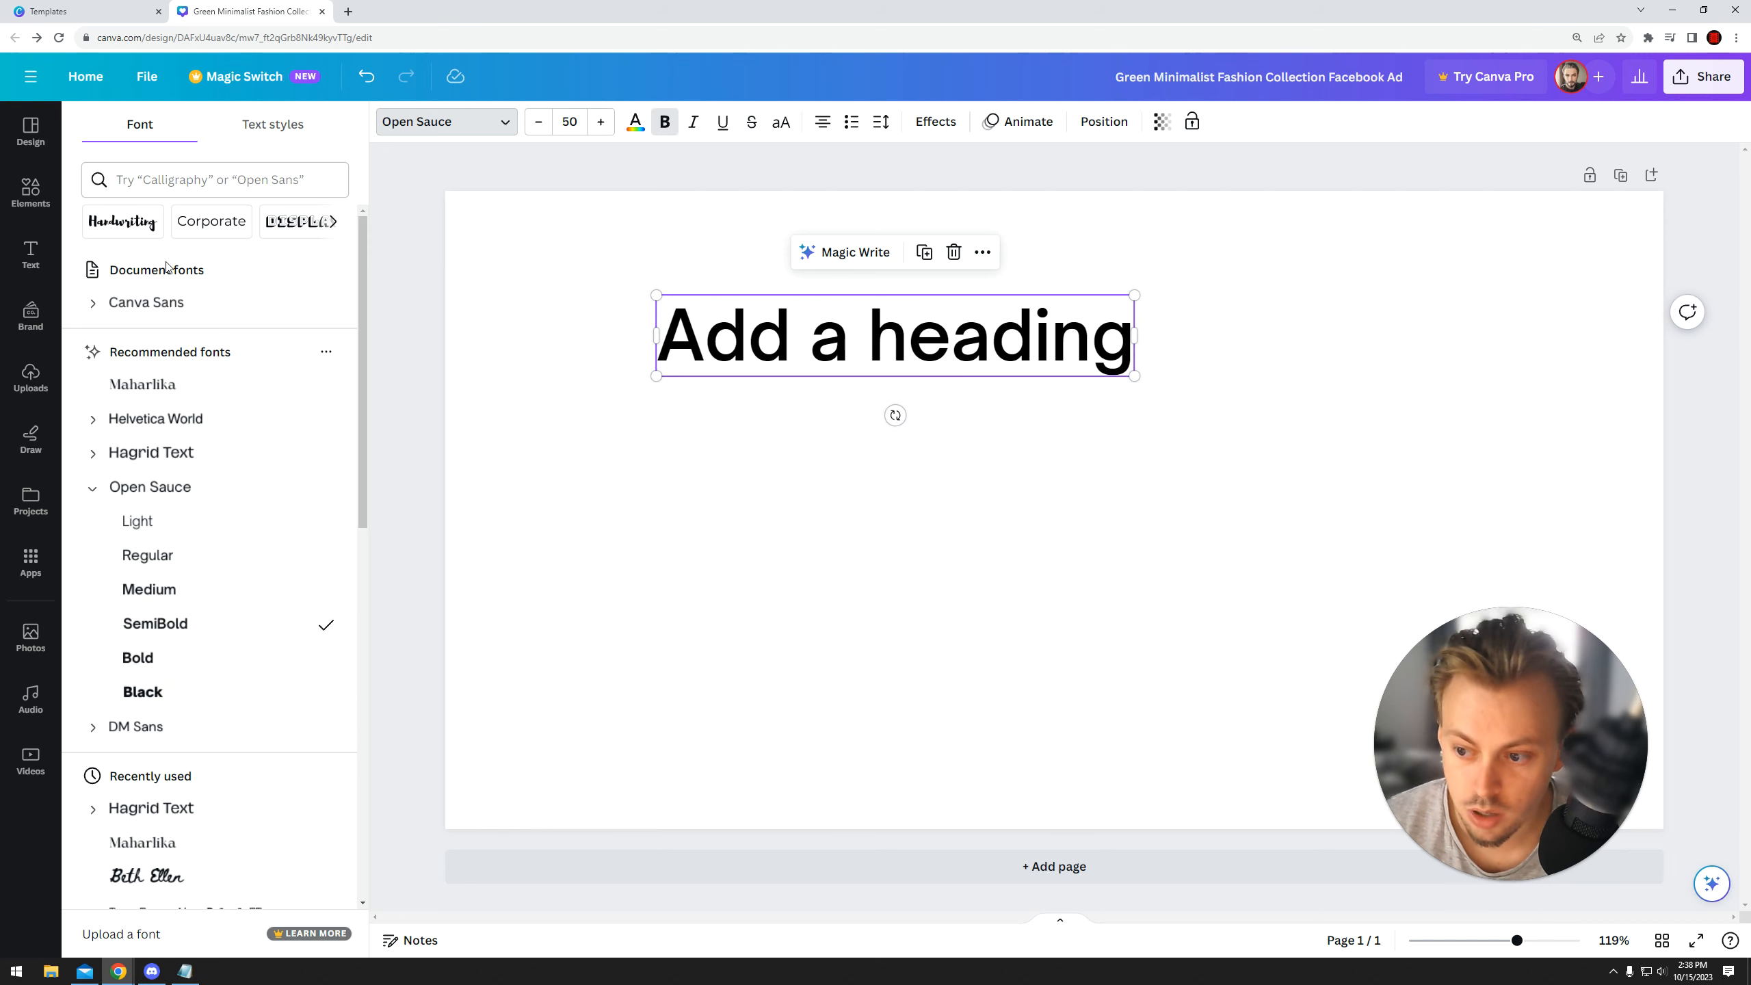
# - Browse the popular fonts, view the Canva Pro offer for uploading a font, and close it
pyautogui.click(92, 488)
pyautogui.scroll(-8, 178, 565)
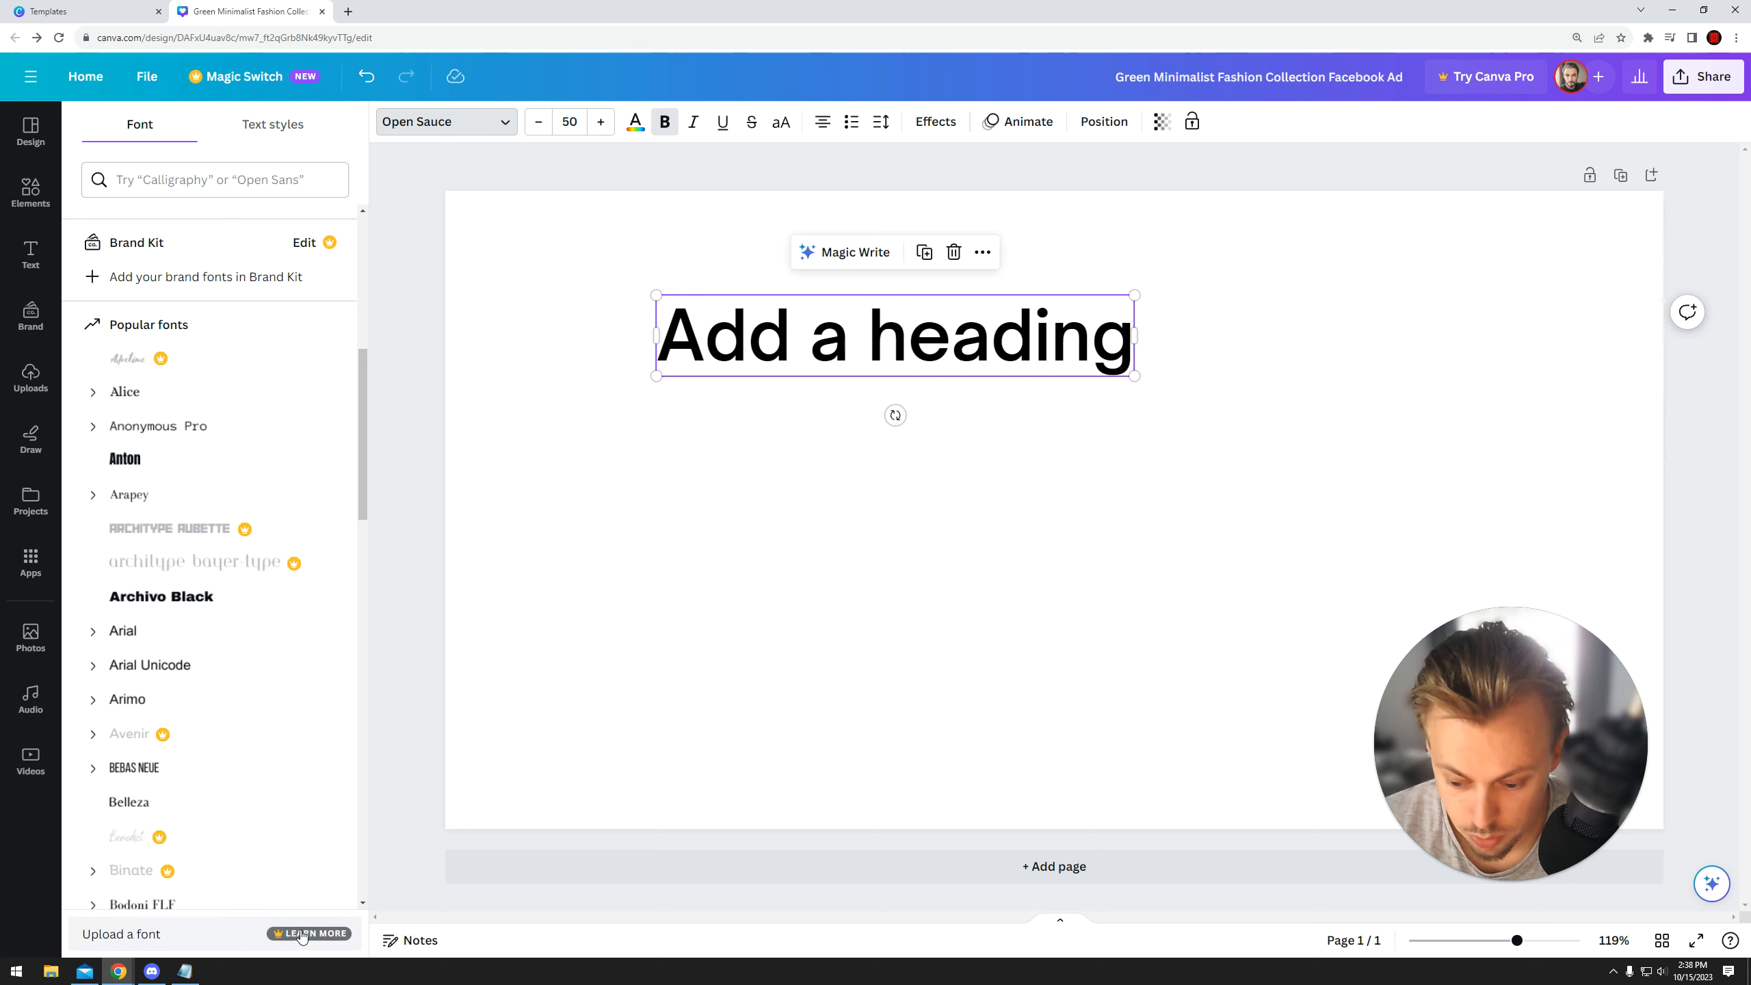
pyautogui.click(193, 939)
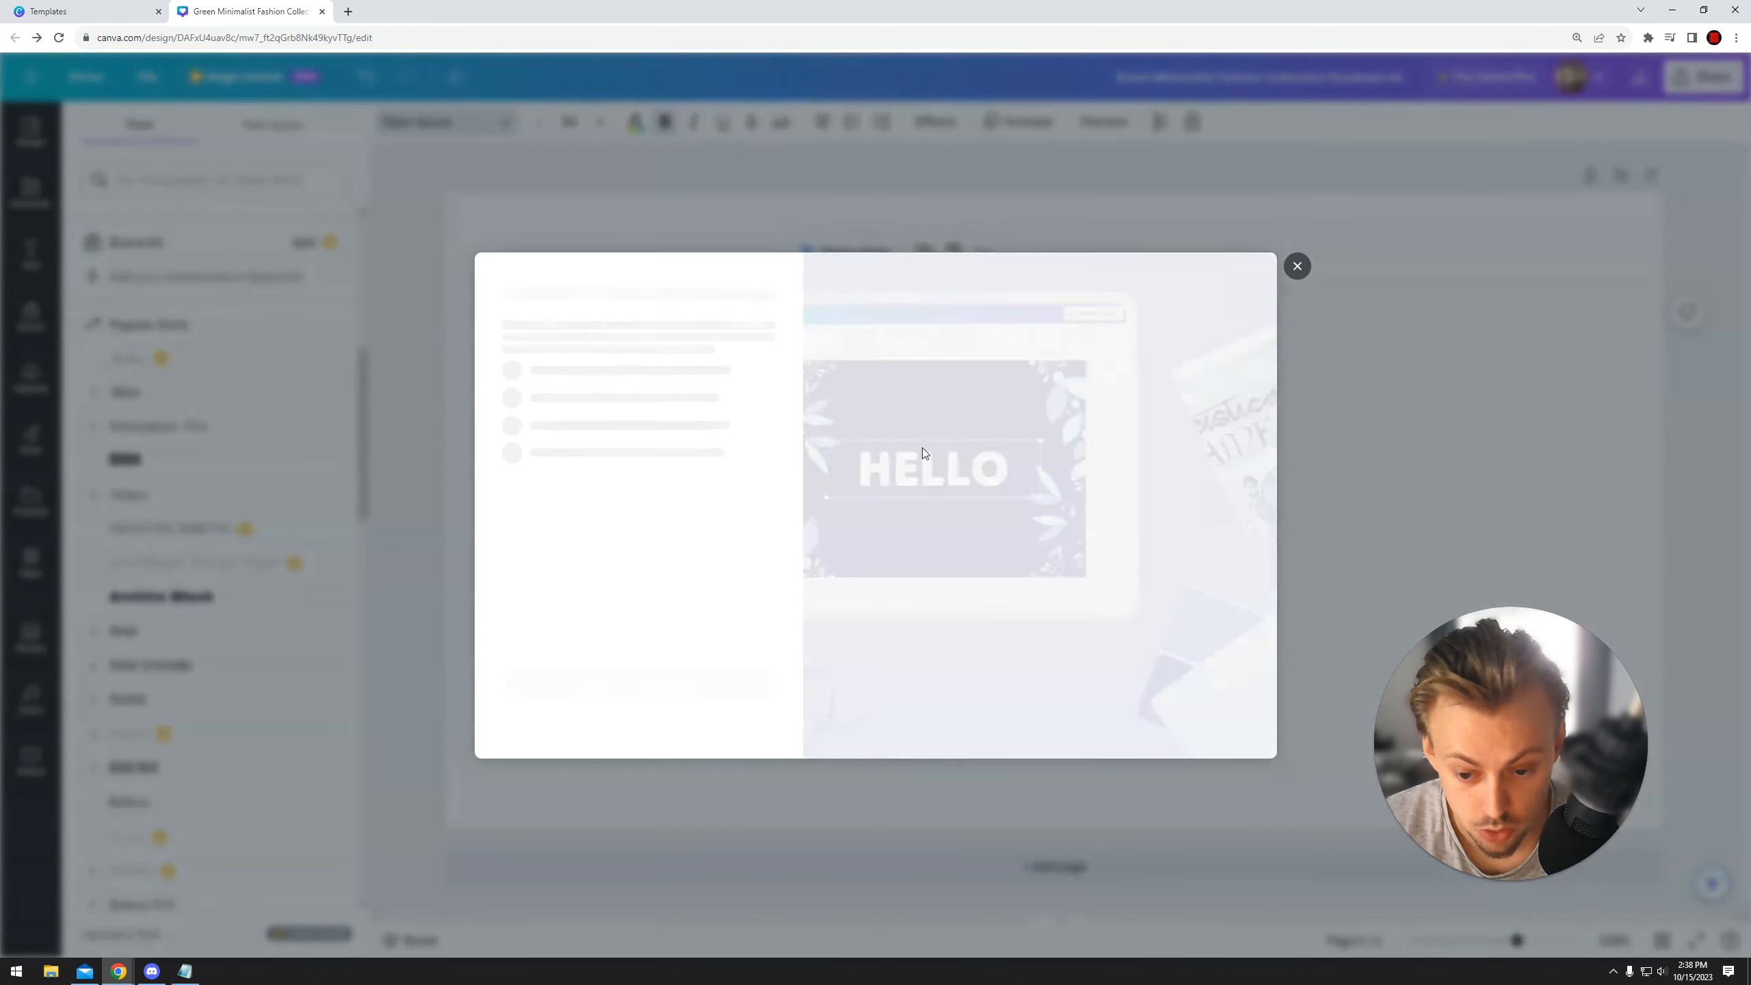
pyautogui.click(1297, 266)
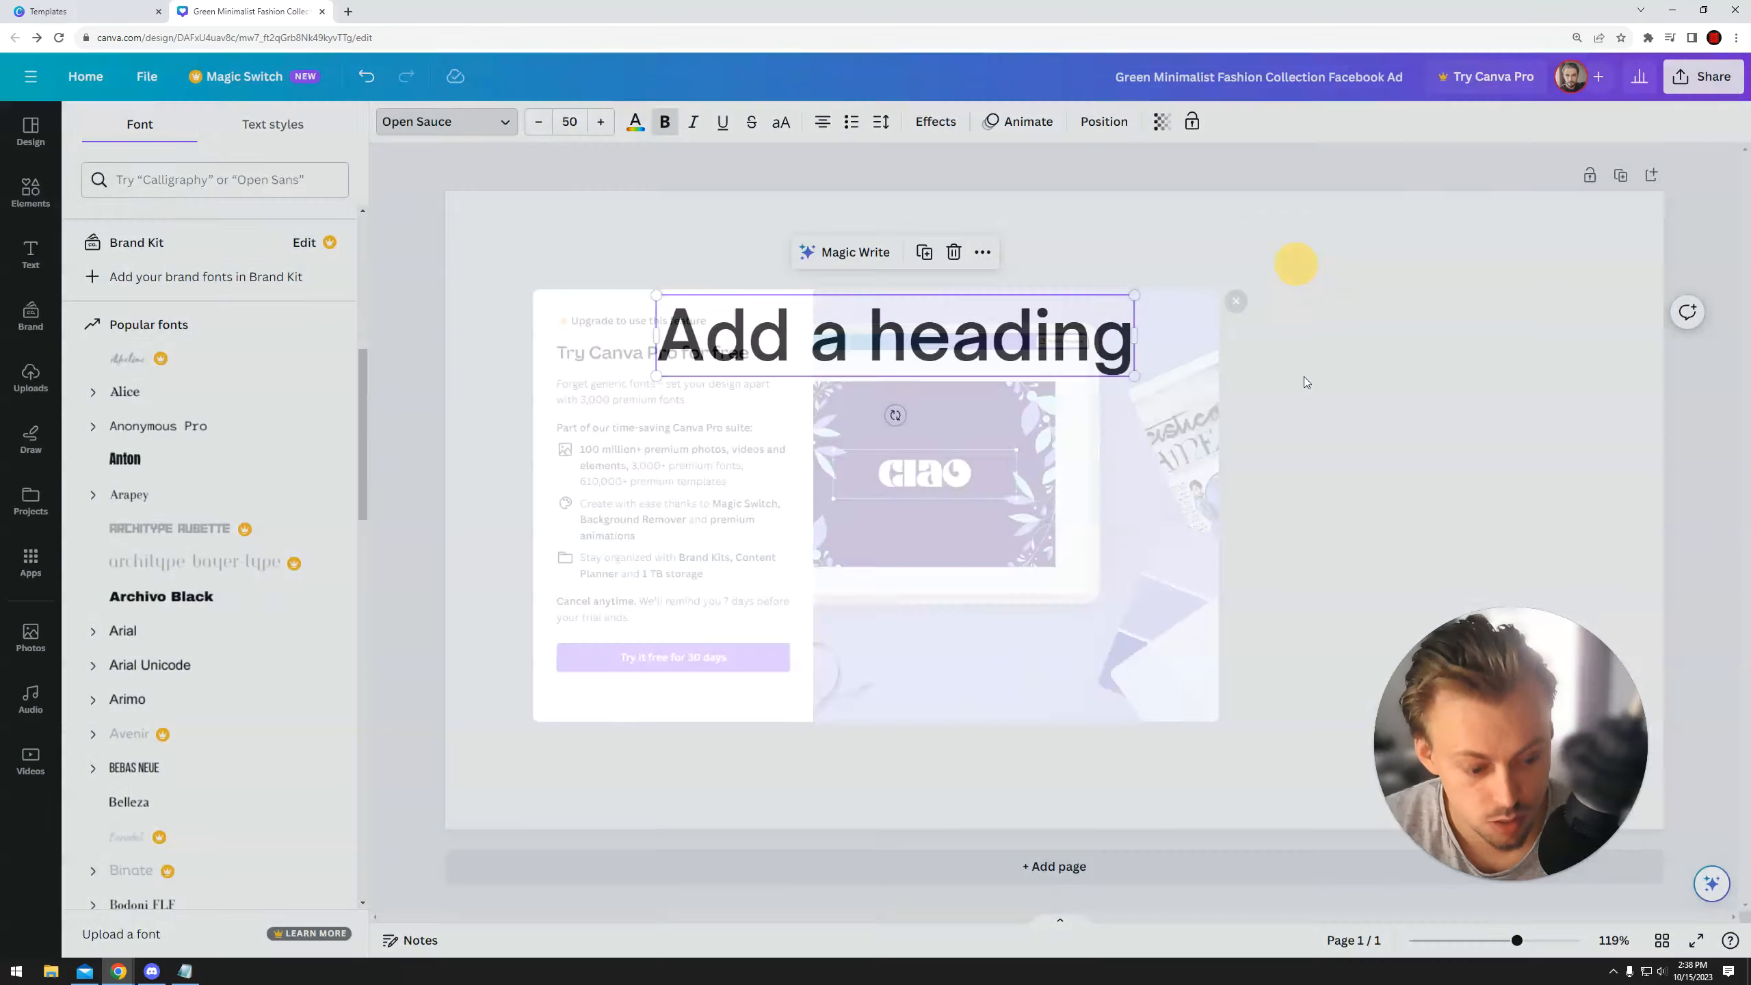
pyautogui.moveTo(1301, 243); pyautogui.dragTo(745, 413)
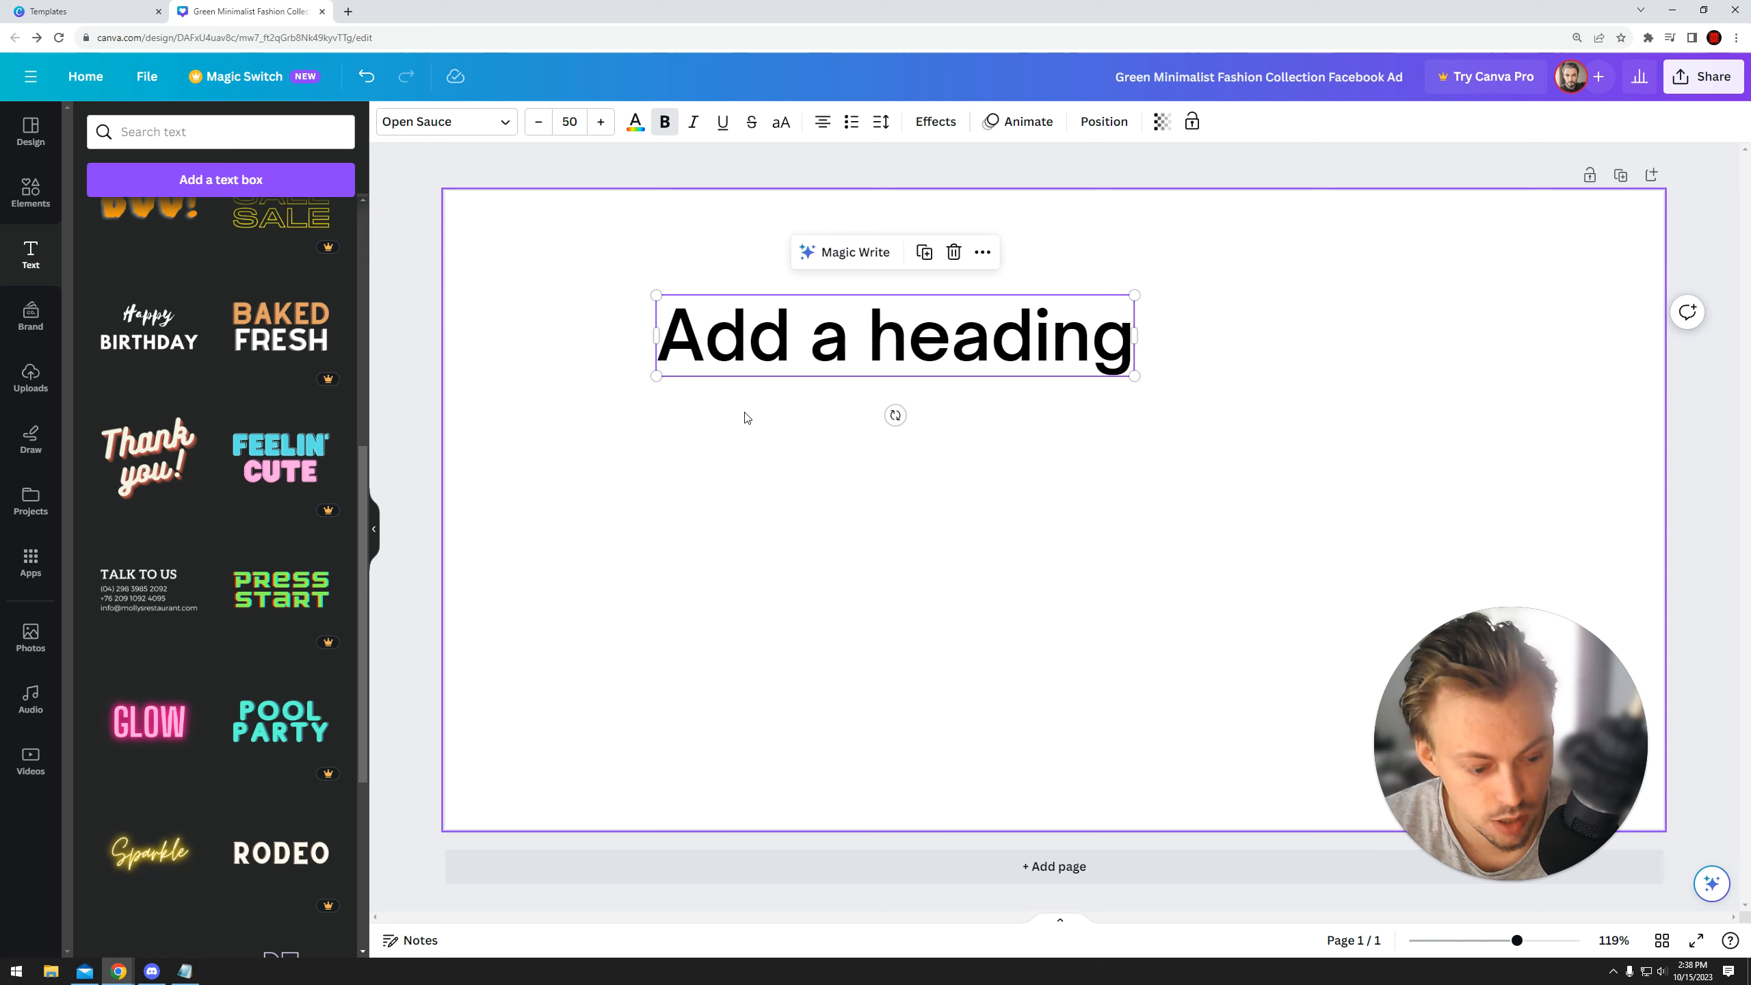
pyautogui.click(729, 439)
# - Adjust the heading's font size down and up in single steps, ending at 47
pyautogui.click(750, 339)
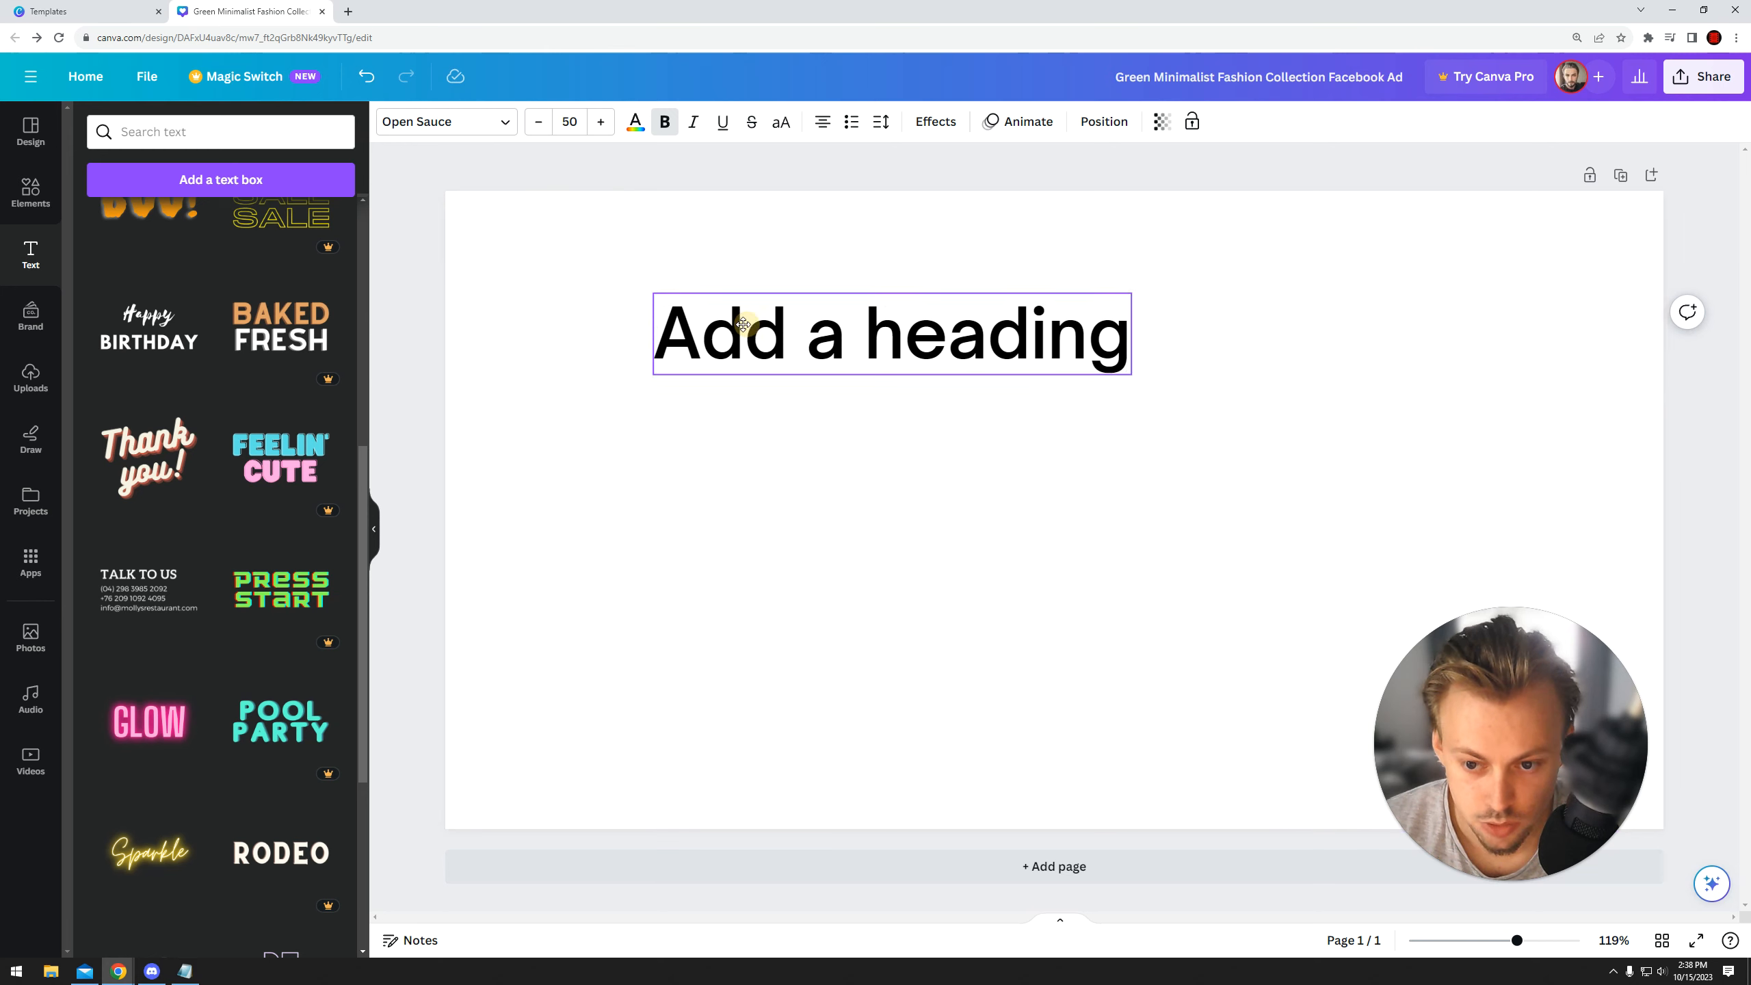
pyautogui.click(549, 129)
pyautogui.click(549, 129)
pyautogui.click(549, 130)
pyautogui.click(578, 128)
pyautogui.click(598, 128)
pyautogui.click(602, 121)
pyautogui.click(546, 121)
pyautogui.click(601, 121)
pyautogui.click(544, 122)
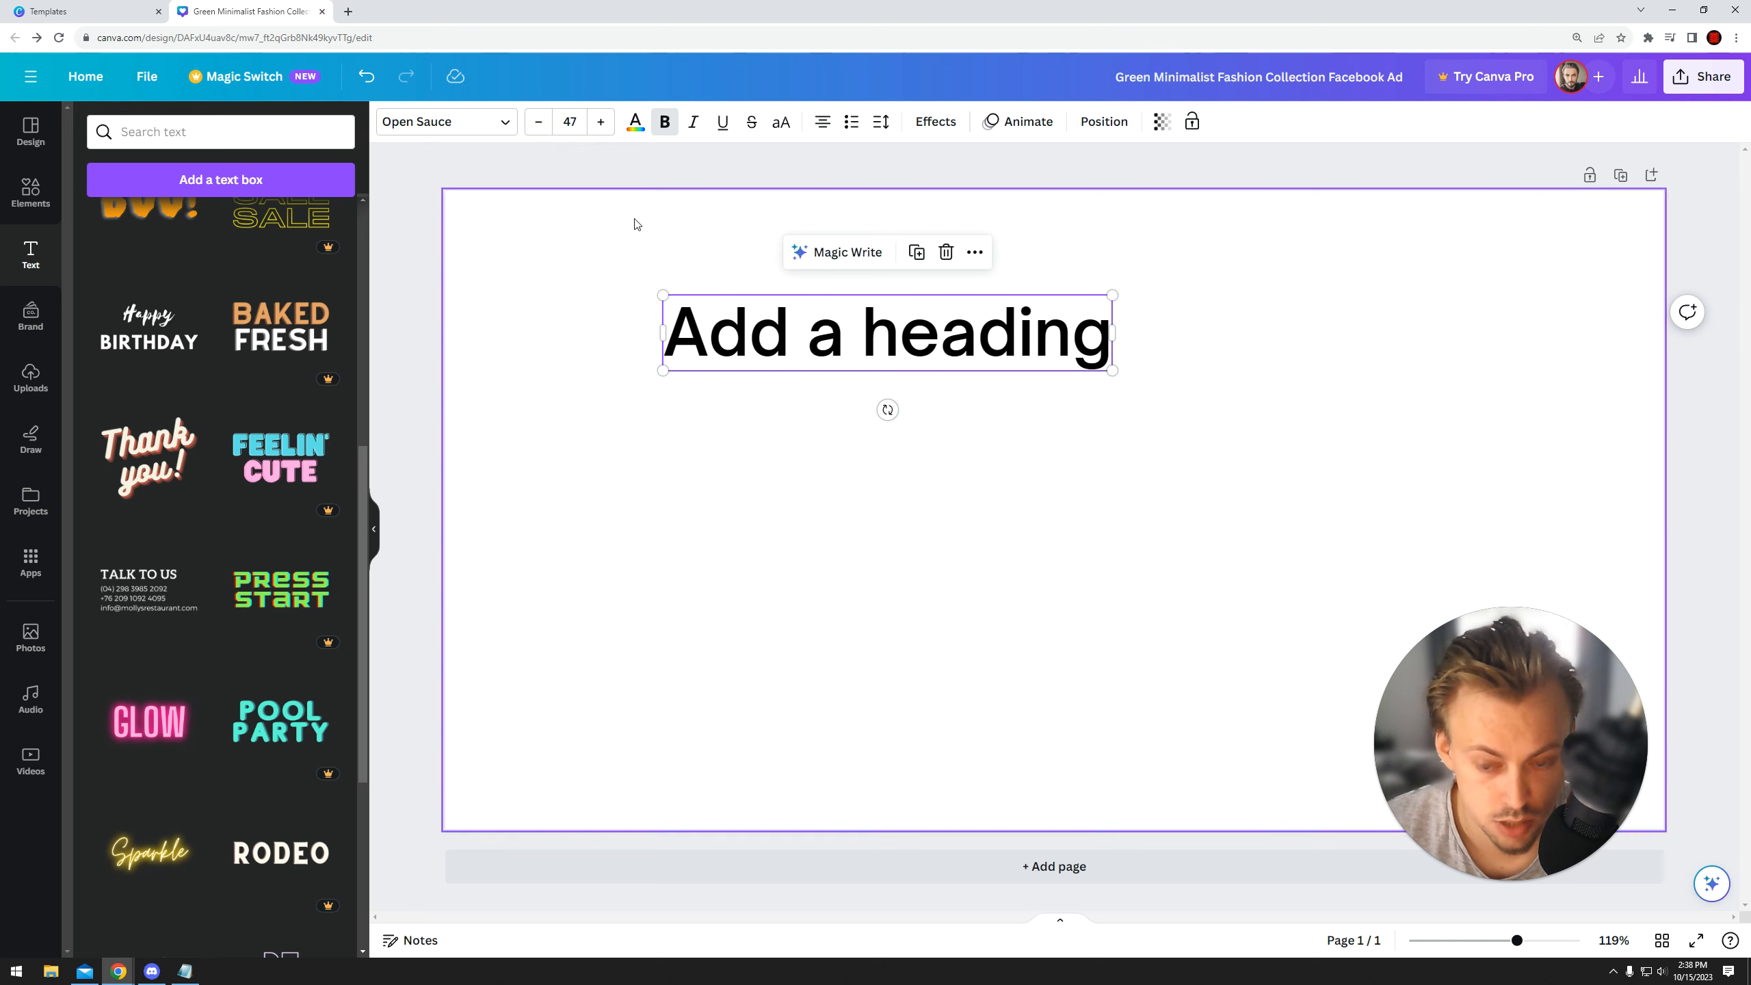
# - Increase the heading's font size to 50
pyautogui.click(601, 126)
pyautogui.click(601, 126)
pyautogui.click(601, 125)
pyautogui.click(586, 223)
# - Try a custom dark red, #A22929, as the heading's text colour
pyautogui.click(686, 323)
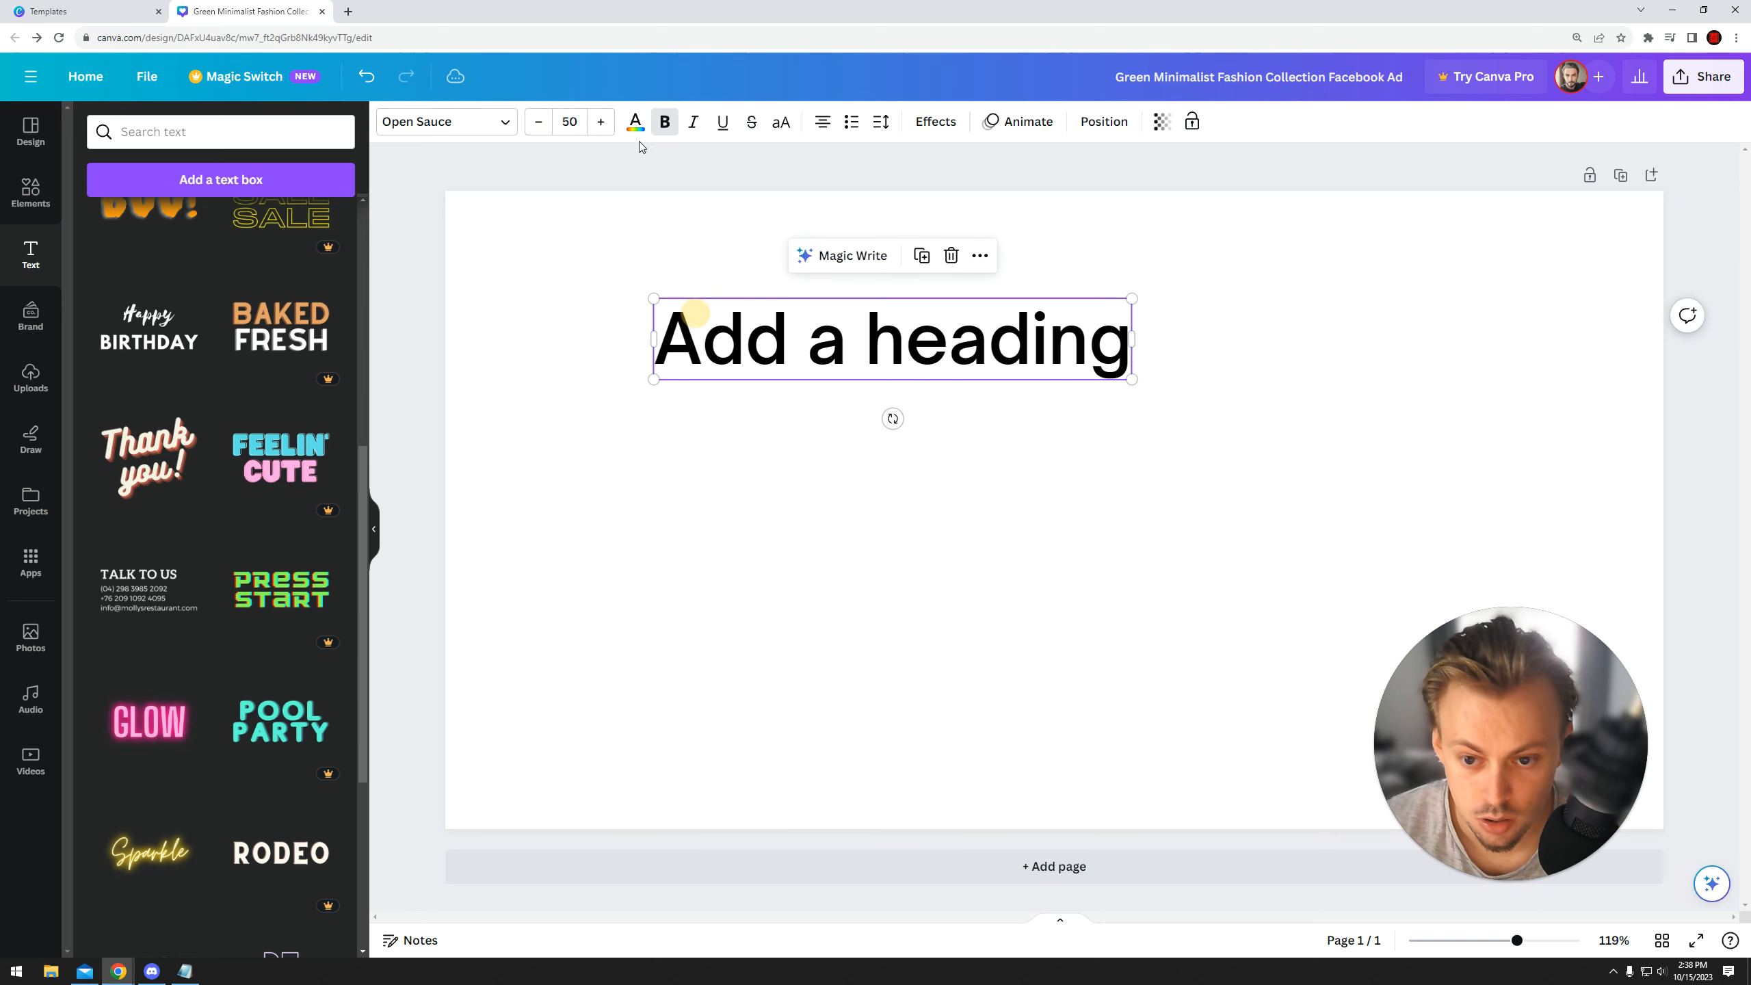
pyautogui.click(634, 121)
pyautogui.click(99, 226)
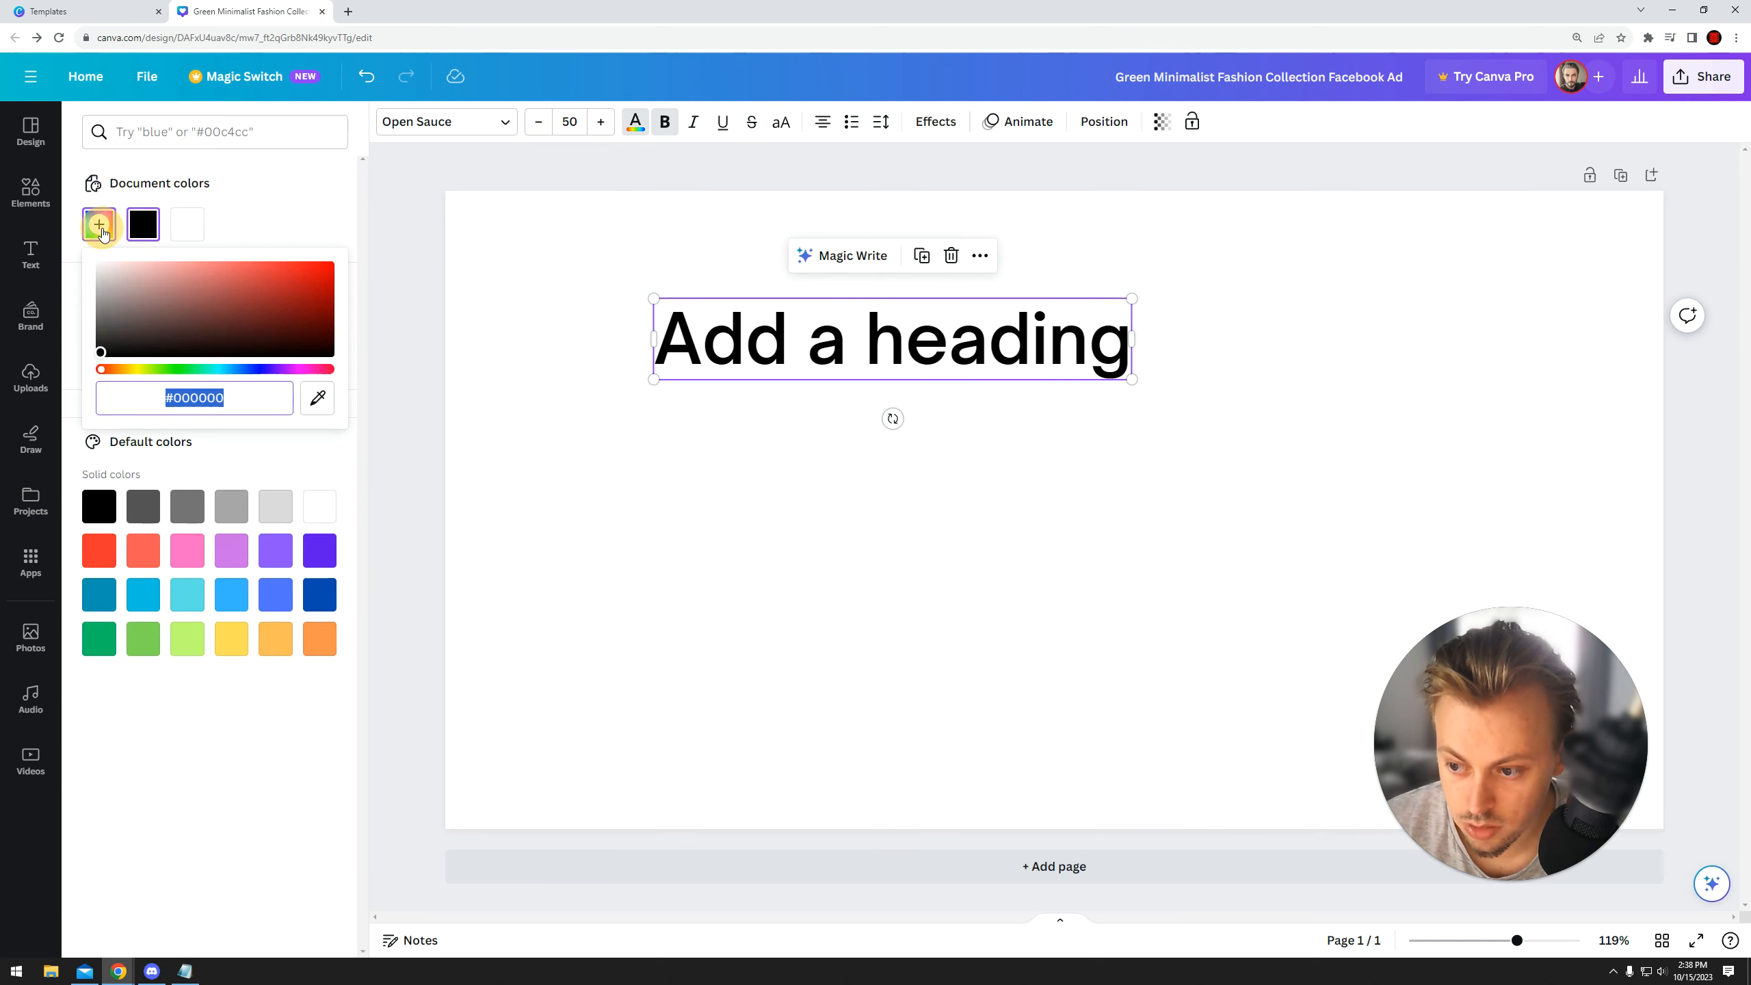
pyautogui.moveTo(314, 272); pyautogui.dragTo(273, 296)
pyautogui.click(260, 393)
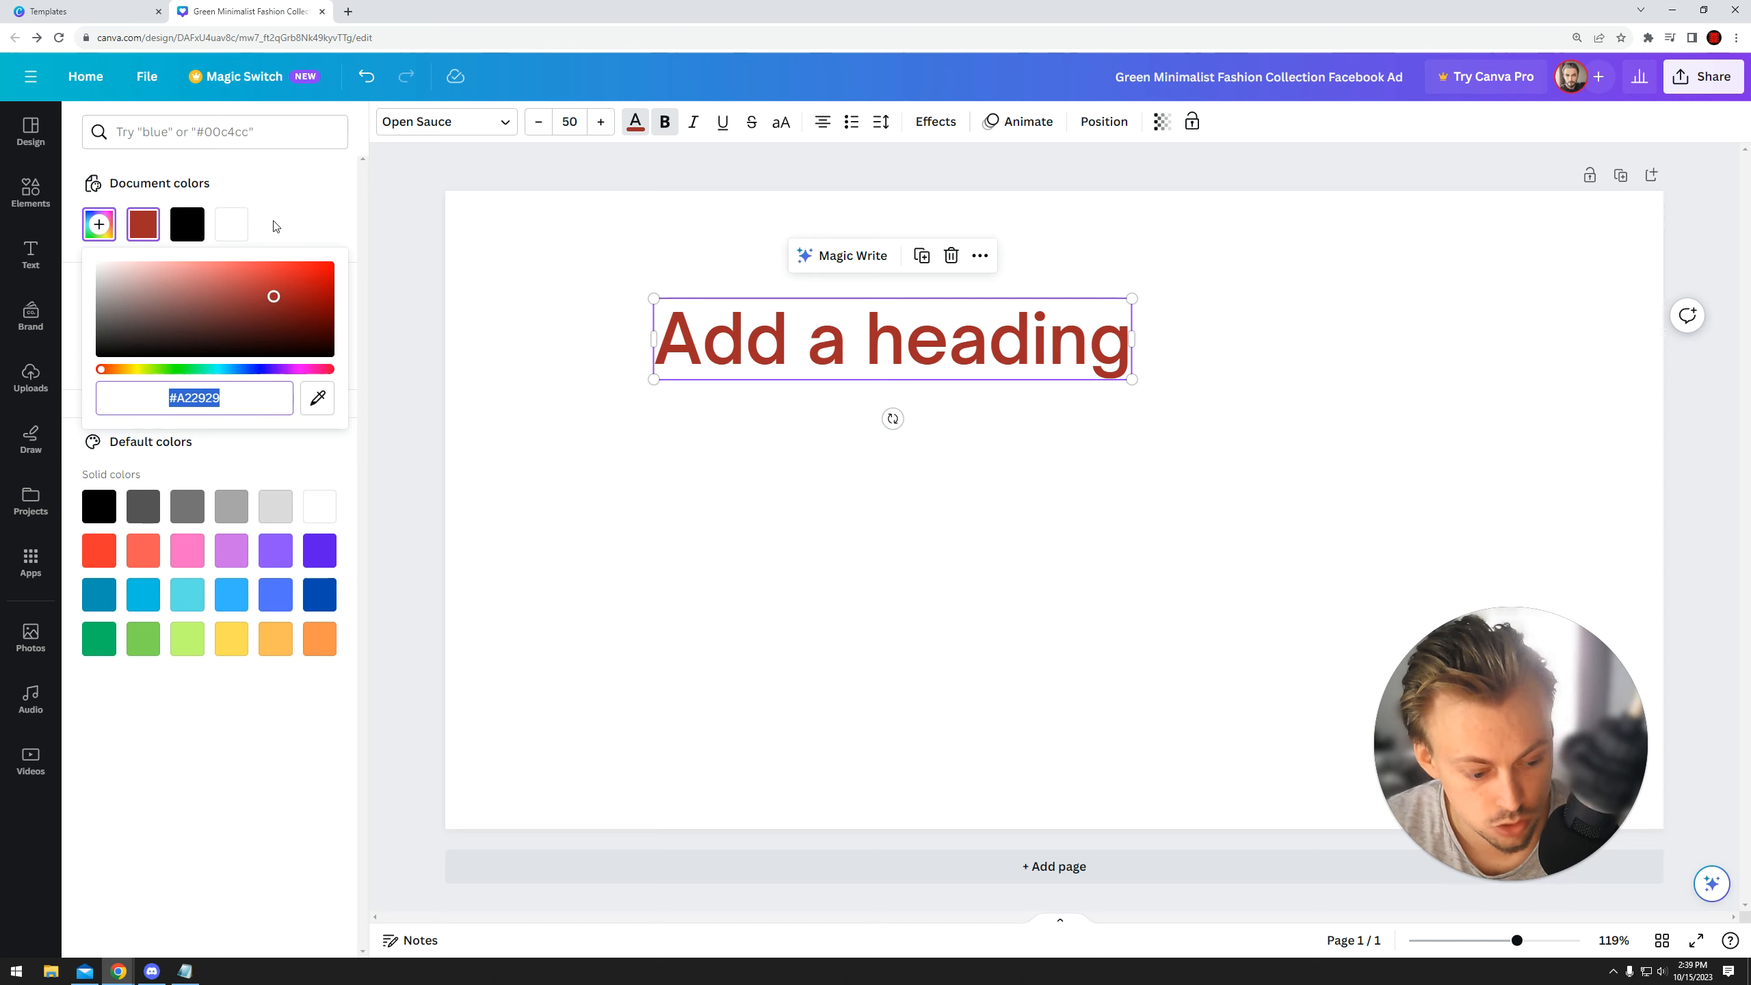
pyautogui.click(292, 217)
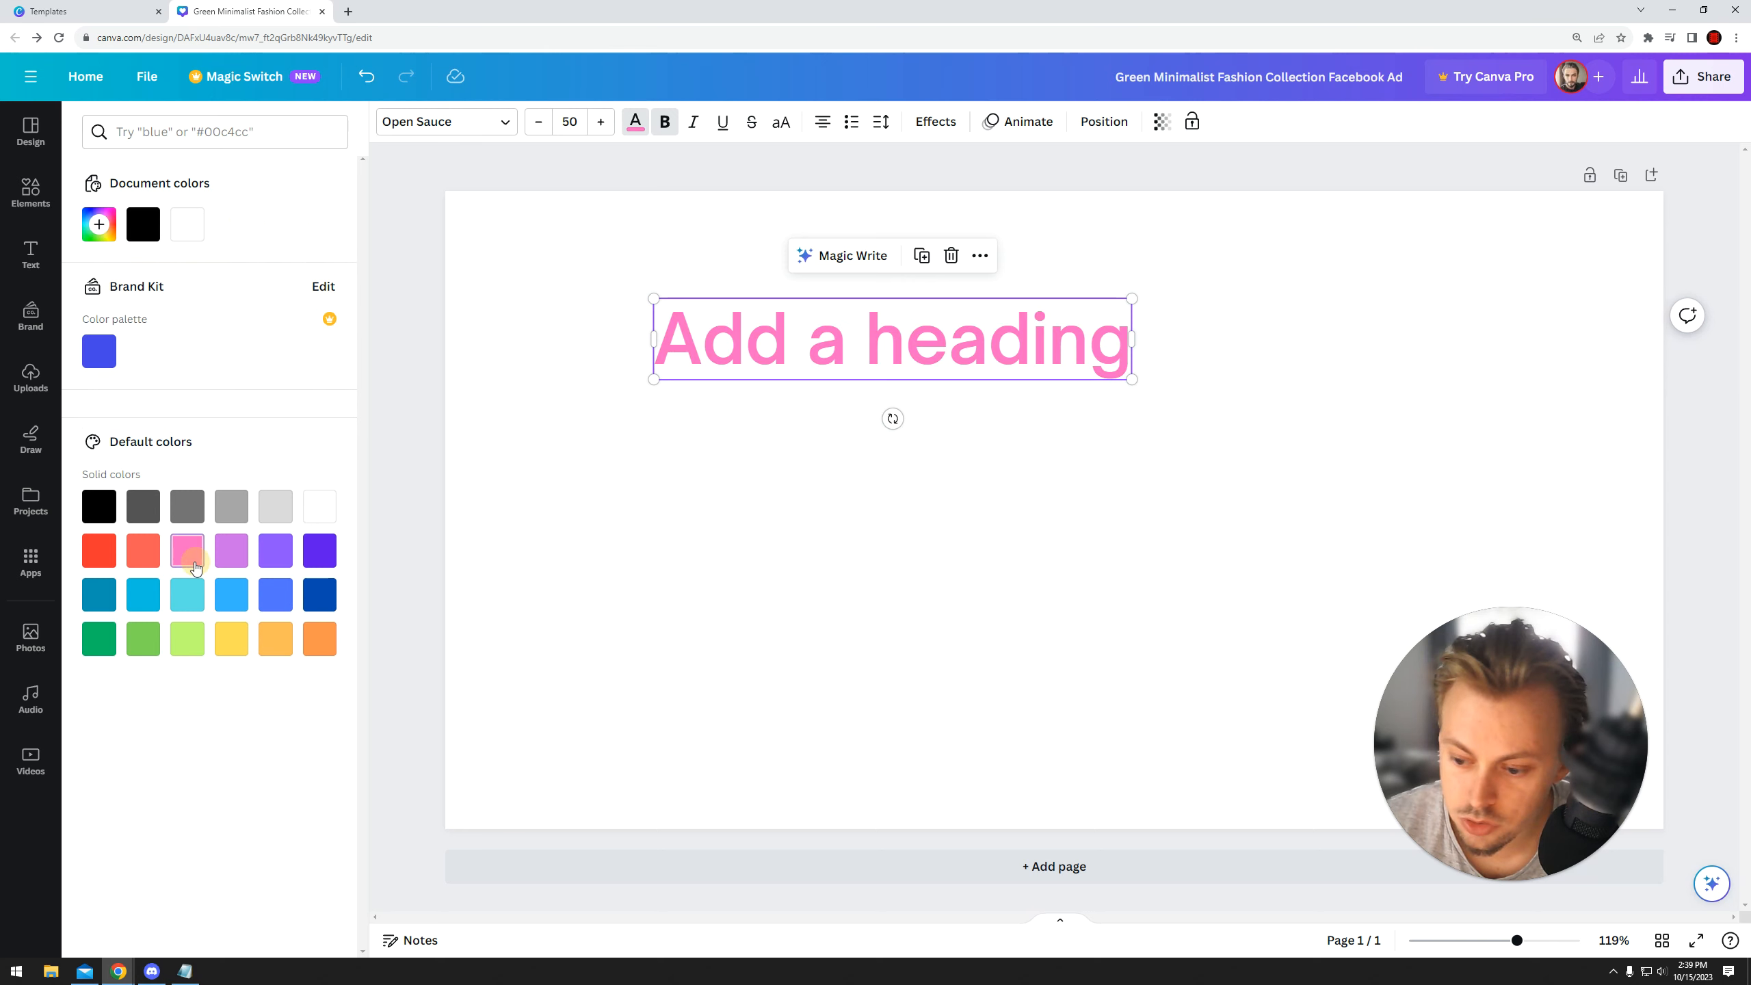
# - Try pink, purple, blue and turquoise default colours on the heading, settling on the dark grey solid colour
pyautogui.click(231, 506)
pyautogui.click(231, 549)
pyautogui.click(232, 593)
pyautogui.click(187, 594)
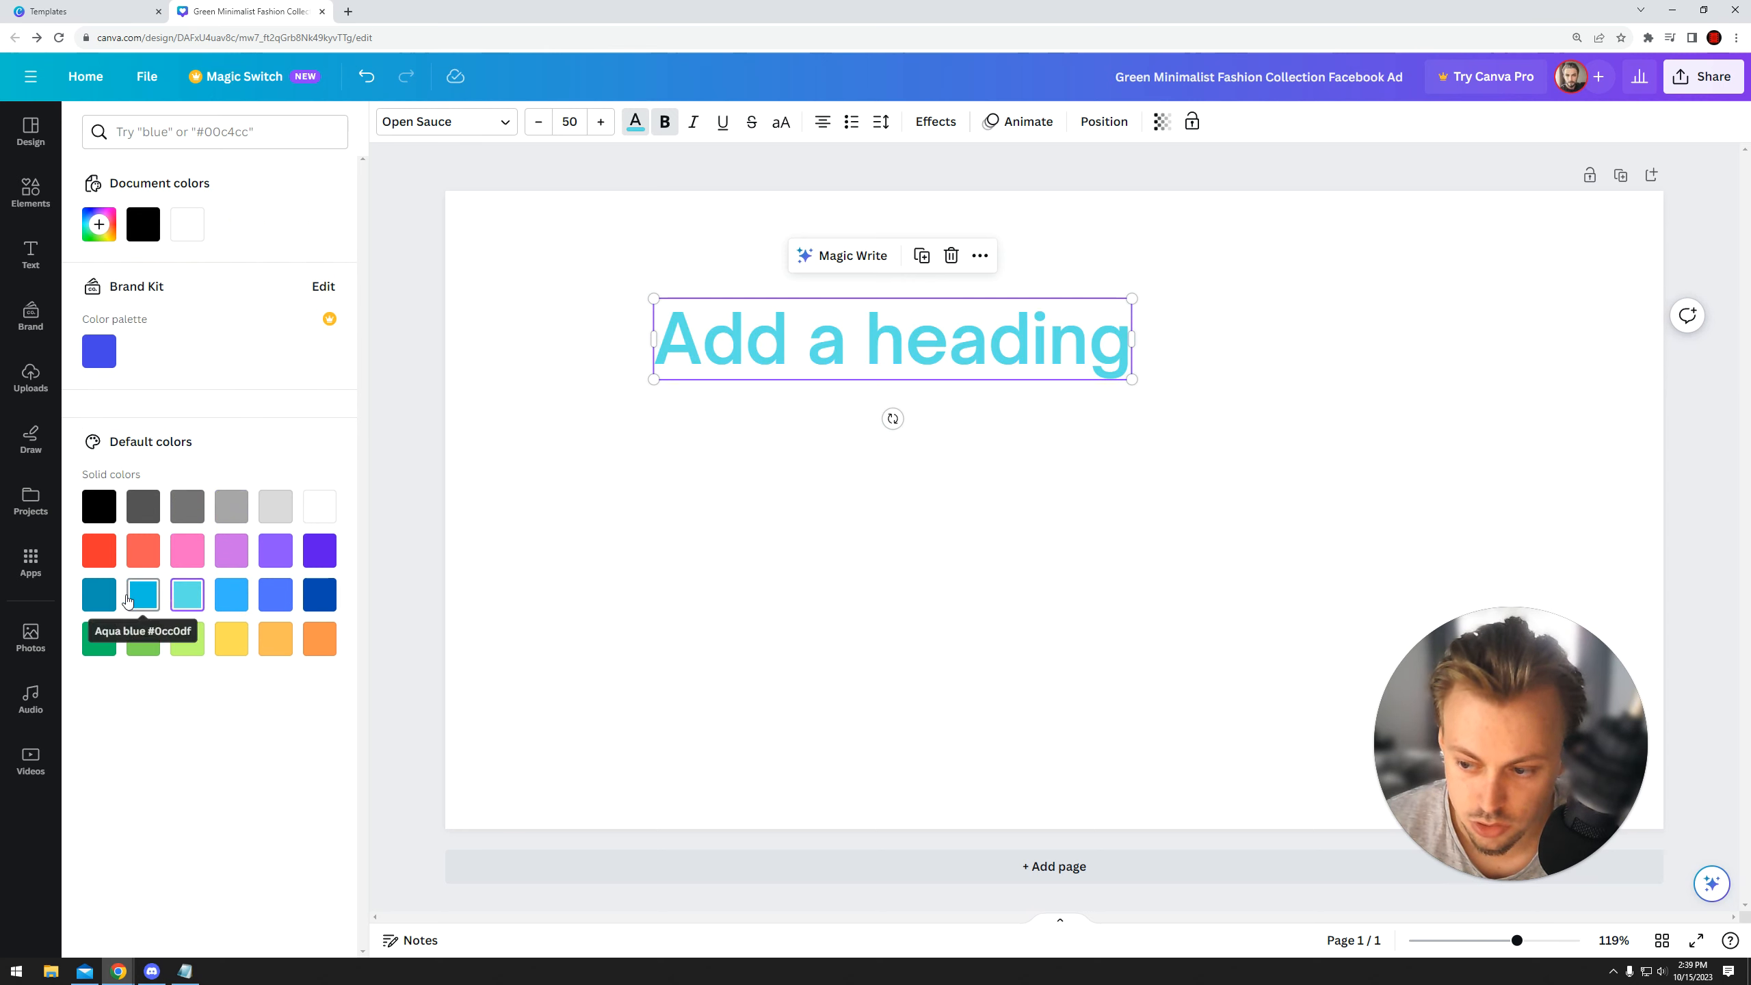
pyautogui.click(143, 507)
pyautogui.click(706, 298)
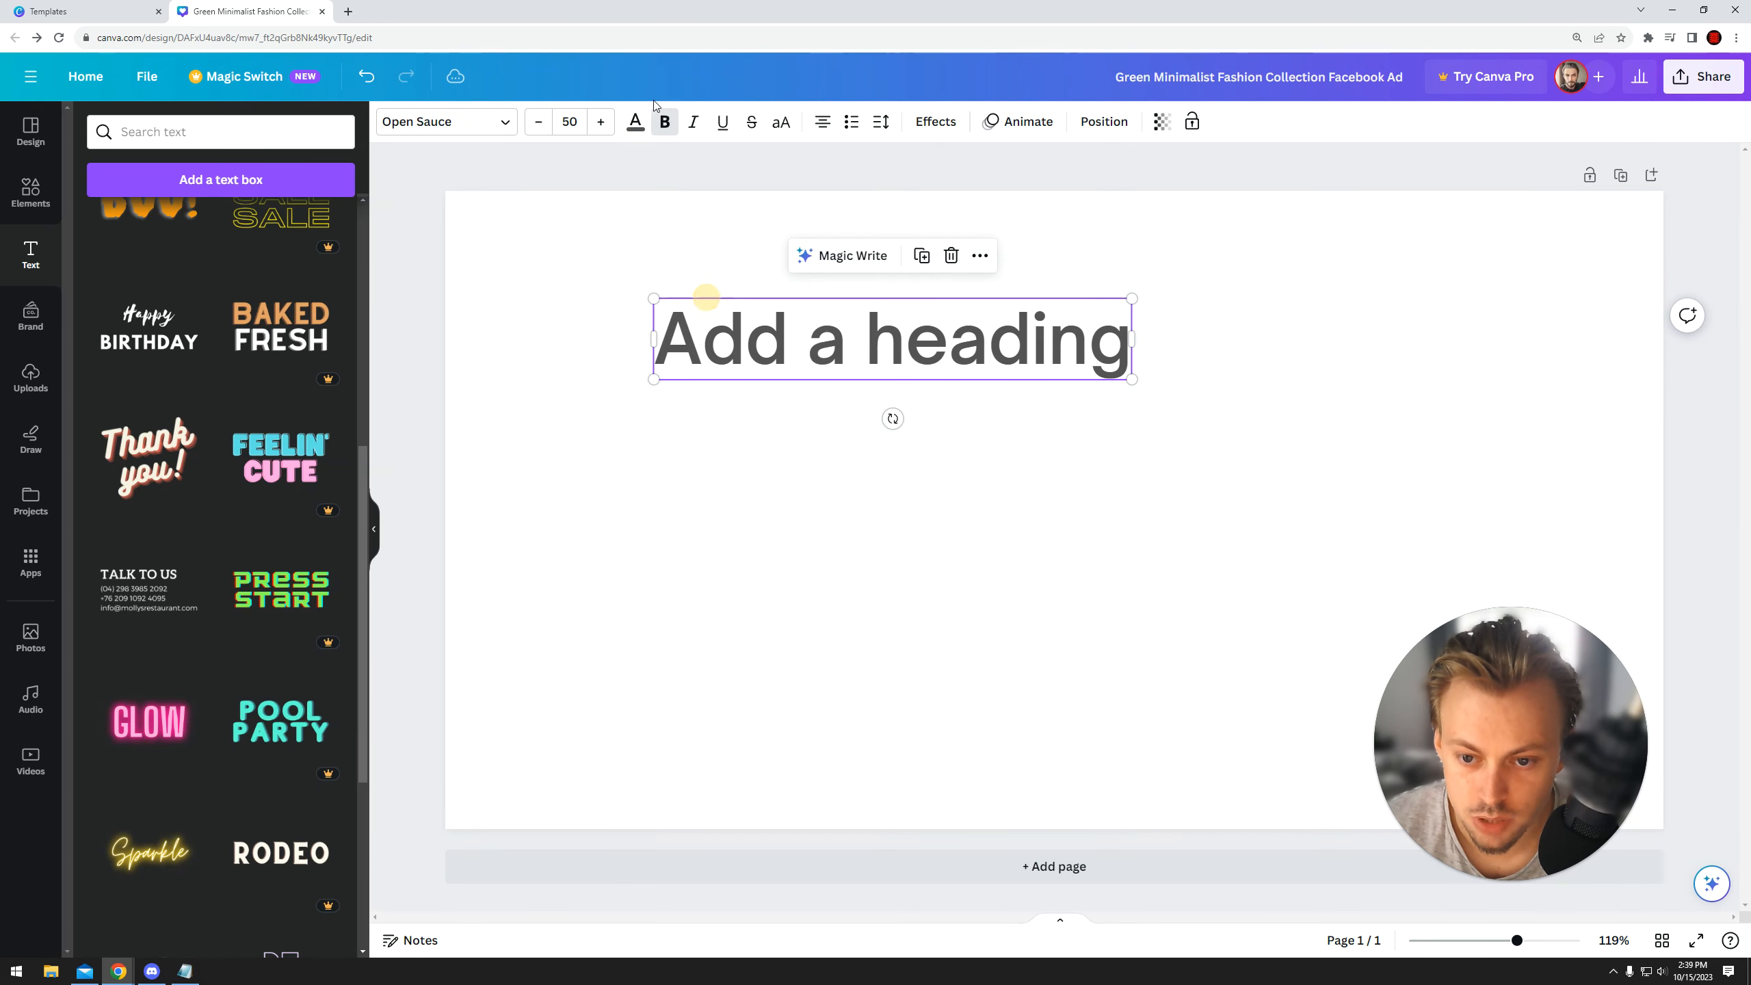
# - Try bold, italic, underline, strikethrough and uppercase on the heading, leaving all of them switched off
pyautogui.click(665, 124)
pyautogui.click(664, 124)
pyautogui.click(693, 122)
pyautogui.click(724, 124)
pyautogui.click(724, 125)
pyautogui.click(693, 122)
pyautogui.click(664, 126)
pyautogui.click(751, 126)
pyautogui.click(751, 126)
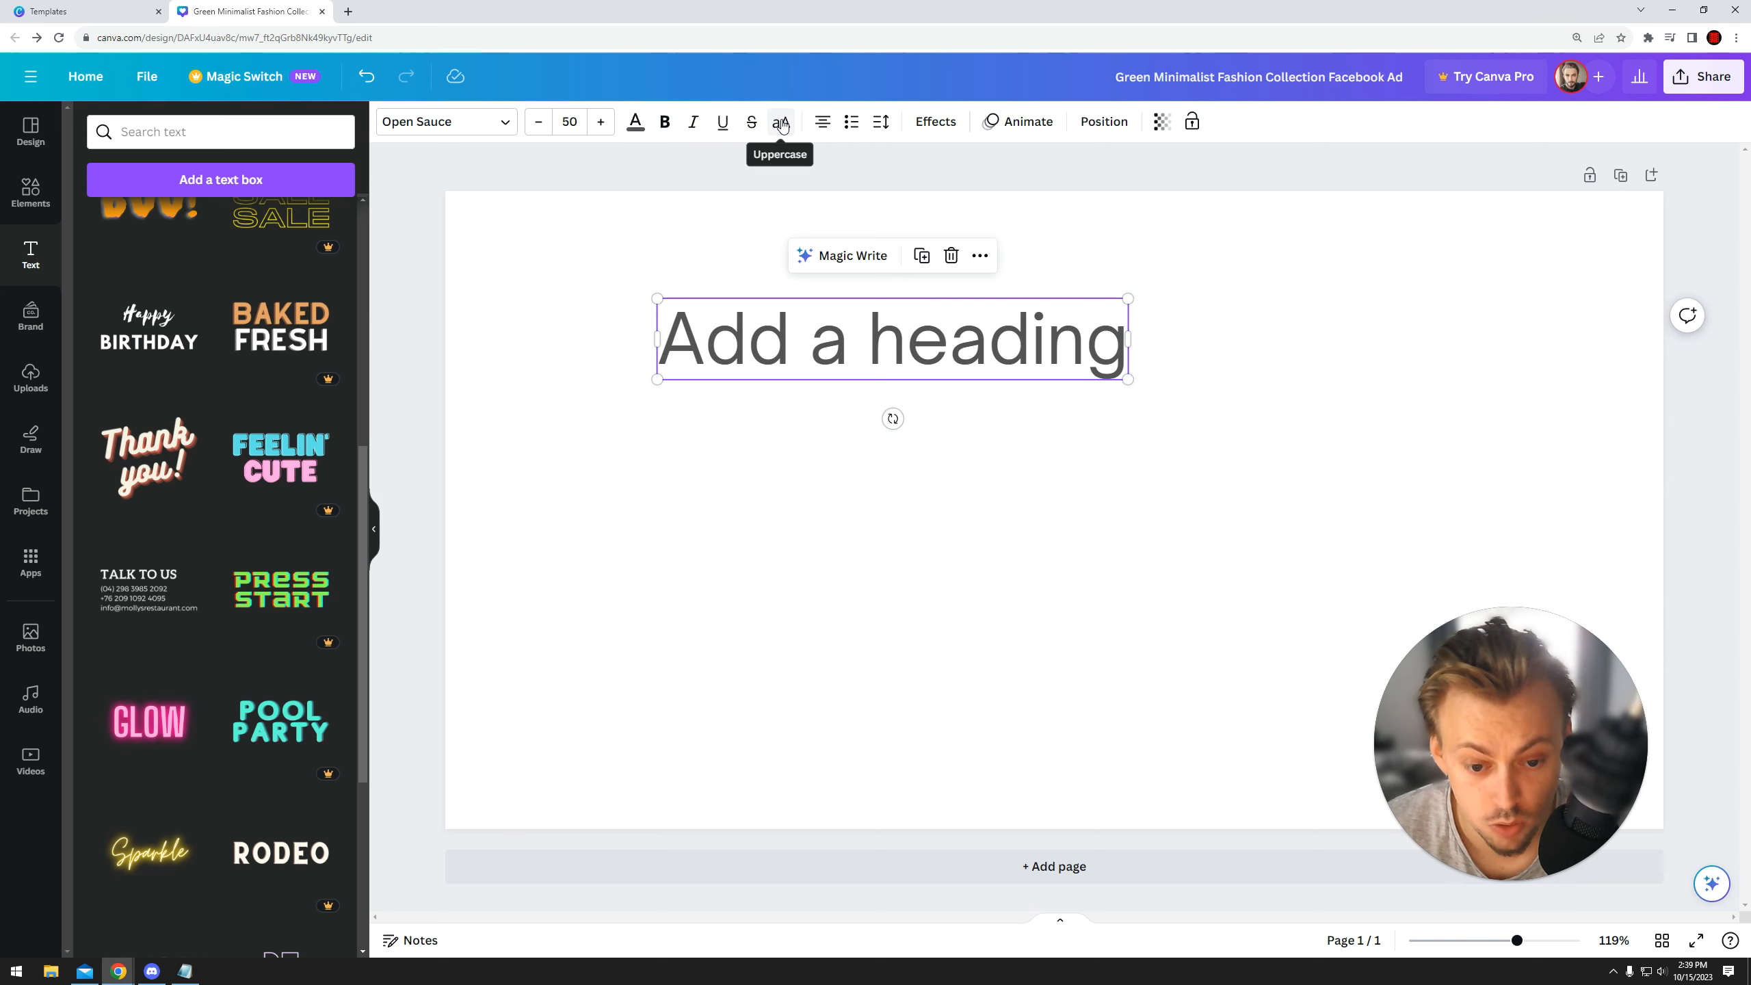
pyautogui.click(783, 125)
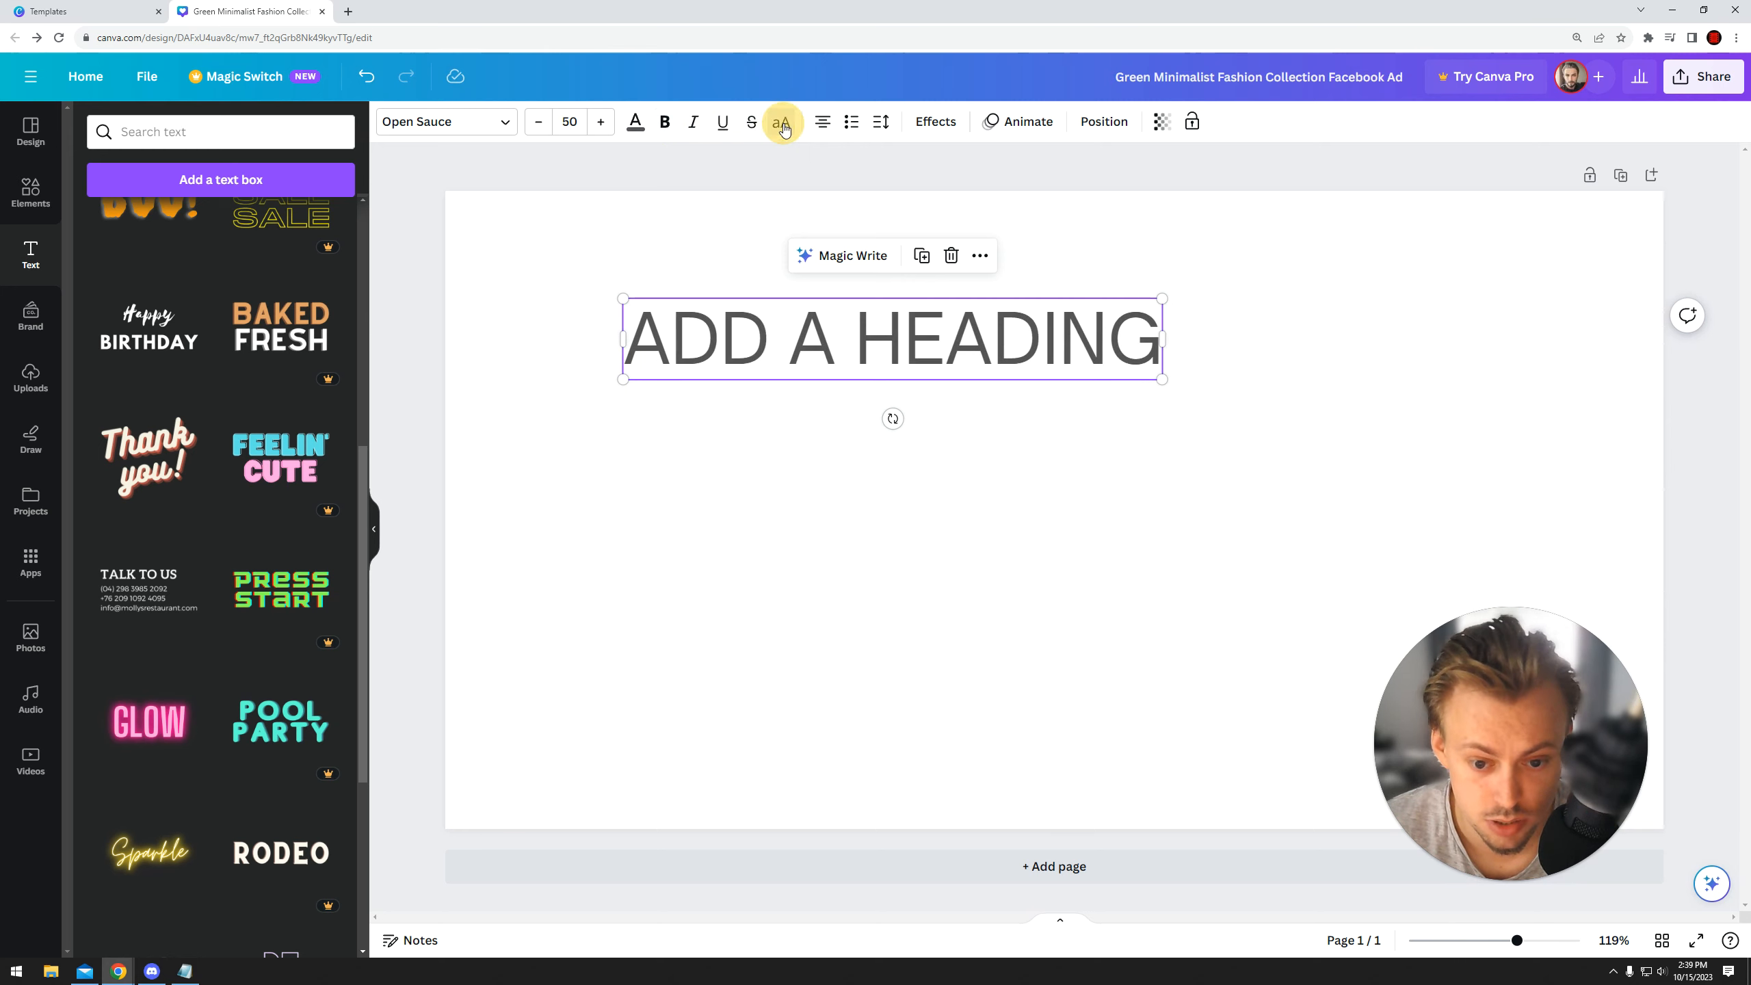
pyautogui.click(782, 126)
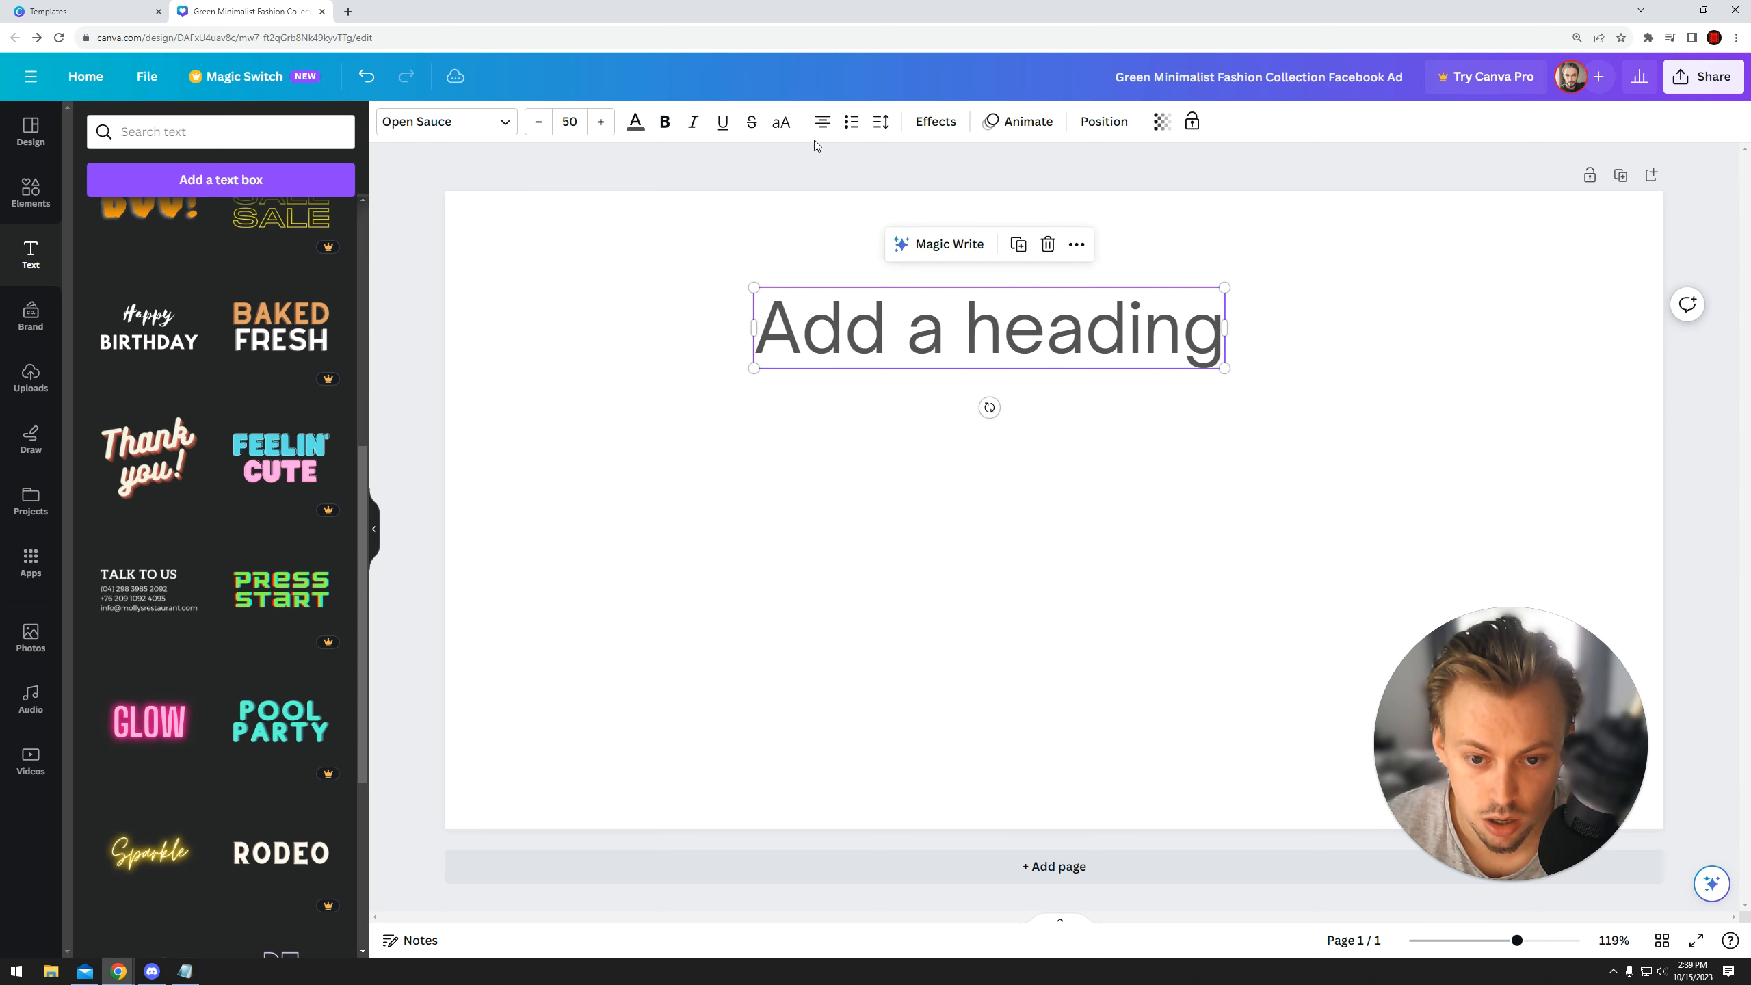
# - Widen the heading's text box well beyond its text, reposition it, and cycle the text alignment through left to justified
pyautogui.moveTo(1331, 327); pyautogui.dragTo(1544, 328)
pyautogui.moveTo(1219, 321); pyautogui.dragTo(1063, 340)
pyautogui.moveTo(1387, 390); pyautogui.dragTo(1376, 473)
pyautogui.moveTo(1391, 348); pyautogui.dragTo(1506, 322)
pyautogui.moveTo(1008, 344); pyautogui.dragTo(981, 359)
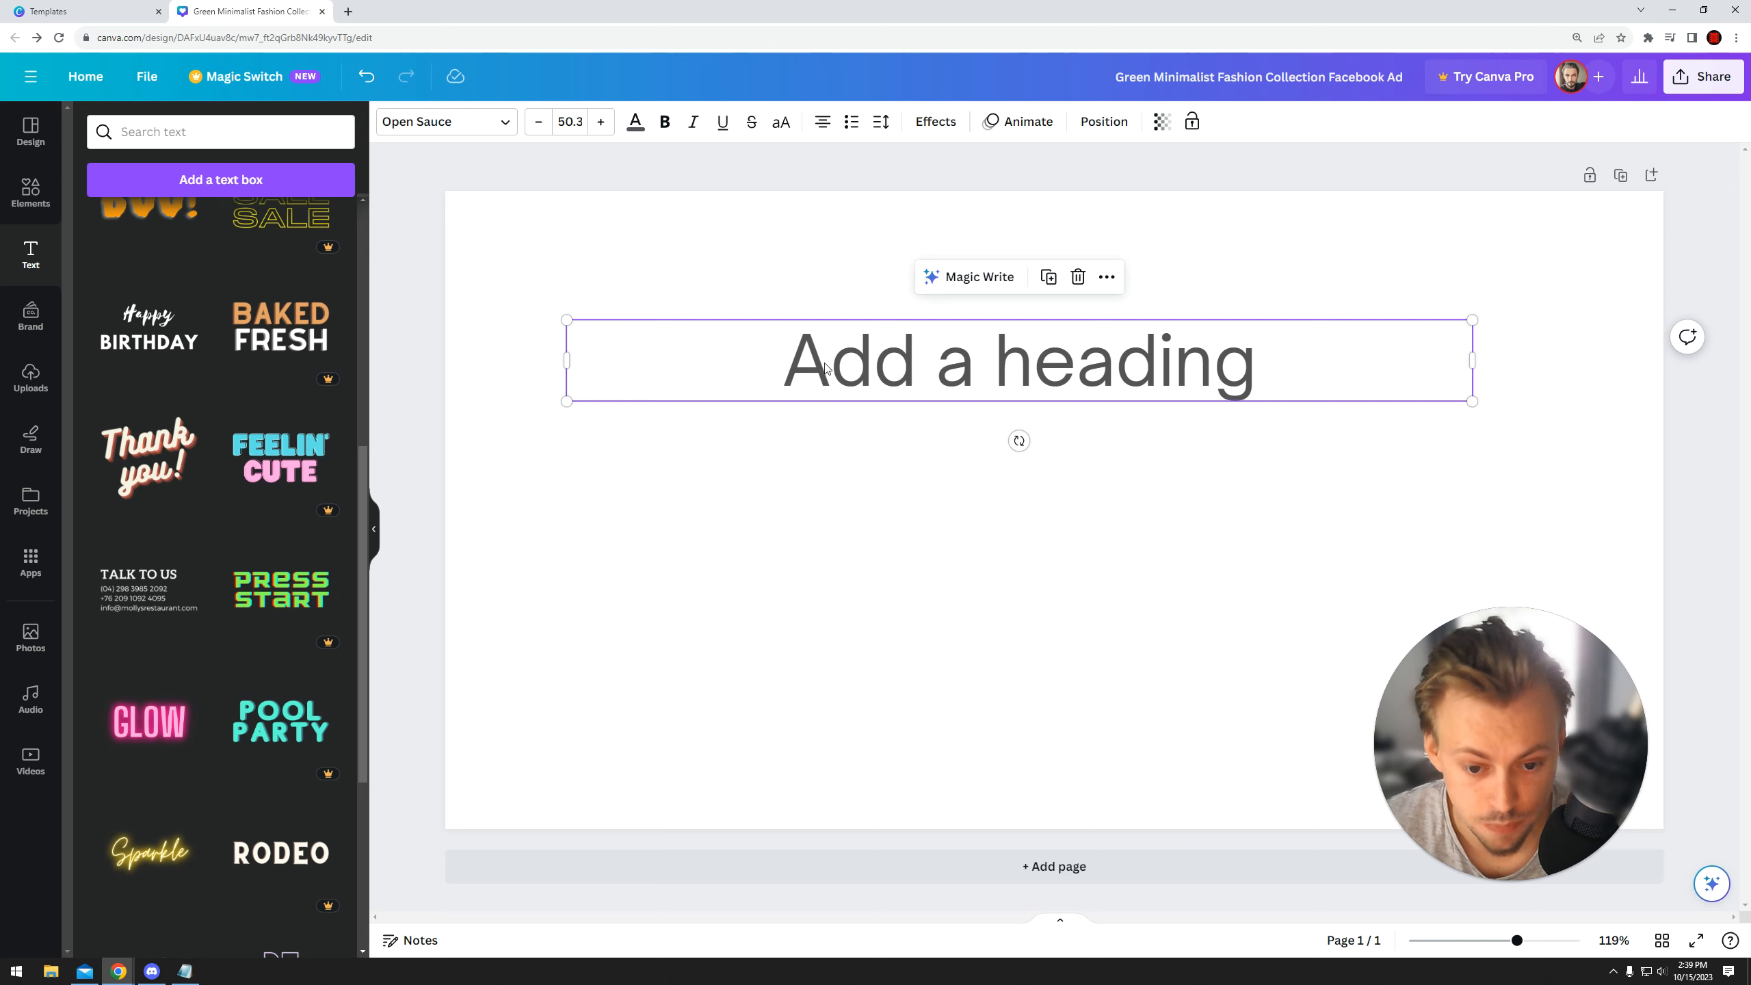
pyautogui.click(821, 121)
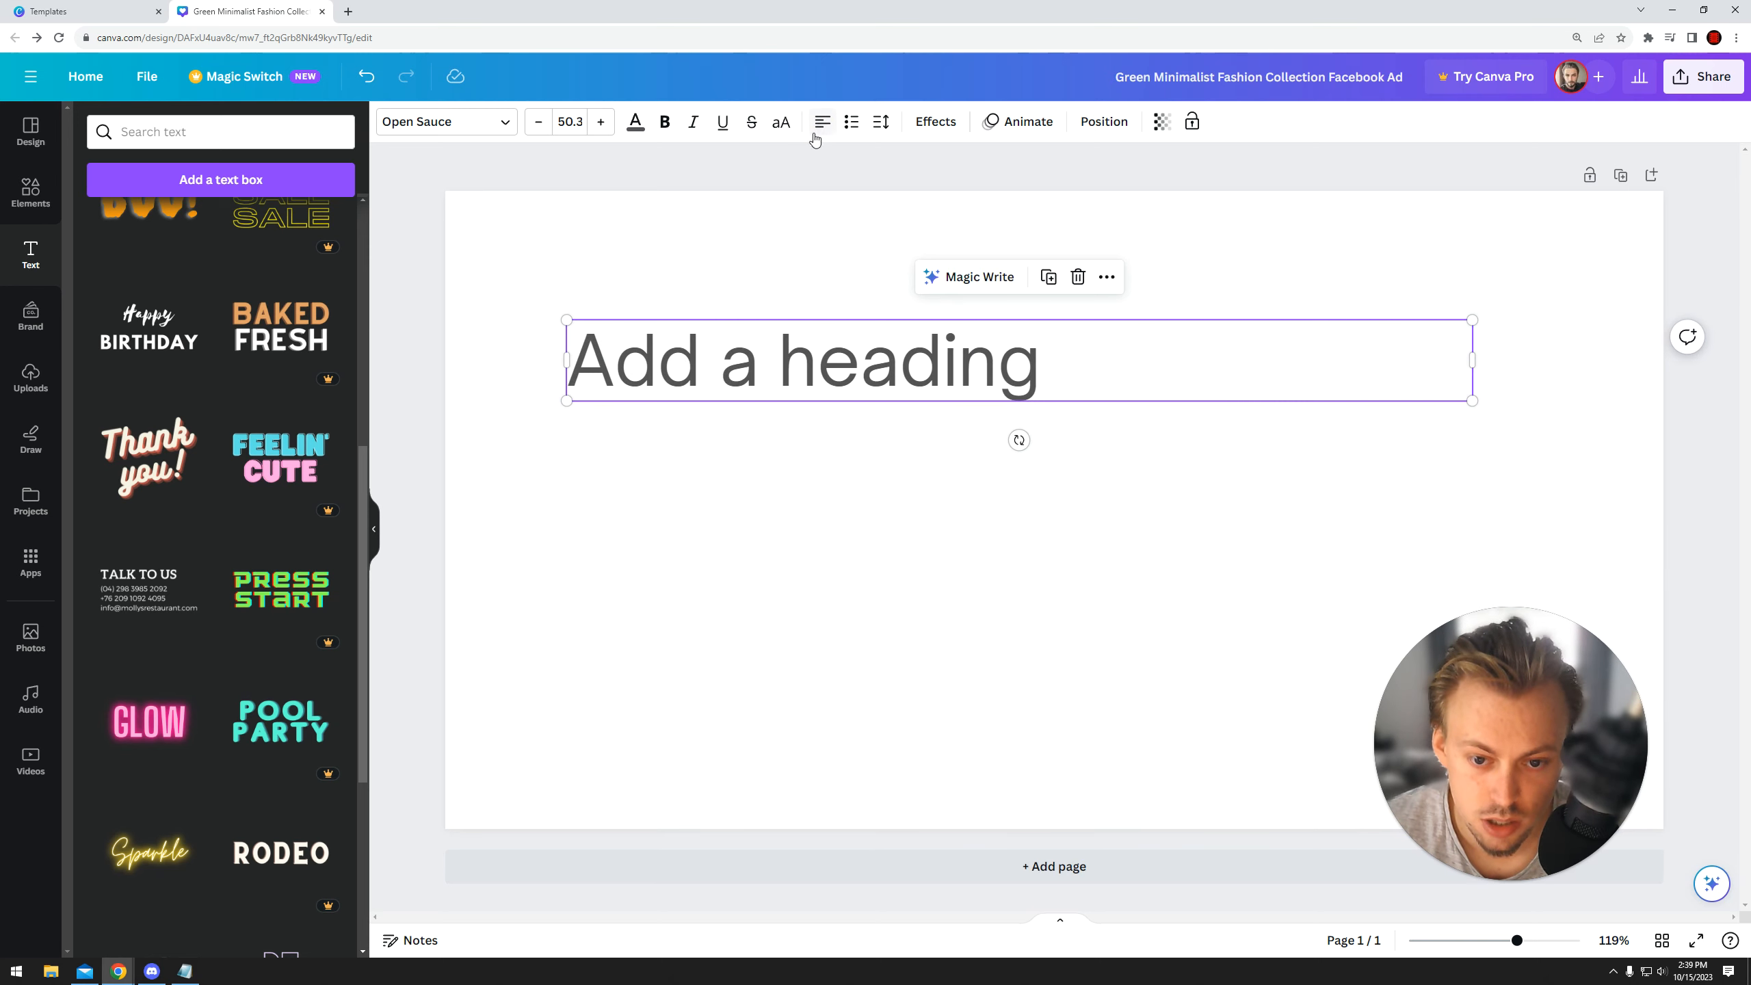
pyautogui.click(823, 124)
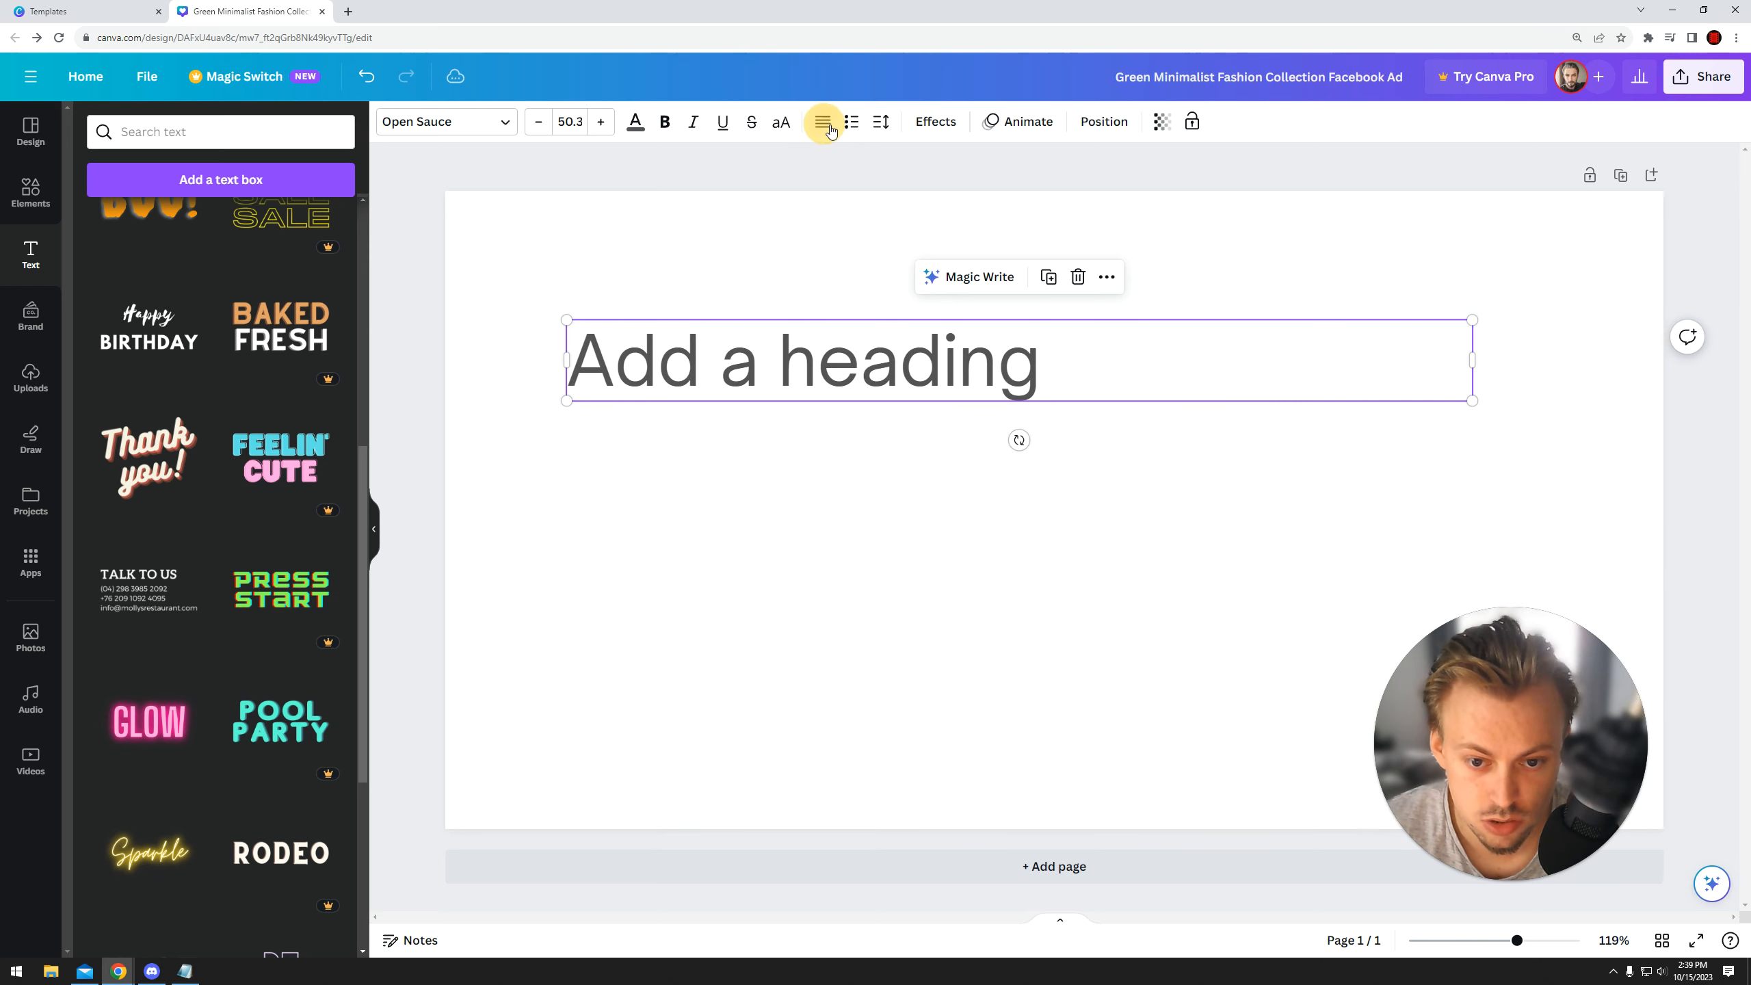
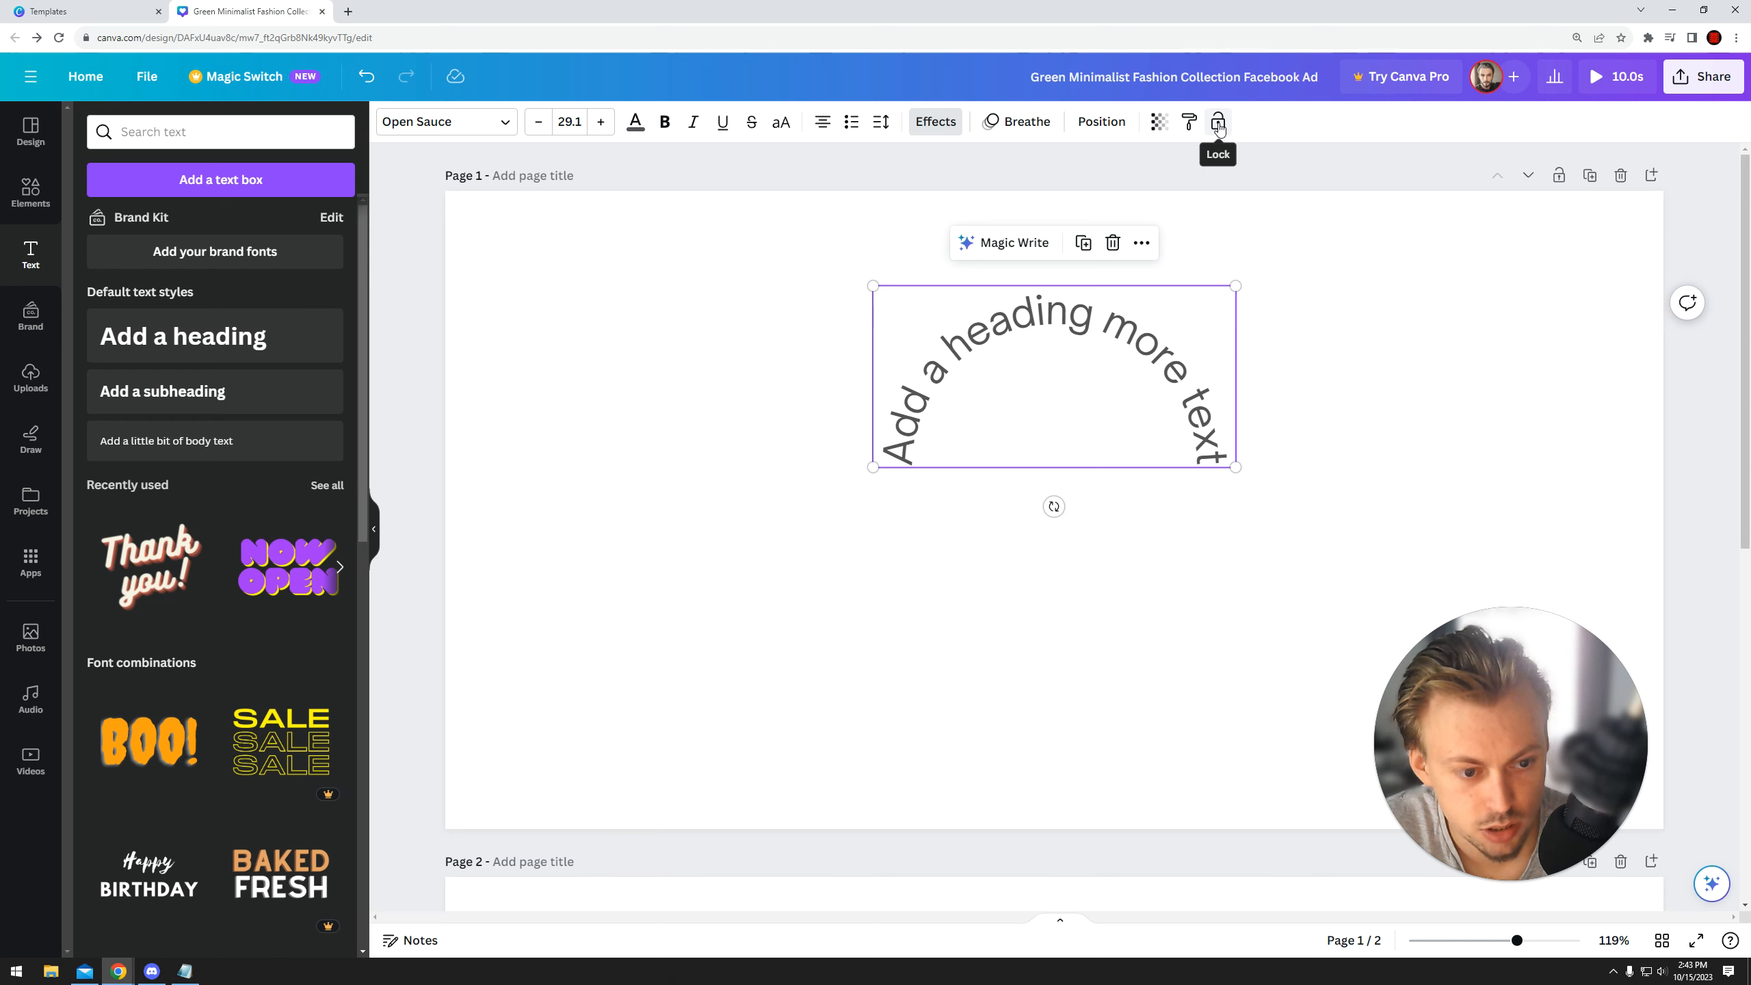
# - Lock the curved heading and try to select it by repeatedly drawing selection areas across it
pyautogui.click(1332, 216)
pyautogui.moveTo(1472, 249); pyautogui.dragTo(563, 607)
pyautogui.moveTo(632, 618); pyautogui.dragTo(1351, 276)
pyautogui.moveTo(1353, 269); pyautogui.dragTo(779, 665)
pyautogui.moveTo(764, 661); pyautogui.dragTo(1489, 245)
pyautogui.moveTo(1491, 241); pyautogui.dragTo(720, 675)
pyautogui.moveTo(708, 668); pyautogui.dragTo(1423, 278)
pyautogui.moveTo(1429, 273); pyautogui.dragTo(706, 652)
pyautogui.moveTo(578, 551); pyautogui.dragTo(661, 406)
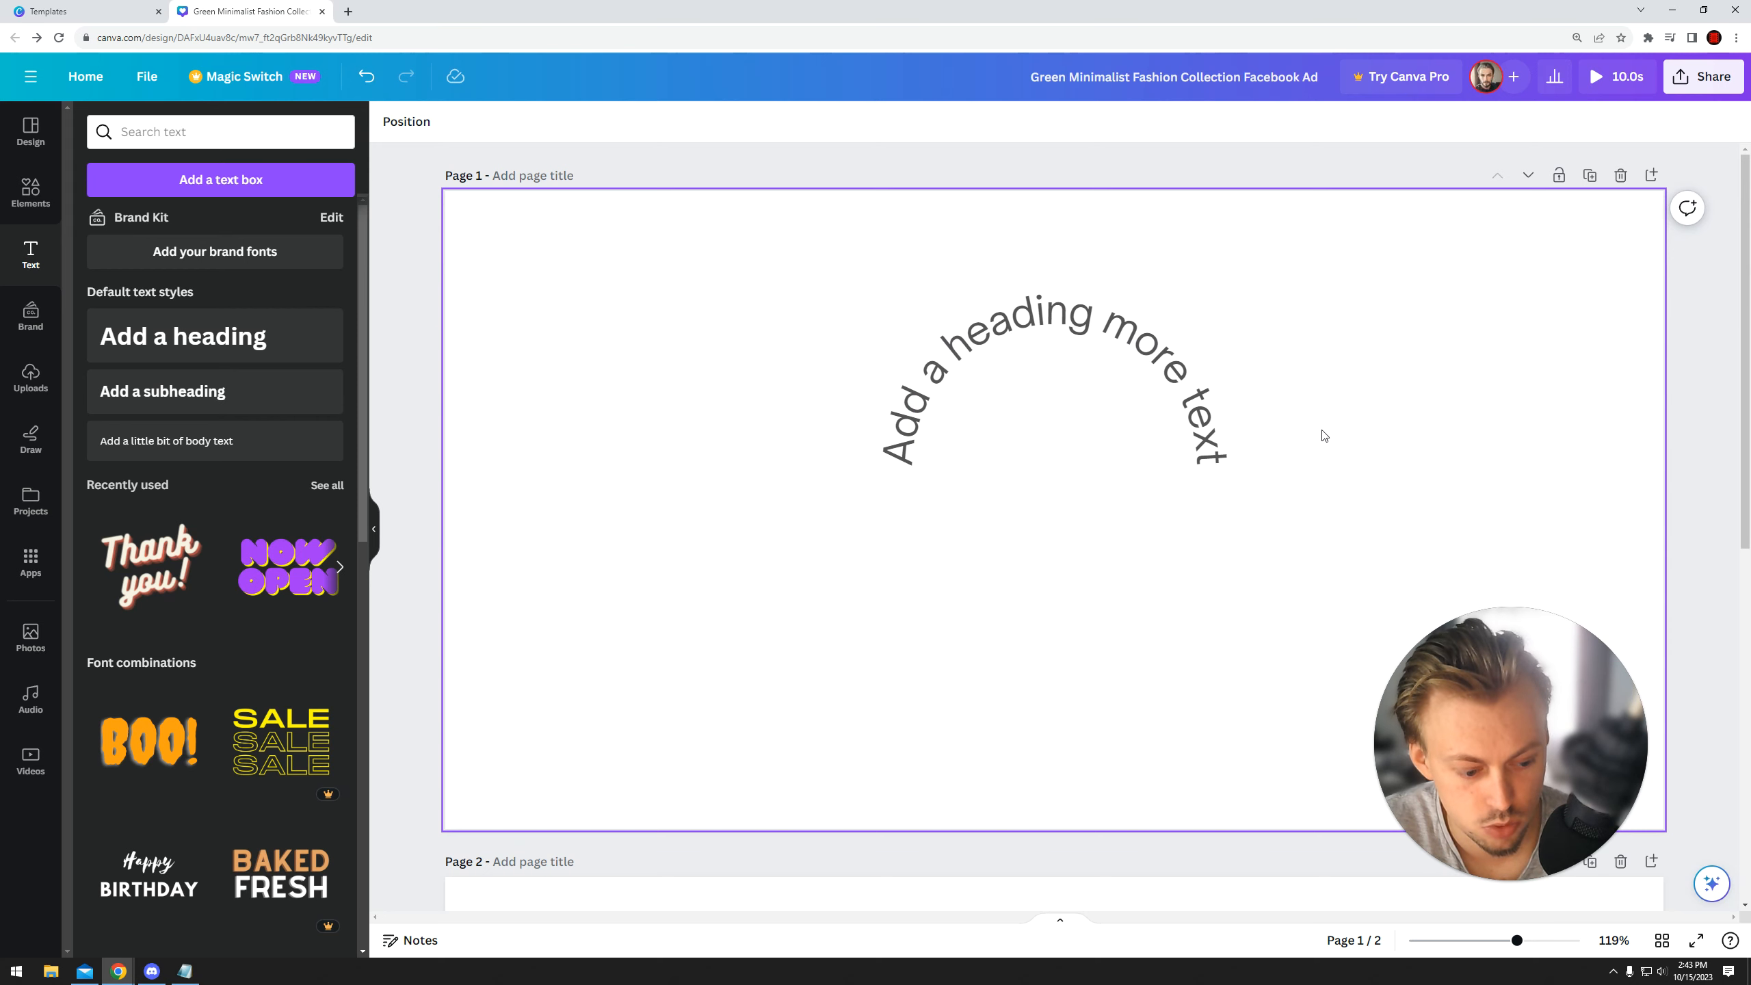
pyautogui.moveTo(1469, 679); pyautogui.dragTo(1518, 607)
pyautogui.moveTo(1296, 279); pyautogui.dragTo(927, 521)
# - Unlock the curved heading and move it slightly up and to the right on the page
pyautogui.click(1044, 327)
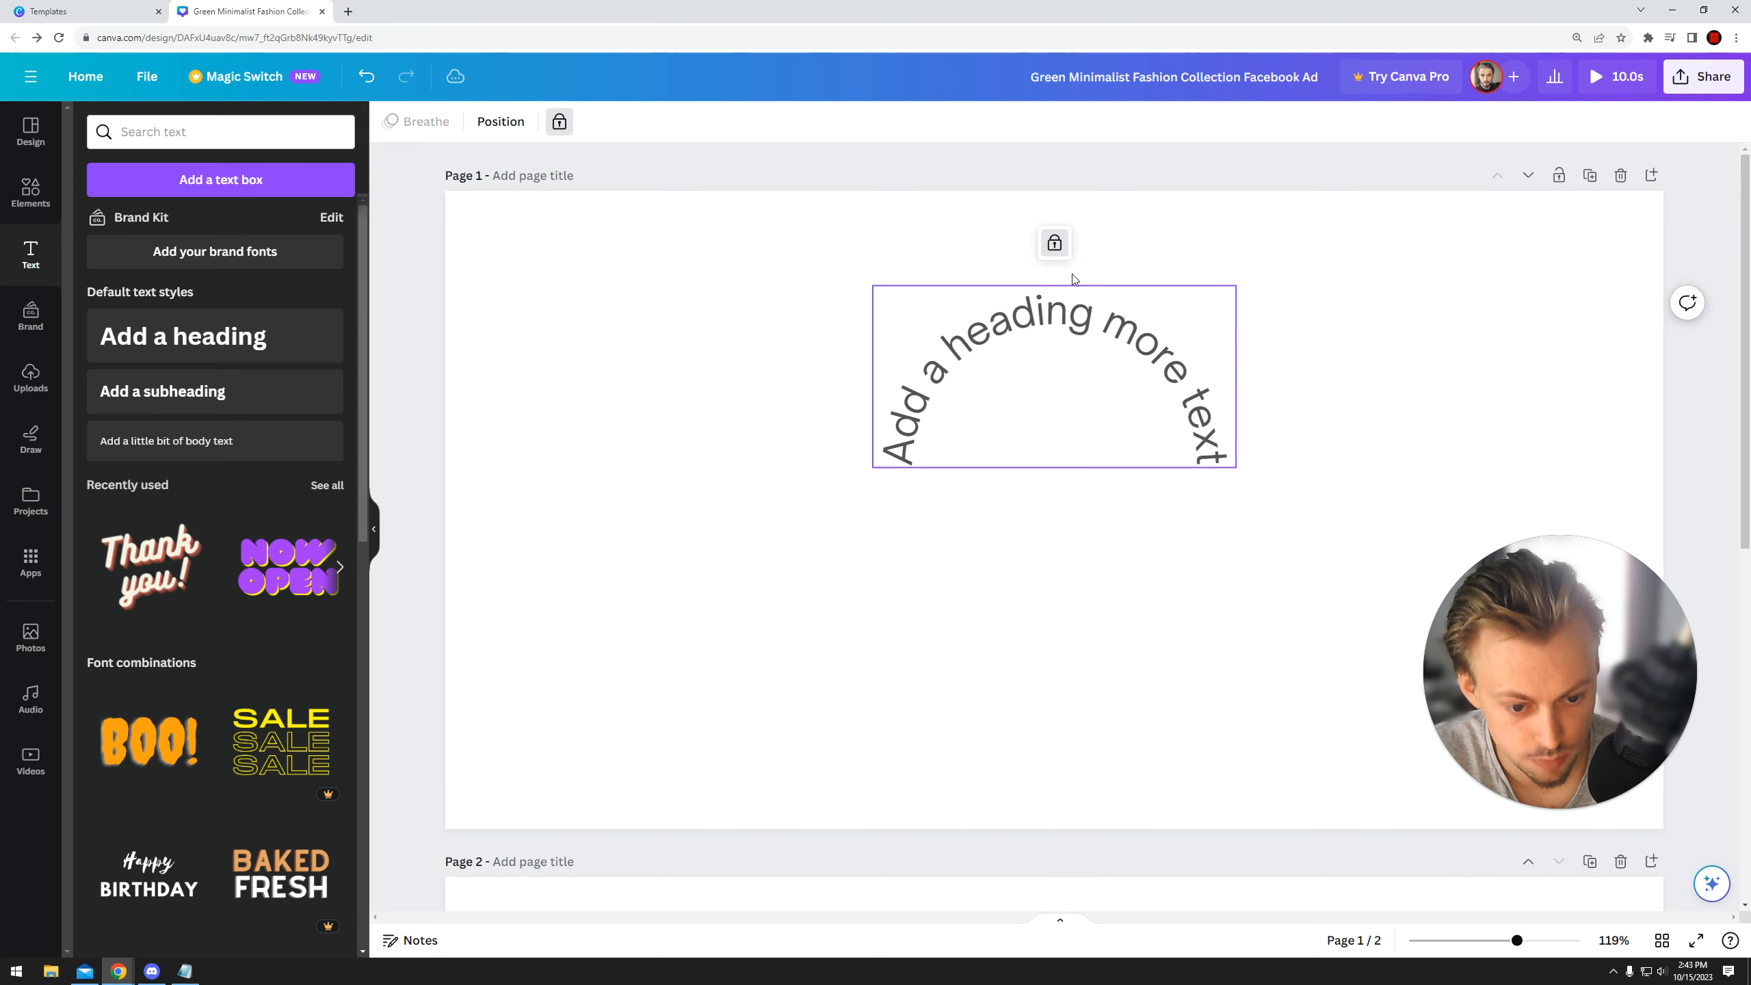
pyautogui.click(1054, 242)
pyautogui.moveTo(1041, 330); pyautogui.dragTo(1050, 320)
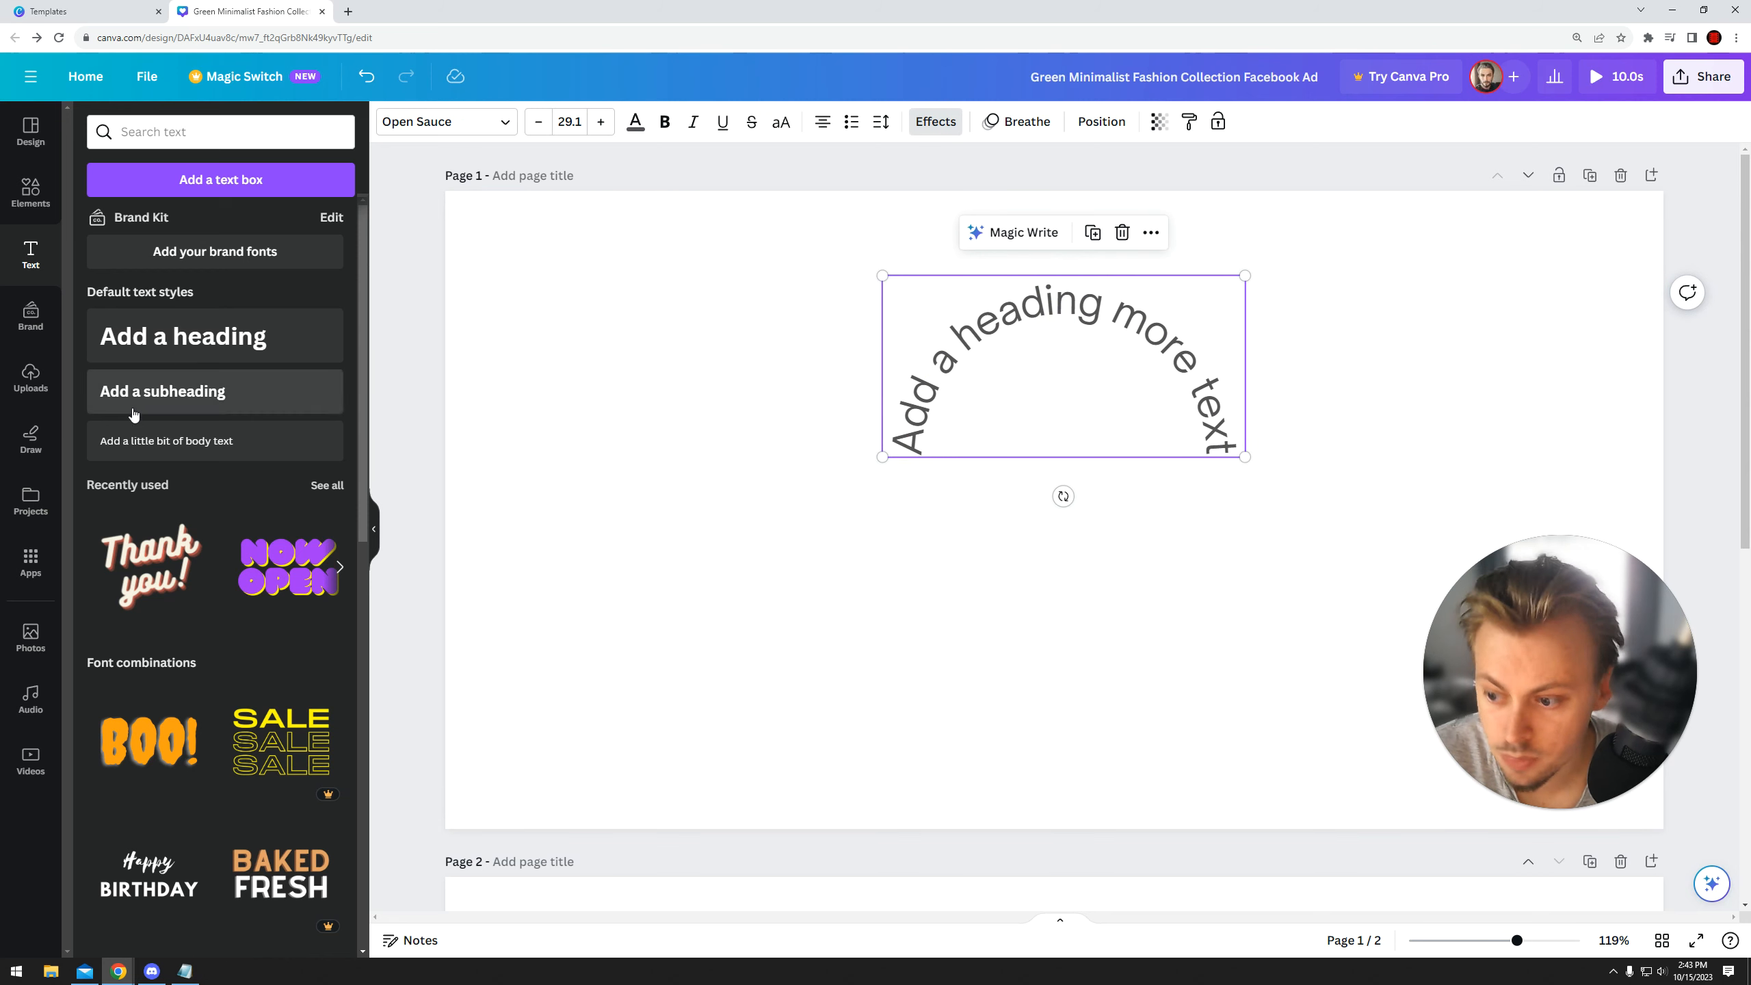
# - Examine the brand templates and the Brand Kit sections for logos, colours, fonts, brand voice, photos, graphics and icons
pyautogui.click(30, 318)
pyautogui.click(322, 460)
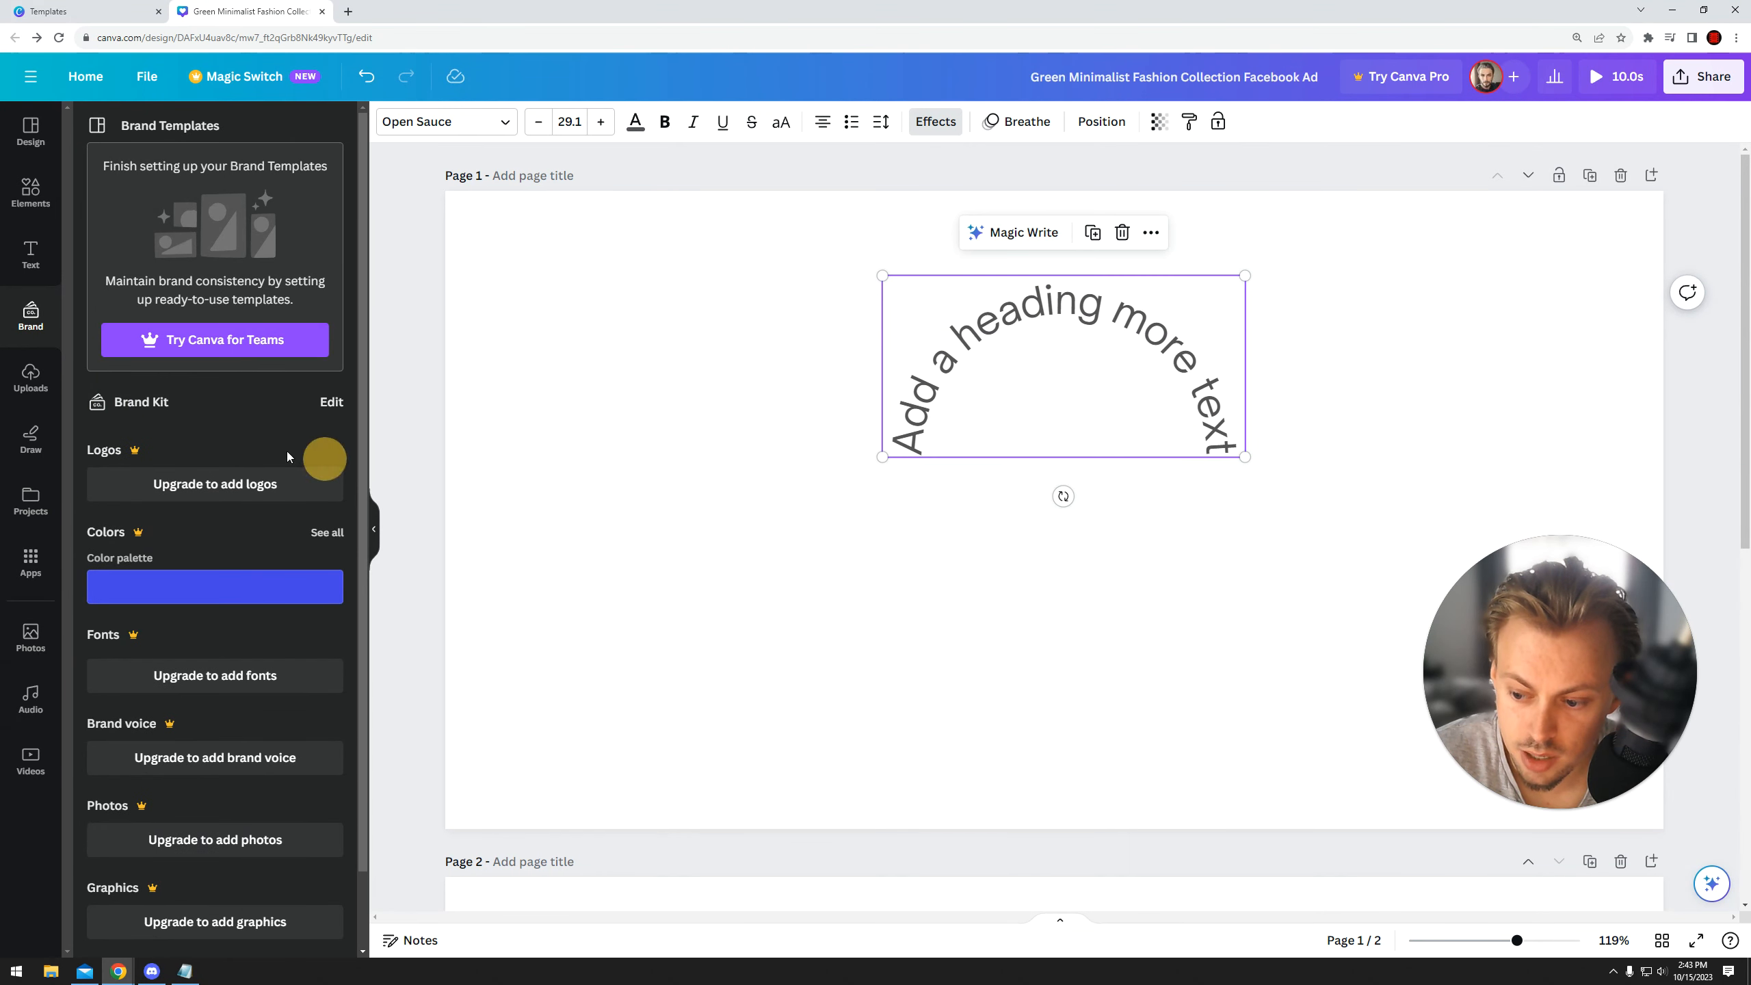
pyautogui.scroll(-2, 215, 503)
pyautogui.scroll(2, 215, 503)
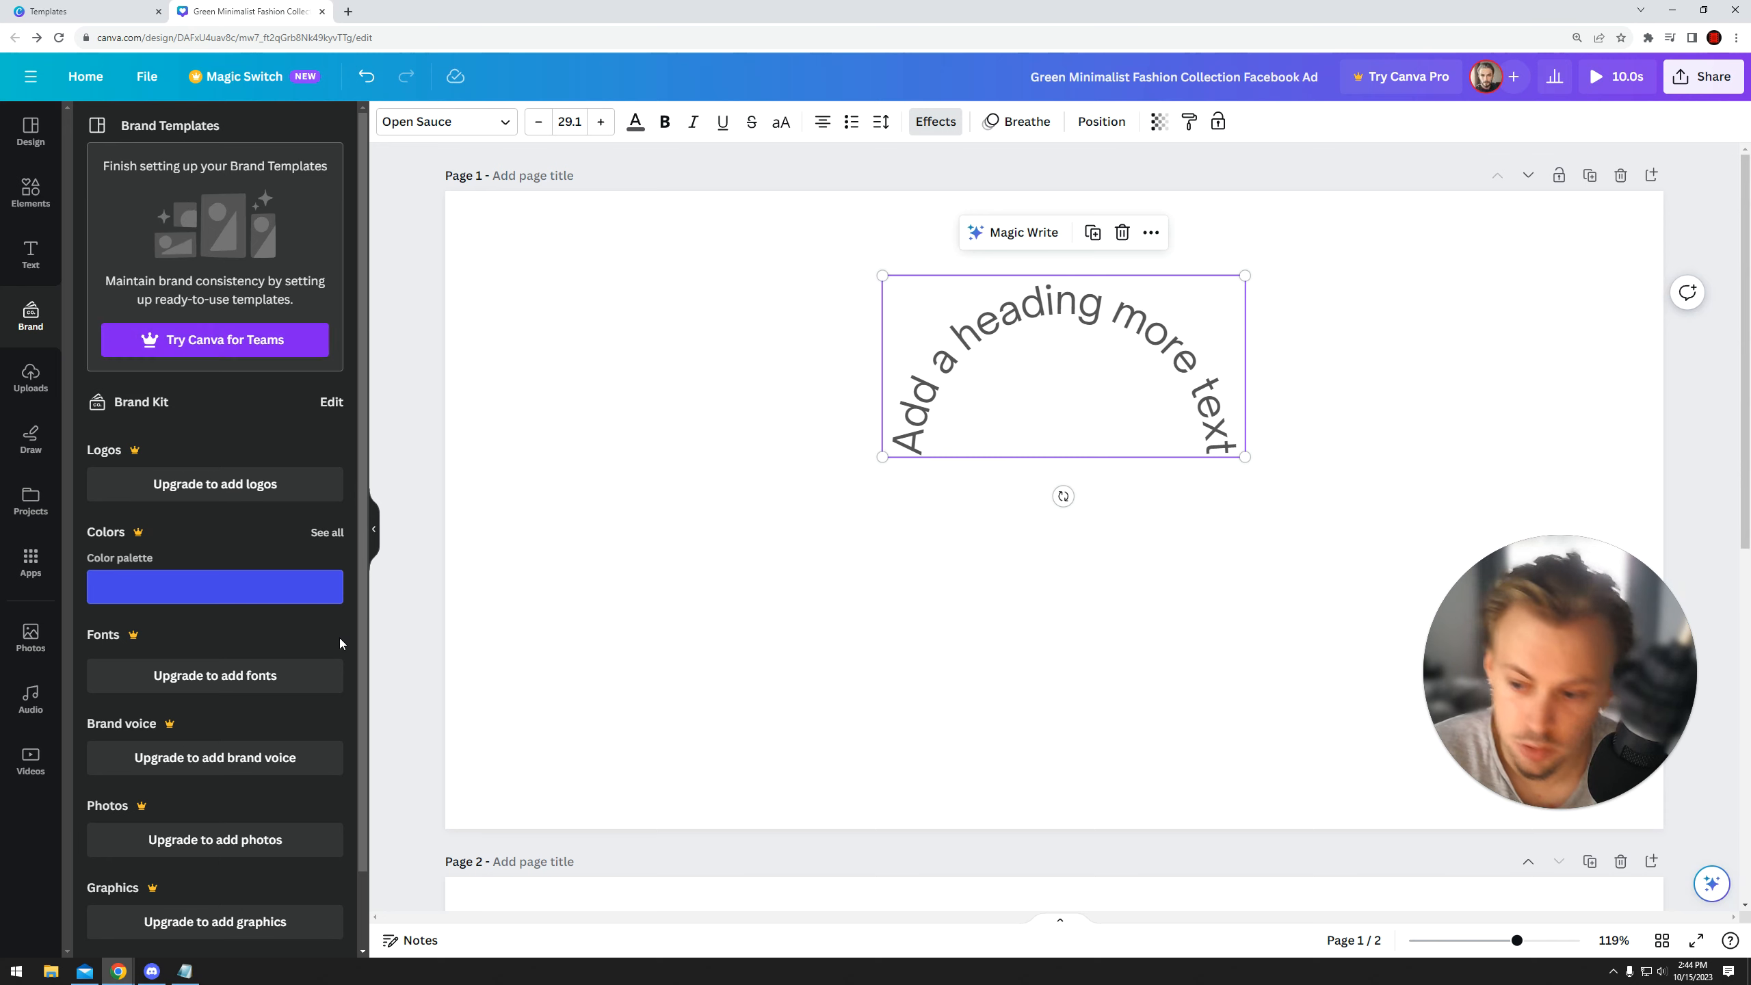
pyautogui.scroll(-1, 254, 689)
pyautogui.scroll(1, 245, 634)
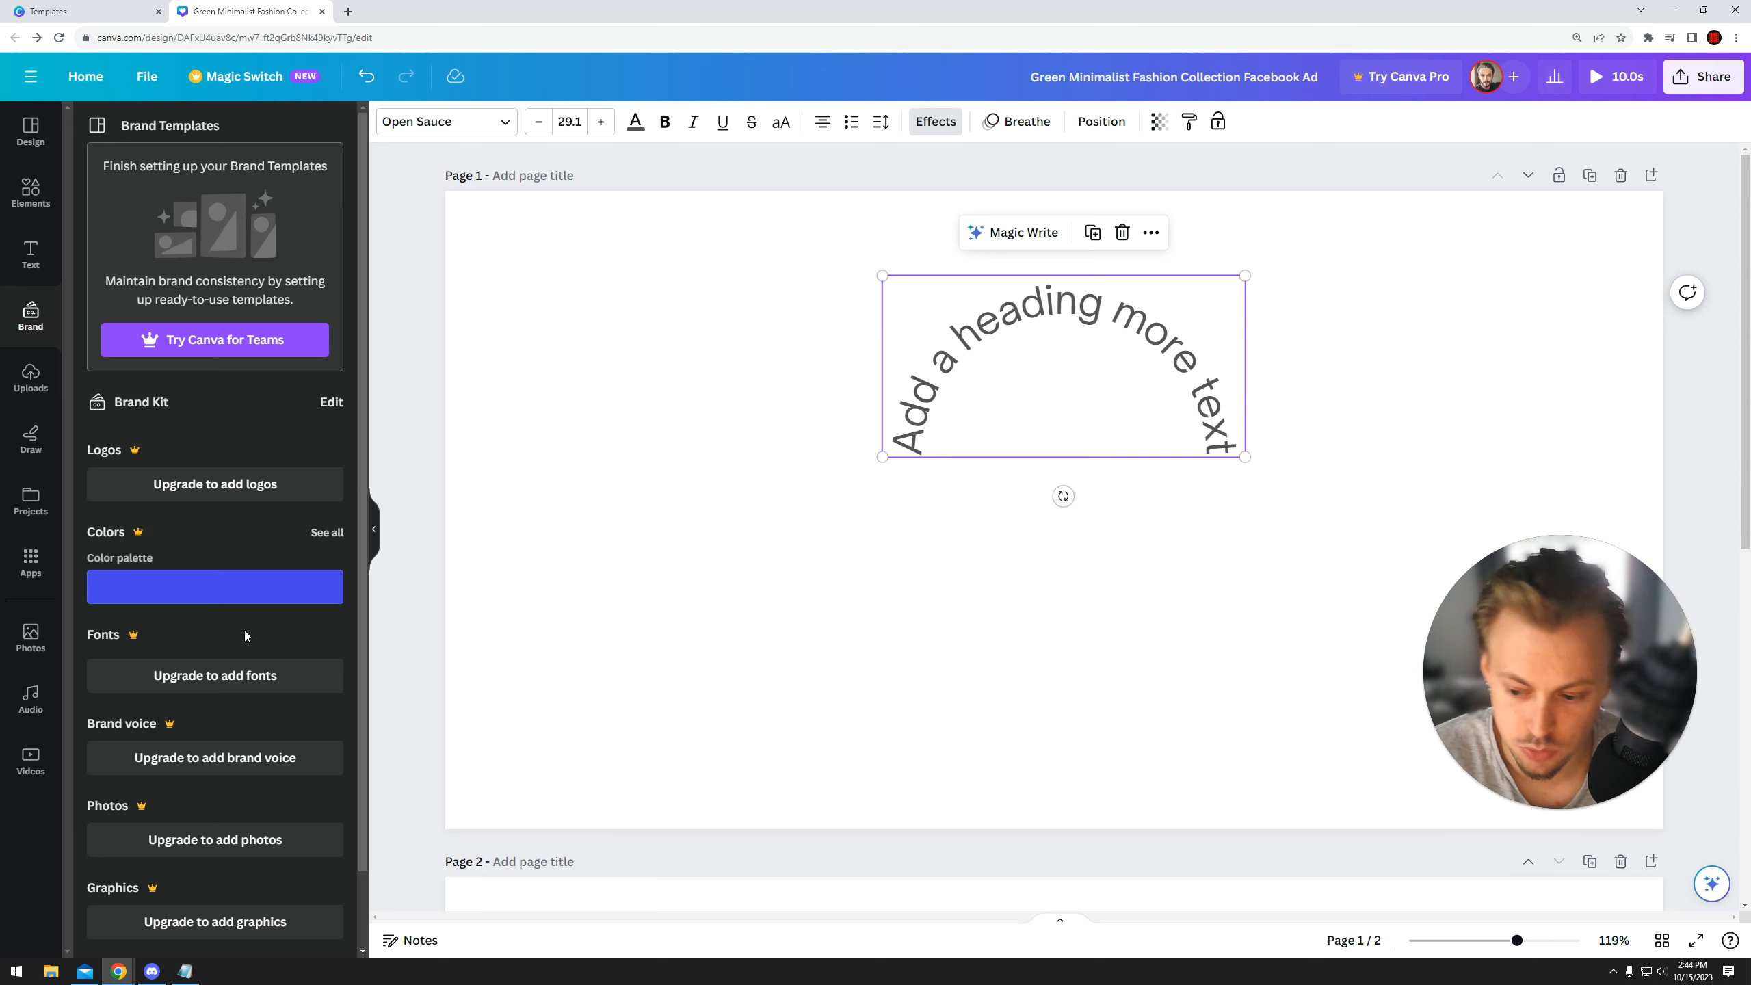
pyautogui.scroll(-2, 232, 449)
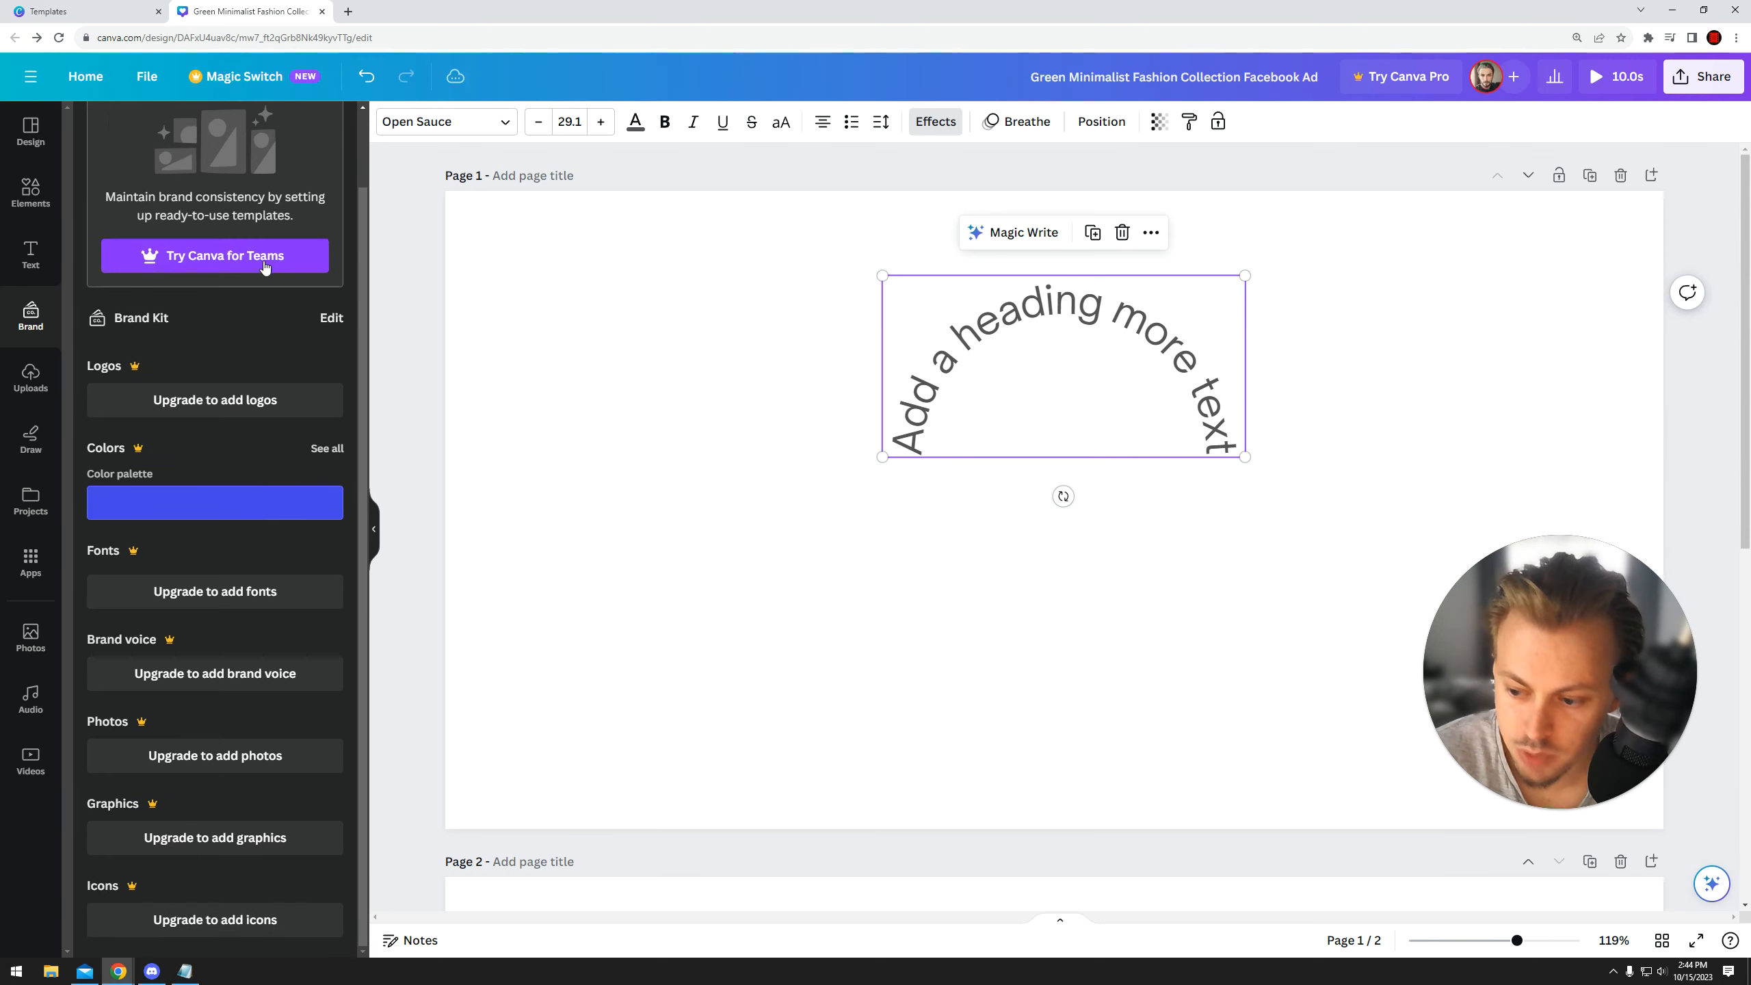
pyautogui.scroll(2, 262, 590)
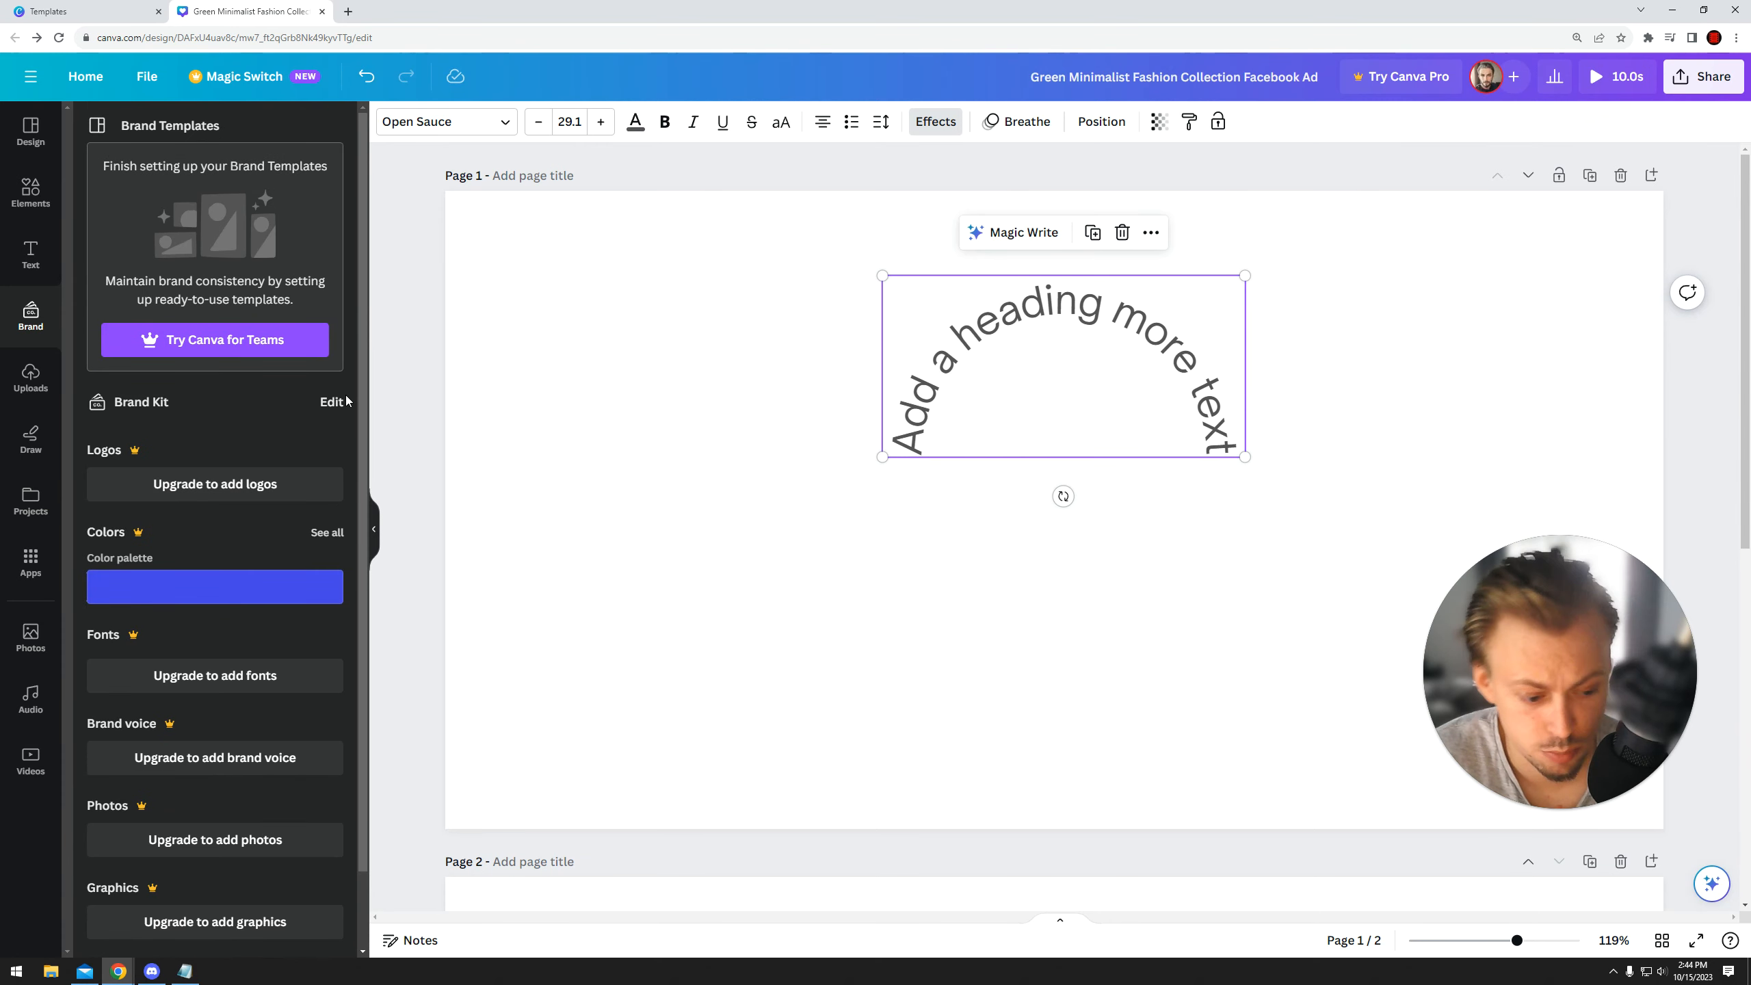
# - View the uploaded images and audio, and the alternative upload sources such as Facebook, Google Drive, Instagram and Dropbox
pyautogui.click(54, 383)
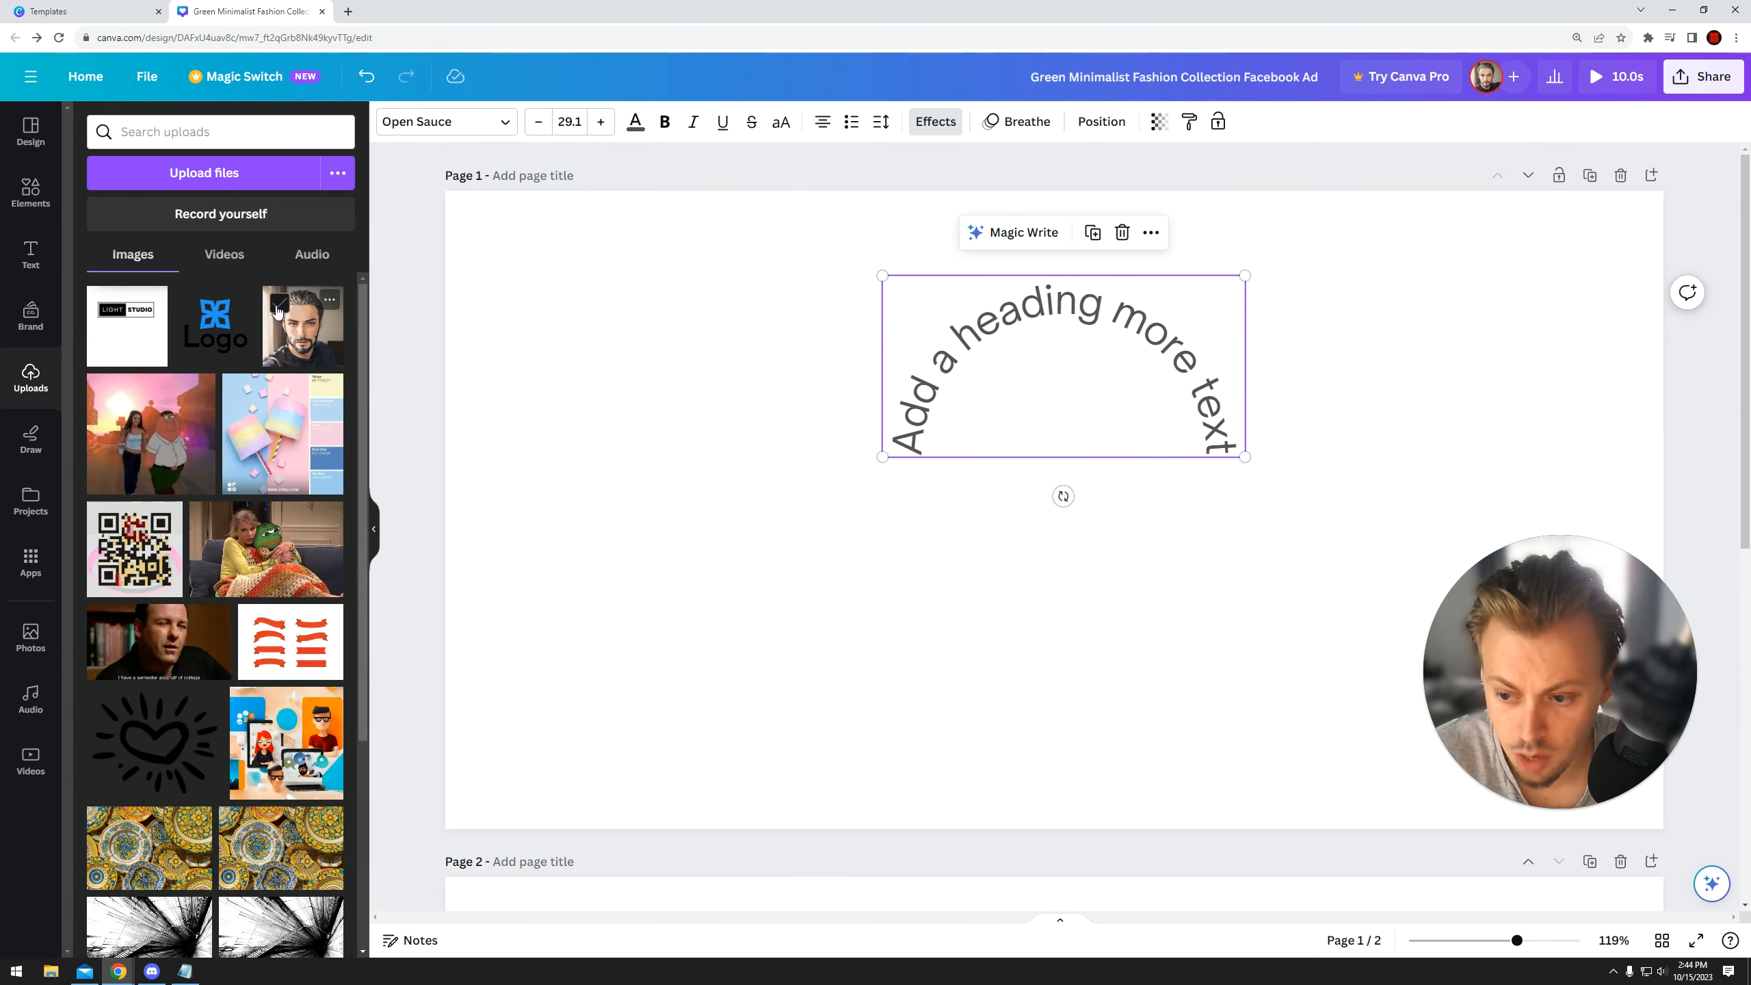
pyautogui.click(312, 254)
pyautogui.click(133, 253)
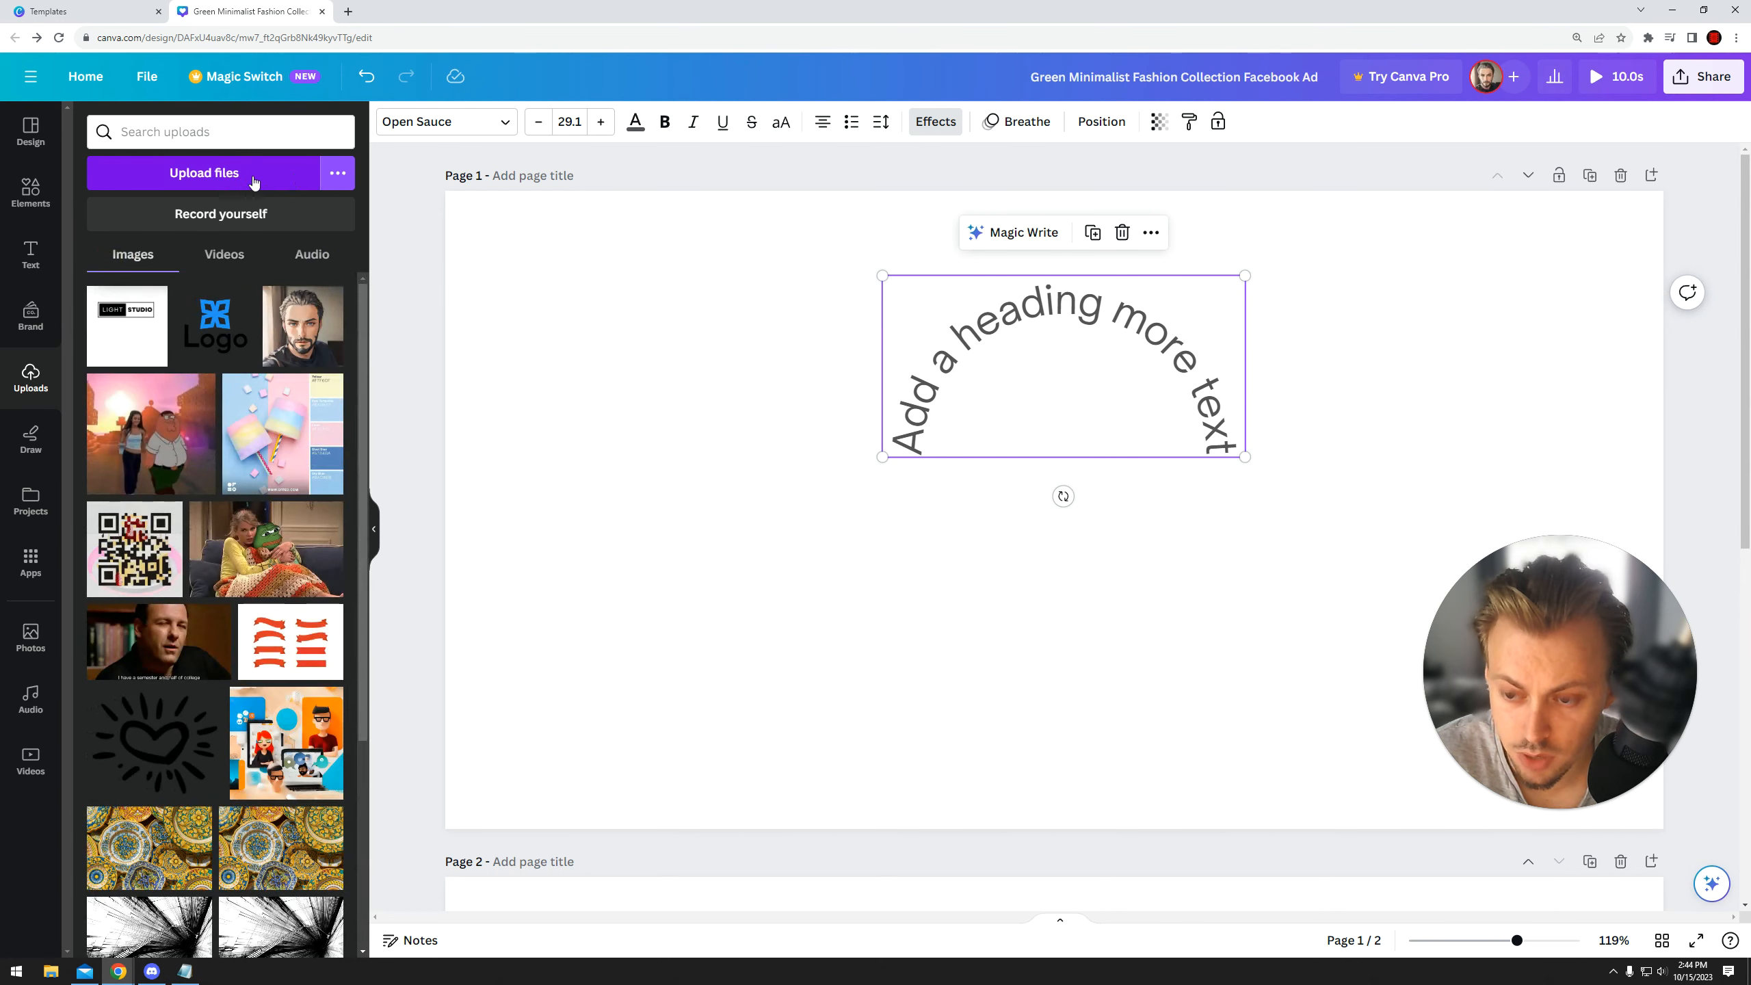
pyautogui.click(340, 174)
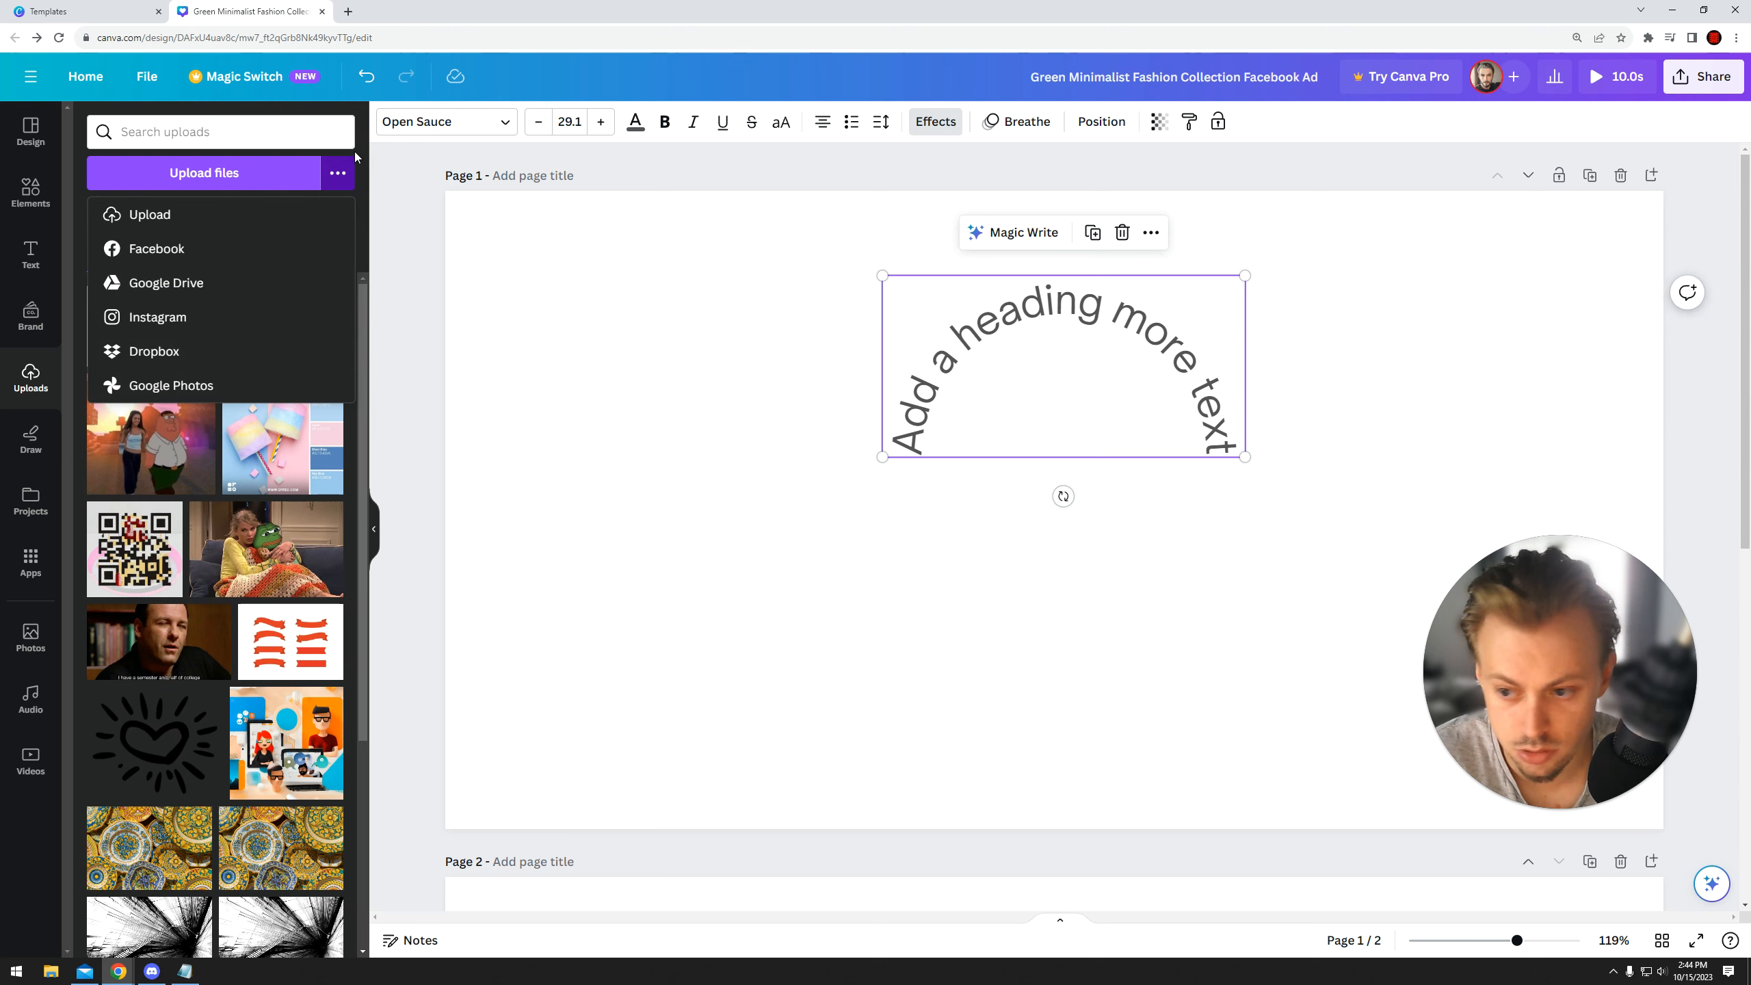
pyautogui.click(342, 174)
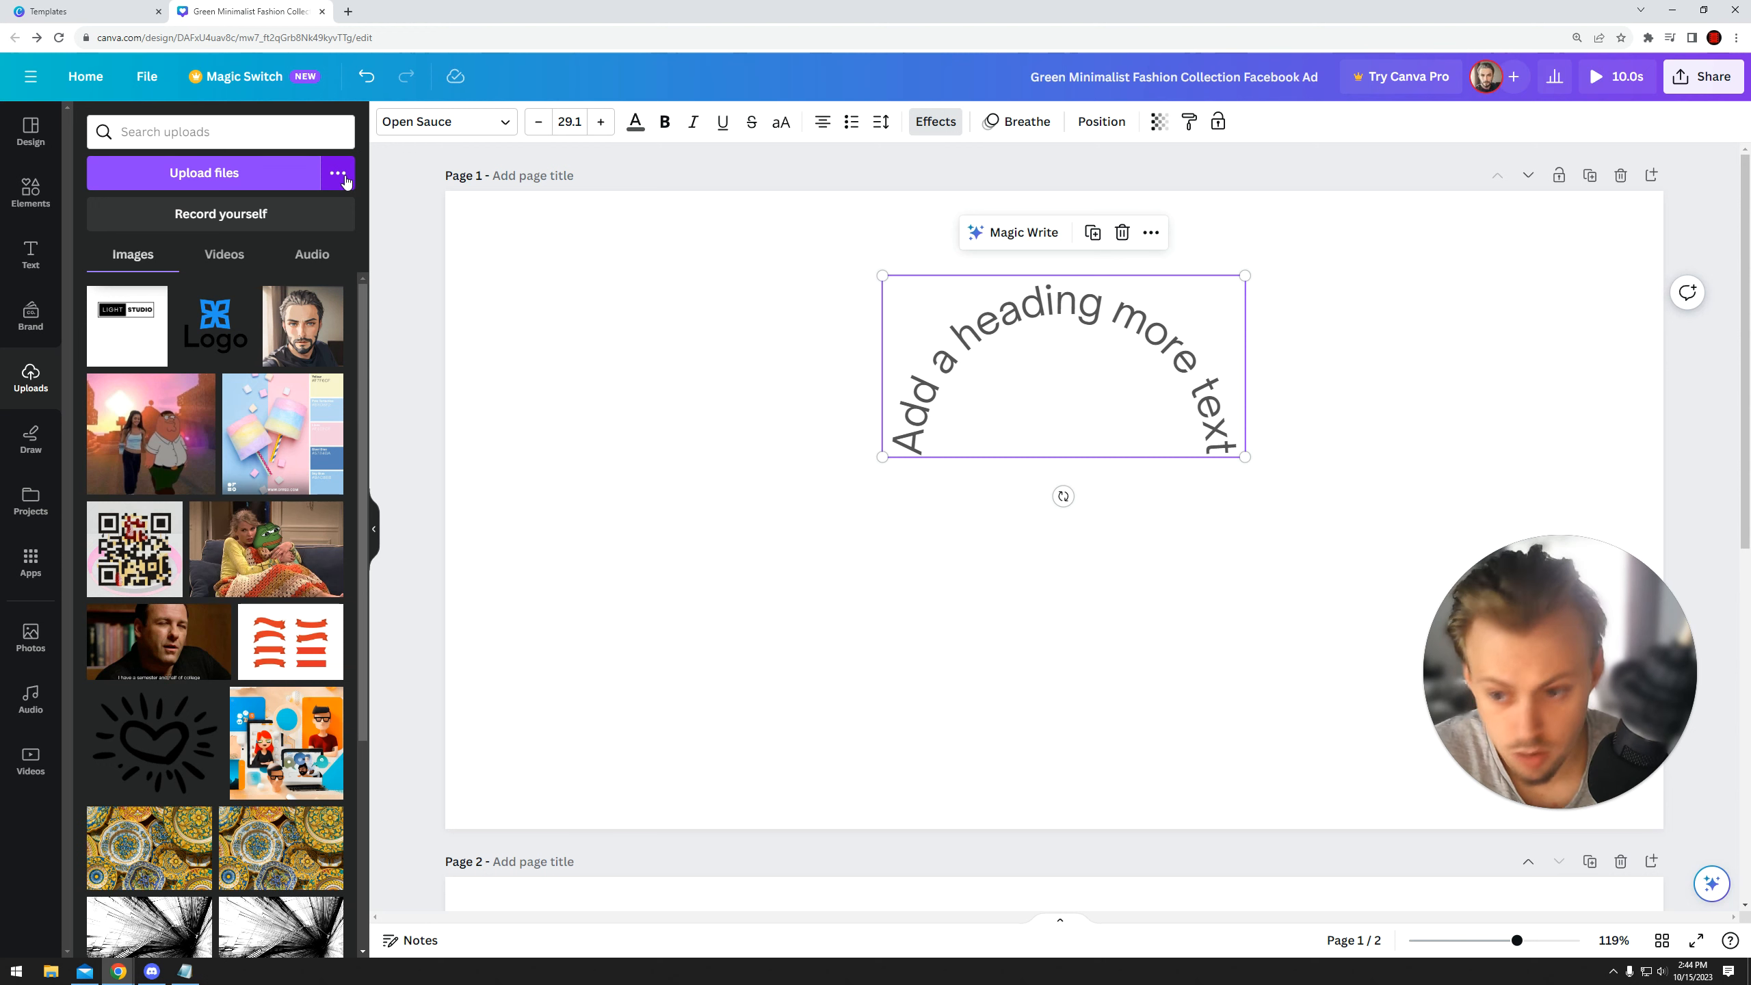
pyautogui.click(344, 174)
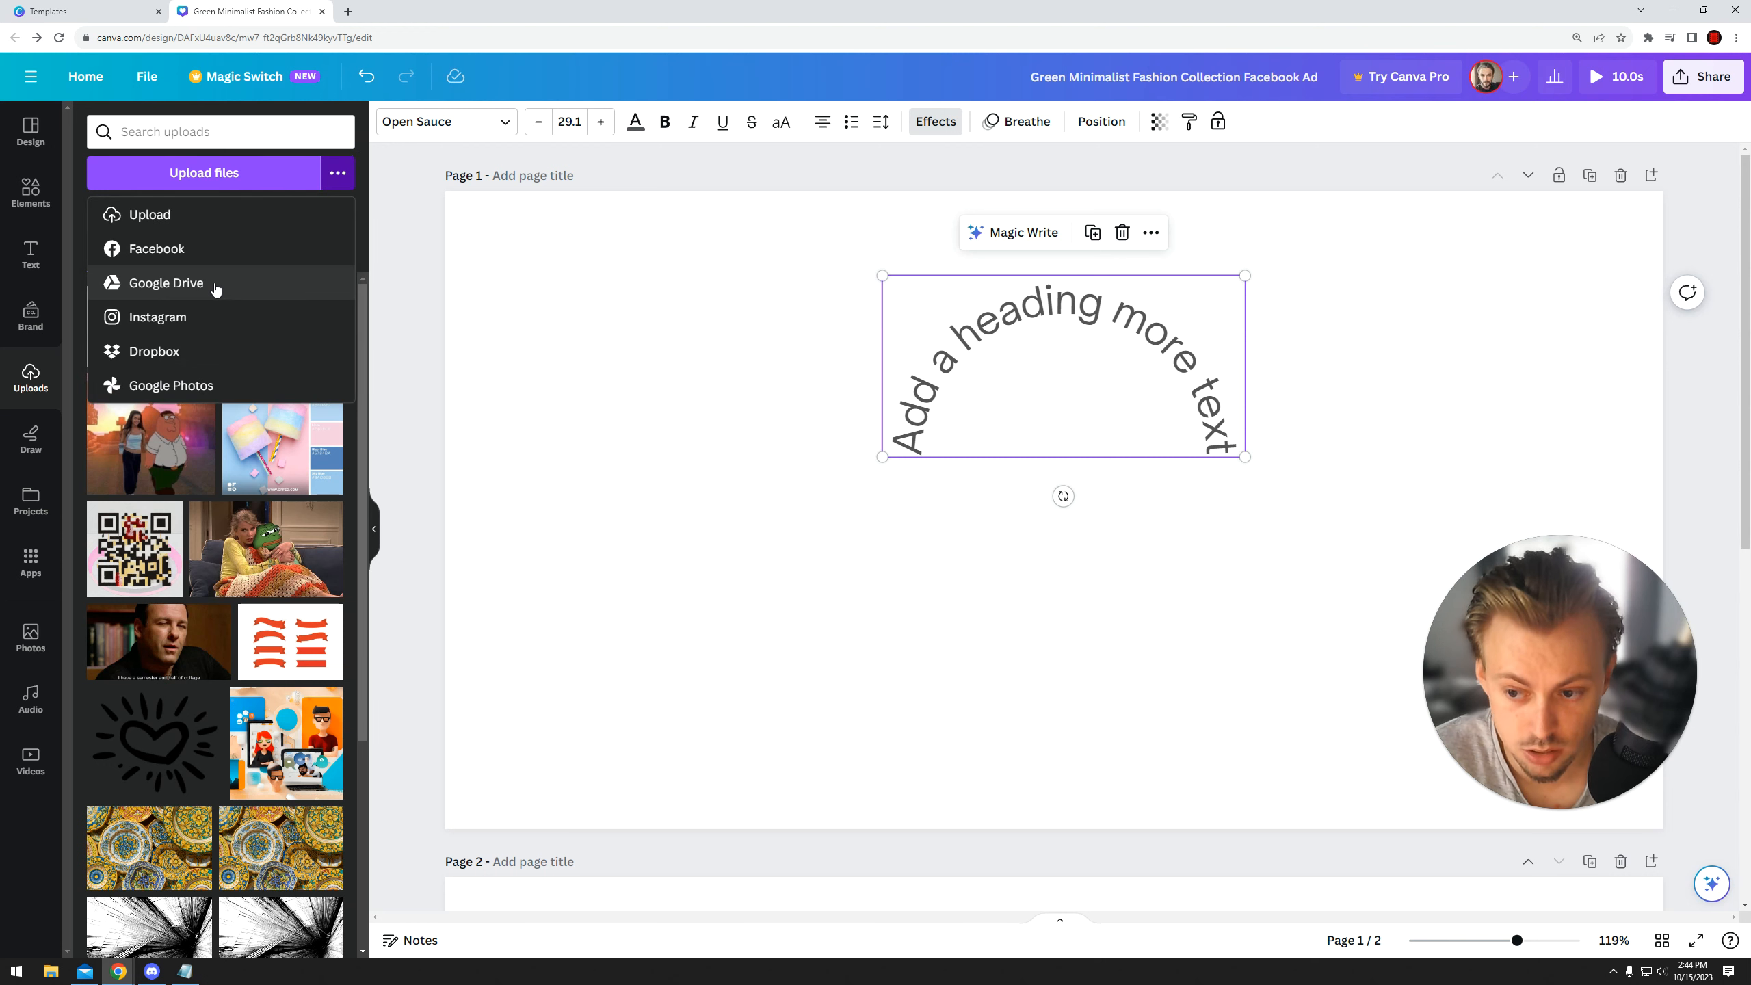
pyautogui.click(337, 179)
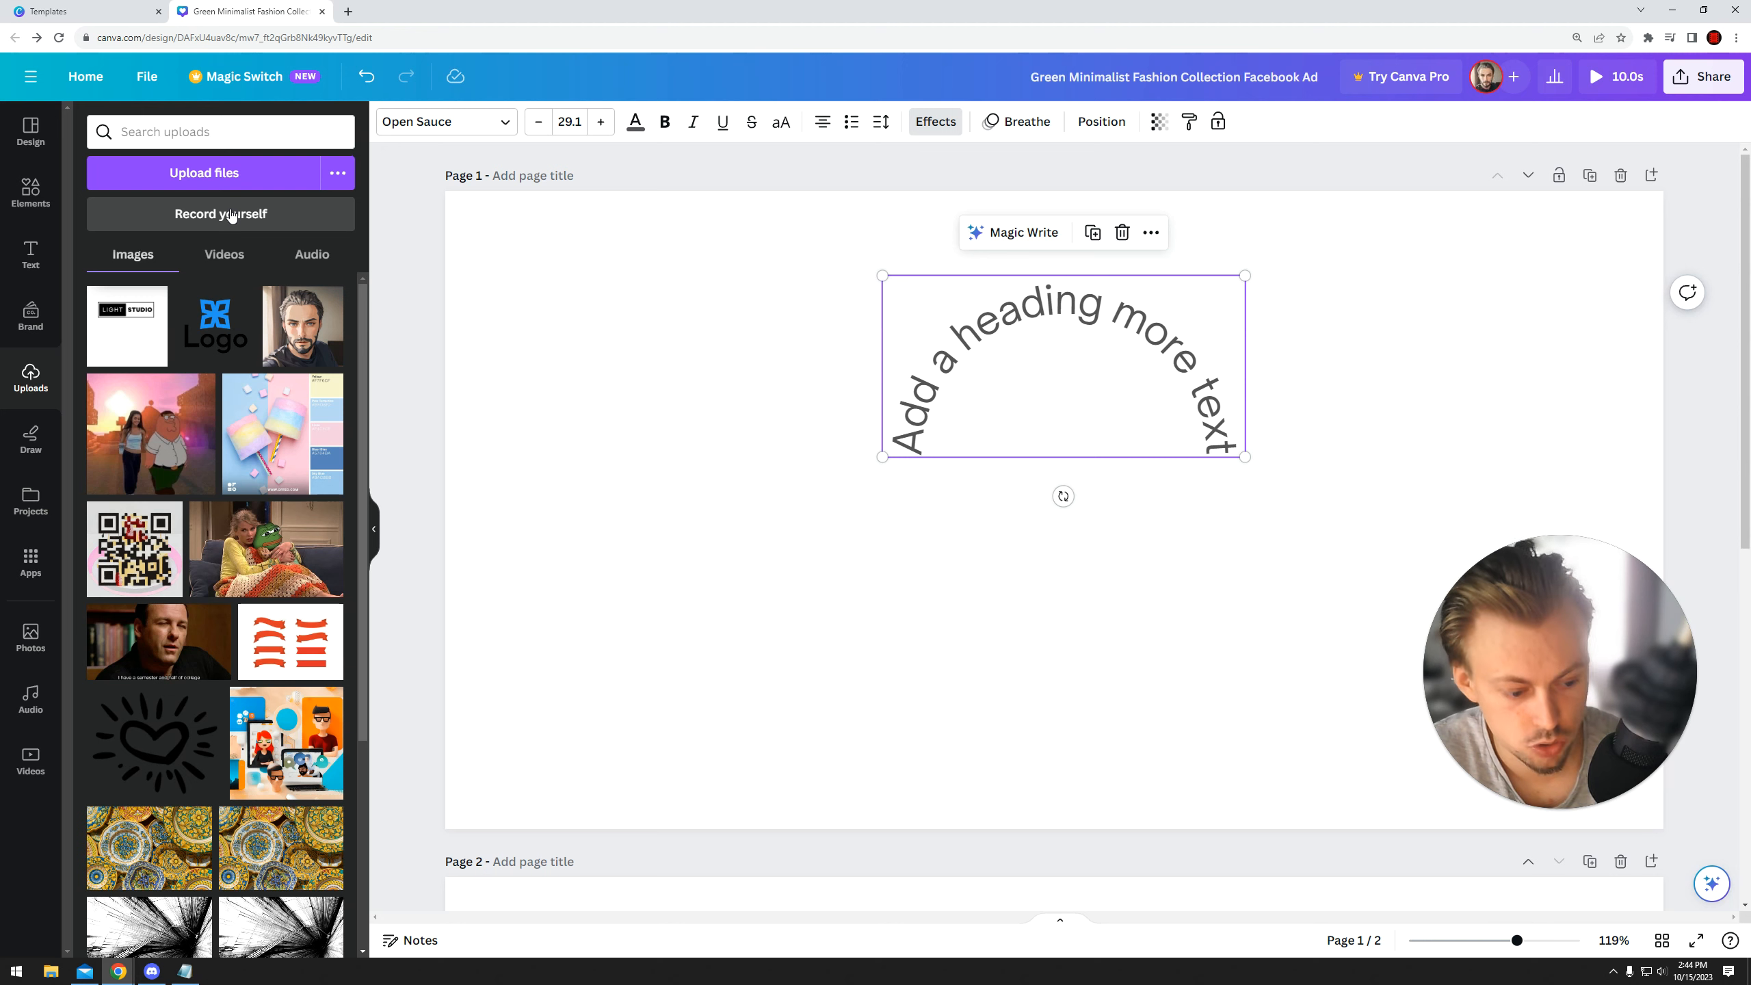
# - Browse through the uploaded images and view the uploaded videos
pyautogui.moveTo(1523, 600); pyautogui.dragTo(1437, 625)
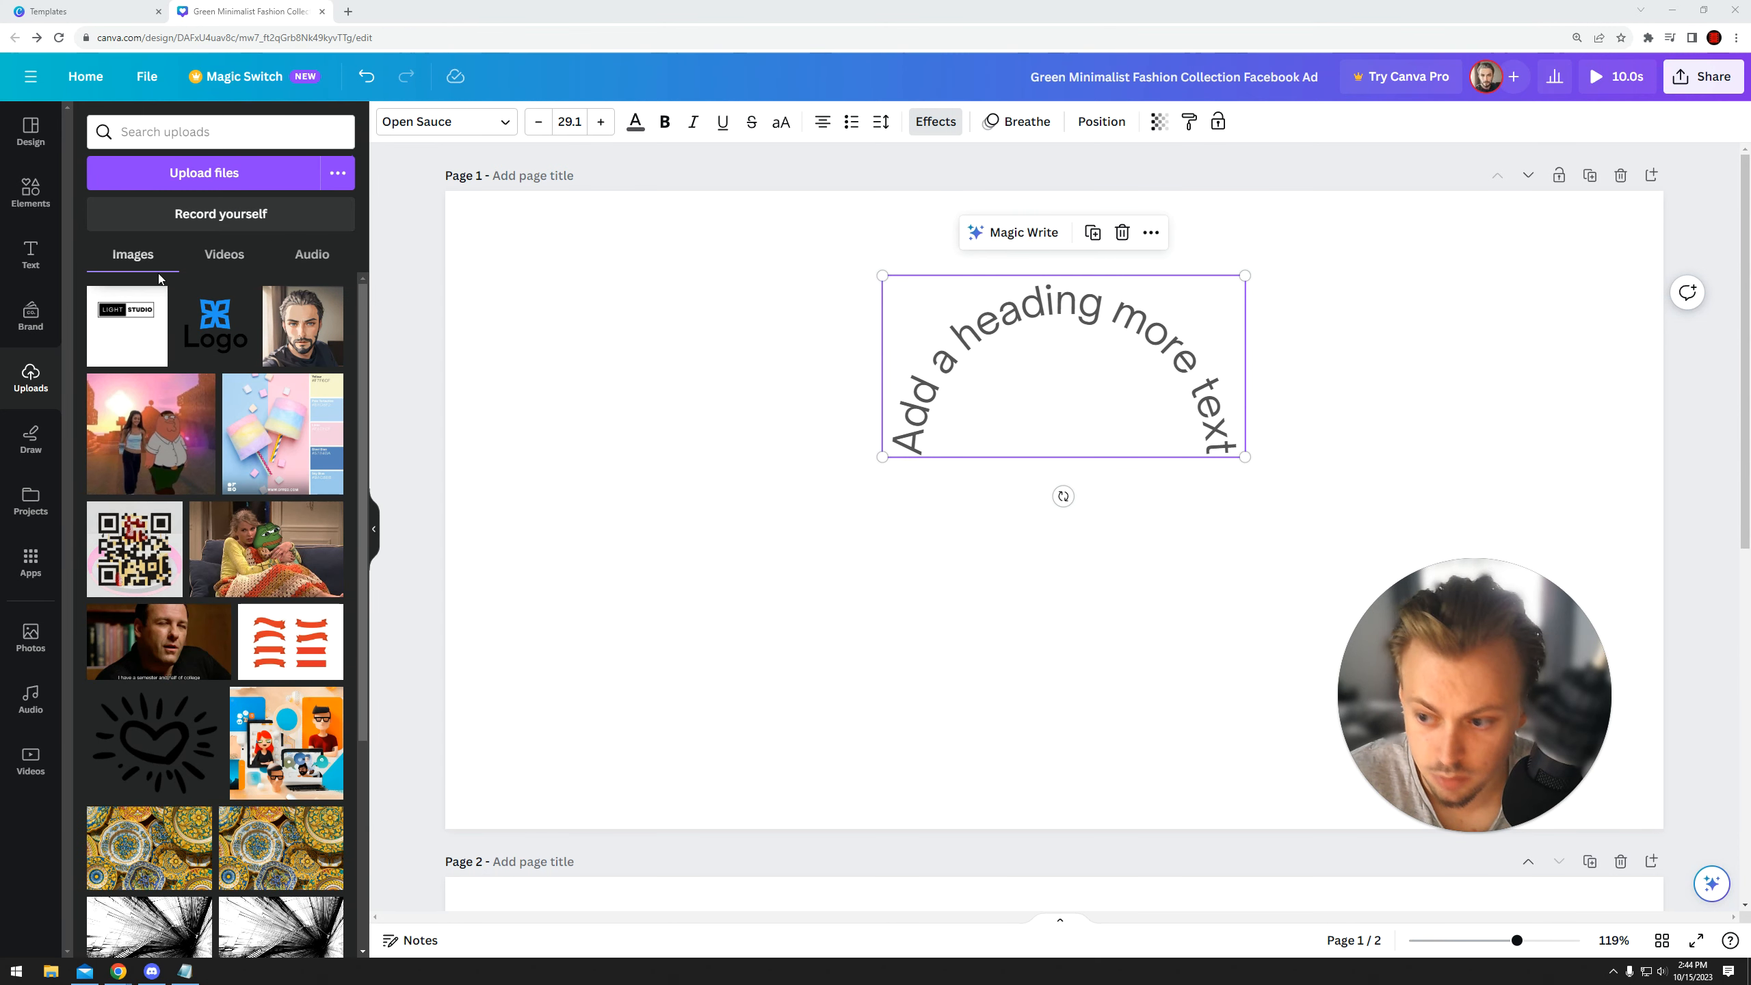
pyautogui.scroll(-1, 204, 356)
pyautogui.scroll(-6, 205, 356)
pyautogui.scroll(7, 232, 429)
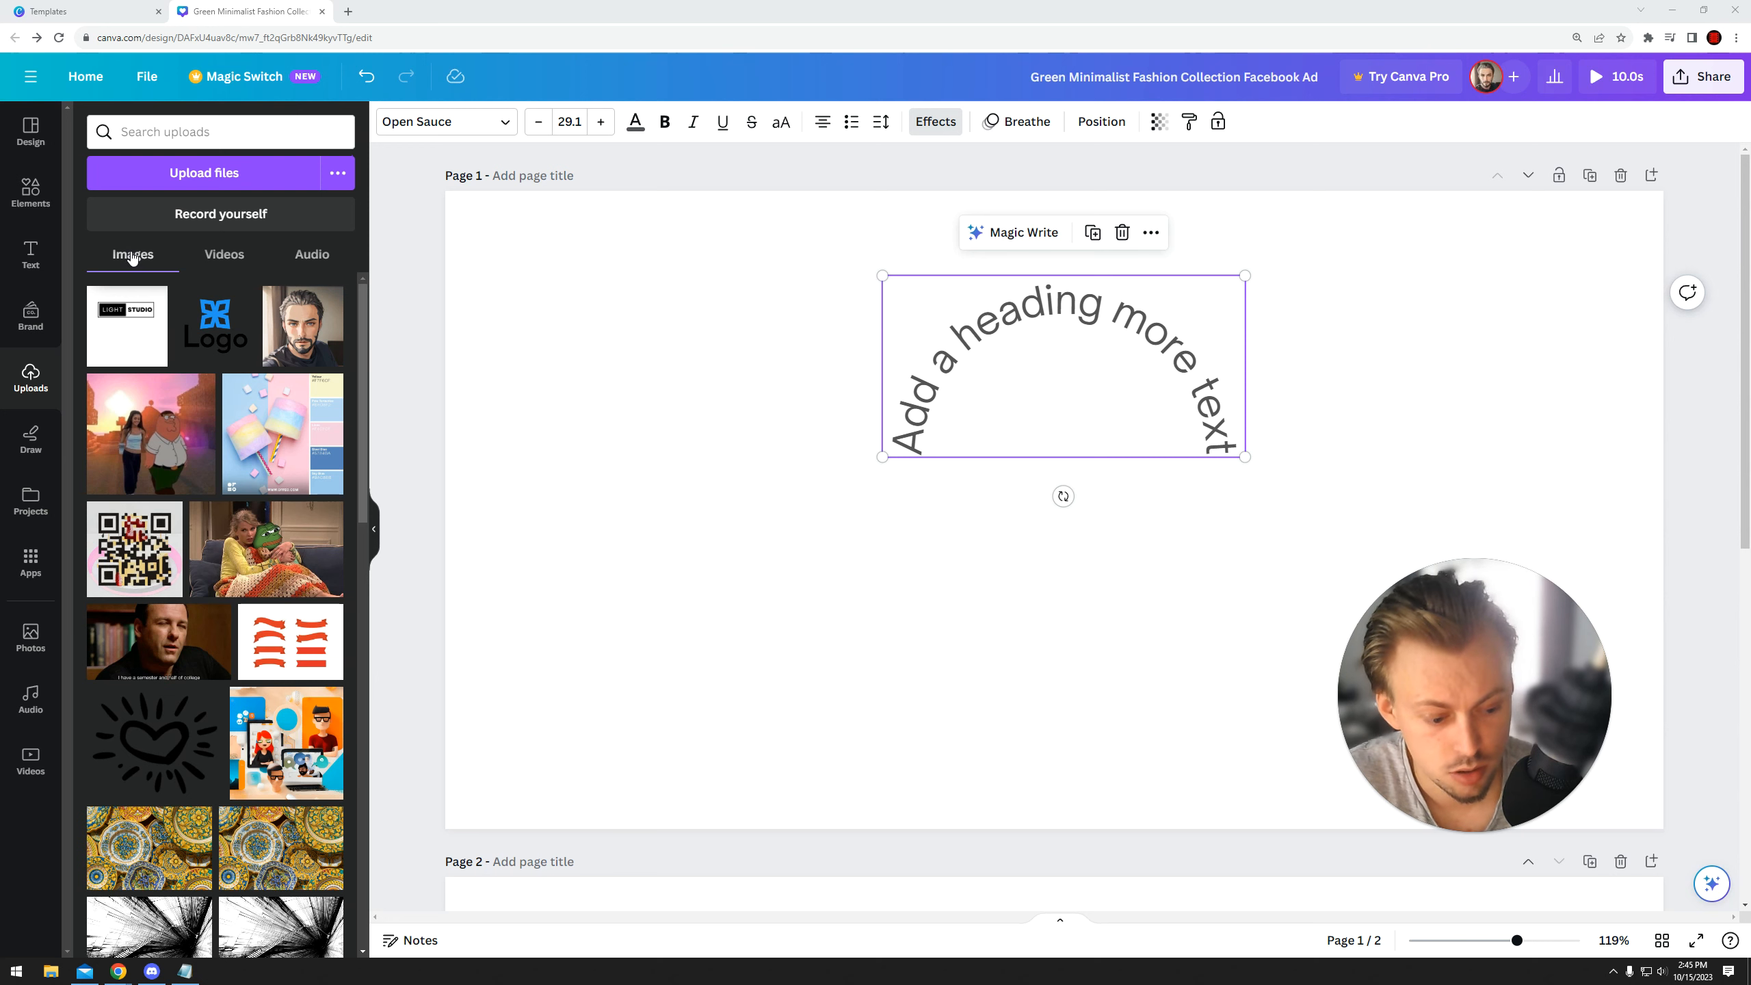
pyautogui.click(222, 252)
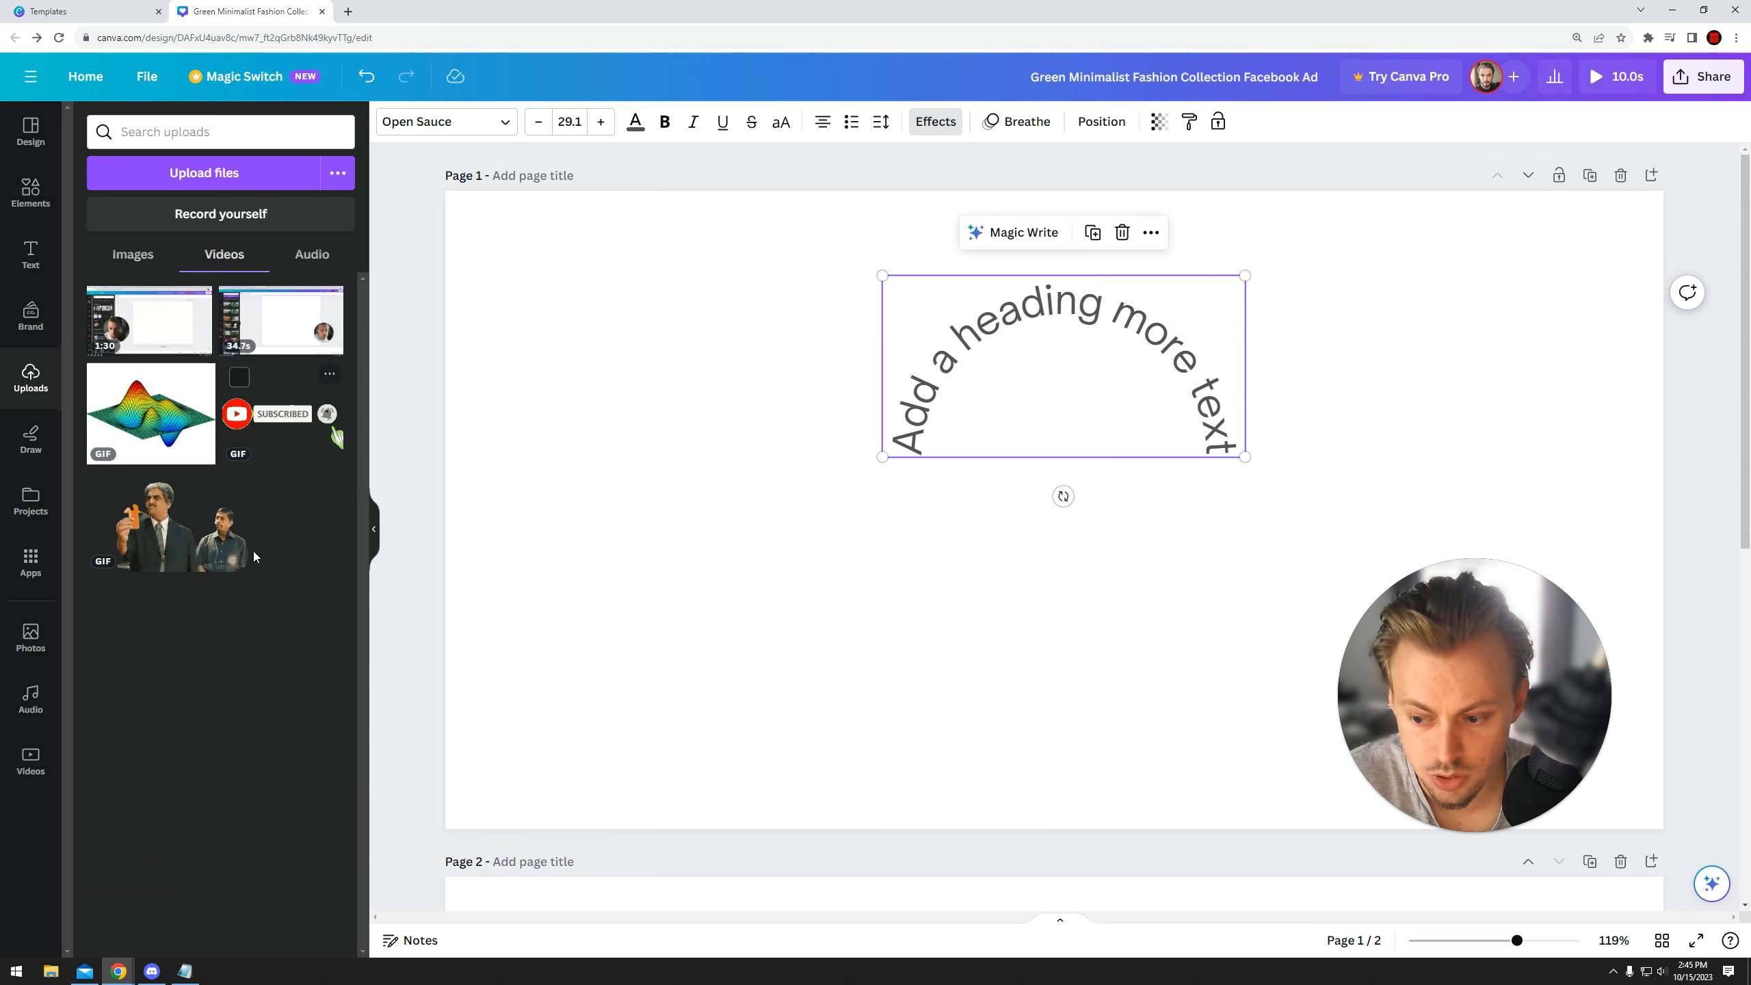
# - Search Google for "canva video limits" in a new browser tab and read the video upload requirements
pyautogui.click(349, 12)
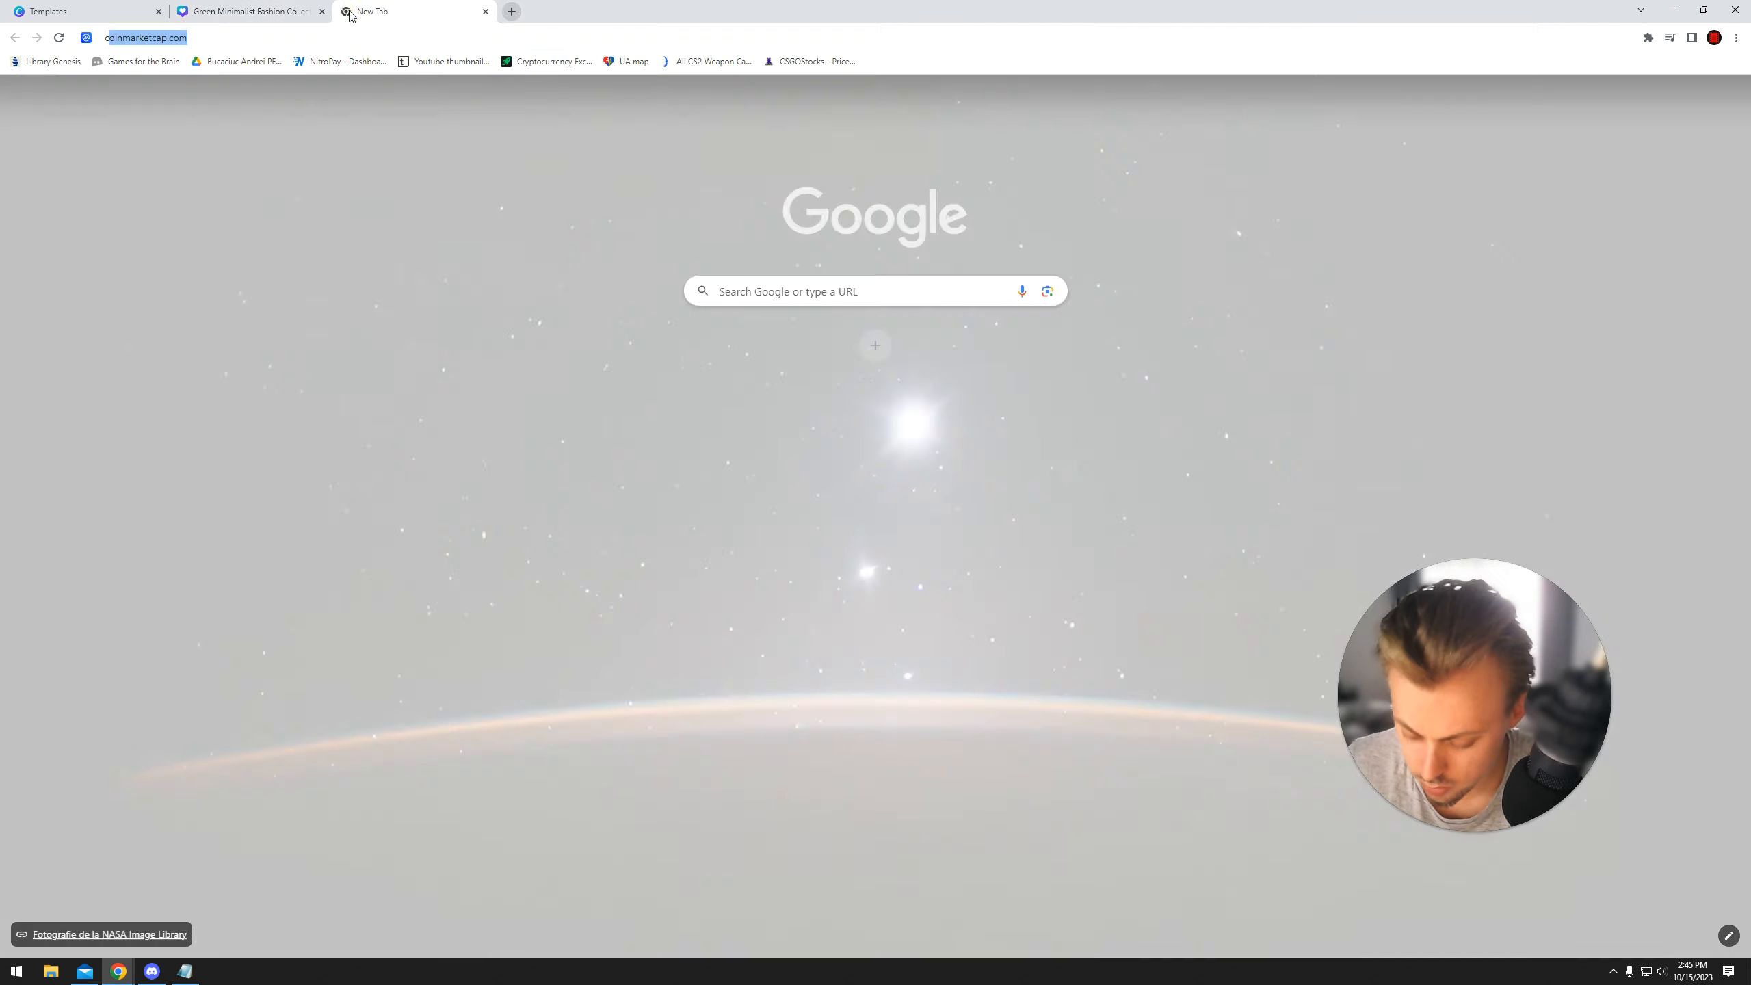
pyautogui.write('canva video limits')
pyautogui.press('Return')
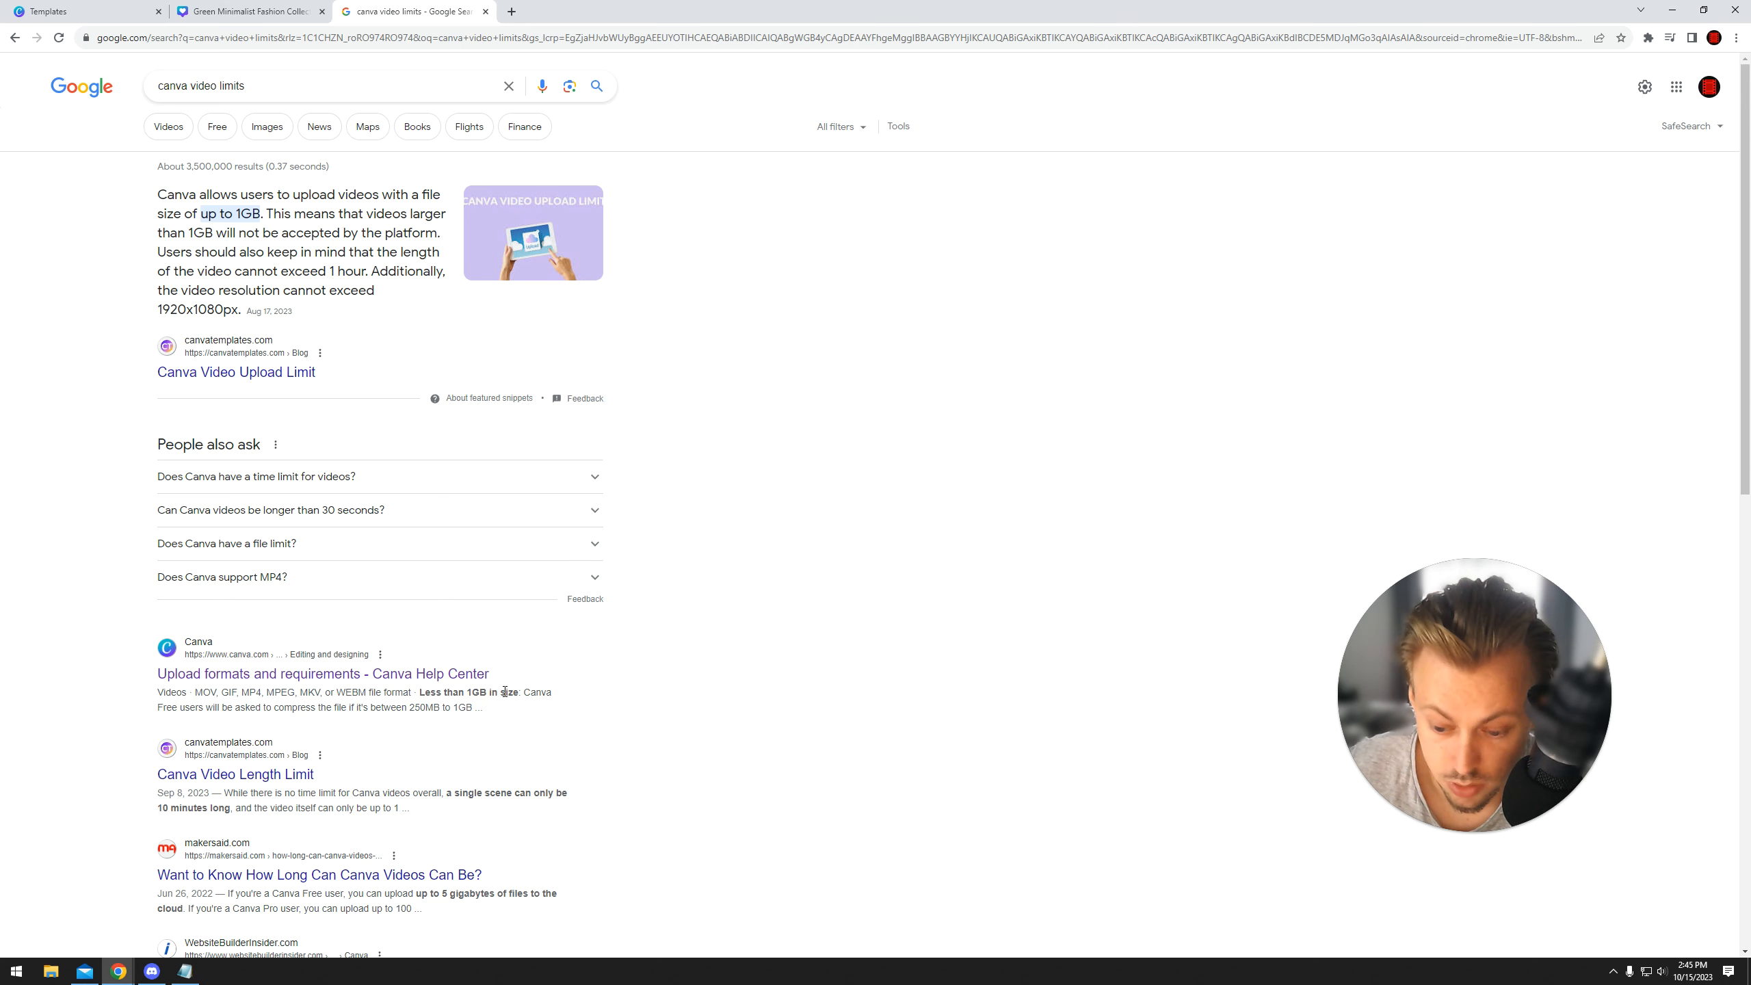
pyautogui.click(455, 705)
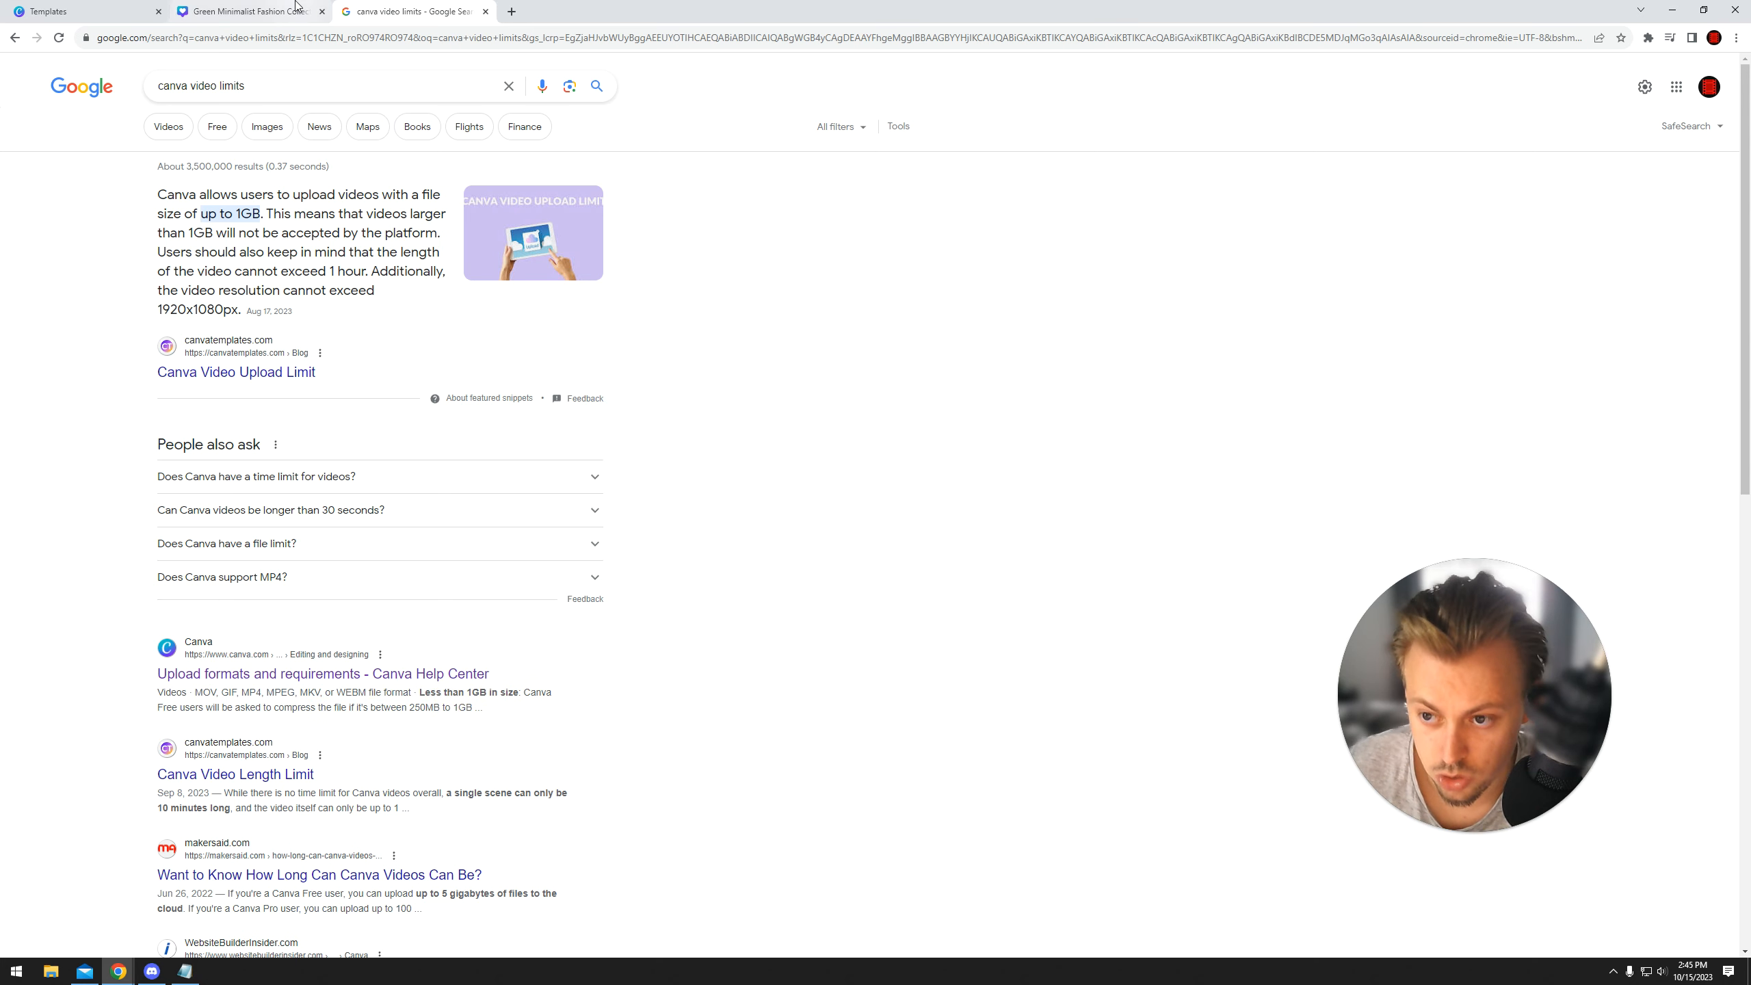
# - Return to the Canva design and view the uploaded audio files and the uploaded images
pyautogui.click(250, 11)
pyautogui.click(312, 255)
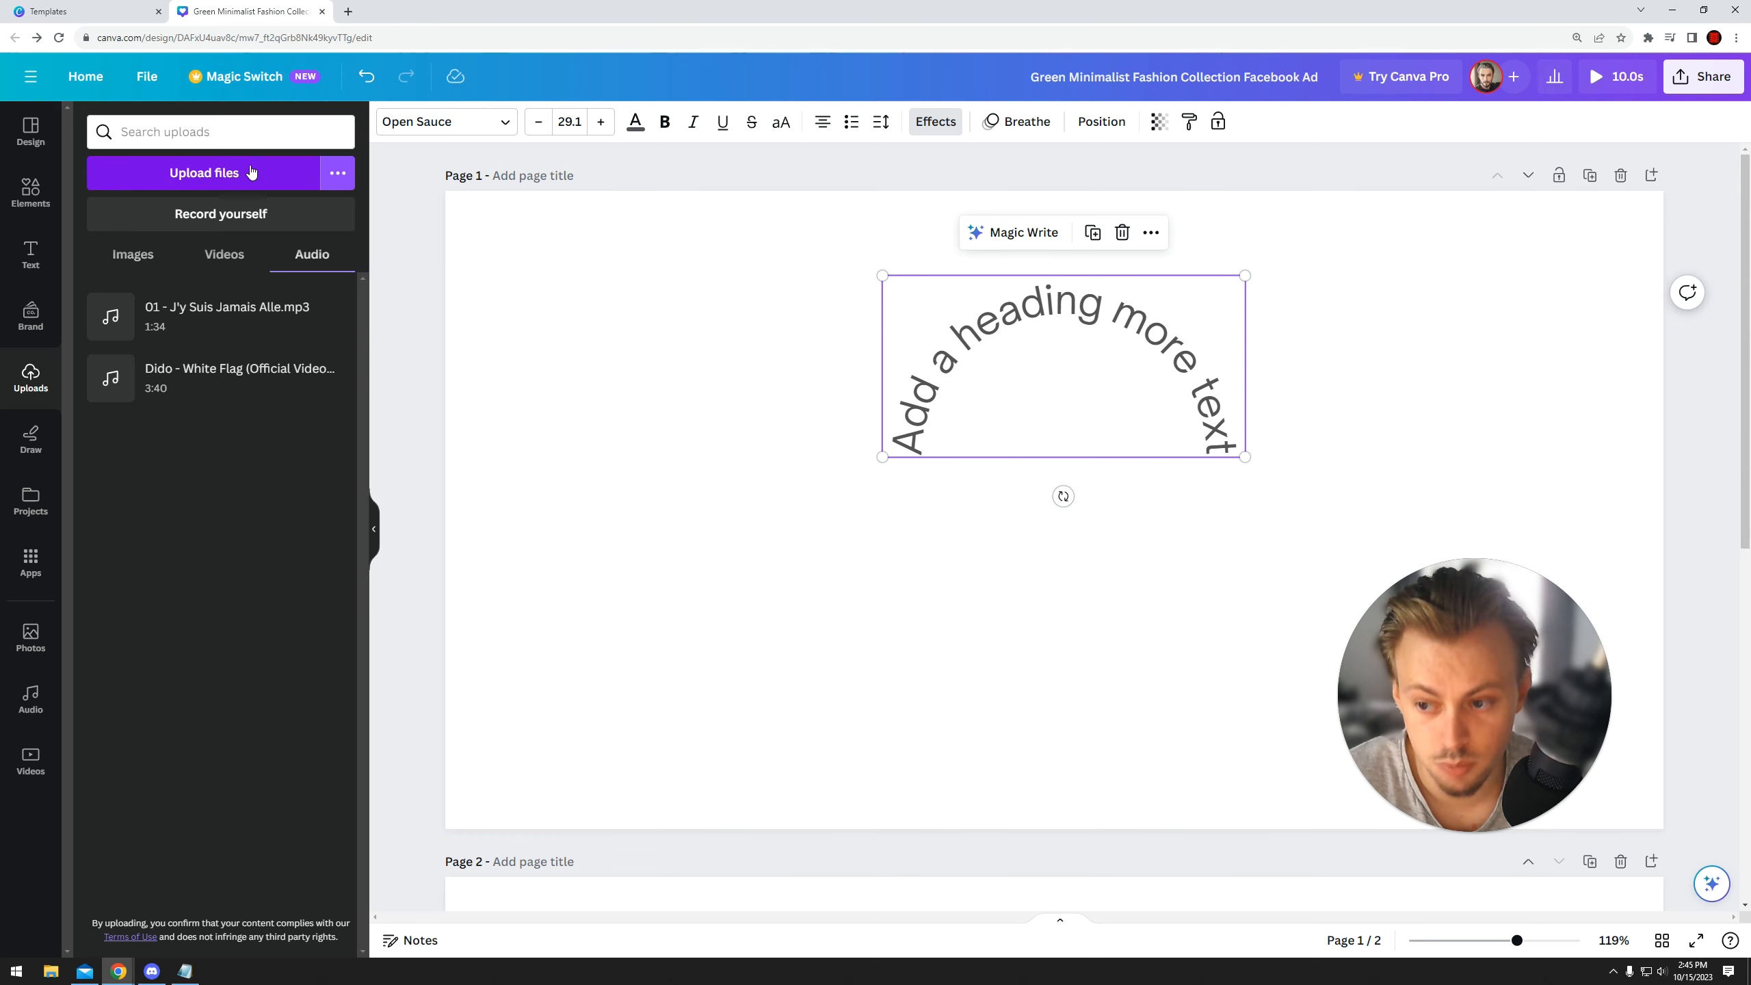
pyautogui.click(135, 257)
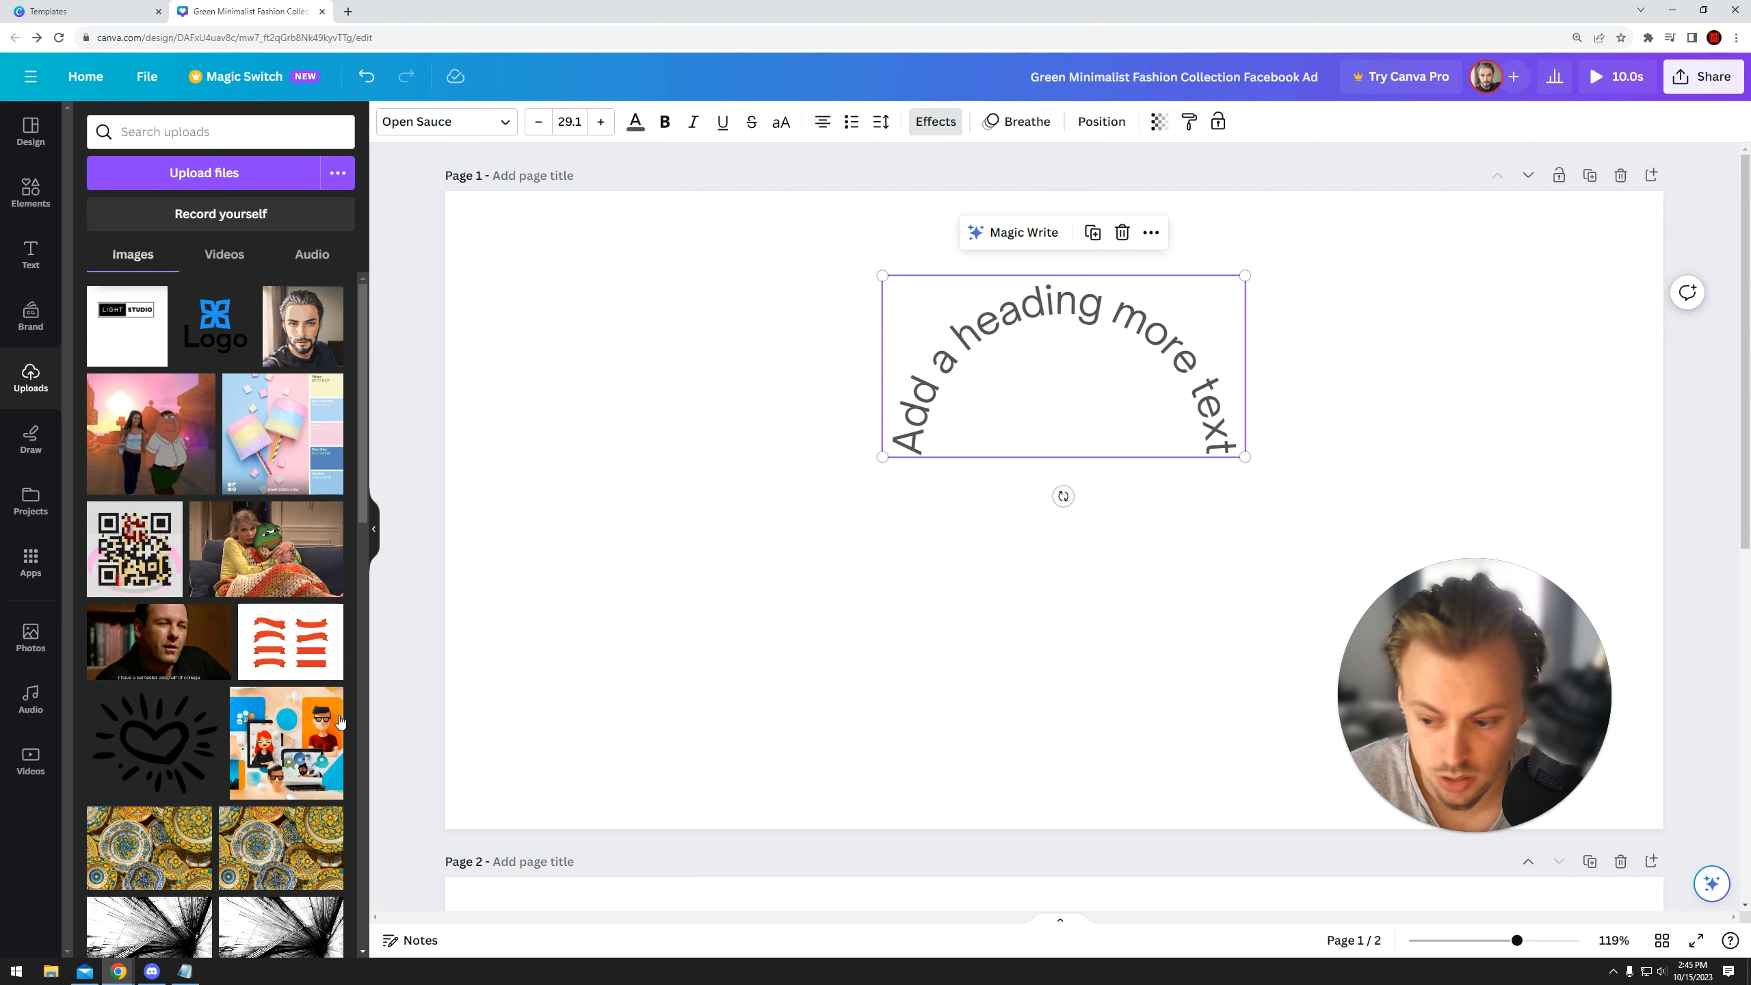
# - Place the uploaded sunset image of a woman and a cartoon man on page 1 and delete the curved heading text
pyautogui.scroll(-1, 353, 700)
pyautogui.moveTo(152, 345); pyautogui.dragTo(1002, 399)
pyautogui.click(1145, 371)
pyautogui.press('Delete')
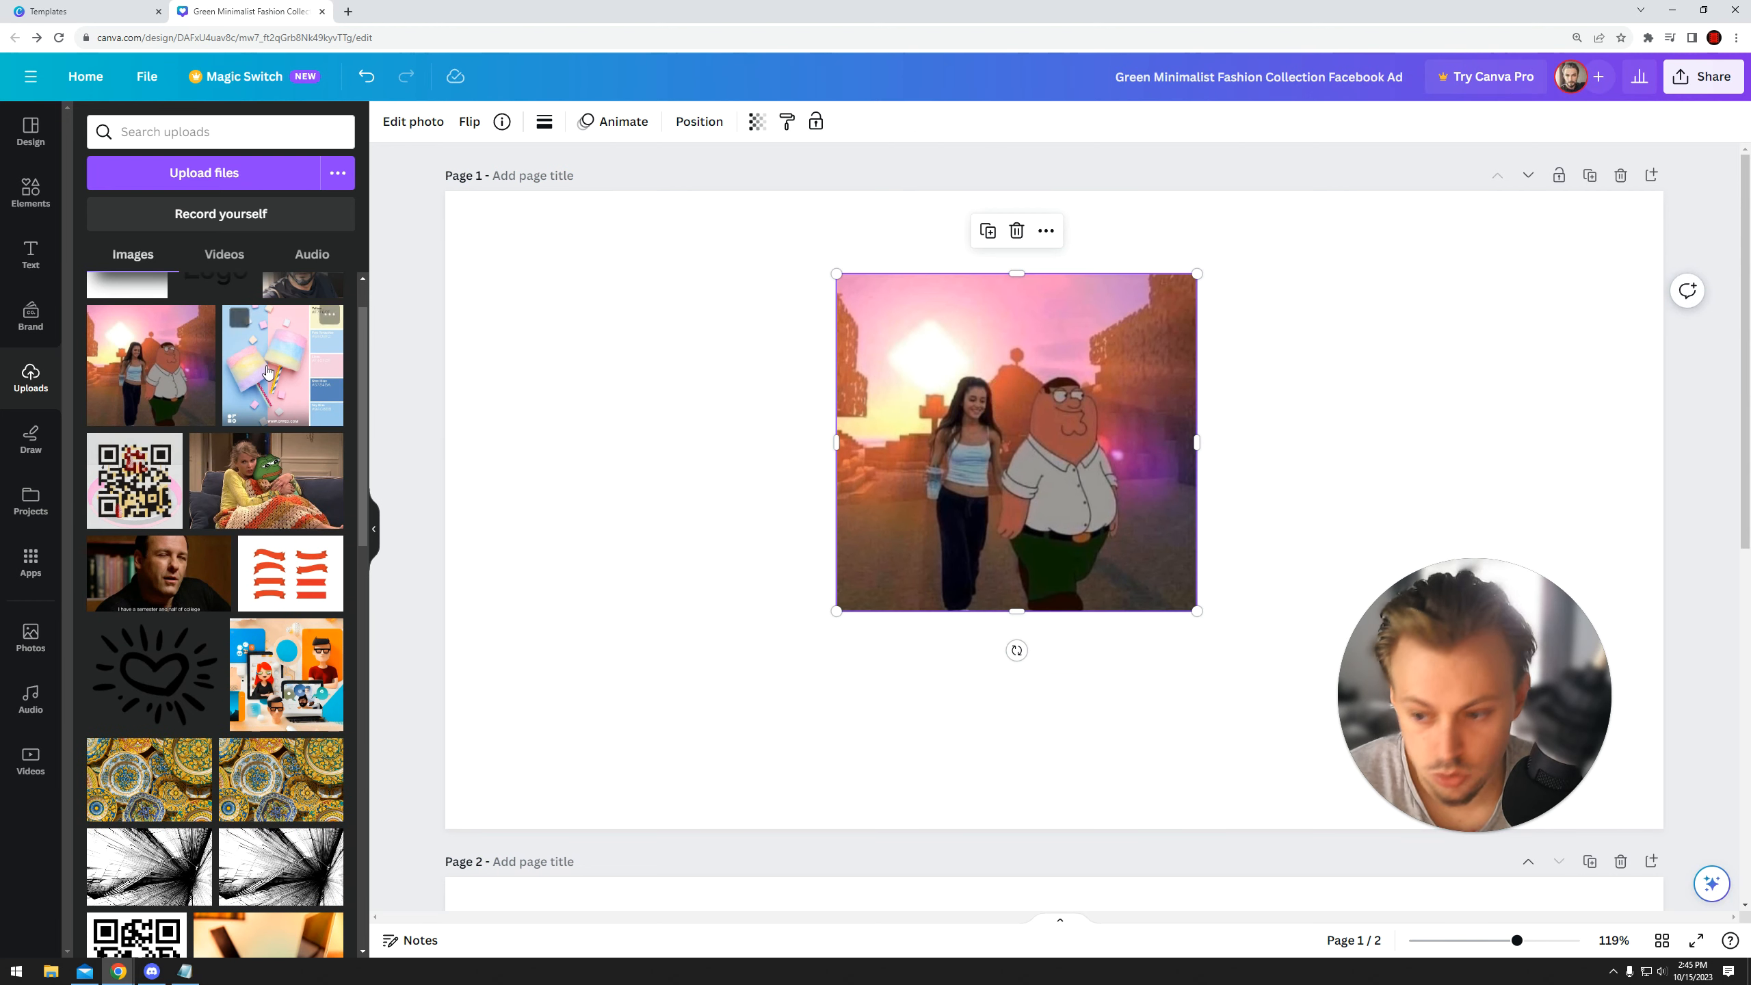
# - View the photo editing options for the image on page 1, close them and move the image slightly
pyautogui.scroll(1, 322, 256)
pyautogui.click(426, 119)
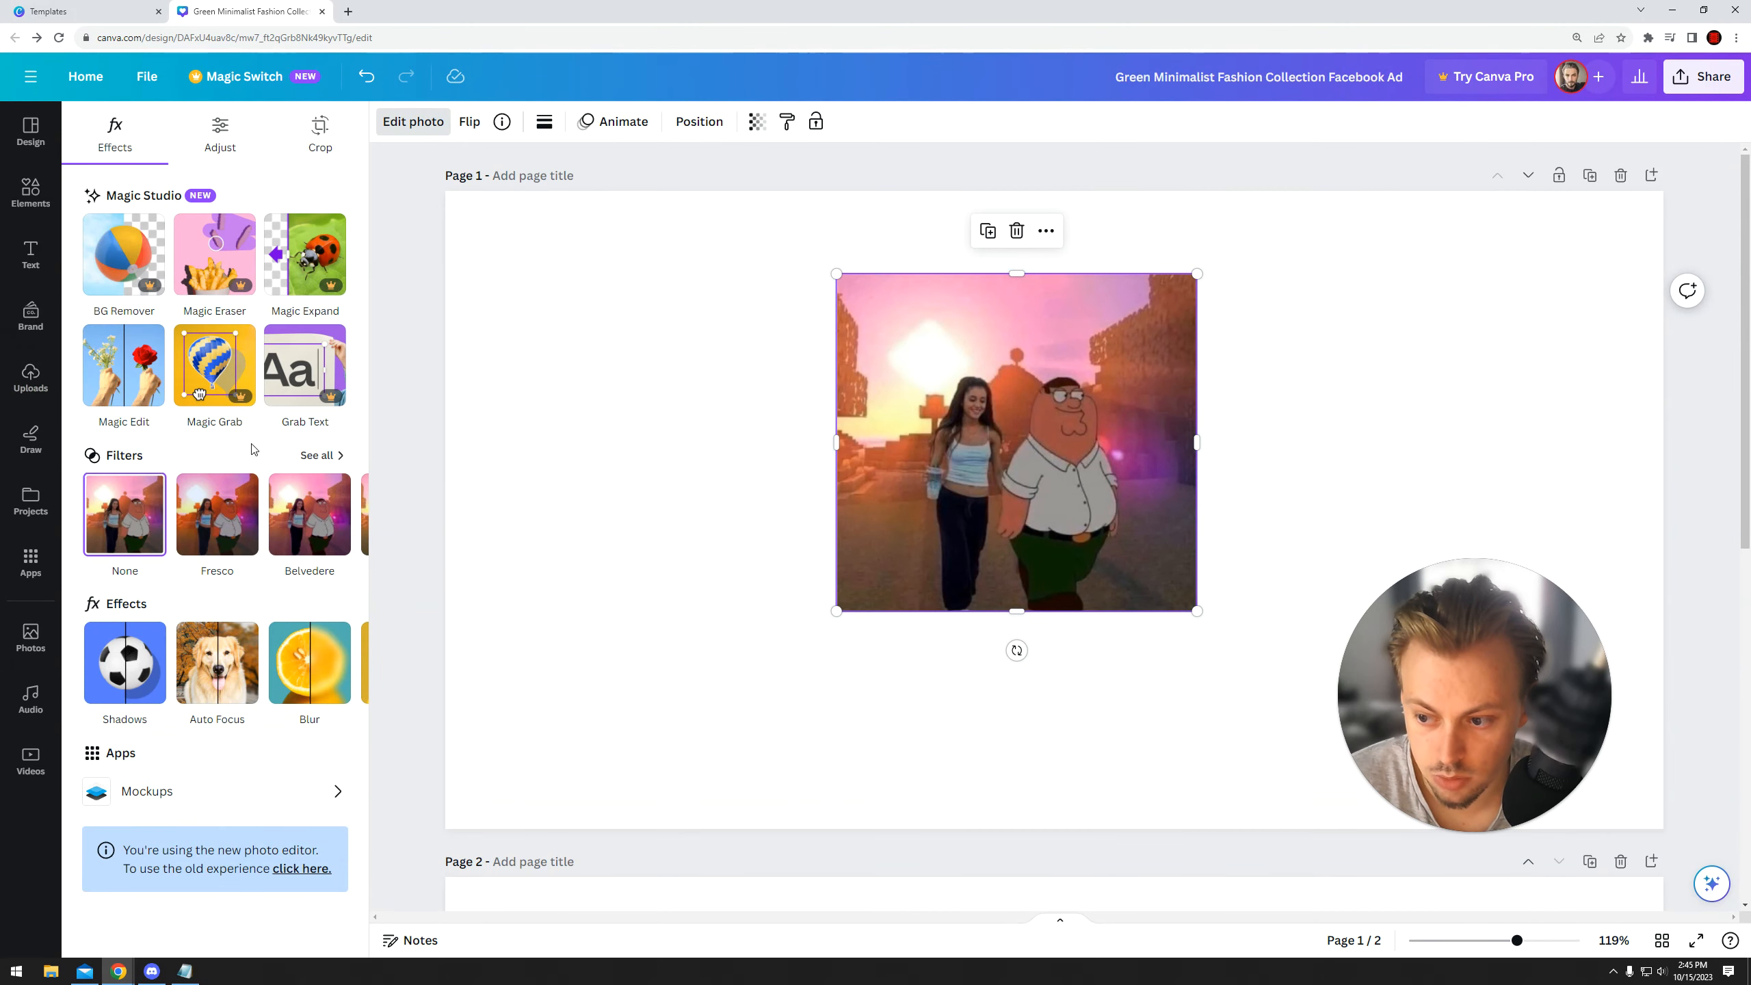
pyautogui.click(617, 341)
pyautogui.click(954, 390)
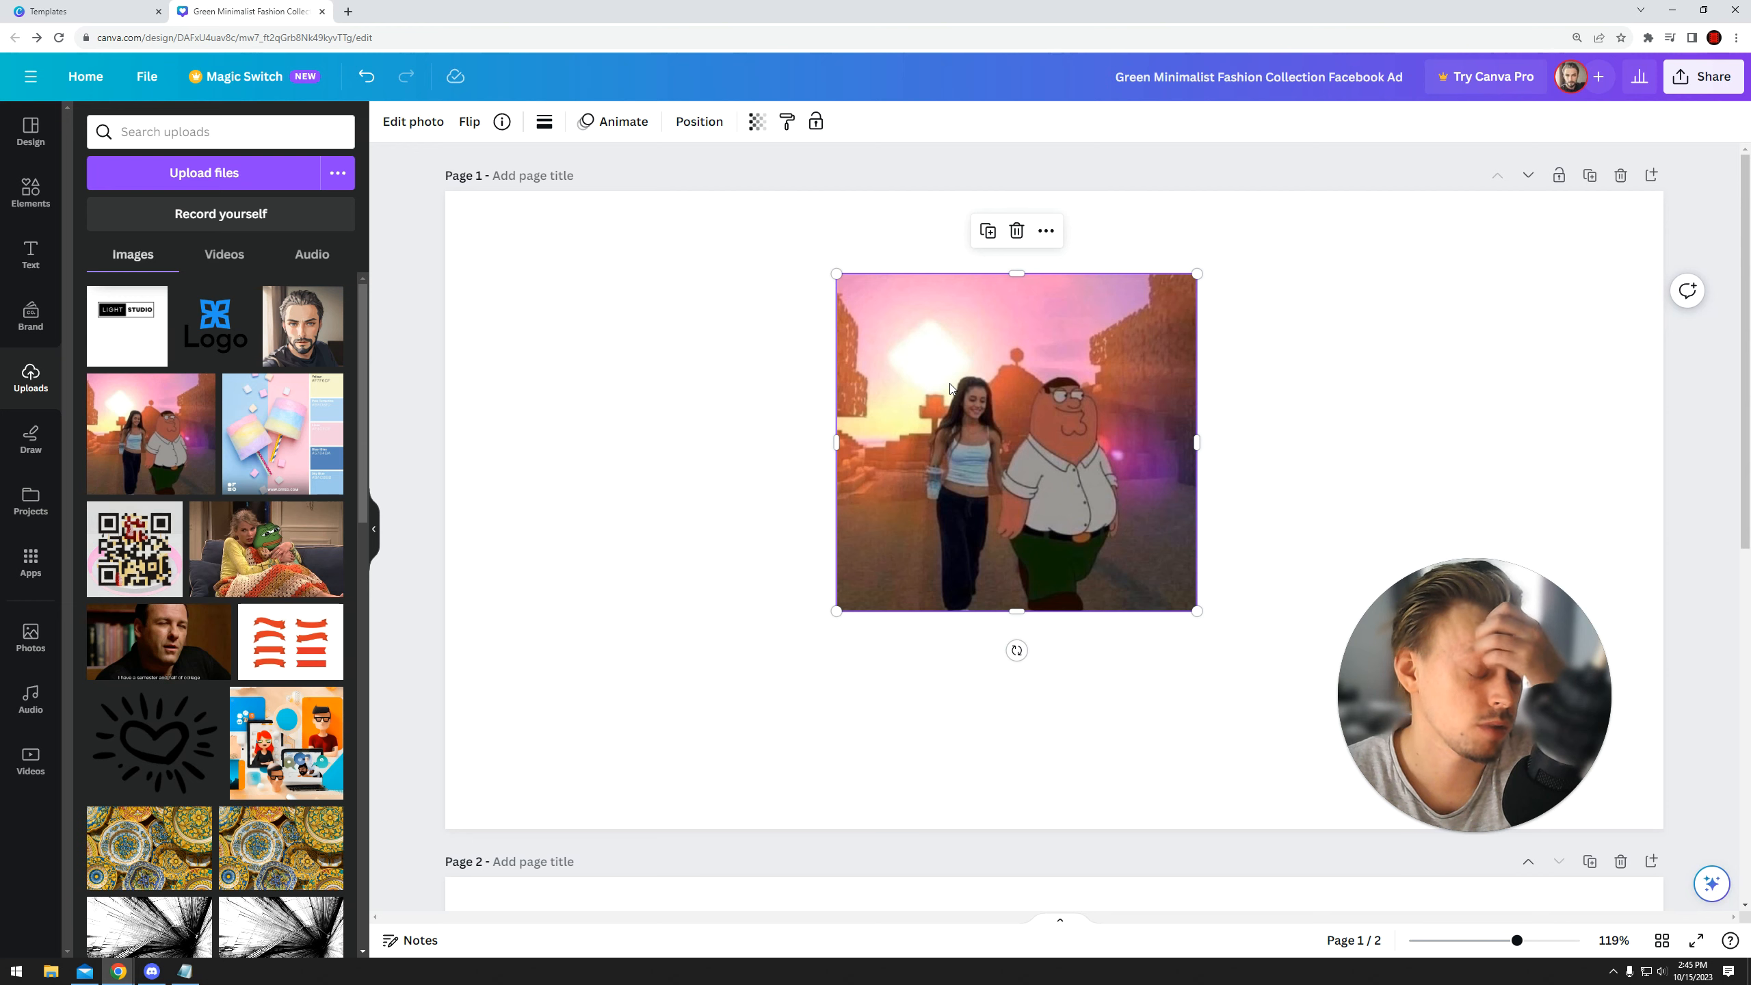
pyautogui.moveTo(1063, 424); pyautogui.dragTo(1028, 438)
# - Replace the image on page 1 with the uploaded 1:30 video, delete it, and briefly try the video on the empty page
pyautogui.click(224, 254)
pyautogui.moveTo(834, 324); pyautogui.dragTo(852, 328)
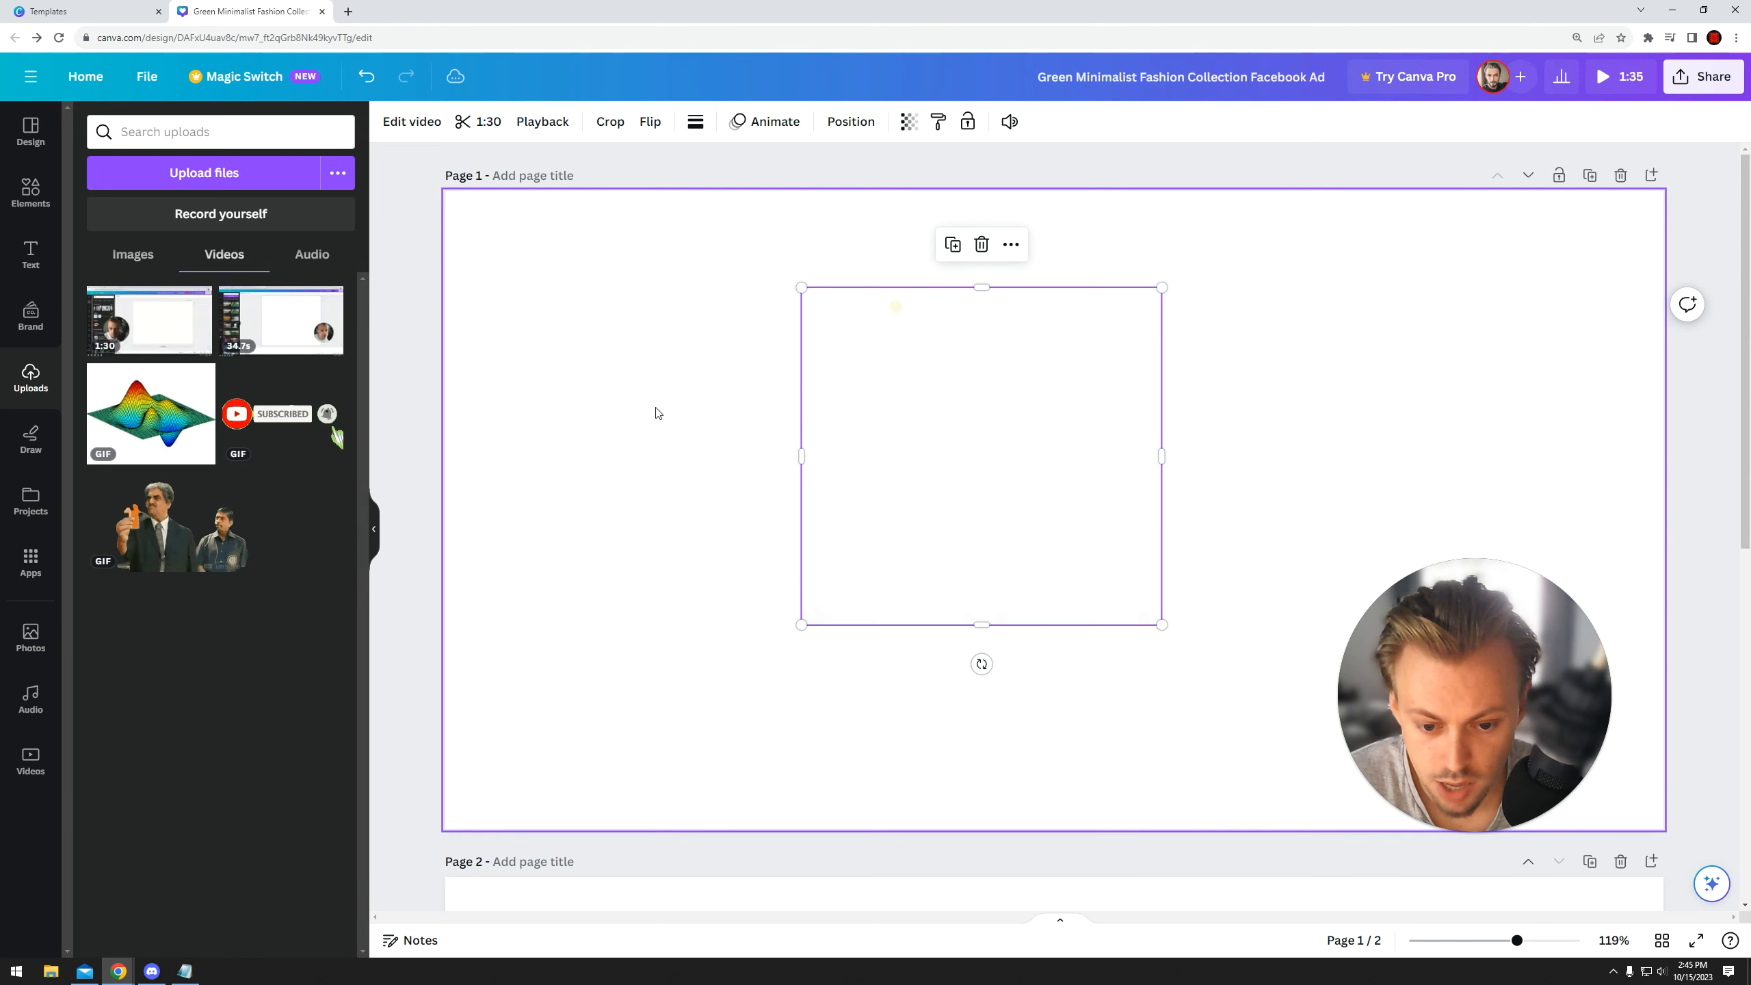
pyautogui.moveTo(580, 270); pyautogui.dragTo(1172, 600)
pyautogui.press('Delete')
pyautogui.moveTo(137, 345); pyautogui.dragTo(896, 365)
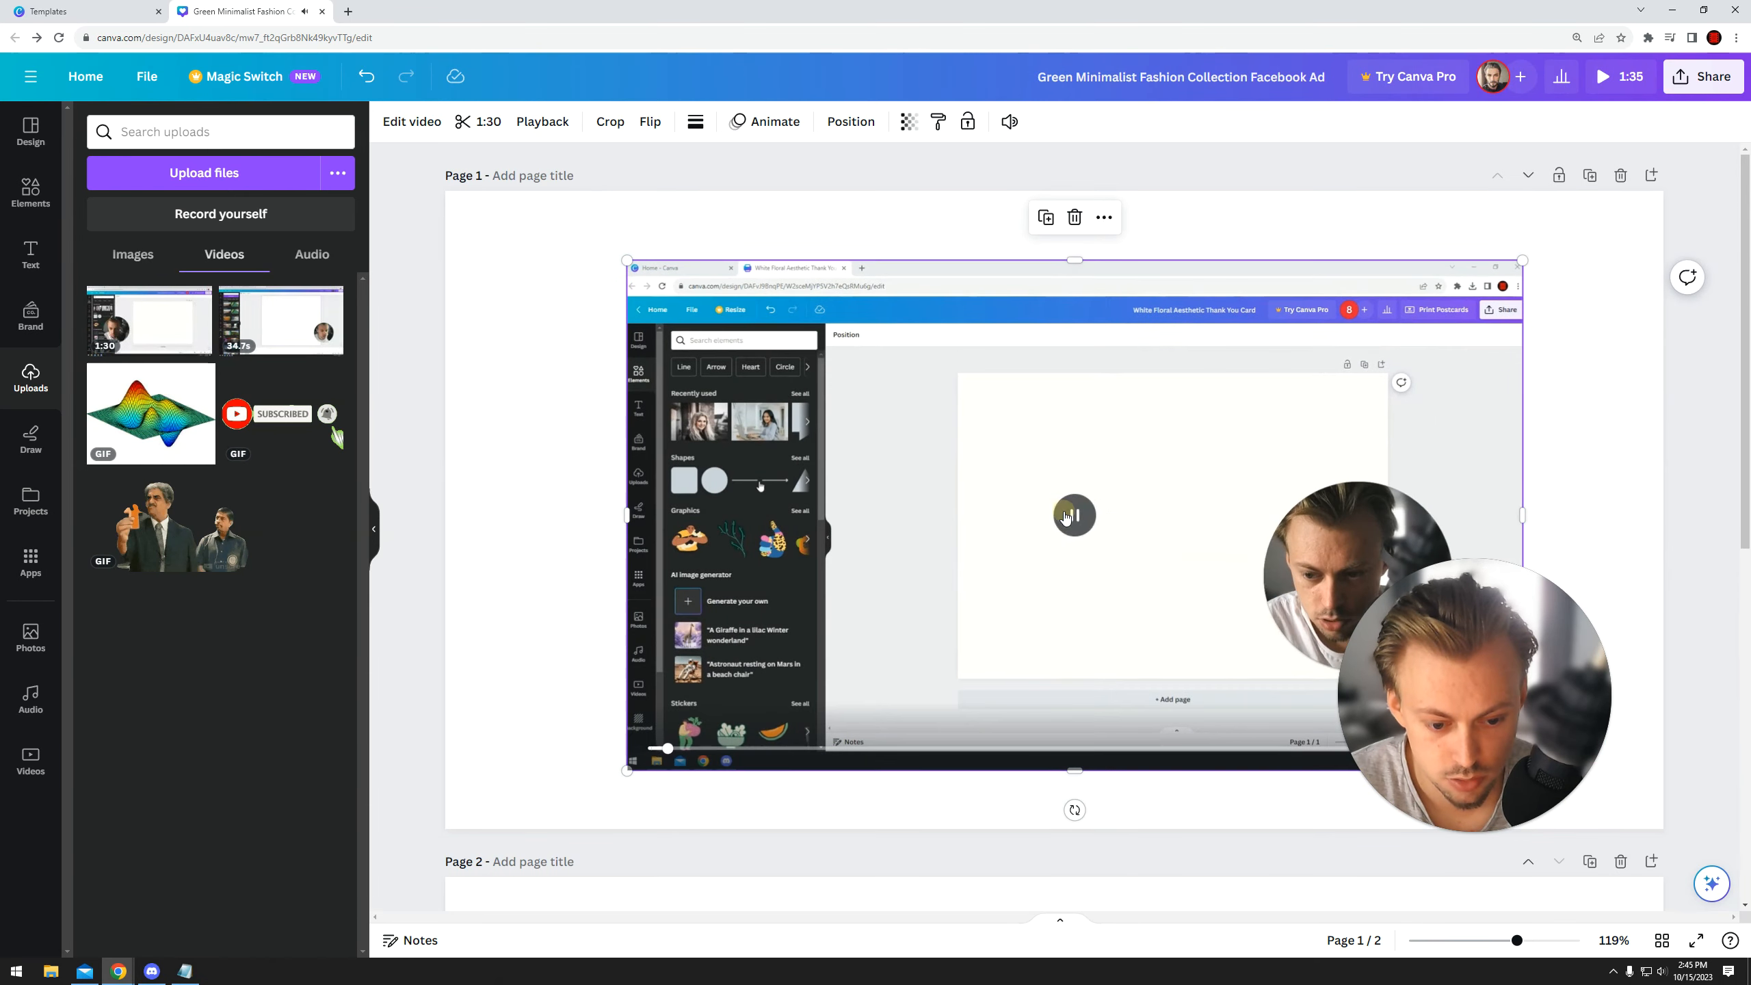
pyautogui.press('Delete')
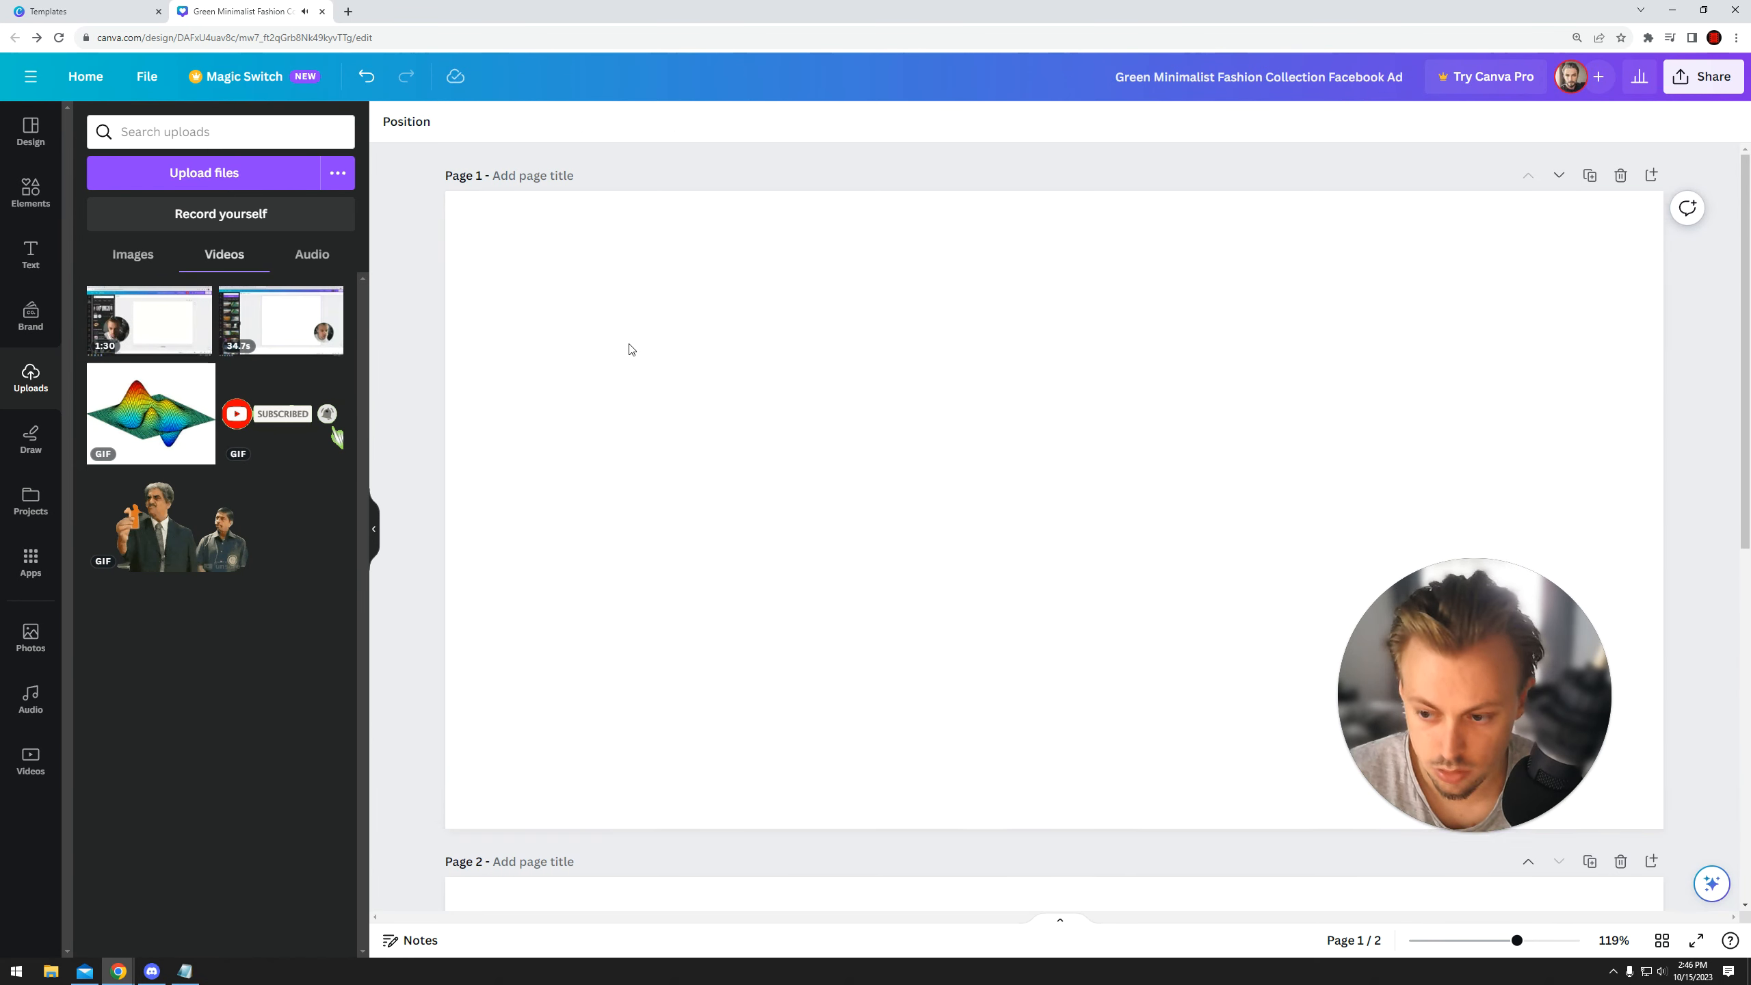
# - Show the page timeline and add the uploaded audio files "01 - J'y Suis Jamais Alle.mp3" and "Dido - White Flag" to it
pyautogui.click(324, 256)
pyautogui.moveTo(550, 572); pyautogui.dragTo(503, 578)
pyautogui.click(1059, 919)
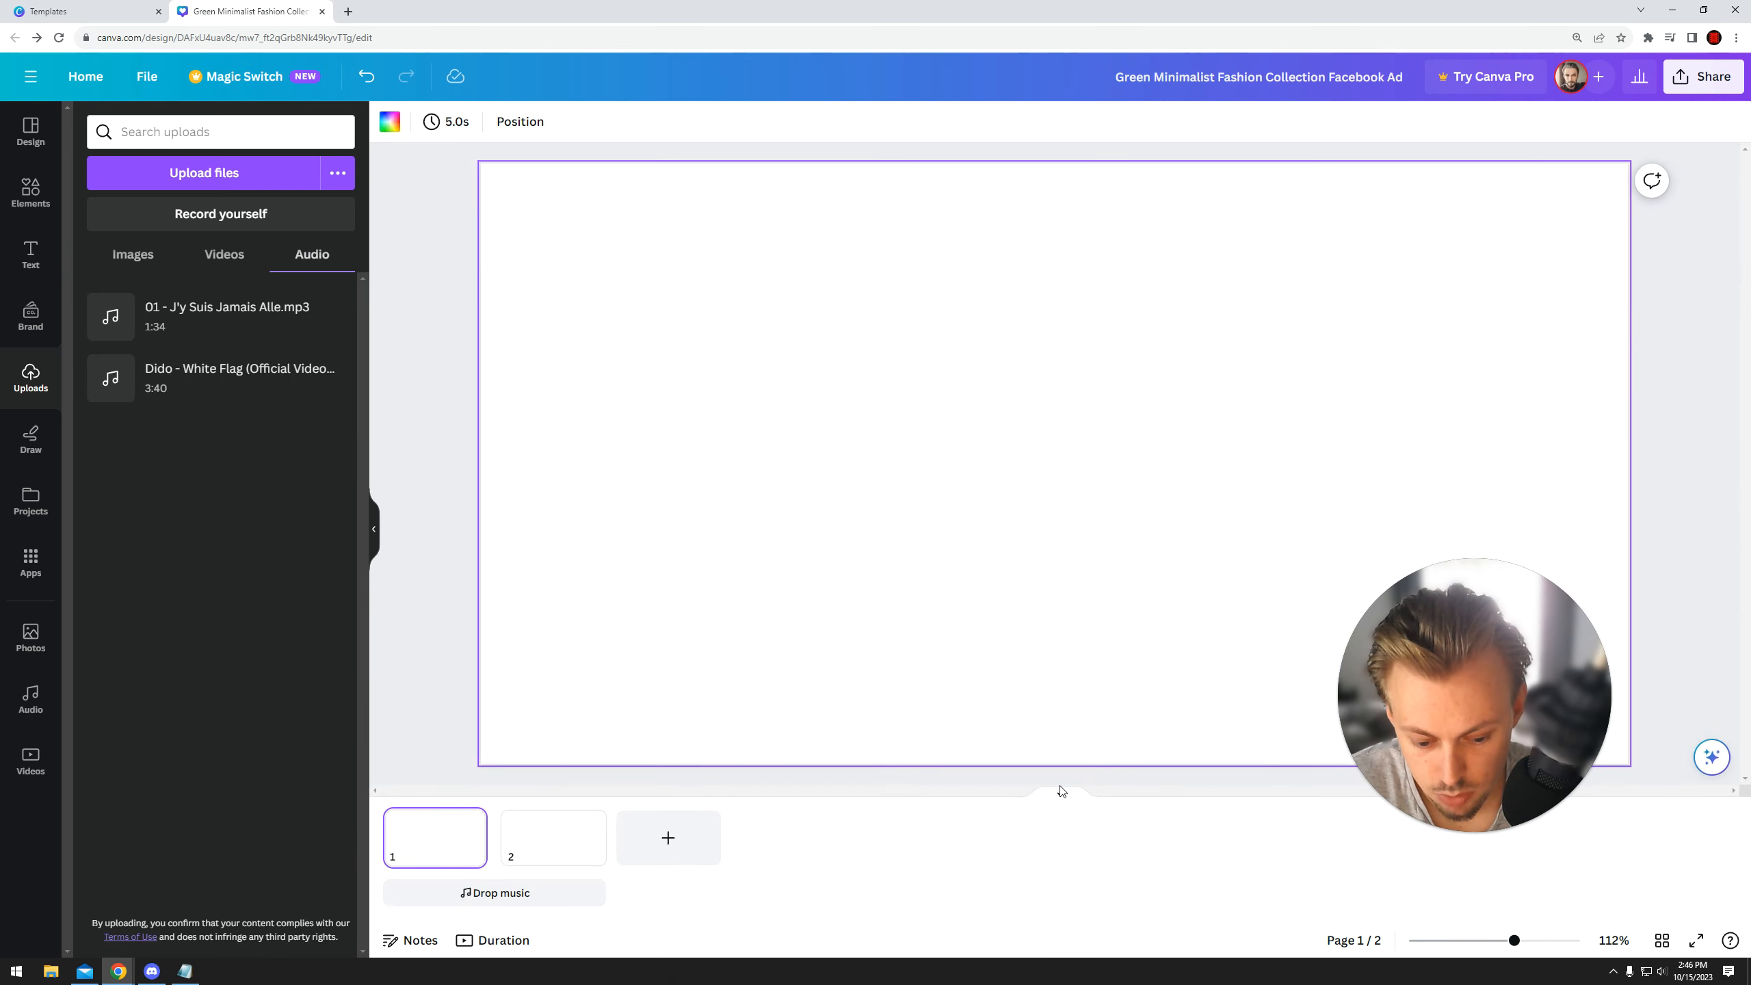
pyautogui.moveTo(186, 316); pyautogui.dragTo(502, 895)
pyautogui.moveTo(251, 383); pyautogui.dragTo(518, 898)
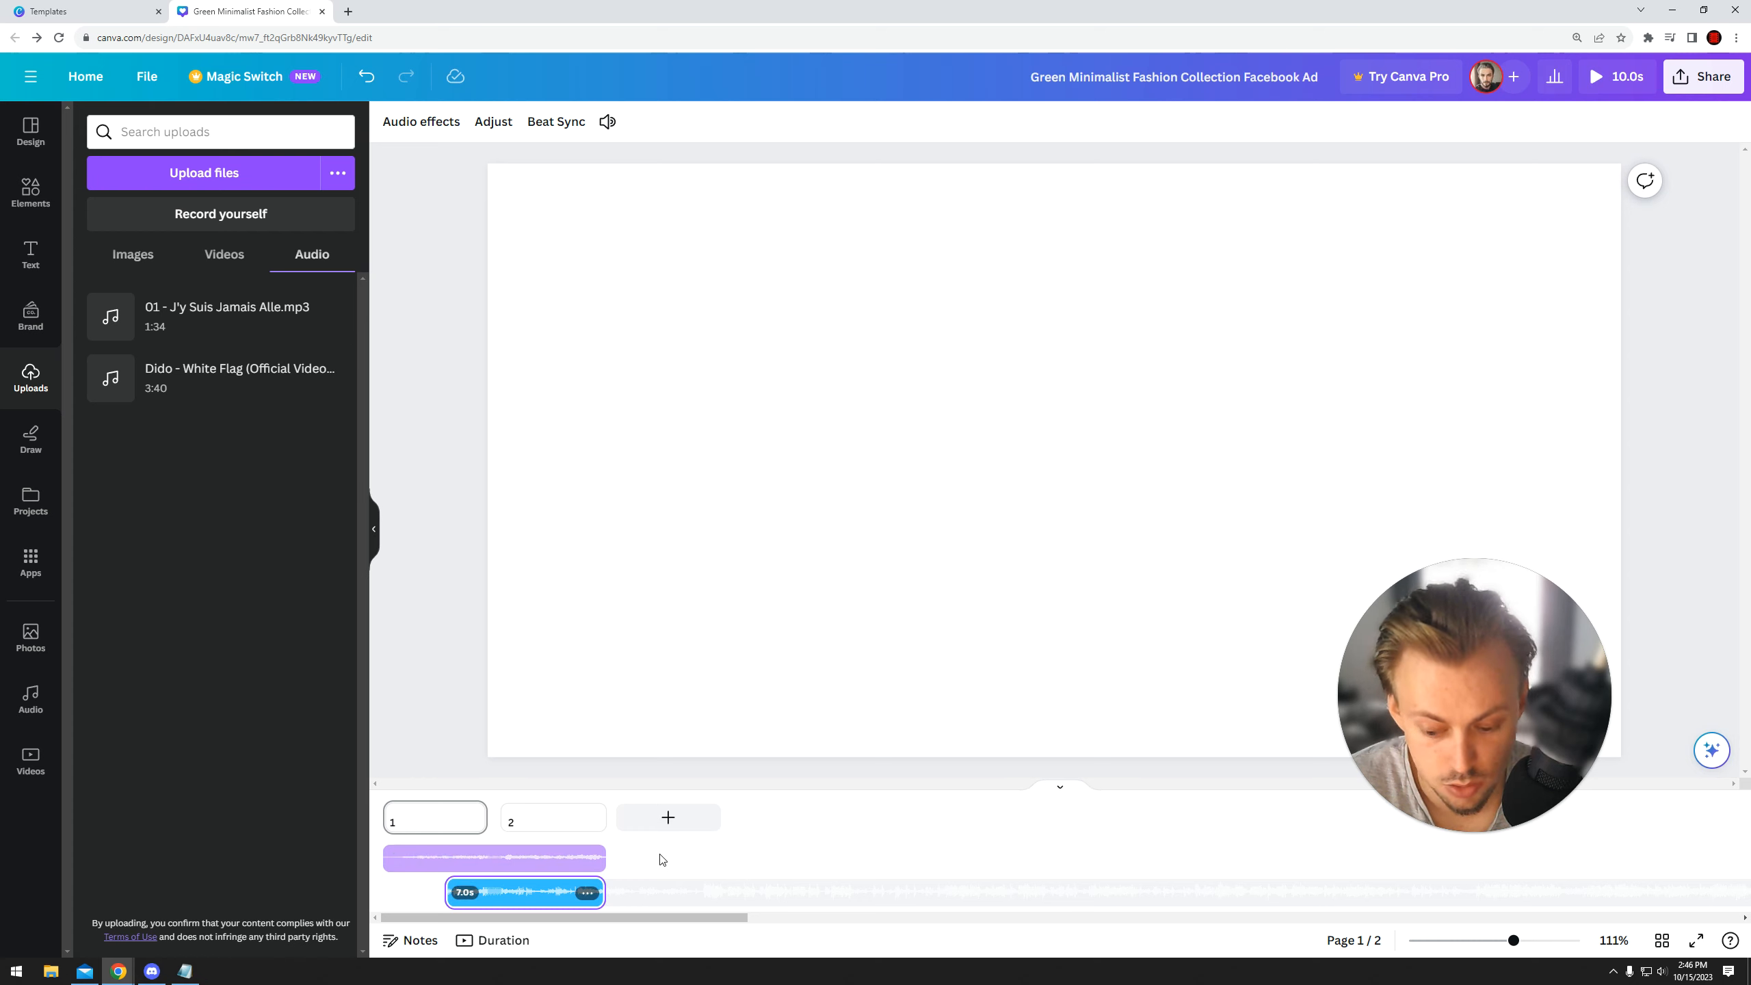
# - Delete both audio tracks from the timeline and collapse the page timeline
pyautogui.click(538, 894)
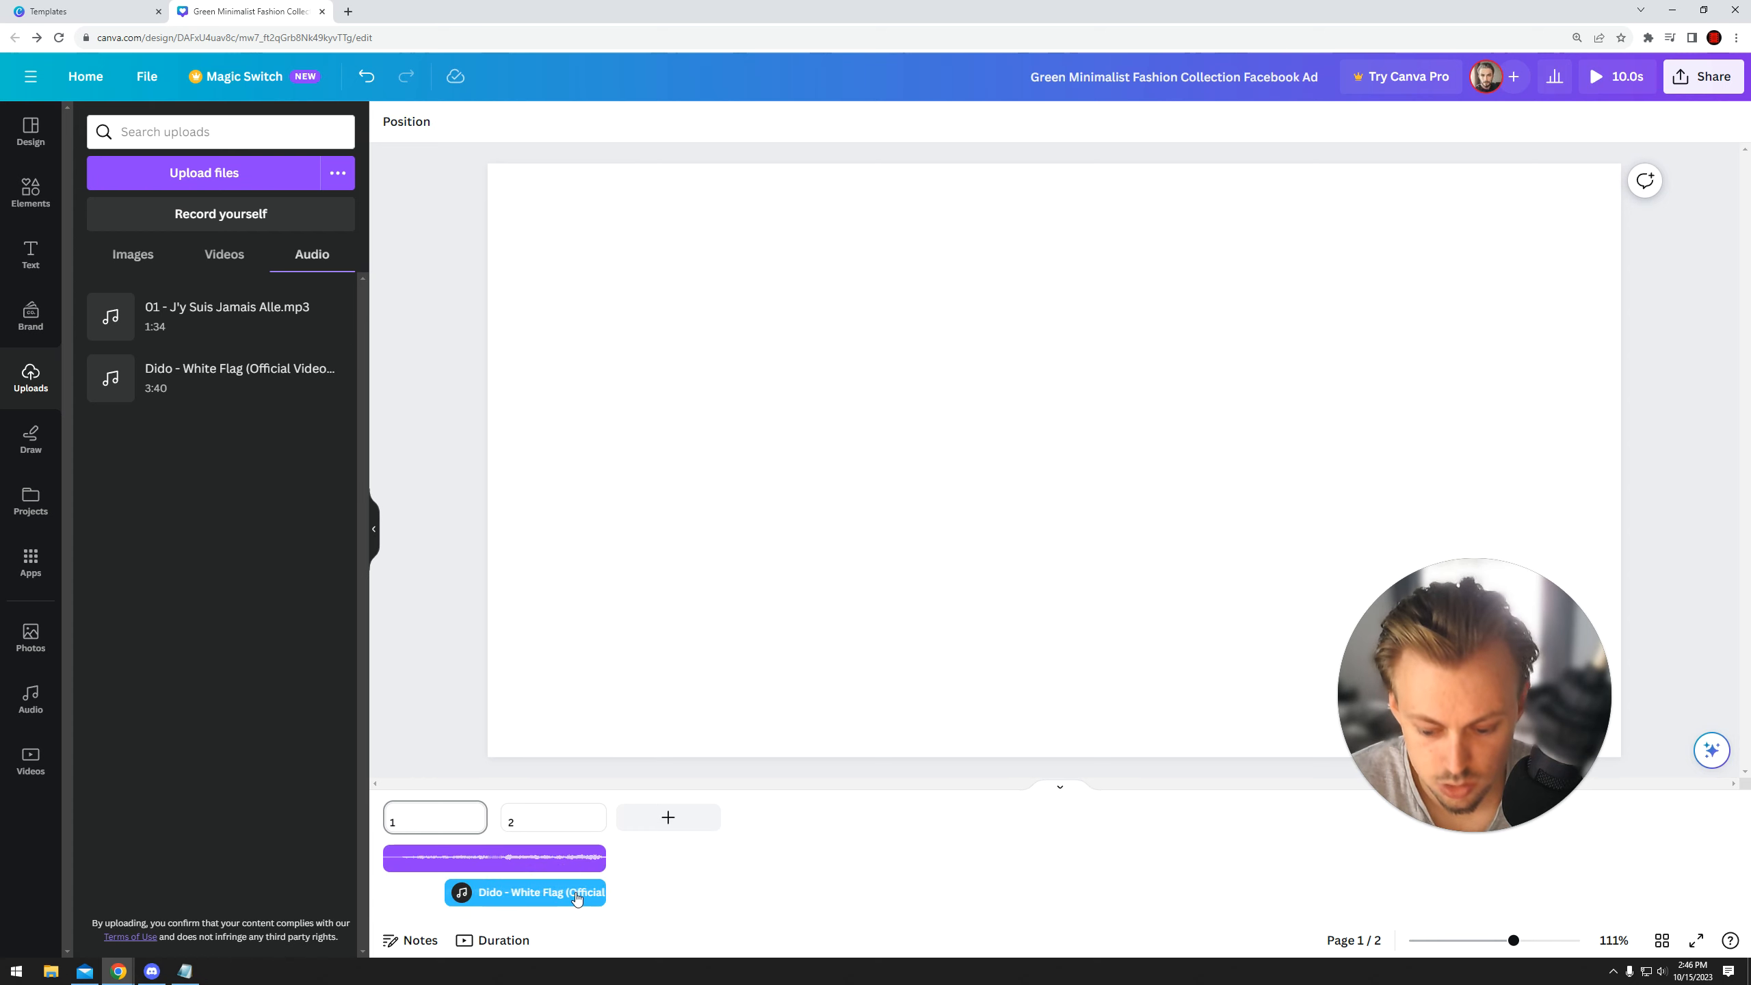
pyautogui.click(506, 871)
pyautogui.press('Delete')
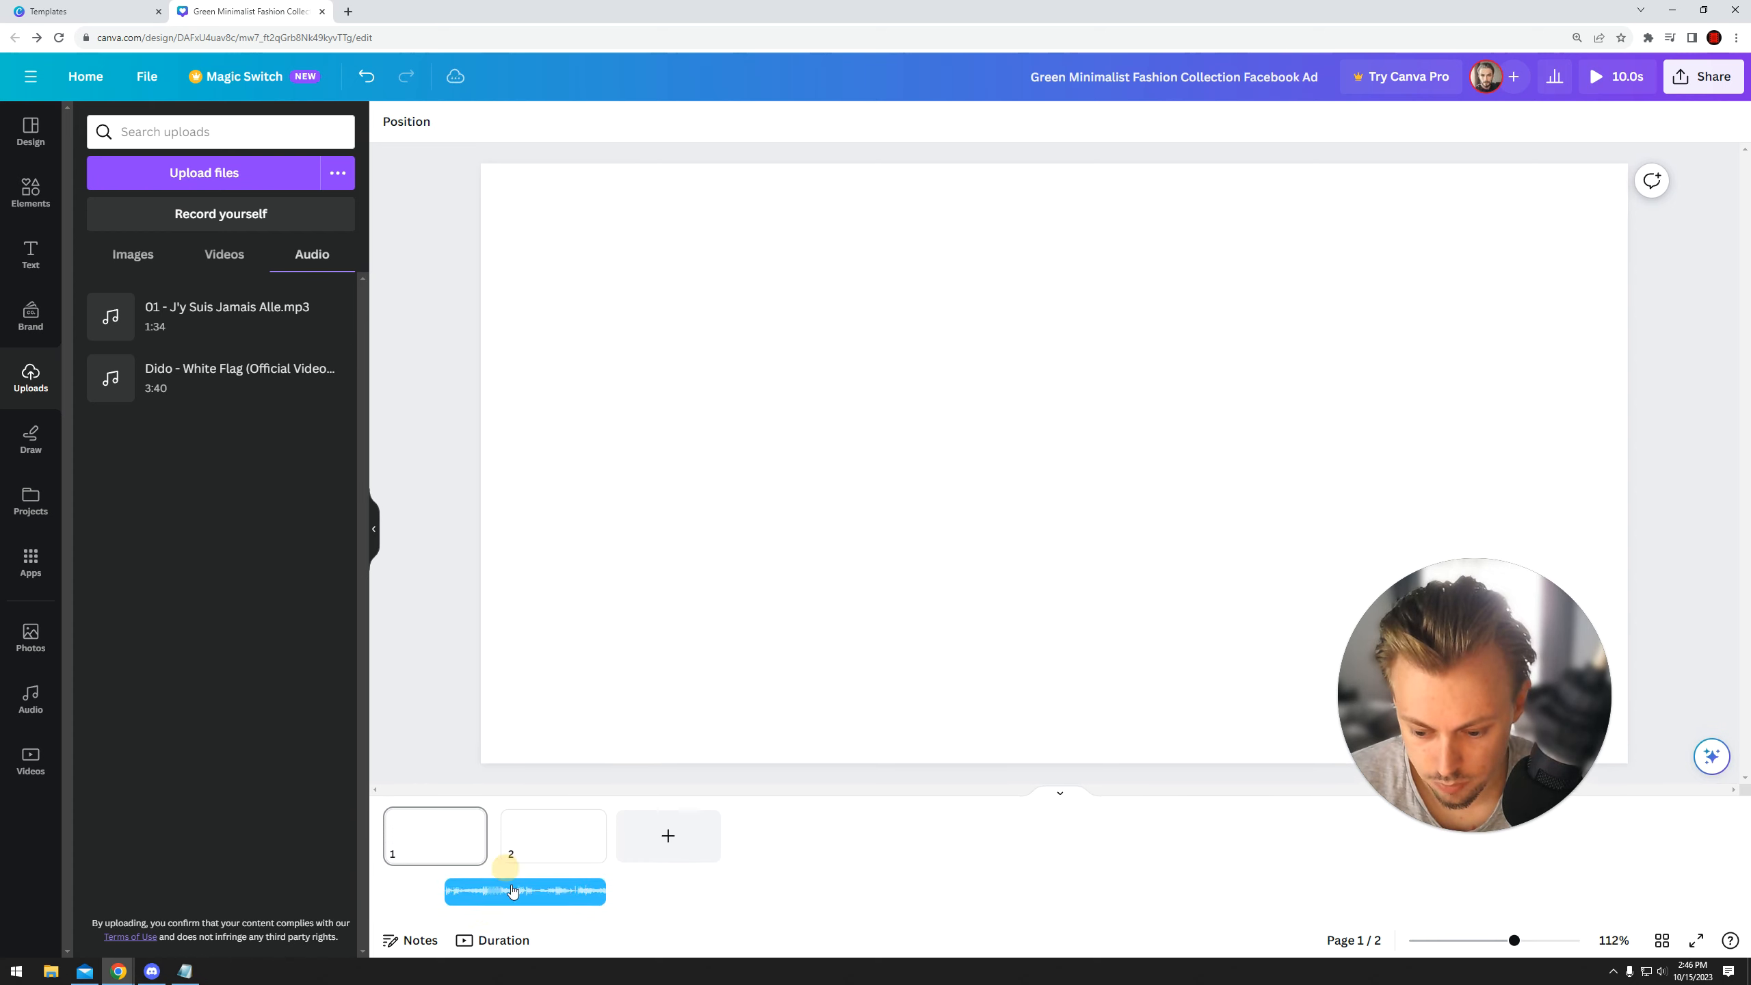
pyautogui.click(513, 899)
pyautogui.press('Delete')
pyautogui.click(880, 701)
pyautogui.click(1058, 835)
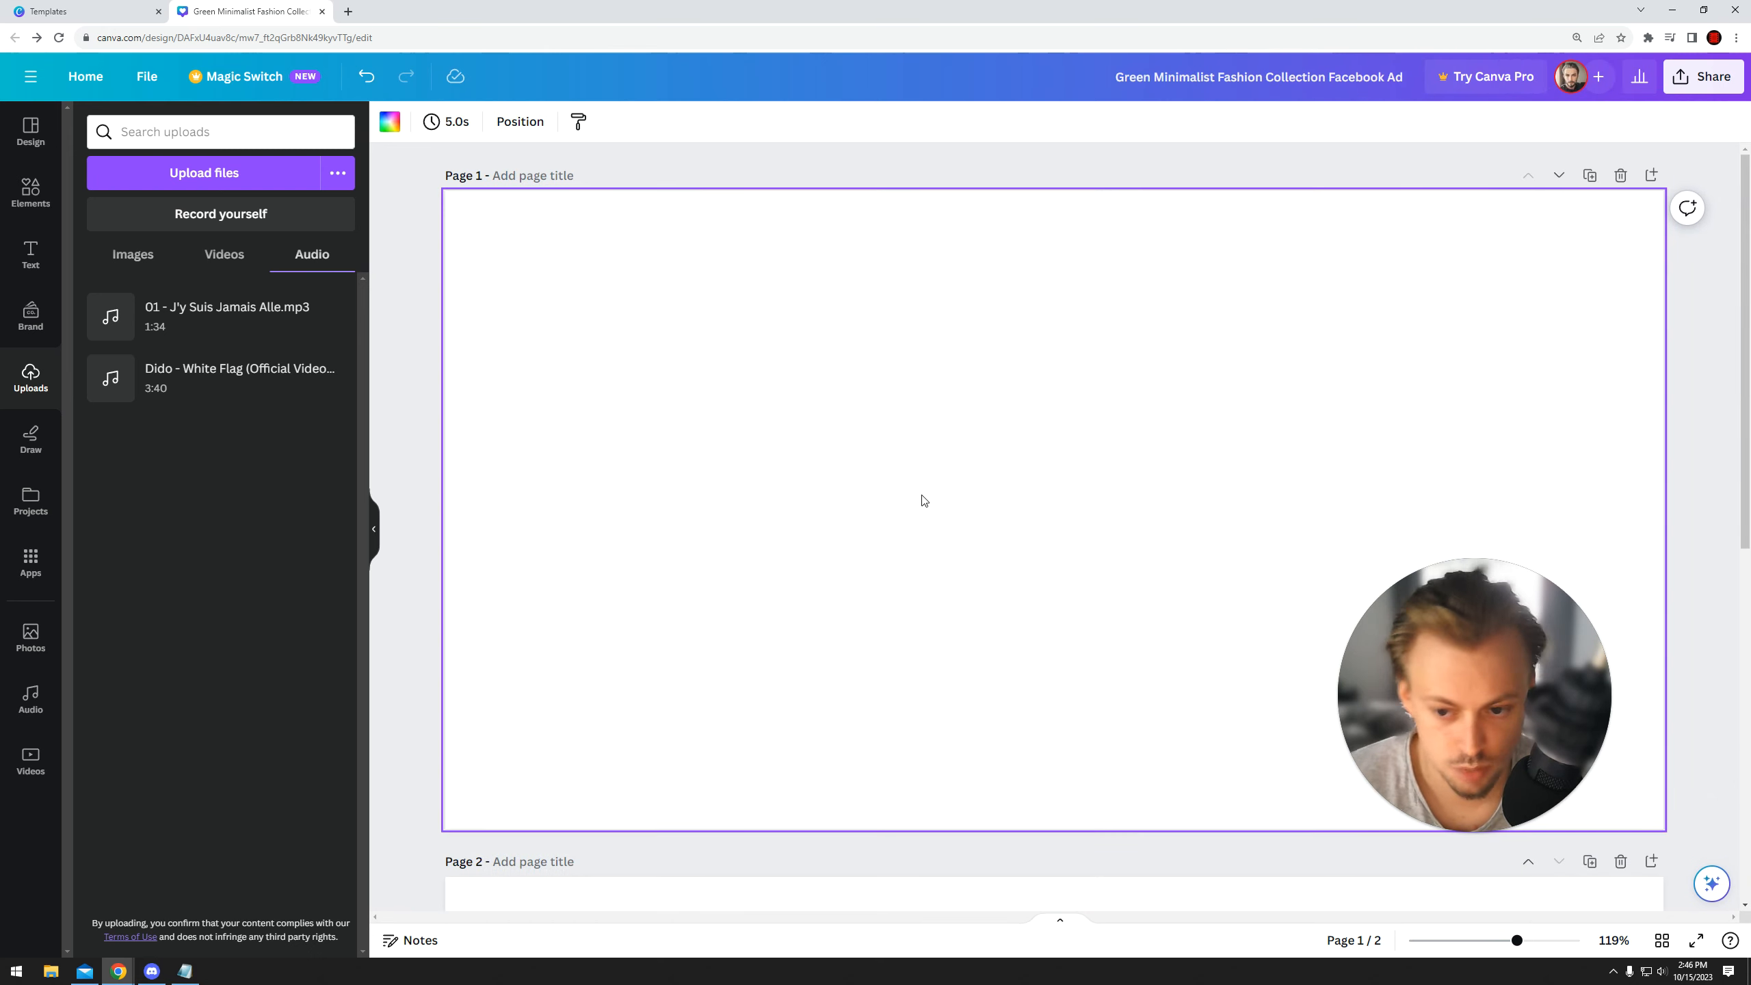
# - Draw freehand strokes on page 1 with the blue pen, the red marker and the yellow highlighter
pyautogui.click(30, 439)
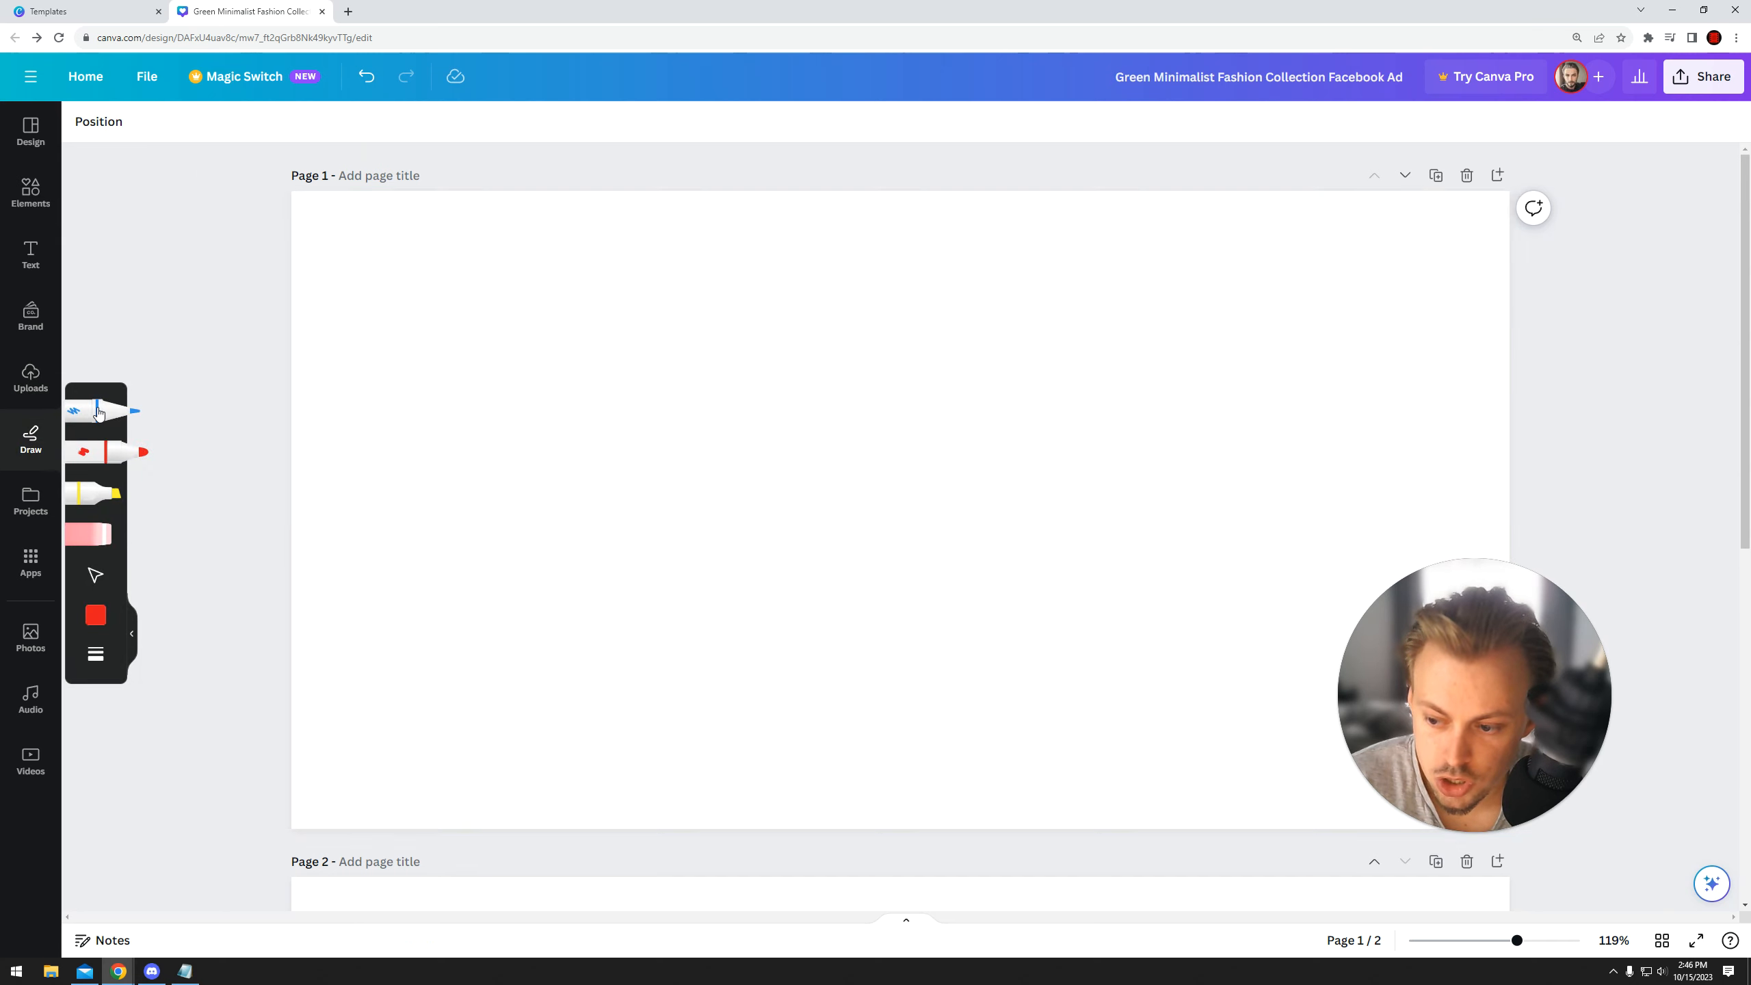
pyautogui.moveTo(560, 265); pyautogui.dragTo(663, 658)
pyautogui.moveTo(804, 589); pyautogui.dragTo(1110, 312)
pyautogui.click(96, 453)
pyautogui.moveTo(444, 386); pyautogui.dragTo(1087, 492)
pyautogui.click(89, 493)
pyautogui.moveTo(618, 400)
pyautogui.mouseDown()
pyautogui.moveTo(1207, 611)
pyautogui.moveTo(1261, 659)
pyautogui.mouseUp()
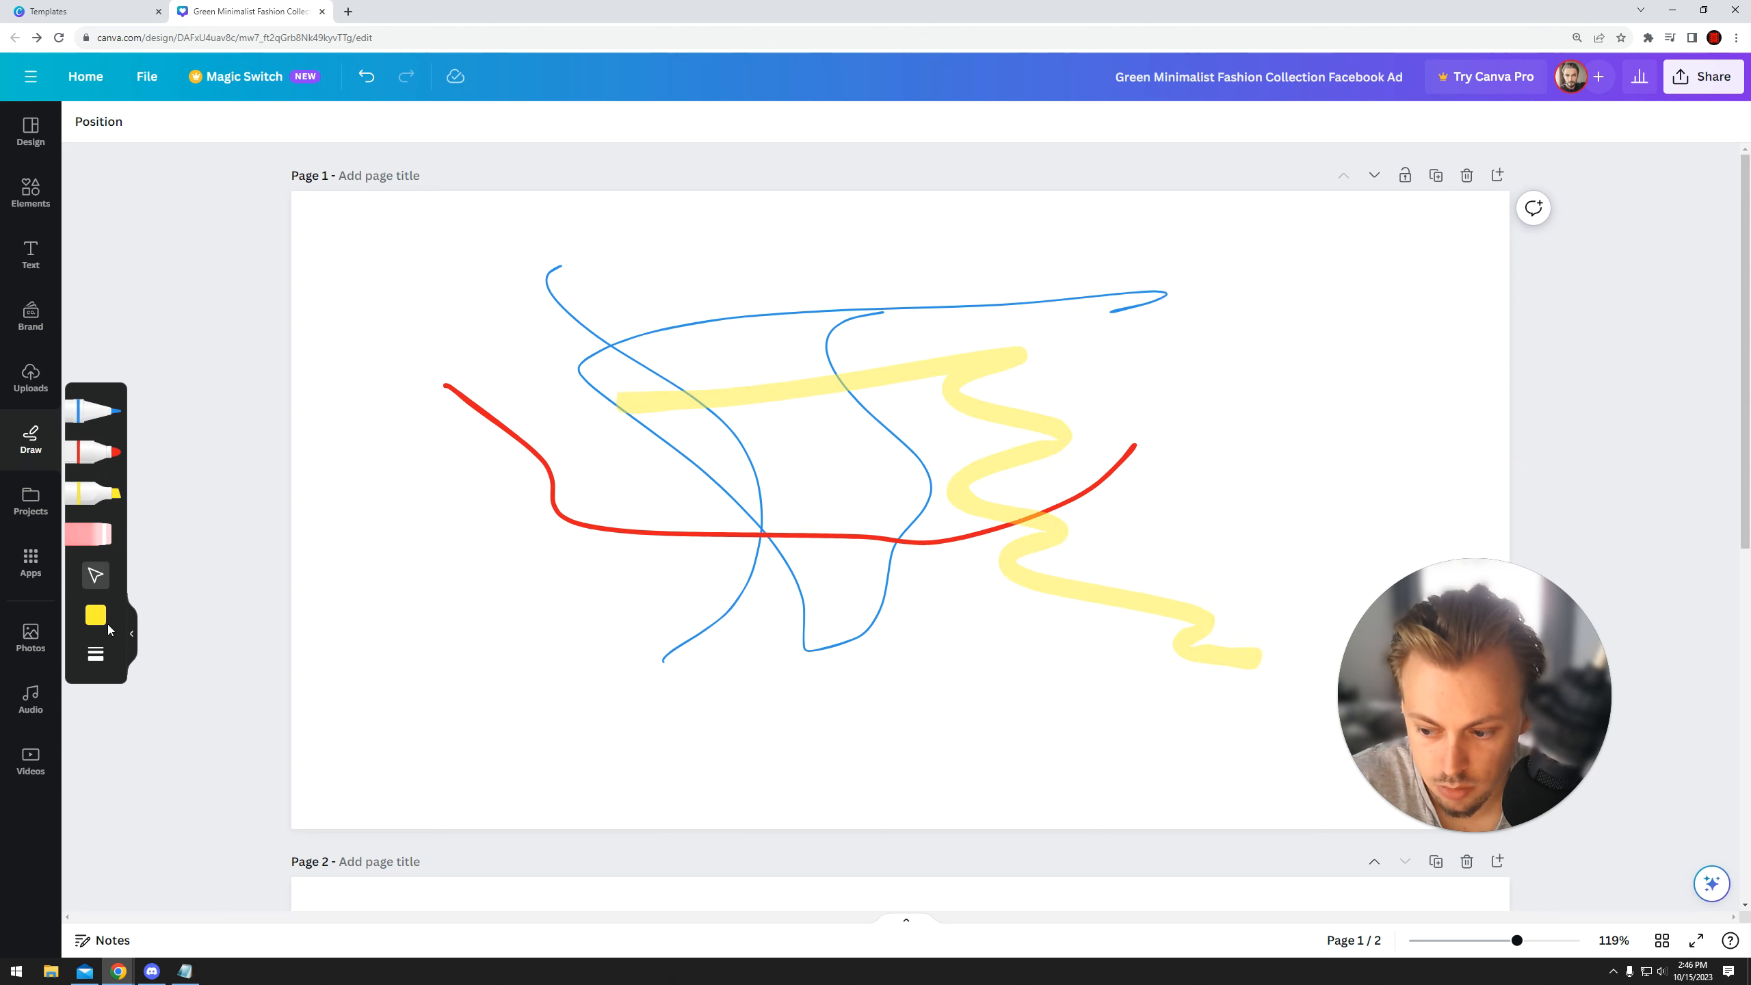
# - View the highlighter's weight and transparency settings and erase all the drawn strokes from page 1
pyautogui.click(95, 655)
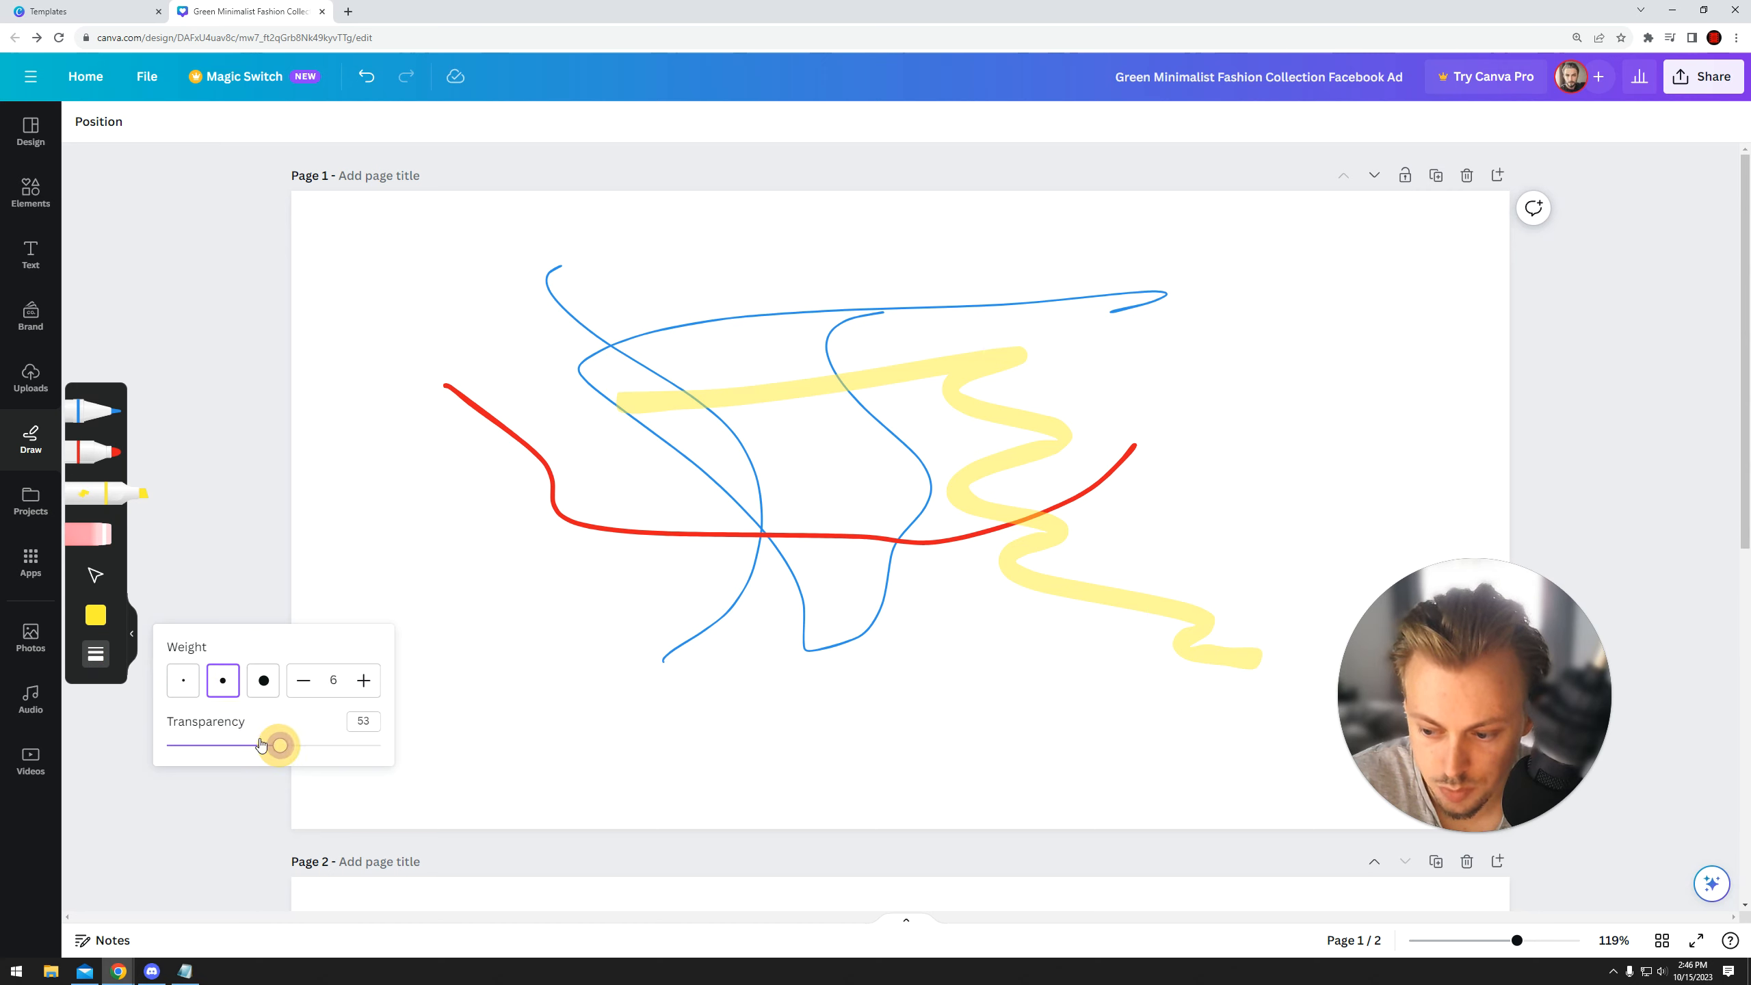
pyautogui.click(105, 531)
pyautogui.moveTo(508, 391)
pyautogui.mouseDown()
pyautogui.moveTo(930, 430)
pyautogui.moveTo(866, 461)
pyautogui.mouseUp()
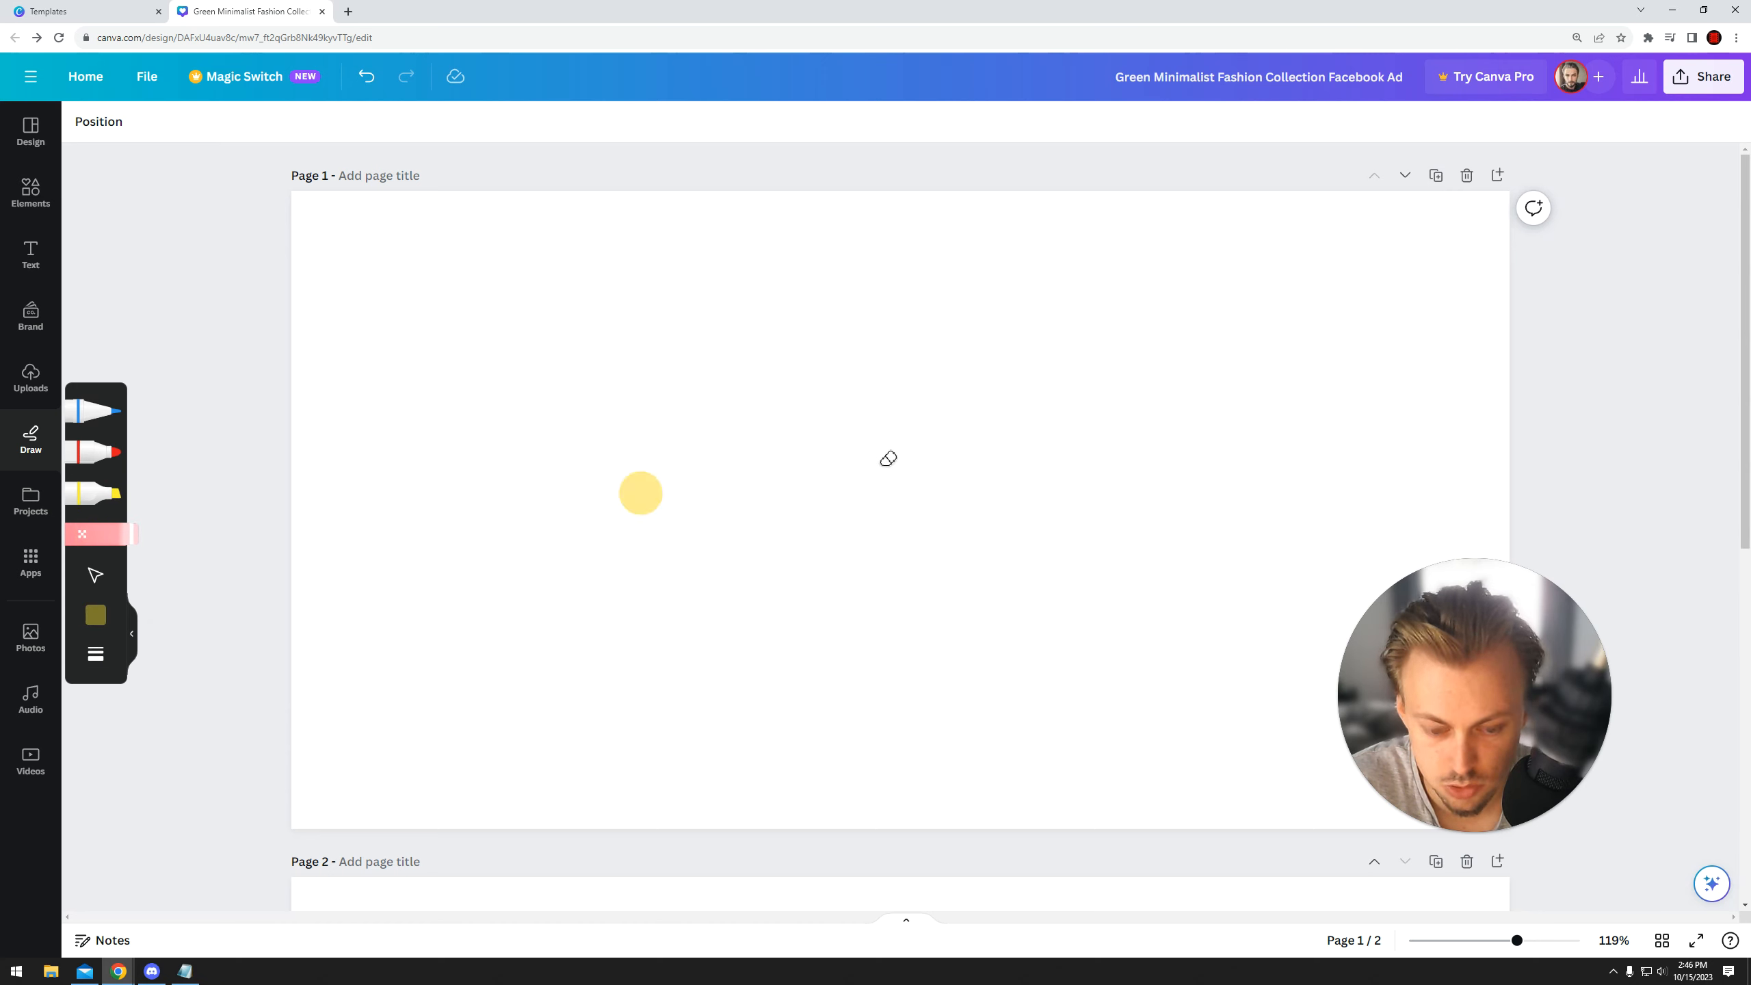
# - Browse the designs, folders, images and videos stored in the account's projects
pyautogui.click(30, 502)
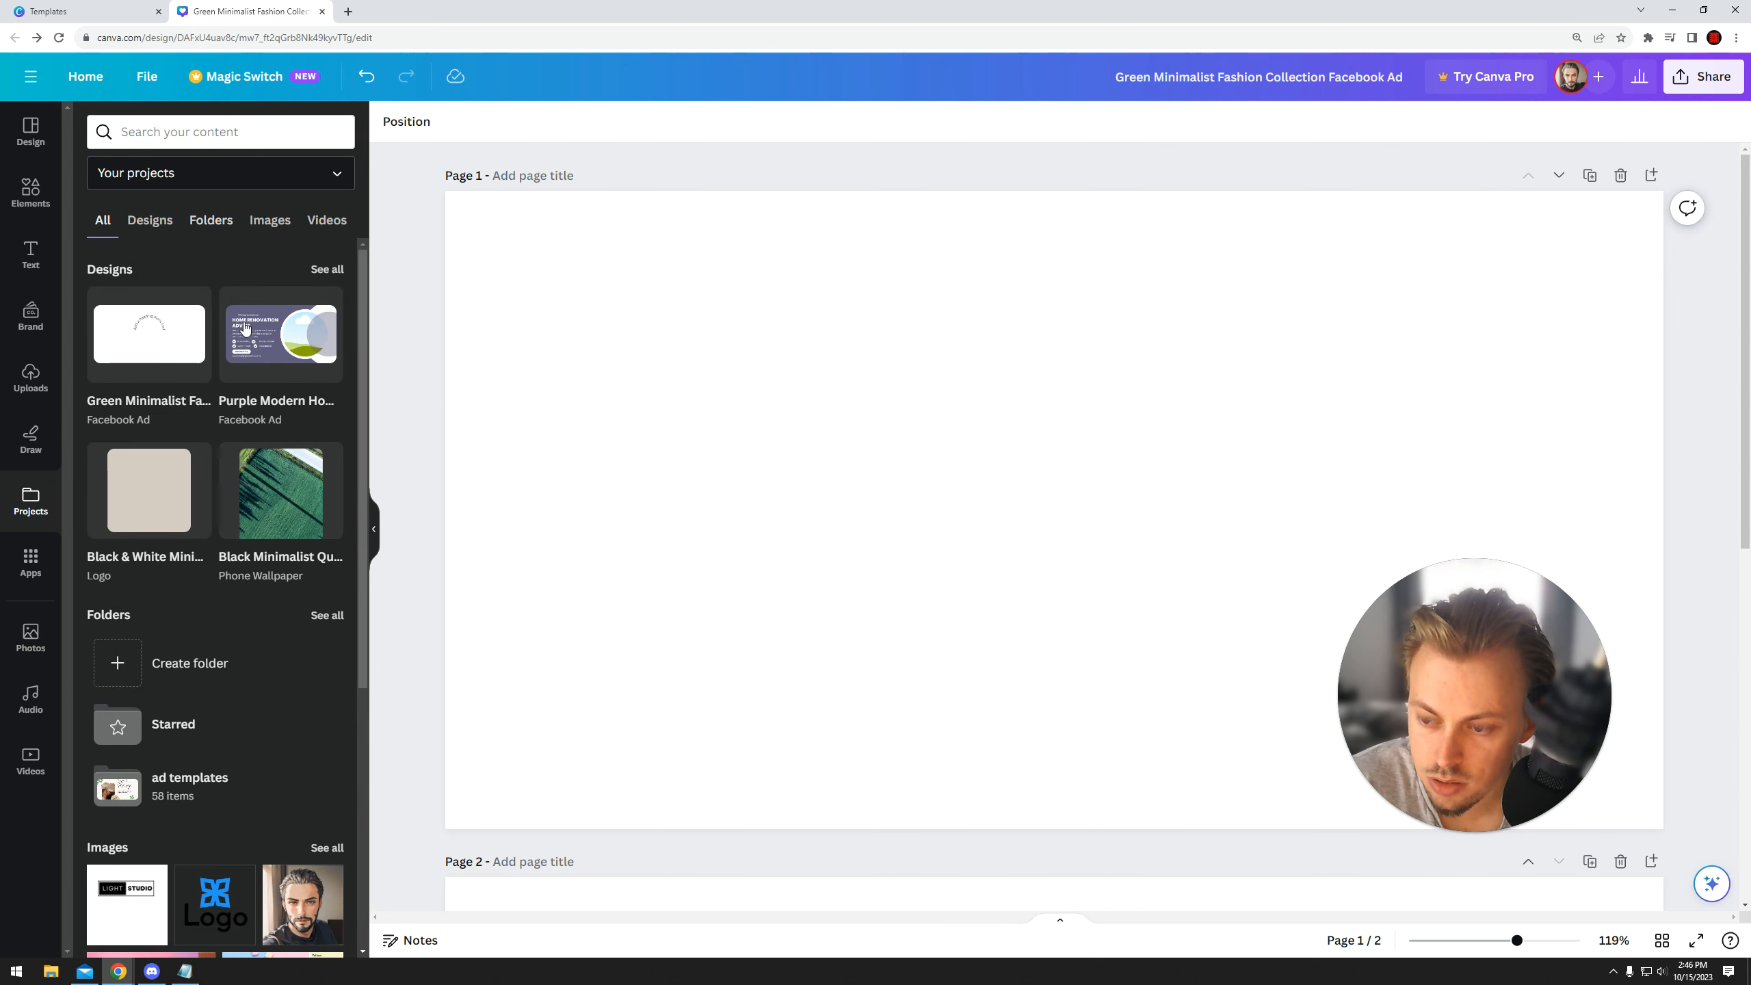
pyautogui.scroll(-3, 243, 387)
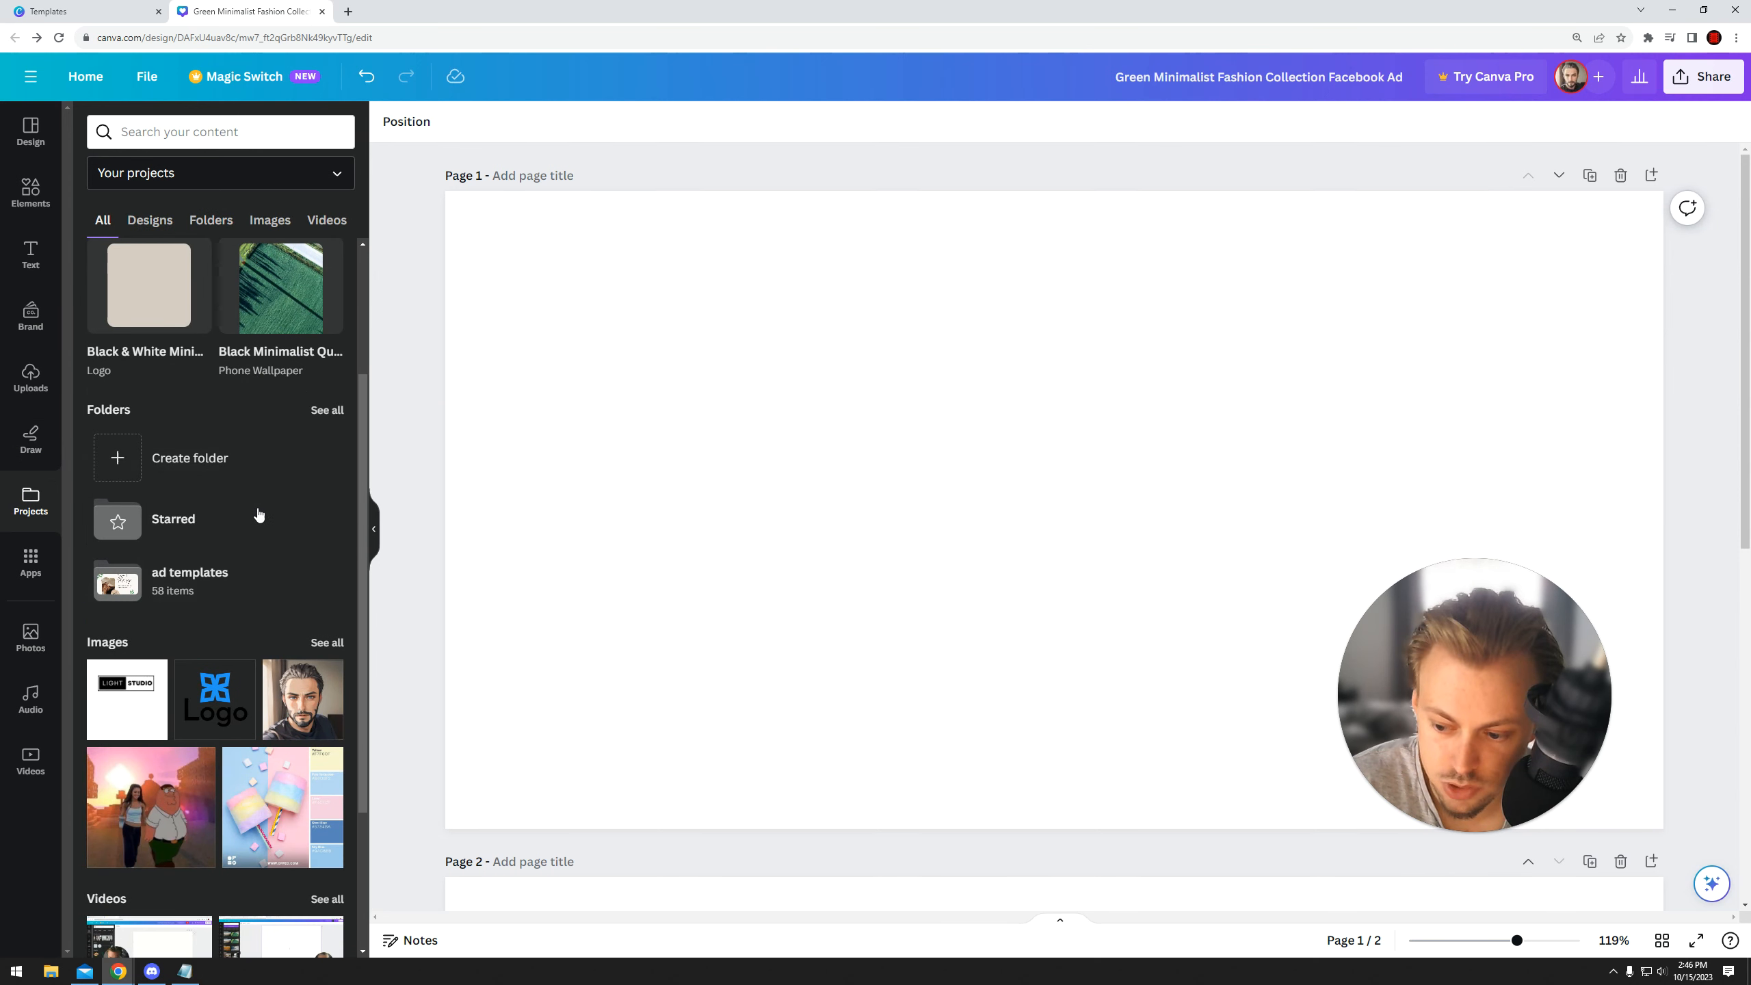
pyautogui.scroll(3, 243, 578)
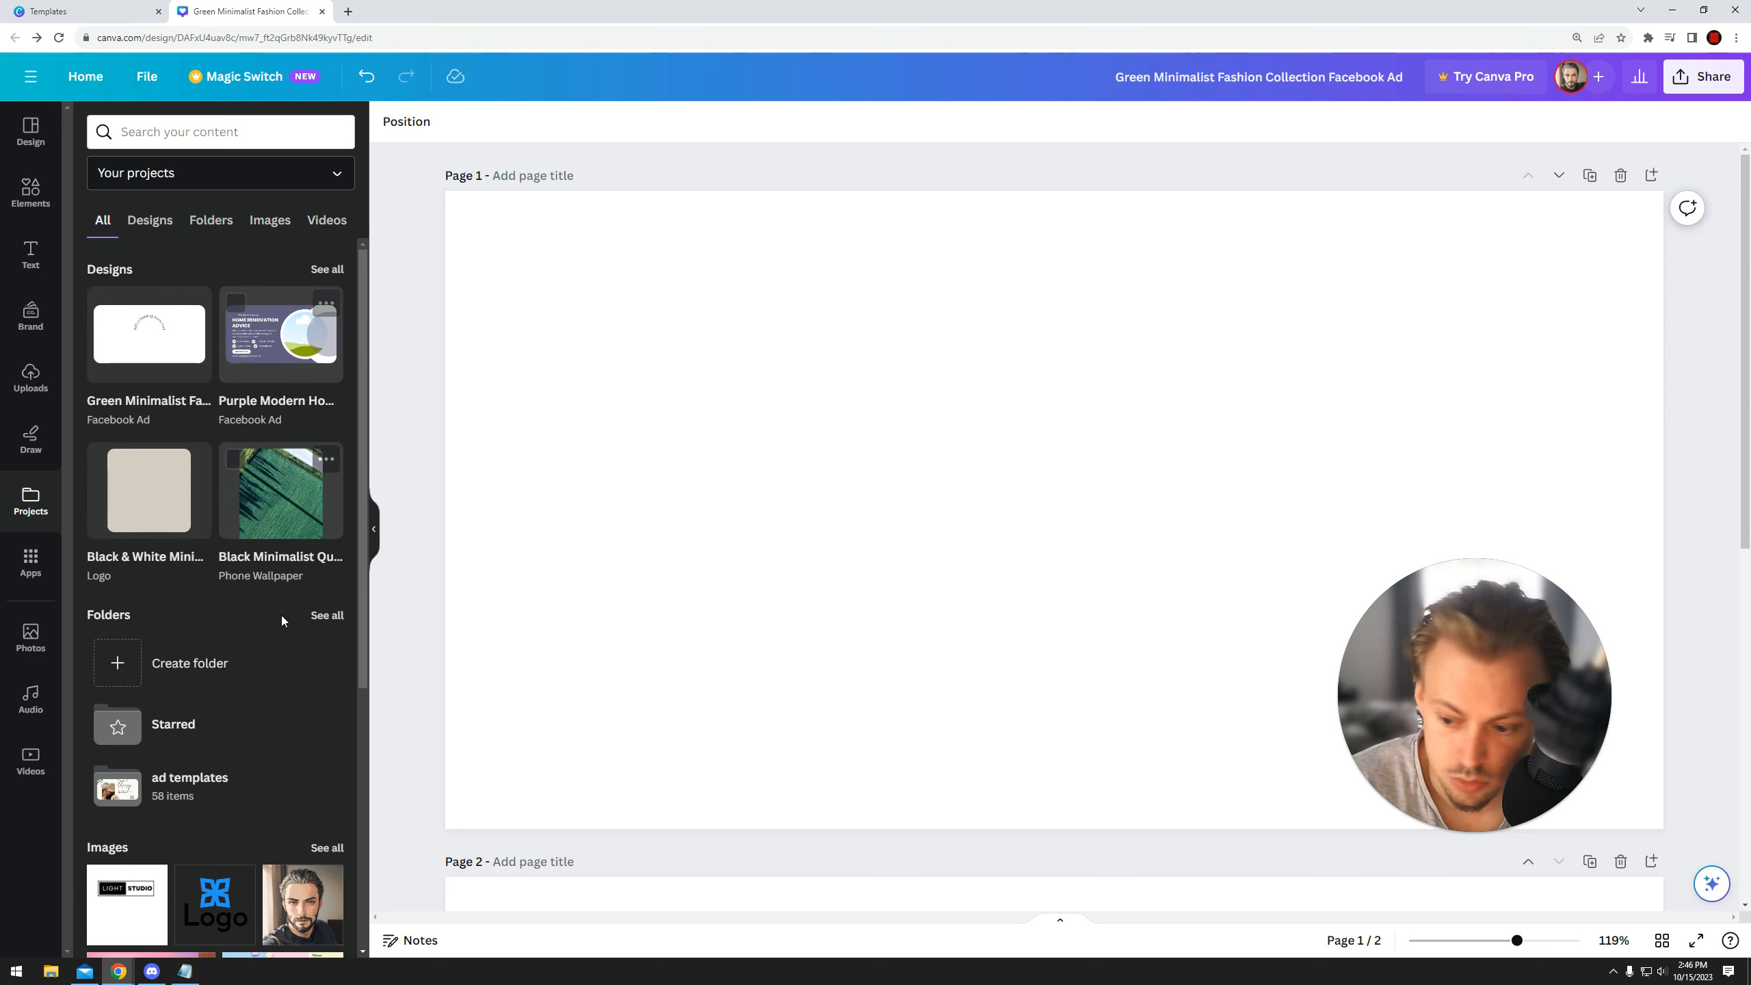
pyautogui.scroll(-5, 281, 614)
pyautogui.scroll(5, 279, 632)
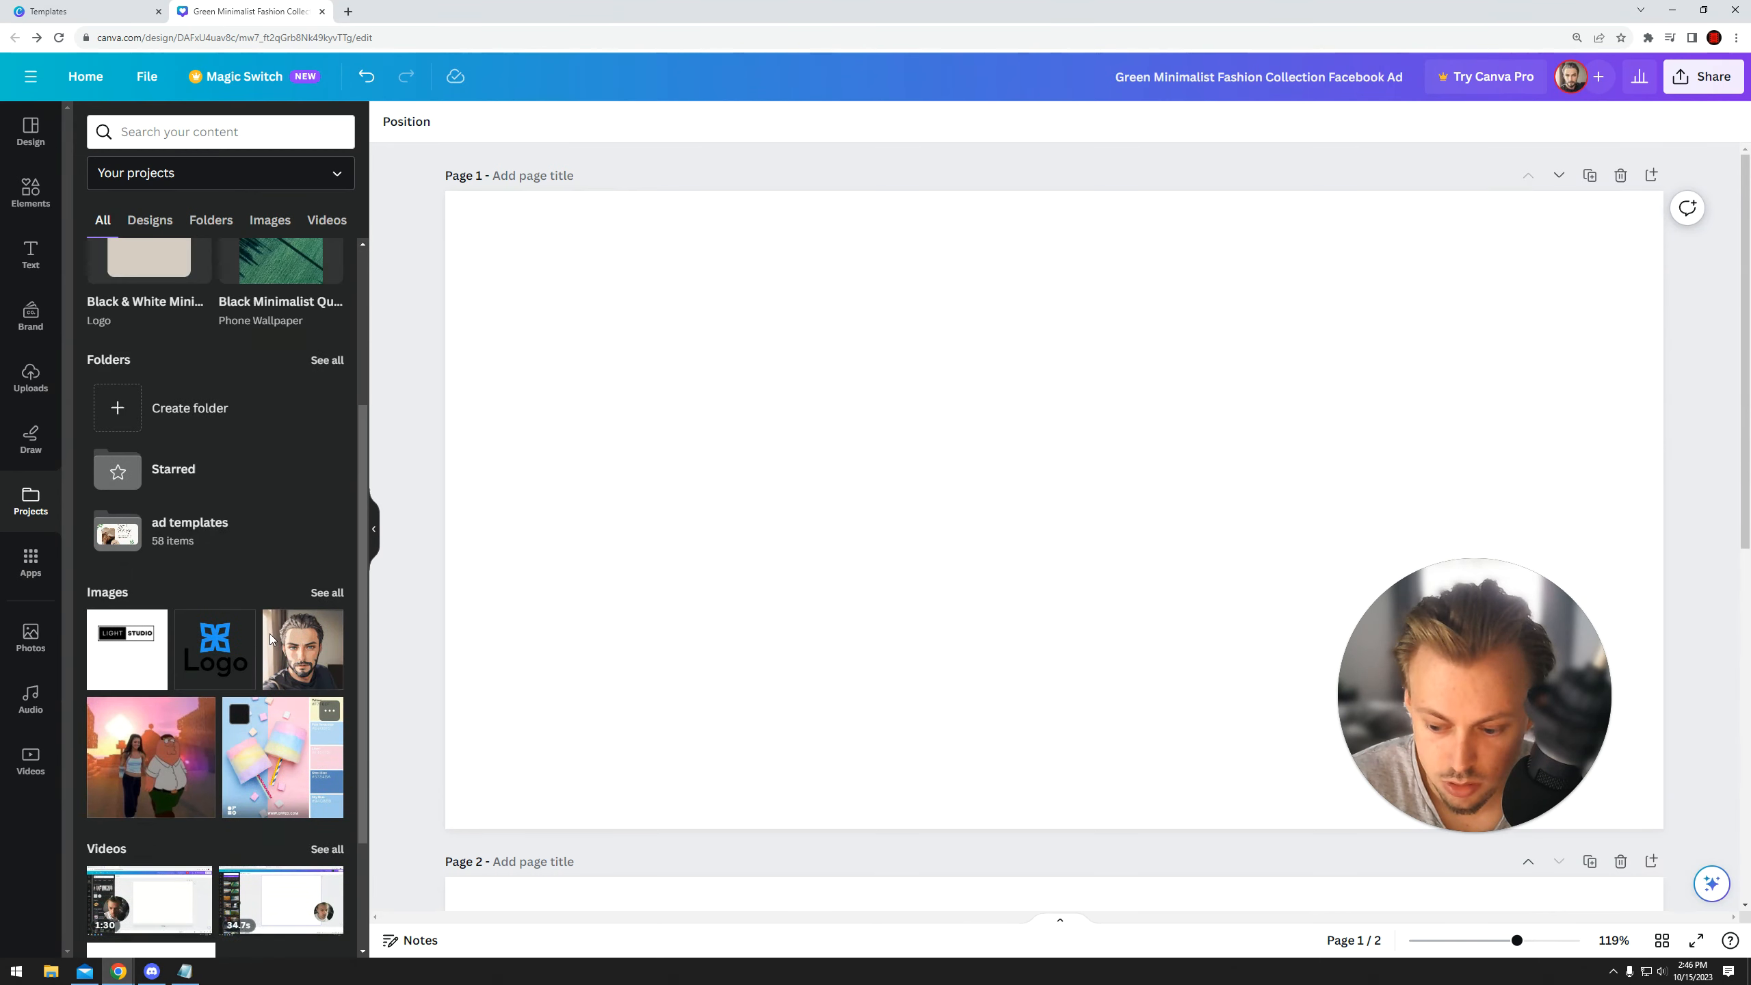
# - Browse the featured, trending and AI-powered Canva apps and delete the empty page 2
pyautogui.click(30, 565)
pyautogui.click(11, 626)
pyautogui.click(11, 628)
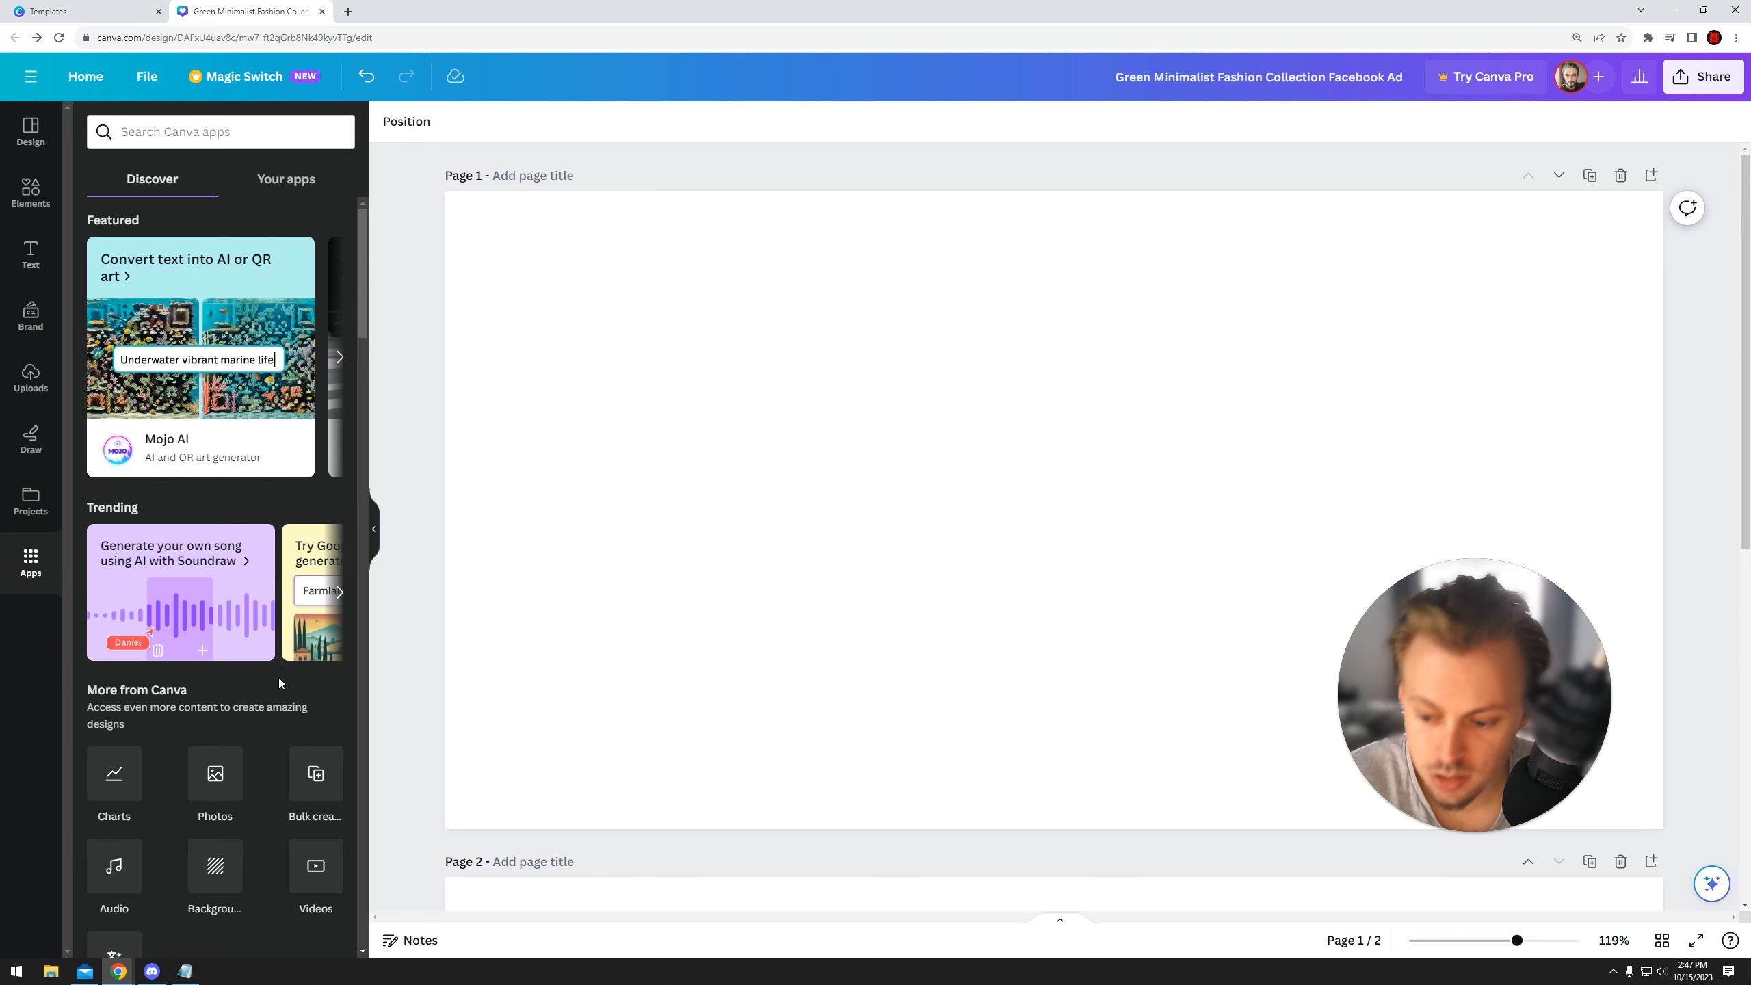
pyautogui.scroll(-6, 279, 678)
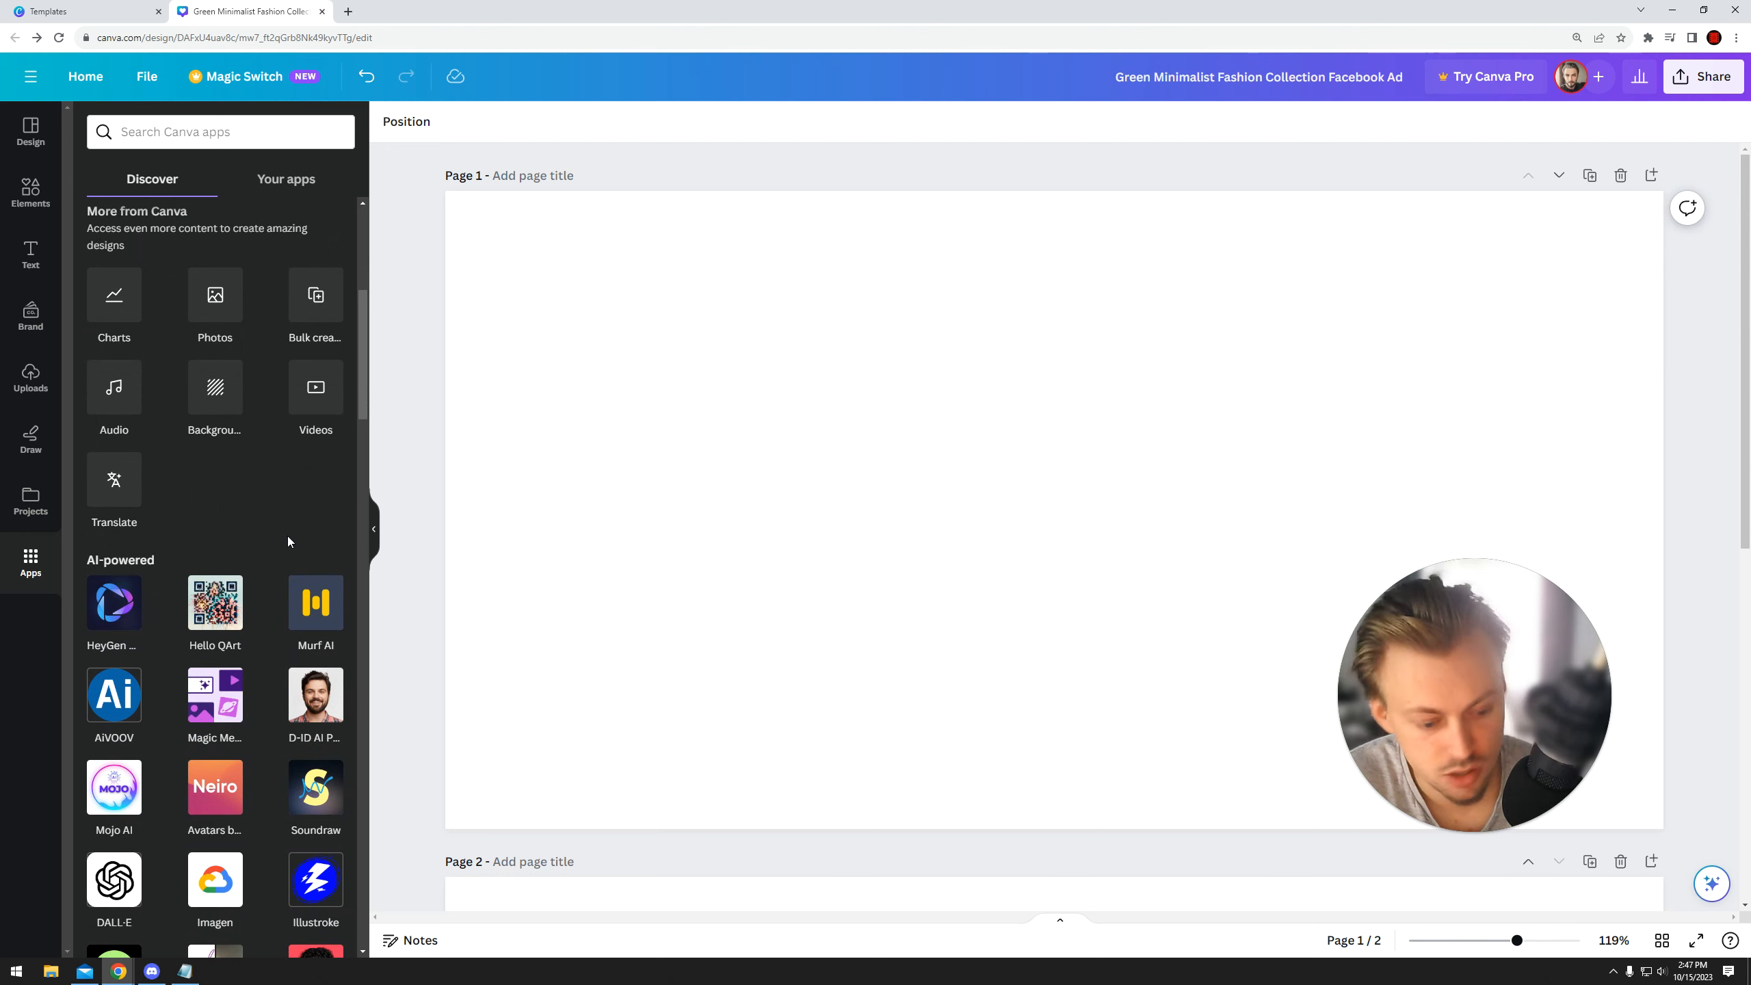
pyautogui.click(1621, 860)
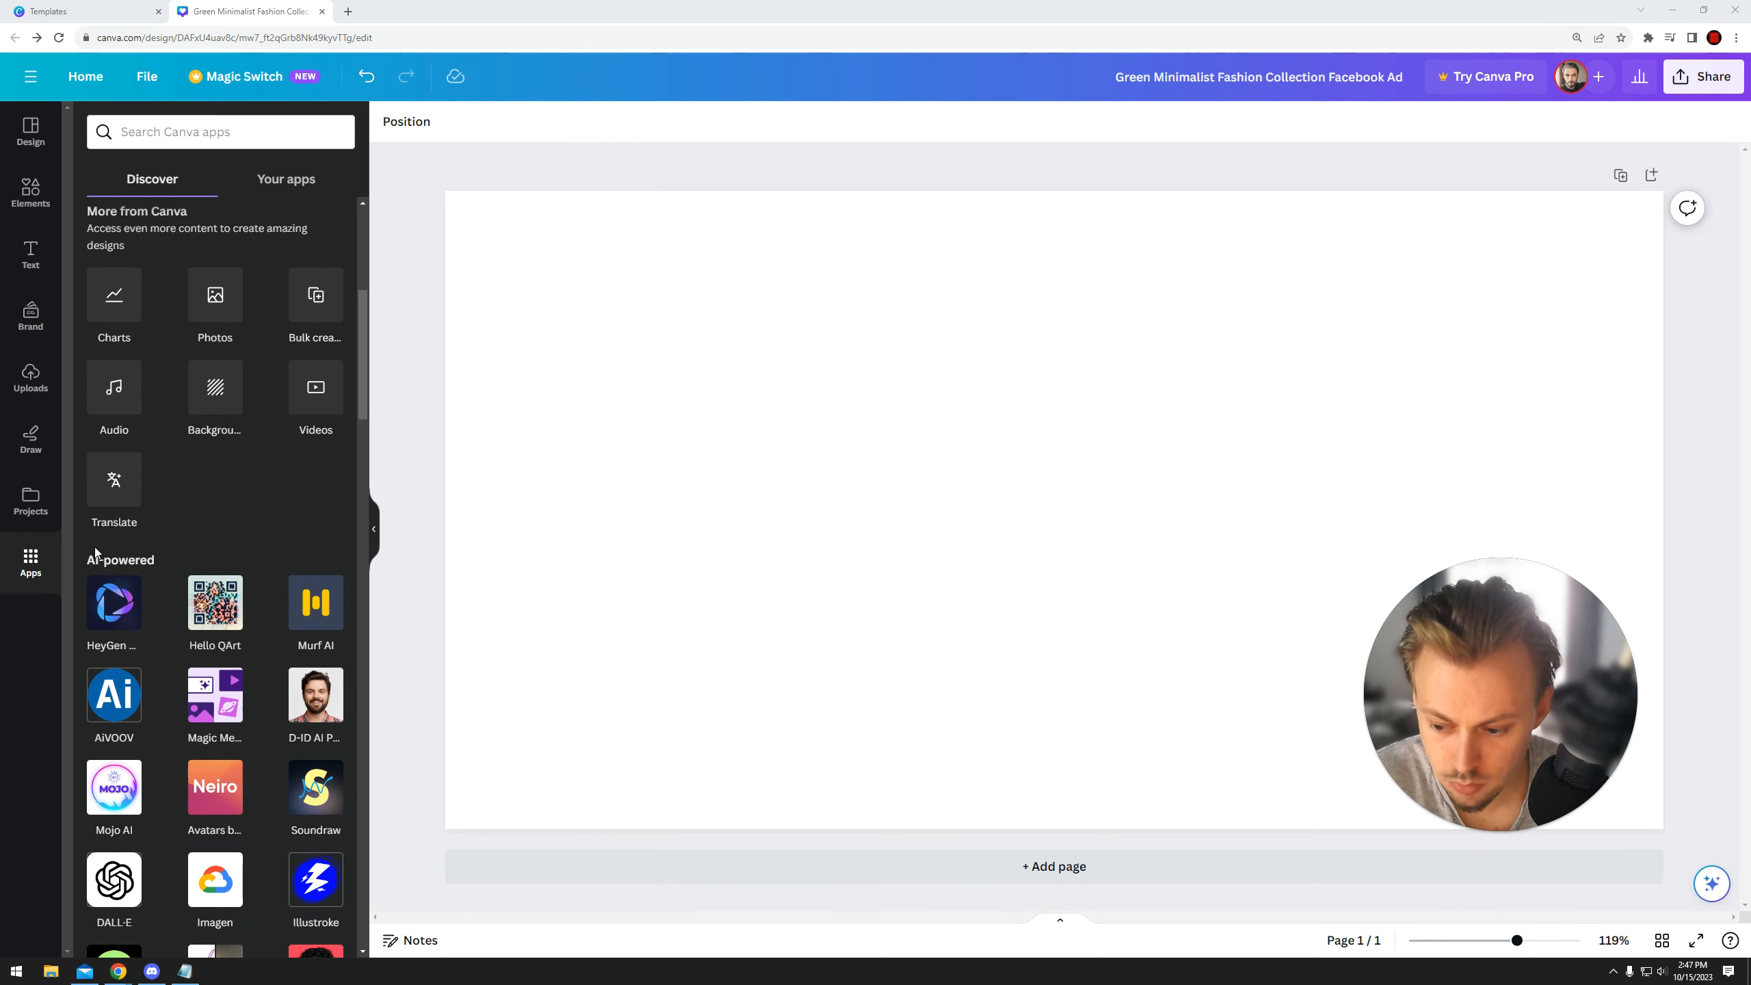
# - Search the Canva apps for "photos"
pyautogui.scroll(3, 221, 472)
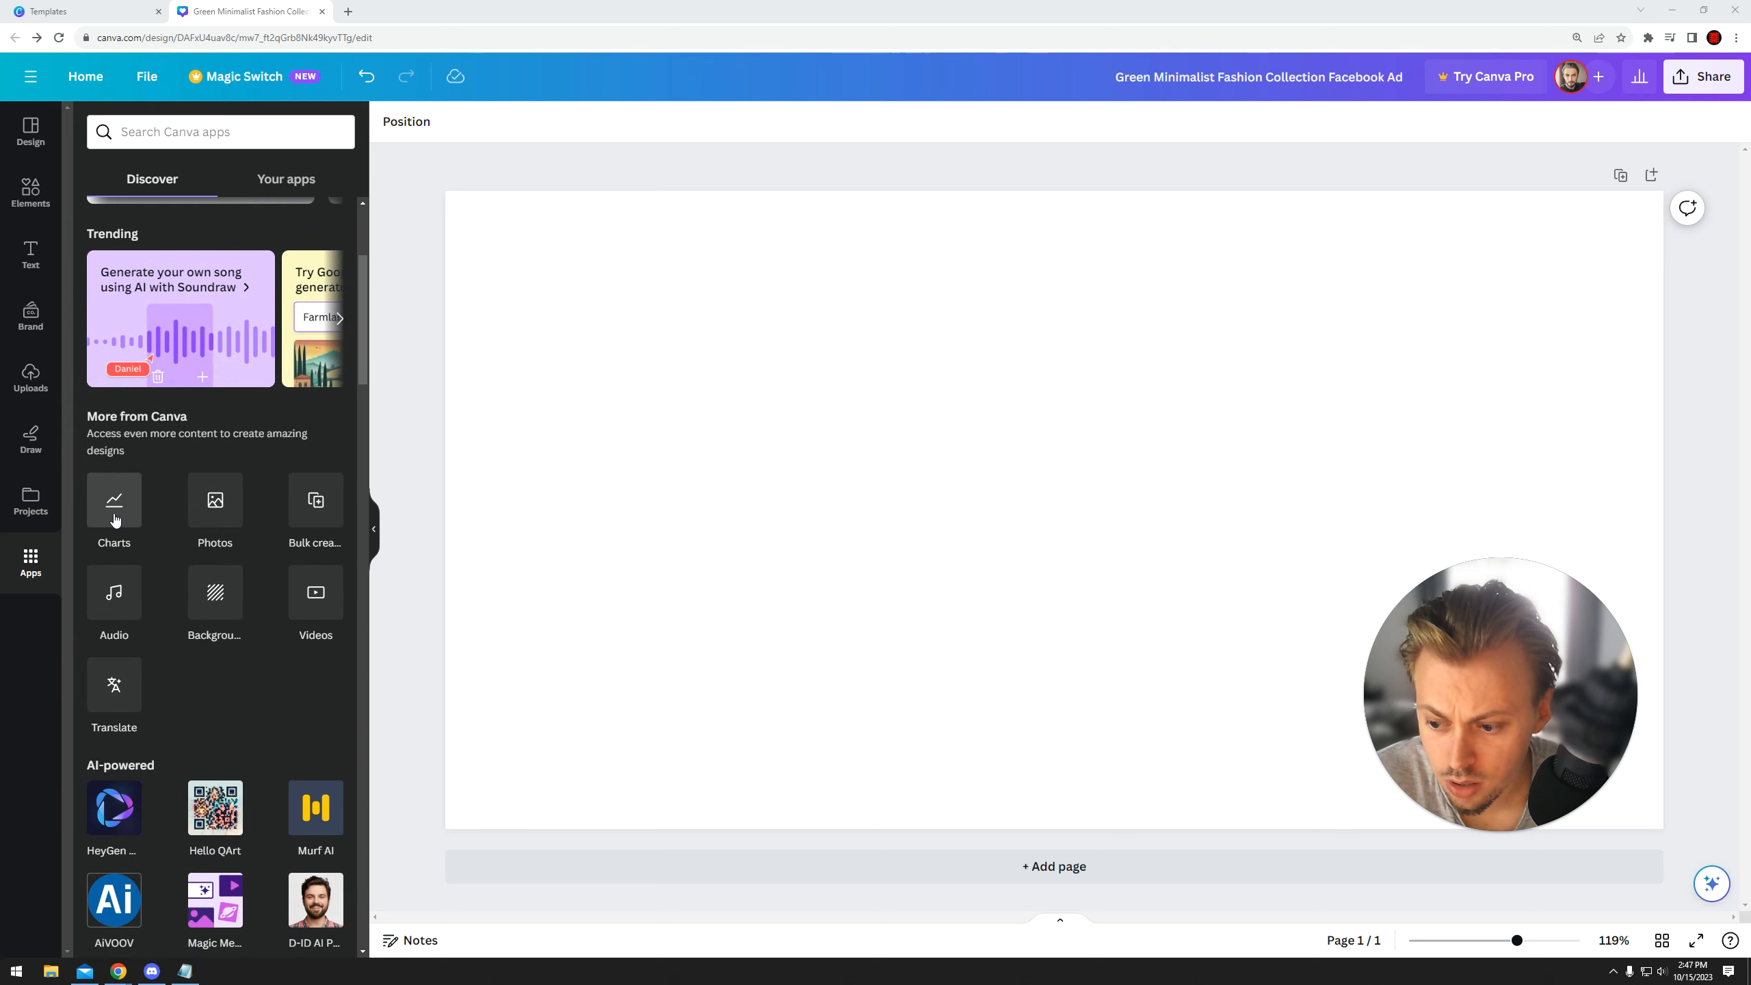
pyautogui.click(168, 138)
pyautogui.write('remove')
pyautogui.hotkey('ctrl', 'a')
pyautogui.write('[')
pyautogui.press('BackSpace')
pyautogui.write('photos')
pyautogui.press('Return')
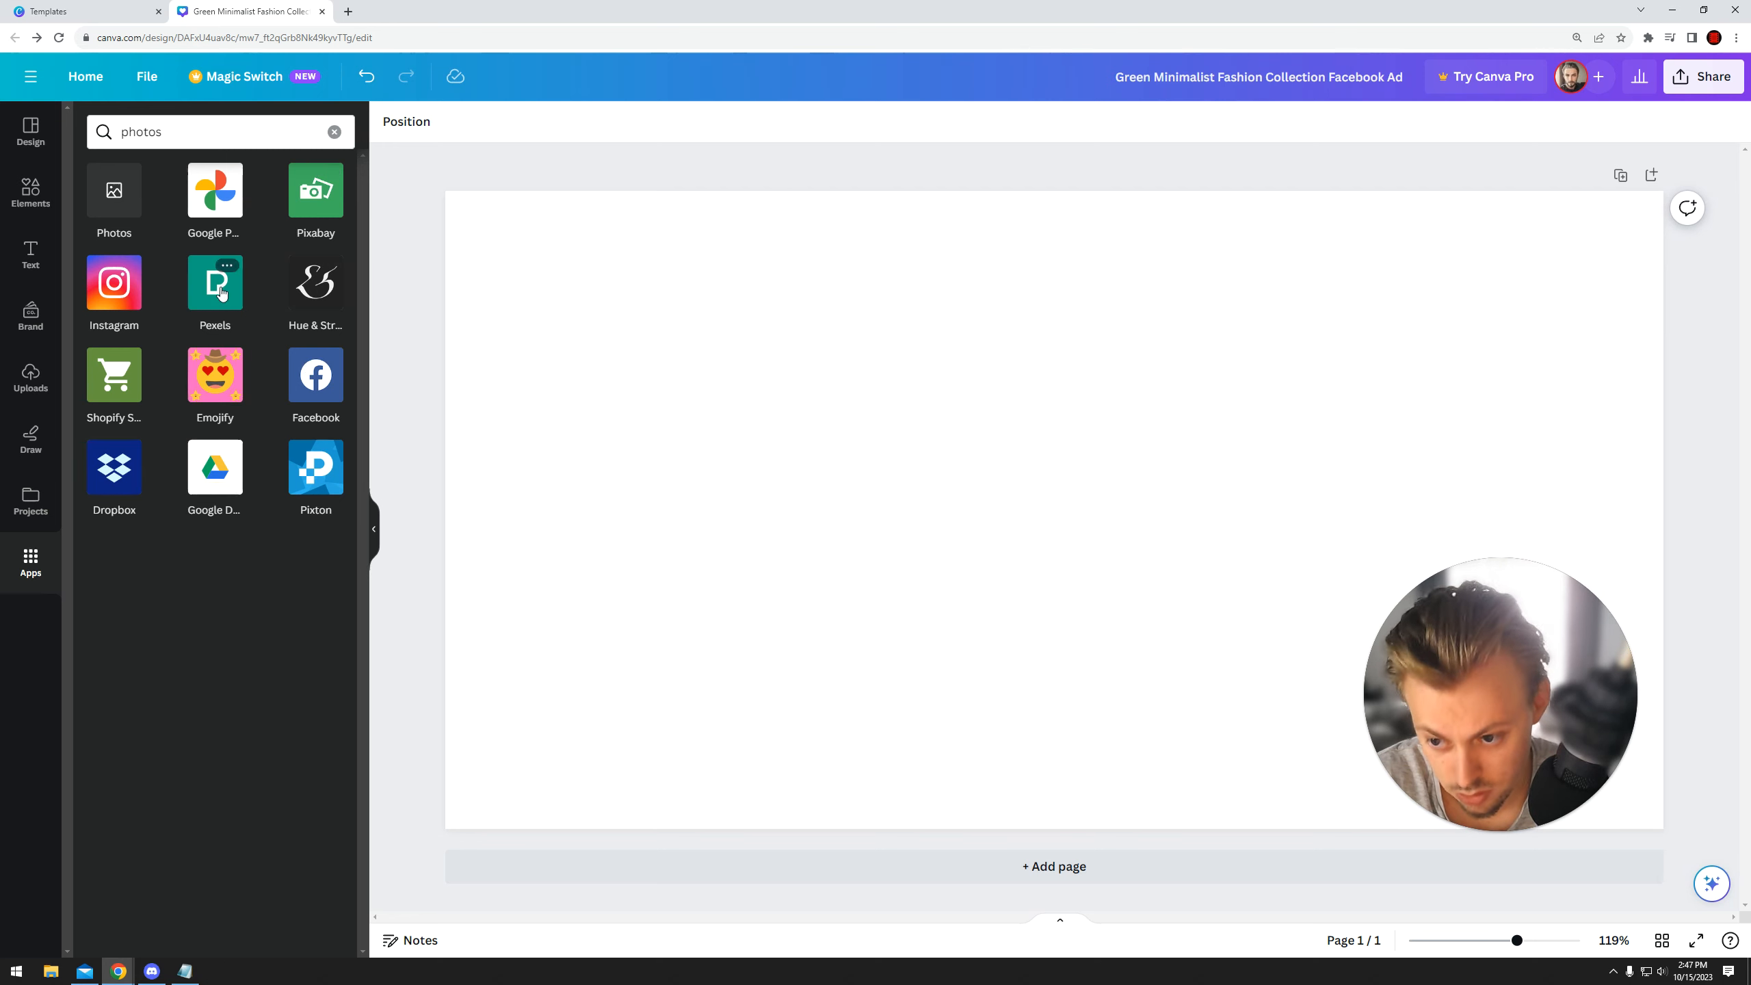
# - Open the Pixabay app and browse its free images
pyautogui.click(317, 200)
pyautogui.scroll(-4, 268, 353)
pyautogui.scroll(4, 267, 353)
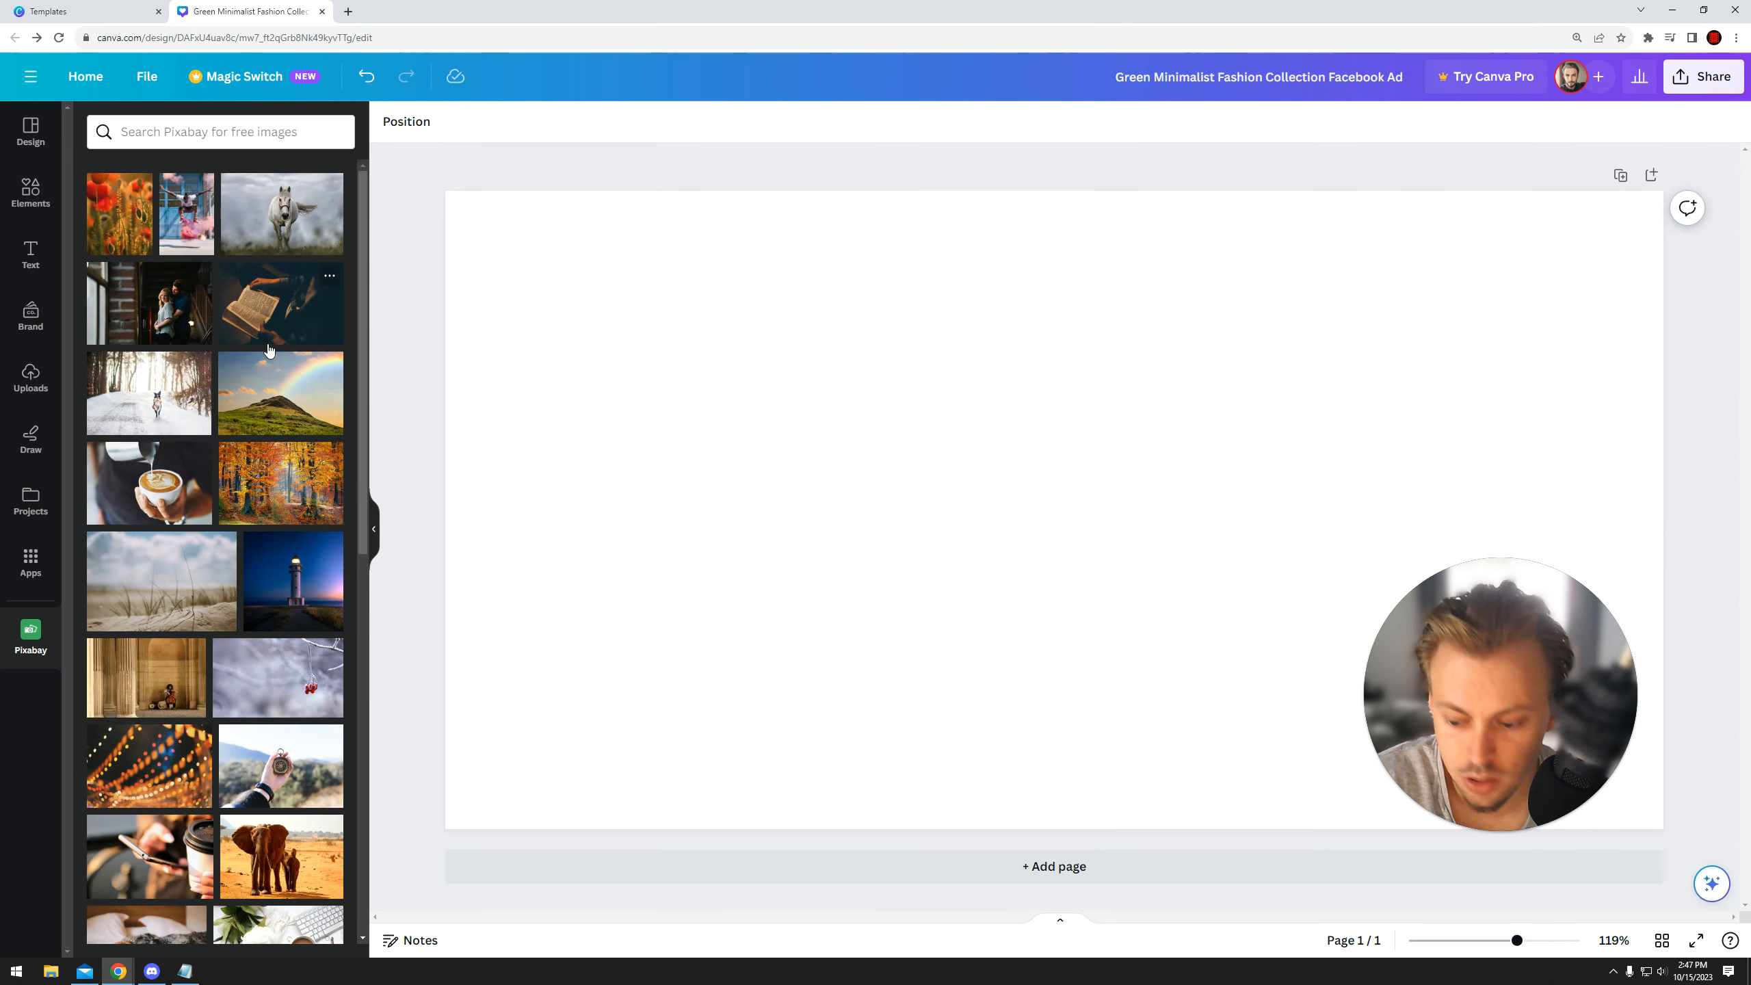
pyautogui.scroll(-3, 272, 386)
pyautogui.scroll(-5, 281, 485)
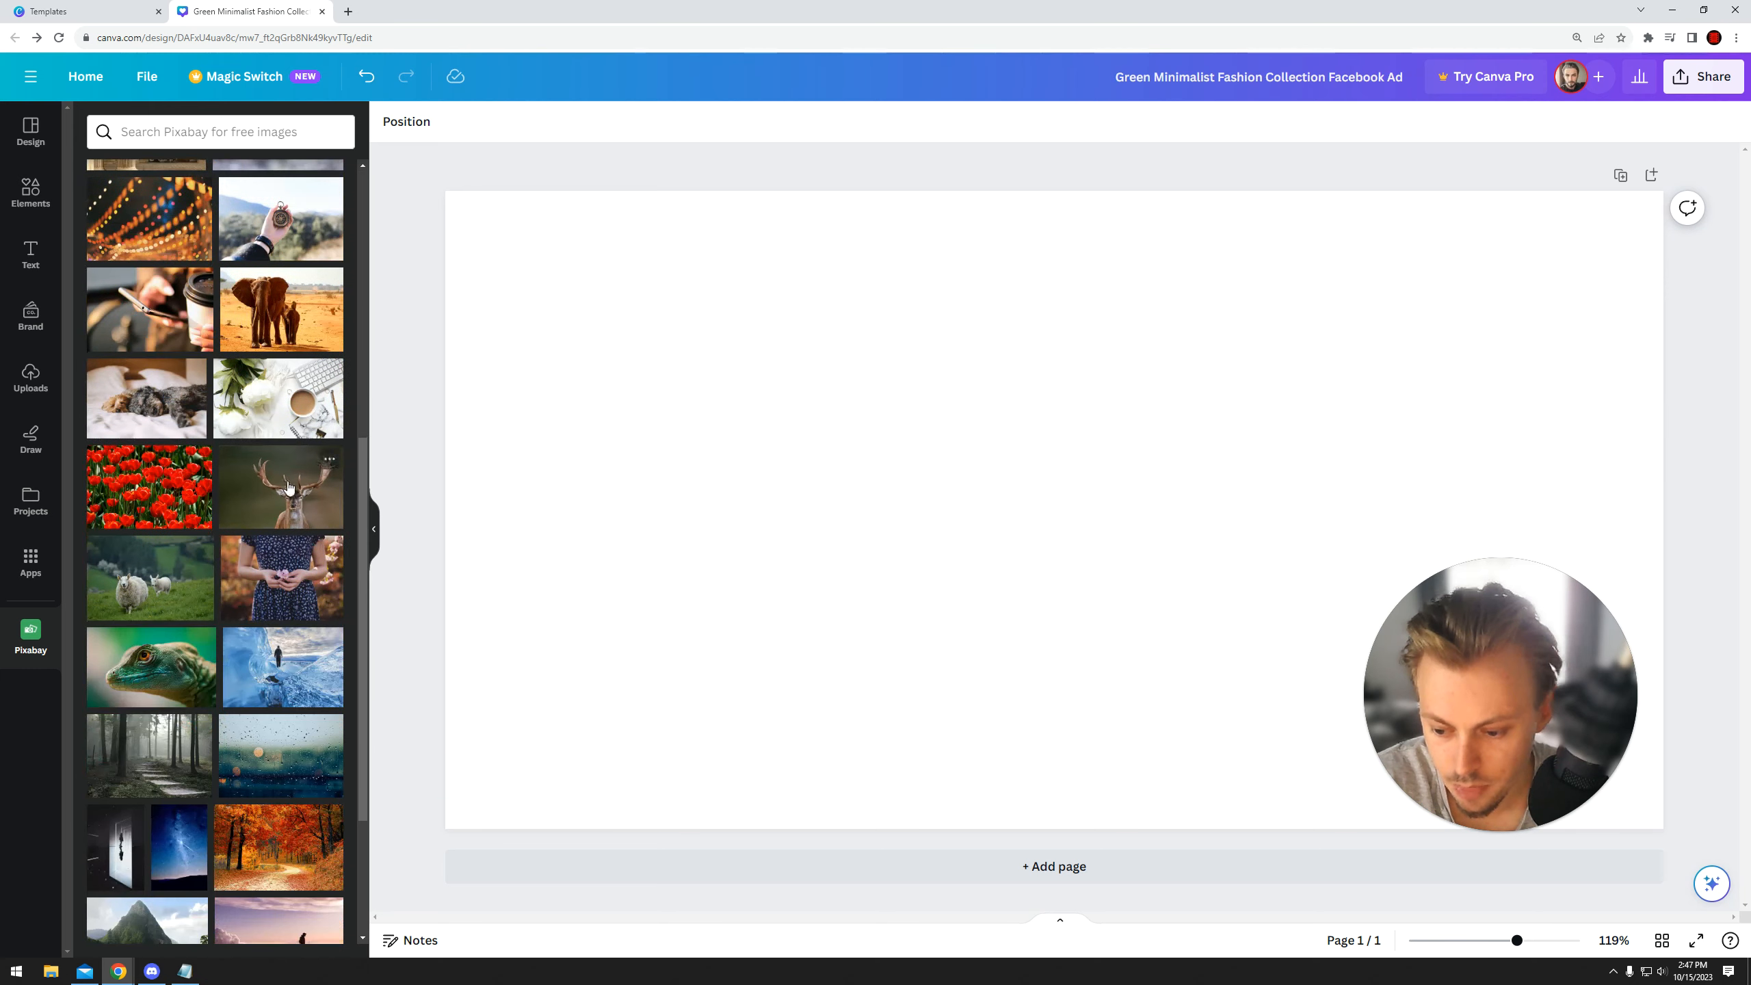
pyautogui.scroll(9, 280, 485)
# - Search Pixabay's free images for "student"
pyautogui.click(205, 134)
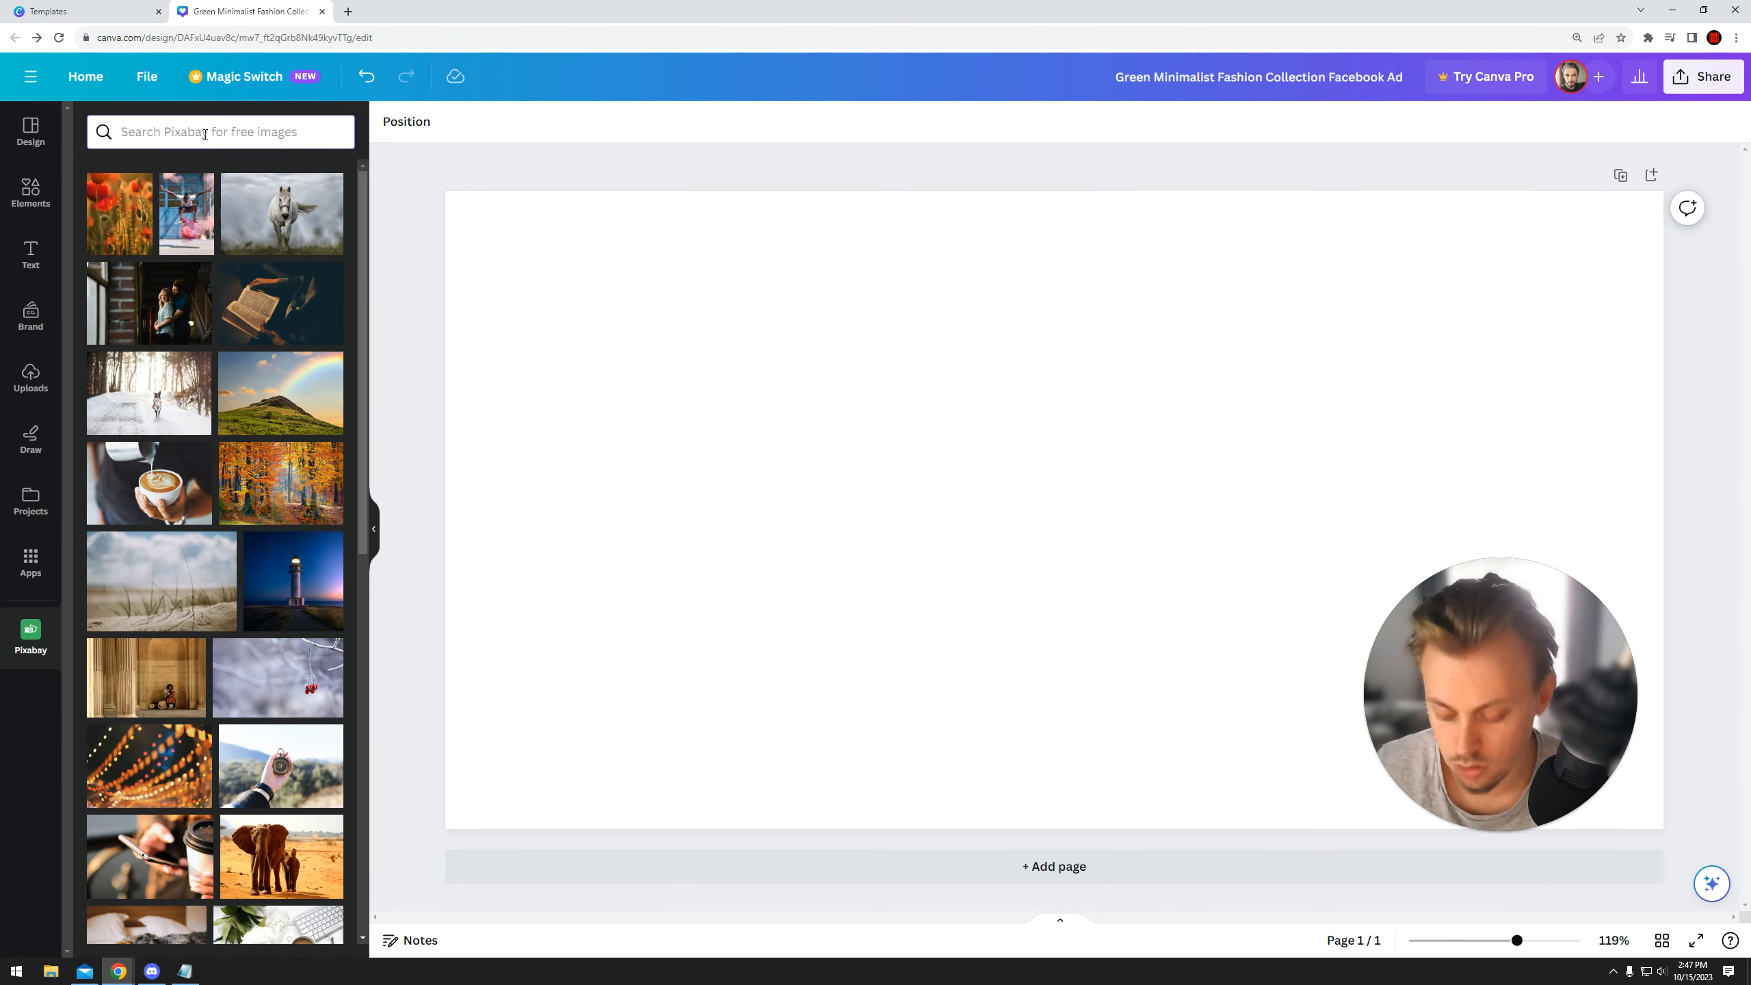
pyautogui.write('college')
pyautogui.hotkey('ctrl', 'a')
pyautogui.write('student')
pyautogui.press('Return')
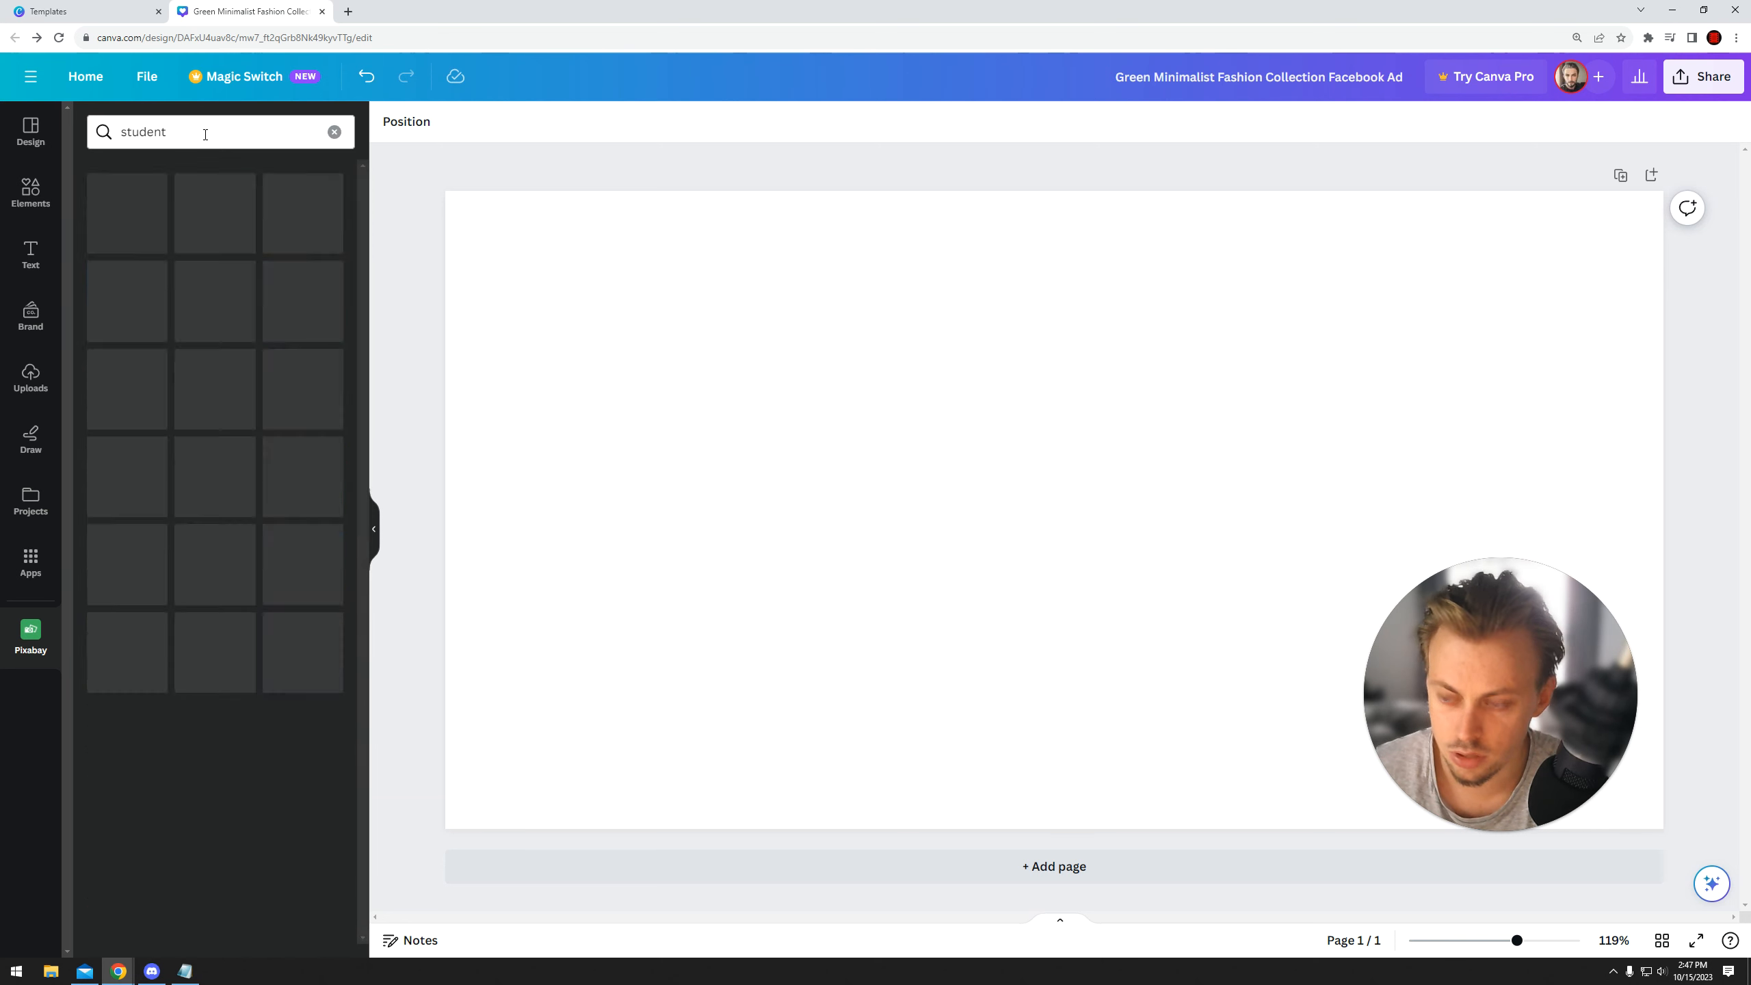
# - Add the Pixabay photo of the smiling man with a shoulder strap to the page and reposition it near the page's middle
pyautogui.scroll(-2, 196, 265)
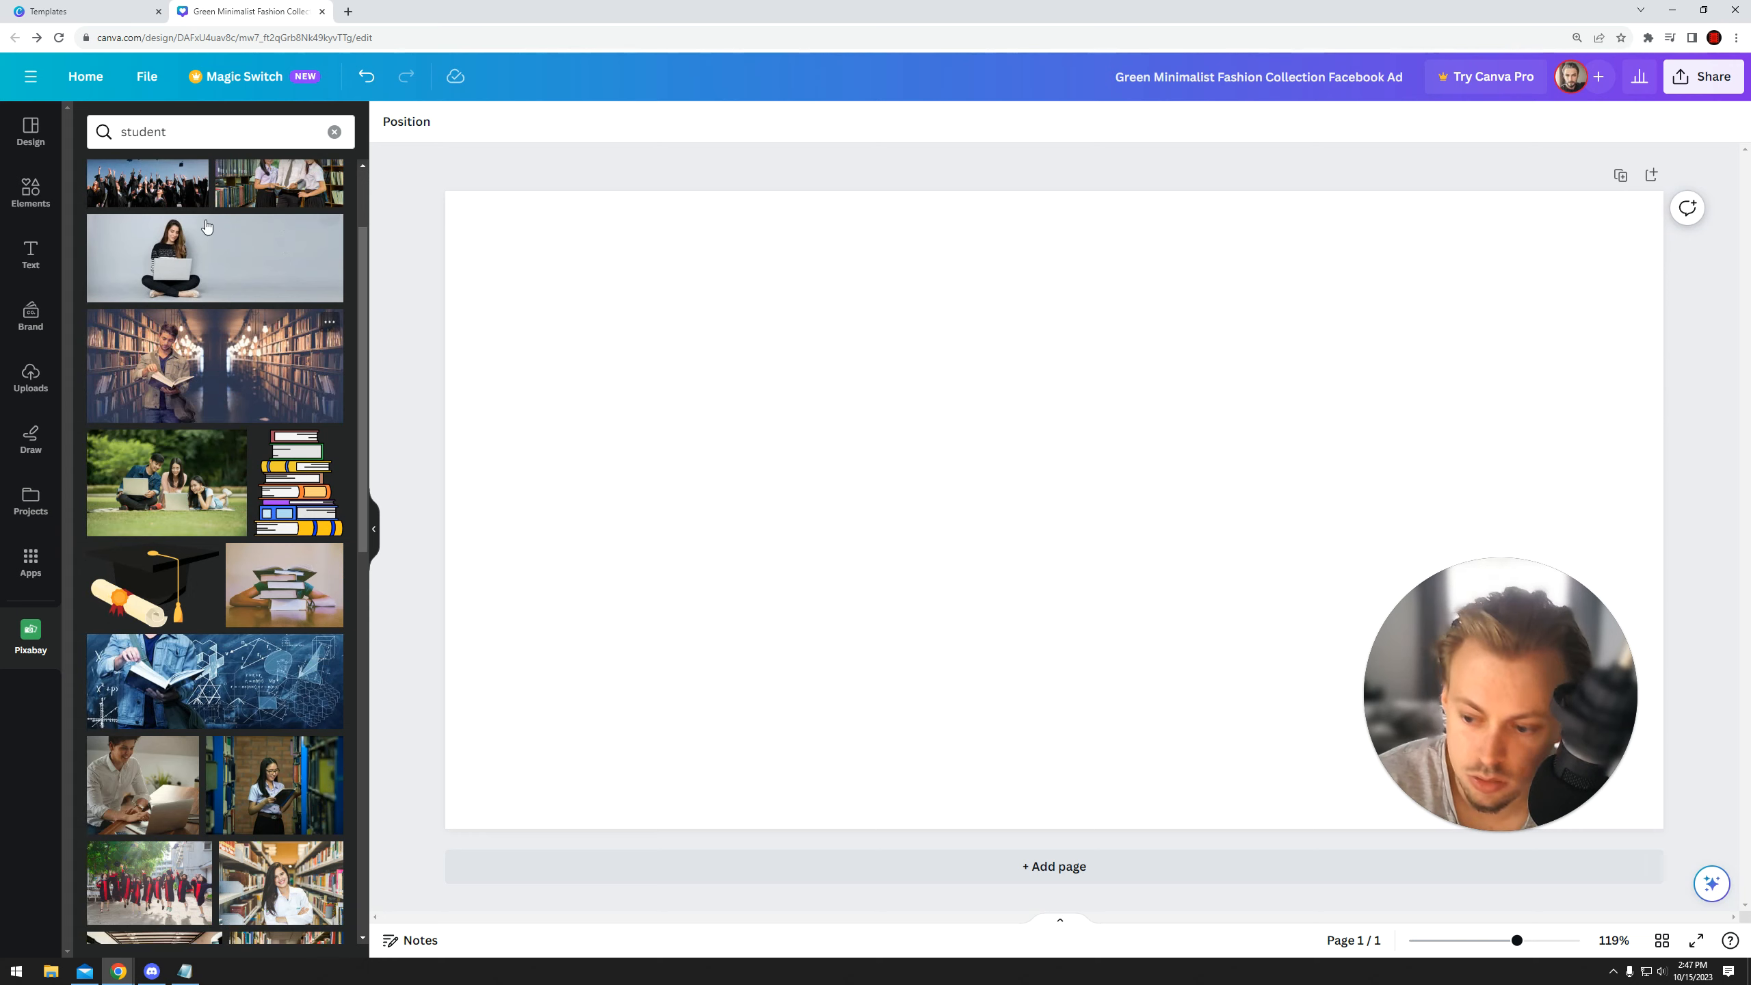
pyautogui.scroll(2, 207, 228)
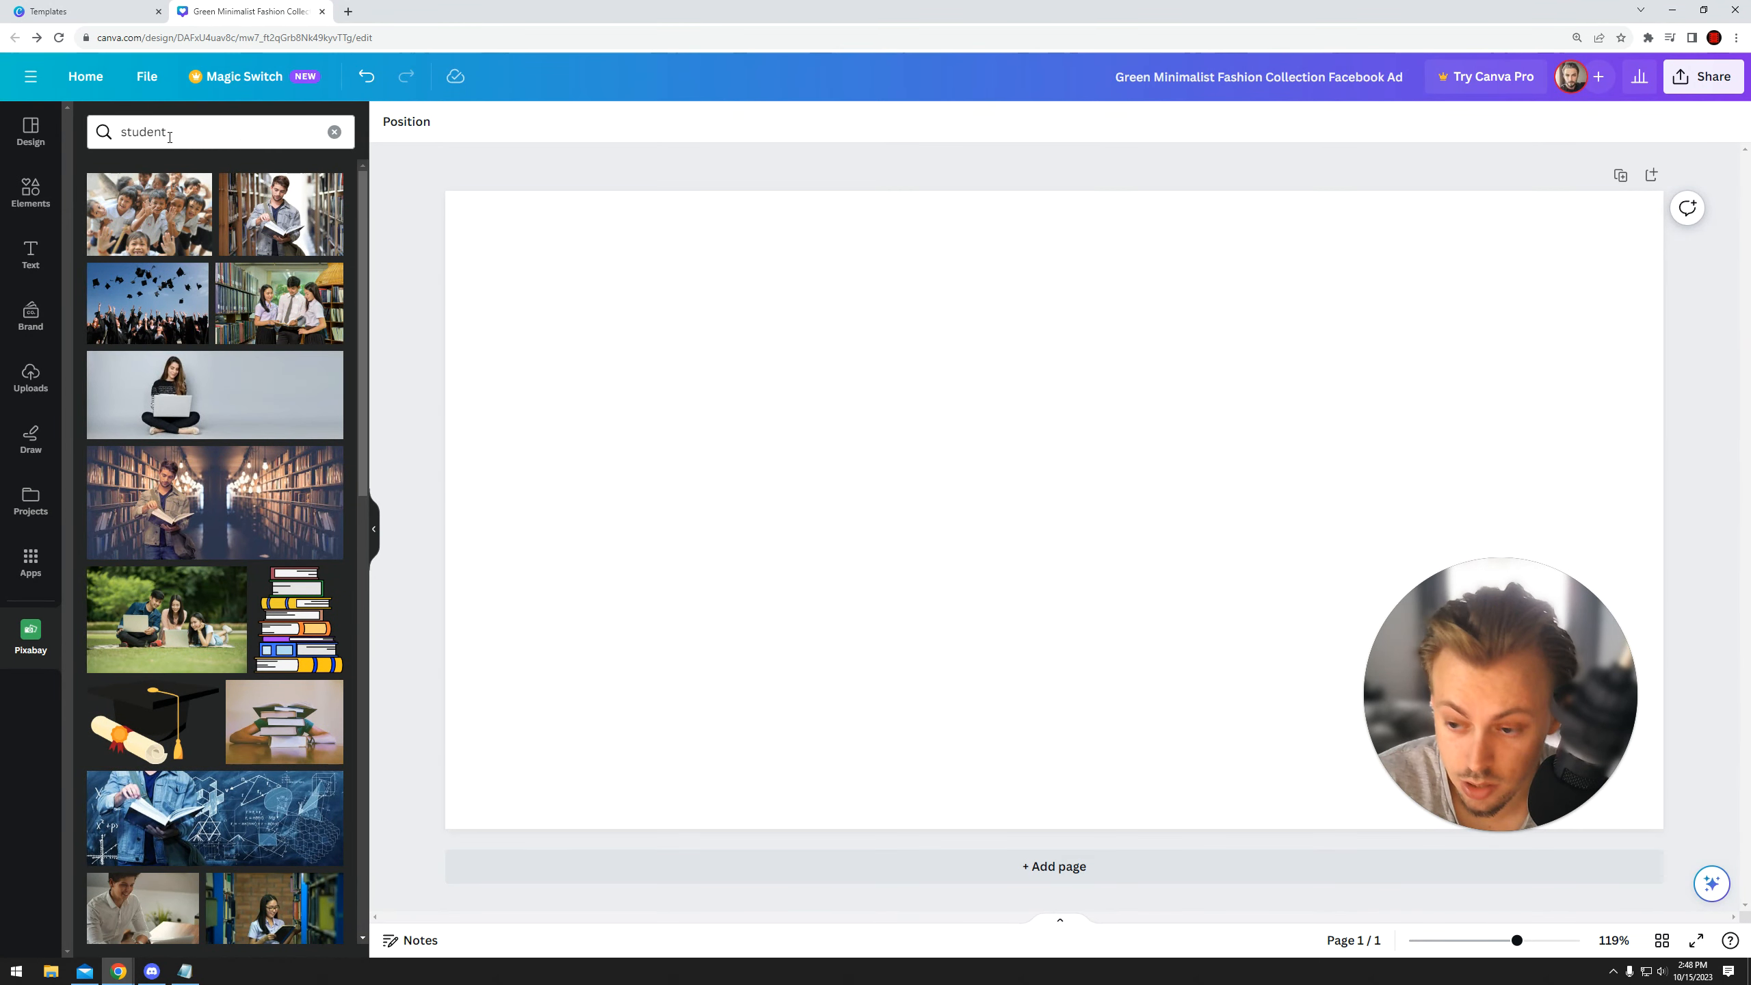
pyautogui.scroll(-10, 222, 487)
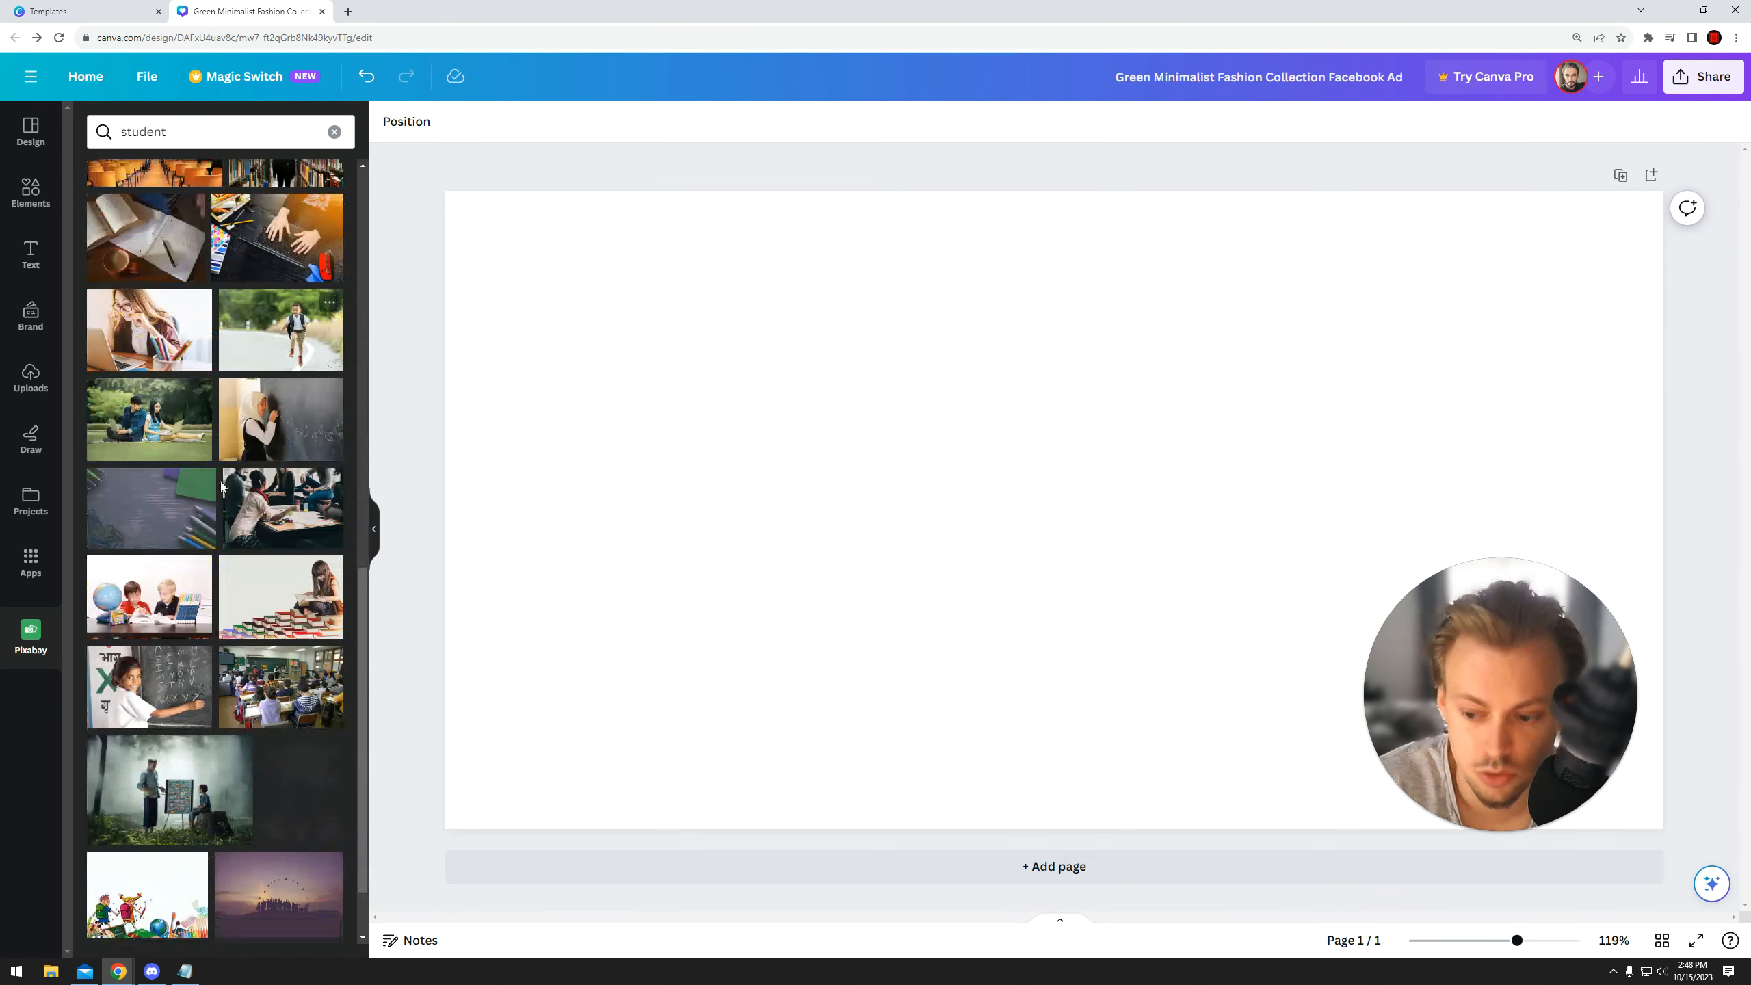
pyautogui.scroll(-5, 225, 510)
pyautogui.scroll(-5, 228, 532)
pyautogui.scroll(-3, 272, 467)
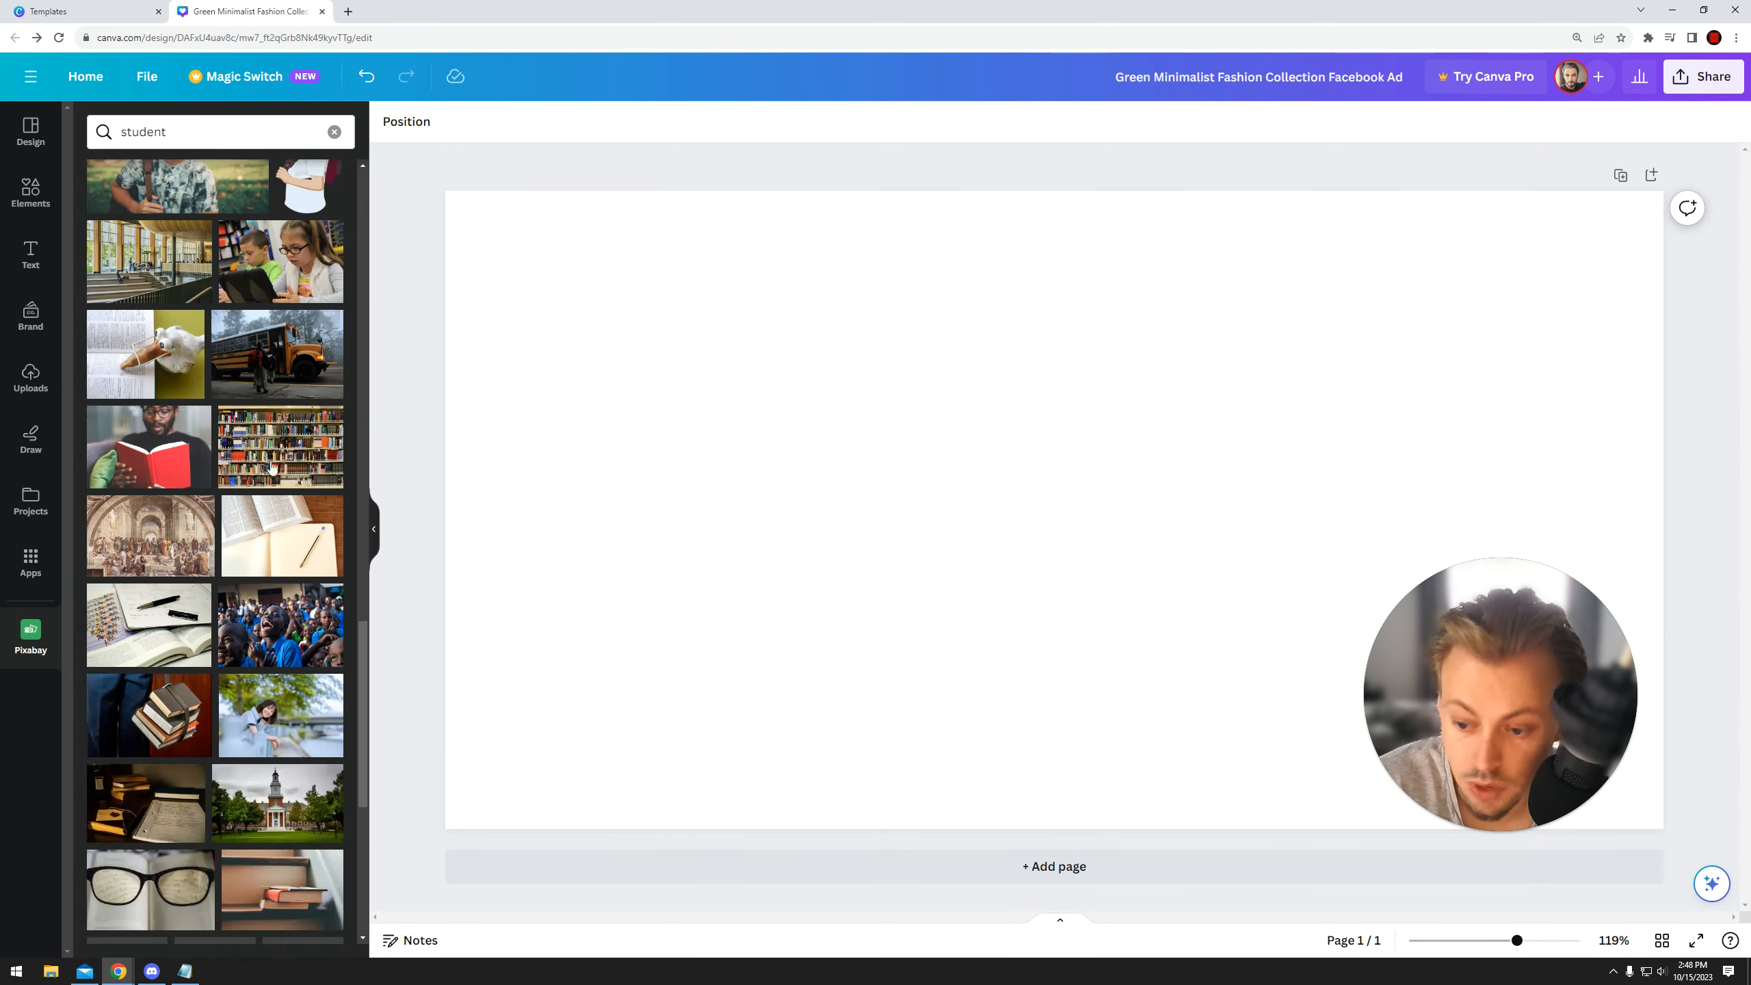
pyautogui.scroll(4, 262, 455)
pyautogui.click(166, 414)
pyautogui.moveTo(843, 350); pyautogui.dragTo(668, 337)
pyautogui.click(1383, 304)
pyautogui.click(1144, 351)
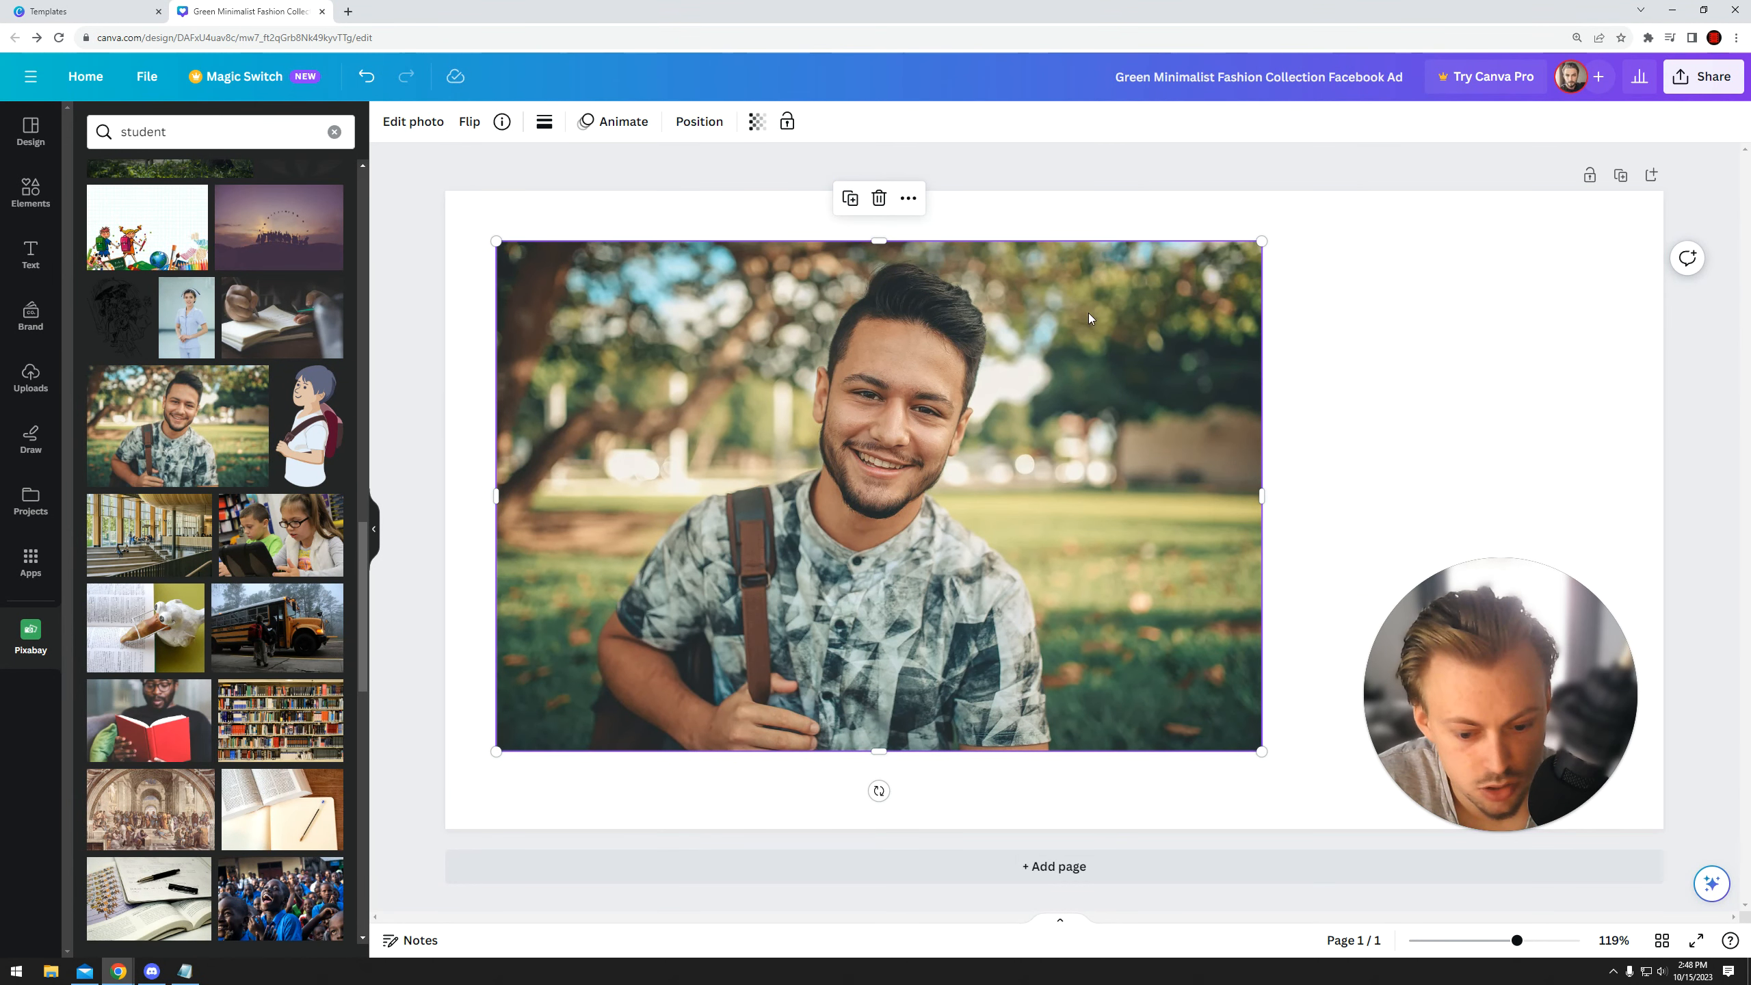
pyautogui.moveTo(1104, 373); pyautogui.dragTo(1115, 380)
# - Clear the Pixabay image search and return to the Canva apps found for "photos"
pyautogui.click(334, 132)
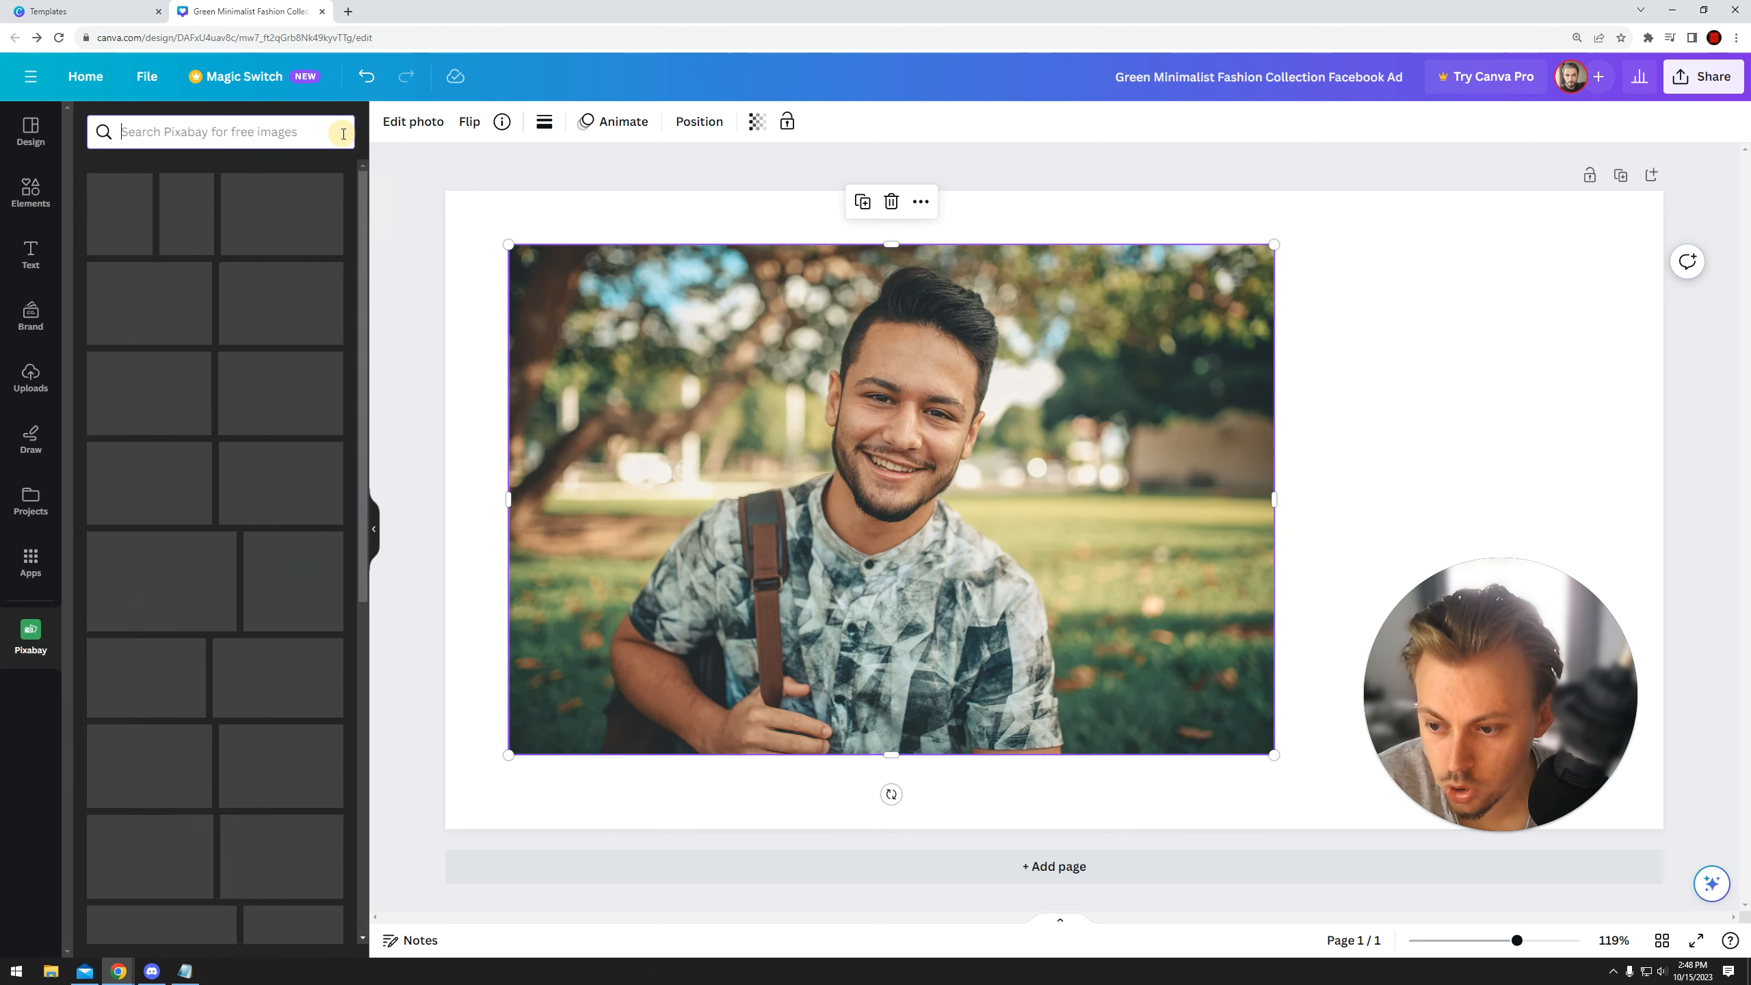
pyautogui.click(11, 619)
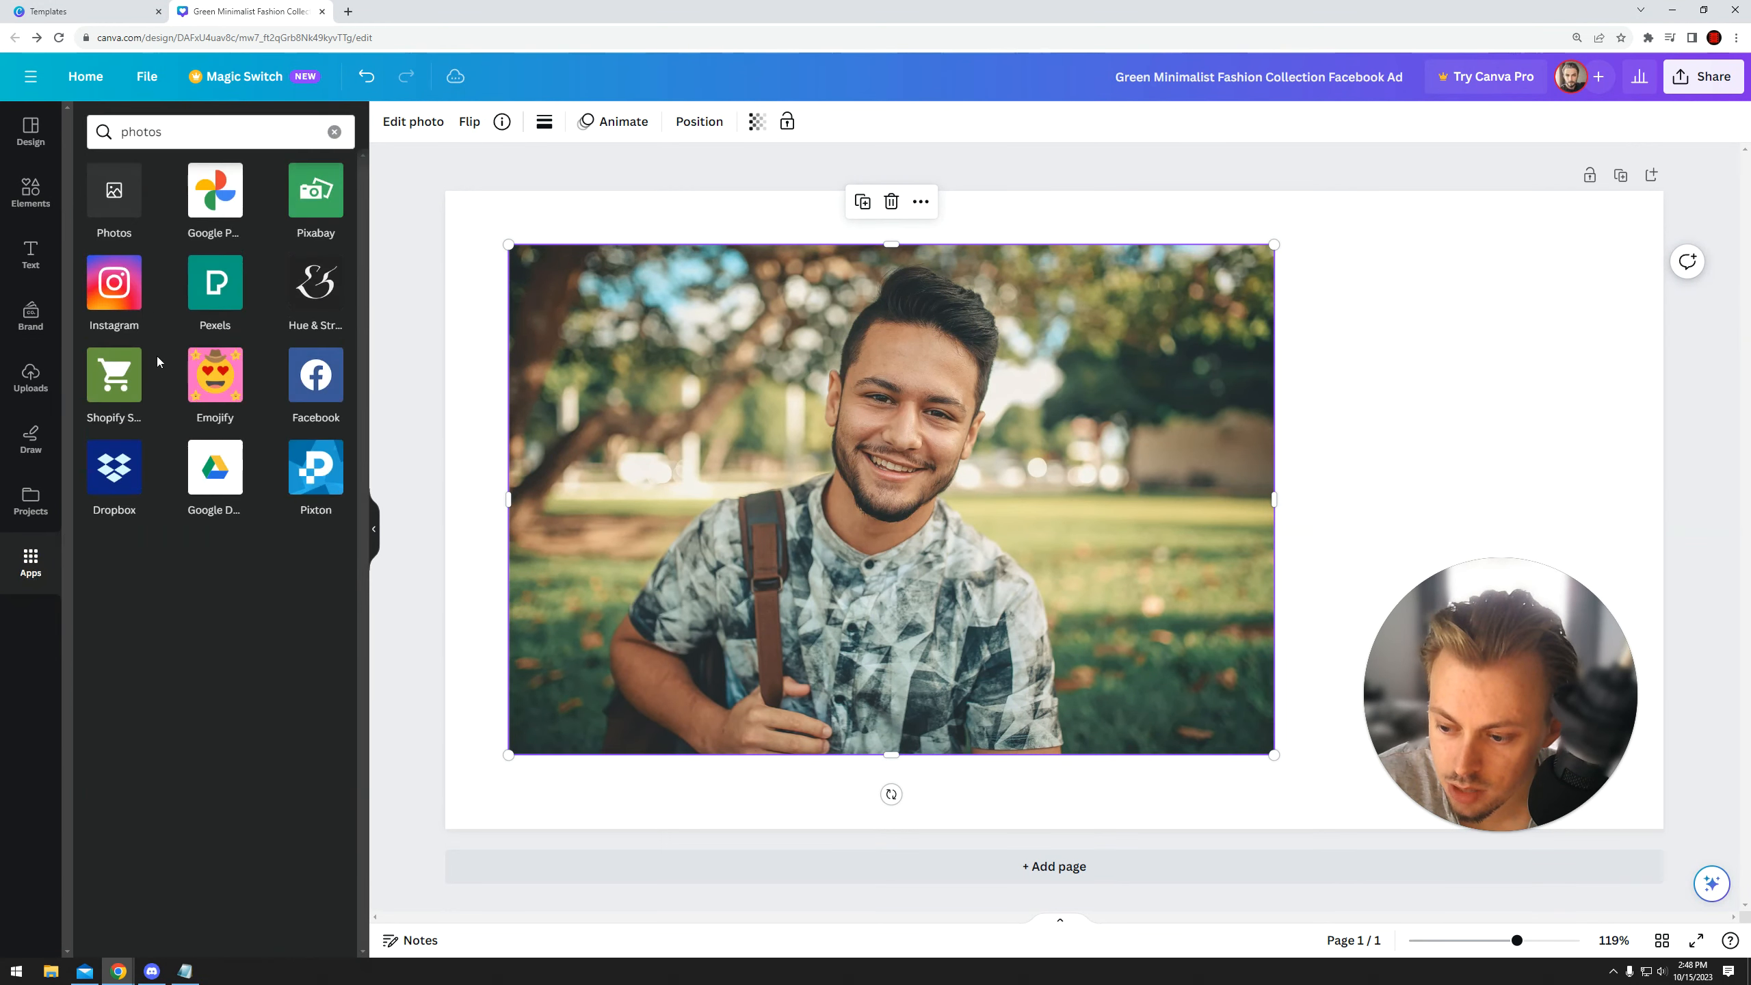
# - Open the Photos app and search its images for "student"
pyautogui.click(109, 205)
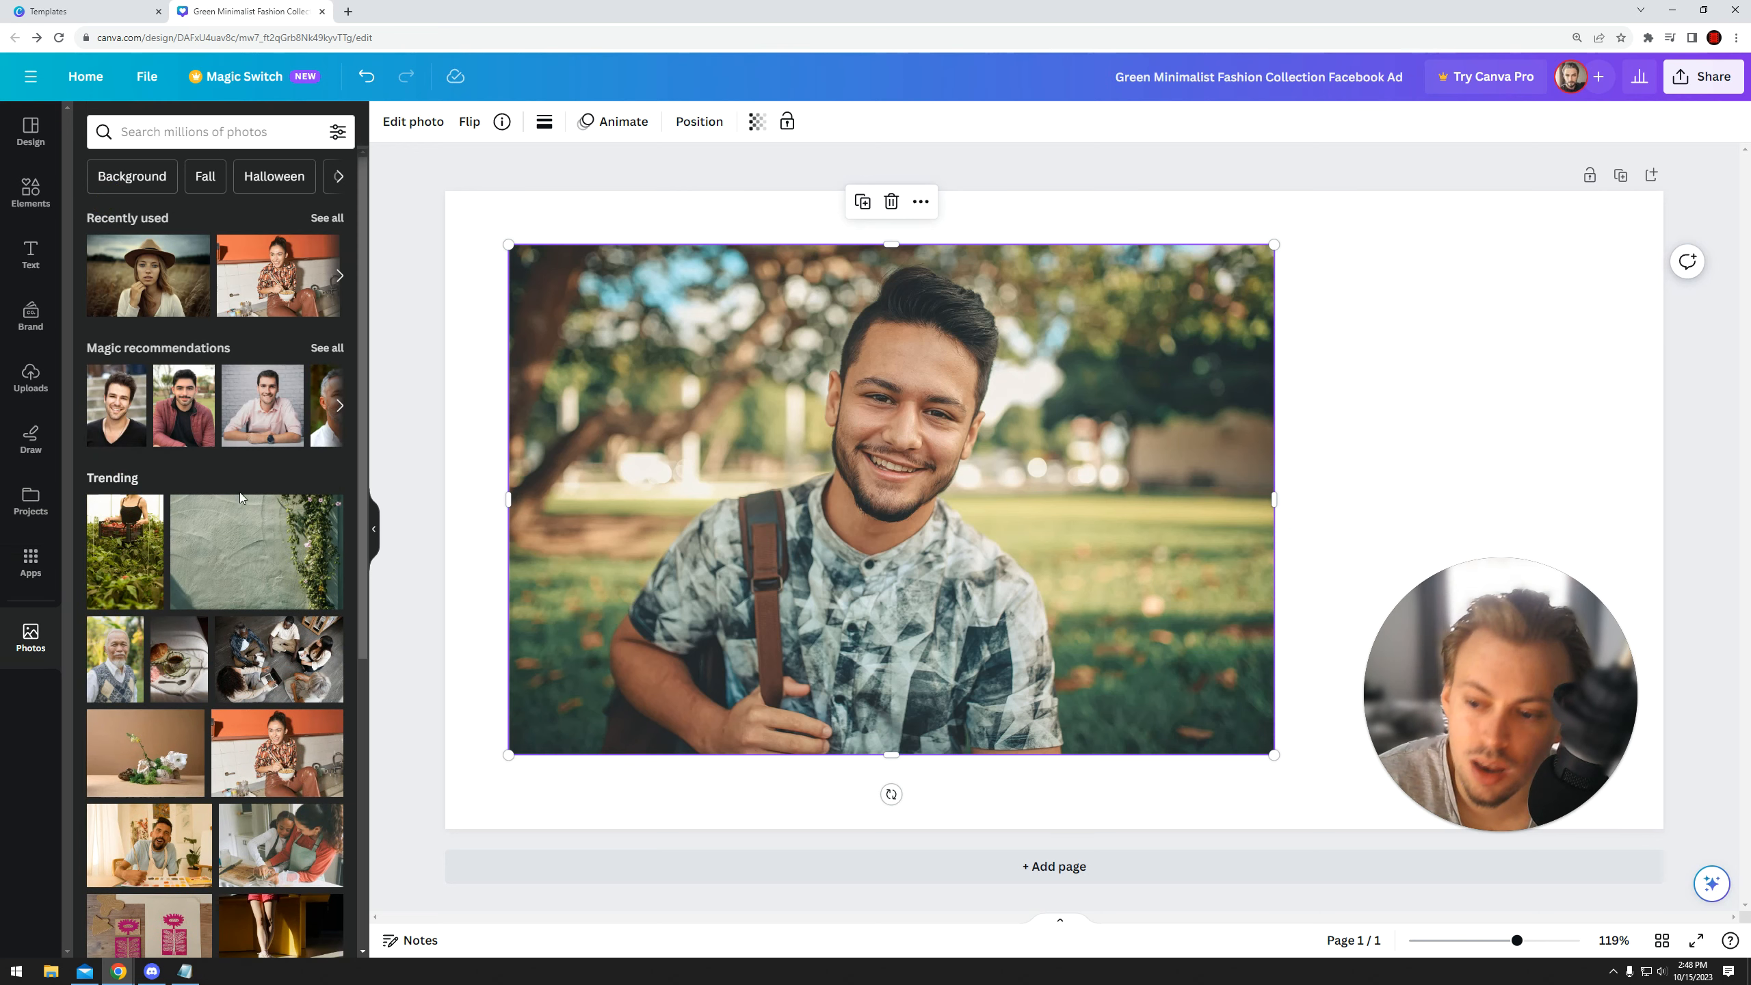
pyautogui.scroll(-8, 264, 501)
pyautogui.click(206, 132)
pyautogui.write('student')
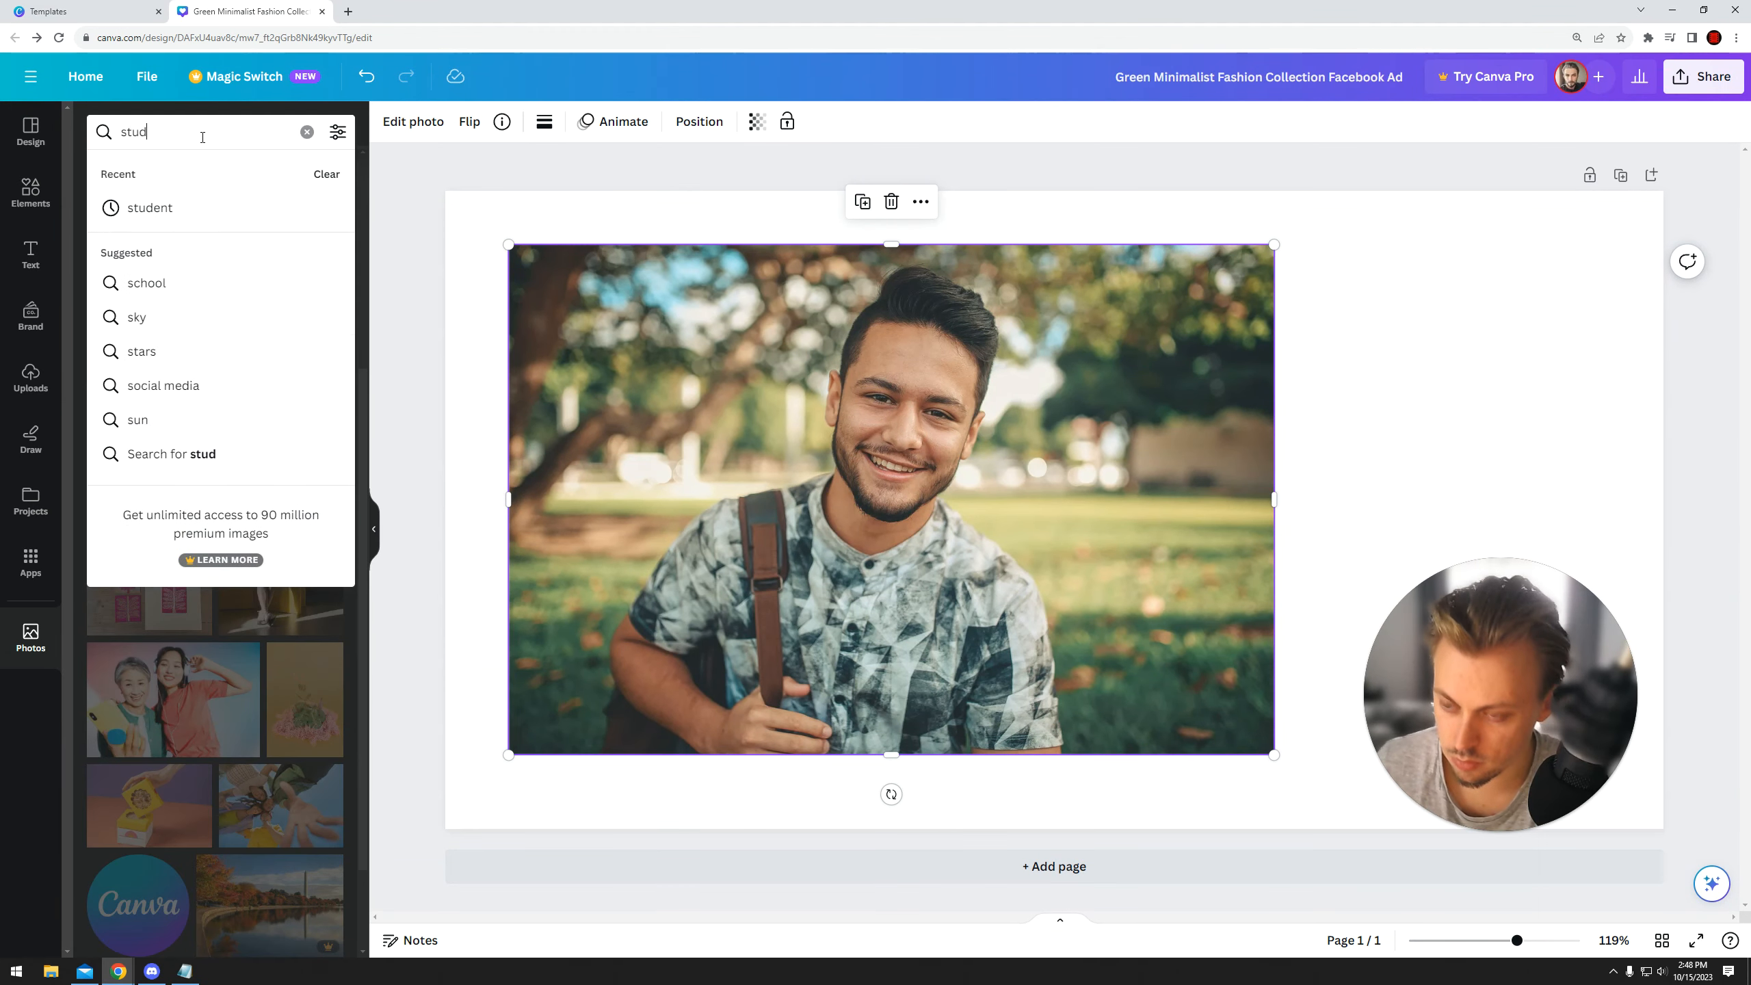
pyautogui.press('Return')
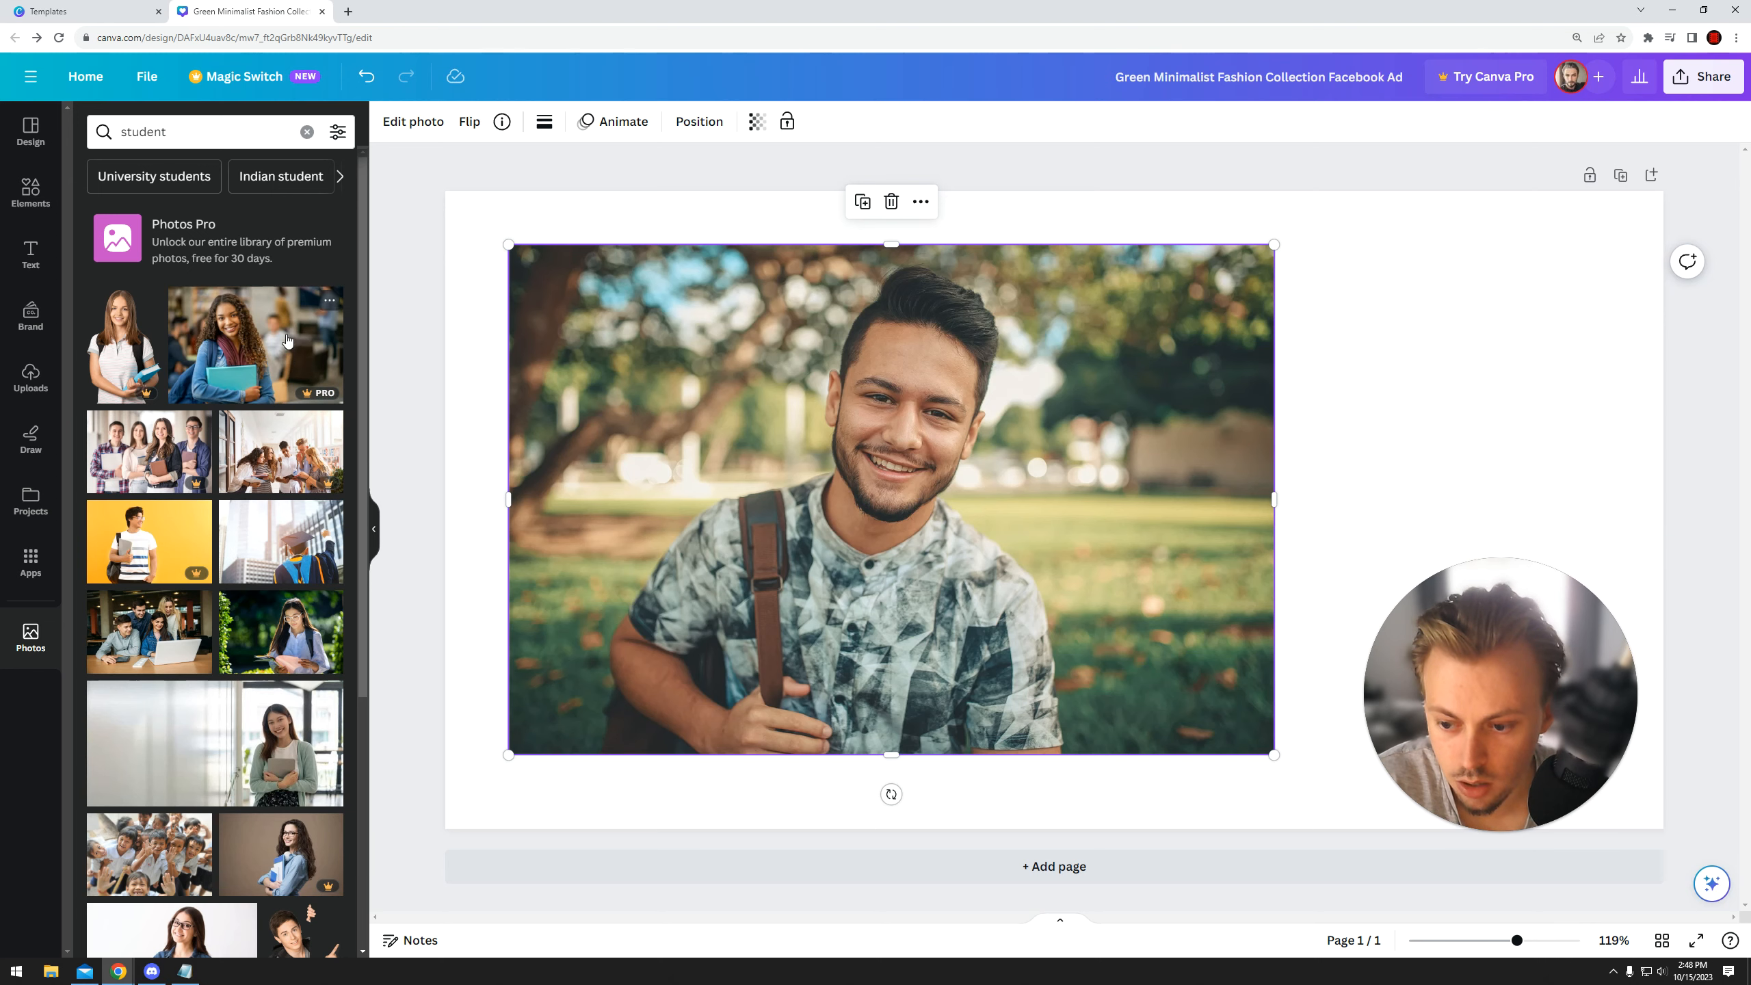
pyautogui.scroll(-3, 269, 510)
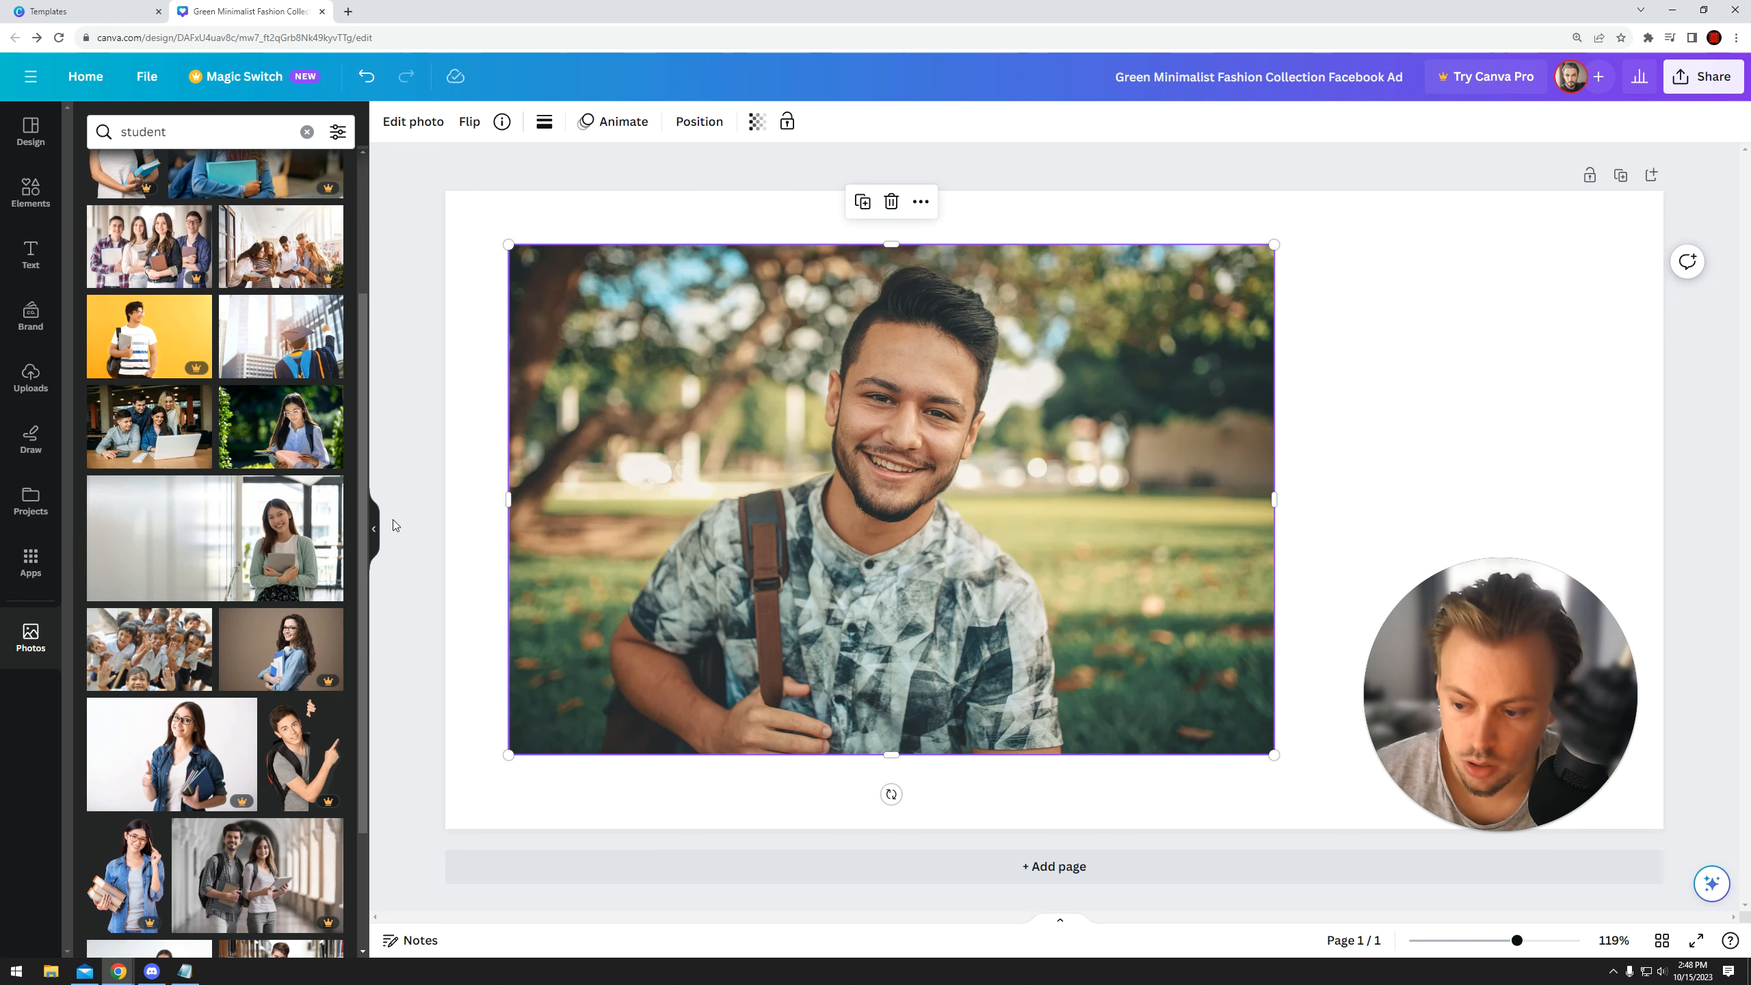
# - Delete the photo of the smiling man from the page and clear the "photos" search in the Canva apps
pyautogui.press('Delete')
pyautogui.click(50, 564)
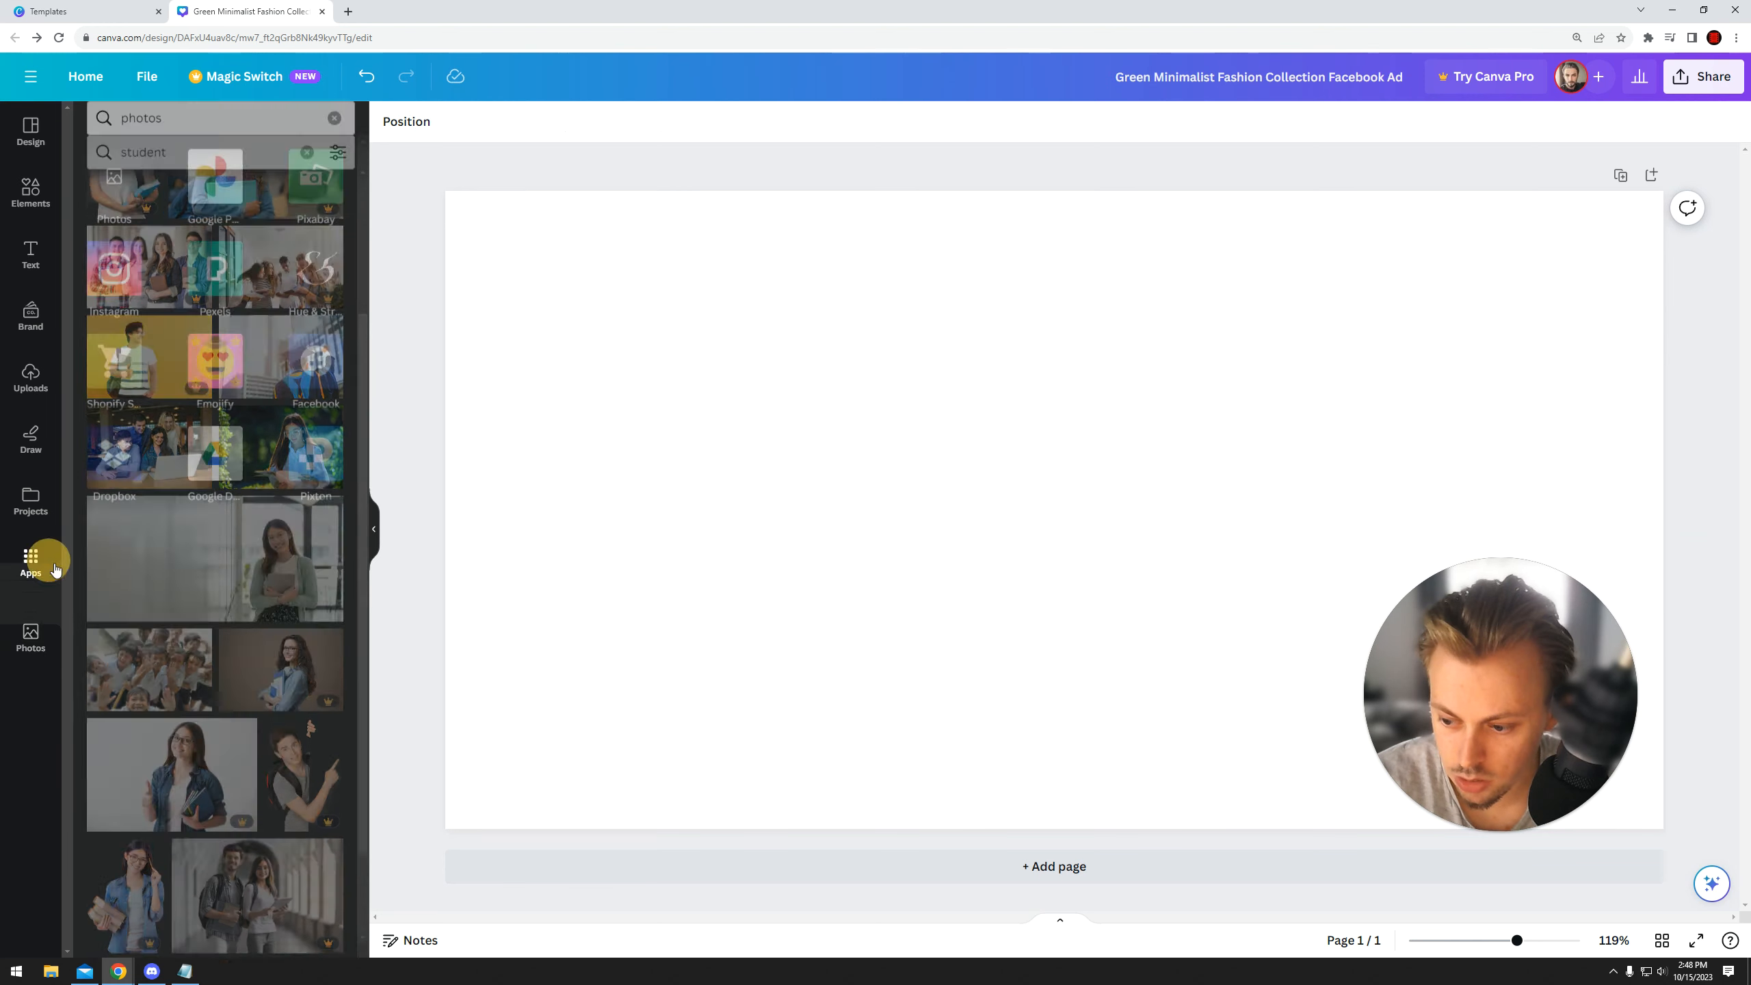
pyautogui.click(9, 616)
pyautogui.click(8, 615)
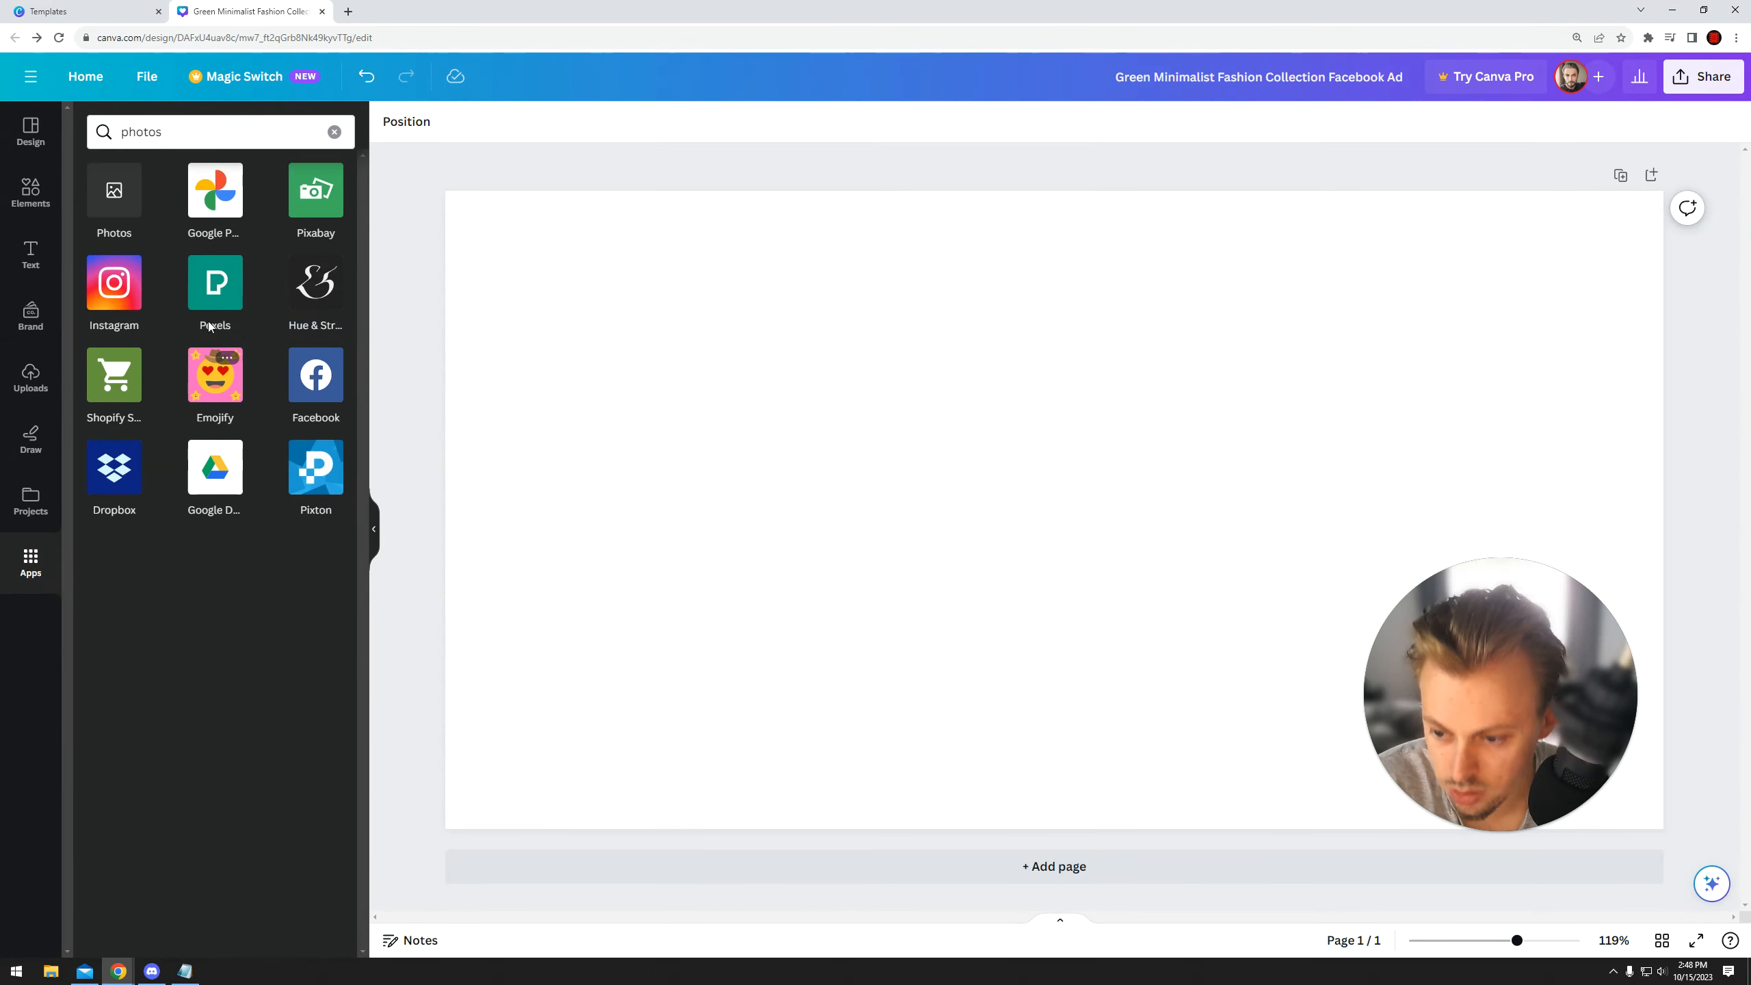
pyautogui.click(333, 132)
# - Look through the AI-powered and popular Canva apps and open the Videos app
pyautogui.scroll(-4, 314, 580)
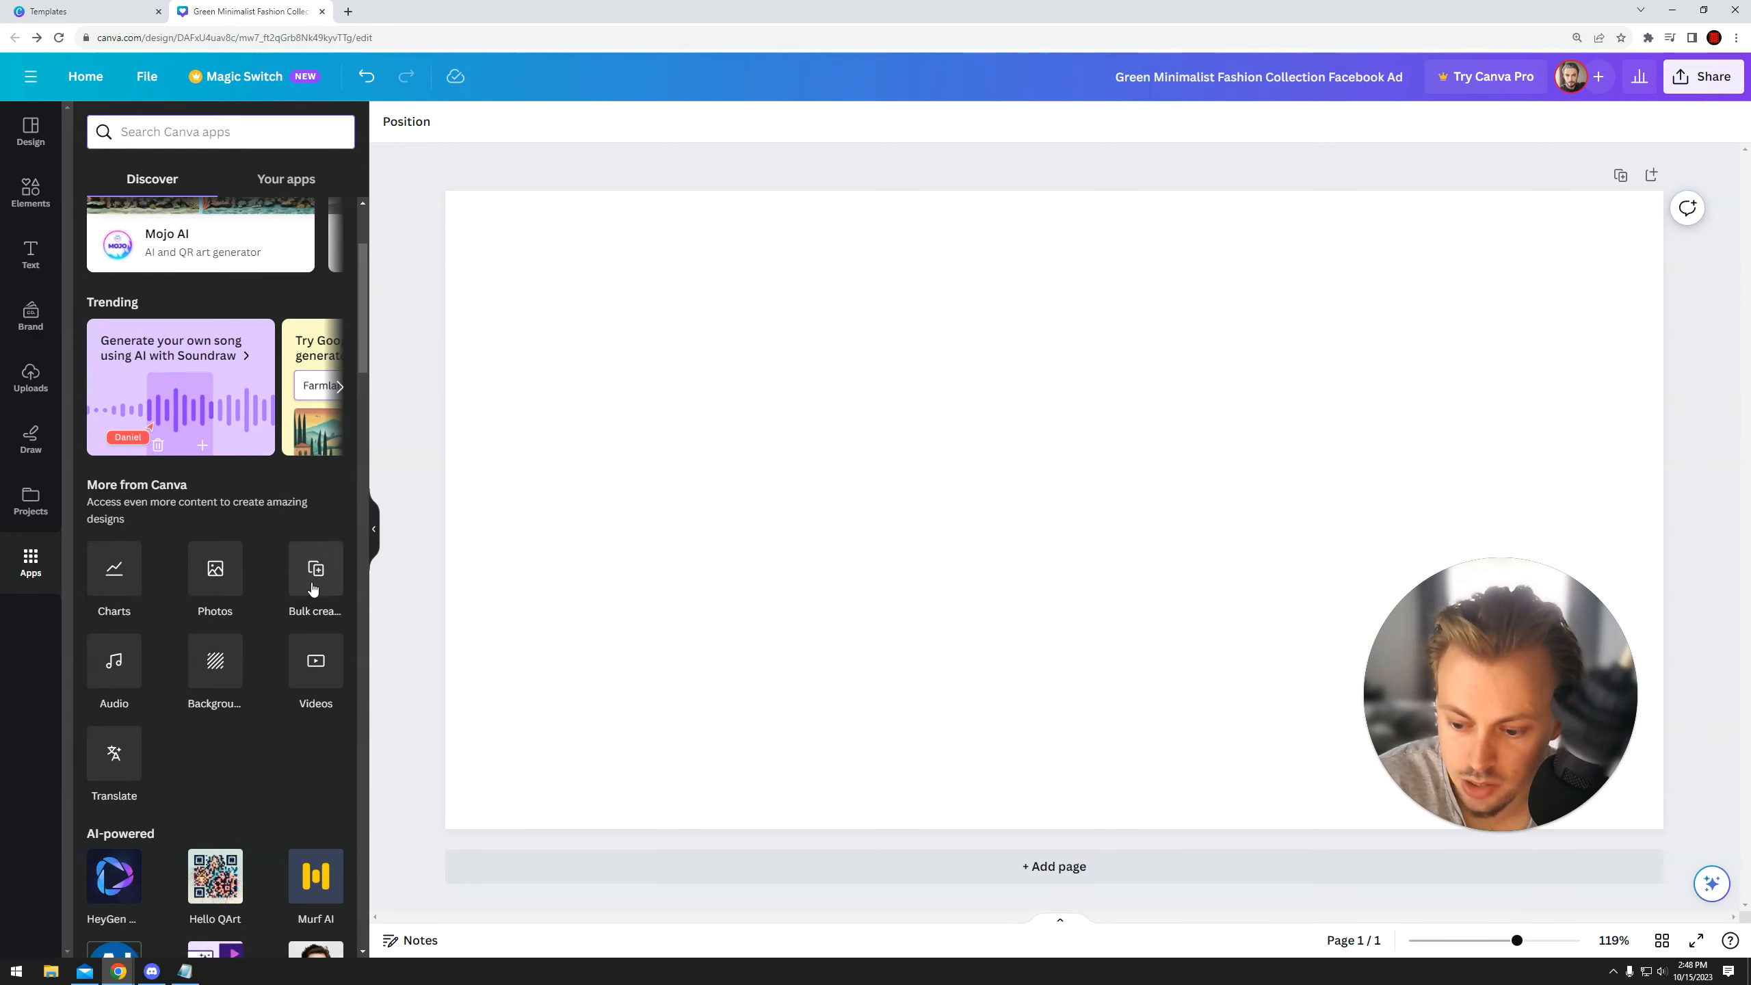
pyautogui.scroll(-5, 255, 539)
pyautogui.scroll(2, 163, 505)
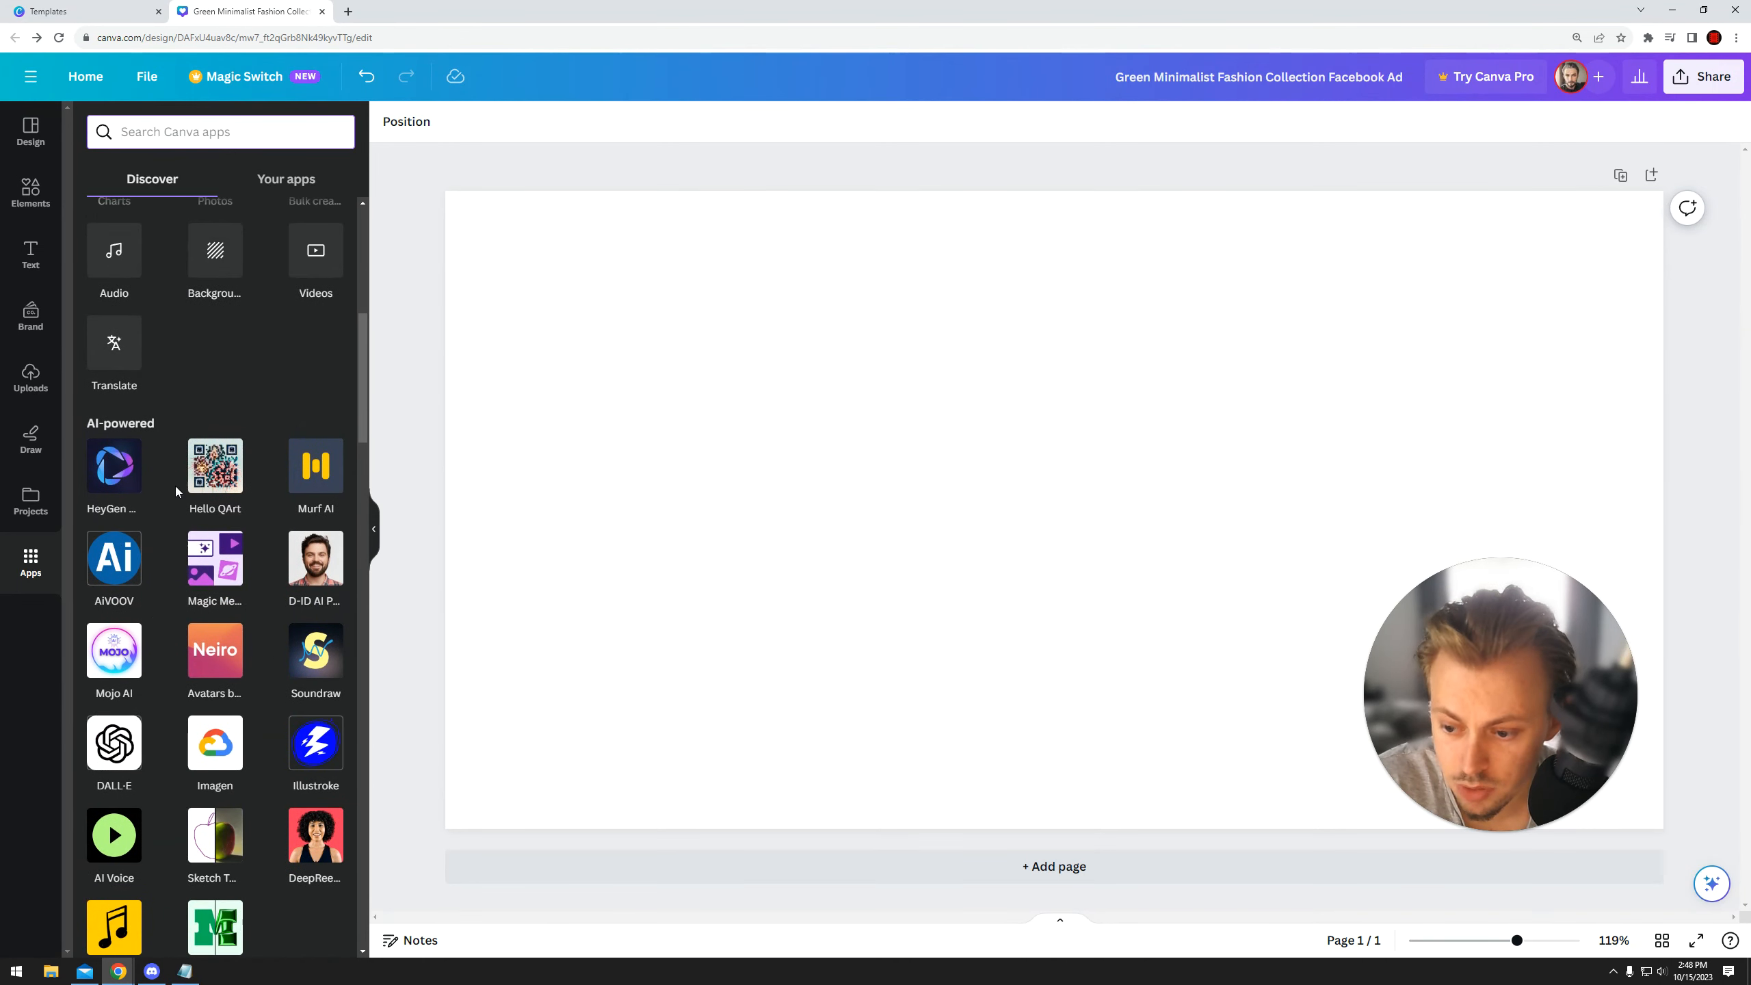
pyautogui.scroll(-3, 258, 562)
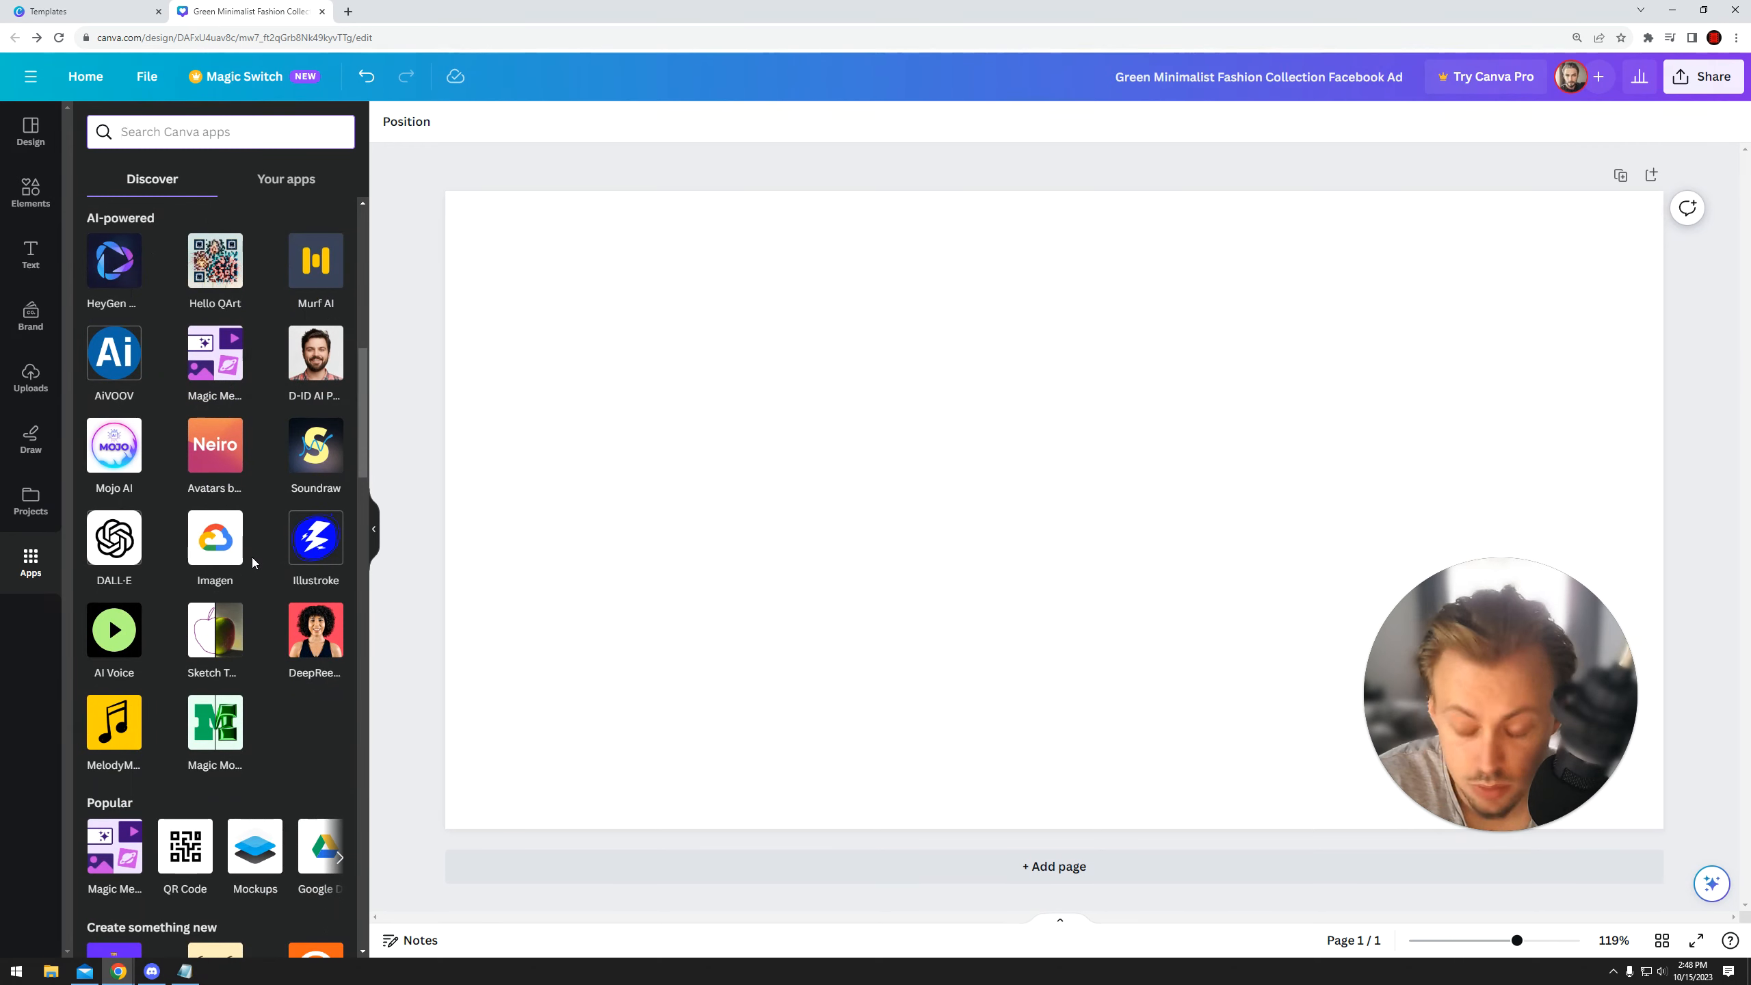
pyautogui.scroll(-6, 255, 586)
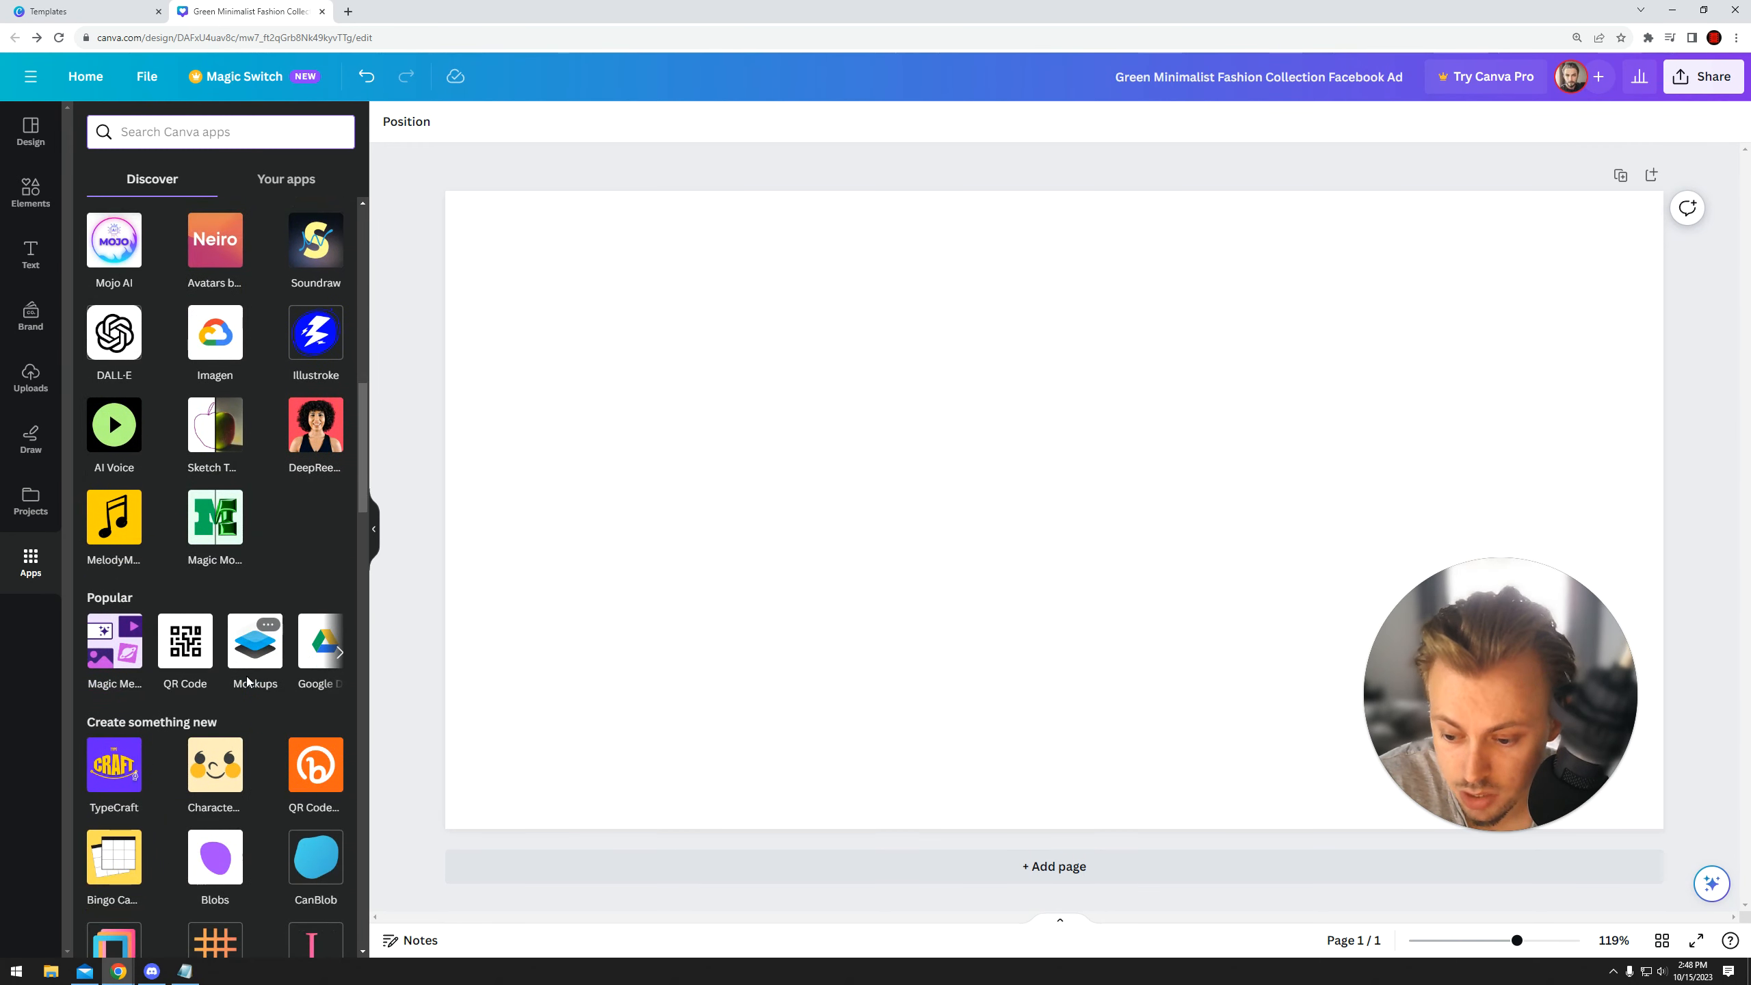
pyautogui.scroll(12, 267, 675)
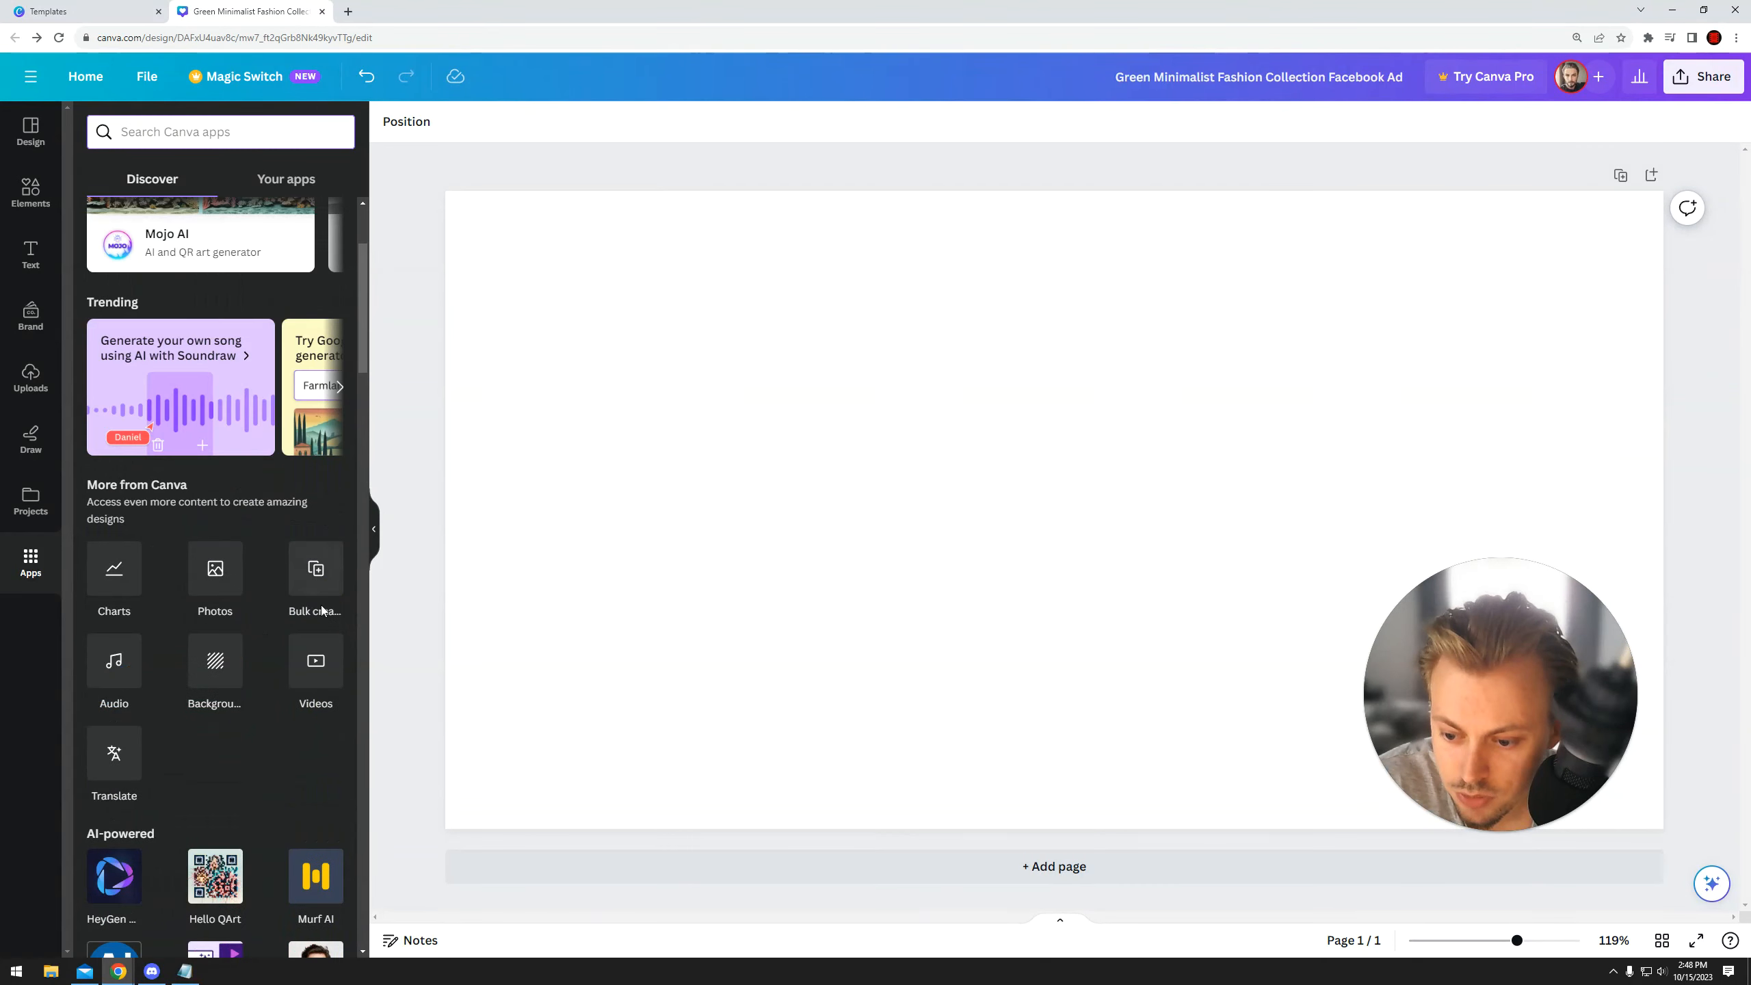
pyautogui.click(316, 661)
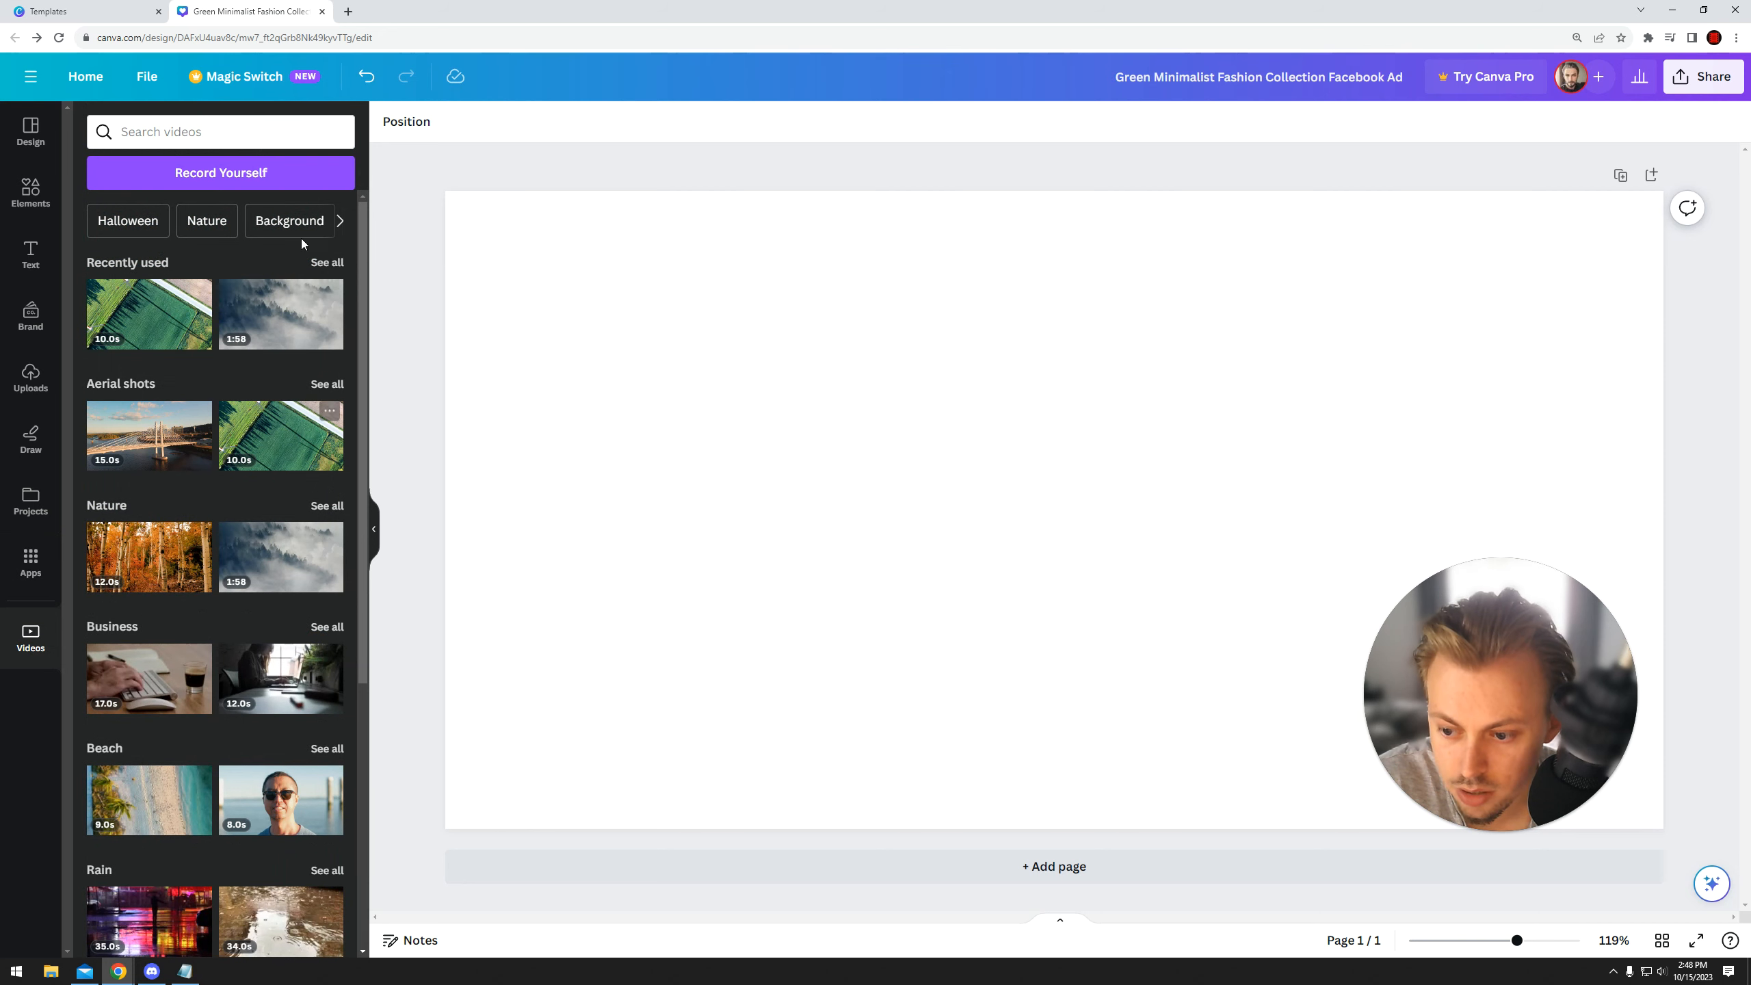
# - Try the recently used misty forest video on the page, and delete it again
pyautogui.click(262, 310)
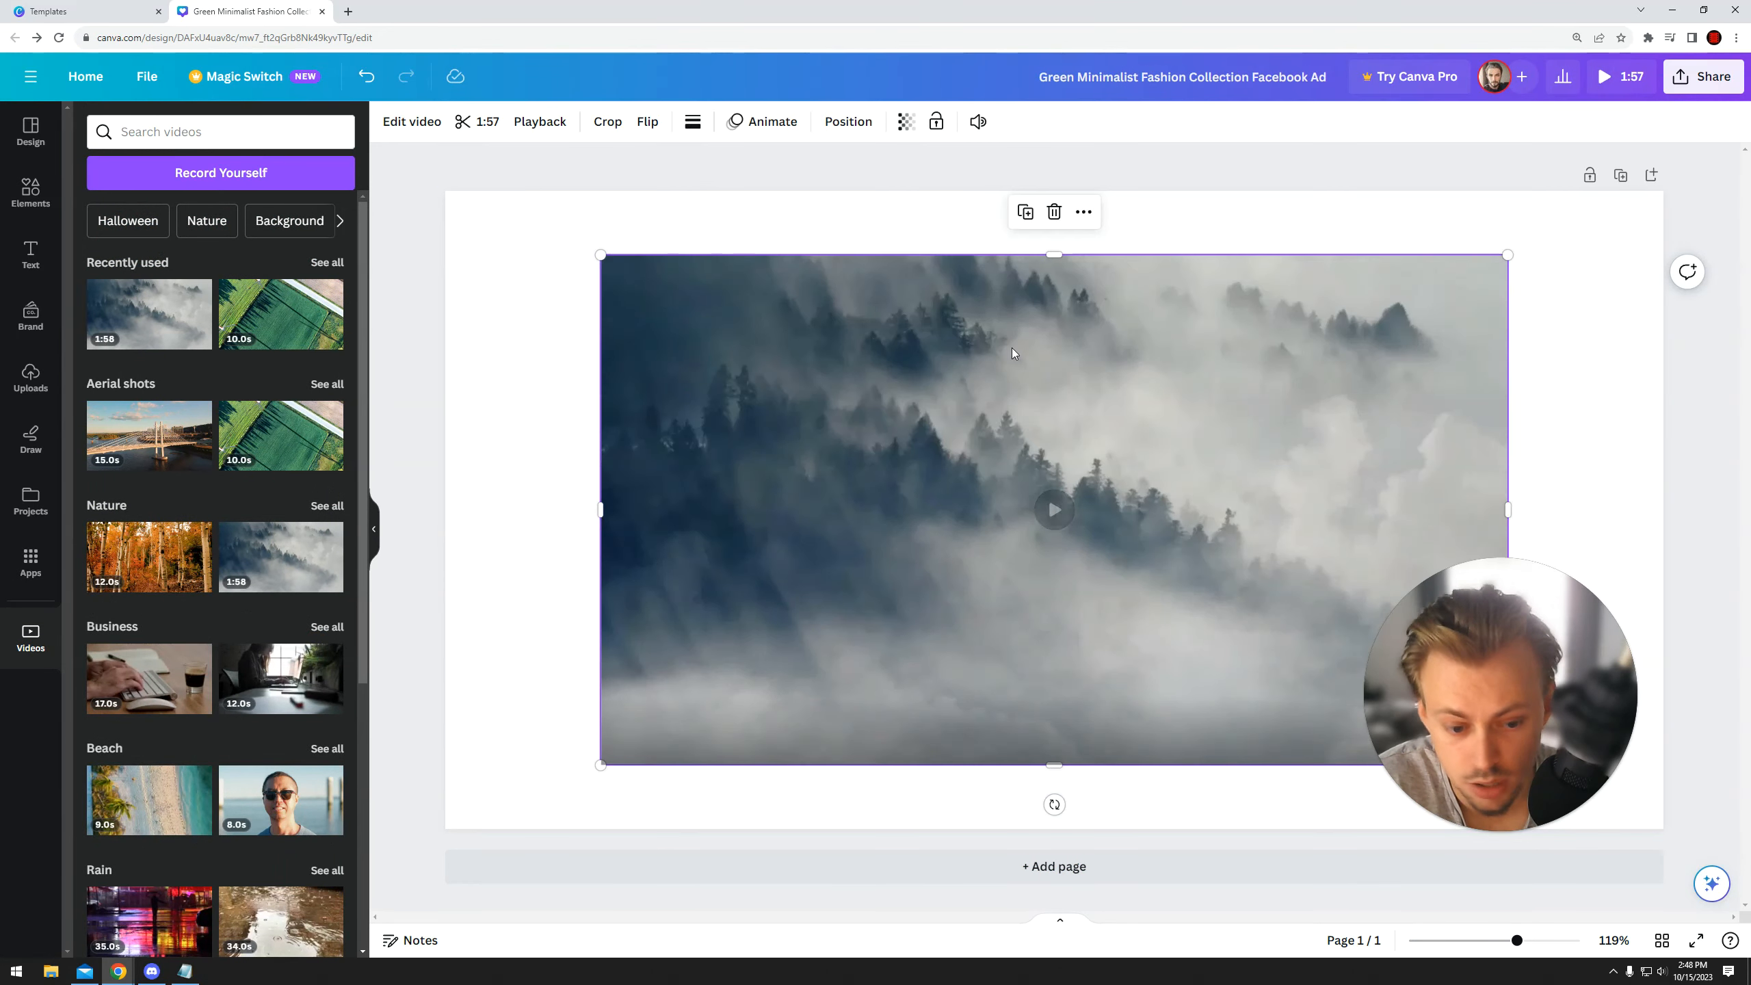
pyautogui.click(1059, 507)
pyautogui.moveTo(563, 261); pyautogui.dragTo(1186, 785)
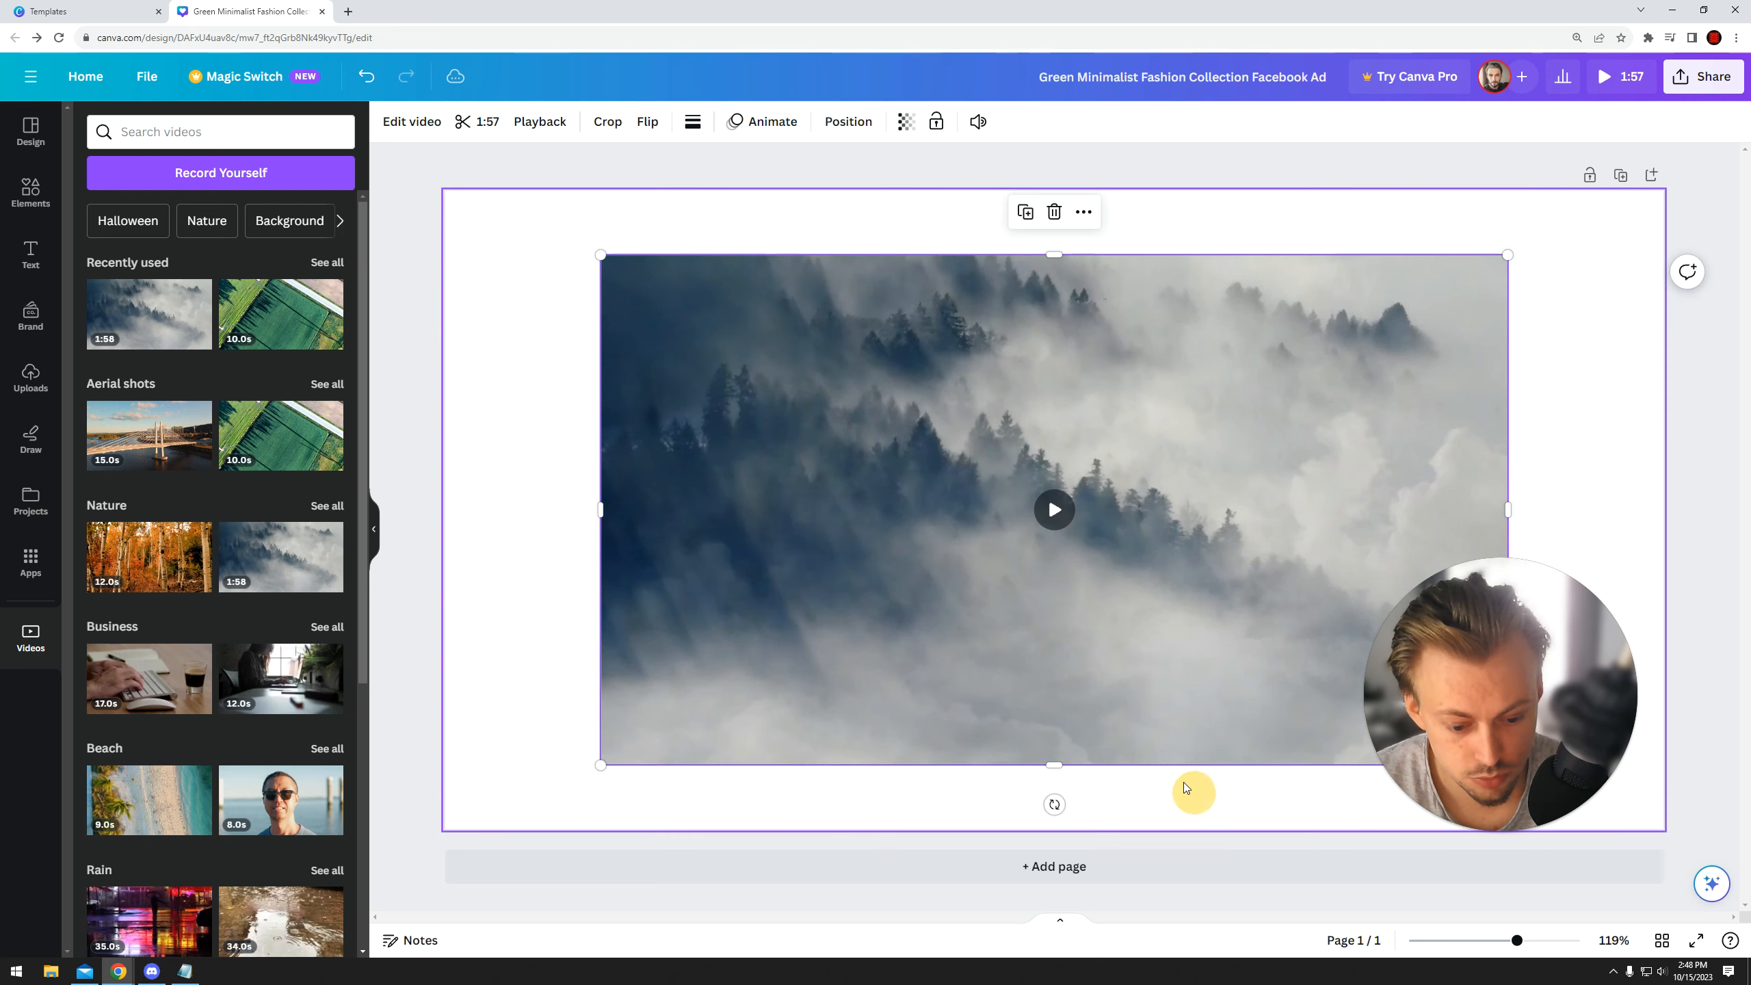
pyautogui.press('Delete')
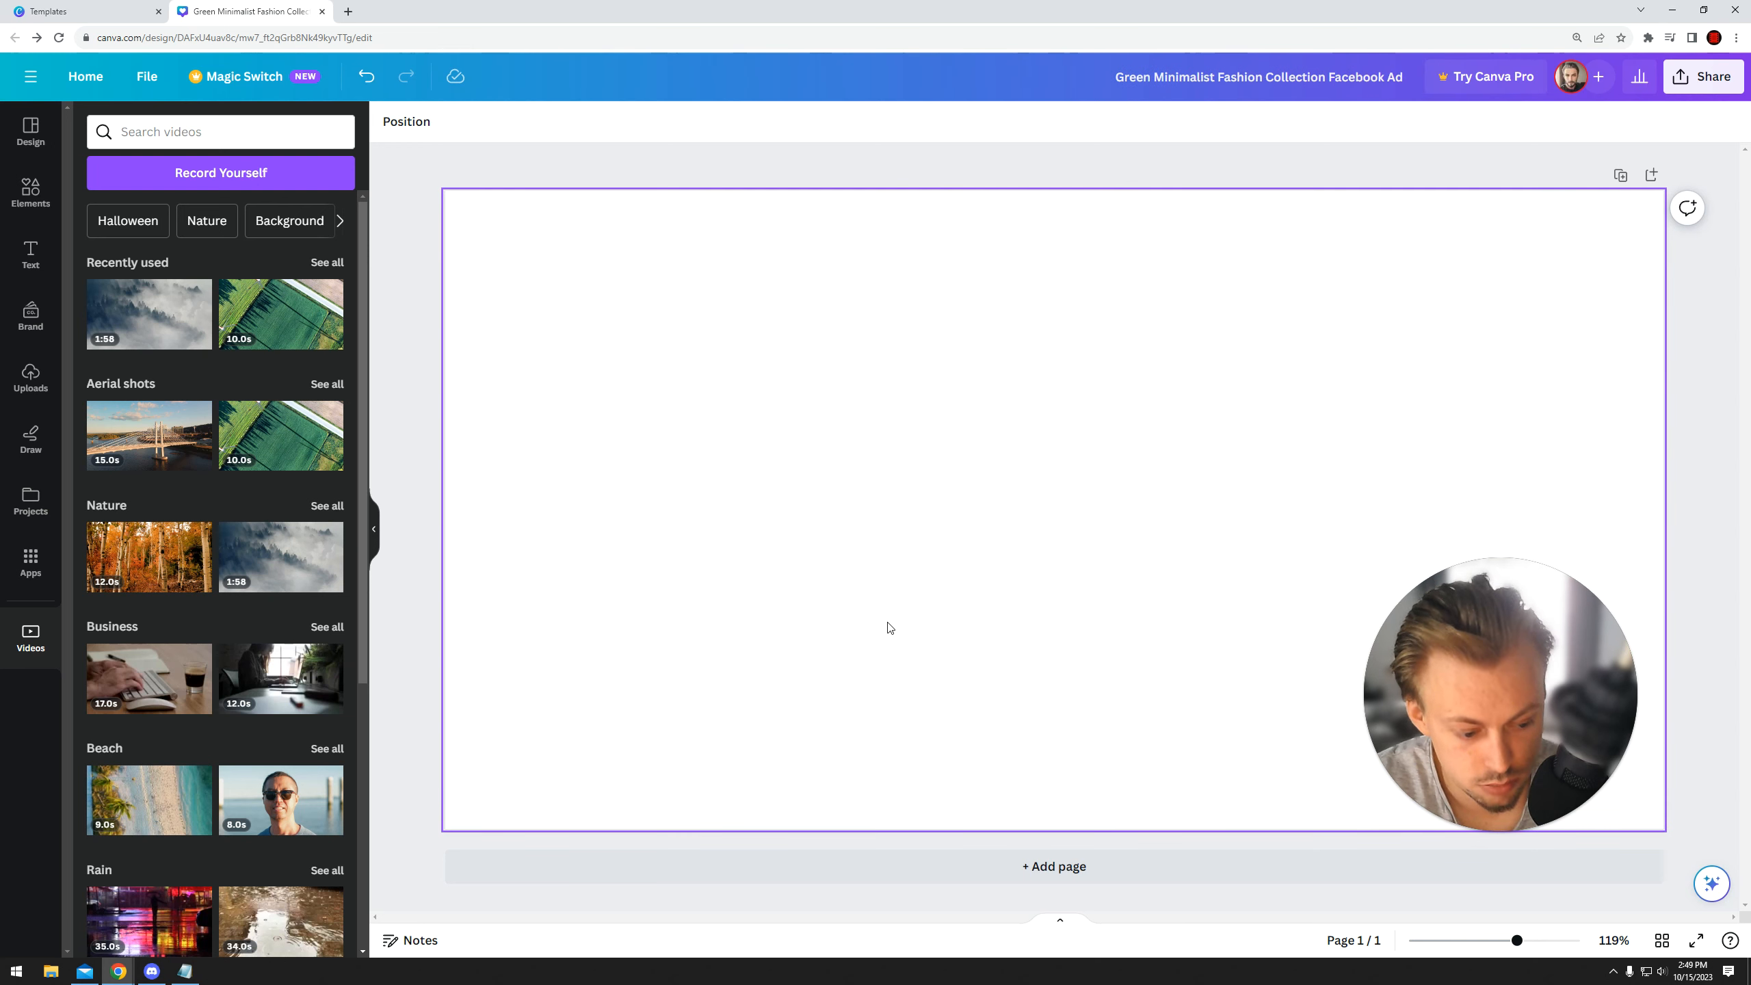
pyautogui.scroll(-3, 103, 655)
pyautogui.scroll(3, 104, 662)
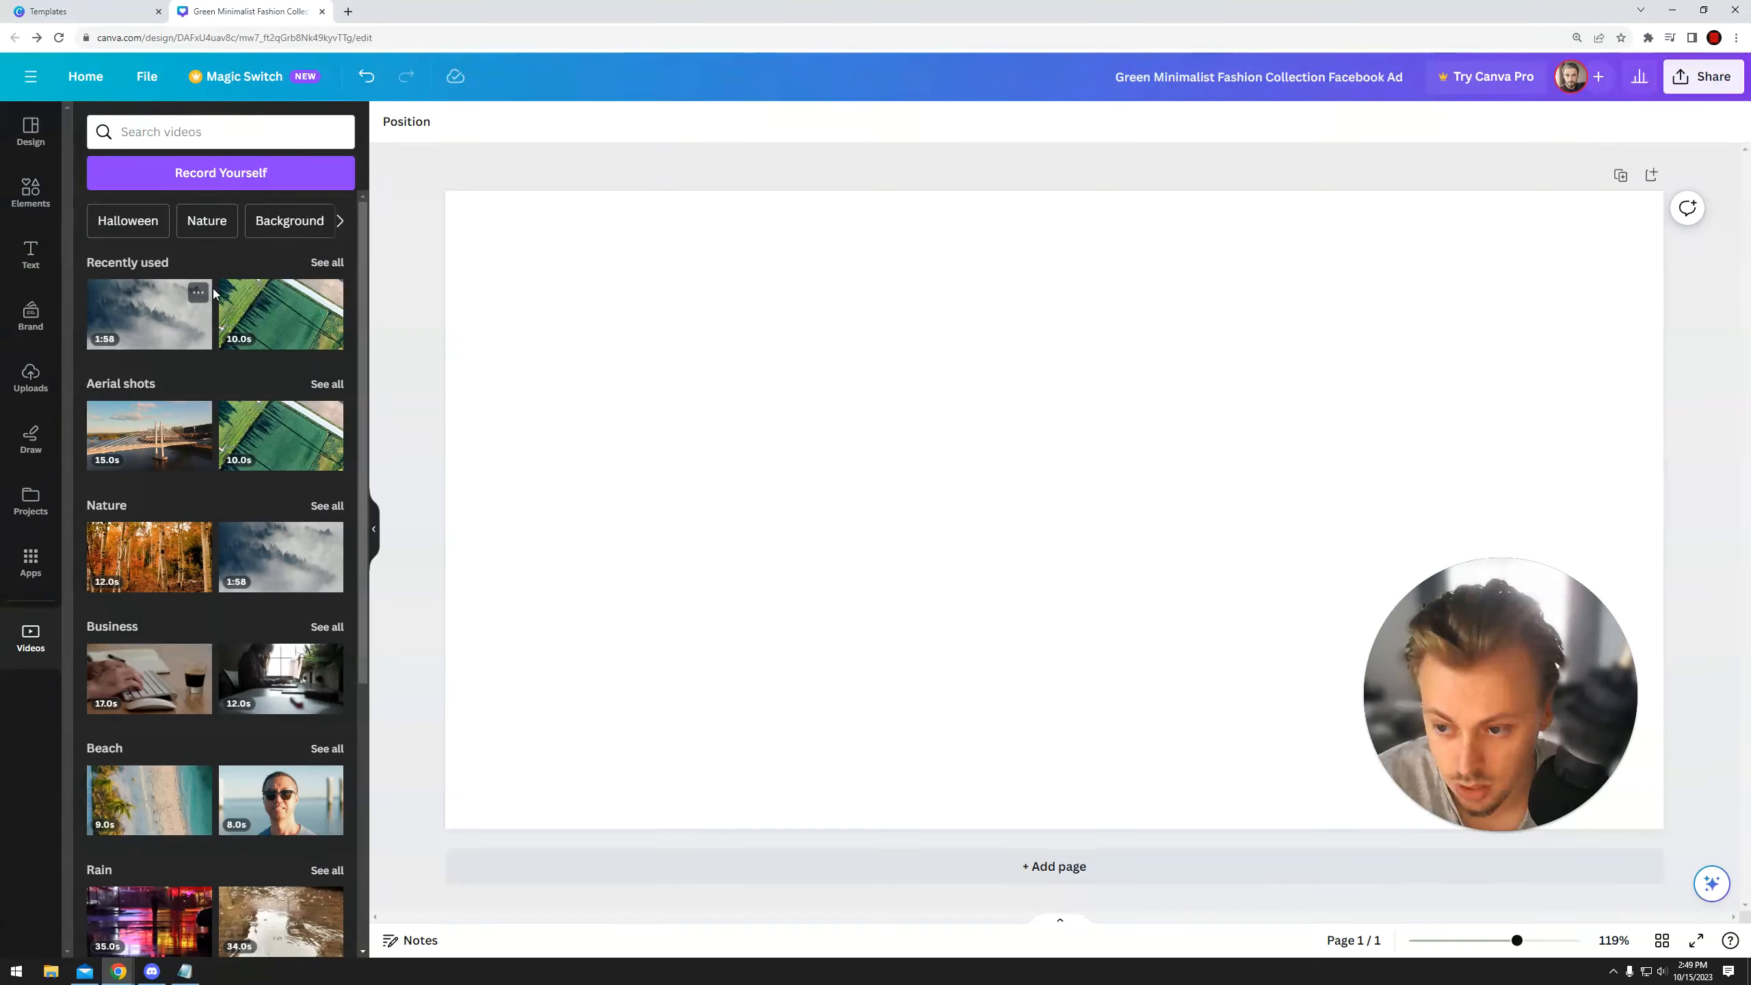
# - Browse the whole catalogue of Canva apps, from the "More from Canva" group through to "Other apps"
pyautogui.click(30, 562)
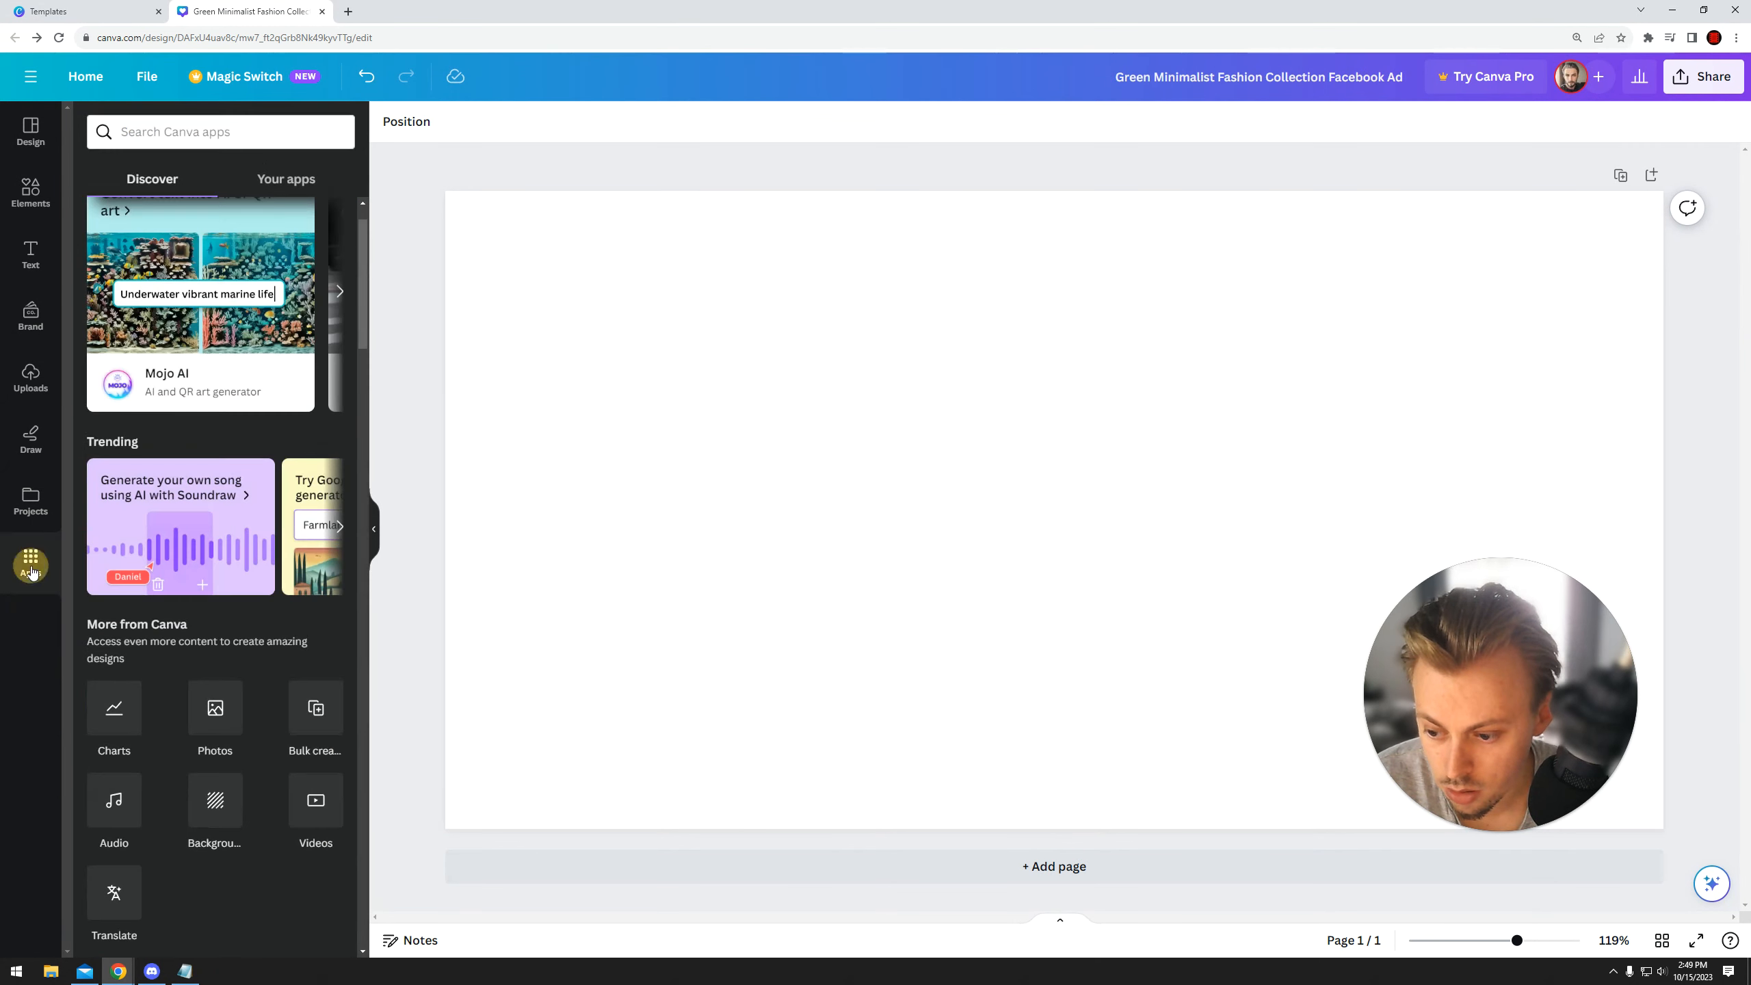
pyautogui.scroll(-3, 345, 758)
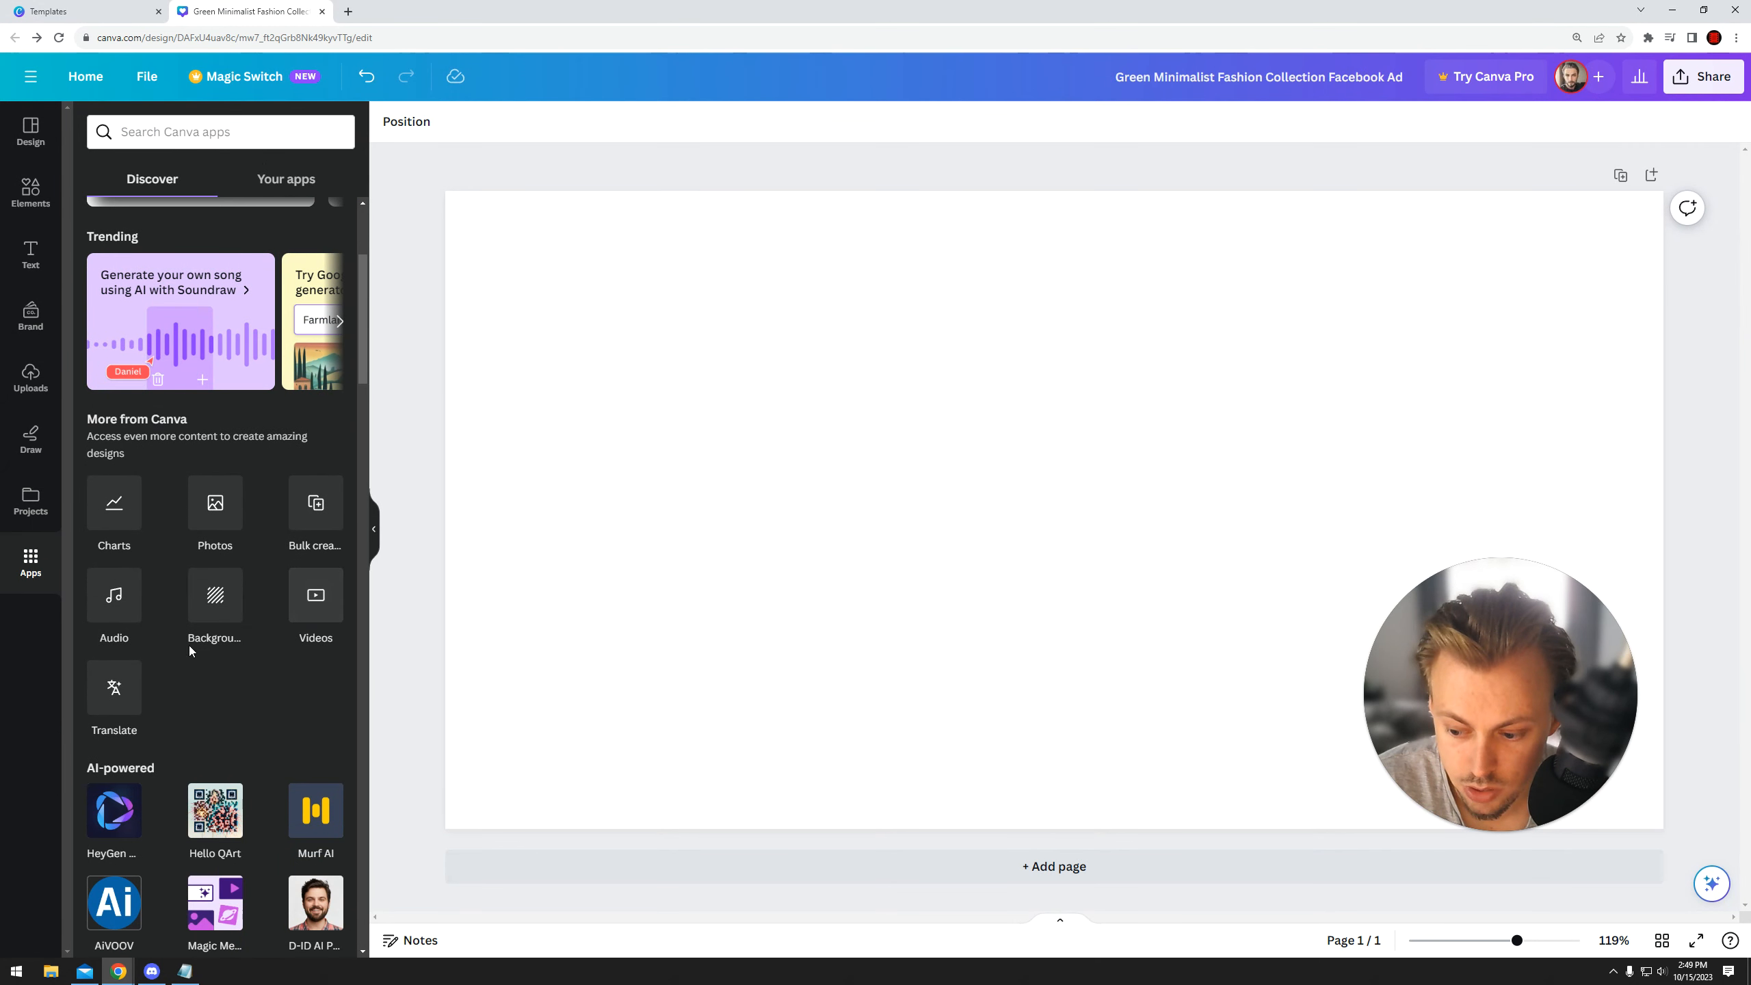
pyautogui.scroll(-3, 192, 607)
pyautogui.scroll(-4, 176, 586)
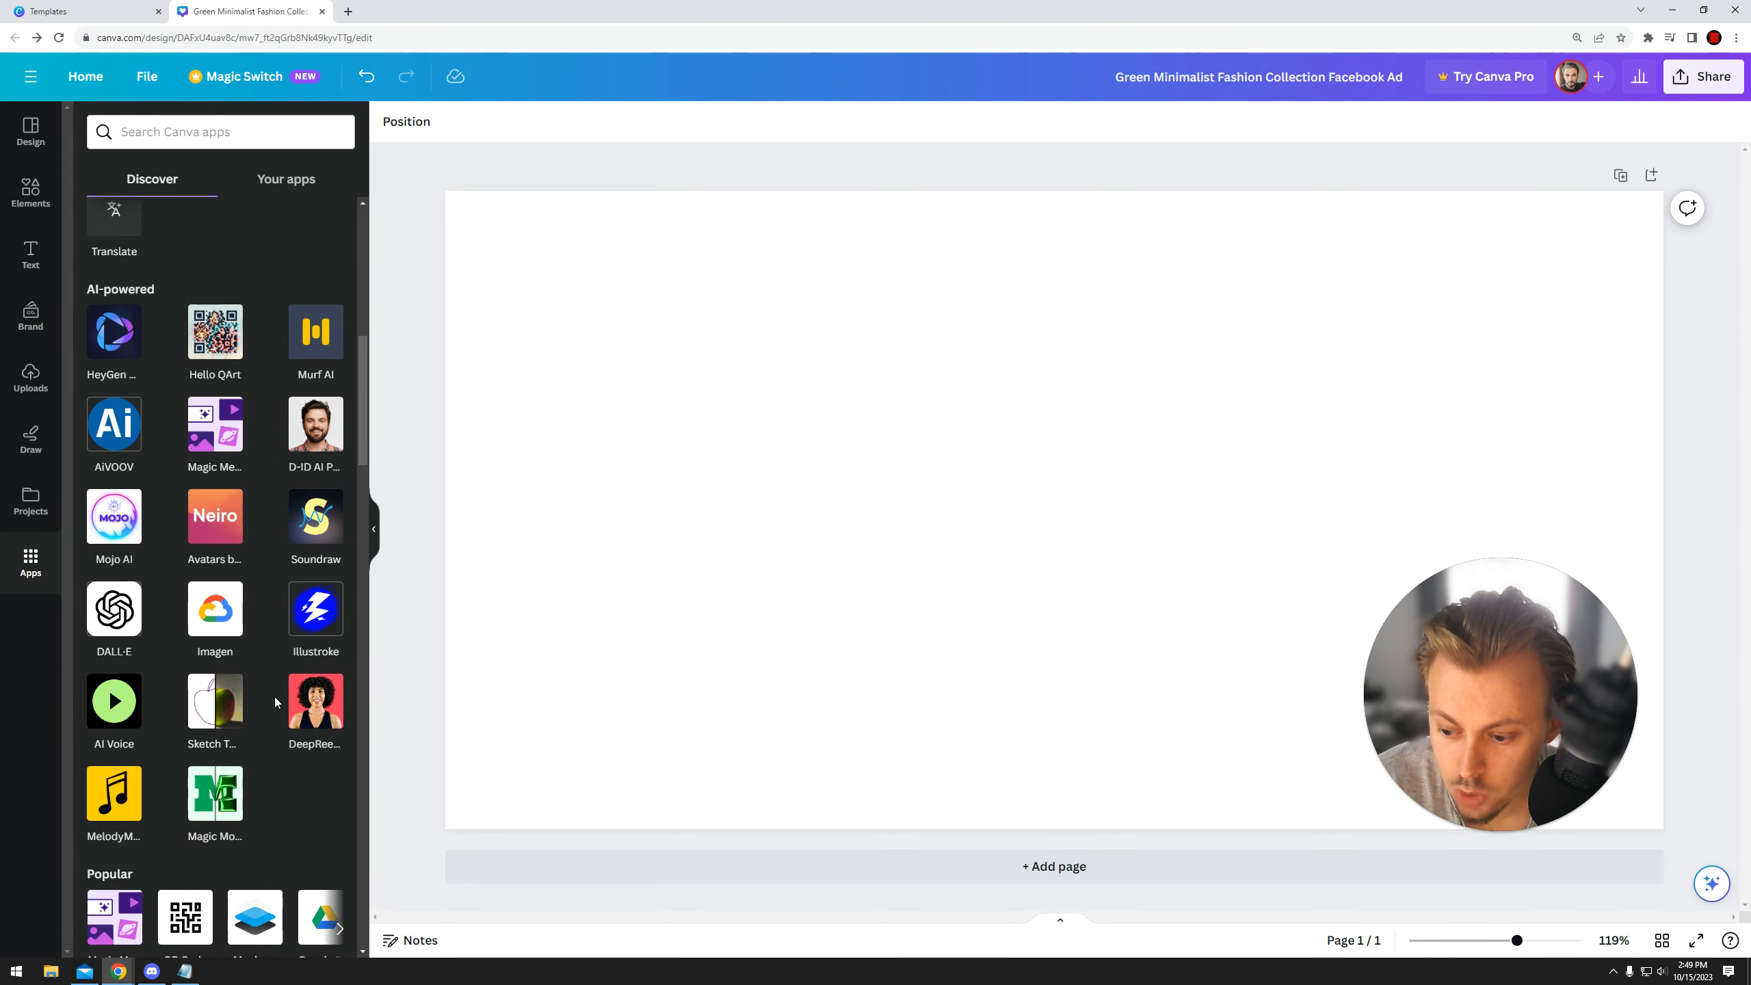
pyautogui.scroll(-4, 275, 701)
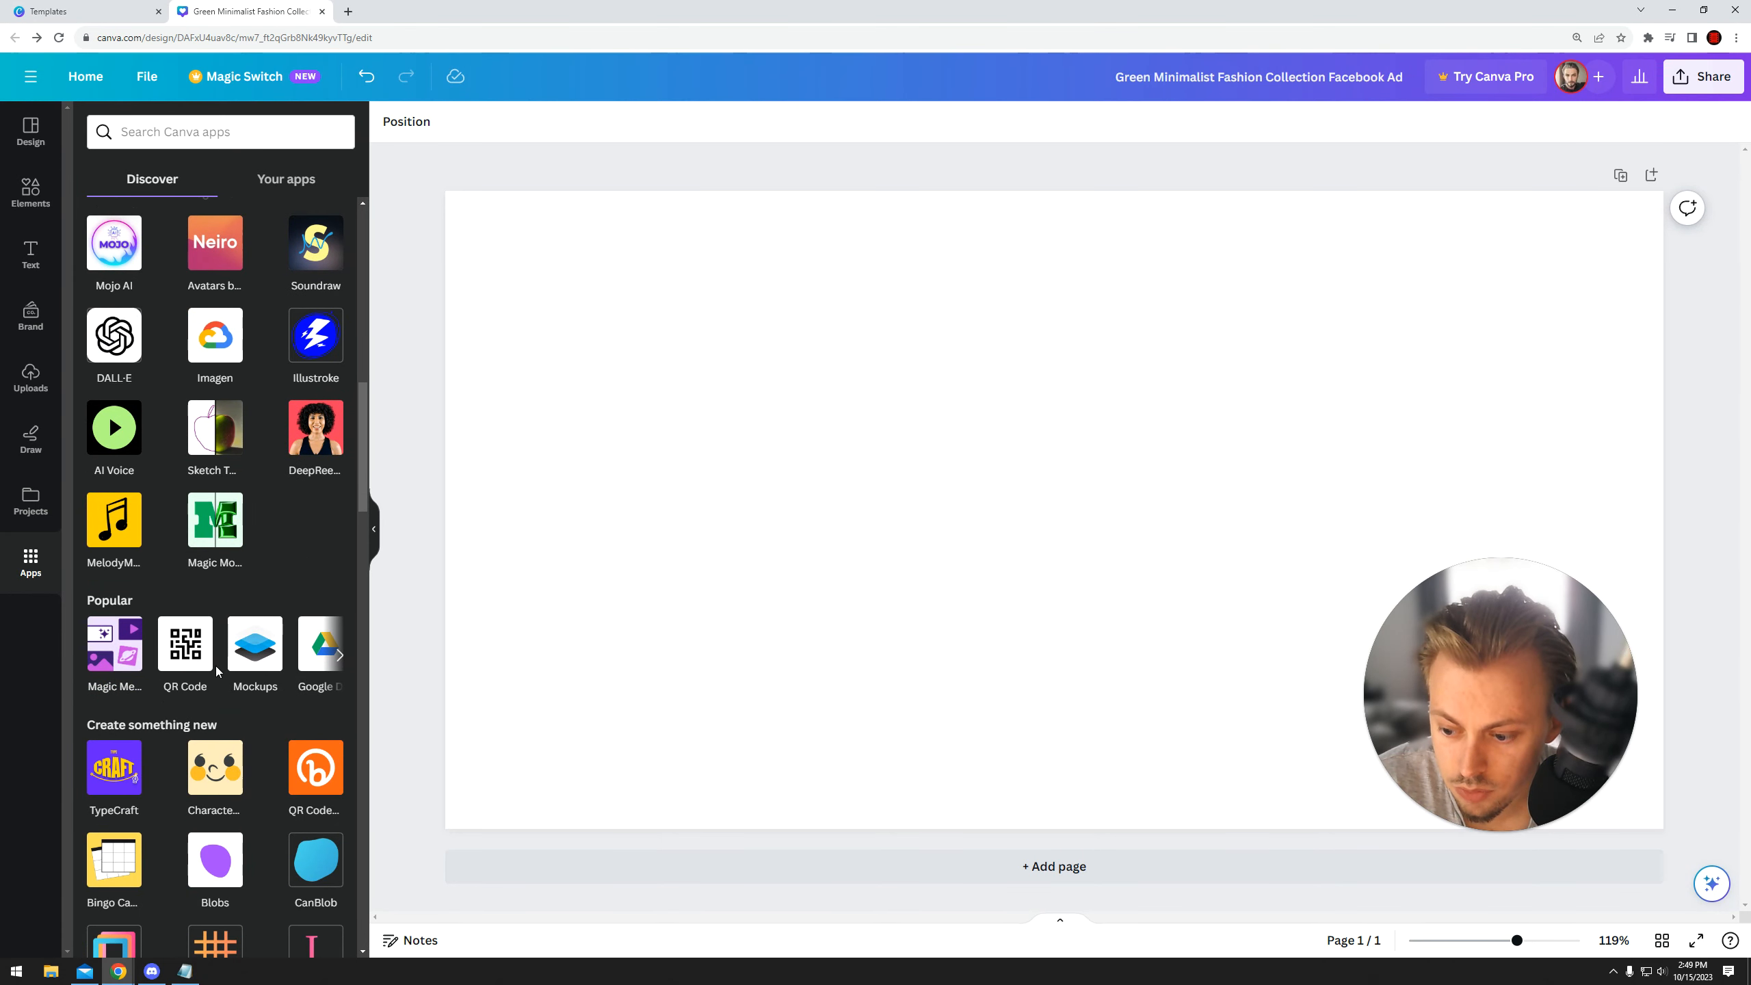
pyautogui.scroll(-13, 216, 671)
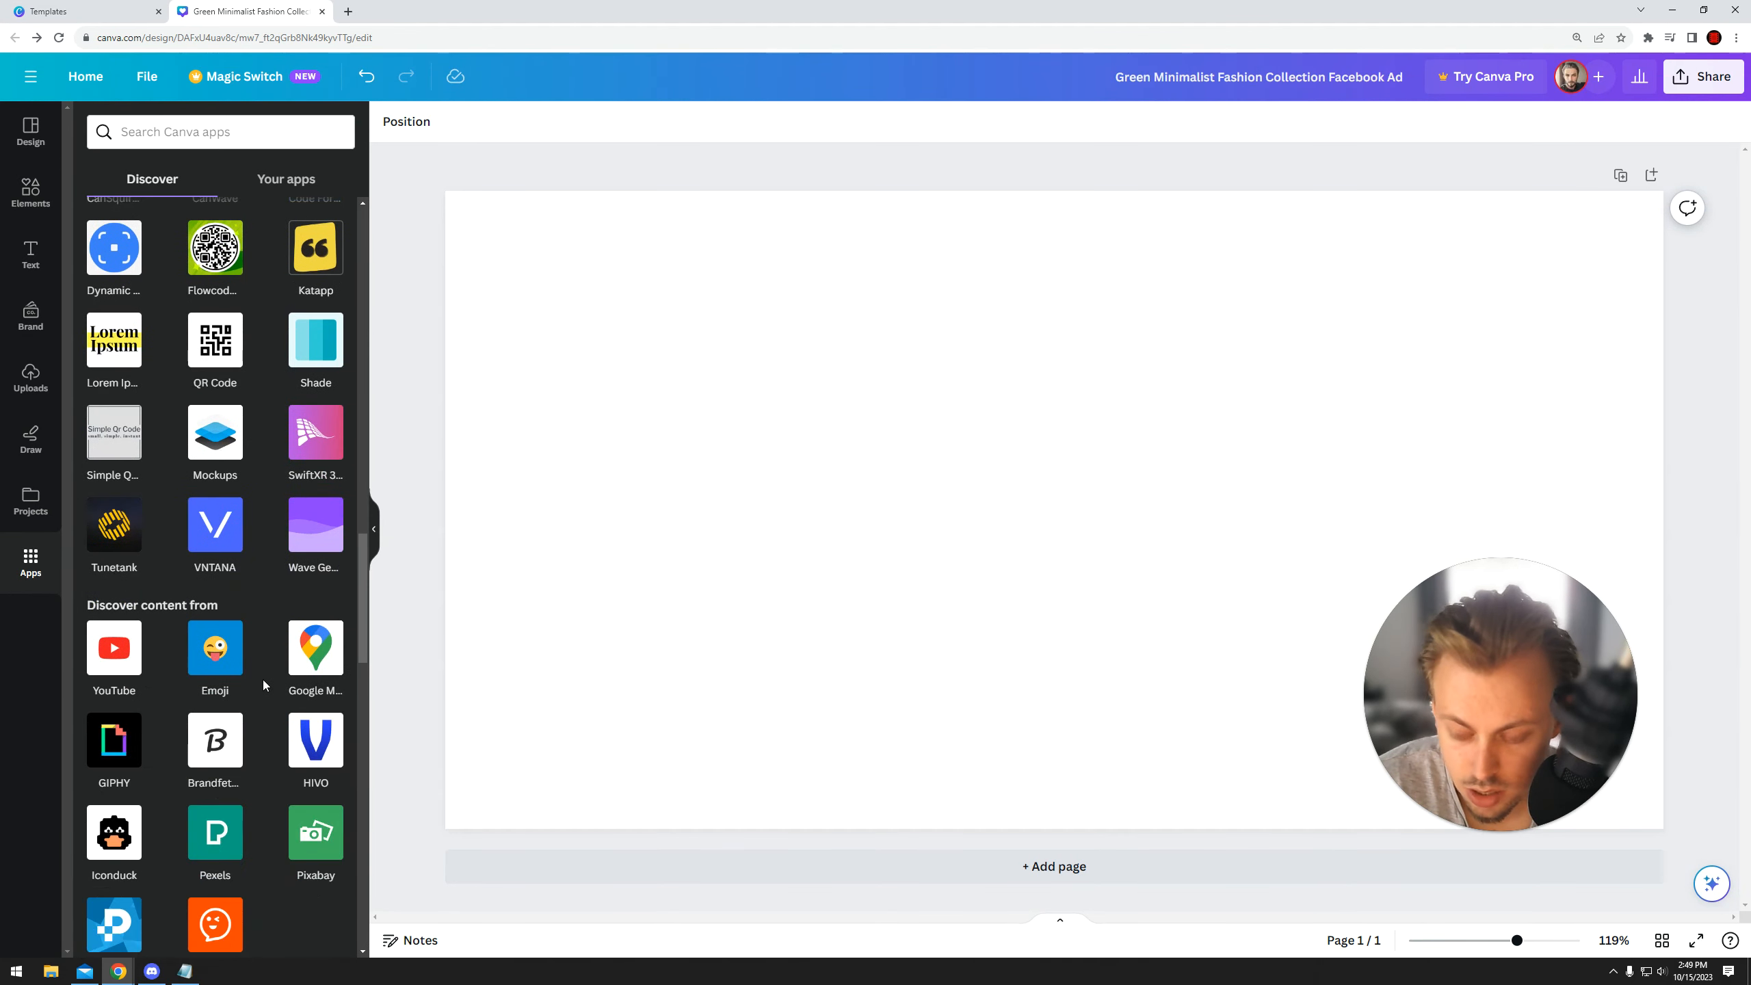
pyautogui.scroll(-8, 262, 690)
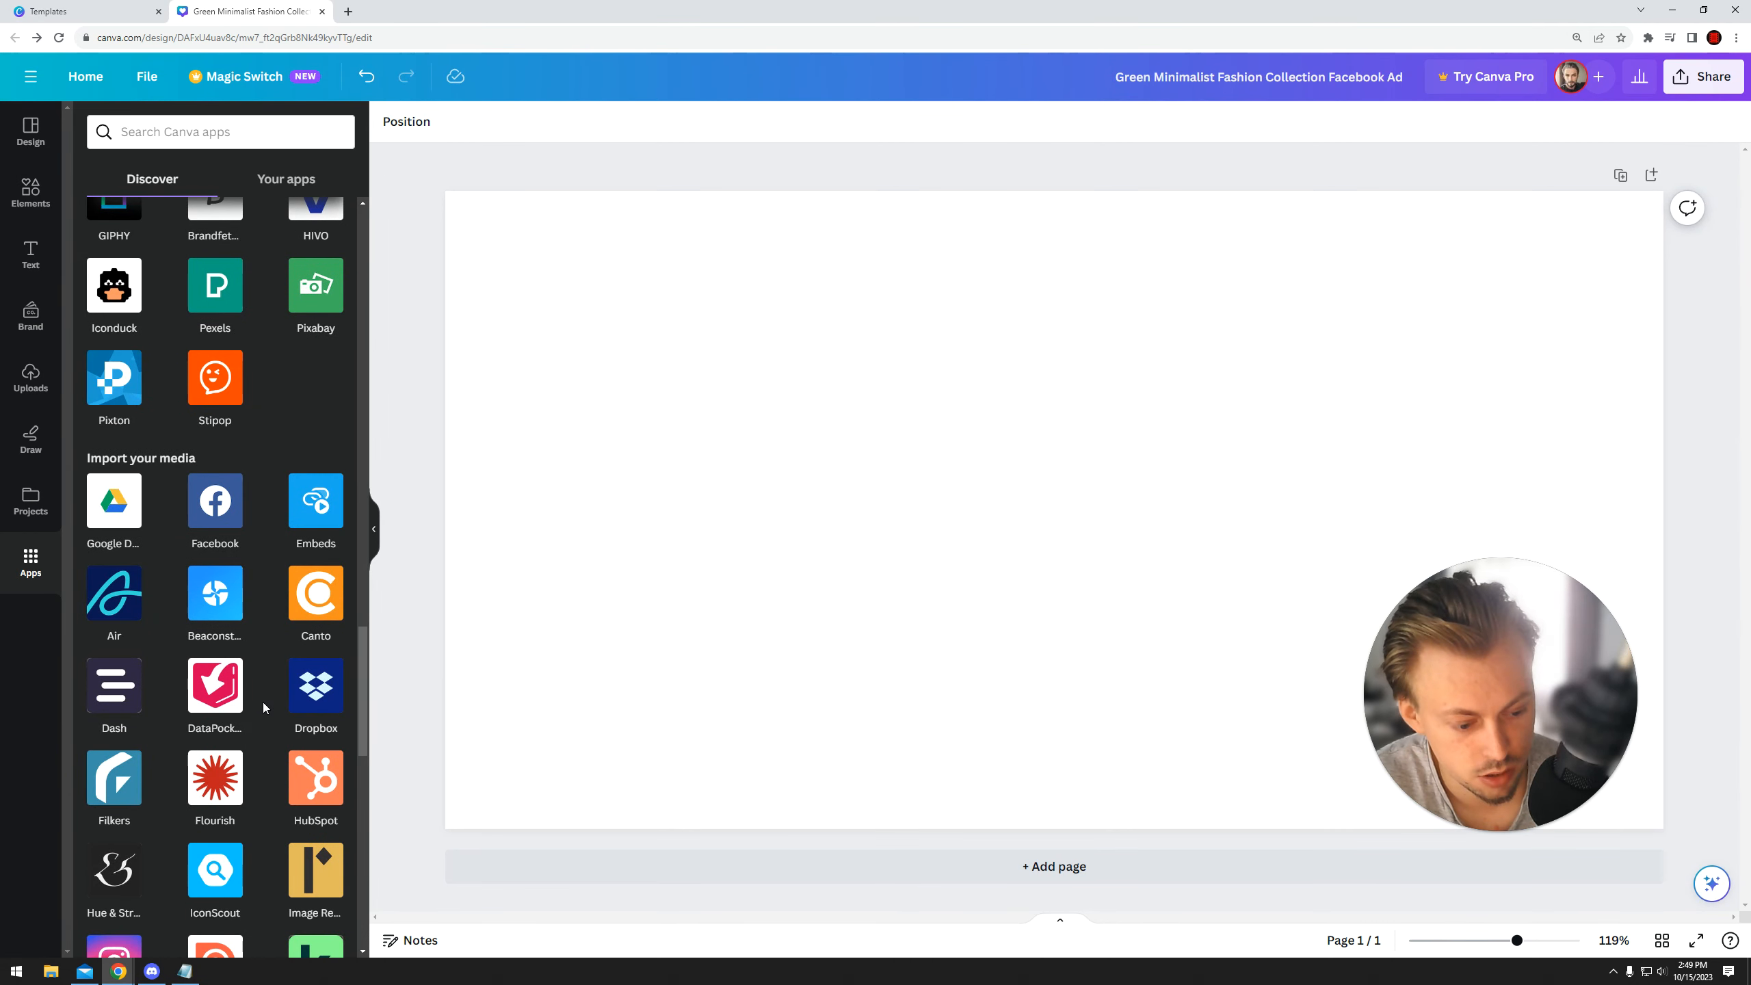
pyautogui.scroll(-8, 255, 585)
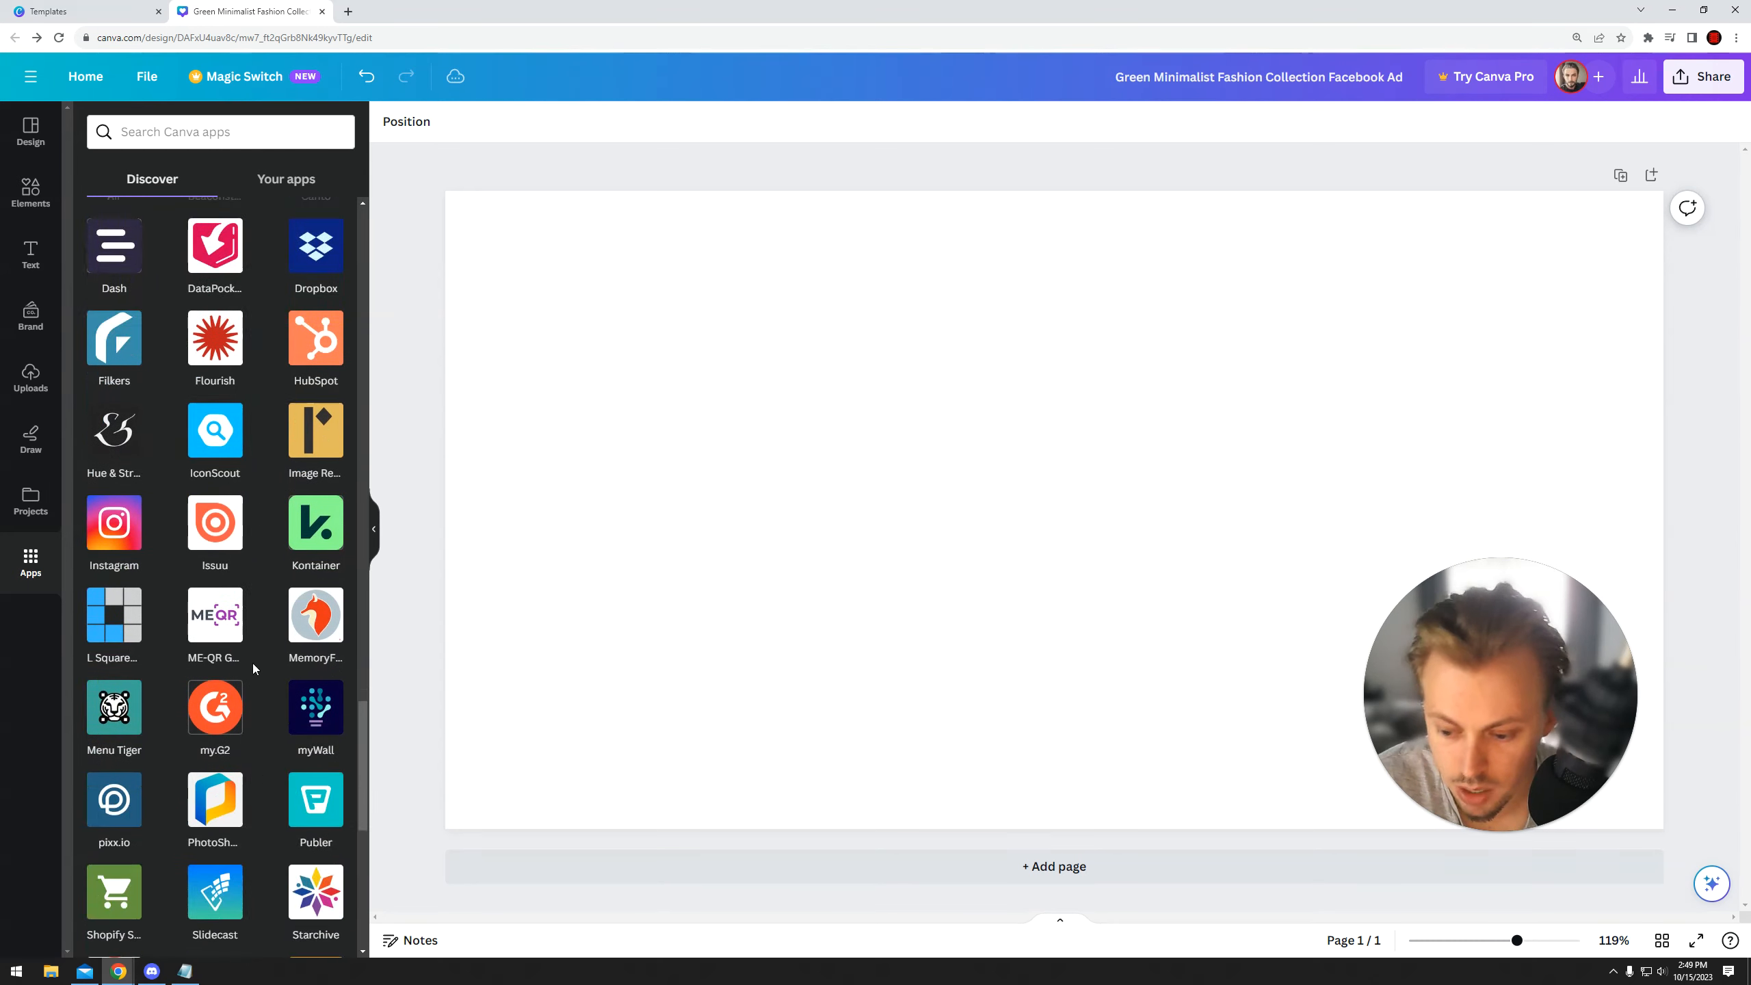
pyautogui.scroll(-8, 201, 791)
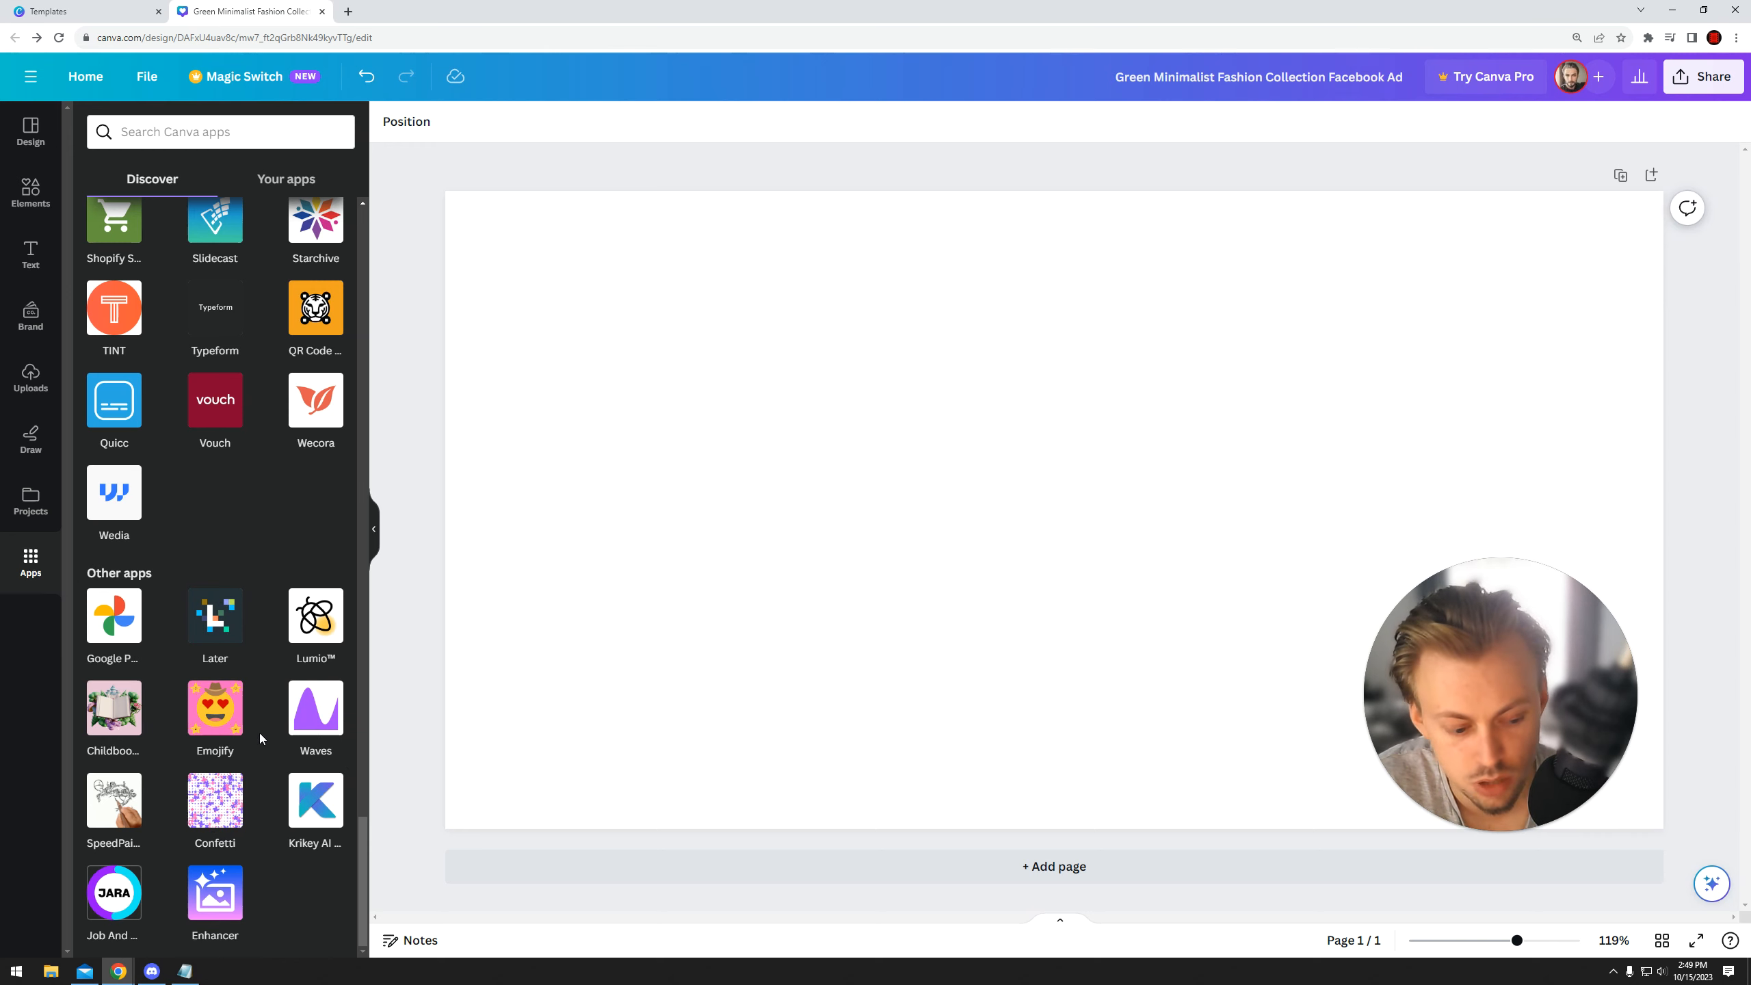
pyautogui.scroll(1, 269, 769)
pyautogui.scroll(-1, 268, 819)
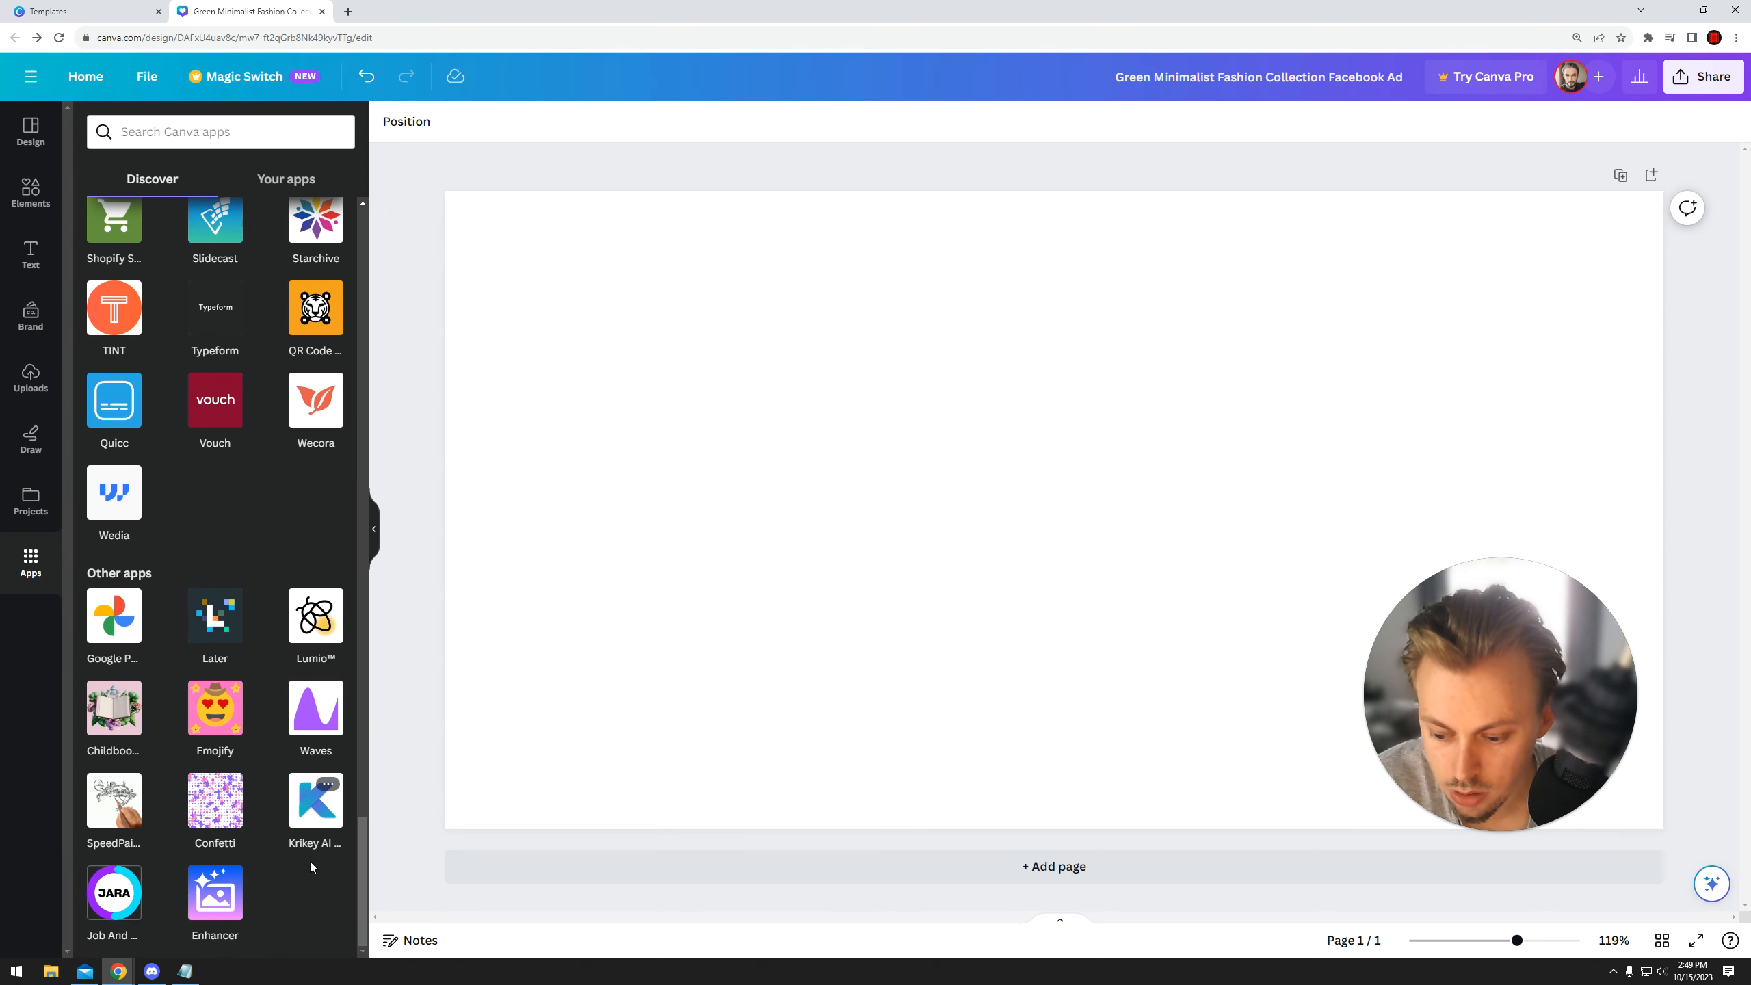
# - Find the Mockups app in the "Create something new" group, open it and look through its mockup categories
pyautogui.scroll(15, 216, 701)
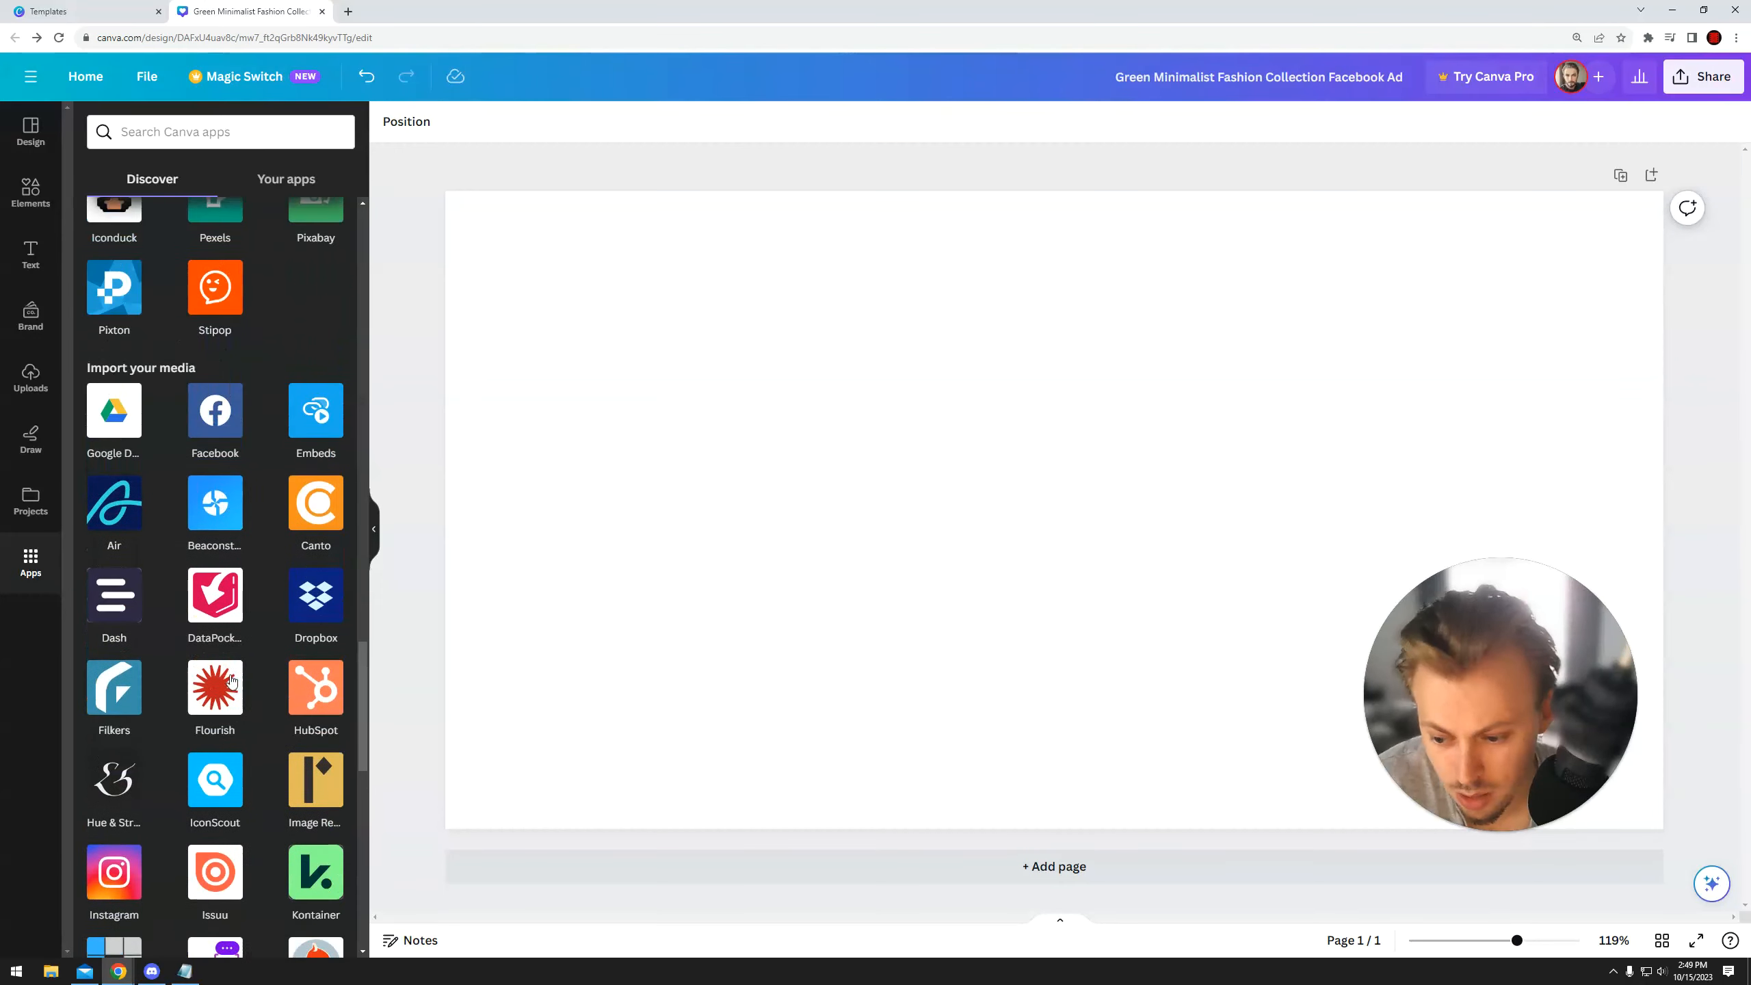
pyautogui.scroll(10, 244, 662)
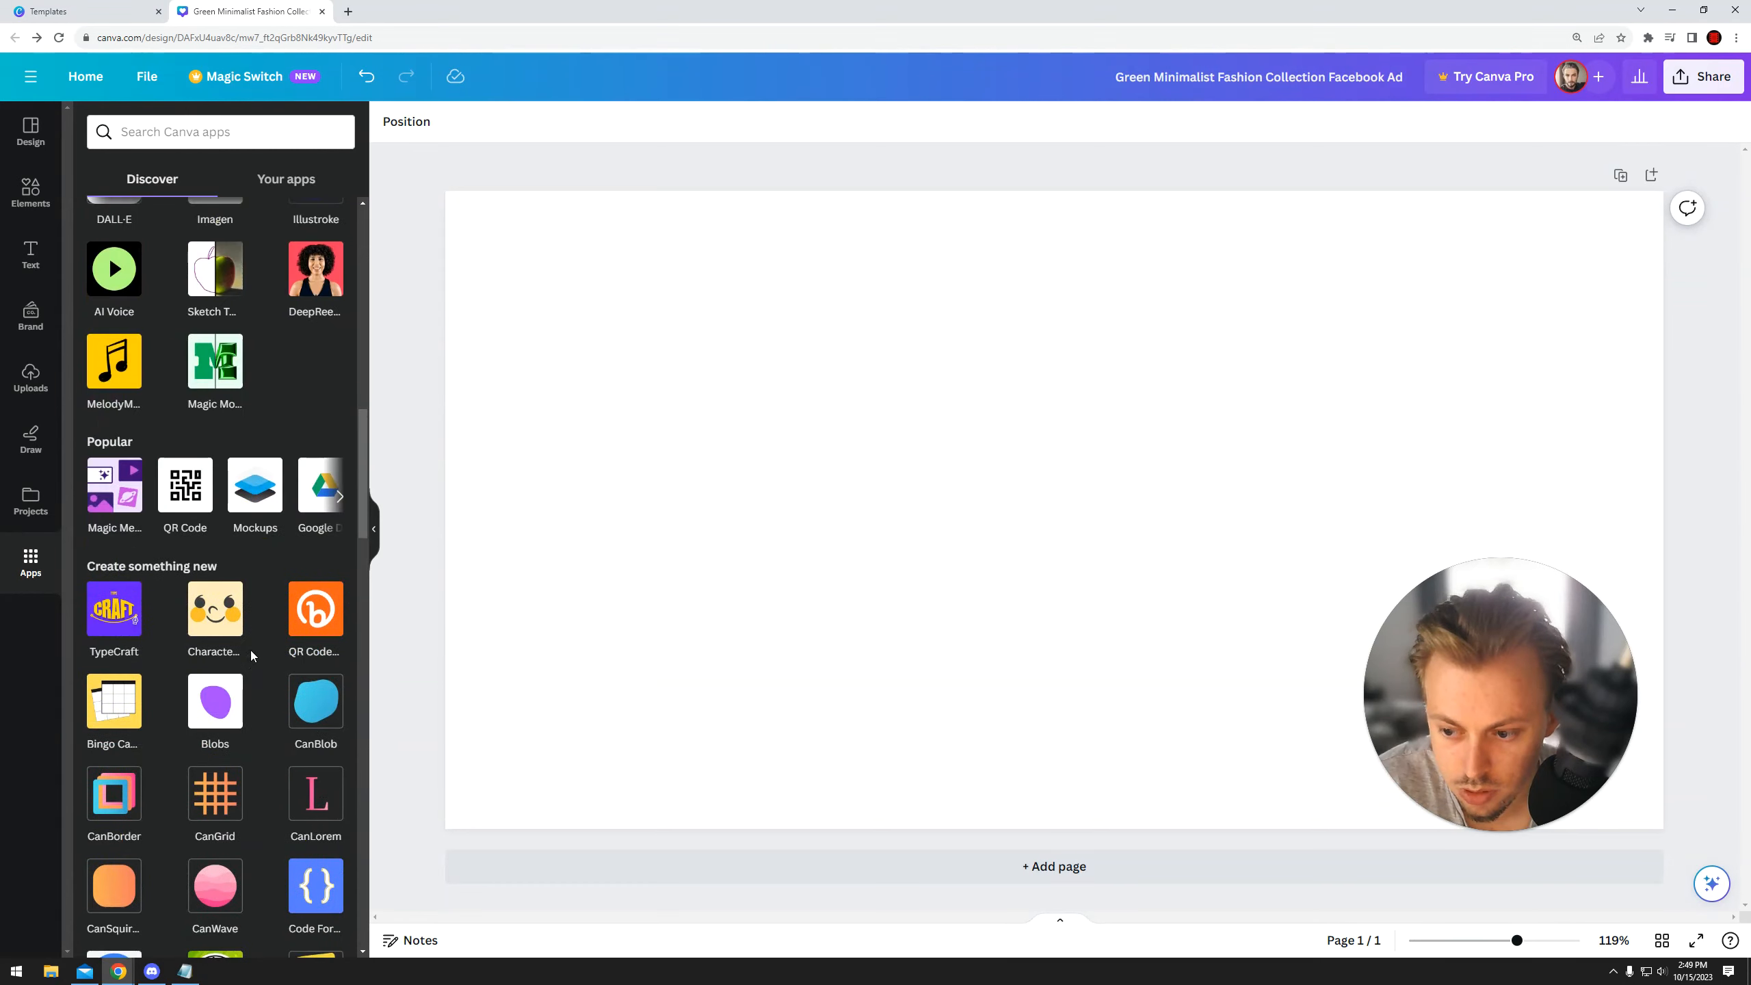
pyautogui.scroll(5, 262, 621)
pyautogui.scroll(-4, 267, 658)
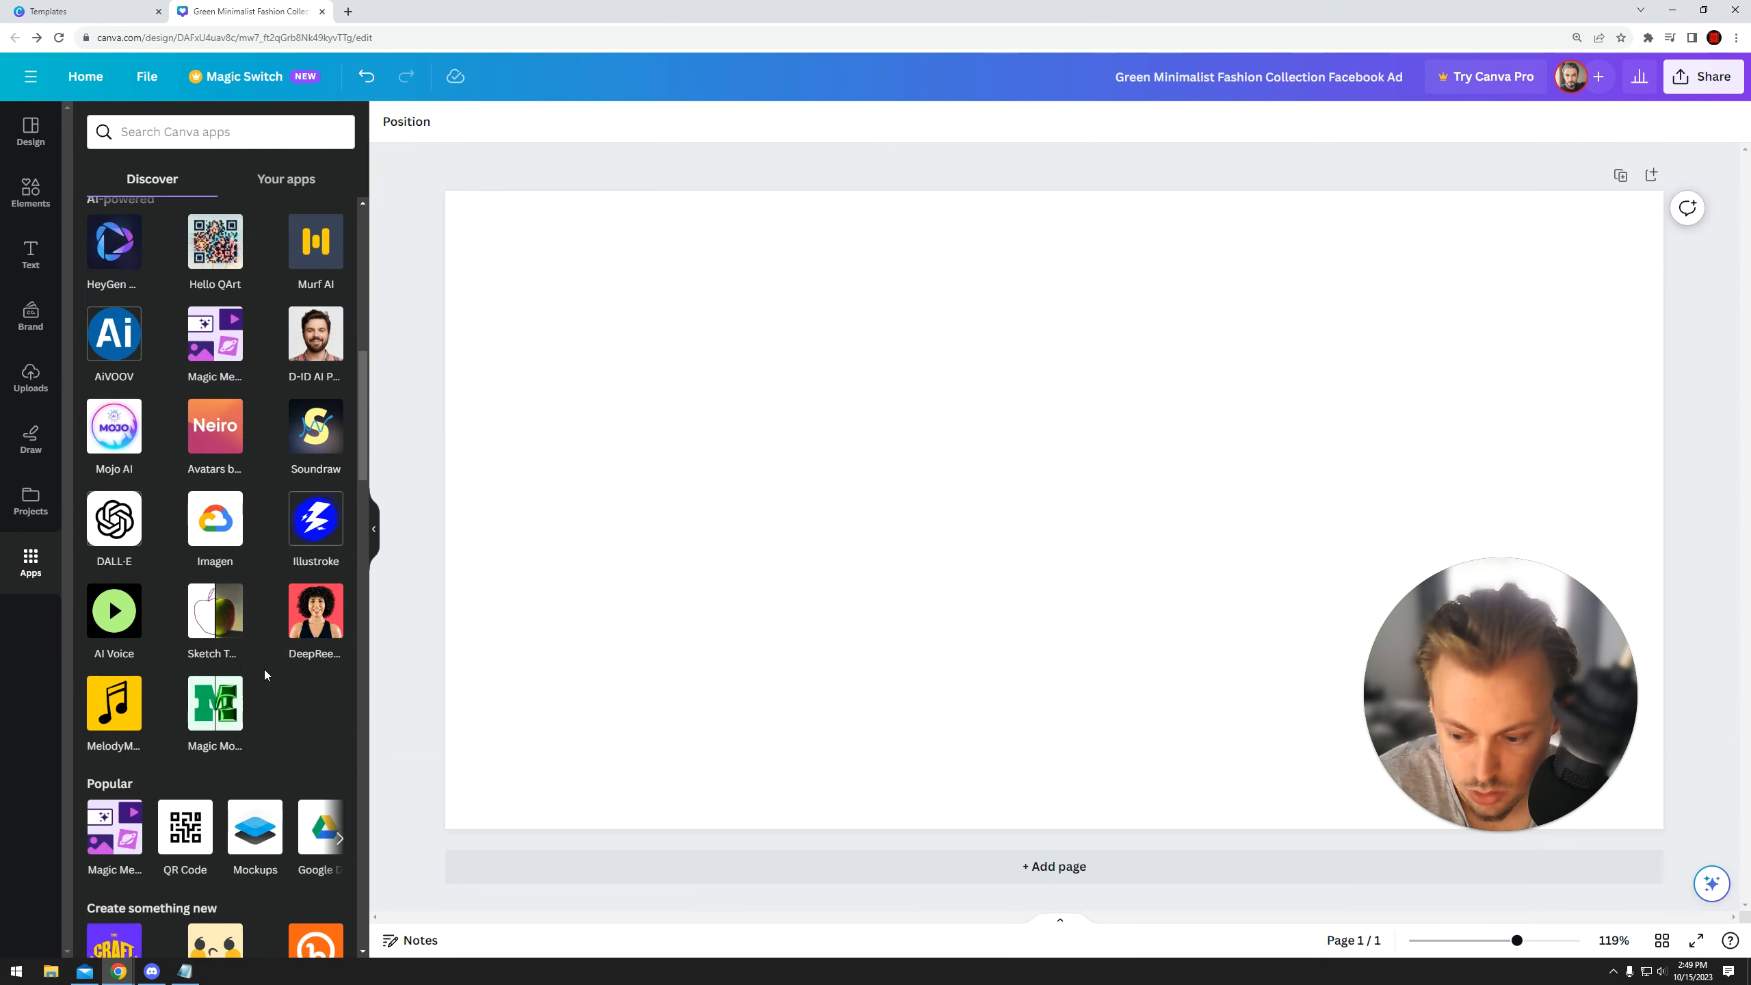
pyautogui.scroll(-4, 268, 690)
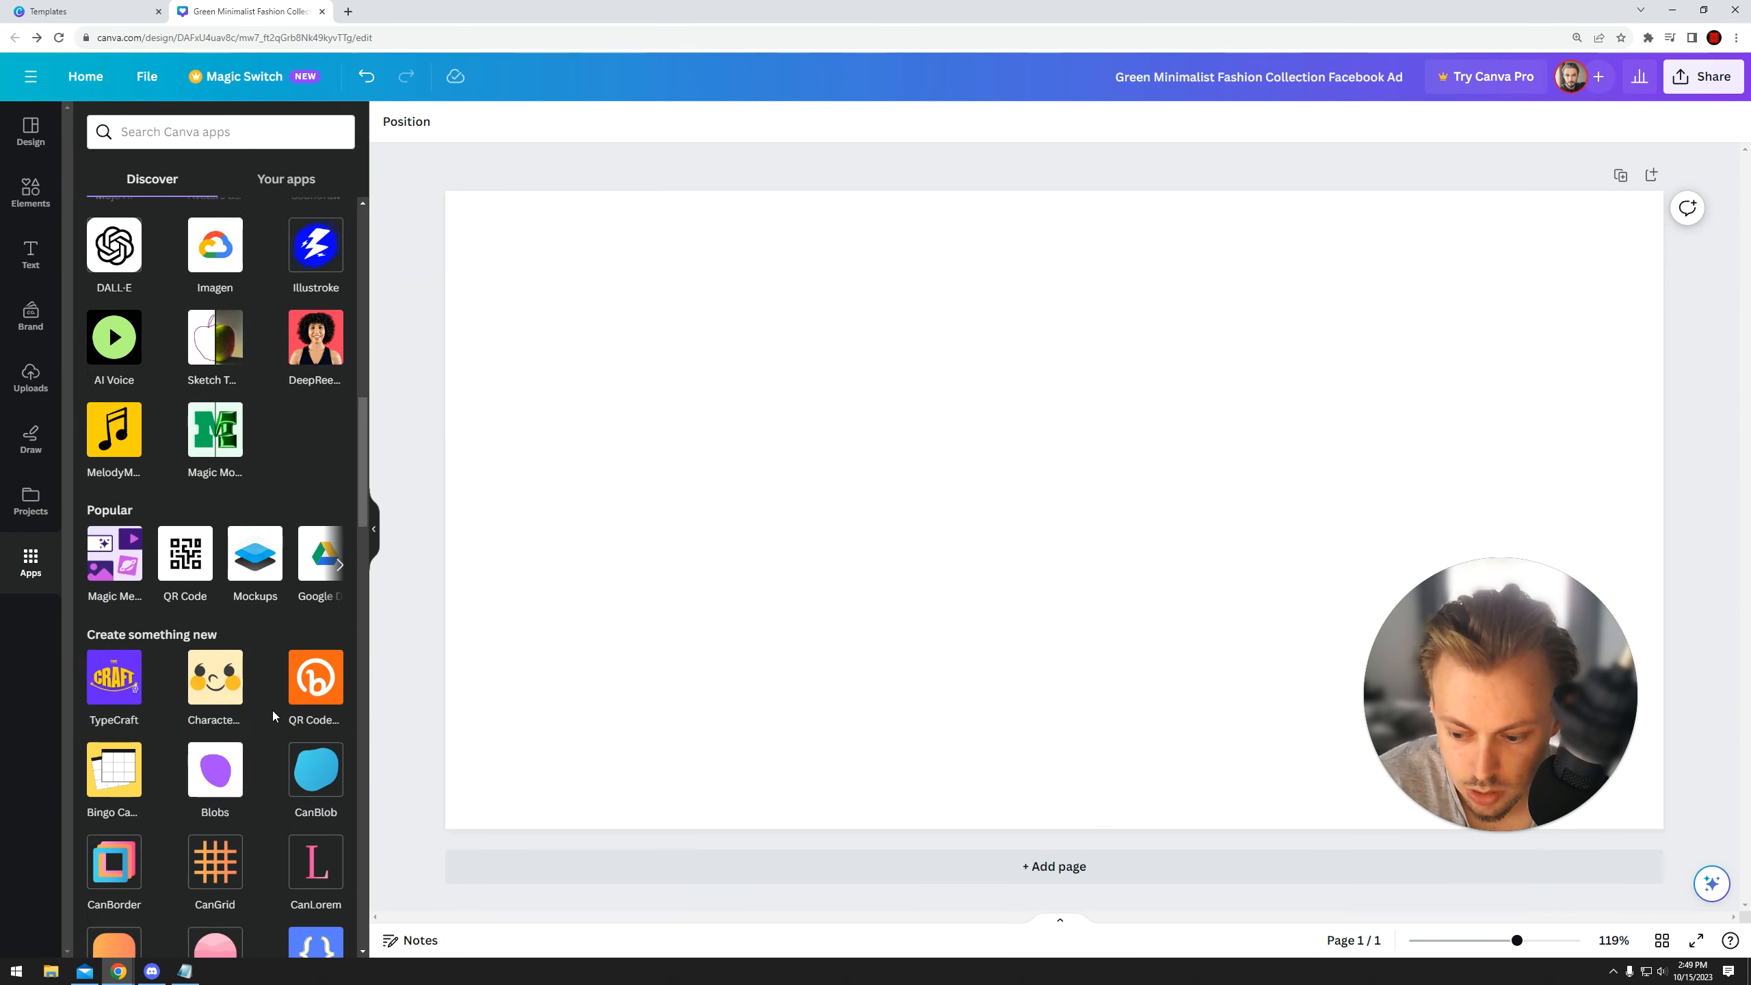
pyautogui.scroll(-5, 271, 703)
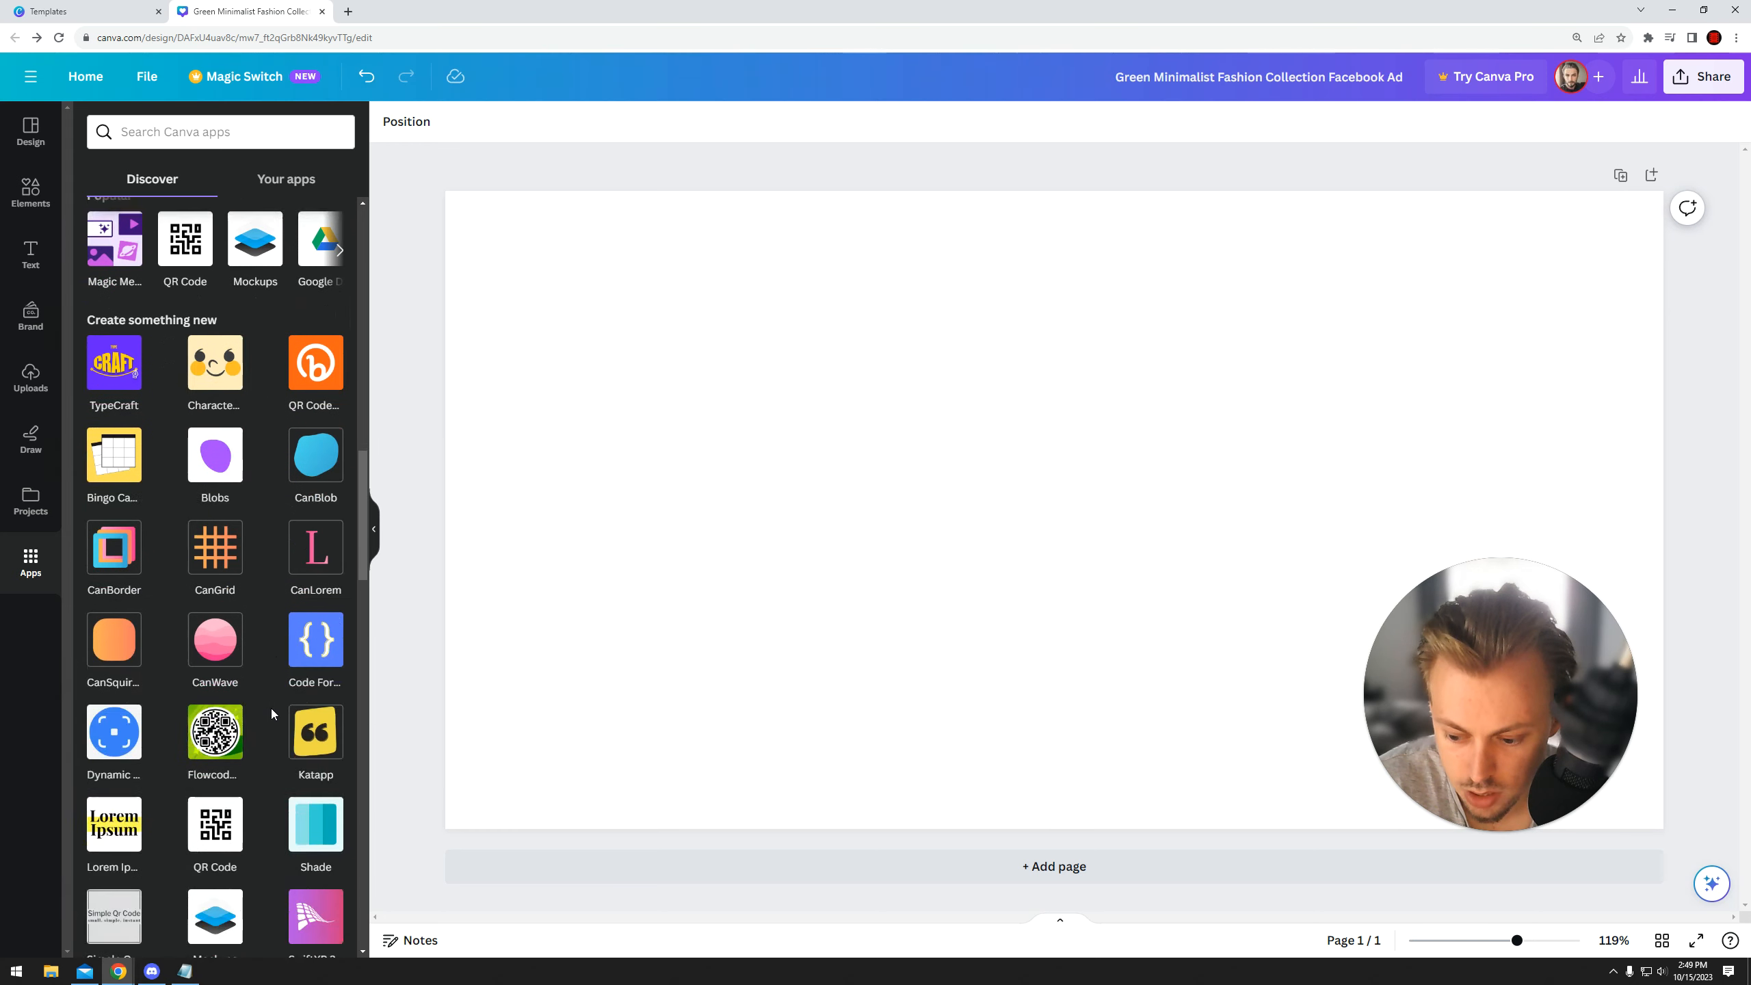
pyautogui.scroll(-4, 251, 631)
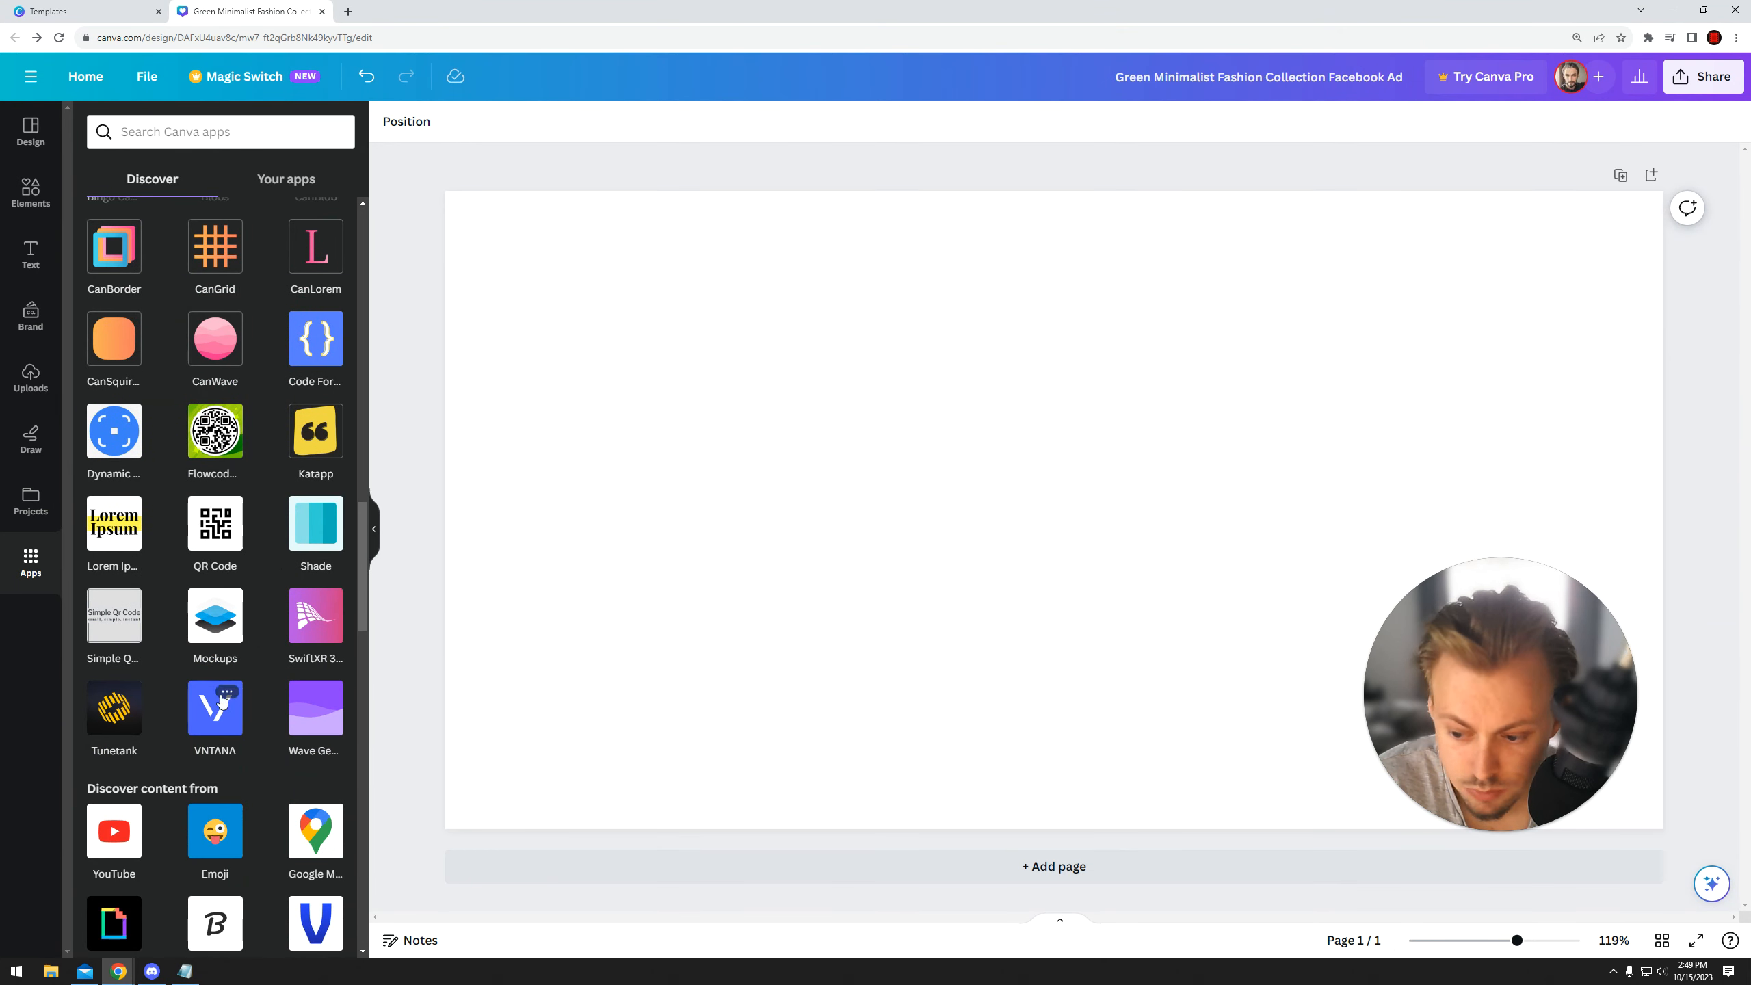
pyautogui.click(212, 628)
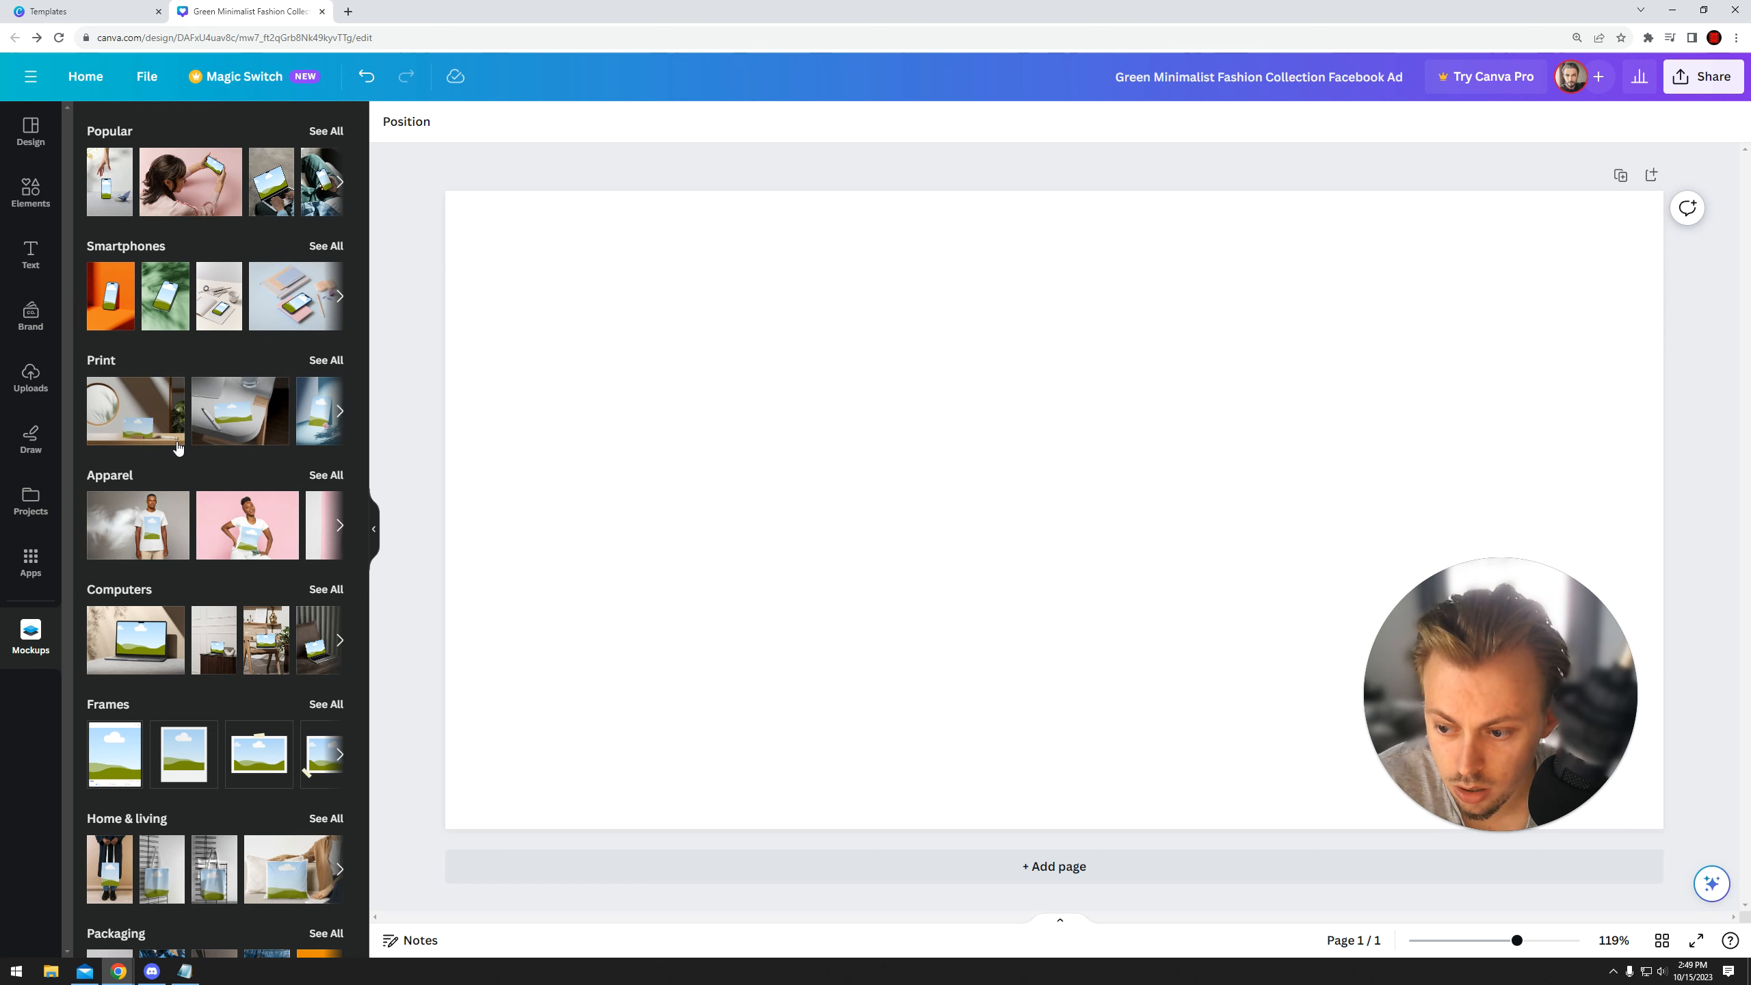
pyautogui.scroll(-4, 244, 631)
pyautogui.scroll(4, 243, 631)
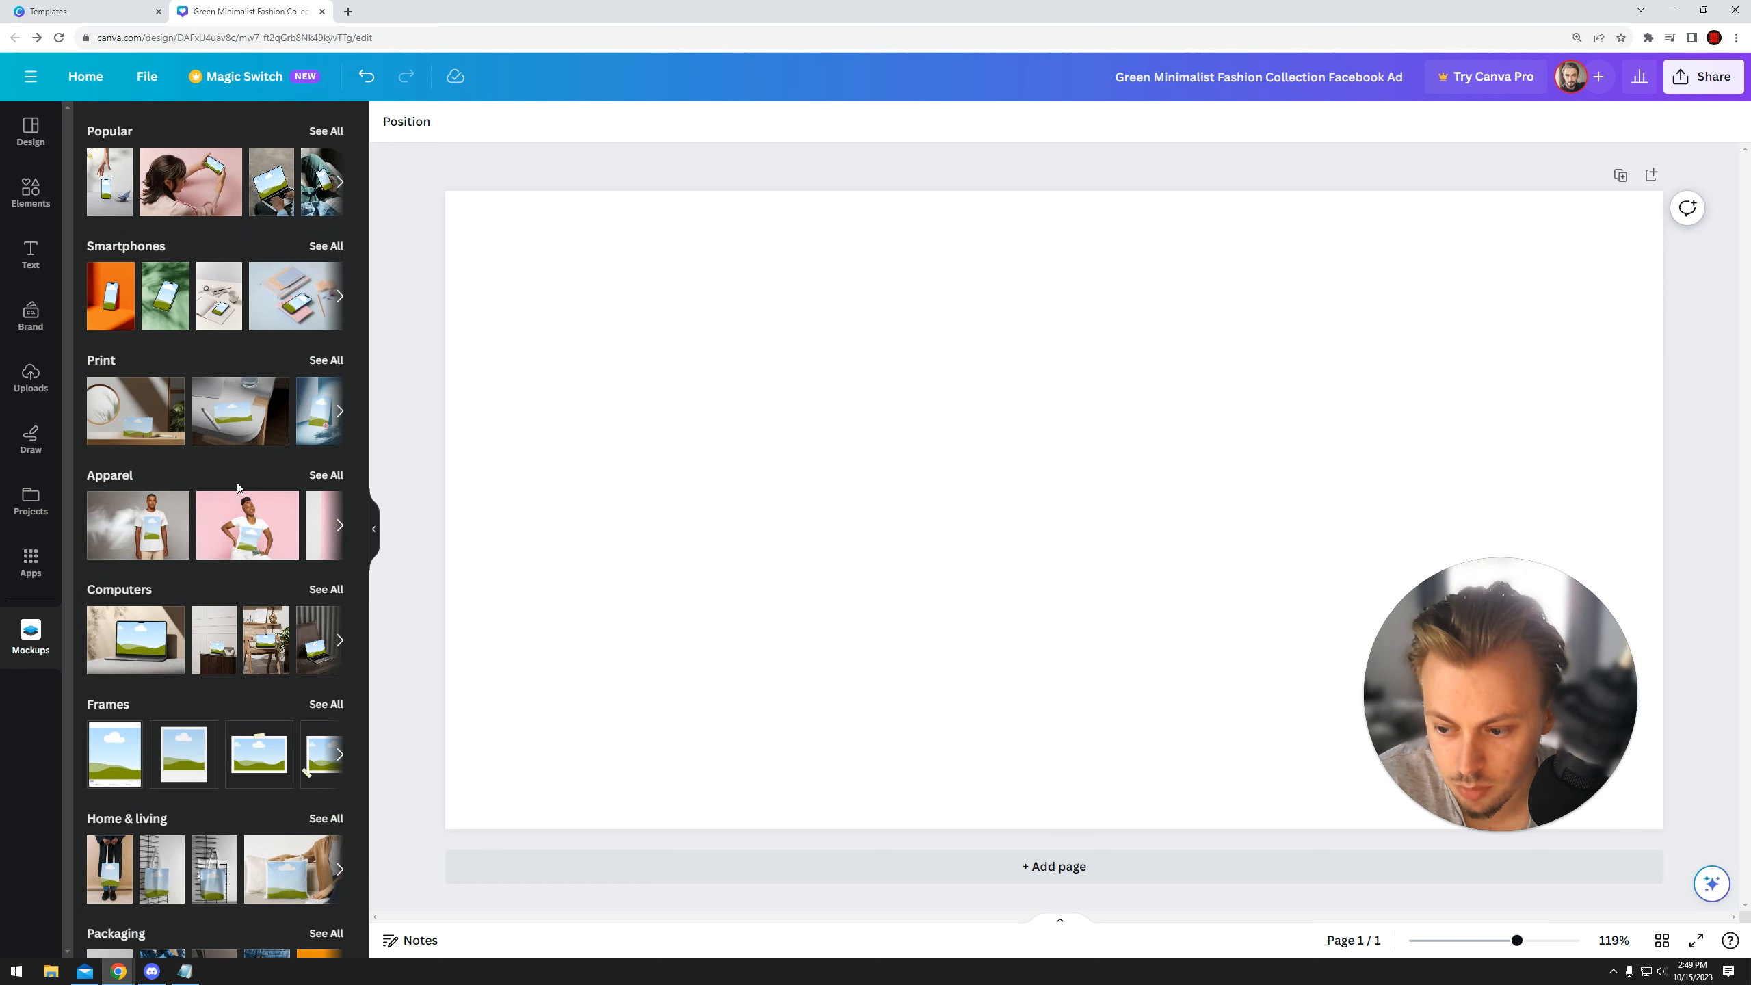
# - Add the popular mockup of a laptop on a person's lap to the page and enlarge it to most of the page's height
pyautogui.click(273, 181)
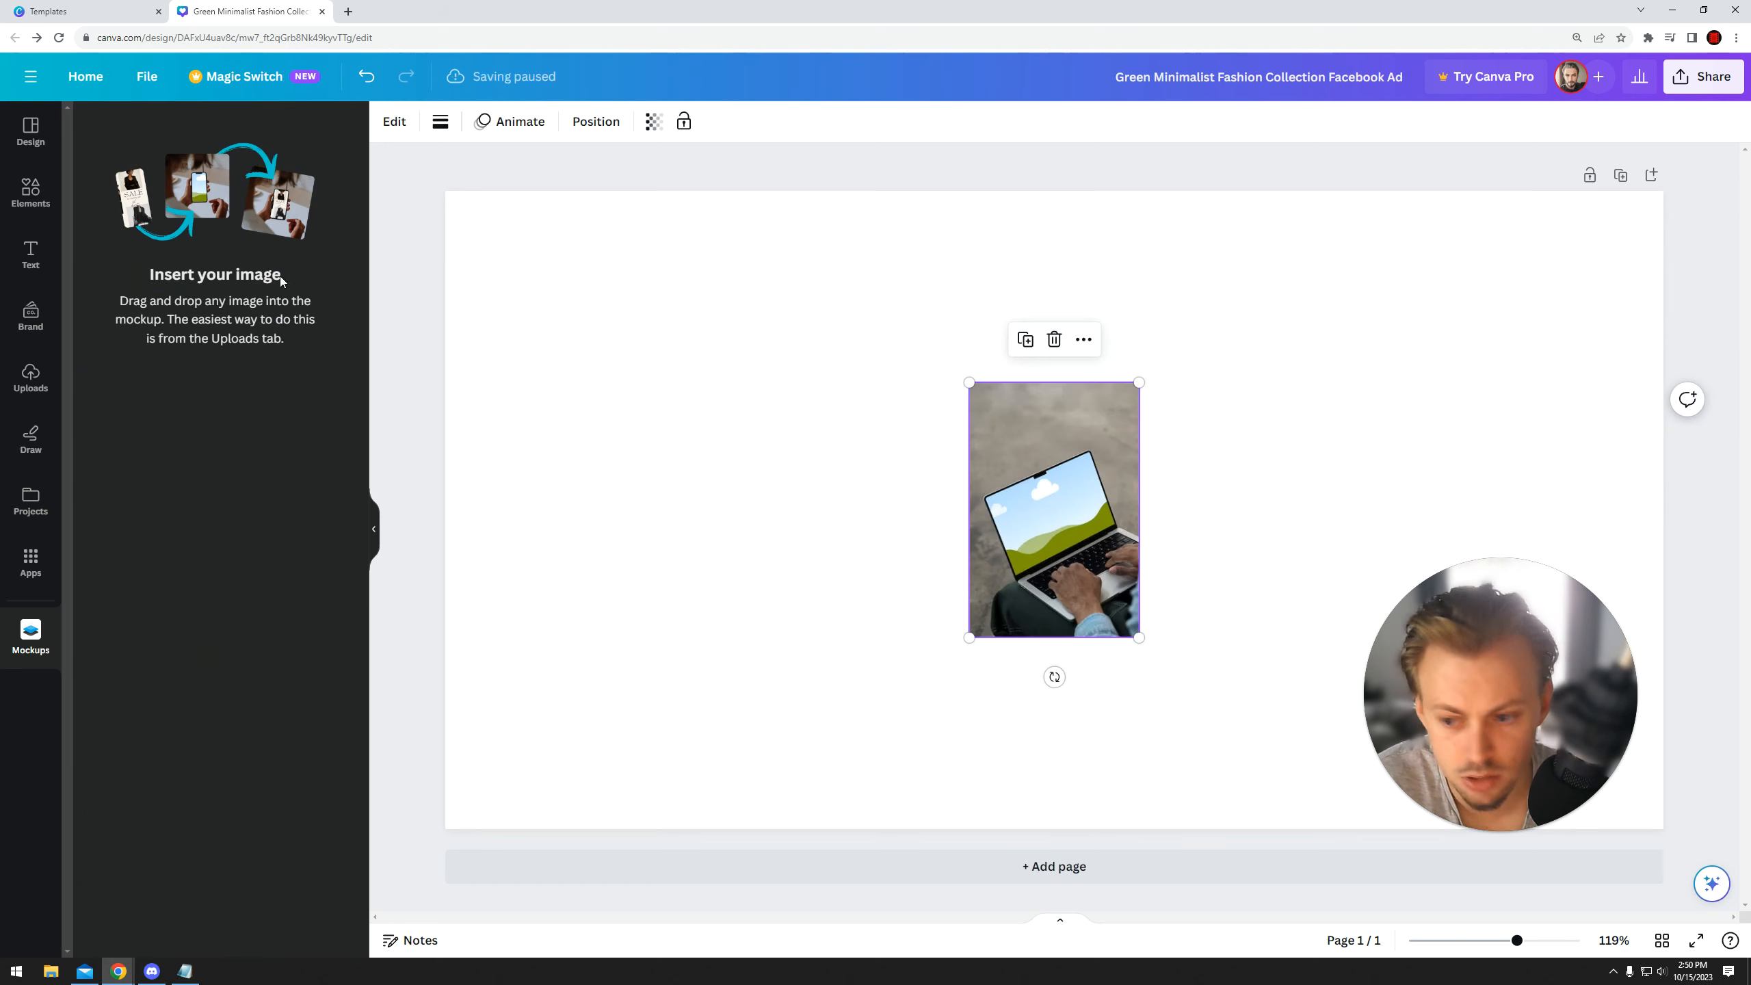
pyautogui.moveTo(969, 383); pyautogui.dragTo(957, 495)
pyautogui.click(652, 422)
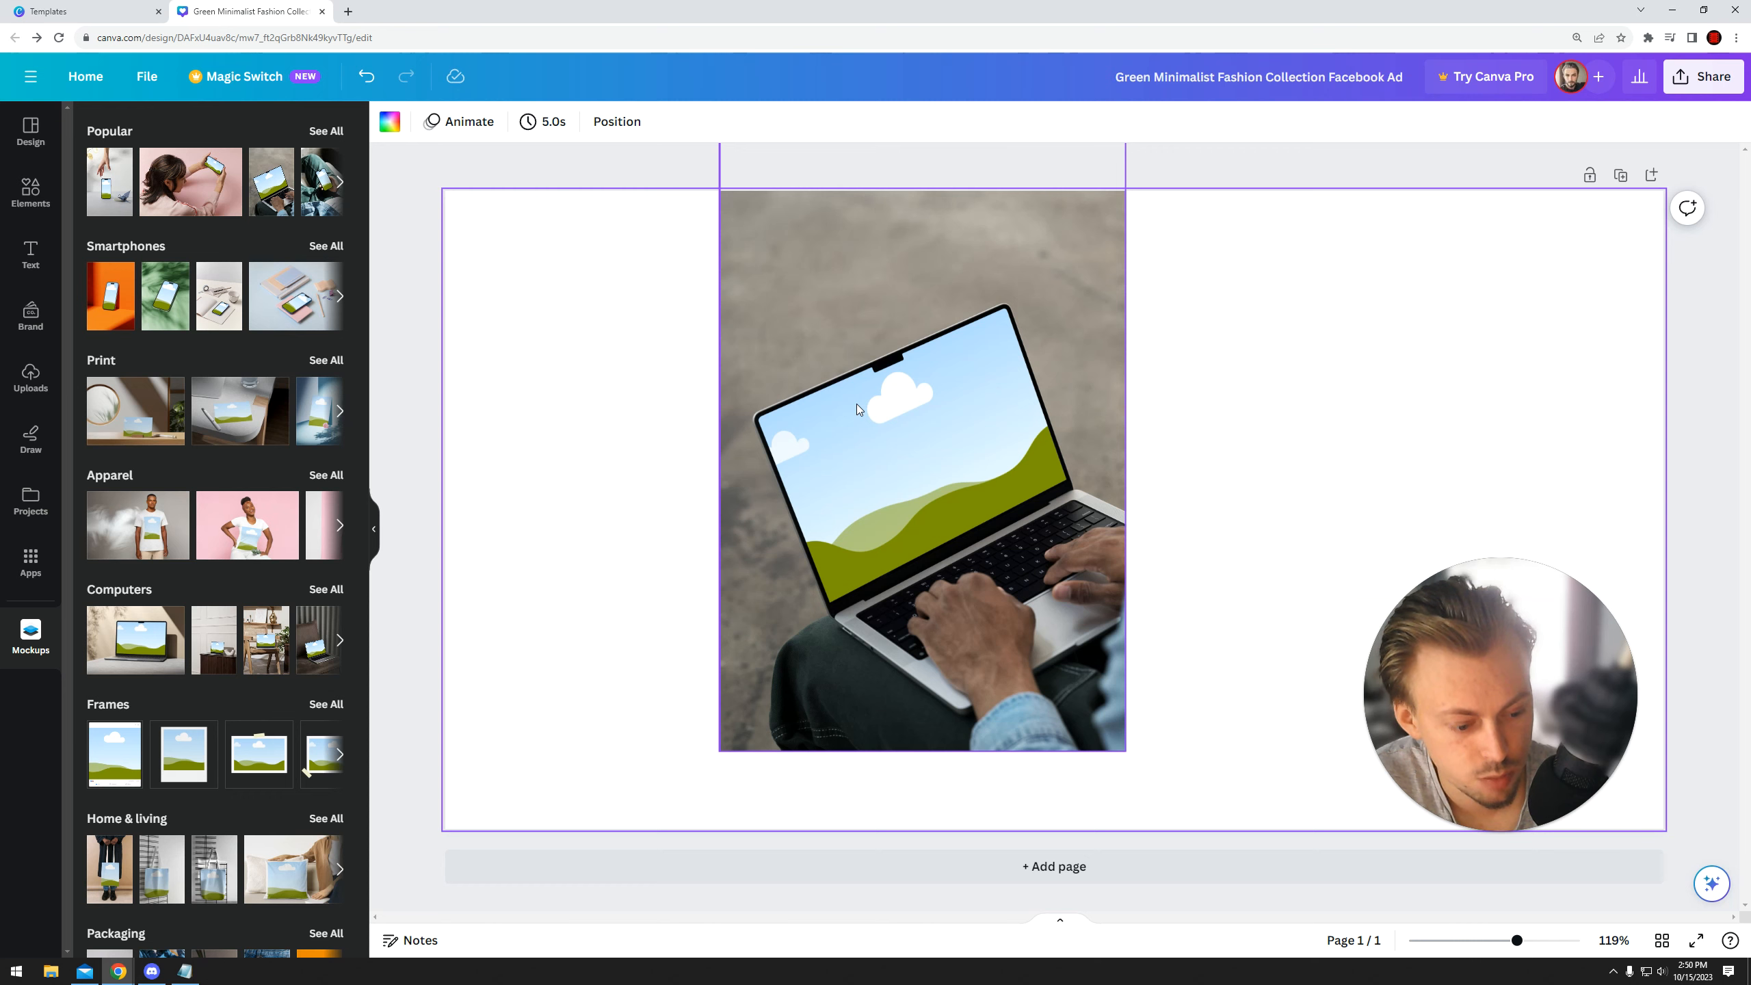
# - Fill the laptop screen of the mockup with the uploaded image of a woman and a green frog on a sofa
pyautogui.click(30, 192)
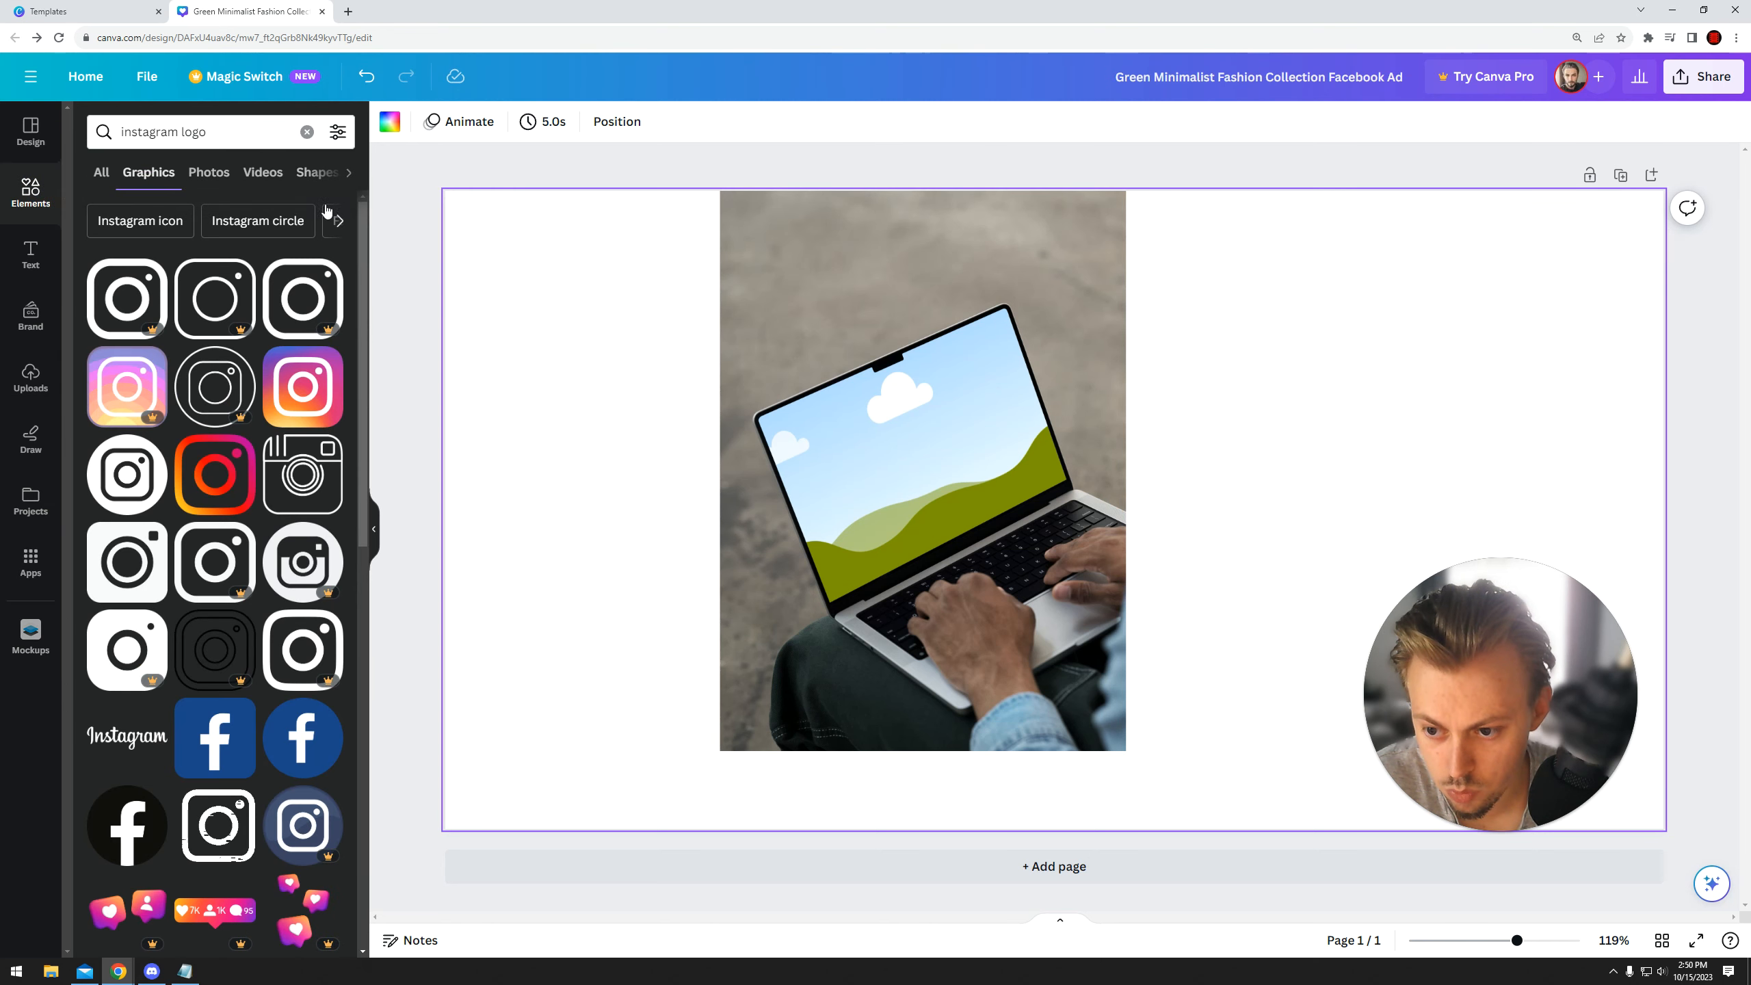
pyautogui.click(102, 172)
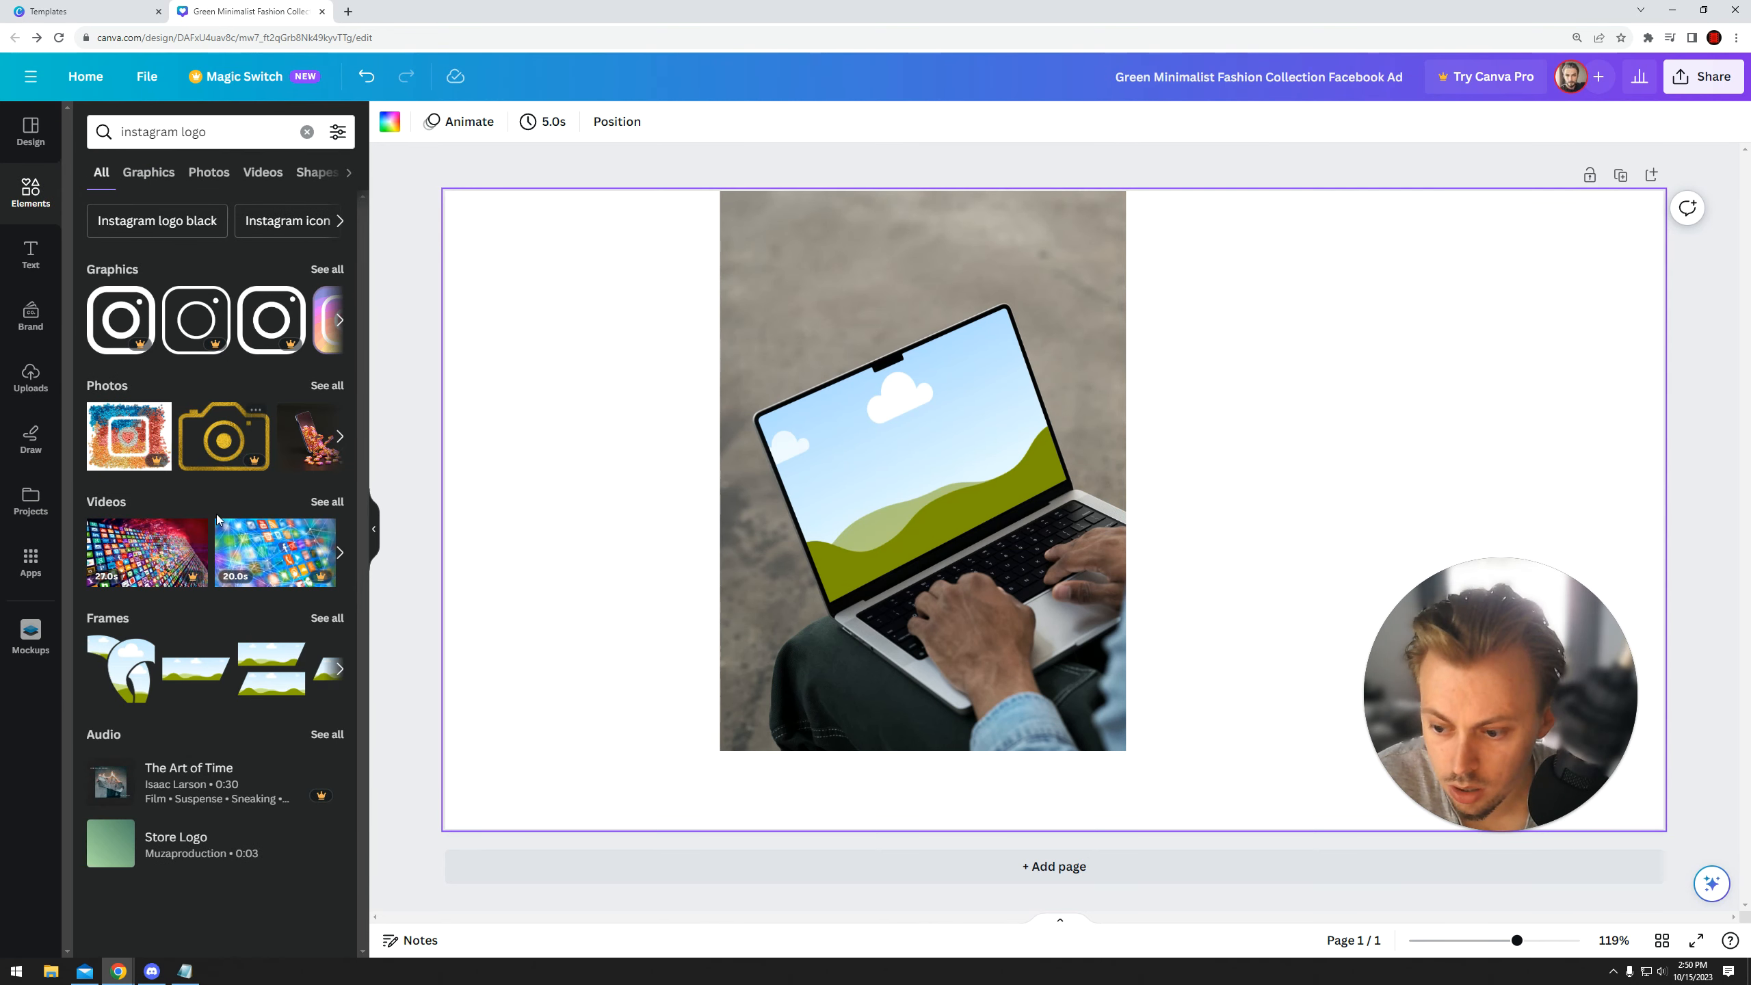
pyautogui.click(30, 376)
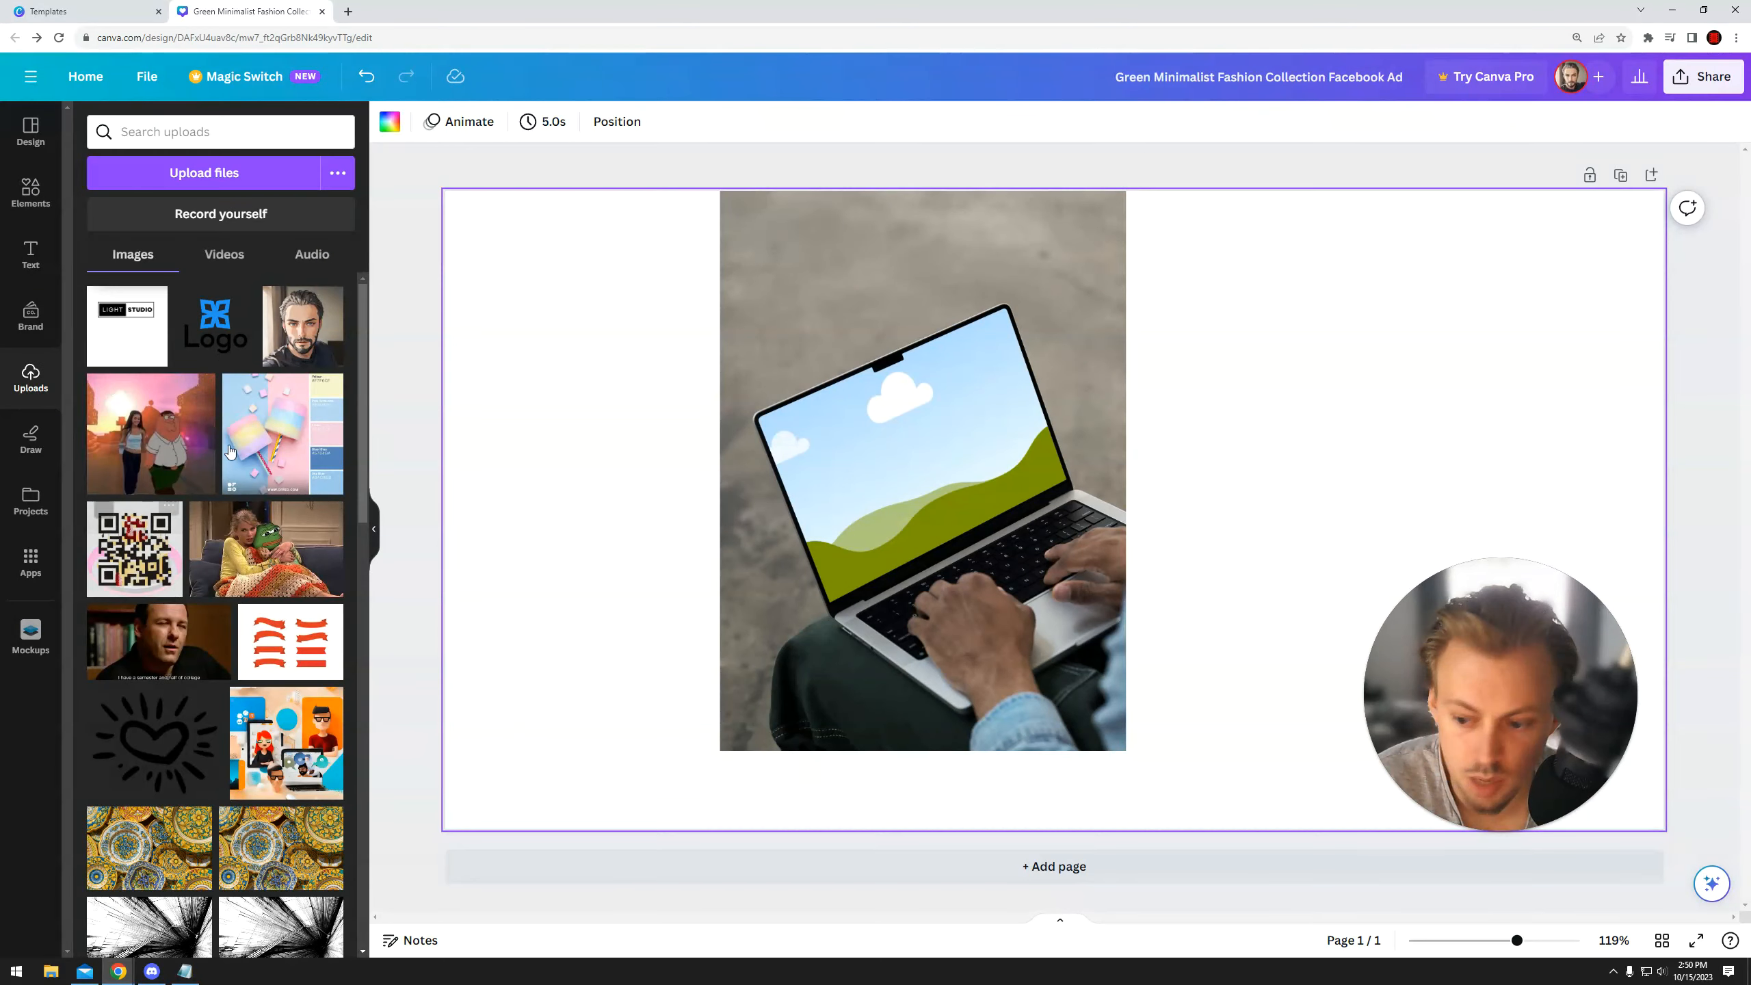
pyautogui.moveTo(798, 447); pyautogui.dragTo(769, 434)
pyautogui.click(1164, 449)
pyautogui.click(910, 461)
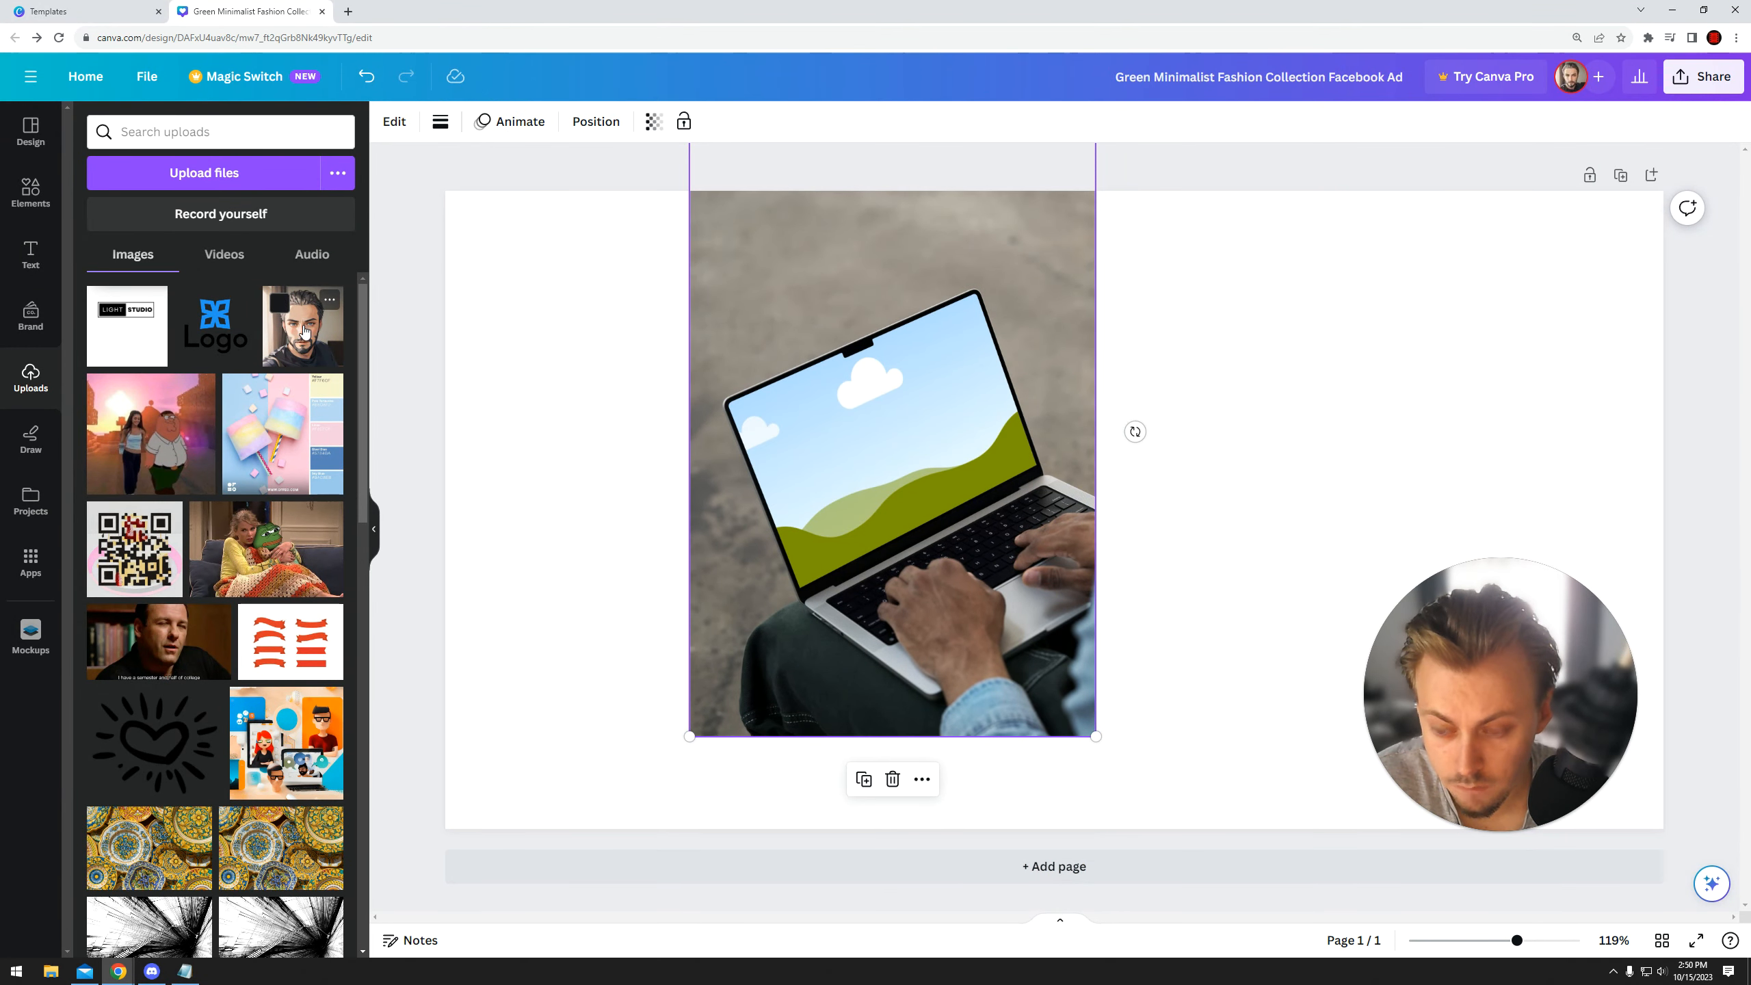
pyautogui.moveTo(241, 578); pyautogui.dragTo(851, 475)
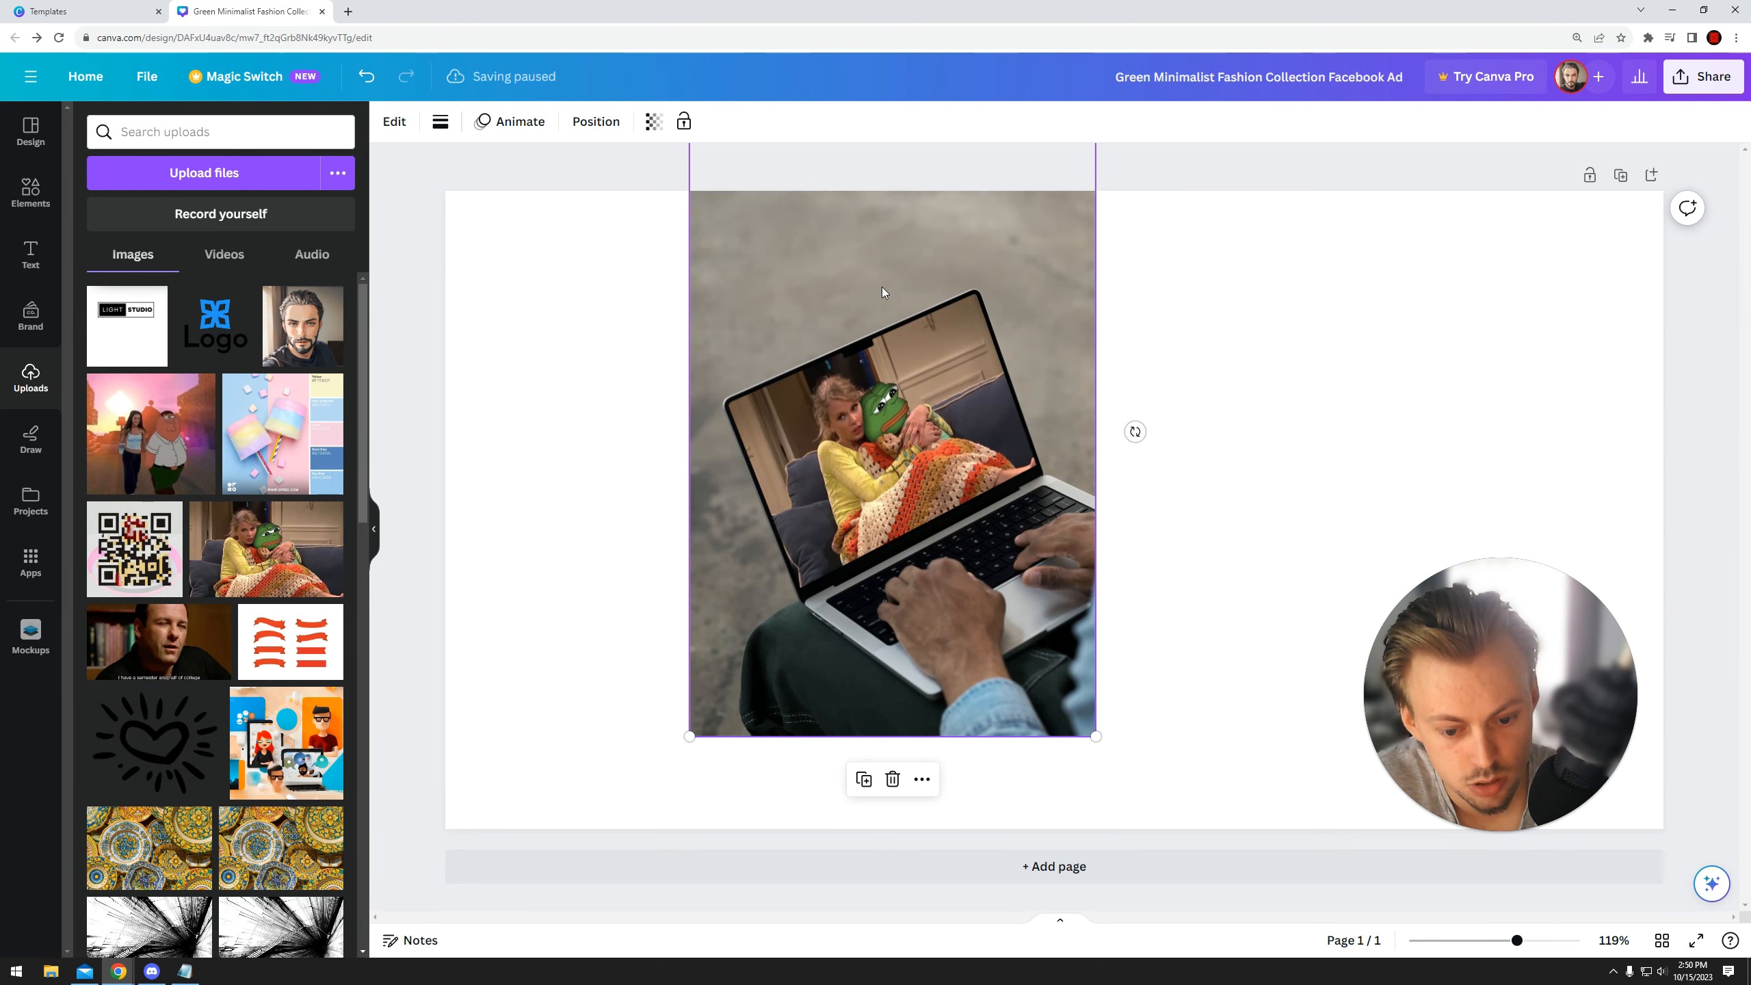
# - Shift the filled laptop mockup a little further towards the page's left edge in several small moves
pyautogui.moveTo(892, 536); pyautogui.dragTo(884, 530)
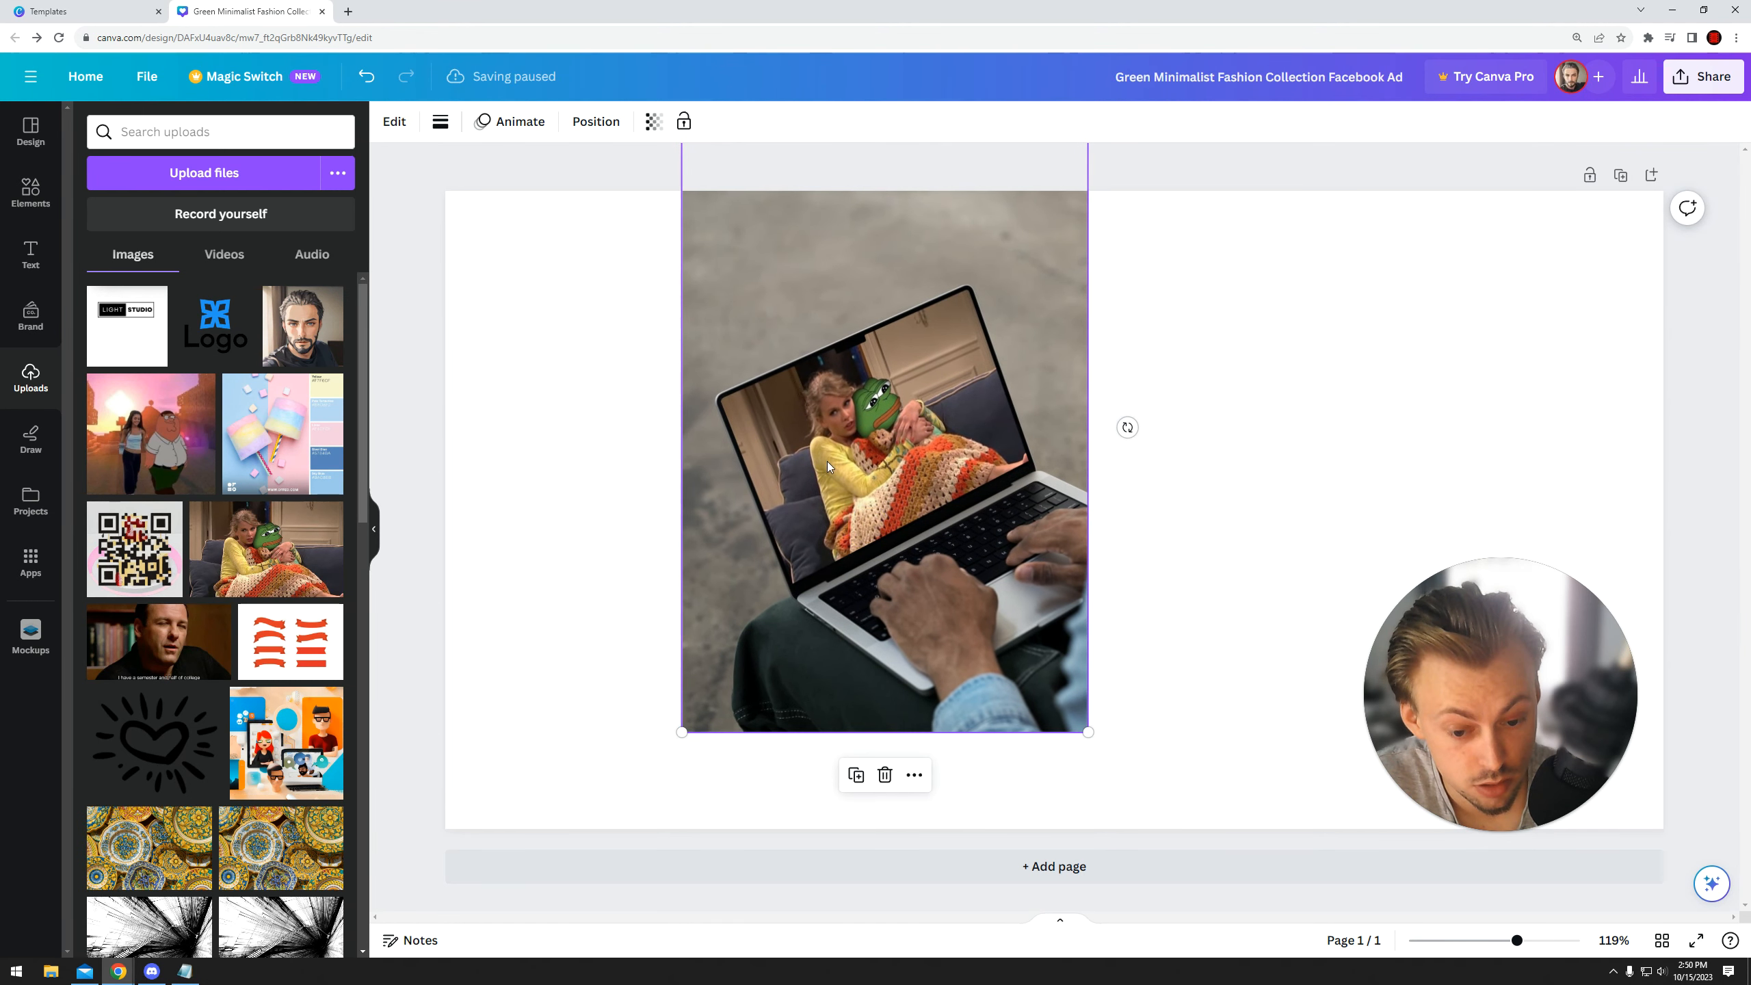
pyautogui.click(1257, 481)
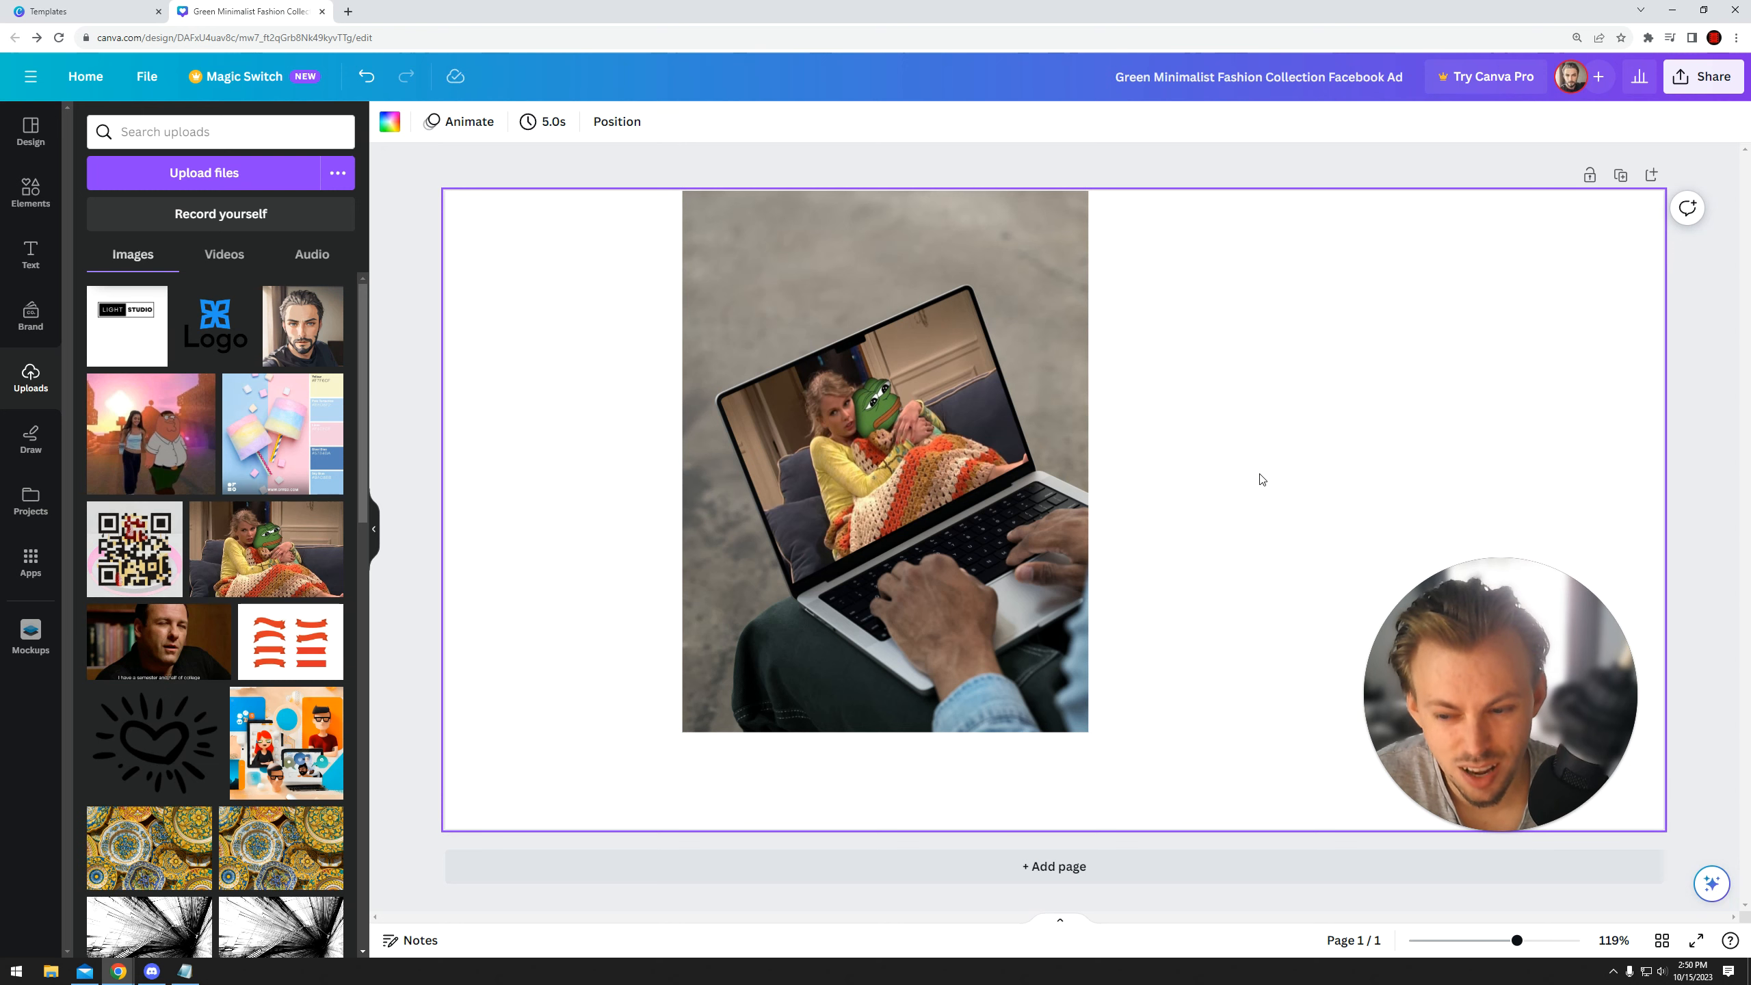
pyautogui.moveTo(1047, 455); pyautogui.dragTo(1026, 452)
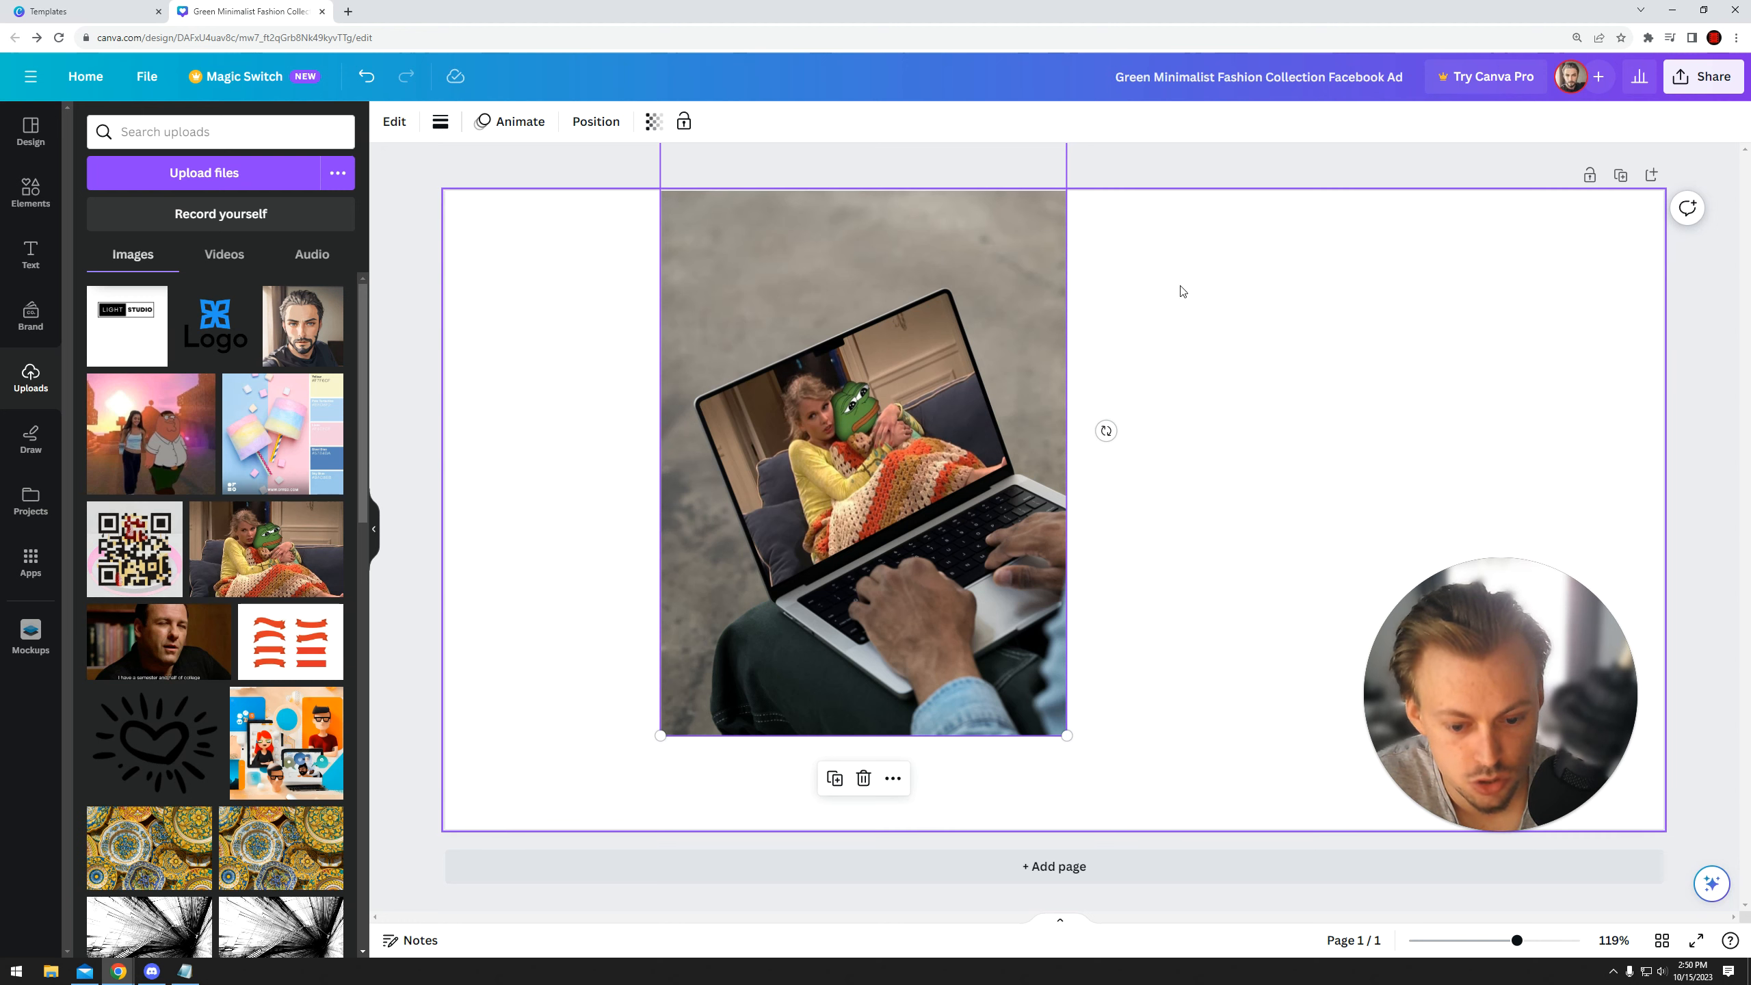
pyautogui.click(1229, 247)
pyautogui.moveTo(947, 436); pyautogui.dragTo(933, 436)
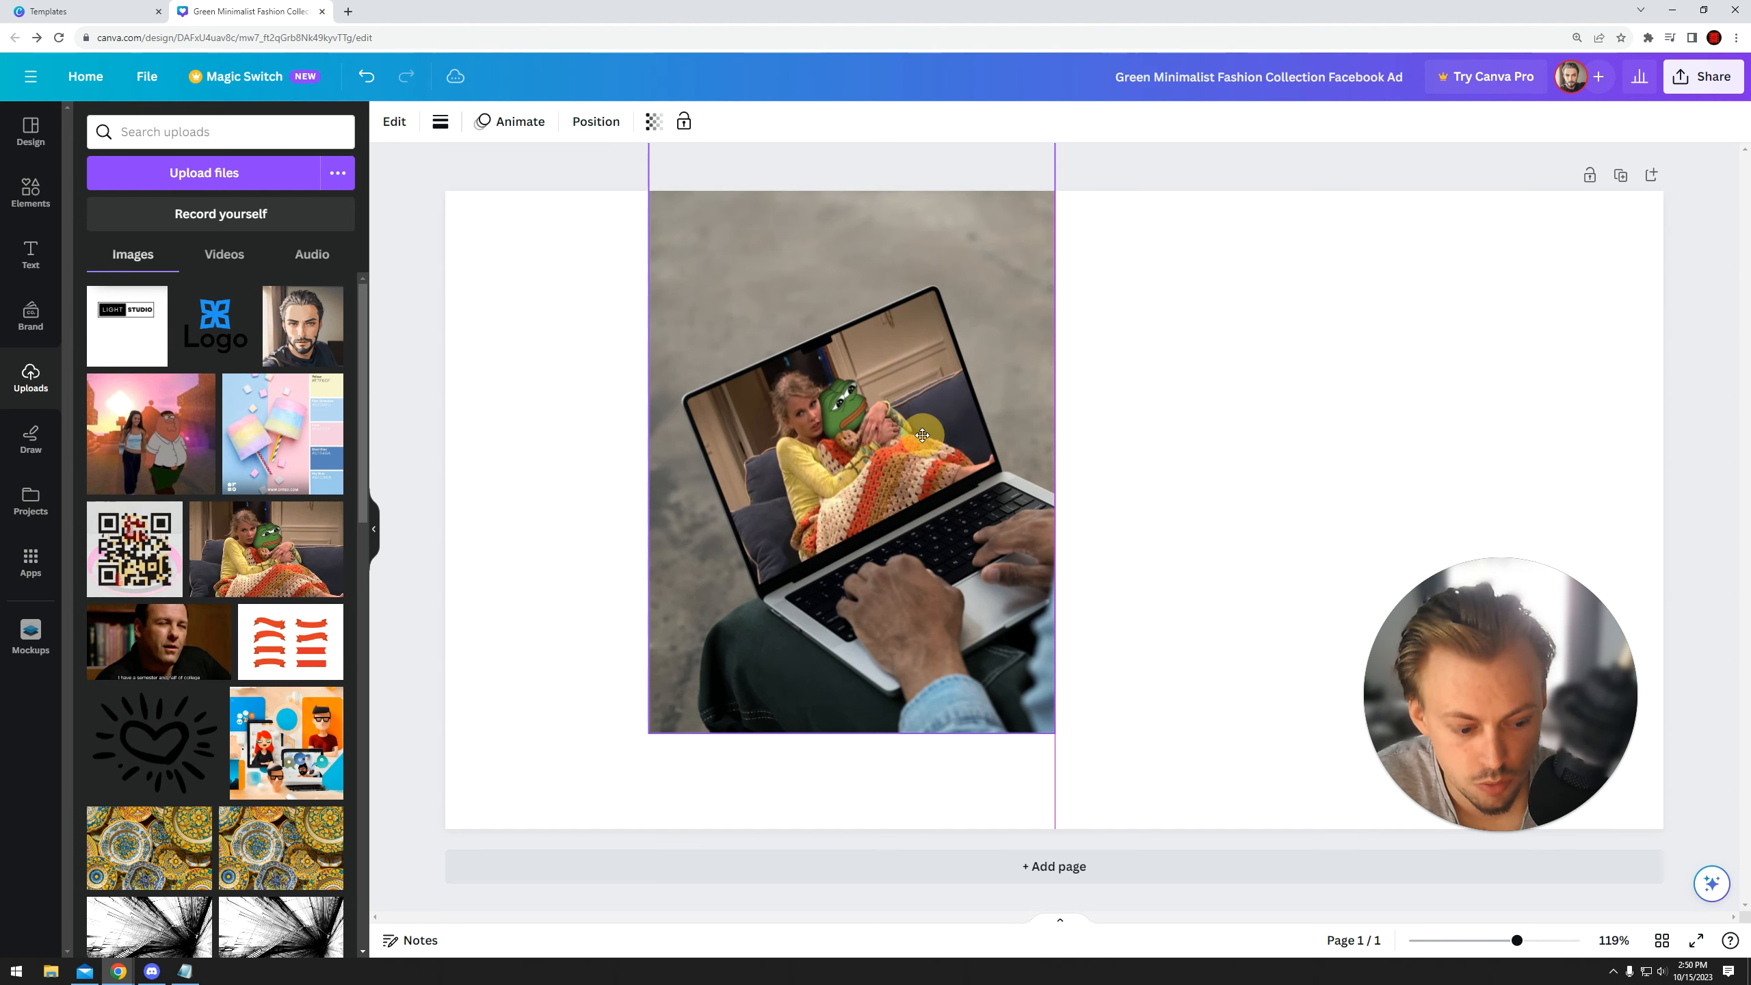
pyautogui.click(1279, 326)
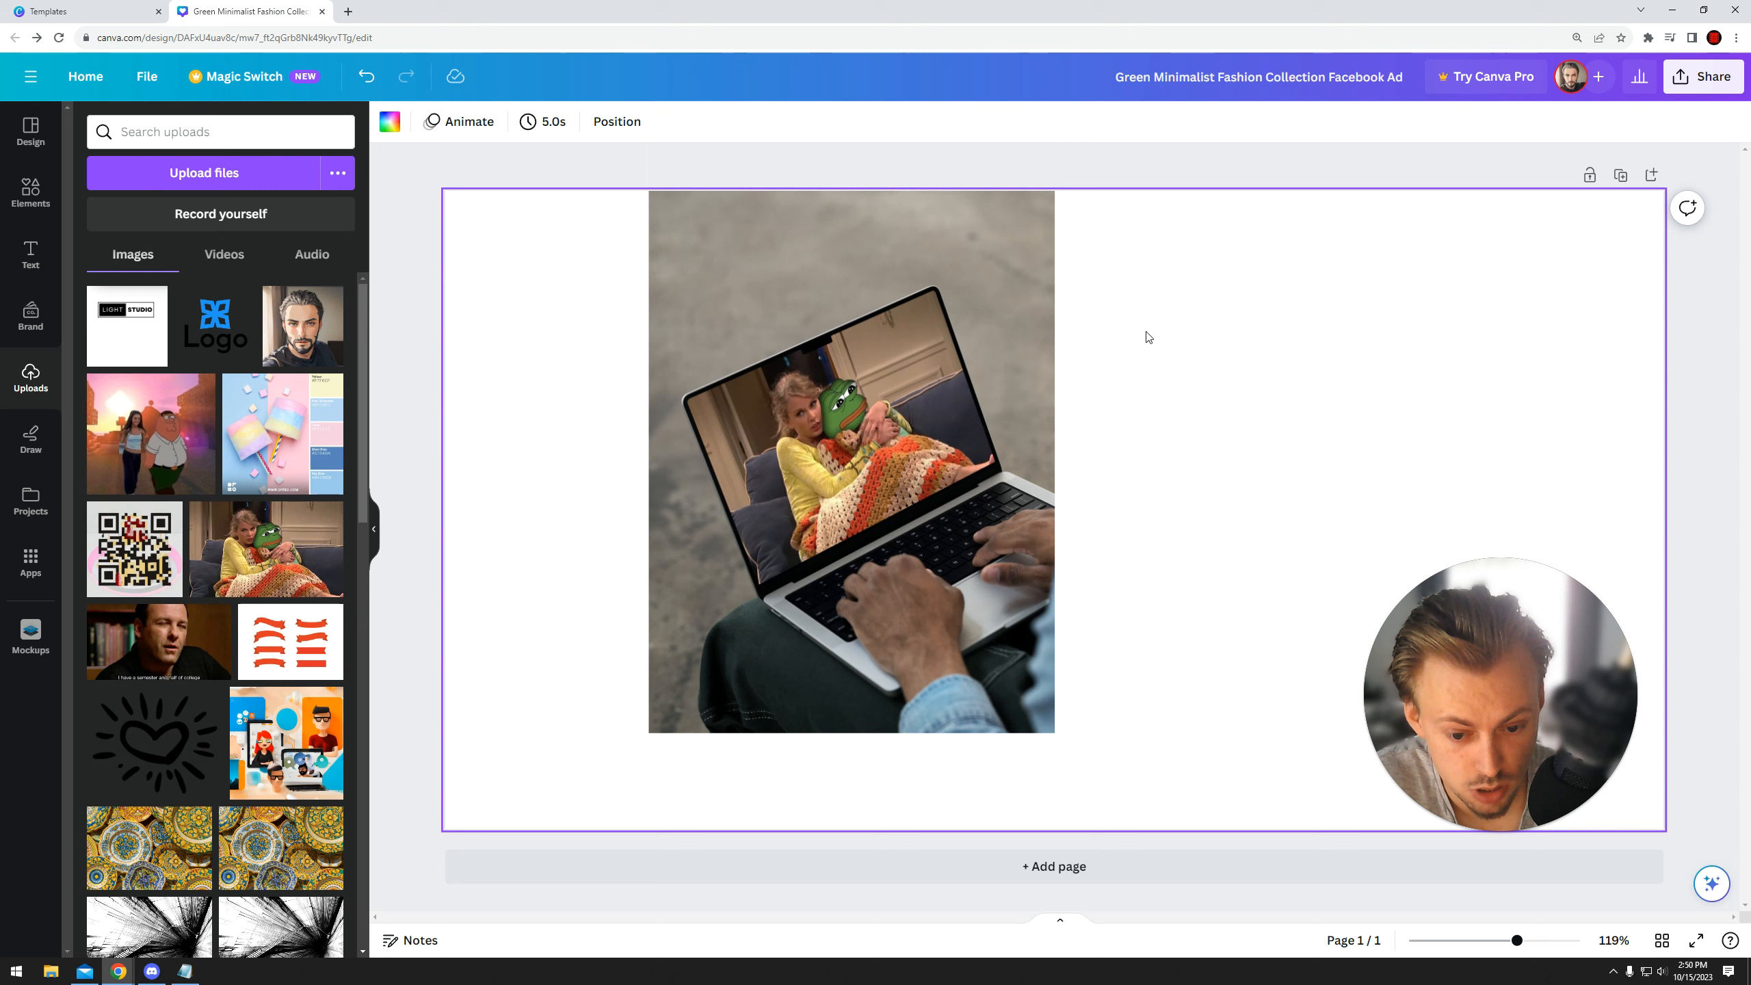
pyautogui.click(894, 449)
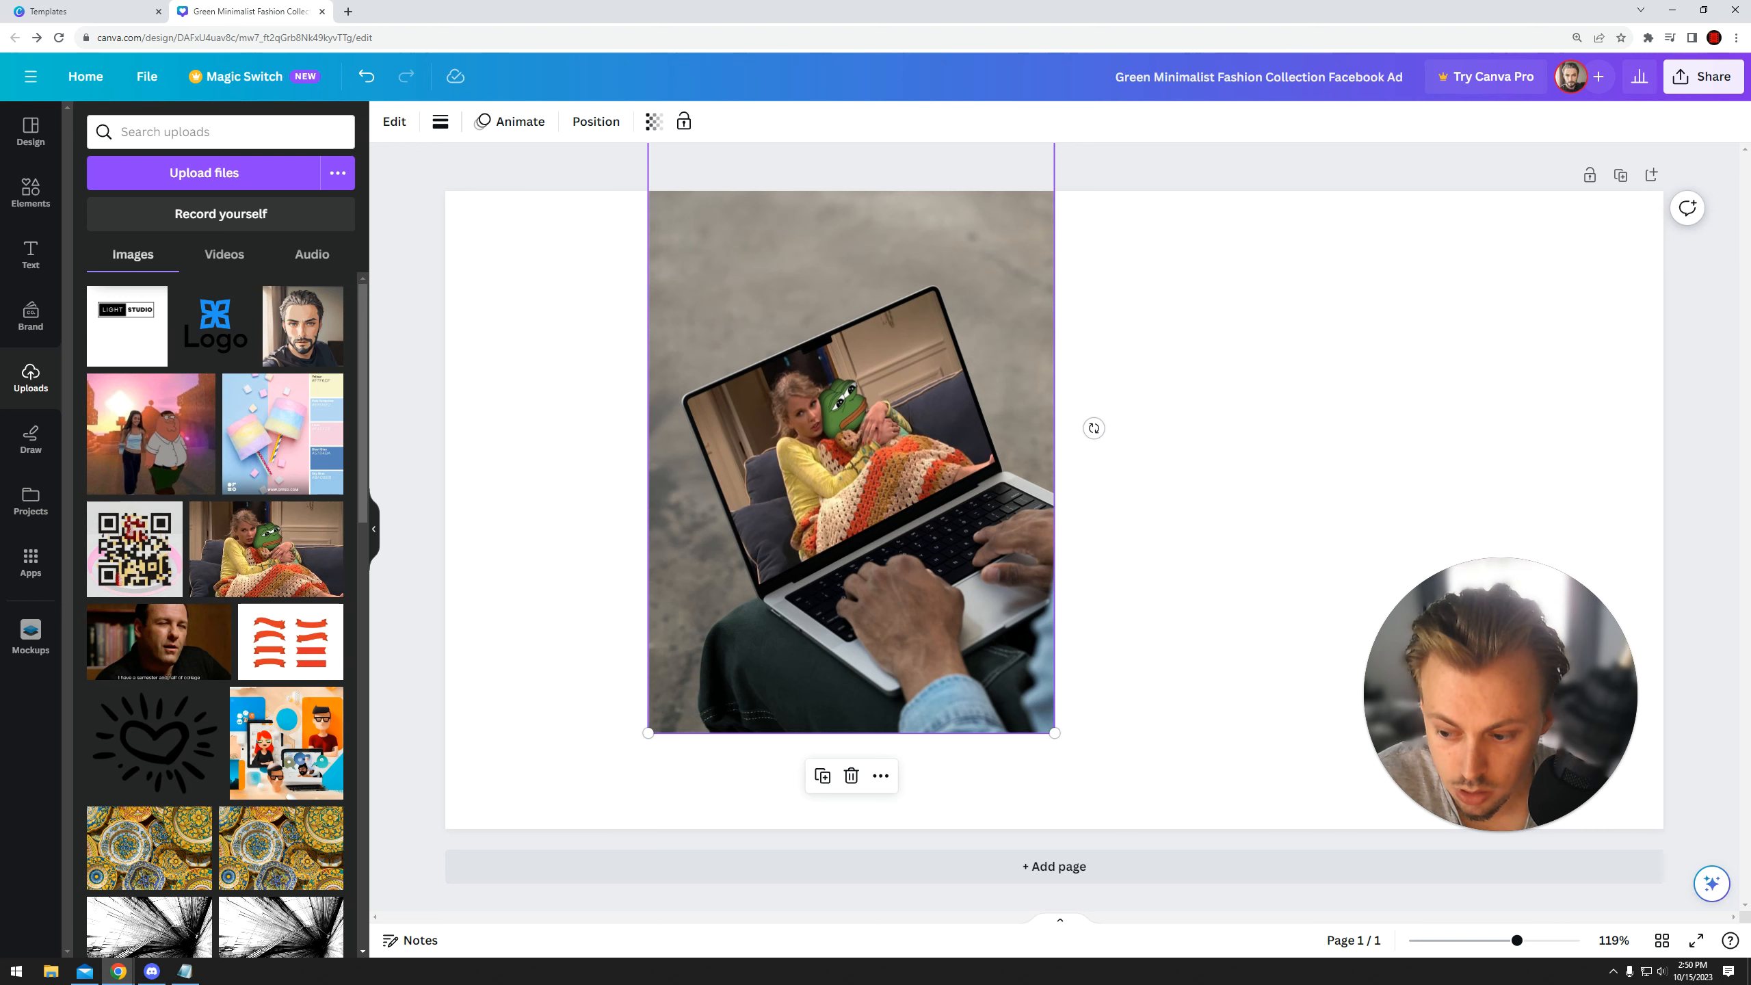
# - Remove the Mockups app from the sidebar and move the laptop mockup slightly down the page
pyautogui.click(13, 623)
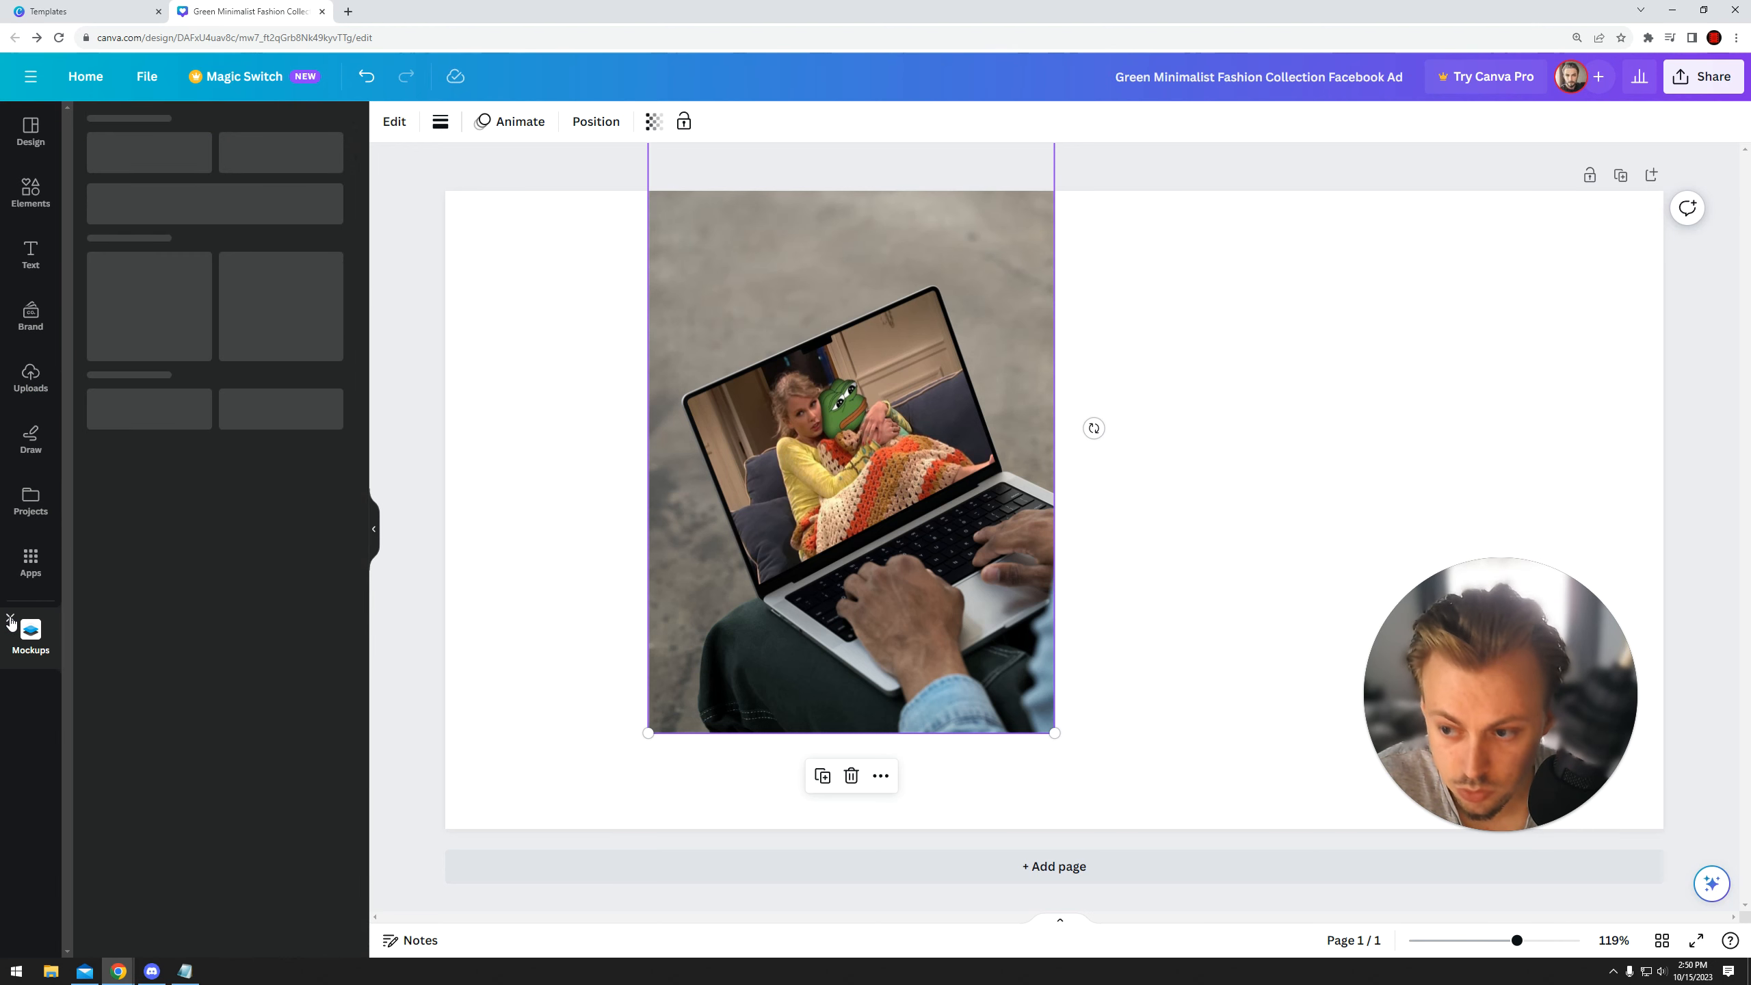
pyautogui.click(10, 619)
pyautogui.click(540, 474)
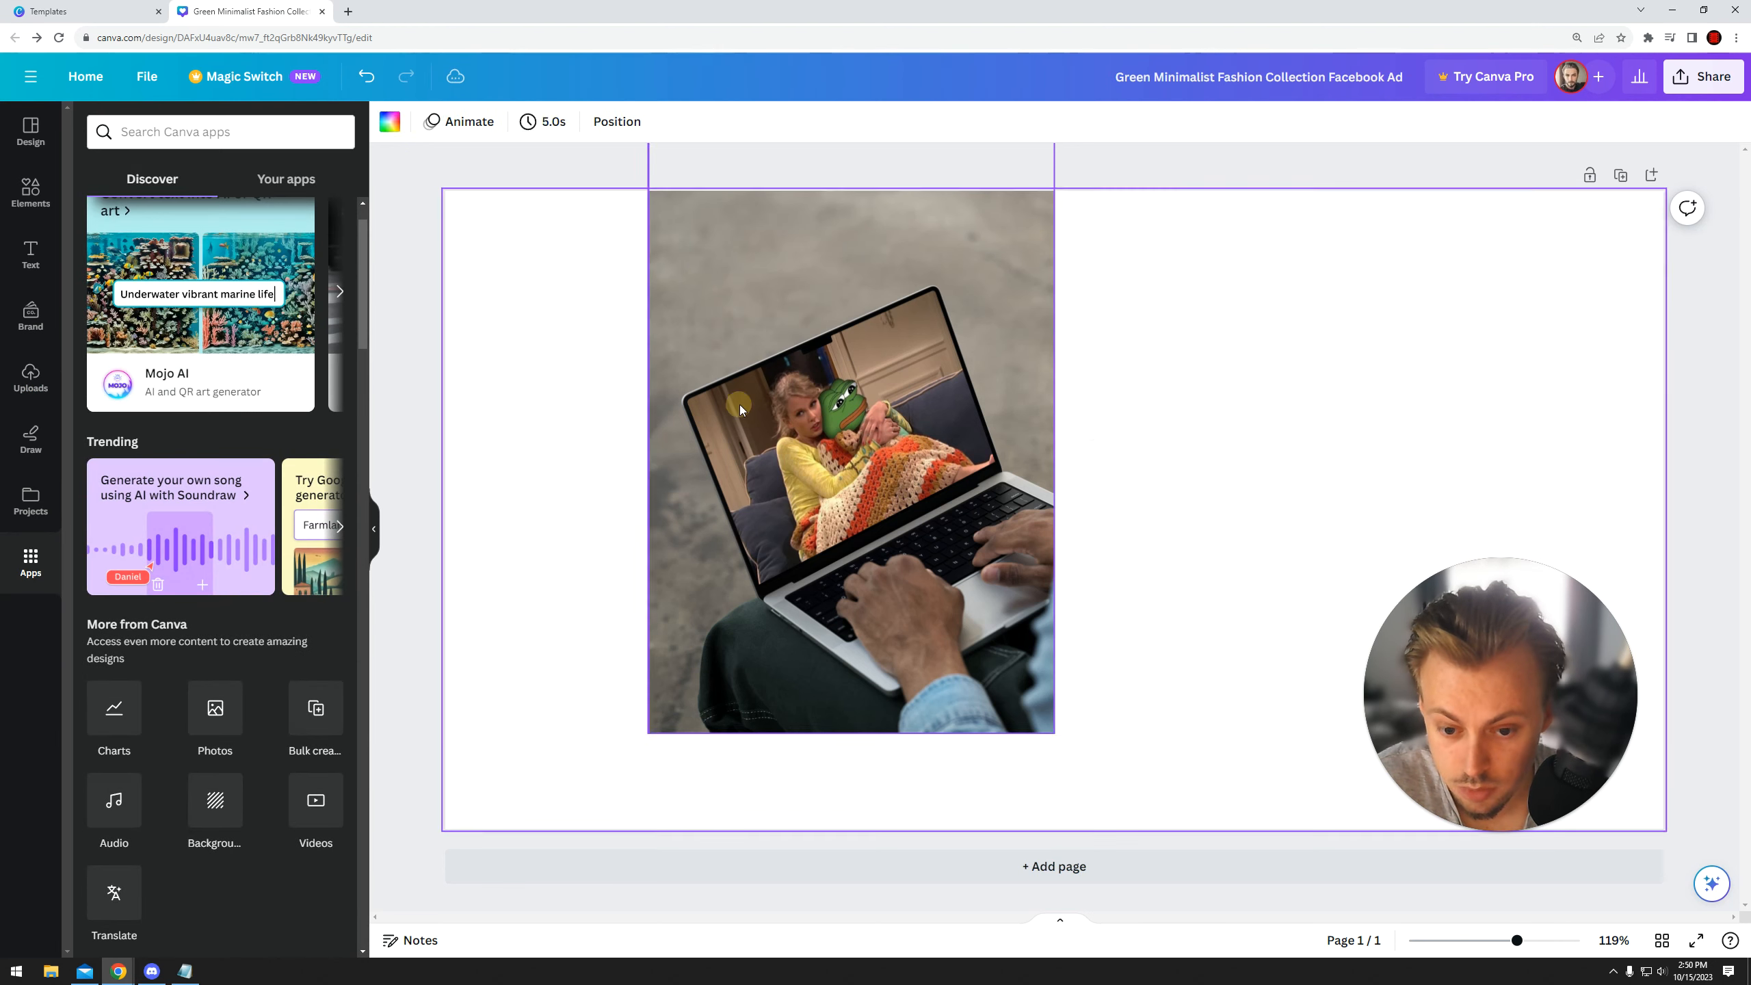
pyautogui.click(738, 409)
pyautogui.moveTo(777, 253); pyautogui.dragTo(778, 293)
# - Check the design's sharing options and apply the laptop mockup's colors to the page
pyautogui.rightClick(803, 293)
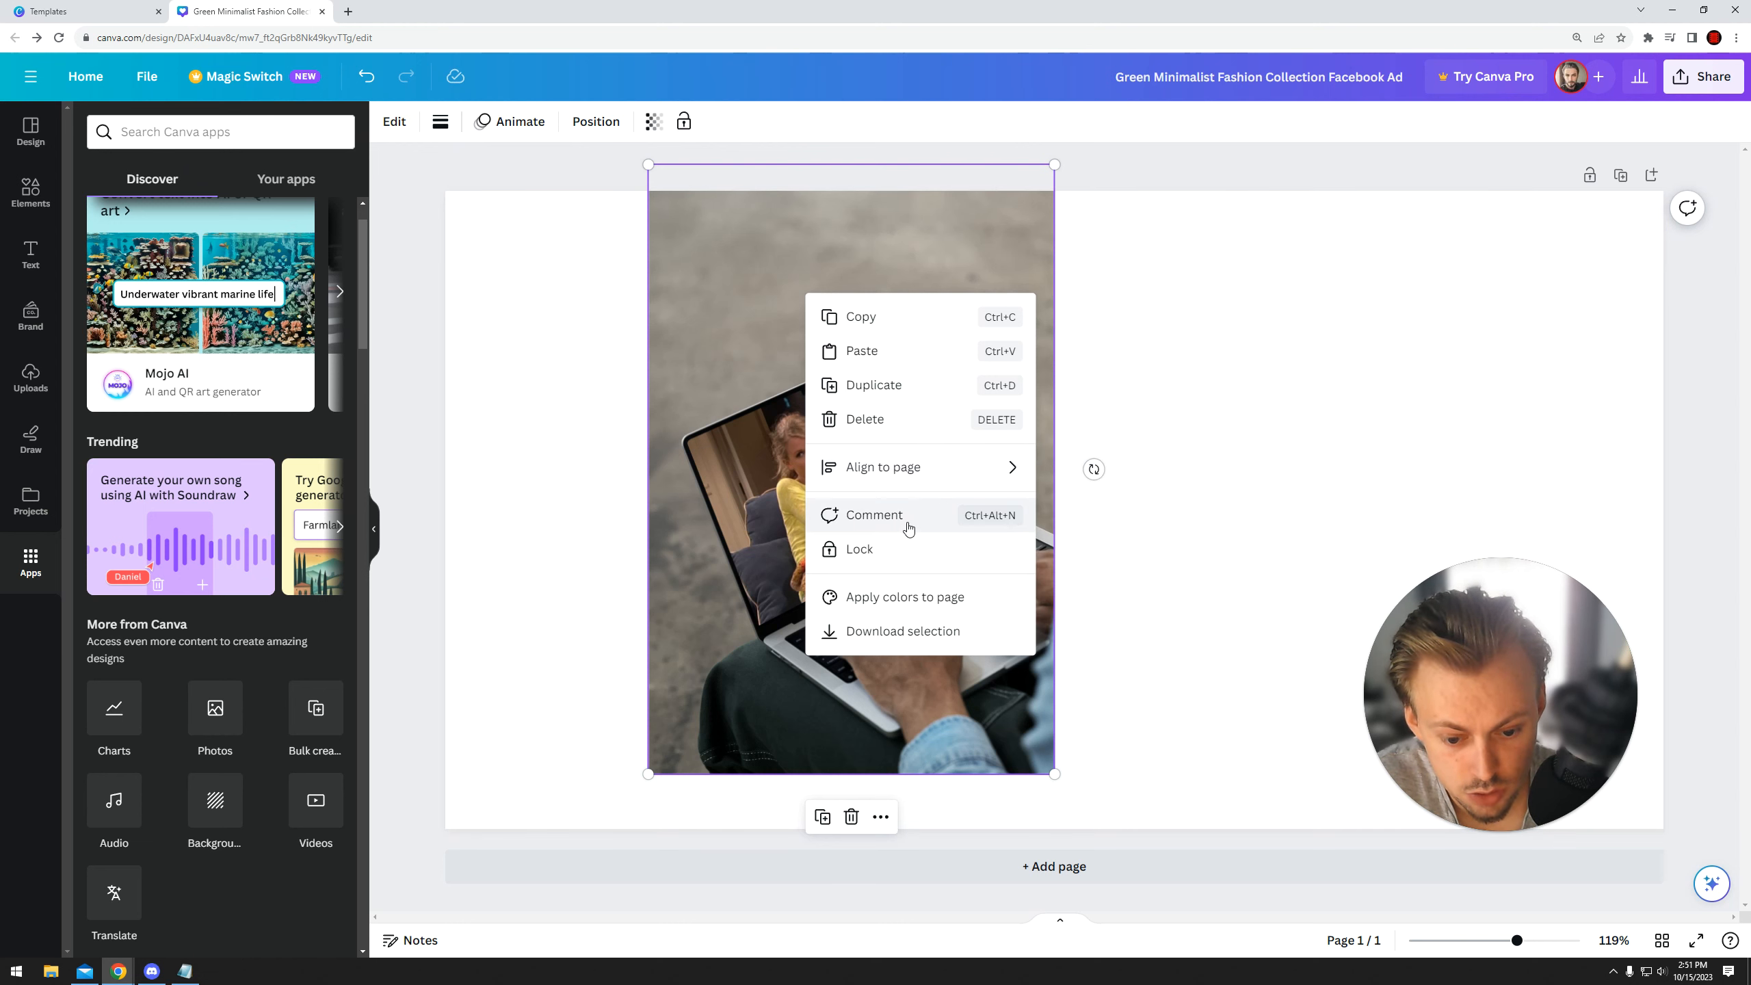
pyautogui.click(1702, 76)
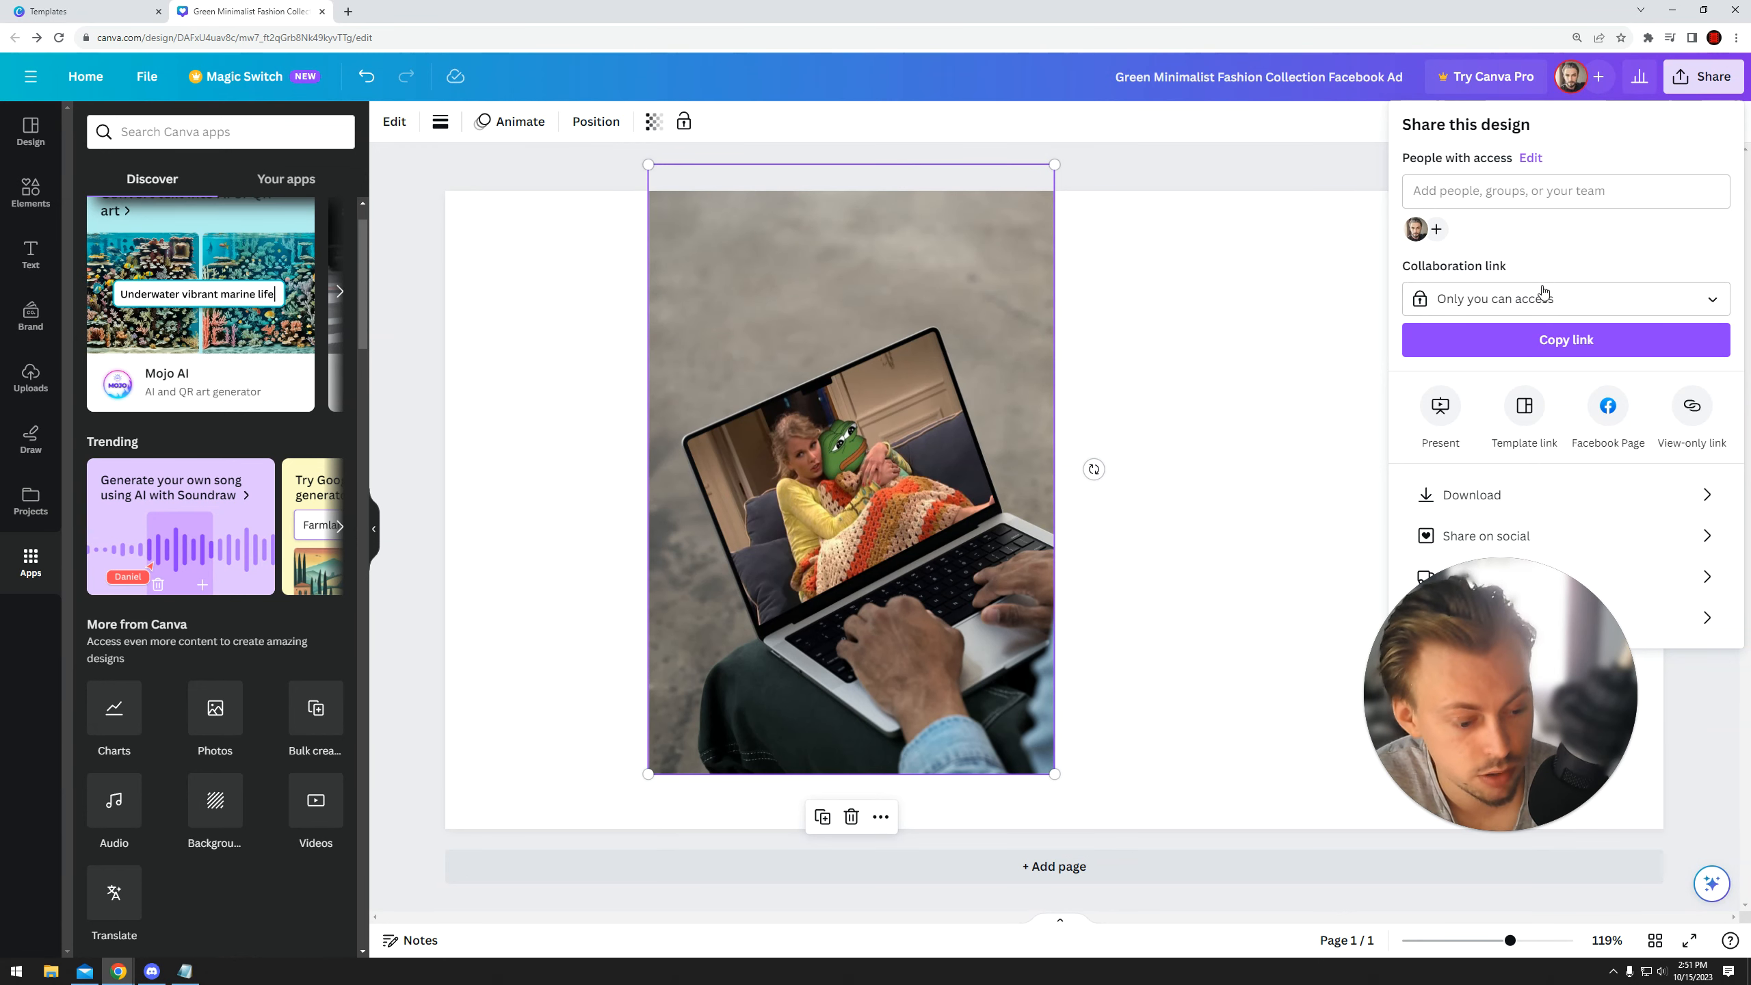
pyautogui.click(834, 358)
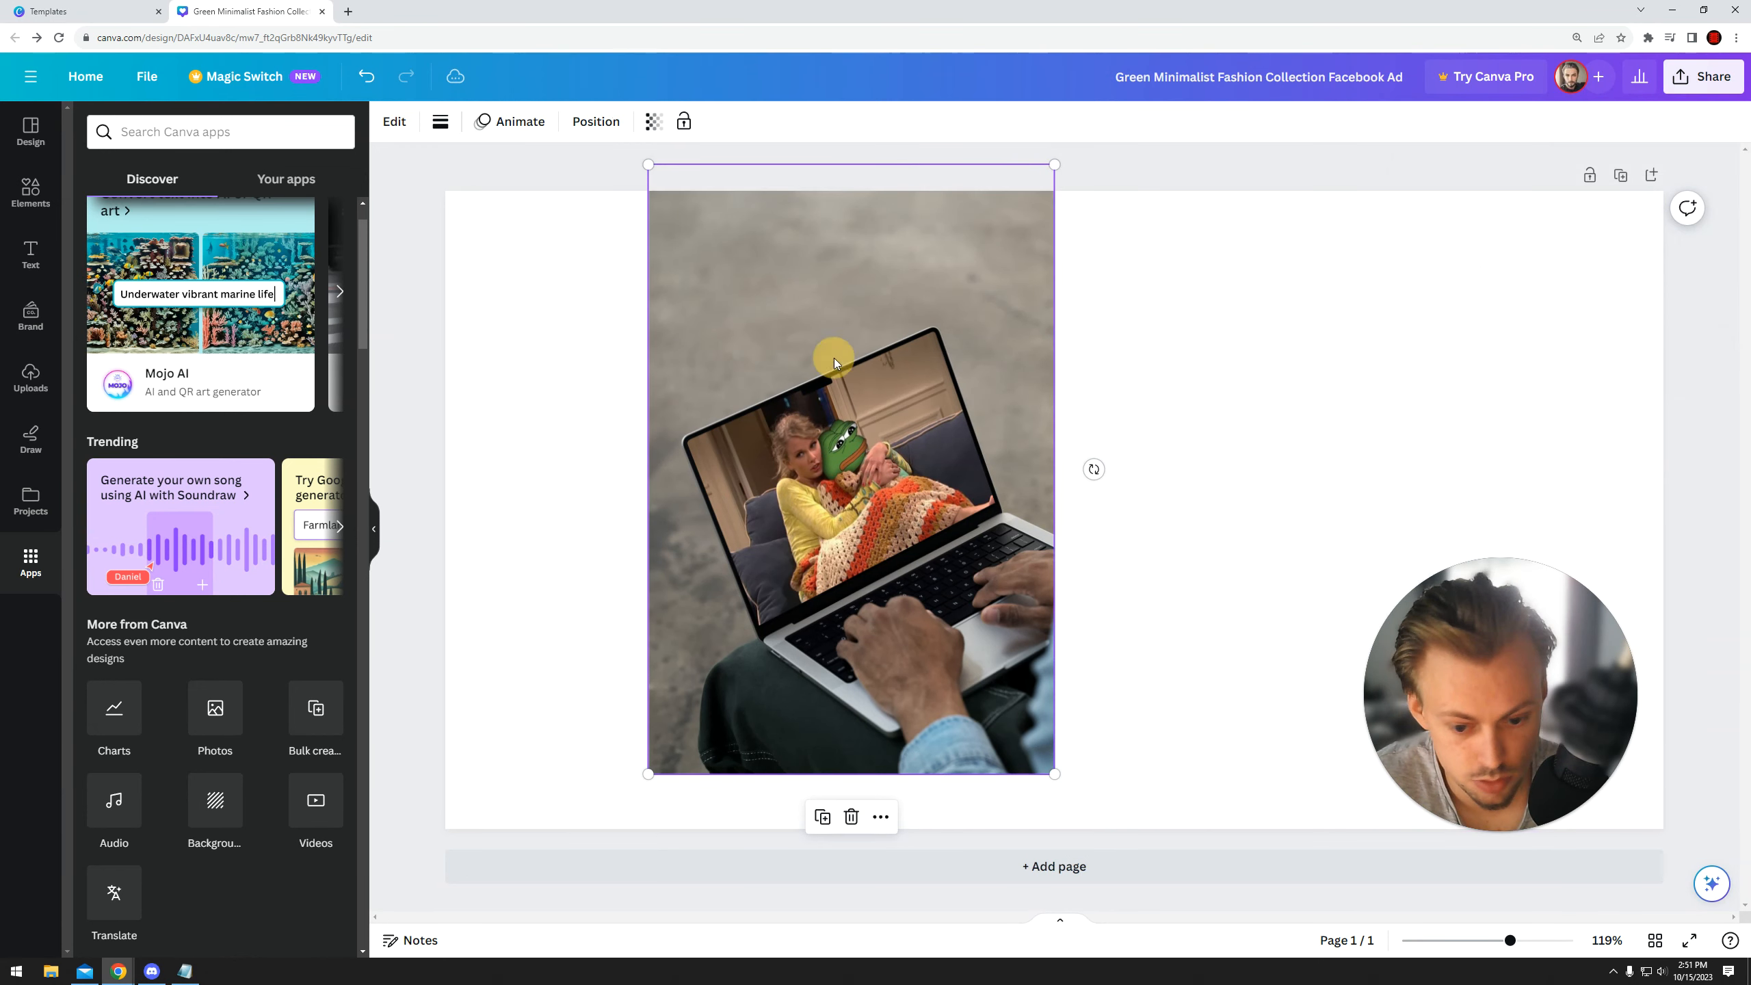
pyautogui.rightClick(816, 274)
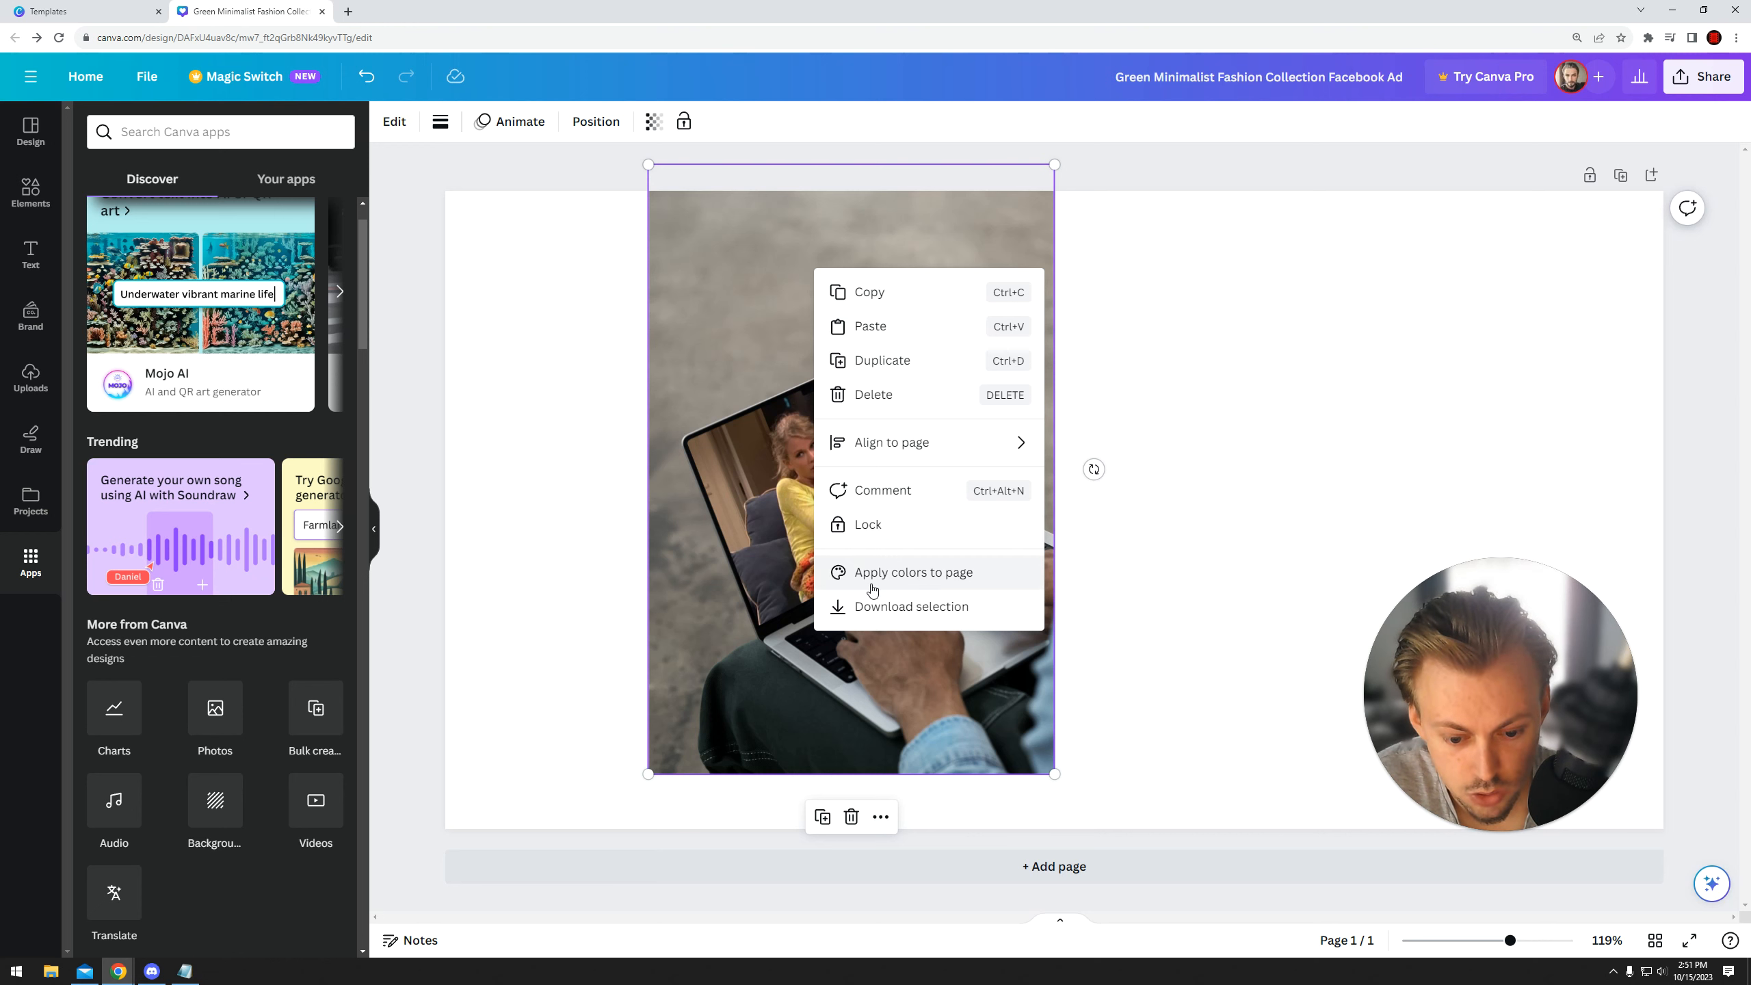
pyautogui.click(899, 578)
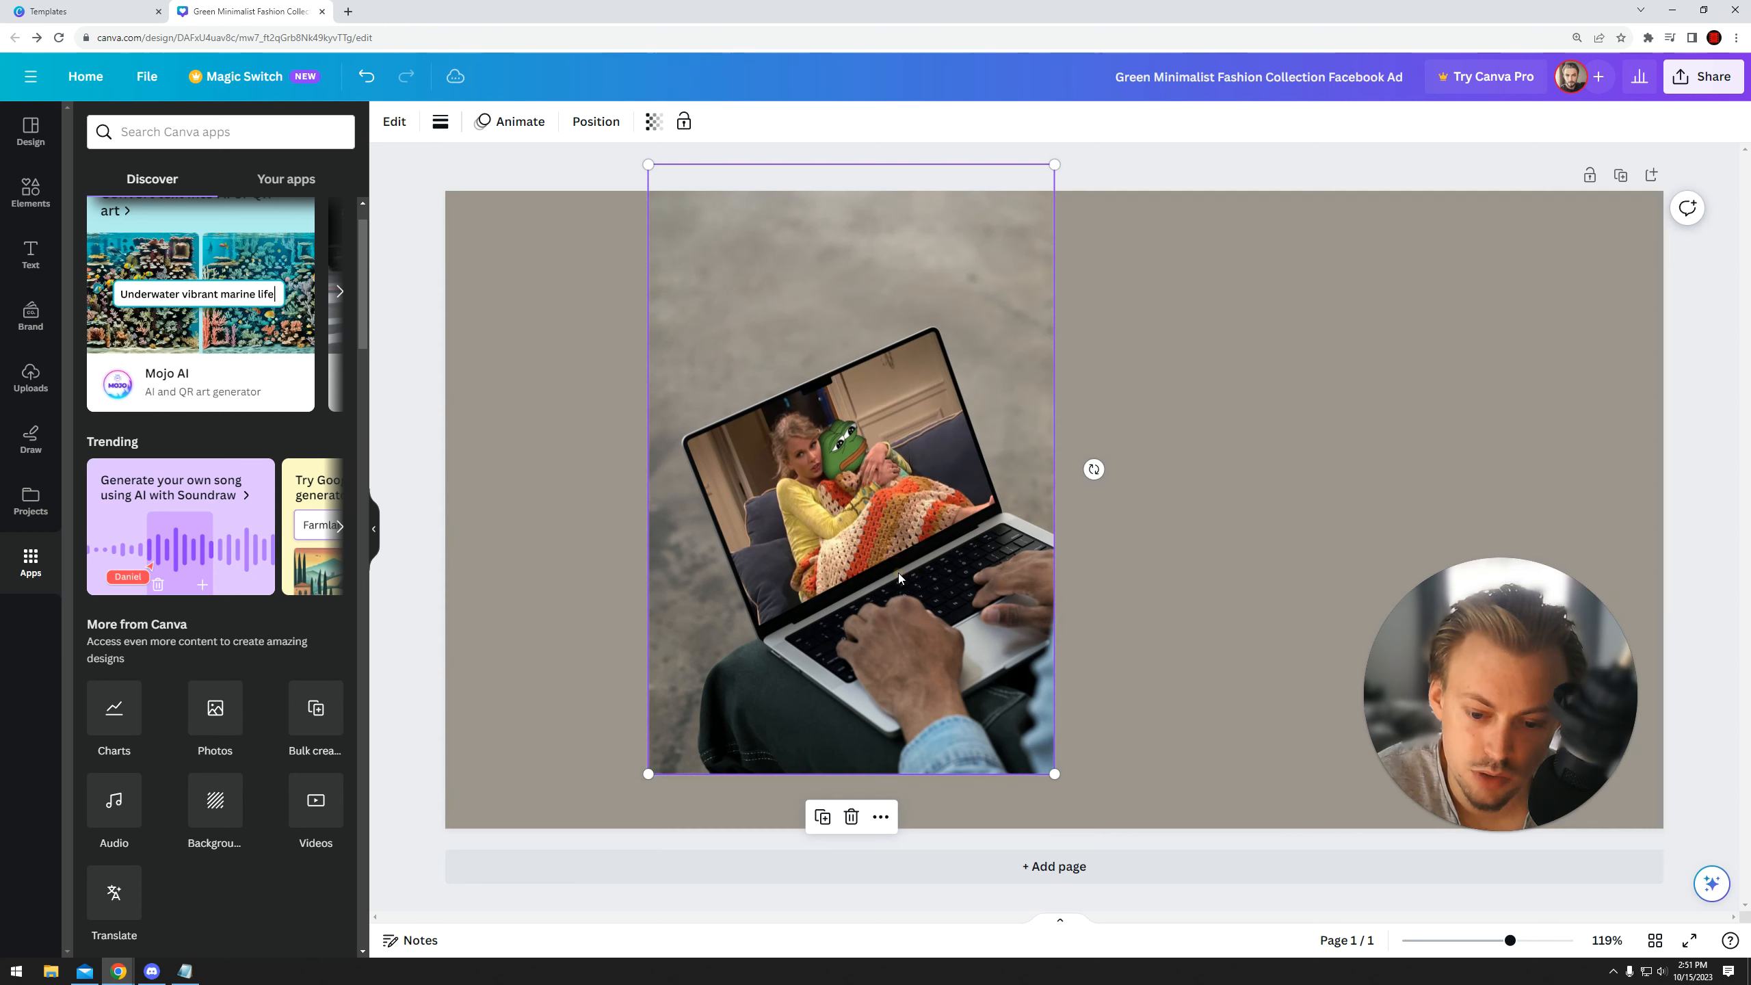
# - Shrink the laptop mockup to about two-thirds of the page height and place it entirely within the page's left half
pyautogui.click(1161, 473)
pyautogui.moveTo(923, 430); pyautogui.dragTo(913, 448)
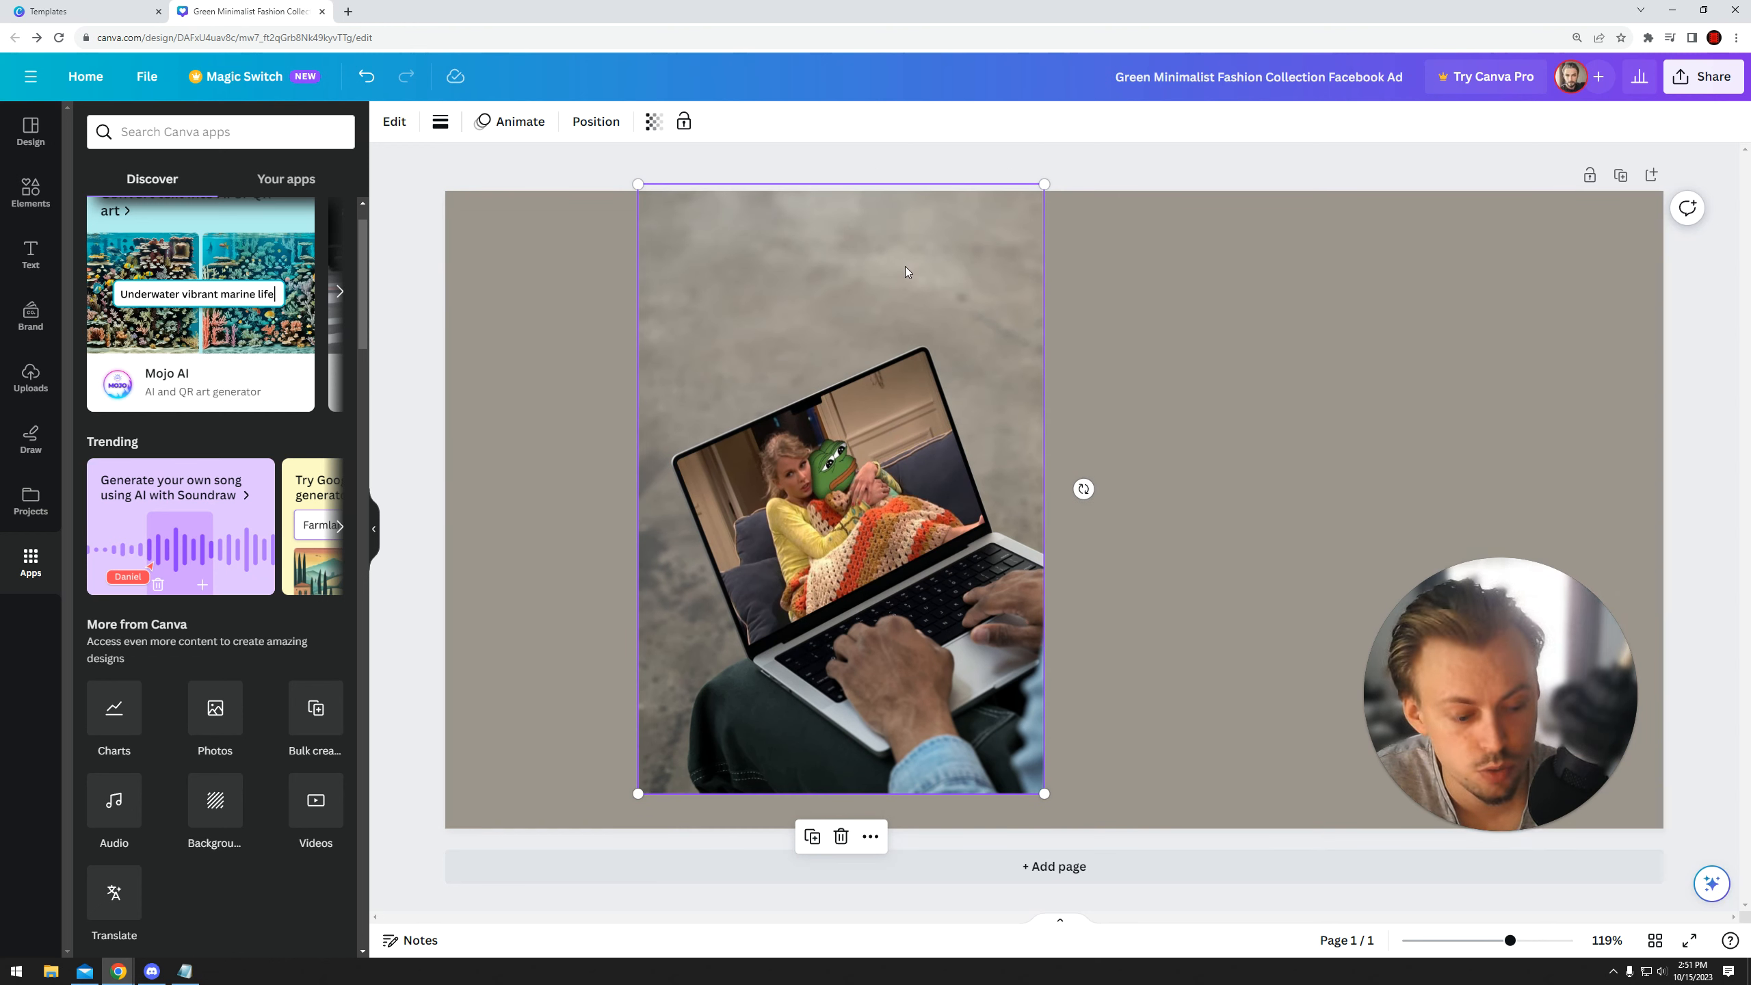
pyautogui.click(1200, 332)
pyautogui.rightClick(895, 349)
pyautogui.click(1218, 520)
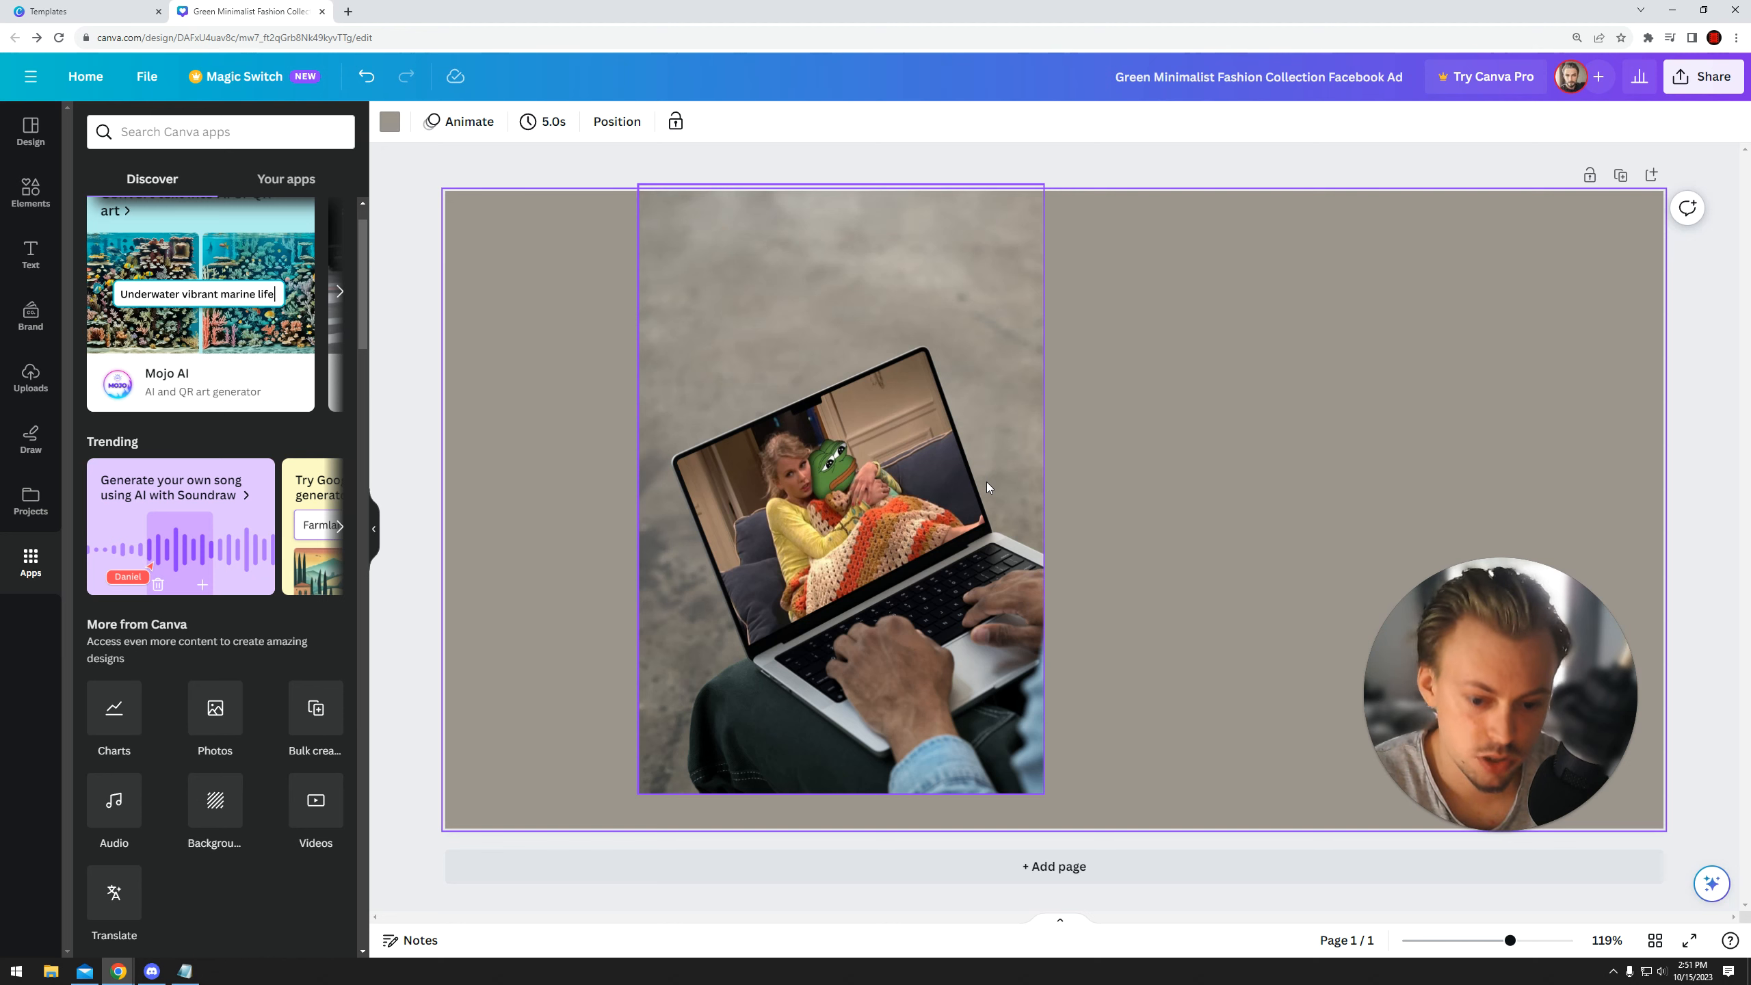
pyautogui.click(801, 285)
pyautogui.moveTo(637, 184); pyautogui.dragTo(761, 368)
pyautogui.moveTo(830, 408); pyautogui.dragTo(702, 353)
pyautogui.click(801, 256)
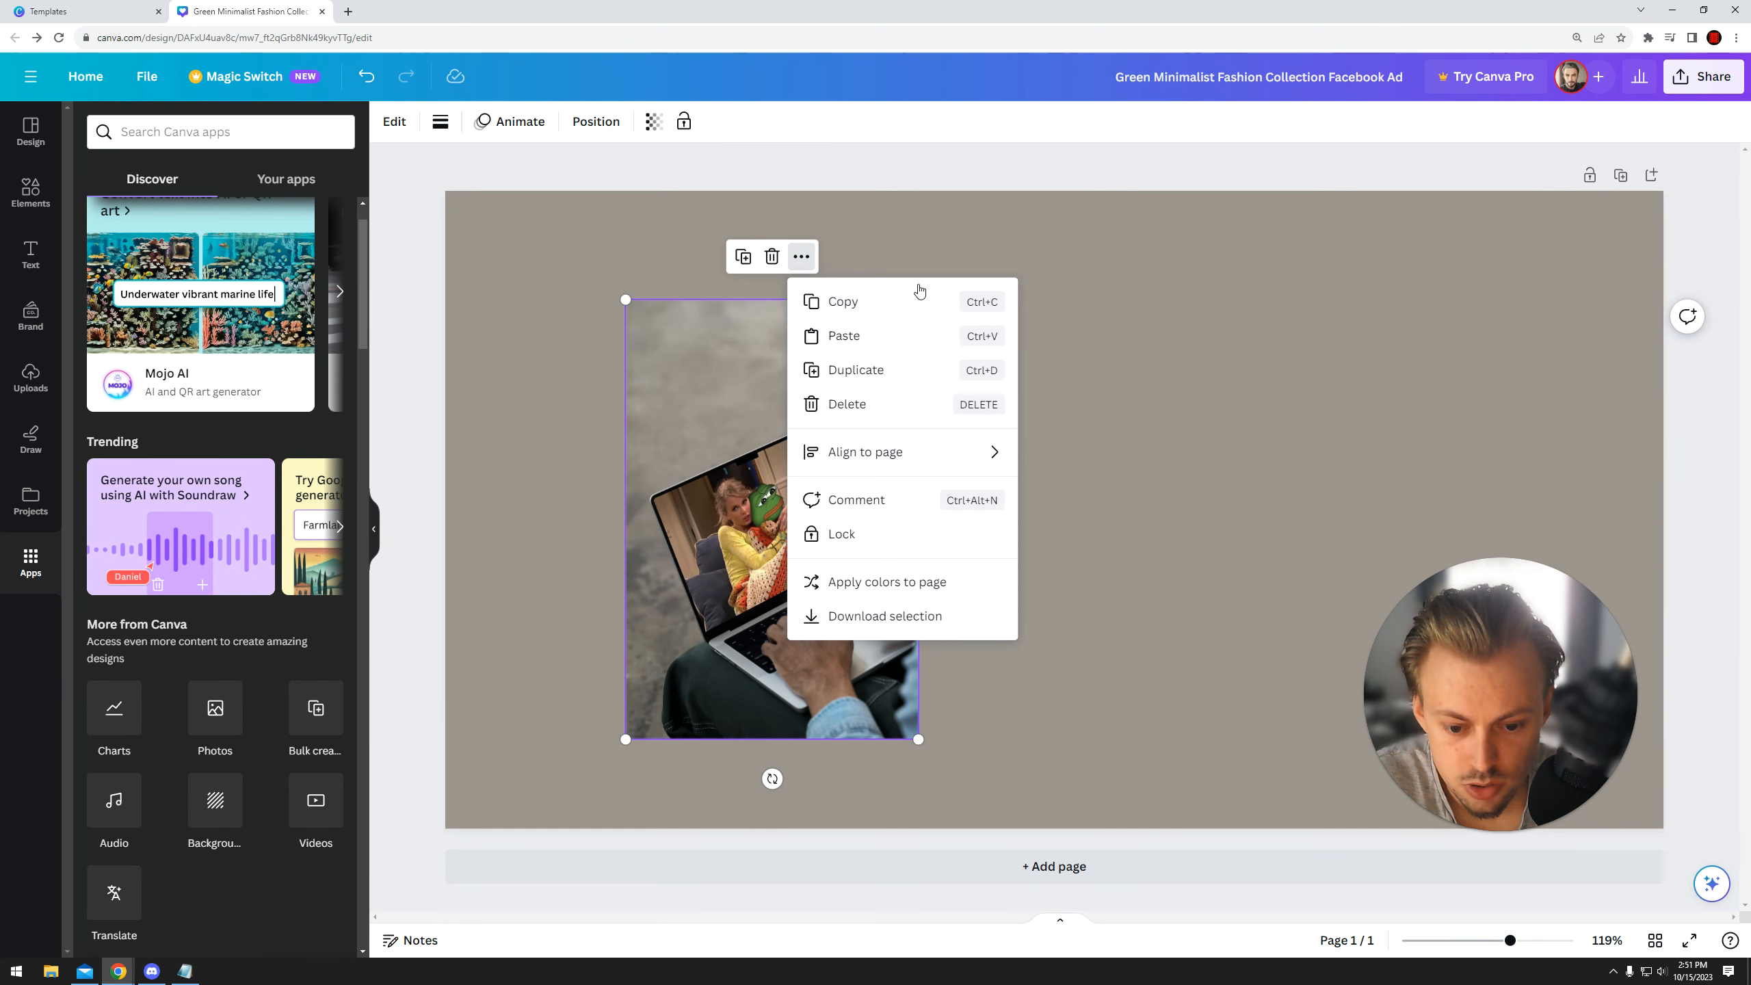
pyautogui.click(1120, 312)
# - Search the elements for "table" and place the plain table with four rows and three columns beside the laptop mockup
pyautogui.click(30, 192)
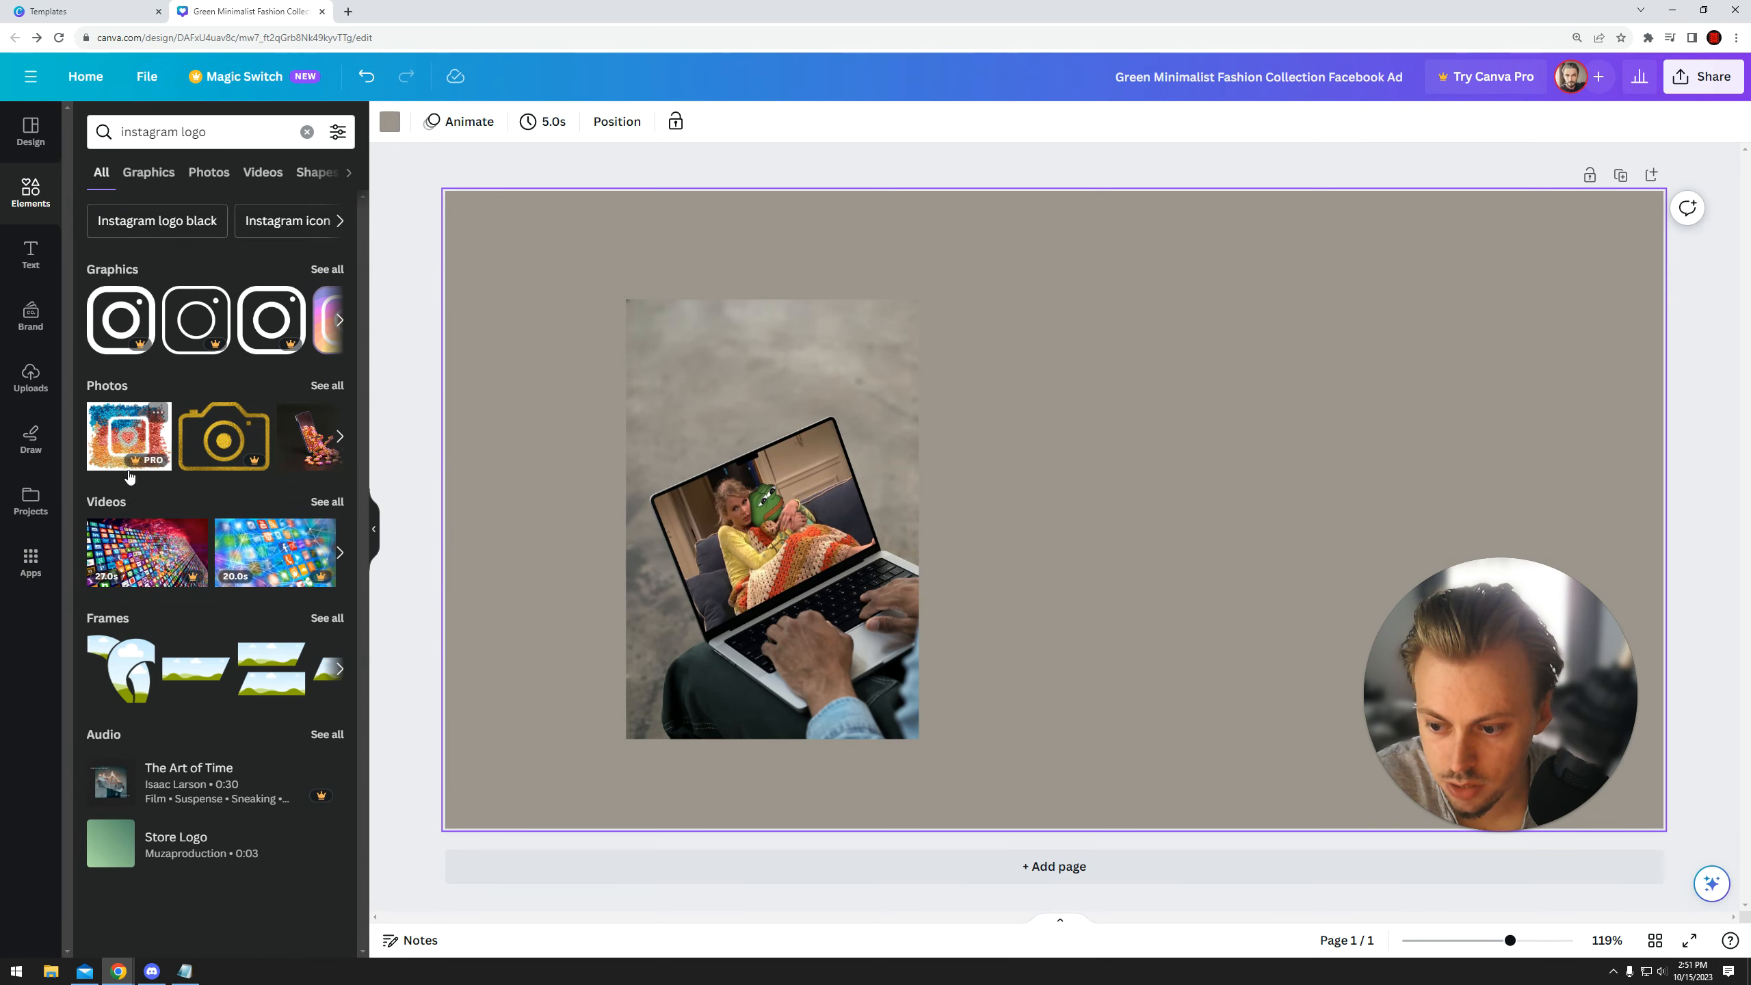
pyautogui.click(148, 172)
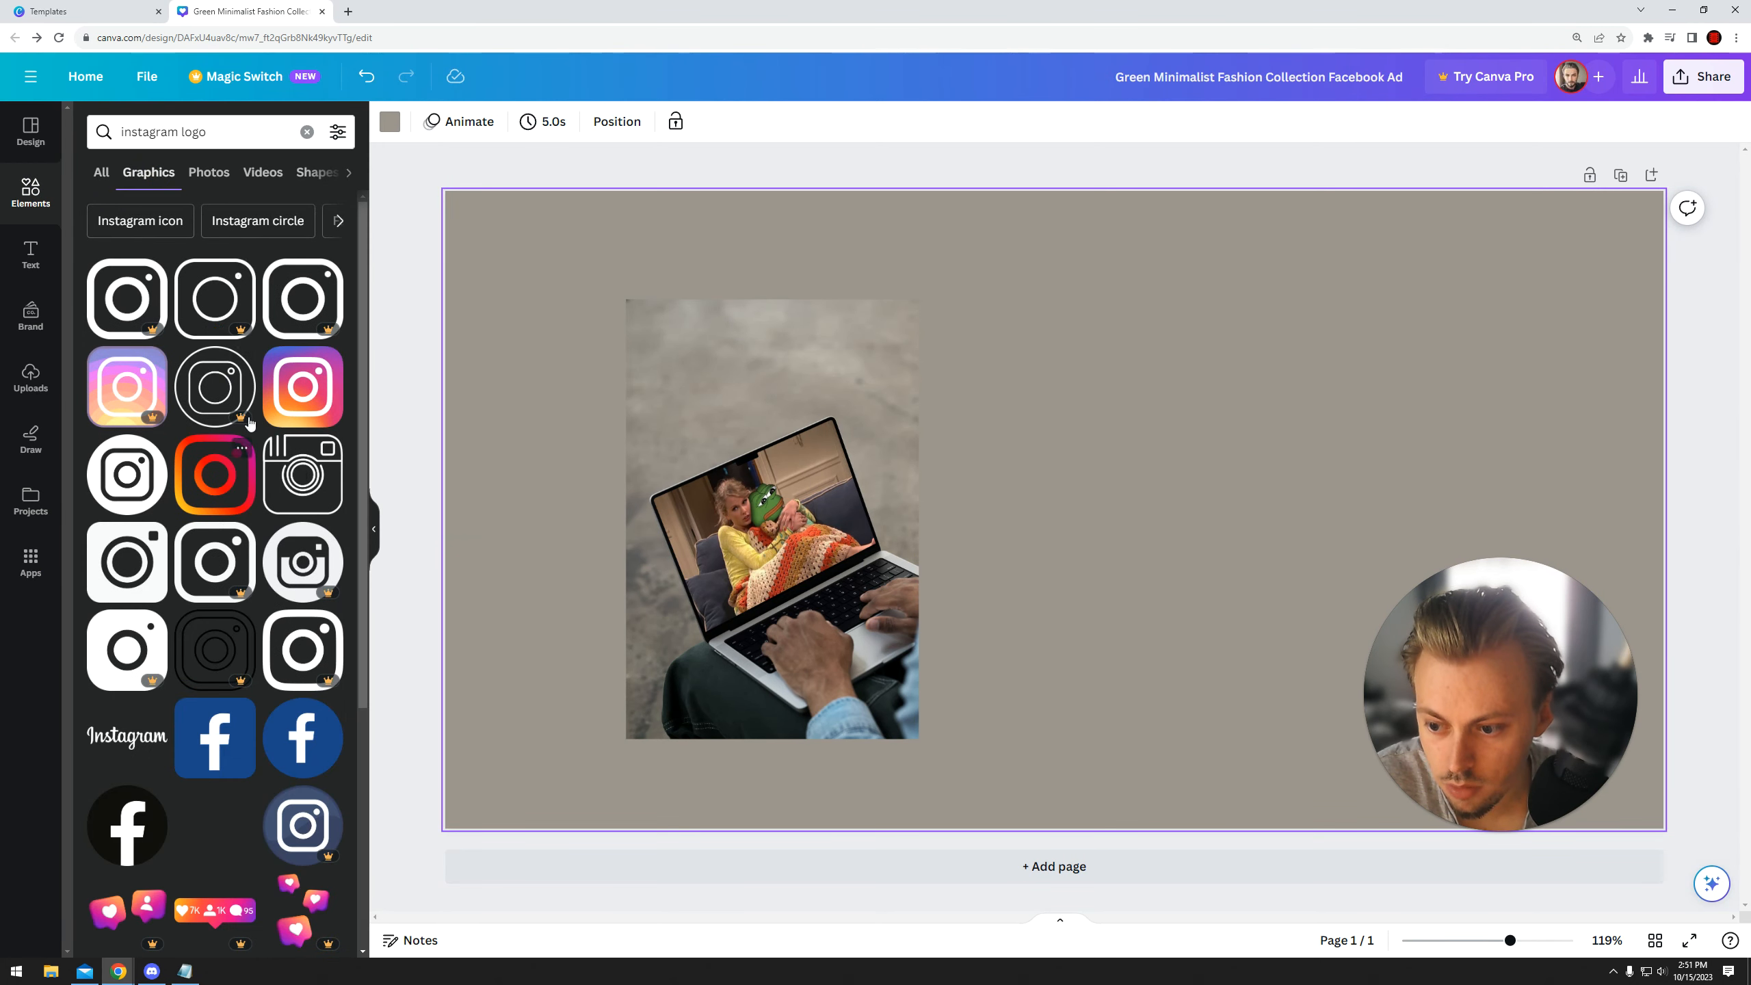
pyautogui.click(207, 133)
pyautogui.press('BackSpace')
pyautogui.press('BackSpace')
pyautogui.press('BackSpace')
pyautogui.press('BackSpace')
pyautogui.press('BackSpace')
pyautogui.press('BackSpace')
pyautogui.press('BackSpace')
pyautogui.press('BackSpace')
pyautogui.press('BackSpace')
pyautogui.press('BackSpace')
pyautogui.press('BackSpace')
pyautogui.press('BackSpace')
pyautogui.press('BackSpace')
pyautogui.press('BackSpace')
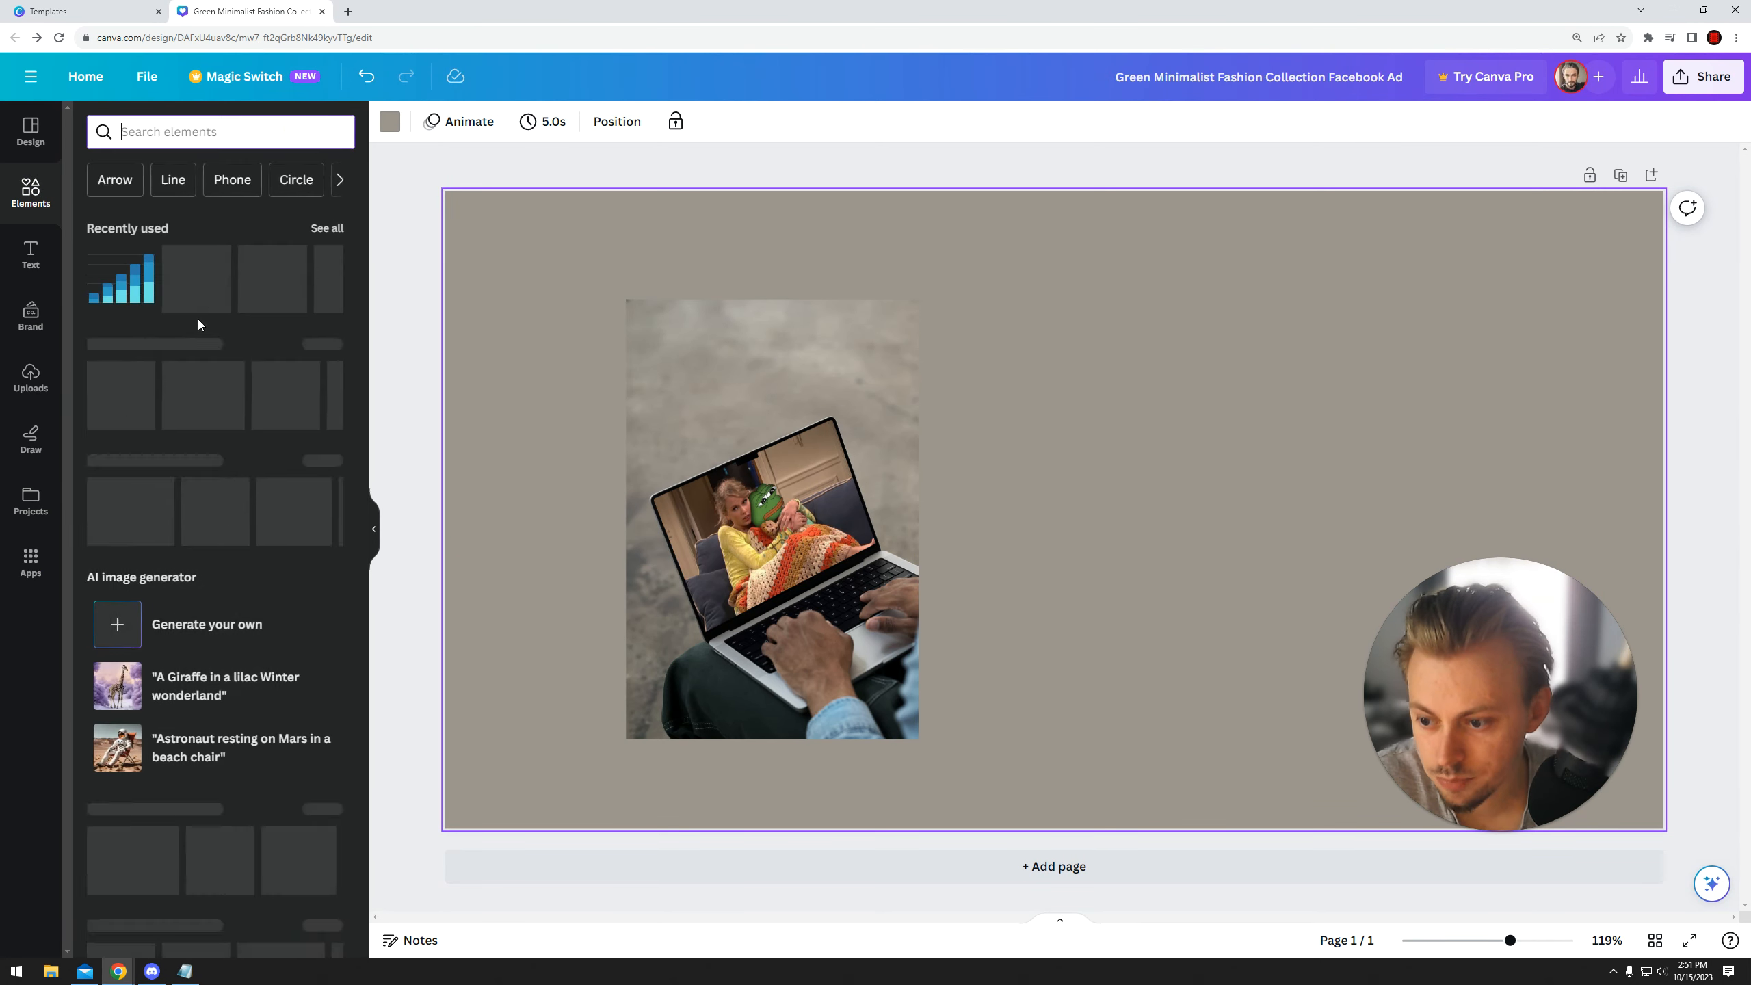
pyautogui.write('table')
pyautogui.press('Return')
pyautogui.moveTo(110, 355); pyautogui.dragTo(1030, 296)
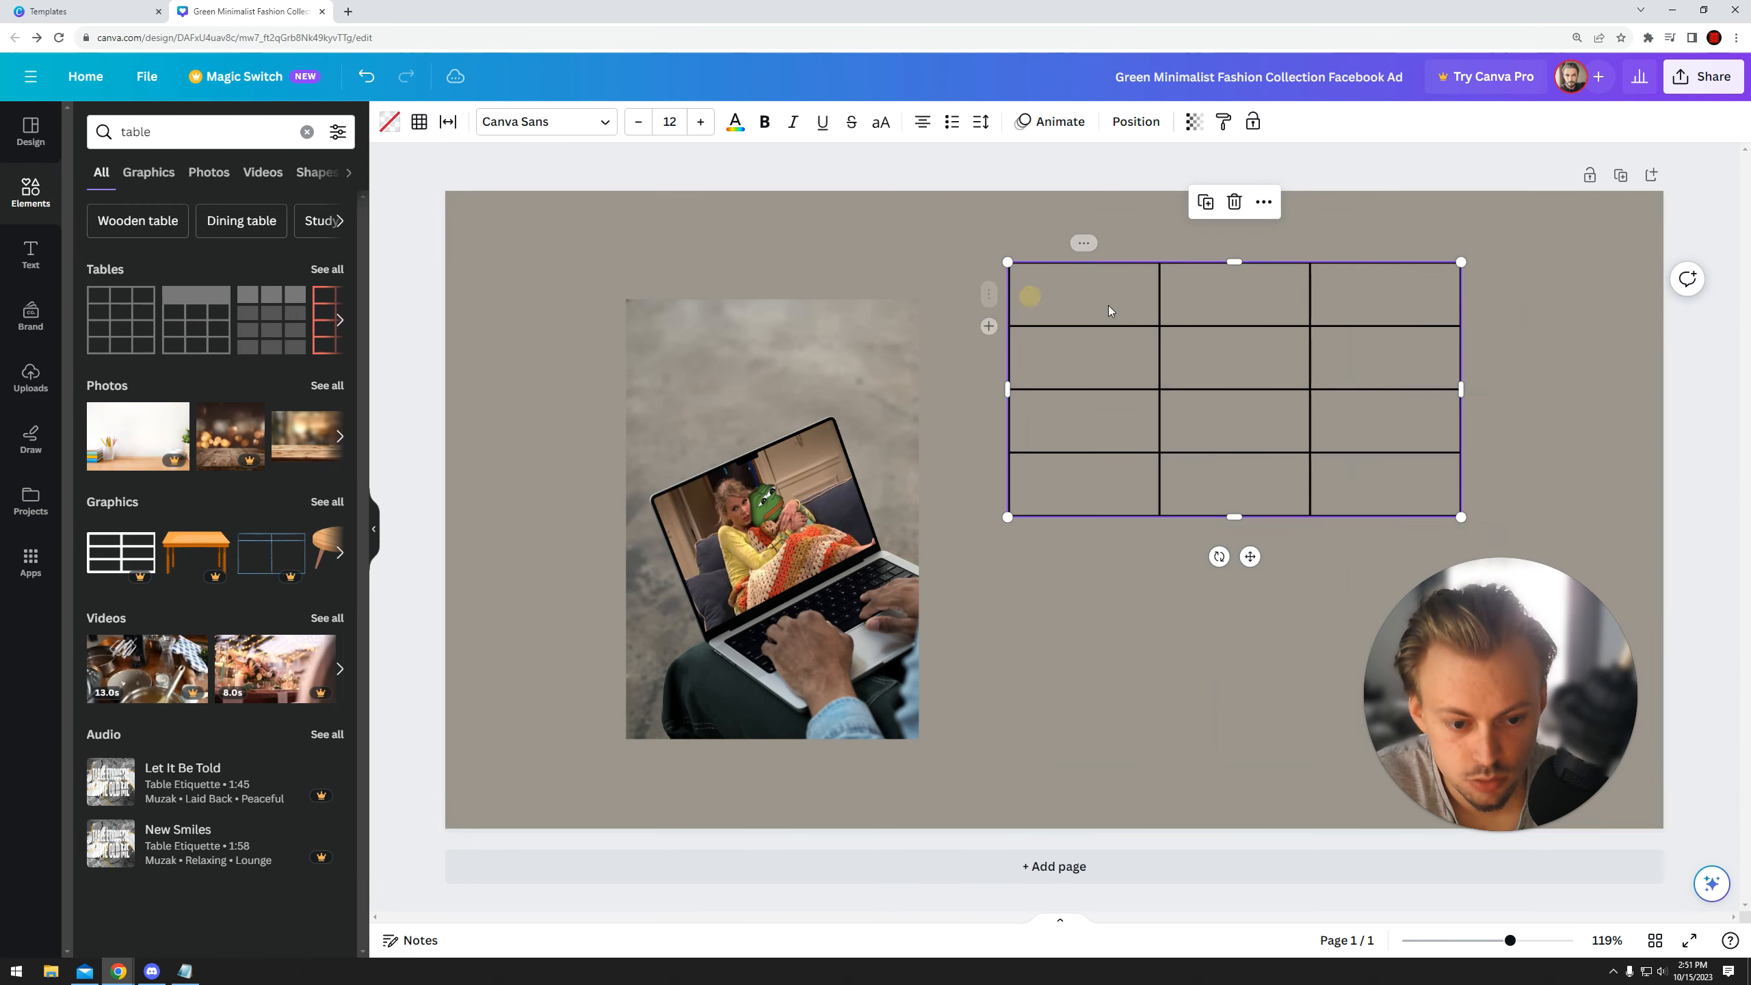
# - Insert one more row in the middle of the table and look through the options for its first column
pyautogui.click(1261, 202)
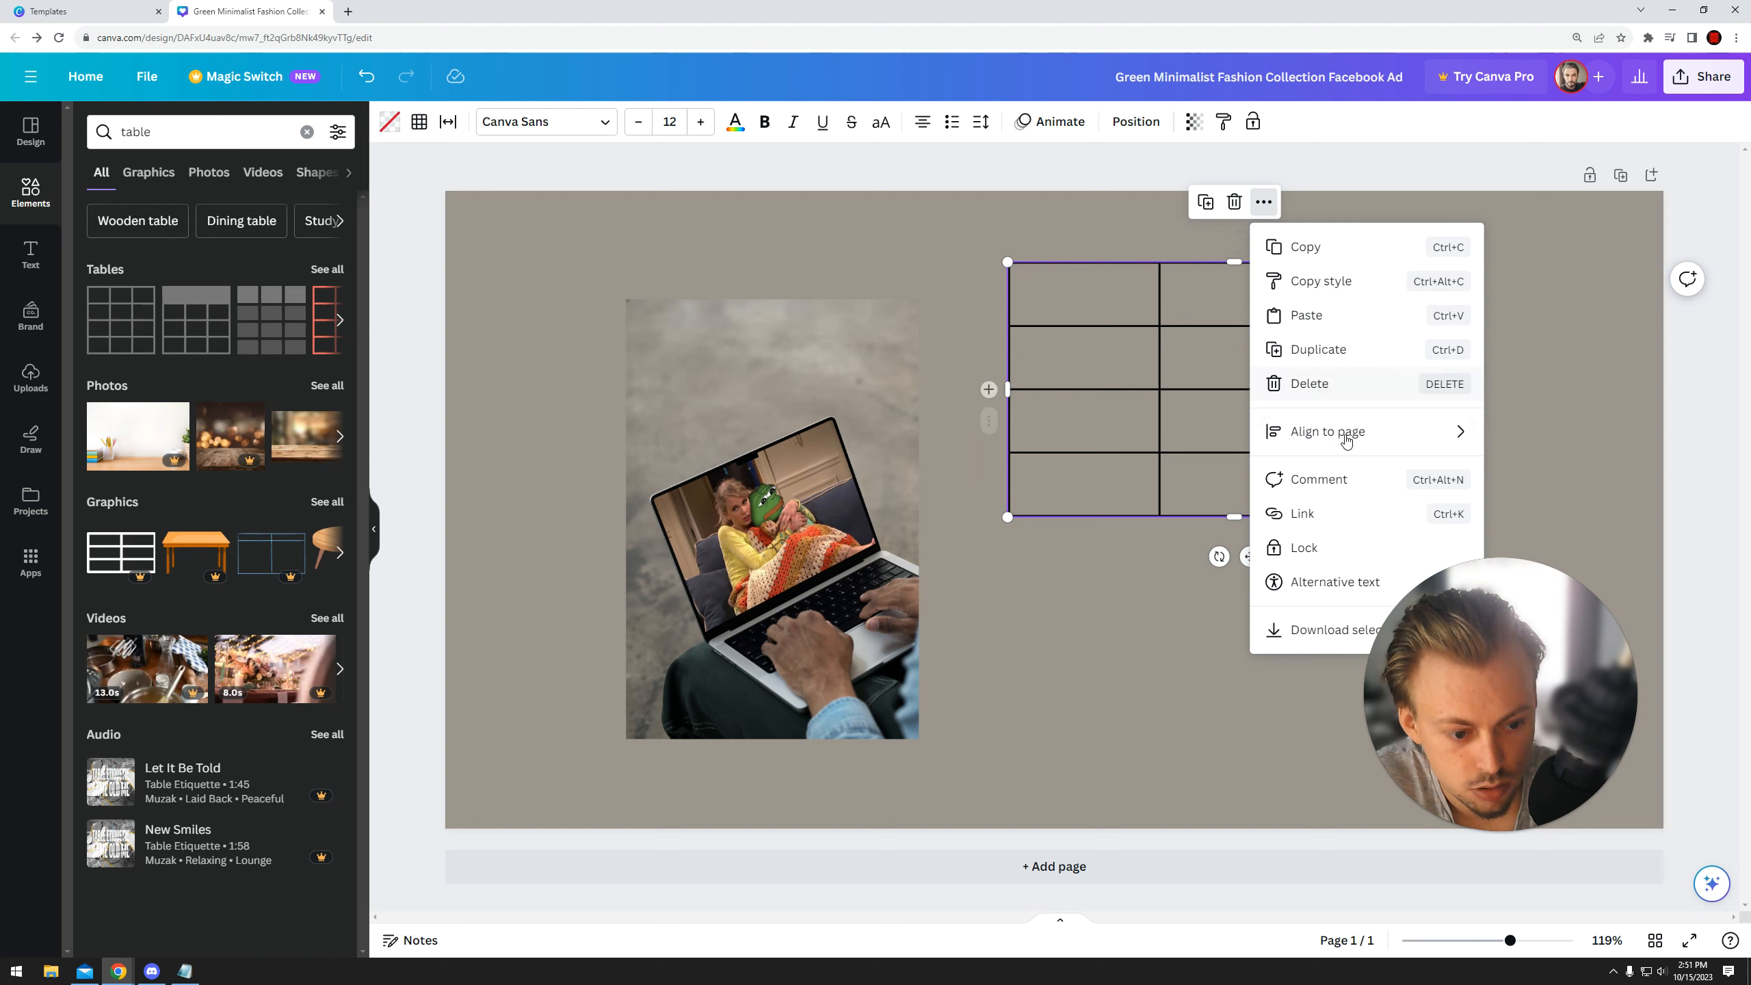
pyautogui.click(1001, 392)
pyautogui.click(1005, 389)
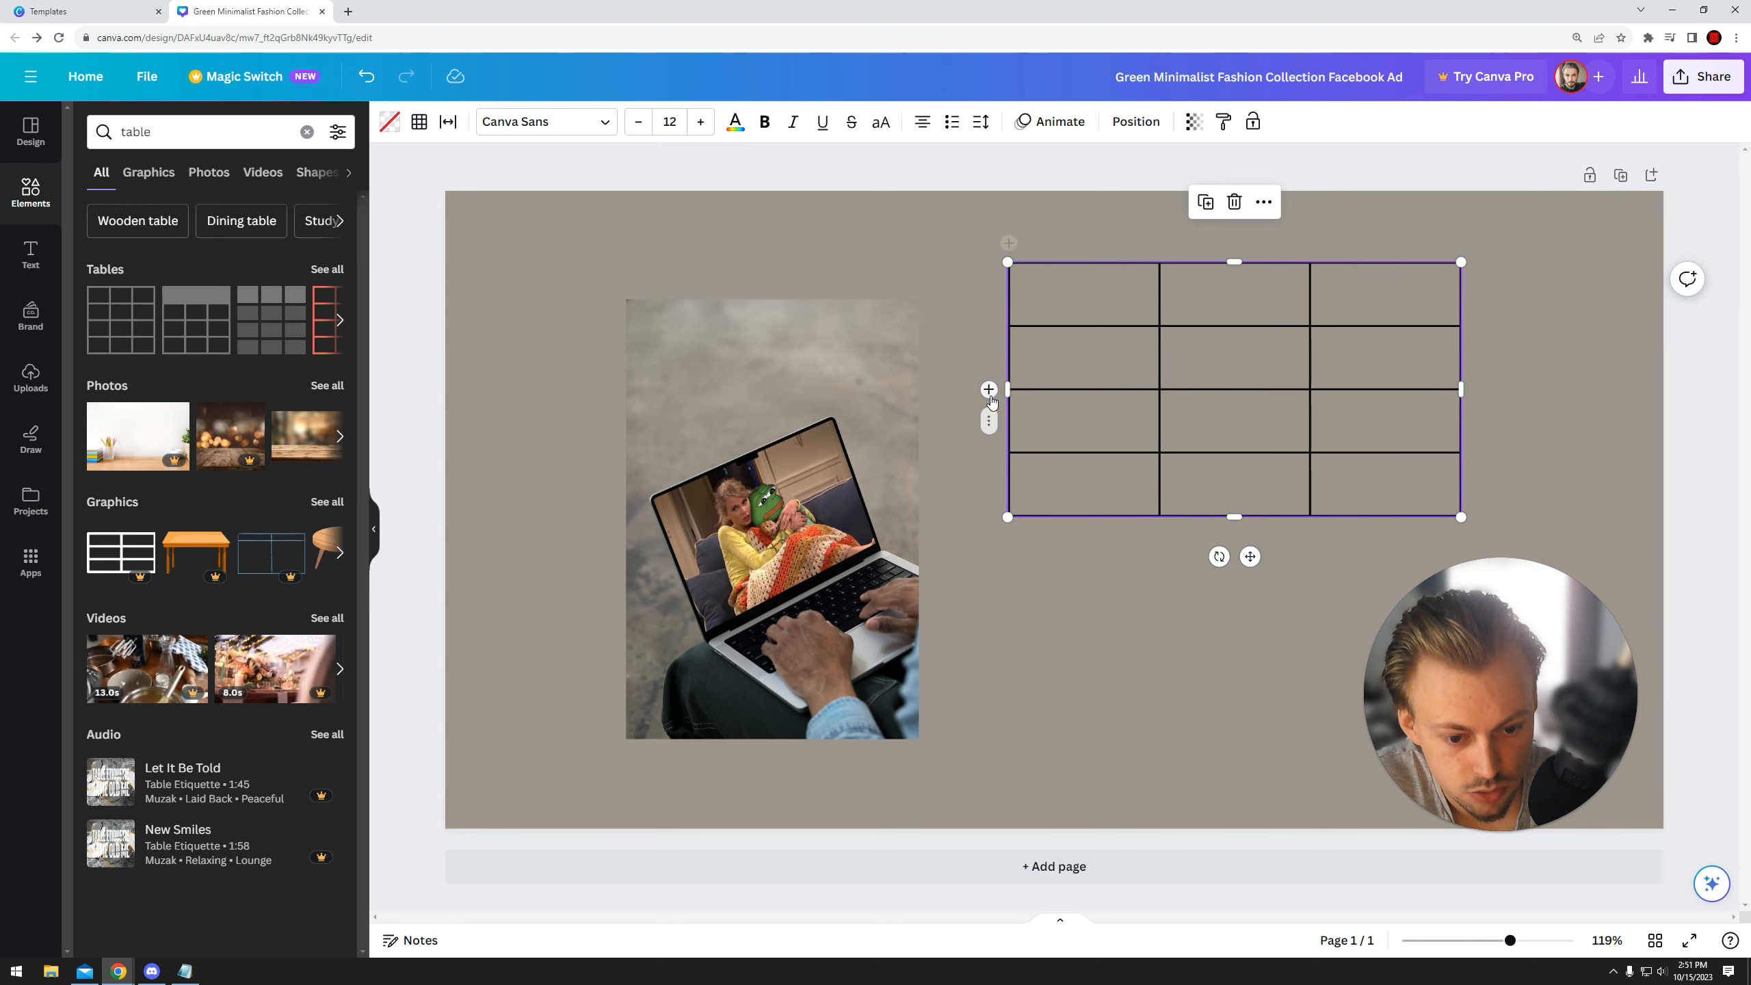
pyautogui.click(989, 391)
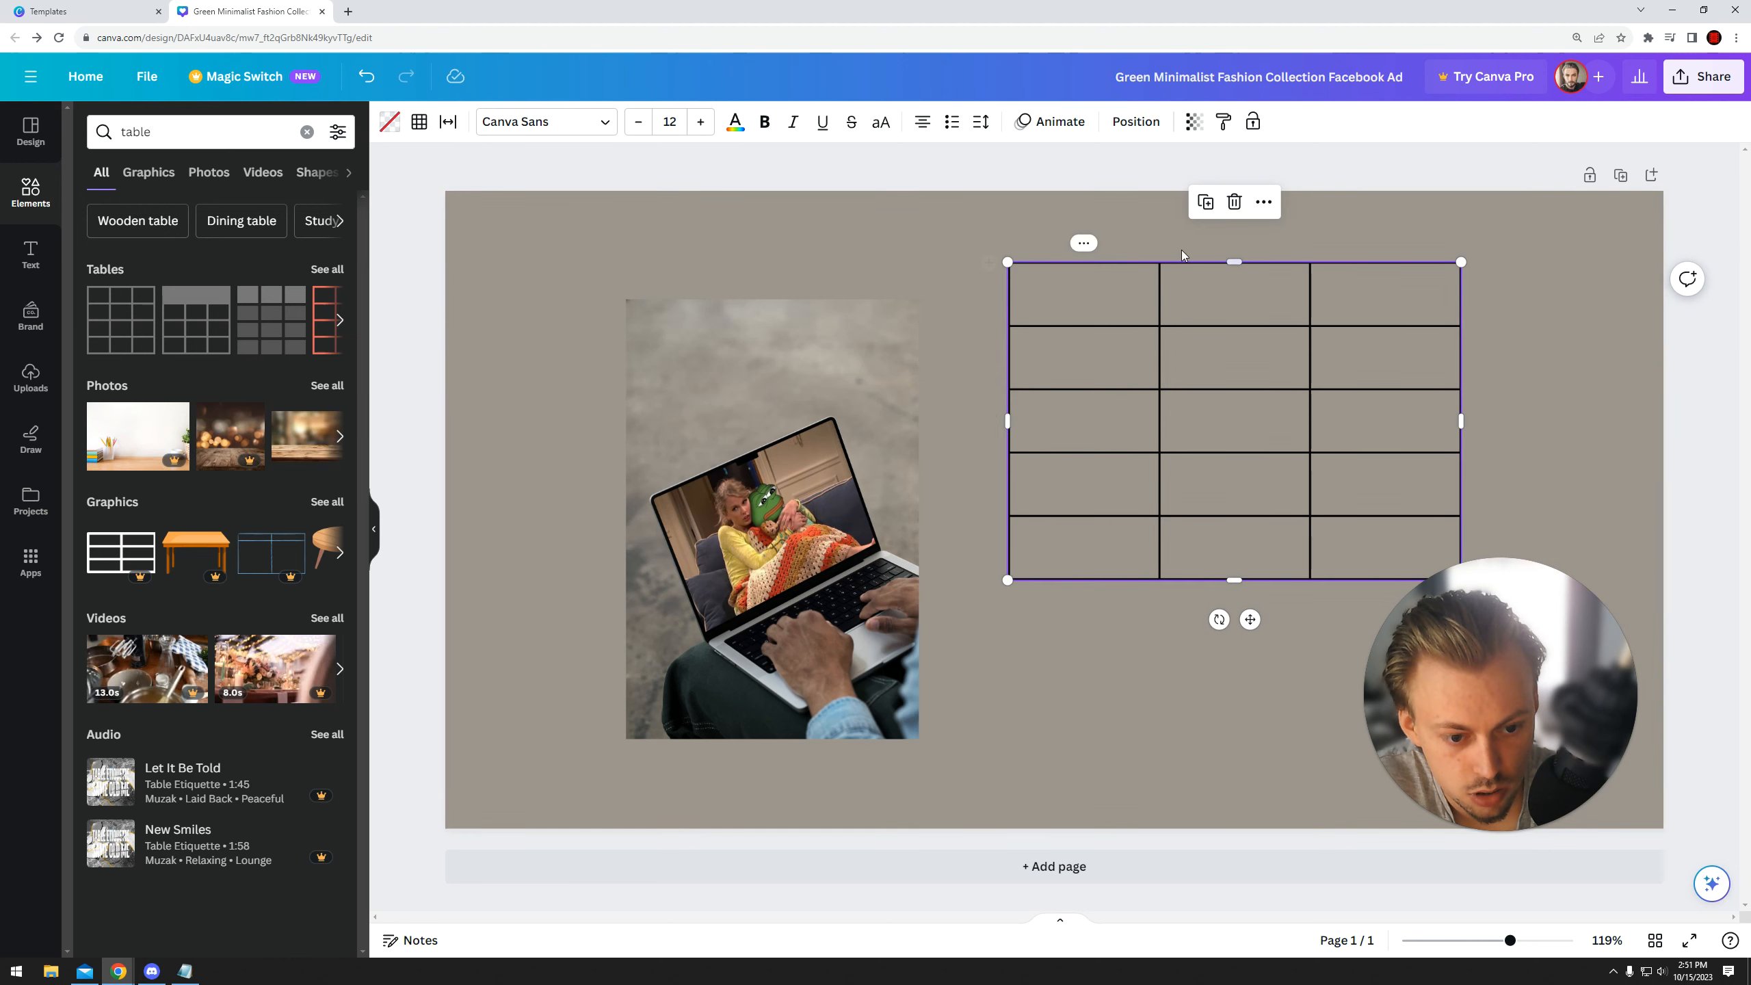
pyautogui.click(1084, 244)
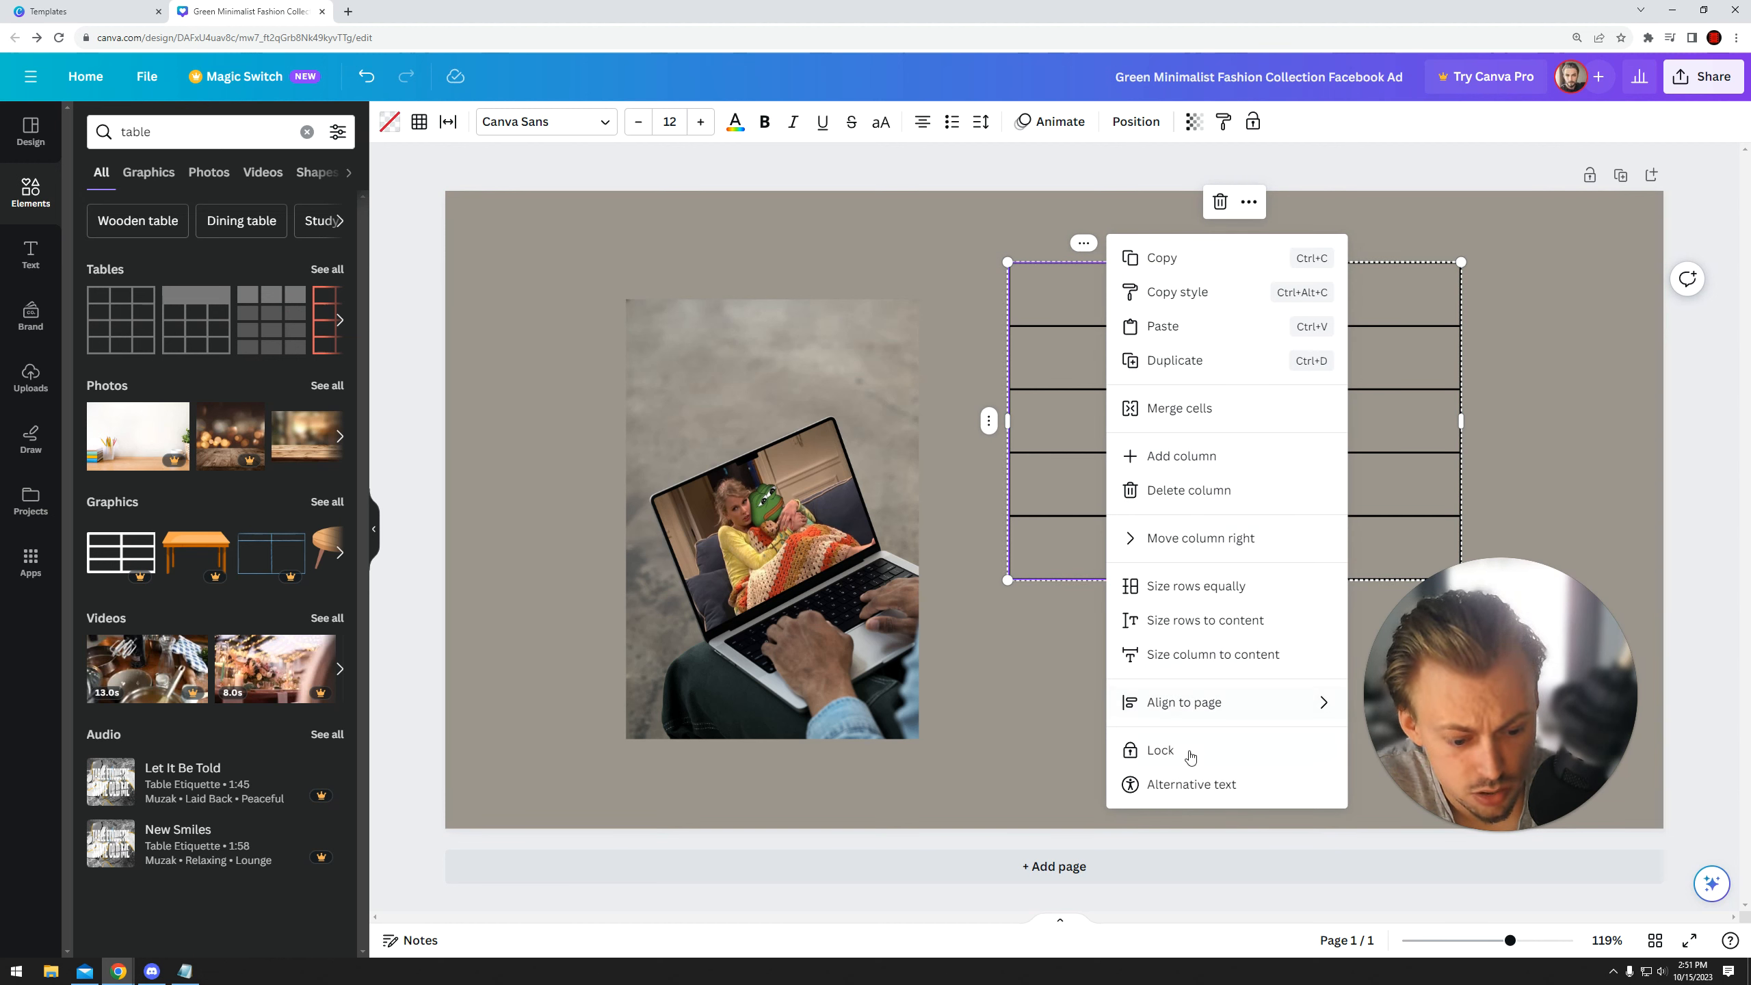
pyautogui.click(1032, 734)
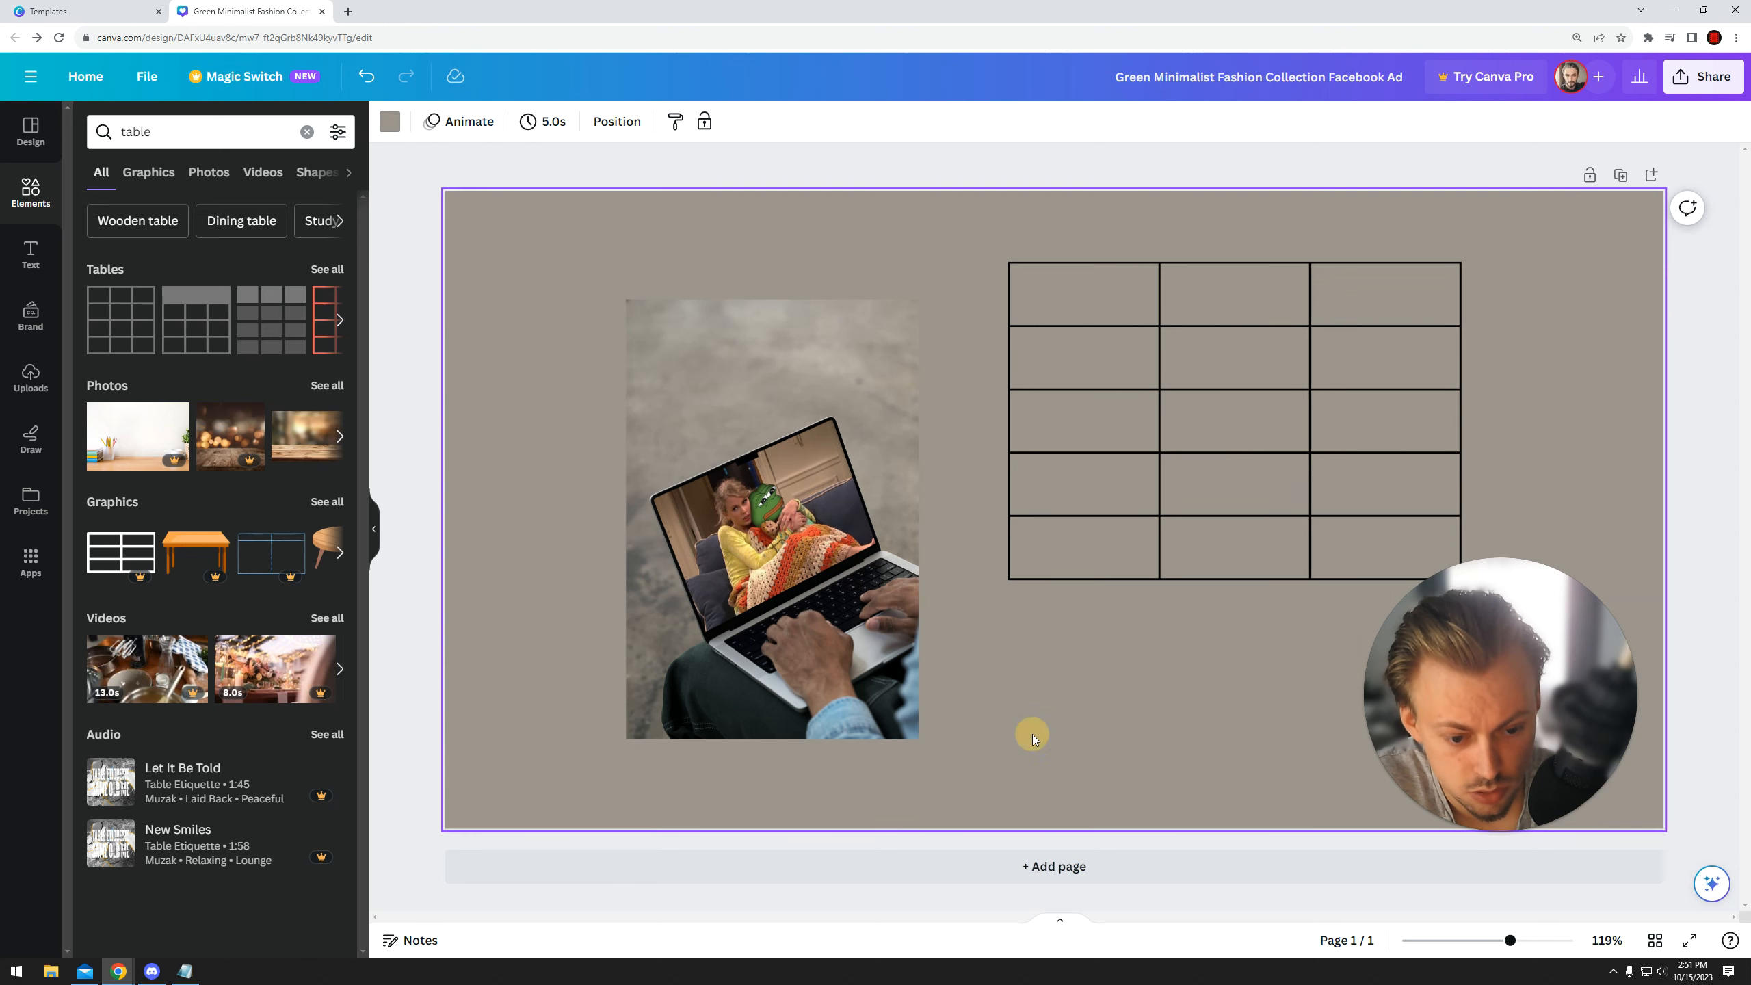
# - Enter 435 in the first cell of the table's second row and select the whole table
pyautogui.click(1174, 412)
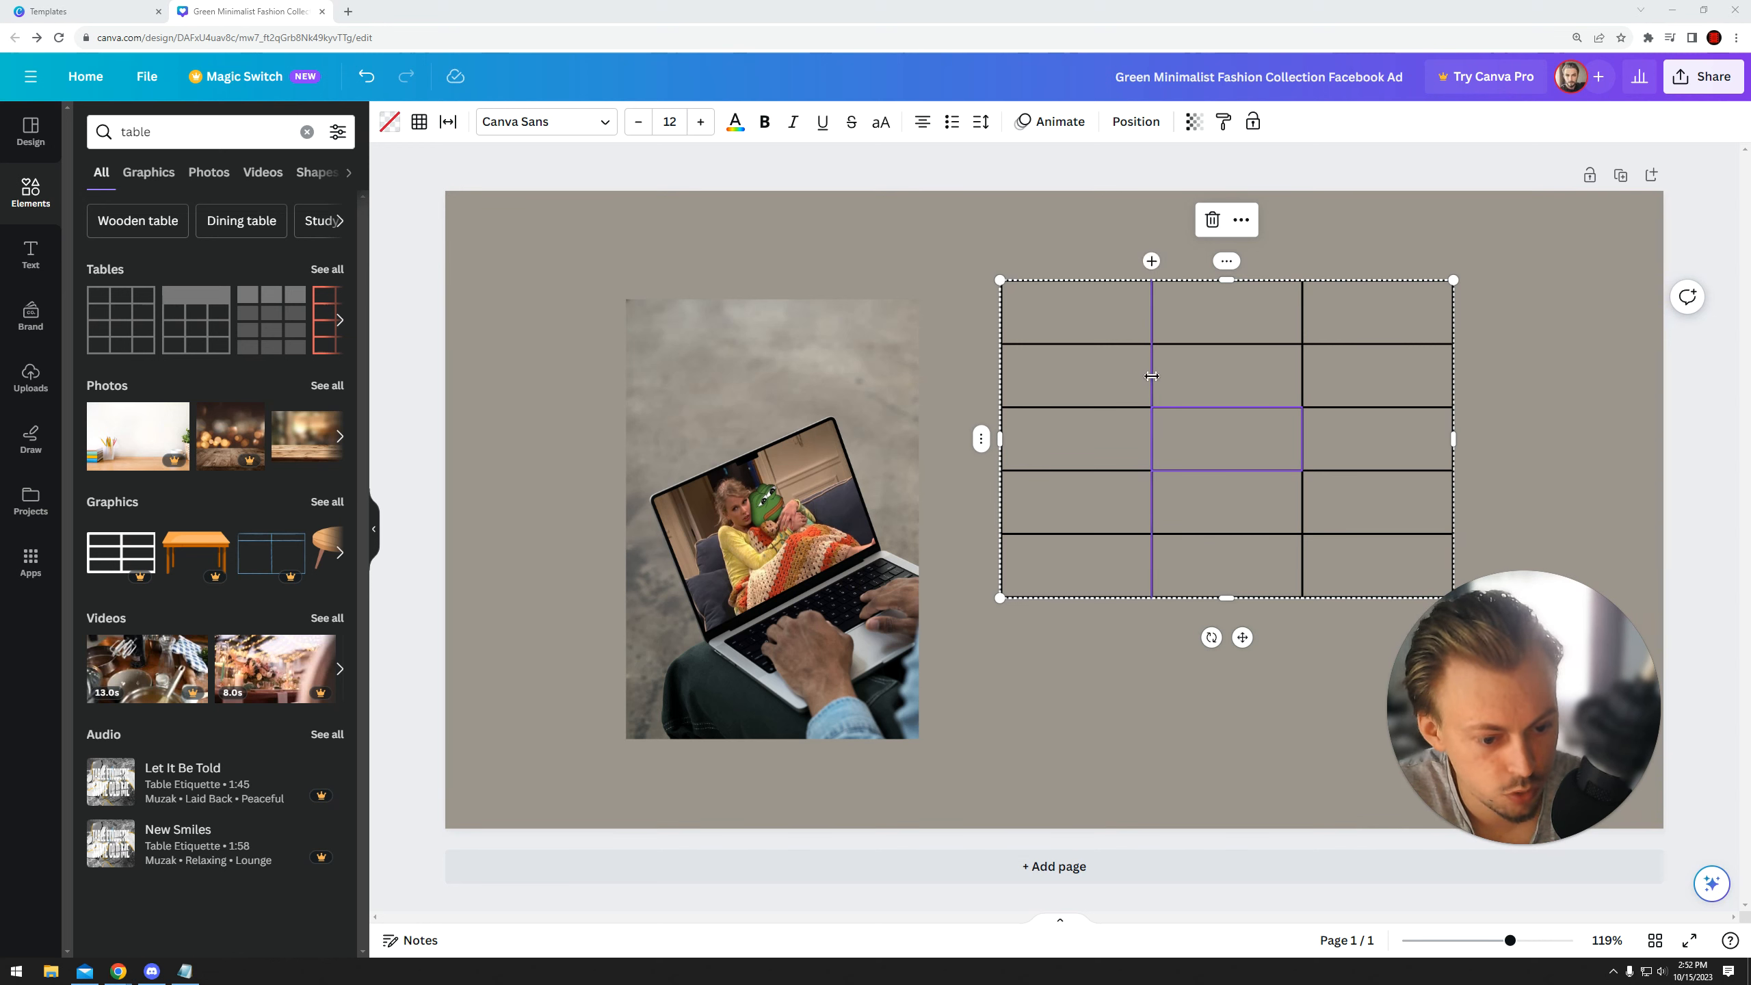
pyautogui.click(1100, 374)
pyautogui.write('435')
pyautogui.click(1219, 378)
pyautogui.click(1220, 433)
pyautogui.click(1125, 439)
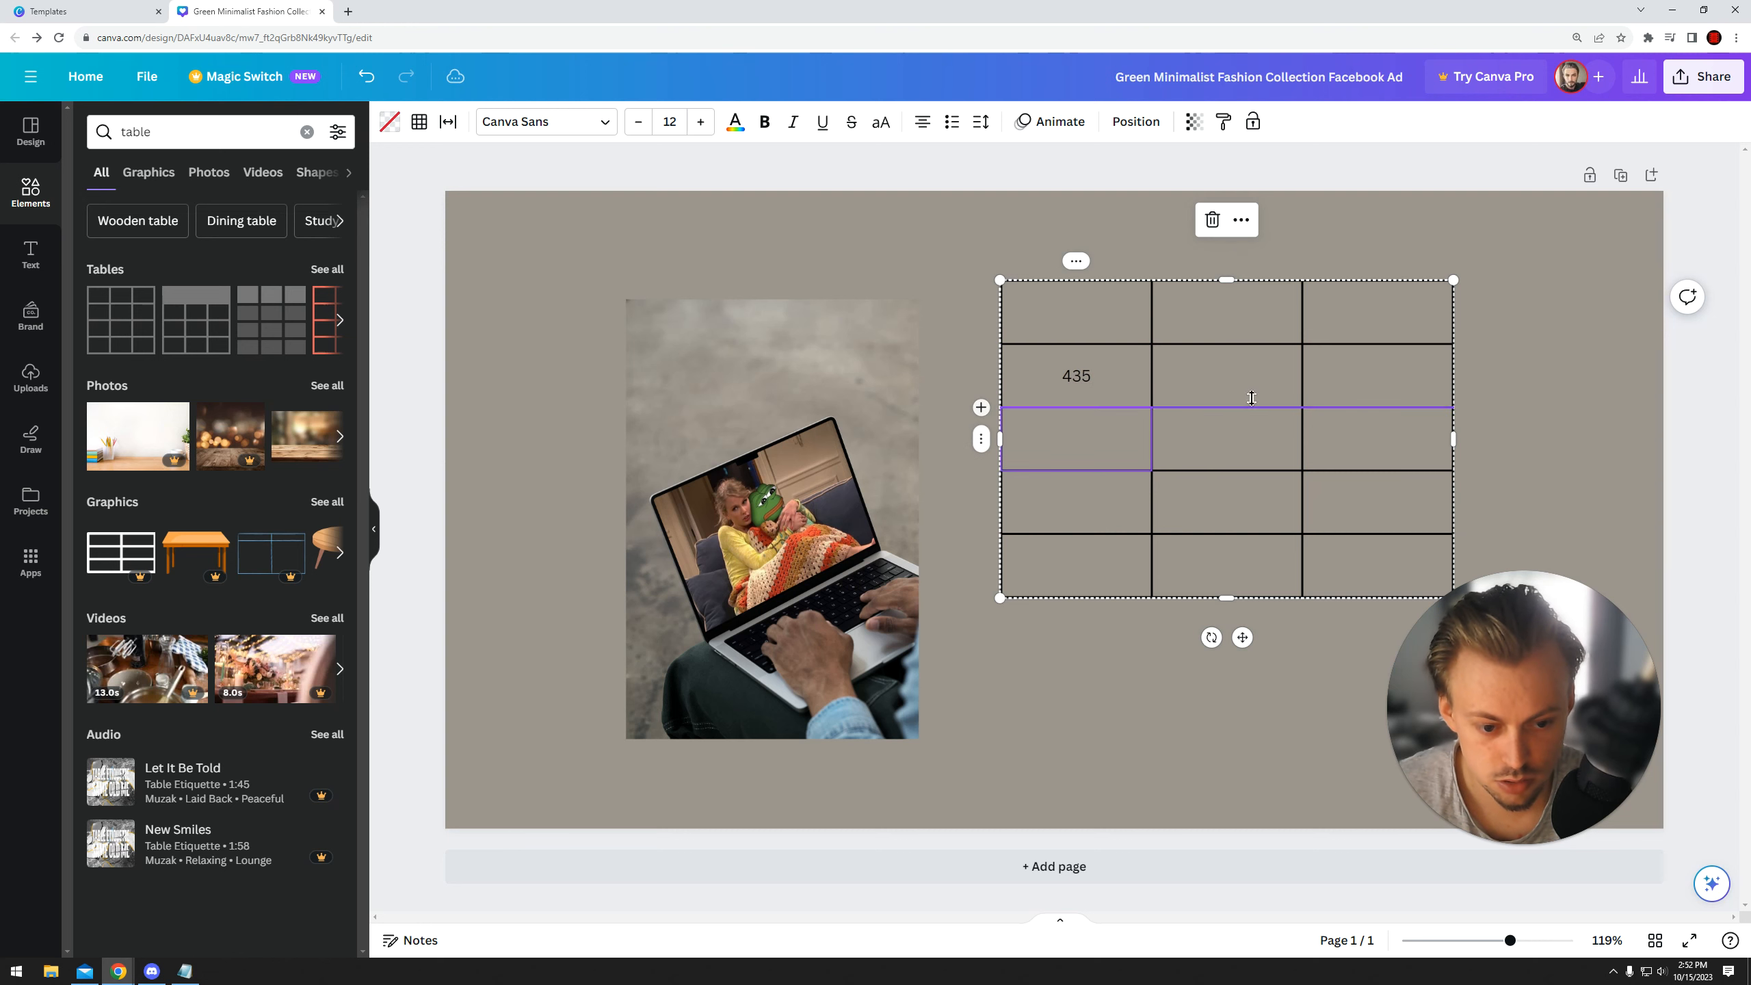
pyautogui.press('Up')
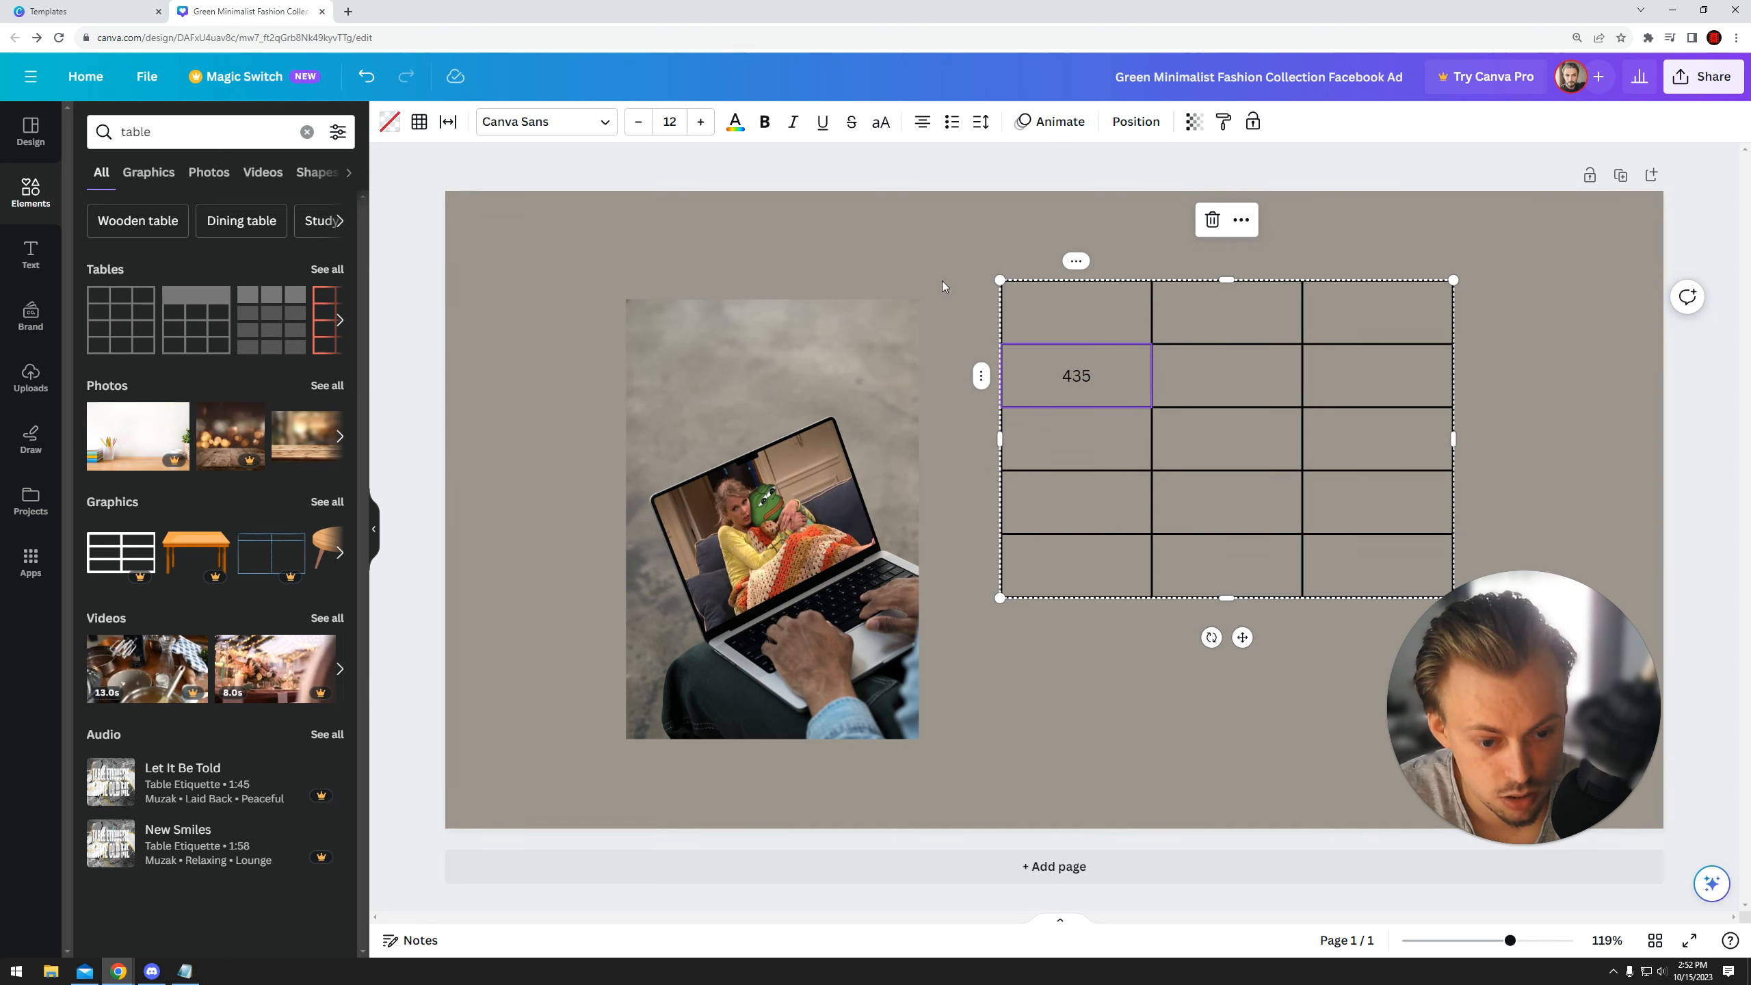
pyautogui.moveTo(967, 234); pyautogui.dragTo(1407, 559)
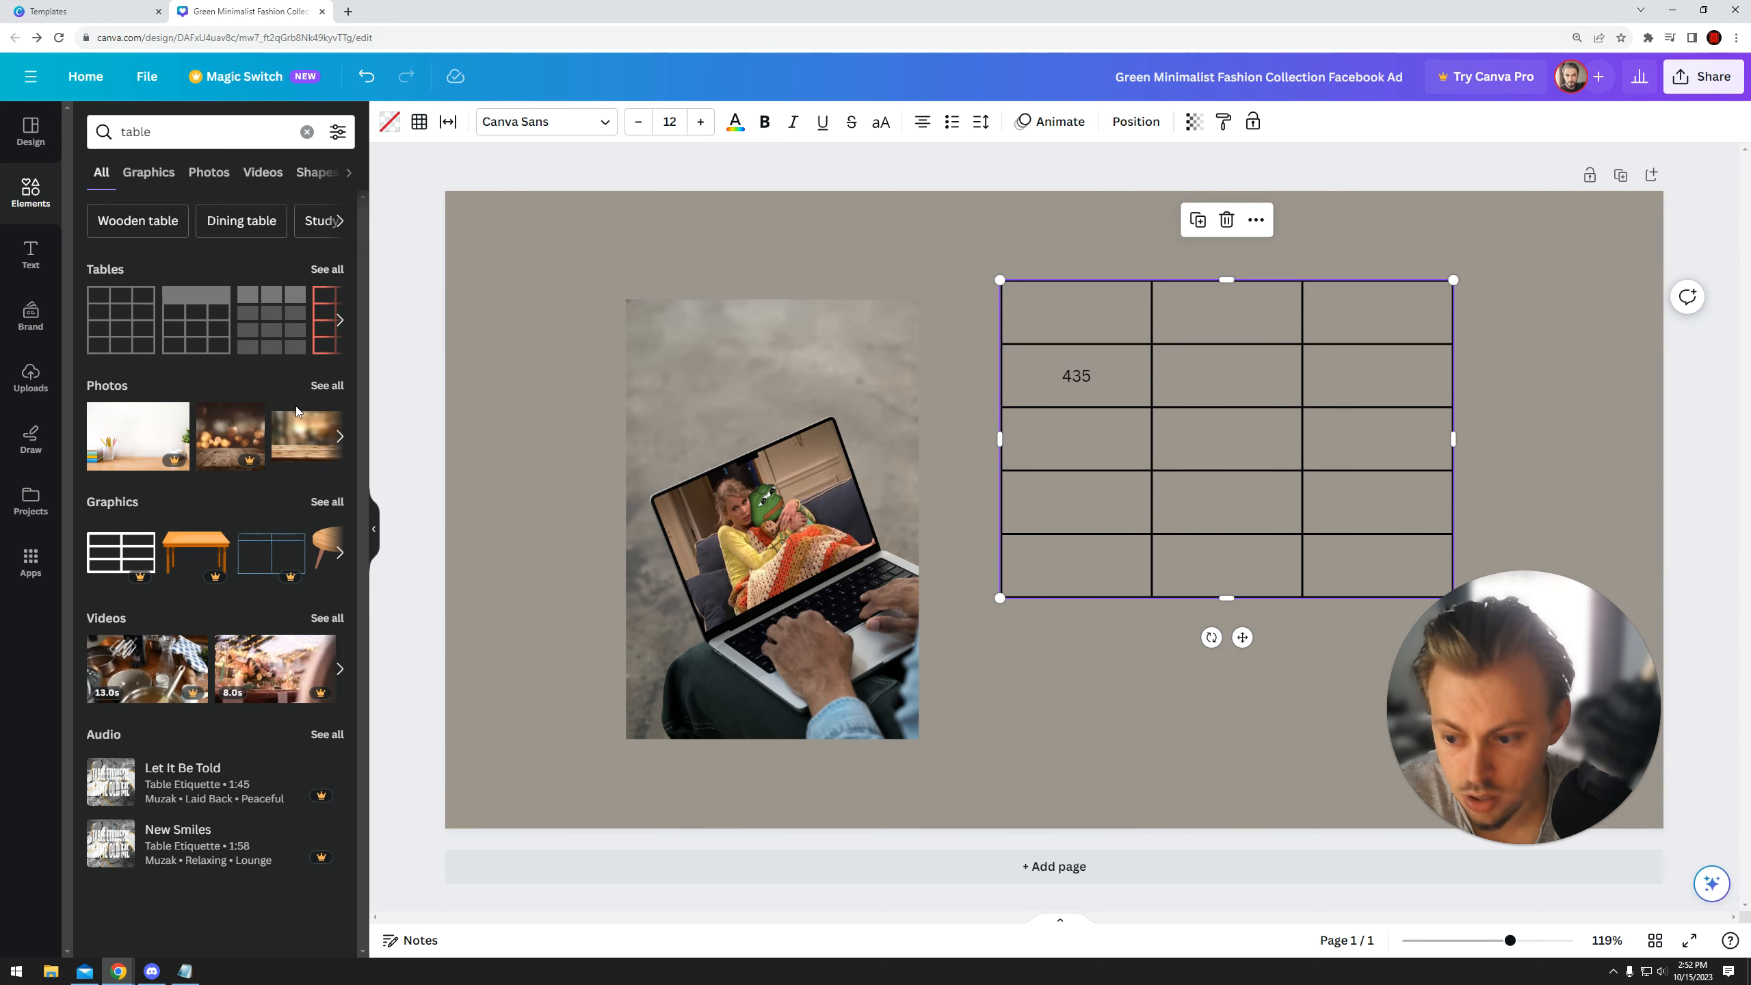
pyautogui.moveTo(950, 223); pyautogui.dragTo(1240, 510)
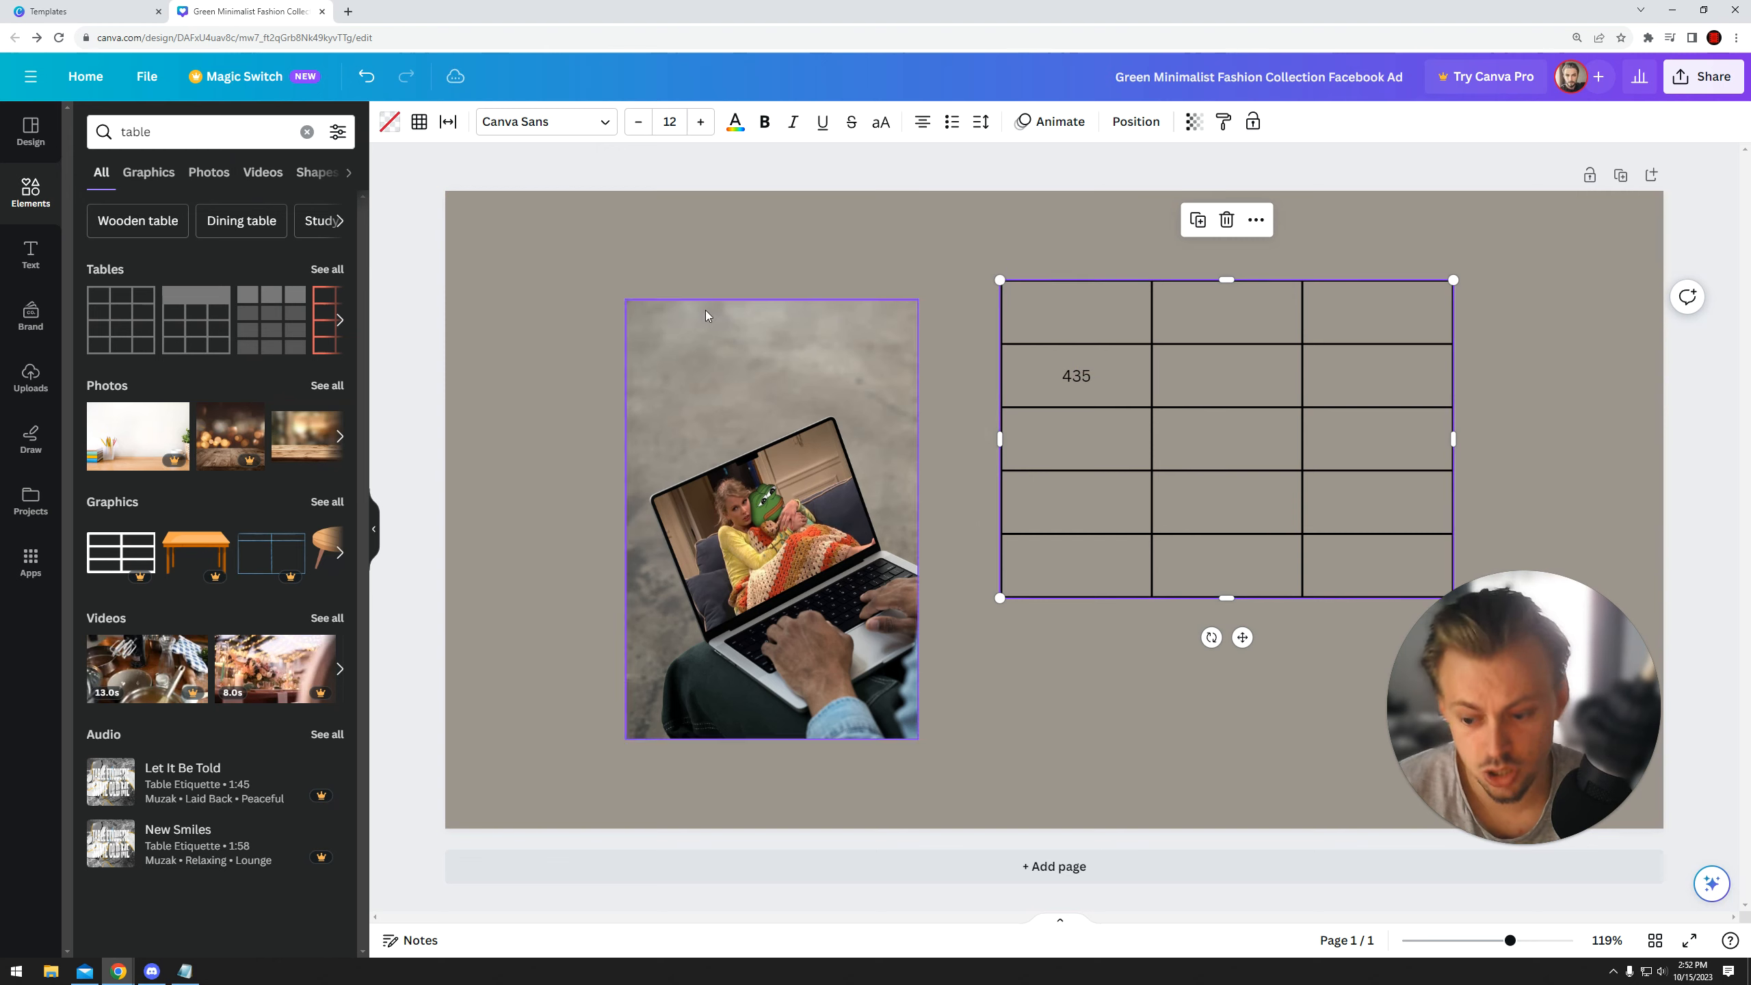
# - Delete the table, search the elements for "chart" and add the progress ring beside the laptop mockup
pyautogui.press('Delete')
pyautogui.moveTo(184, 132); pyautogui.dragTo(28, 147)
pyautogui.write('chart')
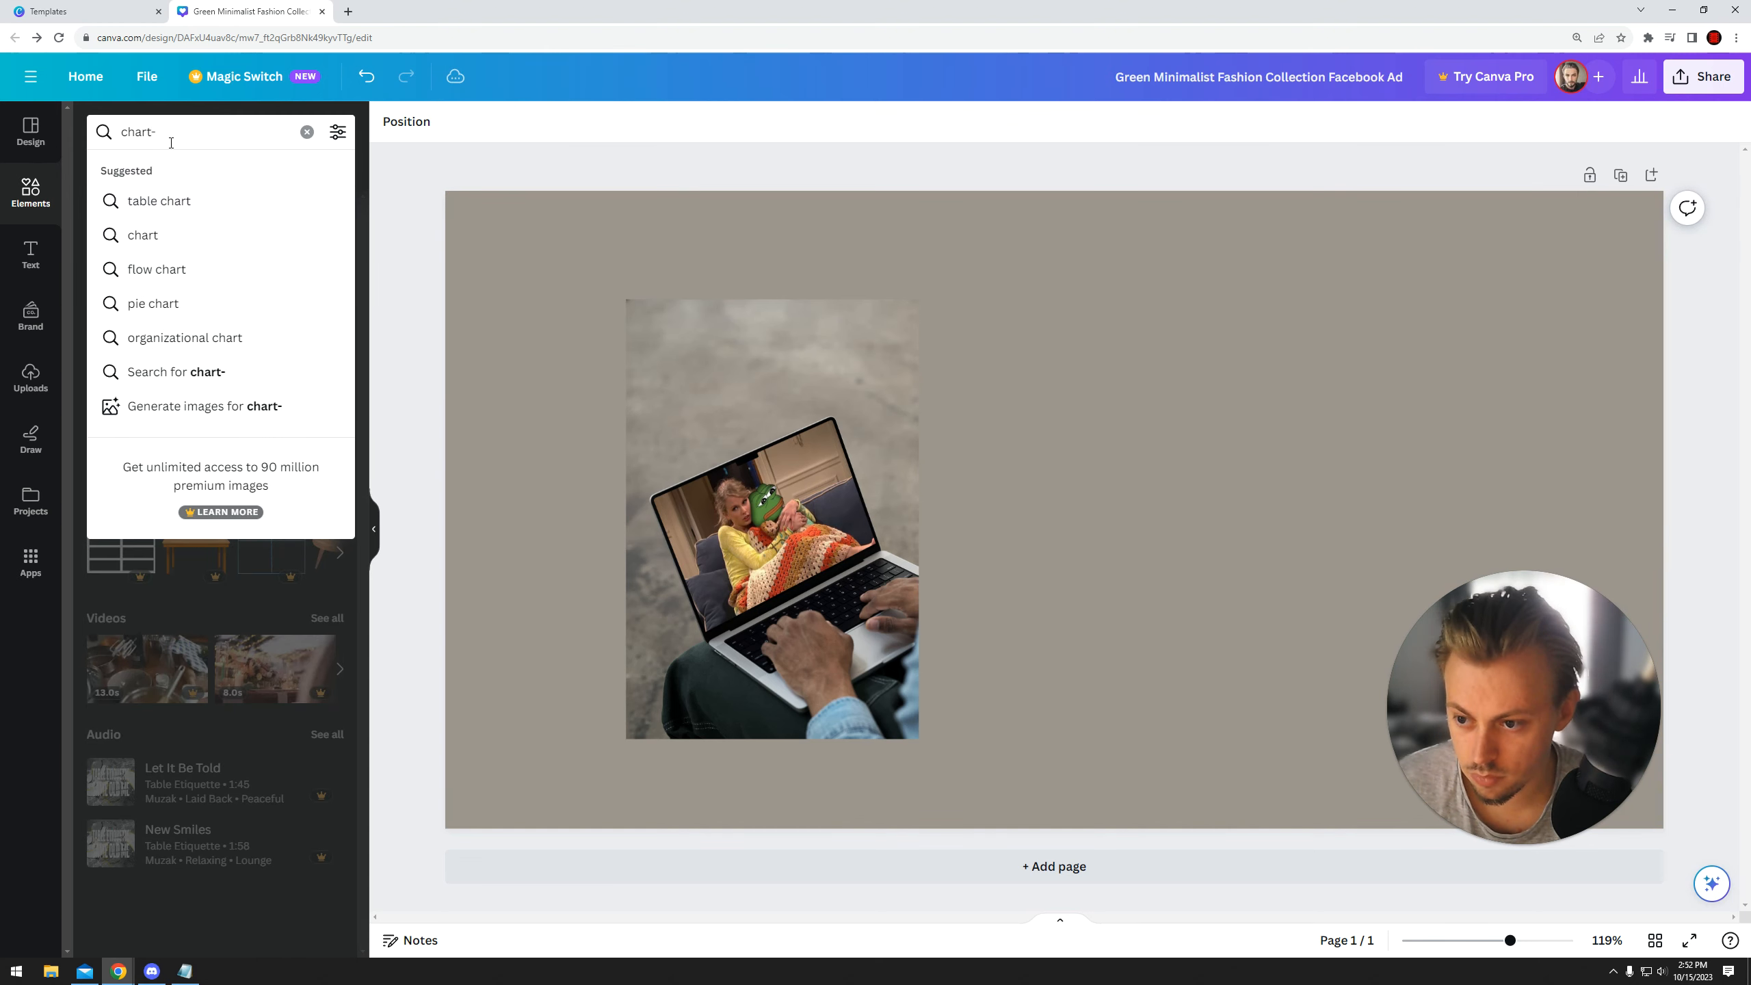
pyautogui.press('Return')
pyautogui.click(120, 319)
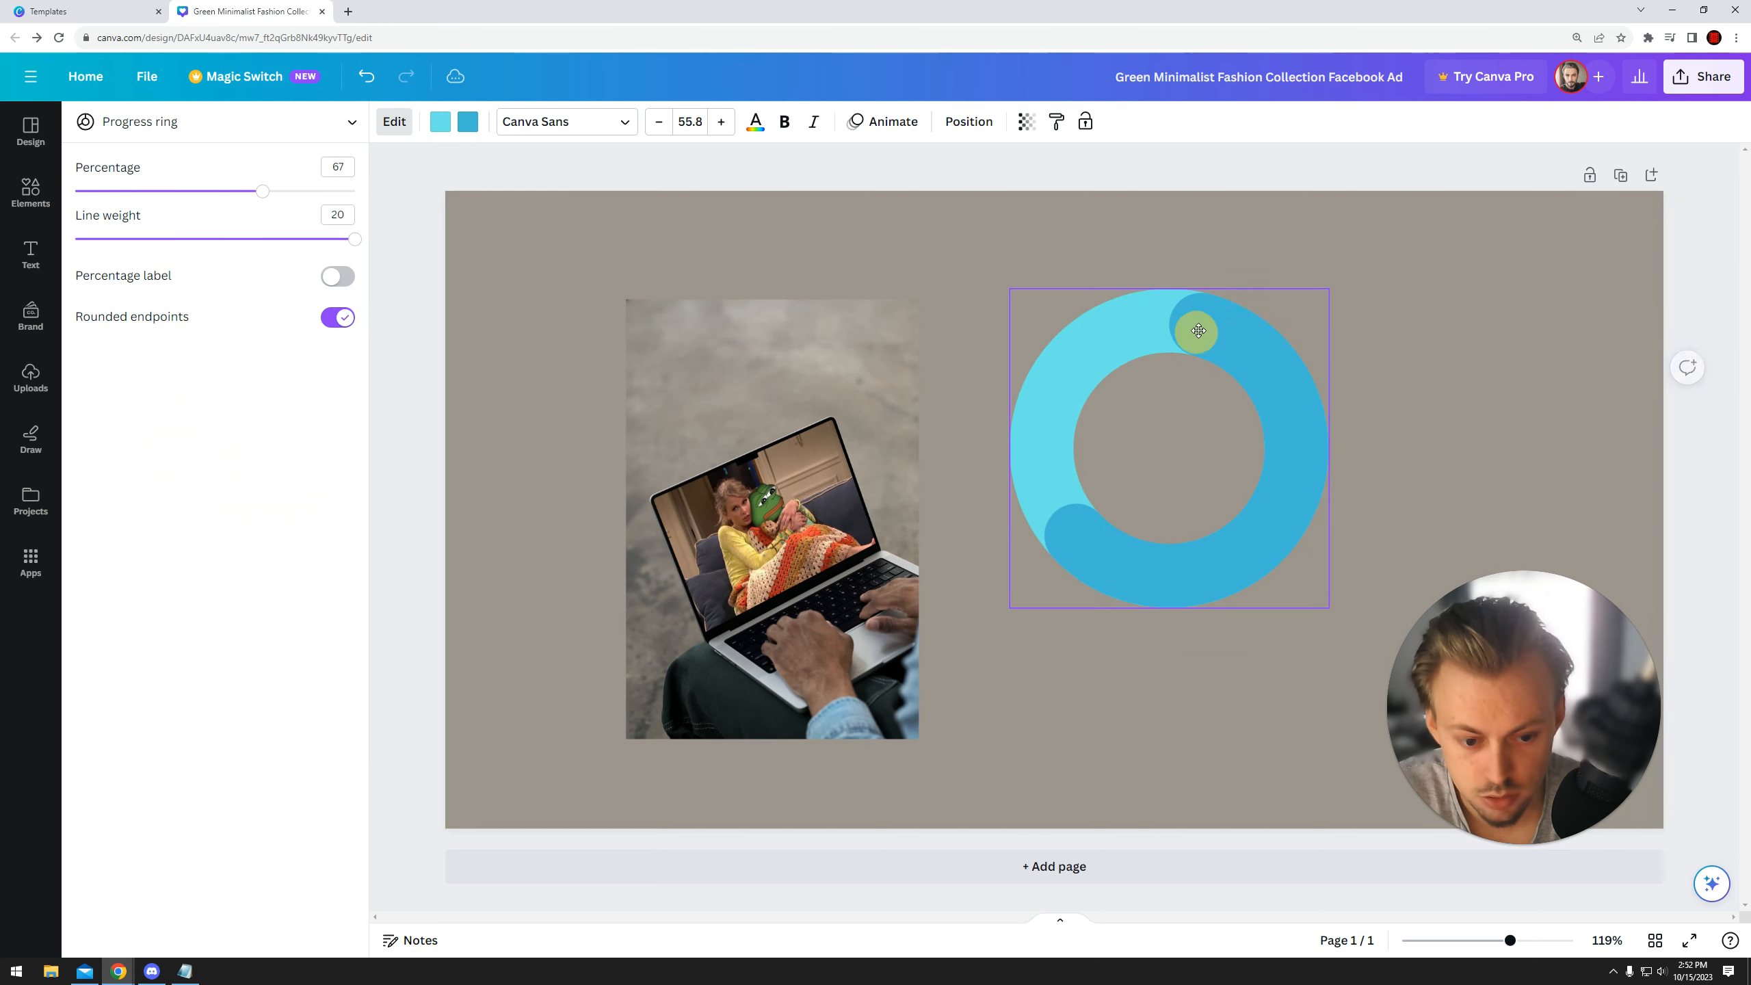
# - Set the progress ring to 69 percent with line weight 20, and try its rounded endpoints and percentage label settings
pyautogui.moveTo(262, 192)
pyautogui.mouseDown()
pyautogui.moveTo(165, 189)
pyautogui.moveTo(268, 190)
pyautogui.mouseUp()
pyautogui.moveTo(355, 239)
pyautogui.mouseDown()
pyautogui.moveTo(238, 240)
pyautogui.moveTo(358, 239)
pyautogui.mouseUp()
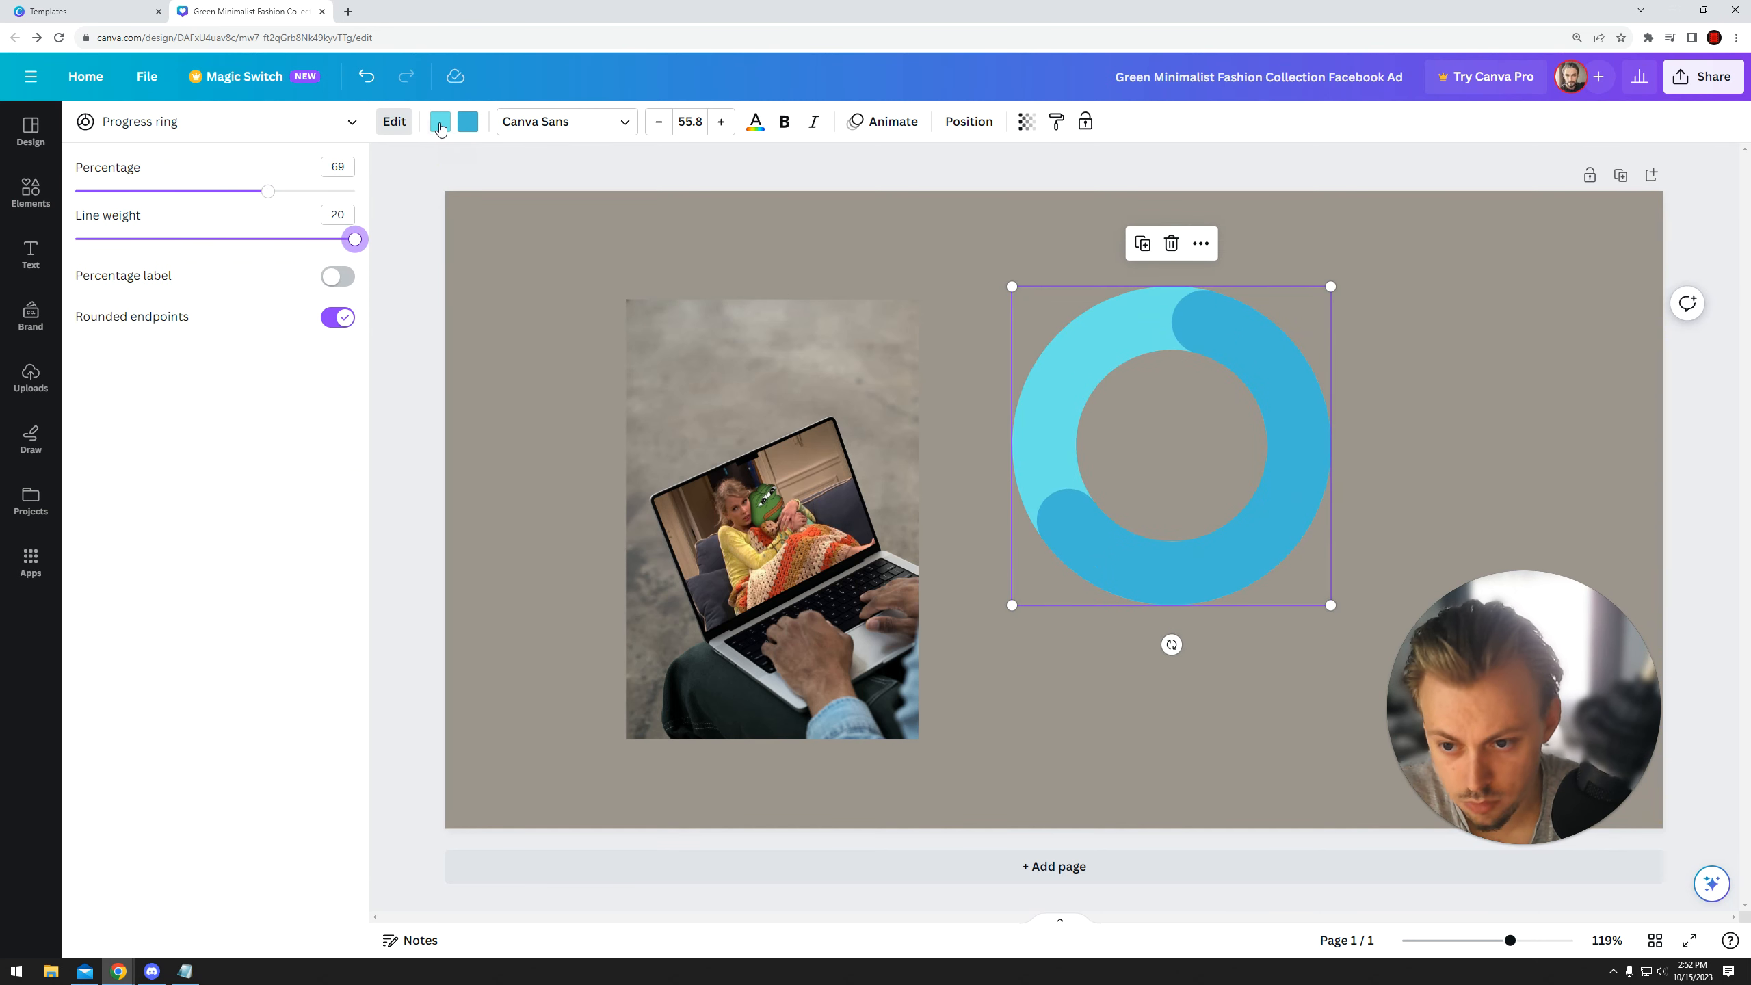
pyautogui.click(333, 320)
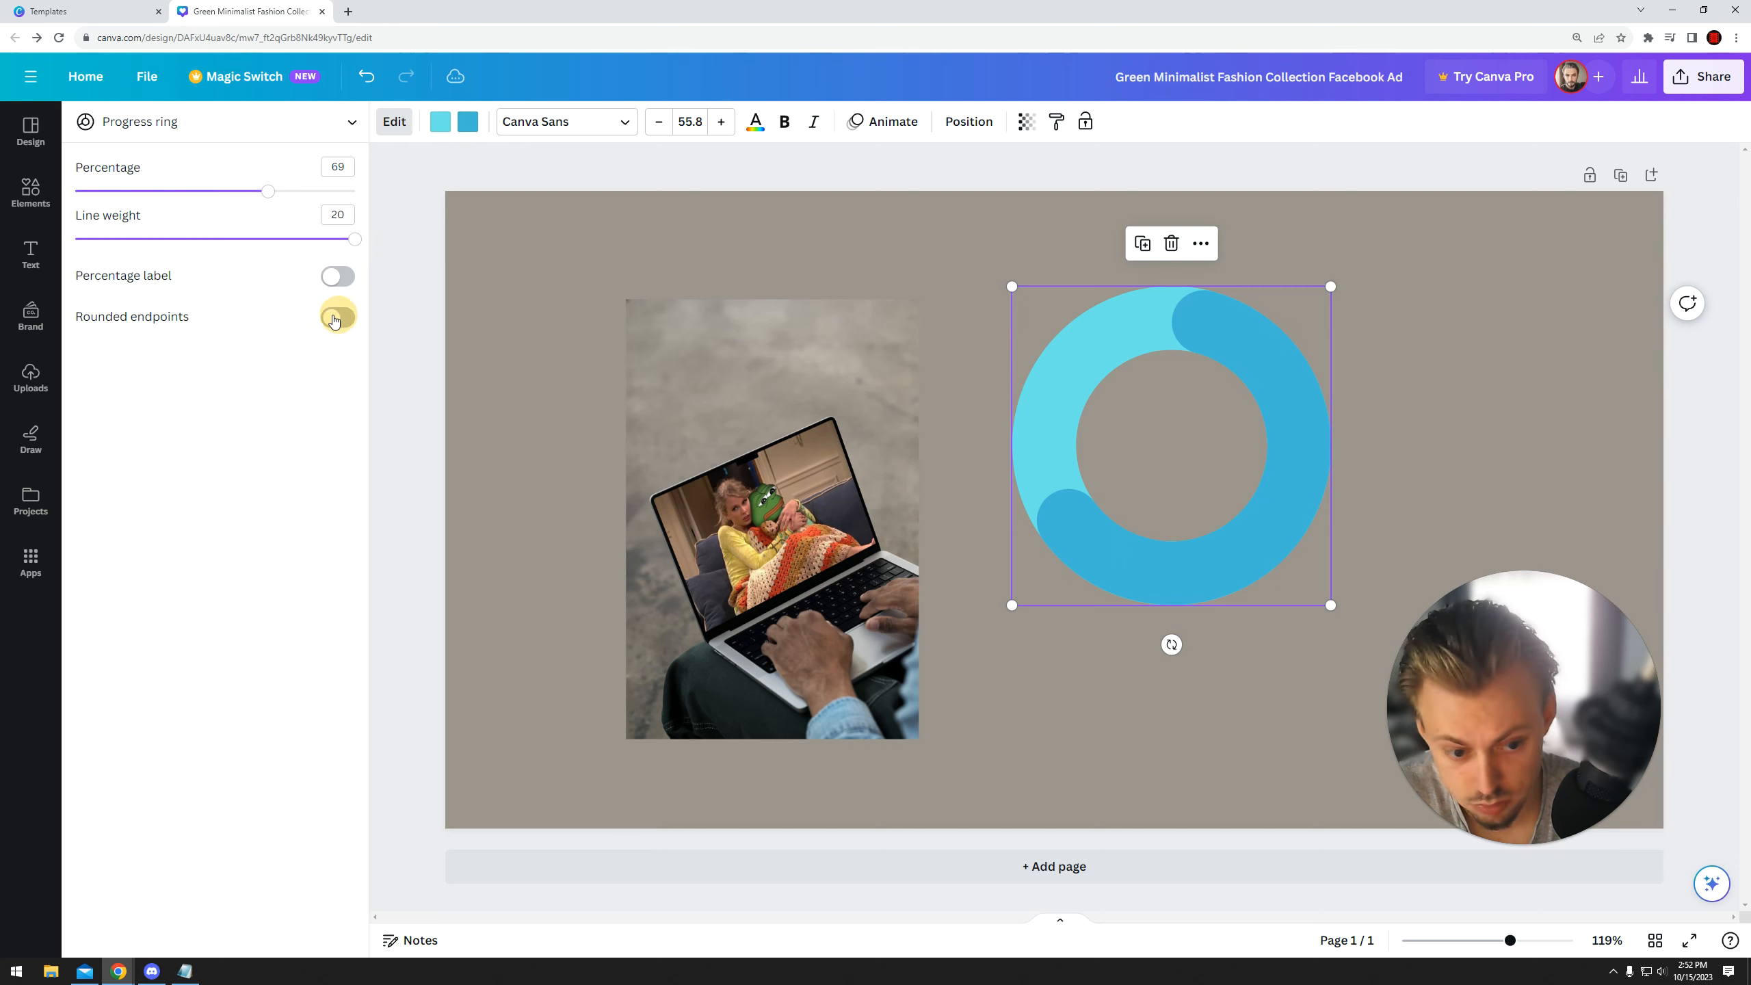
pyautogui.click(340, 278)
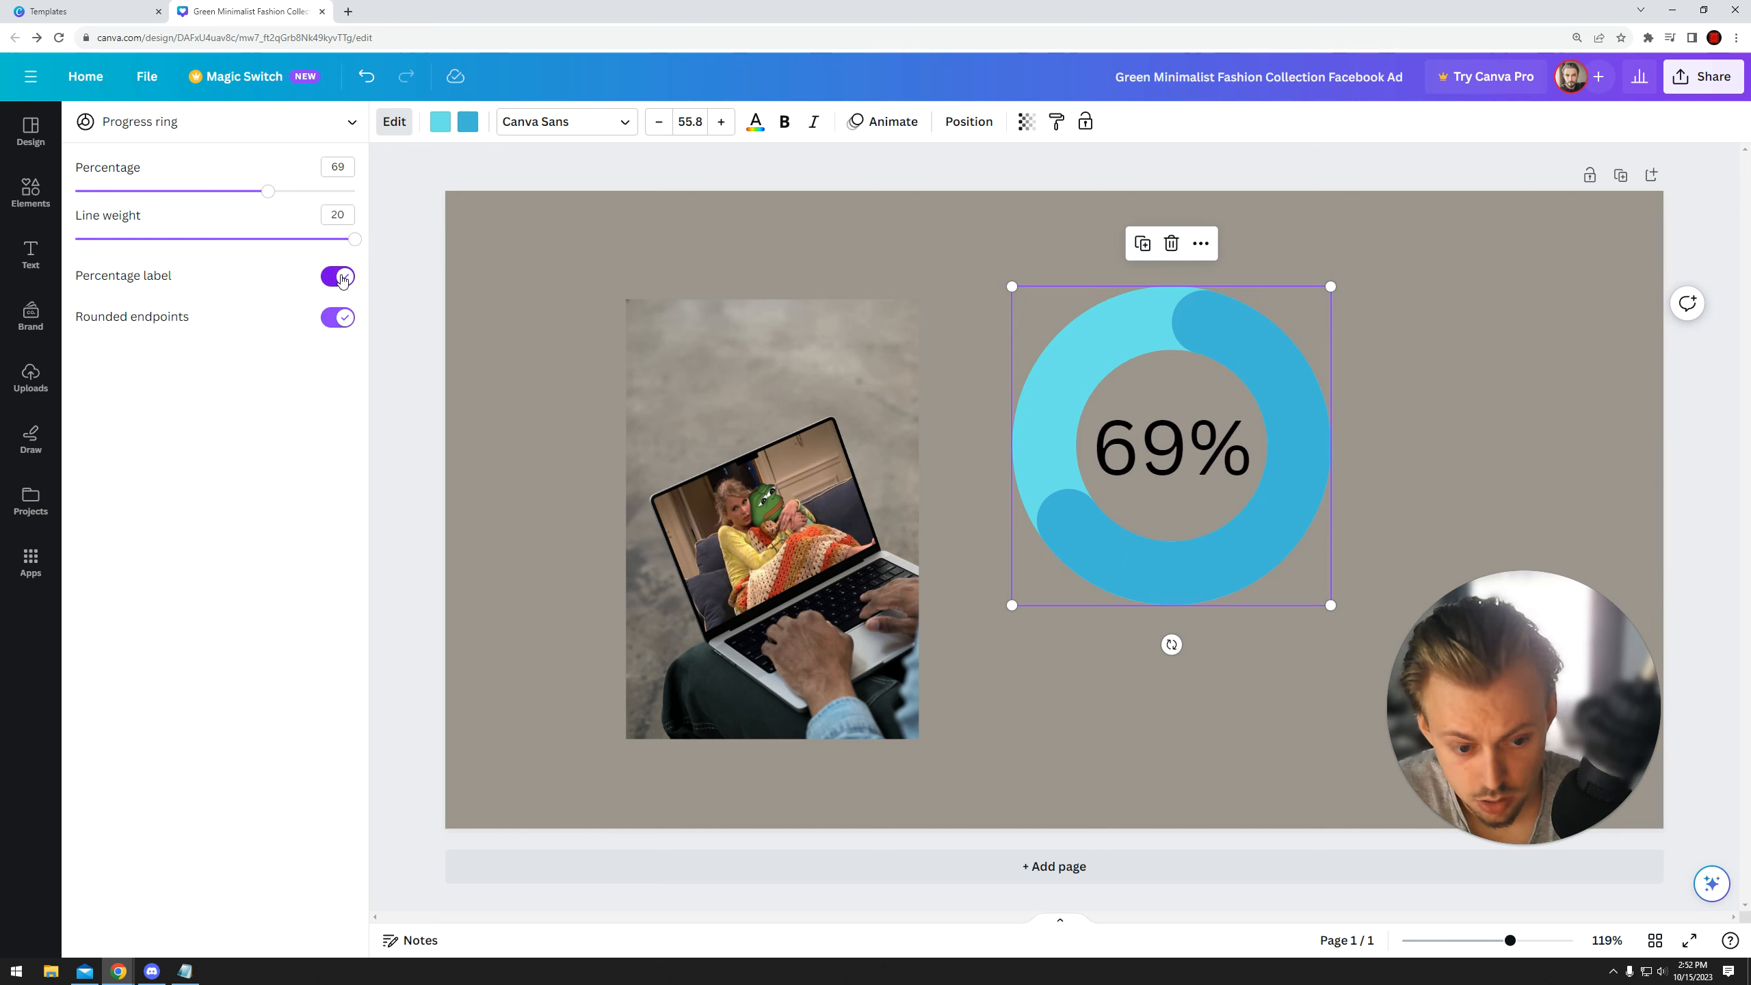
pyautogui.click(342, 279)
# - Look through the progress ring's object options and move the ring slightly up and to the right
pyautogui.rightClick(1101, 339)
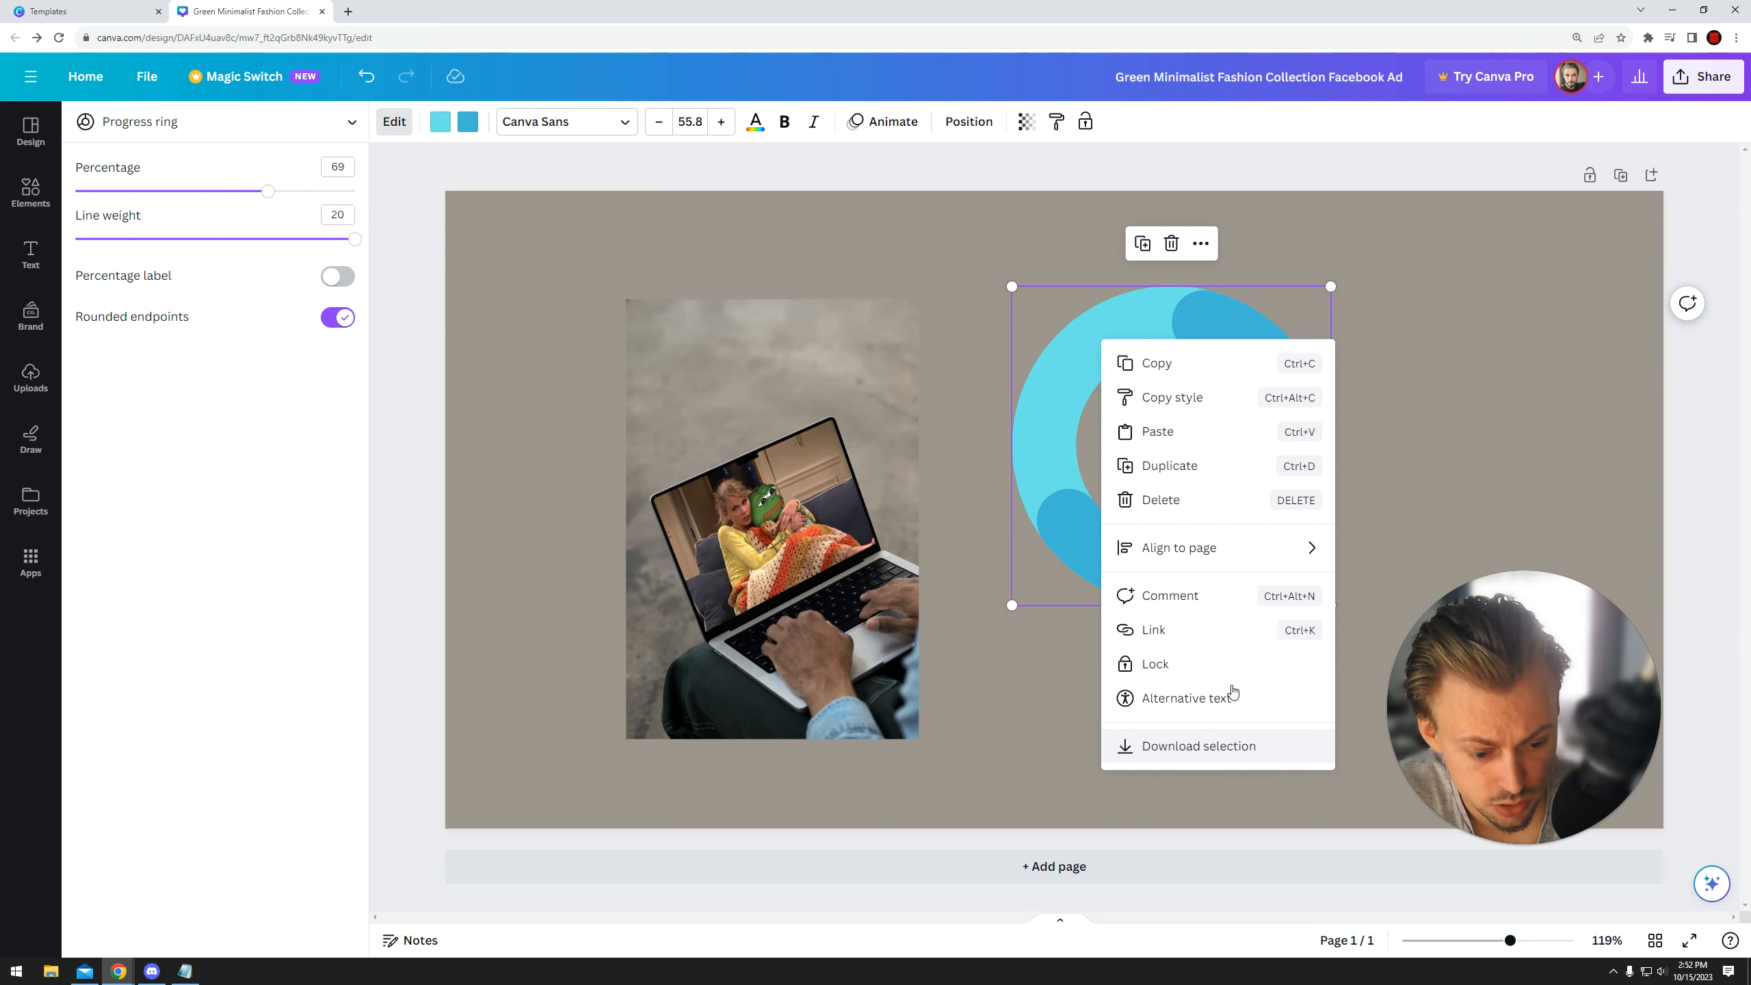
pyautogui.click(1445, 418)
pyautogui.moveTo(1296, 411); pyautogui.dragTo(1326, 397)
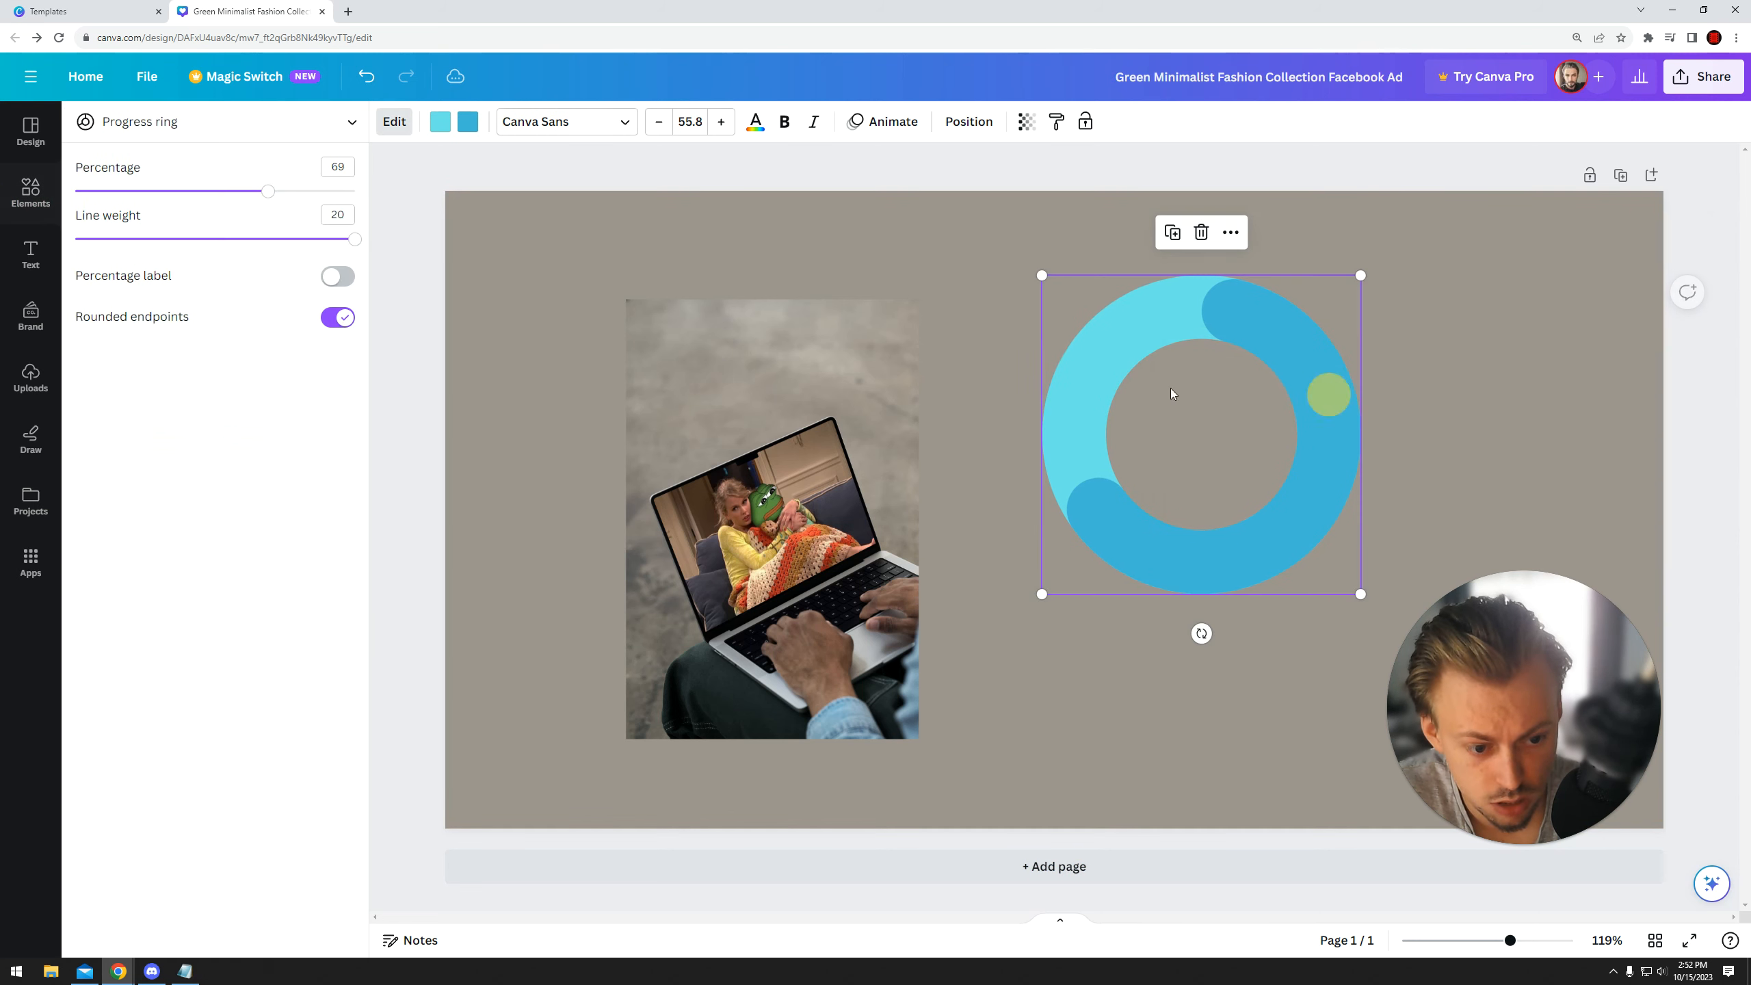
pyautogui.click(747, 414)
pyautogui.click(914, 242)
pyautogui.click(1086, 328)
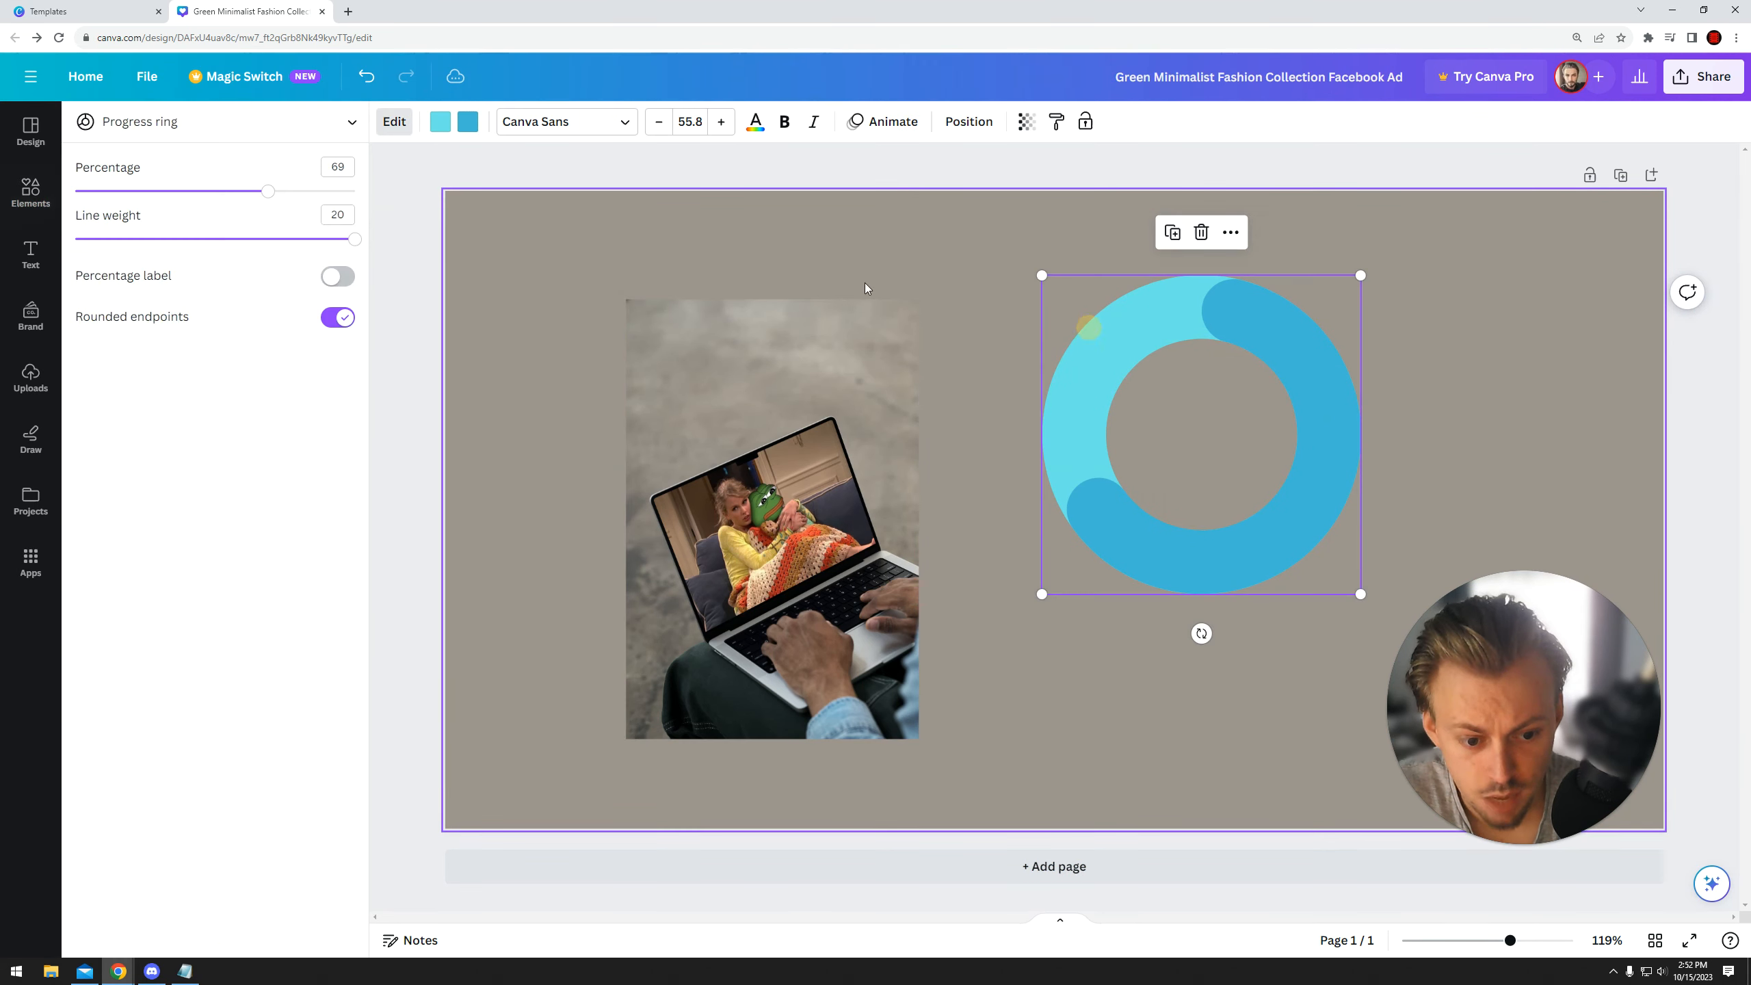
# - Browse the element categories as far as charts and tables, recheck the ring's options and shift the ring further toward the page's upper right
pyautogui.click(20, 184)
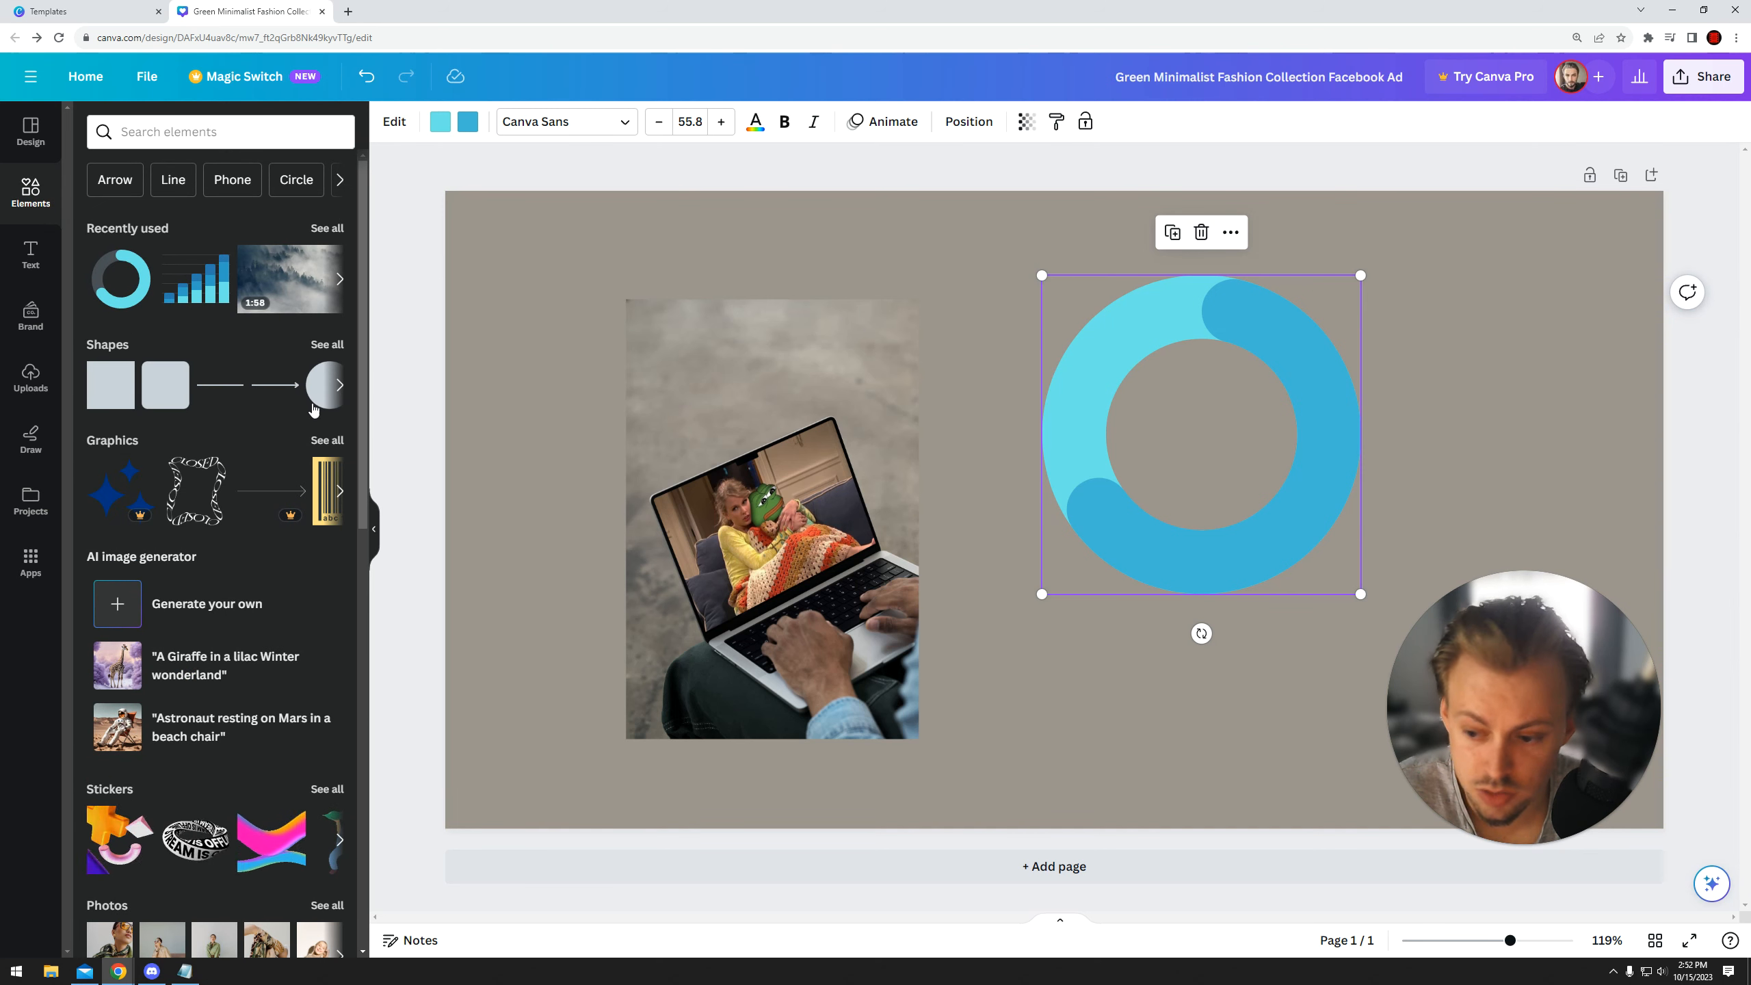
pyautogui.scroll(-4, 257, 470)
pyautogui.scroll(-5, 258, 470)
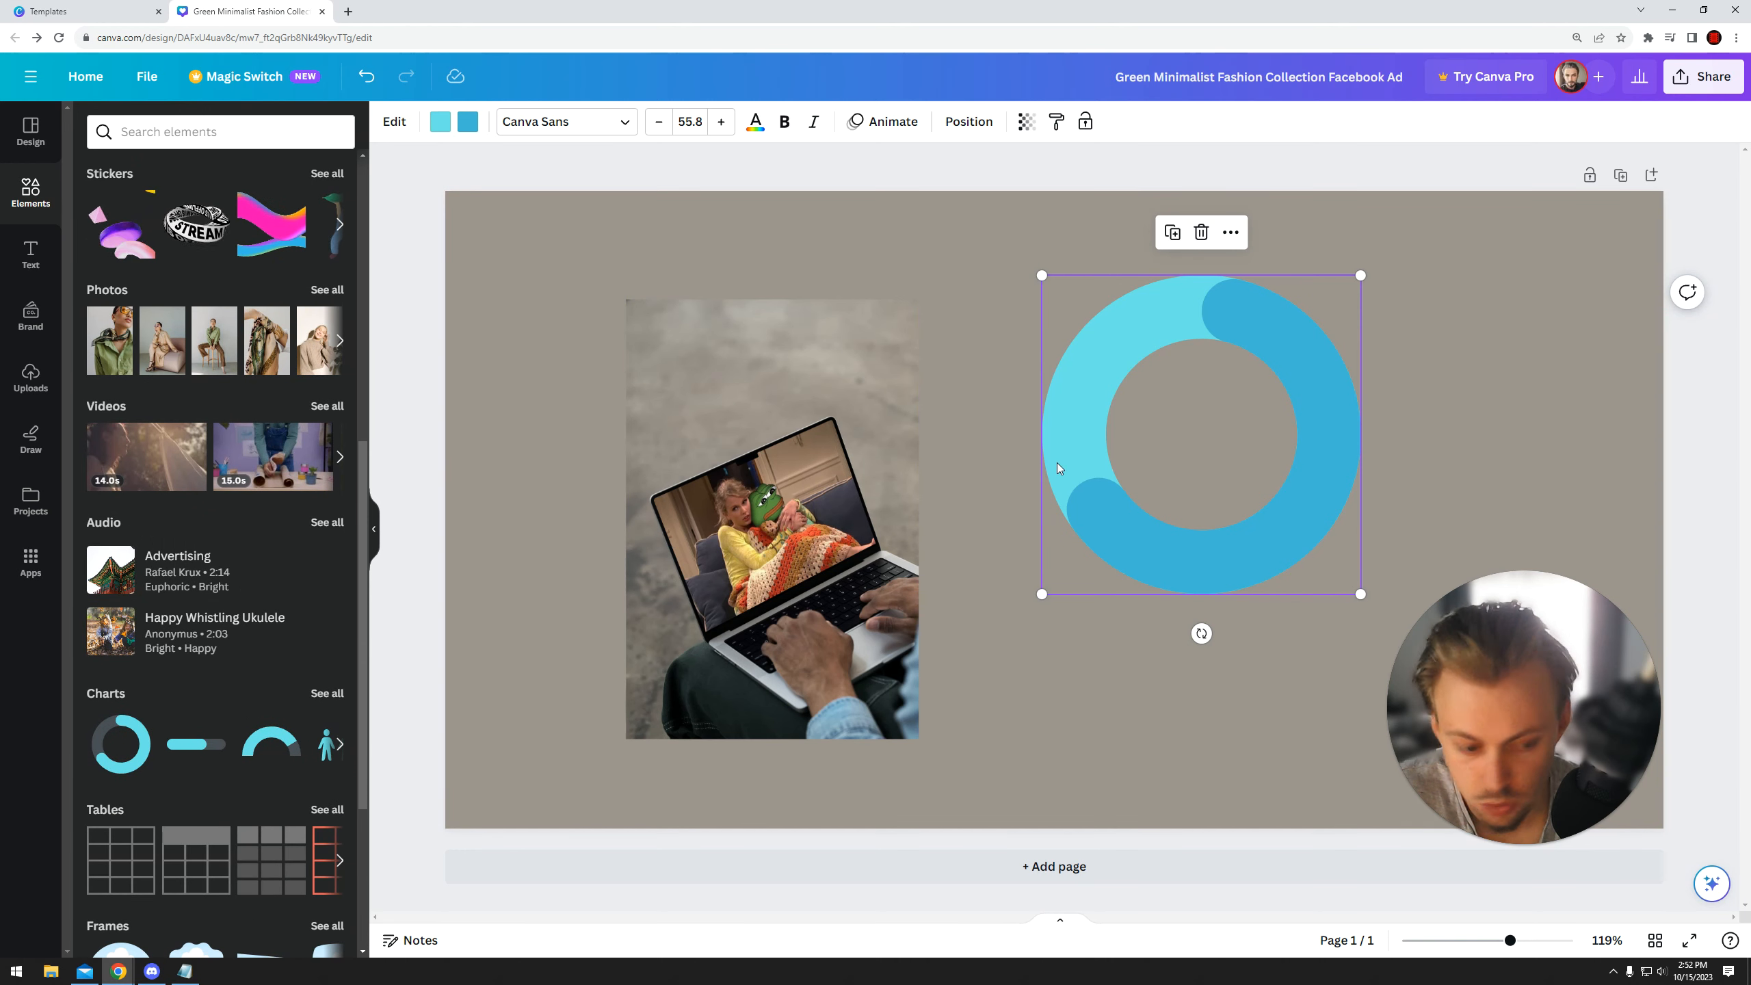
pyautogui.rightClick(1105, 388)
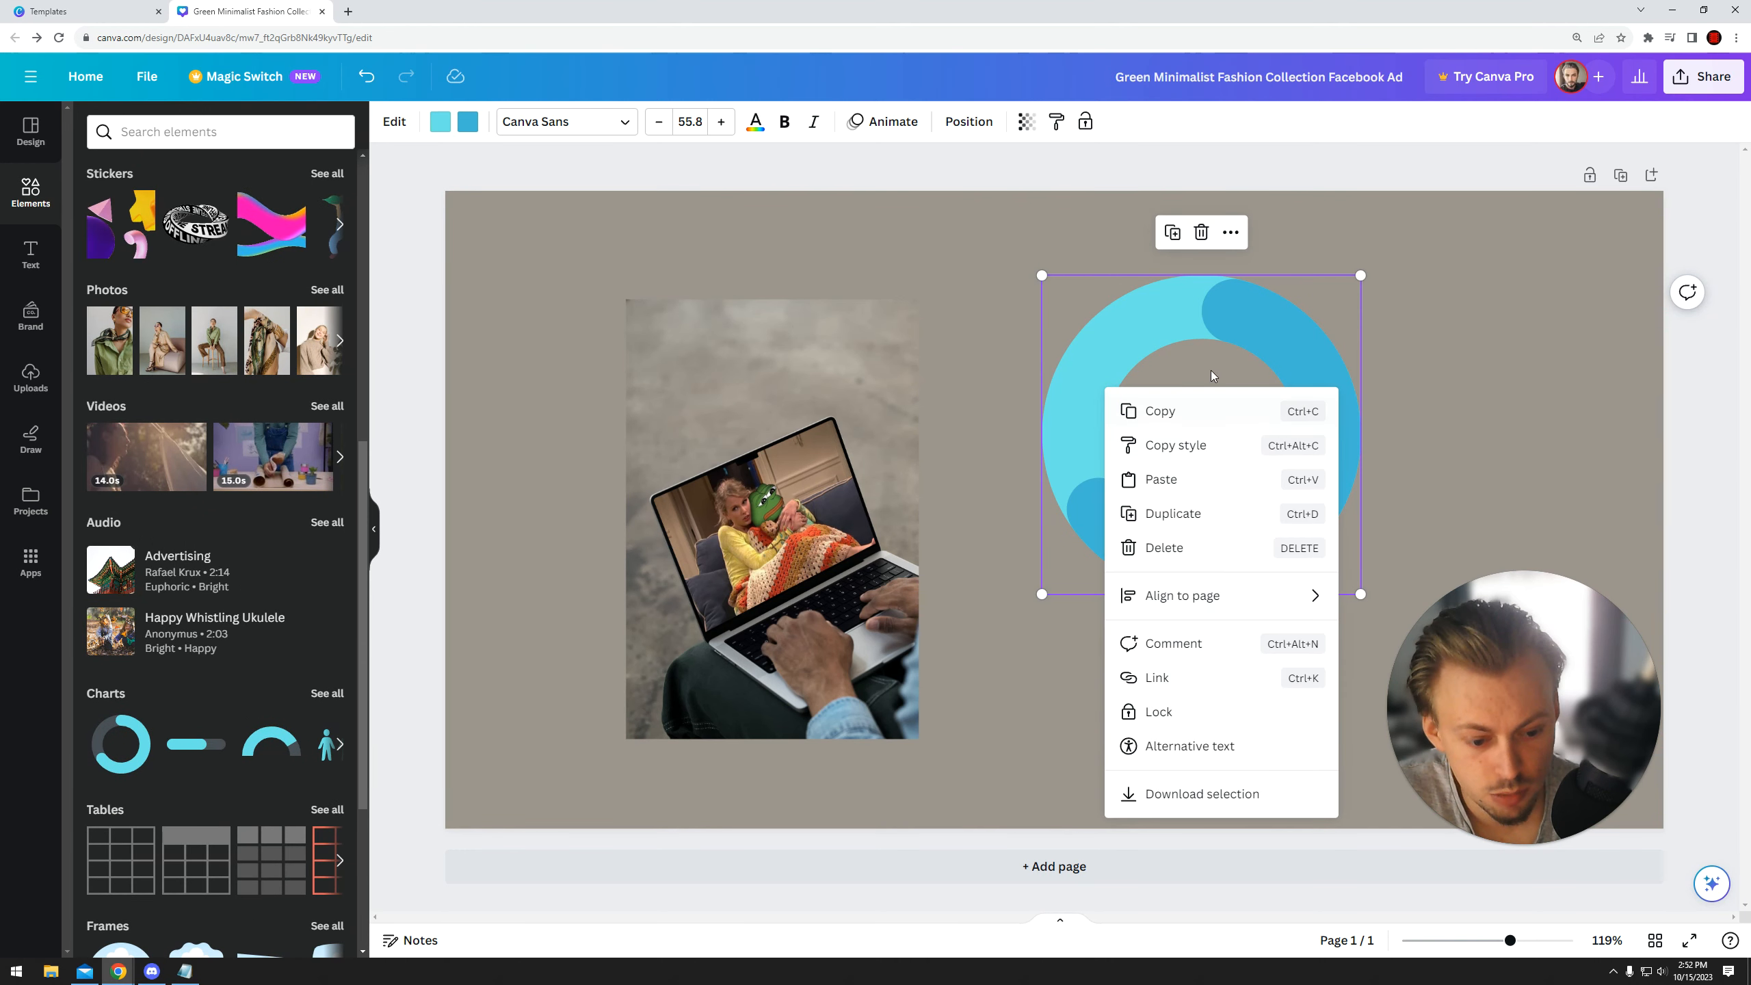
pyautogui.click(1077, 332)
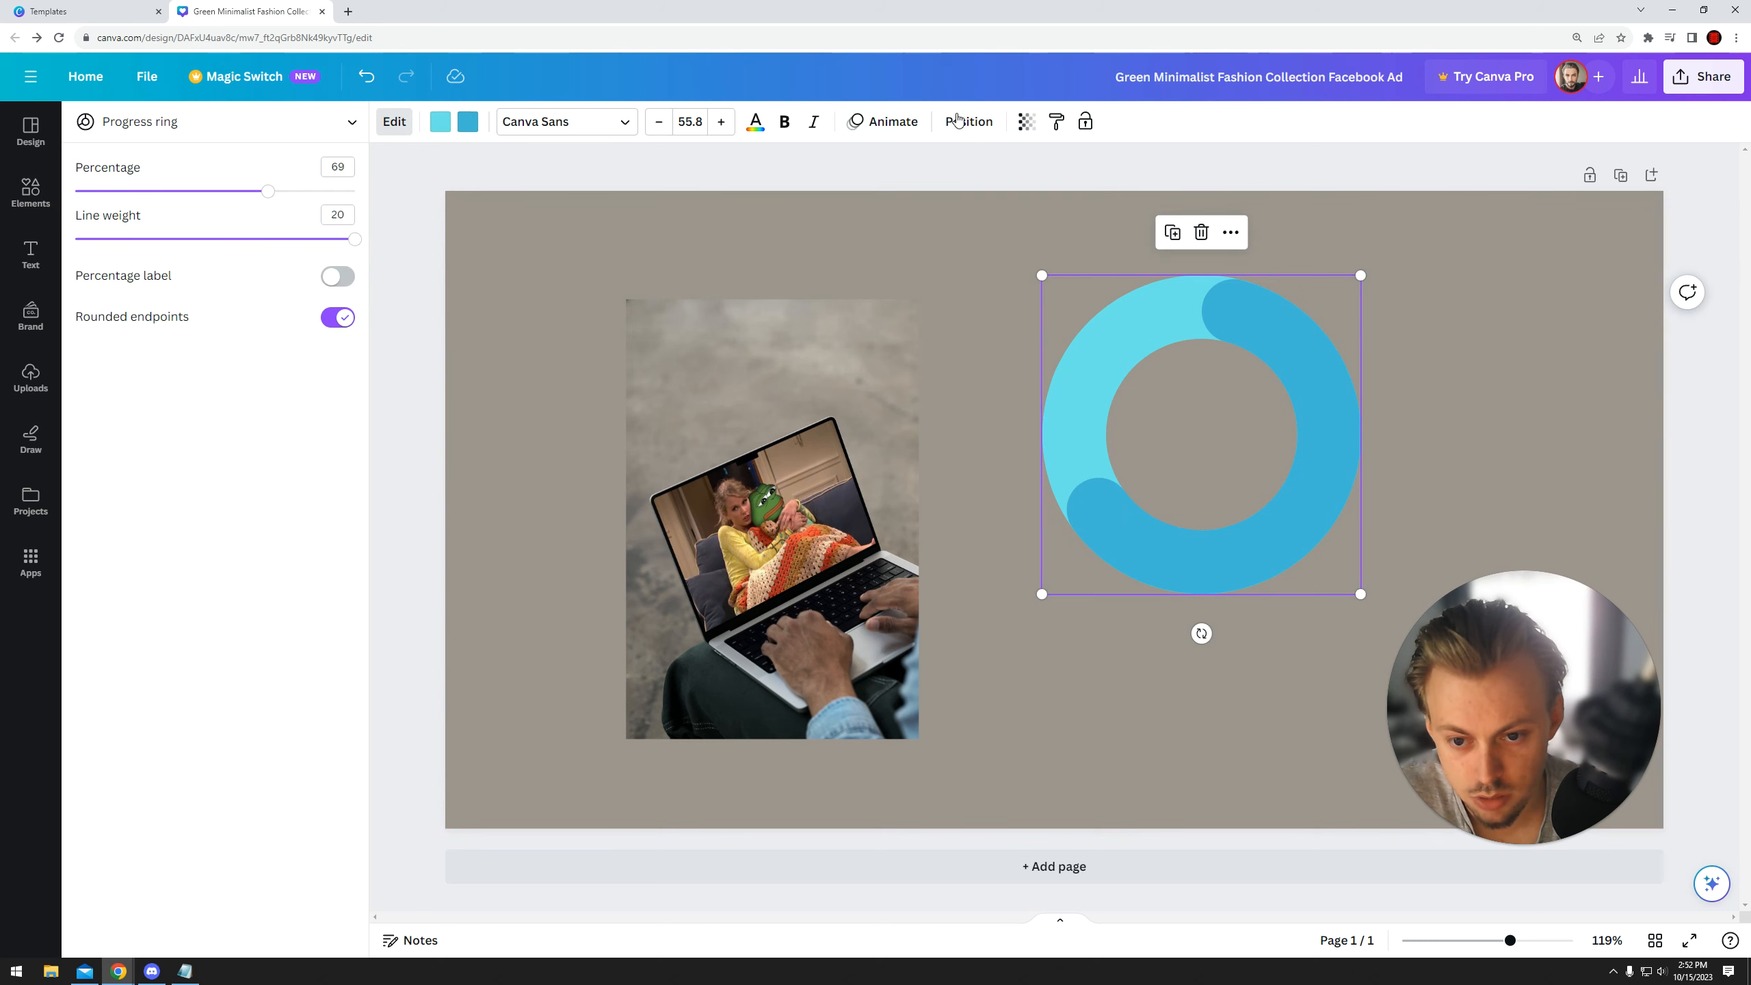
pyautogui.click(602, 162)
pyautogui.moveTo(1160, 300); pyautogui.dragTo(1200, 289)
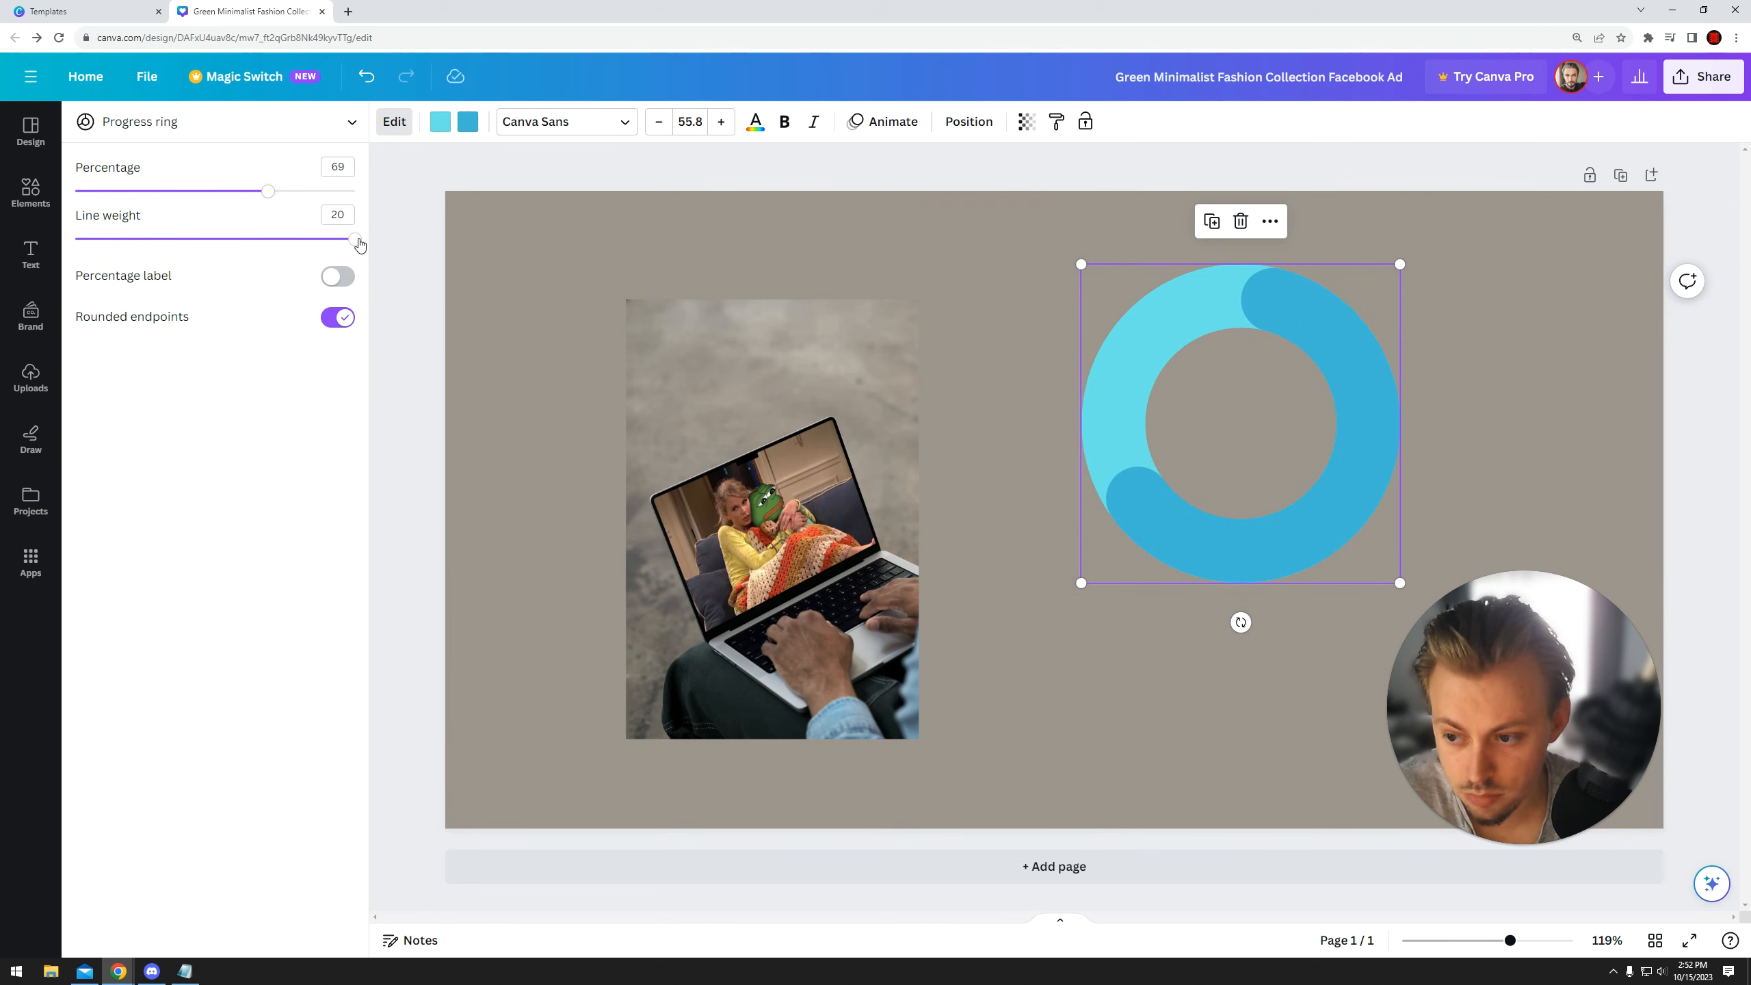
# - Clear the page by deleting the progress ring, the page's background color and the laptop mockup
pyautogui.press('Delete')
pyautogui.moveTo(769, 429); pyautogui.dragTo(776, 381)
pyautogui.click(558, 384)
pyautogui.press('Delete')
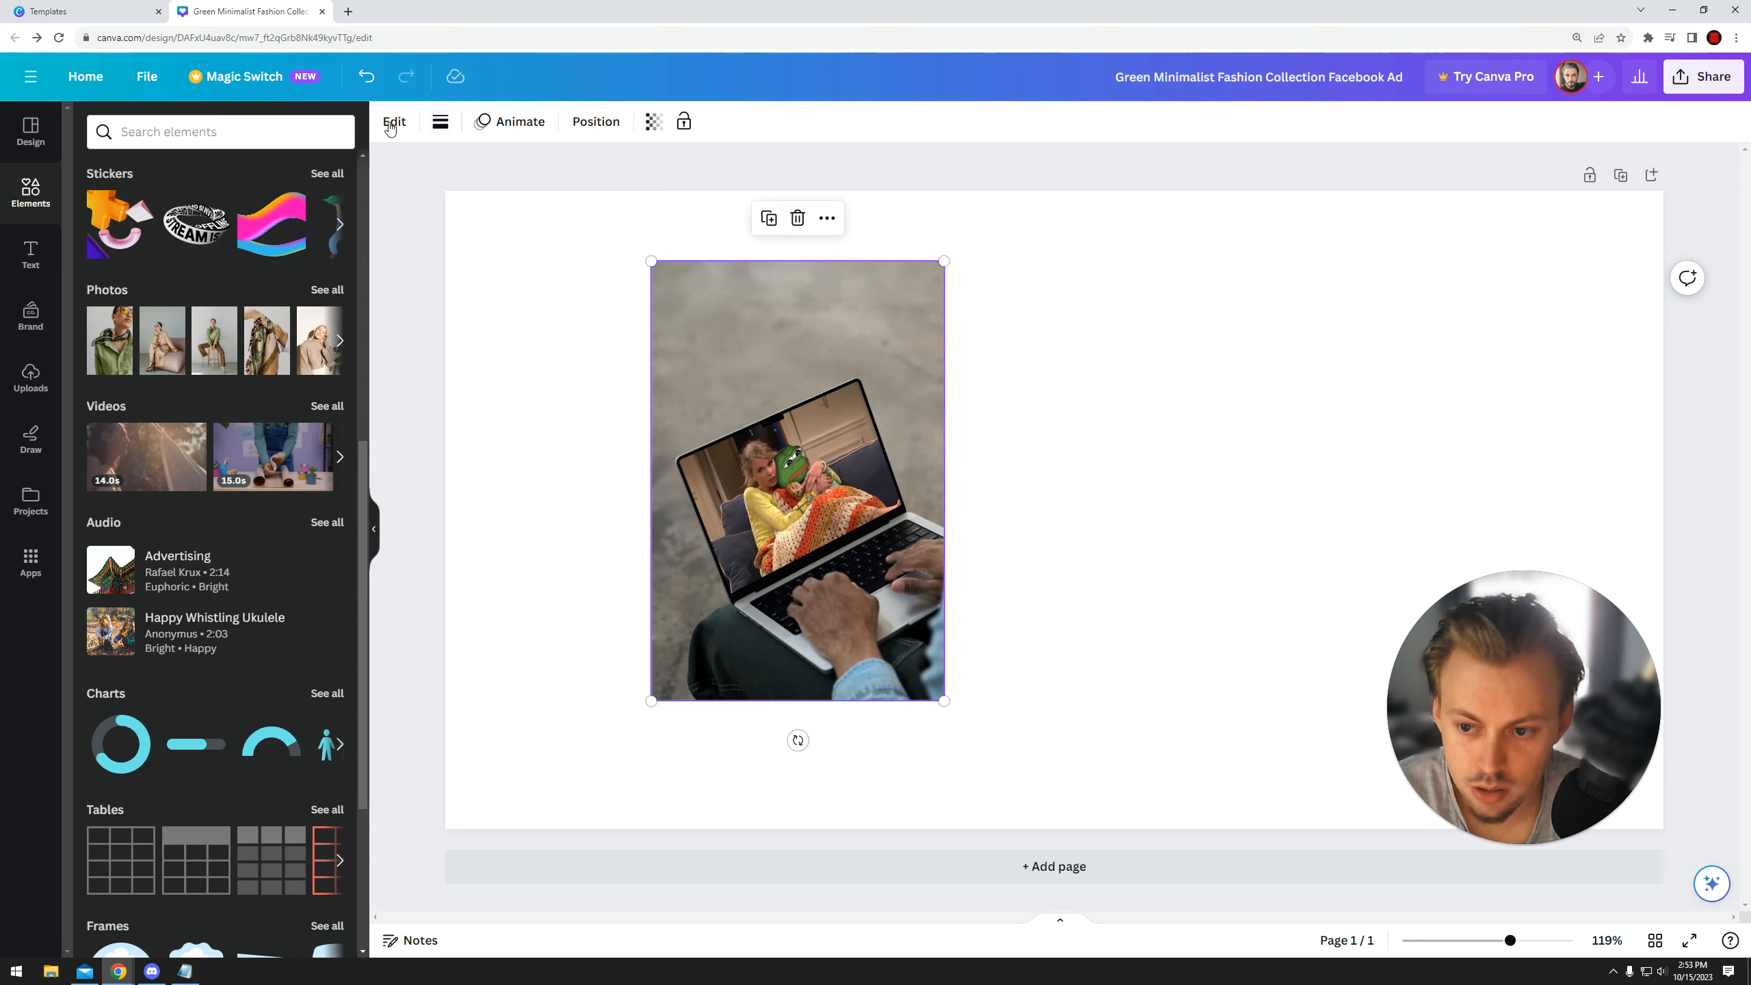
pyautogui.click(594, 274)
pyautogui.click(707, 293)
pyautogui.press('Delete')
# - Place two uploaded photos on the page and delete the first, keeping the one of the woman and green frog on the couch
pyautogui.click(35, 321)
pyautogui.click(37, 383)
pyautogui.moveTo(134, 433); pyautogui.dragTo(658, 302)
pyautogui.moveTo(263, 538); pyautogui.dragTo(1004, 367)
pyautogui.click(728, 389)
pyautogui.press('Delete')
# - Move the couch photo to the upper middle of the page and look at its photo editing options
pyautogui.moveTo(1074, 412); pyautogui.dragTo(741, 371)
pyautogui.click(410, 128)
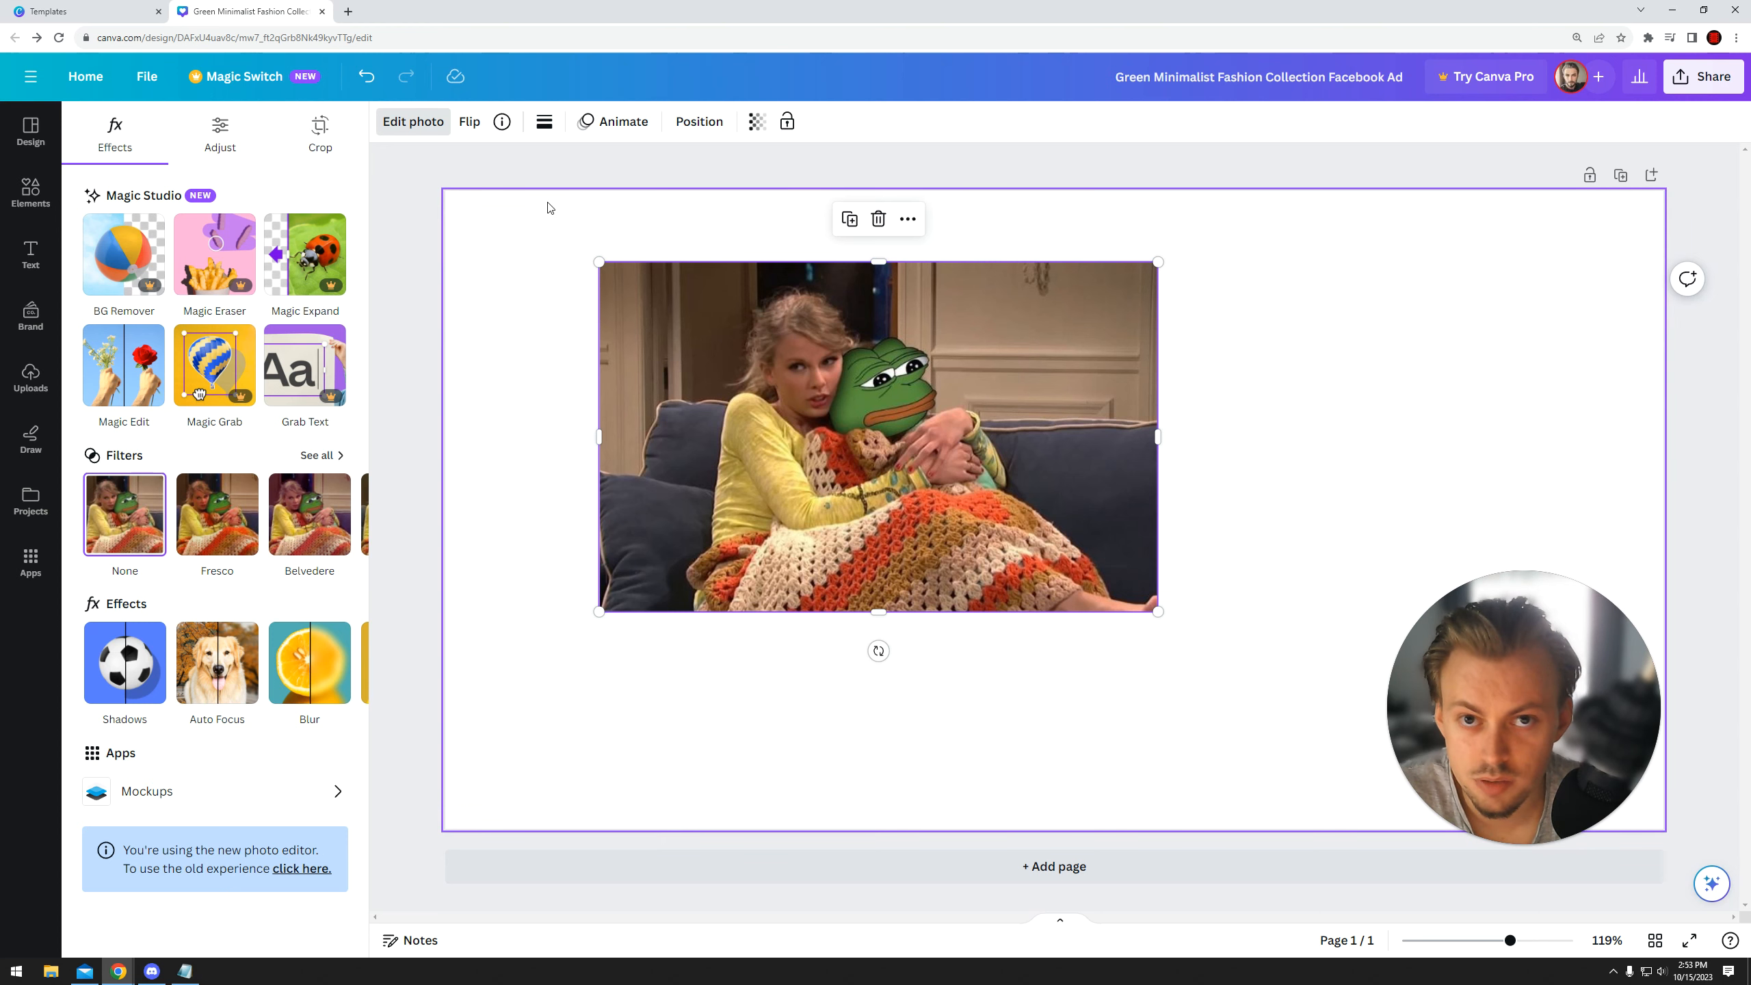
pyautogui.moveTo(752, 304); pyautogui.dragTo(815, 297)
# - Add the pink and blue wave sticker over the lower part of the photo, then delete it
pyautogui.click(30, 192)
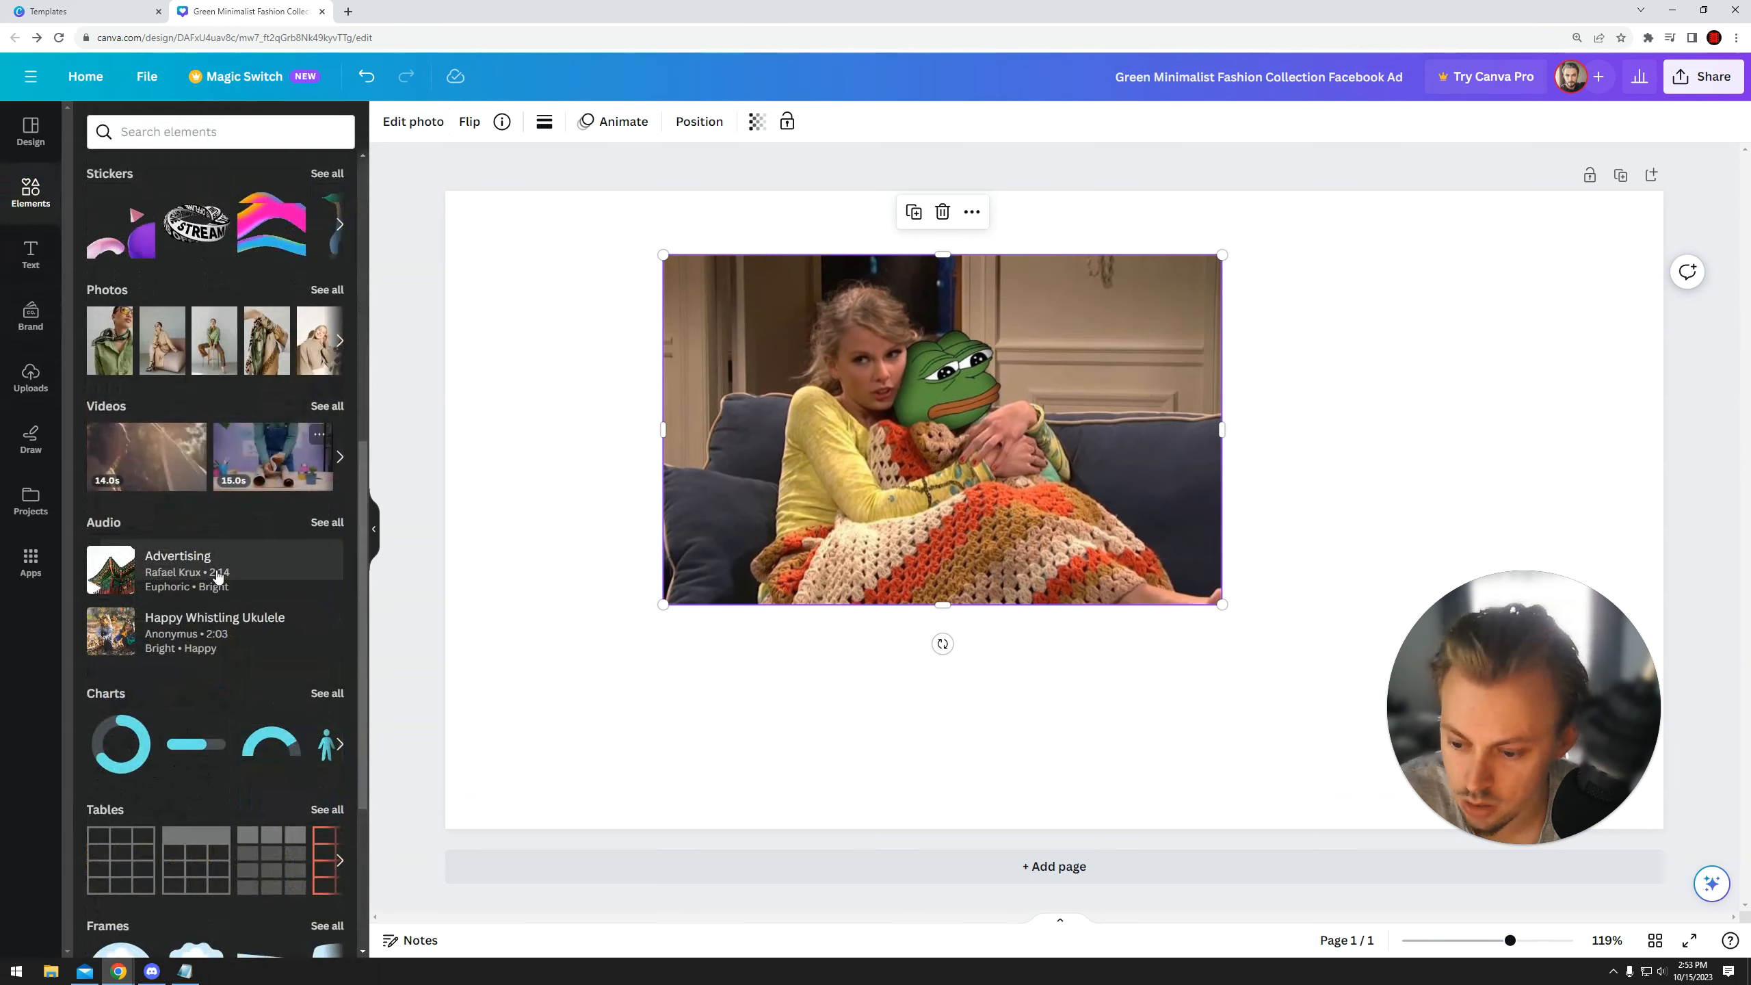
pyautogui.moveTo(270, 225); pyautogui.dragTo(662, 497)
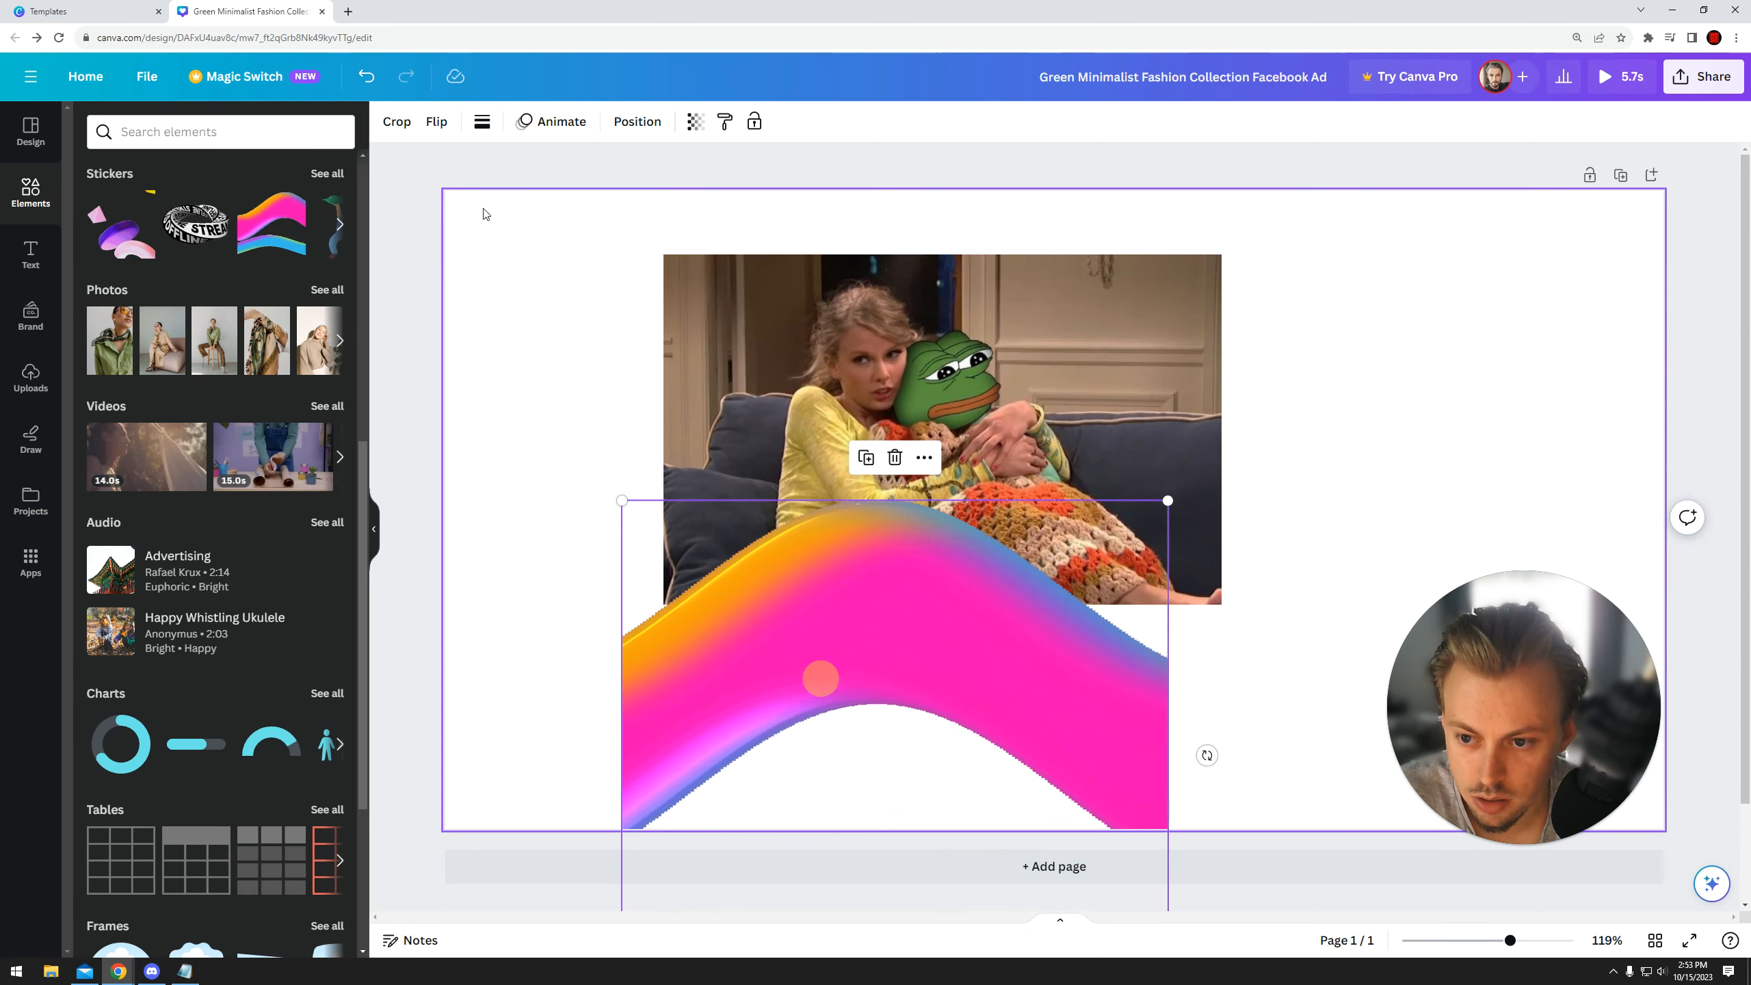
pyautogui.press('Delete')
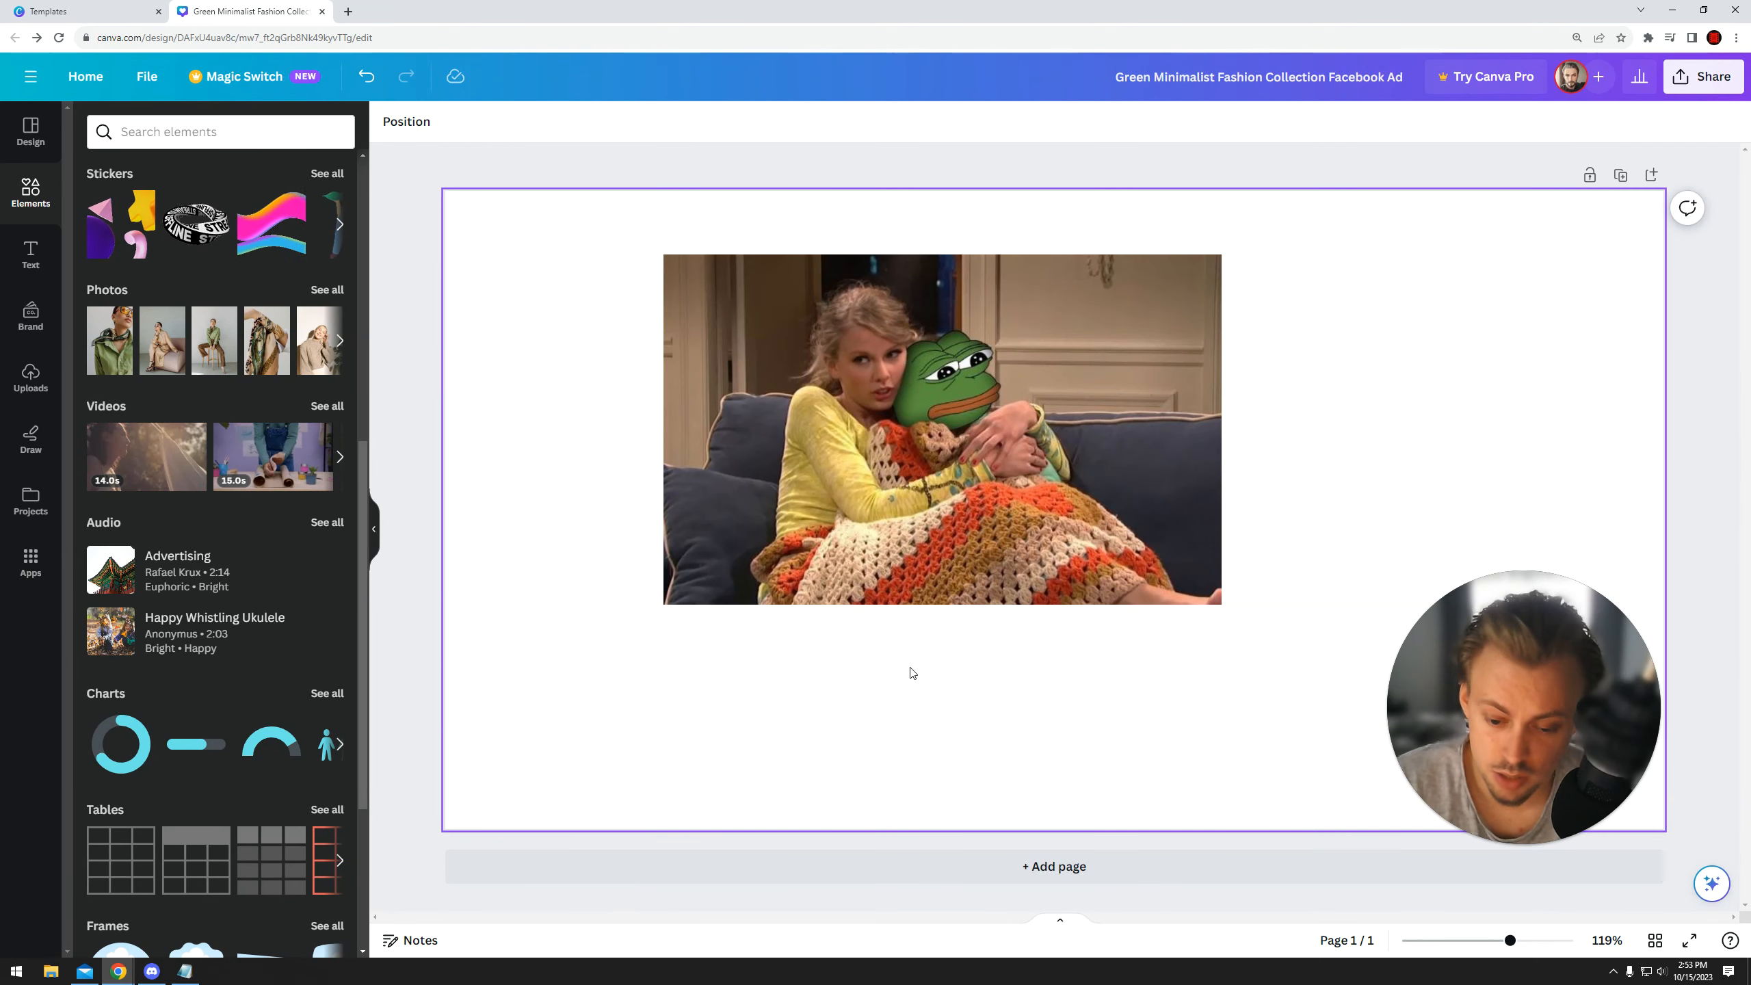
# - Shift the couch photo slightly left, try the Fresco and Belvedere filters on it and set the filter back to None
pyautogui.click(793, 519)
pyautogui.moveTo(793, 520); pyautogui.dragTo(747, 532)
pyautogui.click(424, 131)
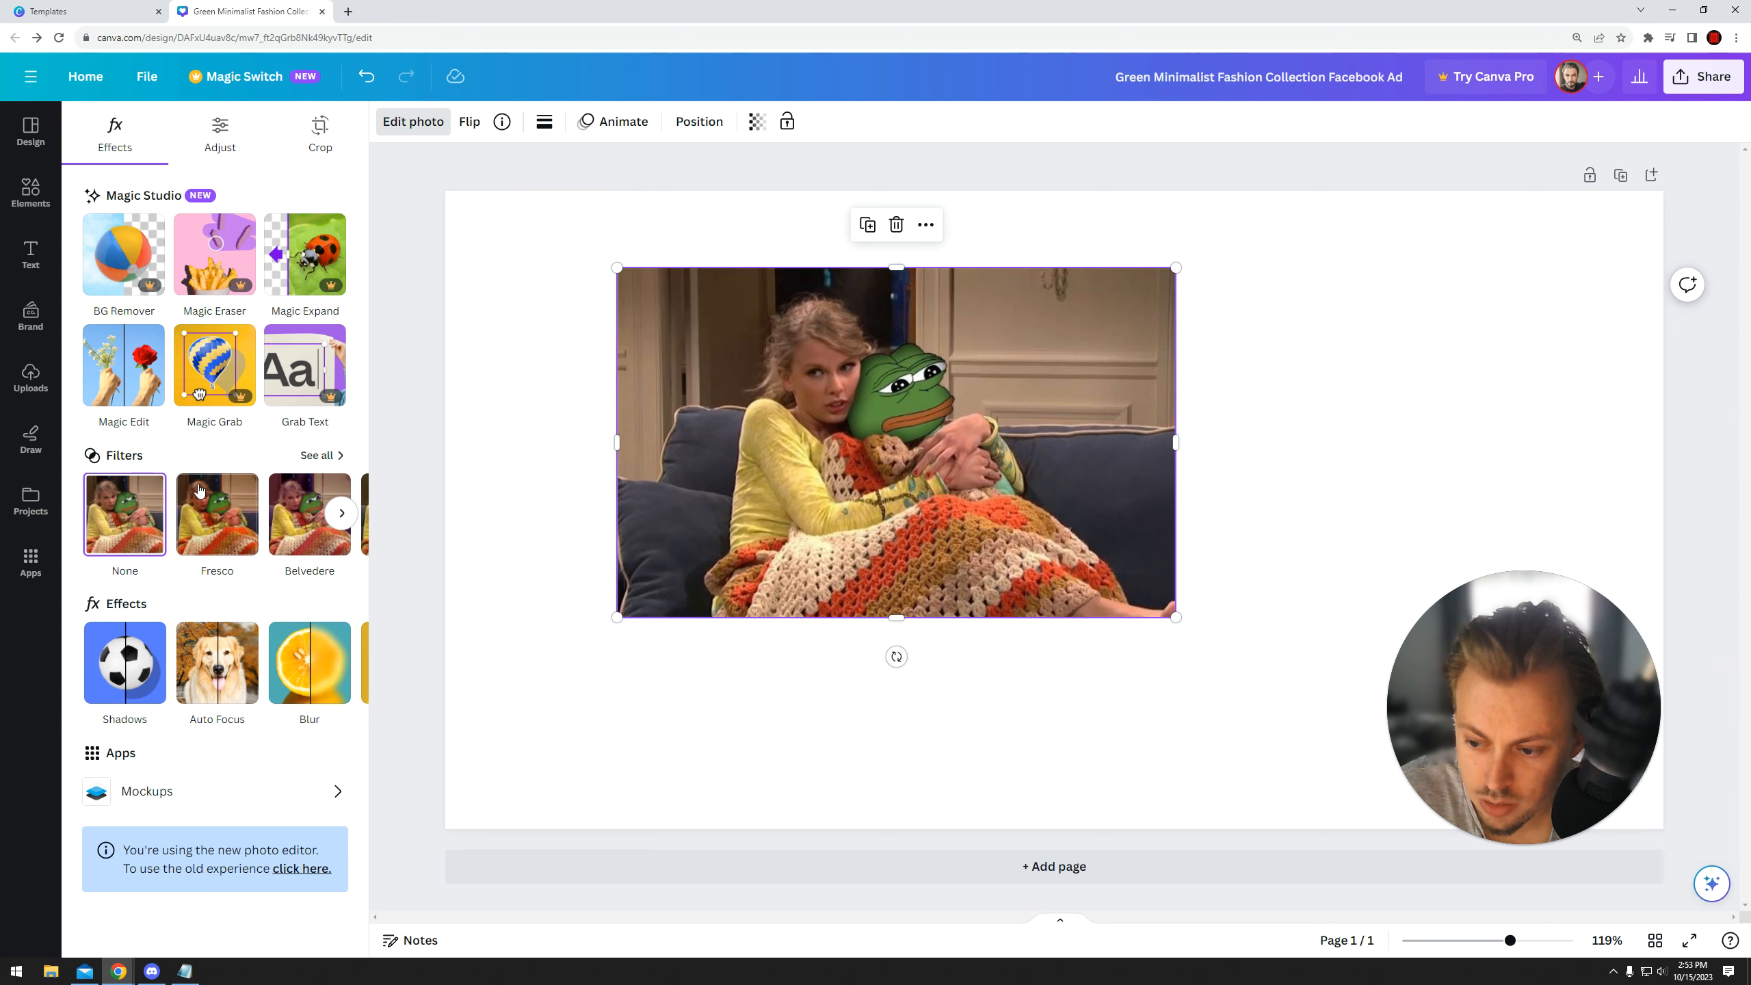
pyautogui.click(224, 516)
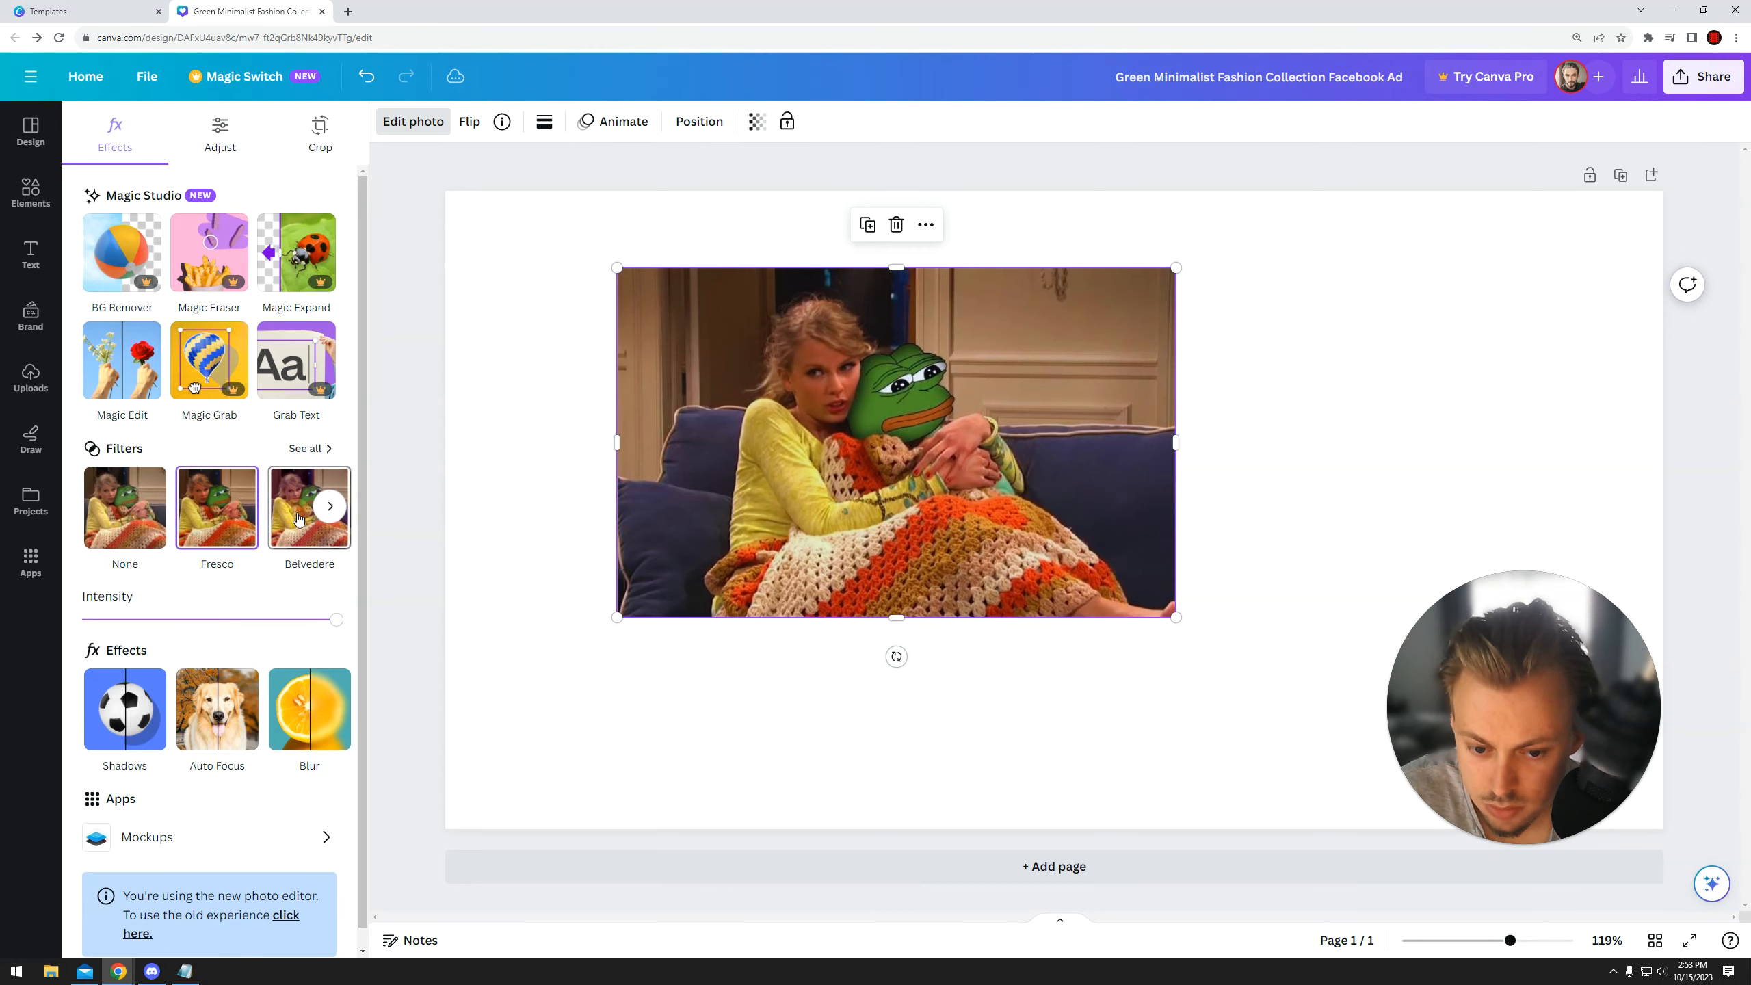
pyautogui.click(297, 512)
pyautogui.click(113, 517)
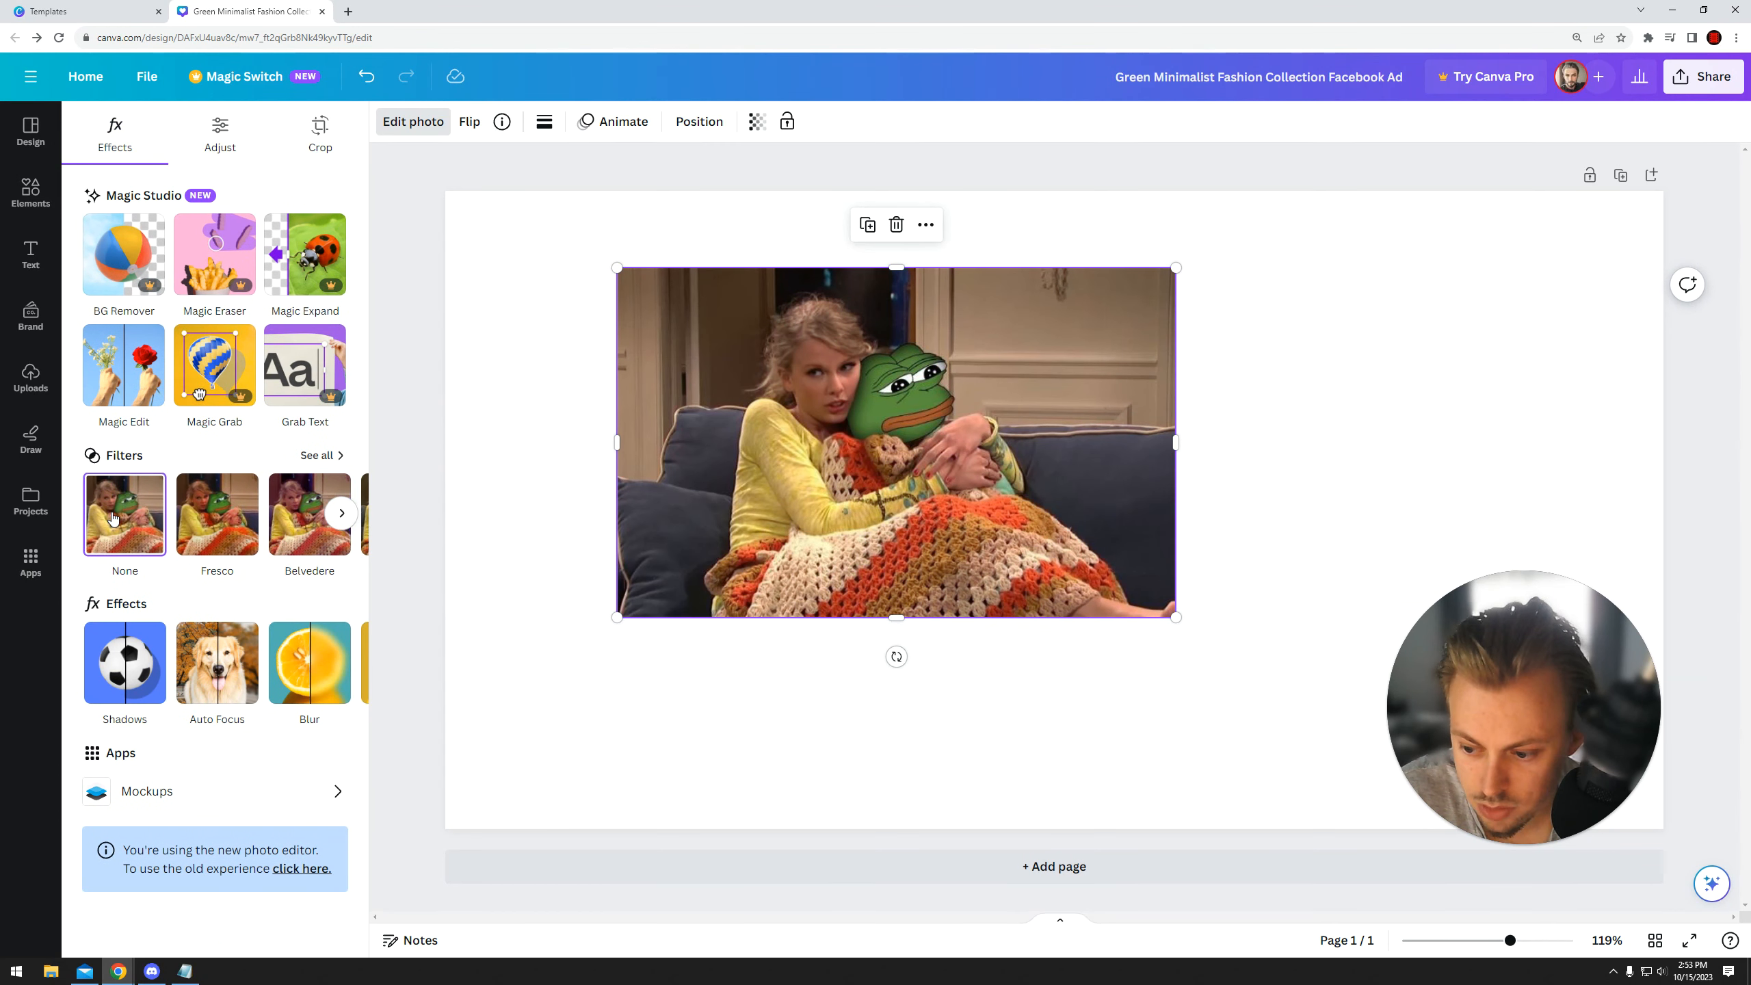
# - Apply the Drop shadow effect to the couch photo
pyautogui.click(125, 662)
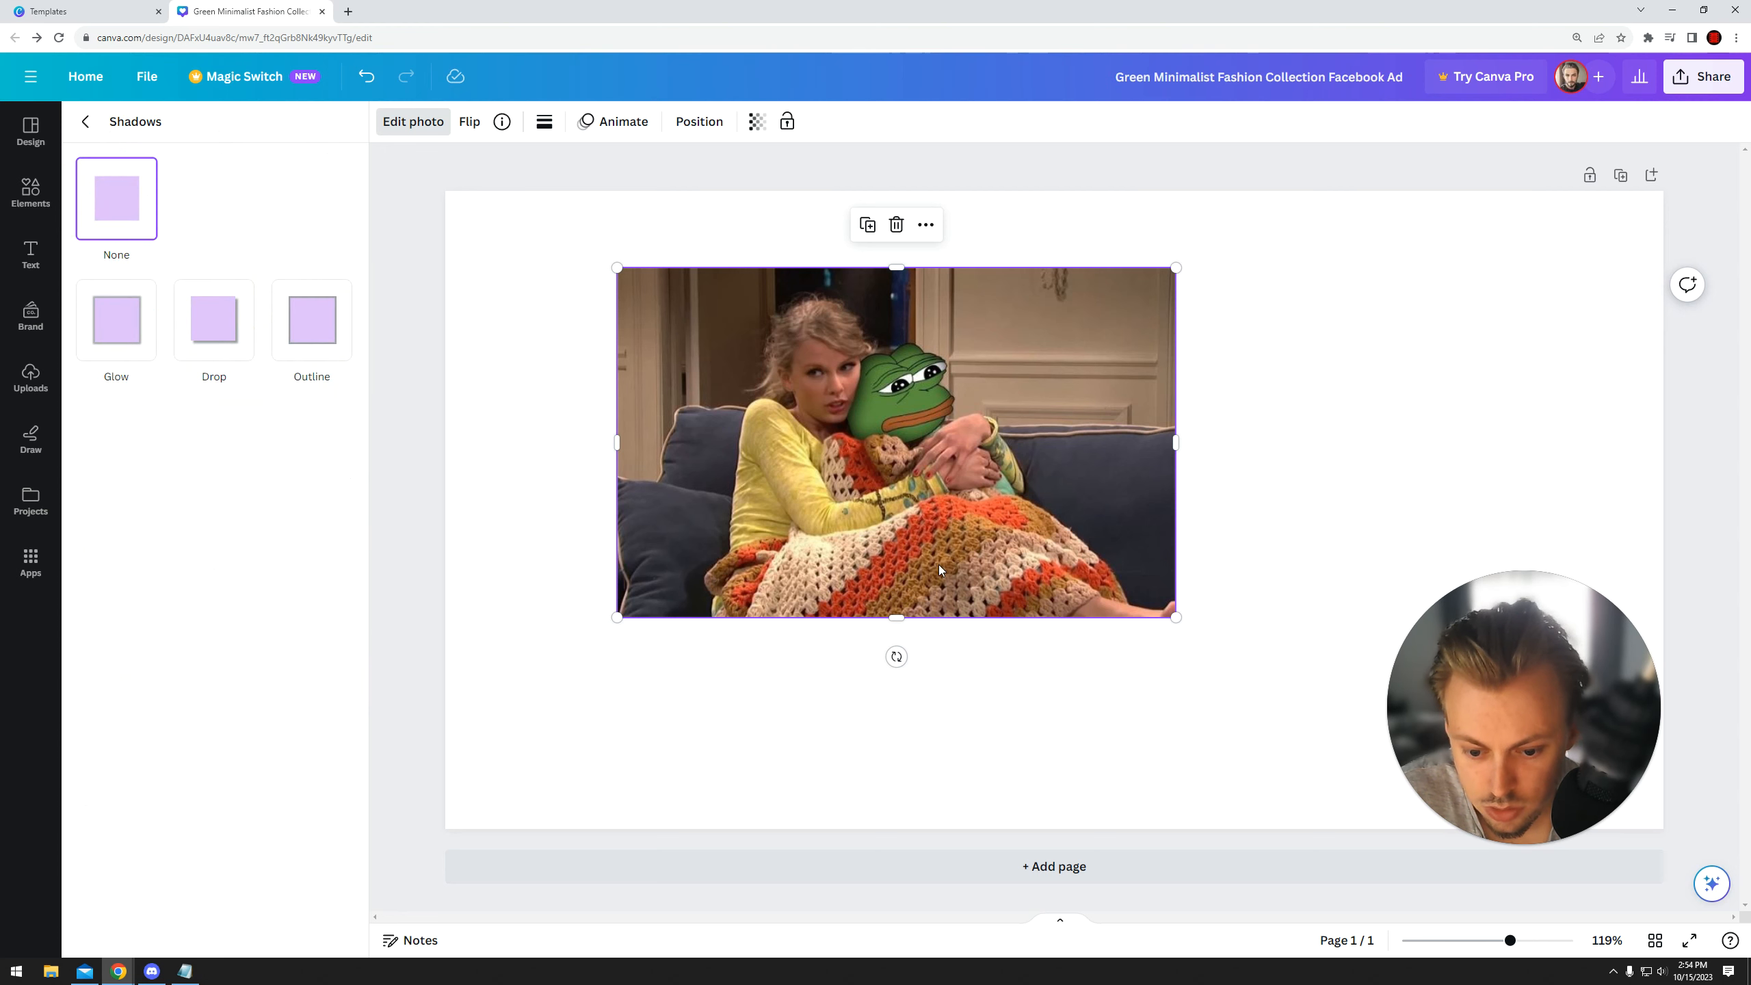
pyautogui.click(237, 331)
pyautogui.click(85, 121)
# - Apply Auto Focus to the couch photo with blur intensity 76 and focus position 96
pyautogui.click(181, 664)
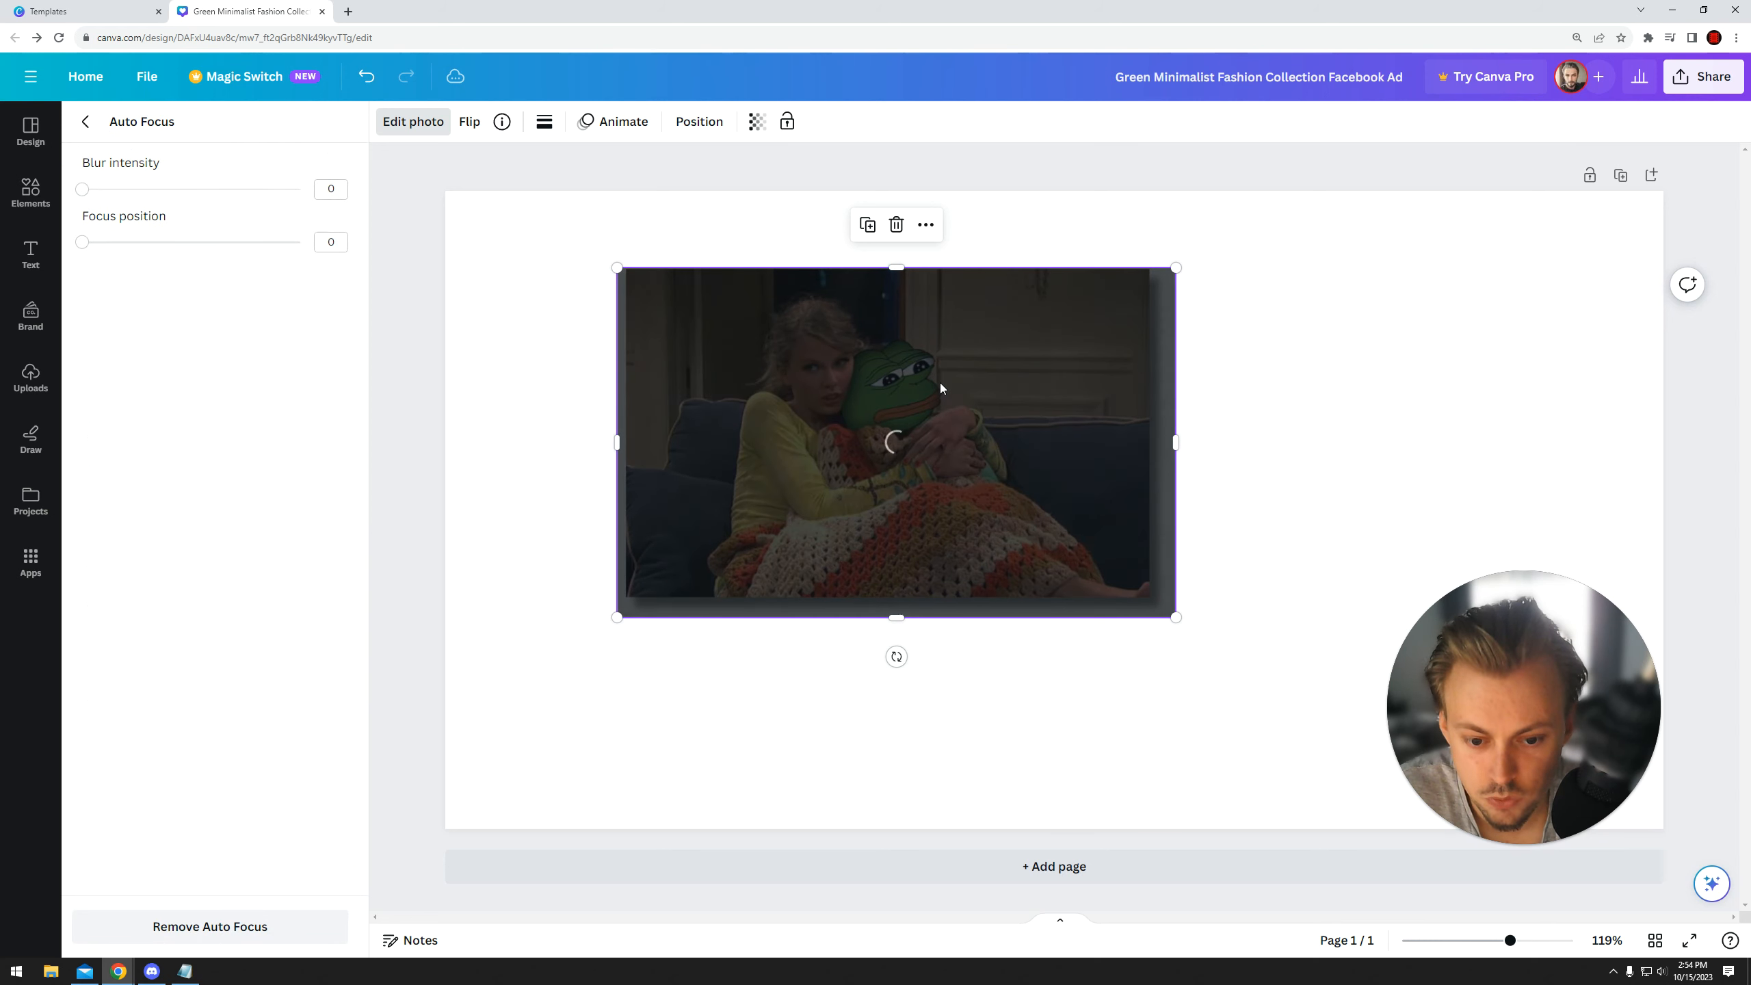
pyautogui.moveTo(92, 199); pyautogui.dragTo(292, 242)
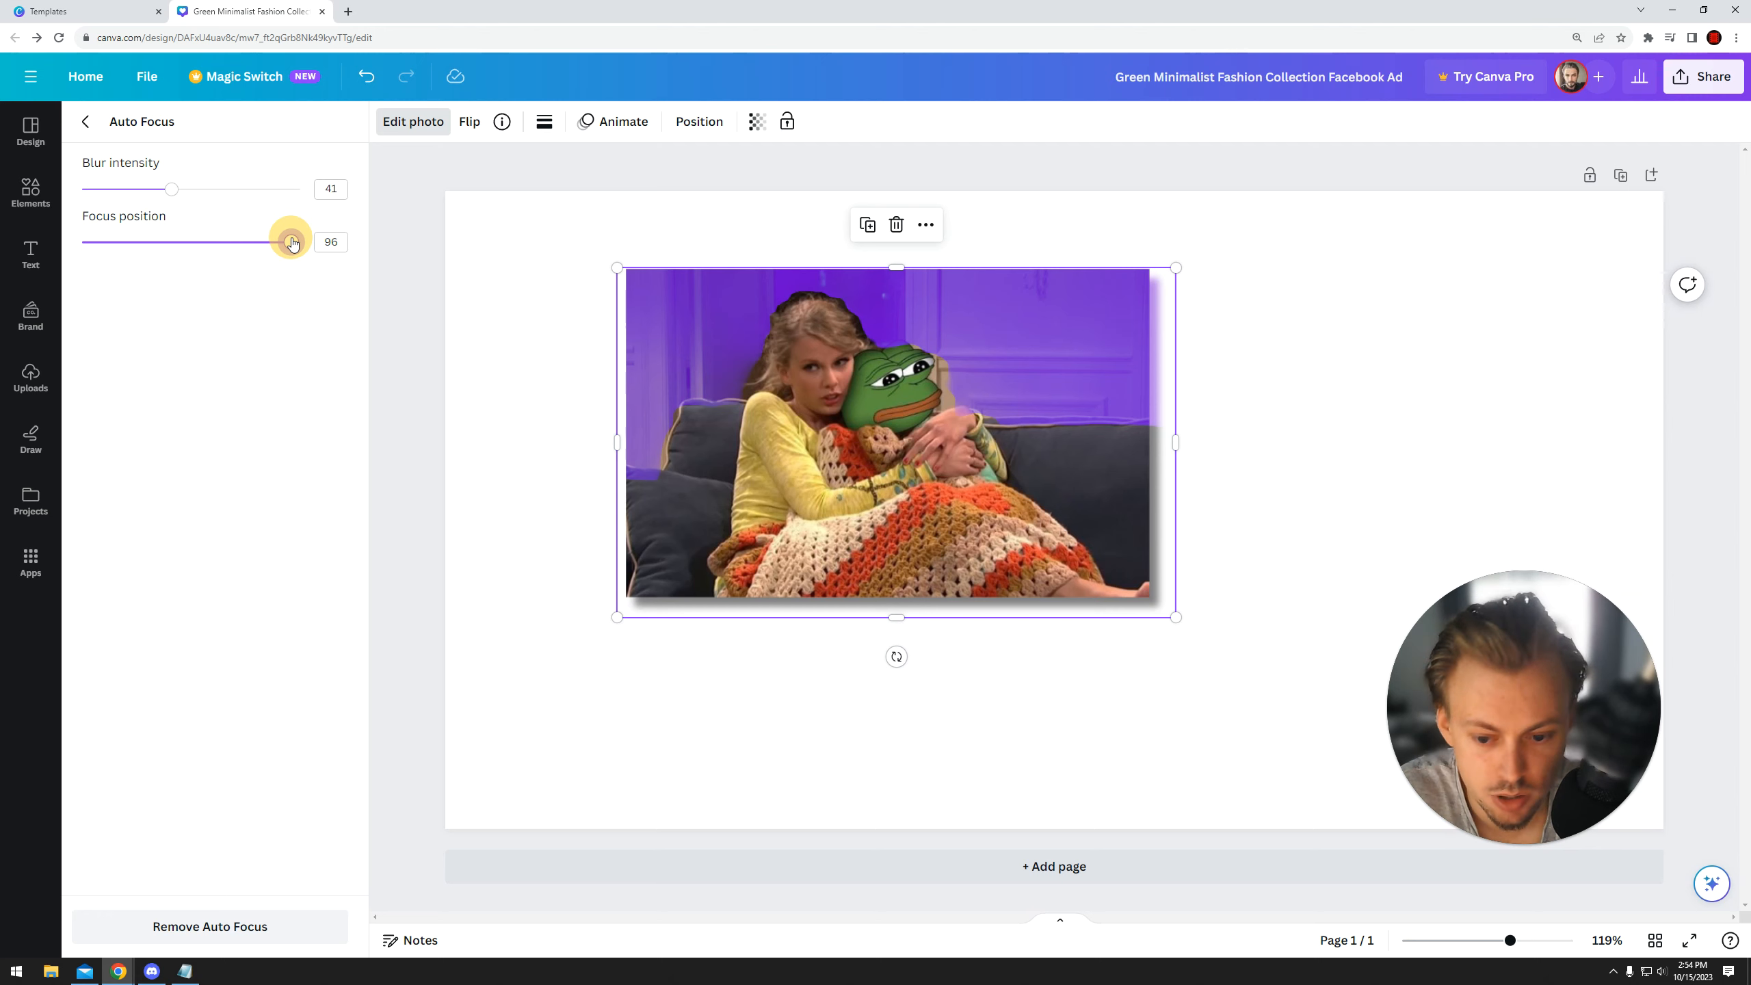
pyautogui.moveTo(172, 188); pyautogui.dragTo(249, 198)
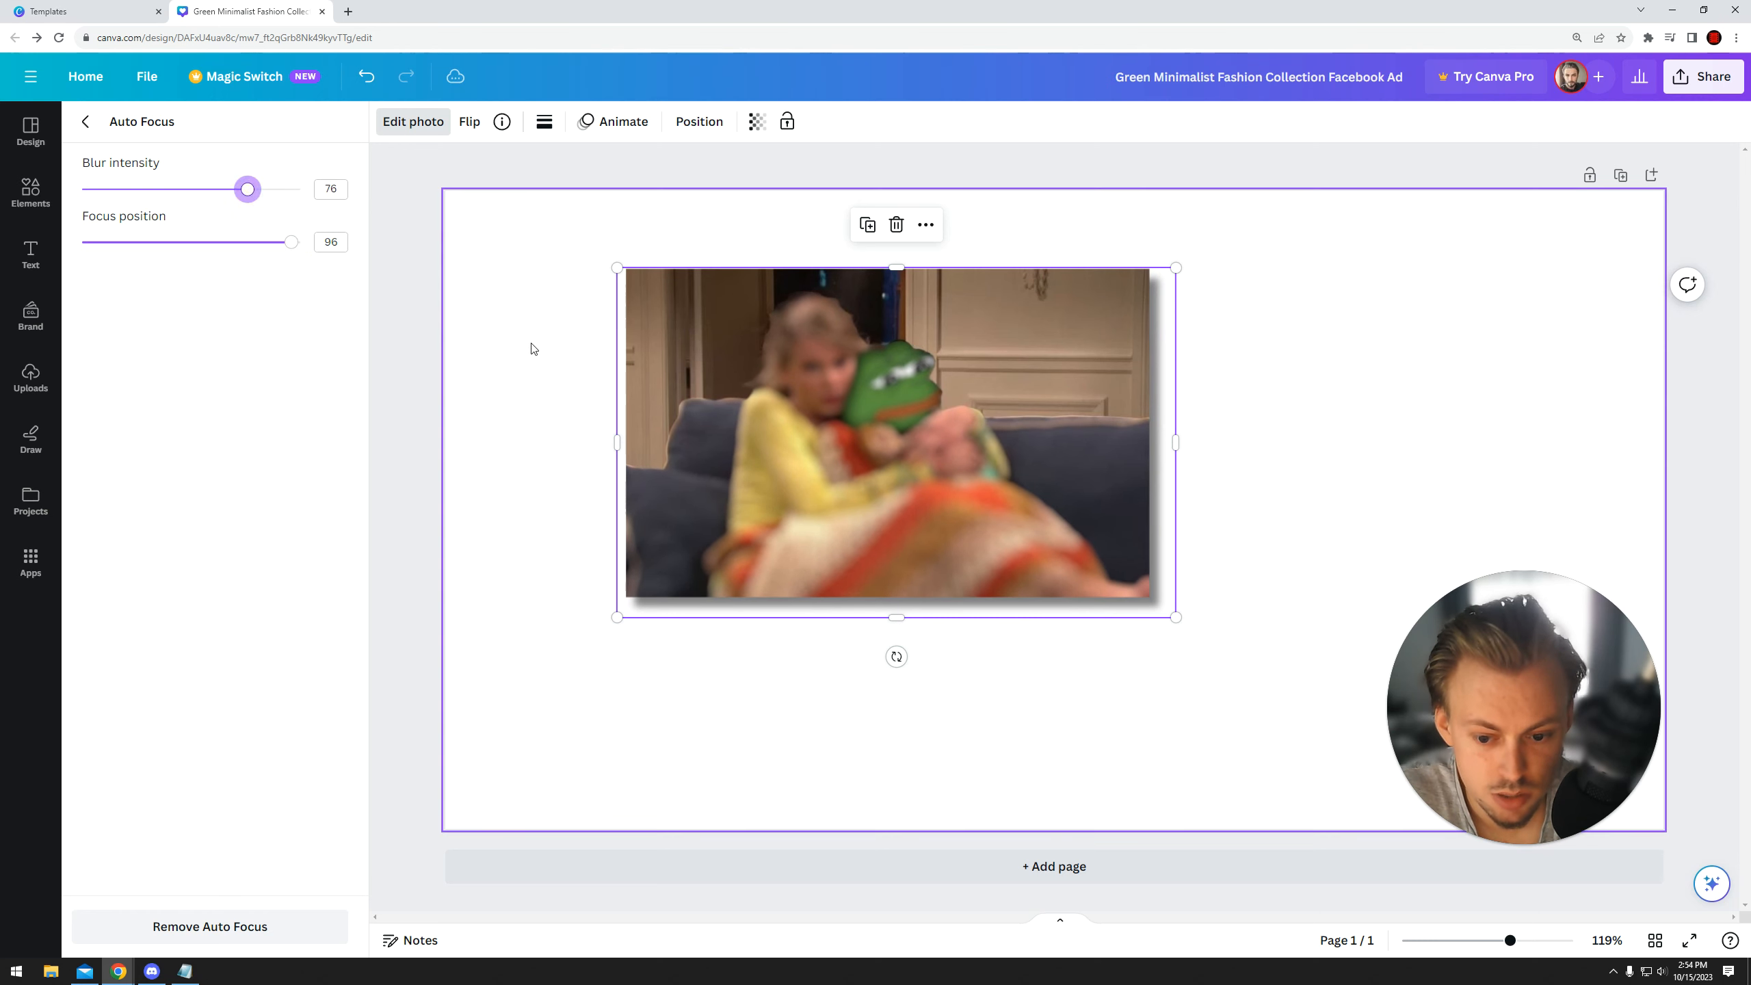
pyautogui.click(522, 358)
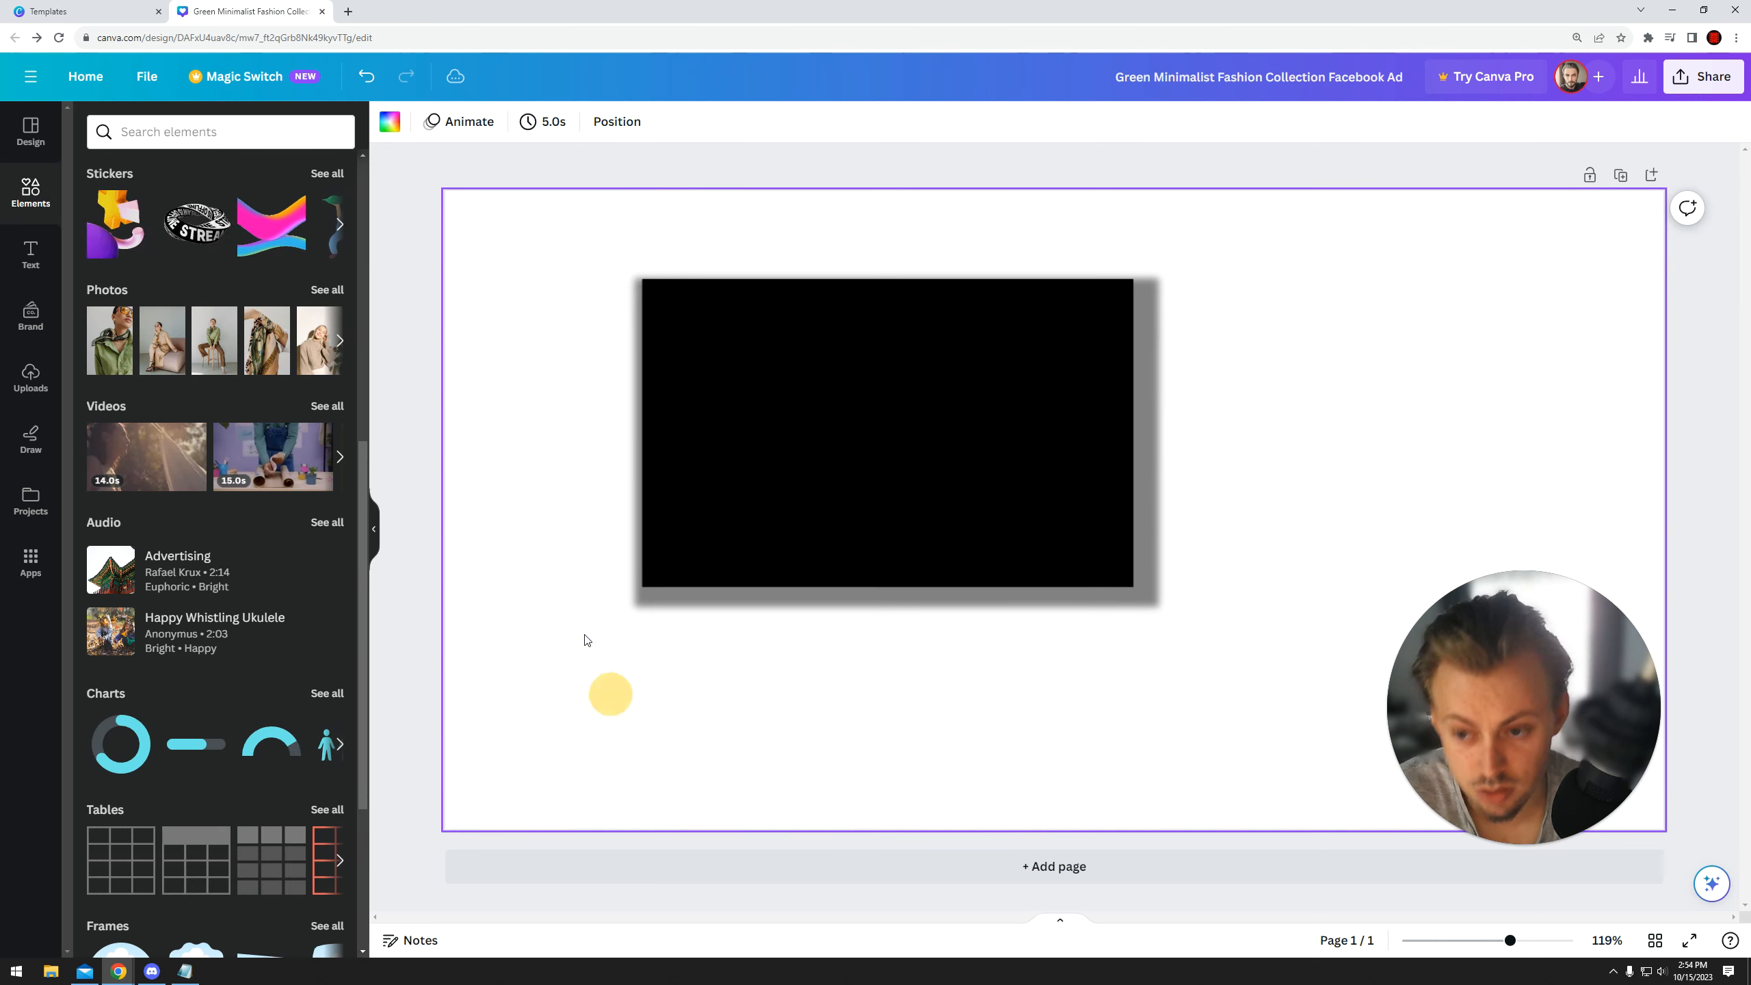
# - Undo the last photo change and look through the remaining photo effects, including Blur and Duotone
pyautogui.hotkey('ctrl', 'z')
pyautogui.click(493, 457)
pyautogui.click(762, 527)
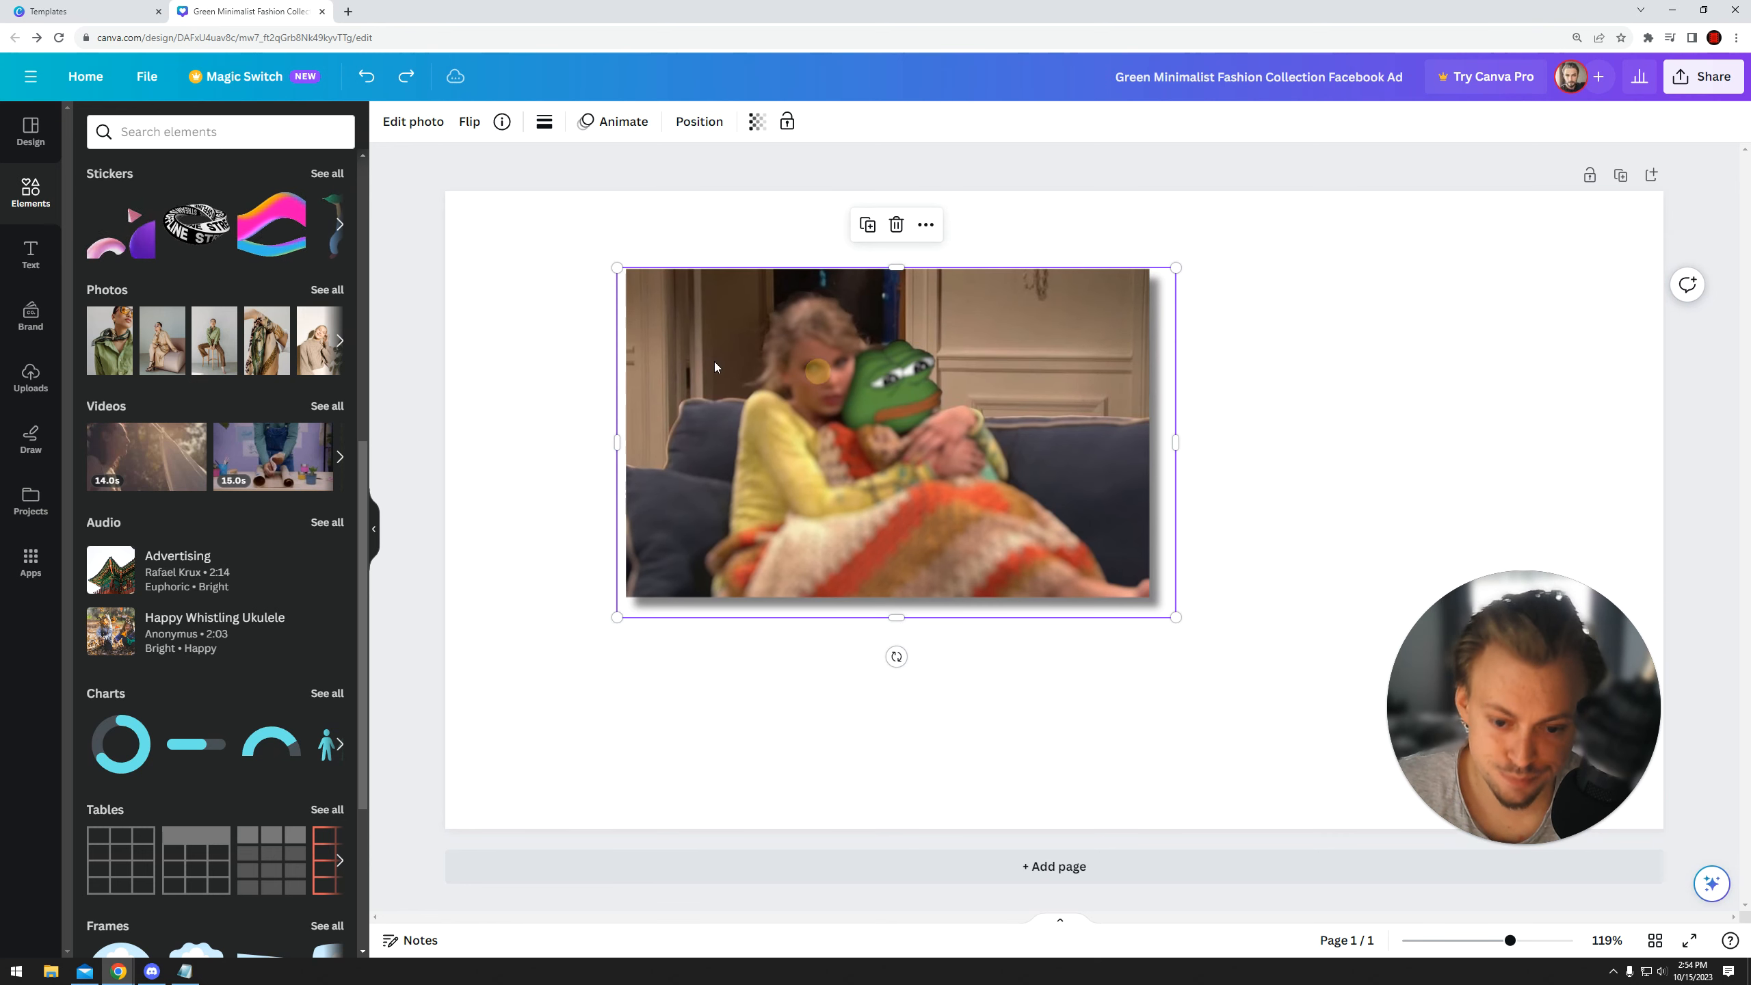
pyautogui.click(413, 121)
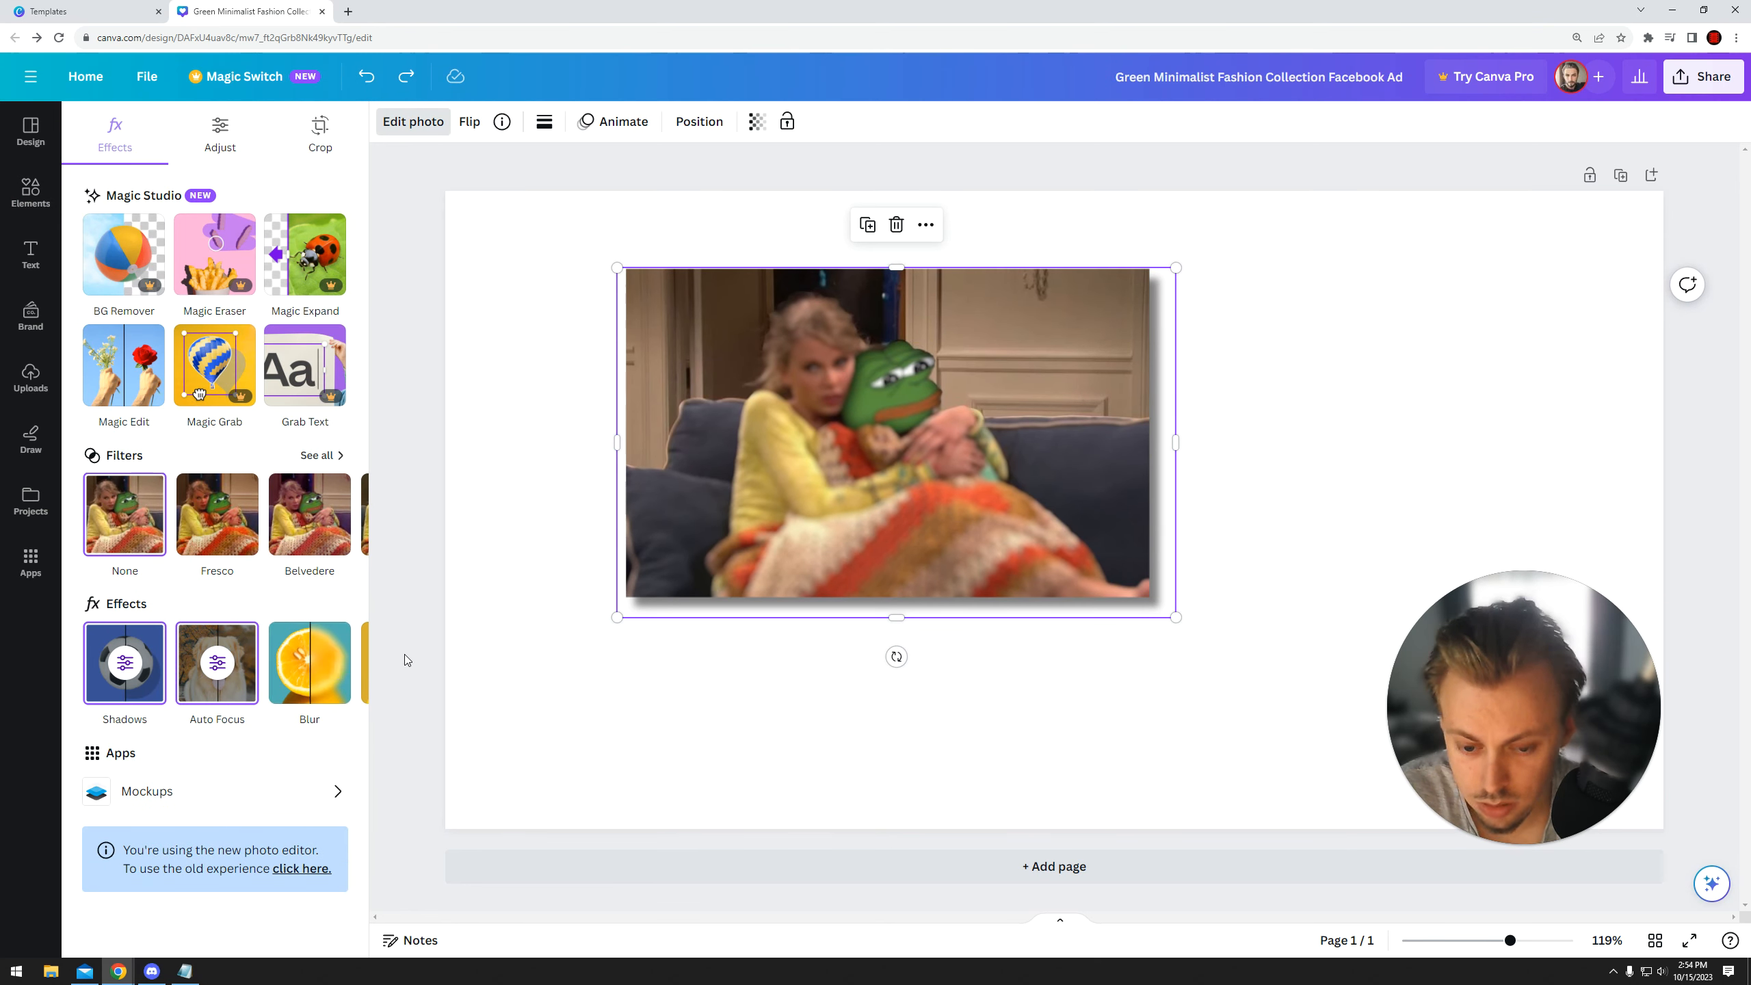
pyautogui.click(341, 662)
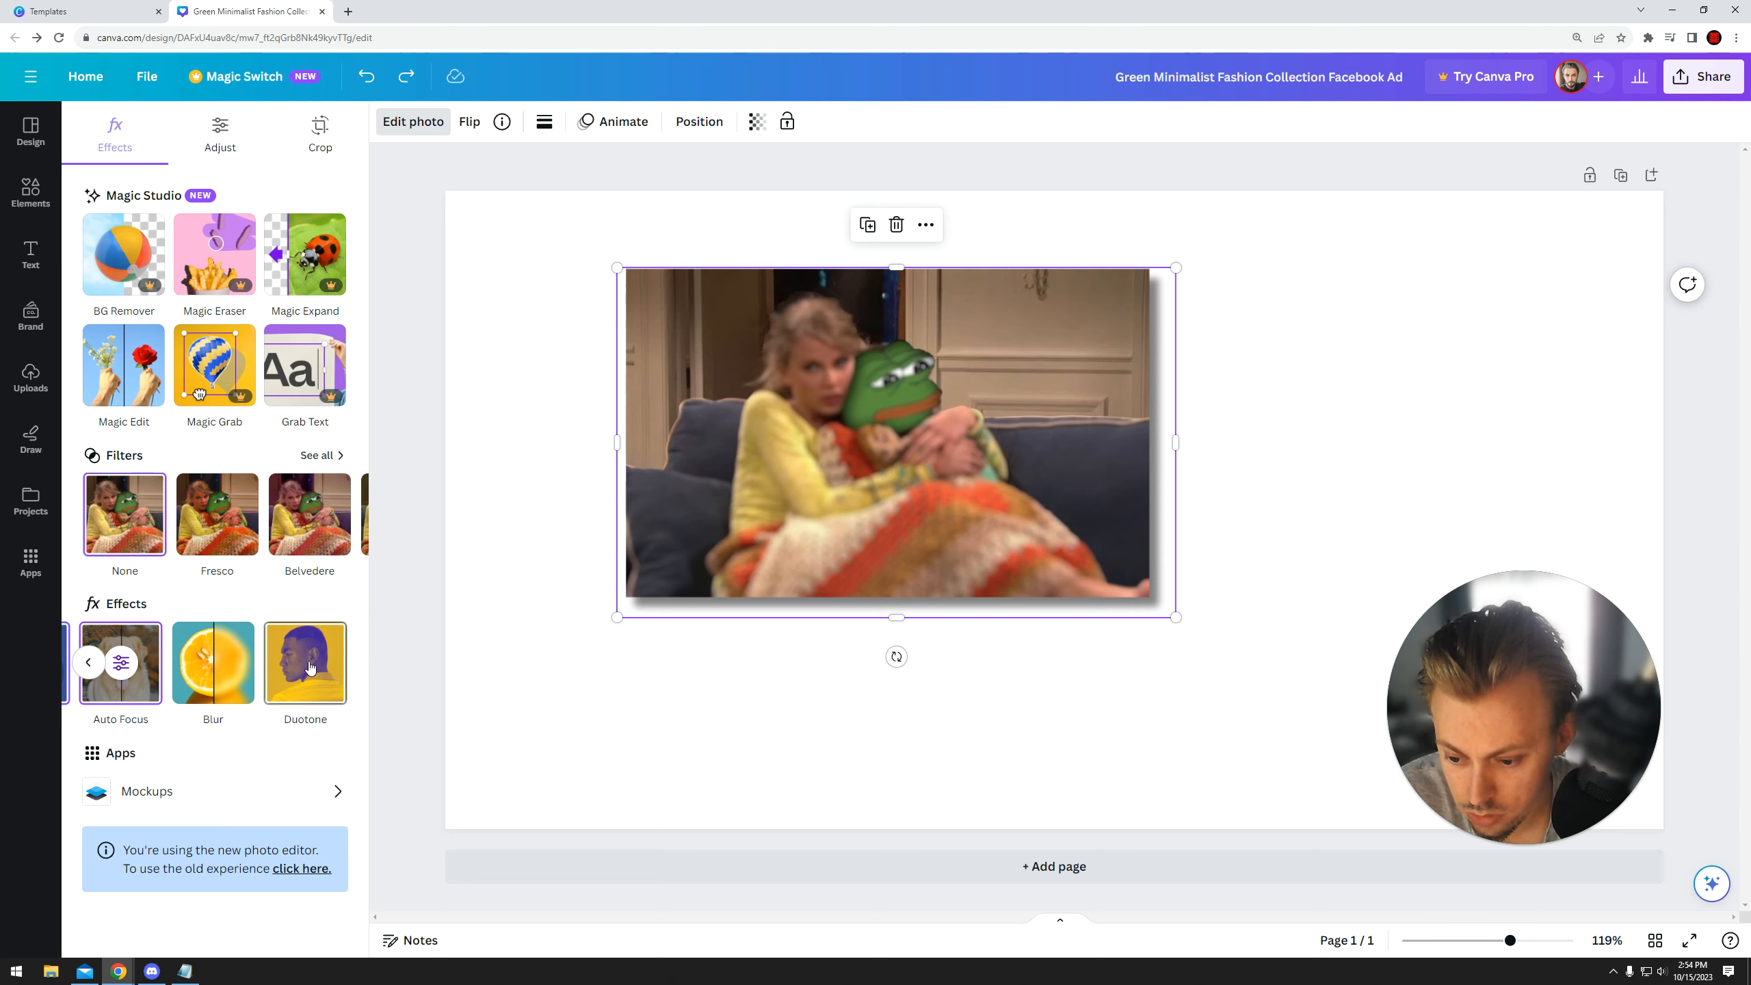
pyautogui.click(87, 664)
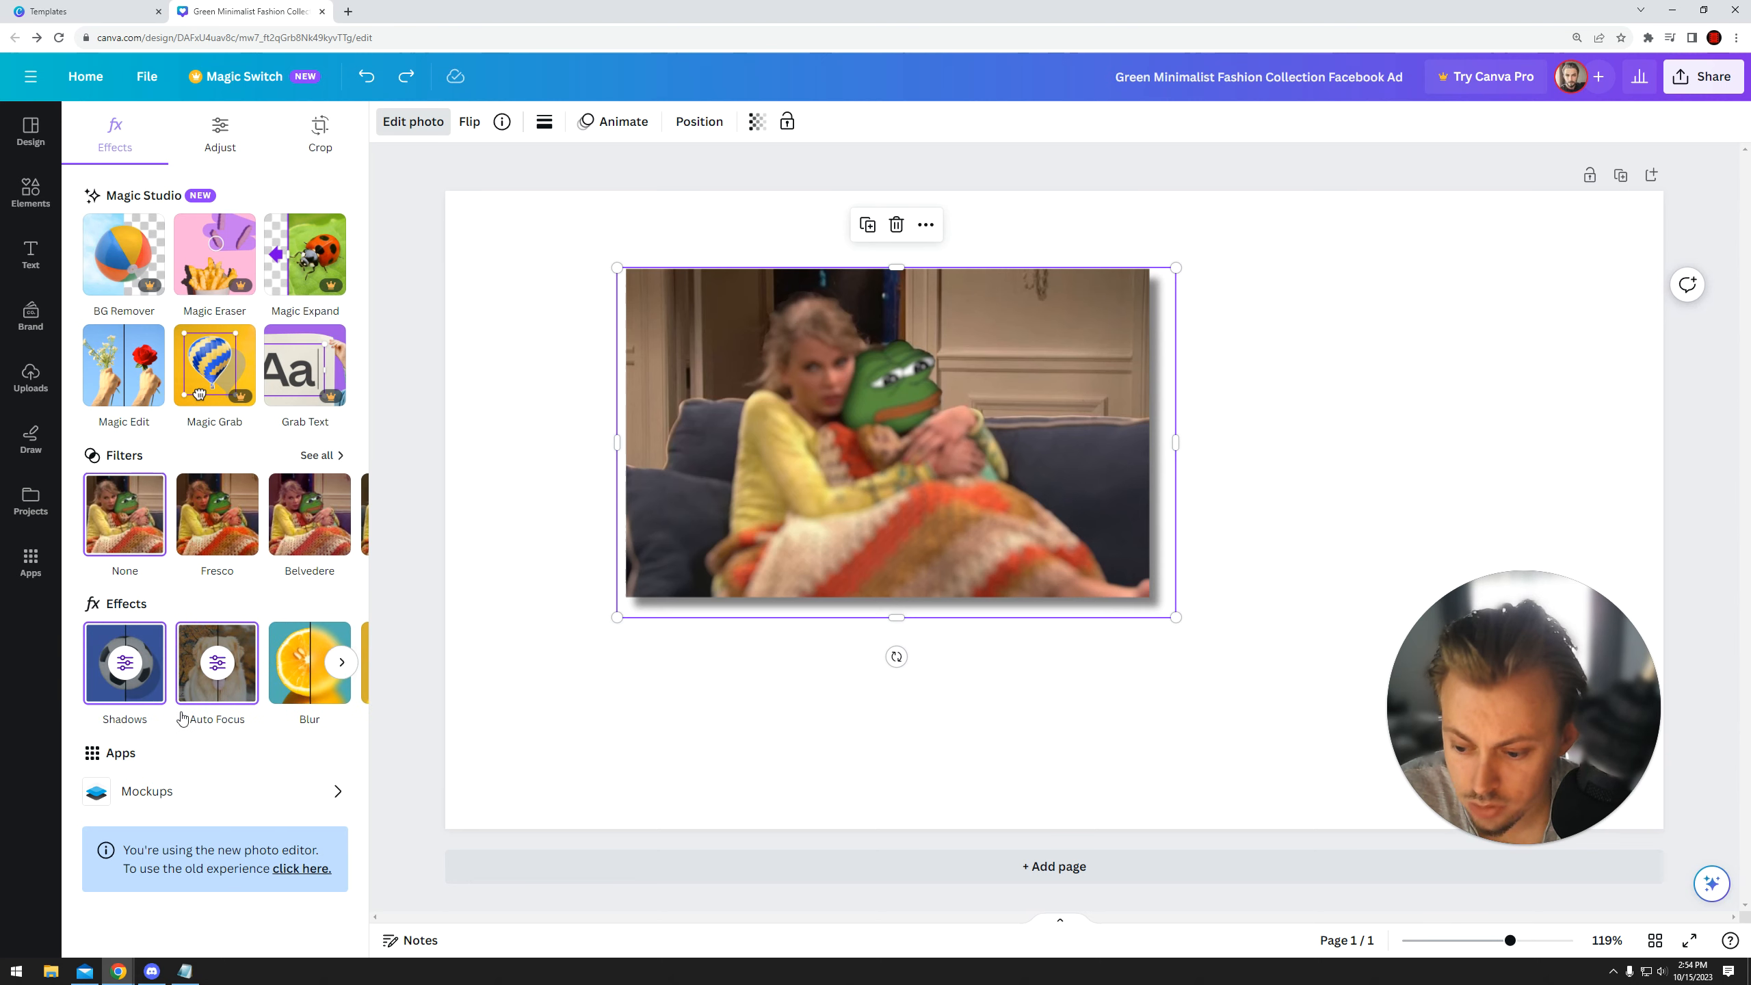
# - Replace the edited couch photo with a fresh copy from the uploads
pyautogui.press('Delete')
pyautogui.click(30, 378)
pyautogui.click(273, 540)
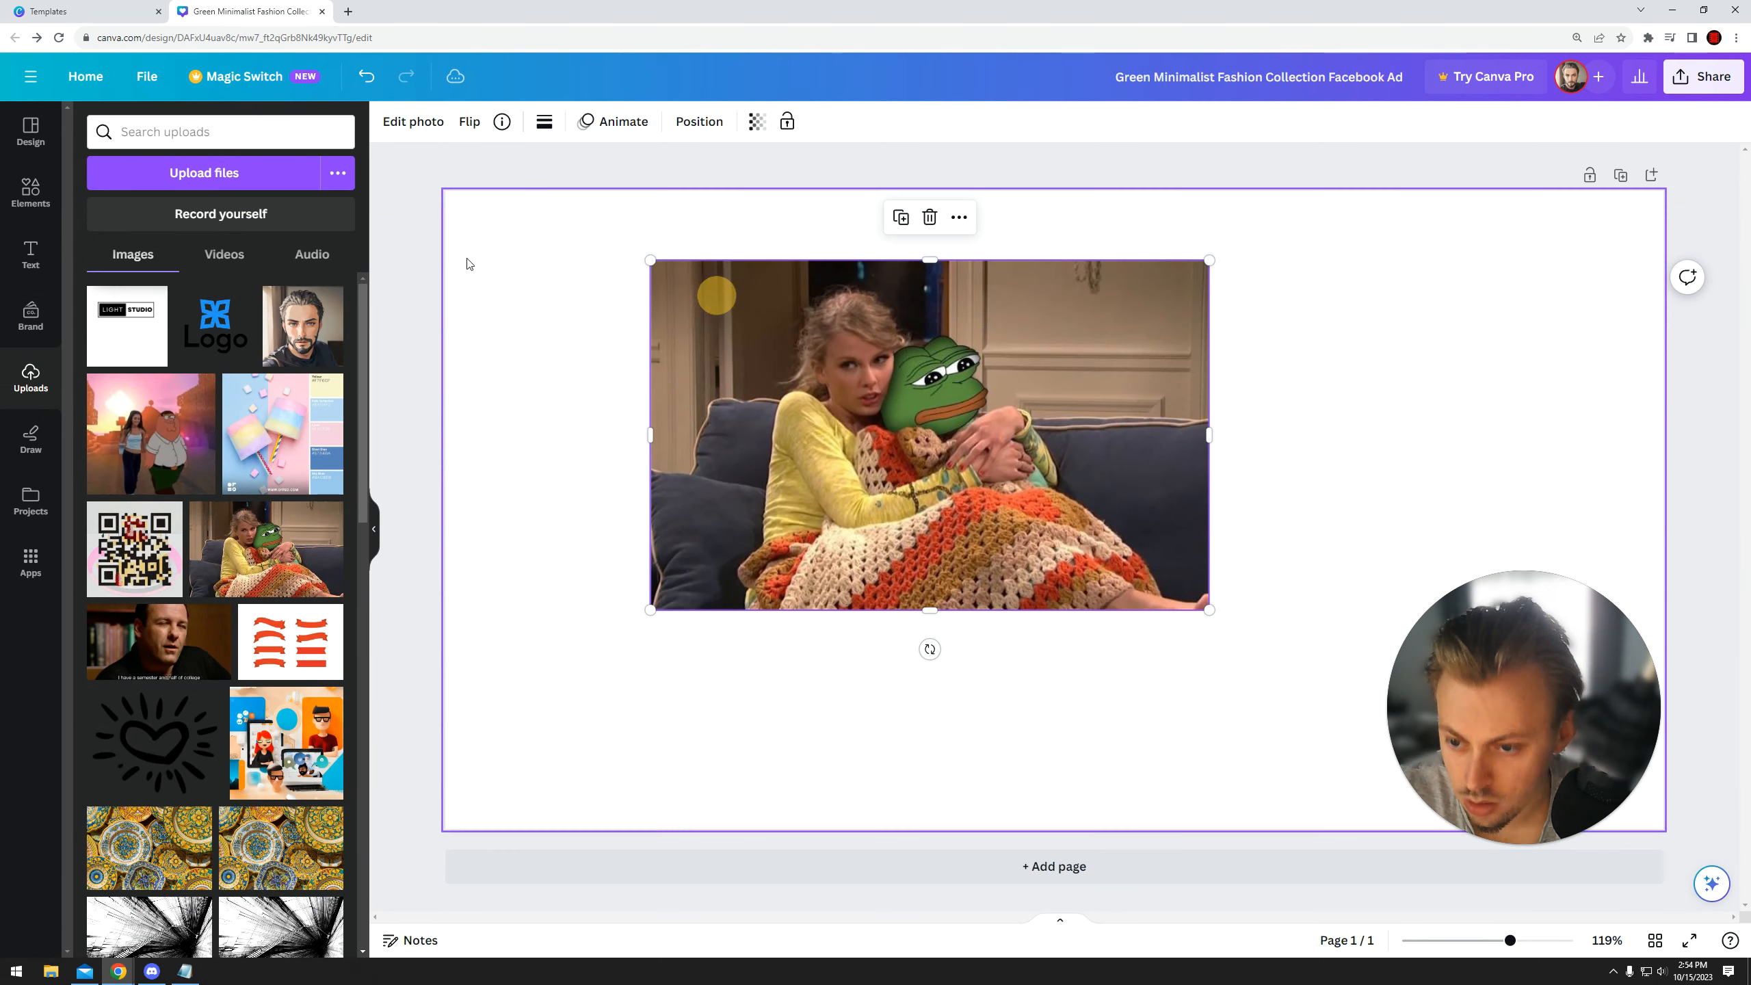
# - Auto-adjust the photo's colors and view the area choices for the adjustments, keeping Whole image
pyautogui.click(414, 121)
pyautogui.click(220, 138)
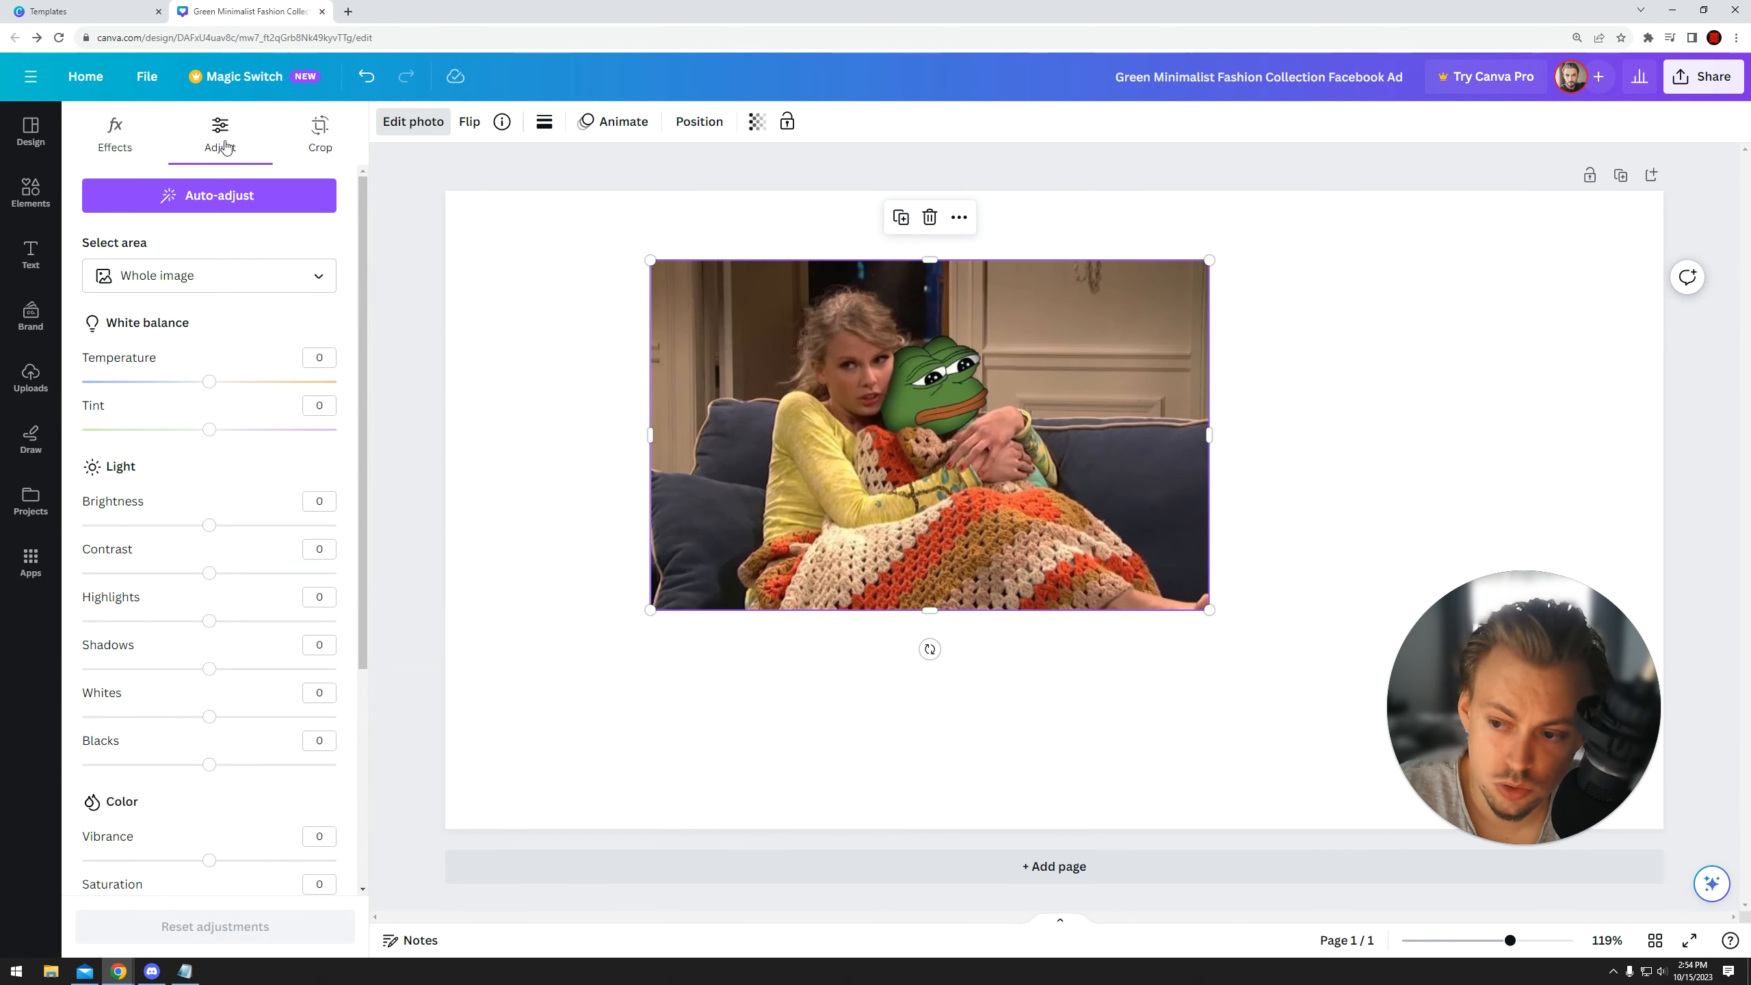
pyautogui.click(220, 200)
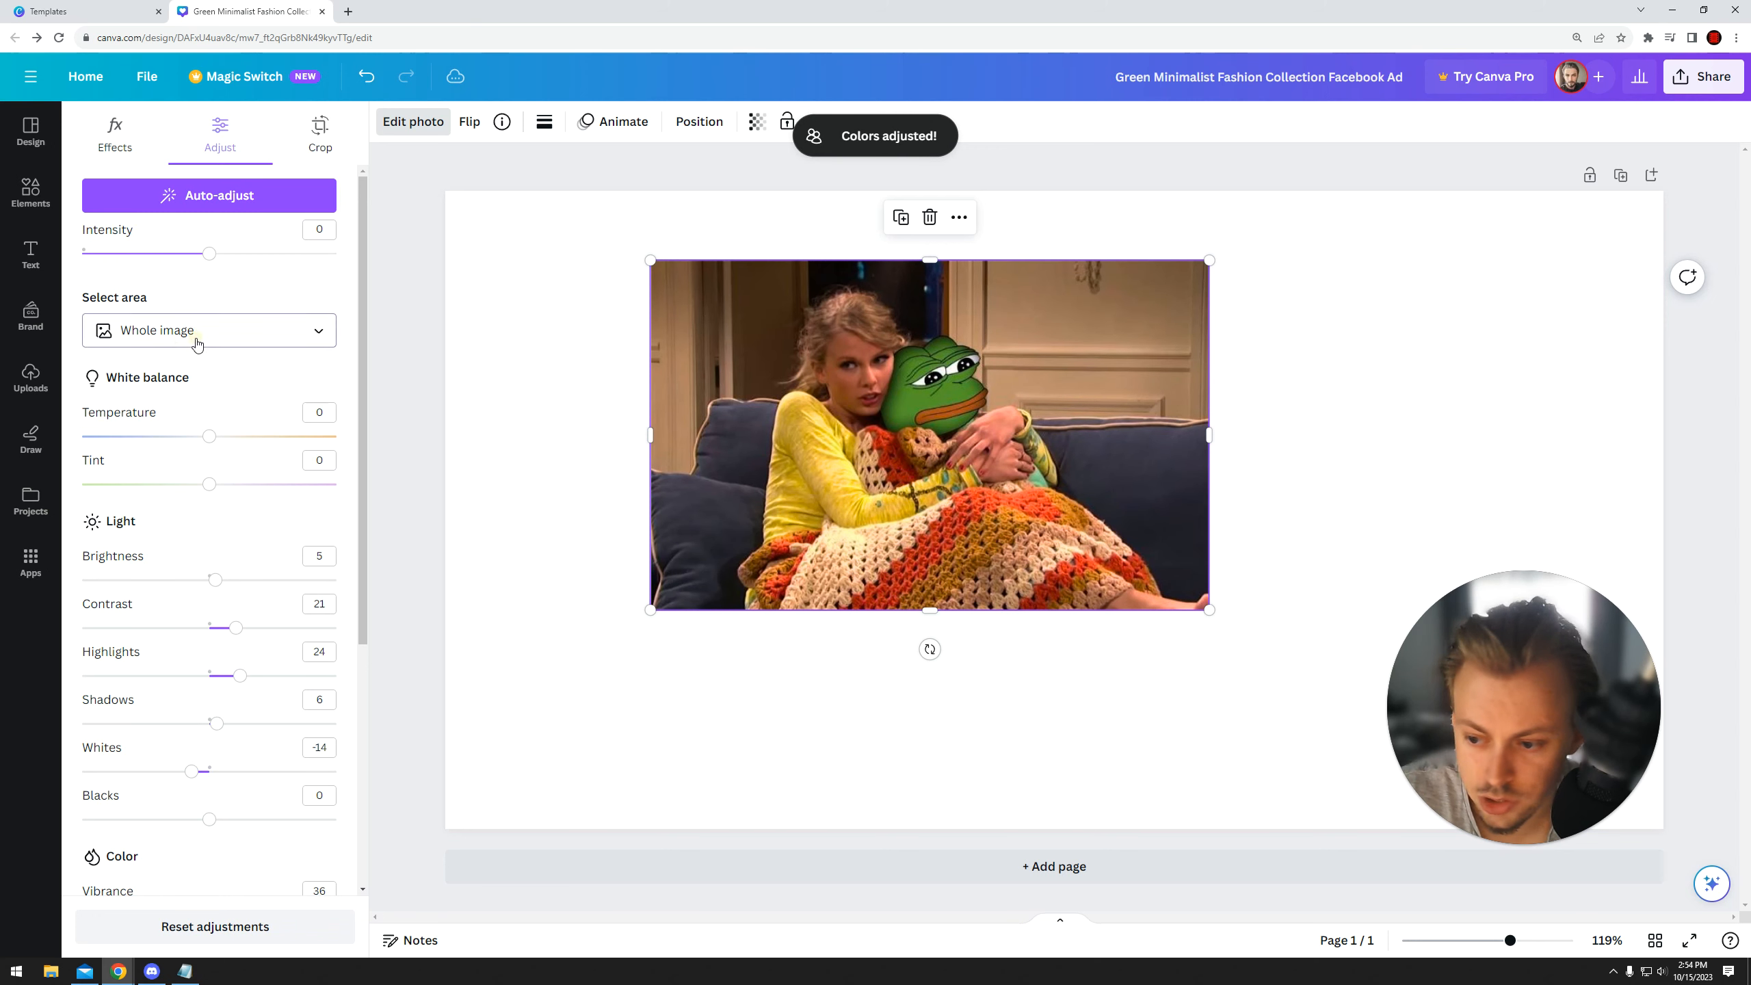
pyautogui.click(197, 337)
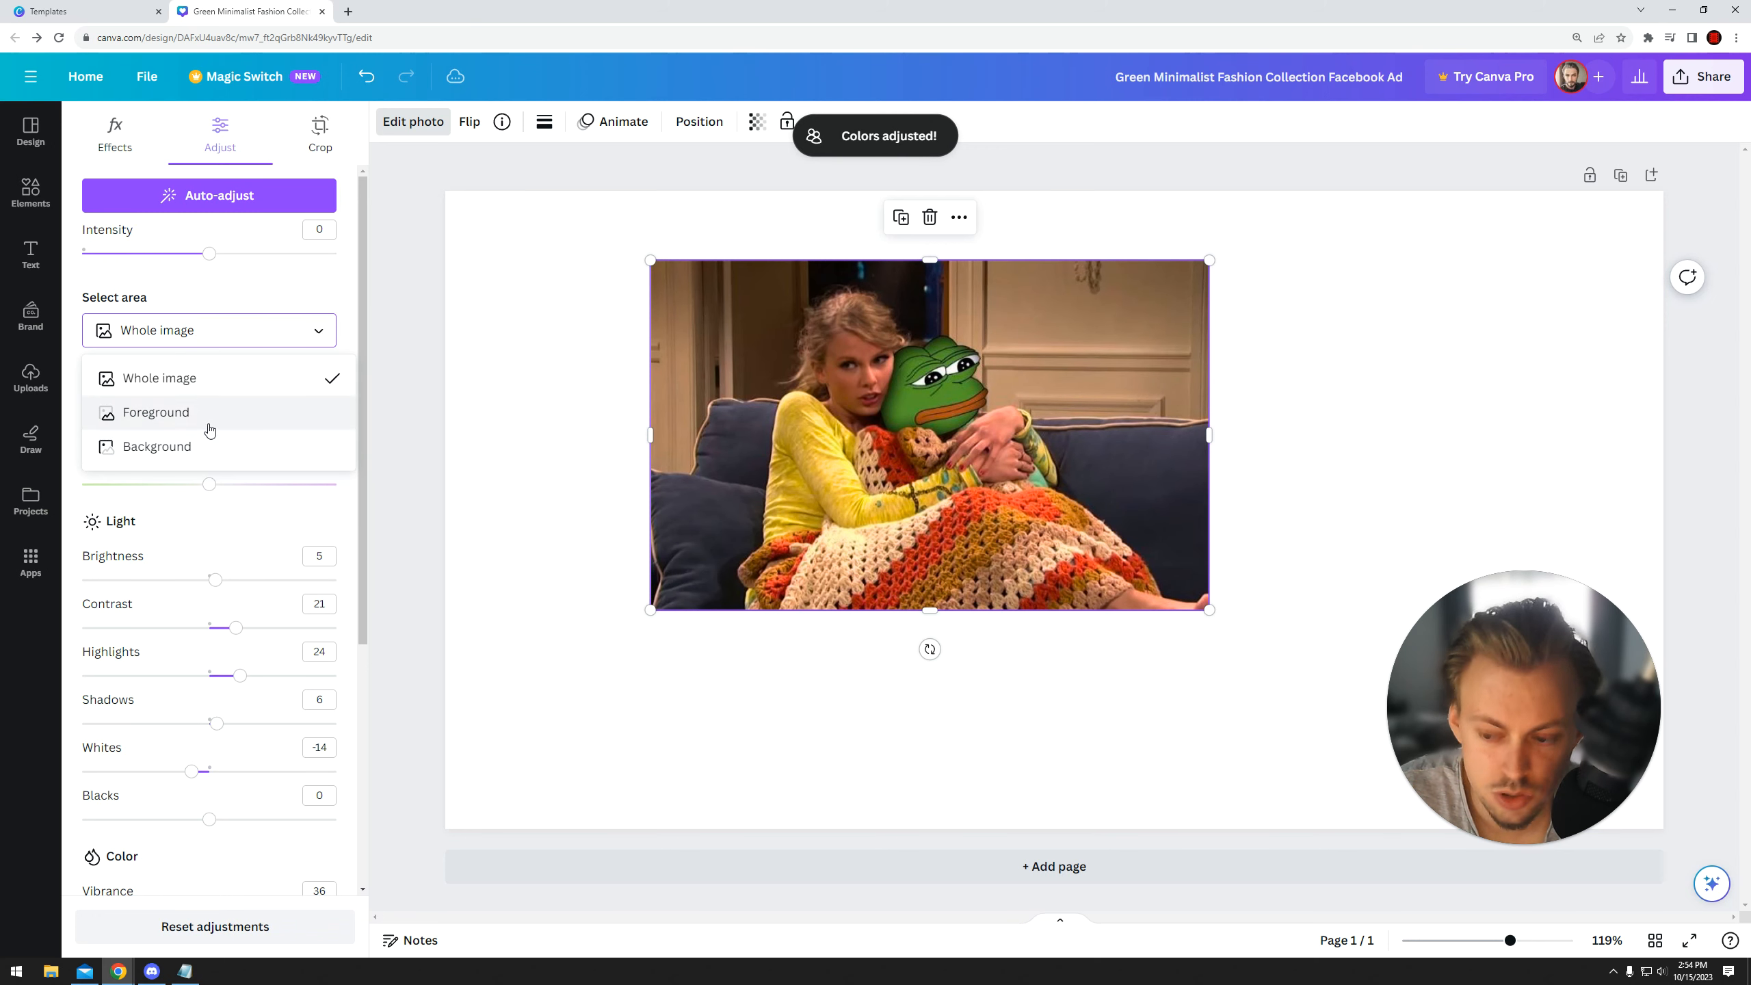
pyautogui.click(221, 279)
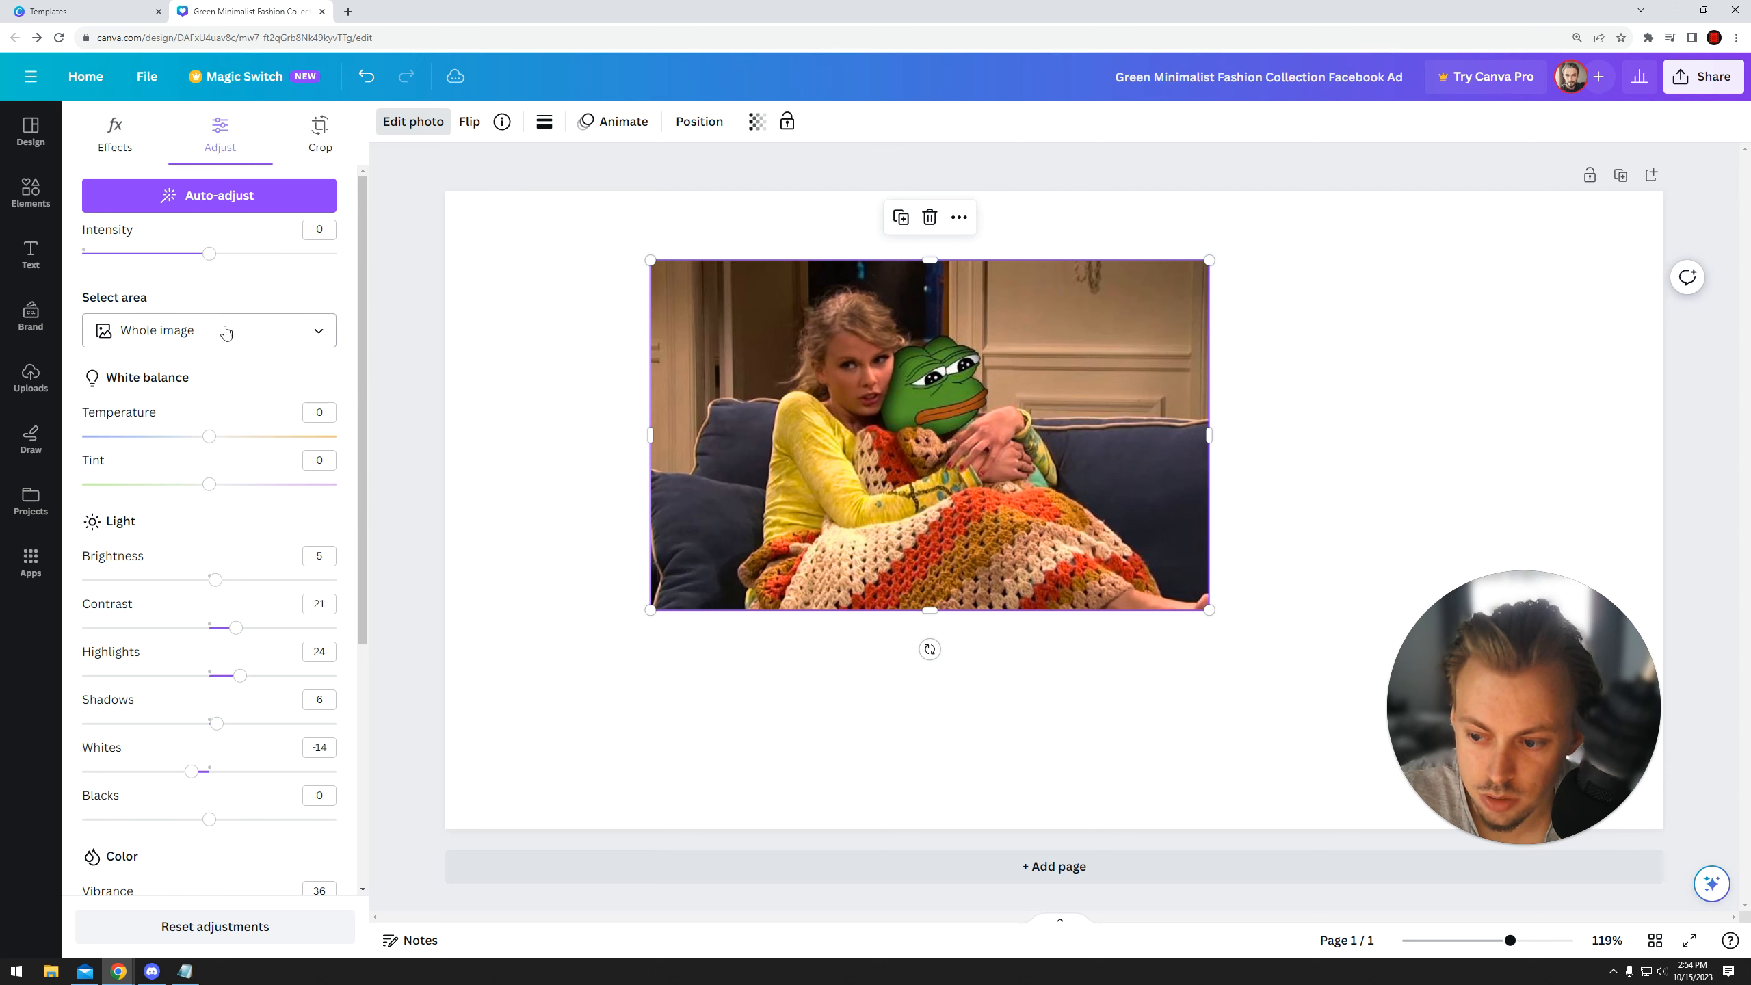
# - Set the couch photo's white balance temperature to 2 with tint at 0, and the overall color saturation to 0
pyautogui.scroll(-5, 177, 456)
pyautogui.scroll(5, 193, 448)
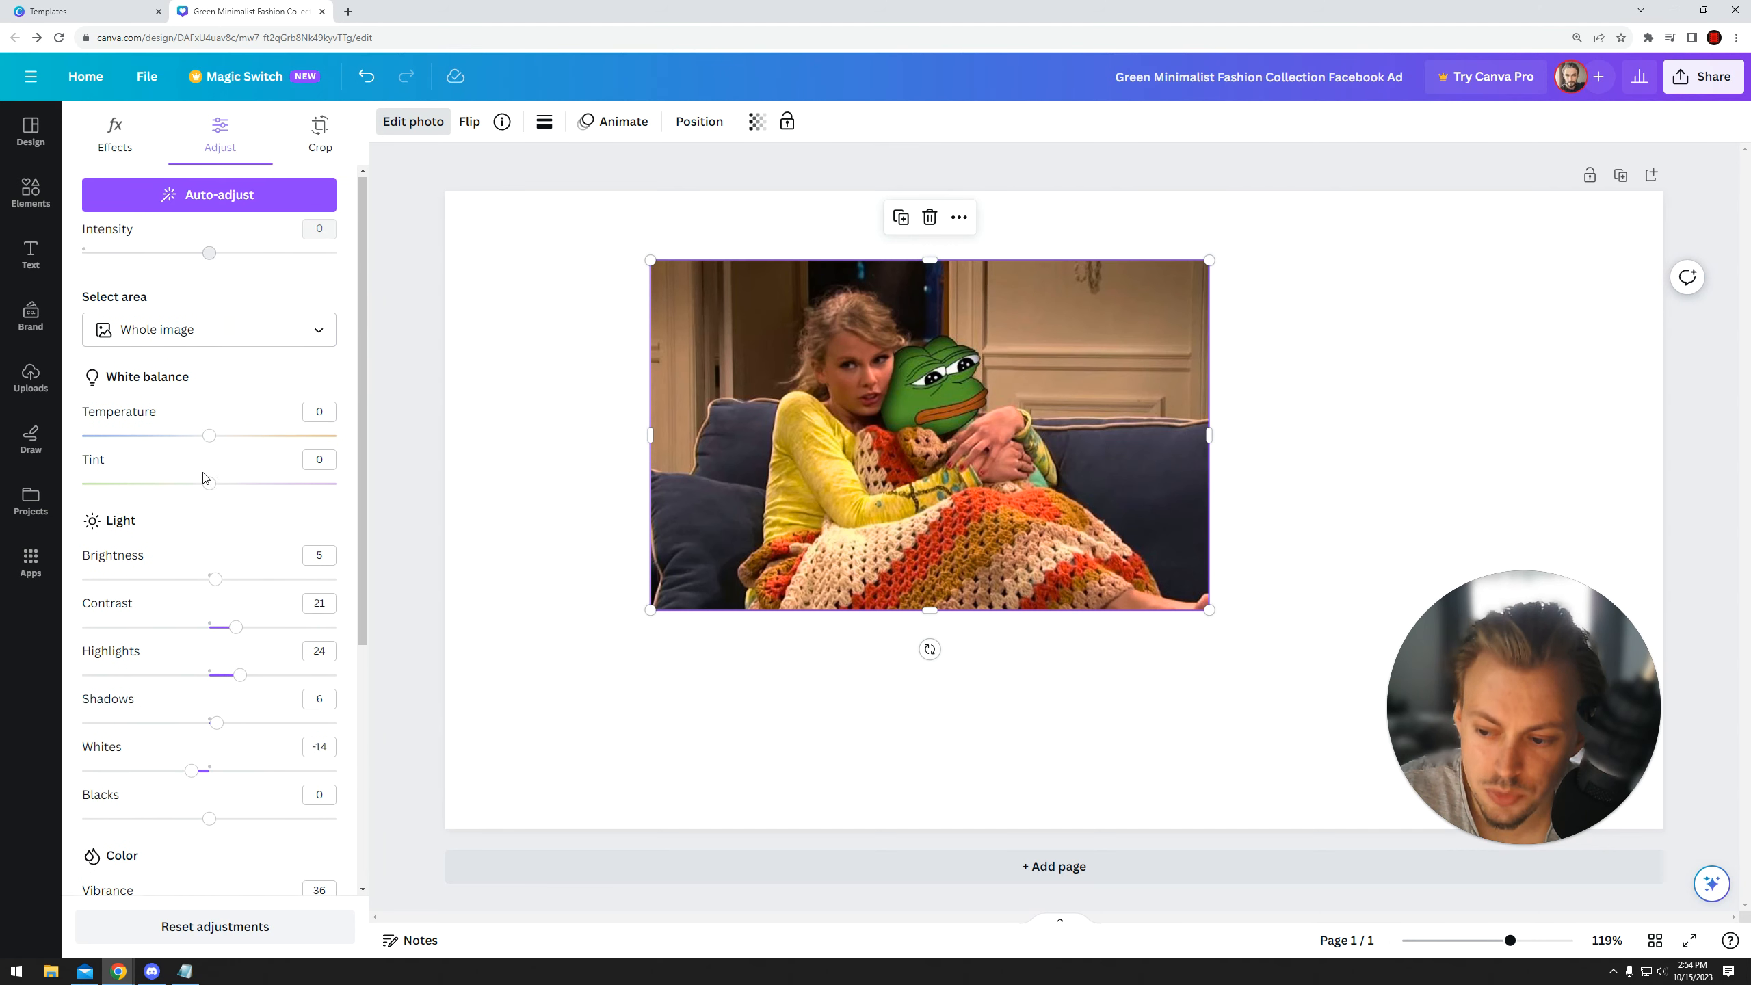
pyautogui.moveTo(211, 444); pyautogui.dragTo(212, 467)
pyautogui.scroll(-3, 215, 338)
pyautogui.scroll(1, 210, 338)
pyautogui.moveTo(209, 347)
pyautogui.mouseDown()
pyautogui.moveTo(168, 347)
pyautogui.moveTo(209, 346)
pyautogui.mouseUp()
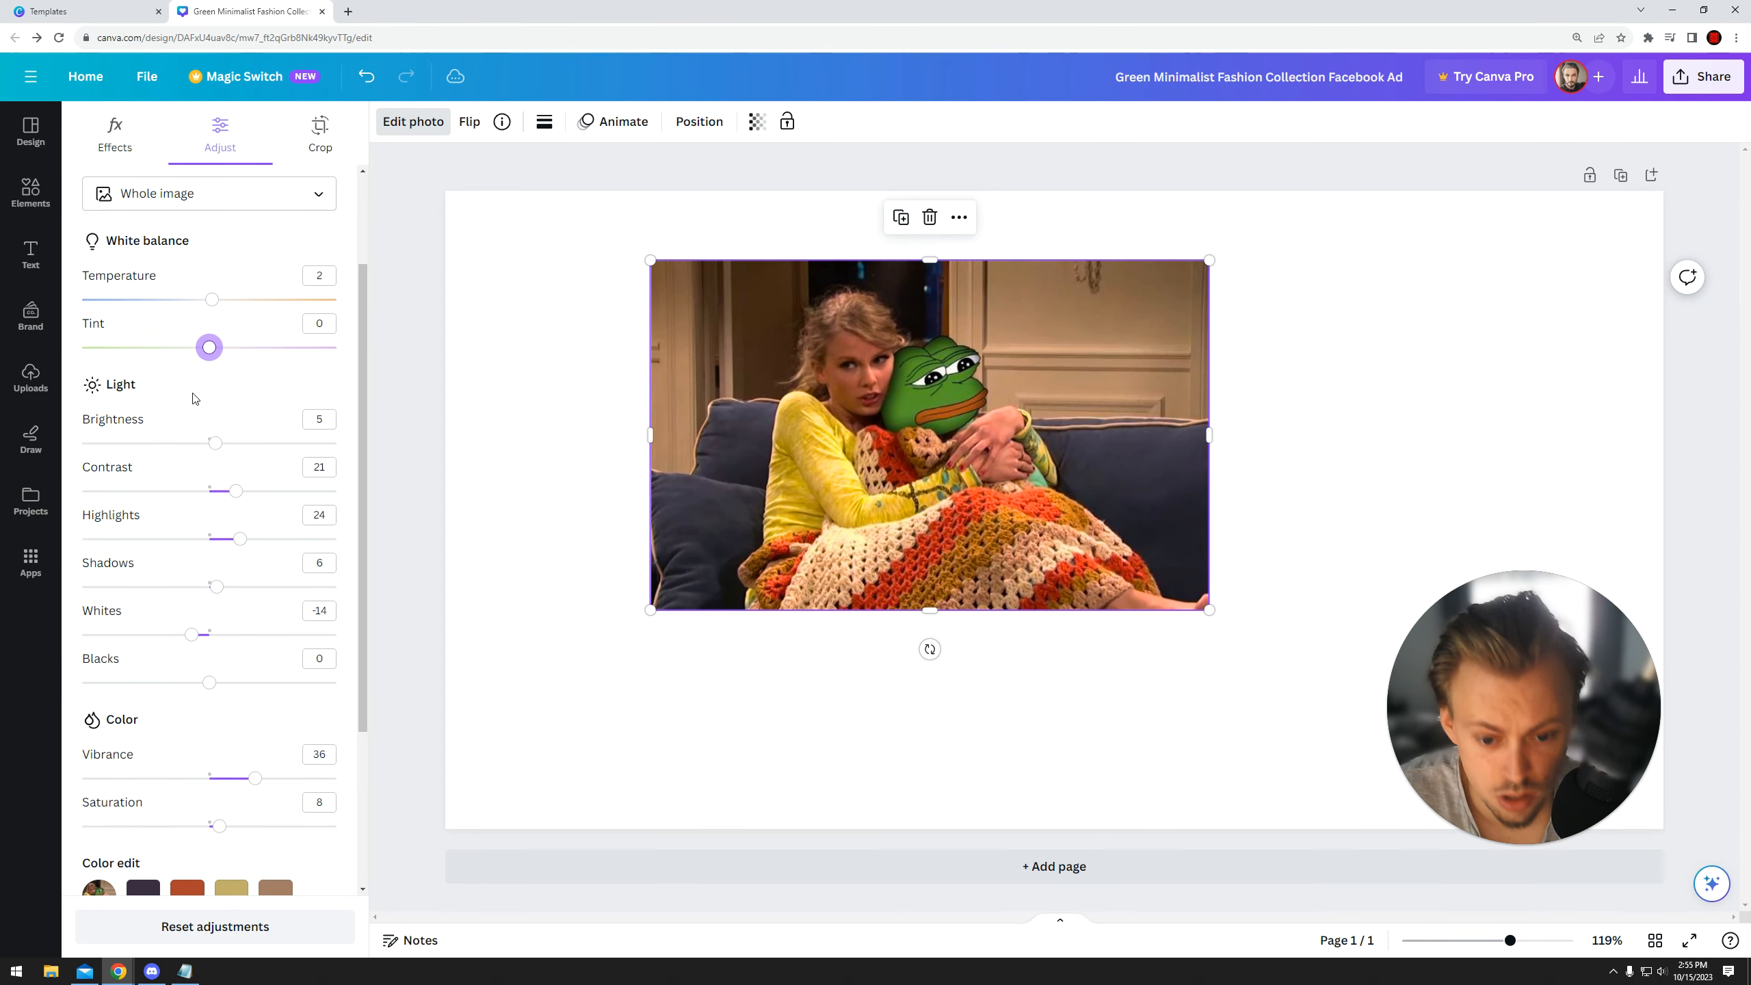
pyautogui.scroll(-3, 191, 413)
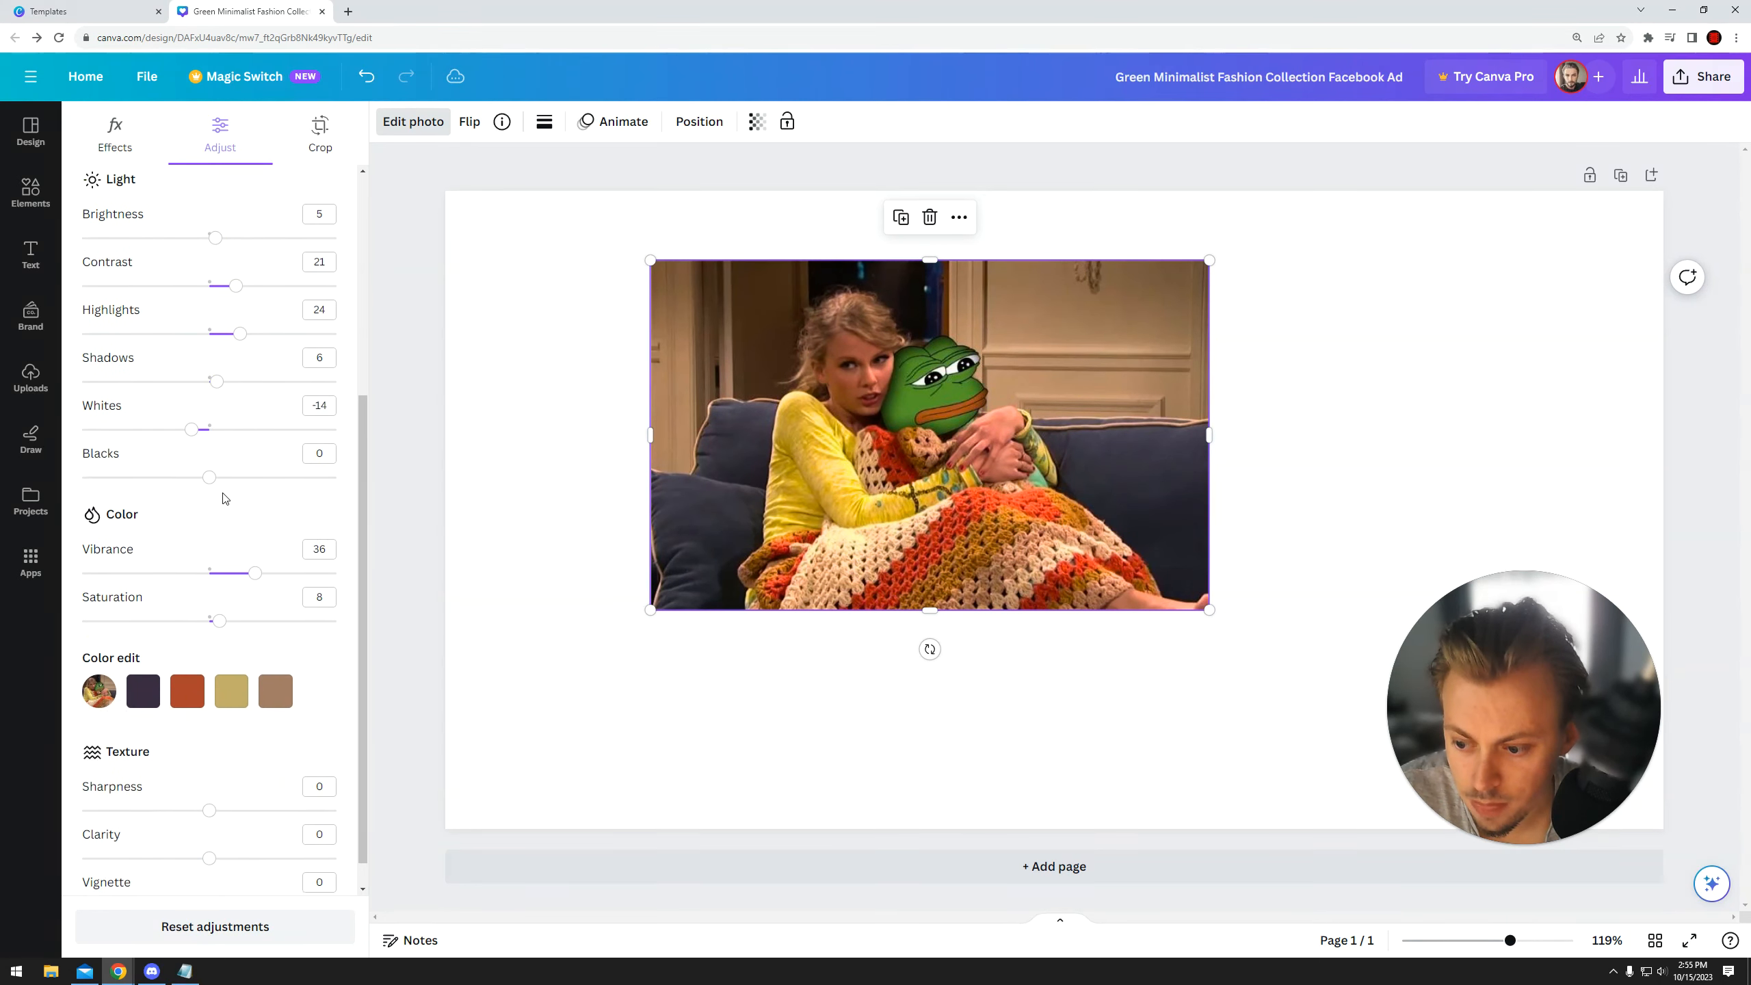
pyautogui.moveTo(217, 589)
pyautogui.mouseDown()
pyautogui.moveTo(36, 582)
pyautogui.moveTo(209, 589)
pyautogui.mouseUp()
# - Edit the photo's rust-red color to hue 1 and saturation 1, and set the vignette to 18
pyautogui.click(188, 660)
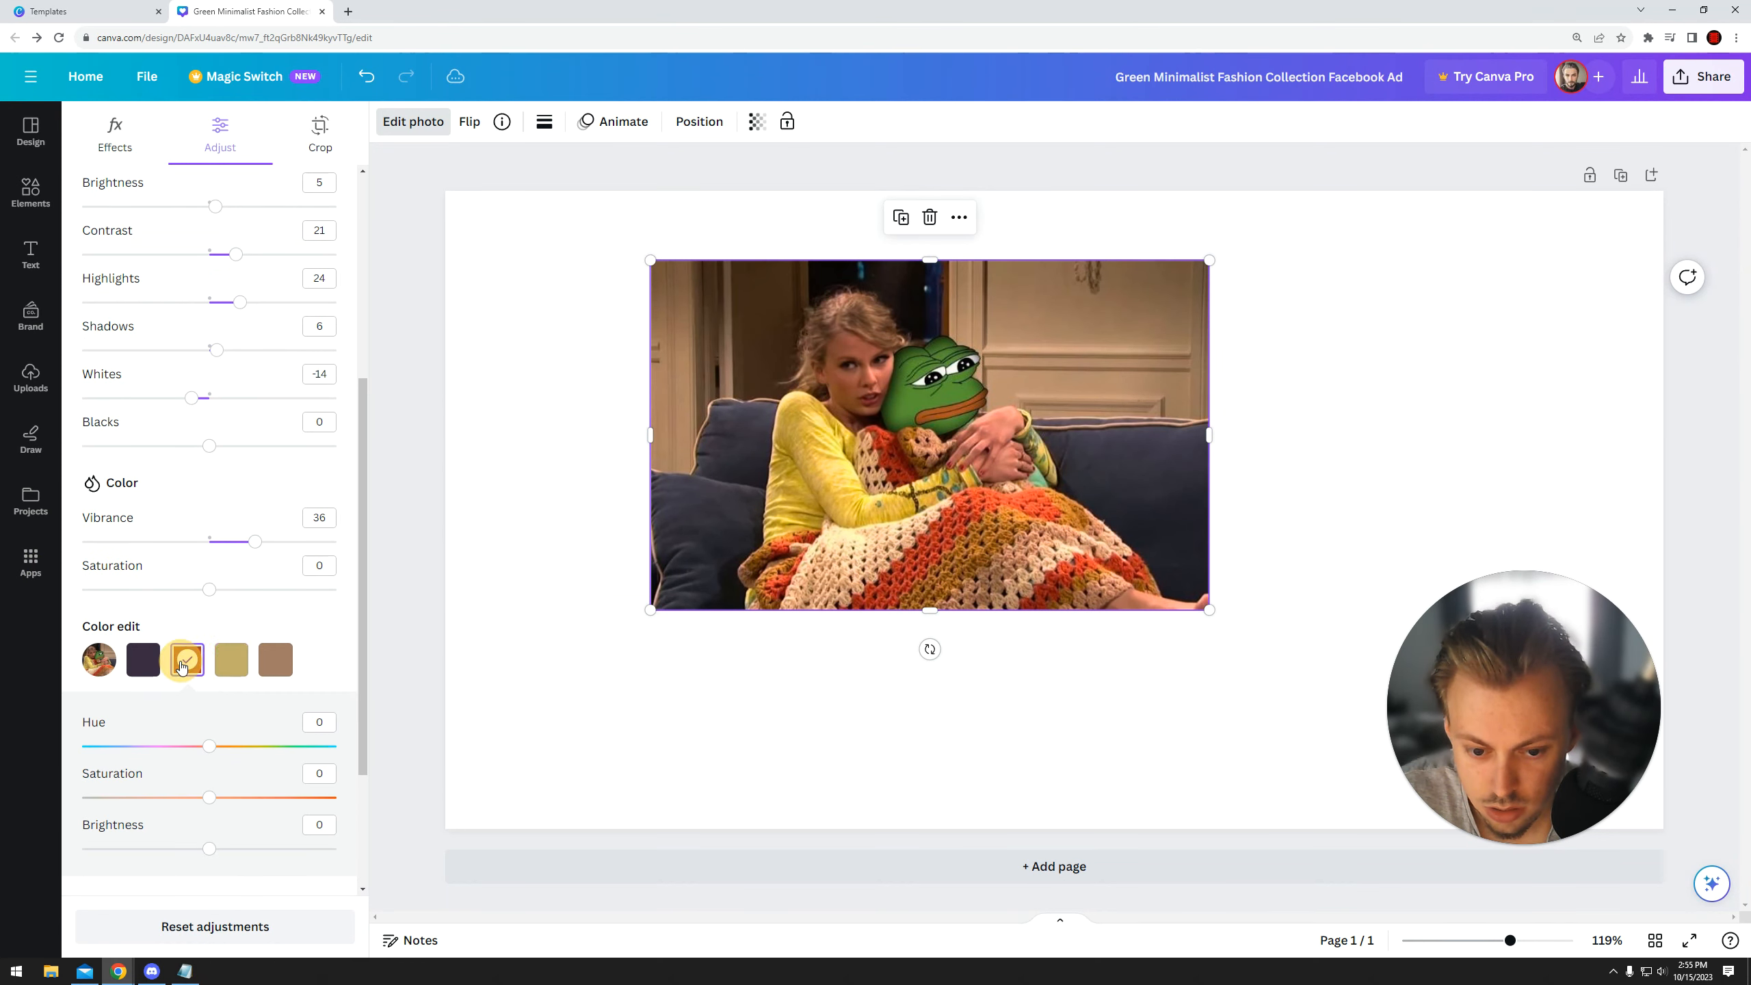
pyautogui.moveTo(205, 746); pyautogui.dragTo(216, 746)
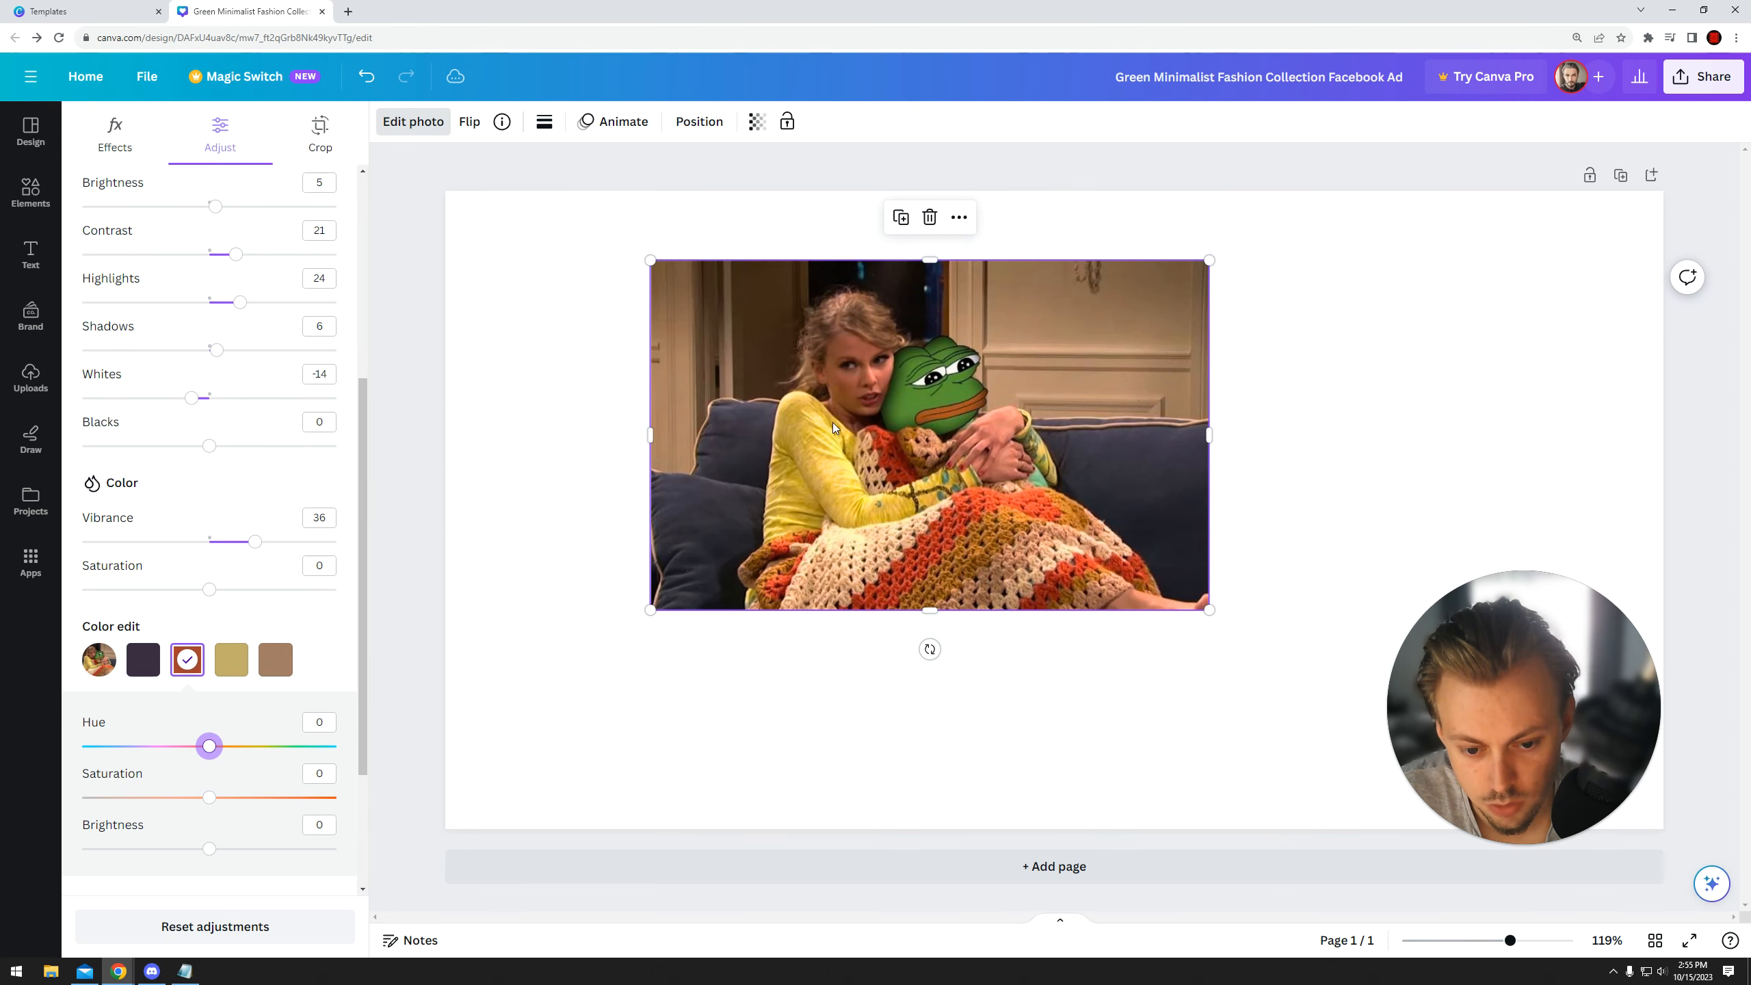
pyautogui.moveTo(208, 753); pyautogui.dragTo(202, 799)
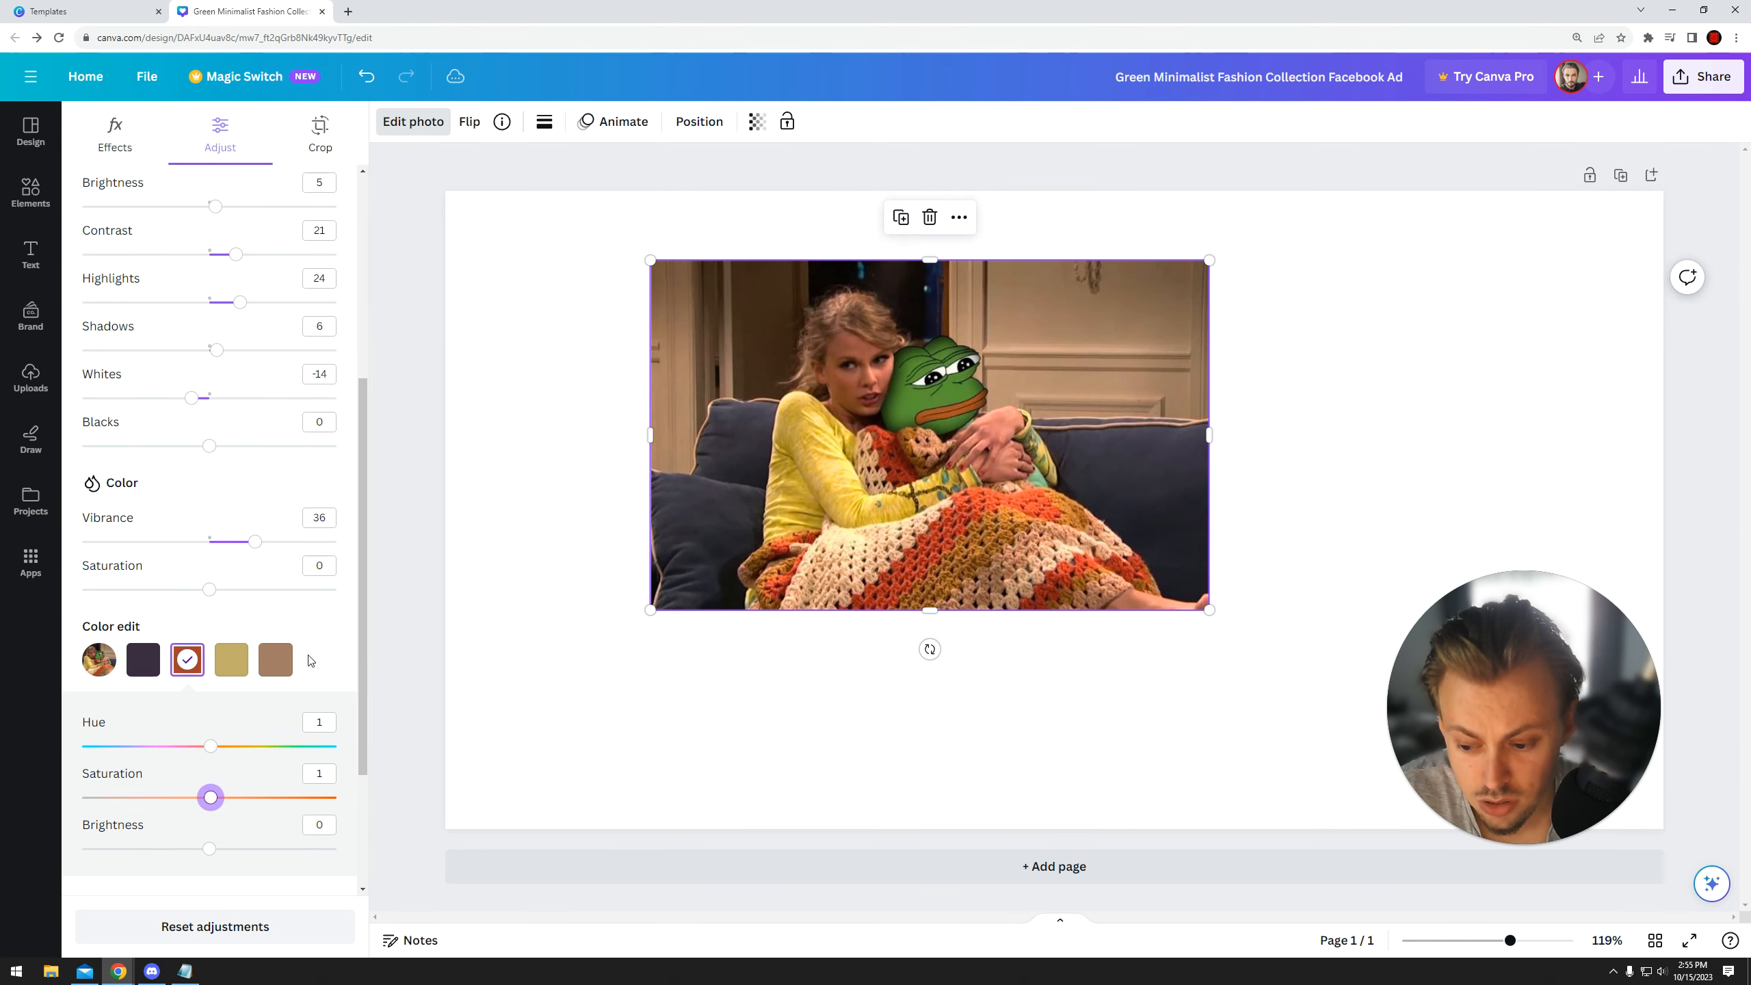
pyautogui.click(196, 659)
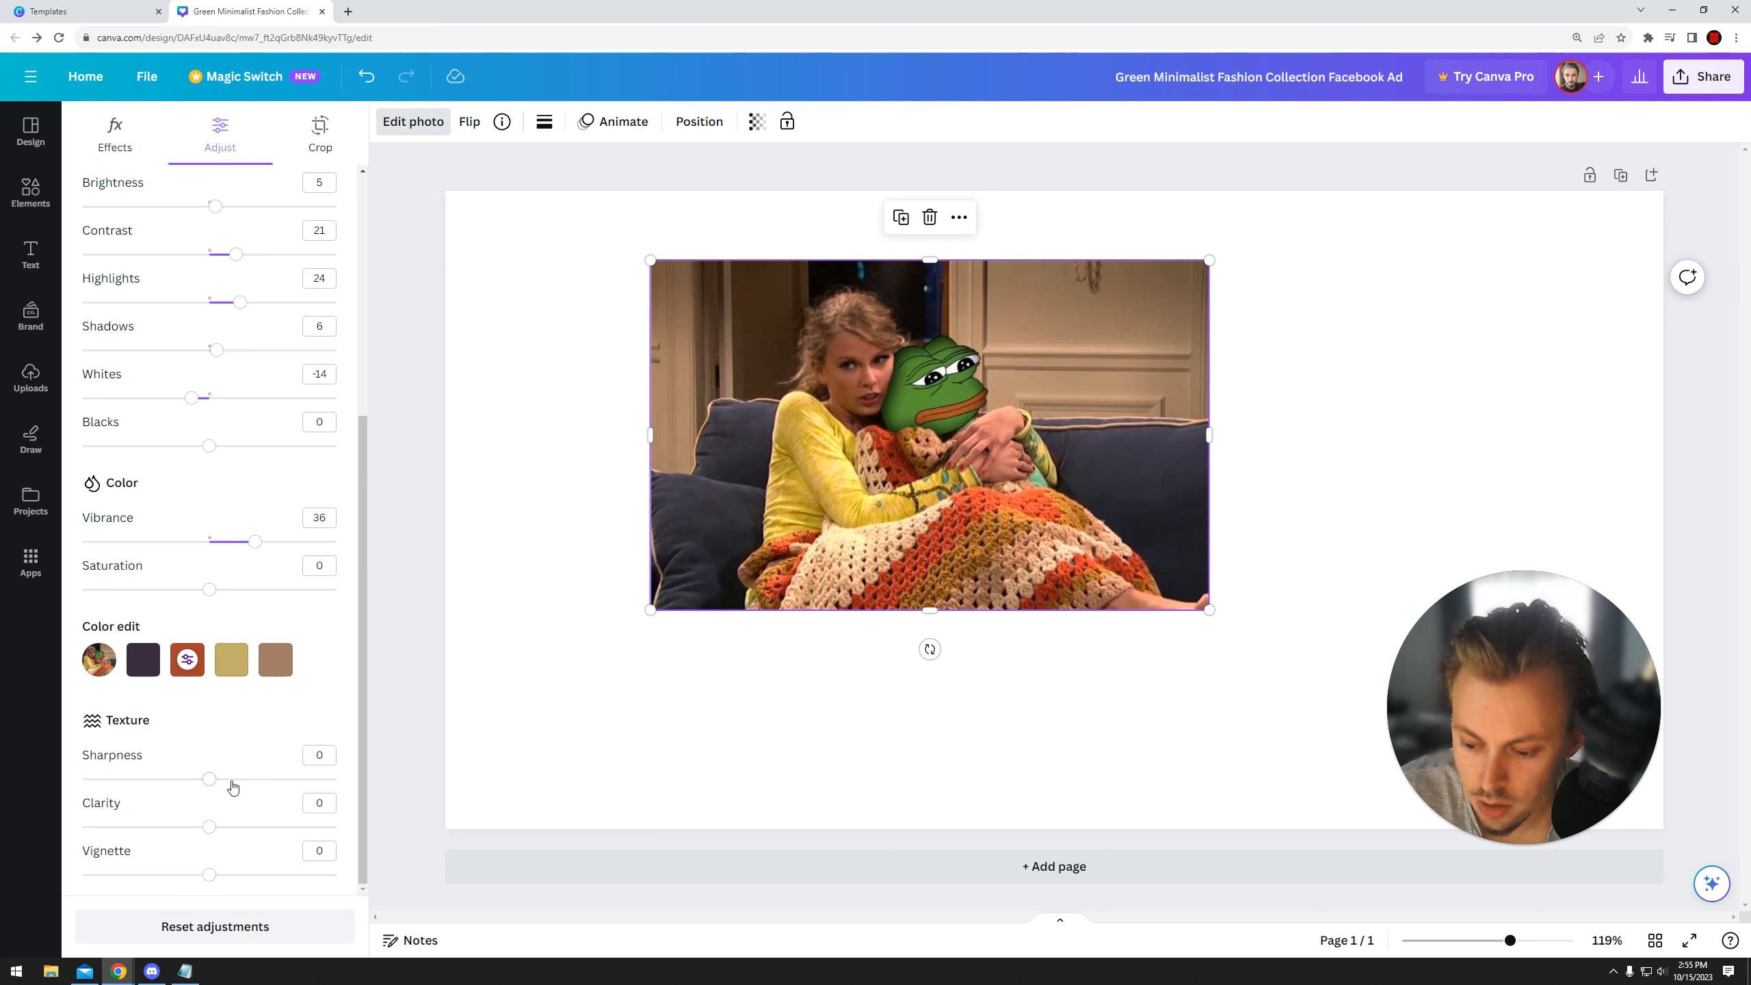
pyautogui.moveTo(184, 874); pyautogui.dragTo(231, 874)
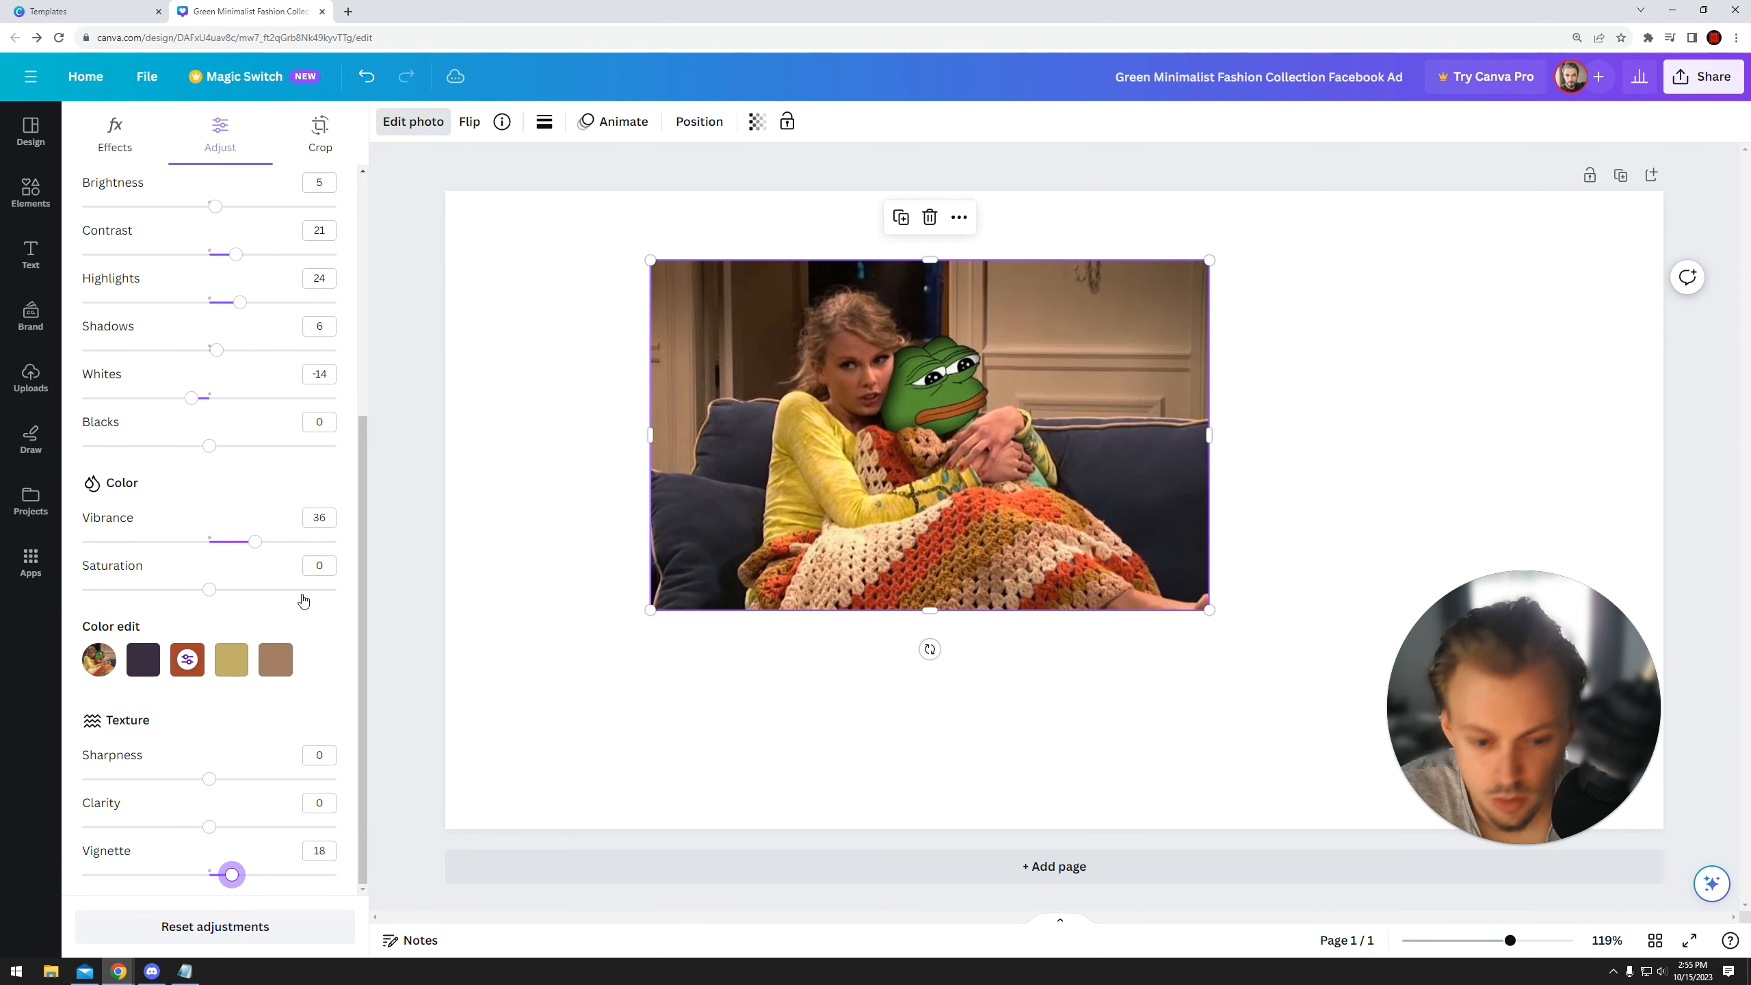
# - Try cropping the couch photo to a 1:1 ratio, rotating it to 0.5 in Freeform and applying Smart Crop
pyautogui.scroll(5, 291, 625)
pyautogui.click(319, 141)
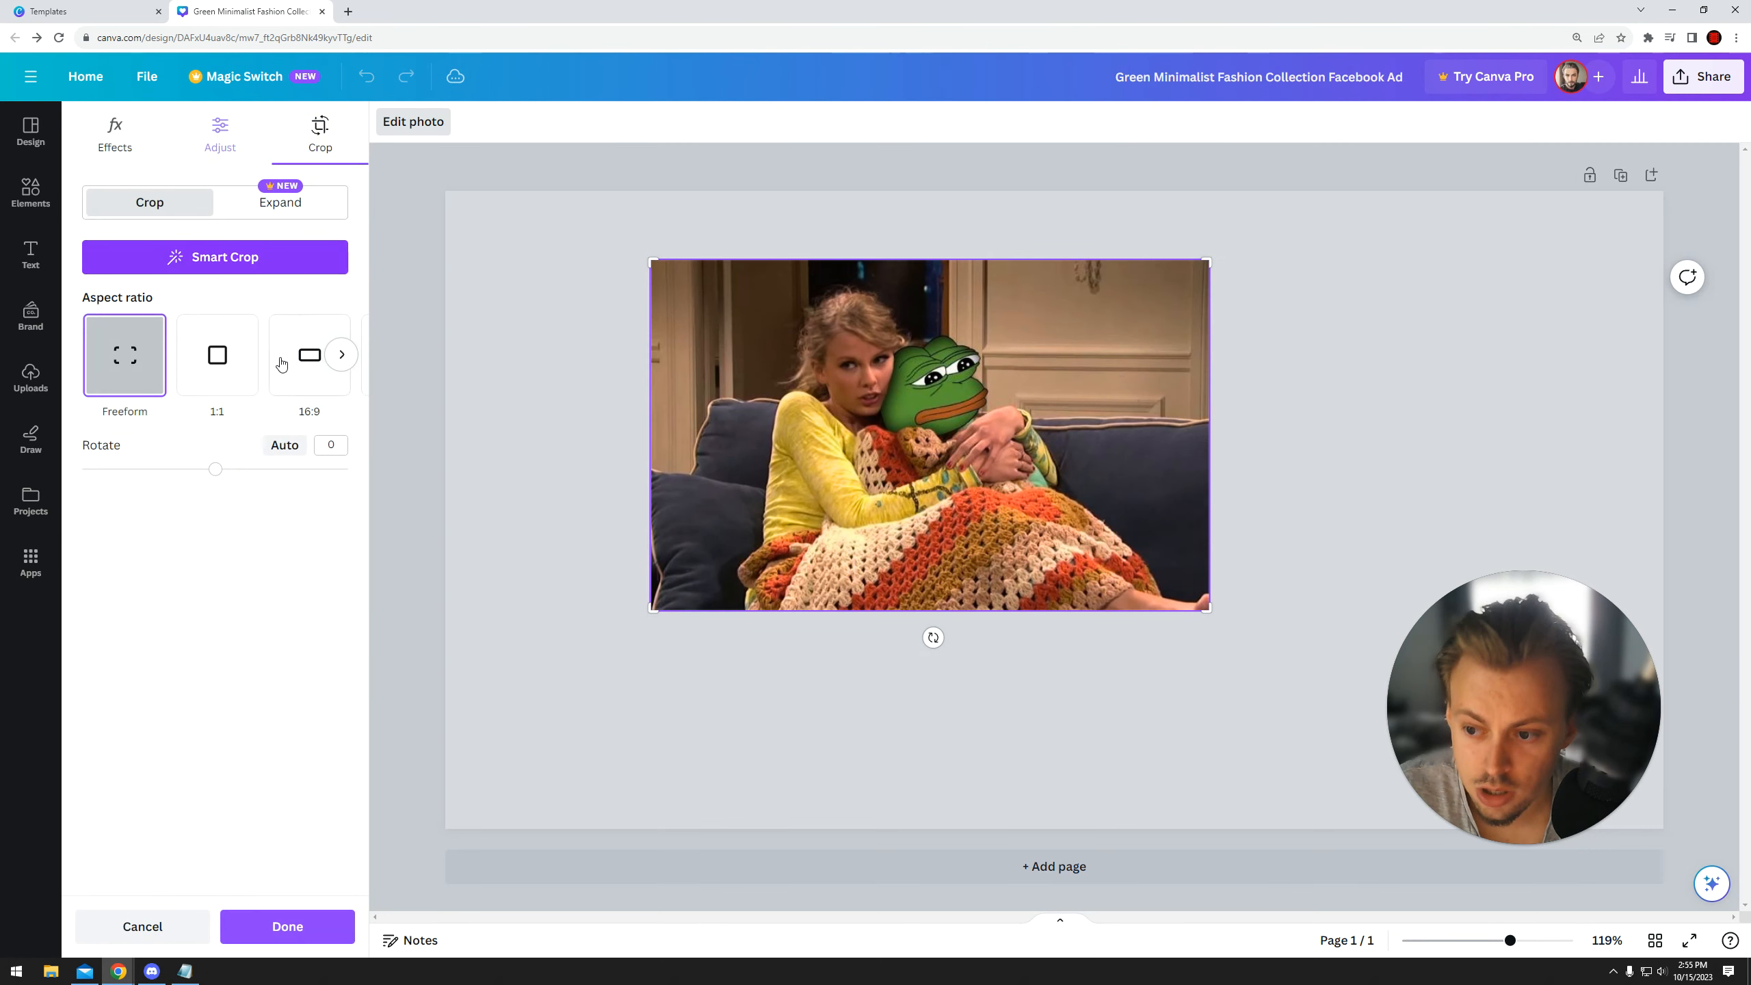
pyautogui.click(203, 371)
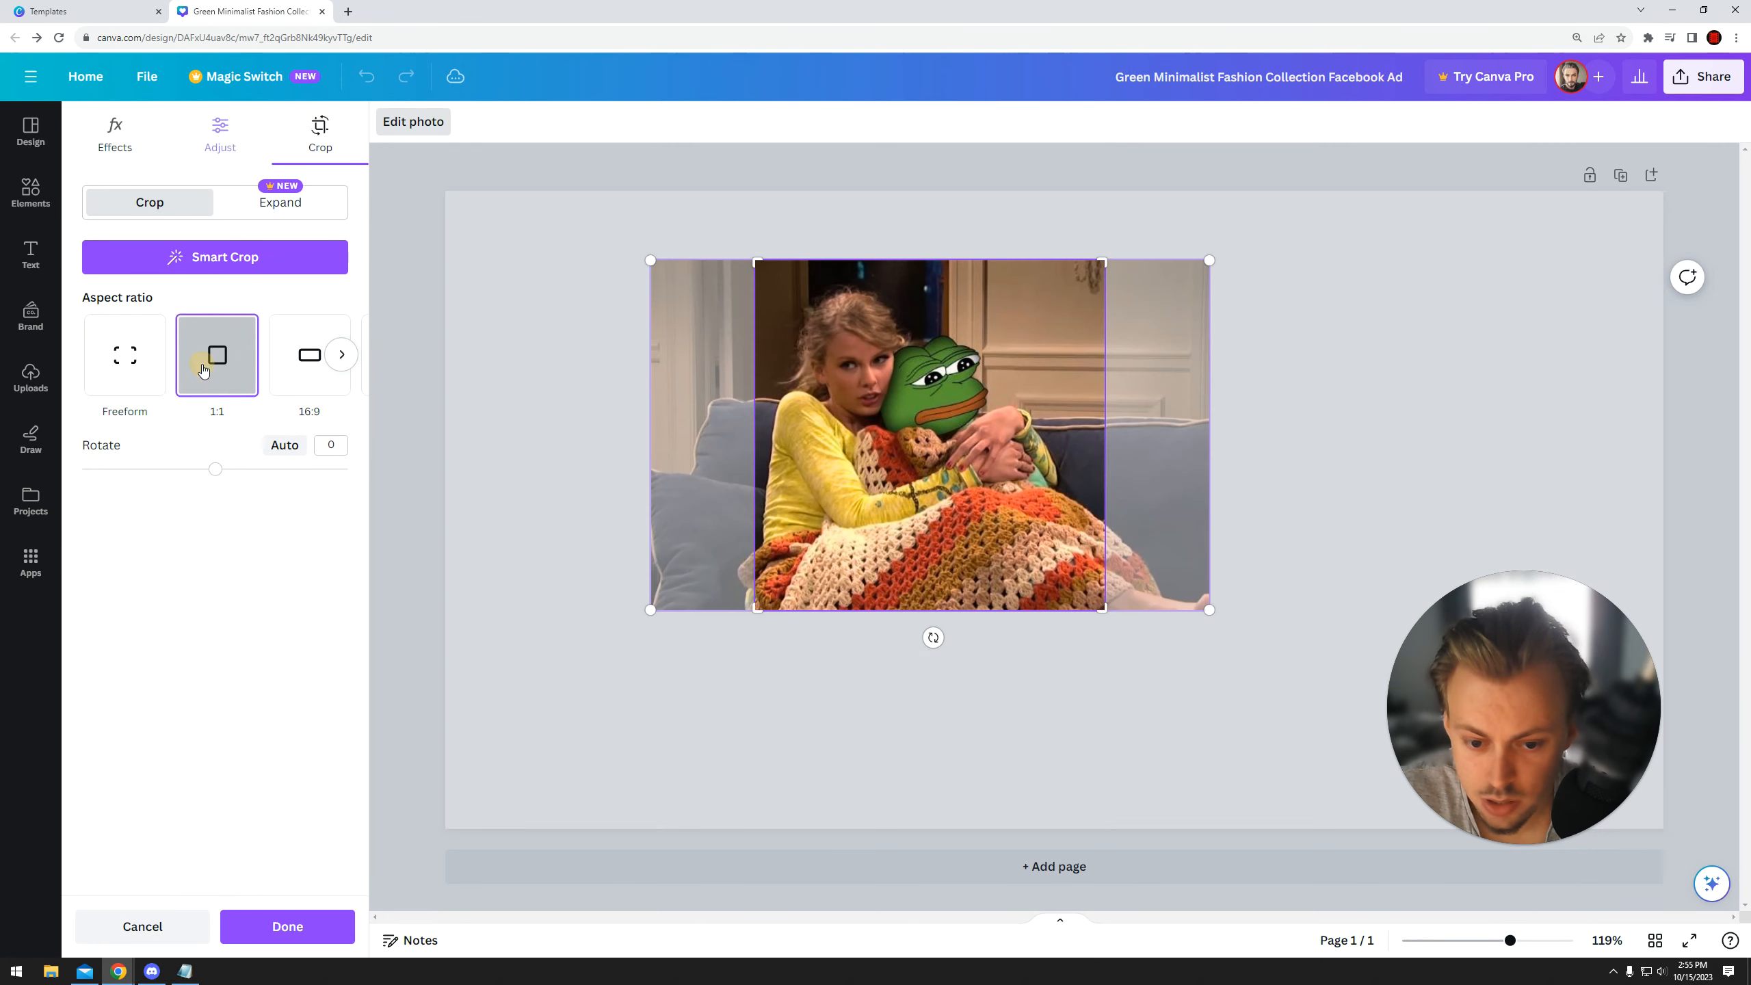
pyautogui.click(125, 354)
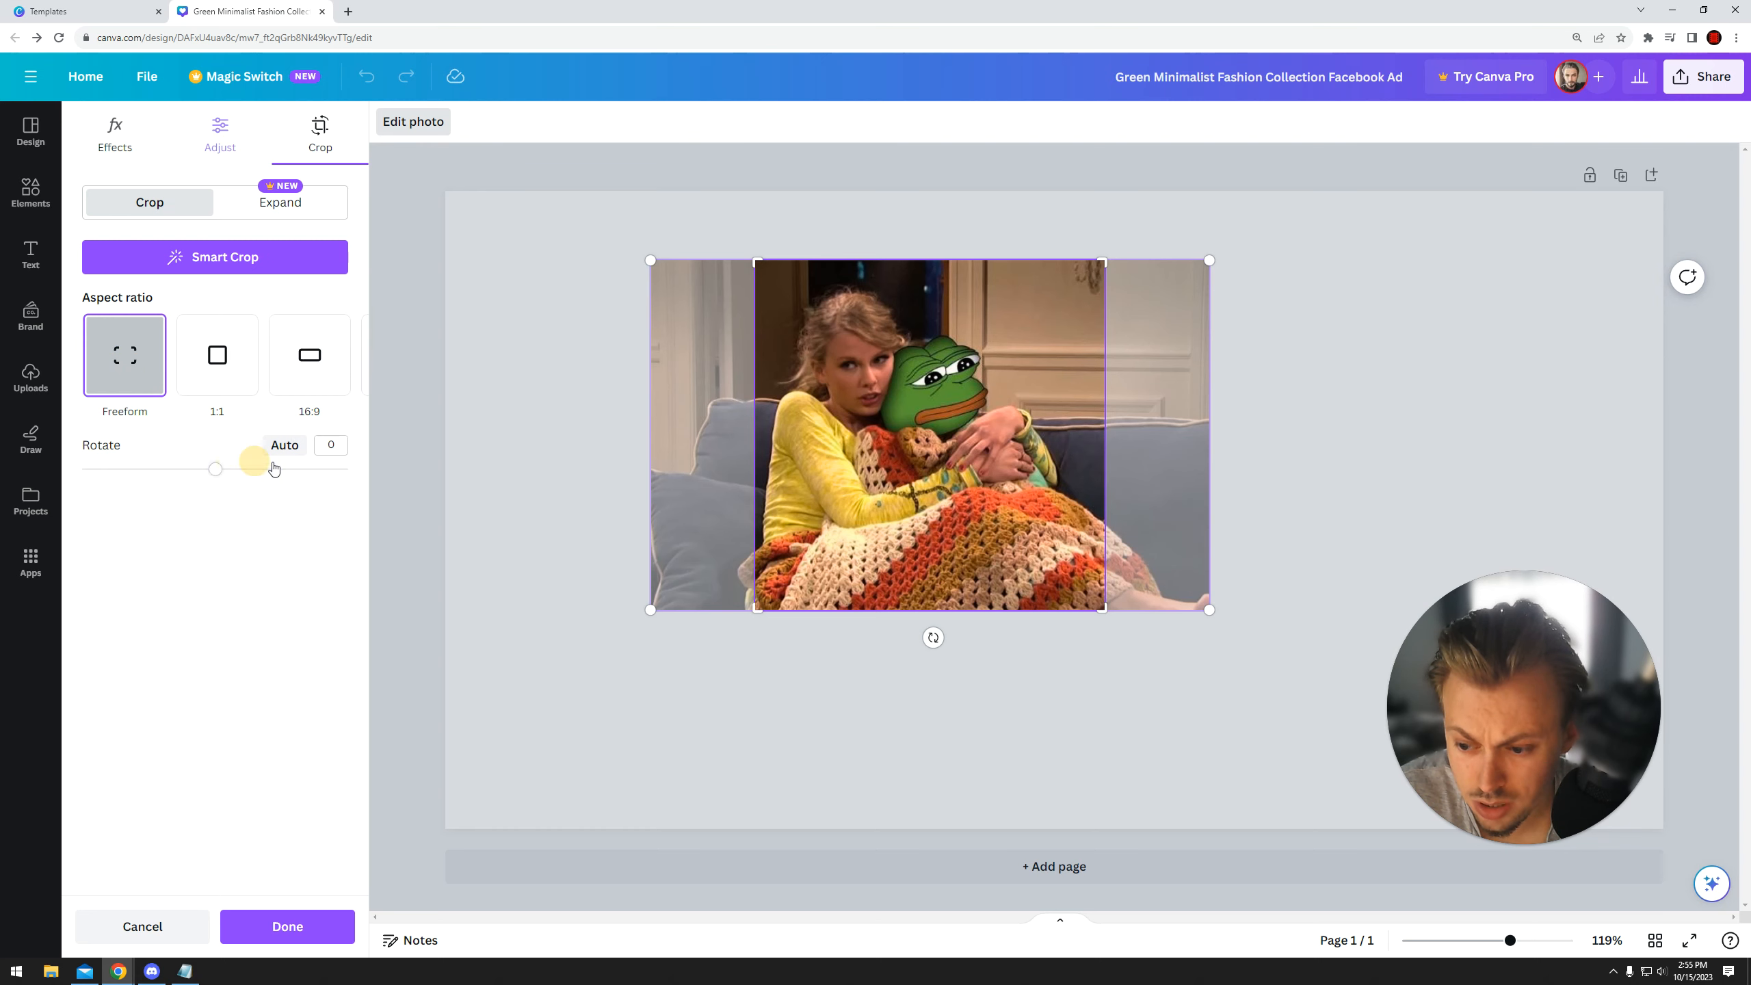
pyautogui.click(249, 469)
pyautogui.moveTo(249, 469); pyautogui.dragTo(215, 470)
pyautogui.click(241, 258)
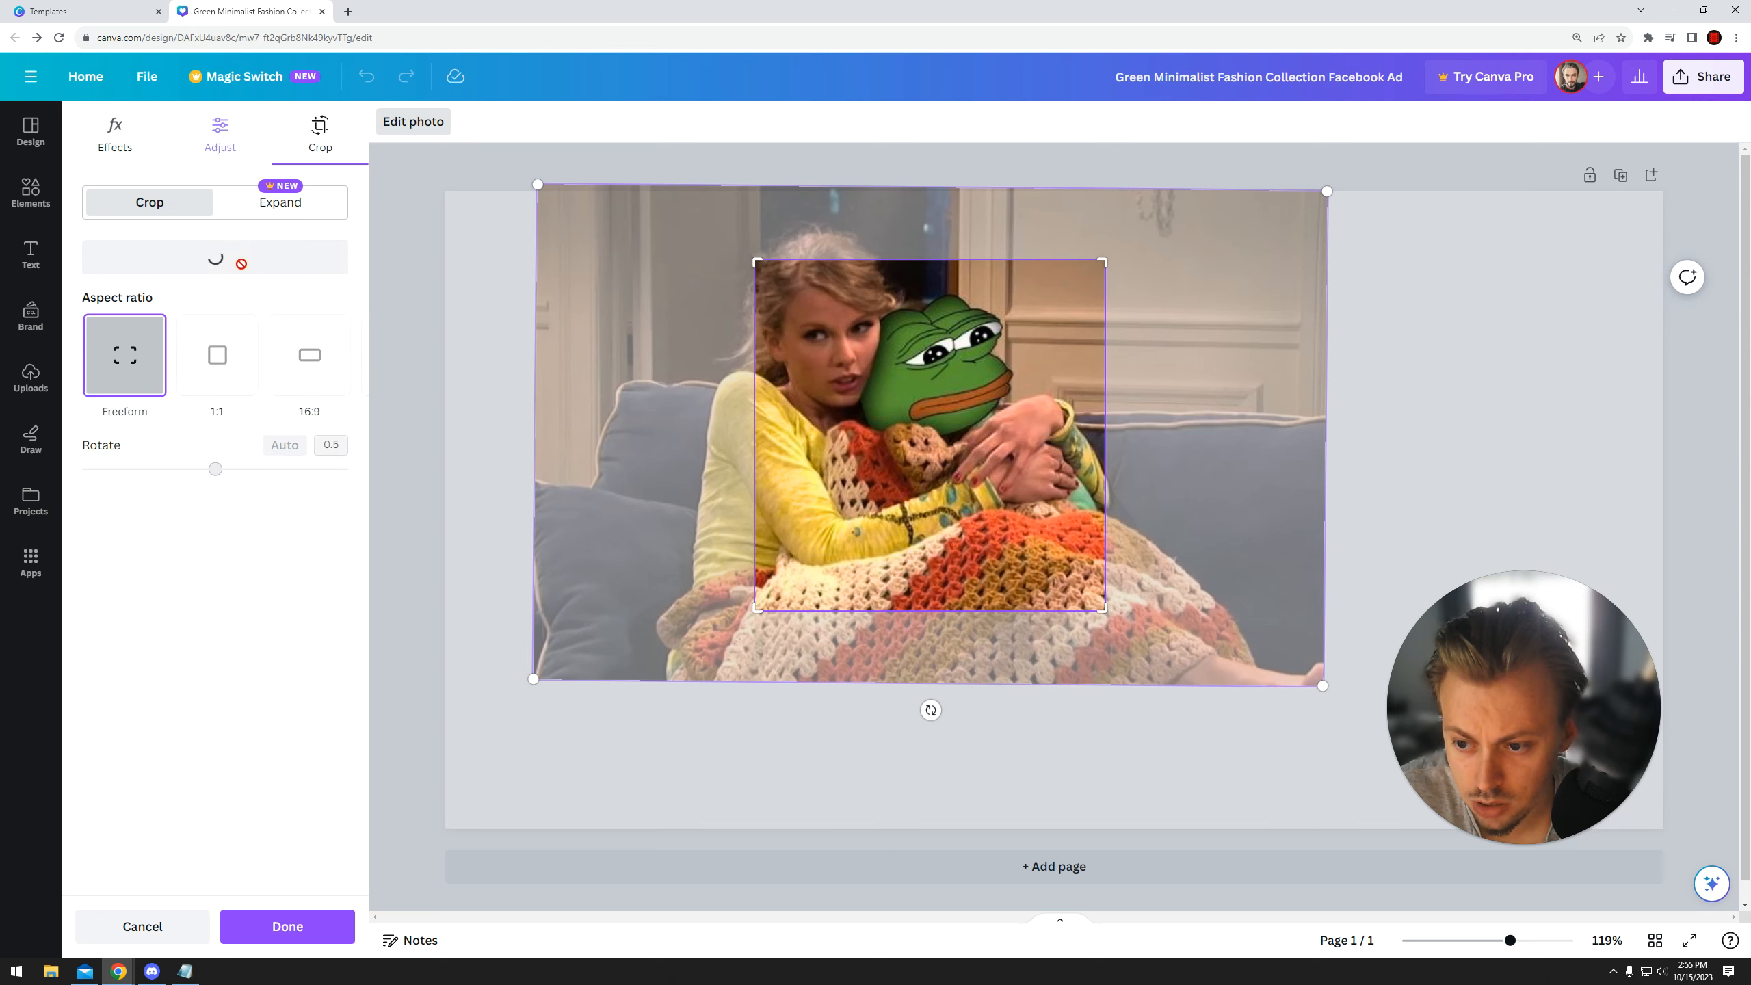
pyautogui.click(1266, 321)
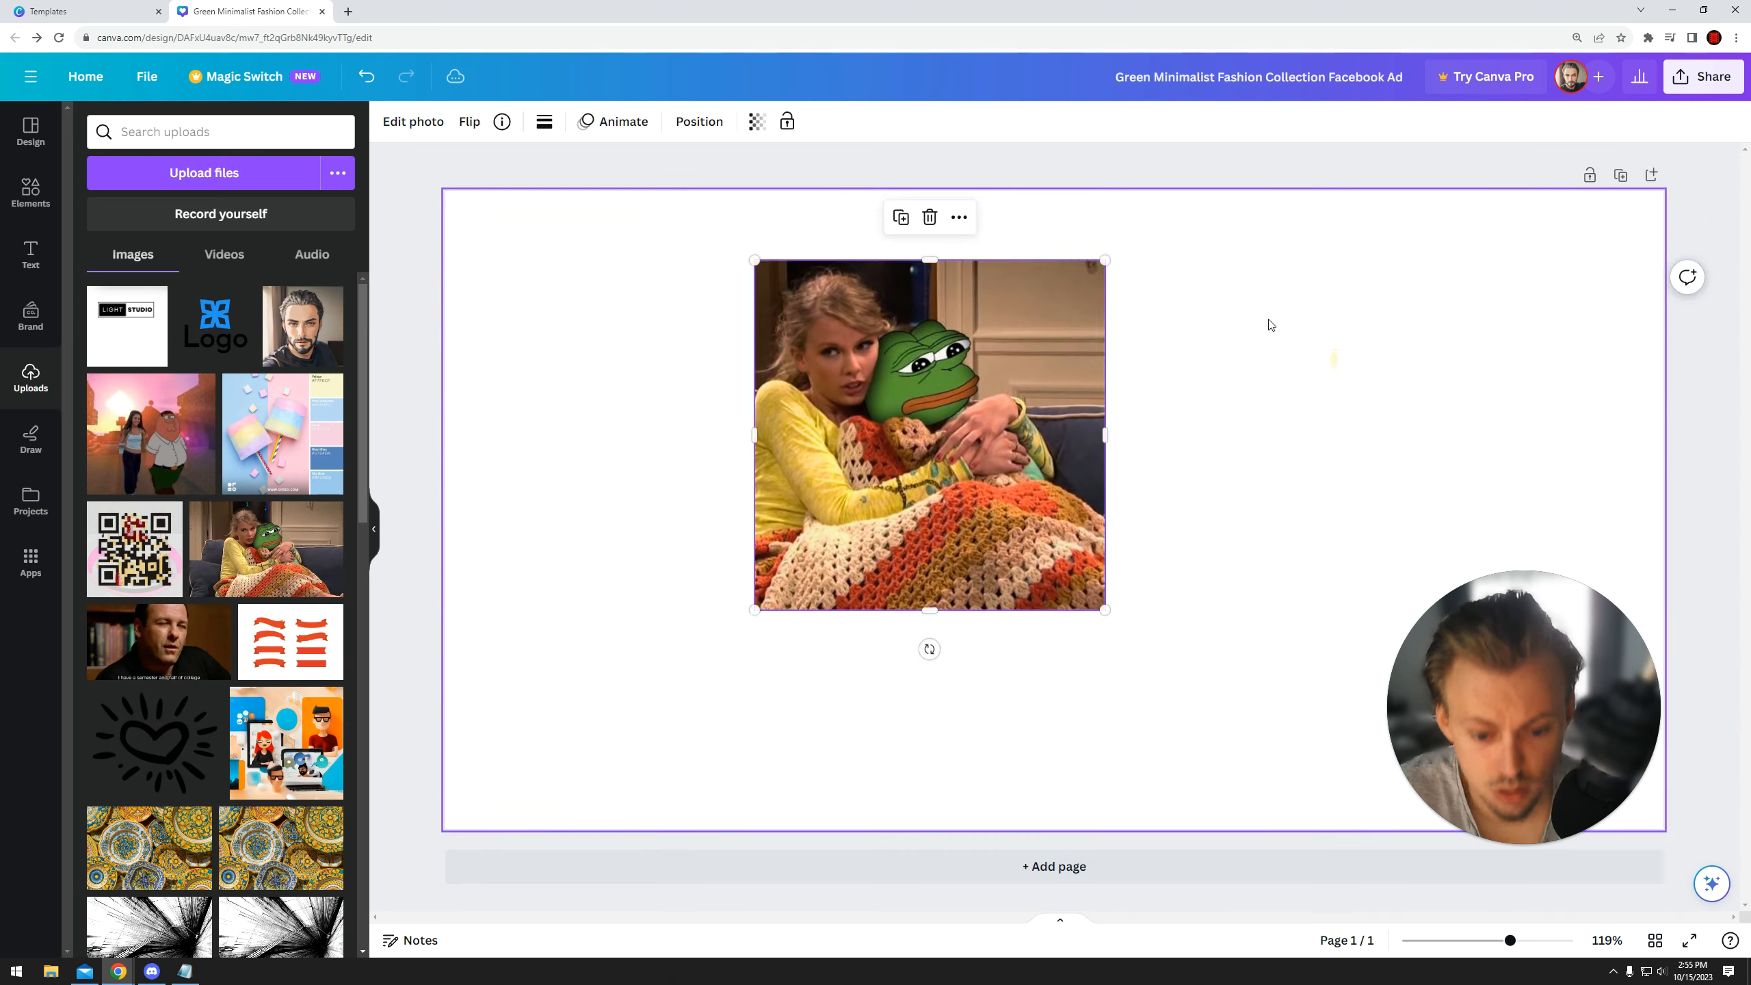
pyautogui.click(1266, 319)
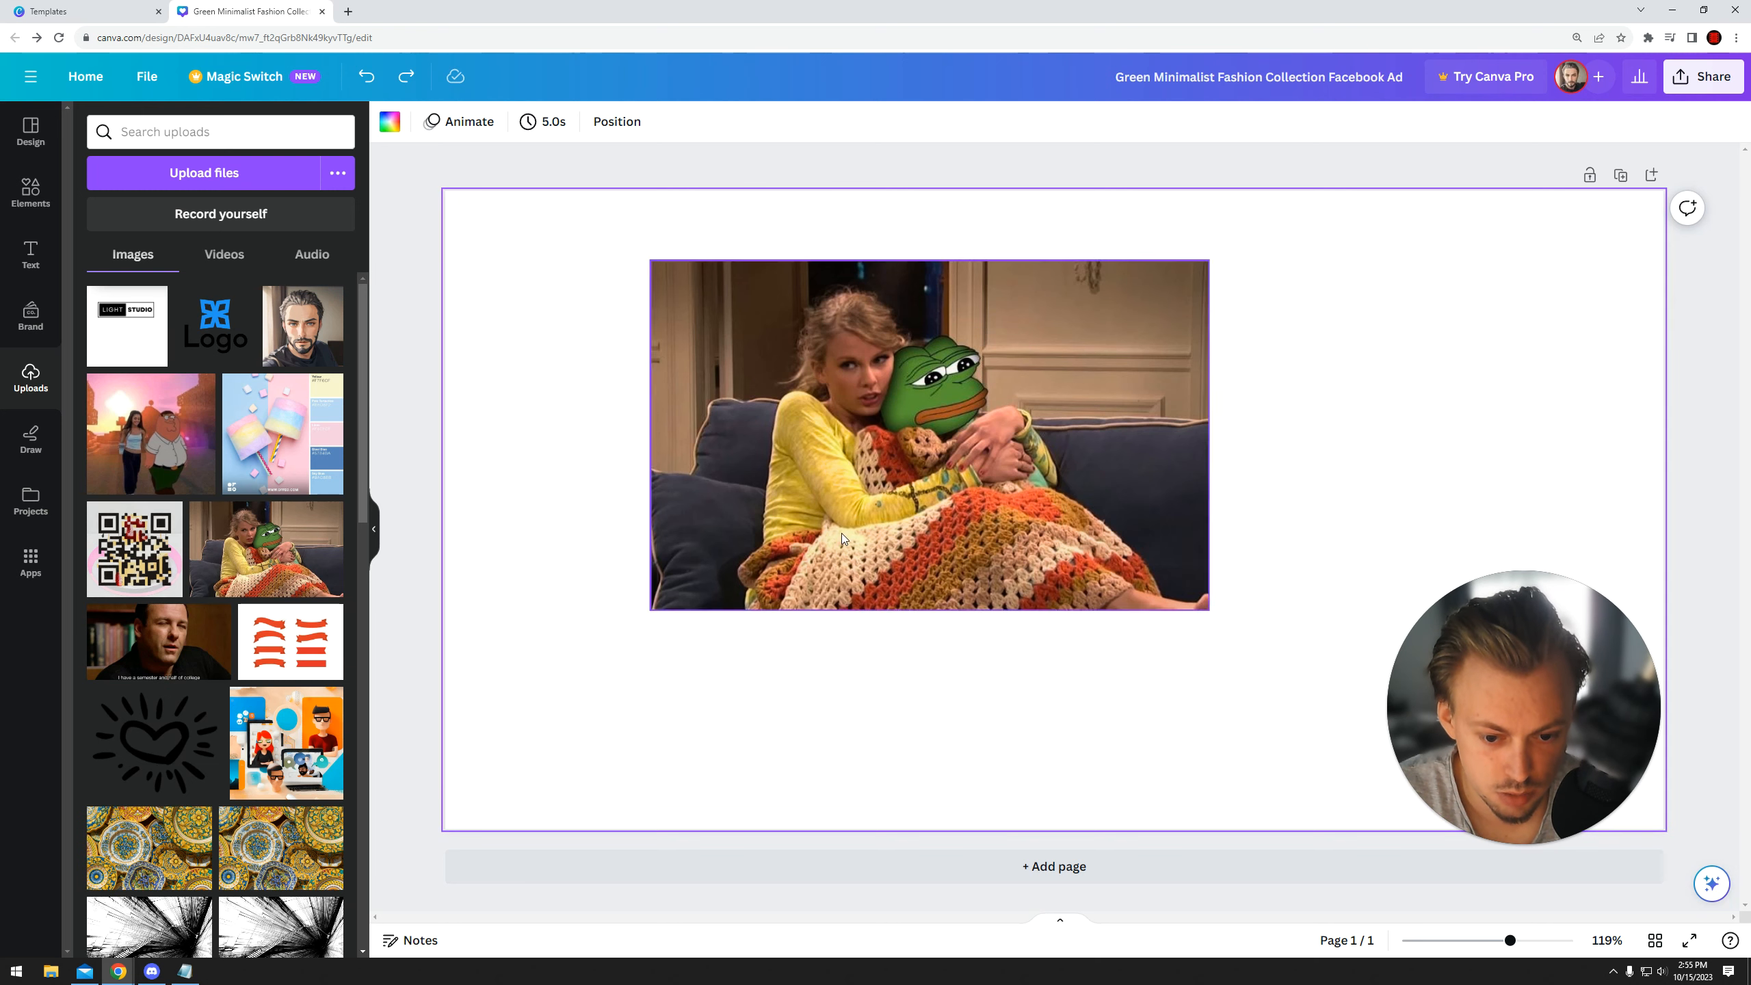
# - Flip the uncropped couch photo horizontally and flip it back again
pyautogui.click(1039, 372)
pyautogui.rightClick(865, 299)
pyautogui.click(508, 344)
pyautogui.click(910, 297)
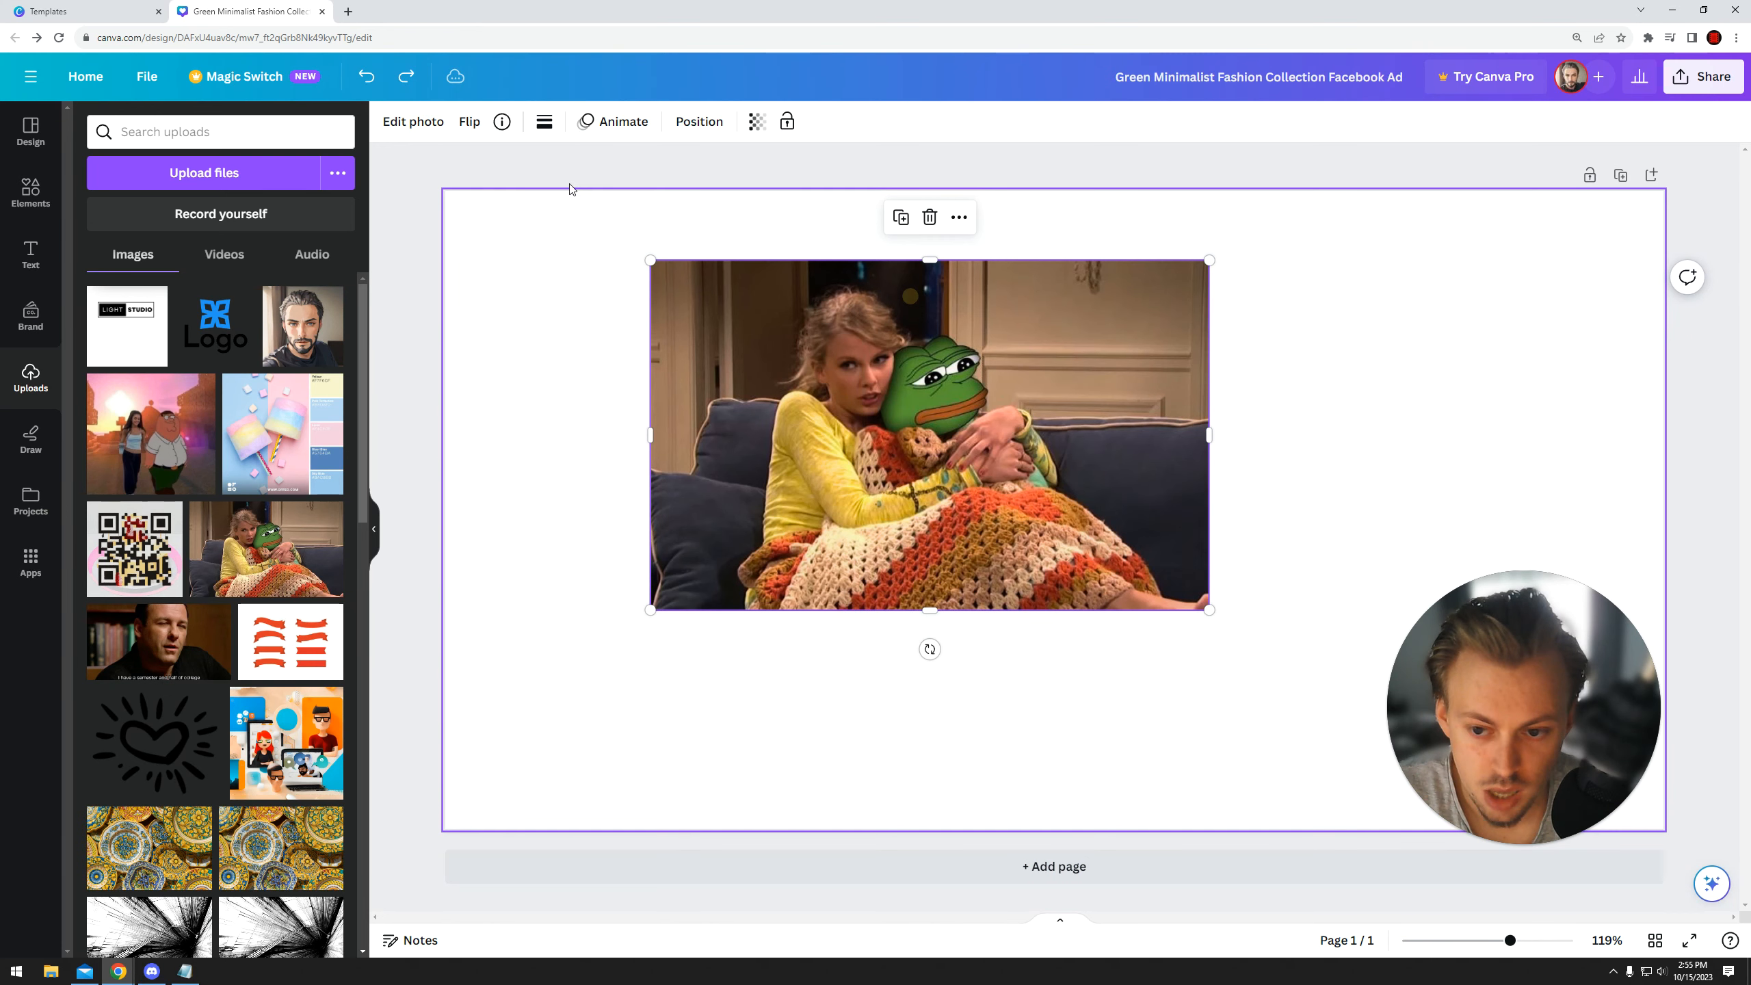
pyautogui.click(461, 123)
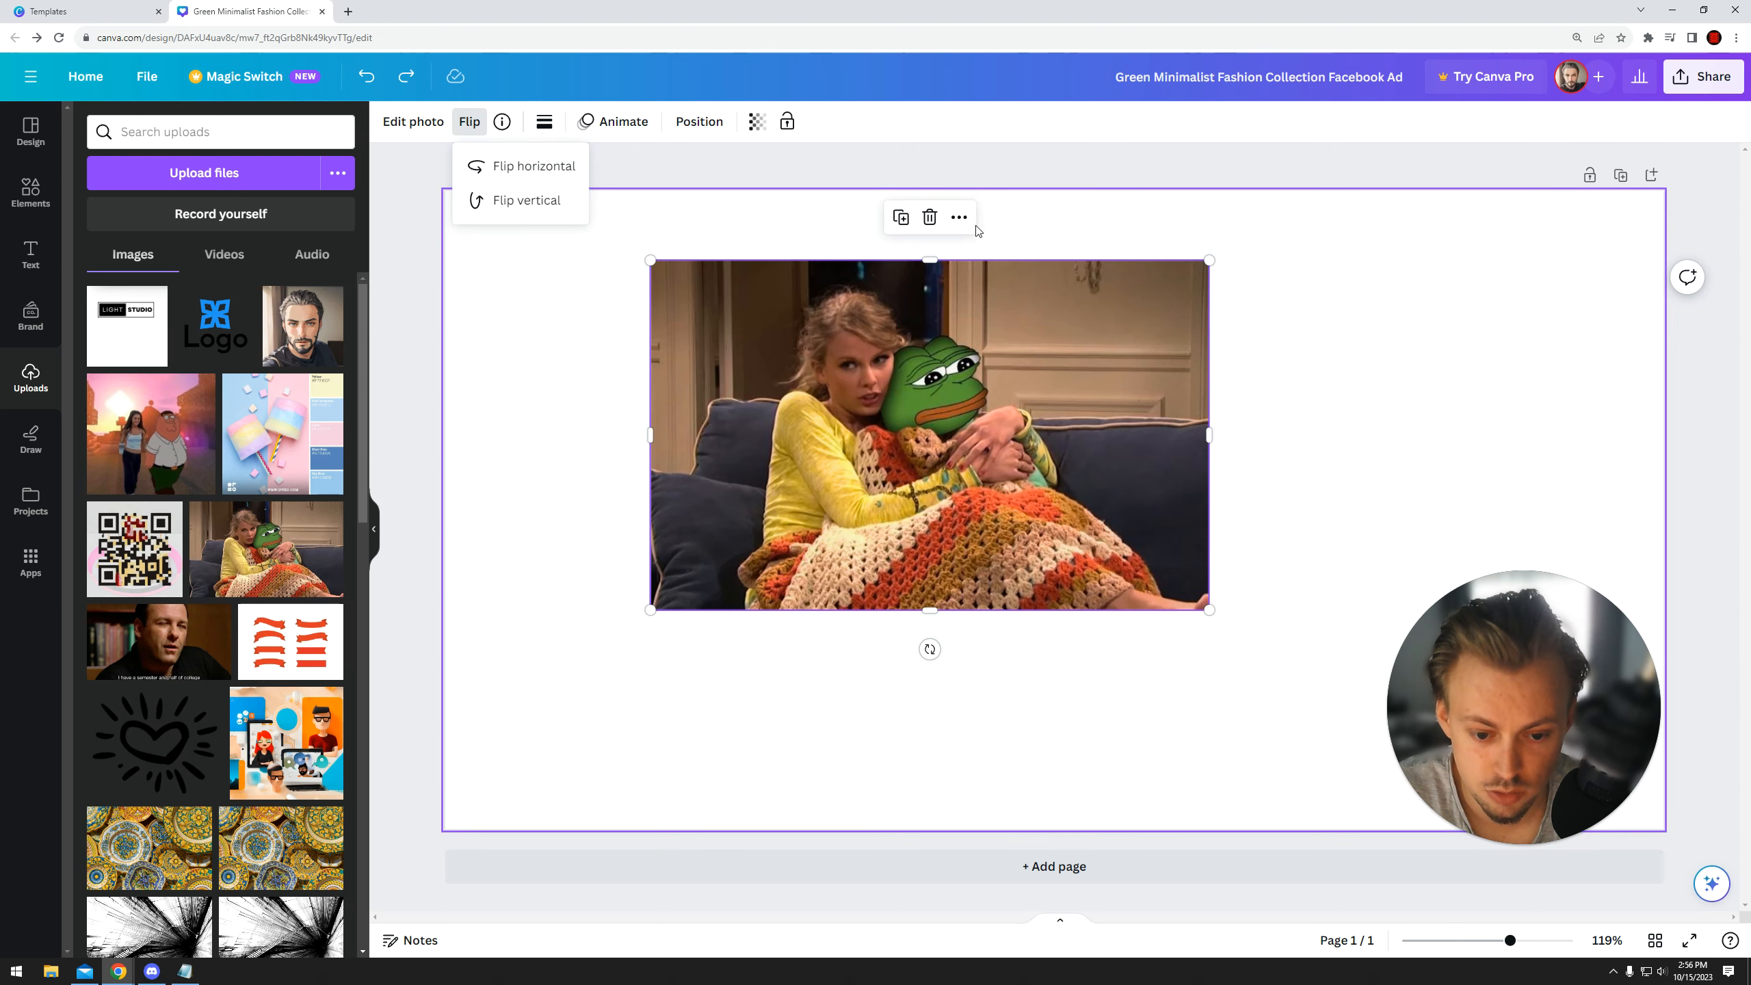
pyautogui.click(523, 174)
pyautogui.click(522, 178)
pyautogui.click(528, 400)
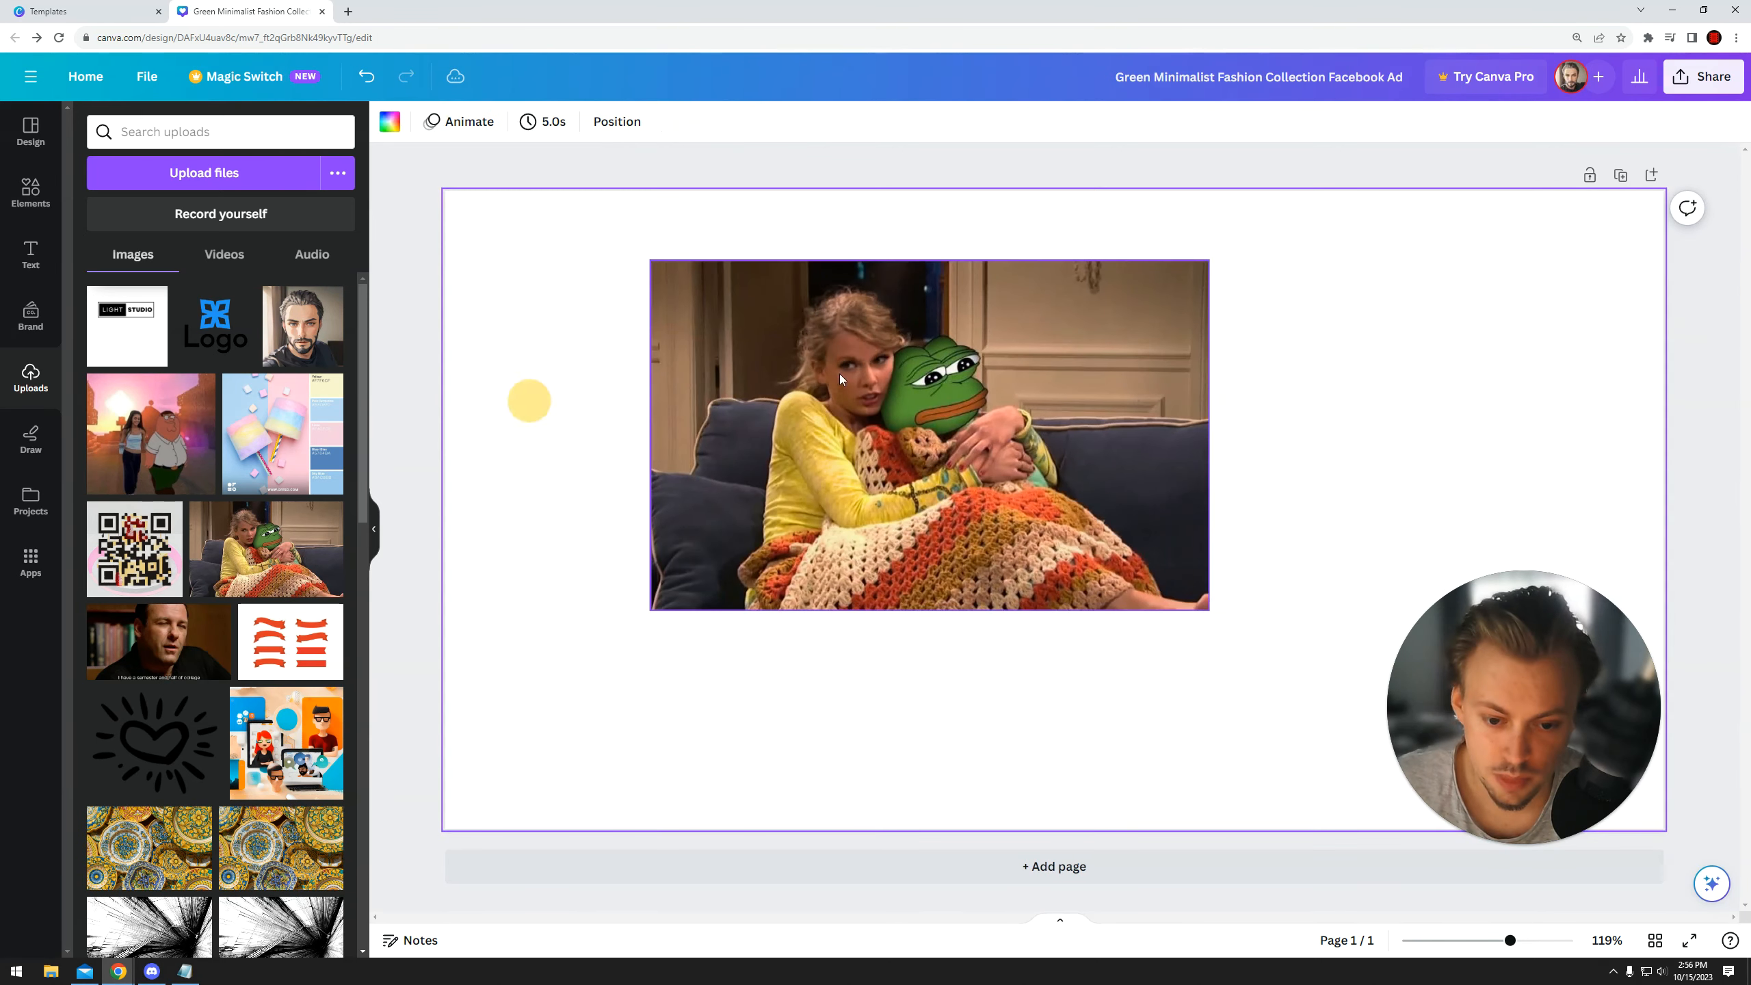
# - Try the dashed border styles on the photo, and give it a solid border of weight 18 with corner rounding 100
pyautogui.rightClick(867, 368)
pyautogui.click(789, 469)
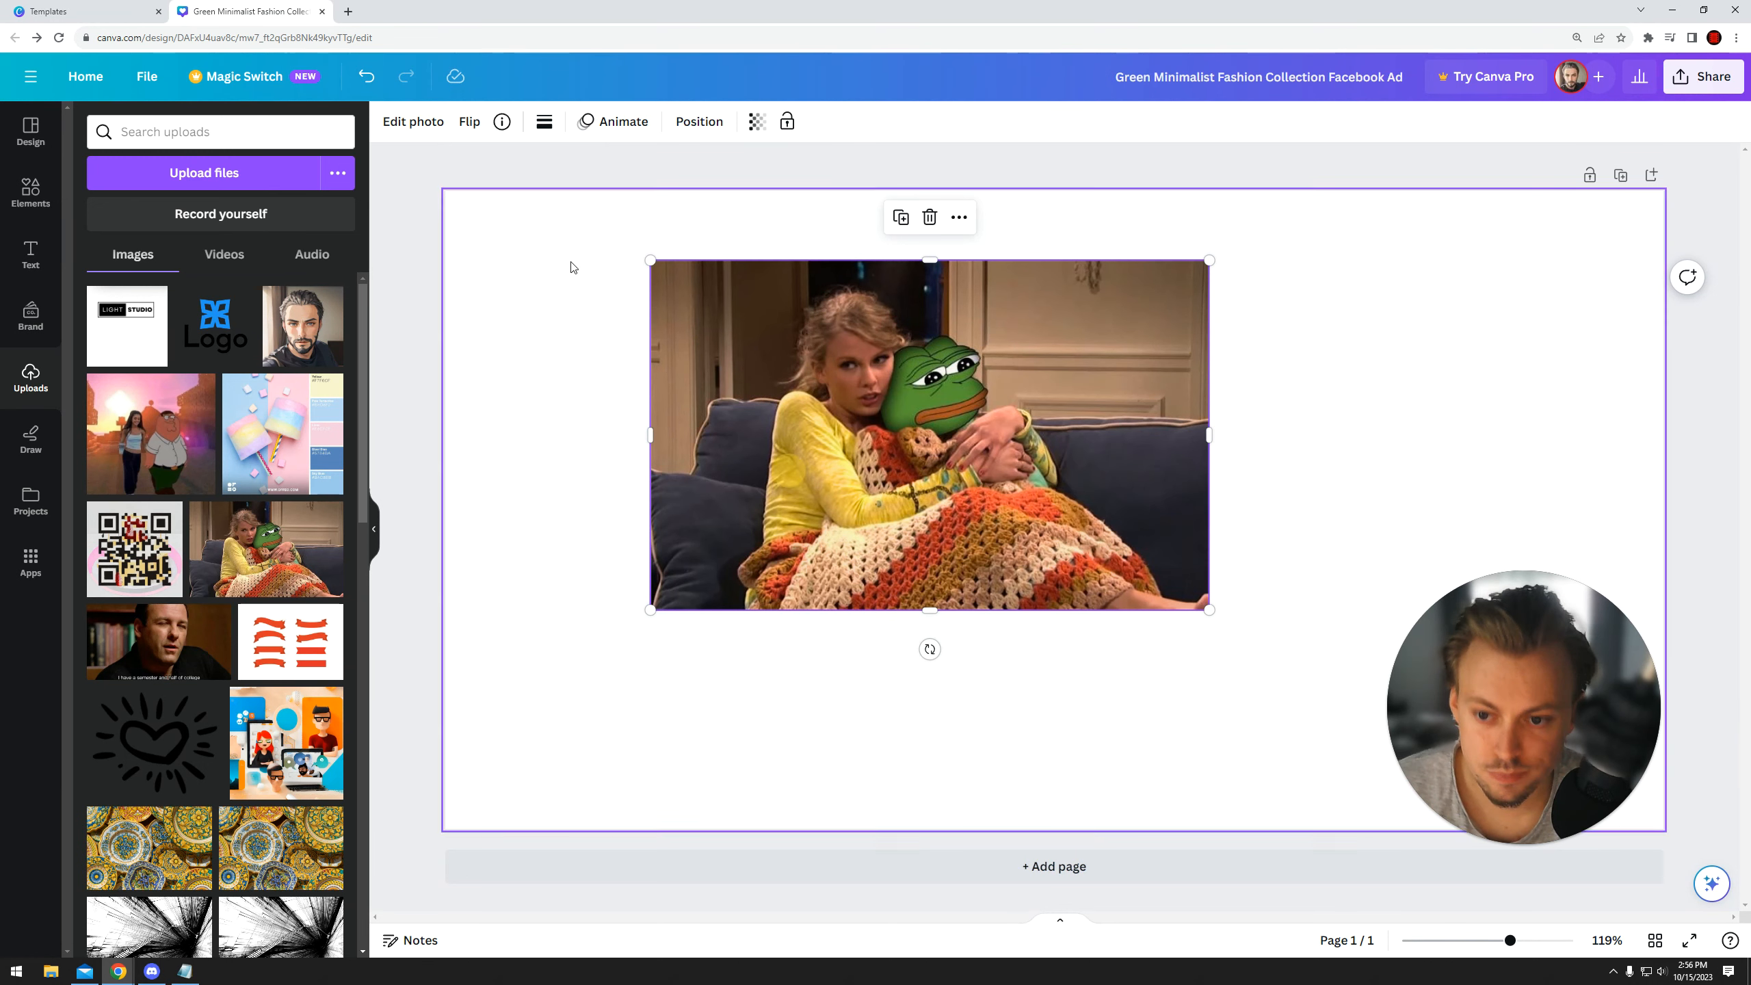
pyautogui.click(543, 121)
pyautogui.moveTo(554, 235); pyautogui.dragTo(592, 231)
pyautogui.click(689, 177)
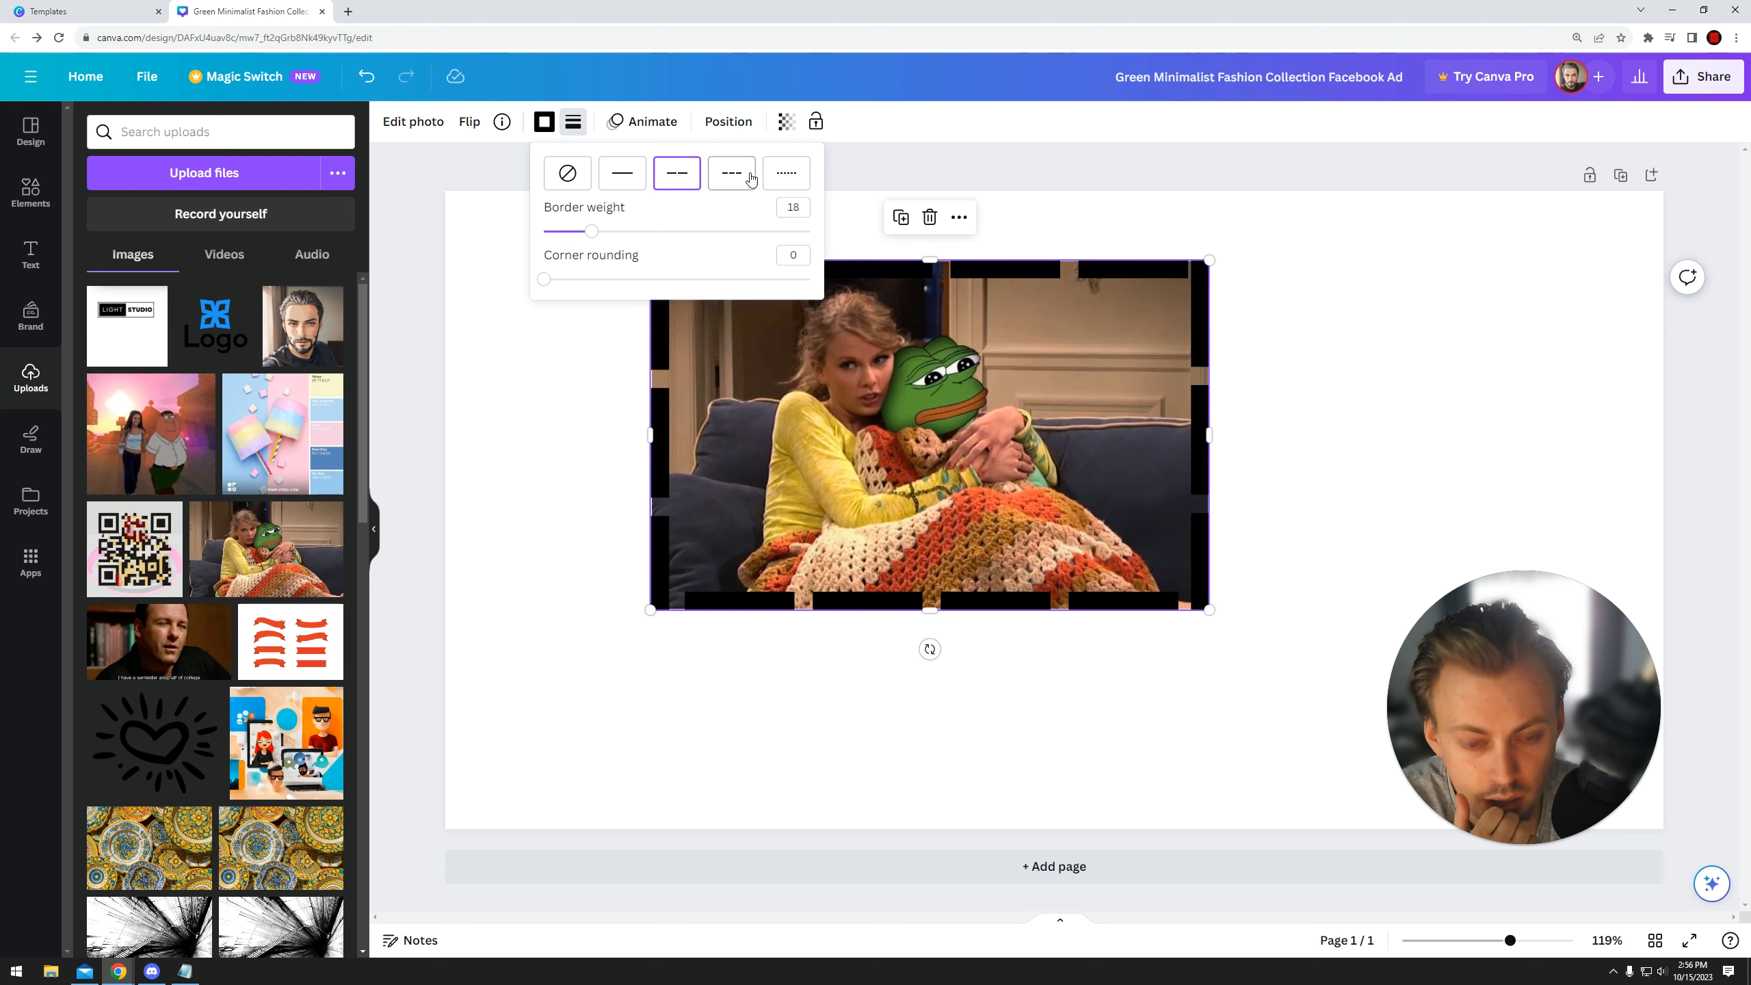
pyautogui.click(796, 171)
pyautogui.click(622, 172)
pyautogui.moveTo(592, 232); pyautogui.dragTo(592, 232)
pyautogui.moveTo(544, 278); pyautogui.dragTo(839, 269)
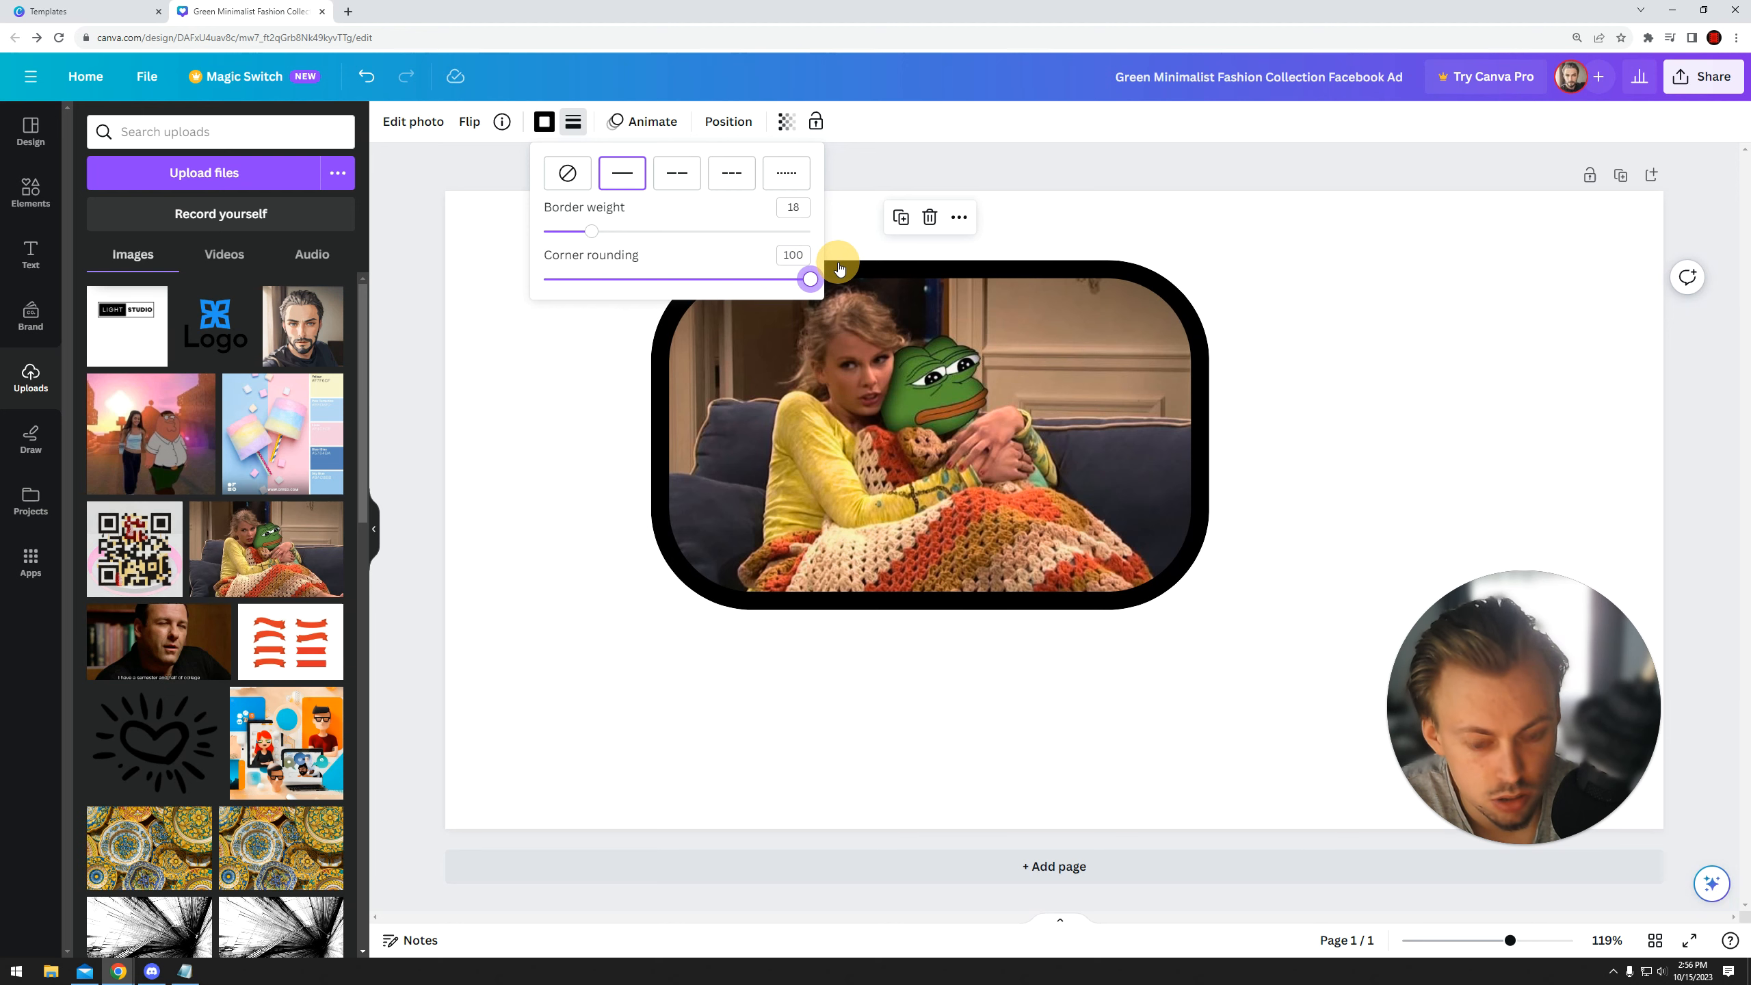
# - Move the bordered photo slightly down and to the right, closer to the middle of the page
pyautogui.moveTo(928, 335); pyautogui.dragTo(935, 384)
pyautogui.click(546, 122)
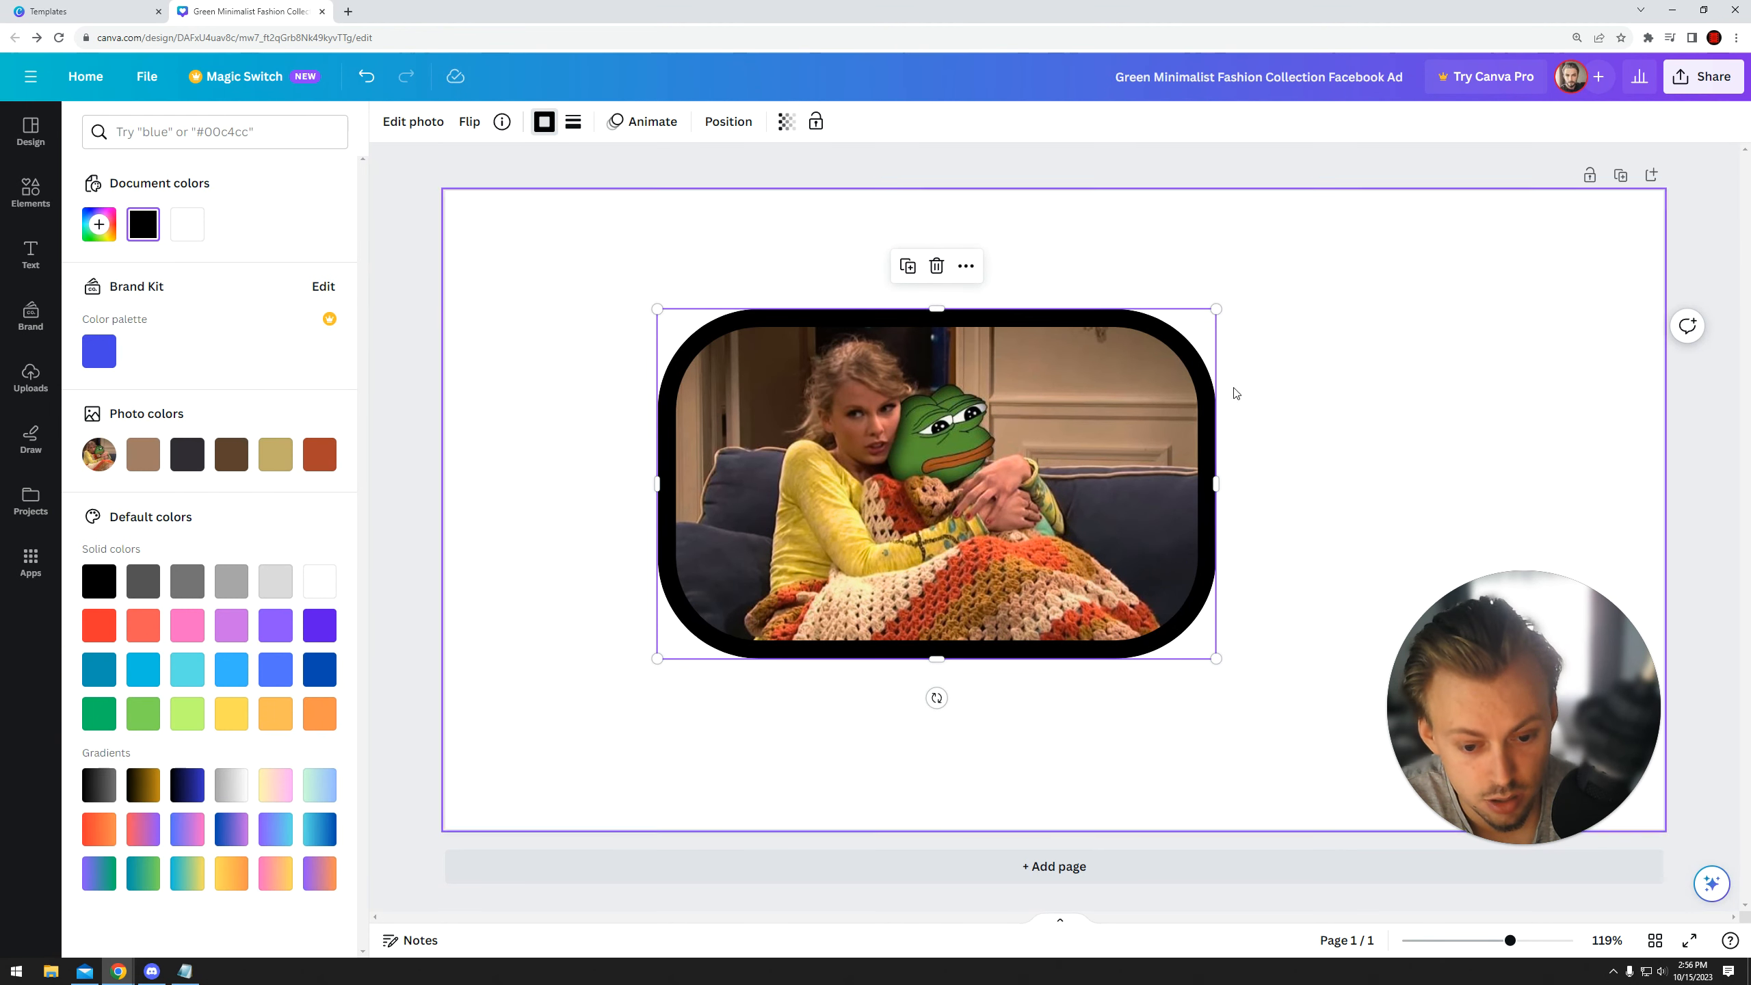
pyautogui.moveTo(969, 394); pyautogui.dragTo(987, 373)
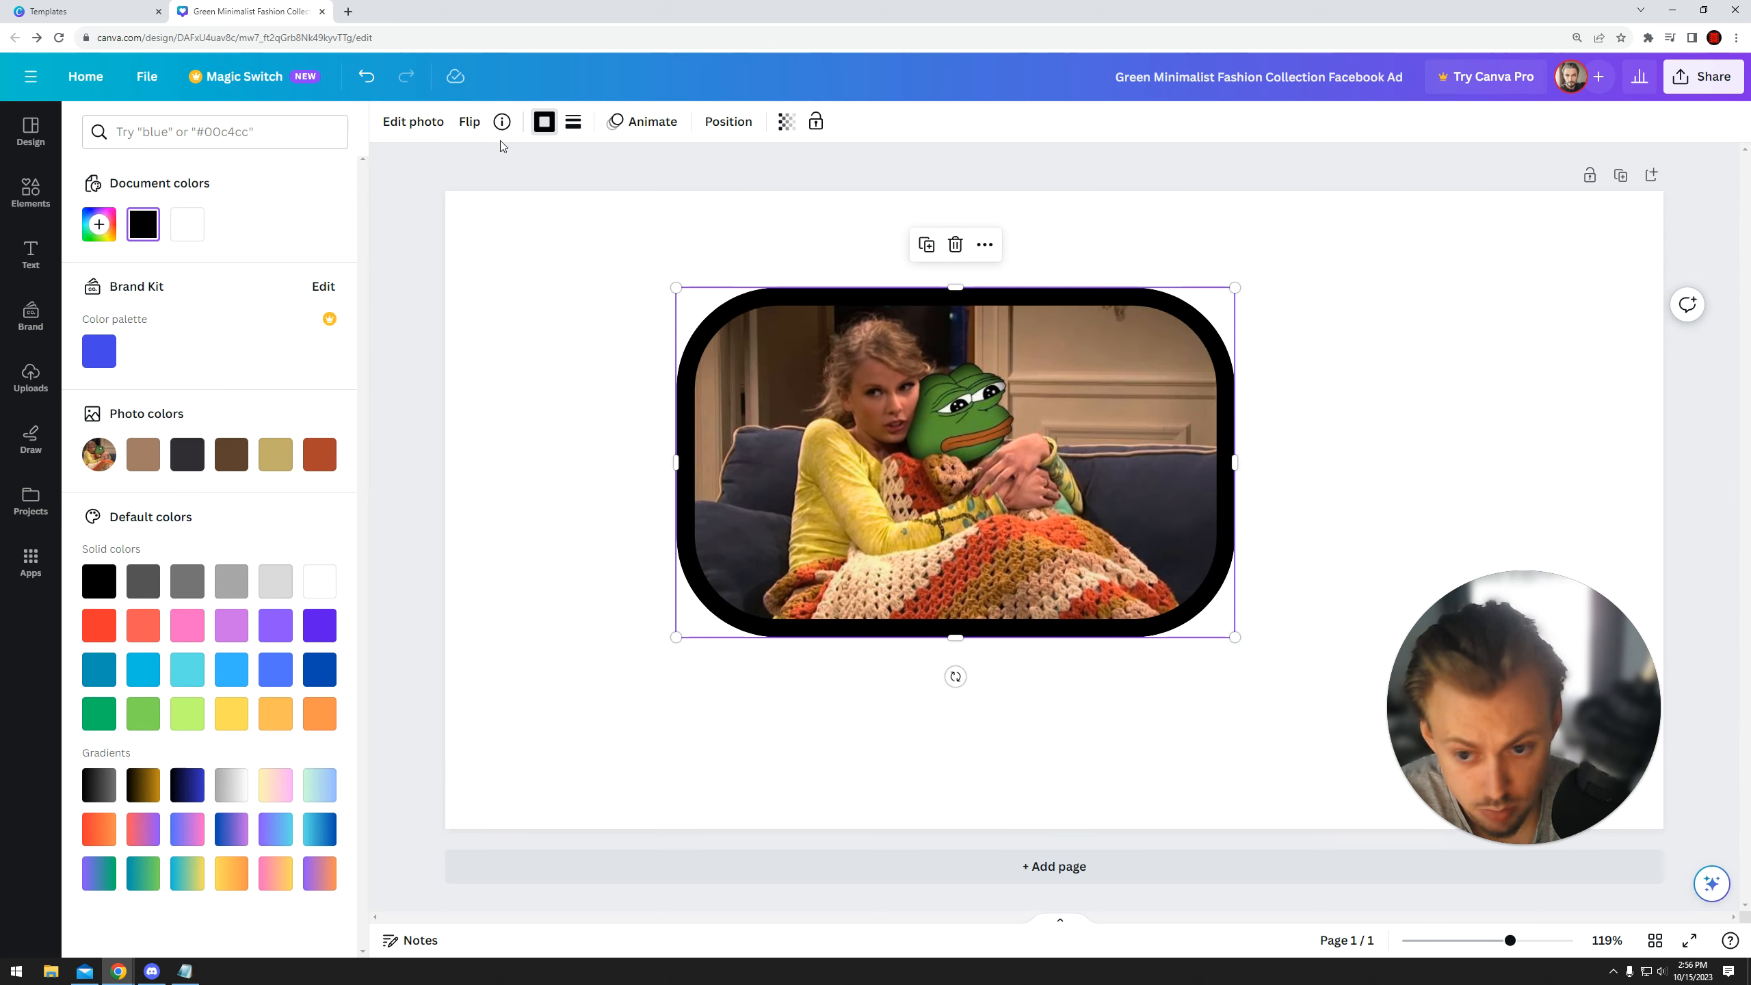
# - Check the photo's border style settings and open the custom solid color picker for its border color
pyautogui.click(545, 126)
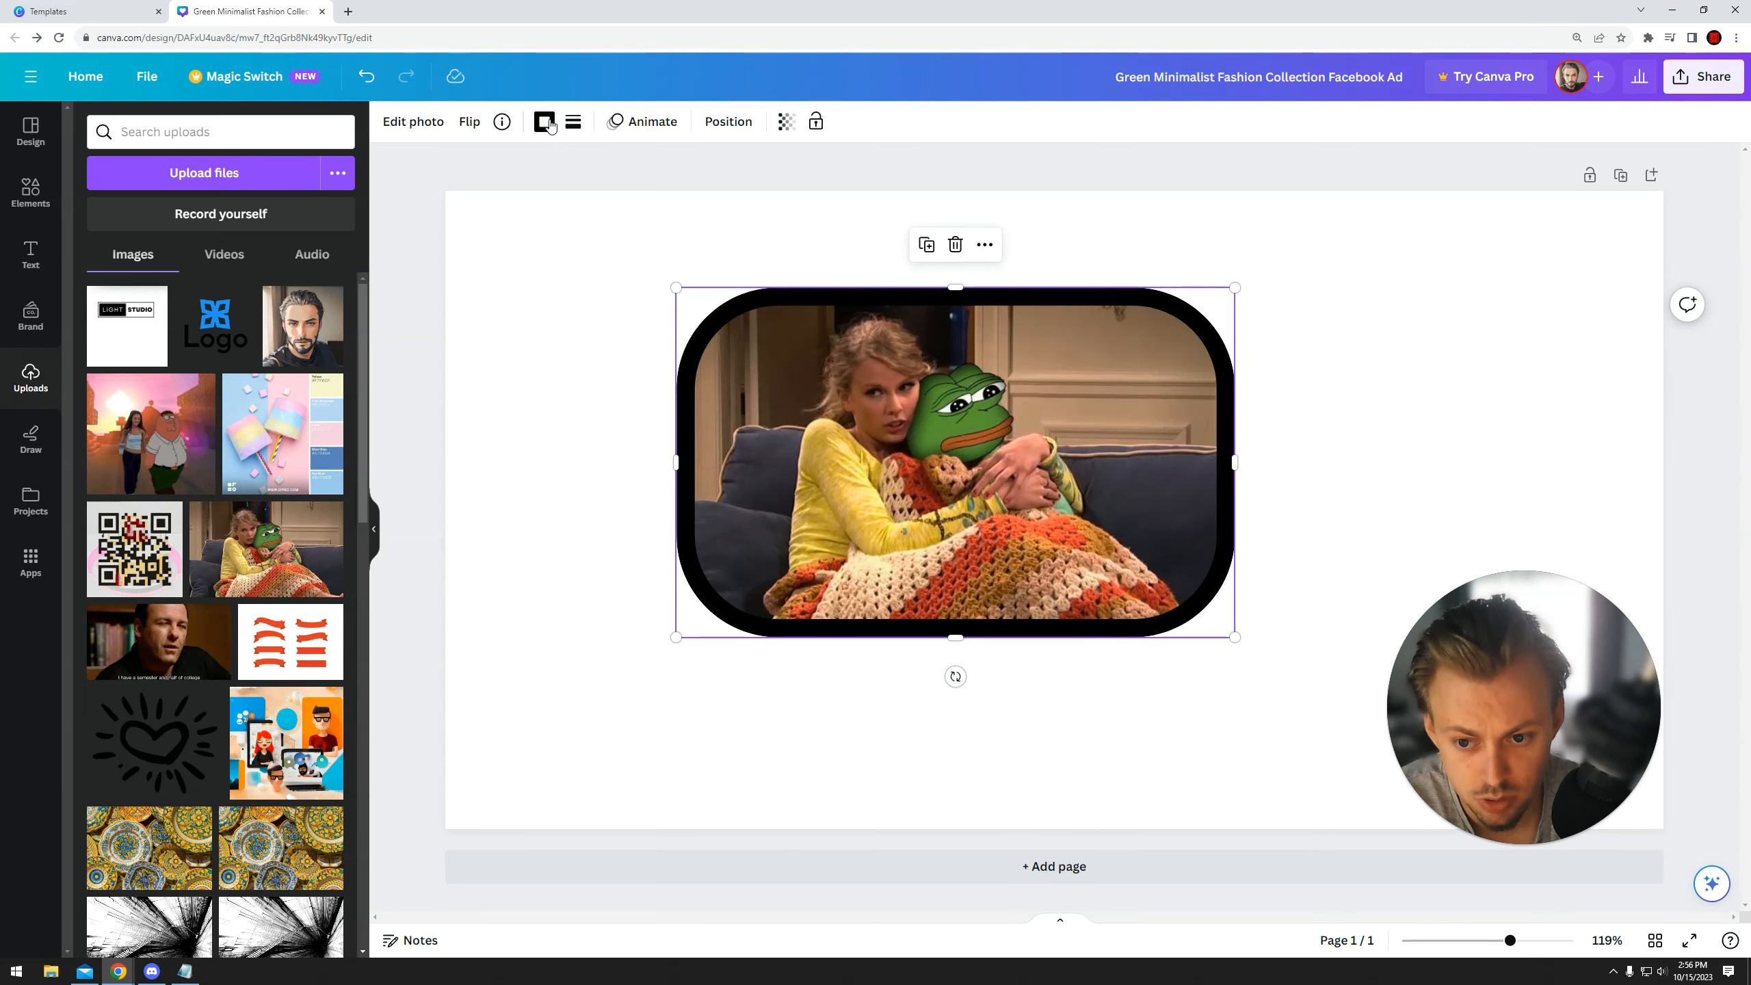
pyautogui.click(545, 125)
pyautogui.click(573, 121)
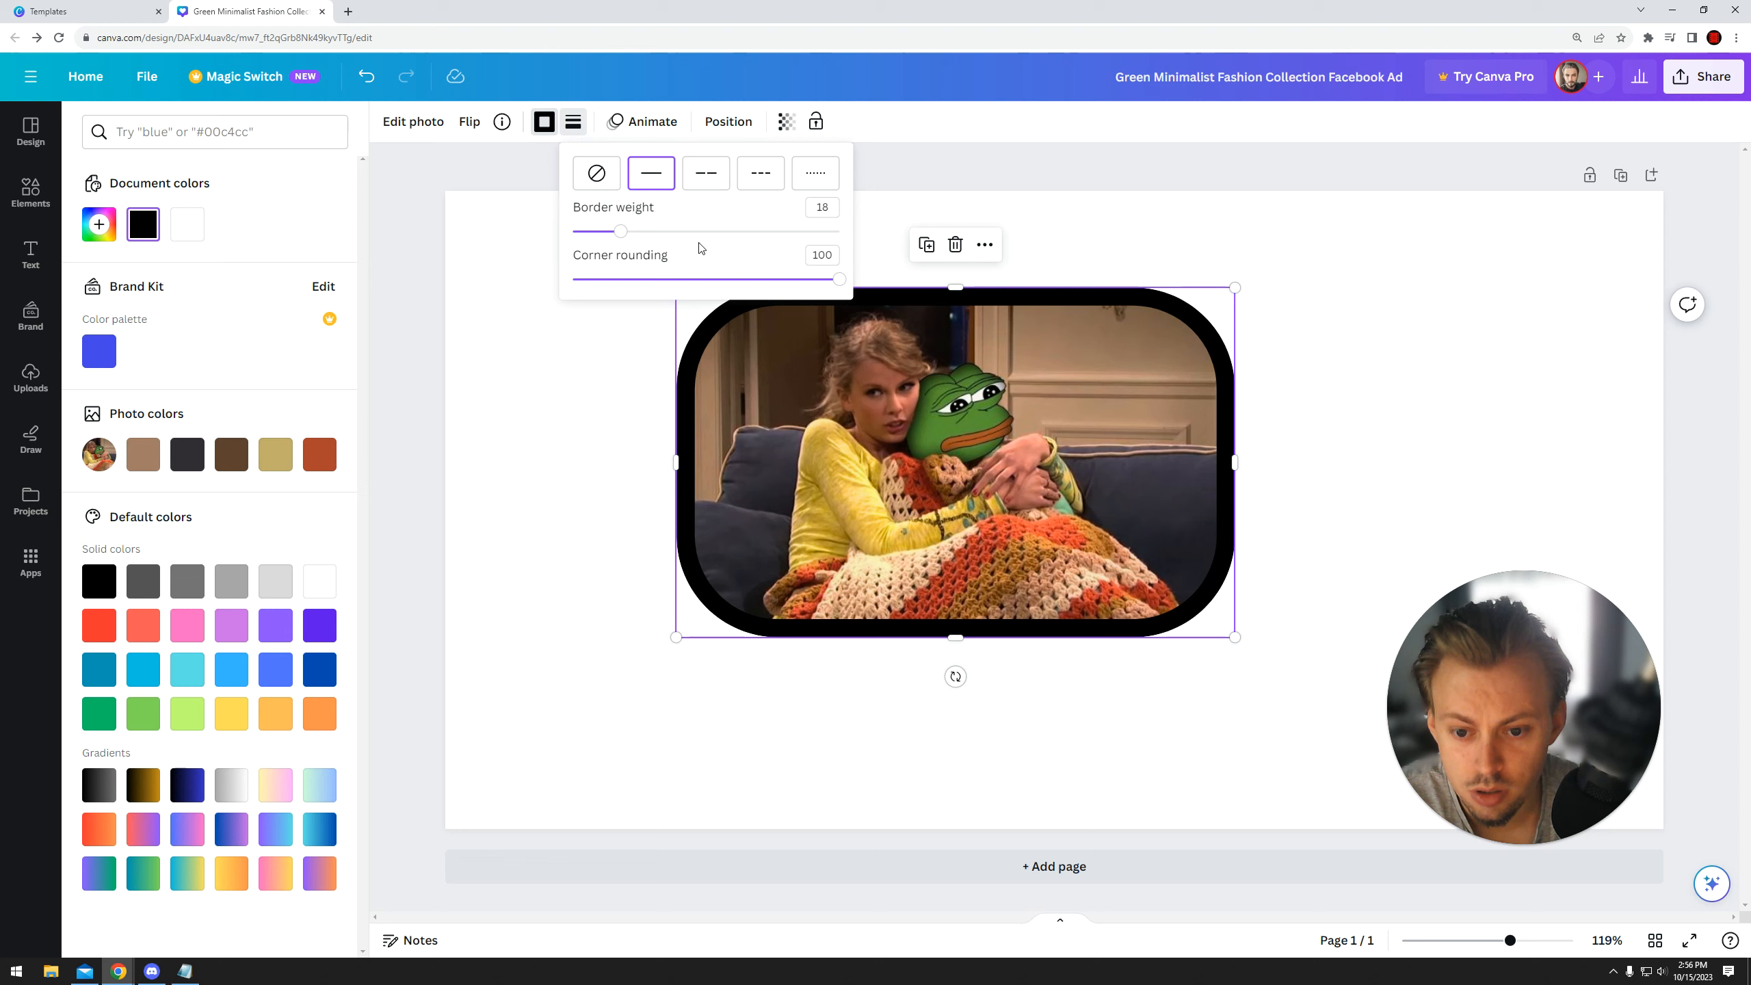
pyautogui.click(544, 130)
pyautogui.click(539, 127)
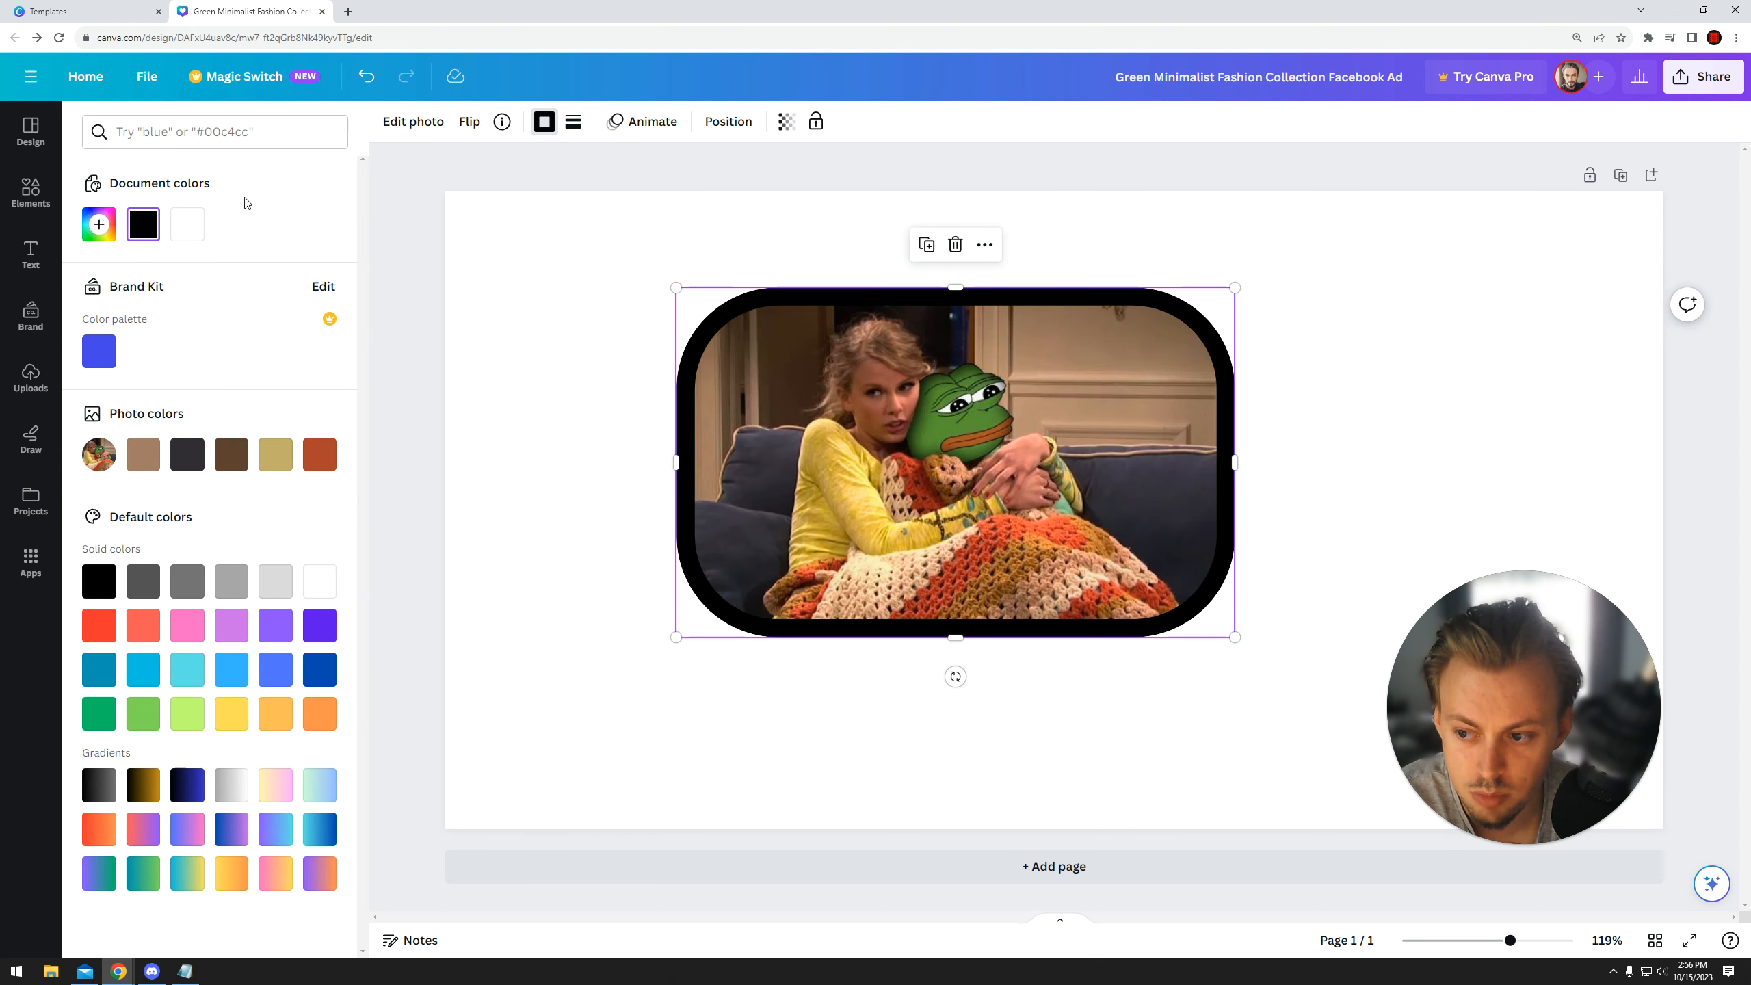
pyautogui.click(103, 224)
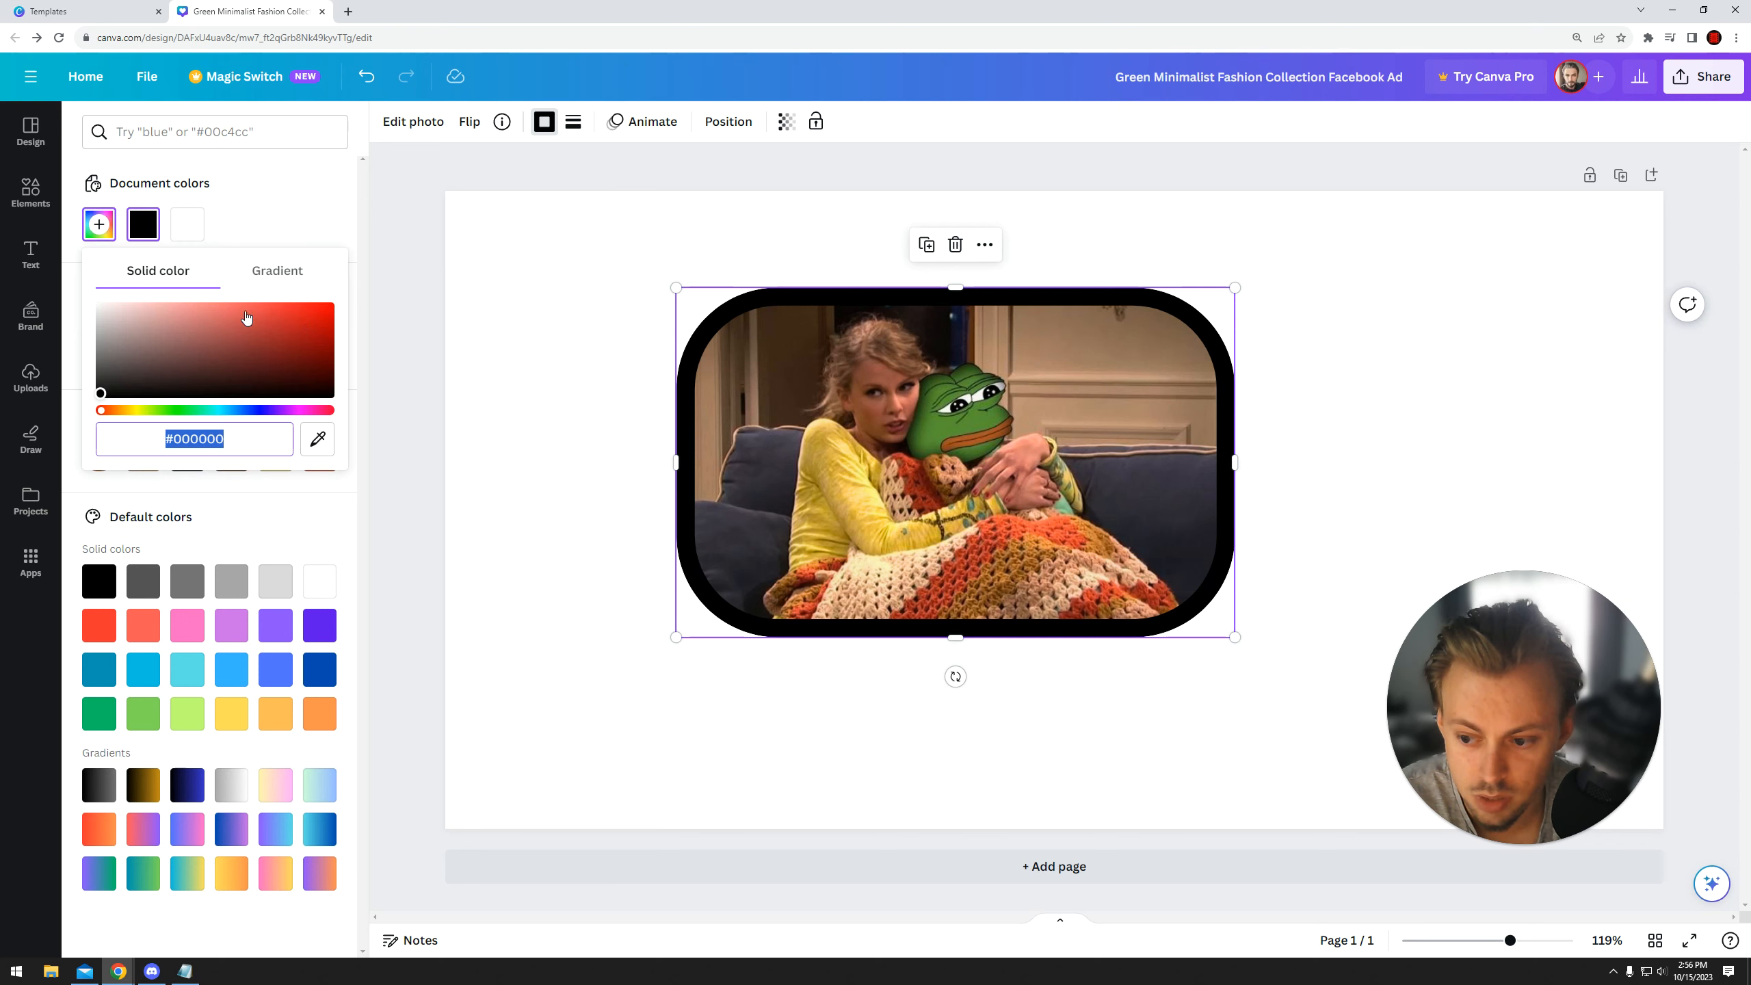
# - Try a custom red on the photo's border, and replace it with the preset dark gray
pyautogui.moveTo(249, 318)
pyautogui.mouseDown()
pyautogui.moveTo(235, 313)
pyautogui.moveTo(281, 321)
pyautogui.moveTo(188, 340)
pyautogui.moveTo(258, 333)
pyautogui.mouseUp()
pyautogui.click(297, 227)
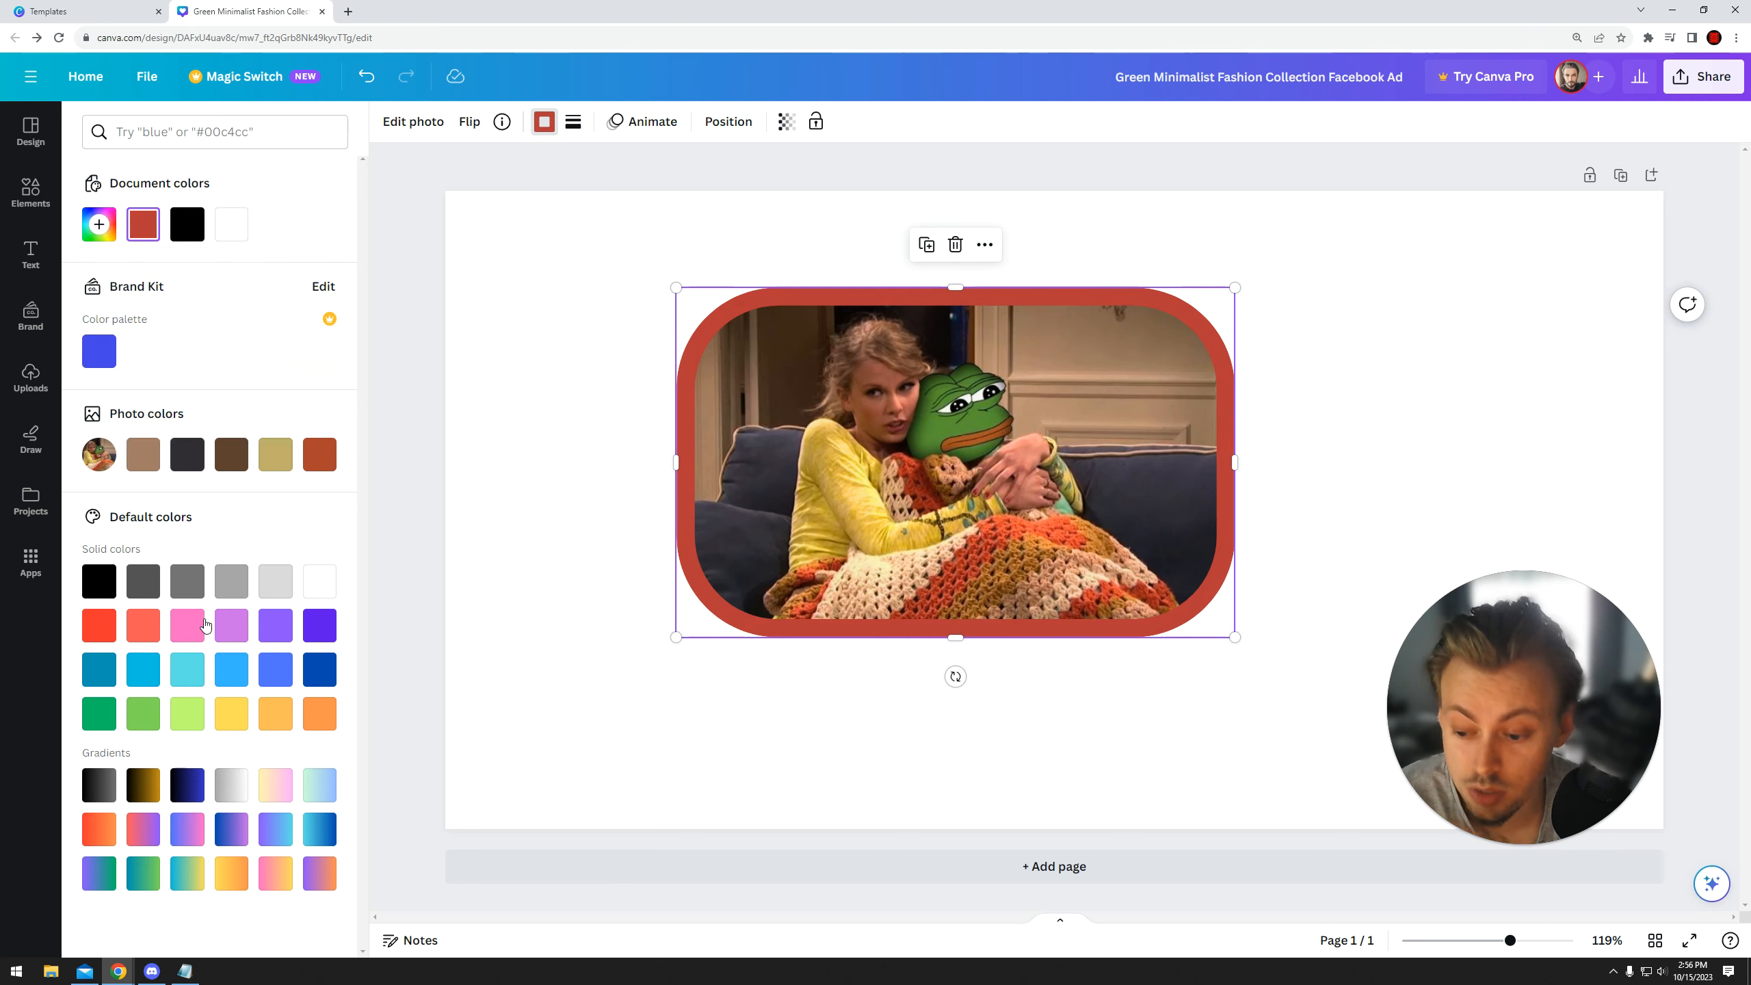
pyautogui.click(143, 580)
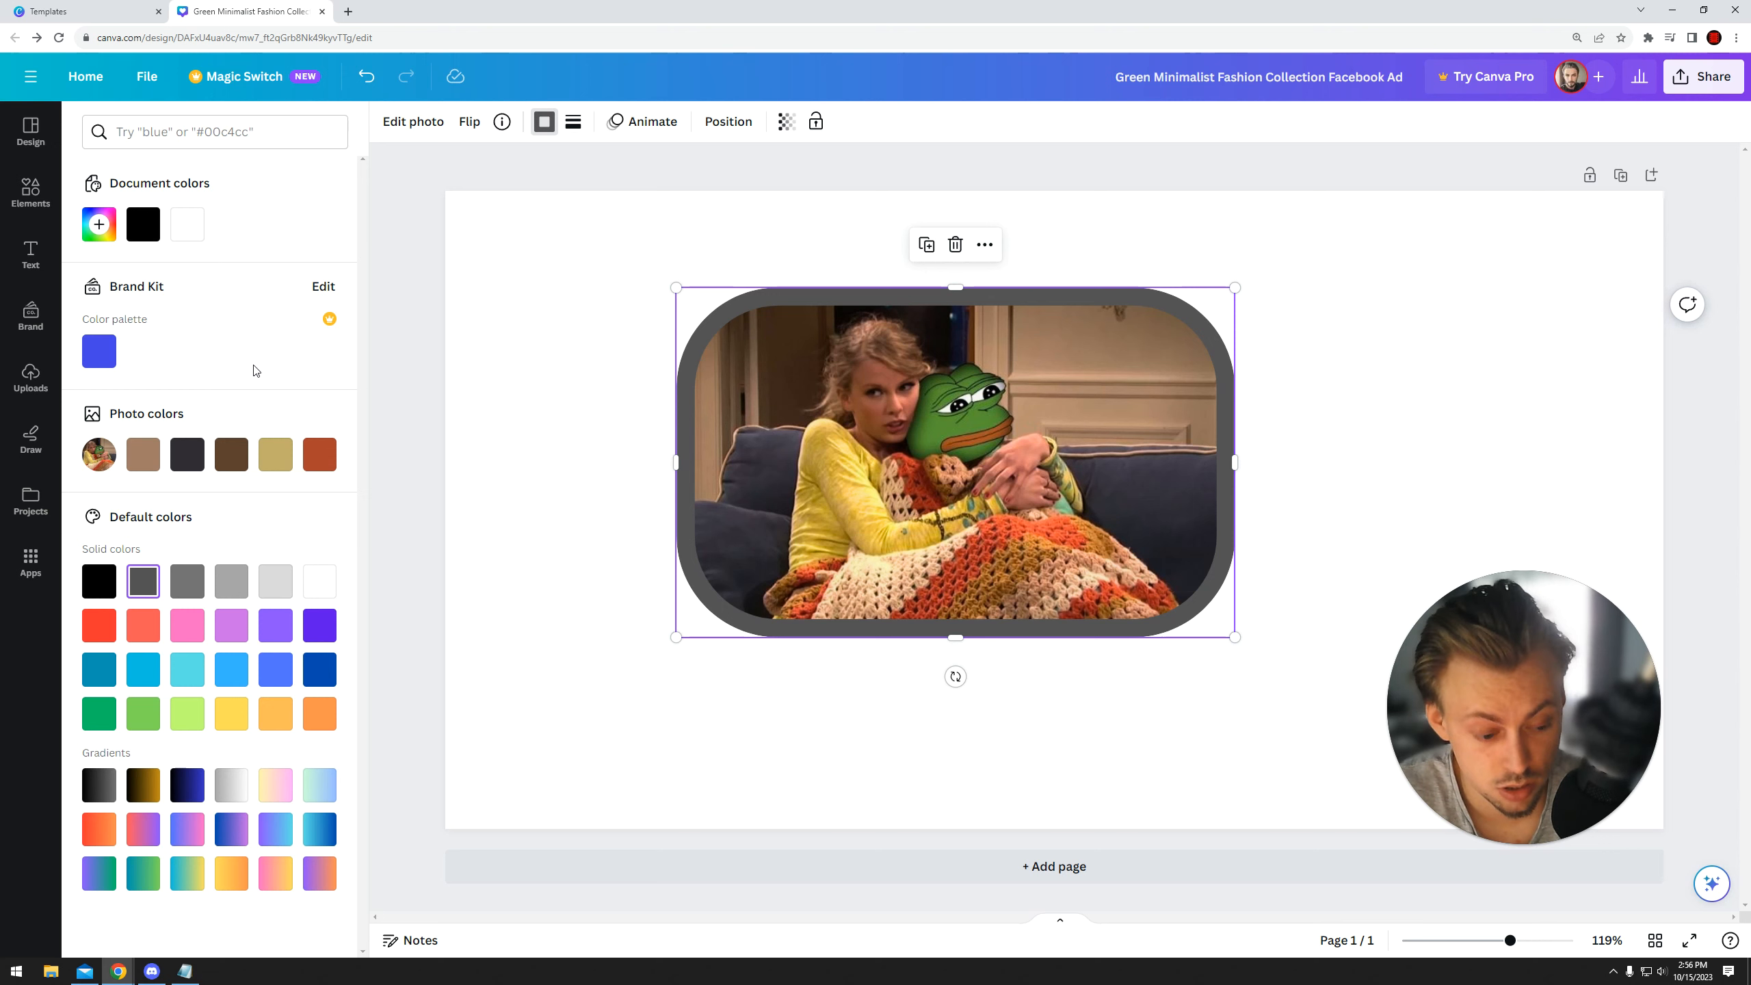
# - Add a default-style heading below the photo and open its text colour options
pyautogui.click(29, 260)
pyautogui.moveTo(176, 336); pyautogui.dragTo(688, 653)
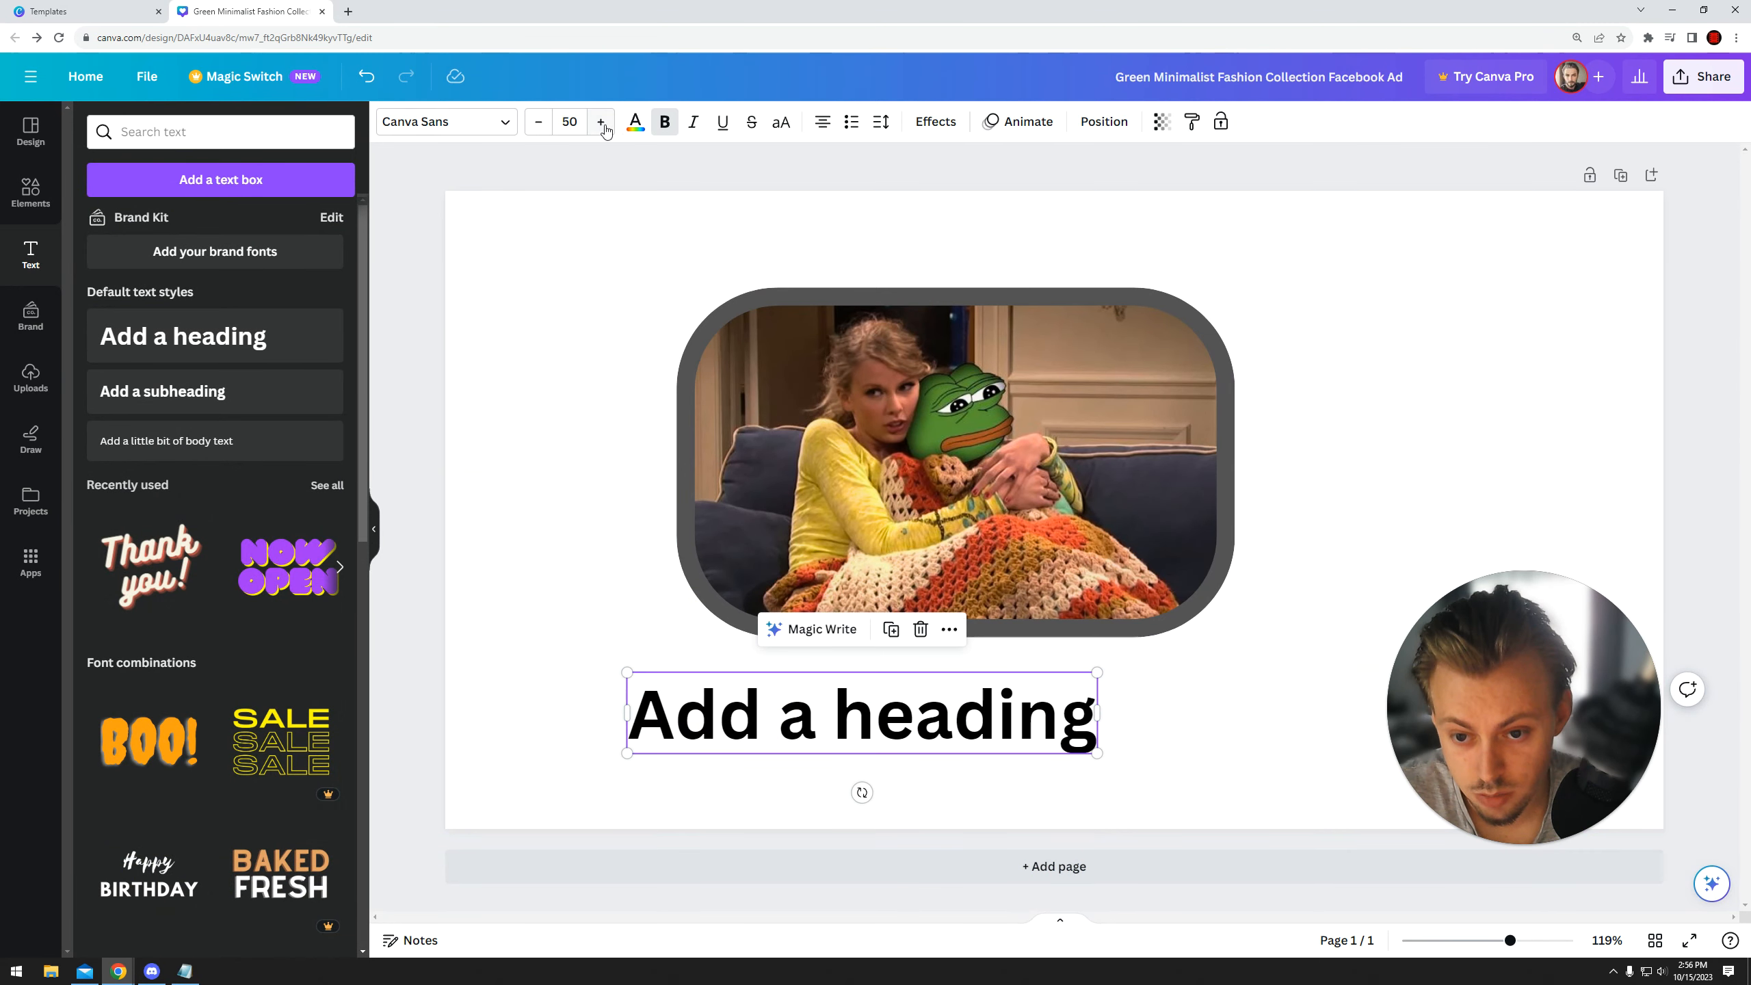
pyautogui.click(630, 126)
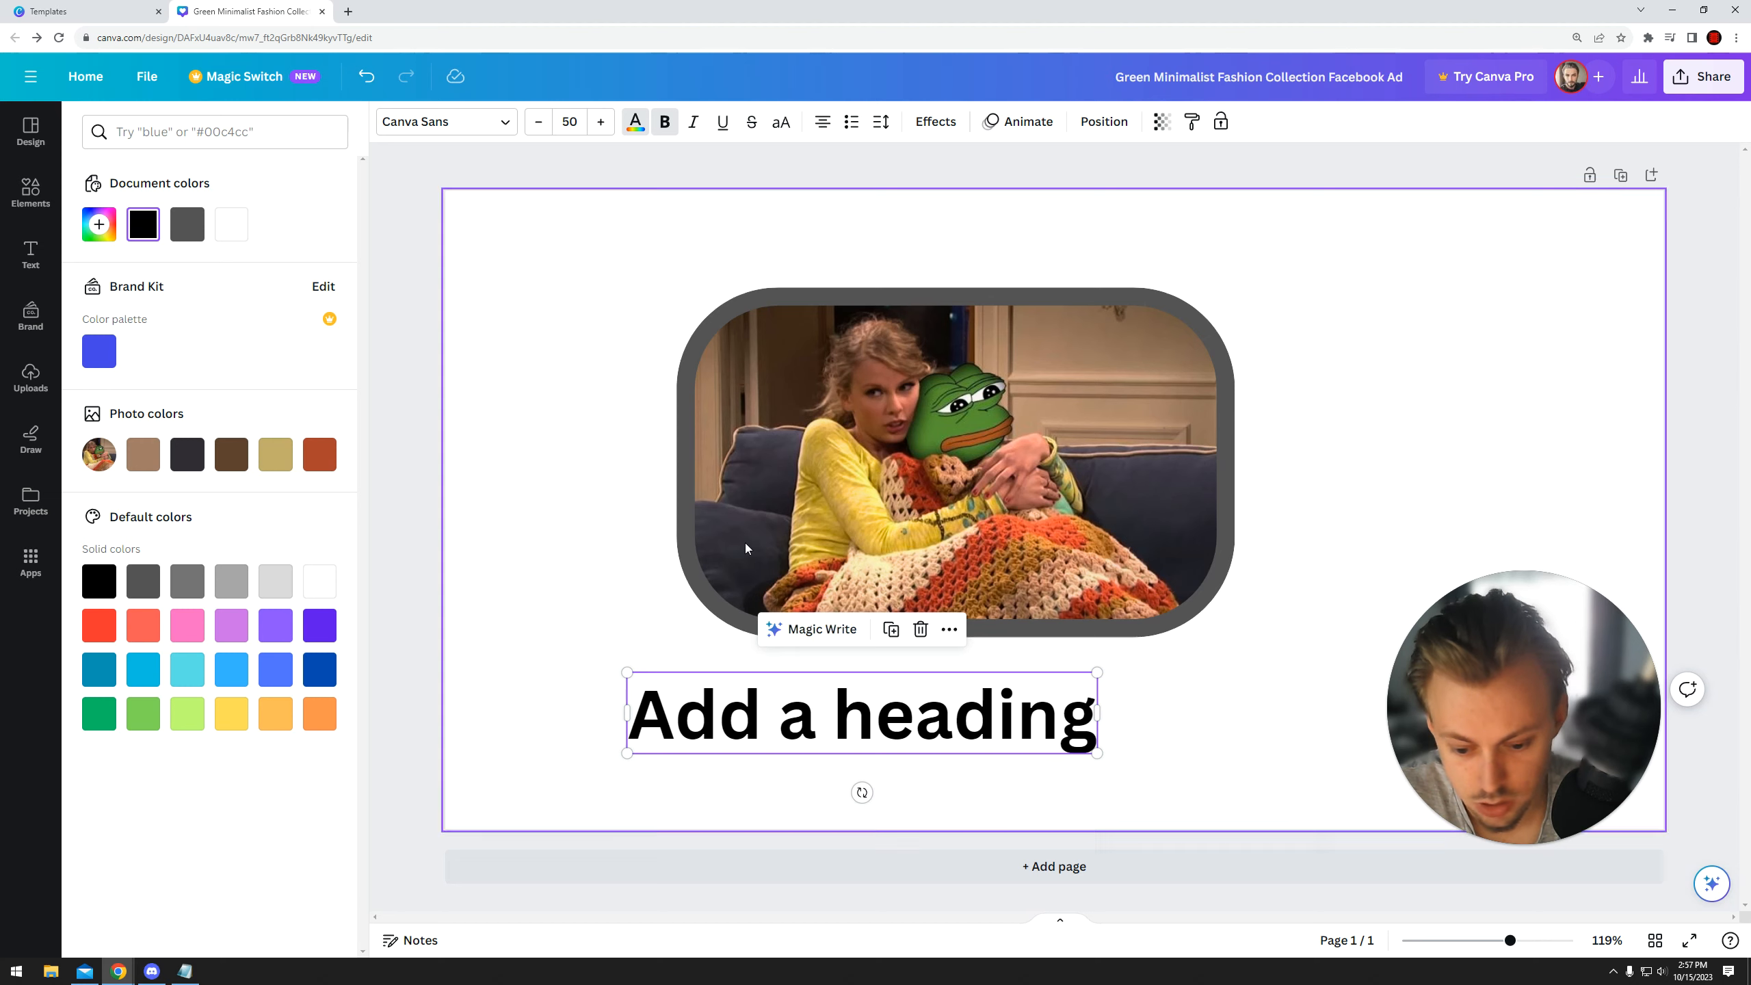
# - Try several preset gradients on the photo's border and settle on the coral-to-purple one
pyautogui.click(779, 302)
pyautogui.click(544, 122)
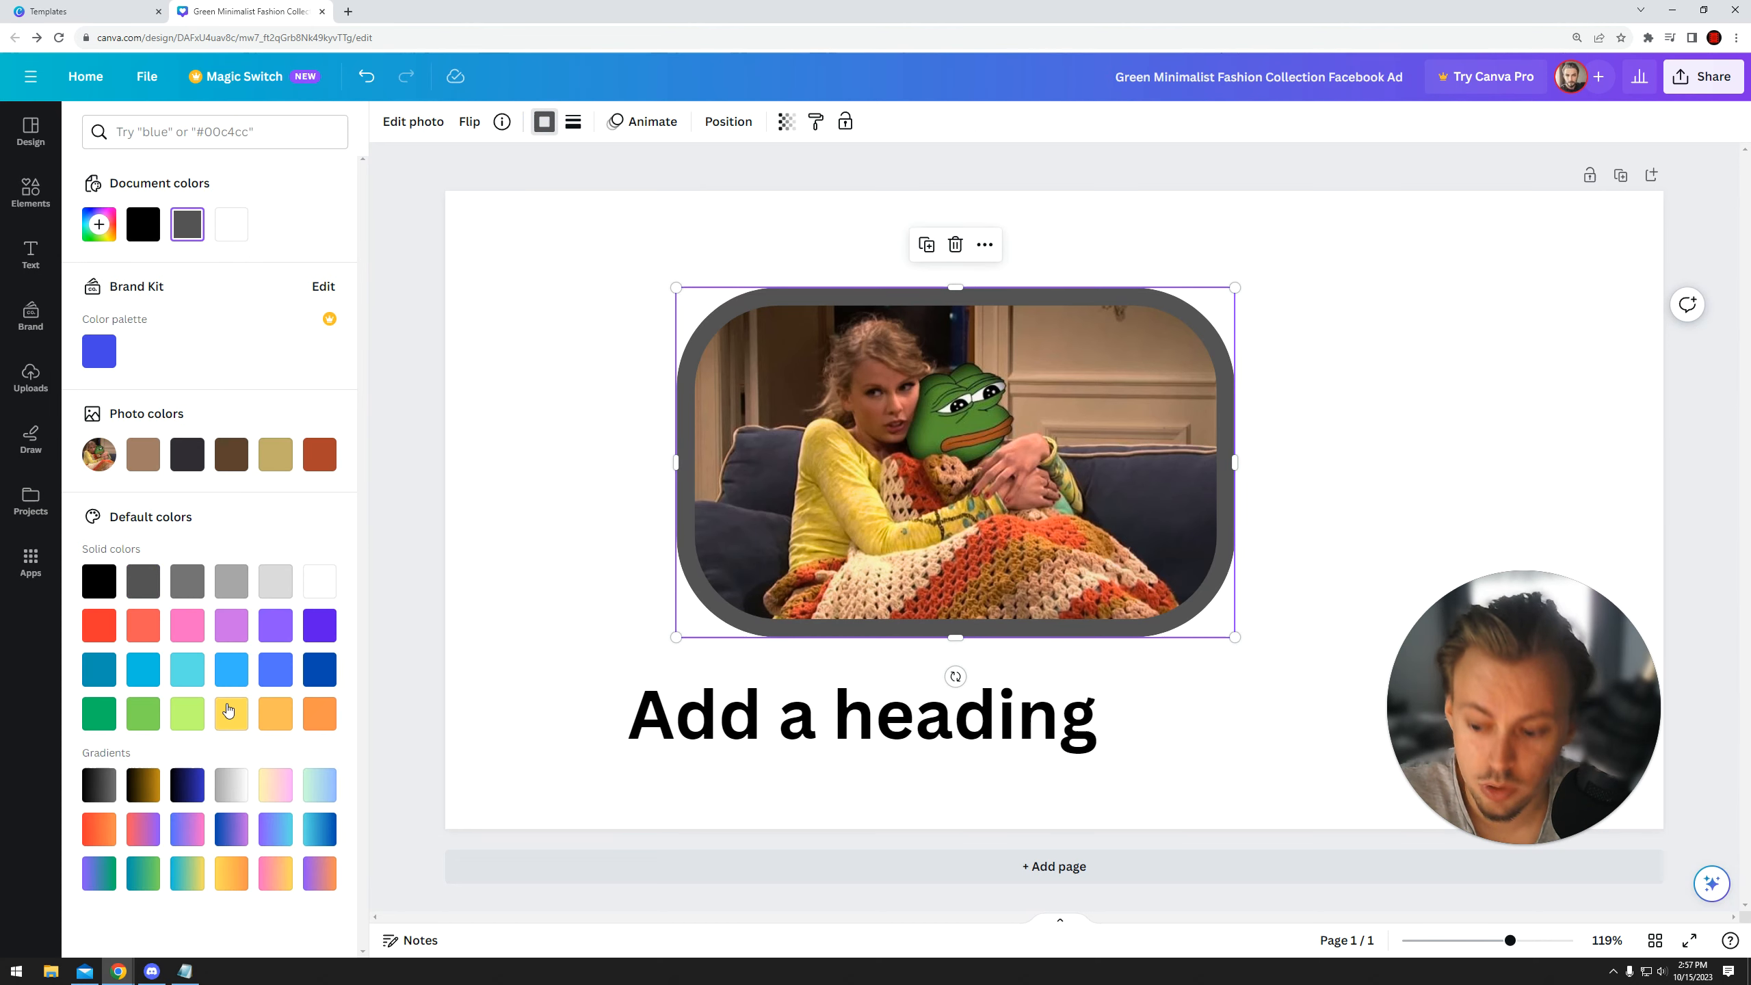
pyautogui.click(151, 788)
pyautogui.click(199, 792)
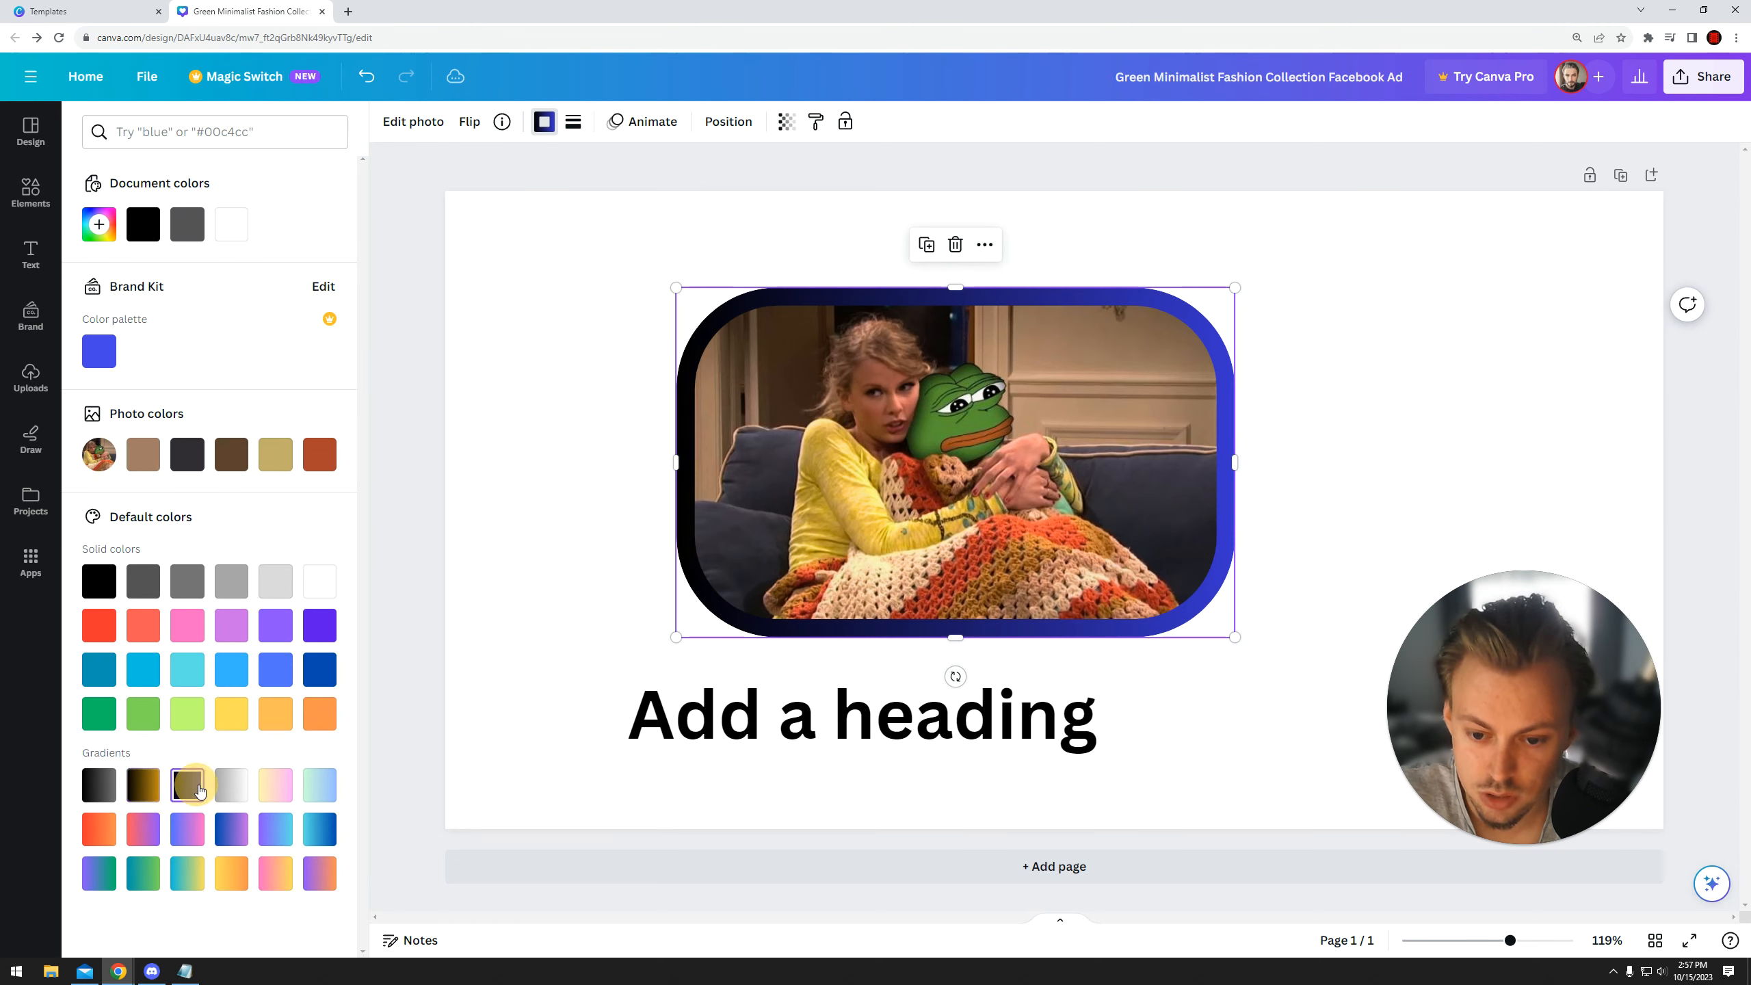
pyautogui.click(186, 828)
pyautogui.click(143, 828)
# - Customize the border gradient by changing its second colour to magenta #9e005d
pyautogui.click(103, 228)
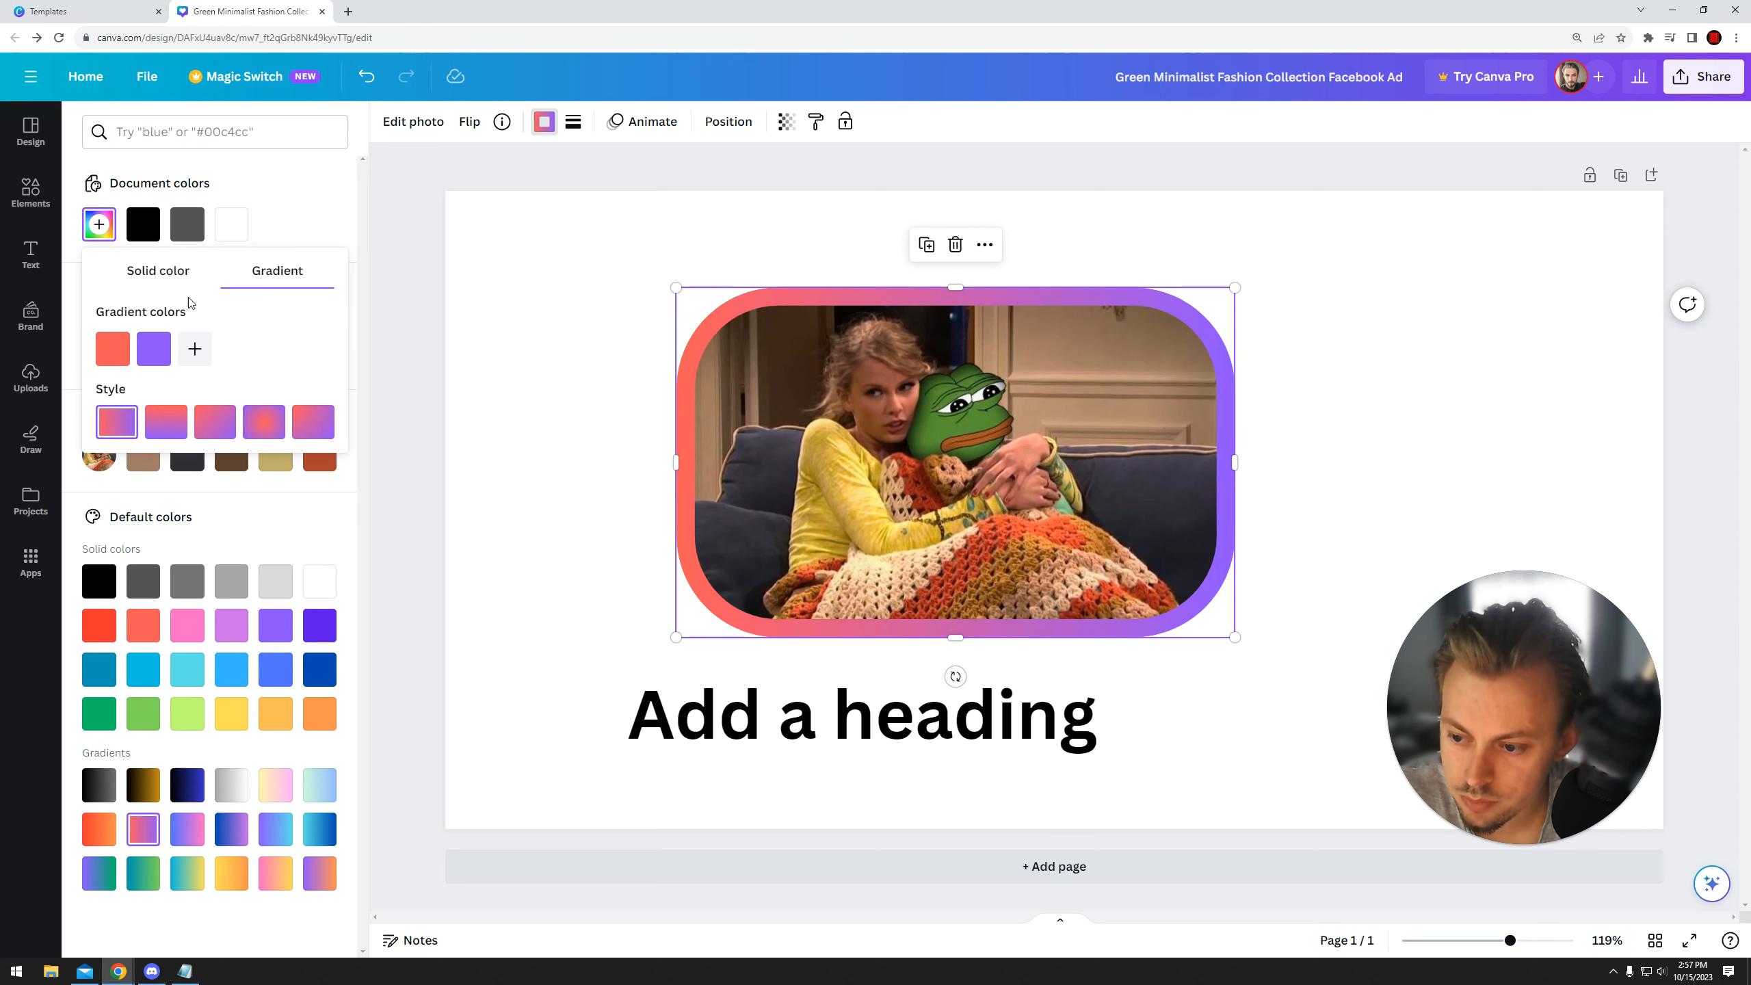
pyautogui.click(197, 278)
pyautogui.click(265, 277)
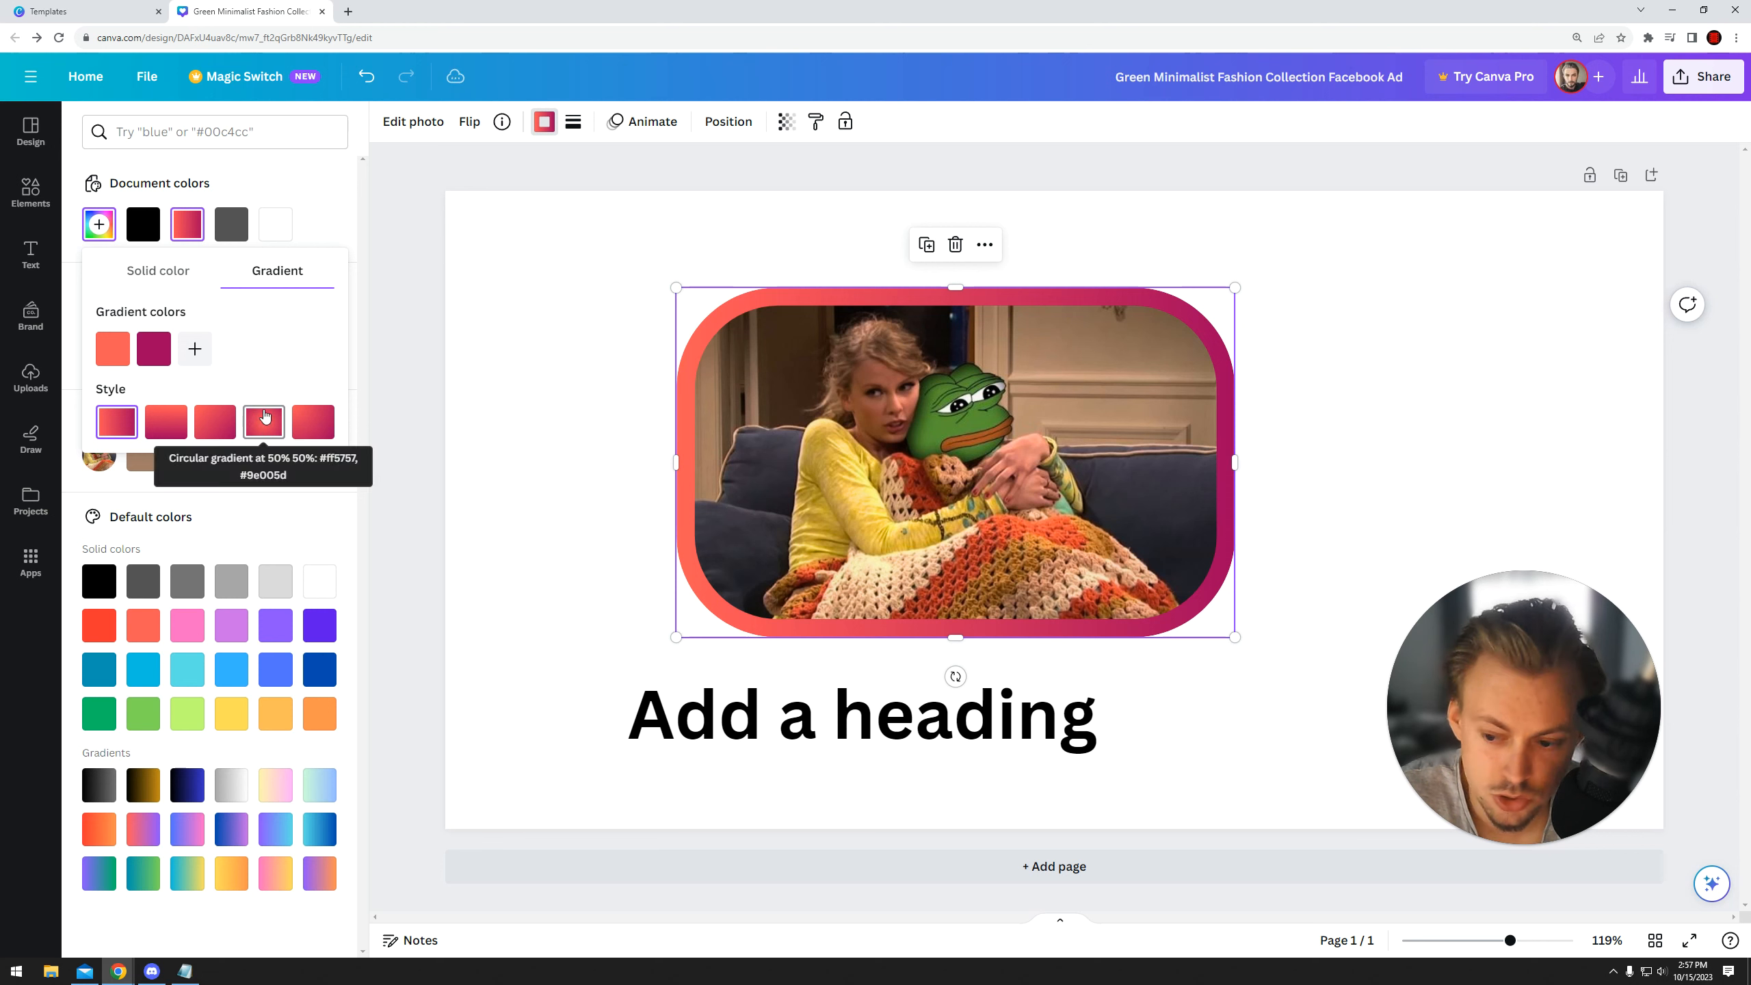
# - Try the linear, diagonal and circular gradient styles on the border, ending with the circular one starting from the corner
pyautogui.click(308, 418)
pyautogui.click(210, 422)
pyautogui.click(117, 422)
pyautogui.click(213, 422)
pyautogui.click(247, 421)
pyautogui.click(319, 425)
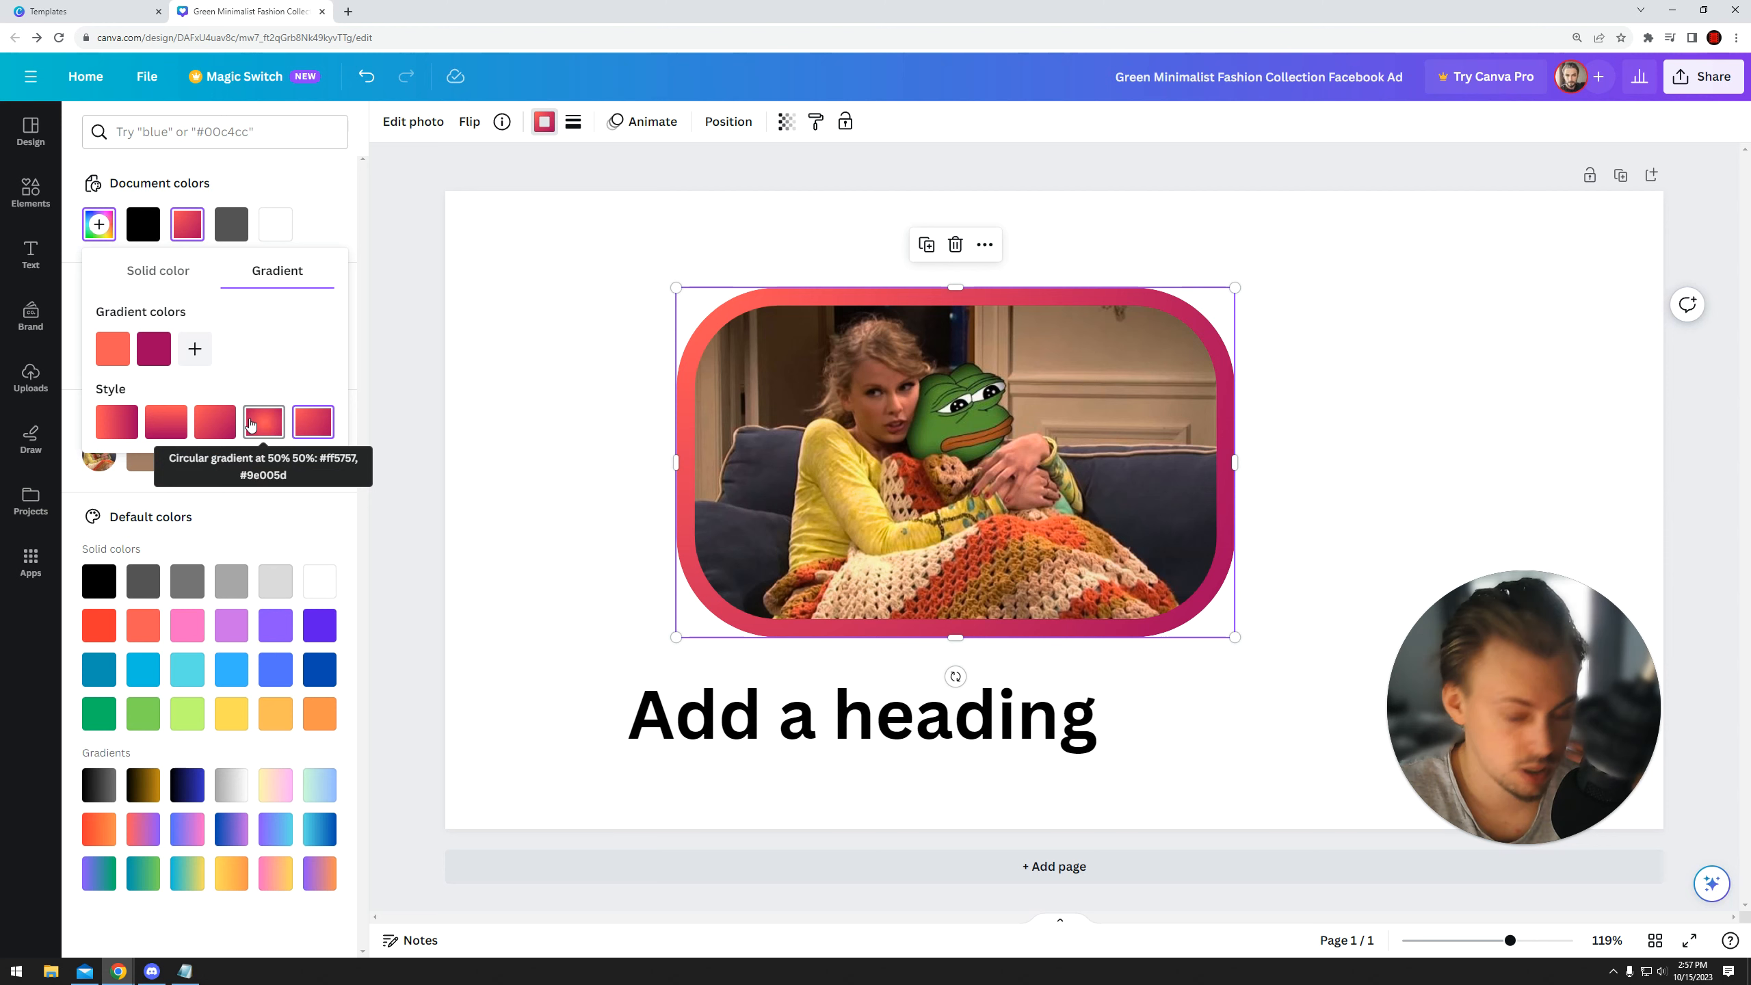
# - Add two more colours to the border gradient and set its second colour to light gray #D4D4D4
pyautogui.click(198, 353)
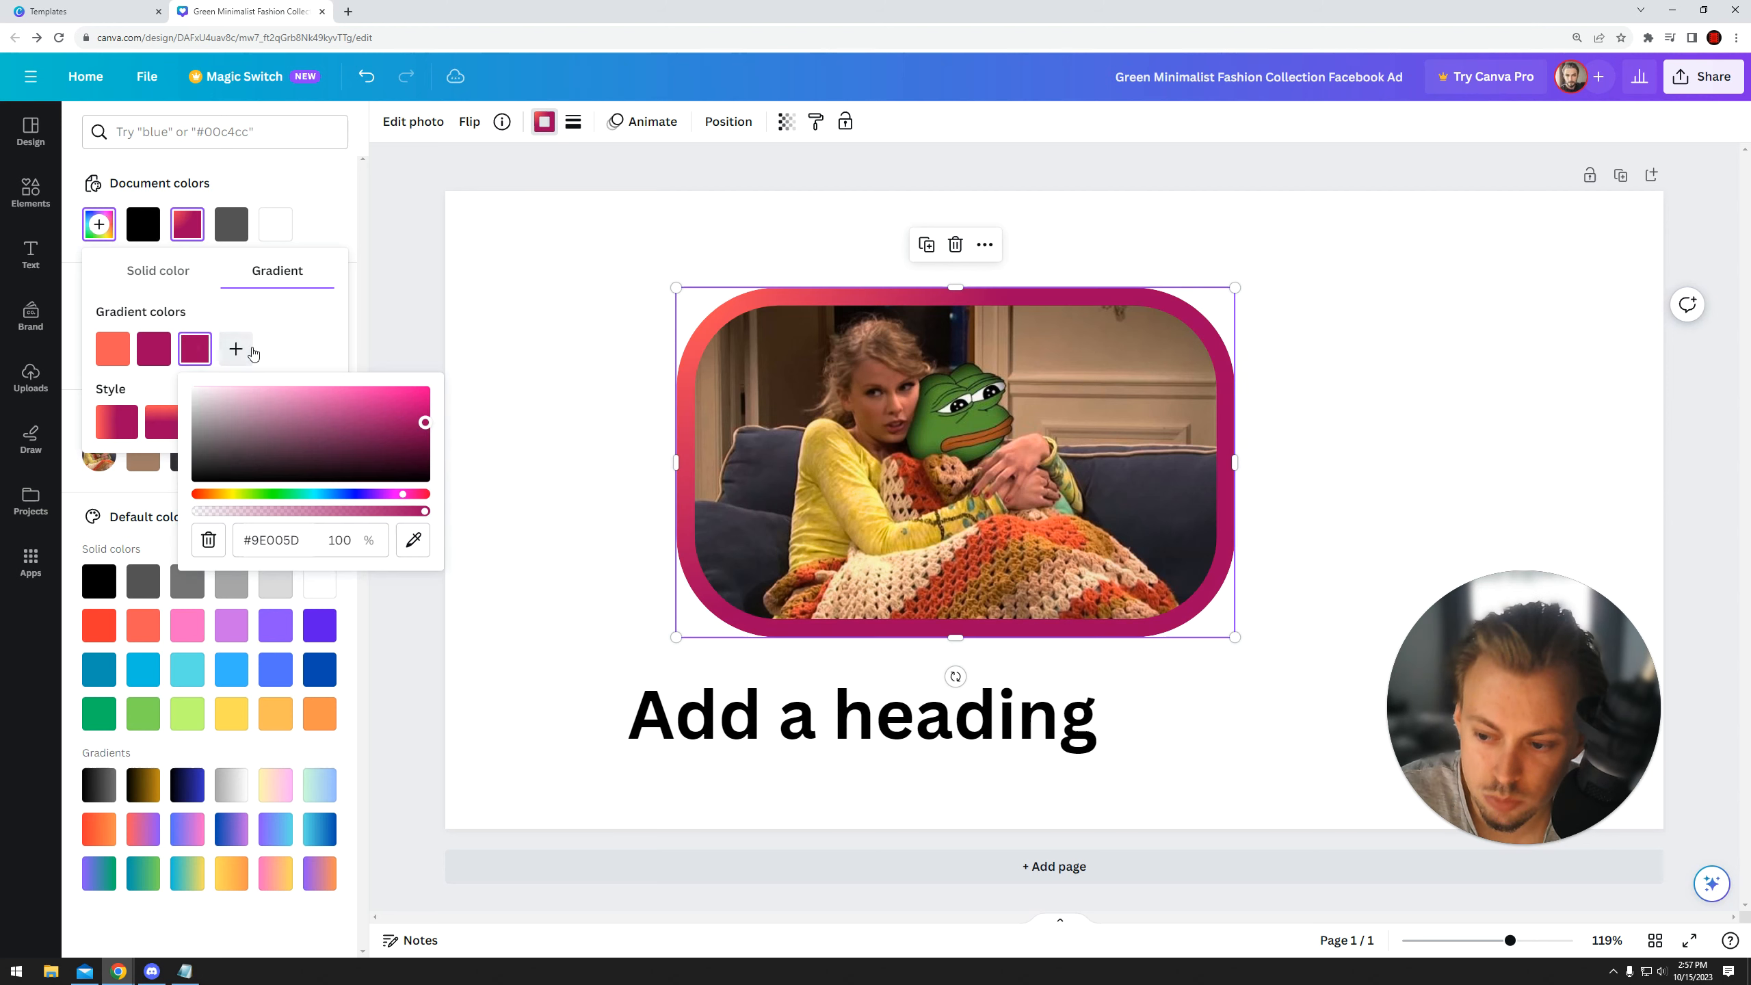
pyautogui.click(236, 348)
pyautogui.click(145, 351)
pyautogui.moveTo(157, 397)
pyautogui.mouseDown()
pyautogui.moveTo(130, 374)
pyautogui.moveTo(153, 424)
pyautogui.moveTo(153, 403)
pyautogui.mouseUp()
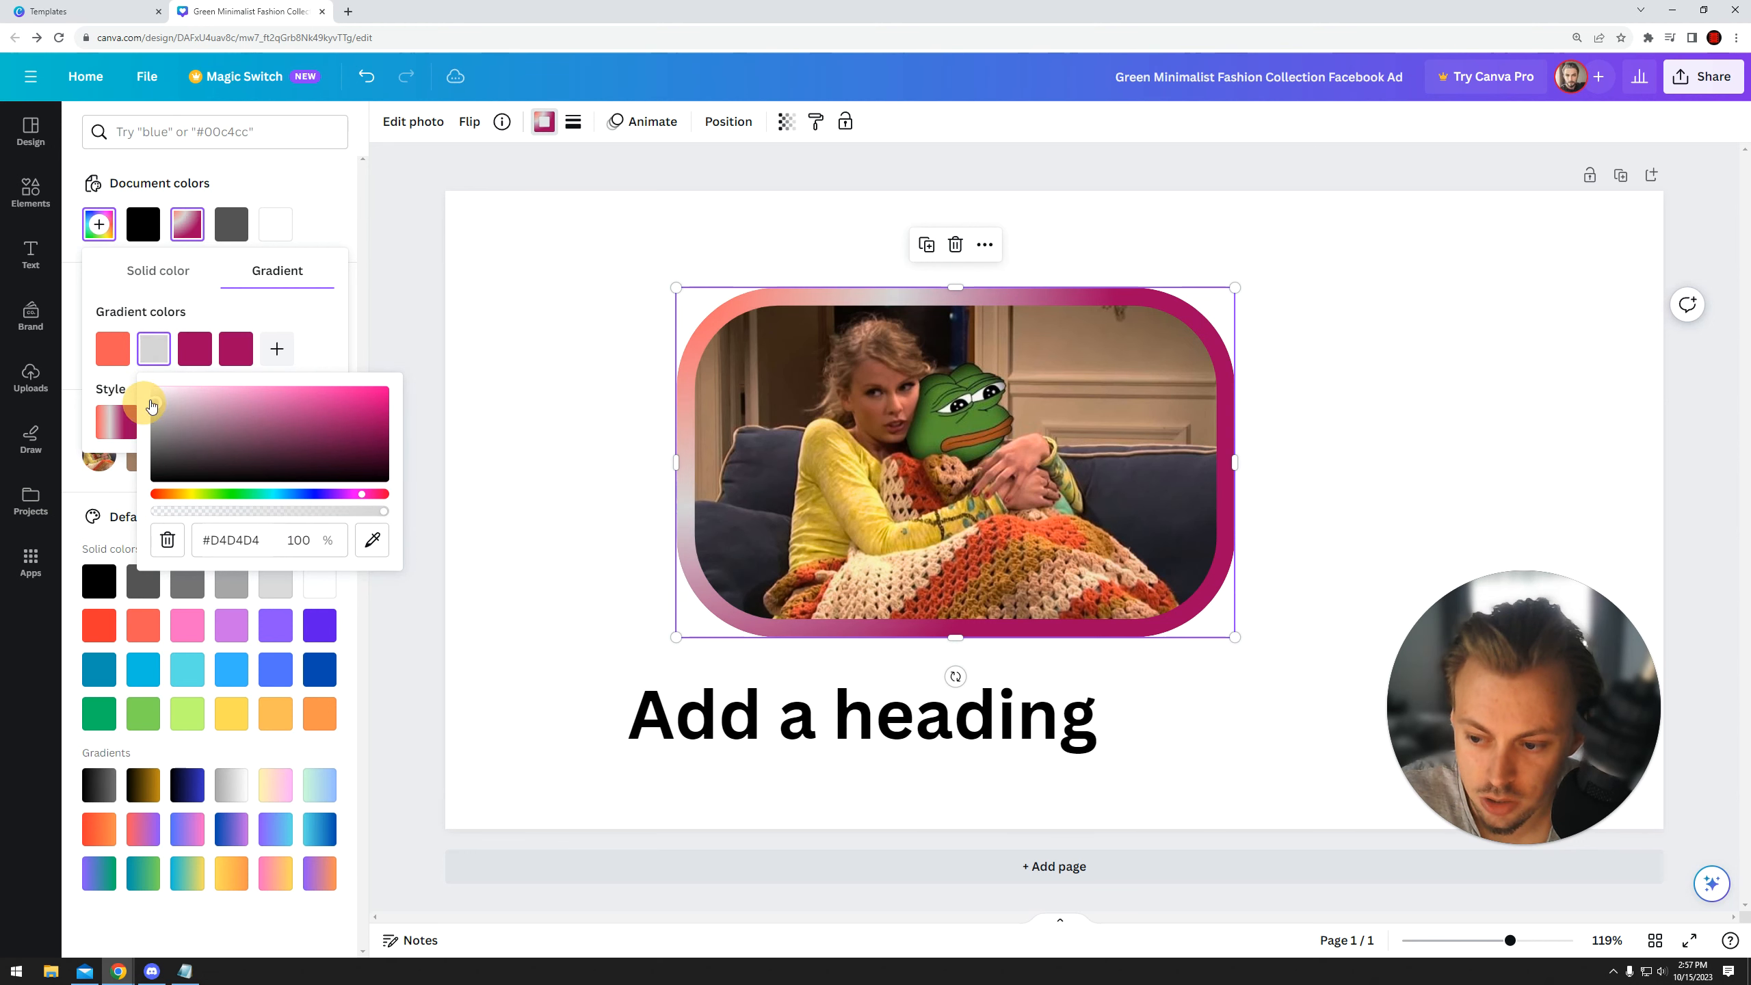
# - Add a fifth colour to the border gradient, setting the third to blue #2f7abf and the fourth to pink #ff78c7
pyautogui.click(290, 351)
pyautogui.moveTo(292, 352); pyautogui.dragTo(195, 348)
pyautogui.click(349, 435)
pyautogui.click(329, 494)
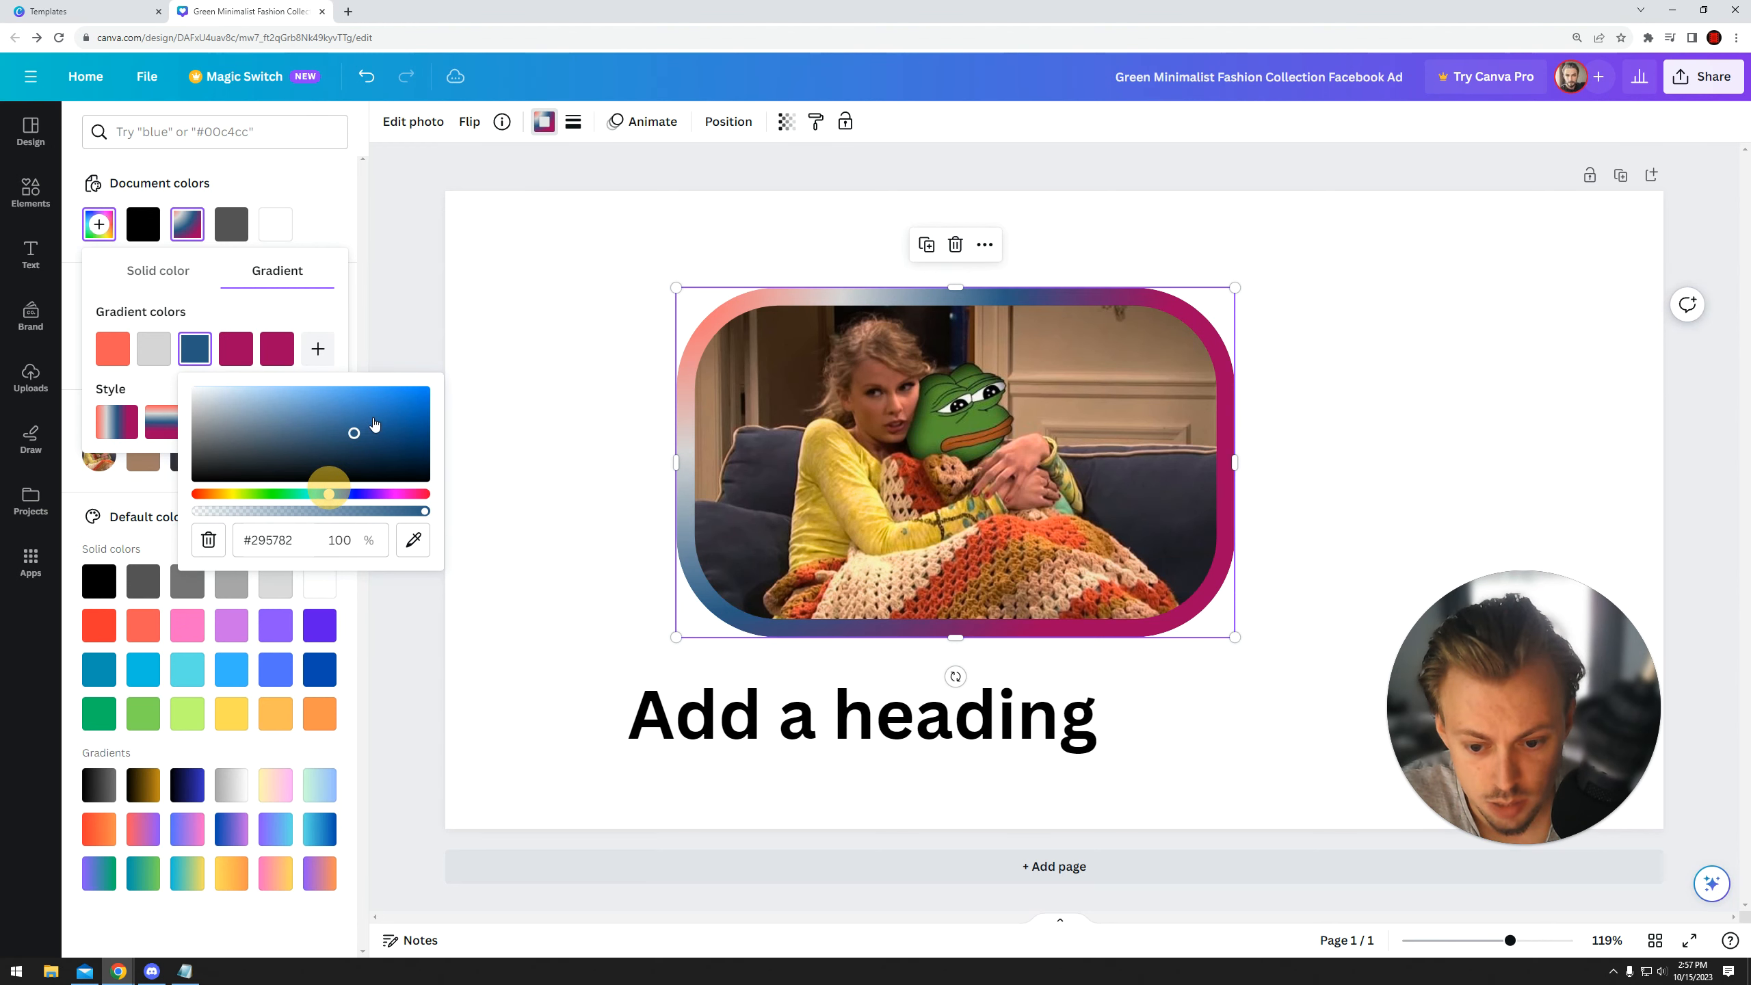
pyautogui.click(236, 348)
pyautogui.moveTo(390, 422); pyautogui.dragTo(366, 391)
pyautogui.click(314, 312)
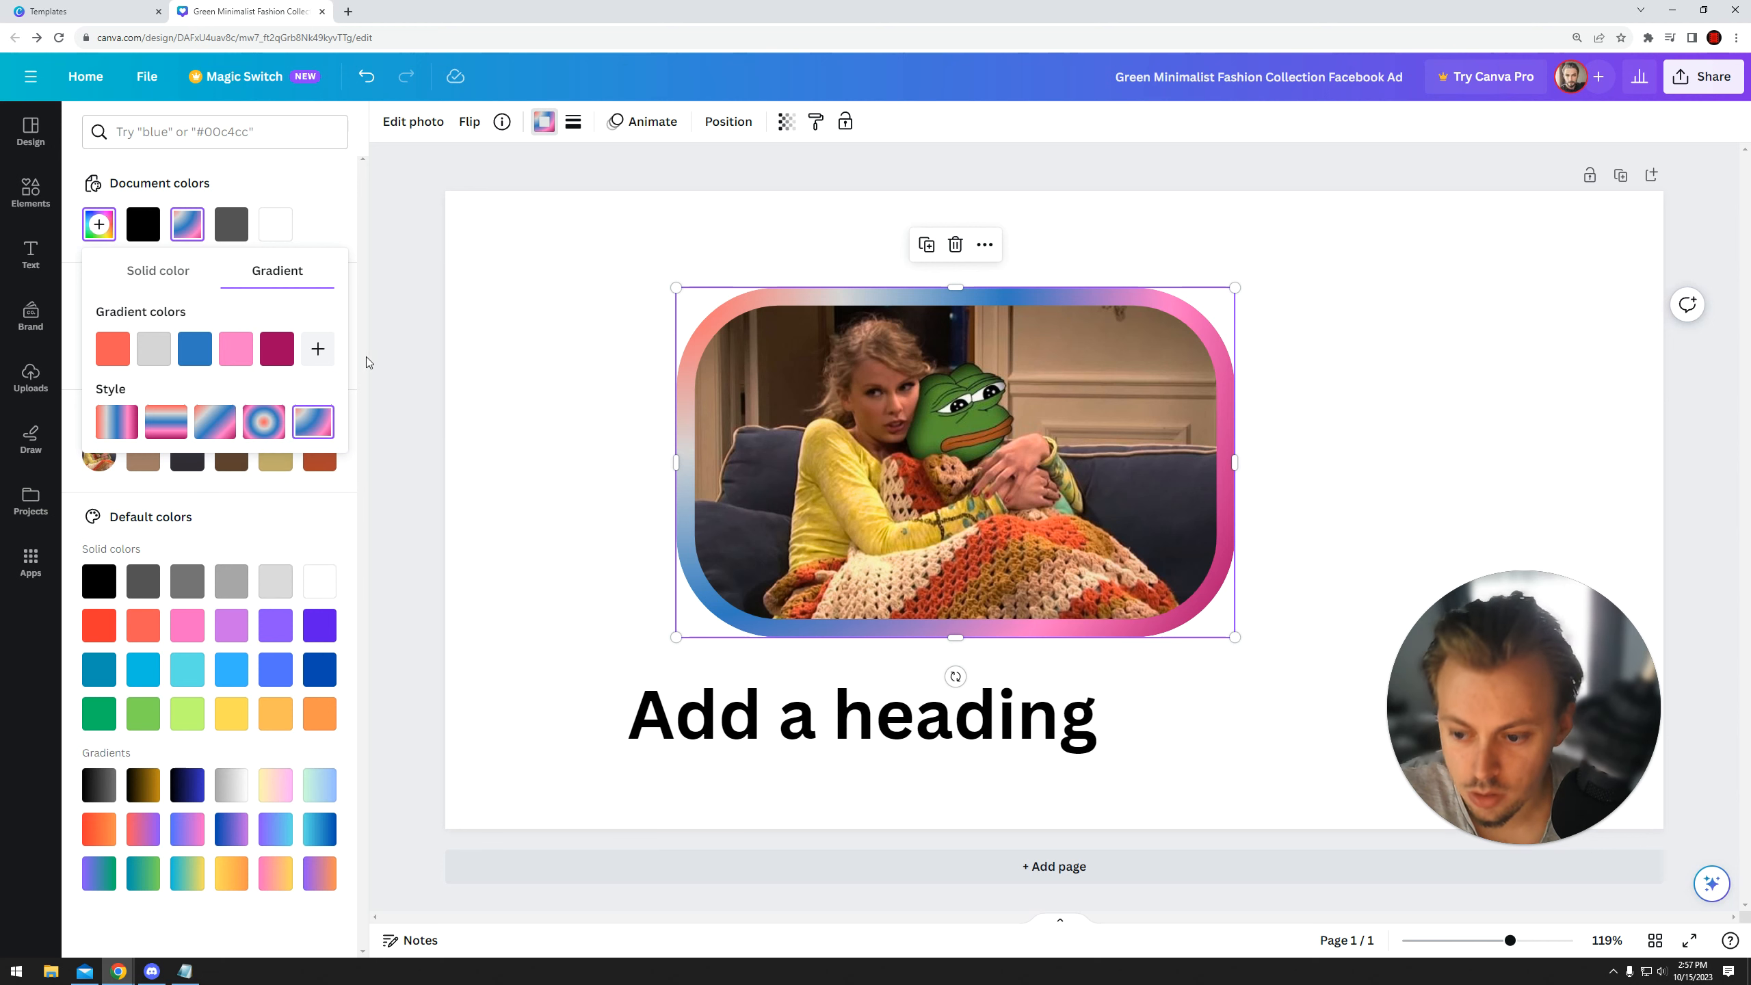
# - Compare the gradient styles on the photo's border and apply the top-to-bottom linear one
pyautogui.click(264, 429)
pyautogui.click(216, 427)
pyautogui.click(167, 426)
pyautogui.click(118, 427)
pyautogui.click(178, 427)
pyautogui.click(264, 423)
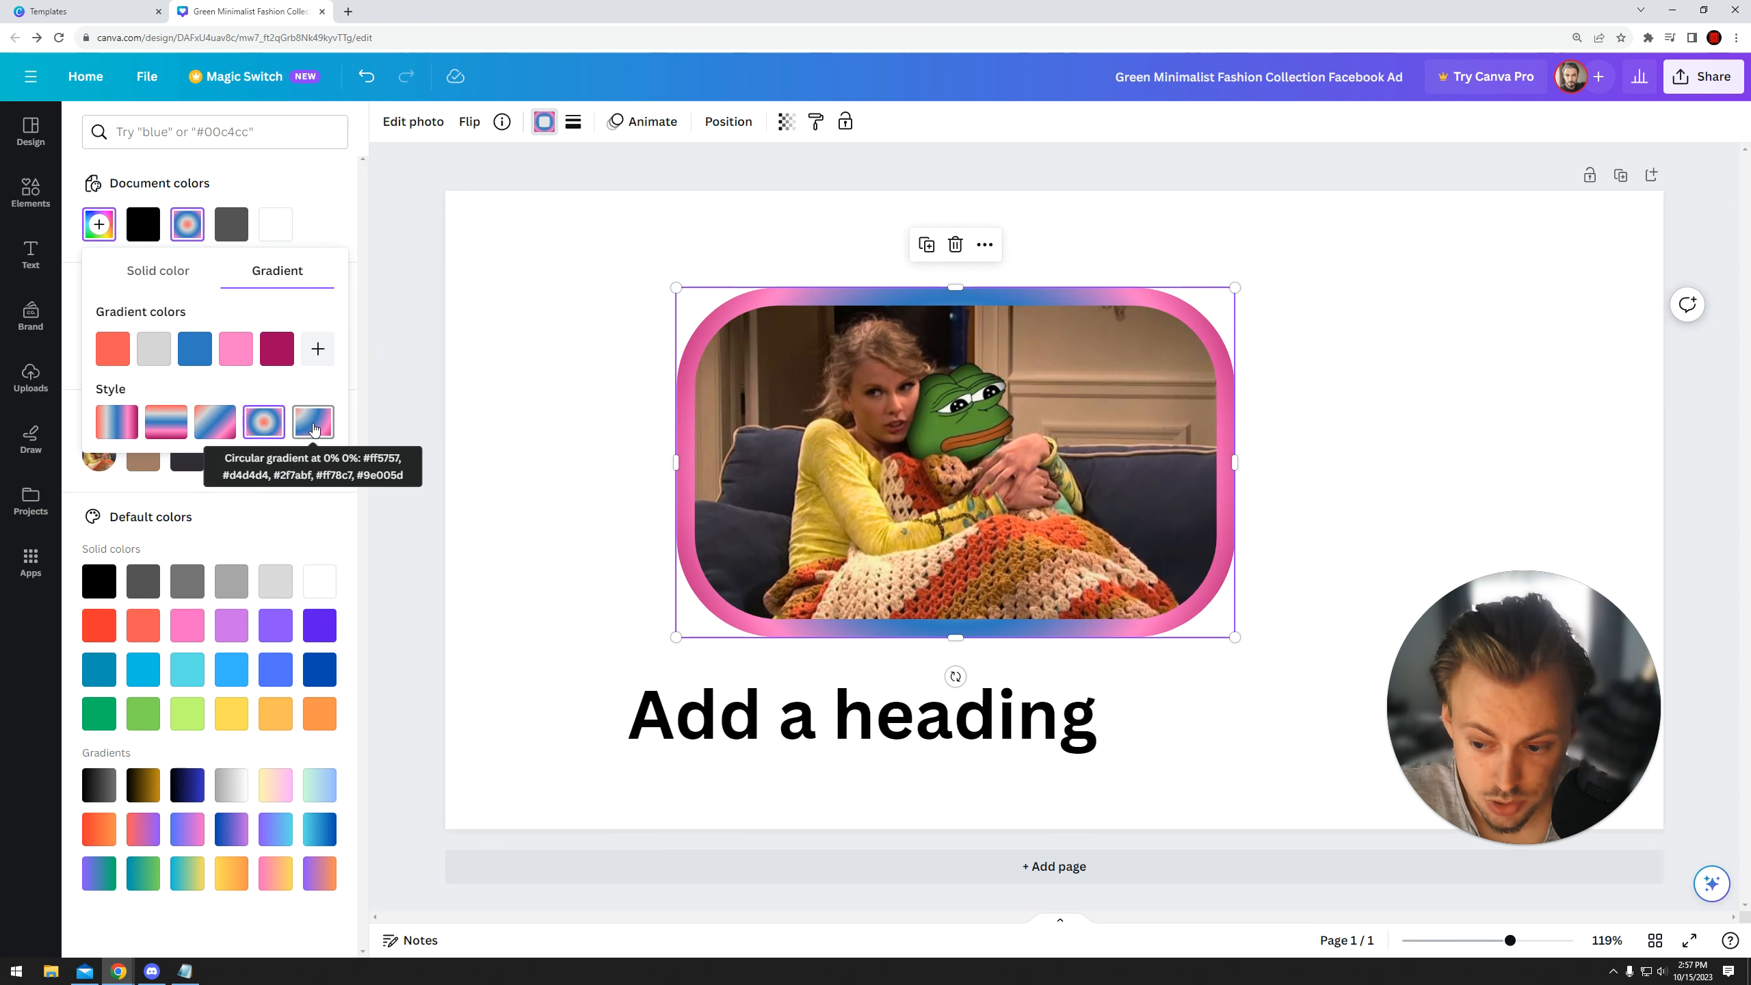
pyautogui.click(166, 423)
pyautogui.click(315, 422)
pyautogui.click(268, 427)
pyautogui.click(217, 425)
pyautogui.click(167, 425)
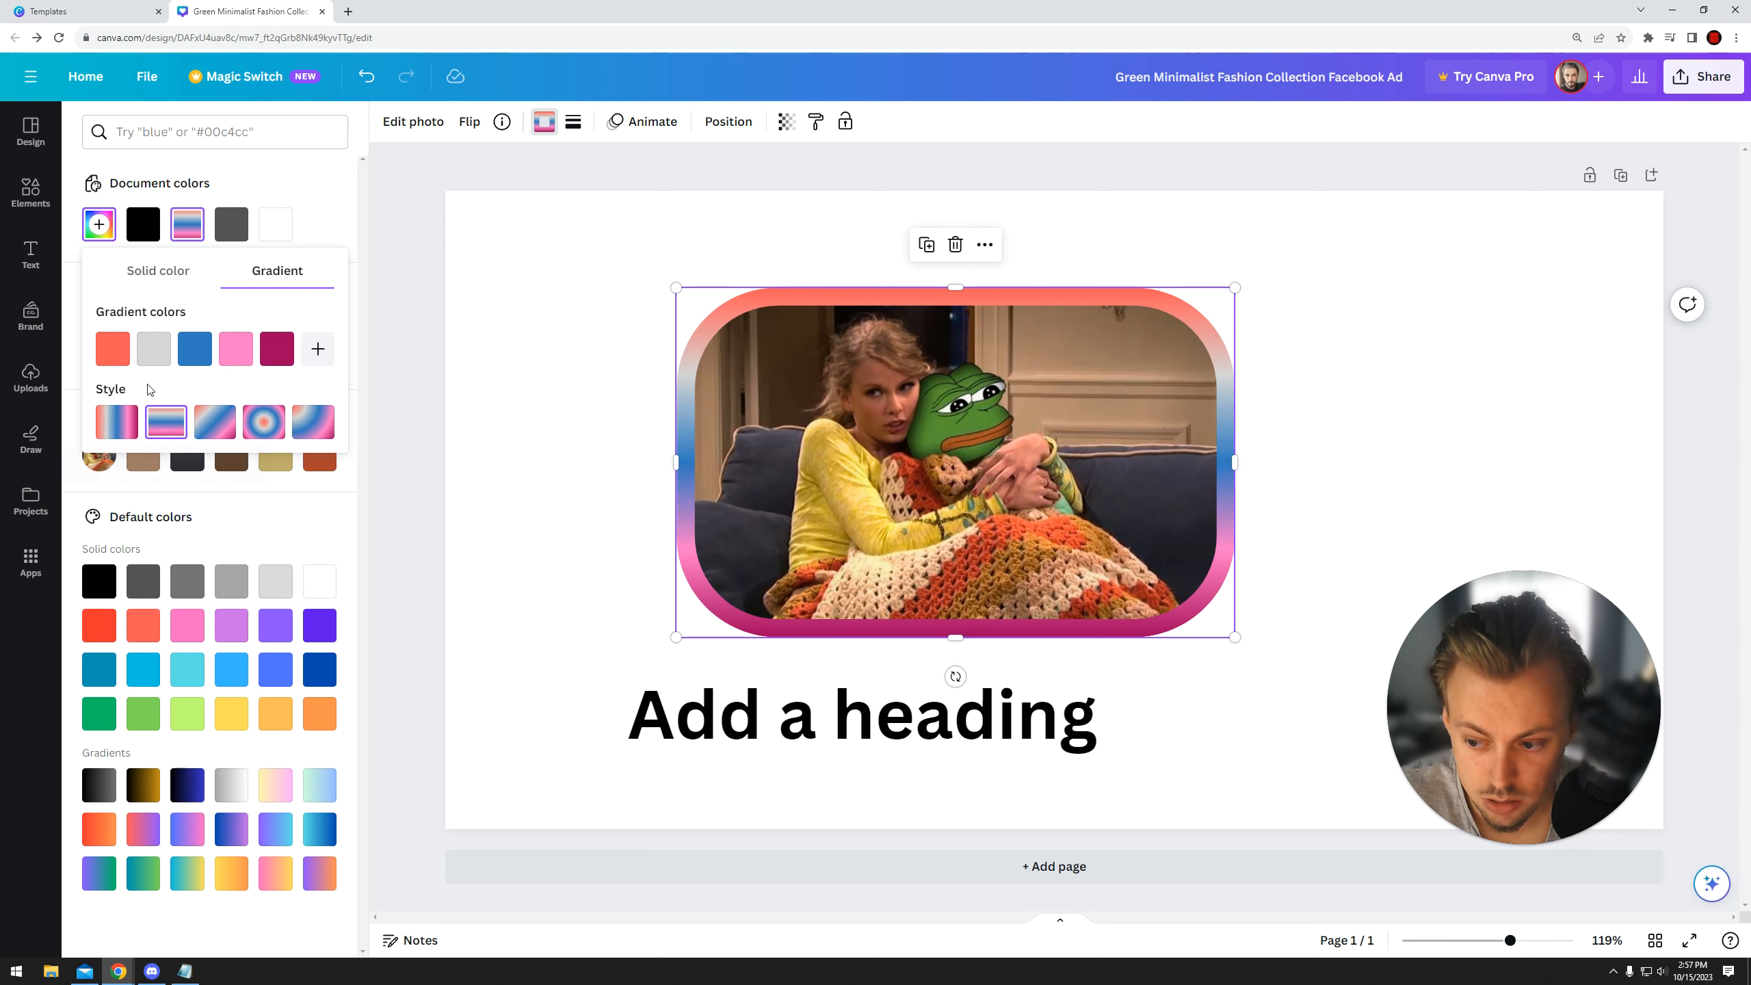
pyautogui.click(397, 284)
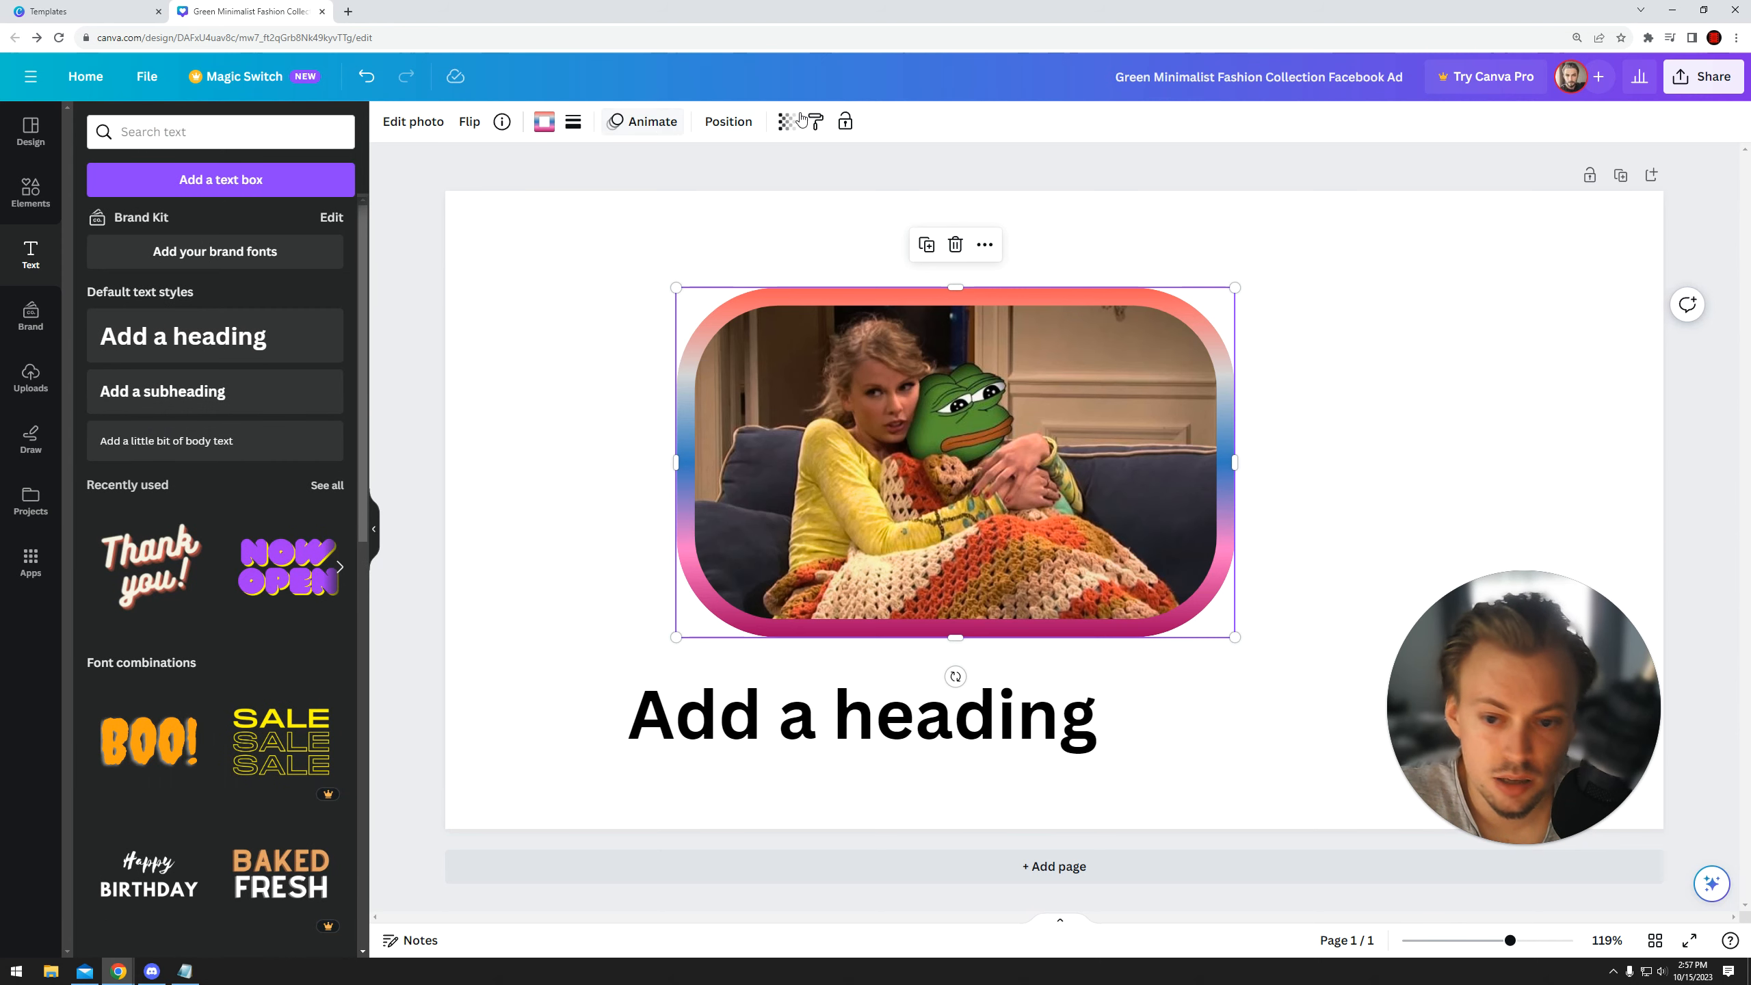
# - Try copying the photo's style onto the page background, and undo it
pyautogui.click(739, 123)
pyautogui.click(786, 122)
pyautogui.click(815, 122)
pyautogui.click(624, 238)
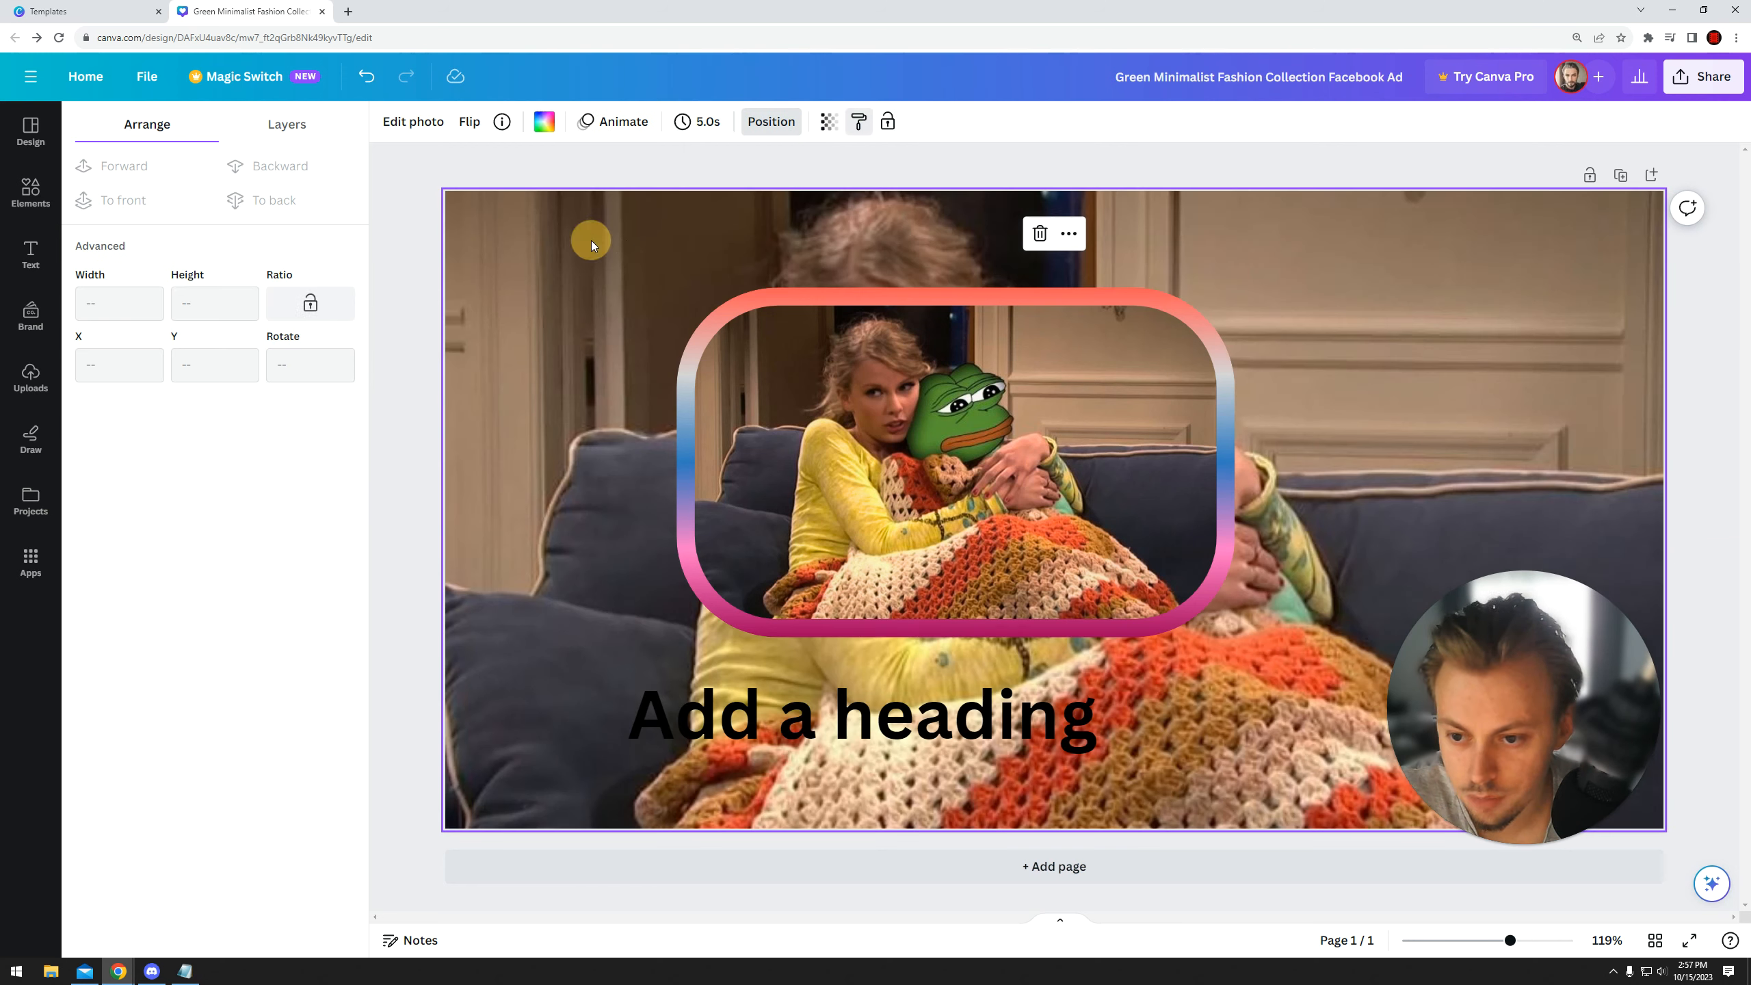
pyautogui.hotkey('ctrl', 'z')
pyautogui.click(431, 206)
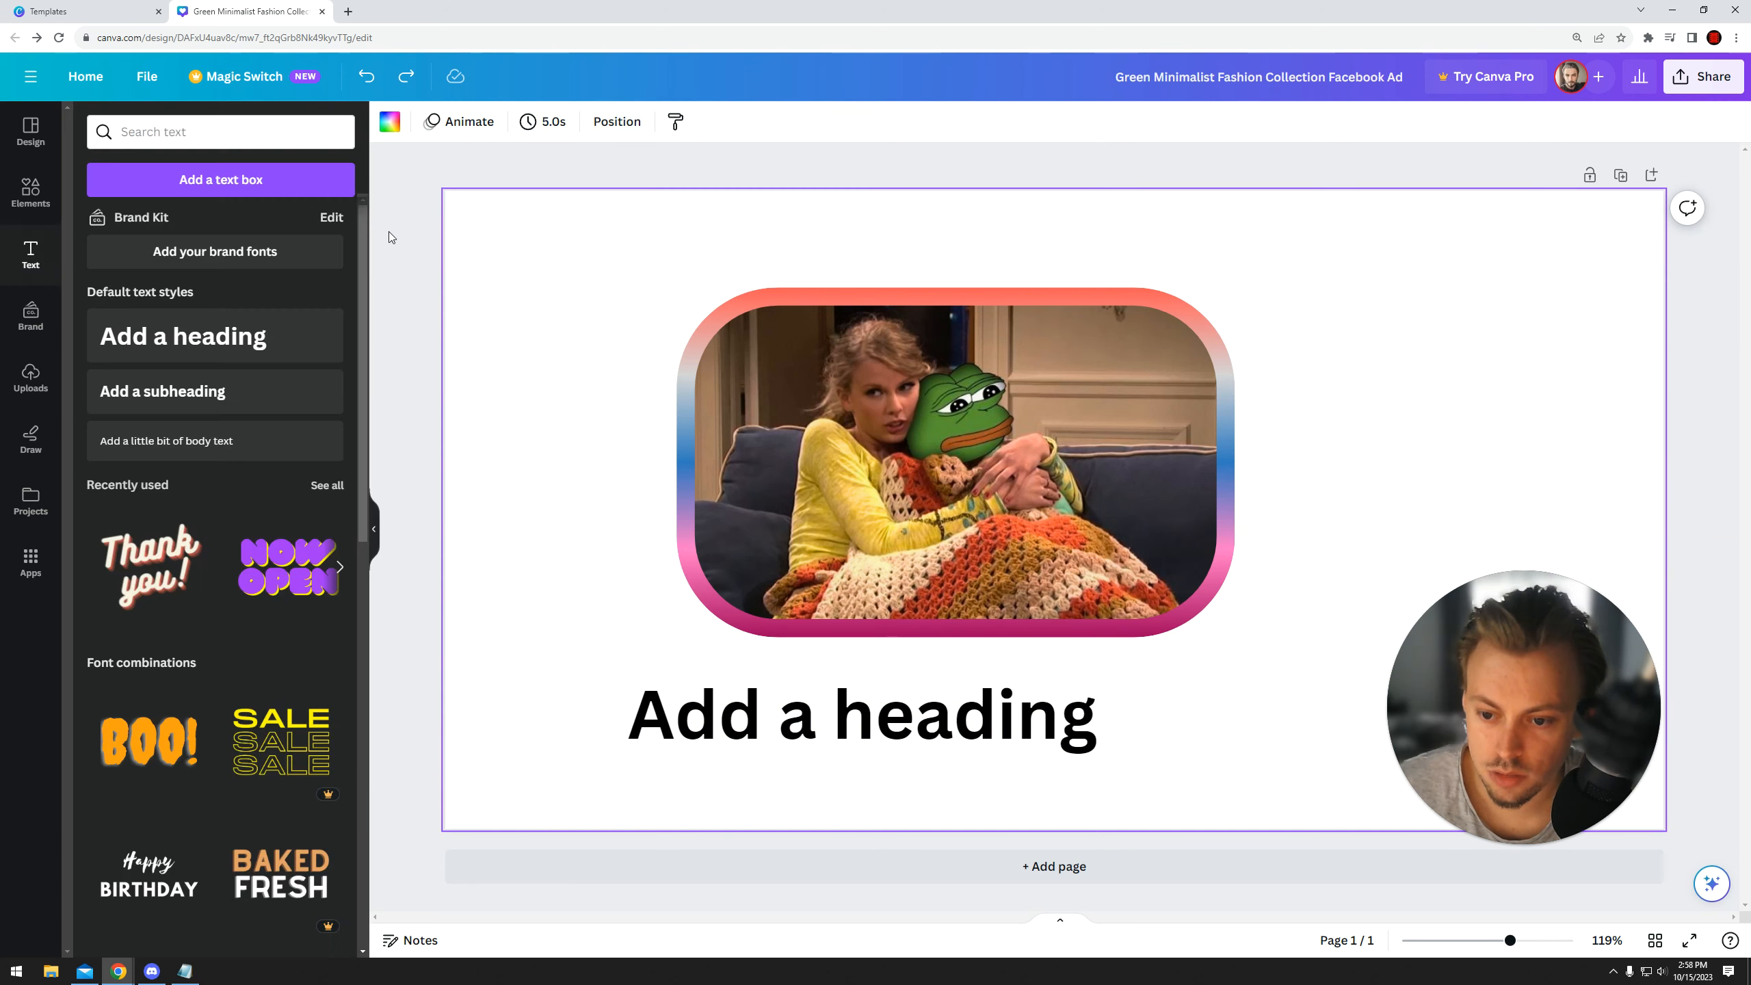
# - Move the photo slightly up and to the right, and add a blank second page to the design
pyautogui.moveTo(798, 346); pyautogui.dragTo(840, 305)
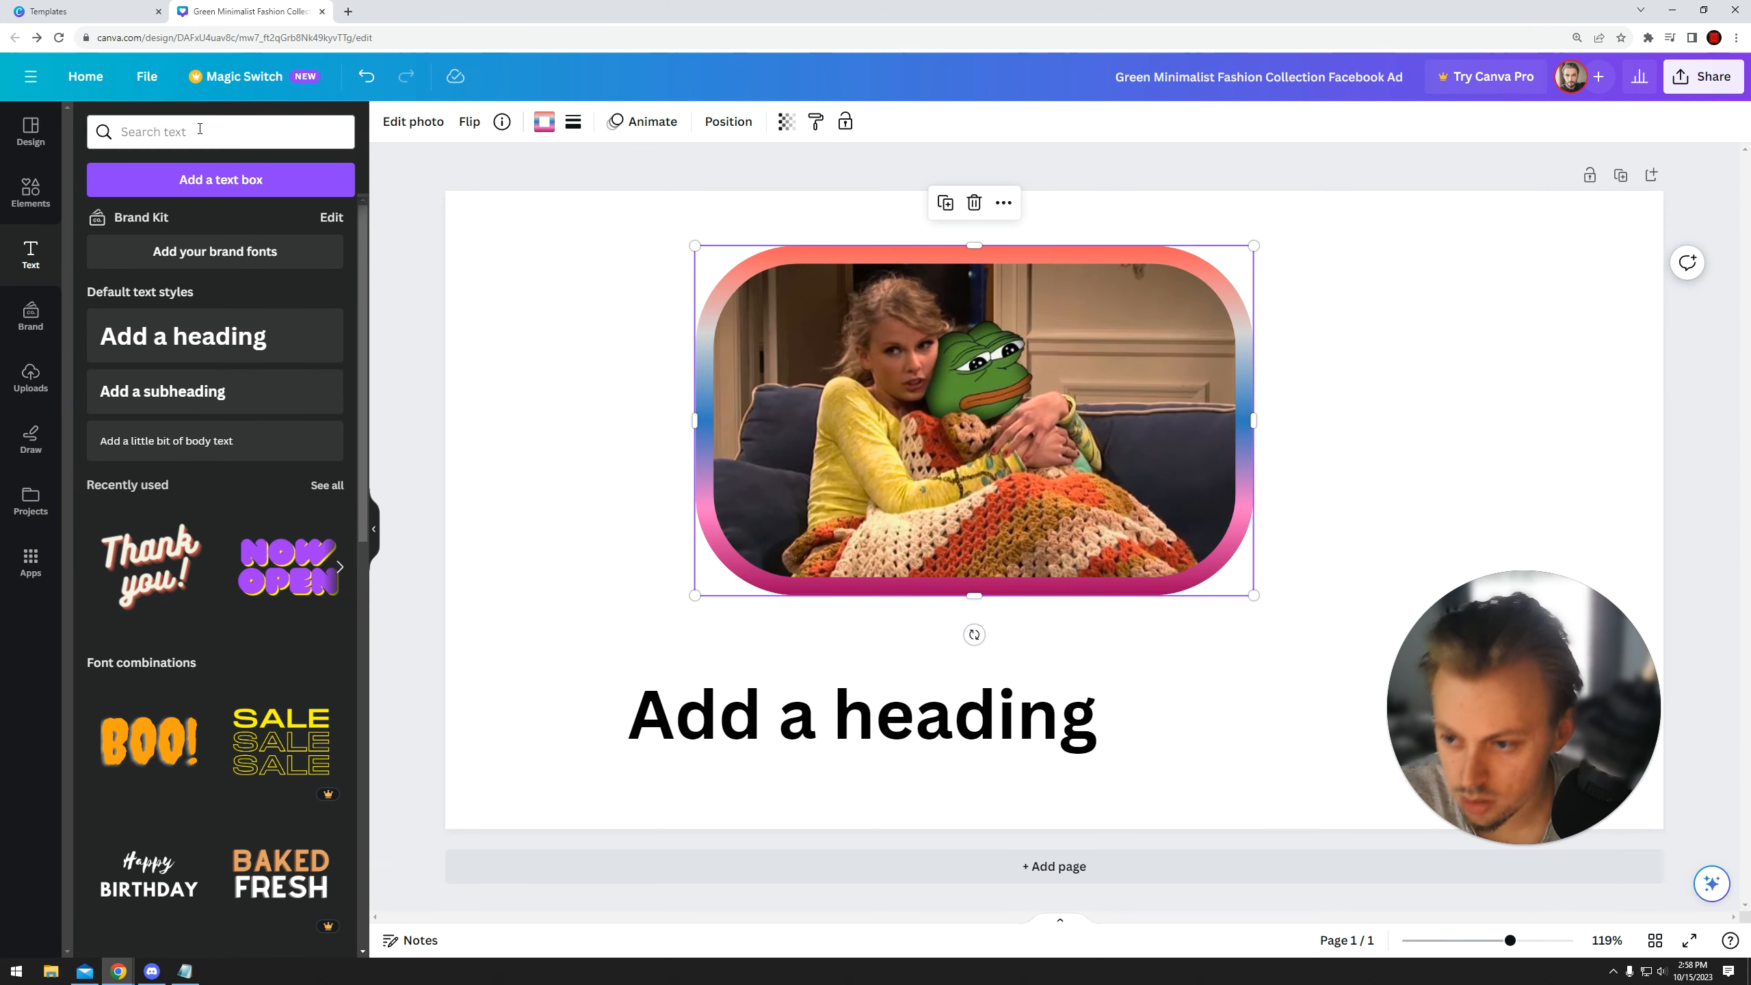
pyautogui.click(997, 873)
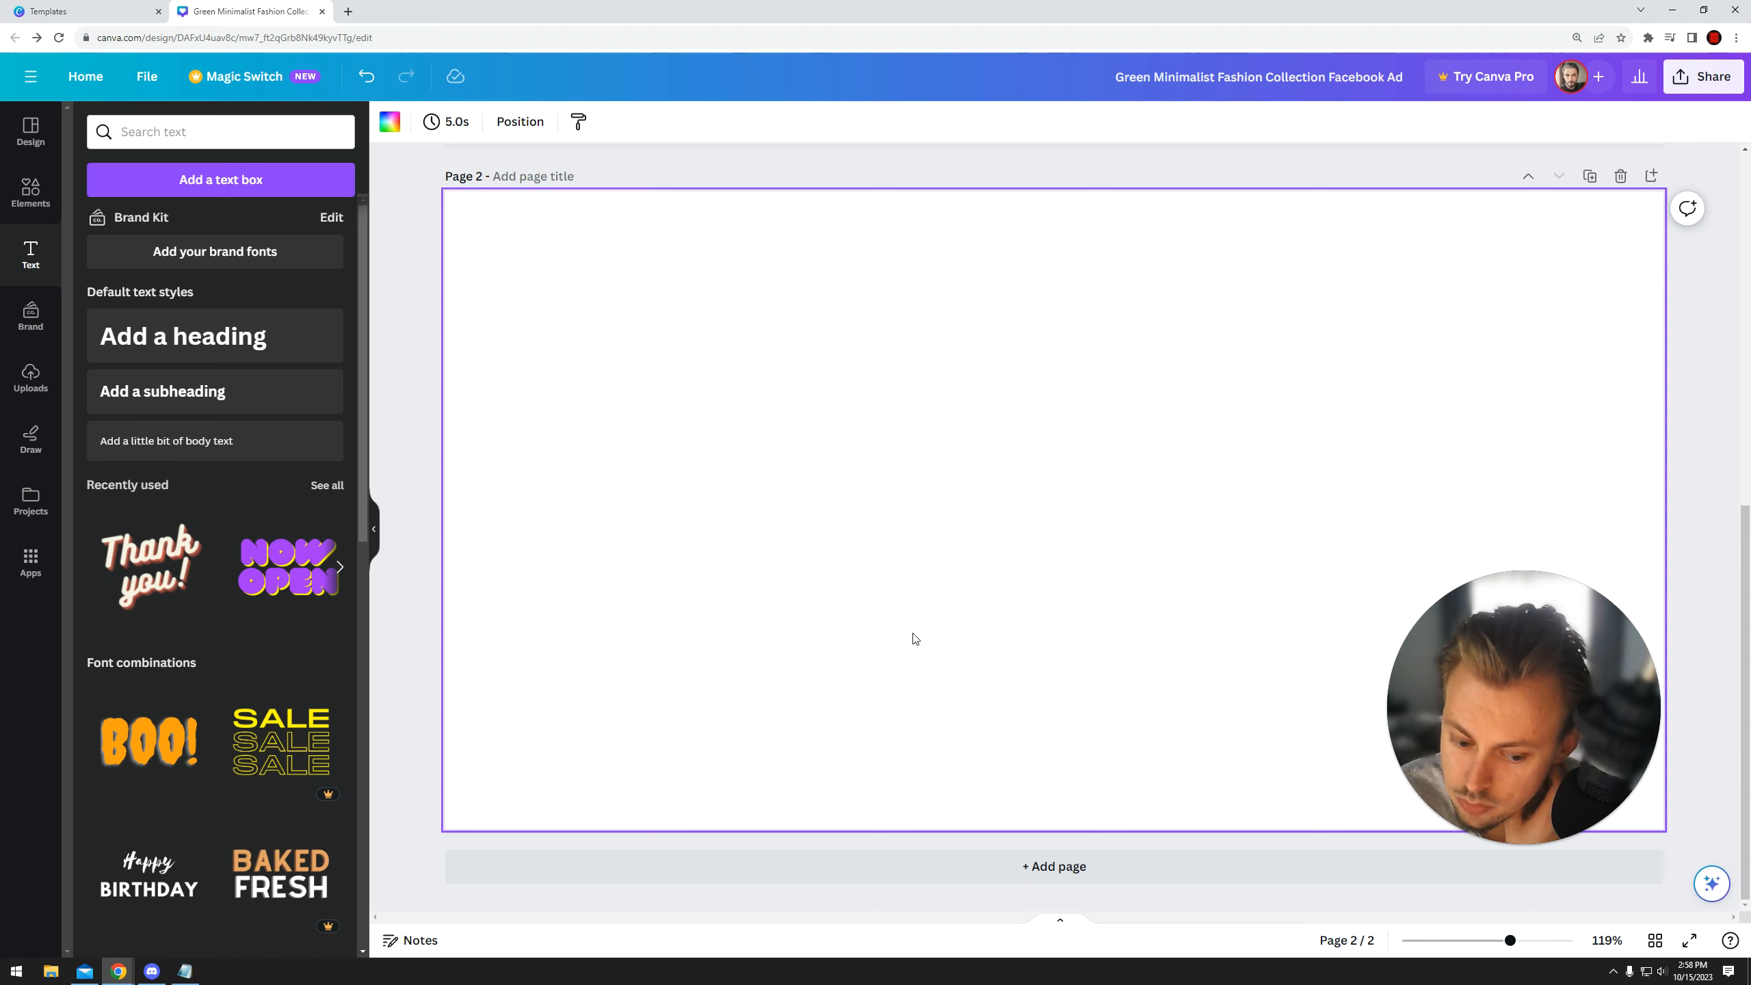
# - Move the photo page below the blank page, and move it back up to first place
pyautogui.scroll(8, 914, 638)
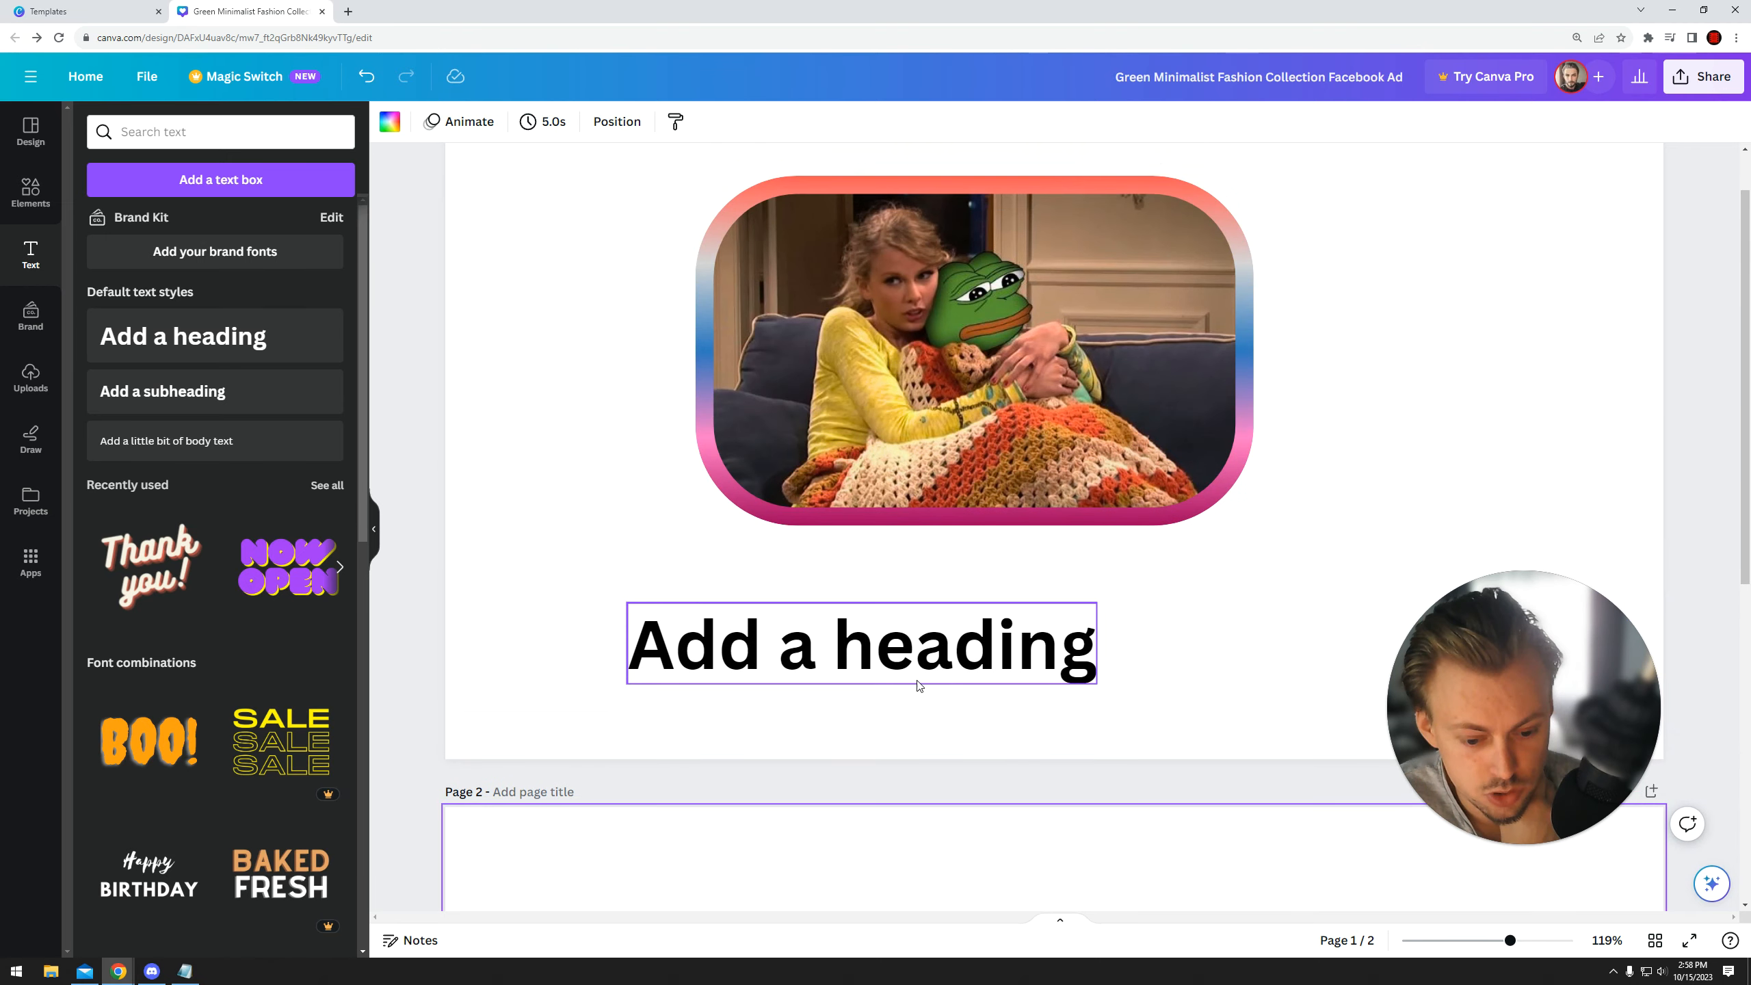
pyautogui.moveTo(1504, 691); pyautogui.dragTo(1428, 771)
pyautogui.scroll(1, 1428, 326)
pyautogui.scroll(1, 1429, 326)
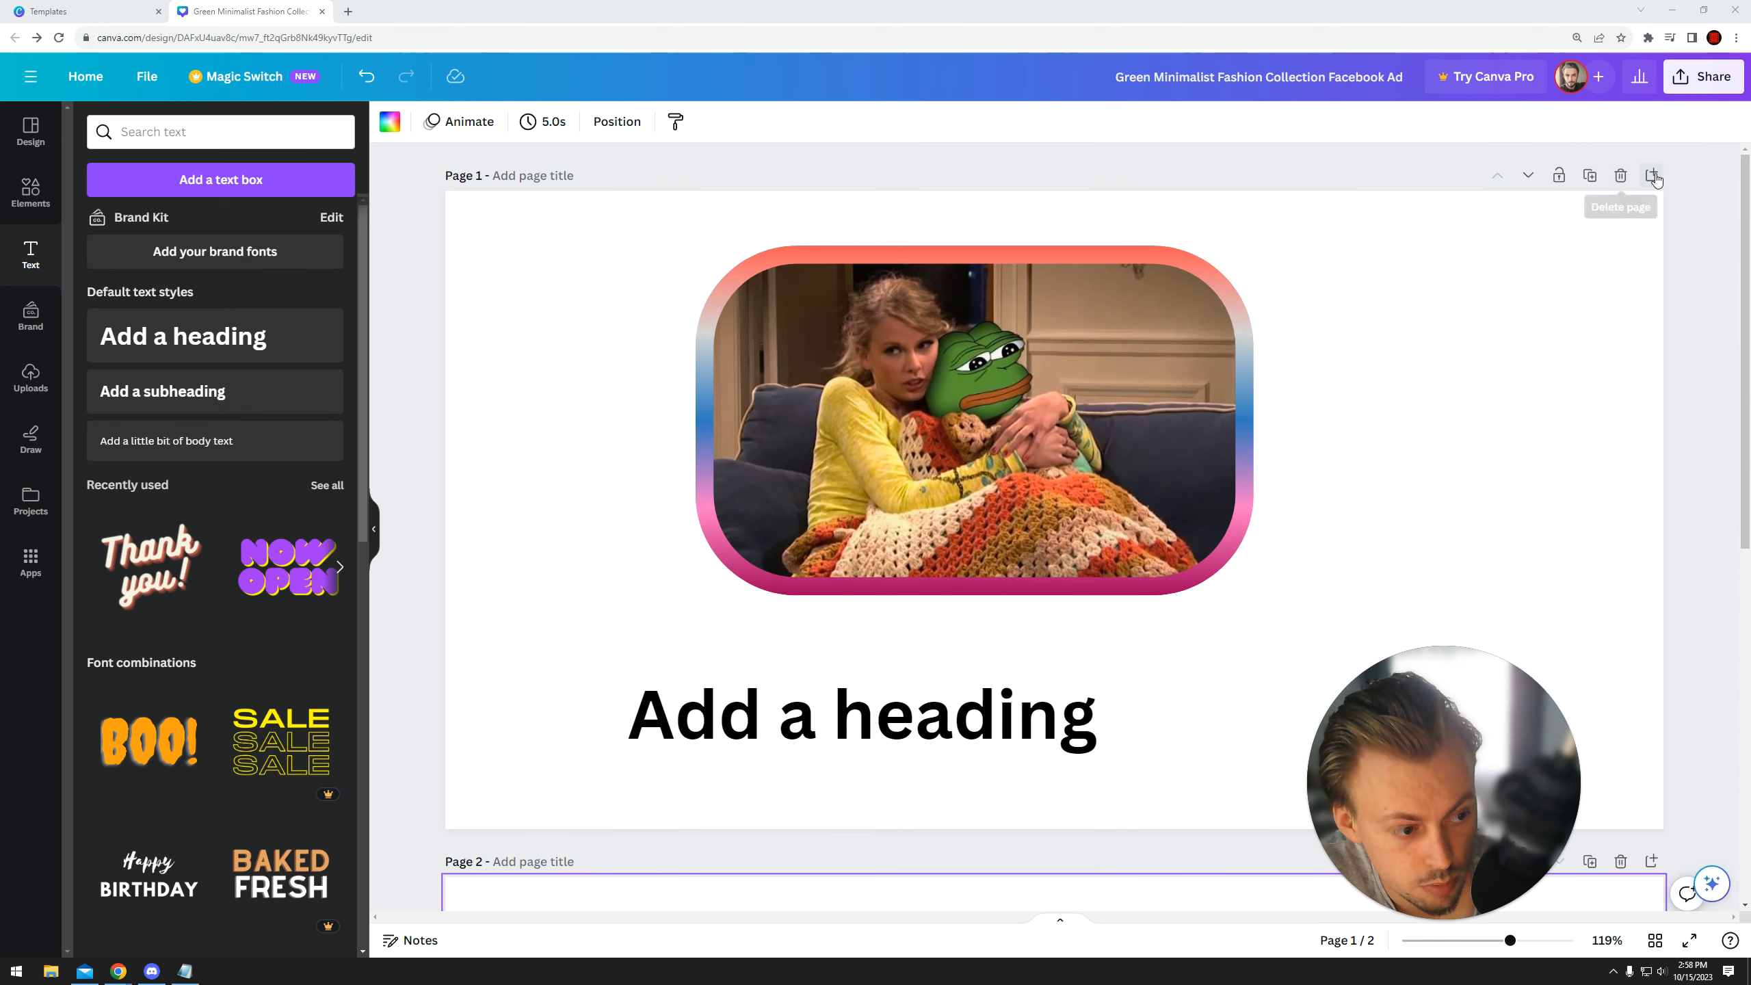
pyautogui.click(1528, 177)
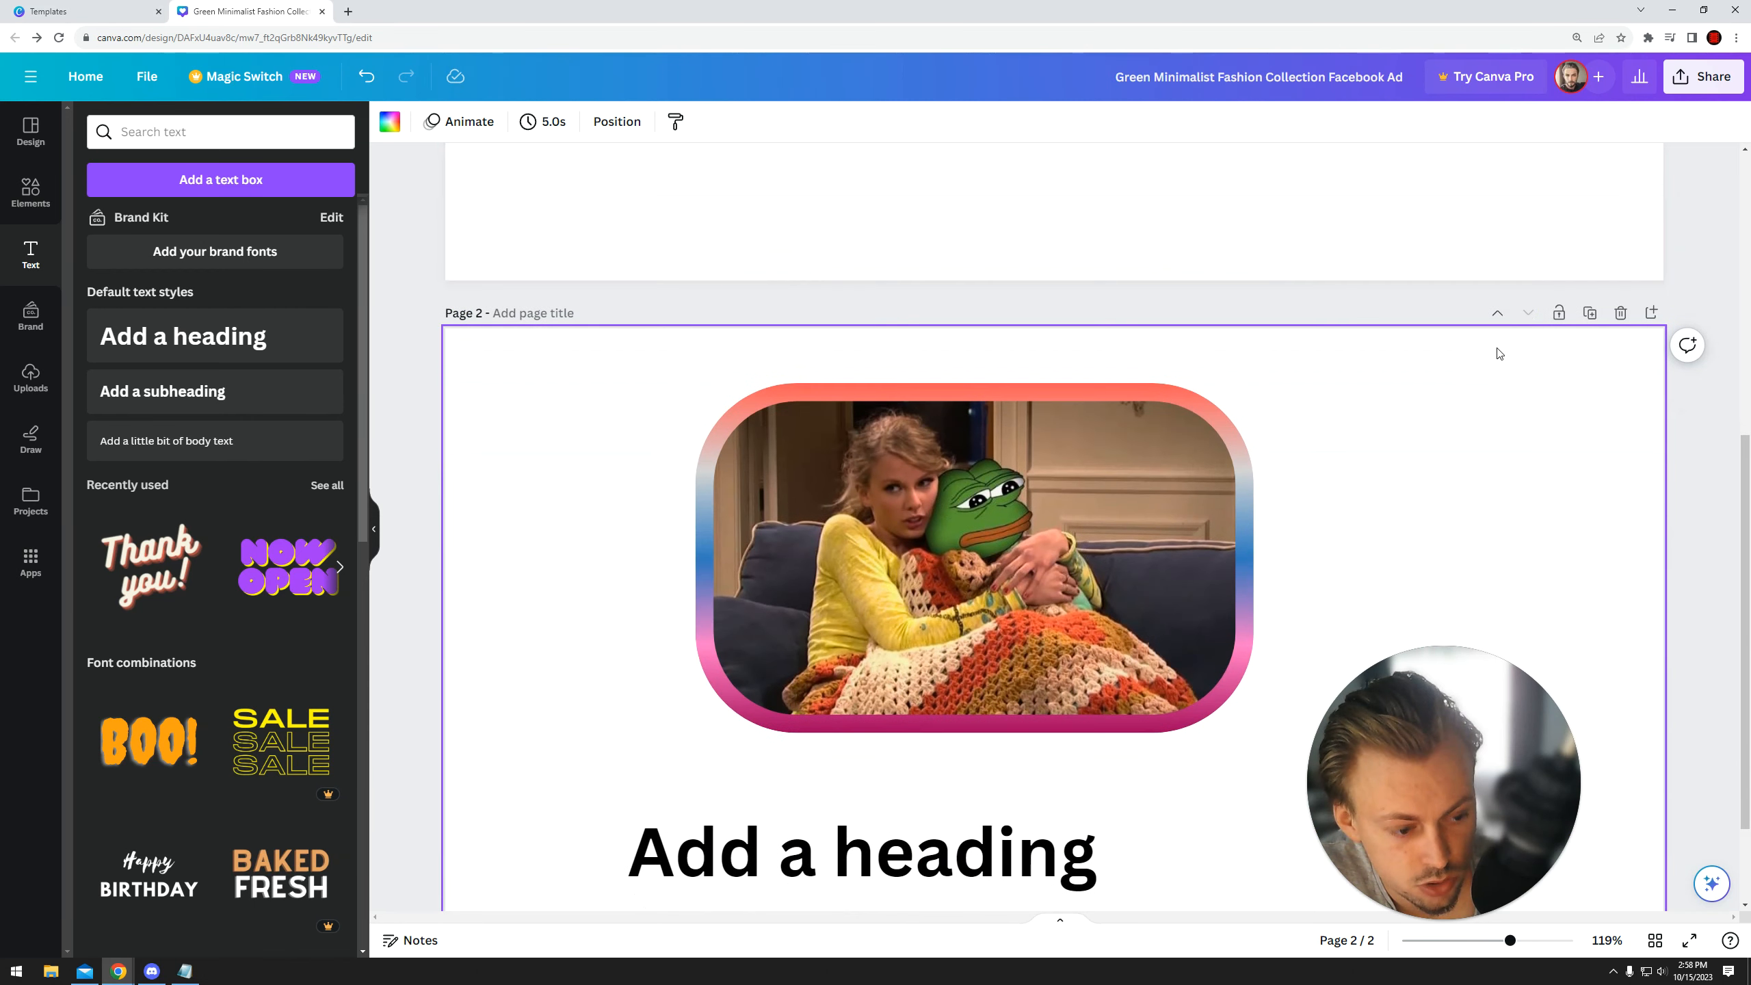
pyautogui.click(1497, 313)
# - Add two more blank pages at the end of the design, making four pages in total
pyautogui.scroll(-5, 1316, 473)
pyautogui.scroll(-1, 1078, 512)
pyautogui.click(1055, 867)
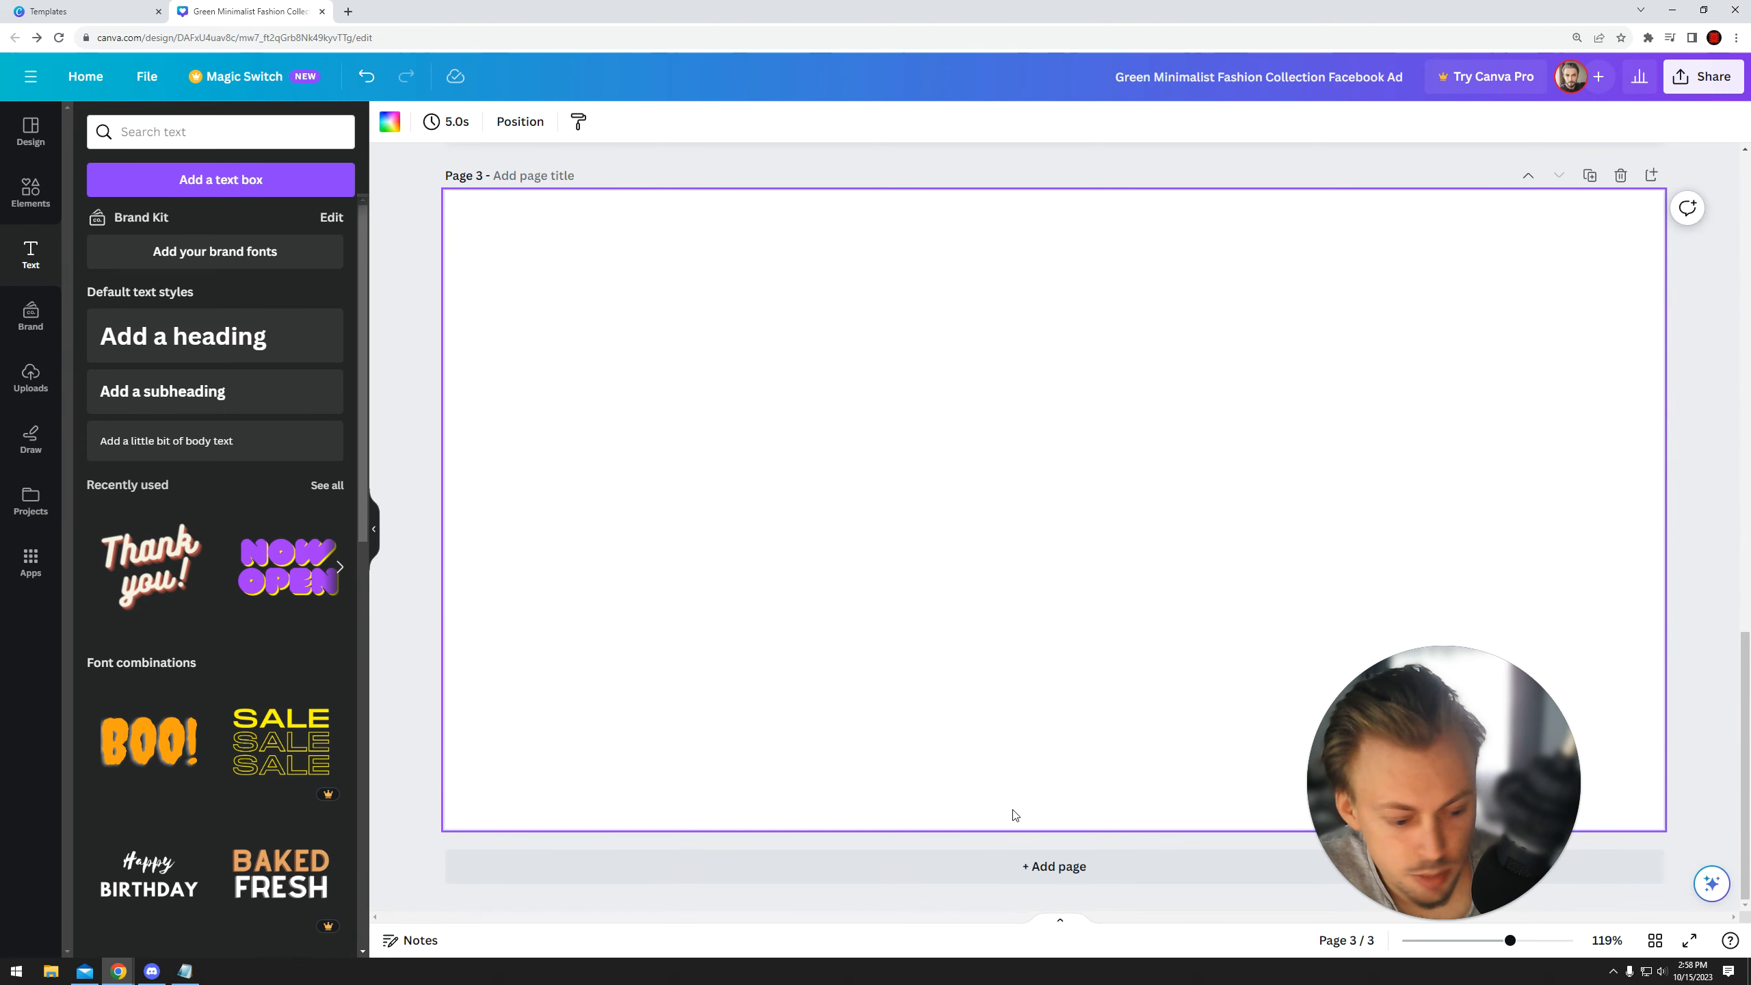
pyautogui.click(1027, 863)
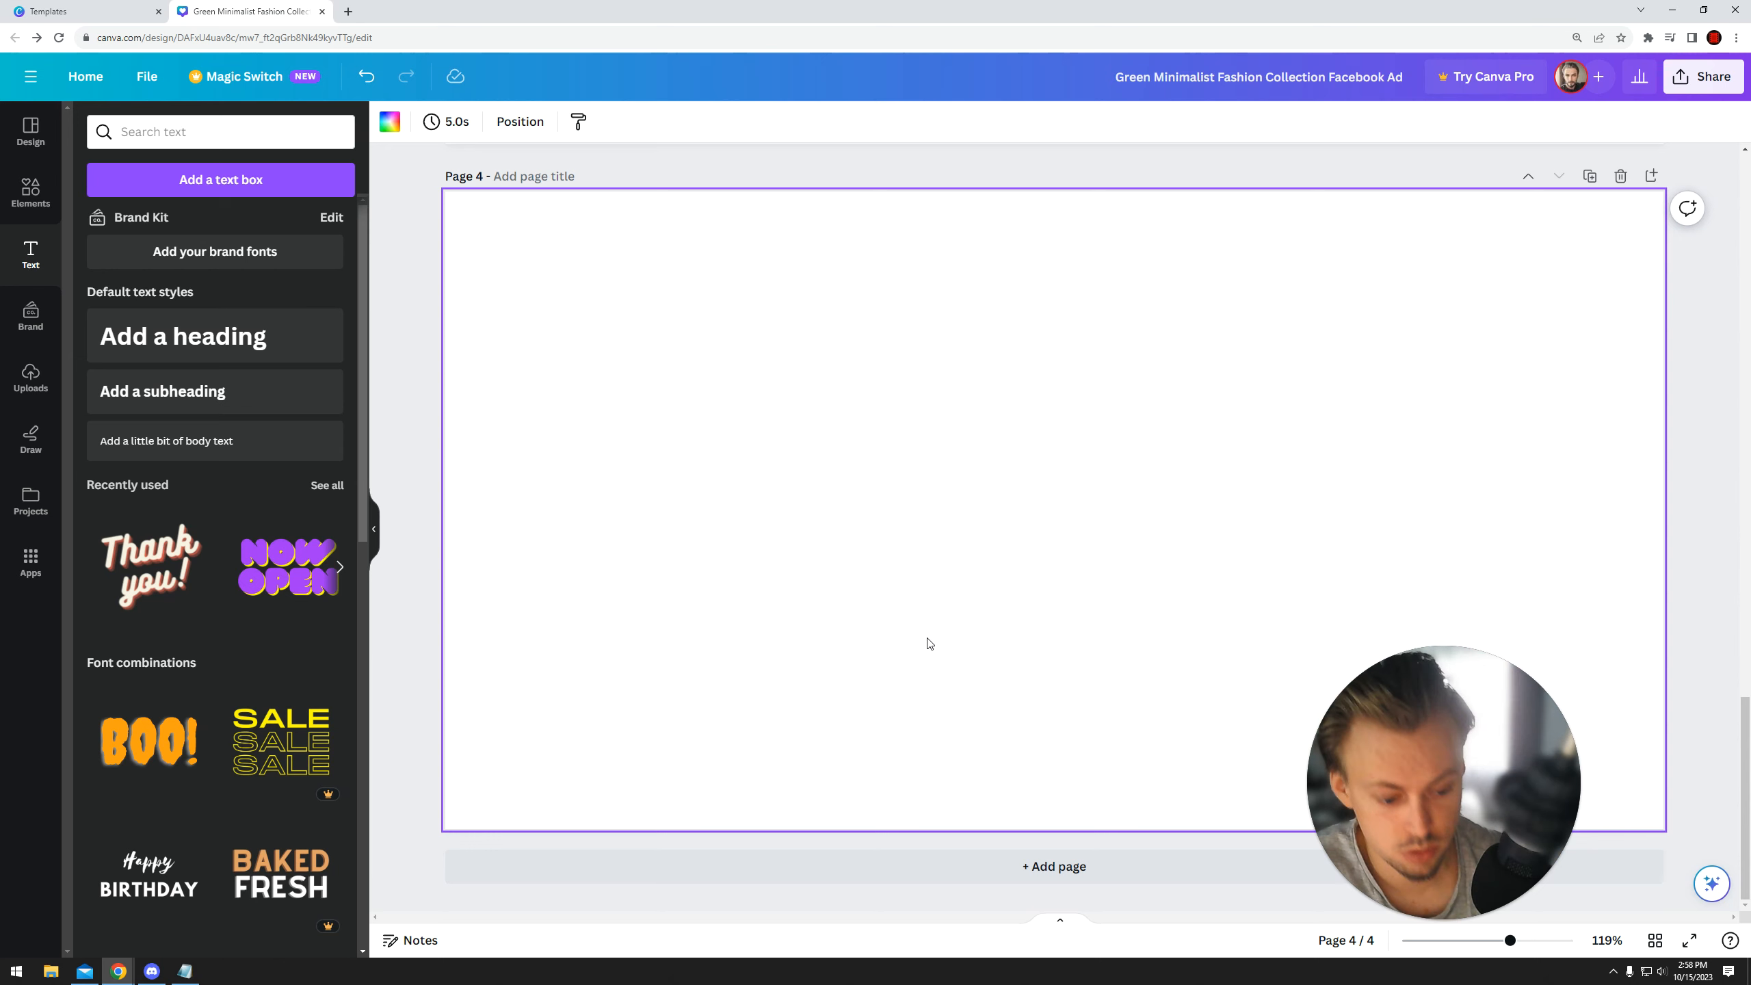
# - Show the page thumbnails, select the second page and switch the strip to the duration timeline
pyautogui.click(1058, 920)
pyautogui.click(1065, 836)
pyautogui.click(1060, 921)
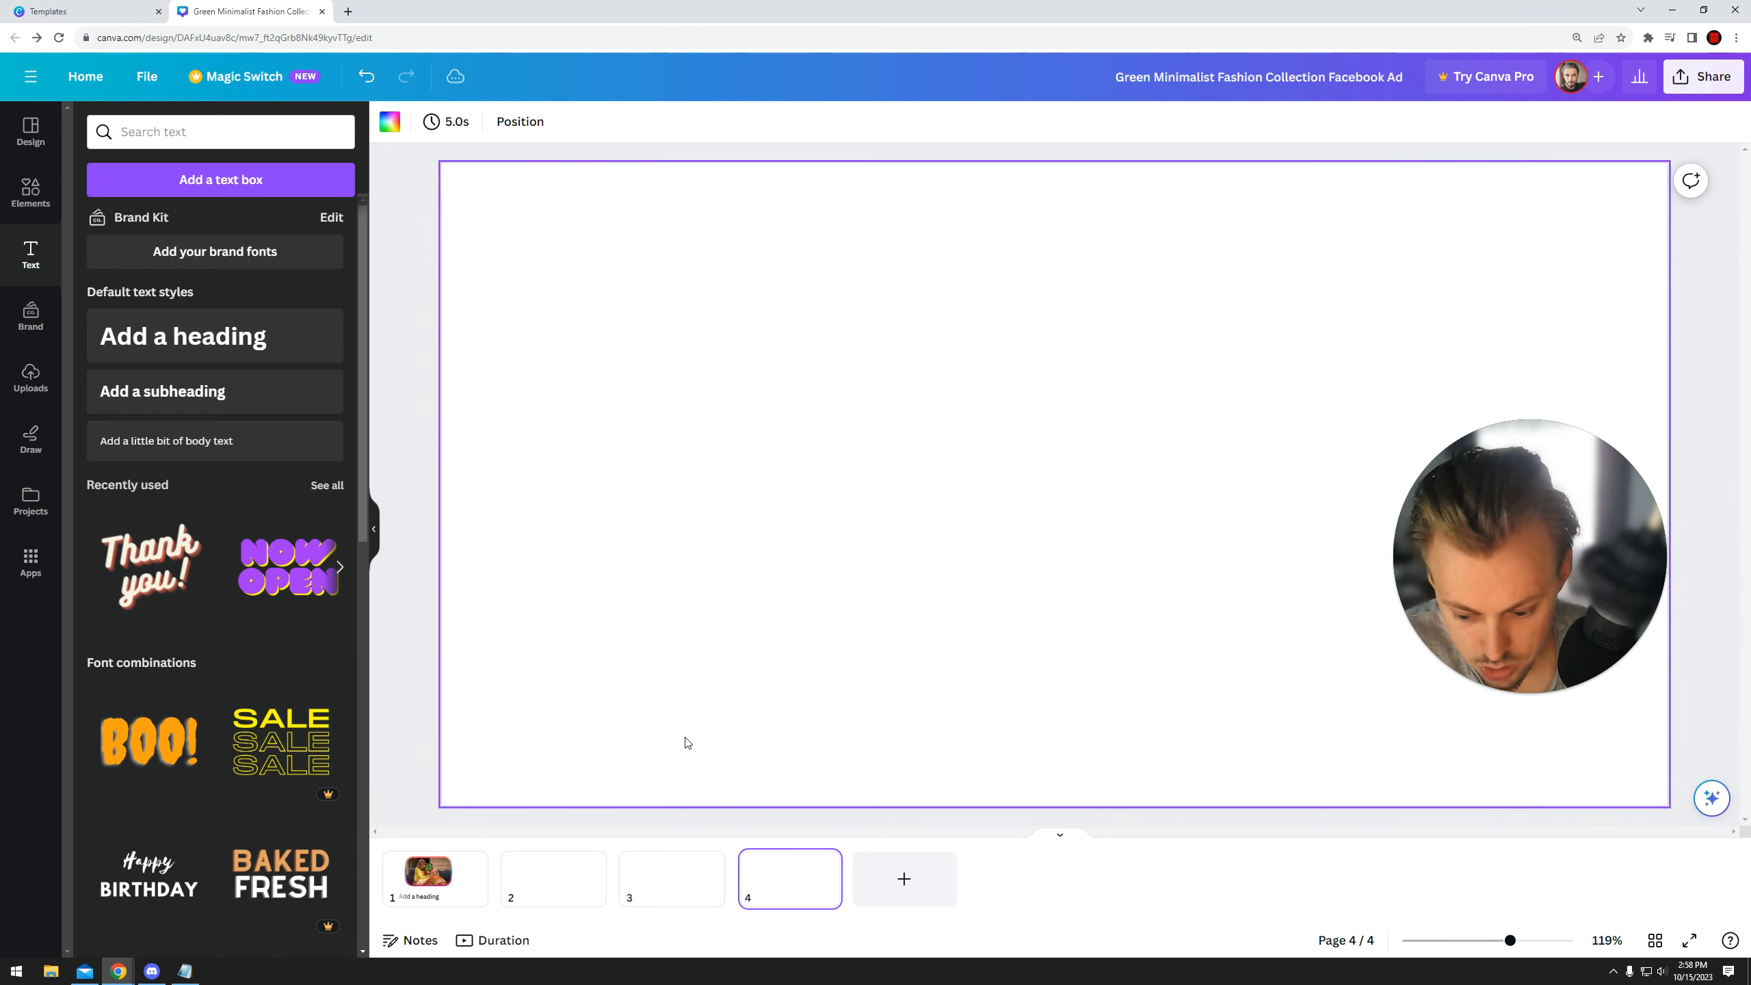
pyautogui.click(553, 879)
pyautogui.click(494, 939)
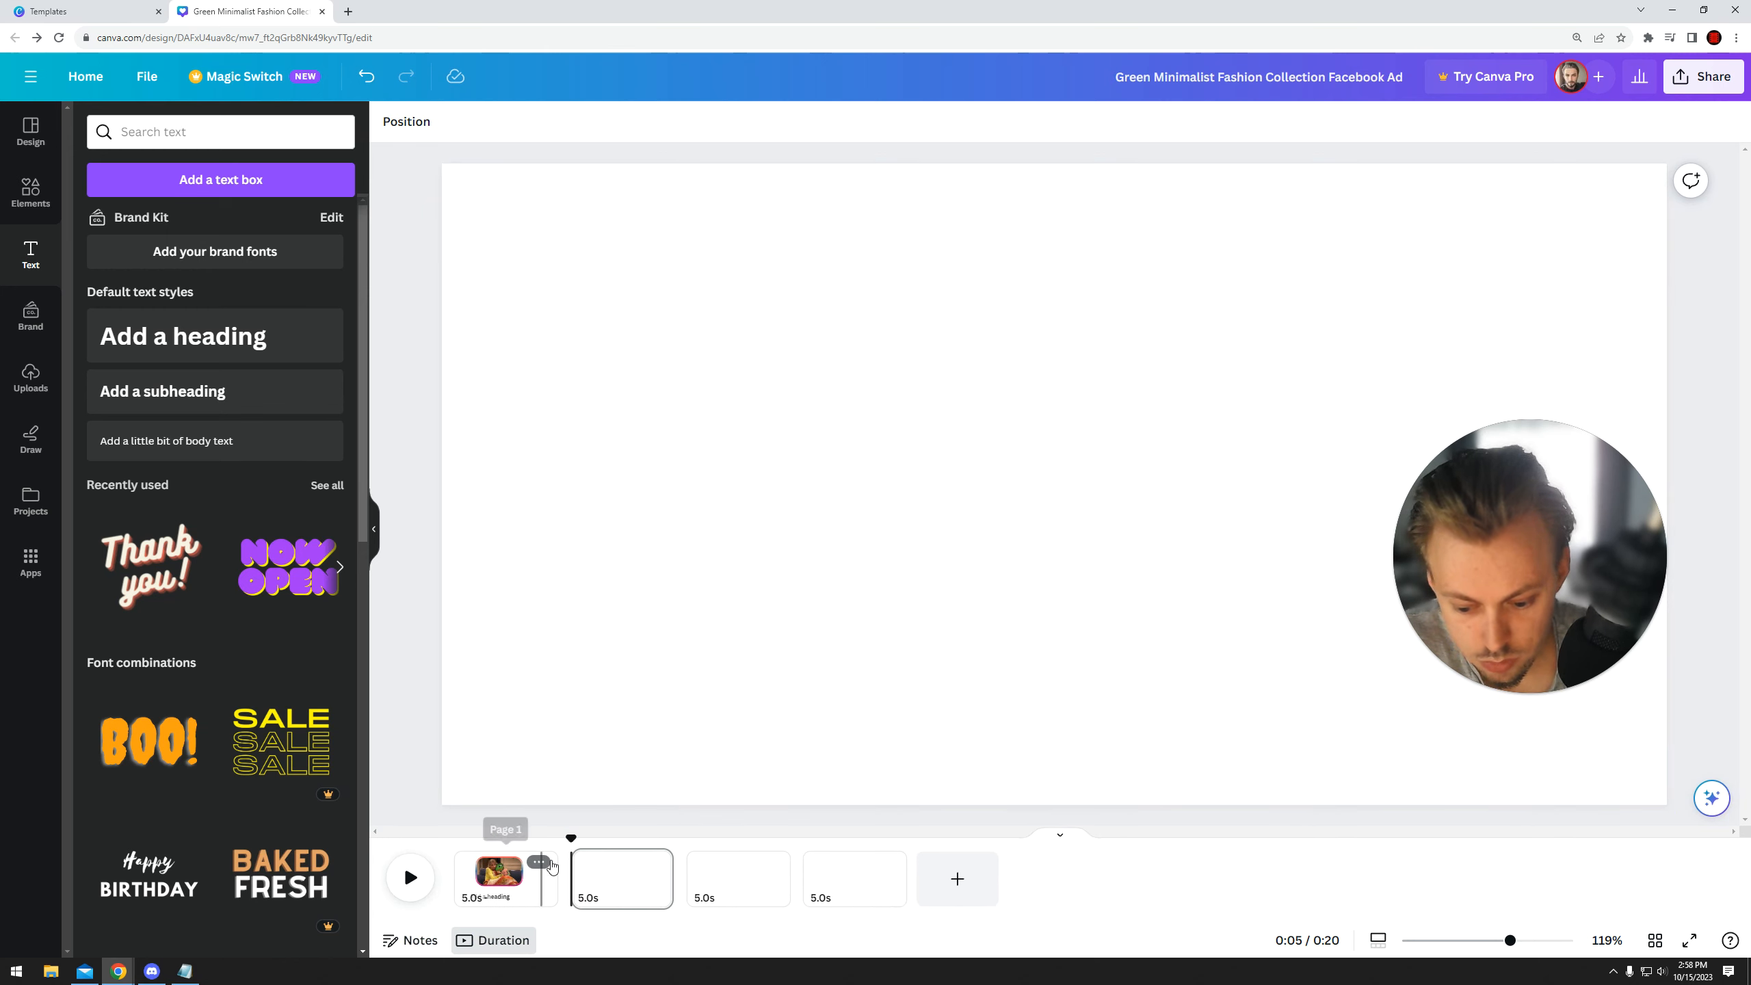
pyautogui.scroll(1, 862, 627)
pyautogui.scroll(-1, 882, 670)
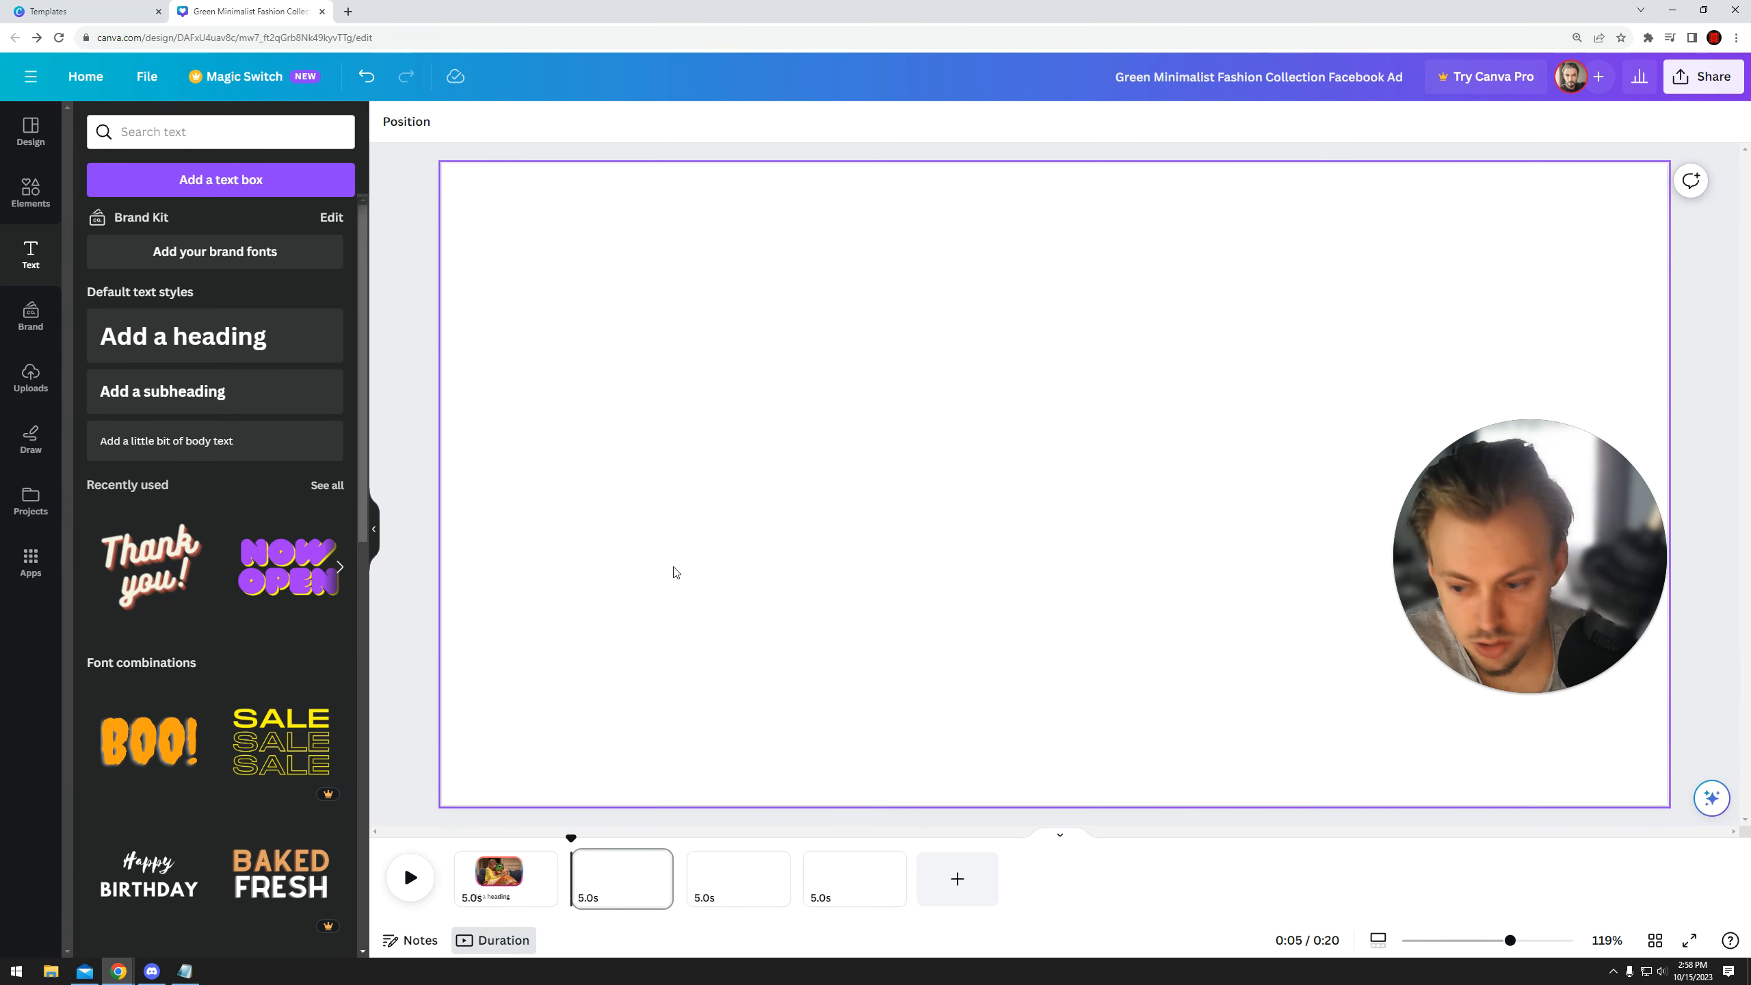
# - Try several Facebook ad templates on page 2 and keep the Black Red and White Minimal Digital Marketing template
pyautogui.click(30, 131)
pyautogui.click(214, 458)
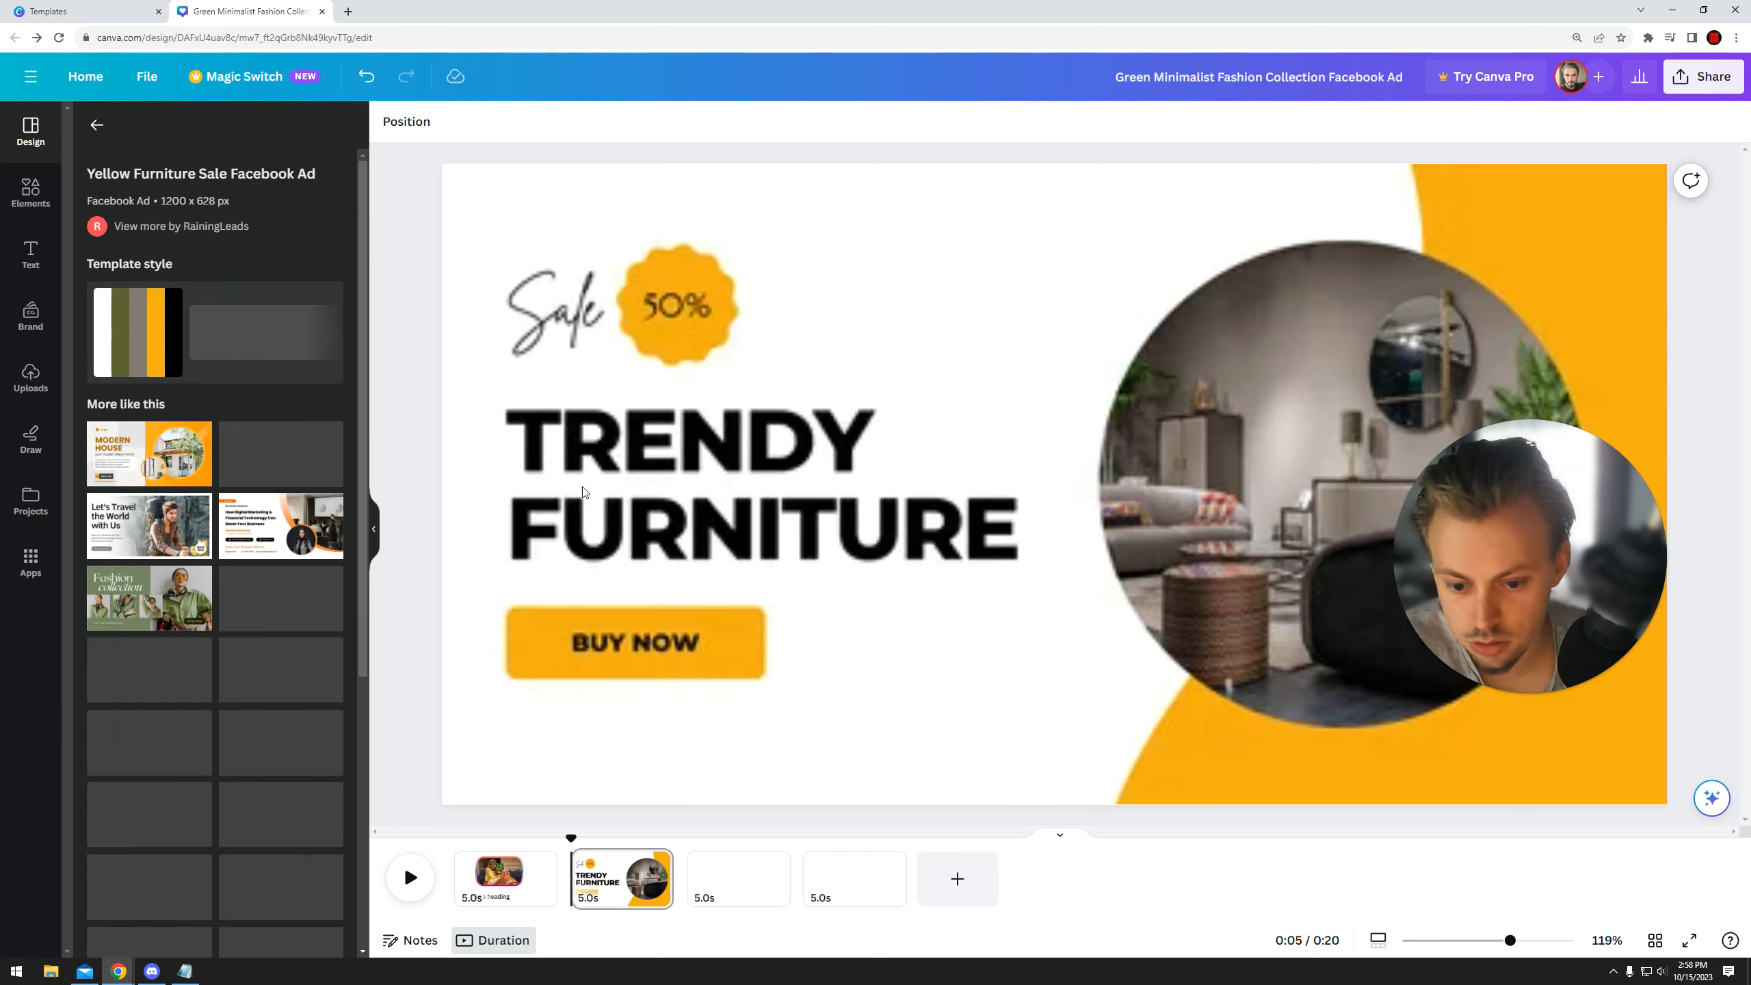
pyautogui.scroll(-1, 590, 507)
pyautogui.scroll(1, 424, 443)
pyautogui.click(280, 526)
pyautogui.scroll(-1, 659, 549)
pyautogui.scroll(1, 688, 590)
pyautogui.click(281, 691)
pyautogui.scroll(1, 947, 466)
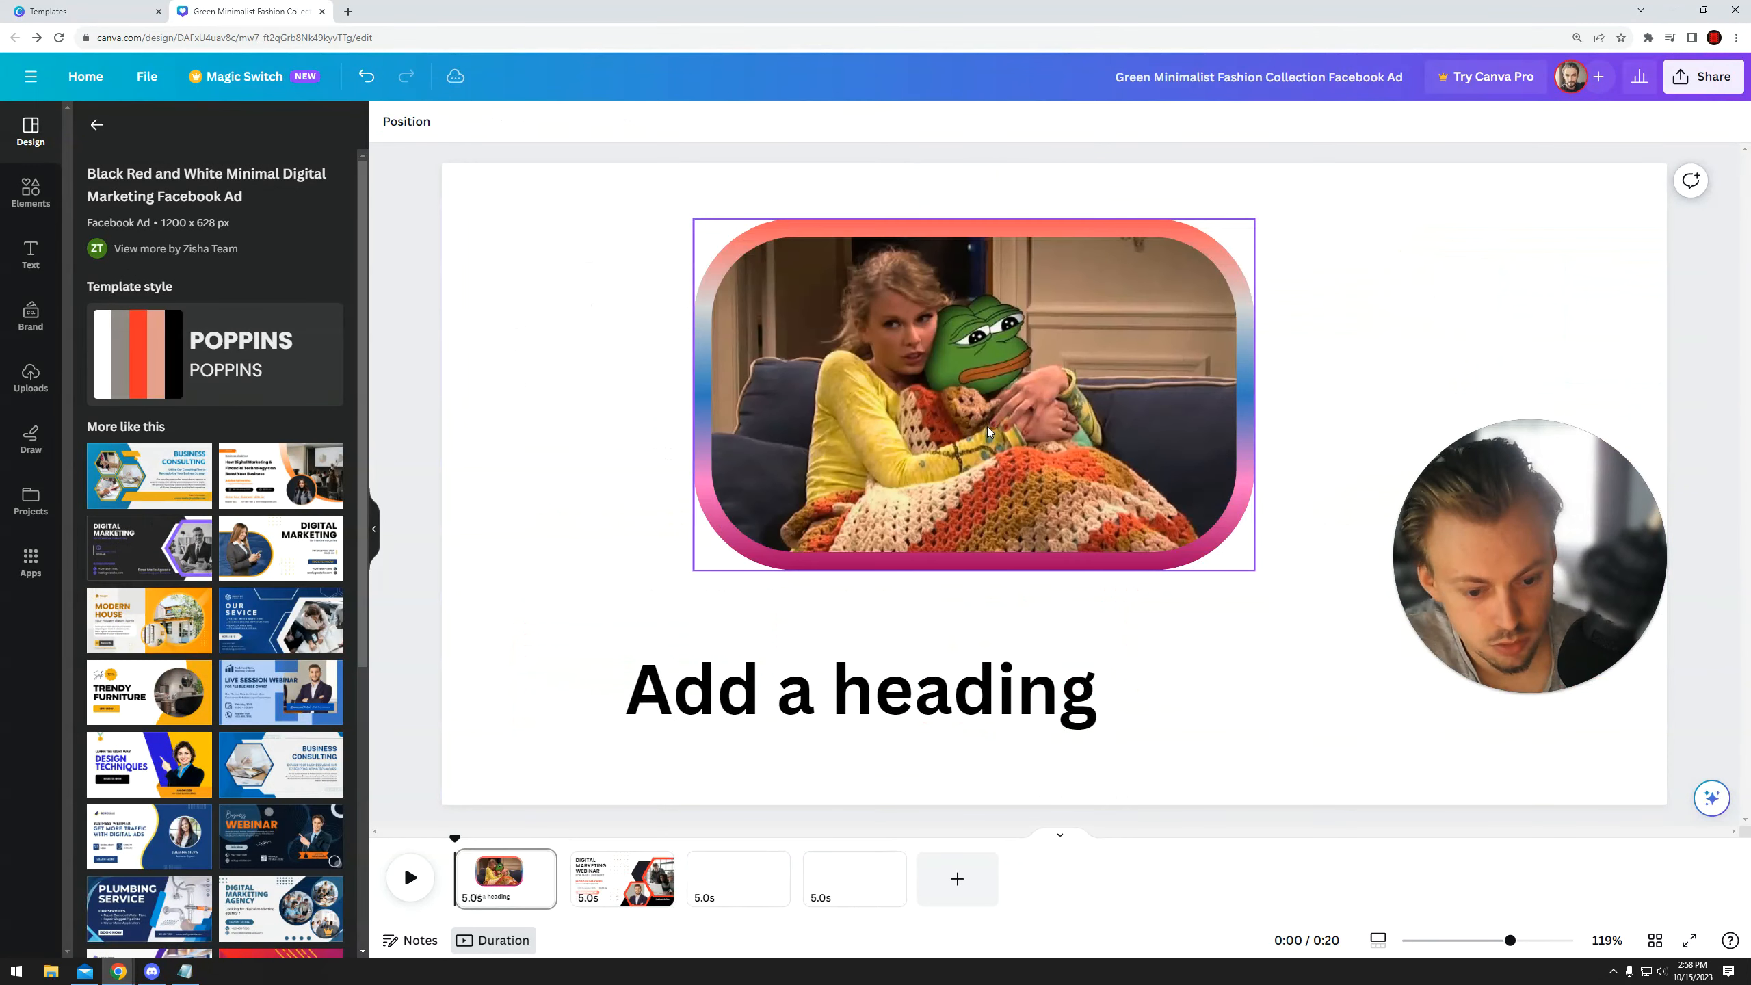
# - Extend page 2's duration on the timeline to 13.3 seconds
pyautogui.scroll(-2, 988, 427)
pyautogui.click(731, 870)
pyautogui.moveTo(672, 871); pyautogui.dragTo(743, 874)
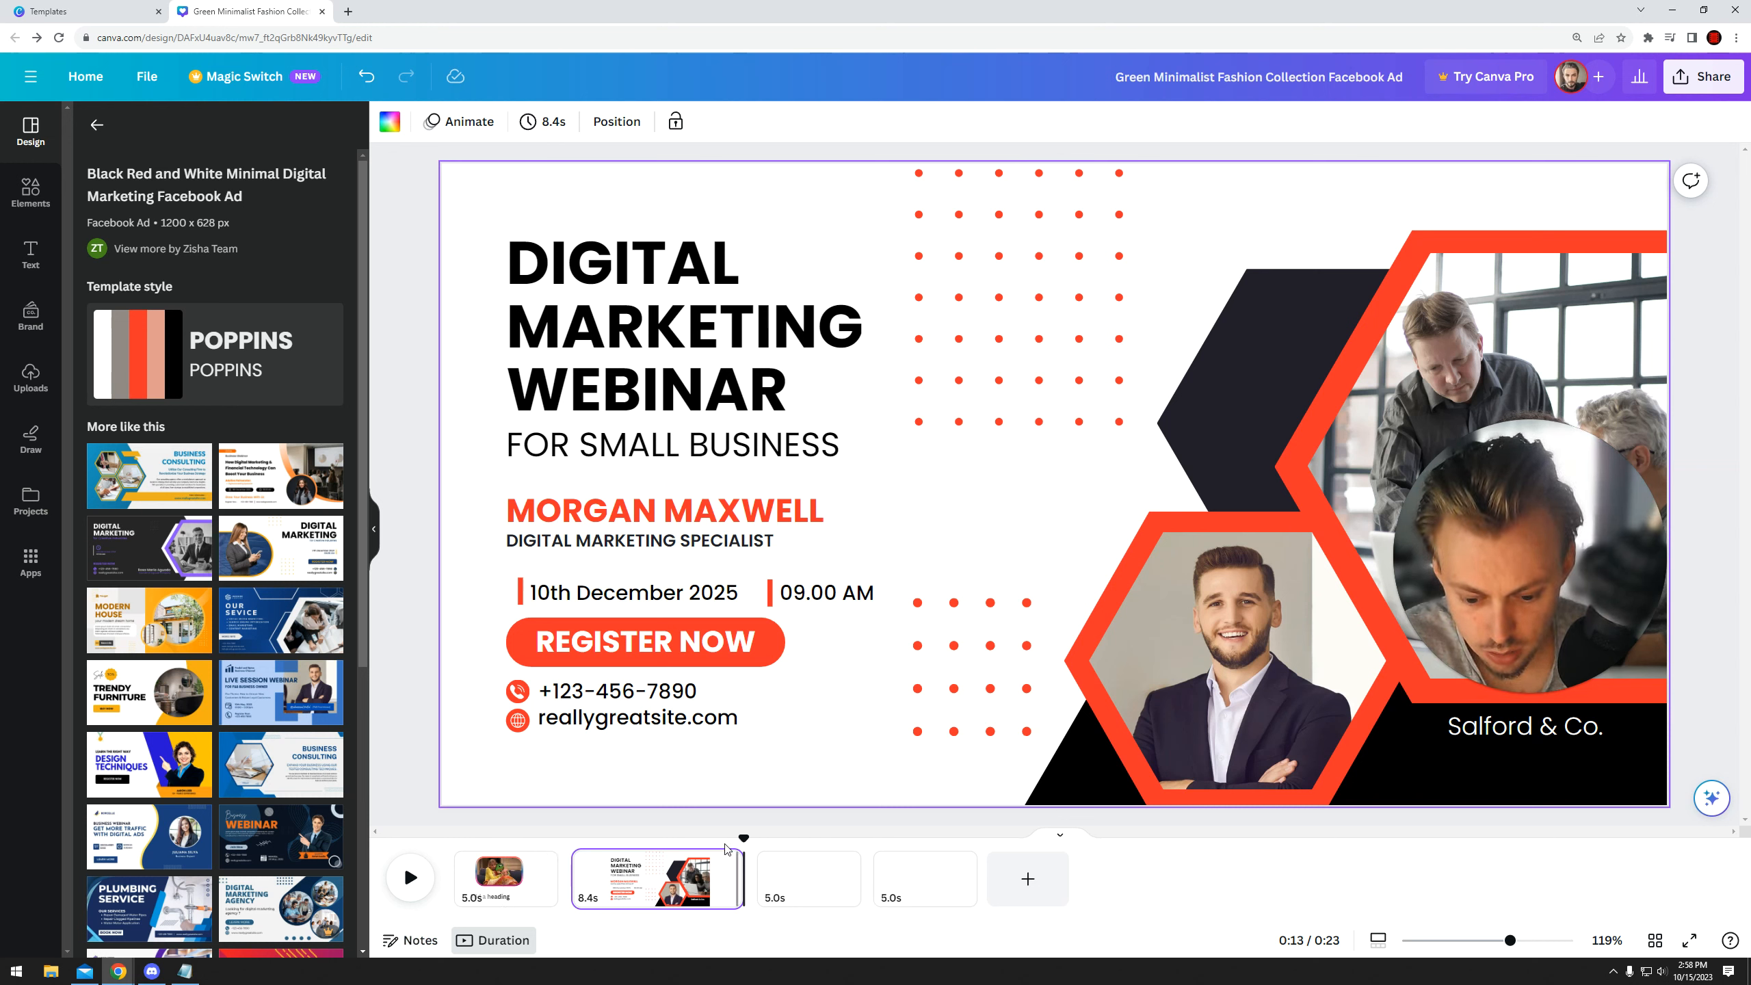
pyautogui.moveTo(747, 876); pyautogui.dragTo(844, 876)
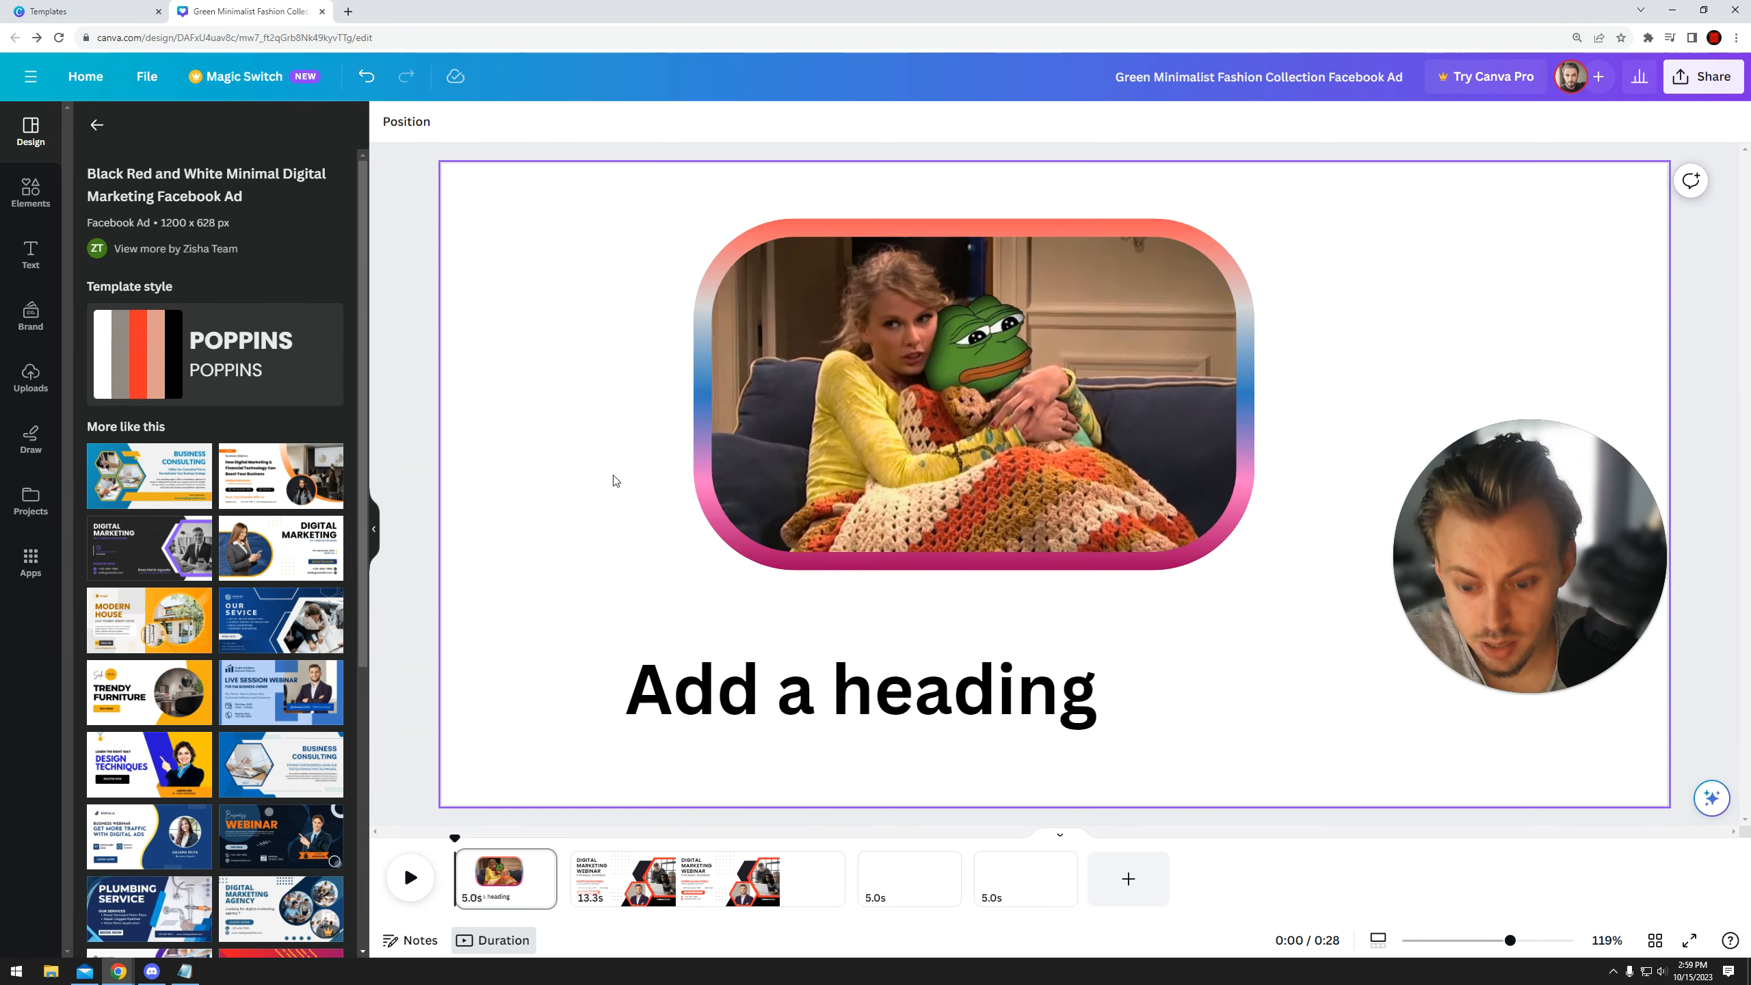
# - Show the animation options available for the photo and for the whole first page
pyautogui.click(570, 311)
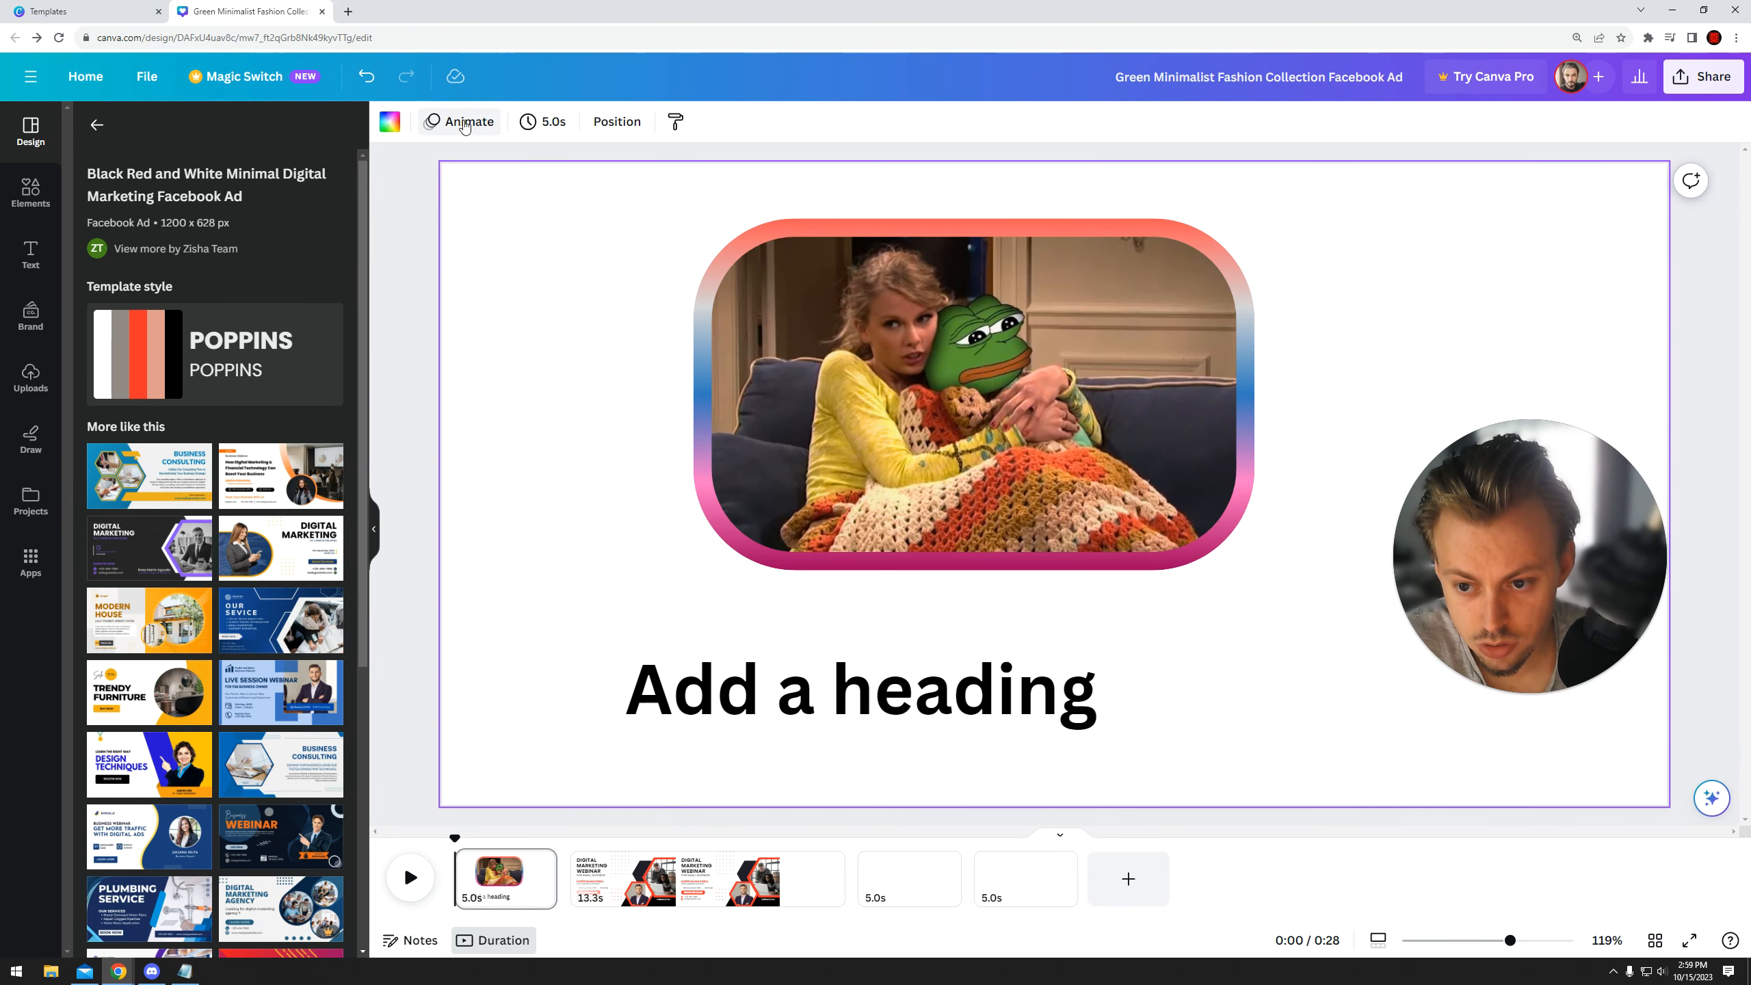
pyautogui.click(966, 319)
pyautogui.click(641, 121)
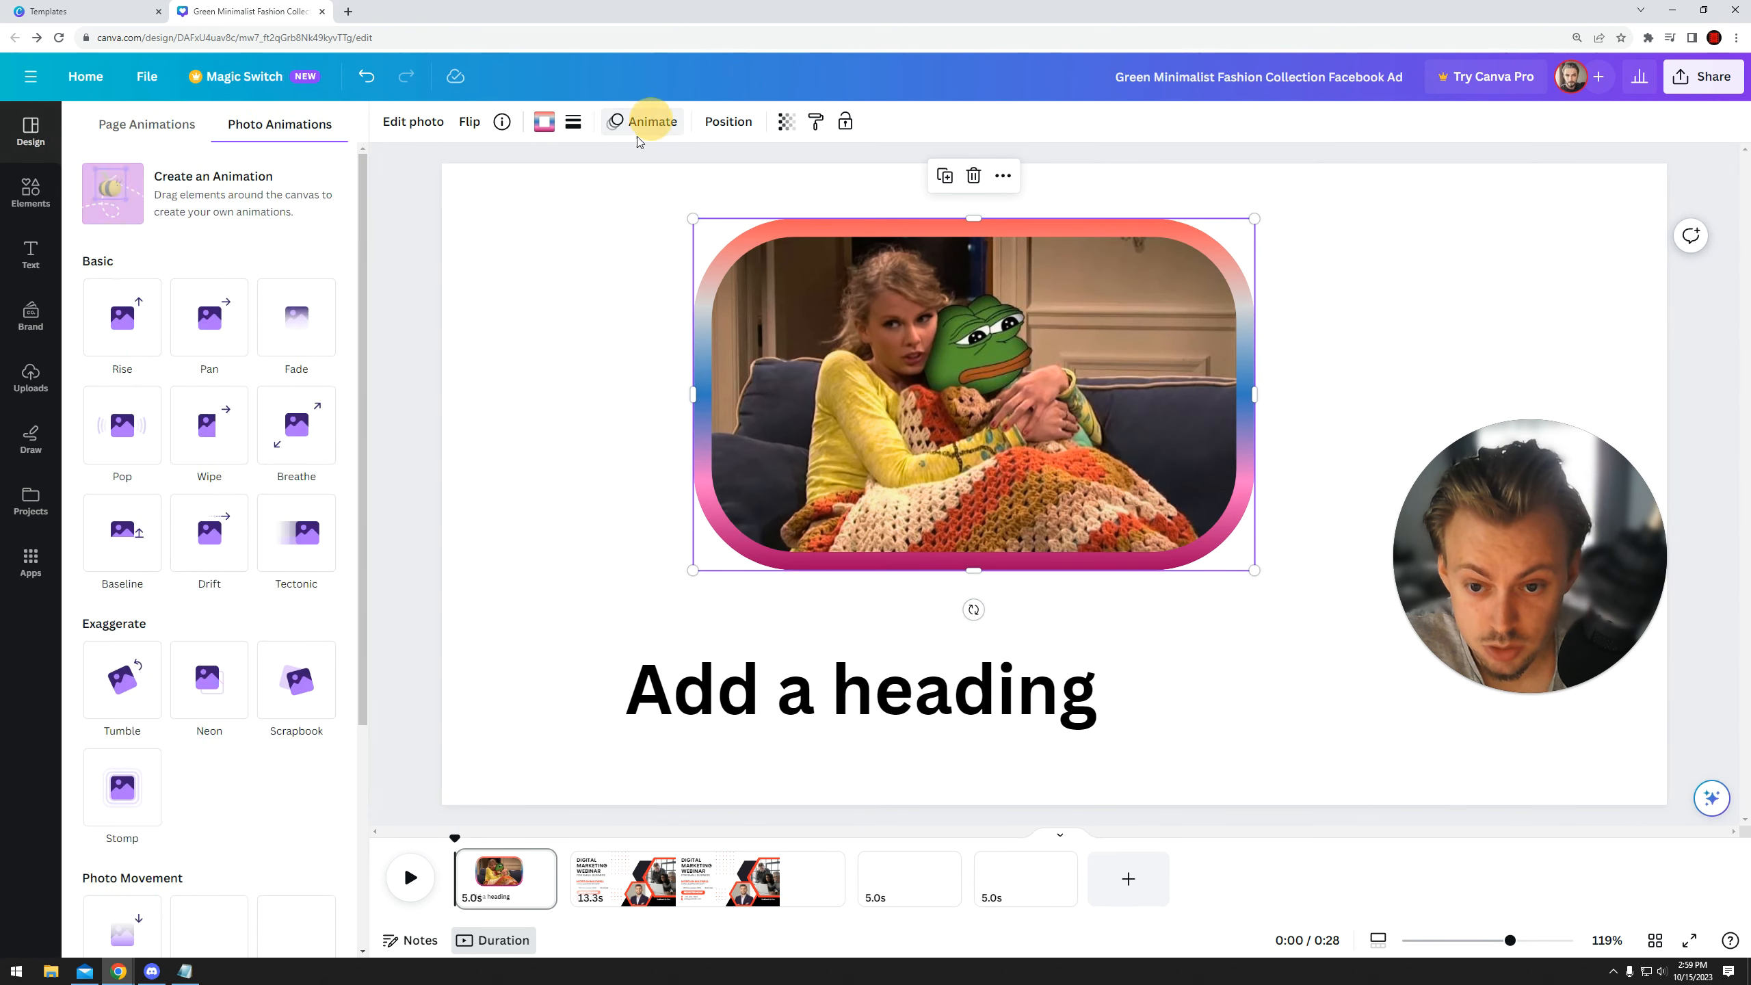
pyautogui.click(476, 290)
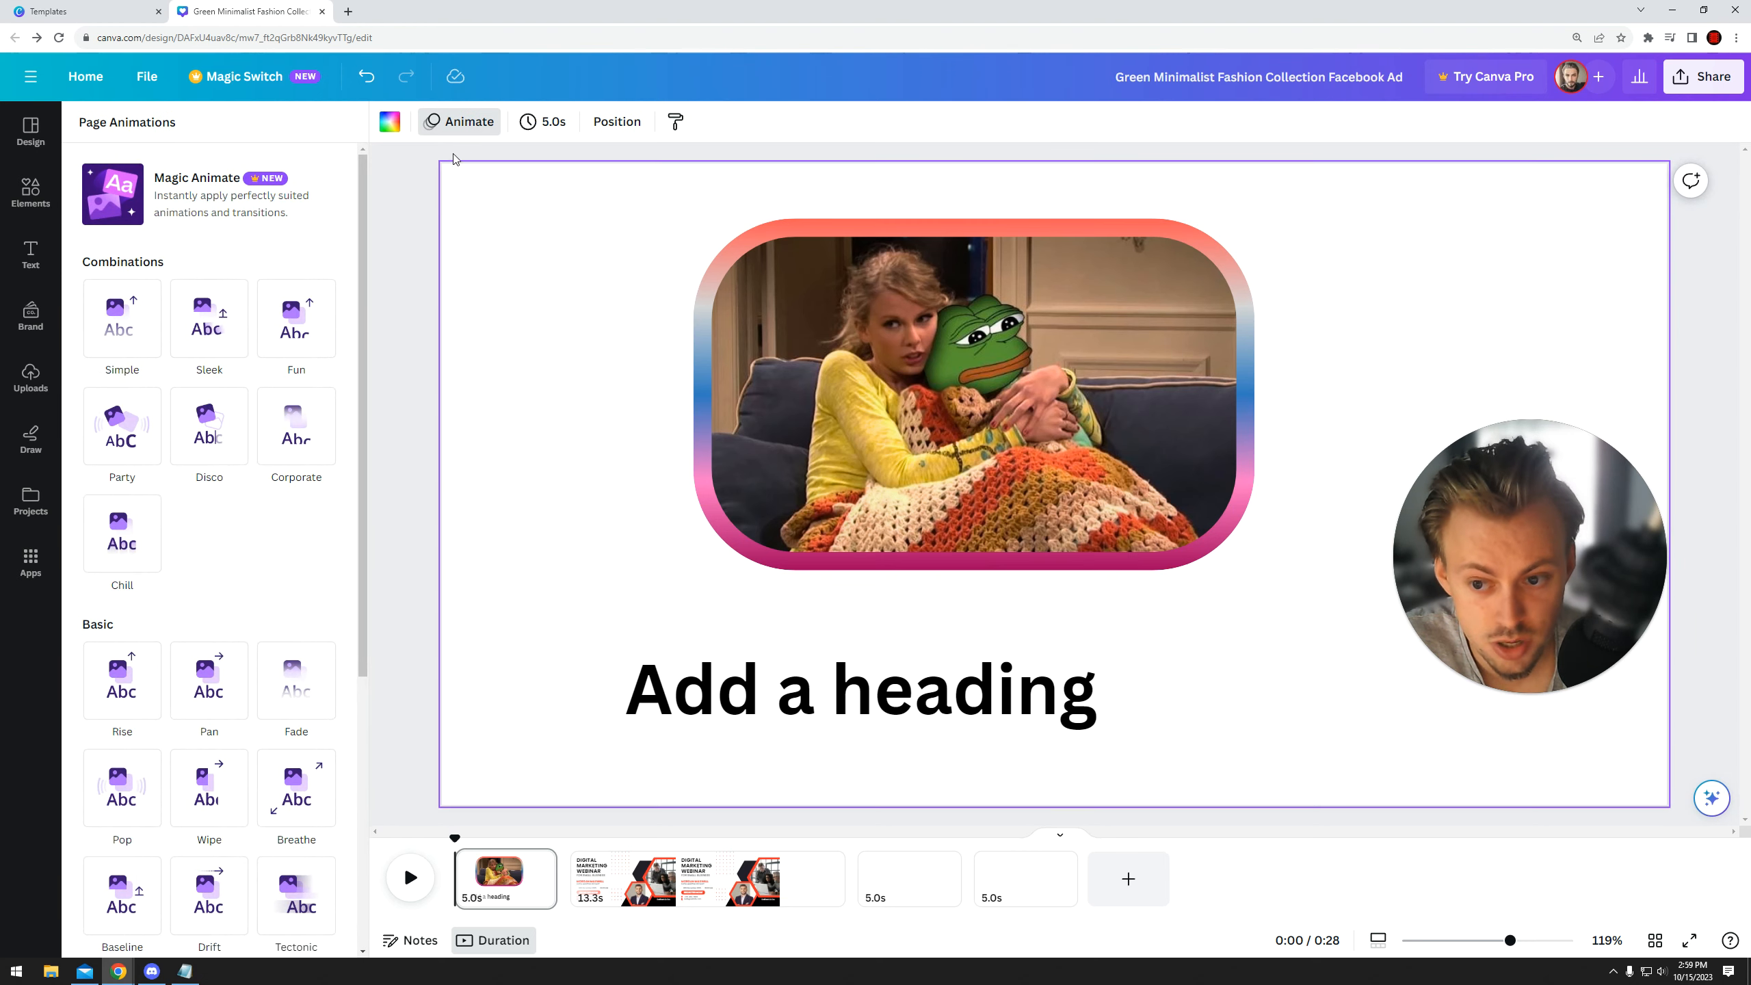
# - Apply the Sleek page animation to the first page and to the Digital Marketing Webinar page
pyautogui.click(215, 339)
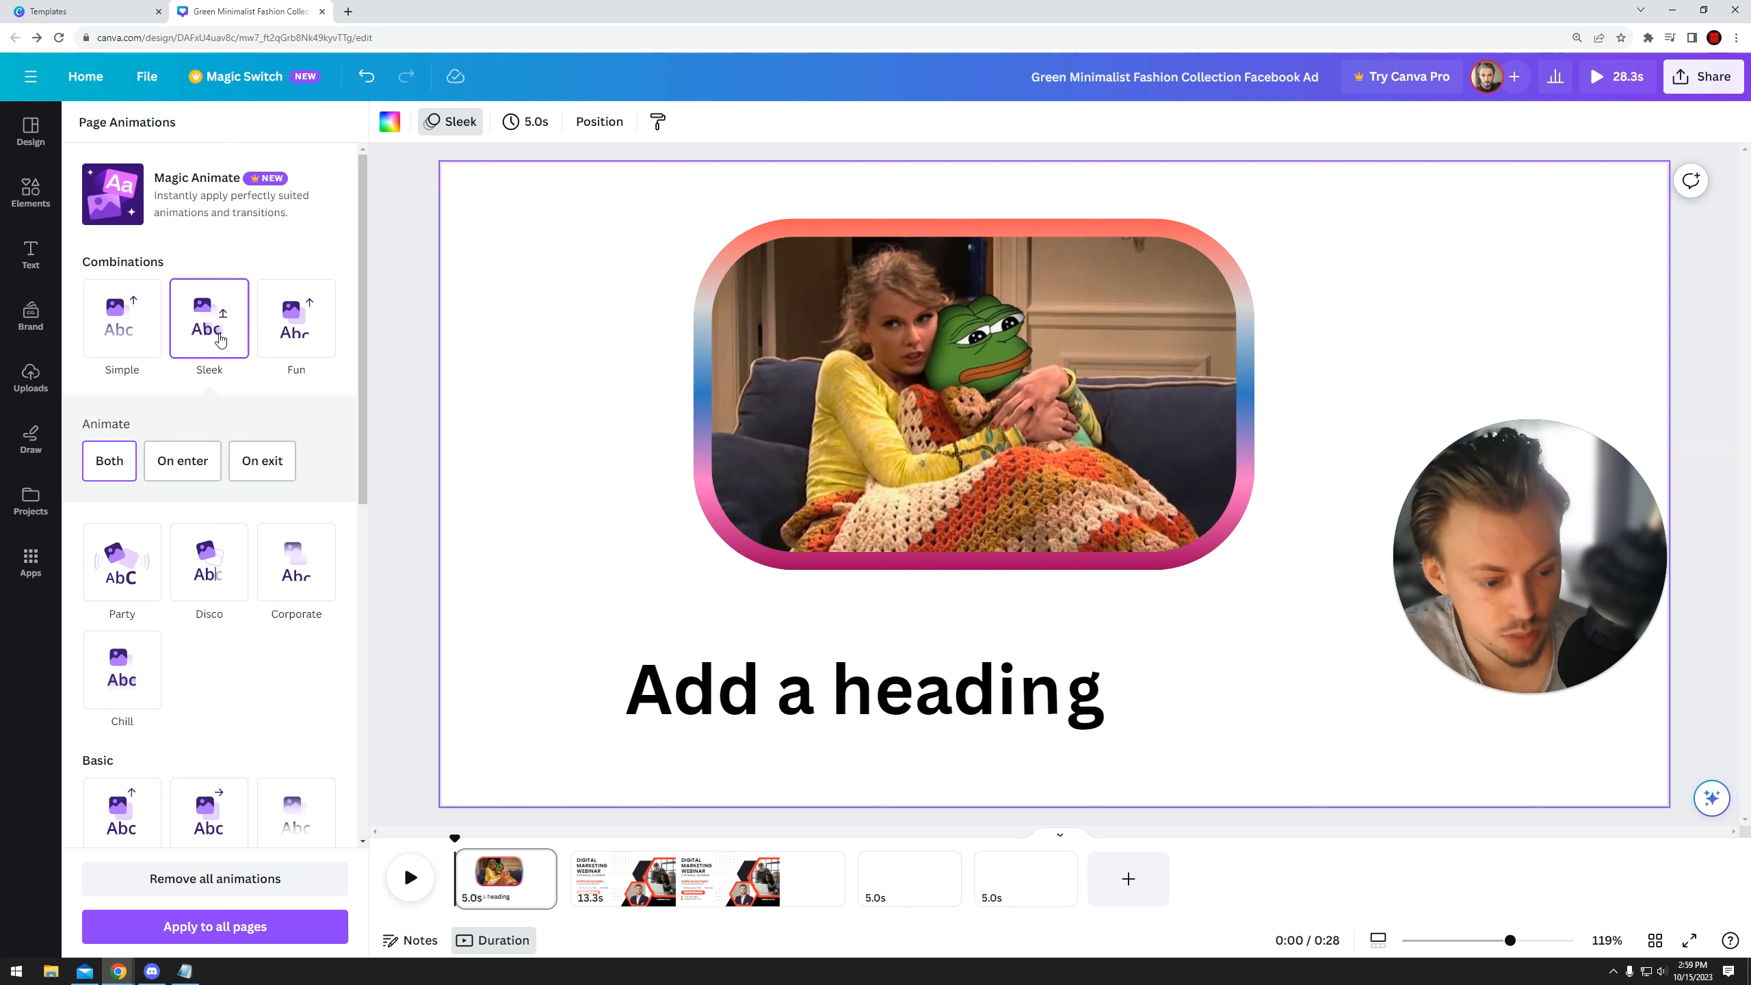
pyautogui.scroll(-1, 971, 327)
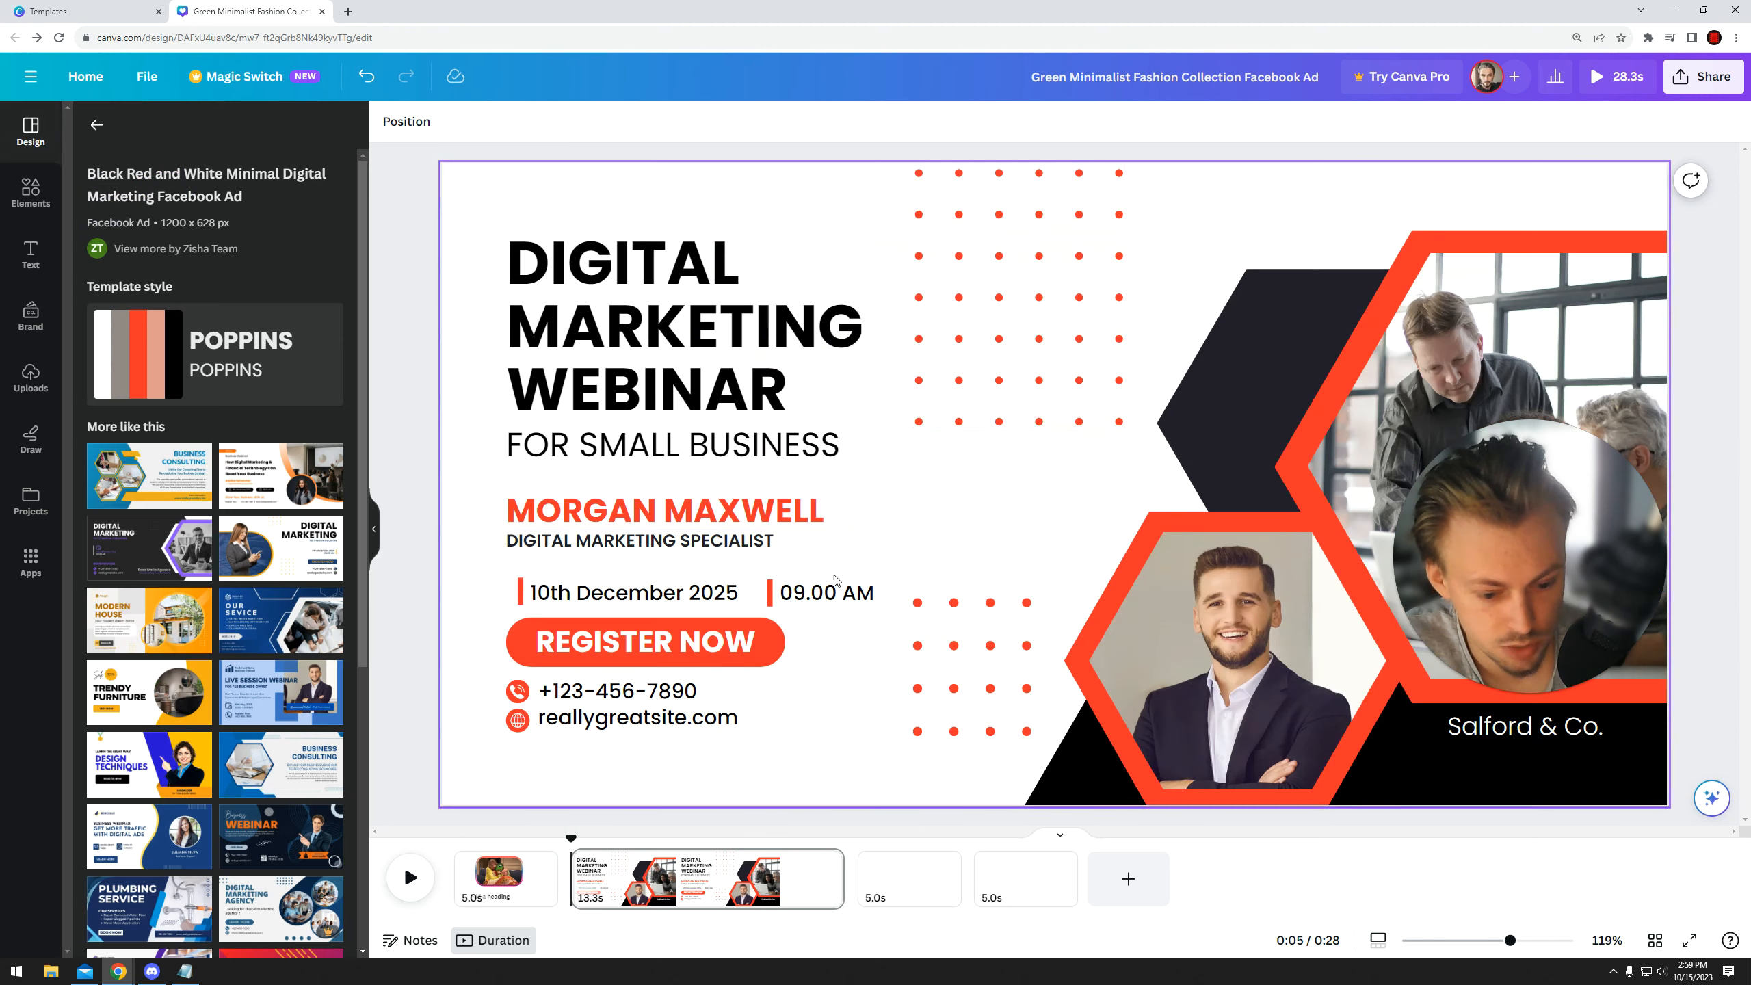
pyautogui.click(476, 265)
pyautogui.click(471, 117)
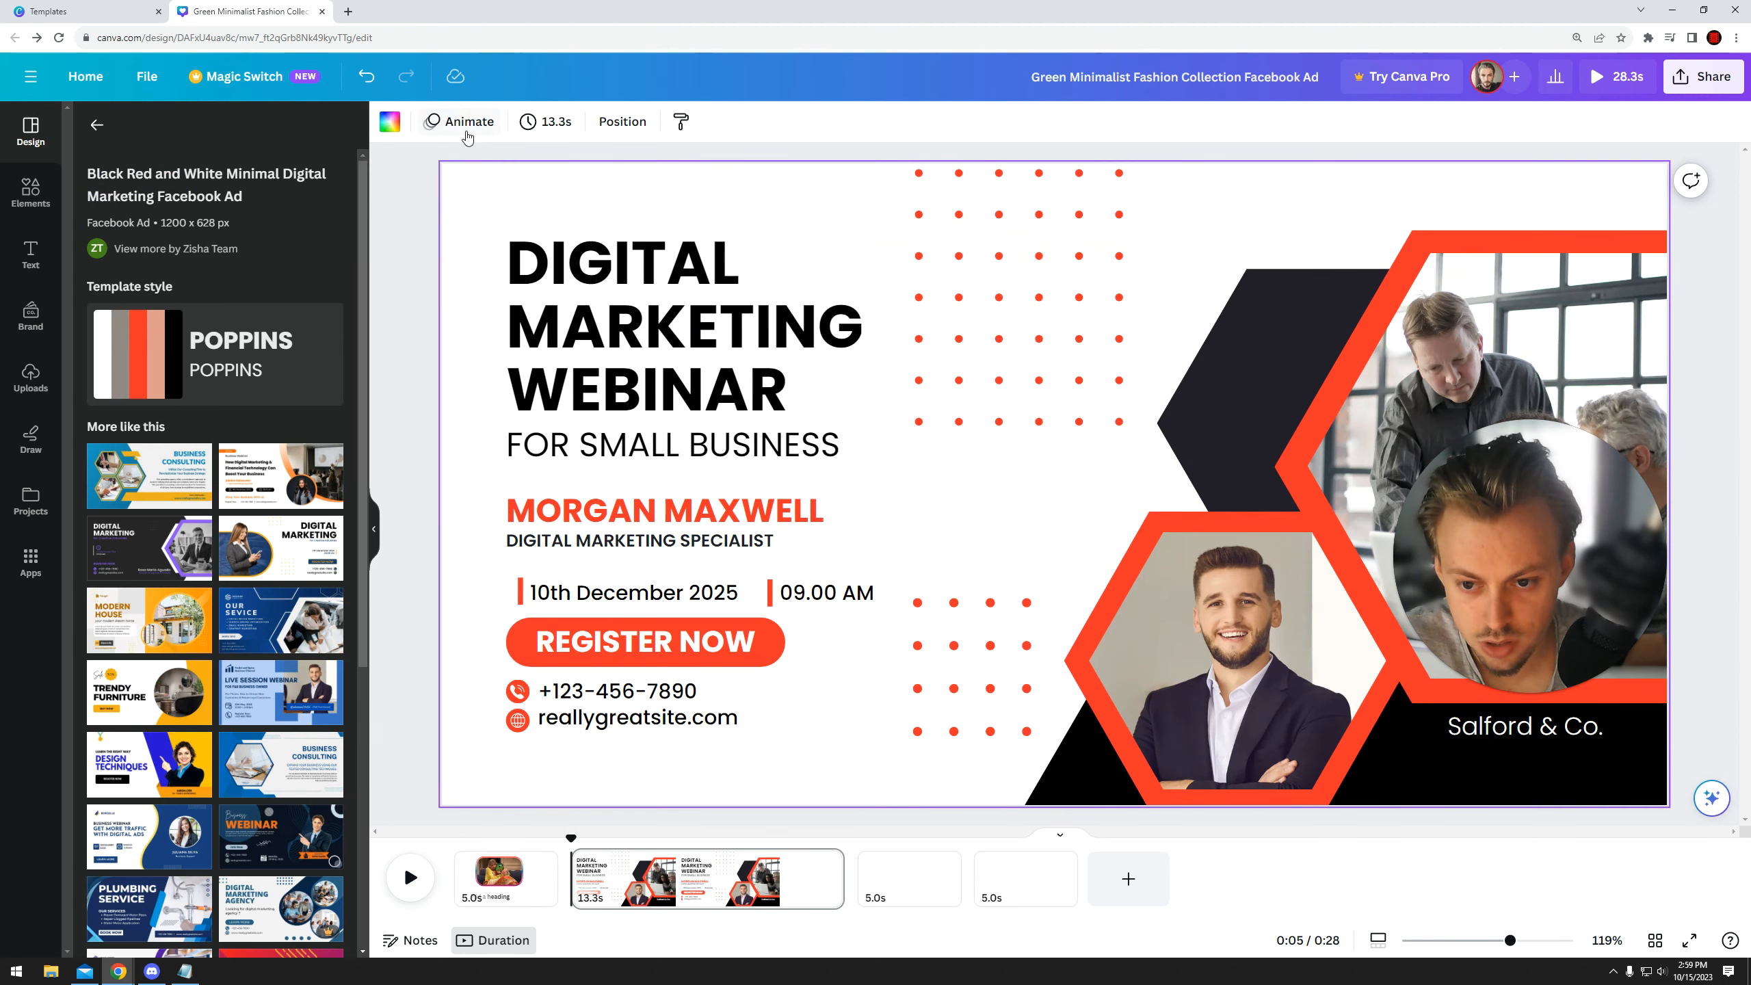
pyautogui.click(210, 335)
# - Extend the blank third page's duration on the timeline to 10.0 seconds
pyautogui.click(917, 868)
pyautogui.moveTo(952, 873); pyautogui.dragTo(1063, 873)
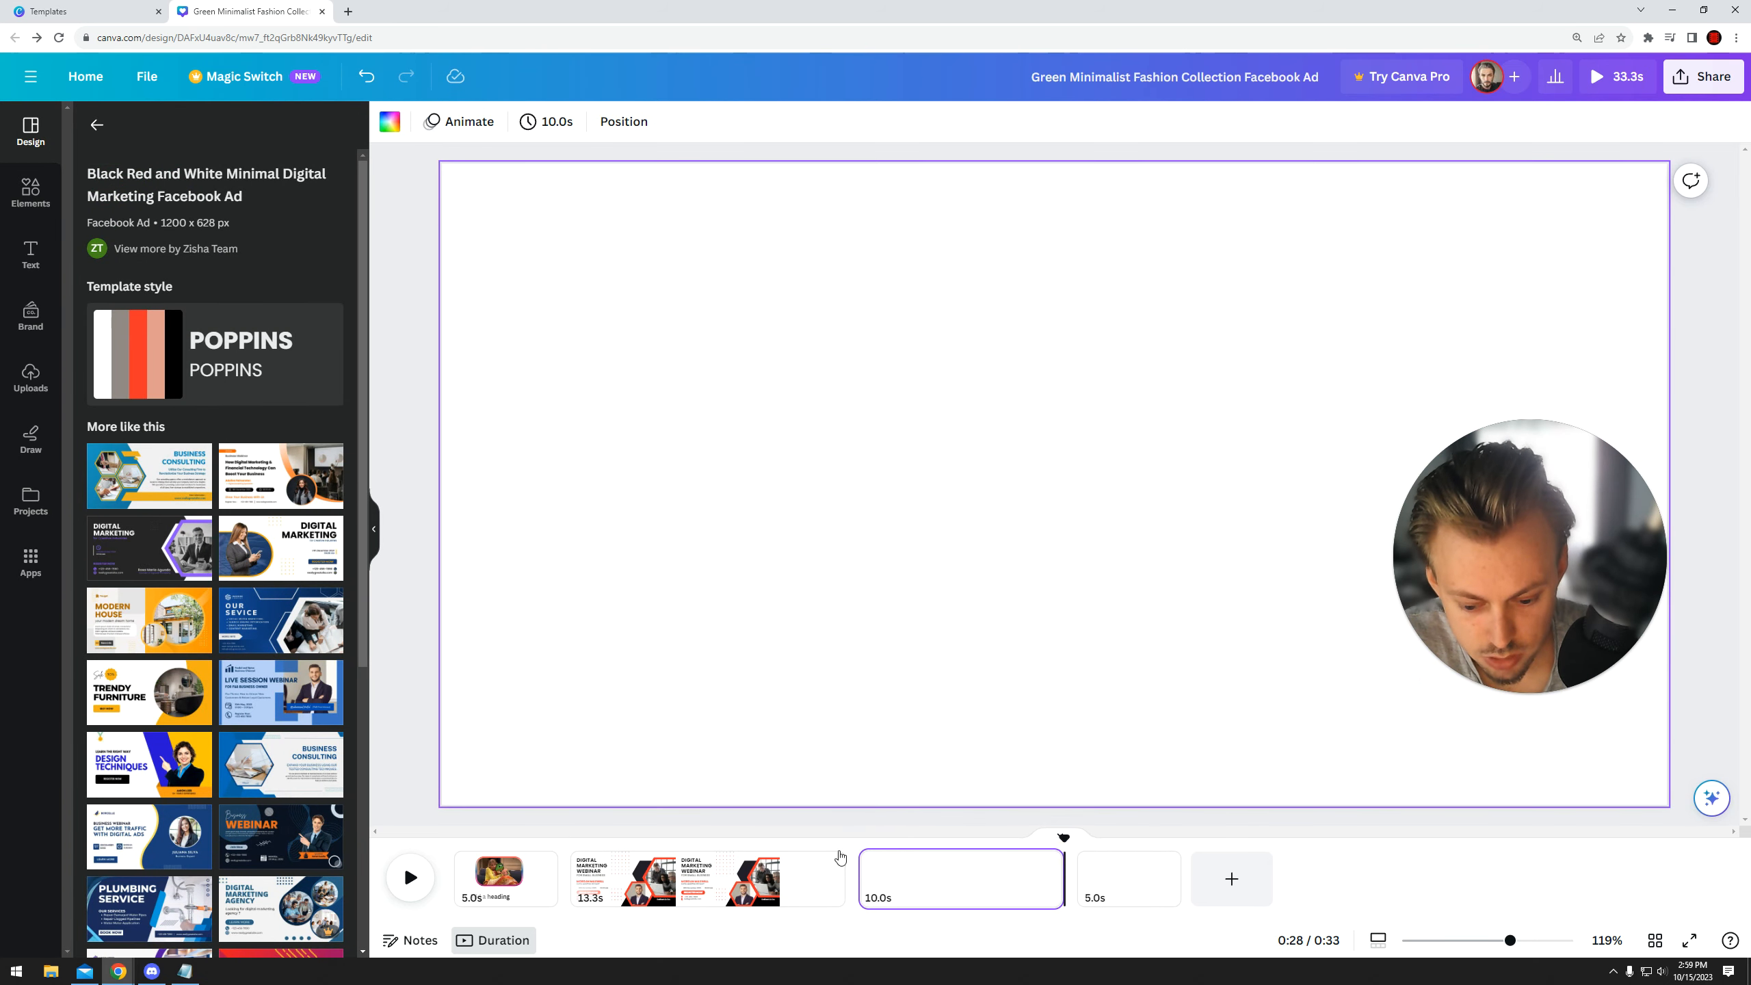
# - Apply the Blue Modern Business Our Service template to page 3 and the White Photo Simple Traveling template to page 4
pyautogui.click(248, 625)
pyautogui.scroll(-1, 1110, 831)
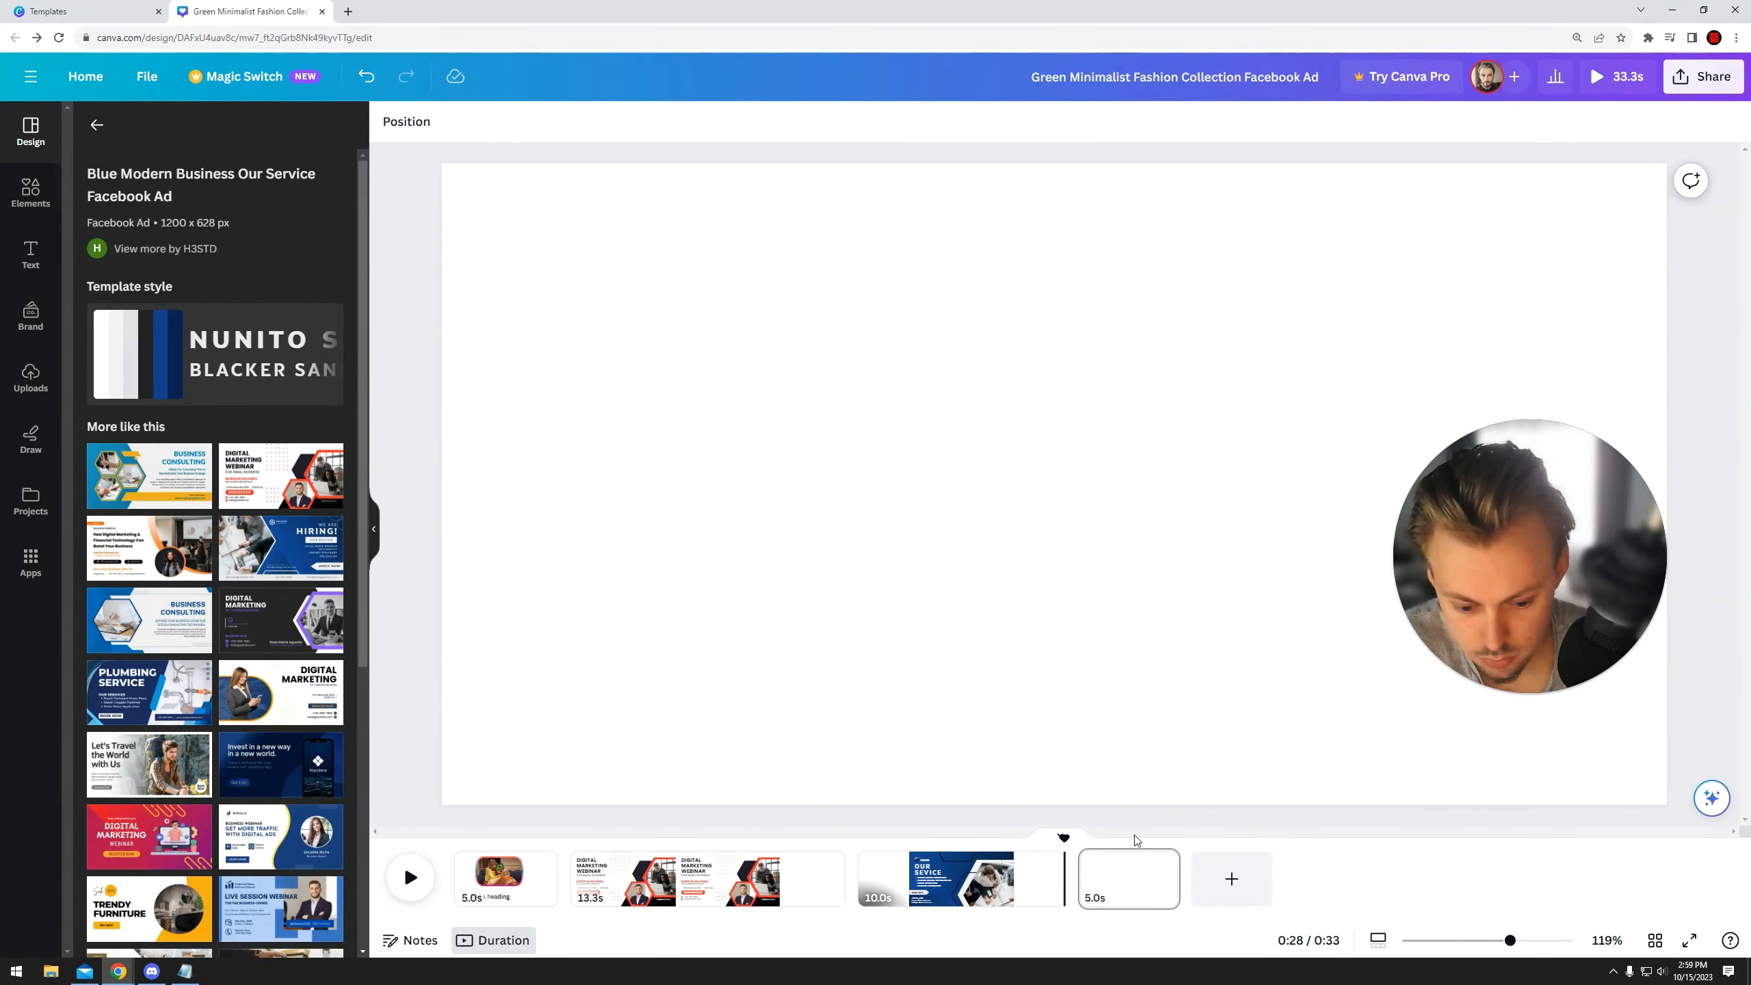
pyautogui.click(1136, 871)
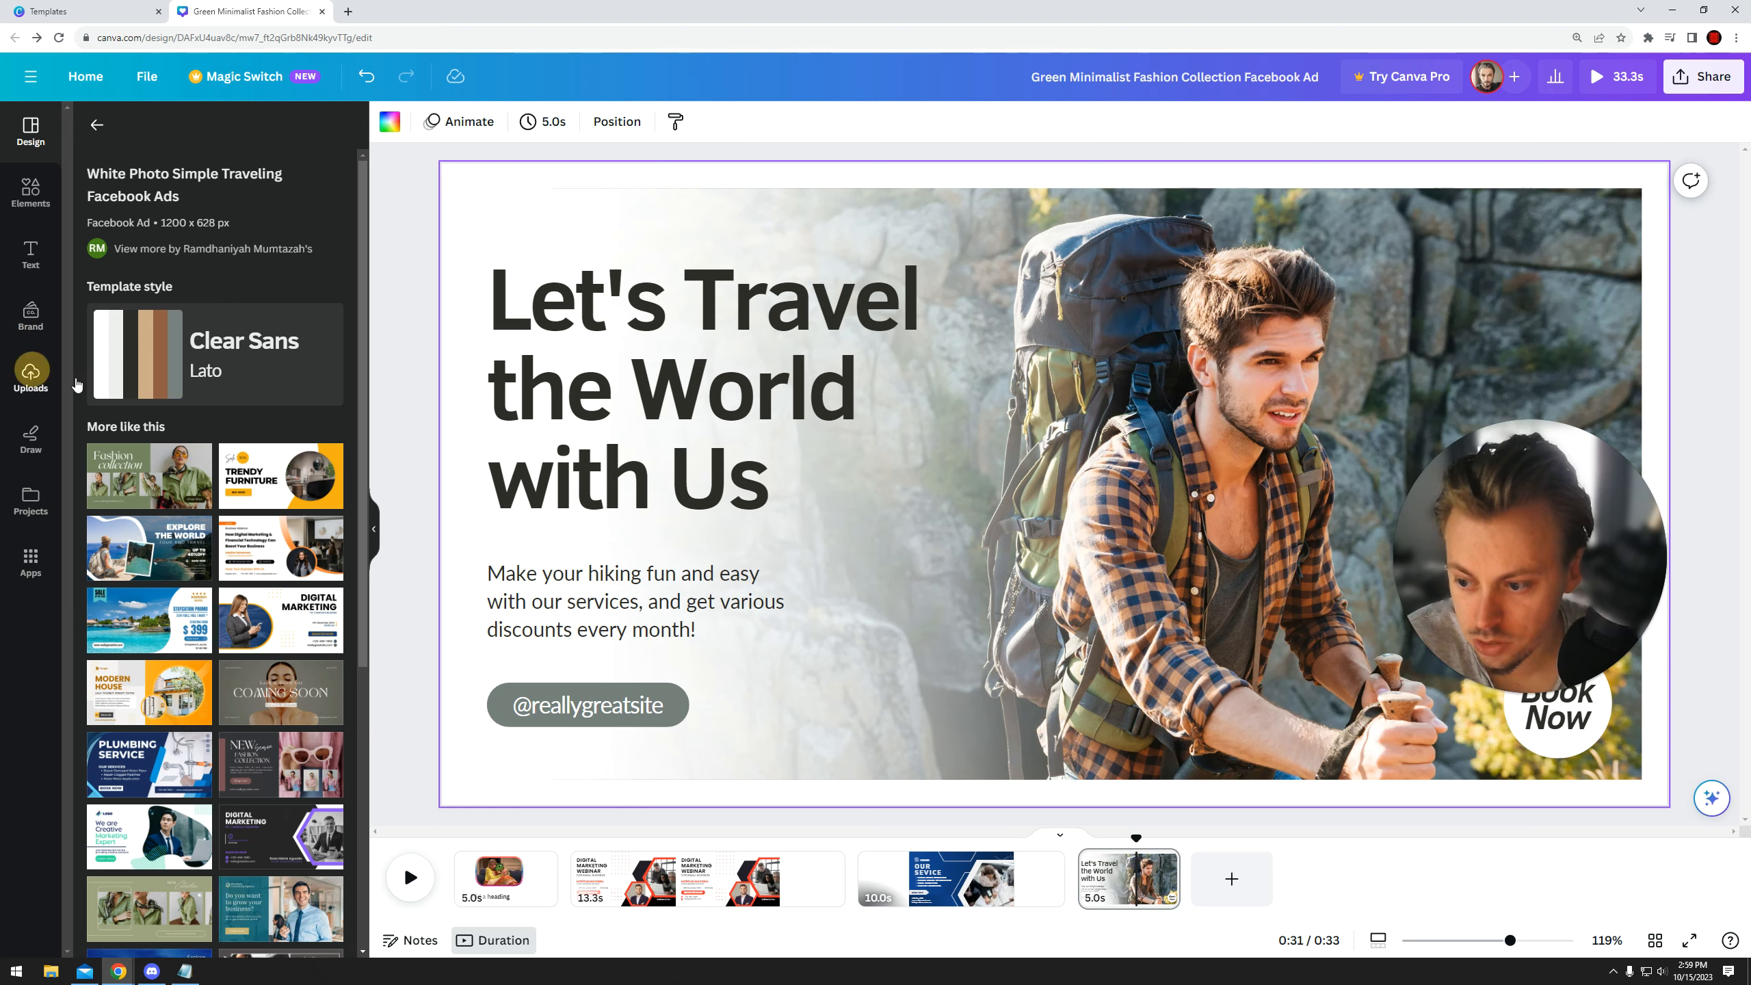
# - Show the audio files in the uploads library
pyautogui.click(34, 376)
pyautogui.click(312, 254)
pyautogui.moveTo(143, 317)
pyautogui.moveTo(143, 318); pyautogui.dragTo(212, 344)
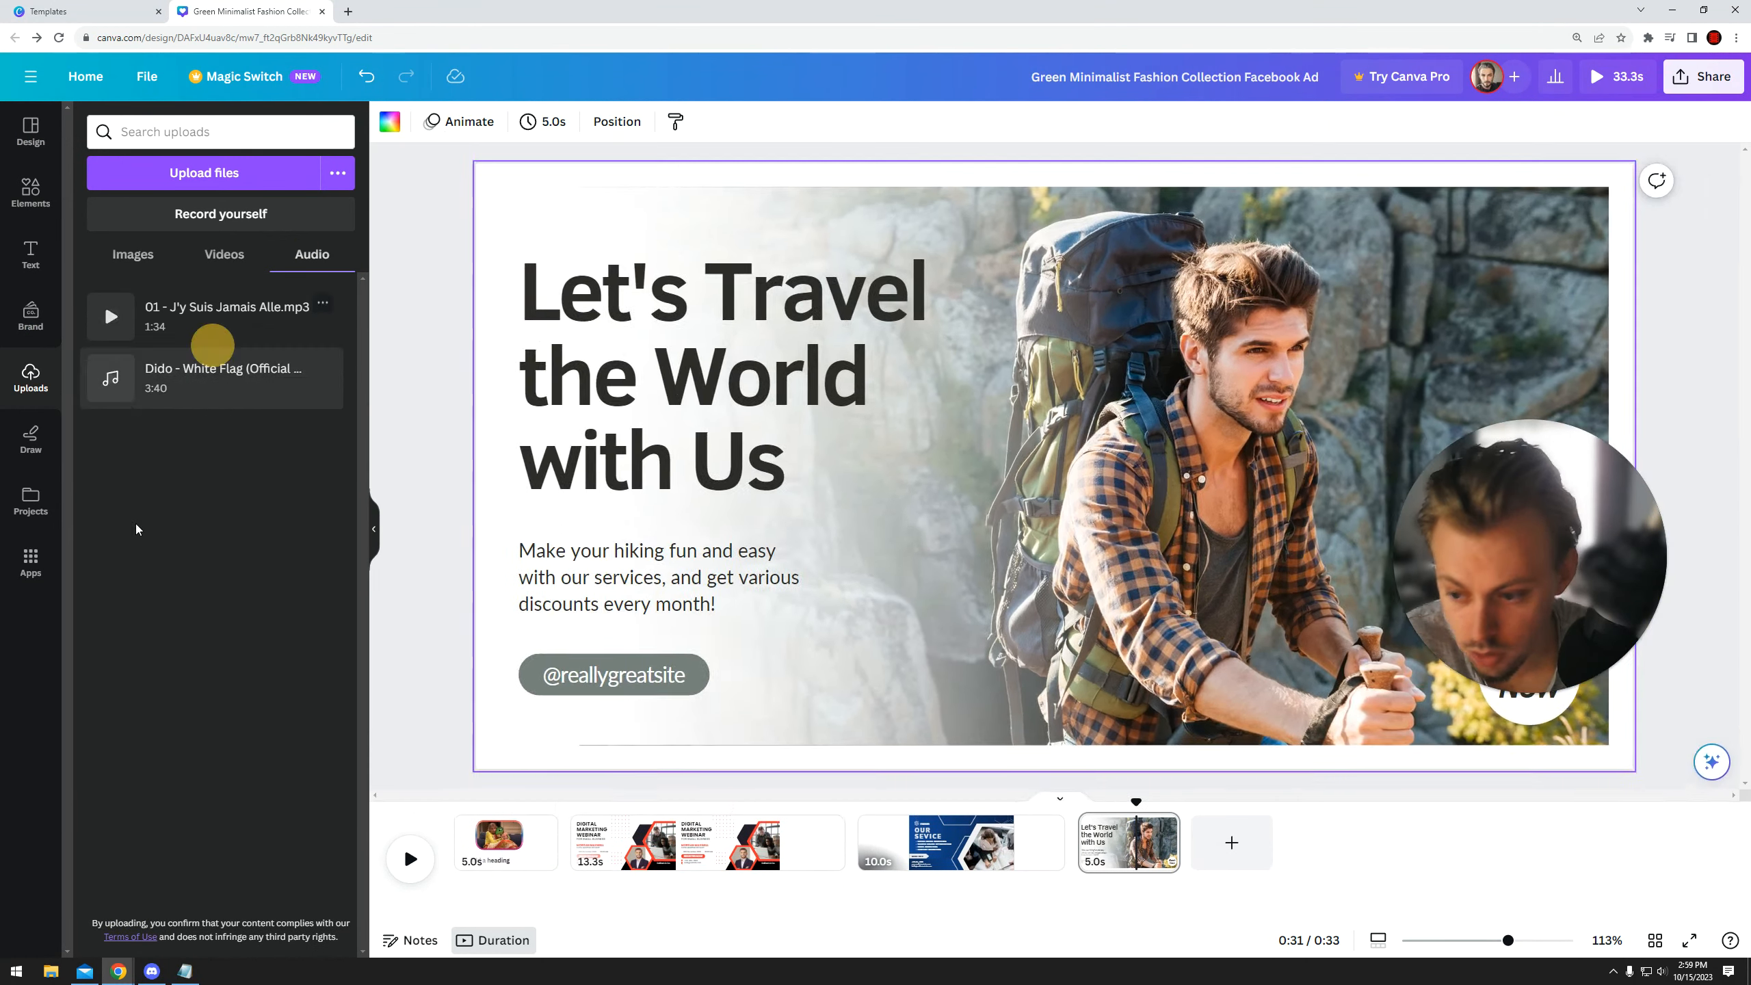
# - Add the Highlander Droid track from Canva's Audio app to the start of the timeline, spanning all pages
pyautogui.click(30, 562)
pyautogui.scroll(-3, 201, 614)
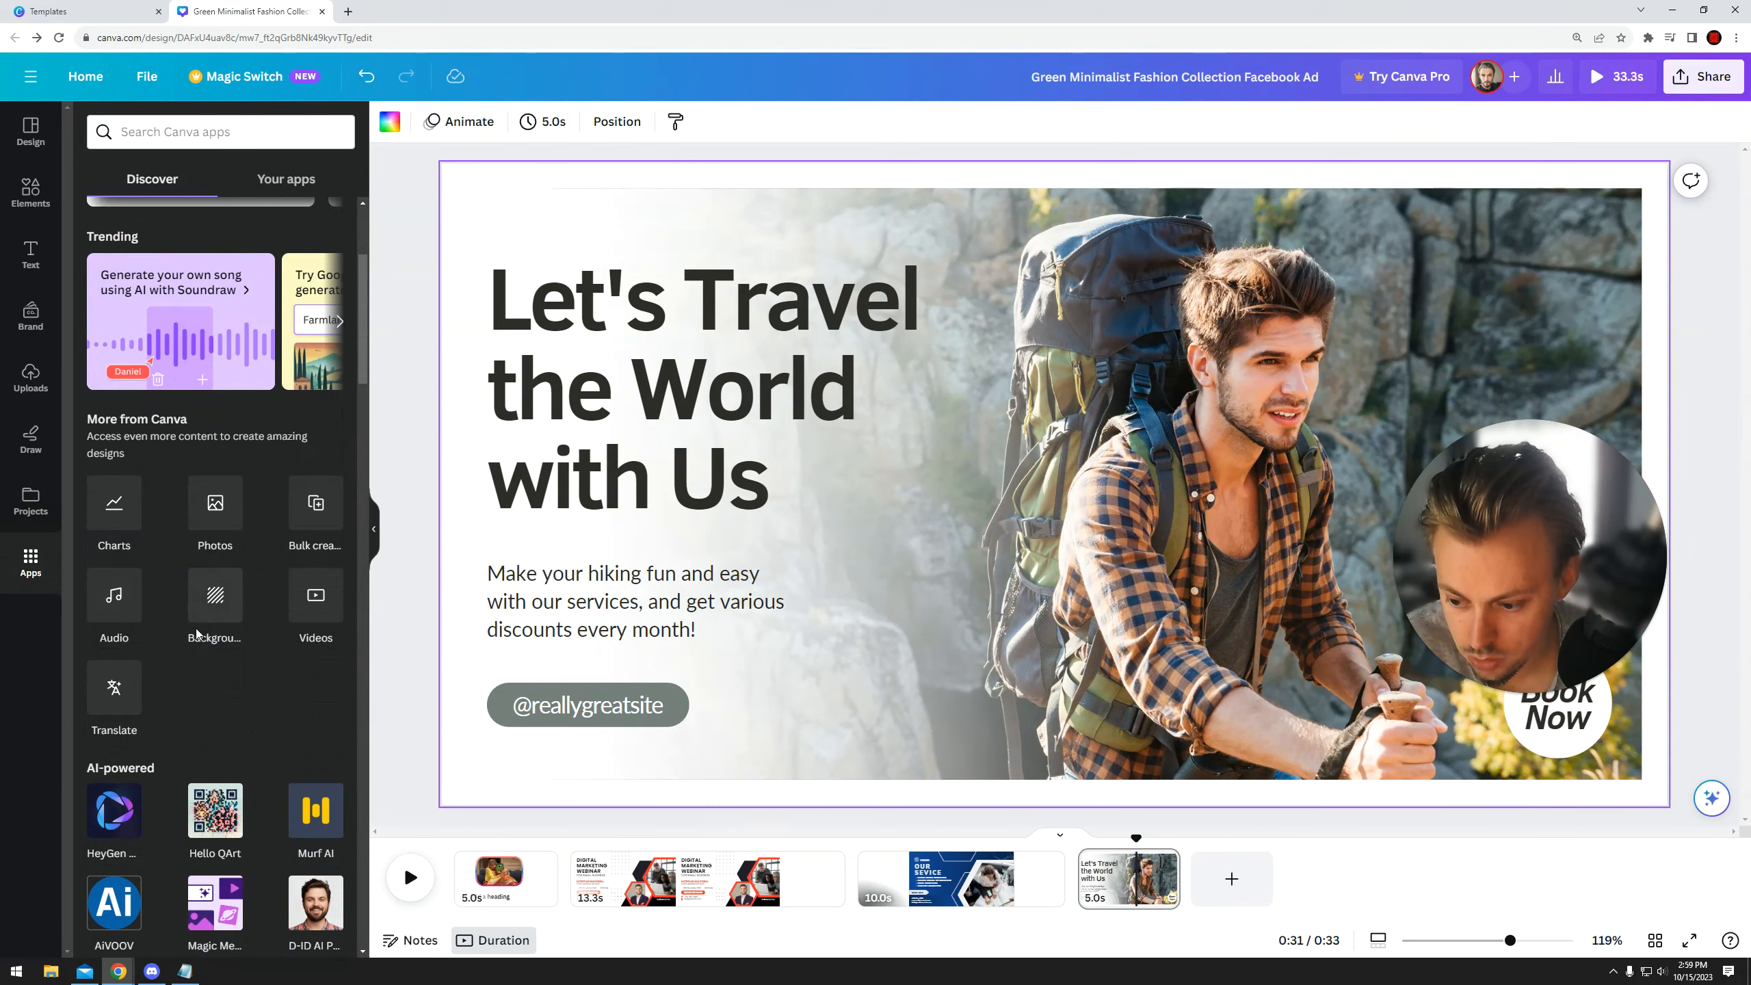
pyautogui.click(135, 601)
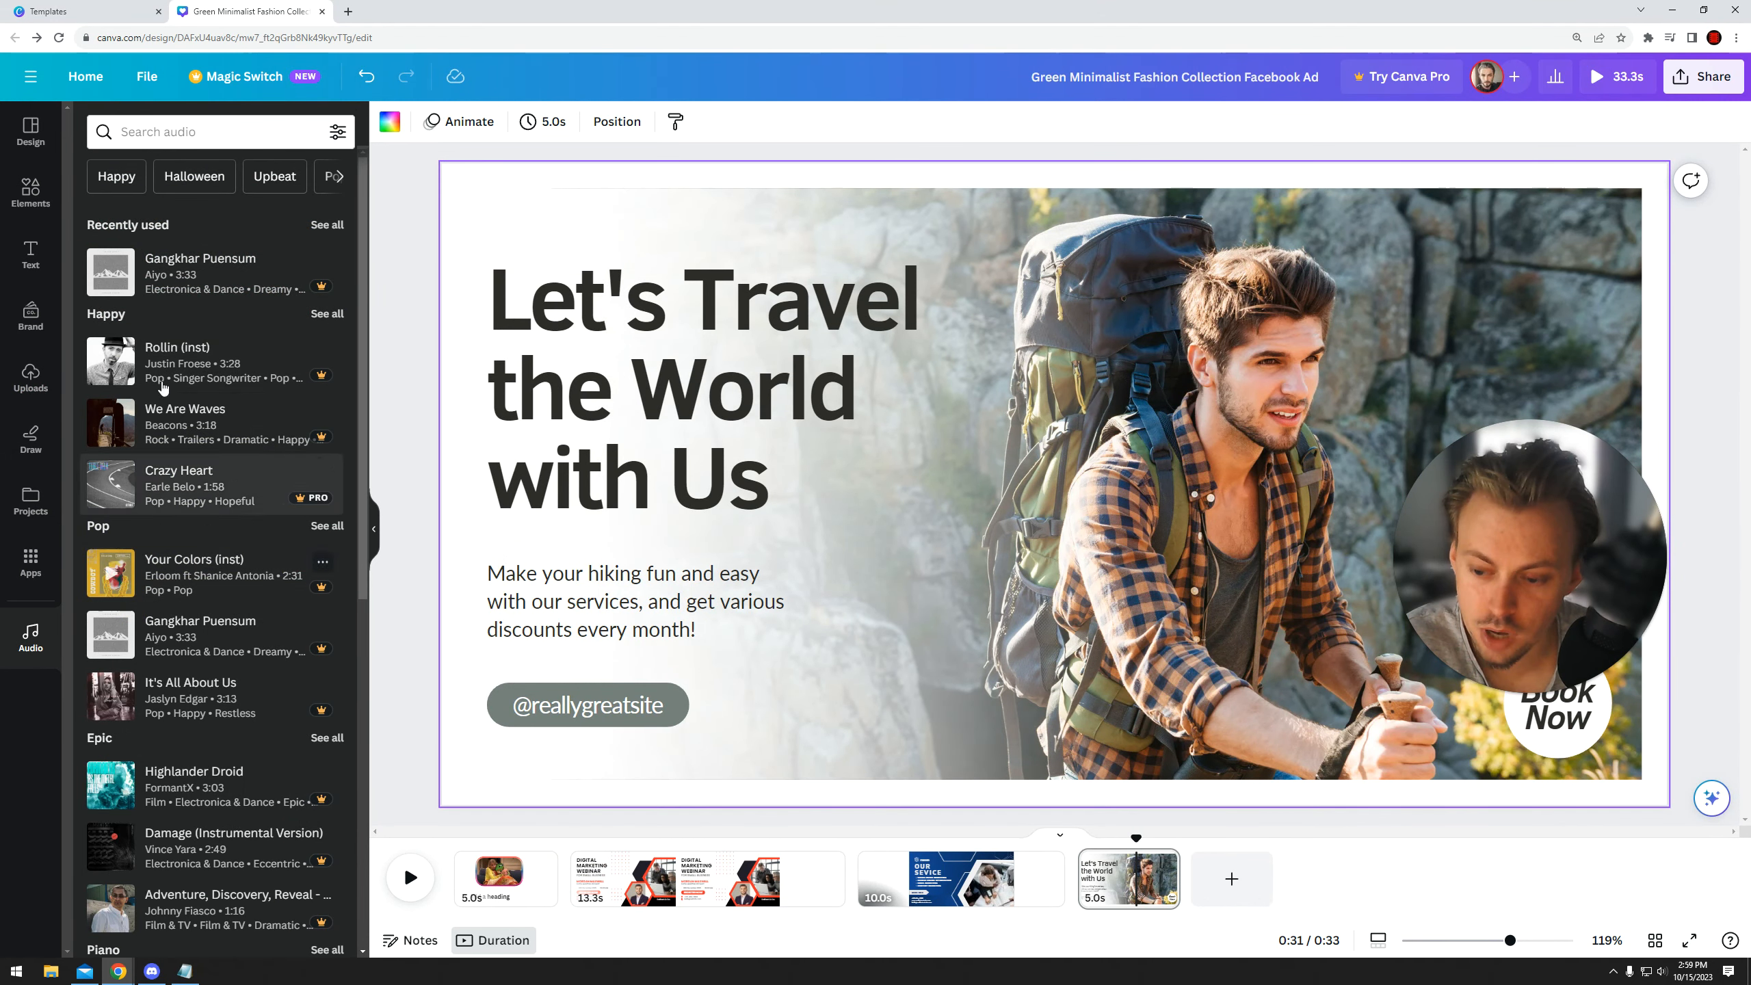
pyautogui.scroll(-4, 186, 524)
pyautogui.moveTo(193, 511); pyautogui.dragTo(466, 908)
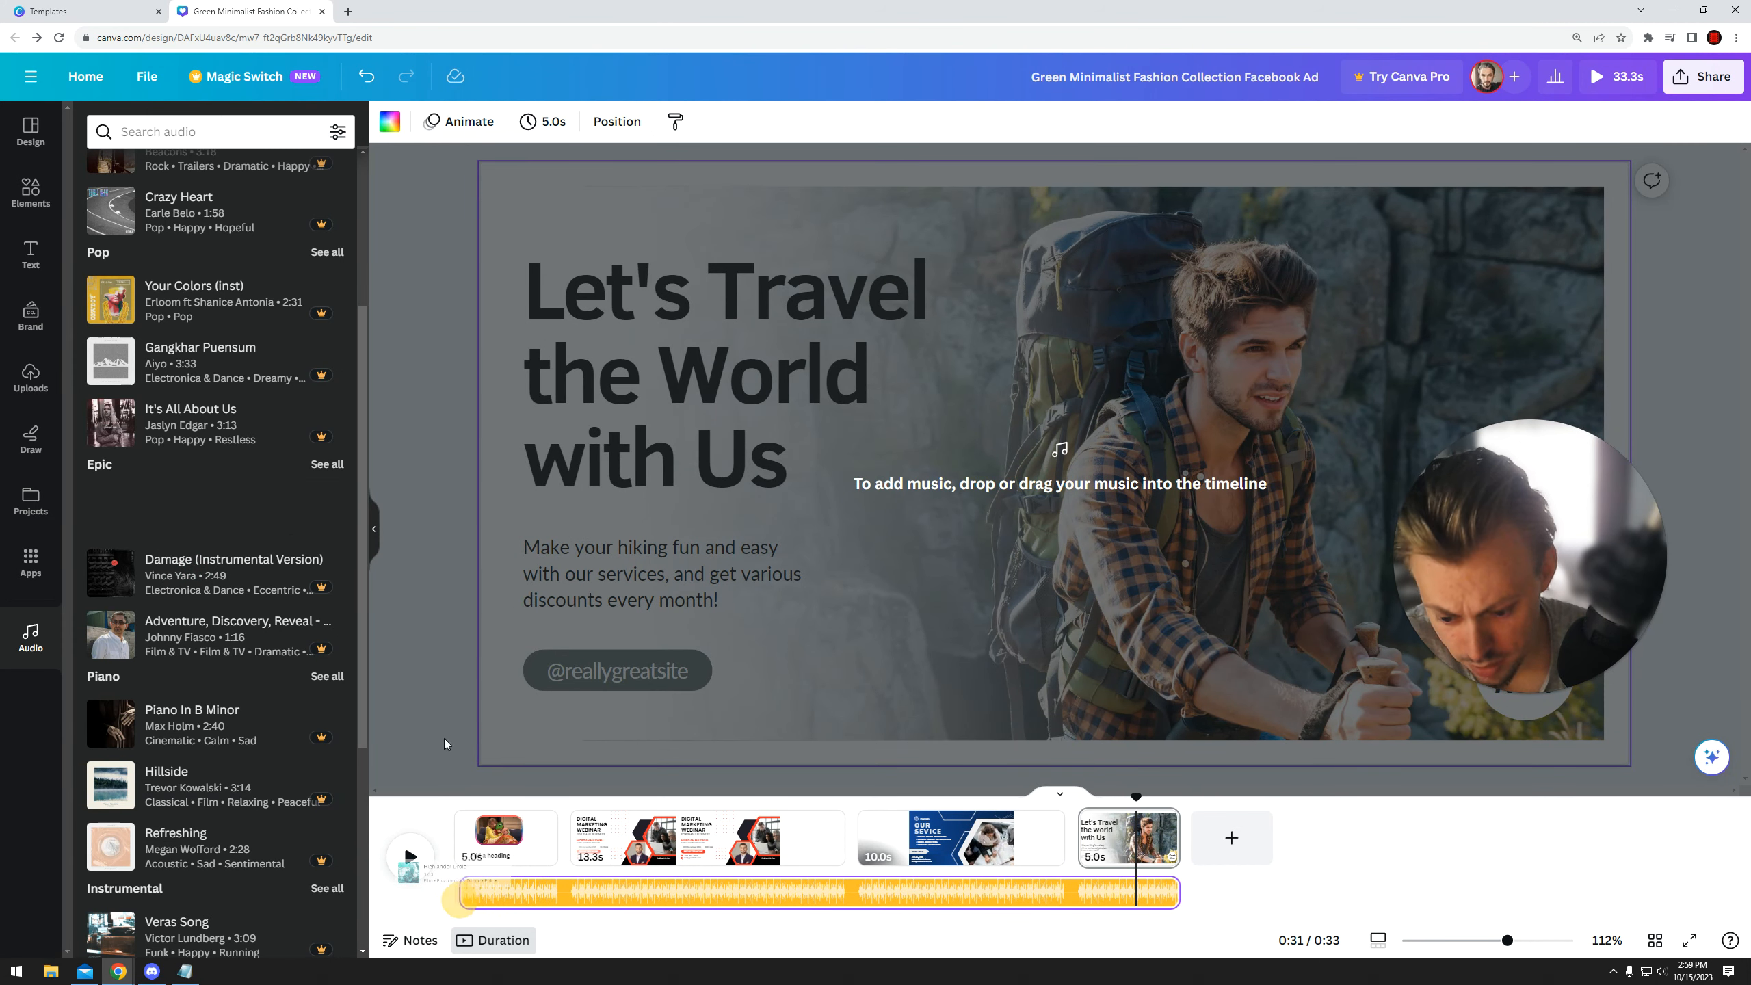
pyautogui.moveTo(463, 814); pyautogui.dragTo(460, 821)
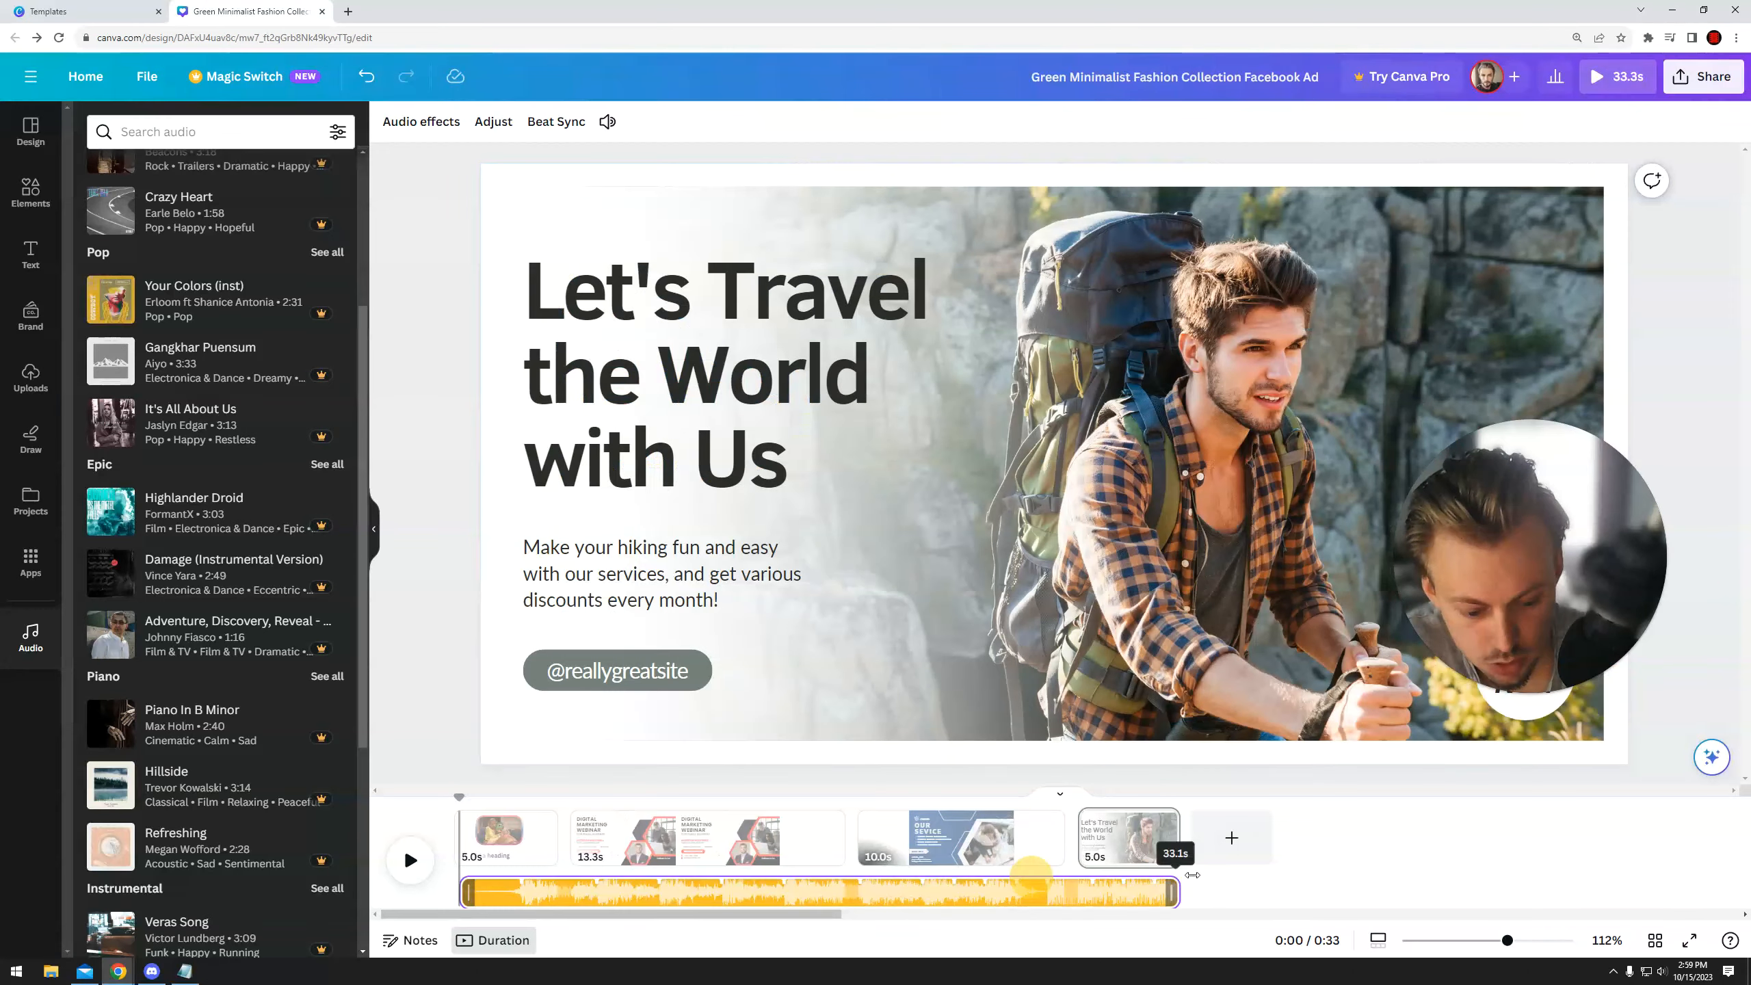
pyautogui.click(1187, 876)
# - Set the music track's fade in and fade out to 5.0 seconds each and shift which section of the song plays
pyautogui.click(422, 124)
pyautogui.moveTo(76, 191); pyautogui.dragTo(254, 191)
pyautogui.moveTo(75, 246); pyautogui.dragTo(327, 245)
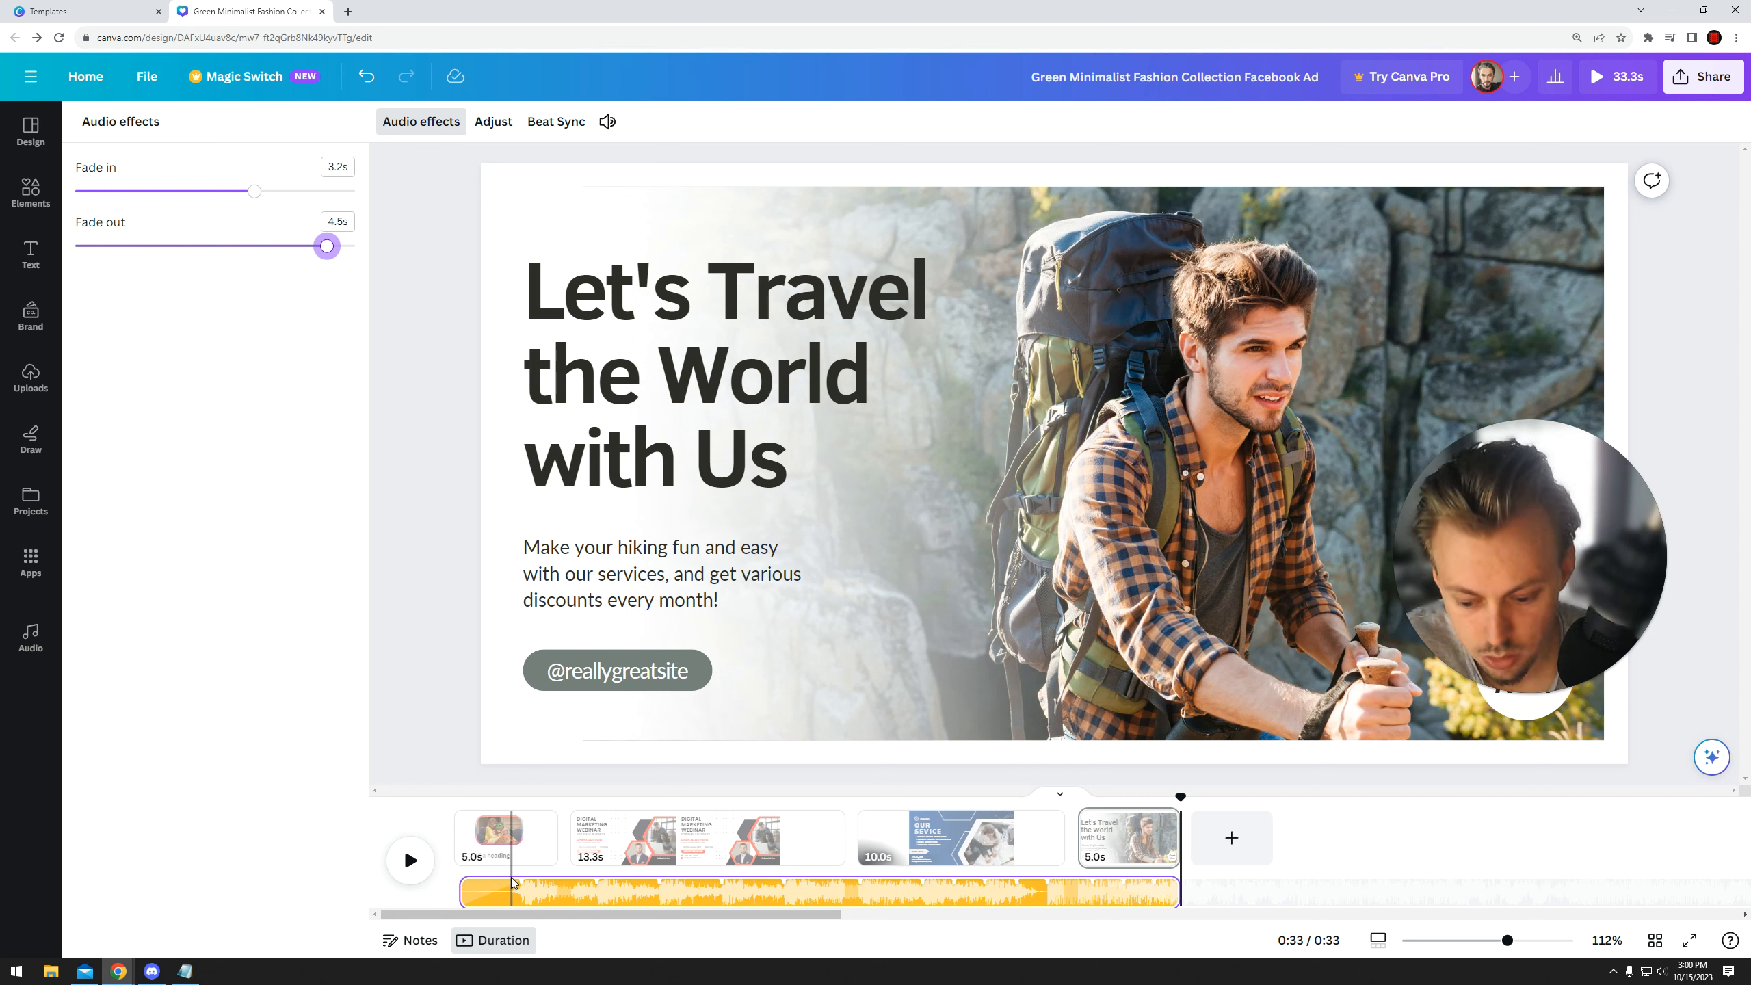
pyautogui.moveTo(255, 190); pyautogui.dragTo(387, 195)
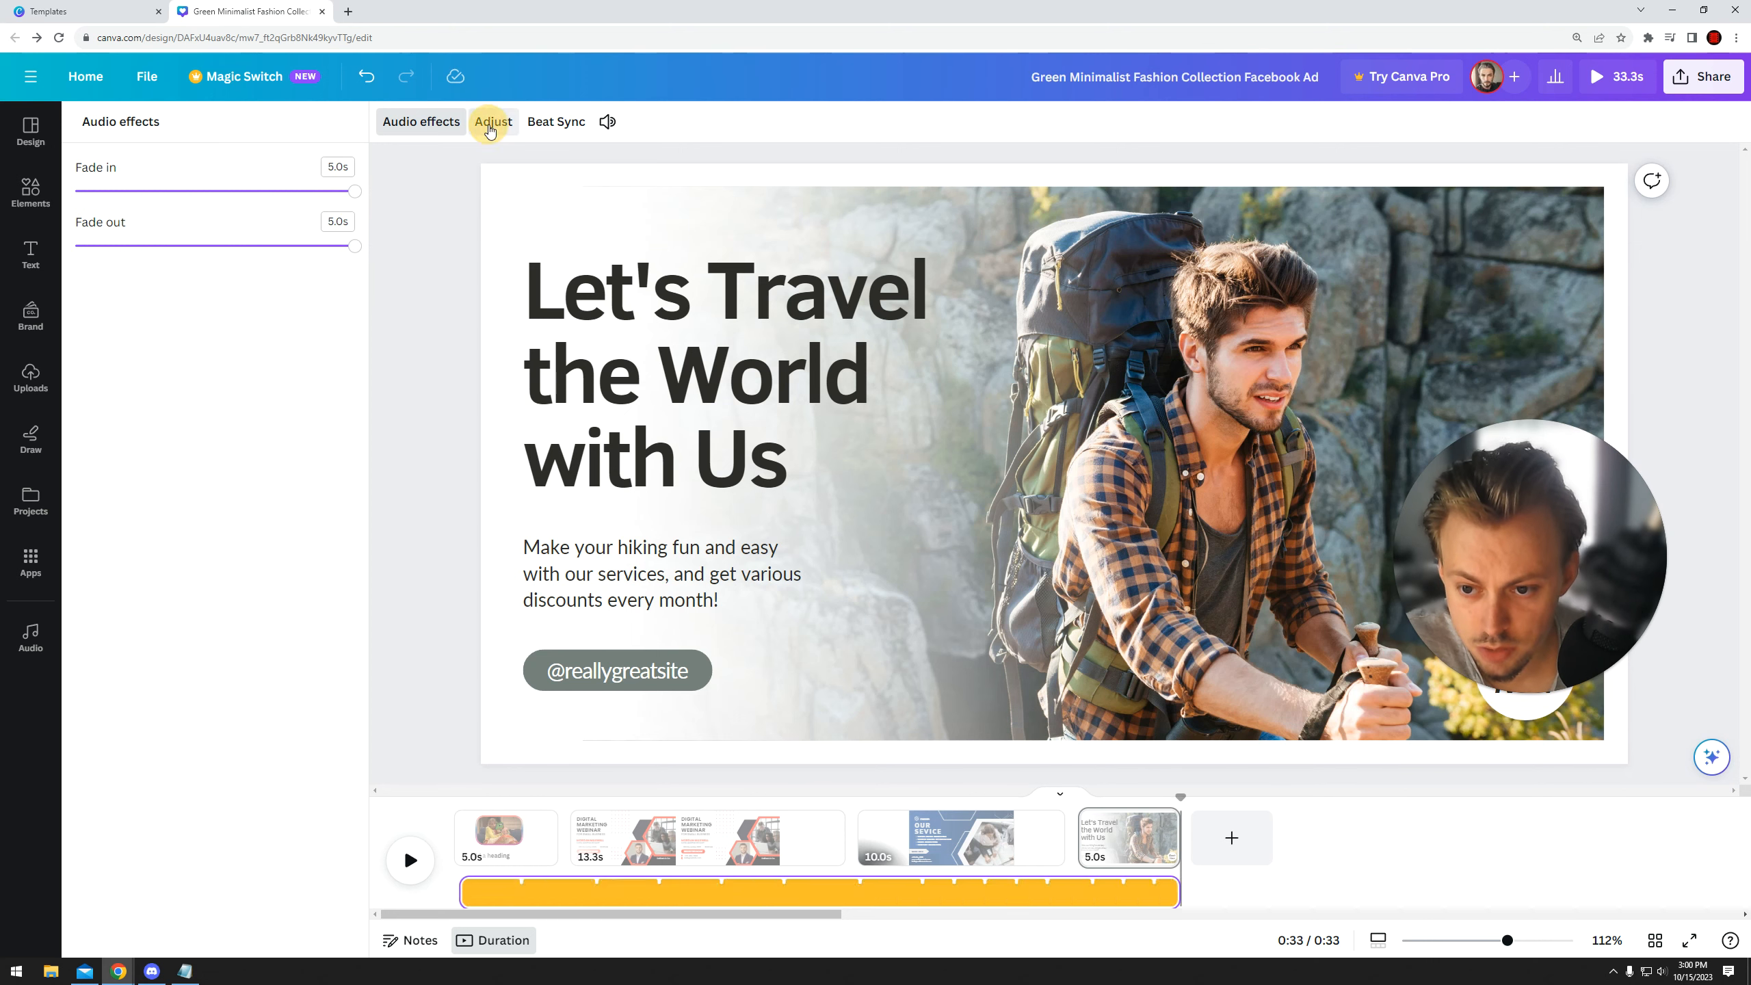
pyautogui.moveTo(970, 896); pyautogui.dragTo(754, 894)
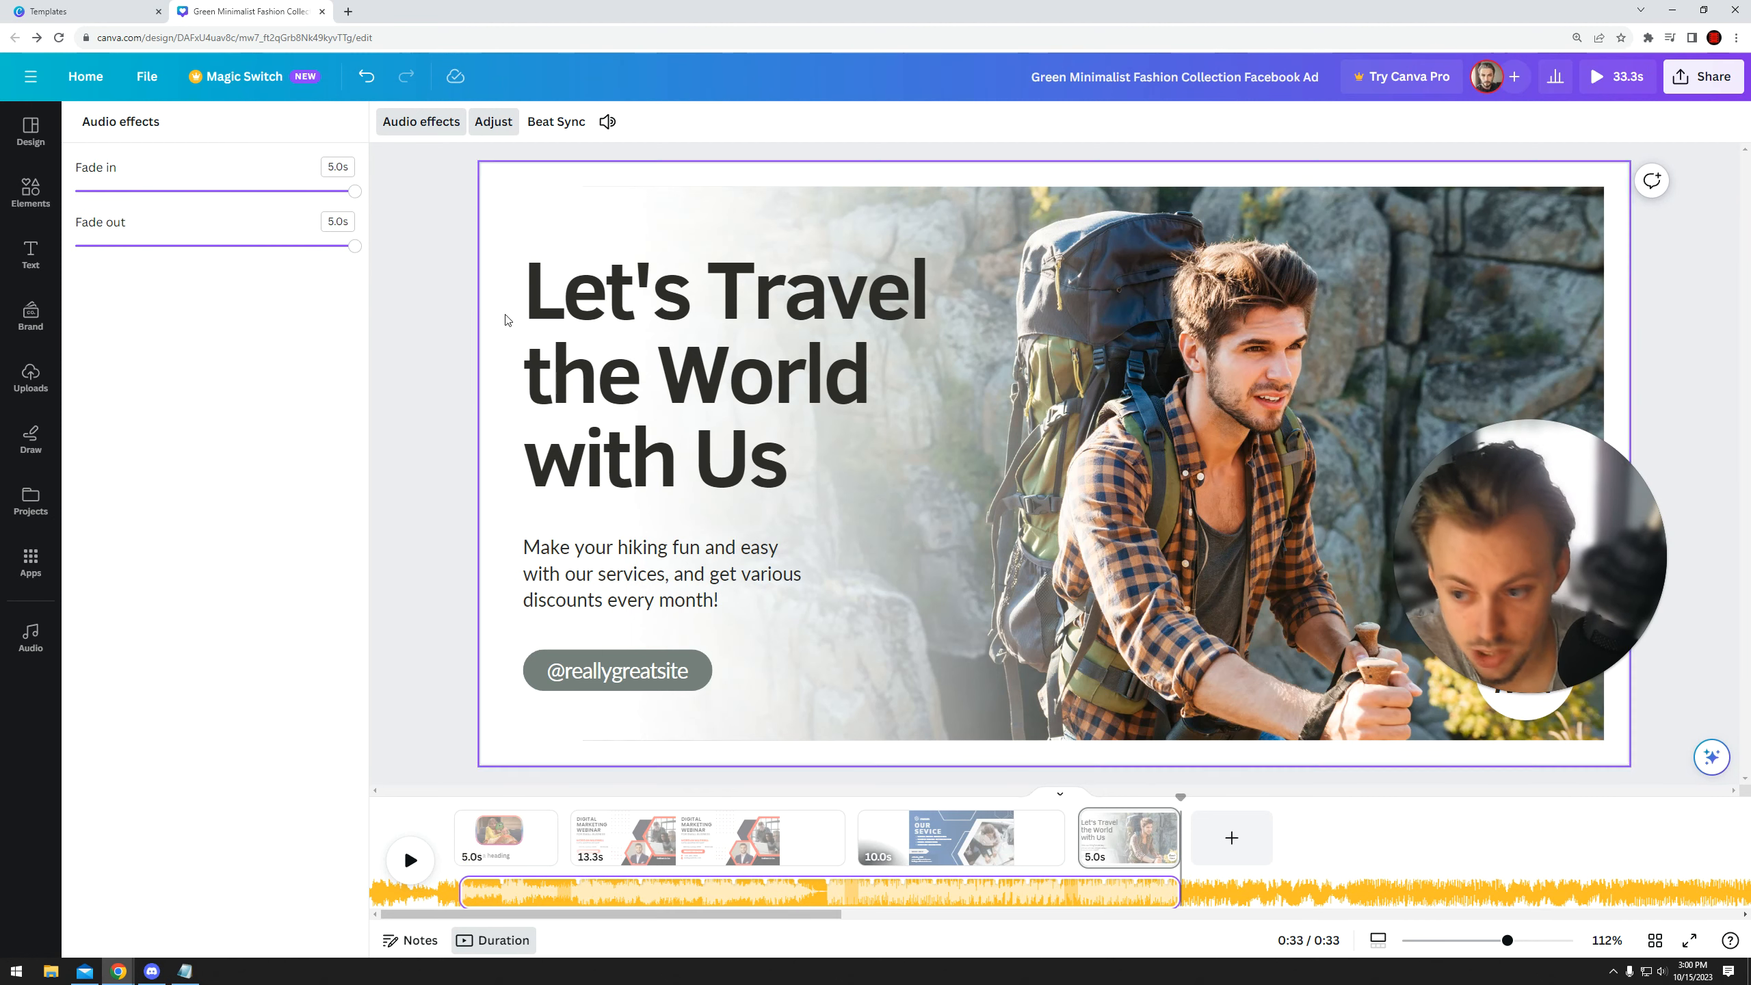
# - Show the music track's Beat Sync options and volume control
pyautogui.click(556, 121)
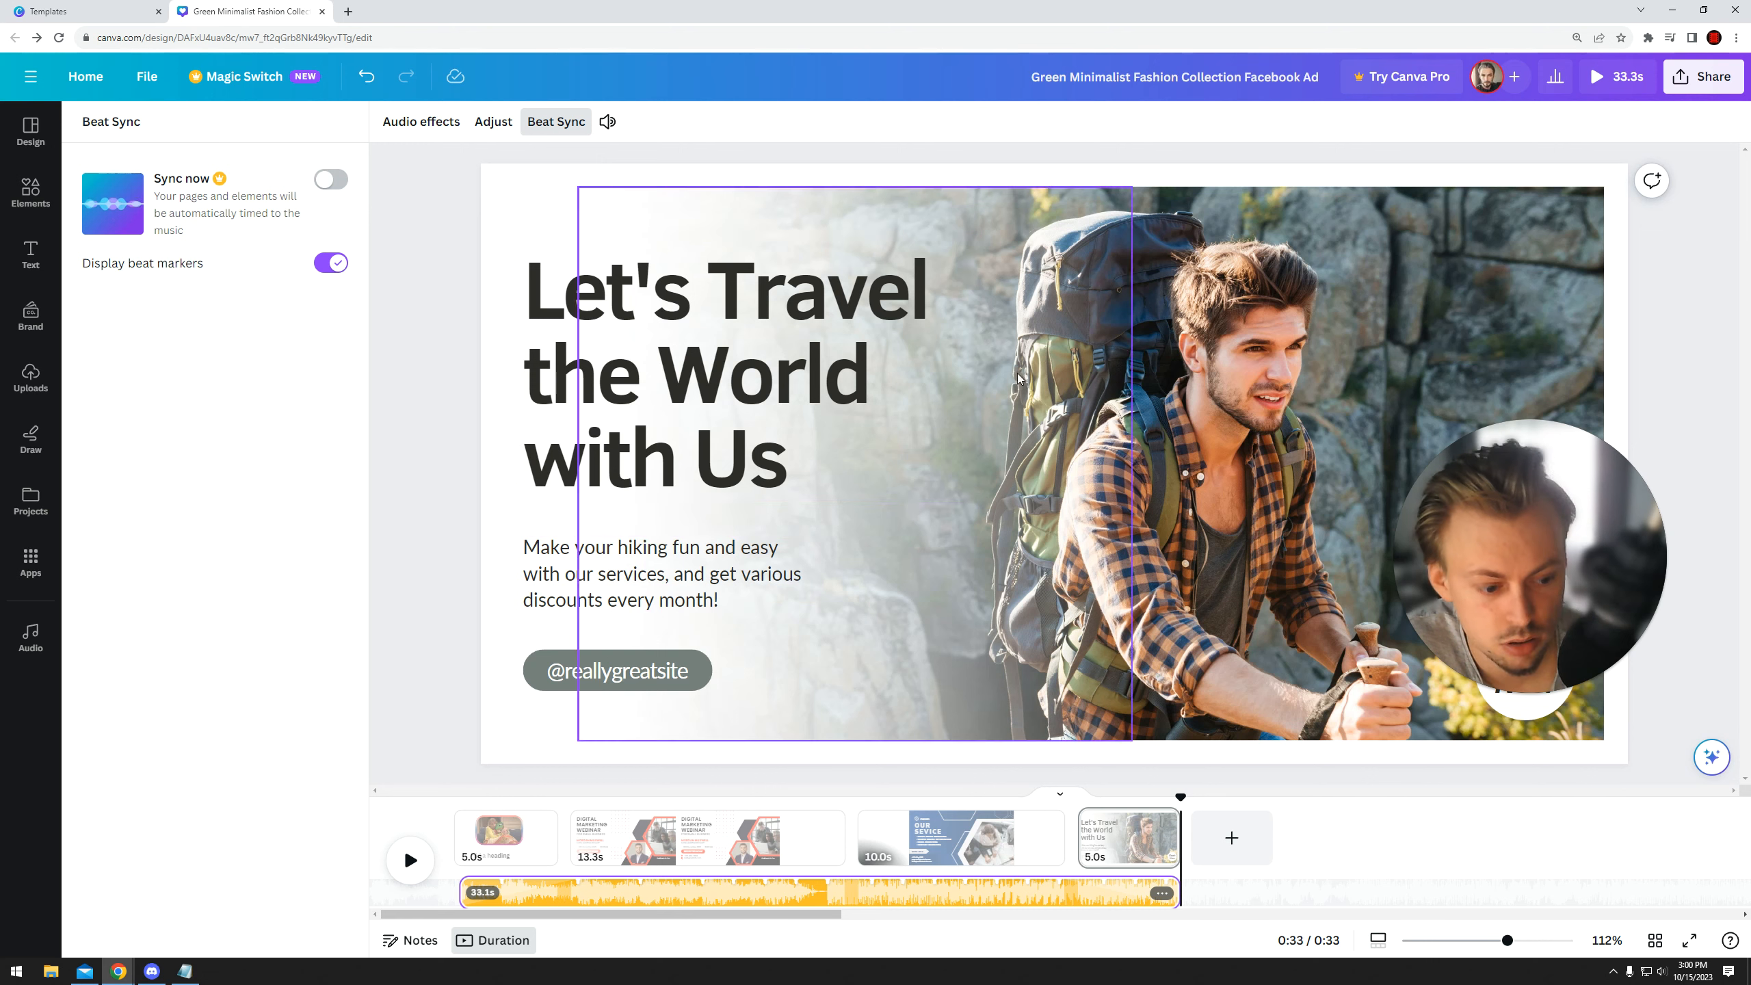
pyautogui.click(573, 121)
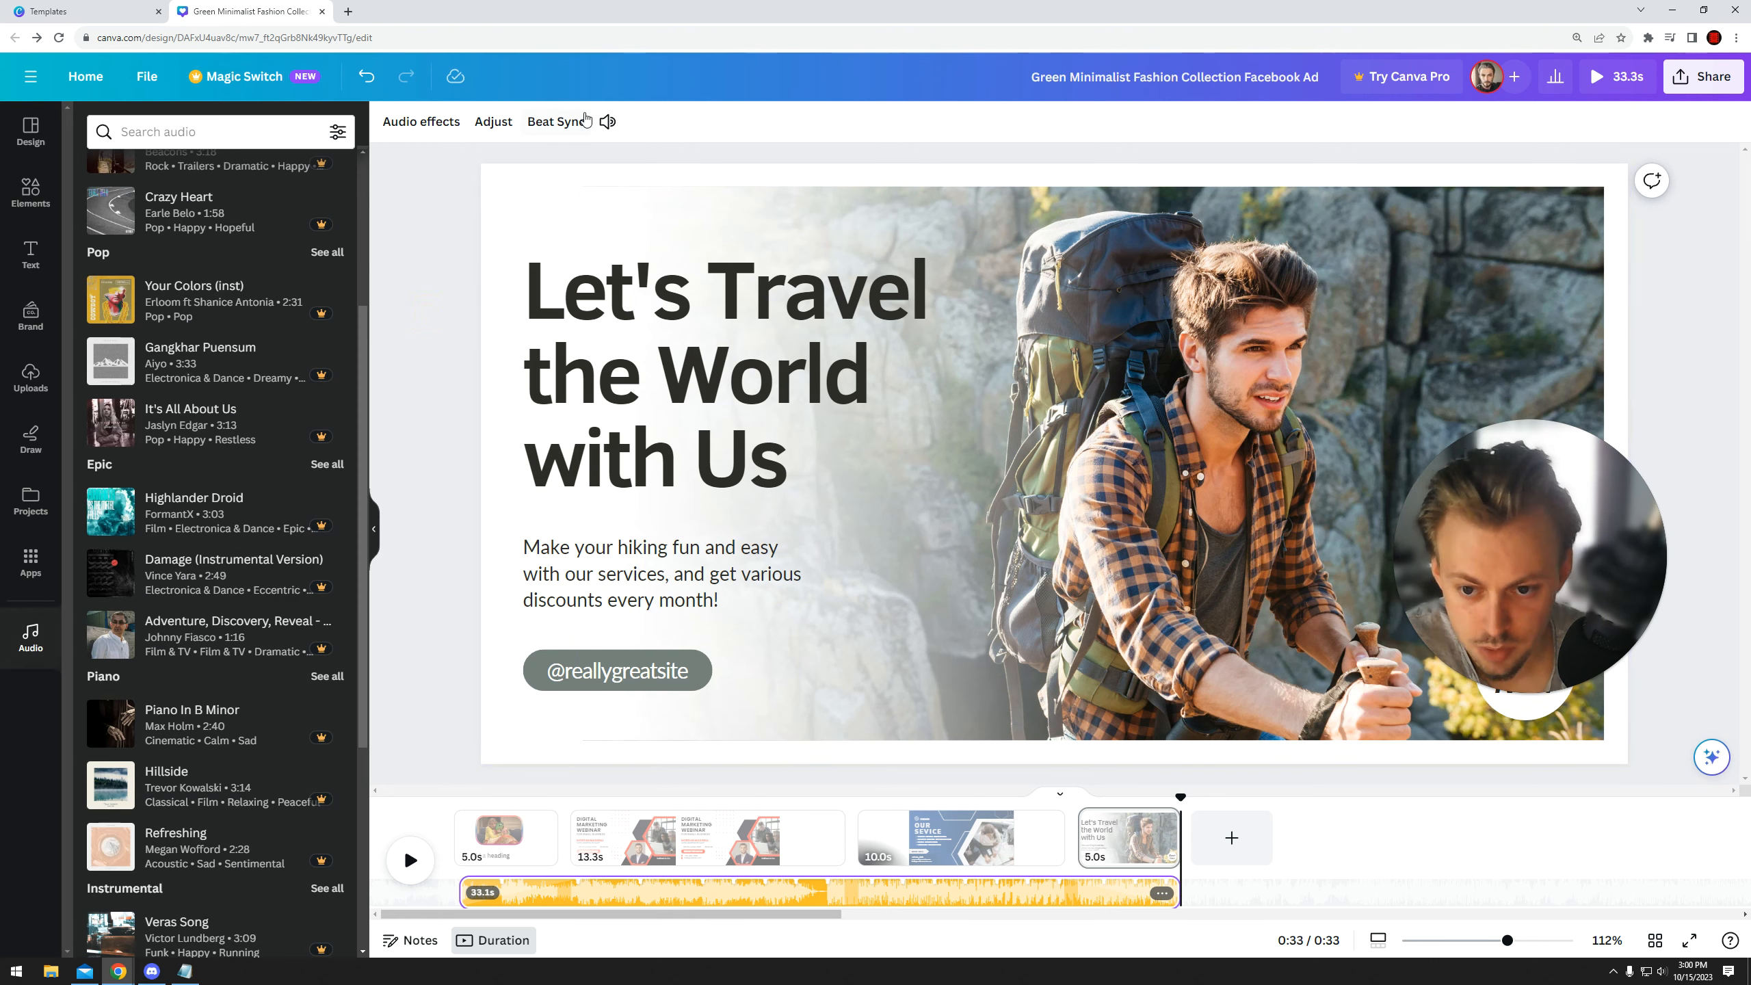
pyautogui.click(607, 121)
pyautogui.moveTo(666, 211); pyautogui.dragTo(668, 206)
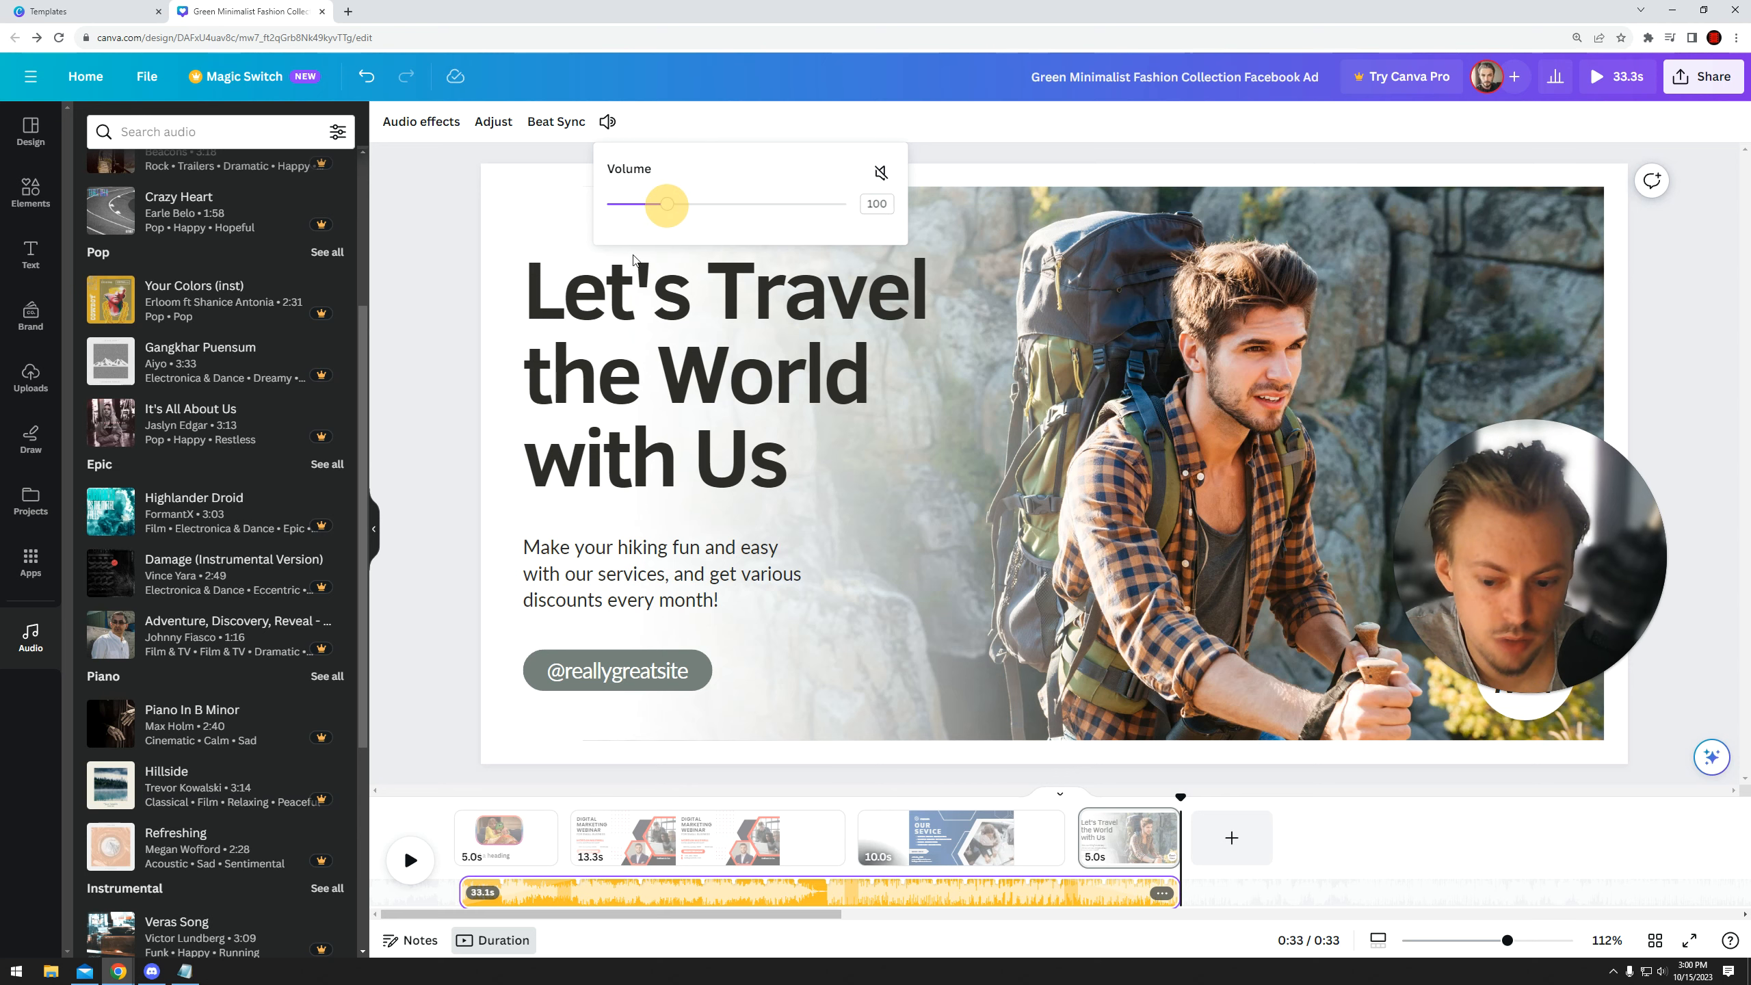
pyautogui.click(474, 385)
# - Place a second Highlander Droid clip at about 0:07 and trim the first clip to end where it begins
pyautogui.moveTo(192, 511); pyautogui.dragTo(622, 897)
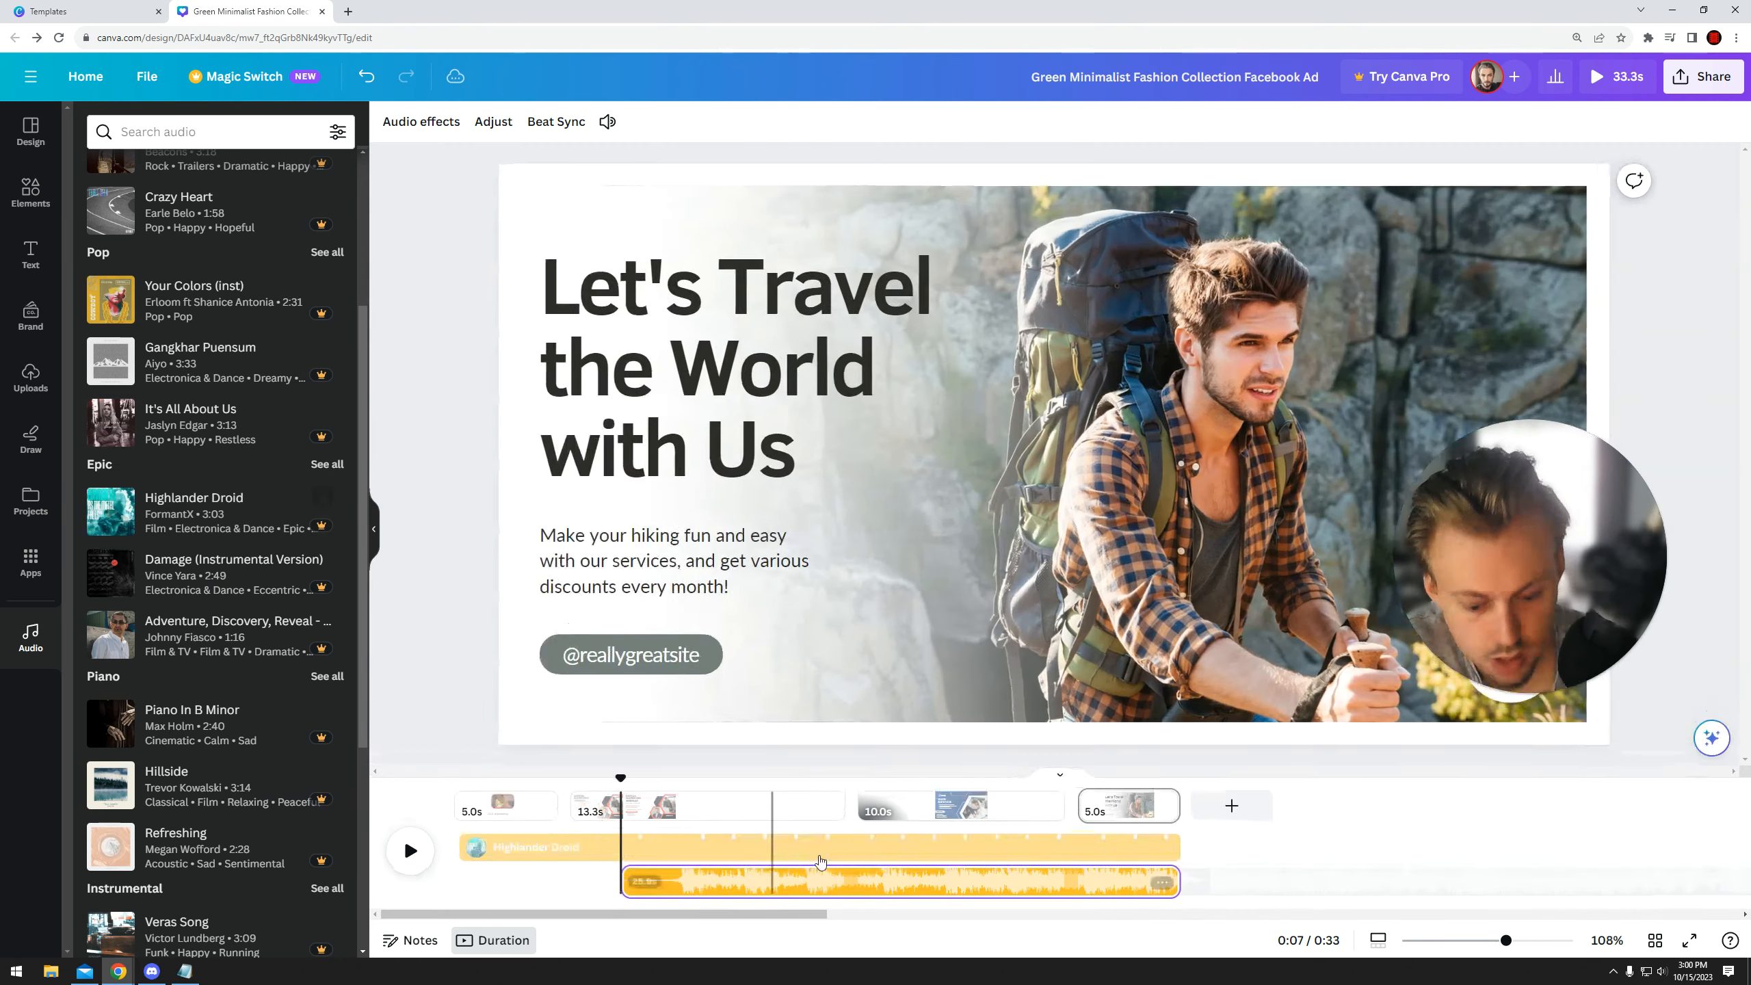
pyautogui.moveTo(1177, 857); pyautogui.dragTo(622, 876)
pyautogui.click(642, 891)
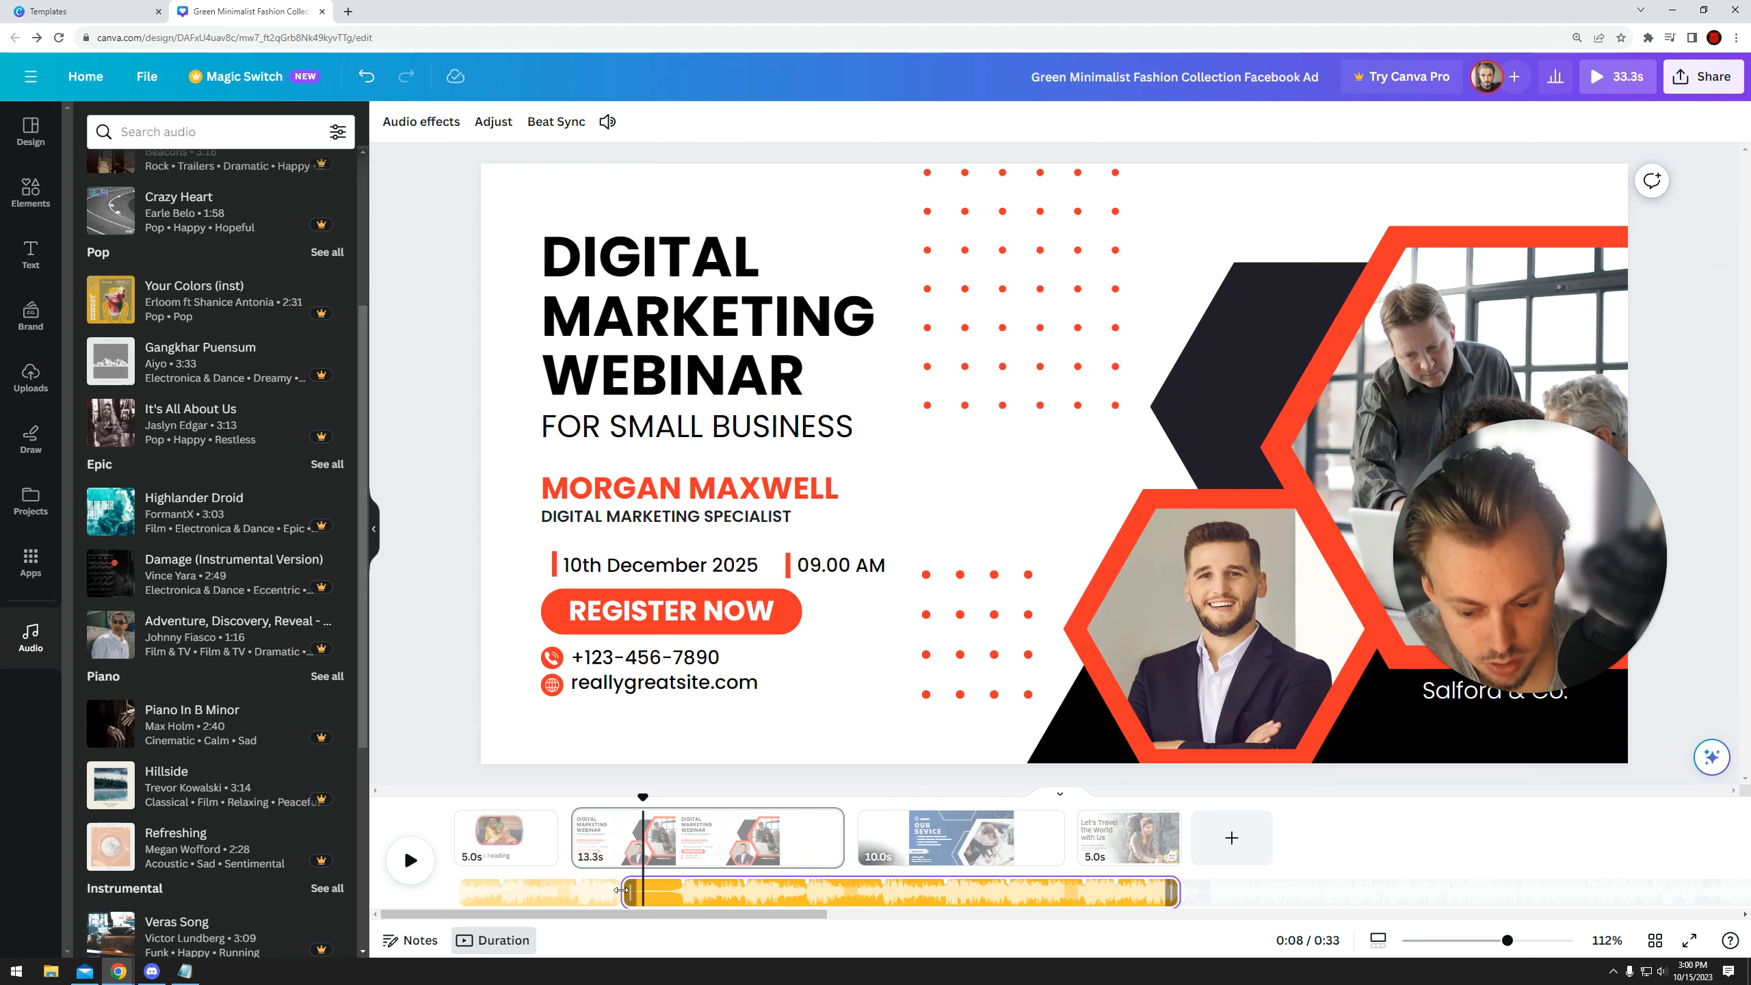
# - Delete the music clips from the timeline
pyautogui.click(1274, 883)
pyautogui.click(1005, 890)
pyautogui.press('Delete')
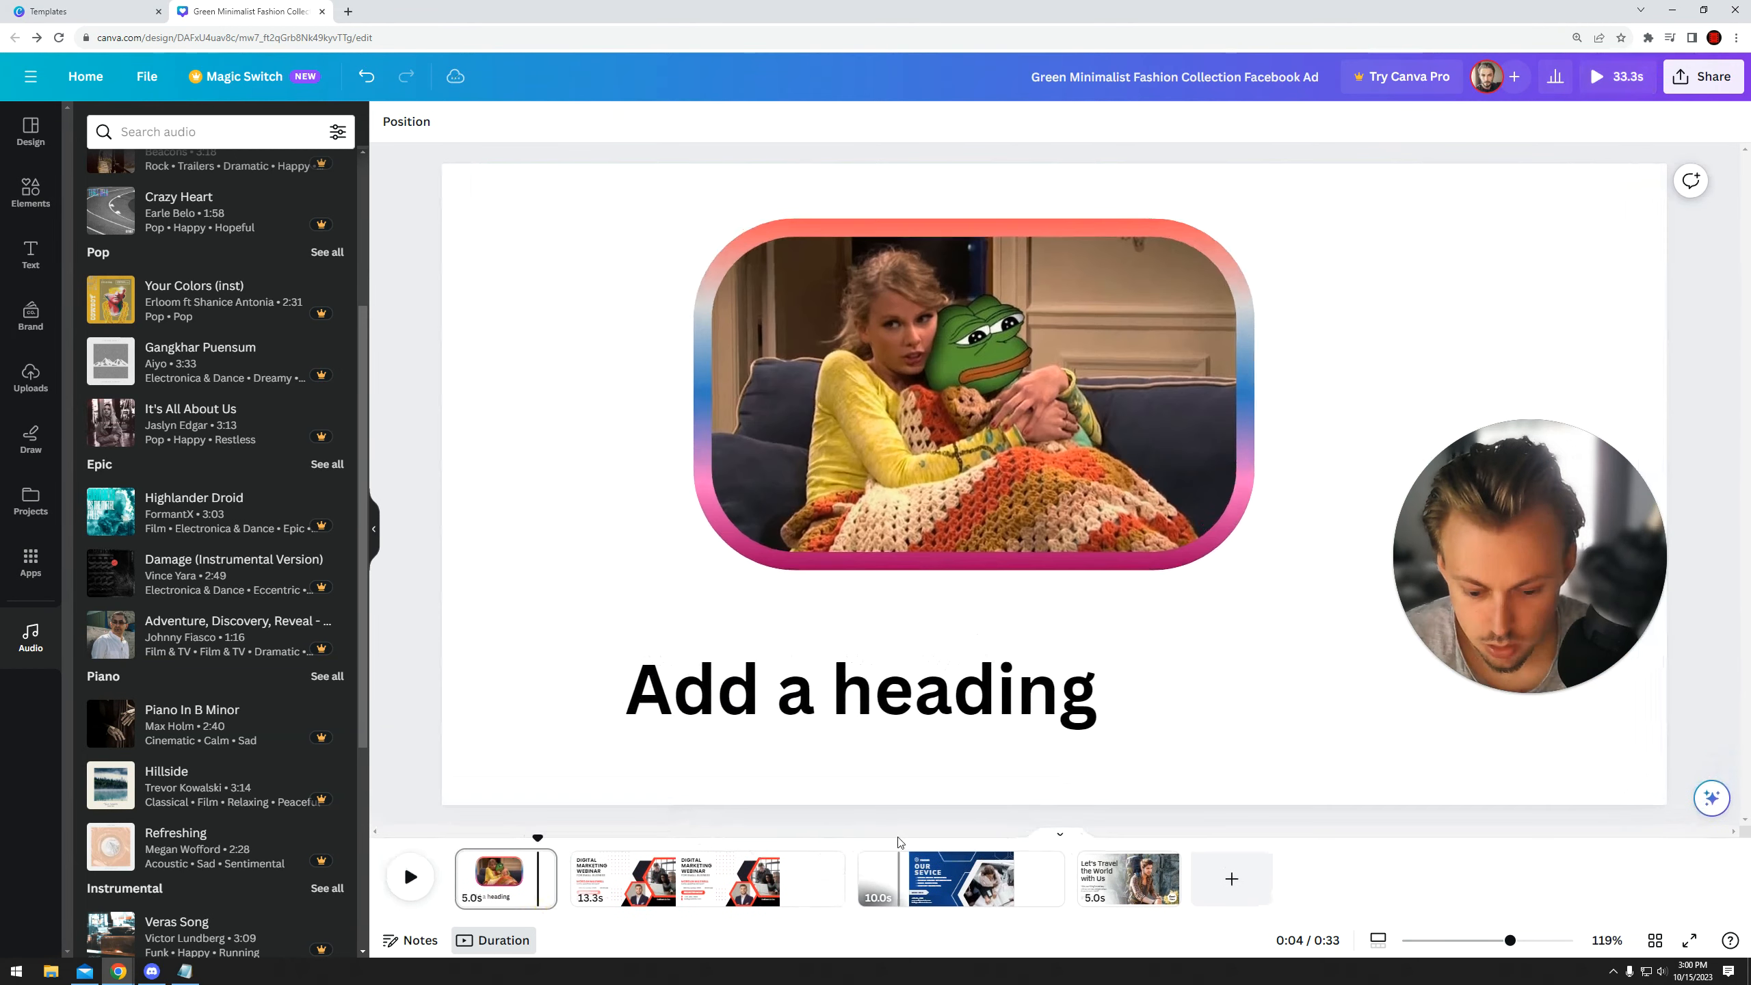
# - Add a transition between pages 2 and 3, trying Color Wipe and choosing Dissolve
pyautogui.rightClick(830, 867)
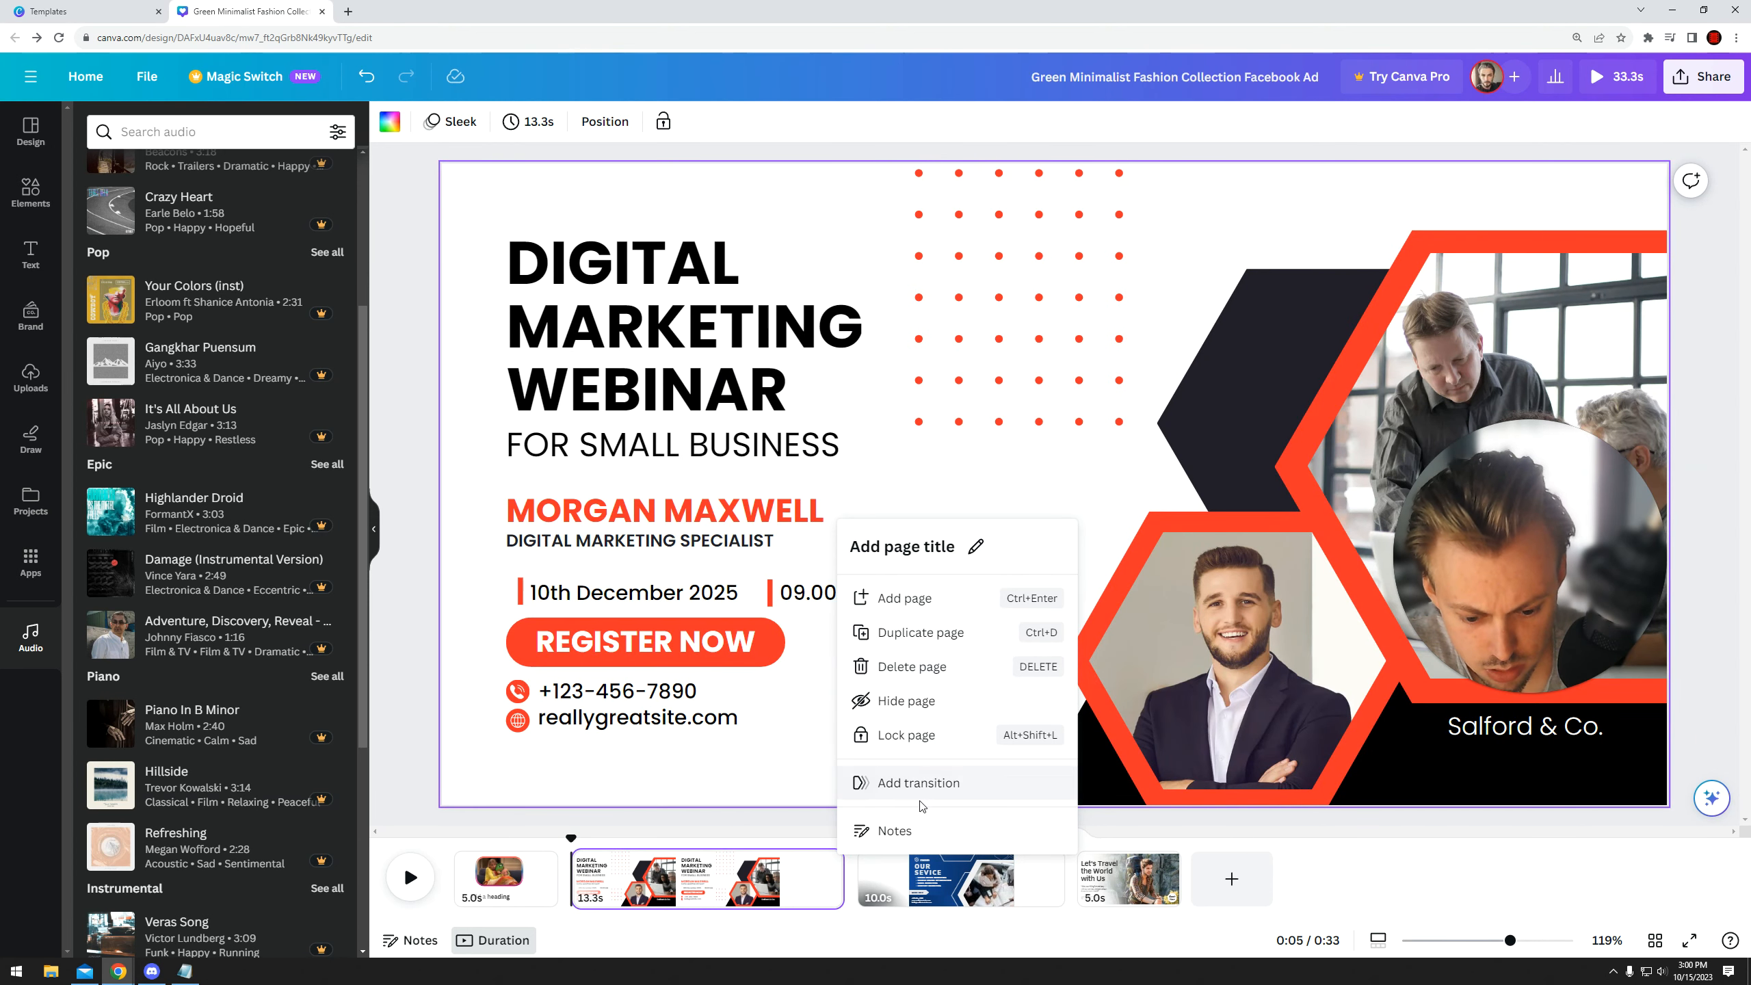
pyautogui.click(884, 786)
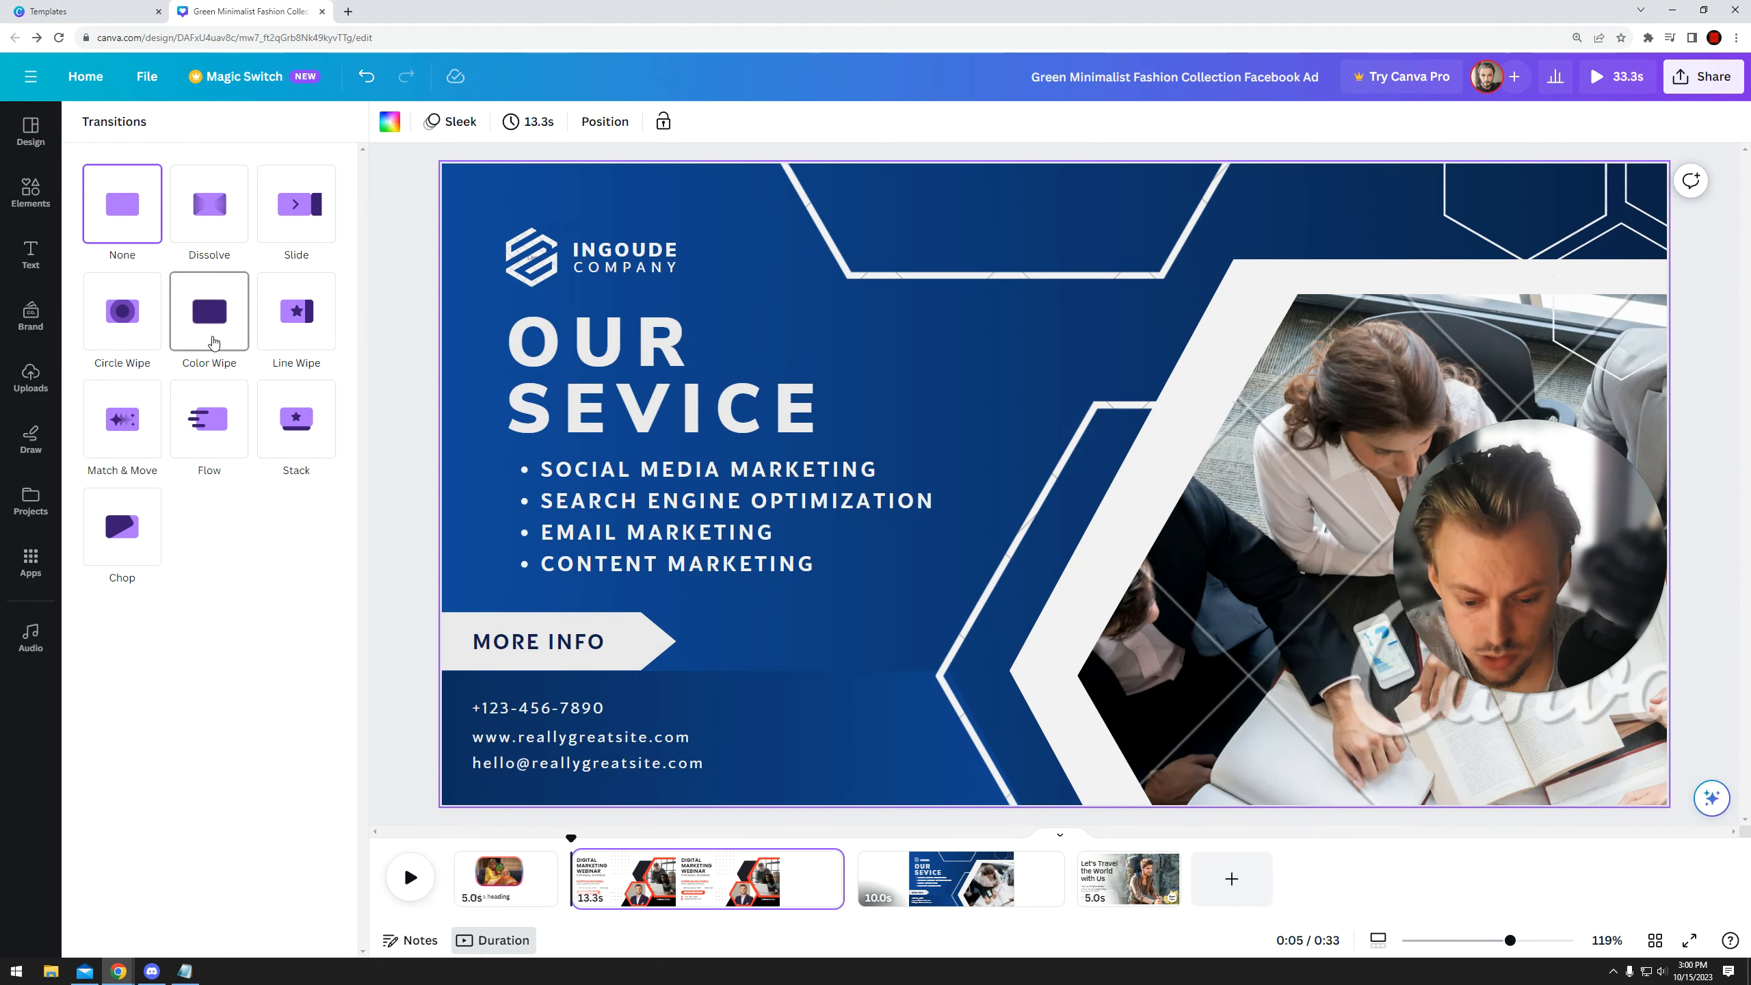
pyautogui.click(211, 338)
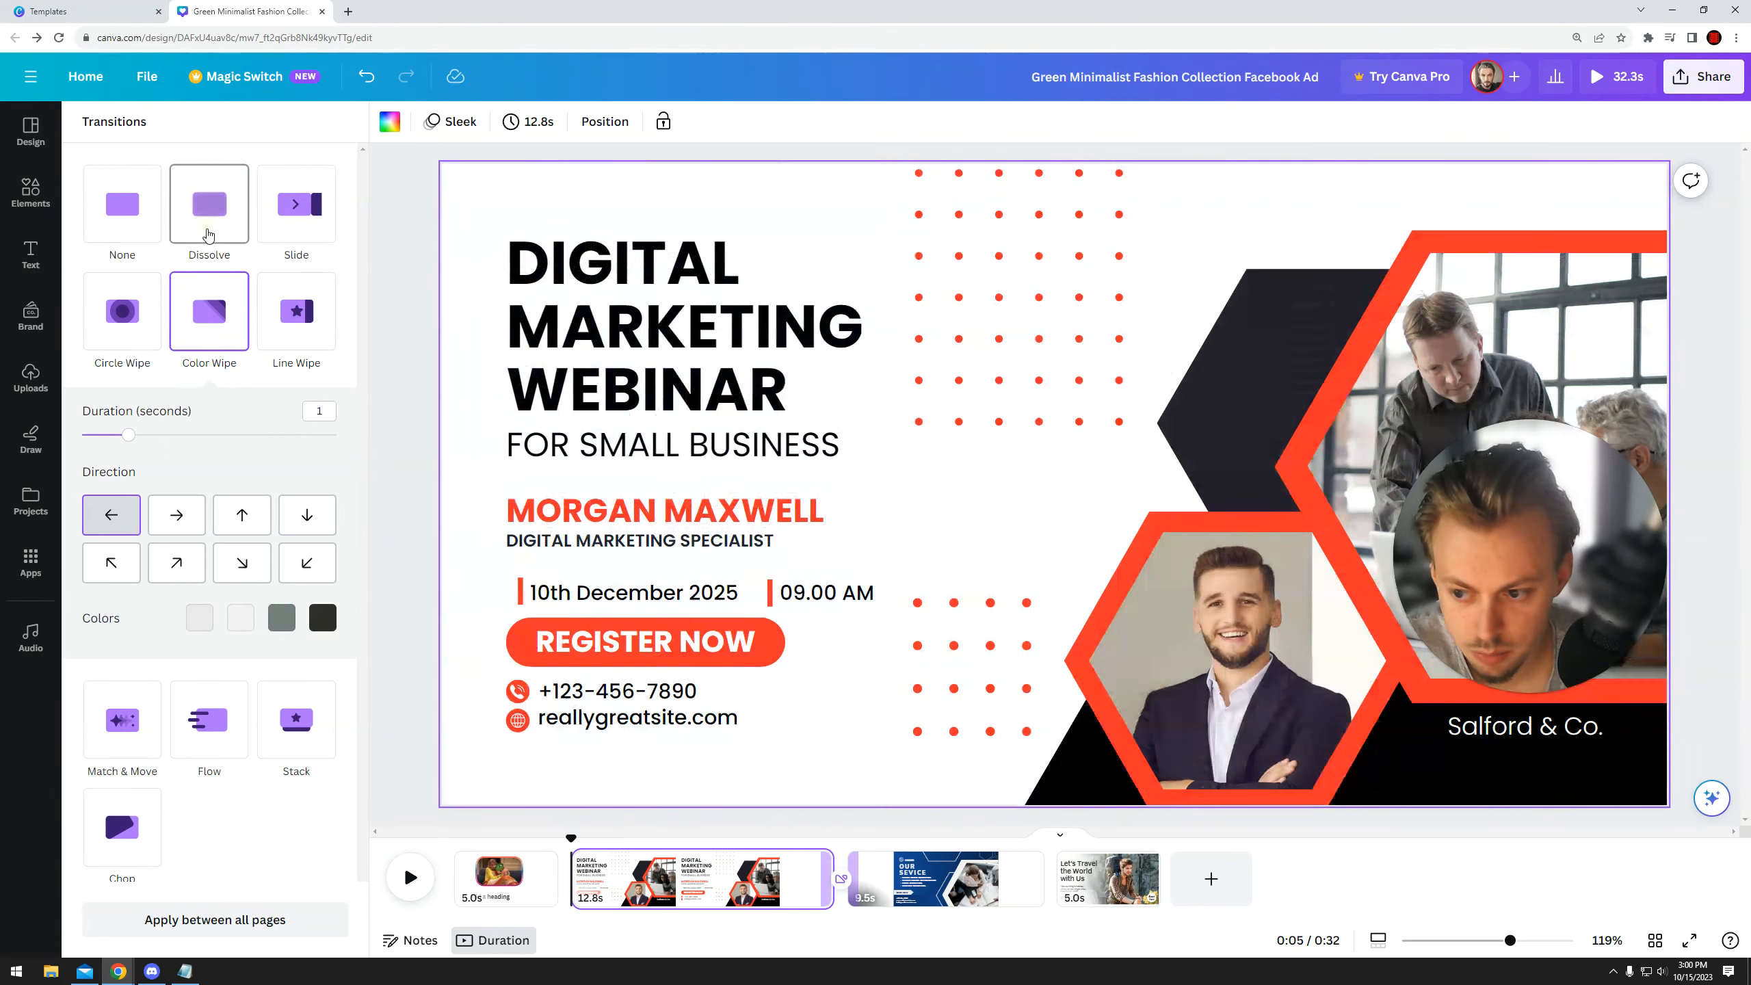
pyautogui.click(204, 201)
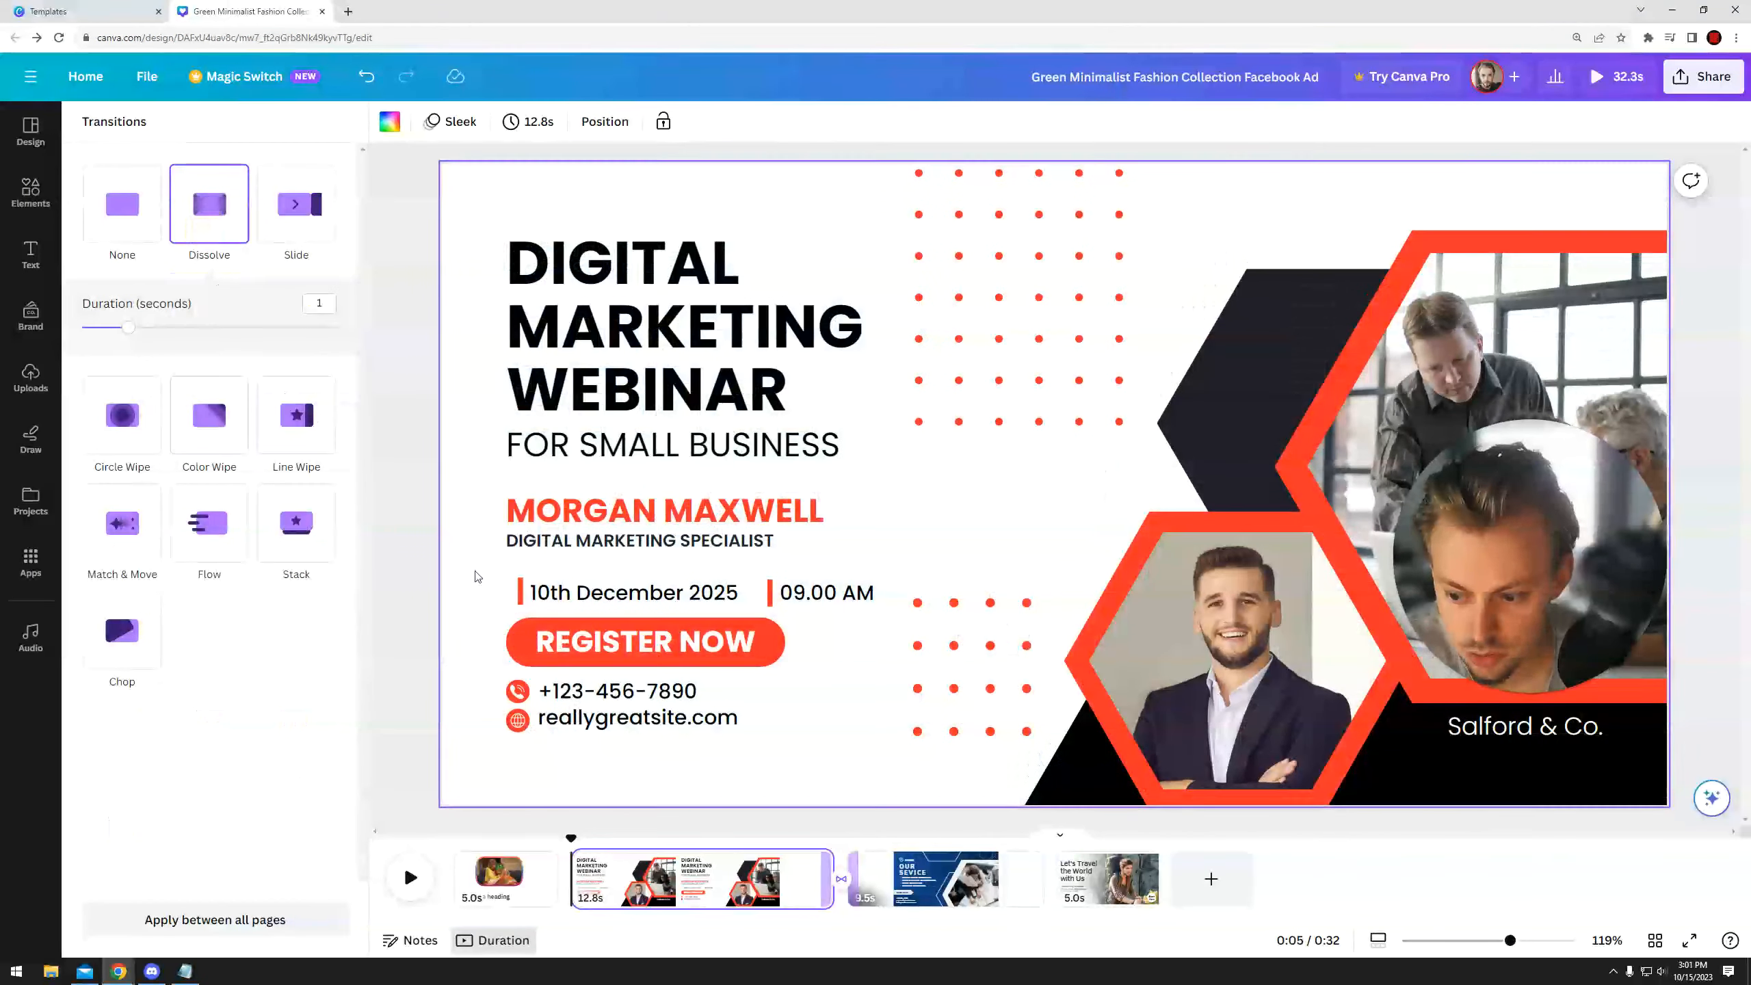
# - Show the first page's options and available transitions, and the elements library
pyautogui.click(539, 861)
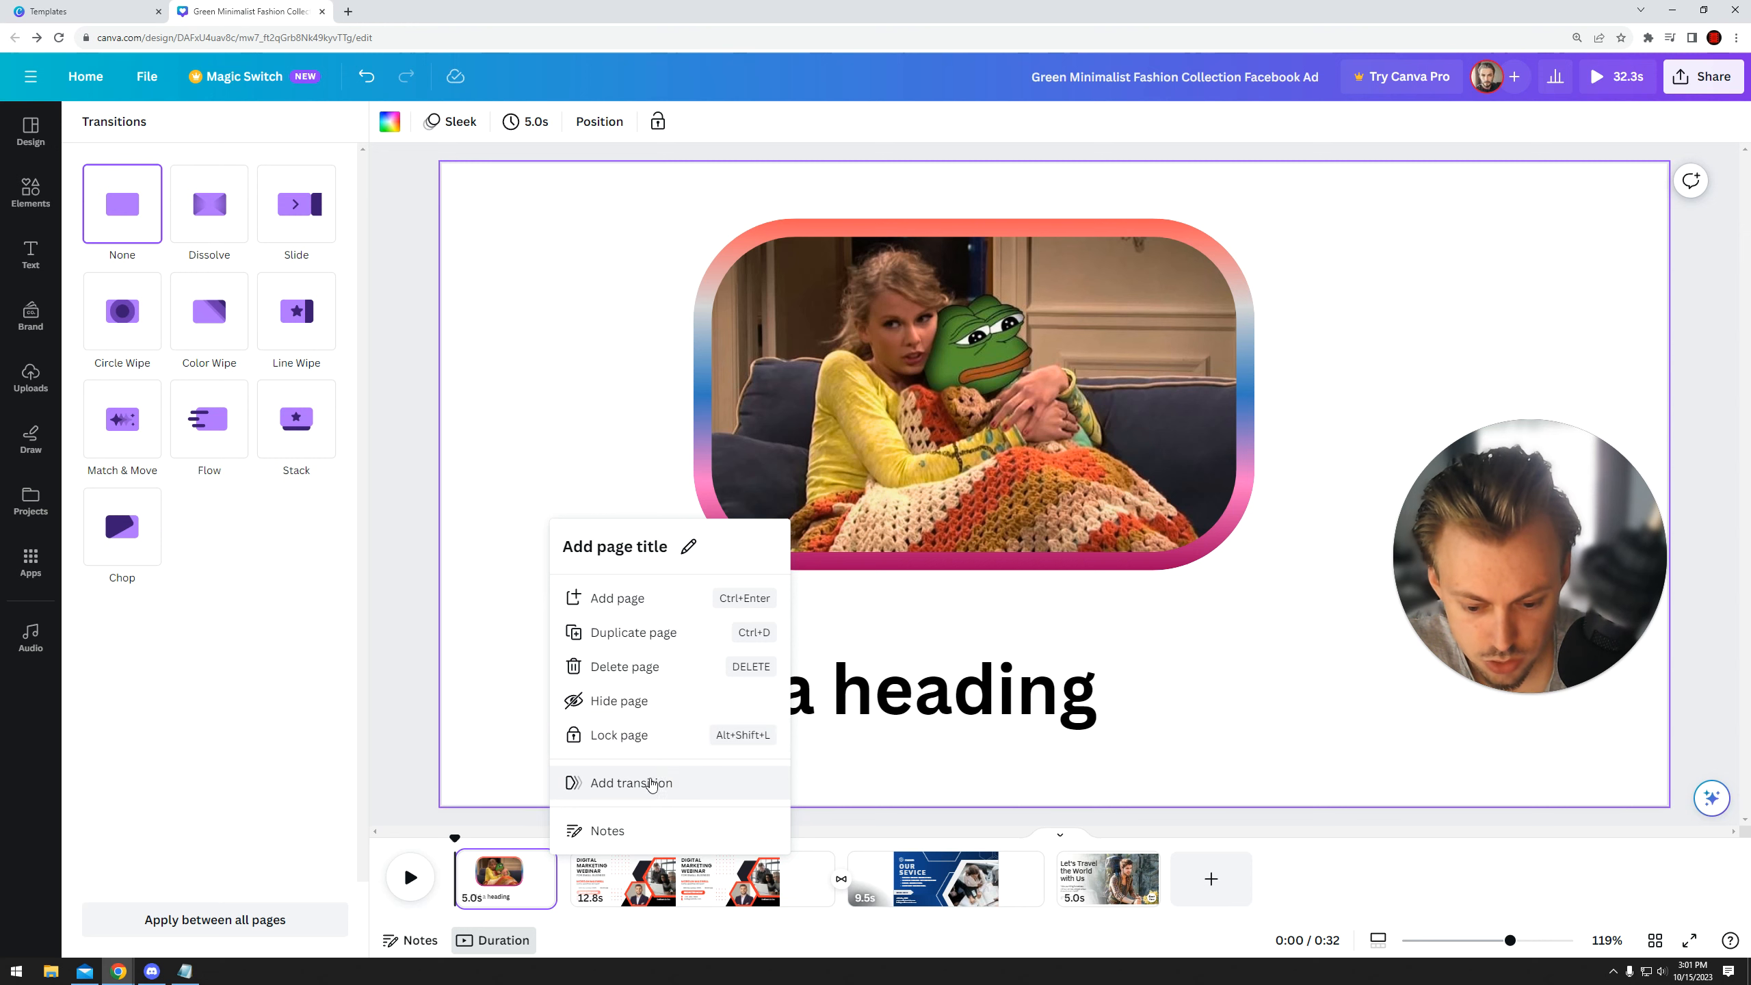
pyautogui.click(1302, 853)
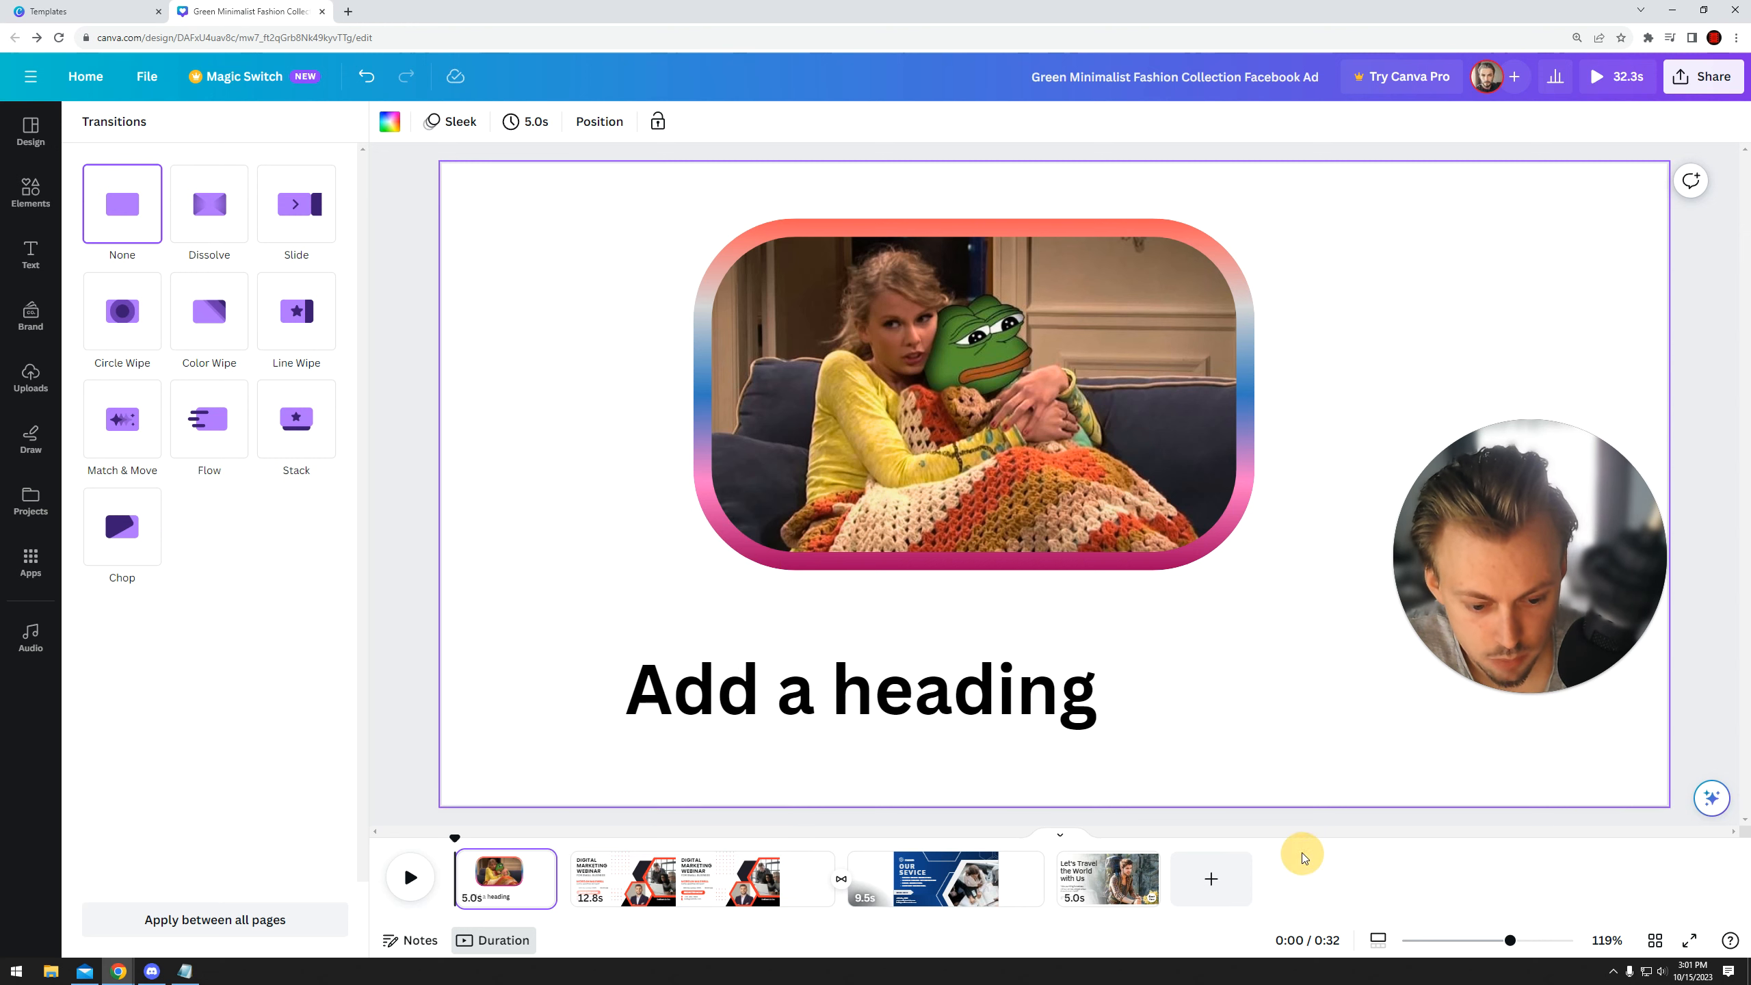
pyautogui.click(566, 233)
pyautogui.click(30, 193)
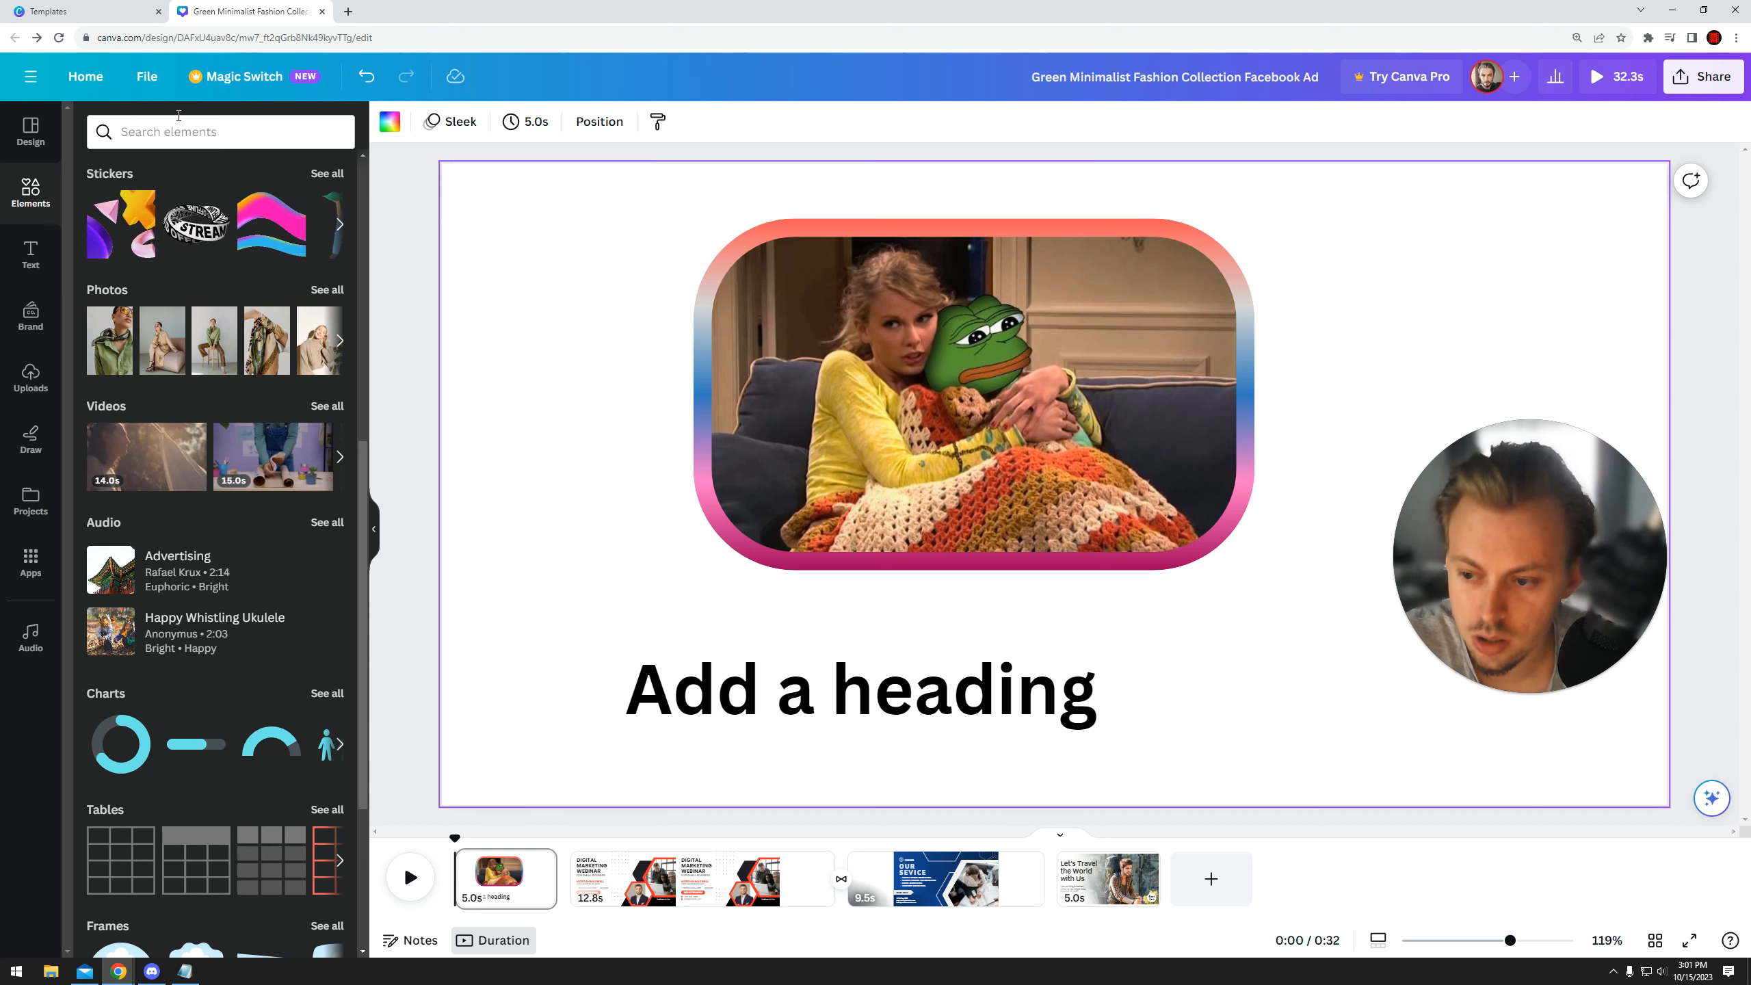
# - Show rulers and guides around the design through the view settings
pyautogui.click(147, 75)
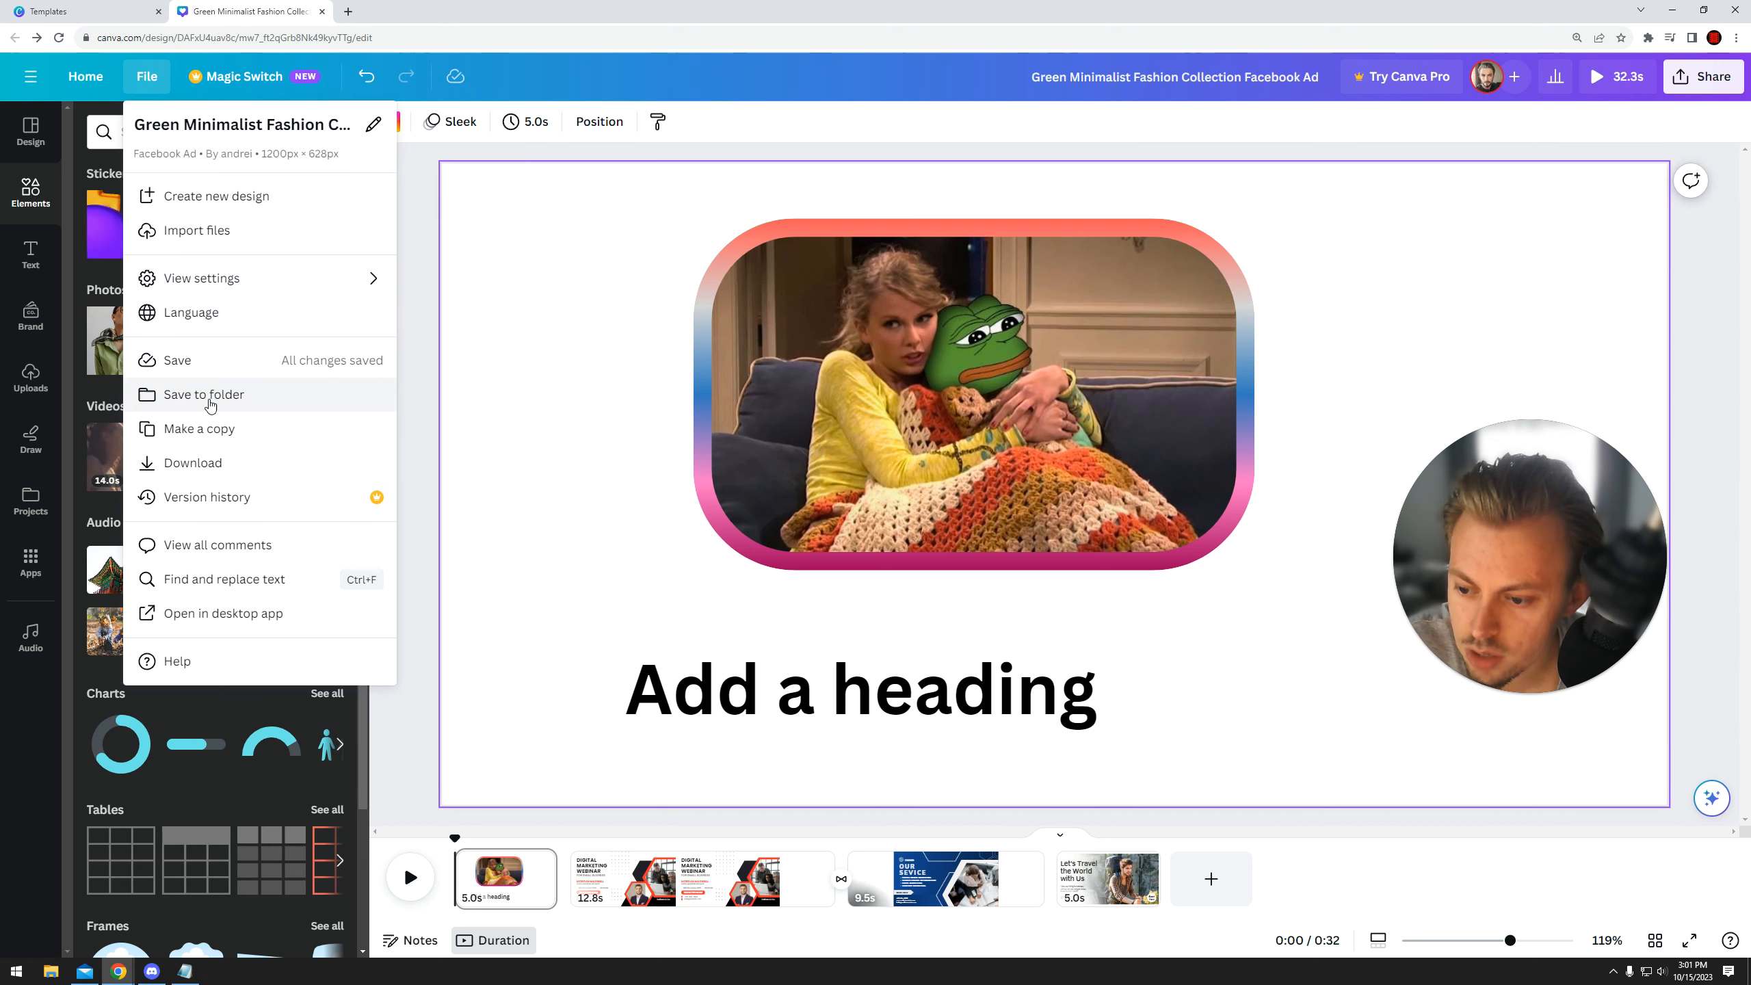
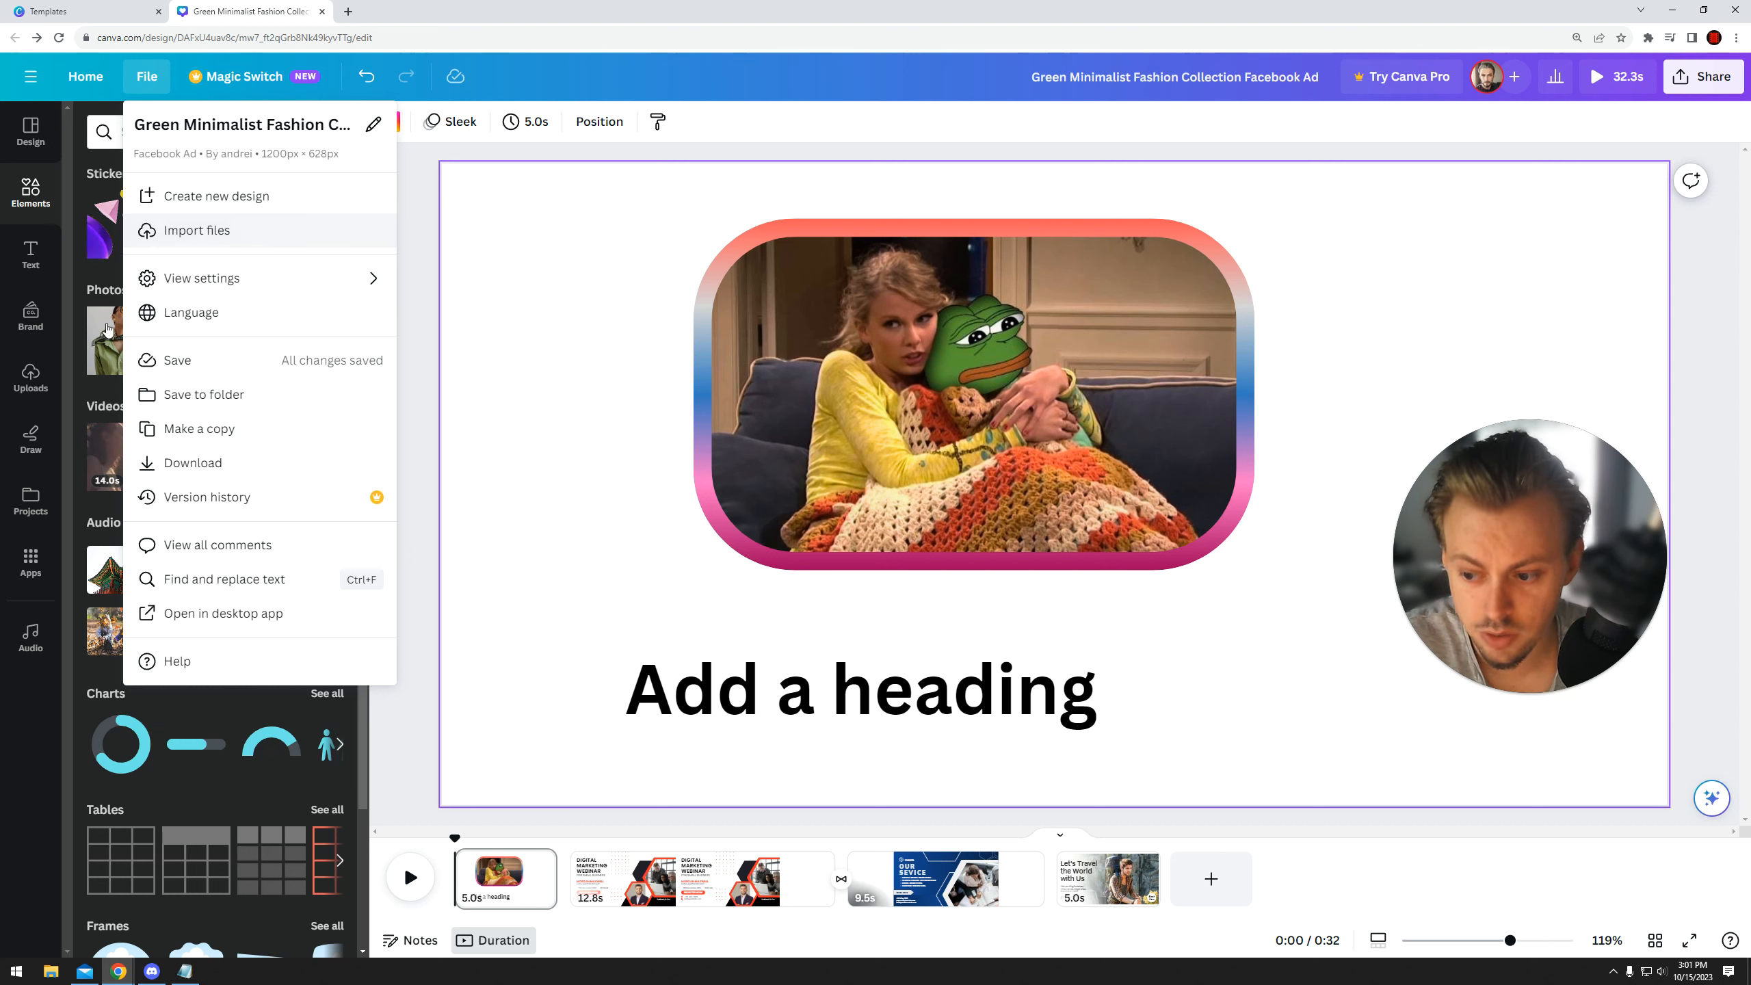
pyautogui.moveTo(275, 278)
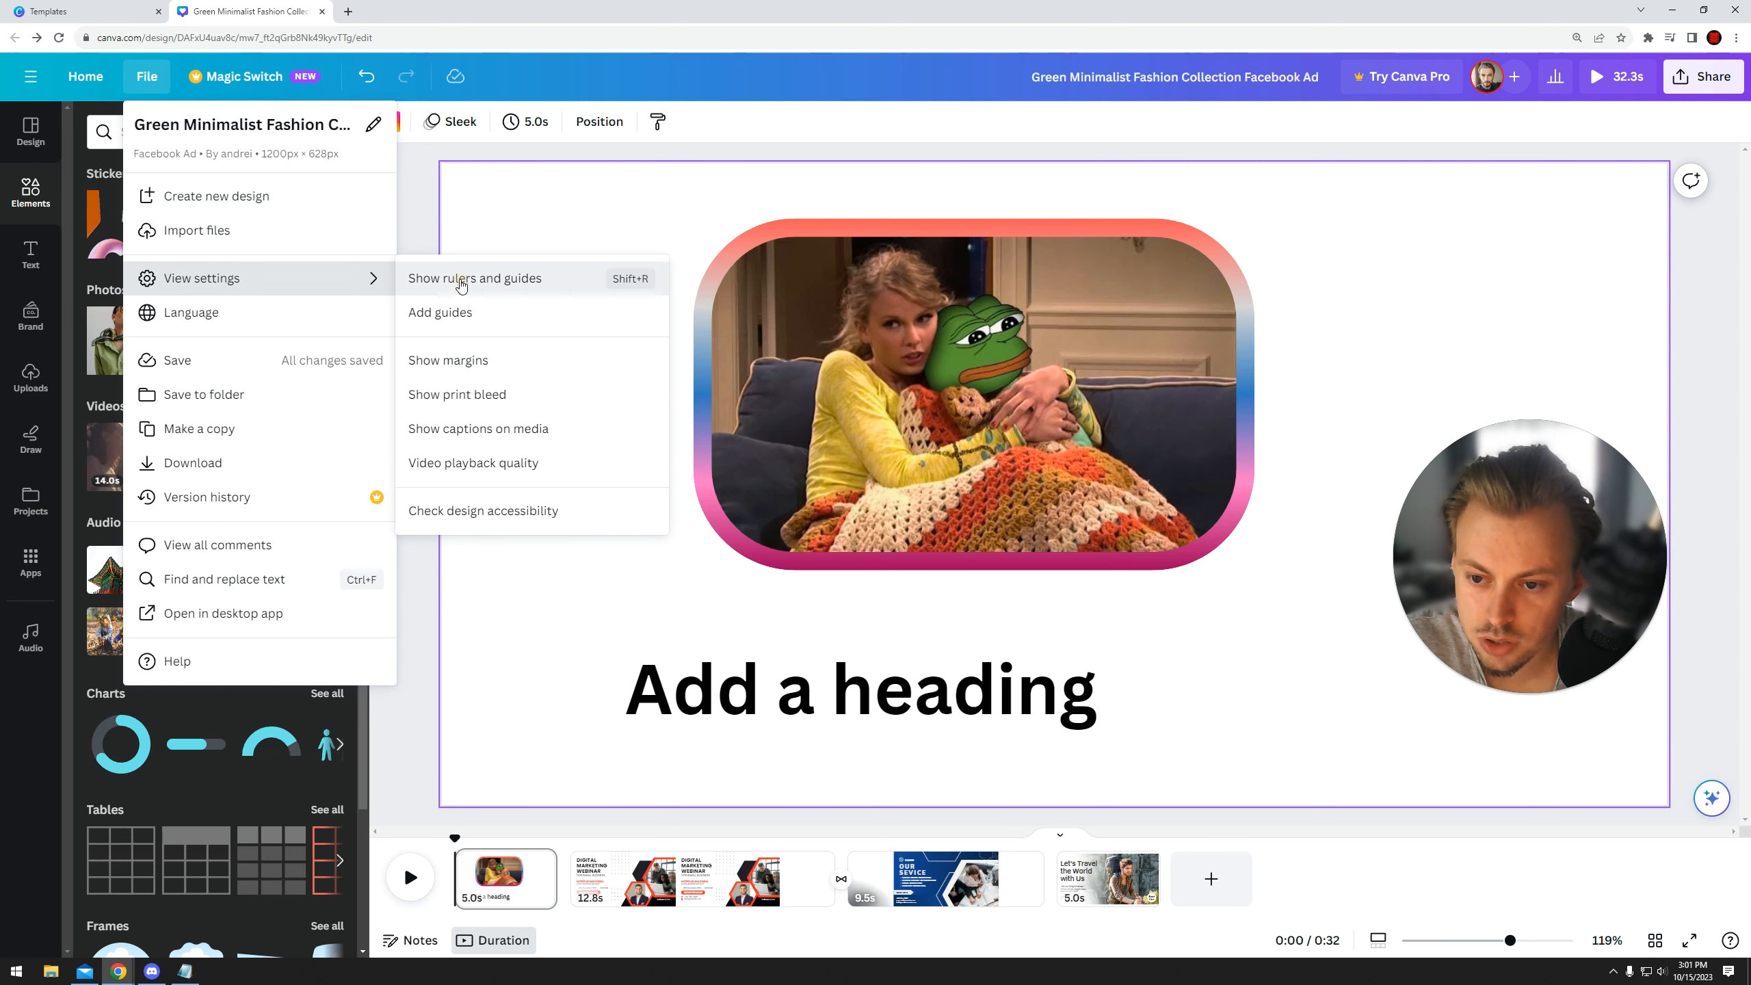
pyautogui.click(460, 279)
# - Preview the 12 Columns, 6 Columns and 3x3 Grid guide presets on the first page
pyautogui.click(147, 75)
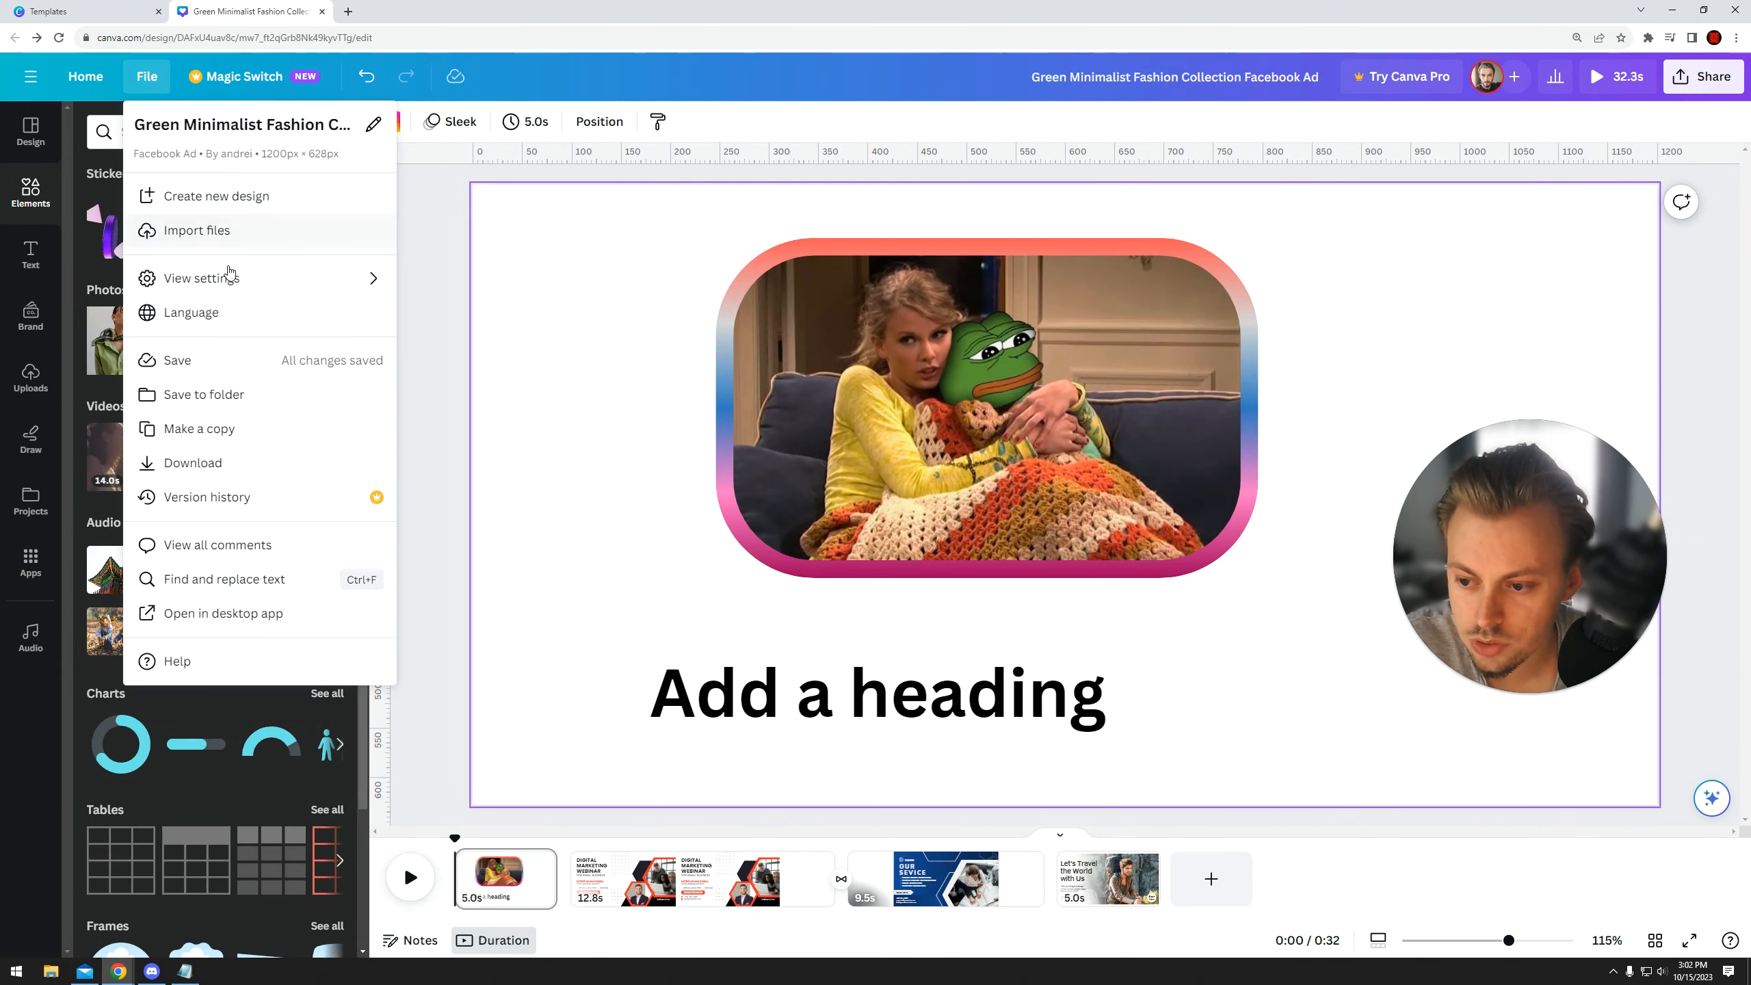
pyautogui.moveTo(228, 276)
pyautogui.click(461, 326)
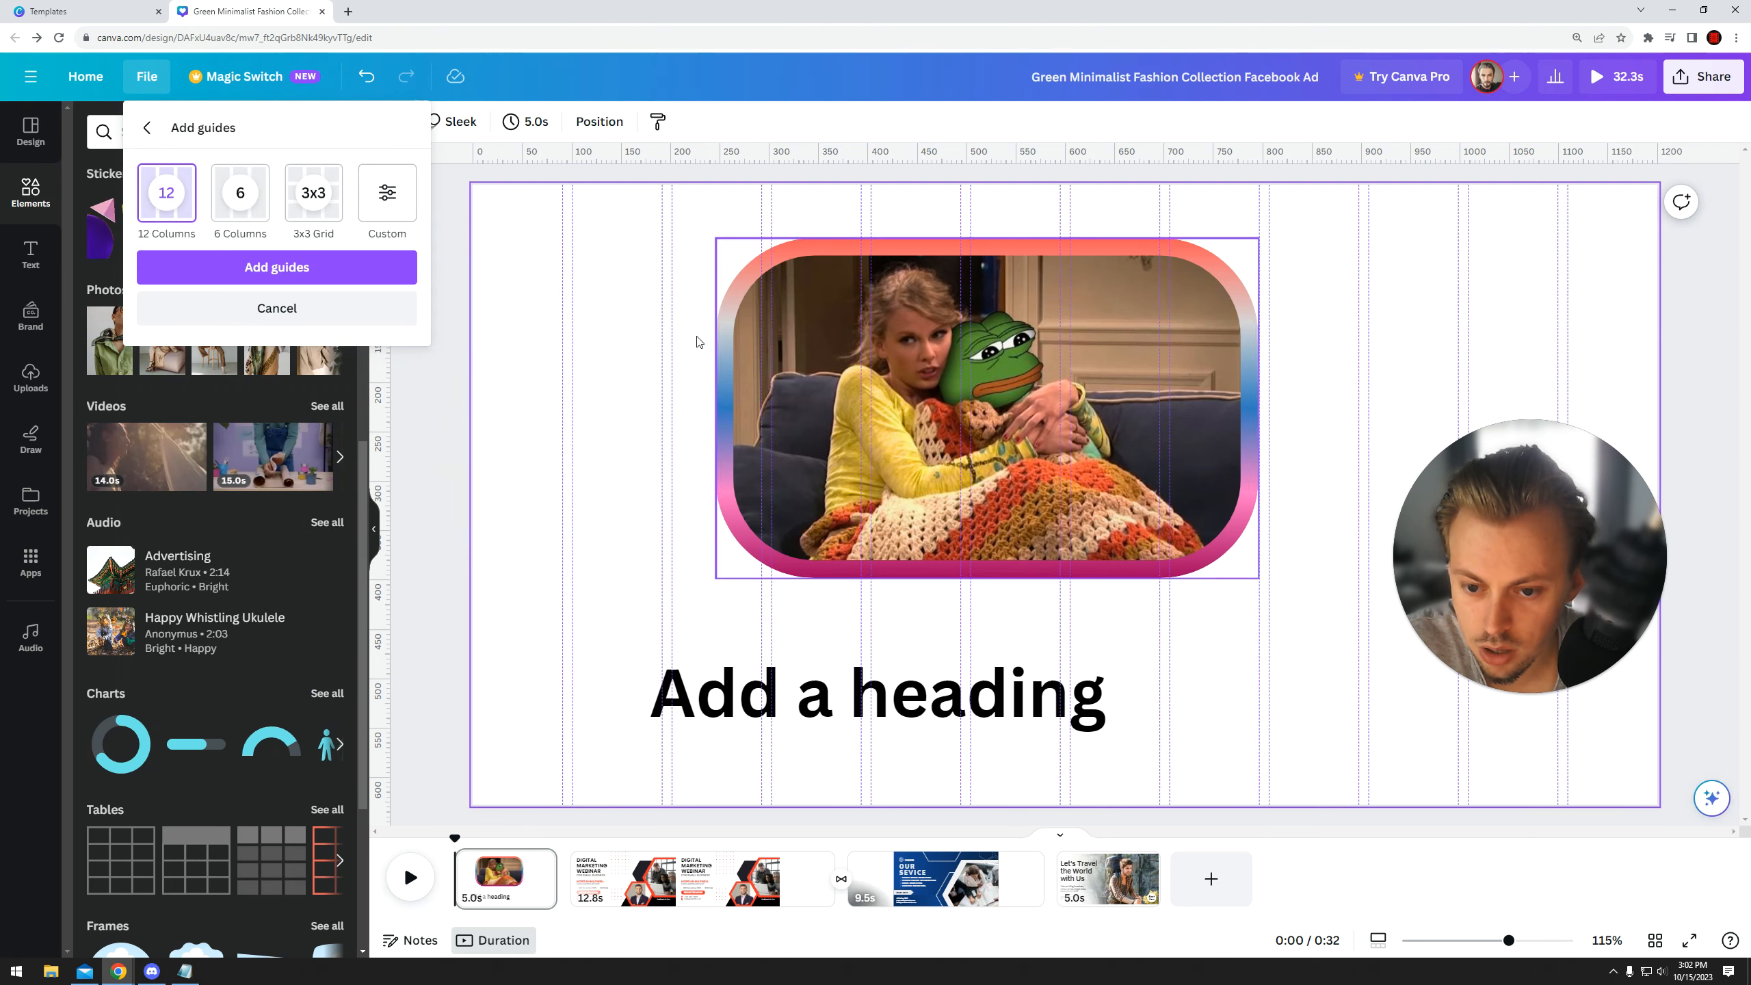
pyautogui.click(303, 207)
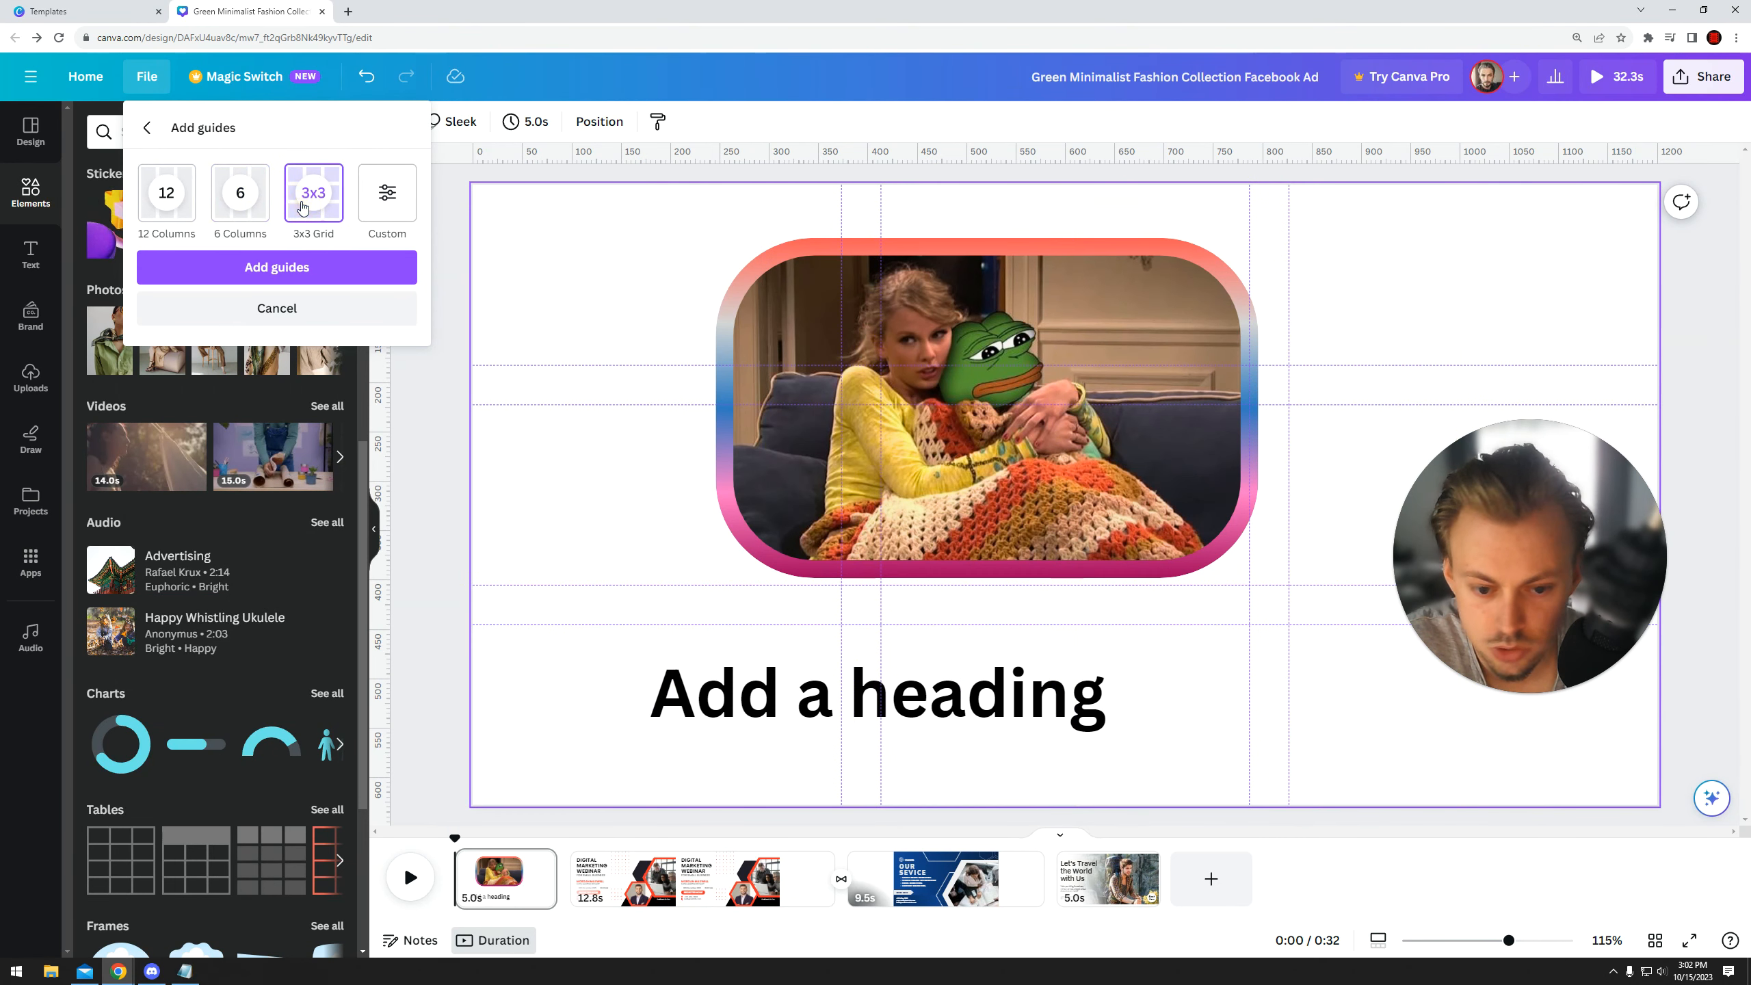
pyautogui.click(240, 197)
pyautogui.click(386, 197)
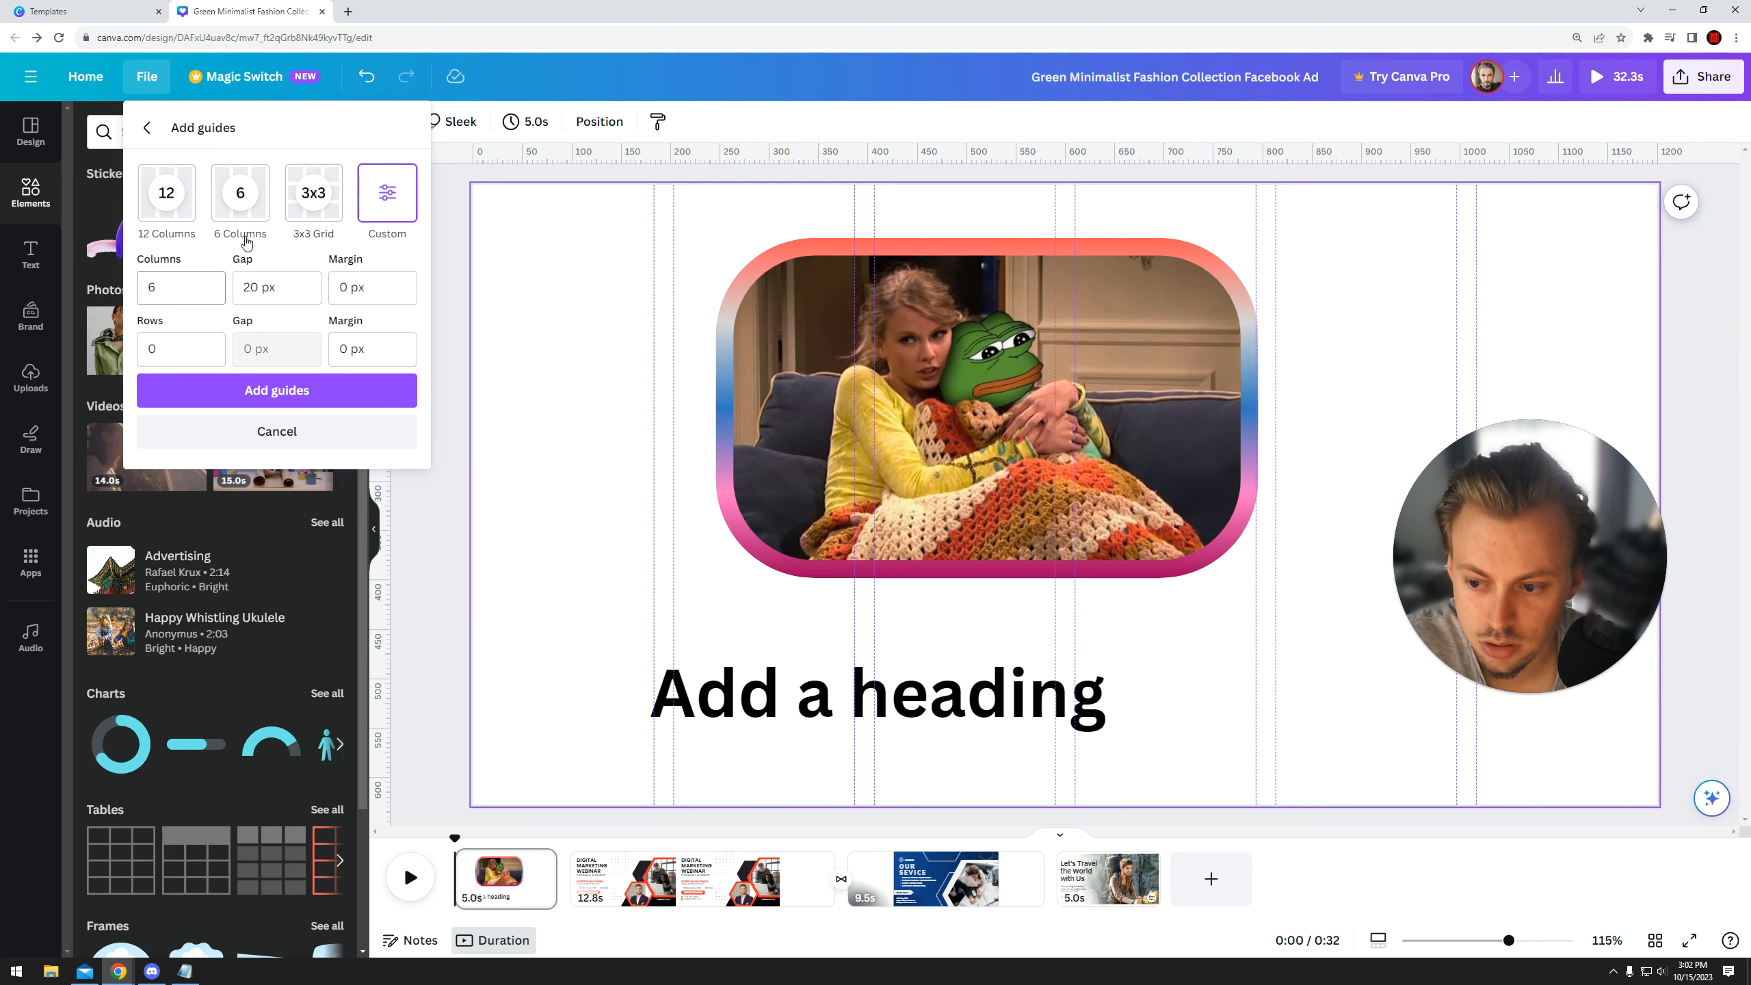
pyautogui.click(312, 196)
pyautogui.click(240, 196)
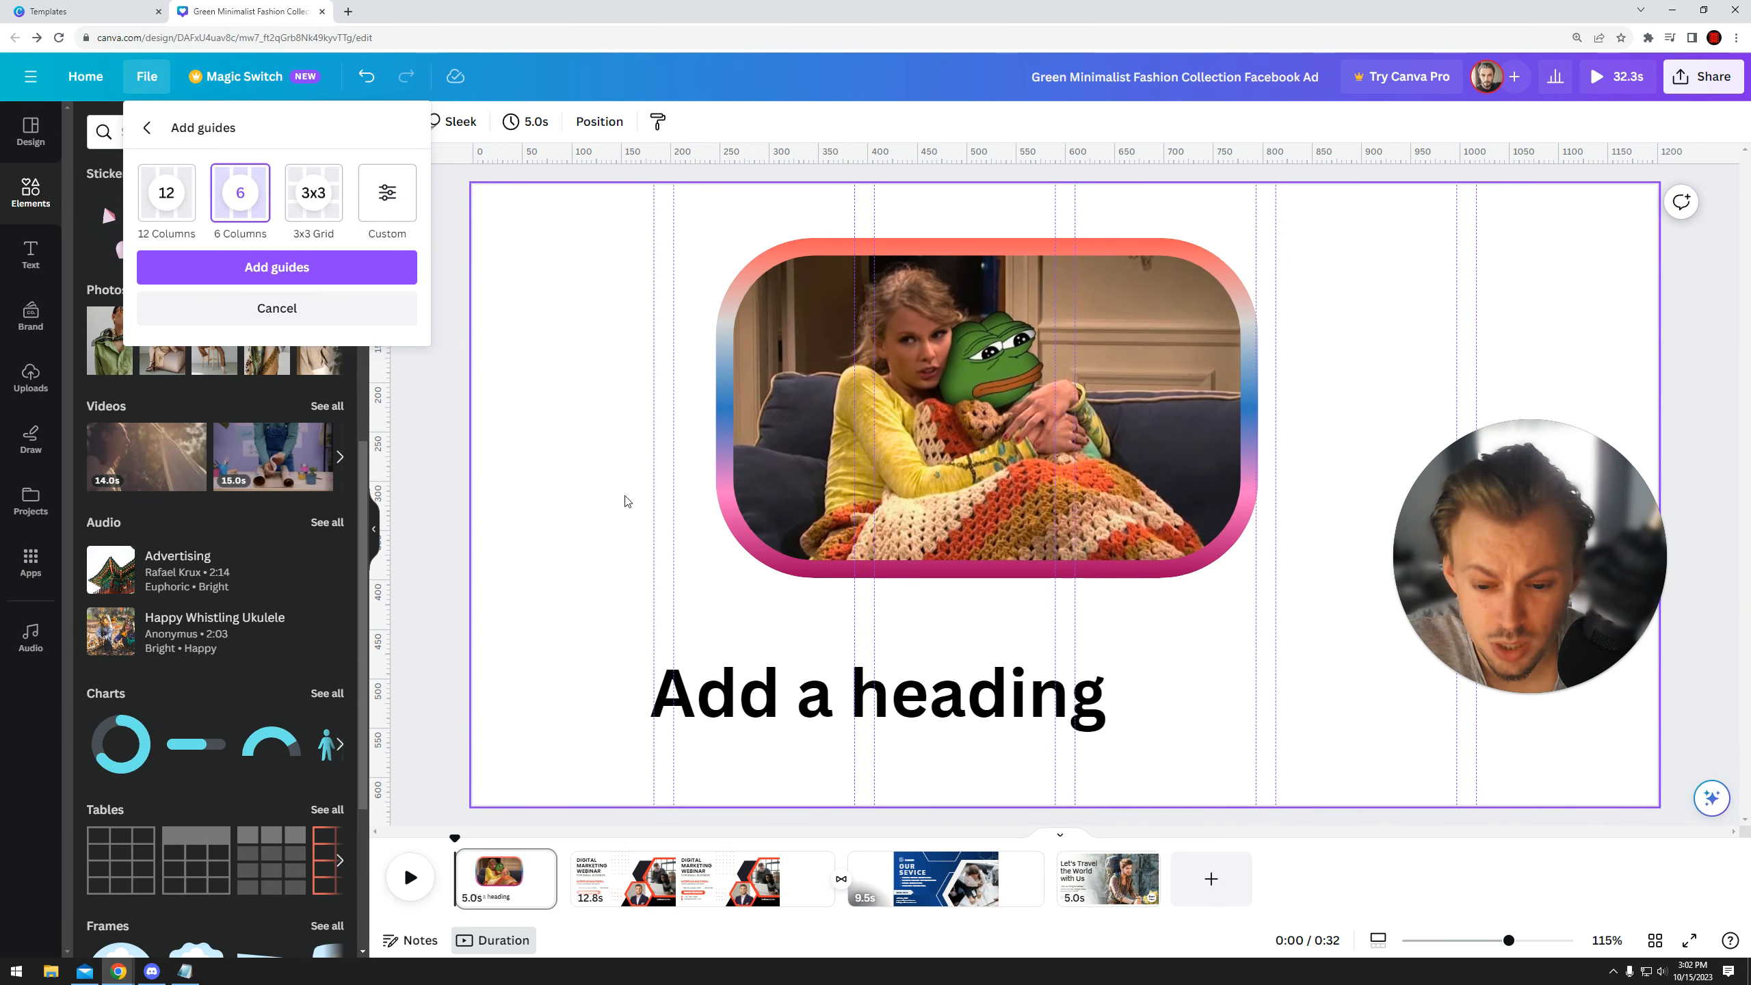
pyautogui.click(166, 200)
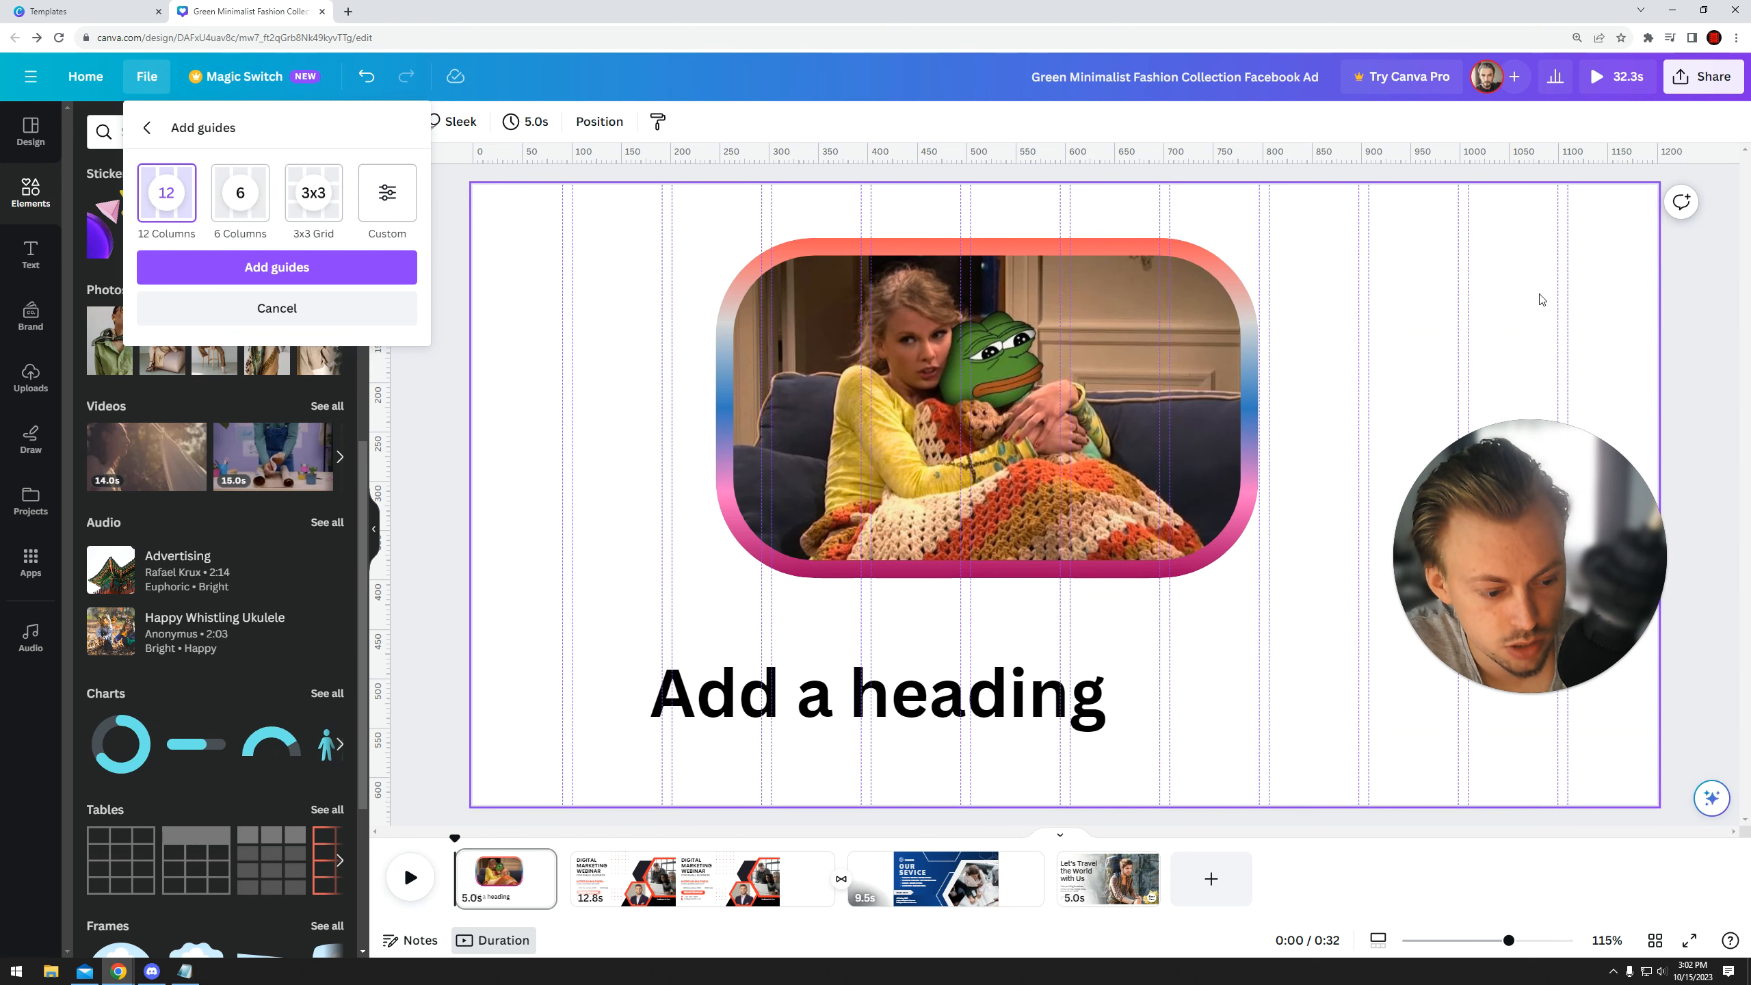
pyautogui.click(314, 196)
pyautogui.click(240, 197)
pyautogui.click(179, 211)
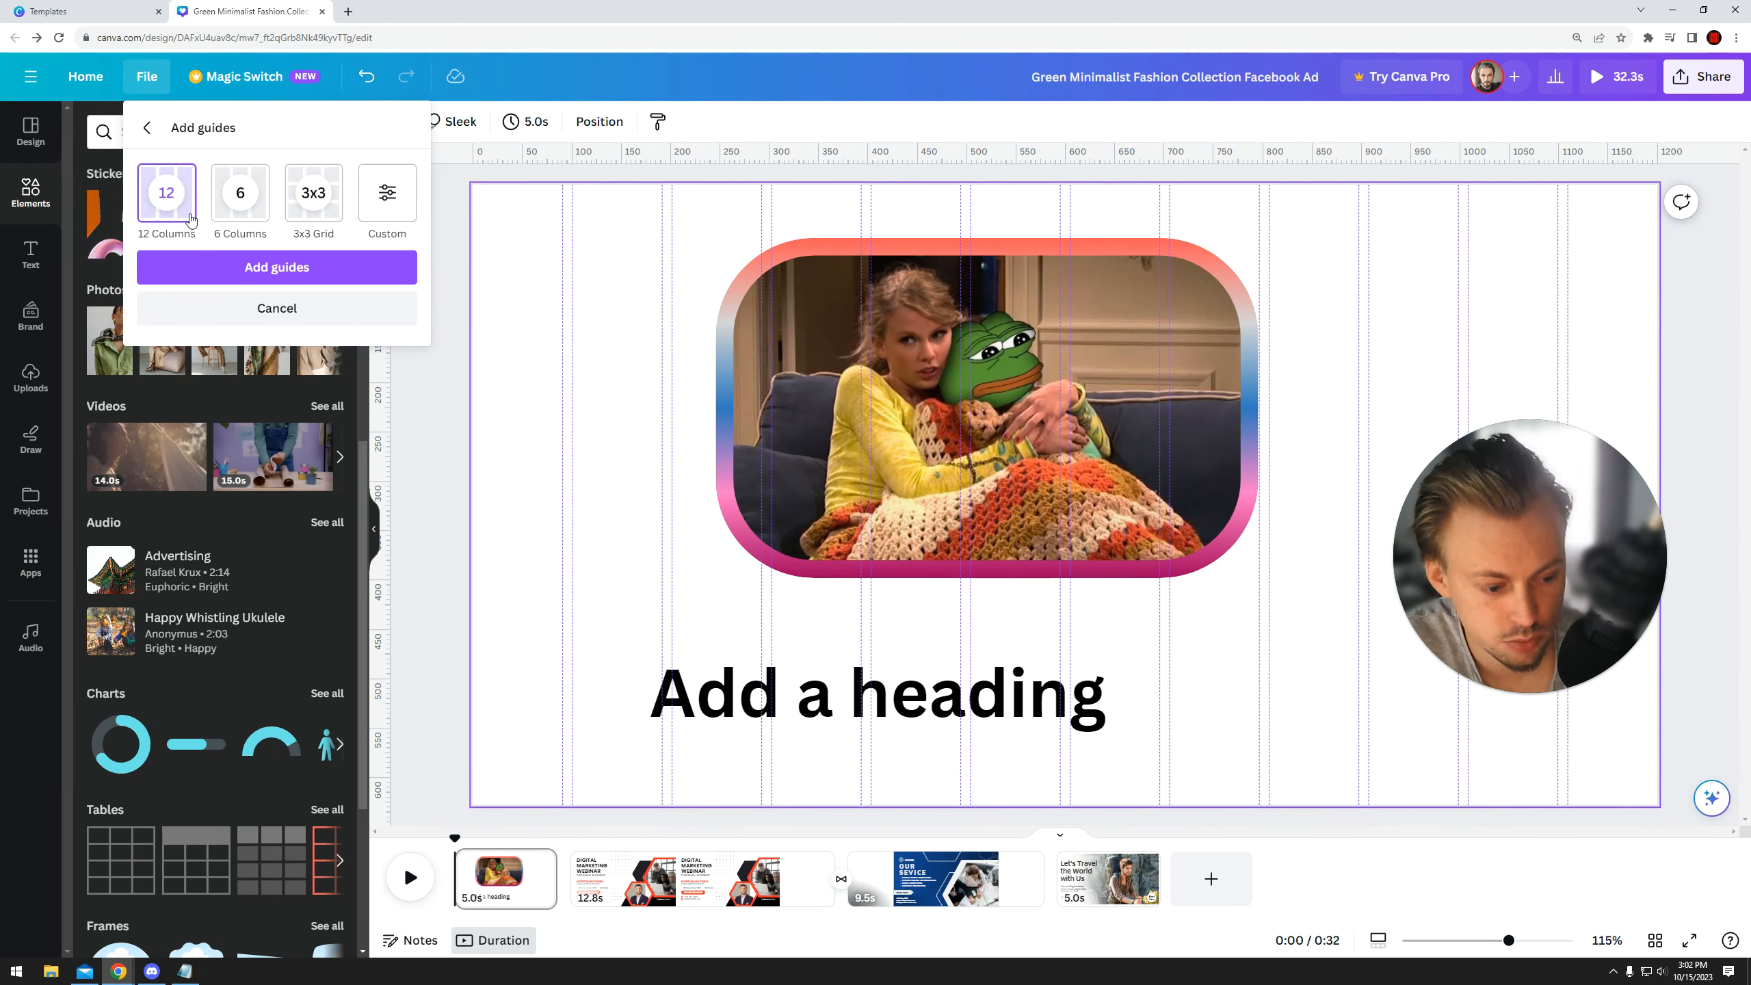
# - Show the custom guide settings for columns, rows, gap and margin, and leave without adding guides
pyautogui.click(405, 188)
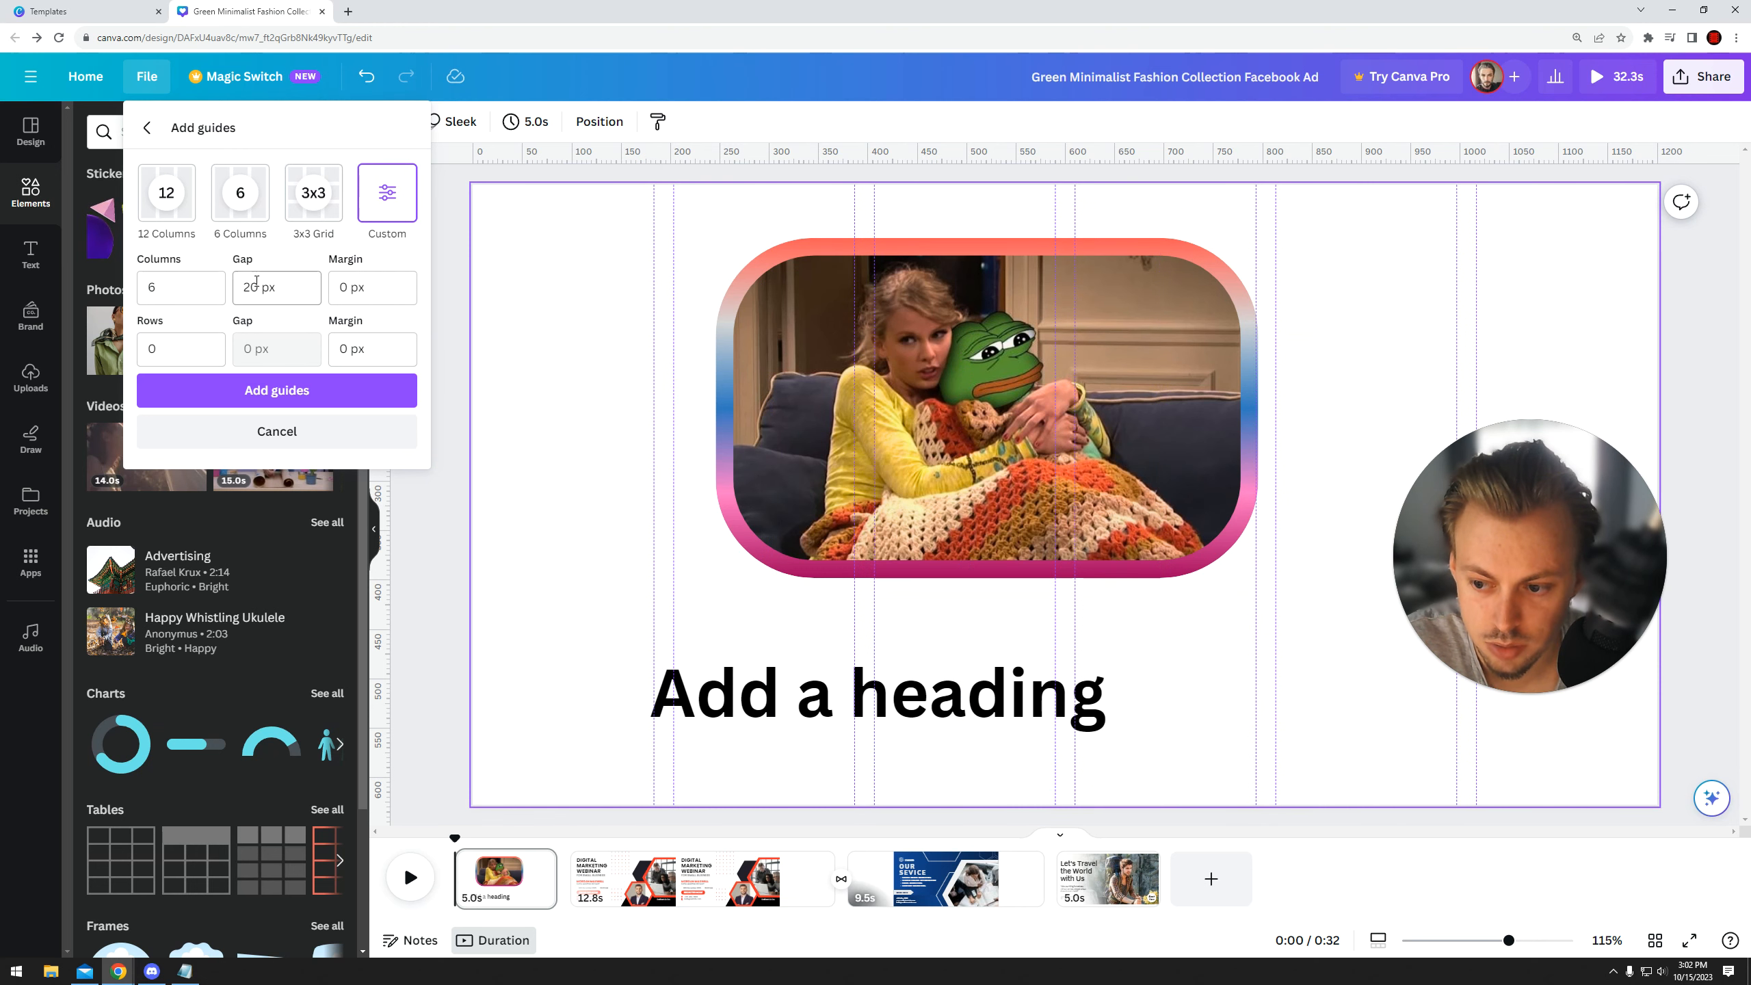
pyautogui.click(353, 285)
pyautogui.click(190, 280)
pyautogui.click(147, 128)
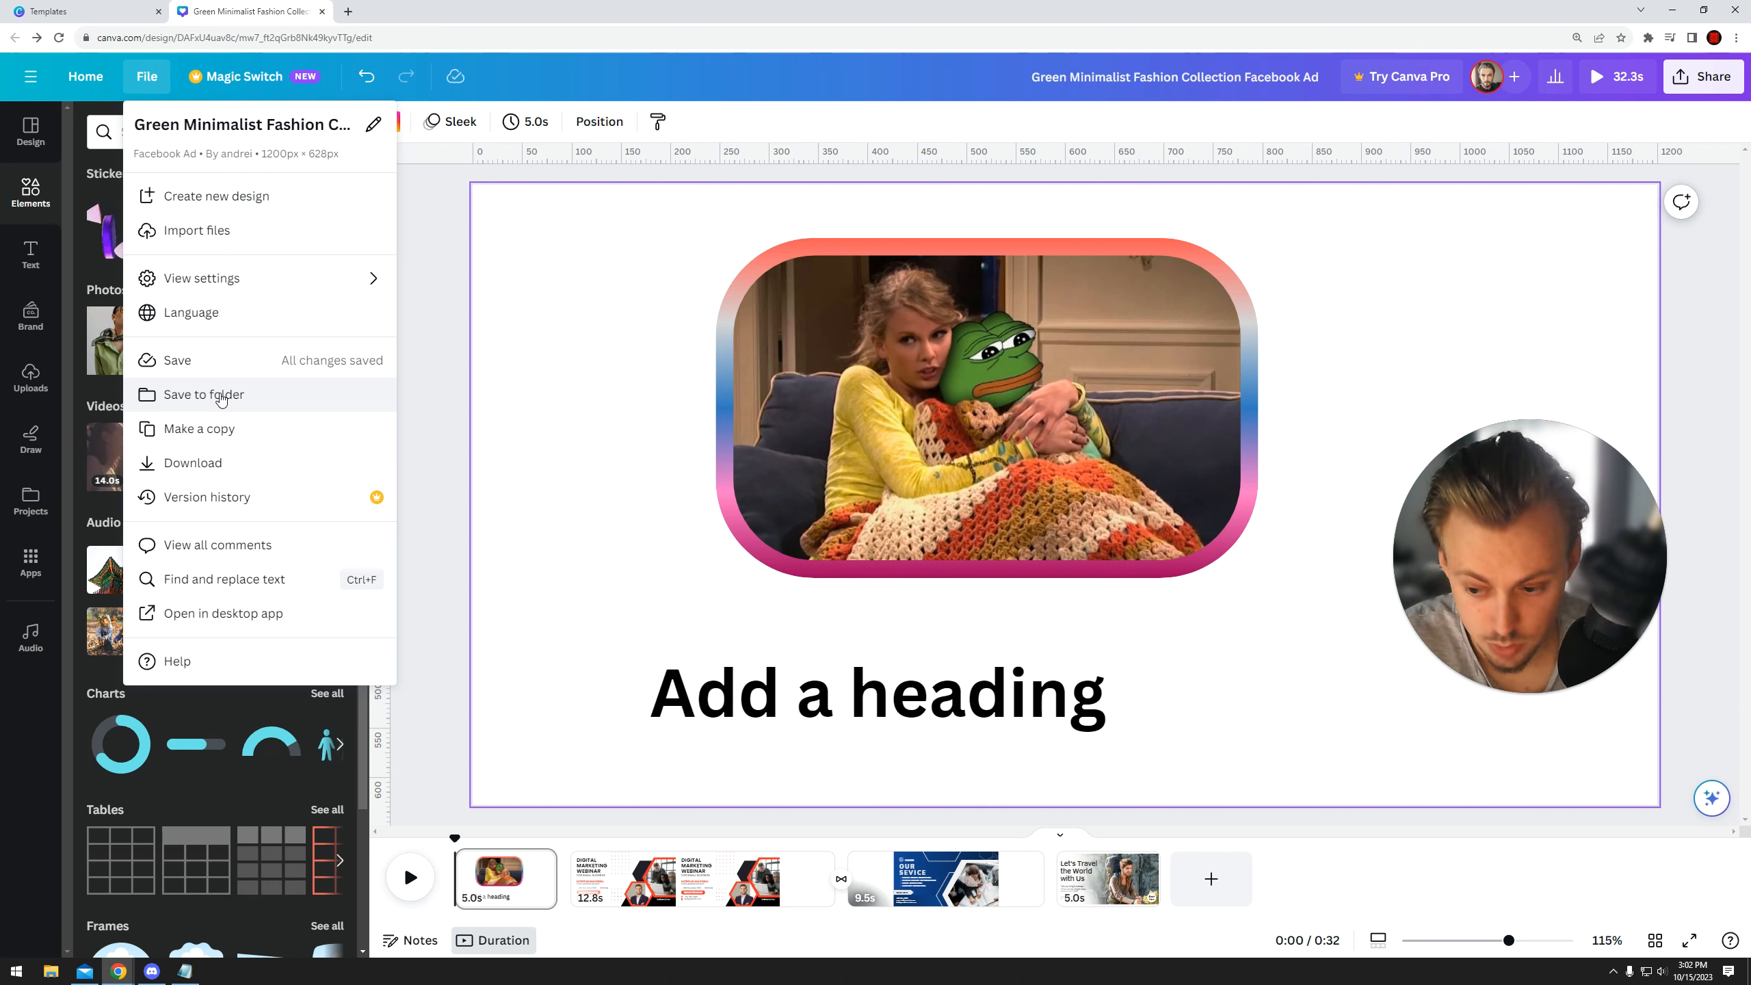
# - Show the design's download settings, close them and return to the file options
pyautogui.click(229, 467)
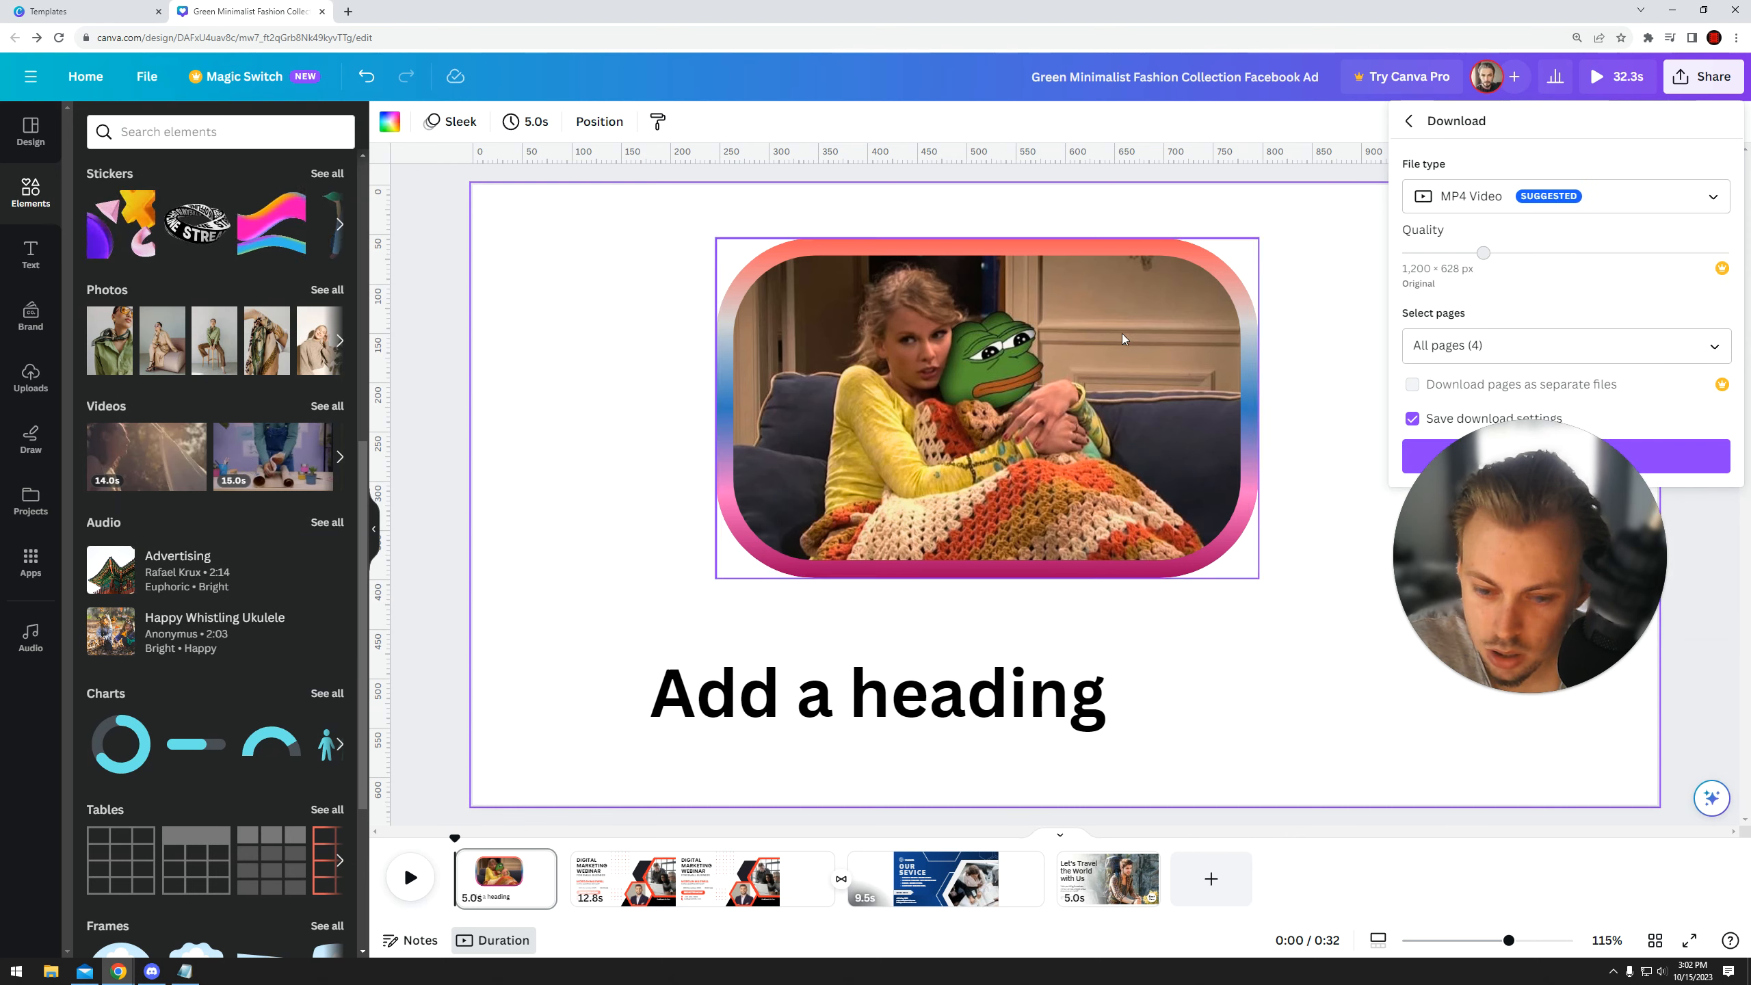
pyautogui.click(1321, 230)
pyautogui.click(146, 76)
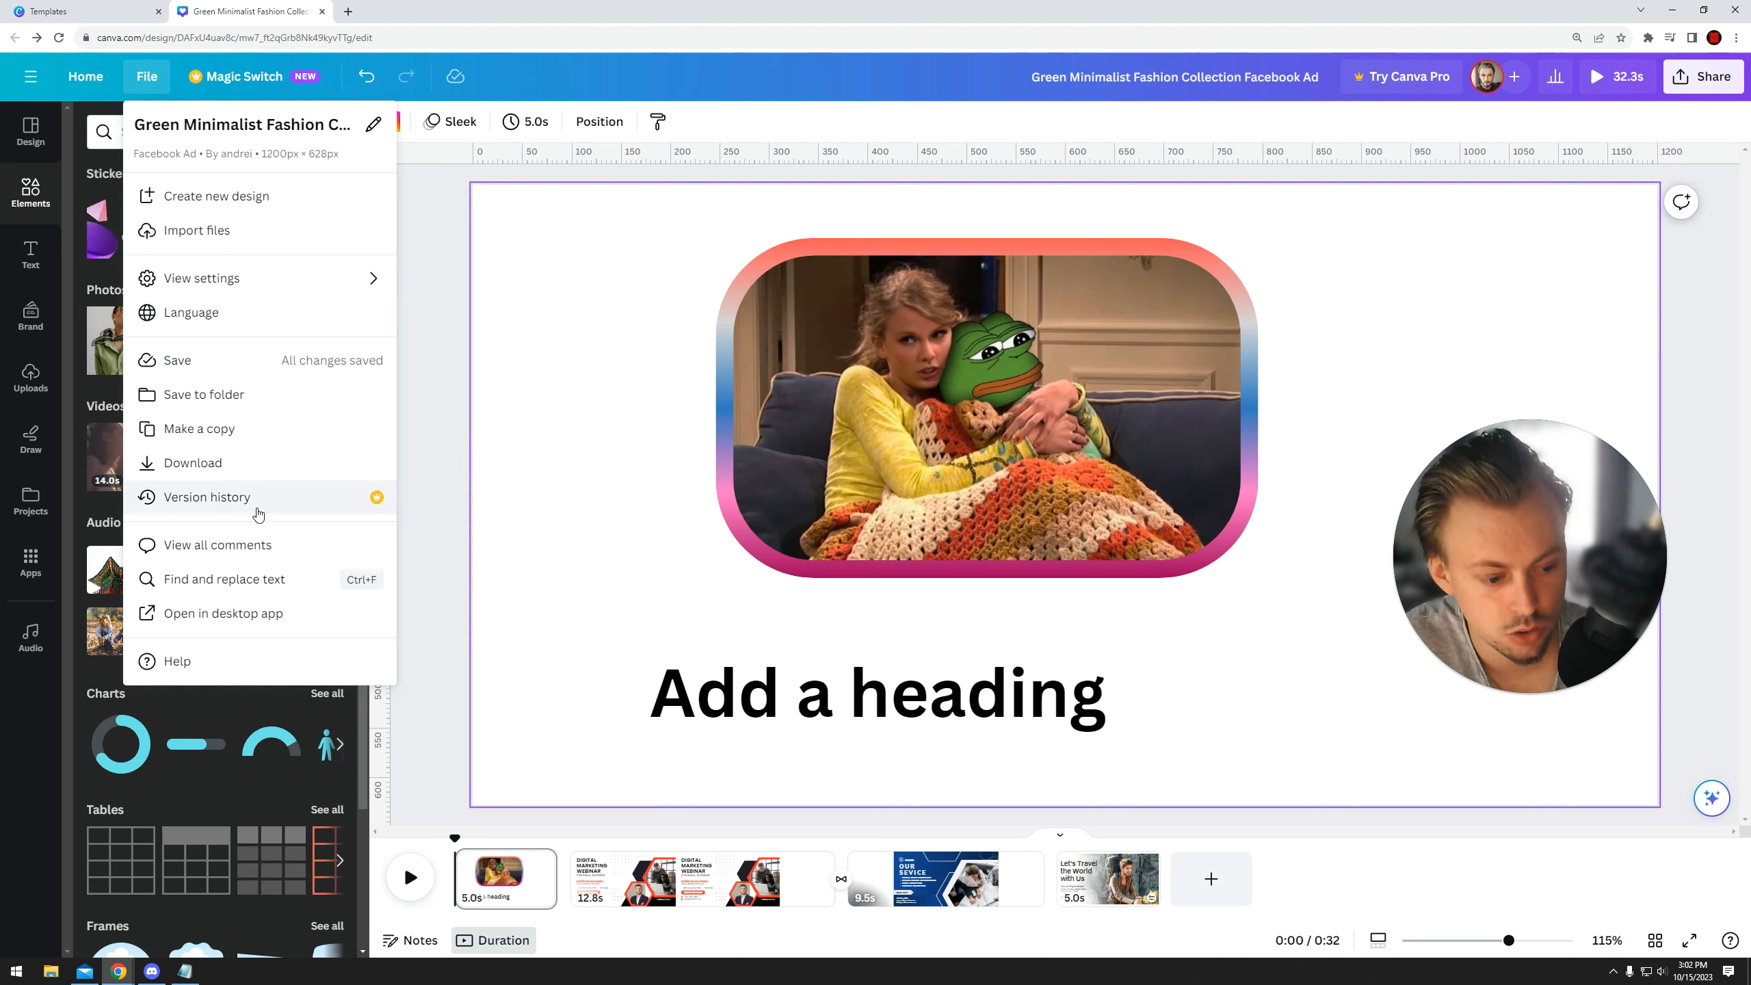
# - Undo the latest edits to the transition and music clips, and redo them all
pyautogui.click(371, 75)
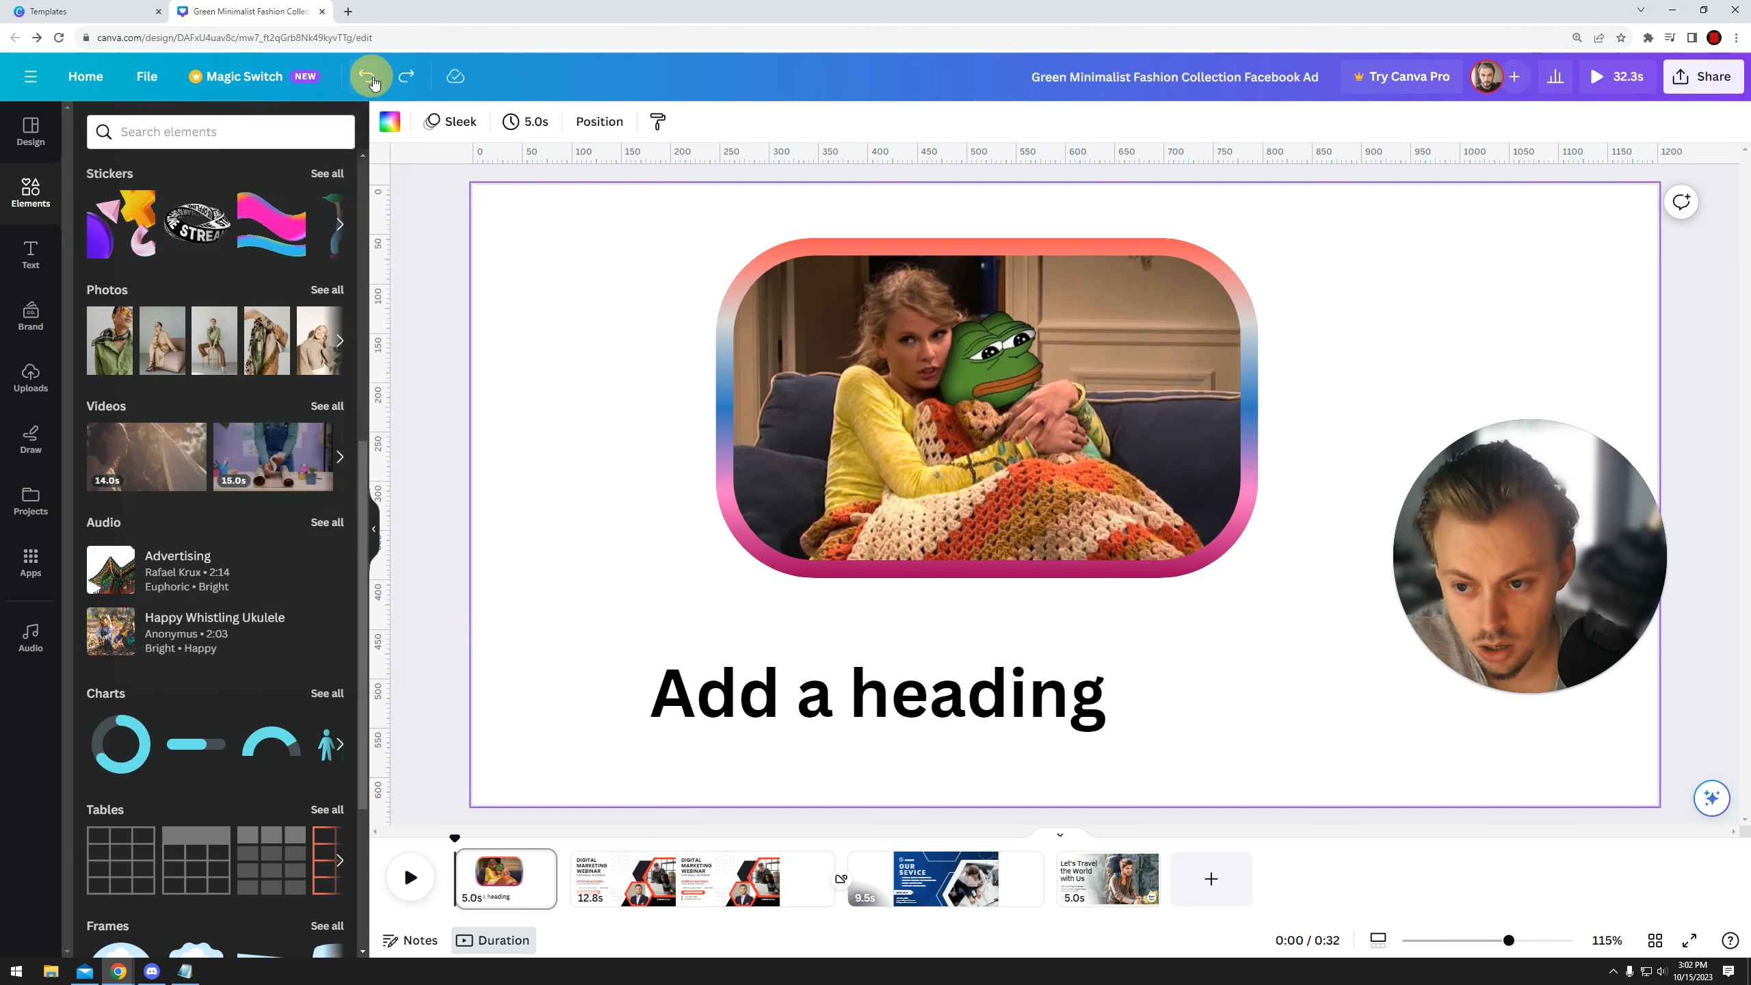
pyautogui.click(370, 79)
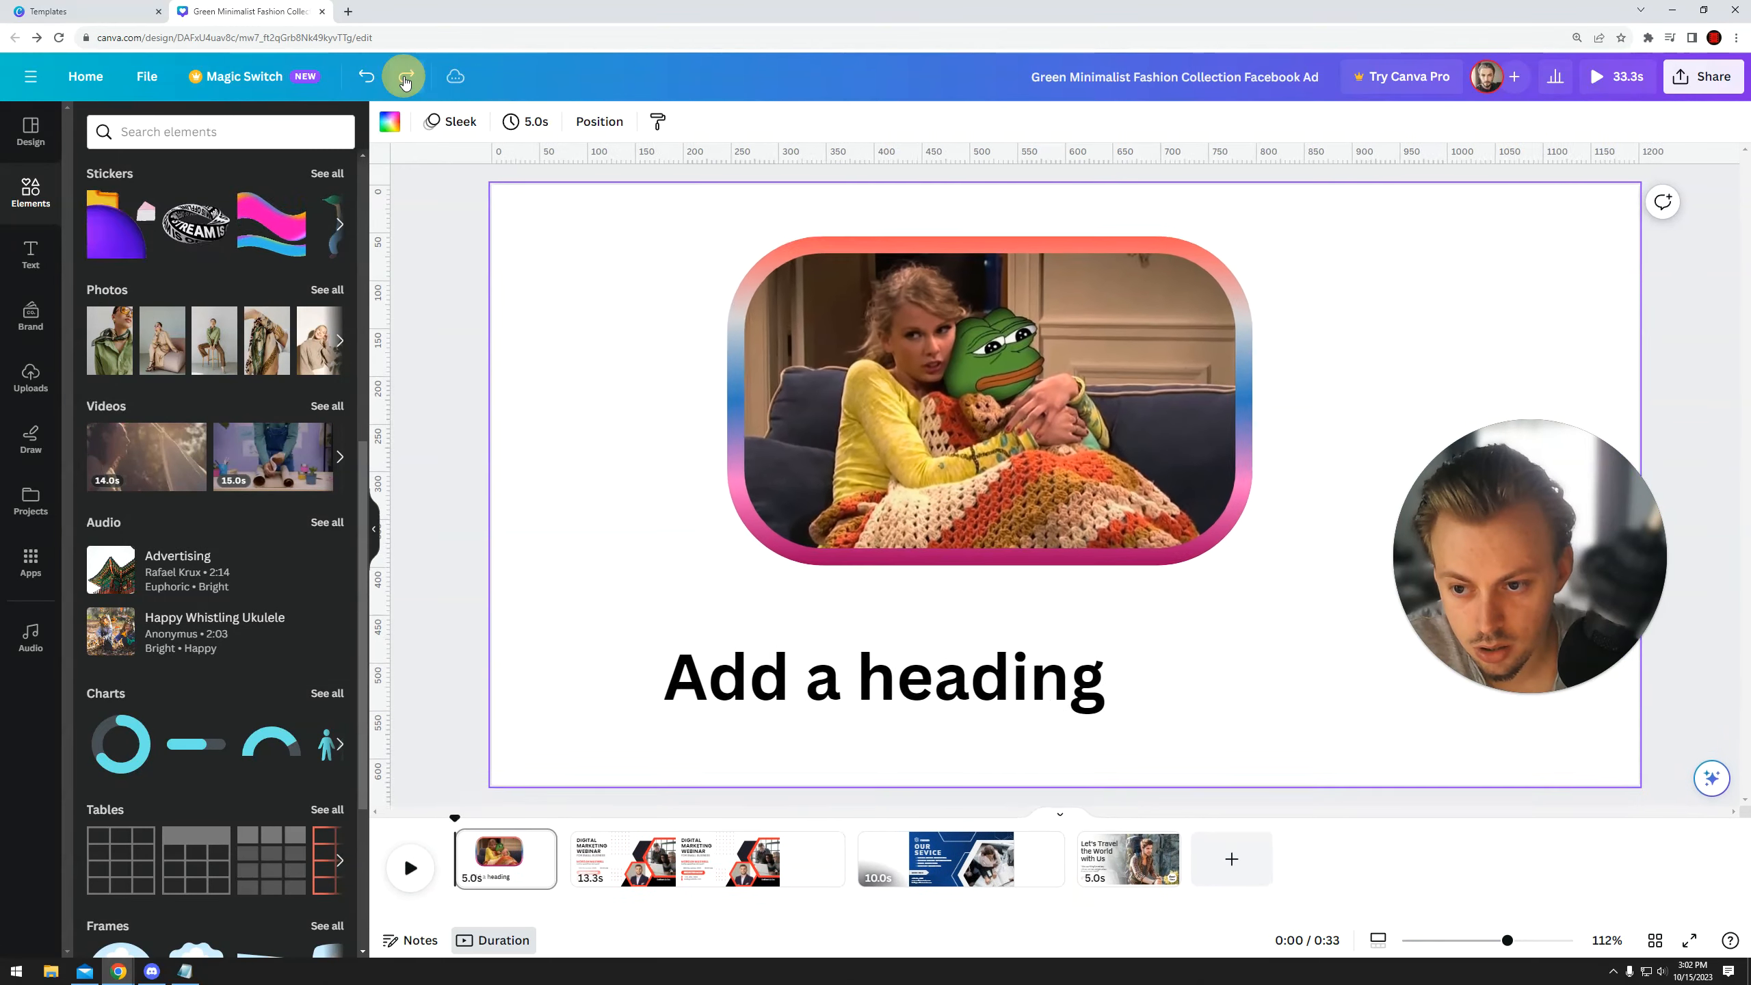
pyautogui.click(369, 80)
pyautogui.click(404, 78)
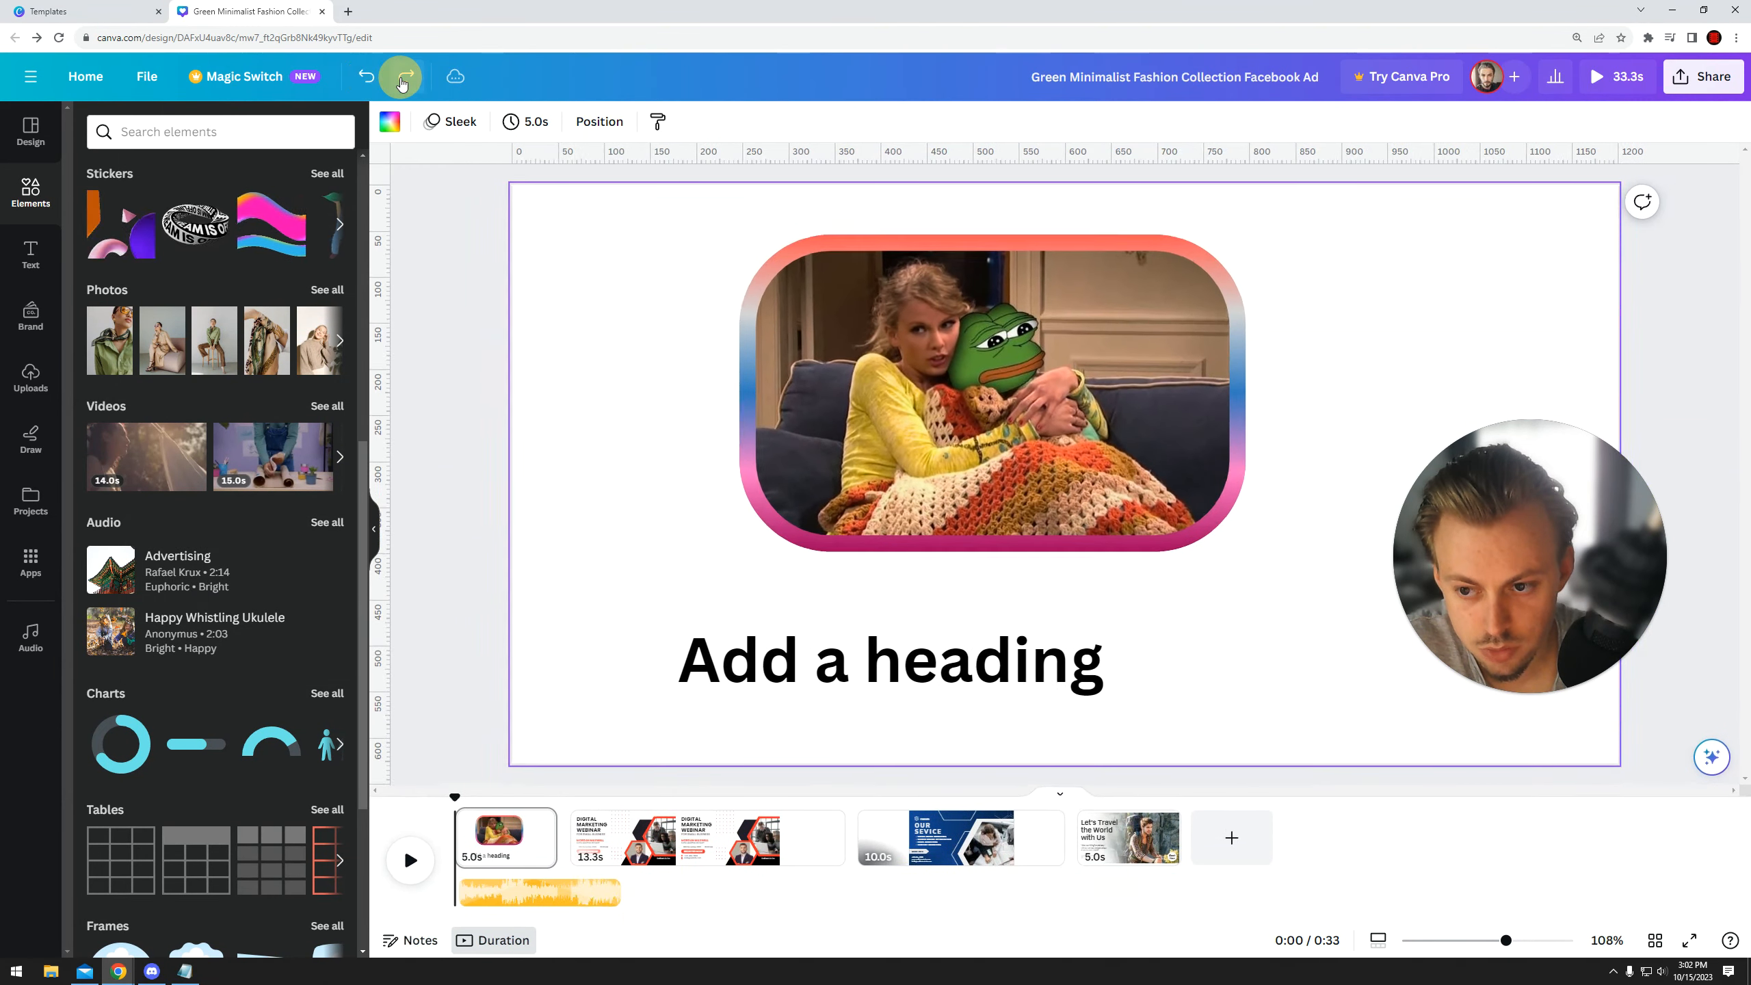
pyautogui.click(404, 78)
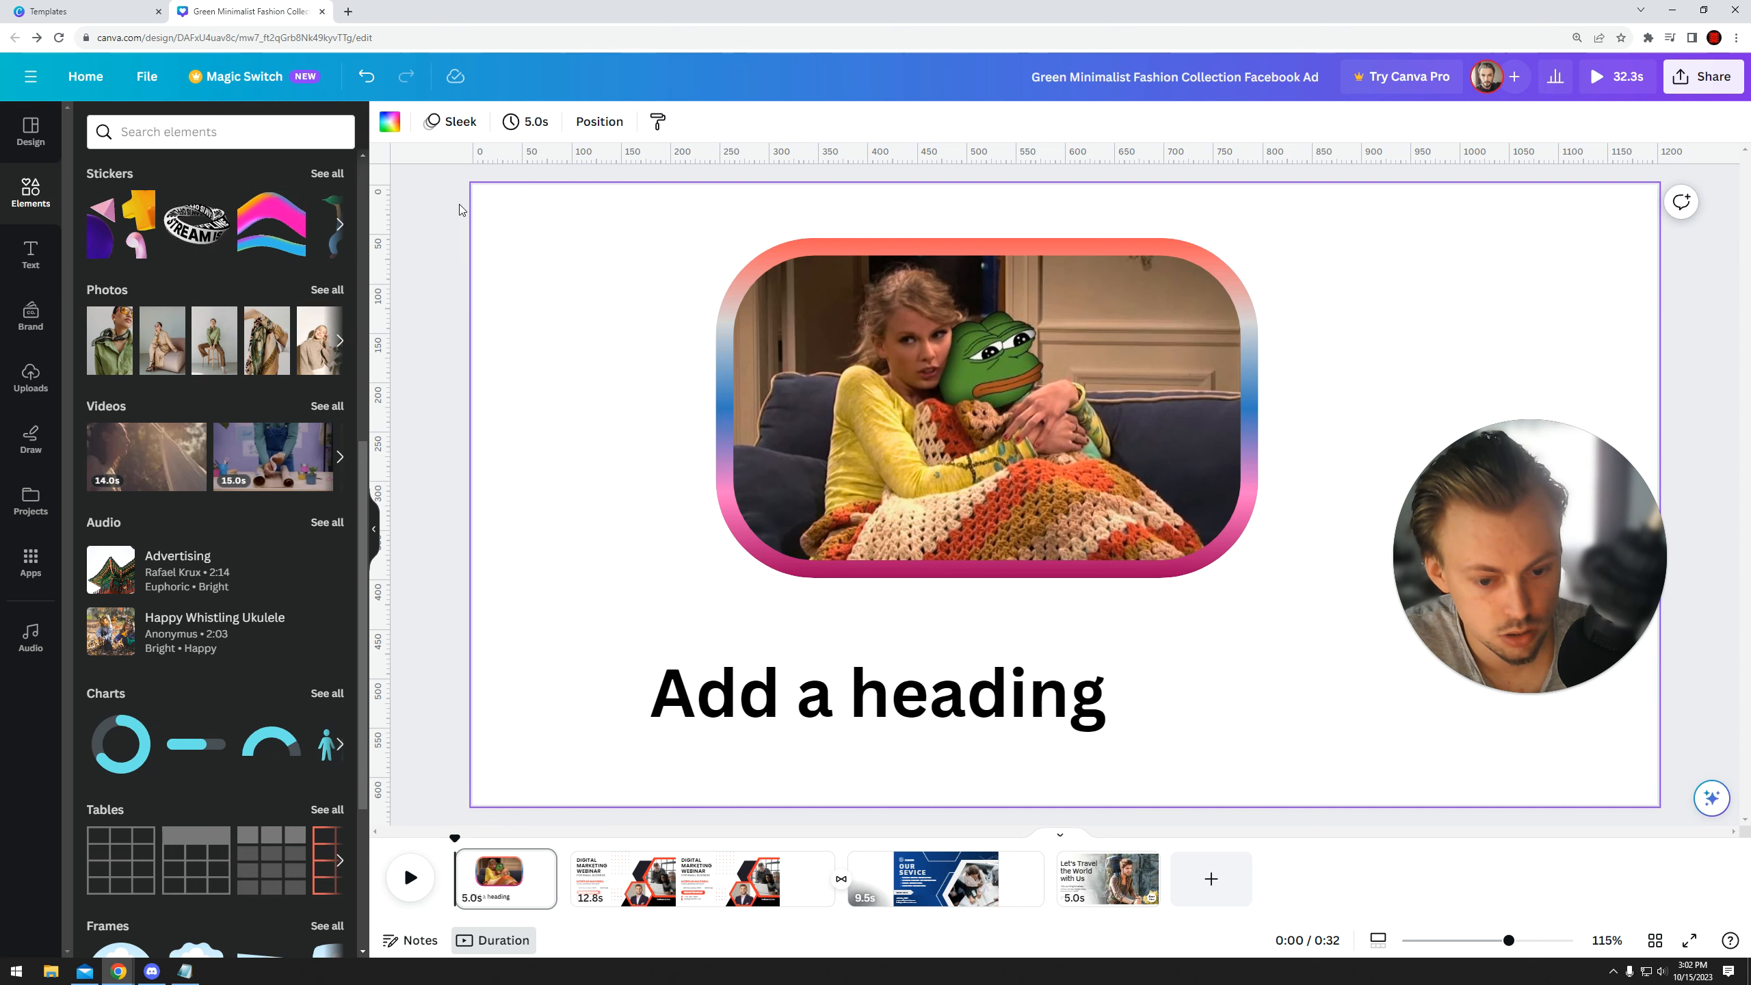
pyautogui.click(130, 80)
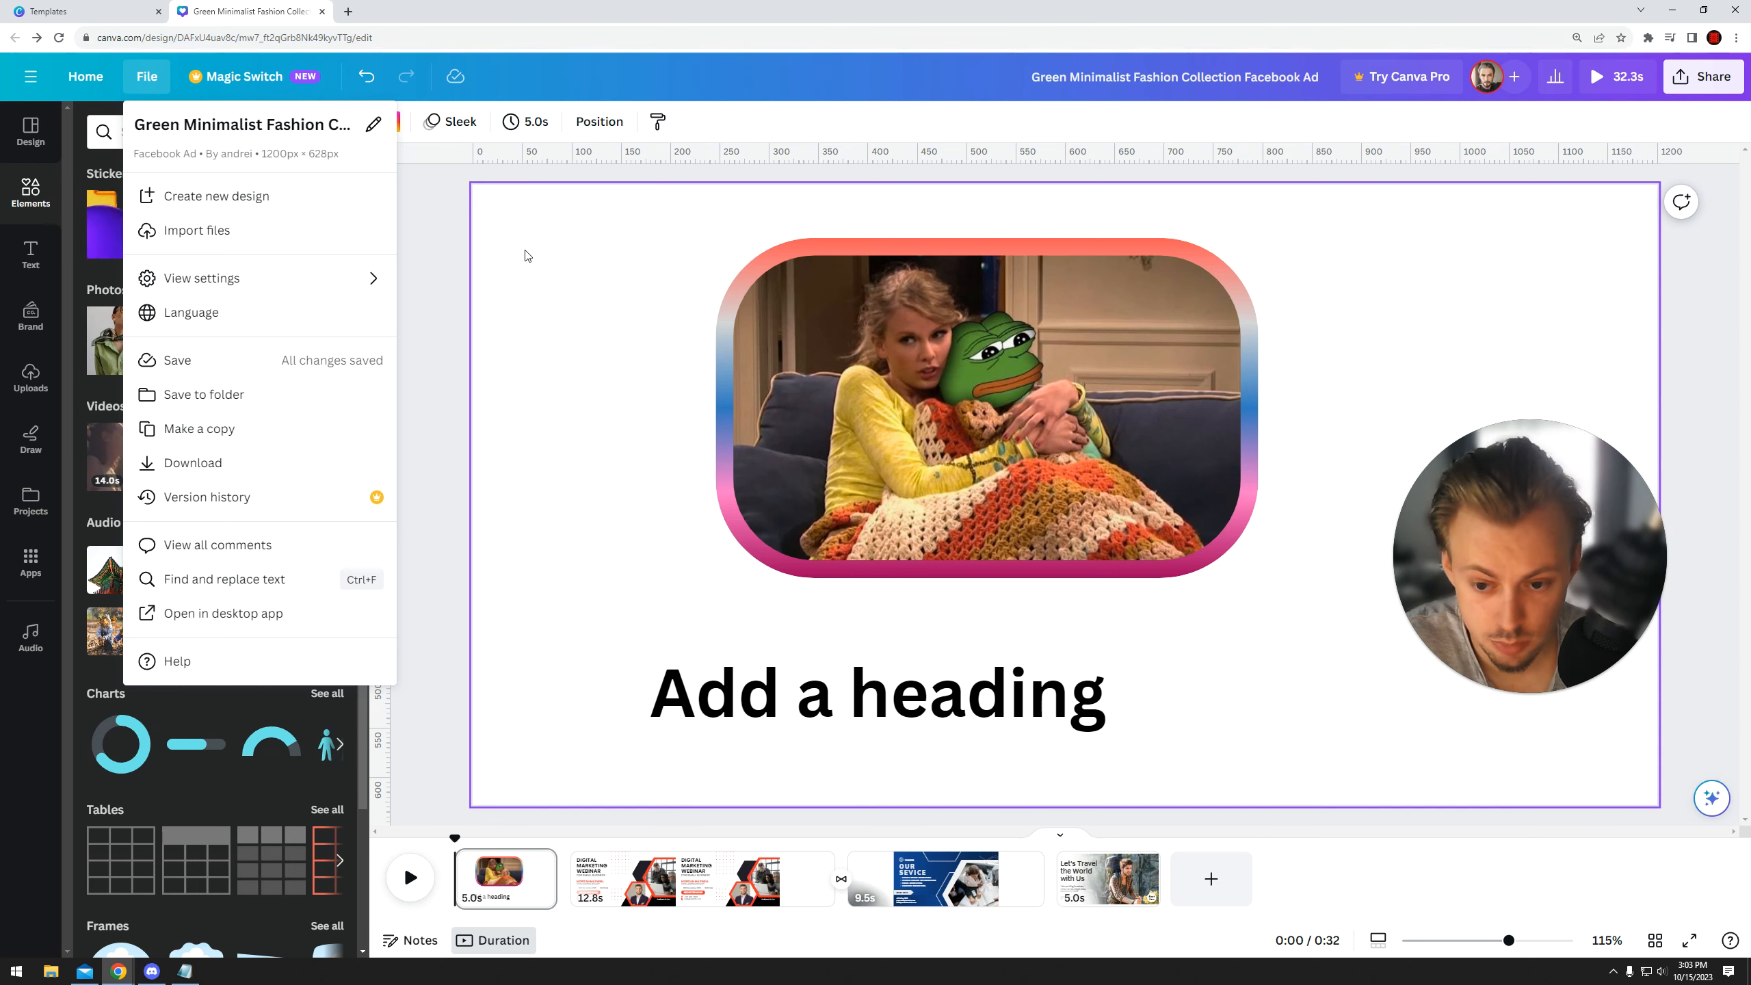
pyautogui.click(545, 255)
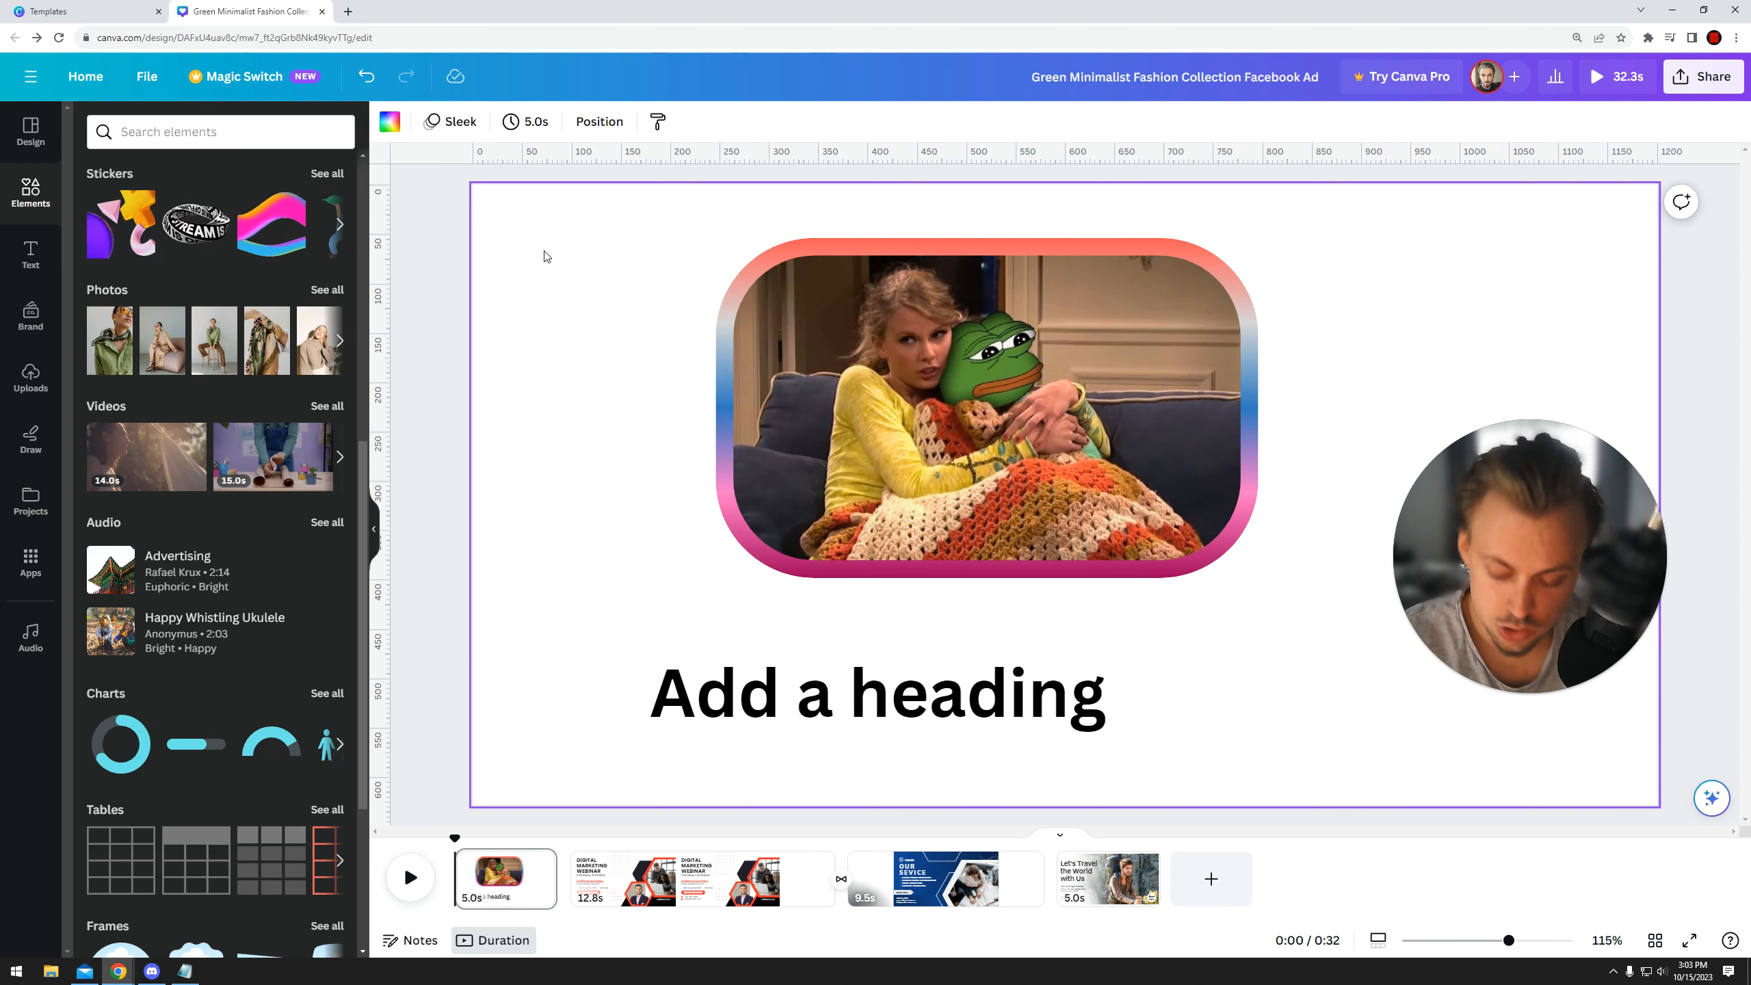
pyautogui.click(146, 76)
pyautogui.click(601, 305)
# - Search the web in a new browser tab for the Canva download, view the Canva for Windows page and close it
pyautogui.click(349, 13)
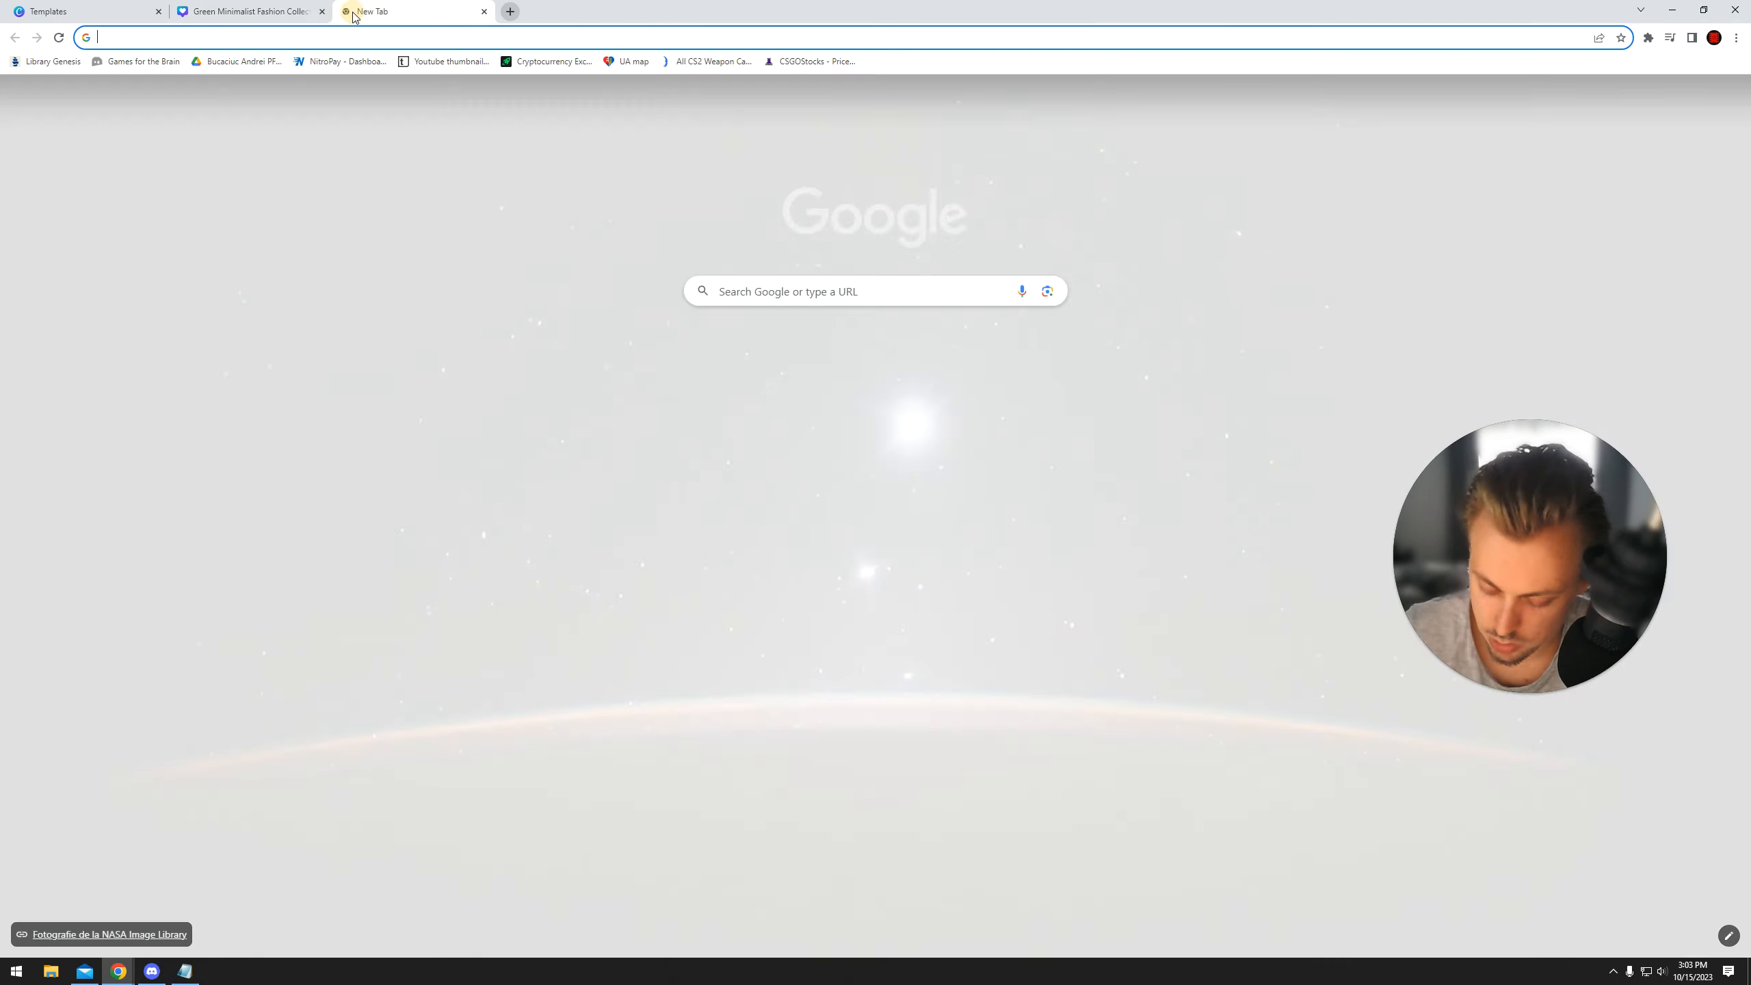
pyautogui.write('downlaod canva')
pyautogui.press('Return')
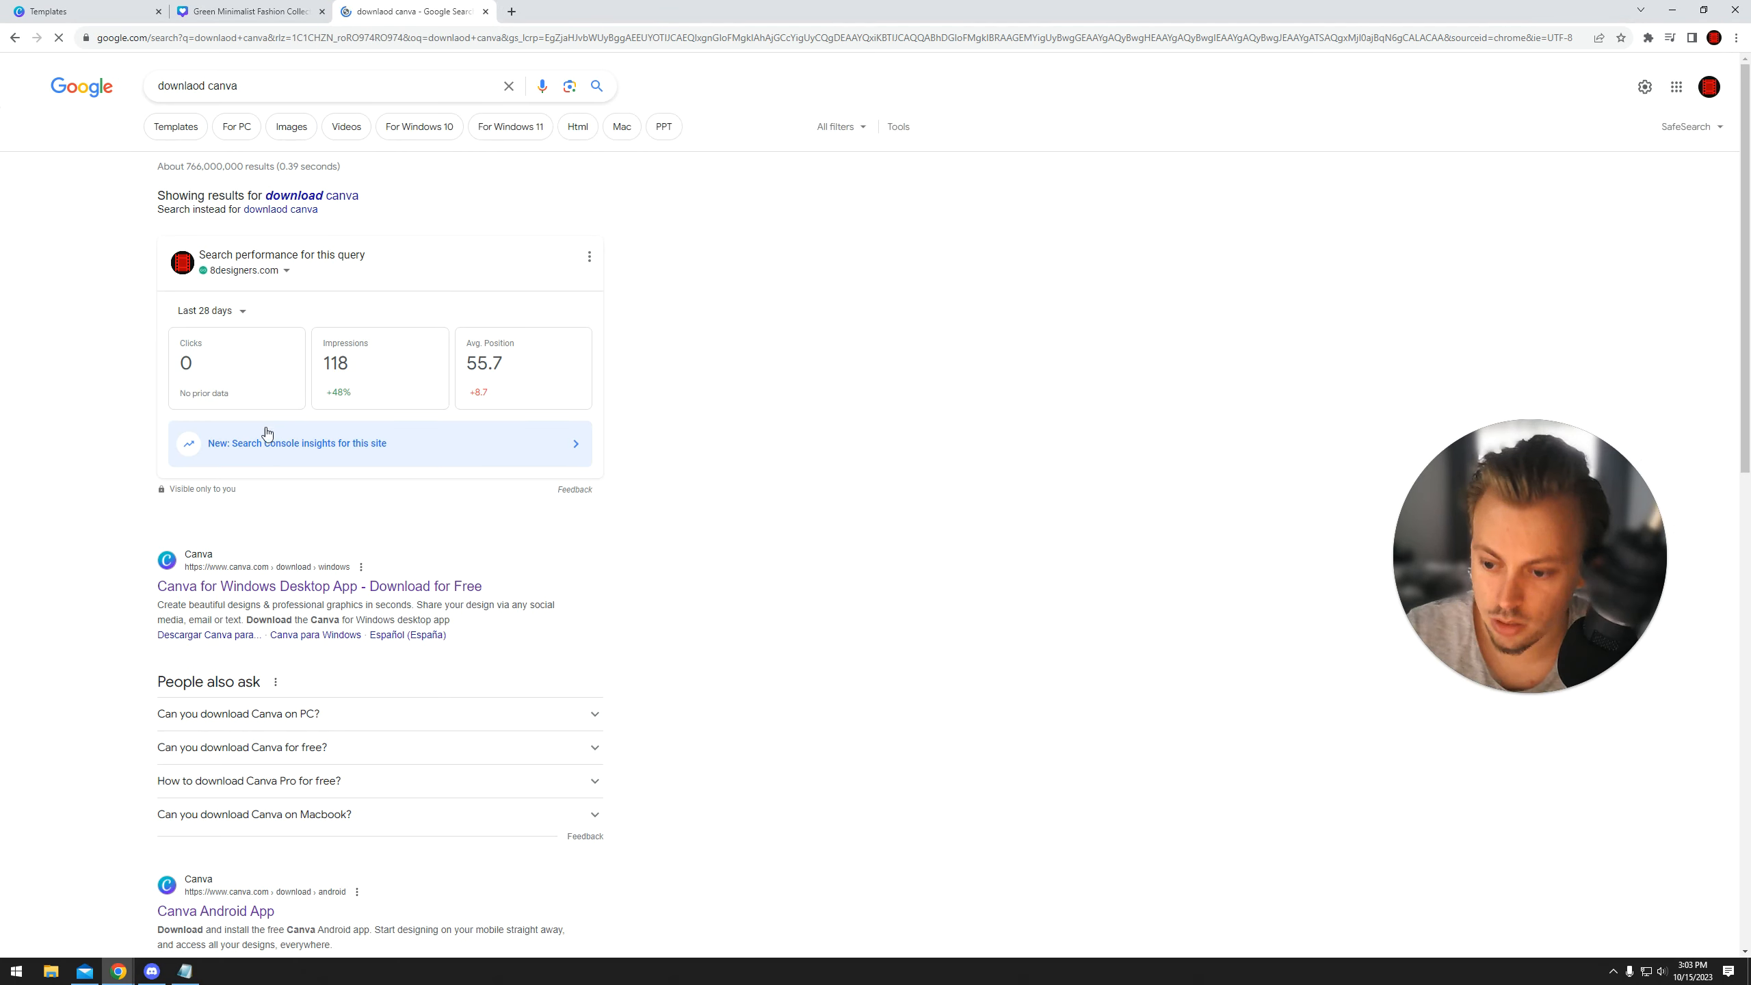
pyautogui.click(281, 585)
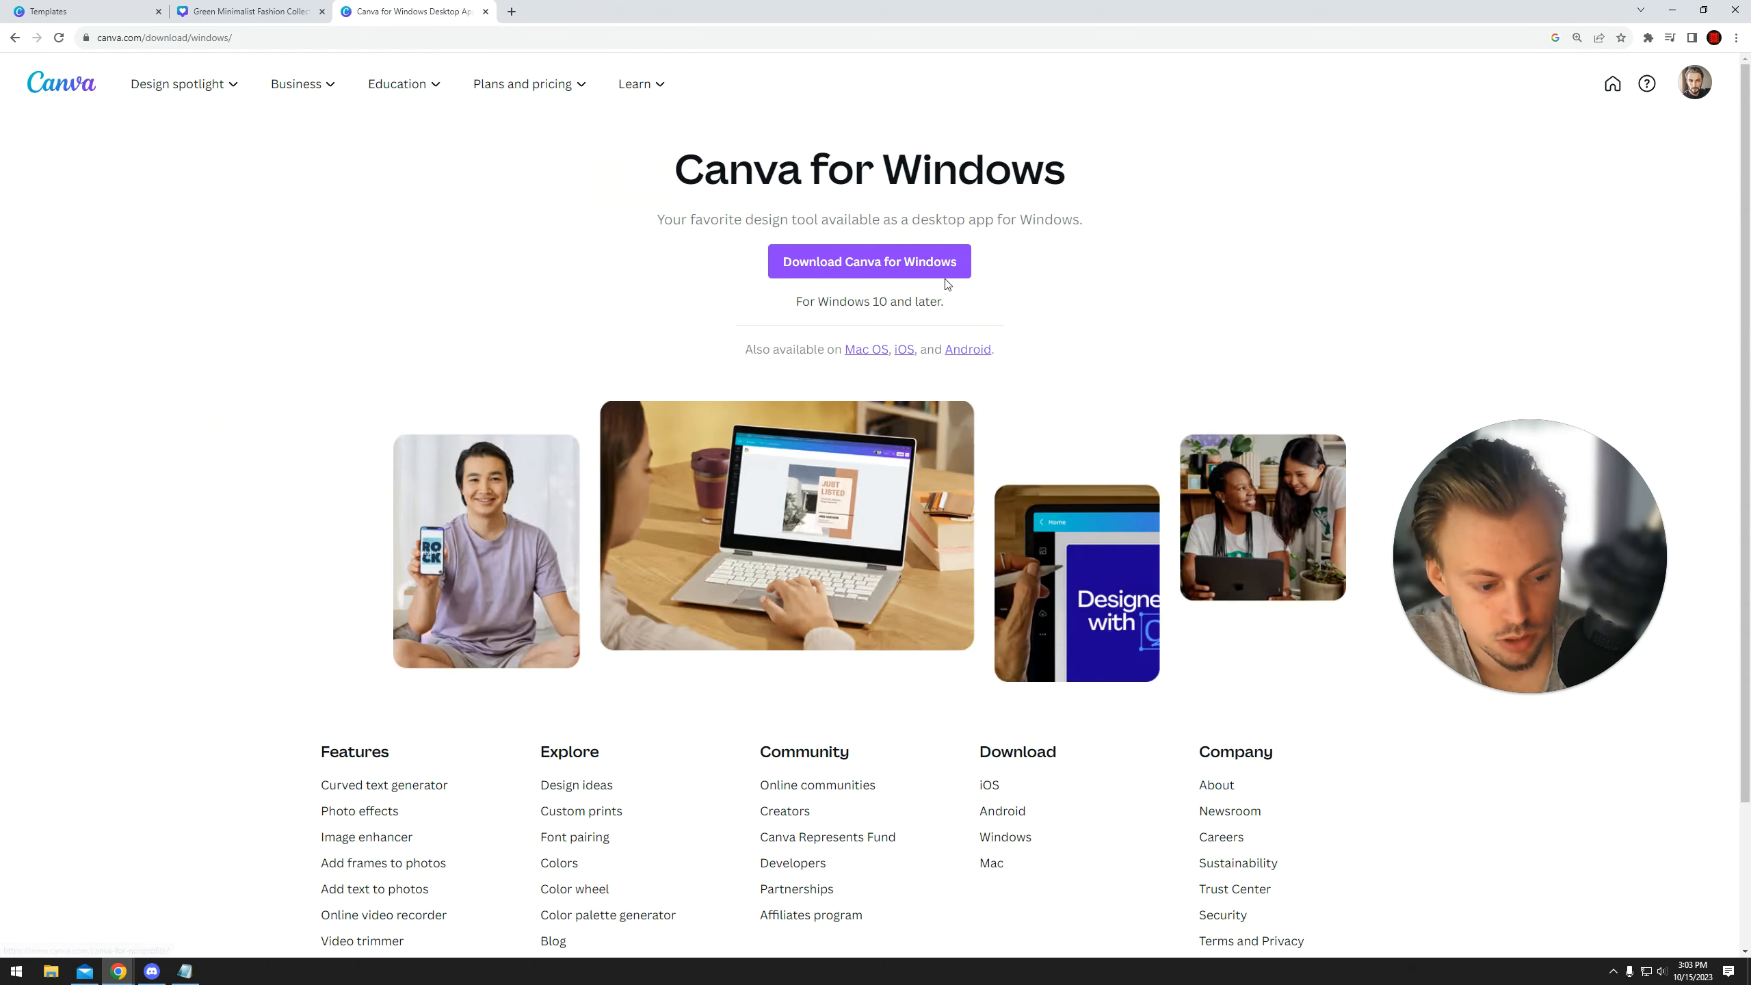
pyautogui.middleClick(429, 6)
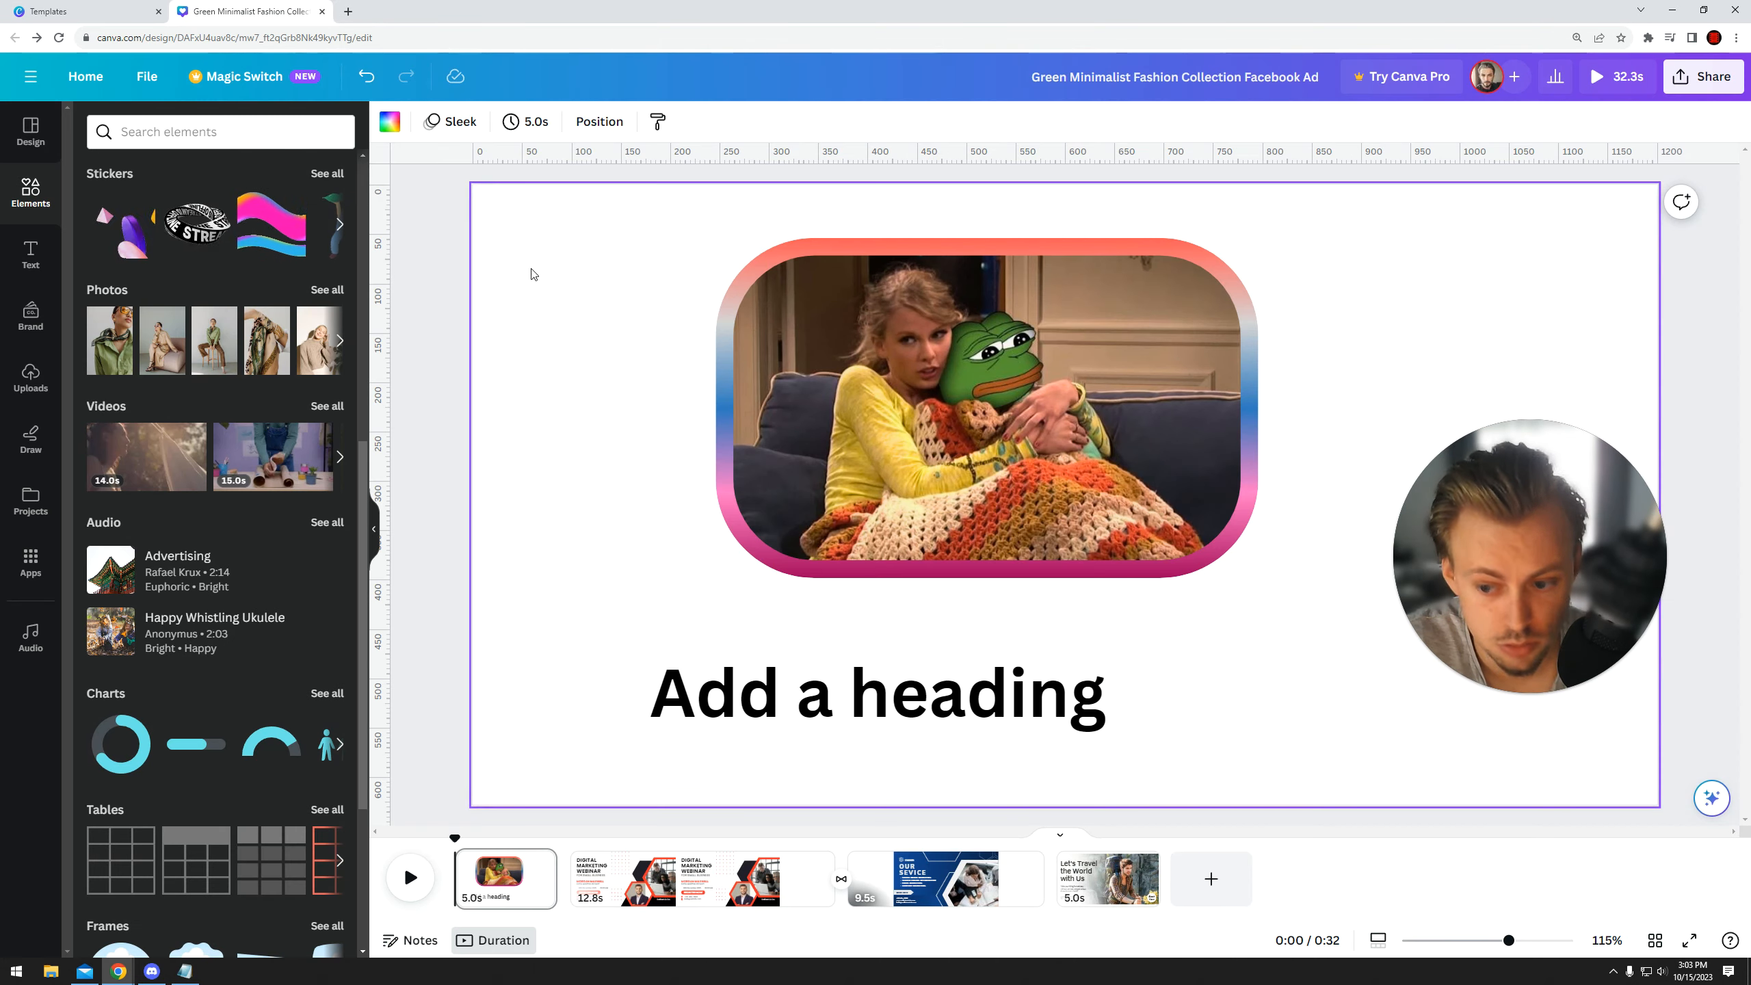
# - Examine the Magic Switch resize options, including Custom size and the formats under More, and close them without resizing
pyautogui.click(245, 81)
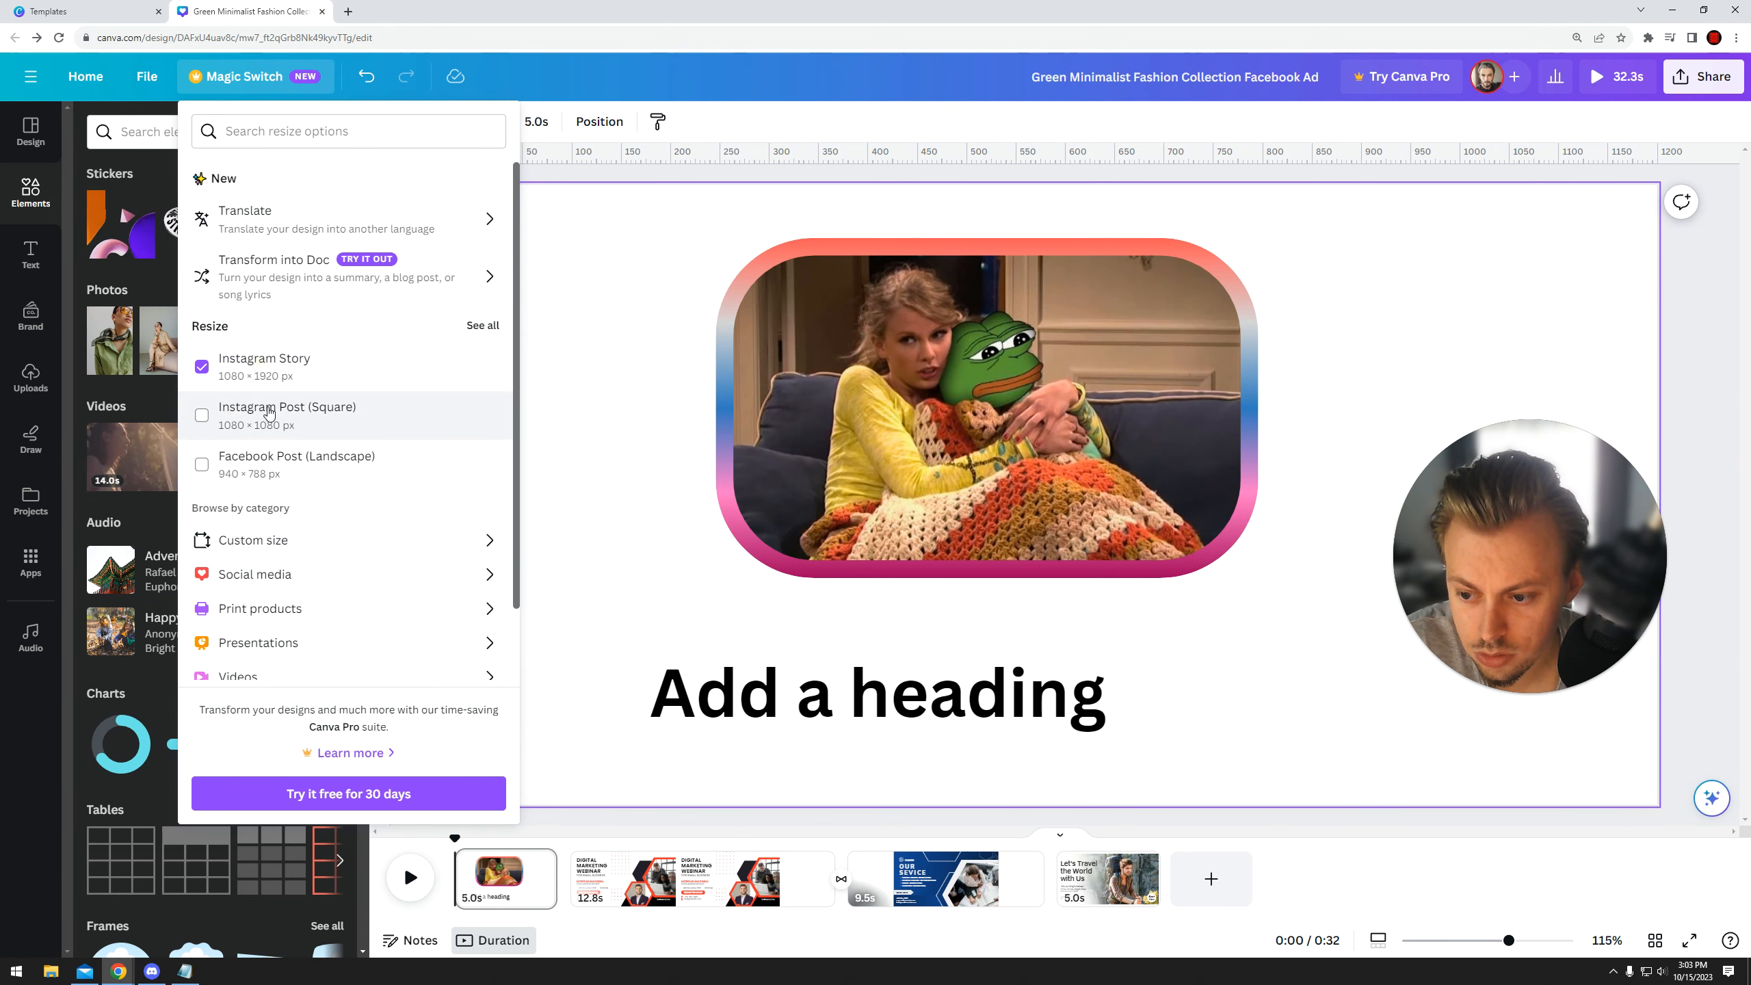
pyautogui.click(305, 546)
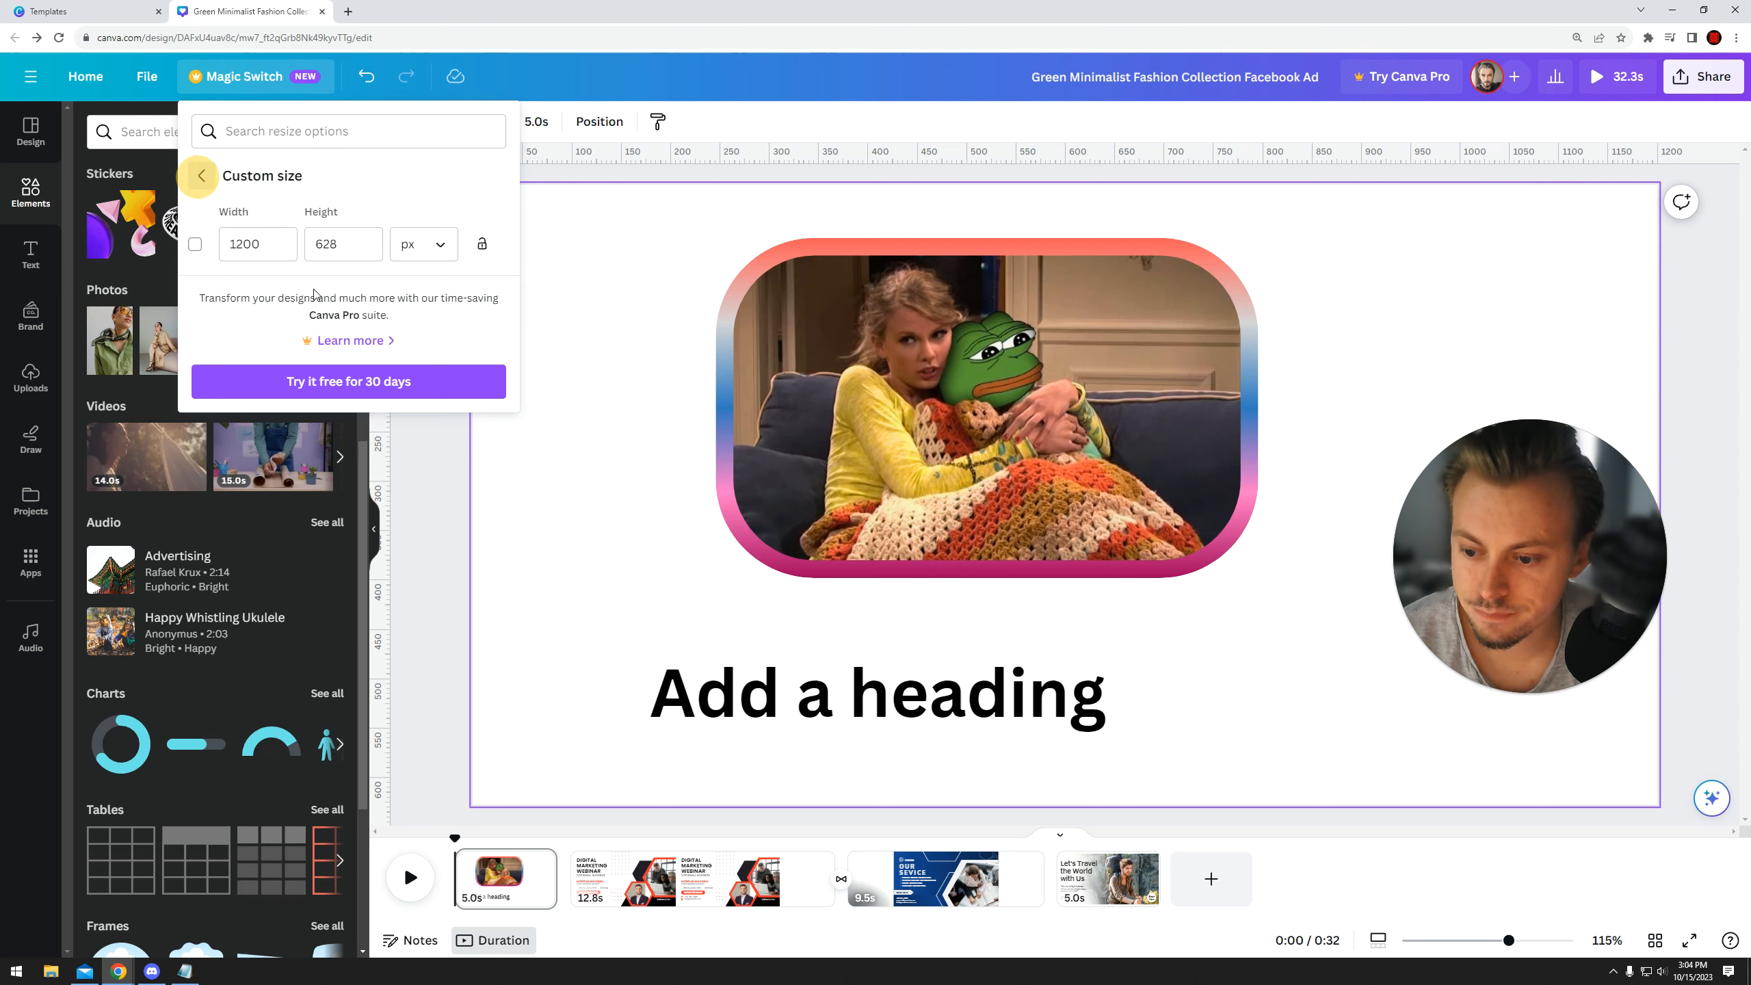
pyautogui.scroll(-1, 375, 562)
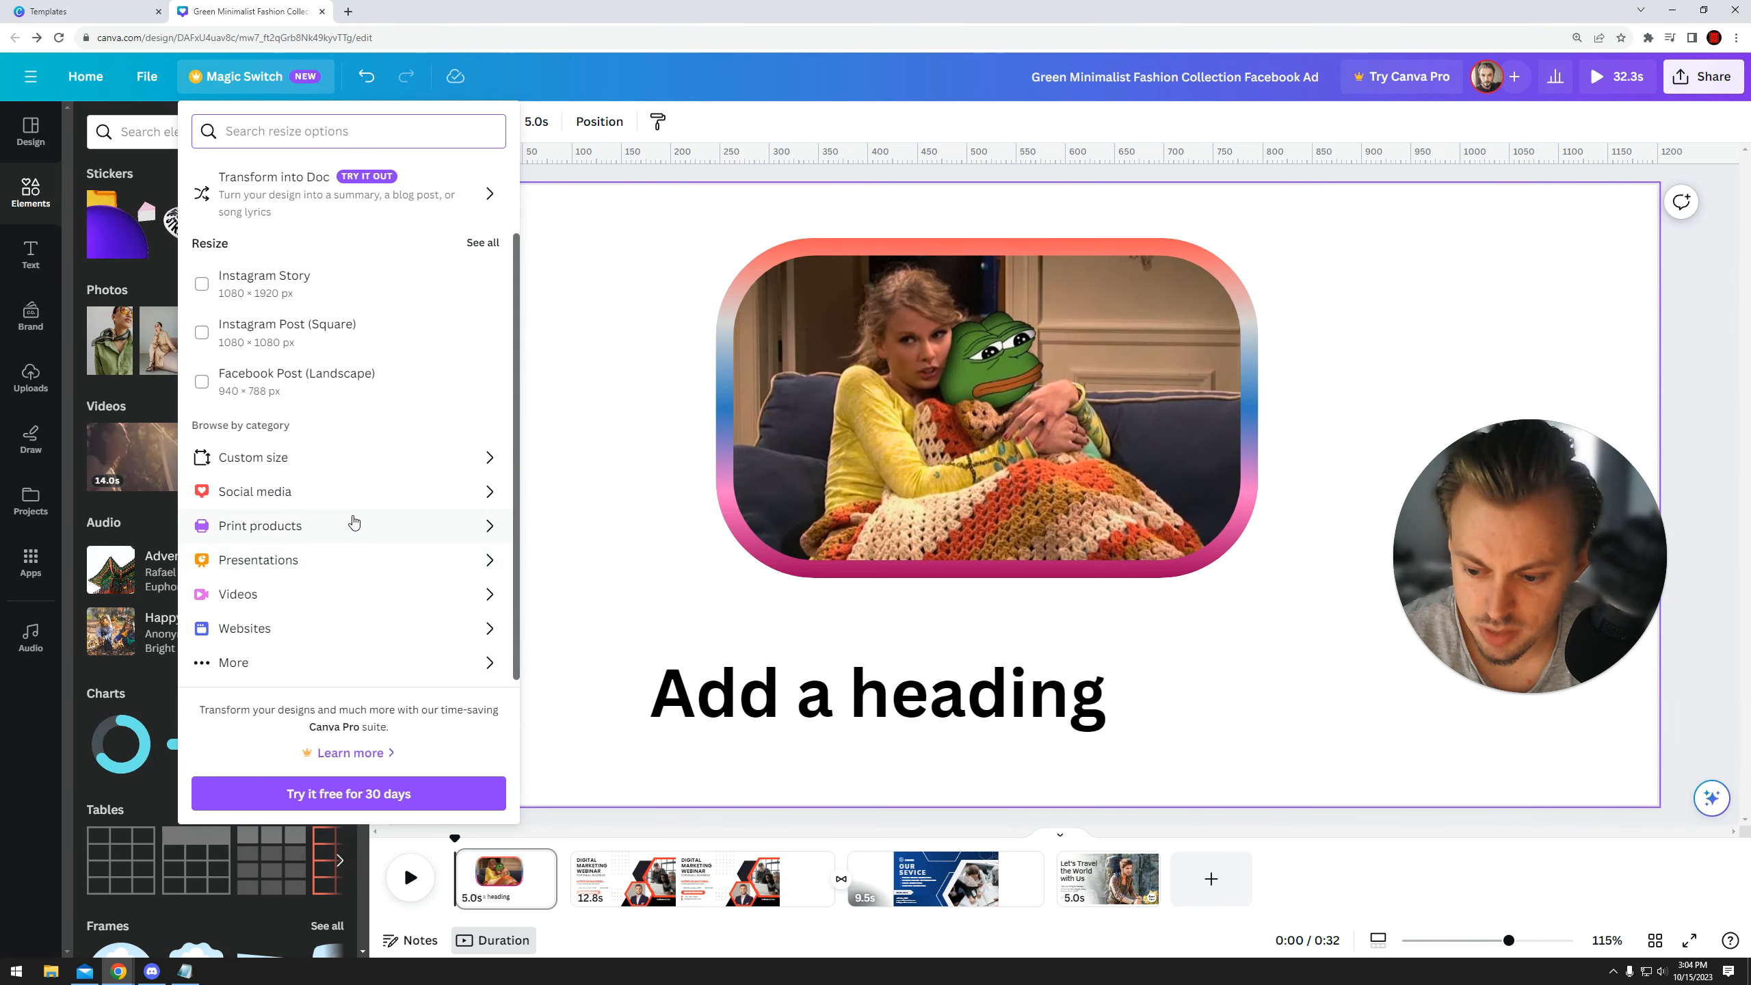
pyautogui.click(234, 662)
pyautogui.scroll(-1, 319, 413)
pyautogui.scroll(-2, 320, 413)
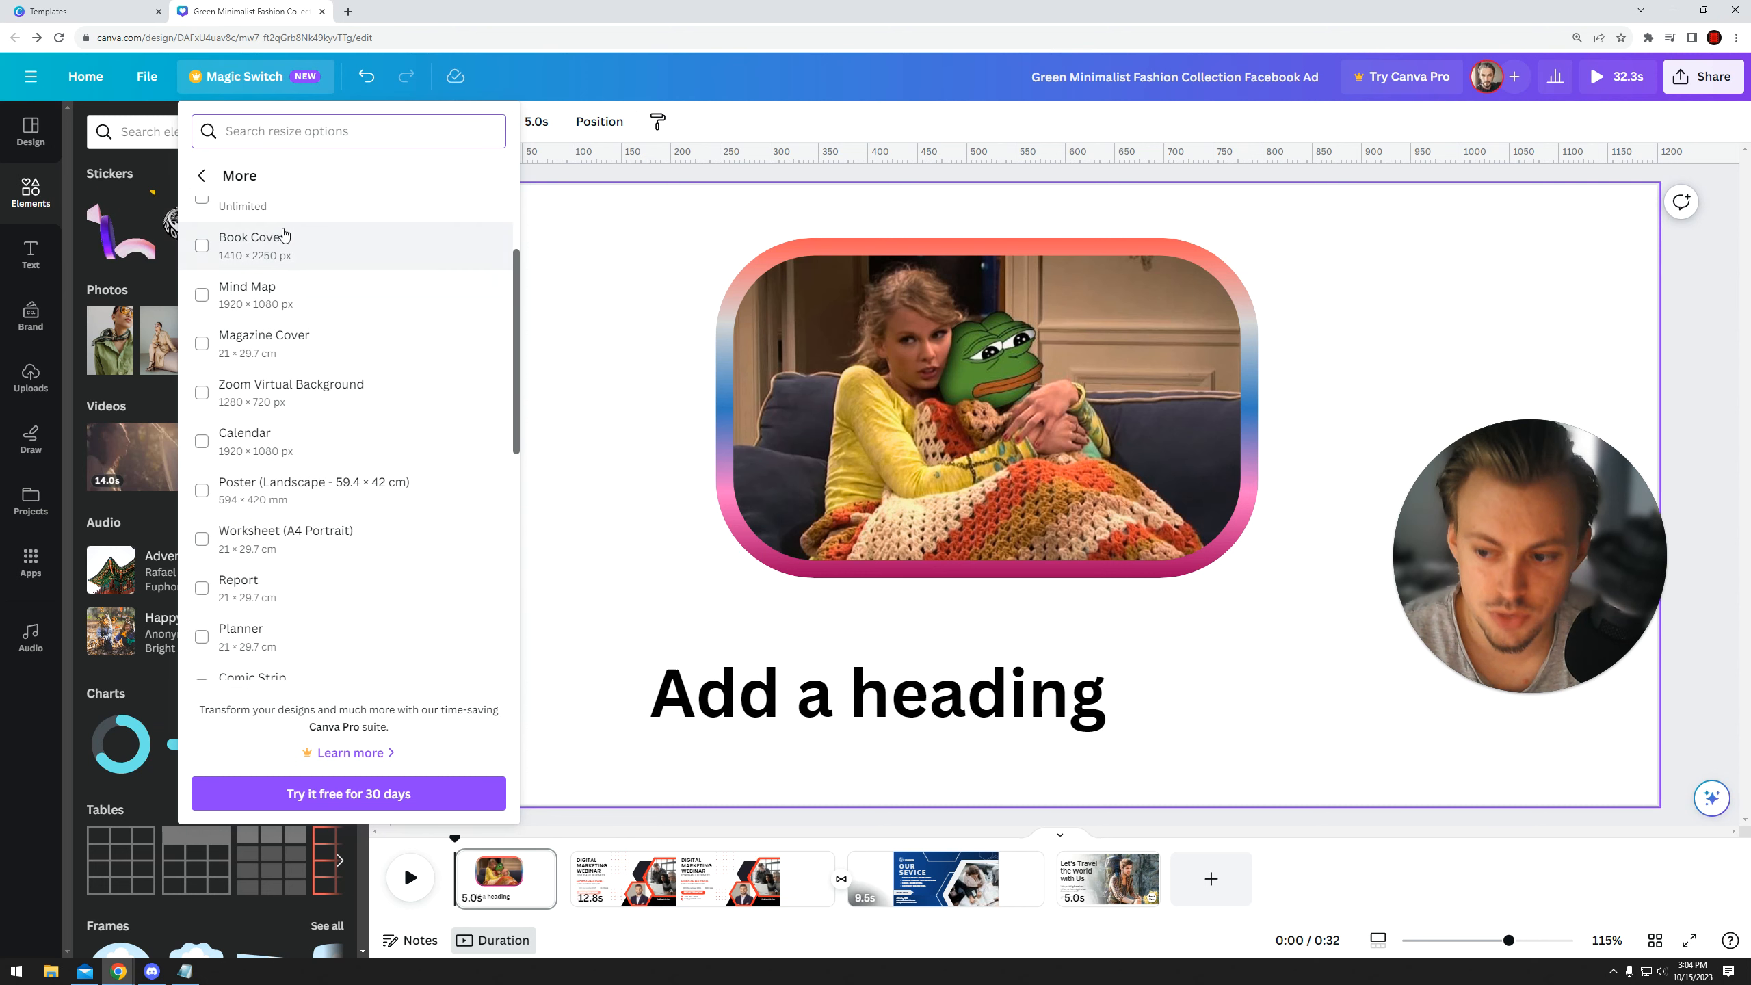
pyautogui.click(202, 175)
pyautogui.scroll(2, 365, 304)
pyautogui.scroll(-2, 369, 317)
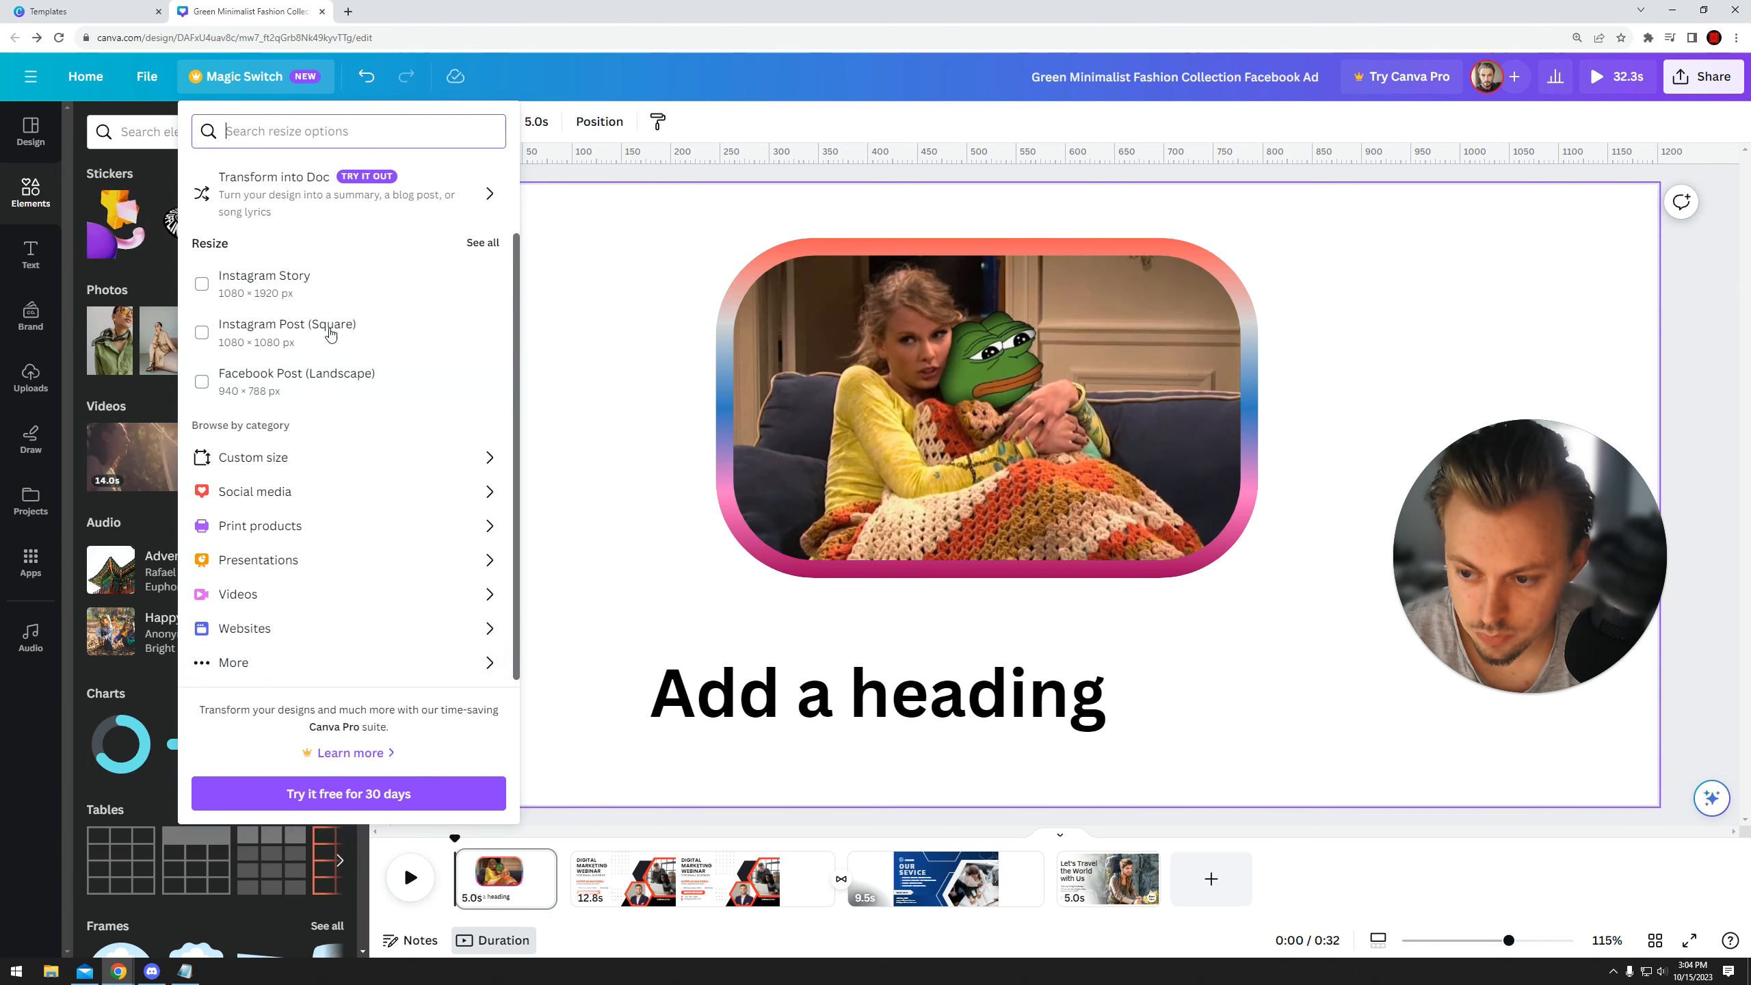
pyautogui.scroll(2, 314, 331)
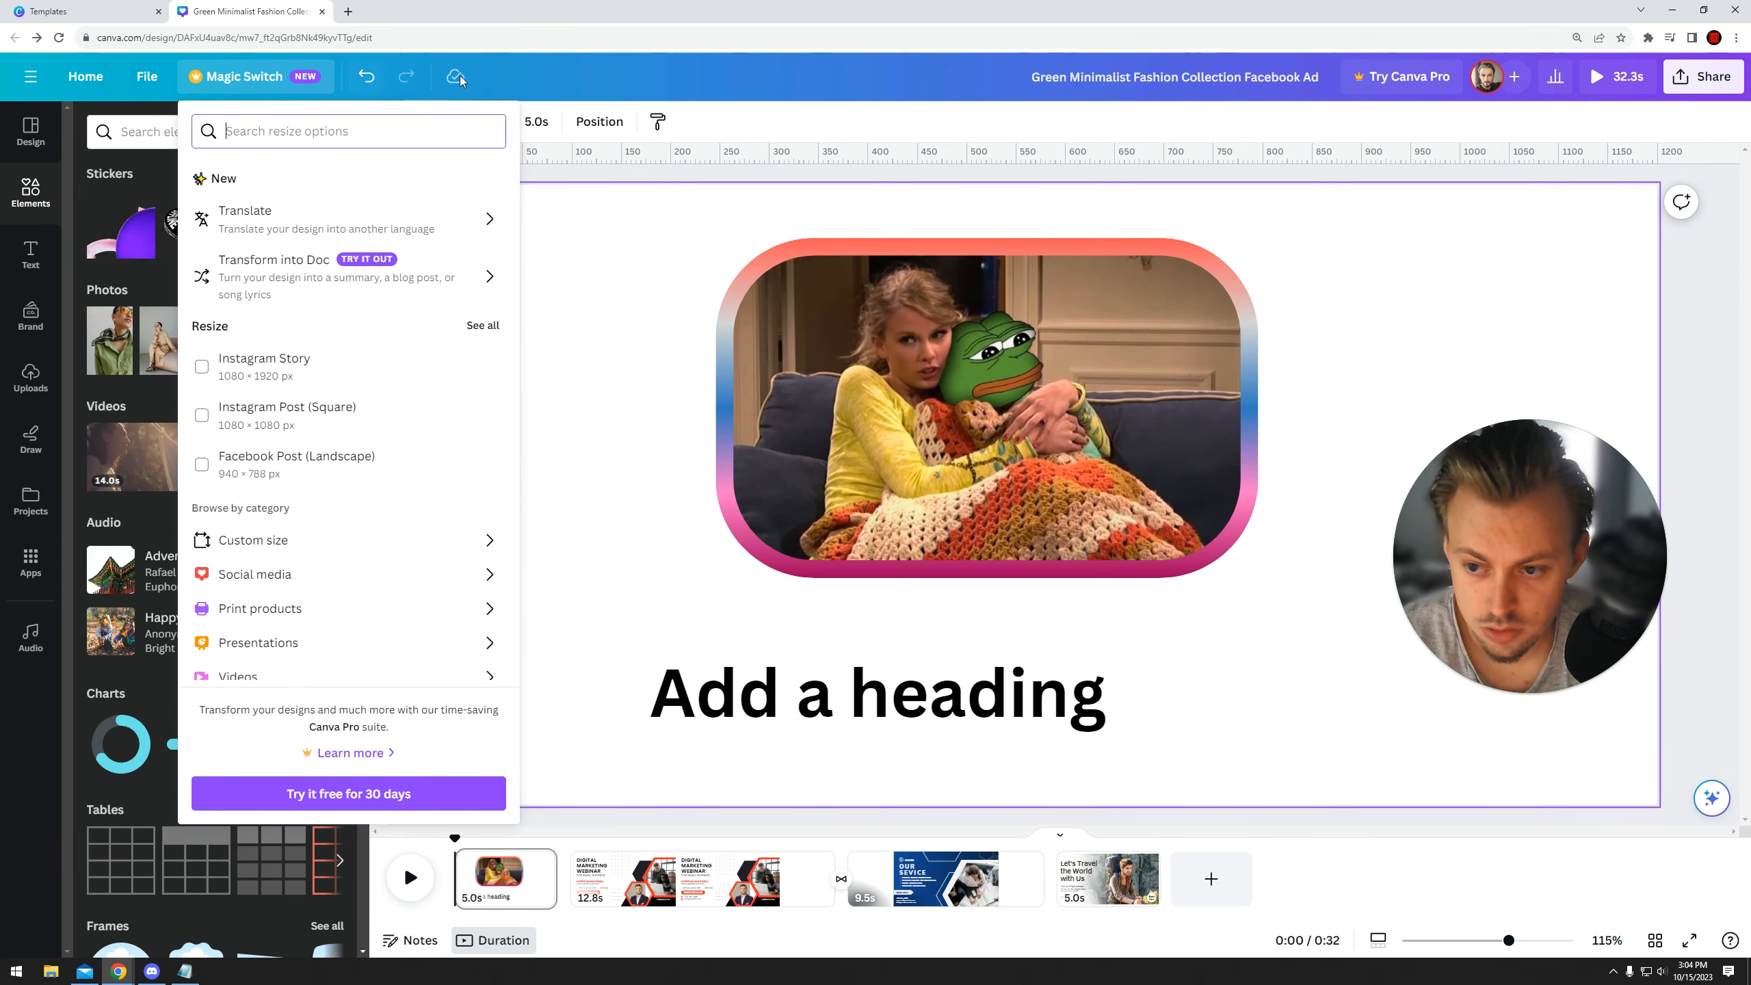
pyautogui.click(623, 249)
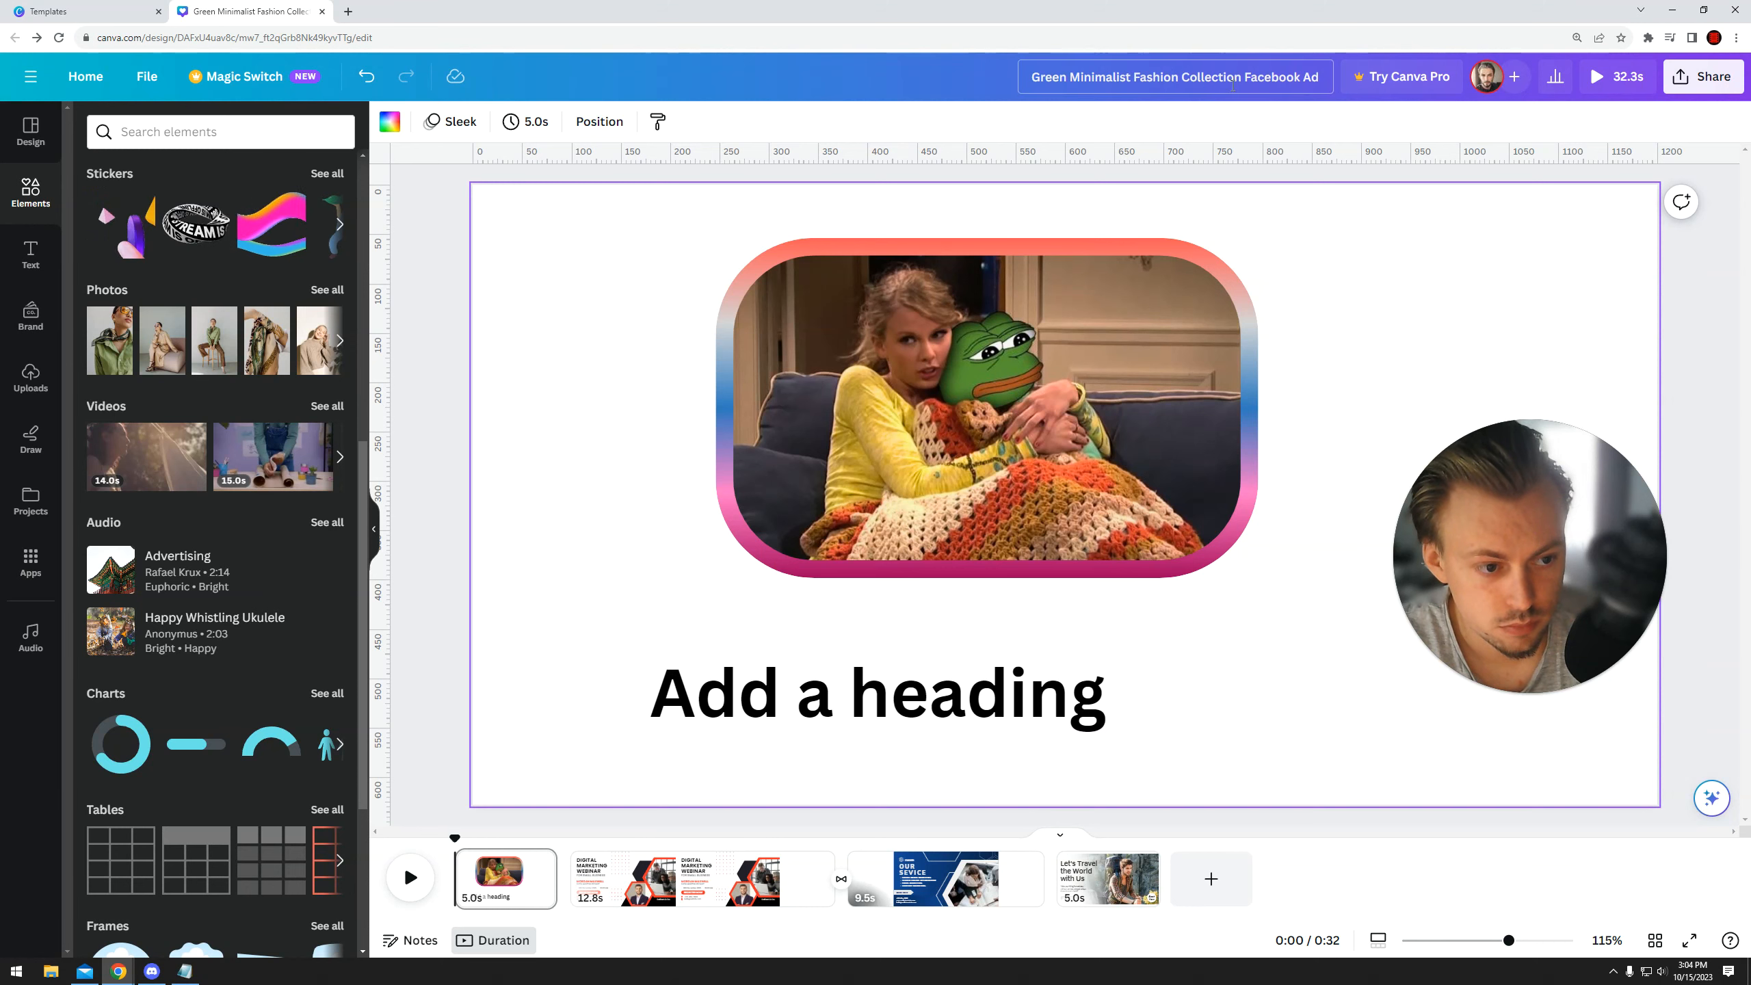
# - Show the design's insights, including the Engagement and Views sections, and close them
pyautogui.click(1555, 76)
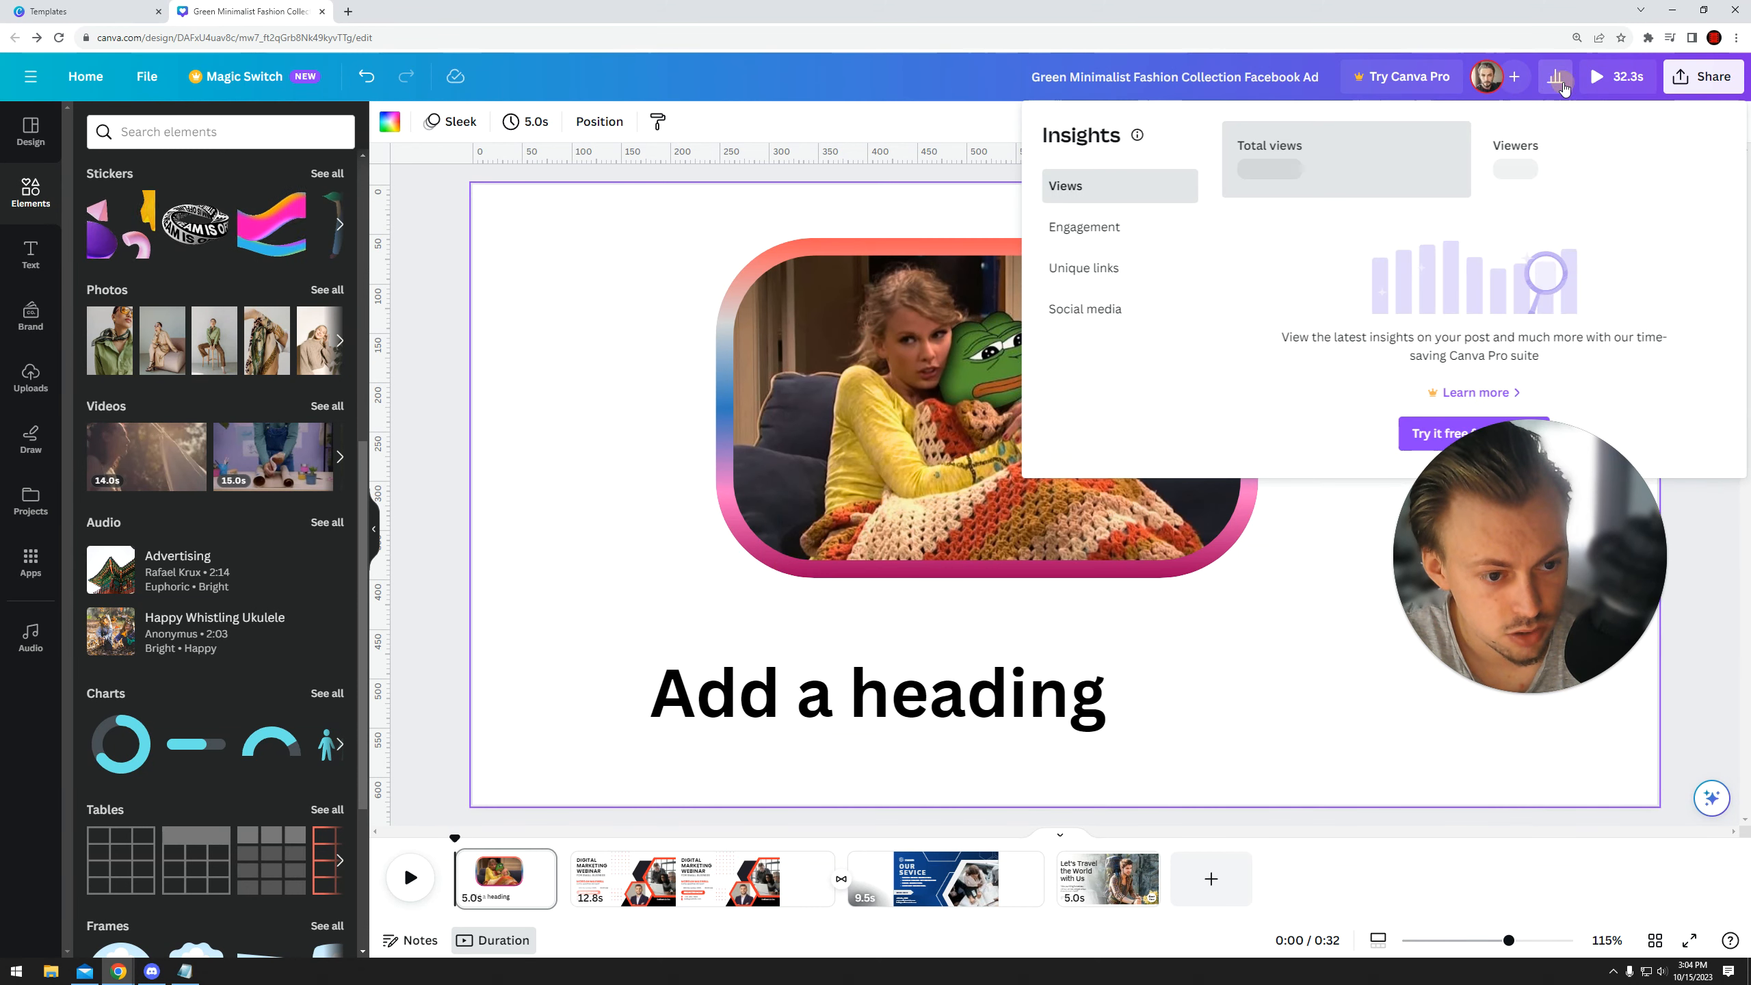
pyautogui.click(1084, 227)
pyautogui.click(1101, 291)
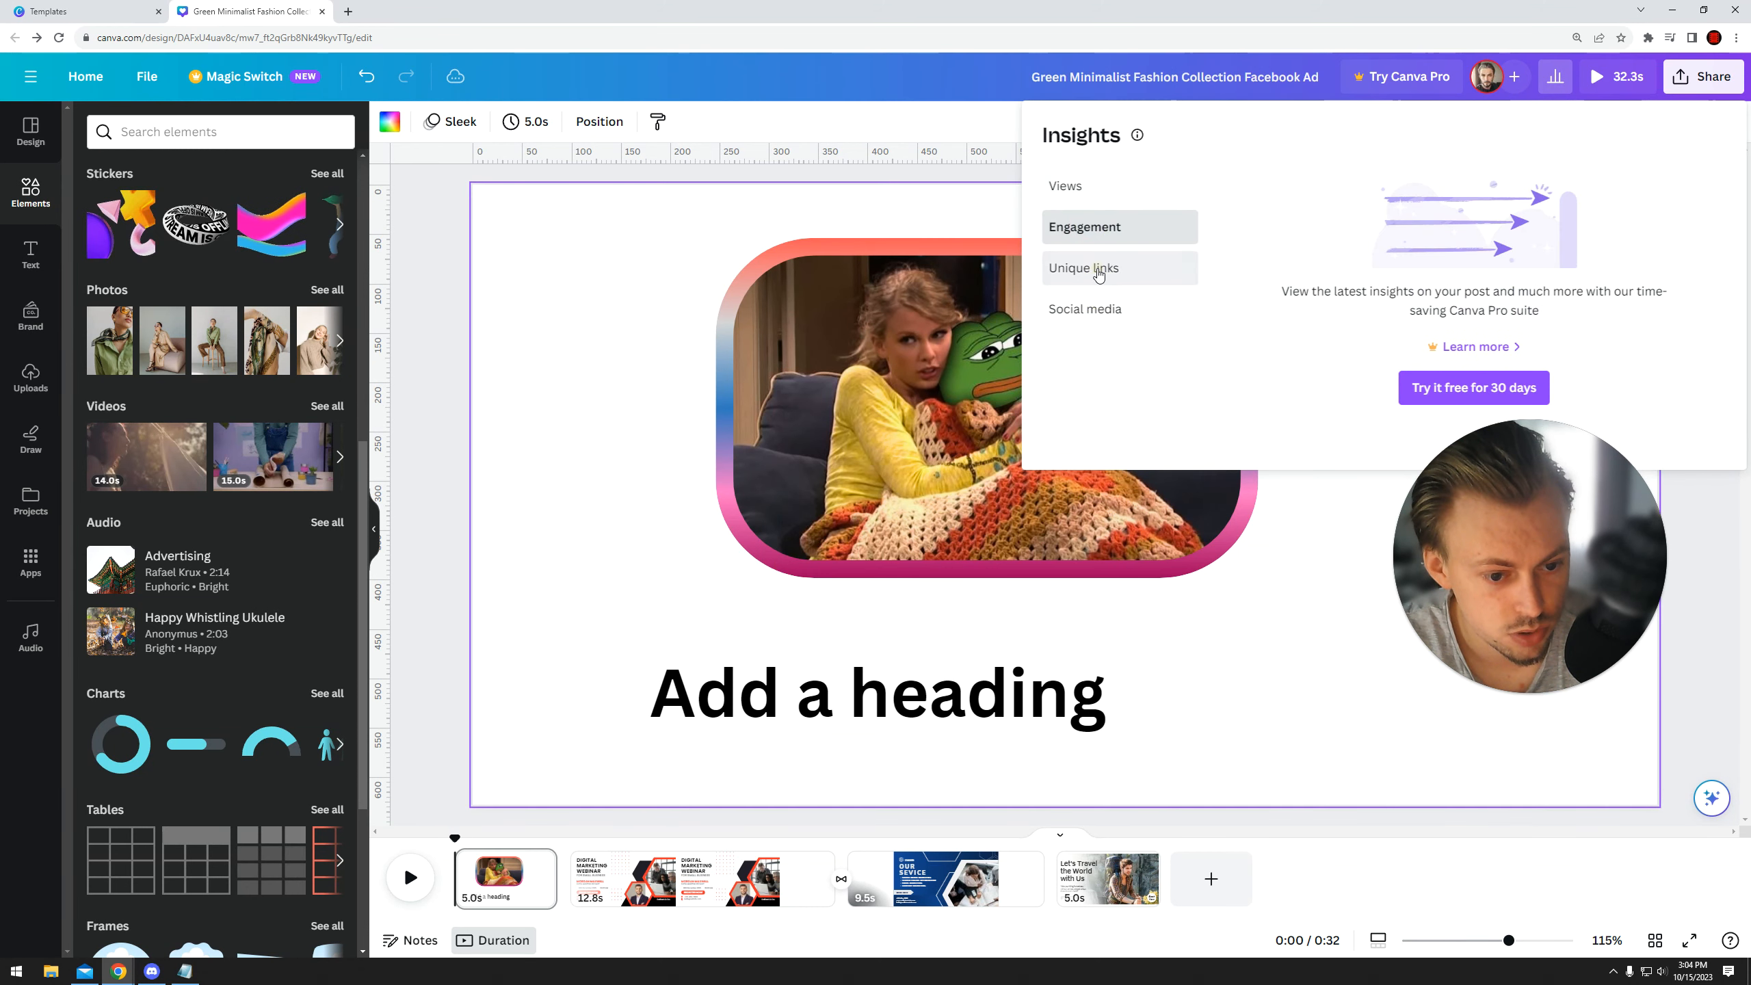
pyautogui.click(1104, 184)
pyautogui.click(889, 211)
# - Zoom the canvas to 86% and show all pages in grid view before returning to the editor
pyautogui.moveTo(1535, 495); pyautogui.dragTo(530, 443)
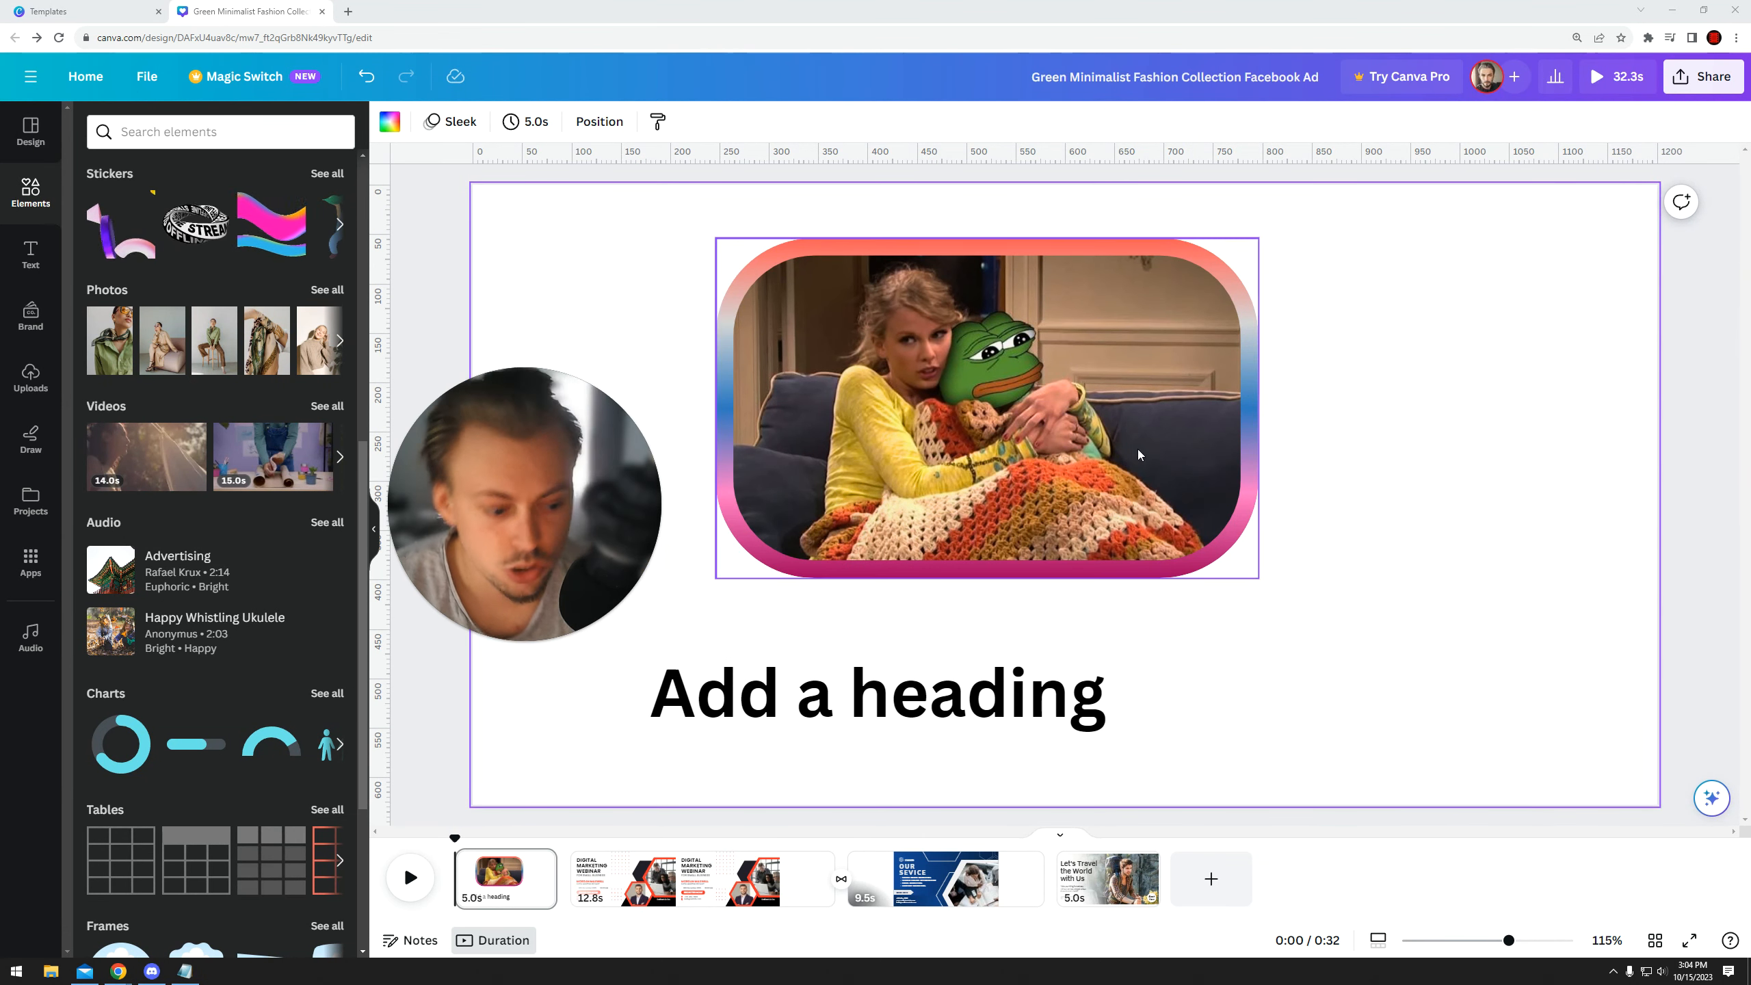
pyautogui.click(1475, 940)
pyautogui.moveTo(1475, 945); pyautogui.dragTo(1495, 940)
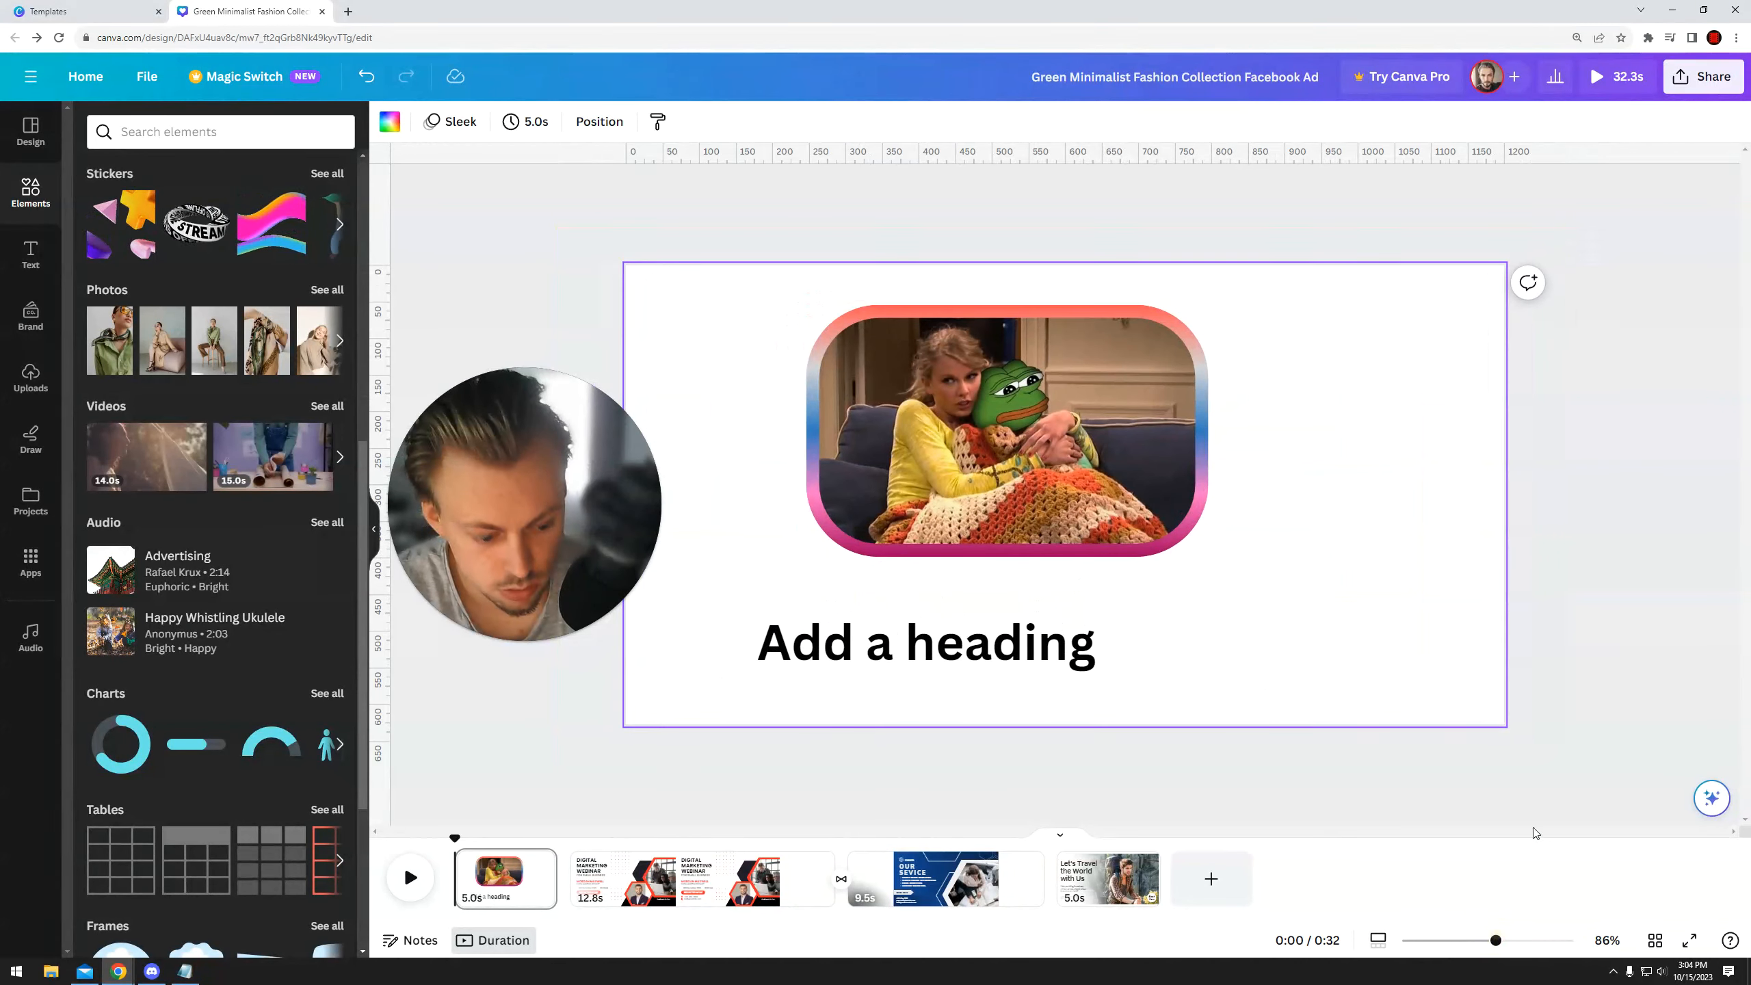
pyautogui.click(1653, 940)
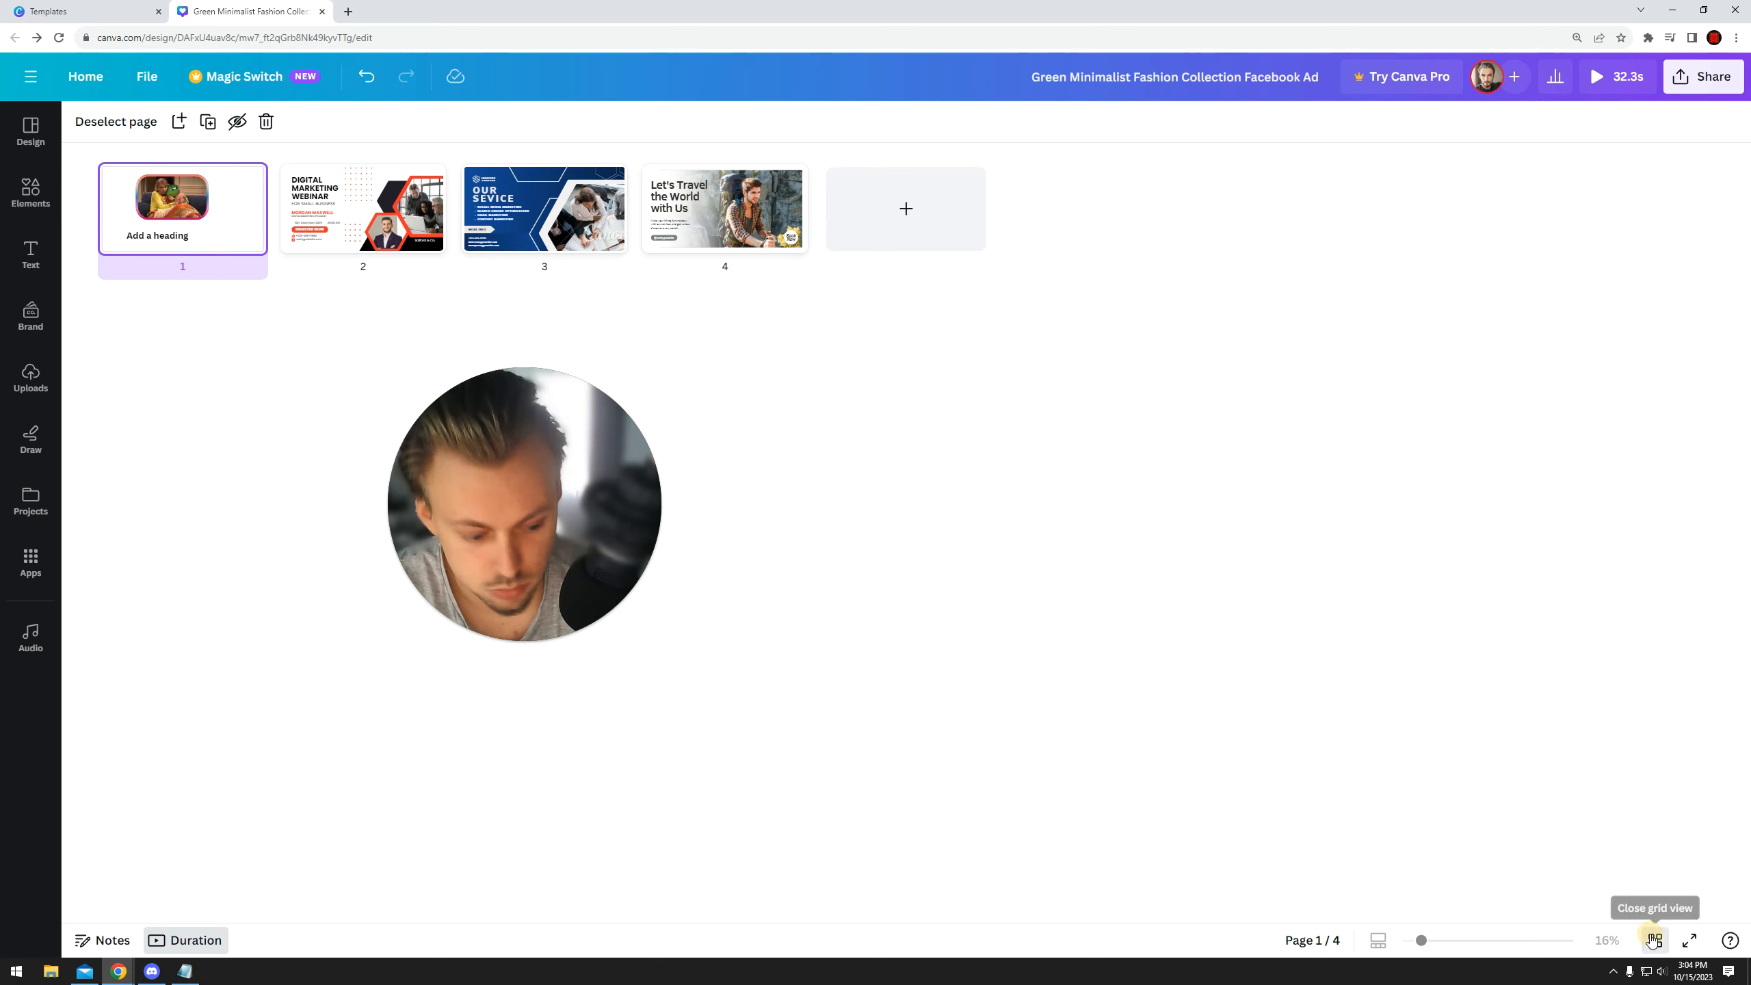
pyautogui.click(1653, 940)
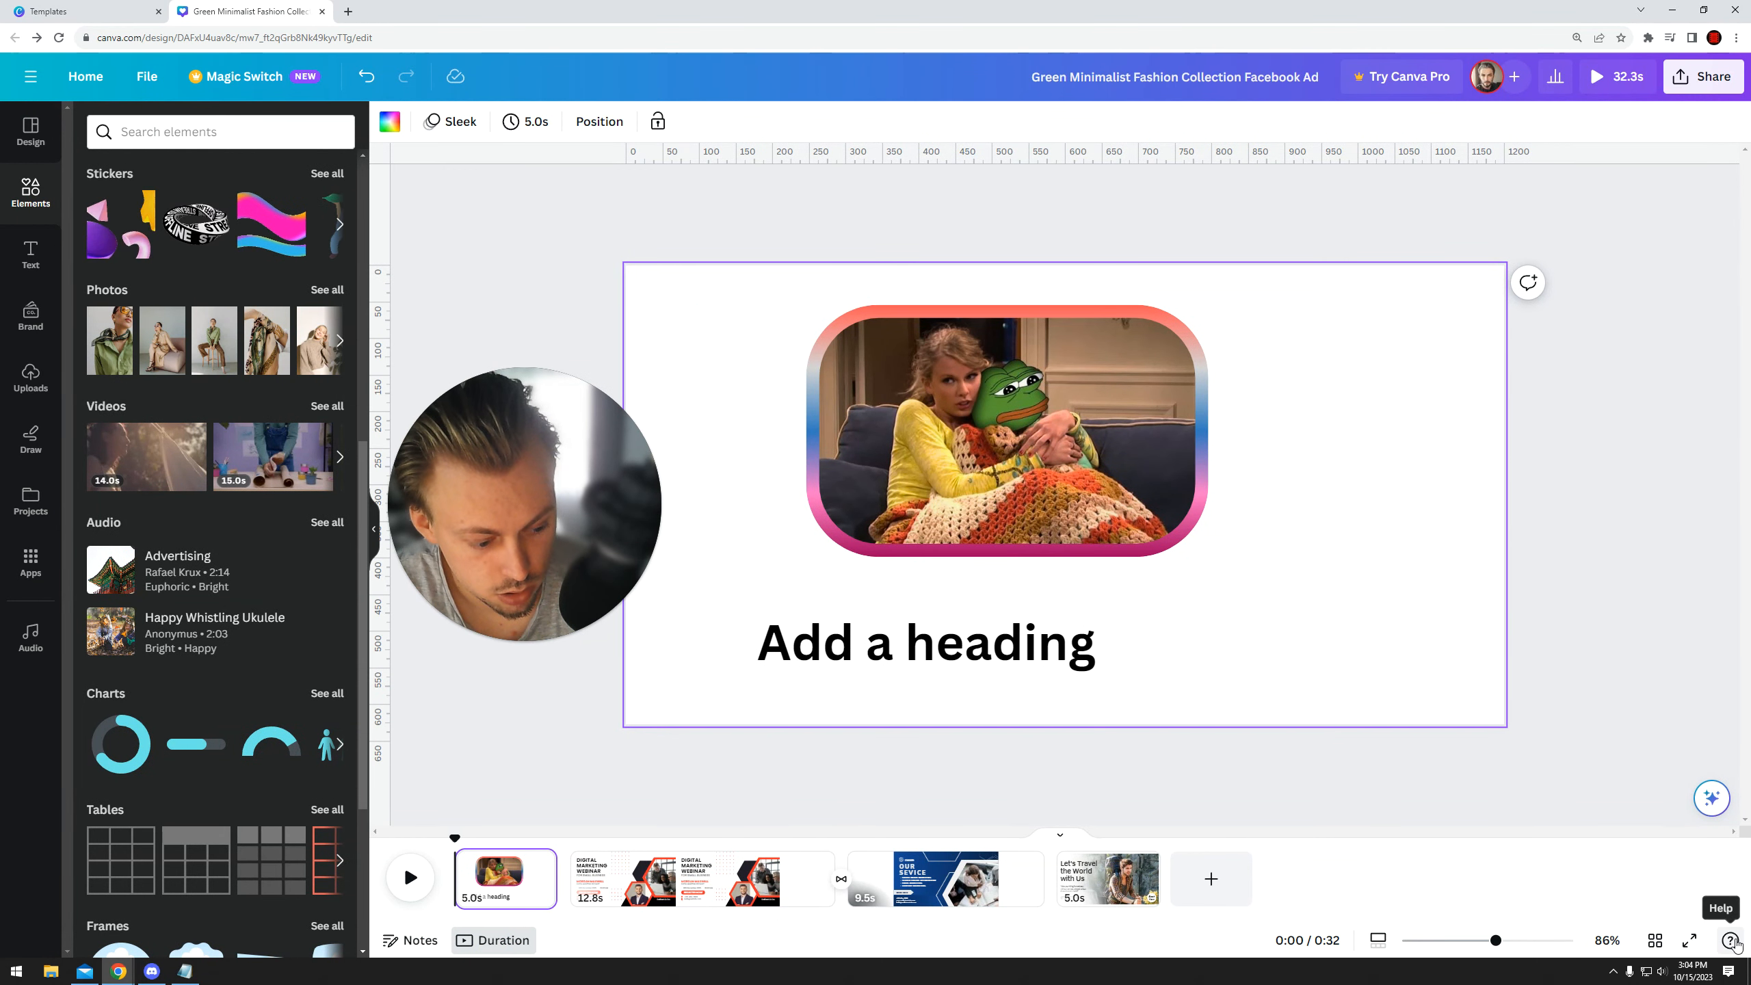
pyautogui.click(1713, 796)
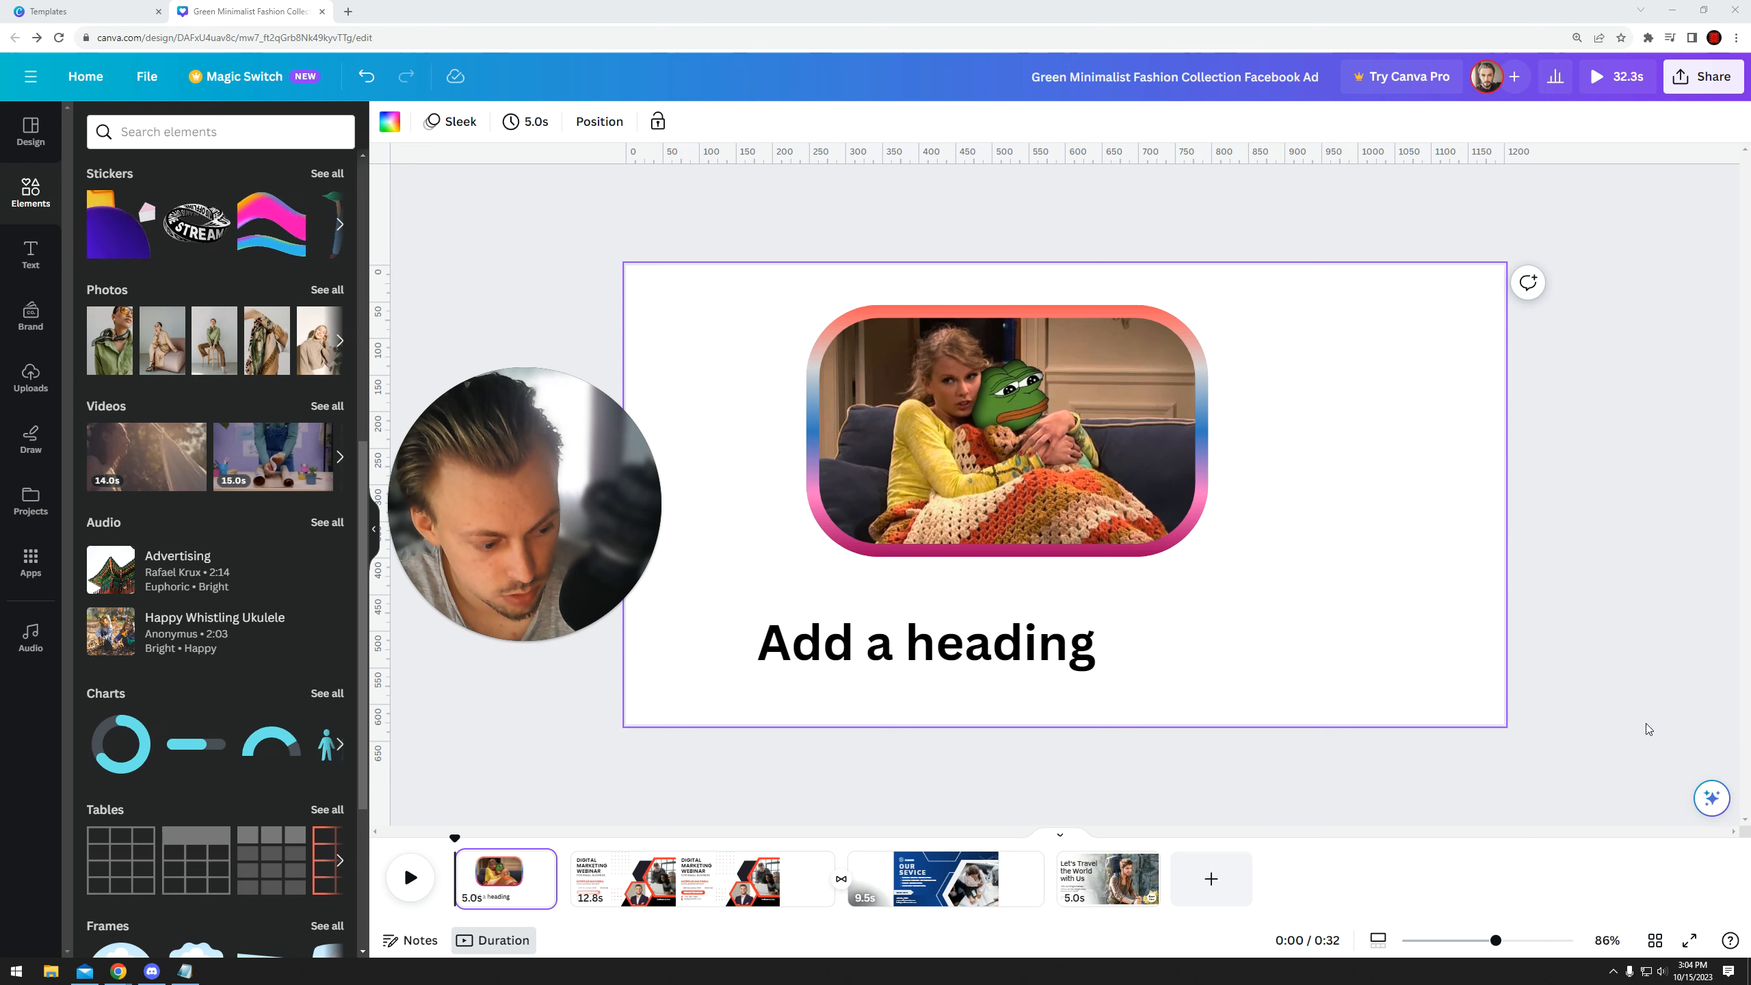
pyautogui.click(1540, 384)
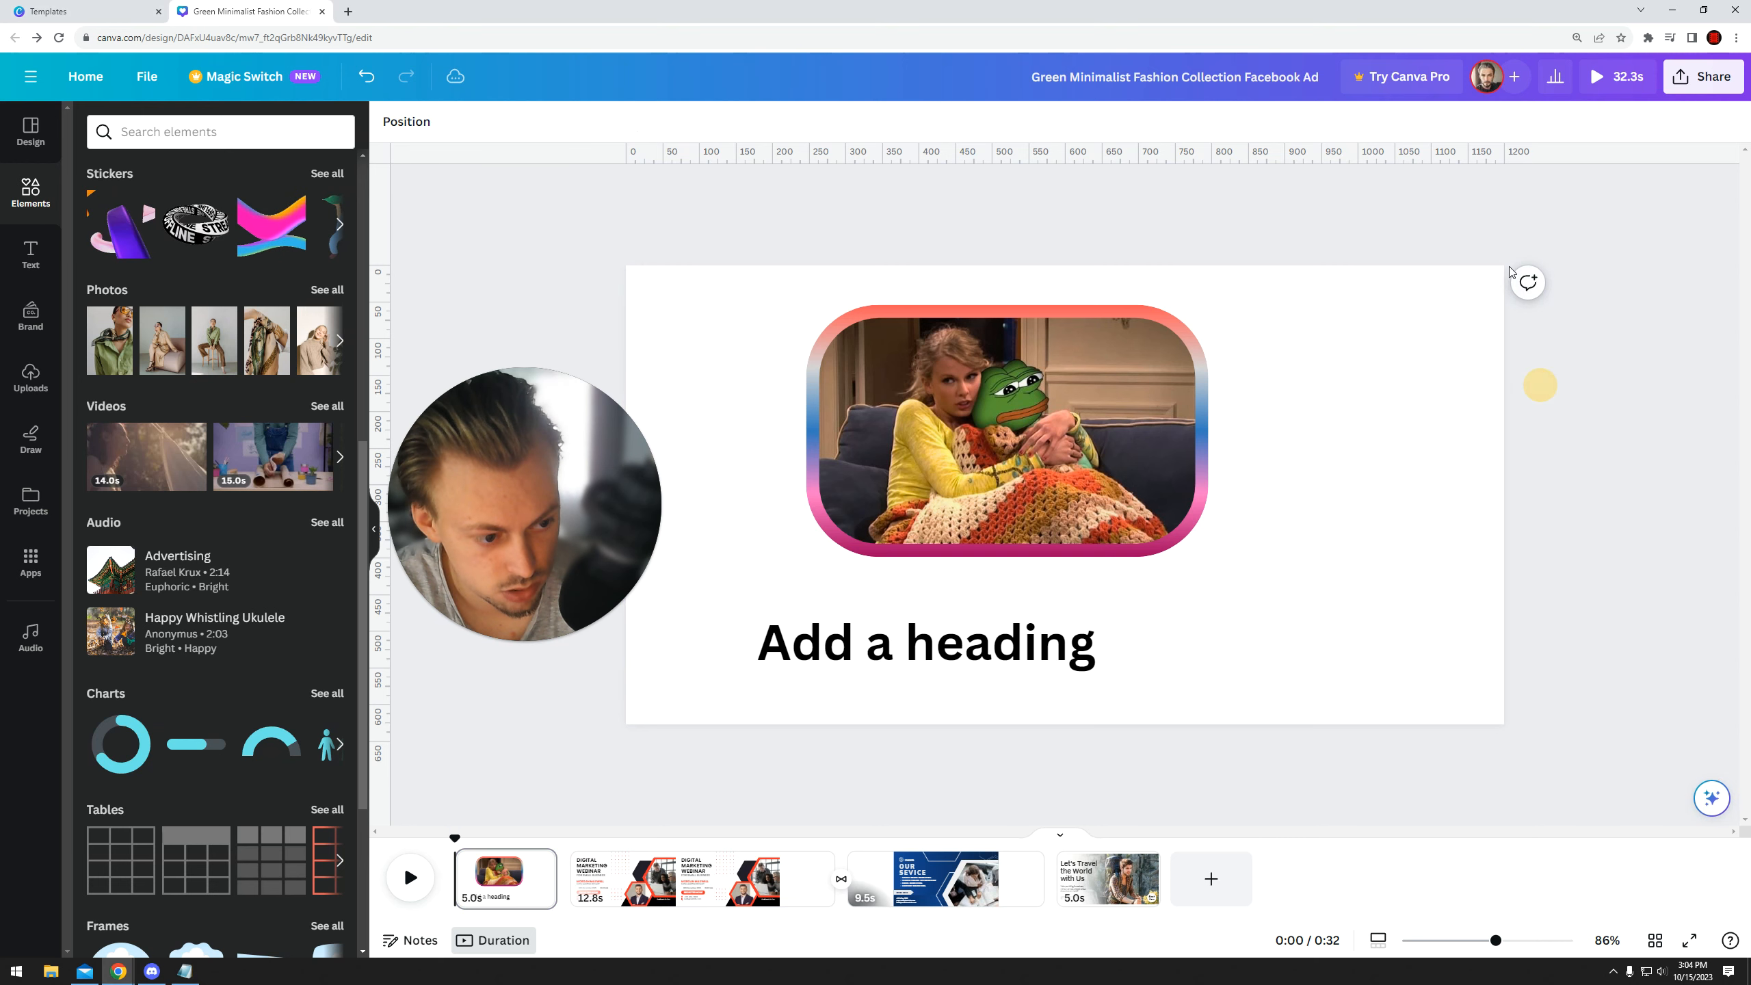
pyautogui.click(912, 318)
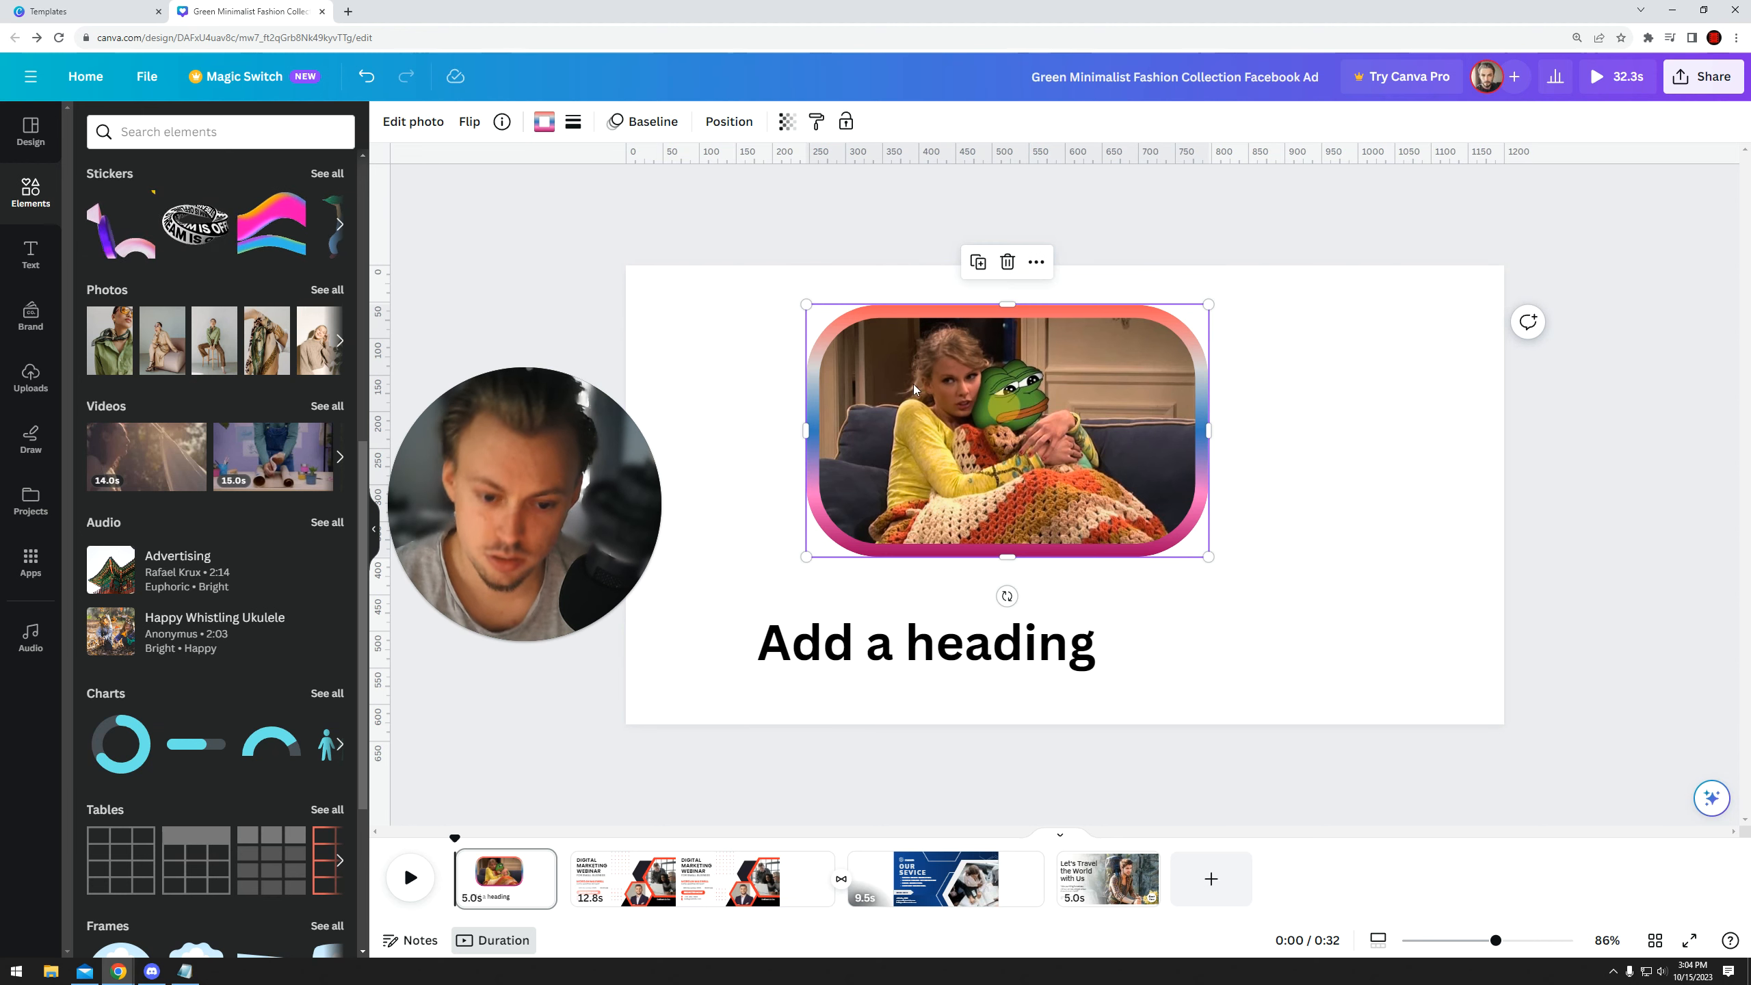
pyautogui.click(414, 121)
pyautogui.click(570, 262)
pyautogui.click(937, 352)
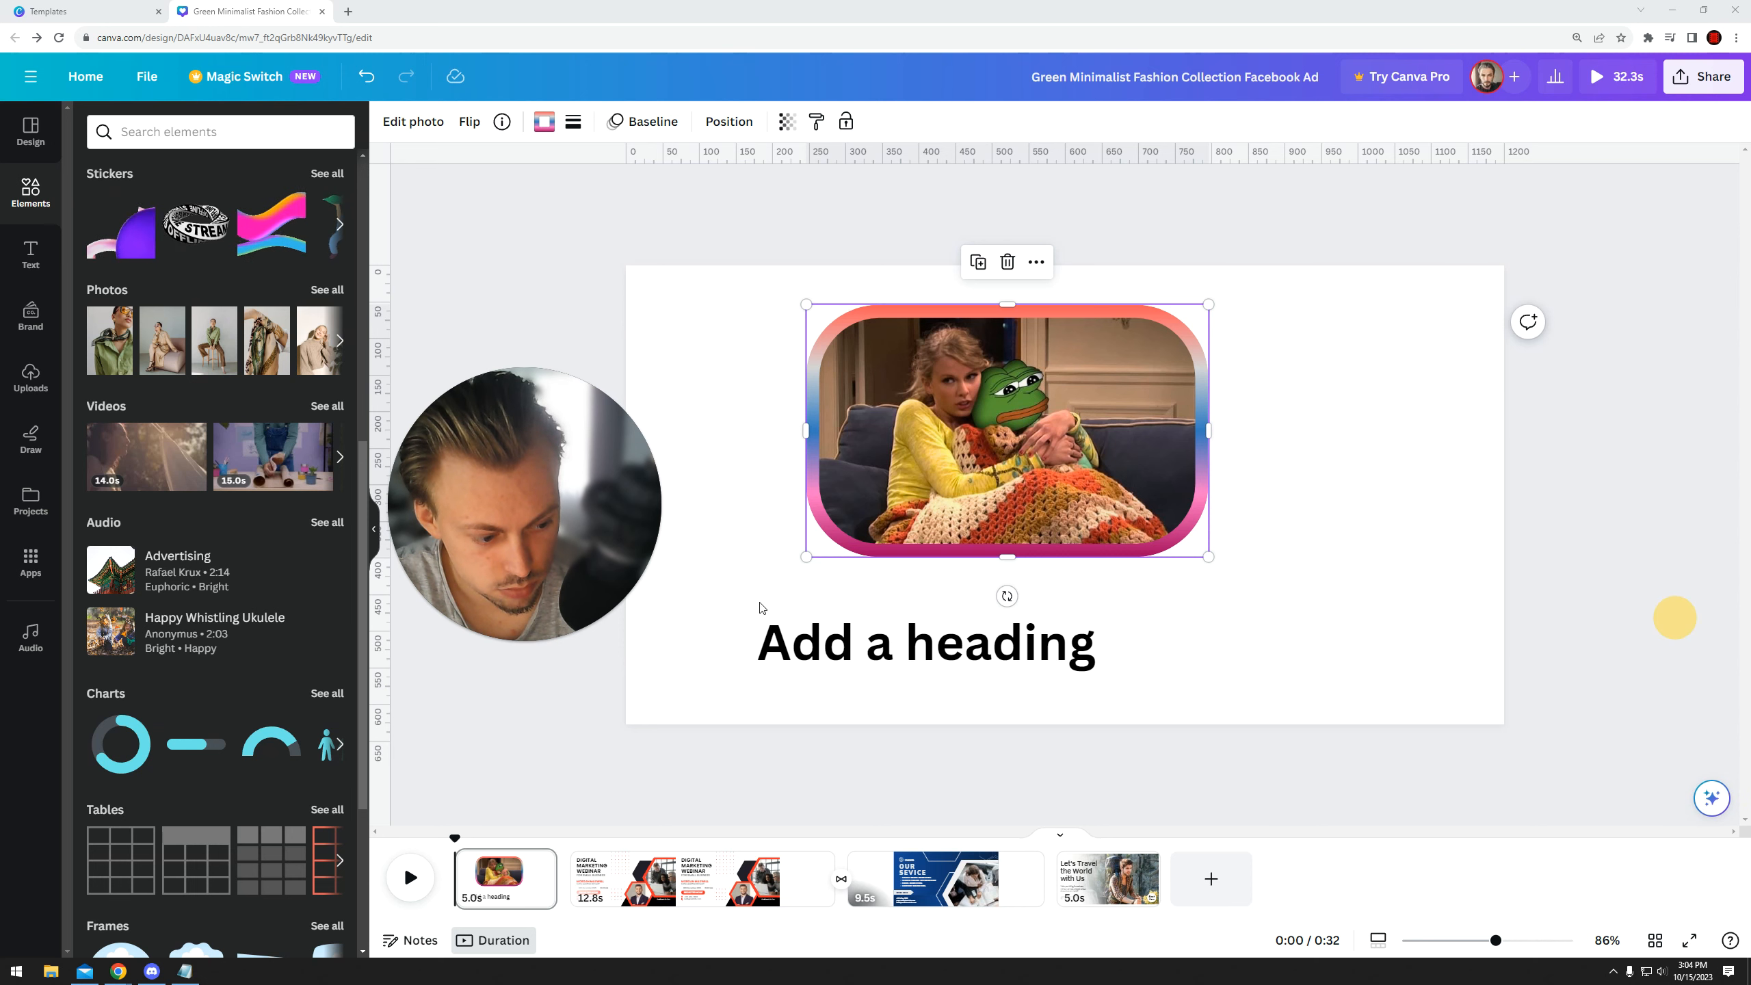
# - Show the Magic Write introduction from the canvas's recommended actions and close it without trying it out
pyautogui.click(1712, 798)
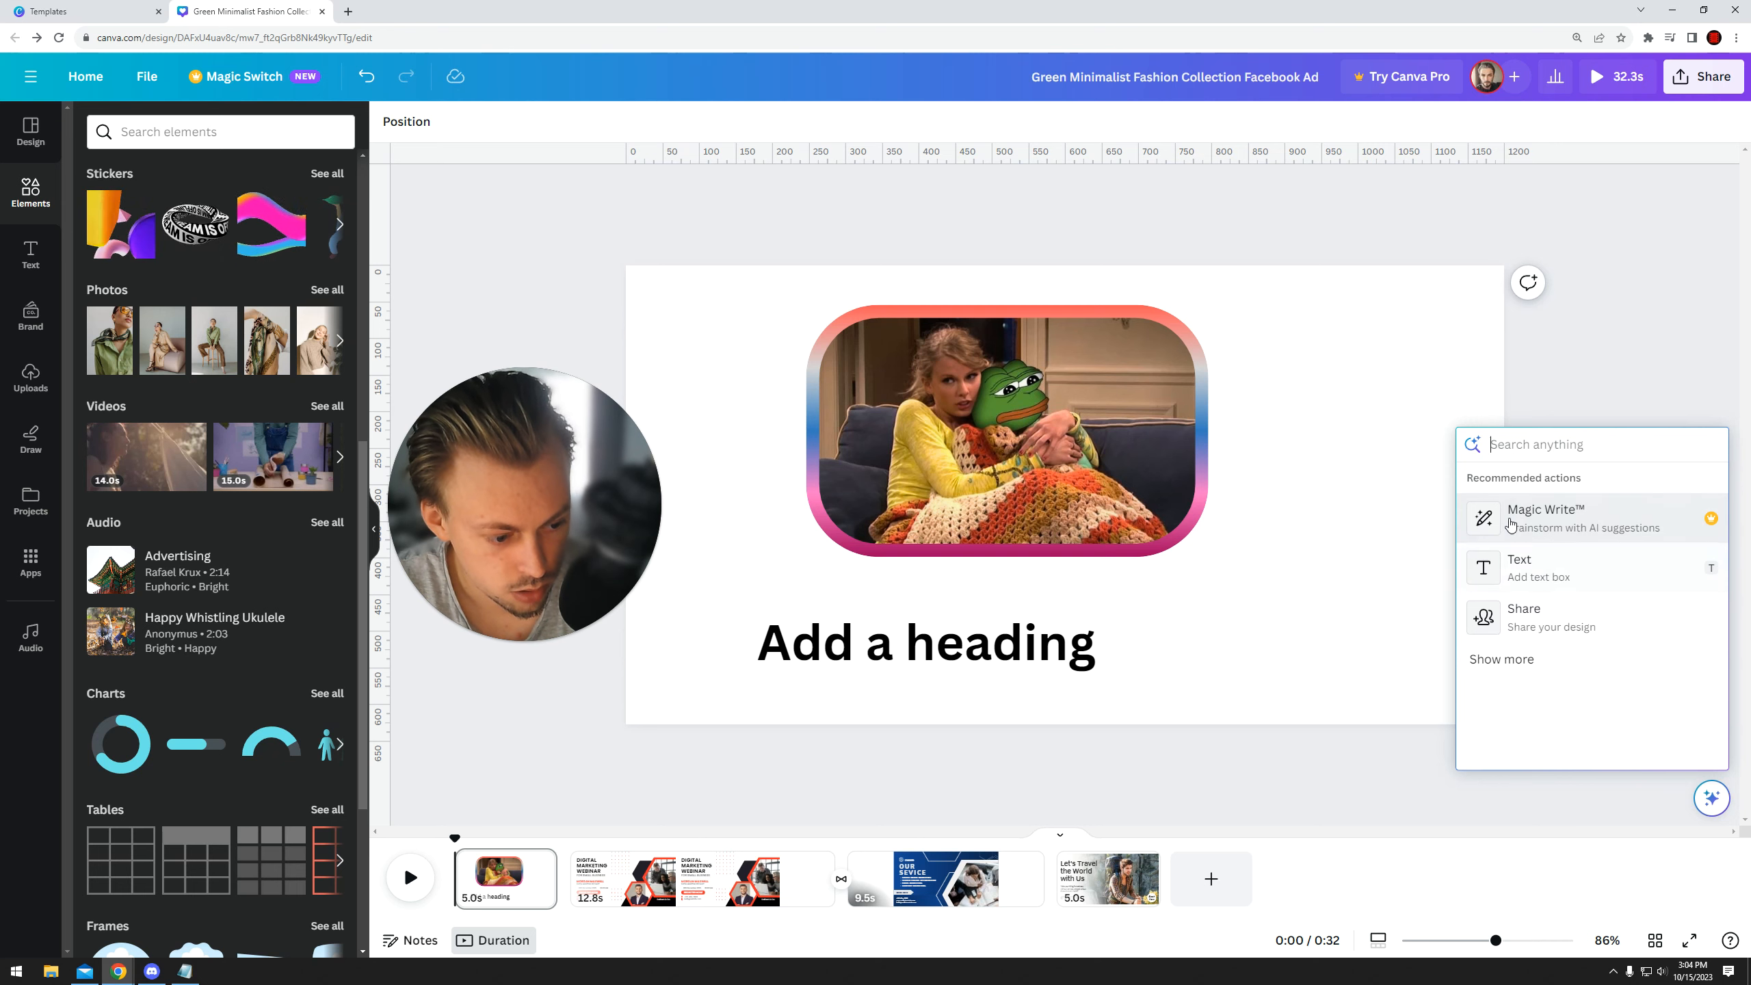
pyautogui.click(1555, 527)
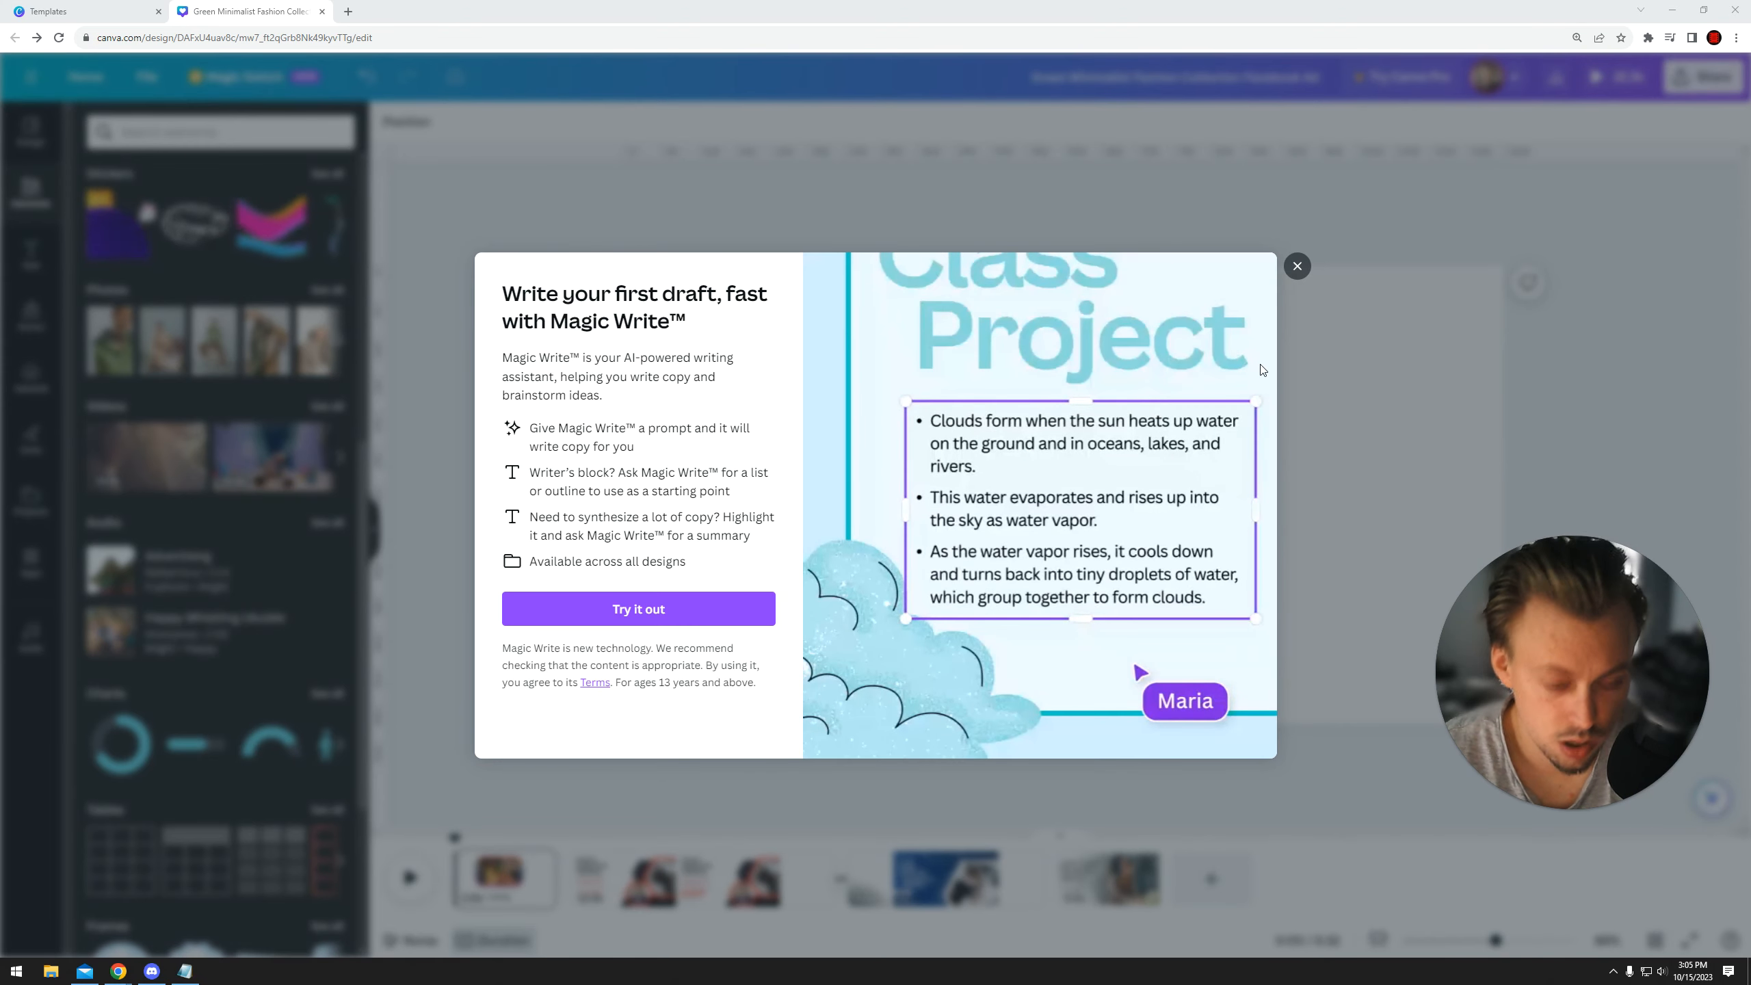
pyautogui.click(1295, 268)
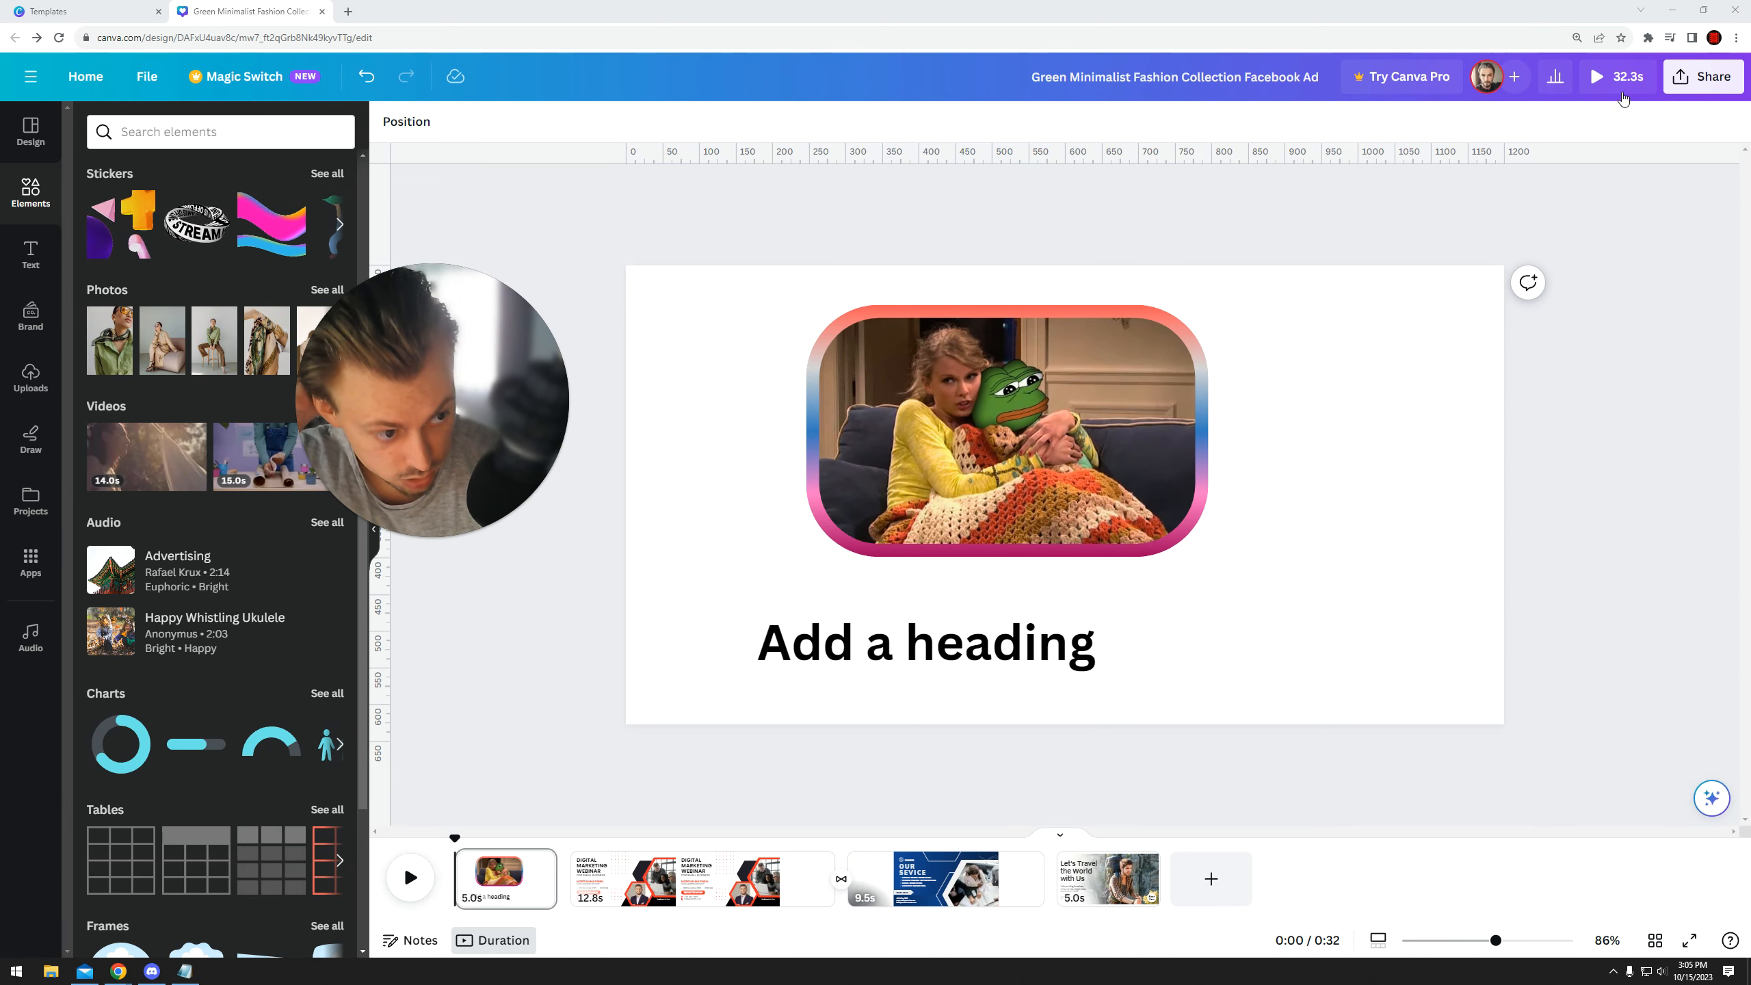
# - Preview the design's video playback briefly and return to the editor
pyautogui.click(1611, 81)
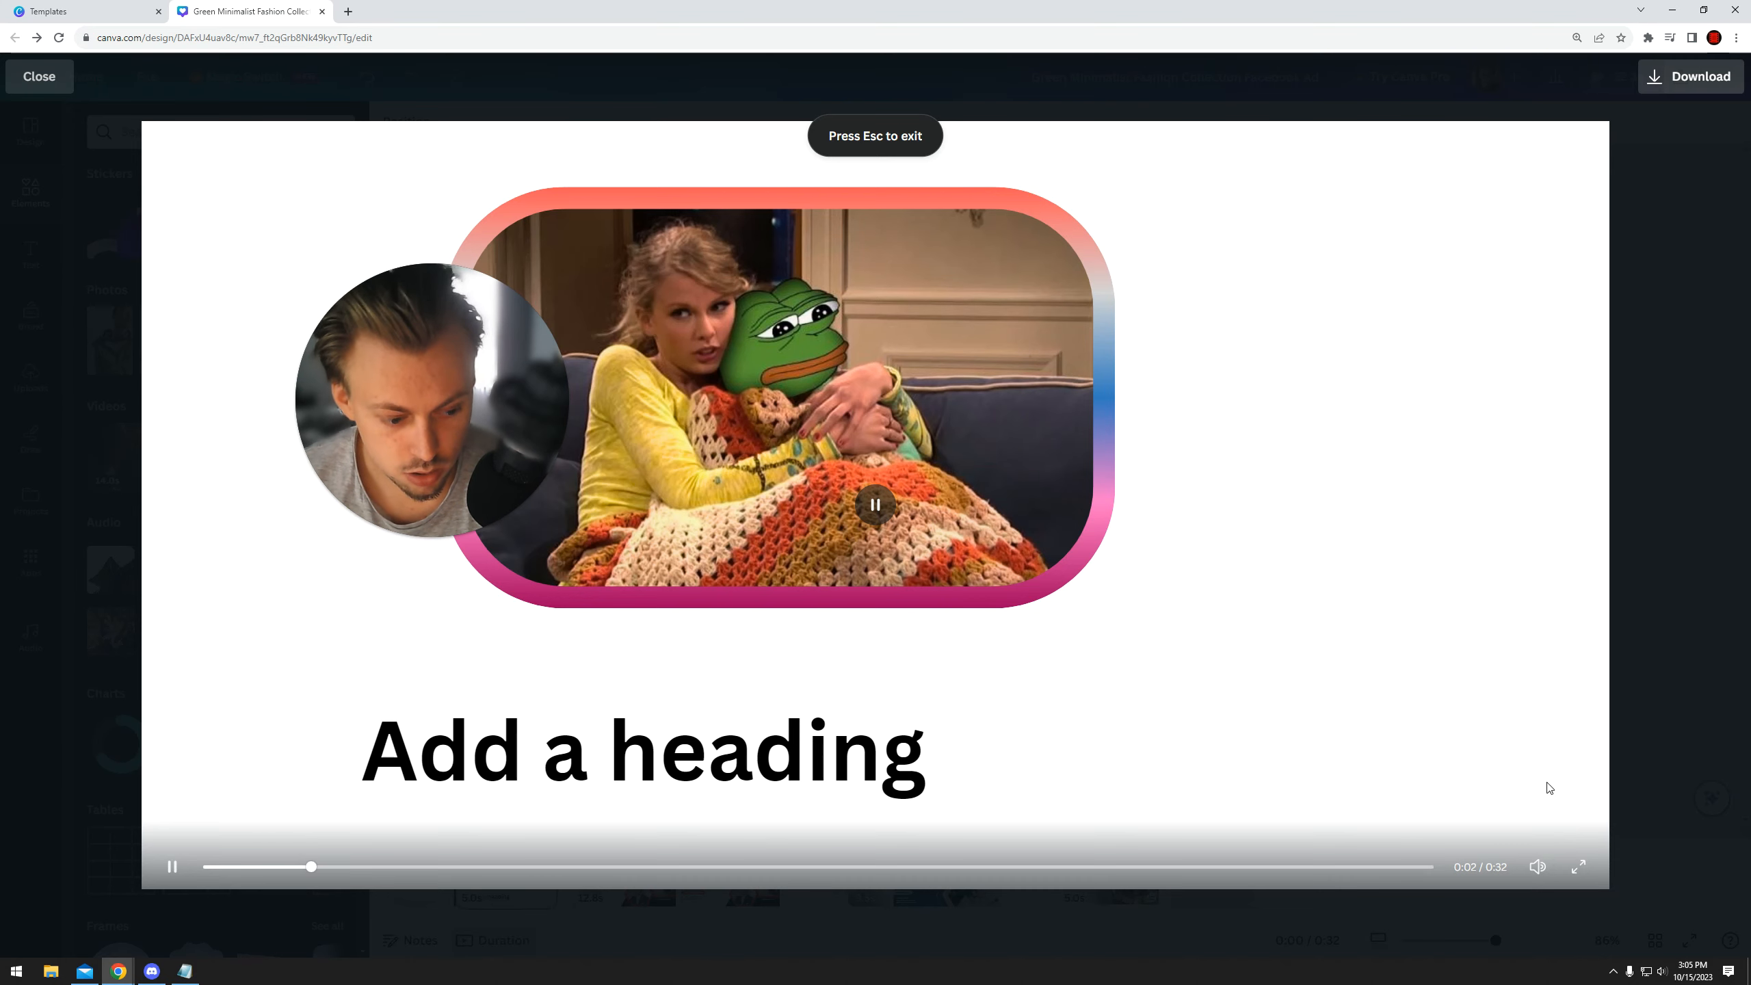
pyautogui.press('Escape')
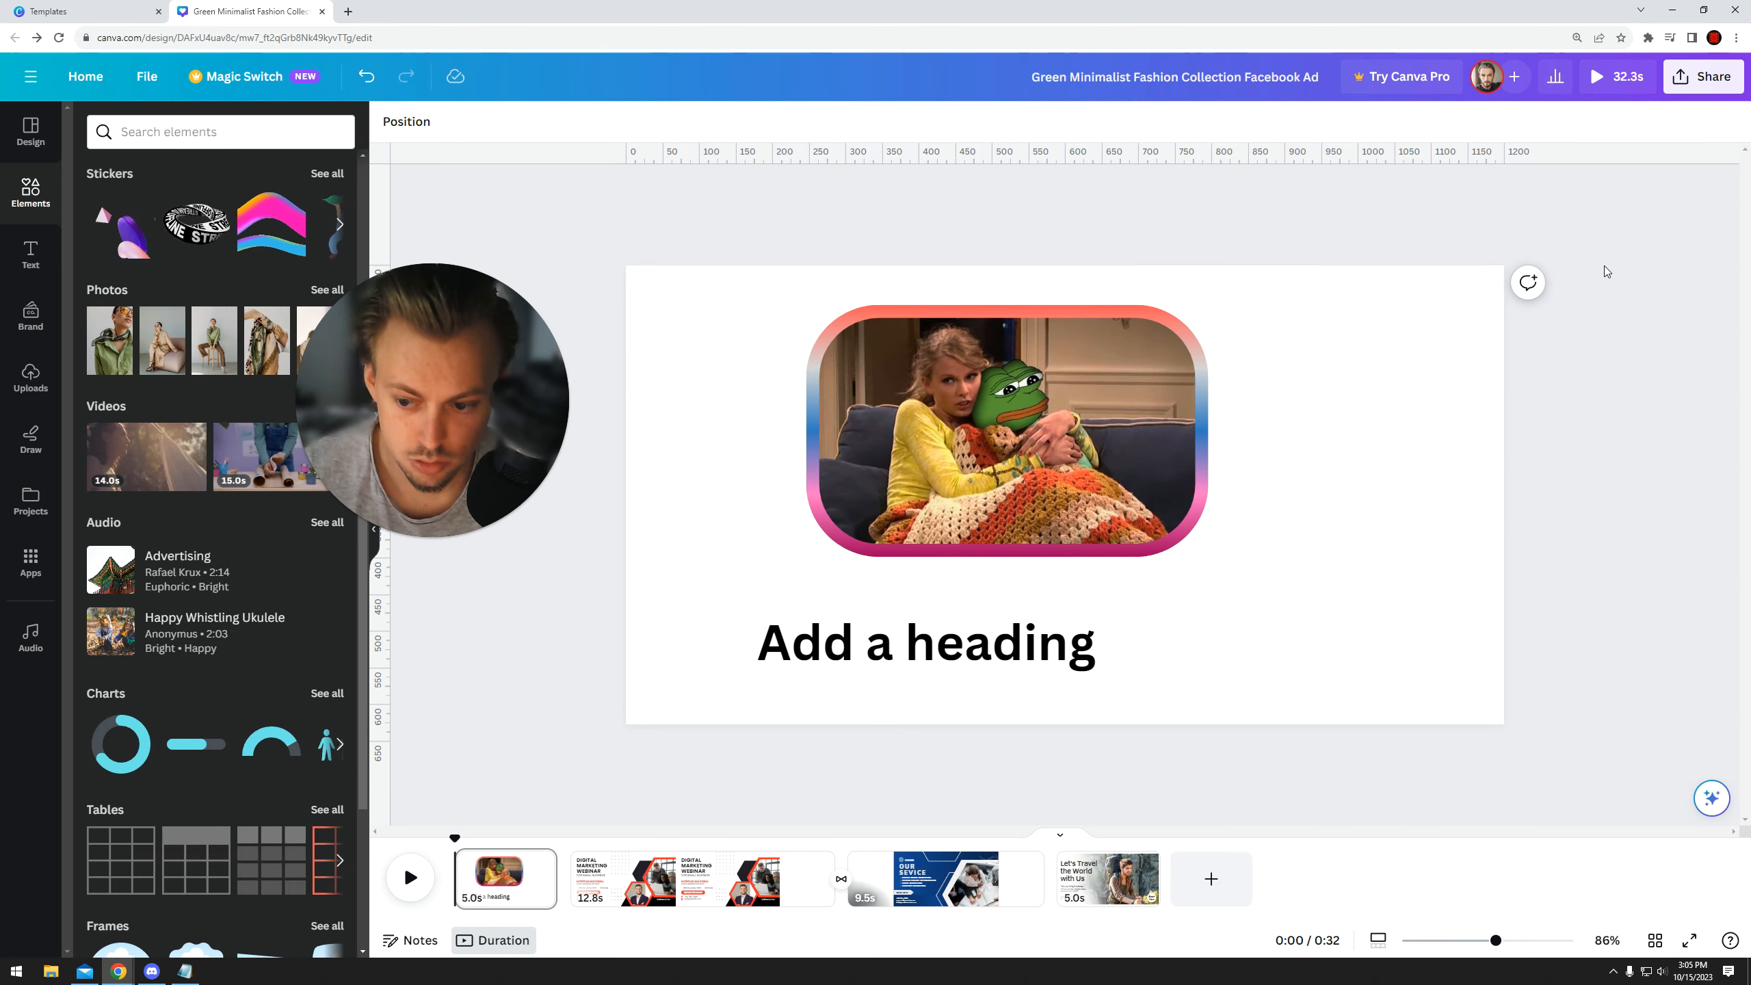
# - Set the design's collaboration link to Anyone with the link with Can edit permission and copy the link
pyautogui.click(1688, 82)
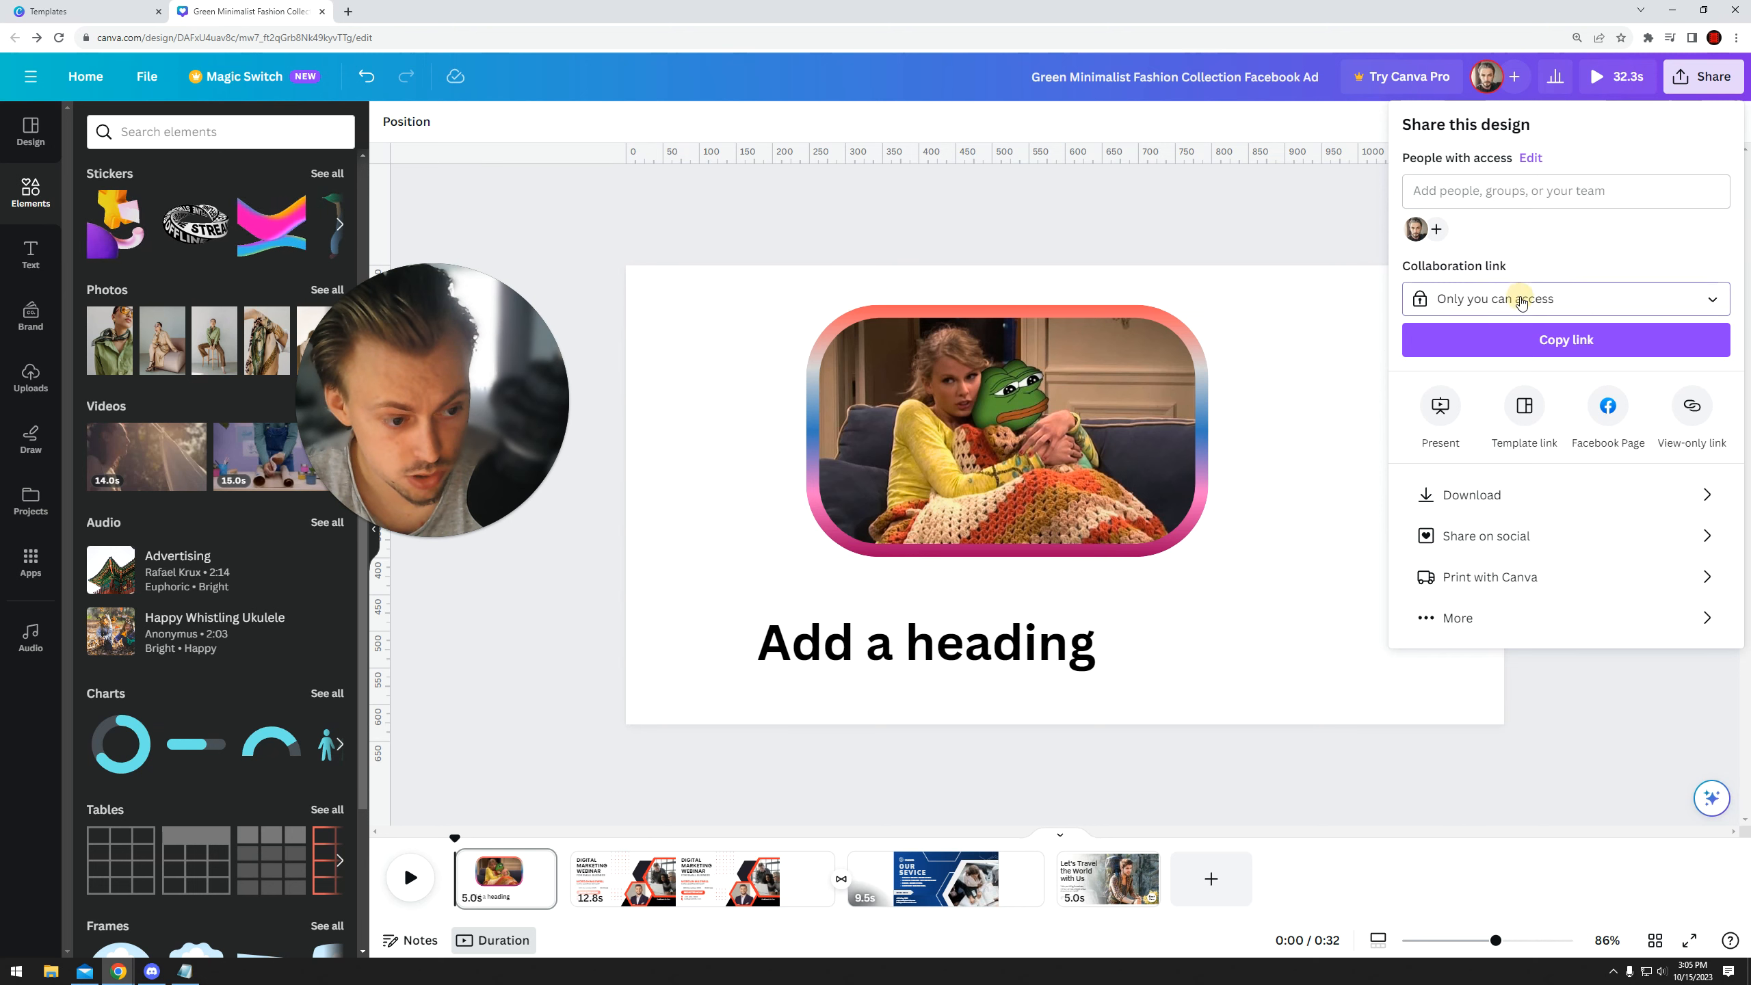
pyautogui.click(1490, 307)
pyautogui.click(1516, 414)
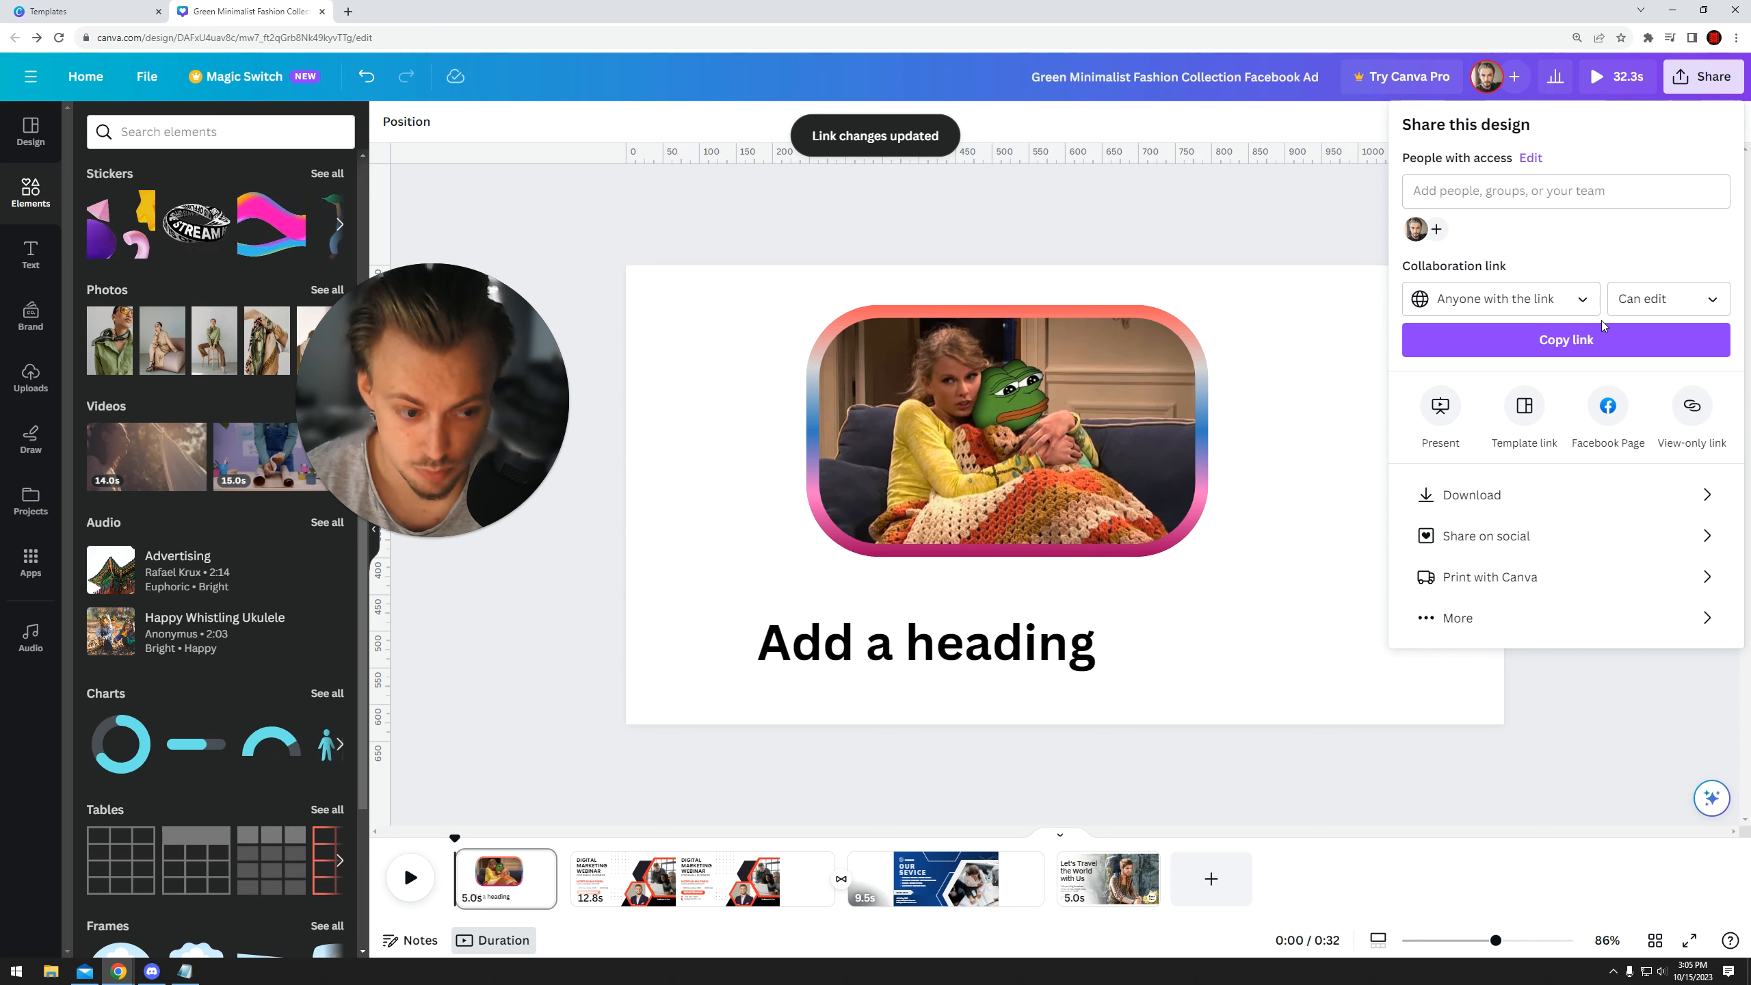
pyautogui.click(1664, 307)
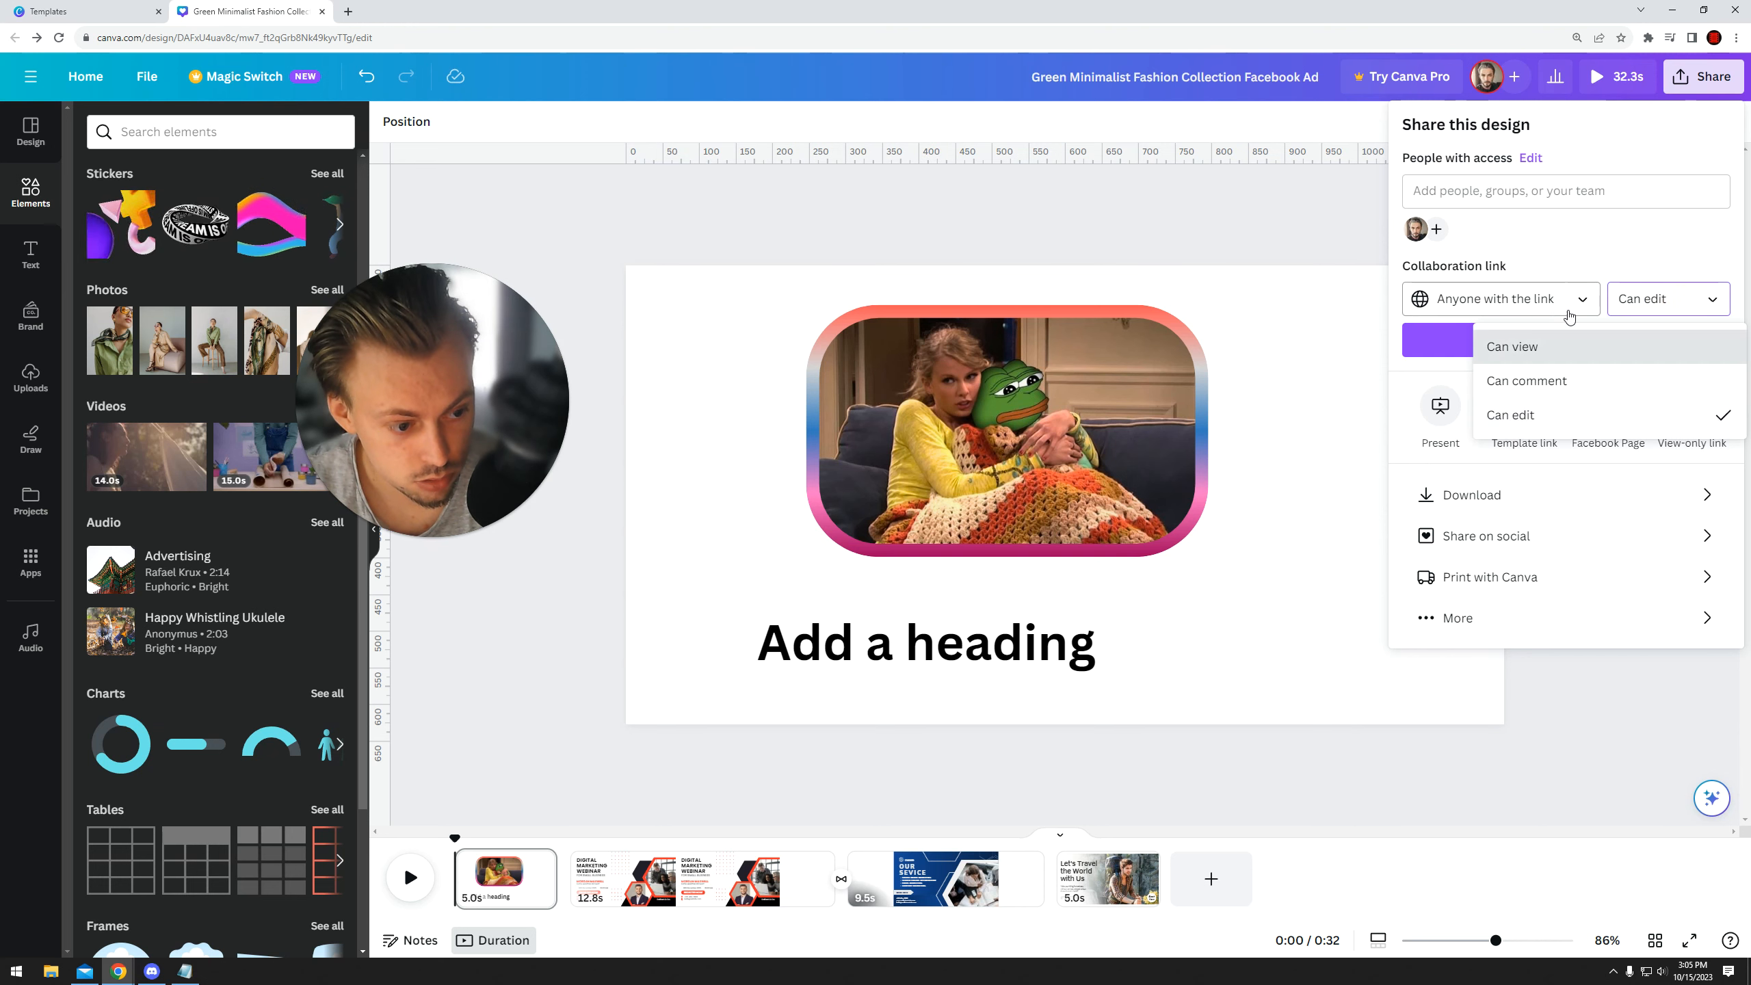
pyautogui.click(1539, 304)
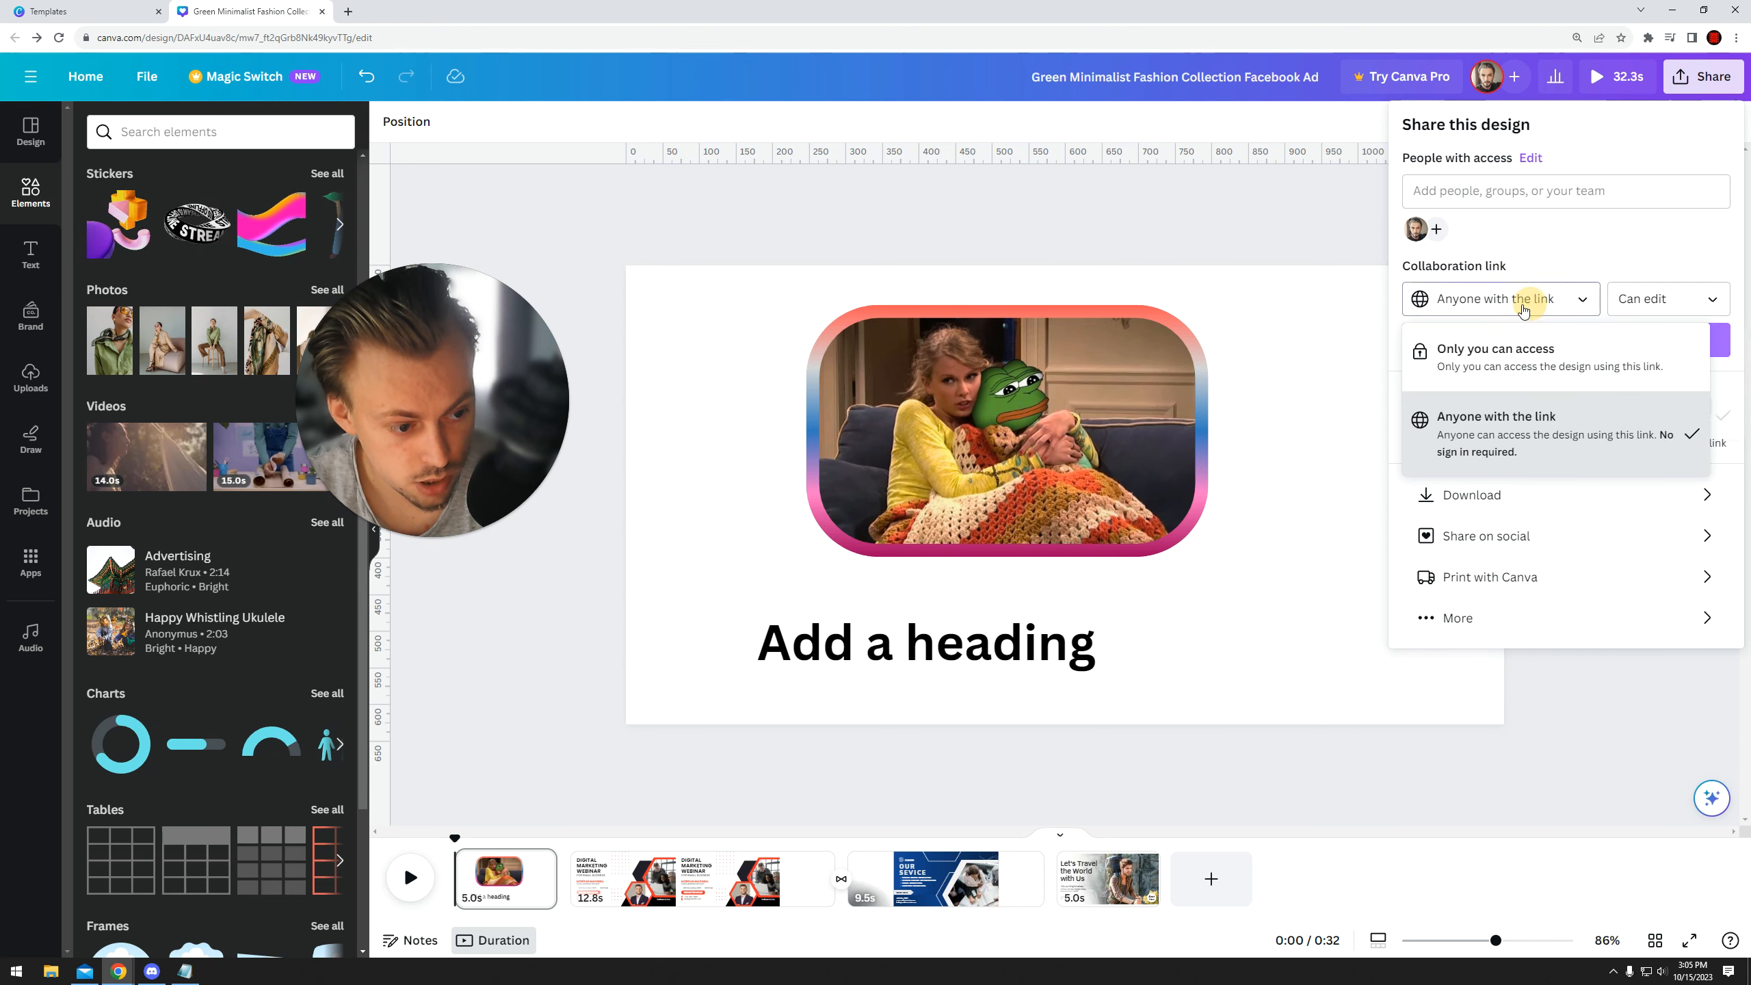
pyautogui.click(1541, 410)
pyautogui.click(1661, 299)
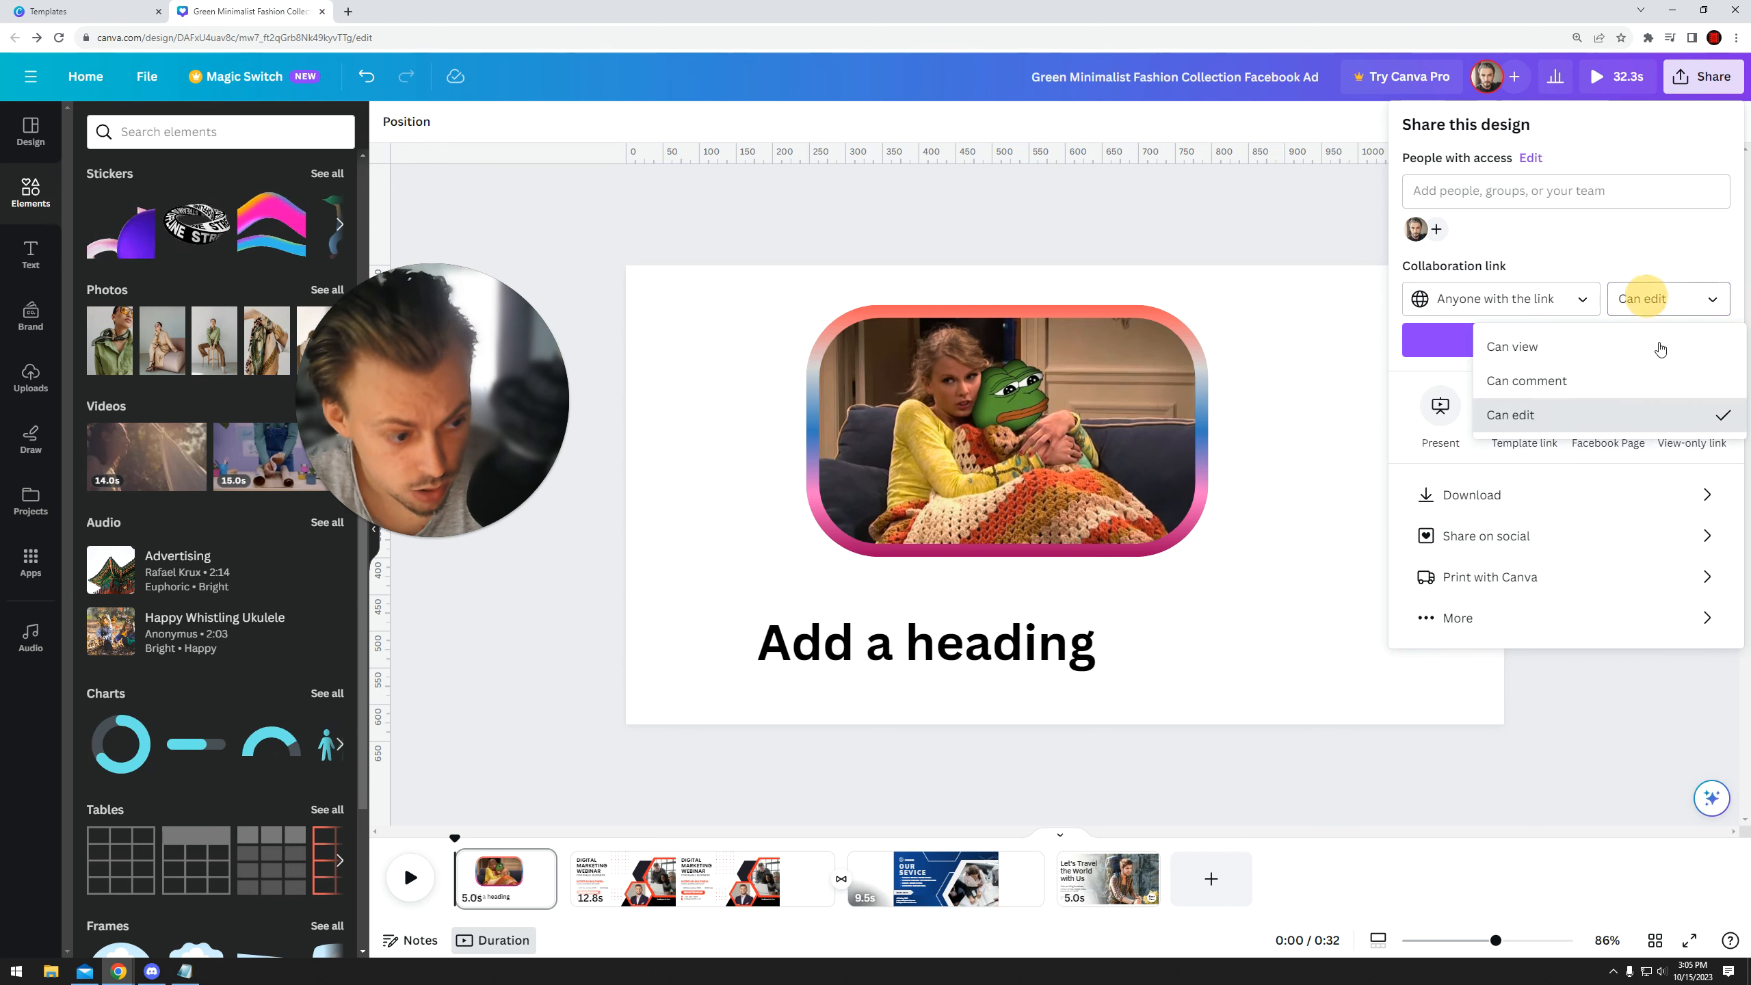
pyautogui.click(1618, 253)
pyautogui.click(1567, 339)
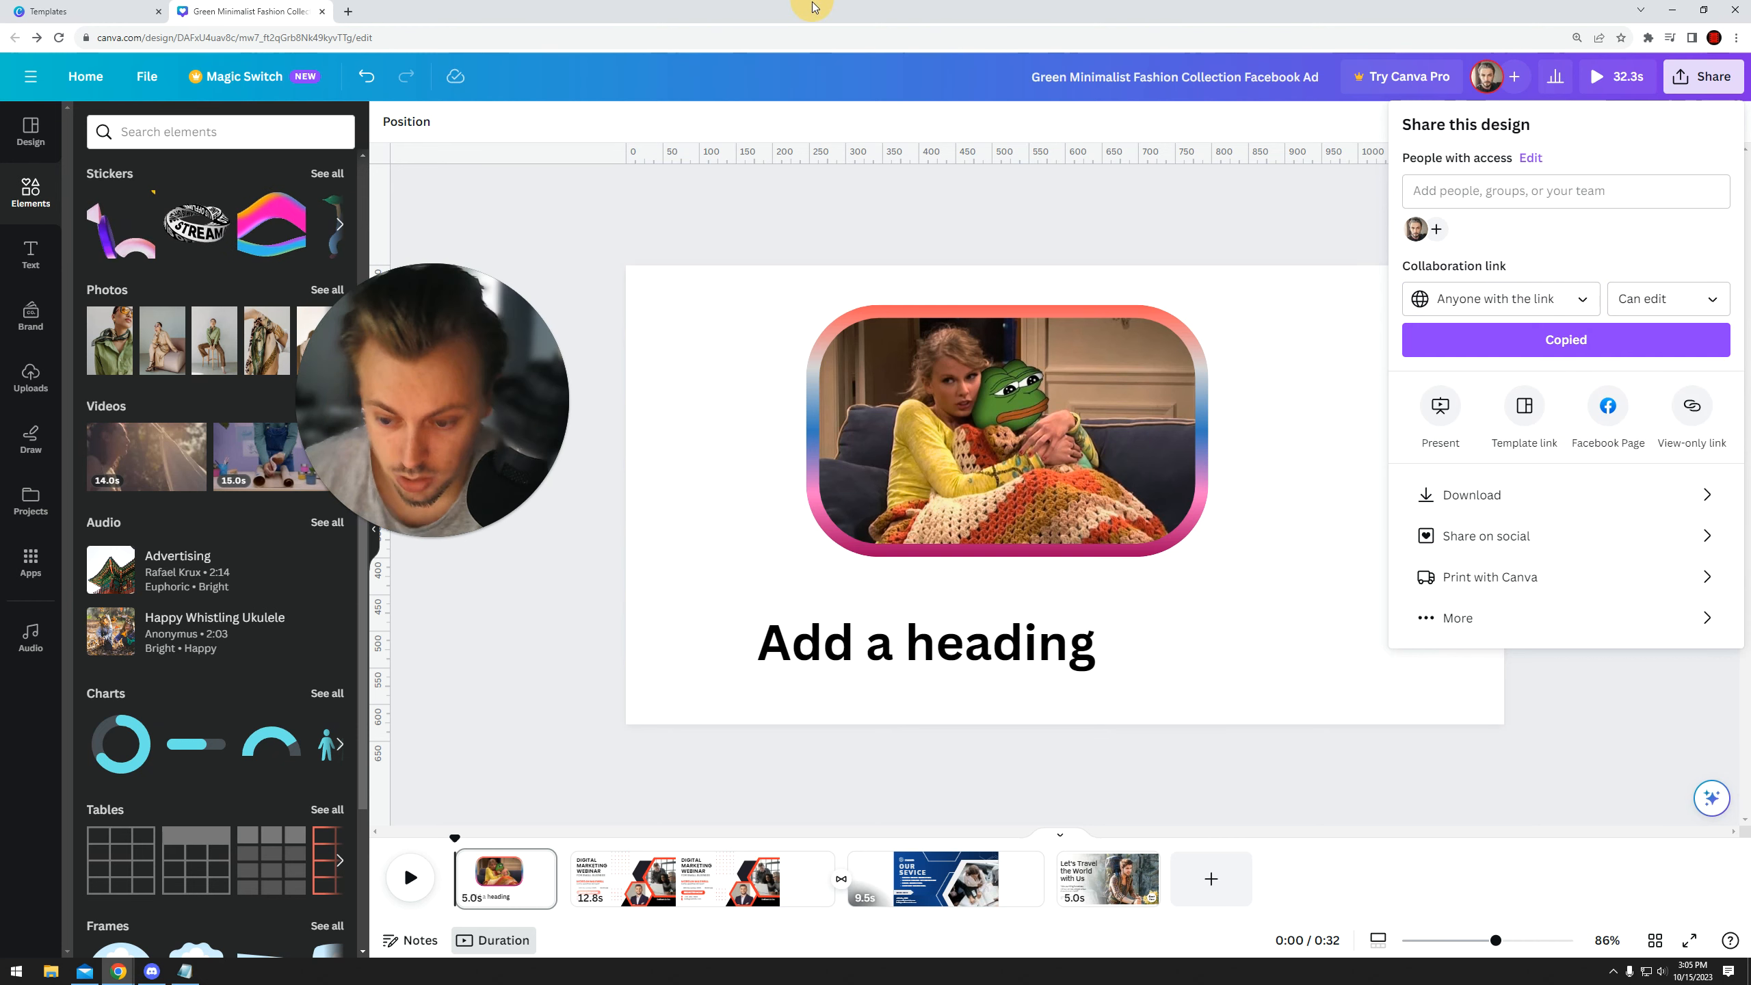
# - Open the copied collaboration link in a new incognito browser window
pyautogui.hotkey('ctrl', 'shift', 'n')
pyautogui.hotkey('ctrl', 'v')
pyautogui.press('Return')
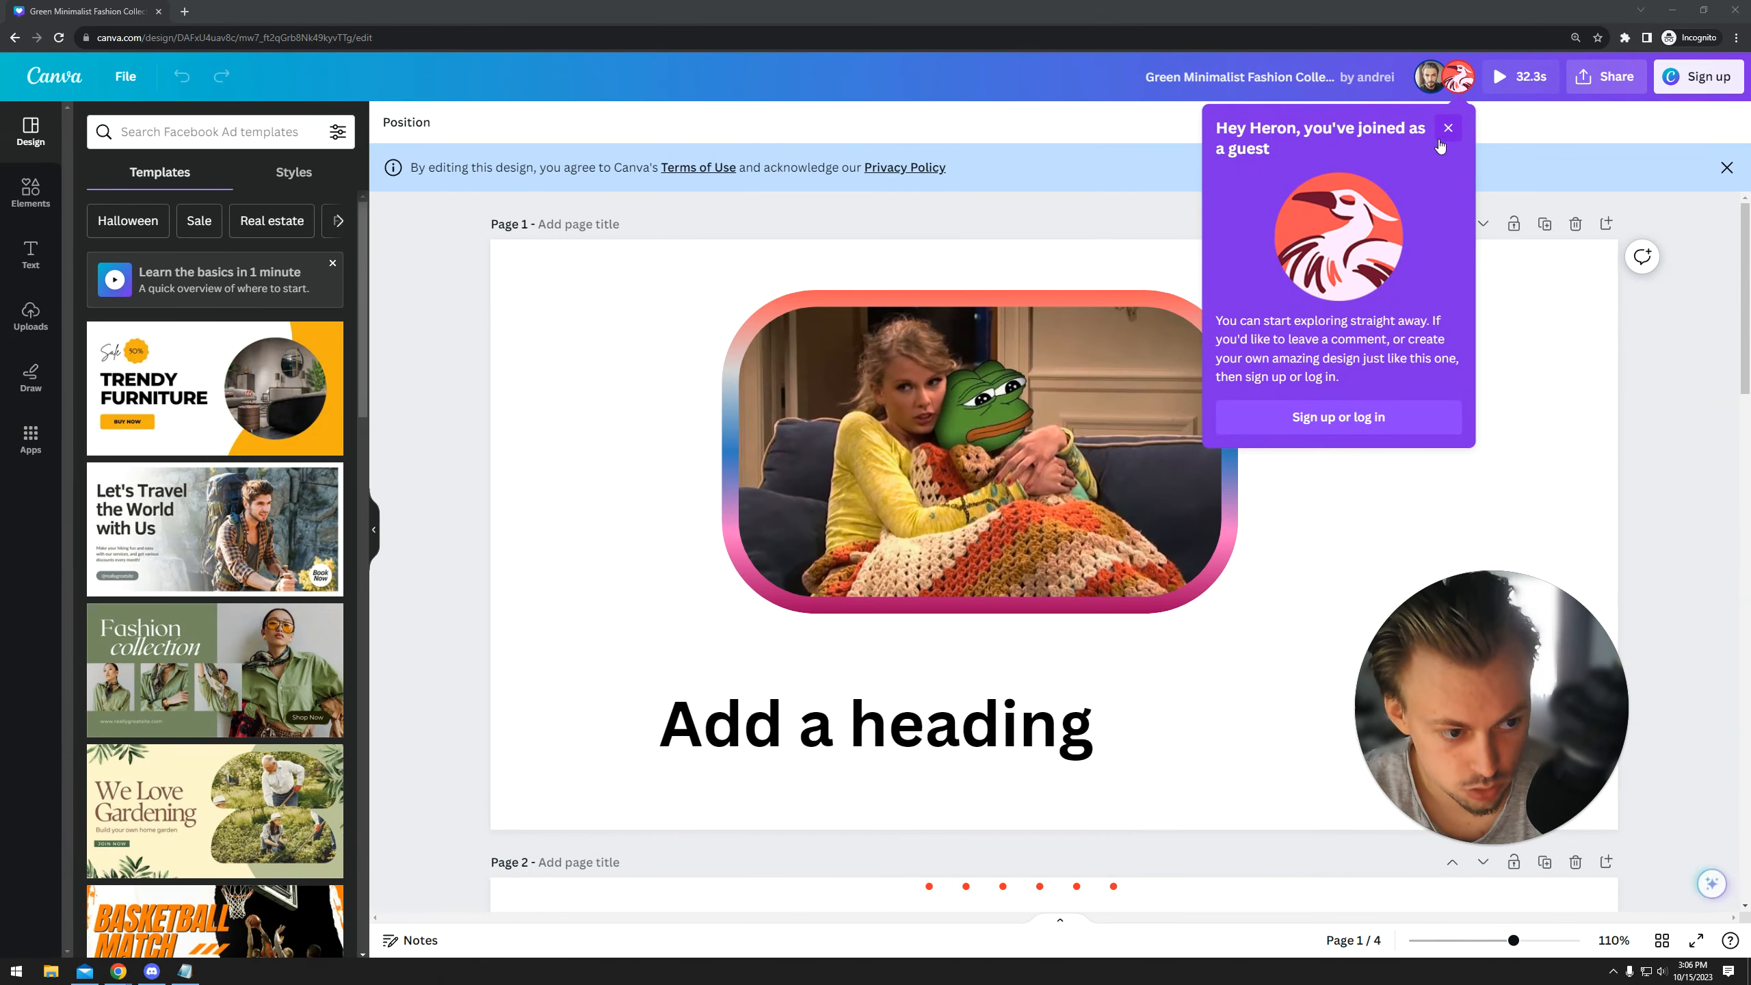
# - As the guest editor, shift the "Add a heading" text on page 1 to the right and adjust the content on page 2
pyautogui.moveTo(858, 716); pyautogui.dragTo(911, 724)
pyautogui.scroll(-3, 931, 656)
pyautogui.click(946, 605)
pyautogui.moveTo(925, 572); pyautogui.dragTo(1052, 741)
pyautogui.moveTo(1053, 790); pyautogui.dragTo(988, 746)
pyautogui.scroll(3, 992, 732)
# - Delete the heading on page 1, move the framed photo slightly down and to the right, and close the incognito window
pyautogui.click(1010, 559)
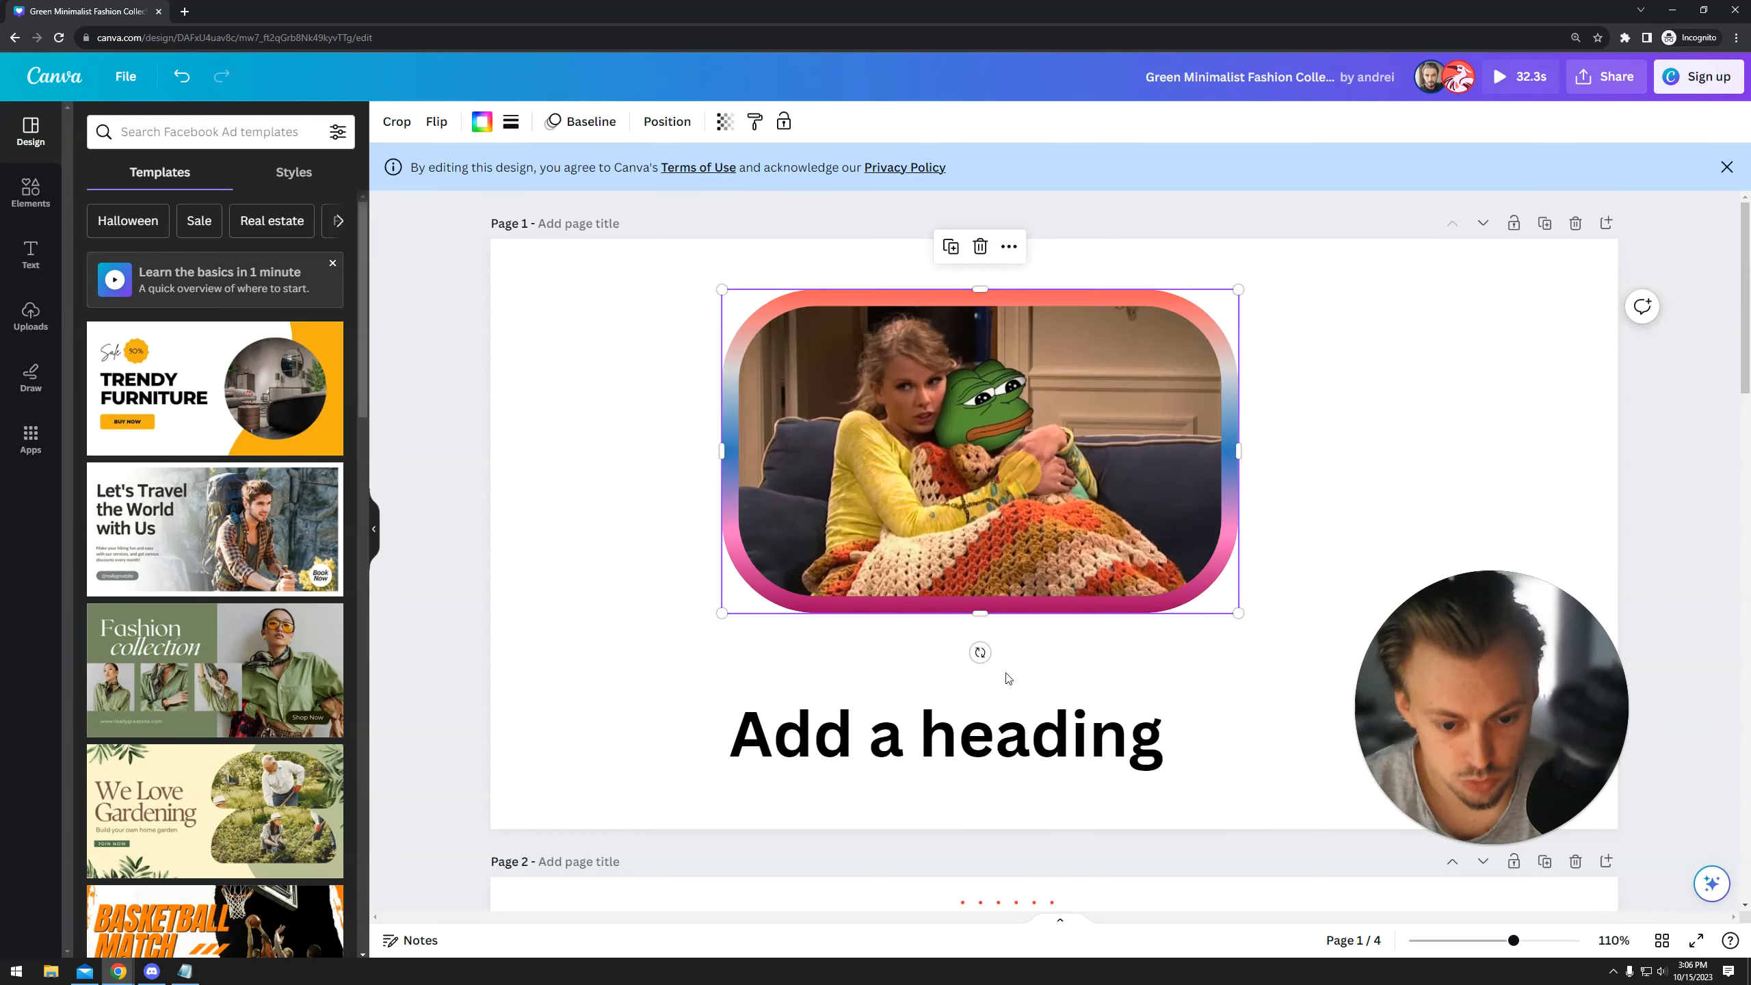
pyautogui.click(992, 725)
pyautogui.press('Delete')
pyautogui.moveTo(1138, 331); pyautogui.dragTo(1153, 372)
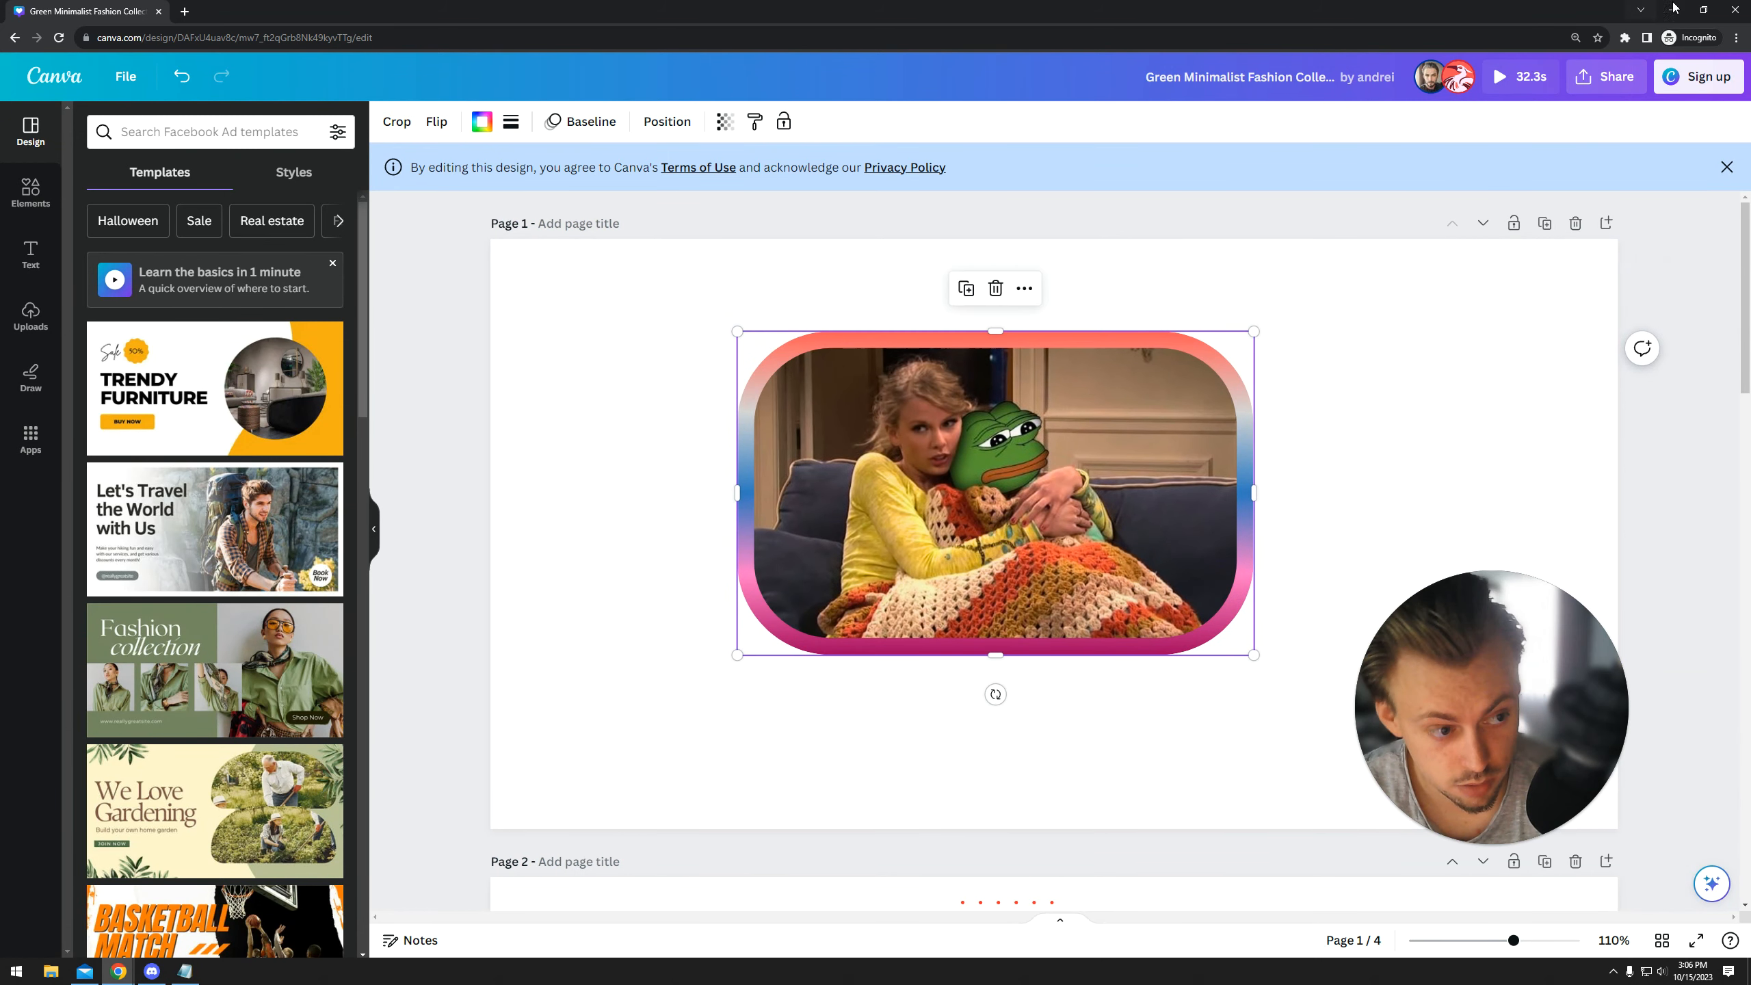
pyautogui.click(1730, 11)
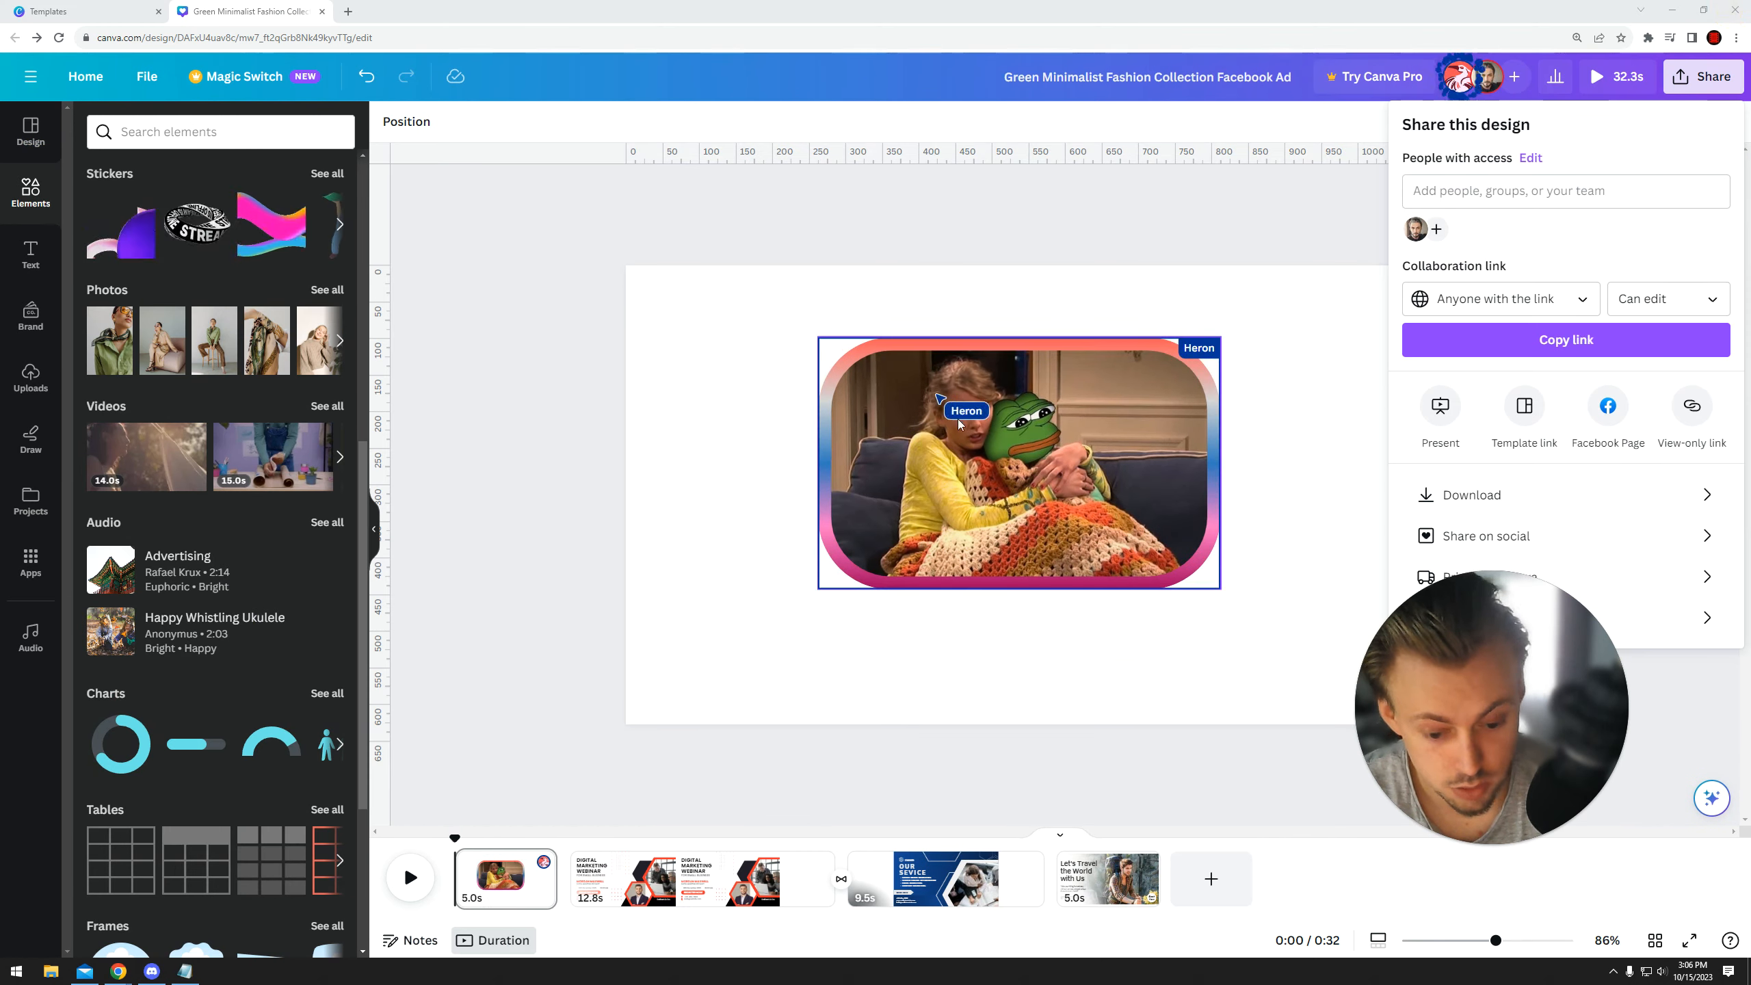
# - Close the sharing options and move the framed photo on page 1 down and to the left
pyautogui.click(571, 618)
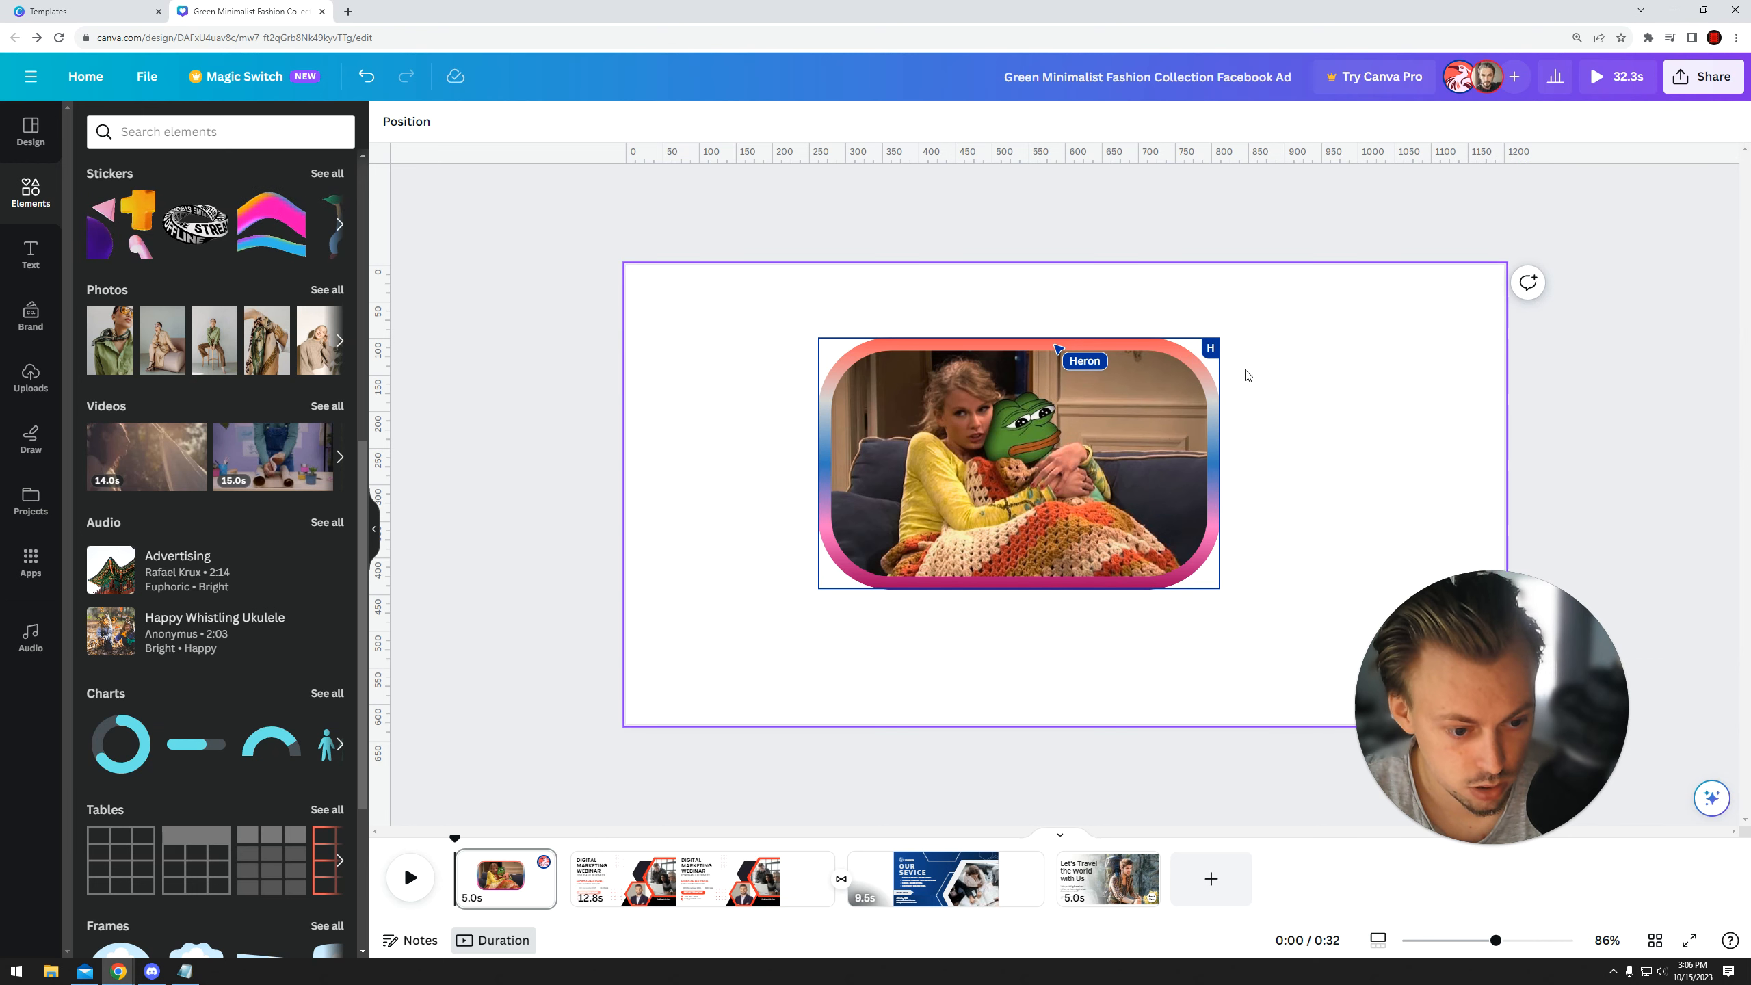
pyautogui.moveTo(1177, 378); pyautogui.dragTo(1033, 463)
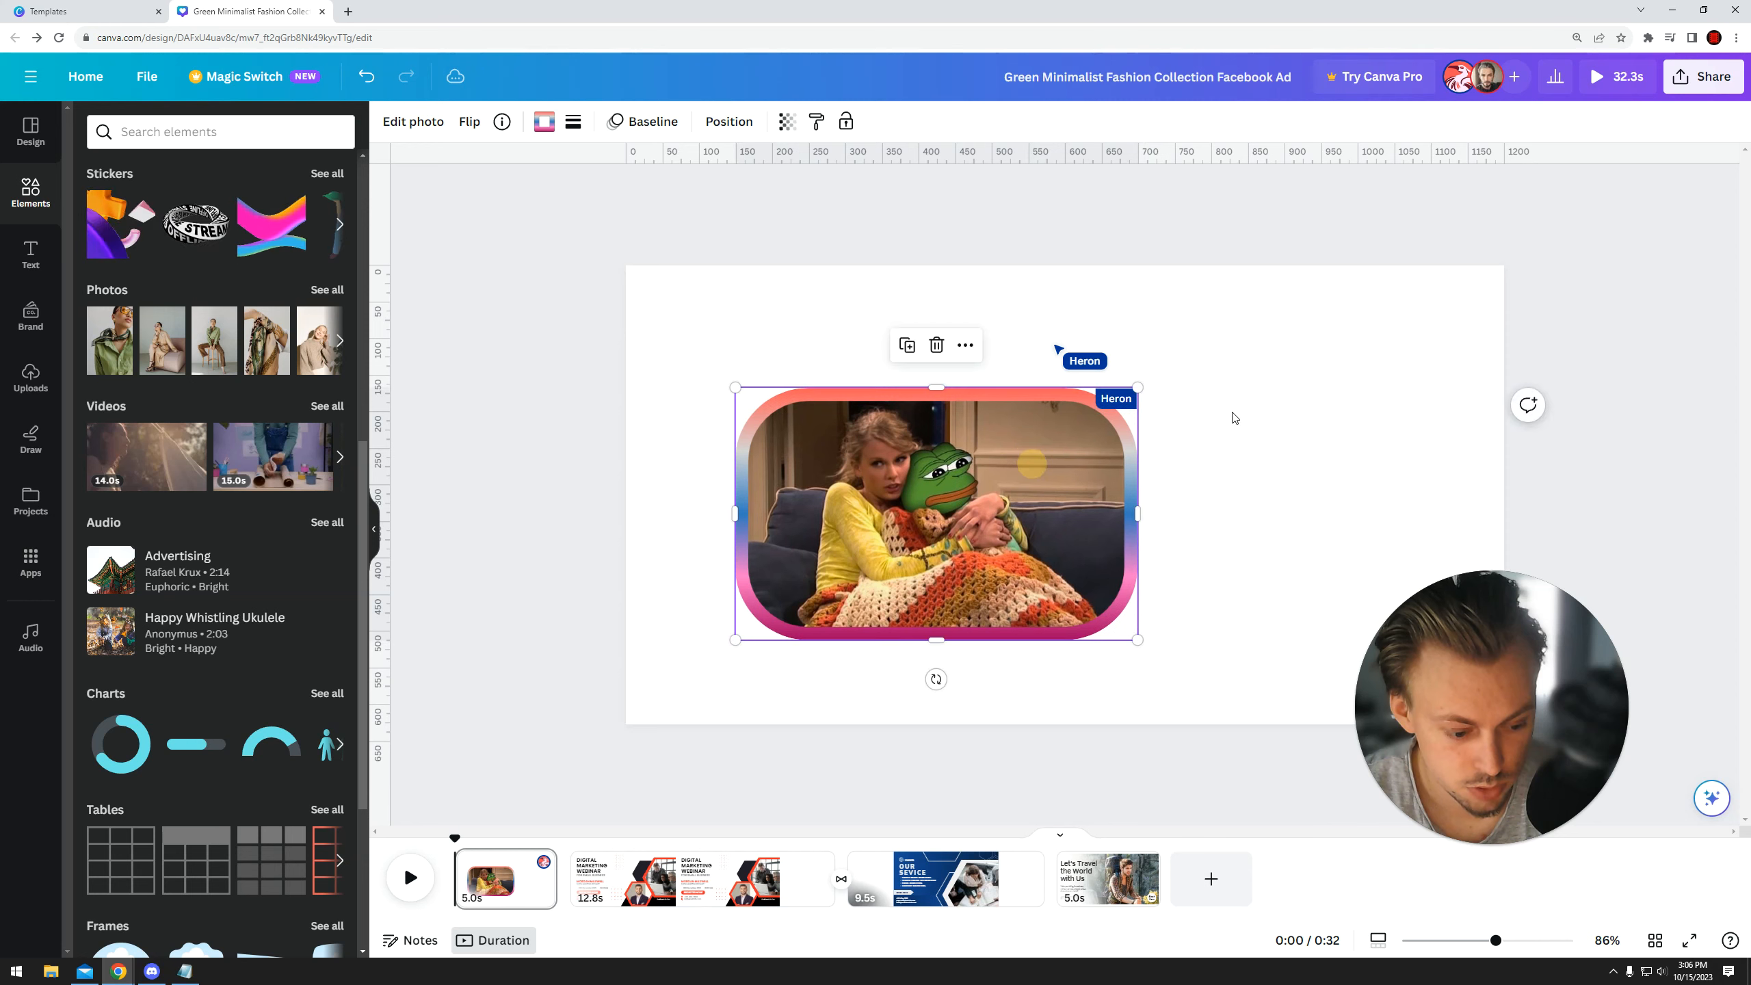
pyautogui.click(1244, 306)
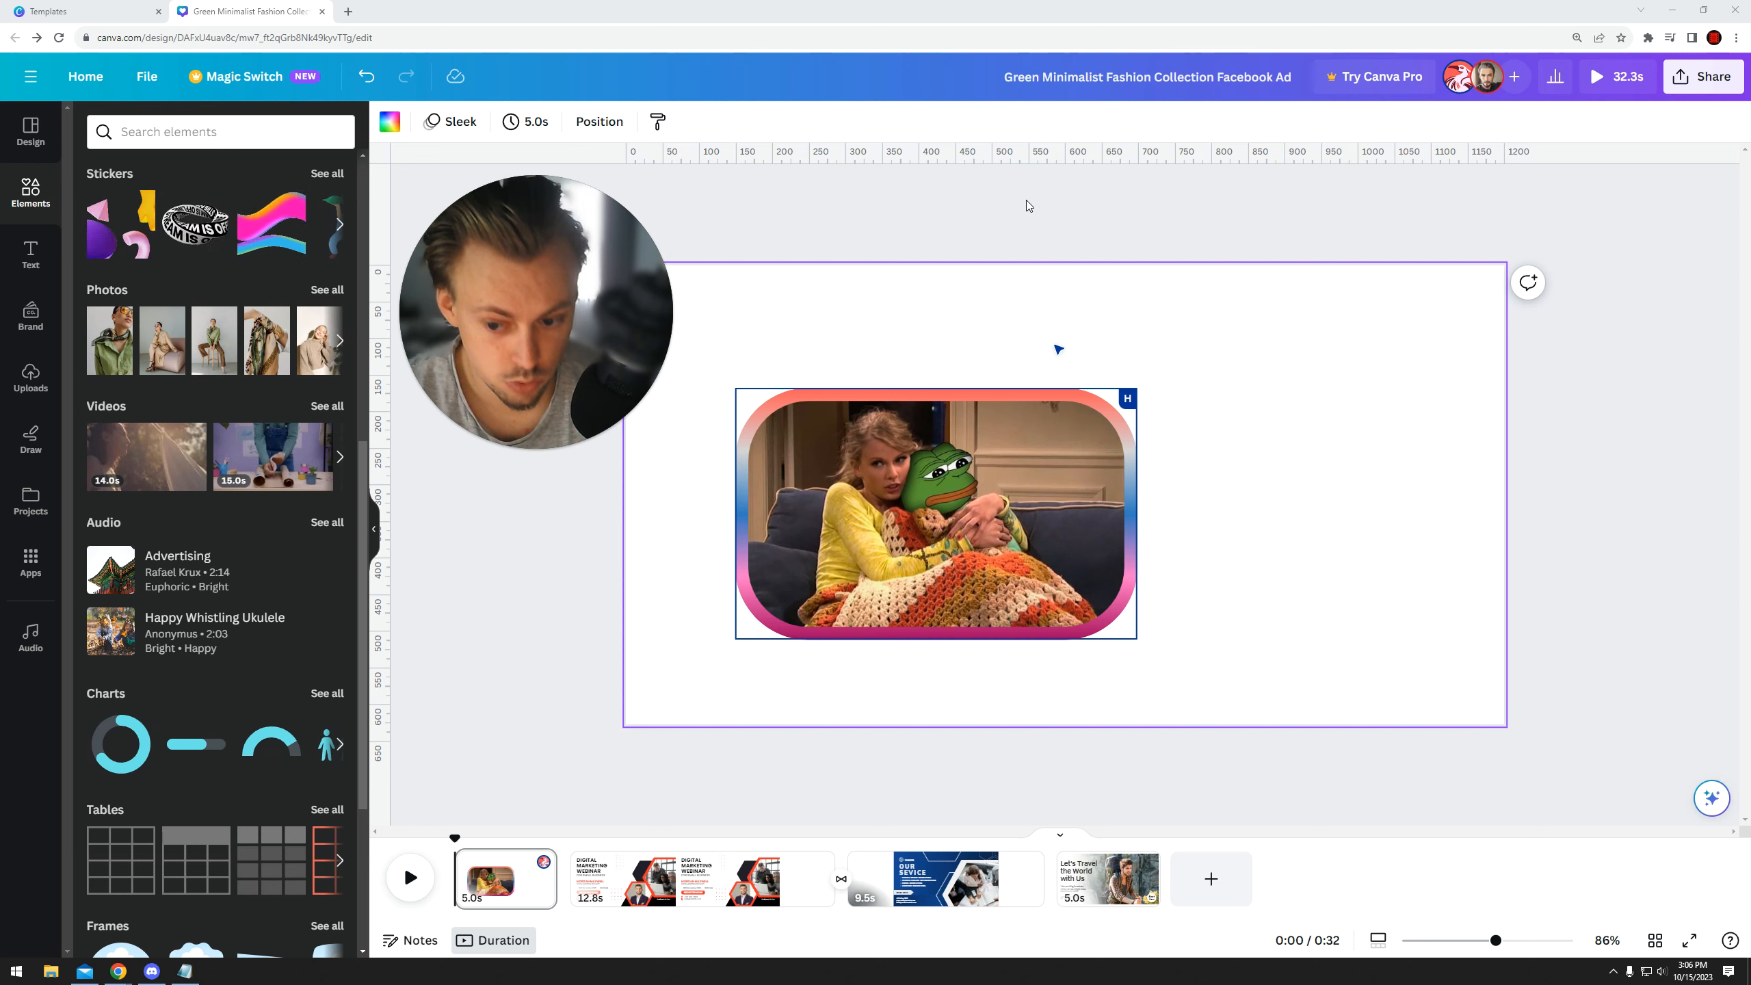
# - Examine the Present options under Share, including Present and record with its watermark choices, without starting a presentation
pyautogui.click(1702, 75)
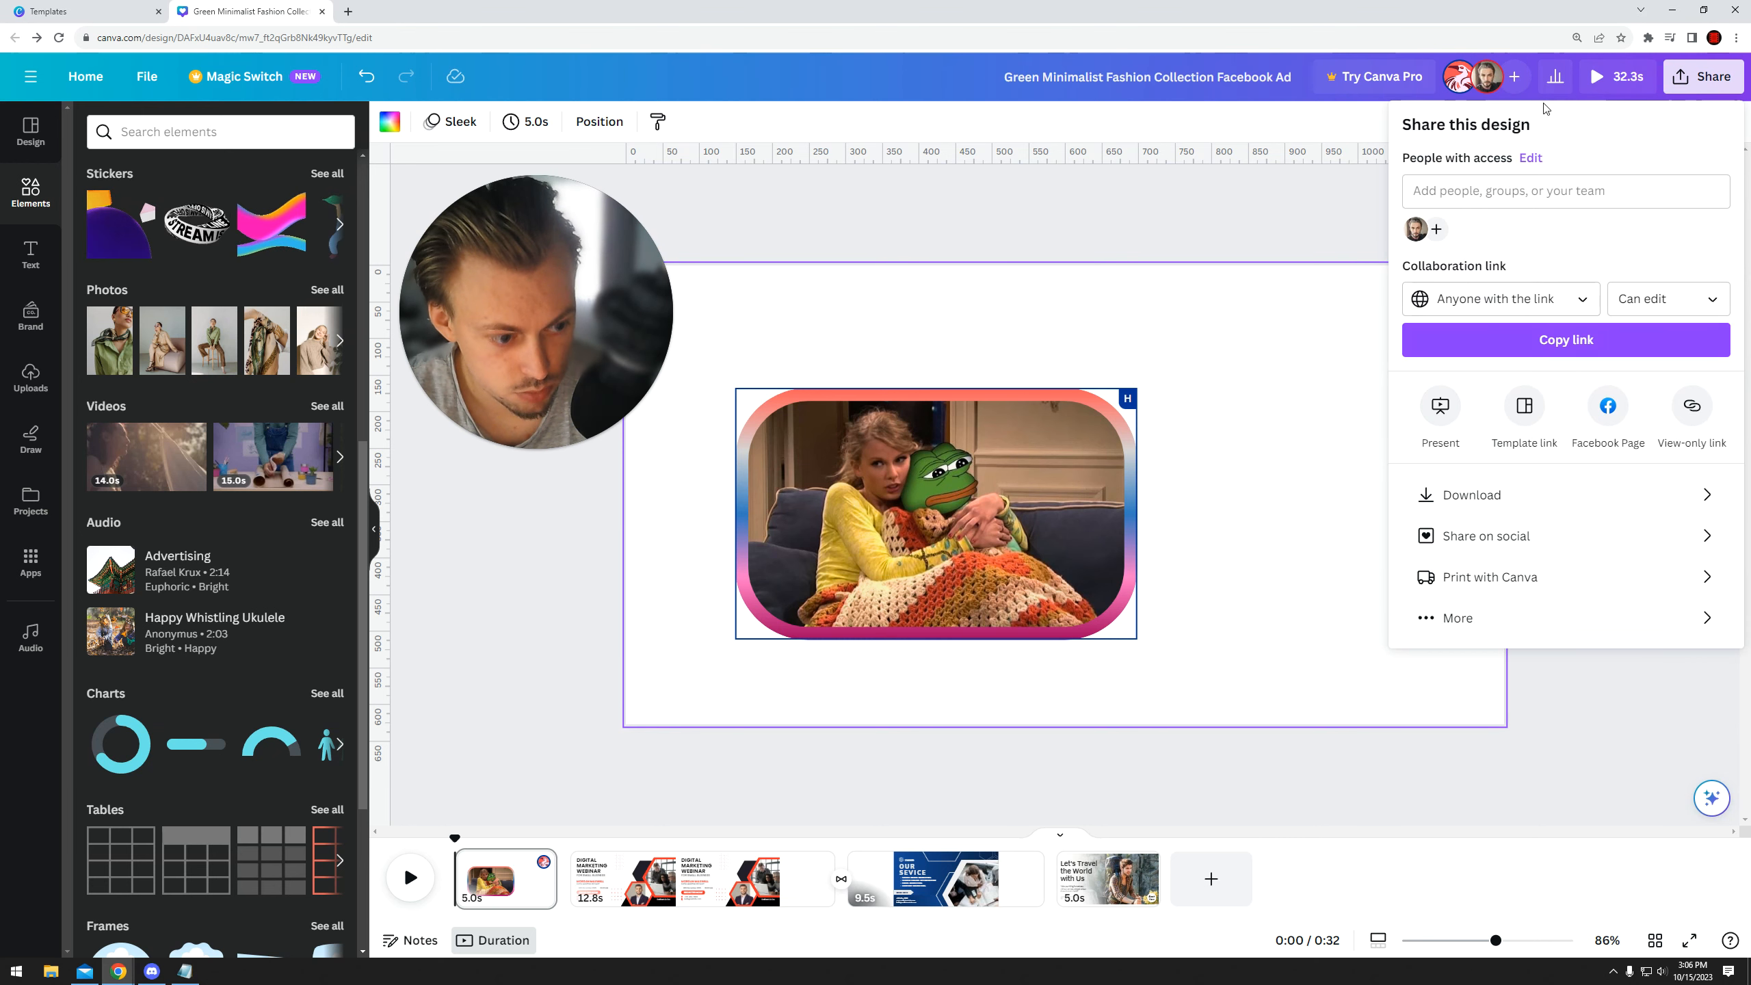
pyautogui.click(1440, 405)
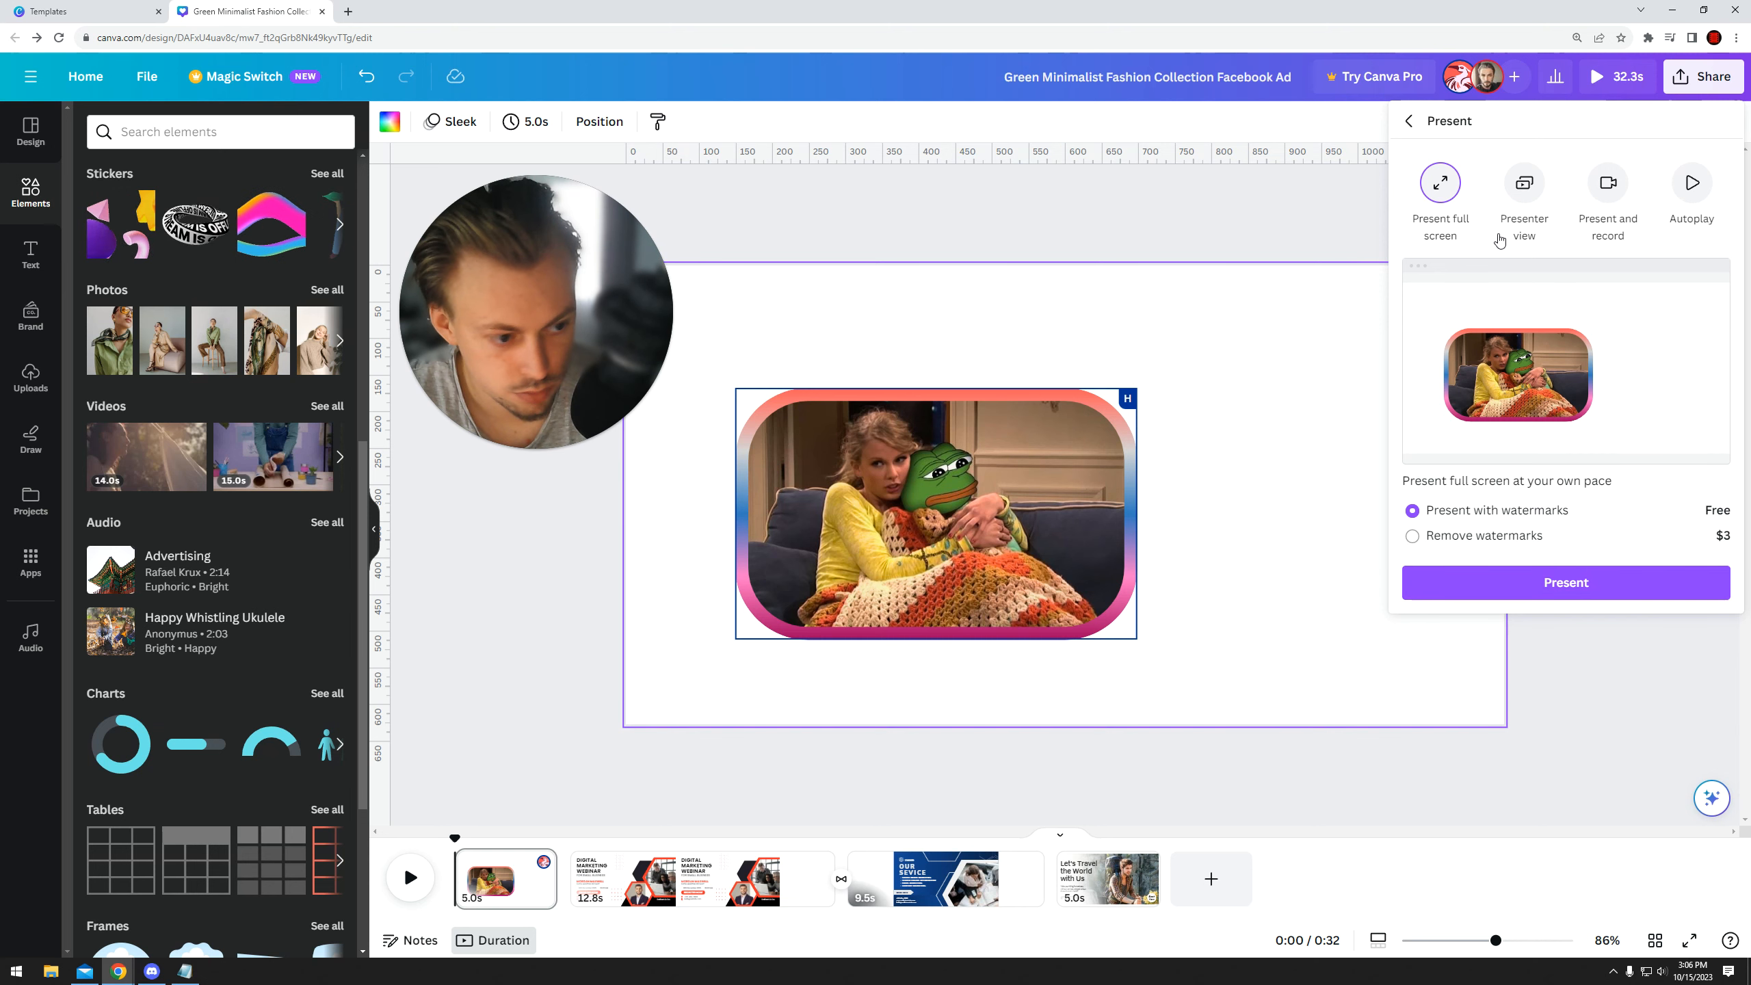
pyautogui.click(1613, 187)
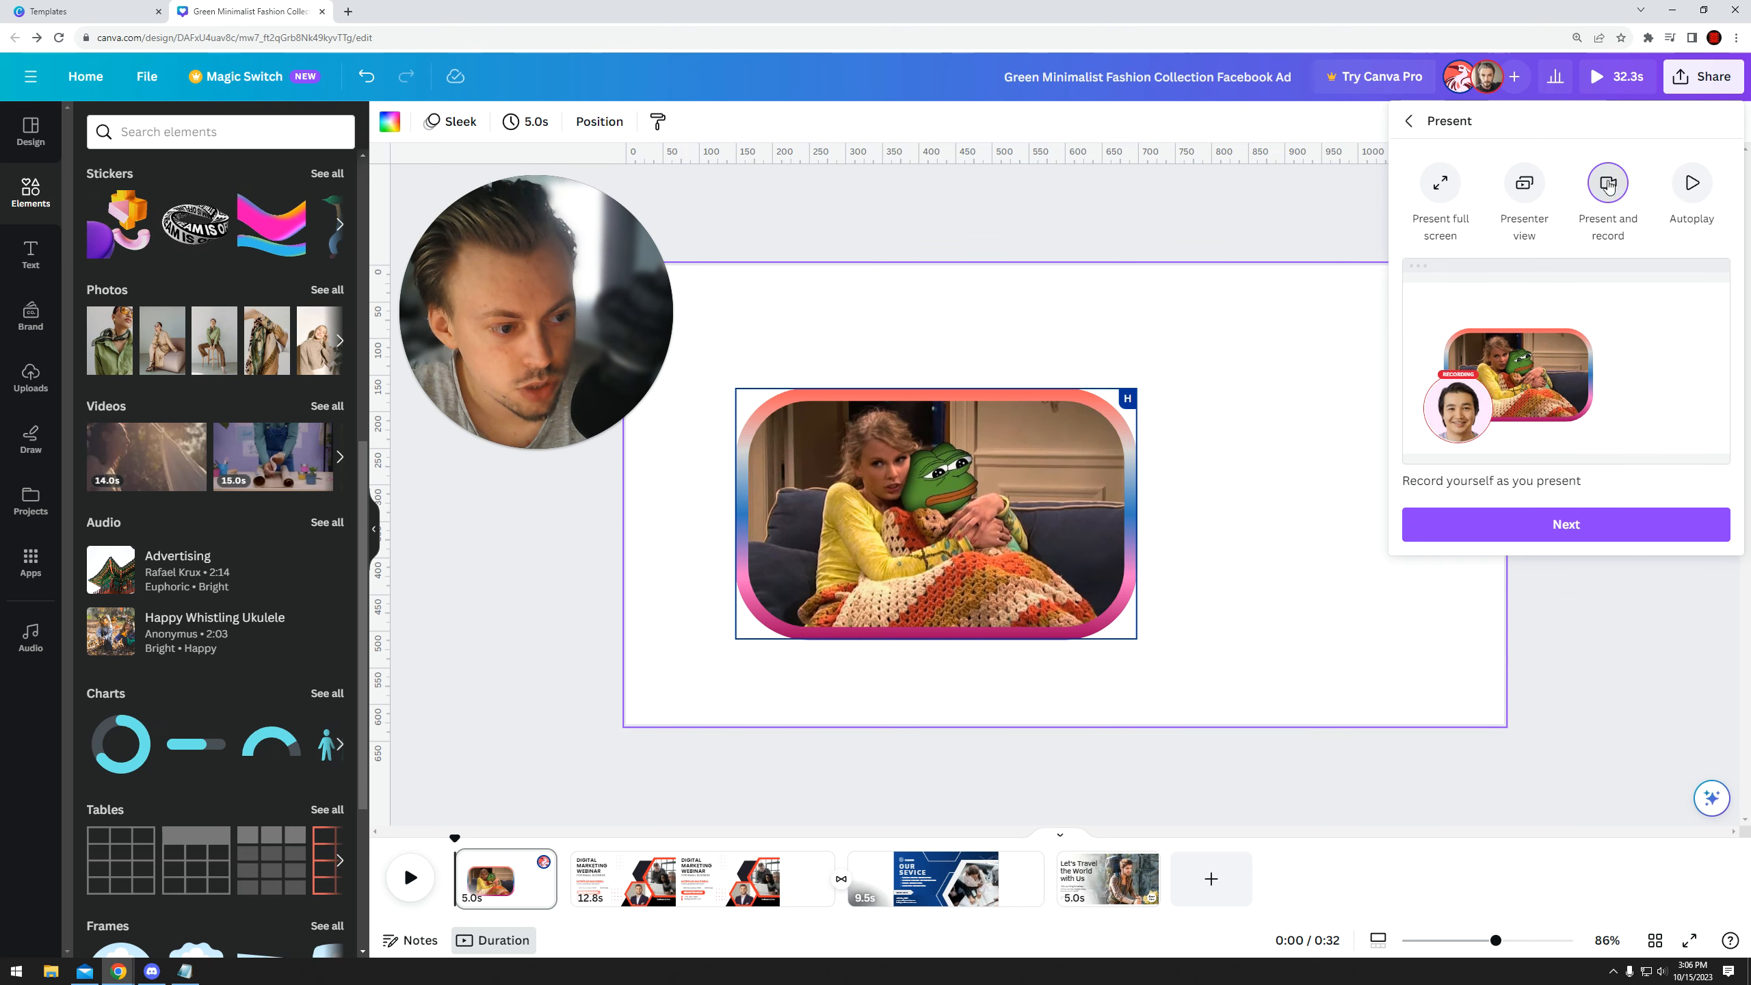
pyautogui.click(1522, 531)
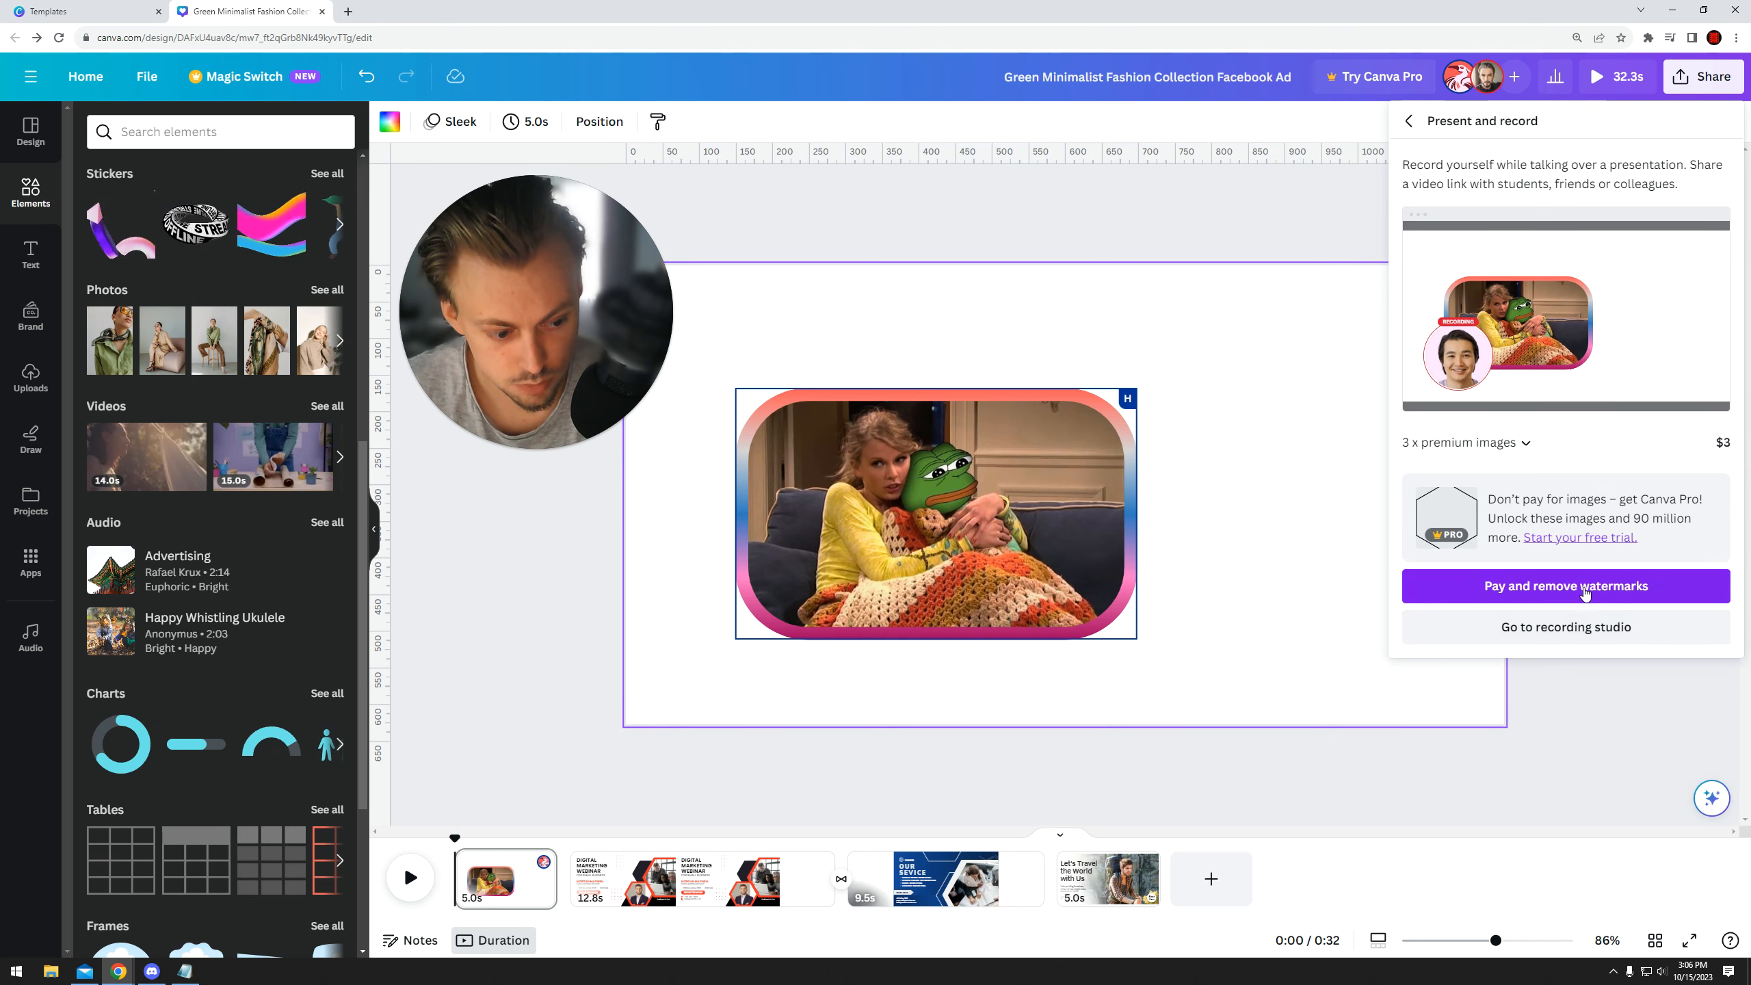
pyautogui.click(1168, 768)
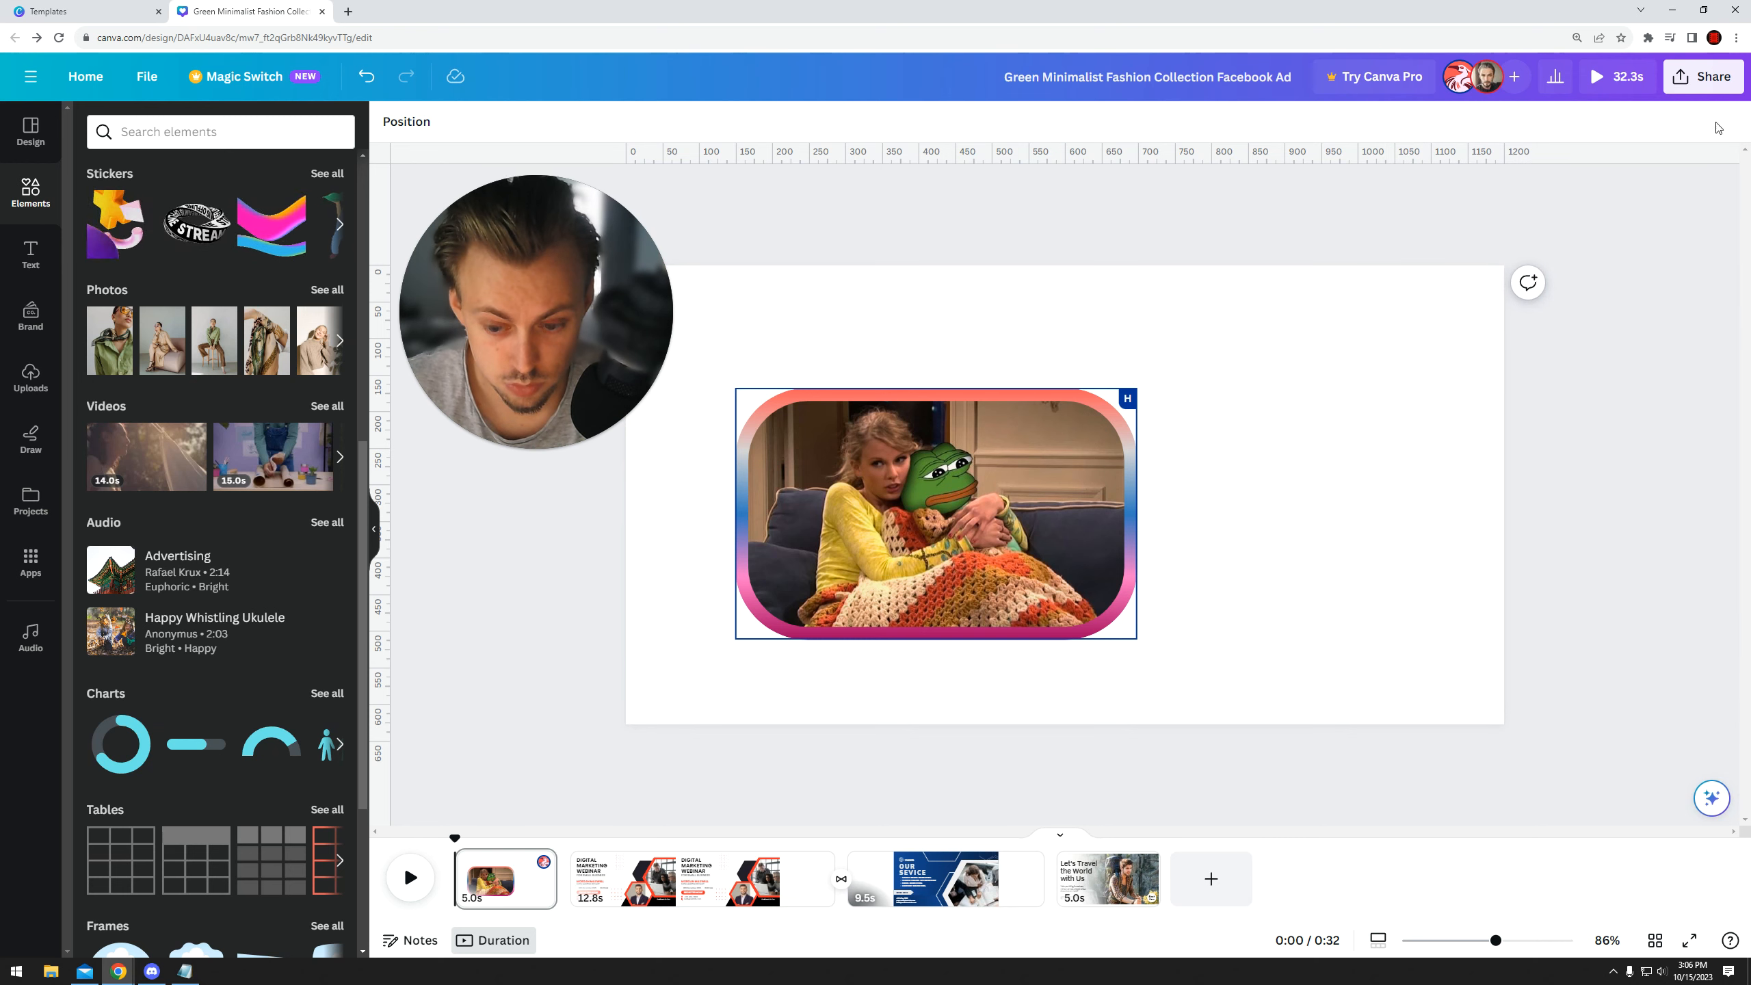
pyautogui.click(1681, 83)
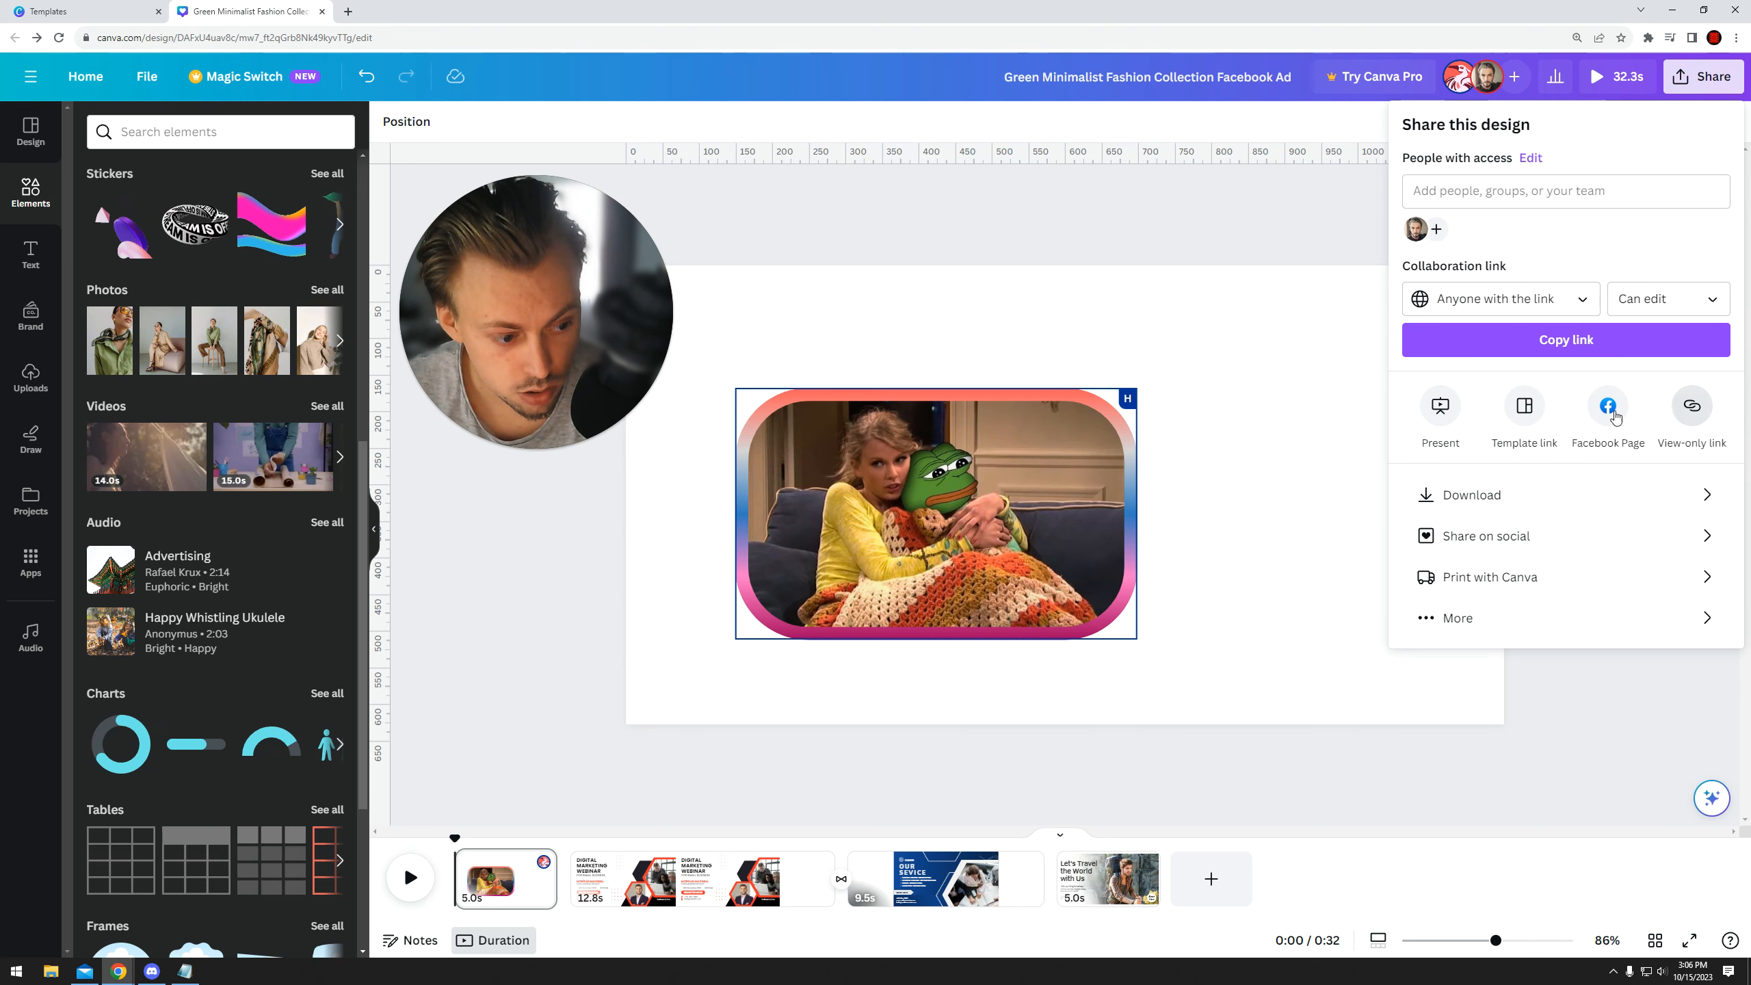
pyautogui.click(1440, 407)
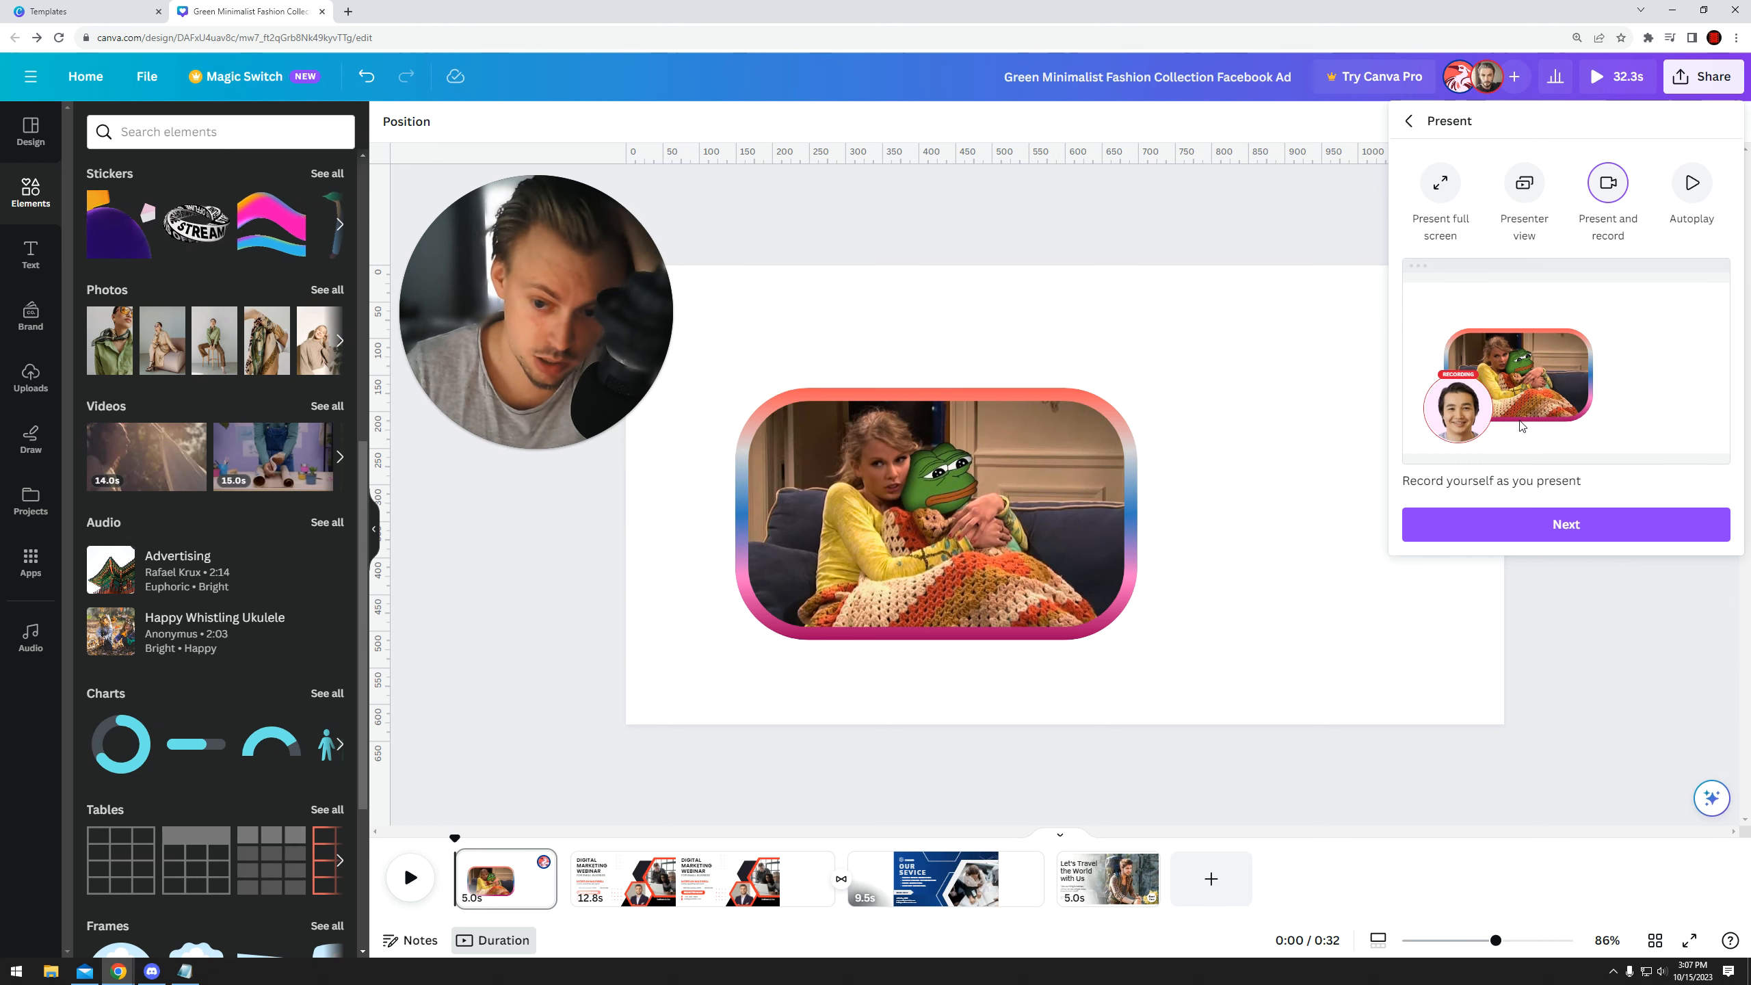
pyautogui.click(1409, 123)
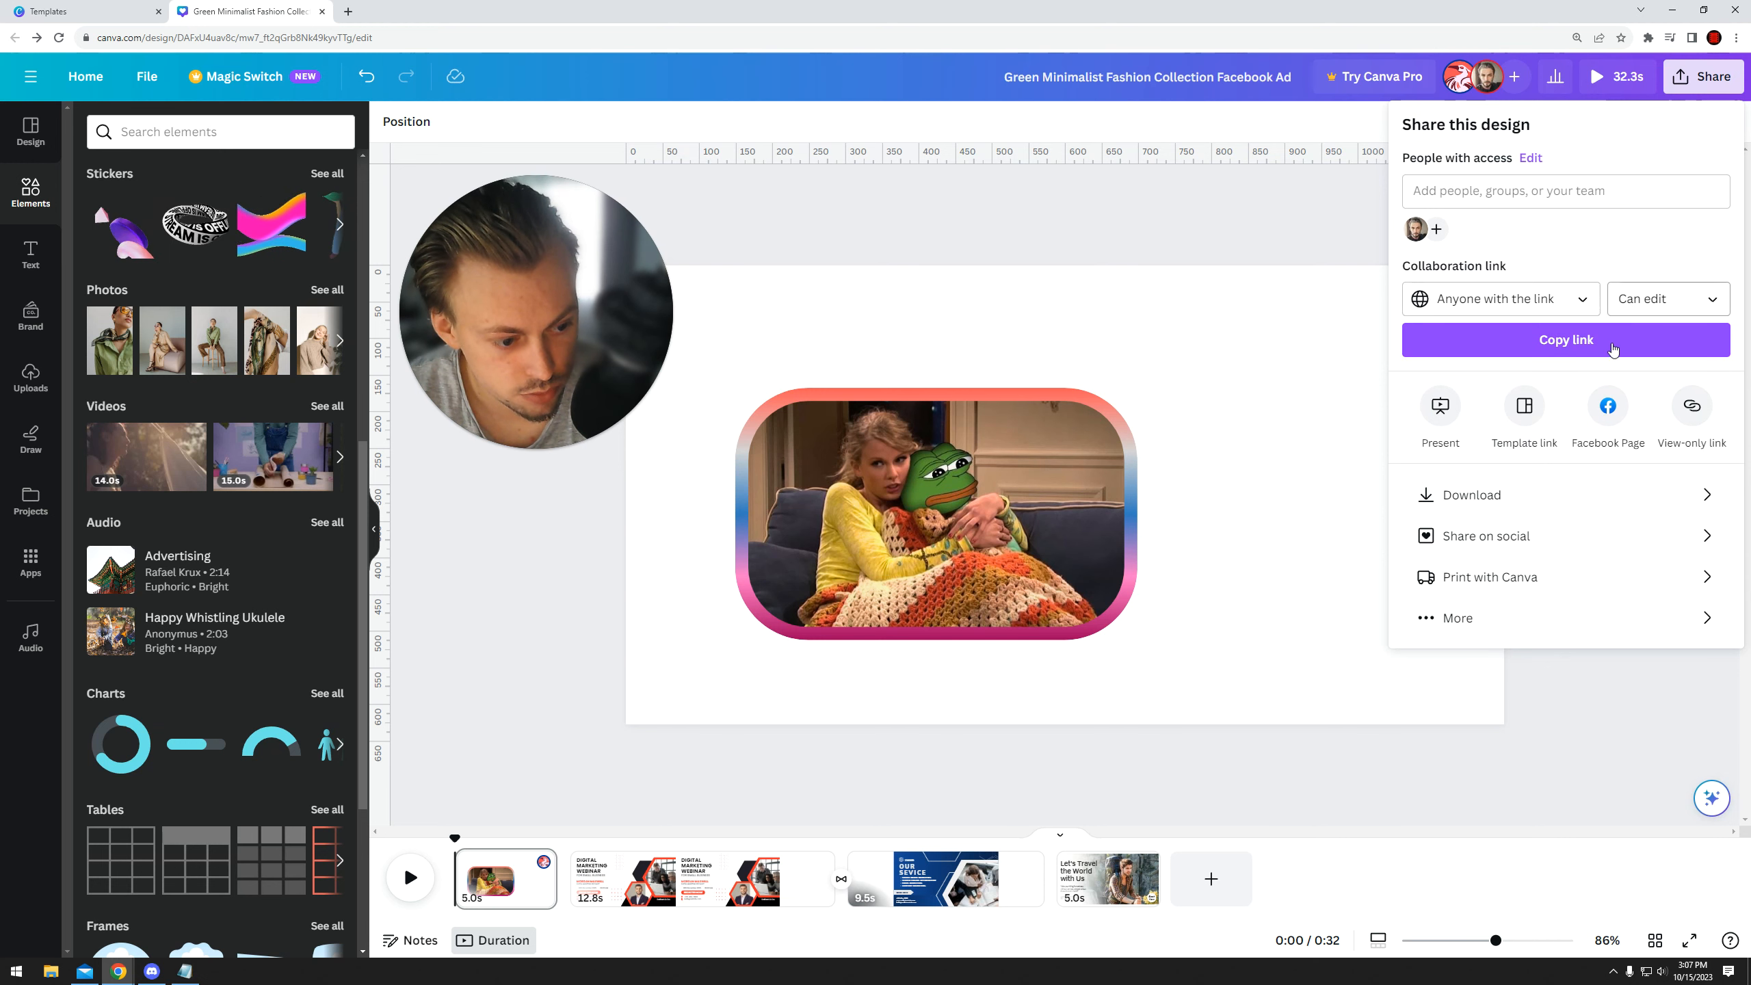
# - Copy the design's template link and move the framed photo on page 1 slightly up and to the right
pyautogui.click(1521, 410)
pyautogui.click(1409, 122)
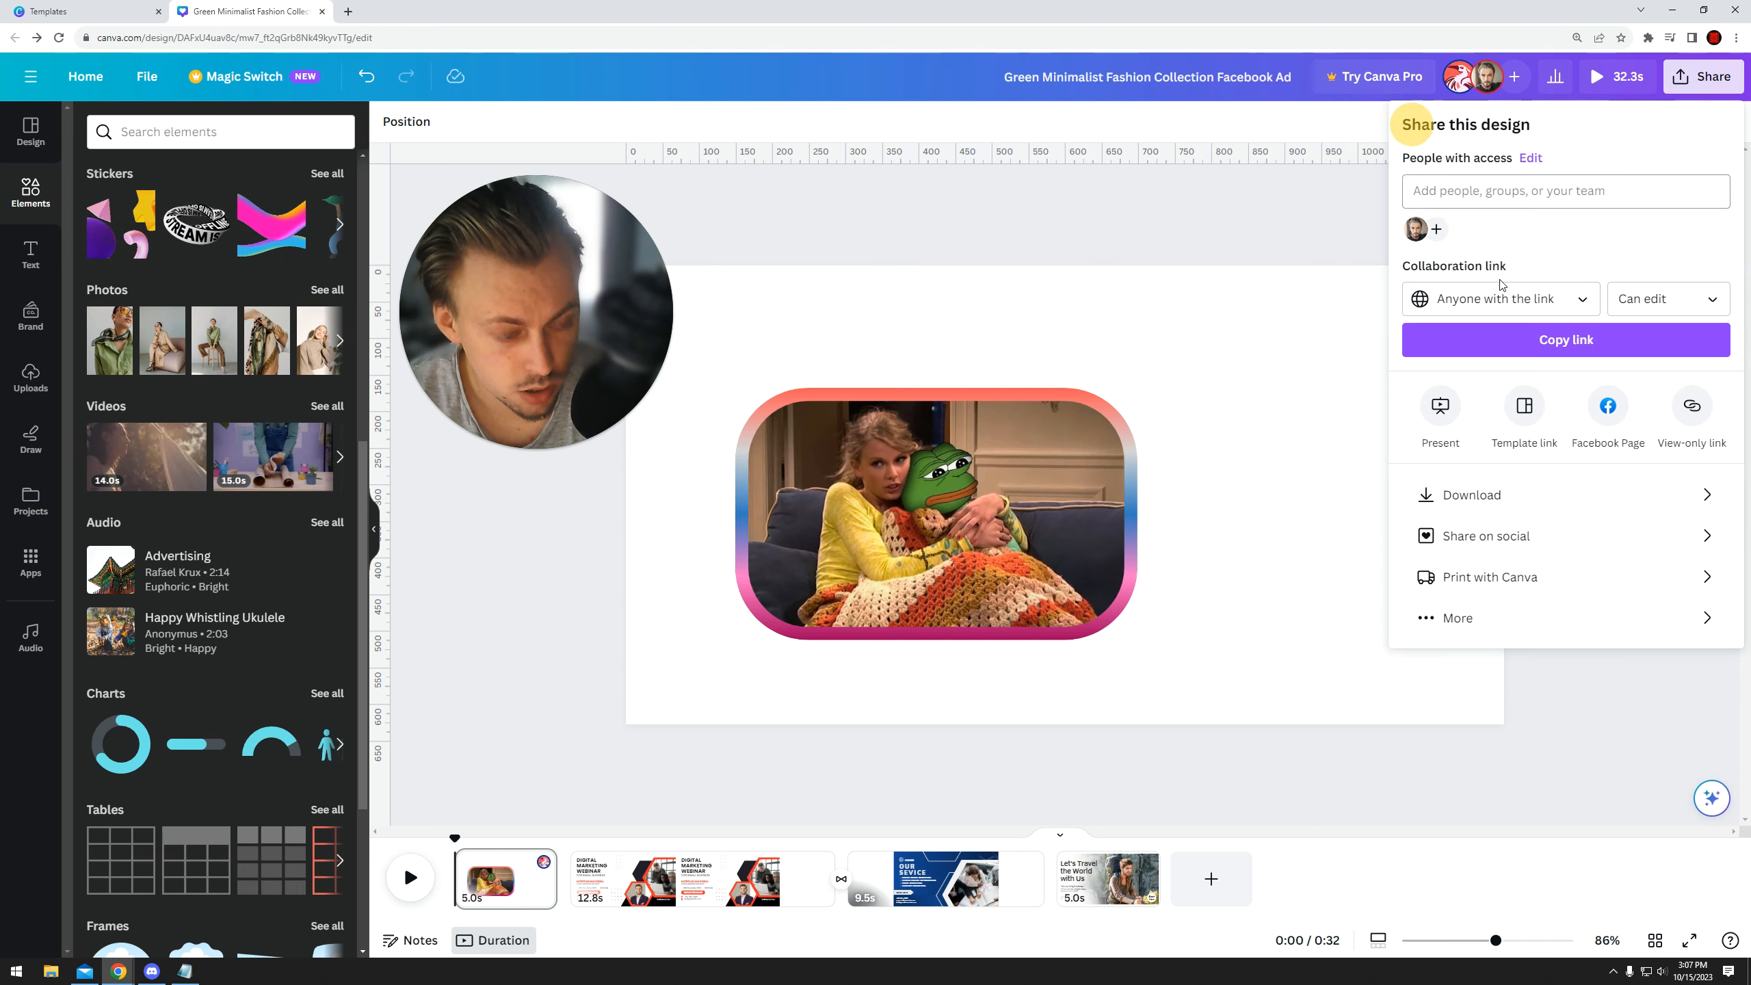
pyautogui.click(1511, 408)
pyautogui.click(1677, 243)
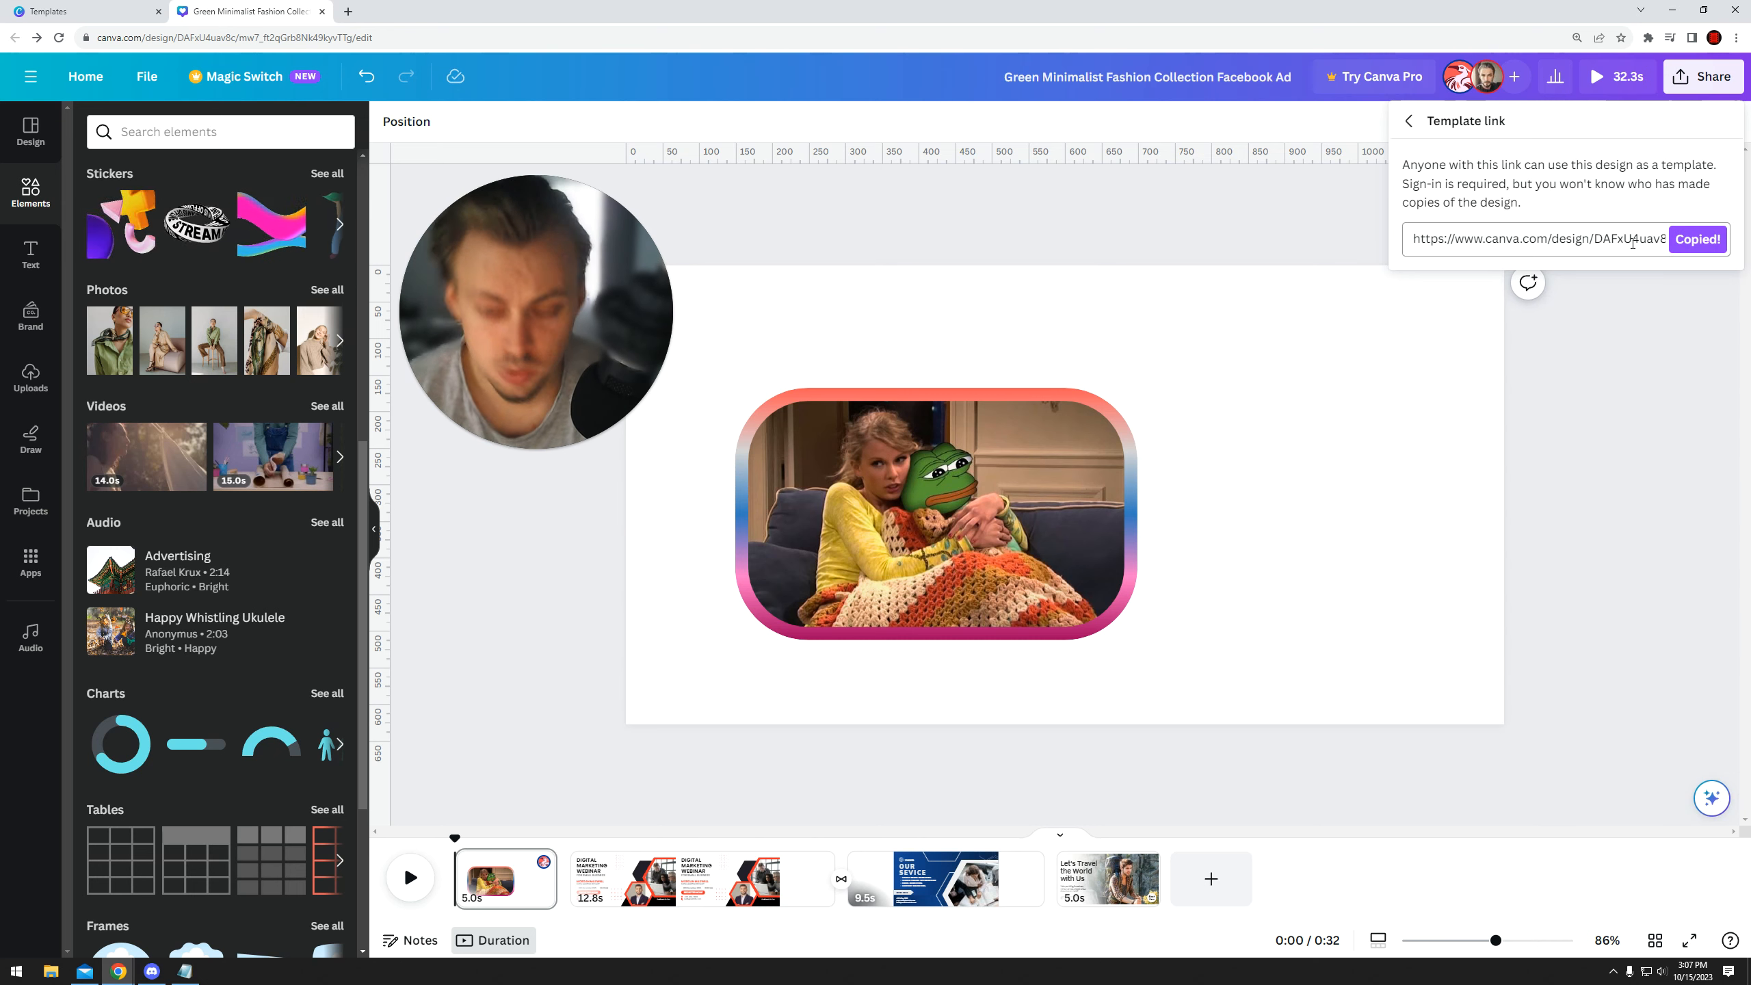
pyautogui.moveTo(937, 532); pyautogui.dragTo(963, 514)
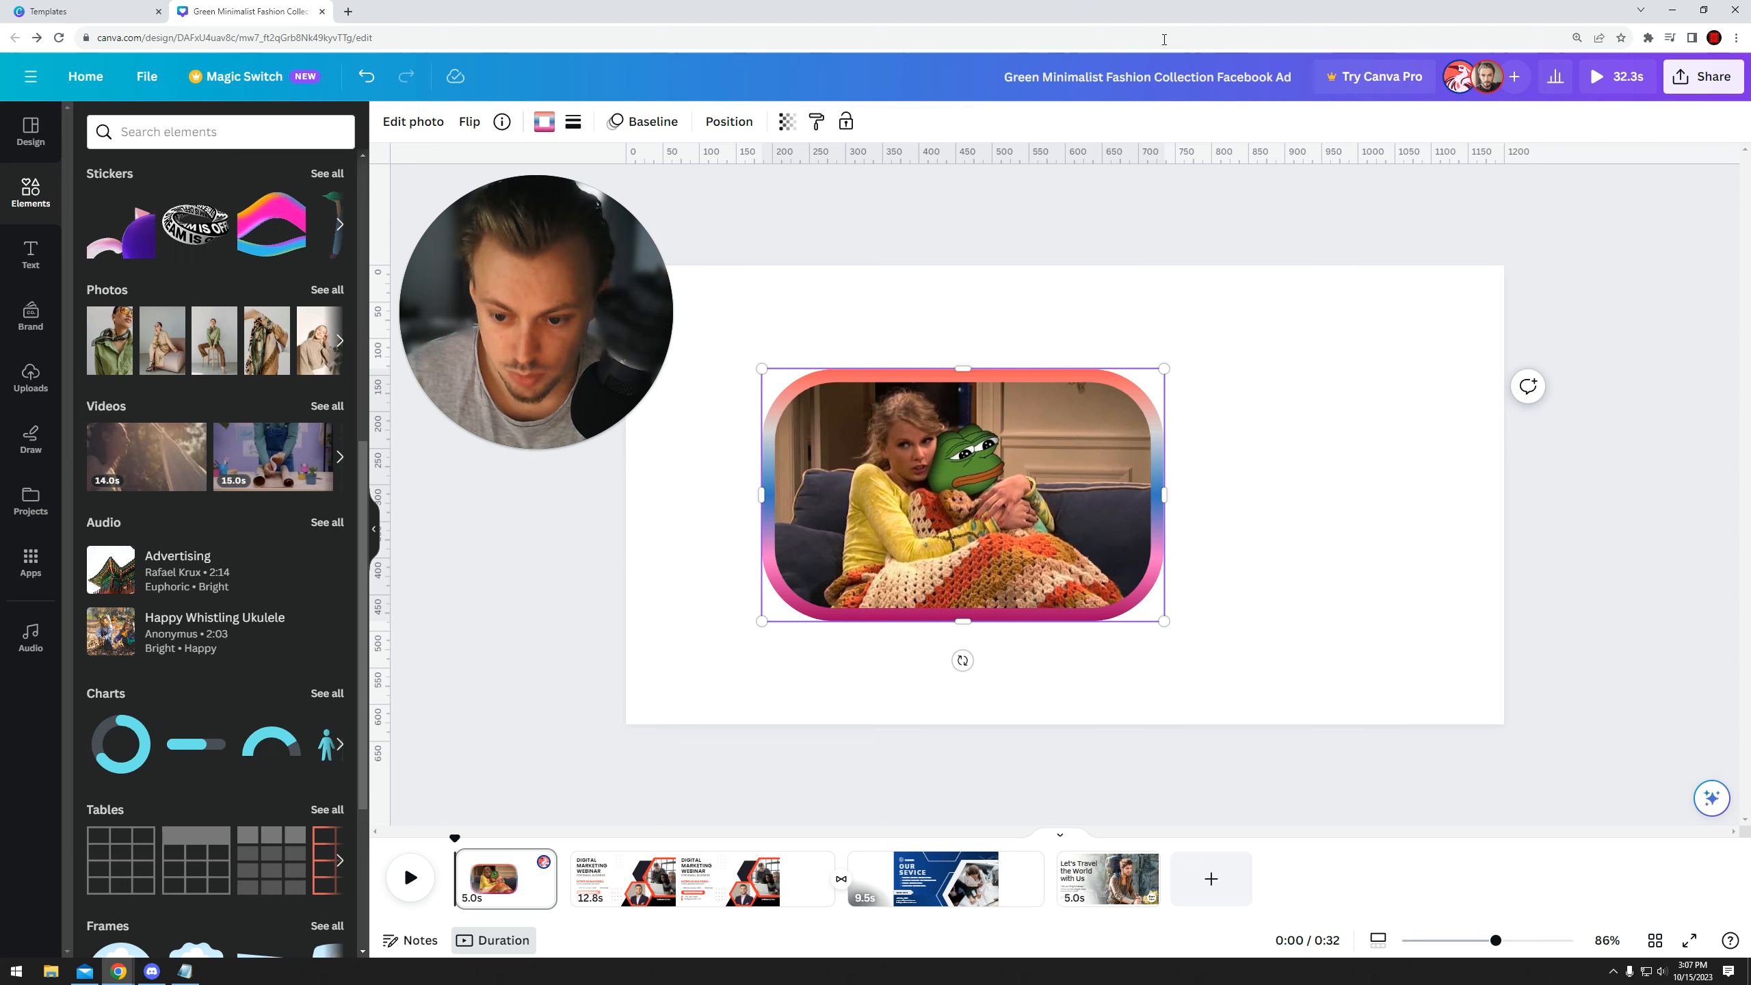
# - Copy the template link again and open it in a new incognito window to browse the shared template's preview
pyautogui.click(1683, 78)
pyautogui.click(1522, 422)
pyautogui.click(1703, 235)
pyautogui.hotkey('ctrl', 'shift', 'n')
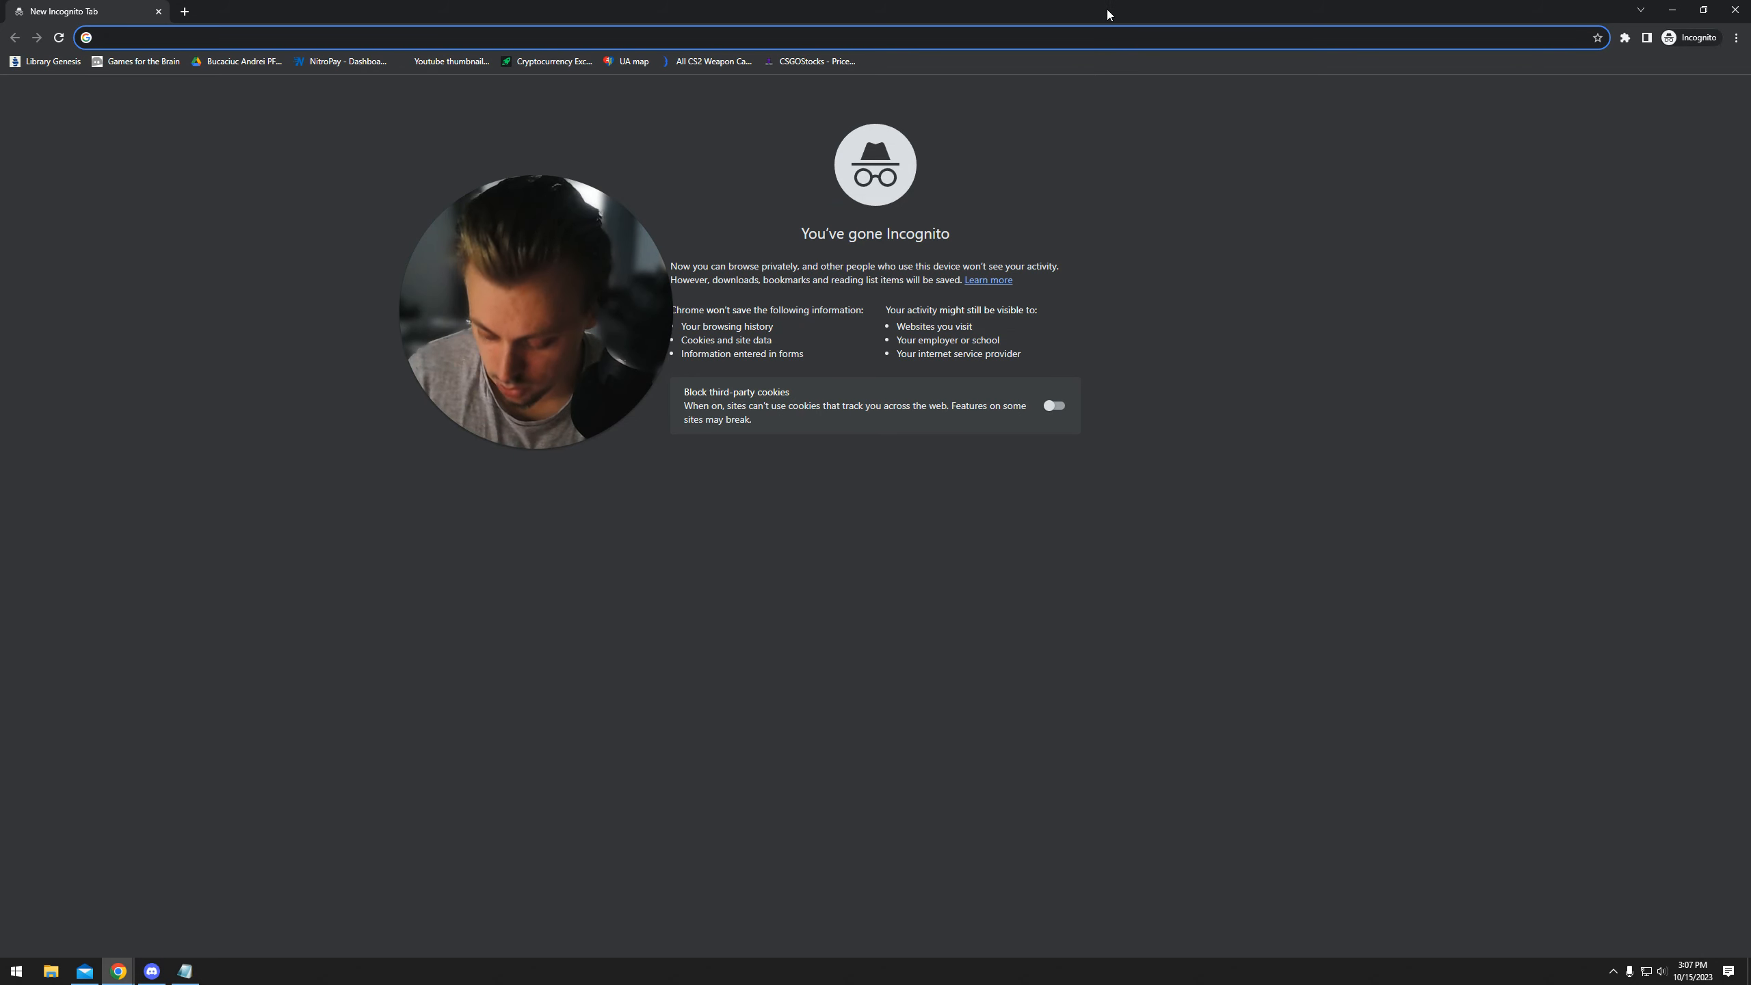
pyautogui.hotkey('ctrl', 'v')
pyautogui.press('Return')
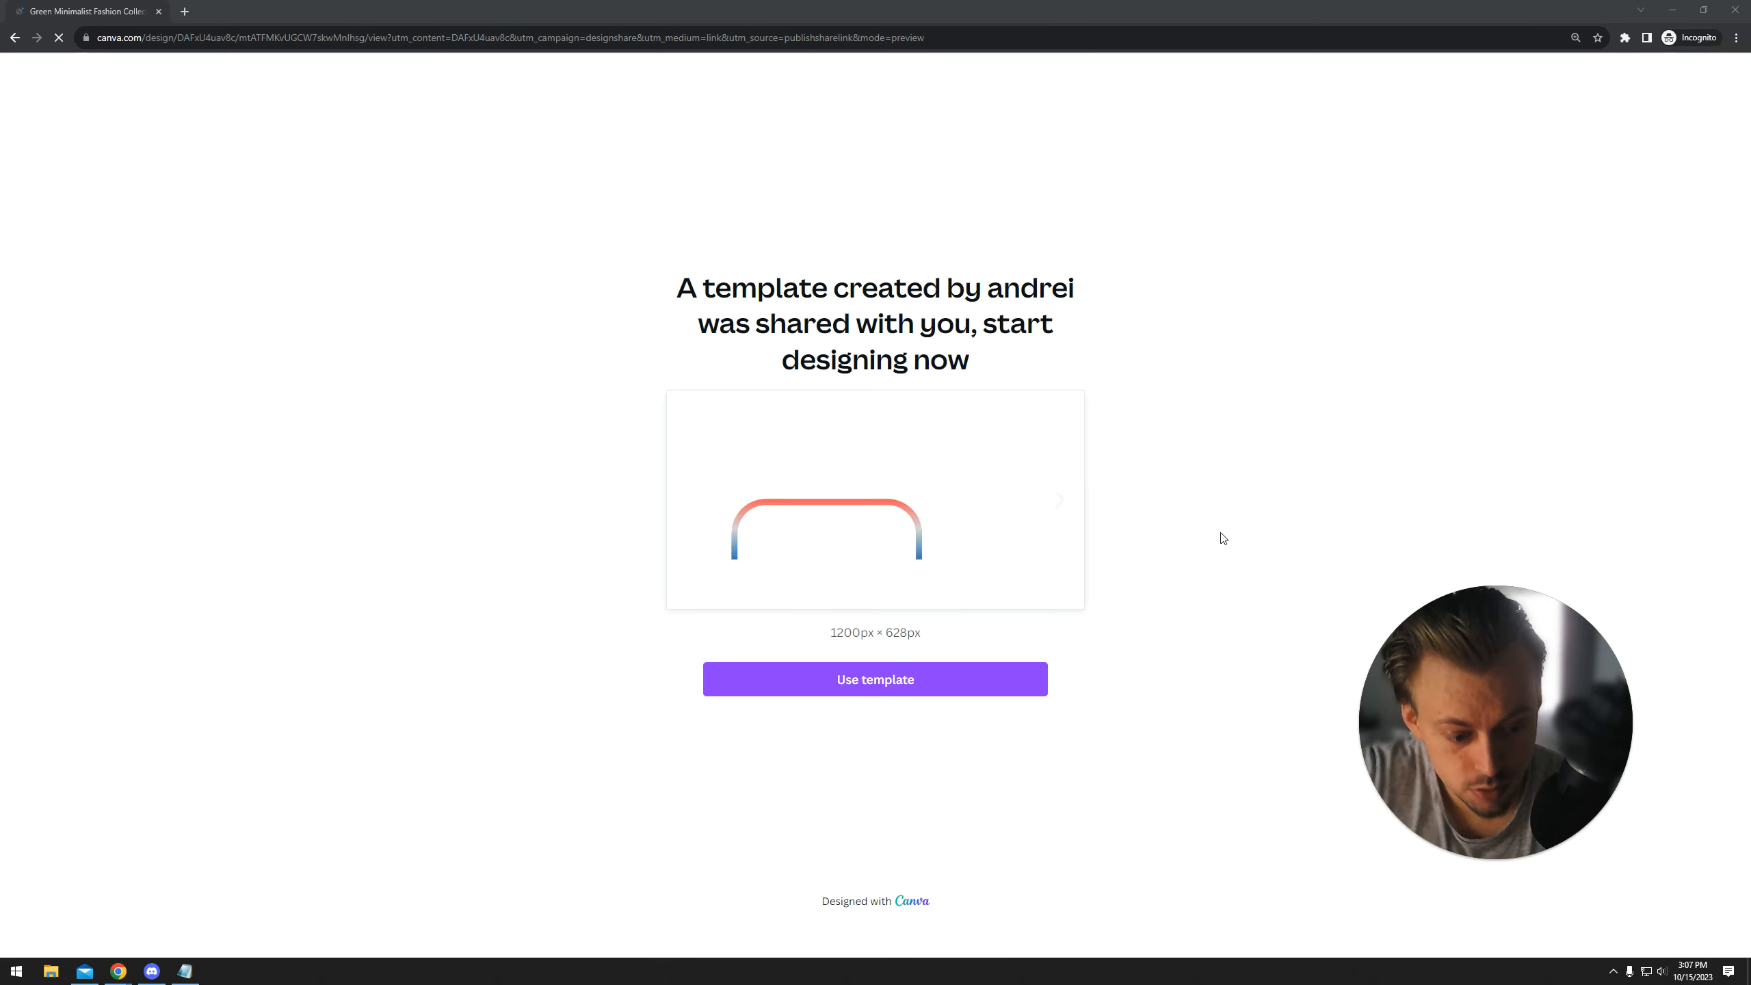
pyautogui.click(1041, 501)
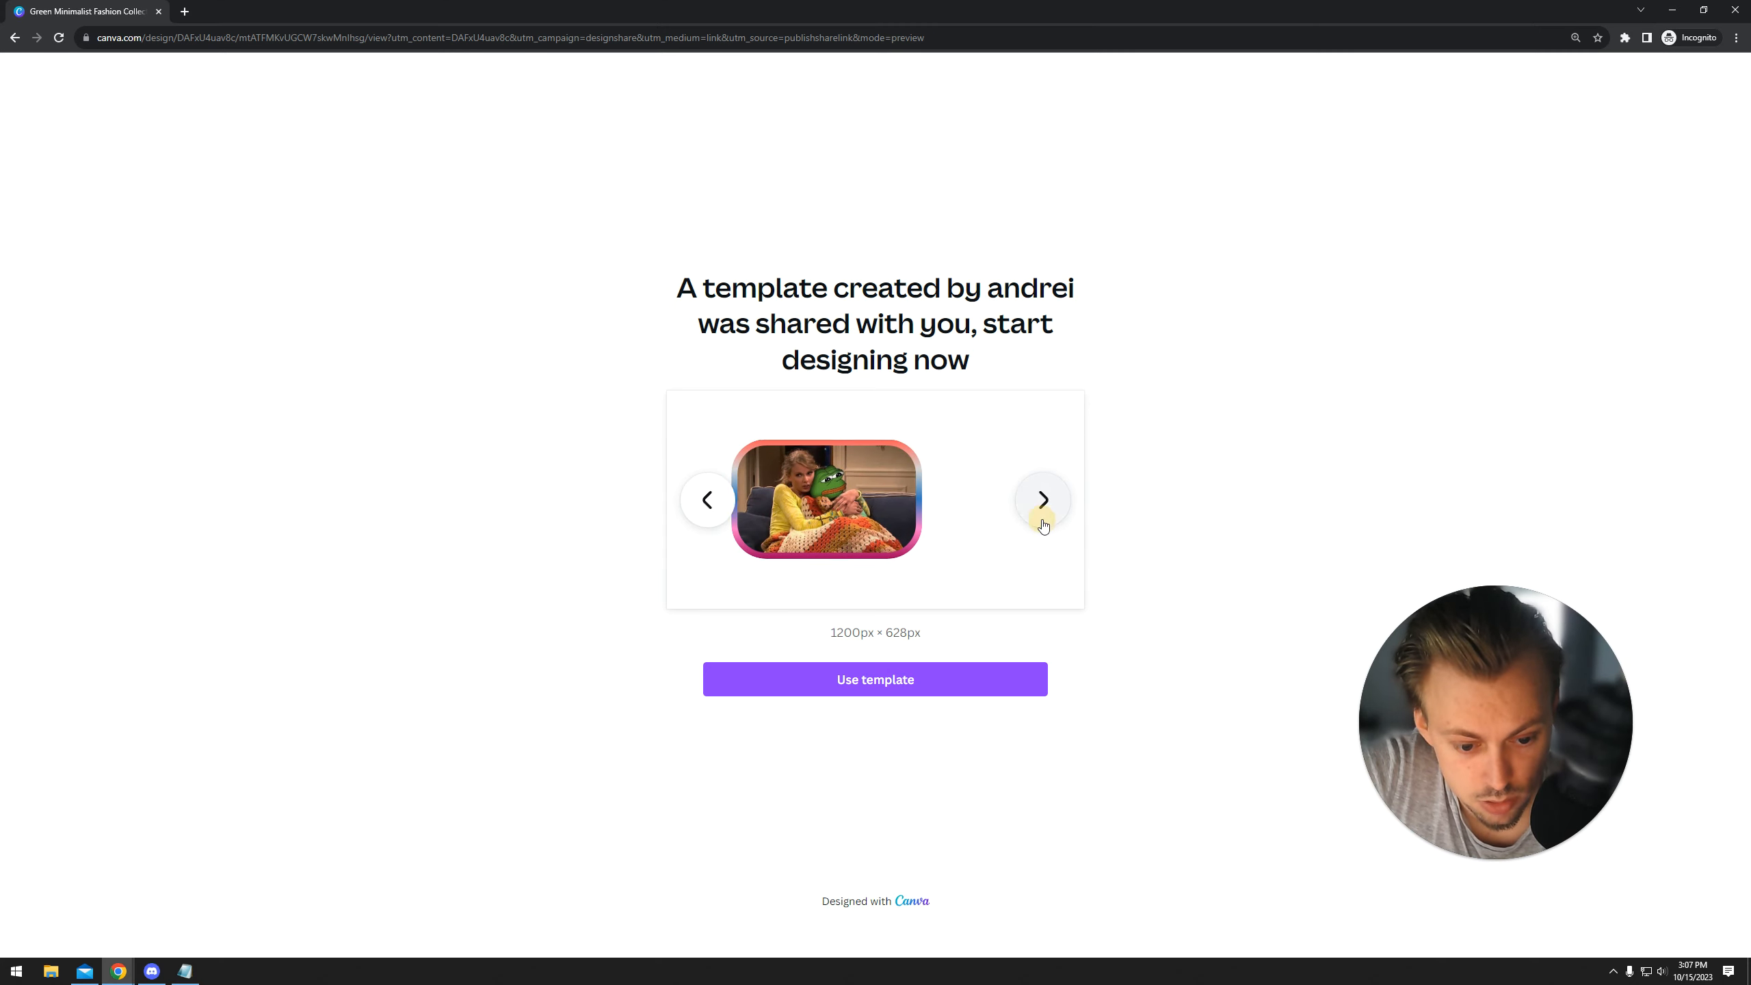
# - Browse the remaining pages of the shared template's preview and close the incognito window
pyautogui.click(1041, 501)
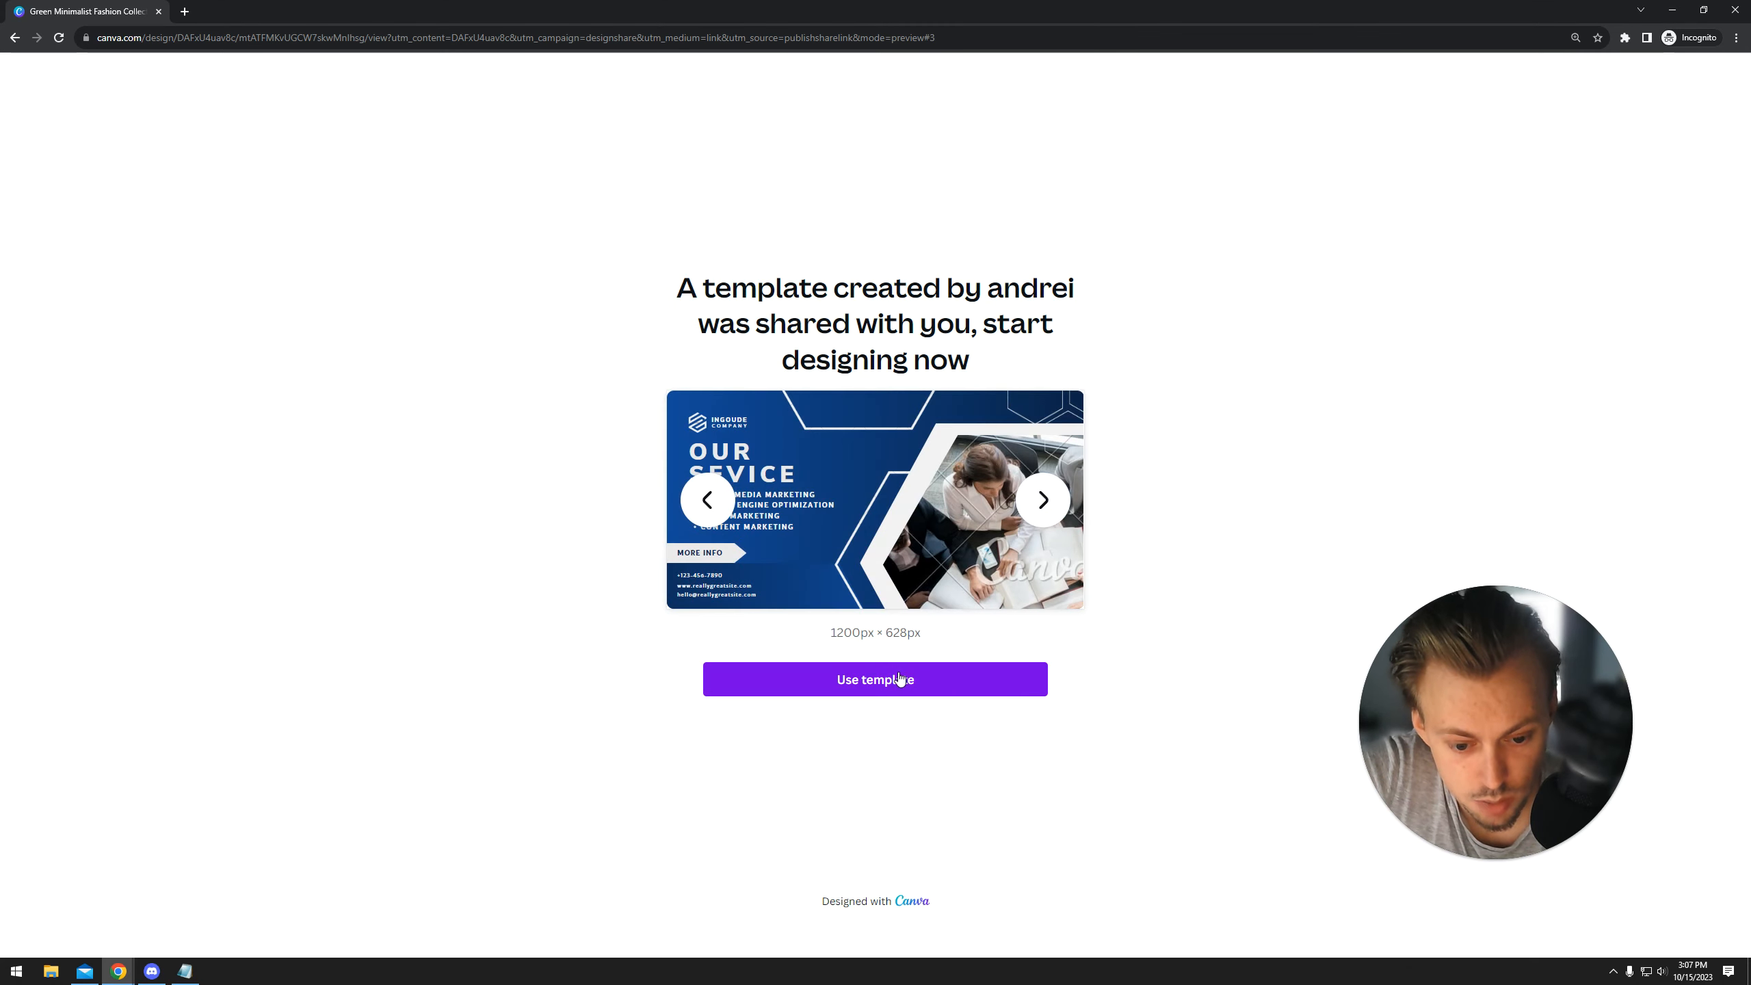
pyautogui.click(1034, 518)
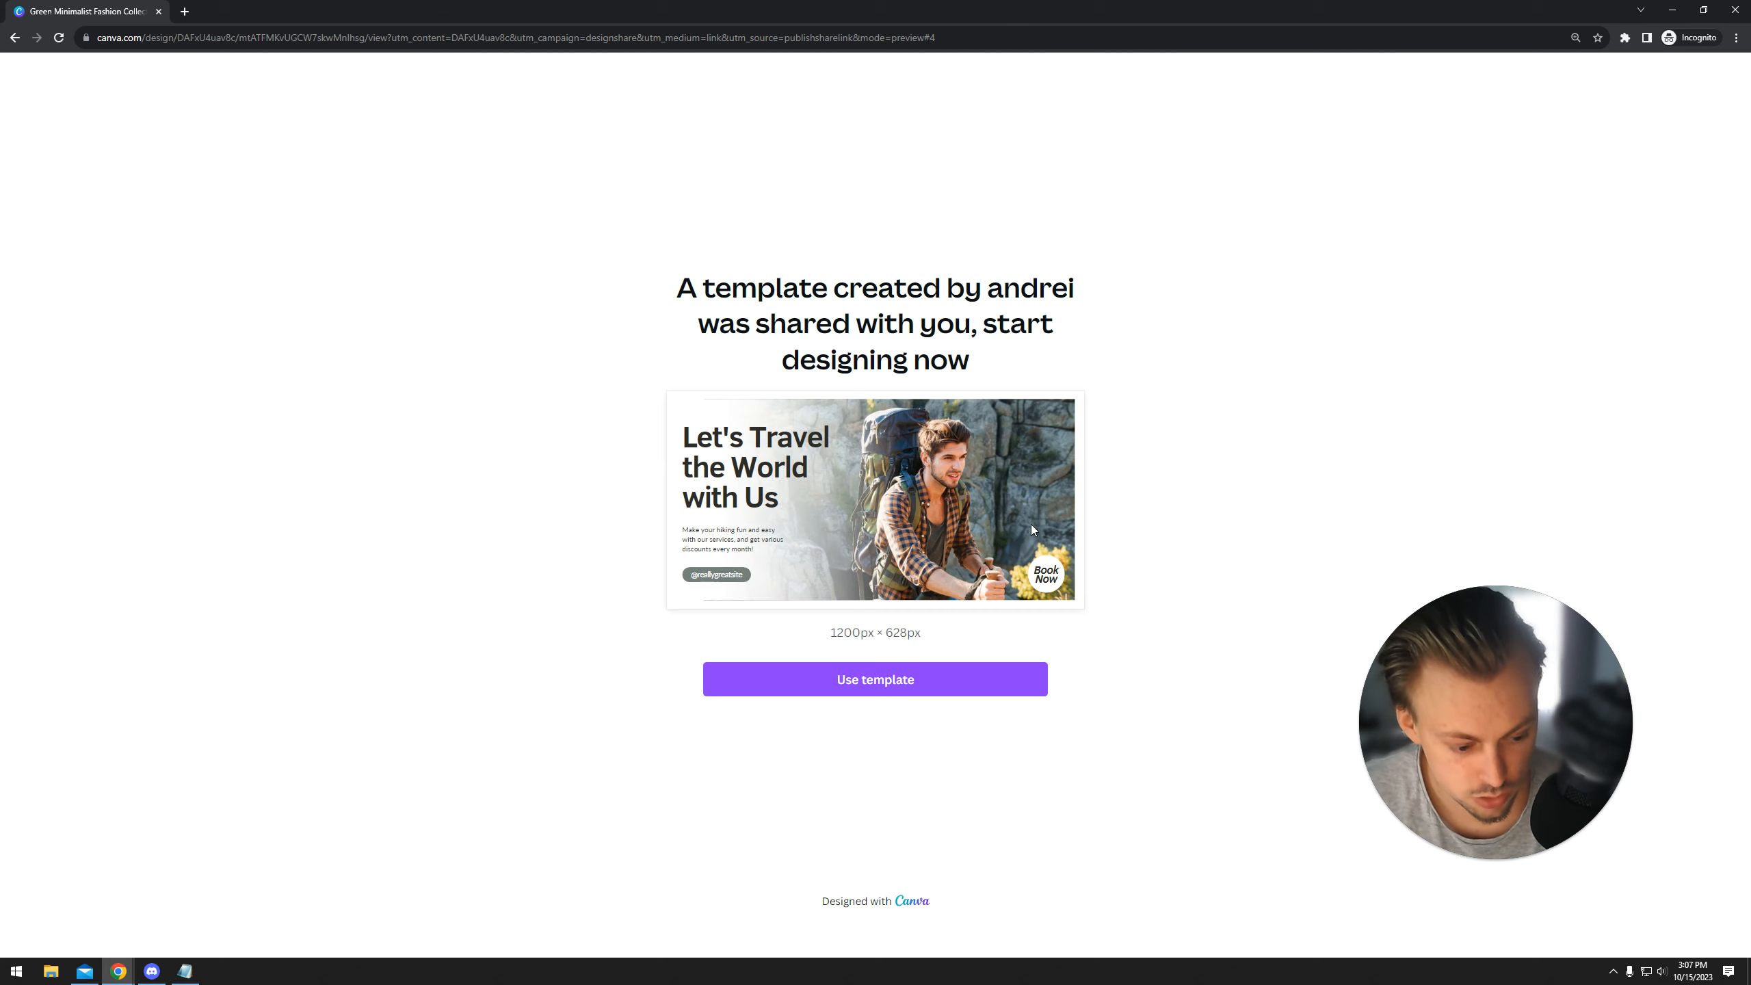
pyautogui.click(1735, 10)
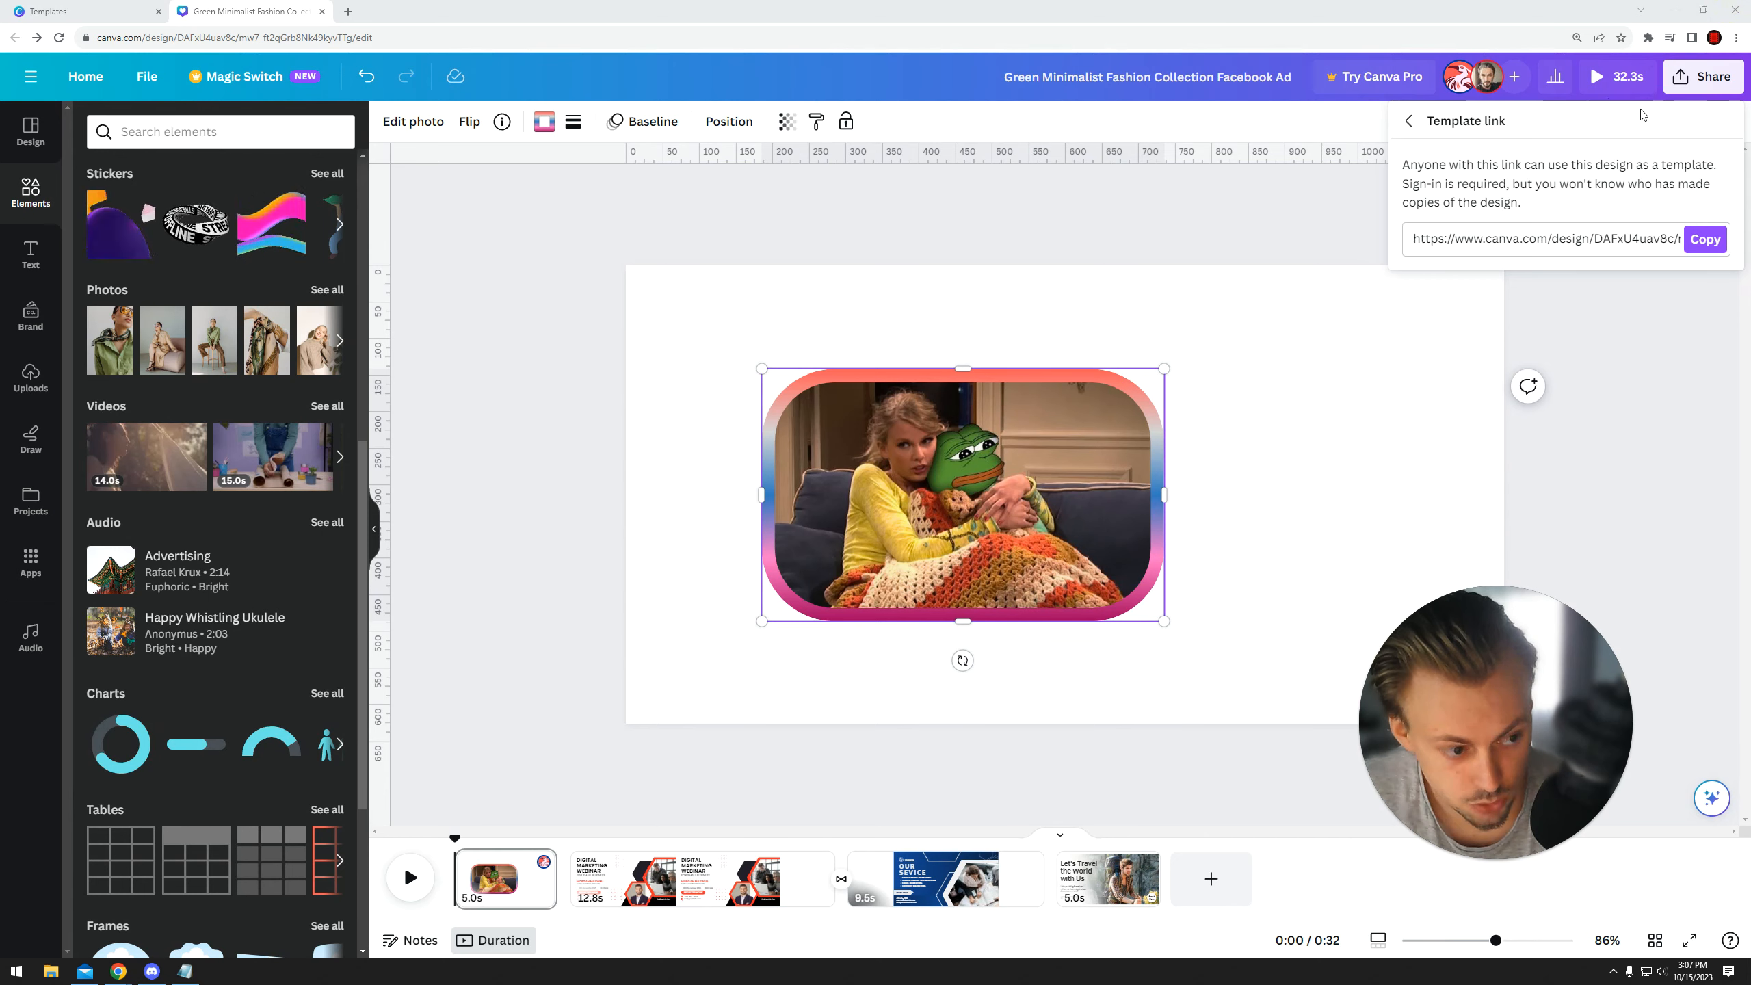
# - Examine the design's view-only link sharing option and go back to the main sharing options
pyautogui.click(1408, 120)
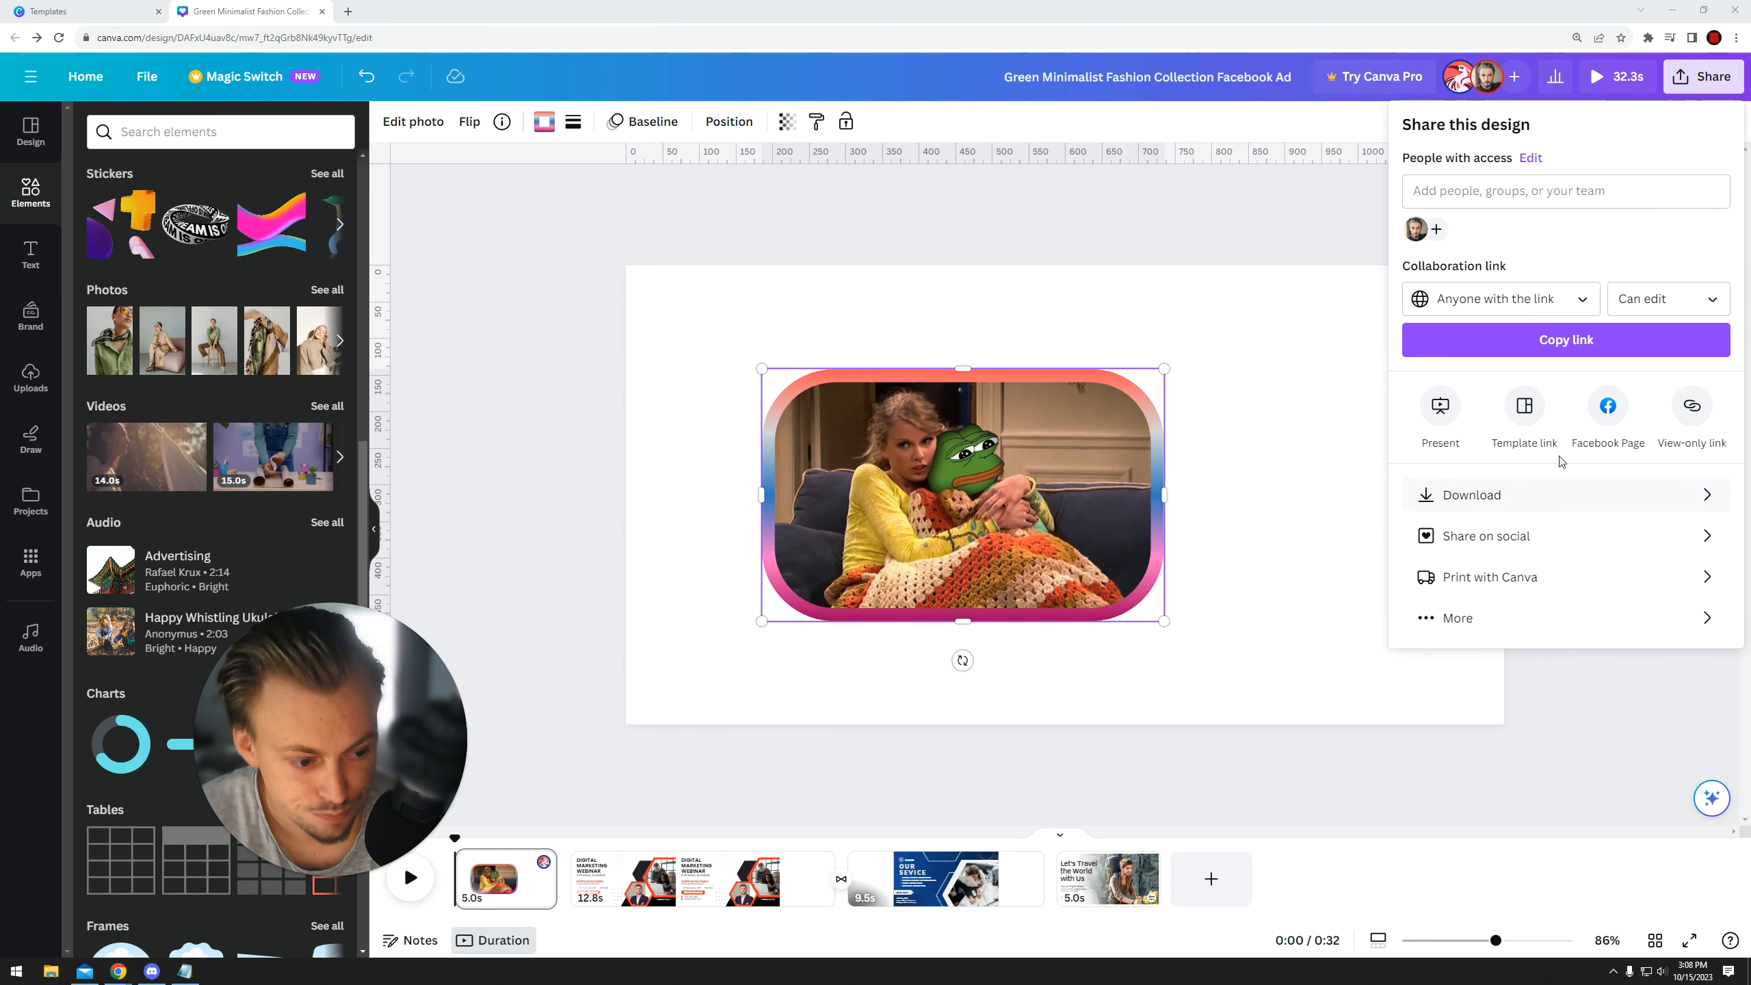
pyautogui.click(1691, 406)
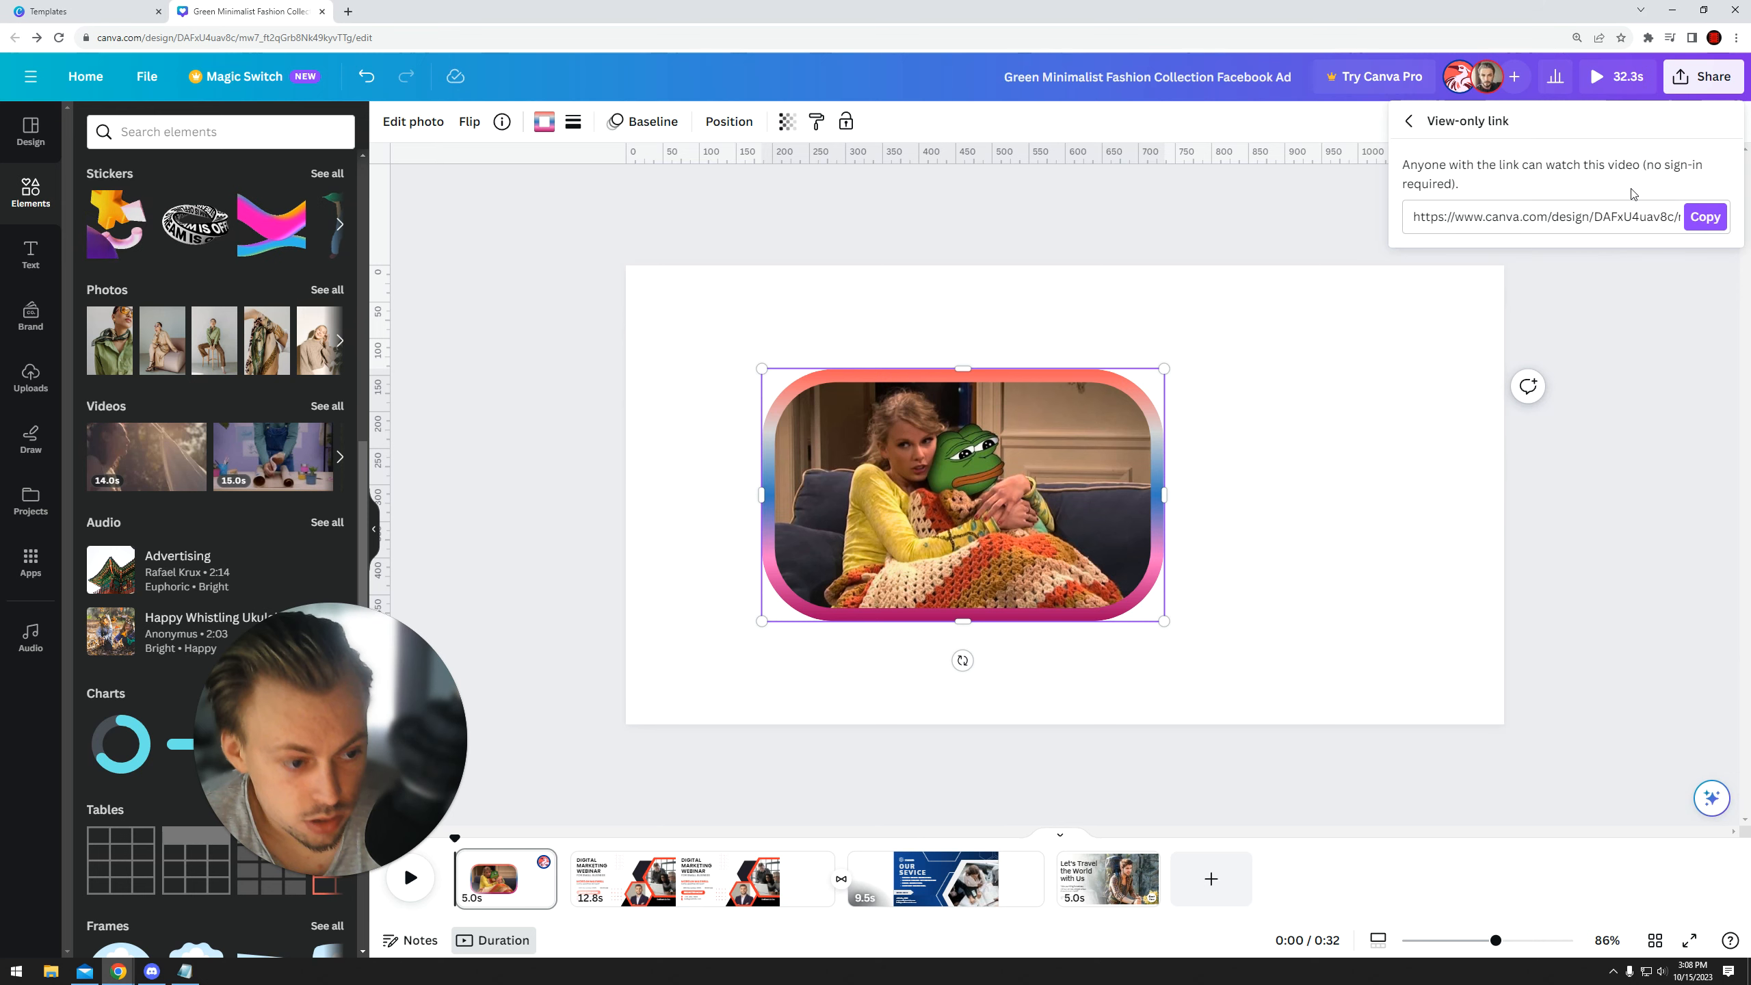
pyautogui.click(1411, 125)
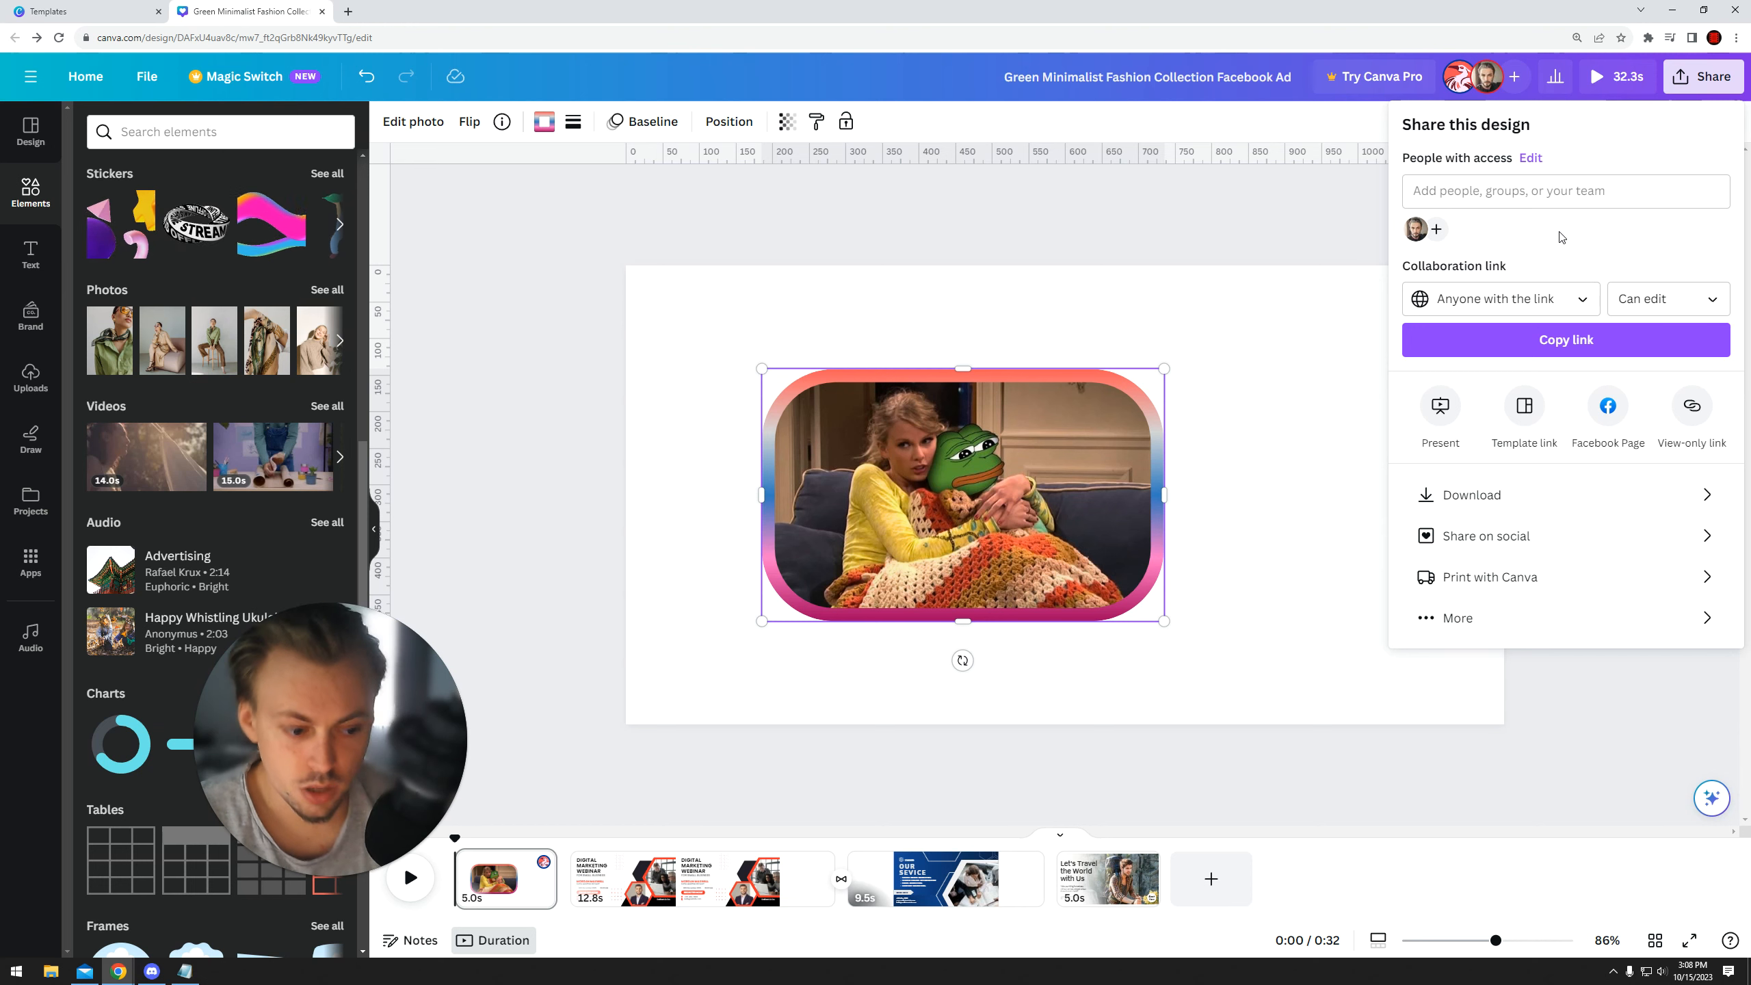
# - Set the design's download file type to PNG and reopen the download settings to review them
pyautogui.click(1472, 495)
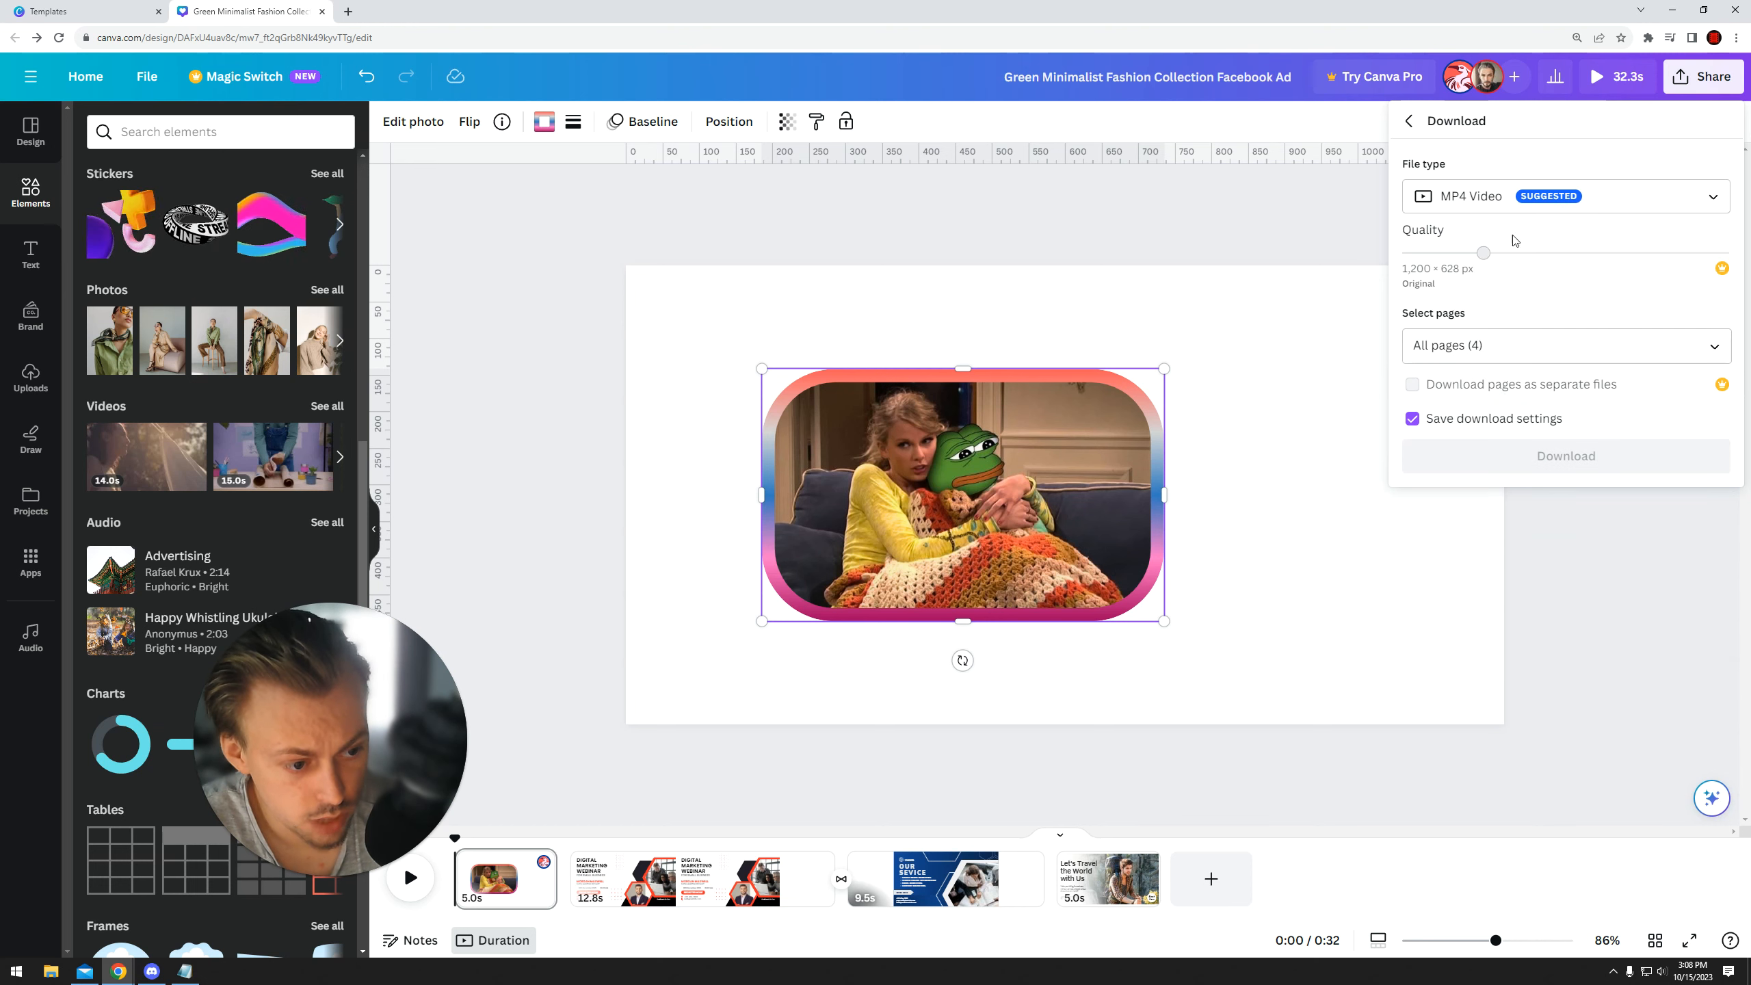
pyautogui.click(1522, 209)
pyautogui.click(1475, 201)
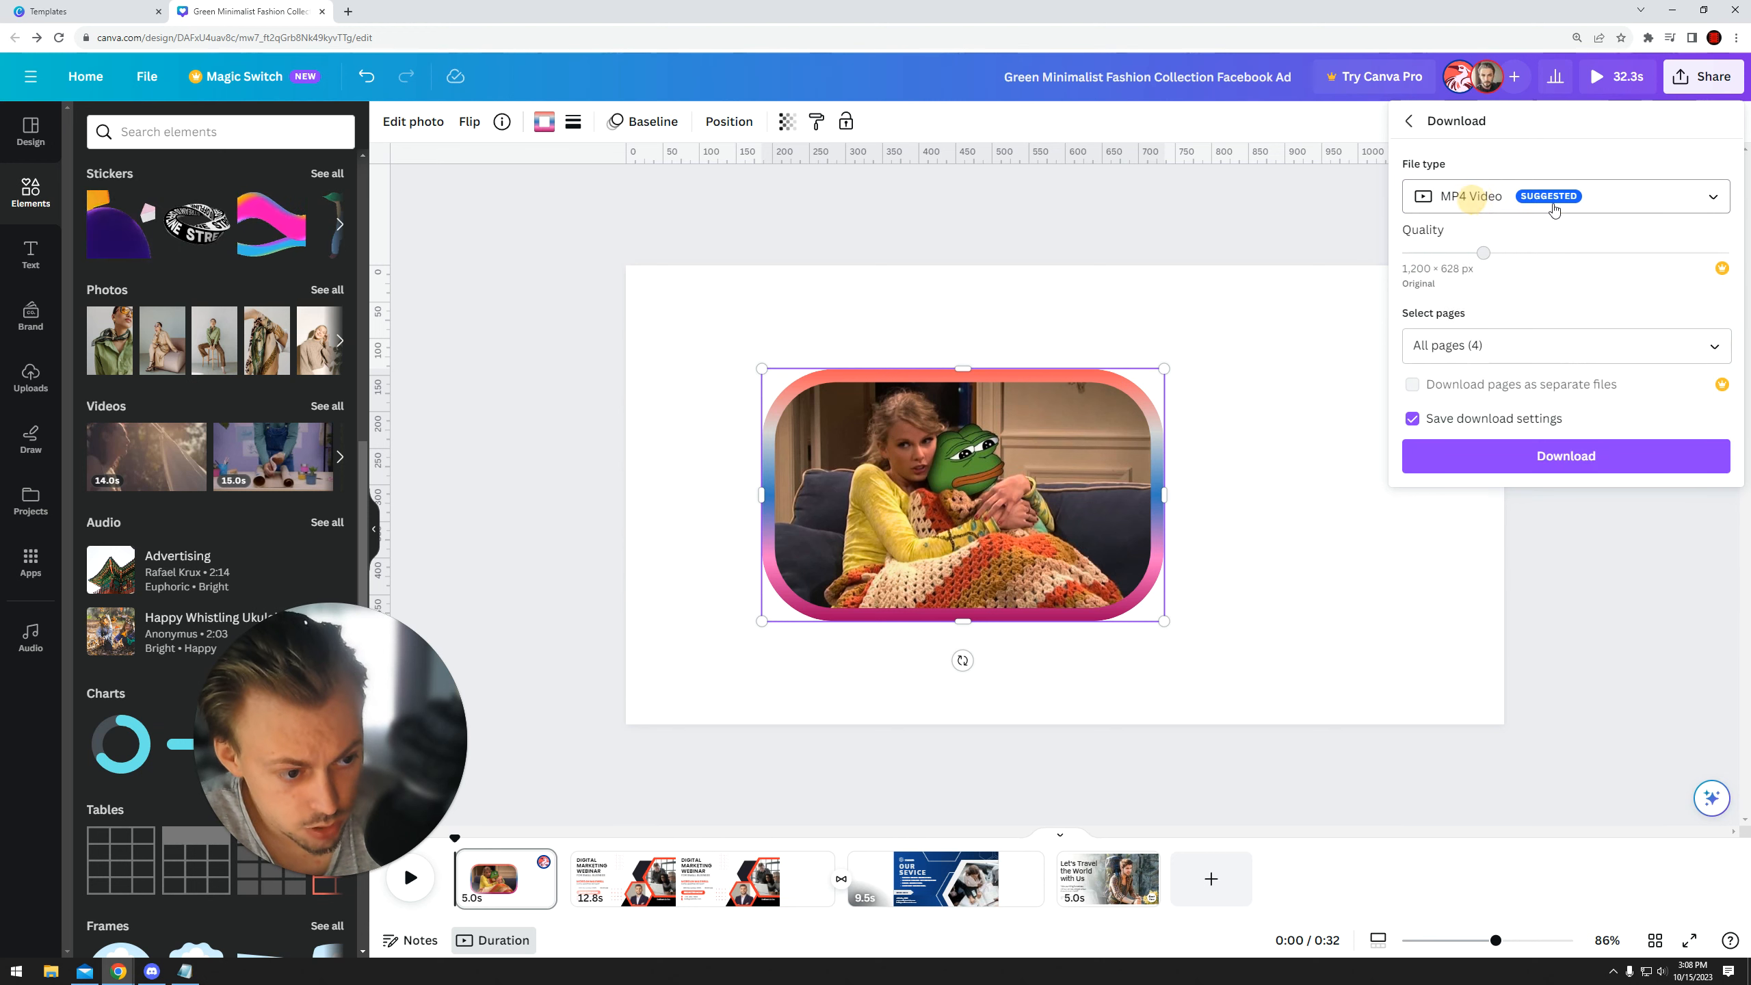
pyautogui.click(1491, 197)
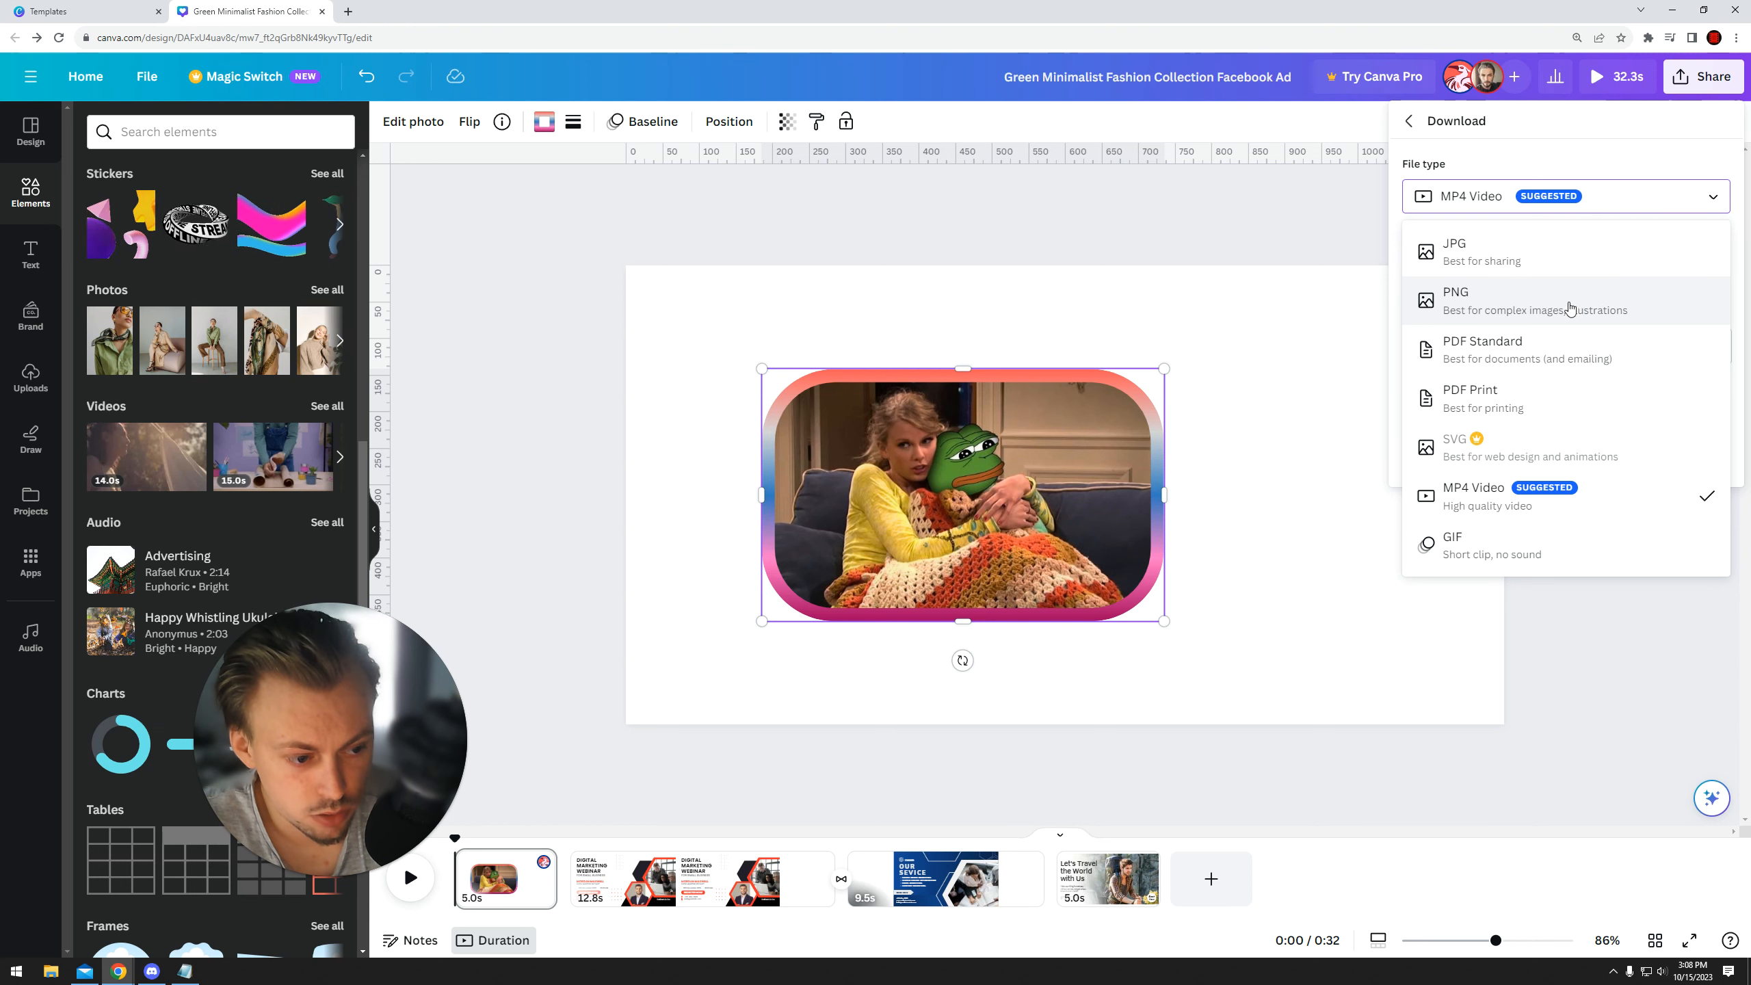
pyautogui.click(1570, 307)
pyautogui.click(1411, 133)
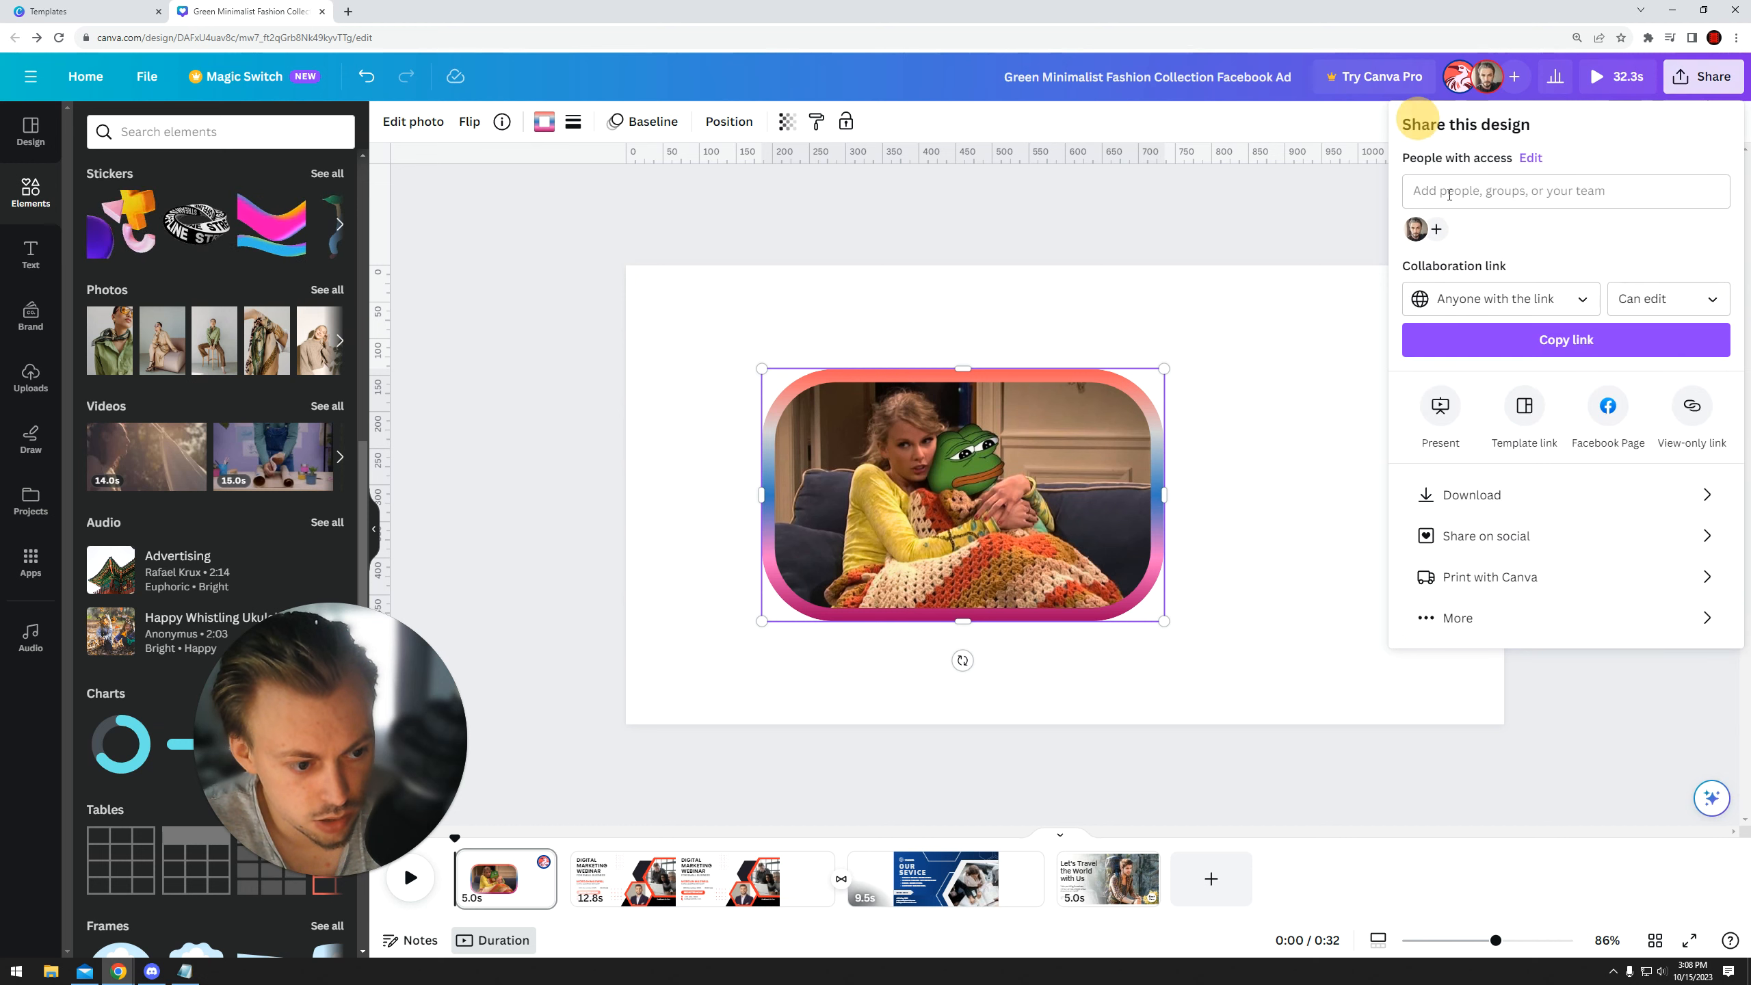
pyautogui.click(1473, 493)
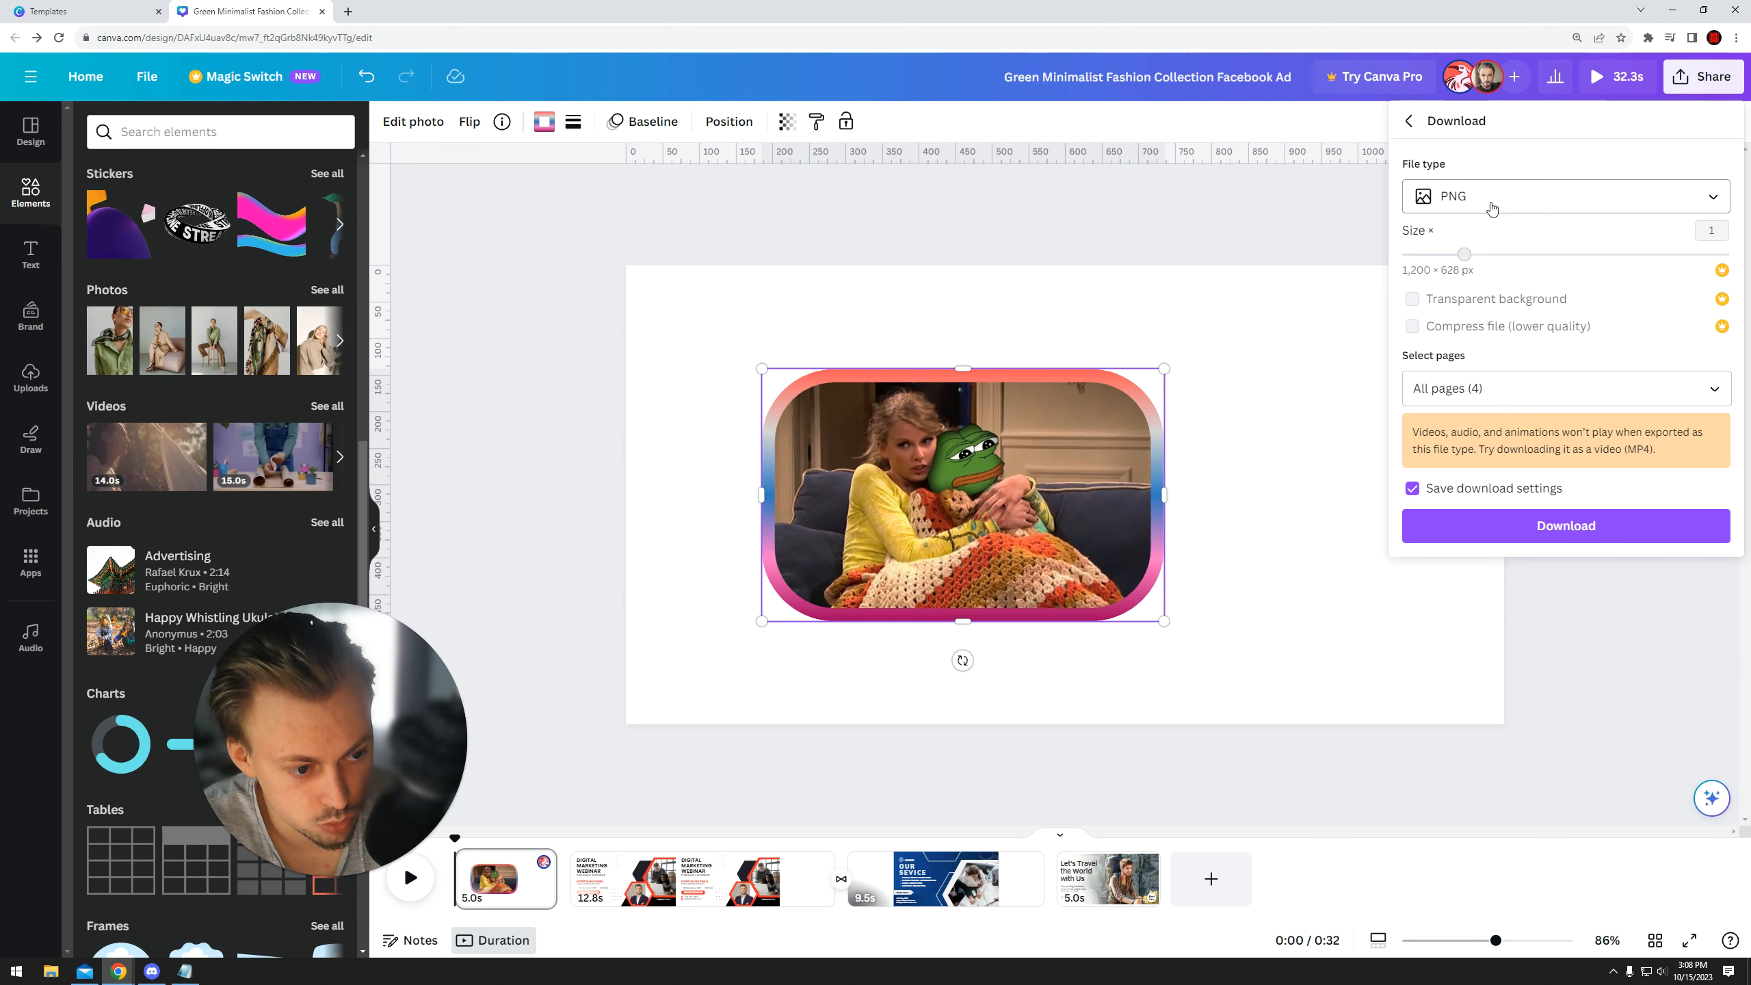
# - Switch the download file type to JPG to examine its size and quality settings, and return it to PNG
pyautogui.click(1491, 208)
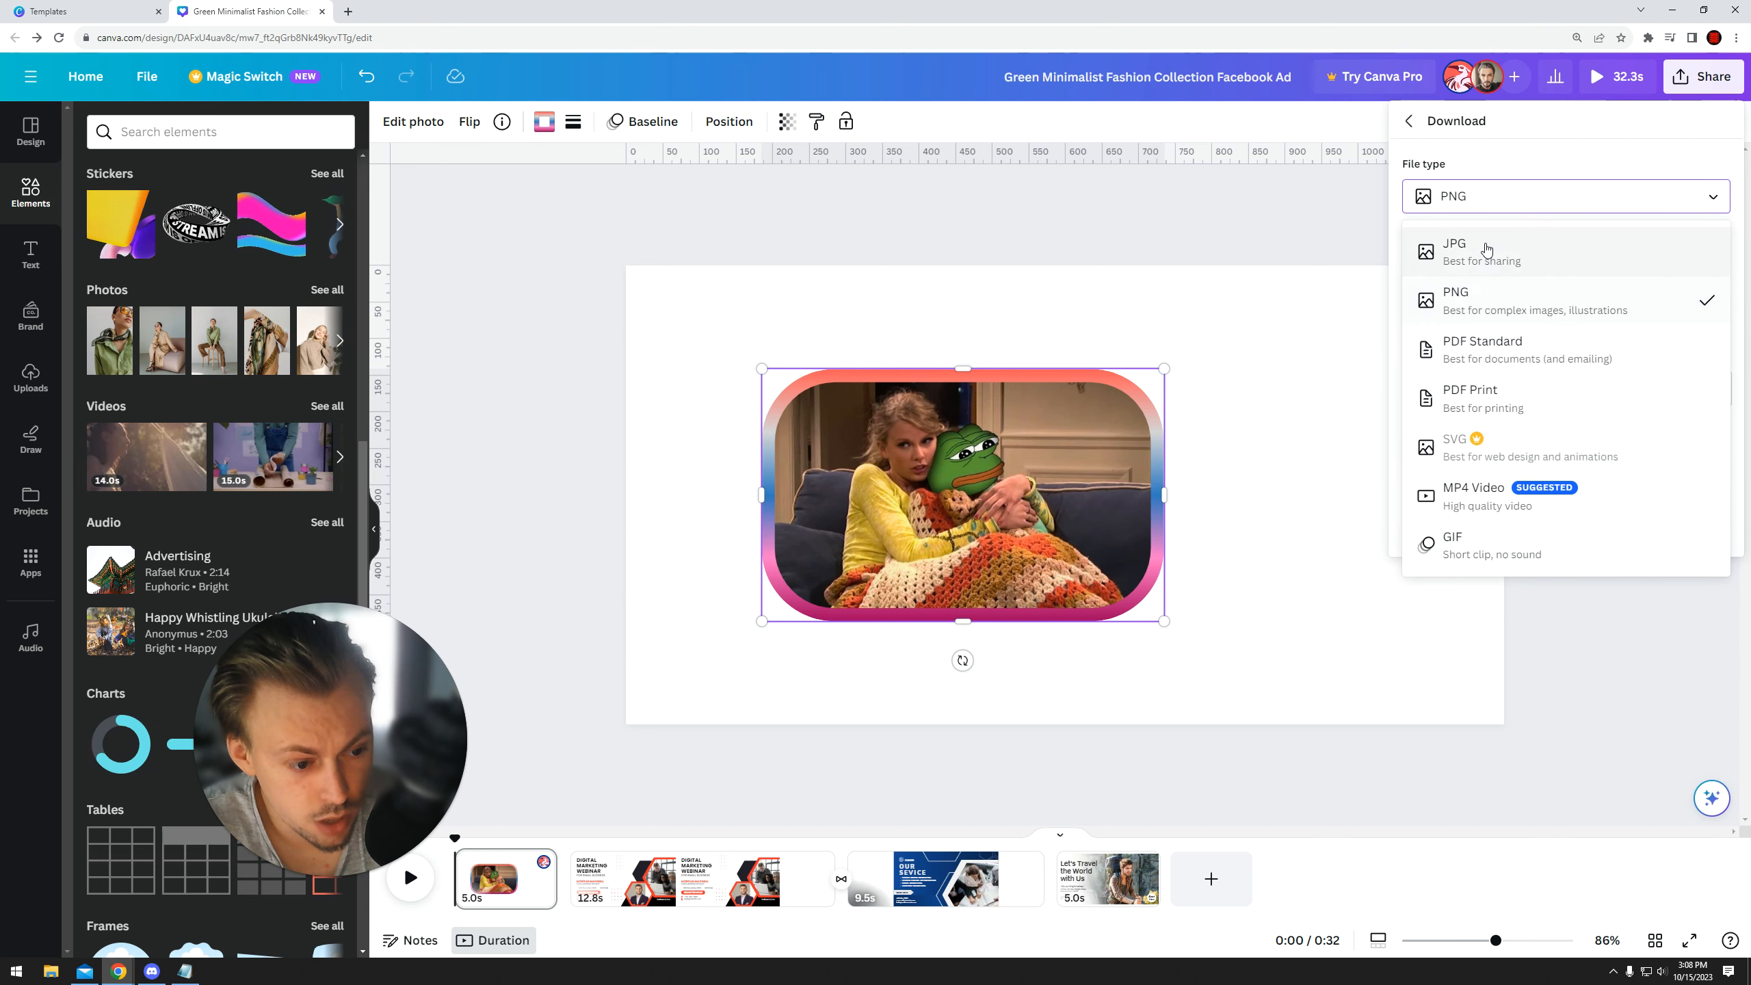
pyautogui.click(1485, 251)
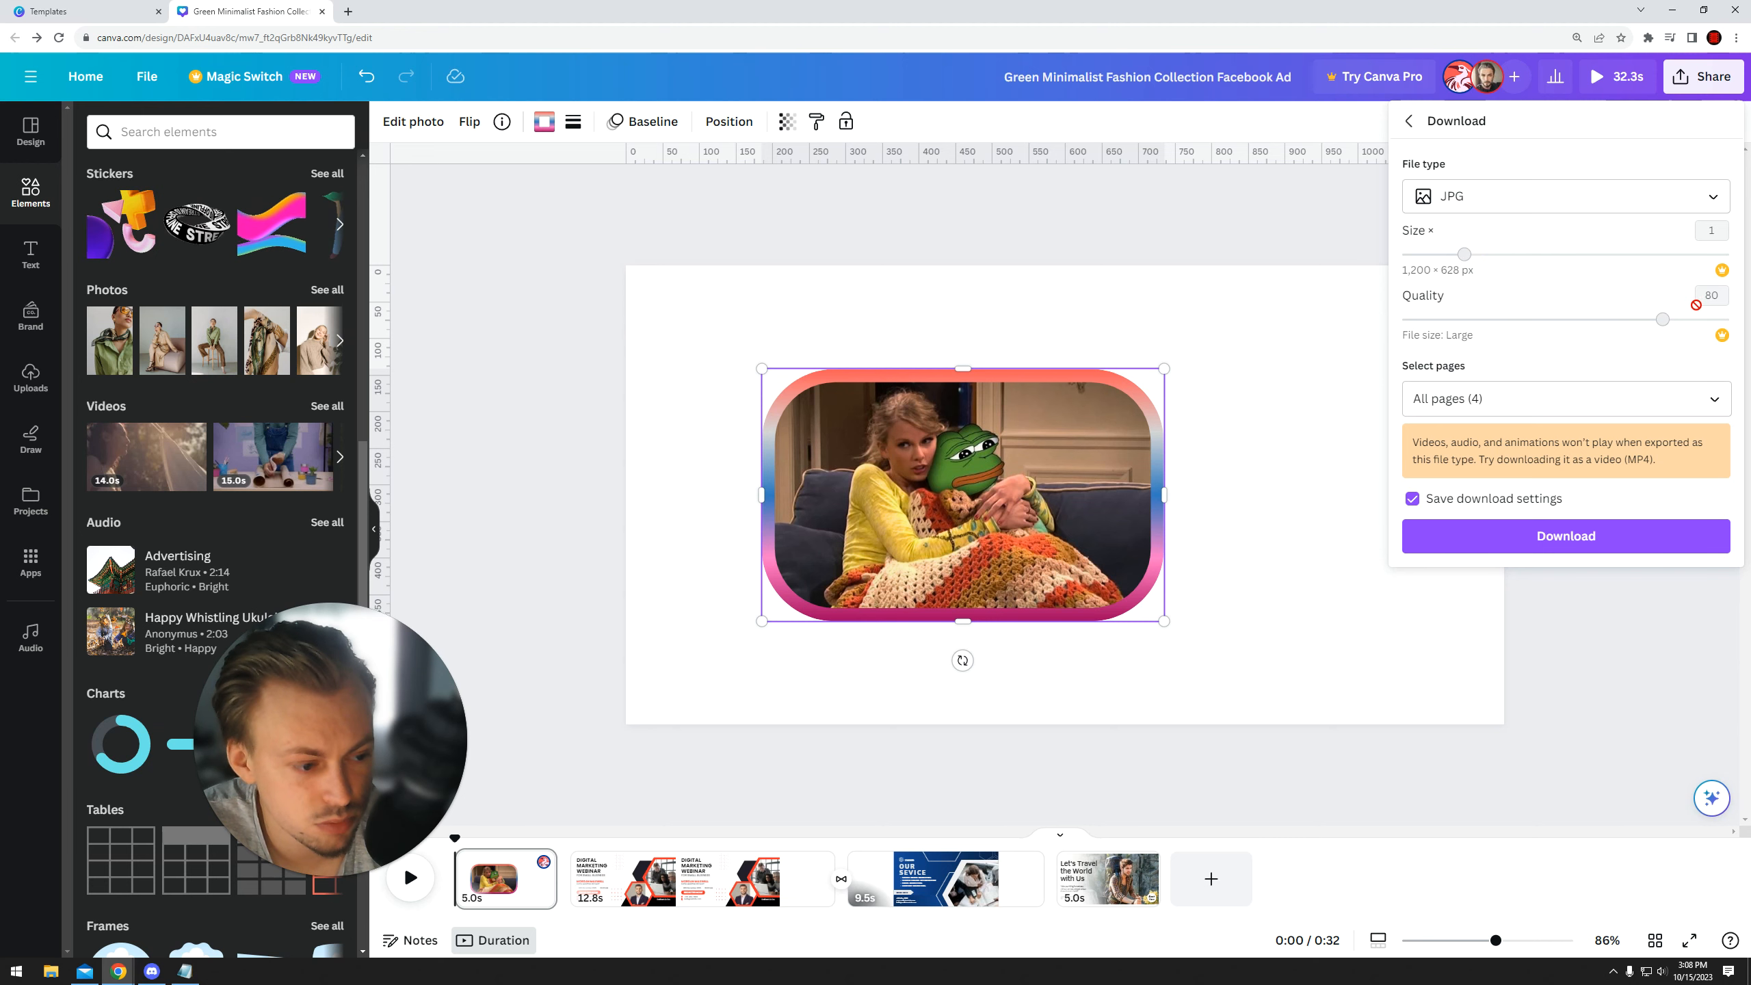
pyautogui.click(1478, 197)
pyautogui.click(1453, 285)
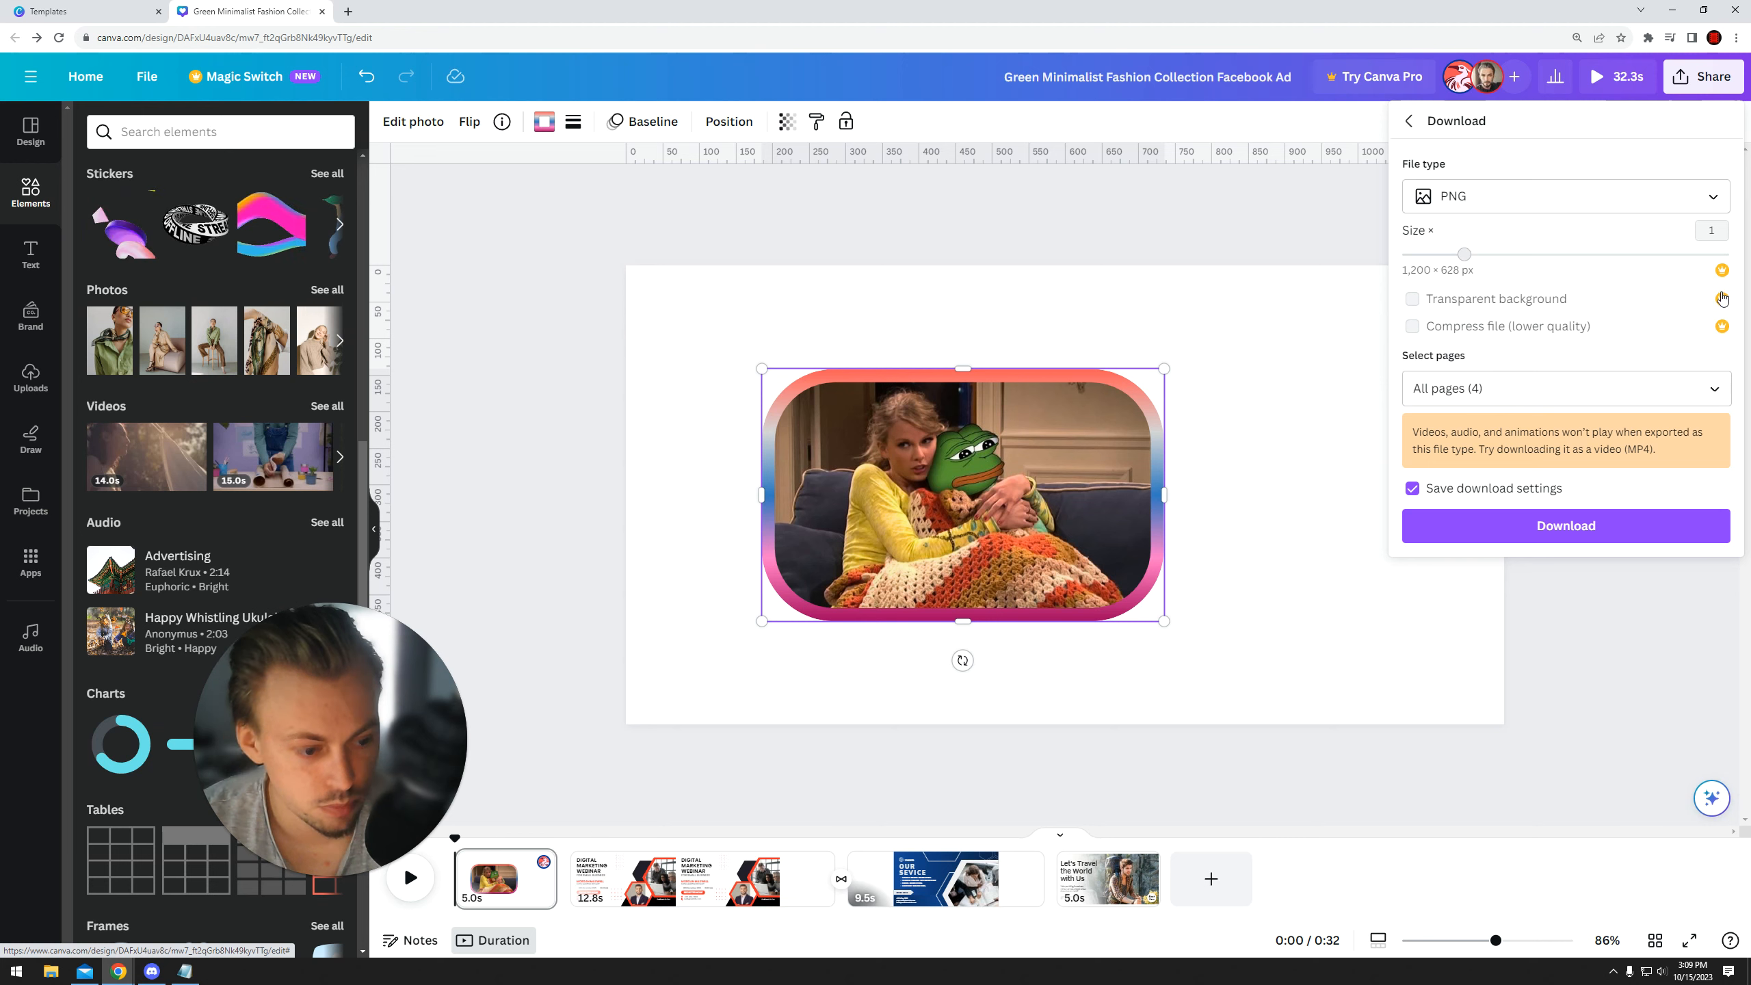
# - Move the framed photo on page 1 slightly to the right and try to download all pages as PNG
pyautogui.click(1209, 345)
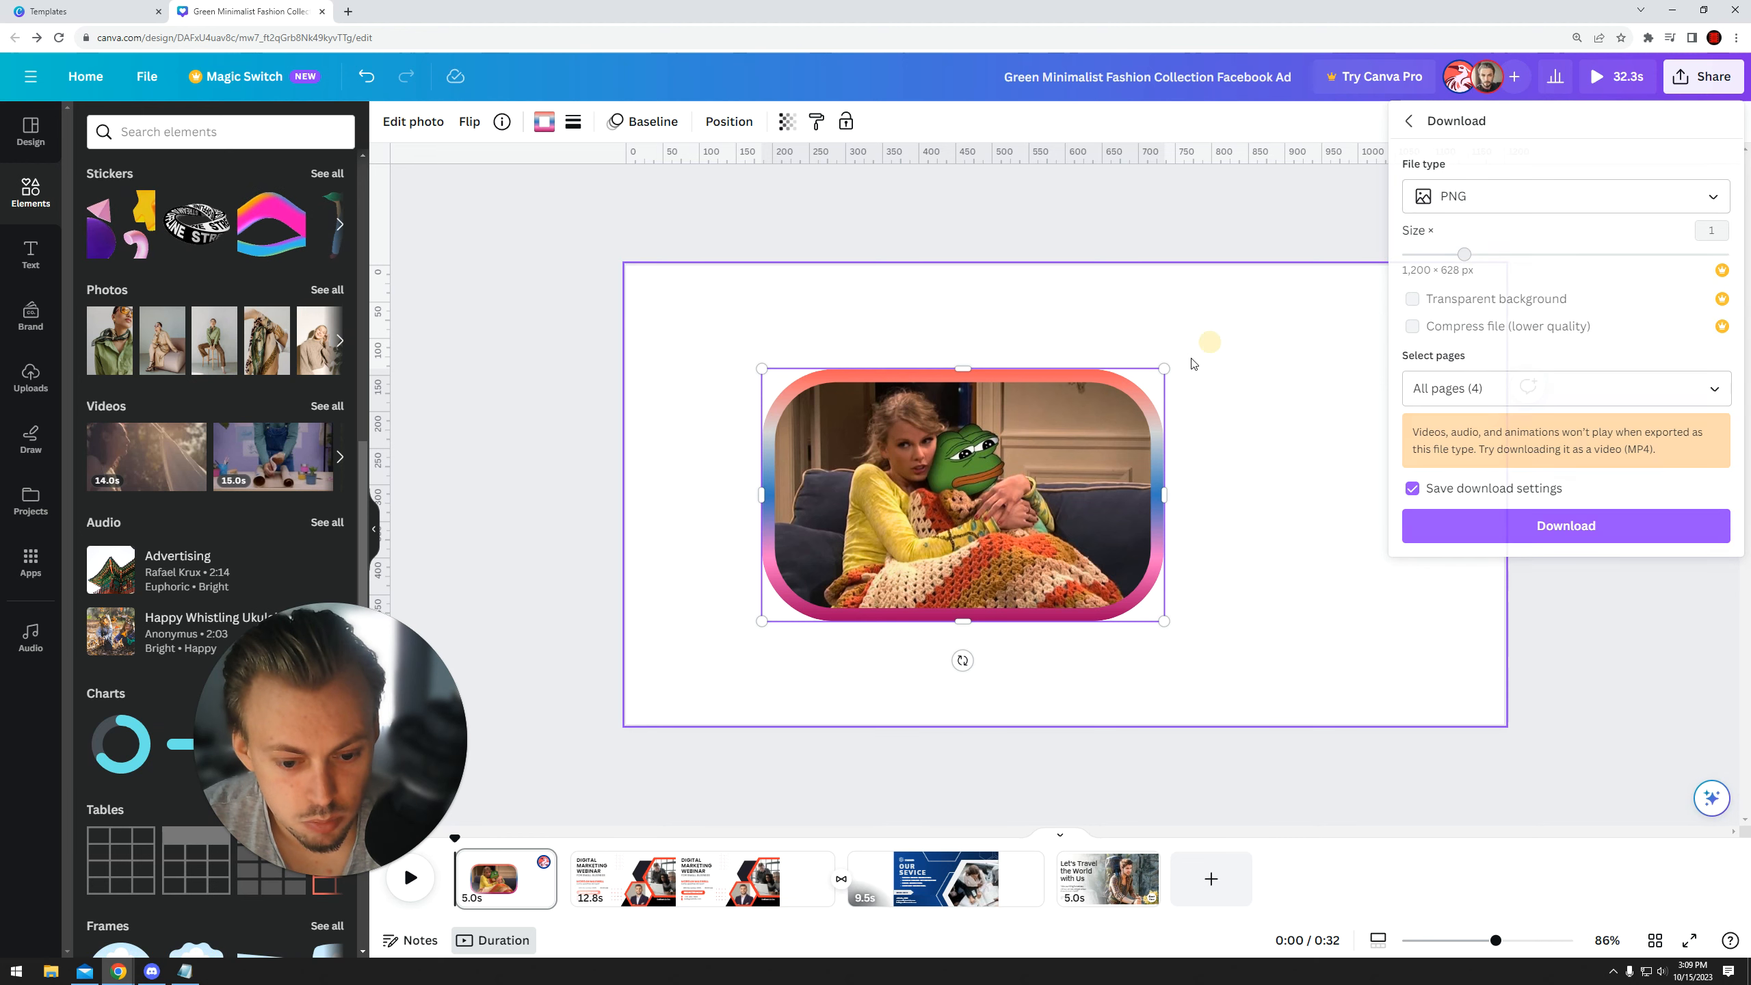
pyautogui.click(1703, 76)
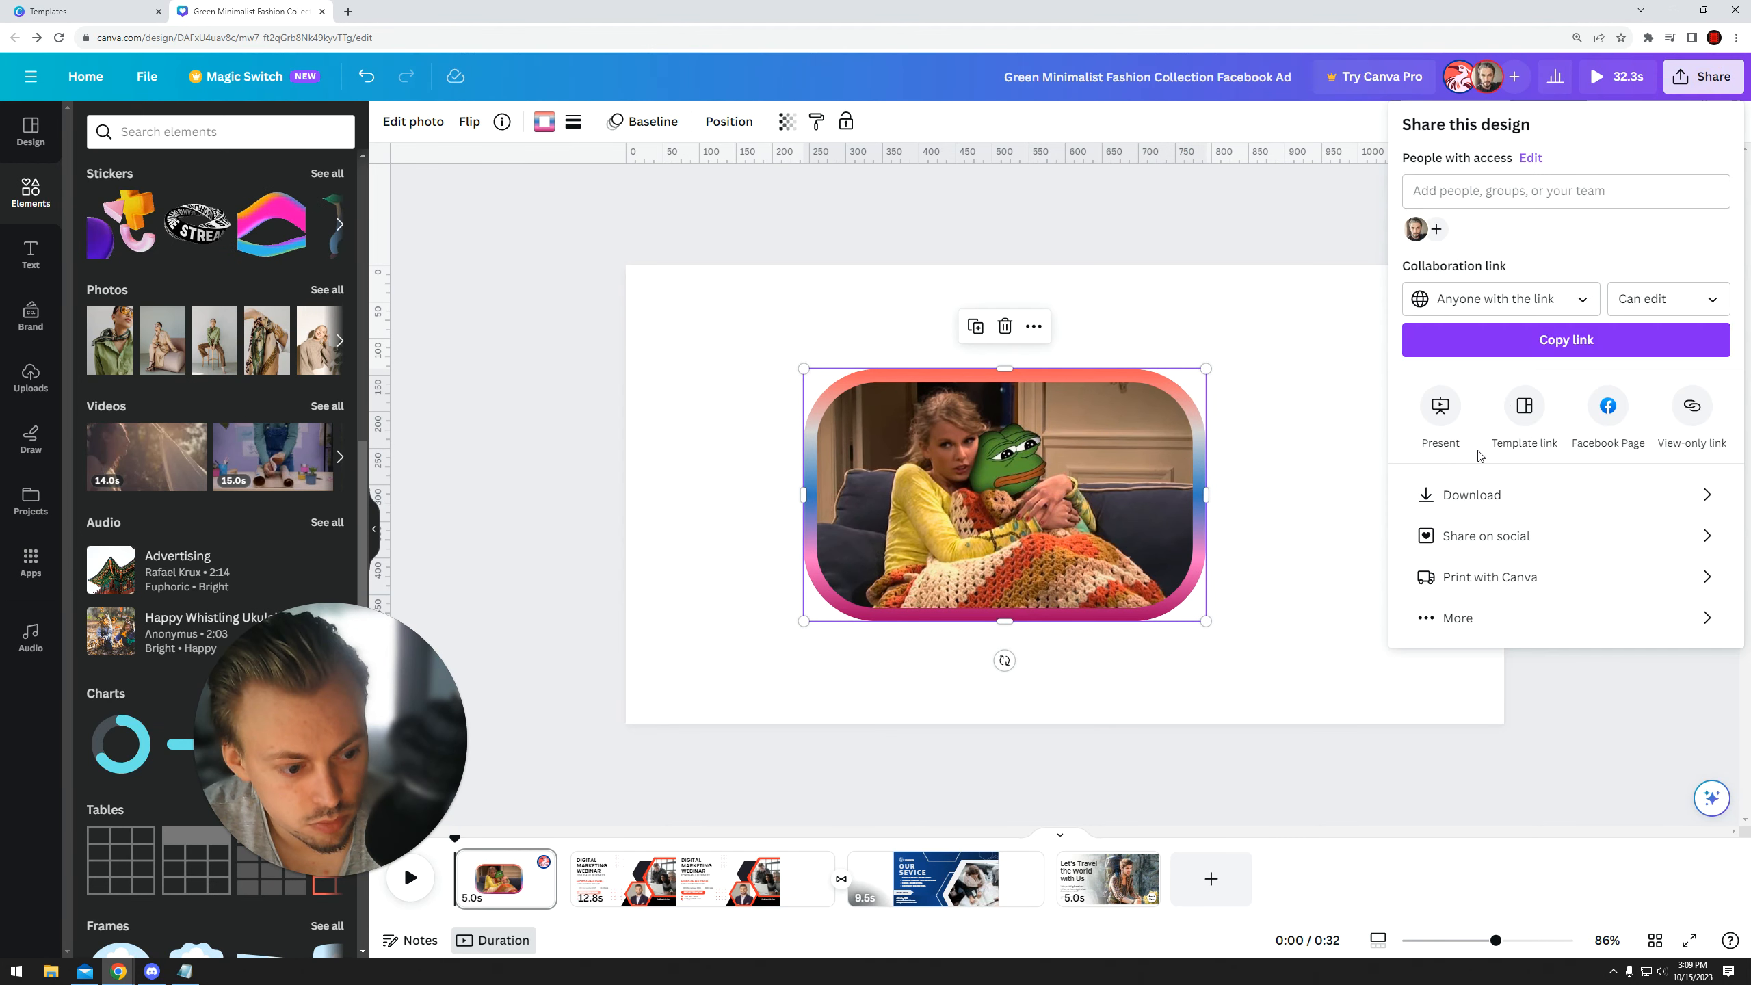
pyautogui.click(1473, 494)
pyautogui.click(1523, 517)
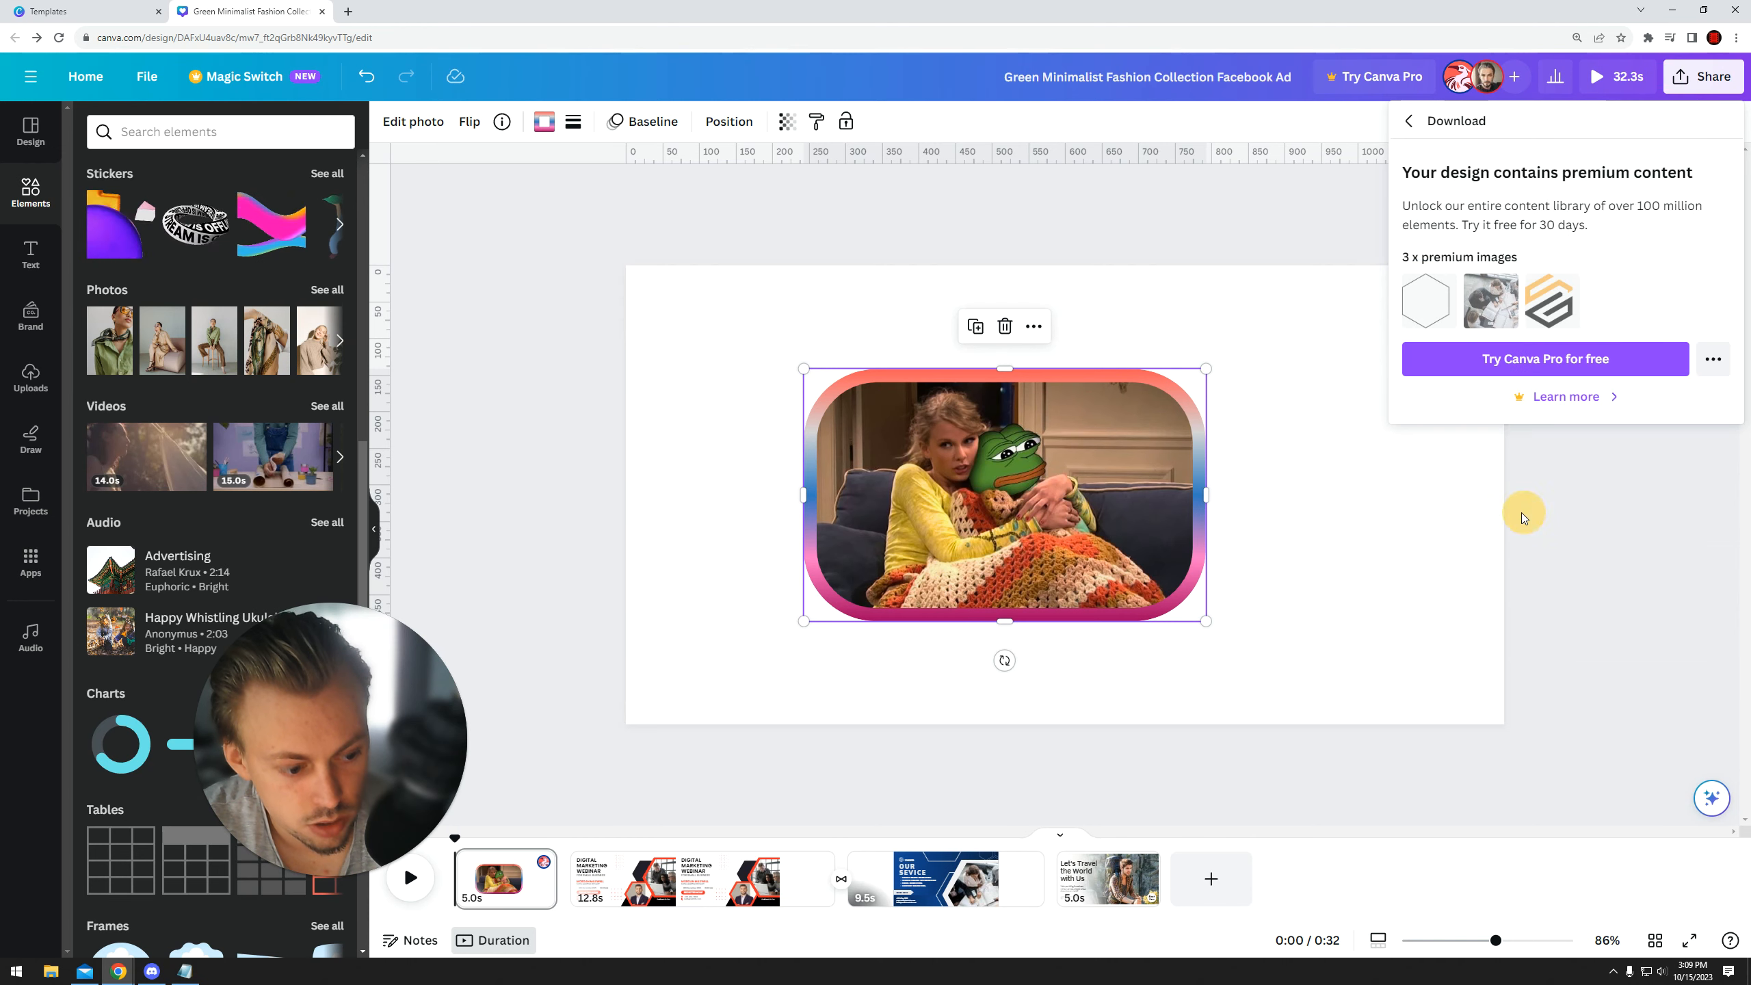
# - Look up "bg remover" in a new browser tab and open PhotoRoom's Background Remover page
pyautogui.click(356, 12)
pyautogui.write('bg remover')
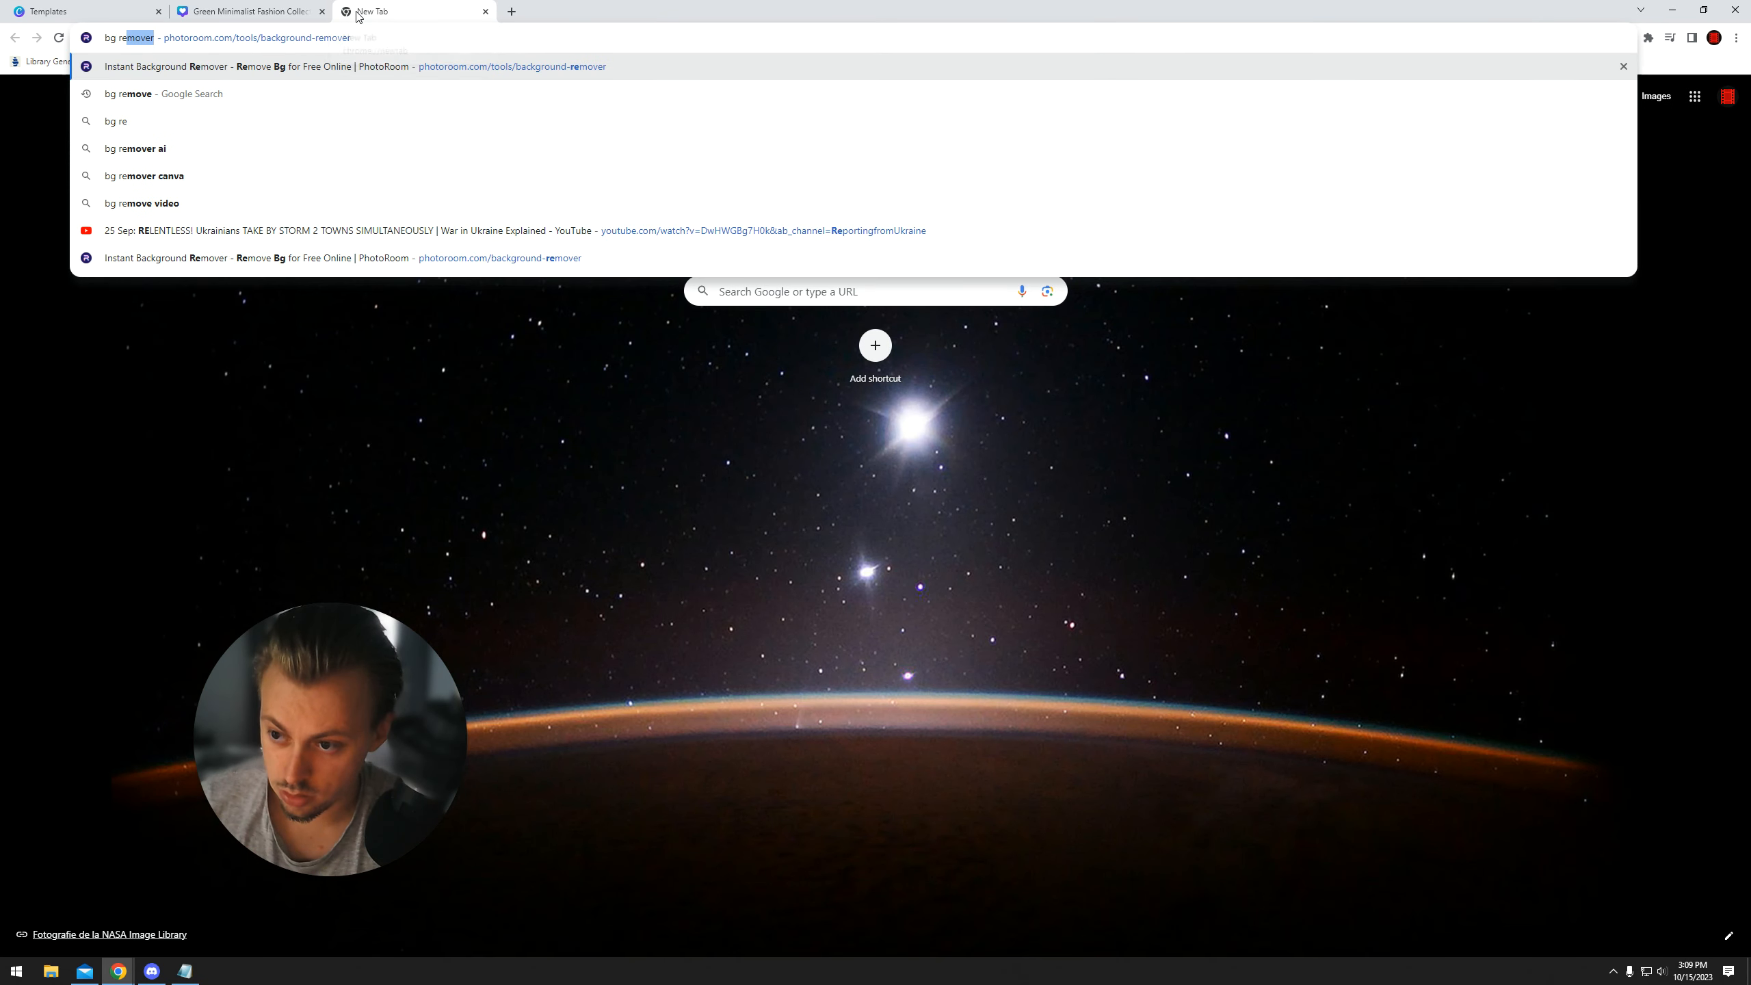
pyautogui.press('Return')
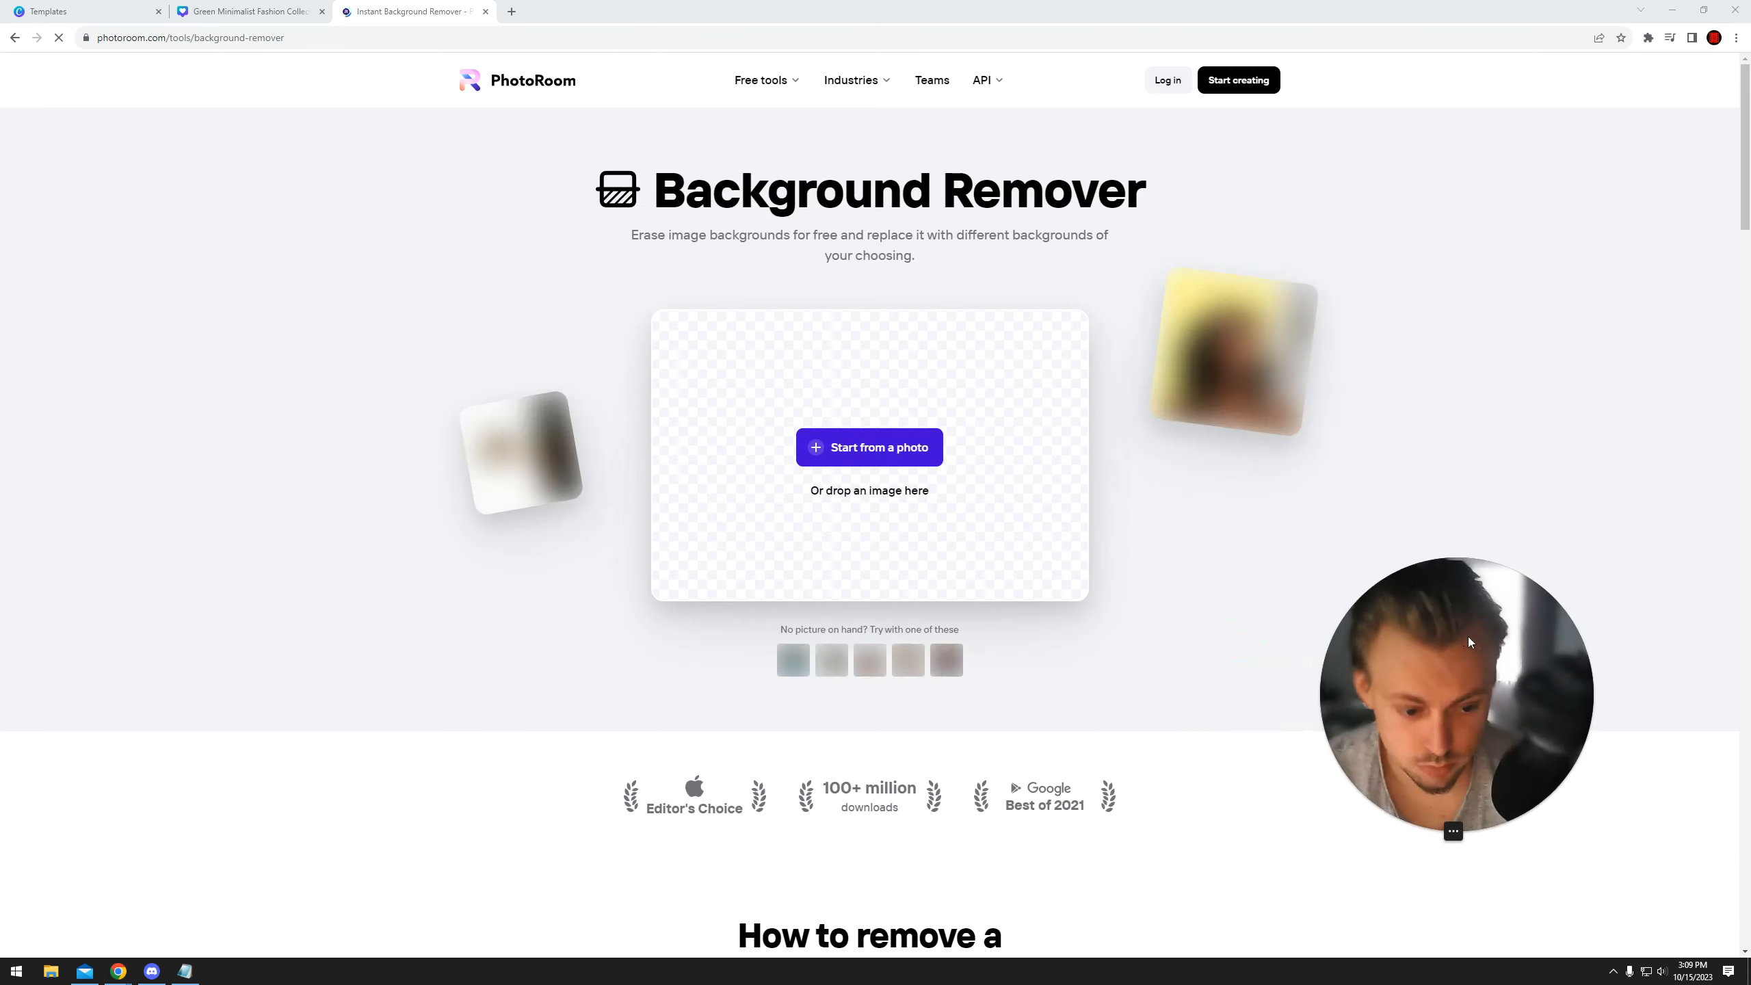
# - Return to the Canva design and delete pages 2, 3 and 4, keeping only the page with the framed photo
pyautogui.hotkey('ctrl', 'shift', 'Tab')
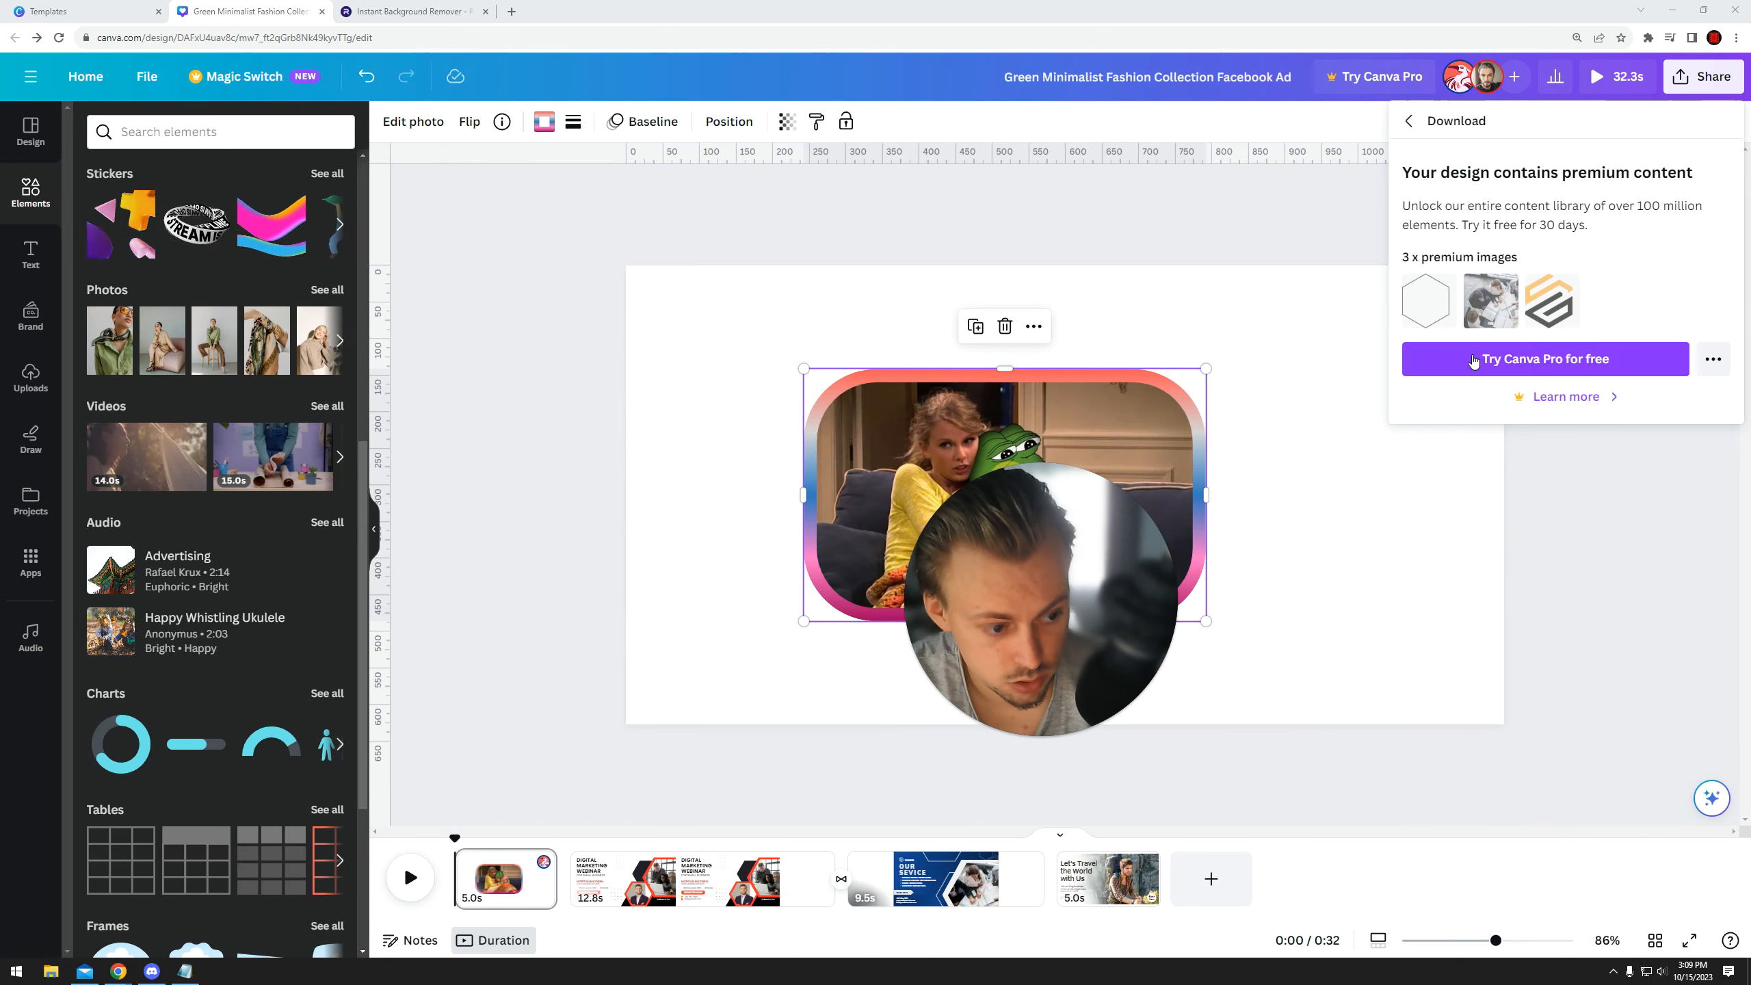
pyautogui.click(1544, 664)
pyautogui.click(1106, 879)
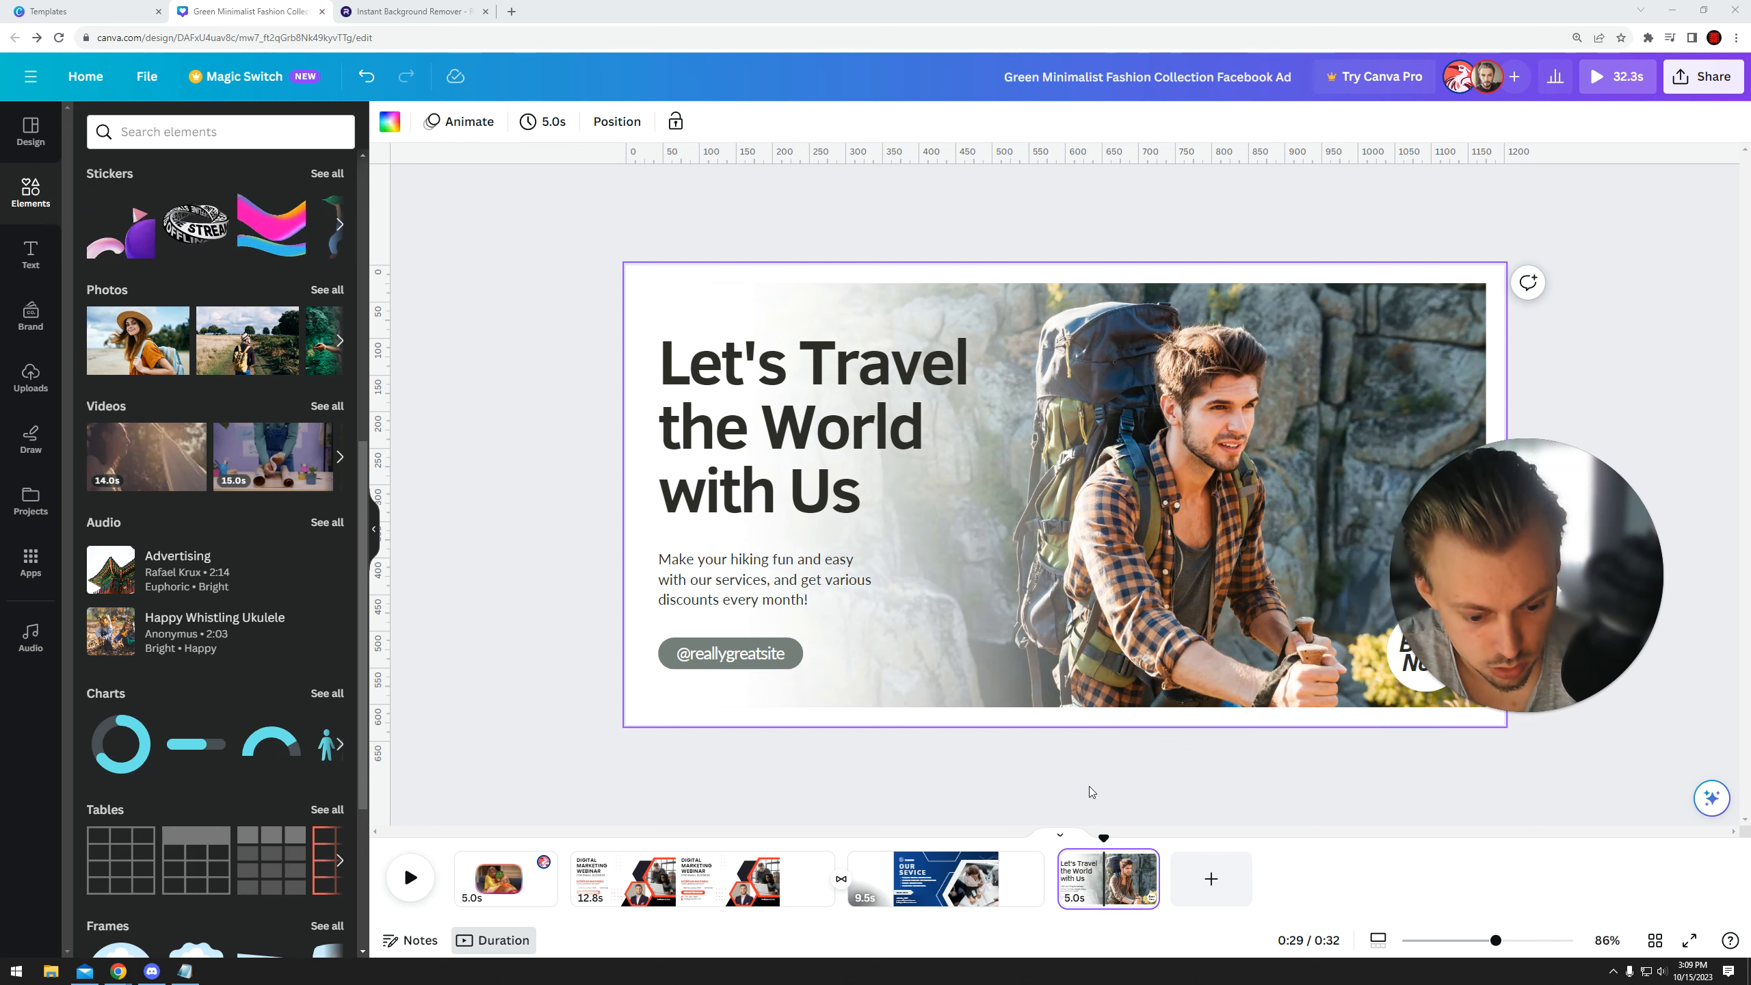
pyautogui.click(1059, 837)
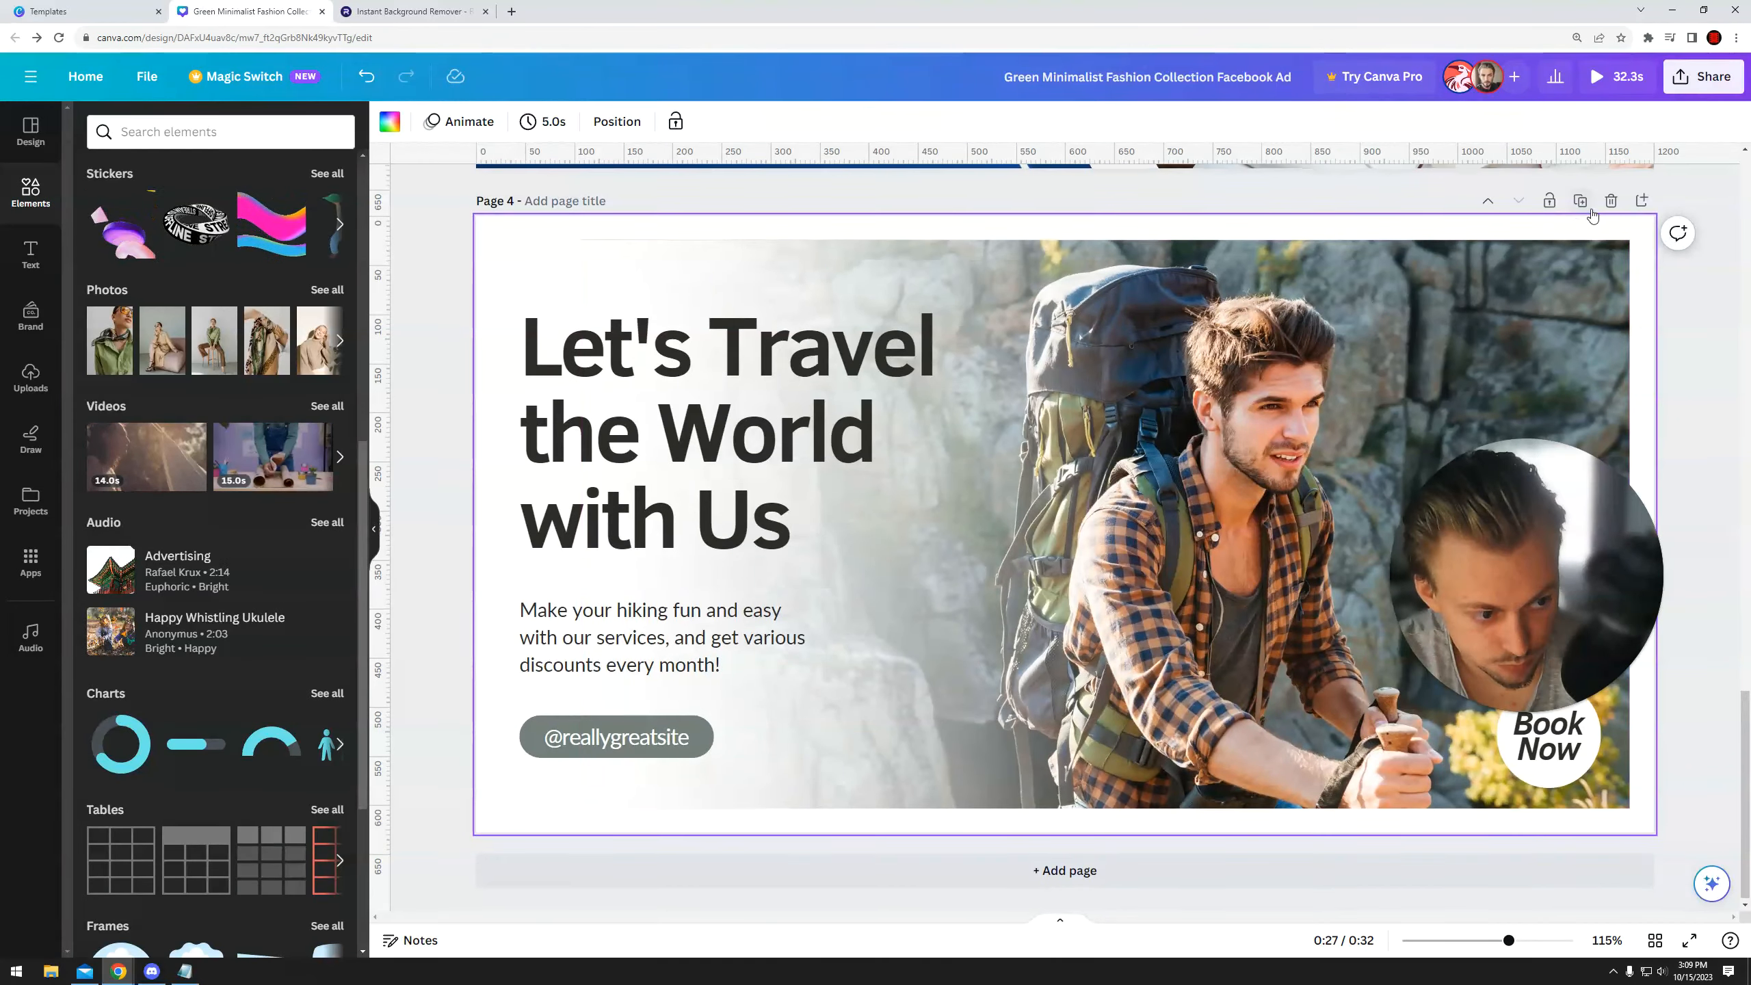
pyautogui.scroll(10, 1609, 197)
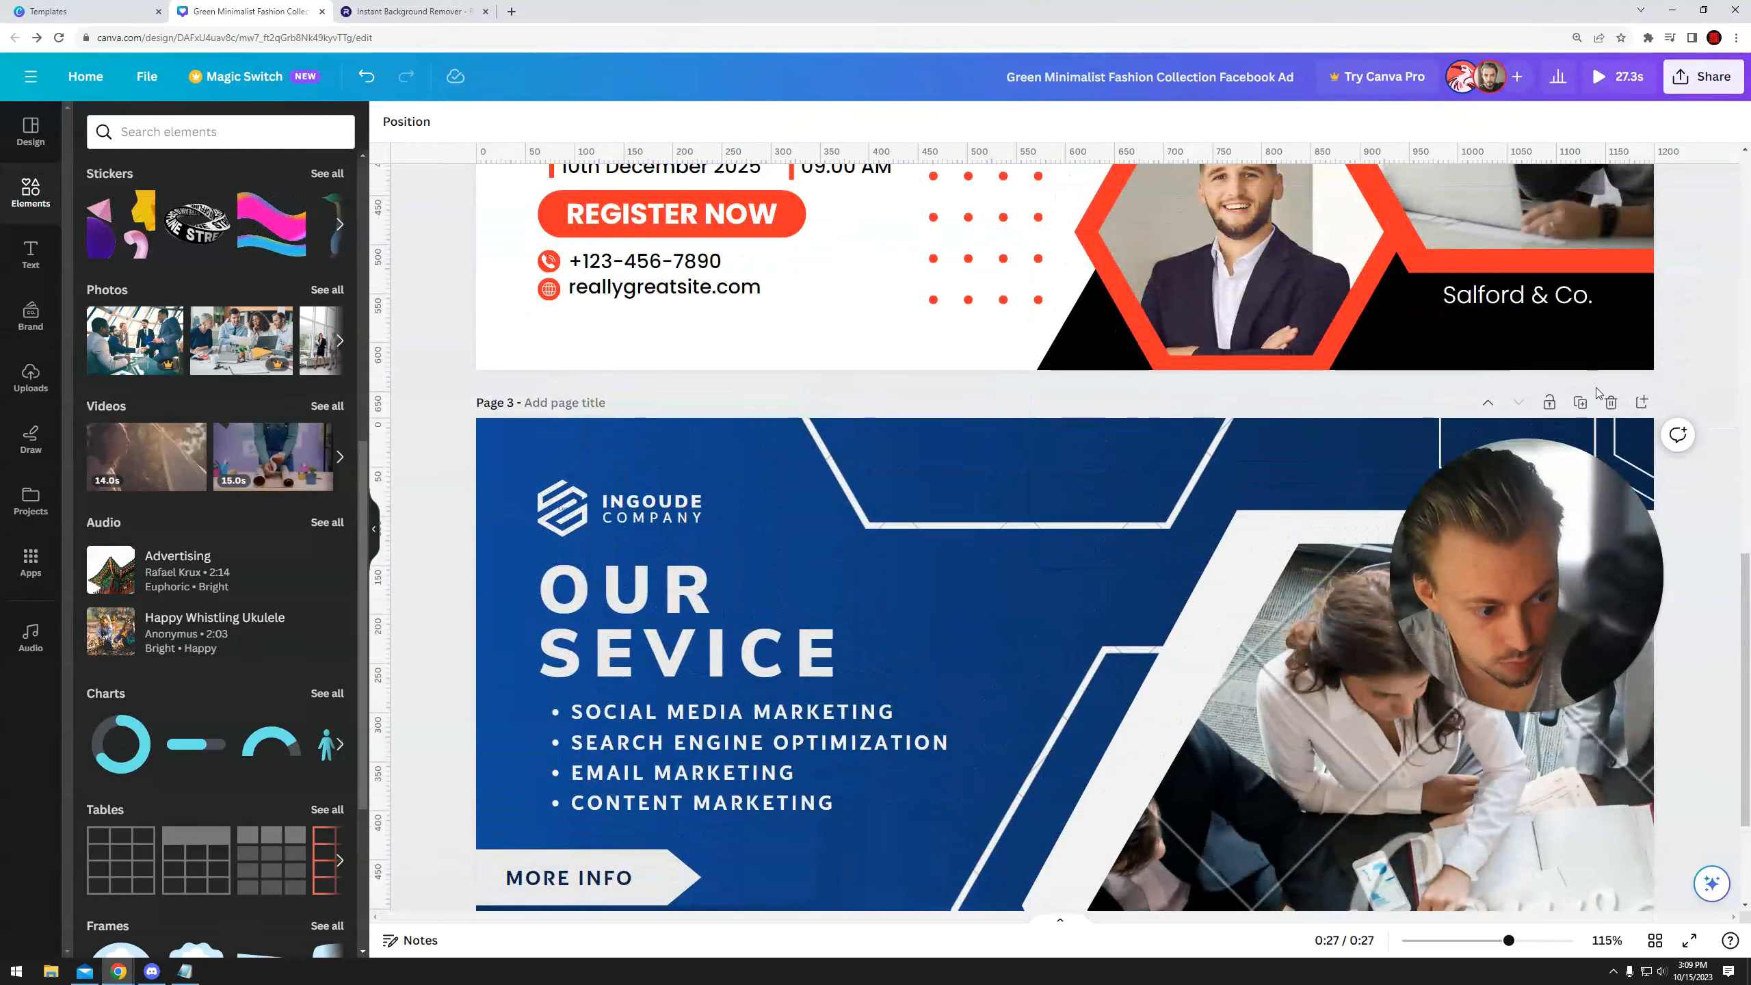
pyautogui.scroll(10, 1557, 377)
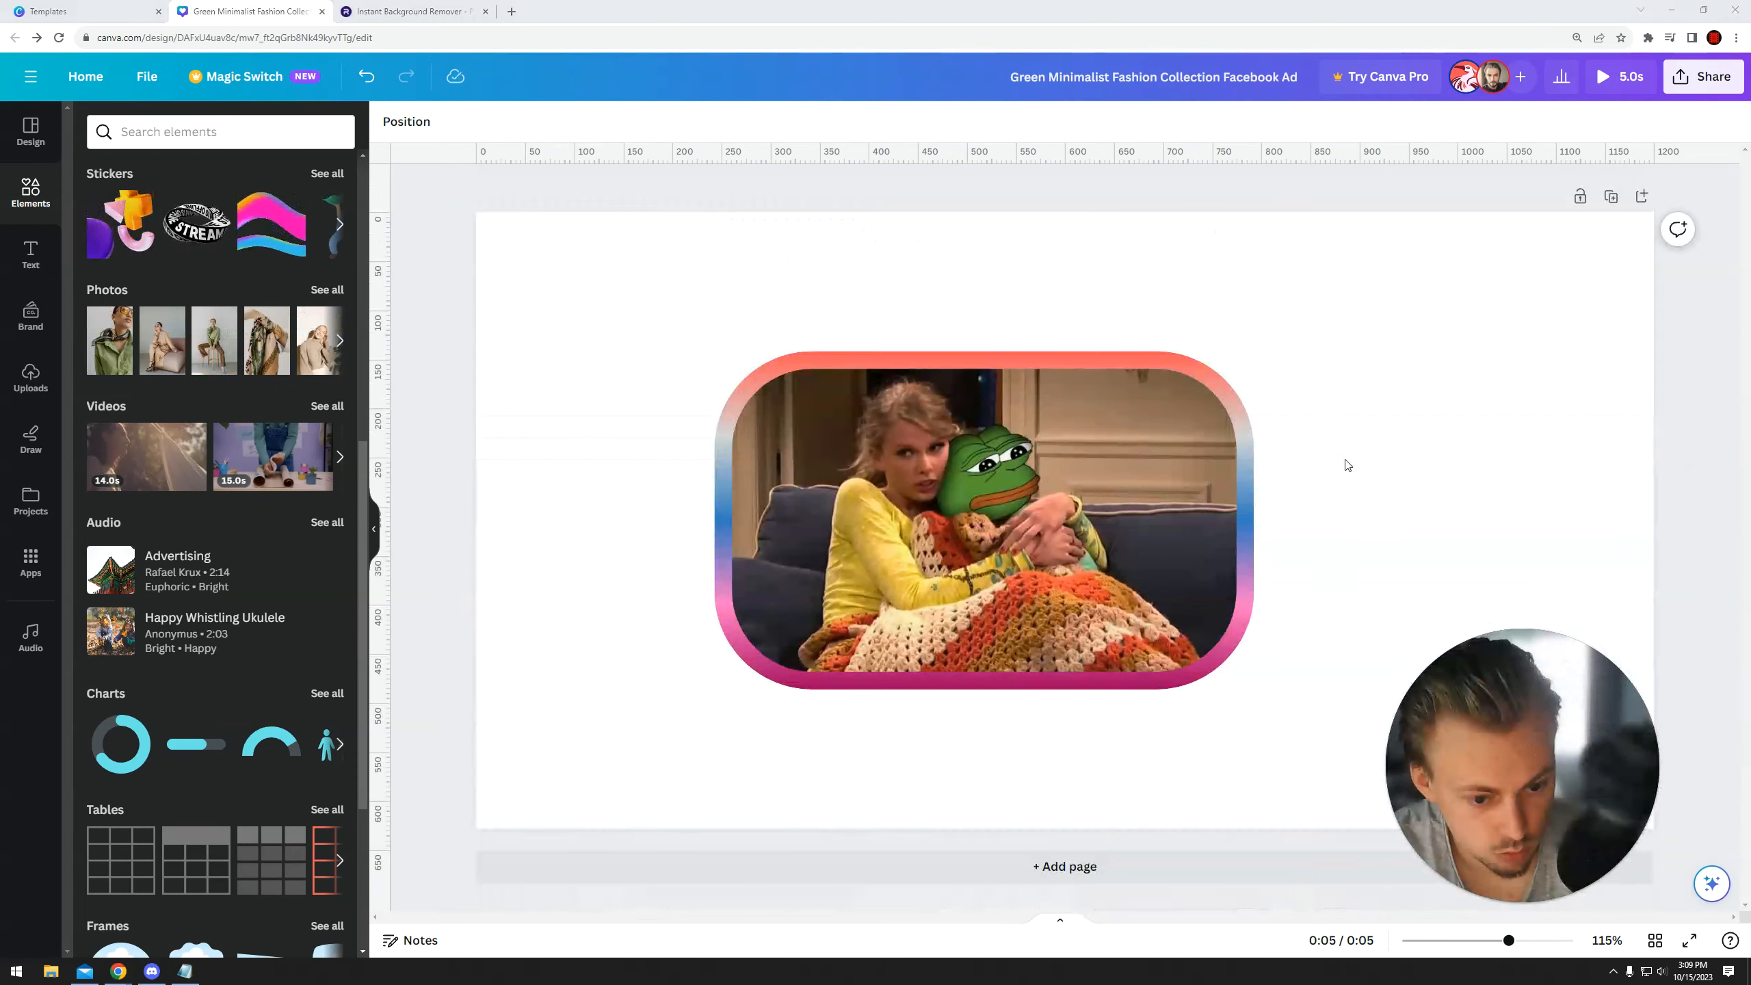
# - Download the single-page design as a PNG
pyautogui.click(1702, 76)
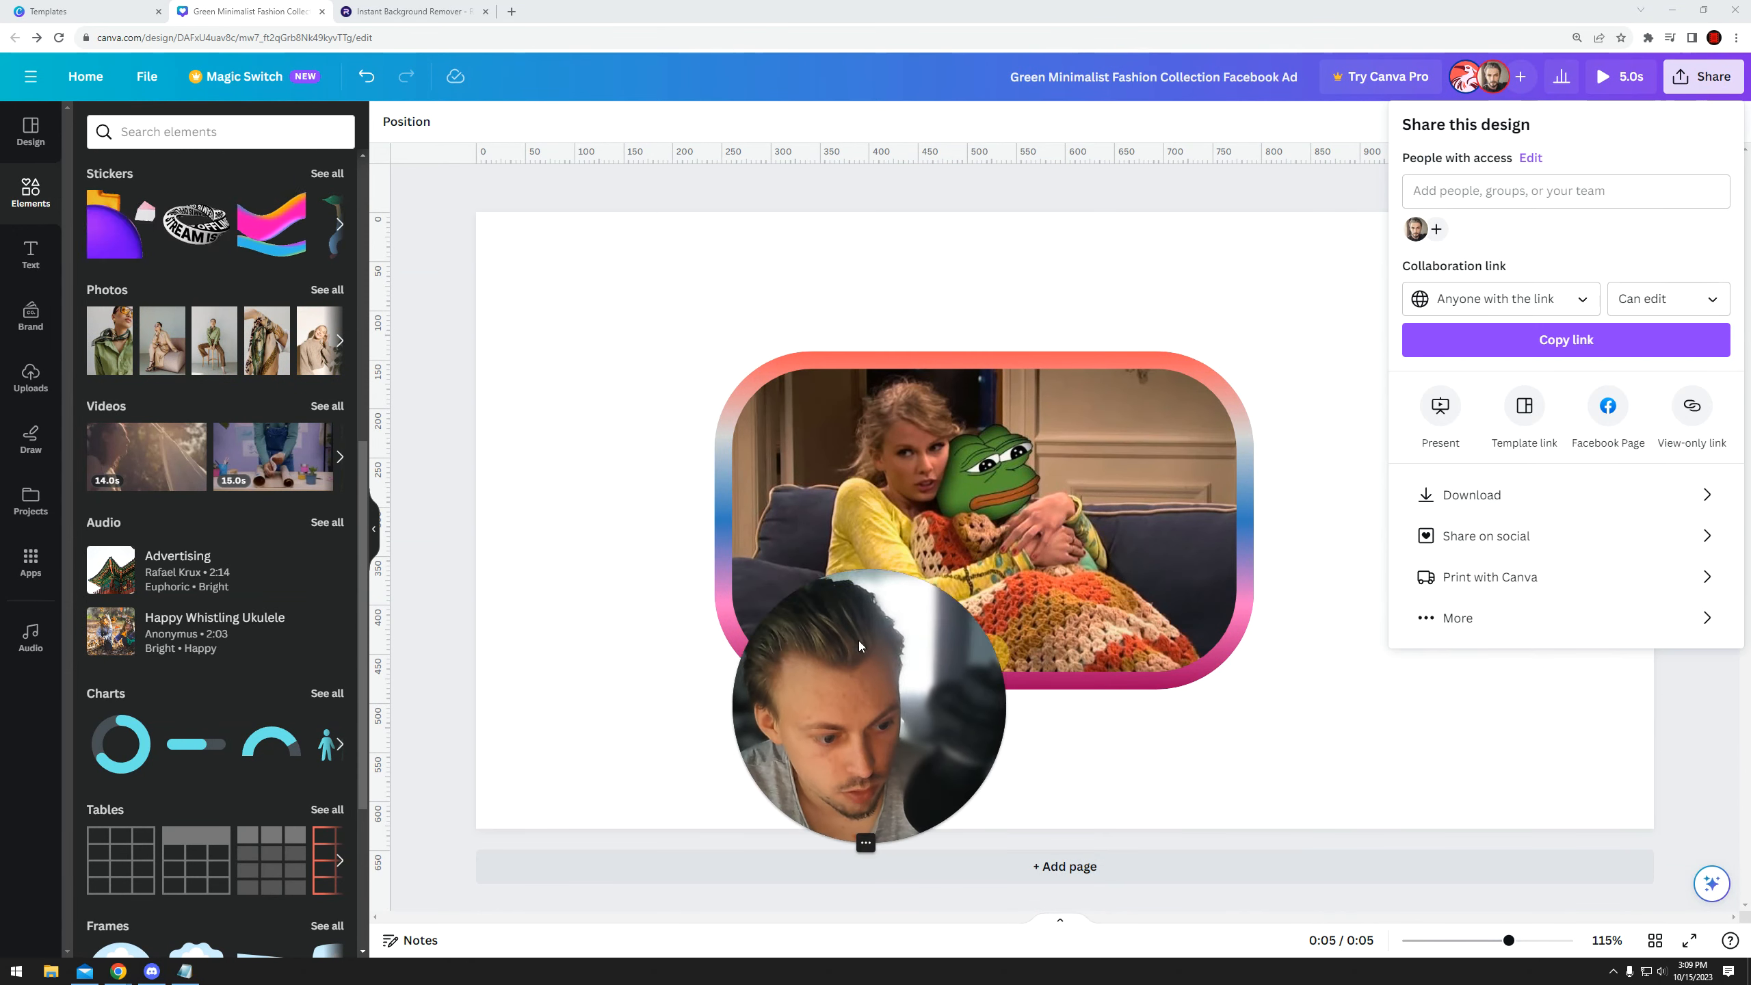
pyautogui.click(1575, 493)
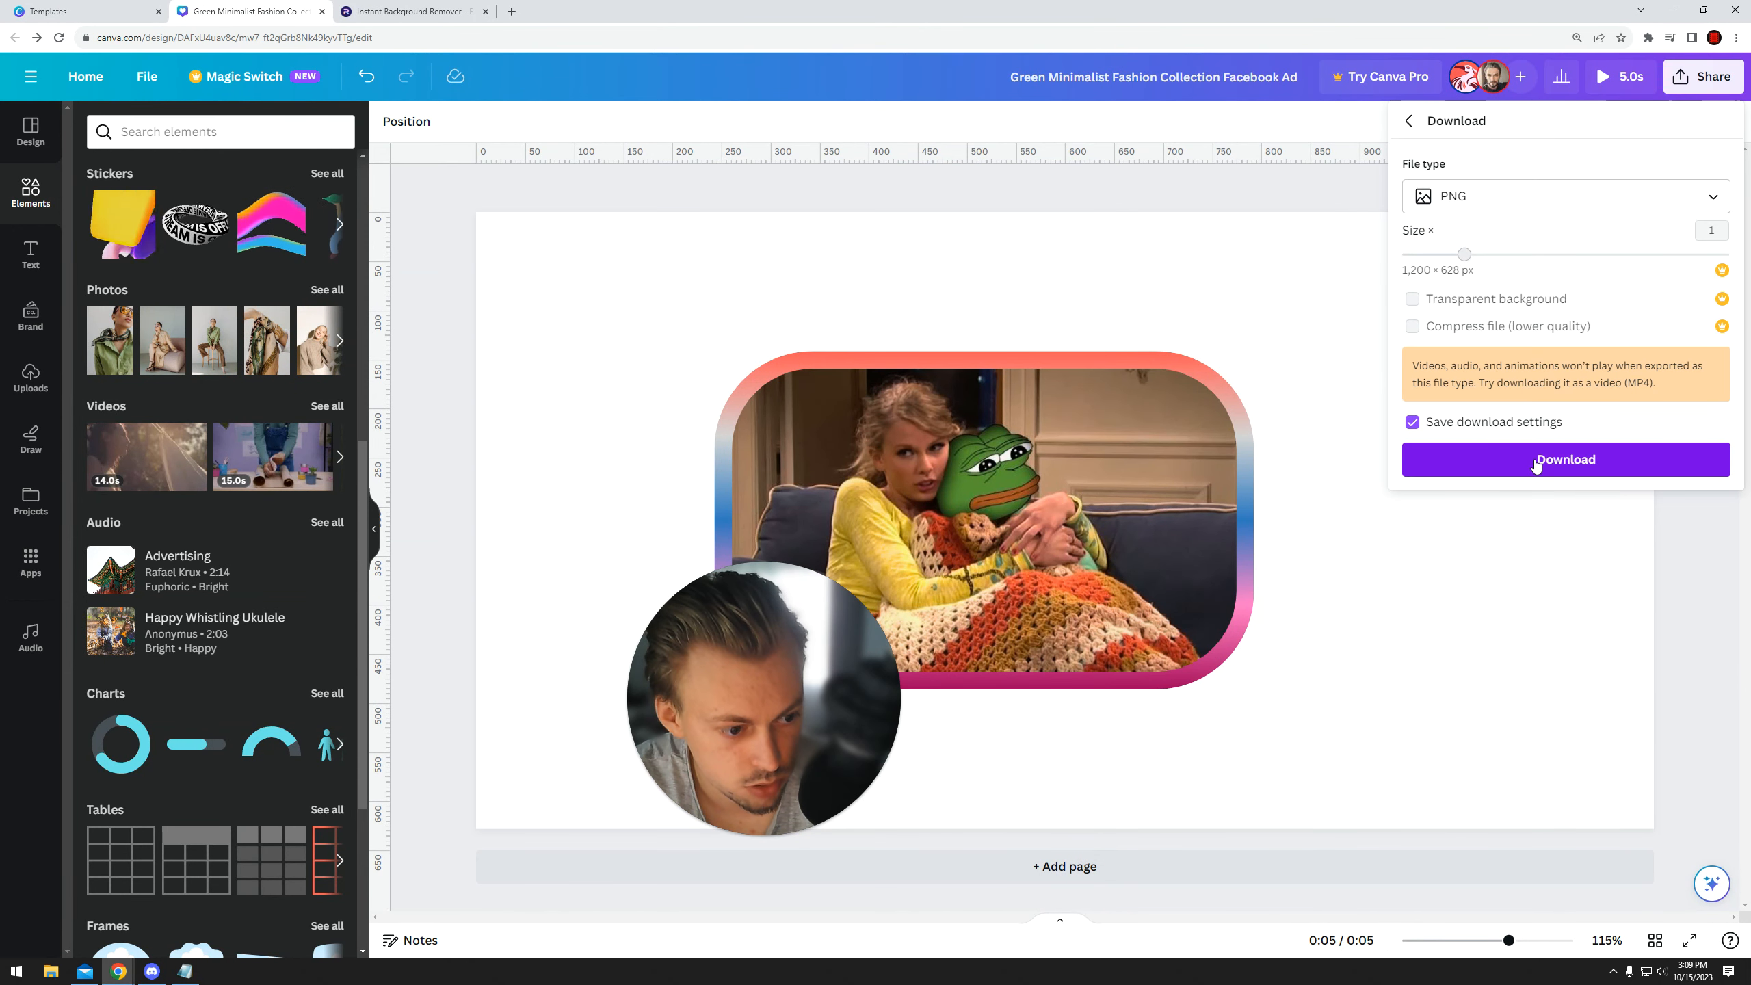
pyautogui.click(1535, 459)
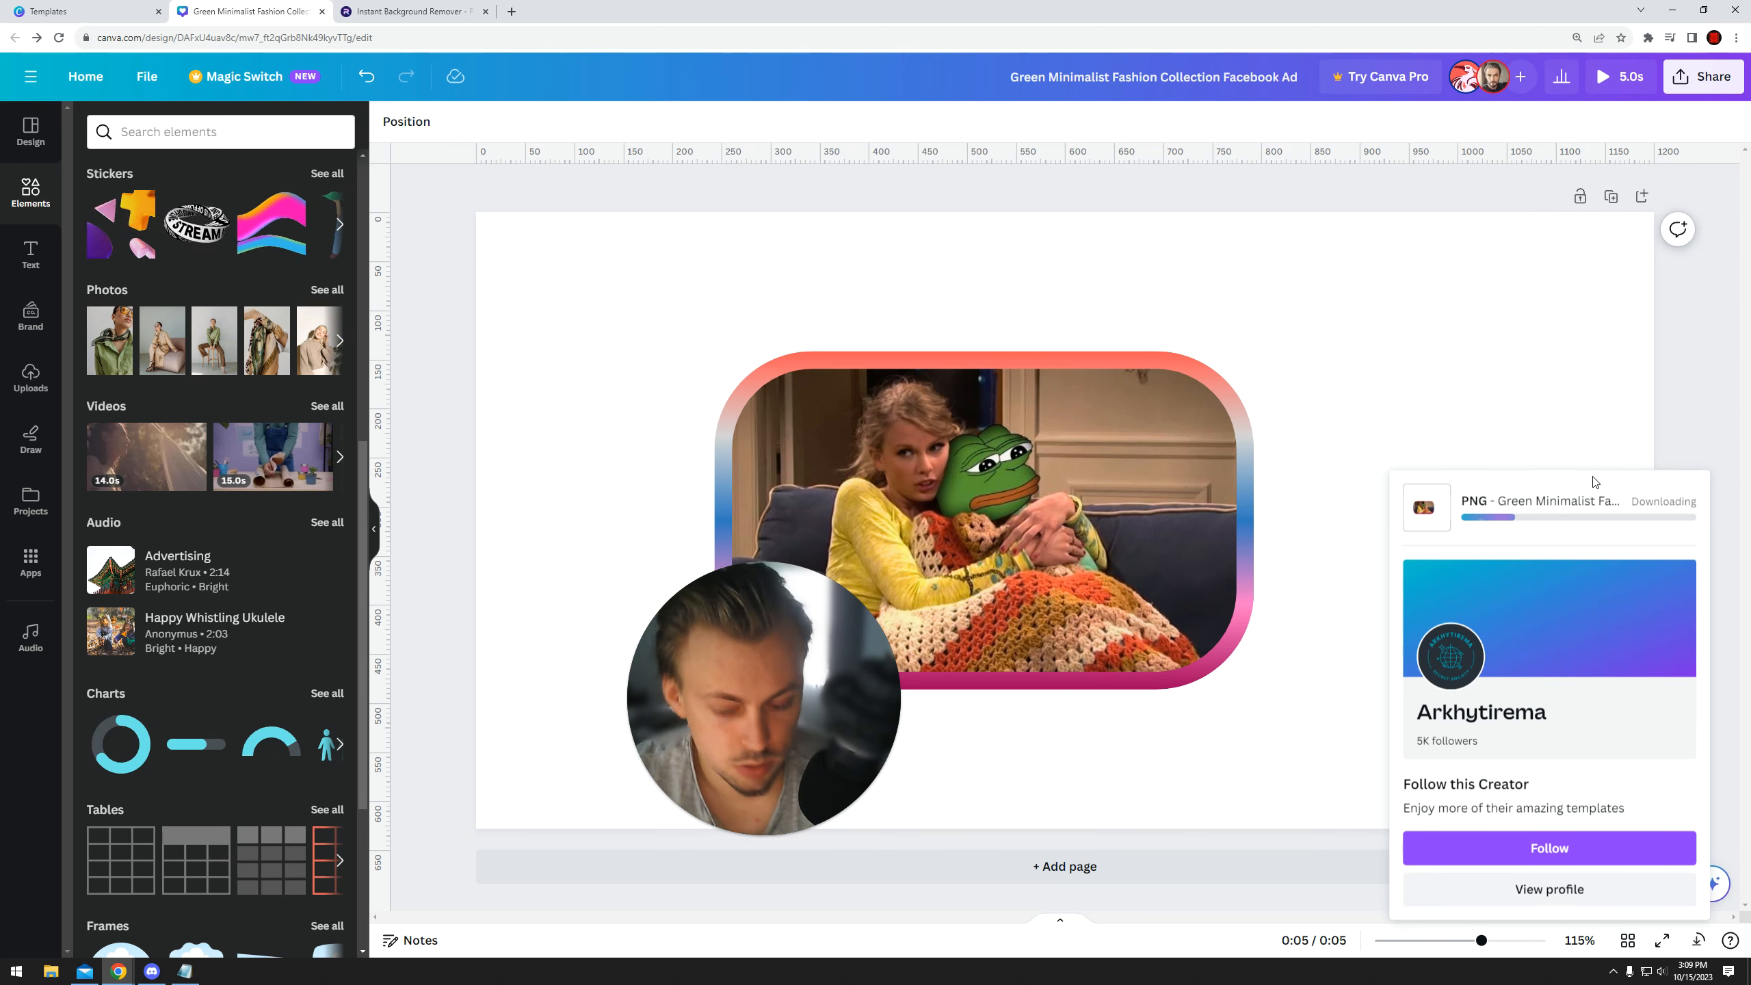
# - Switch to PhotoRoom and load the downloaded PNG into its Background Remover
pyautogui.click(404, 11)
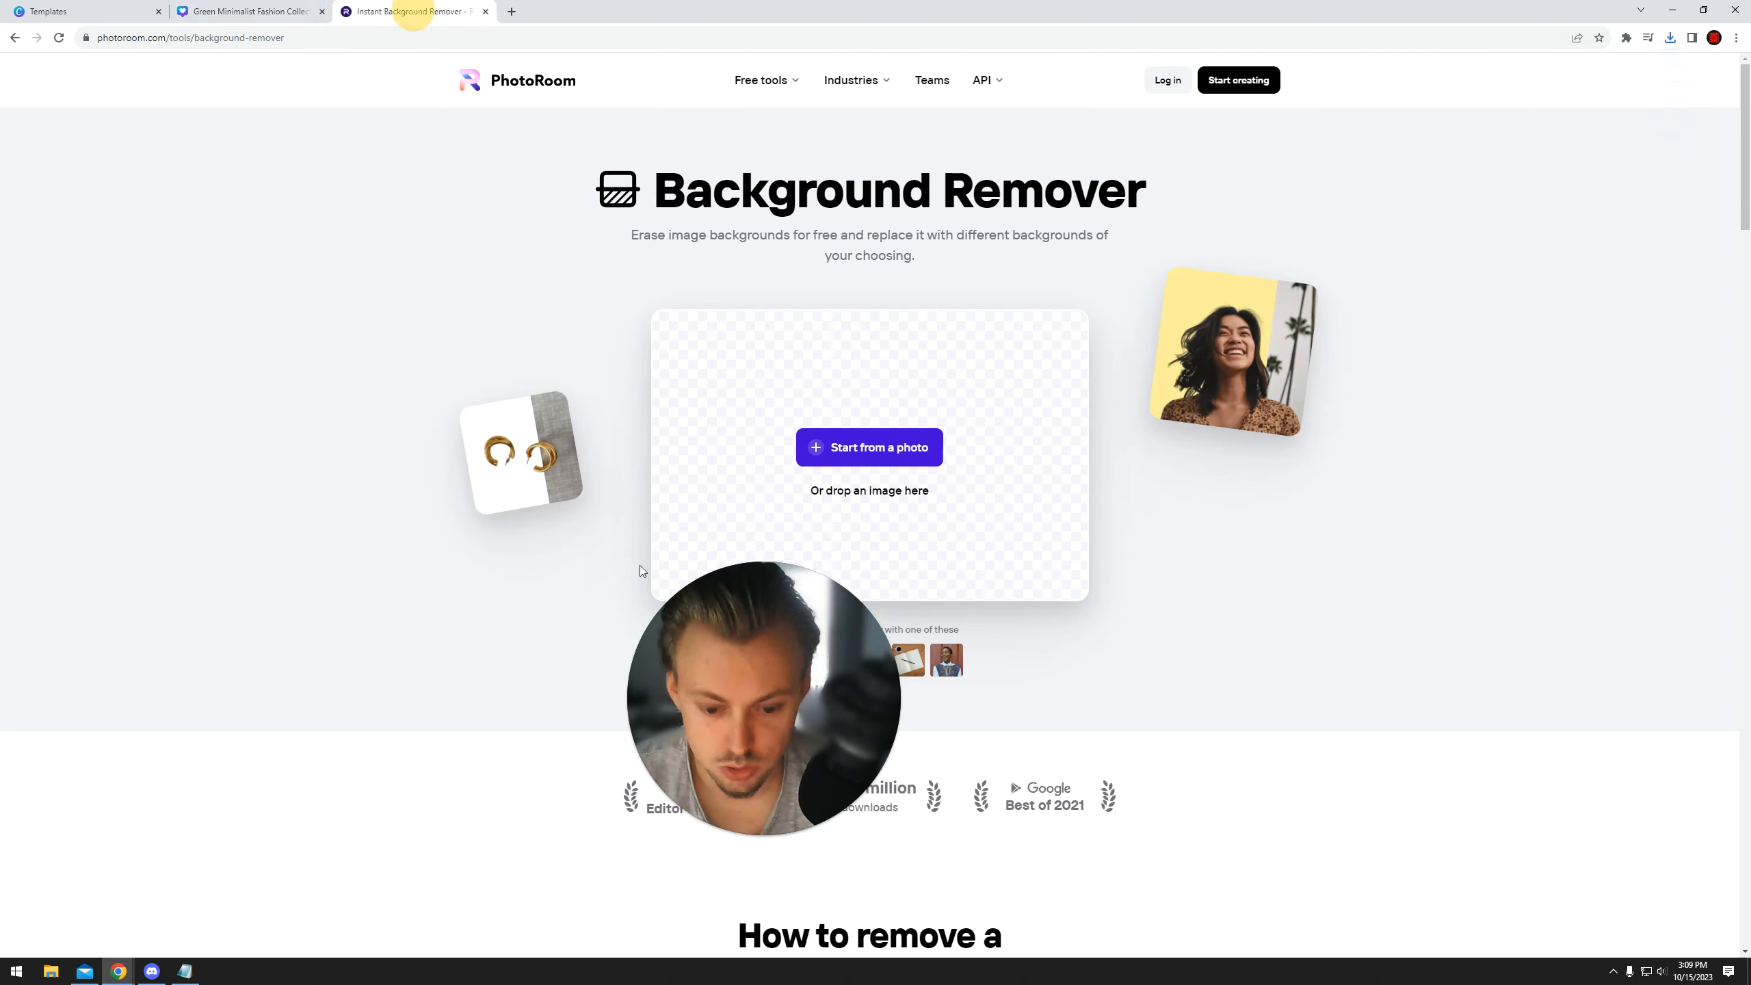
pyautogui.click(1670, 37)
pyautogui.moveTo(1551, 89); pyautogui.dragTo(862, 400)
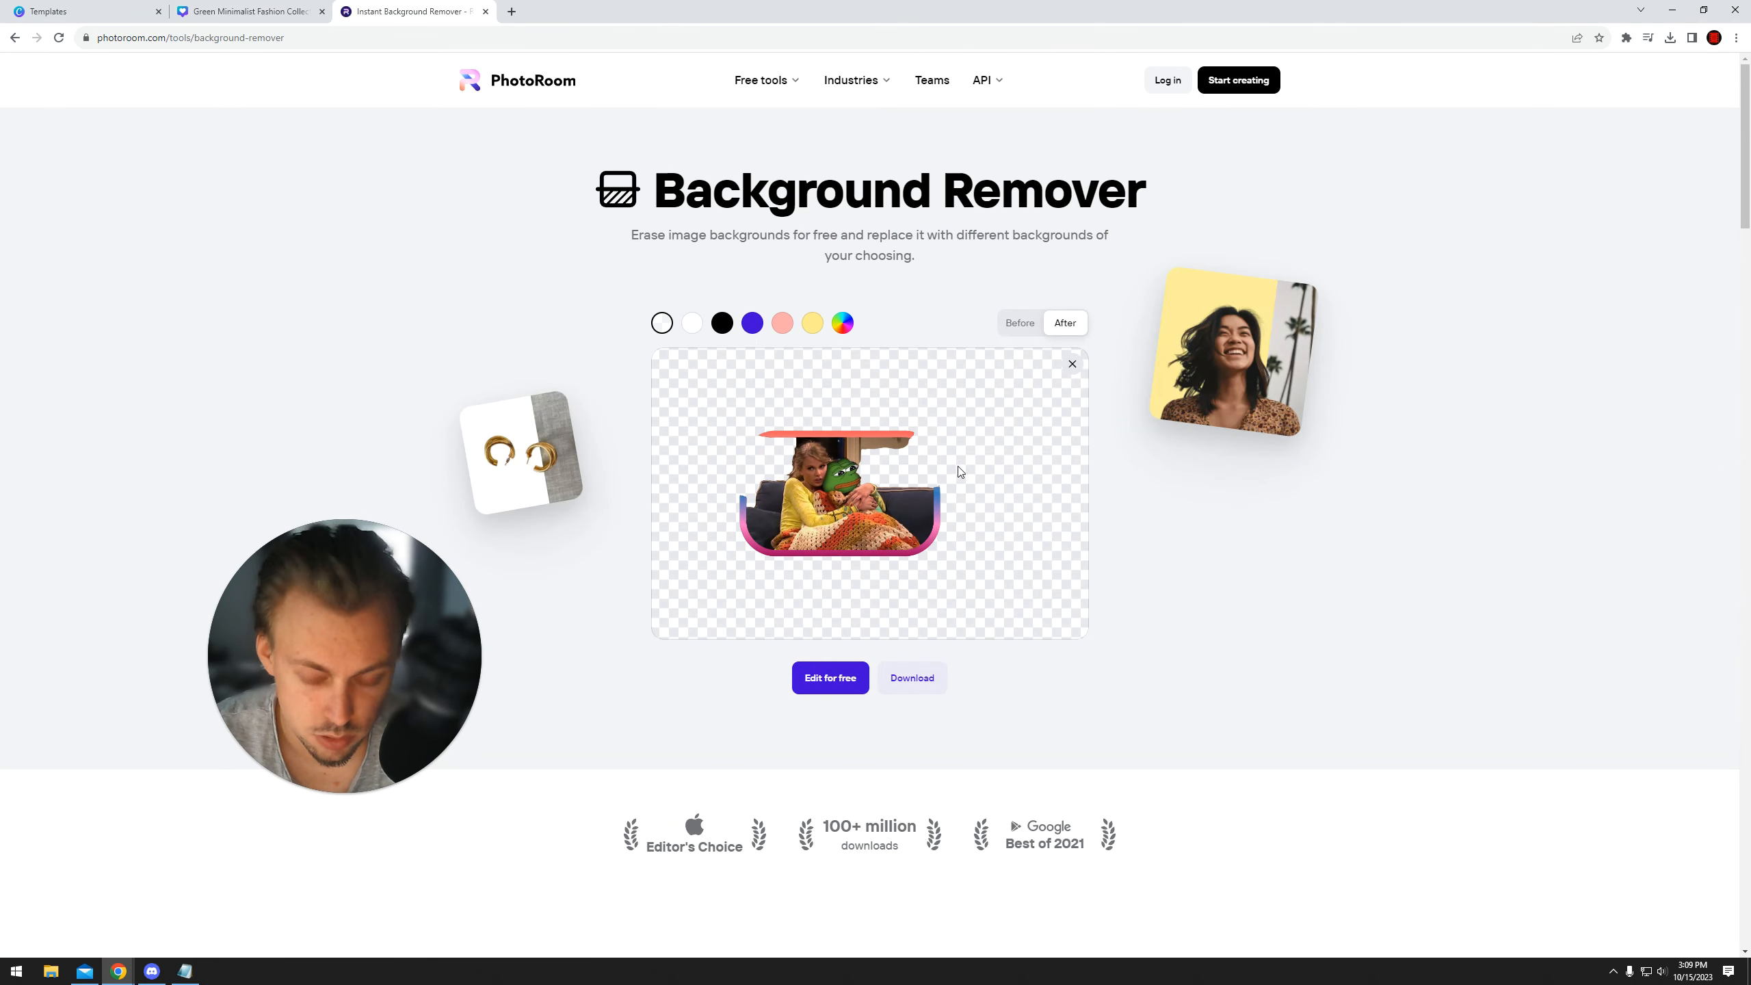
# - Compare the PhotoRoom cutout with the original framed photo in Canva, trying a white background before restoring the transparent one
pyautogui.click(248, 11)
pyautogui.click(793, 431)
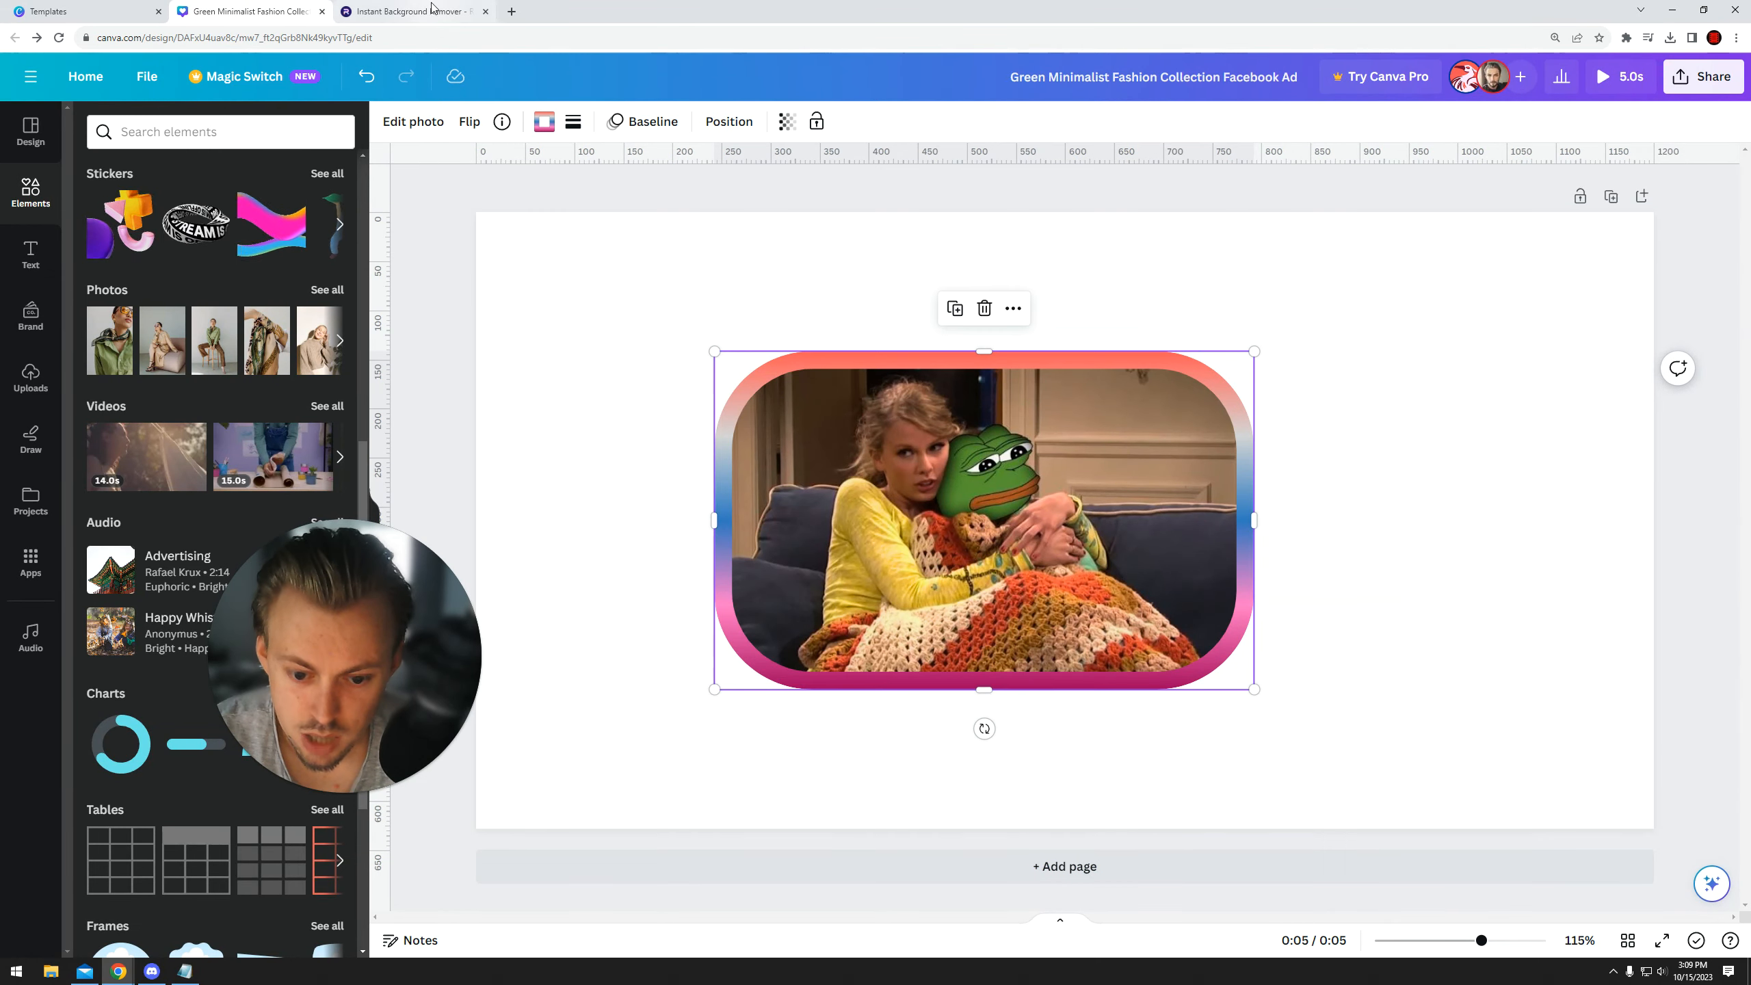
pyautogui.click(432, 8)
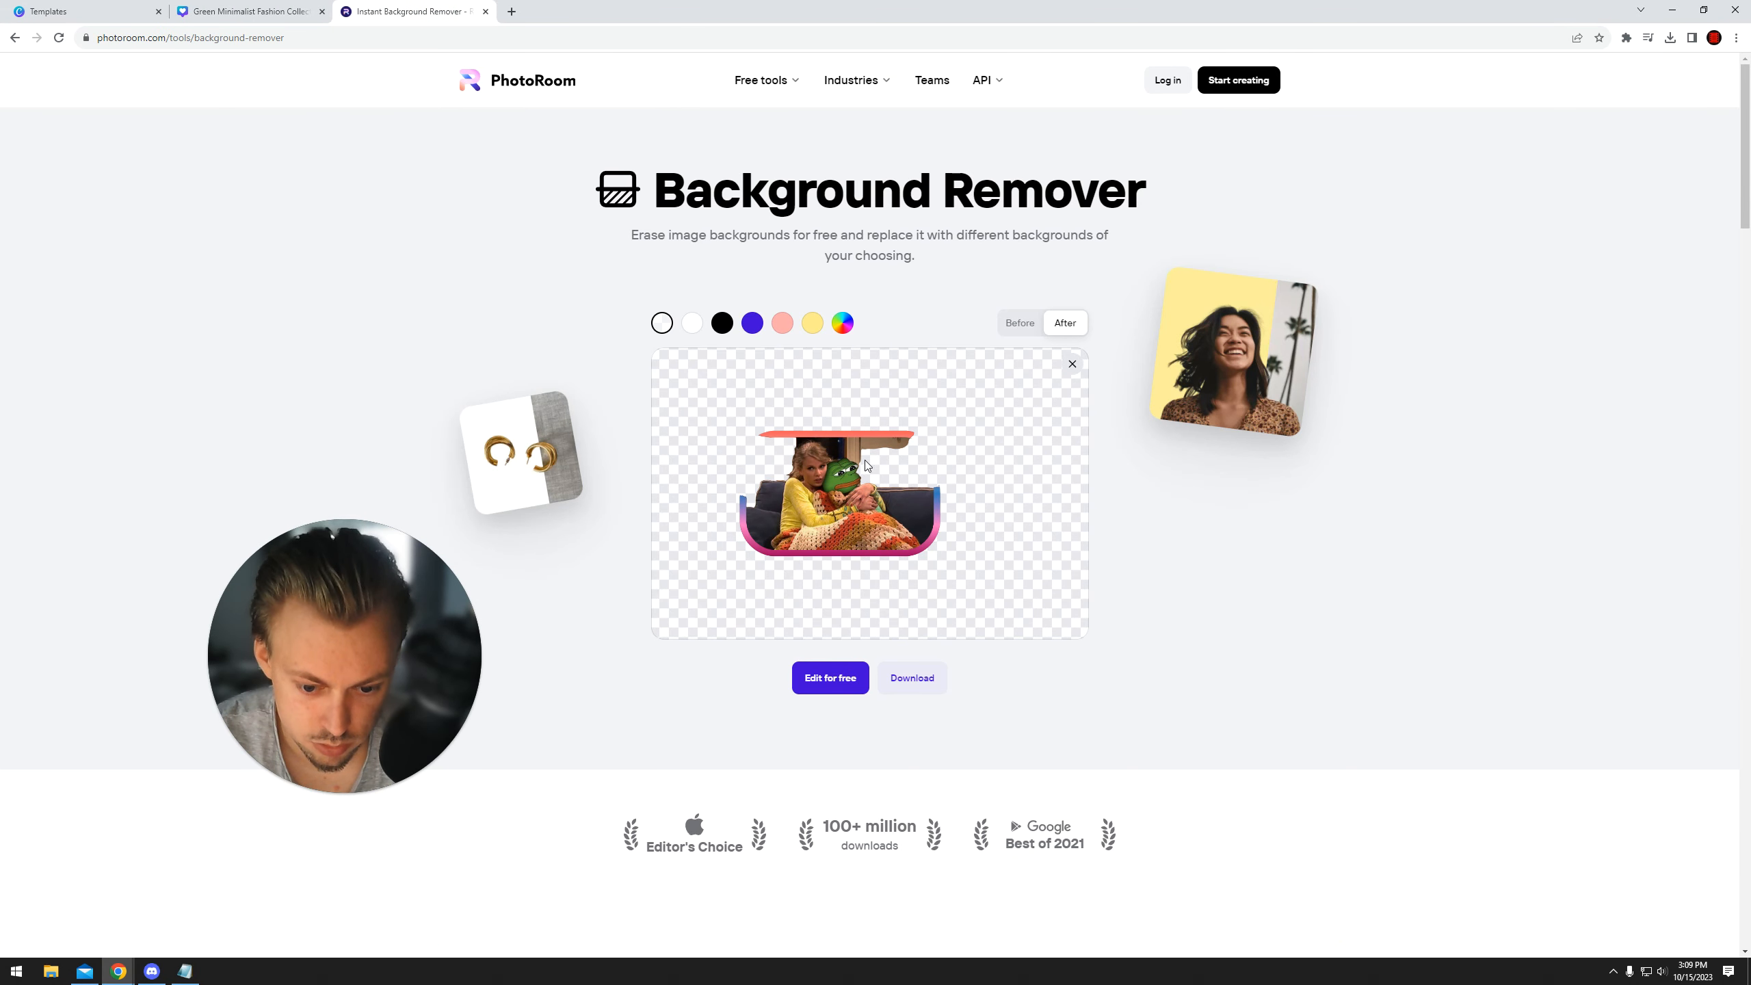
pyautogui.click(691, 323)
pyautogui.click(662, 323)
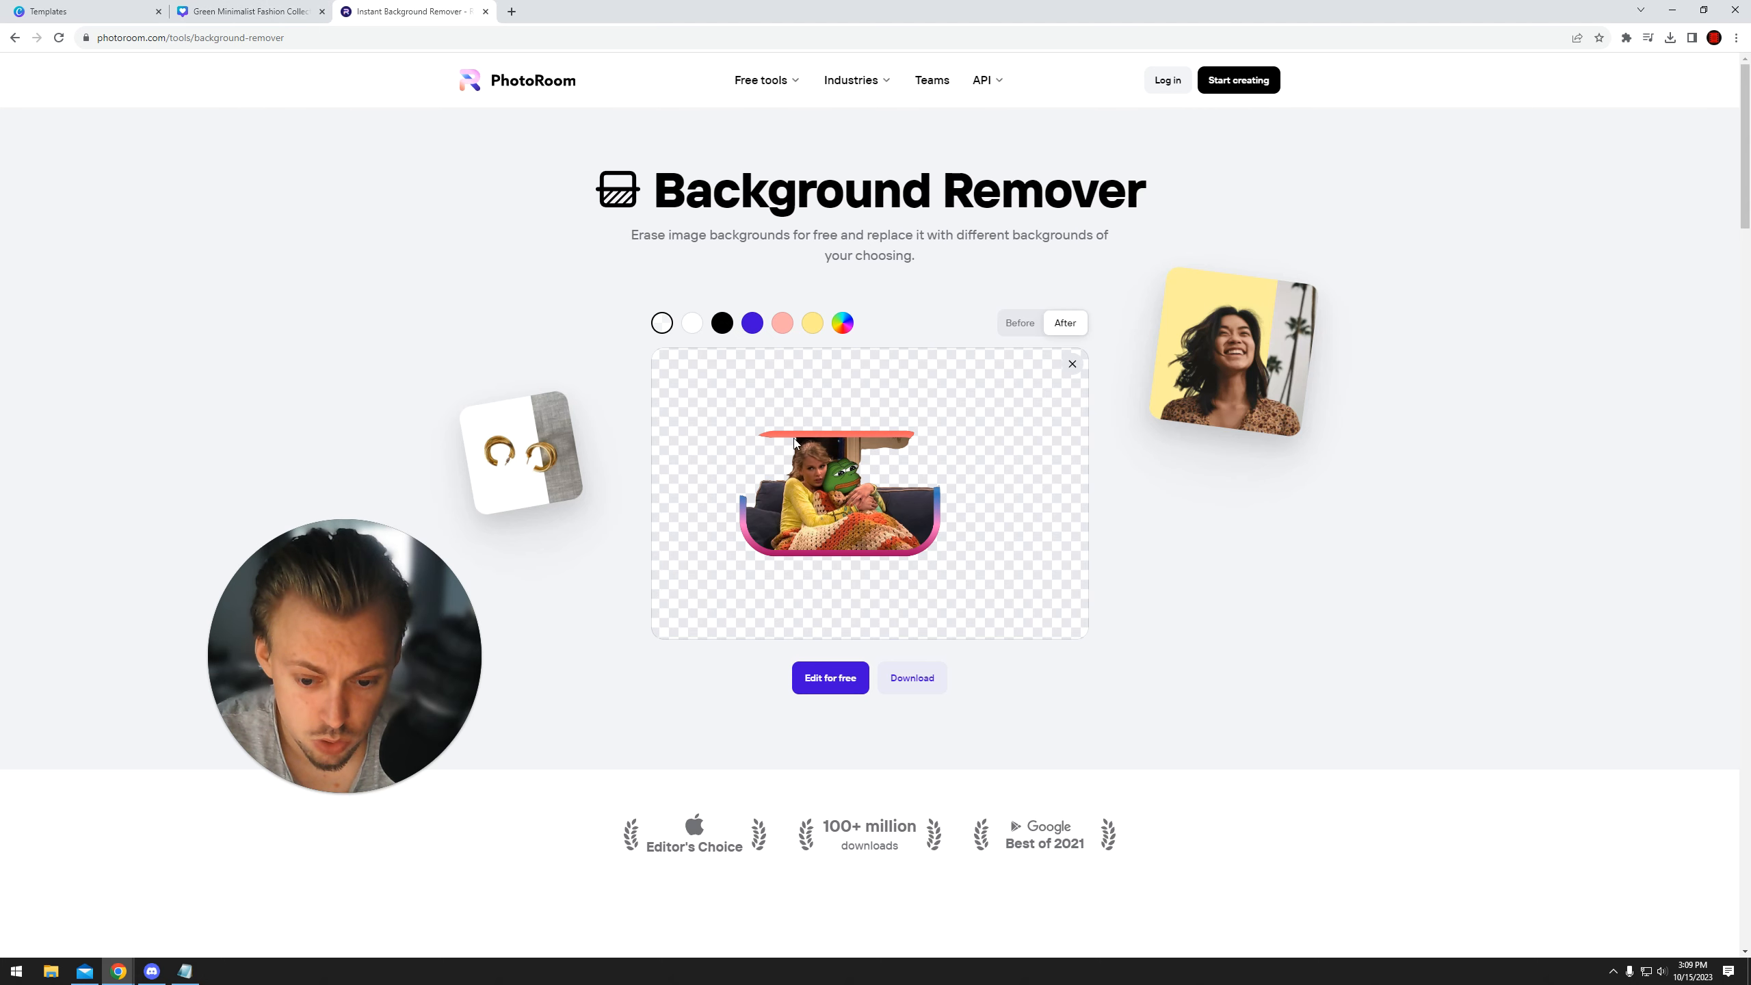
# - Close the PhotoRoom tab and move the framed photo in the Canva design slightly up and to the right
pyautogui.click(223, 8)
pyautogui.middleClick(404, 8)
pyautogui.moveTo(839, 391); pyautogui.dragTo(807, 354)
pyautogui.click(643, 364)
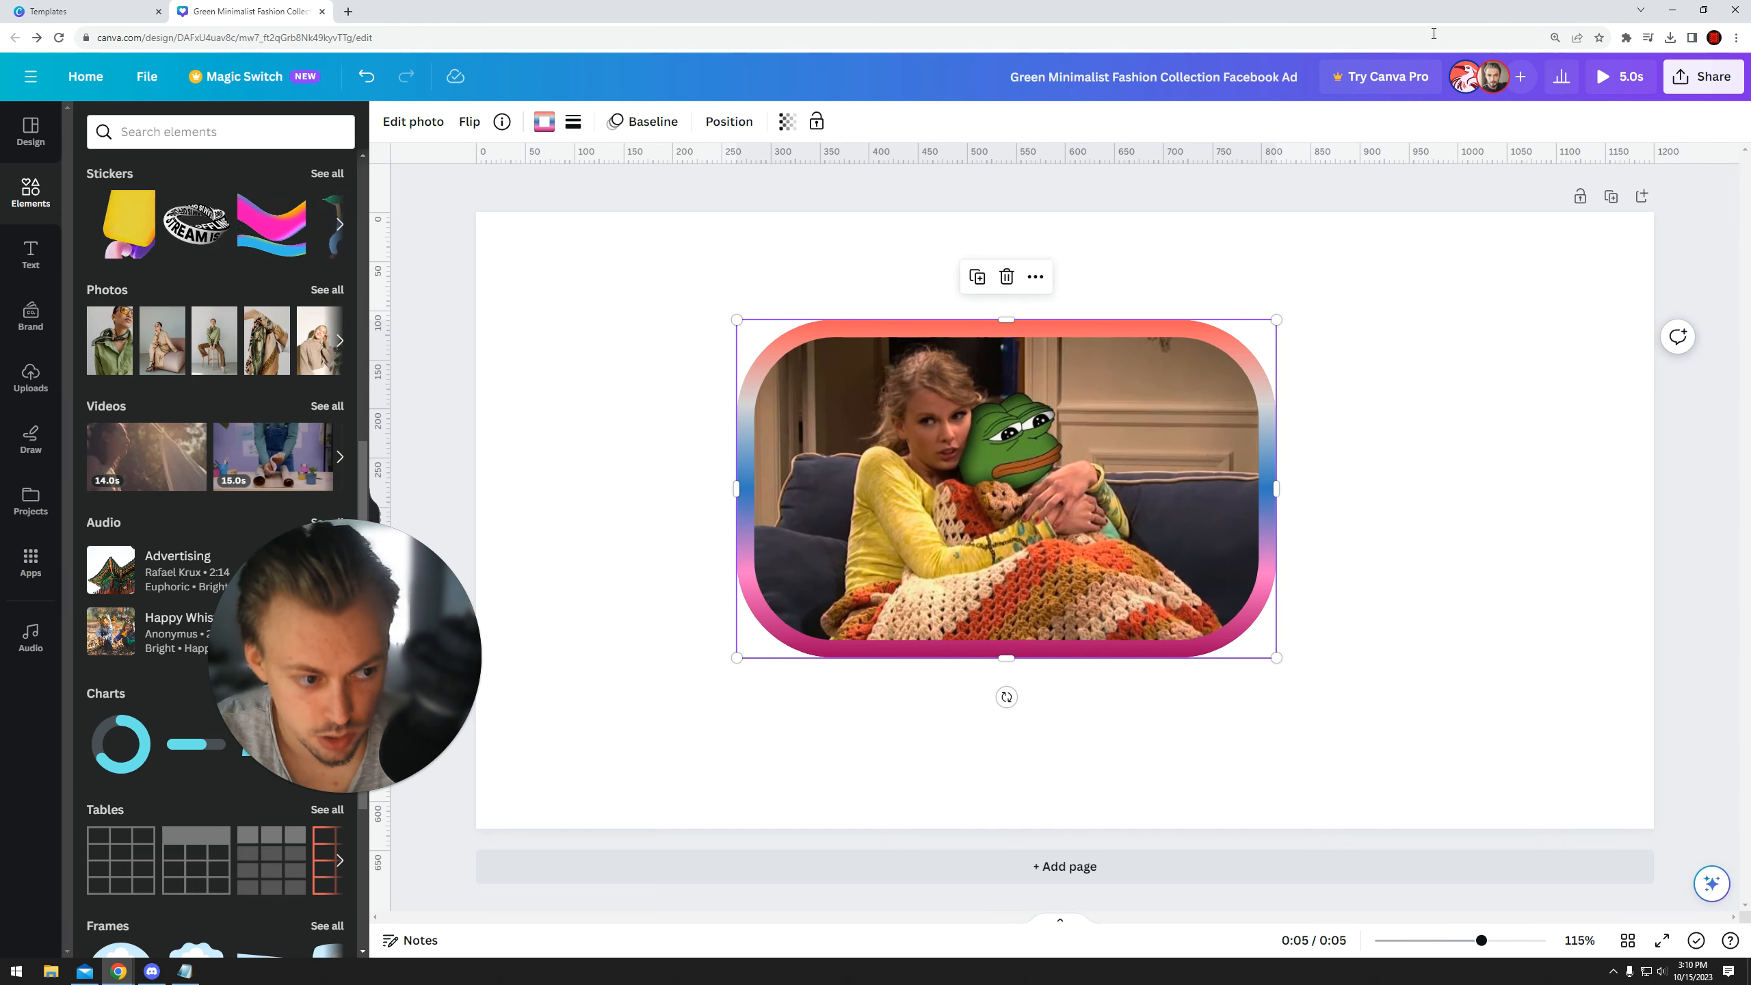
# - Open the download settings and review the options for the PDF Standard and PDF Print file types
pyautogui.click(1702, 76)
pyautogui.click(1483, 504)
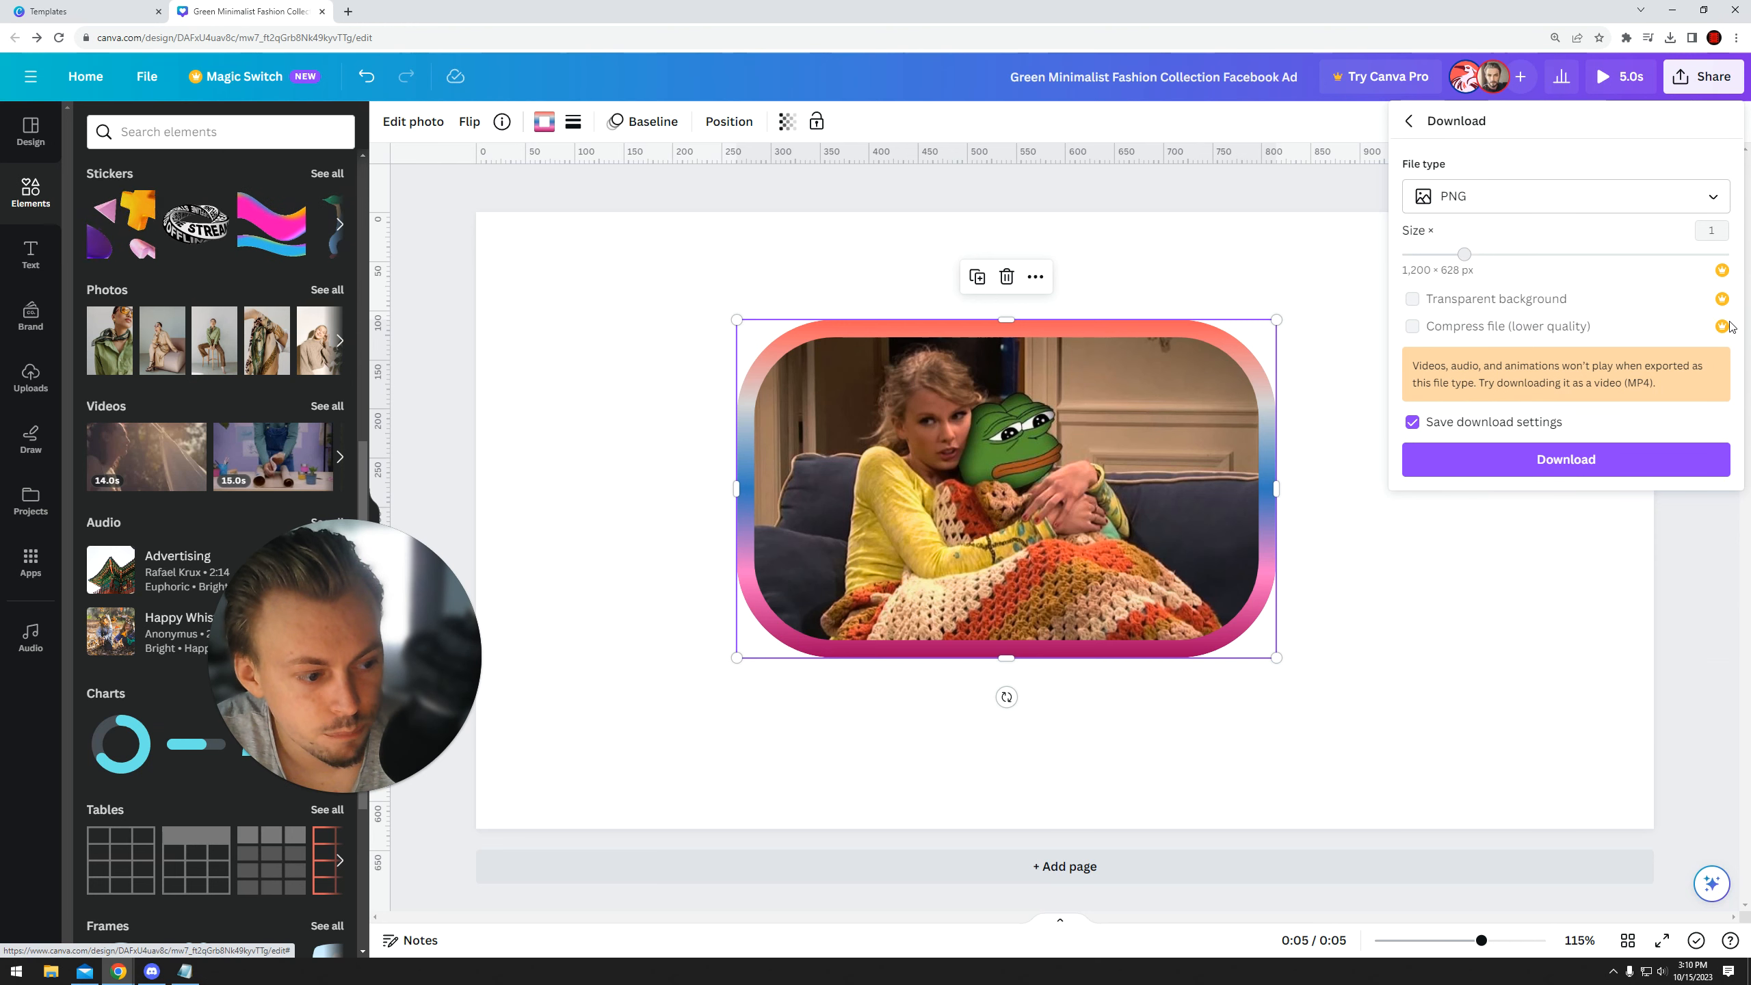
pyautogui.click(1519, 195)
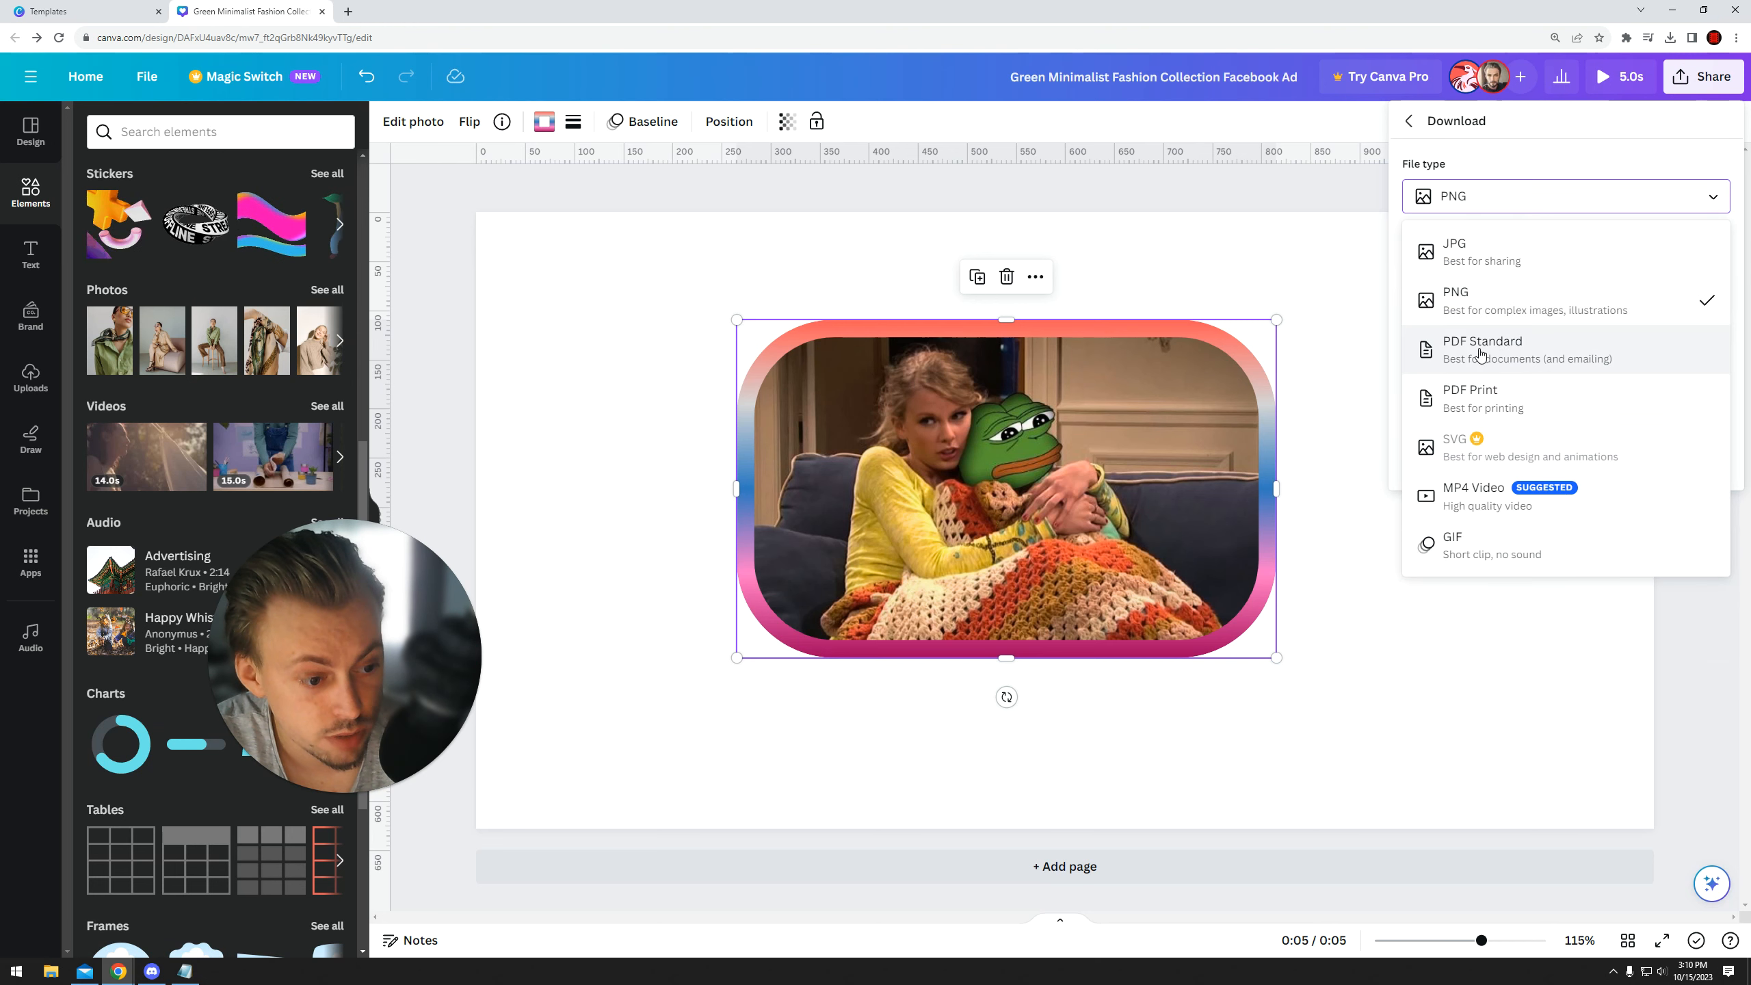
pyautogui.click(1478, 353)
pyautogui.click(1468, 200)
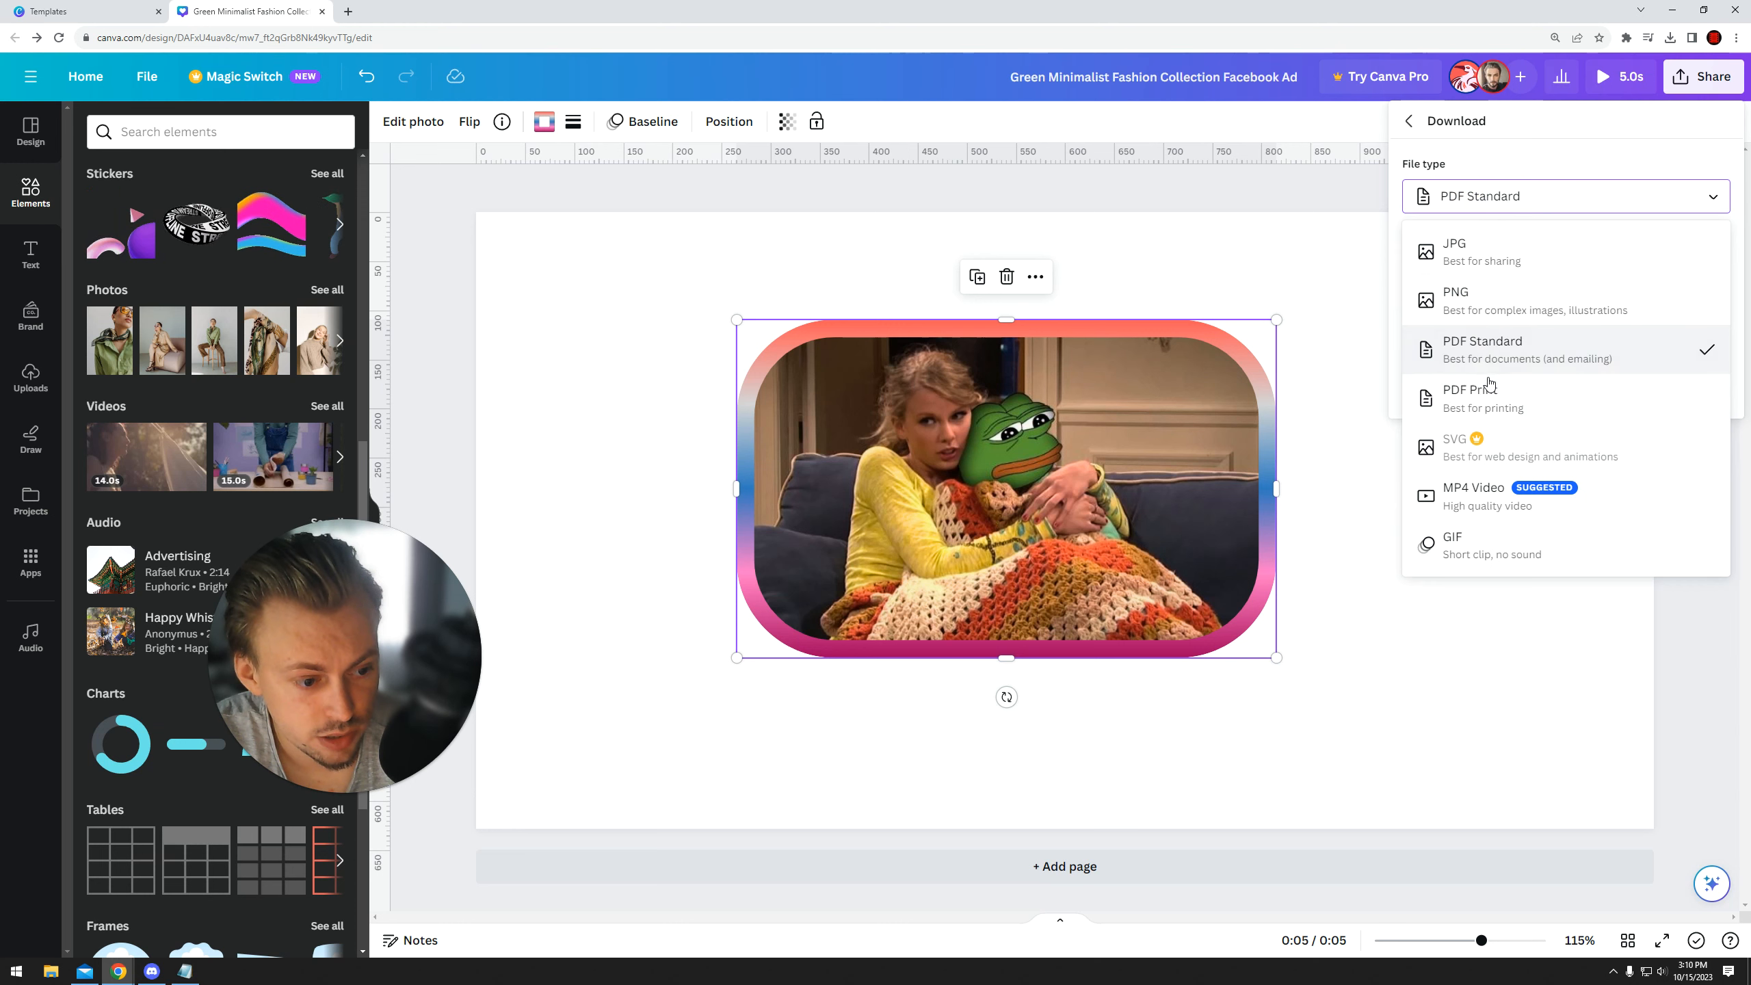
pyautogui.click(1491, 368)
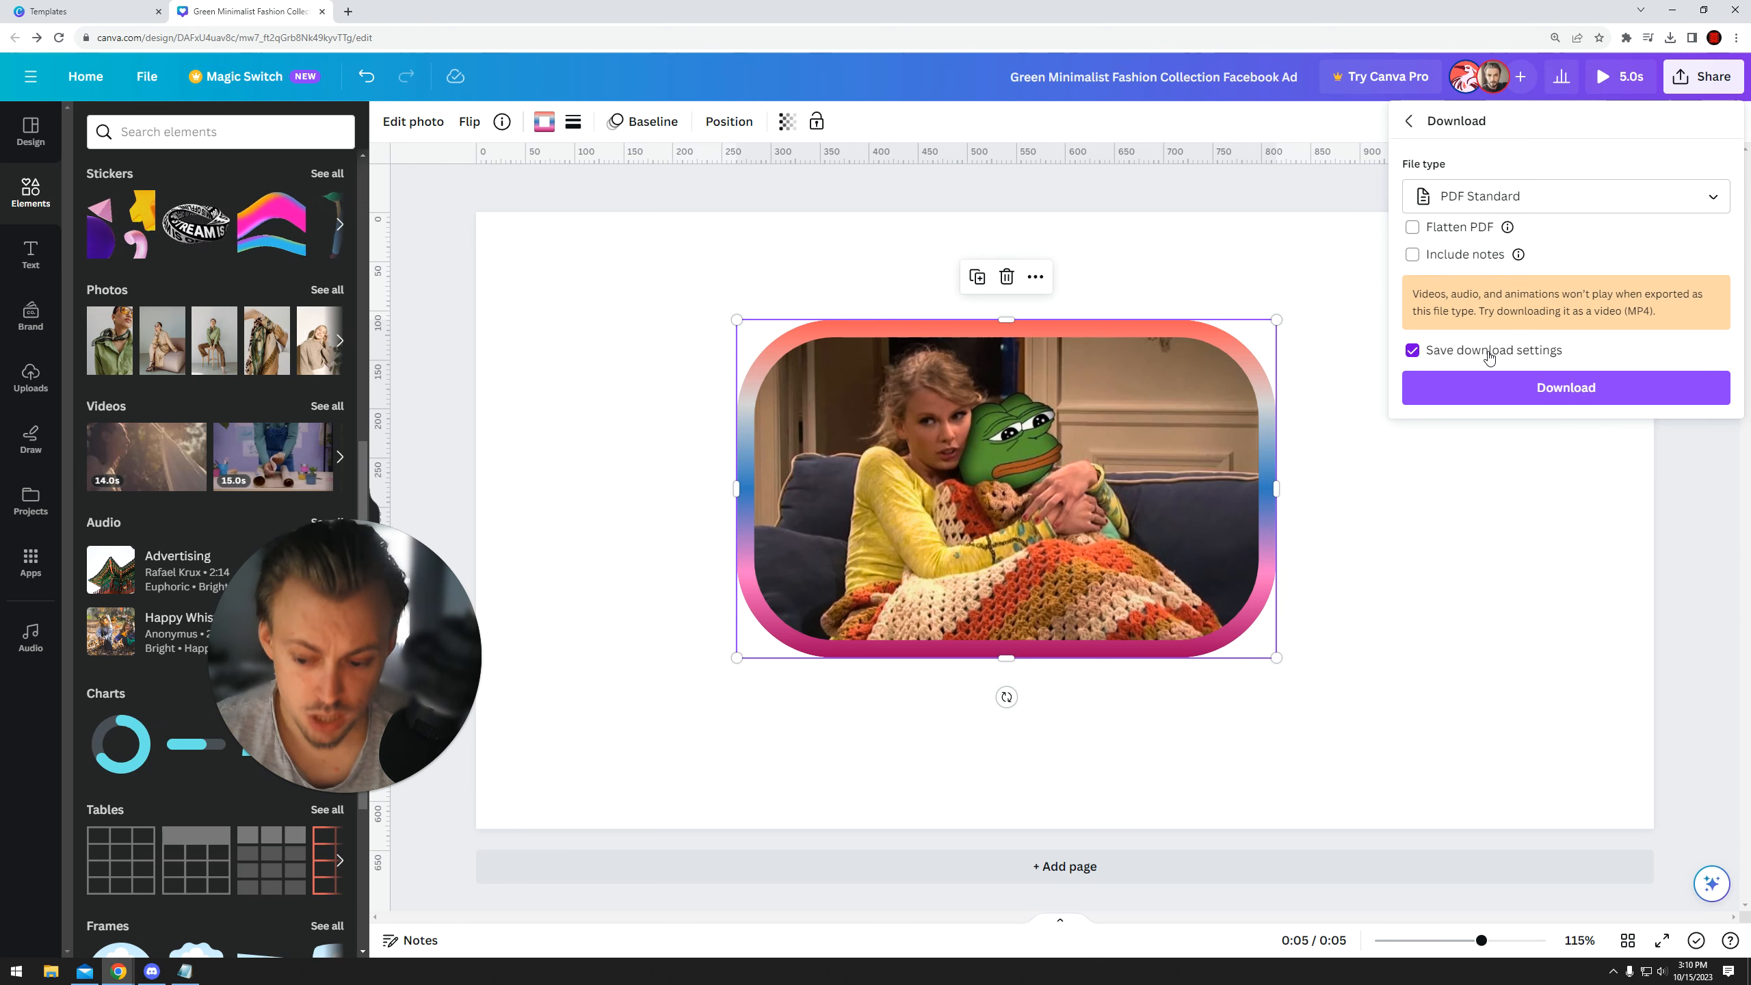
pyautogui.click(1503, 199)
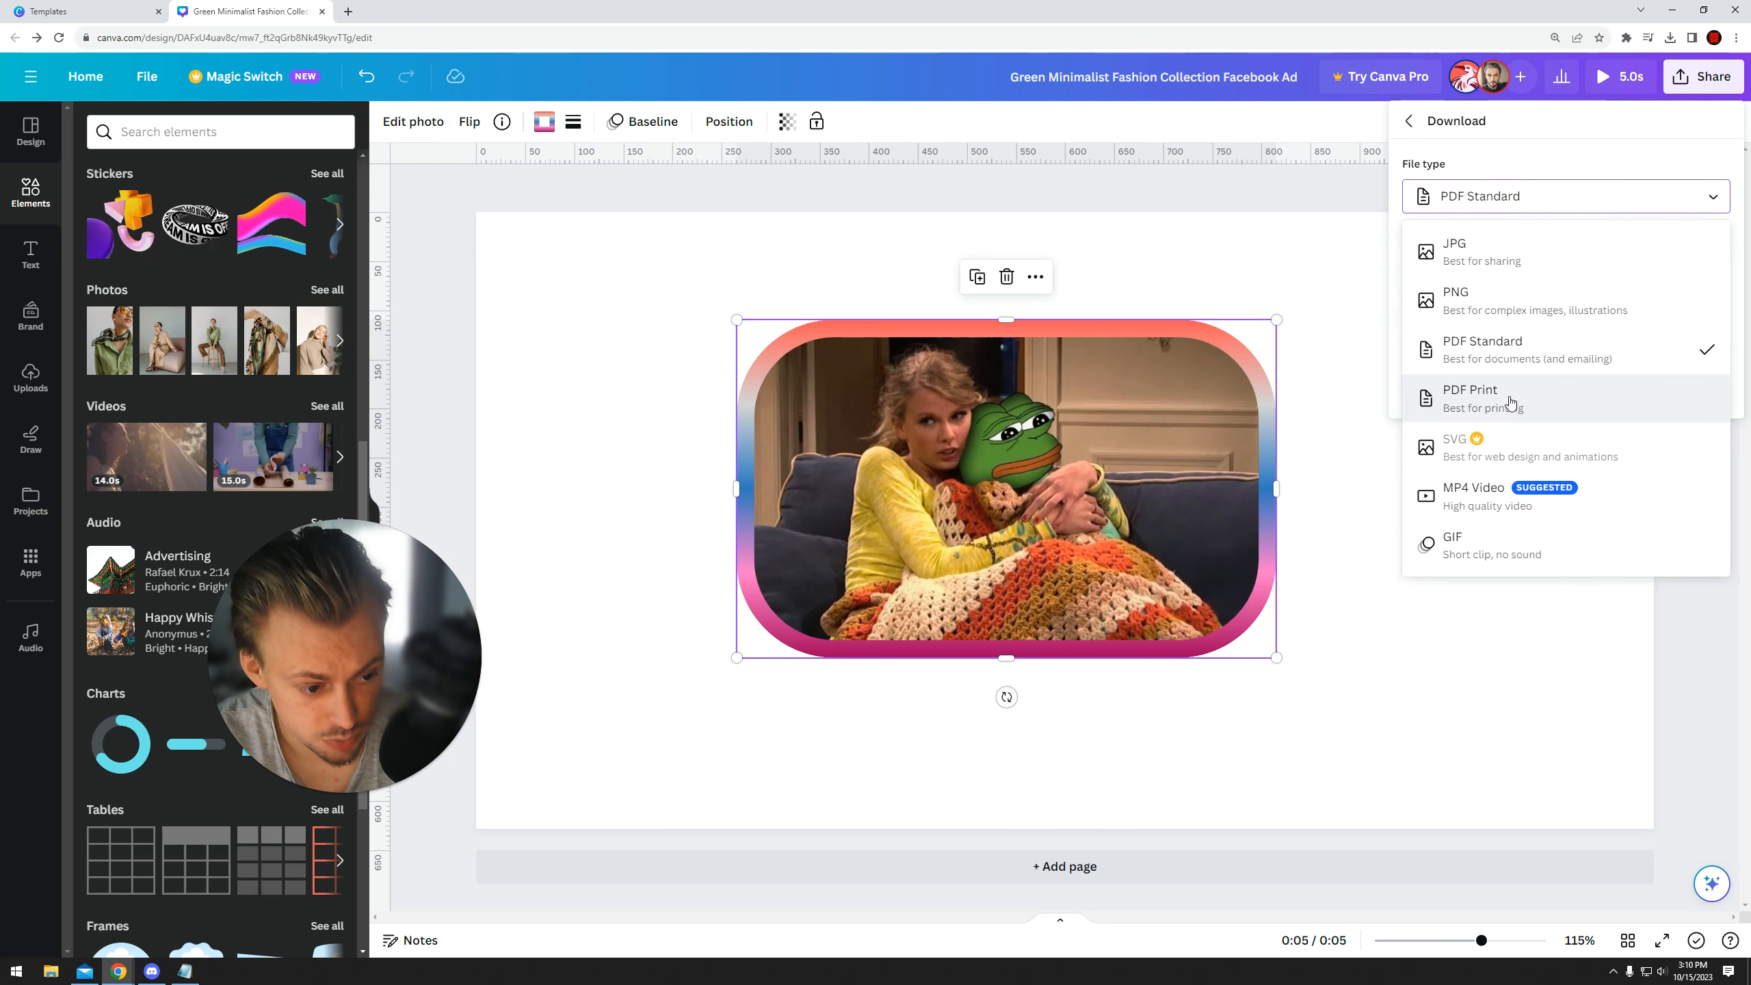
pyautogui.click(1510, 402)
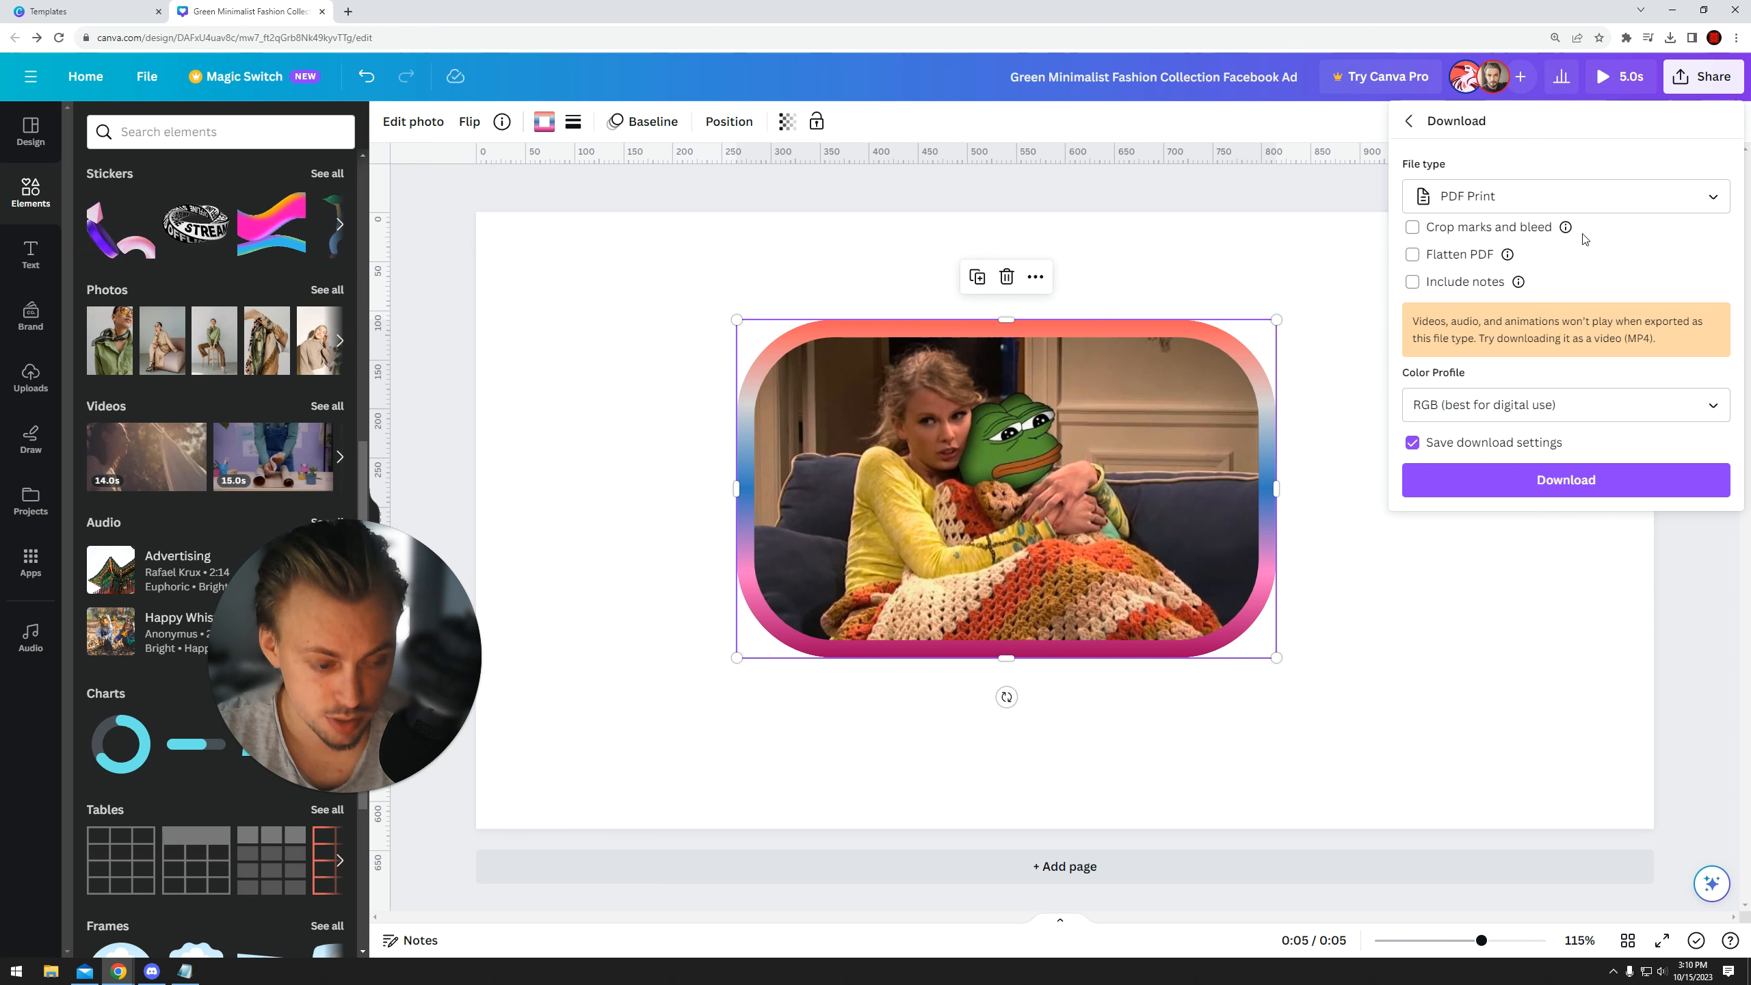
# - Return to the download settings, try to choose SVG as the file type, and dismiss the Canva Pro trial offer
pyautogui.click(1409, 121)
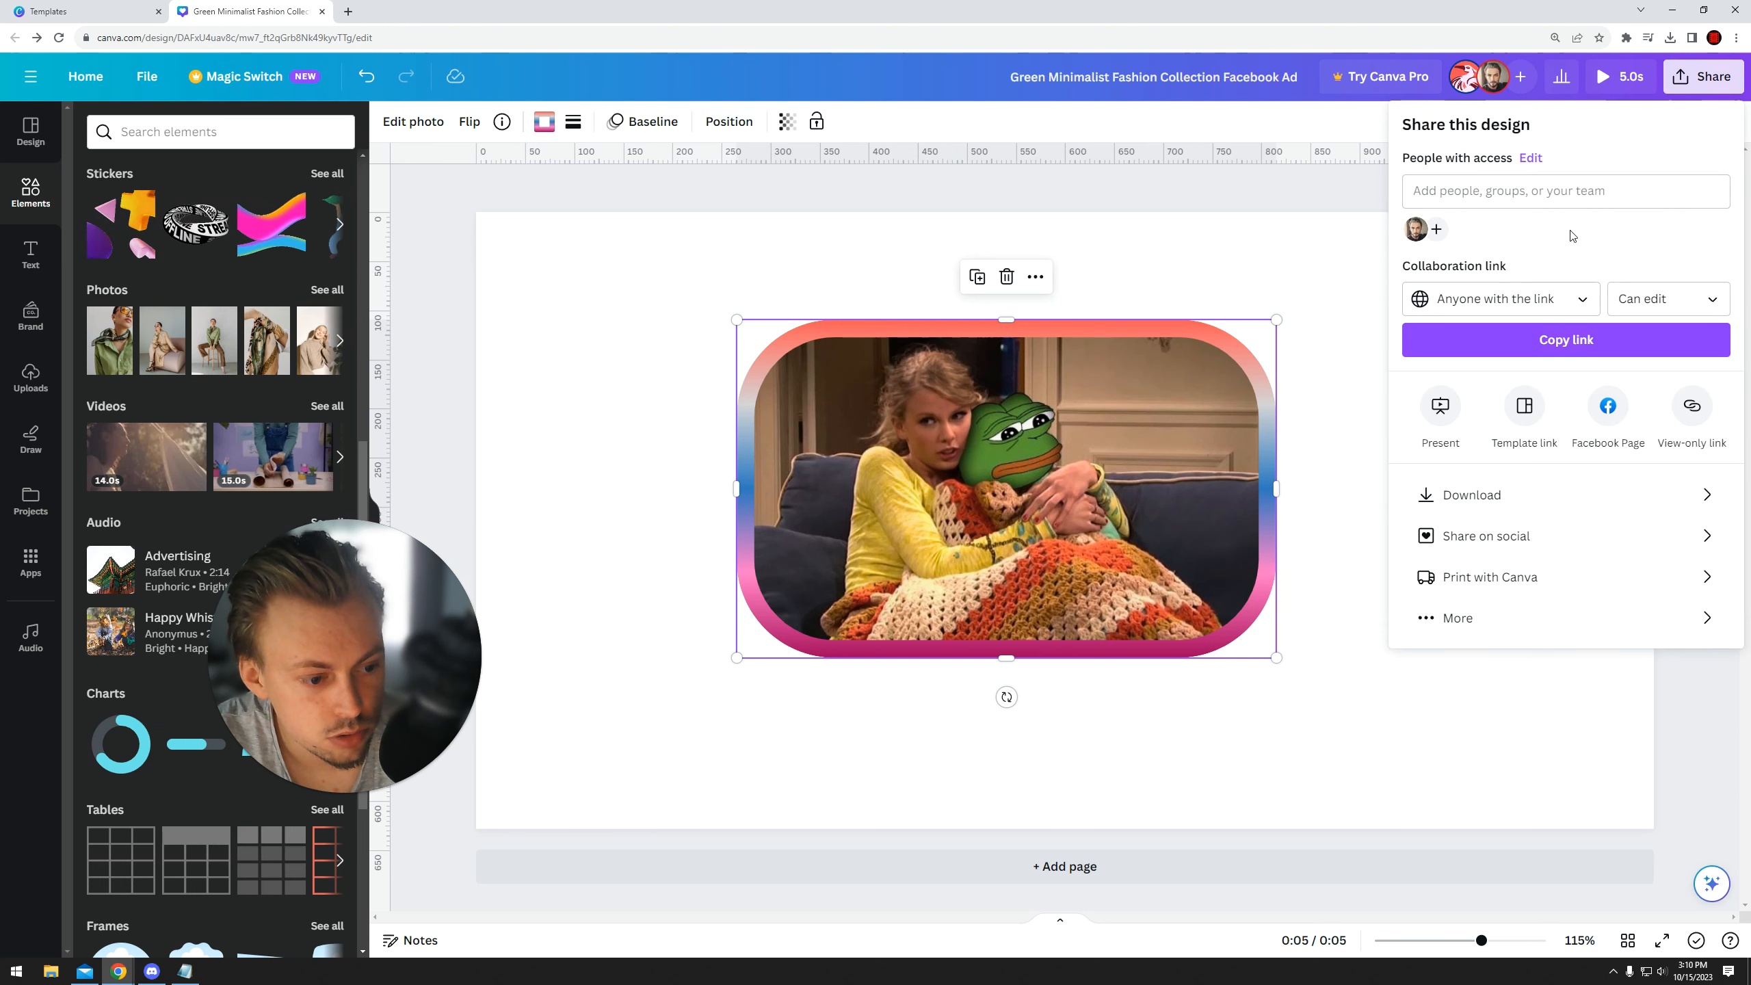
pyautogui.click(1508, 494)
pyautogui.click(1502, 195)
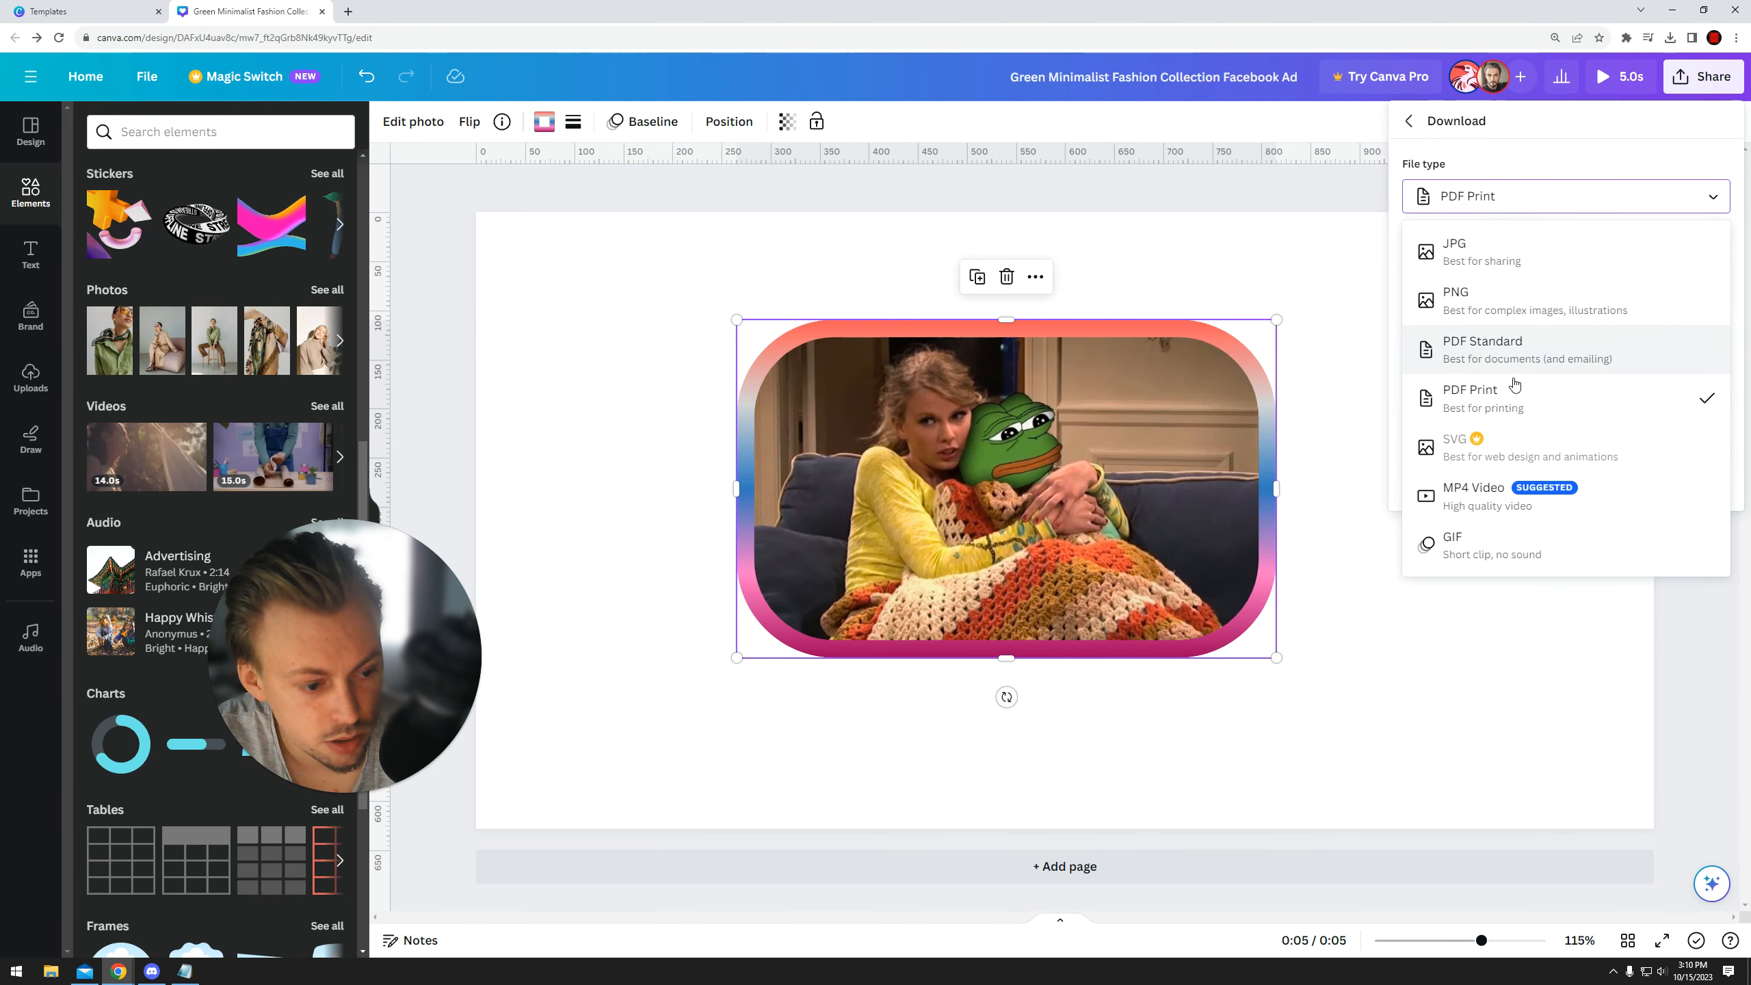
pyautogui.click(1496, 452)
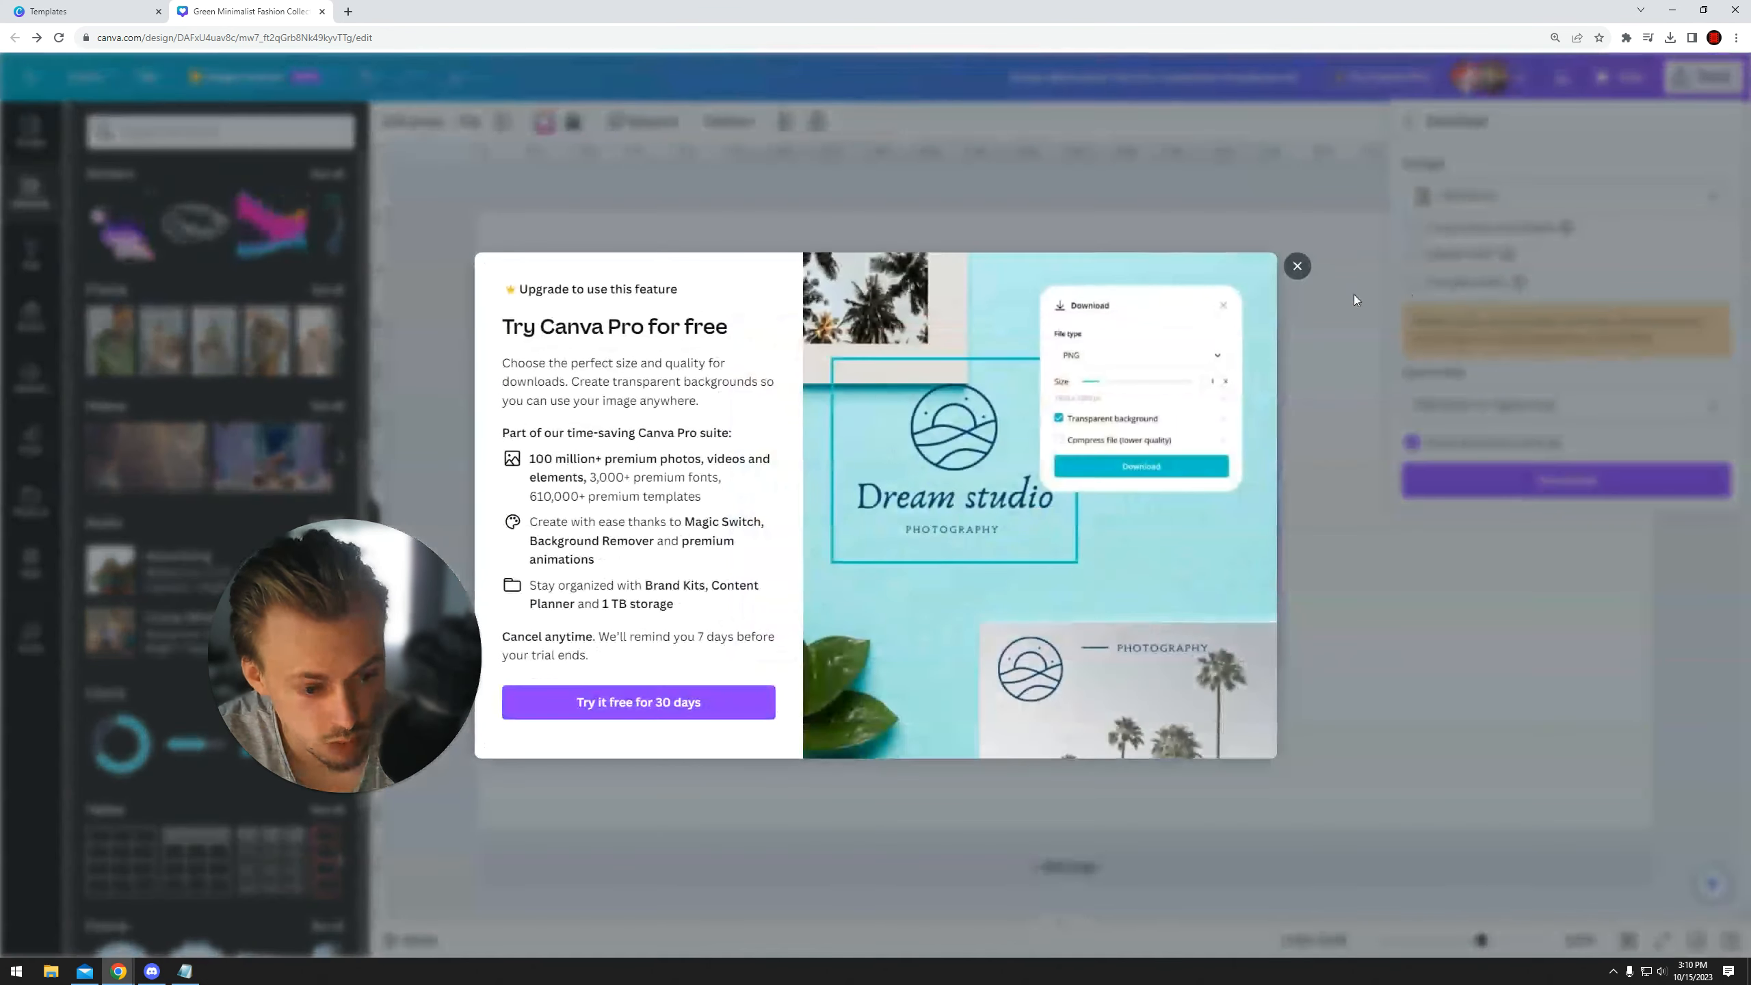
pyautogui.click(1297, 266)
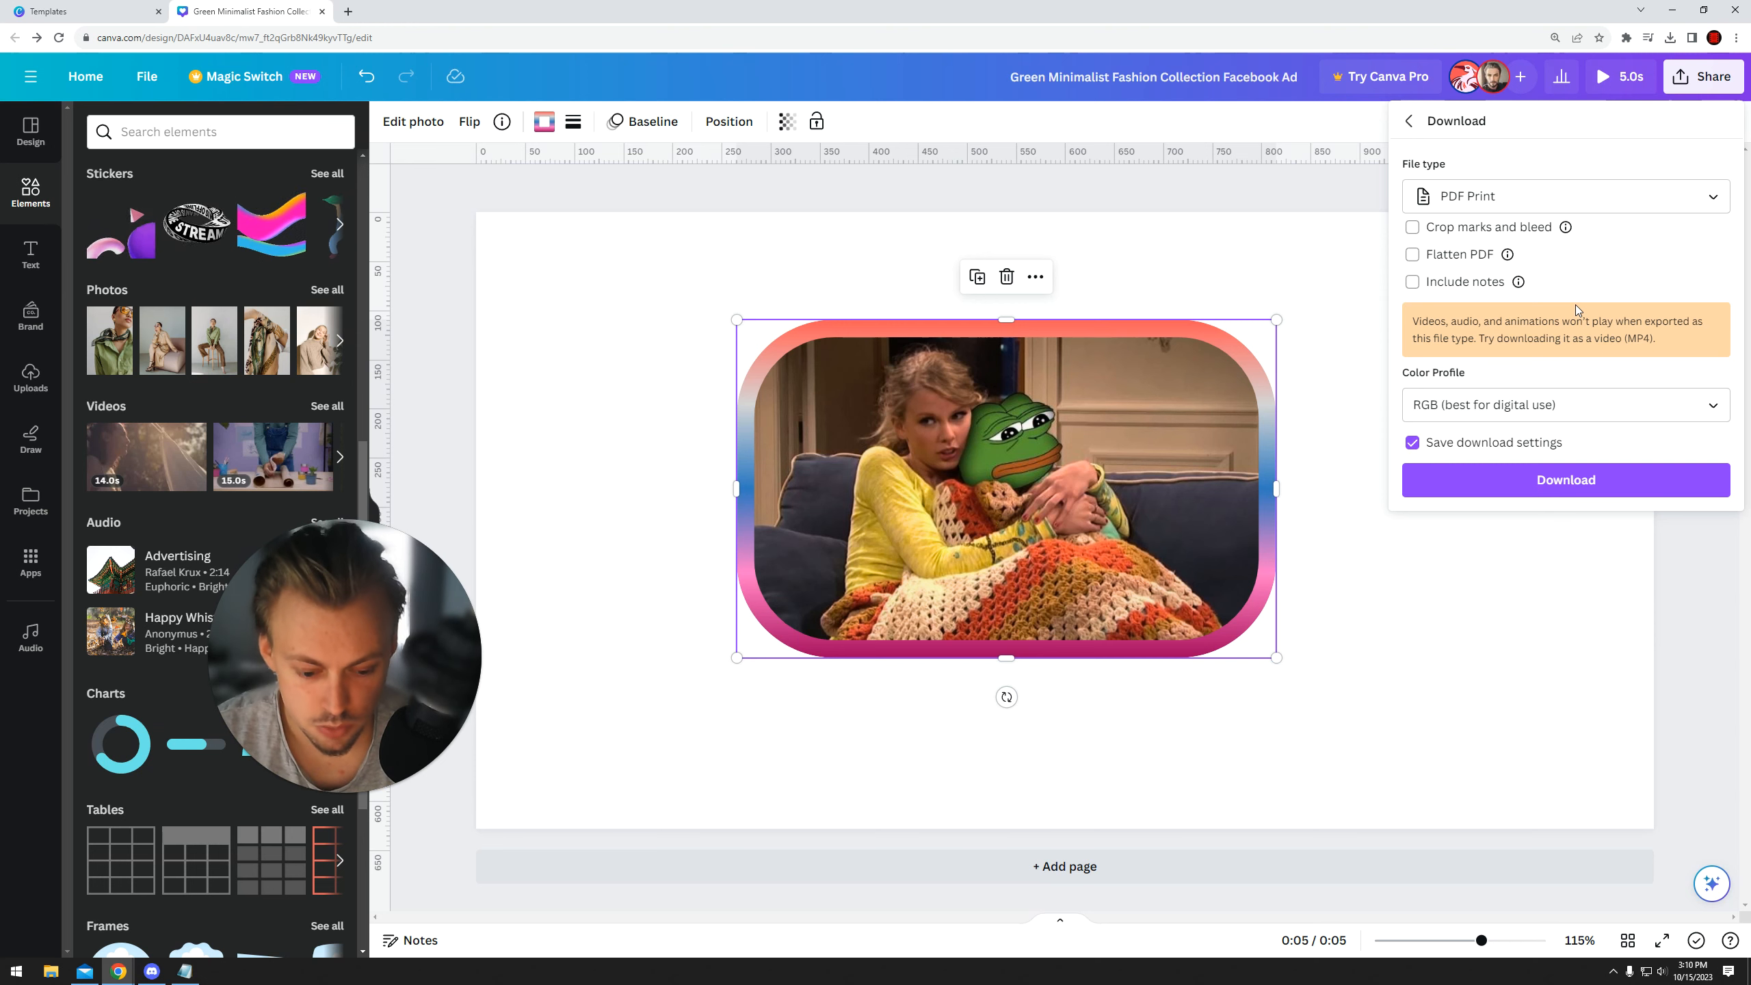
# - Close the download settings and look over the File commands for the design before dismissing them
pyautogui.click(1286, 199)
pyautogui.click(523, 232)
pyautogui.click(148, 77)
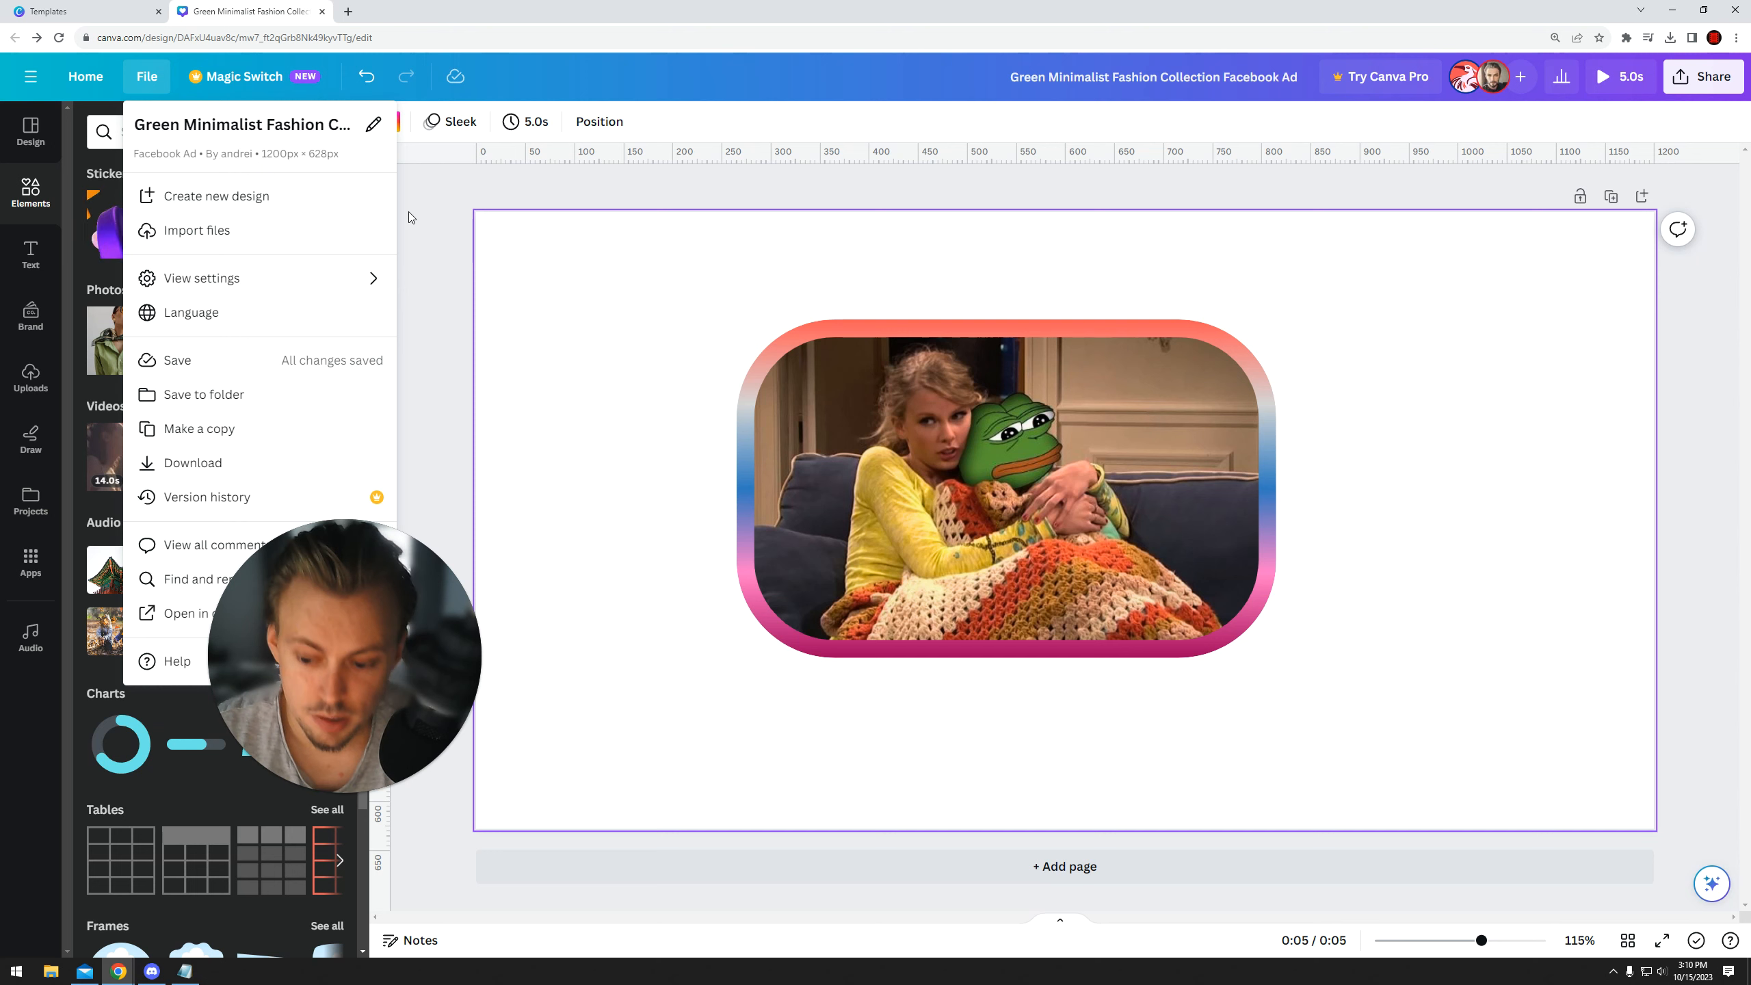
pyautogui.click(597, 264)
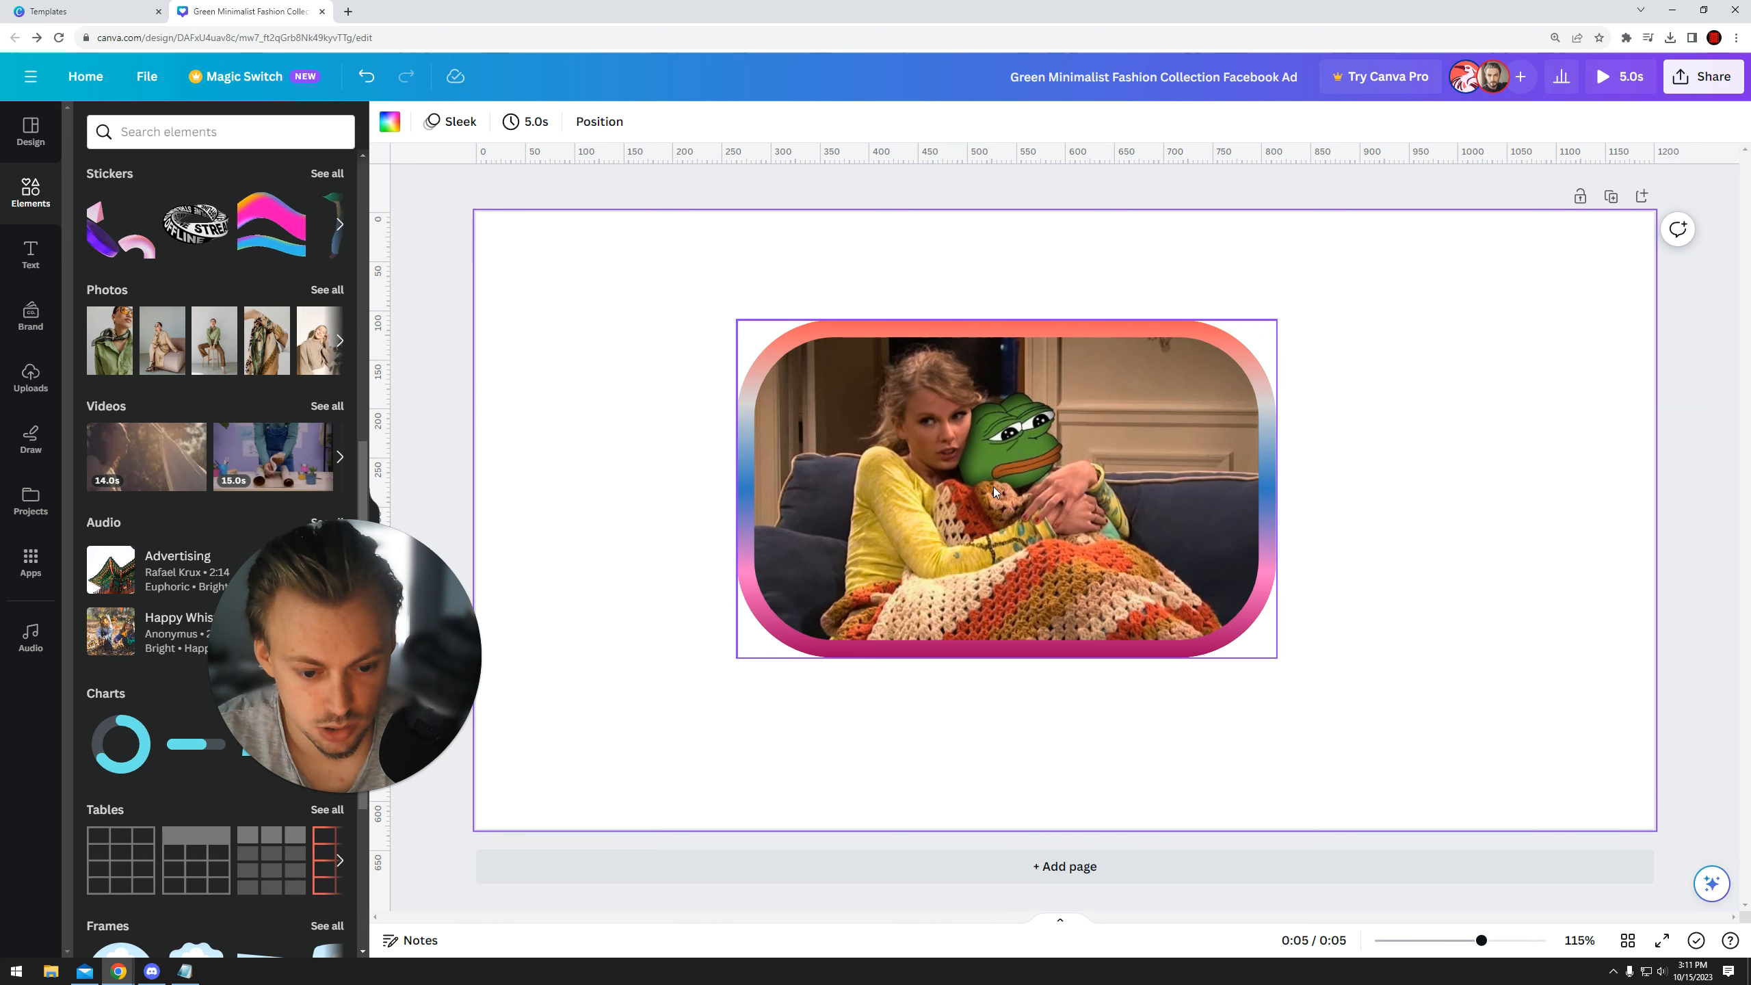
# - Delete the framed photo so the page is blank
pyautogui.moveTo(1482, 941)
pyautogui.mouseDown()
pyautogui.moveTo(1507, 940)
pyautogui.moveTo(1474, 945)
pyautogui.mouseUp()
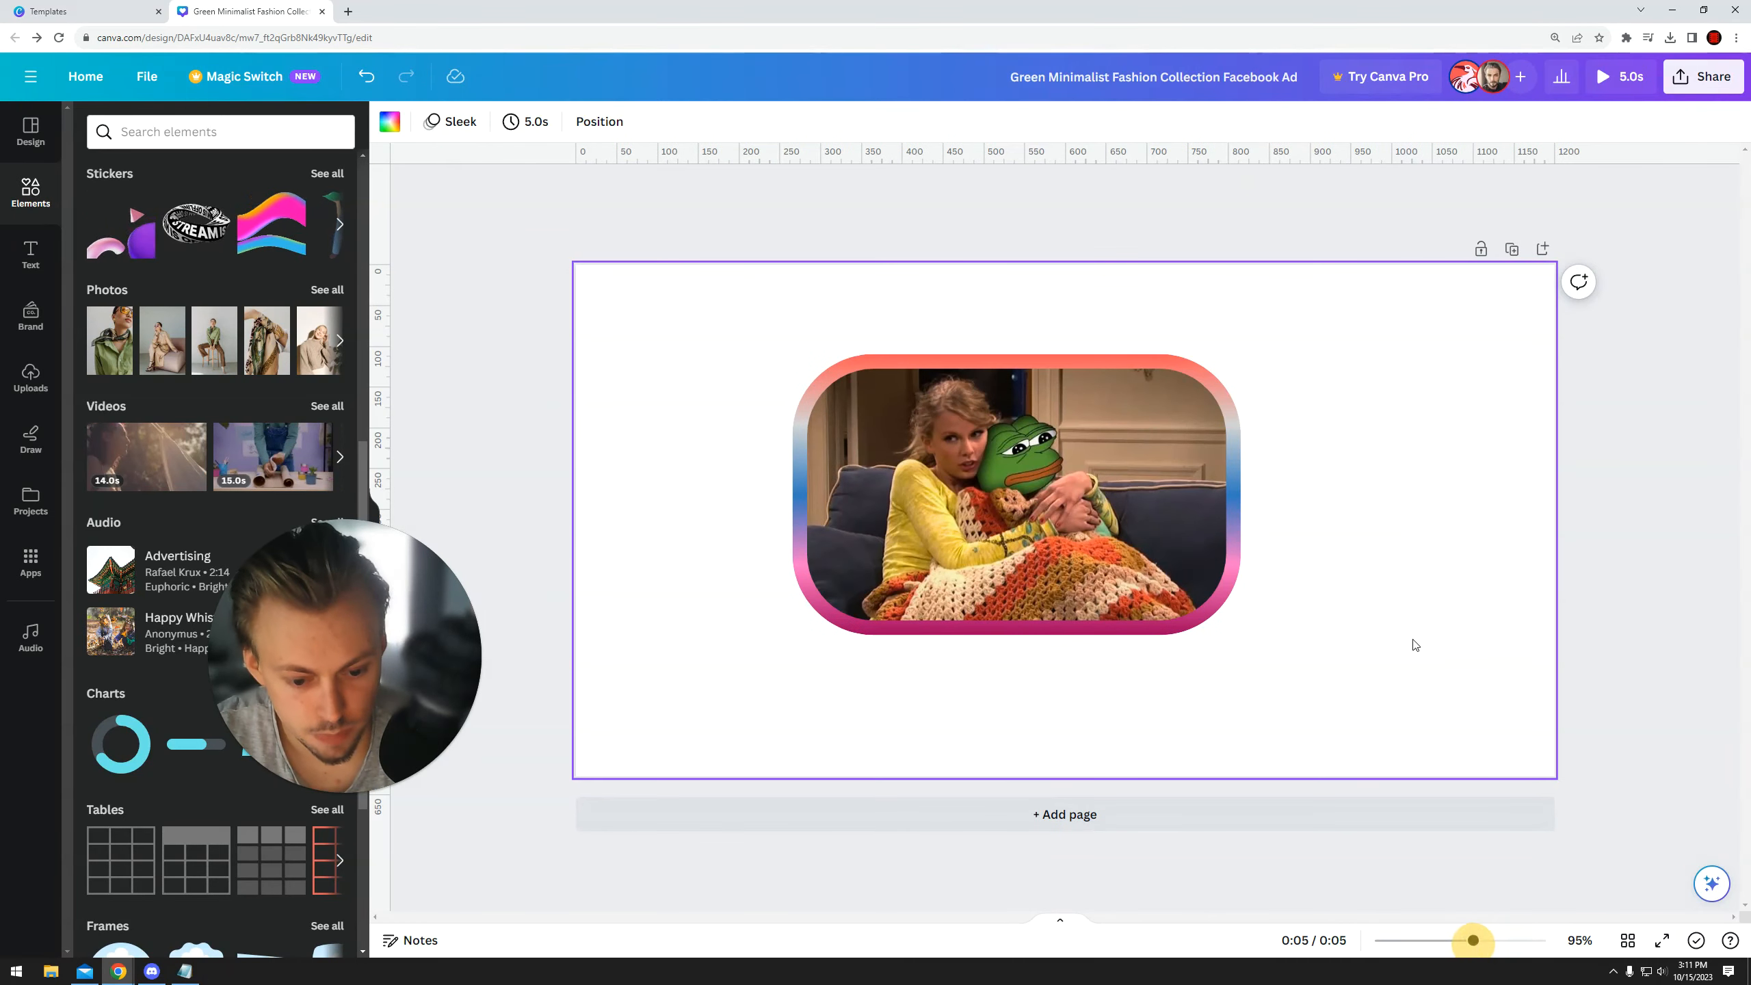
pyautogui.click(933, 642)
pyautogui.press('Delete')
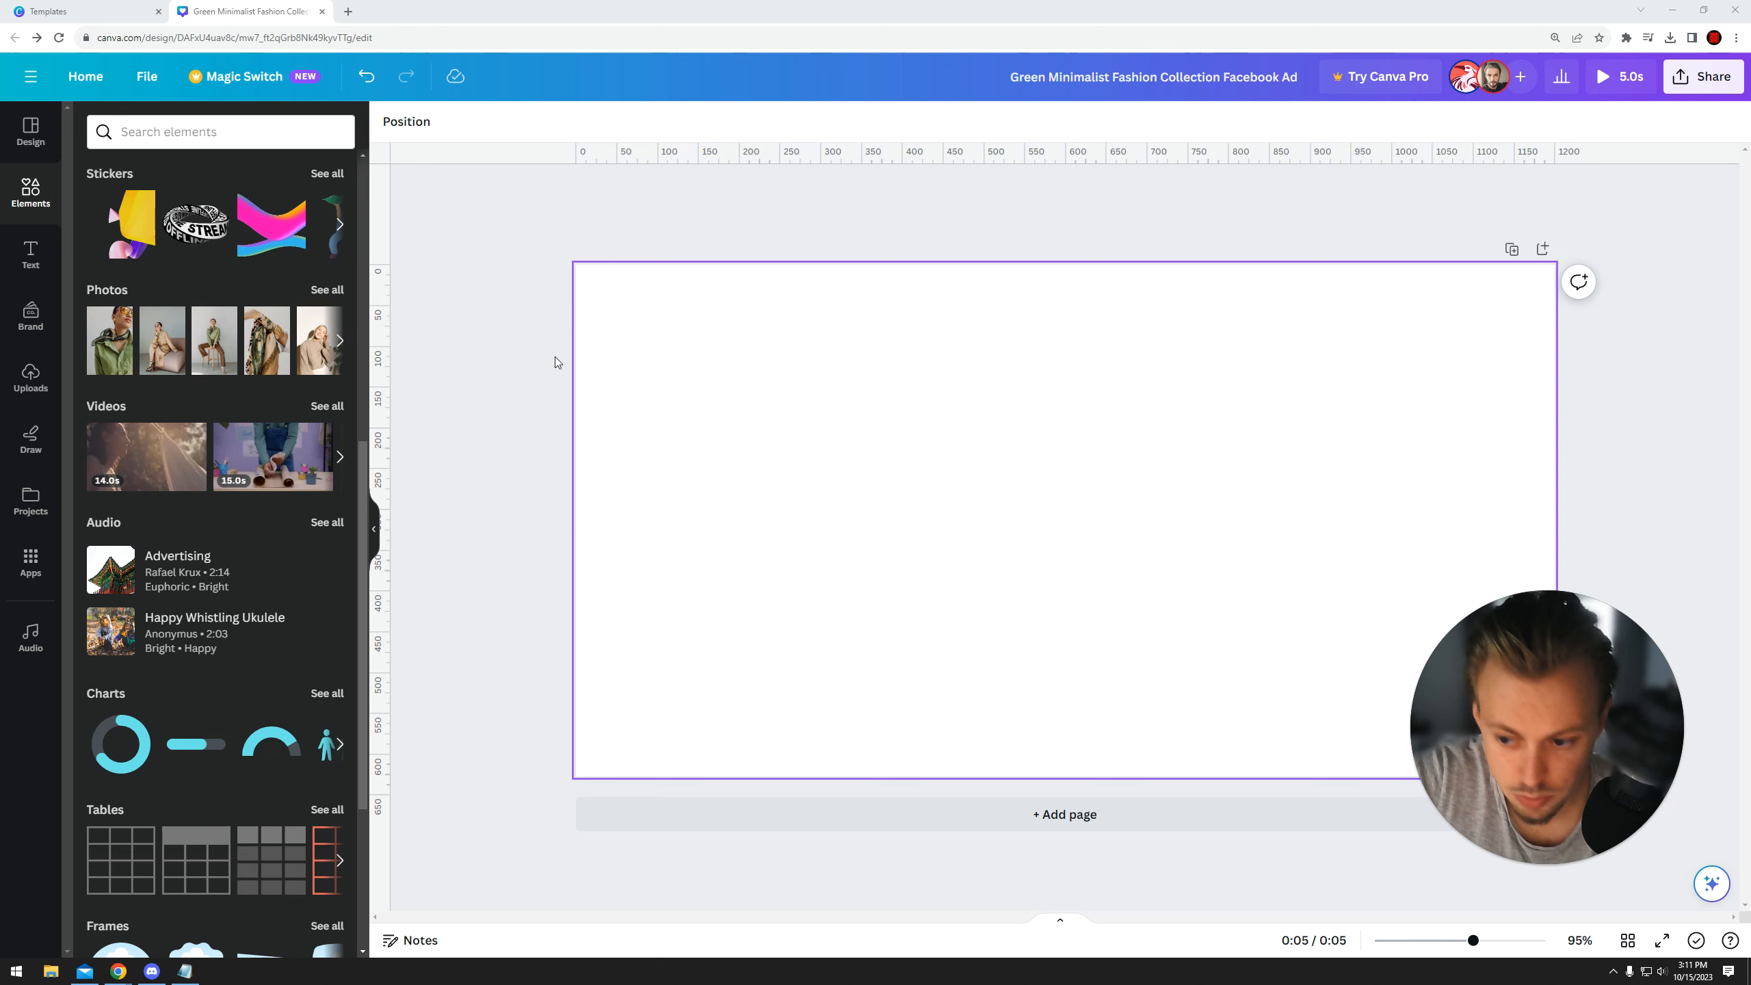
# - Add an "Add a heading" text to the page and move it slightly up and to the left
pyautogui.click(30, 255)
pyautogui.moveTo(187, 324); pyautogui.dragTo(820, 365)
pyautogui.click(777, 540)
pyautogui.click(883, 403)
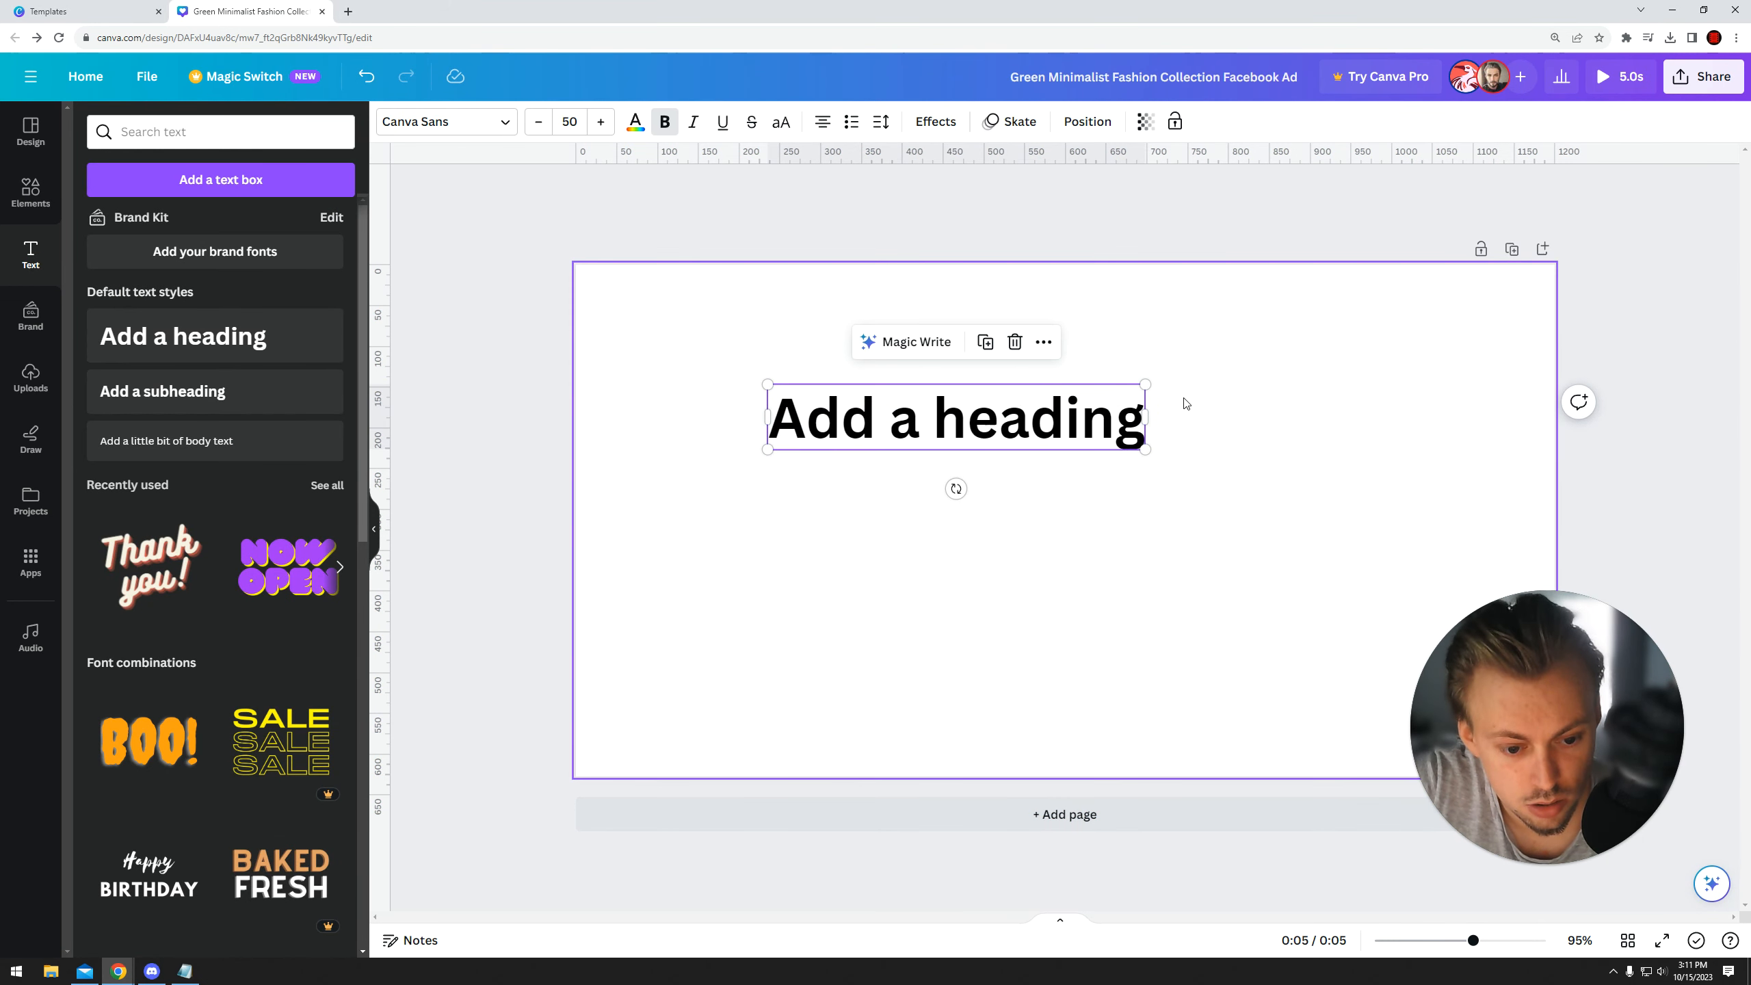
pyautogui.moveTo(1581, 670); pyautogui.dragTo(1544, 610)
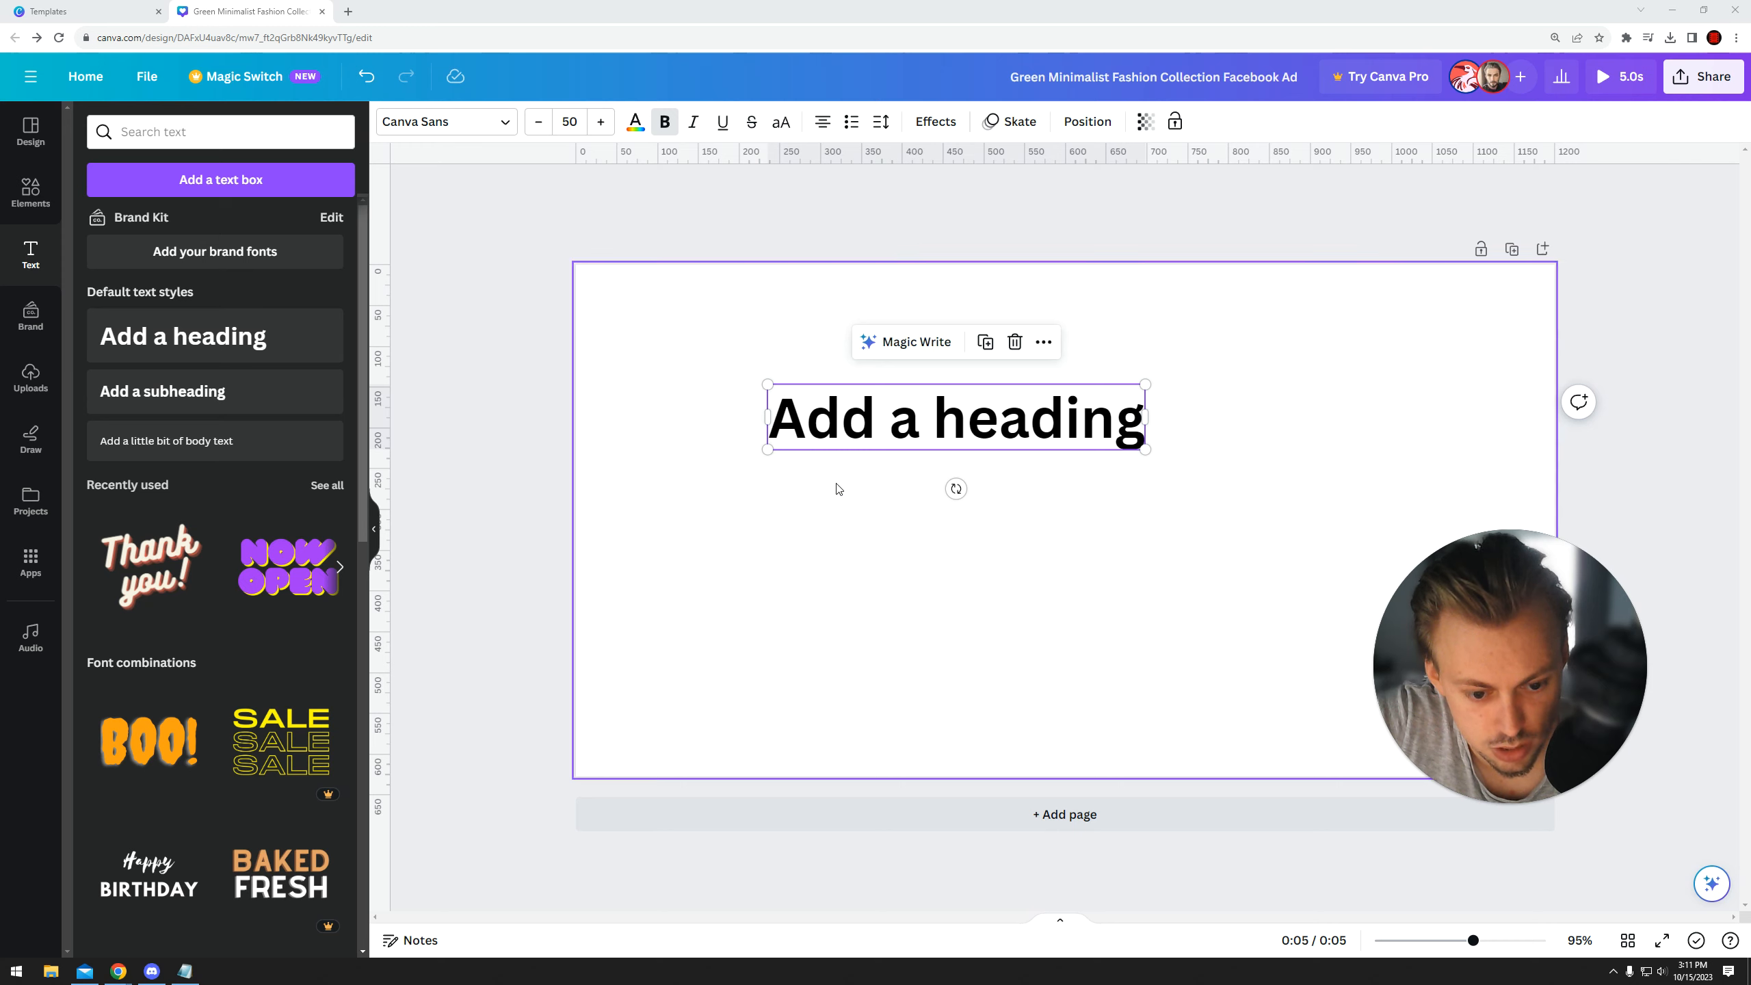
pyautogui.moveTo(904, 420); pyautogui.dragTo(845, 396)
pyautogui.moveTo(1383, 592); pyautogui.dragTo(1223, 576)
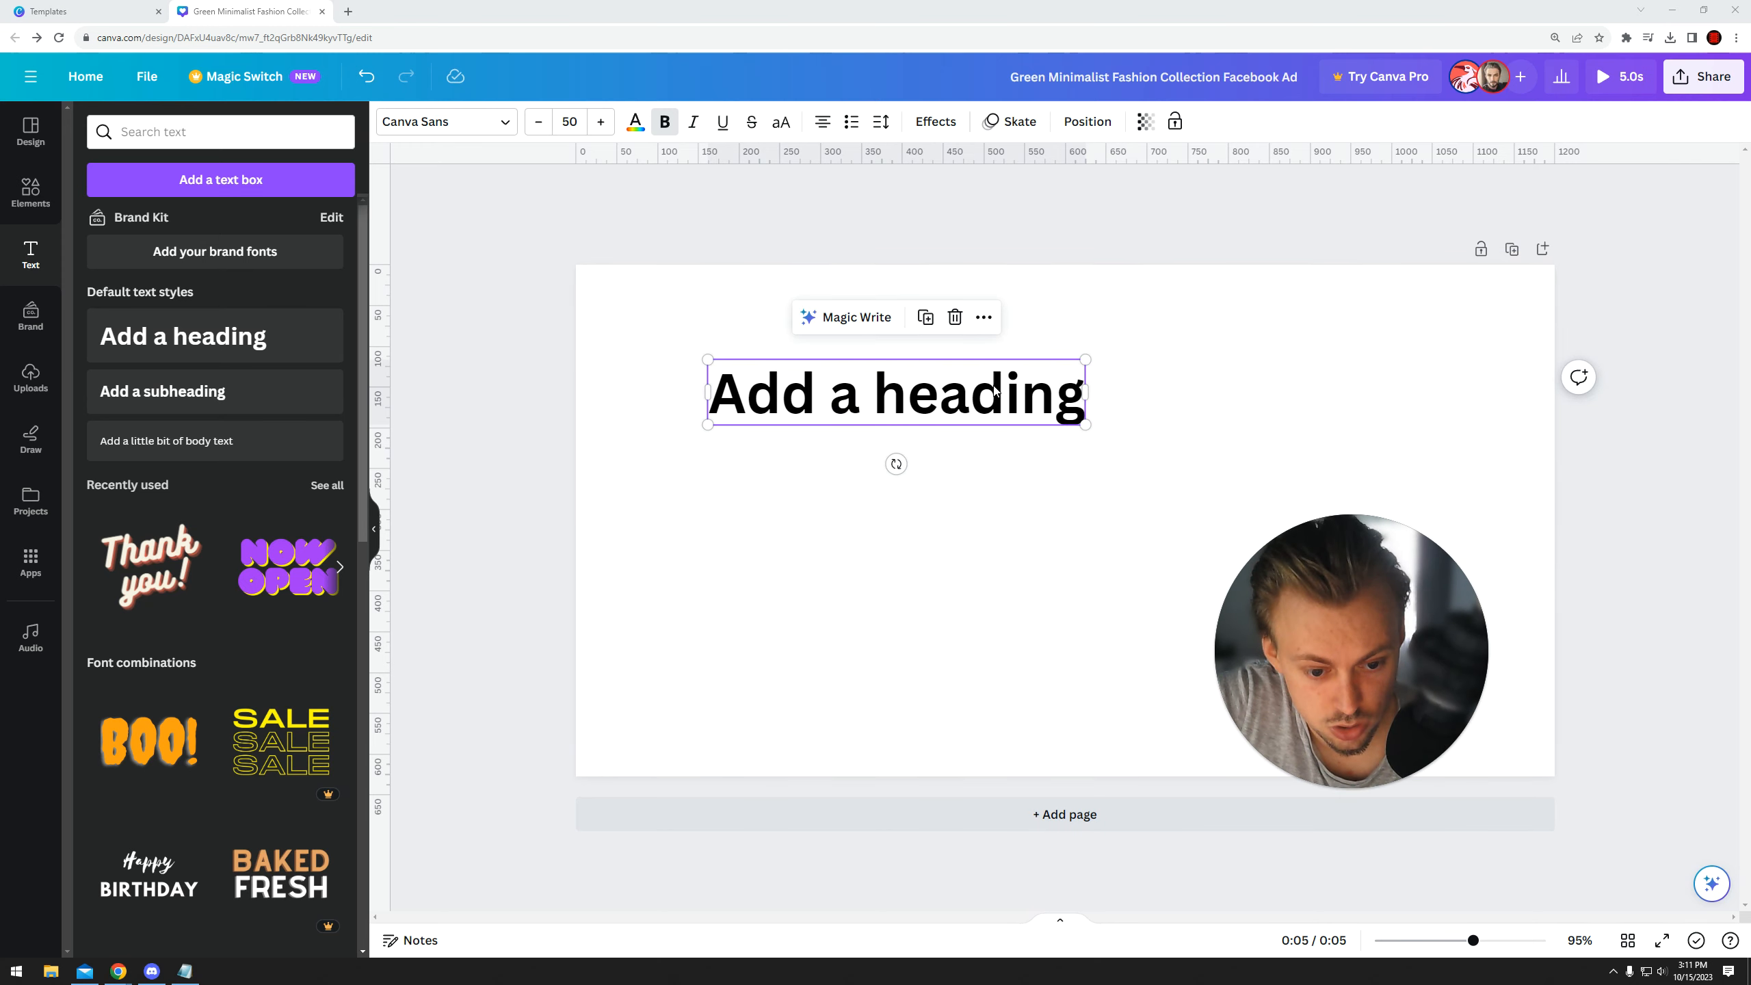
# - Examine the heading text up close at 324% and 500% zoom, and return the view to 83%
pyautogui.moveTo(1474, 939); pyautogui.dragTo(1526, 939)
pyautogui.scroll(-5, 808, 502)
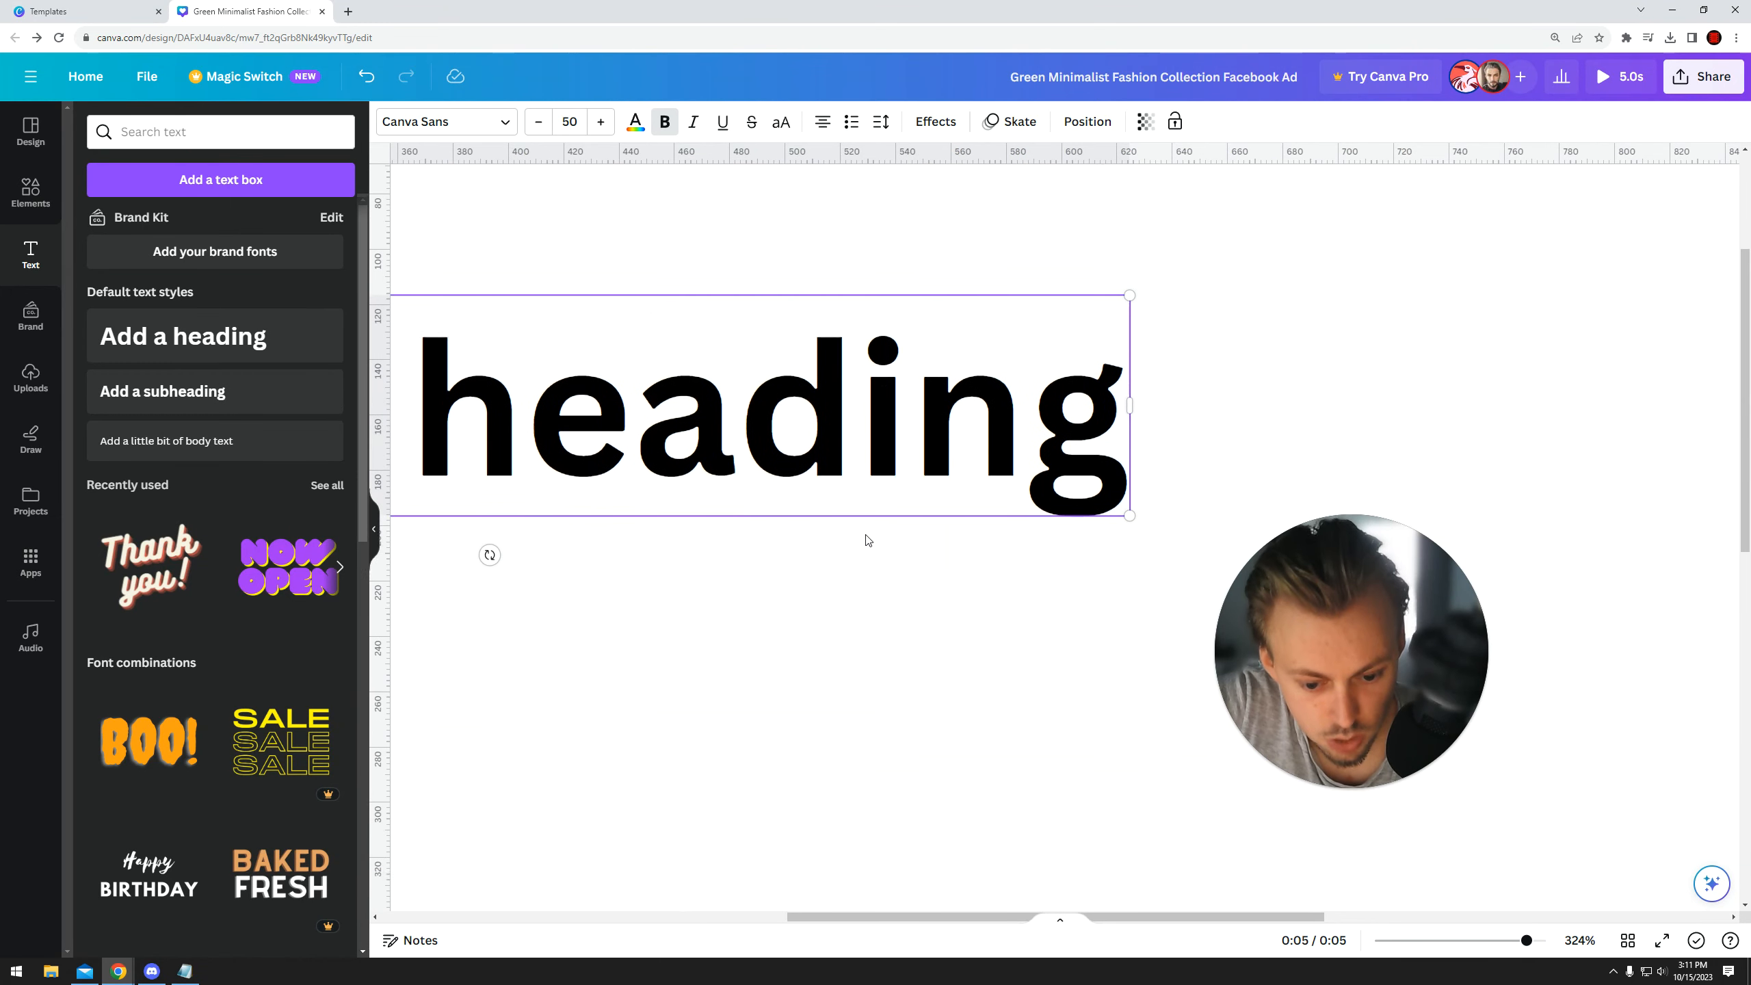
pyautogui.moveTo(1134, 916); pyautogui.dragTo(1037, 913)
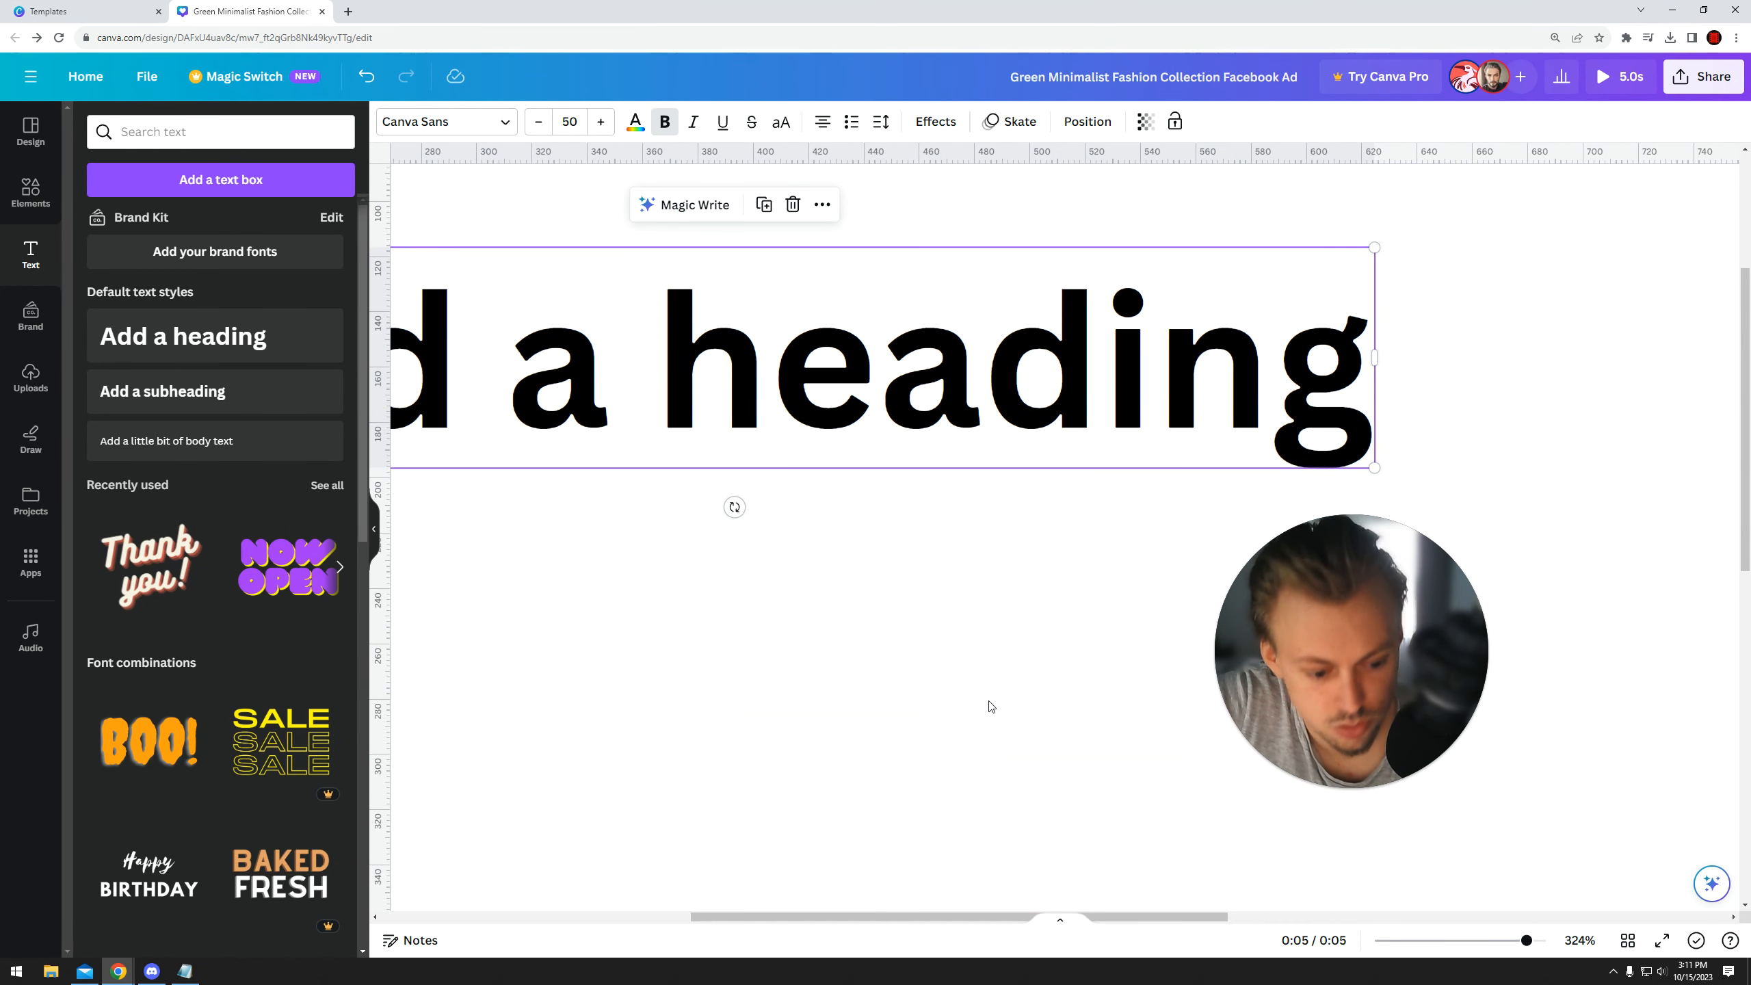
pyautogui.moveTo(1294, 676); pyautogui.dragTo(1487, 685)
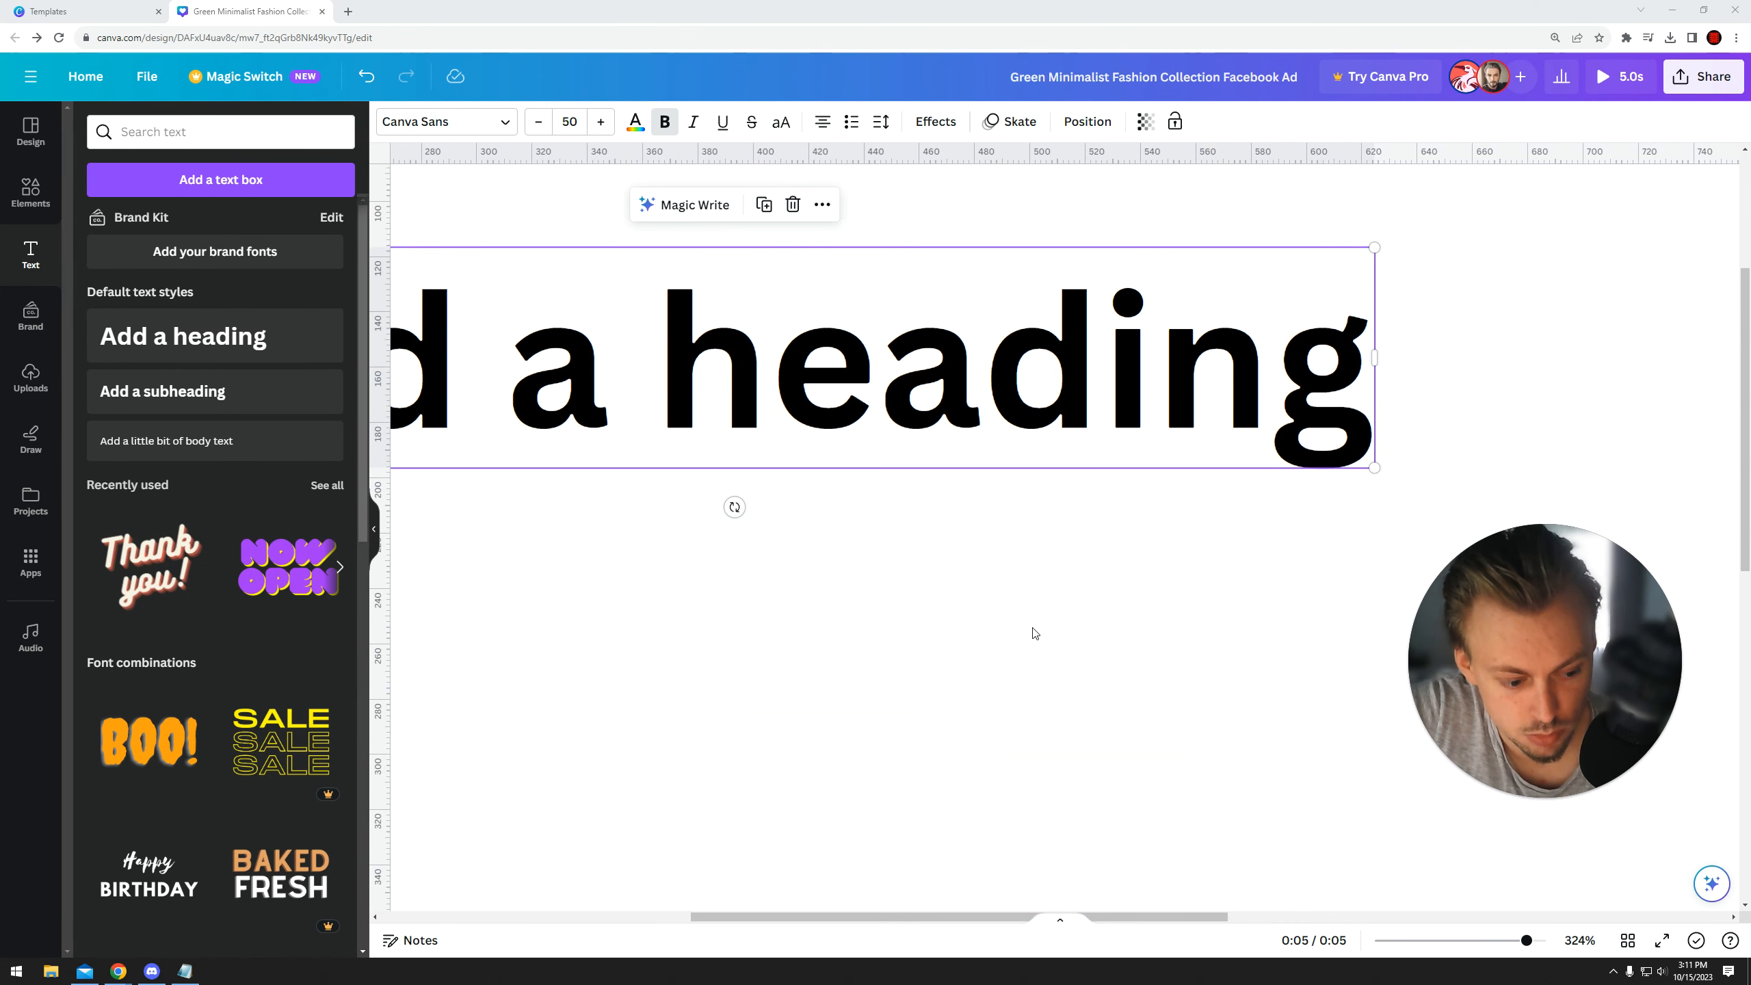
pyautogui.moveTo(925, 914); pyautogui.dragTo(755, 912)
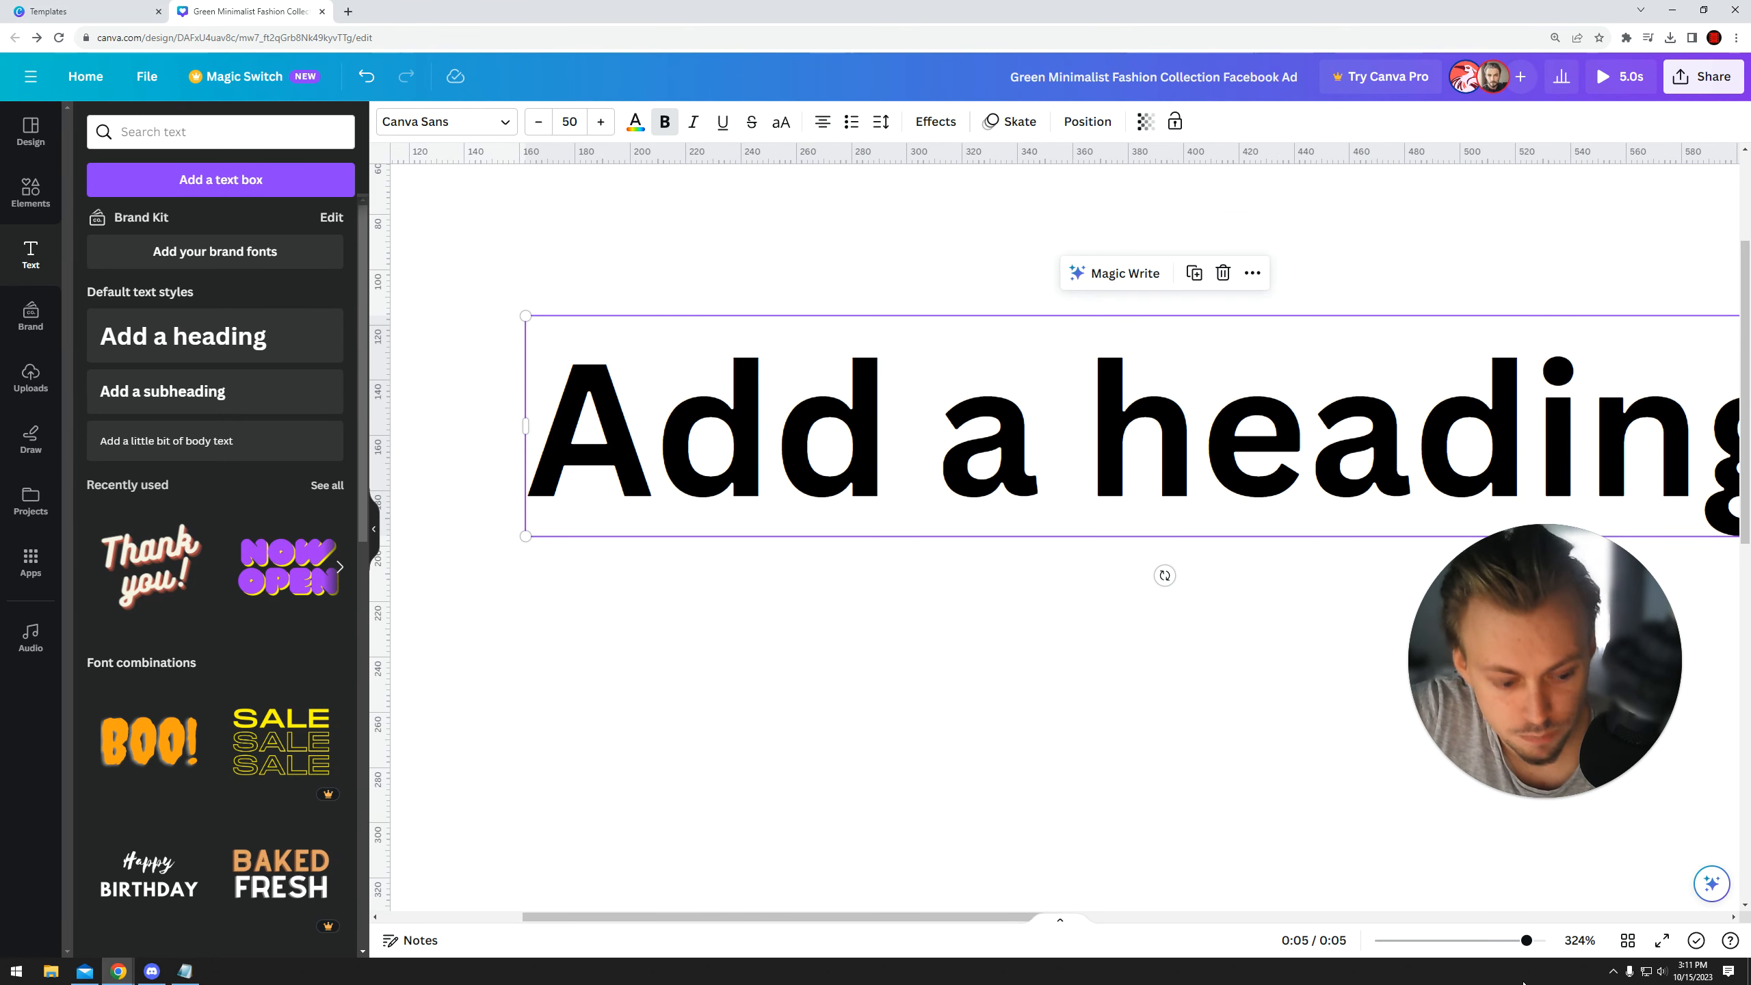
pyautogui.moveTo(1527, 941); pyautogui.dragTo(1570, 933)
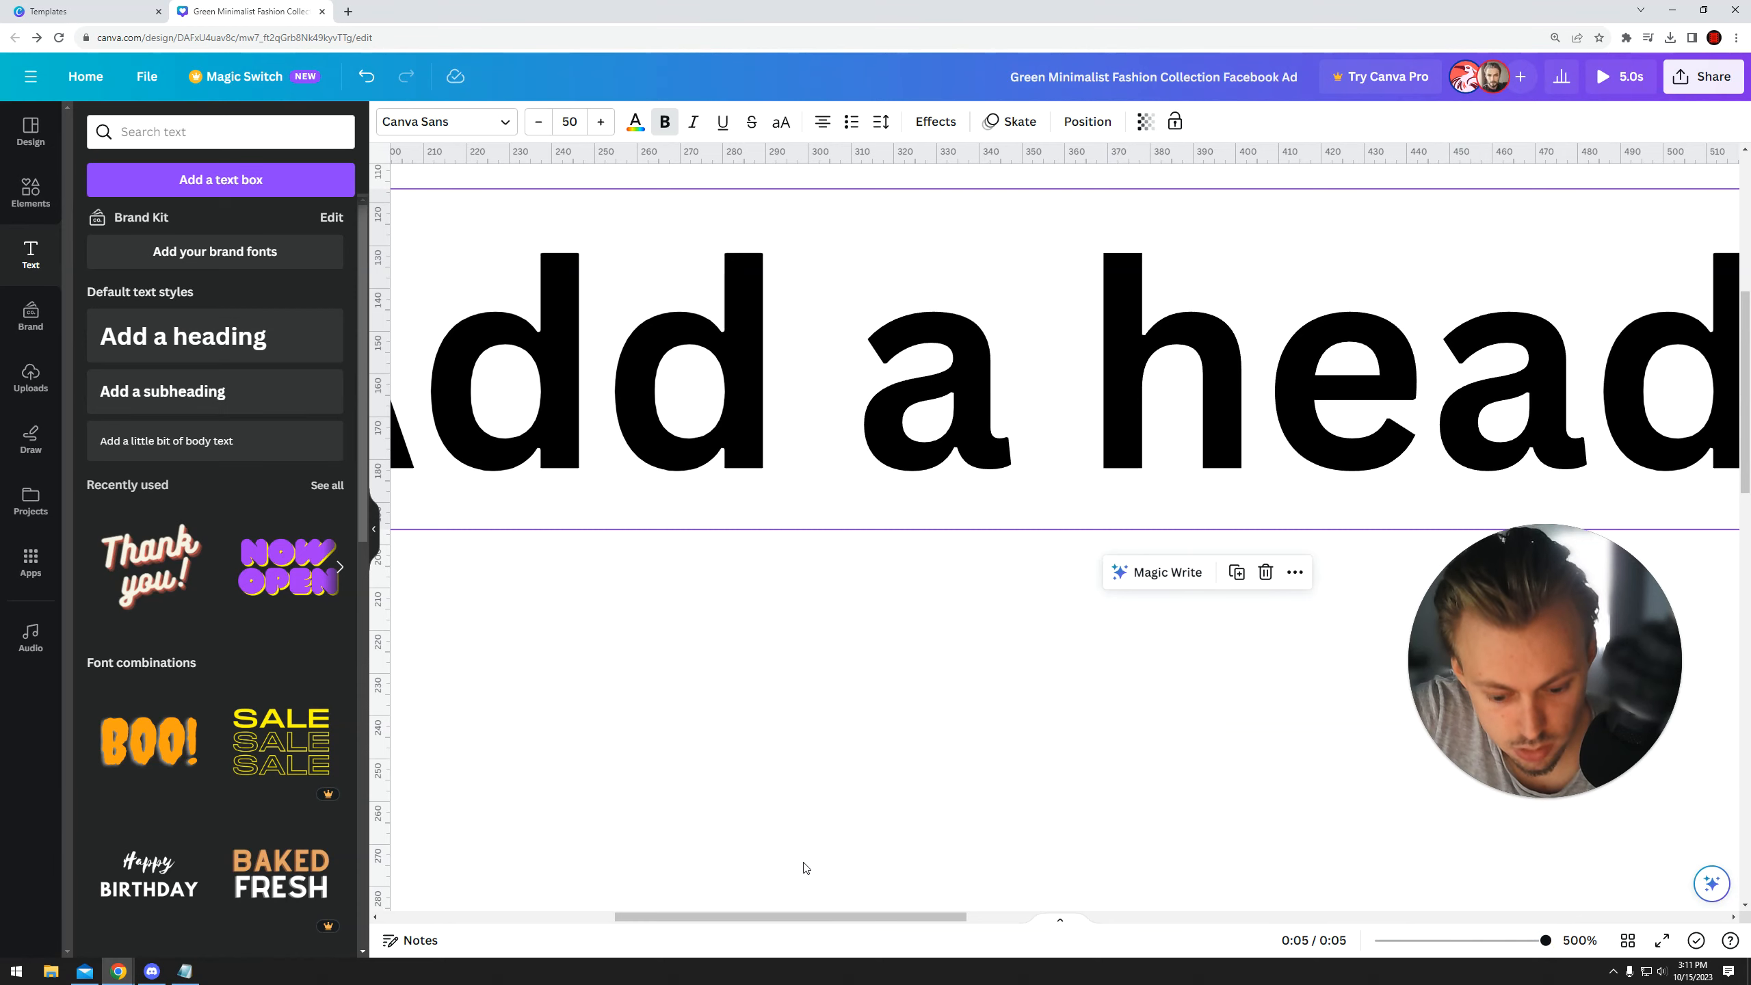
pyautogui.moveTo(821, 915); pyautogui.dragTo(716, 907)
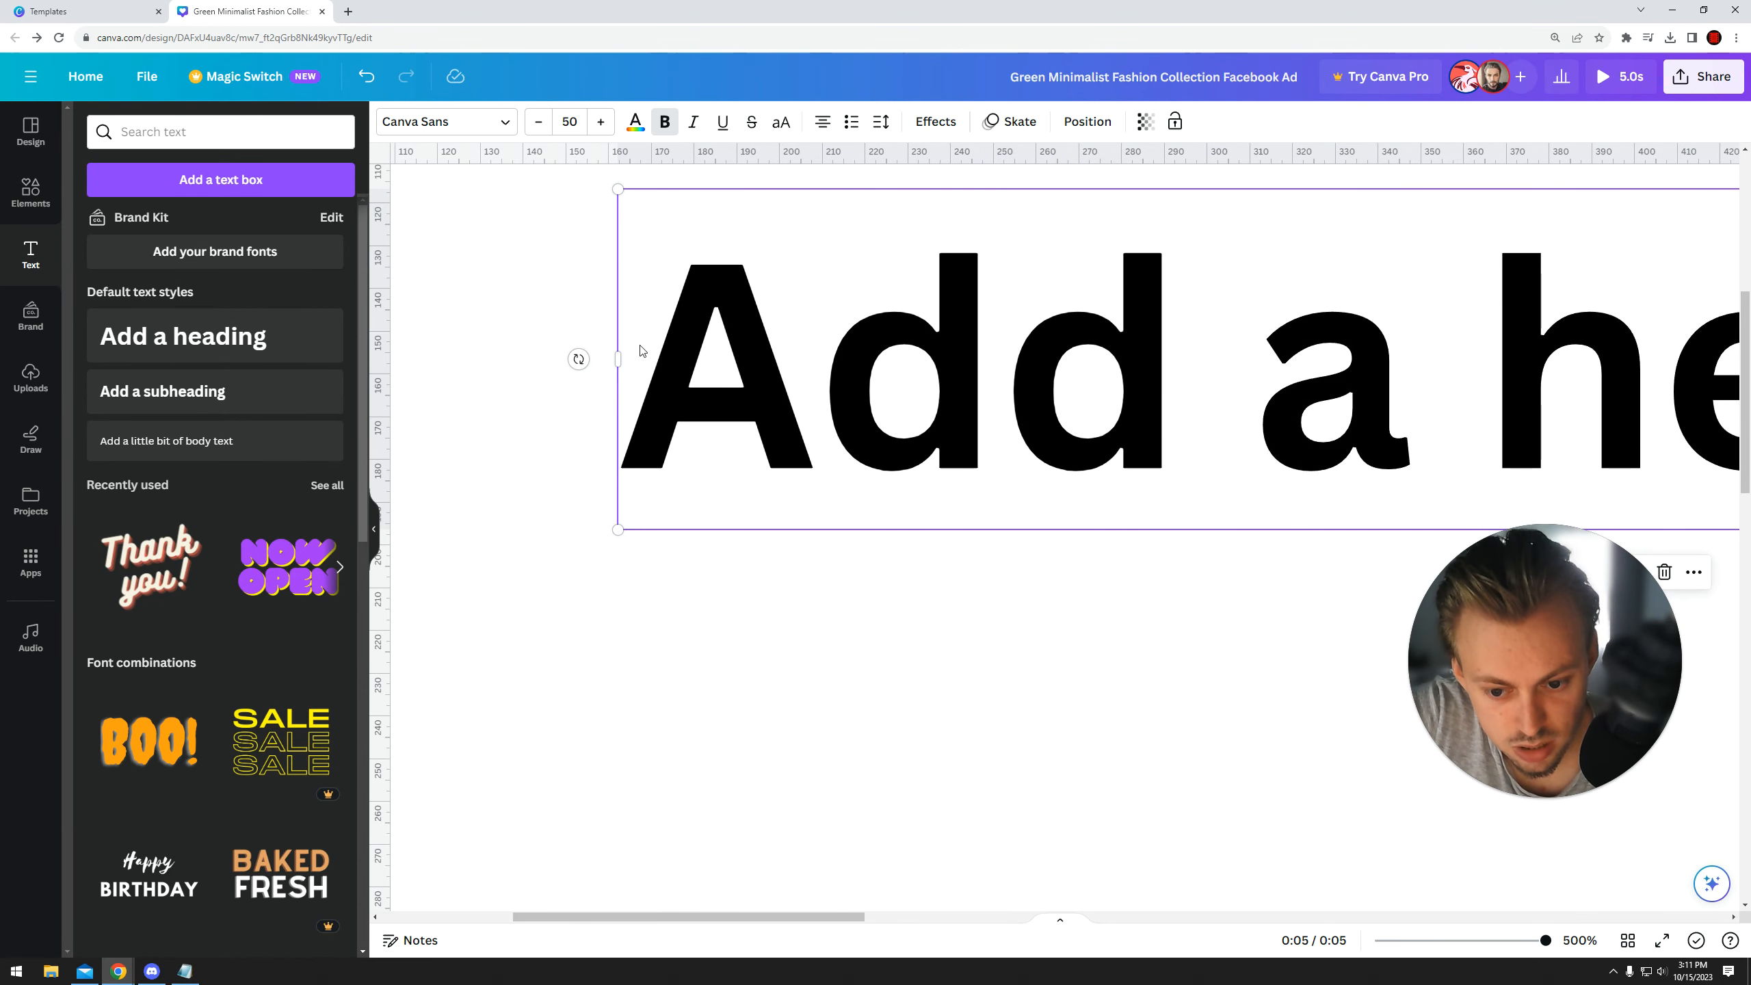
pyautogui.moveTo(1545, 940); pyautogui.dragTo(1467, 940)
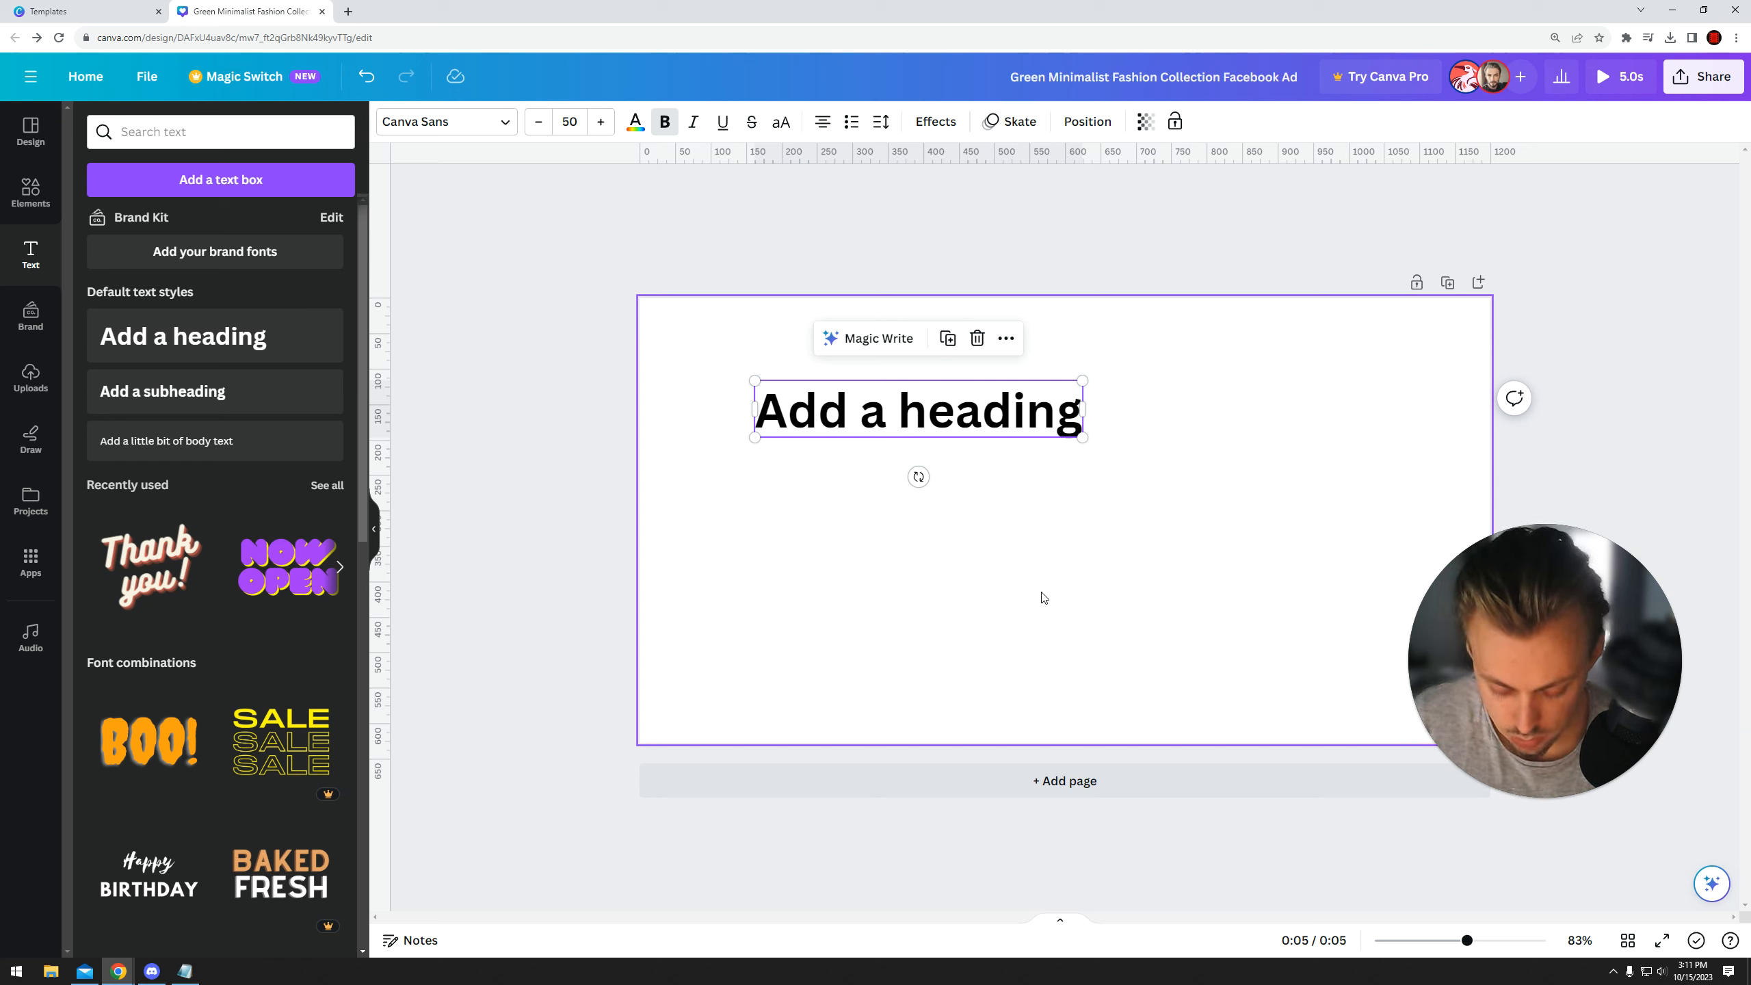
# - Browse the Elements library from shapes and graphics through frames, grids and collections, and return to the shapes
pyautogui.click(33, 200)
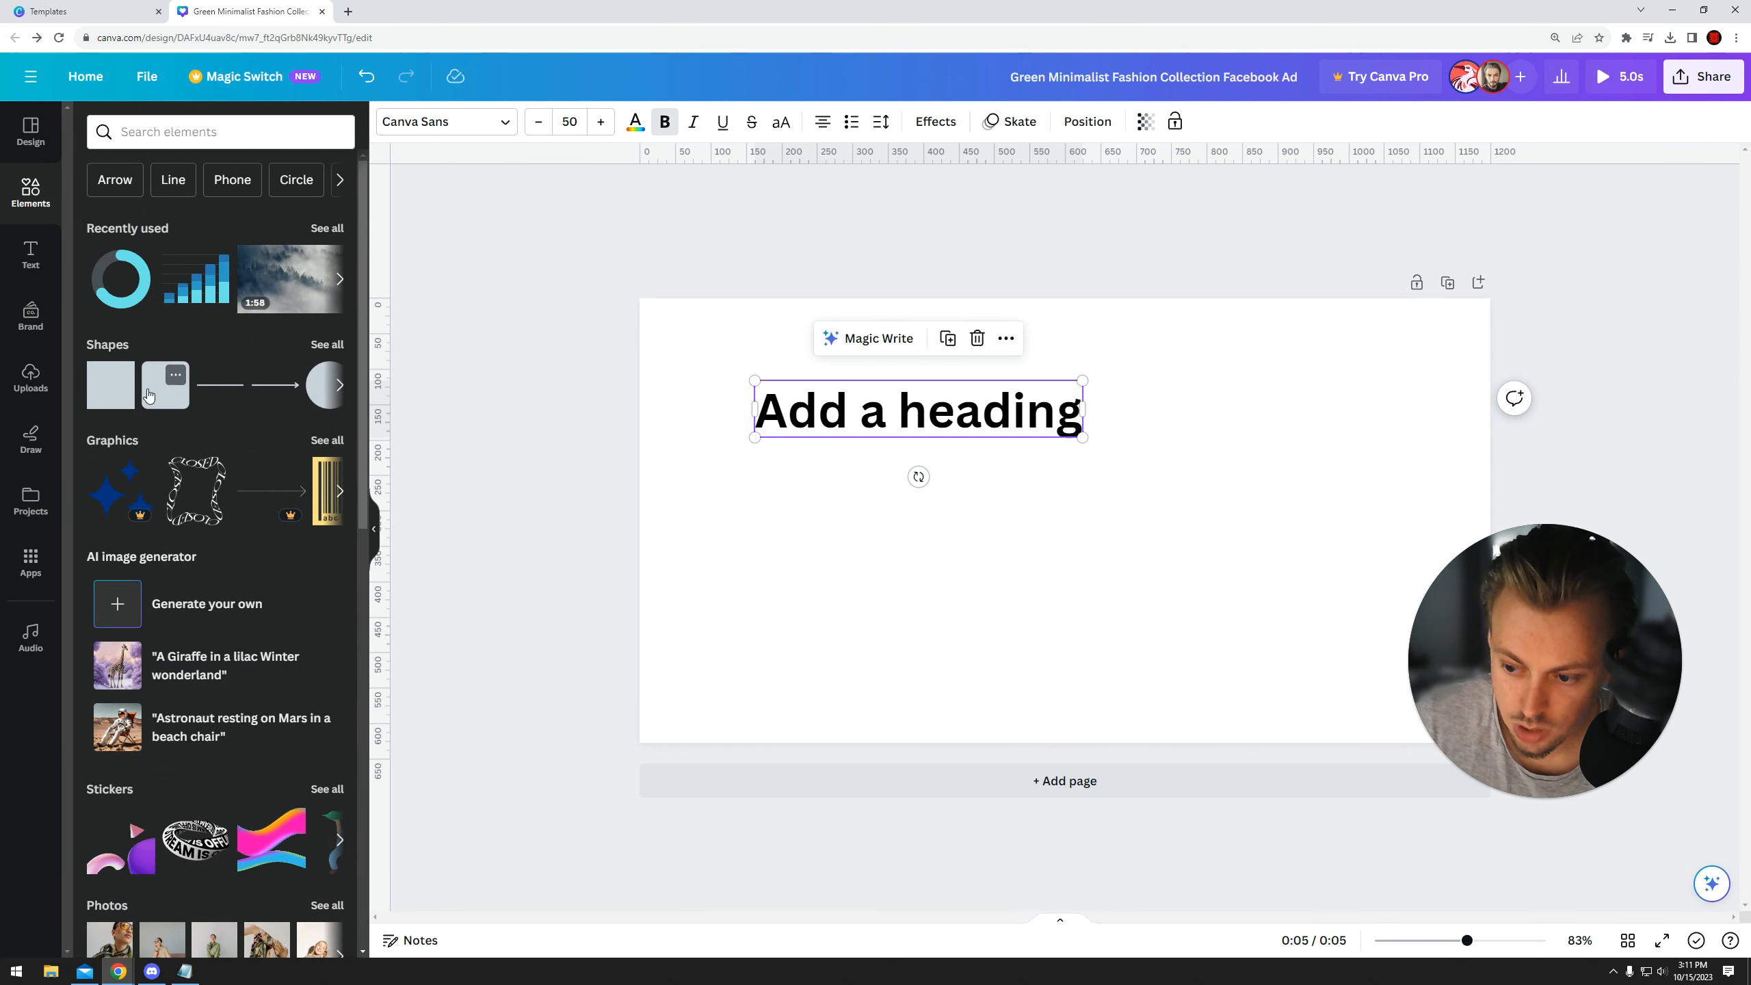
pyautogui.scroll(-9, 220, 448)
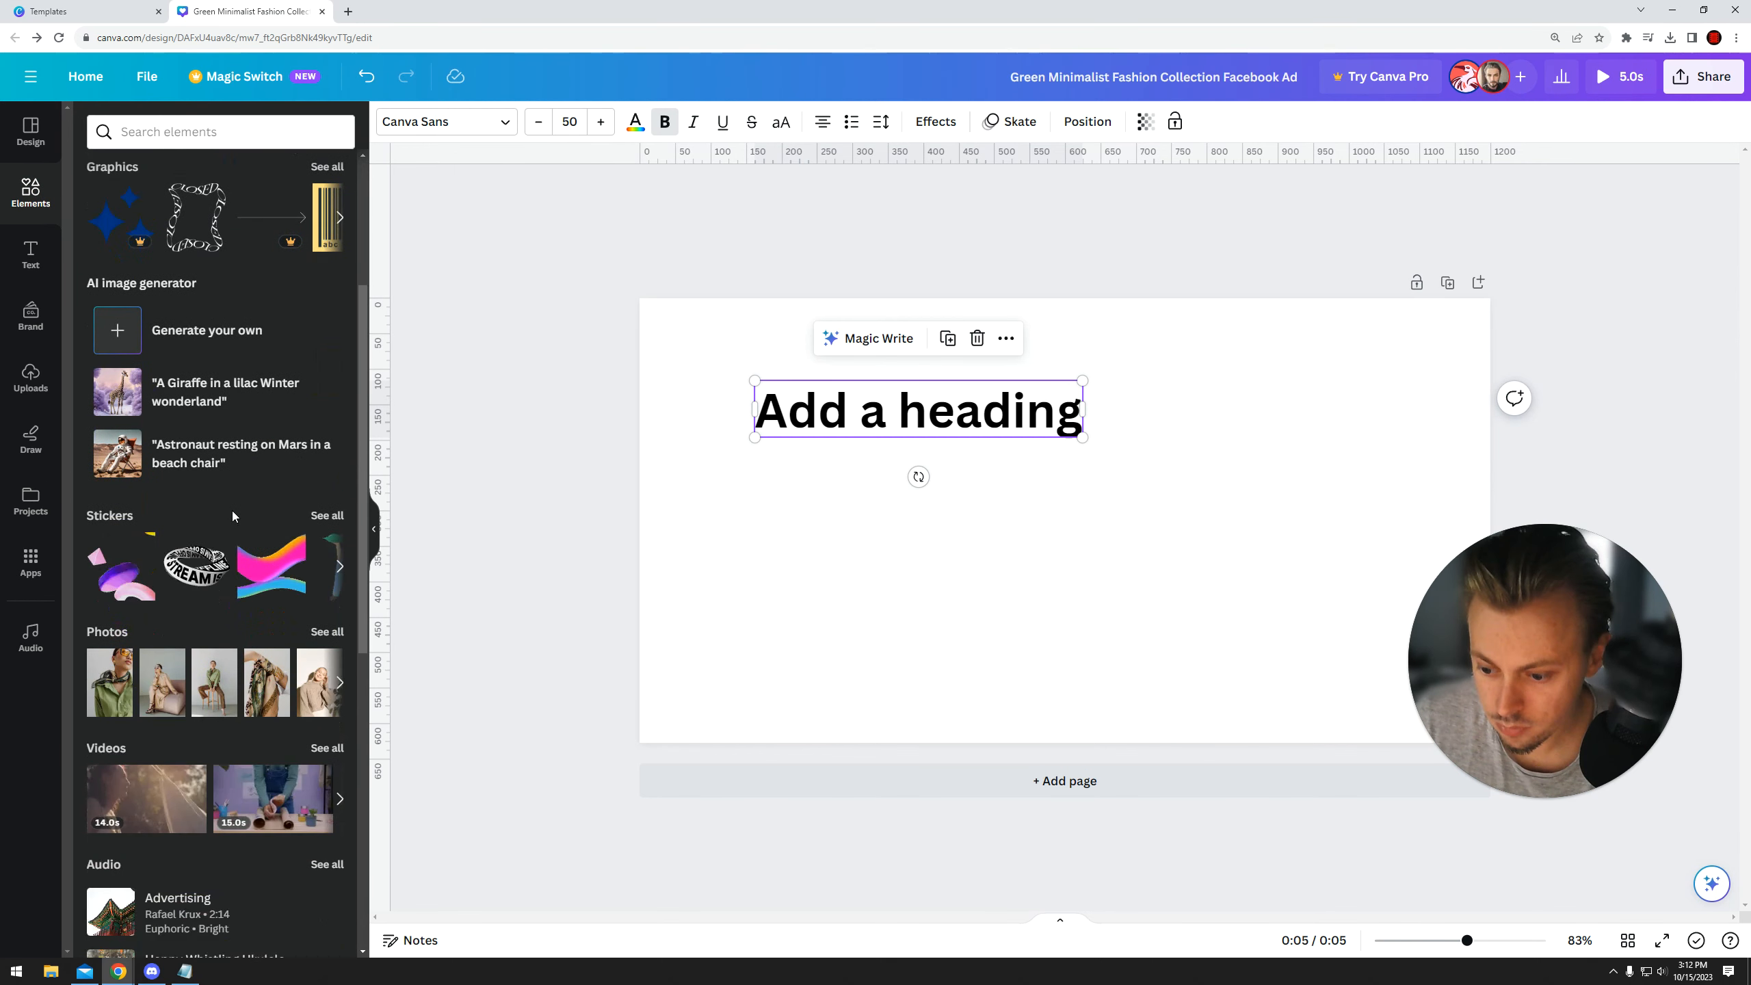
pyautogui.scroll(8, 220, 525)
pyautogui.scroll(-12, 204, 498)
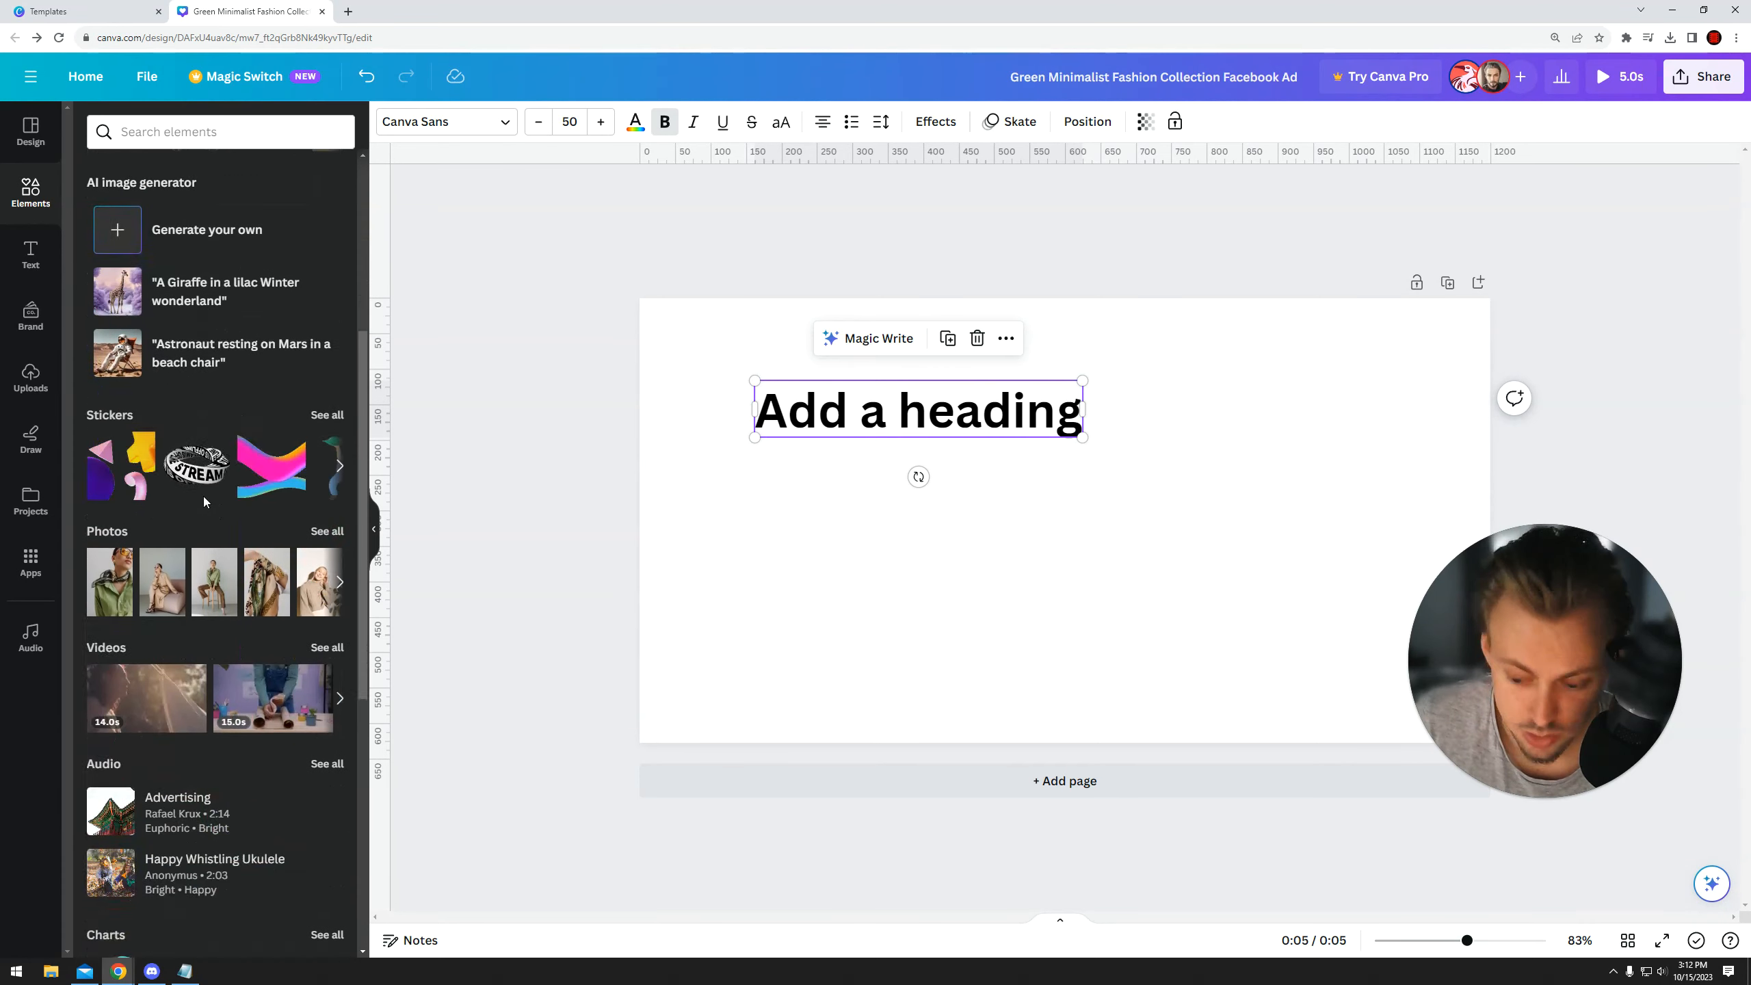
pyautogui.scroll(-4, 207, 502)
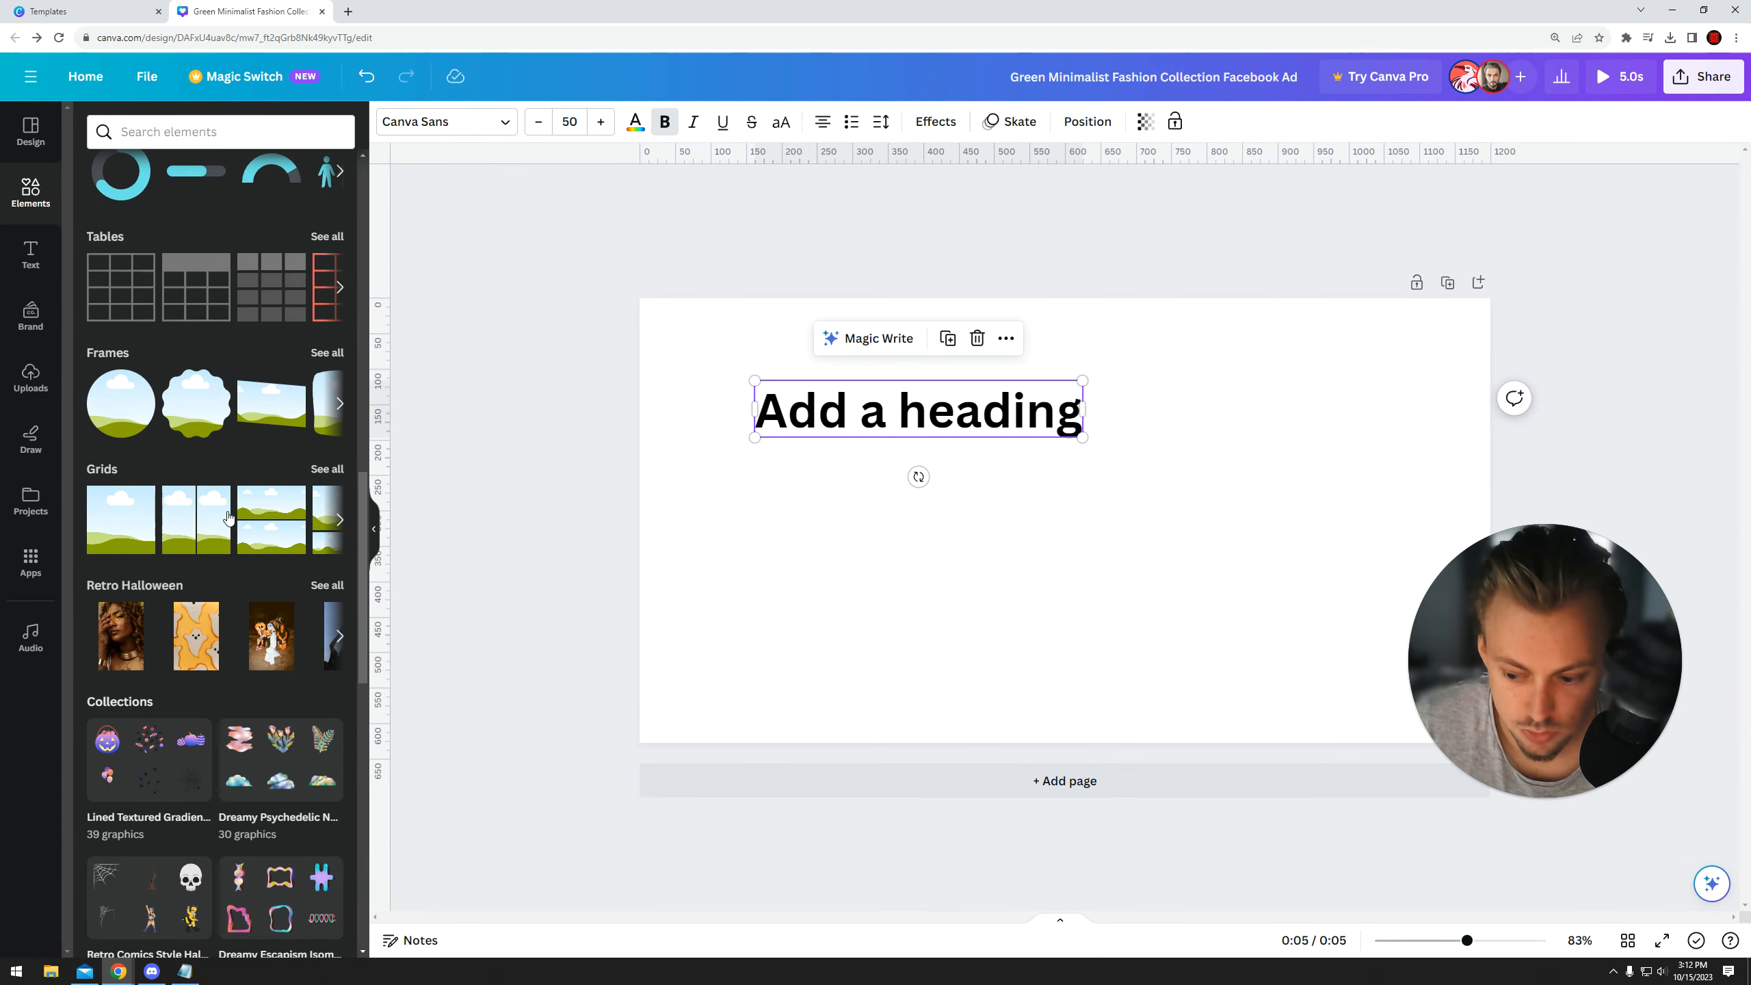
pyautogui.scroll(-15, 177, 731)
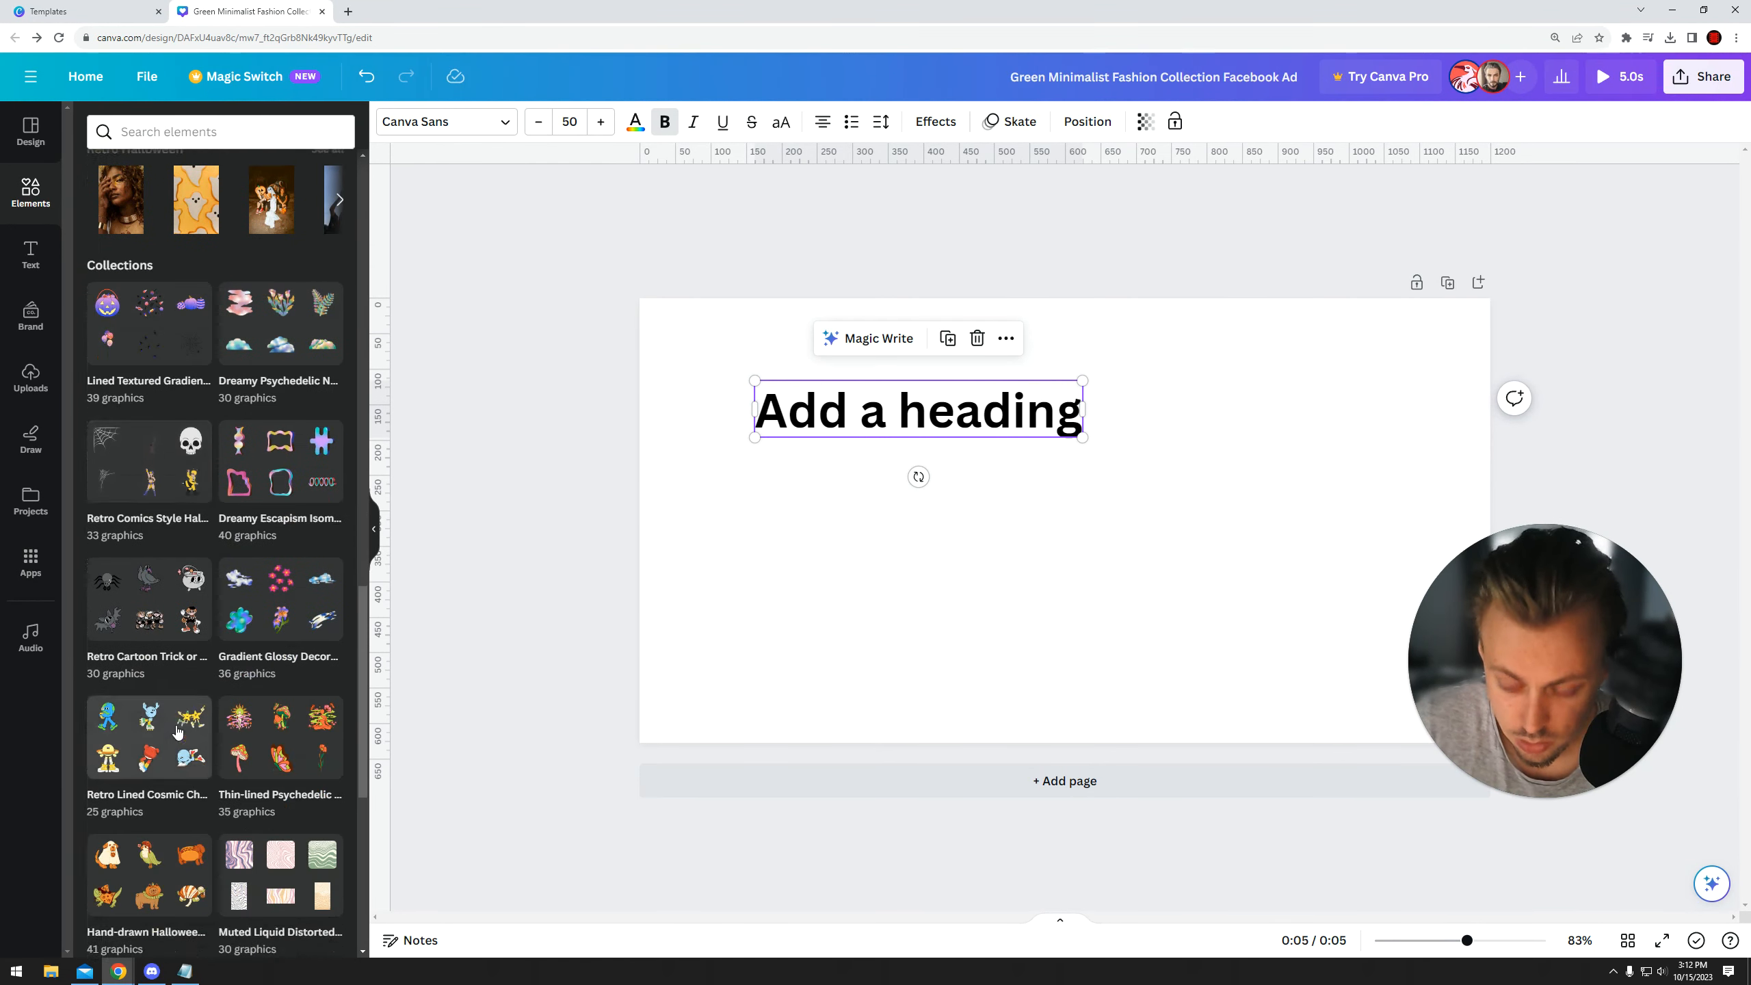
pyautogui.scroll(-1, 177, 731)
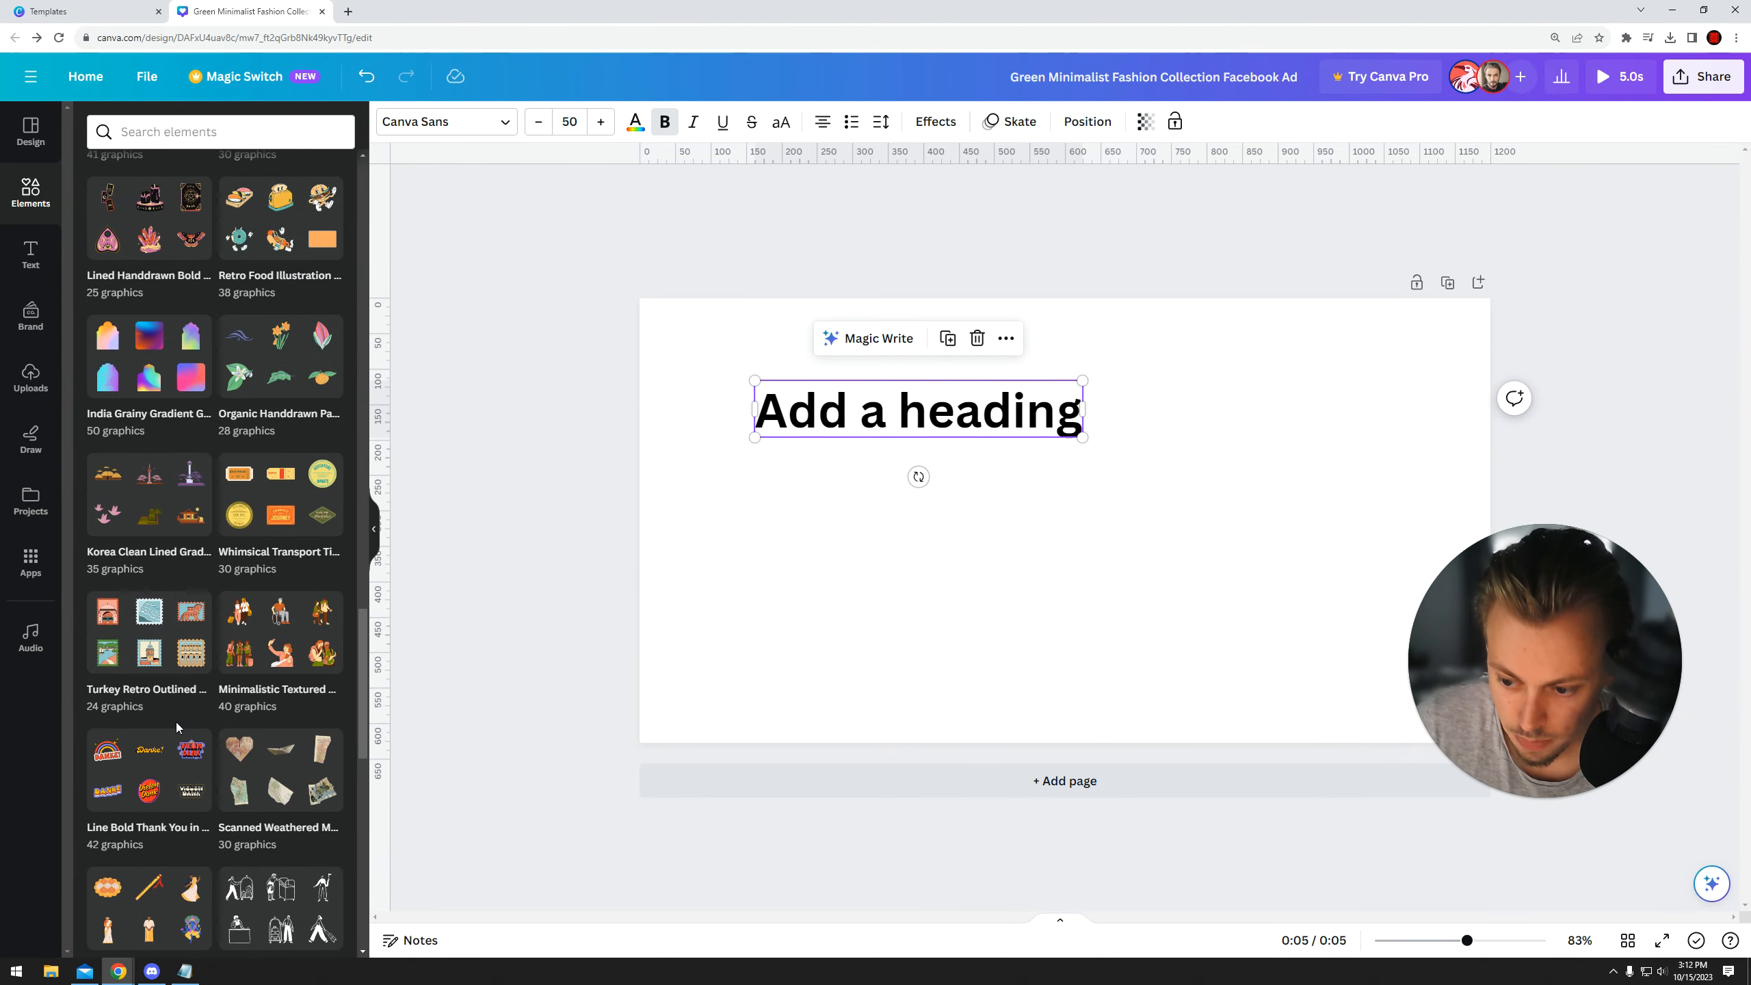
pyautogui.scroll(15, 212, 417)
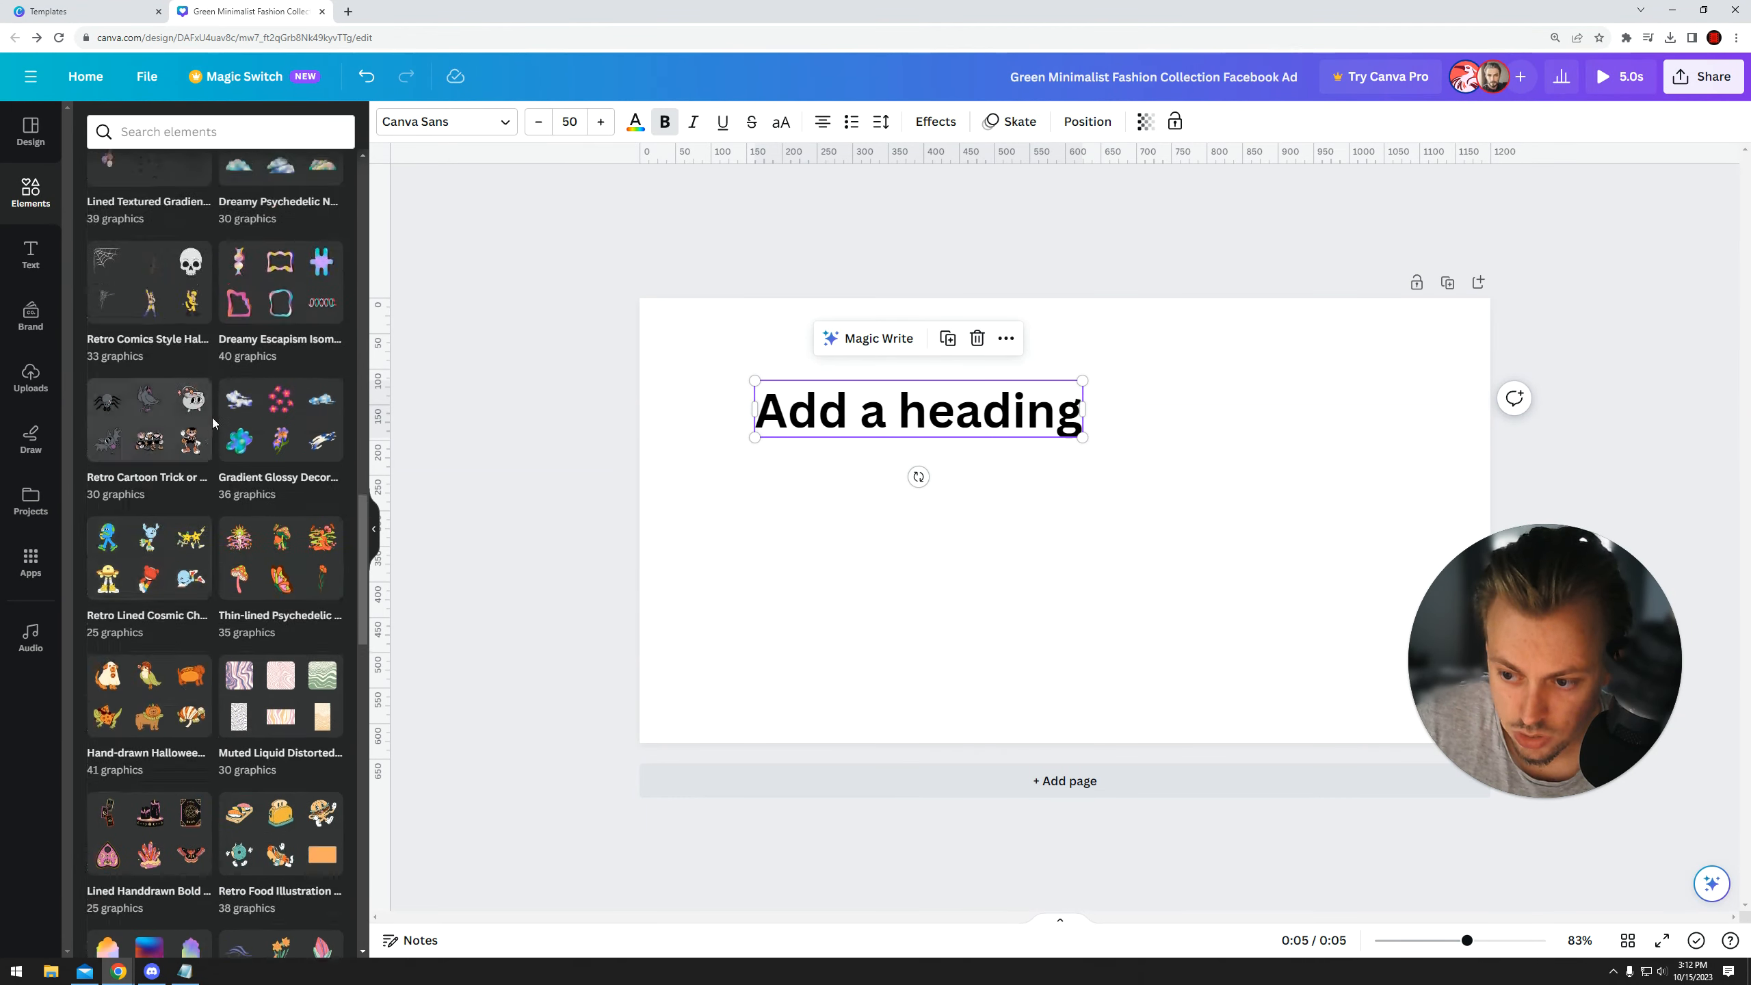
pyautogui.scroll(15, 242, 374)
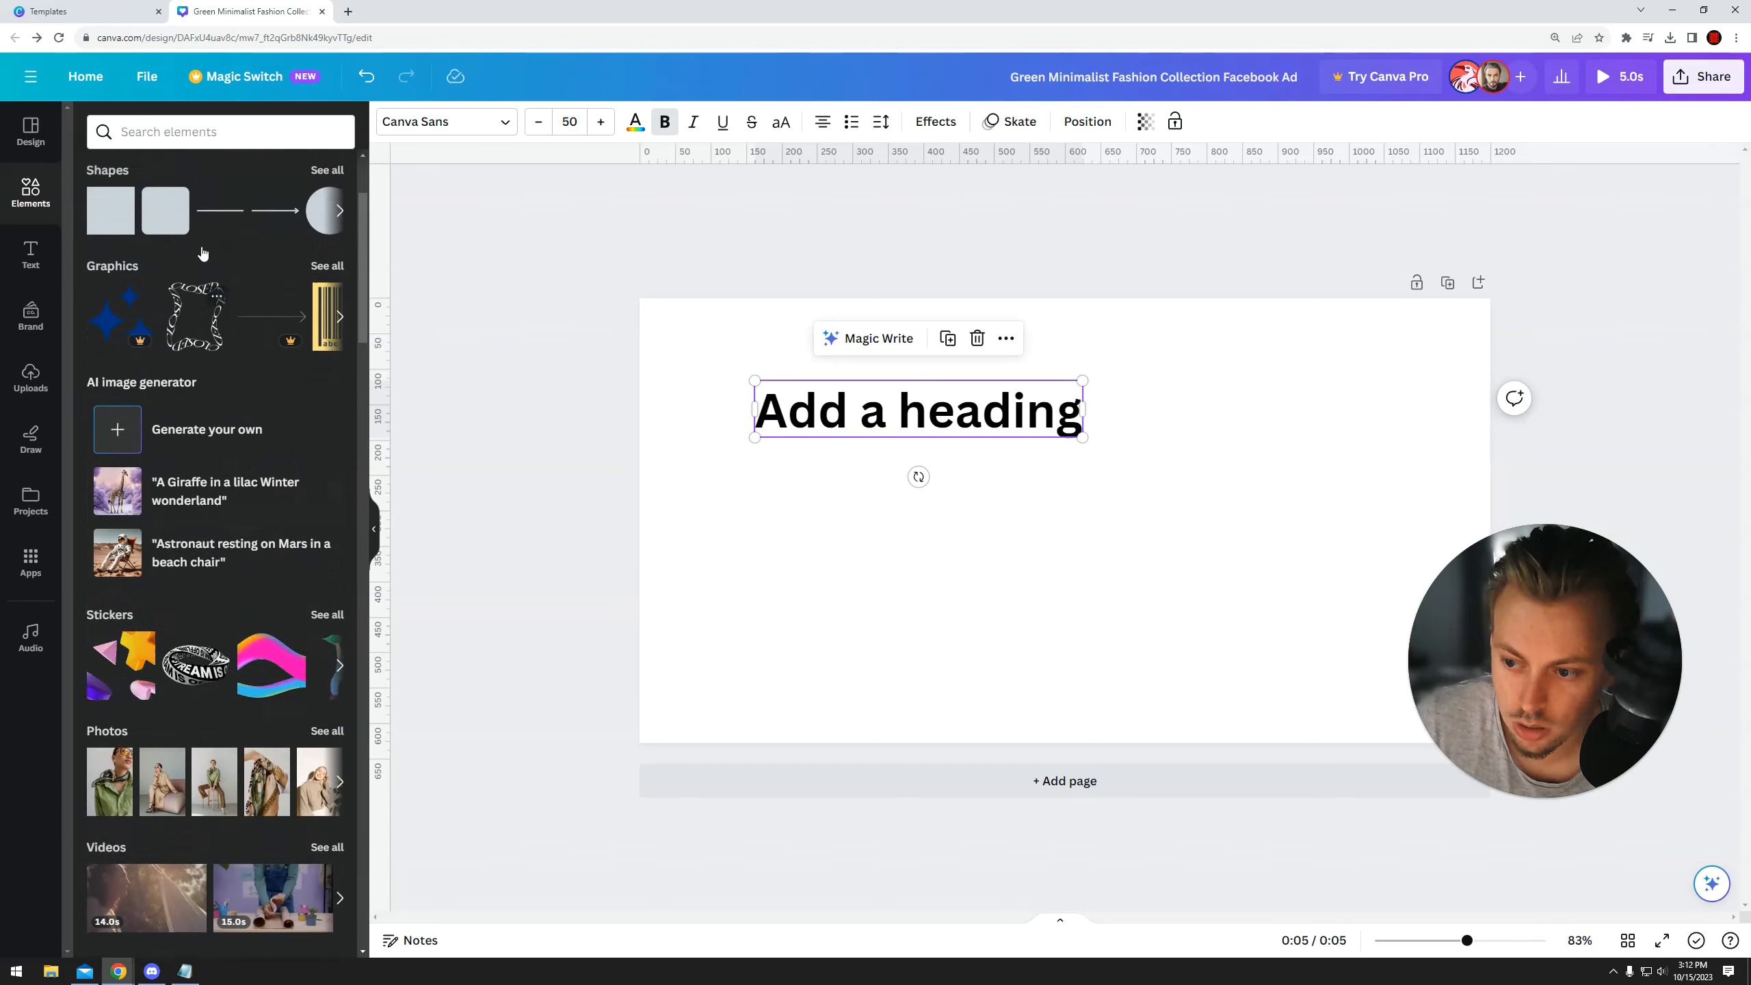
# - Add a square shape below the heading and resize it into a rectangle about 355 px wide and 190 px high
pyautogui.moveTo(113, 387); pyautogui.dragTo(1060, 539)
pyautogui.click(852, 527)
pyautogui.click(1150, 539)
pyautogui.click(867, 498)
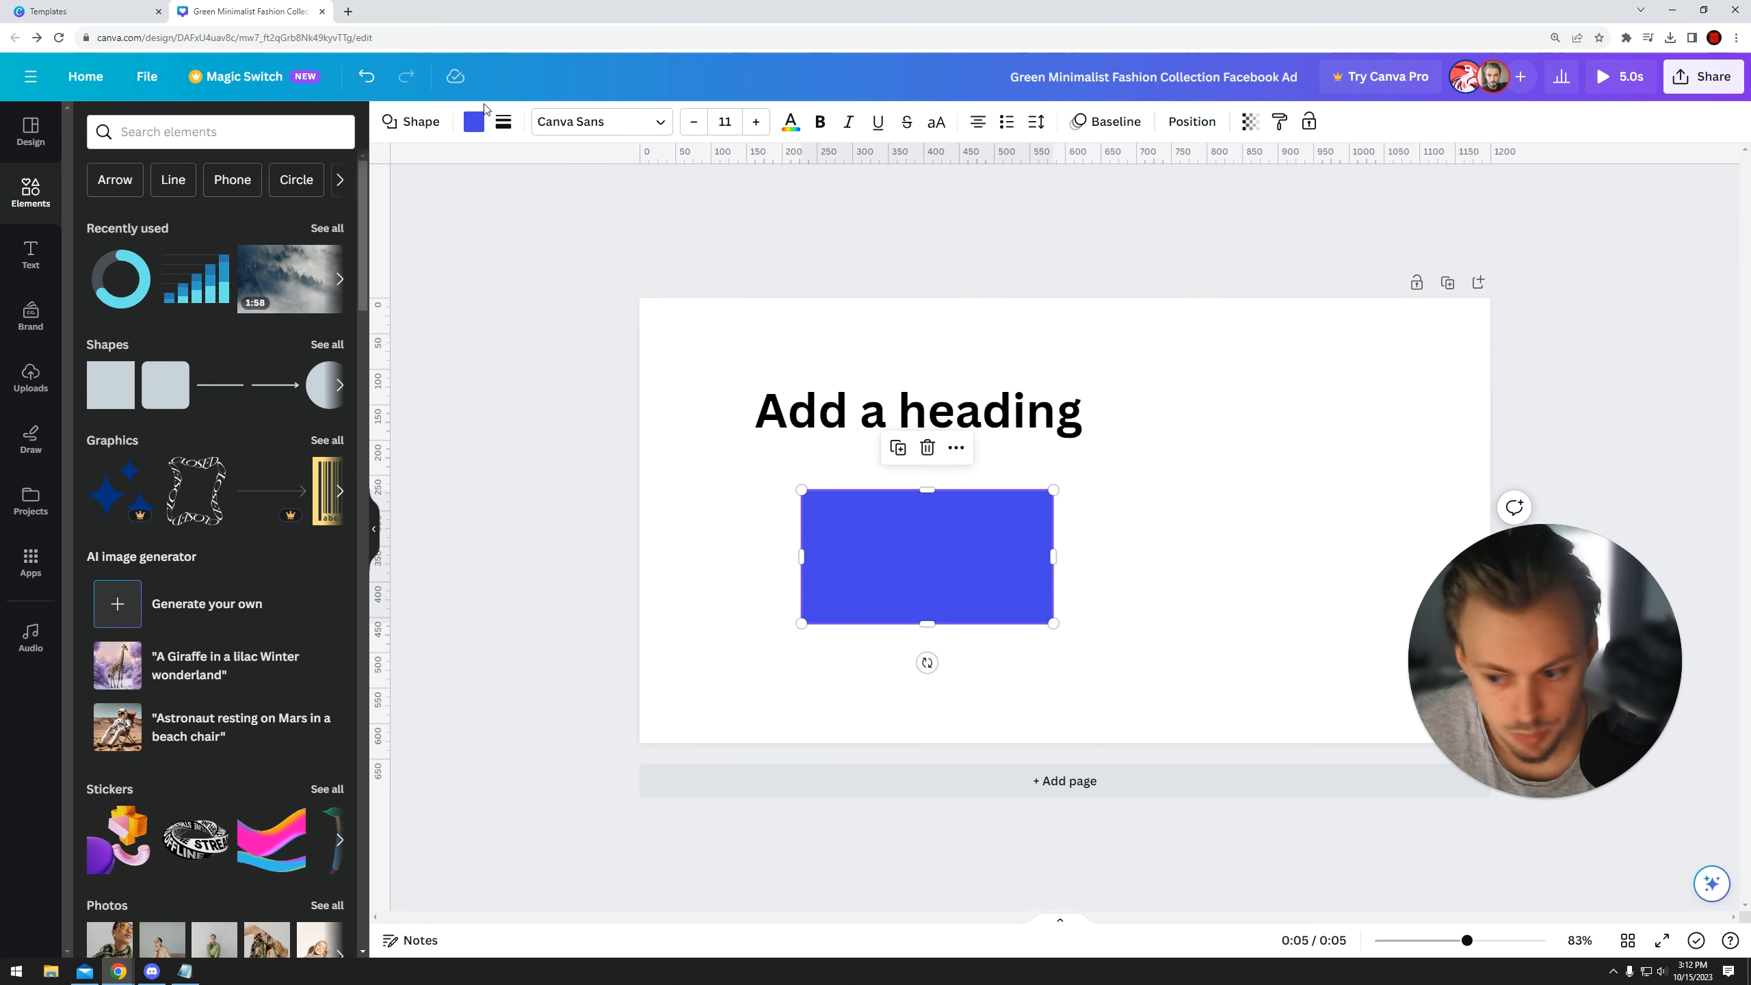
# - Search the Elements library for "gift"
pyautogui.scroll(-15, 241, 578)
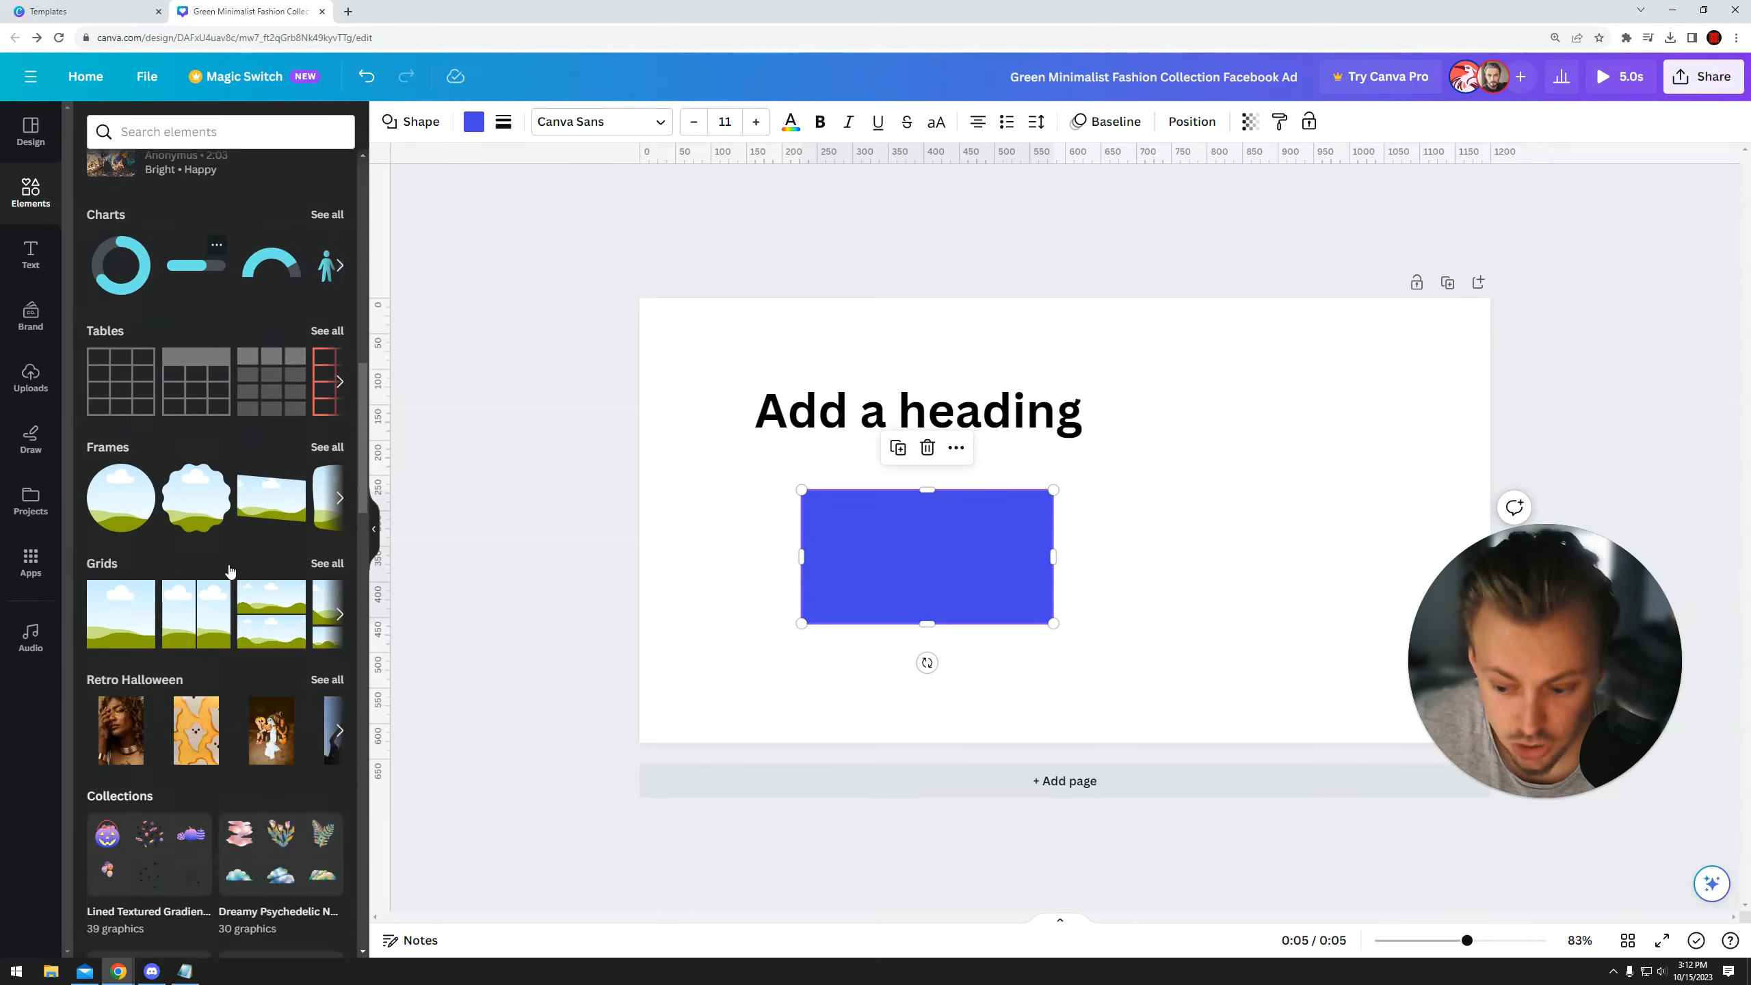
pyautogui.scroll(15, 252, 427)
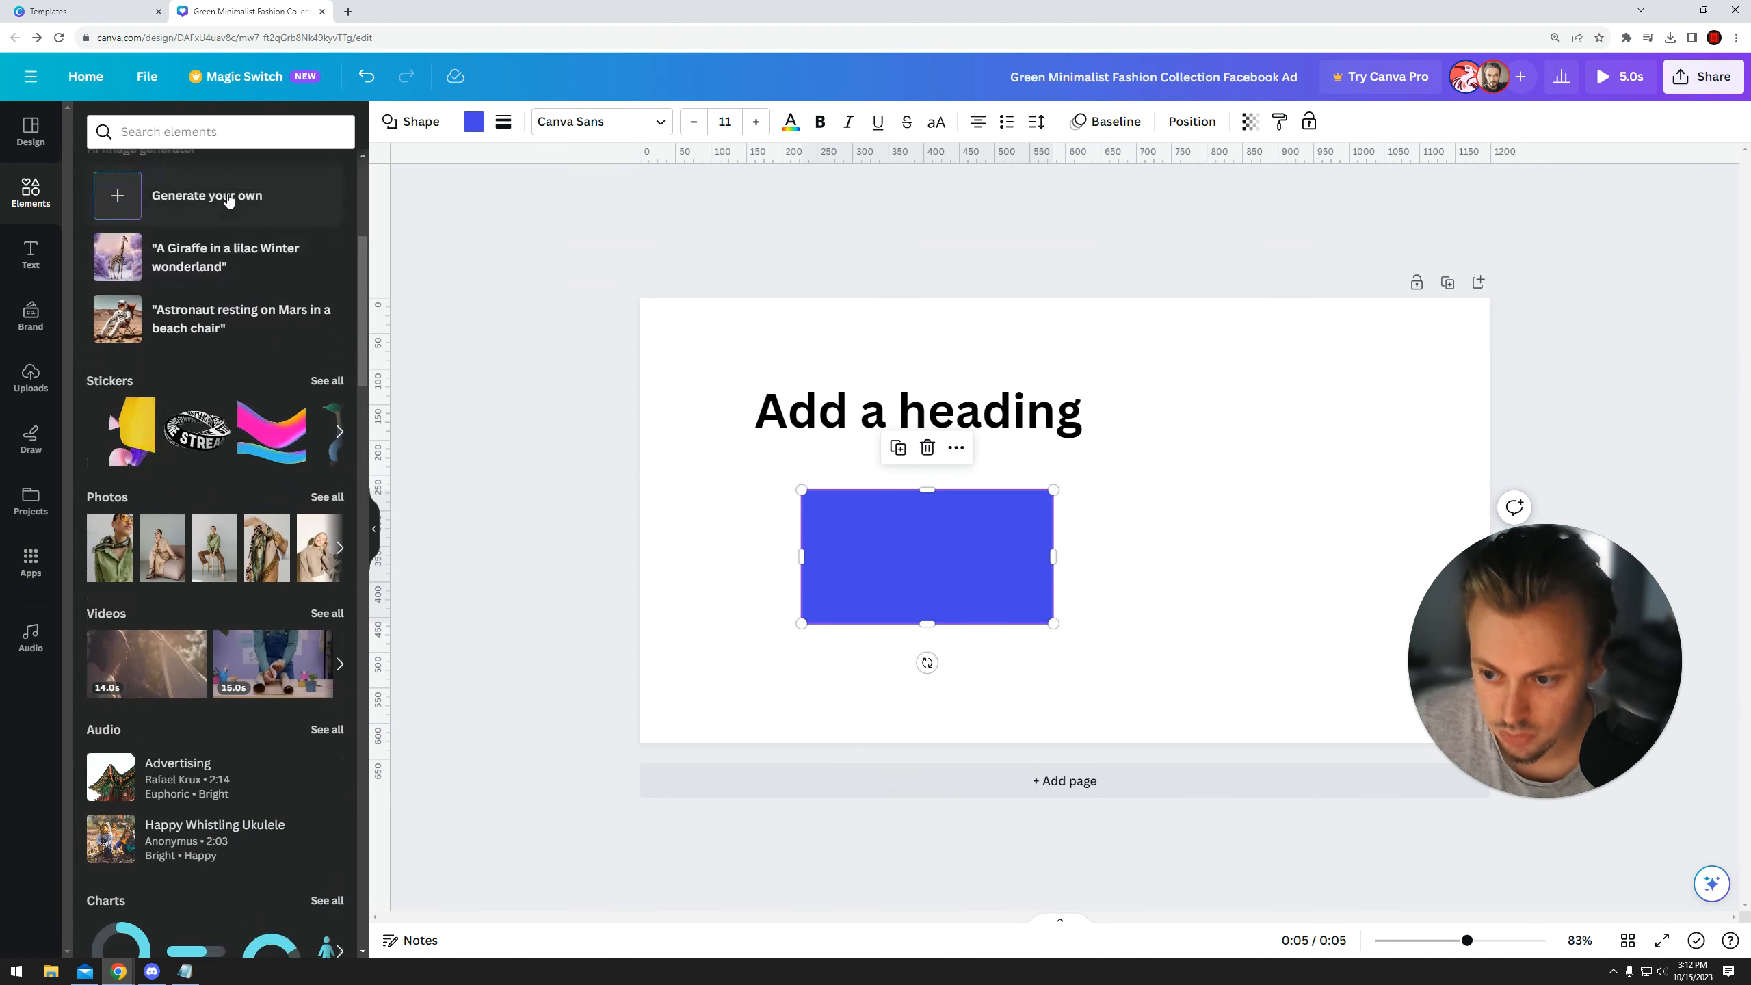
pyautogui.click(221, 132)
pyautogui.write('gift')
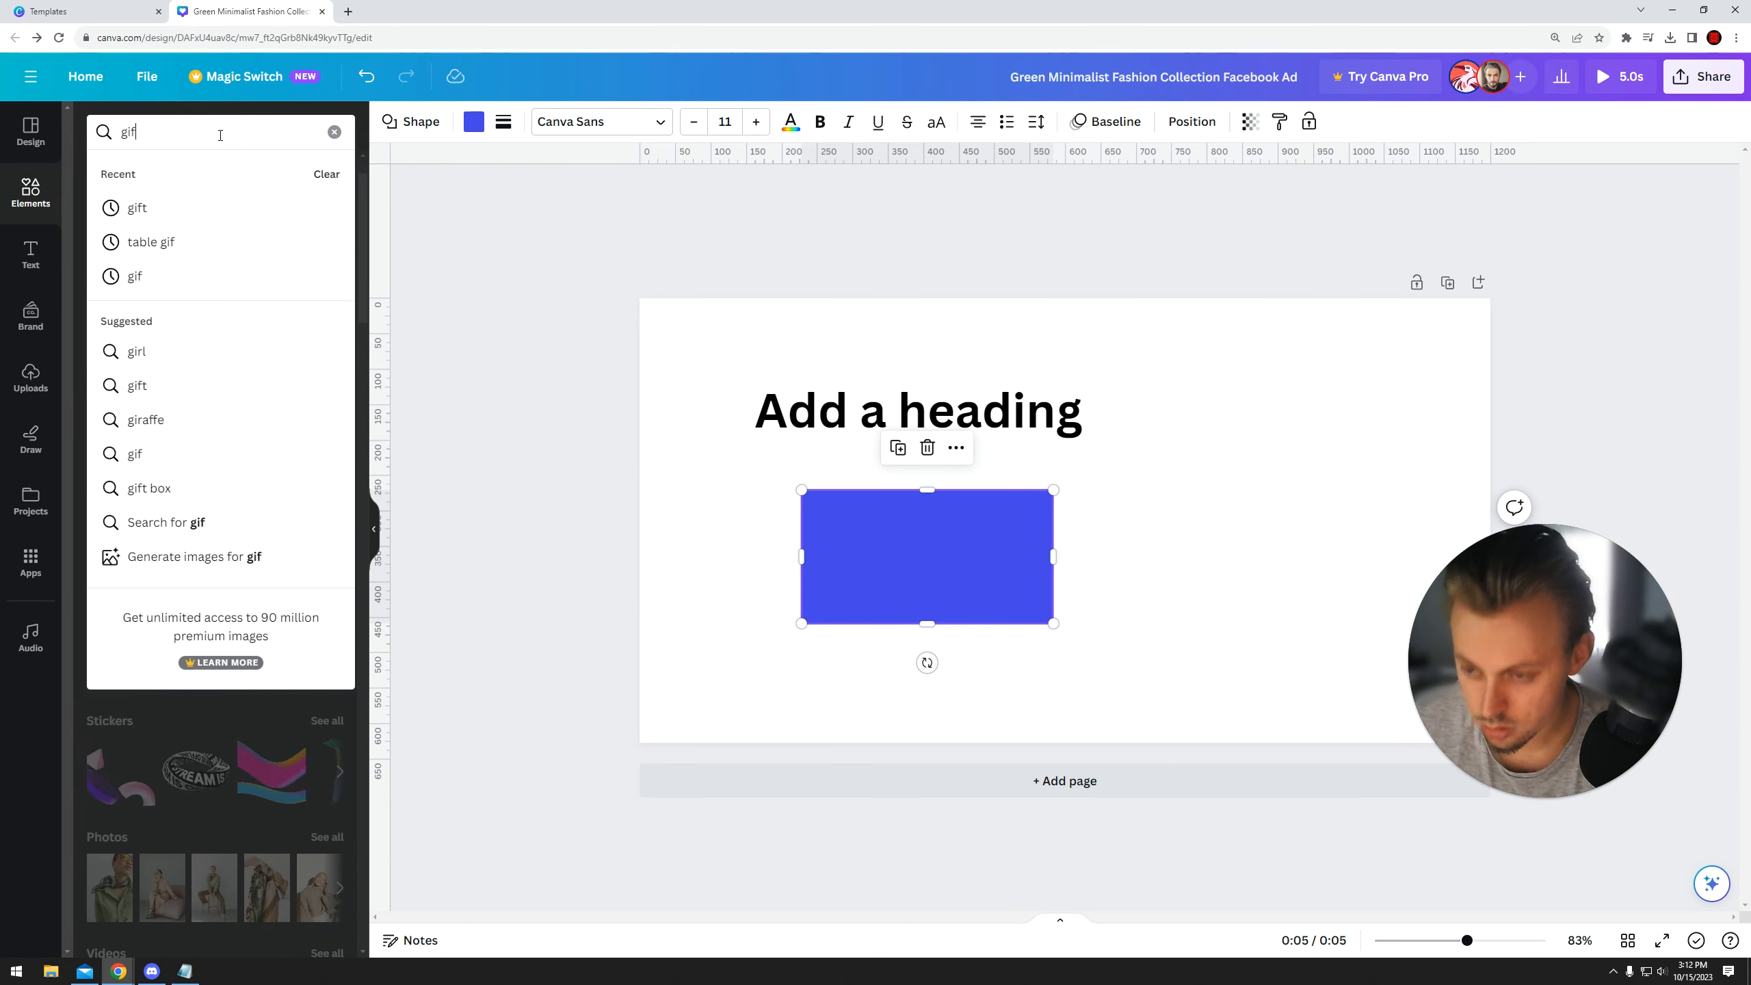
pyautogui.press('Return')
# - Place the white gift box with the gold ribbon to the right of the heading, and delete it again
pyautogui.moveTo(195, 319); pyautogui.dragTo(1255, 497)
pyautogui.moveTo(1088, 330); pyautogui.dragTo(1207, 363)
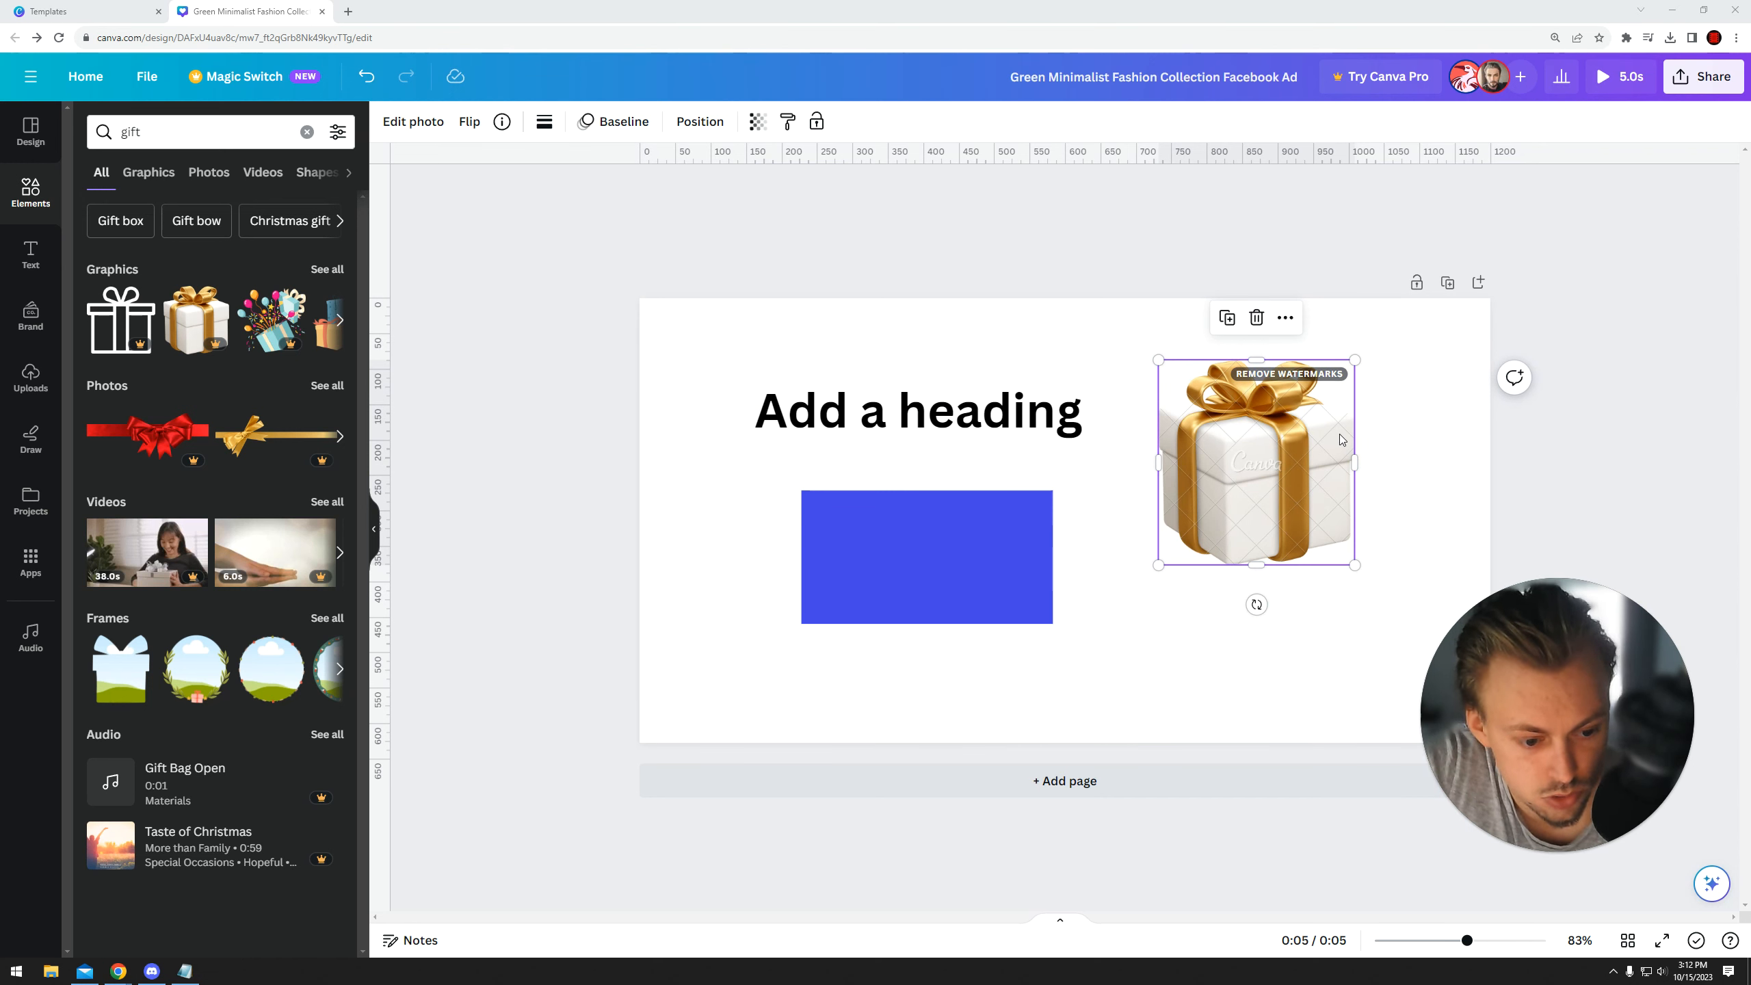
pyautogui.moveTo(1355, 428); pyautogui.dragTo(1369, 428)
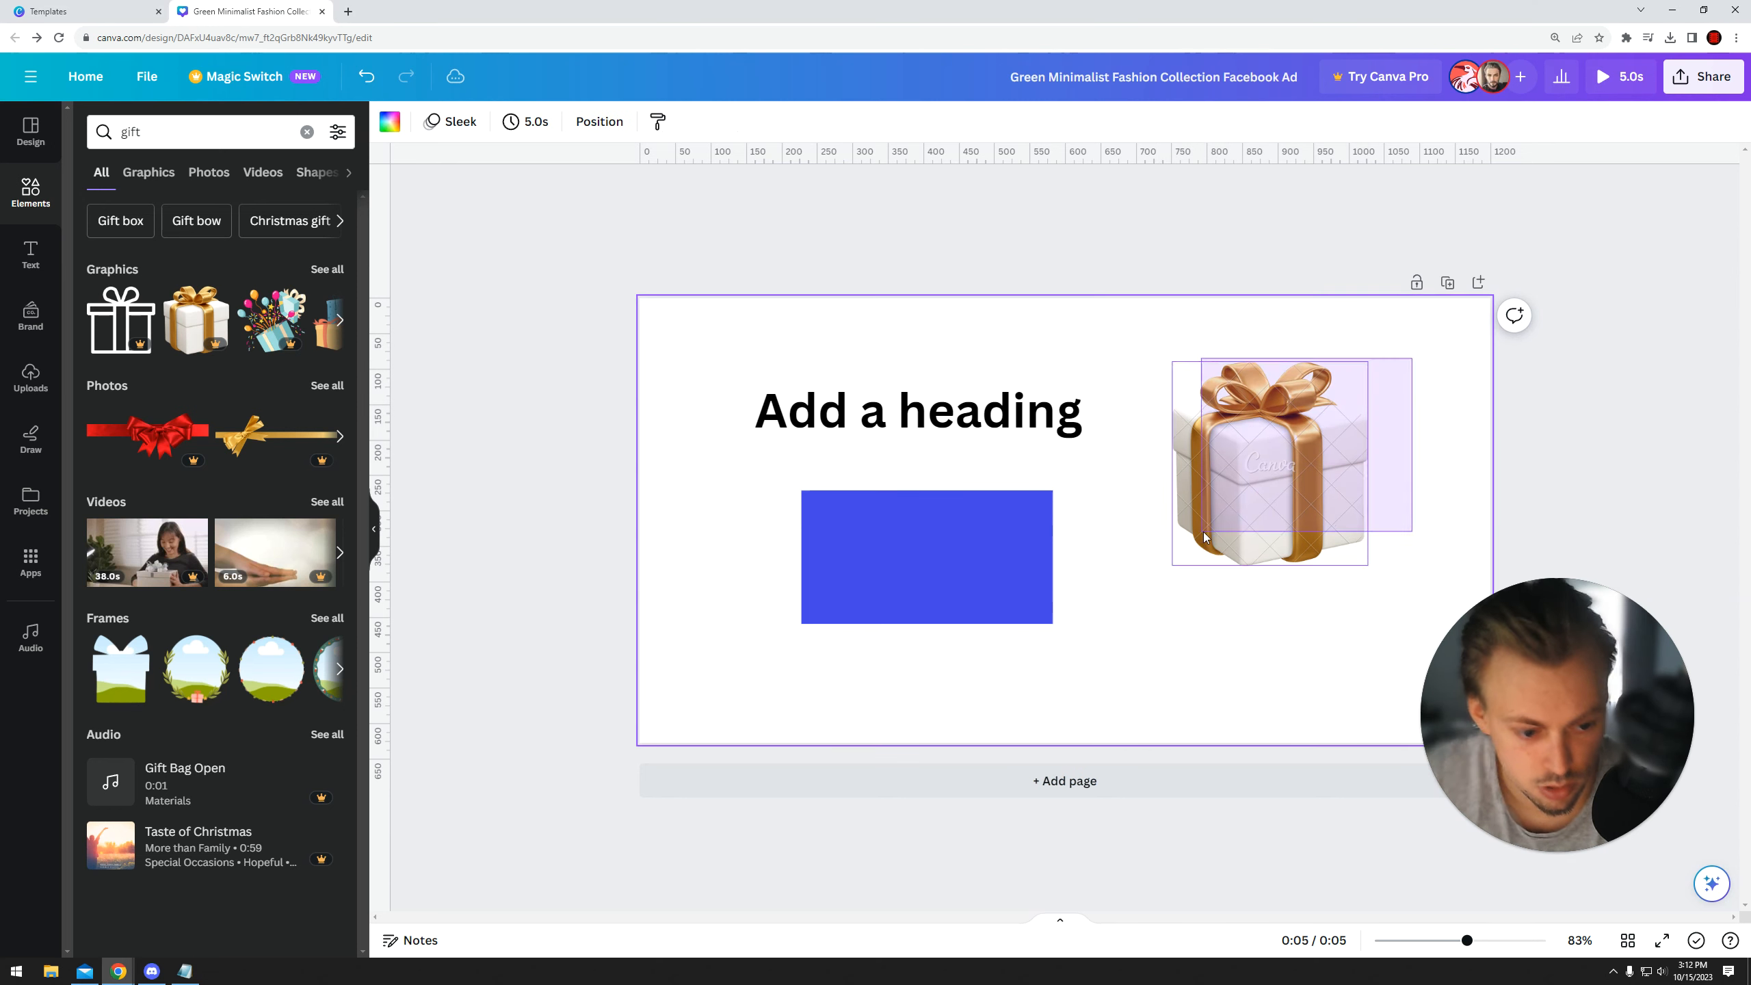
pyautogui.press('Delete')
# - Compare the download file types for the design and set the file type to MP4 Video
pyautogui.click(1703, 77)
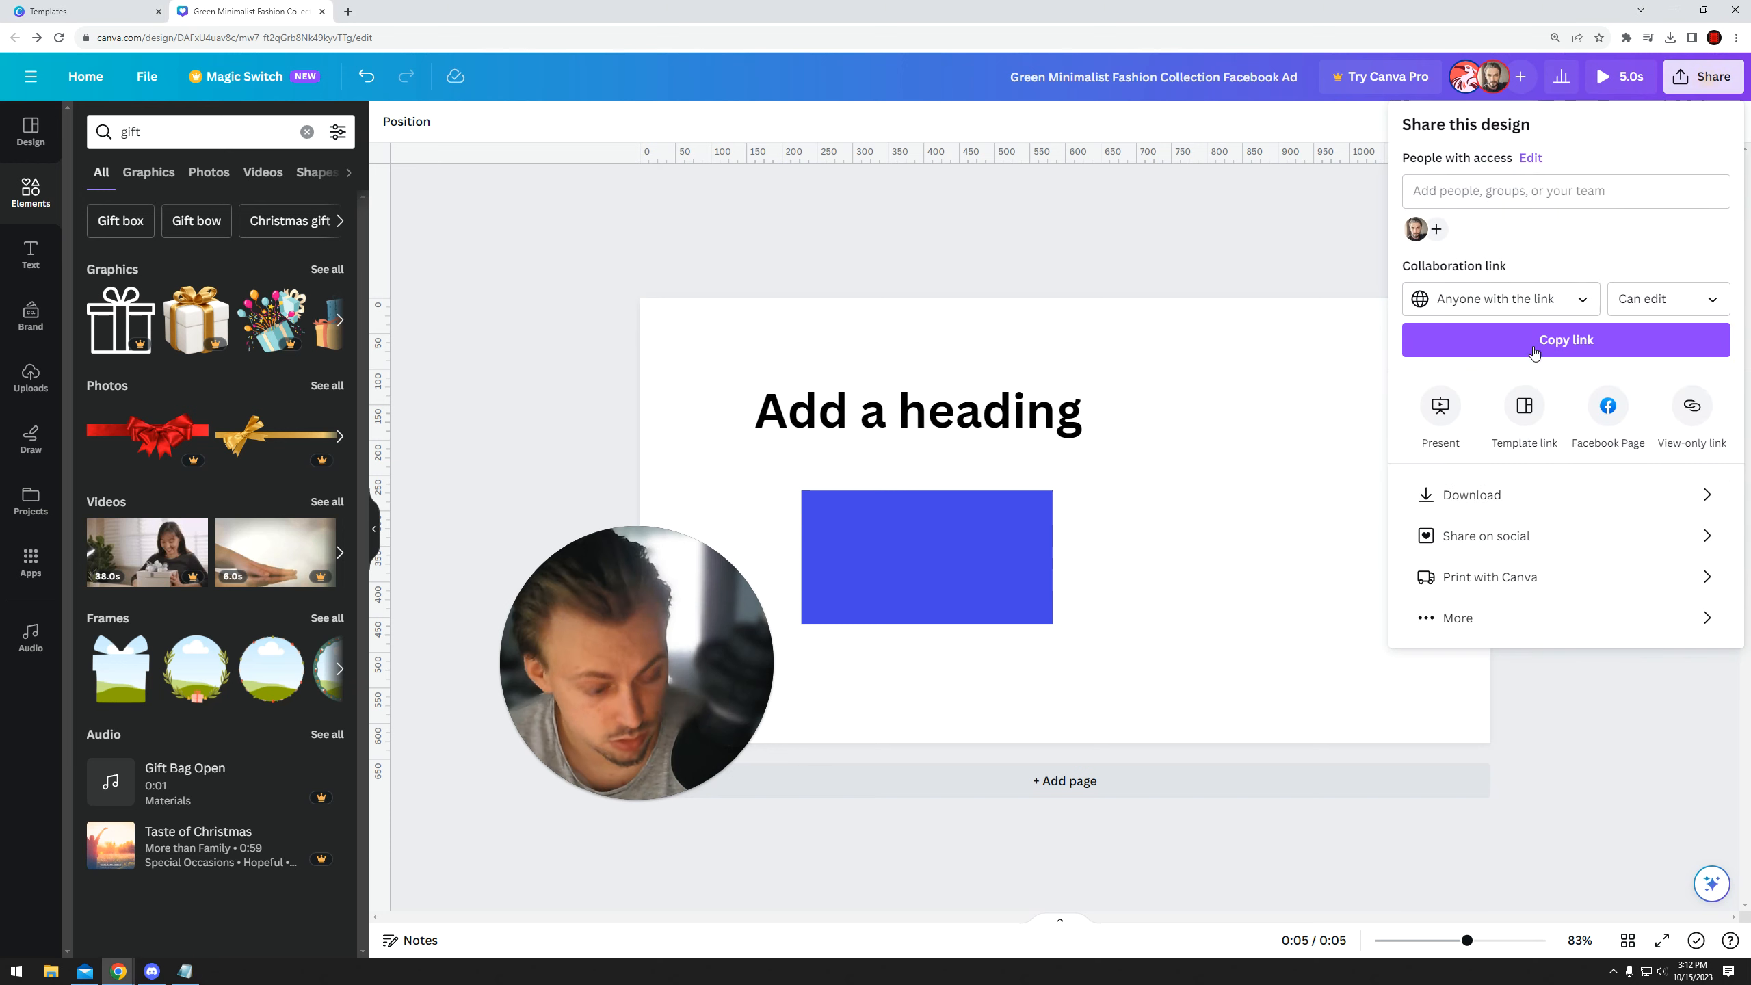
pyautogui.click(1489, 495)
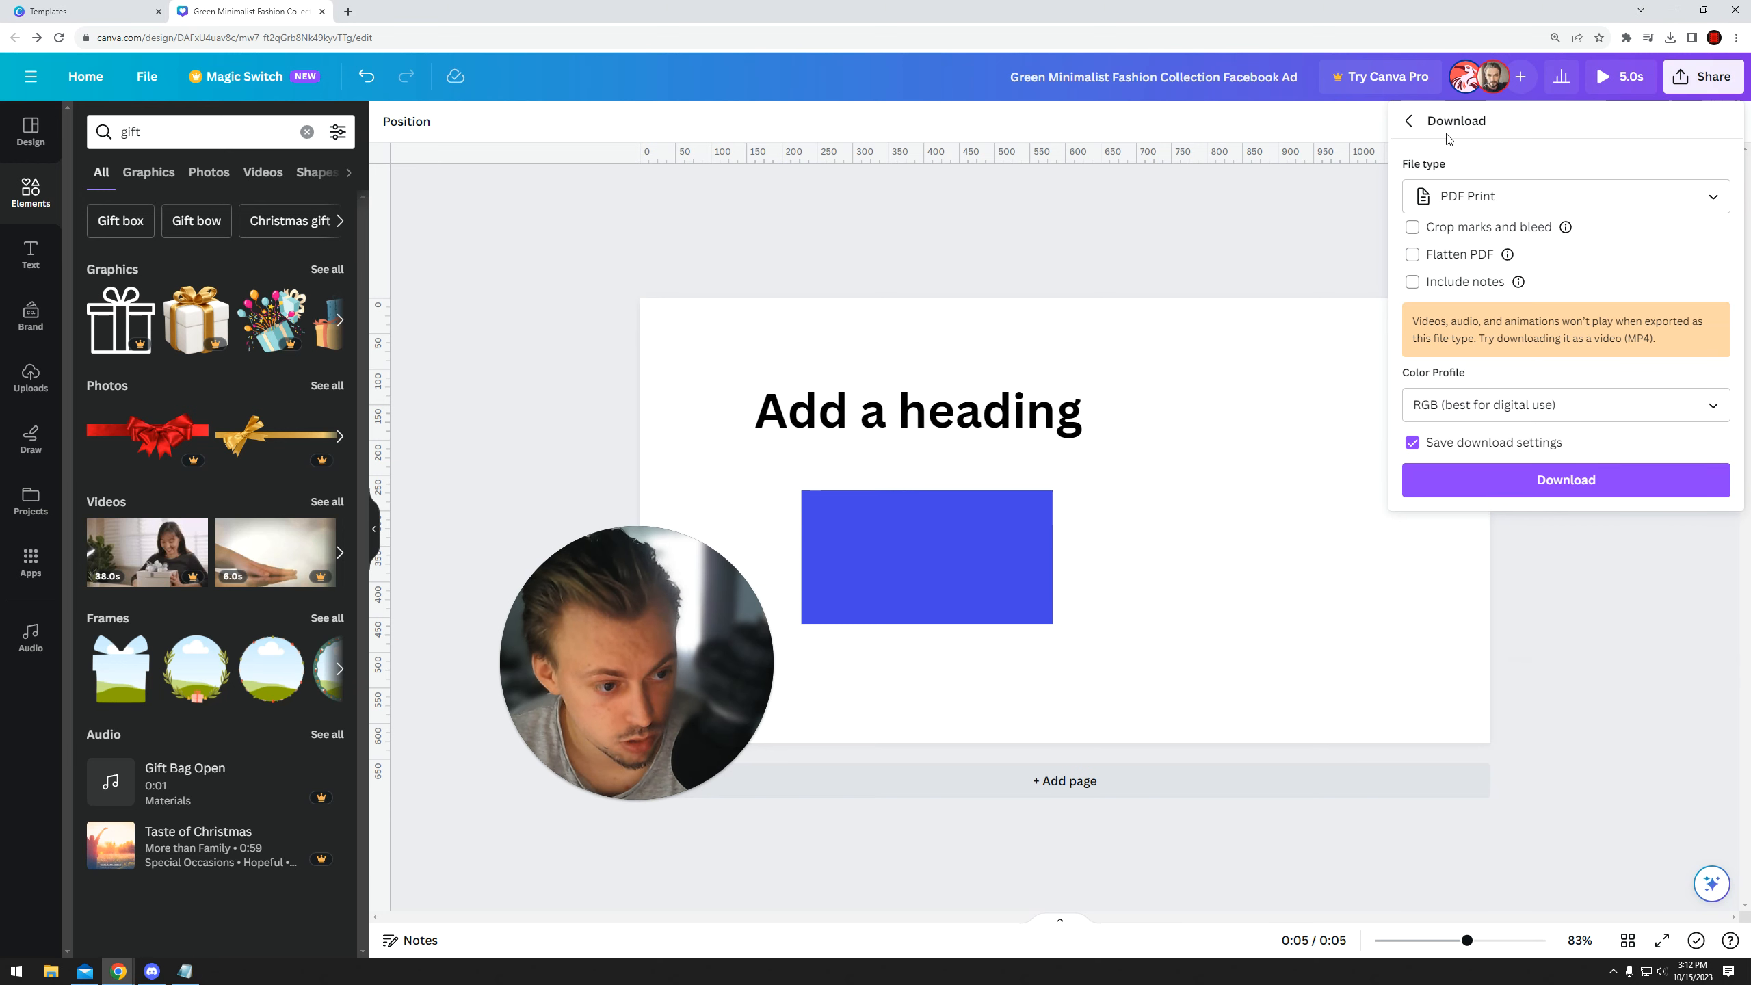
pyautogui.click(1482, 195)
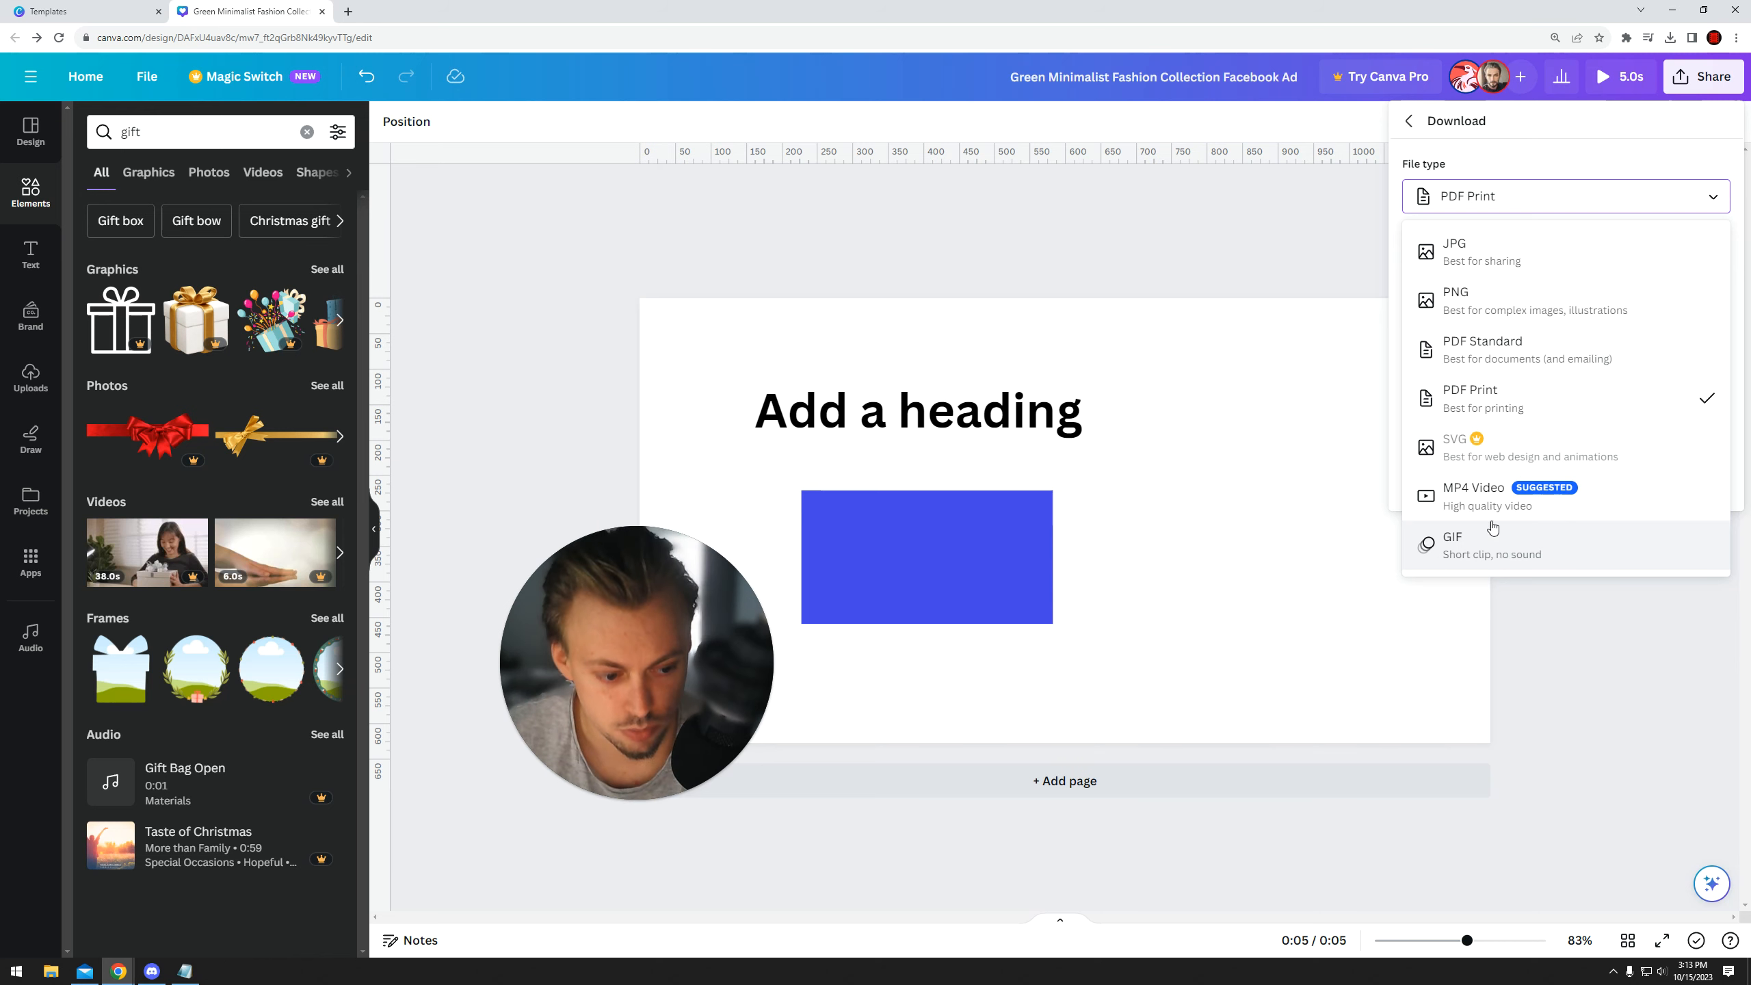
pyautogui.click(1465, 495)
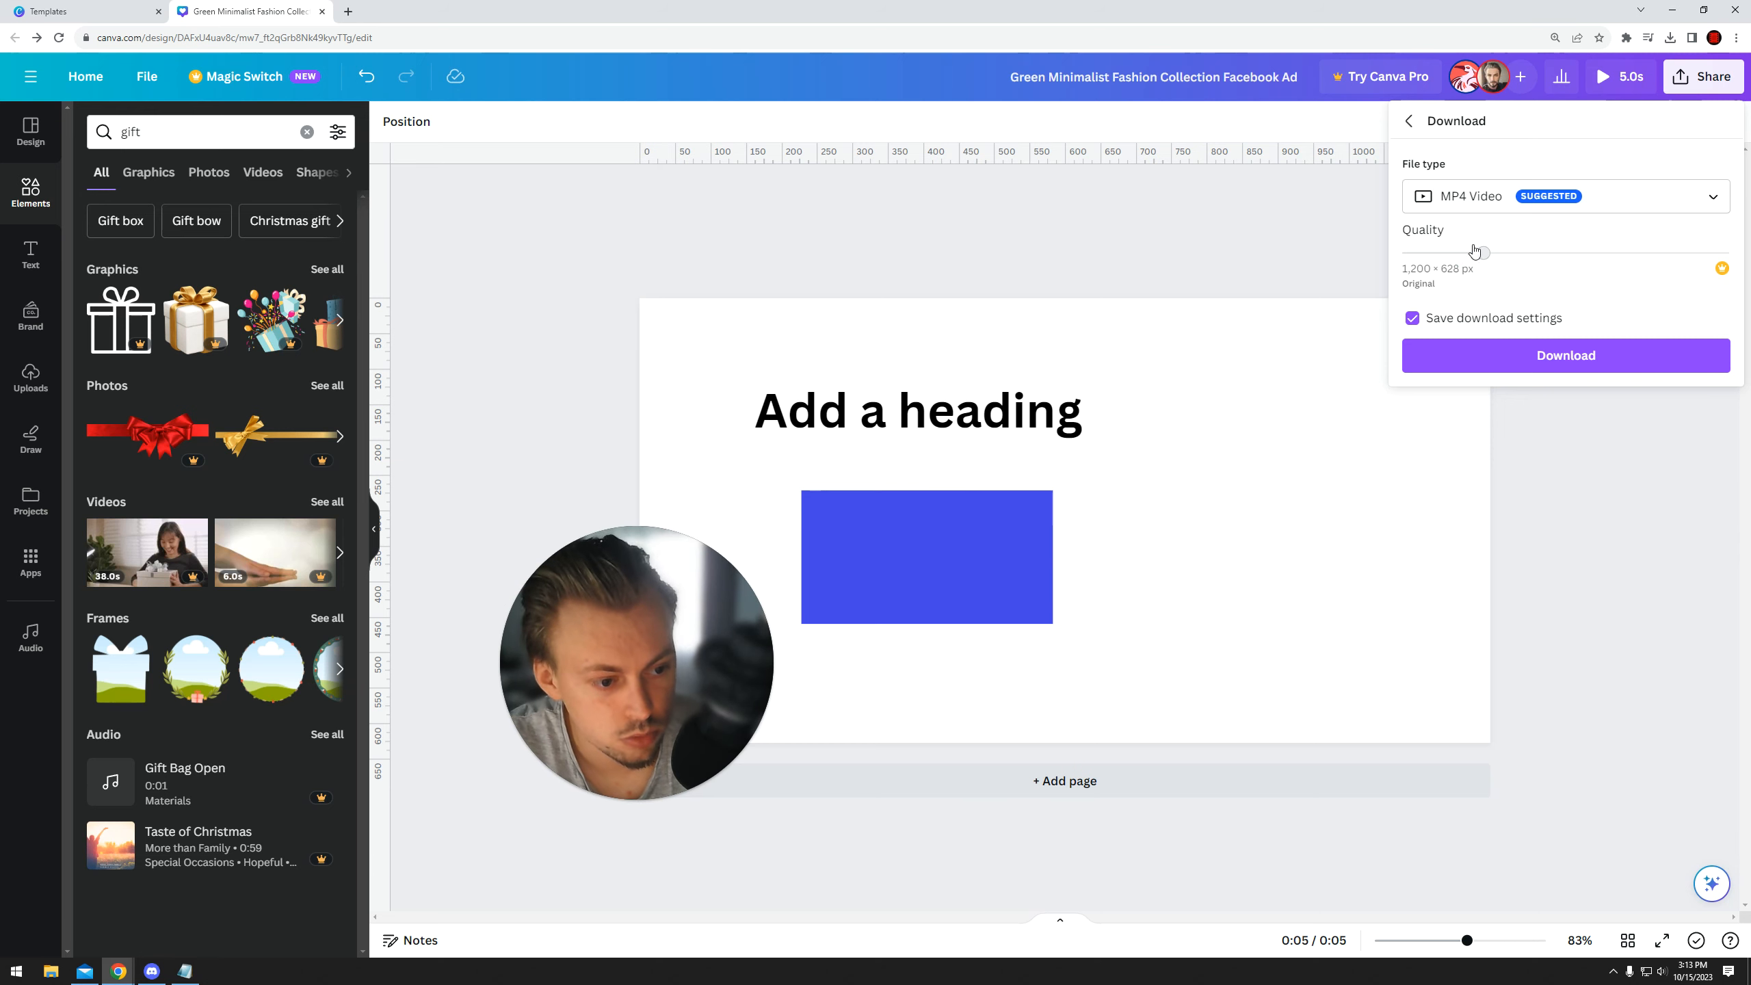
pyautogui.click(1487, 198)
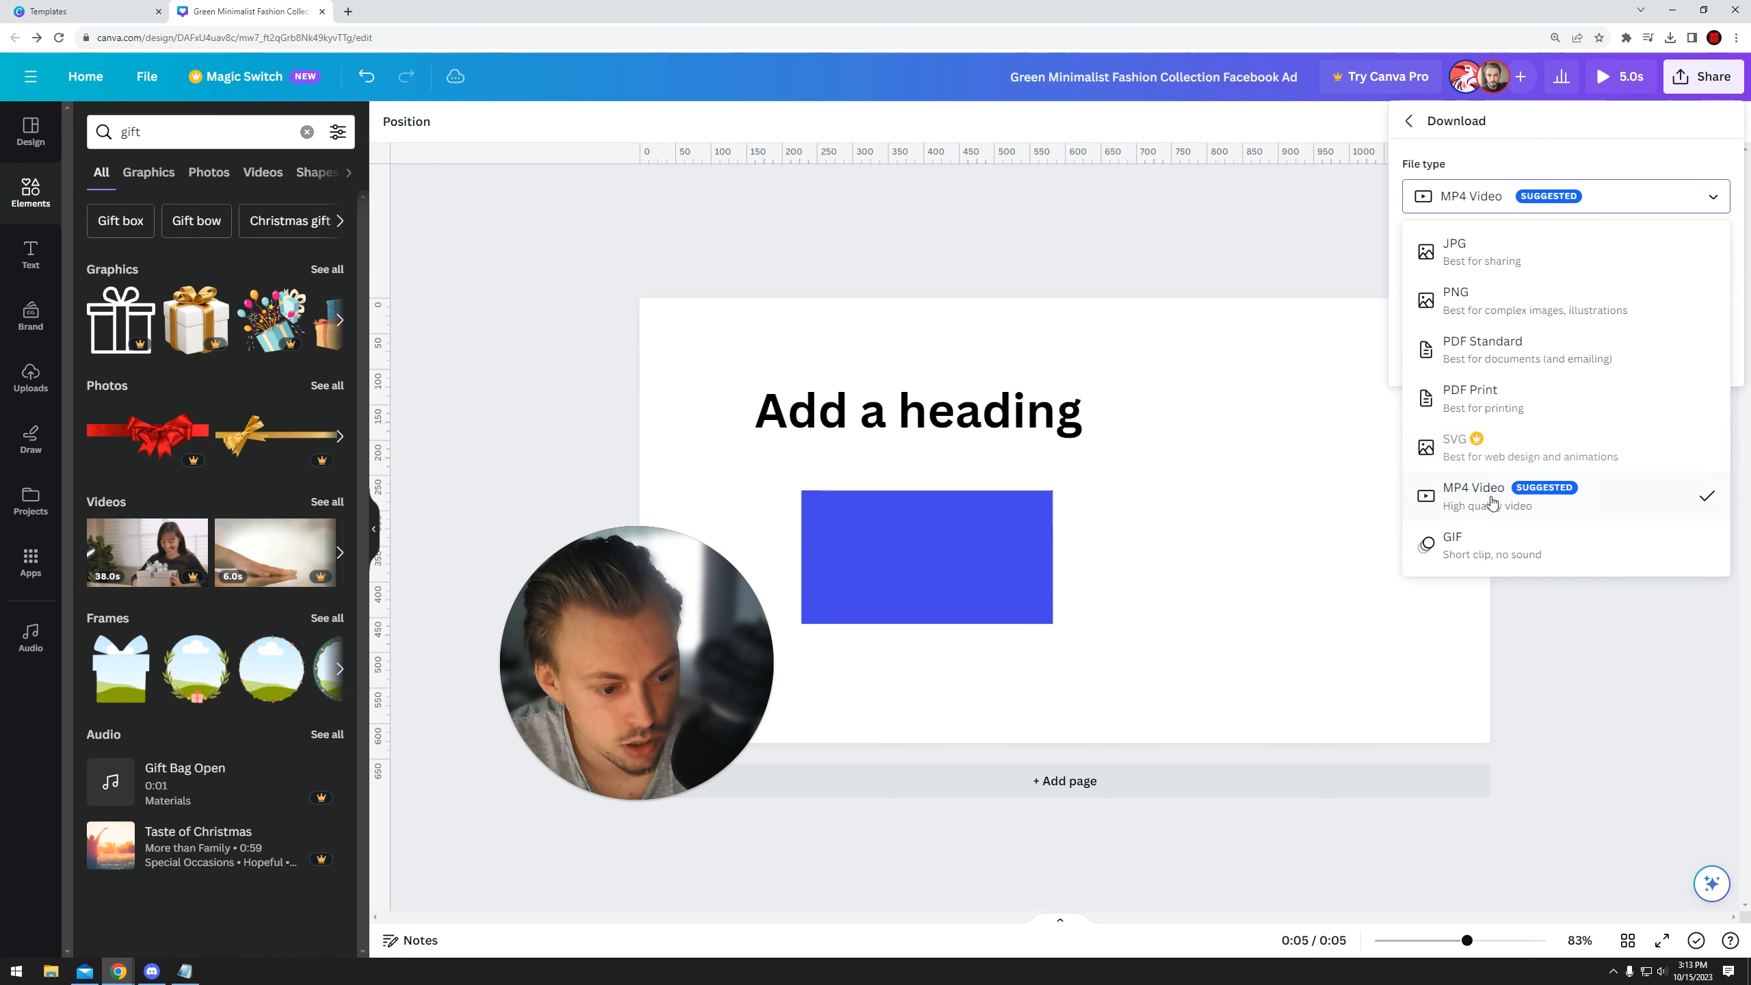
pyautogui.click(1450, 501)
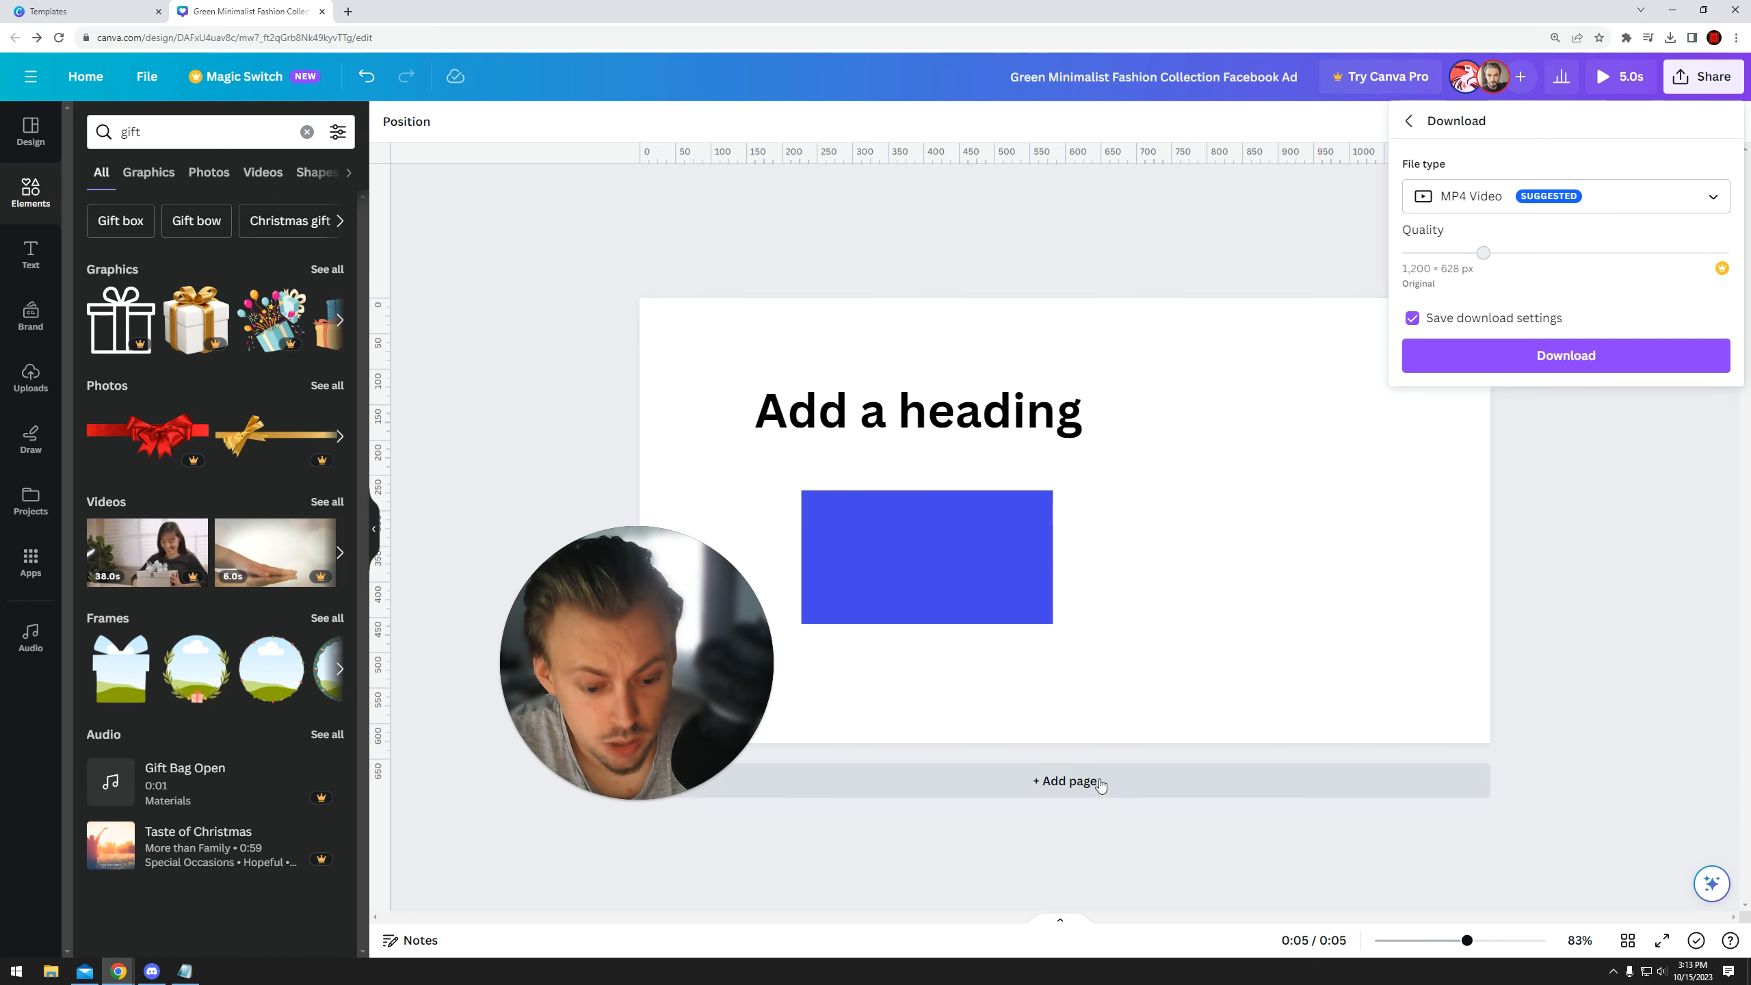
# - Add a second page to the design and apply the Disco page animation to page 1
pyautogui.click(1098, 781)
pyautogui.scroll(3, 1137, 455)
pyautogui.click(1174, 414)
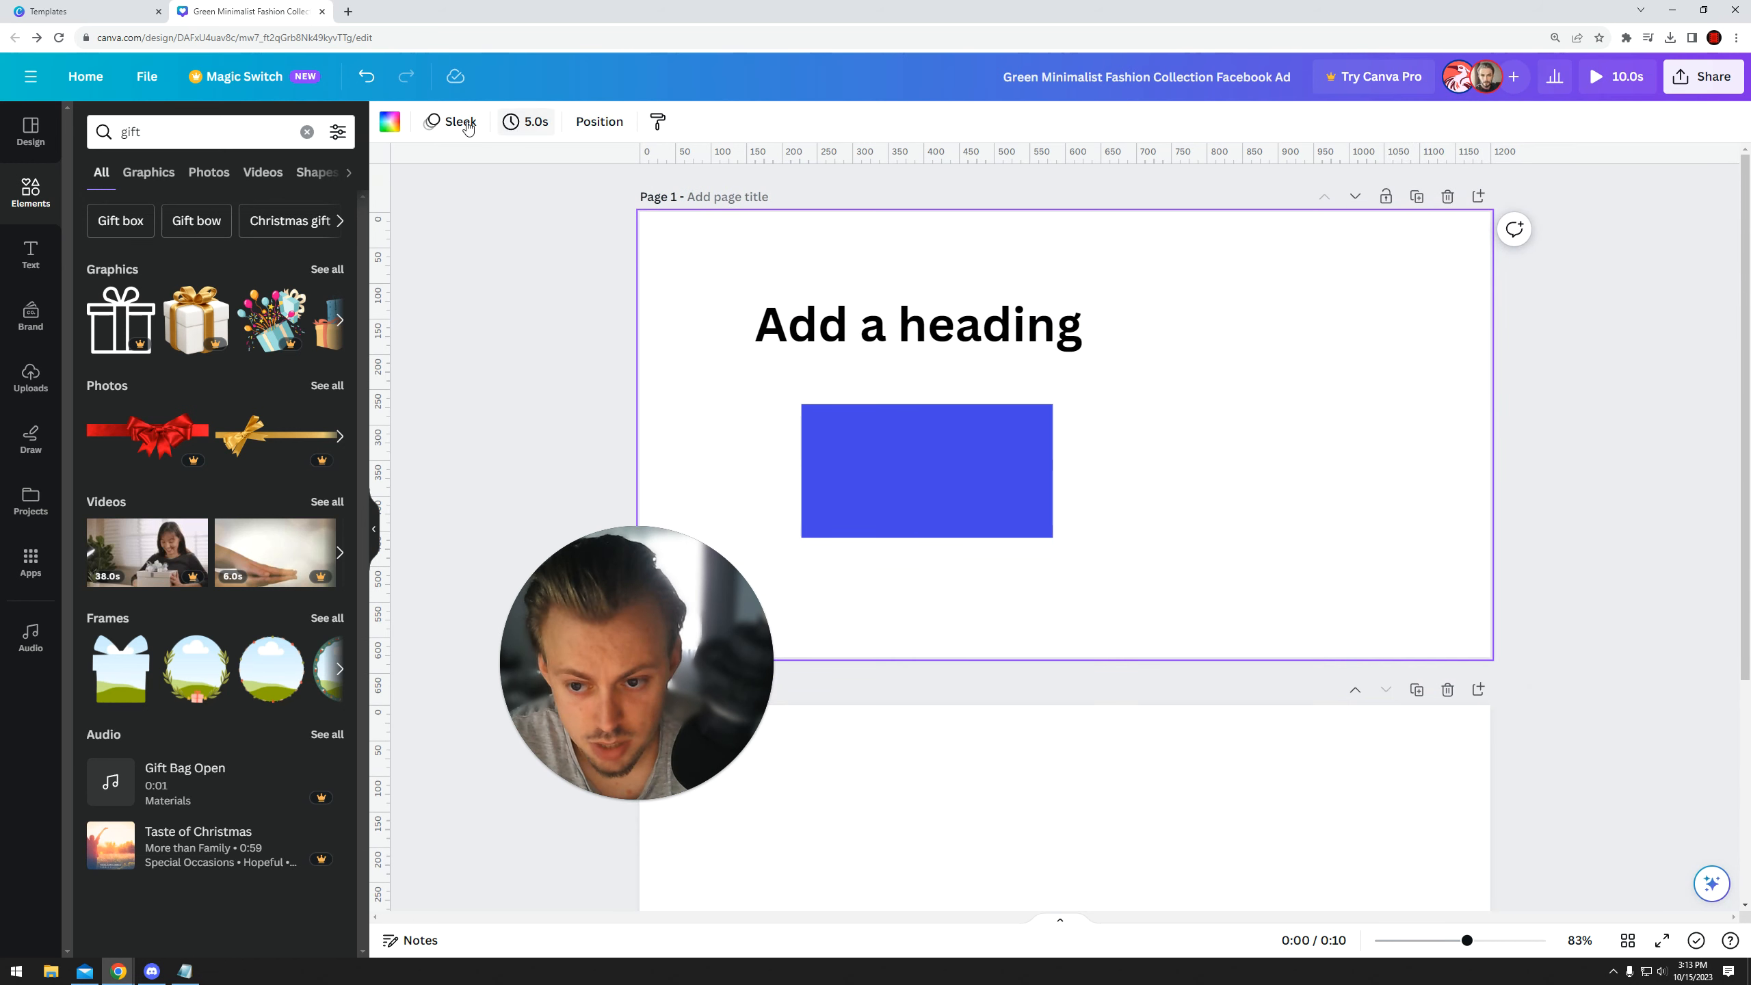
pyautogui.click(459, 121)
pyautogui.click(181, 574)
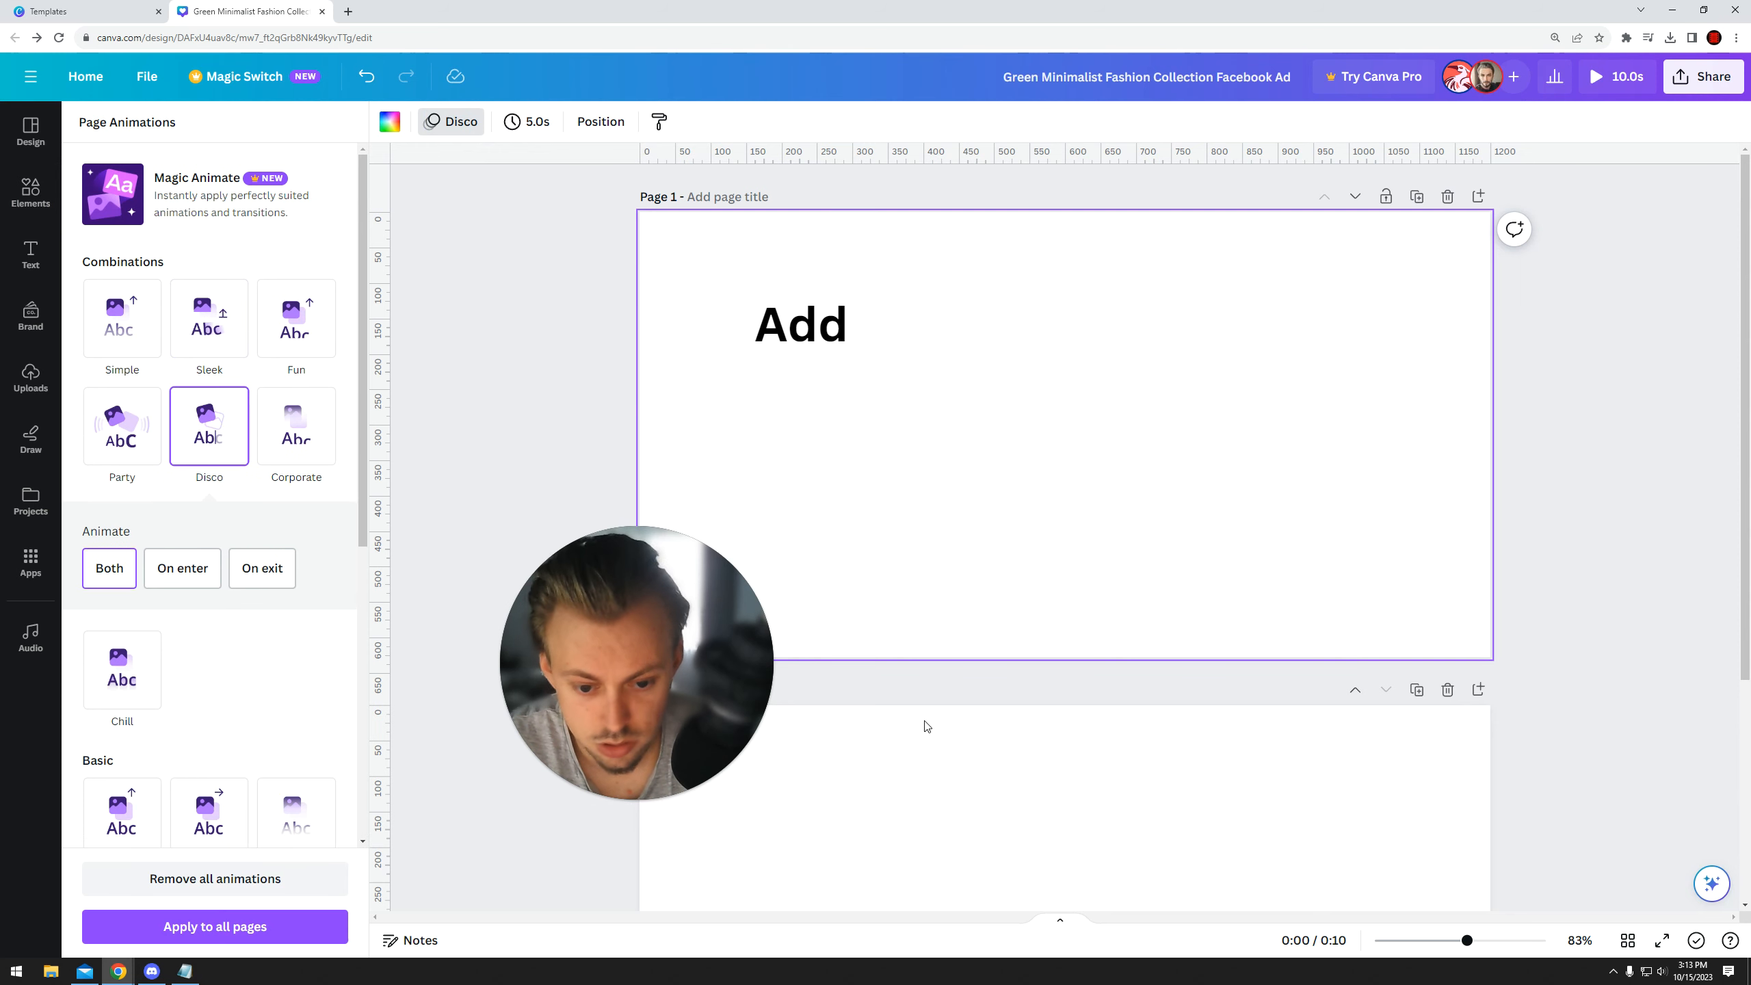
# - Review the download settings of the two-page design and the destinations for sharing it on social media
pyautogui.click(1703, 76)
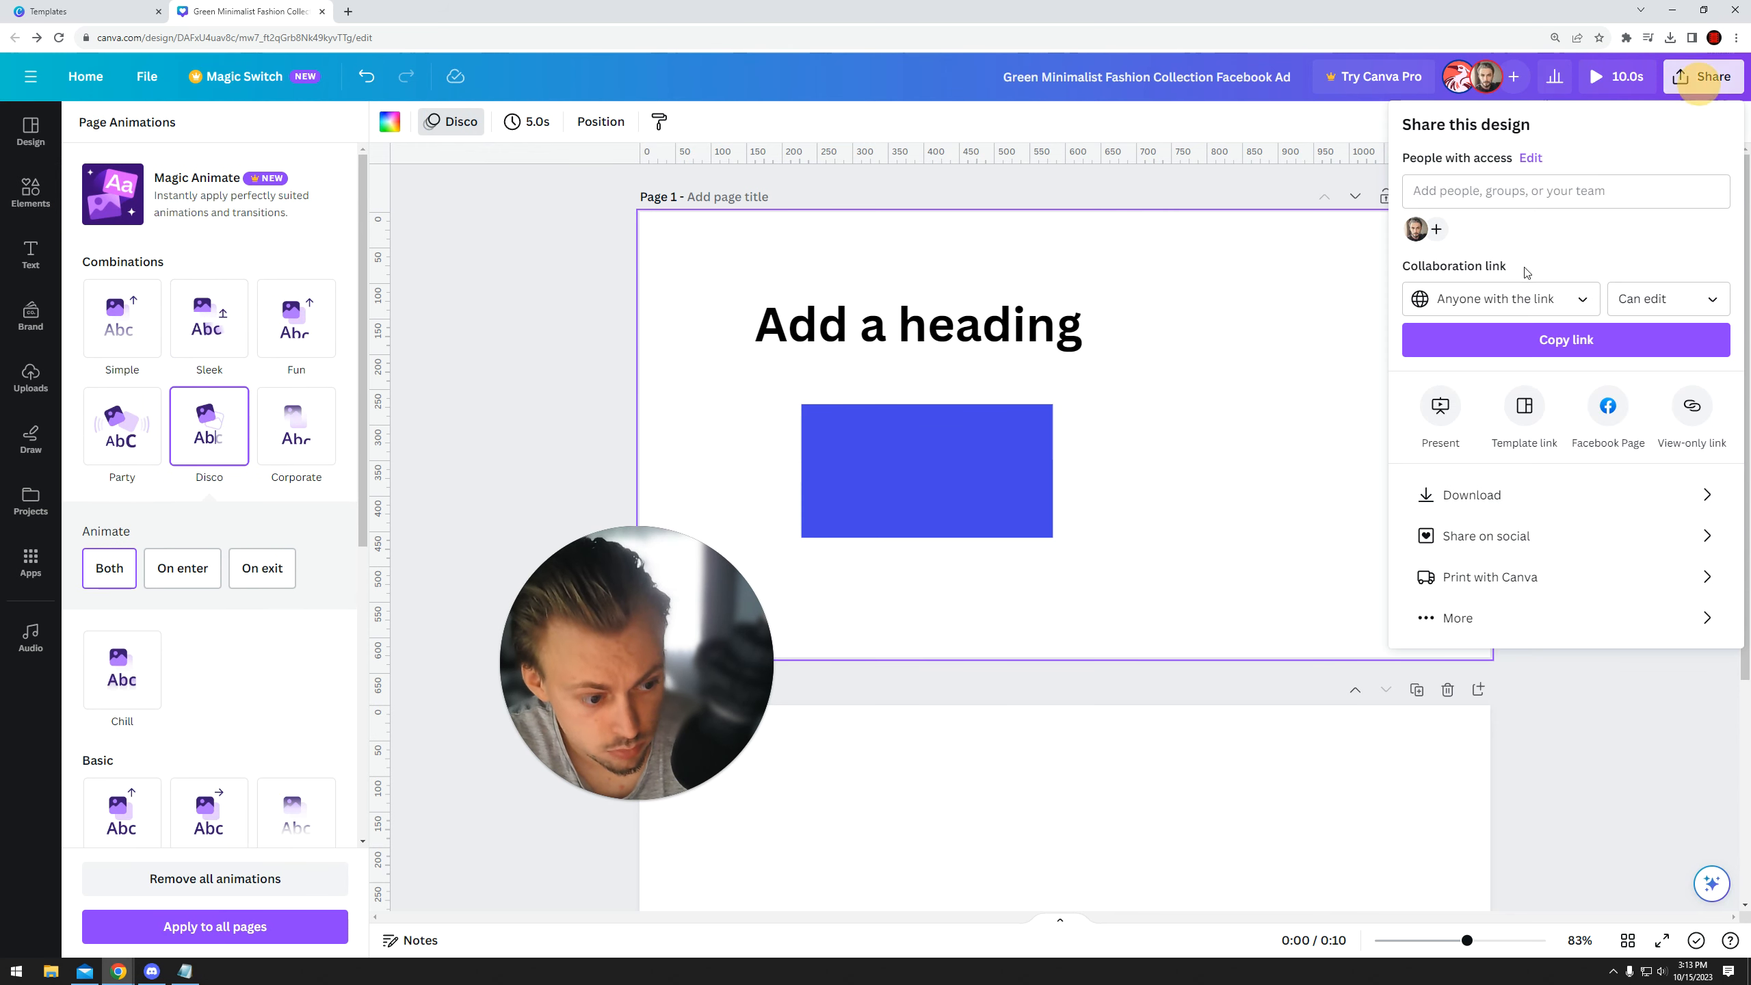
pyautogui.click(1489, 497)
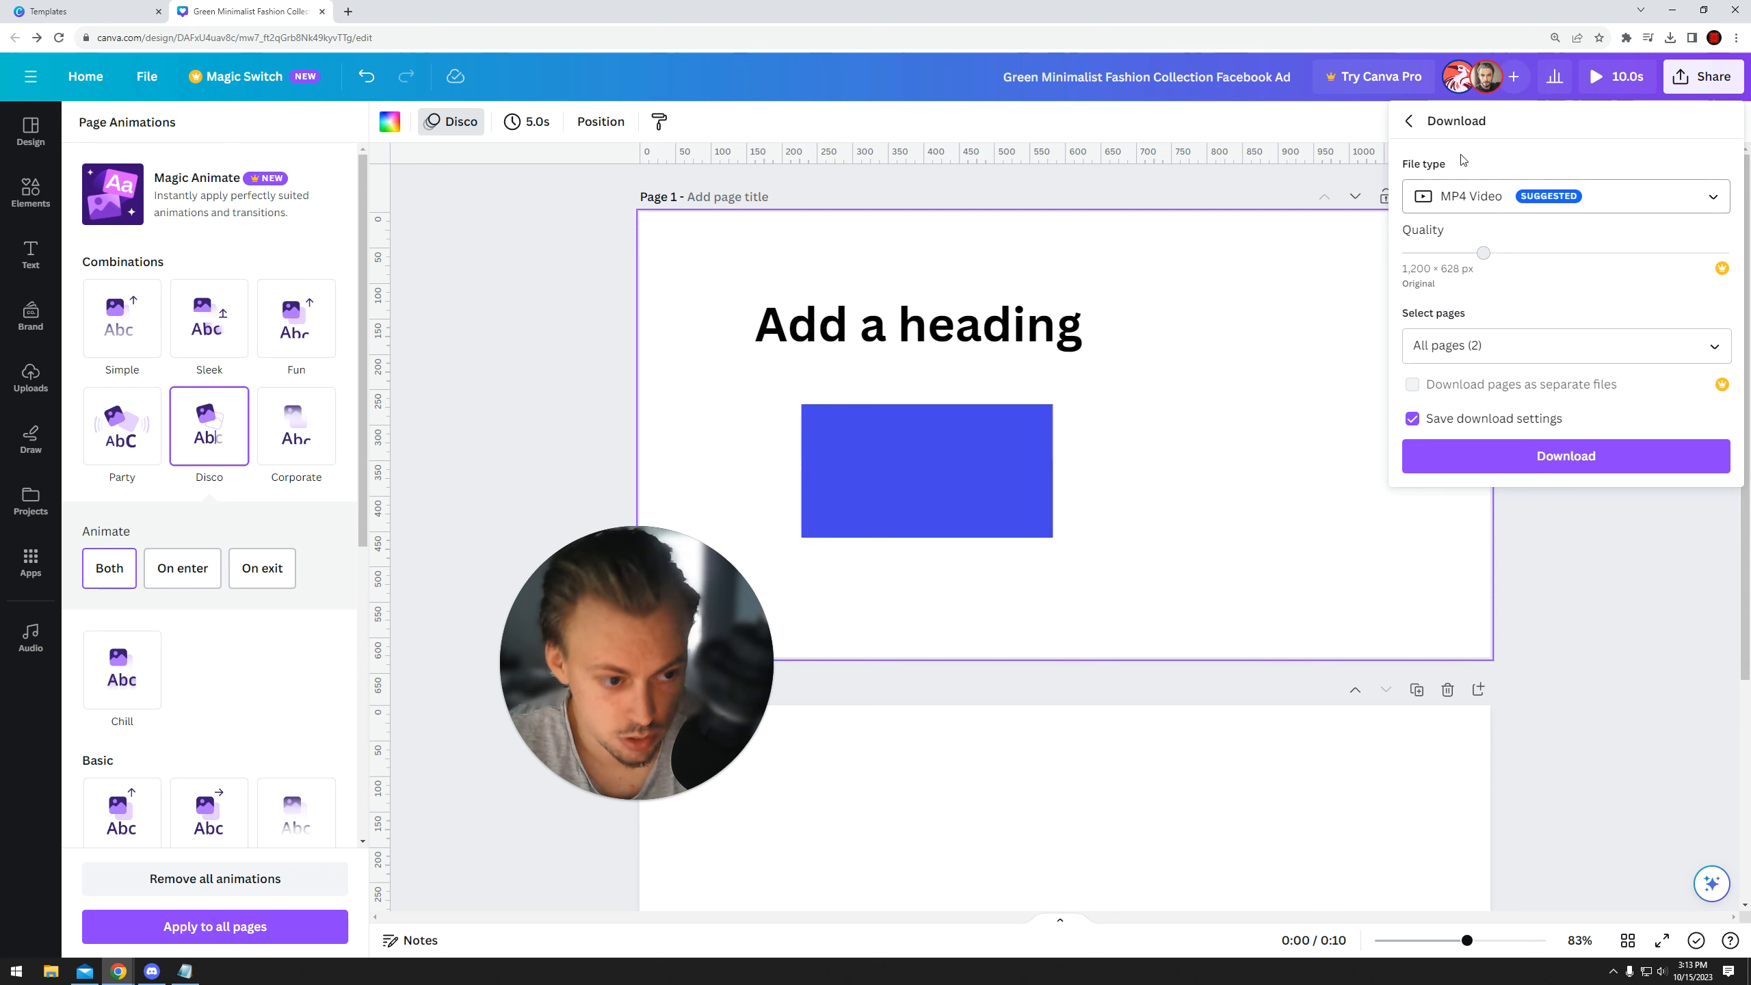
pyautogui.click(1409, 121)
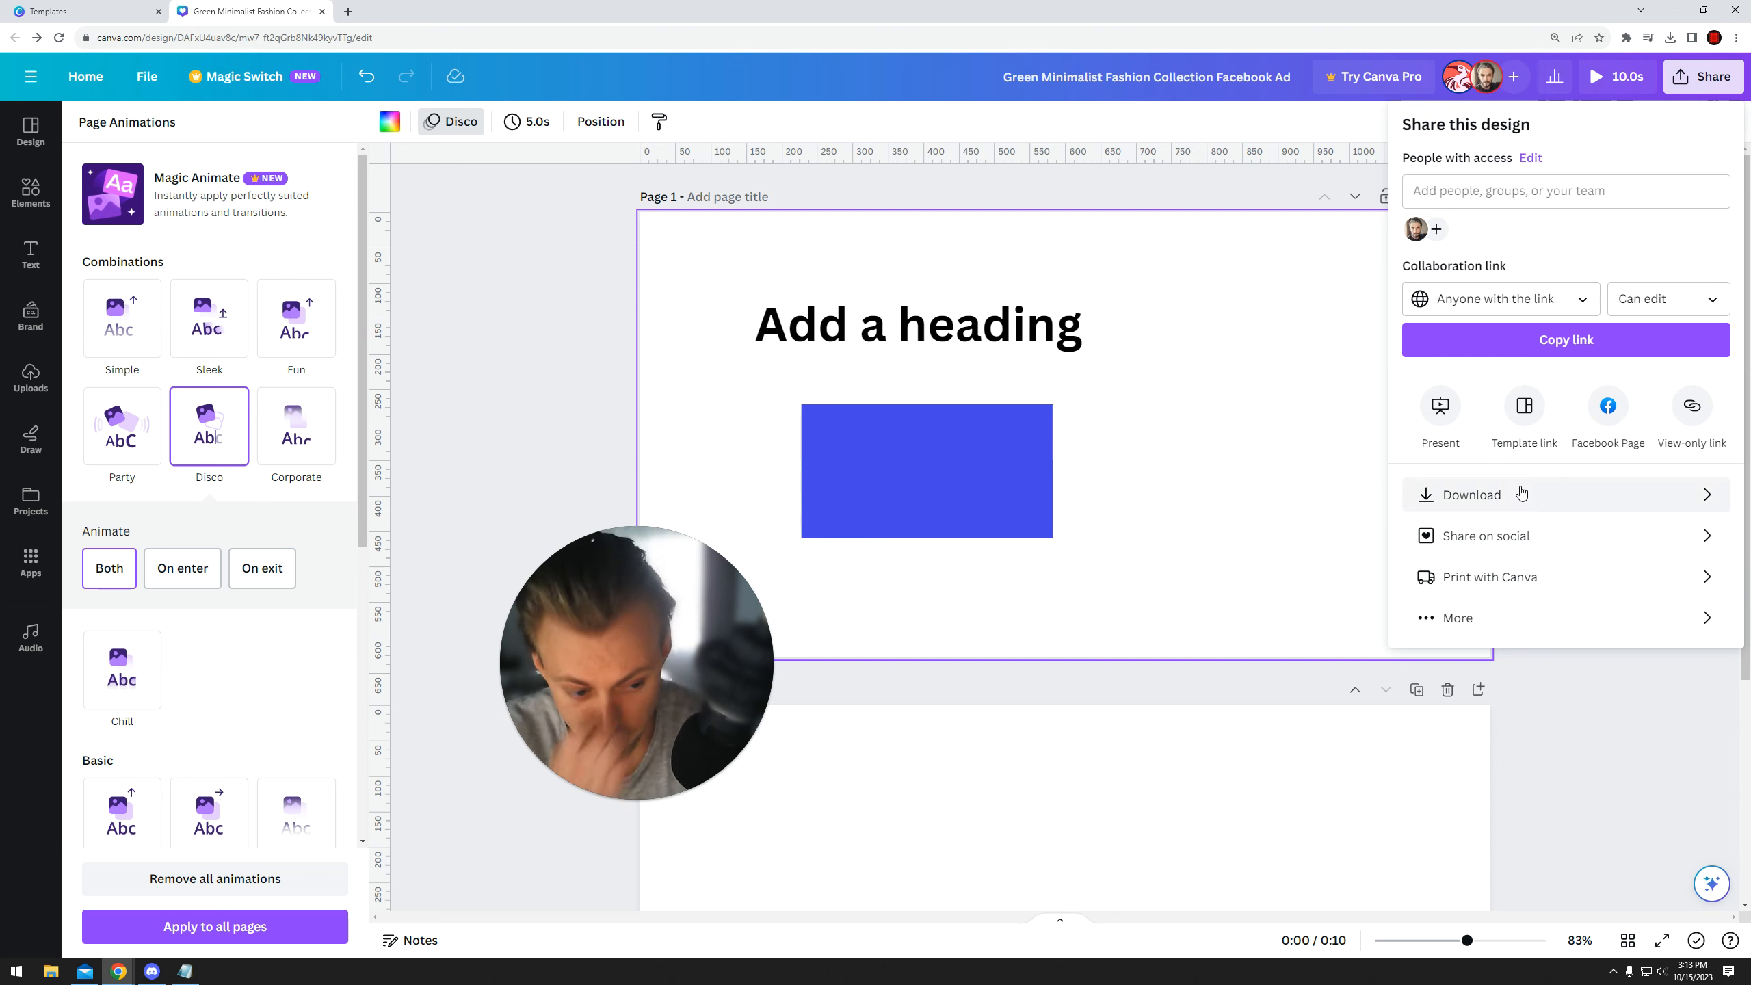
pyautogui.click(1520, 531)
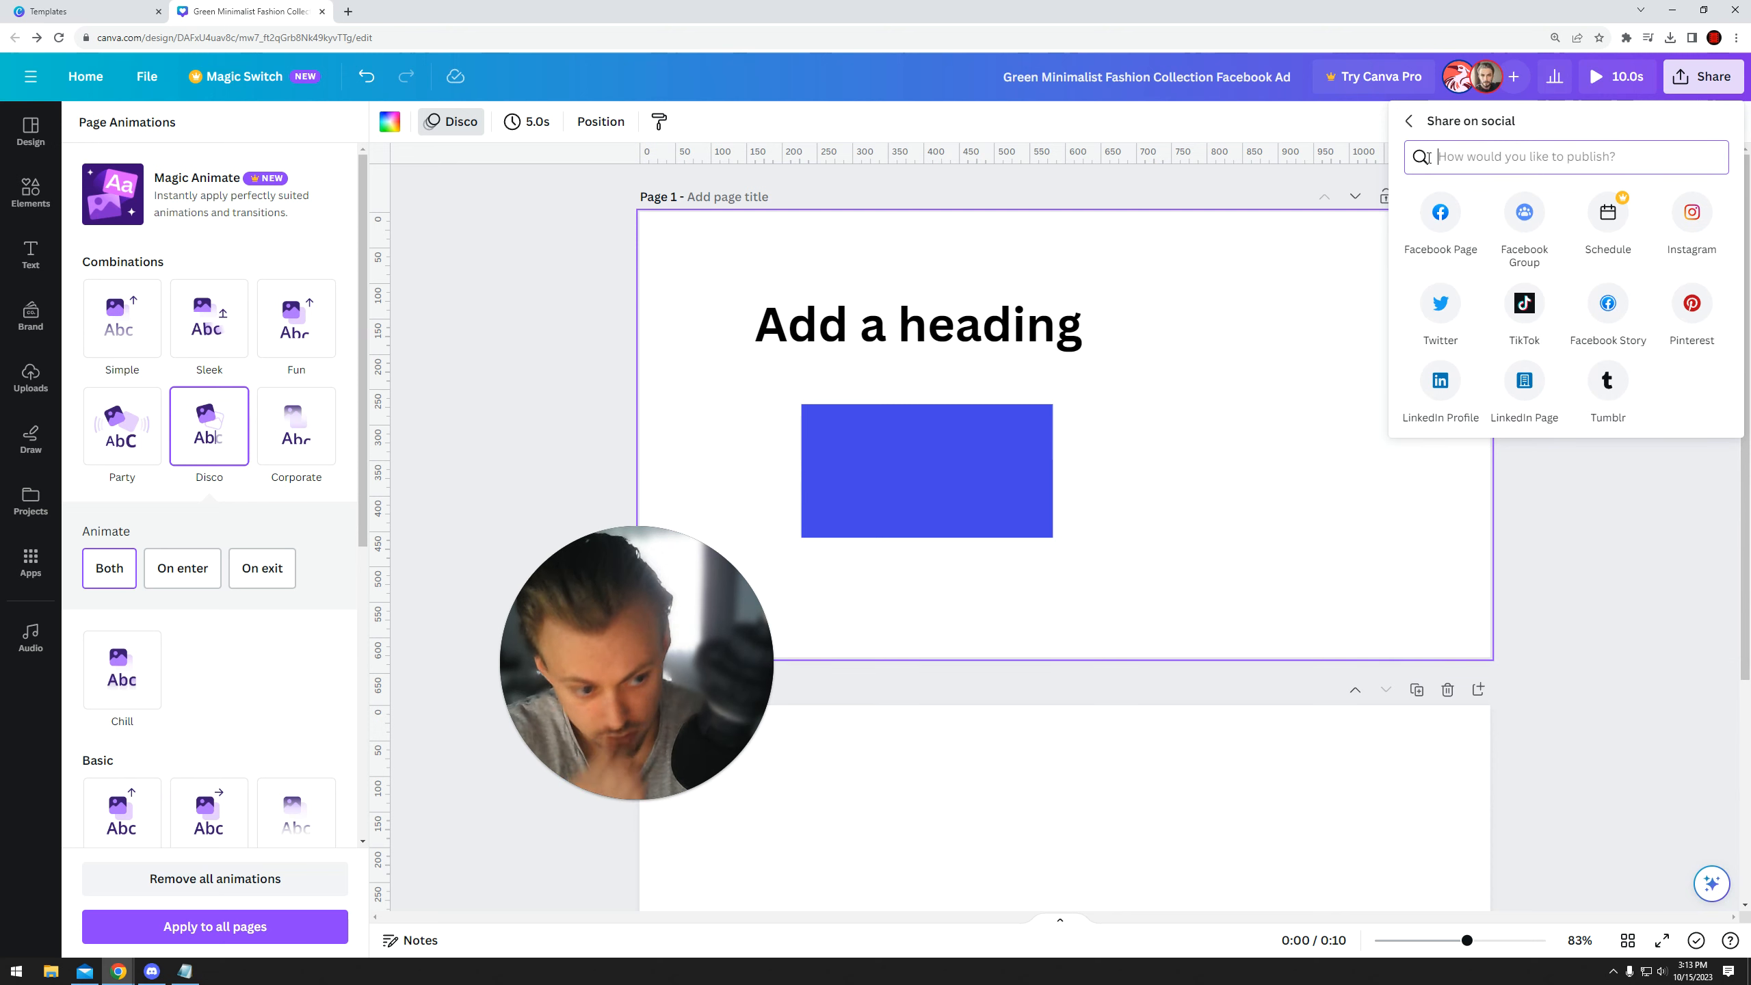
pyautogui.click(1410, 120)
# - Look through all publishing options, check the Schedule option among the social ones, and dismiss its offer
pyautogui.click(1489, 617)
pyautogui.scroll(-3, 1496, 536)
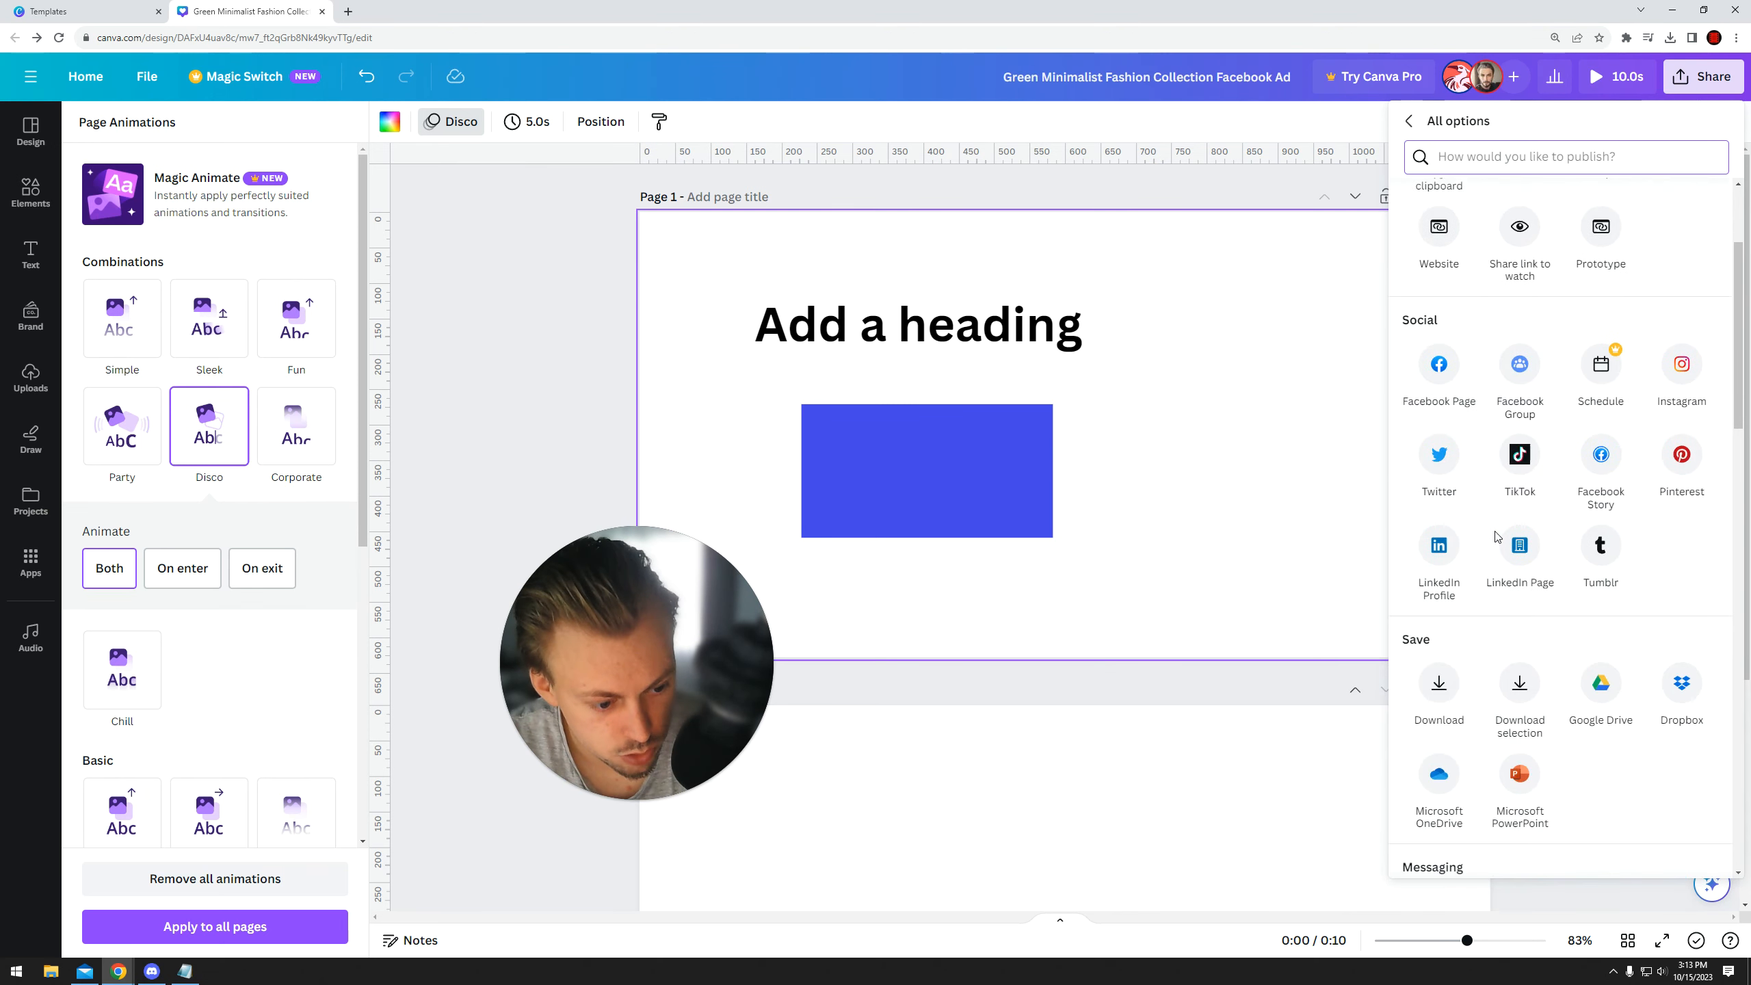
pyautogui.scroll(2, 1602, 552)
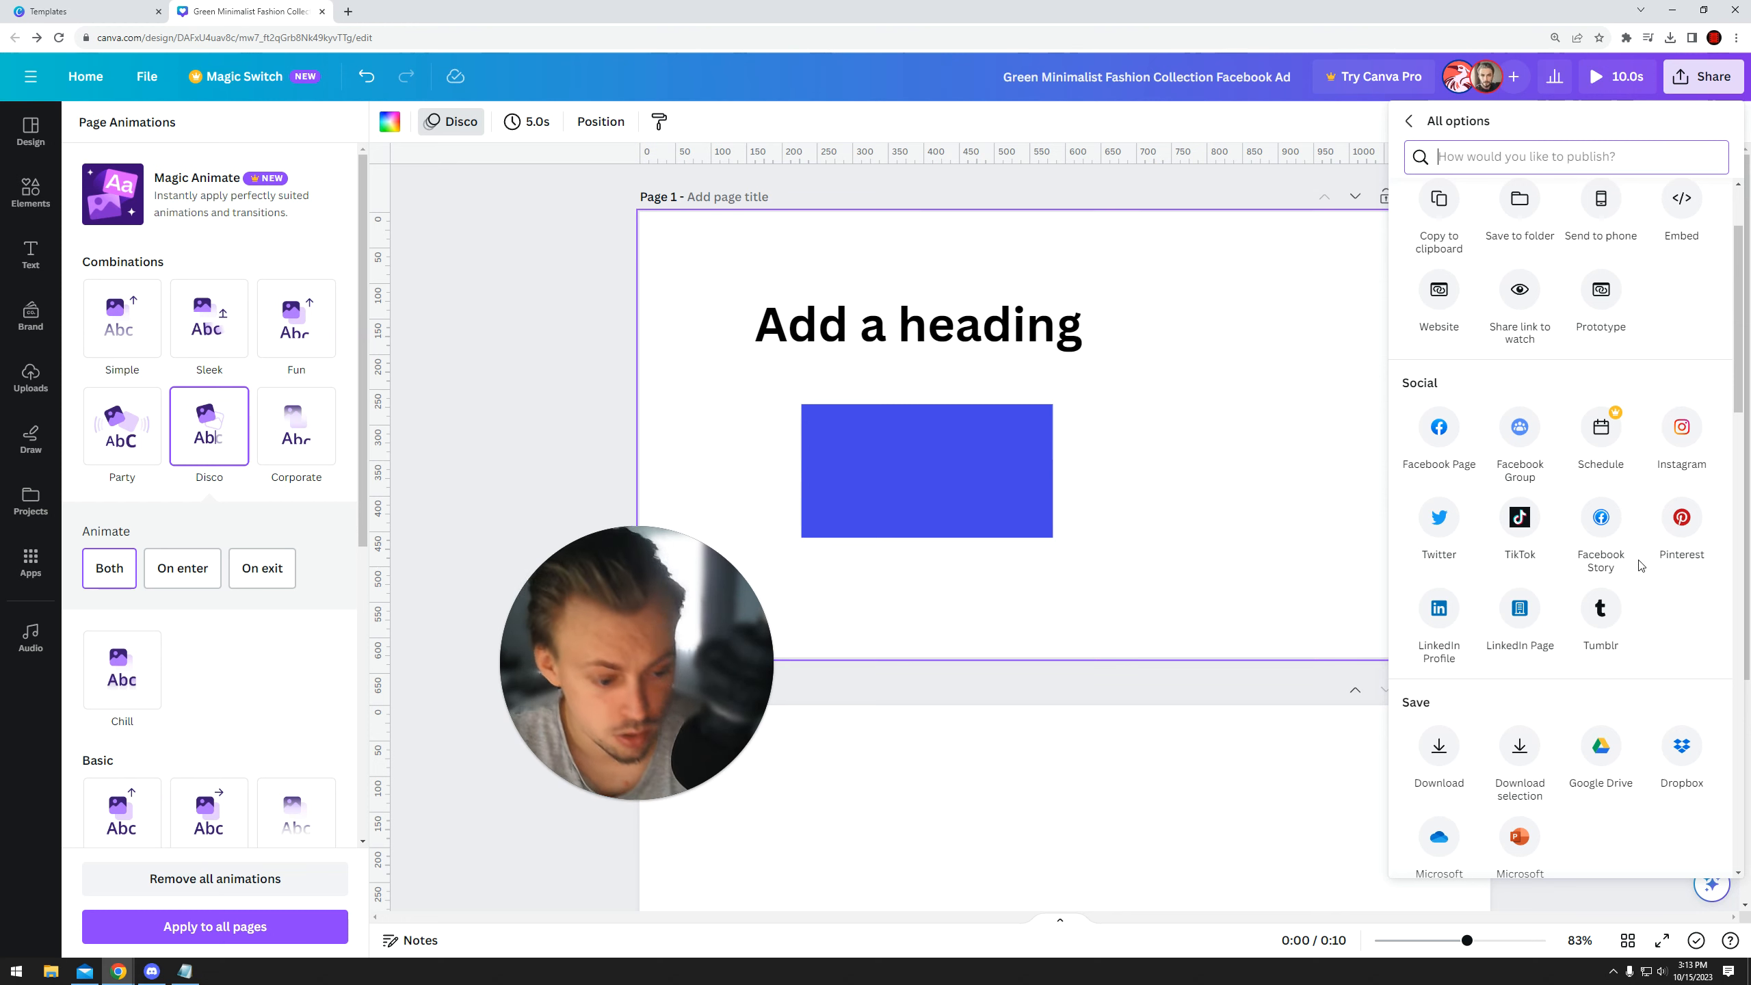
pyautogui.scroll(1, 1639, 559)
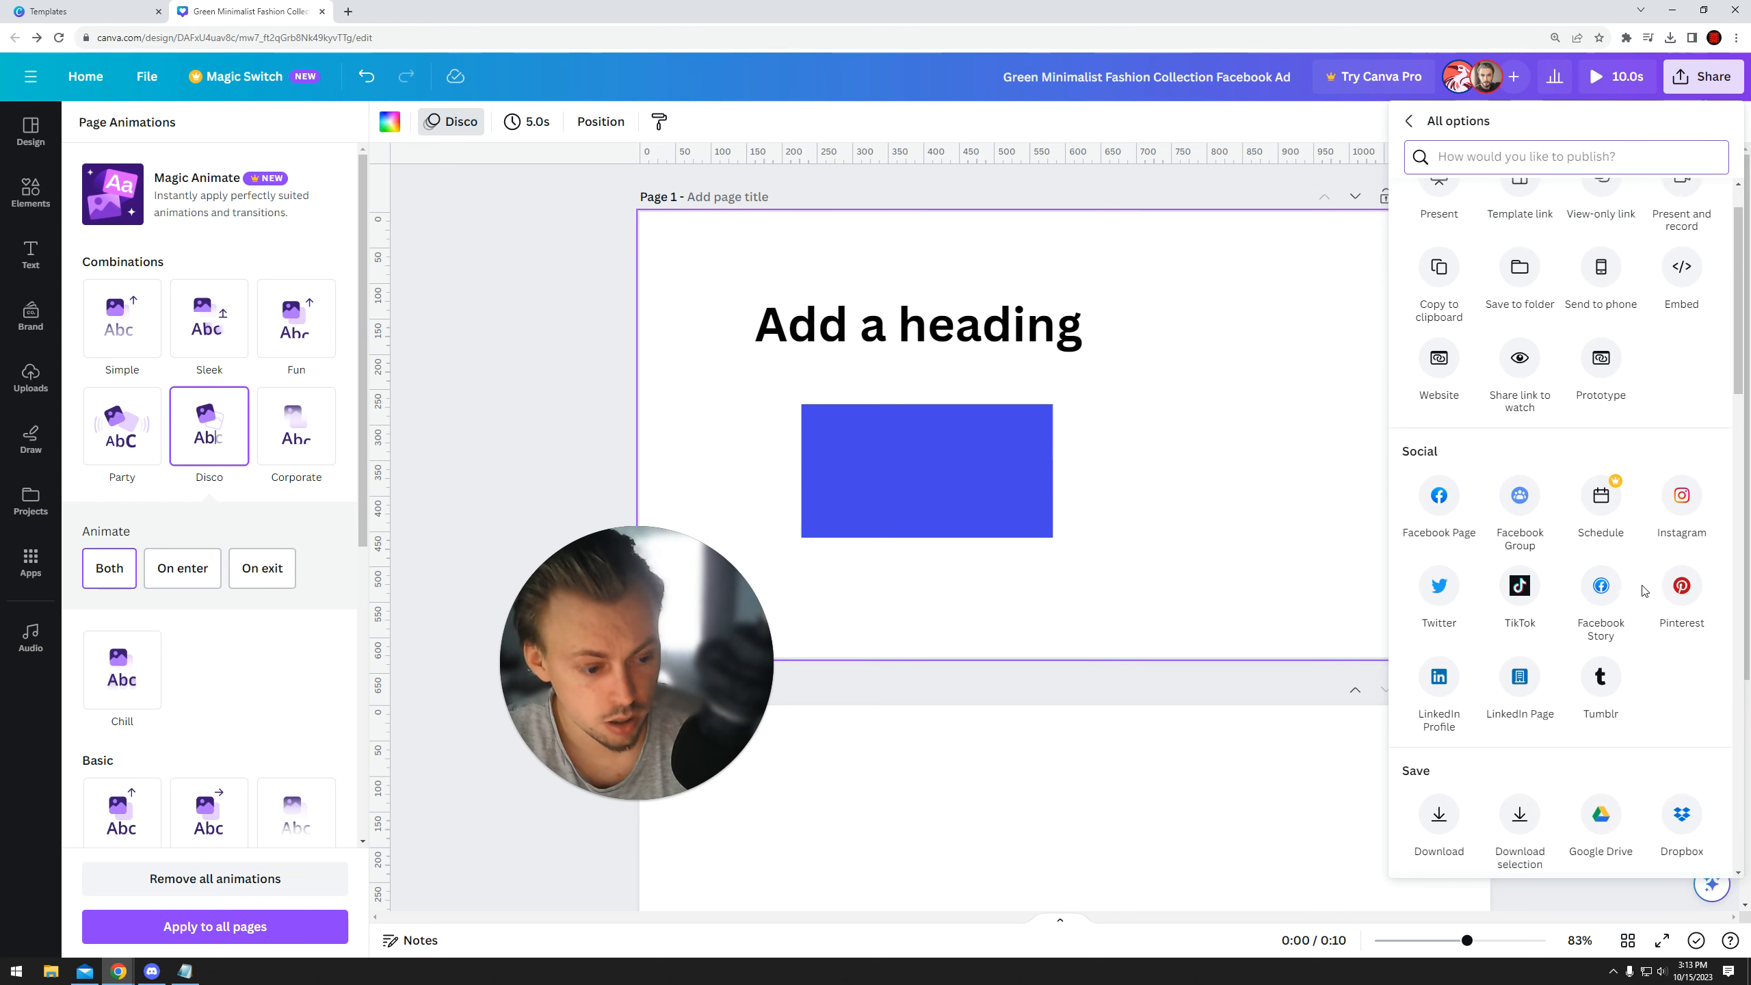
pyautogui.click(1601, 505)
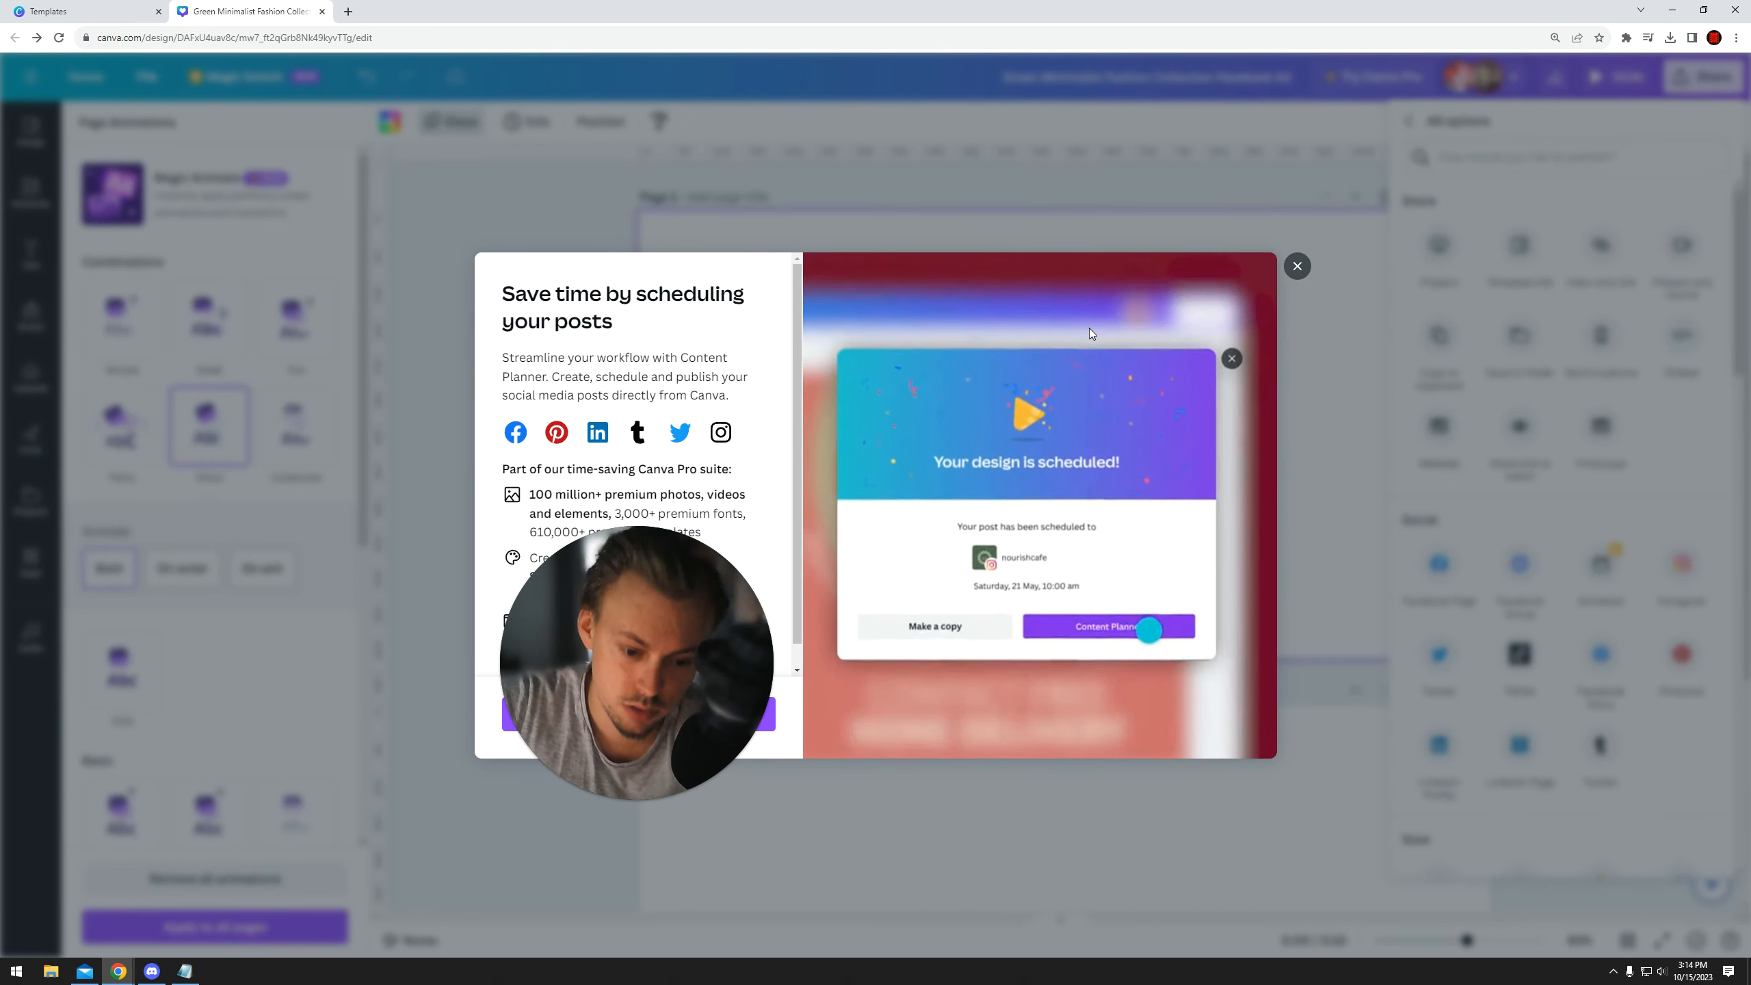
pyautogui.click(1297, 266)
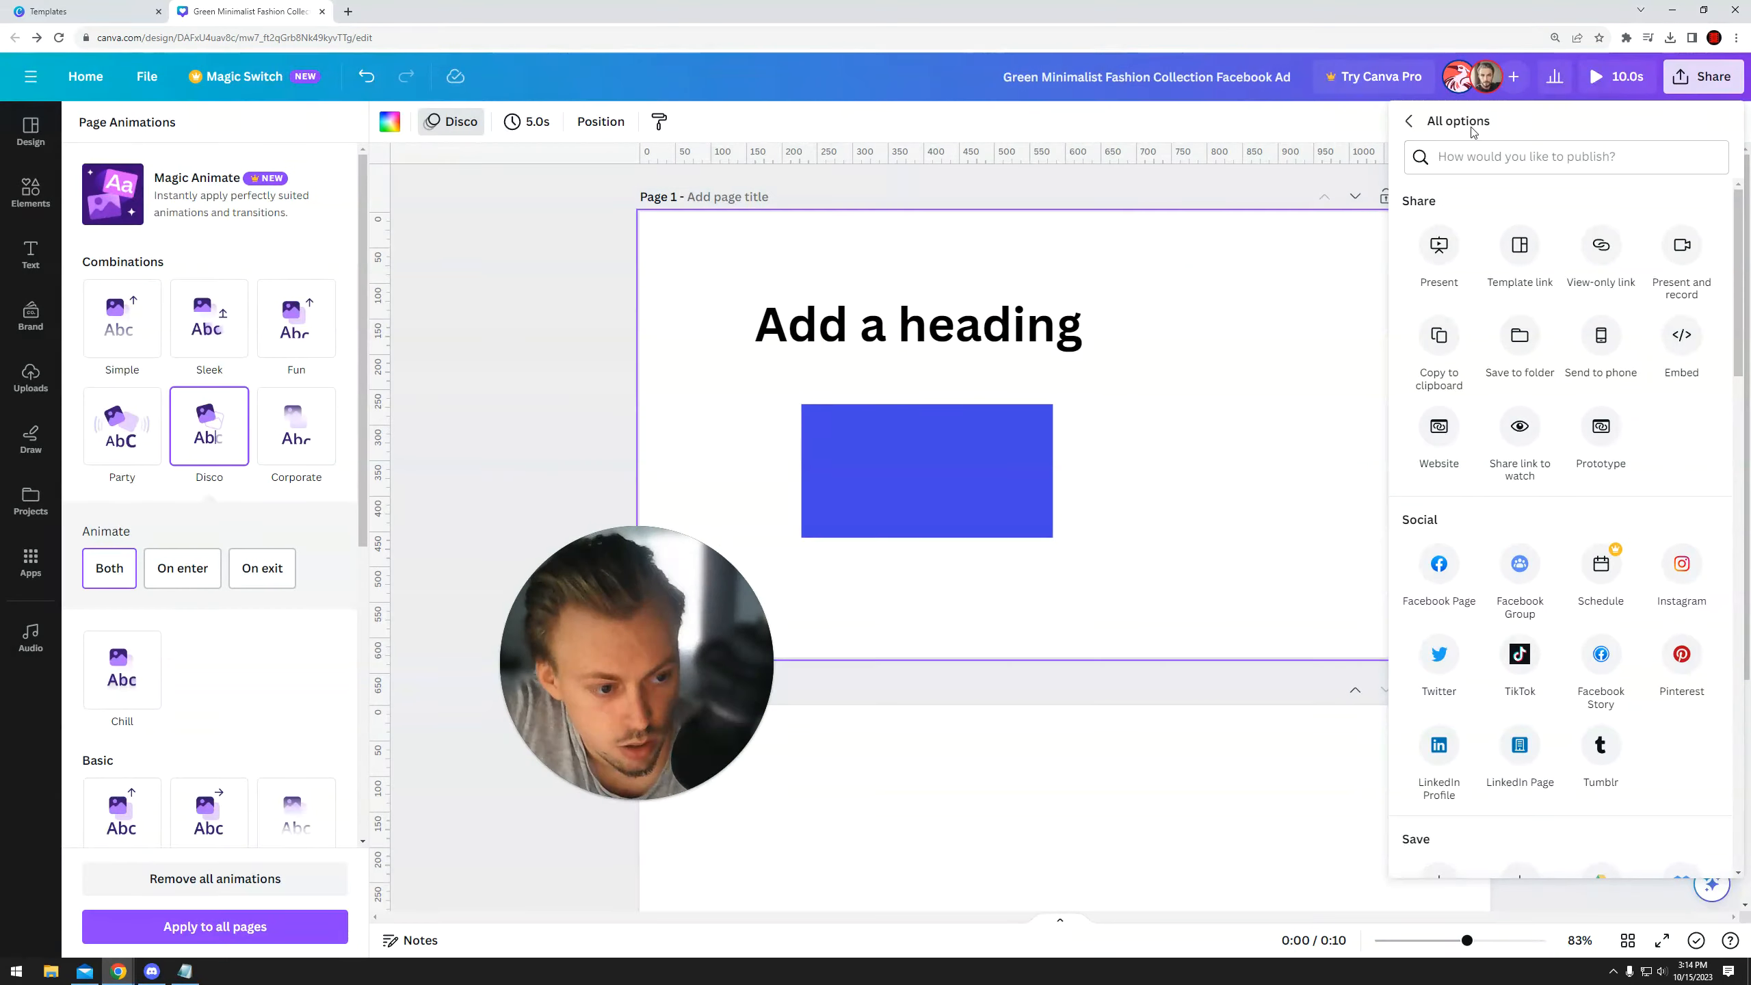
pyautogui.click(1410, 124)
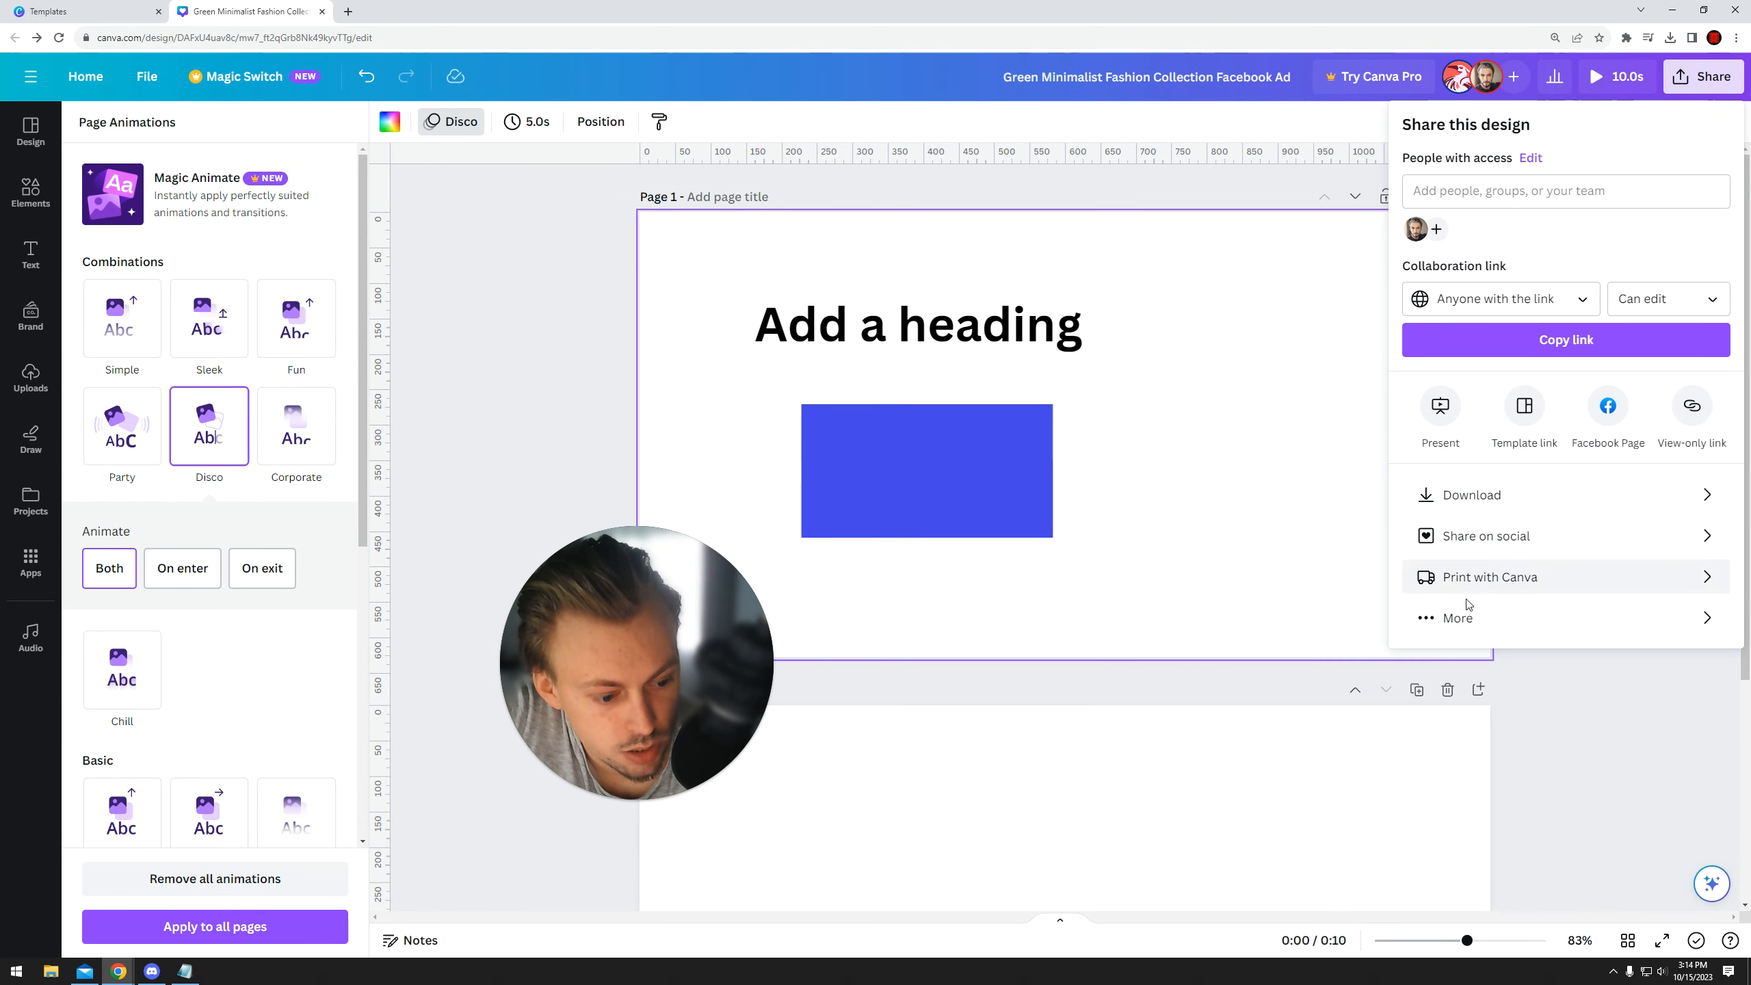
# - Publish the design as an embed to create its HTML embed code and smart embed link
pyautogui.click(1585, 617)
pyautogui.scroll(-3, 1503, 538)
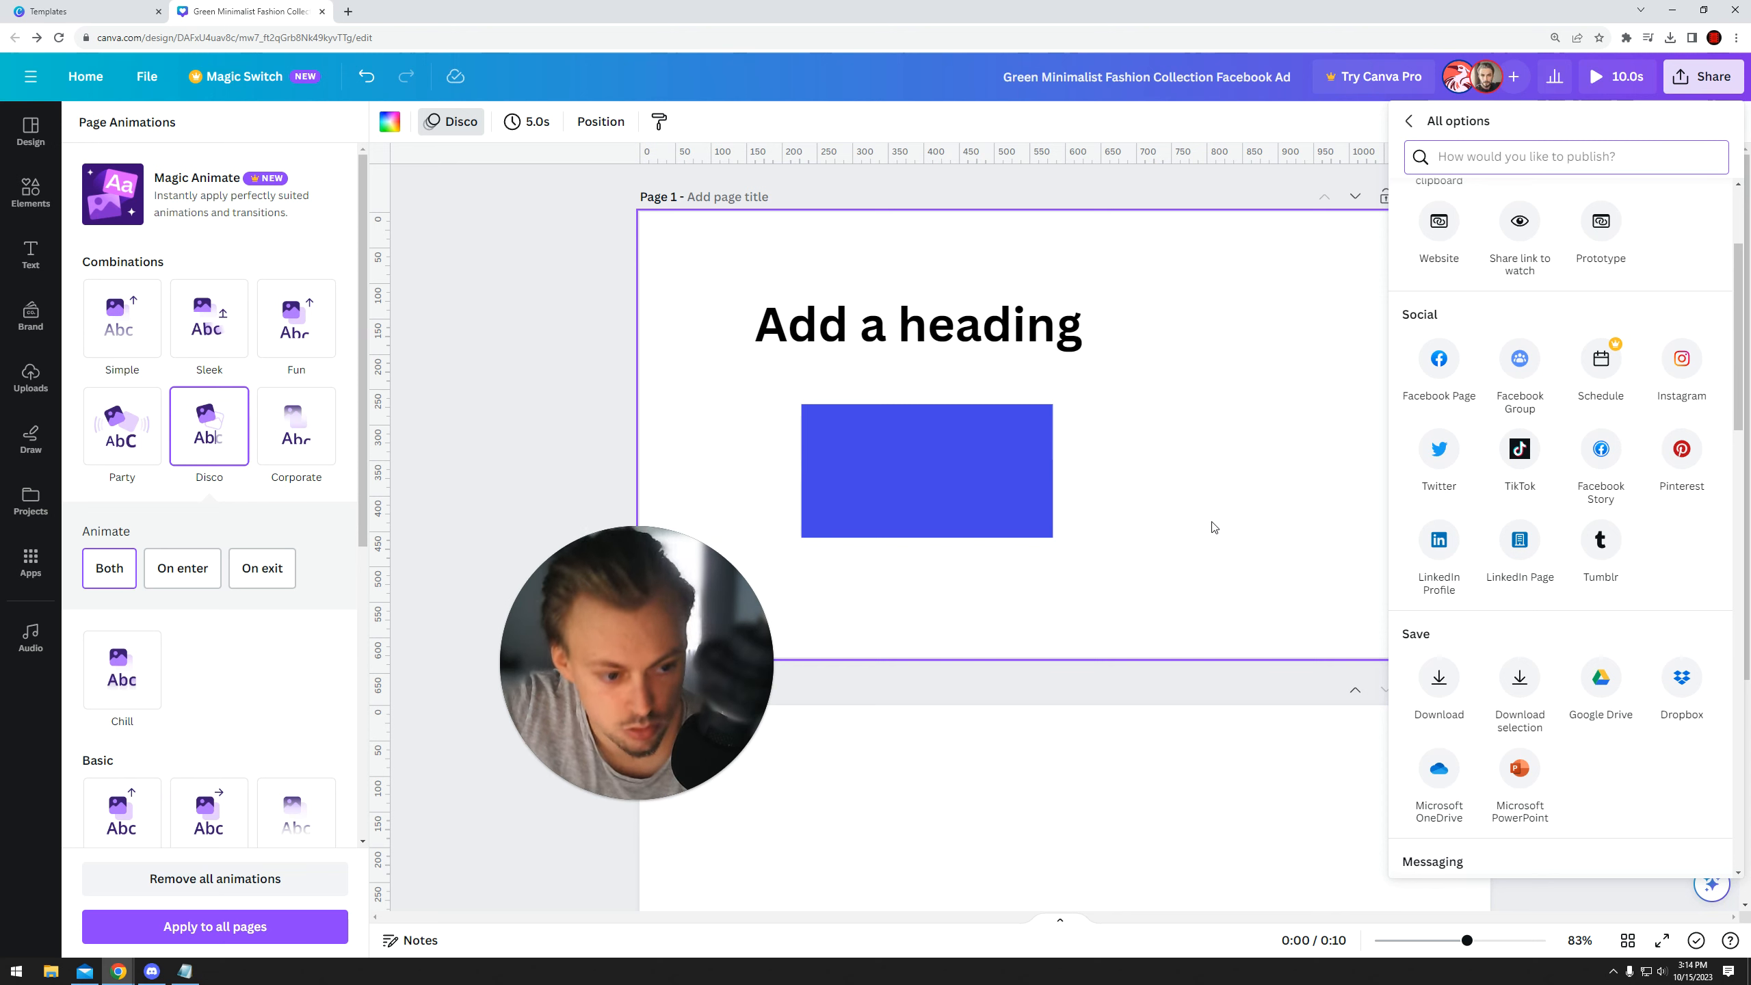
pyautogui.scroll(3, 1586, 428)
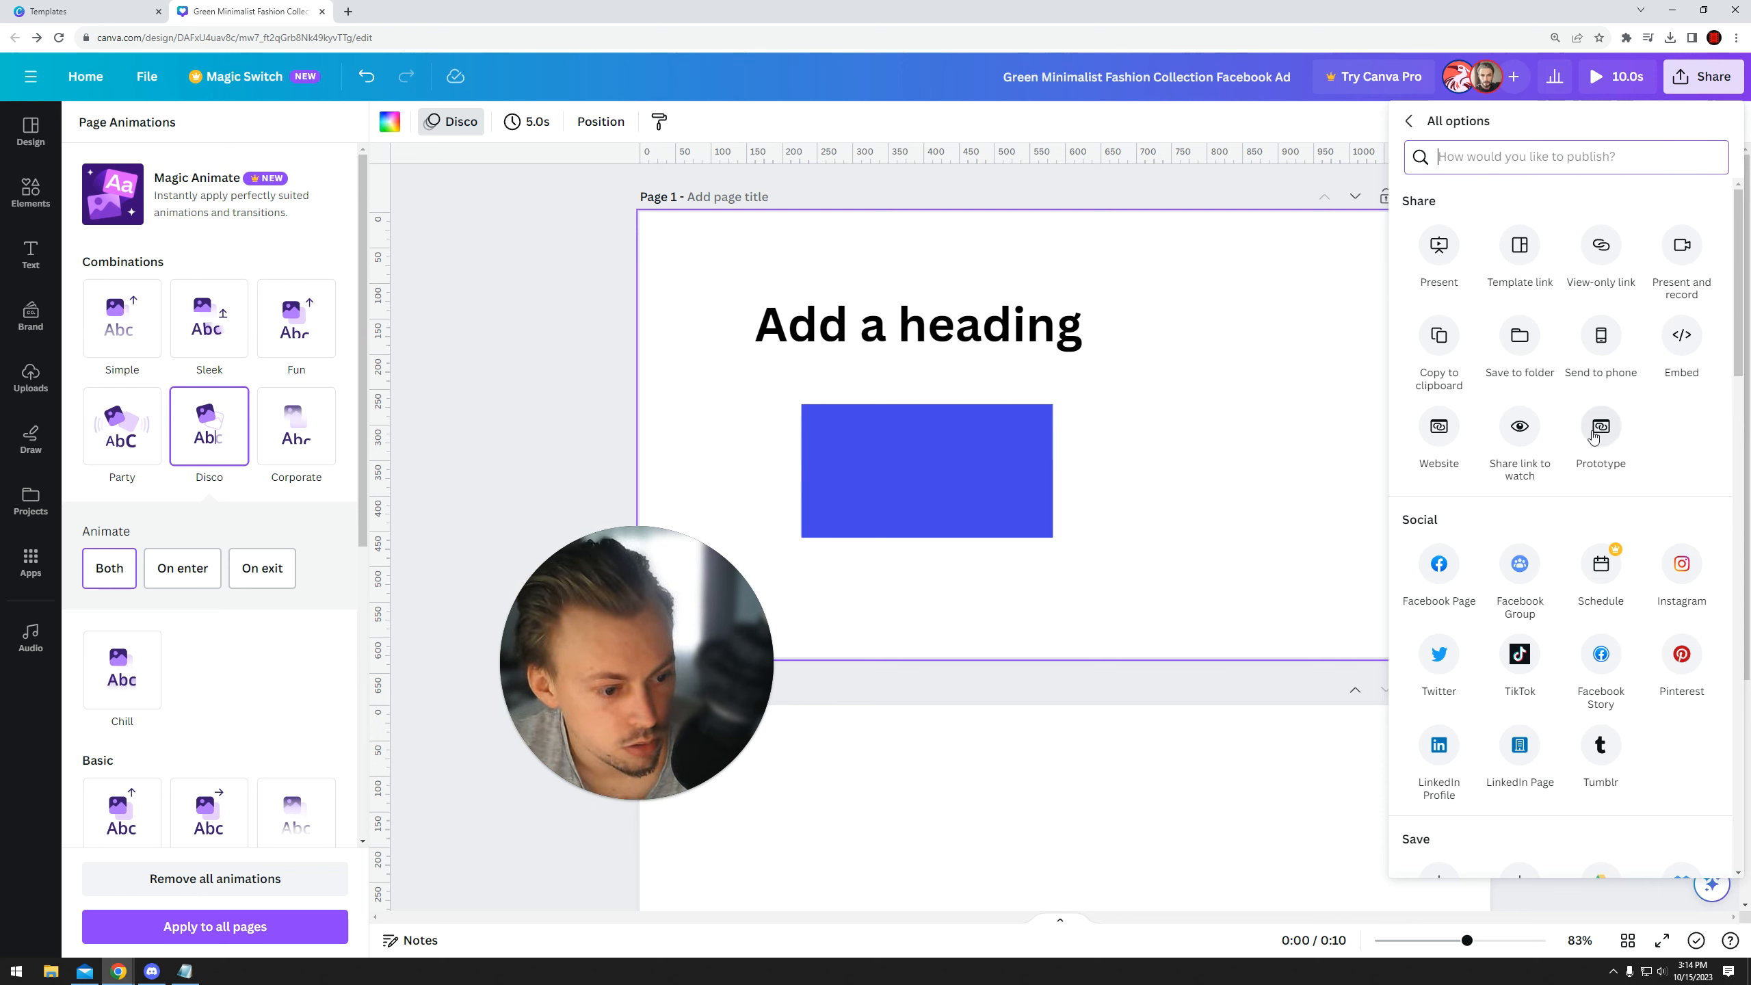
pyautogui.click(1670, 337)
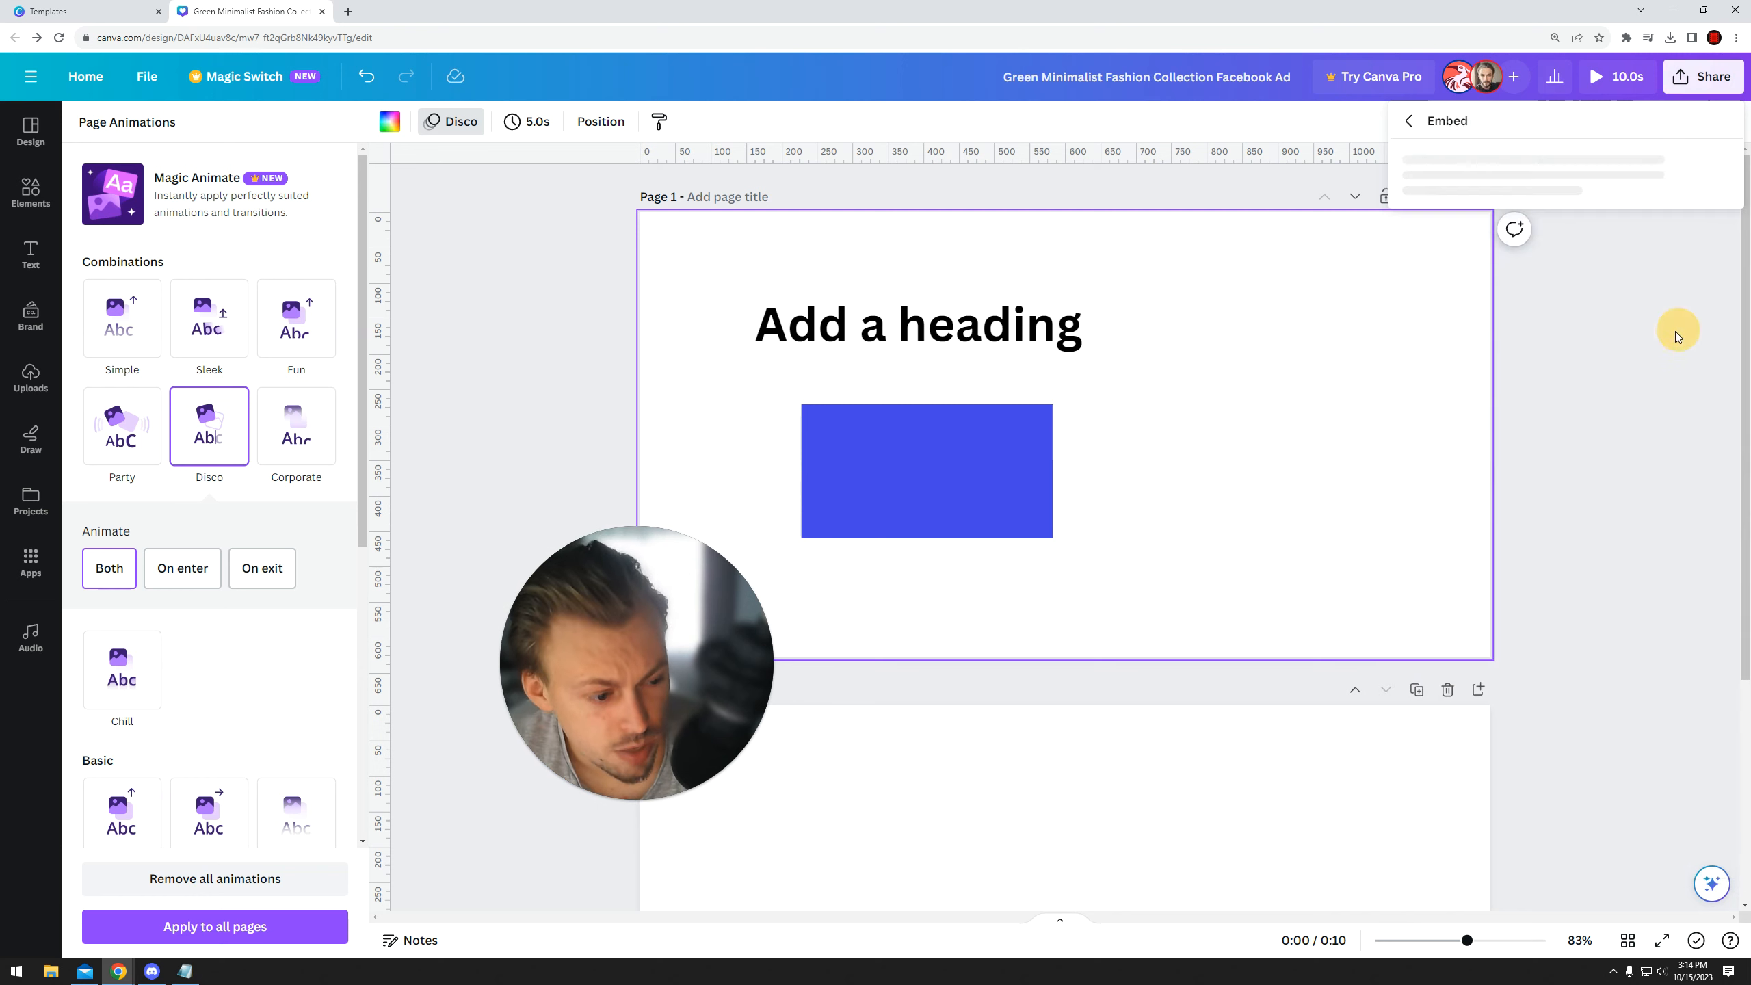
pyautogui.click(1569, 216)
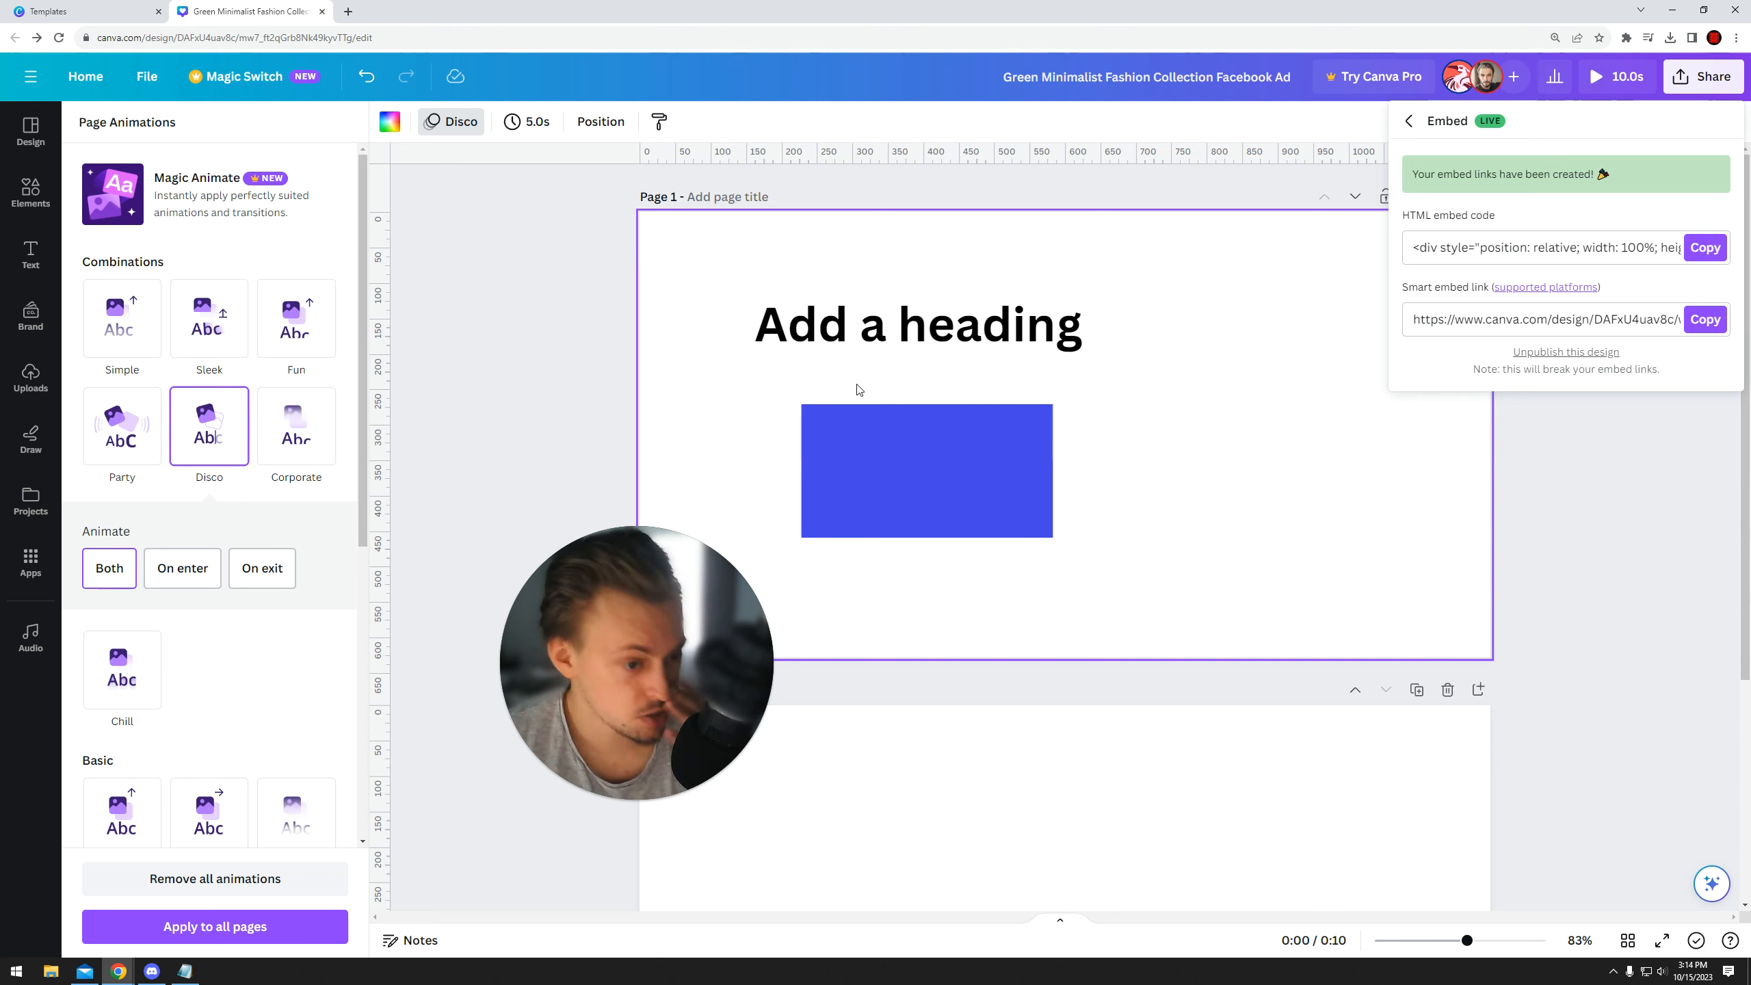
# - Read the help article on platforms supported by the smart embed link, and return to all publishing options
pyautogui.click(1510, 324)
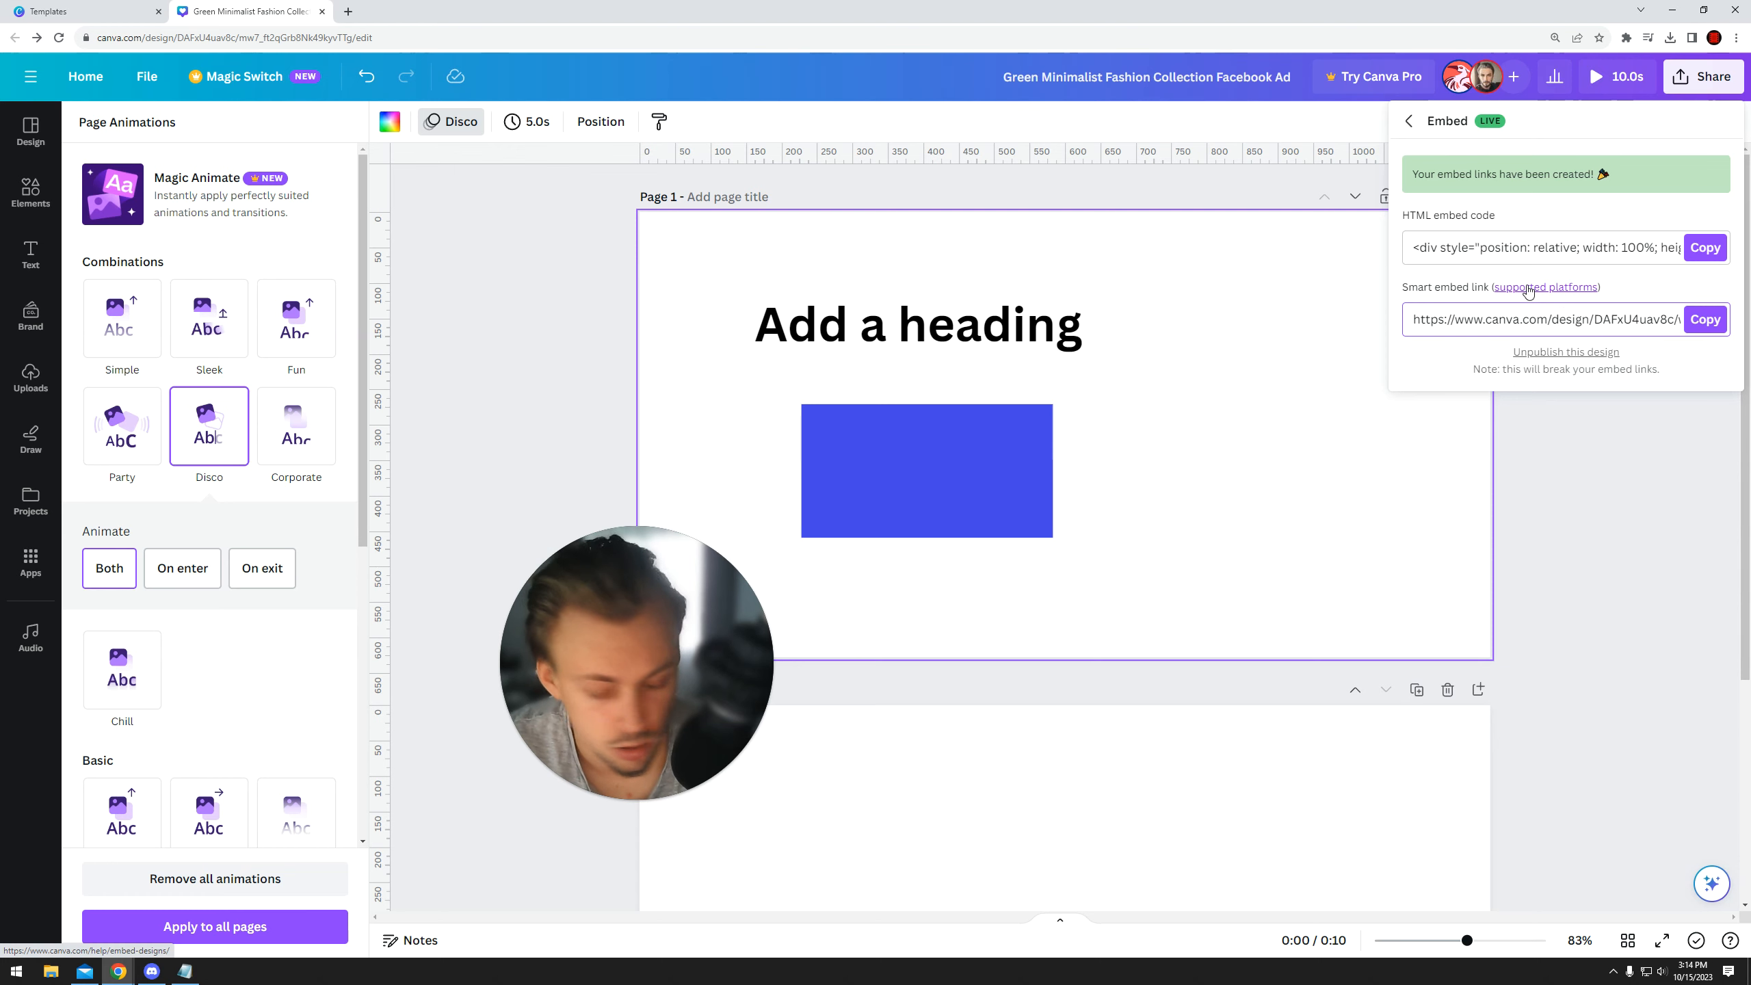
pyautogui.click(1551, 289)
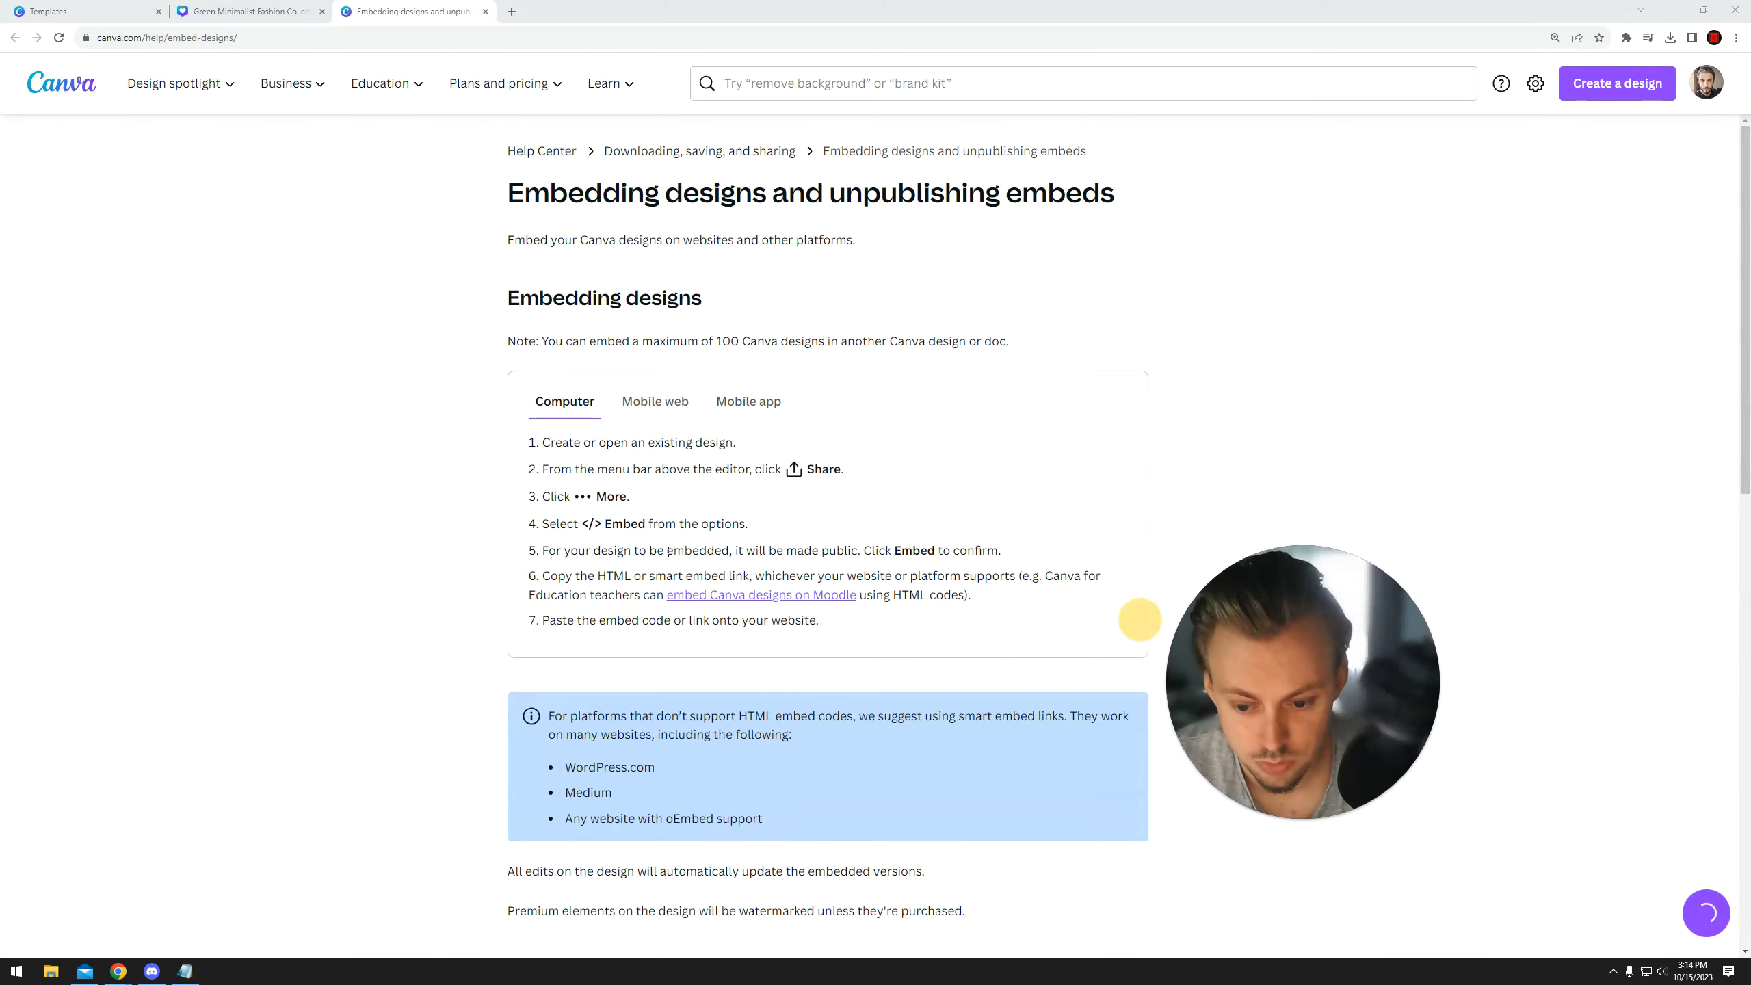
pyautogui.scroll(-7, 562, 227)
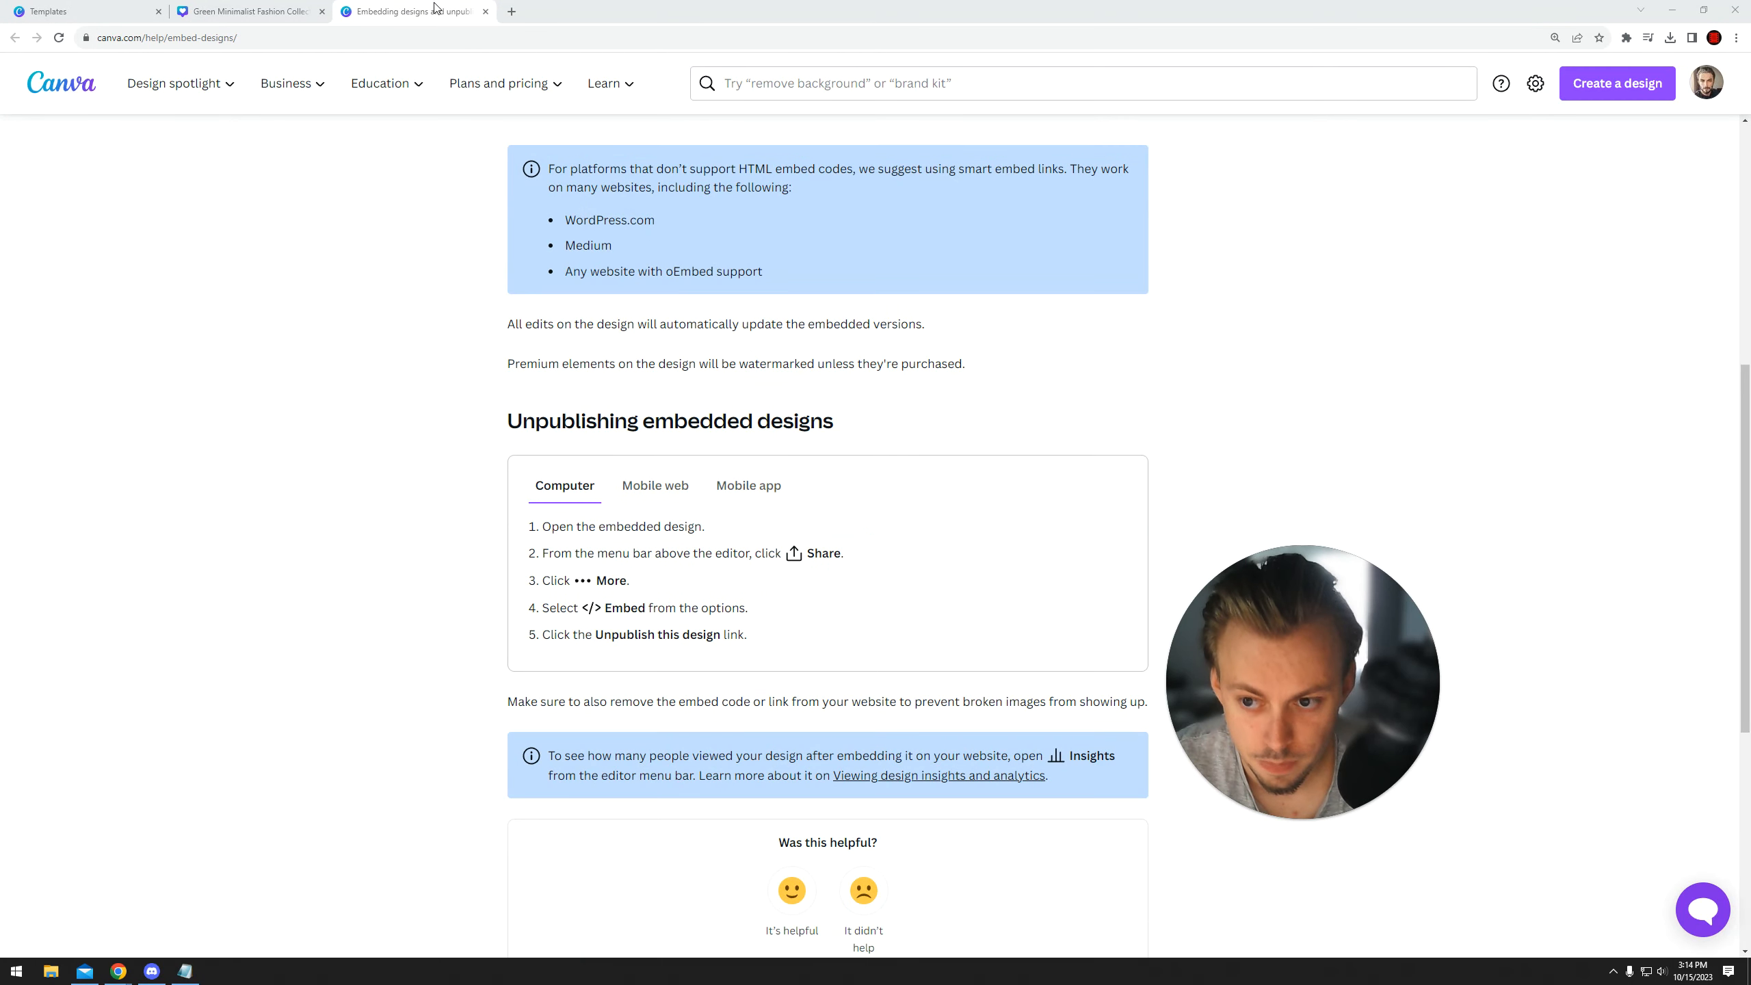
pyautogui.hotkey('ctrl', 'w')
pyautogui.click(1410, 121)
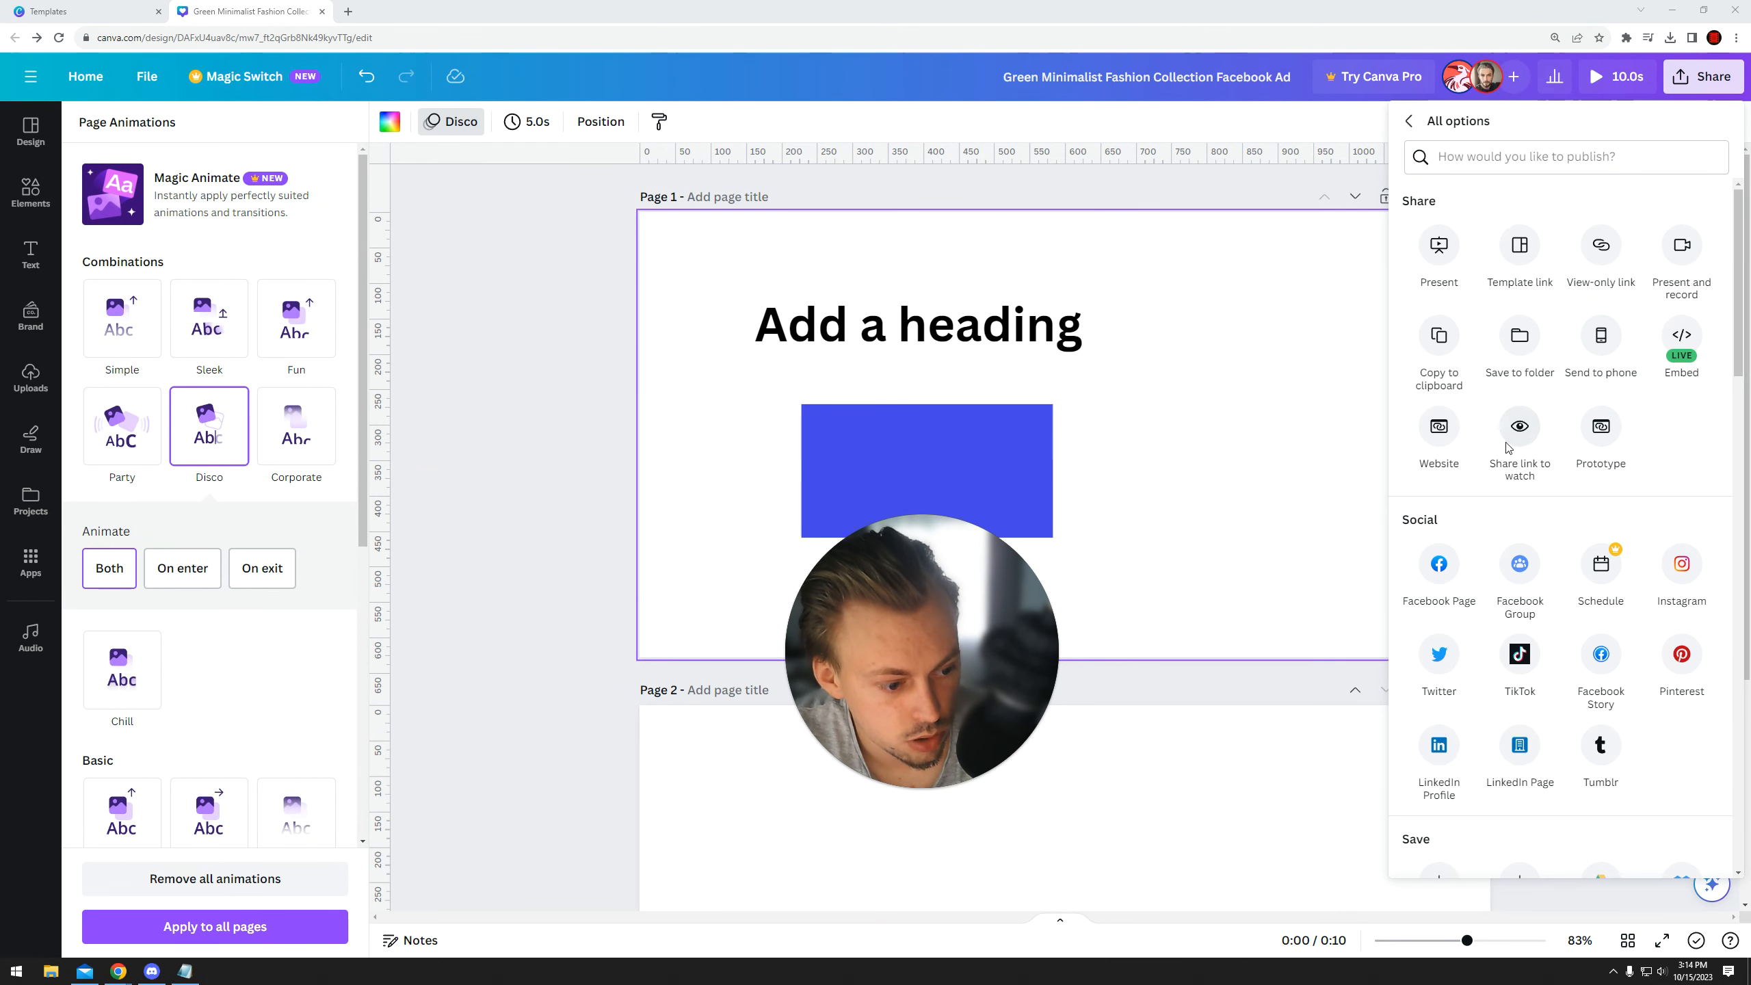
# - Open the design as a prototype, view its second page, and close the prototype
pyautogui.click(1606, 433)
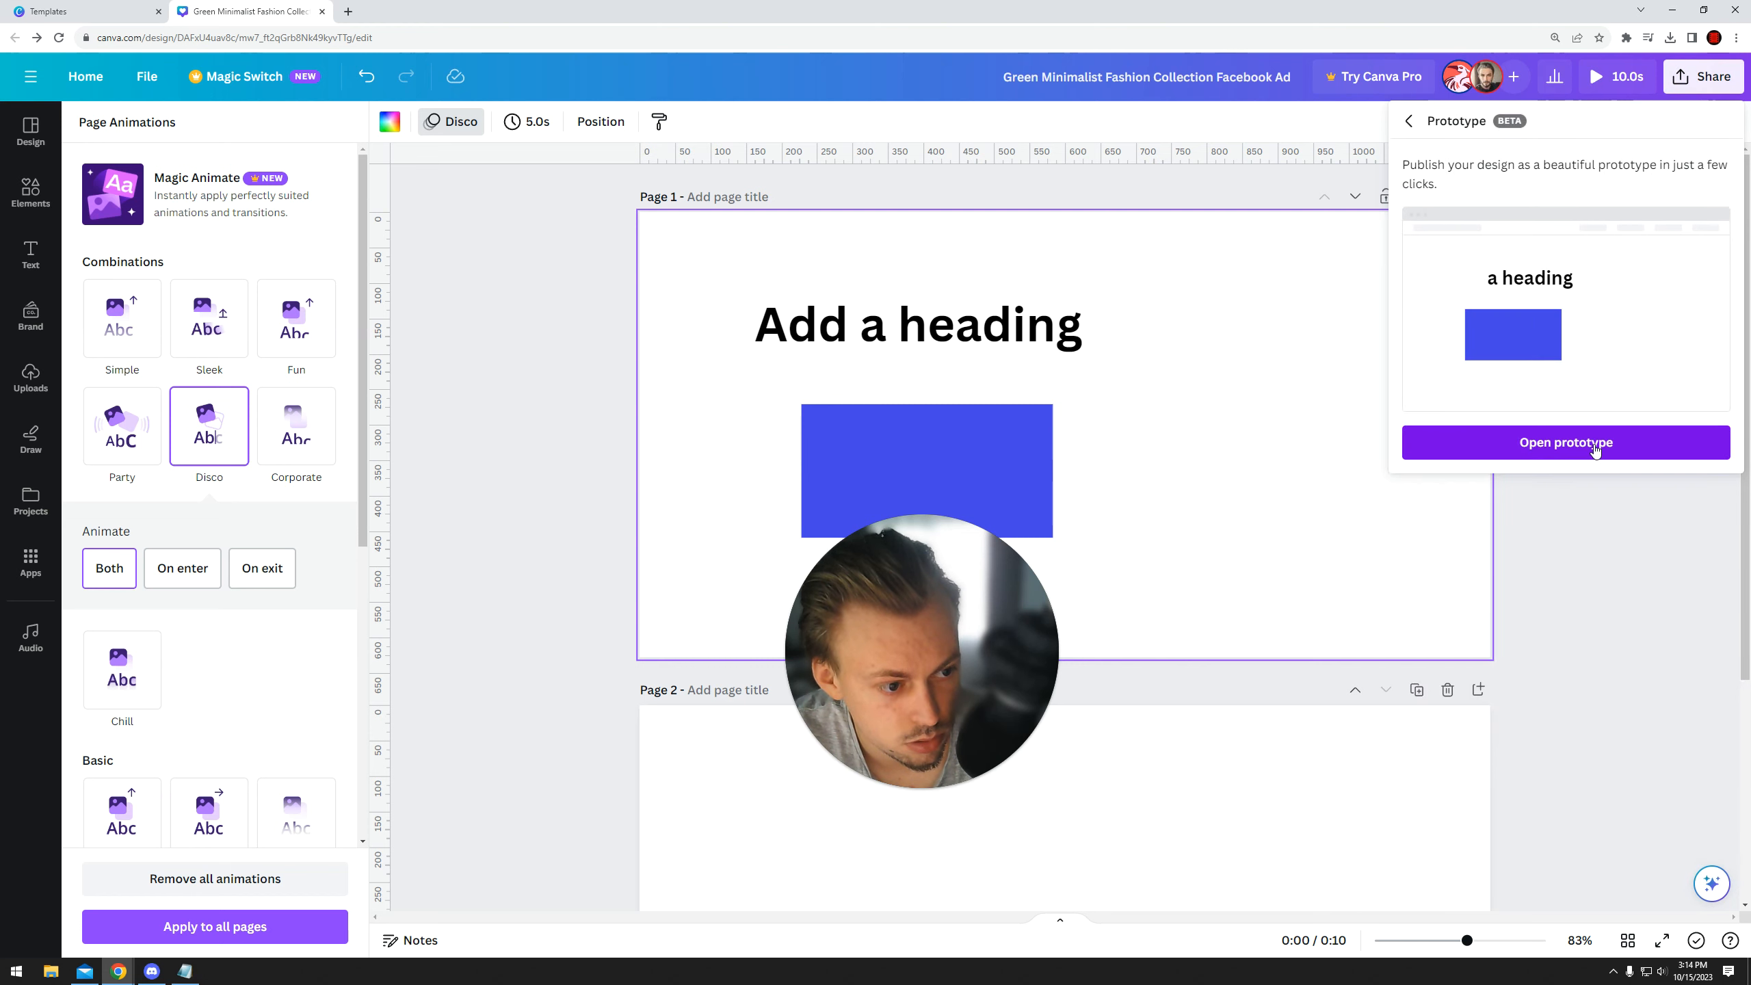
pyautogui.click(1594, 445)
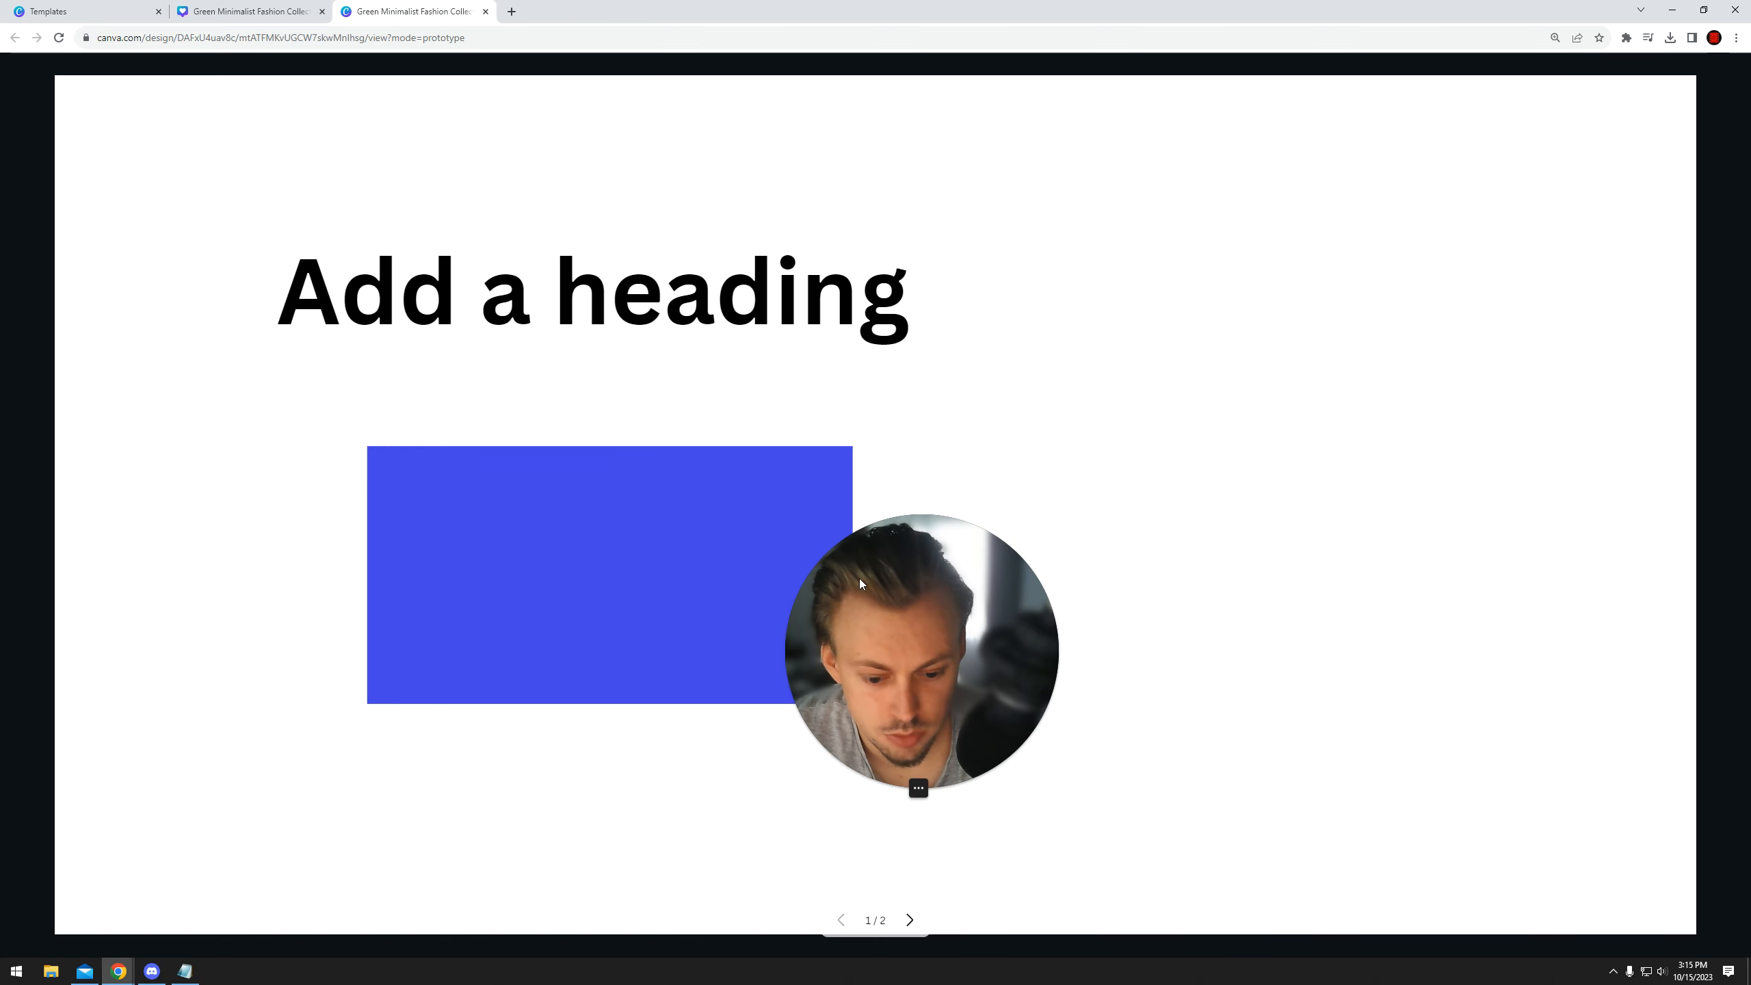
pyautogui.click(907, 922)
pyautogui.click(258, 12)
pyautogui.click(485, 11)
# - Look through the remaining save, messaging, design and other app publishing options, and postpone the prototype experience rating
pyautogui.click(1409, 120)
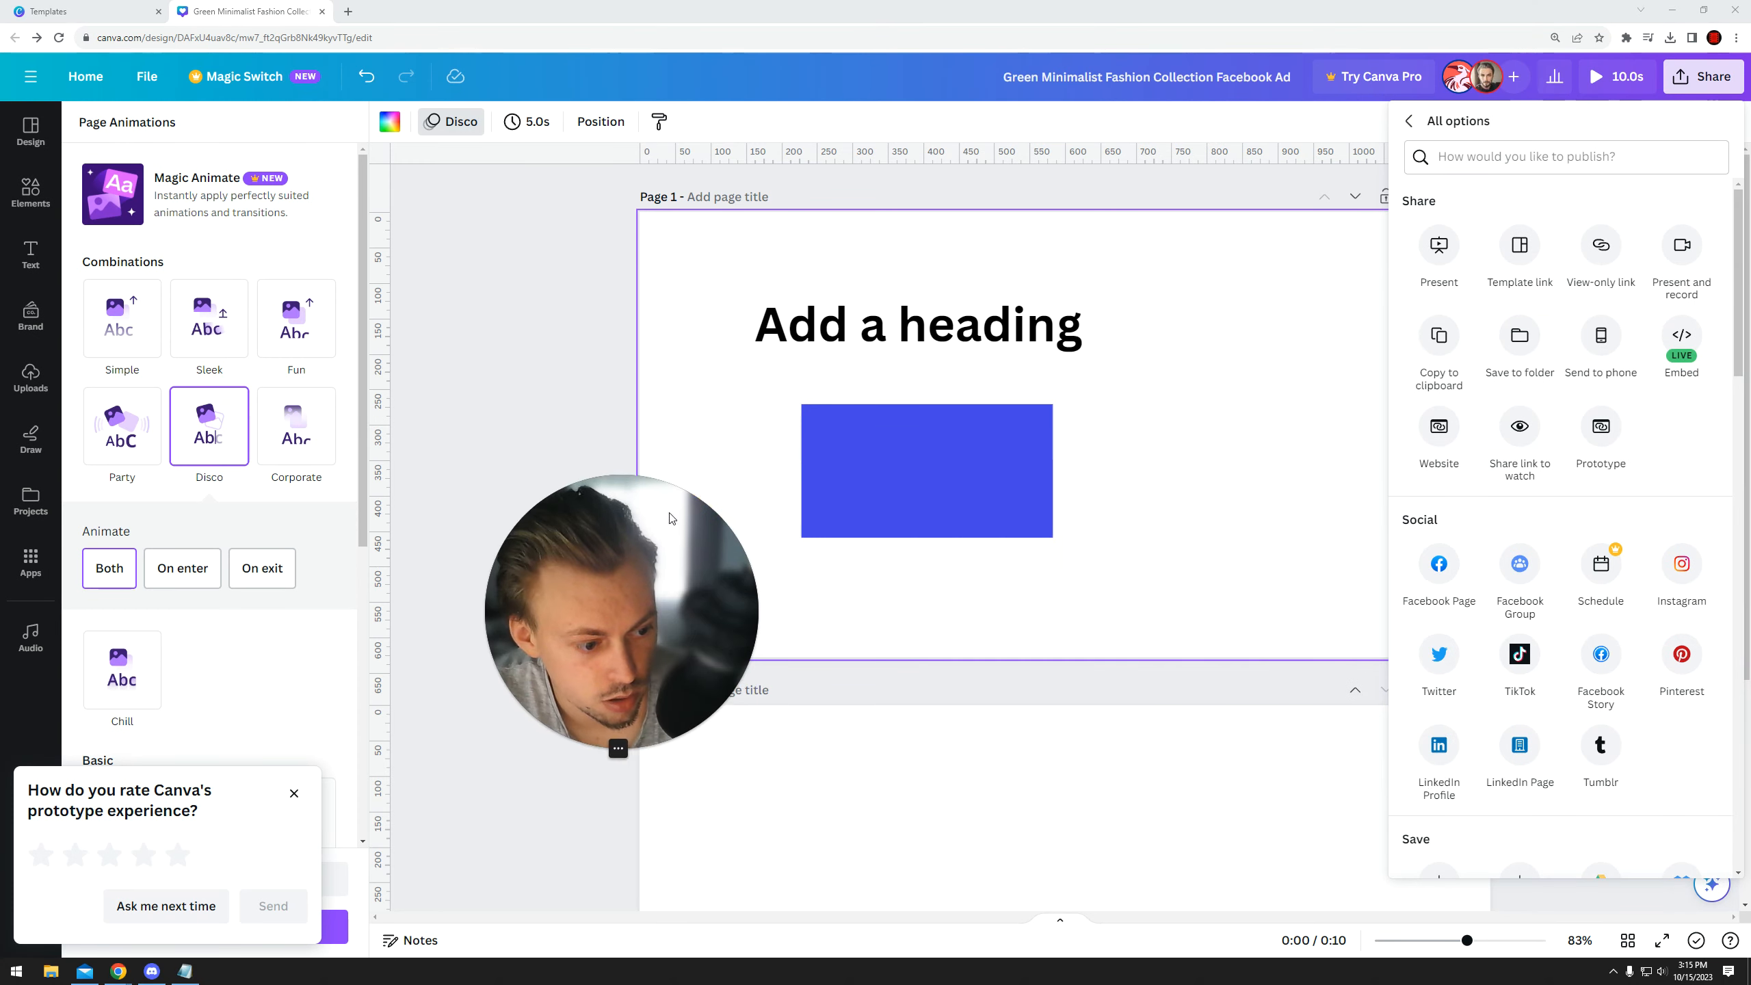
pyautogui.scroll(-1, 1620, 542)
pyautogui.scroll(-5, 1620, 542)
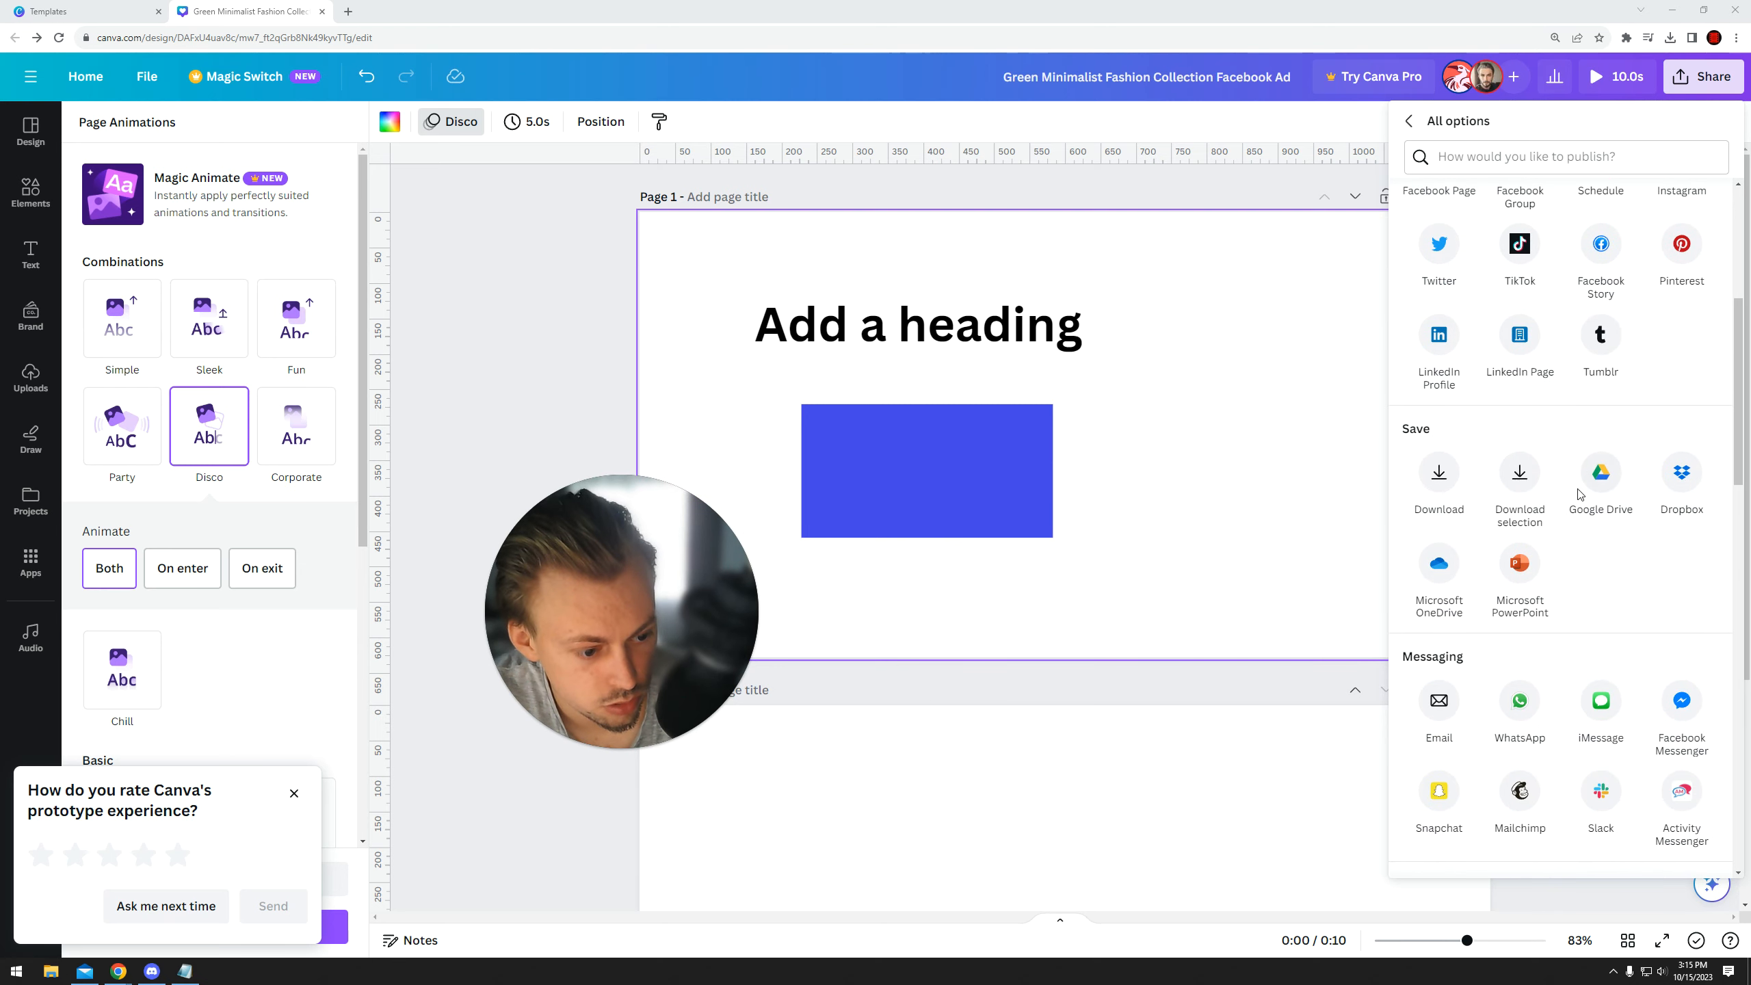
pyautogui.scroll(-3, 1580, 496)
pyautogui.scroll(-2, 1551, 499)
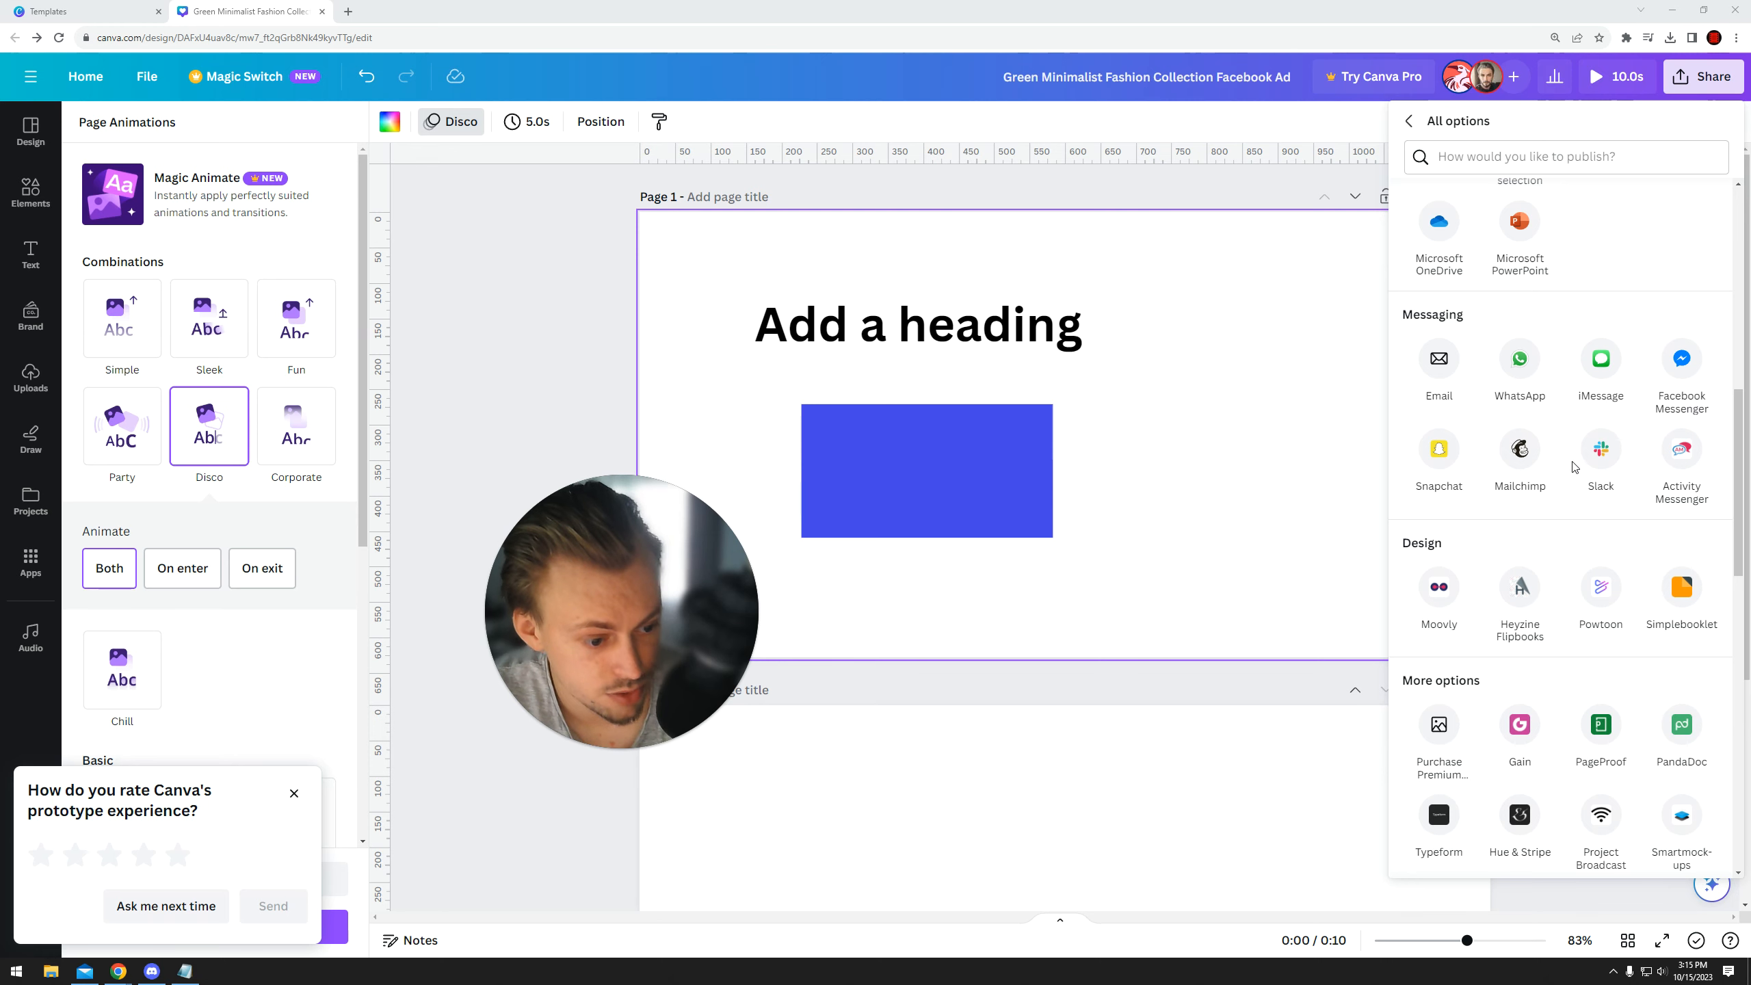
pyautogui.scroll(-4, 1551, 483)
pyautogui.scroll(-15, 1493, 511)
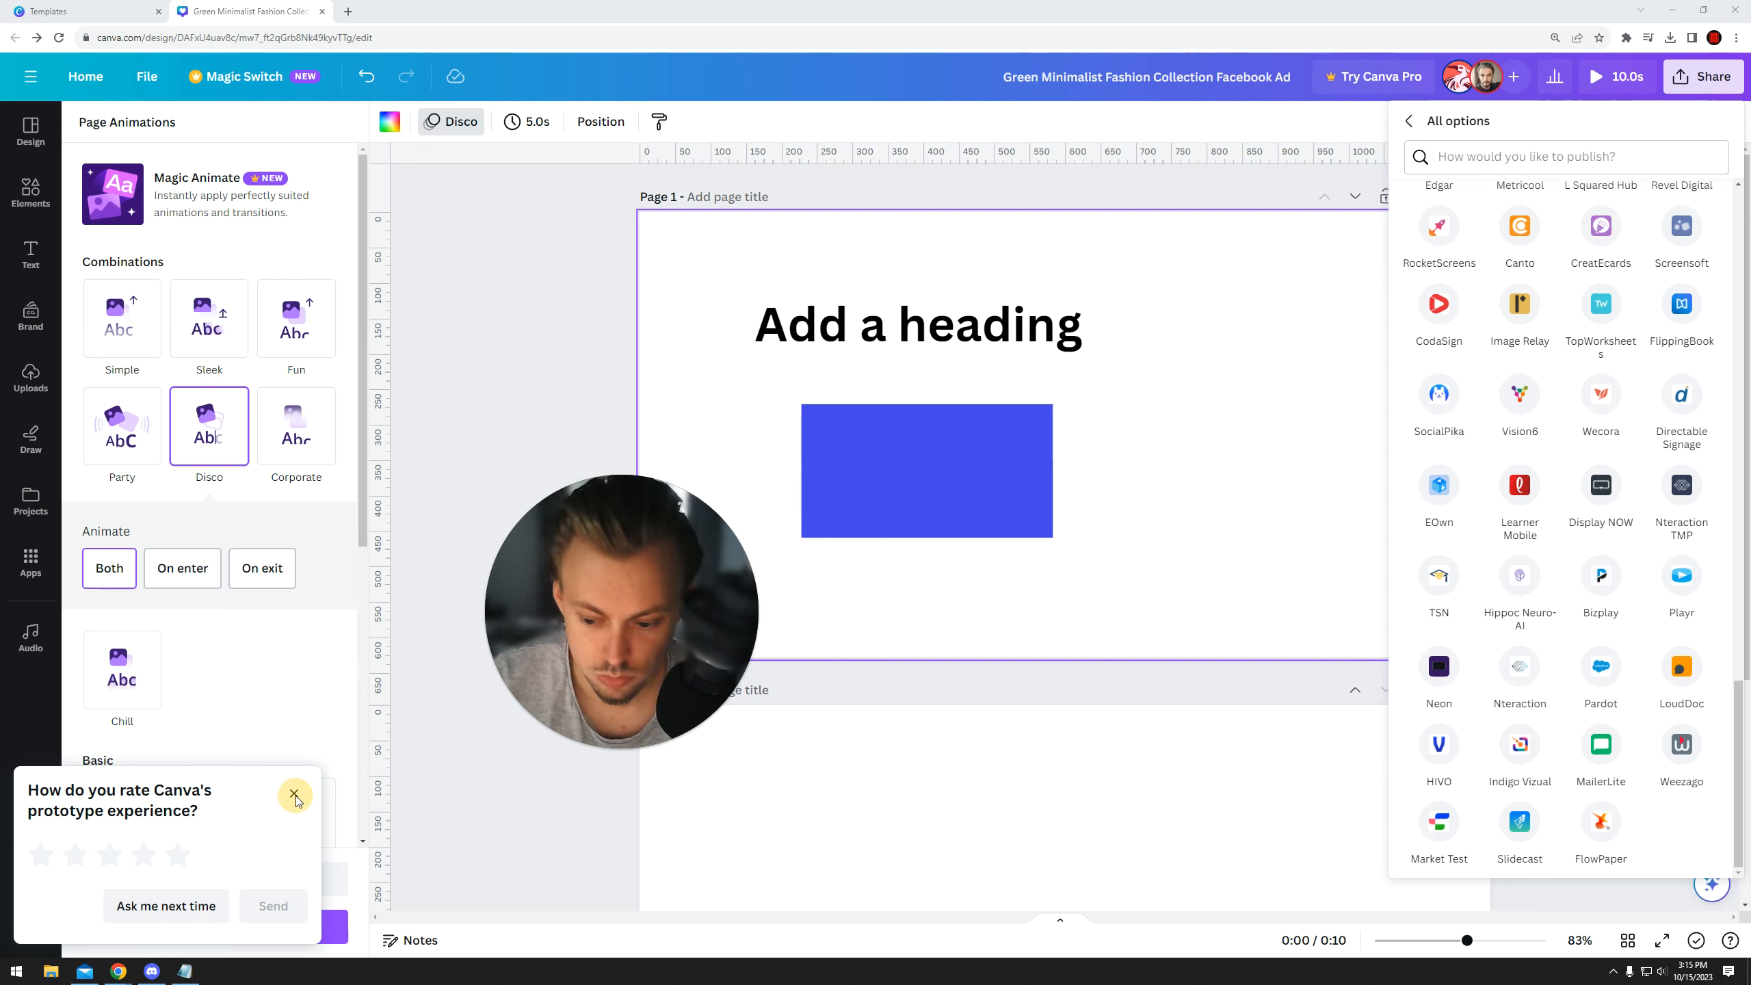
pyautogui.click(188, 906)
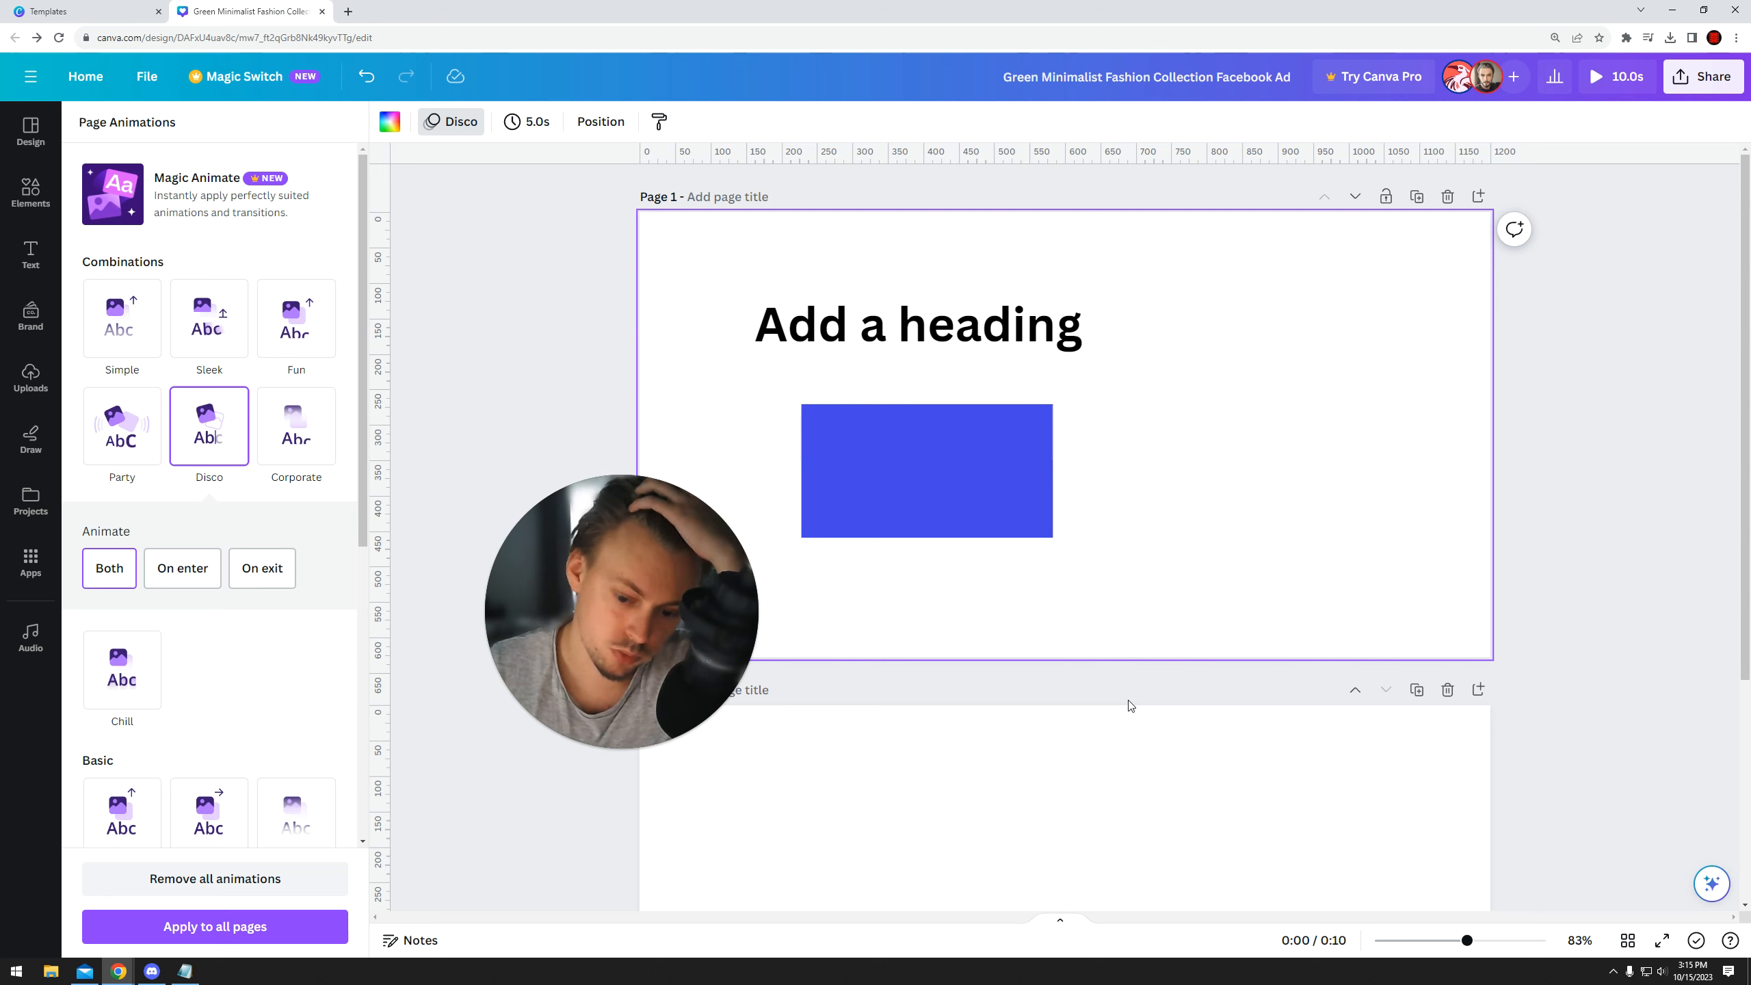
# - Browse the products offered by Print with Canva and open the Postcards option
pyautogui.click(1702, 76)
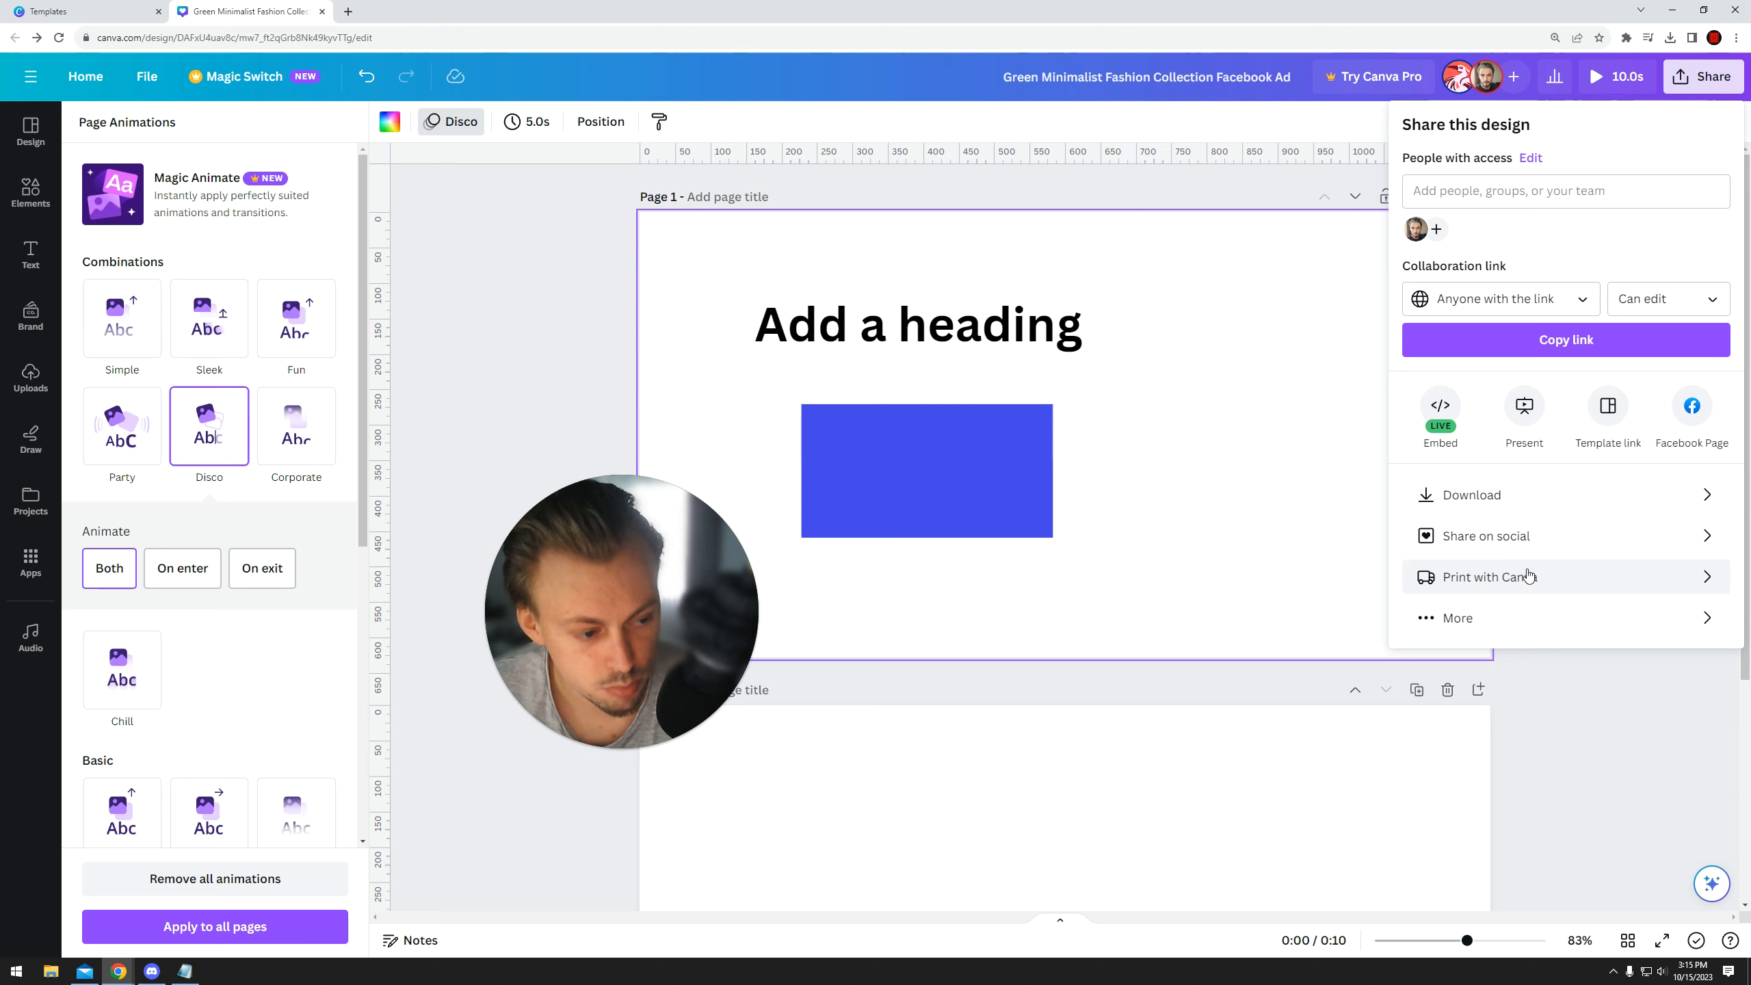
pyautogui.click(1500, 580)
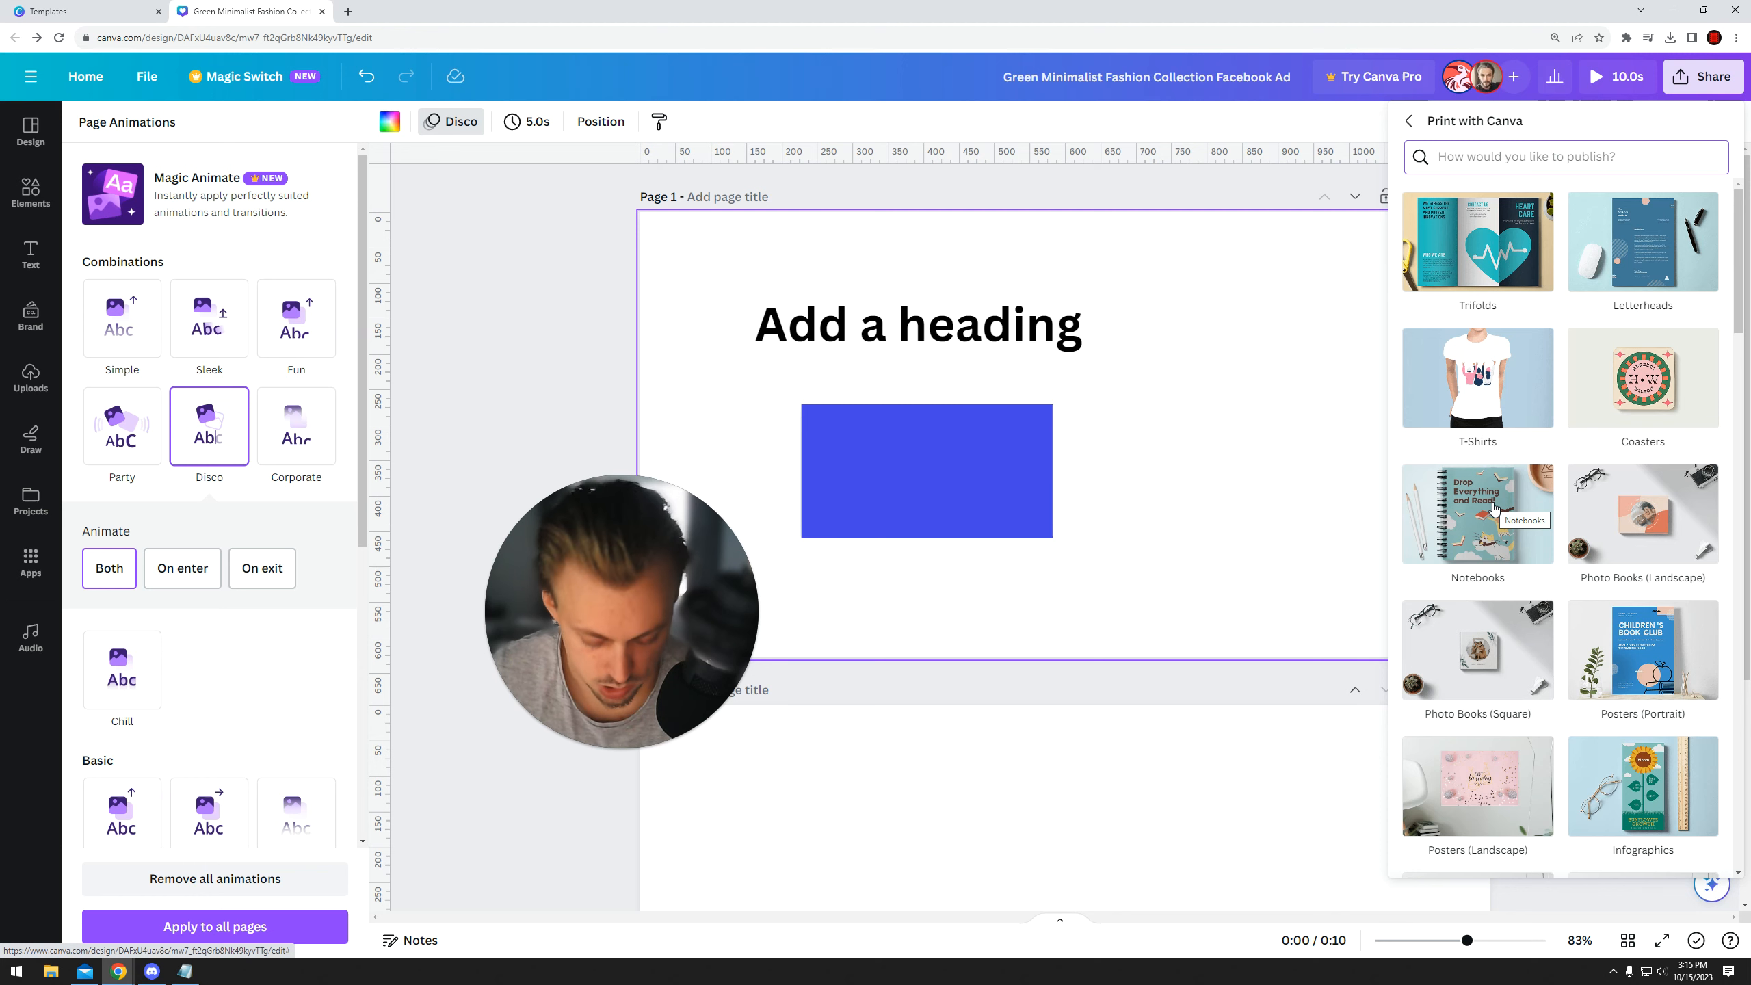
pyautogui.scroll(-10, 1500, 450)
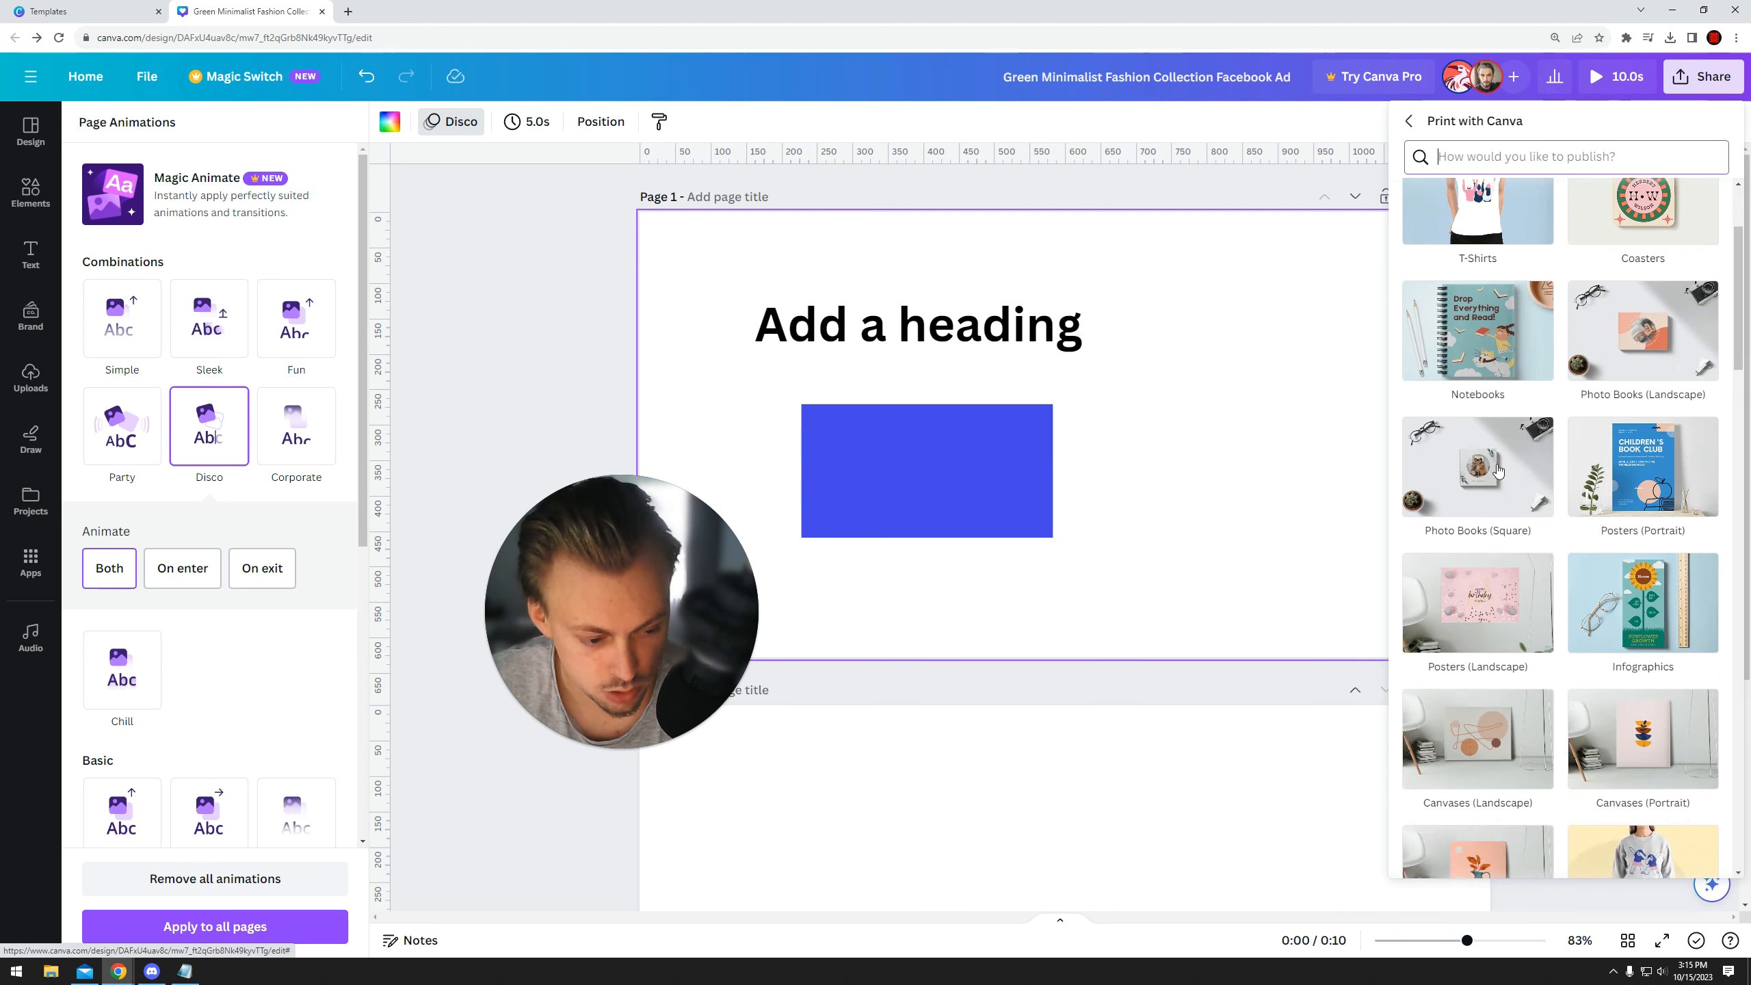
pyautogui.scroll(-15, 1618, 402)
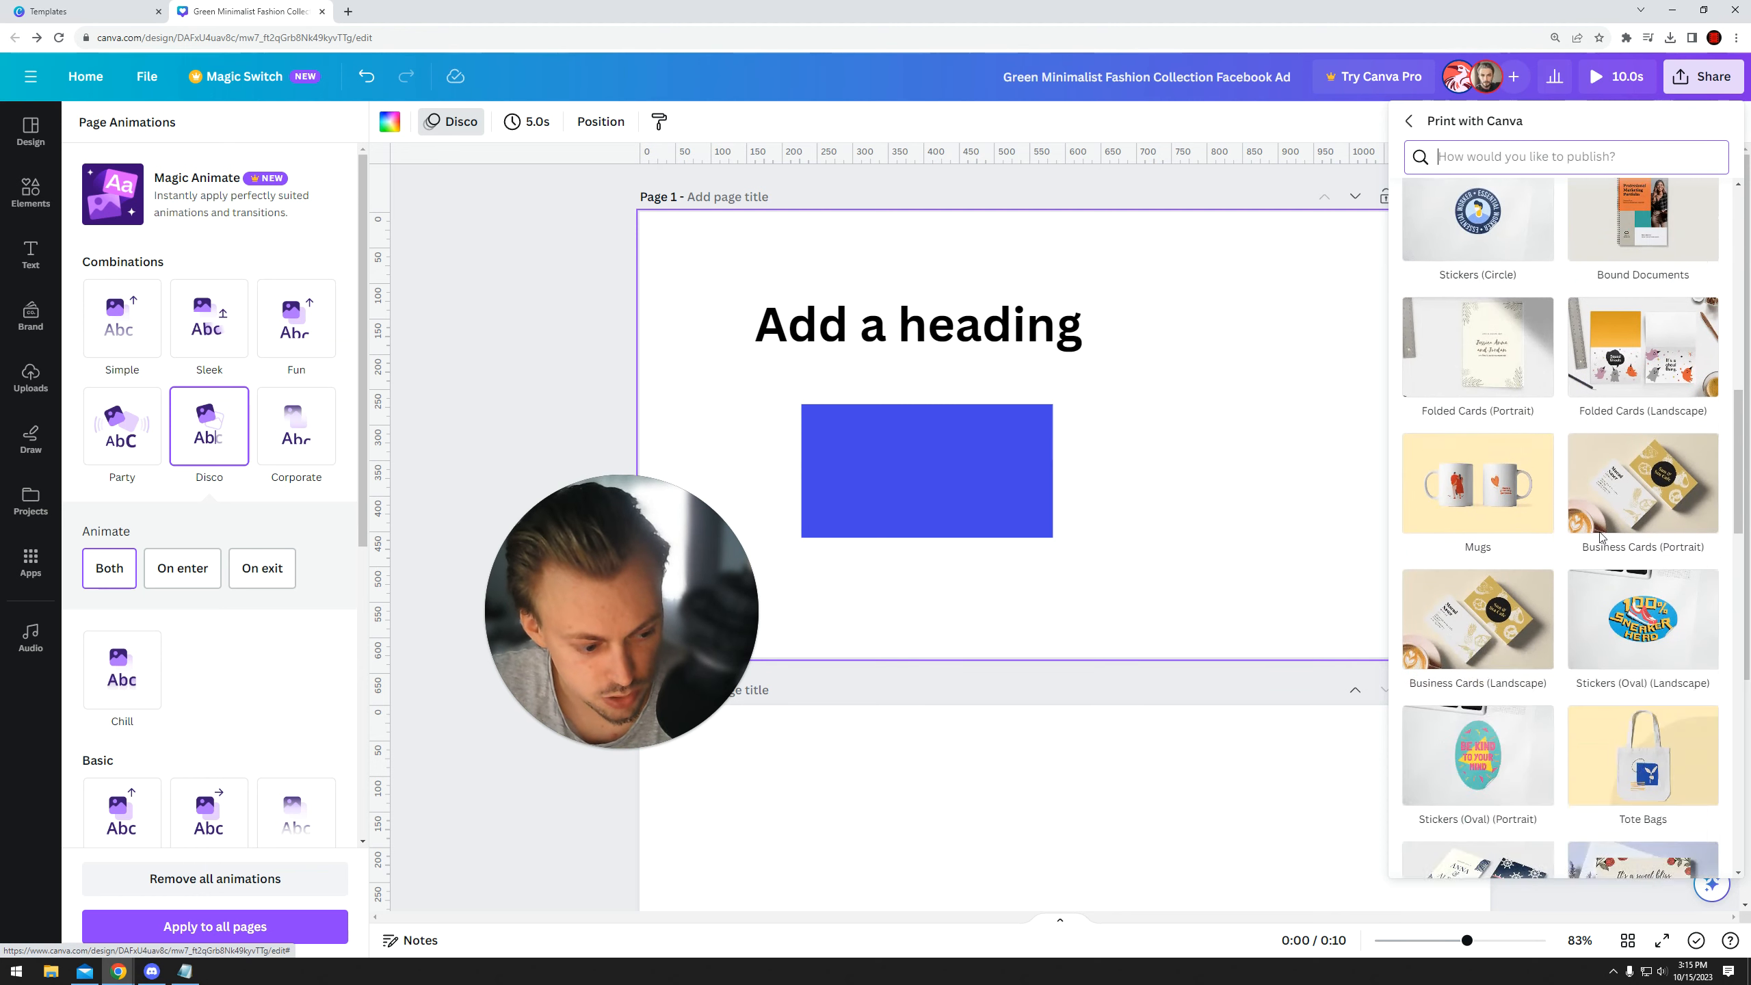
pyautogui.scroll(-4, 1572, 448)
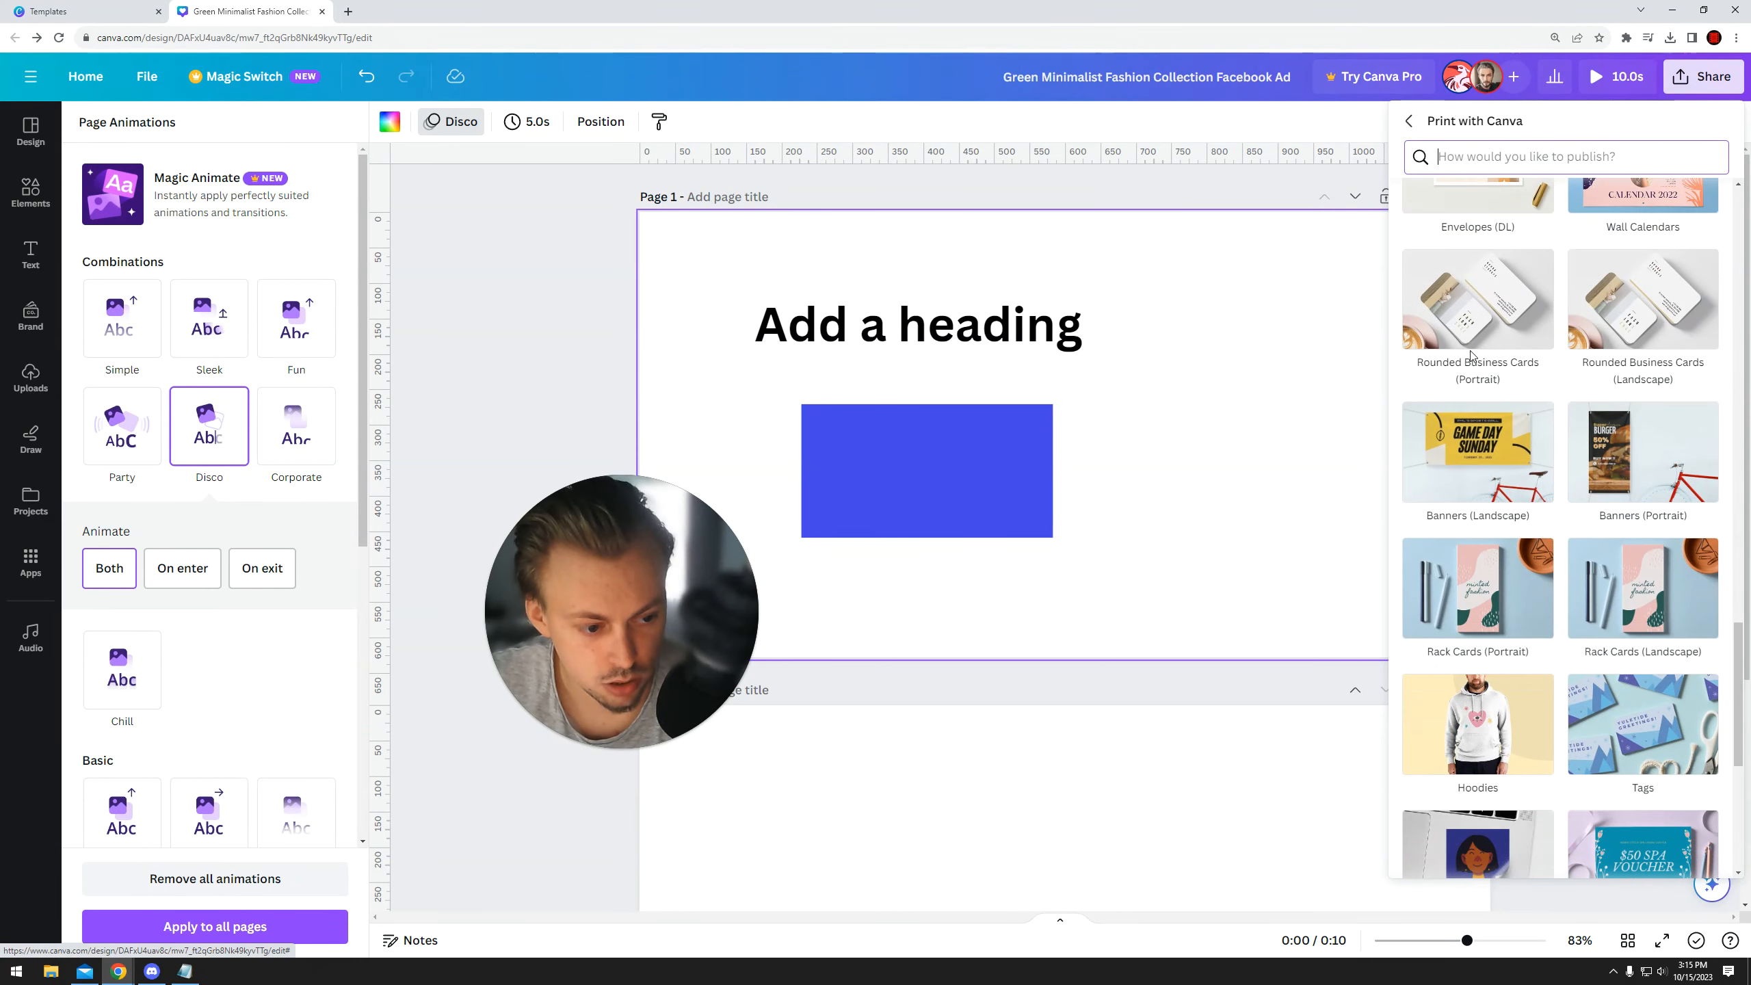
pyautogui.scroll(-3, 1596, 511)
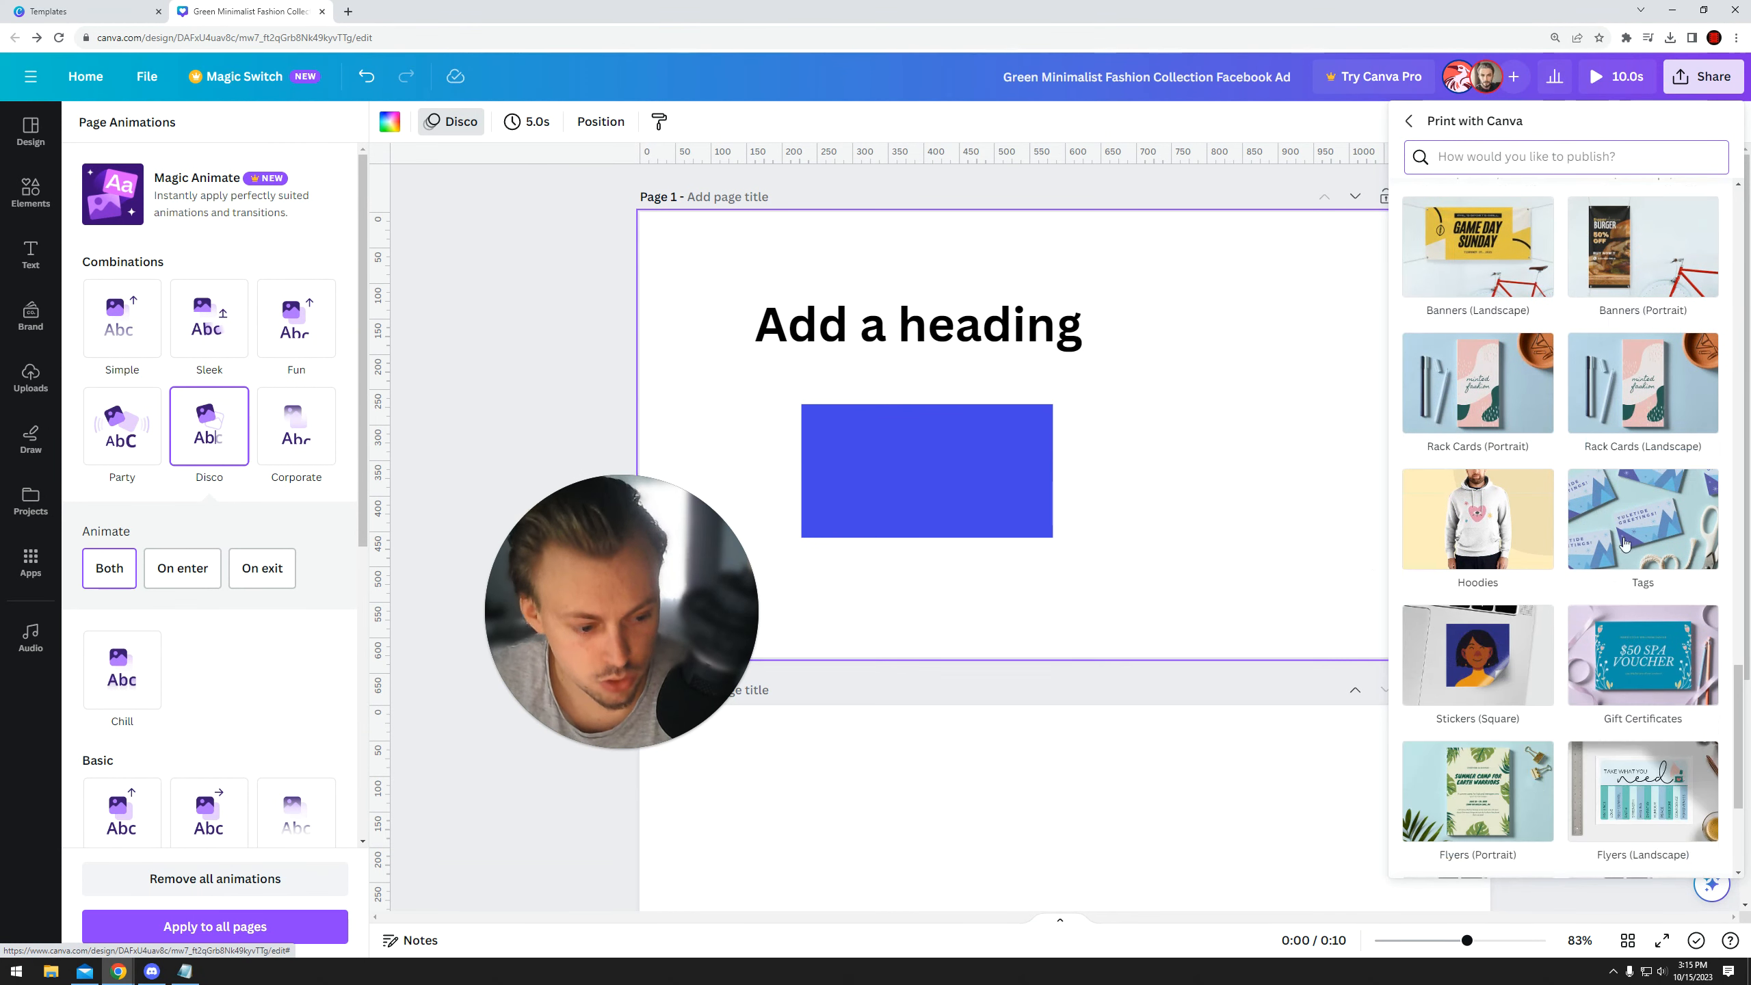
pyautogui.scroll(-3, 1506, 552)
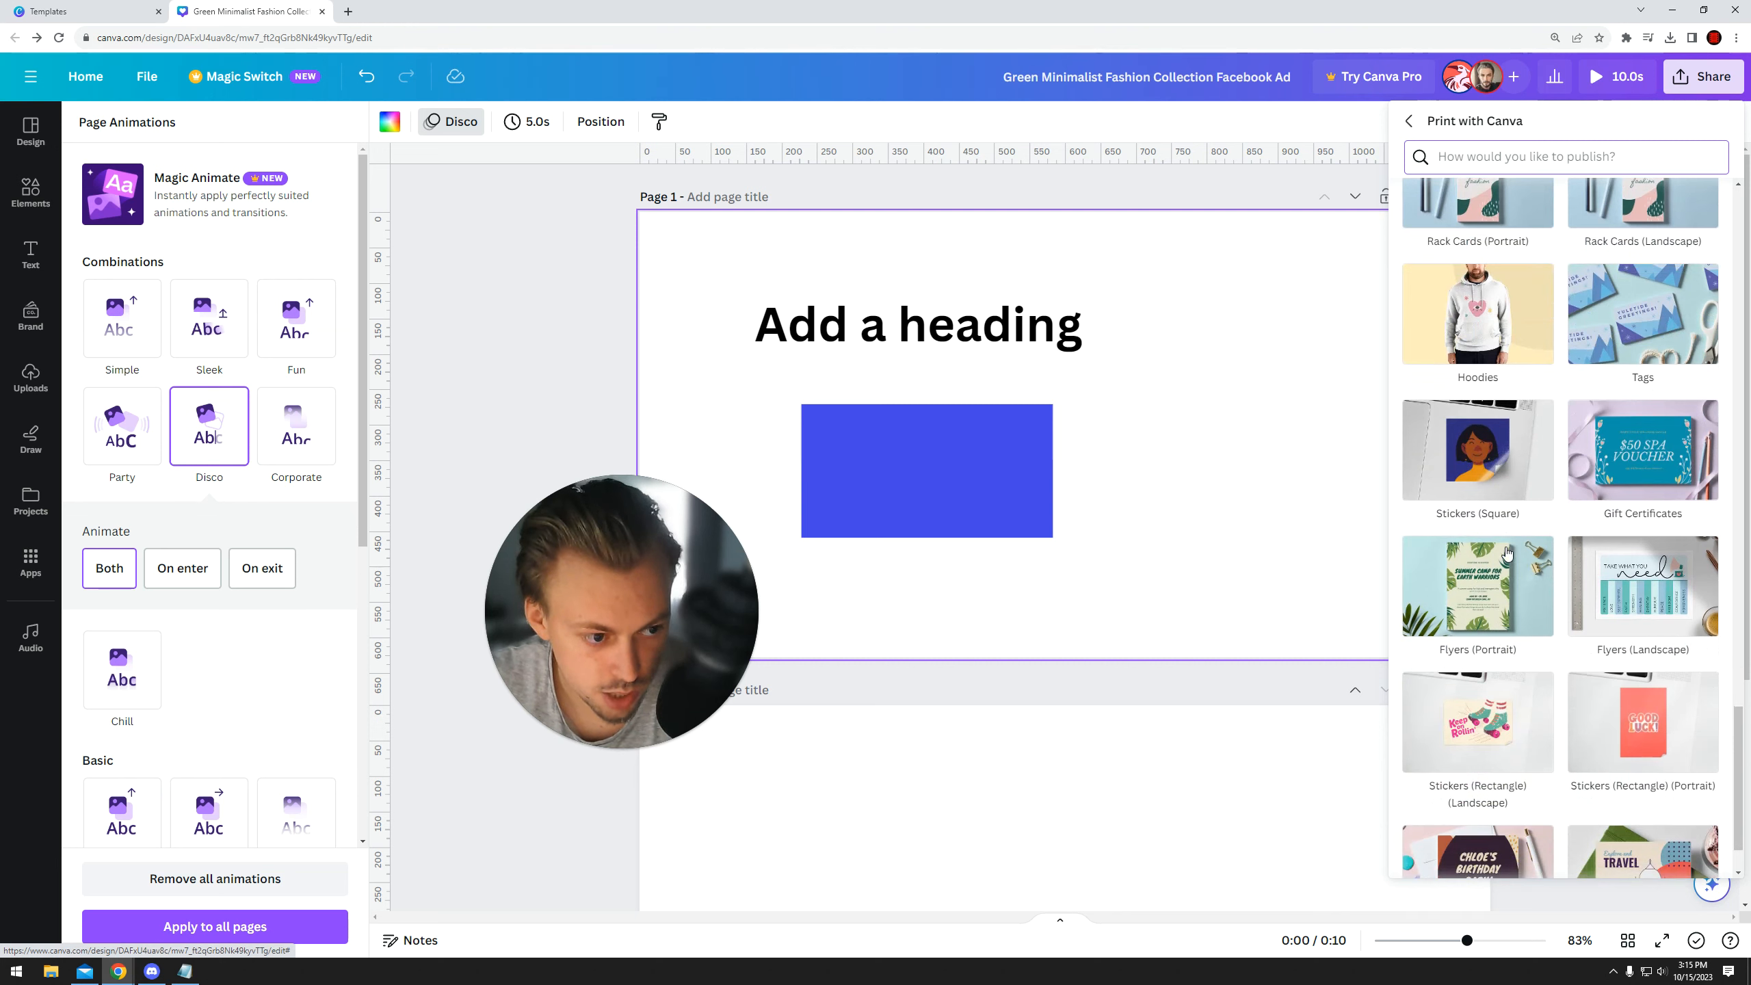
pyautogui.scroll(-1, 1507, 552)
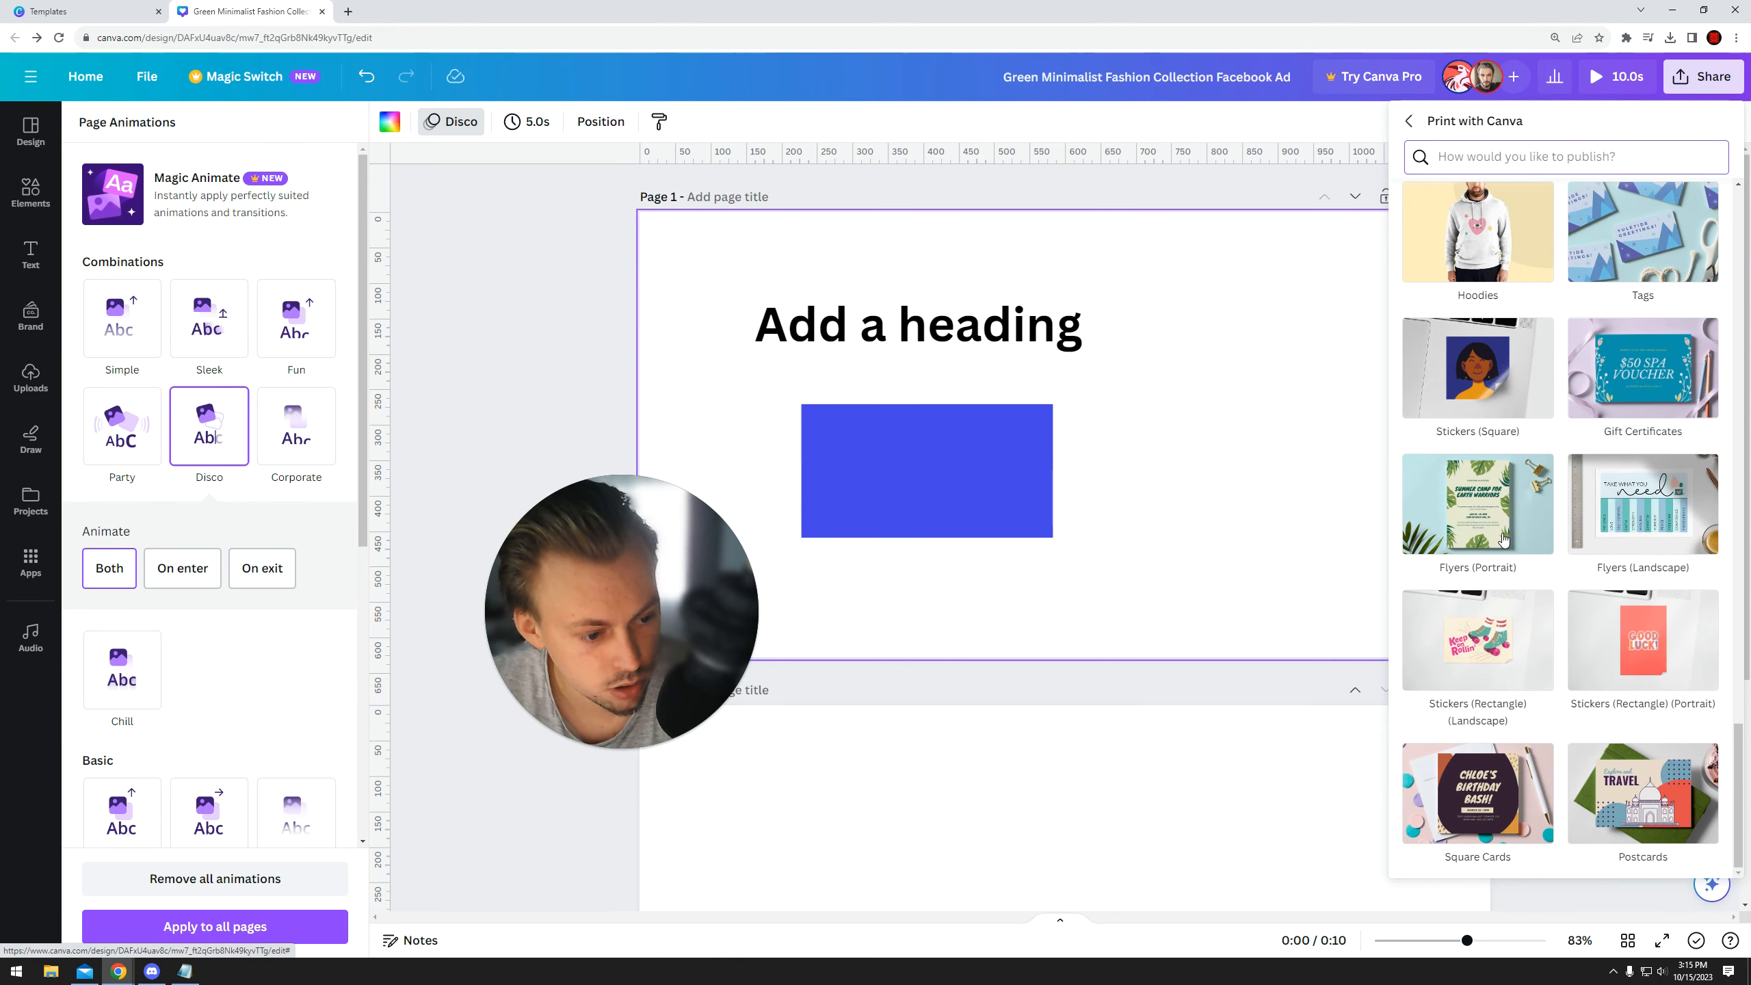
pyautogui.click(1642, 784)
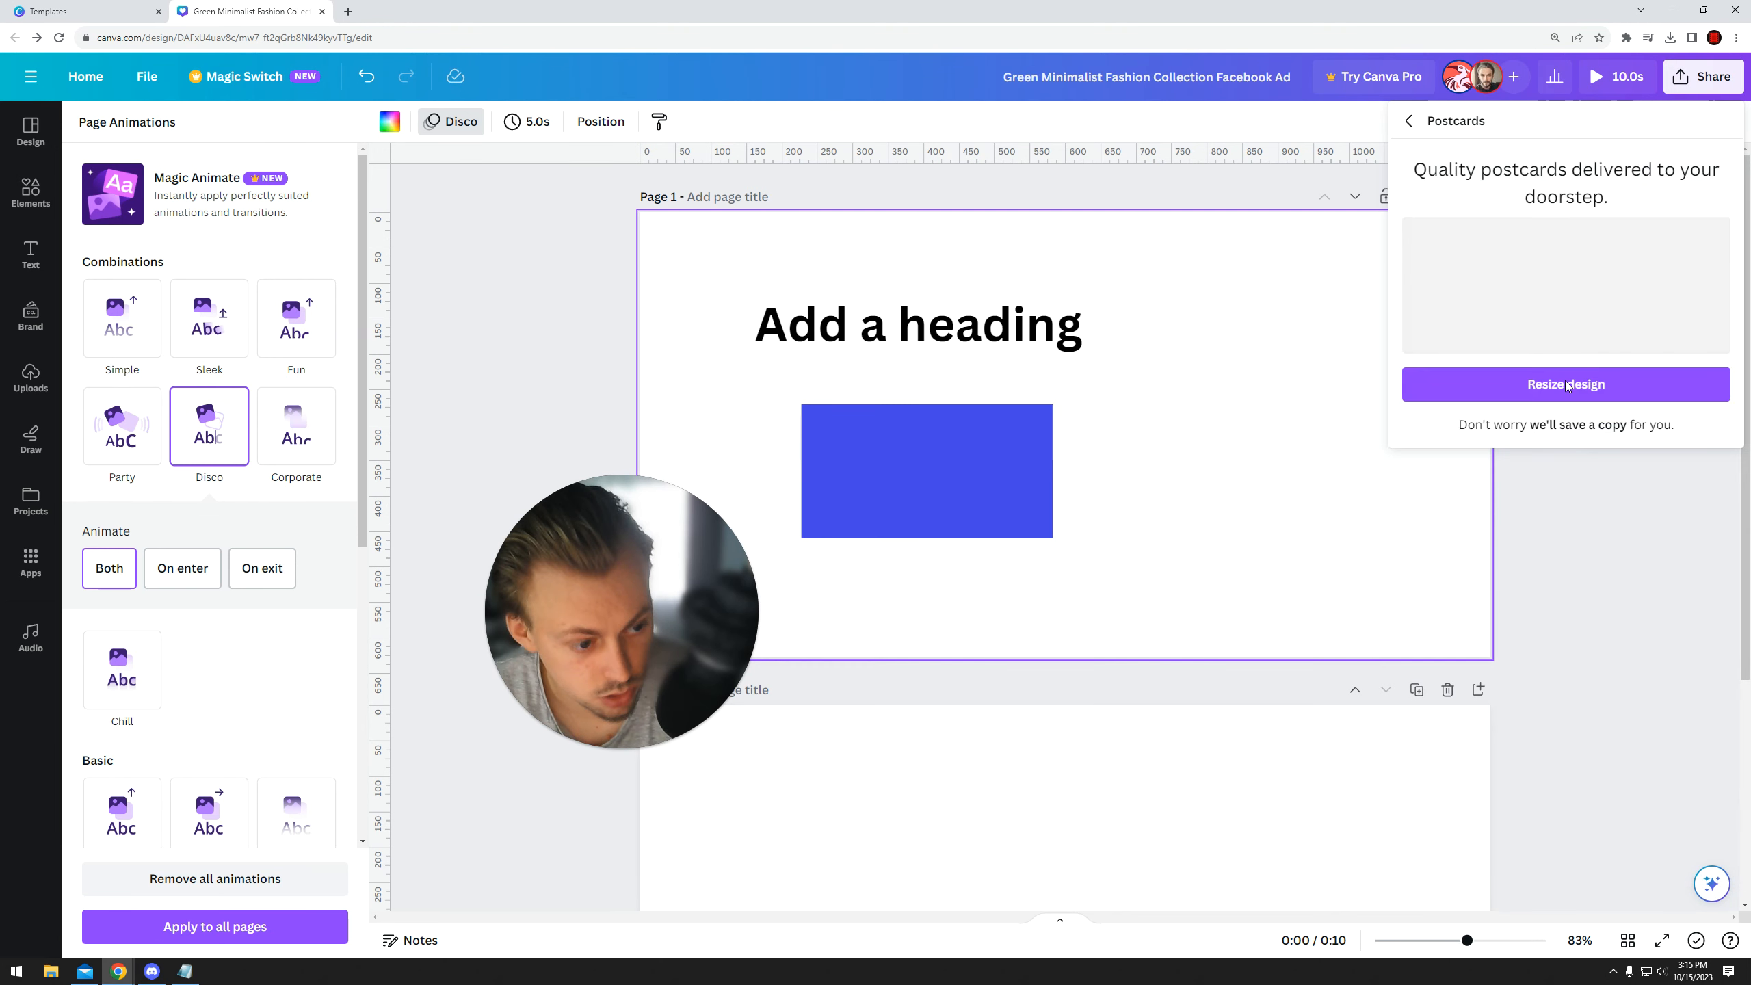
# - Delete the blank second page and resize the design for printing as Postcards
pyautogui.click(1447, 689)
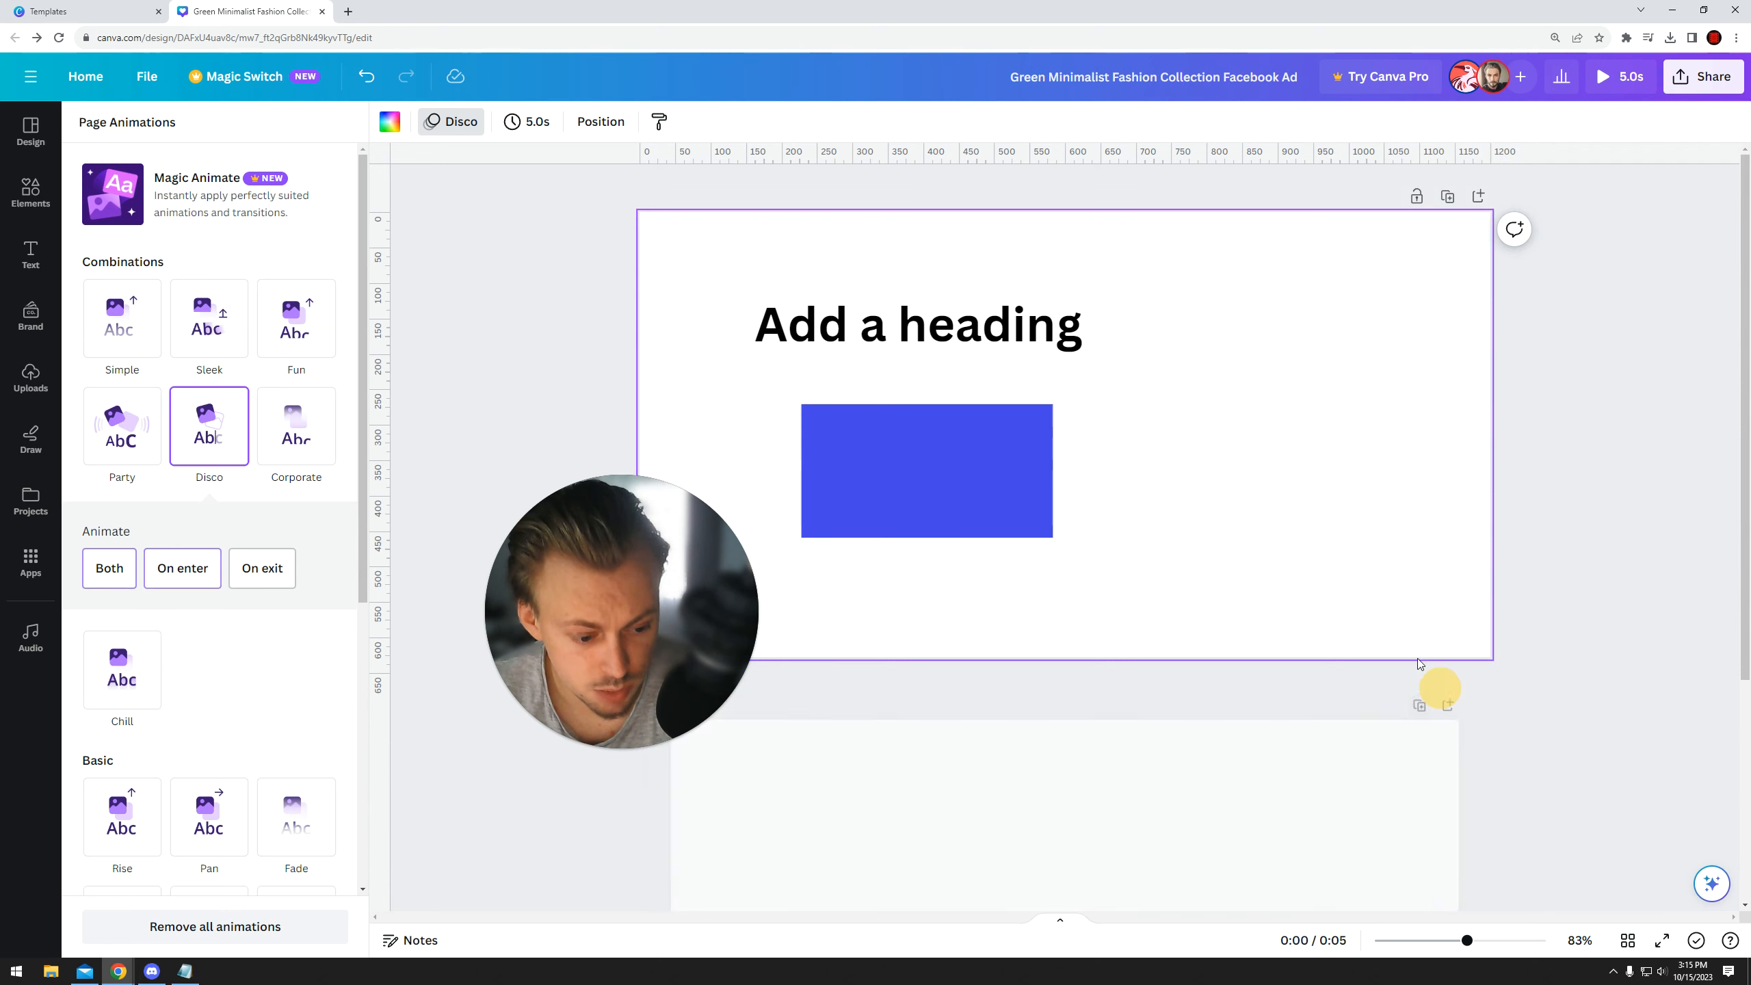
pyautogui.click(1695, 92)
pyautogui.click(1522, 577)
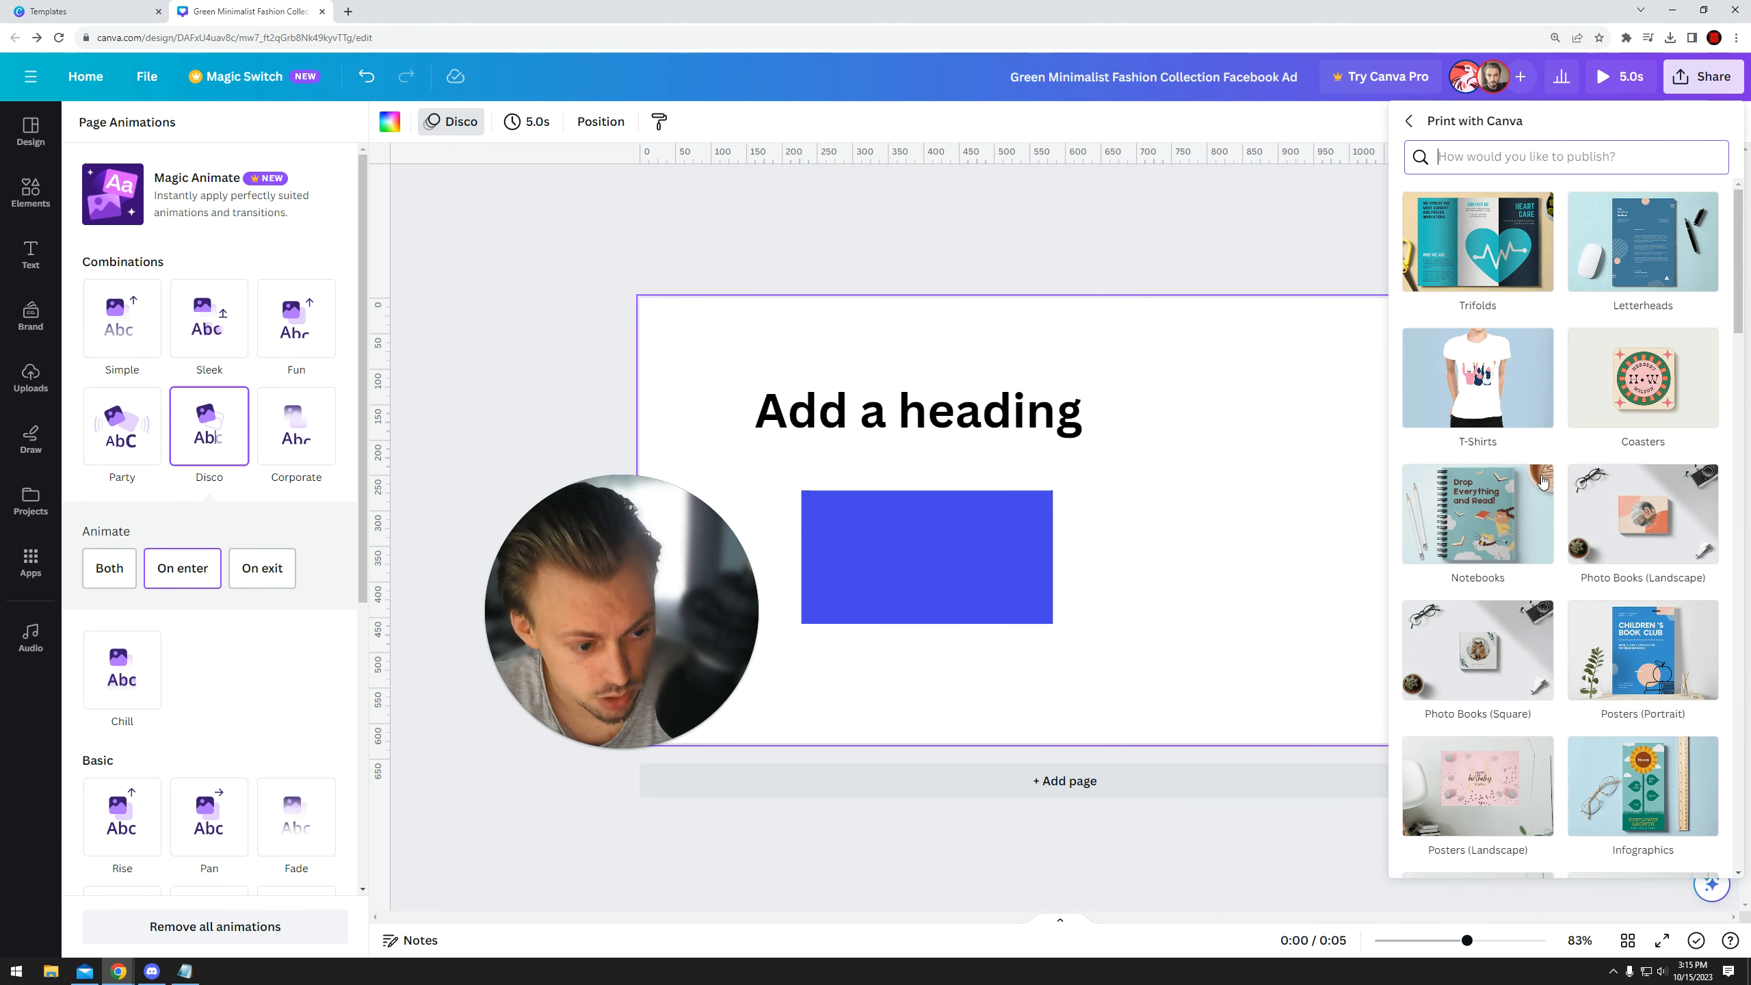
pyautogui.scroll(-20, 1578, 497)
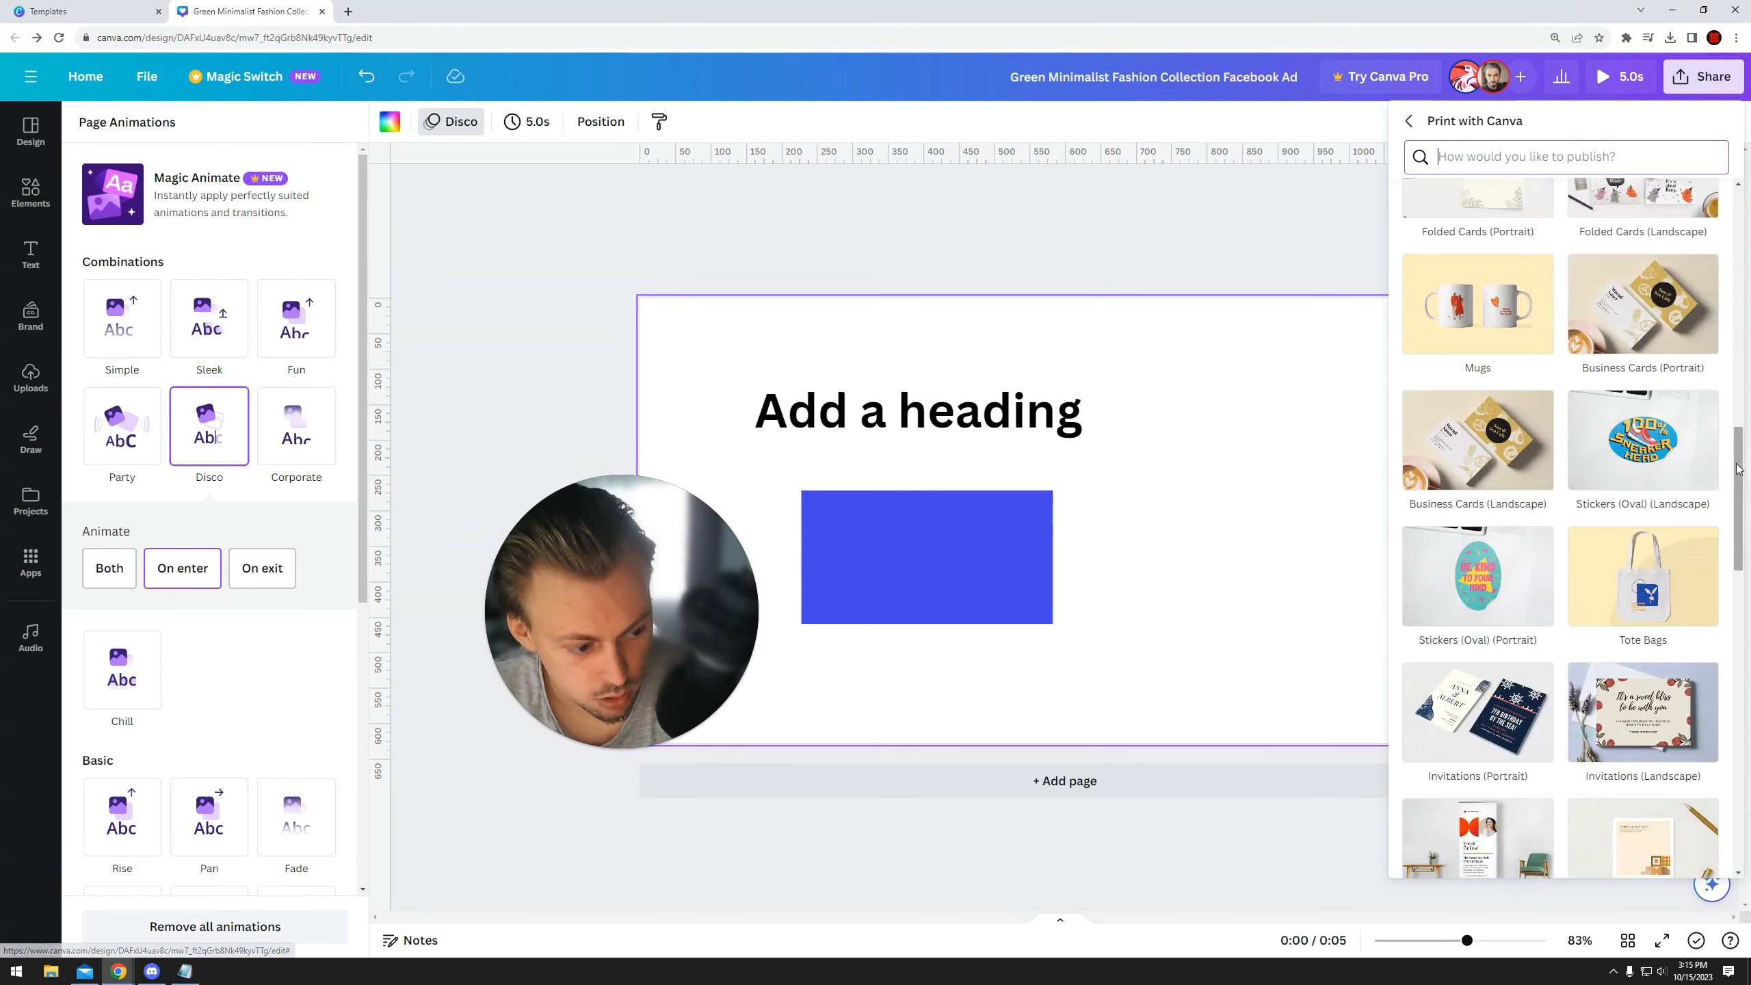
pyautogui.scroll(-2, 1699, 740)
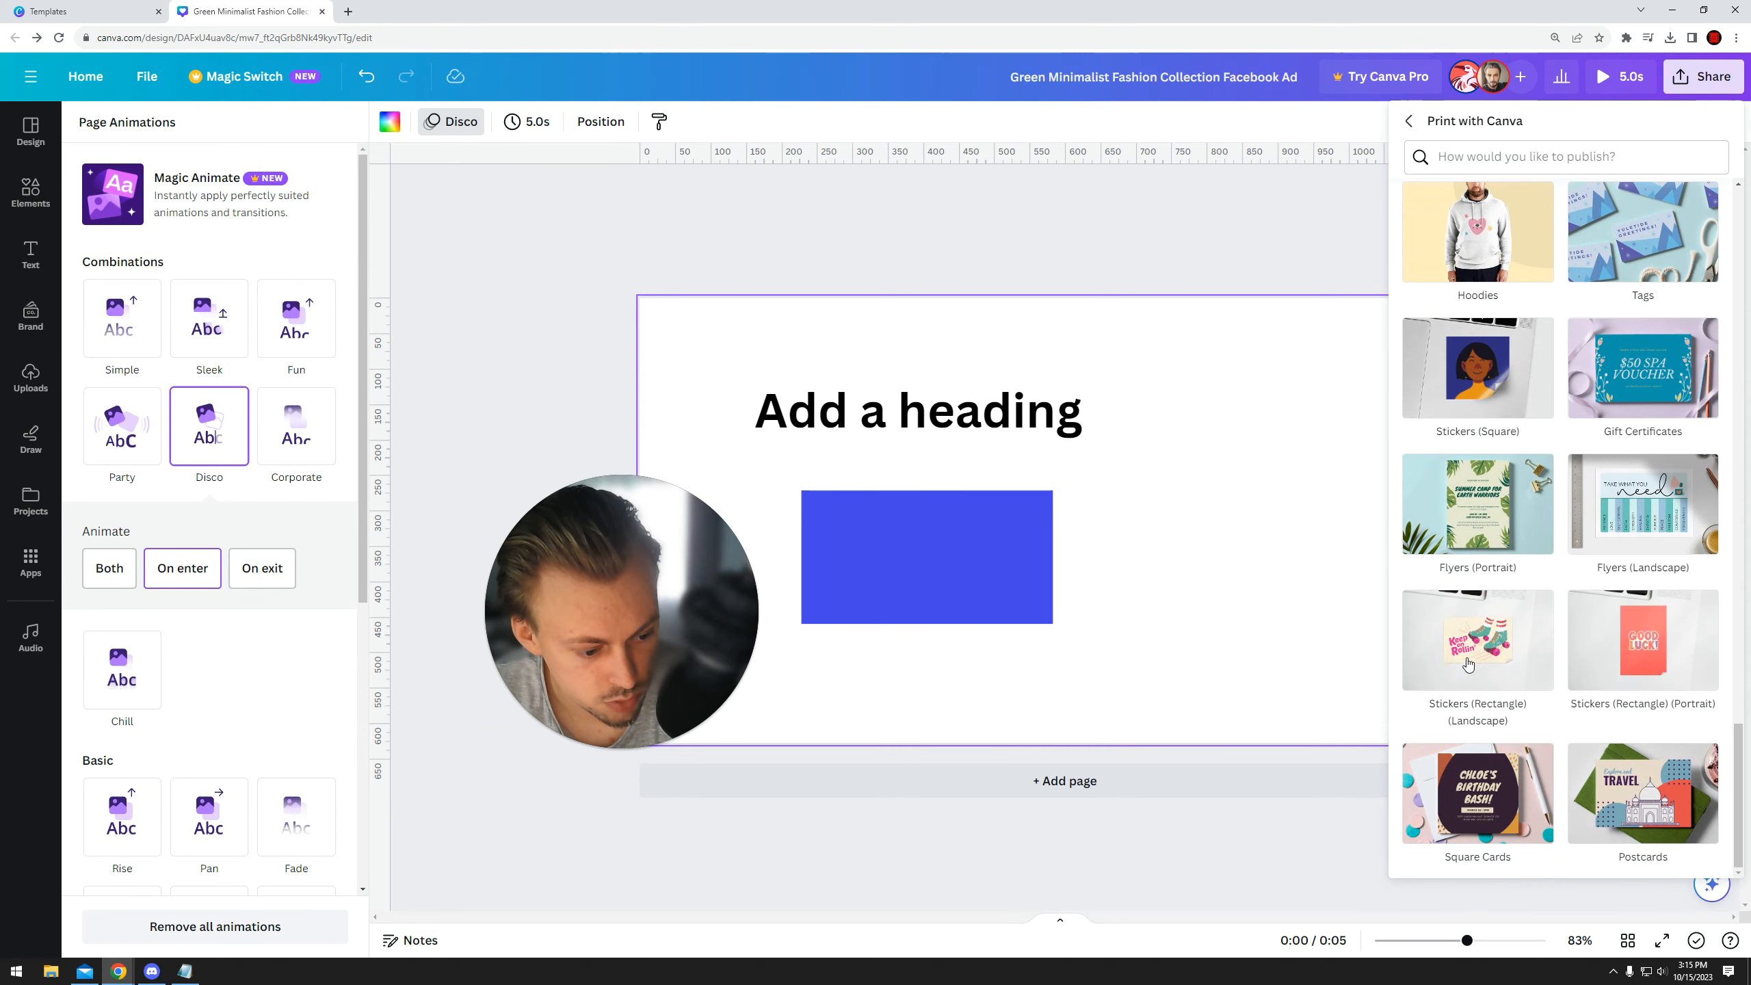
pyautogui.click(1654, 800)
pyautogui.click(1585, 467)
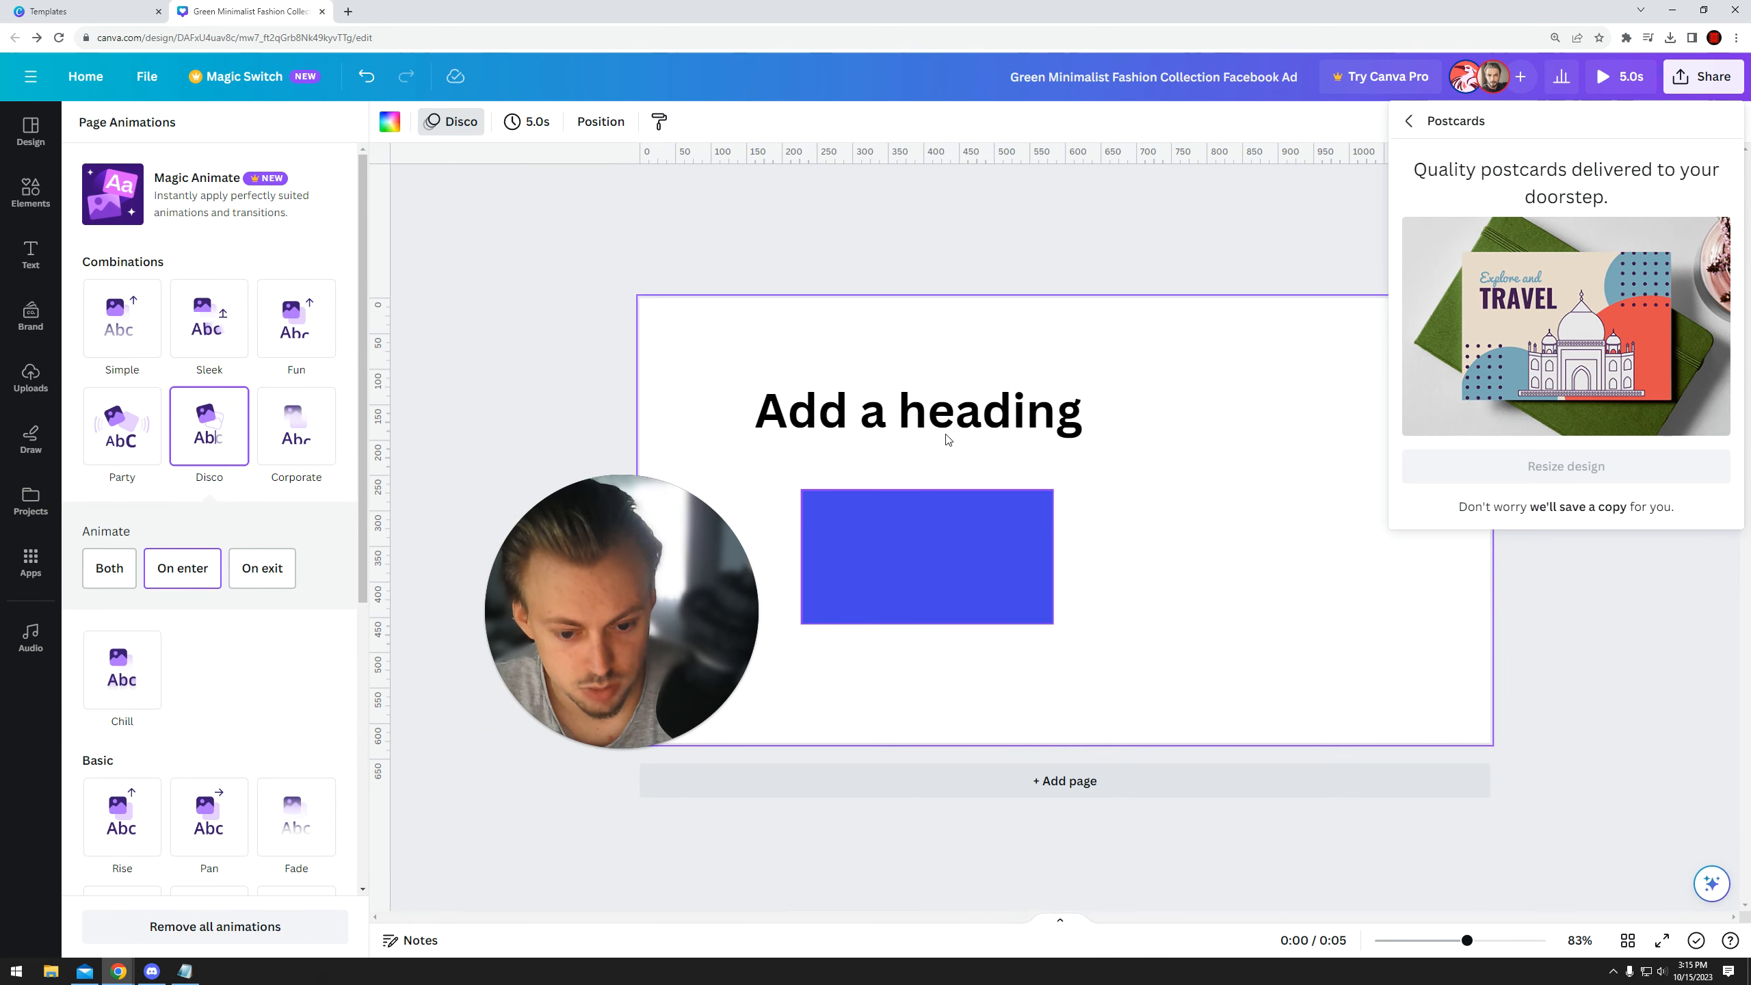
# - Select the heading and rectangle together, review the postcard preview, back page choices and print settings, and close the postcard order
pyautogui.moveTo(809, 430); pyautogui.dragTo(625, 586)
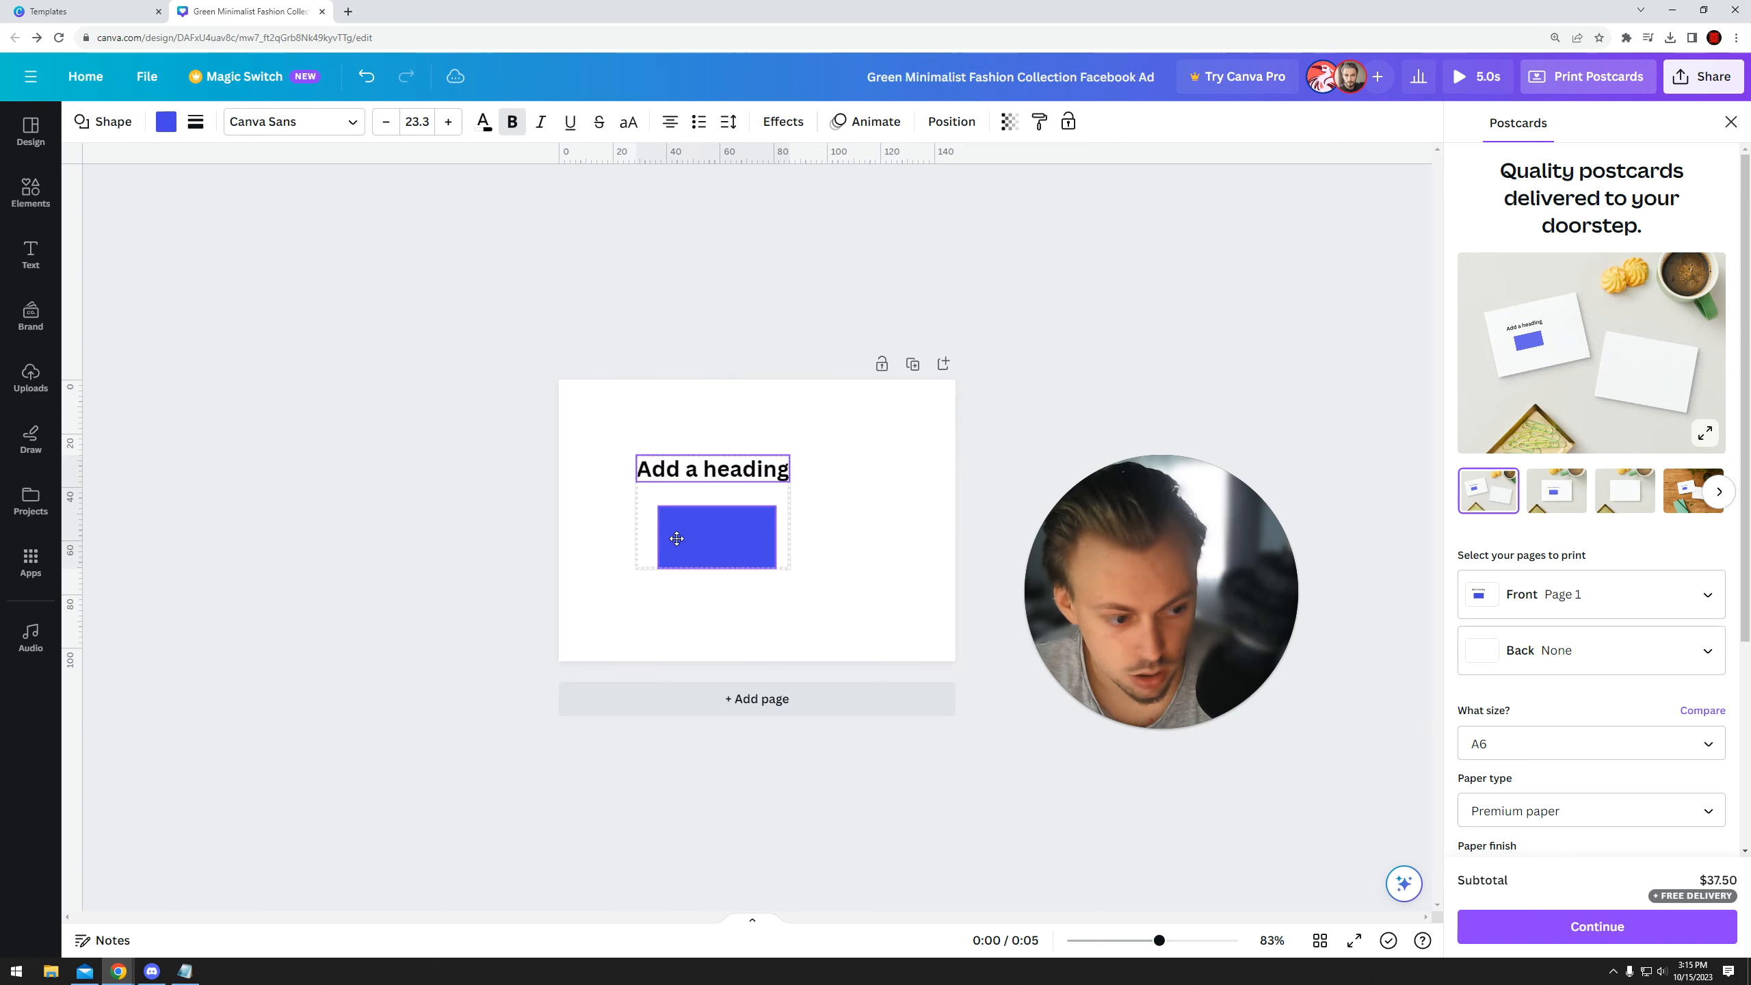
pyautogui.click(1557, 490)
pyautogui.moveTo(1241, 544); pyautogui.dragTo(1244, 321)
pyautogui.click(1627, 652)
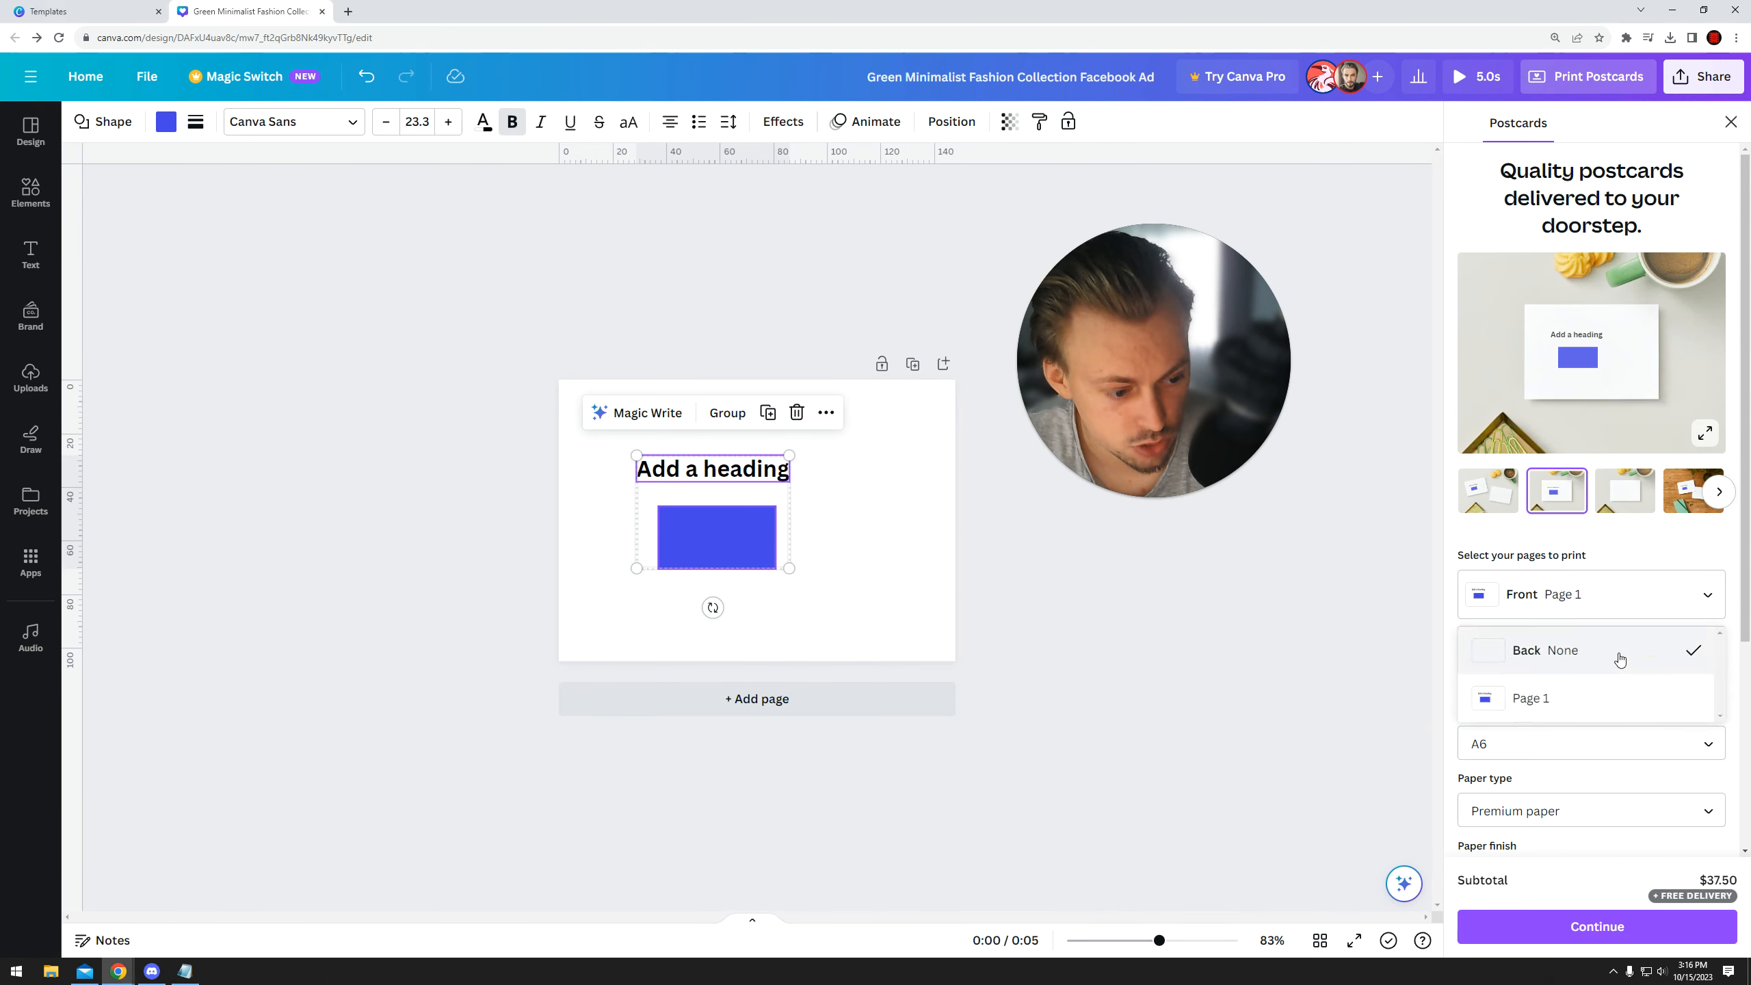
pyautogui.click(1359, 676)
pyautogui.scroll(-2, 1541, 710)
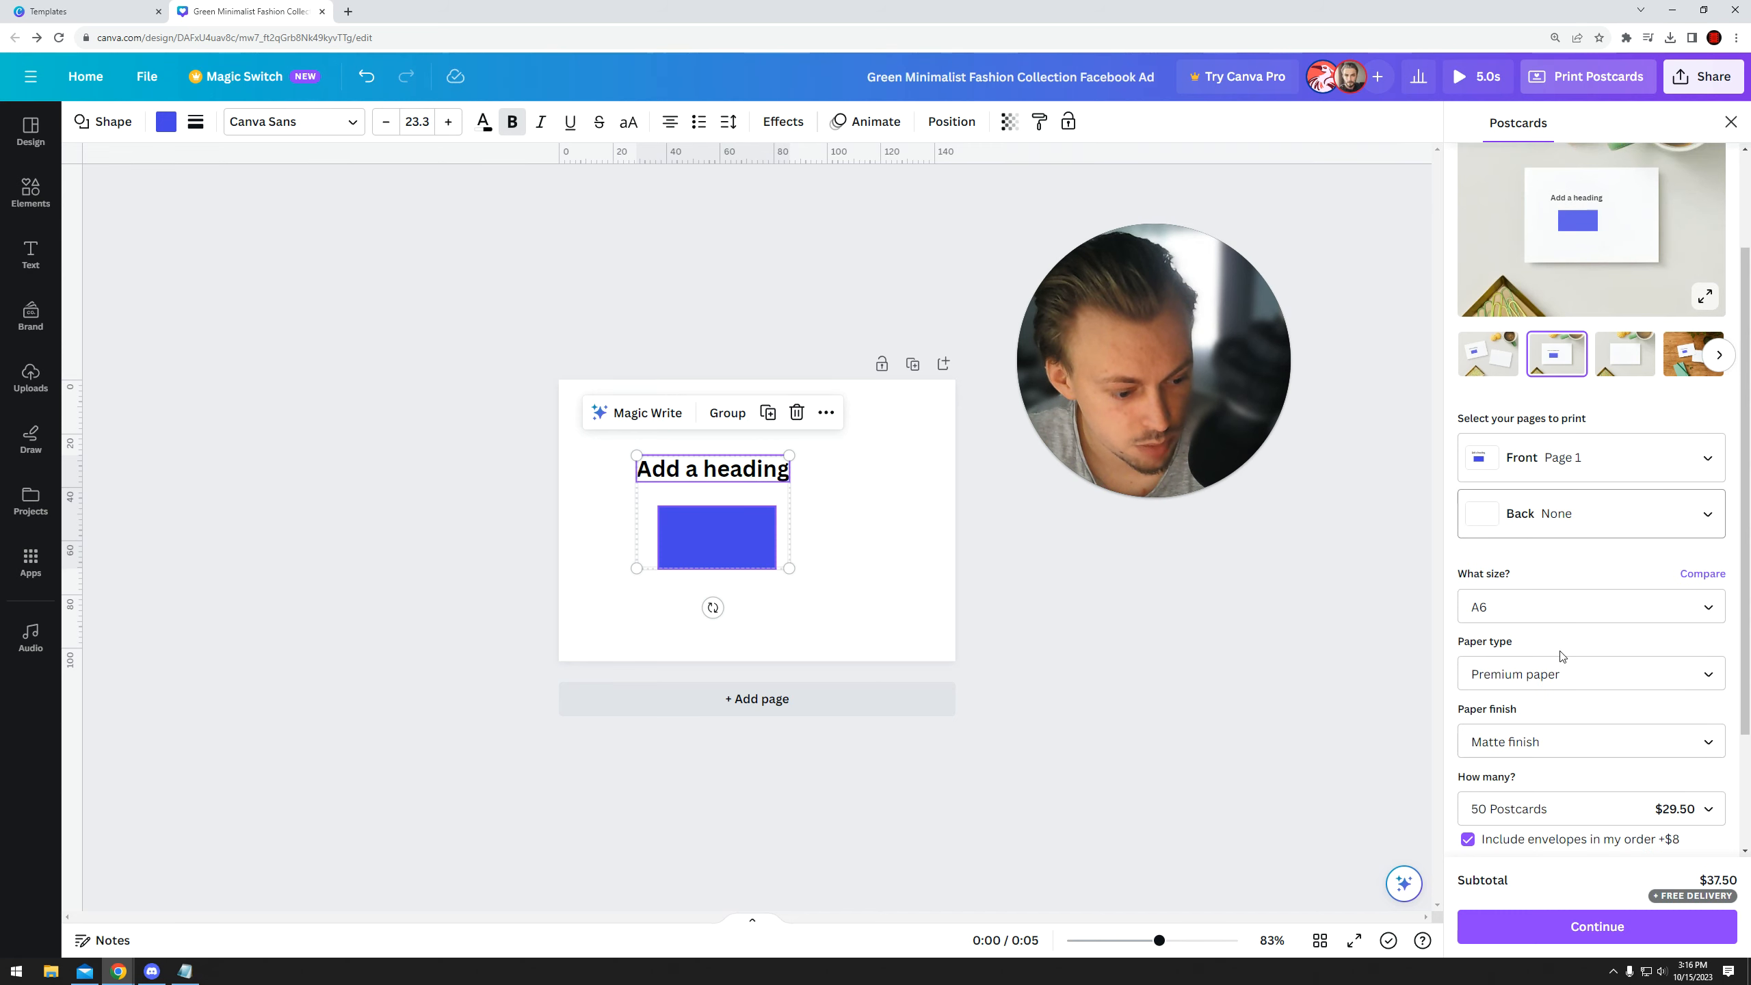
pyautogui.scroll(-2, 1561, 714)
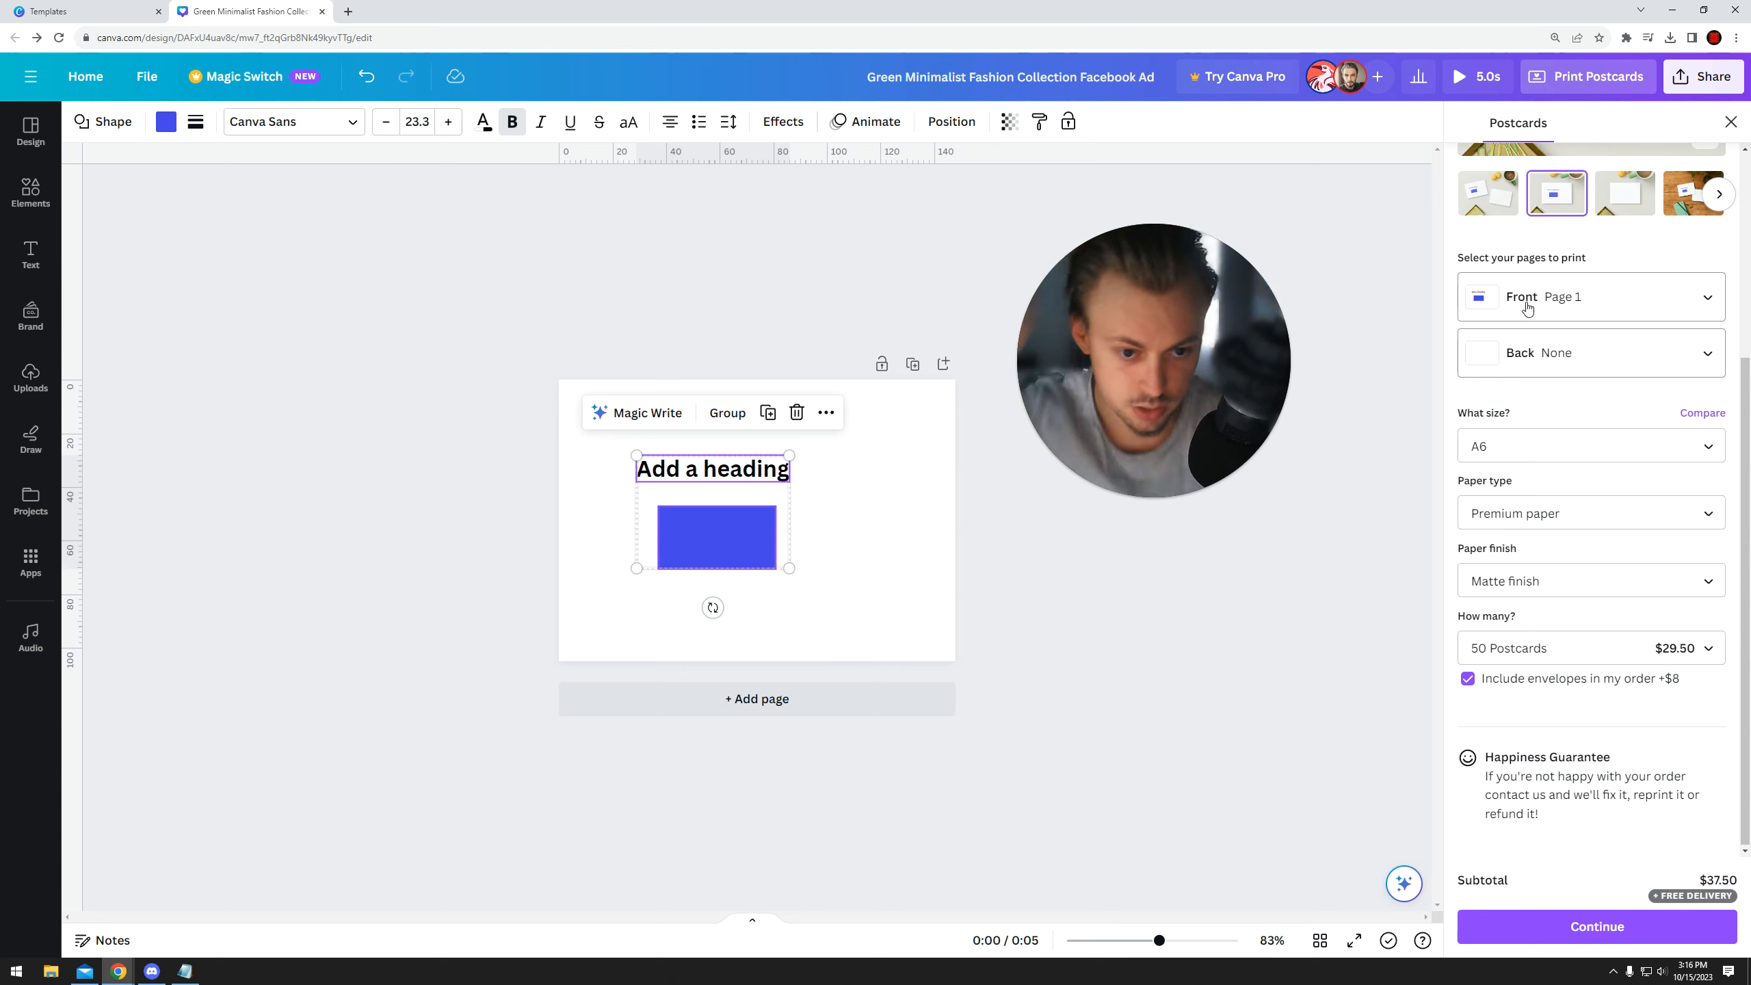
pyautogui.click(1730, 121)
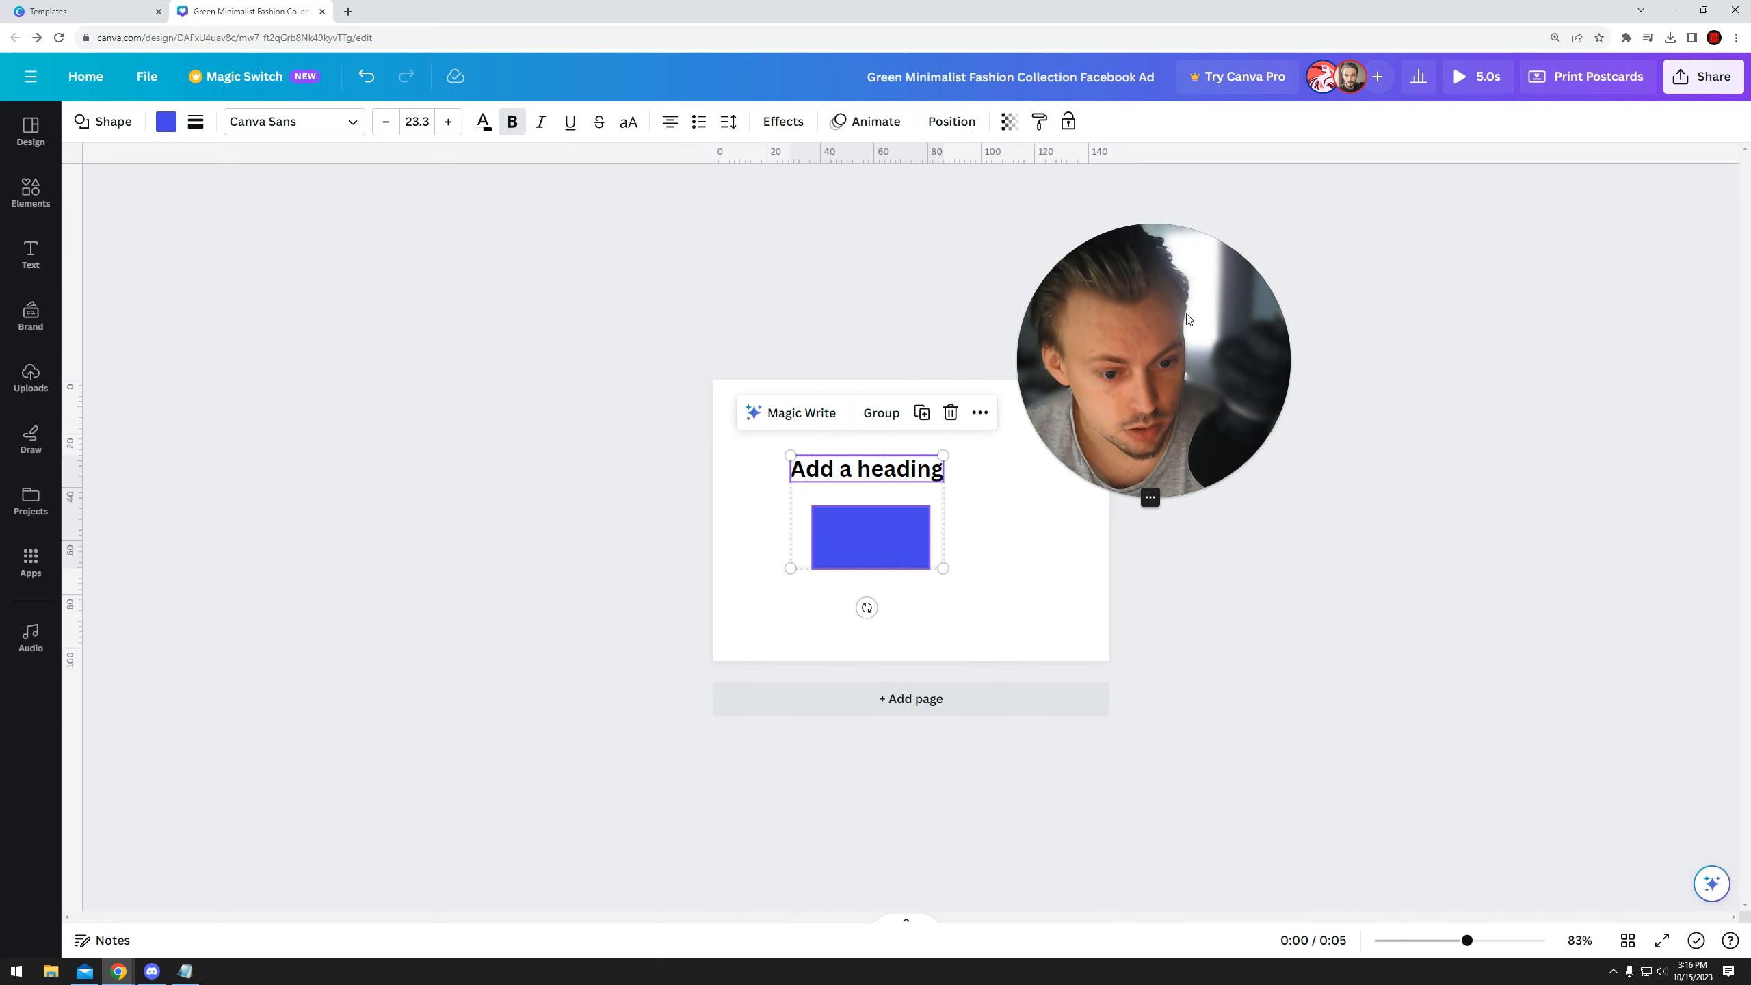
# - View the Magic Write options for the selected elements, check the heading's further options, and deselect everything
pyautogui.moveTo(1468, 941); pyautogui.dragTo(1484, 942)
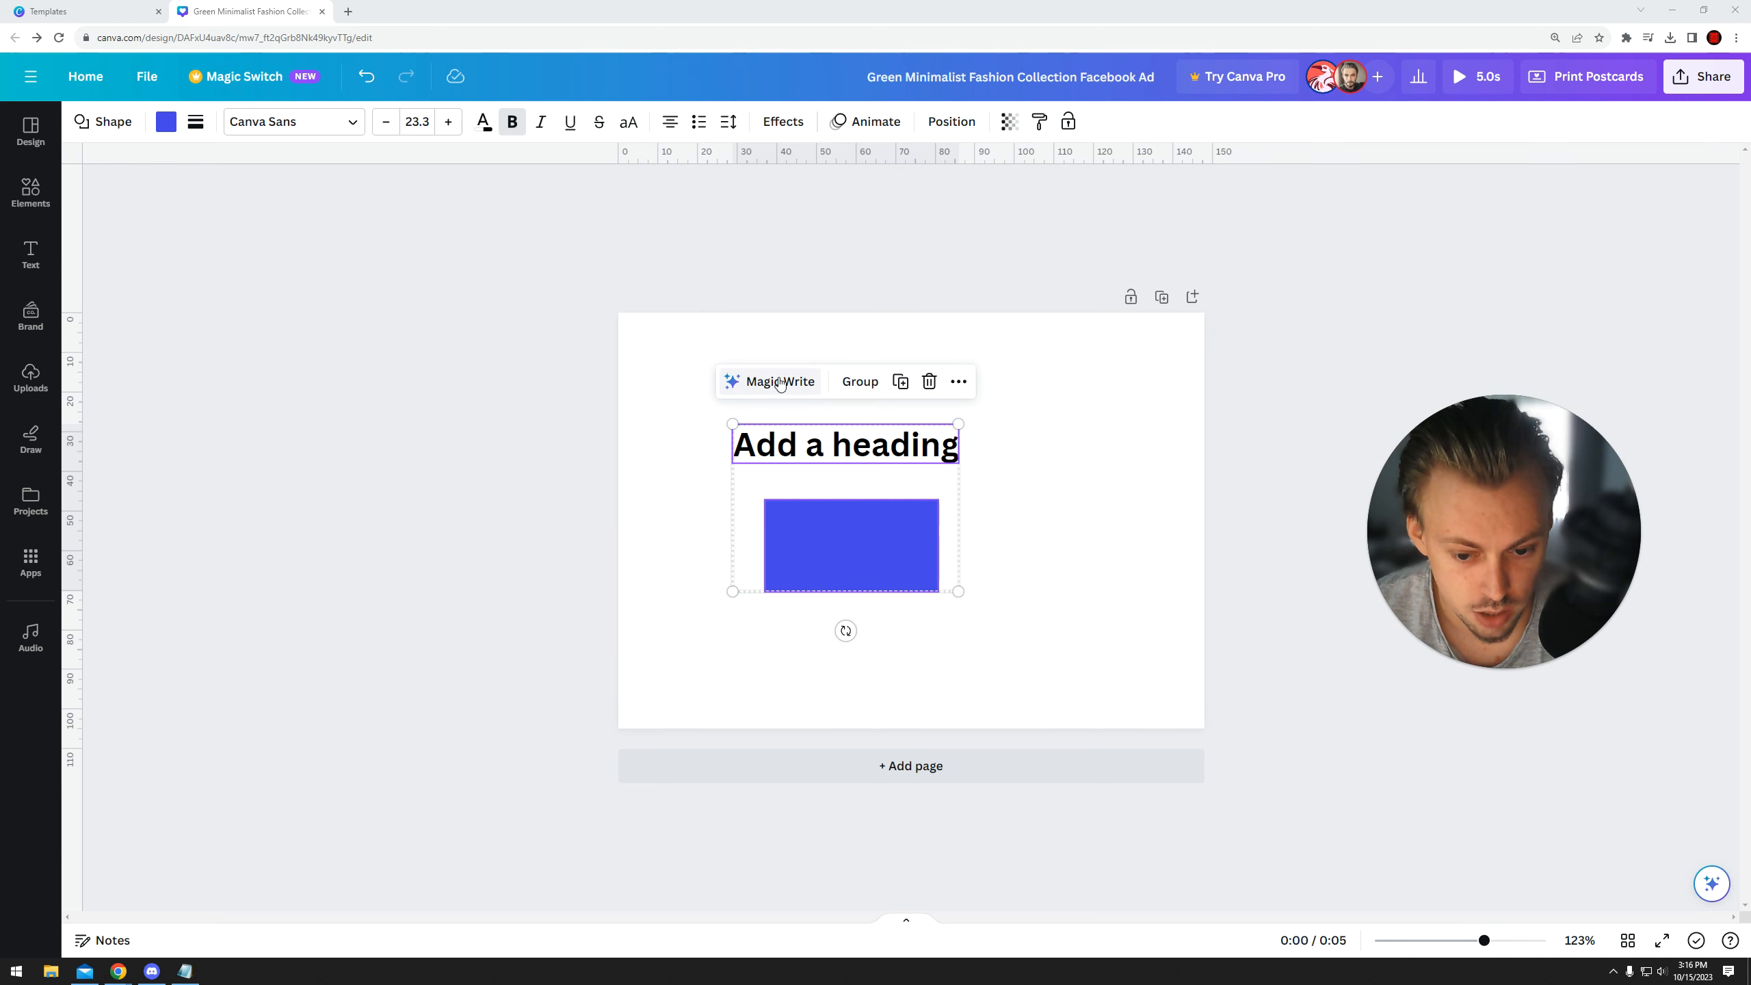
pyautogui.click(787, 384)
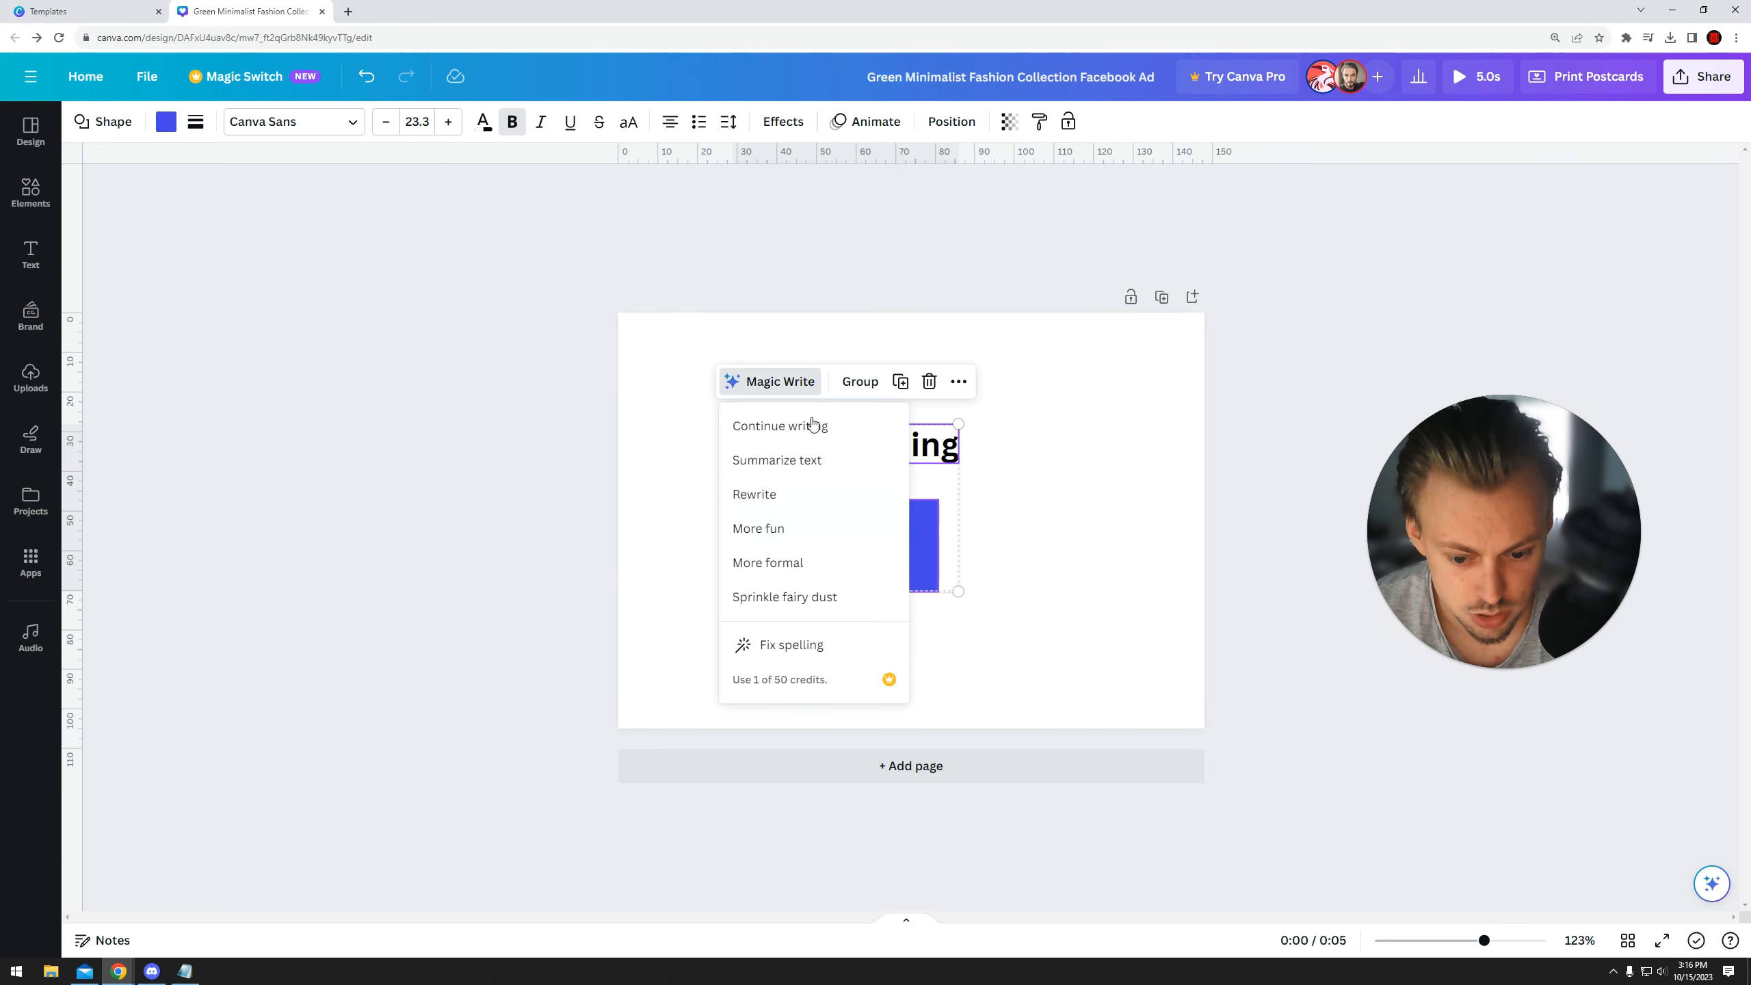
pyautogui.click(786, 448)
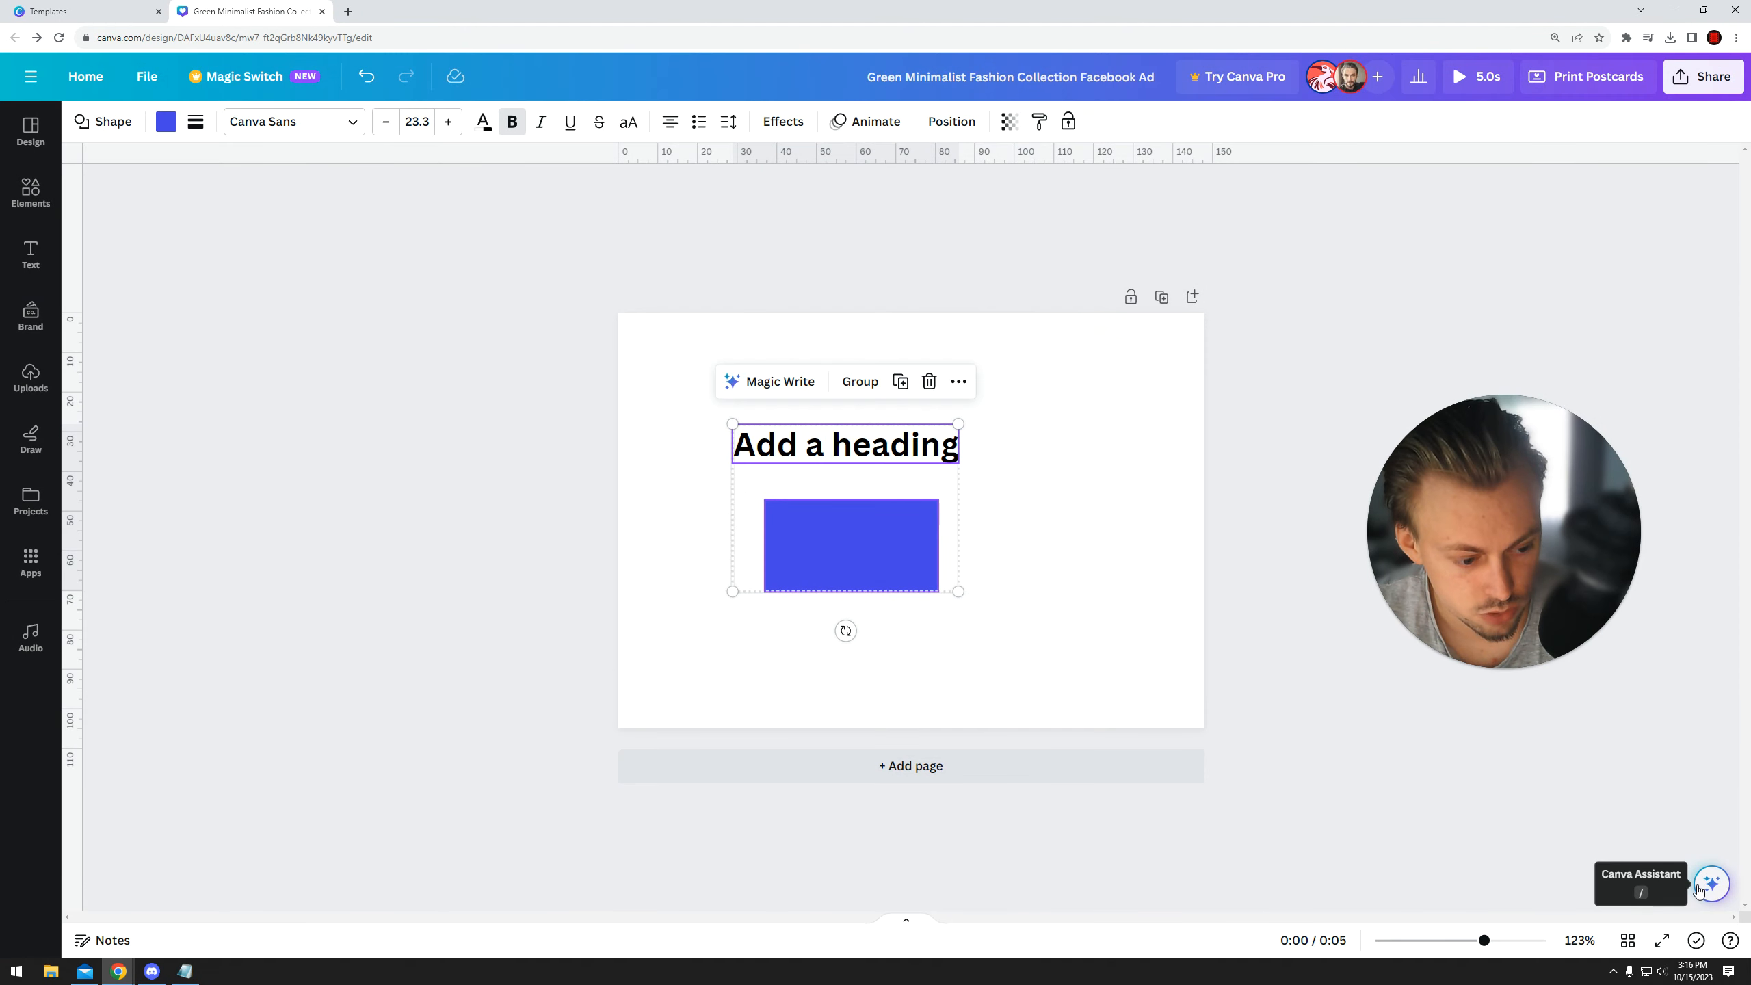
pyautogui.click(740, 382)
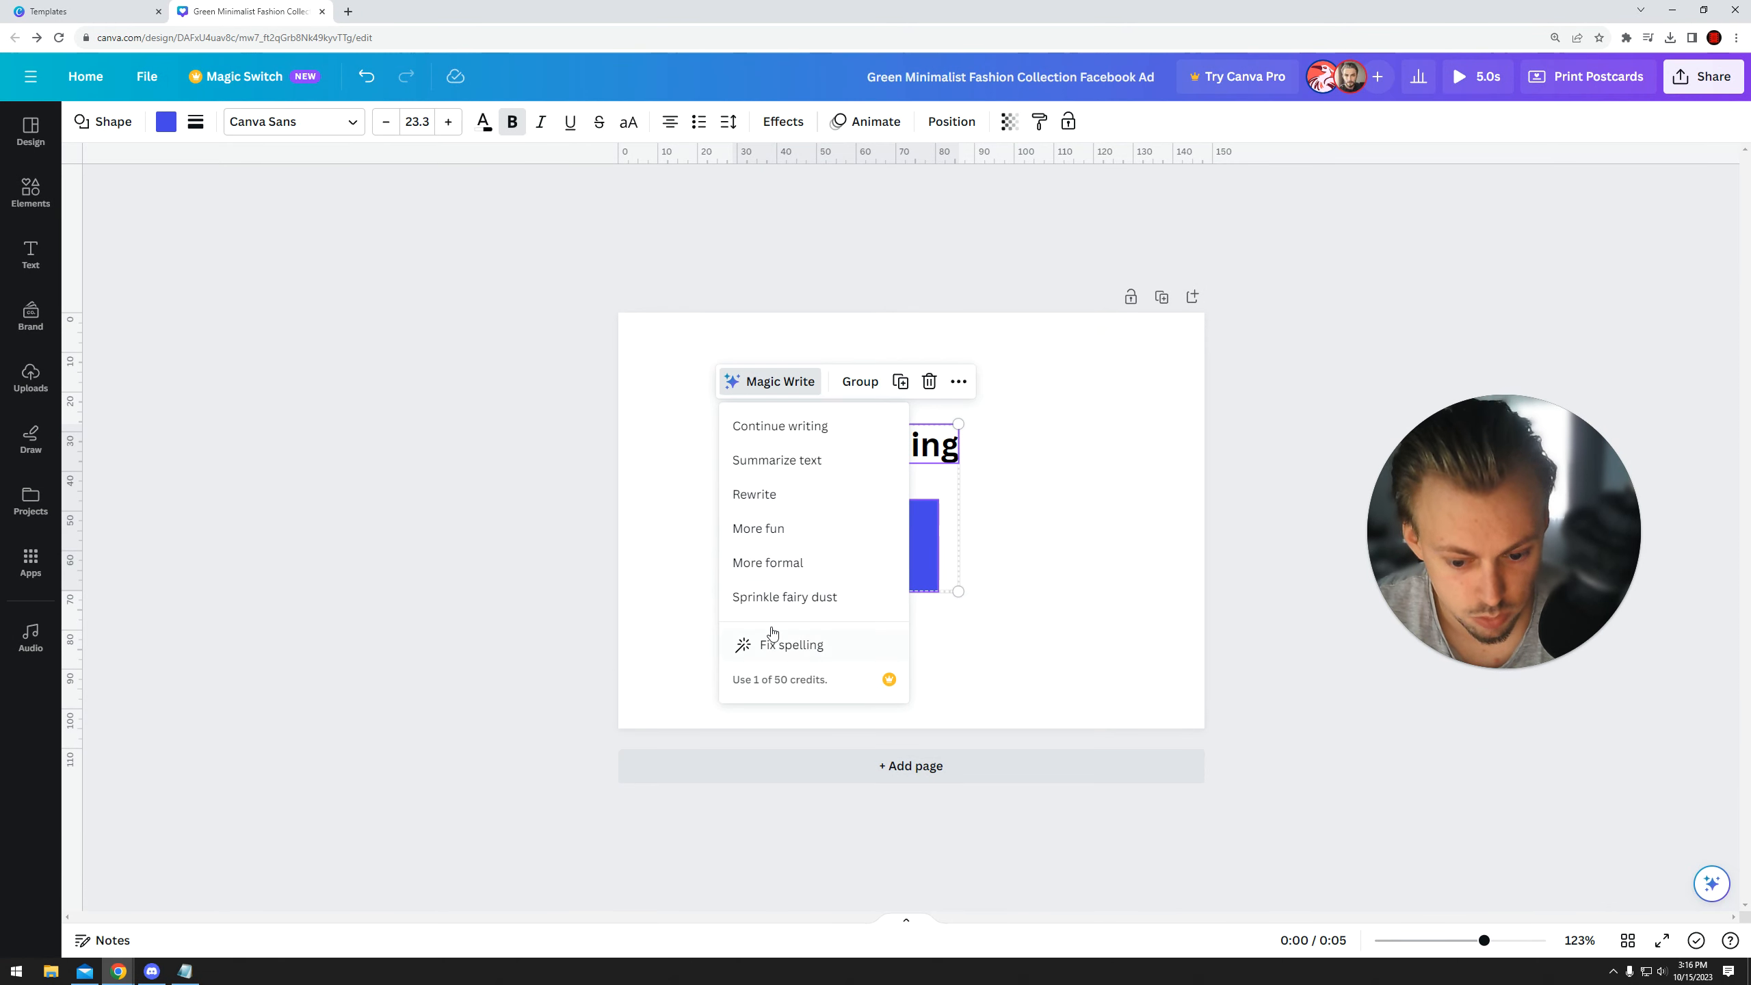
pyautogui.click(1063, 462)
pyautogui.click(859, 457)
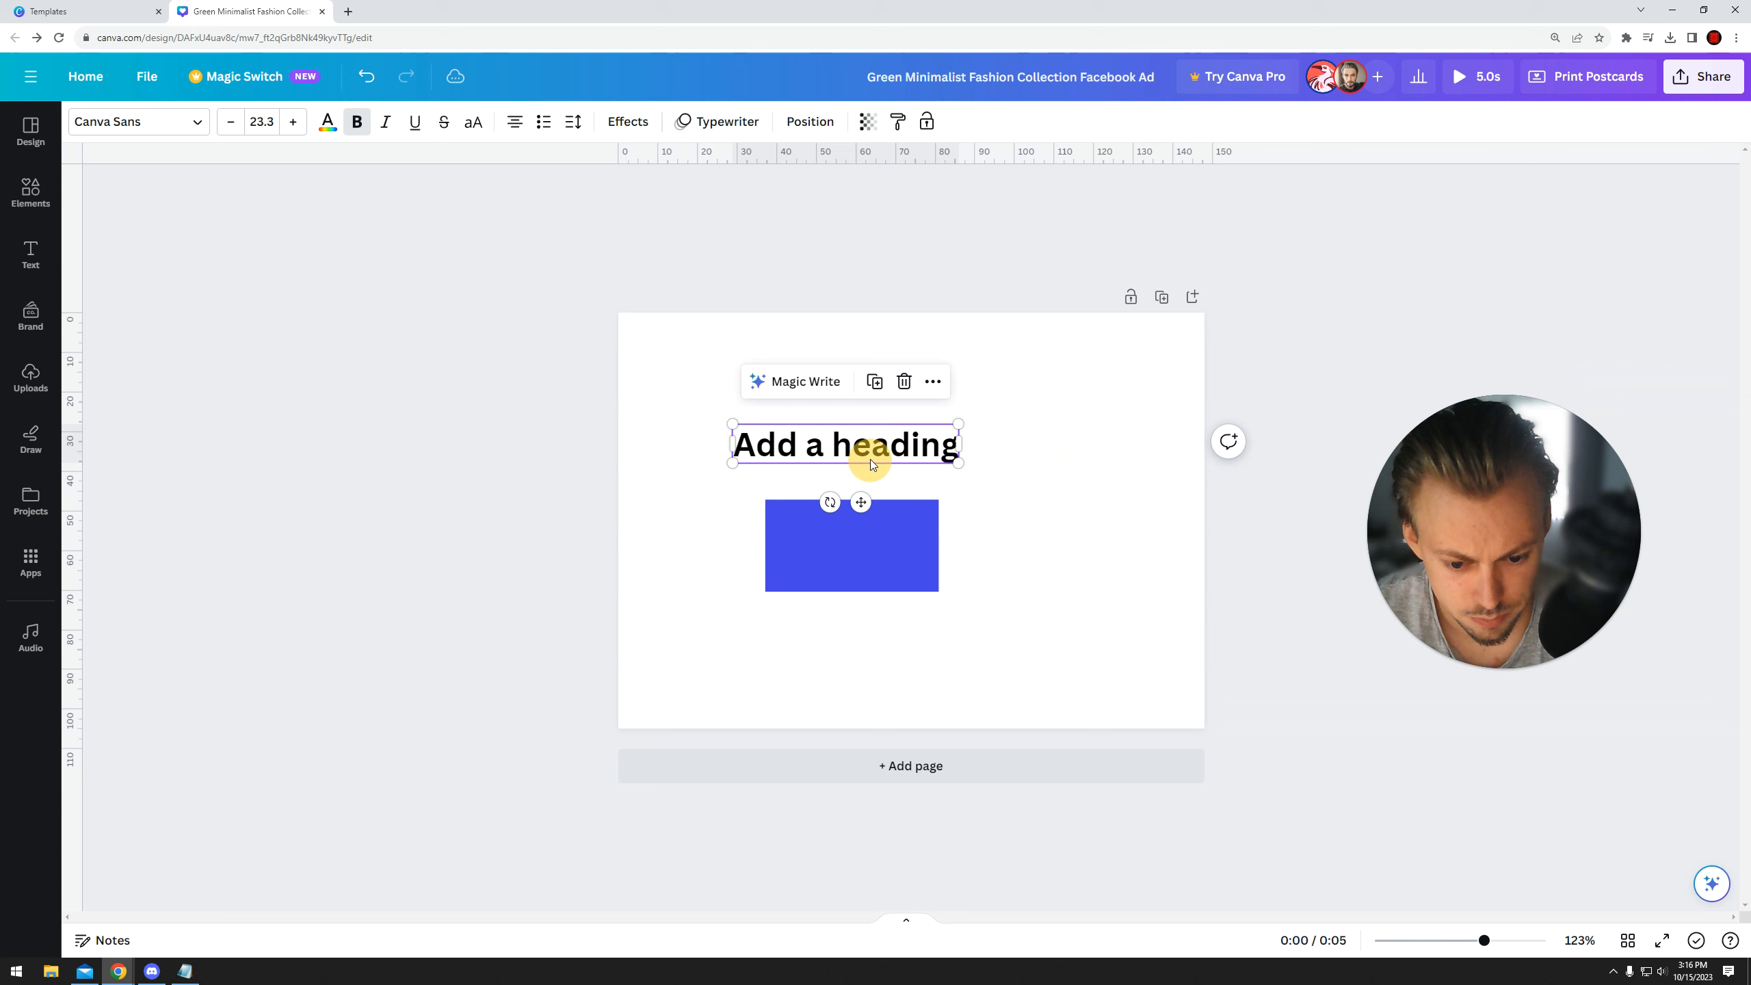
pyautogui.click(930, 380)
pyautogui.click(634, 613)
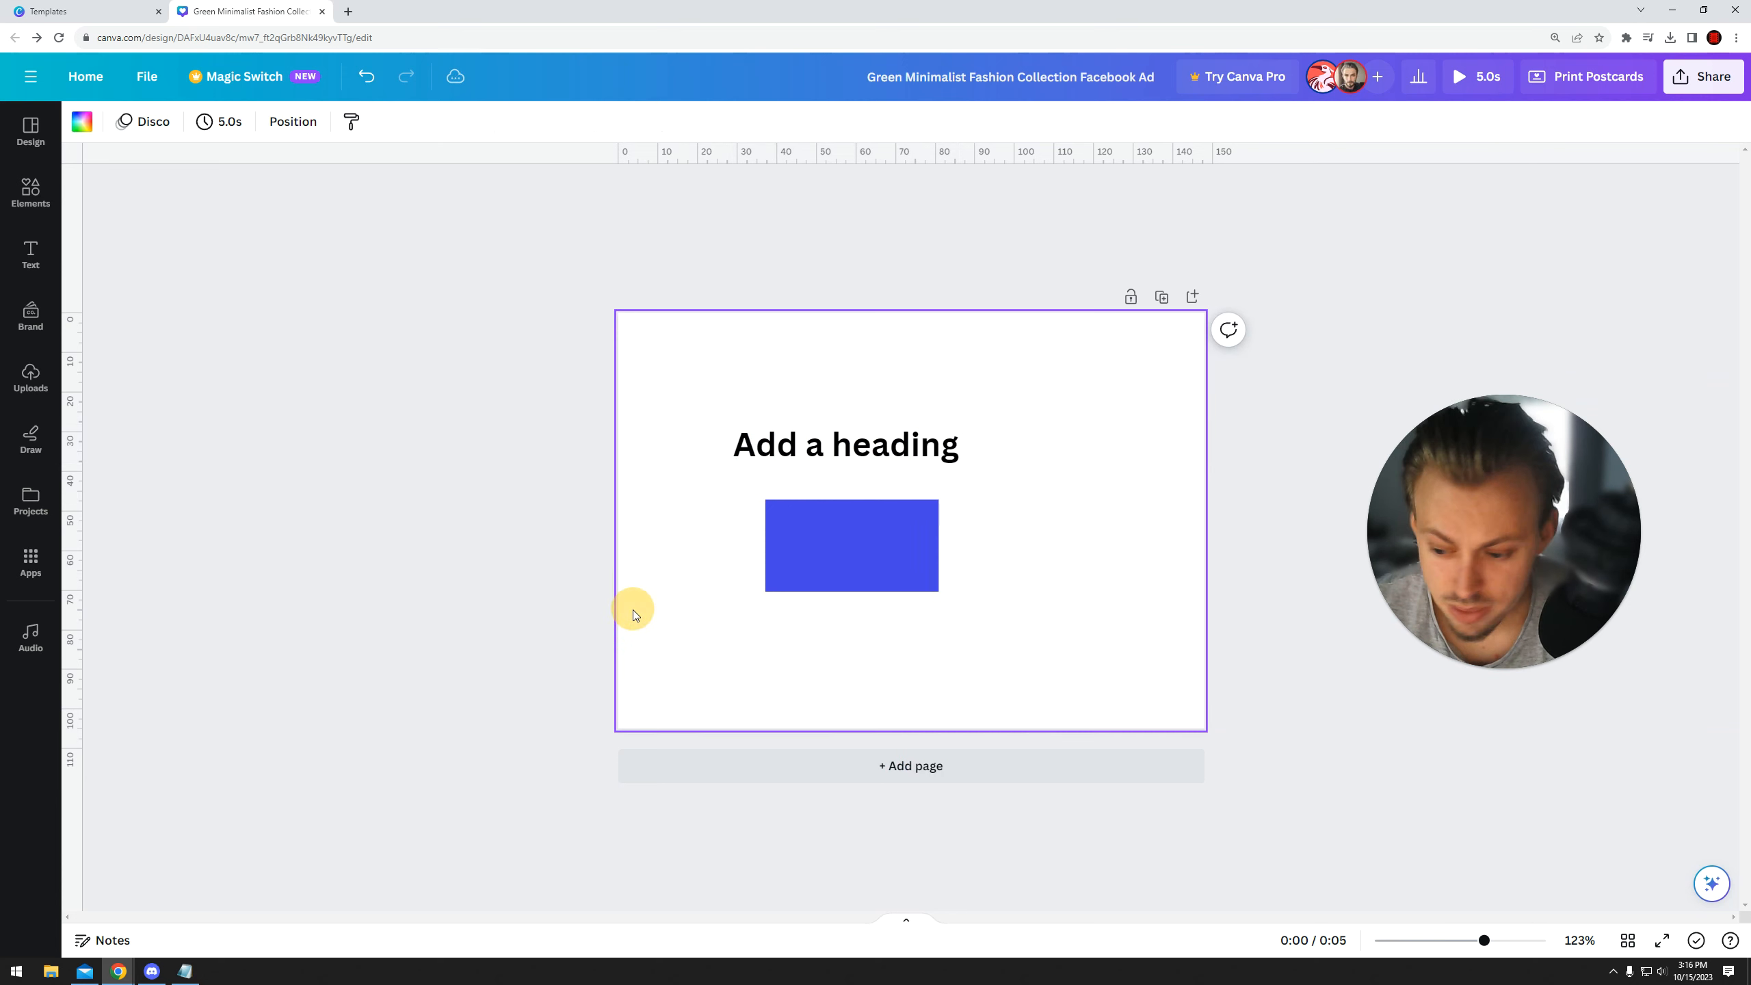
# - Show the apps available to discover beside the postcard design
pyautogui.click(13, 621)
pyautogui.click(31, 562)
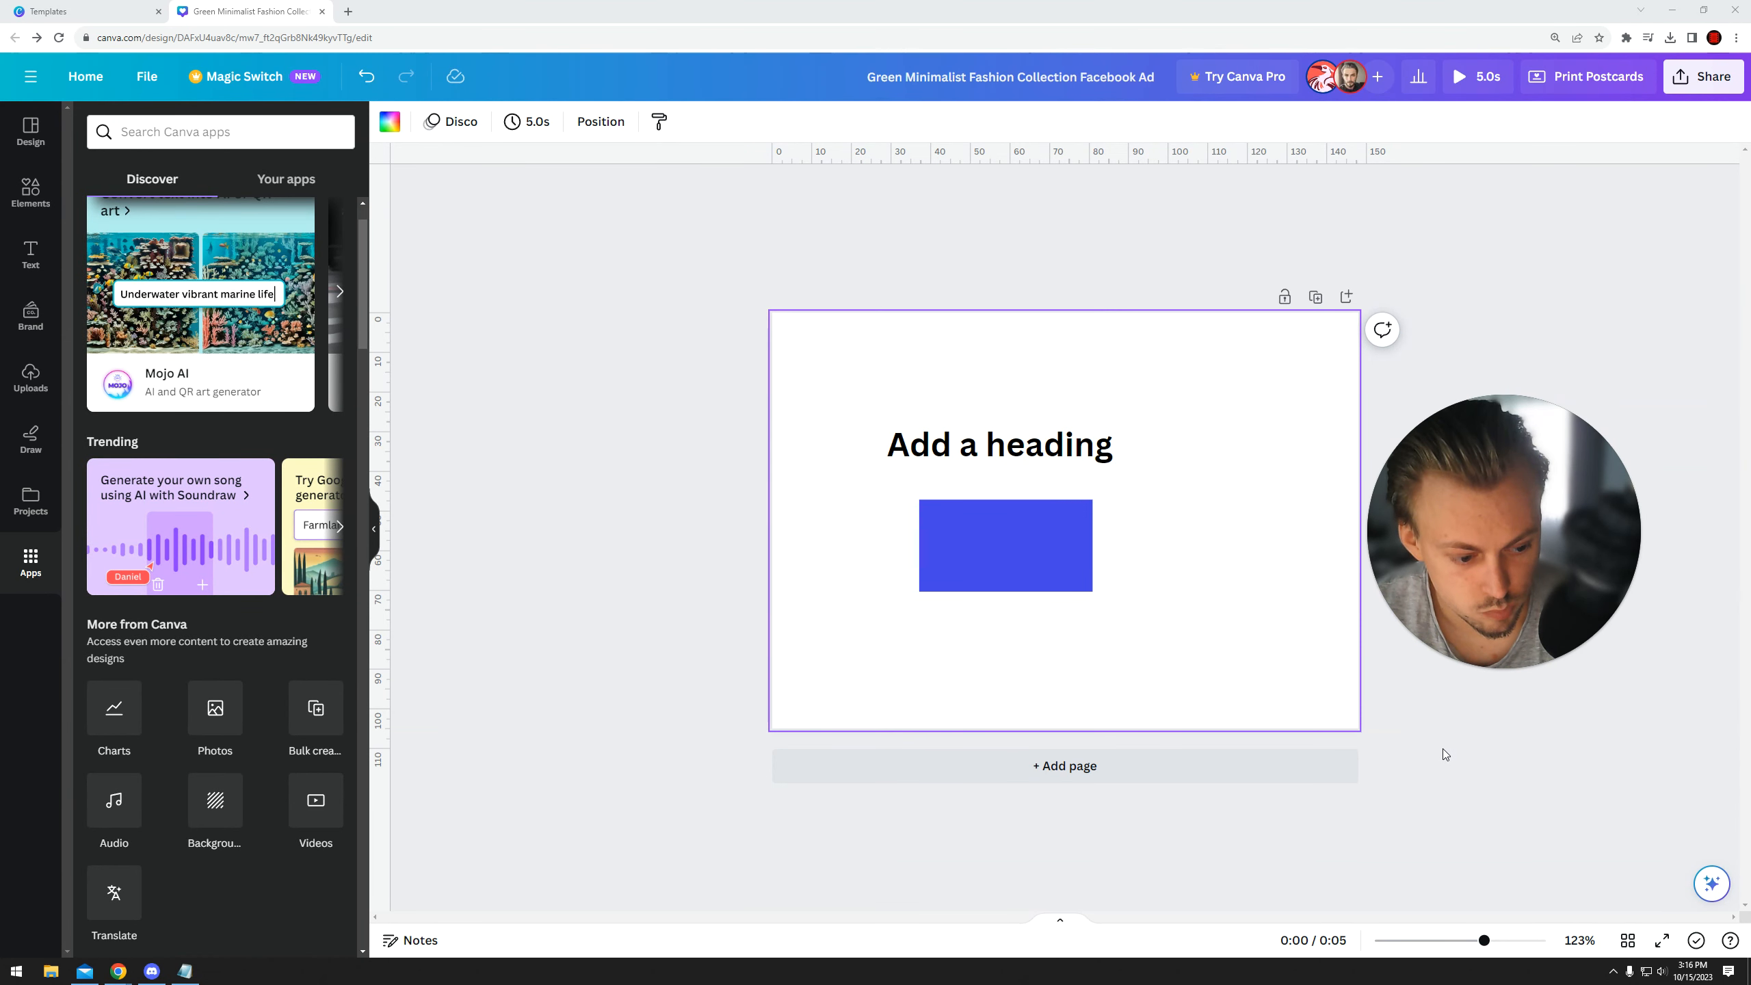
pyautogui.click(1442, 748)
pyautogui.click(1627, 718)
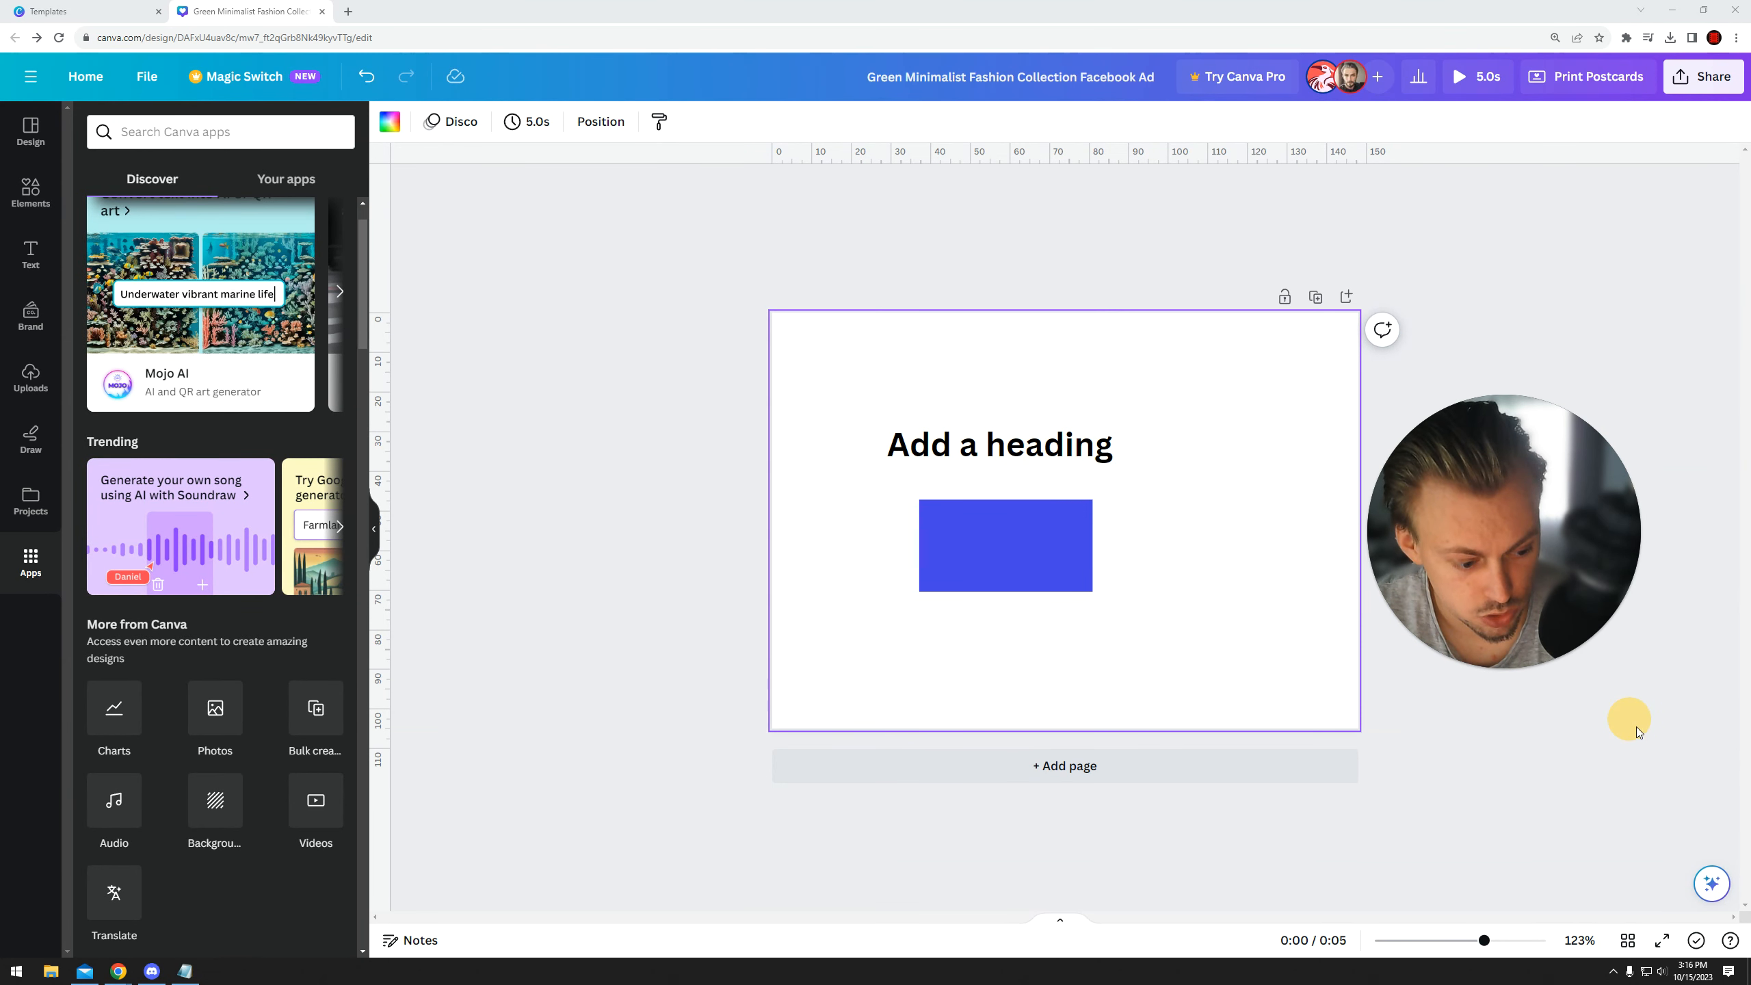
pyautogui.moveTo(1509, 552); pyautogui.dragTo(1586, 291)
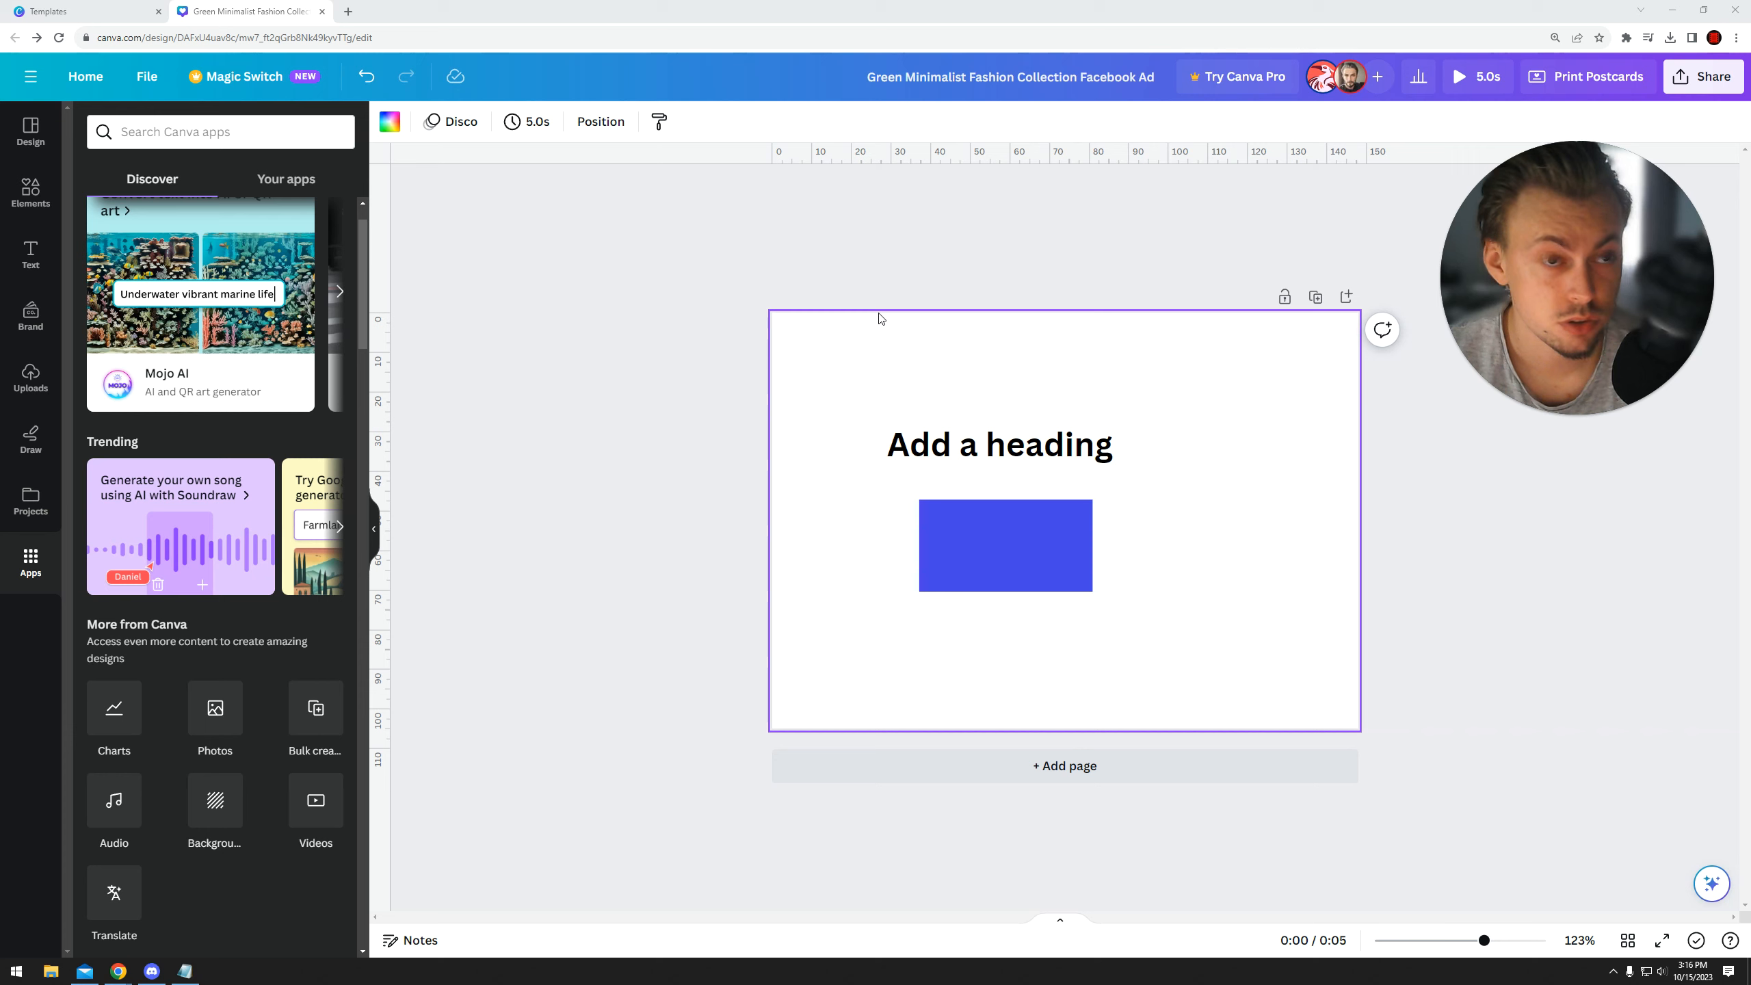
pyautogui.moveTo(1495, 292); pyautogui.dragTo(1503, 321)
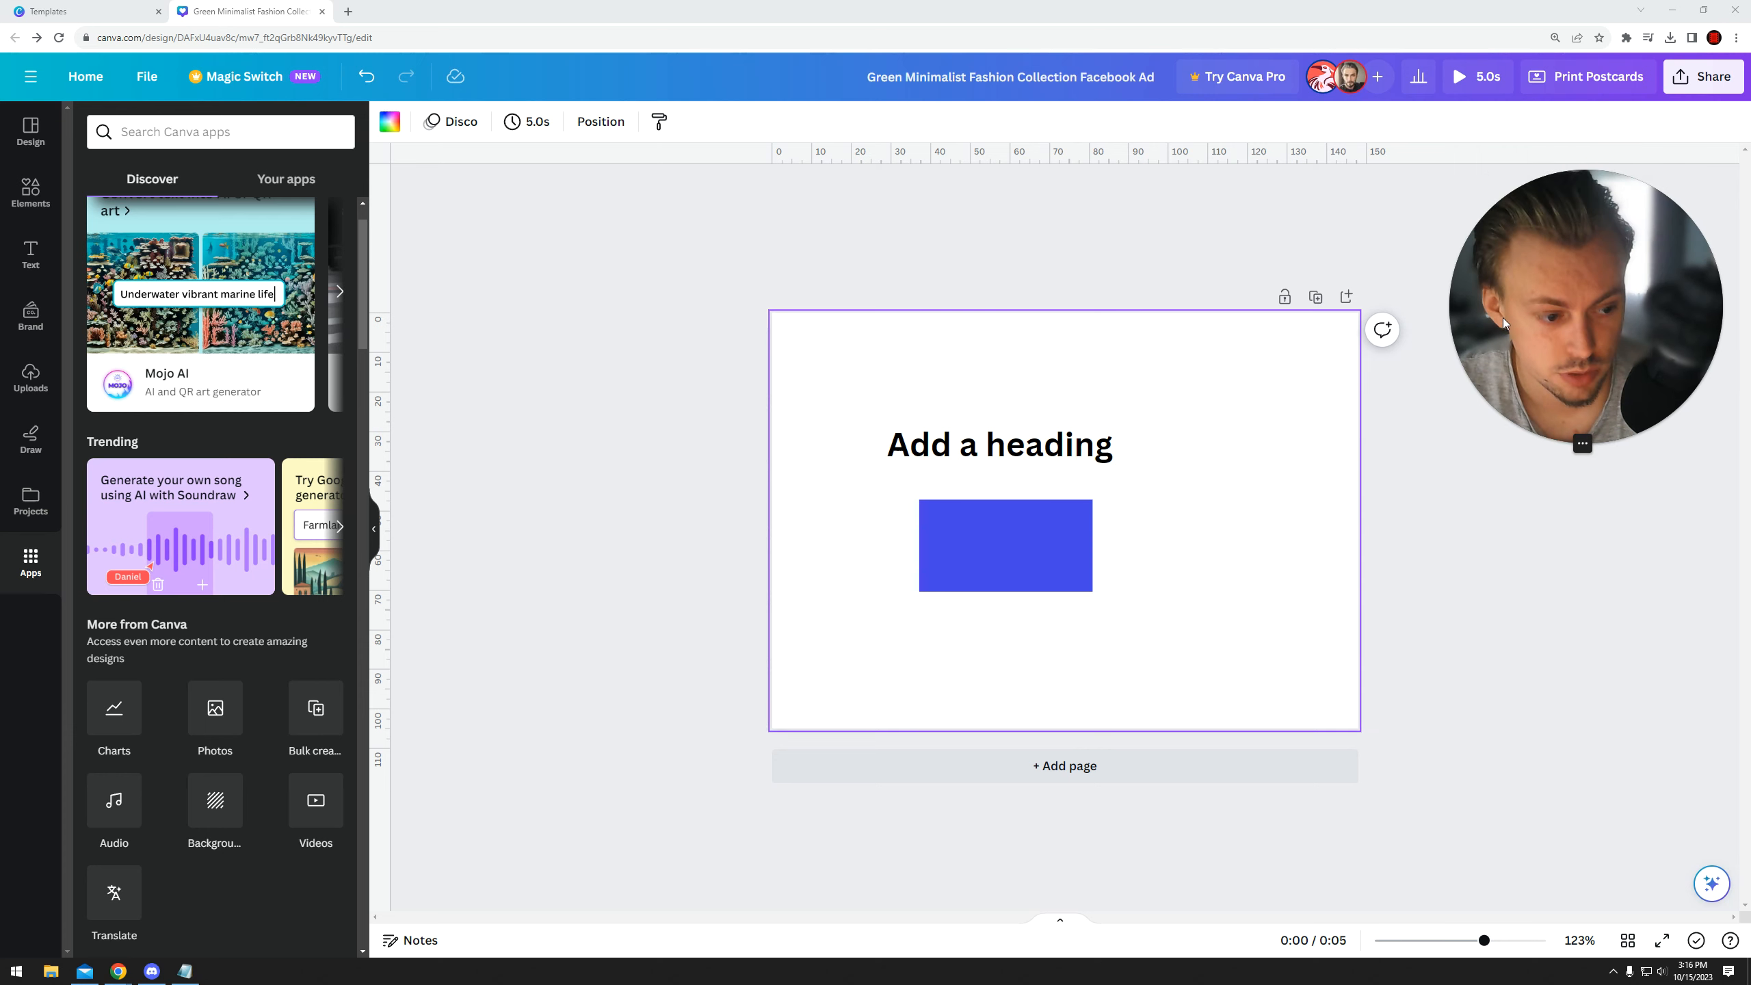
# - Move the heading and blue rectangle together up to the page's horizontal centre, and nudge the heading slightly closer to the rectangle
pyautogui.moveTo(853, 379); pyautogui.dragTo(1110, 583)
pyautogui.moveTo(993, 527); pyautogui.dragTo(1067, 490)
pyautogui.click(913, 457)
pyautogui.click(1021, 401)
pyautogui.moveTo(1022, 401); pyautogui.dragTo(1014, 412)
pyautogui.click(862, 361)
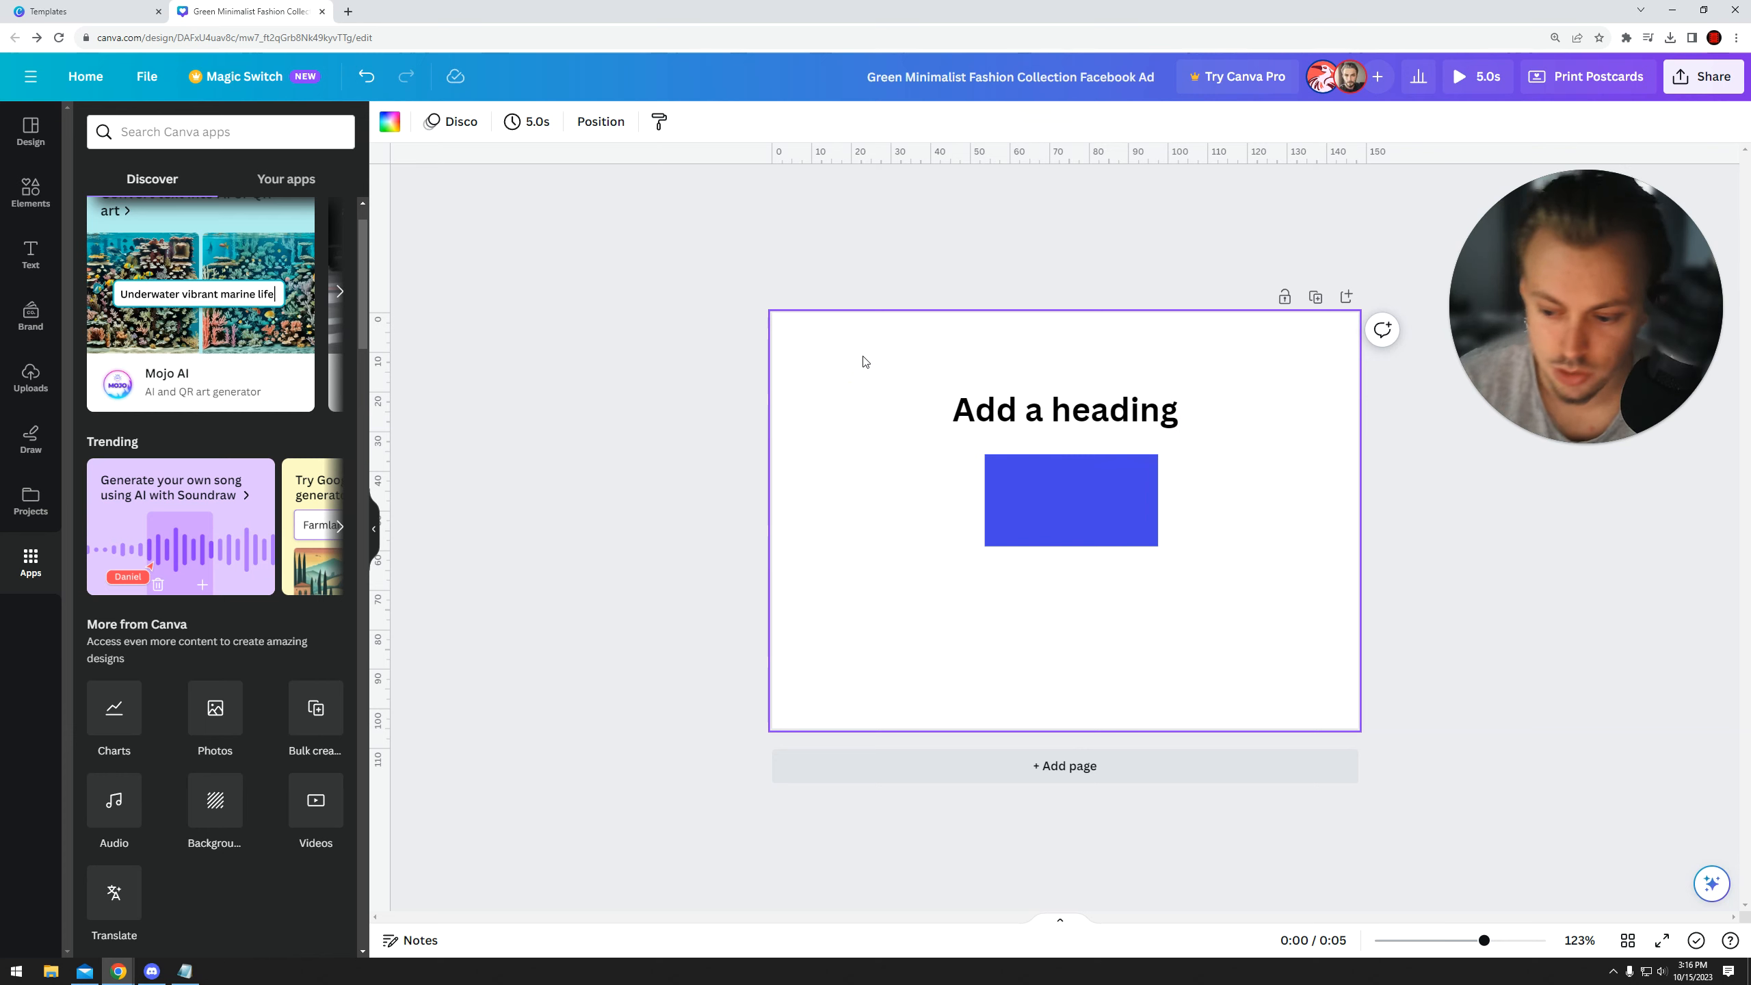
# - Switch to the templates page, return to the Canva home page and search the templates for "quote twitter"
pyautogui.scroll(1, 185, 388)
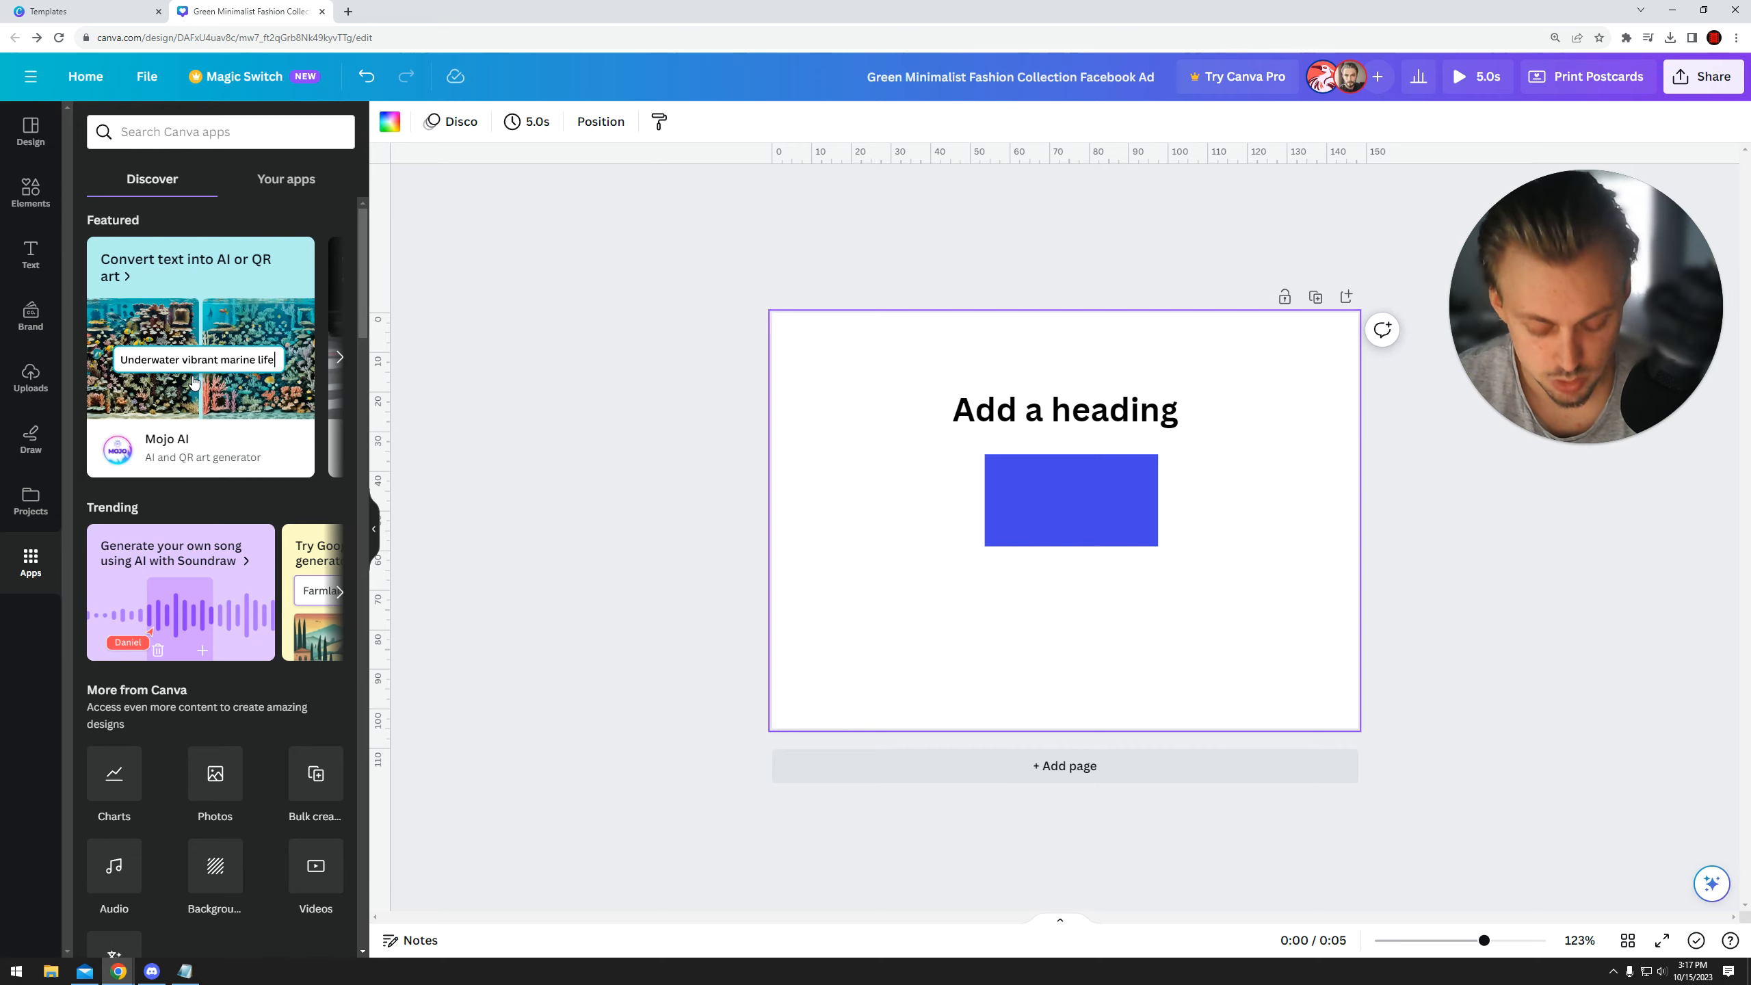
pyautogui.click(107, 11)
pyautogui.click(198, 219)
pyautogui.click(106, 100)
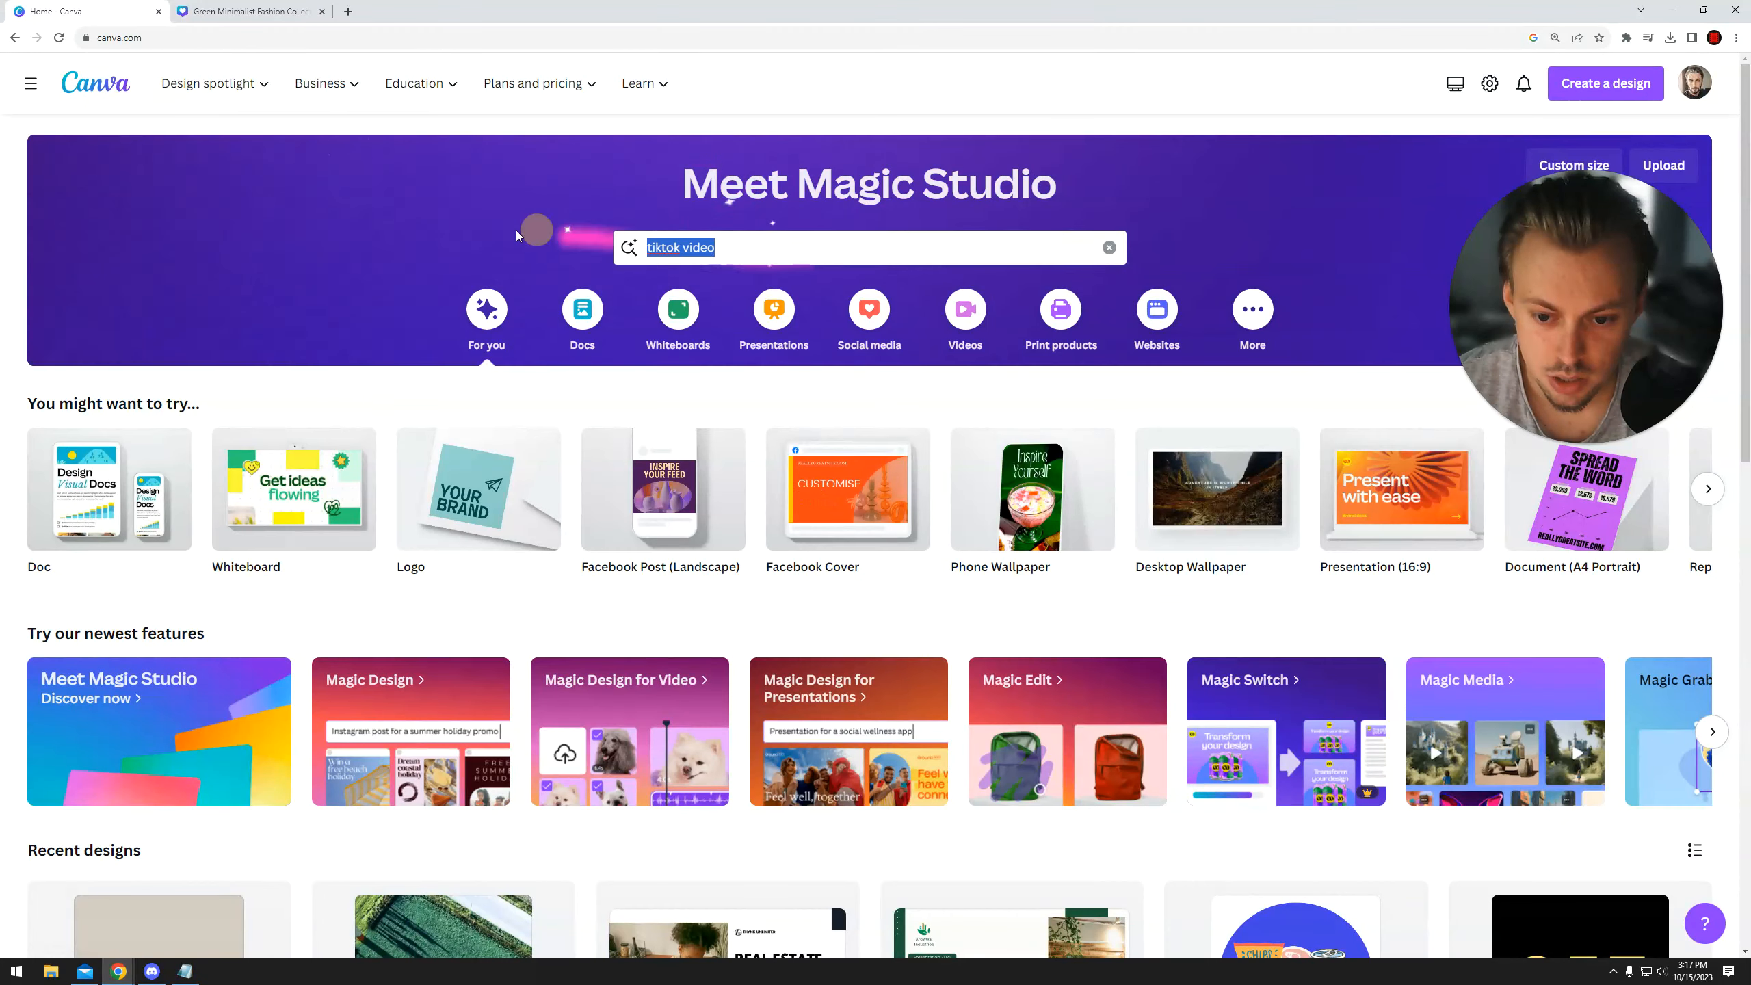
pyautogui.write('social media post')
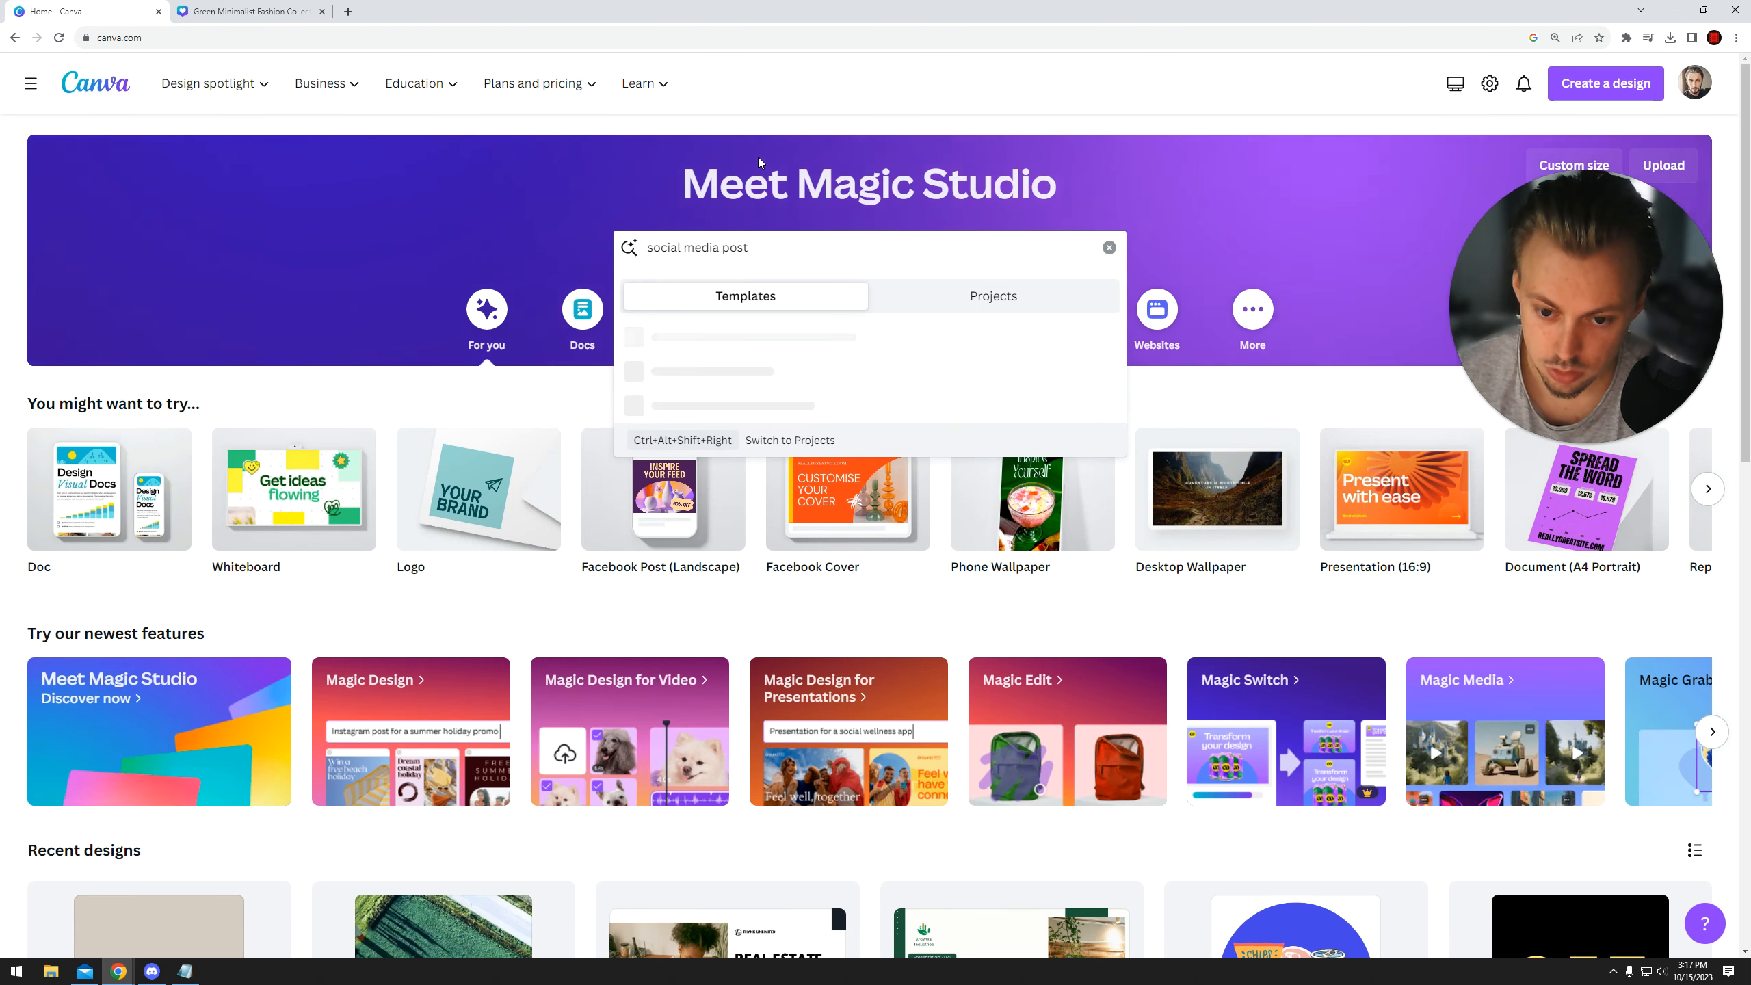
pyautogui.hotkey('ctrl', 'a')
pyautogui.write('wqu')
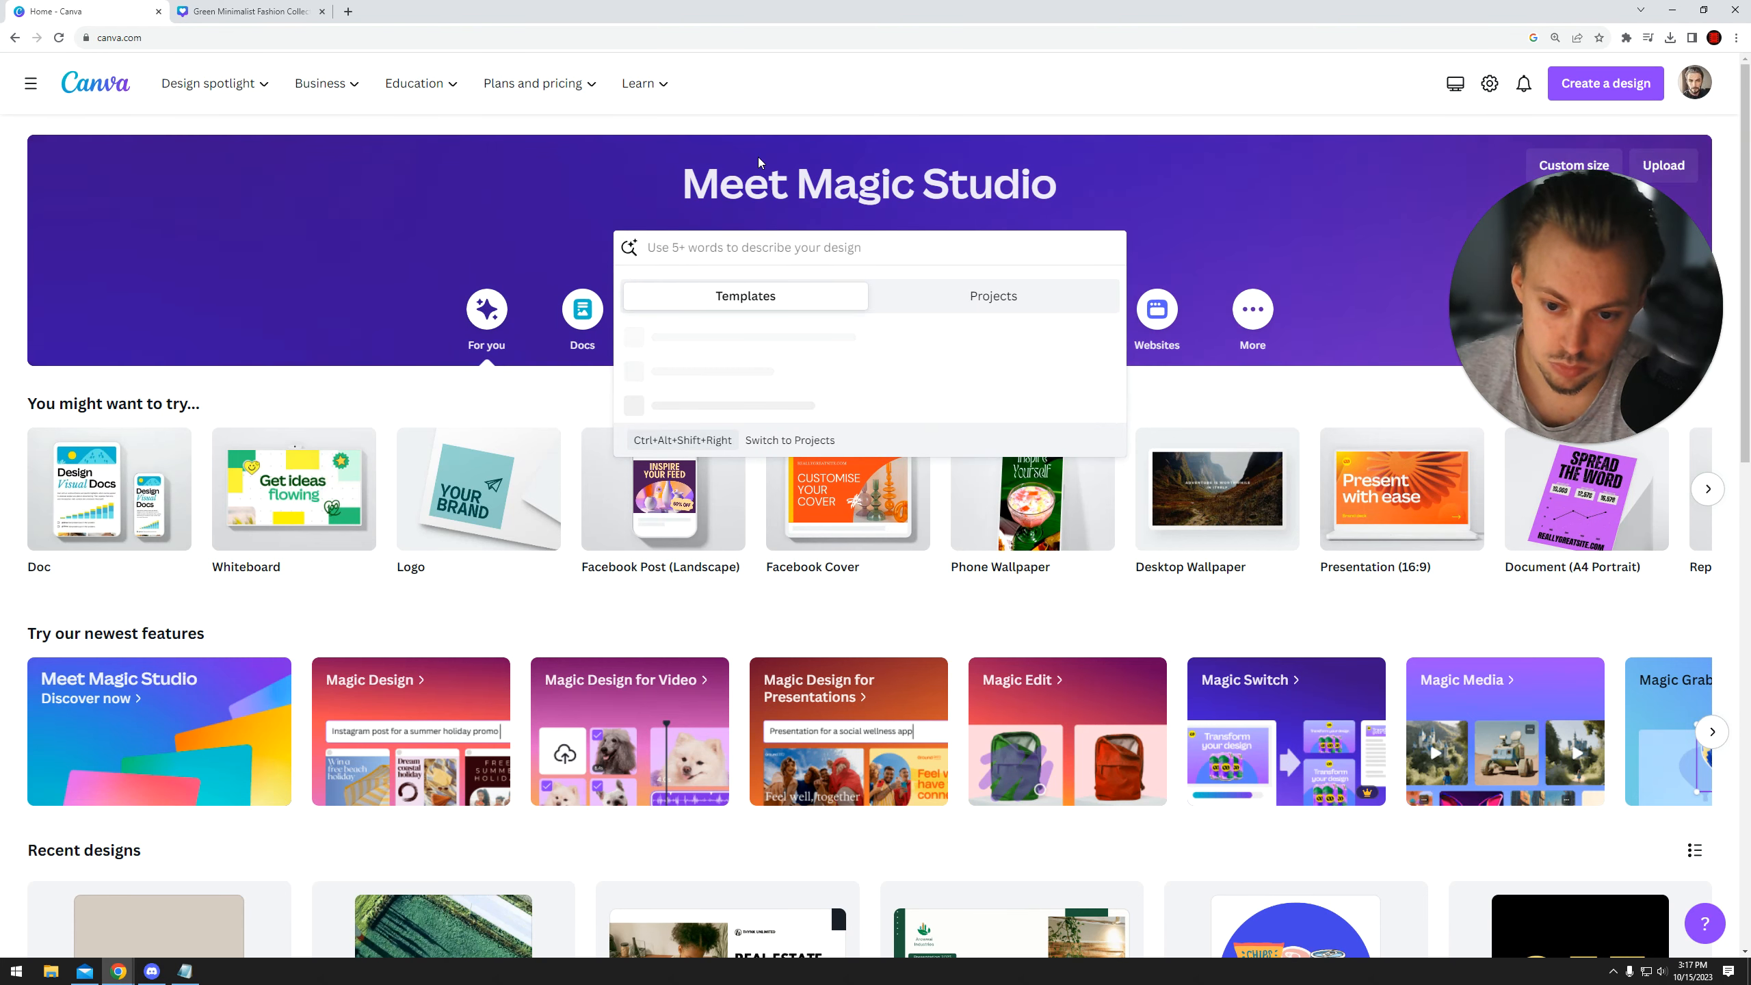
pyautogui.write('quote twitter')
pyautogui.press('Return')
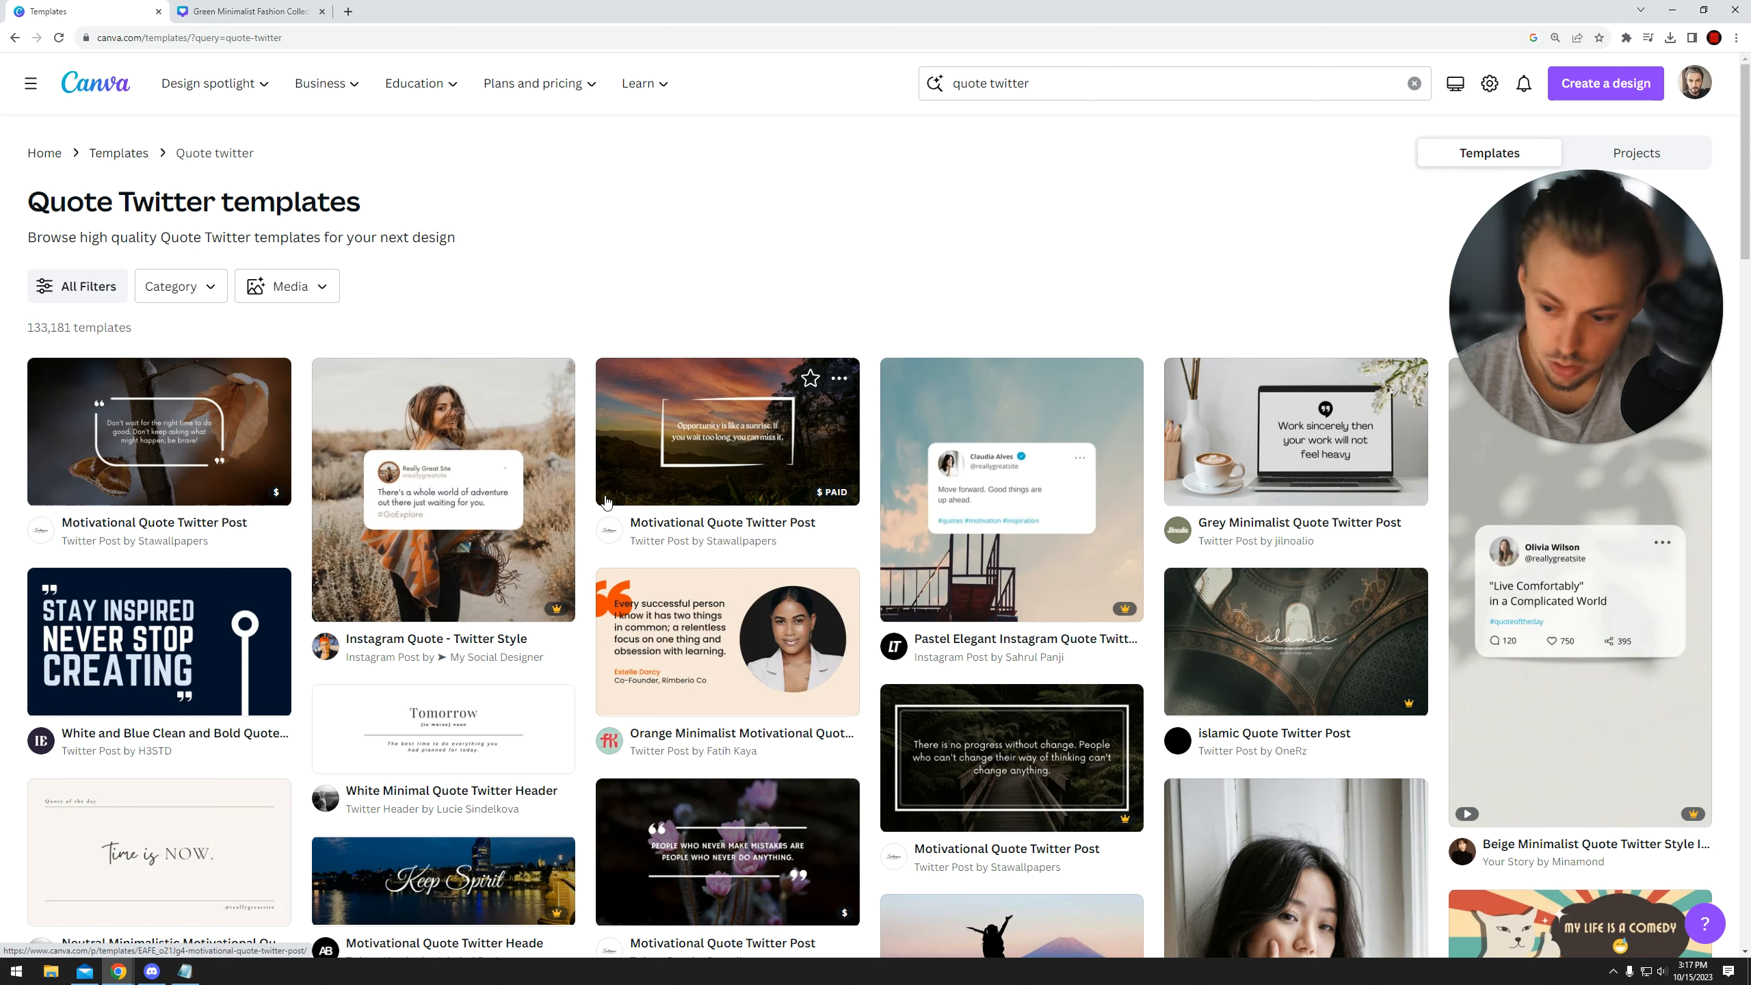
# - Browse the quote templates and open the Orange Minimalist Motivational Quote Twitter Post template for customizing
pyautogui.scroll(-2, 768, 577)
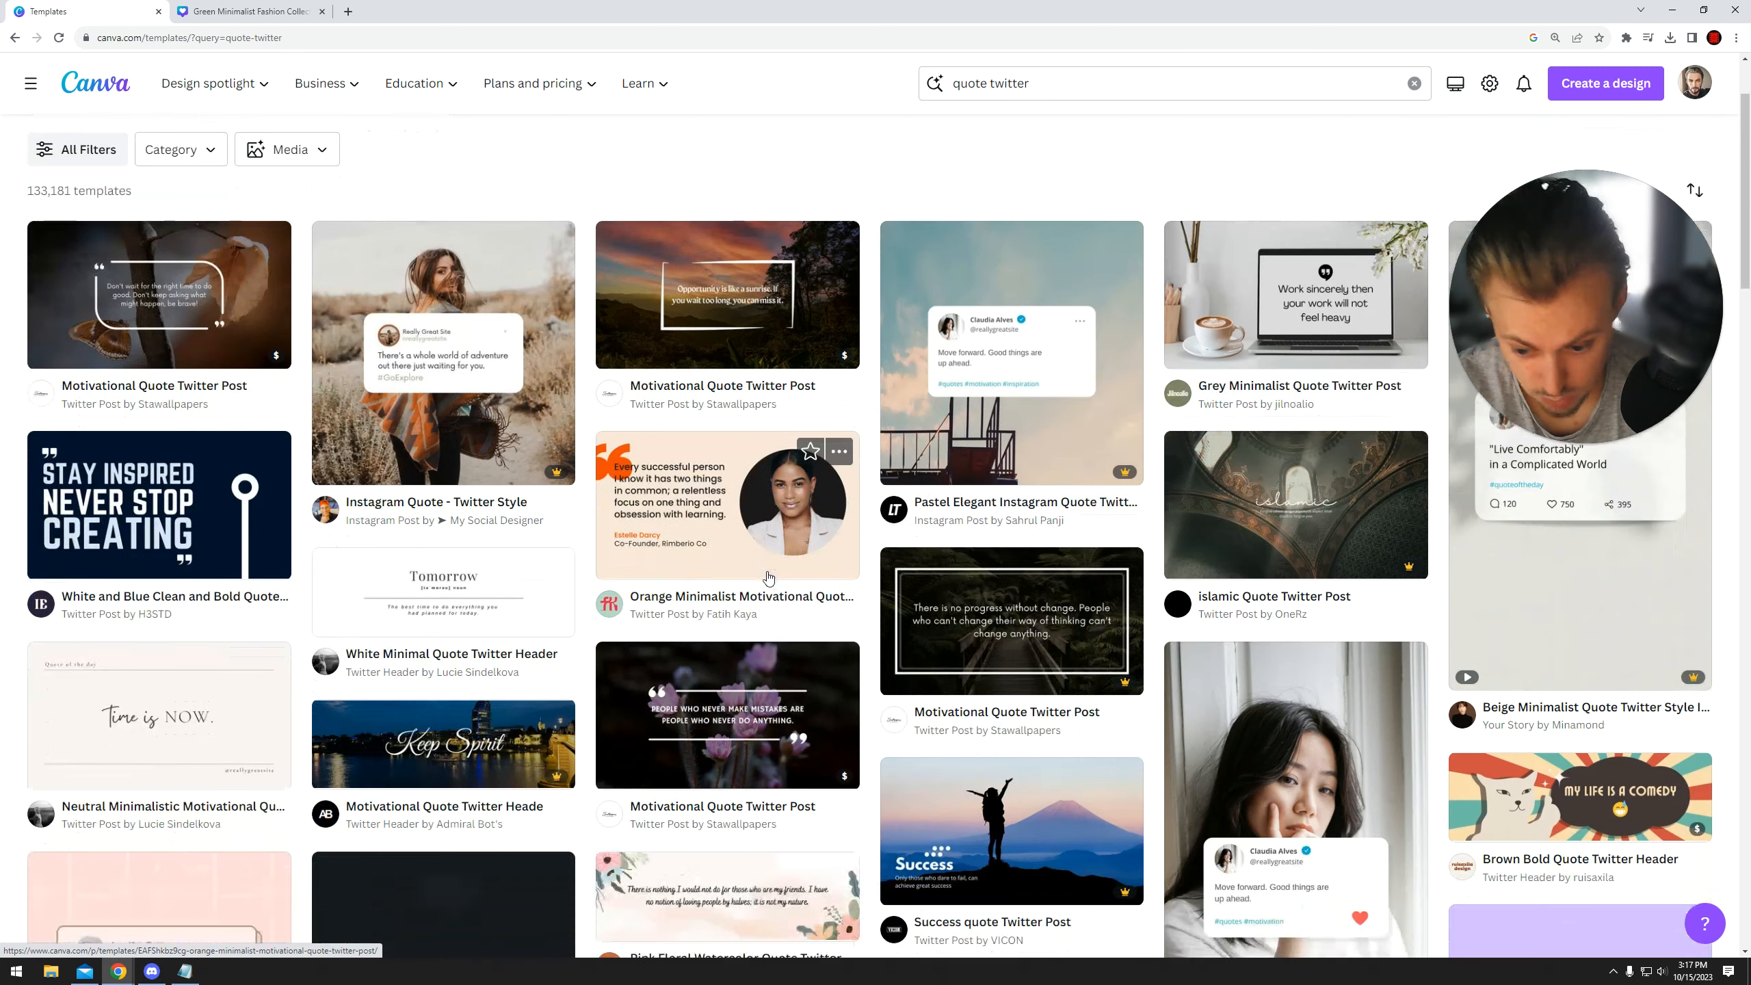
pyautogui.scroll(-2, 768, 577)
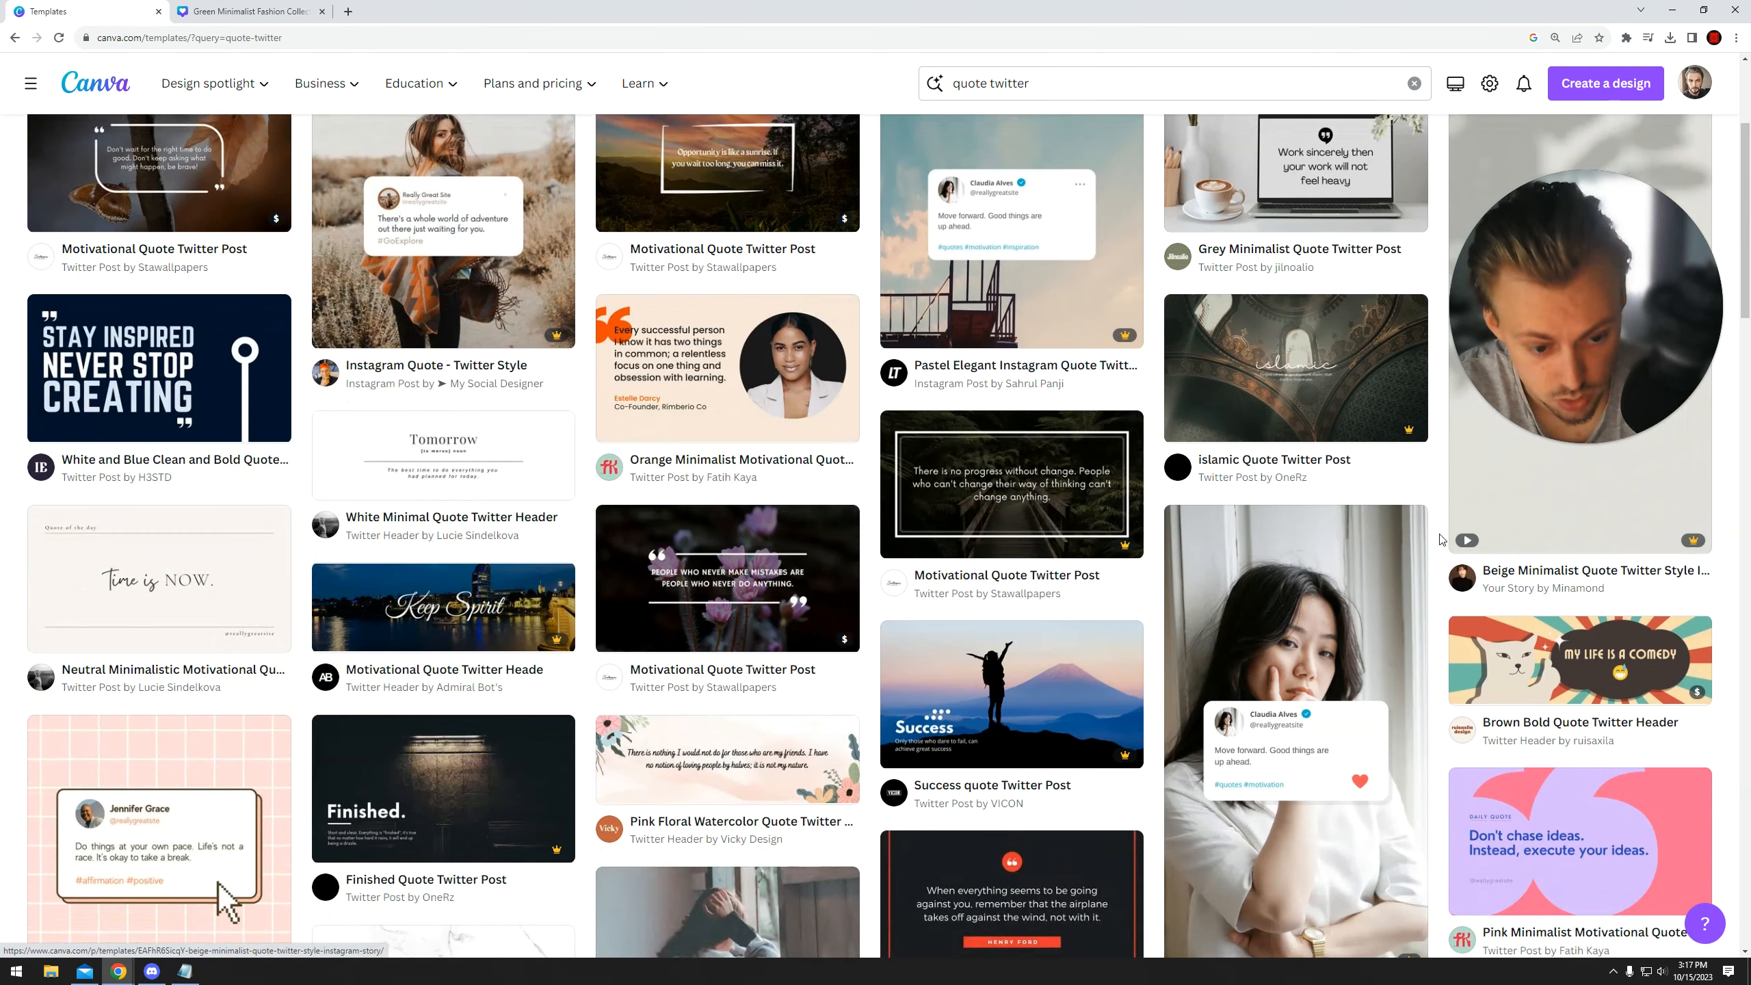
pyautogui.scroll(-6, 872, 470)
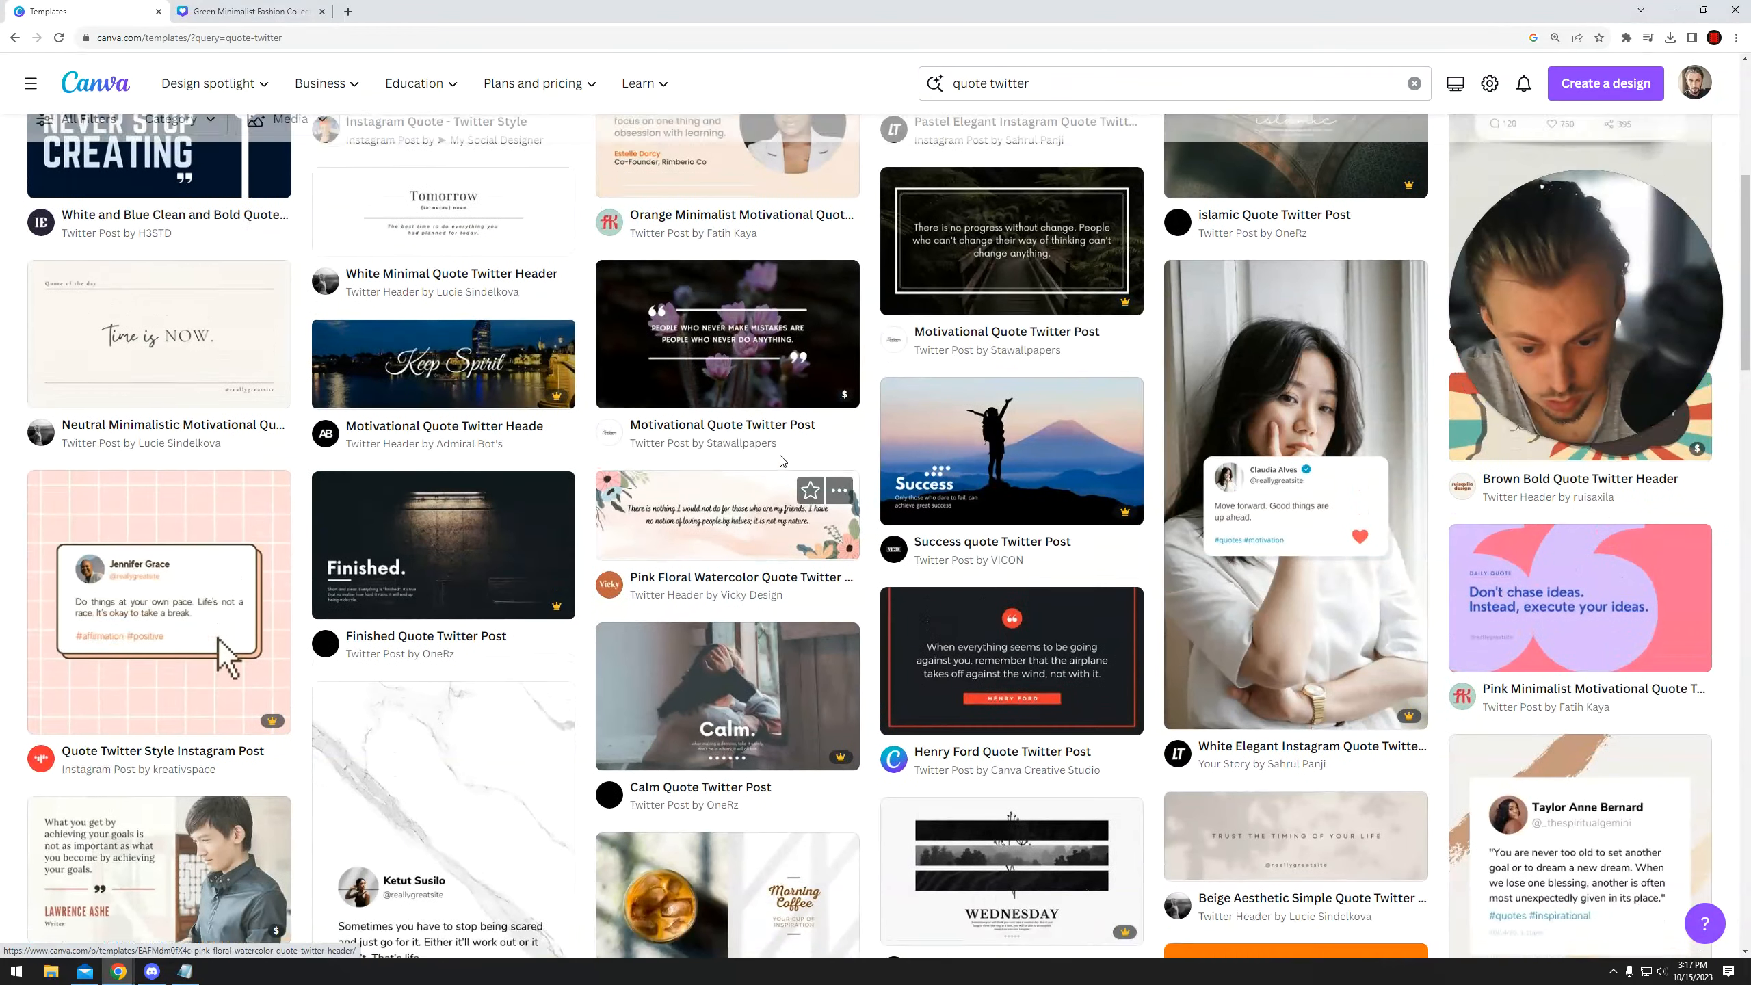
pyautogui.scroll(-1, 578, 595)
pyautogui.scroll(7, 612, 597)
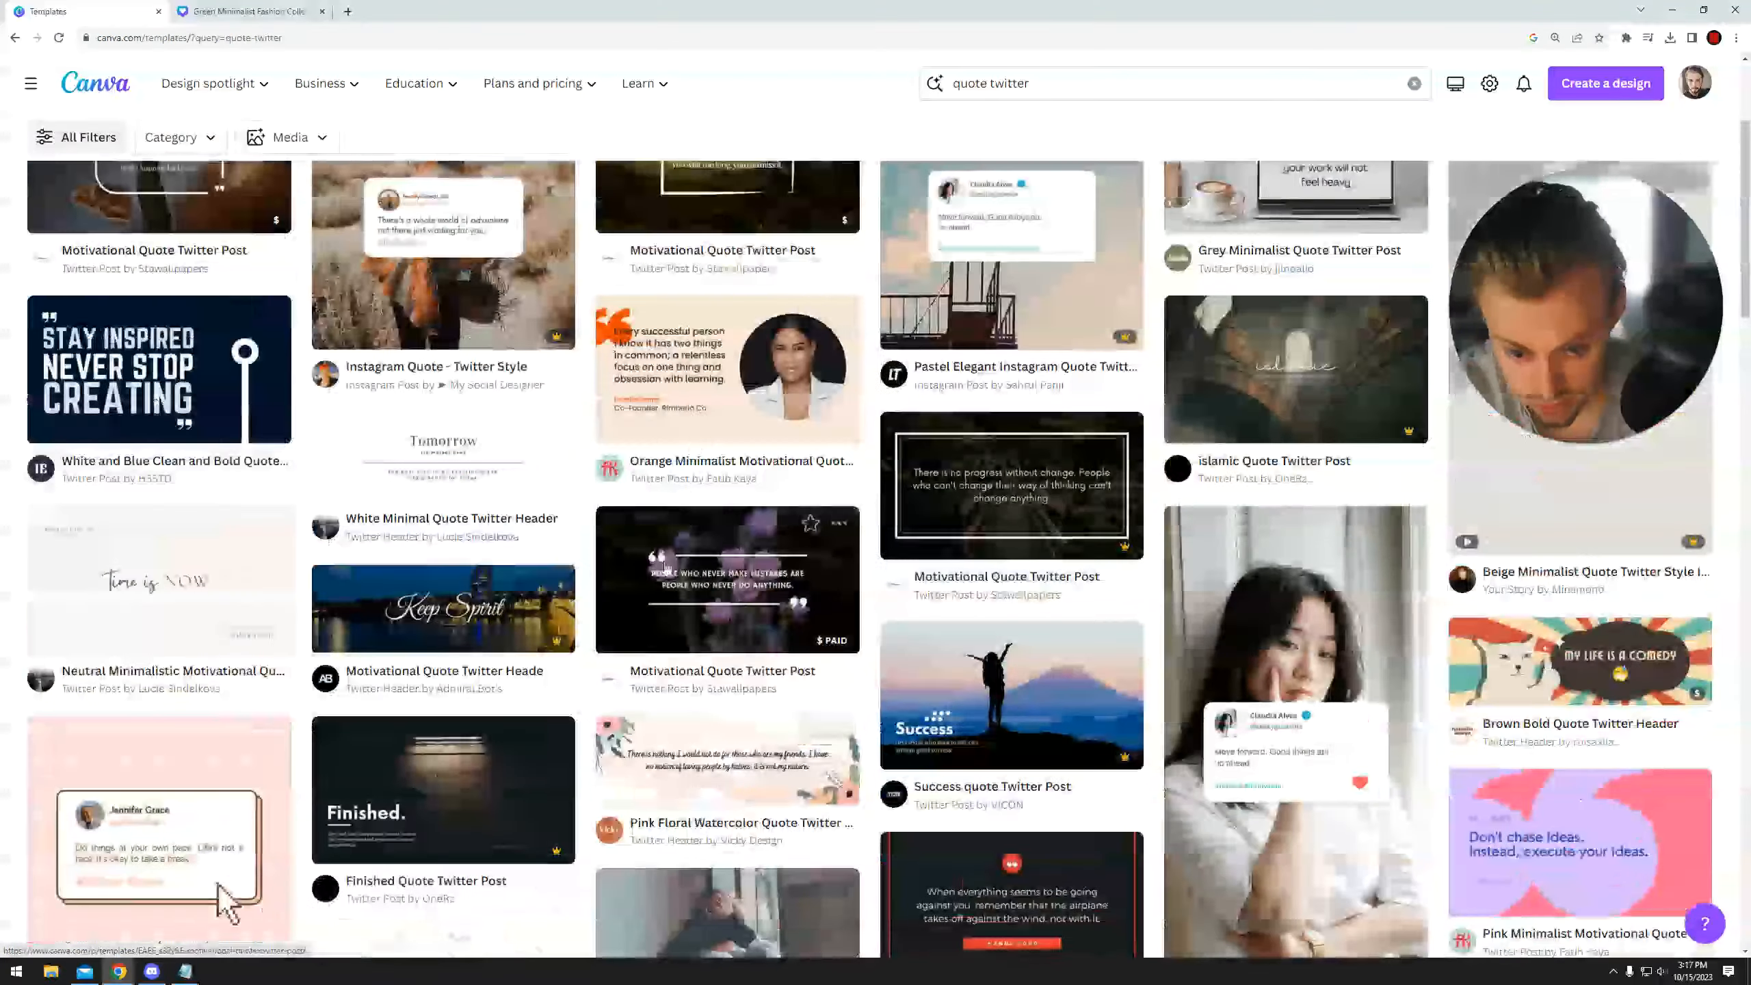
pyautogui.scroll(3, 723, 579)
pyautogui.click(712, 563)
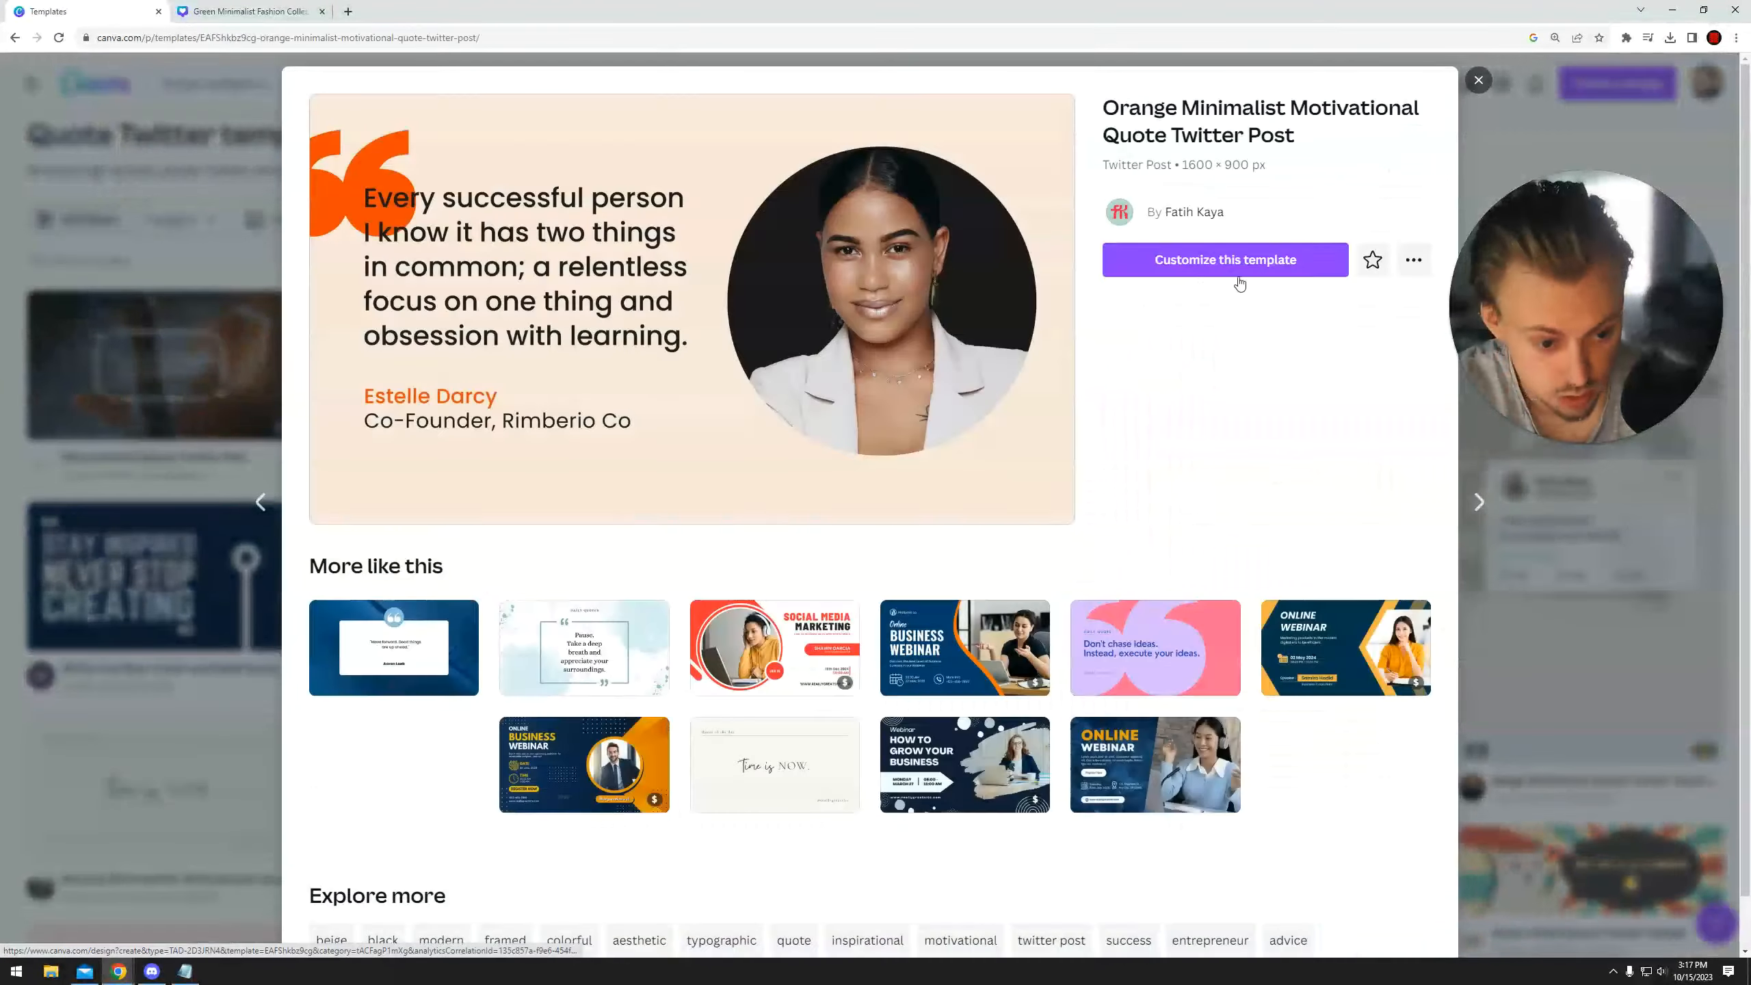
pyautogui.click(1201, 265)
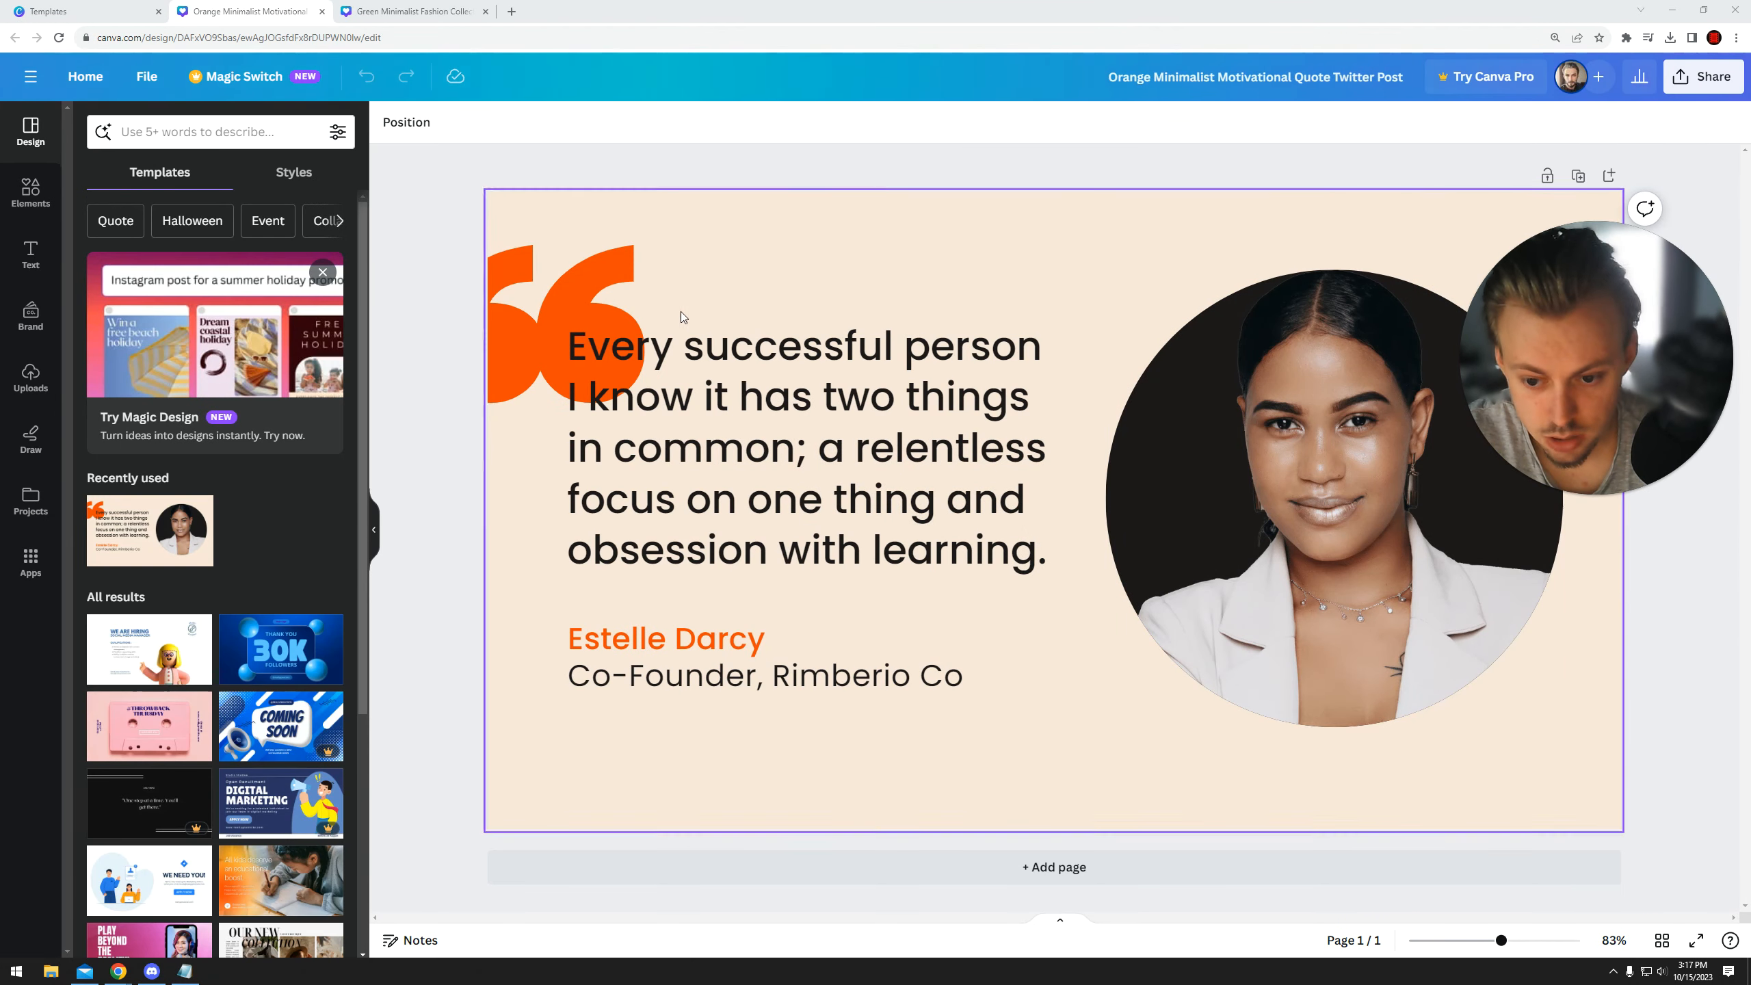
# - Recolor the right-hand half of the orange quotation mark to the default dark gray
pyautogui.click(618, 247)
pyautogui.click(586, 122)
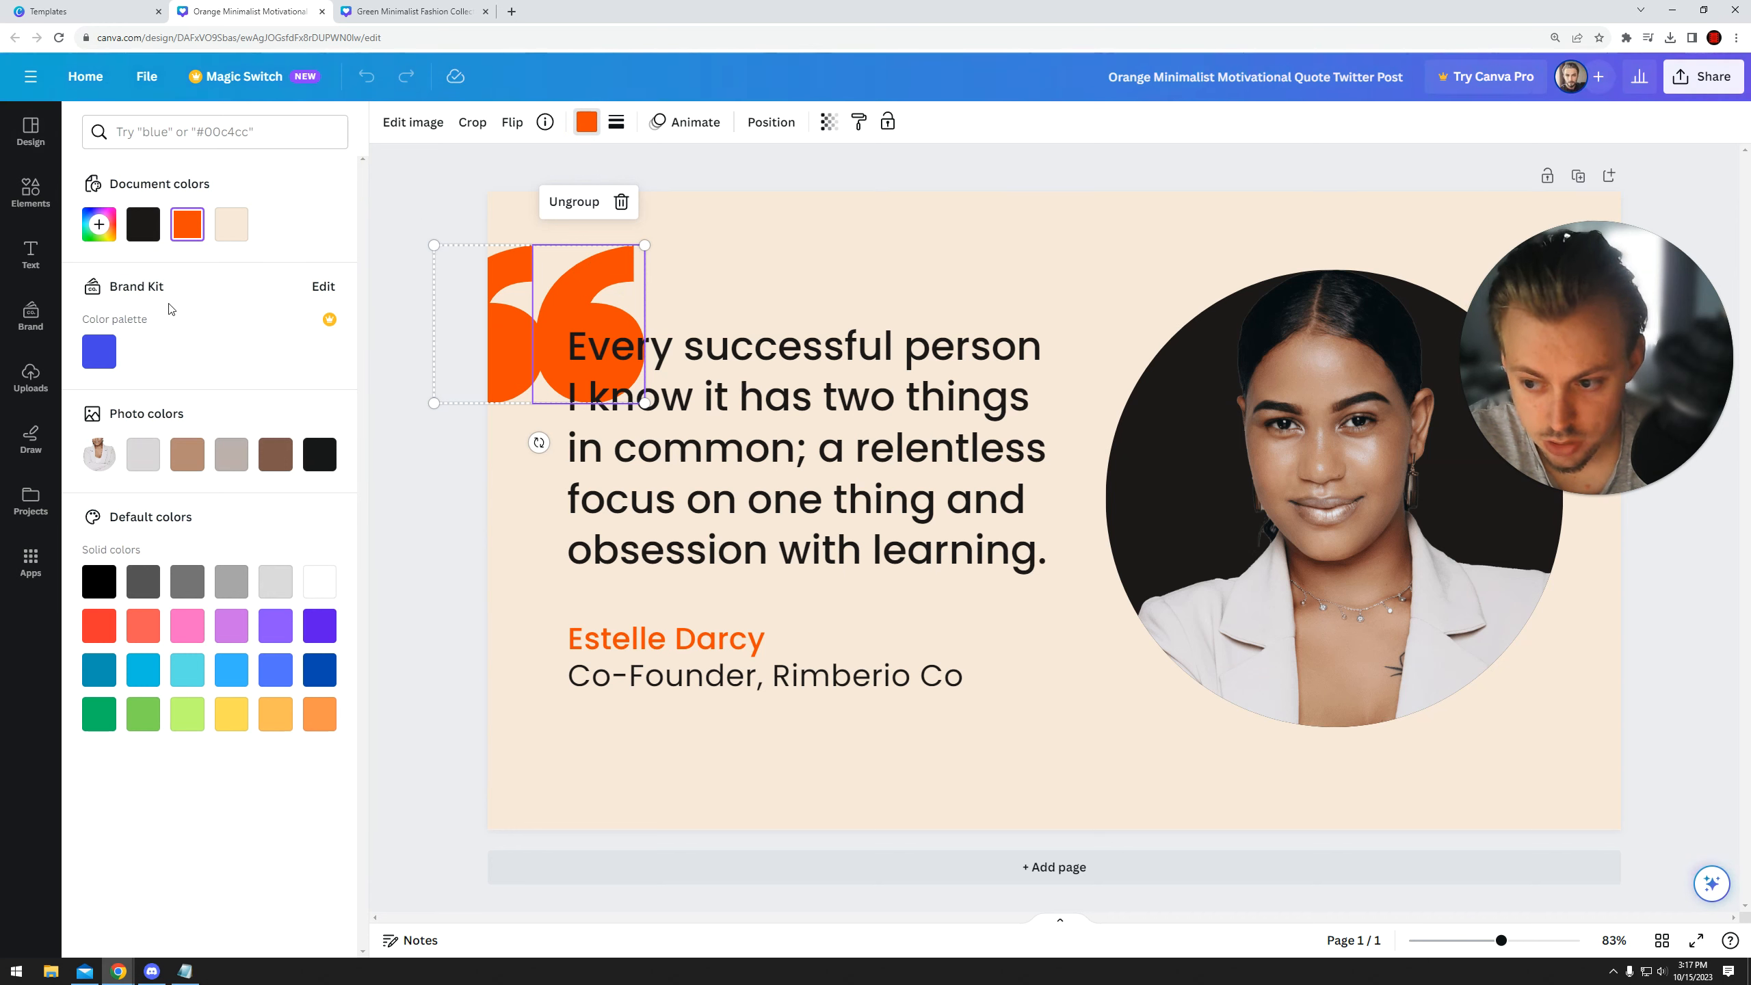
pyautogui.click(182, 587)
pyautogui.click(143, 581)
# - View the link options for the quote text, close them without adding a link, and deselect the text
pyautogui.click(788, 376)
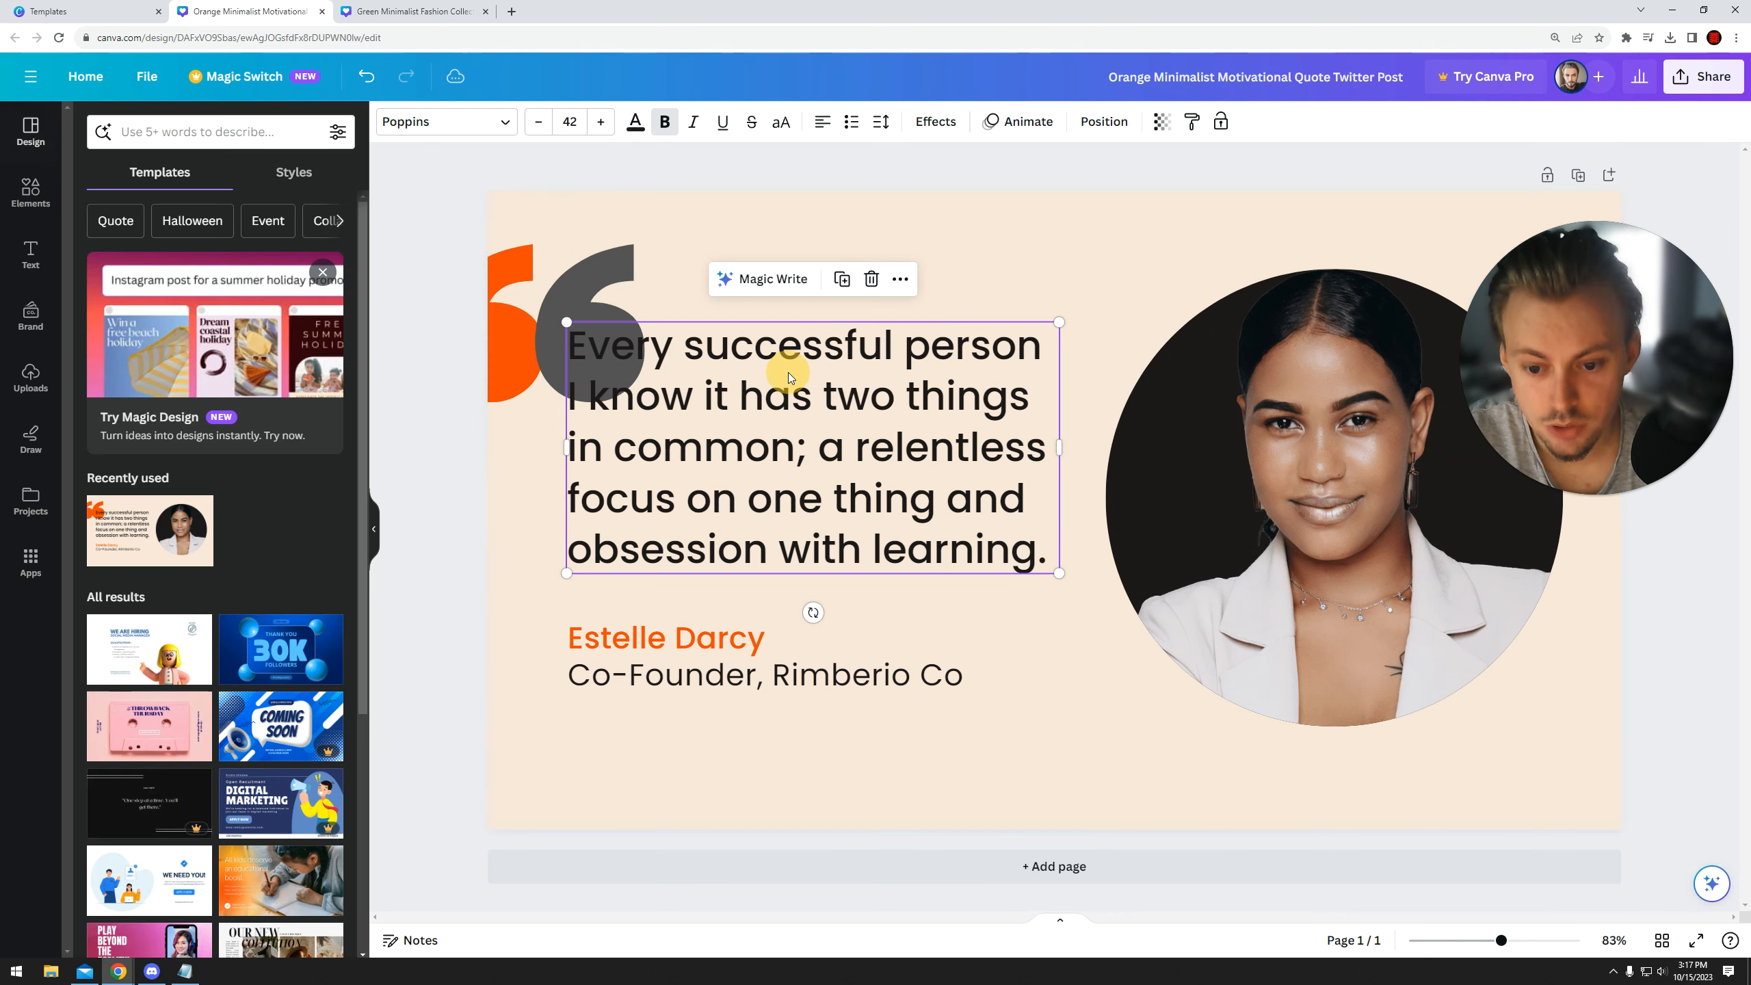
pyautogui.click(799, 403)
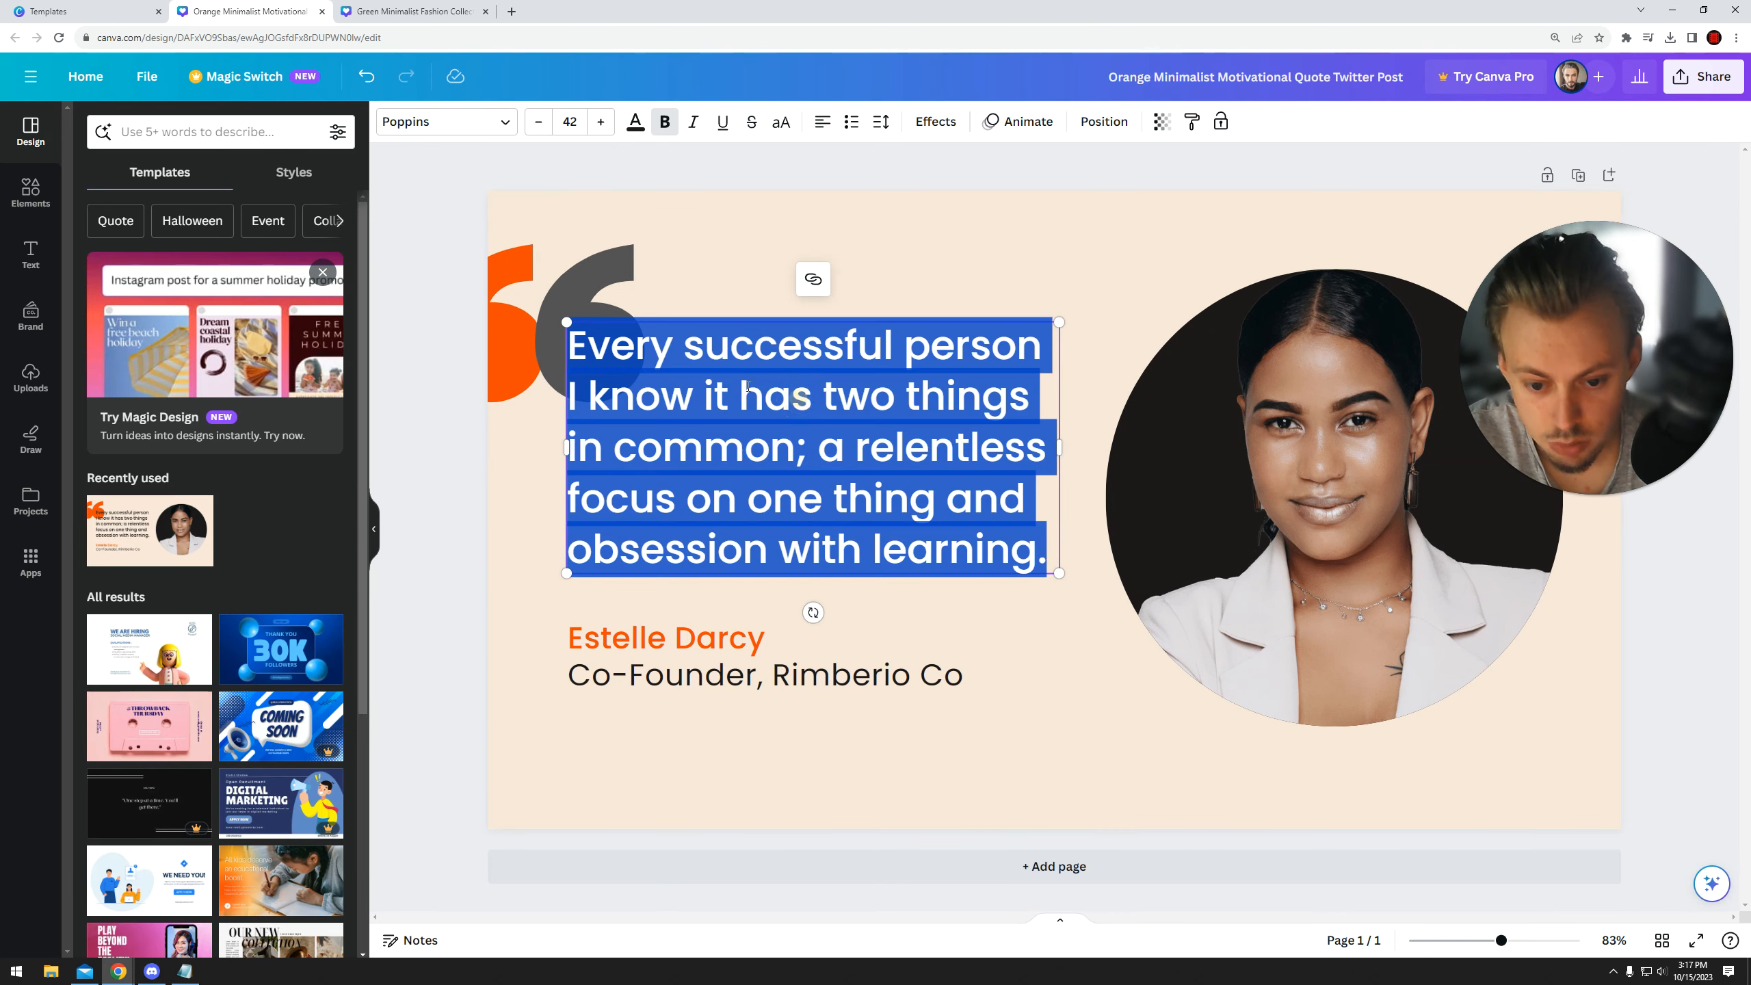
pyautogui.click(817, 282)
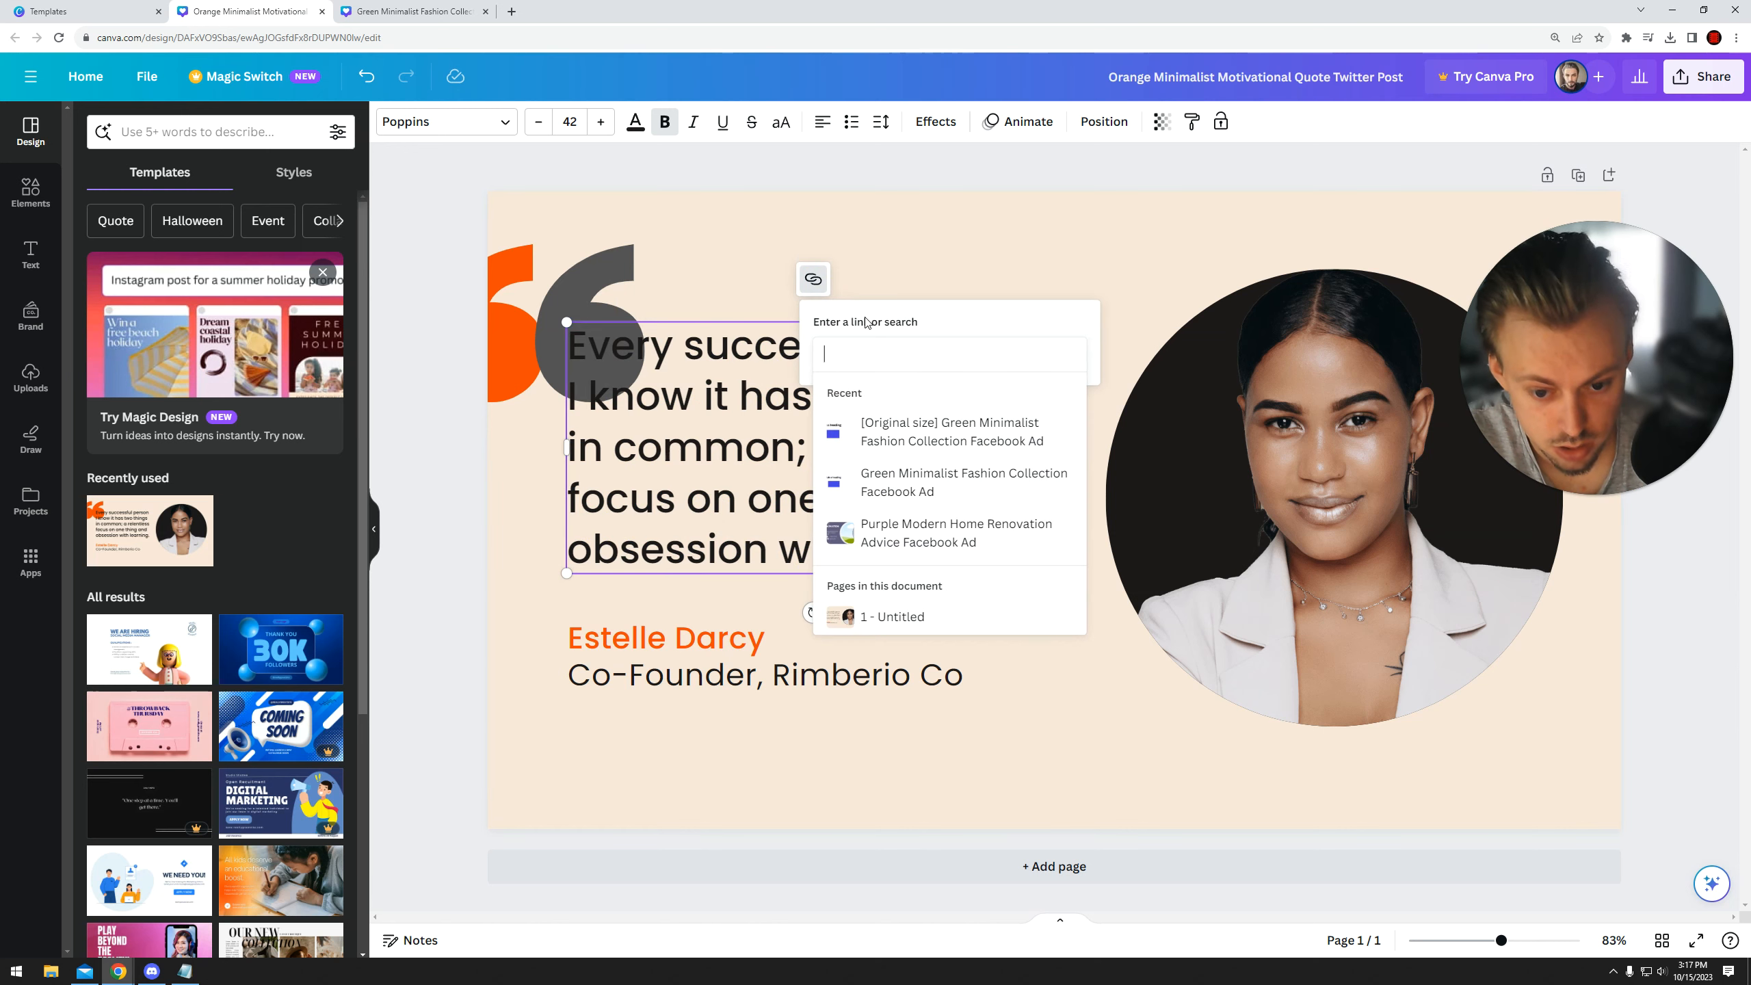
pyautogui.click(900, 260)
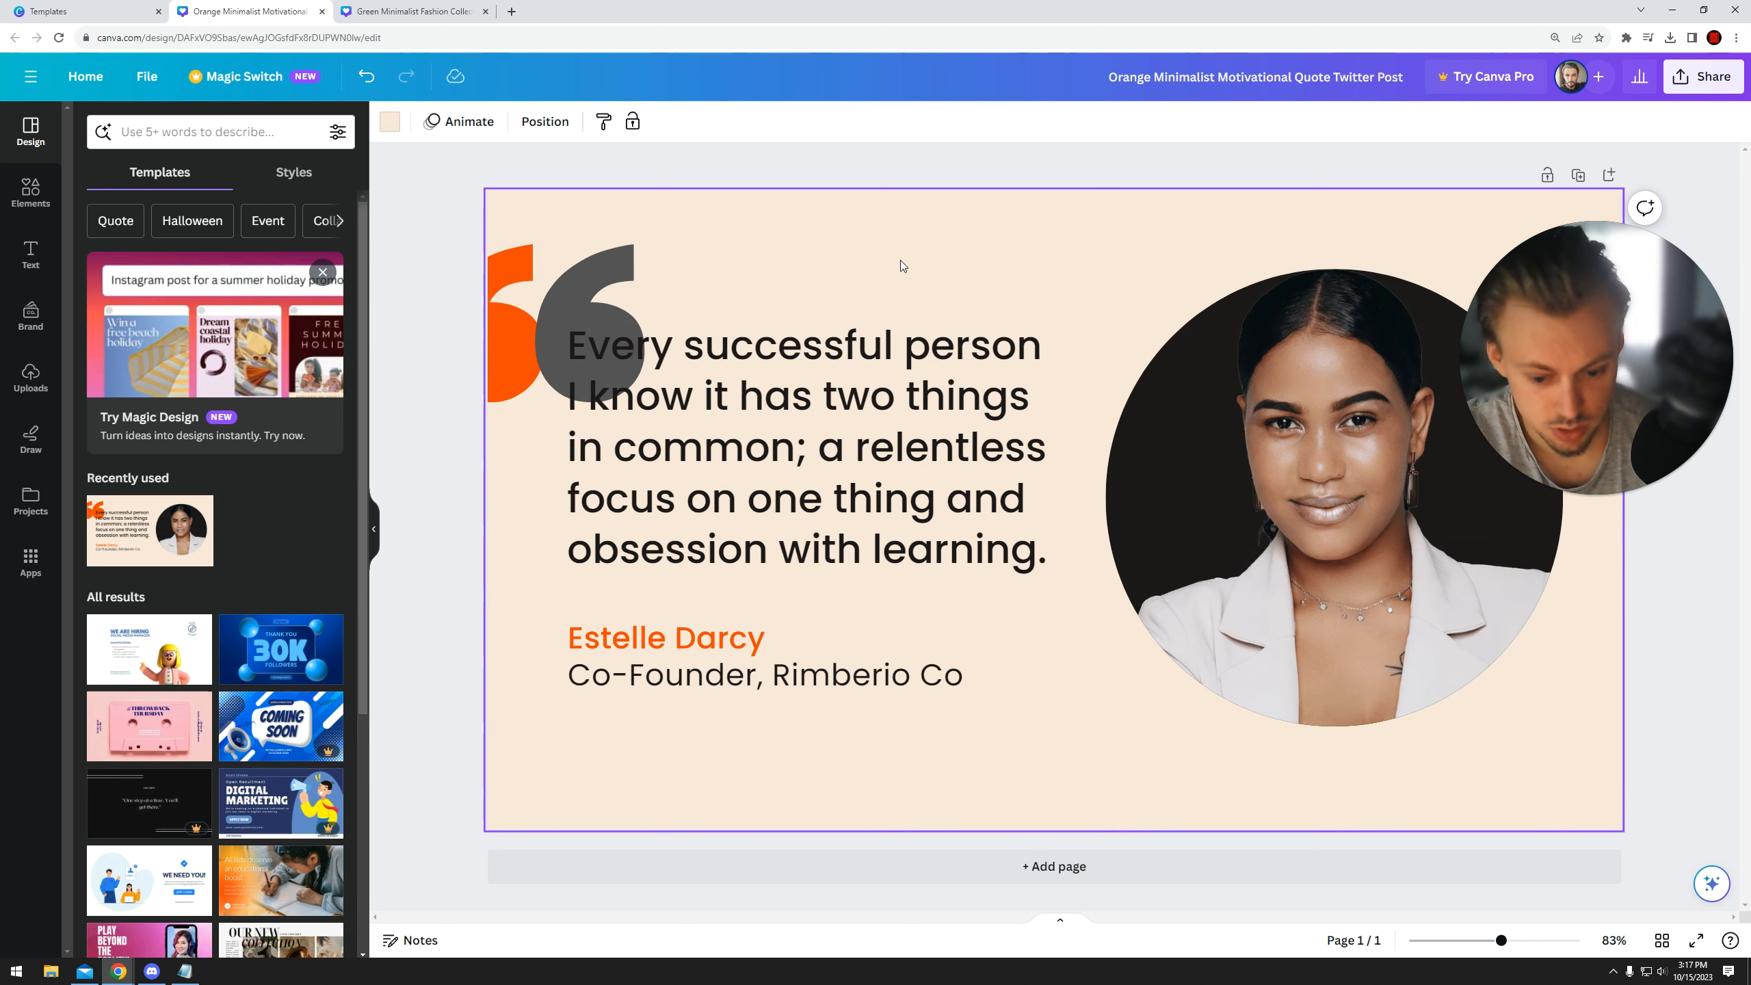
pyautogui.click(803, 350)
pyautogui.click(1027, 255)
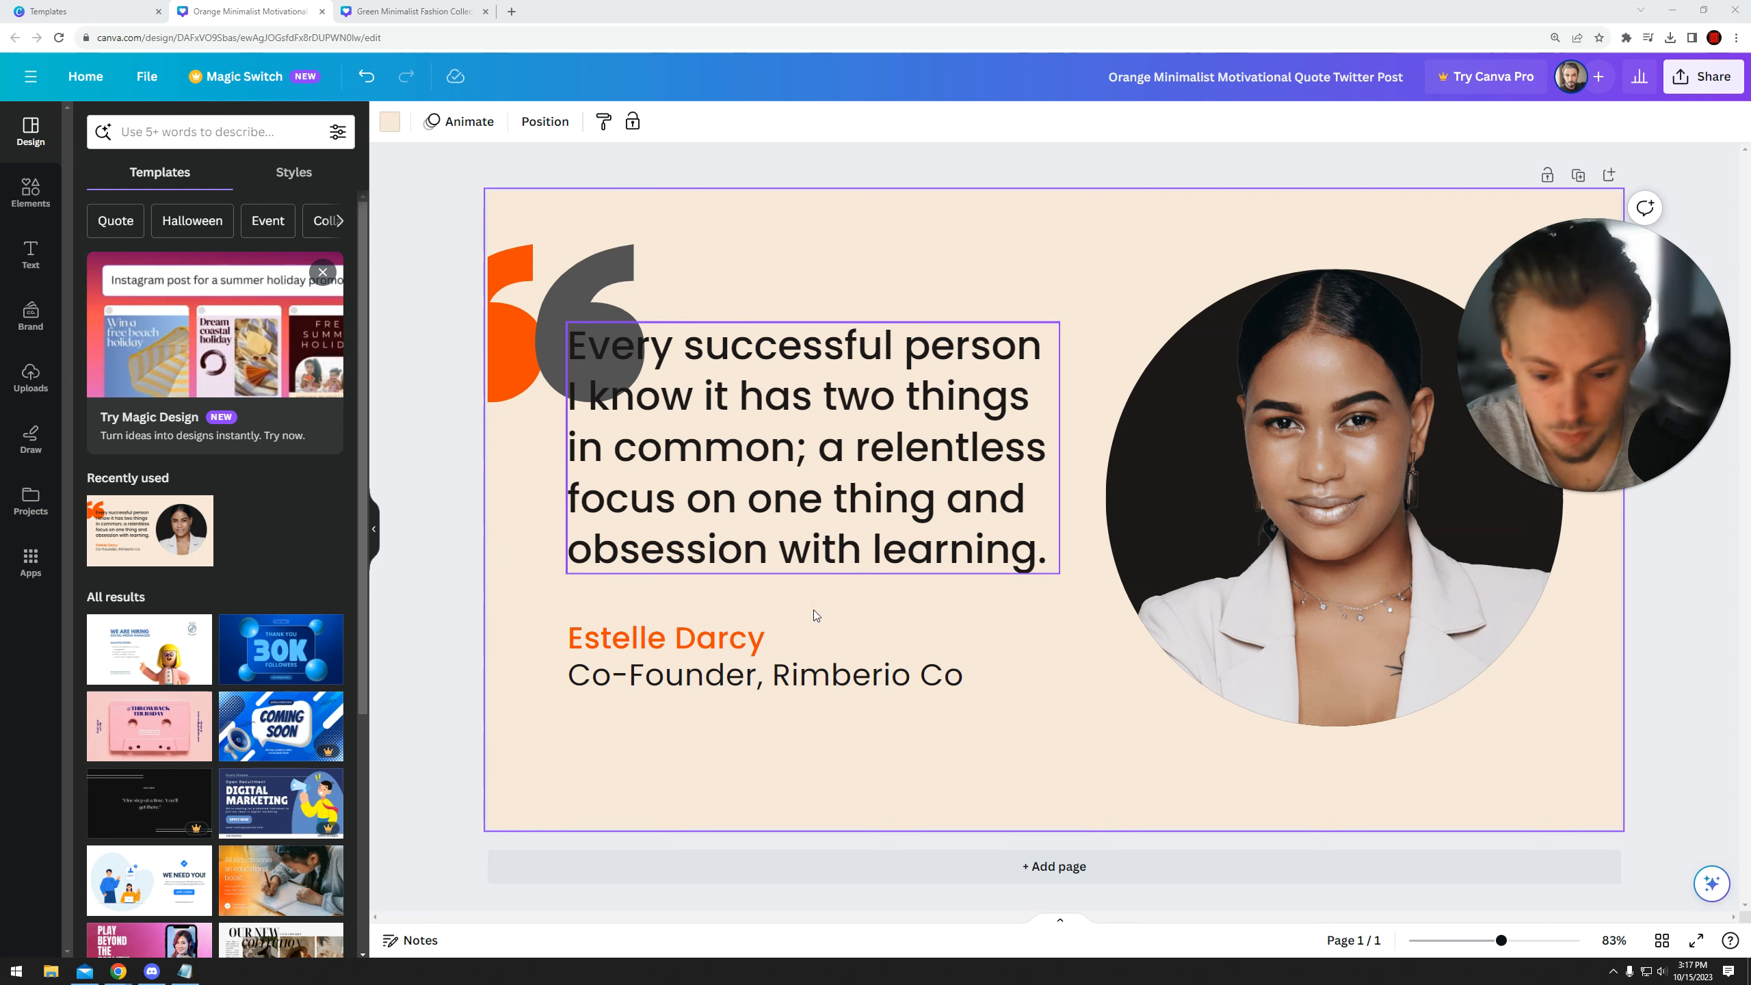
# - Check the background color choices, try the uploaded couch photo as the page background, and undo that placement
pyautogui.click(390, 122)
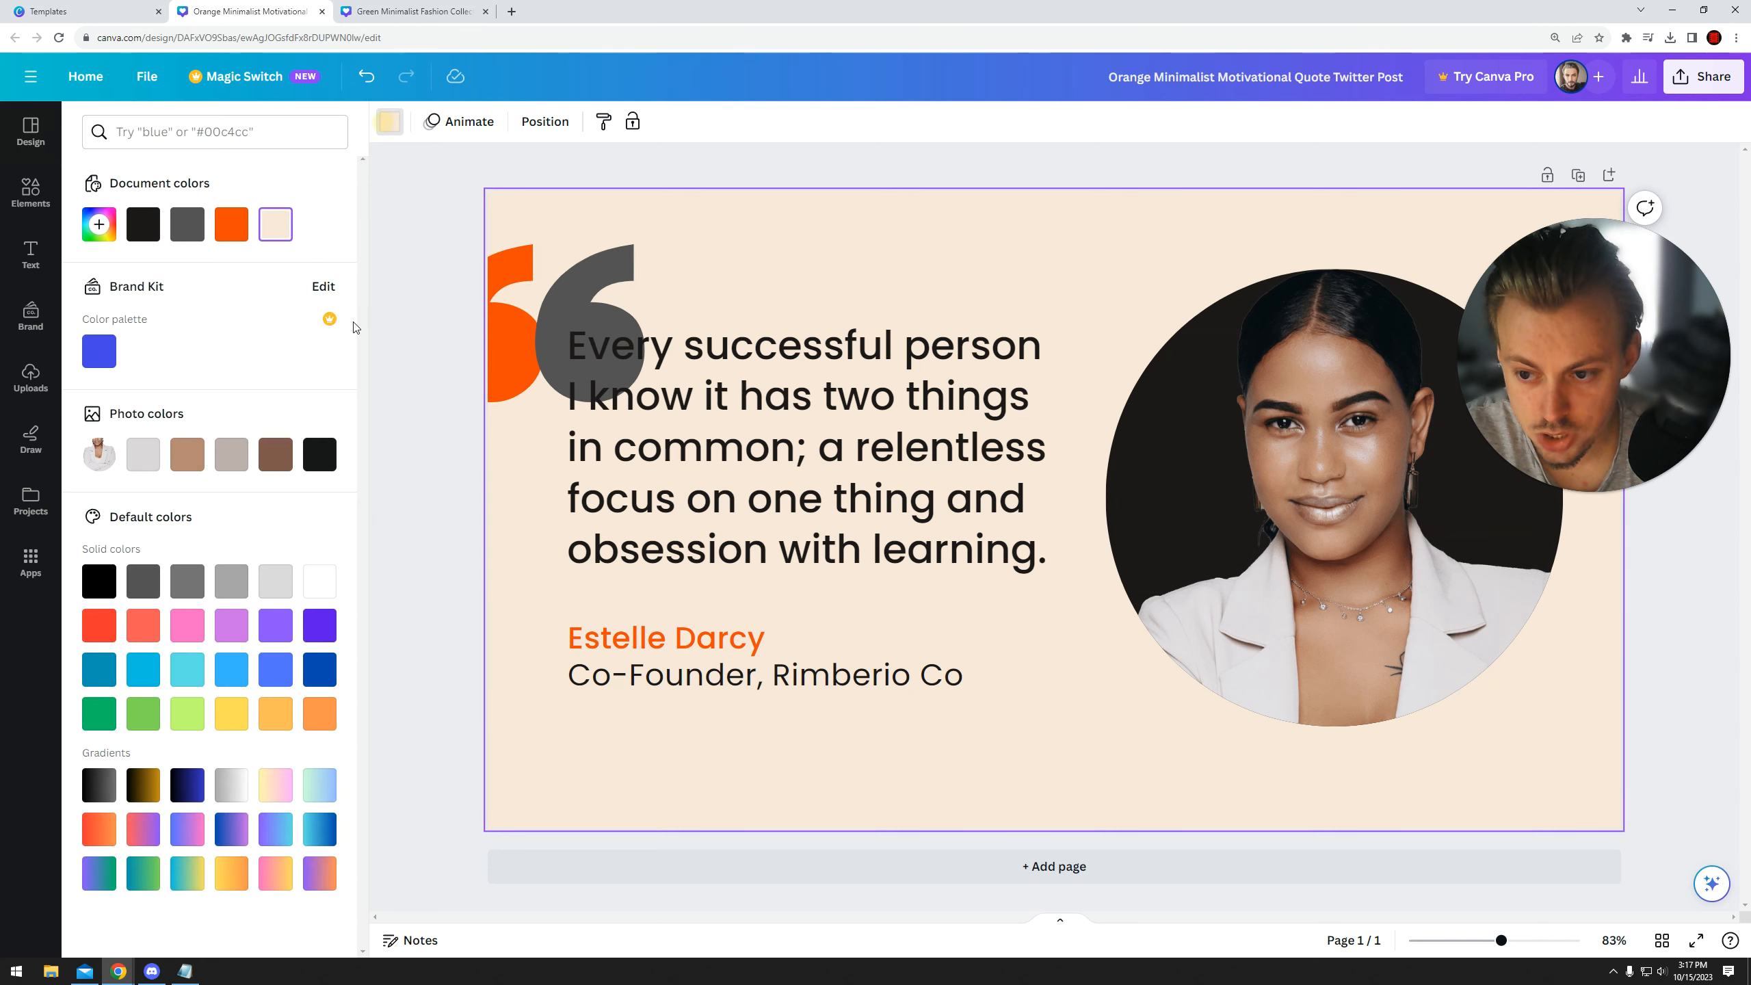
pyautogui.click(387, 295)
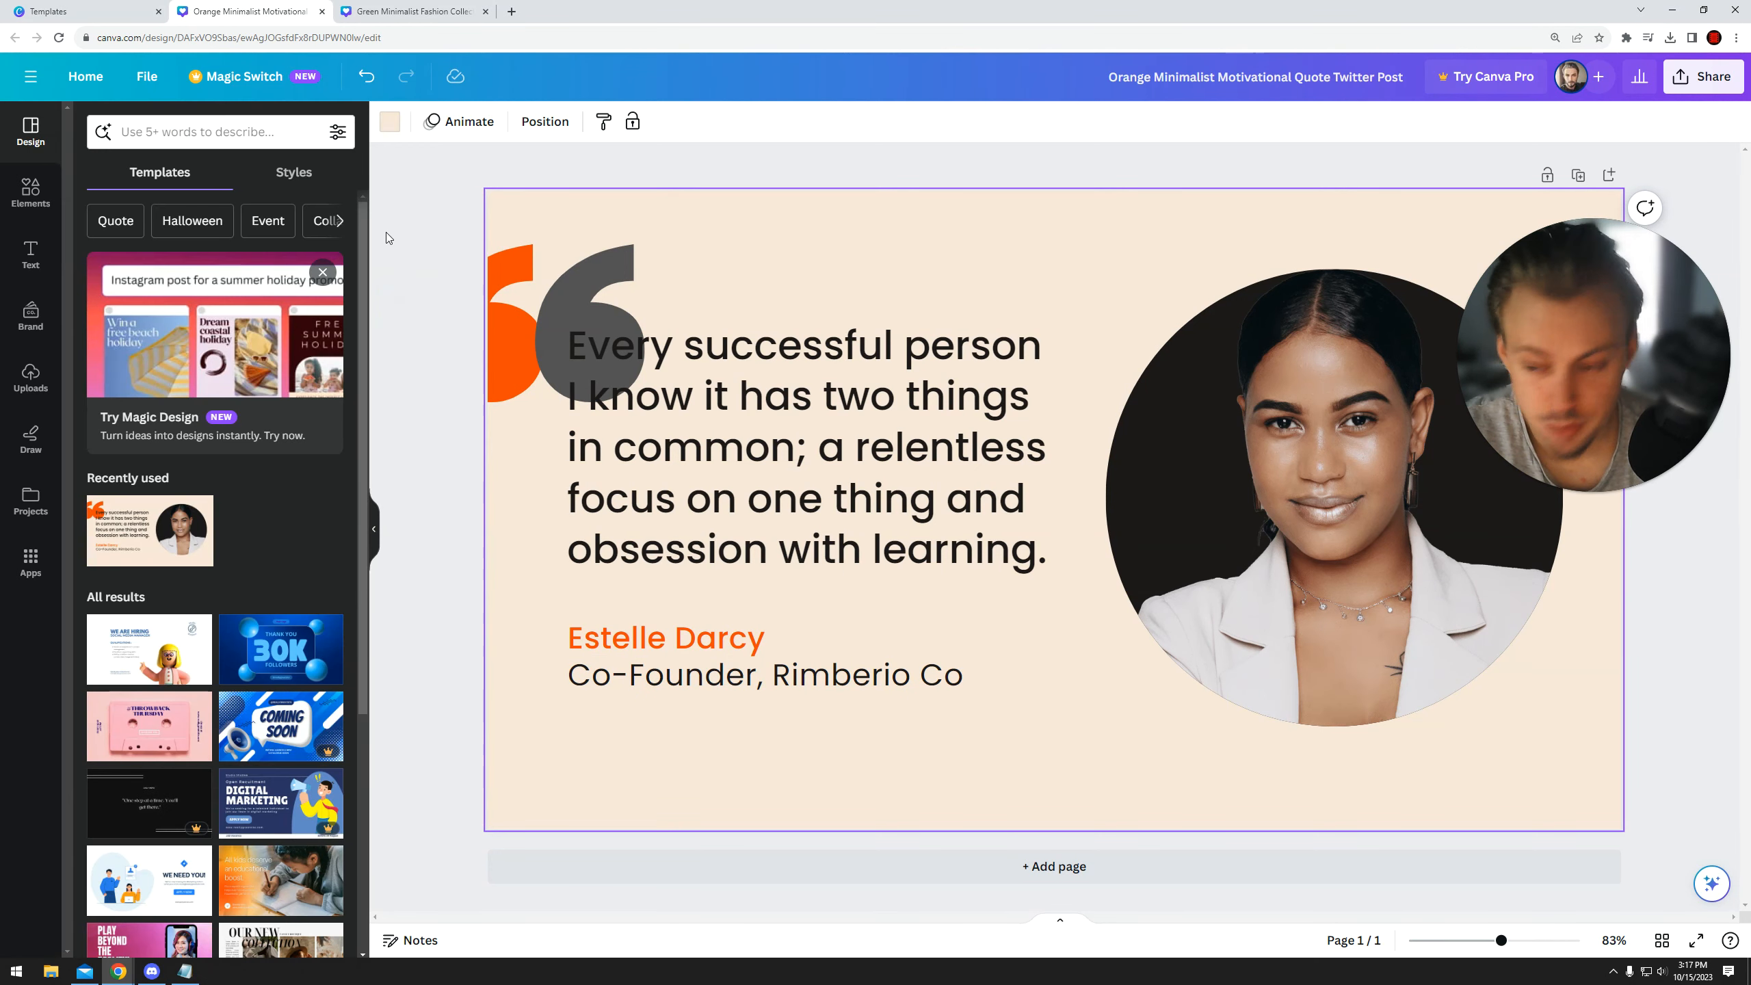
pyautogui.click(30, 376)
pyautogui.moveTo(267, 550); pyautogui.dragTo(524, 233)
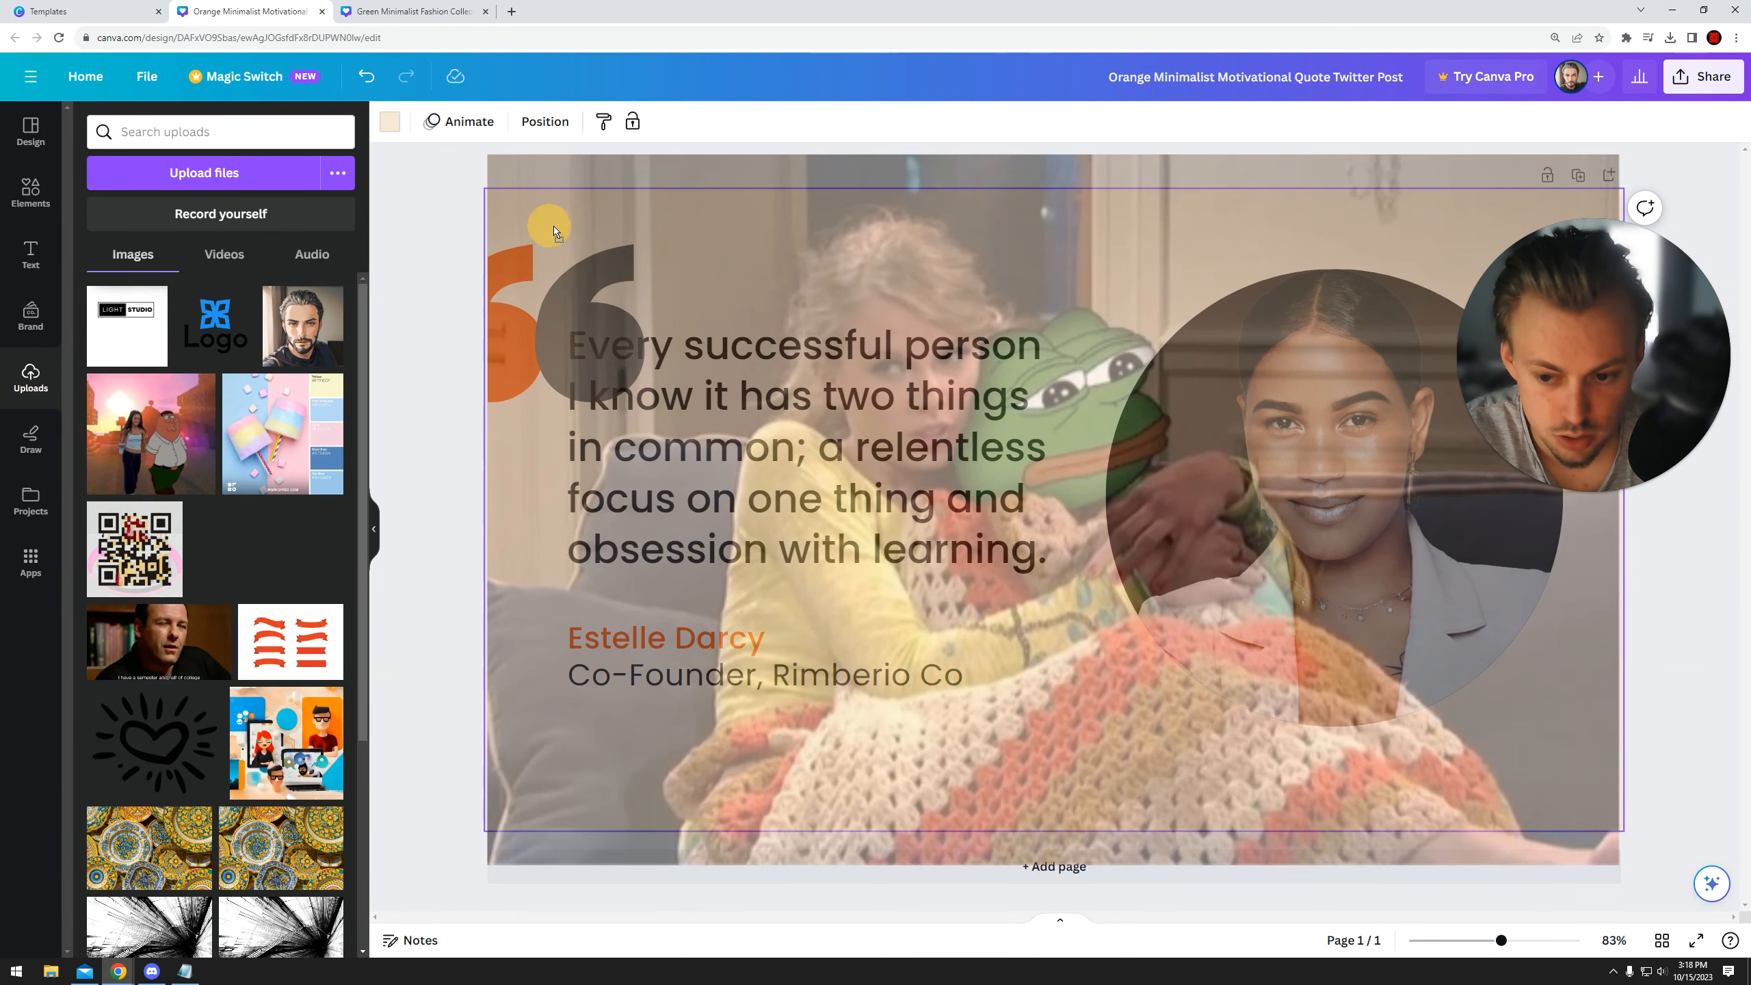
pyautogui.moveTo(552, 226); pyautogui.dragTo(552, 226)
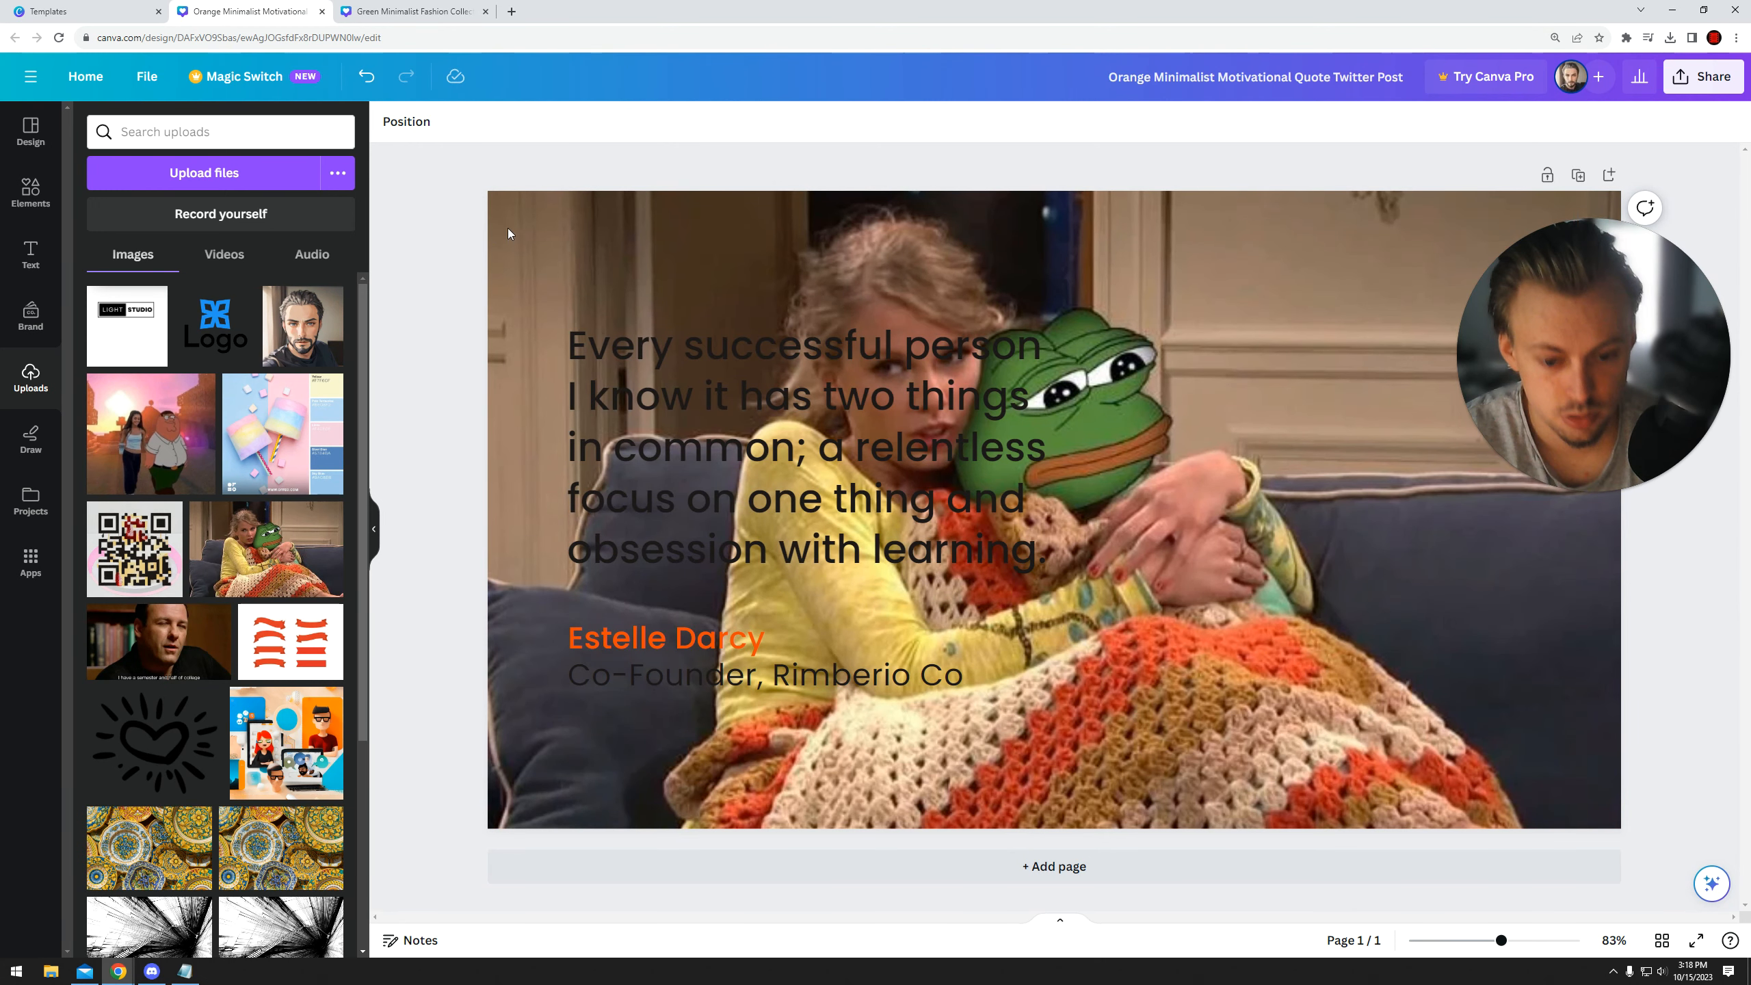
pyautogui.hotkey('ctrl', 'z')
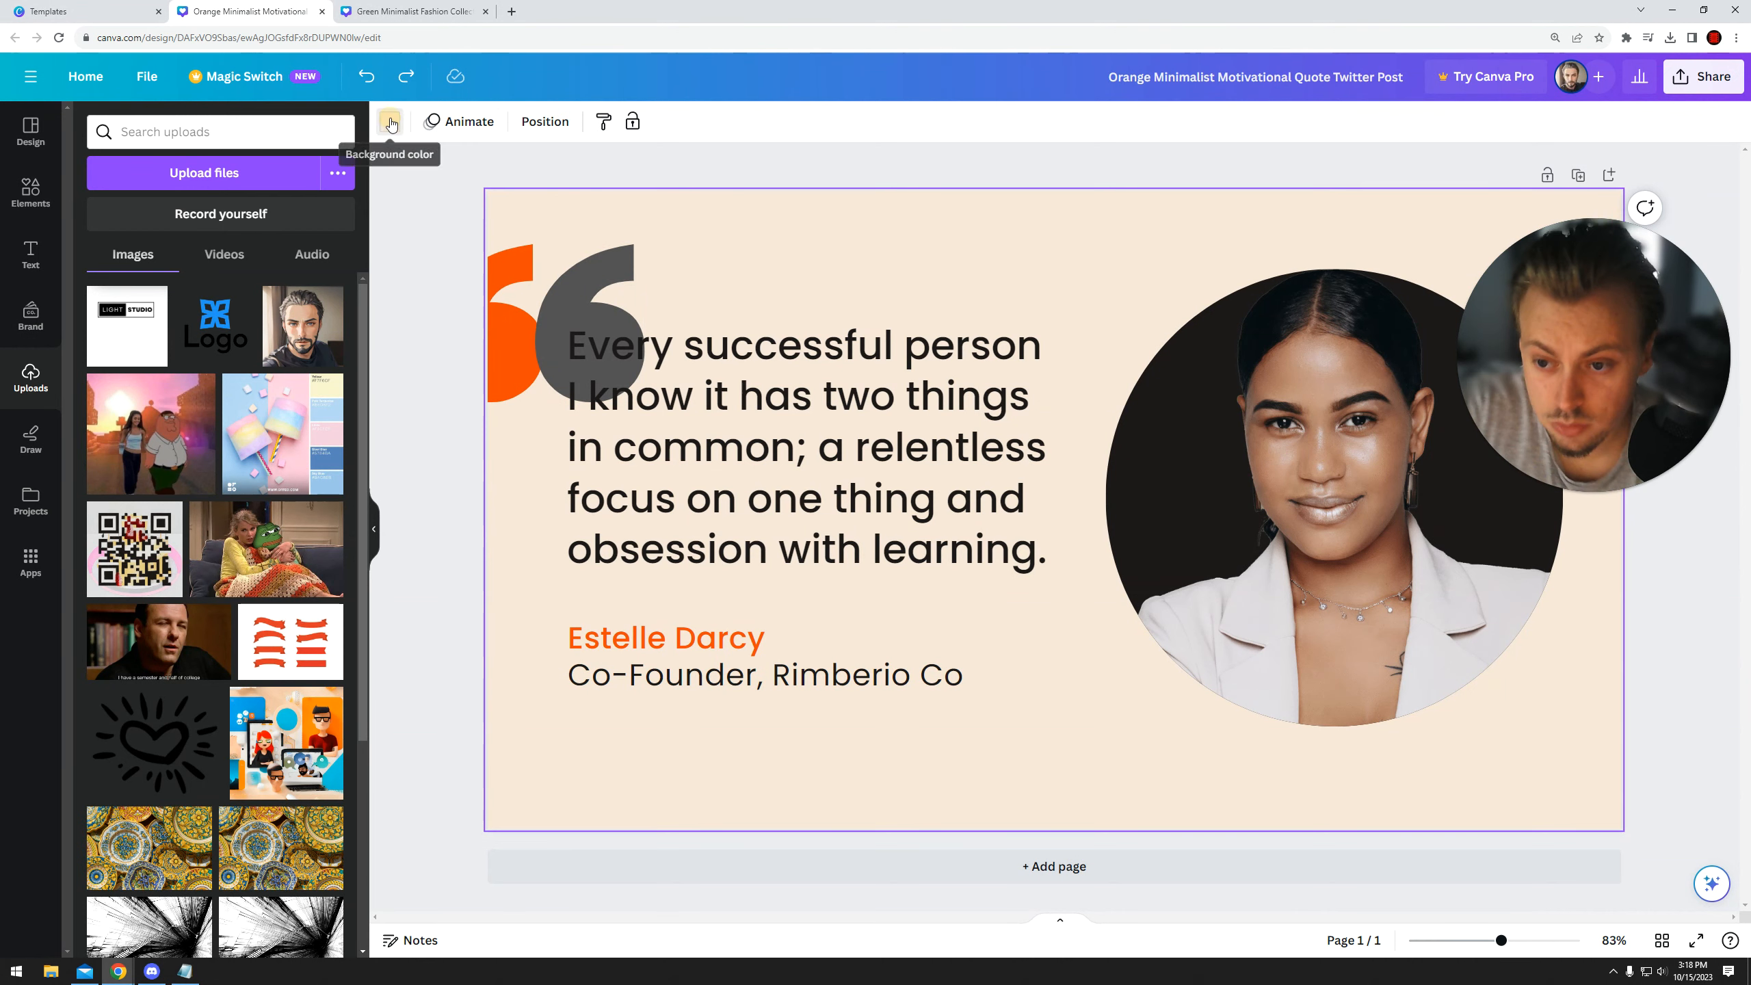
# - Set the page background to the gray-to-white gradient
pyautogui.click(390, 122)
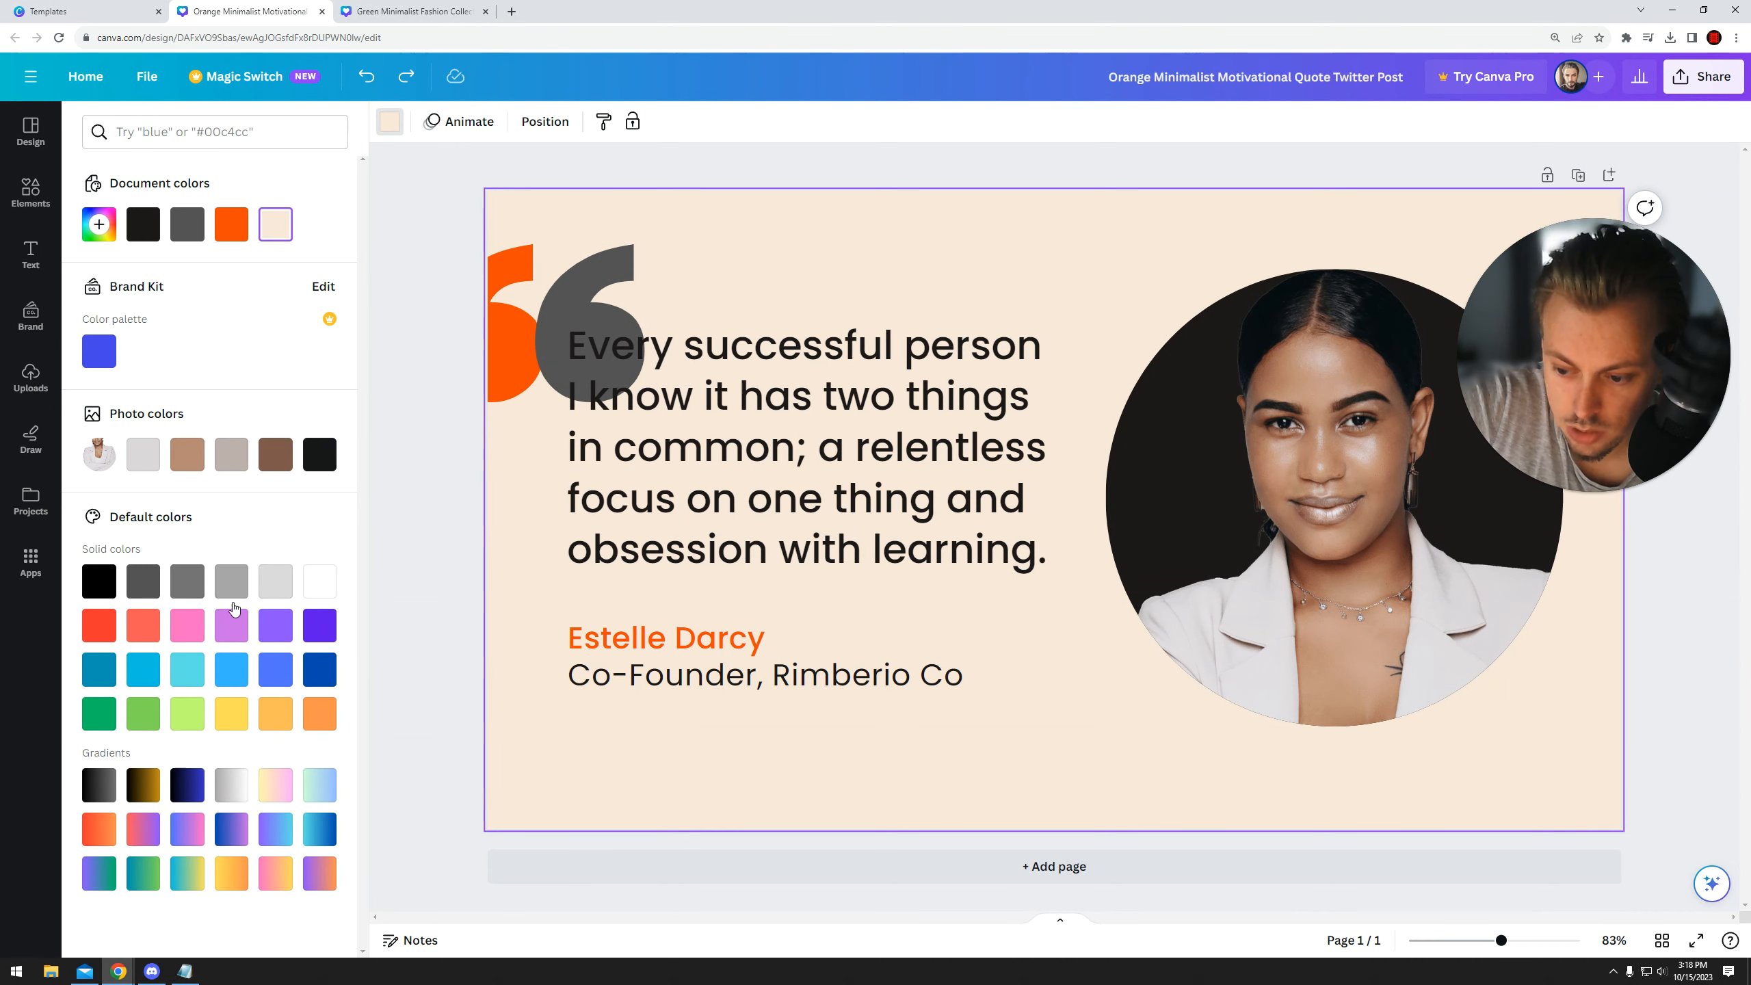
pyautogui.click(235, 788)
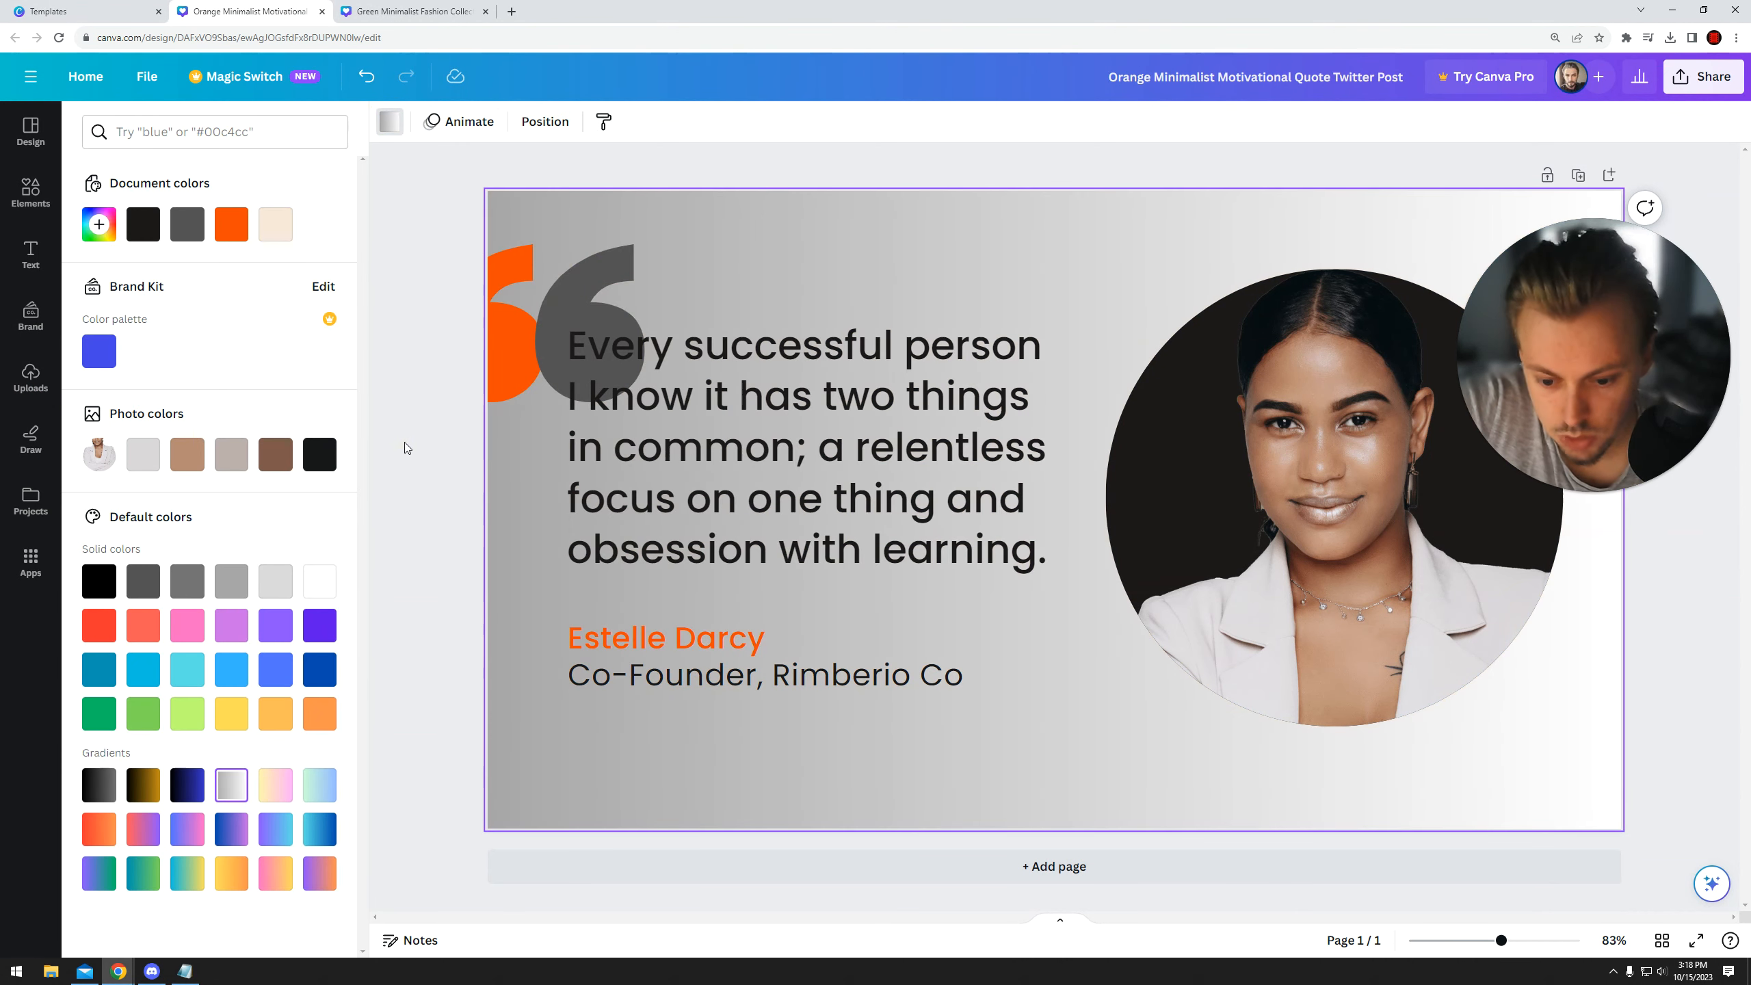
# - Replace the circular photo with the uploaded illustrated portrait of a bearded man, and enlarge, reposition and rotate its crop by -11.6
pyautogui.click(1237, 445)
pyautogui.moveTo(581, 366); pyautogui.dragTo(1214, 424)
pyautogui.doubleClick(1169, 434)
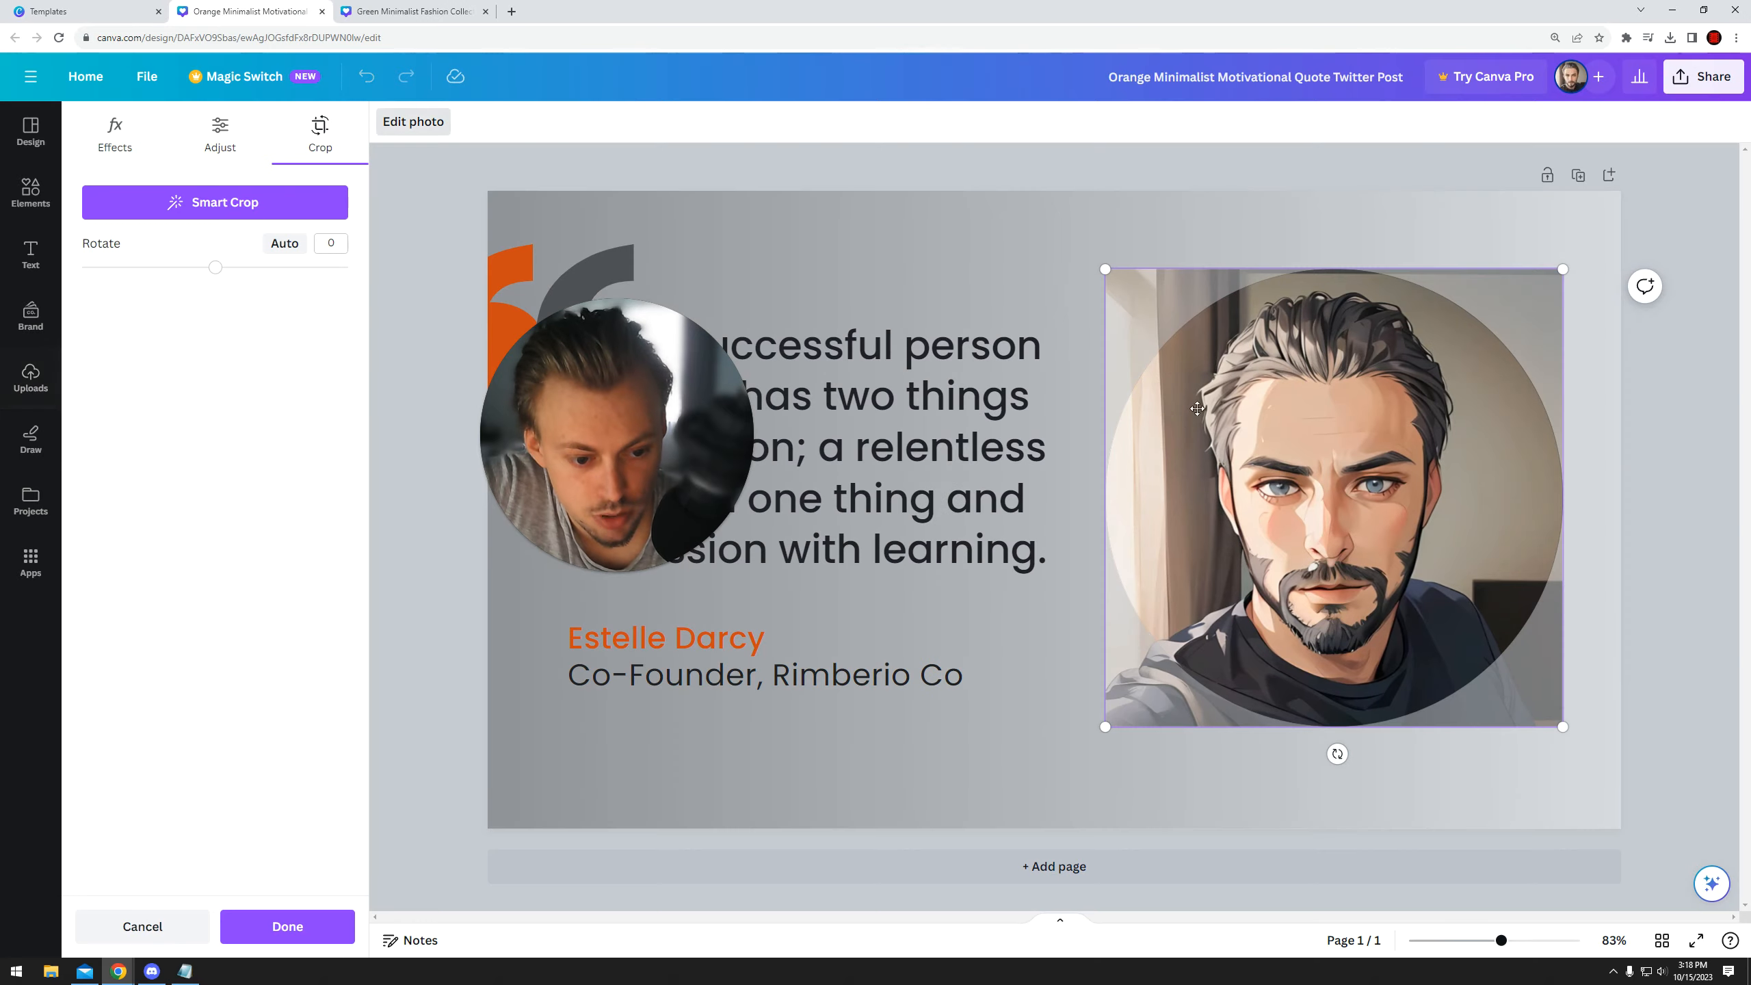
pyautogui.moveTo(1110, 271); pyautogui.dragTo(988, 235)
pyautogui.moveTo(1243, 372); pyautogui.dragTo(1264, 434)
pyautogui.moveTo(210, 267); pyautogui.dragTo(206, 267)
pyautogui.click(487, 155)
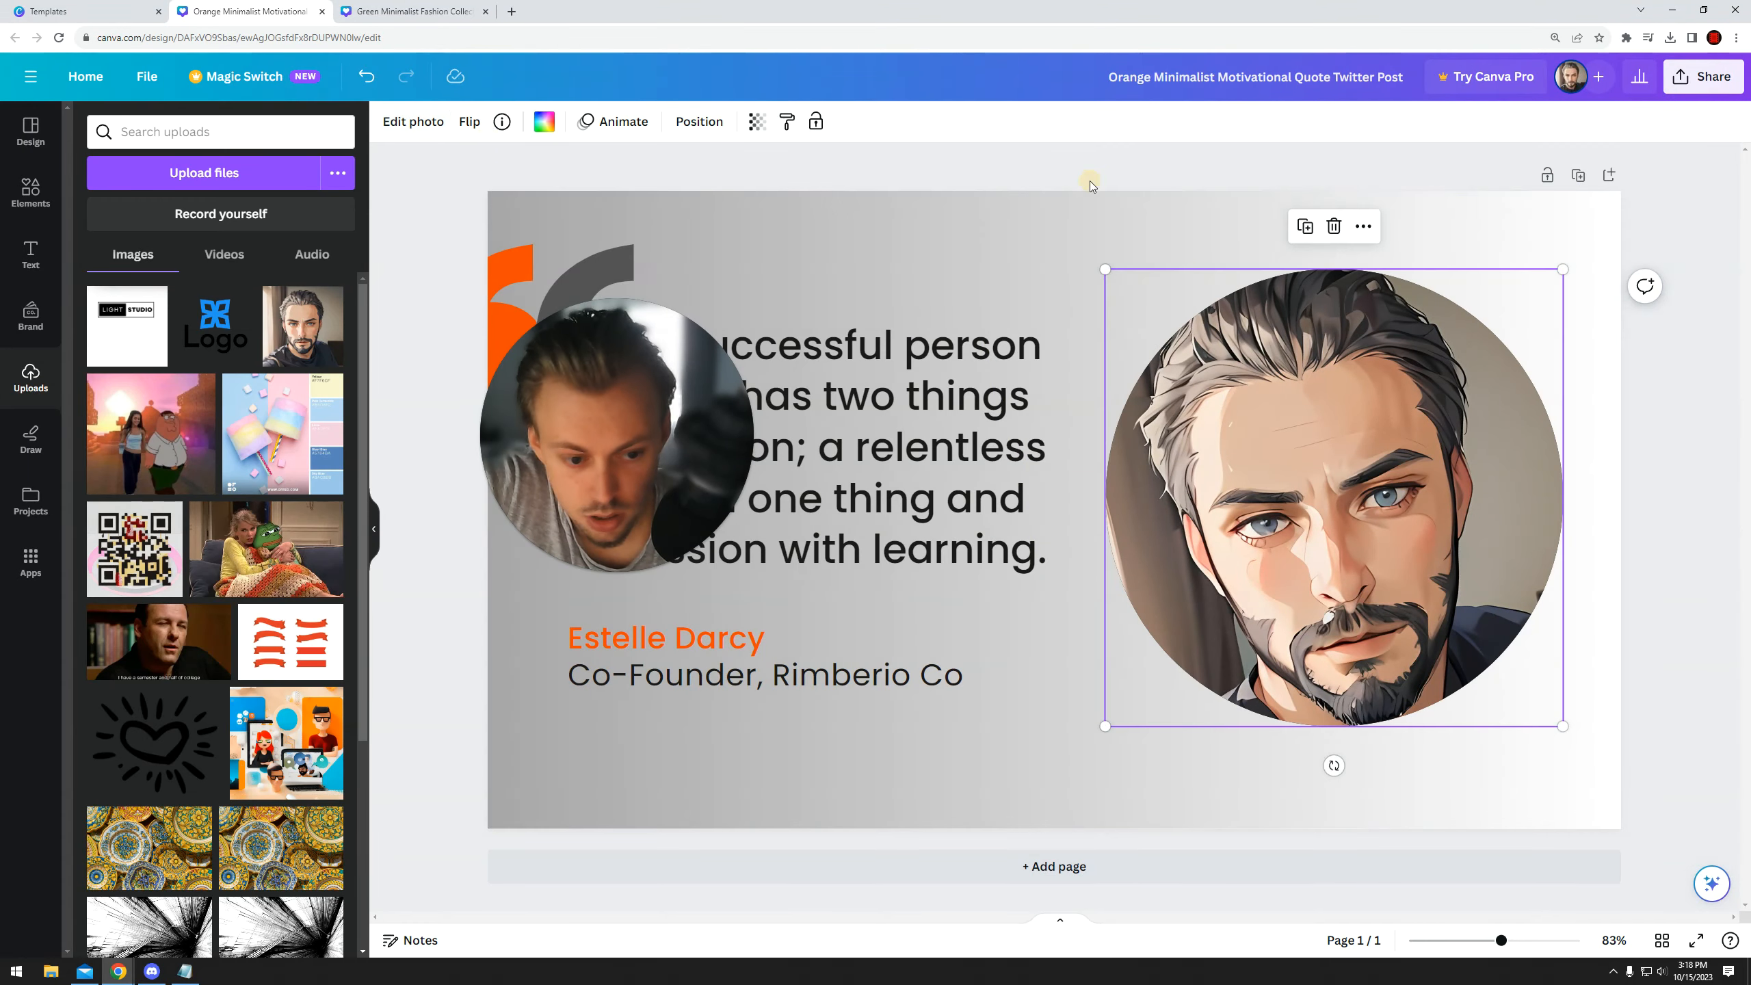
# - Review the circular portrait's crop settings and leave the photo editor
pyautogui.click(413, 121)
pyautogui.click(319, 138)
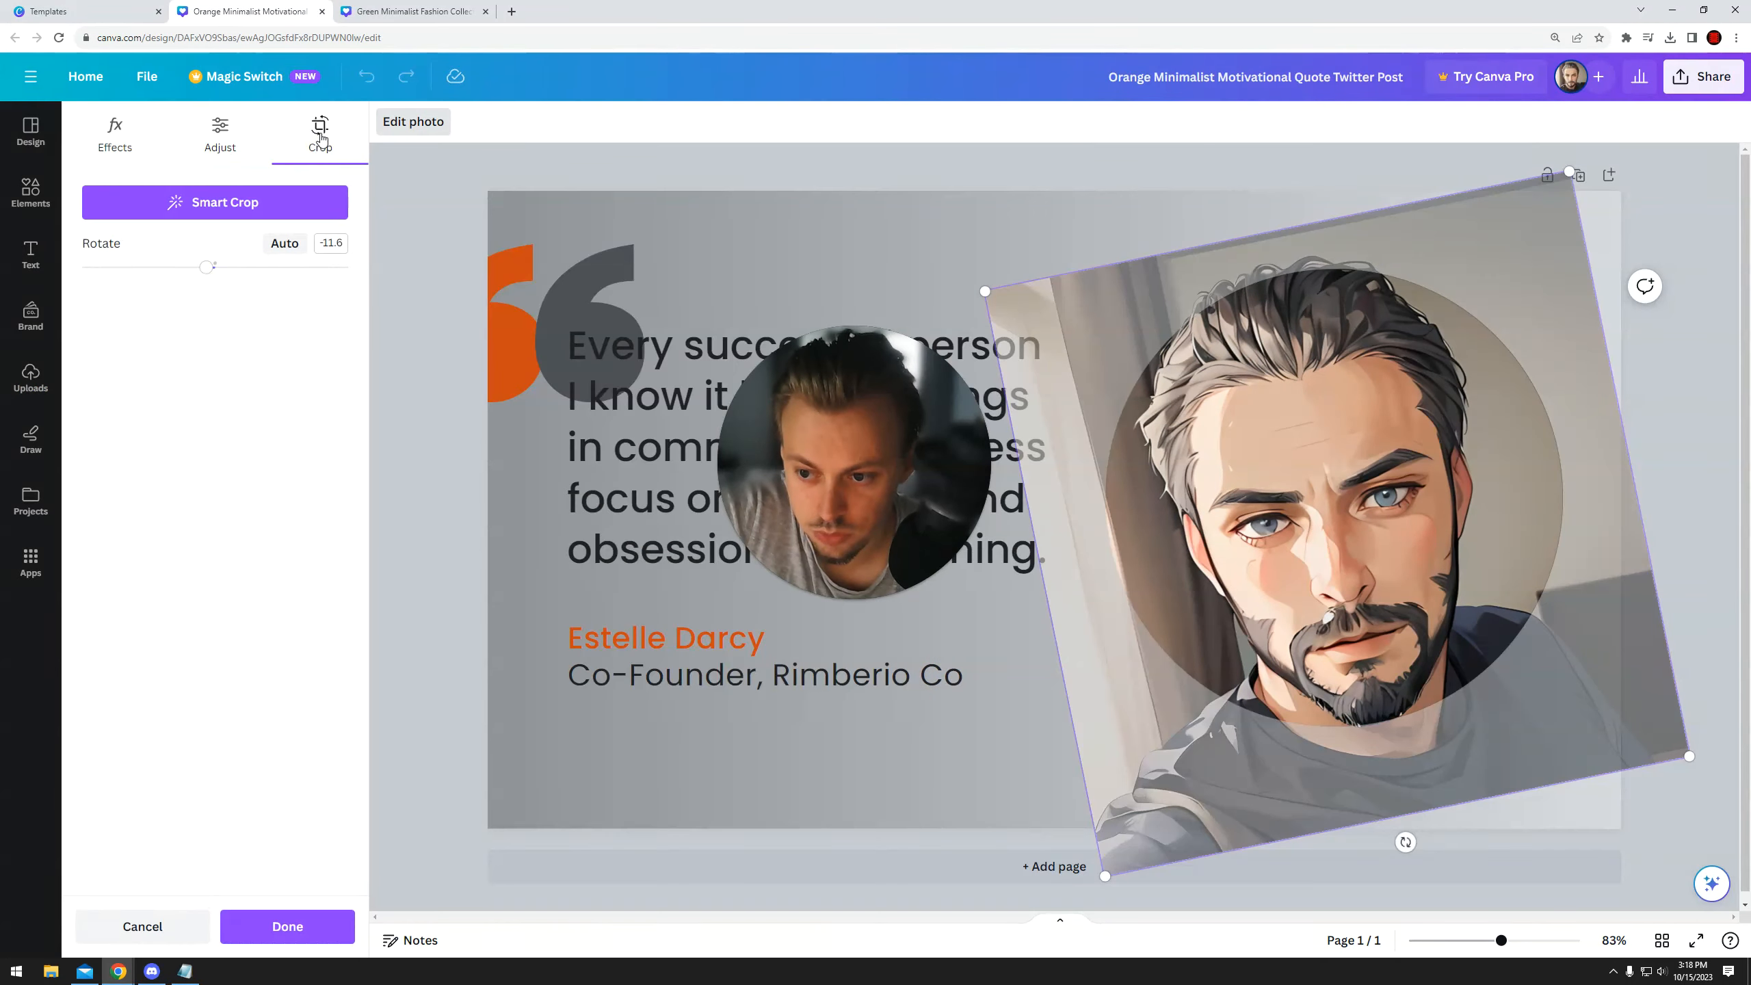
pyautogui.click(390, 265)
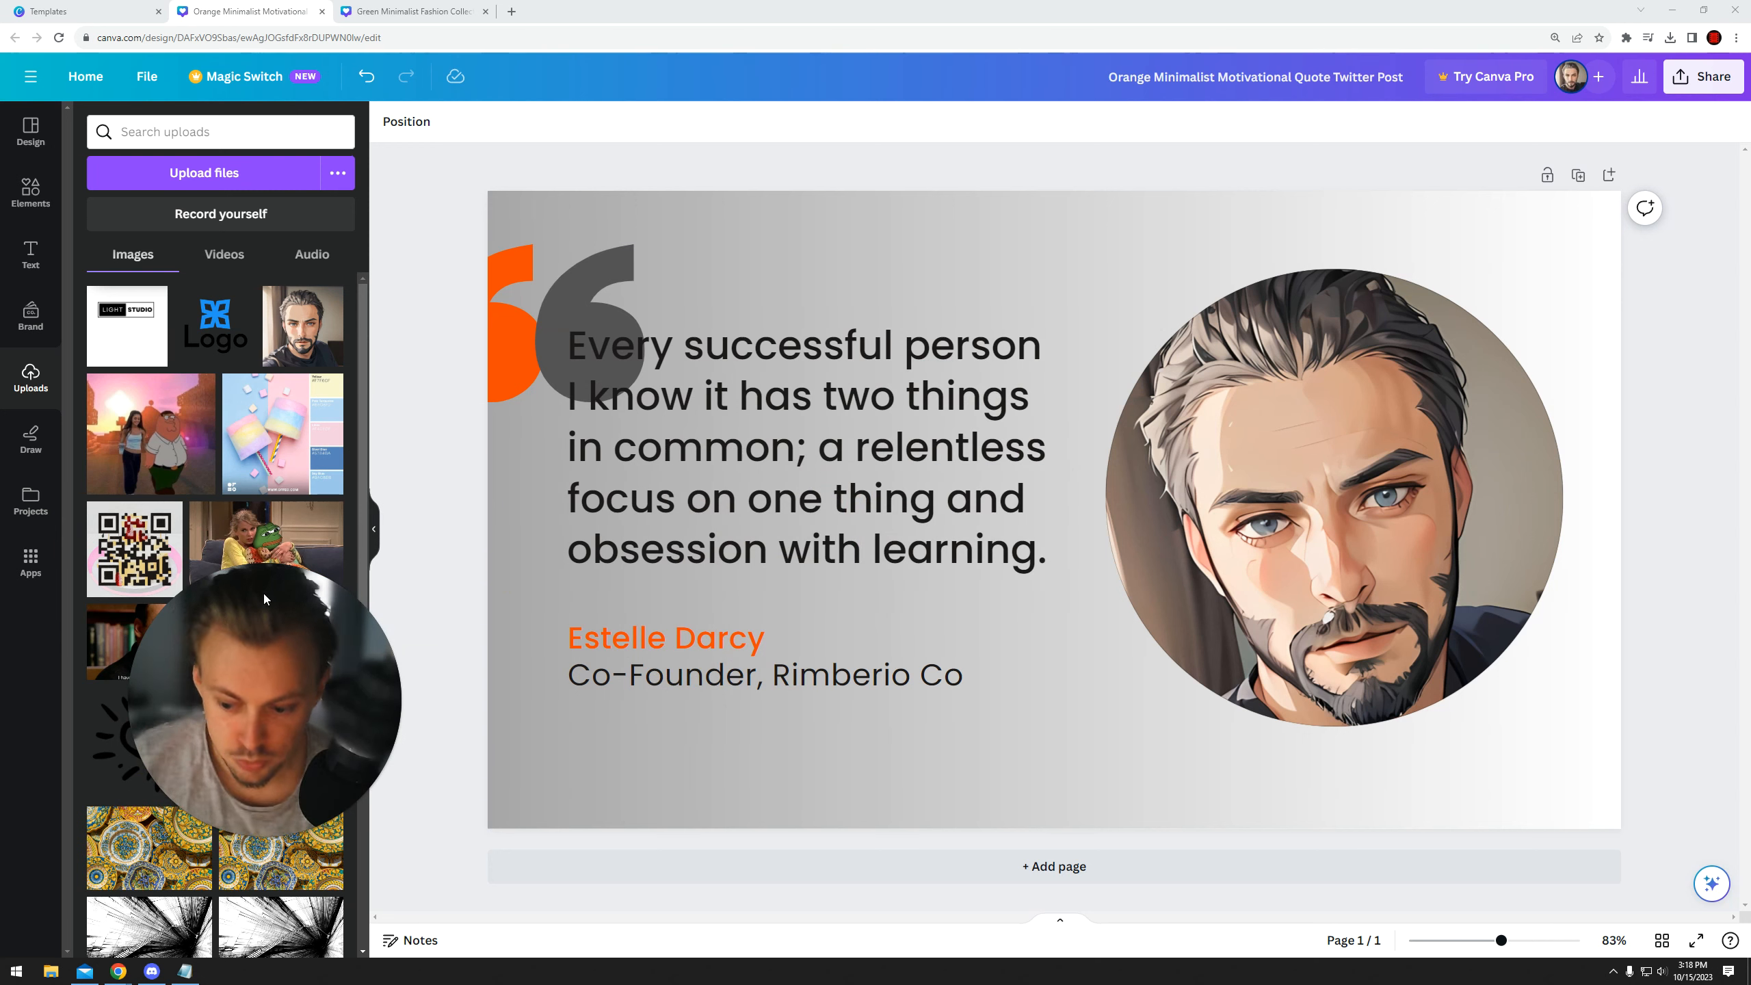
# - Close the edited quote design and look through the Quote Twitter templates again
pyautogui.click(127, 7)
pyautogui.click(200, 162)
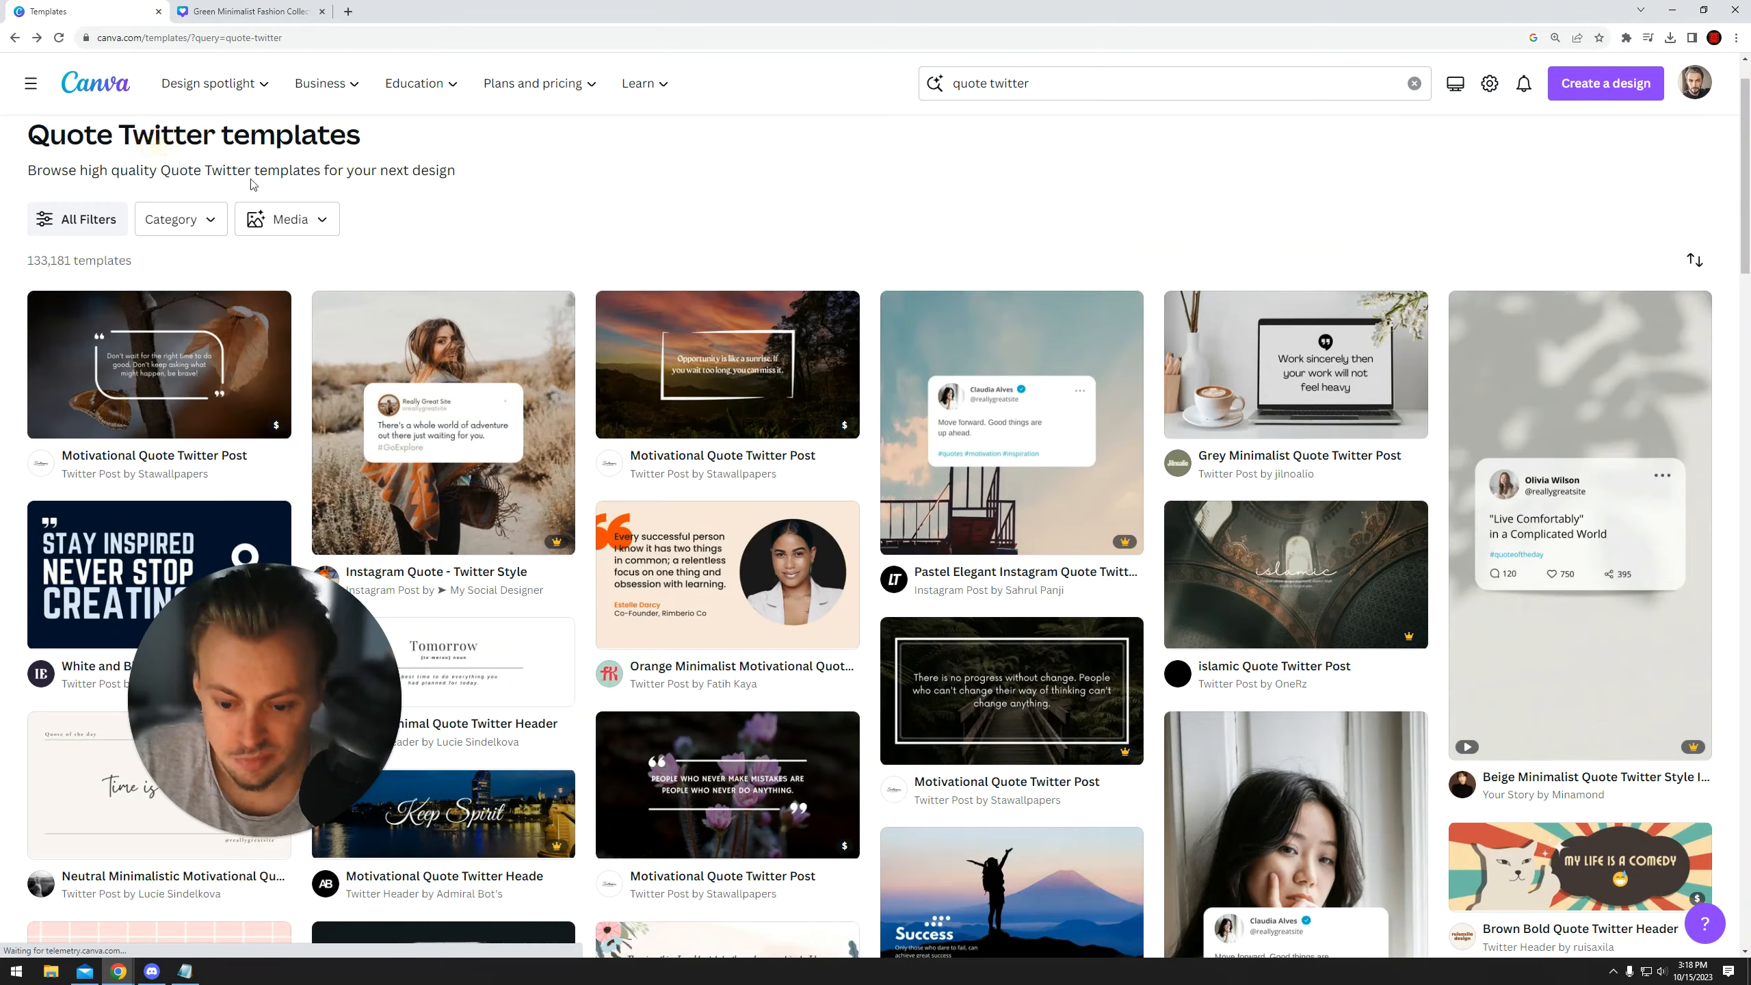
pyautogui.scroll(-9, 798, 323)
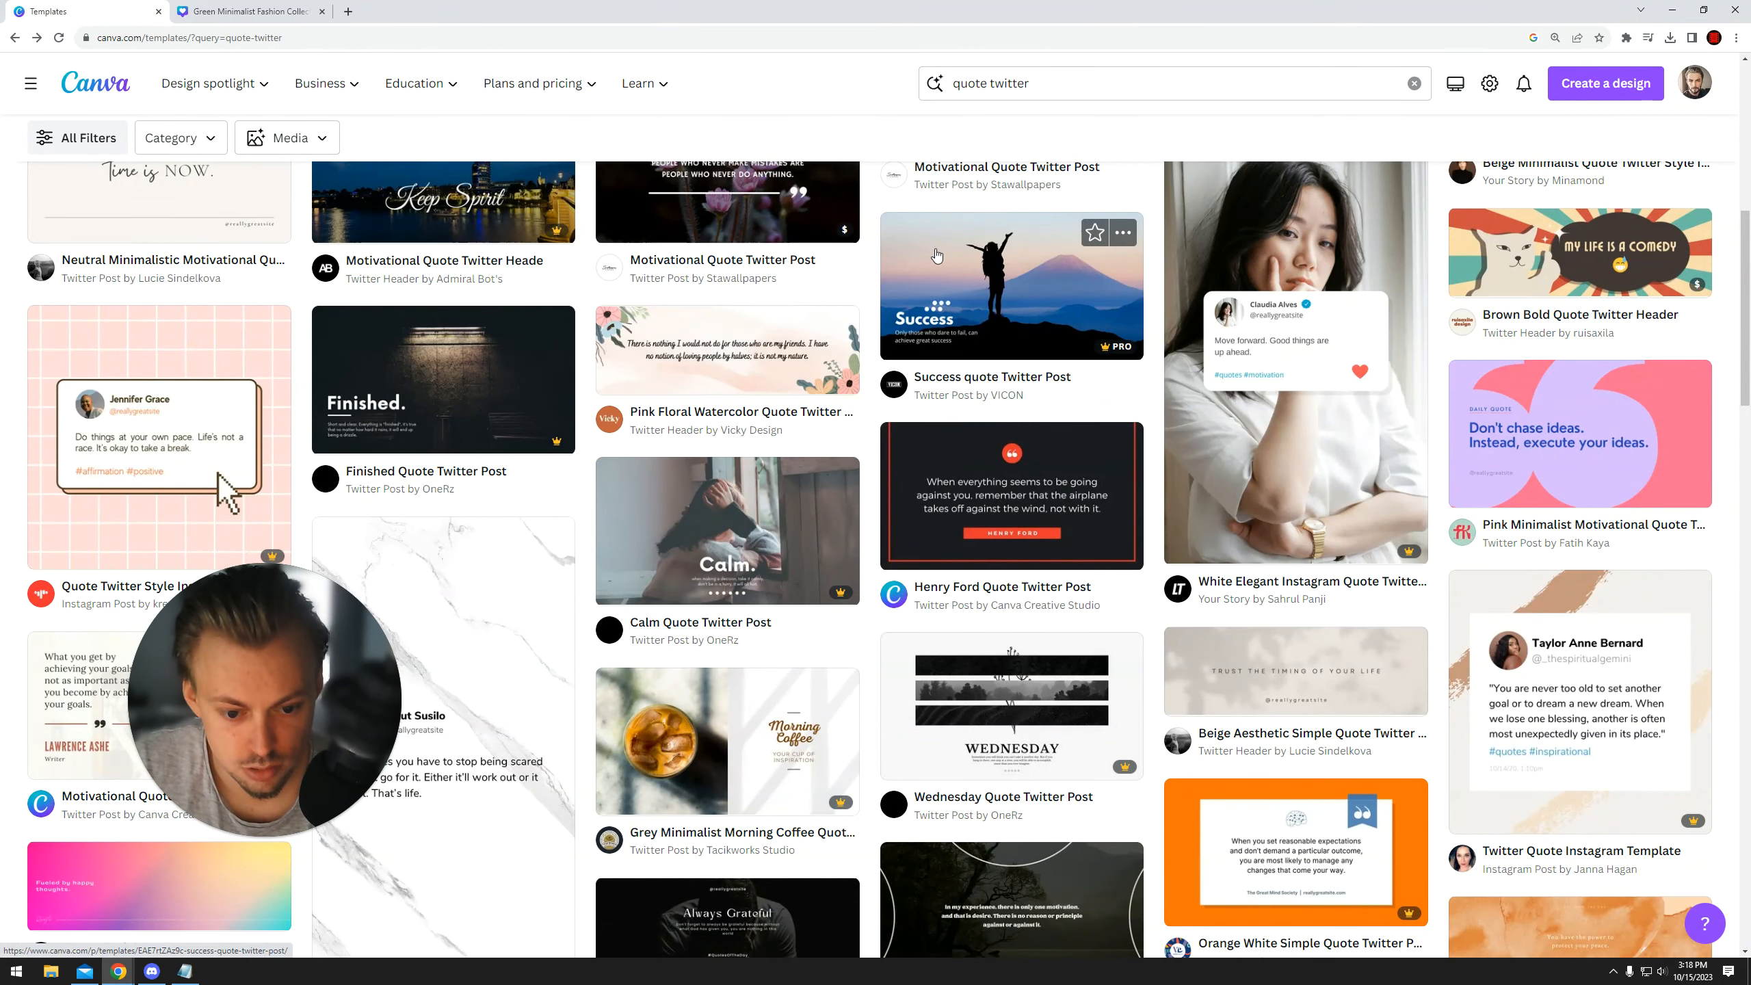
pyautogui.scroll(10, 963, 254)
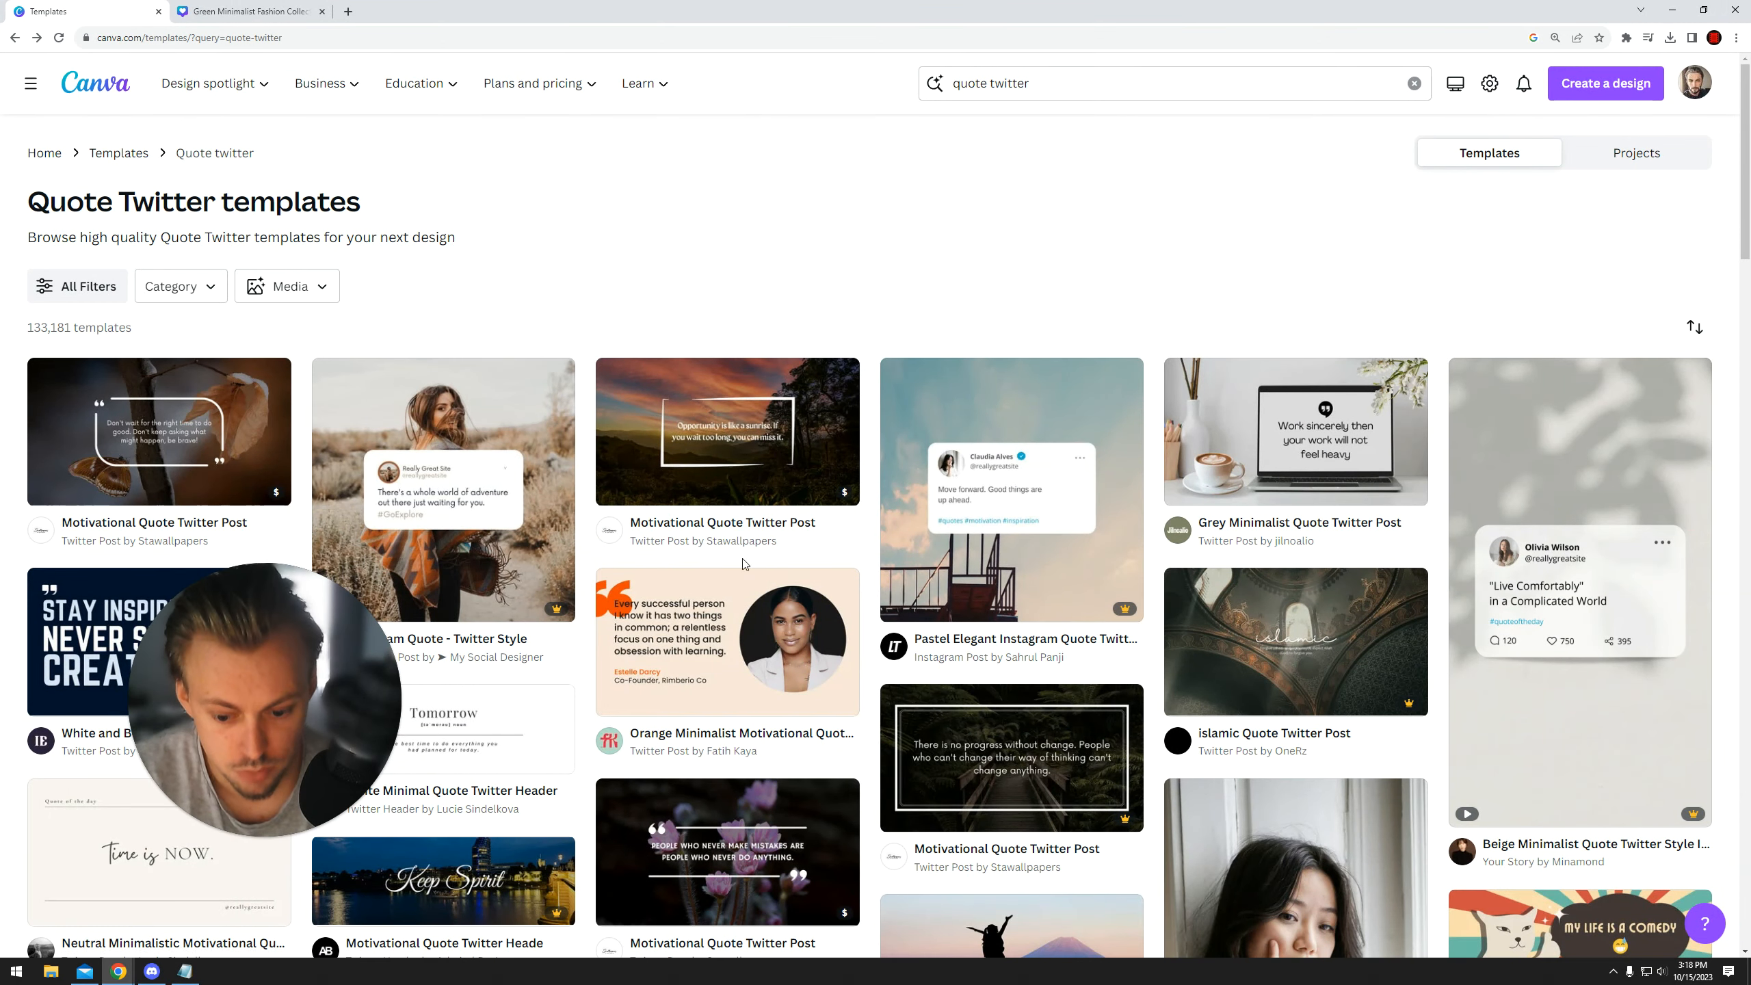
# - Start a fresh design from the Orange Minimalist Motivational Quote Twitter Post template, closing the Green Minimalist Fashion Collection design
pyautogui.click(692, 594)
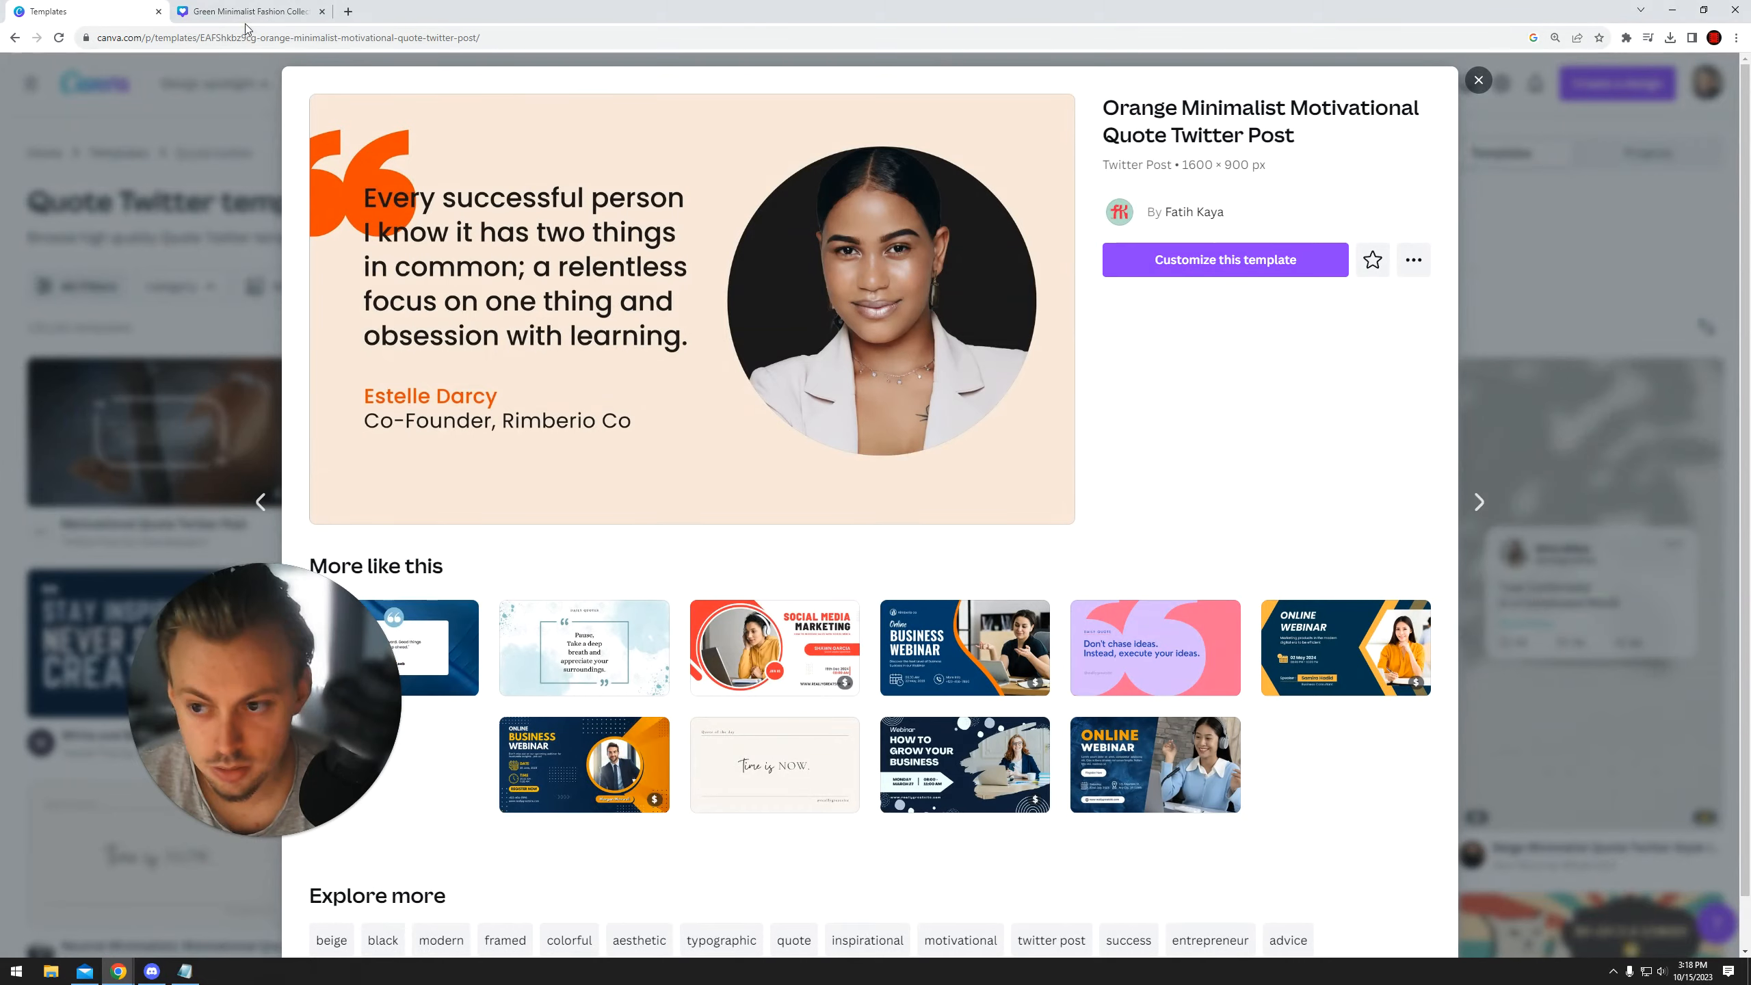
pyautogui.click(314, 7)
pyautogui.click(322, 11)
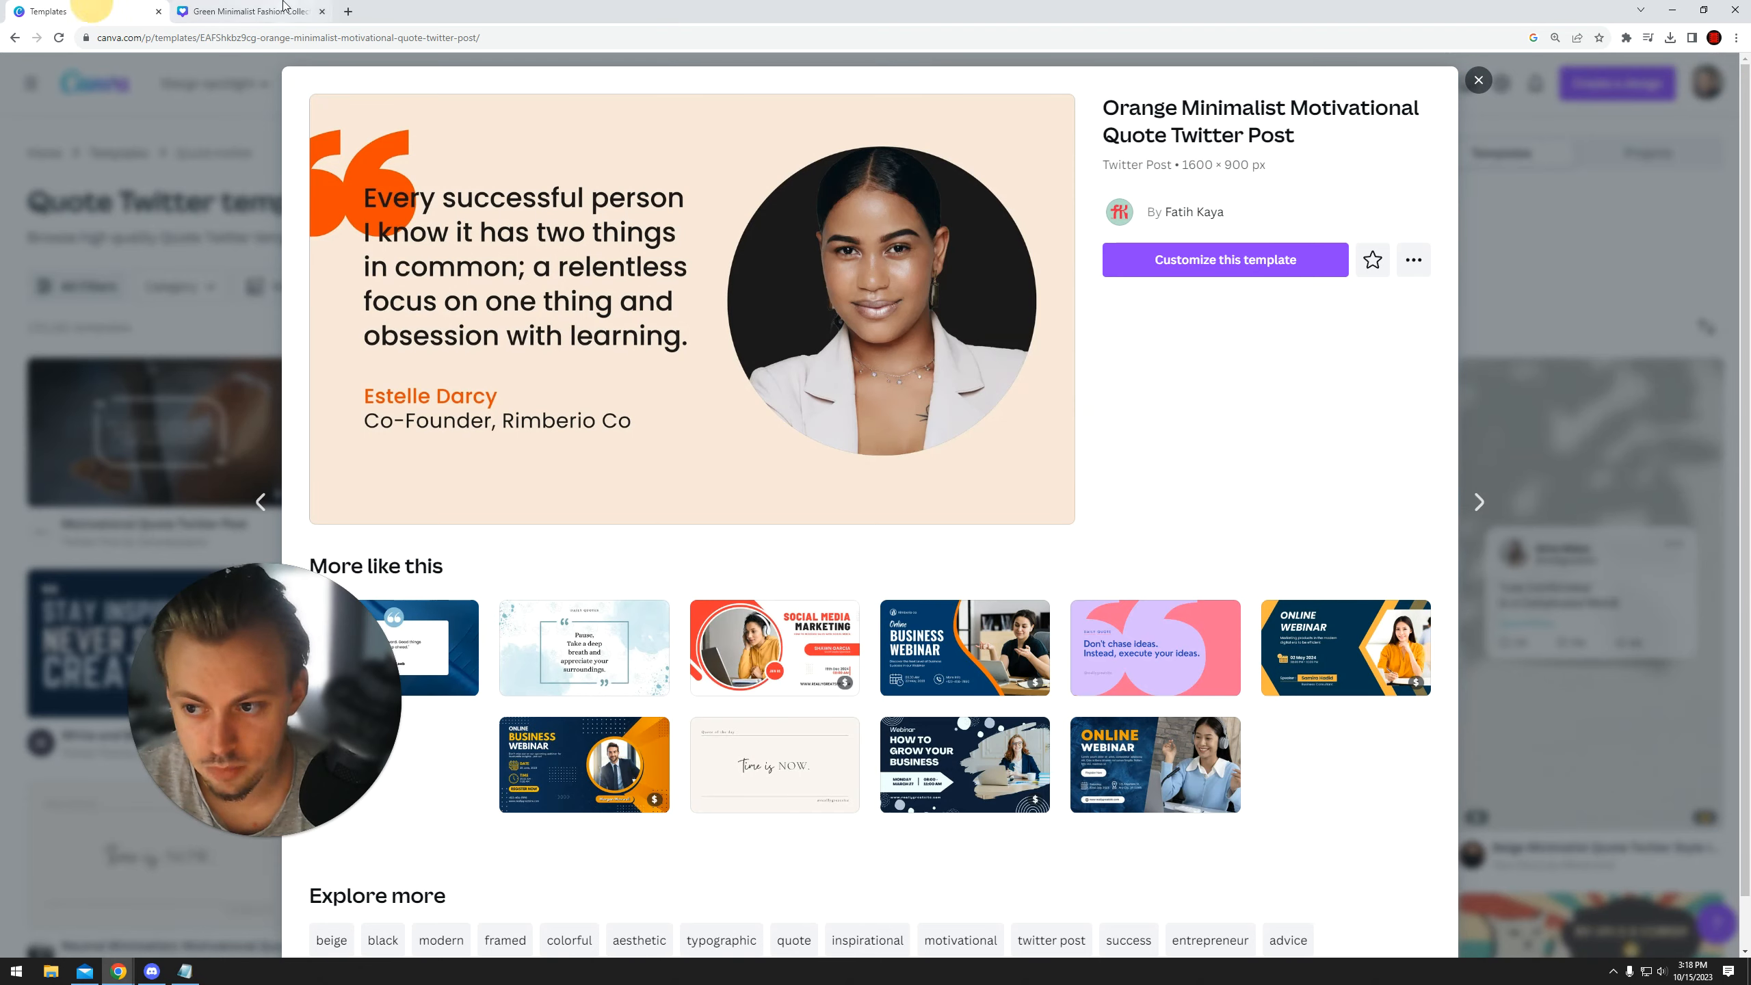
pyautogui.click(1145, 259)
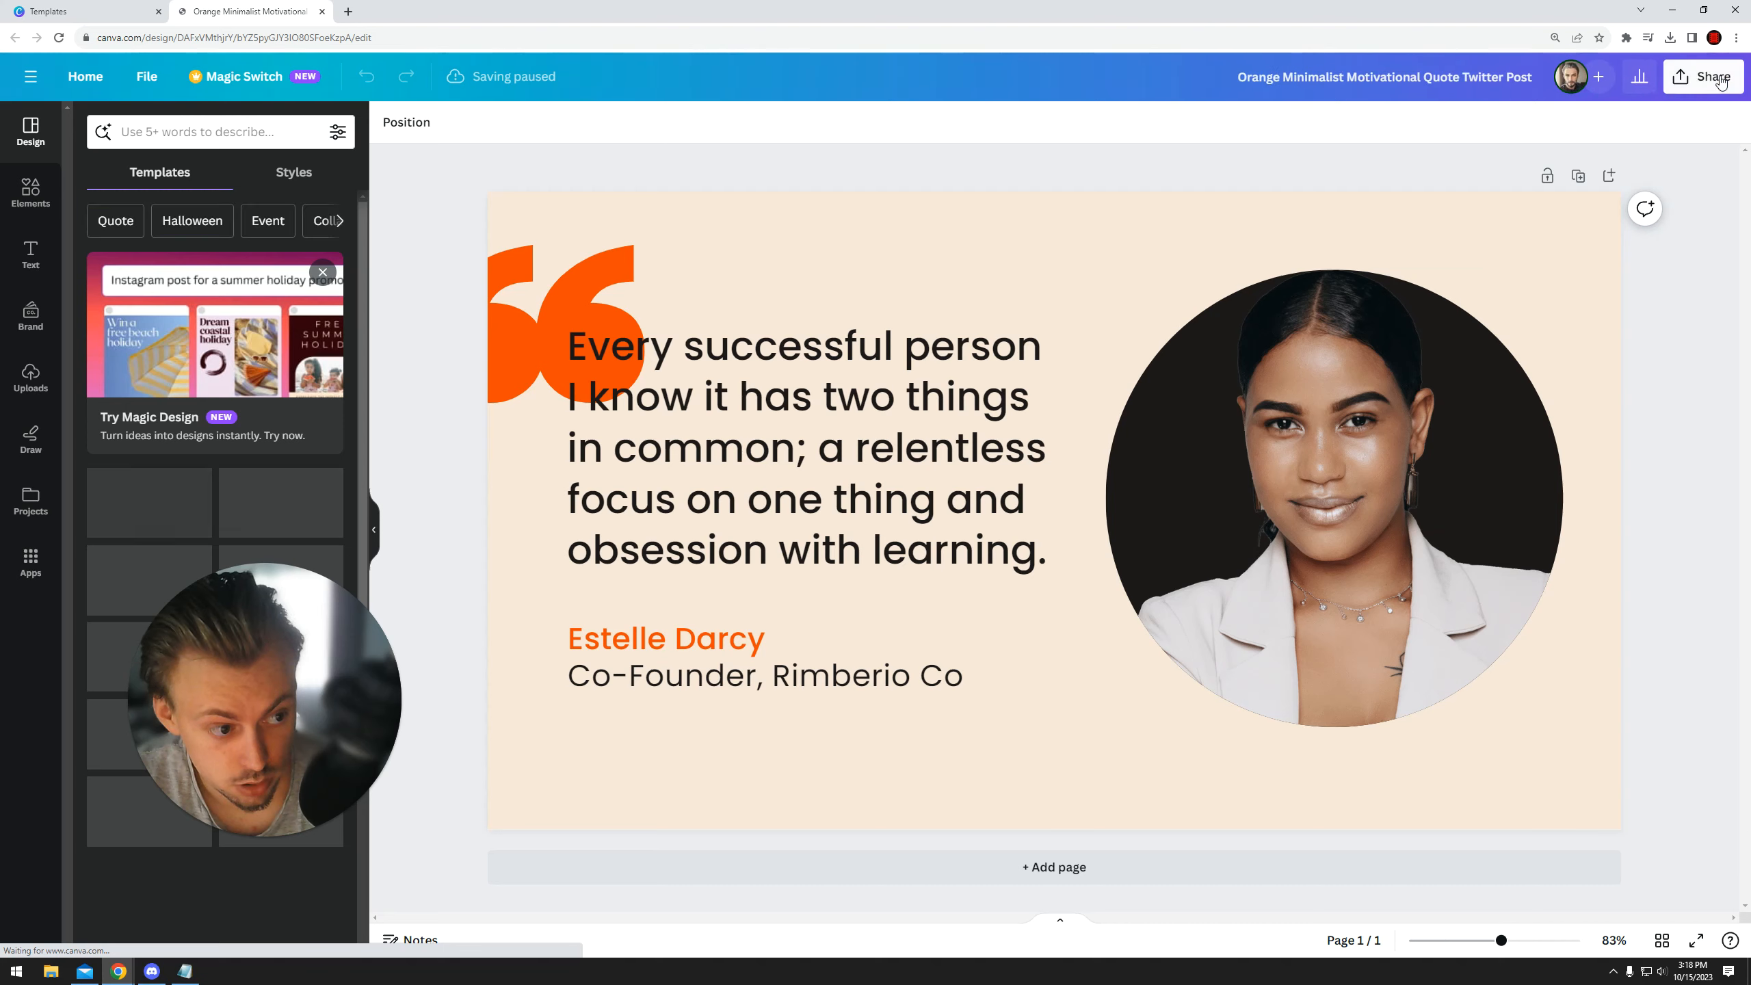
# - Download the Orange Minimalist Motivational Quote Twitter Post as a PNG at 1,600 × 900 px
pyautogui.click(1701, 81)
pyautogui.click(1528, 502)
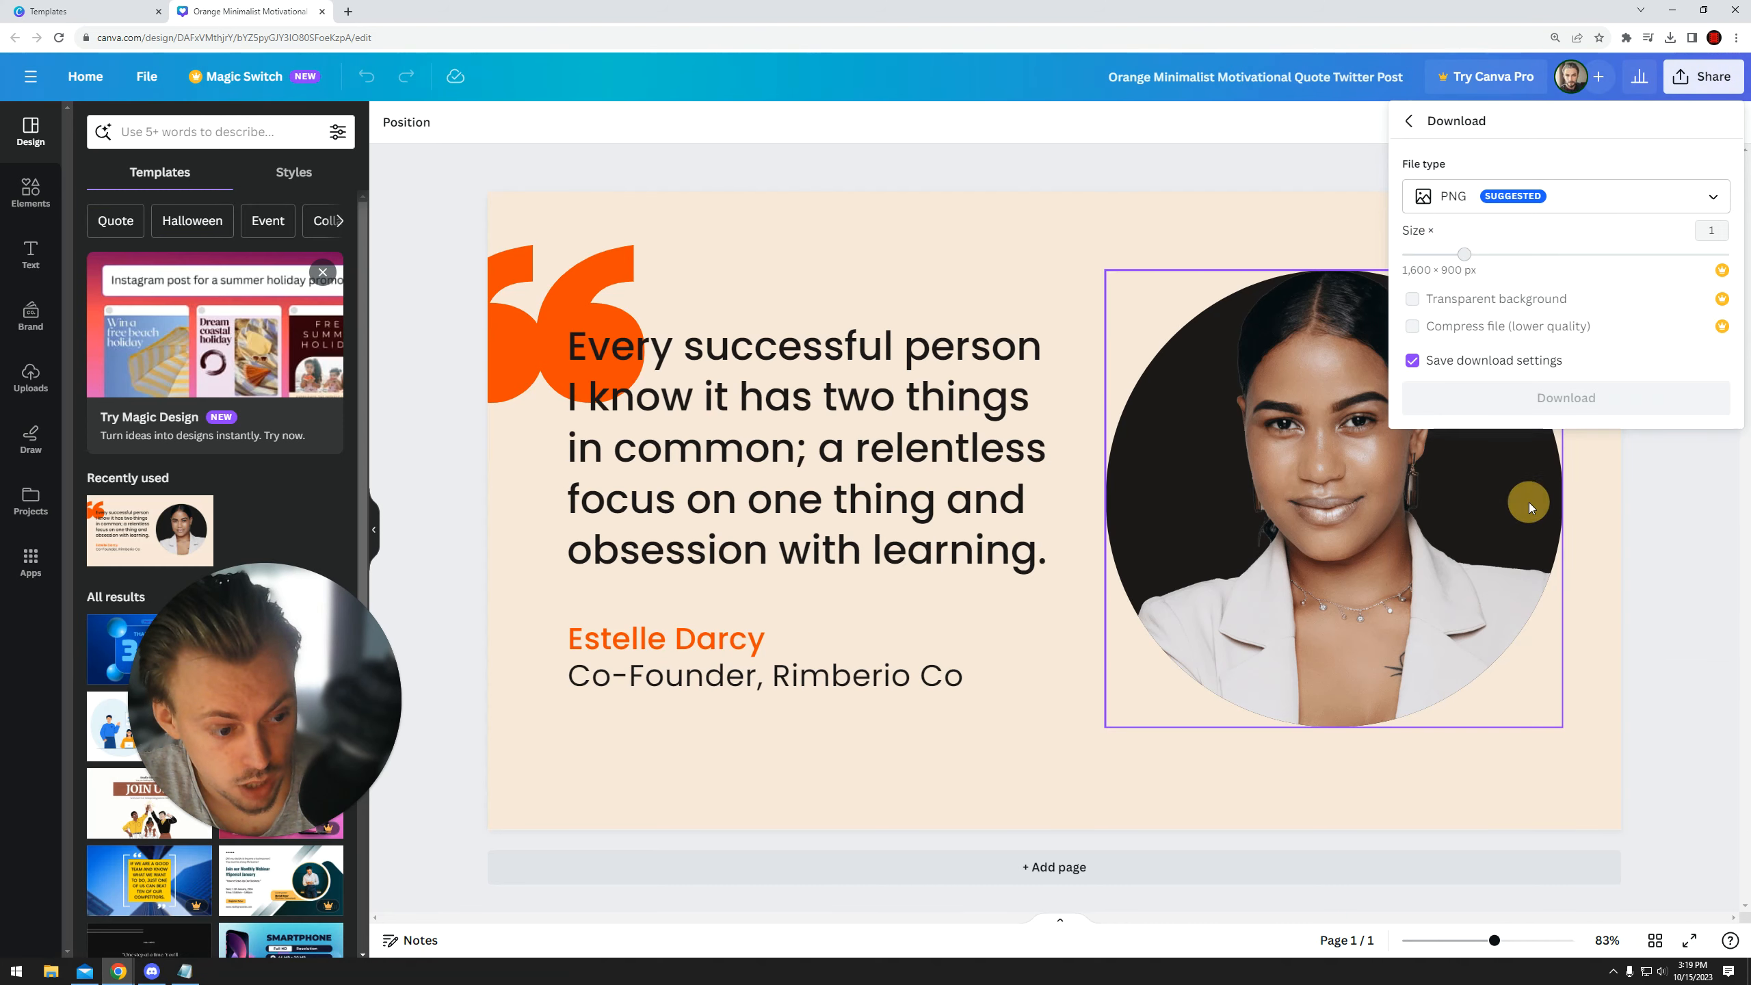
pyautogui.click(1469, 213)
pyautogui.click(1498, 297)
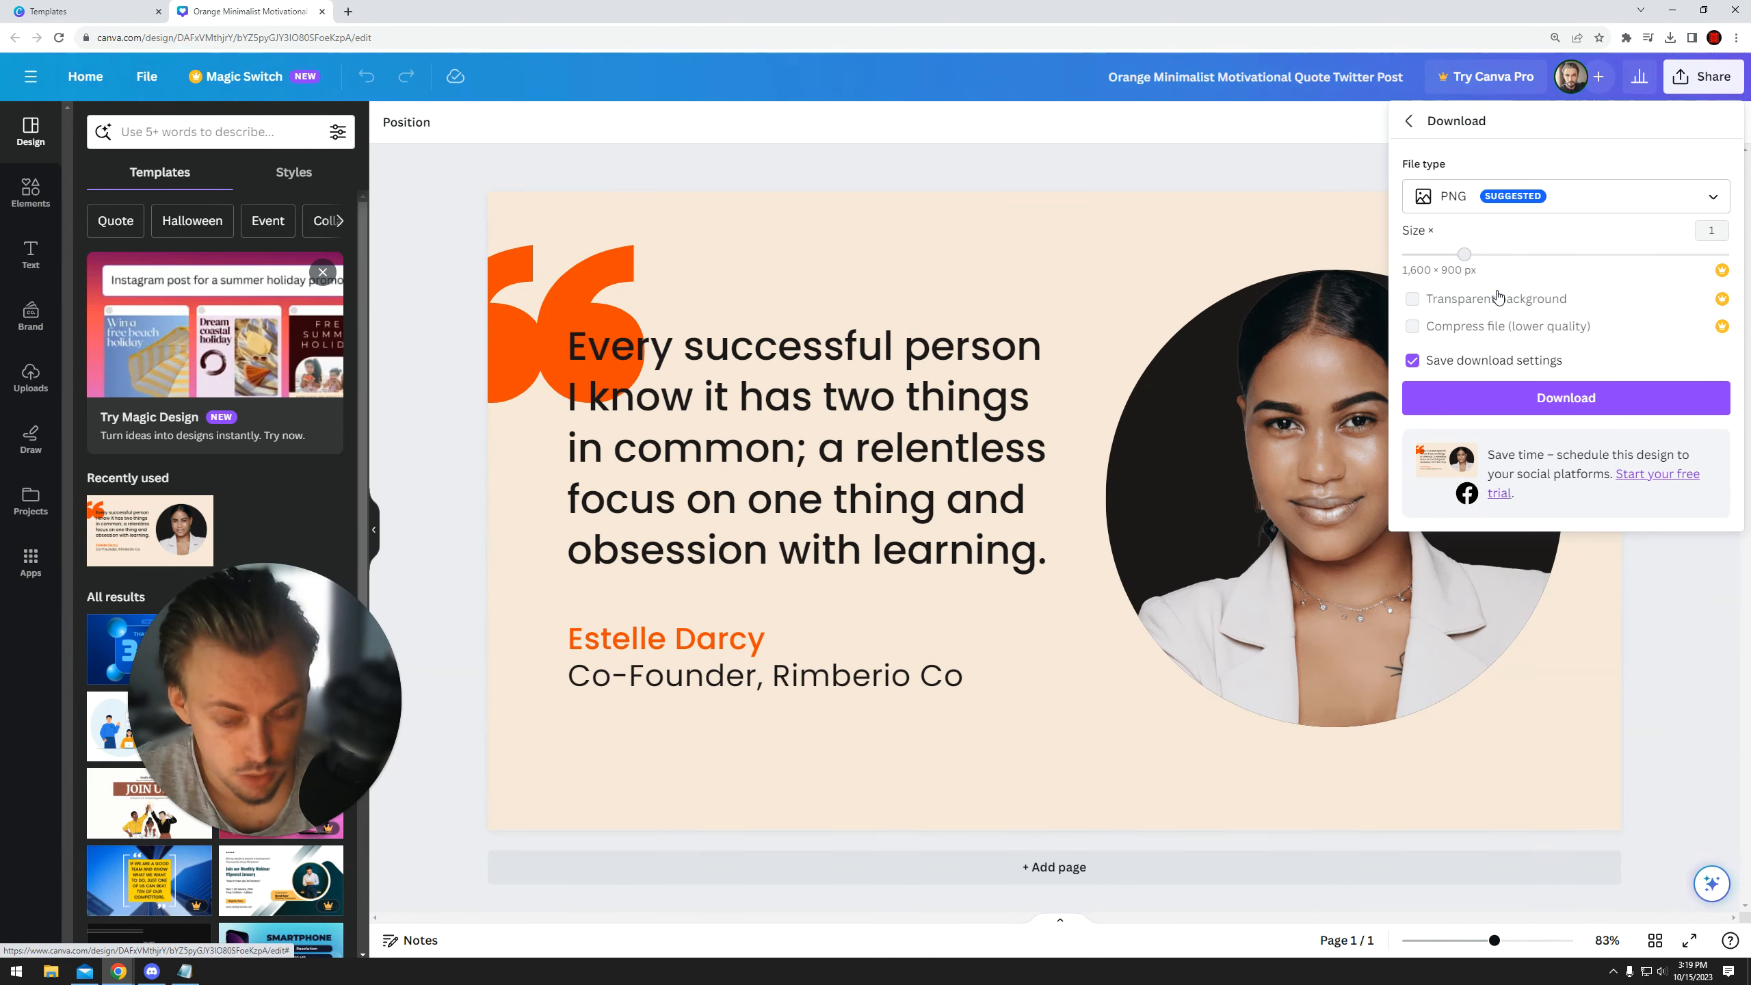
pyautogui.click(1550, 388)
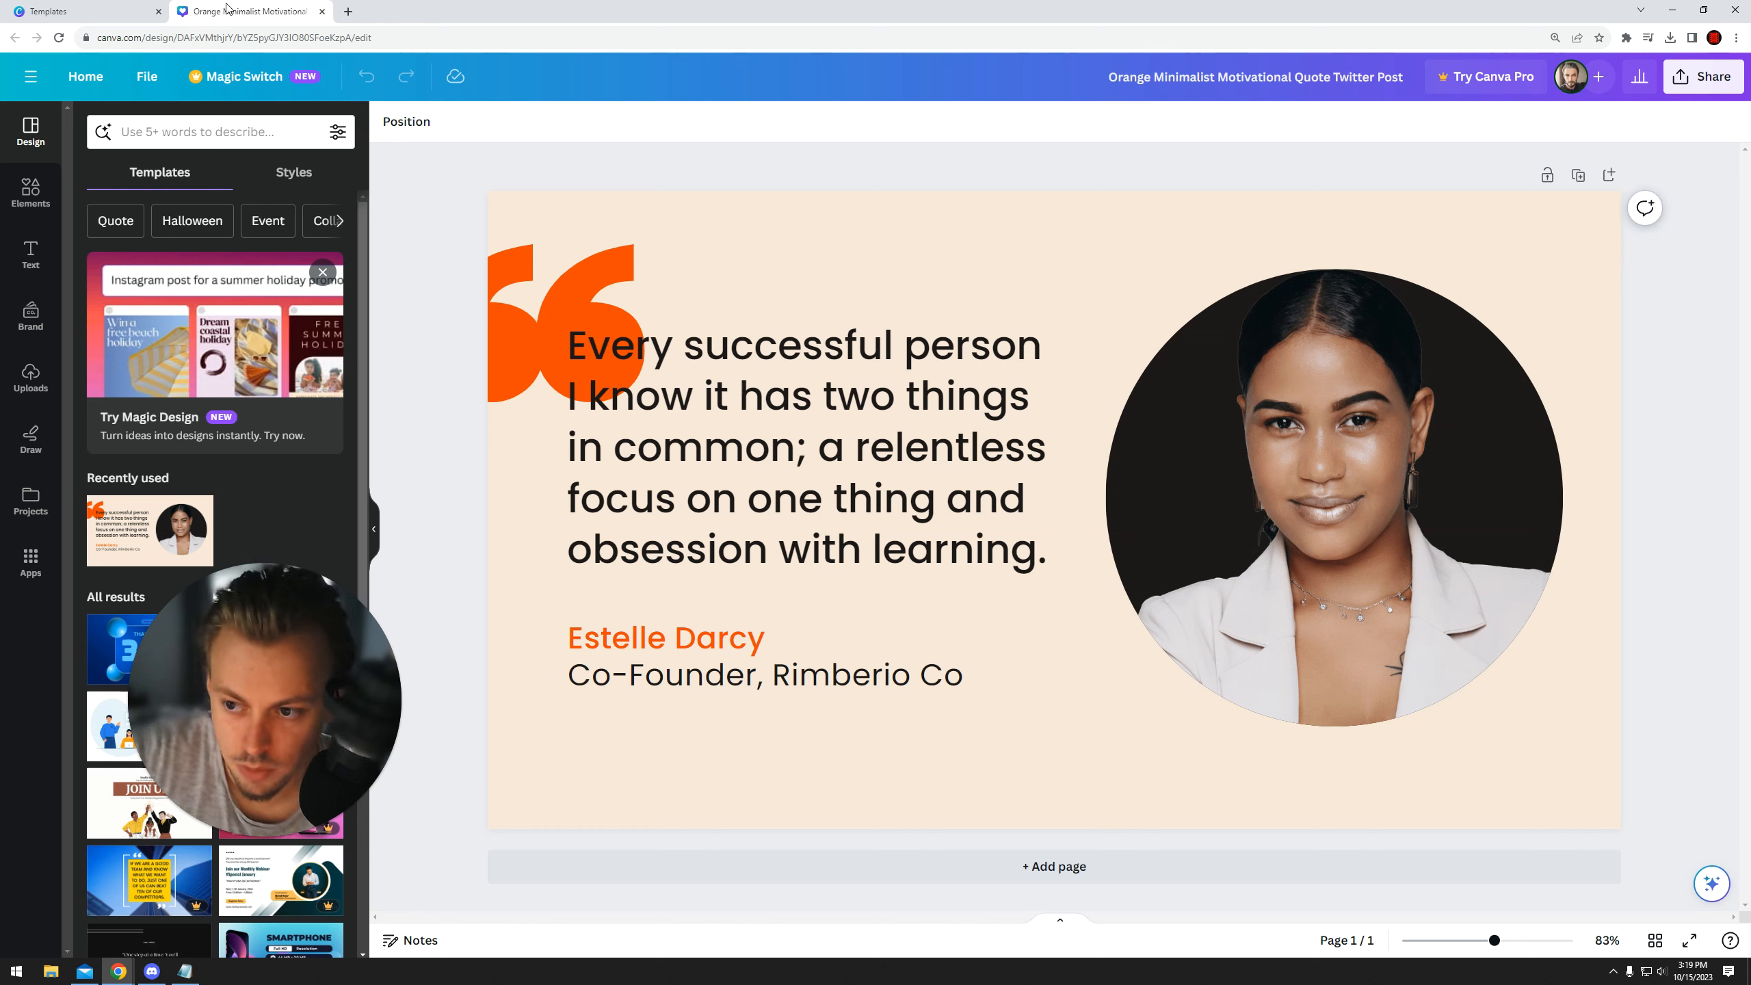
# - Close the quote design and its template preview, and return to the Canva home page
pyautogui.click(322, 11)
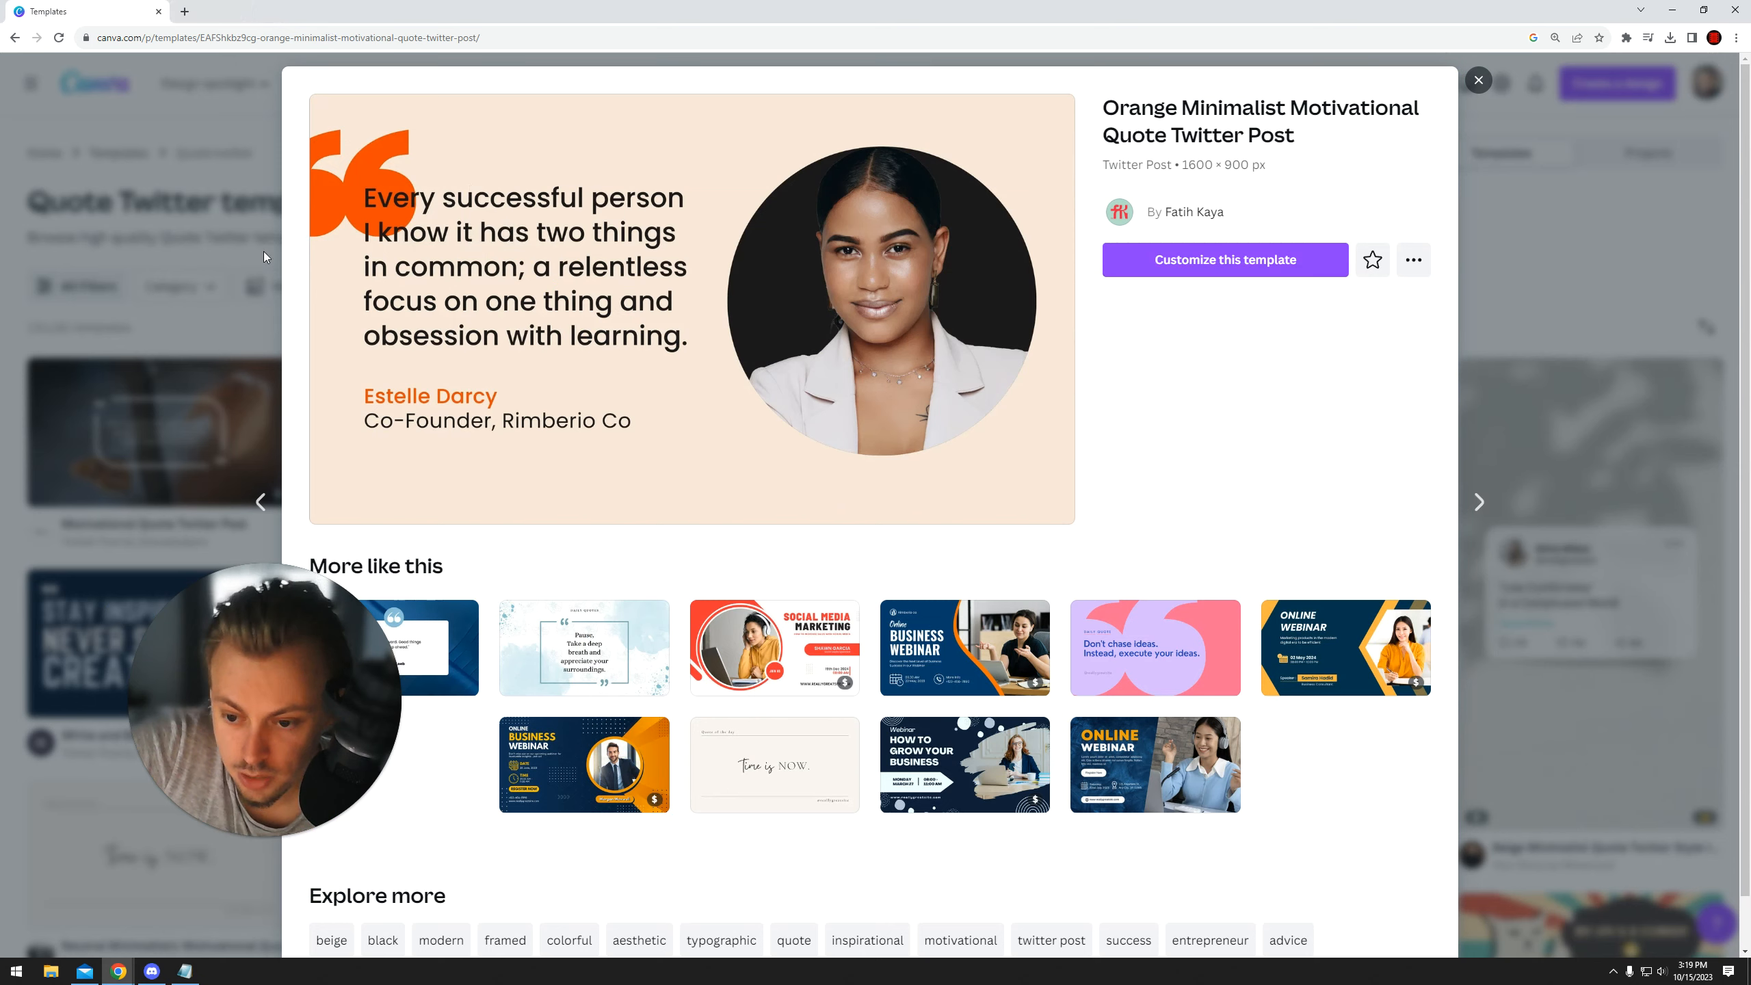
pyautogui.click(184, 278)
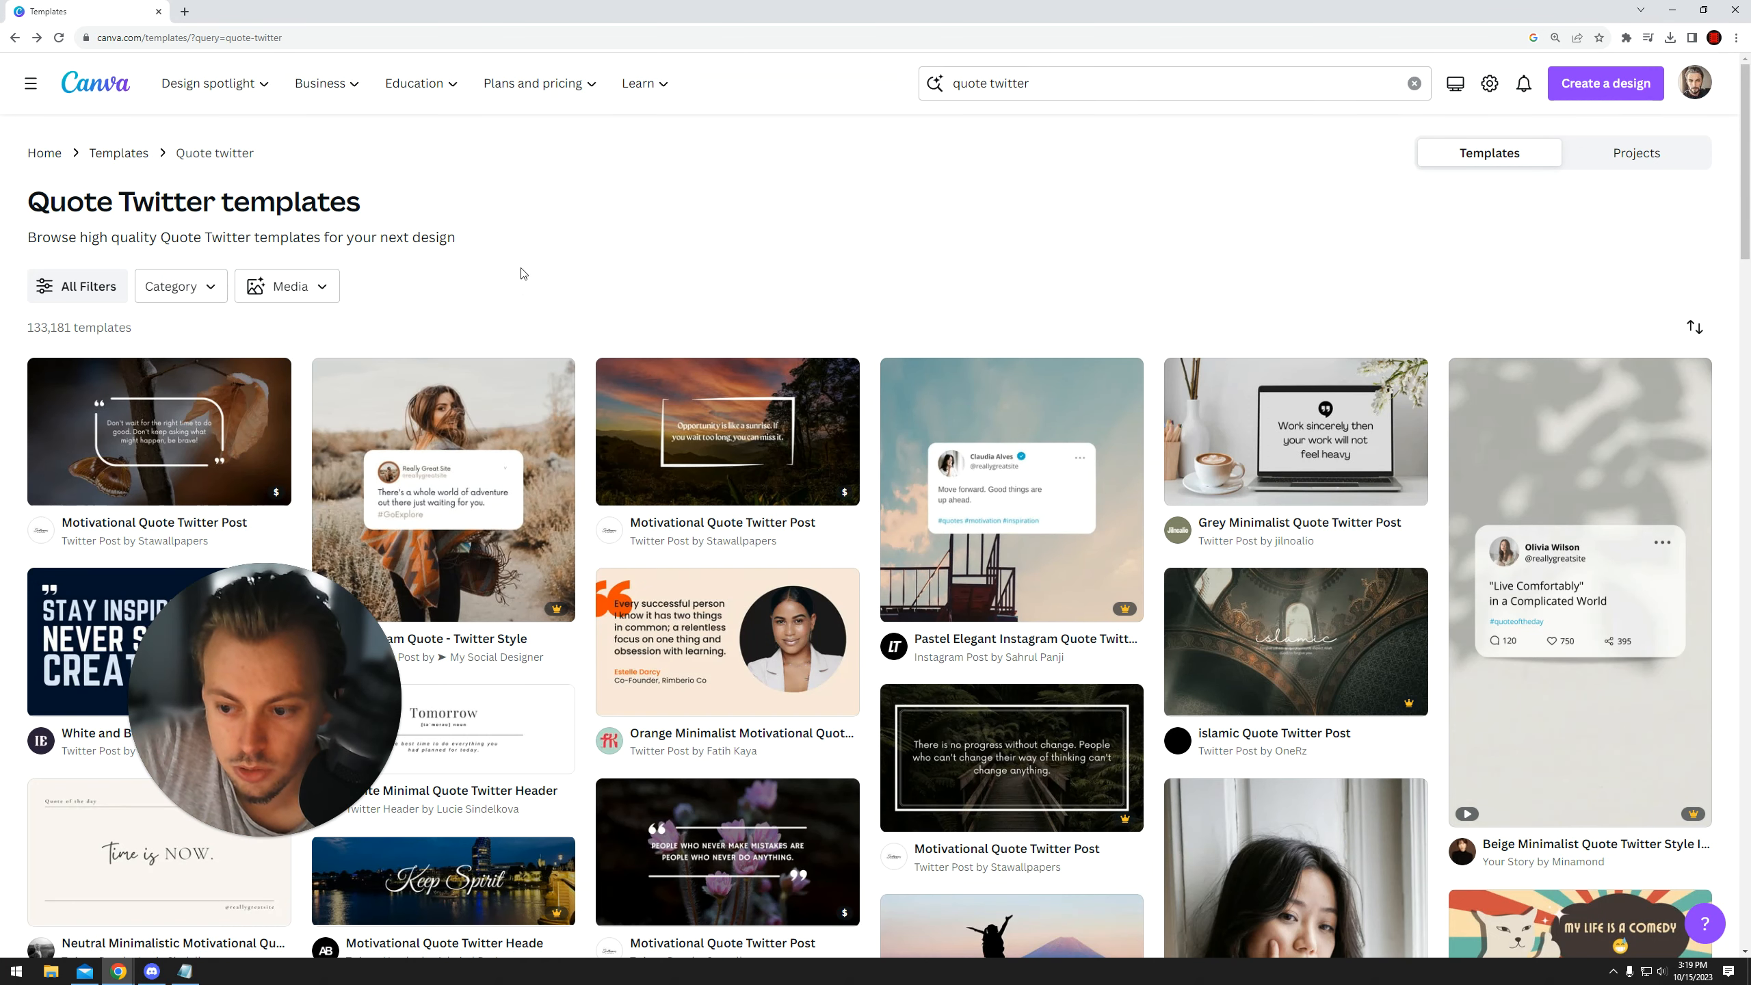
pyautogui.click(102, 83)
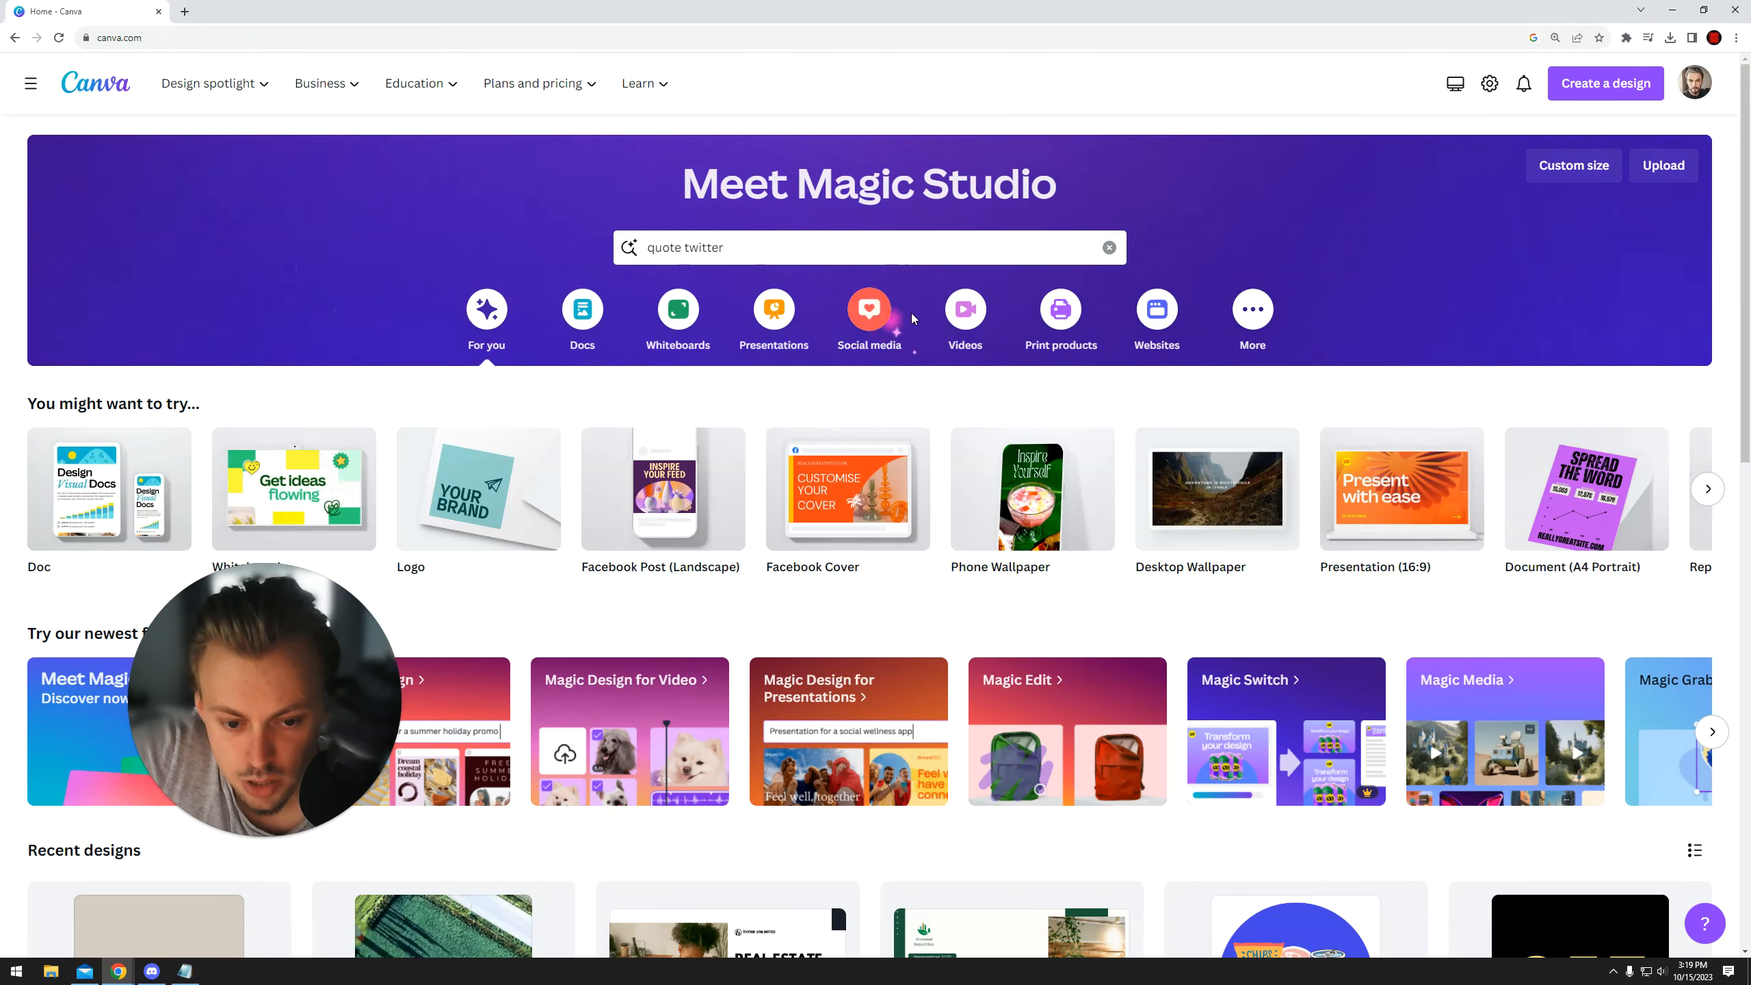
# - Create a blank mug from the print products and apply the Coffee Time couple illustration template
pyautogui.click(1058, 313)
pyautogui.scroll(-5, 793, 511)
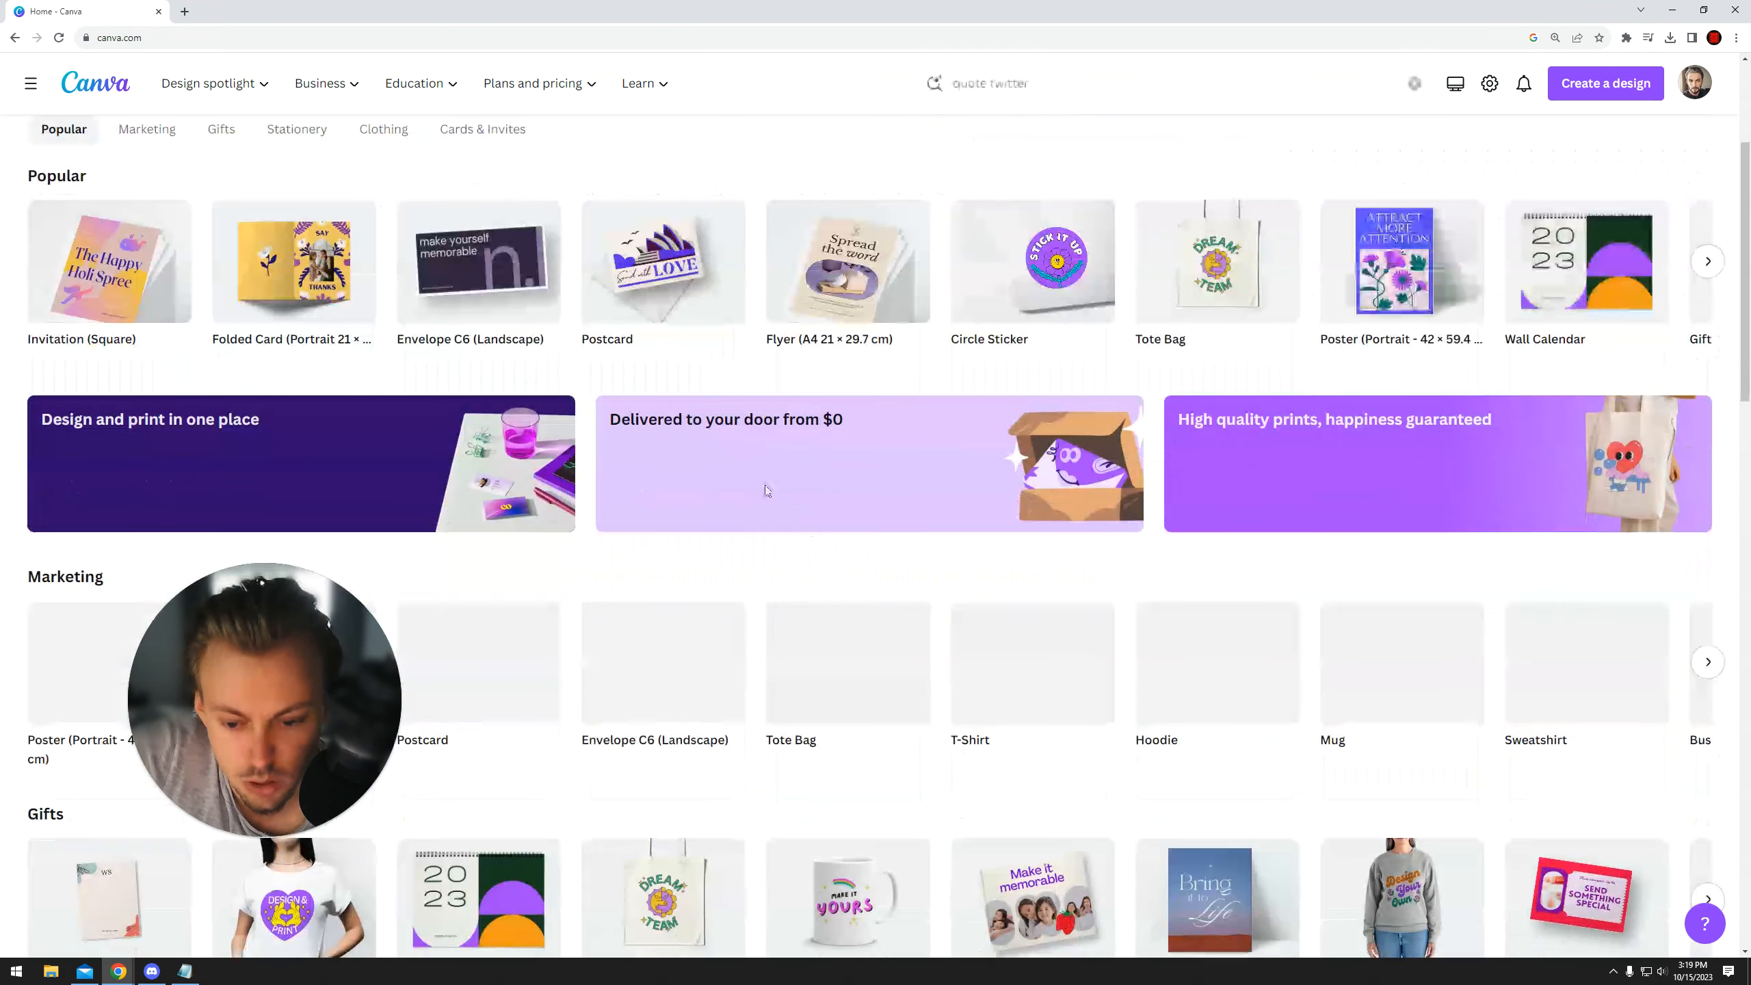
pyautogui.scroll(4, 793, 512)
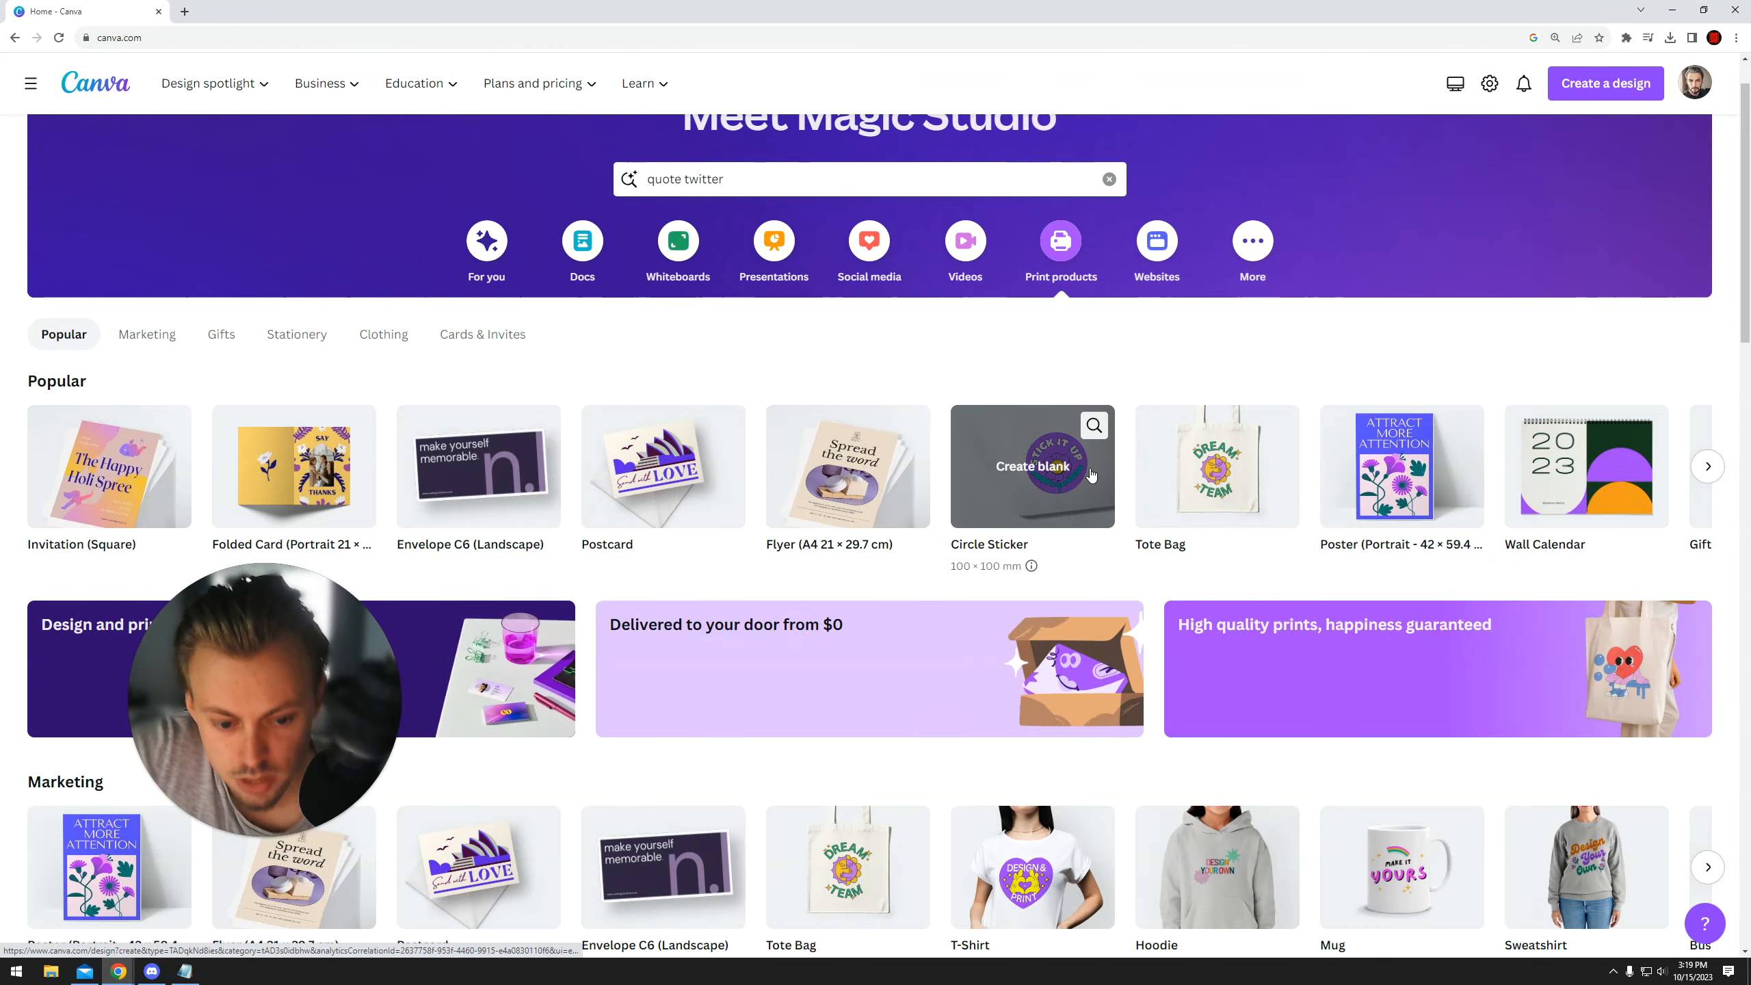
pyautogui.scroll(-3, 1025, 455)
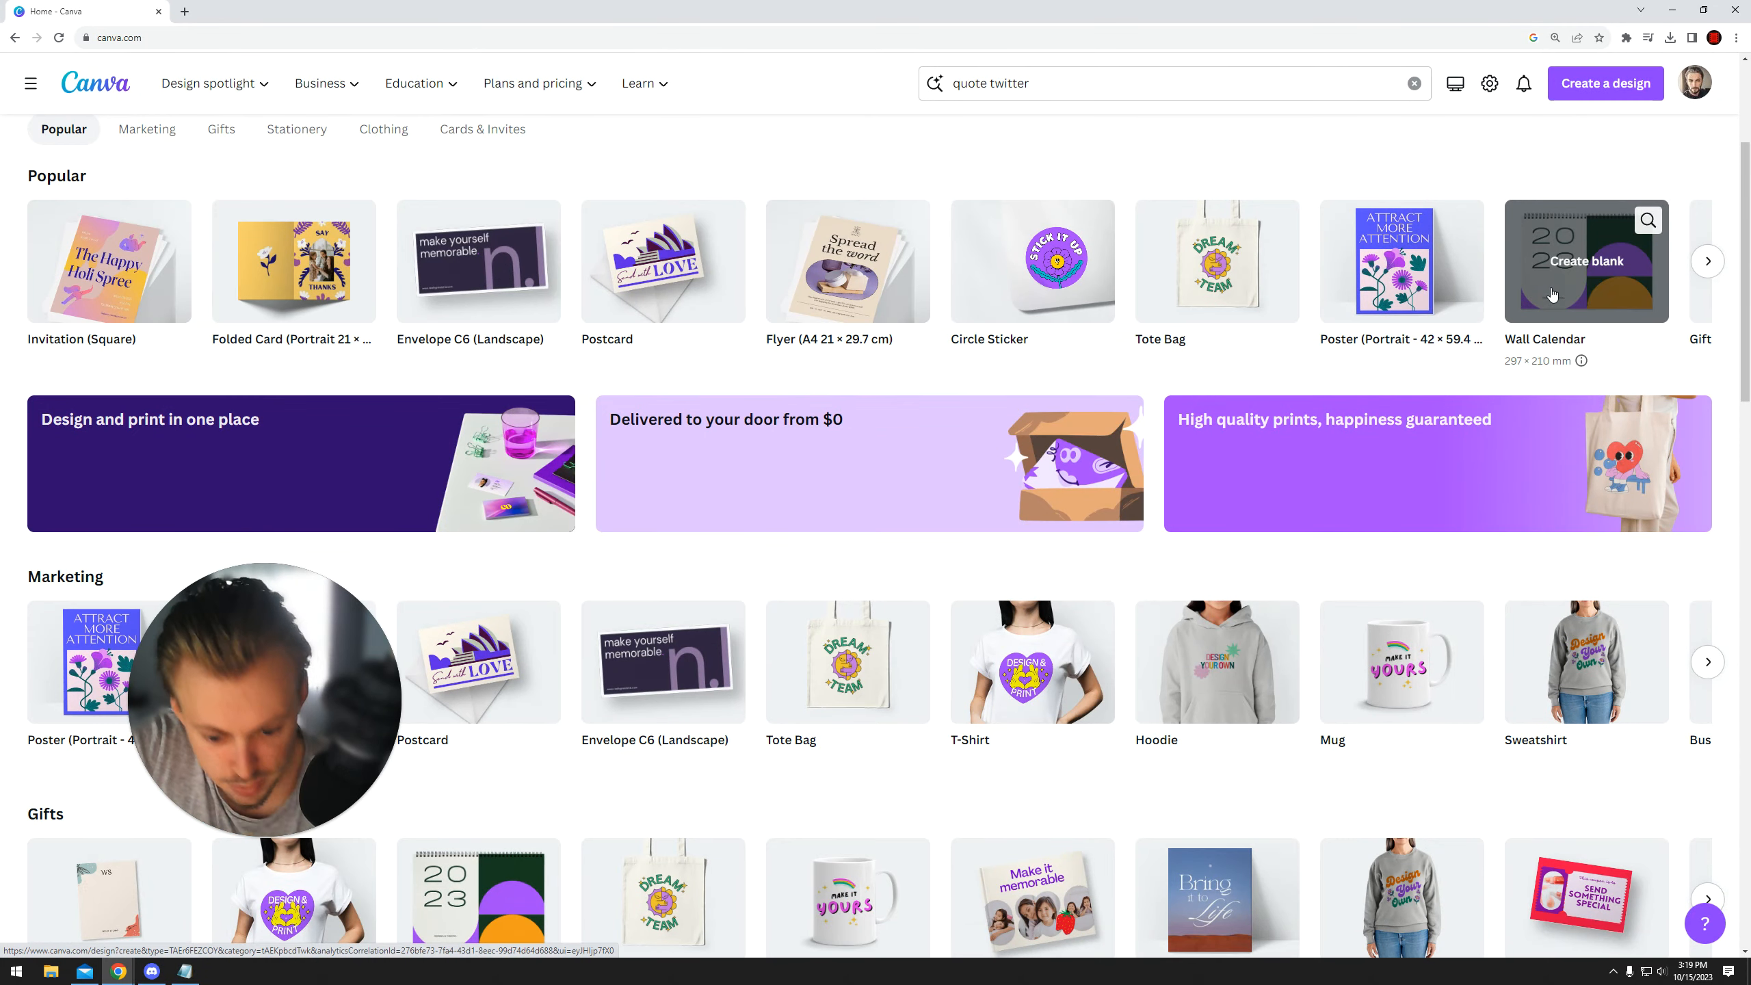
pyautogui.scroll(-4, 1214, 387)
pyautogui.click(889, 600)
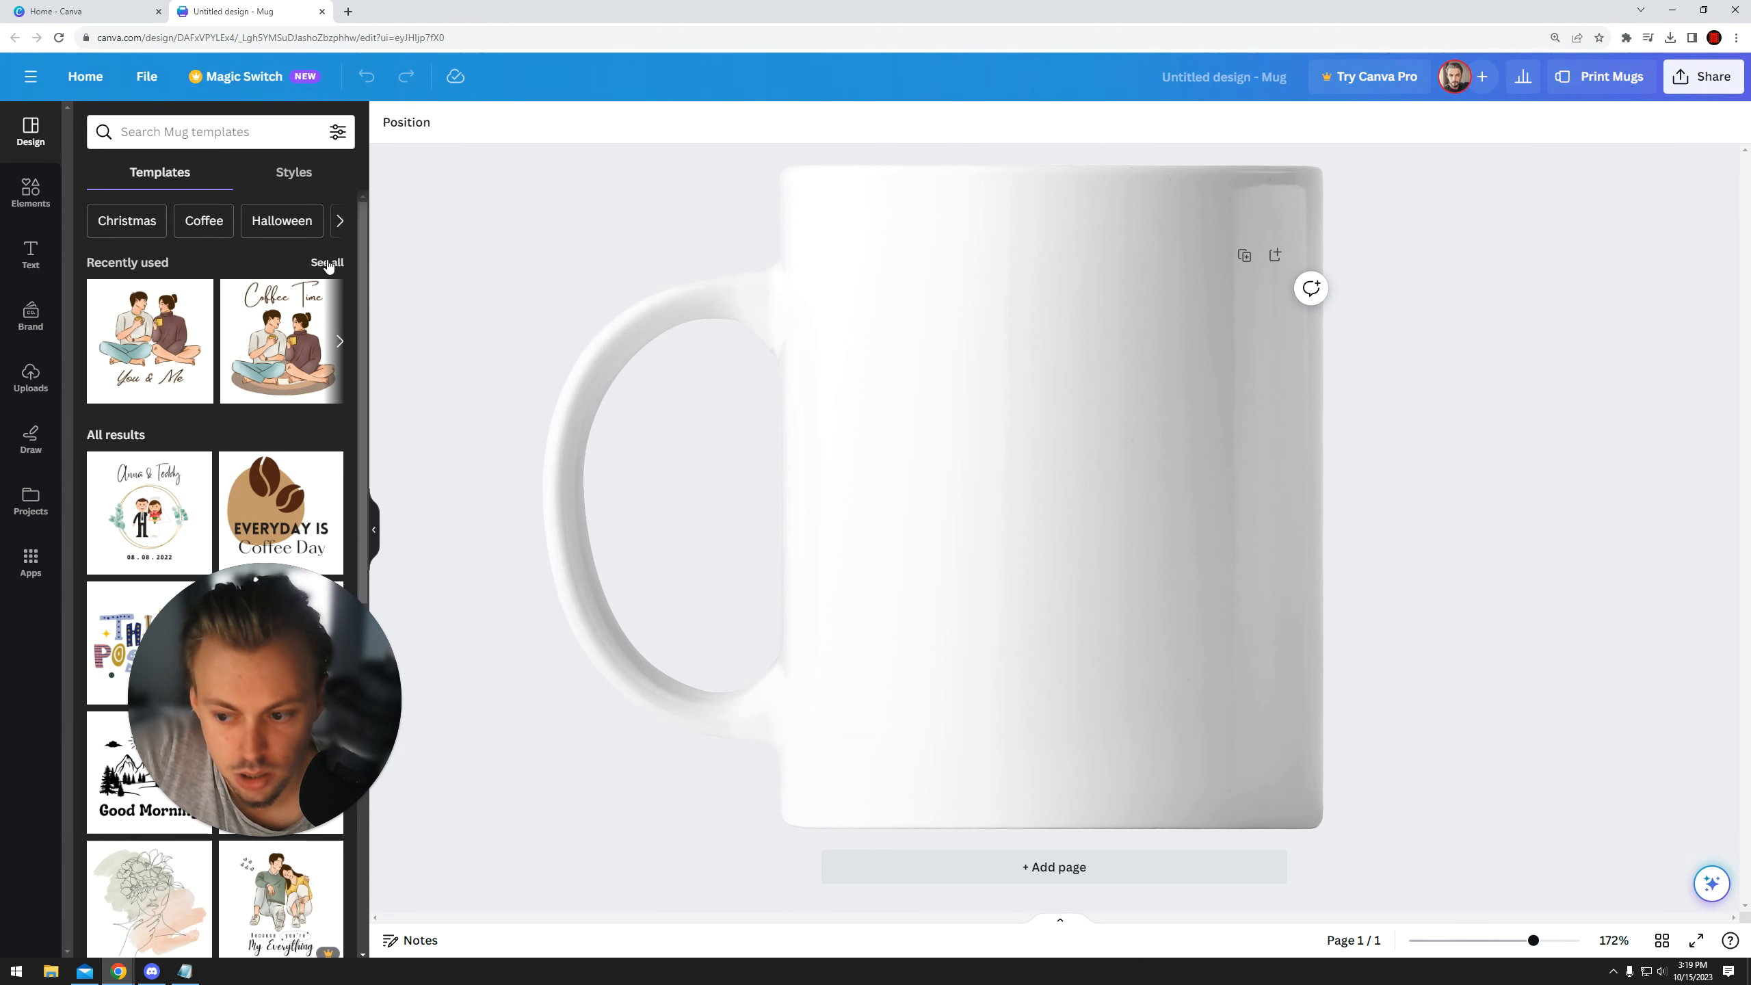
pyautogui.click(235, 378)
pyautogui.click(1246, 312)
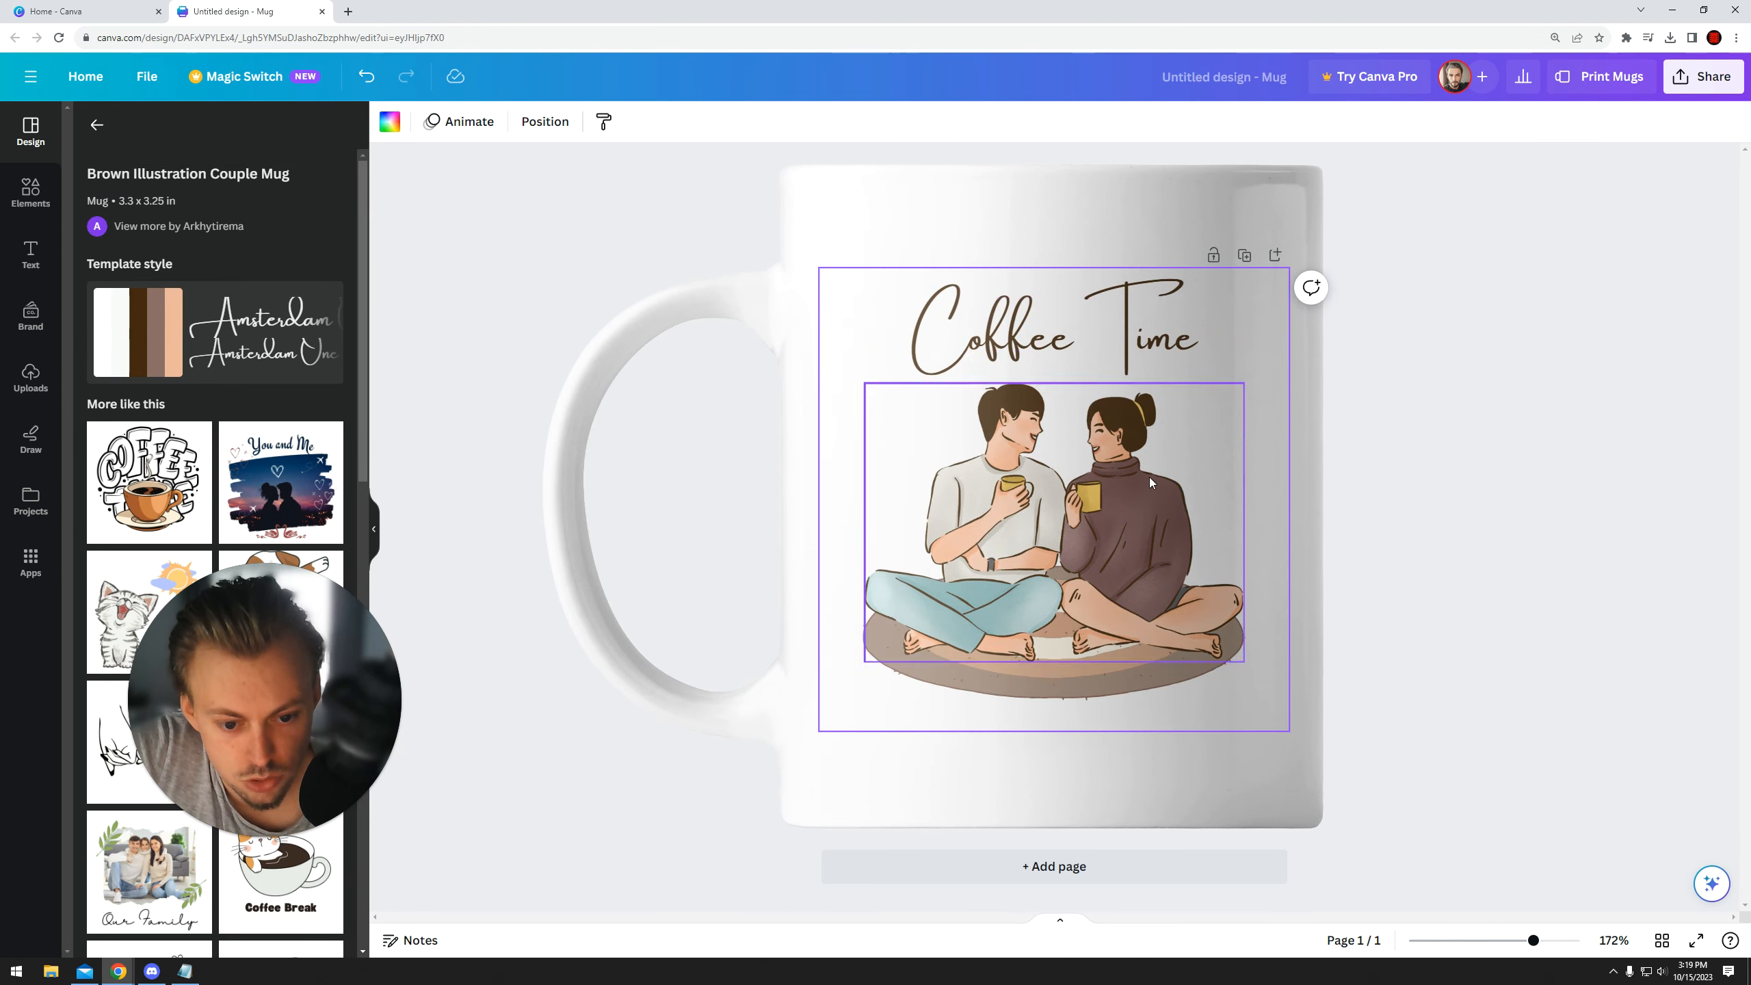
# - Close the mug design and look through the remaining print product categories and their templates
pyautogui.middleClick(278, 3)
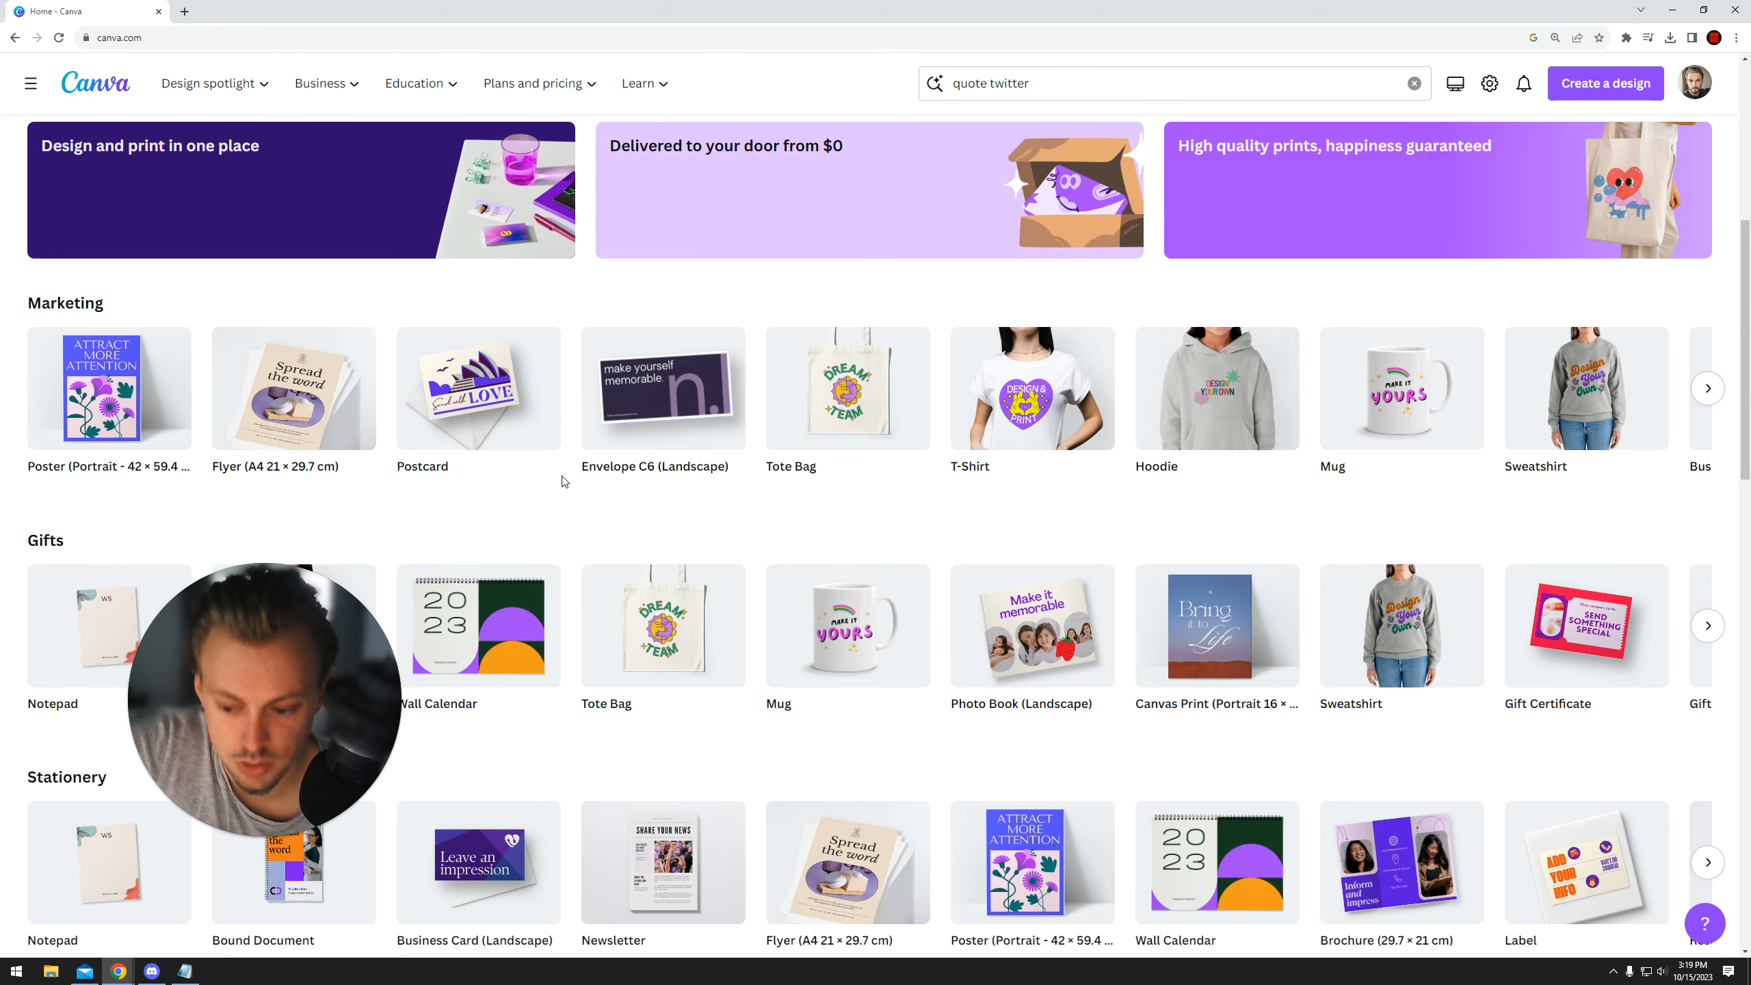
pyautogui.scroll(-8, 563, 481)
pyautogui.scroll(-2, 635, 641)
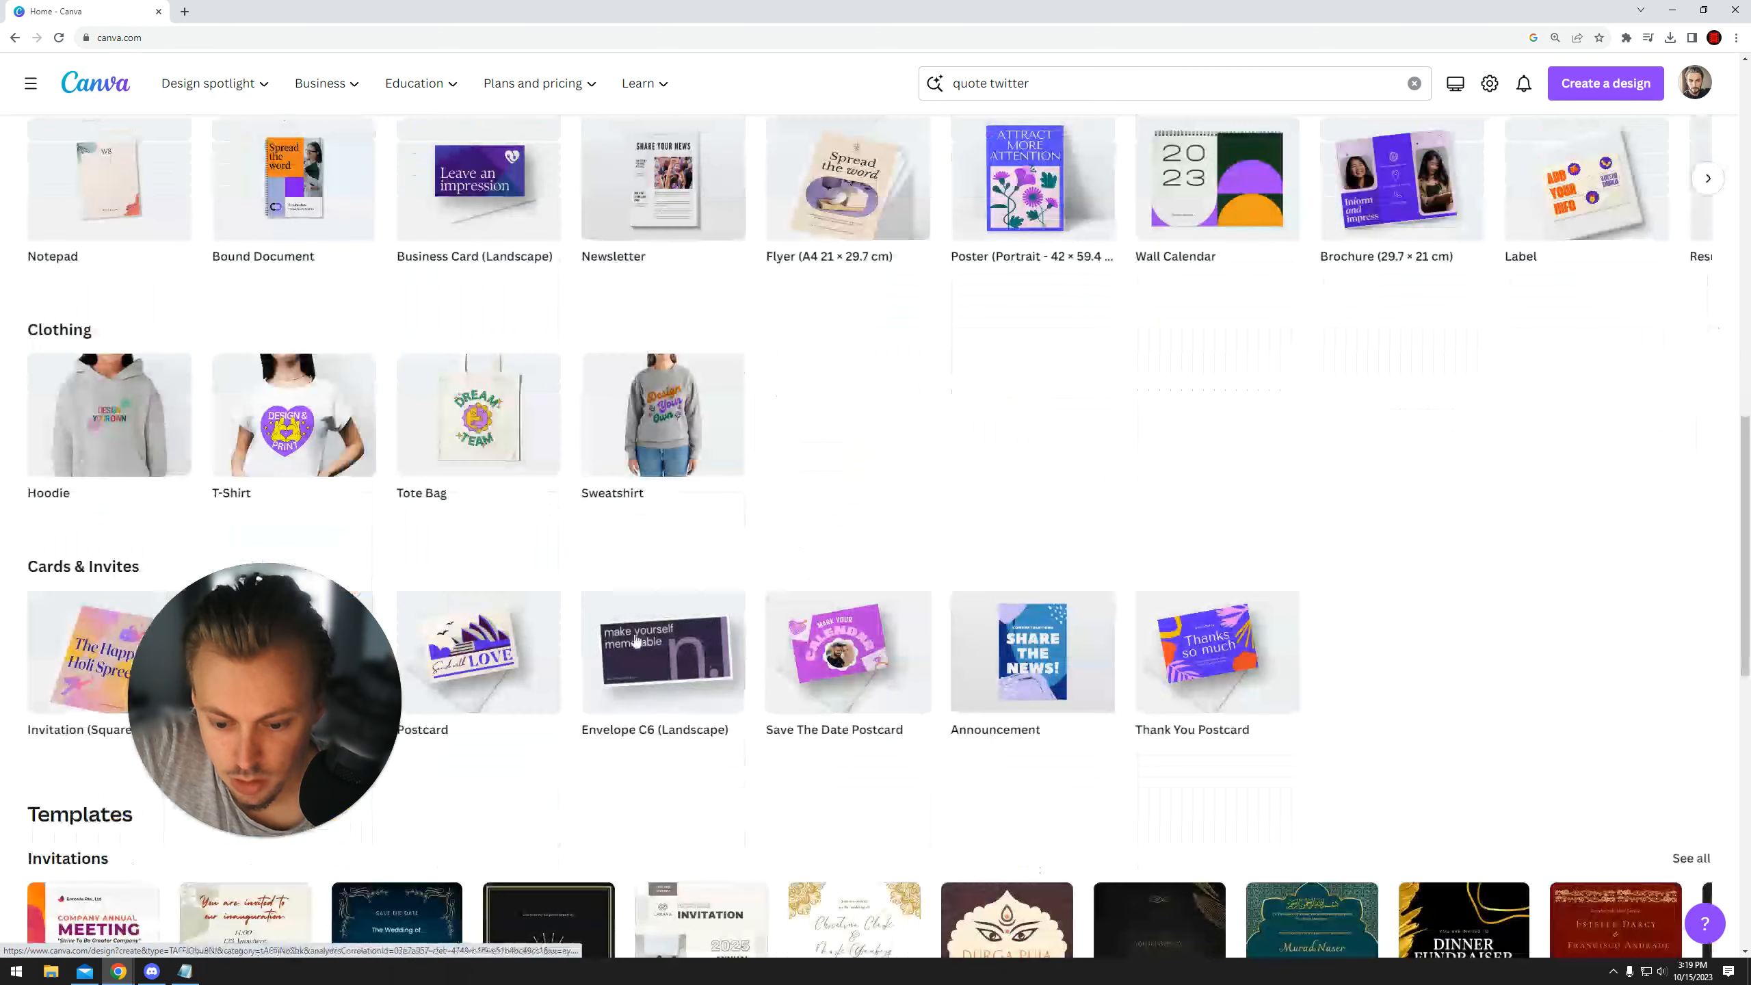
pyautogui.scroll(-4, 636, 641)
pyautogui.scroll(-4, 675, 502)
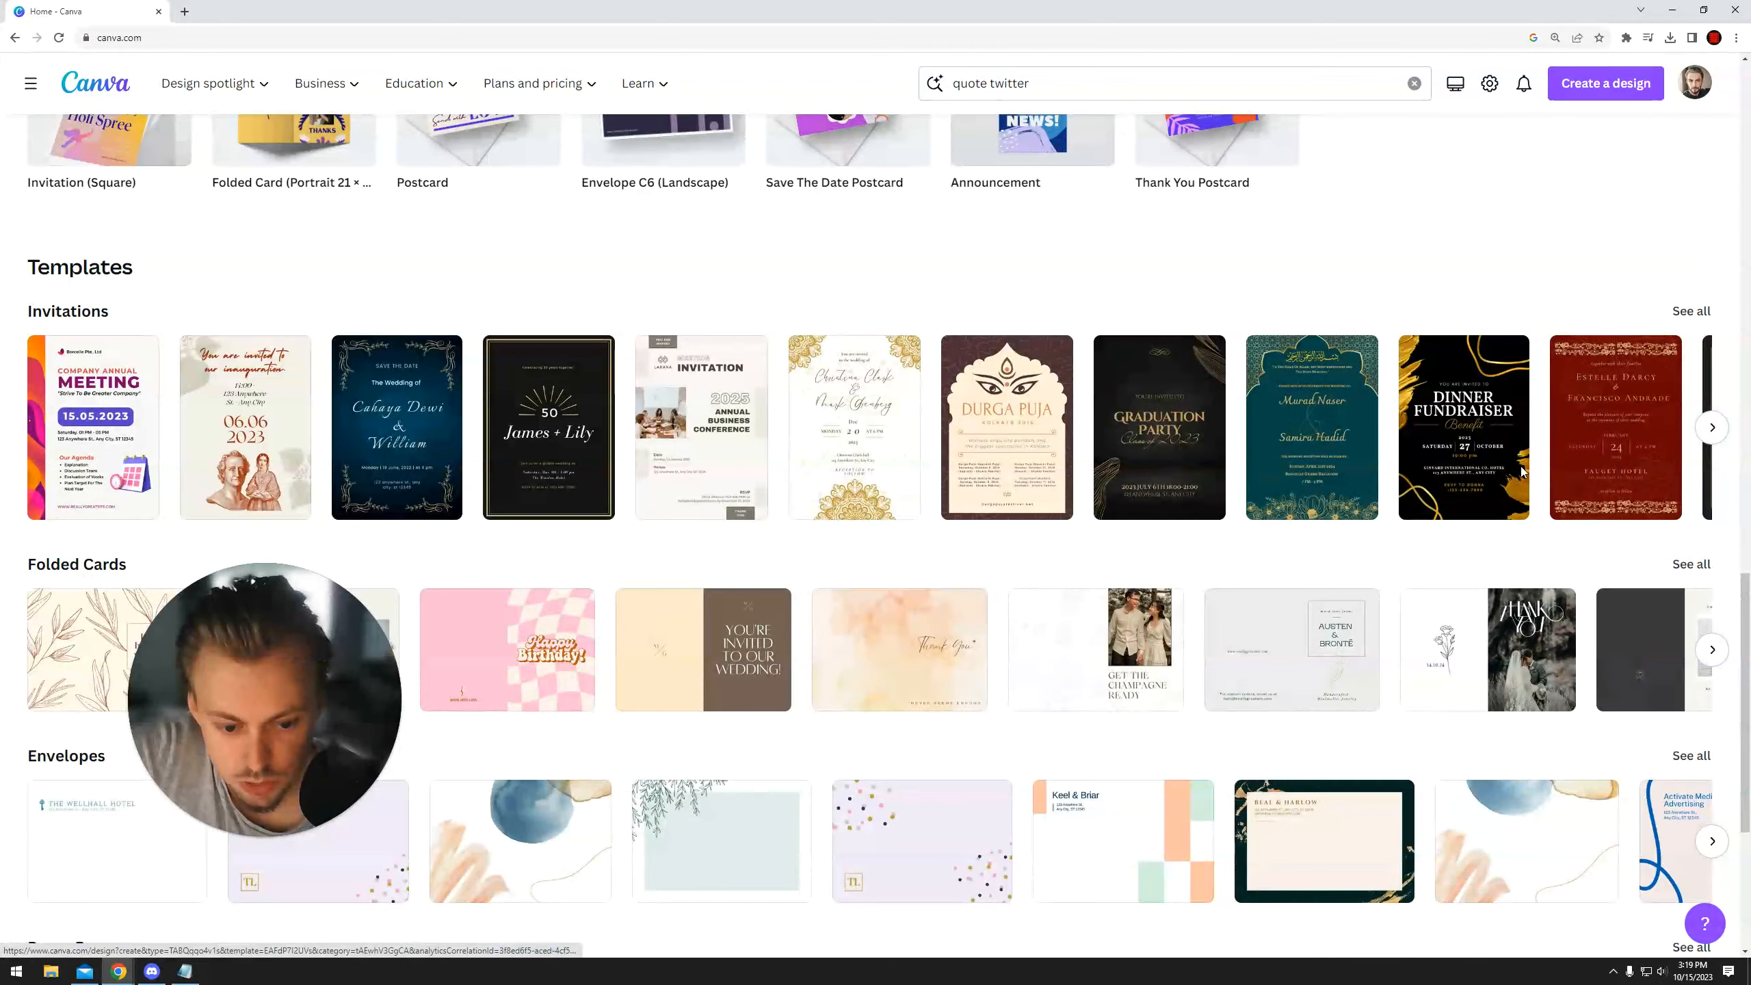
pyautogui.scroll(15, 845, 403)
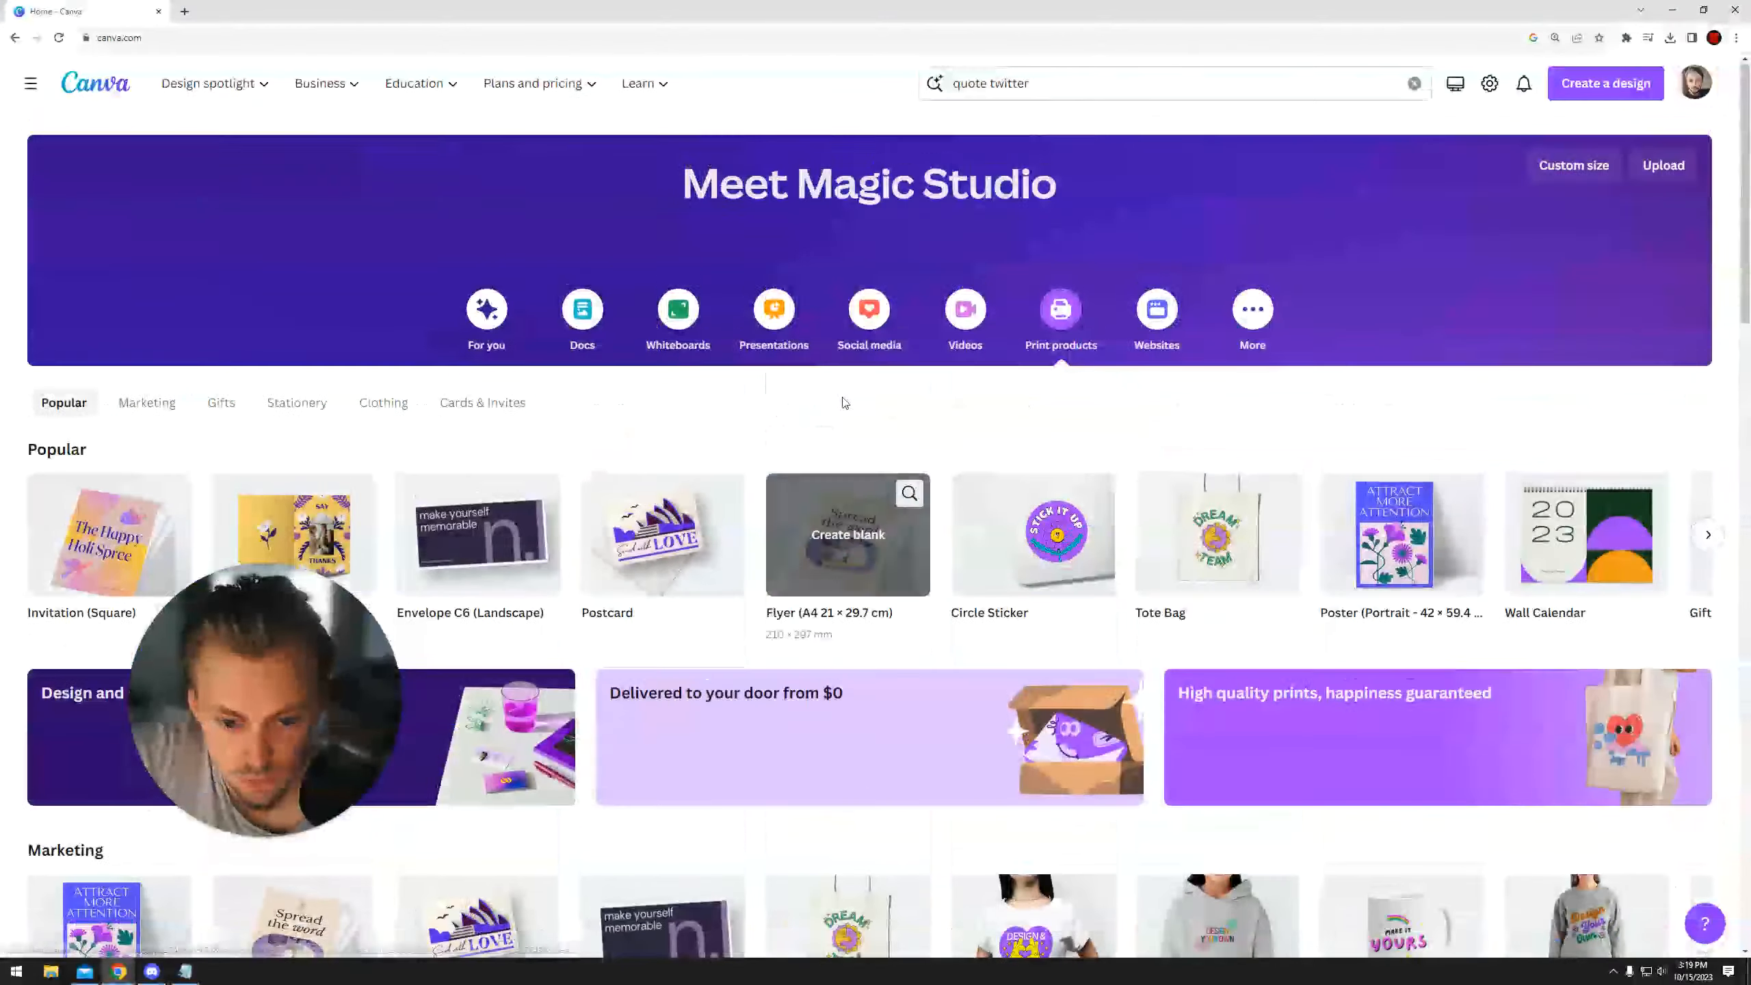
# - Start a mobile video design from the "Spend the Day With Us" template among the video templates
pyautogui.click(950, 316)
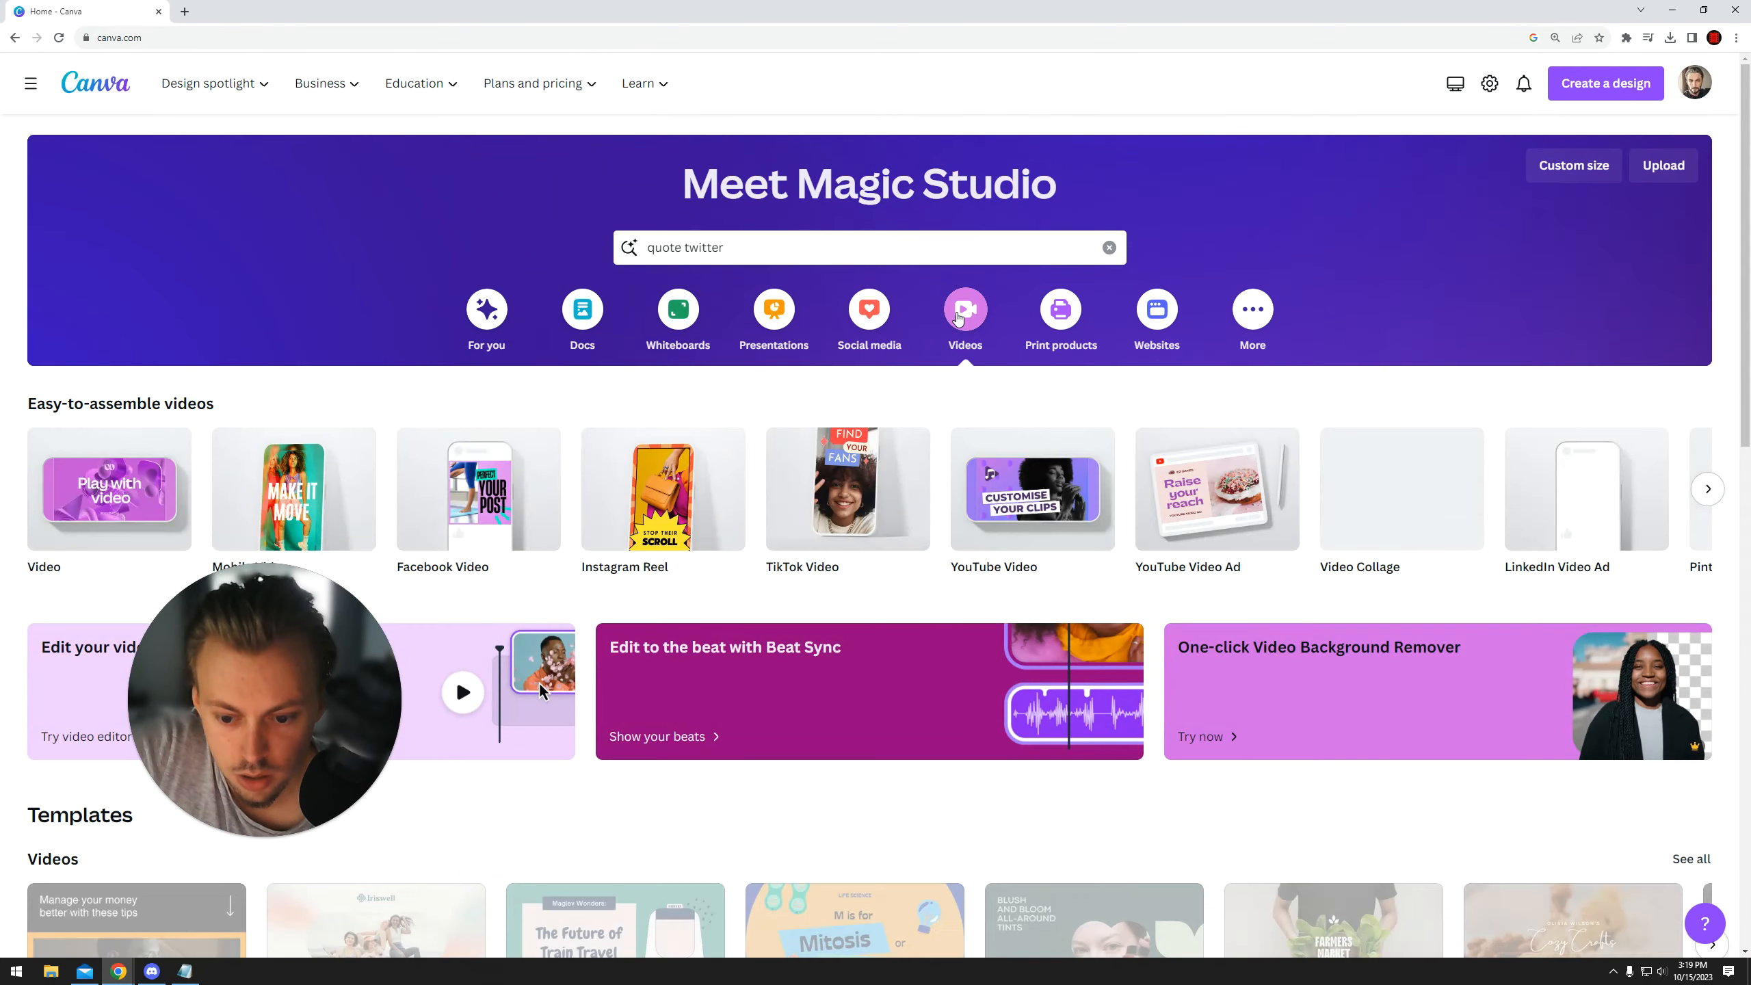
pyautogui.scroll(-5, 841, 463)
pyautogui.scroll(-5, 841, 463)
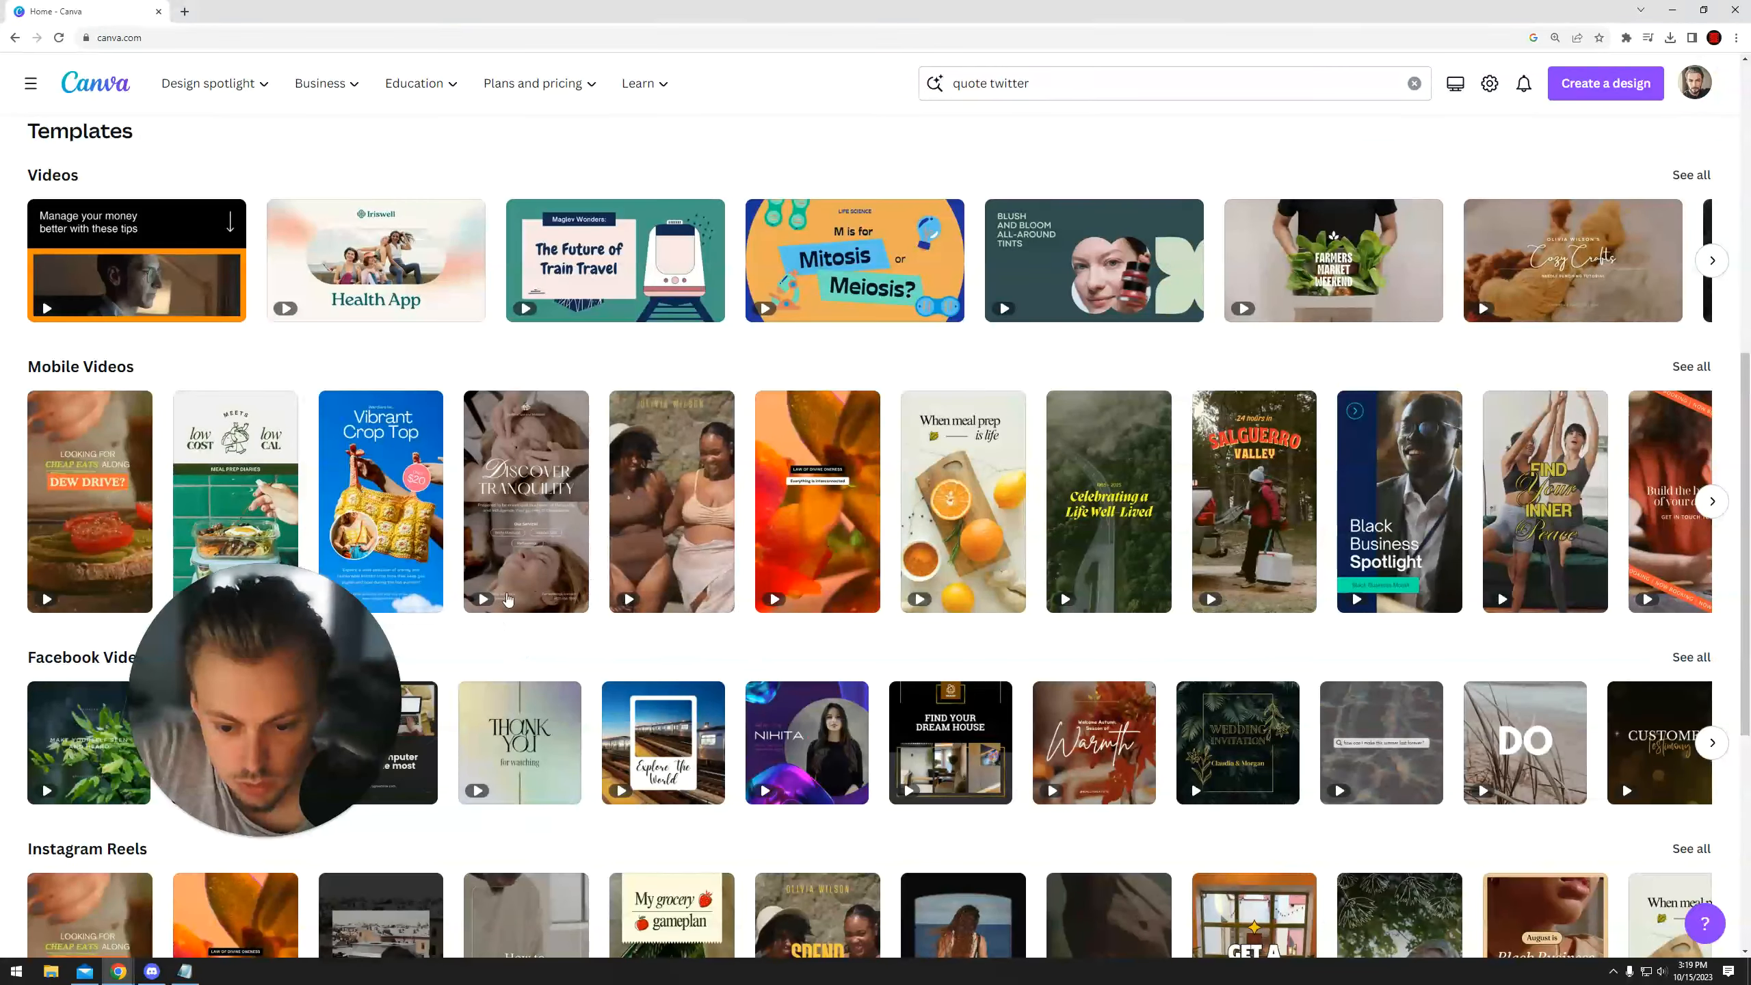
pyautogui.click(655, 499)
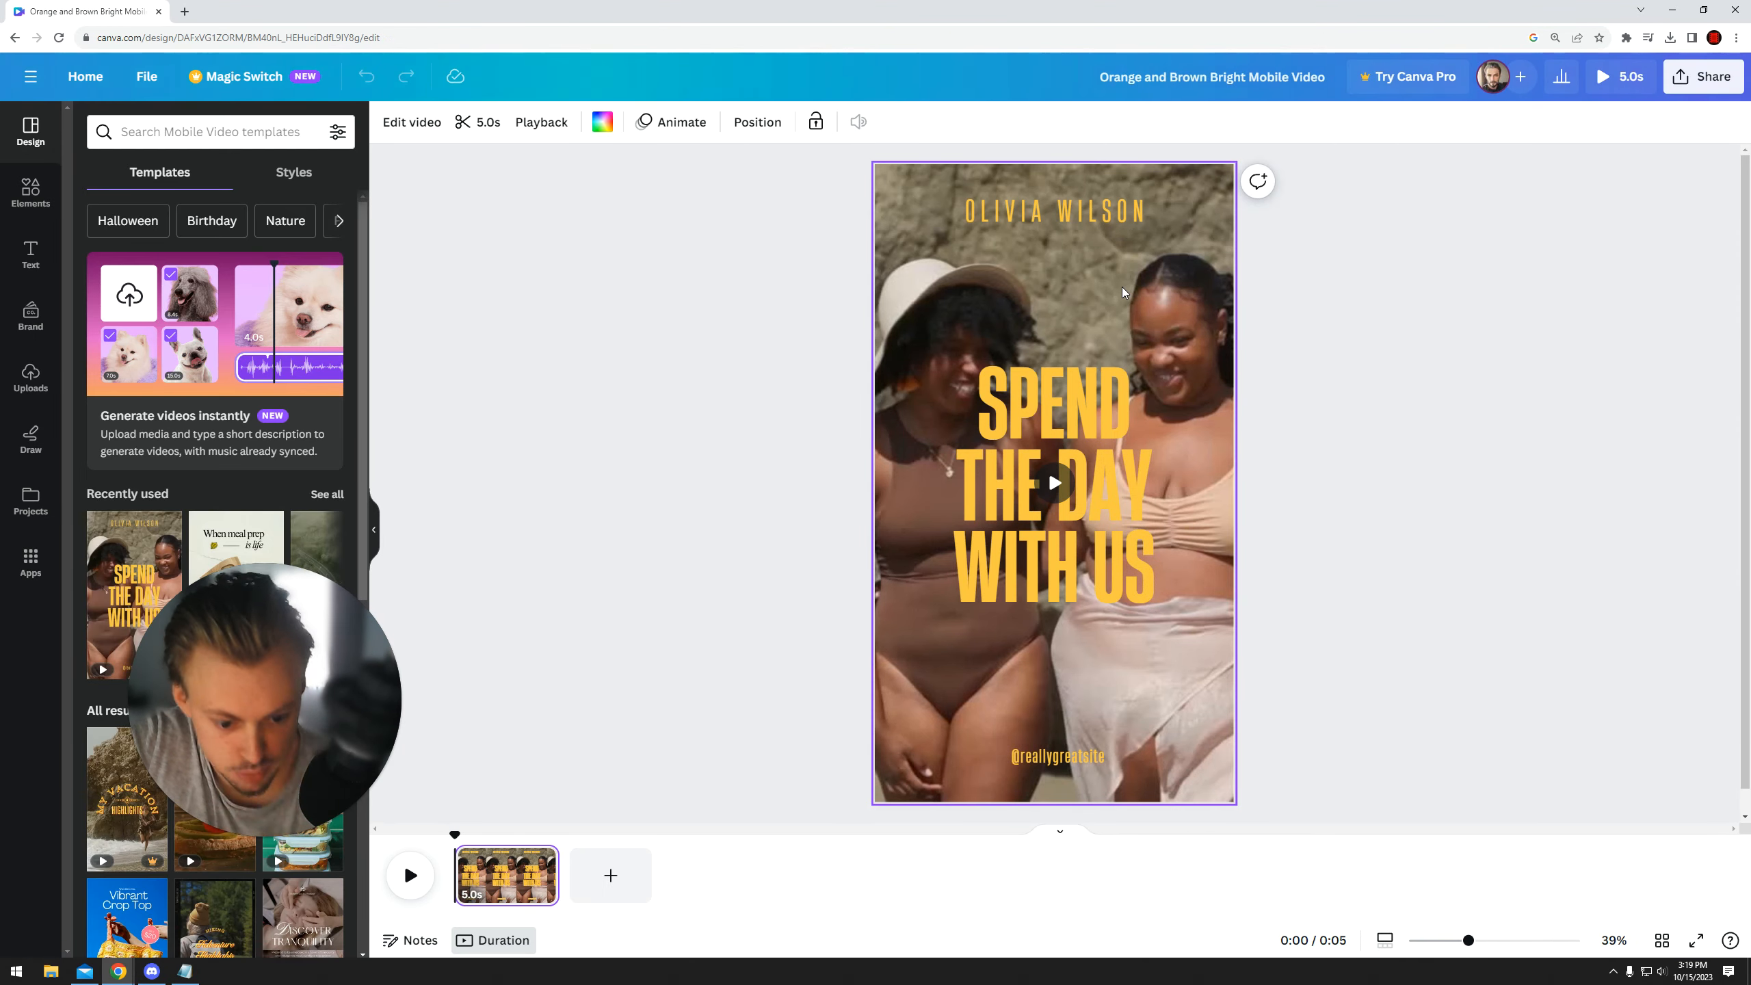
# - Extend the mobile video clip's duration to 6.7 seconds on the timeline
pyautogui.click(1043, 218)
pyautogui.click(1048, 399)
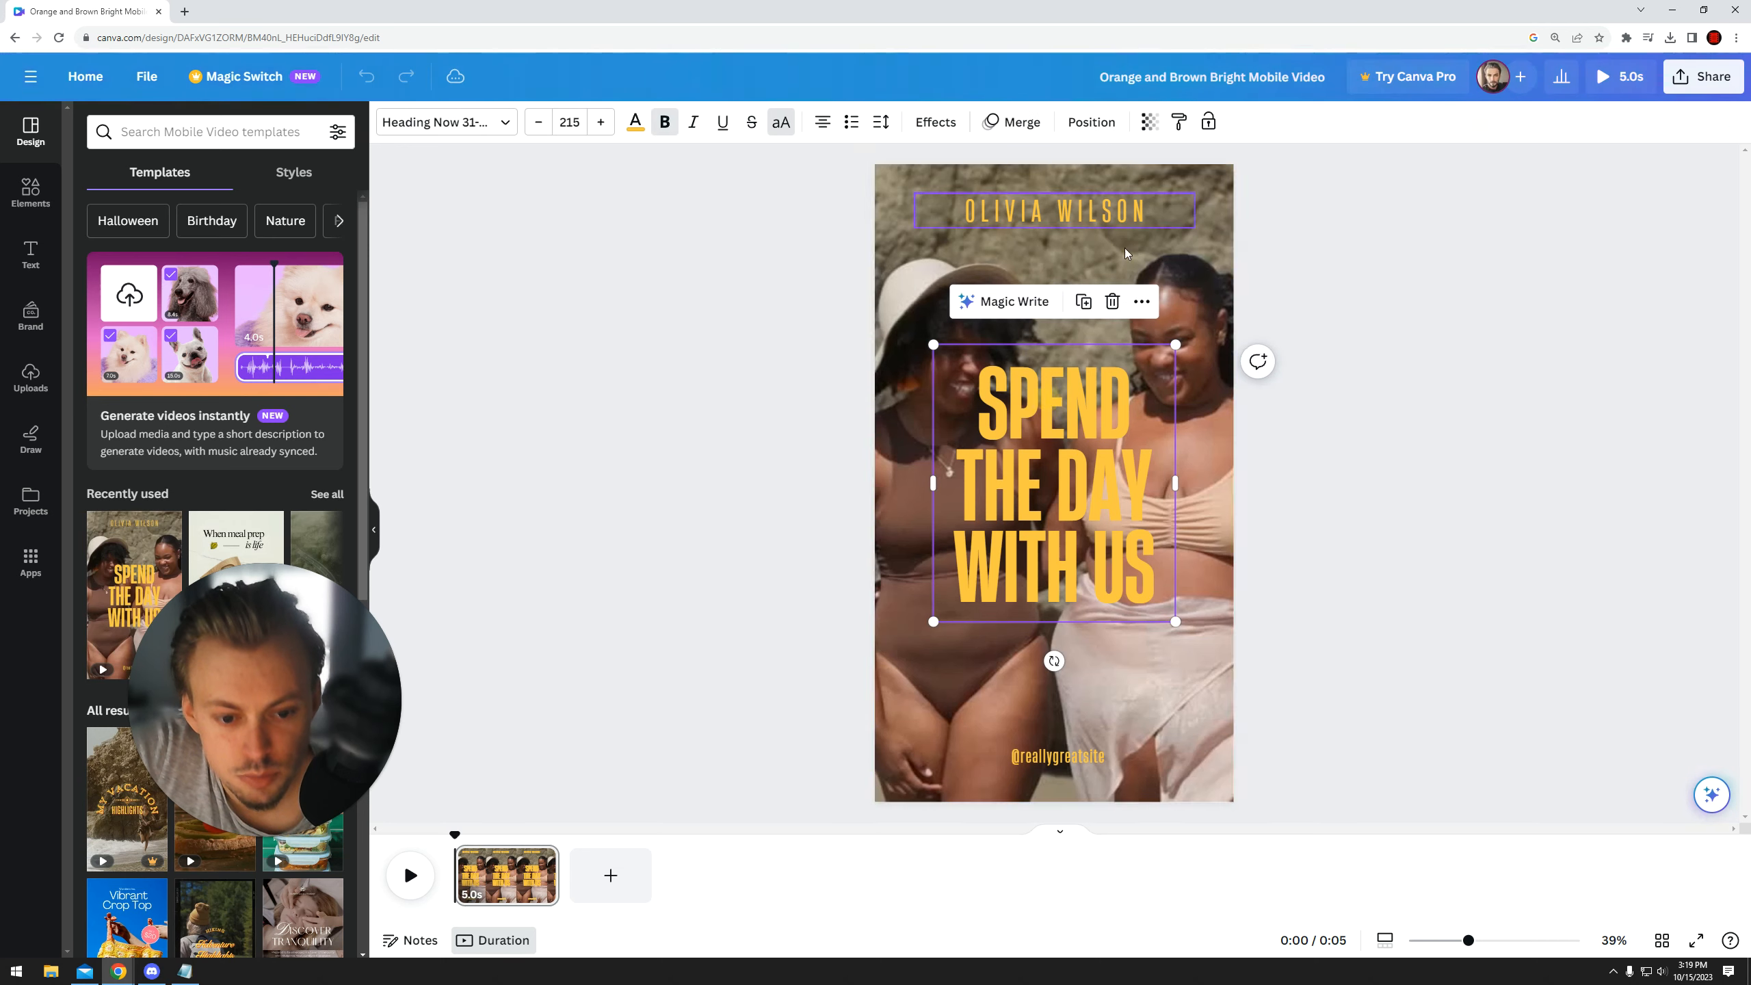
pyautogui.click(558, 692)
pyautogui.moveTo(561, 873)
pyautogui.mouseDown()
pyautogui.moveTo(691, 860)
pyautogui.moveTo(593, 871)
pyautogui.mouseUp()
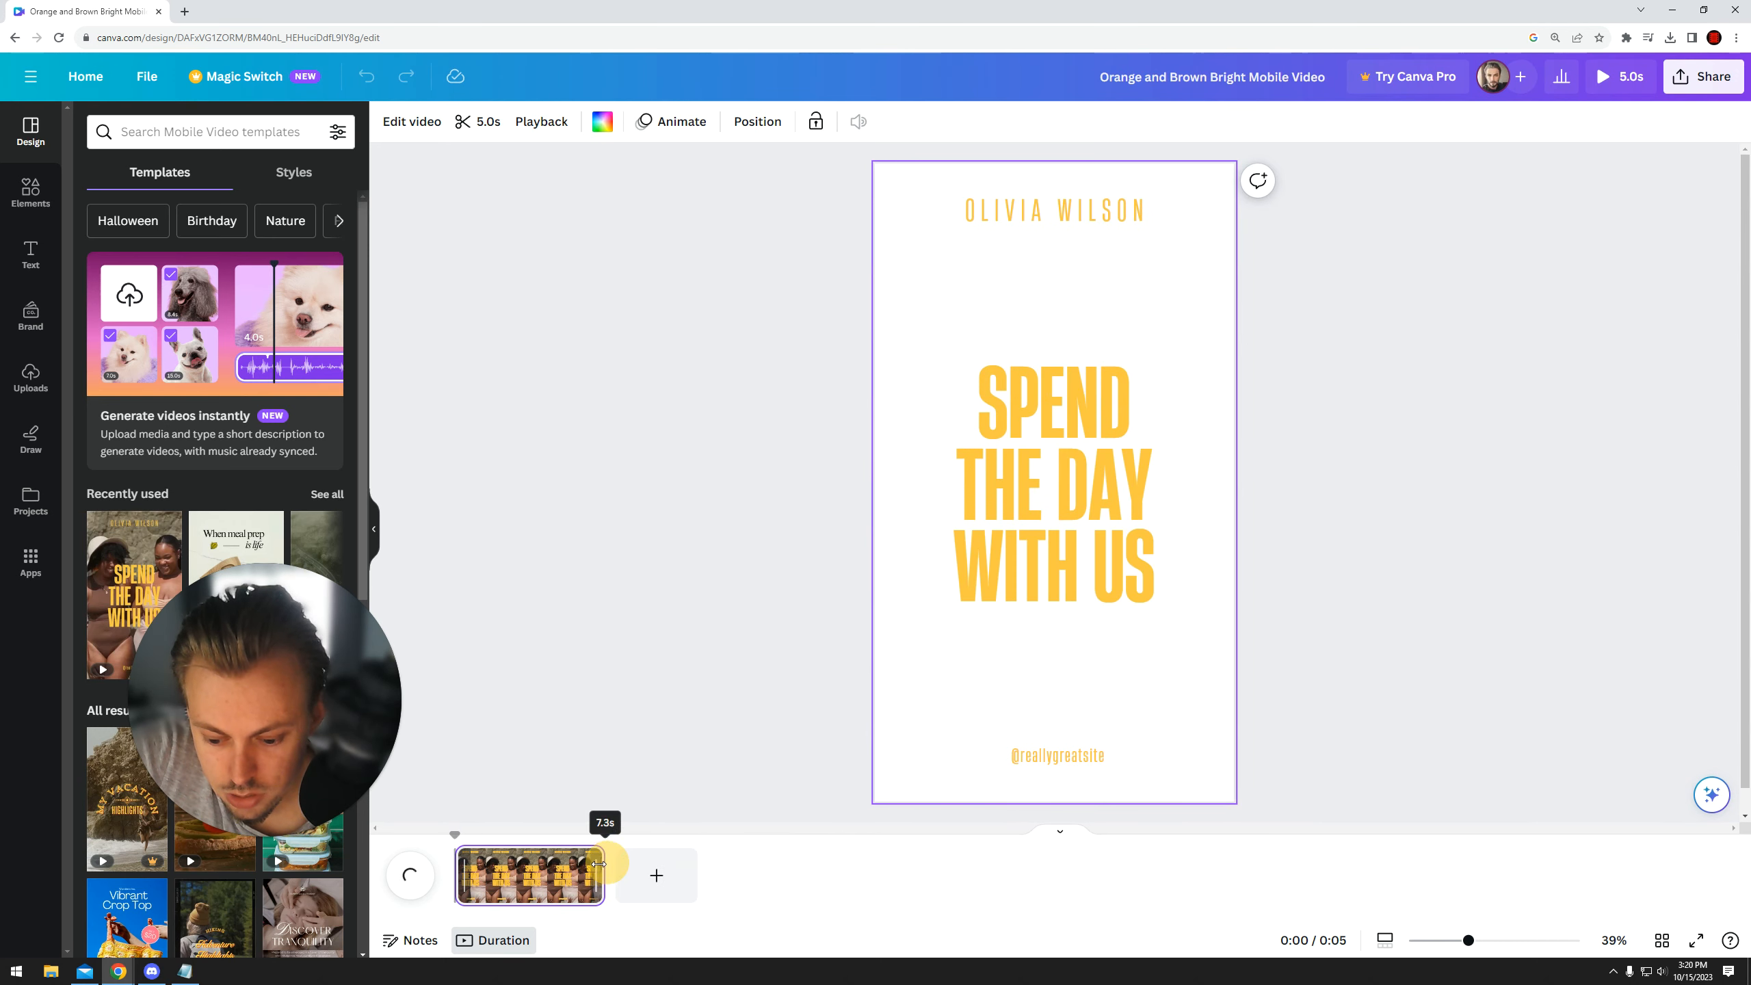
pyautogui.click(621, 665)
# - Replace the mobile video's background footage with the 12-second autumn forest clip from the Nature stock videos
pyautogui.click(30, 562)
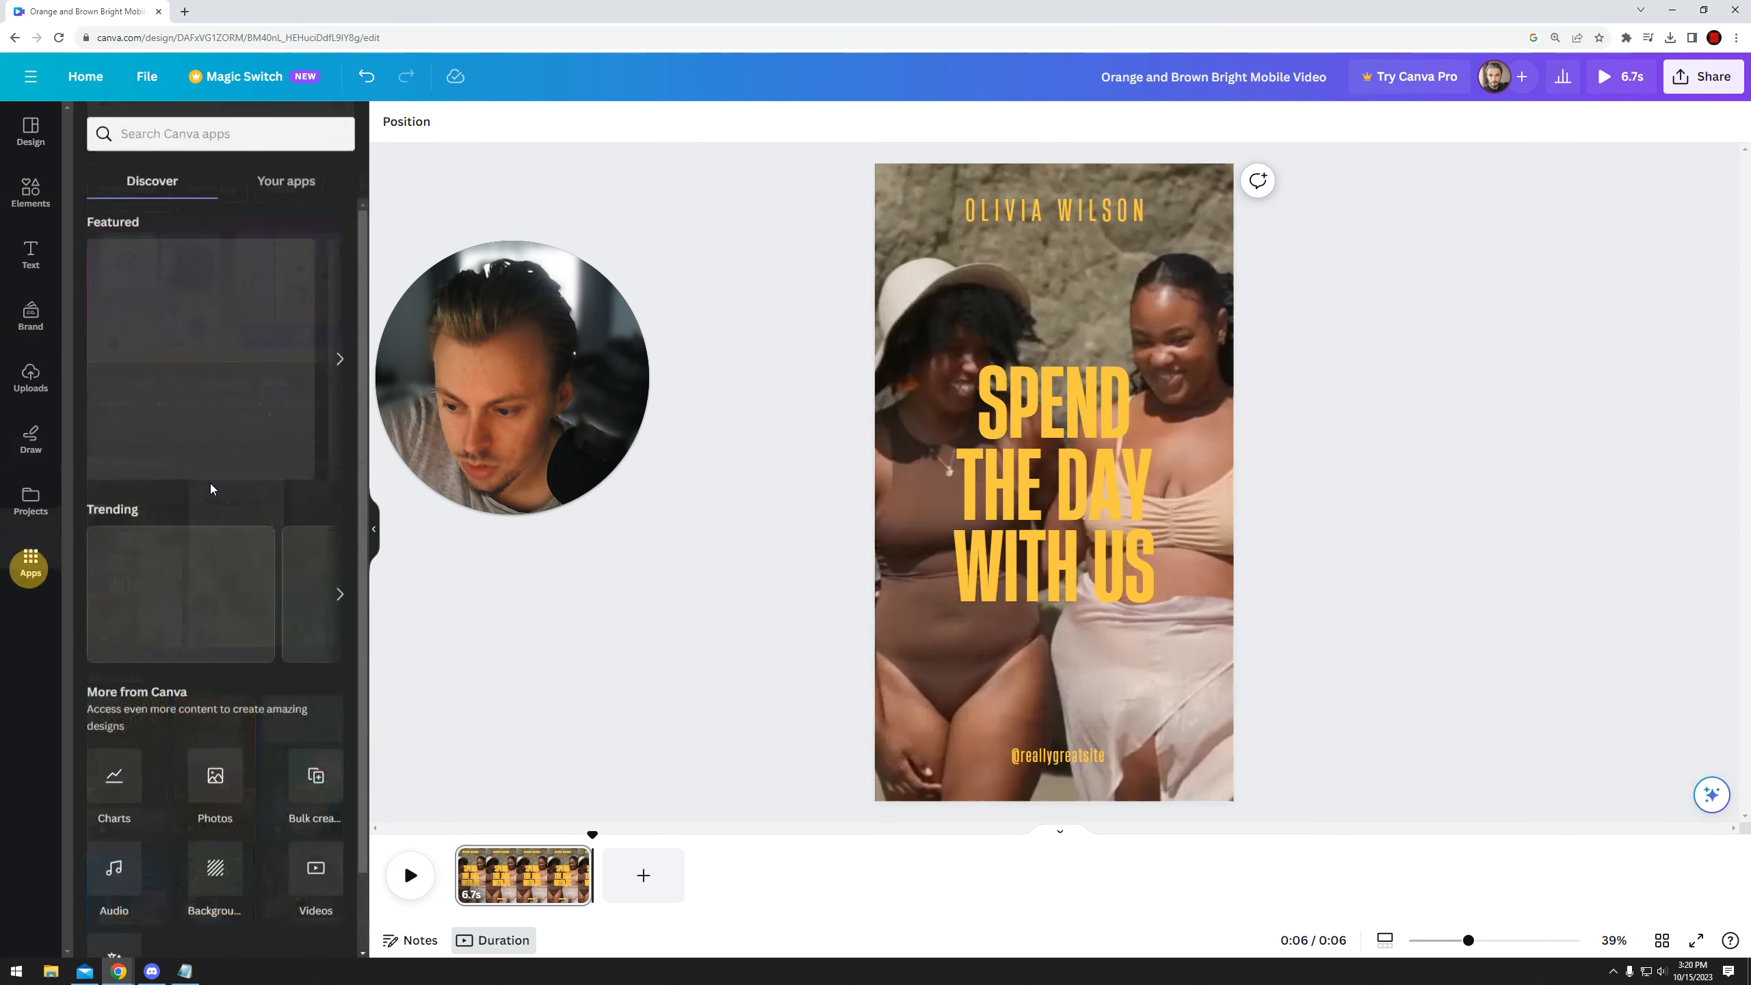
pyautogui.scroll(-1, 255, 734)
pyautogui.click(314, 776)
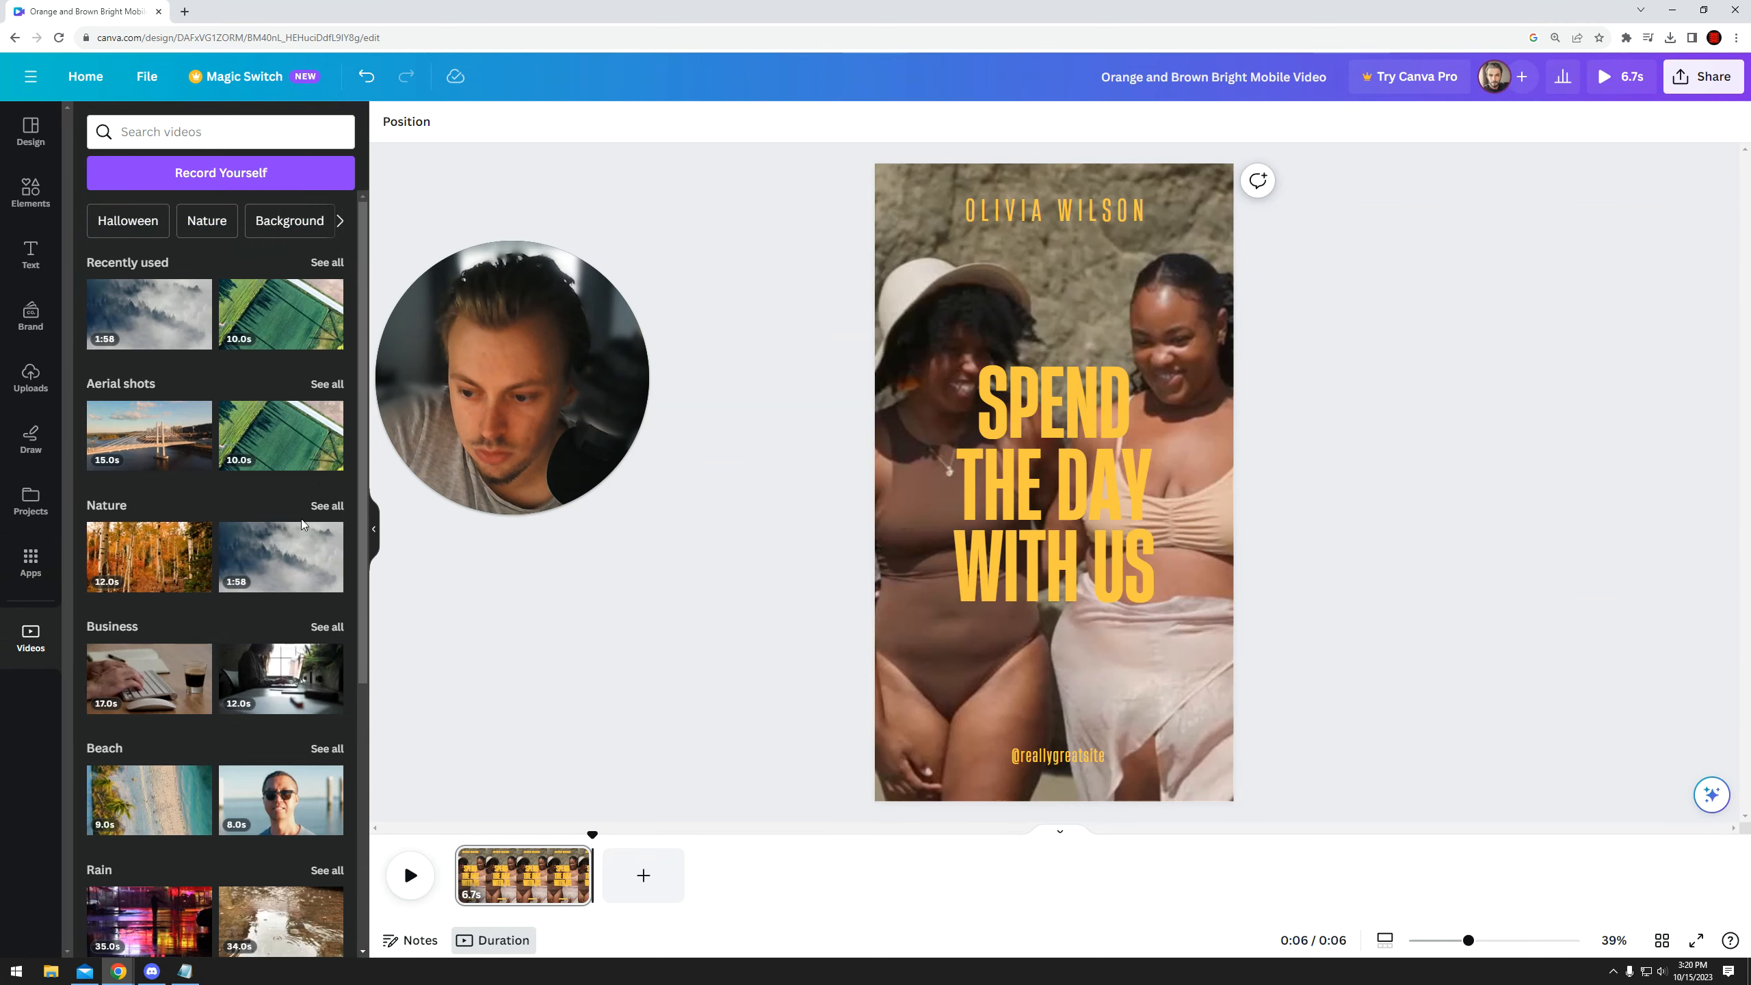
pyautogui.moveTo(128, 575); pyautogui.dragTo(885, 414)
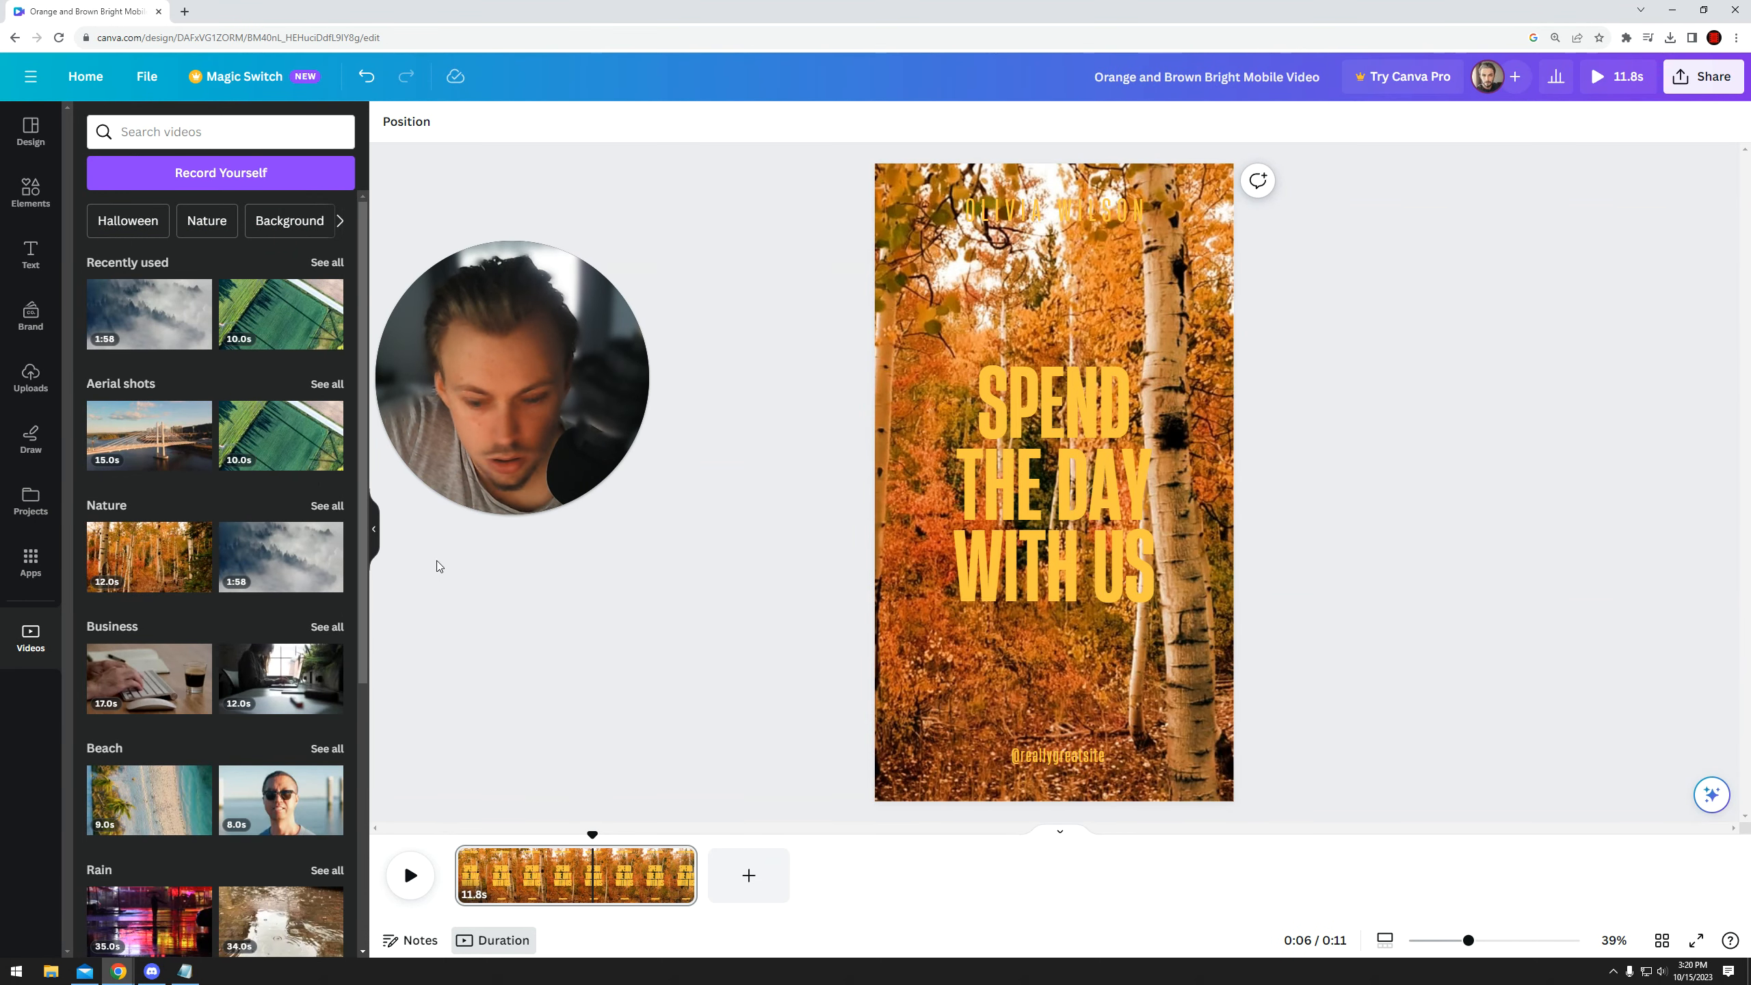
# - Look over the uploaded videos and the sharing and download options for the mobile video
pyautogui.click(31, 389)
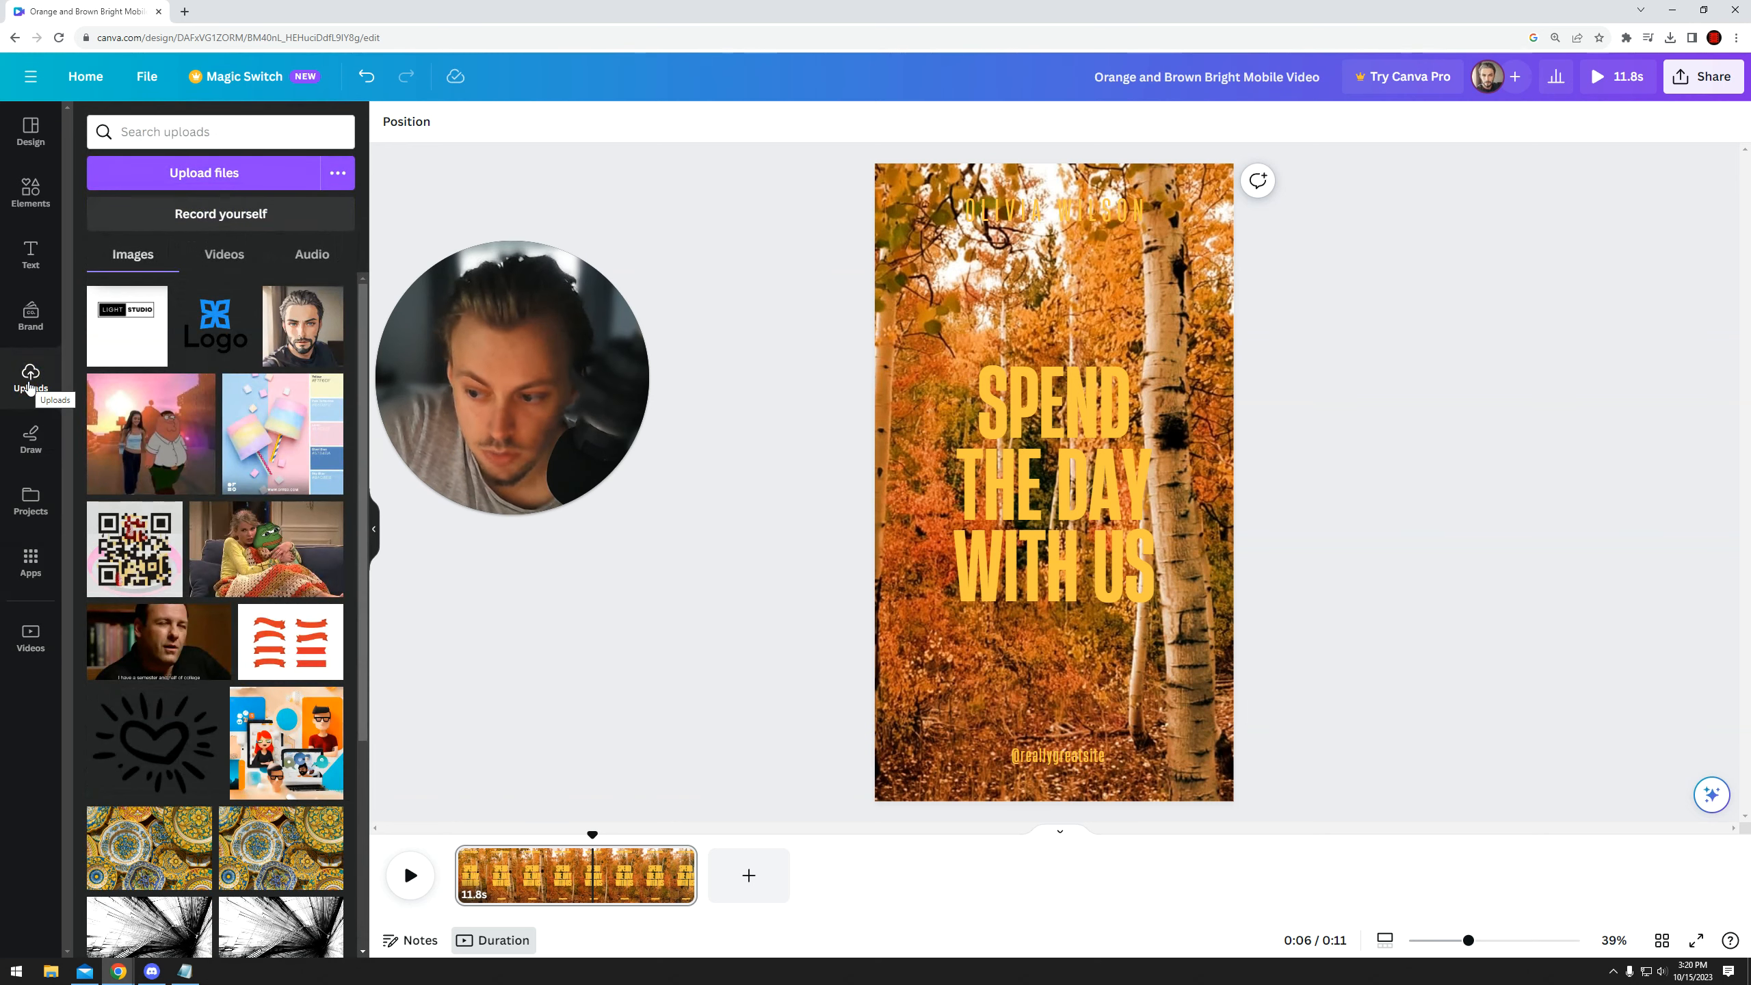
pyautogui.click(214, 253)
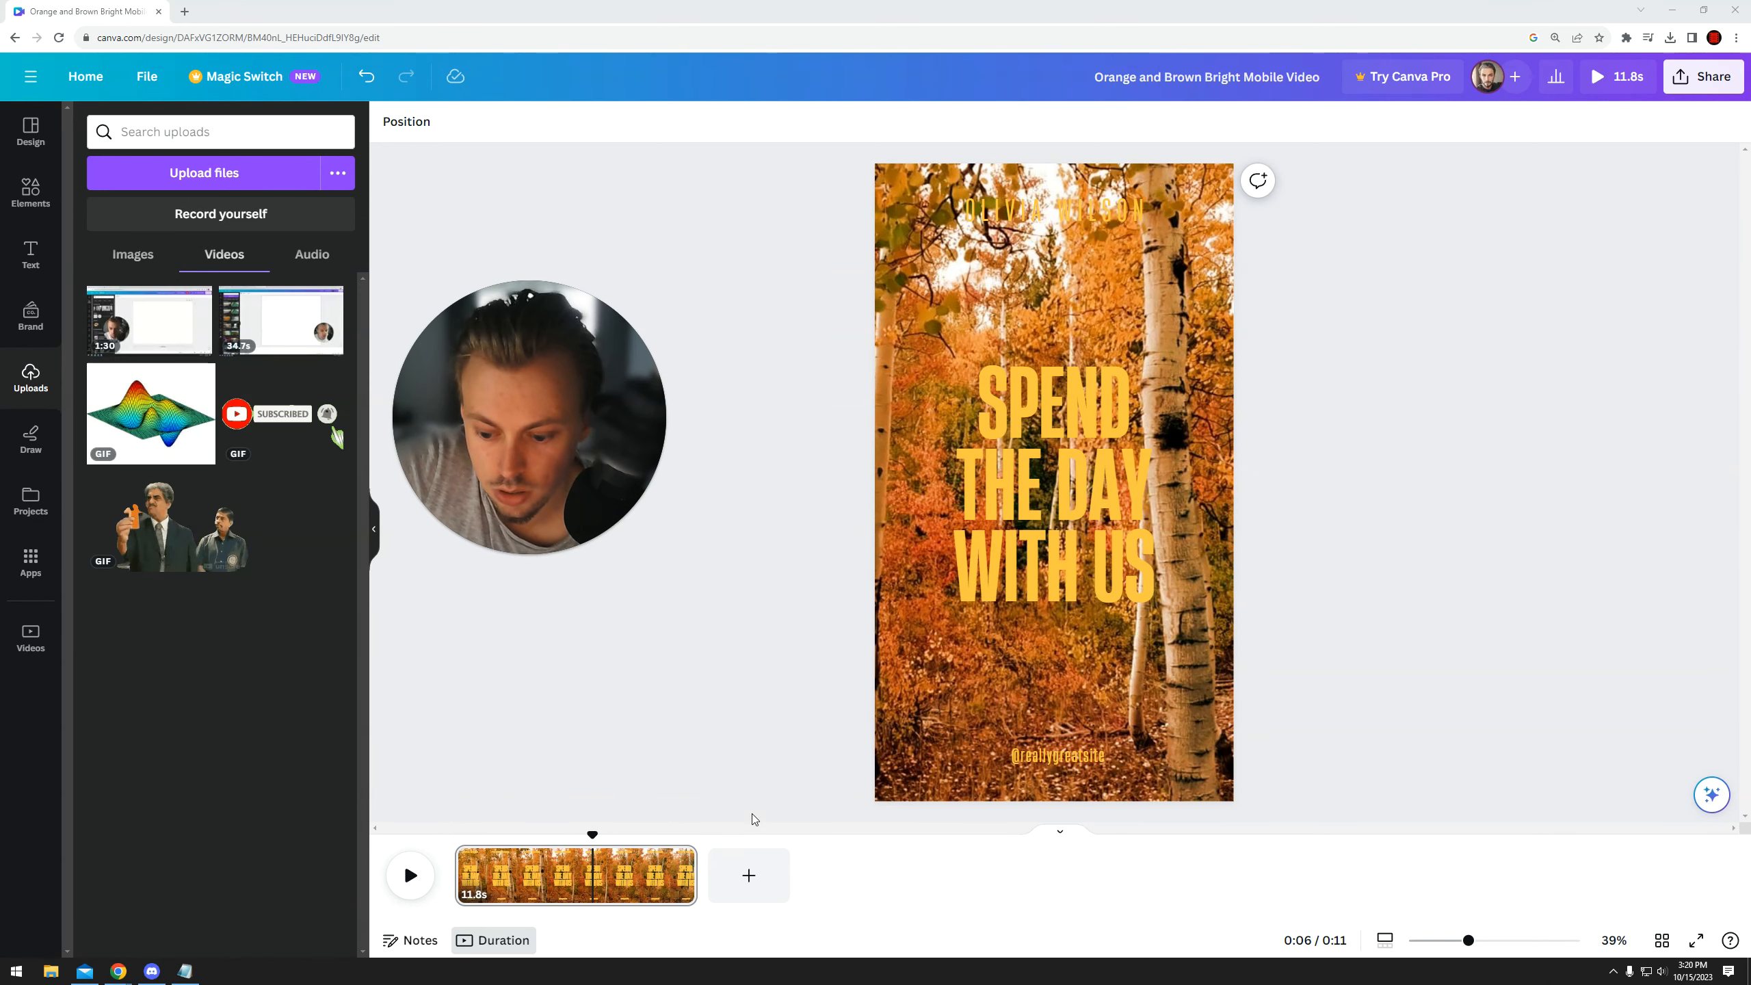
pyautogui.click(1703, 76)
pyautogui.click(1516, 491)
pyautogui.click(1342, 299)
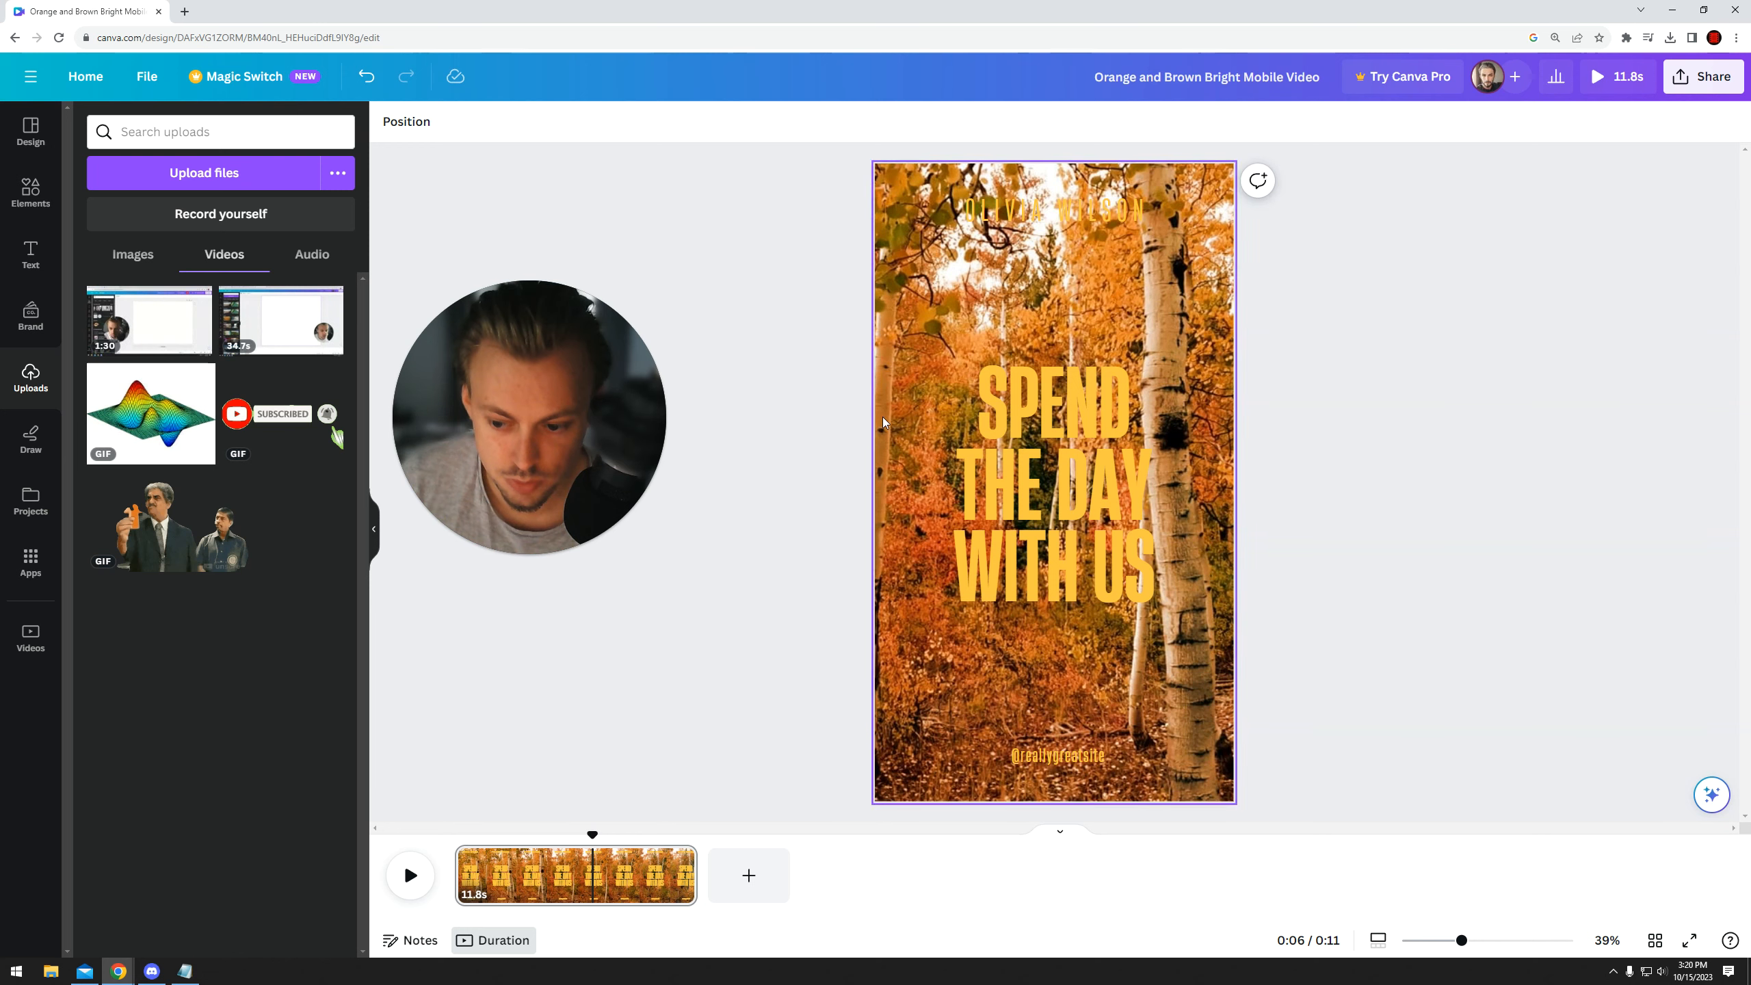
# - Show the elements library for the mobile video design
pyautogui.moveTo(591, 466); pyautogui.dragTo(1507, 434)
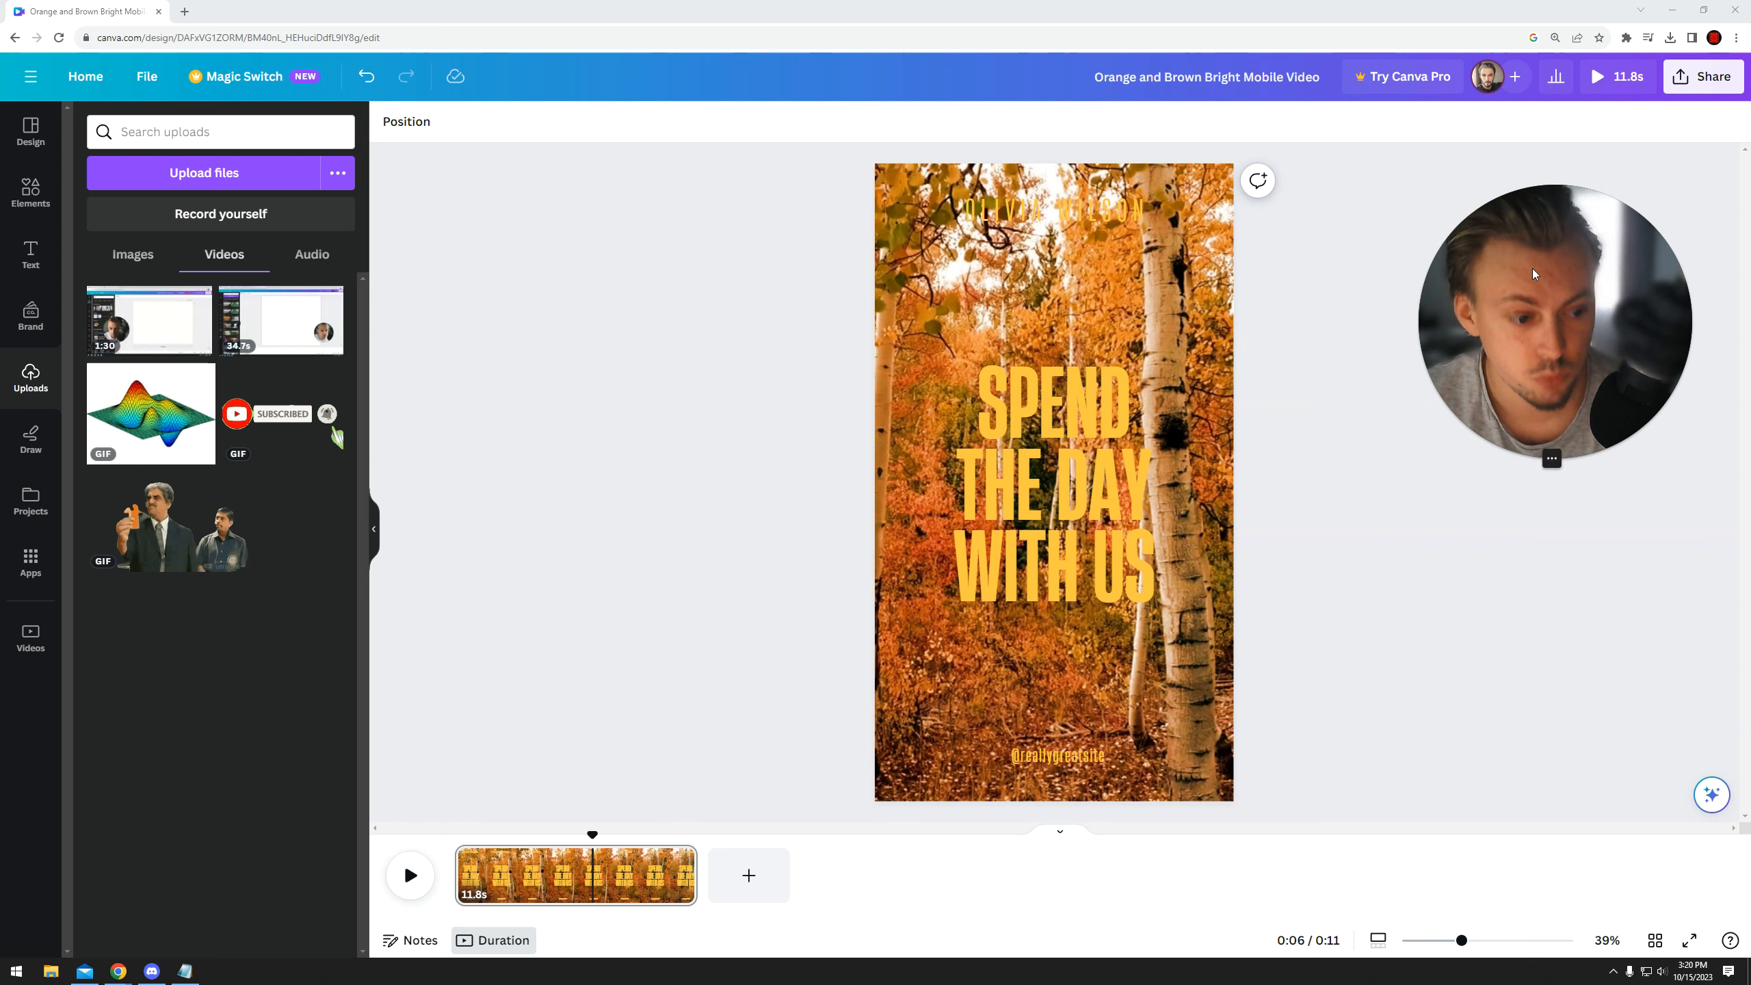
pyautogui.click(521, 279)
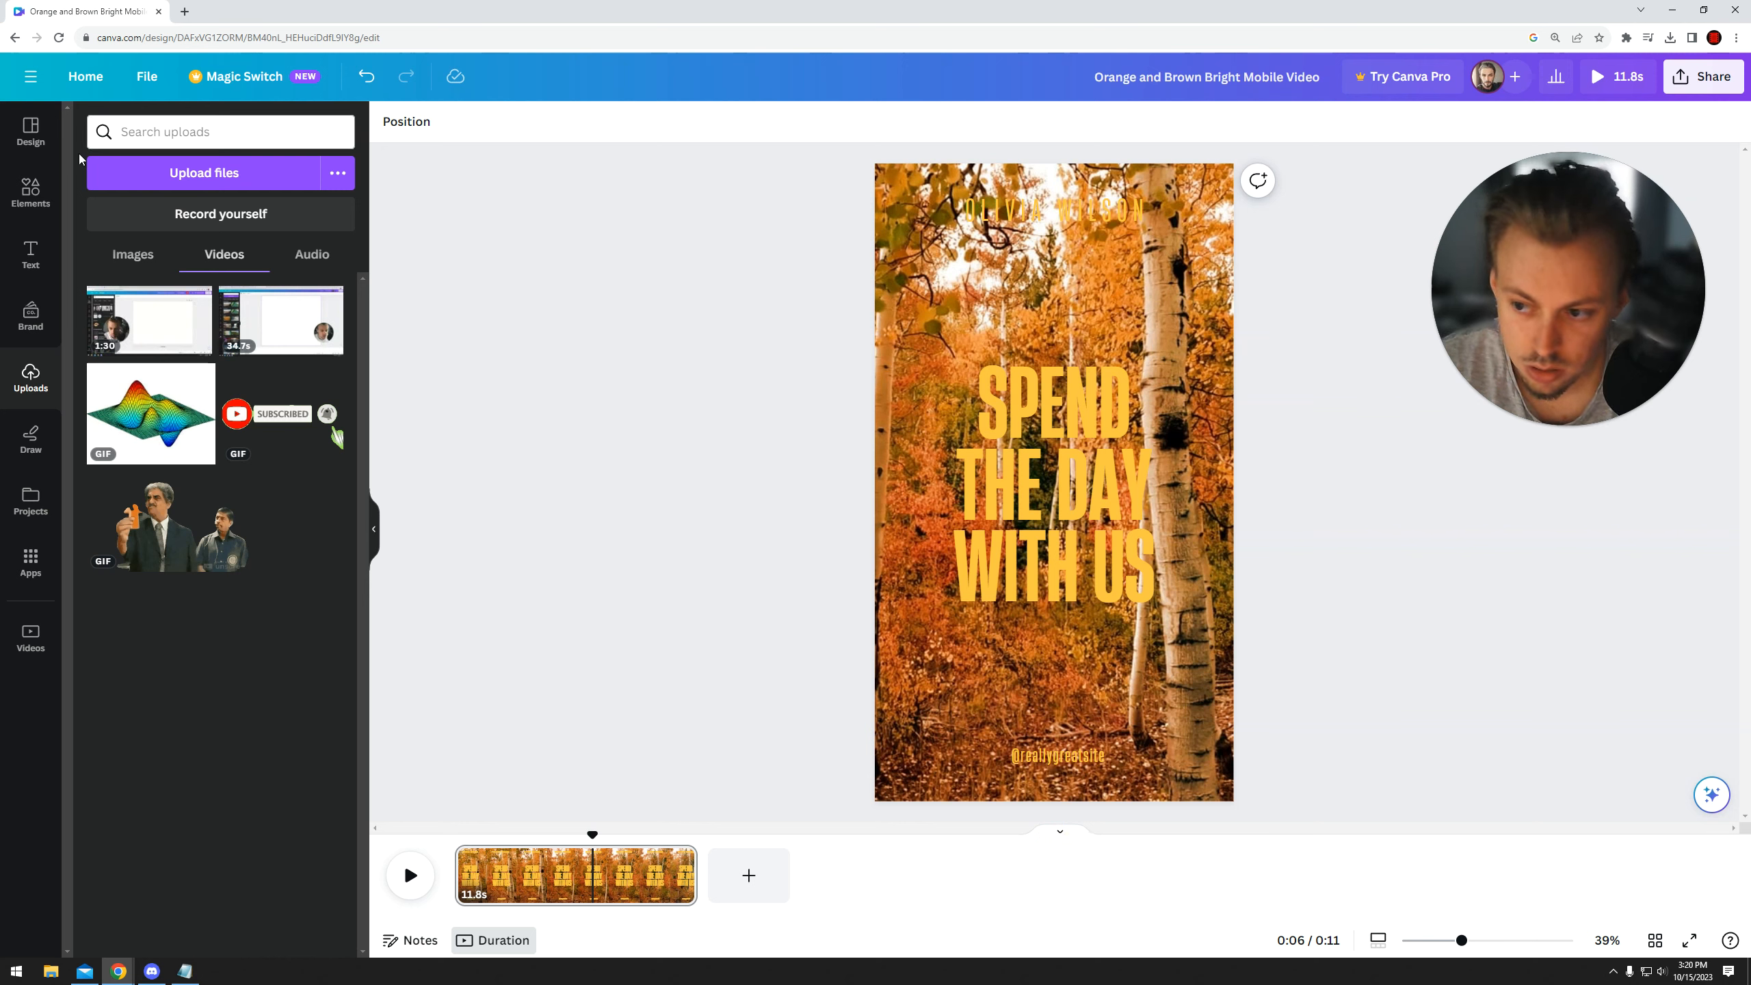
pyautogui.click(38, 207)
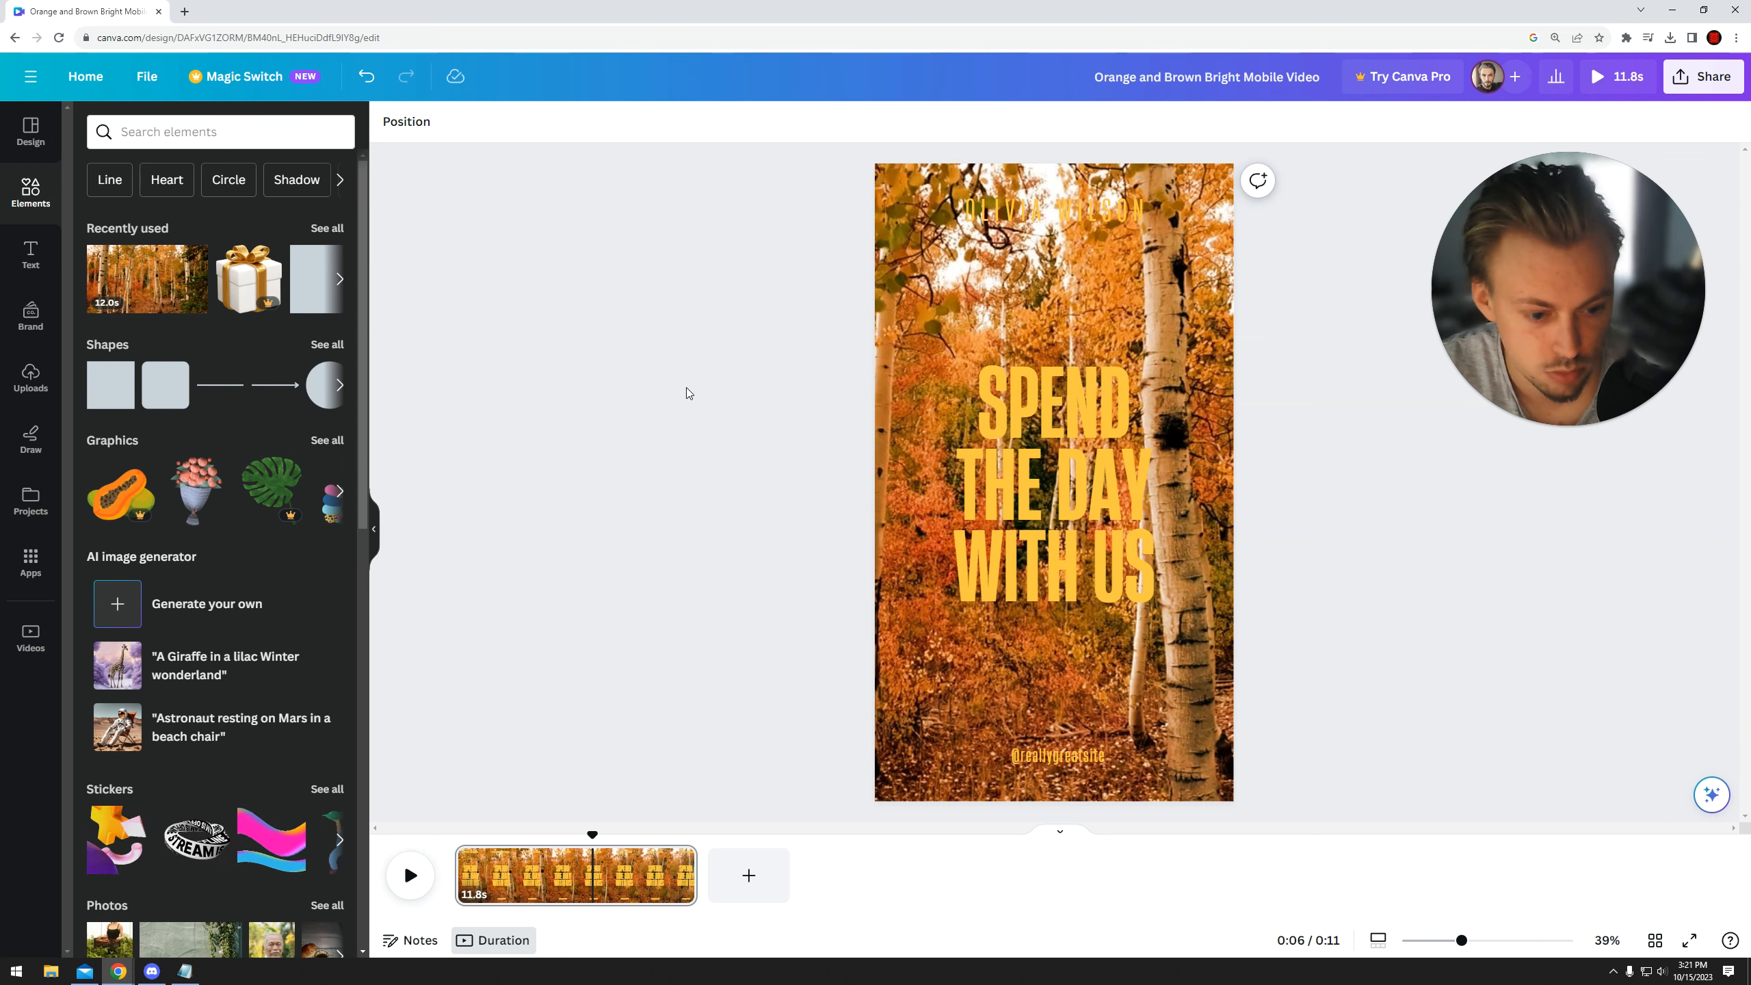
pyautogui.moveTo(1499, 228); pyautogui.dragTo(451, 302)
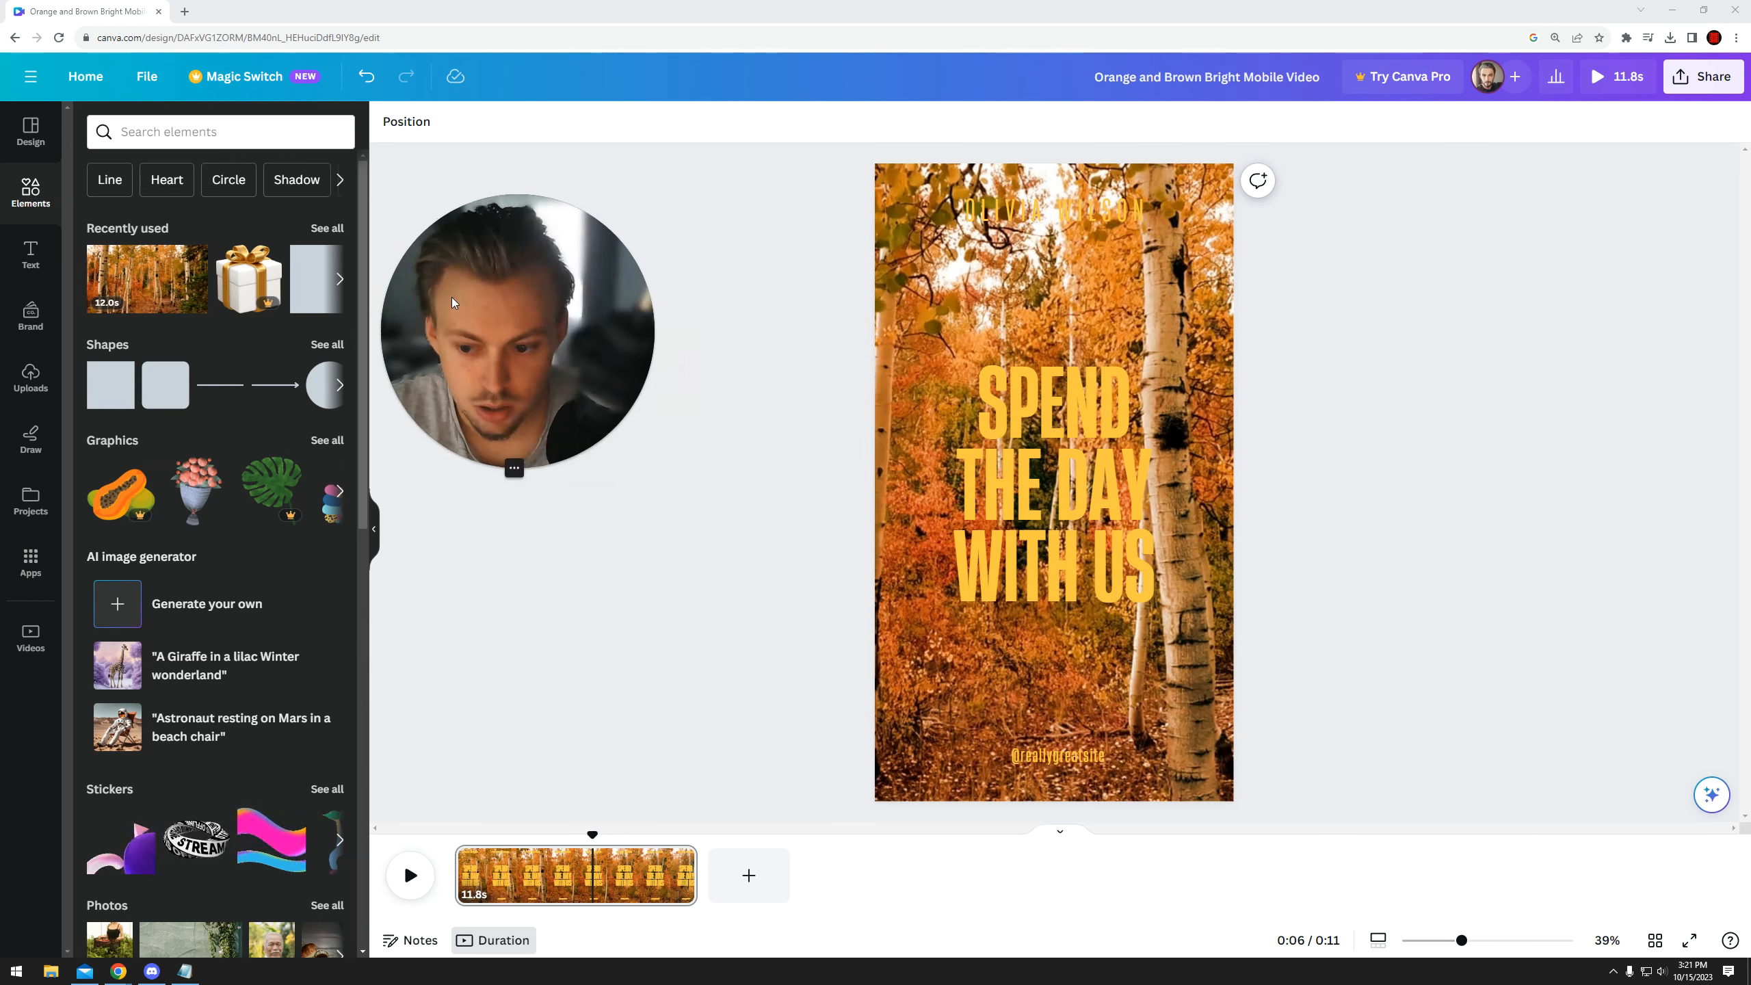
# - Review the download file types for the mobile video, choose PNG, and close the download options
pyautogui.click(1667, 88)
pyautogui.click(1434, 402)
pyautogui.click(1523, 196)
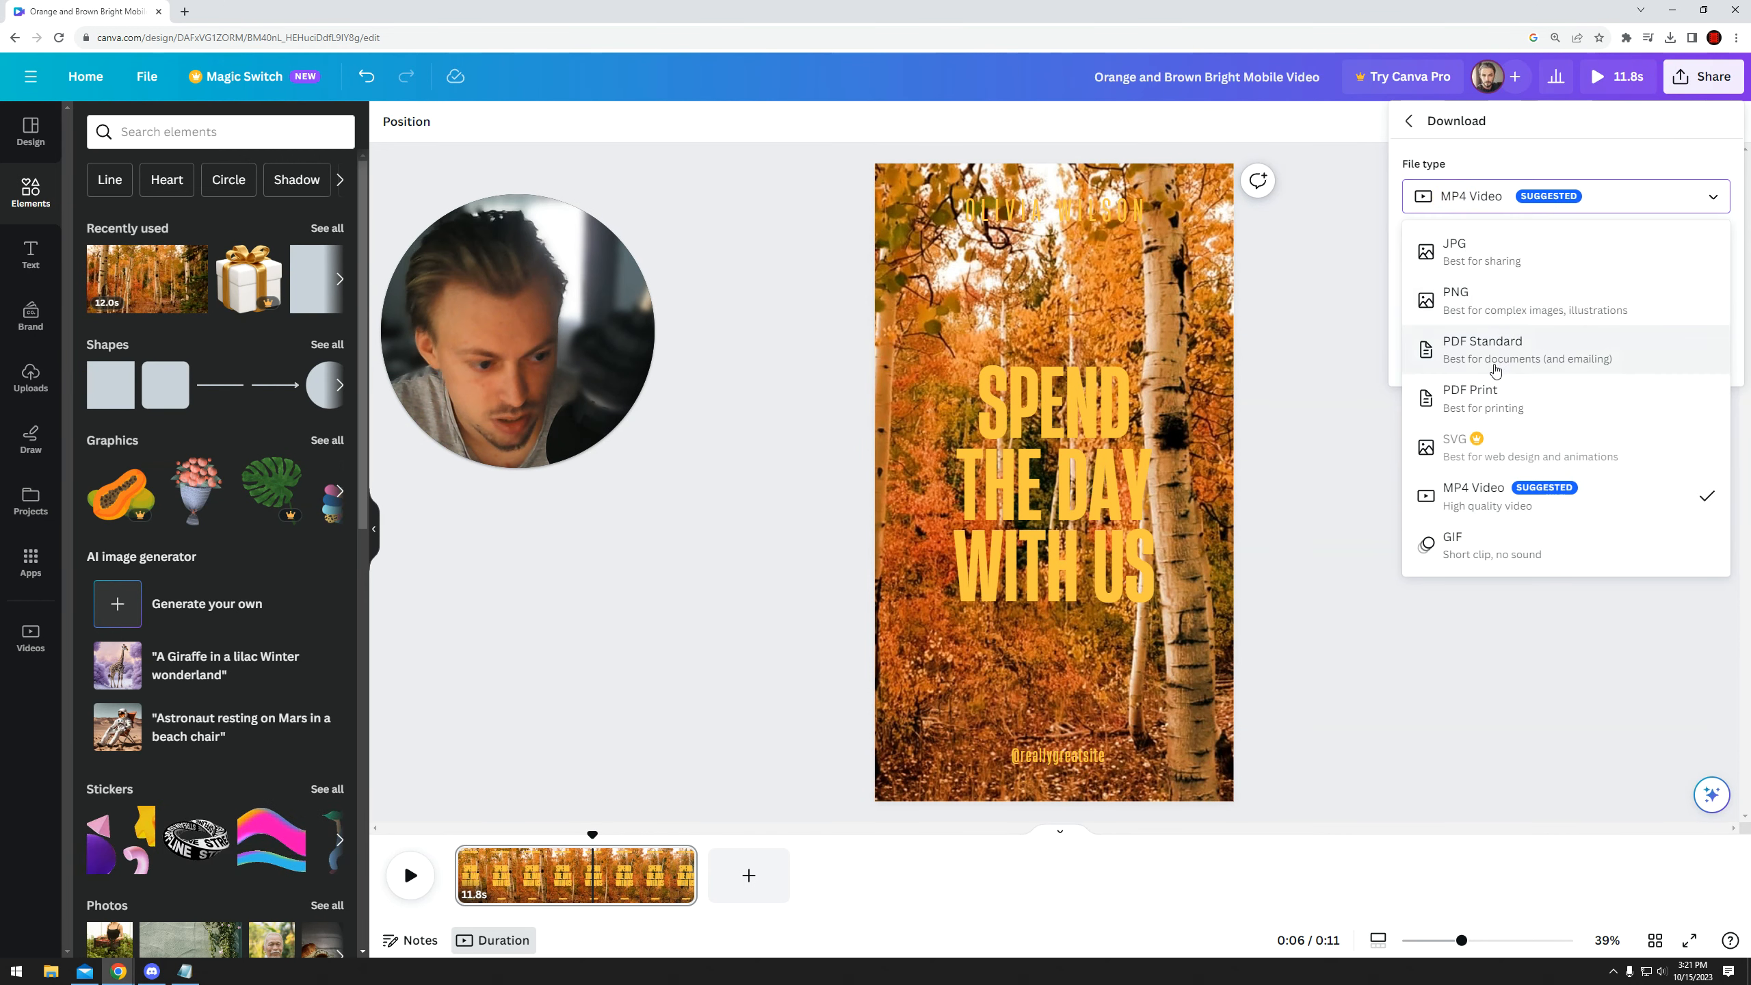
pyautogui.click(1498, 303)
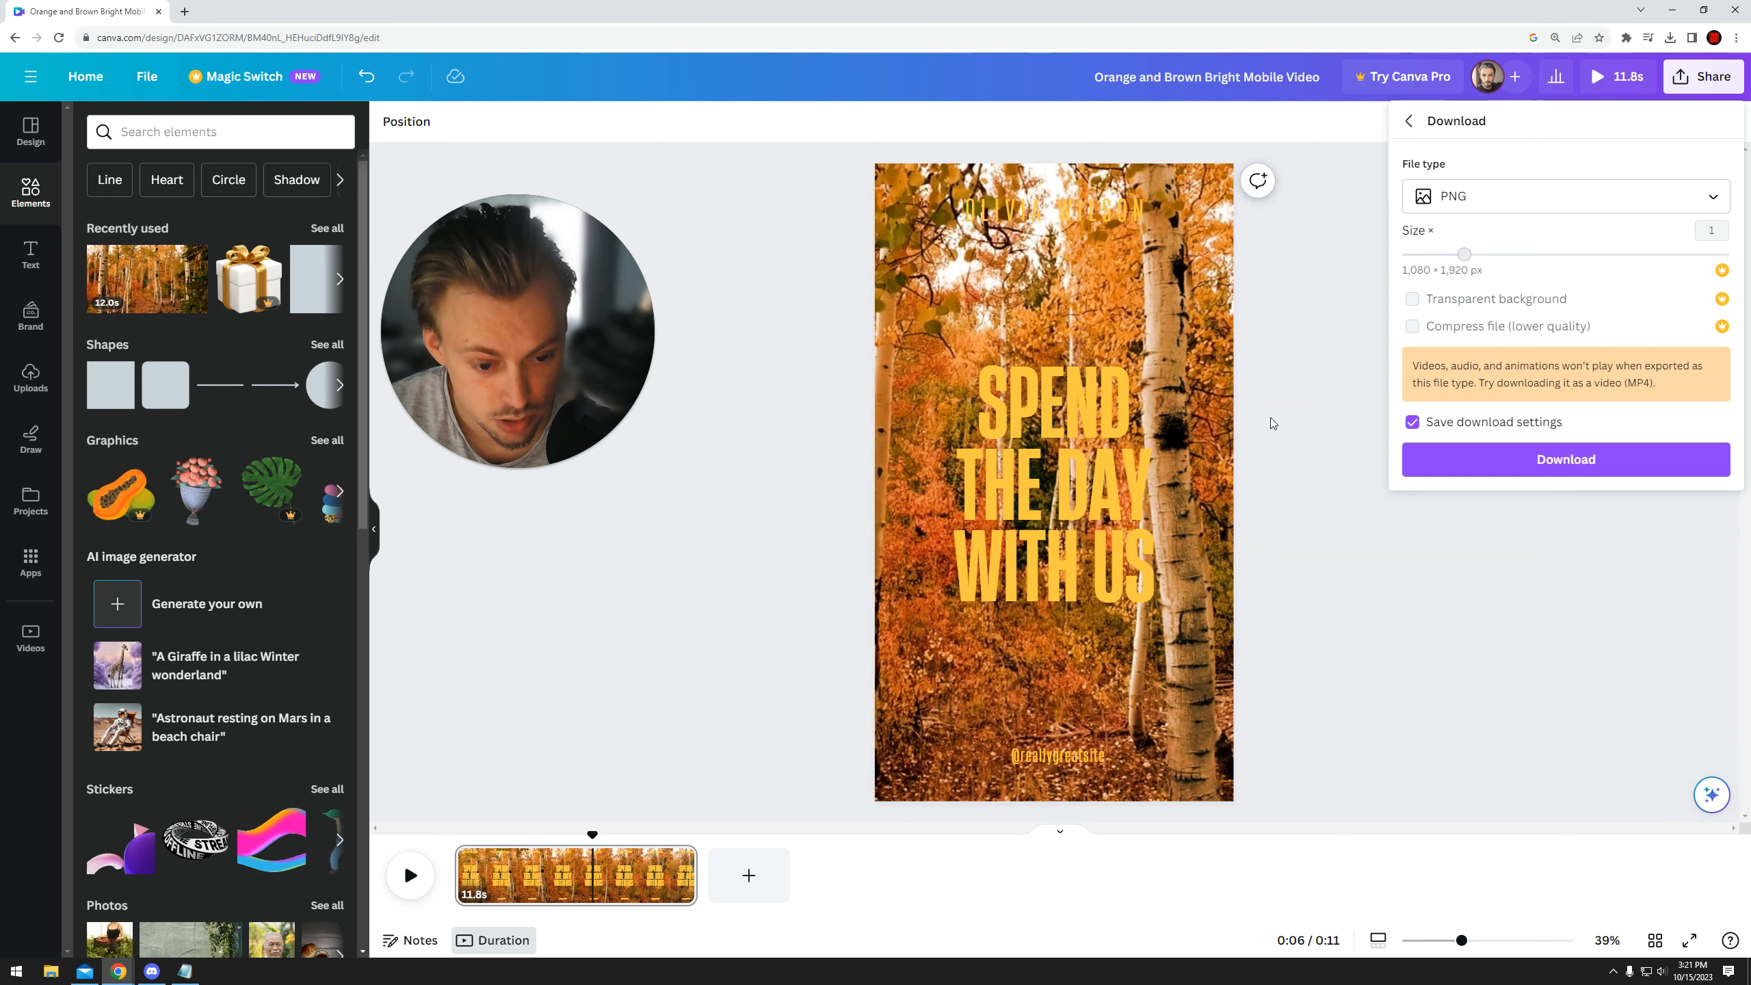
pyautogui.click(1220, 227)
pyautogui.click(1307, 249)
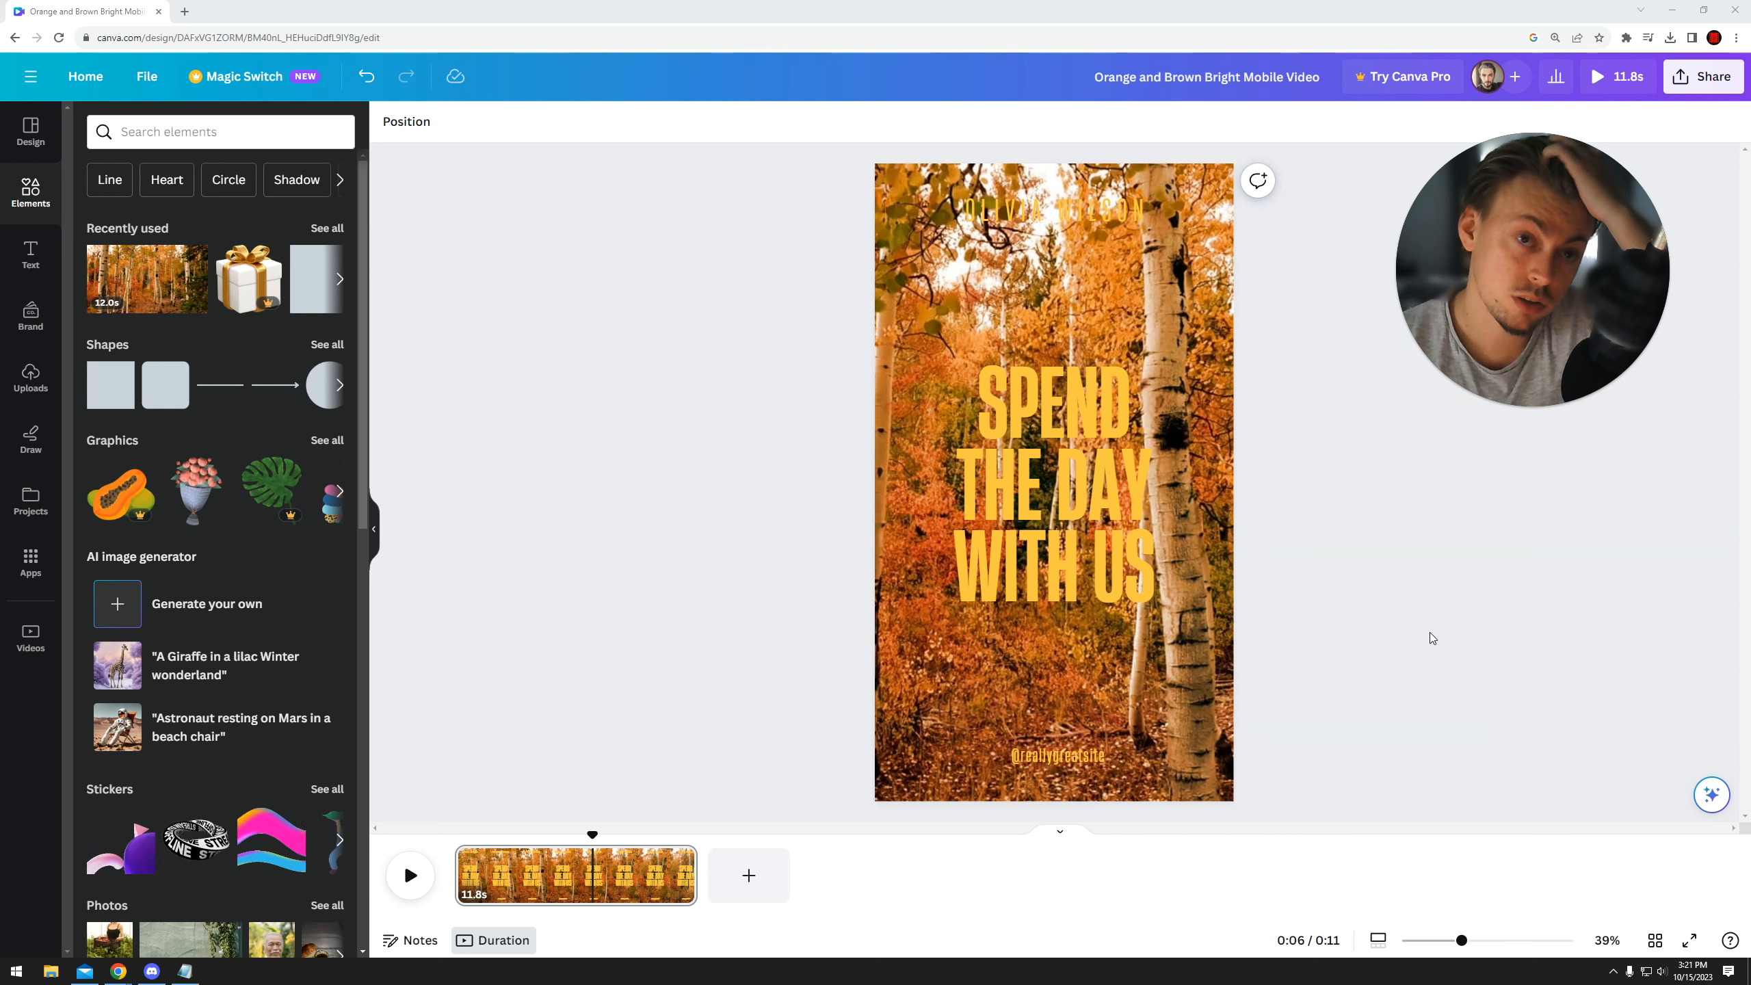
# - Show the text library with its default styles and font combinations
pyautogui.moveTo(1483, 318)
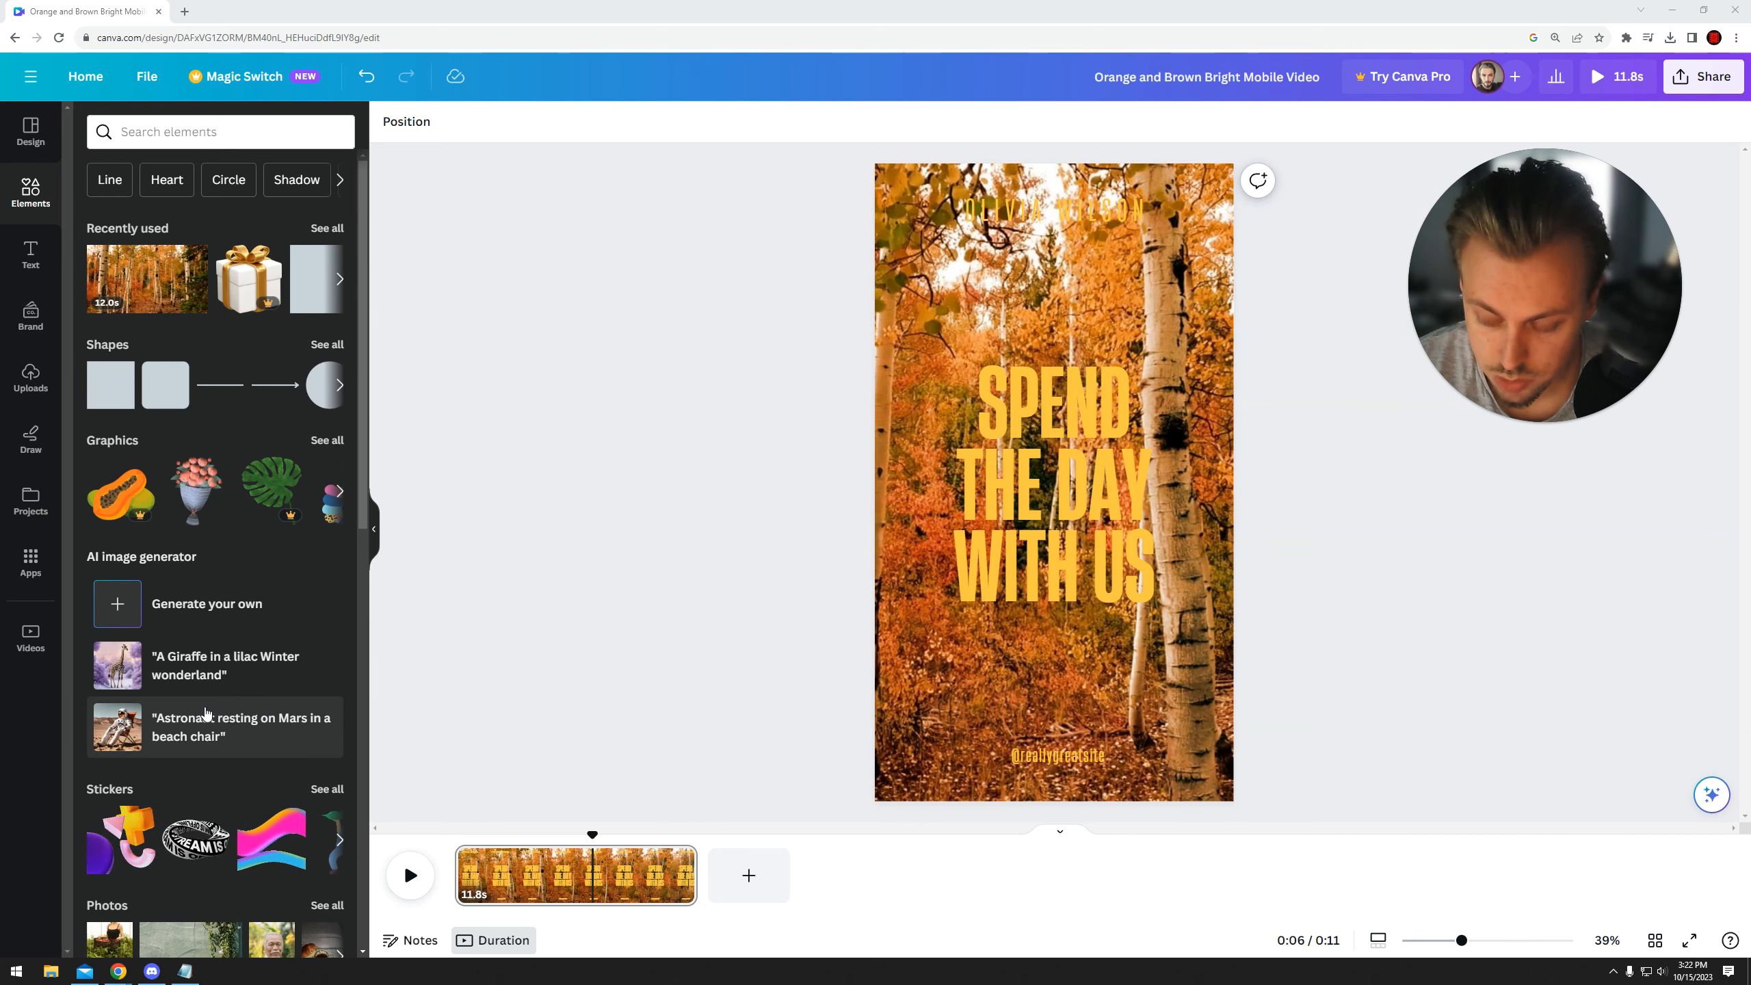
pyautogui.click(31, 263)
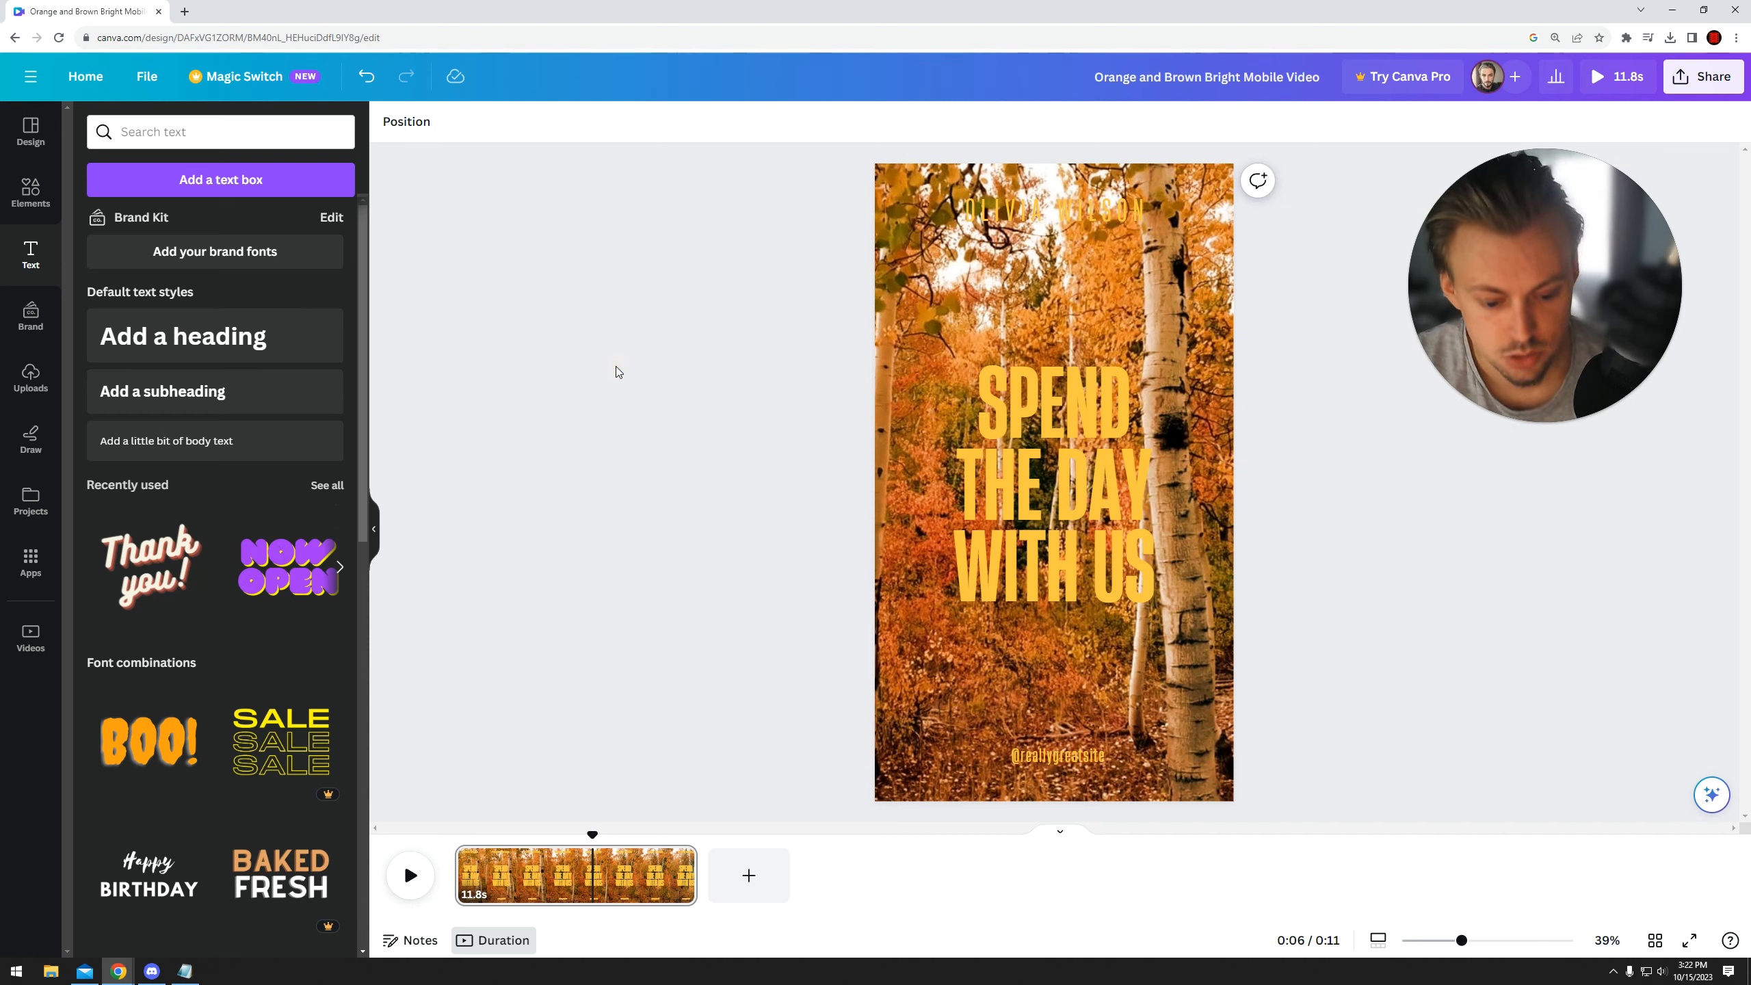
pyautogui.moveTo(1489, 311); pyautogui.dragTo(1487, 321)
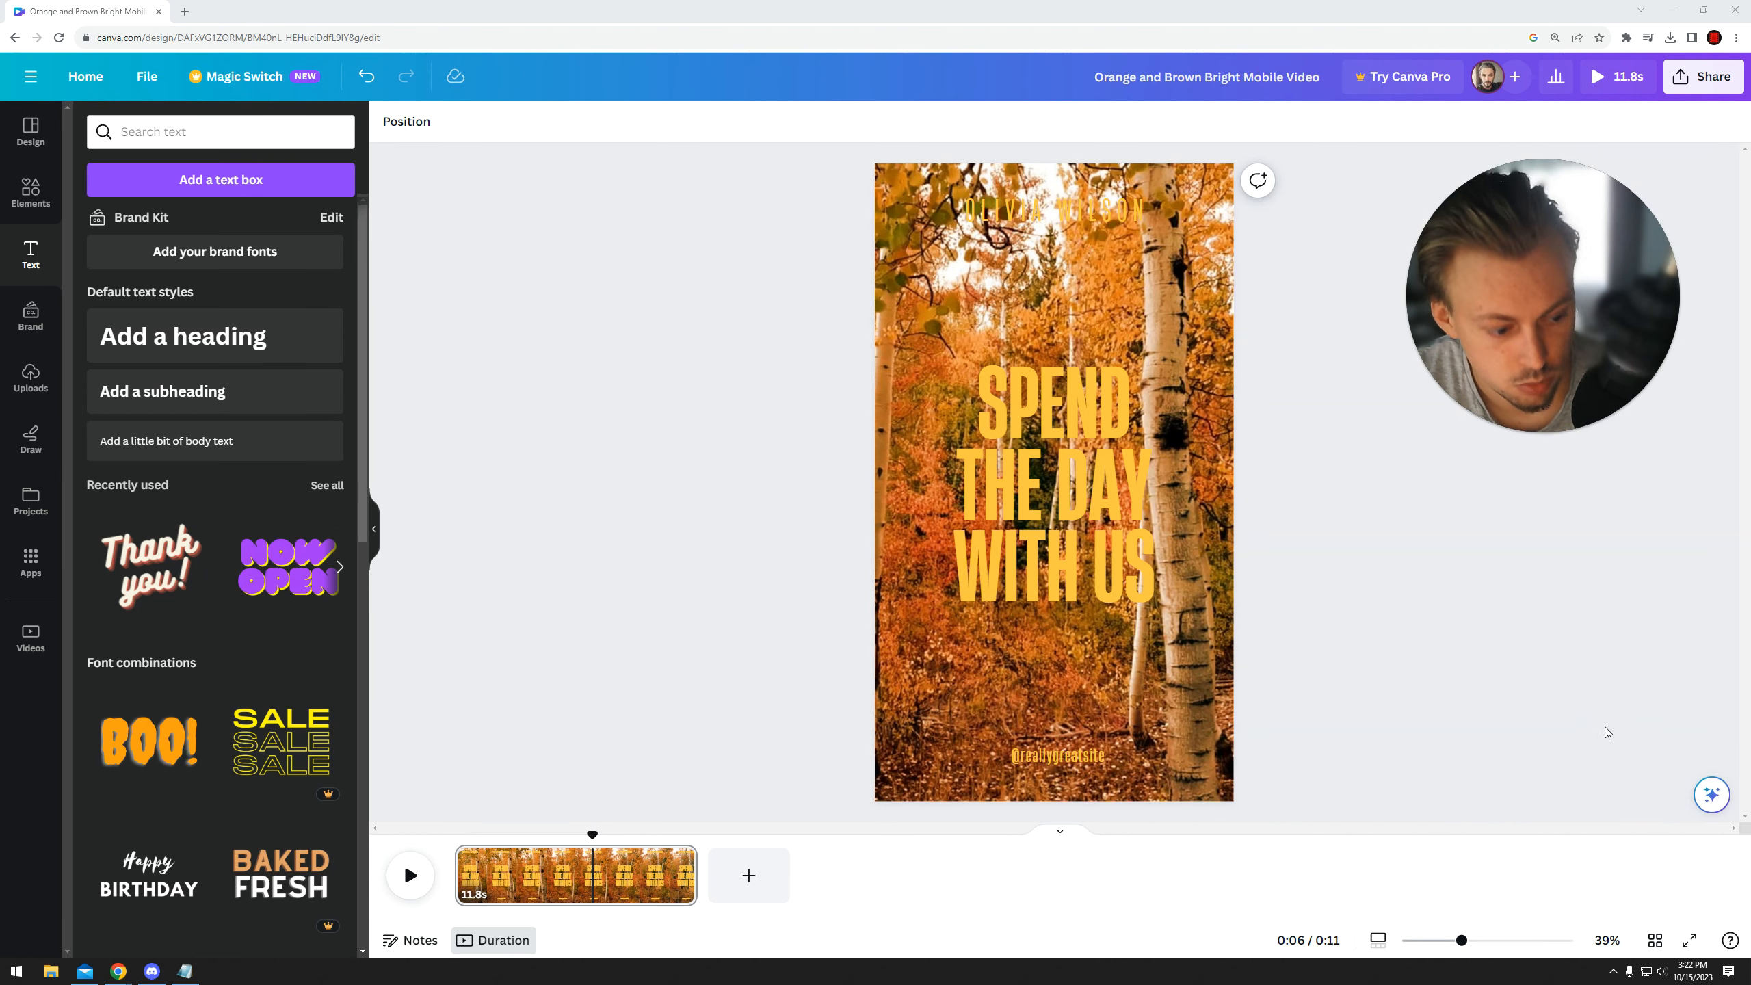